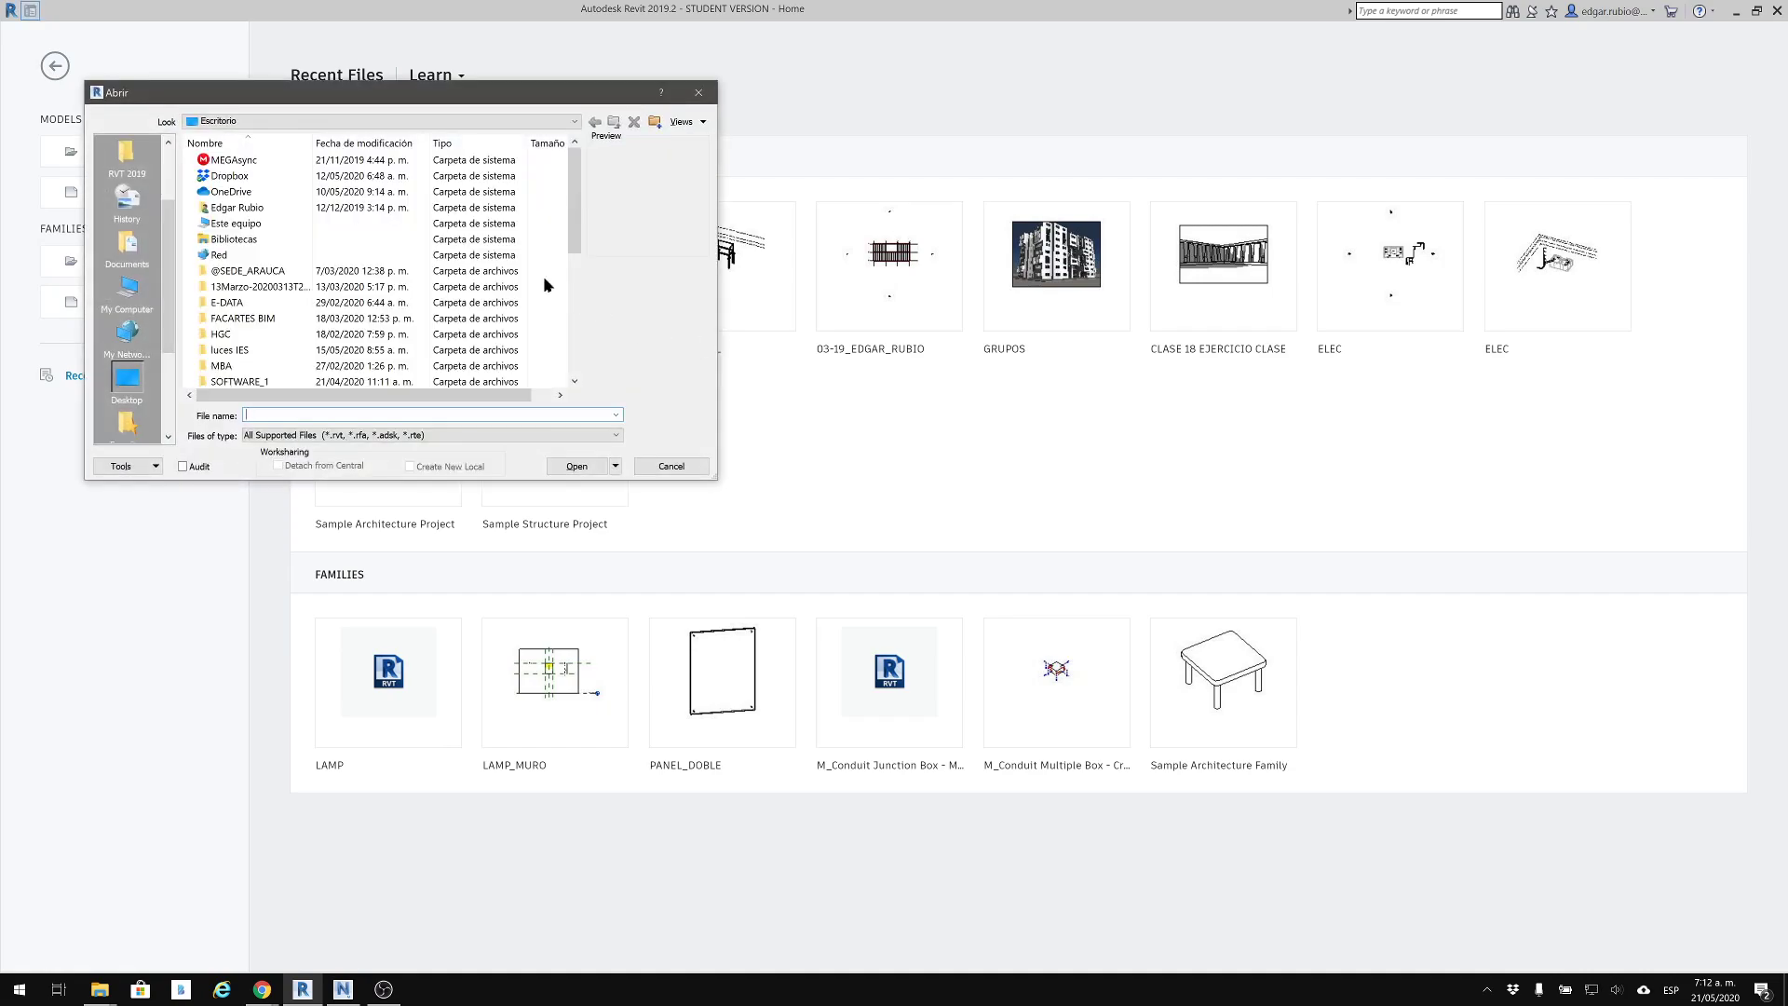
Browse to the personally named project folder inside MED_2020S1_02 and 04_21-MEP
left_click_drag(447, 100, 708, 303)
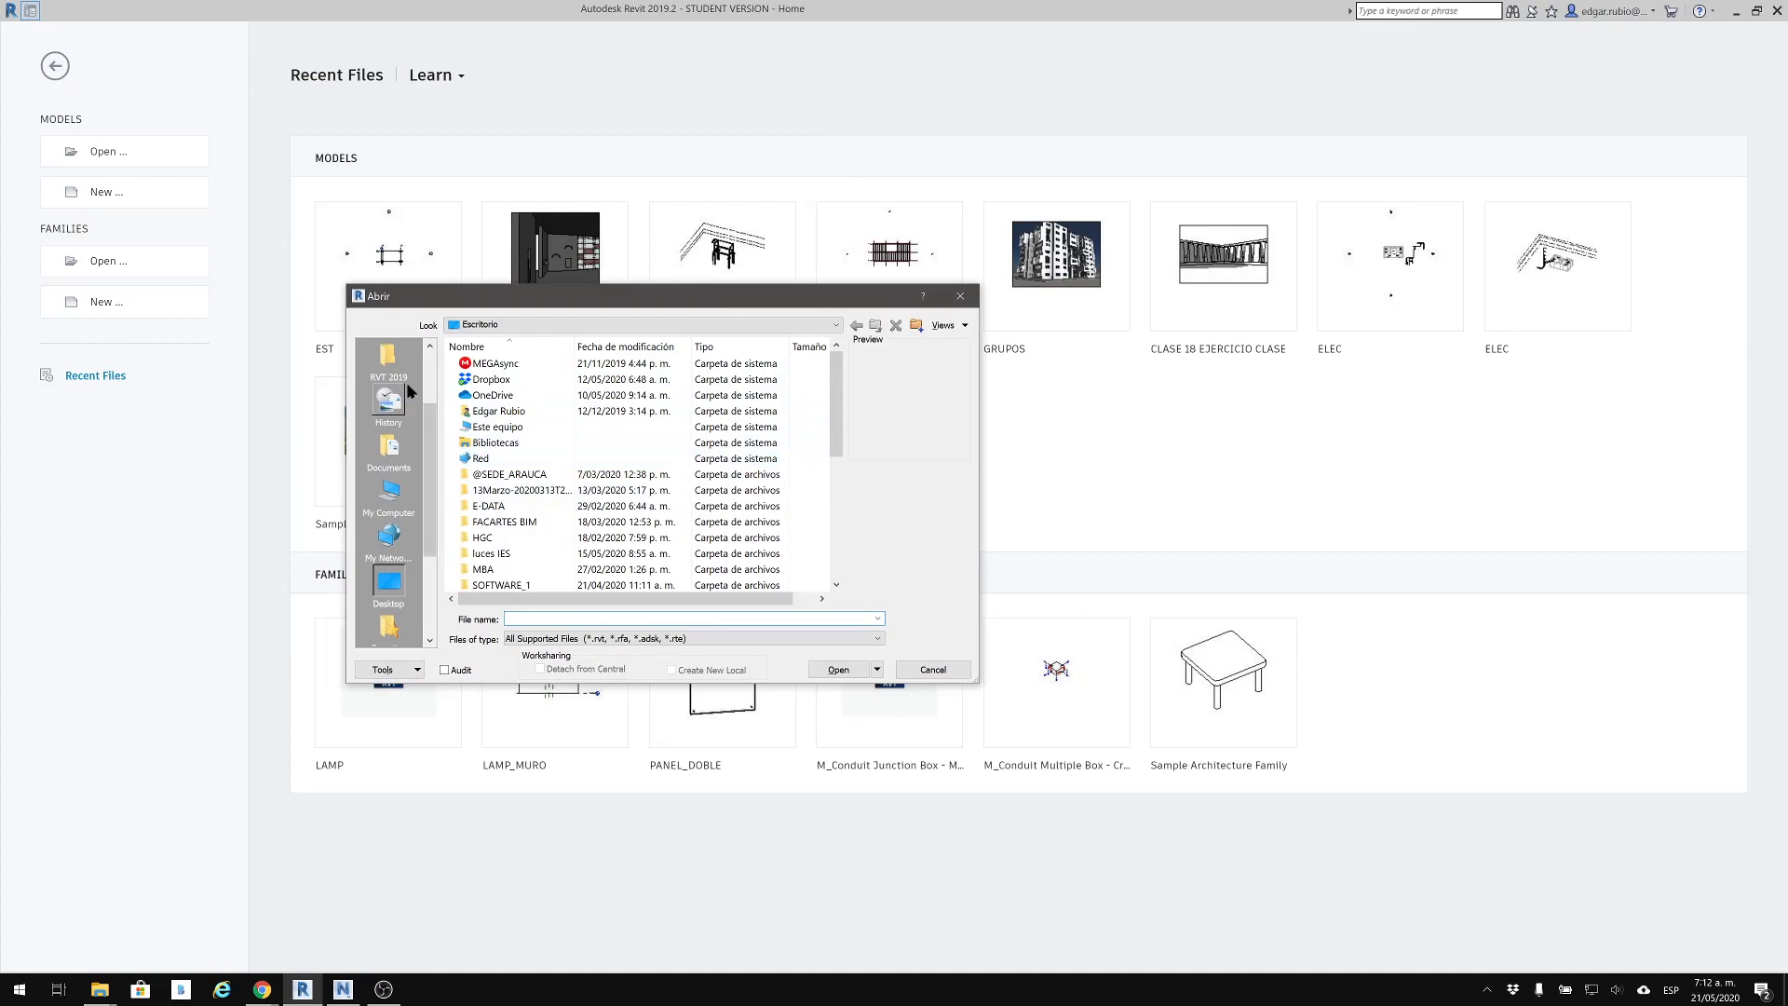
scroll(410, 433, "up", 2)
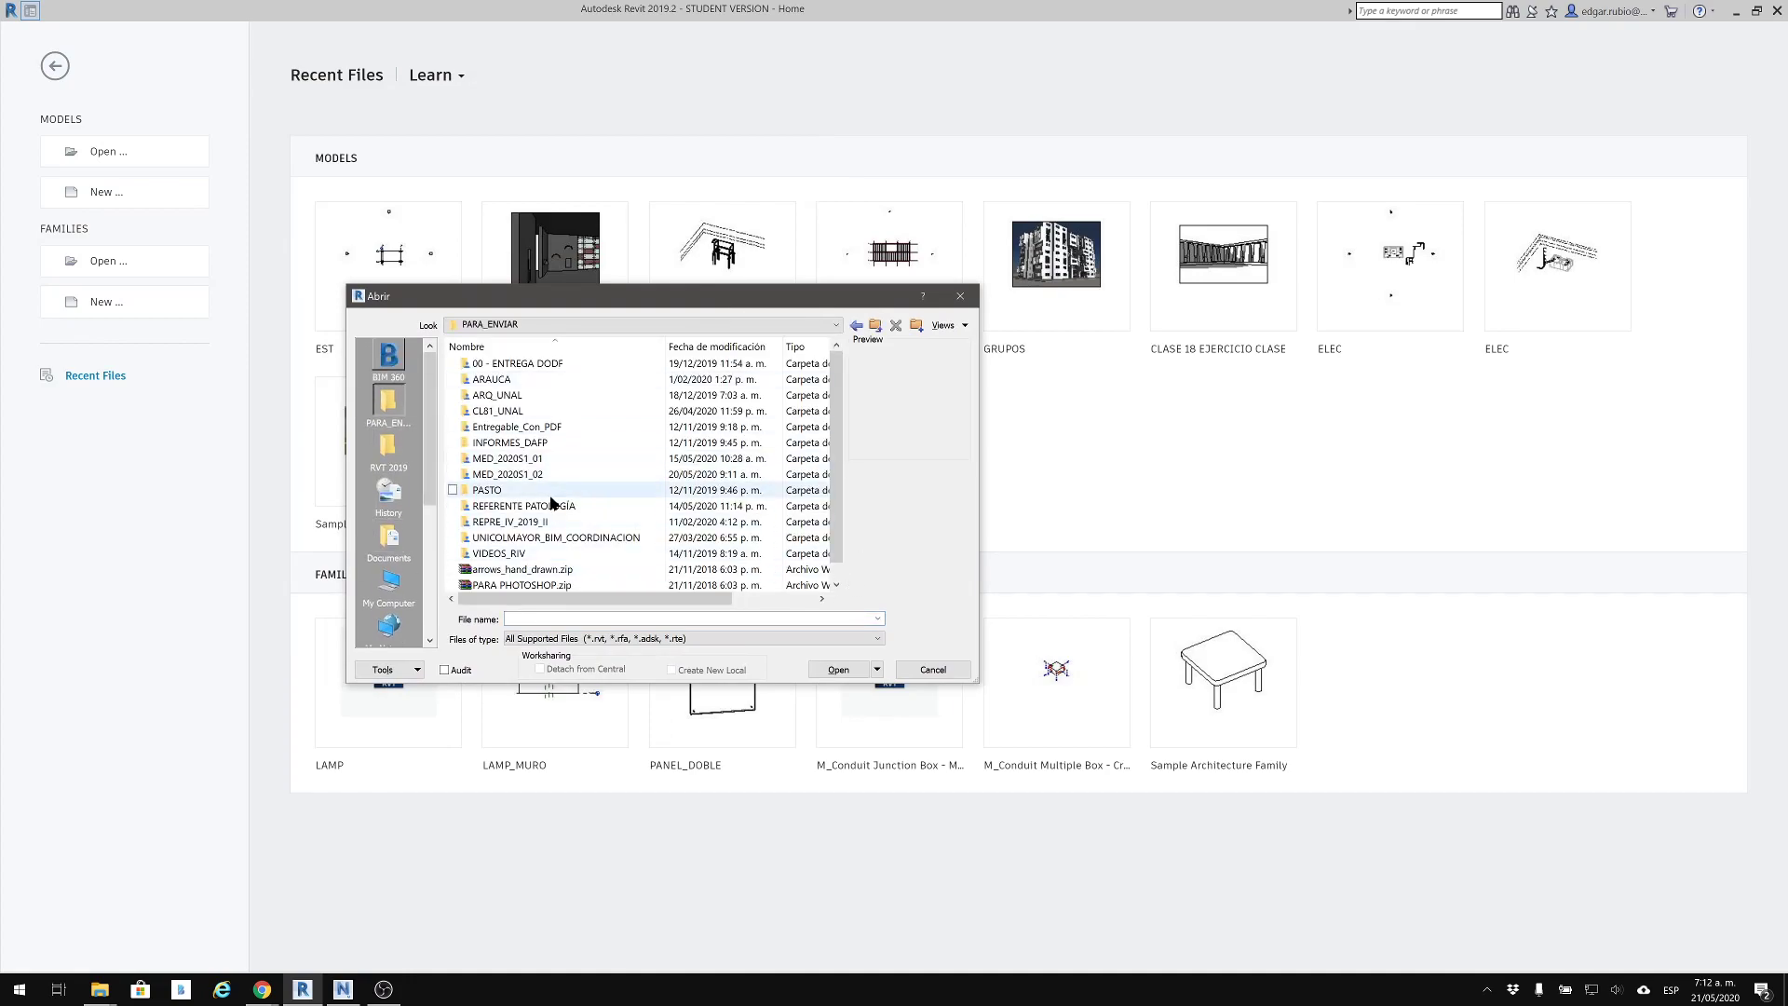
double_click(544, 474)
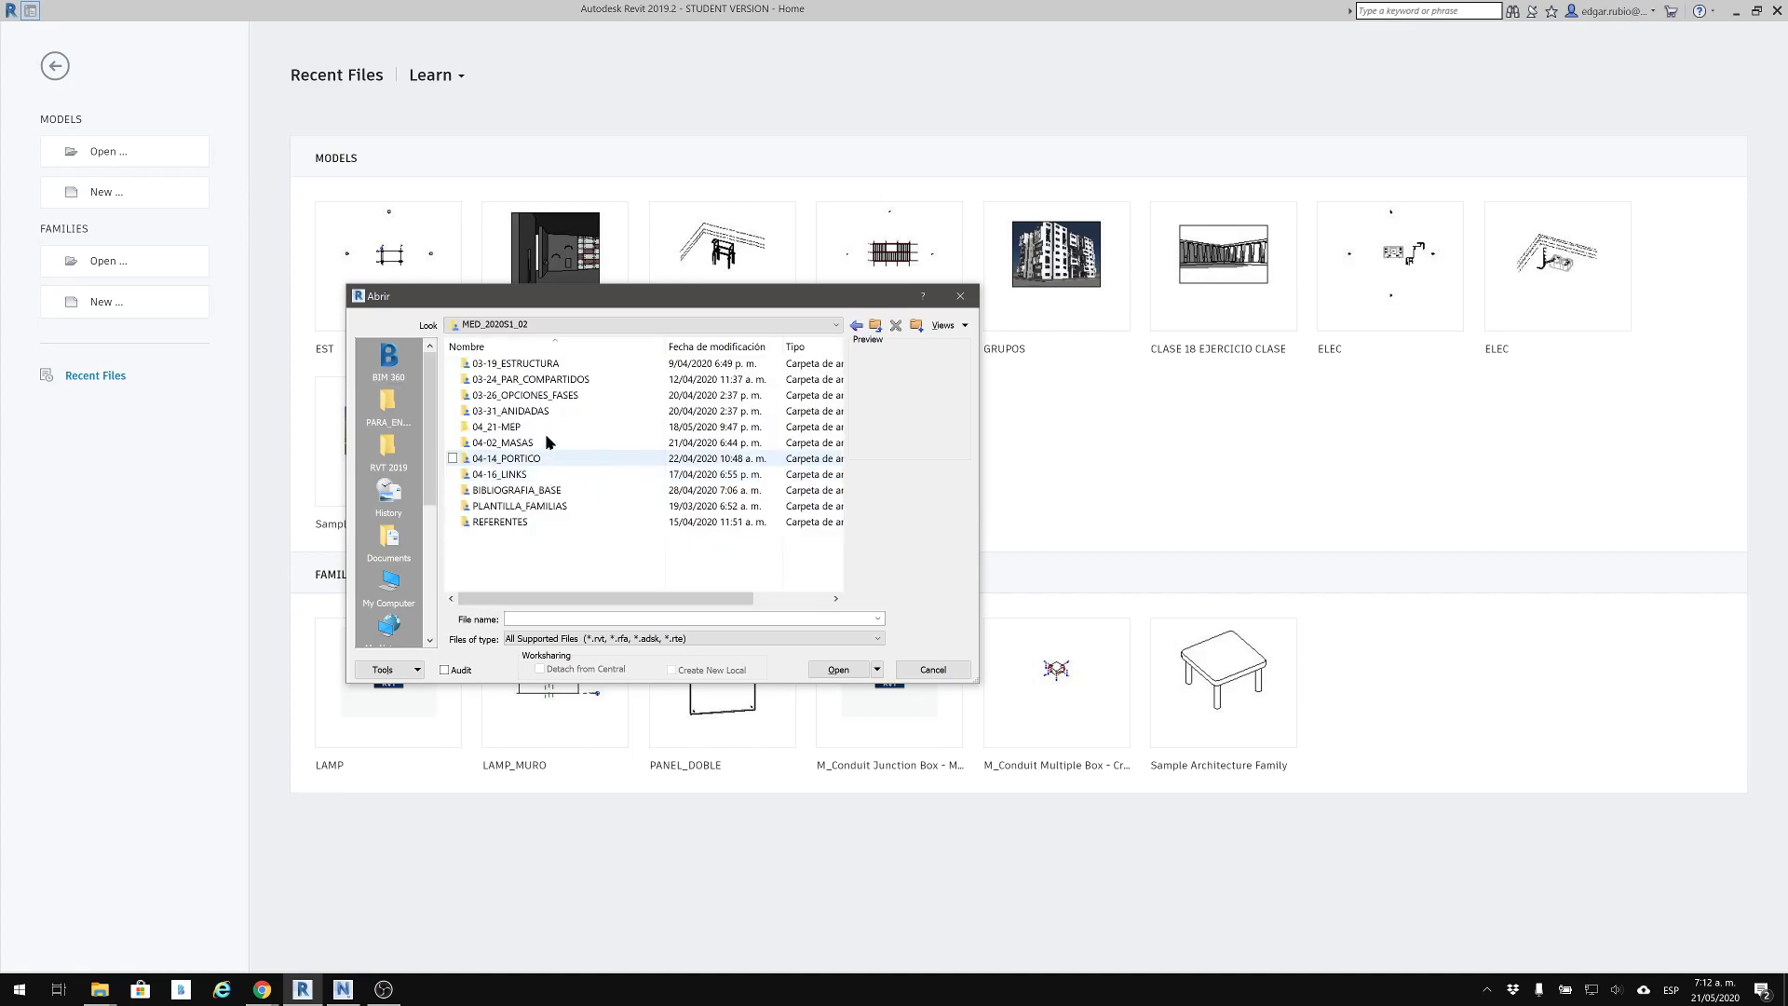
double_click(546, 426)
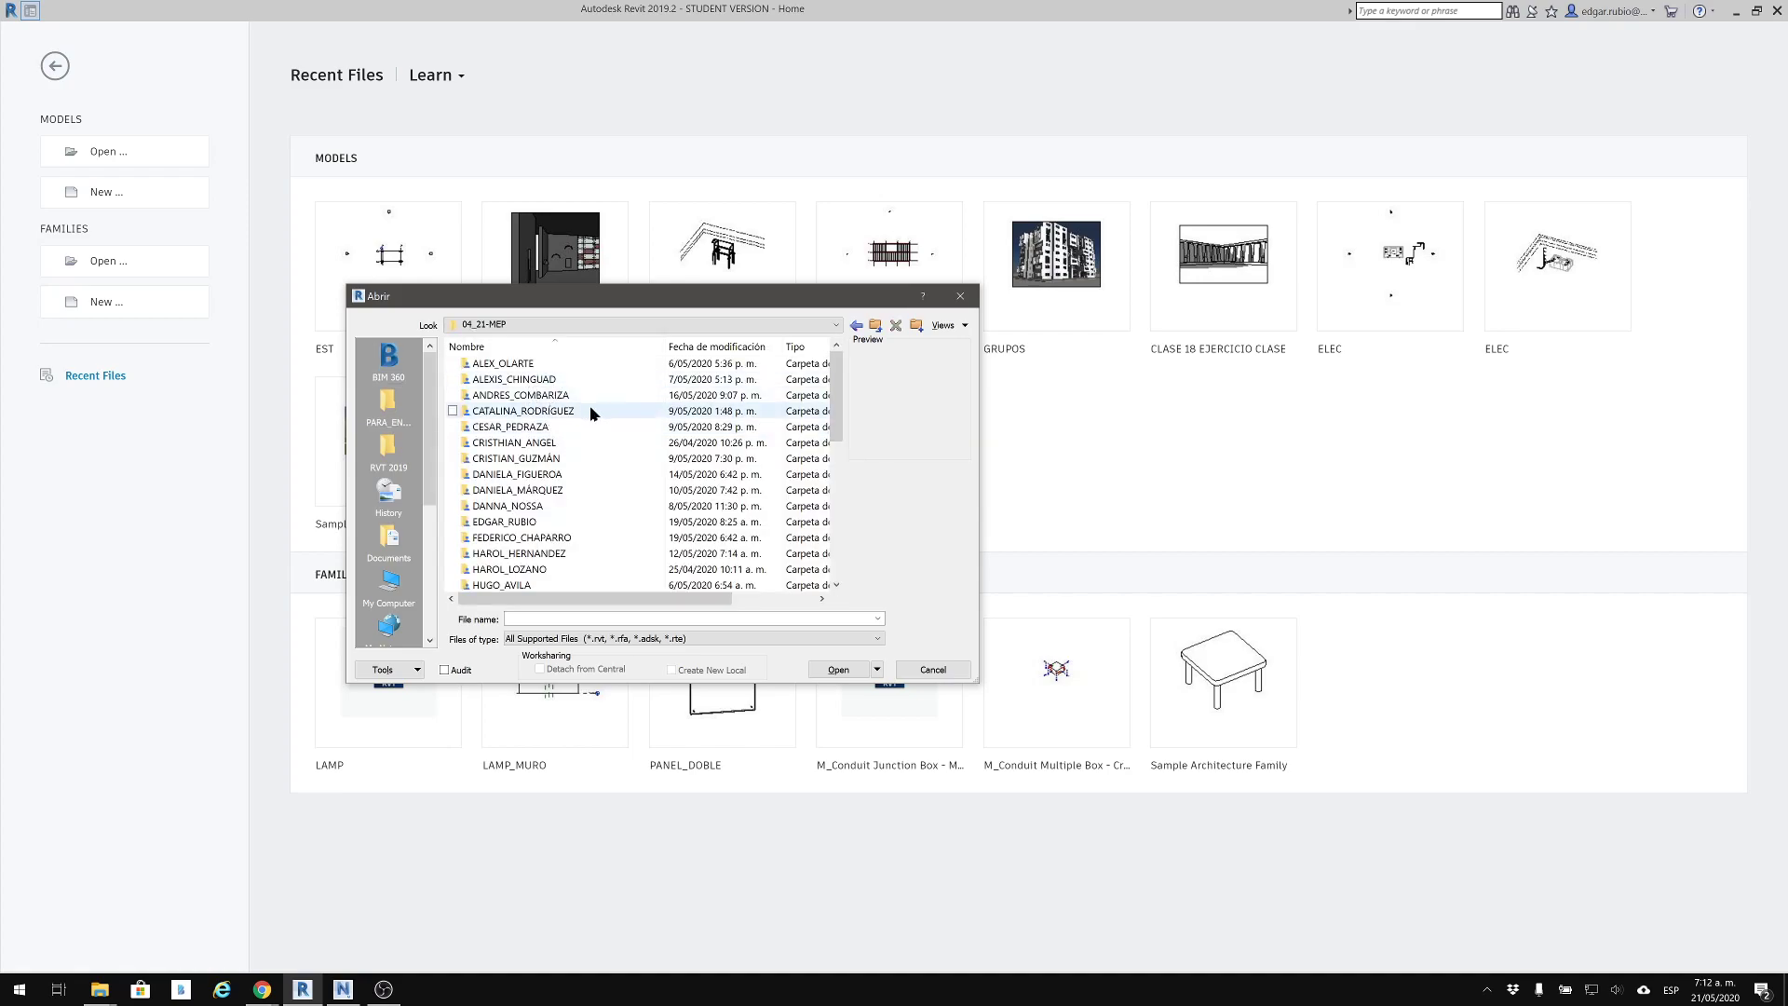
double_click(511, 522)
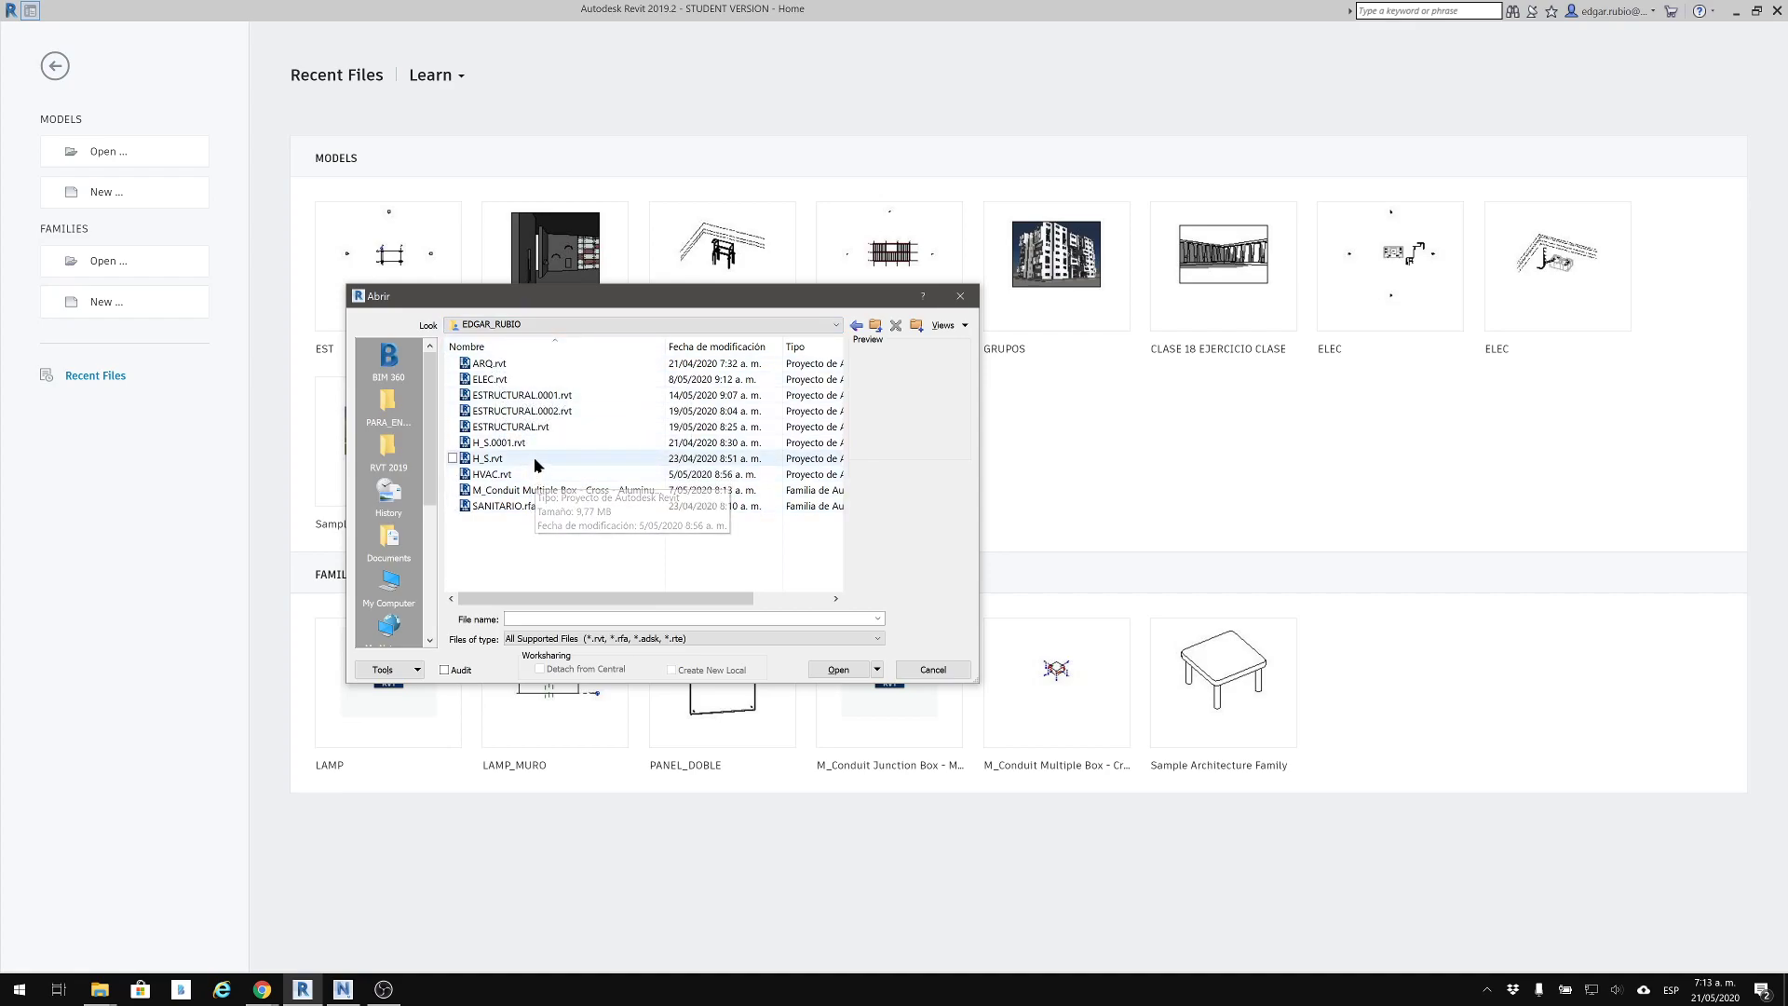
Delete the backup files ESTRUCTURAL.0002.rvt and ESTRUCTURAL.0001.rvt, and confirm removing ESTRUCTURAL.0002.rvt from Google Drive
left_click(540, 412)
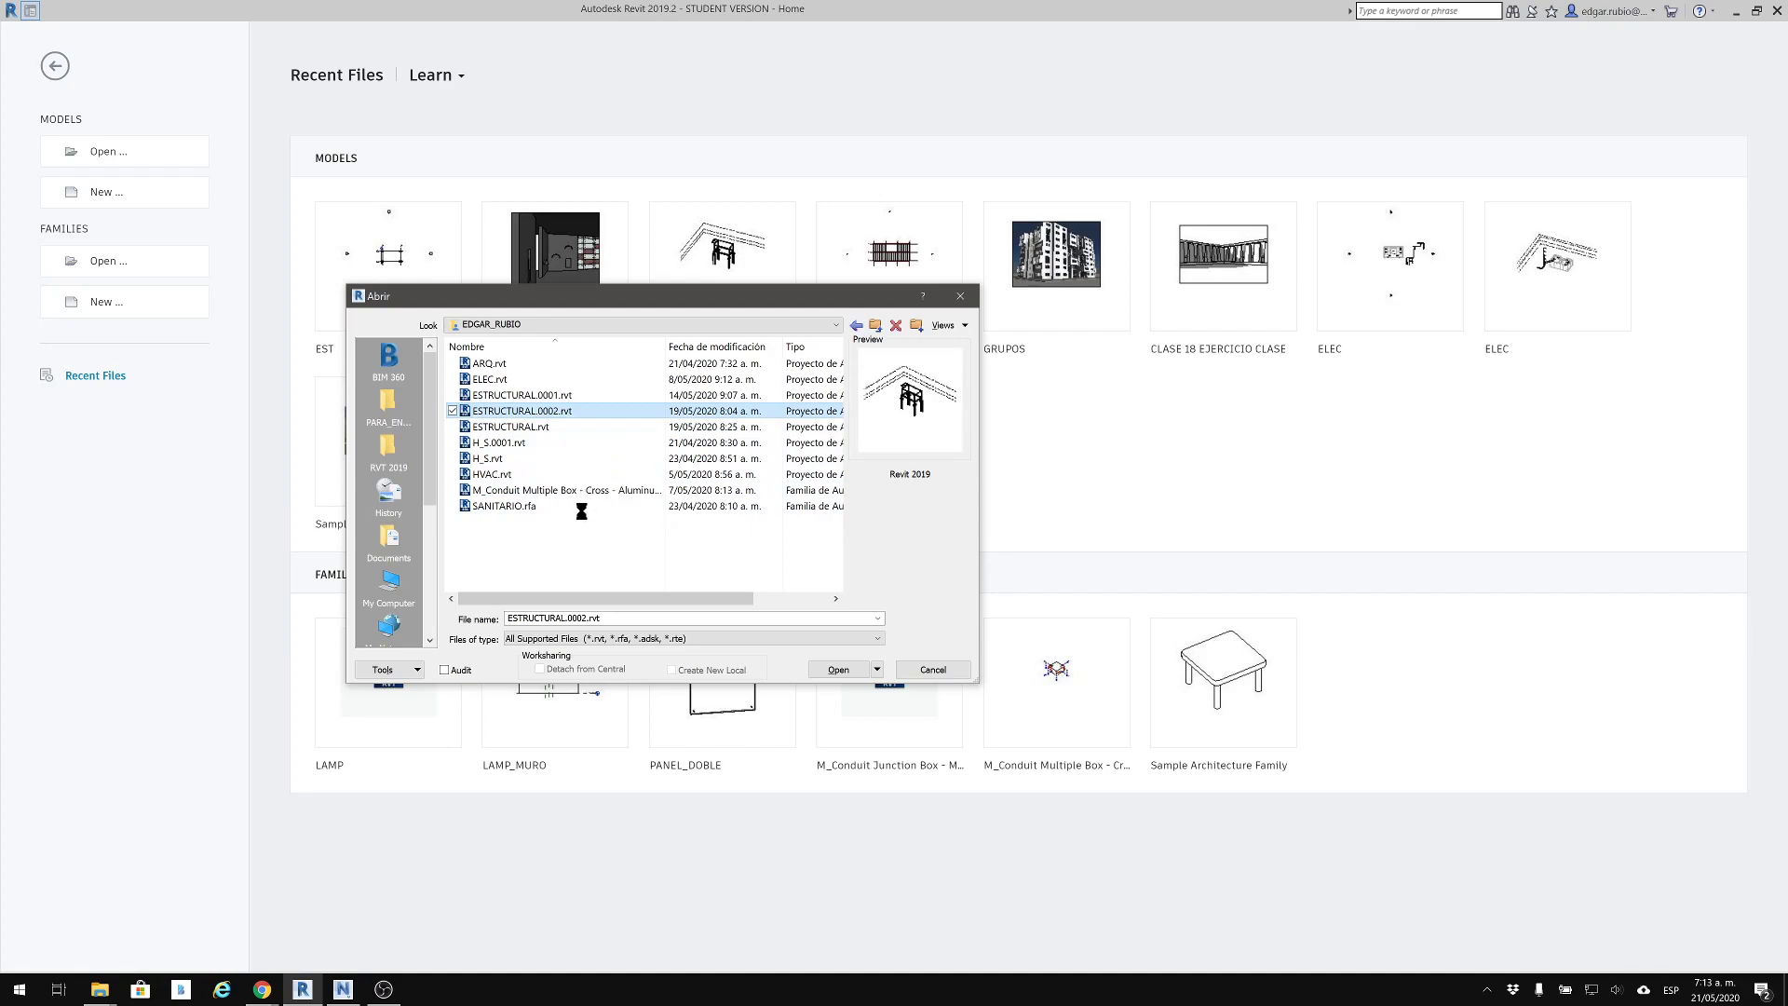
right_click(540, 411)
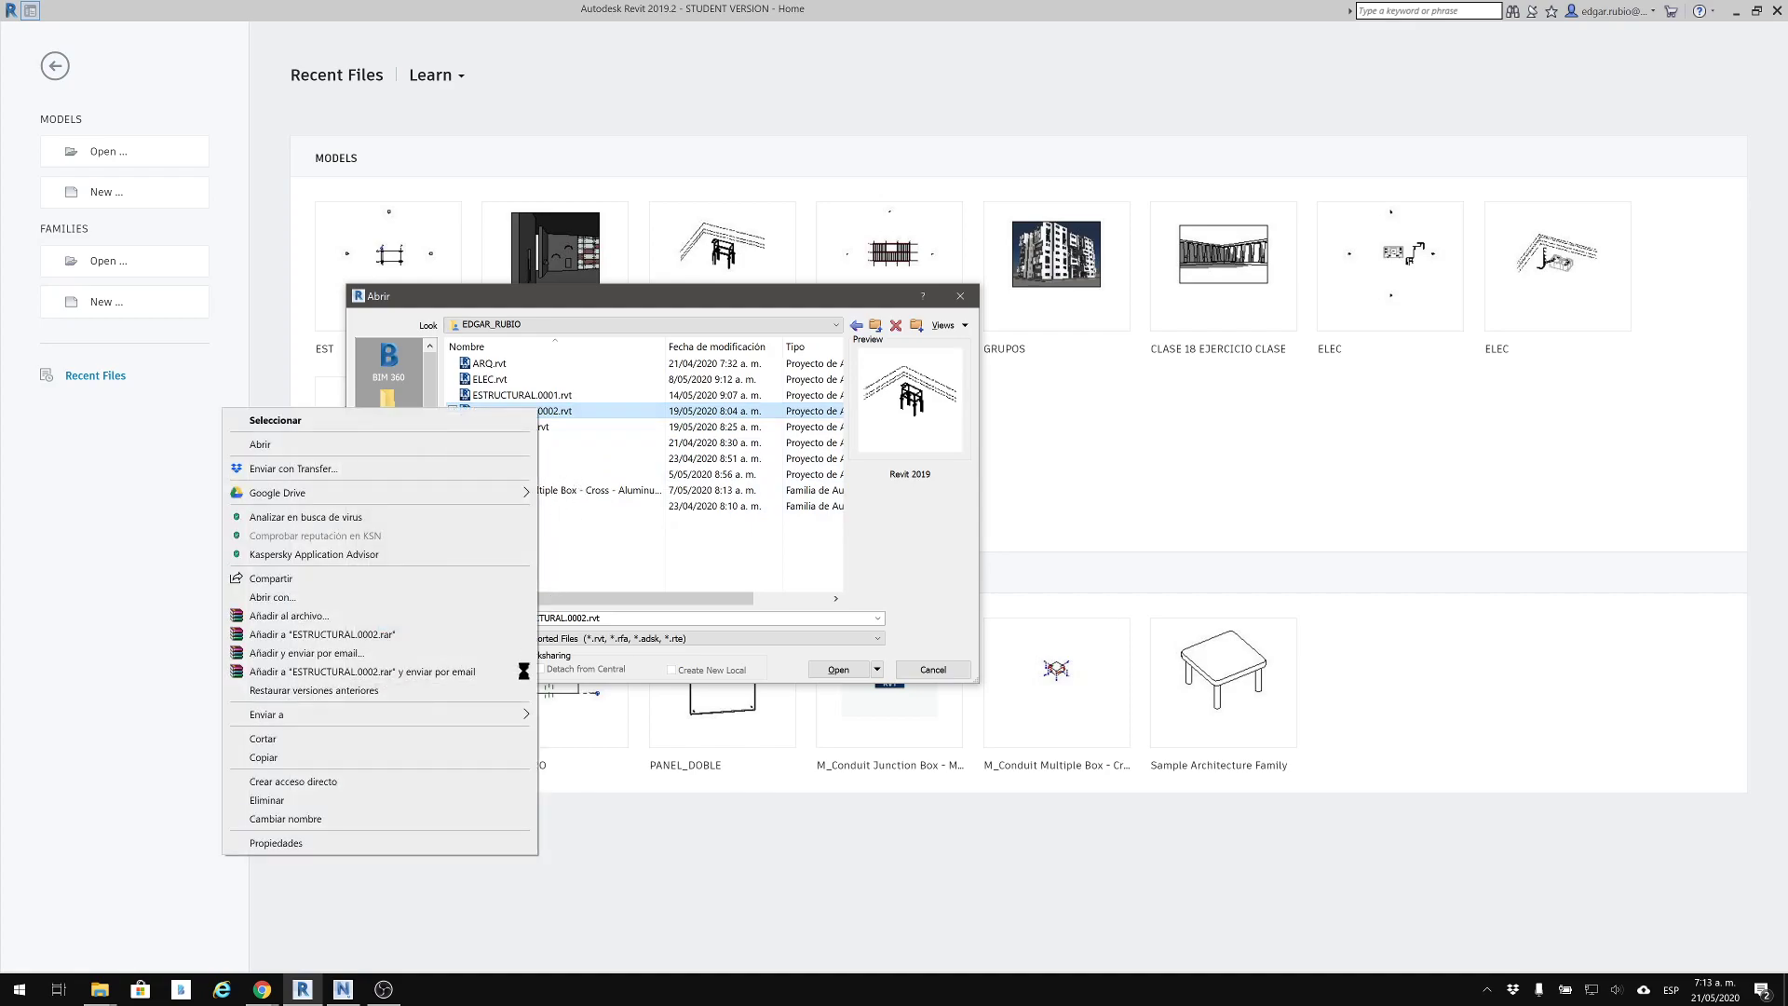
left_click(451, 800)
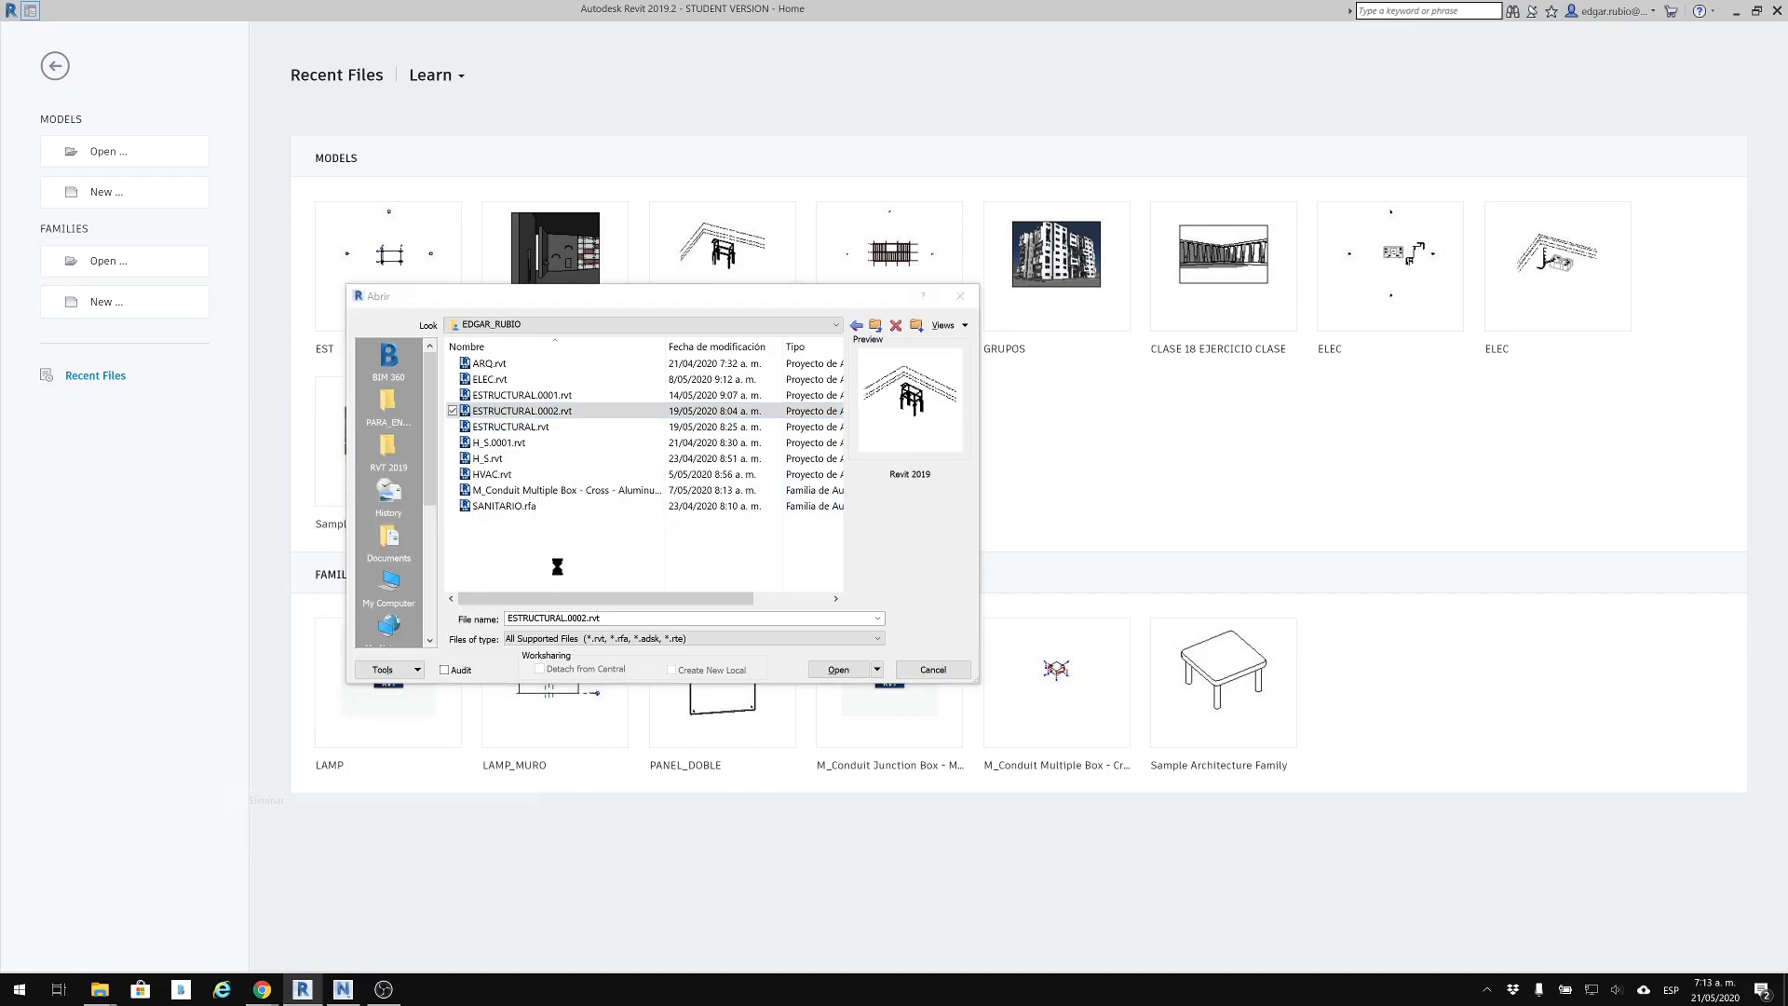
right_click(541, 395)
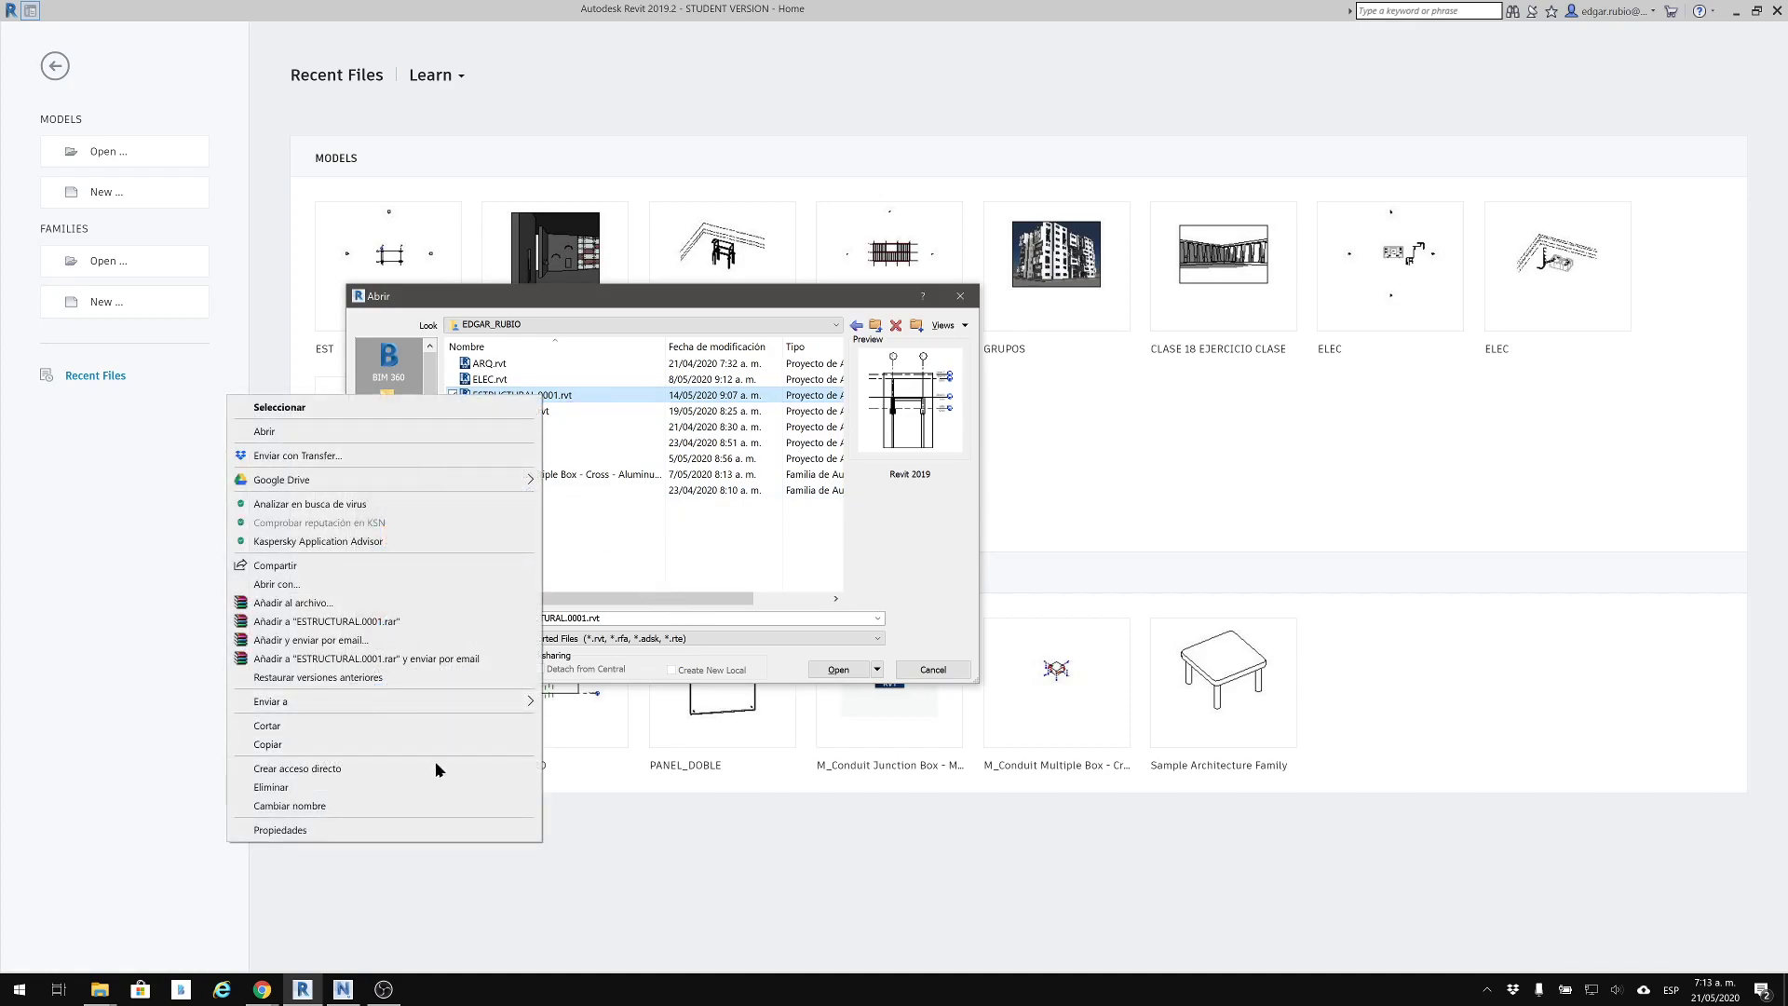
left_click(432, 779)
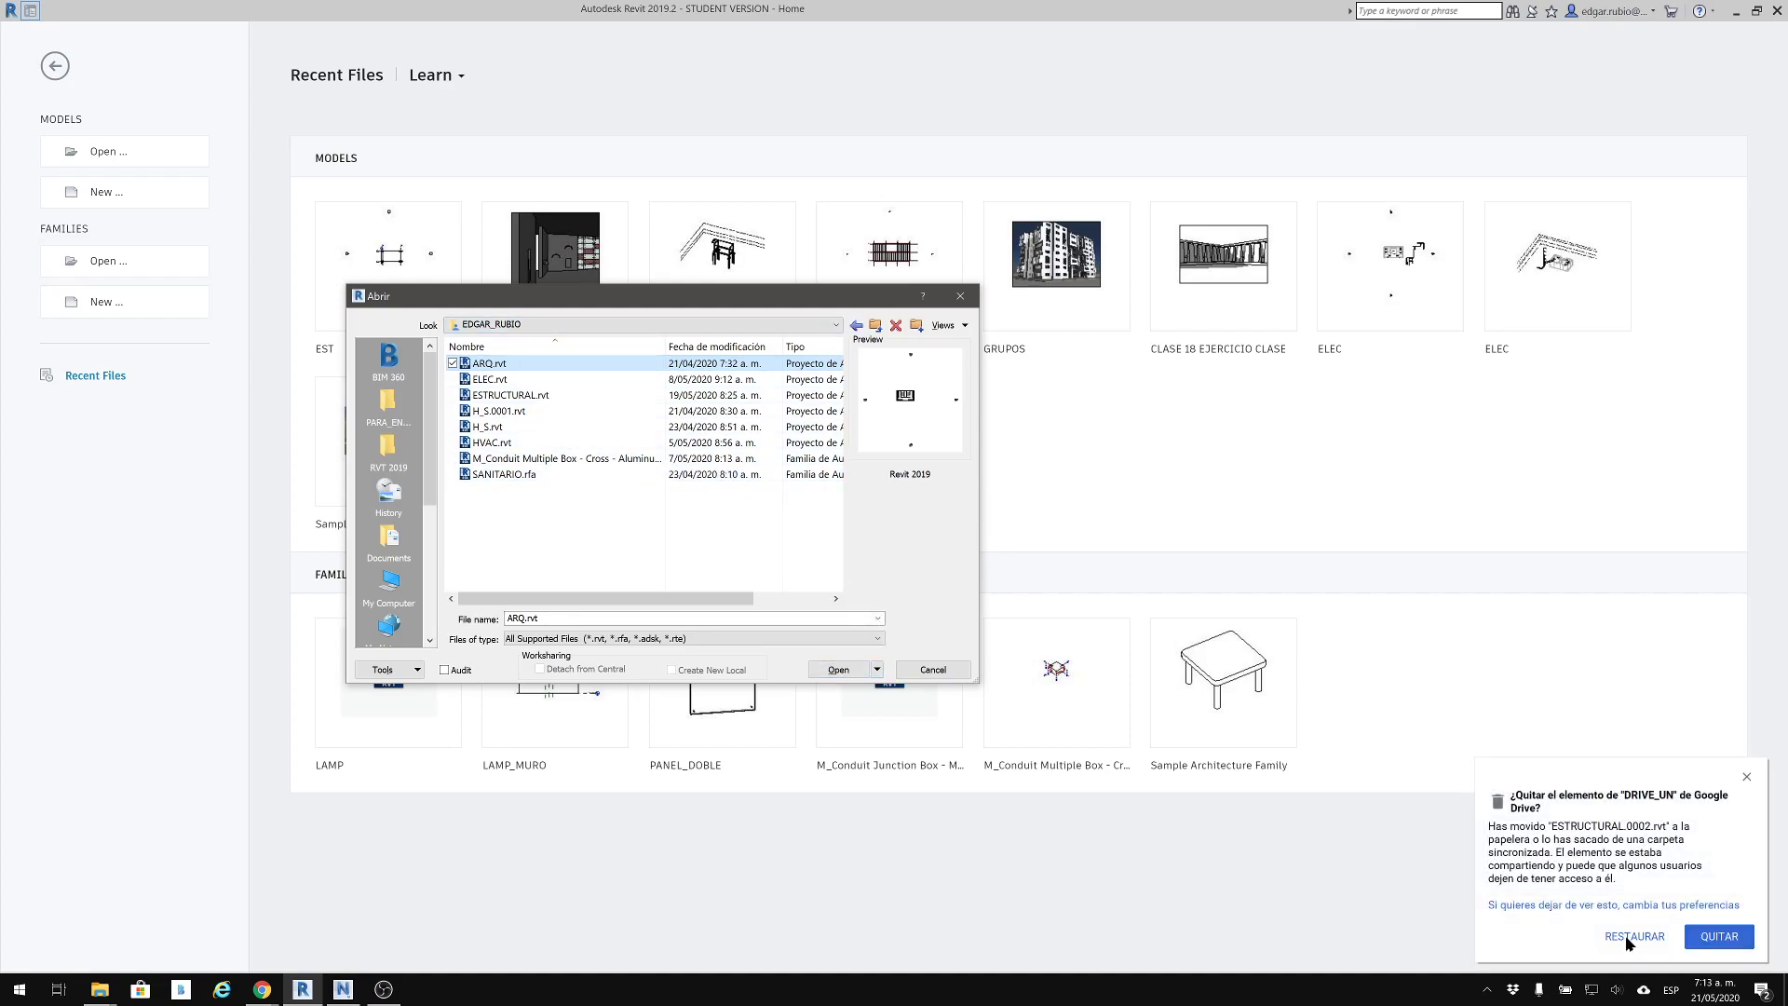
left_click(1738, 935)
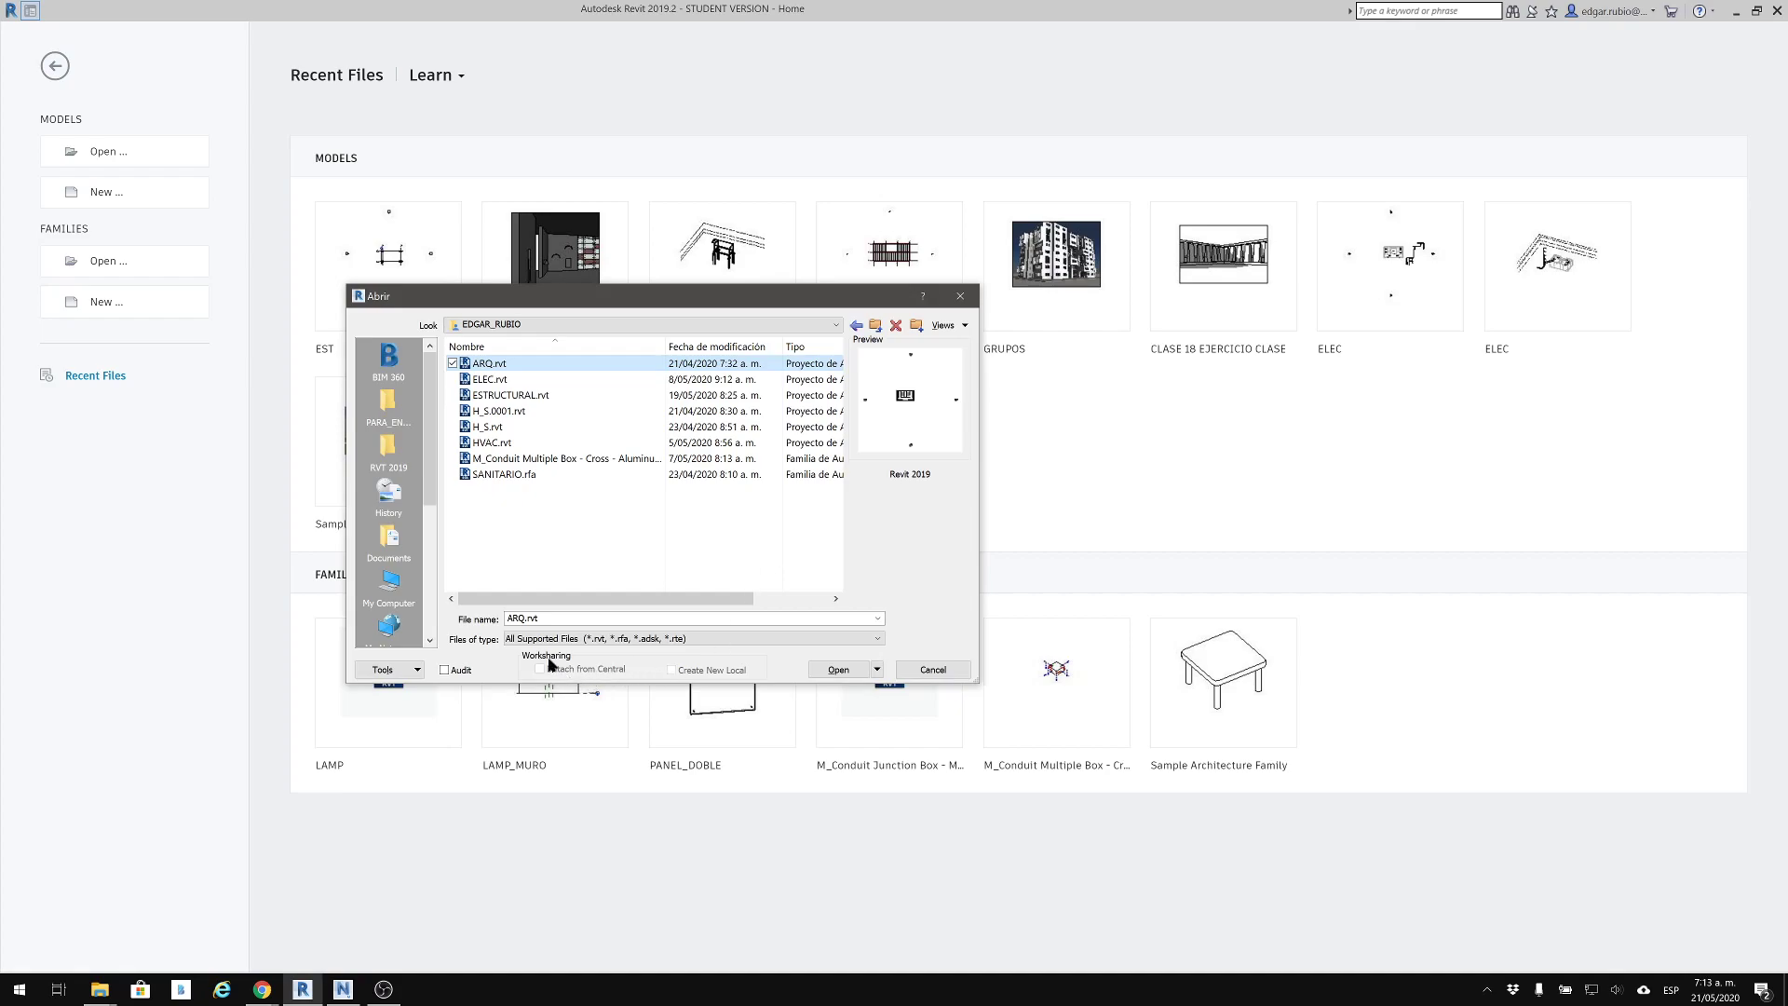
Open the project ARQ.rvt and confirm removing ESTRUCTURAL.0001.rvt from Google Drive
left_click(838, 669)
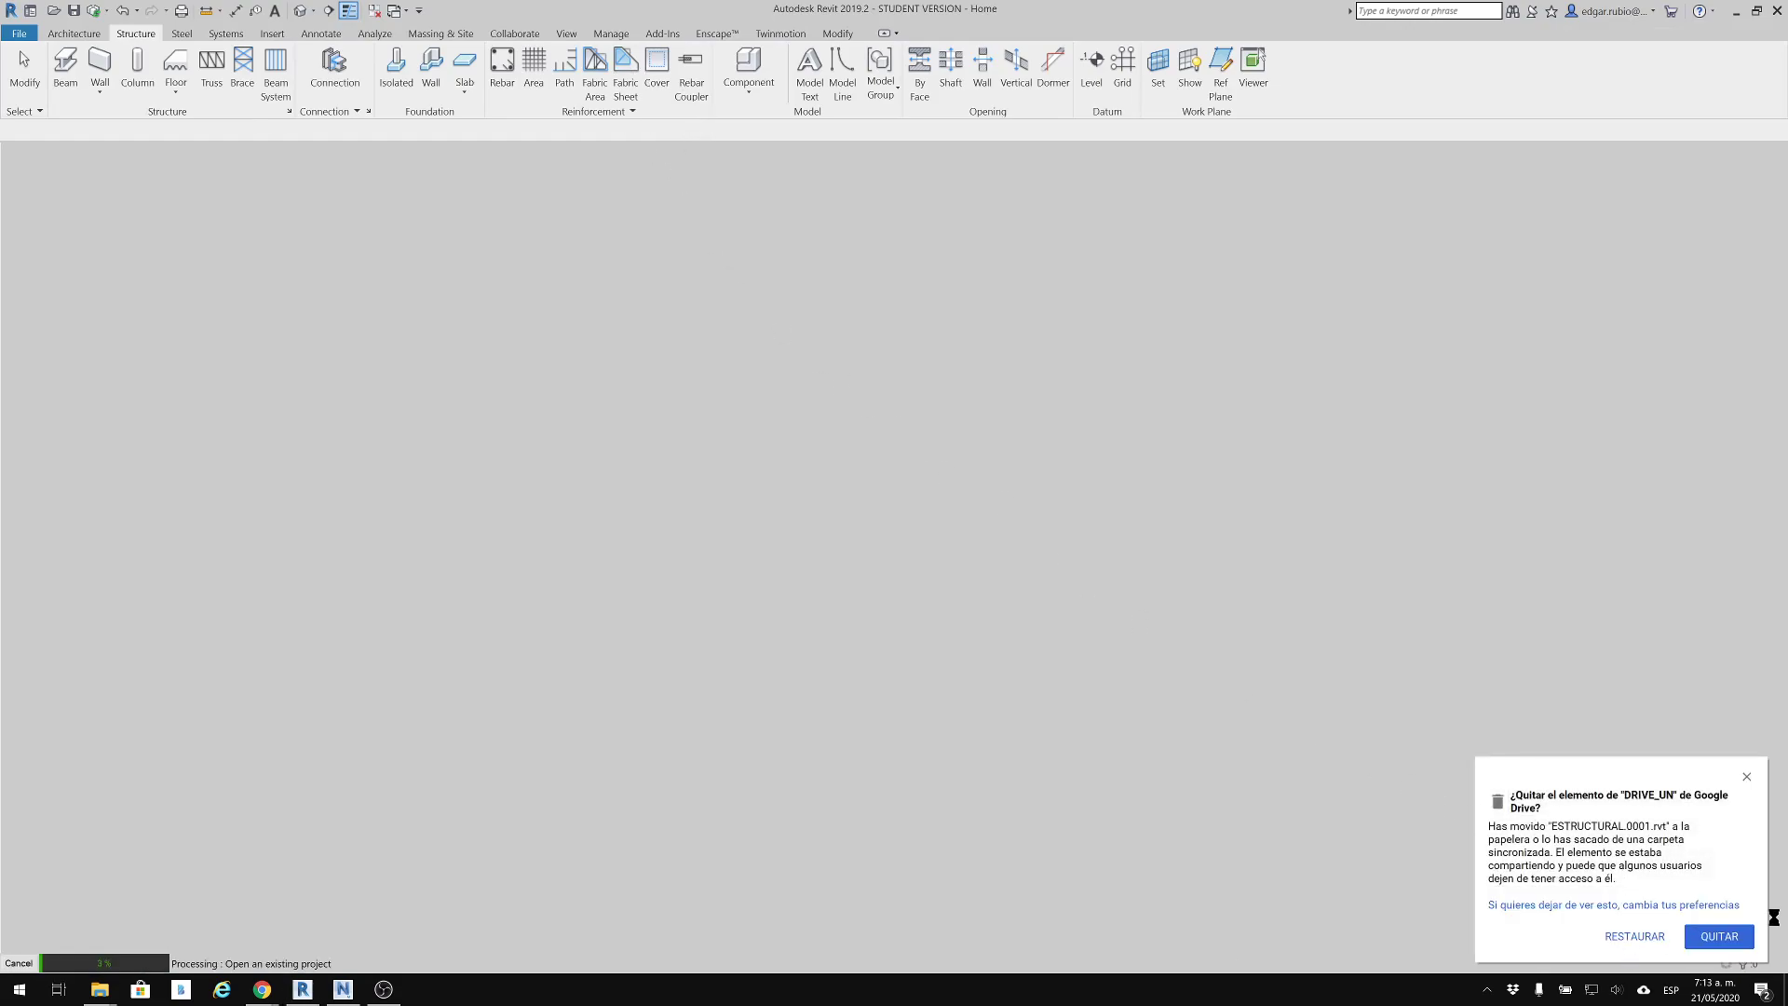
left_click(1744, 938)
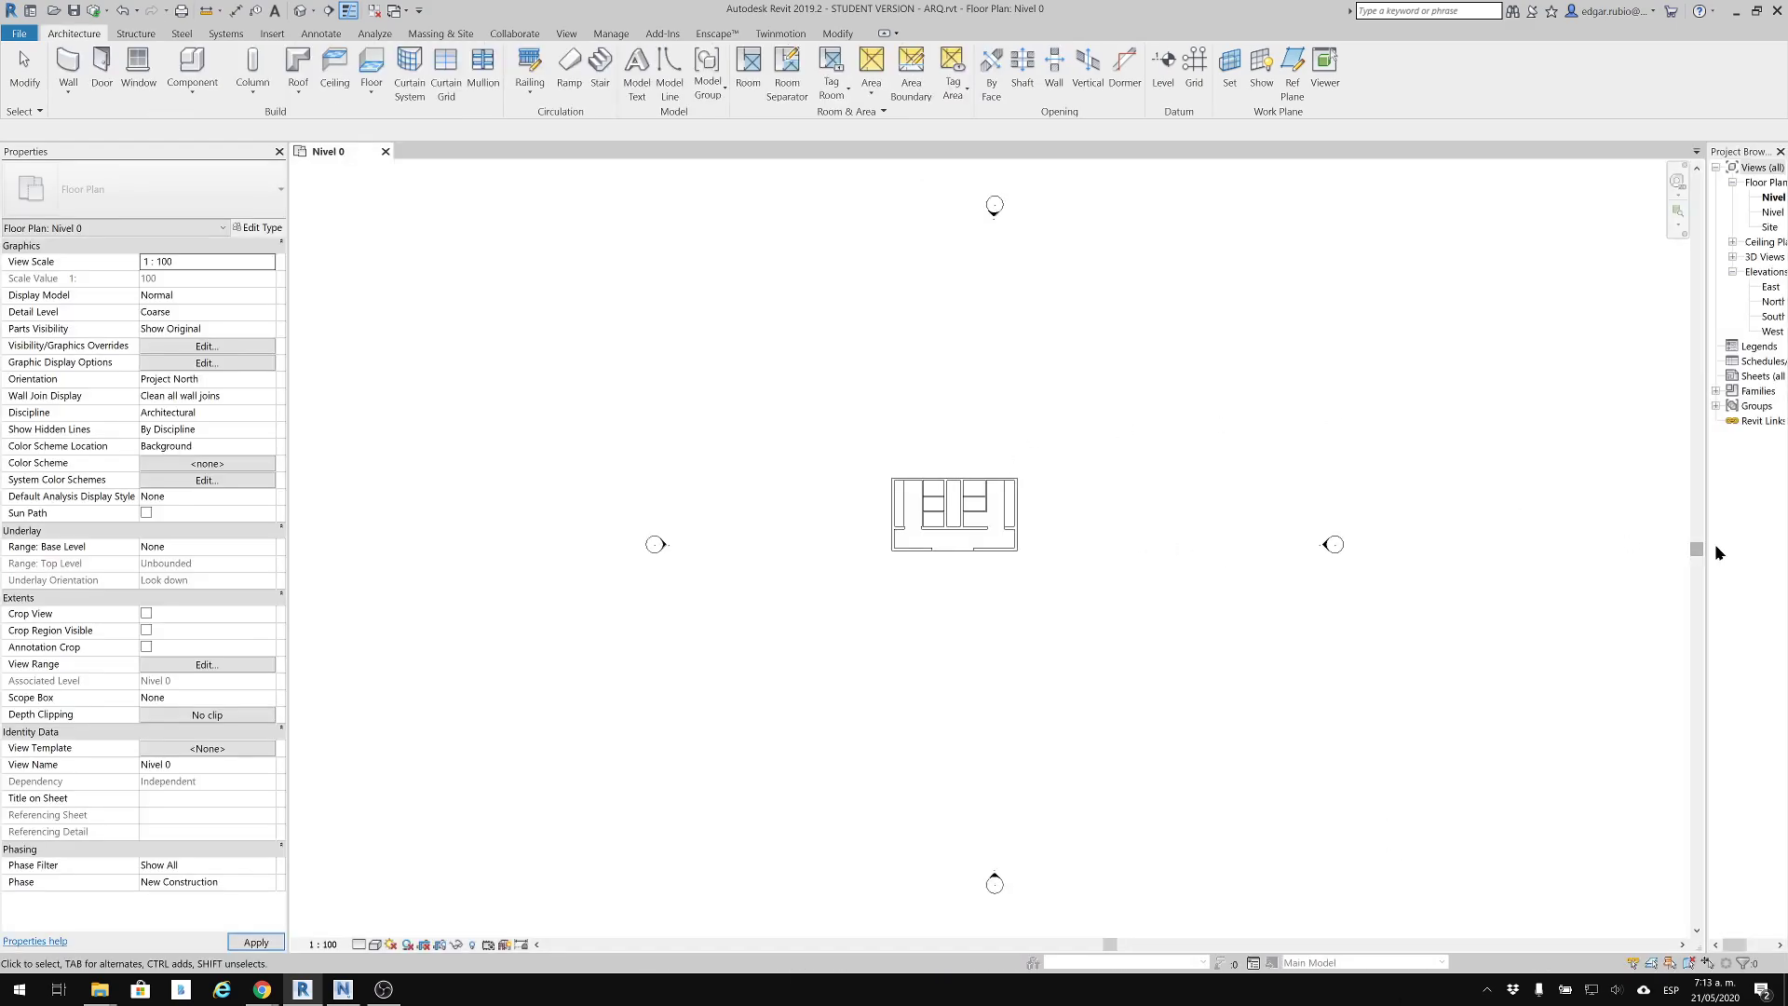
Widen the Project Browser so the view names are readable and open the default 3D view of the building
left_click_drag(1590, 536, 1541, 531)
scroll(1069, 499, "up", 8)
middle_click_drag(1011, 436, 975, 361)
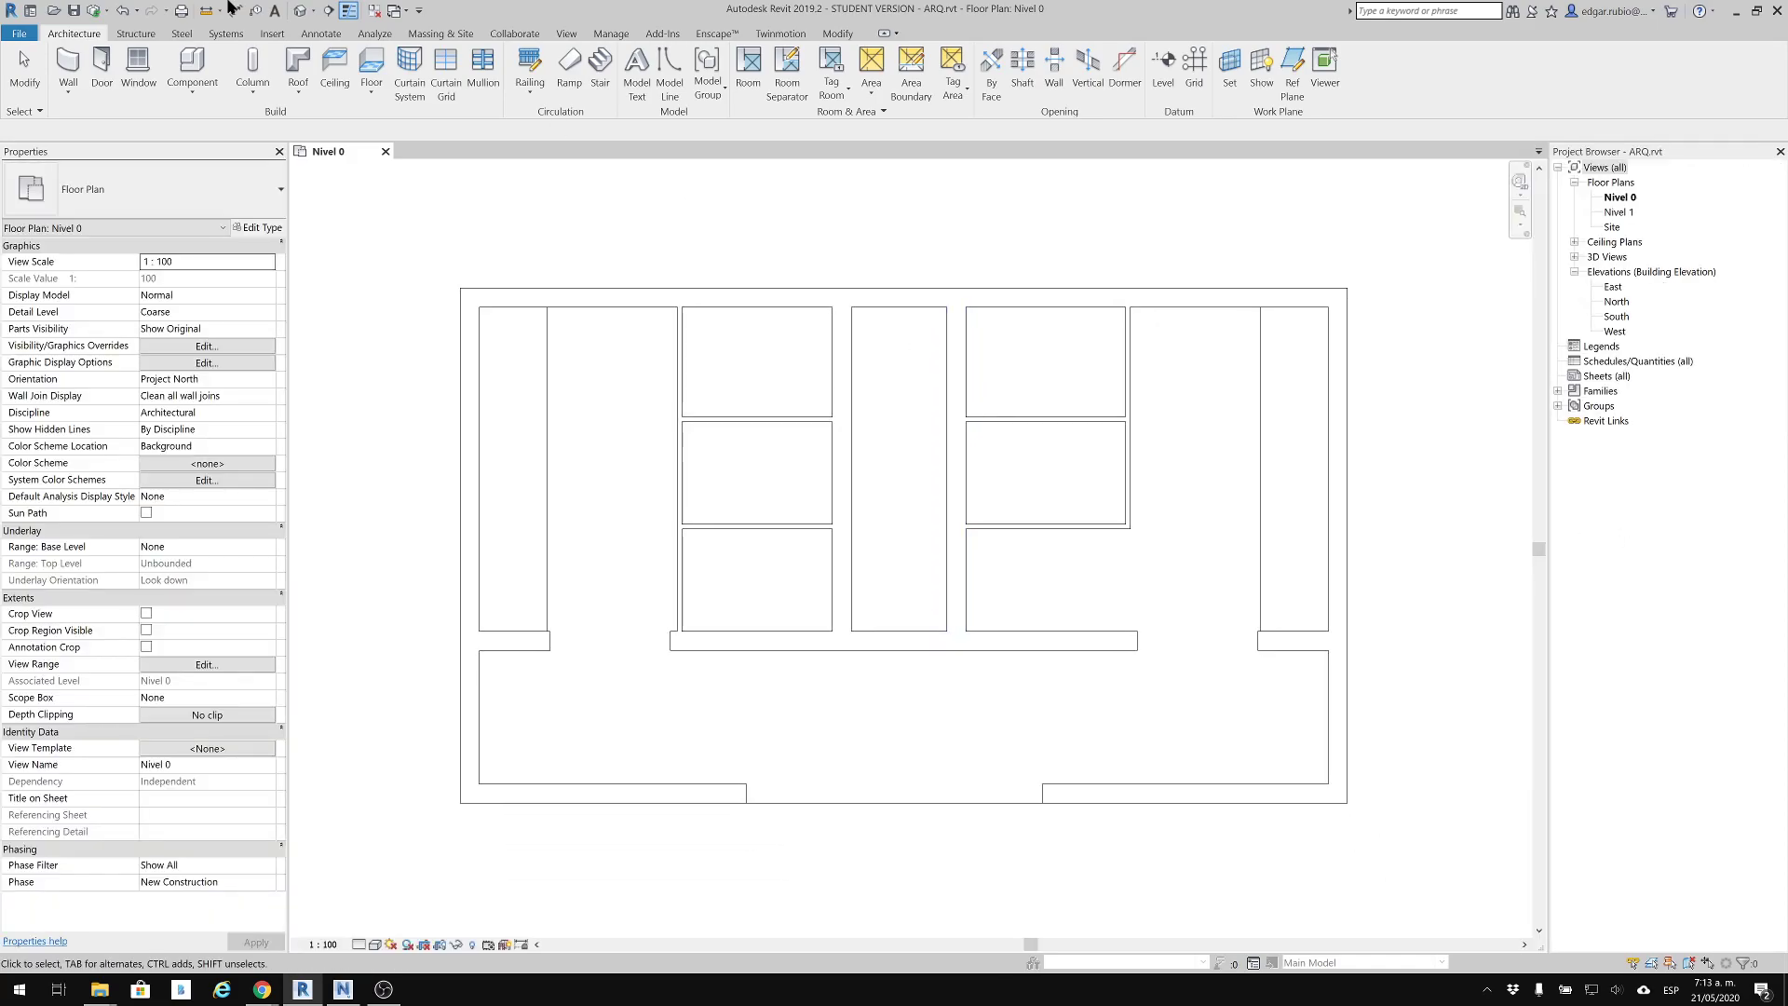
left_click(296, 12)
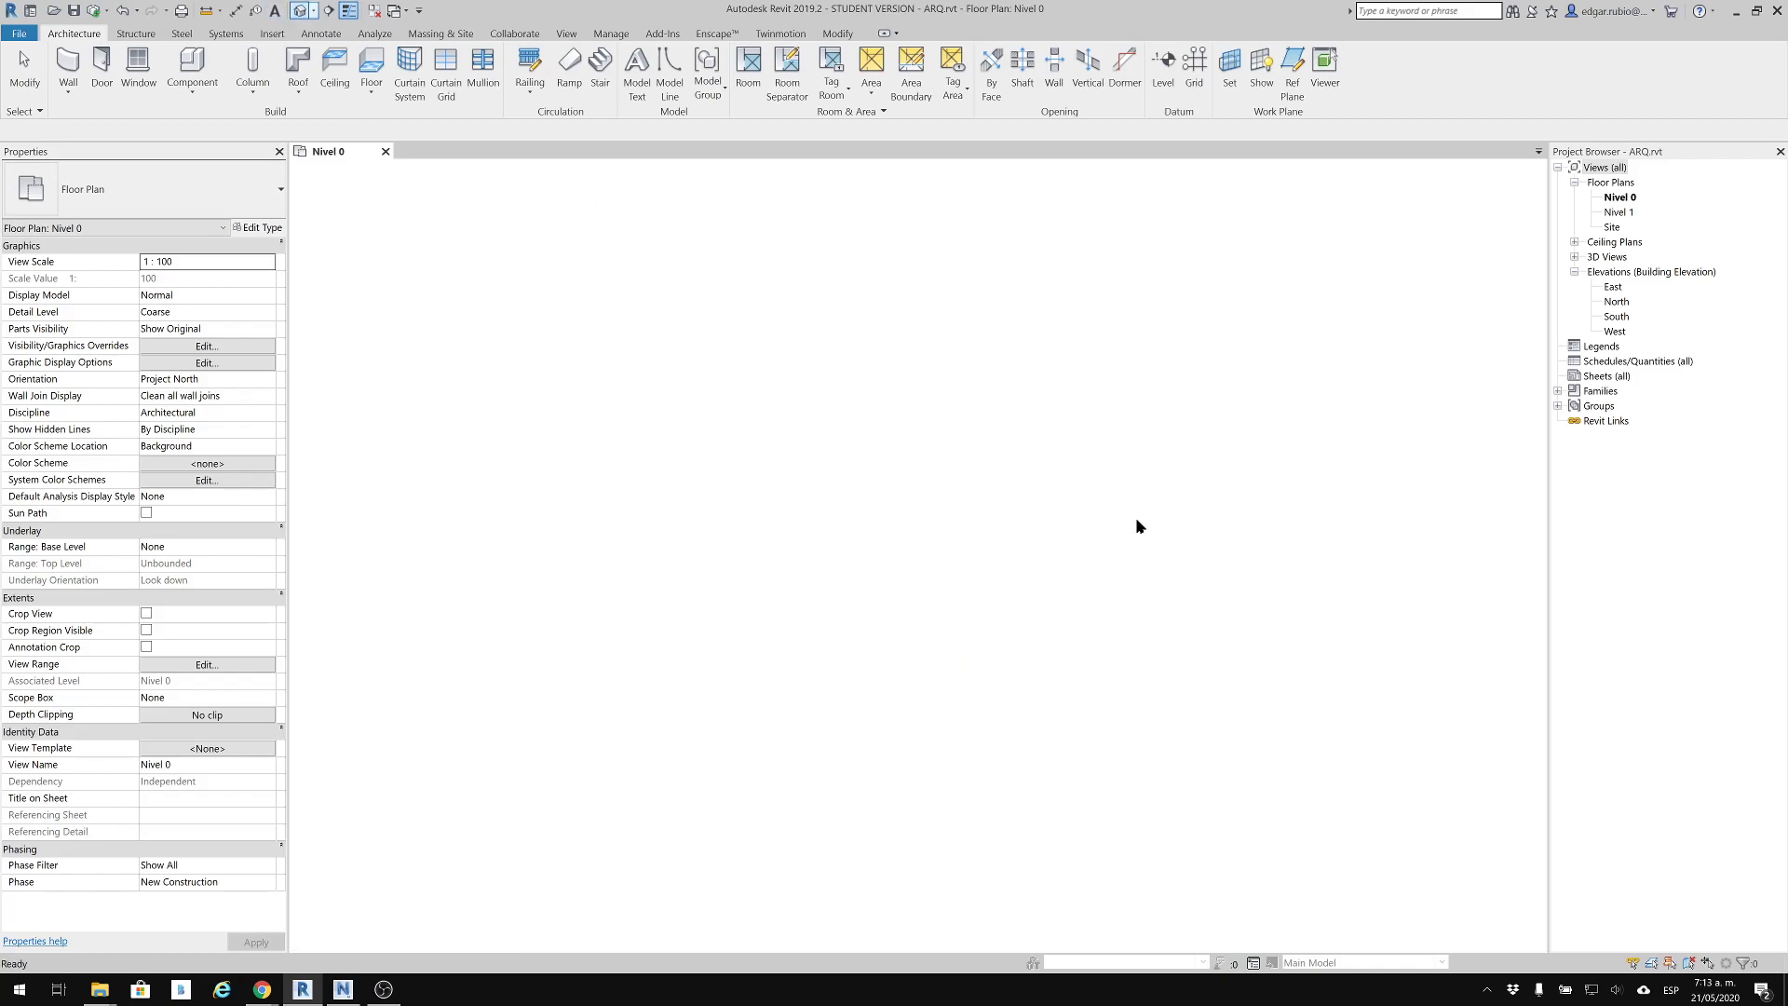
scroll(908, 549, "up", 5)
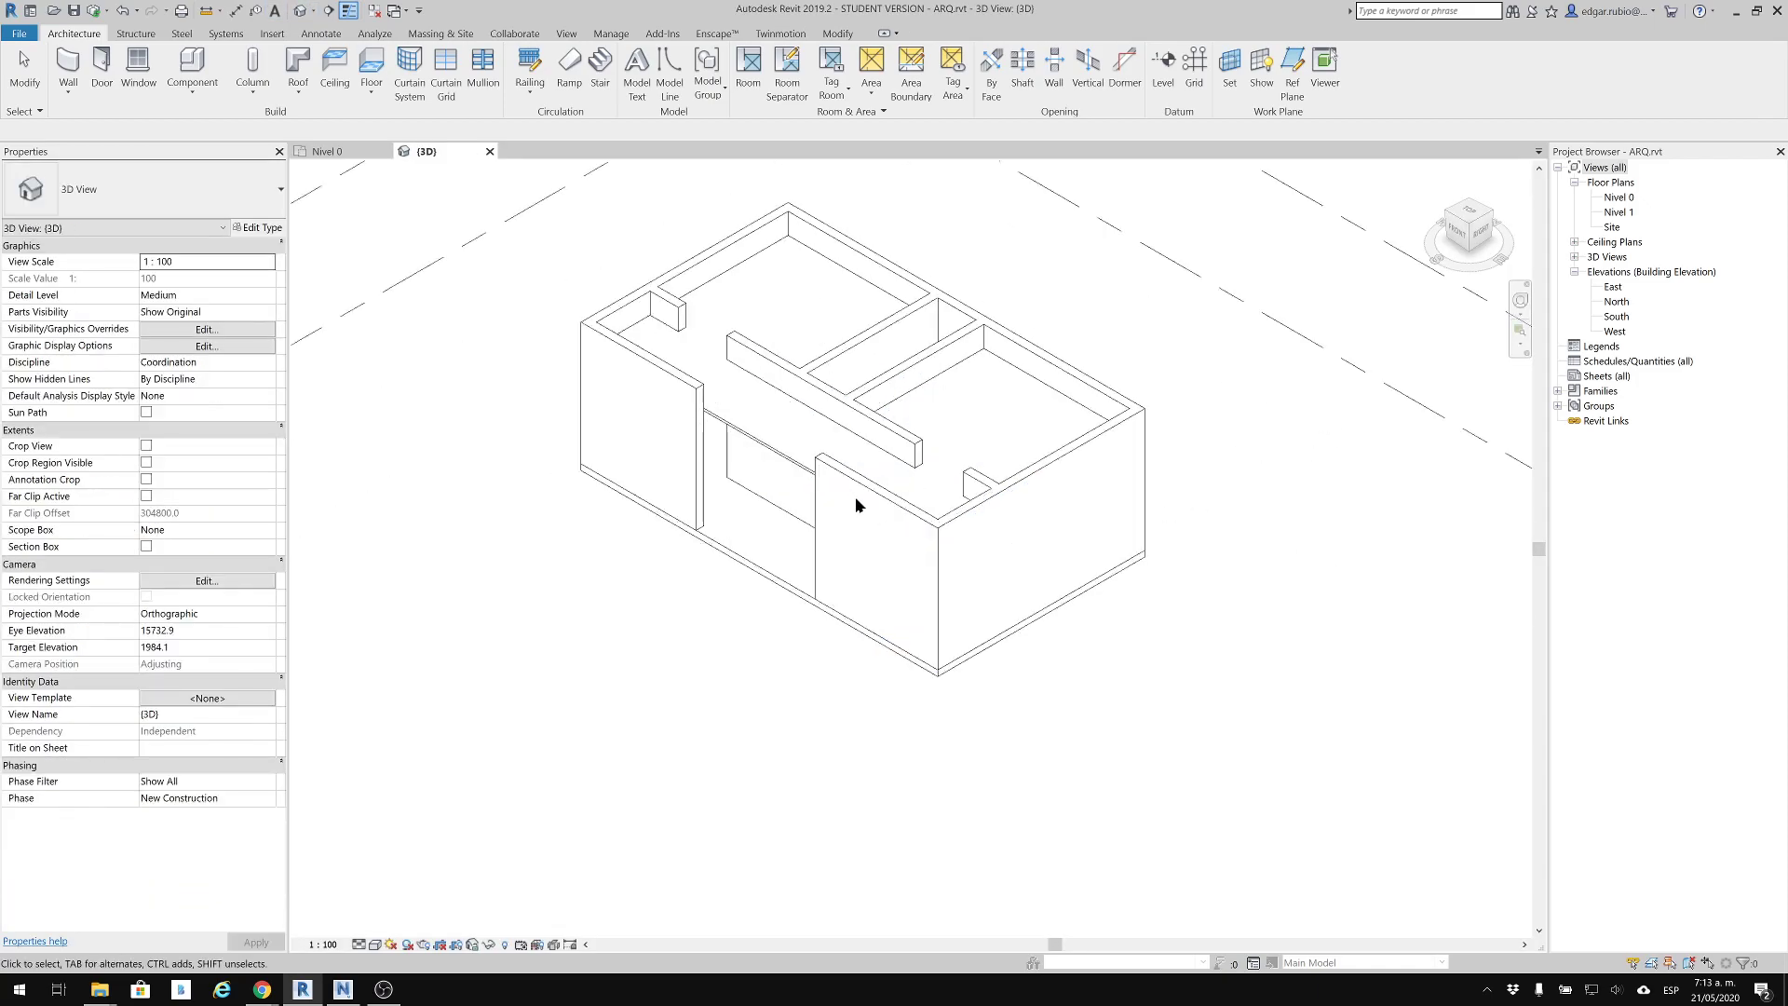
scroll(835, 511, "up", 3)
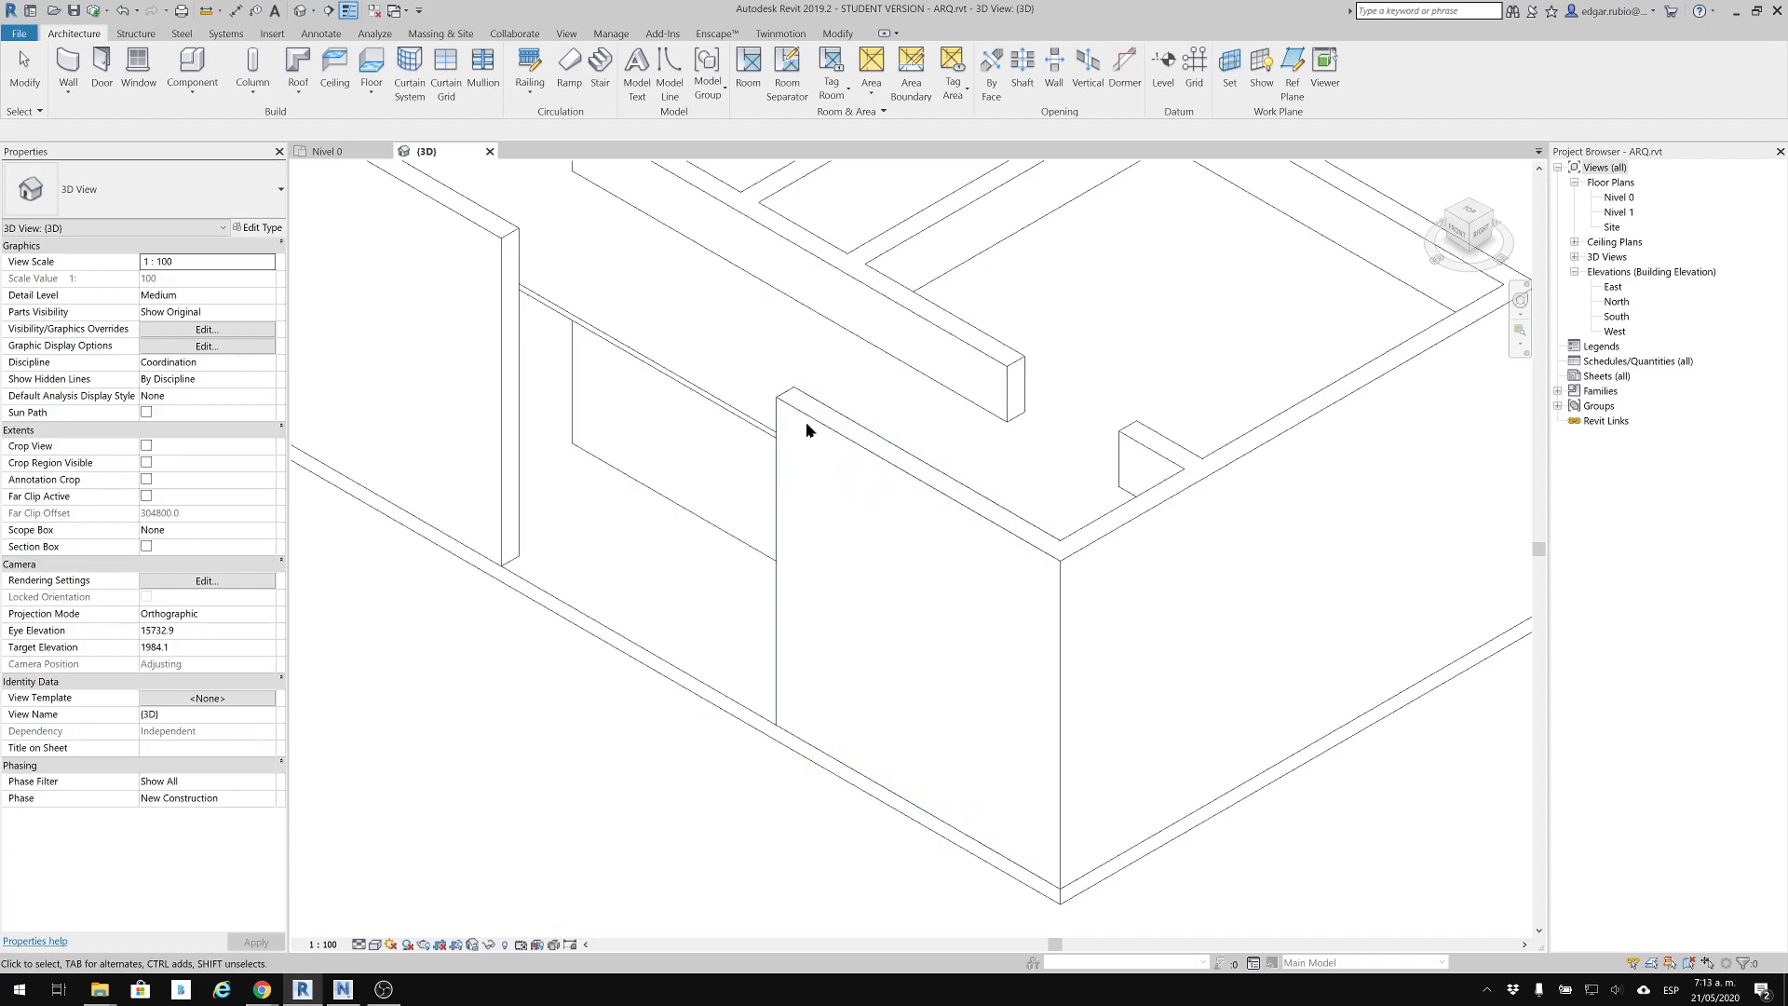
scroll(801, 439, "down", 2)
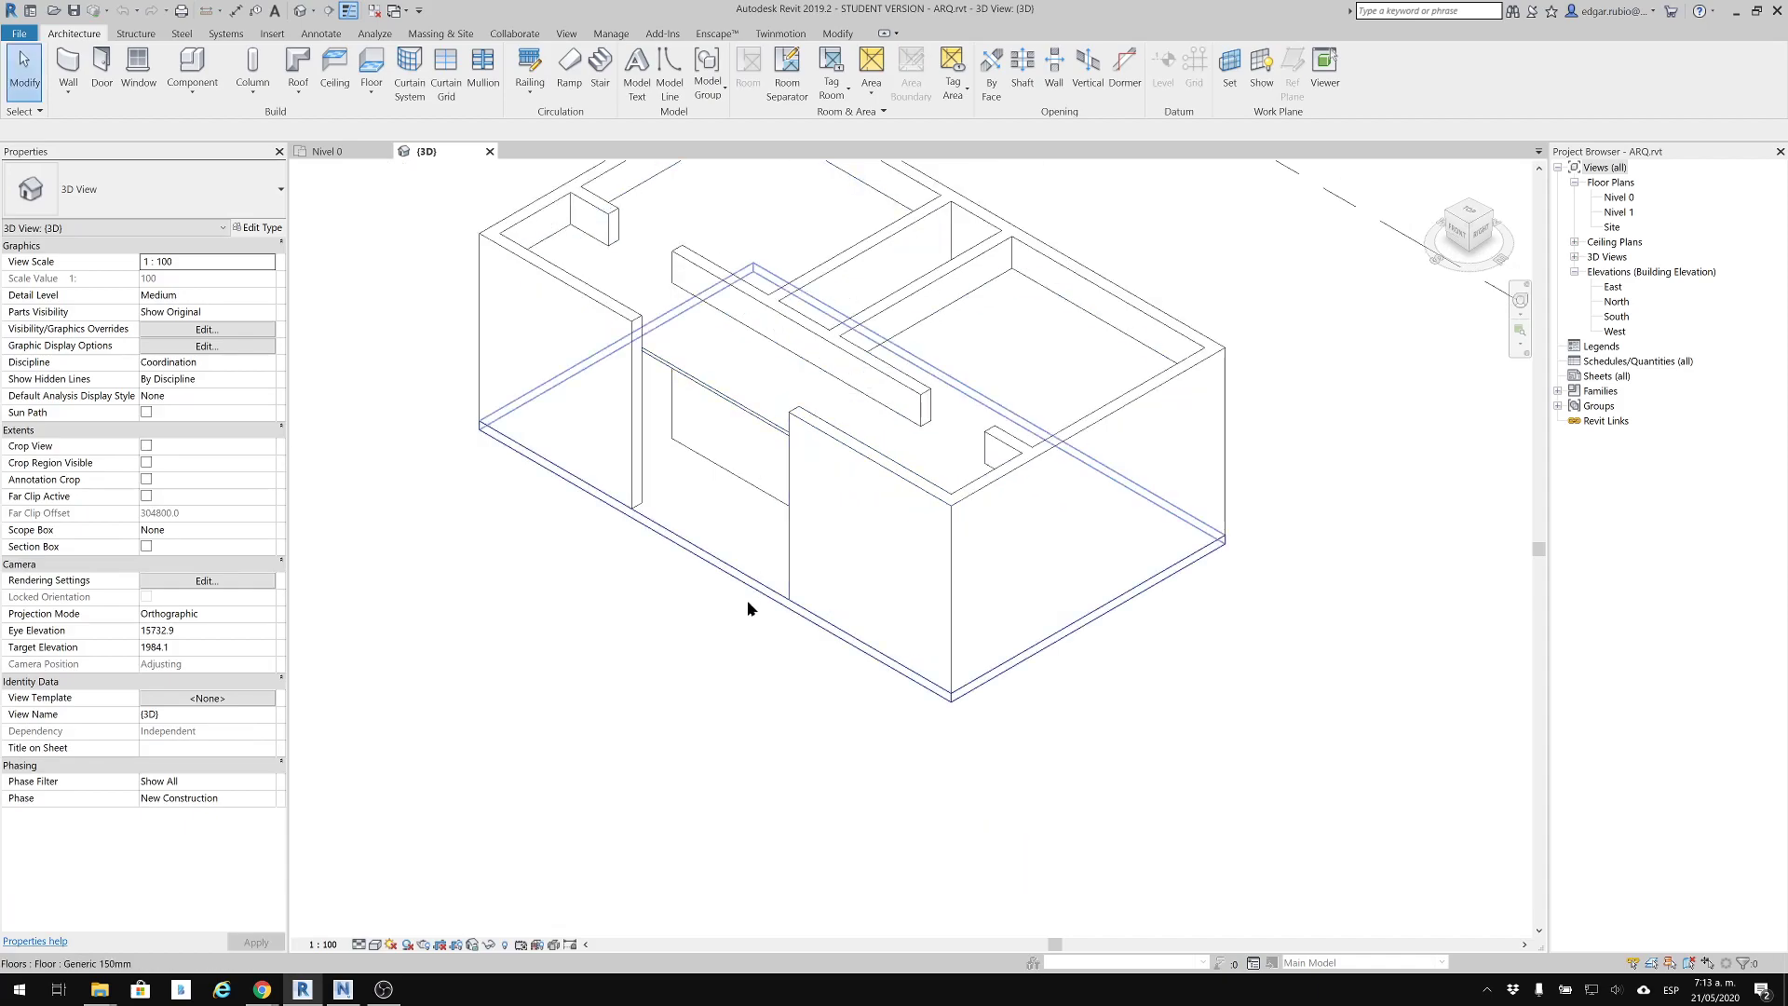
left_click(1154, 384)
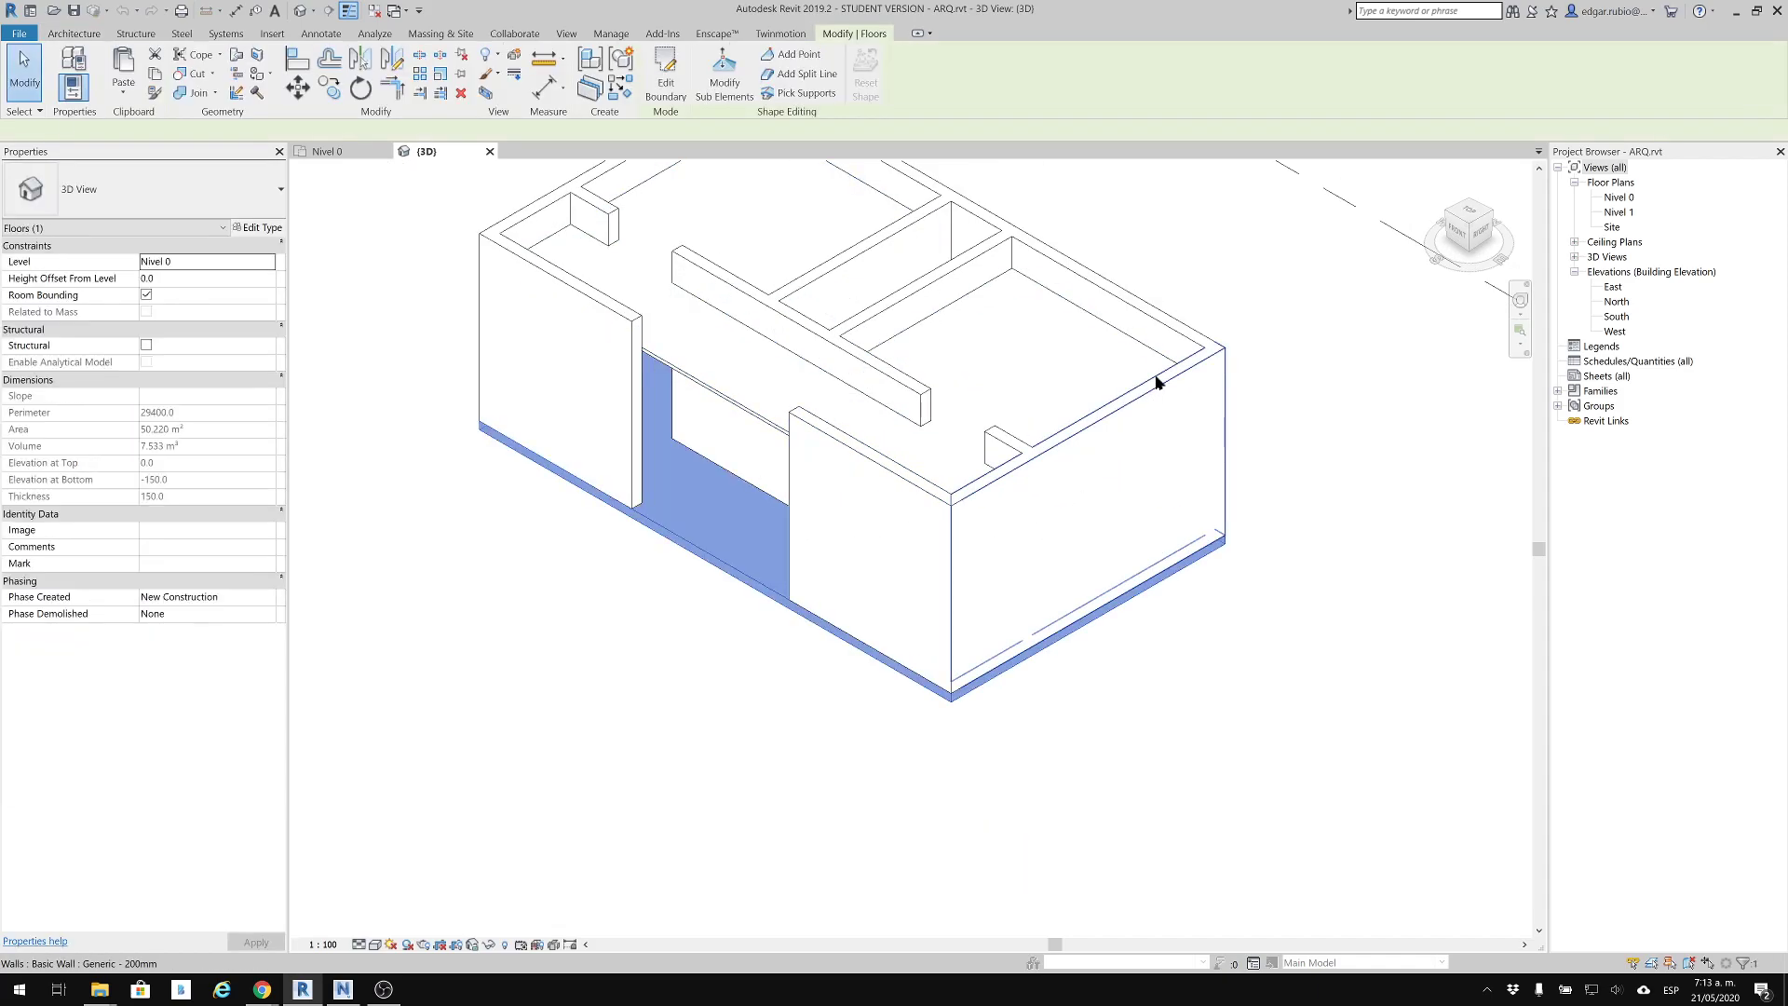
left_click(1155, 616)
middle_click_drag(1153, 619, 818, 456, "shift")
left_click(1288, 519)
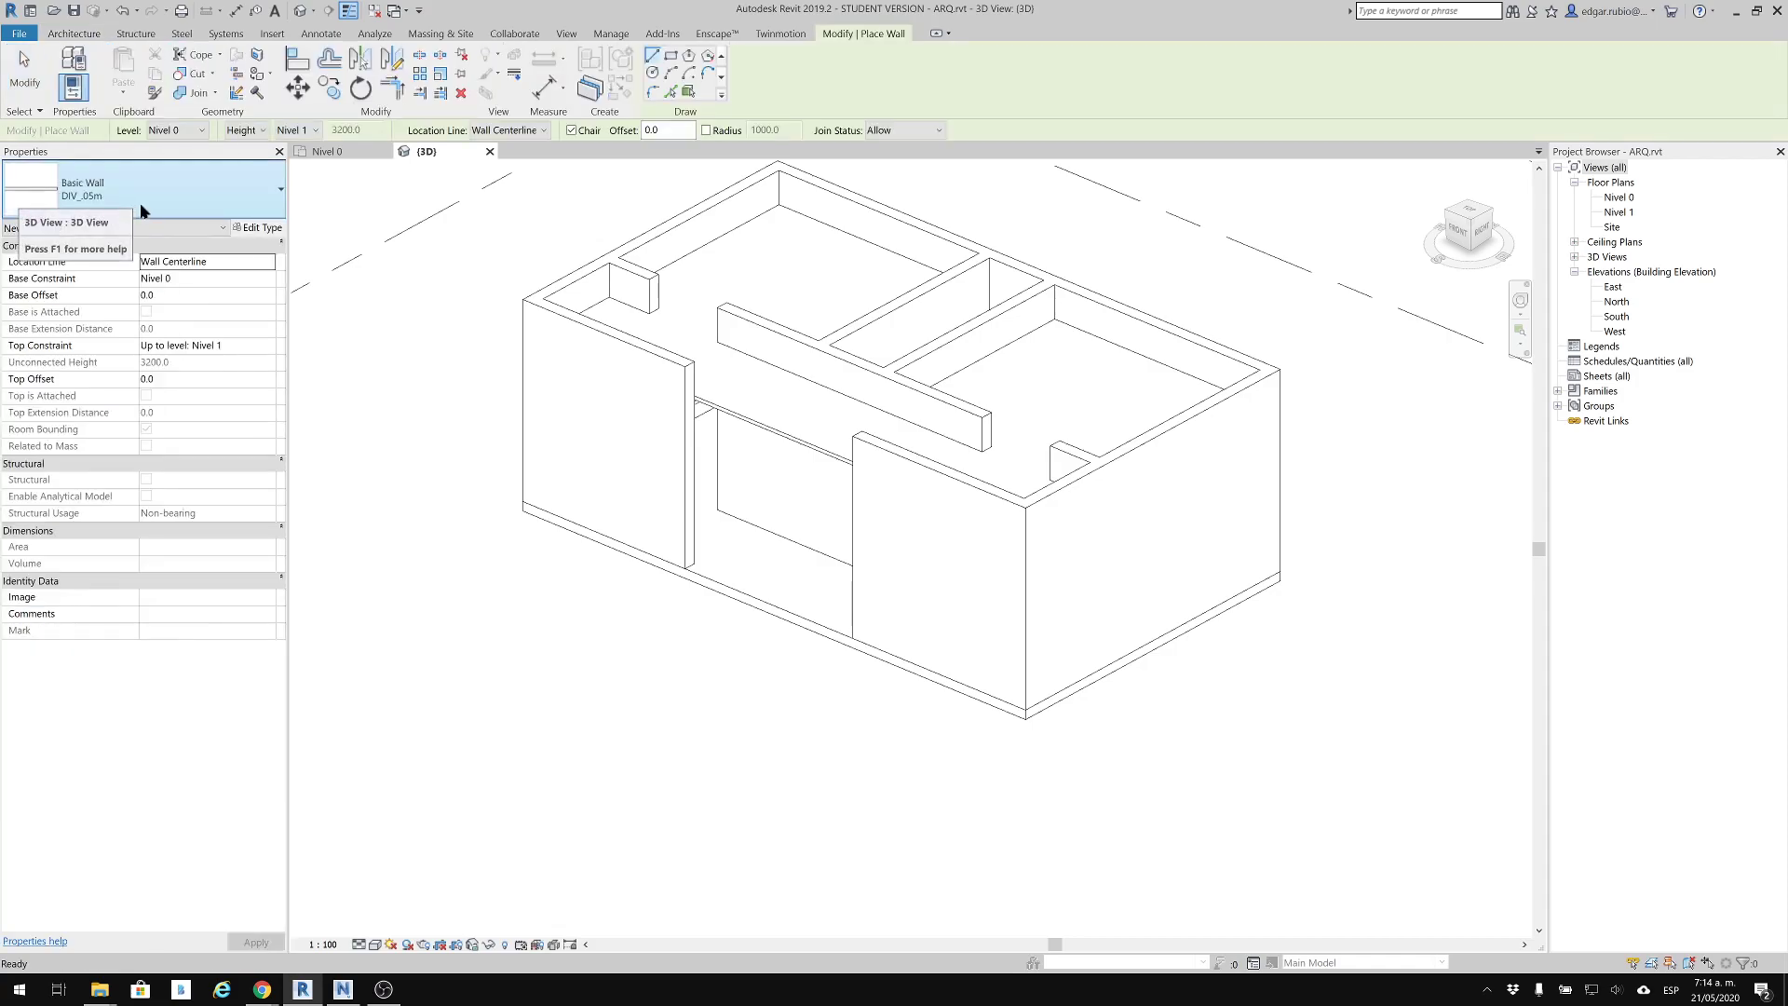
Place a Storefront curtain wall about 1600 mm long embedded in the Generic - 200mm front wall beside the entrance opening
scroll(167, 452, "down", 6)
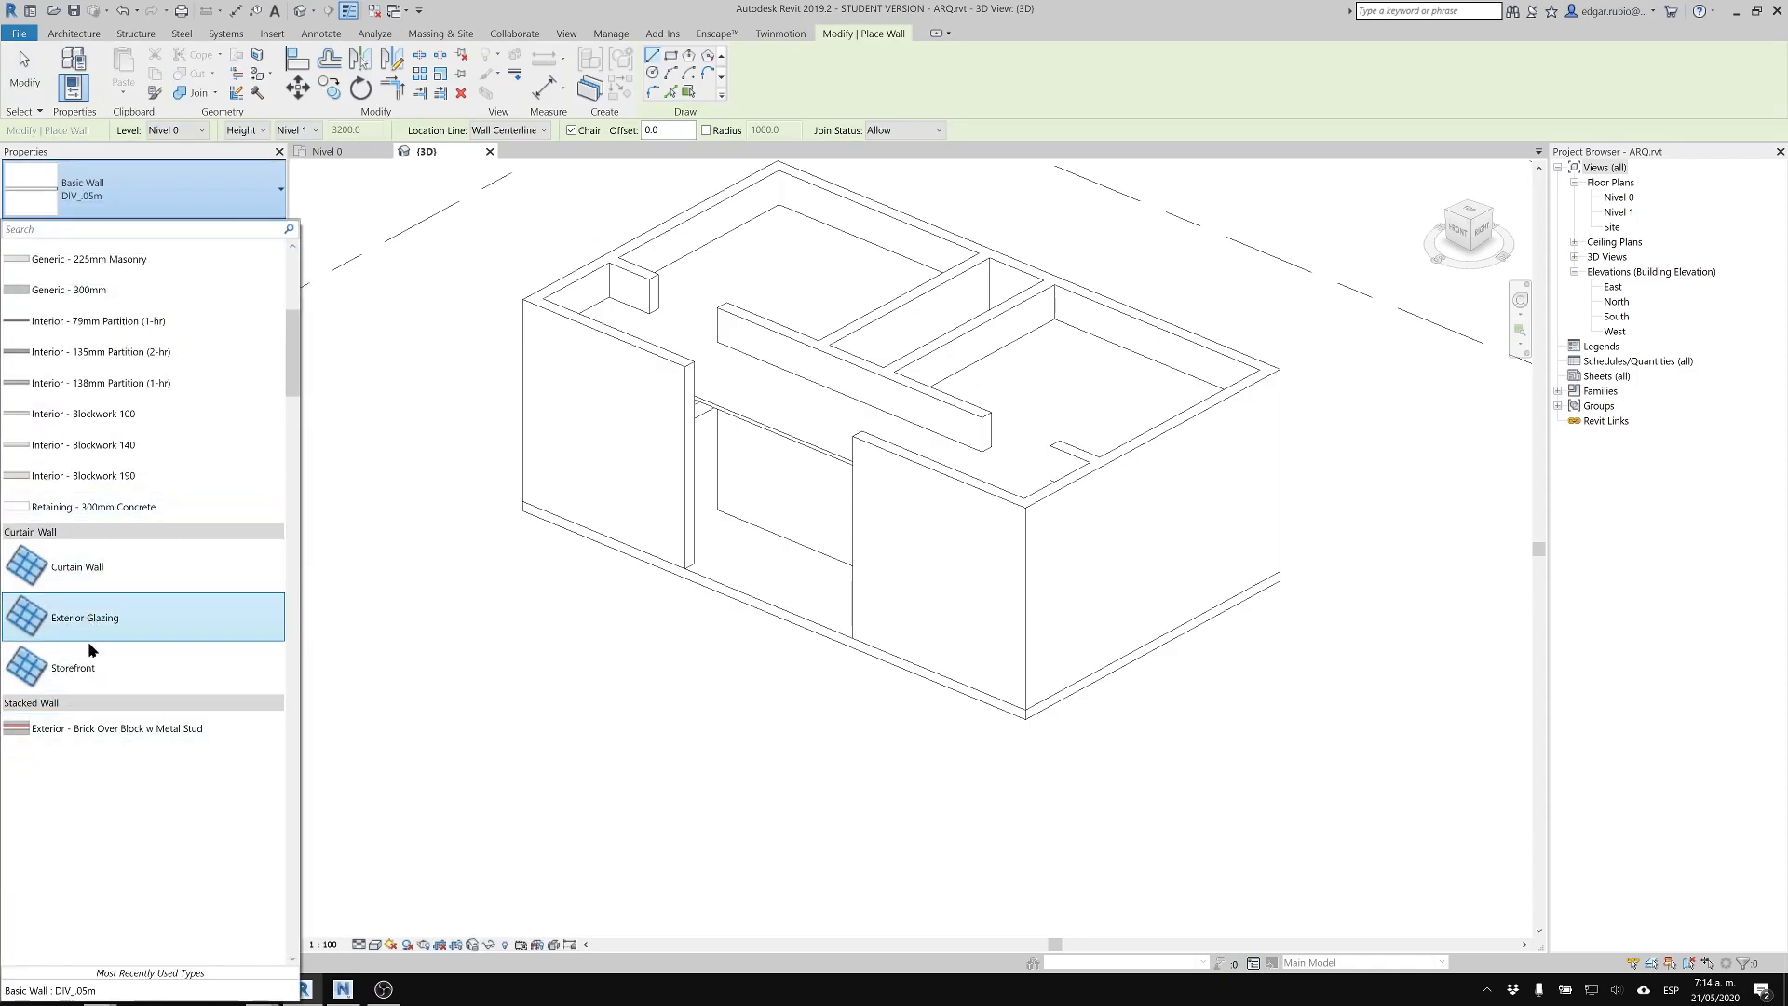
left_click(93, 677)
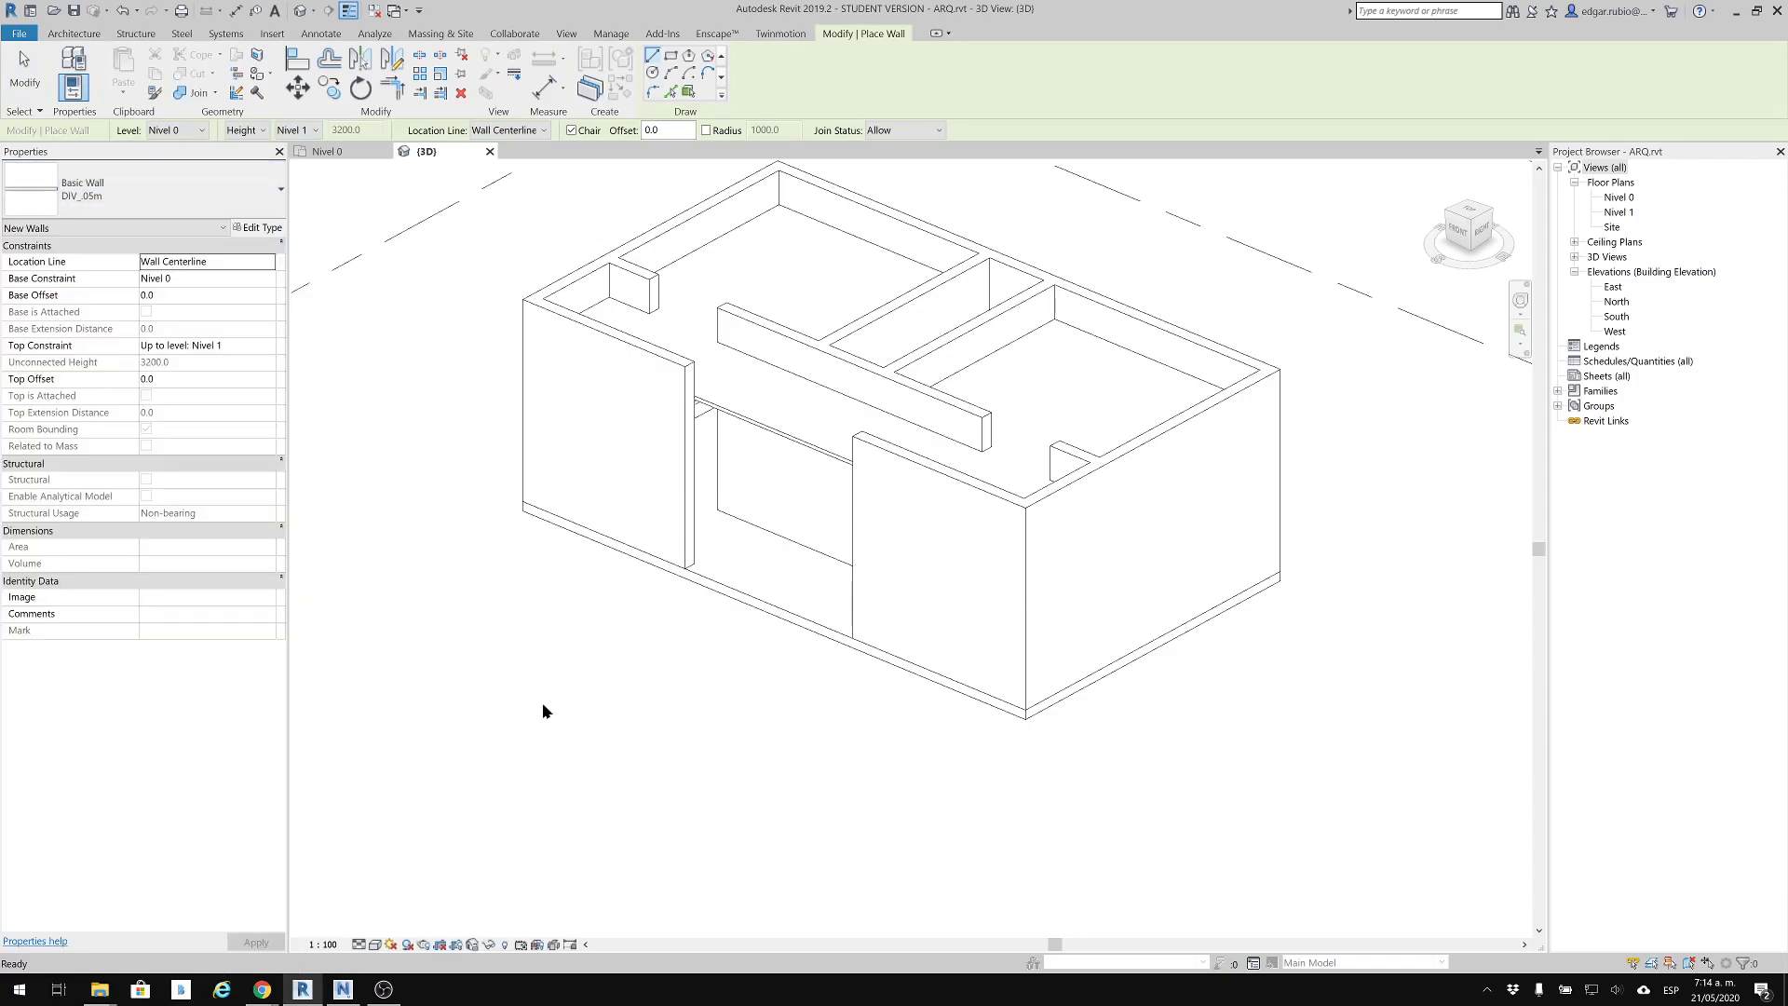
left_click(1100, 663)
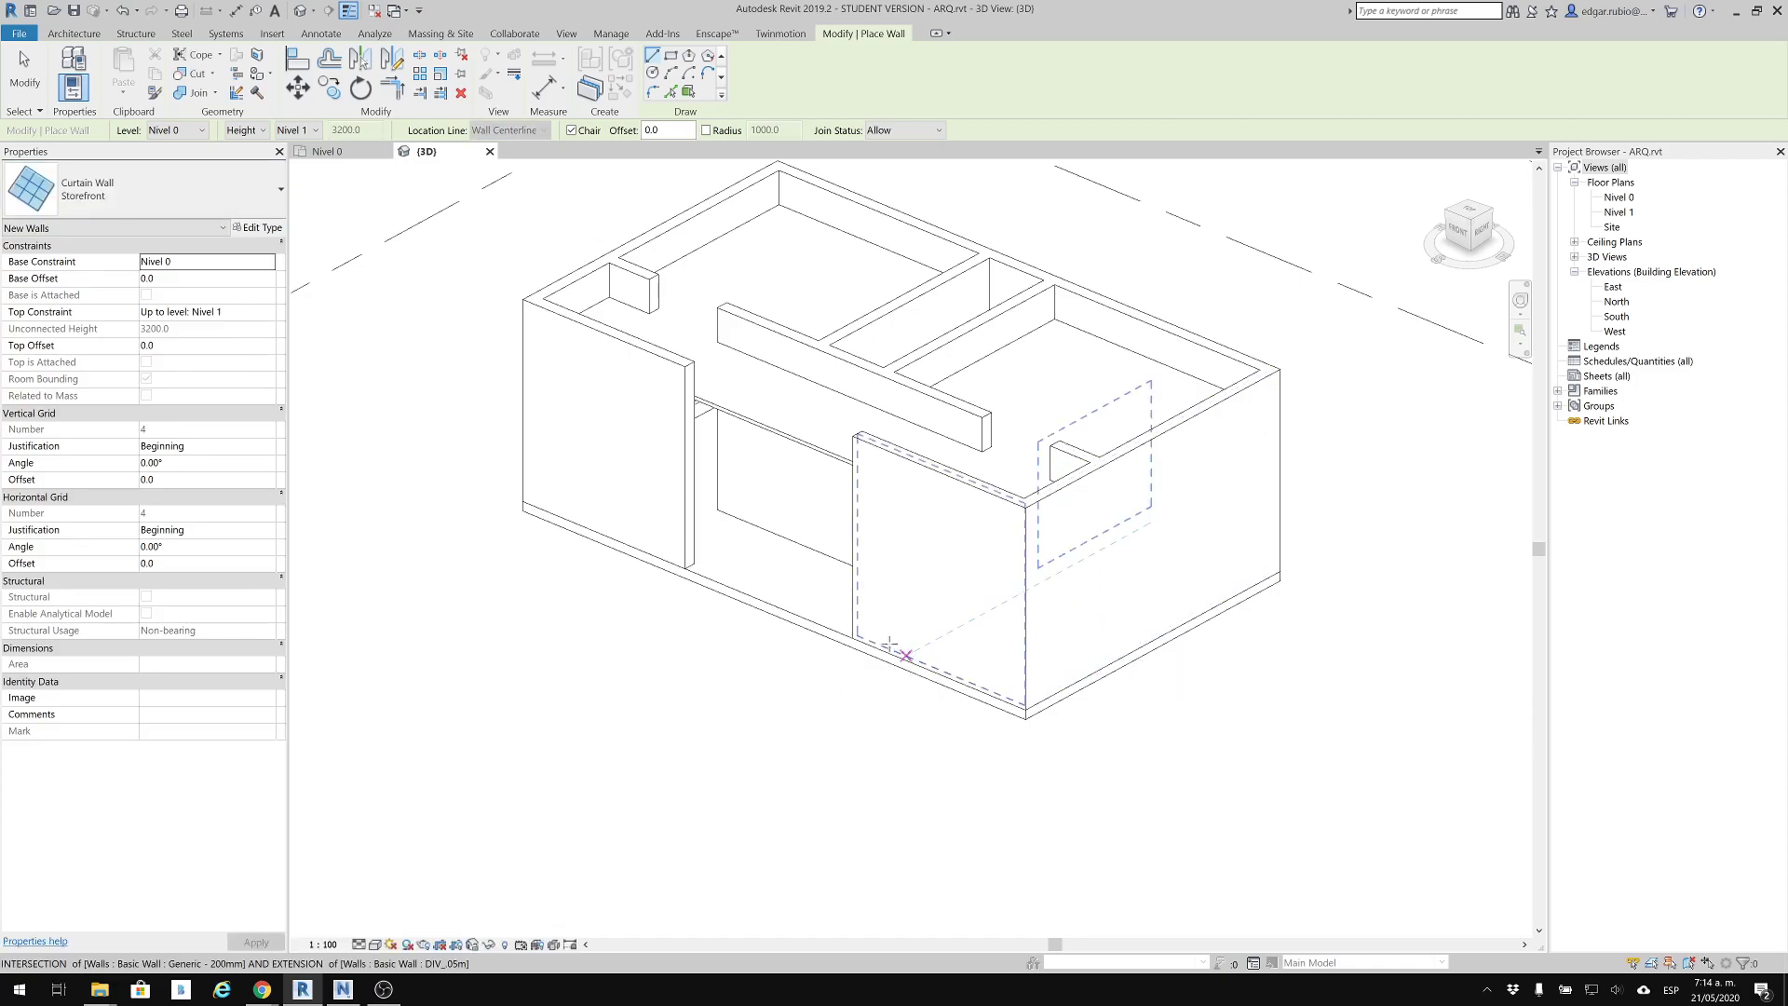
left_click(923, 668)
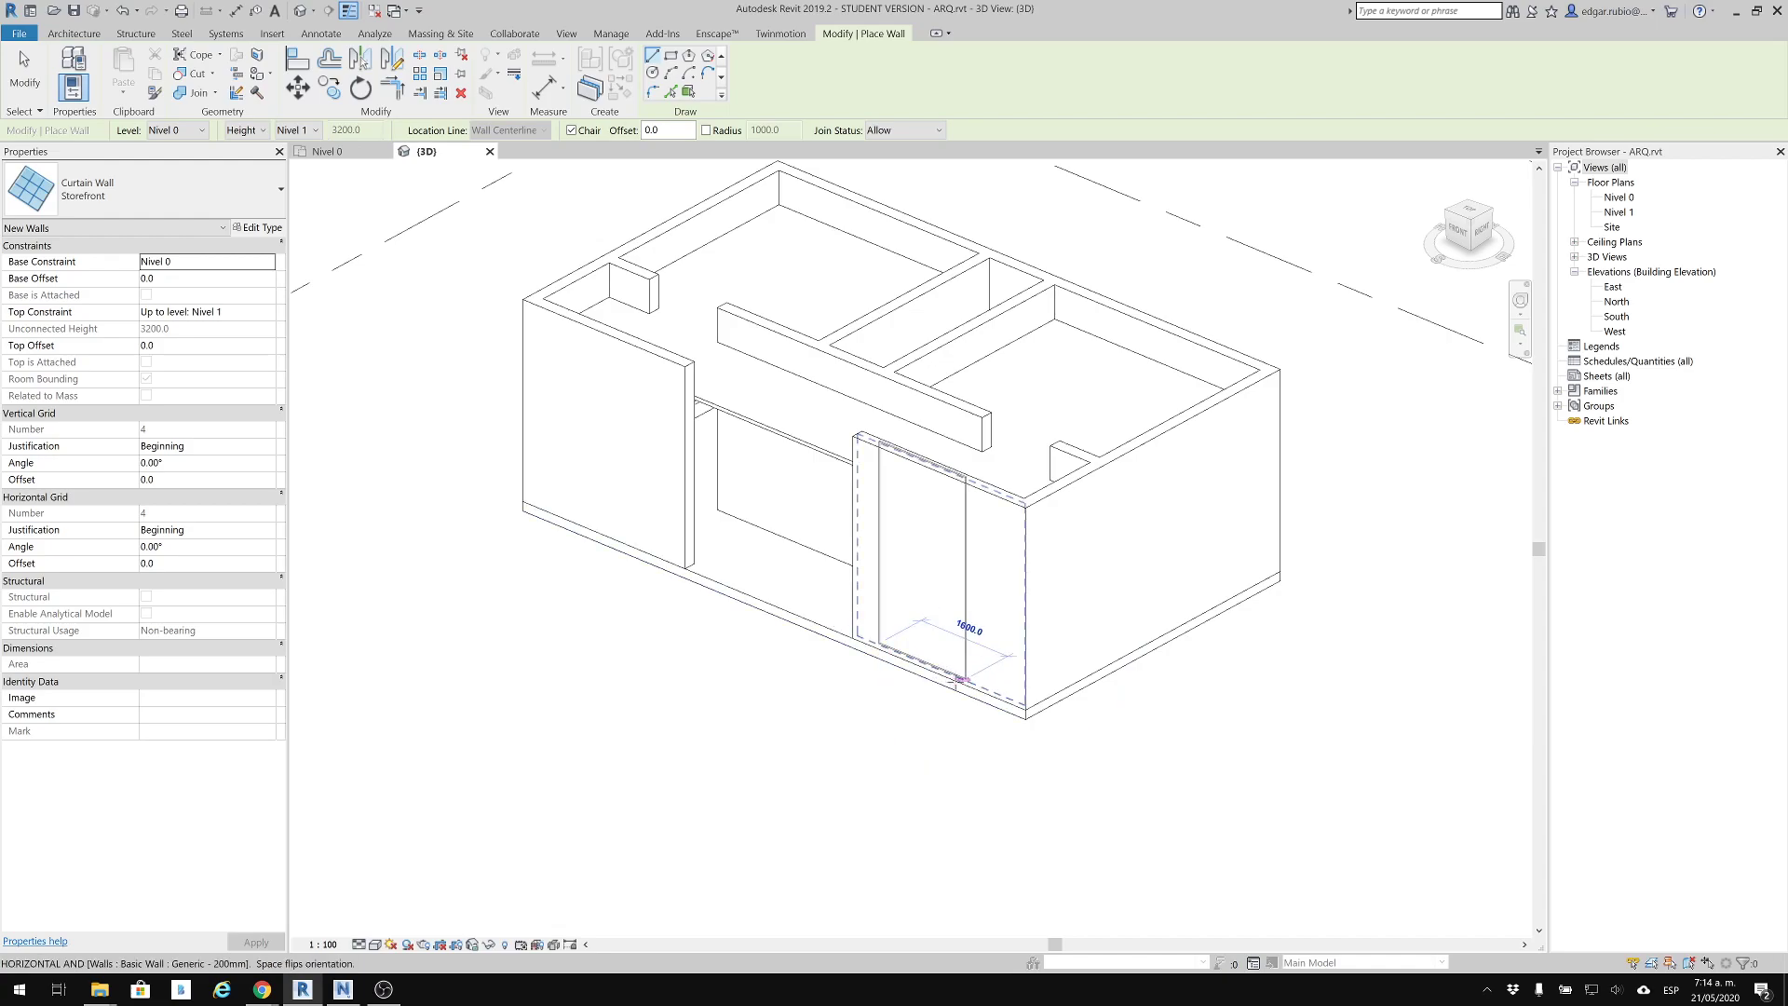
left_click(899, 759)
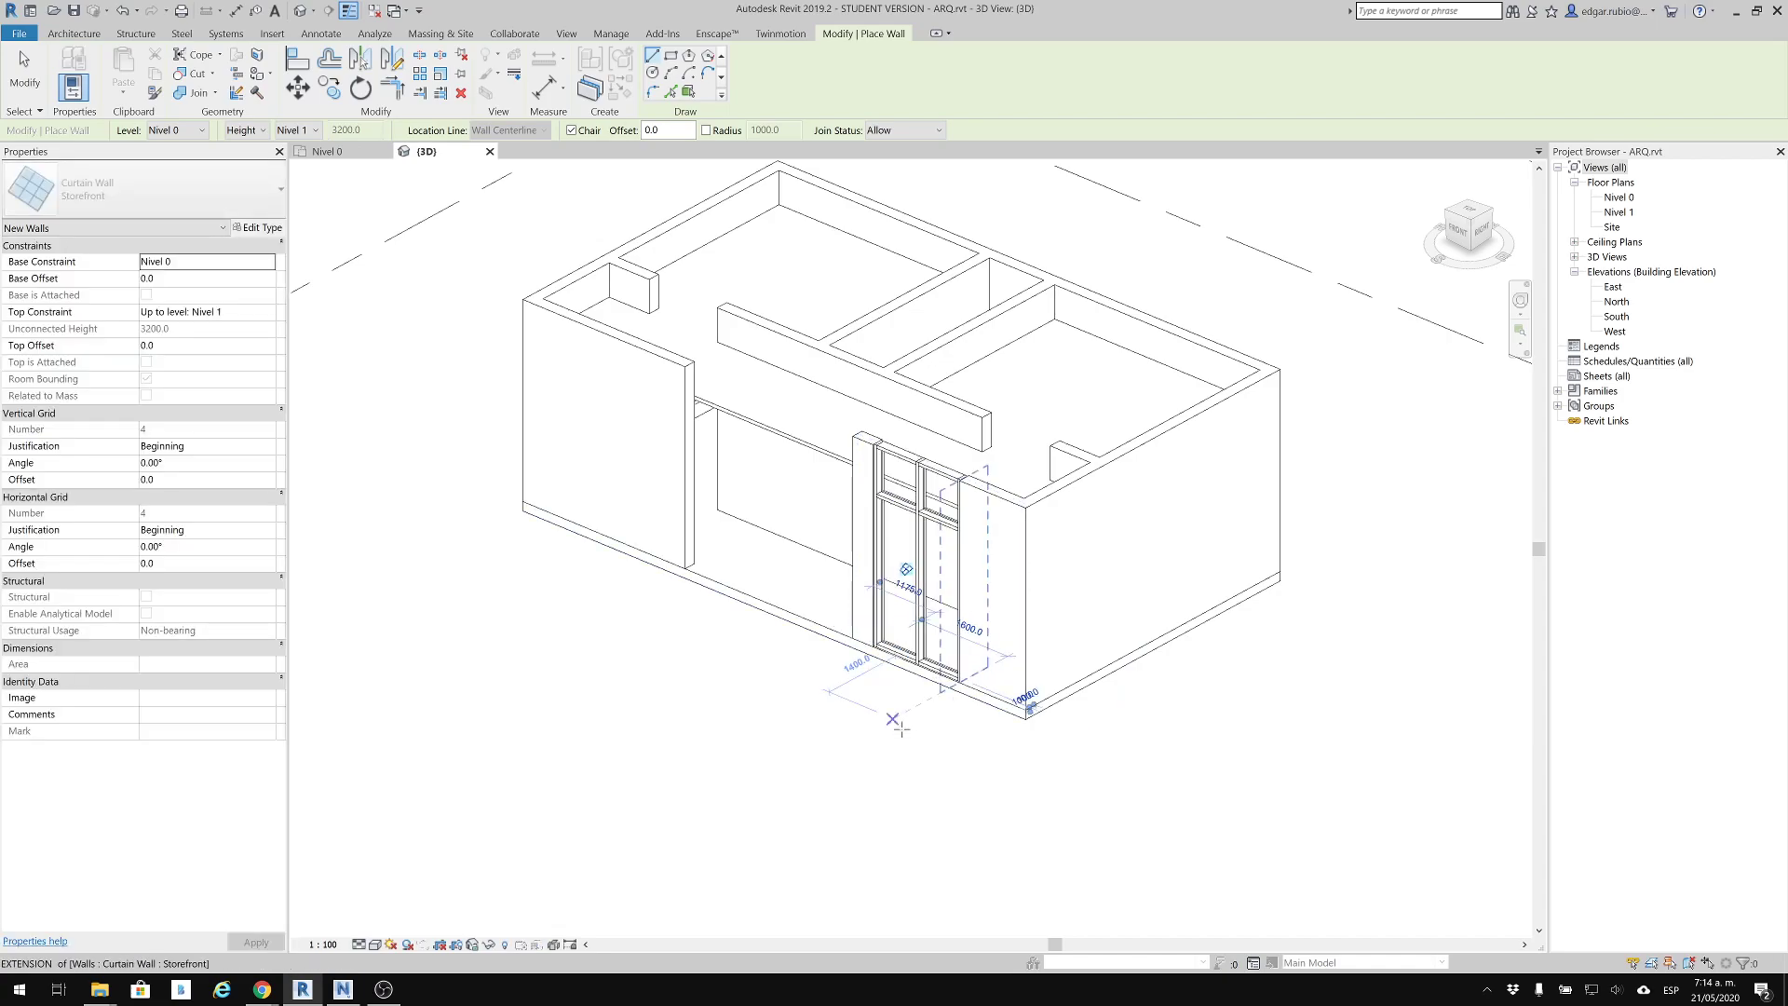
key("Escape")
scroll(920, 663, "up", 2)
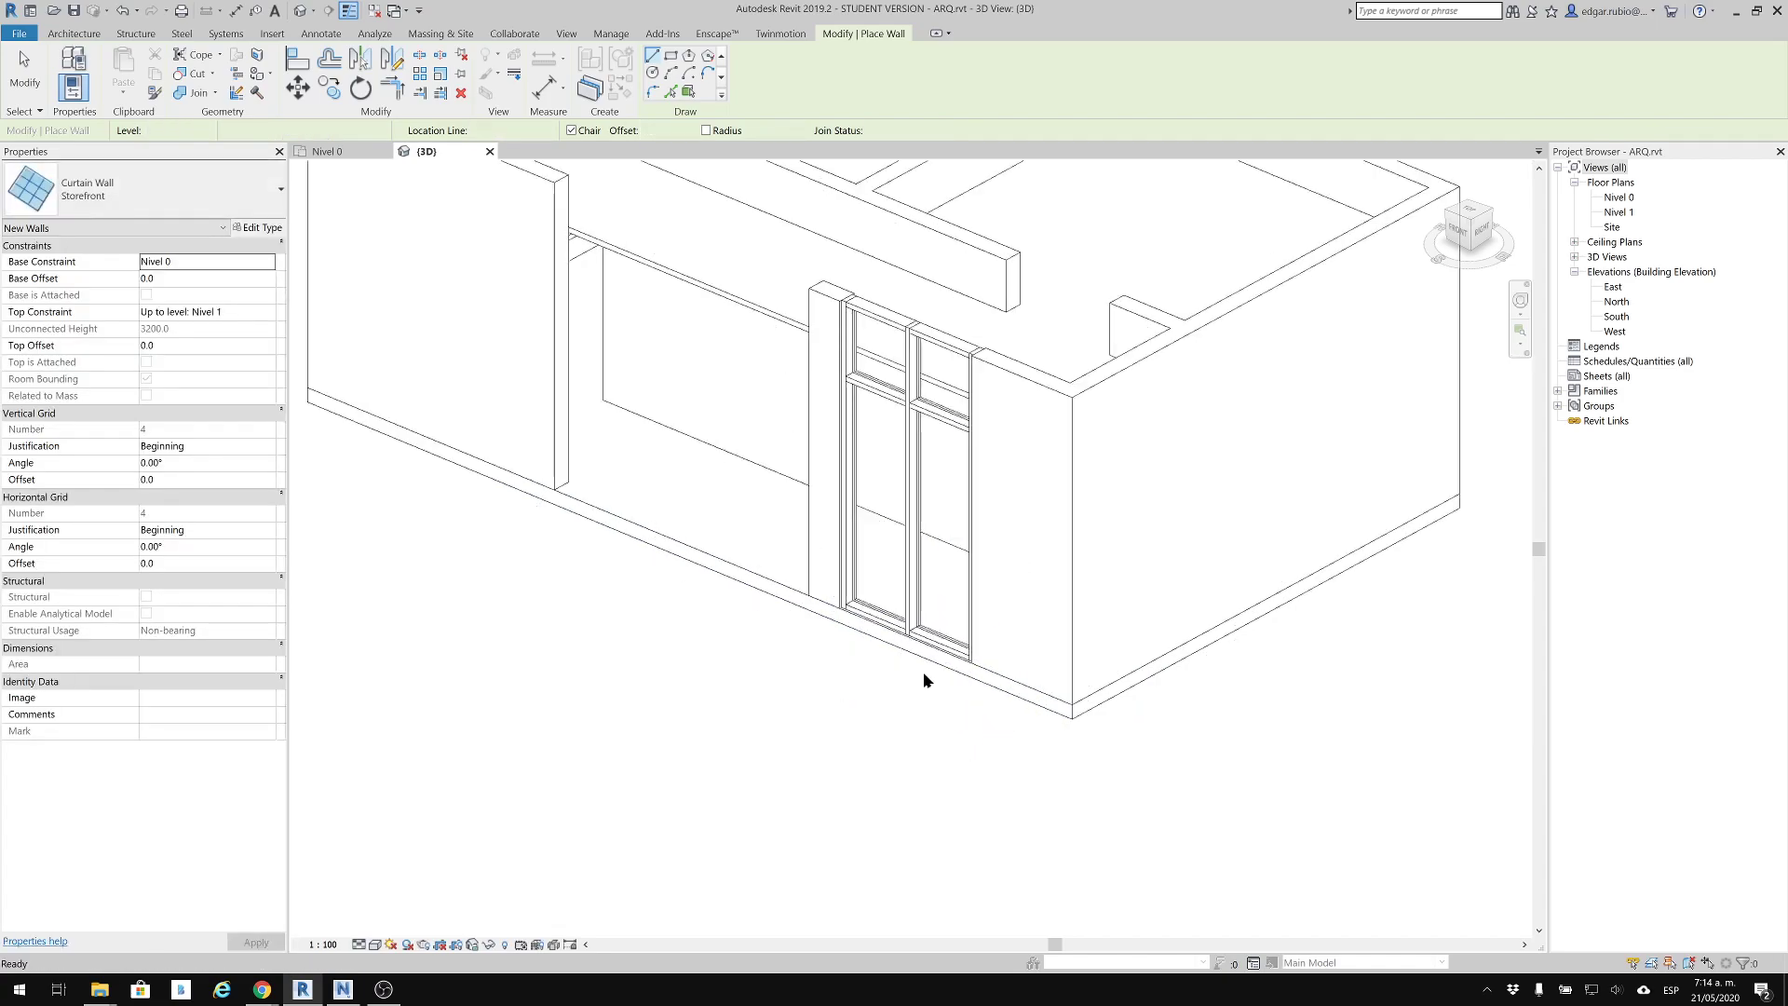
key("Escape")
Lower the top of the embedded Storefront curtain wall to a height of about 2380 mm
middle_click_drag(726, 667, 1157, 719, "shift")
middle_click_drag(1063, 605, 885, 433)
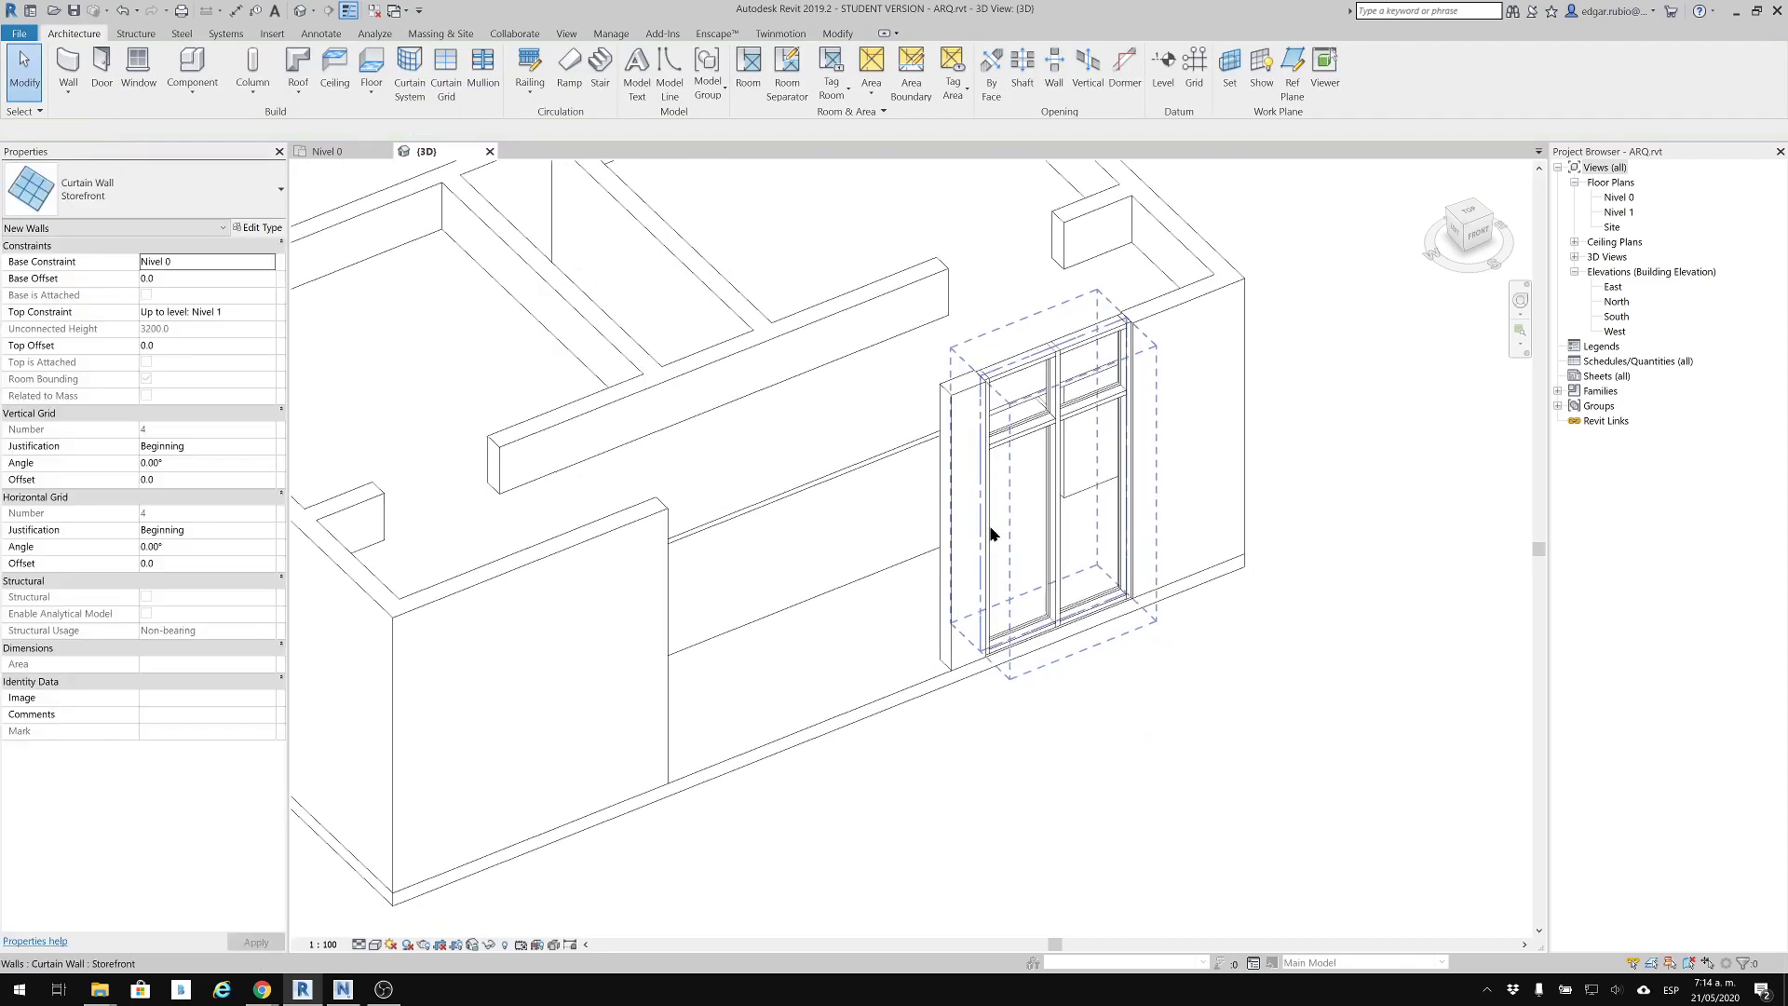
scroll(1045, 605, "up", 1)
scroll(1045, 605, "up", 2)
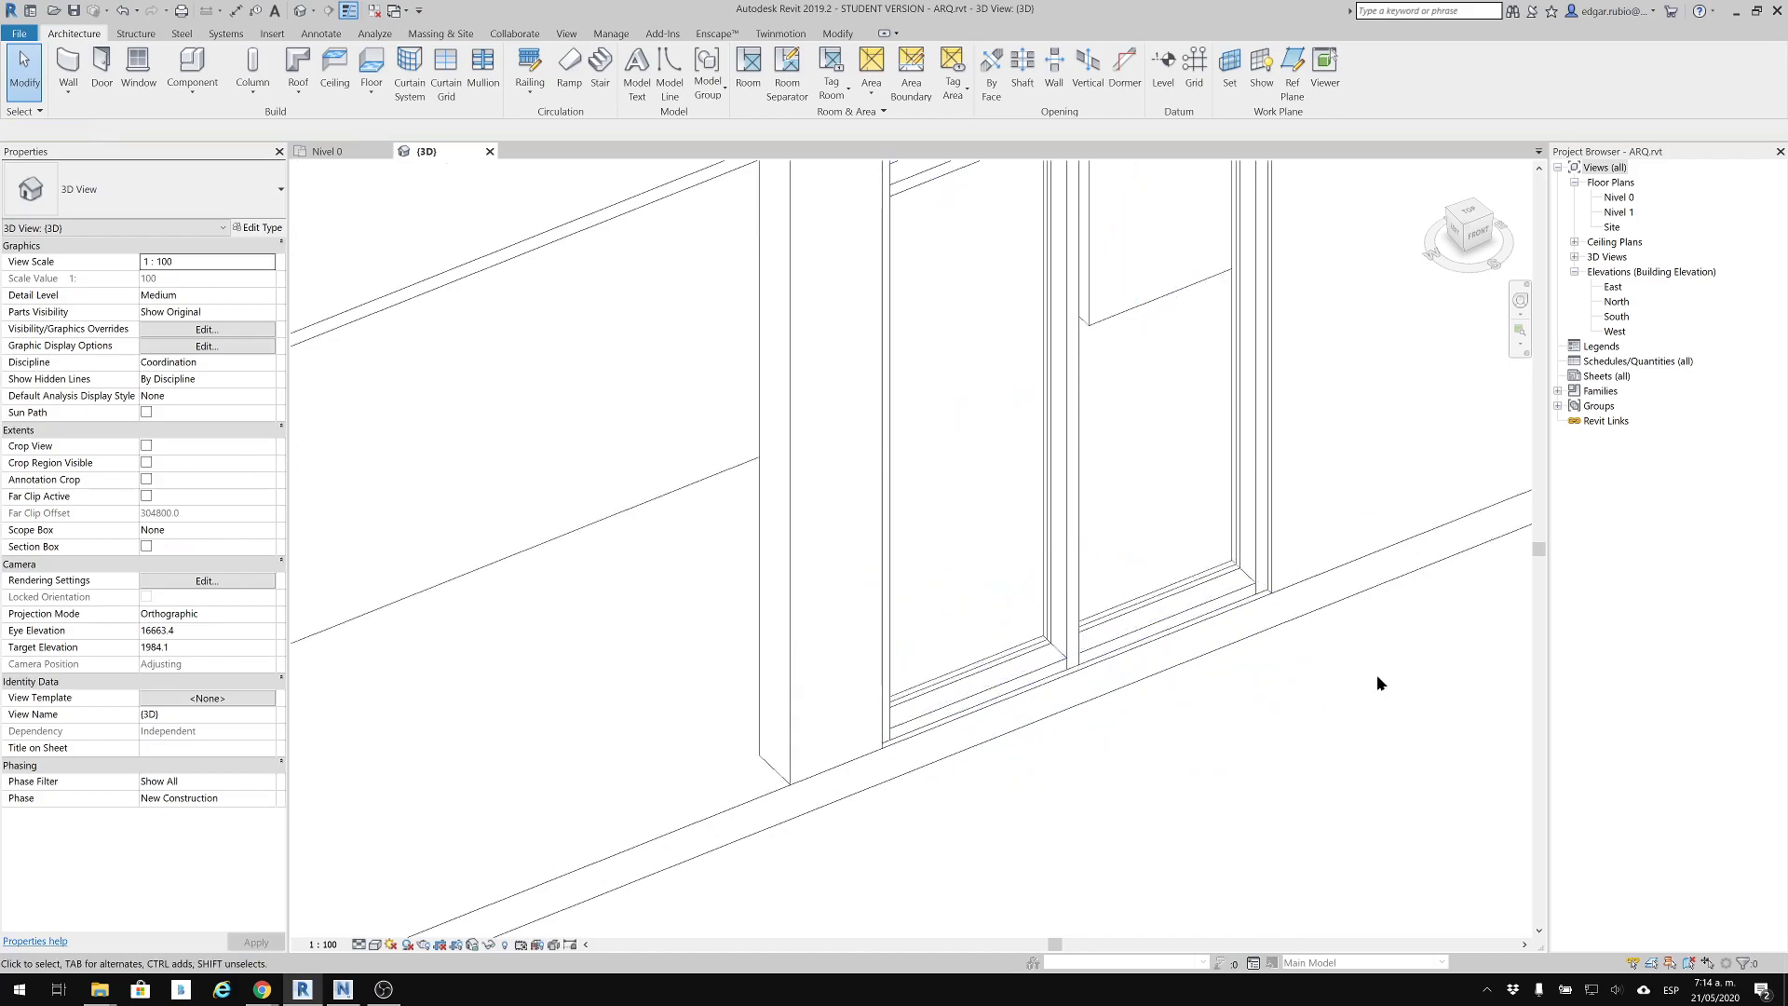
scroll(1230, 610, "down", 2)
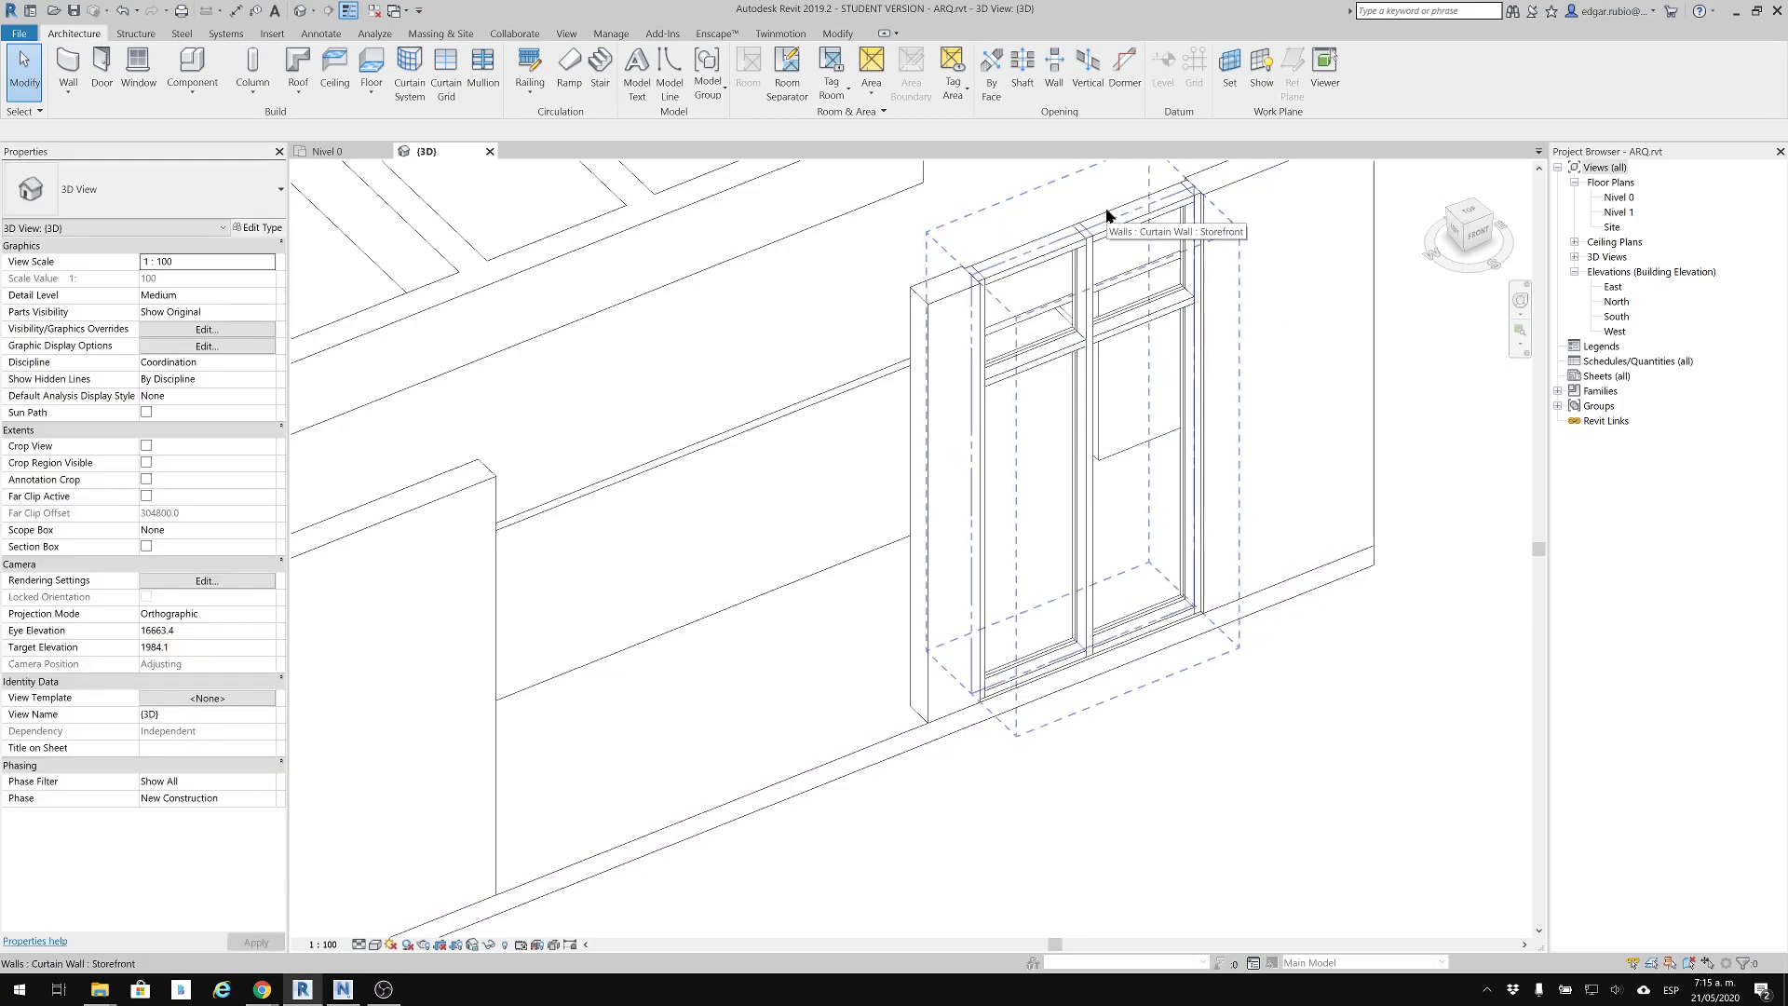
left_click(1149, 332)
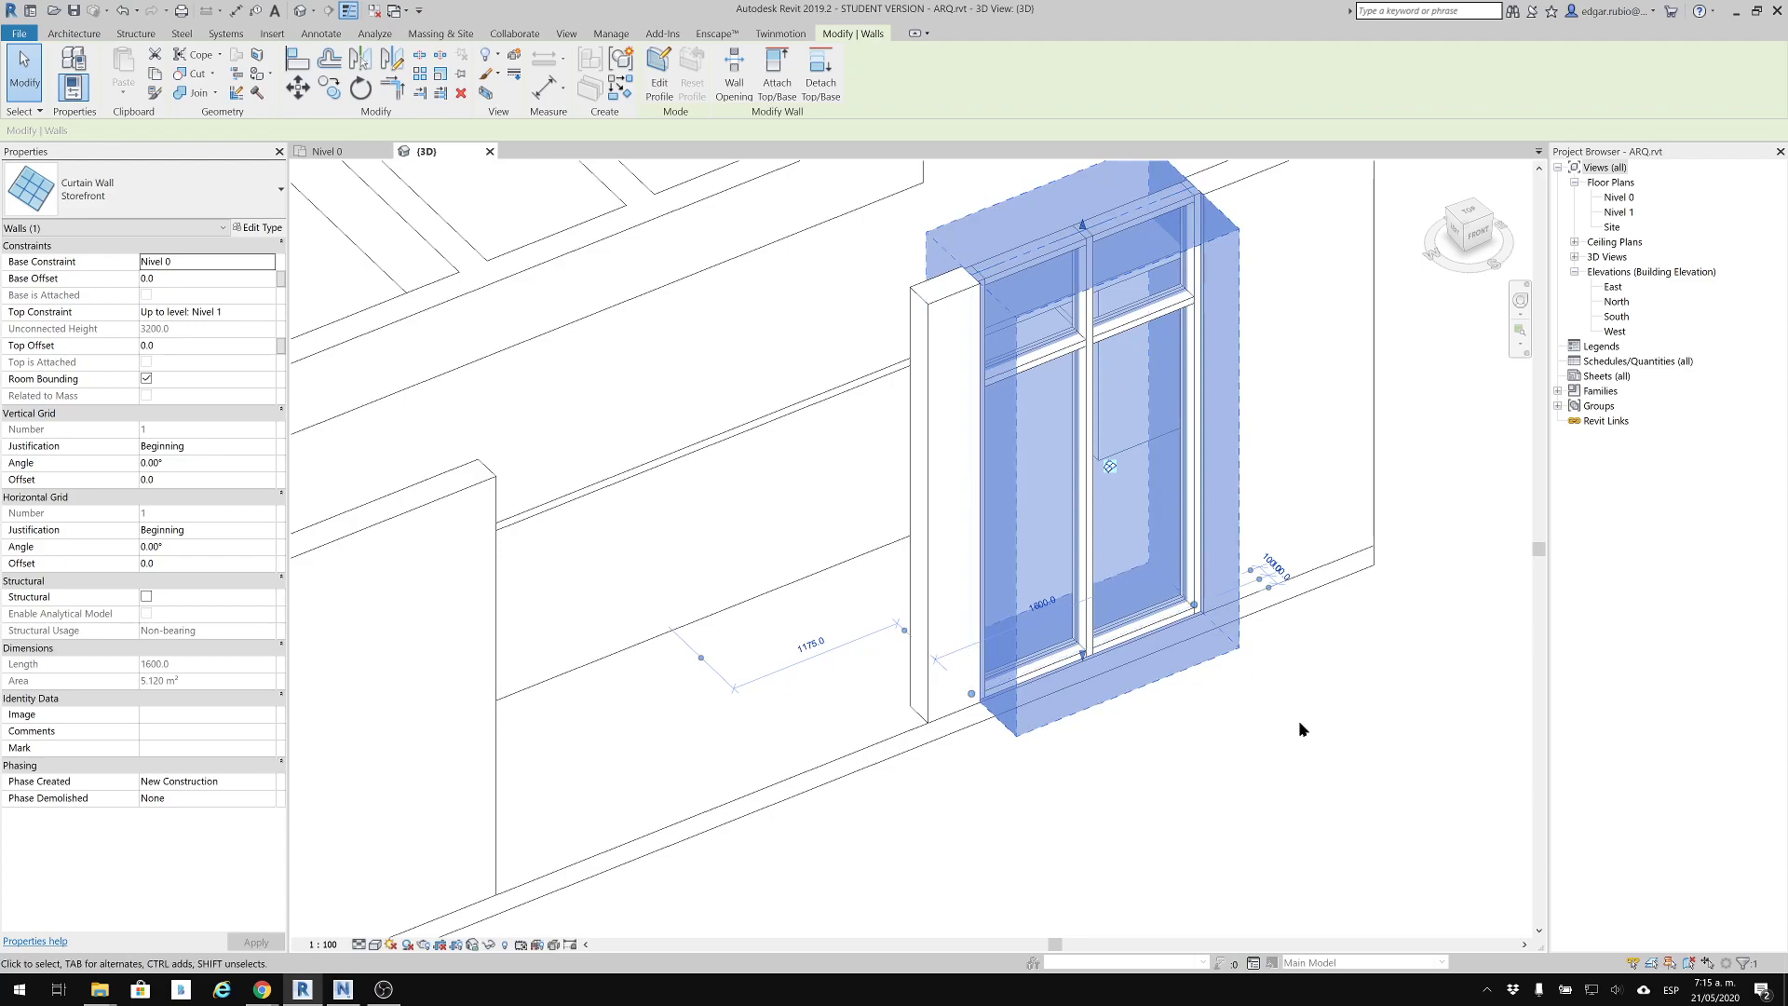
scroll(1300, 724, "down", 2)
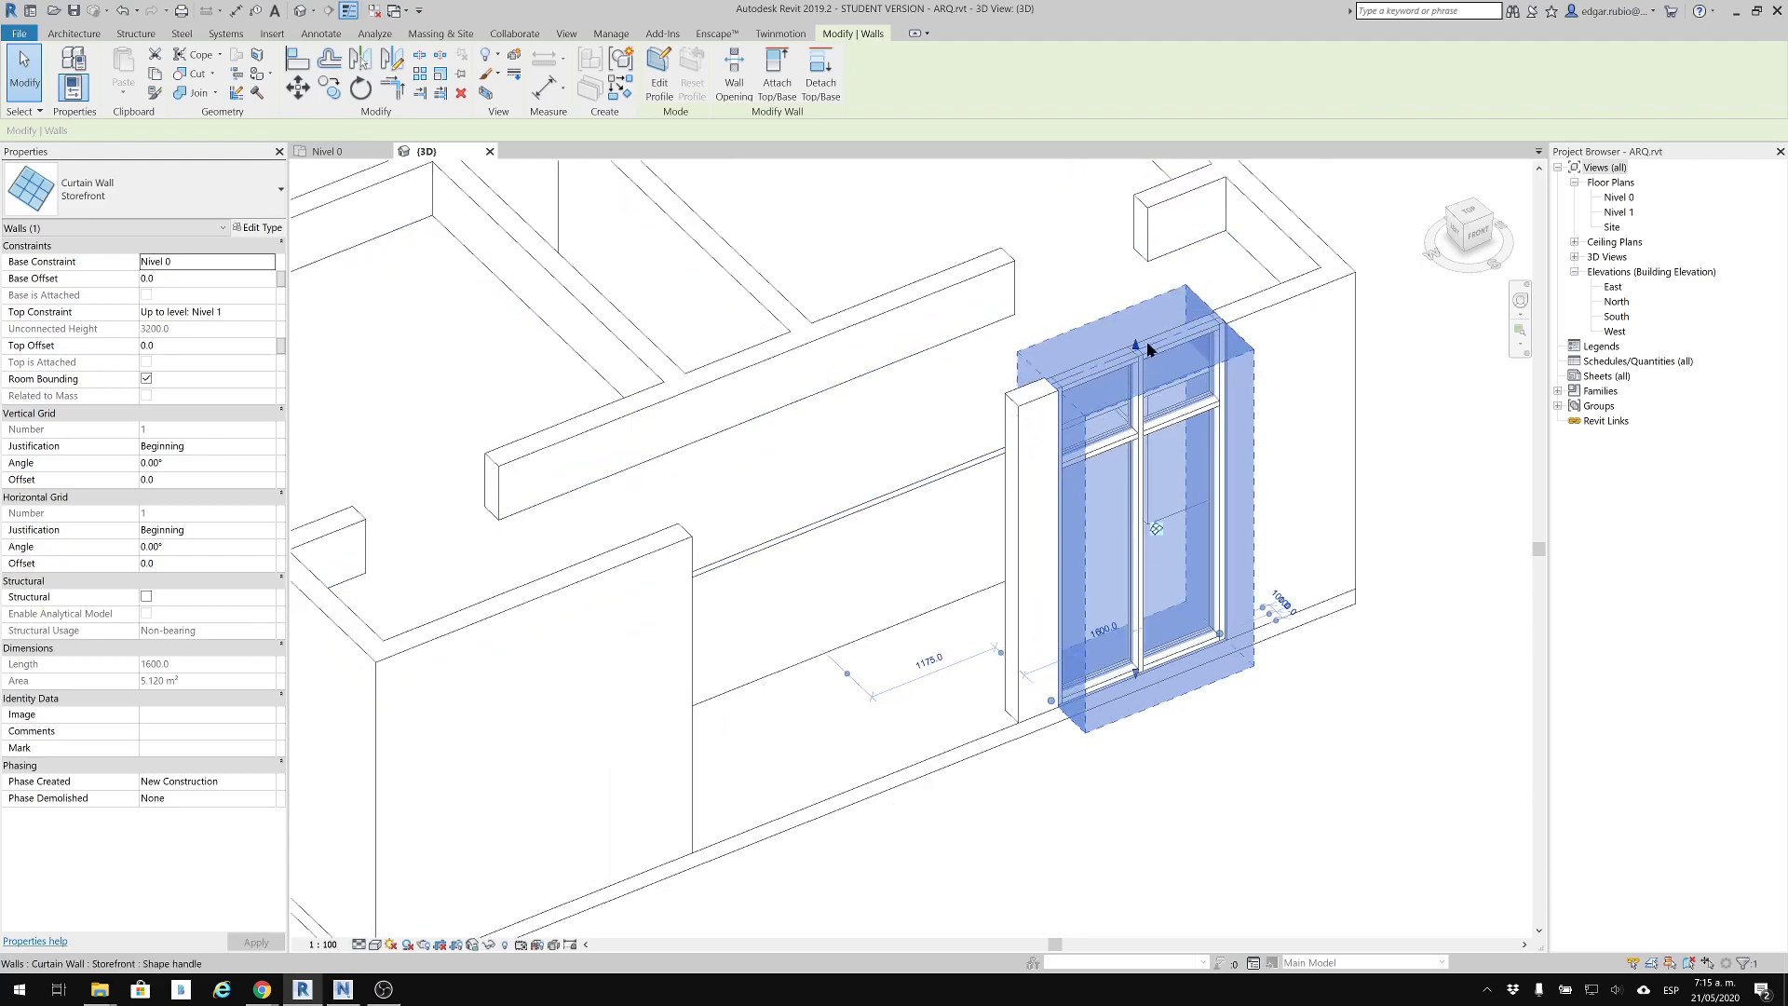
left_click_drag(1136, 348, 1144, 447)
left_click(1272, 745)
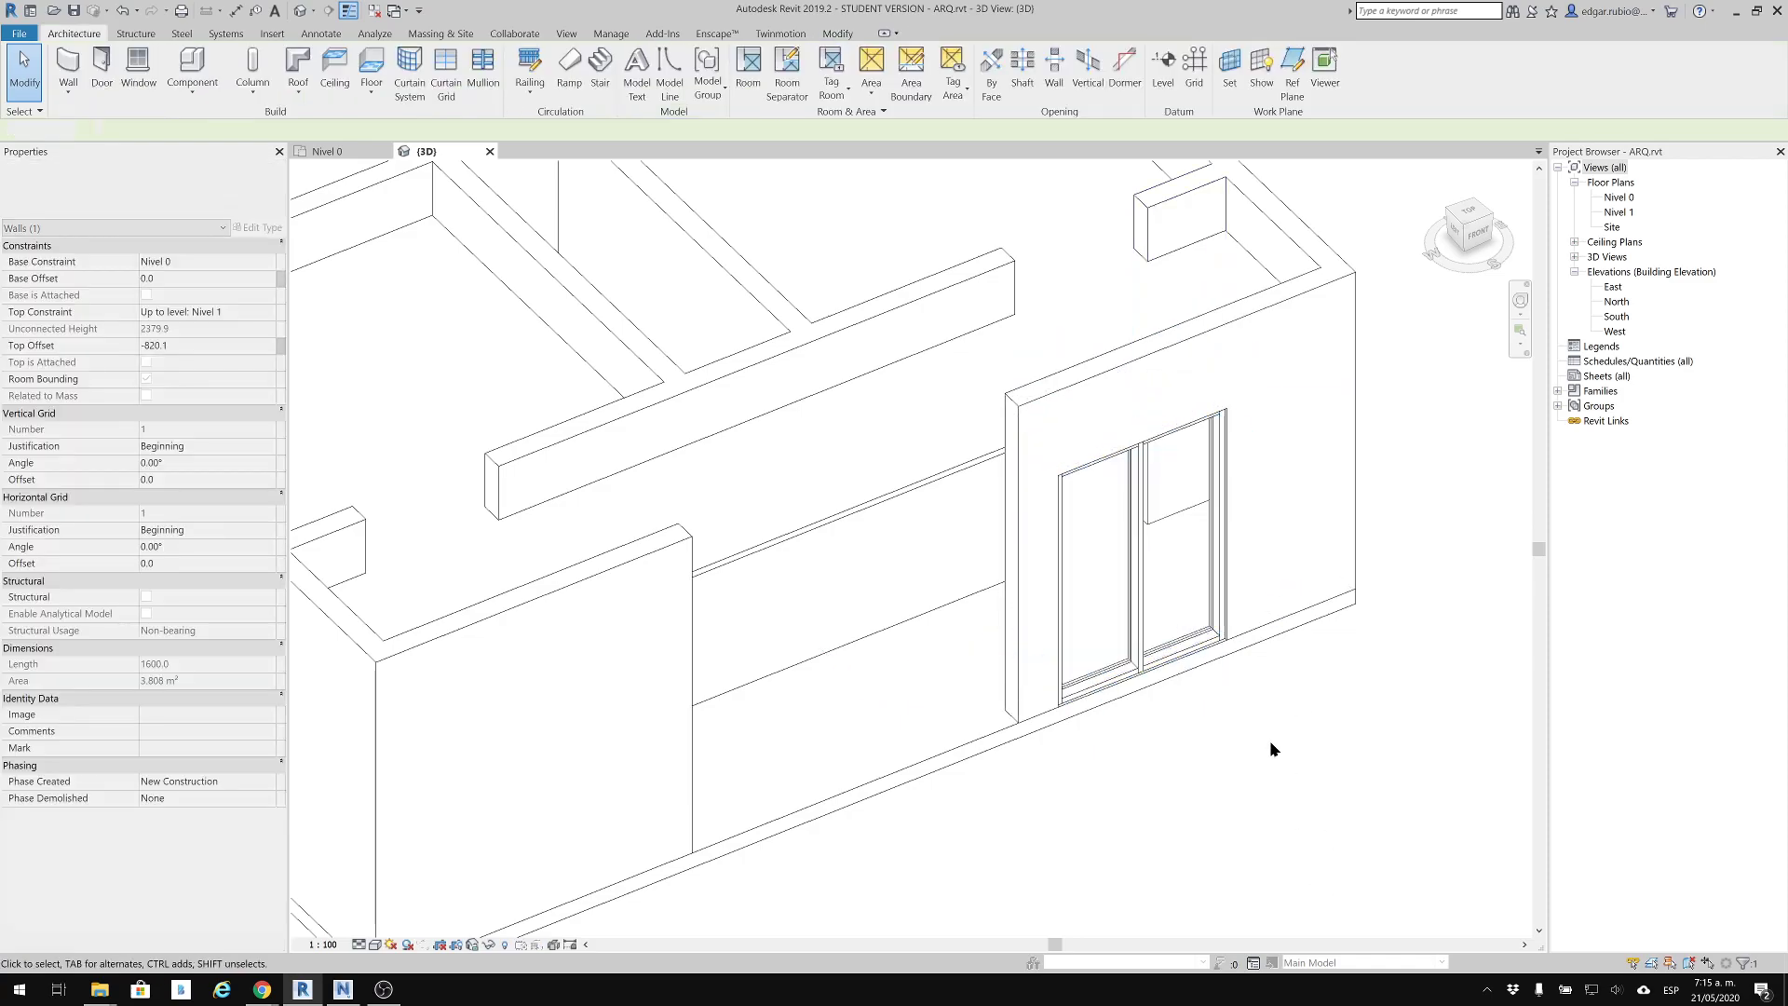
Duplicate the Storefront type of the embedded front curtain wall as a new type named 001
middle_click_drag(1229, 718, 1180, 640, "shift")
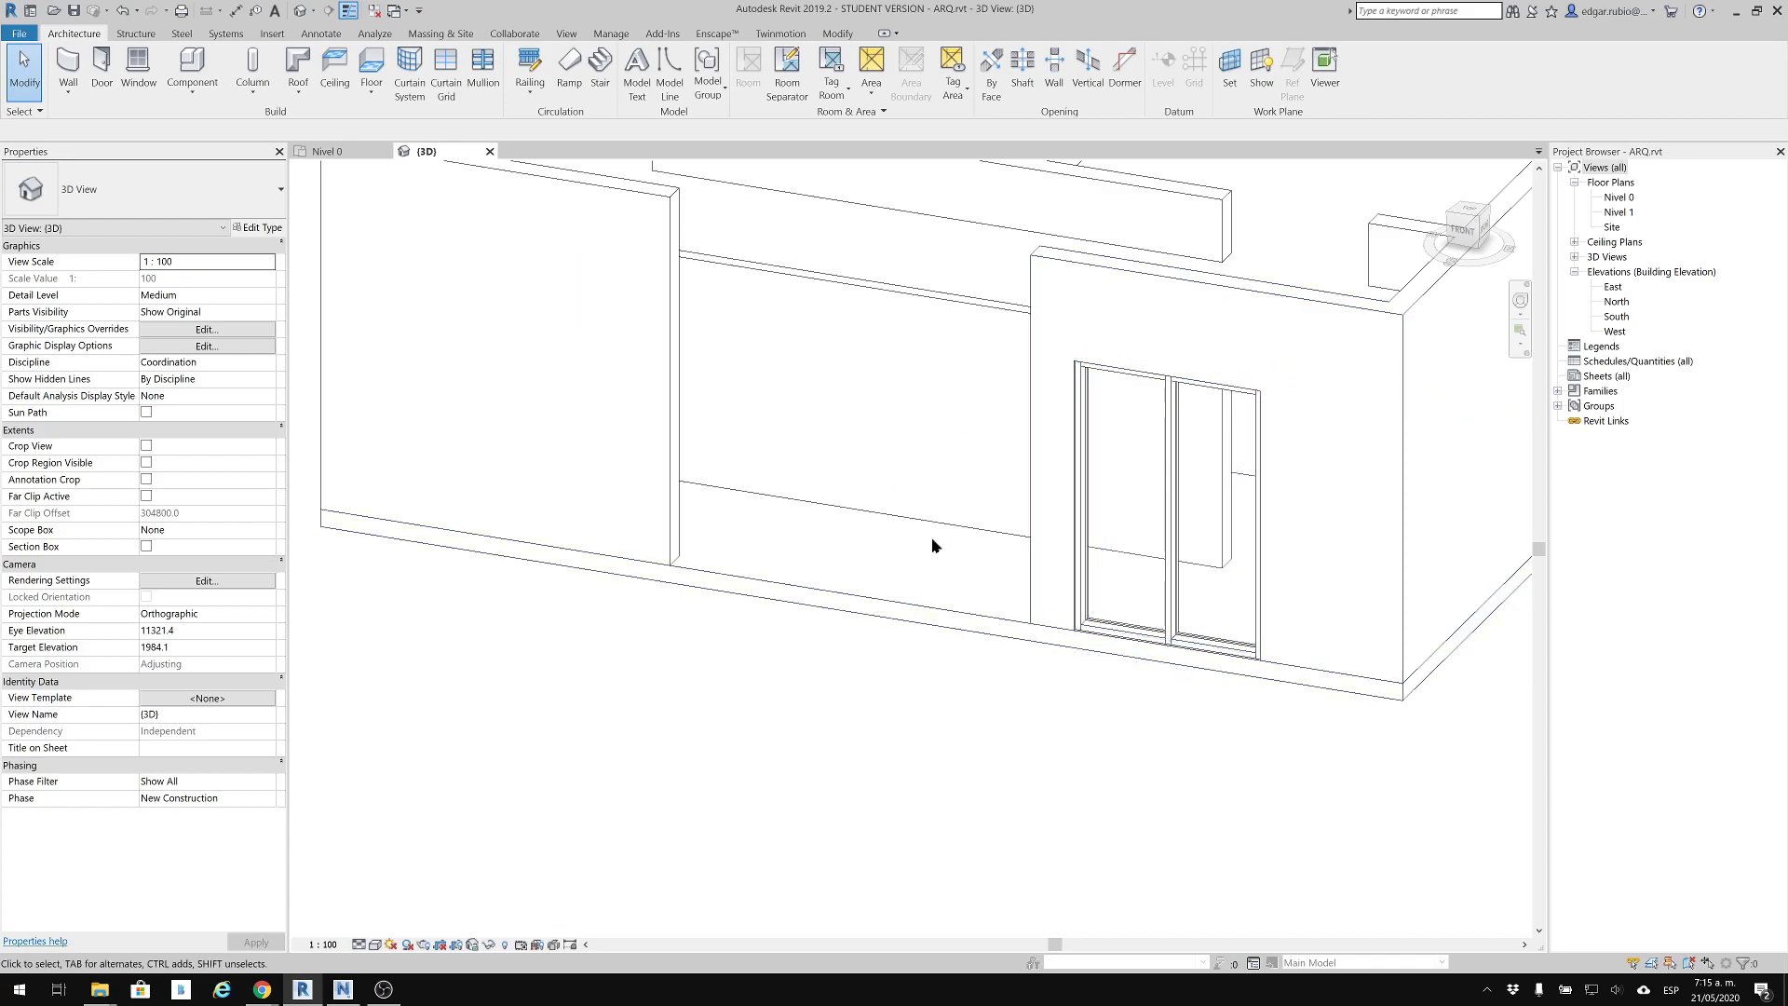
scroll(1117, 705, "up", 6)
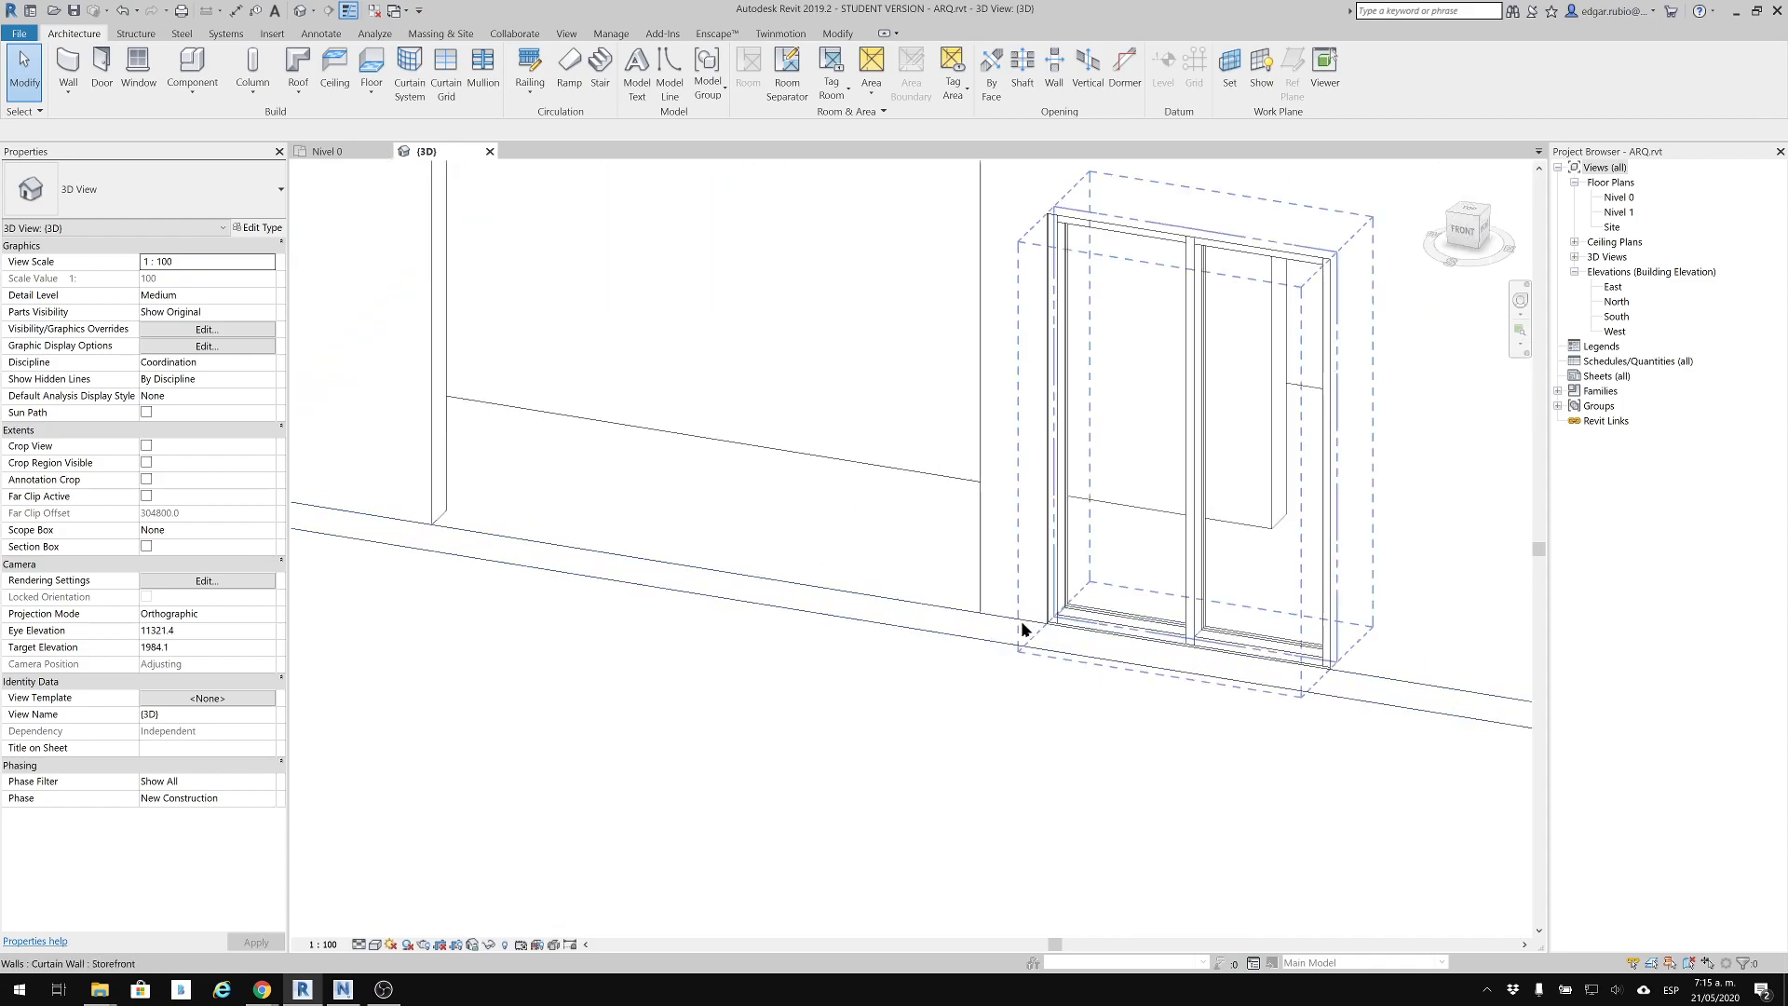
scroll(1031, 629, "up", 3)
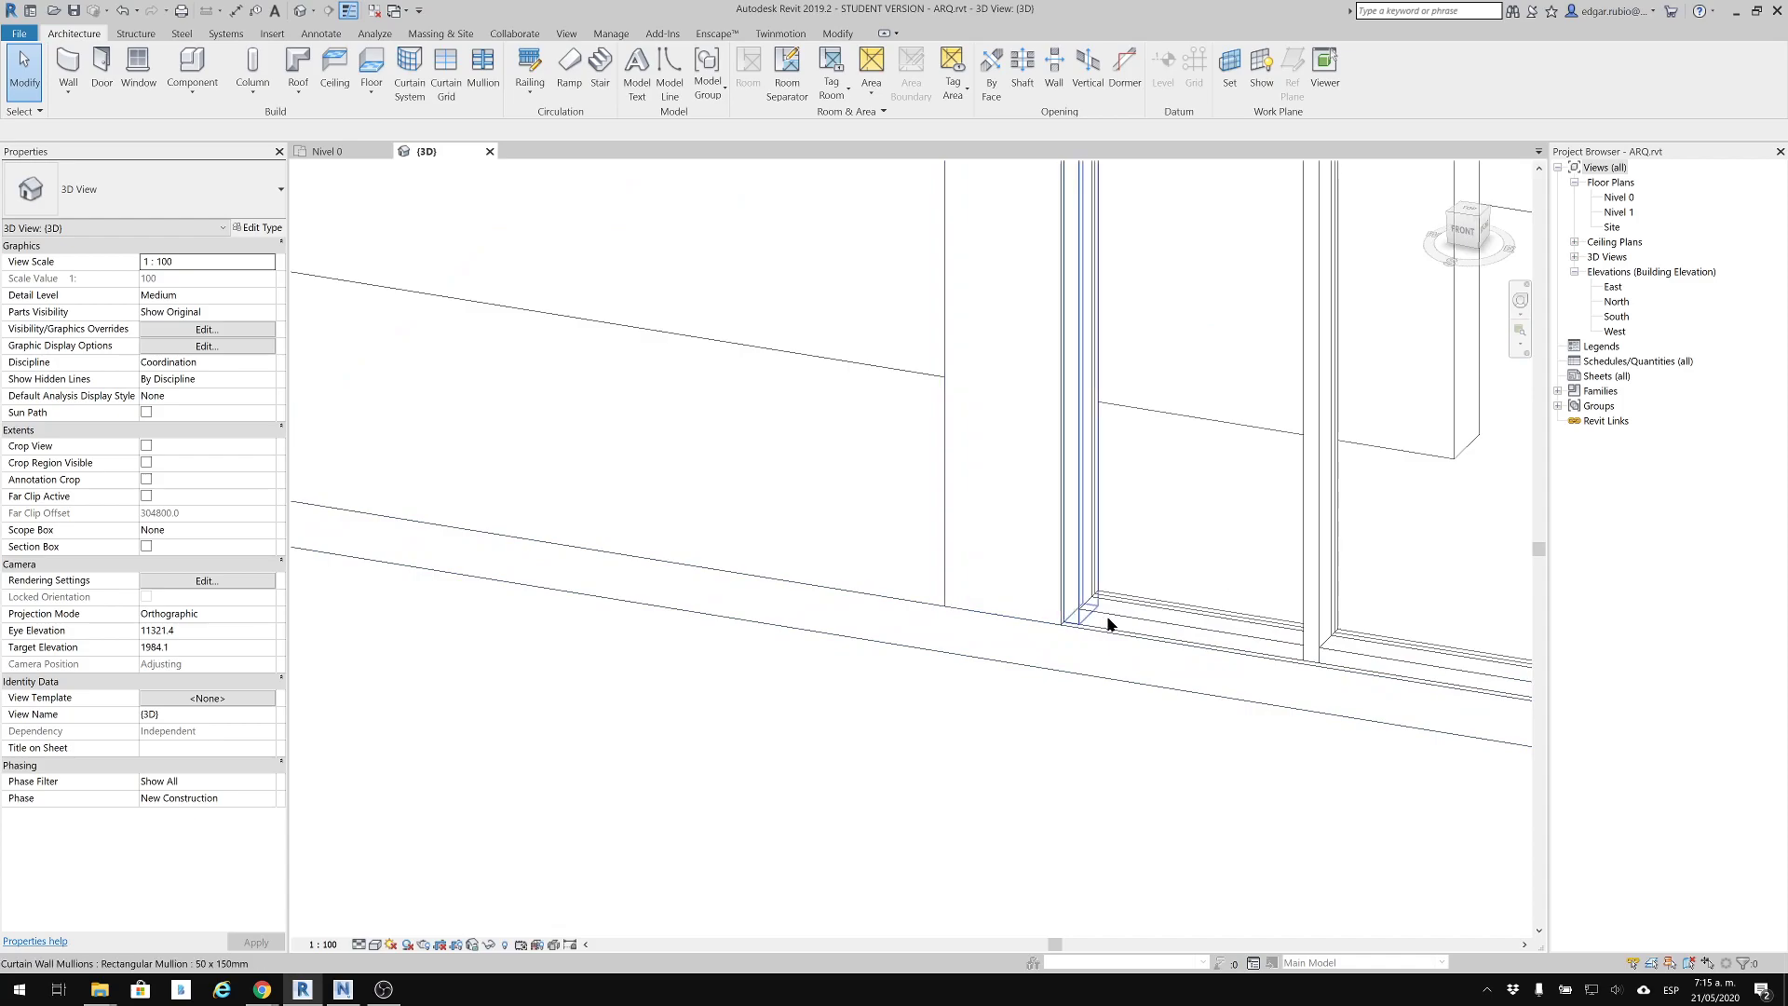
left_click(1208, 522)
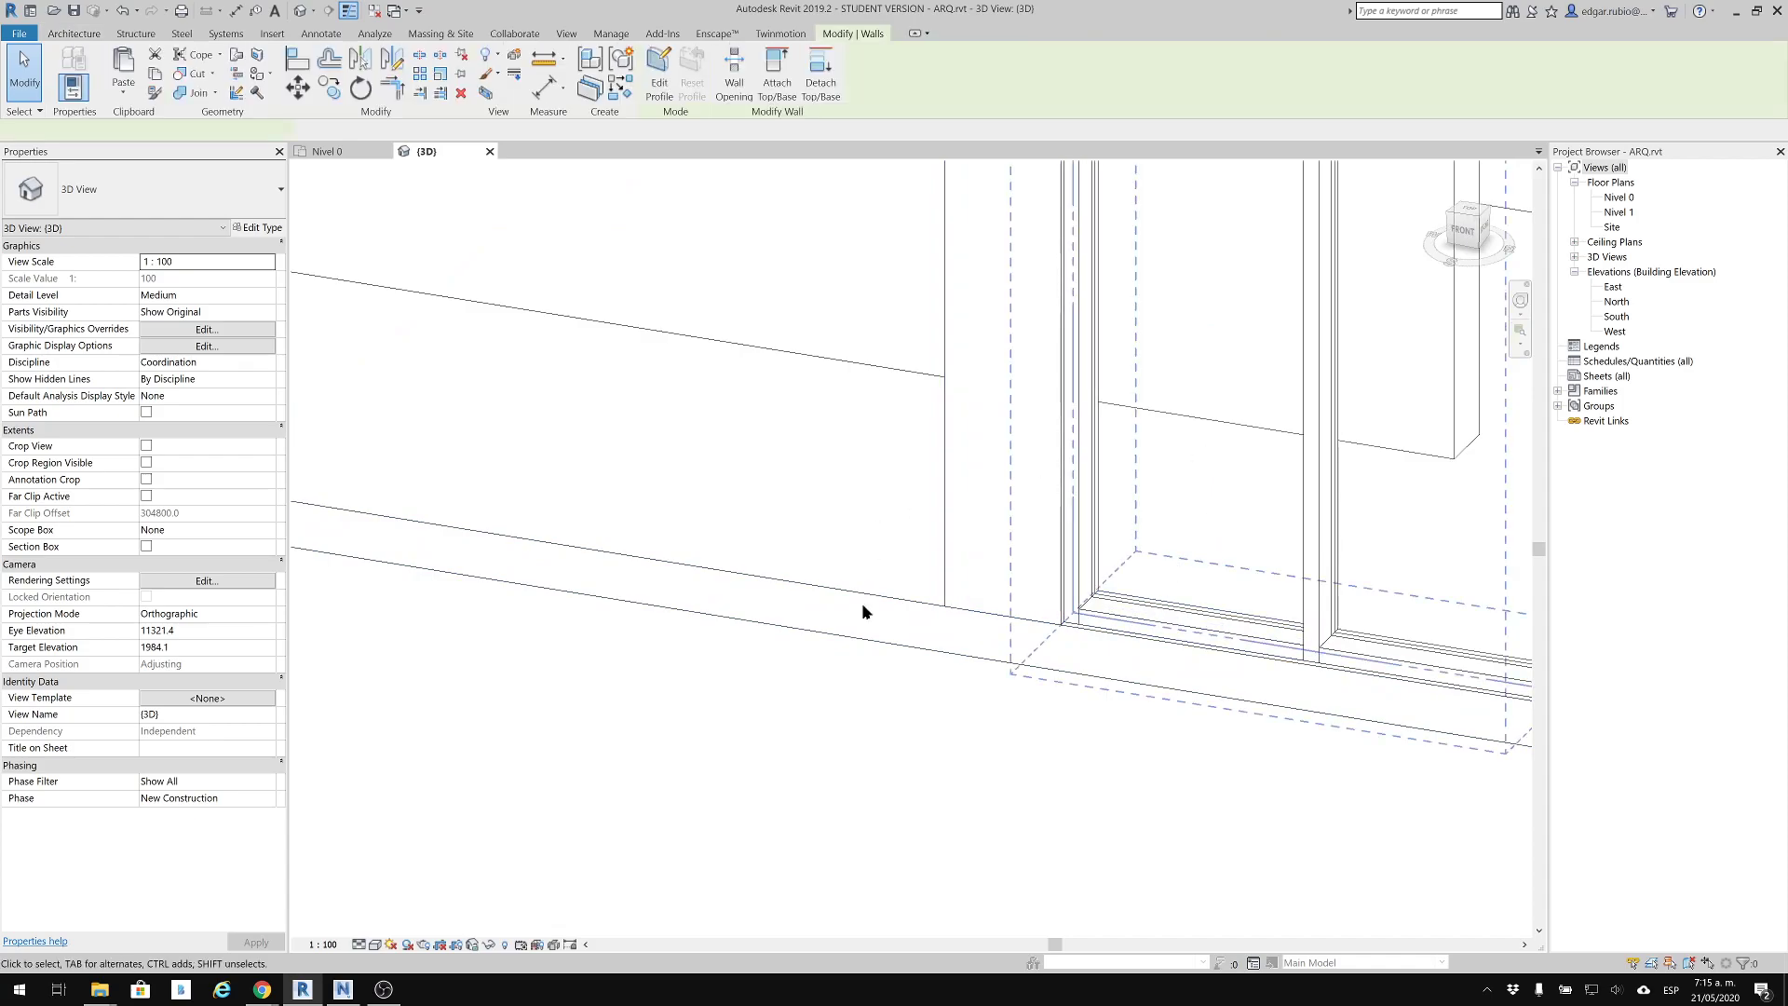
scroll(1205, 519, "down", 3)
middle_click_drag(1156, 402, 978, 459)
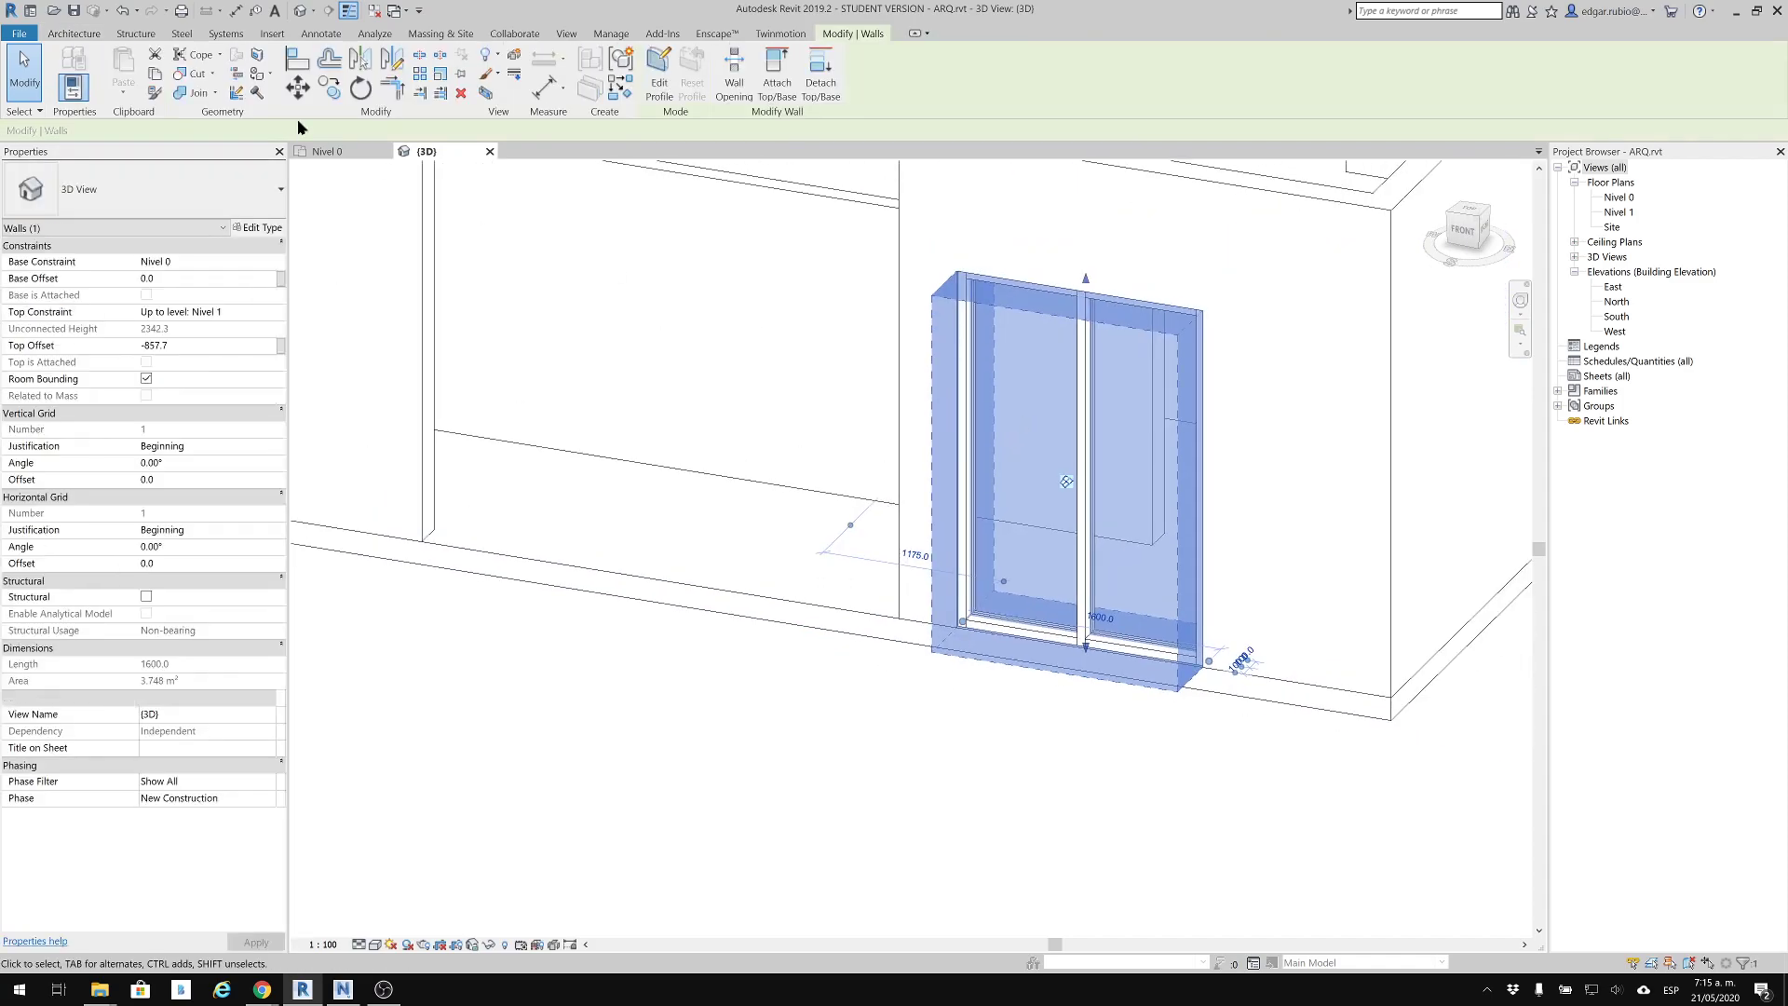
left_click(268, 229)
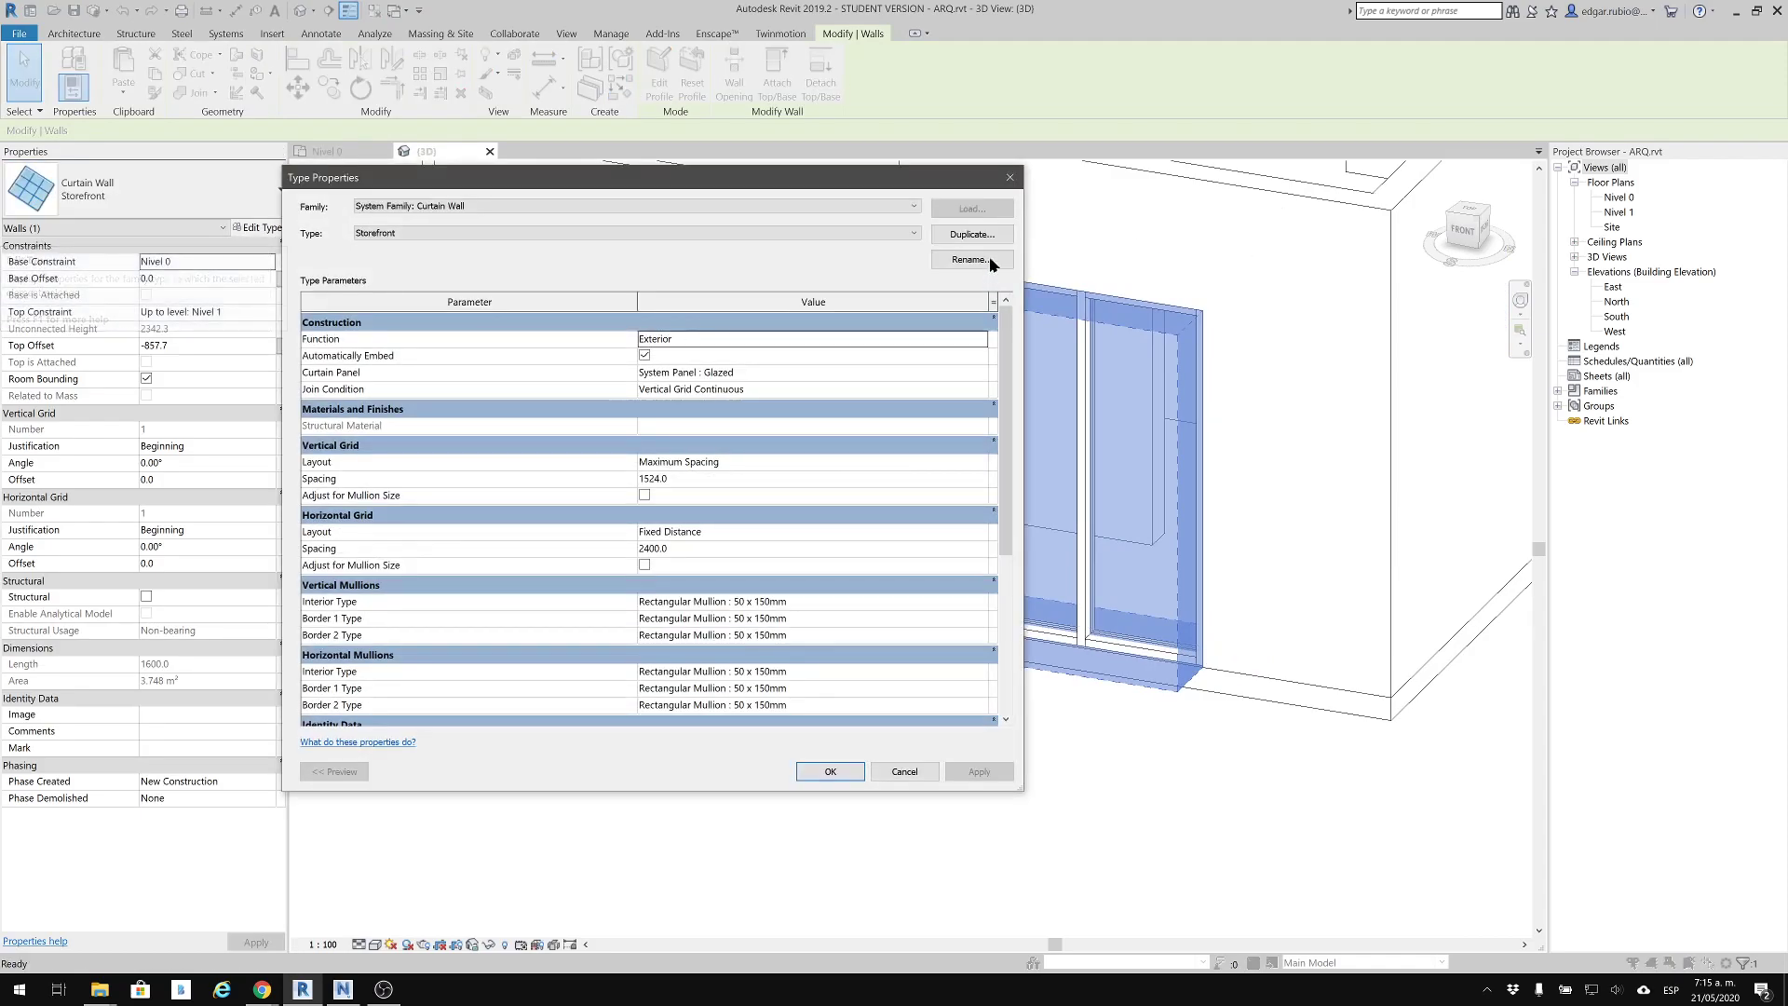
left_click(993, 237)
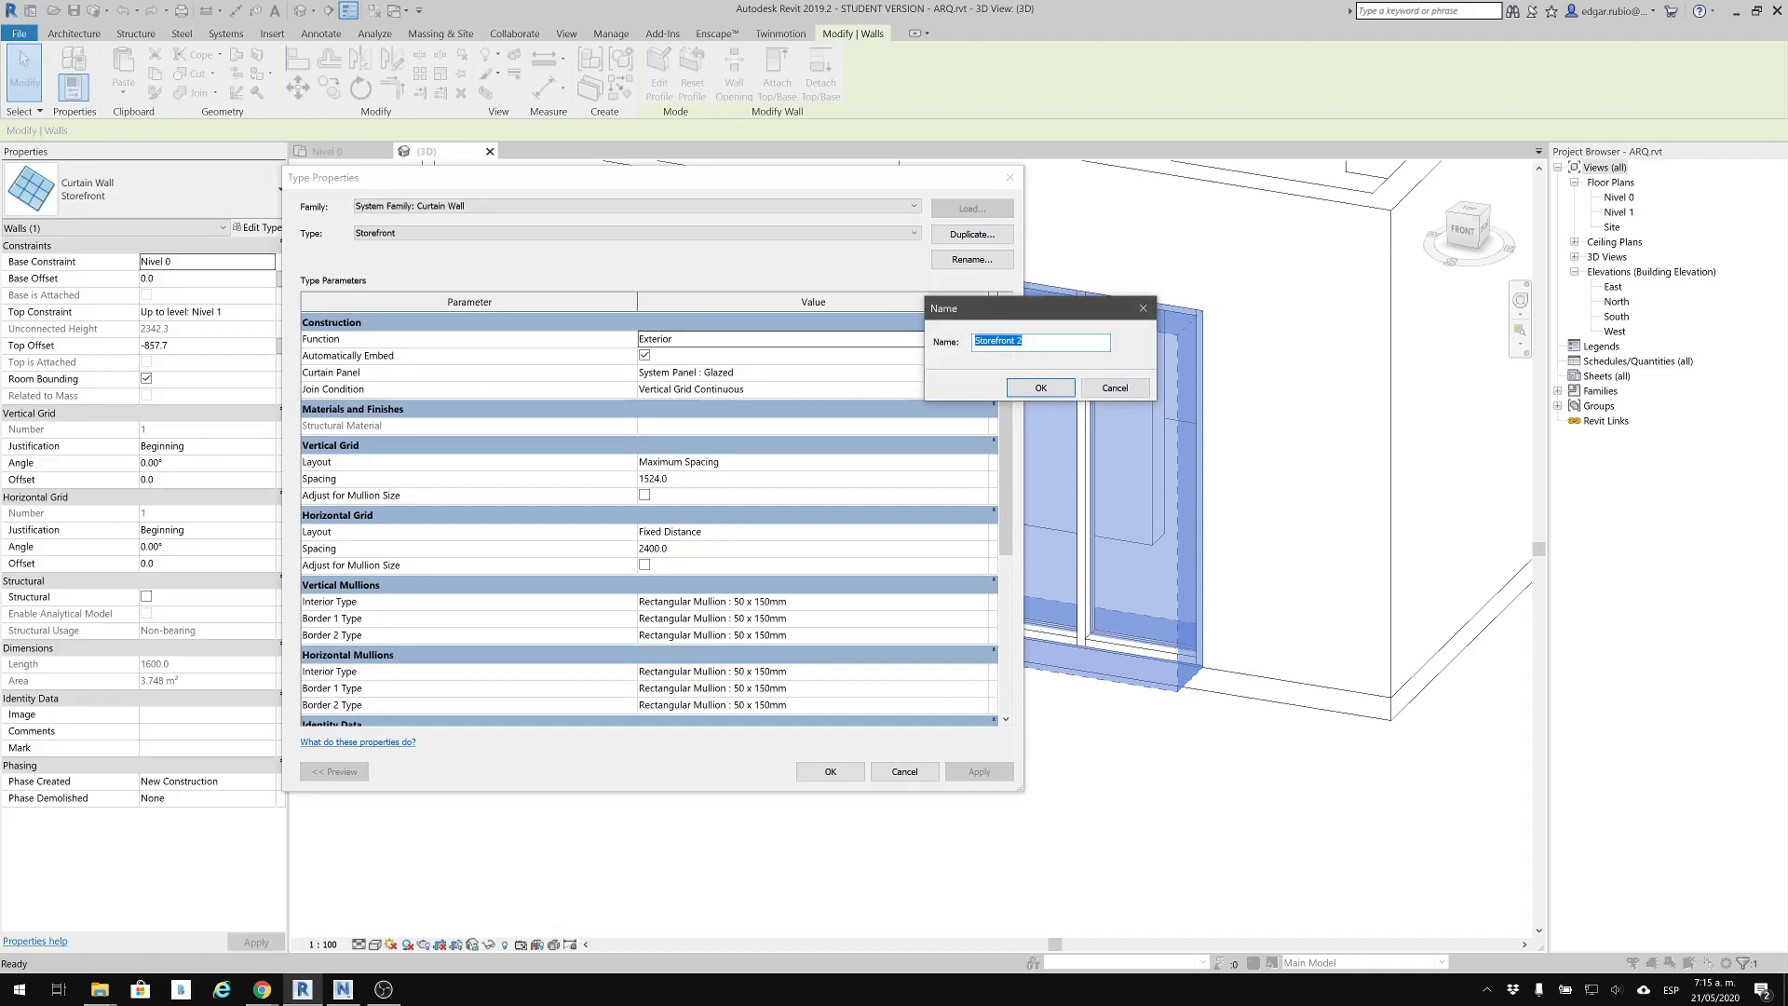
key("Return")
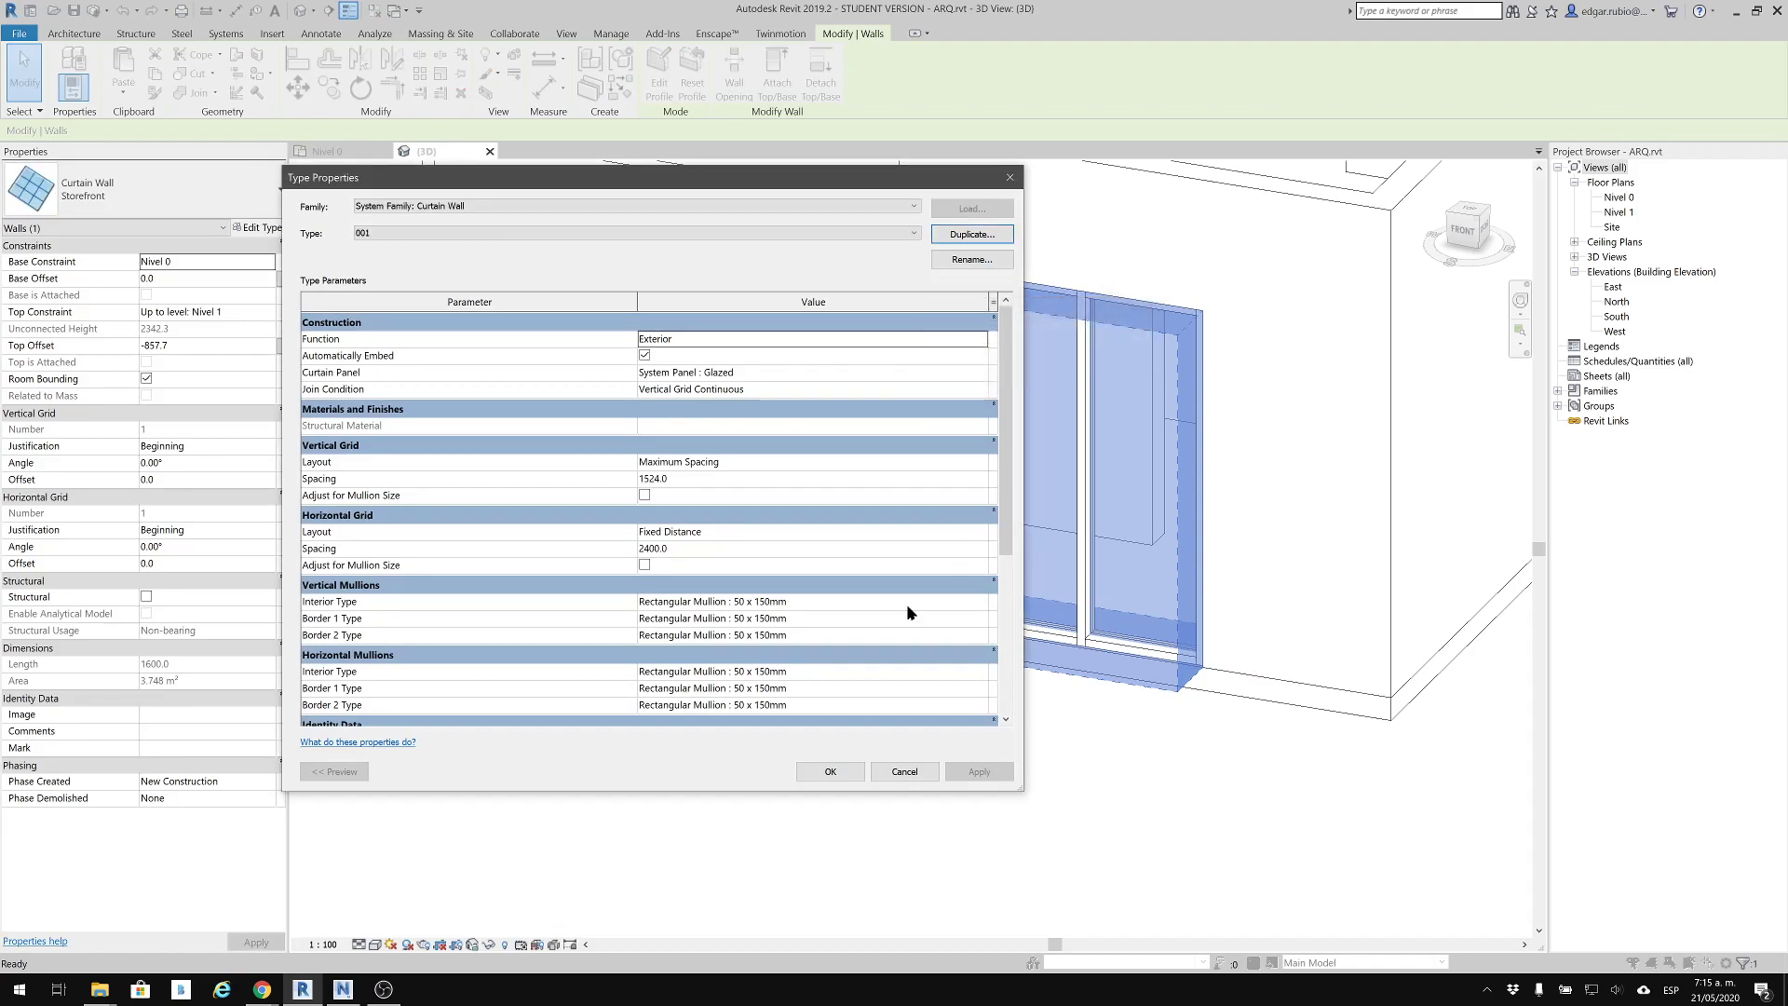
Set type 001's horizontal grid spacing to 120 mm and its curtain panel to Empty System Panel : Empty
left_click(719, 549)
type("10")
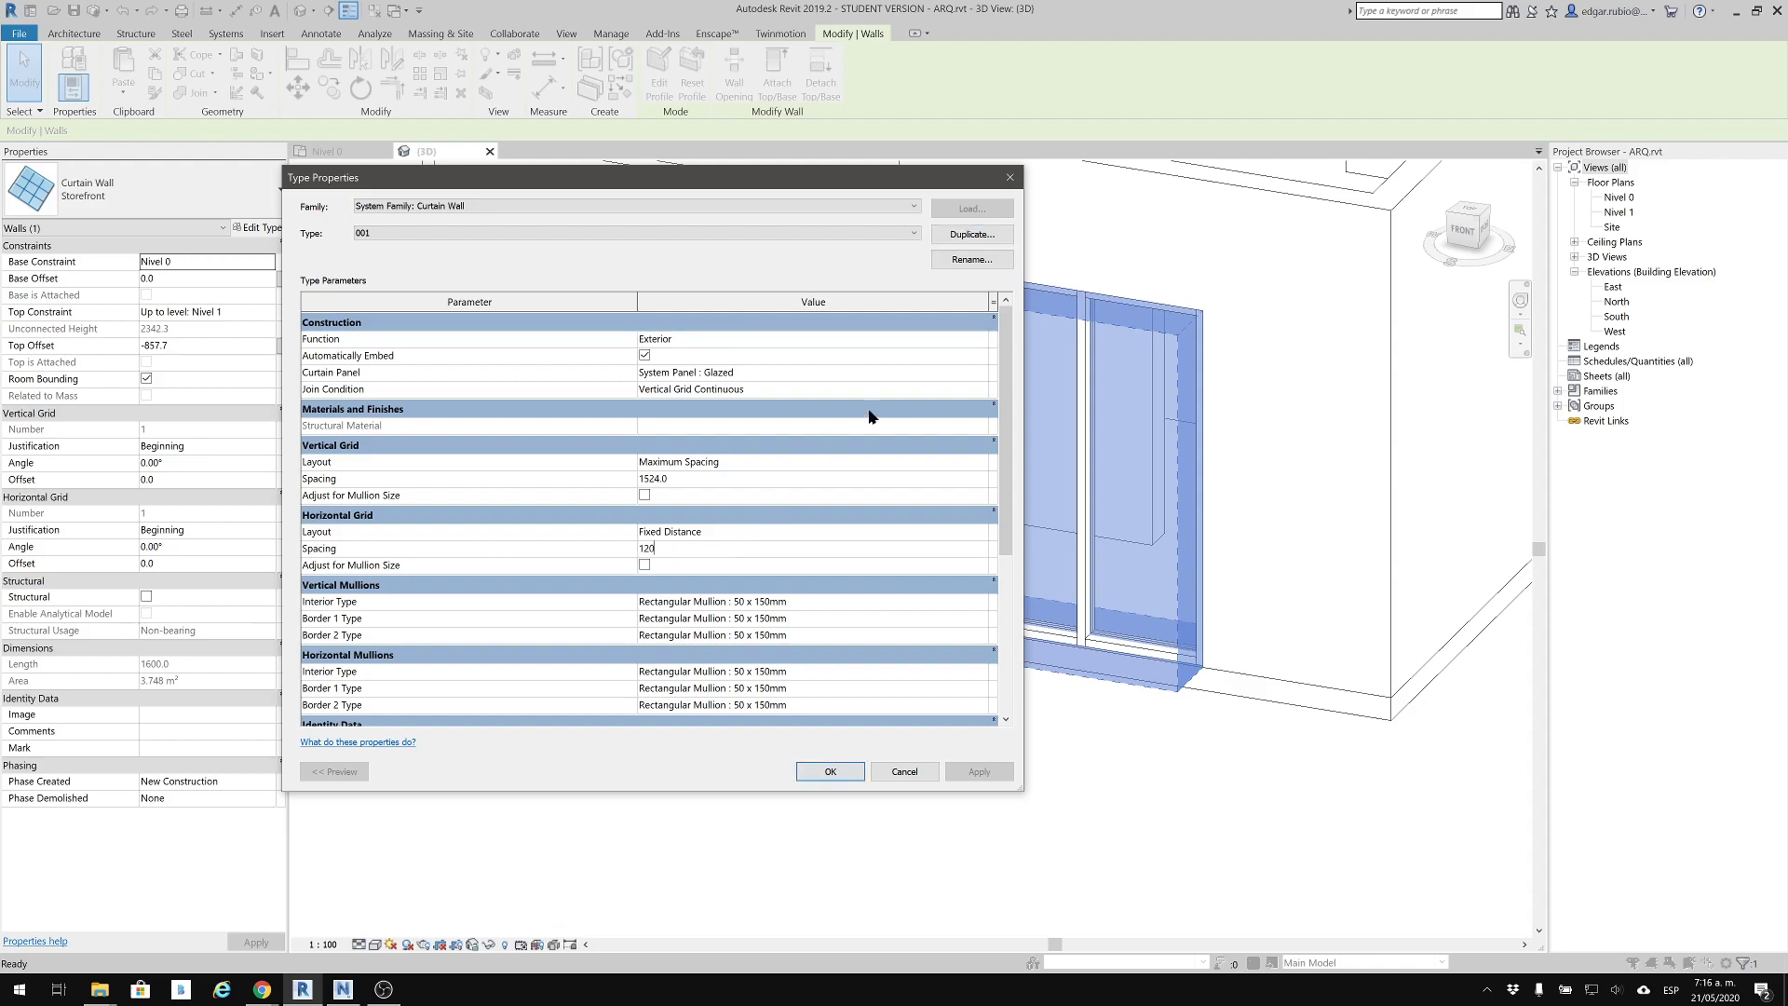
left_click(980, 390)
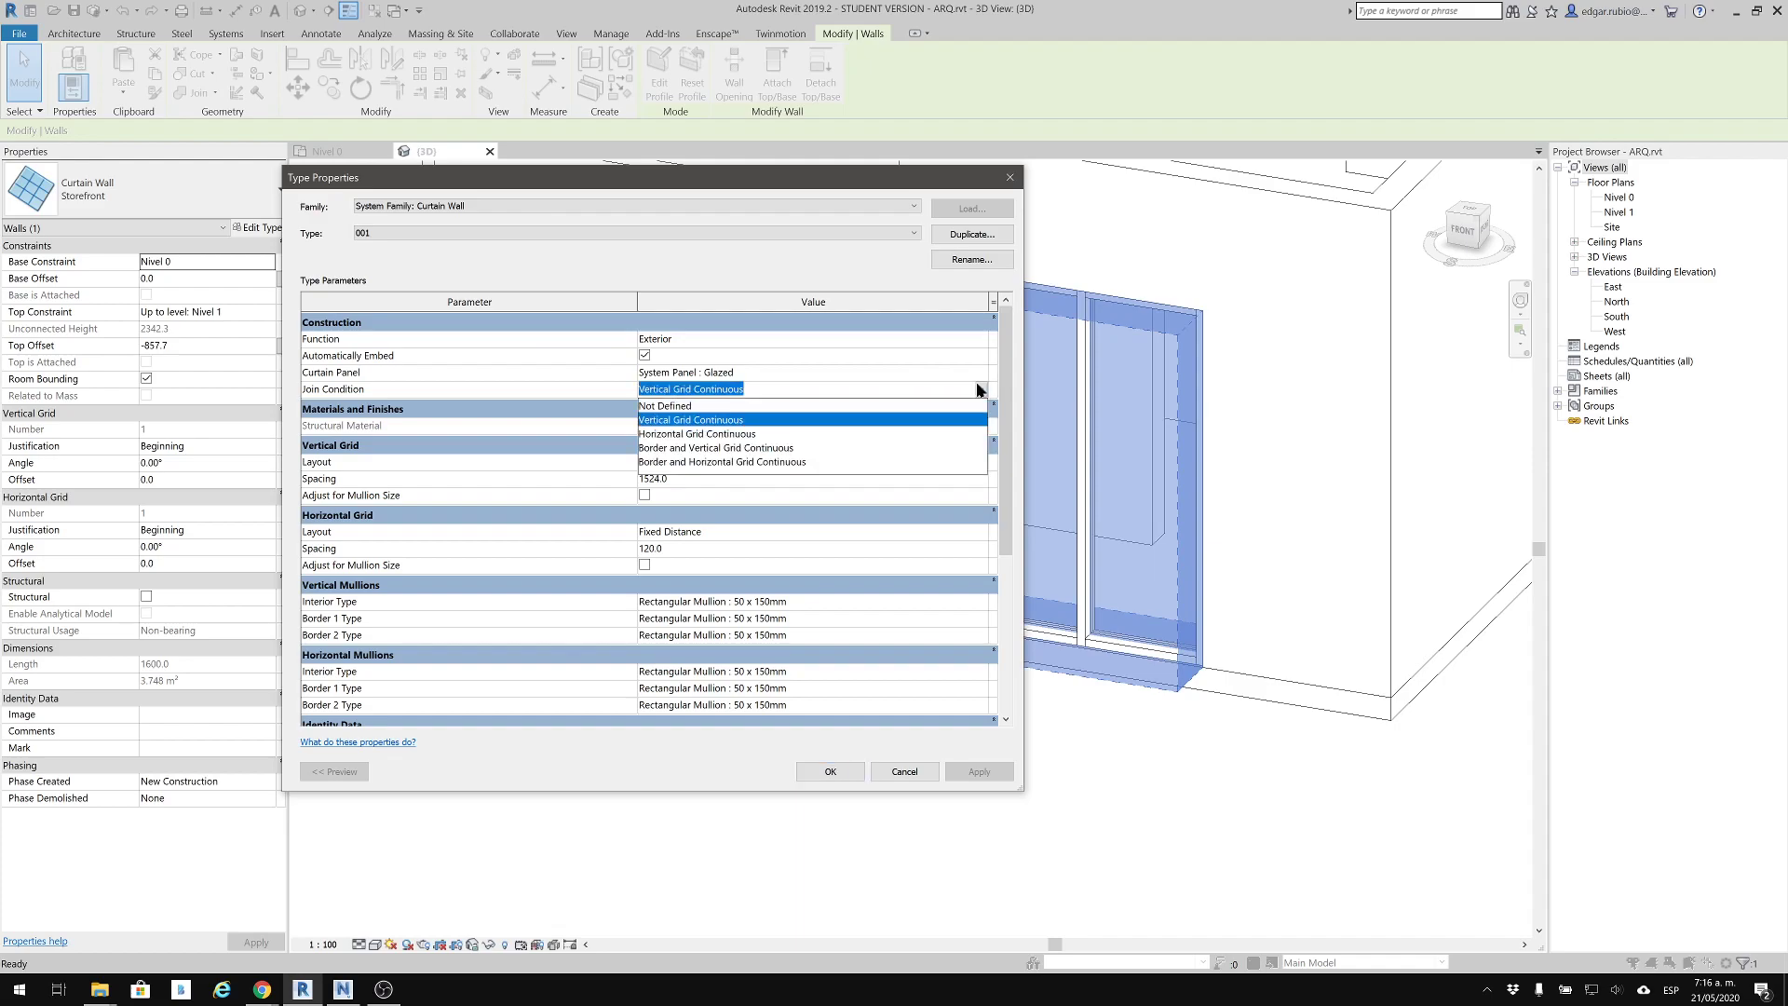
left_click(979, 383)
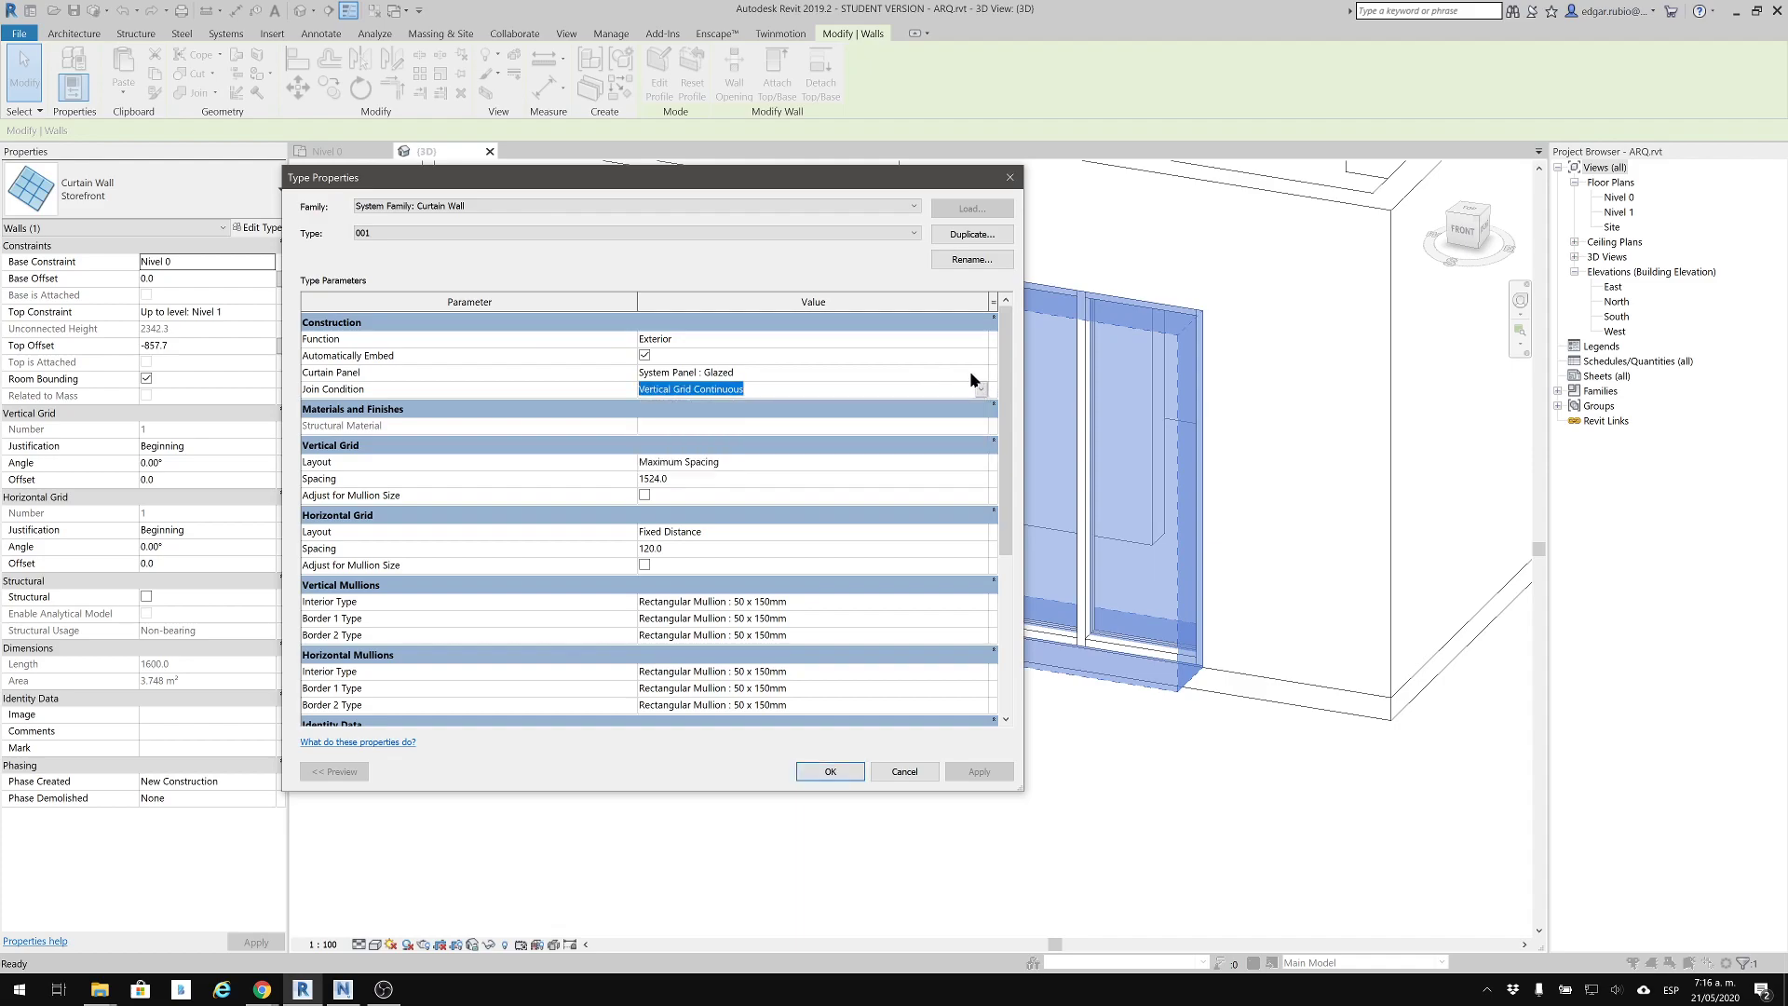
left_click(979, 374)
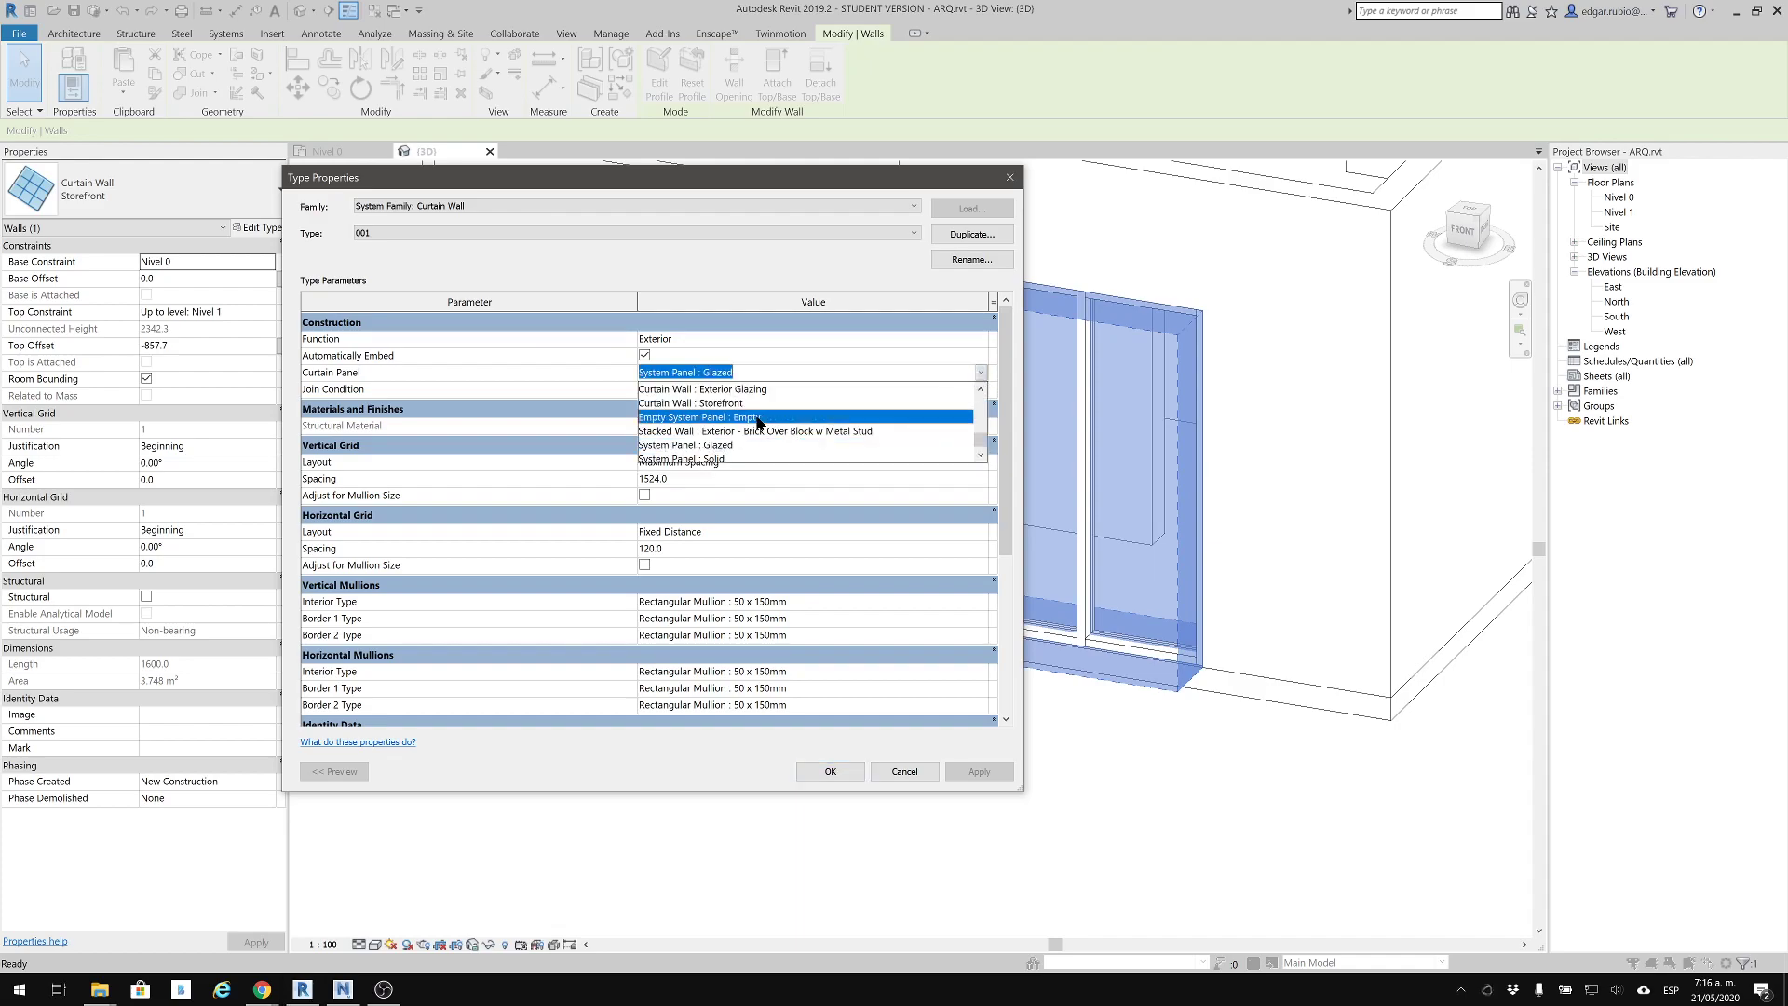
left_click(770, 424)
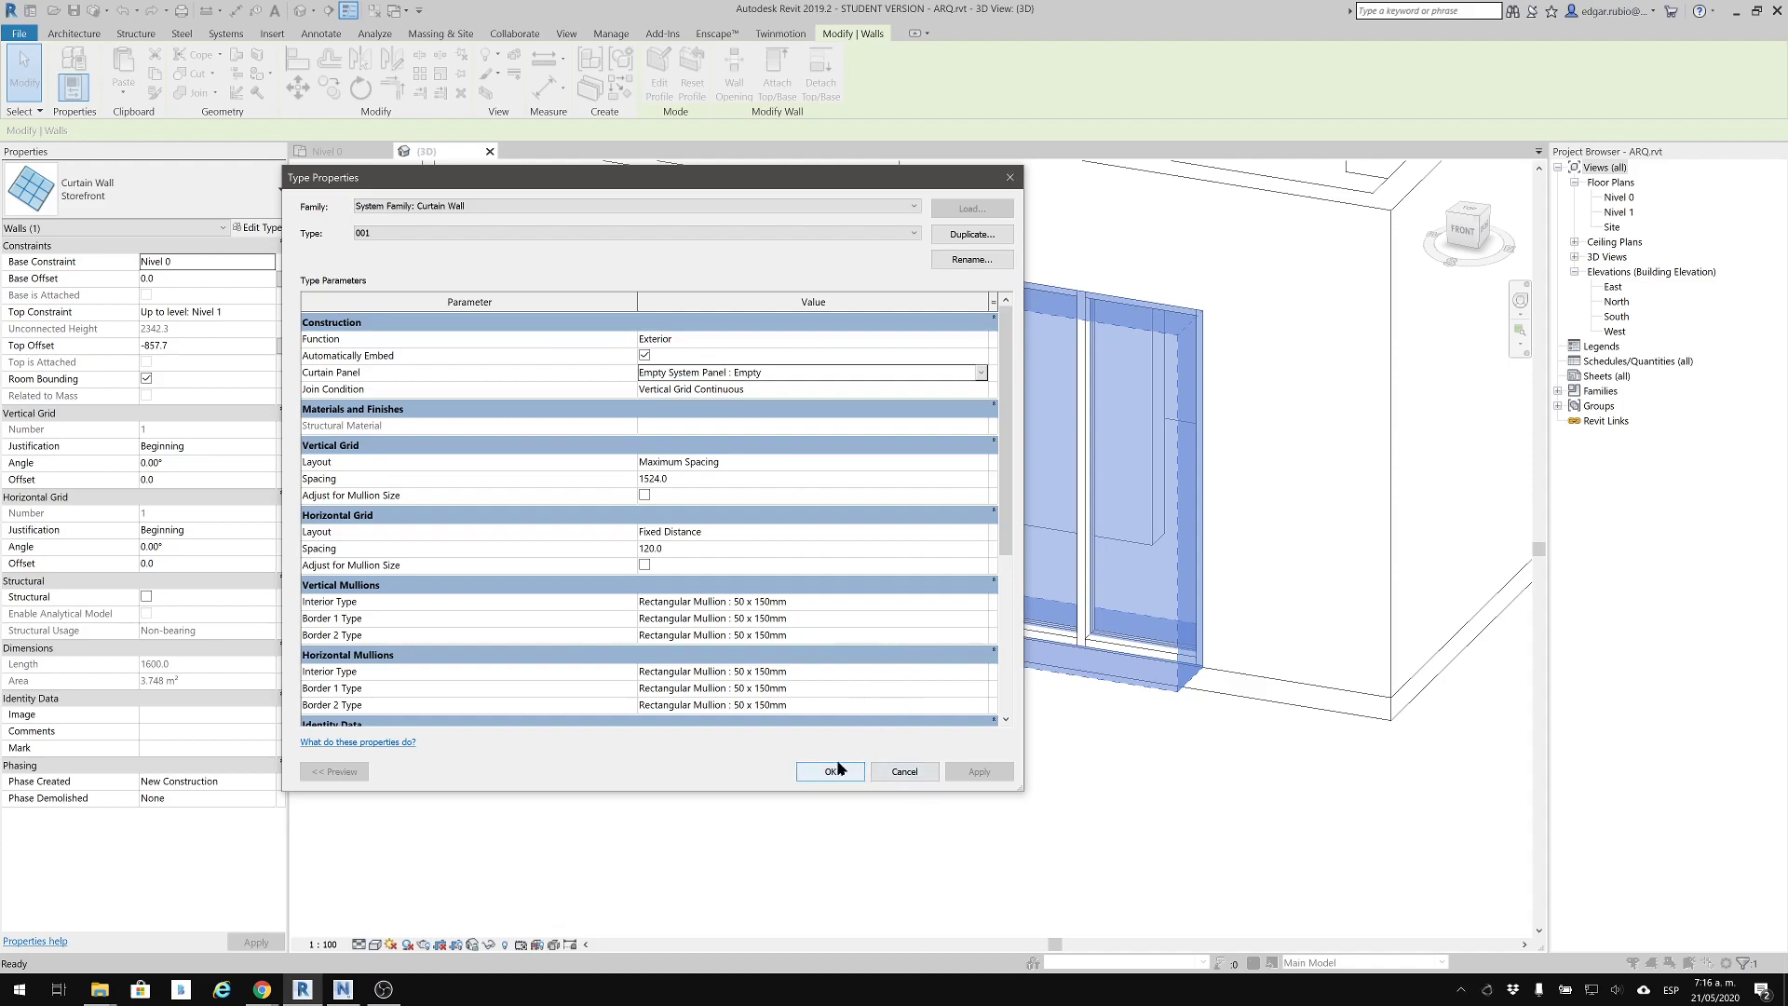
Set type 001's vertical grid layout to None and apply the type changes, deleting the non-associated gridlines
left_click(985, 462)
left_click(980, 462)
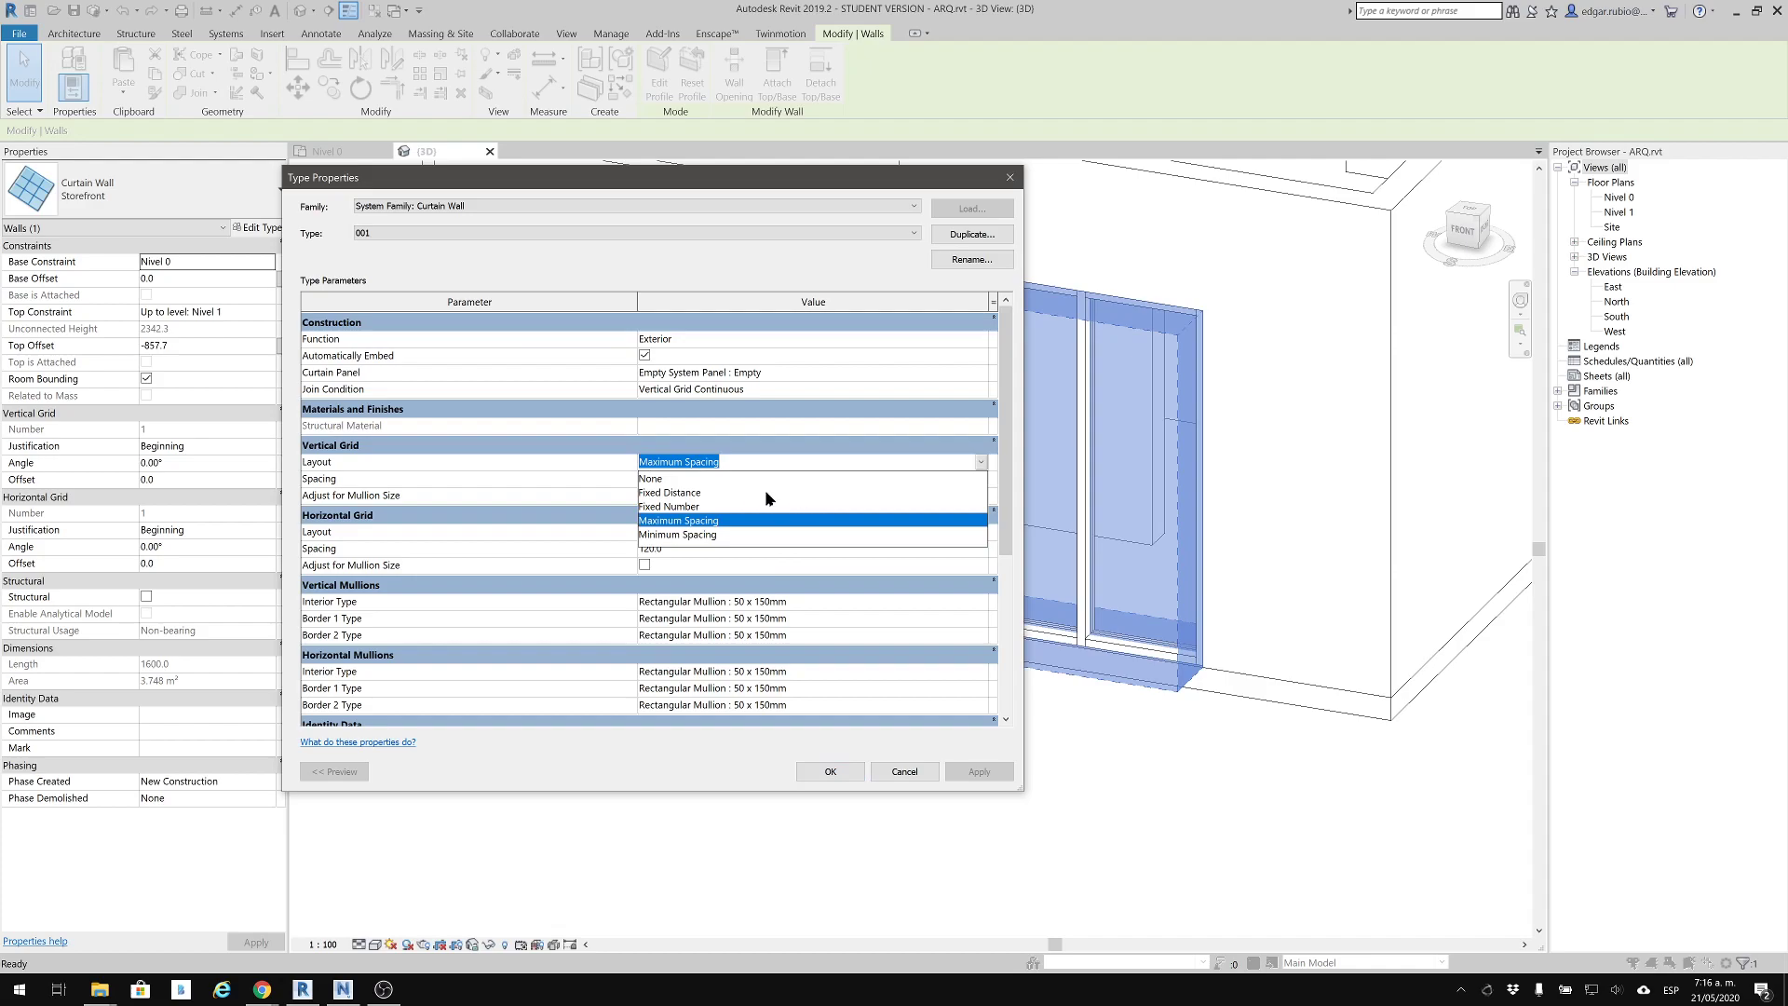
left_click(709, 479)
left_click(829, 771)
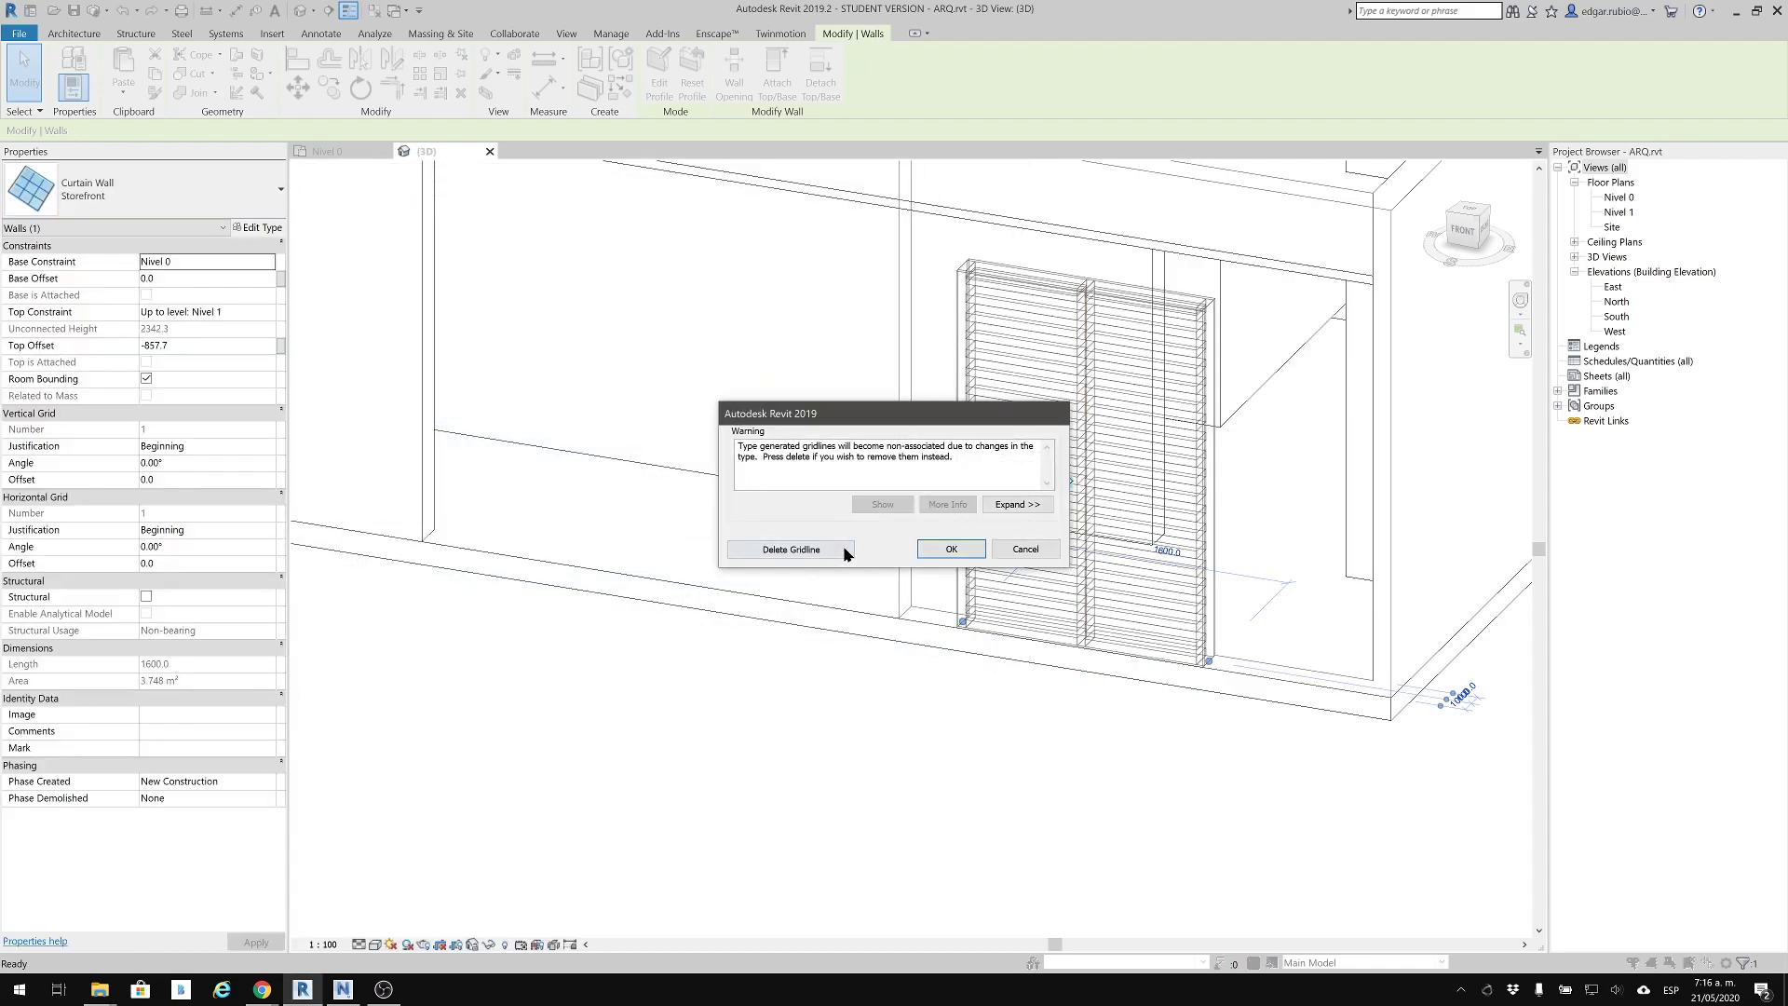
left_click(791, 550)
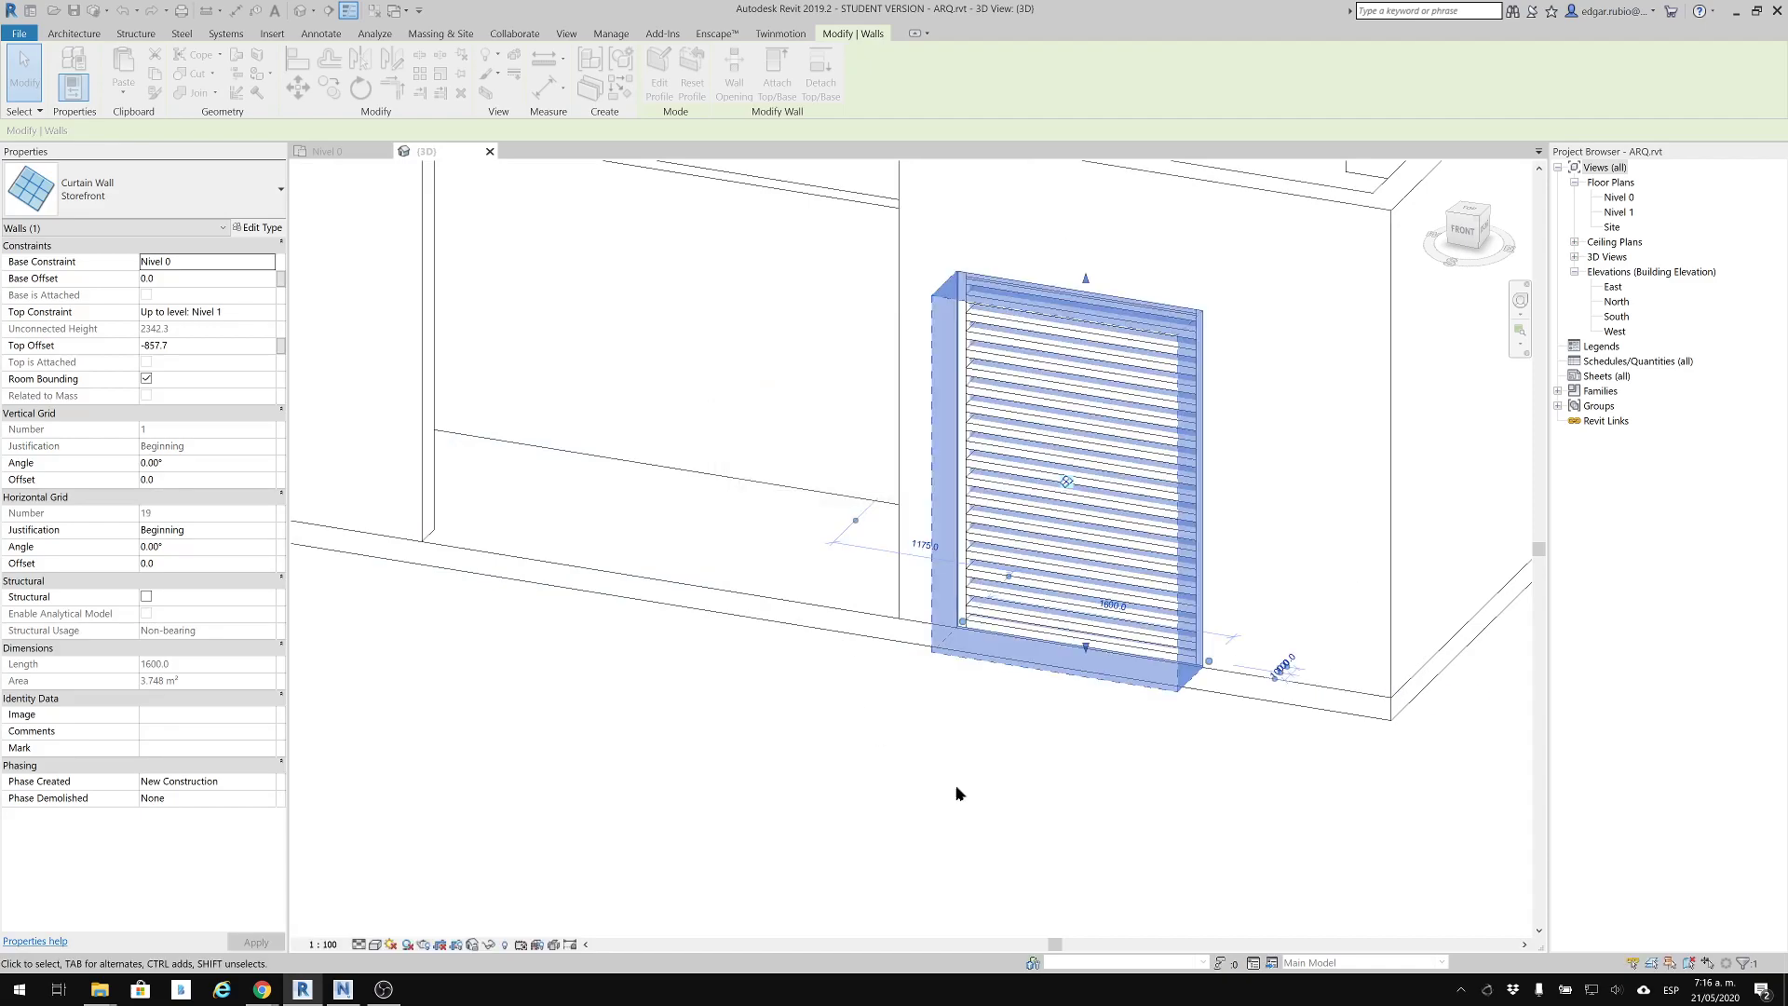
left_click(1005, 748)
Examine the closely spaced horizontal mullions of curtain wall 001 up close, from its base to its top edge
middle_click_drag(885, 679, 1024, 749, "shift")
middle_click_drag(1064, 691, 863, 668)
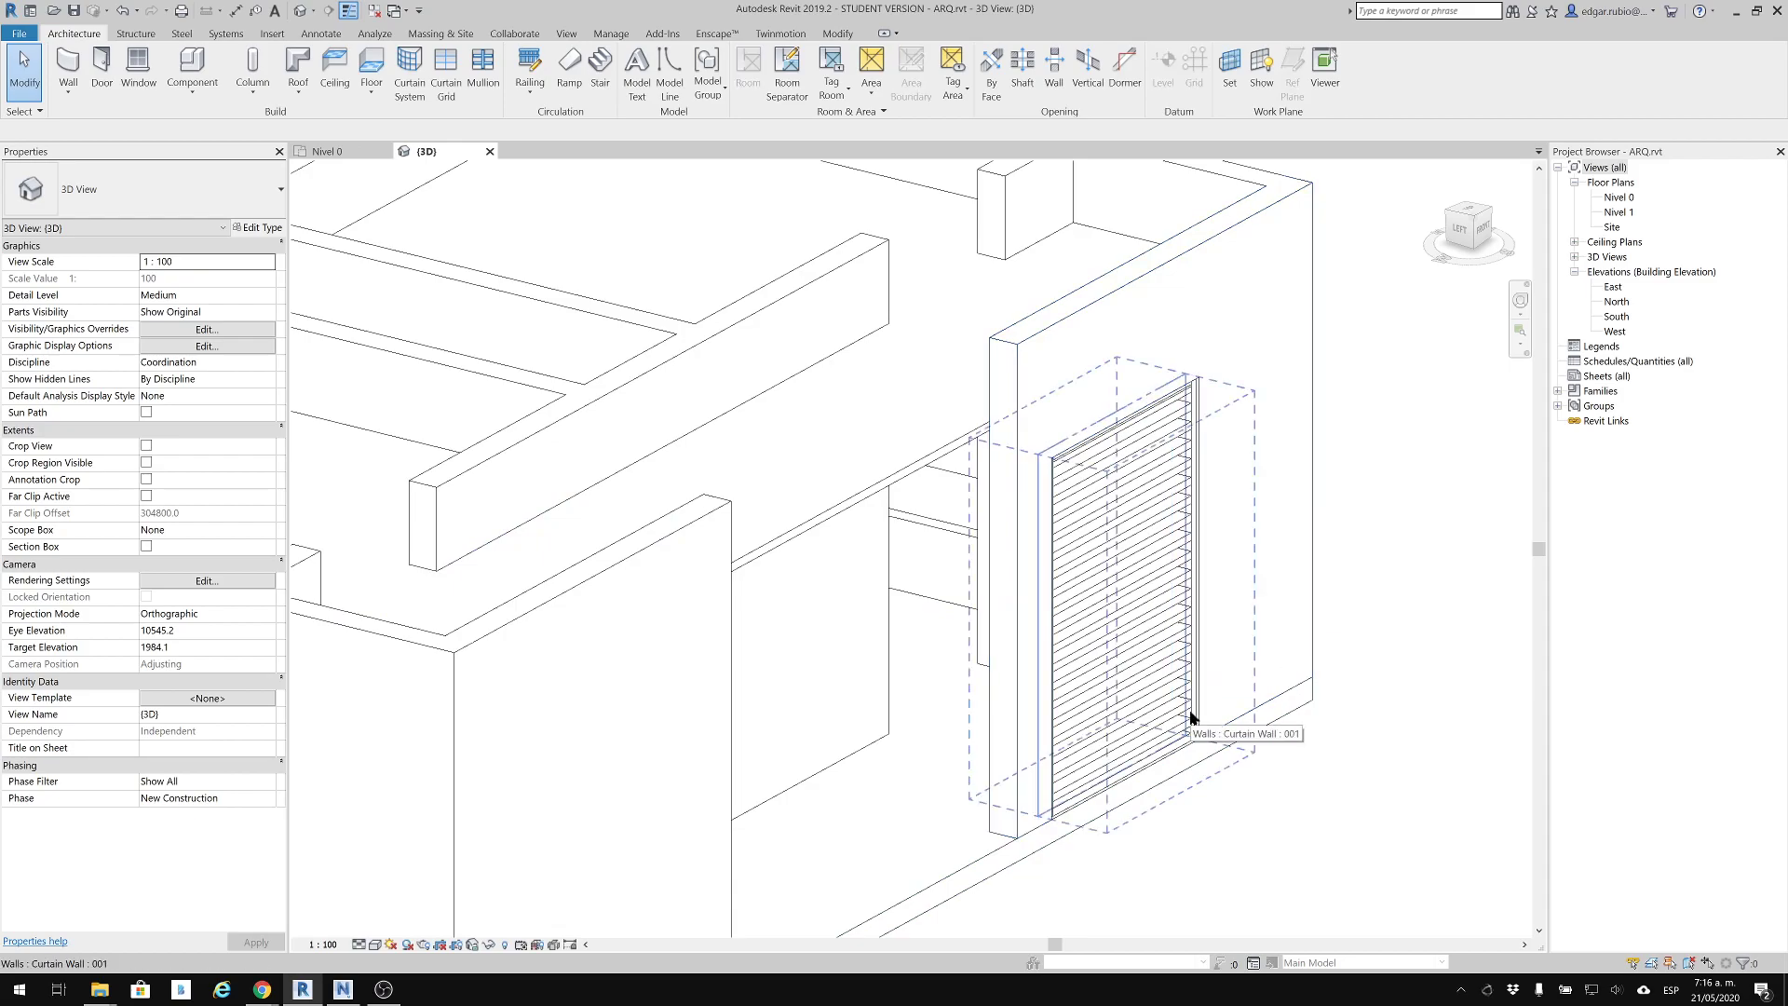
scroll(1191, 719, "up", 4)
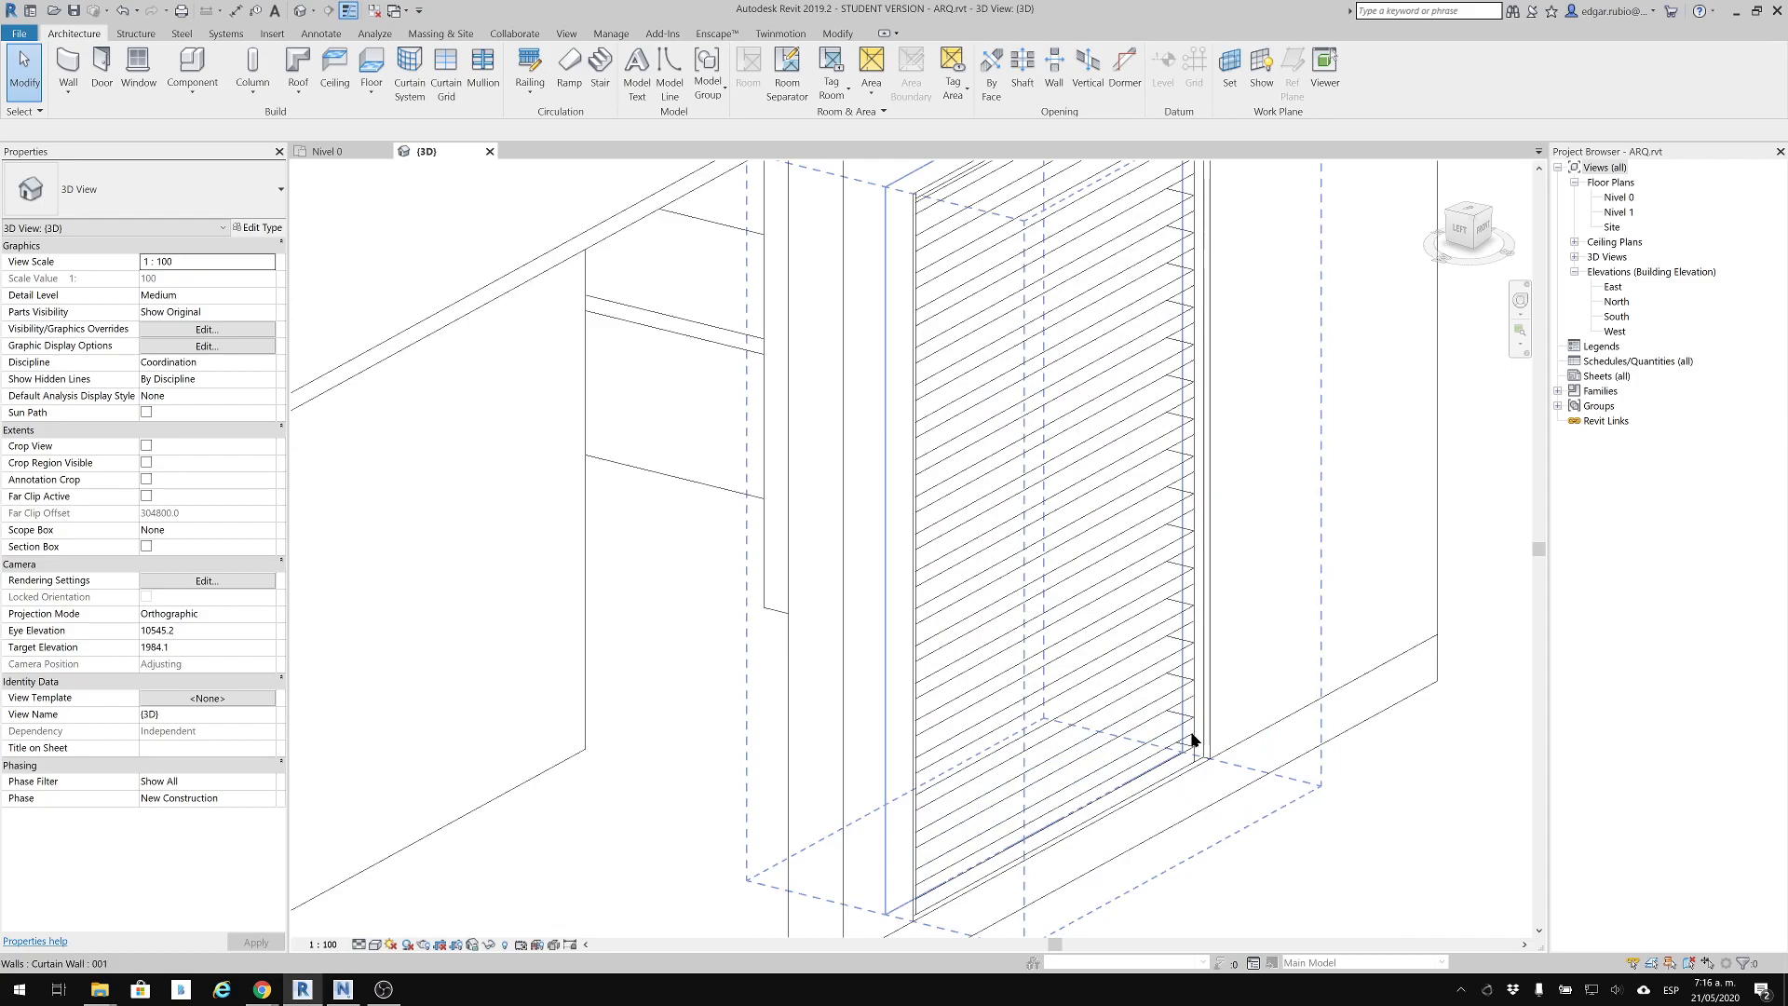
left_click(1204, 723)
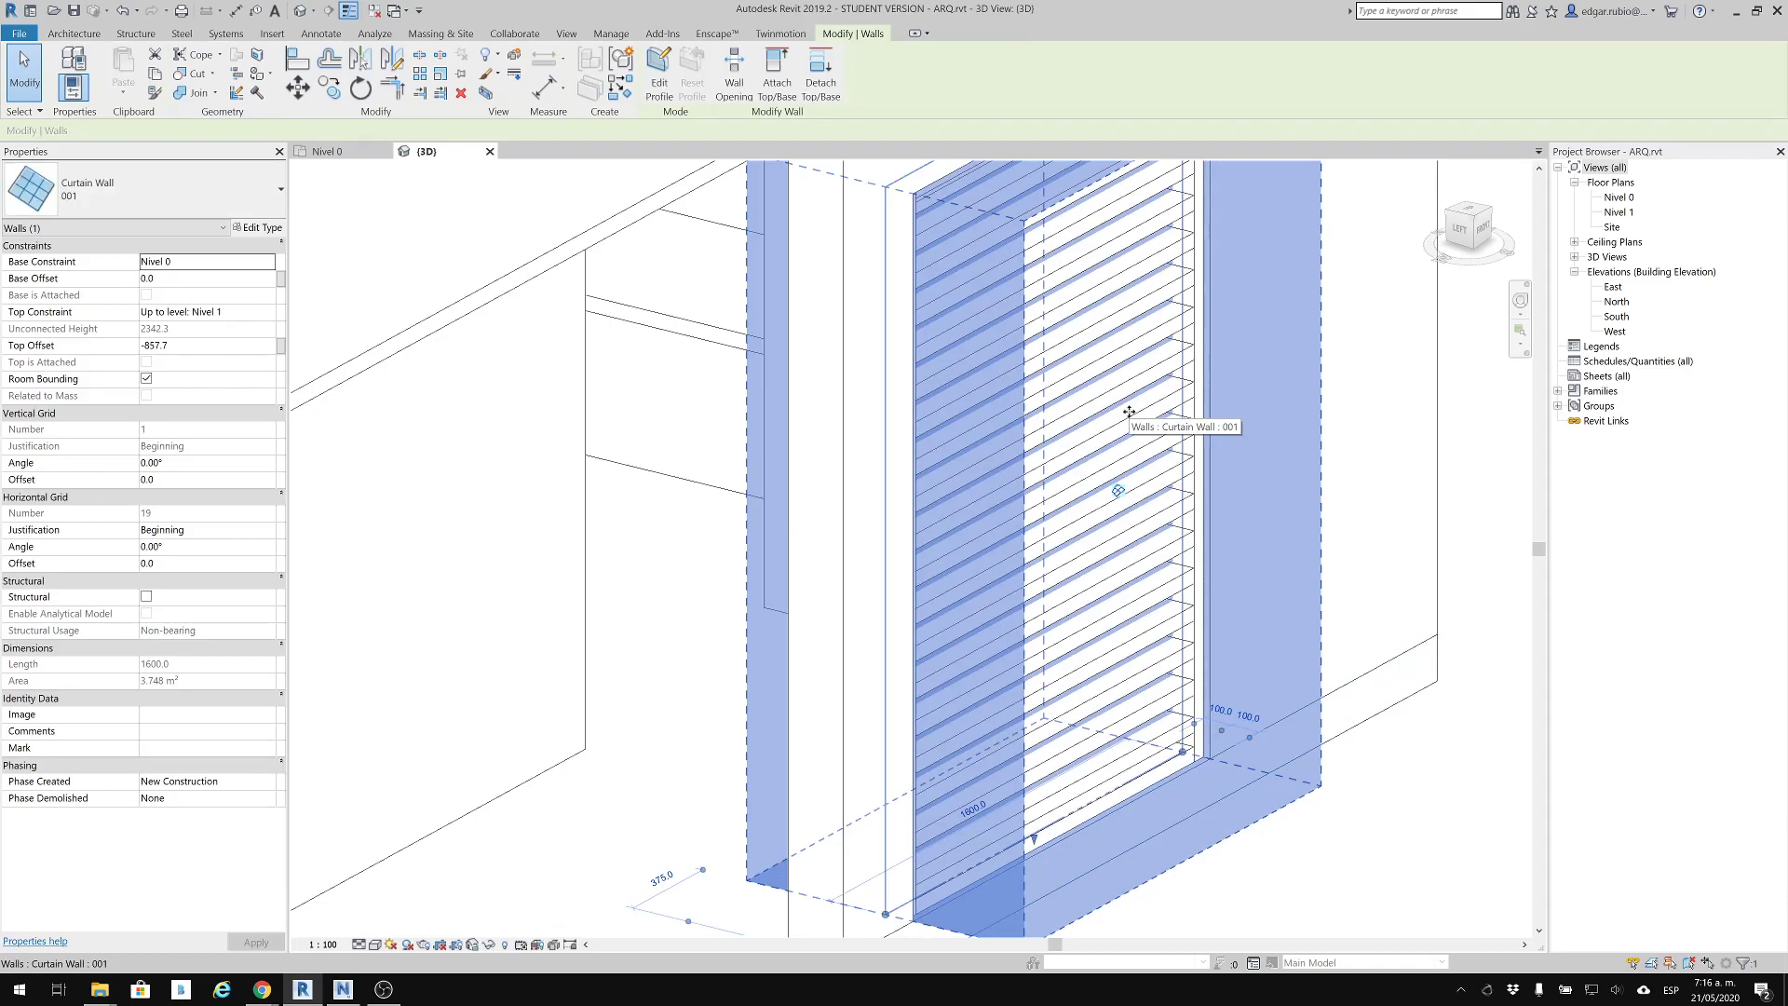
left_click(1292, 885)
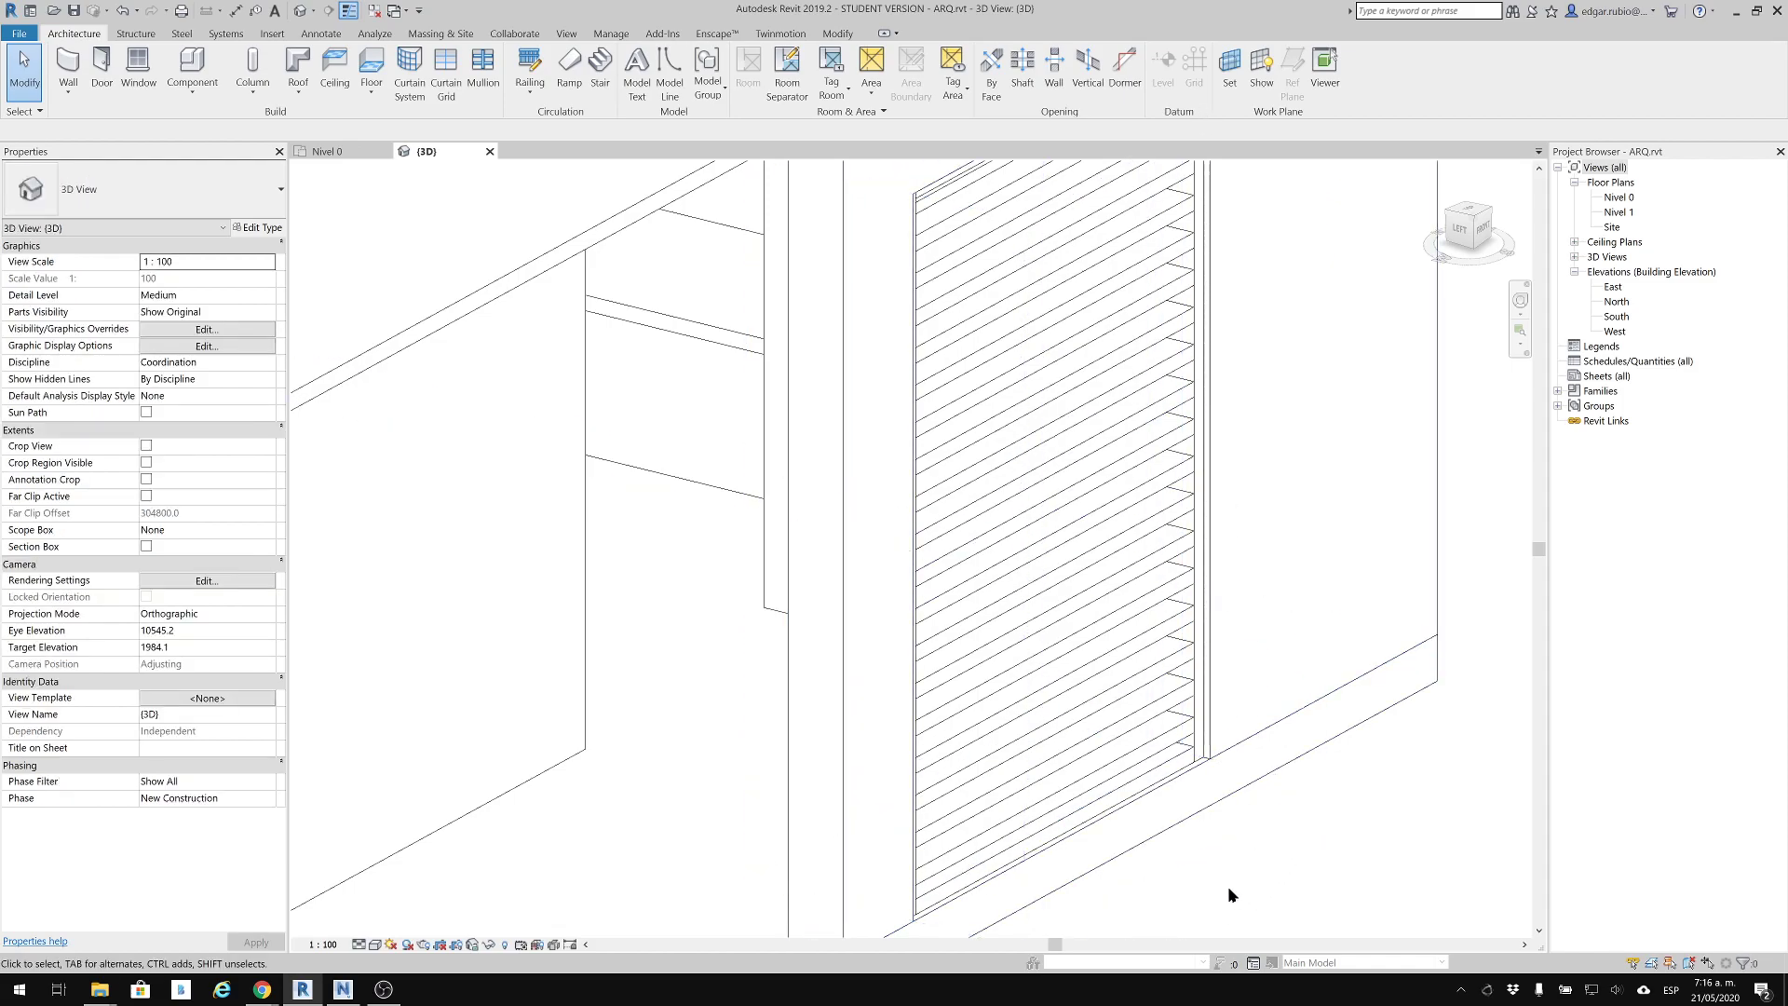
scroll(1166, 824, "up", 3)
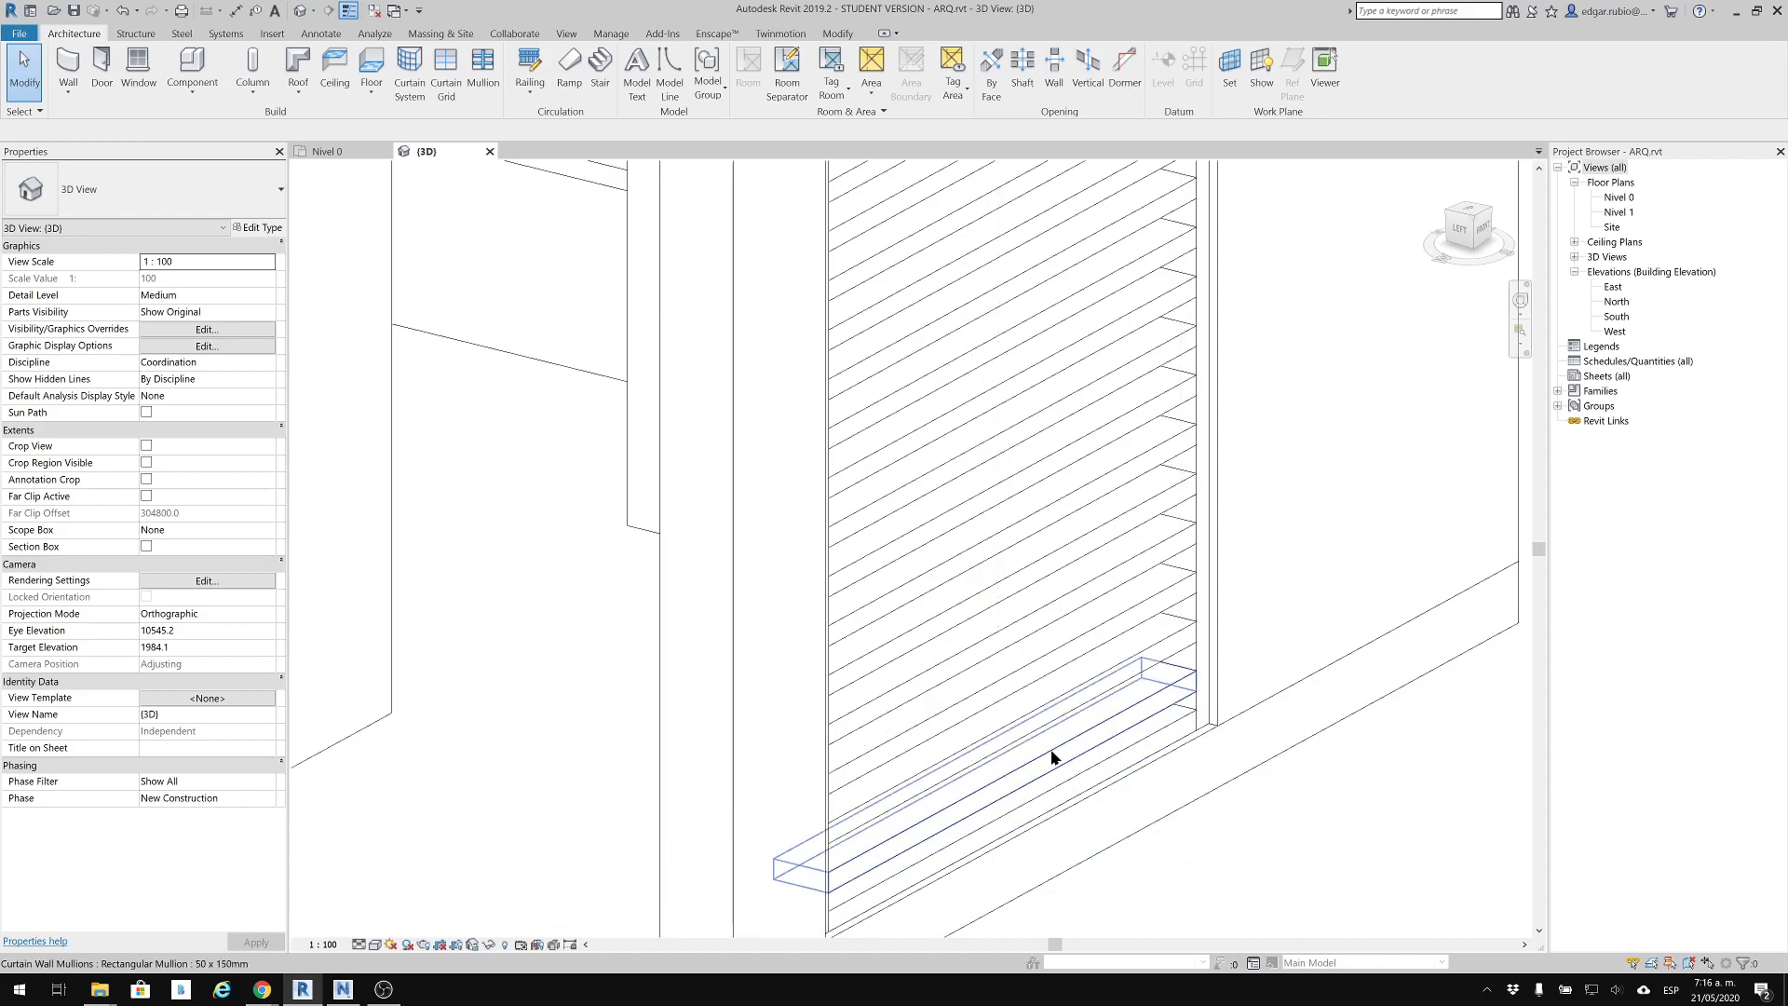
left_click_drag(1052, 757, 1156, 335)
middle_click_drag(1164, 303, 1128, 820)
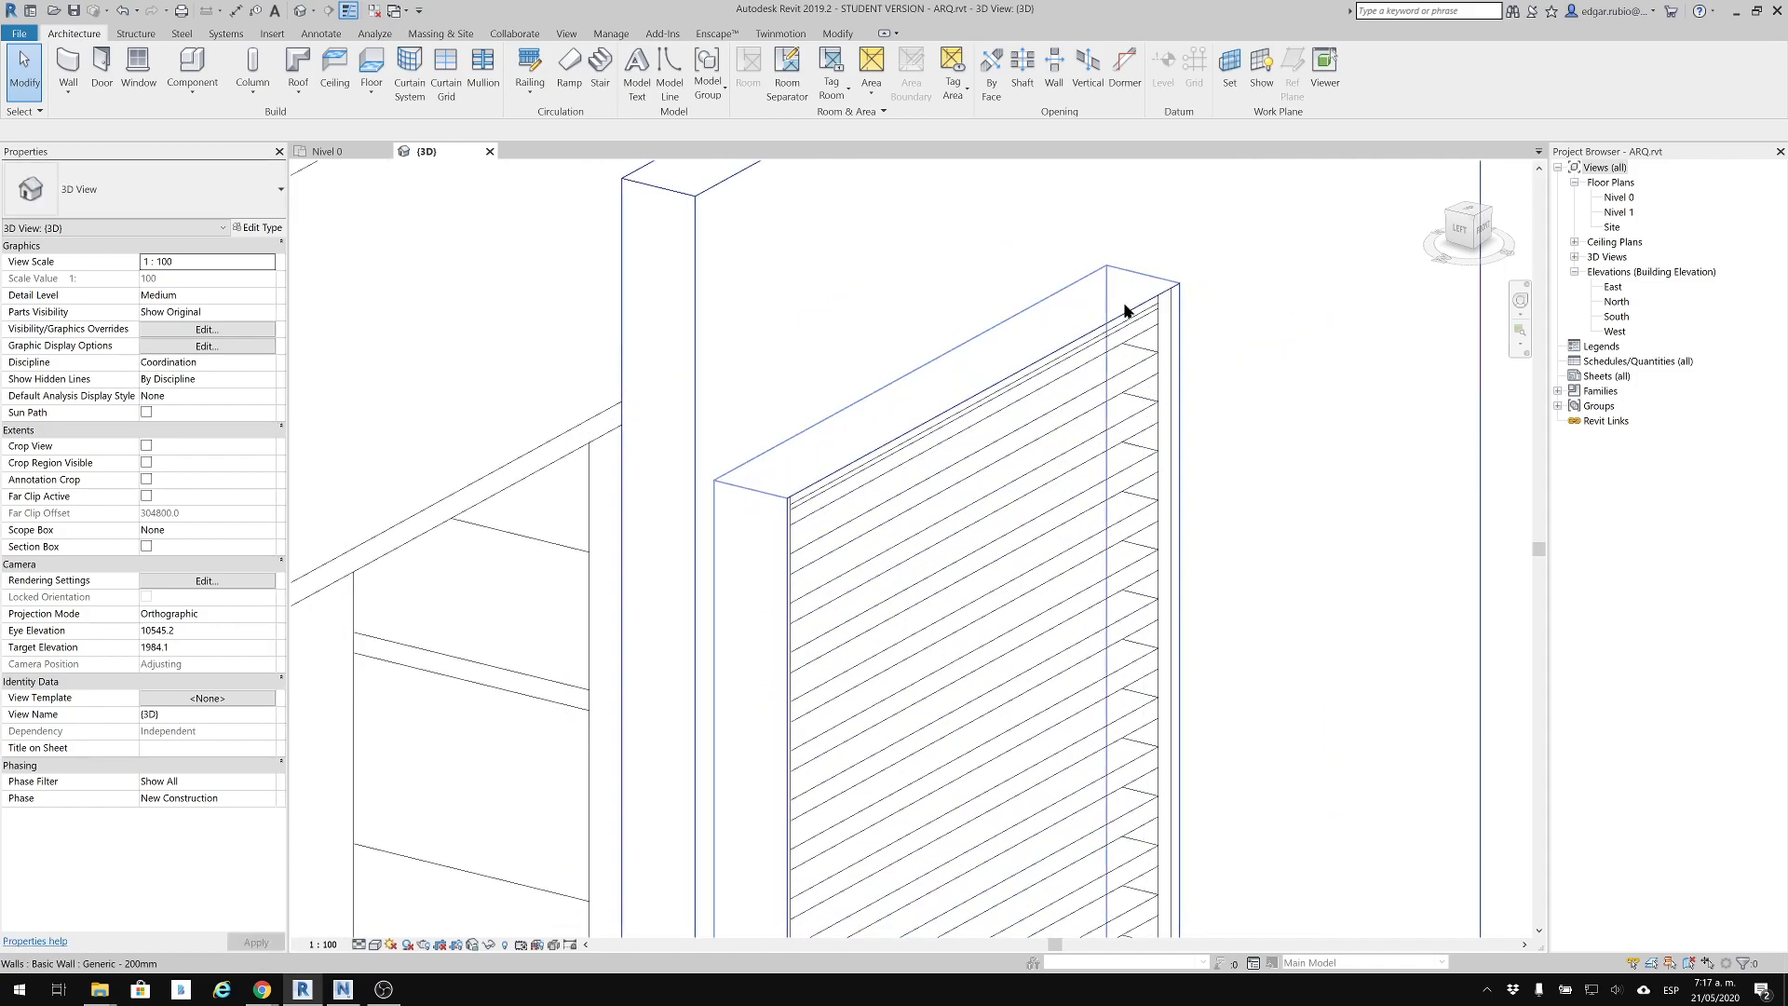
scroll(1137, 387, "down", 2)
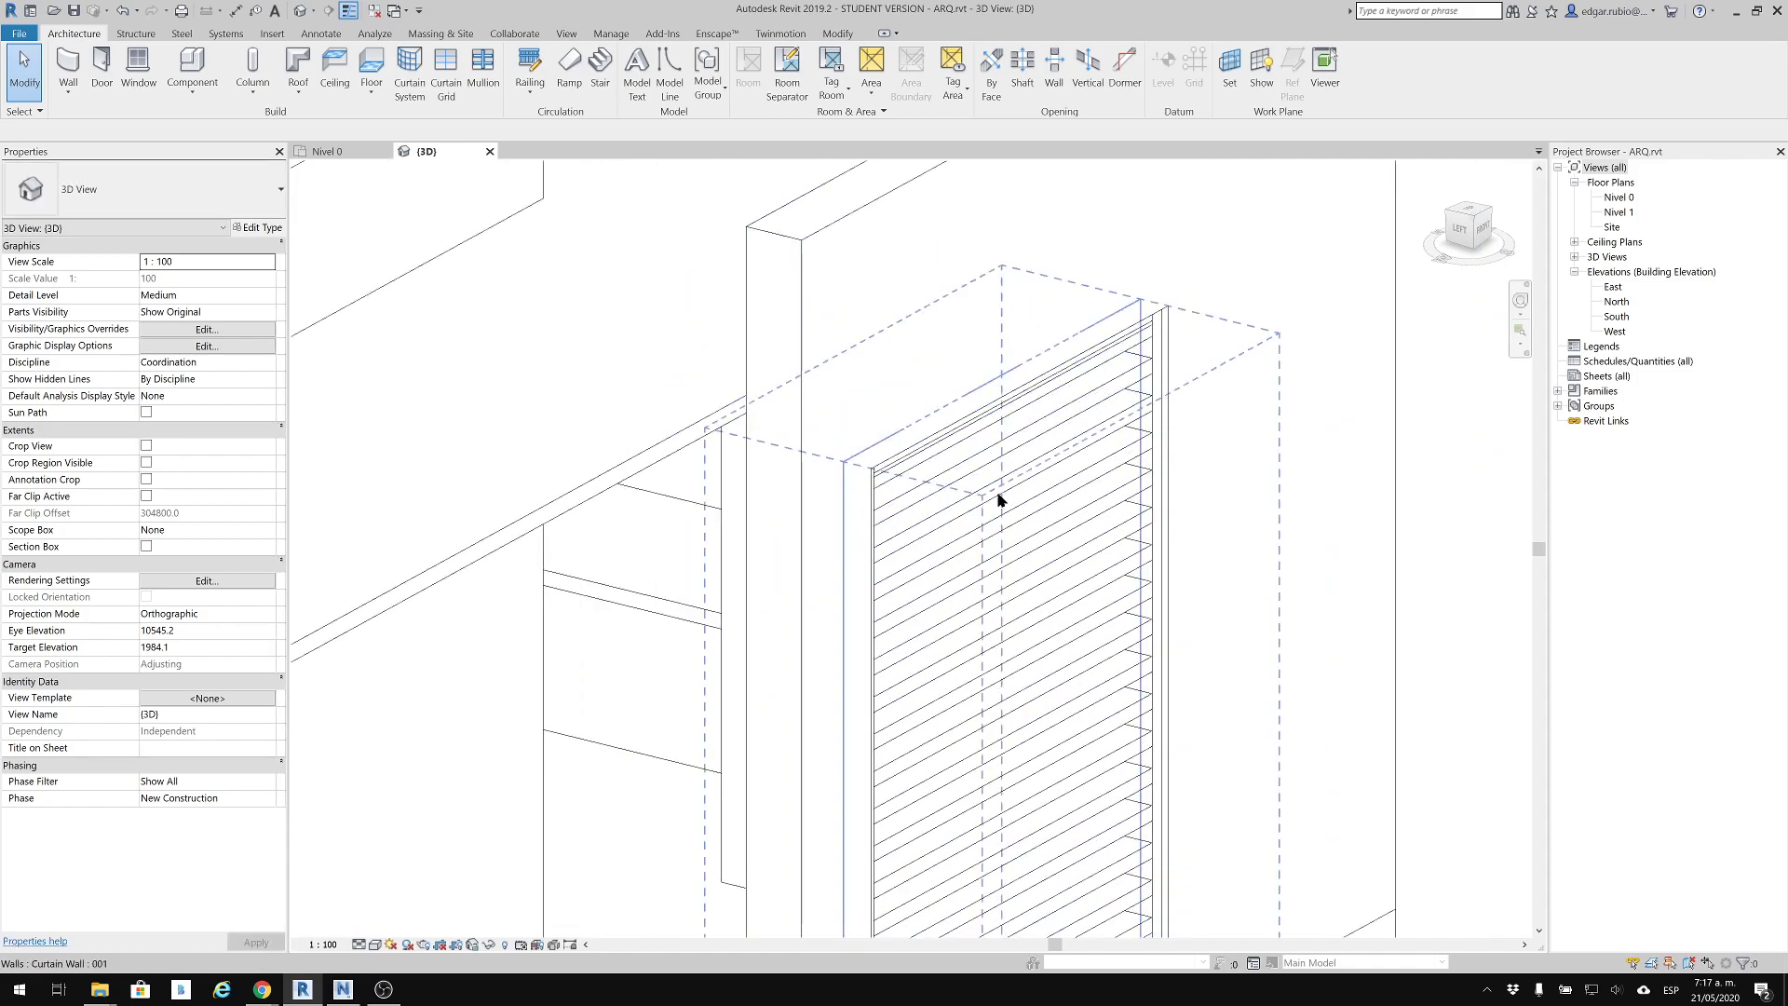
middle_click_drag(1348, 588, 1273, 590)
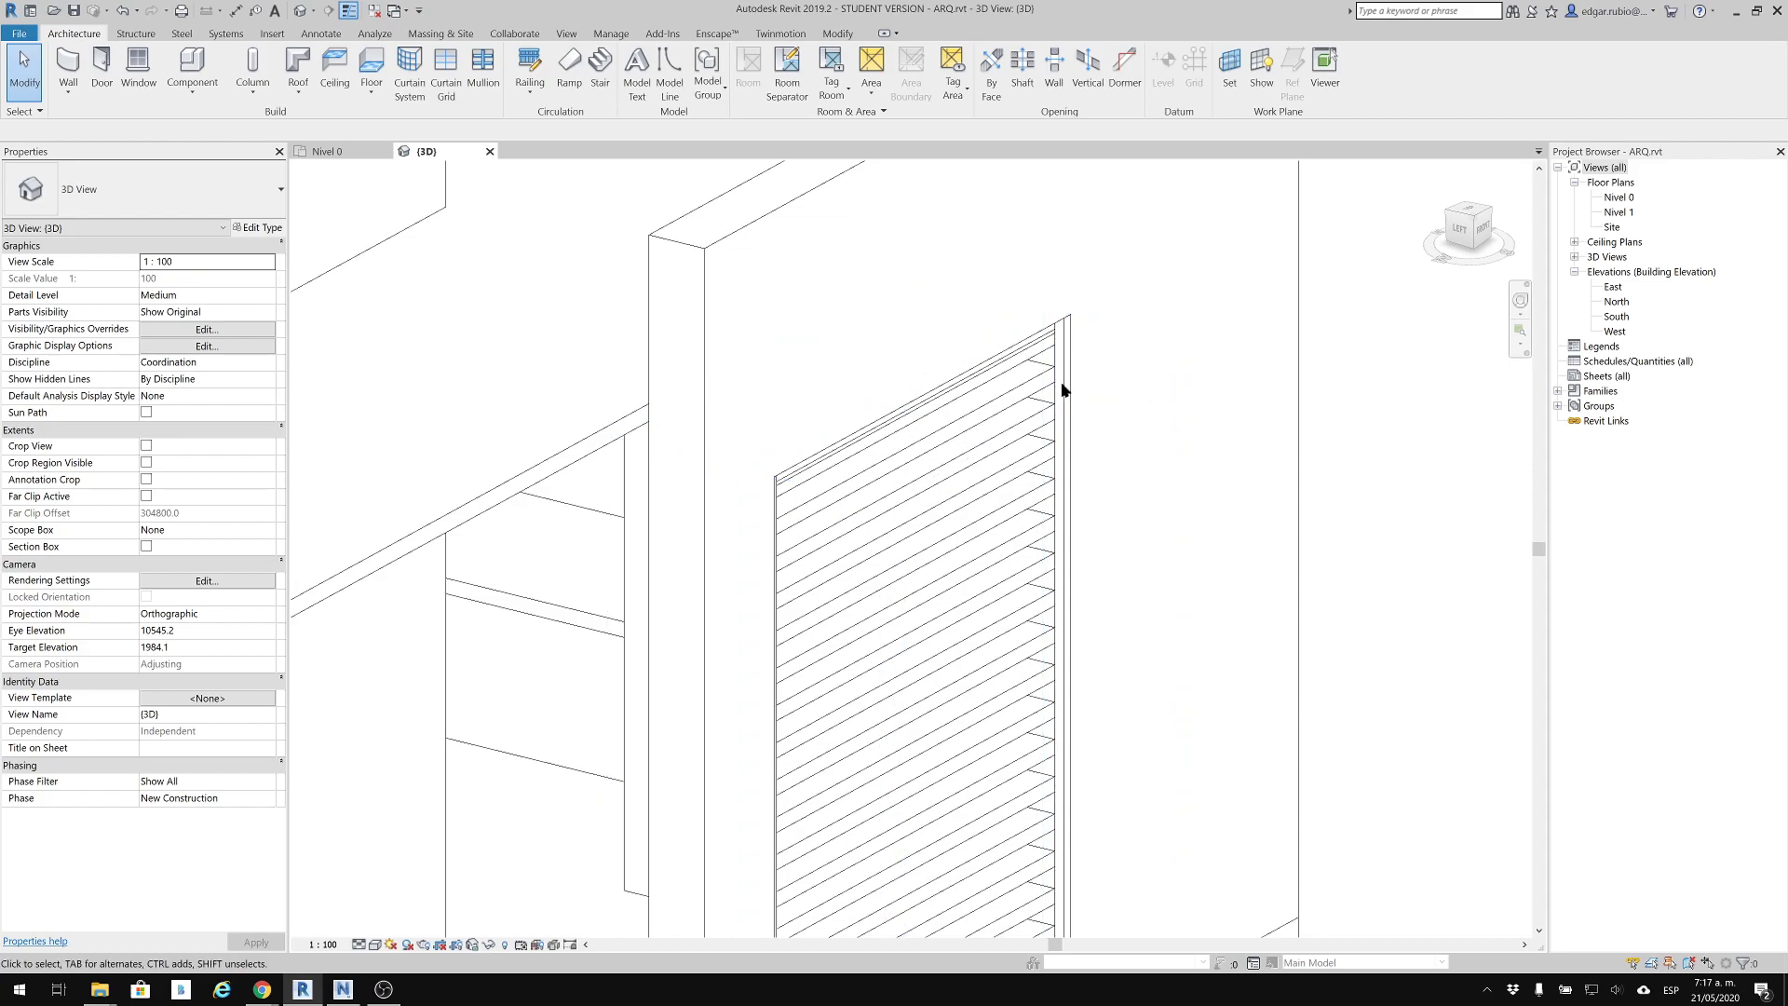
key("ctrl")
key("ctrl")
Examine how curtain wall 001 sits in the front wall from several angles around the building
scroll(1257, 382, "down", 1)
scroll(1154, 377, "down", 1)
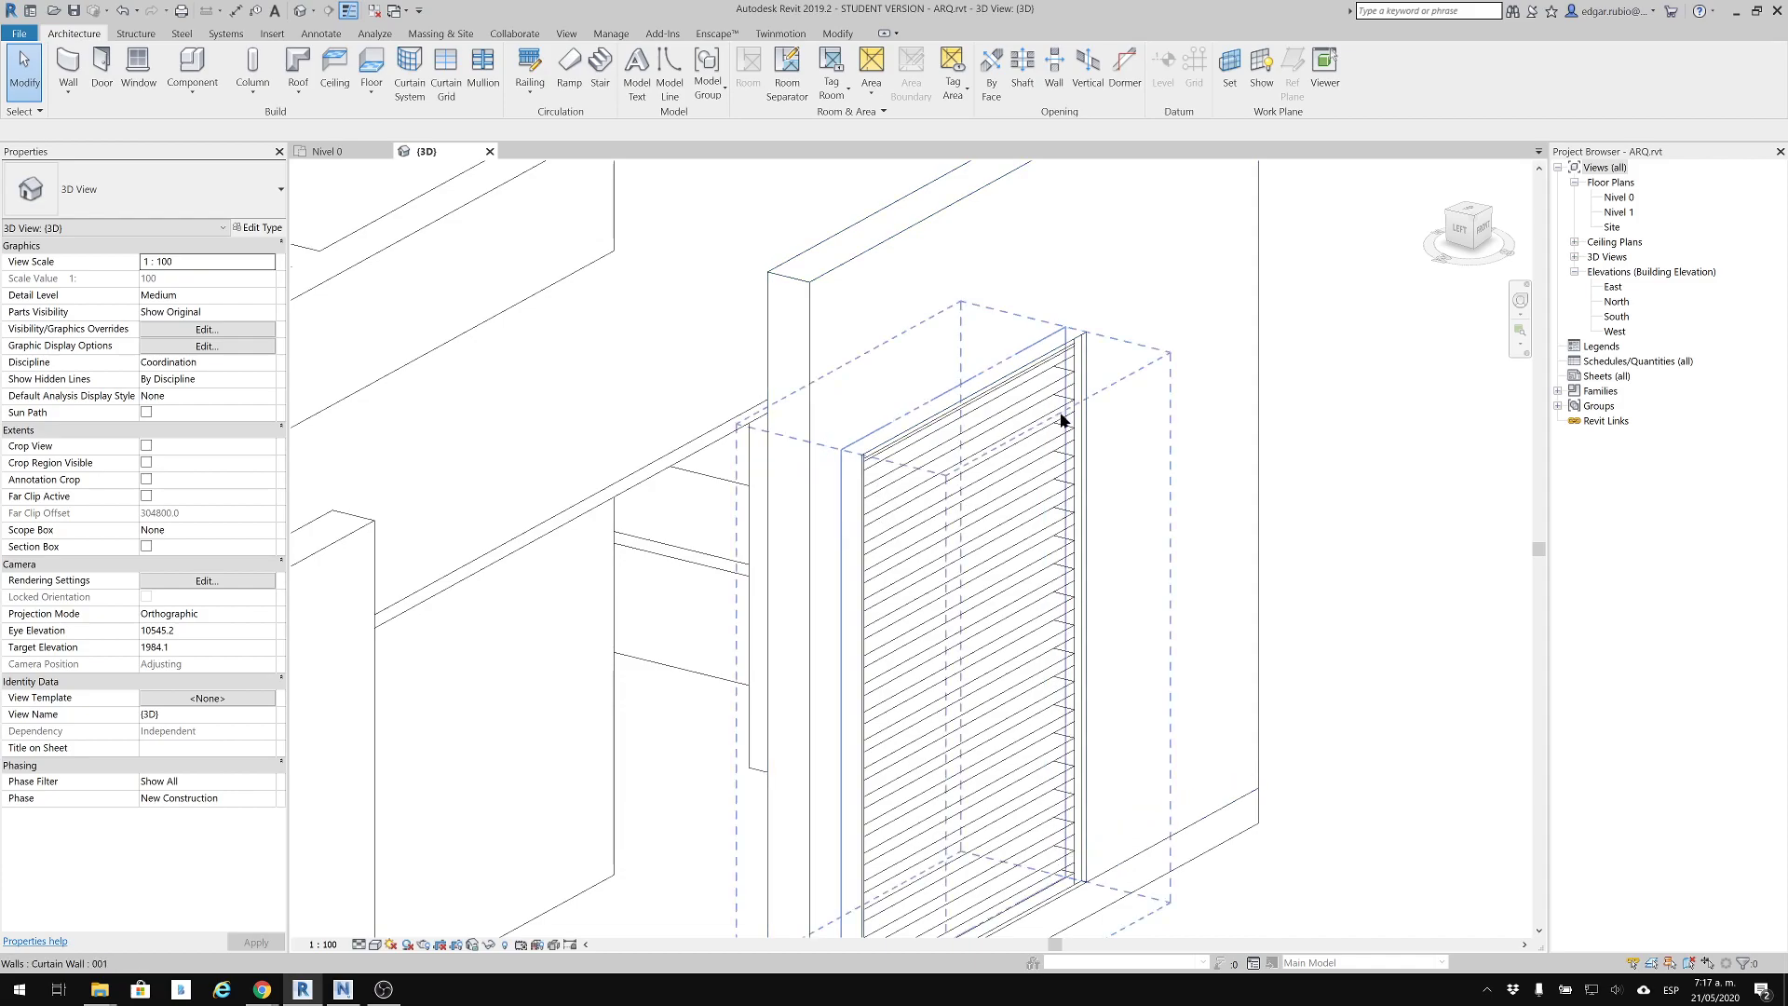
key("ctrl")
scroll(1164, 486, "down", 4)
middle_click_drag(1146, 500, 1053, 550, "shift")
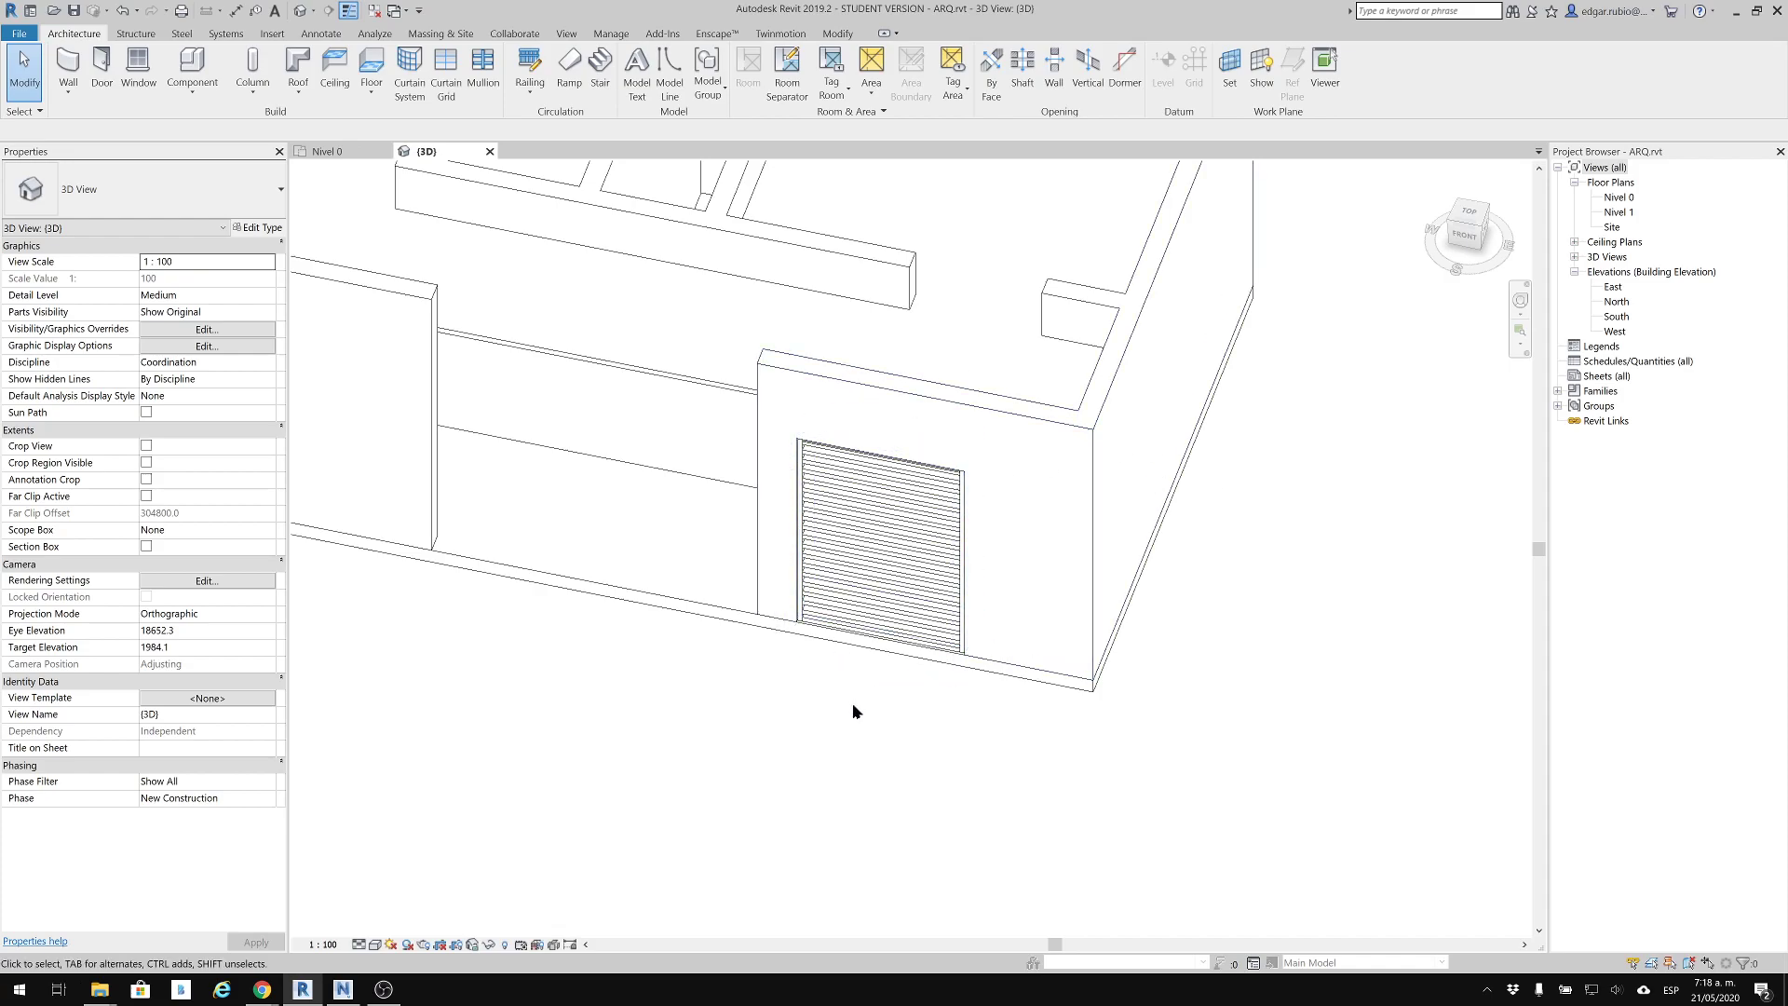
middle_click_drag(857, 705, 1150, 742, "shift")
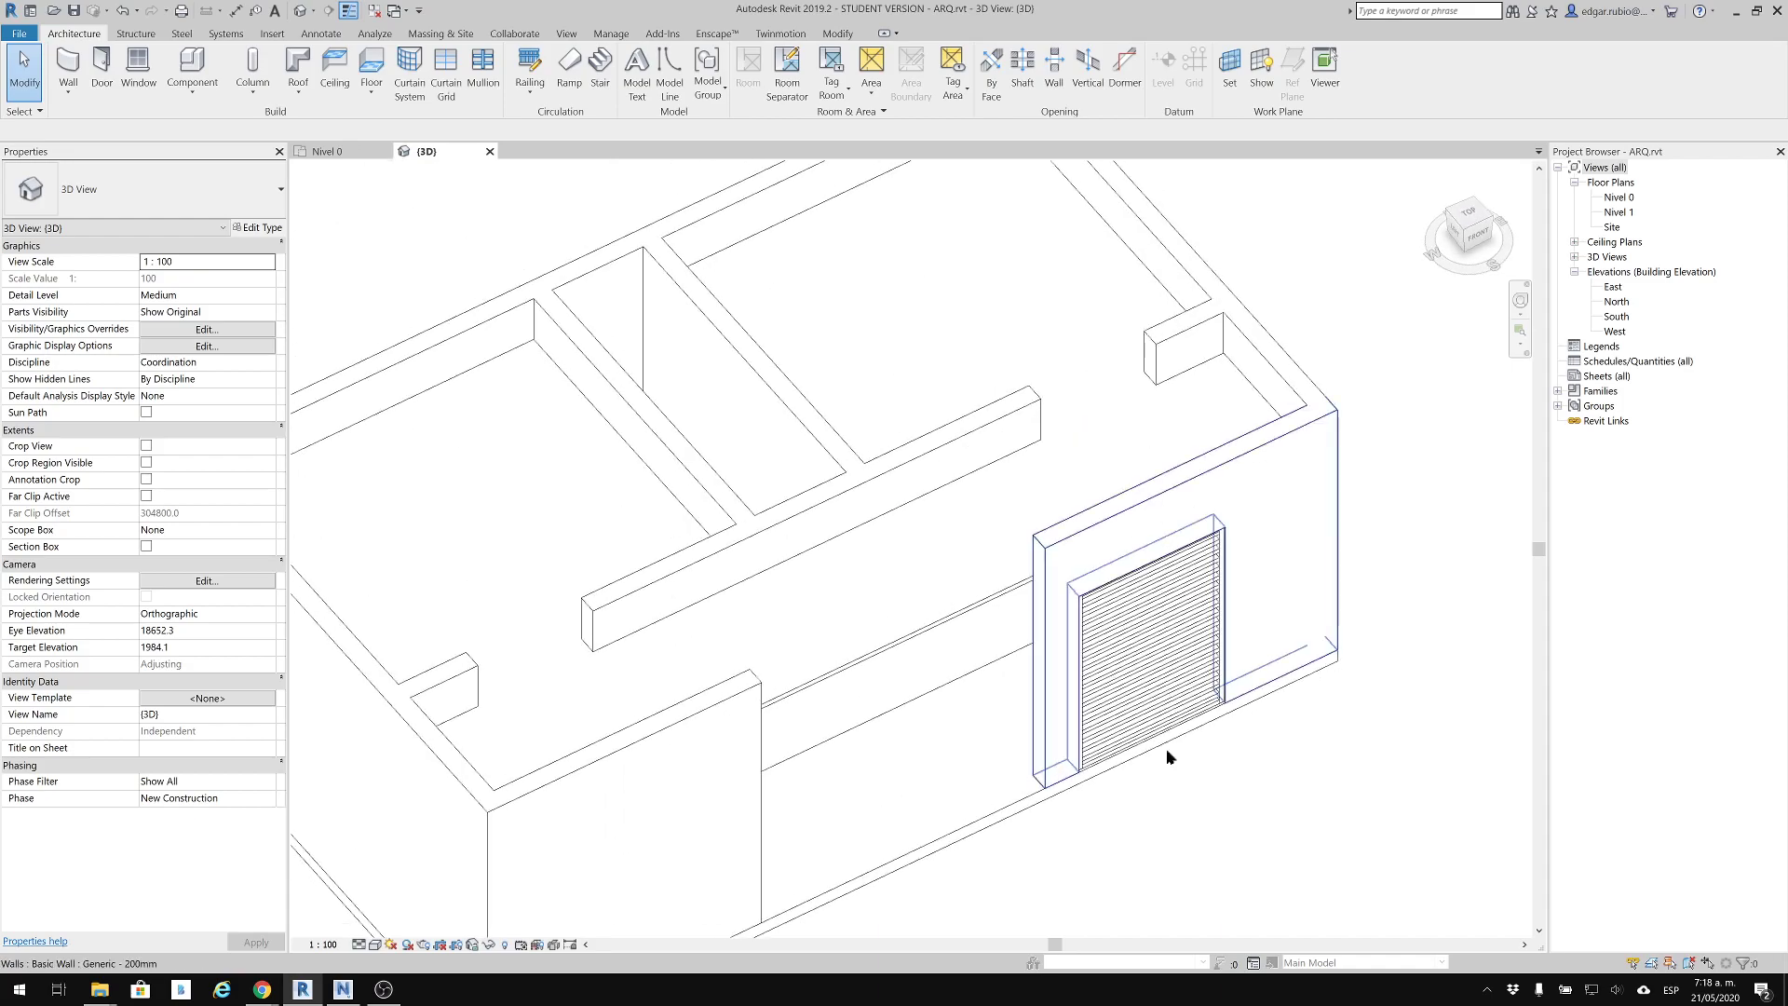
middle_click_drag(1208, 589, 1184, 391)
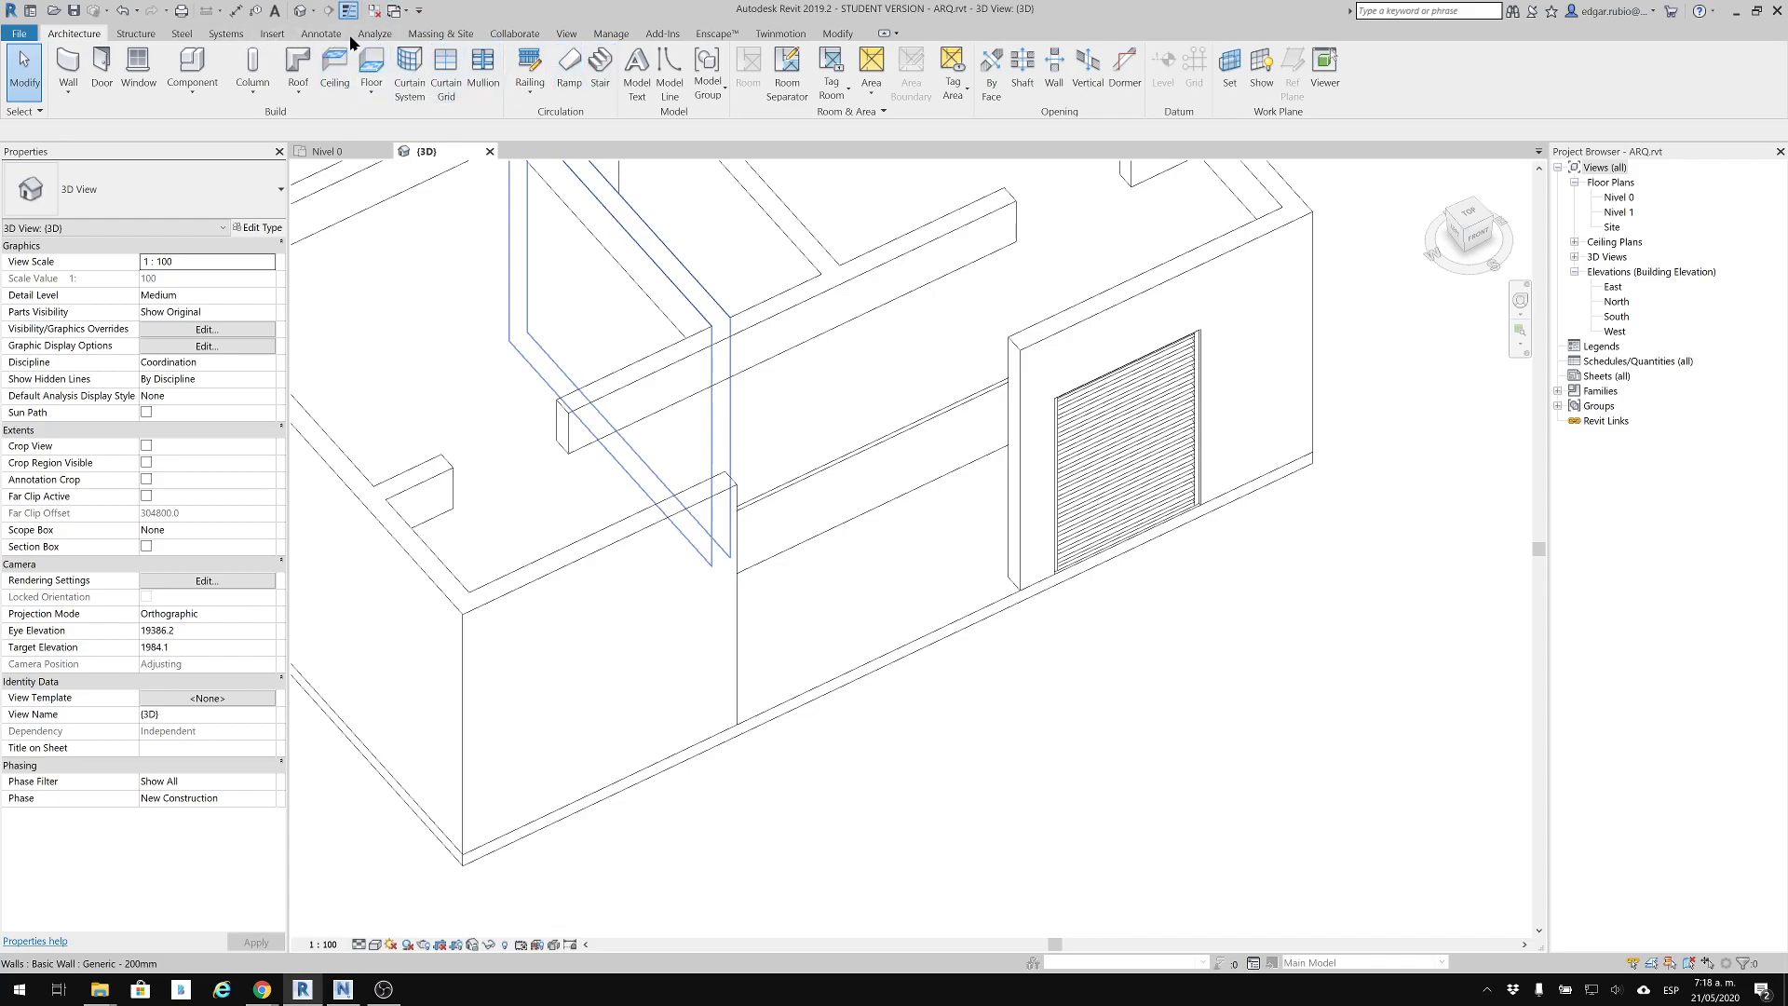
Show the collaboration commands
left_click(514, 34)
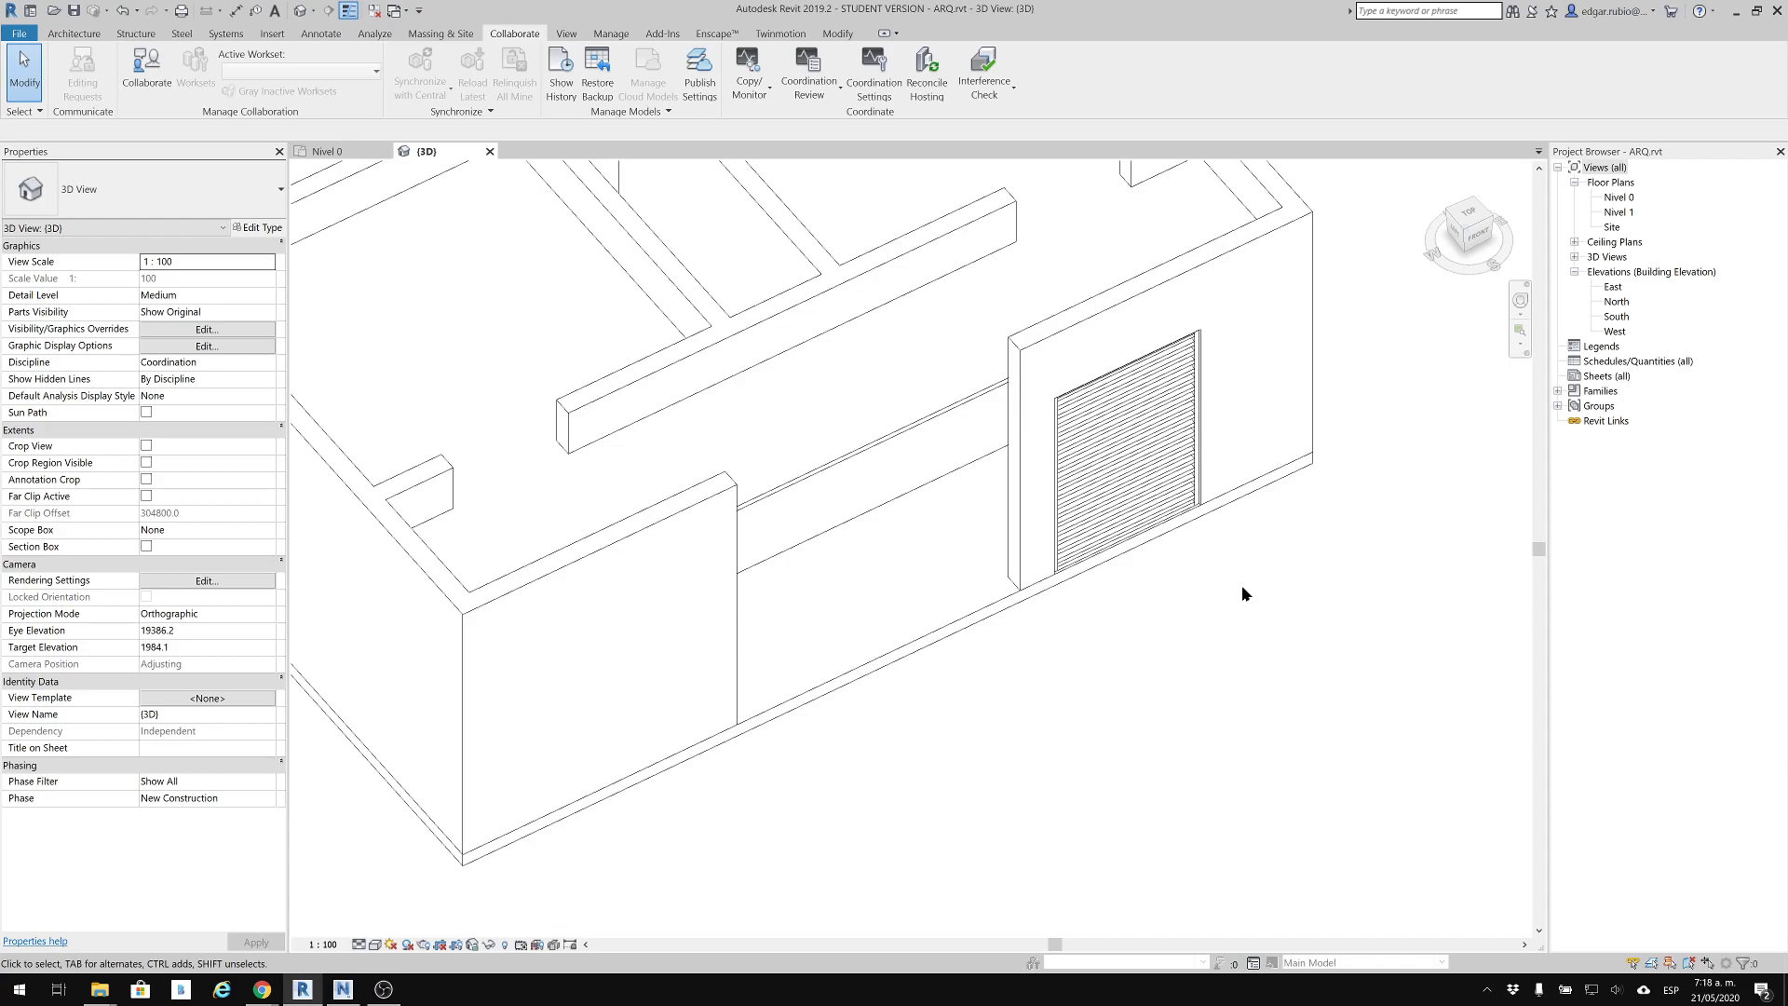
left_click(964, 582)
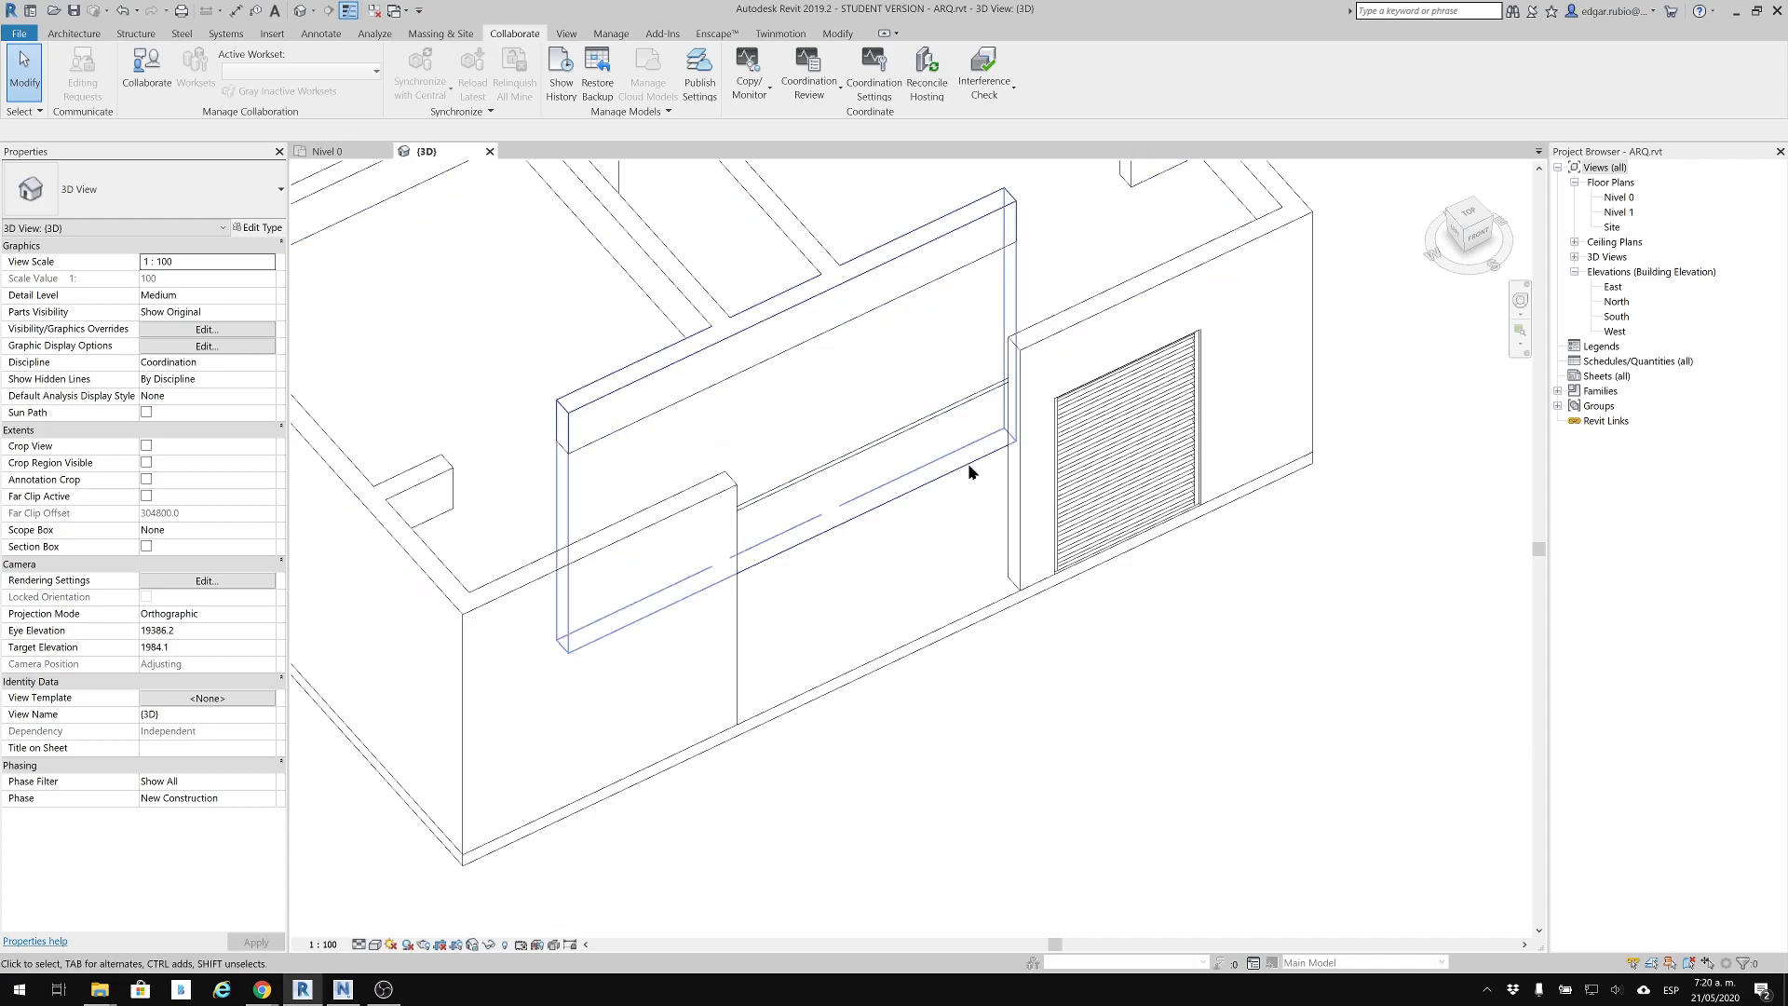
Delete curtain wall 001 from the front wall and bring the whole building into view
scroll(1129, 702, "down", 2)
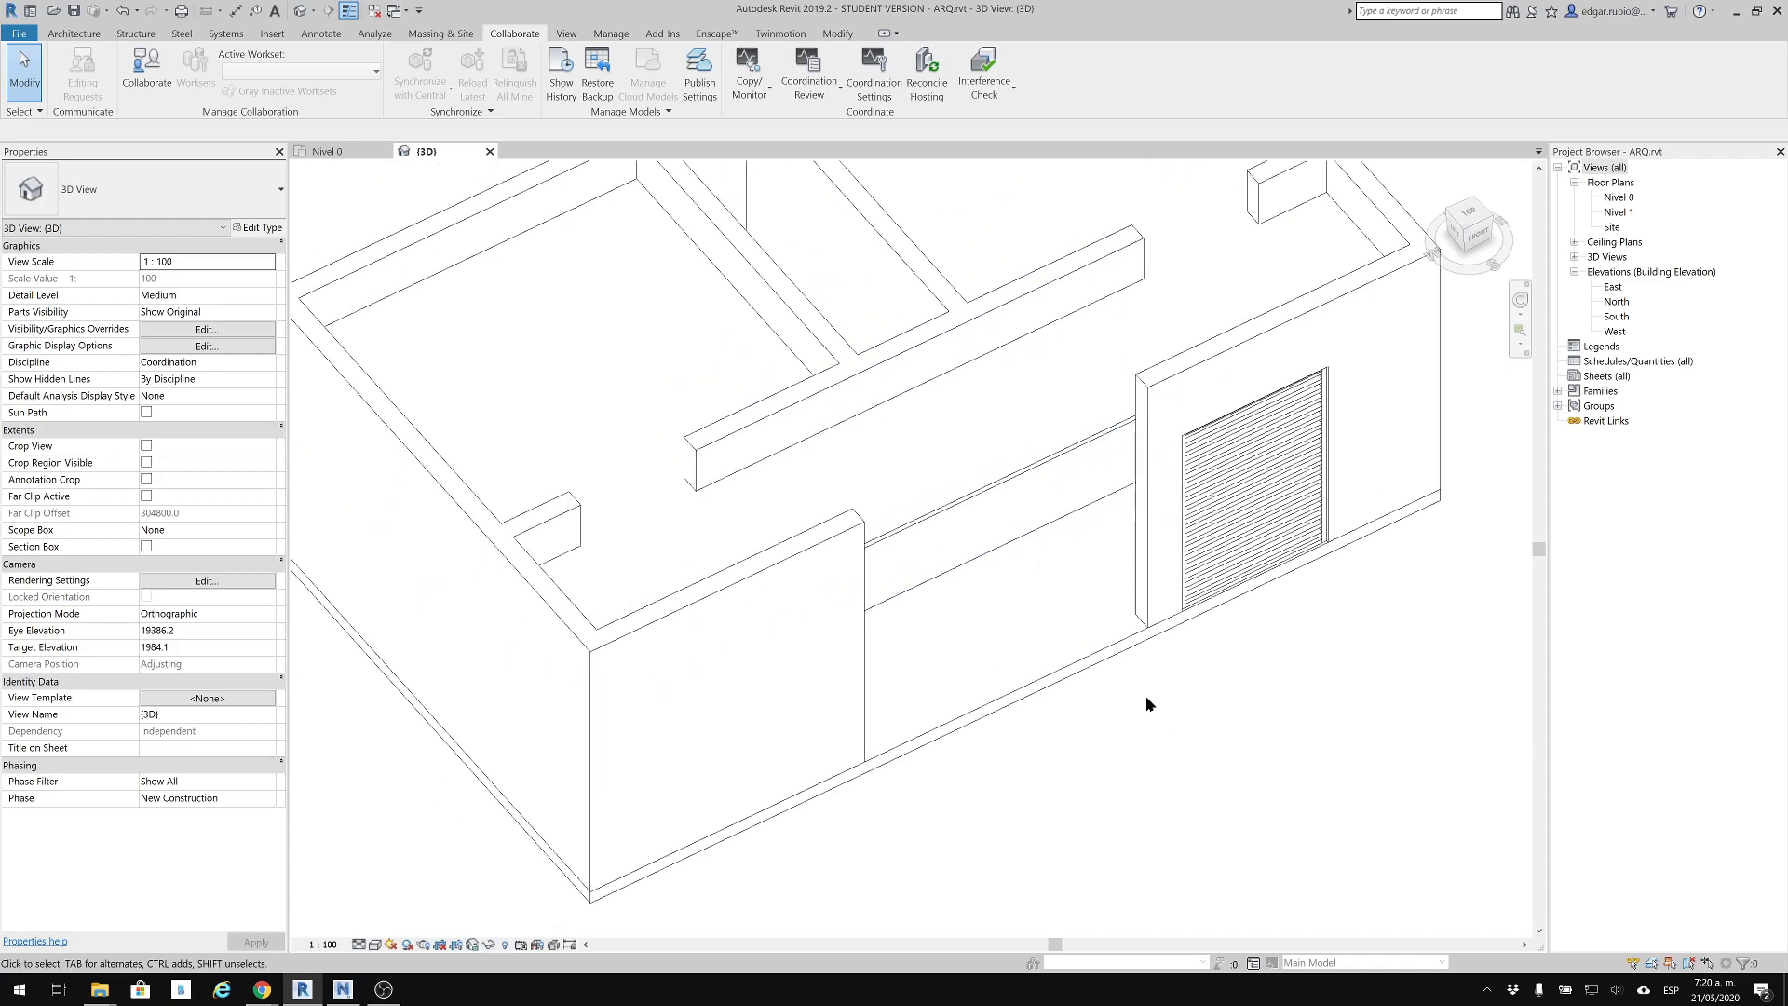
scroll(1153, 699, "up", 2)
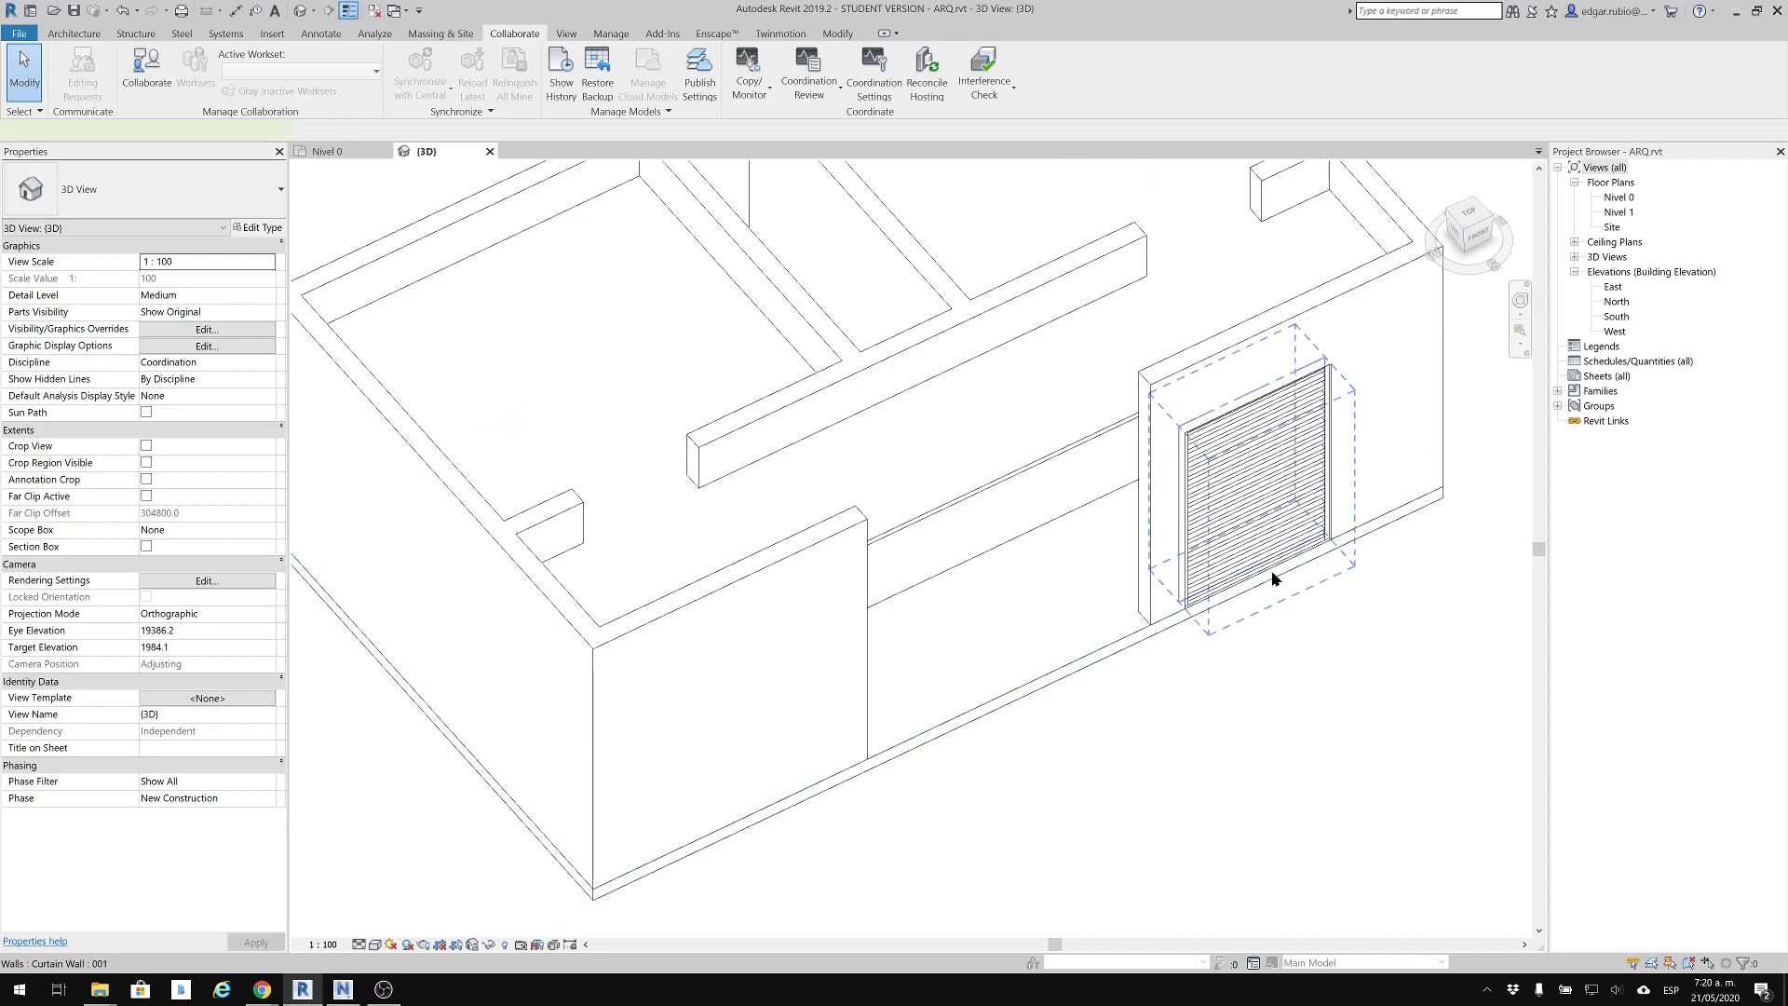
left_click(1273, 578)
key("Delete")
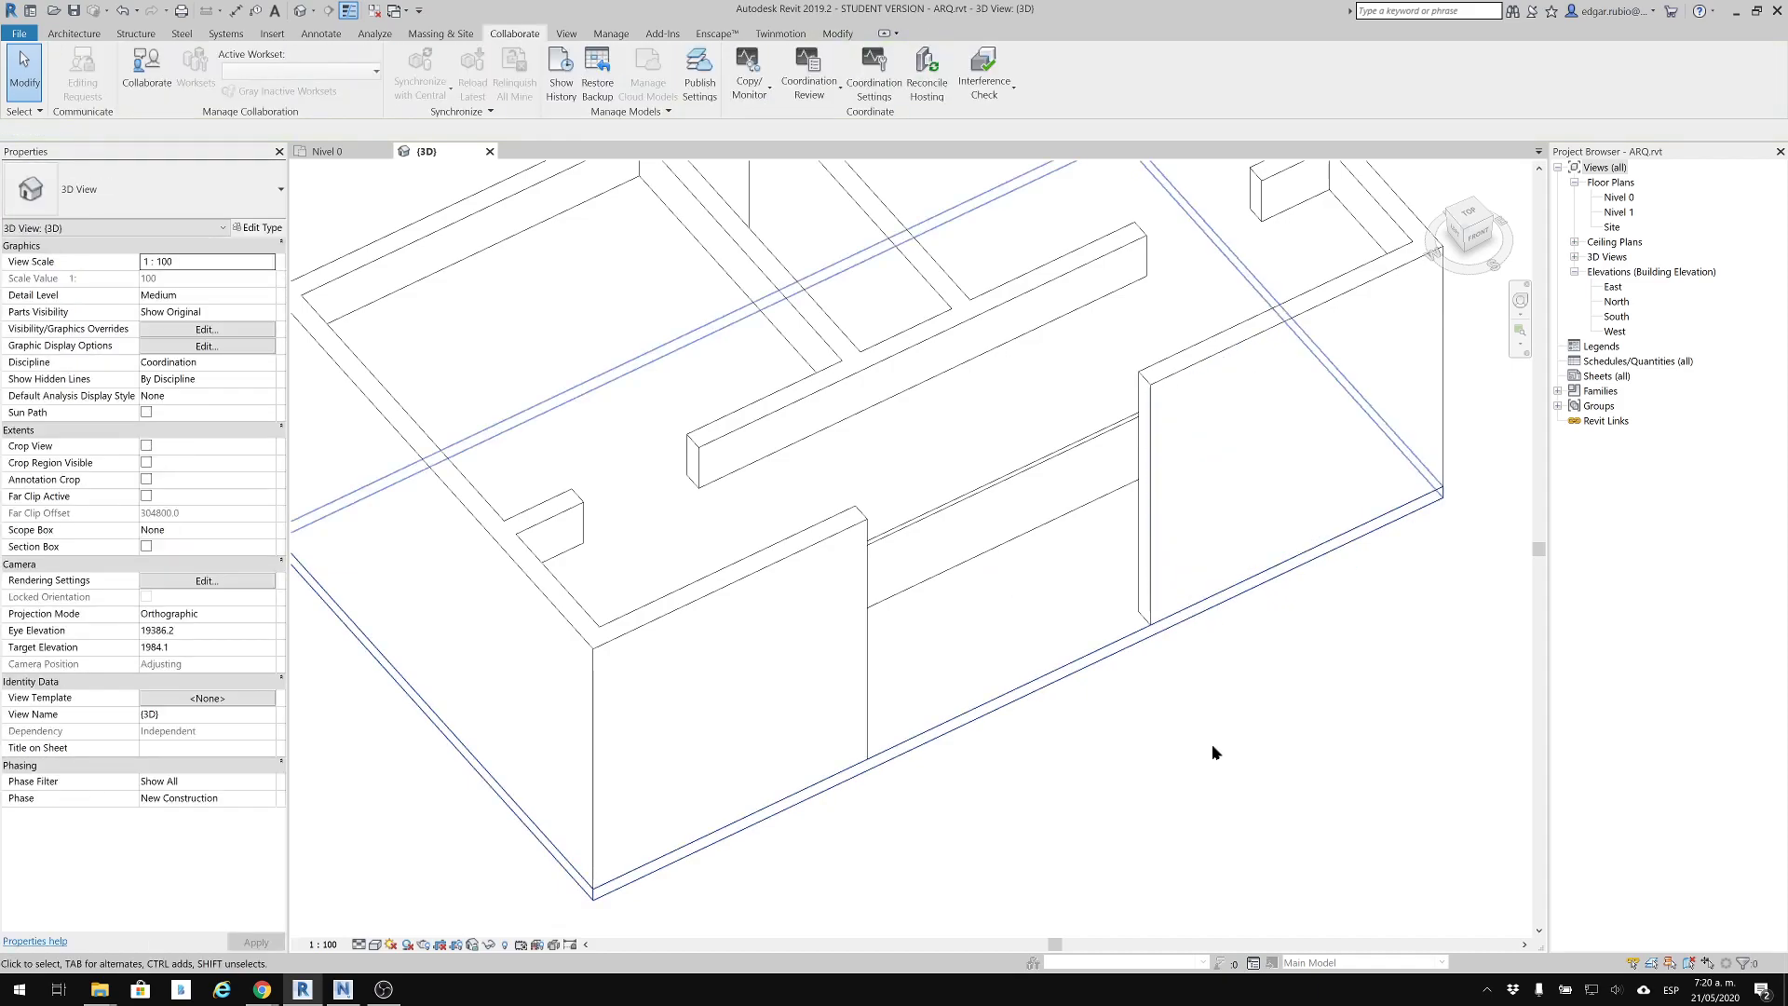
scroll(1204, 686, "down", 1)
scroll(1263, 752, "down", 1)
scroll(1337, 462, "down", 1)
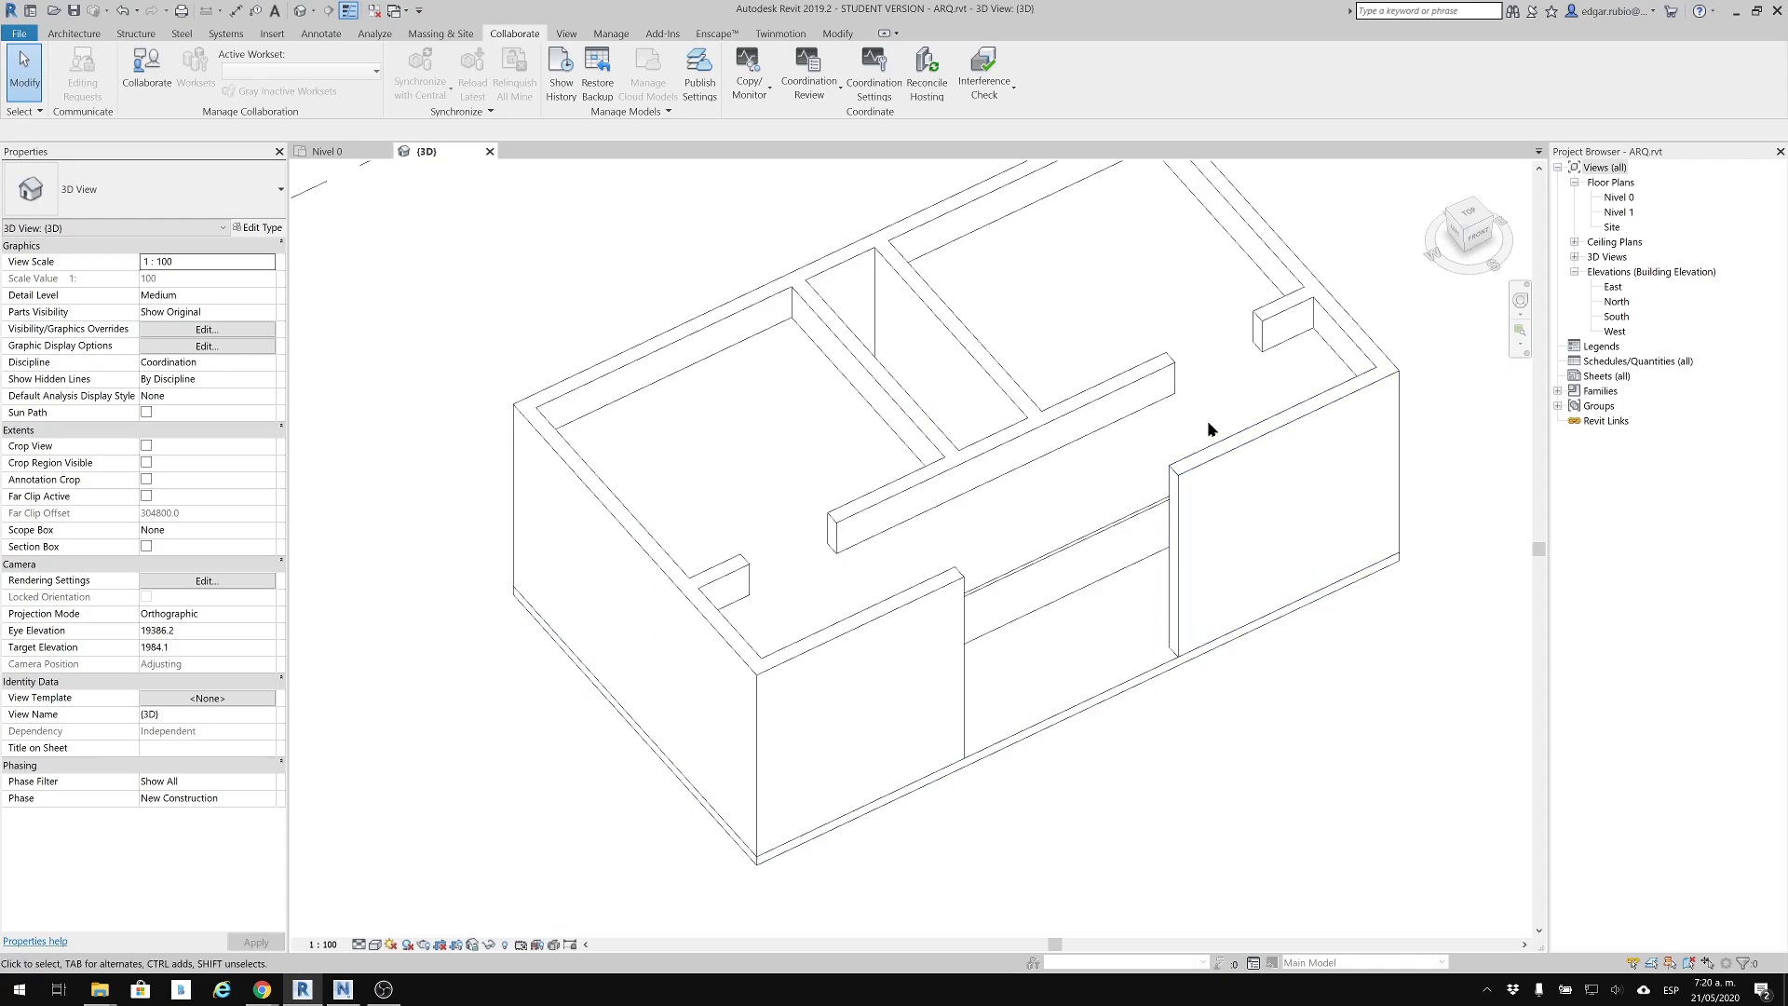
middle_click_drag(1029, 472, 911, 463)
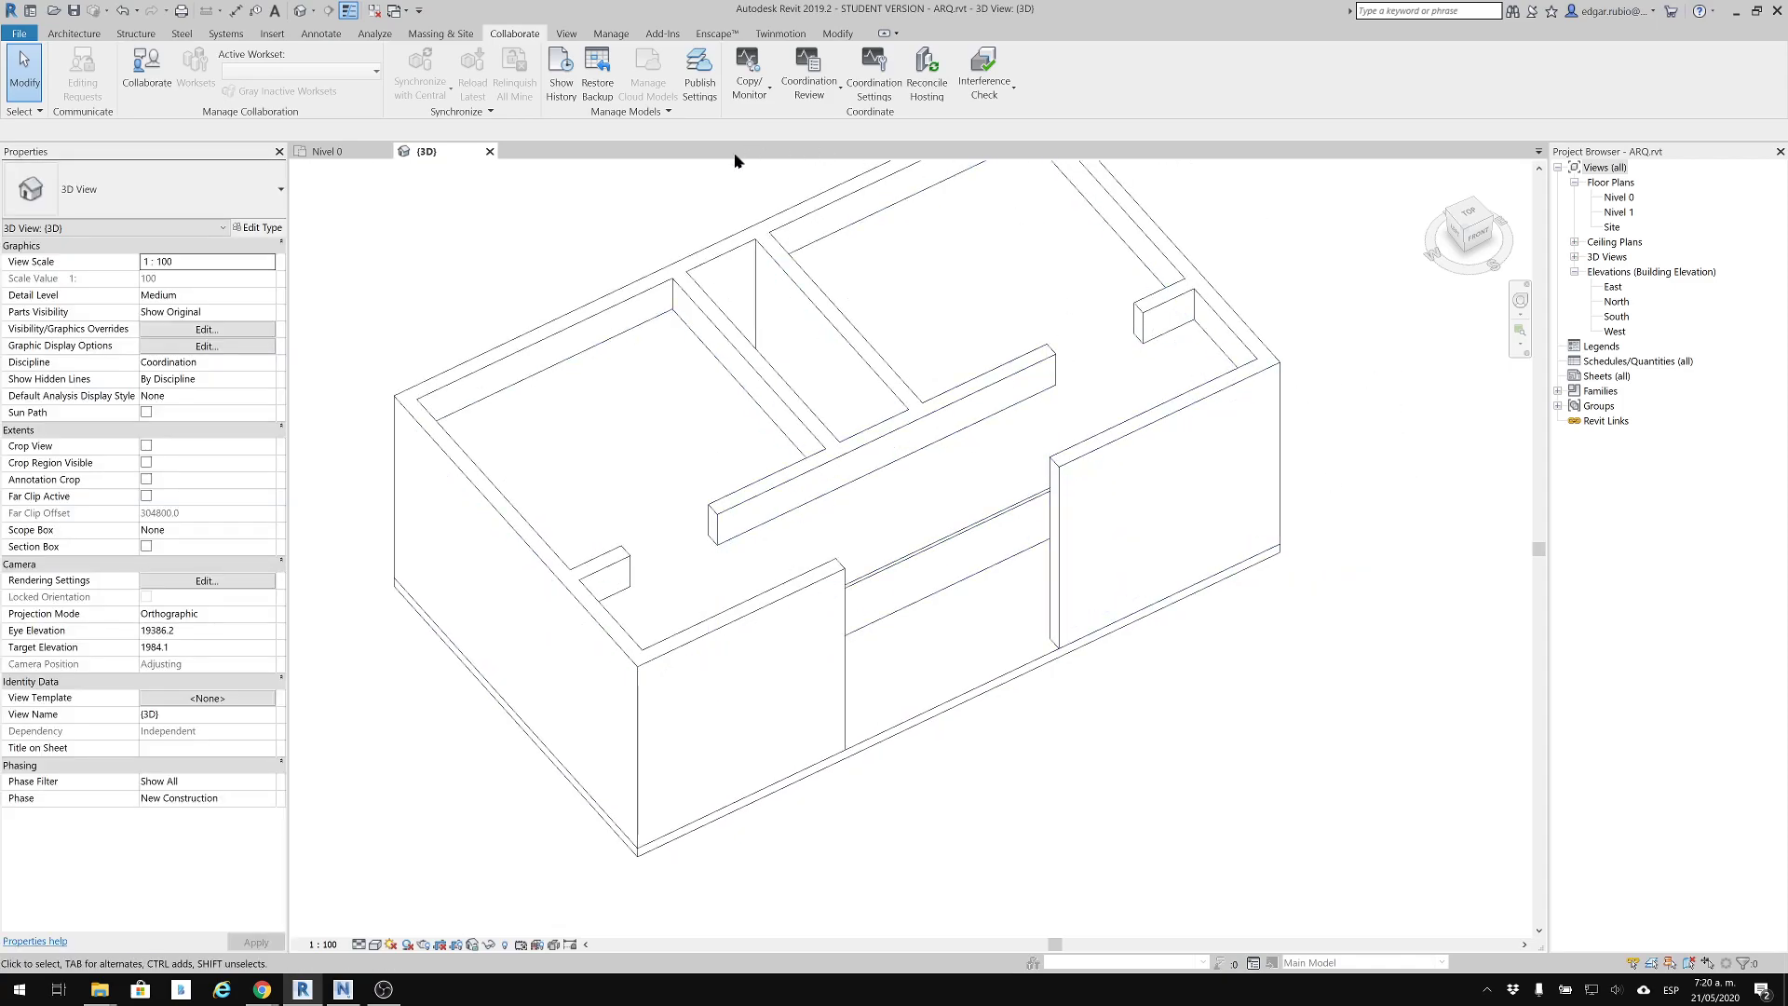
Show the Interference Check category lists for the current project and leave without running a check
middle_click_drag(696, 584, 709, 641)
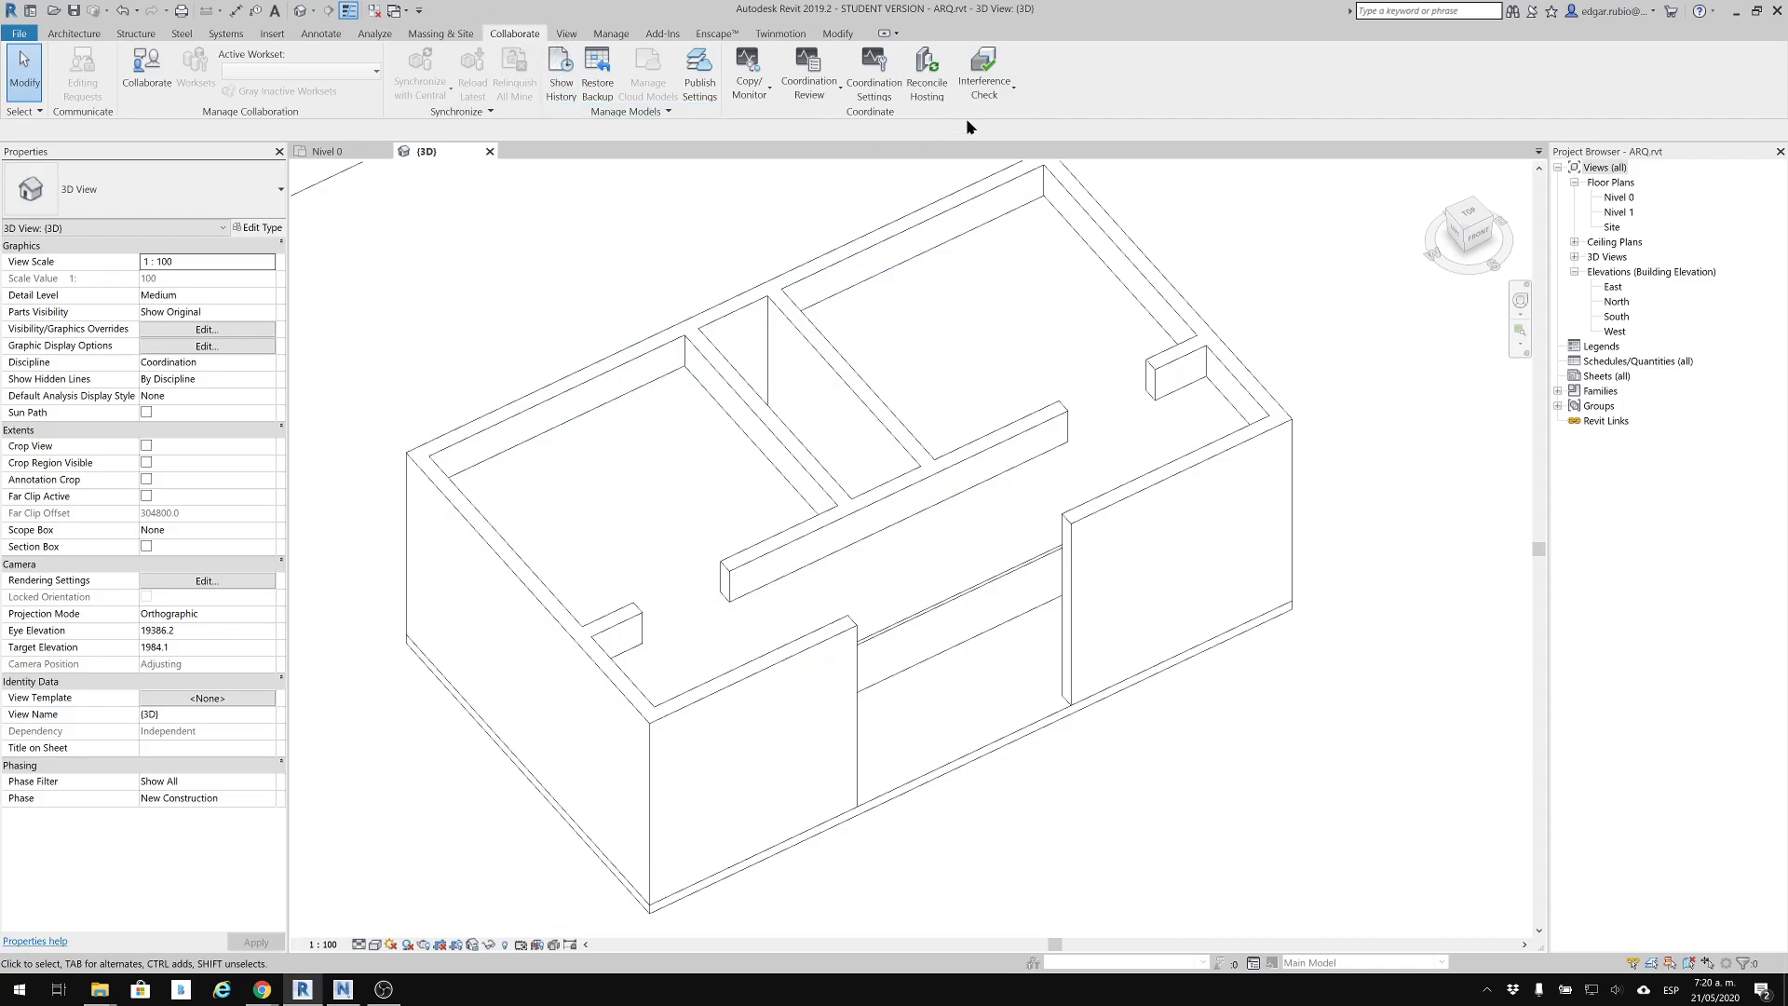
left_click(983, 71)
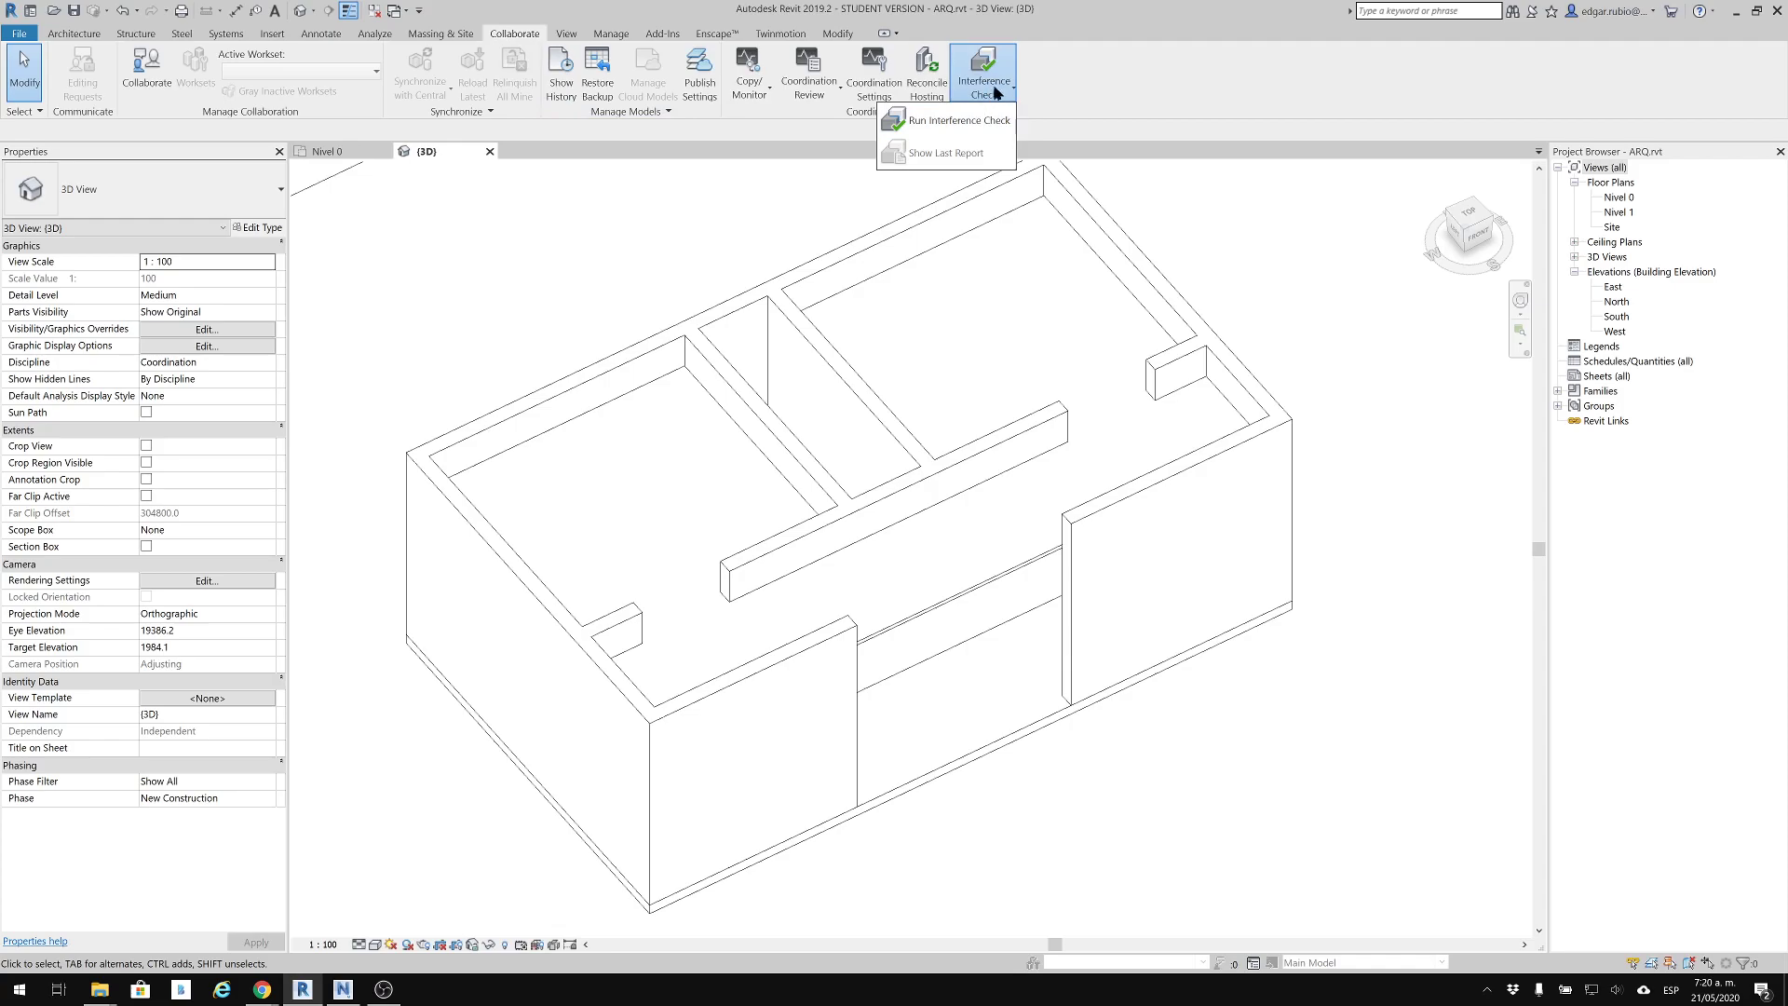
left_click(996, 119)
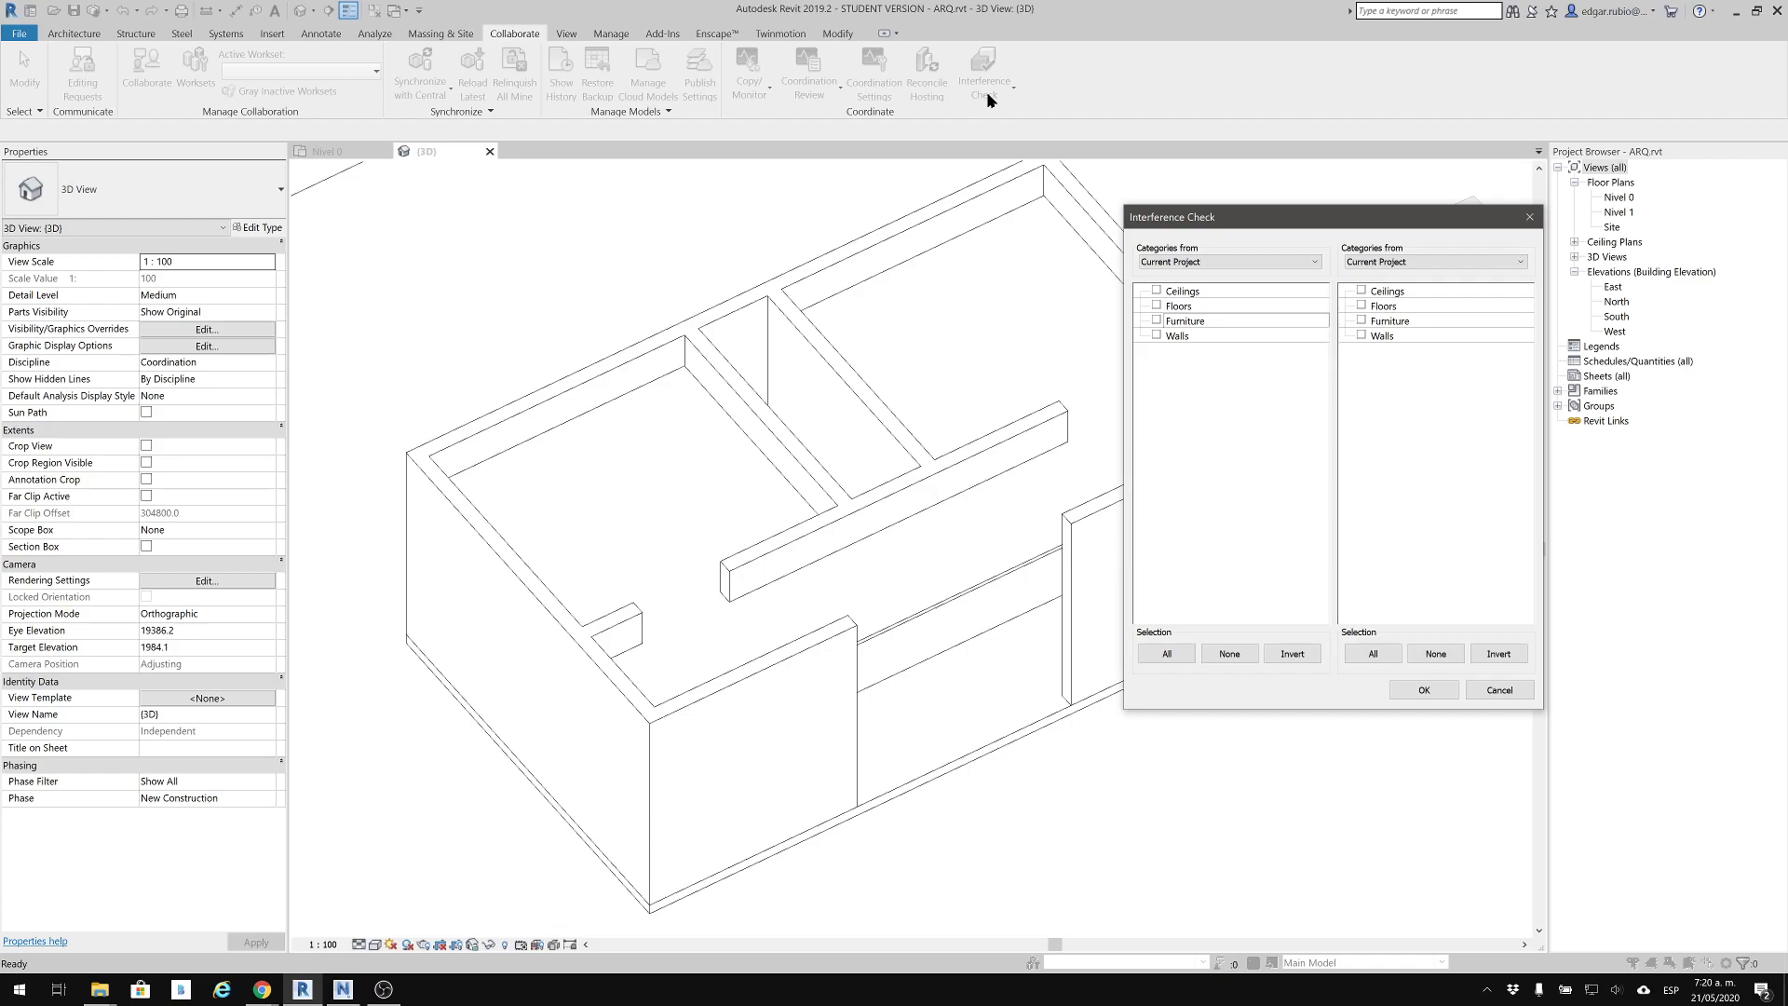
key("Escape")
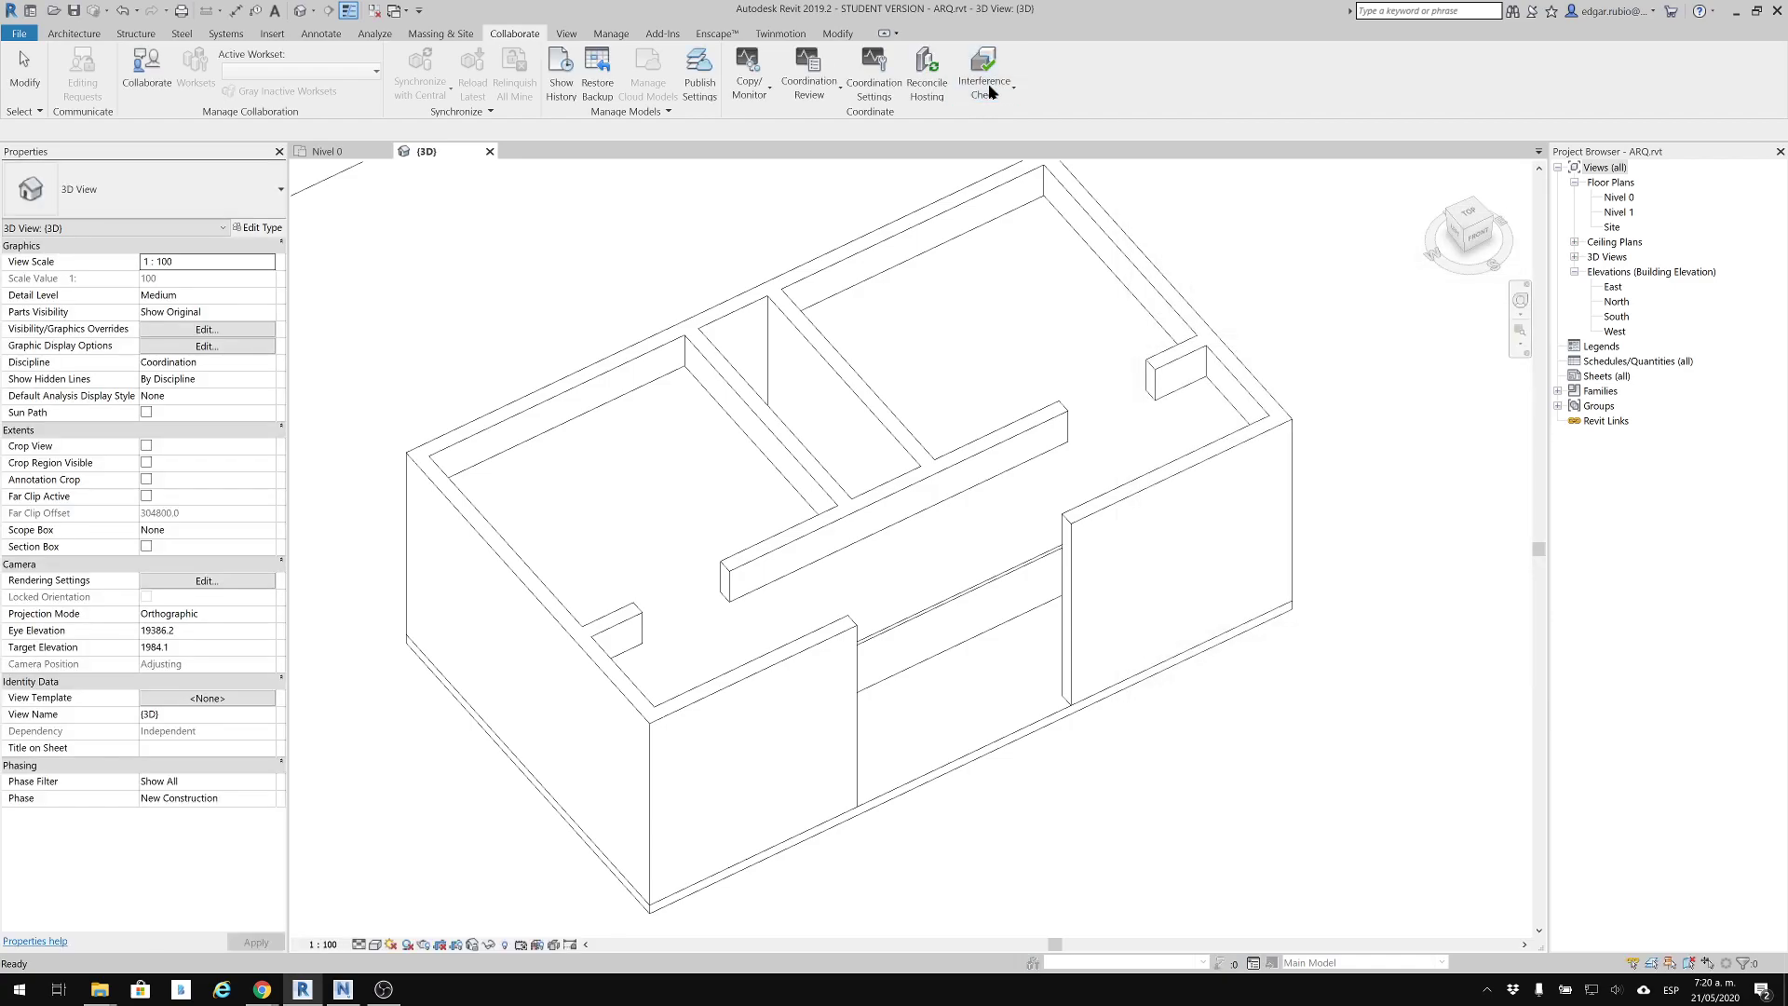
left_click(991, 97)
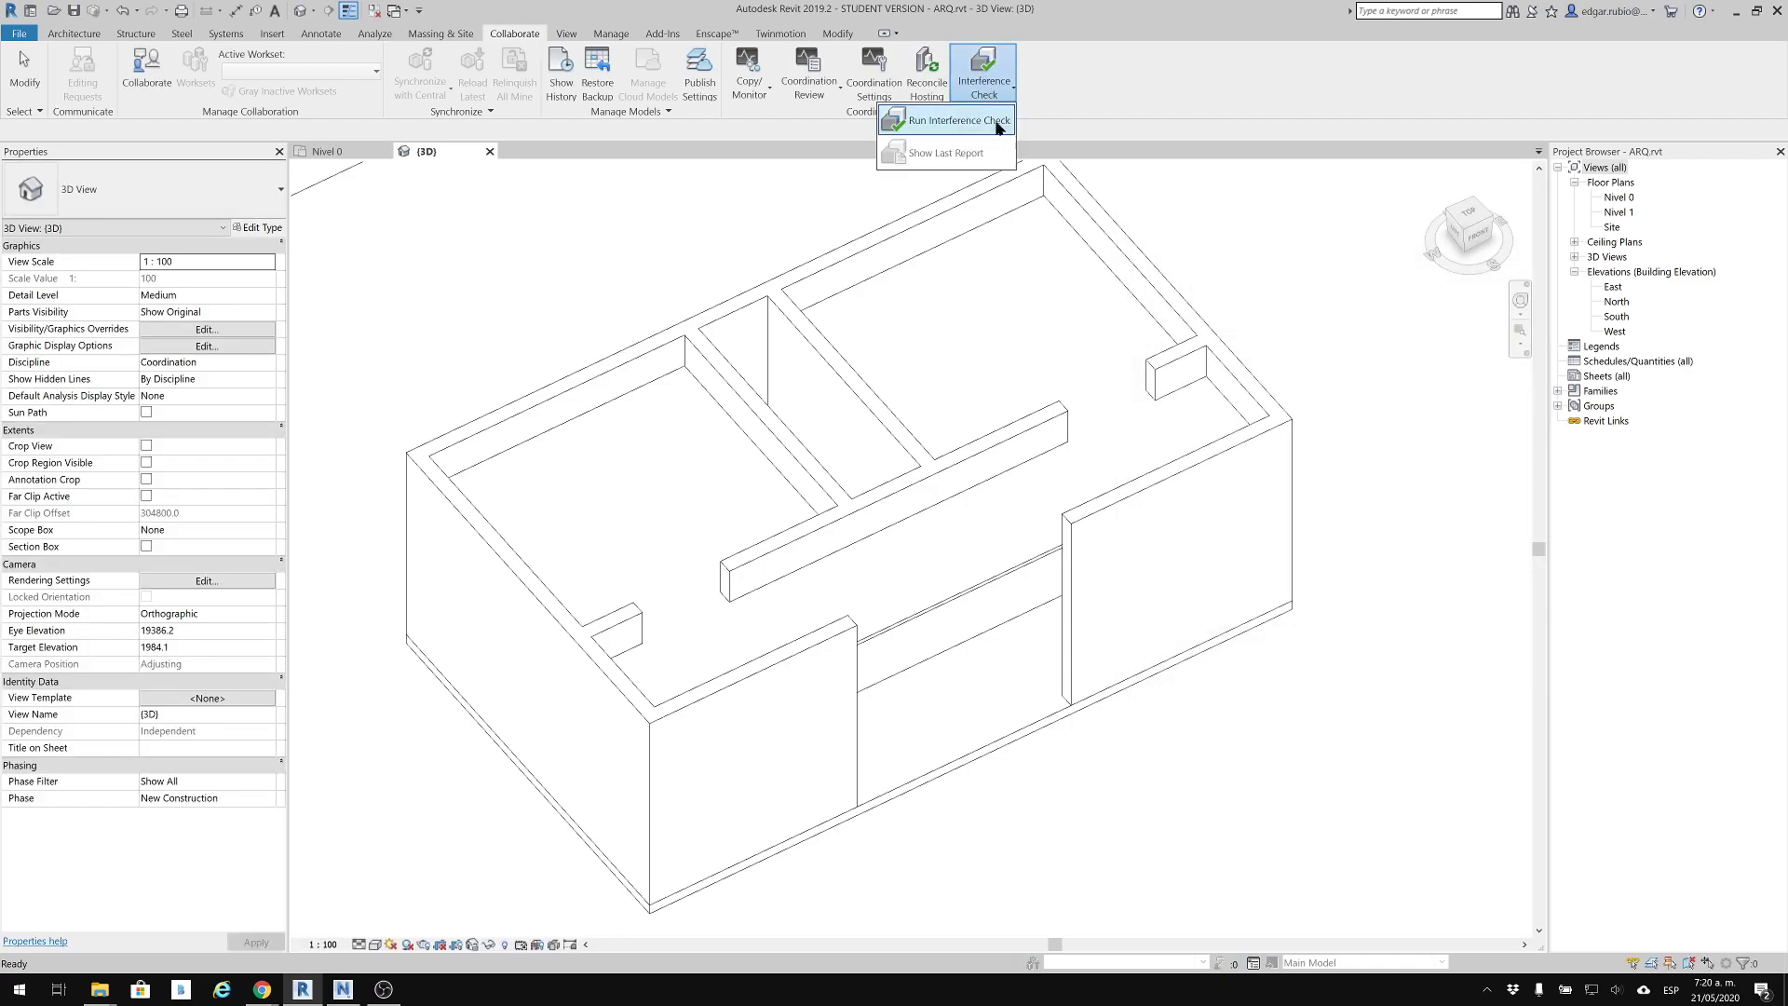
left_click(958, 127)
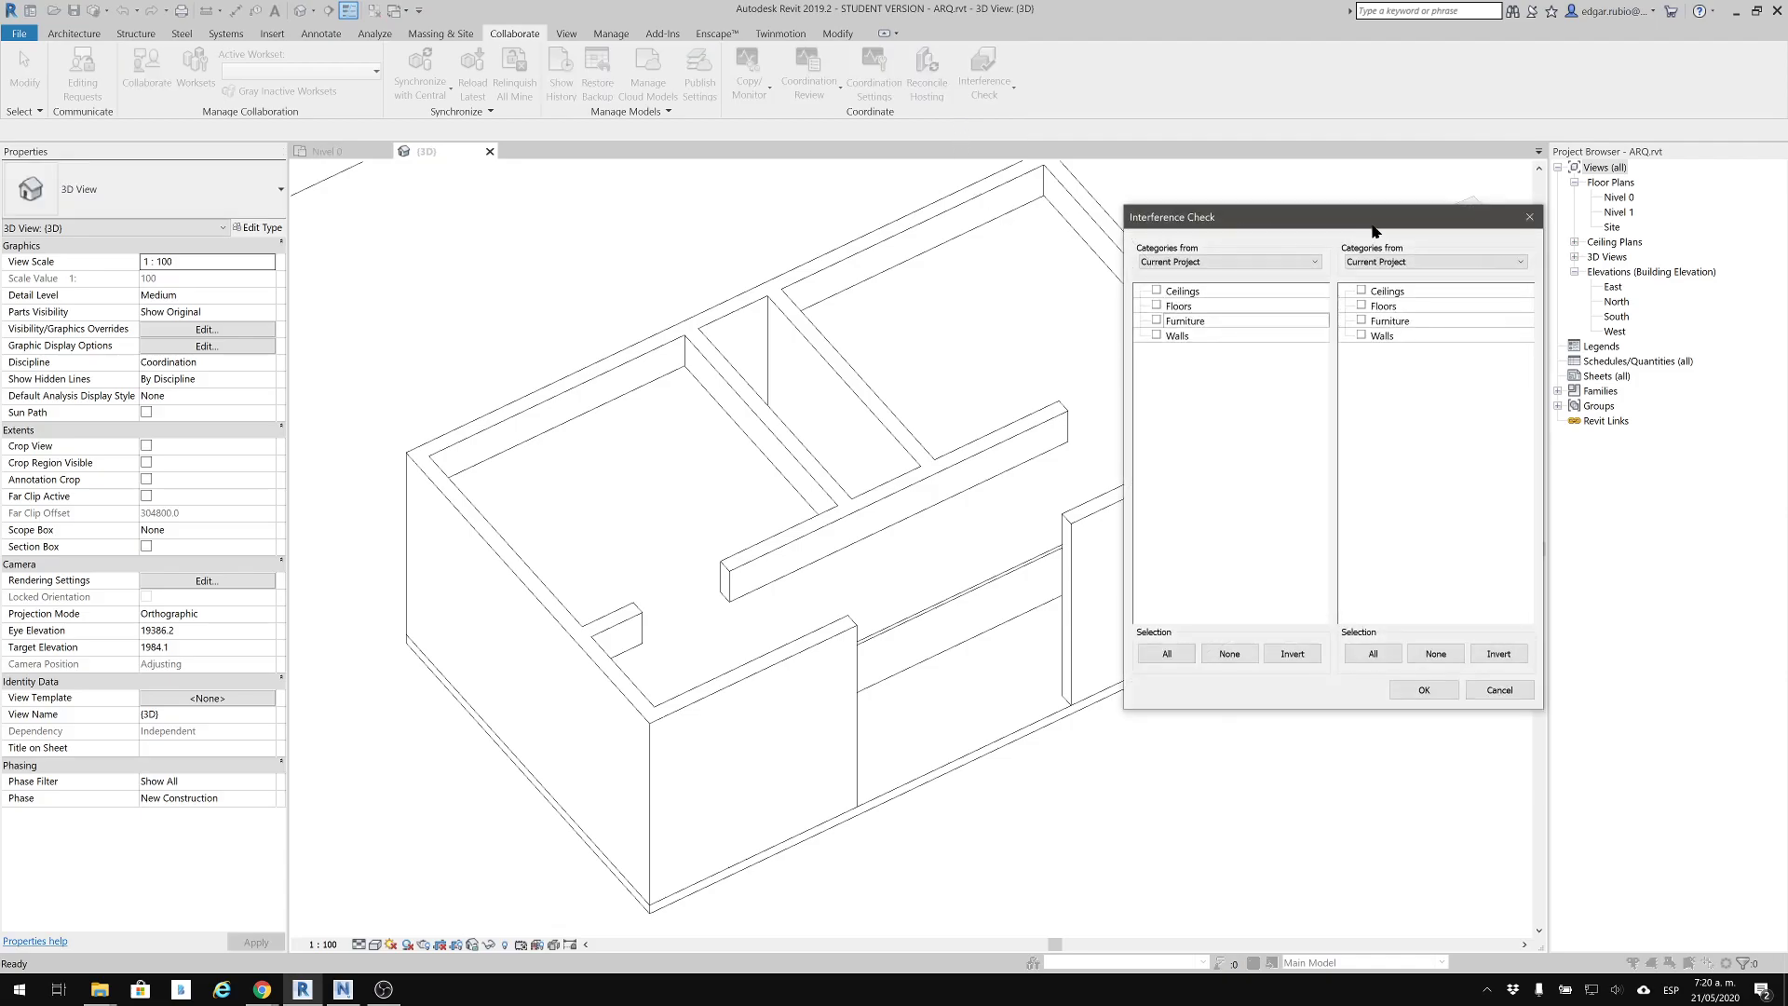
left_click_drag(1342, 218, 1147, 297)
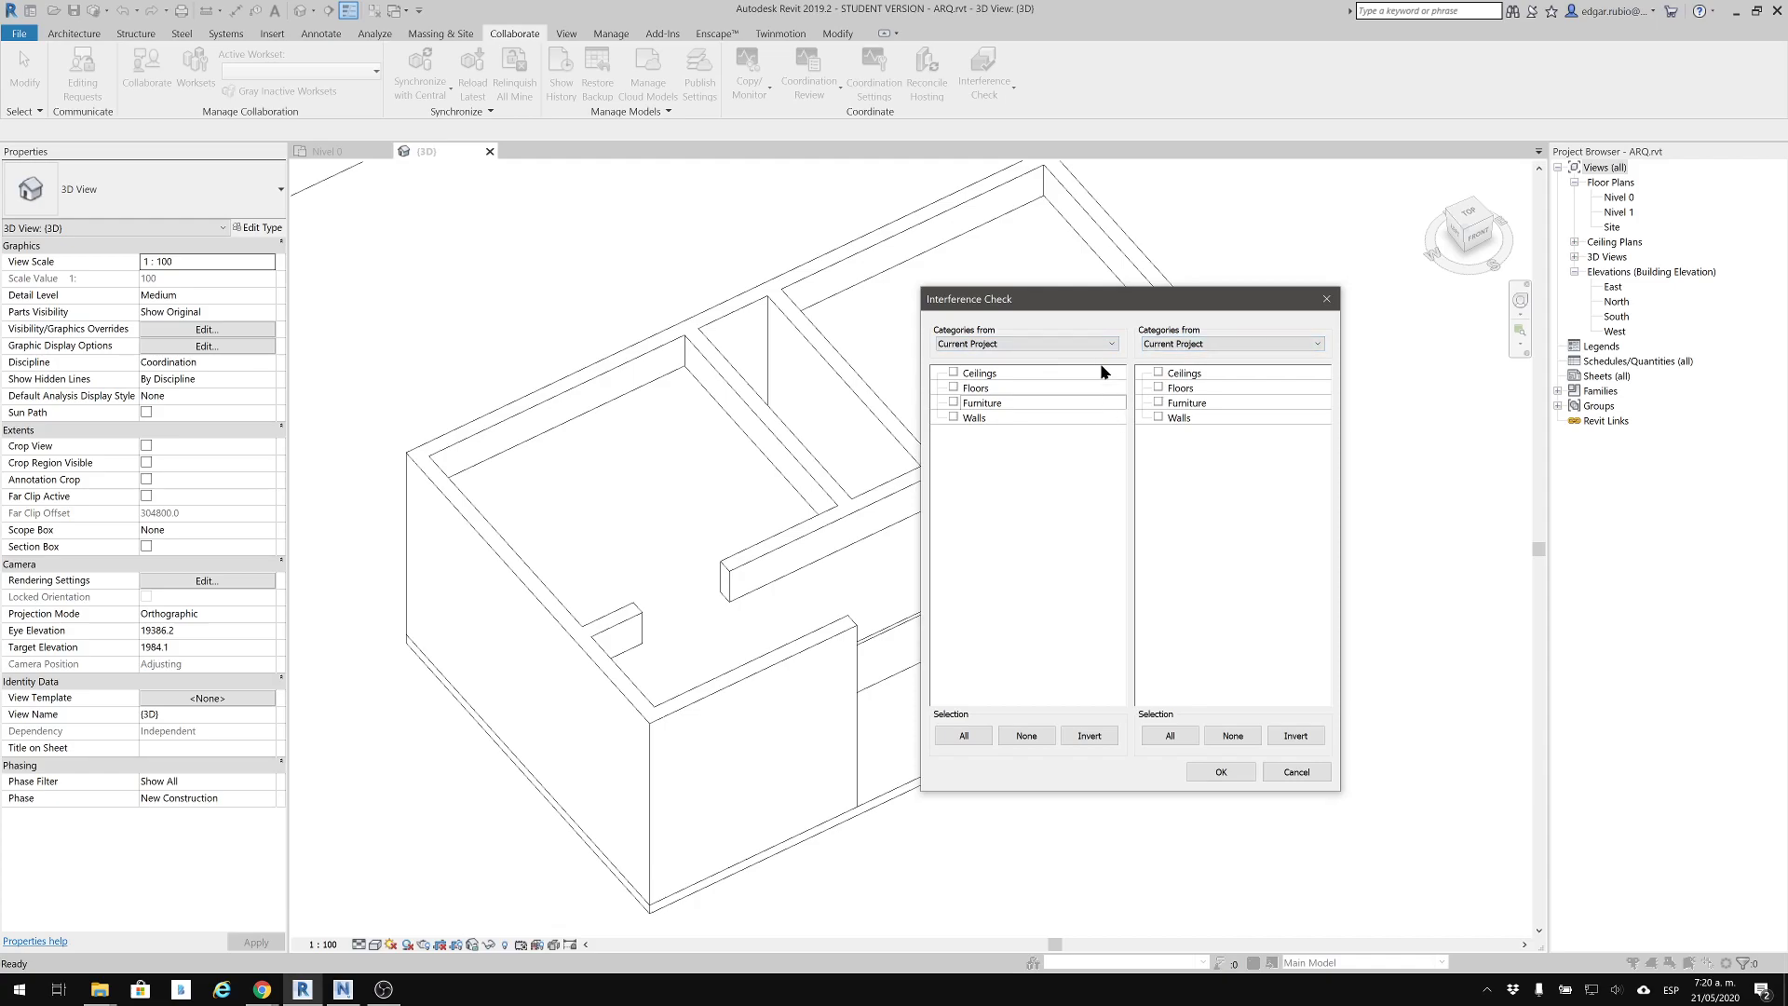
left_click(1297, 772)
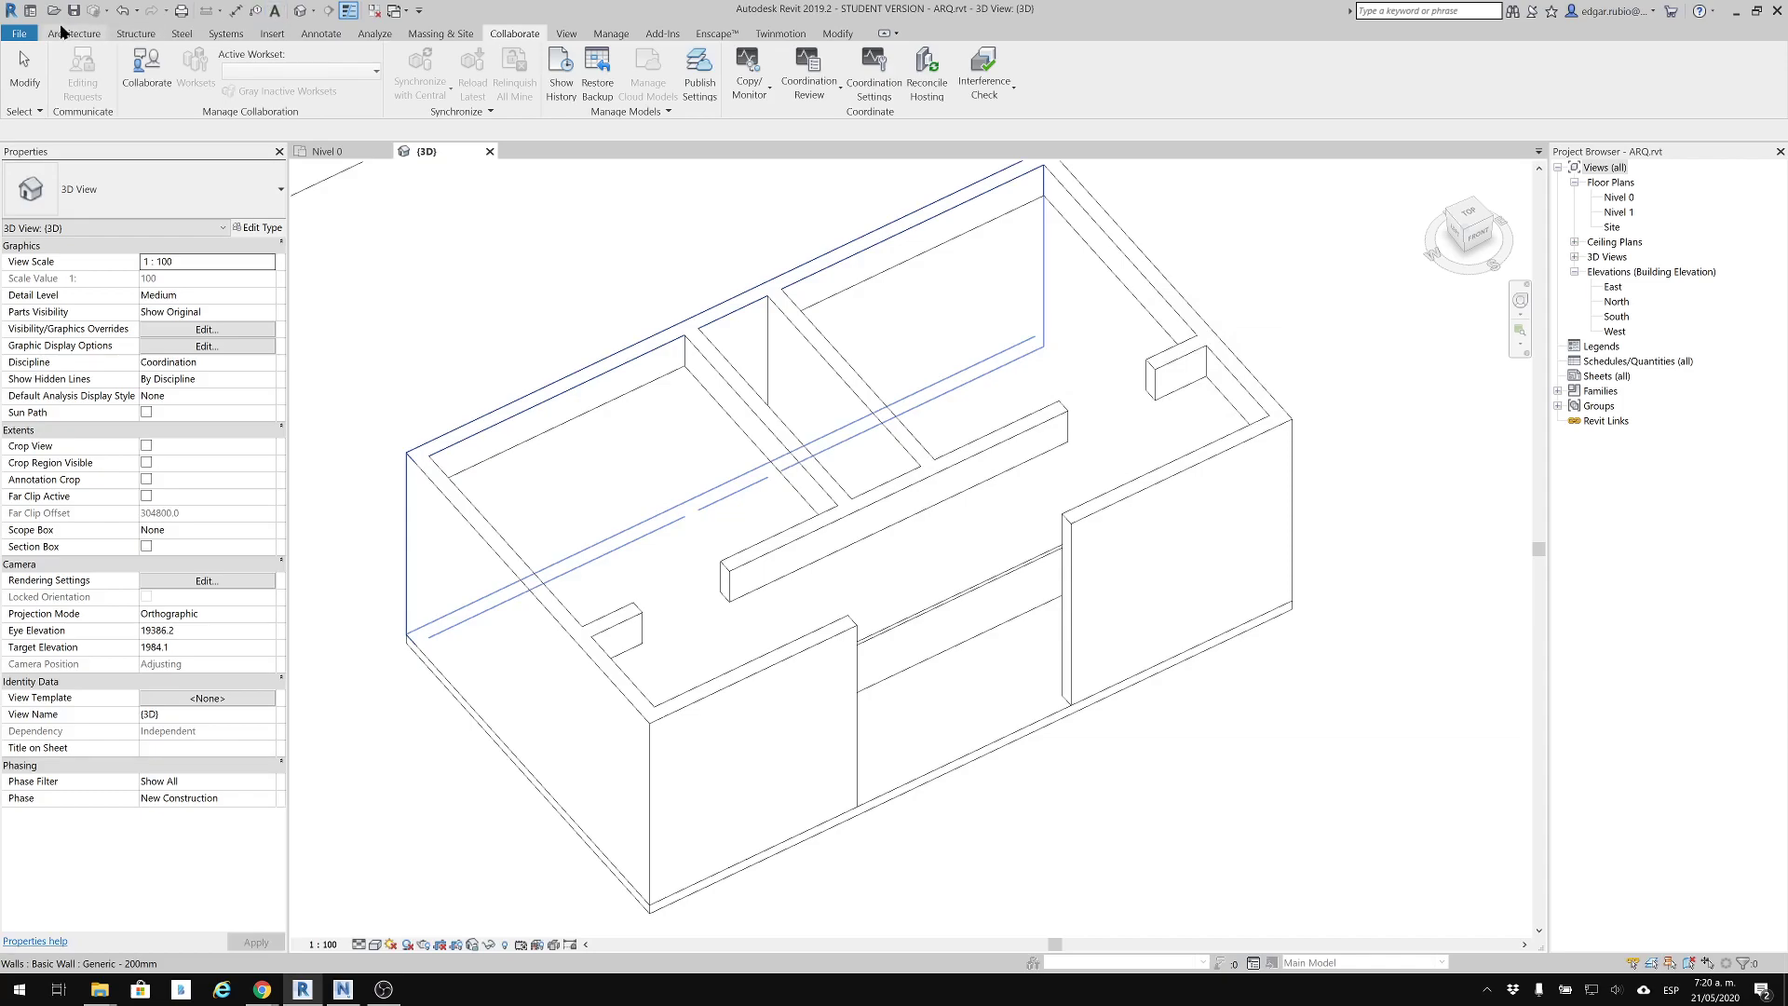
Try to link the Revit model ESTRUCTURAL.rvt into the project with Auto - By Shared Coordinates positioning
left_click(274, 37)
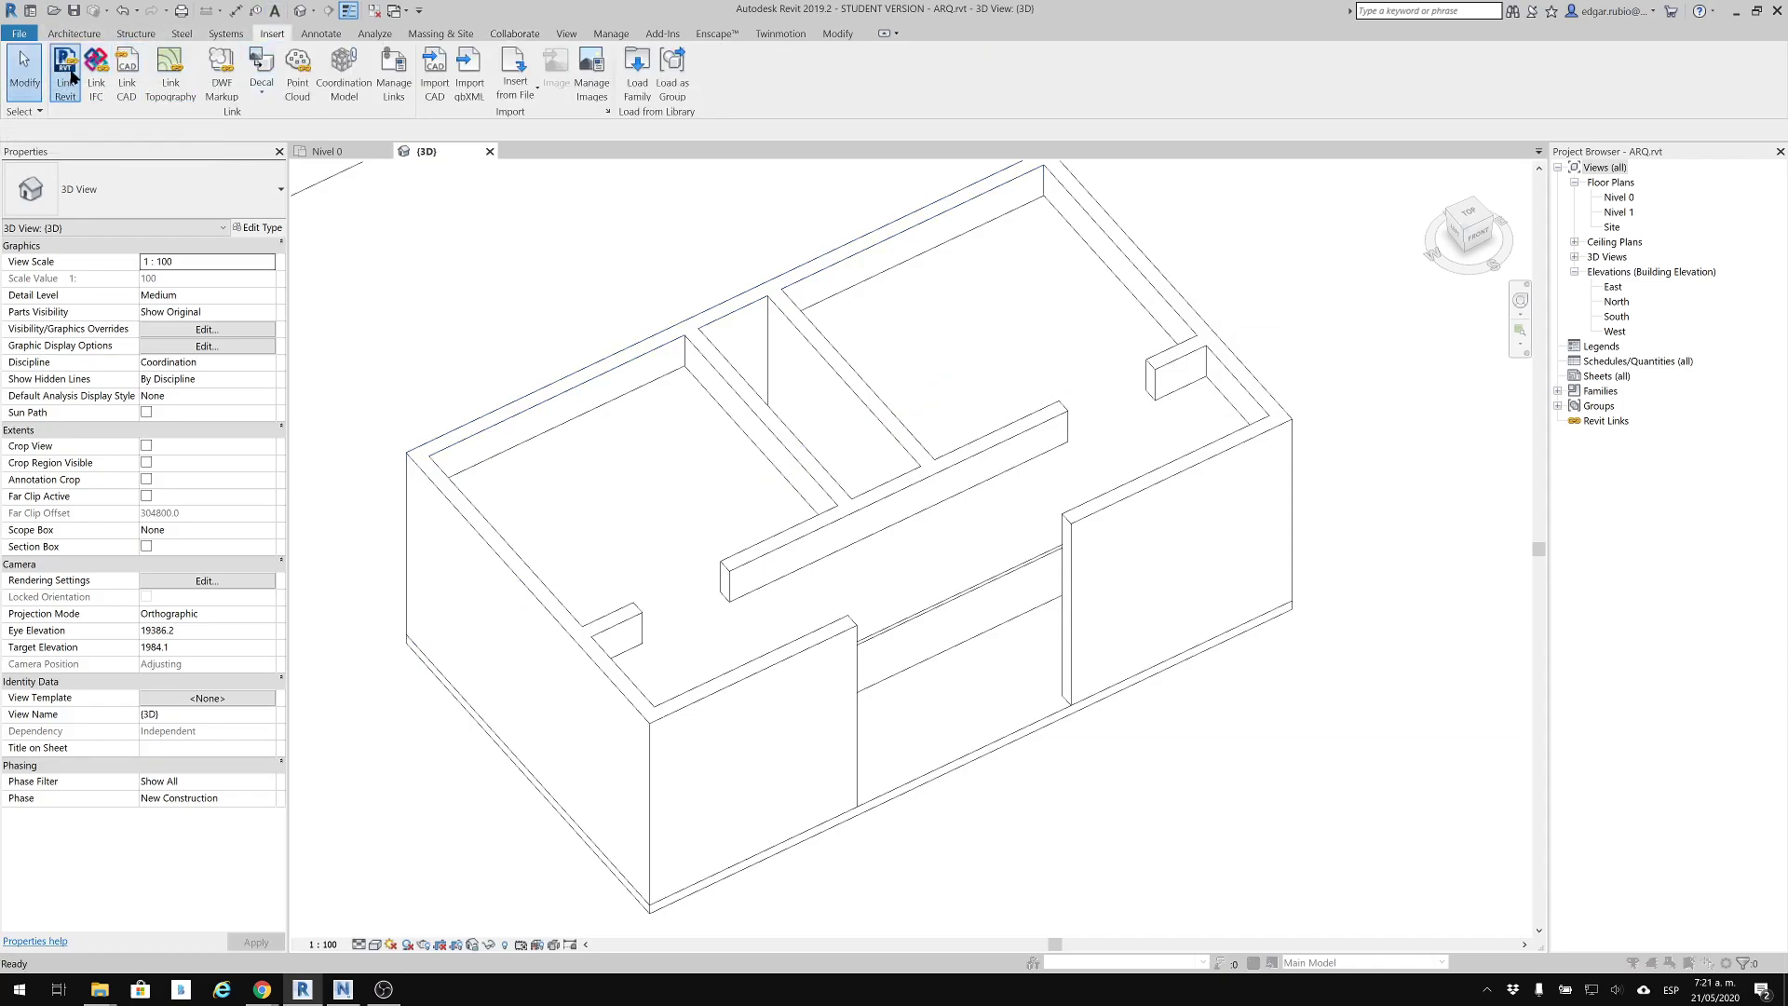
left_click(67, 77)
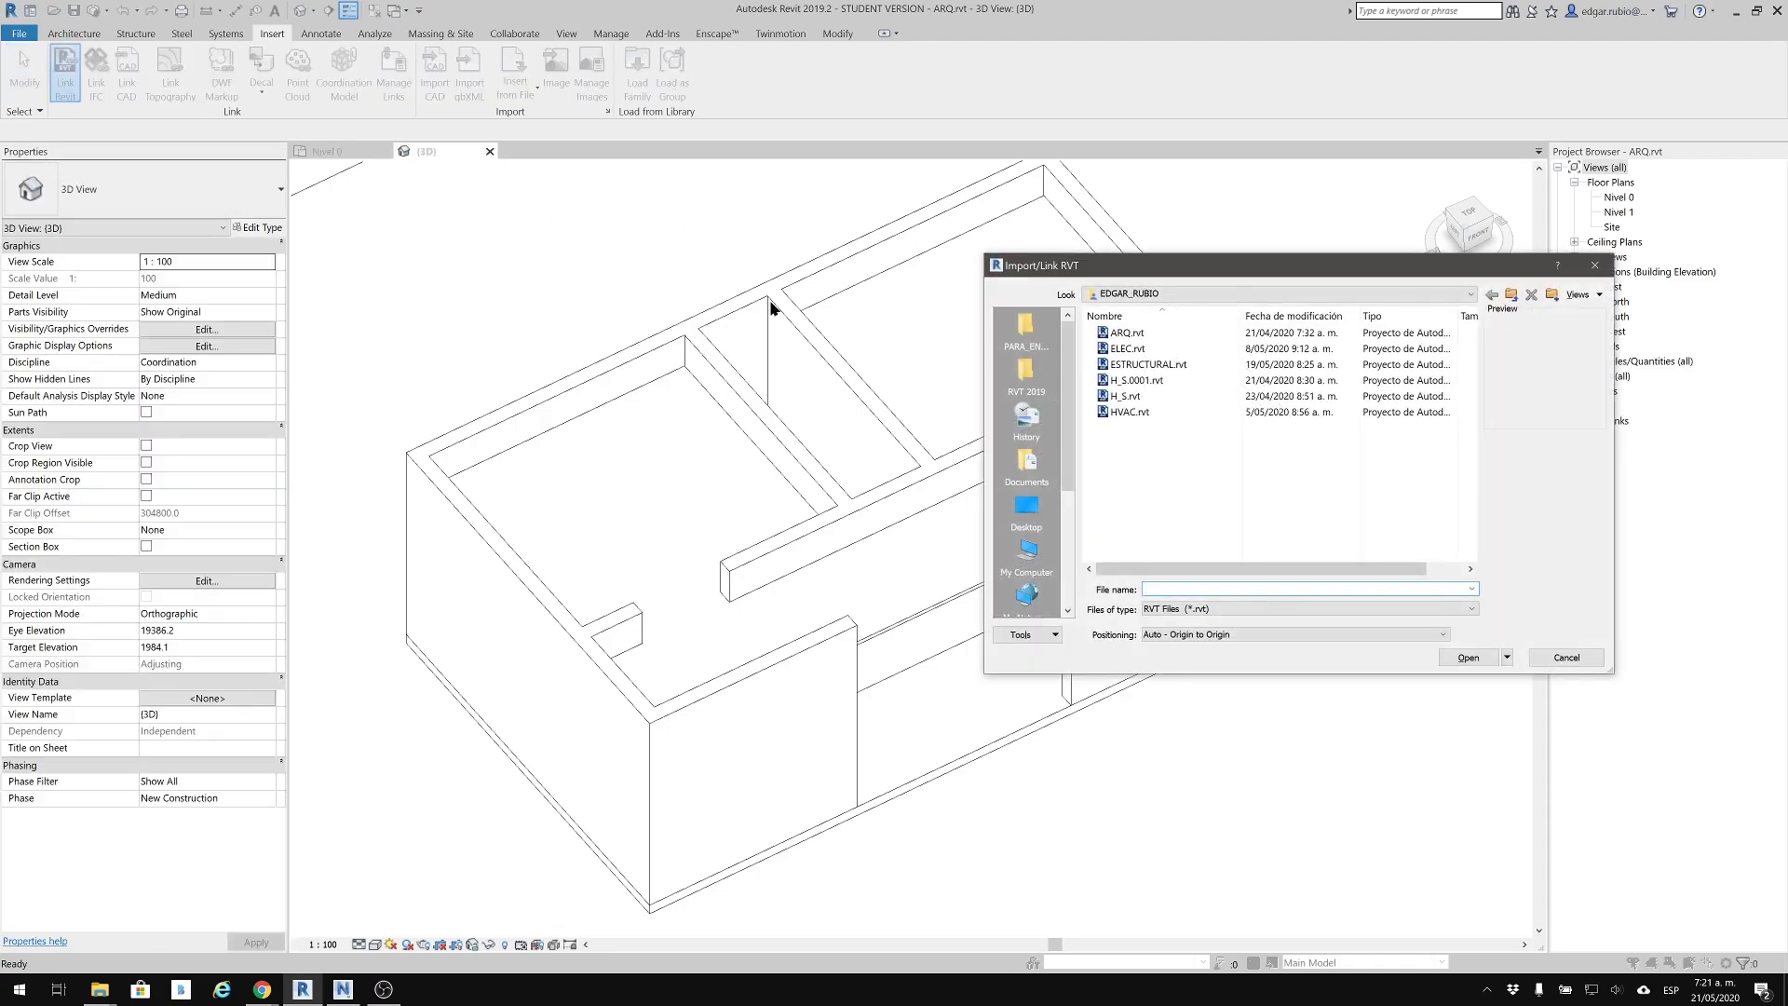
left_click(1145, 364)
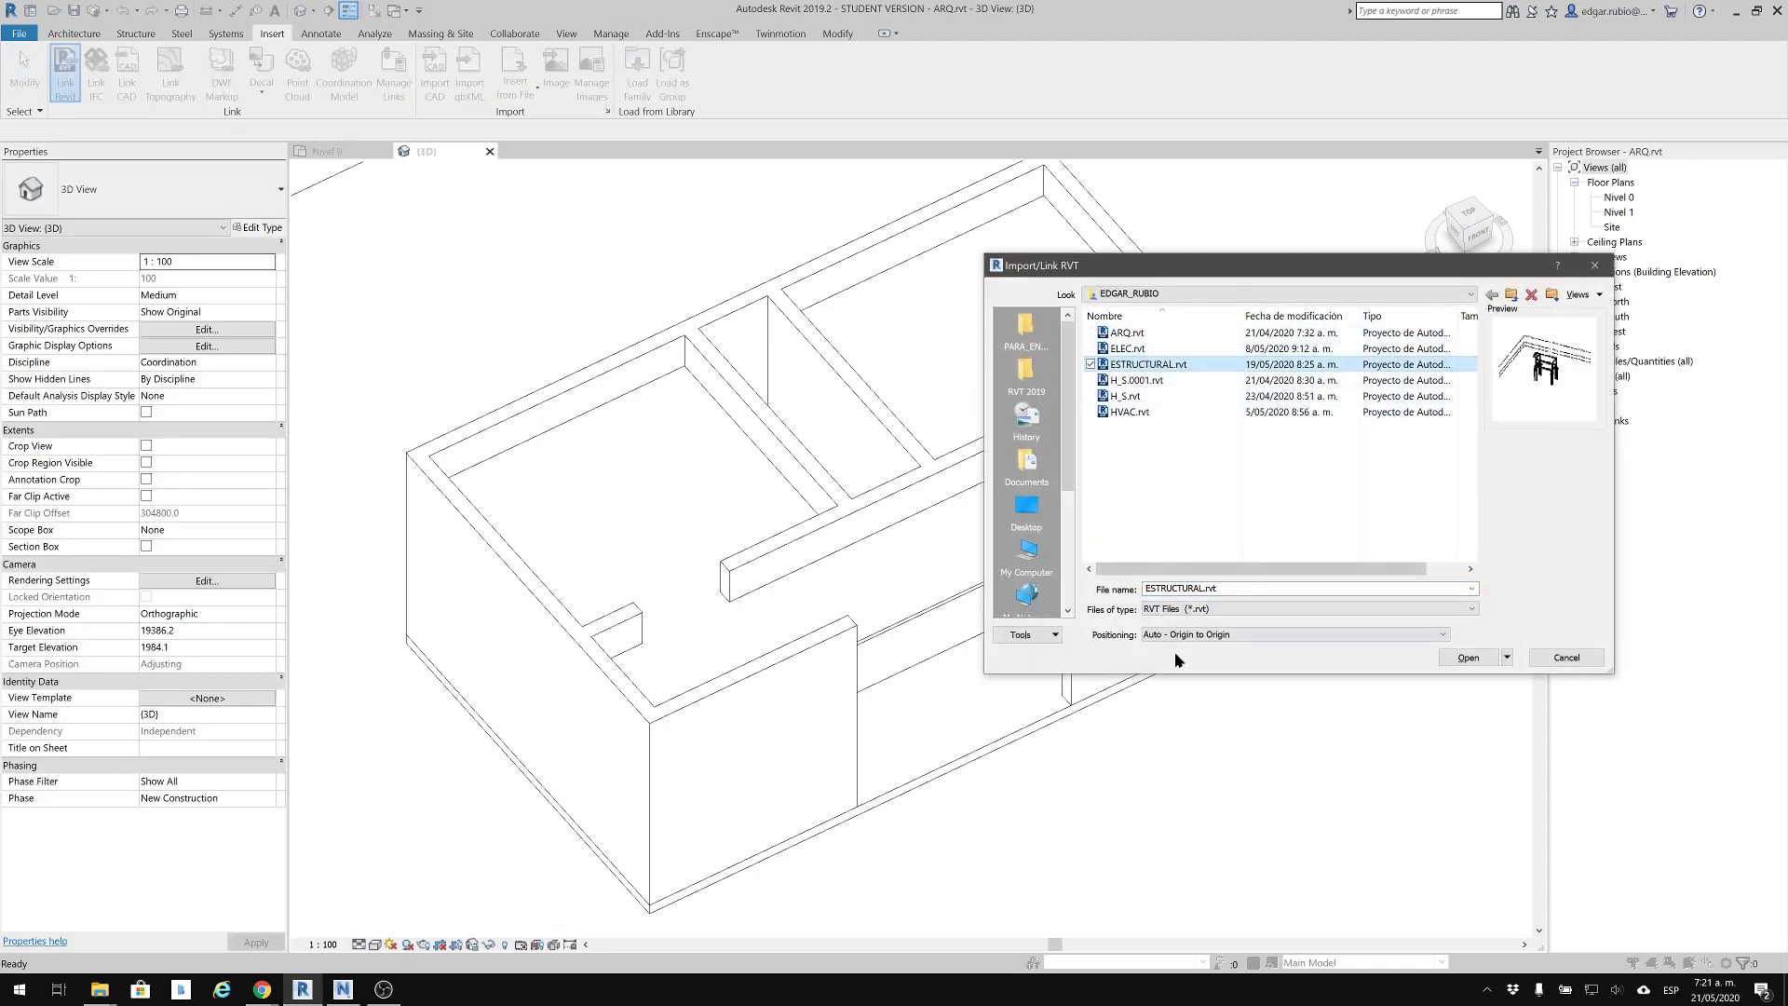
left_click(1203, 636)
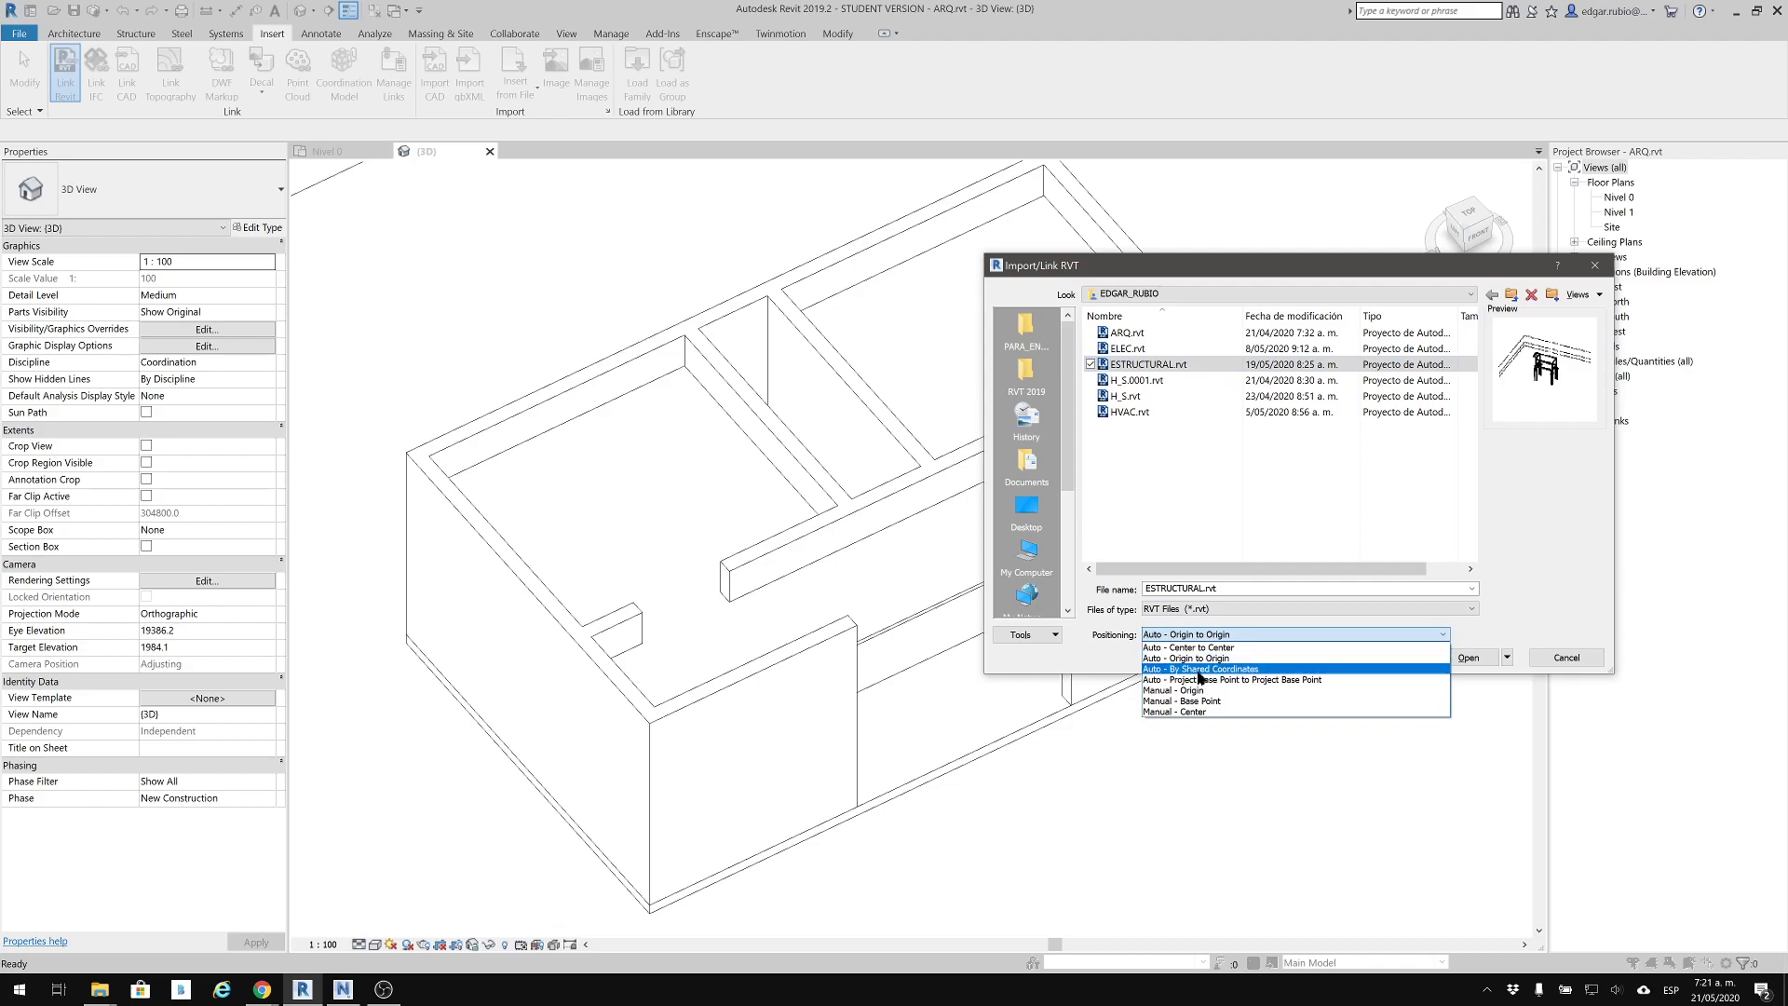
left_click(1201, 669)
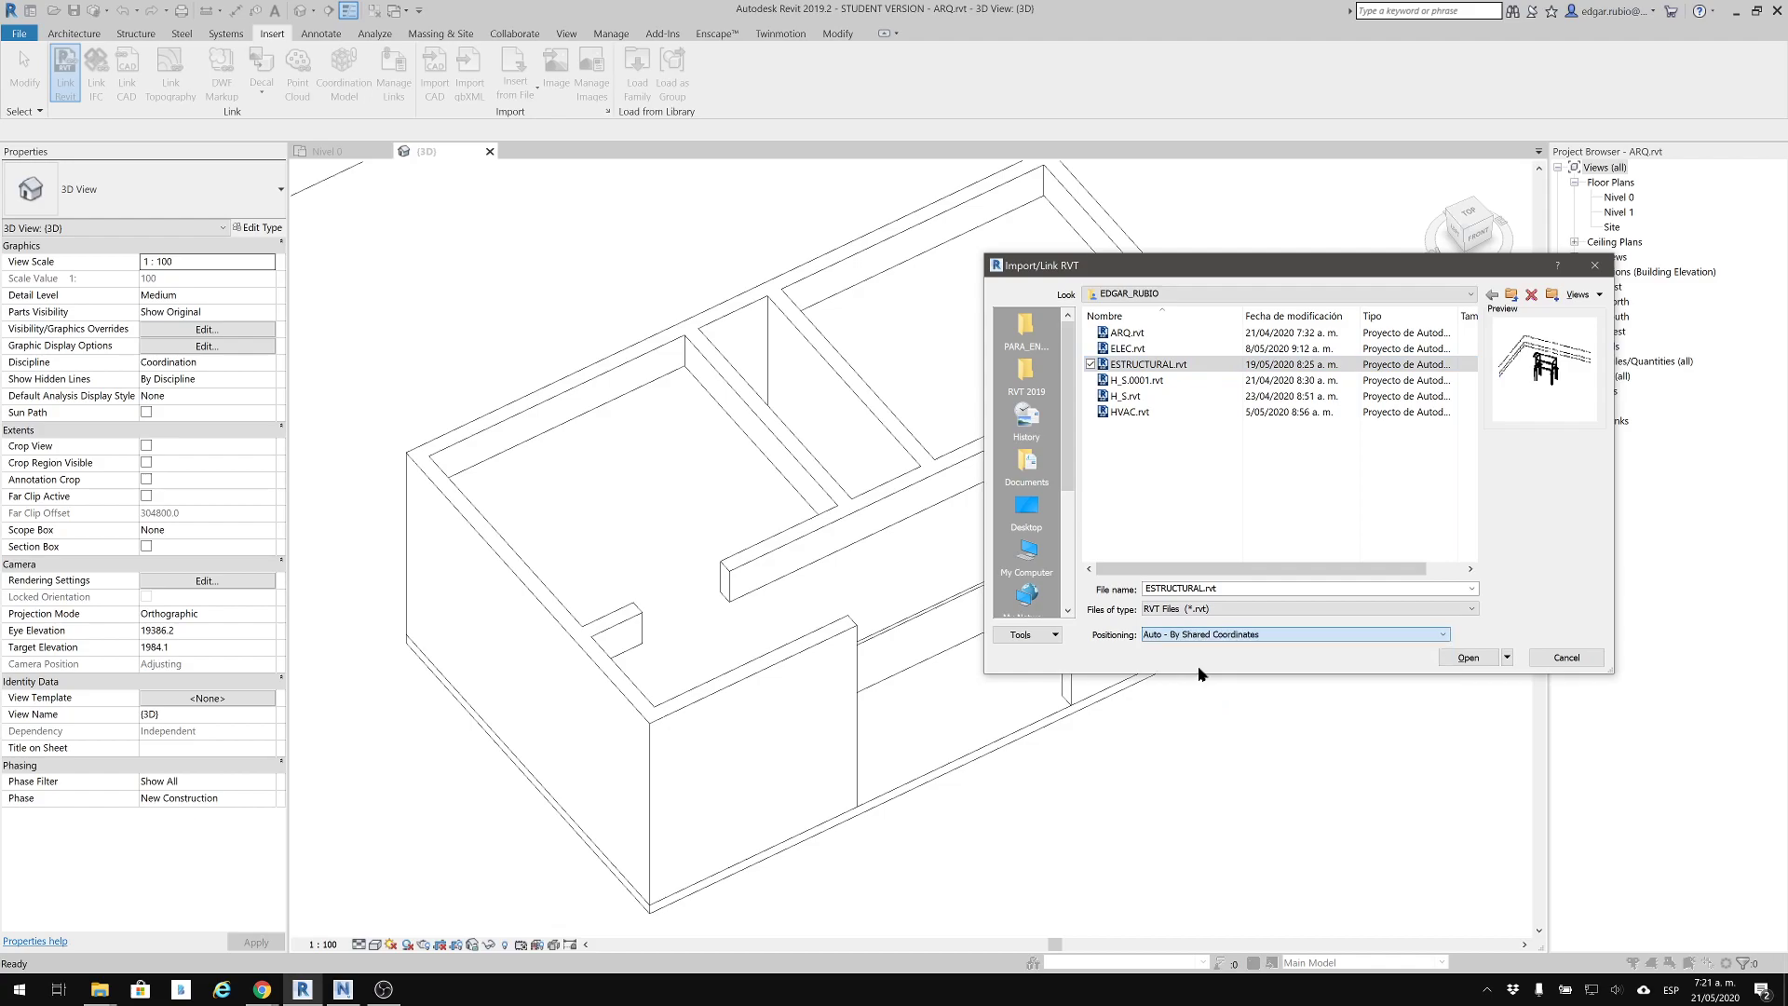
left_click(1468, 657)
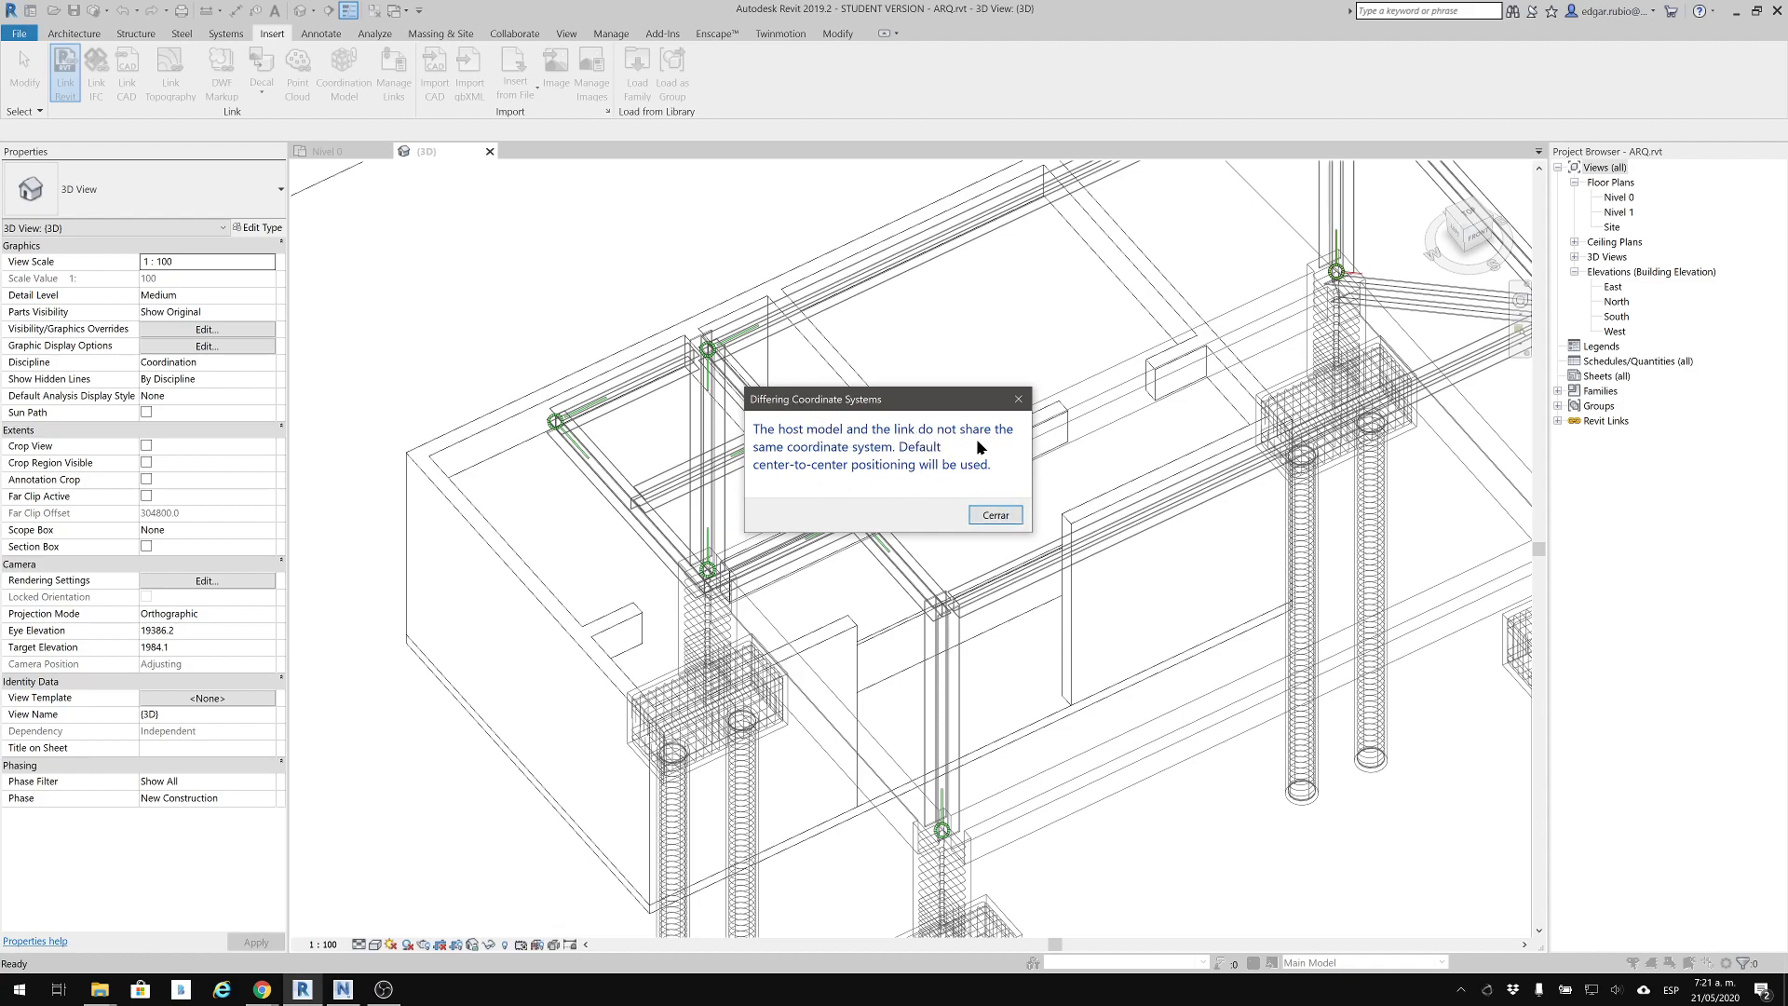
left_click(995, 515)
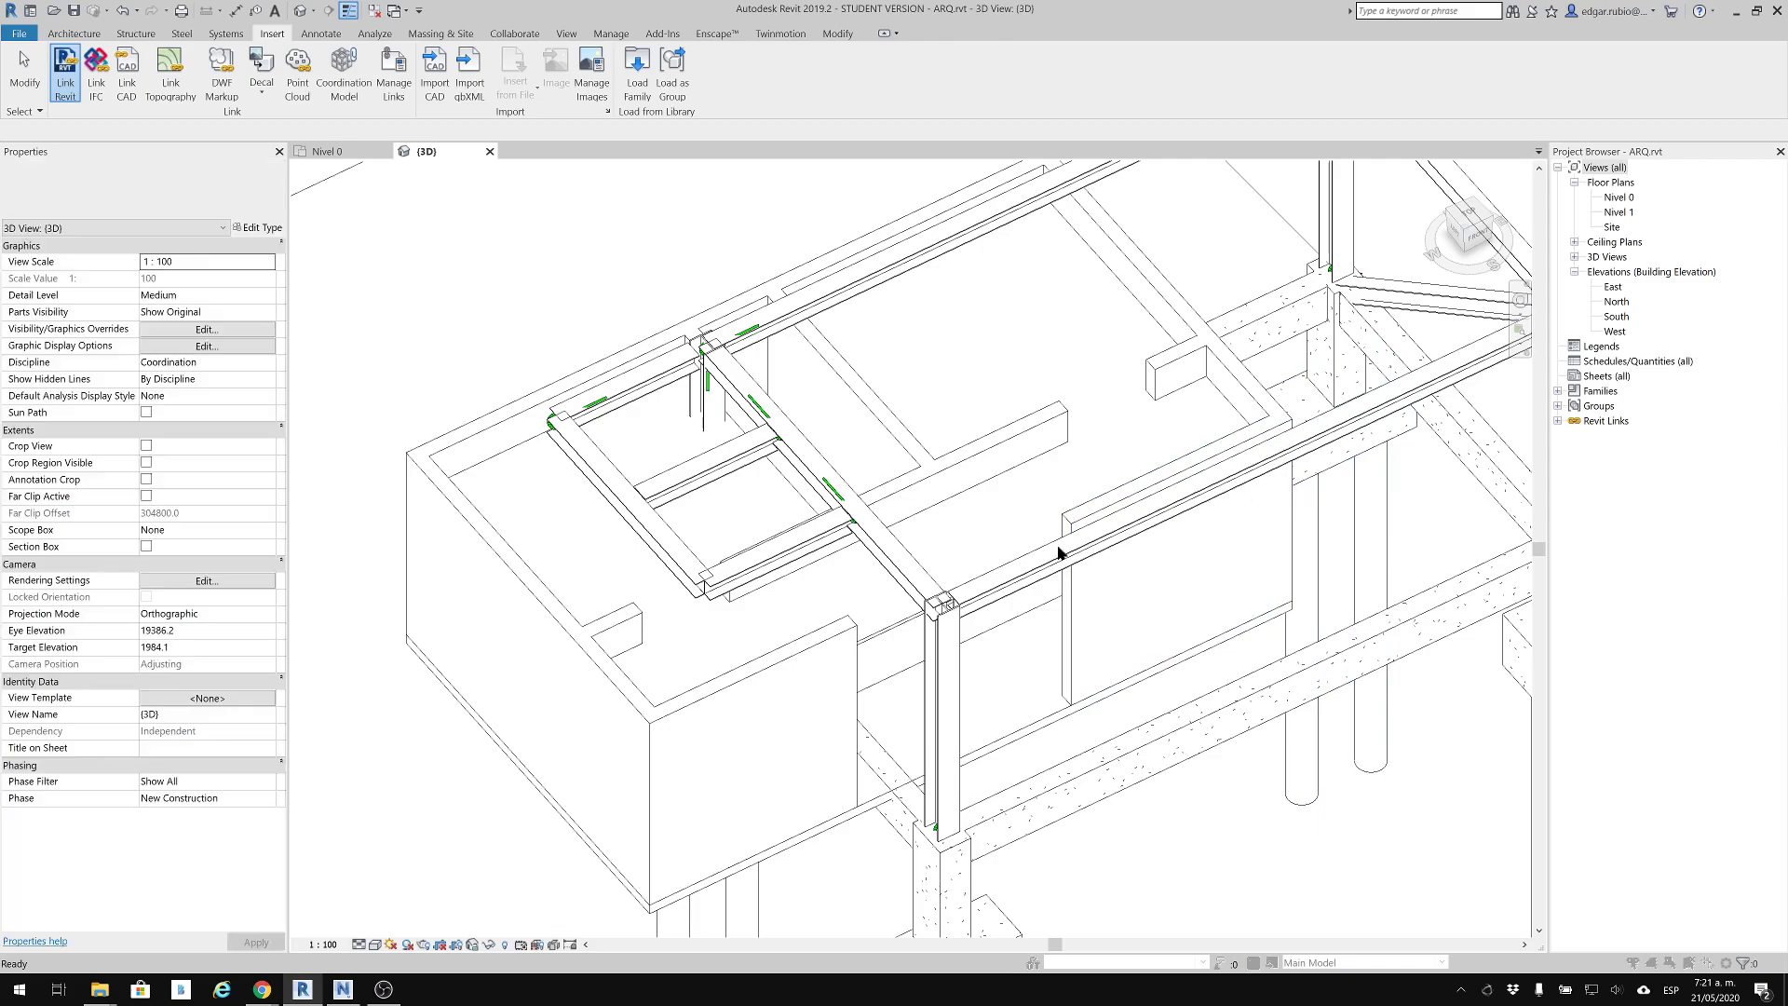
Undo the ESTRUCTURAL.rvt link so only the architectural model remains in the 3D view
key("ctrl+z")
left_click(934, 521)
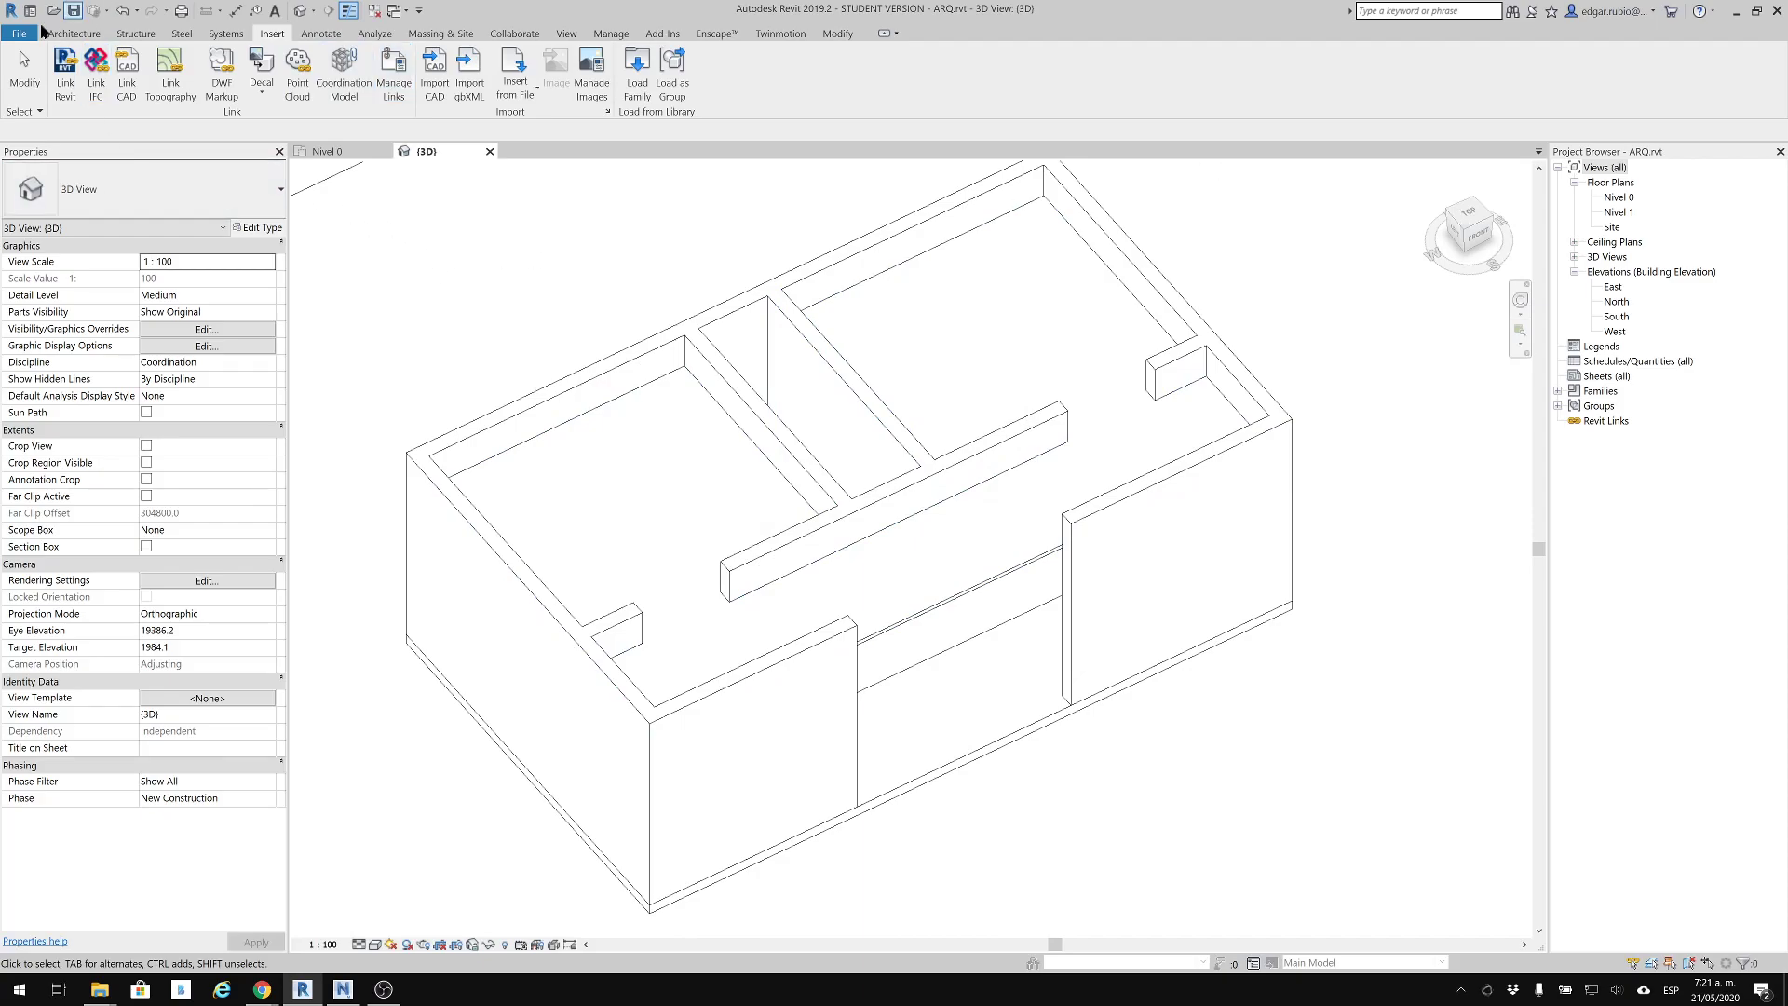
middle_click_drag(934, 267, 521, 186, "shift")
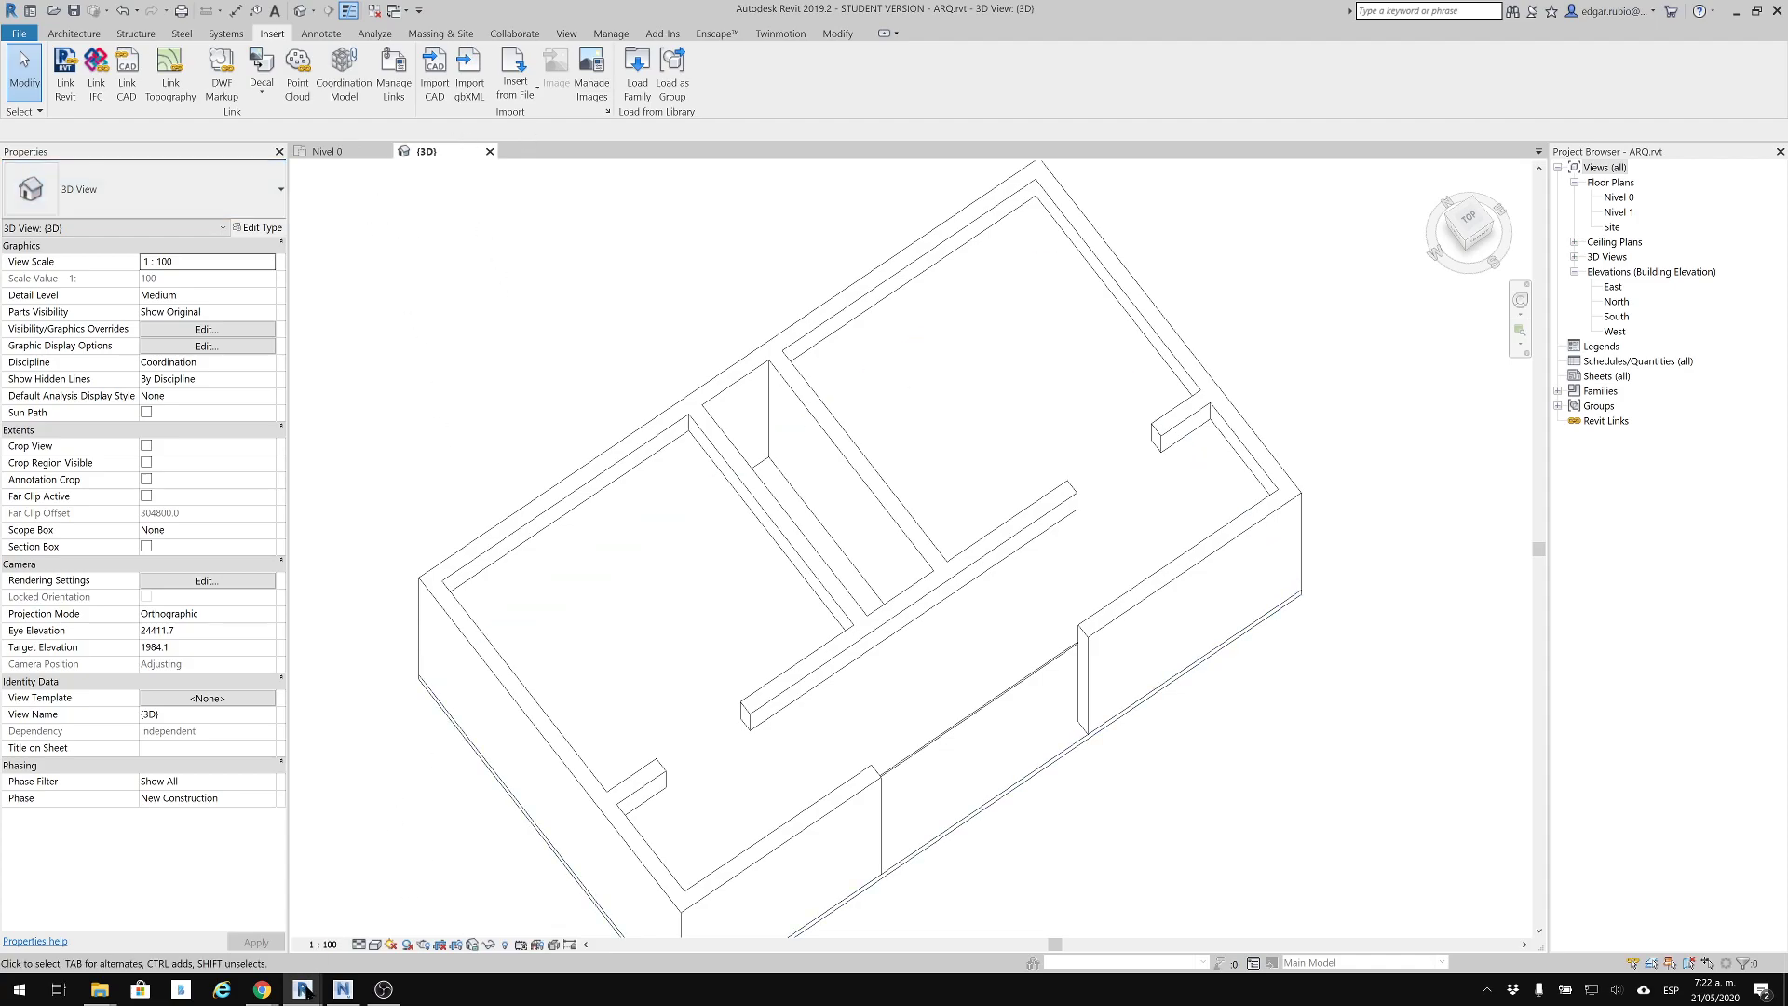
mouse_move(305, 989)
mouse_move(307, 990)
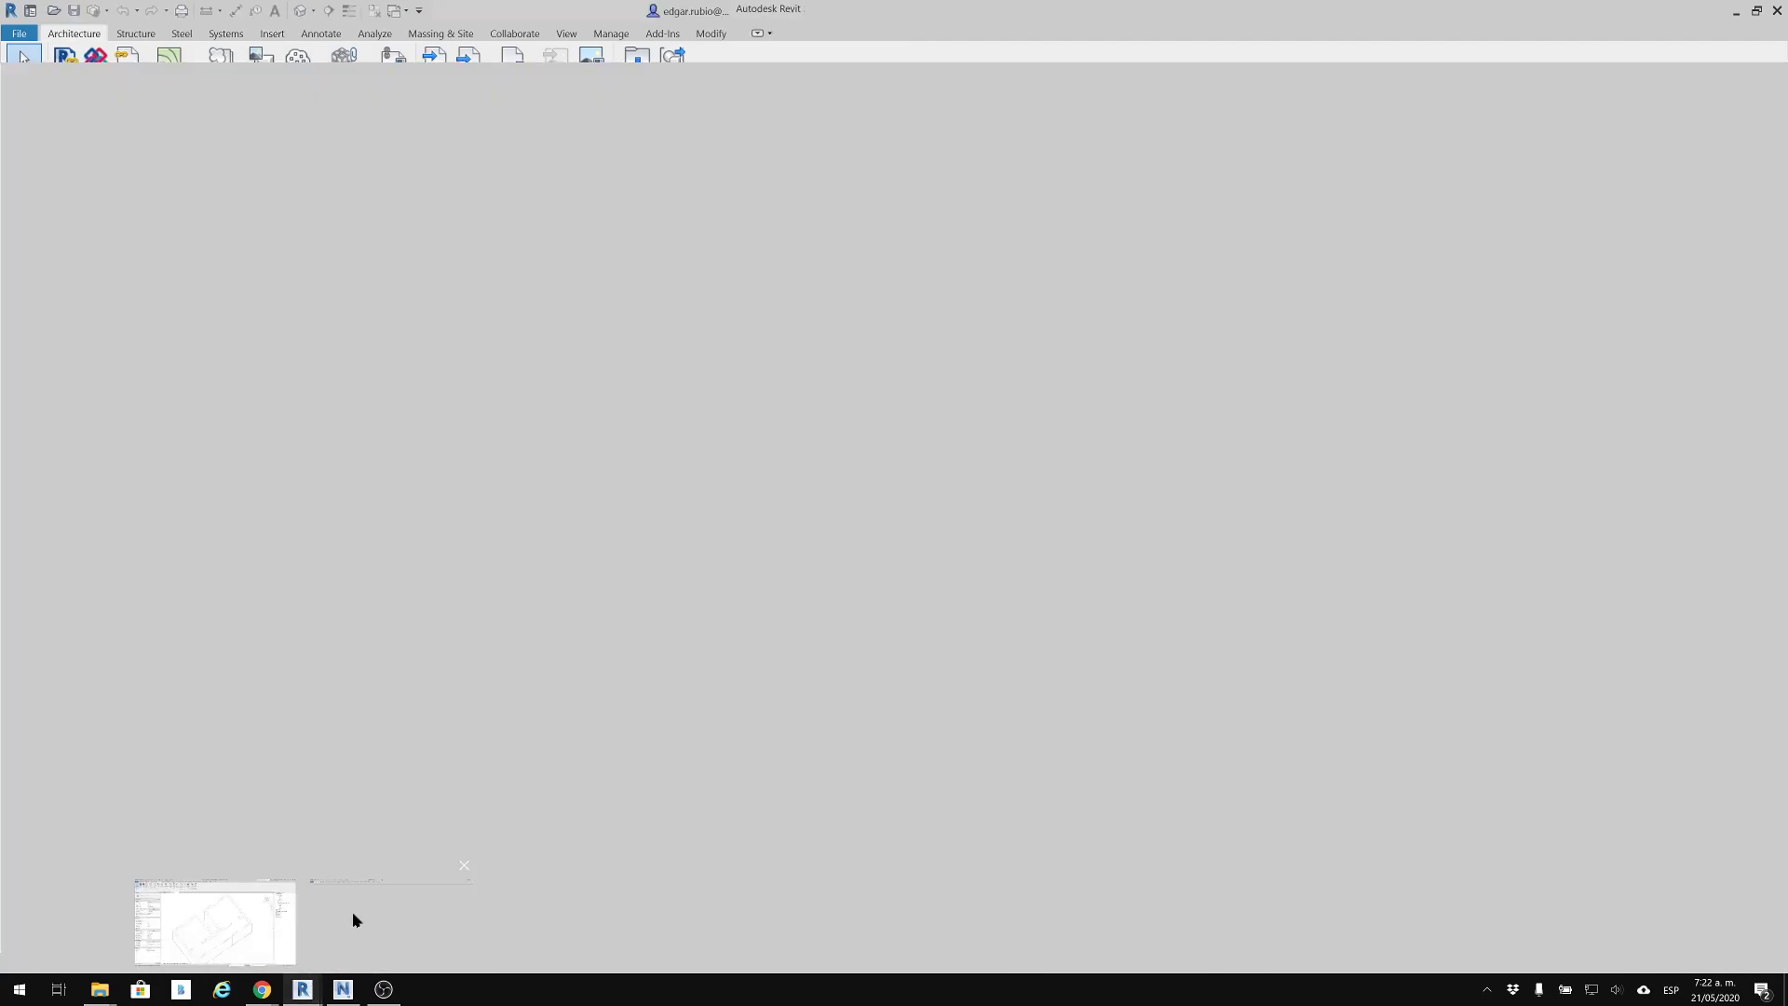
left_click(352, 911)
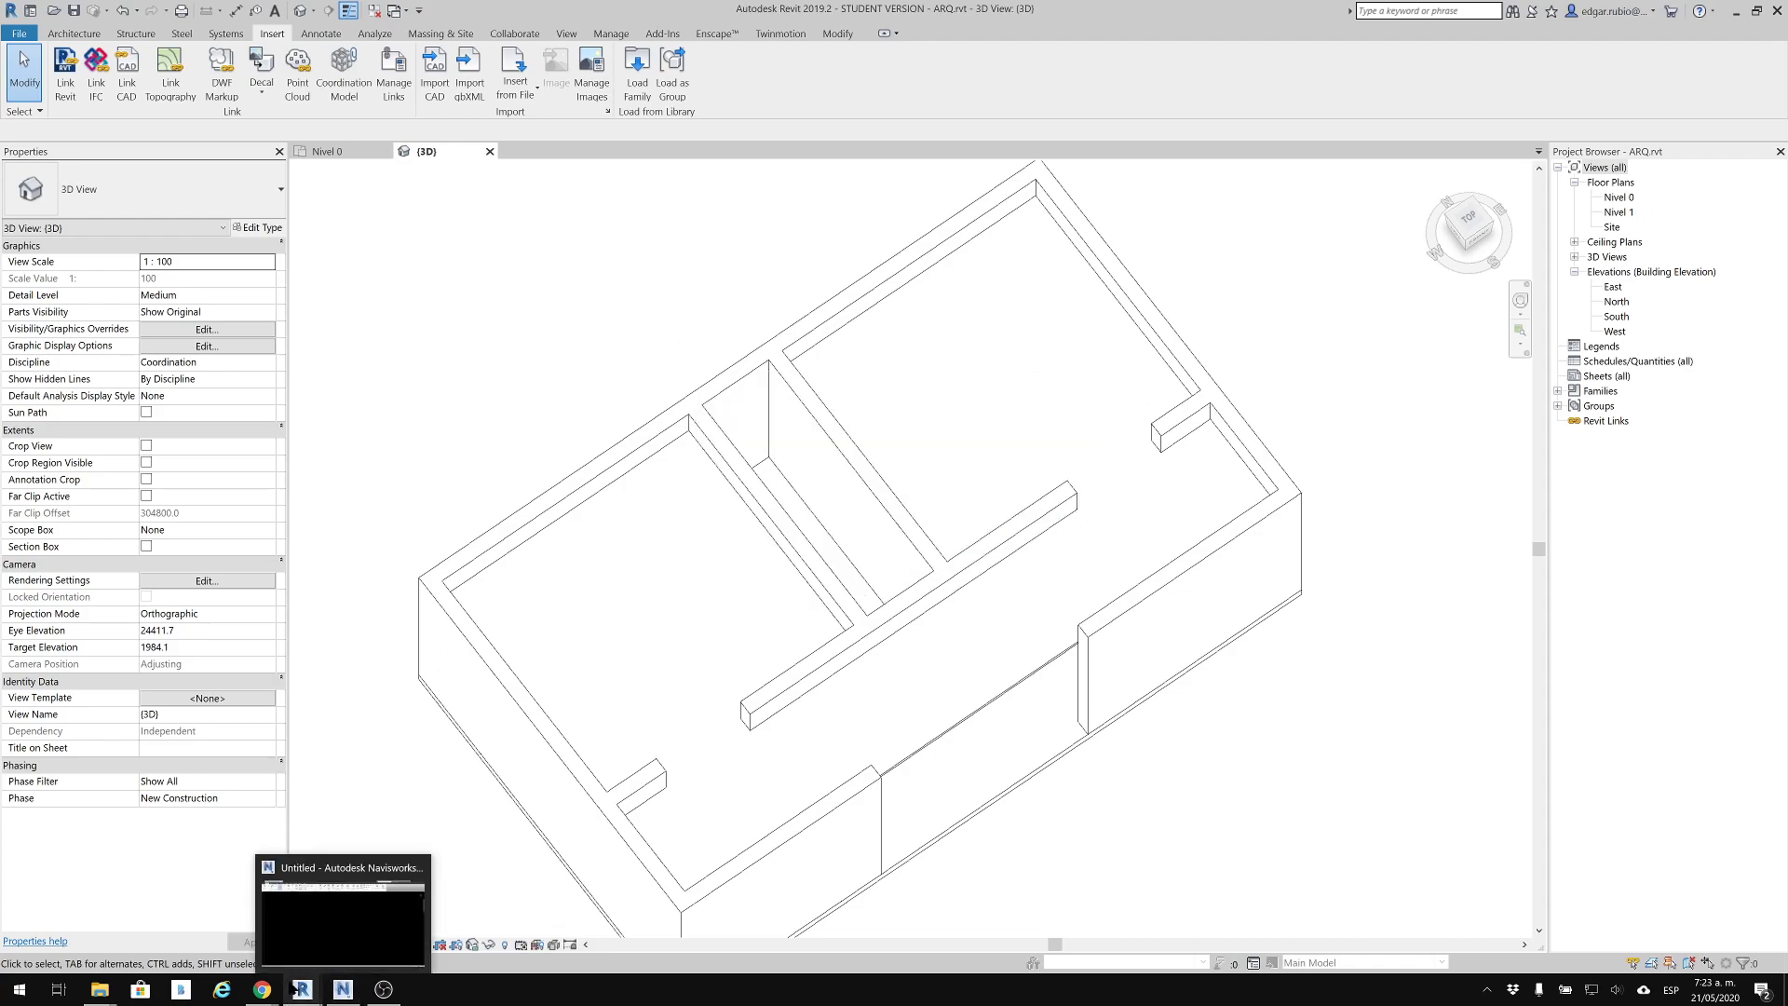
mouse_move(294, 986)
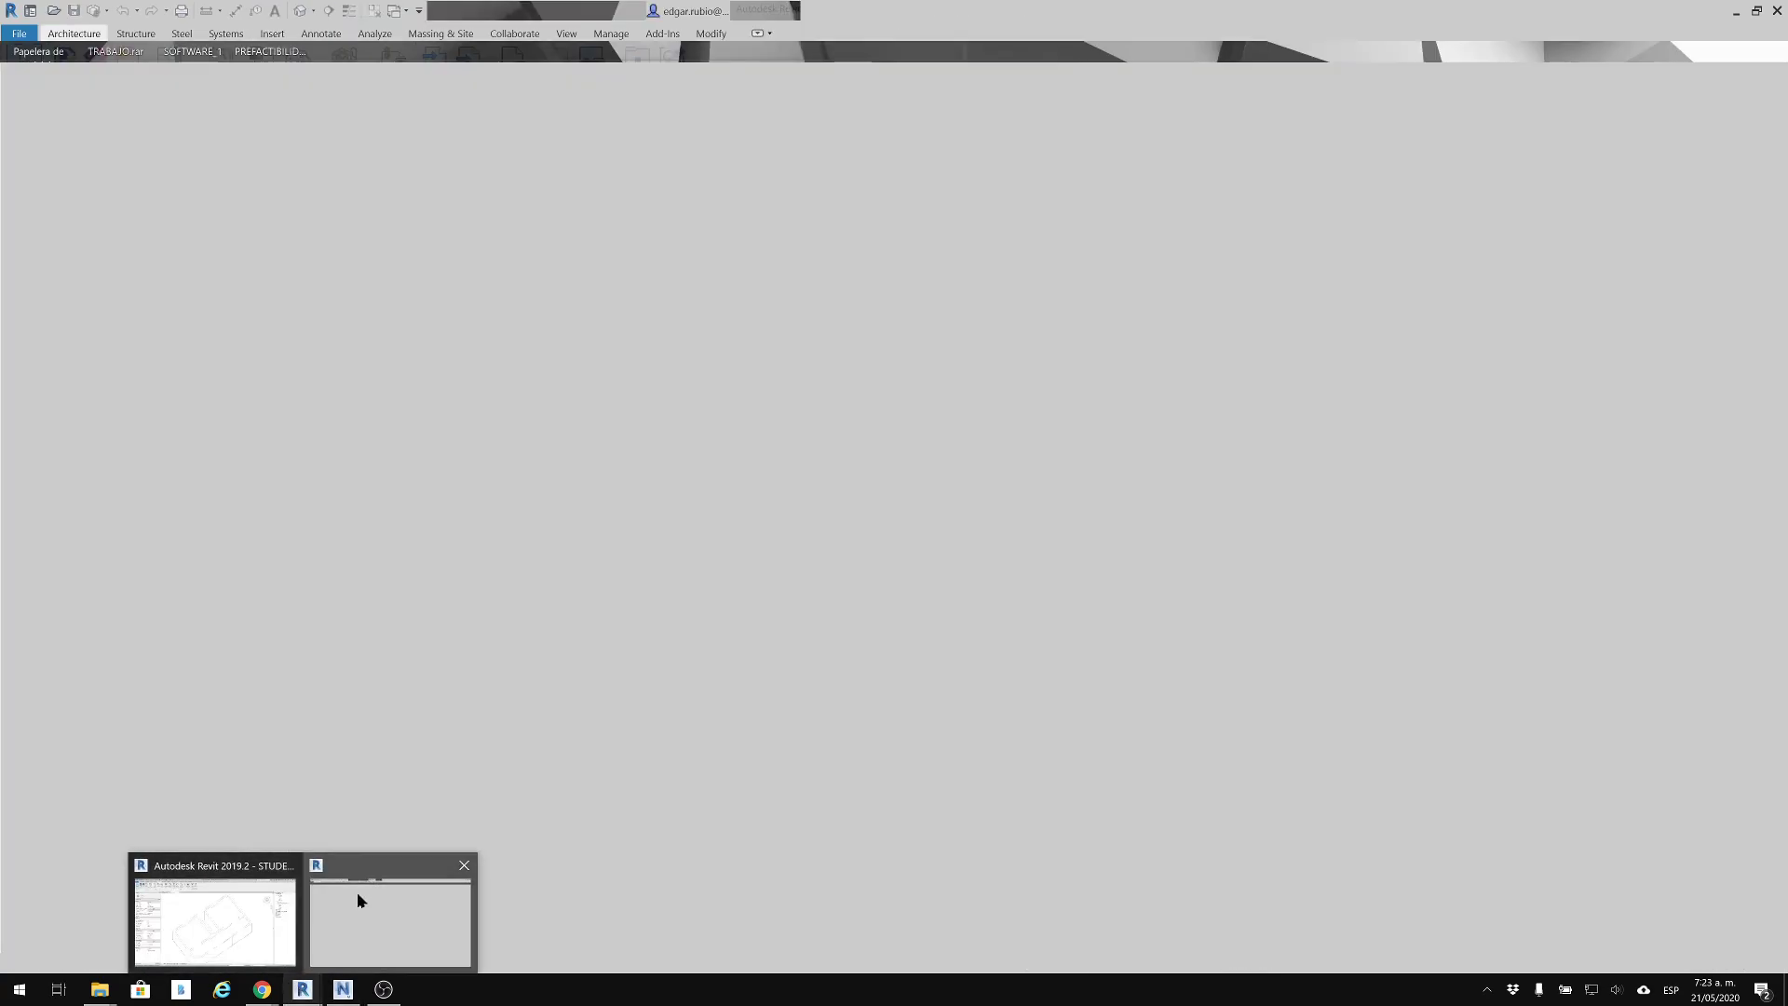
left_click(356, 892)
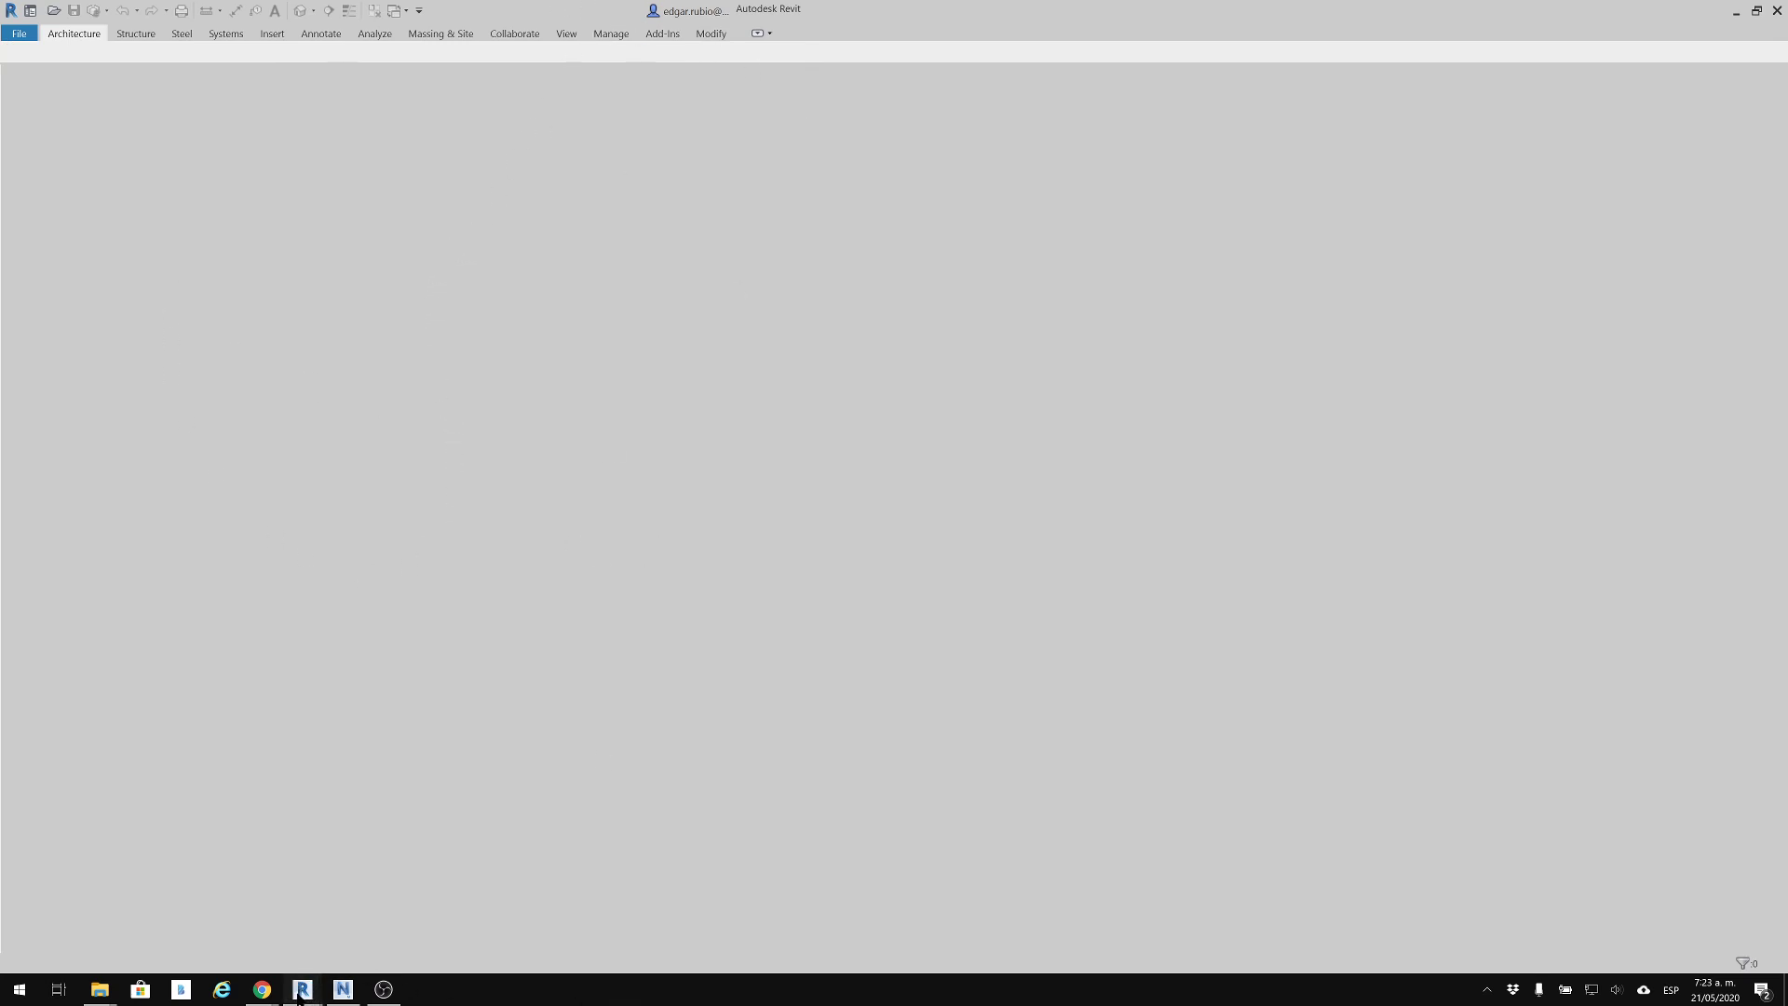
mouse_move(303, 989)
left_click(260, 926)
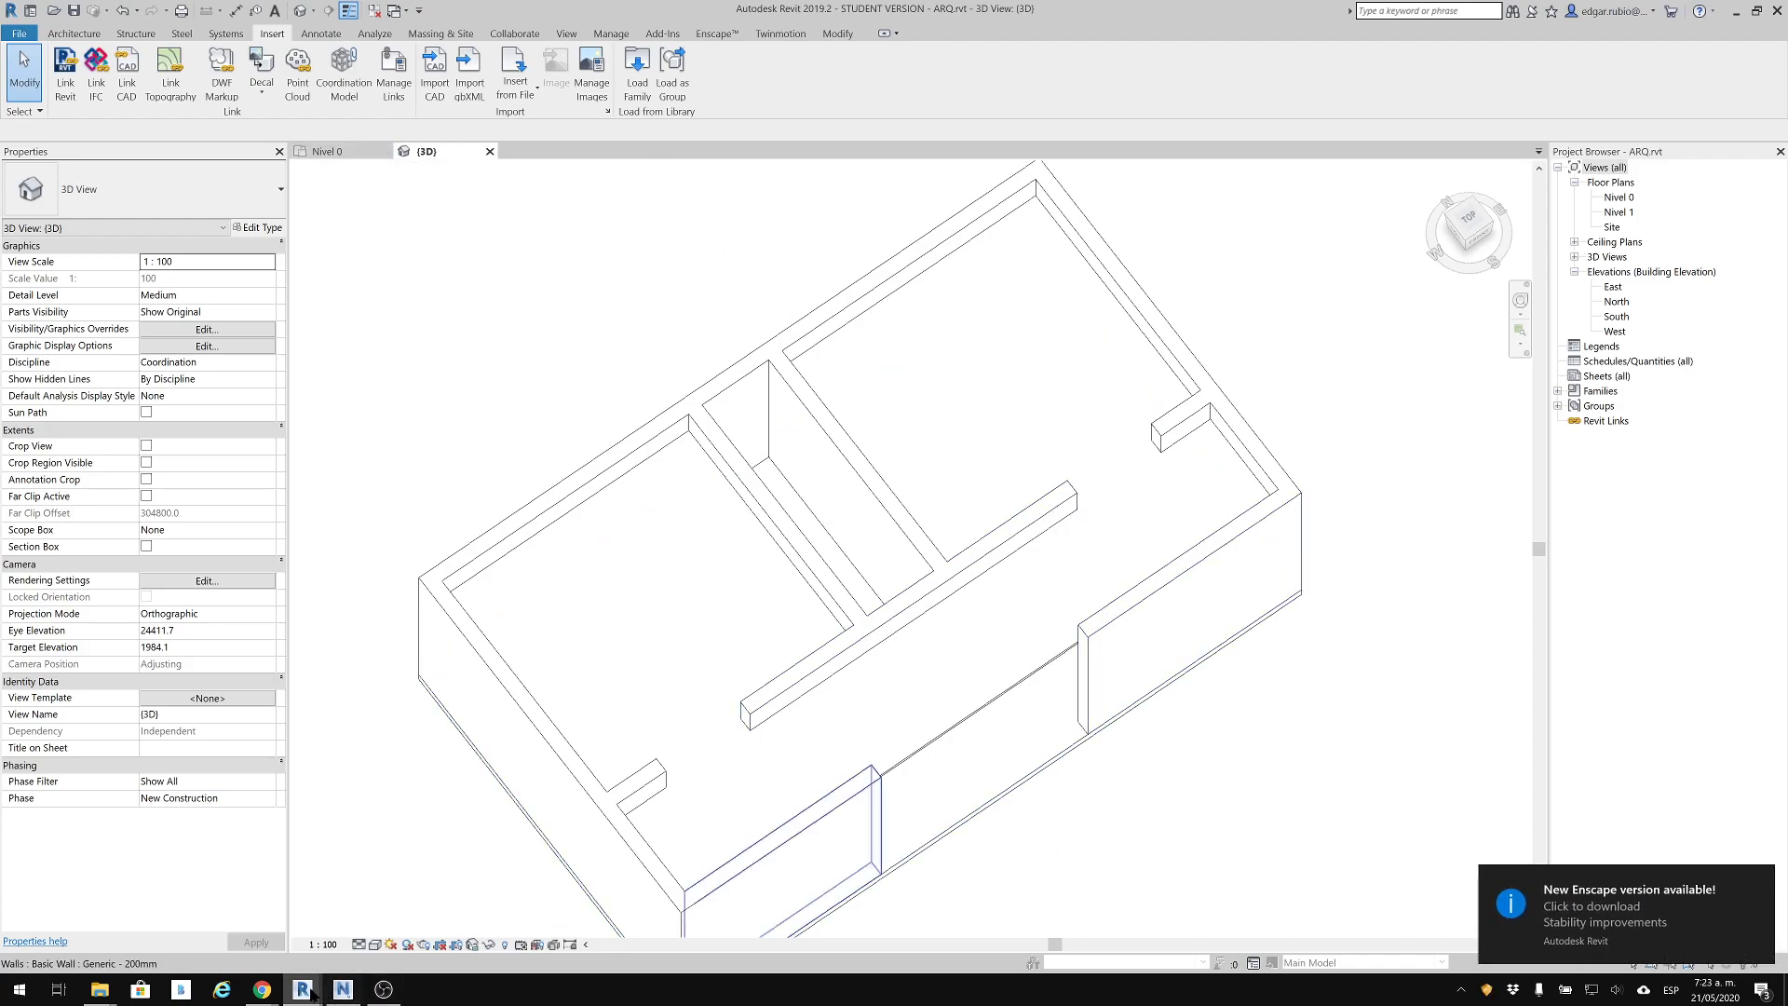
Switch to the second Revit session and dismiss the Enscape update notification
mouse_move(302, 988)
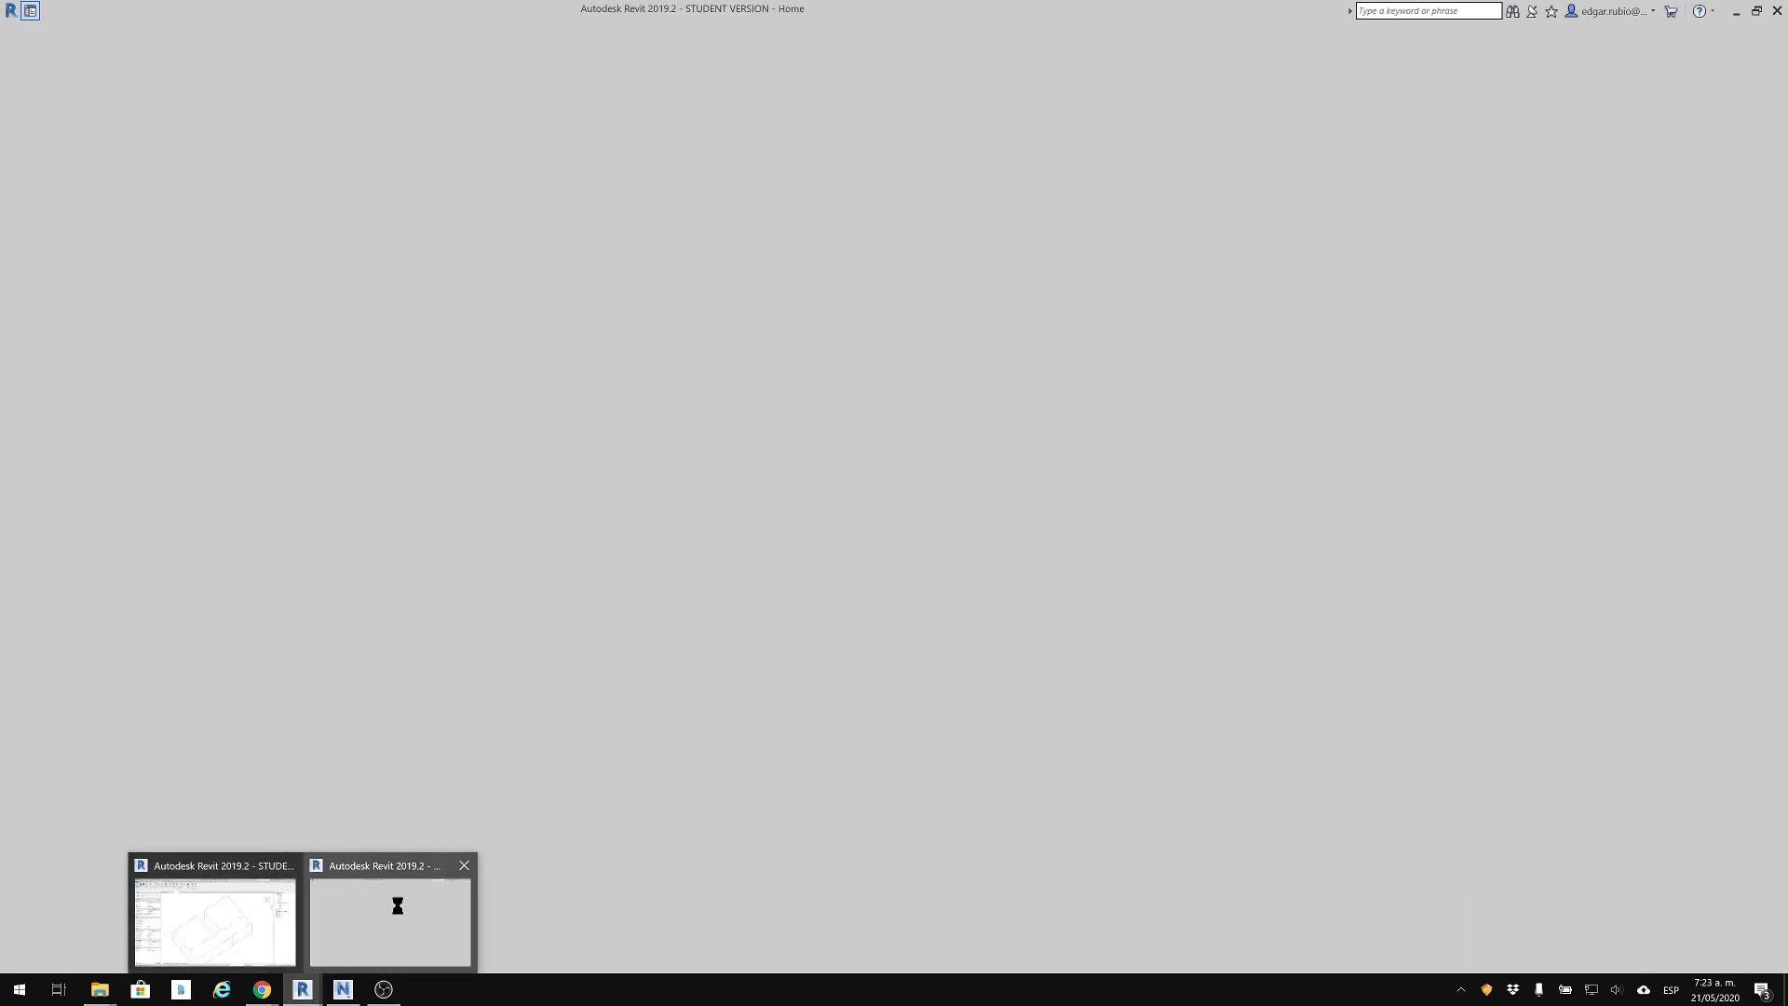
left_click(397, 903)
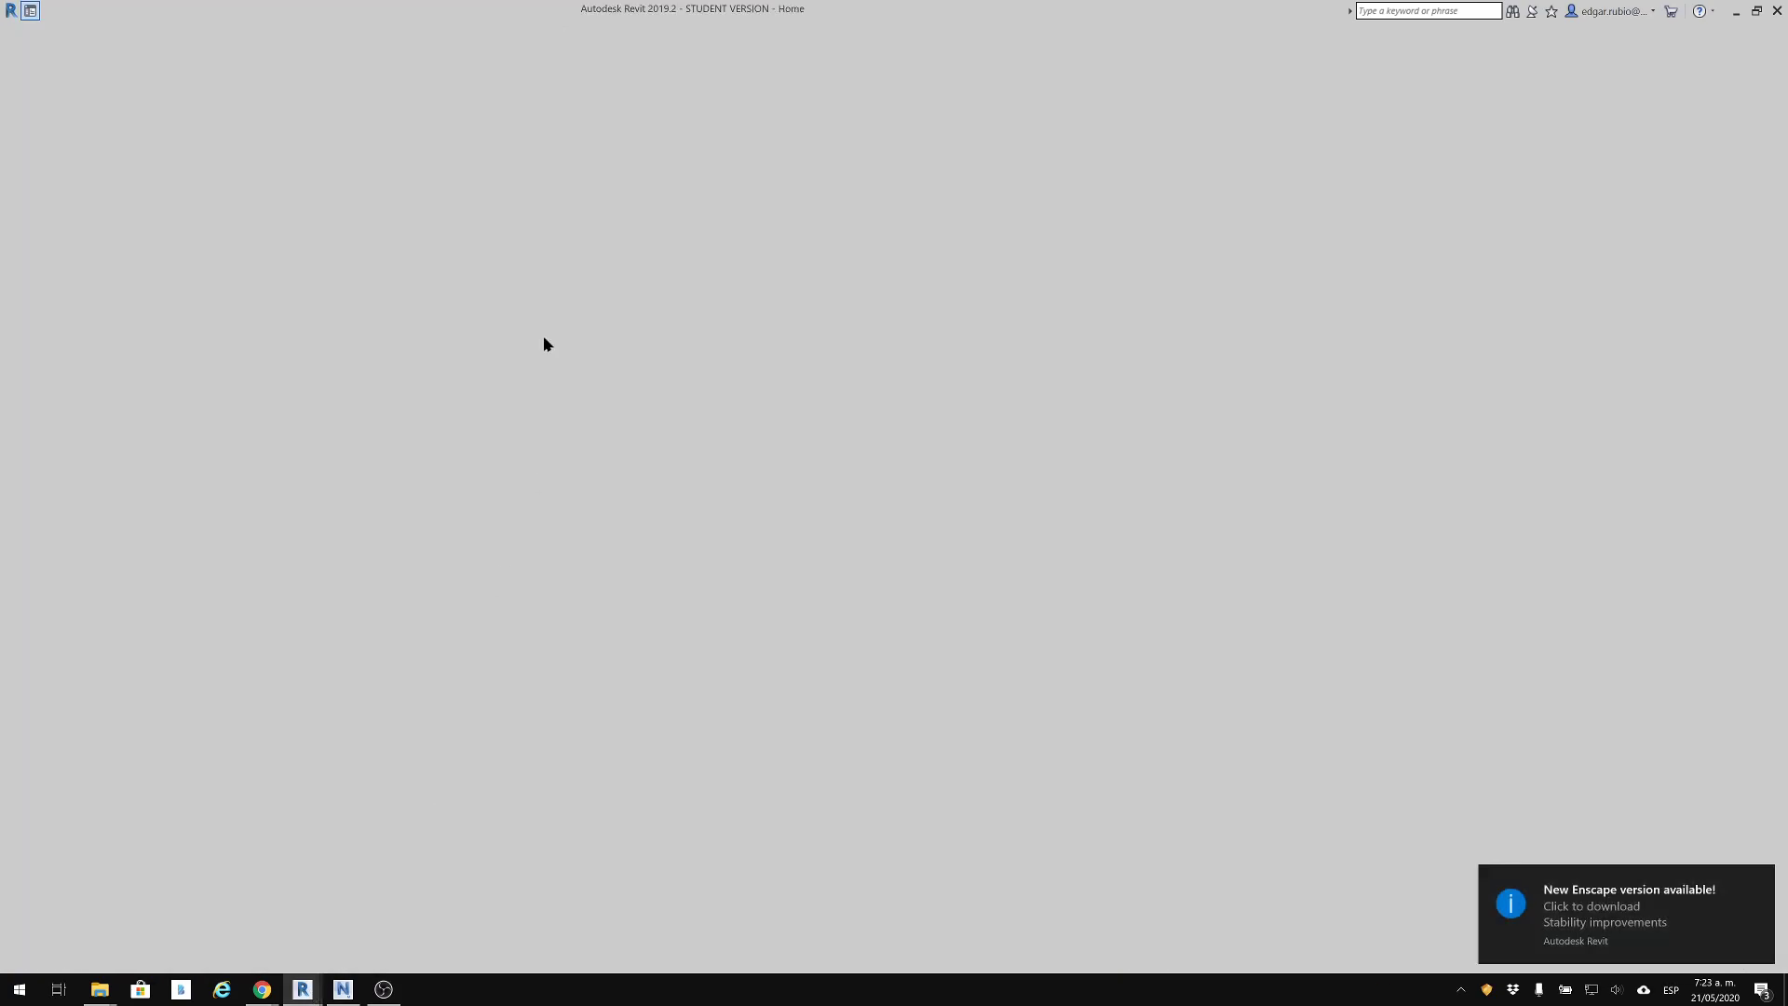
left_click(1760, 879)
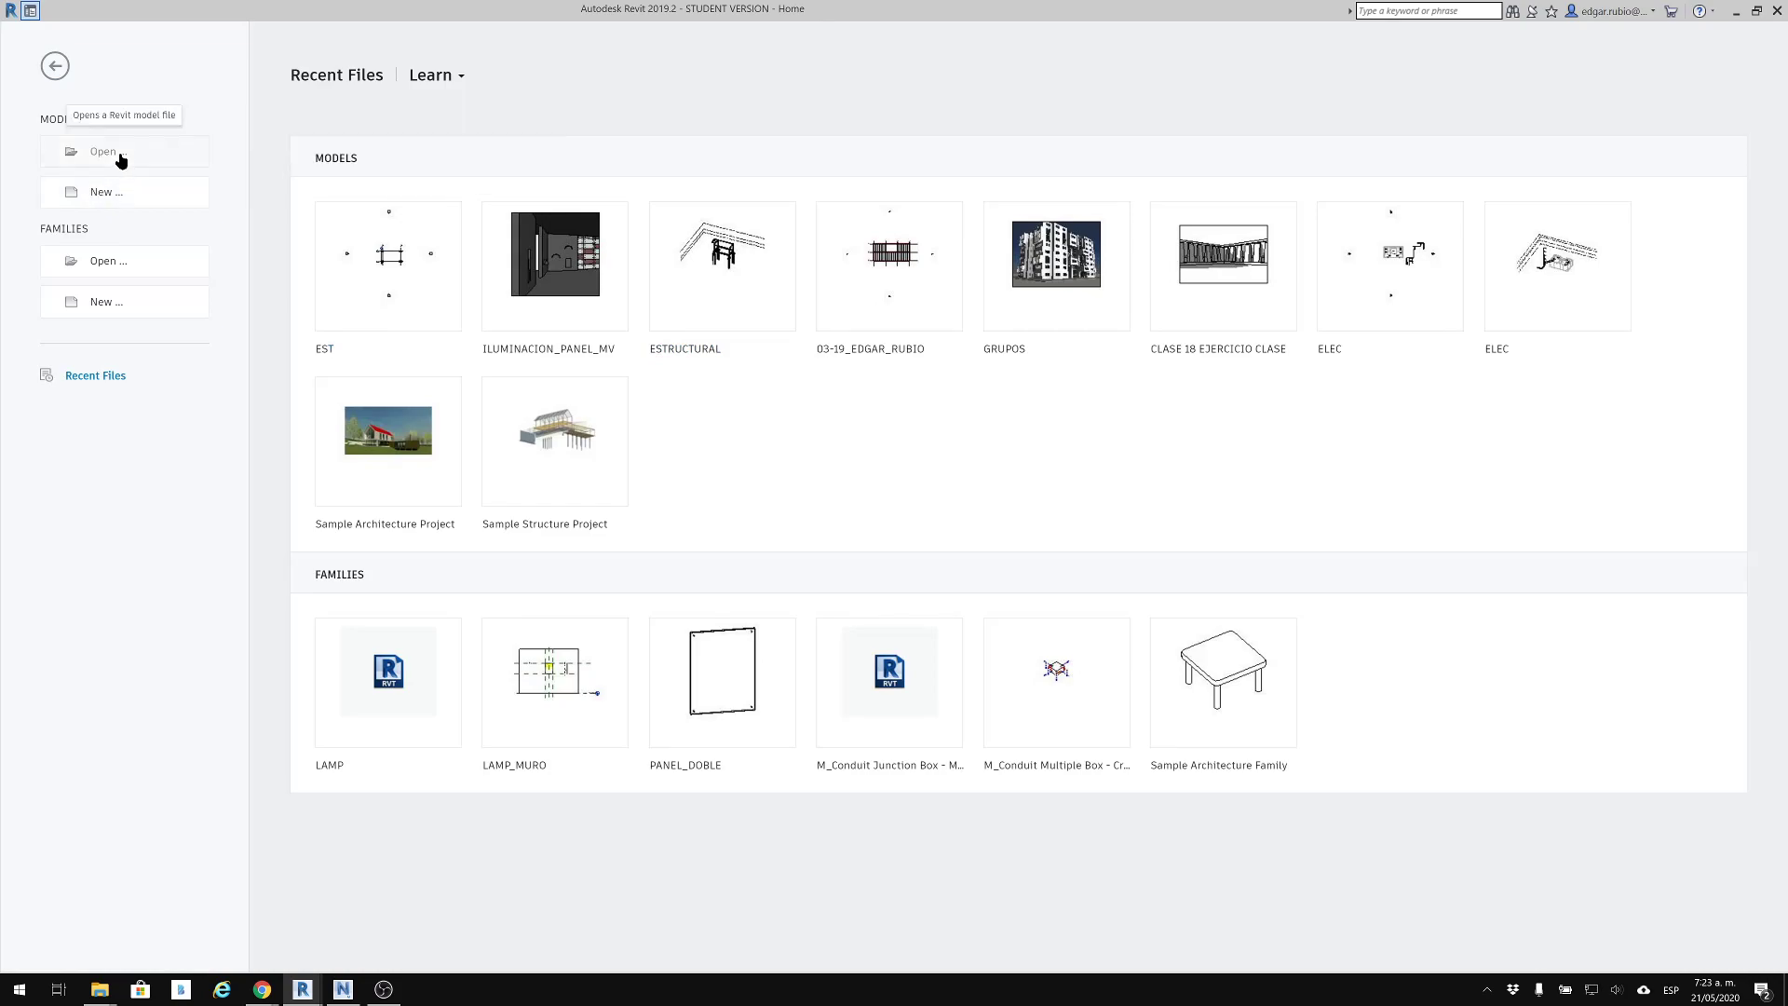
Start opening a model and browse through PARA_ENVIAR, MED_2020S1_02 and 04_21-MEP to the instructor's personal folder
key("ctrl+o")
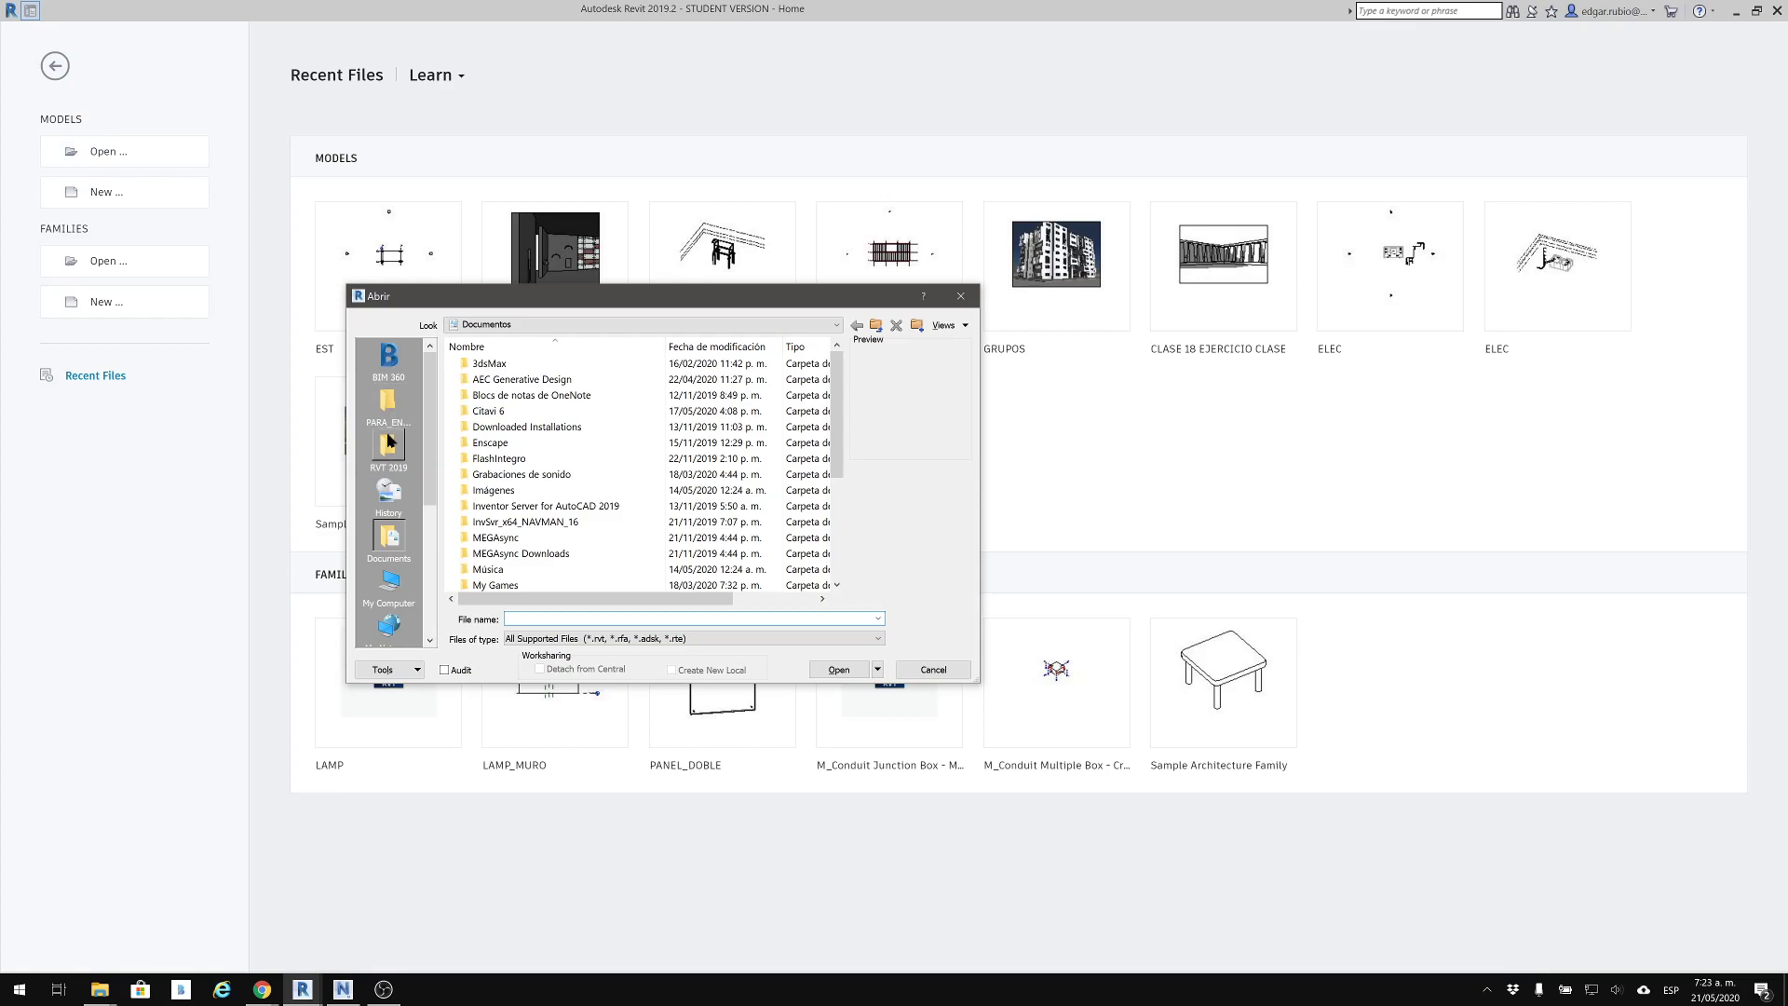
left_click(389, 414)
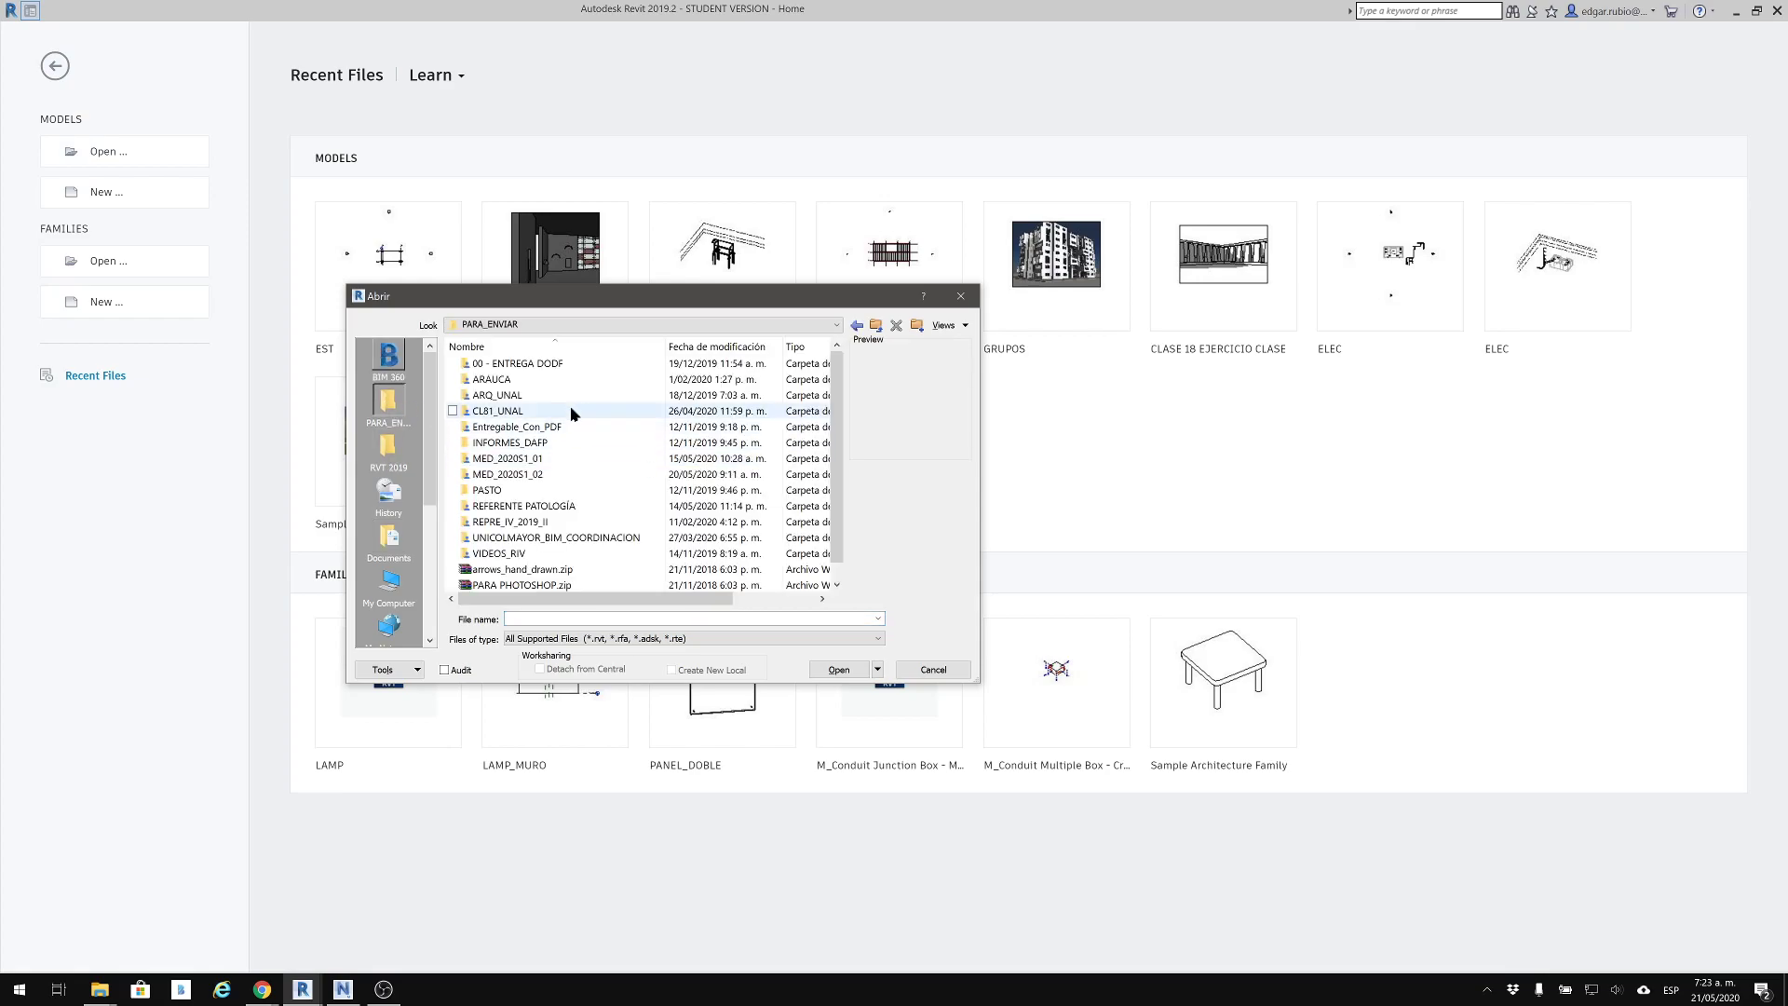
double_click(508, 474)
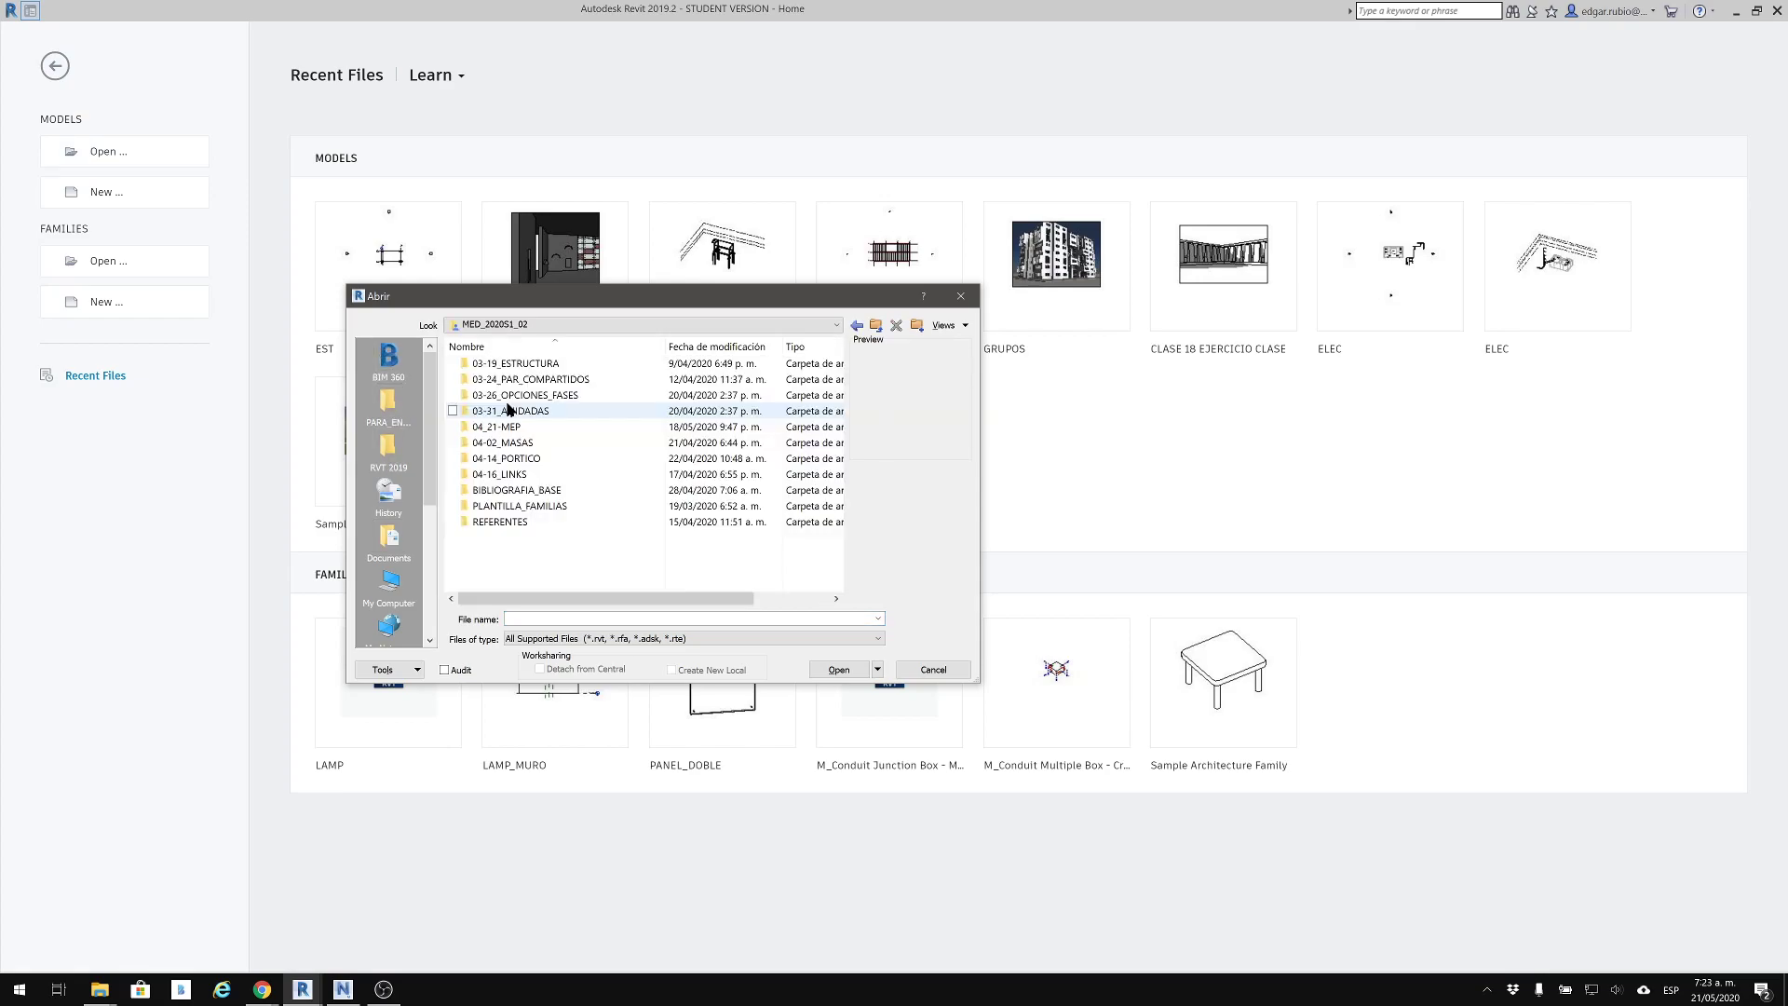
double_click(507, 429)
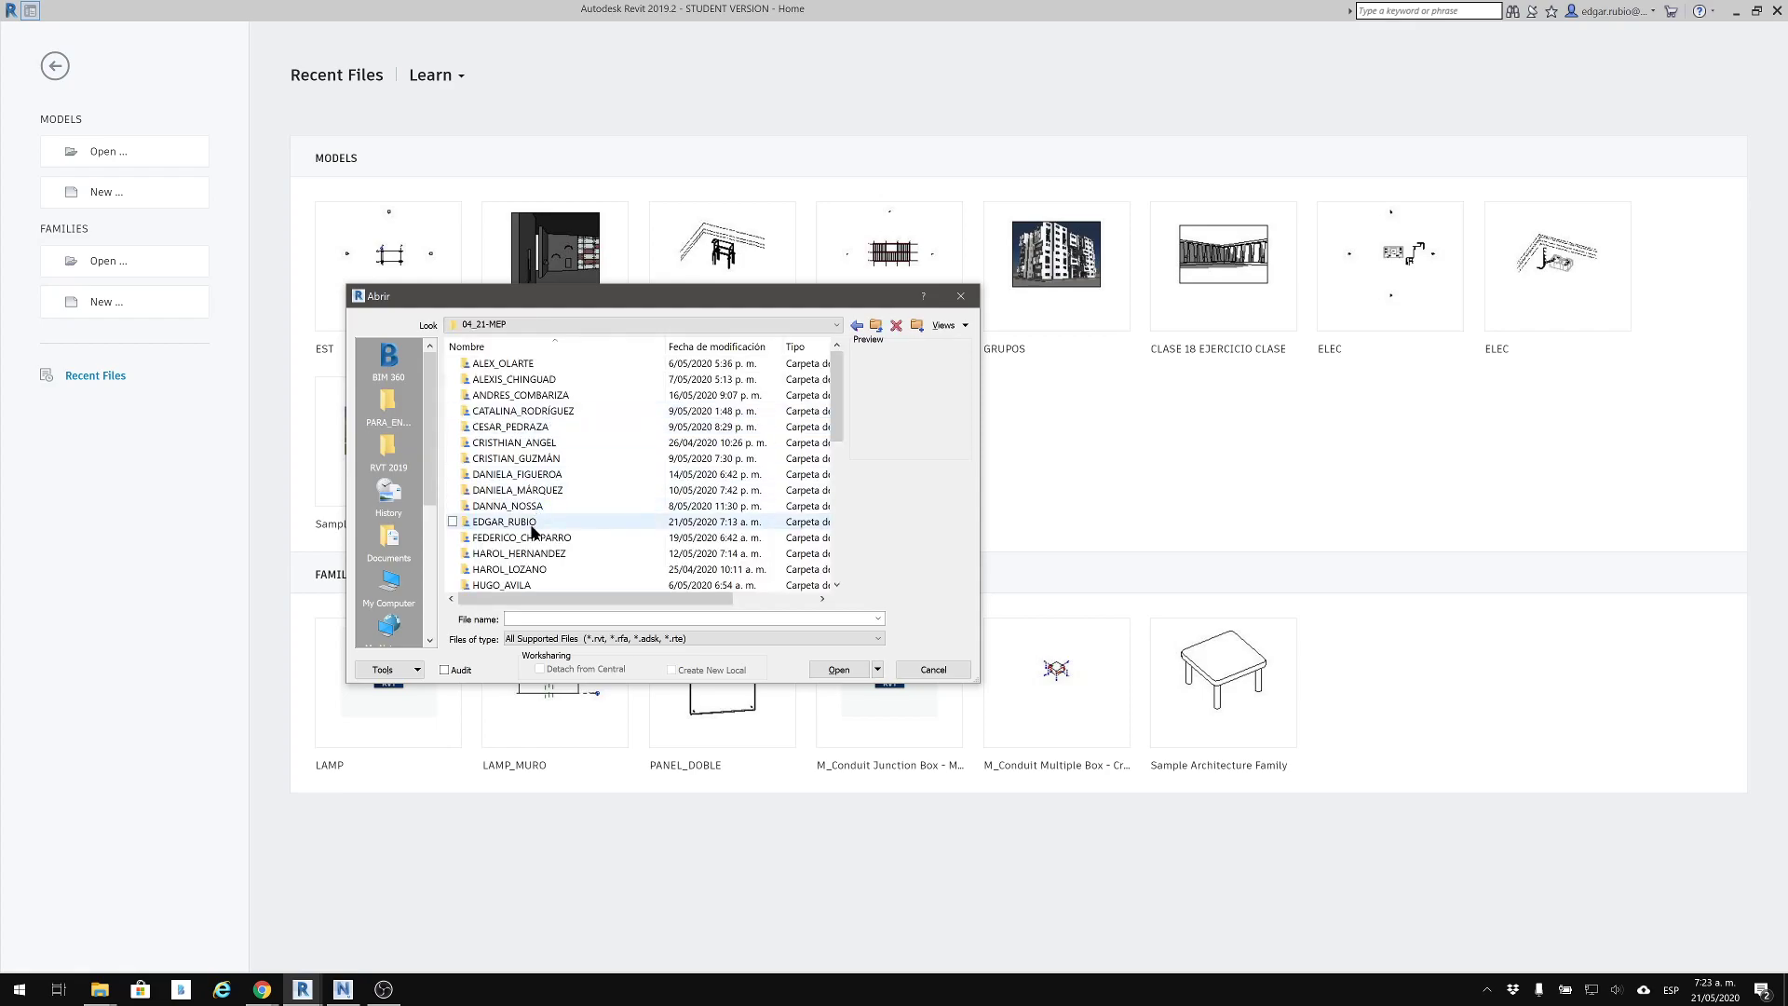
double_click(533, 526)
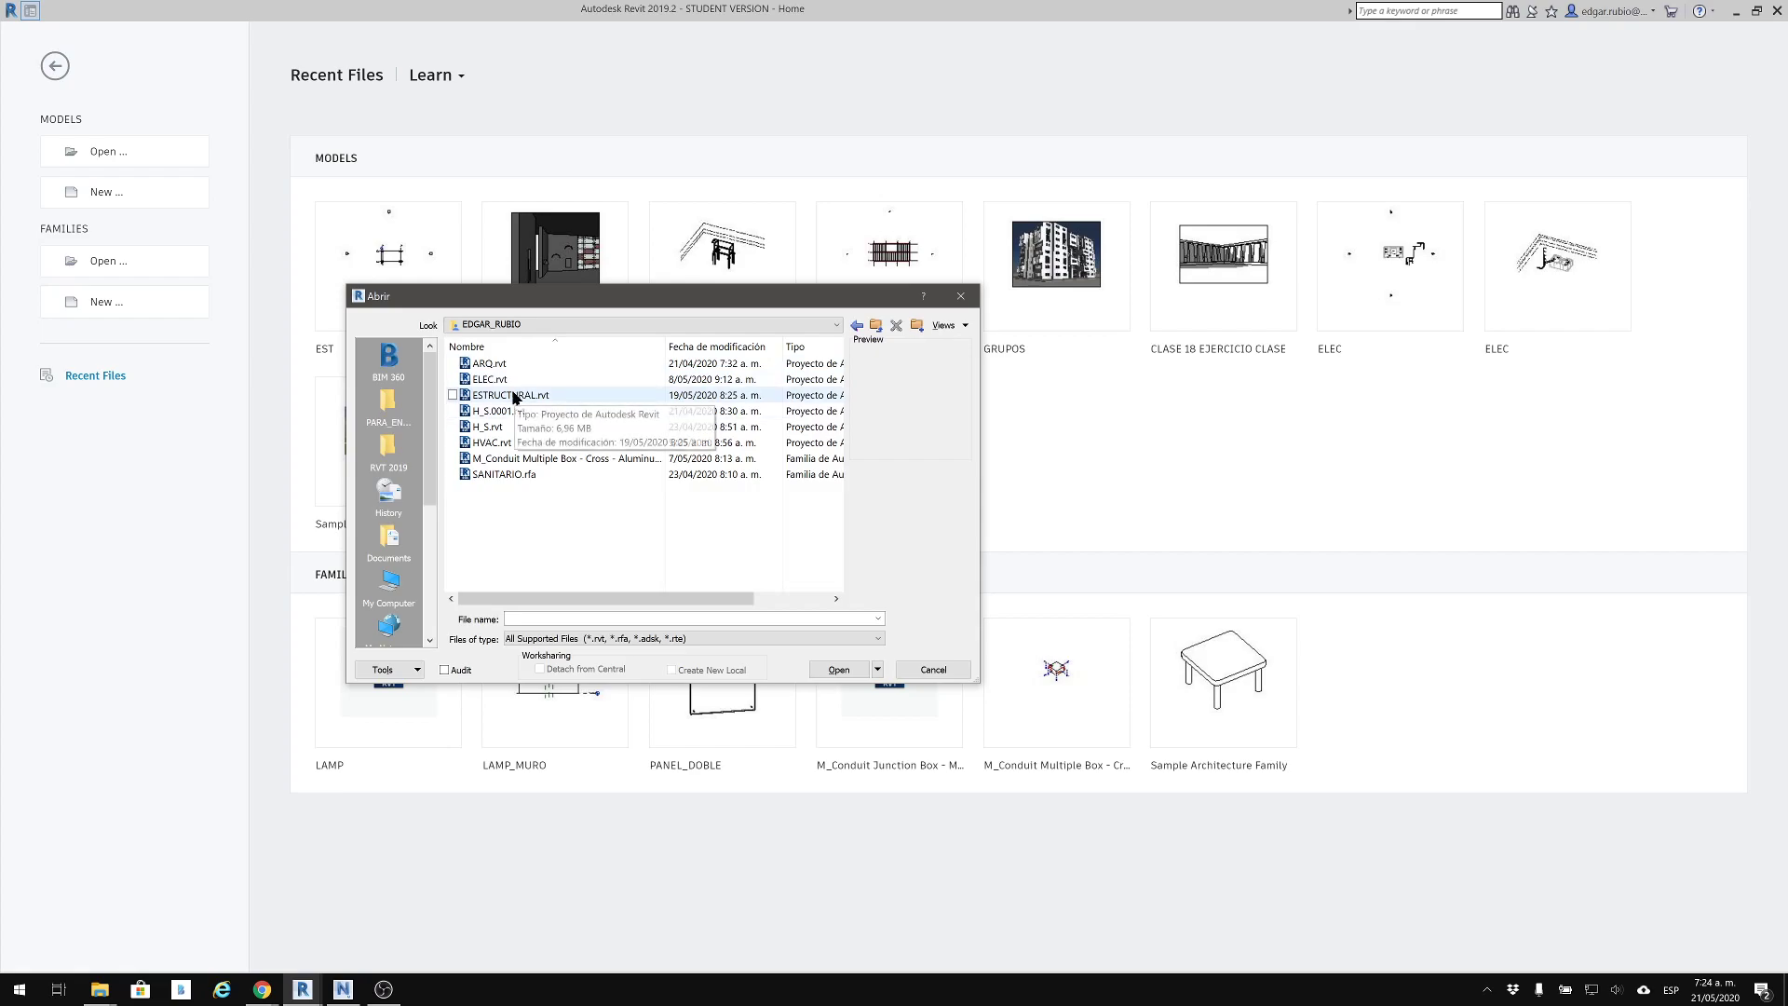
Check the folder path of ESTRUCTURAL.rvt, open that model, and keep its Revit session in front while it loads
left_click(513, 396)
left_click_drag(540, 309, 956, 366)
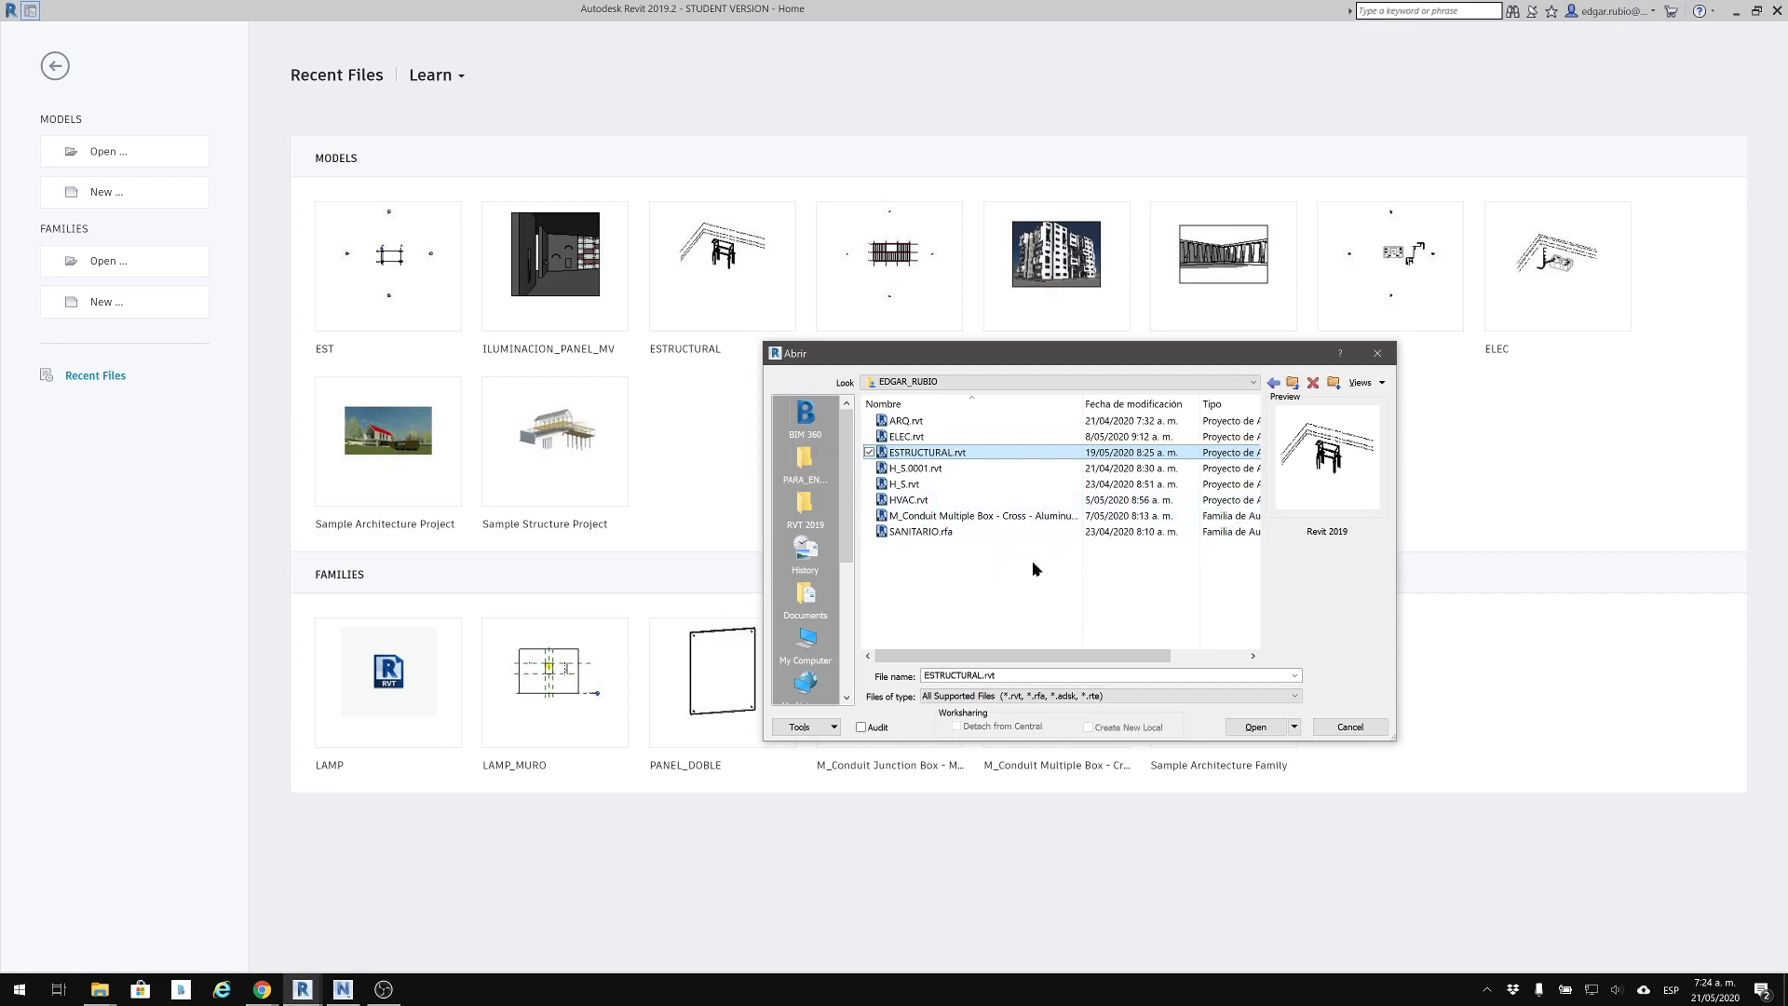
left_click(967, 384)
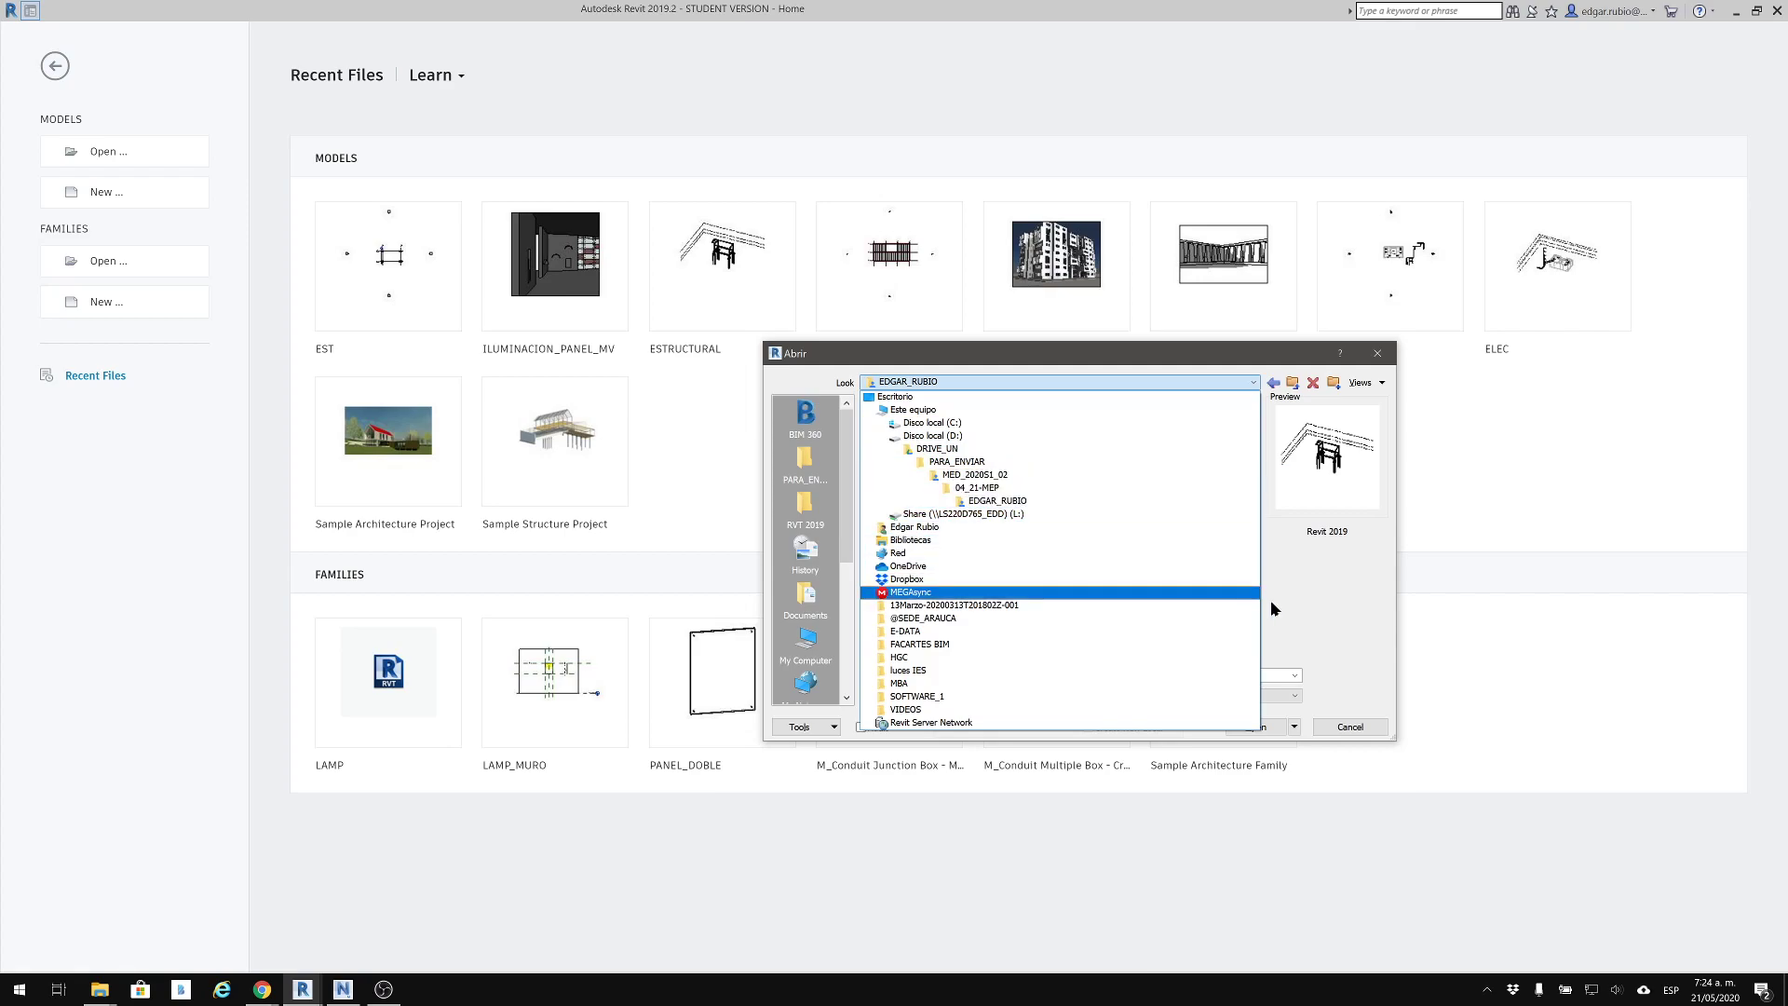
left_click(1334, 617)
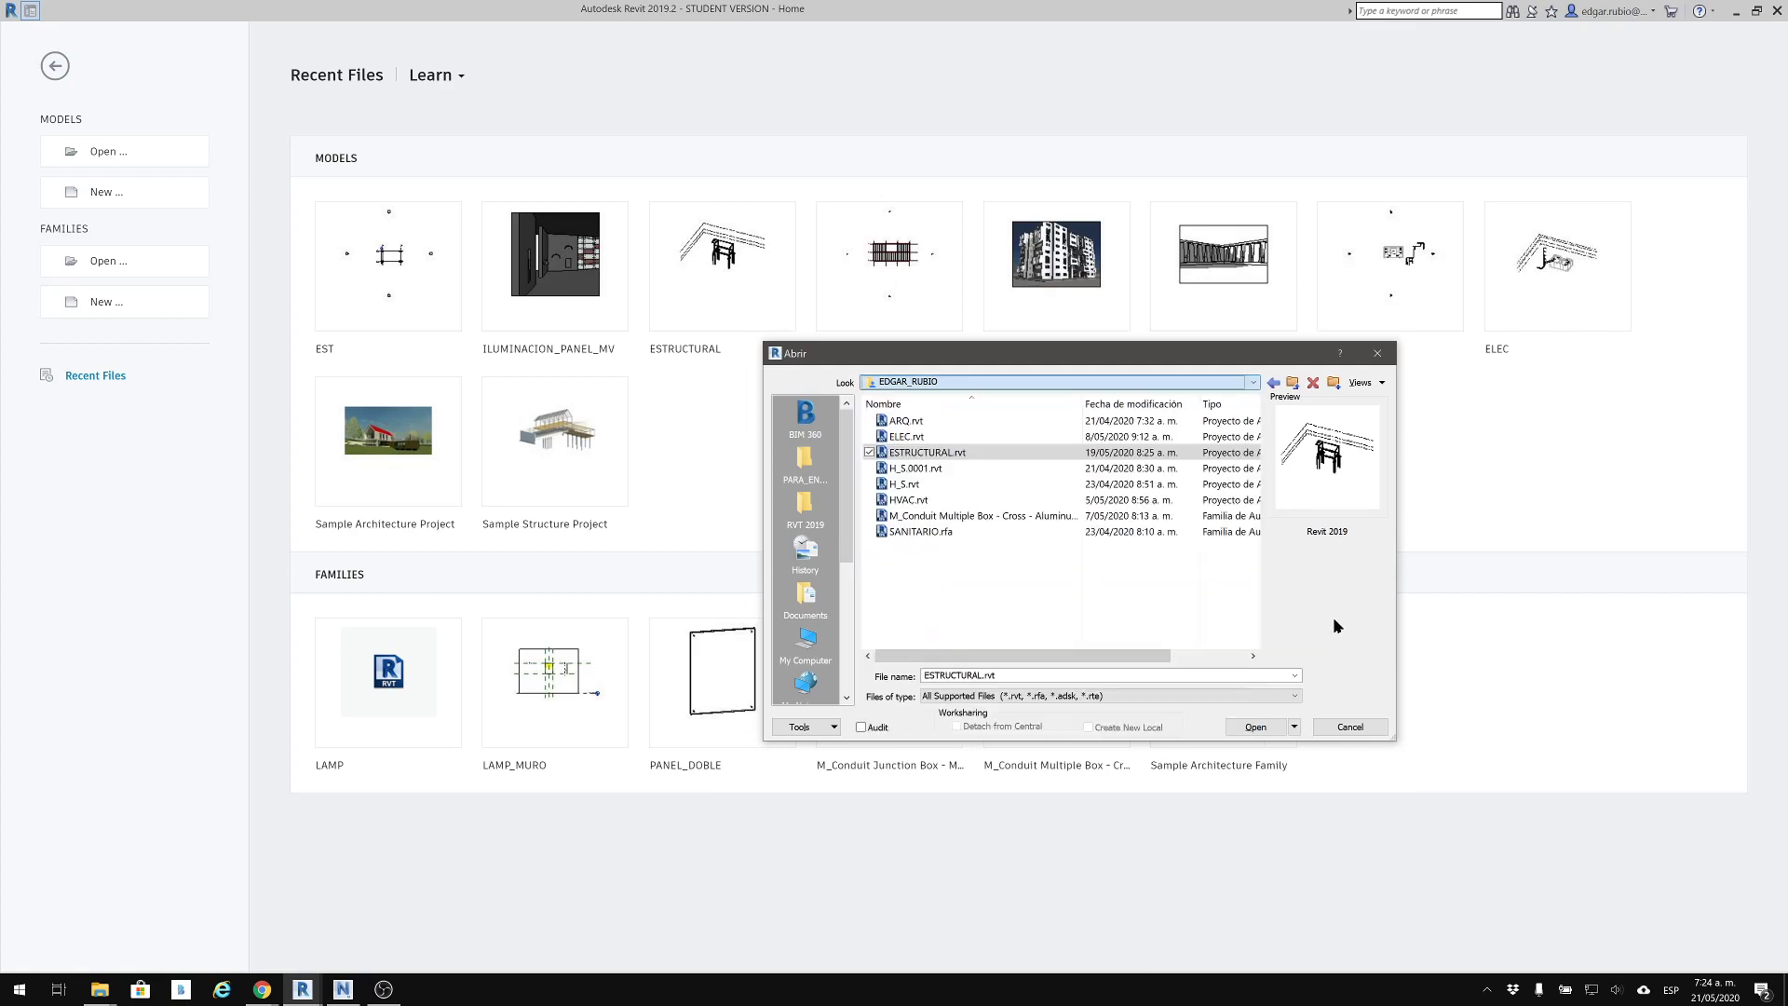
left_click(1255, 726)
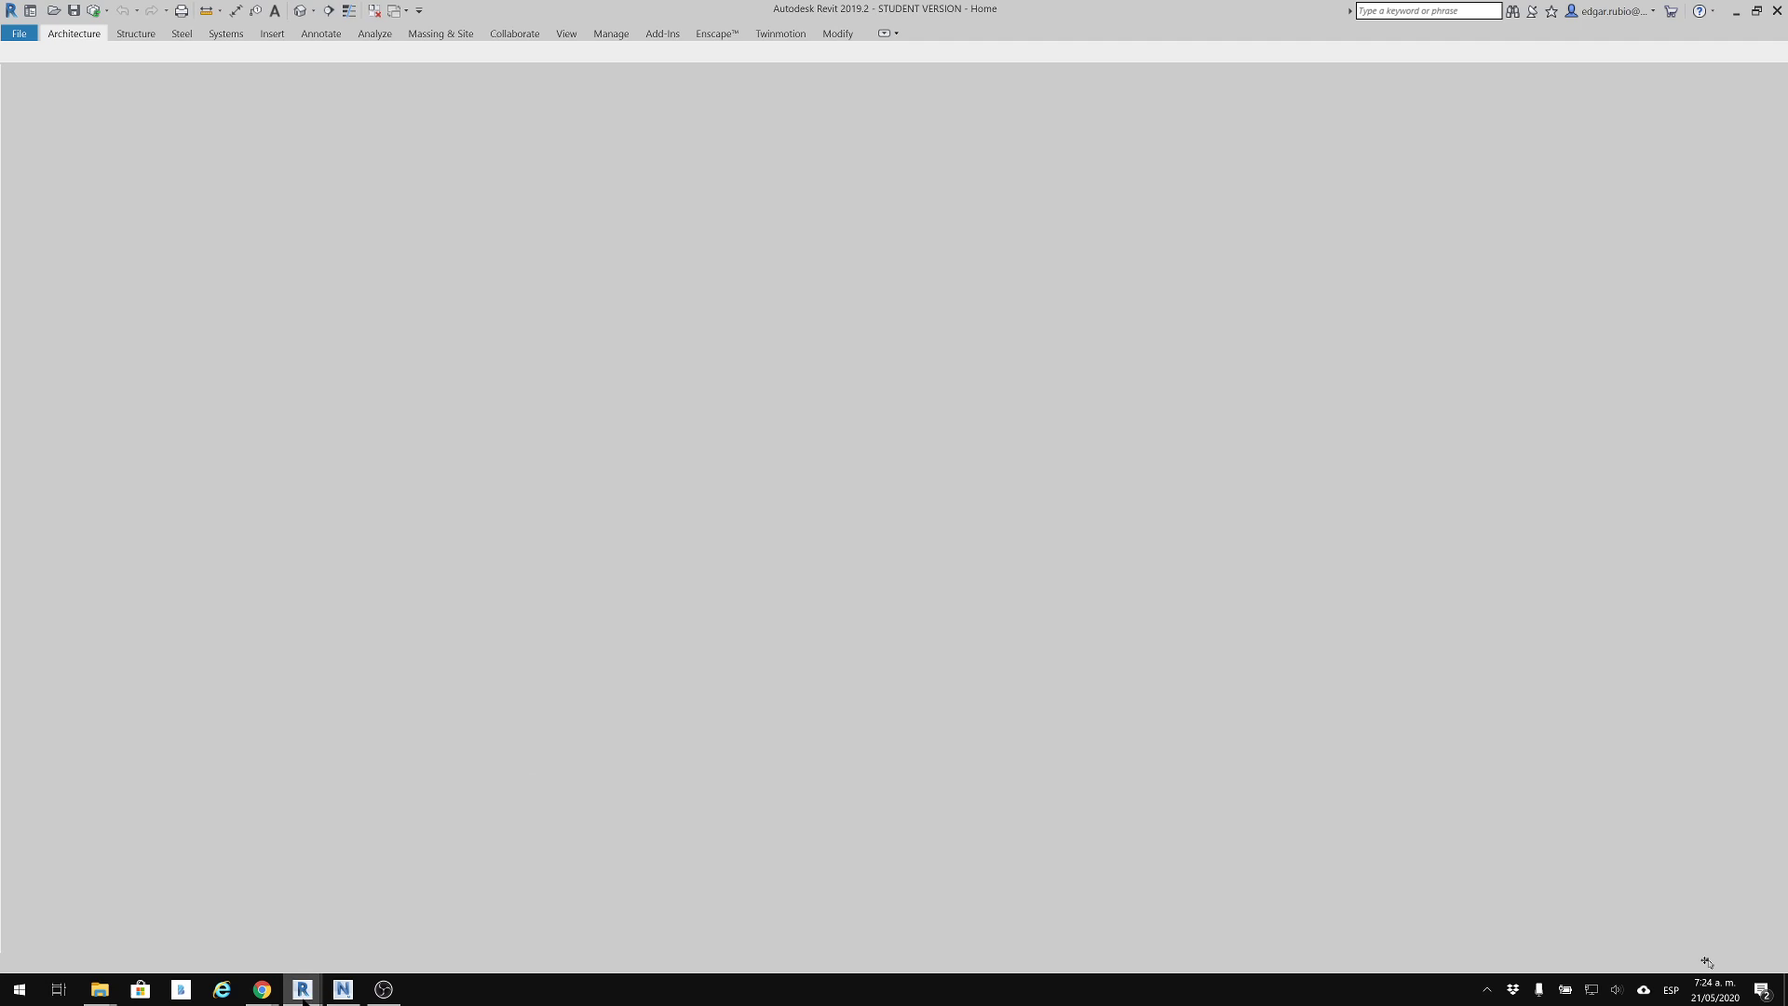
mouse_move(310, 996)
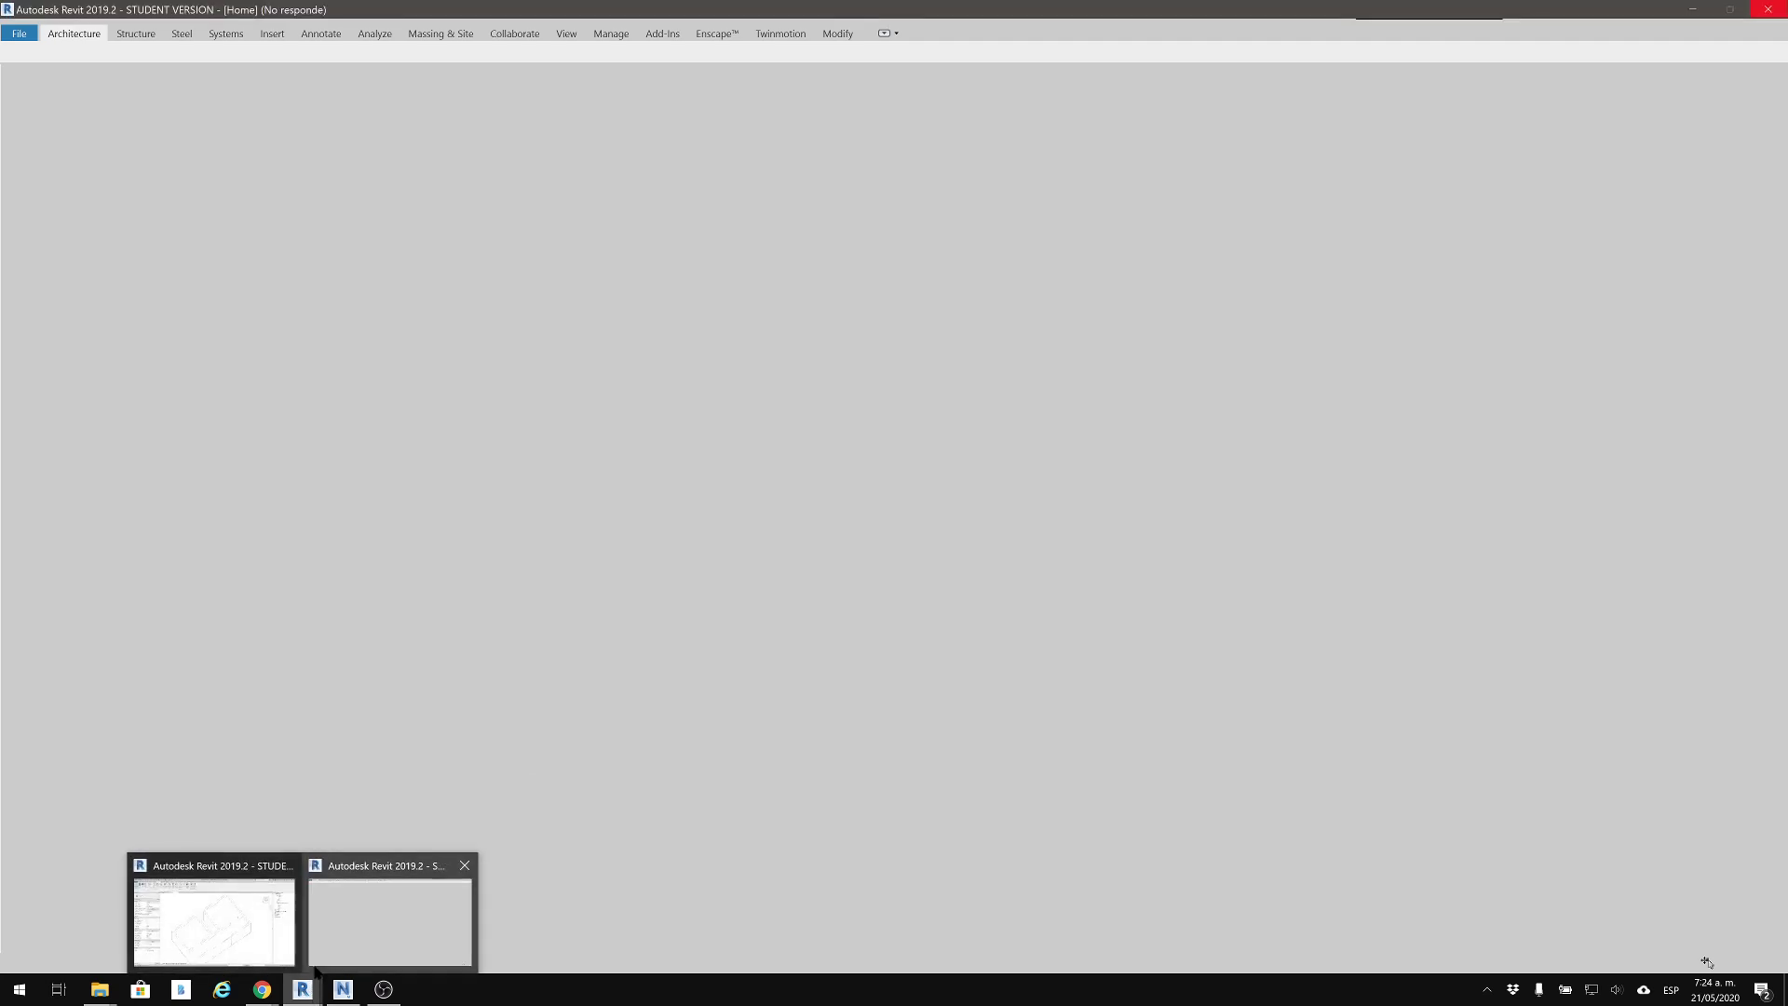
mouse_move(233, 931)
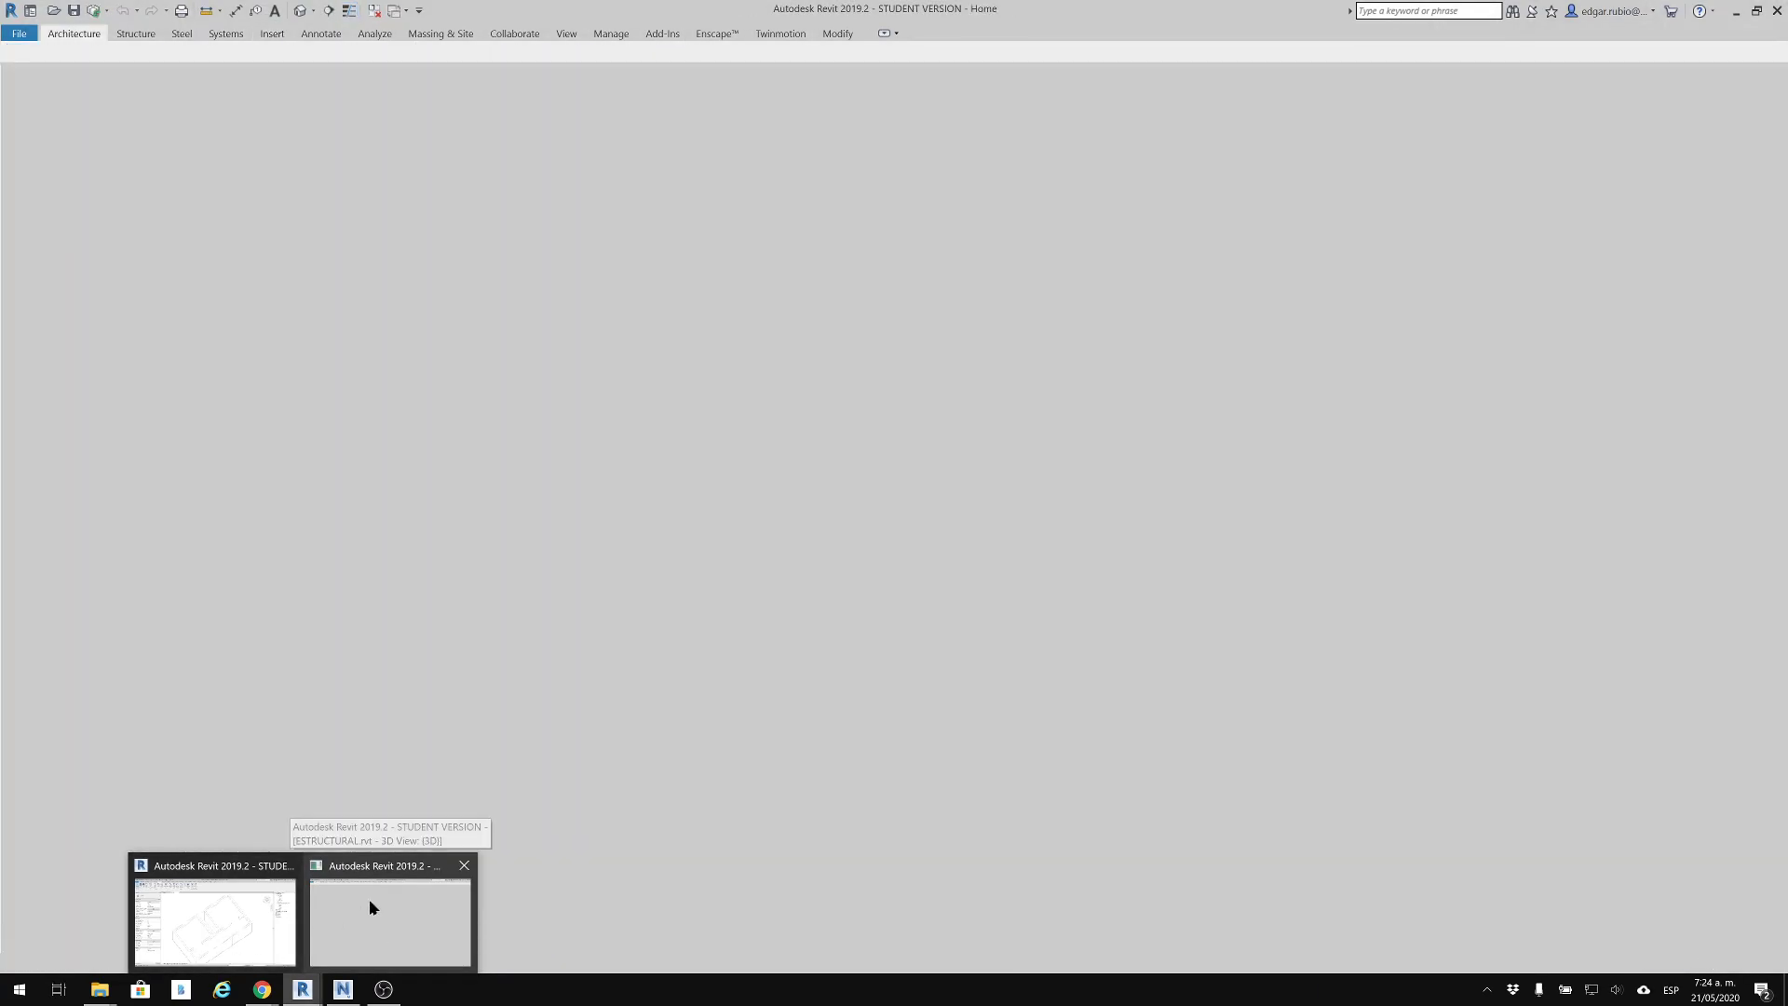
left_click(369, 907)
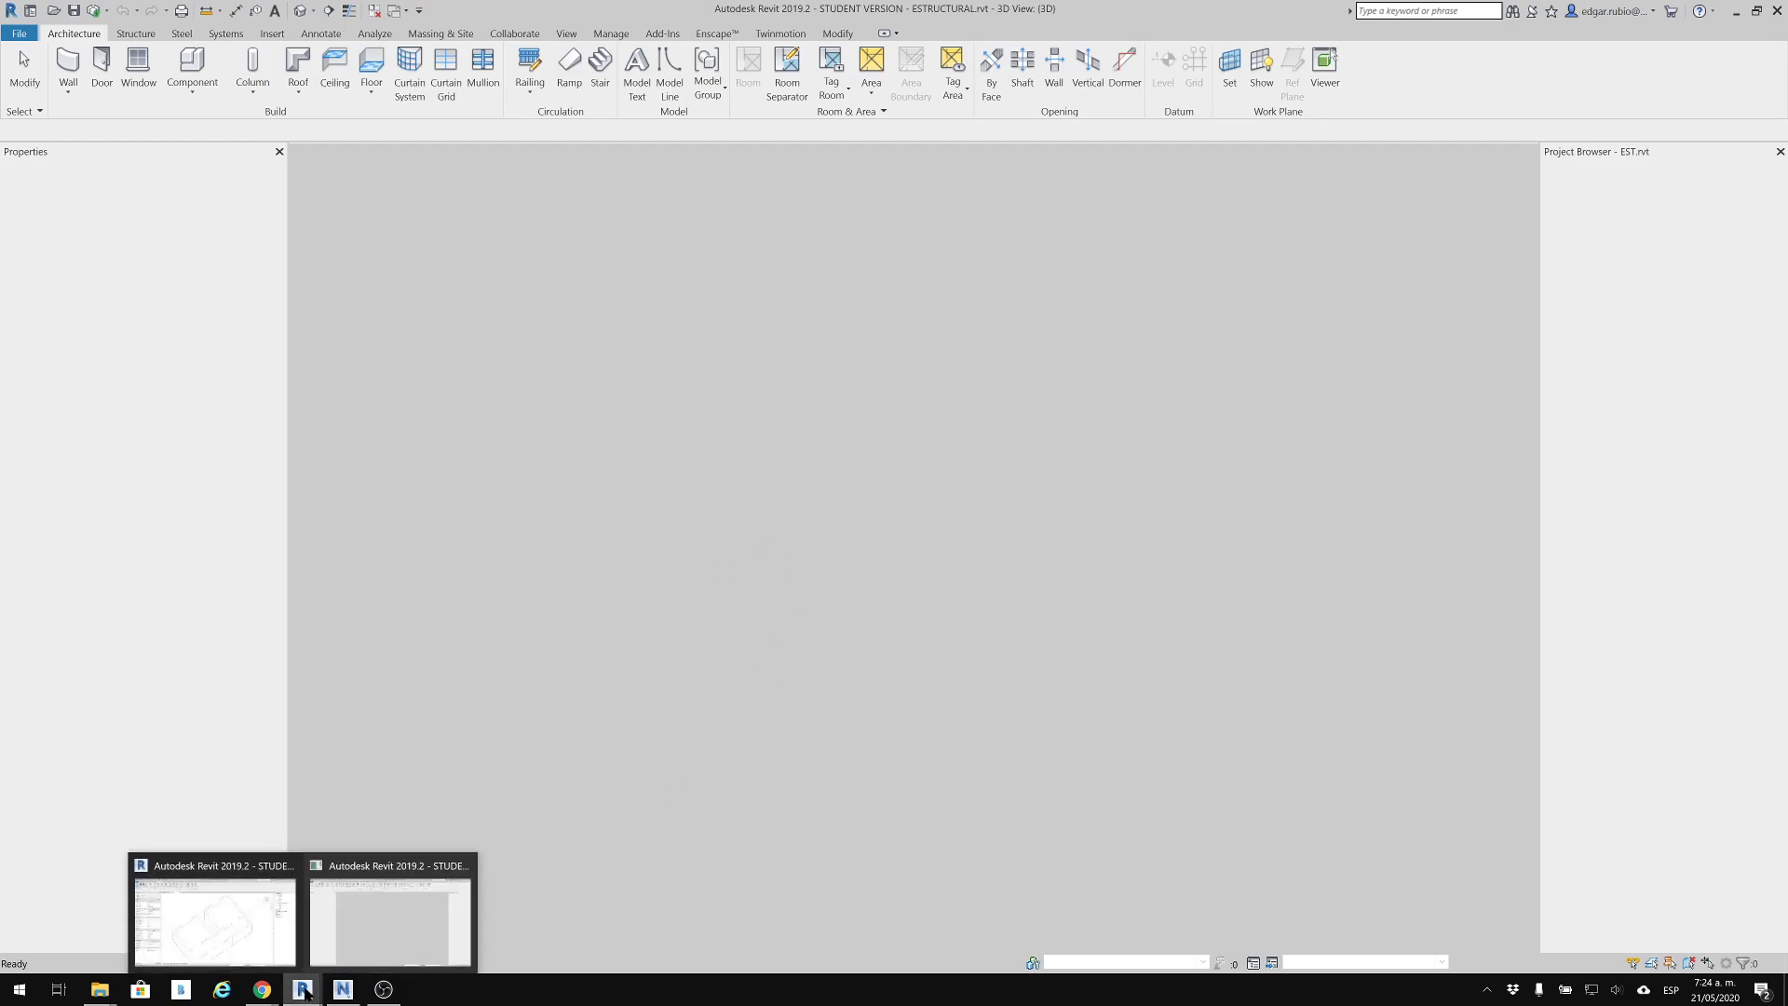
Check the architectural model, return to the ESTRUCTURAL.rvt session and examine the loaded structural frame and foundations in 3D
left_click(249, 898)
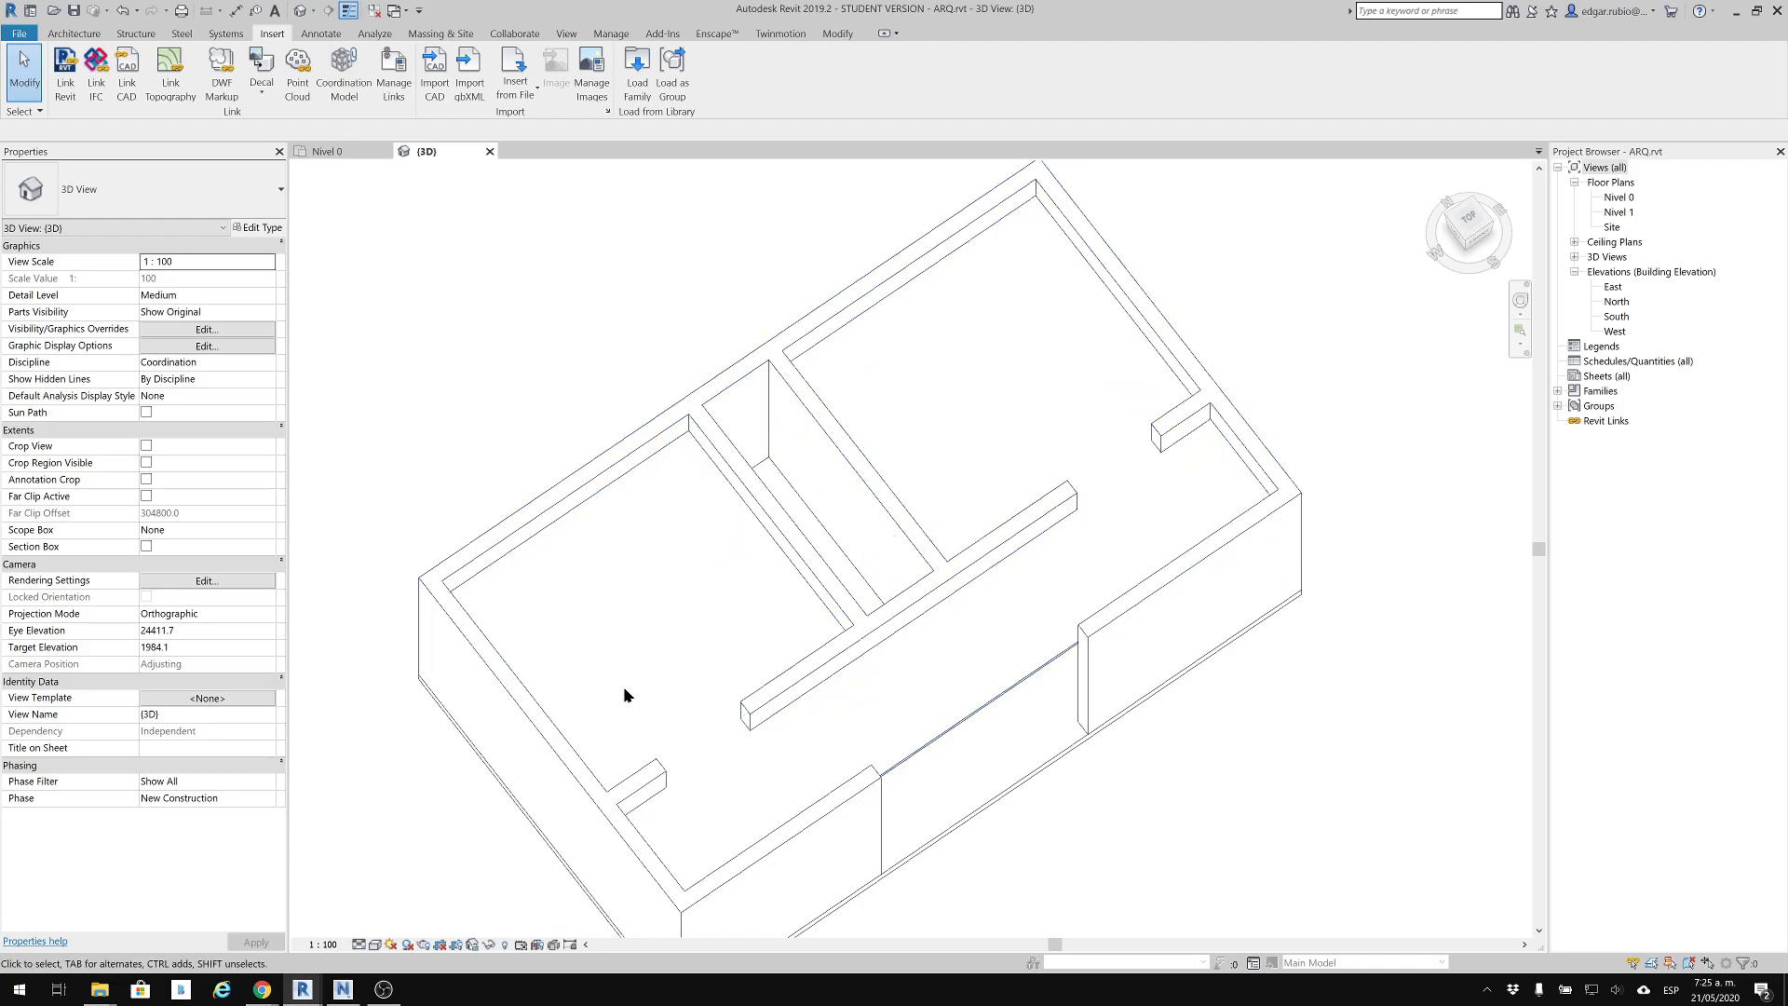
mouse_move(307, 993)
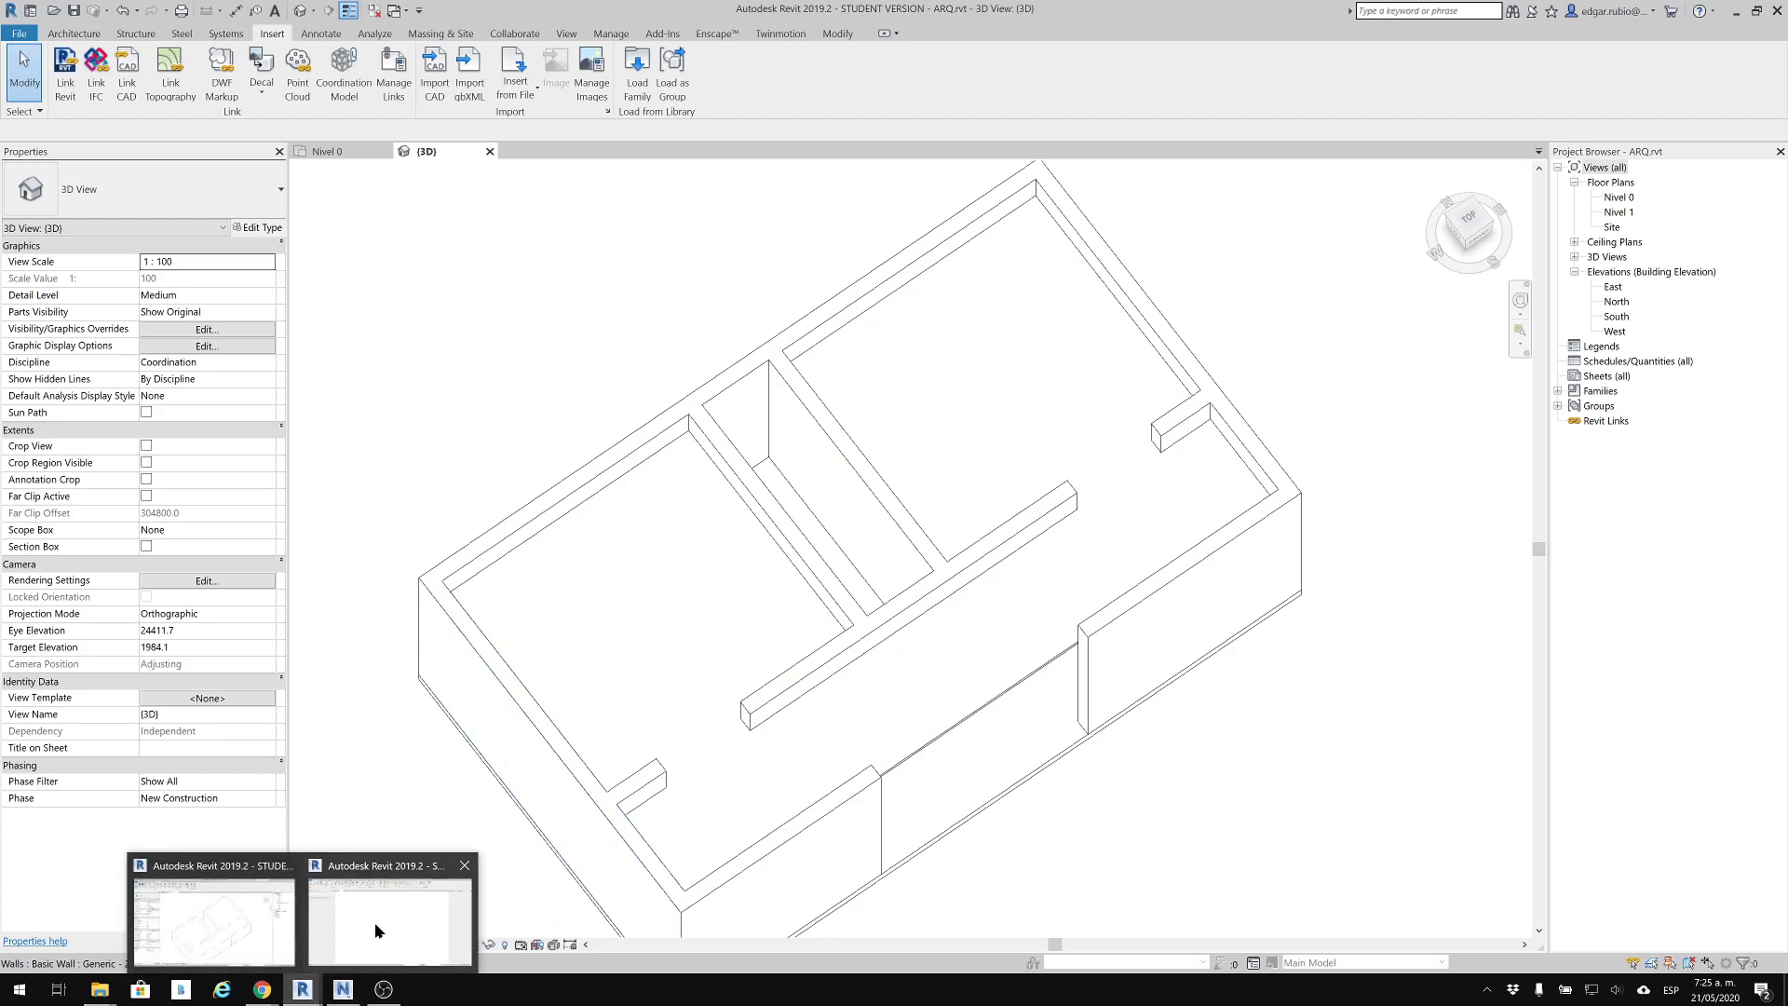
left_click(376, 929)
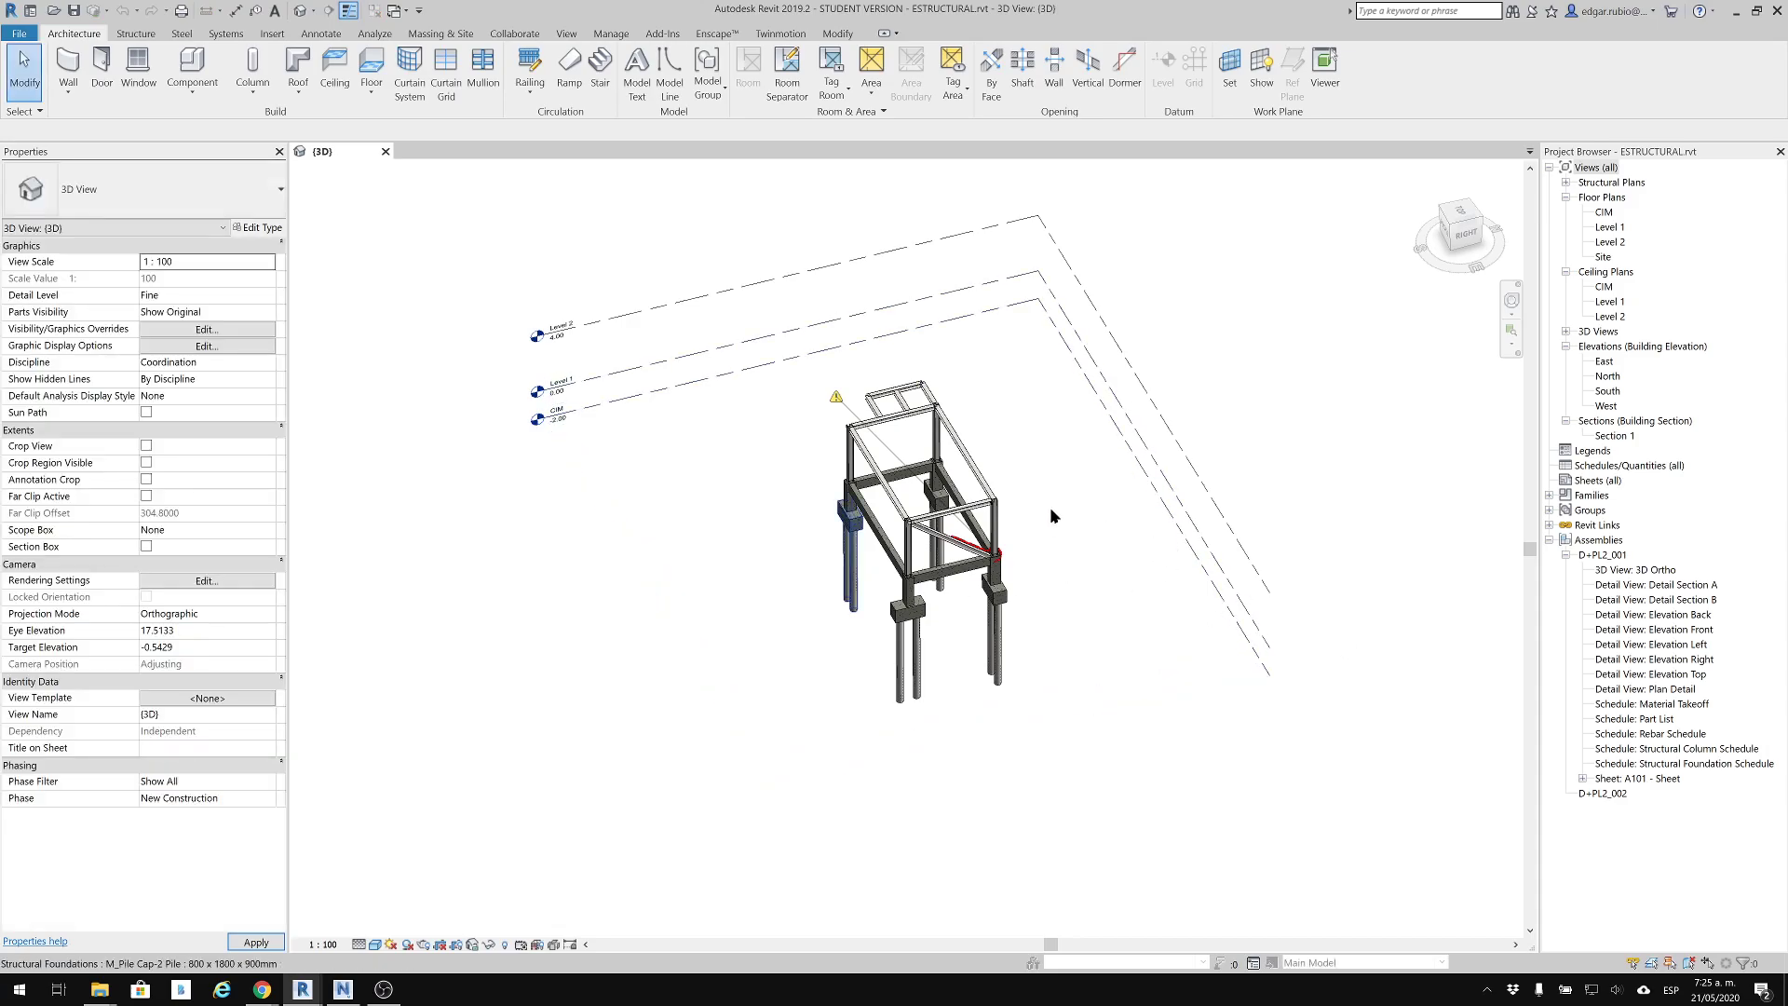
middle_click_drag(887, 518, 1043, 570)
scroll(962, 527, "up", 3)
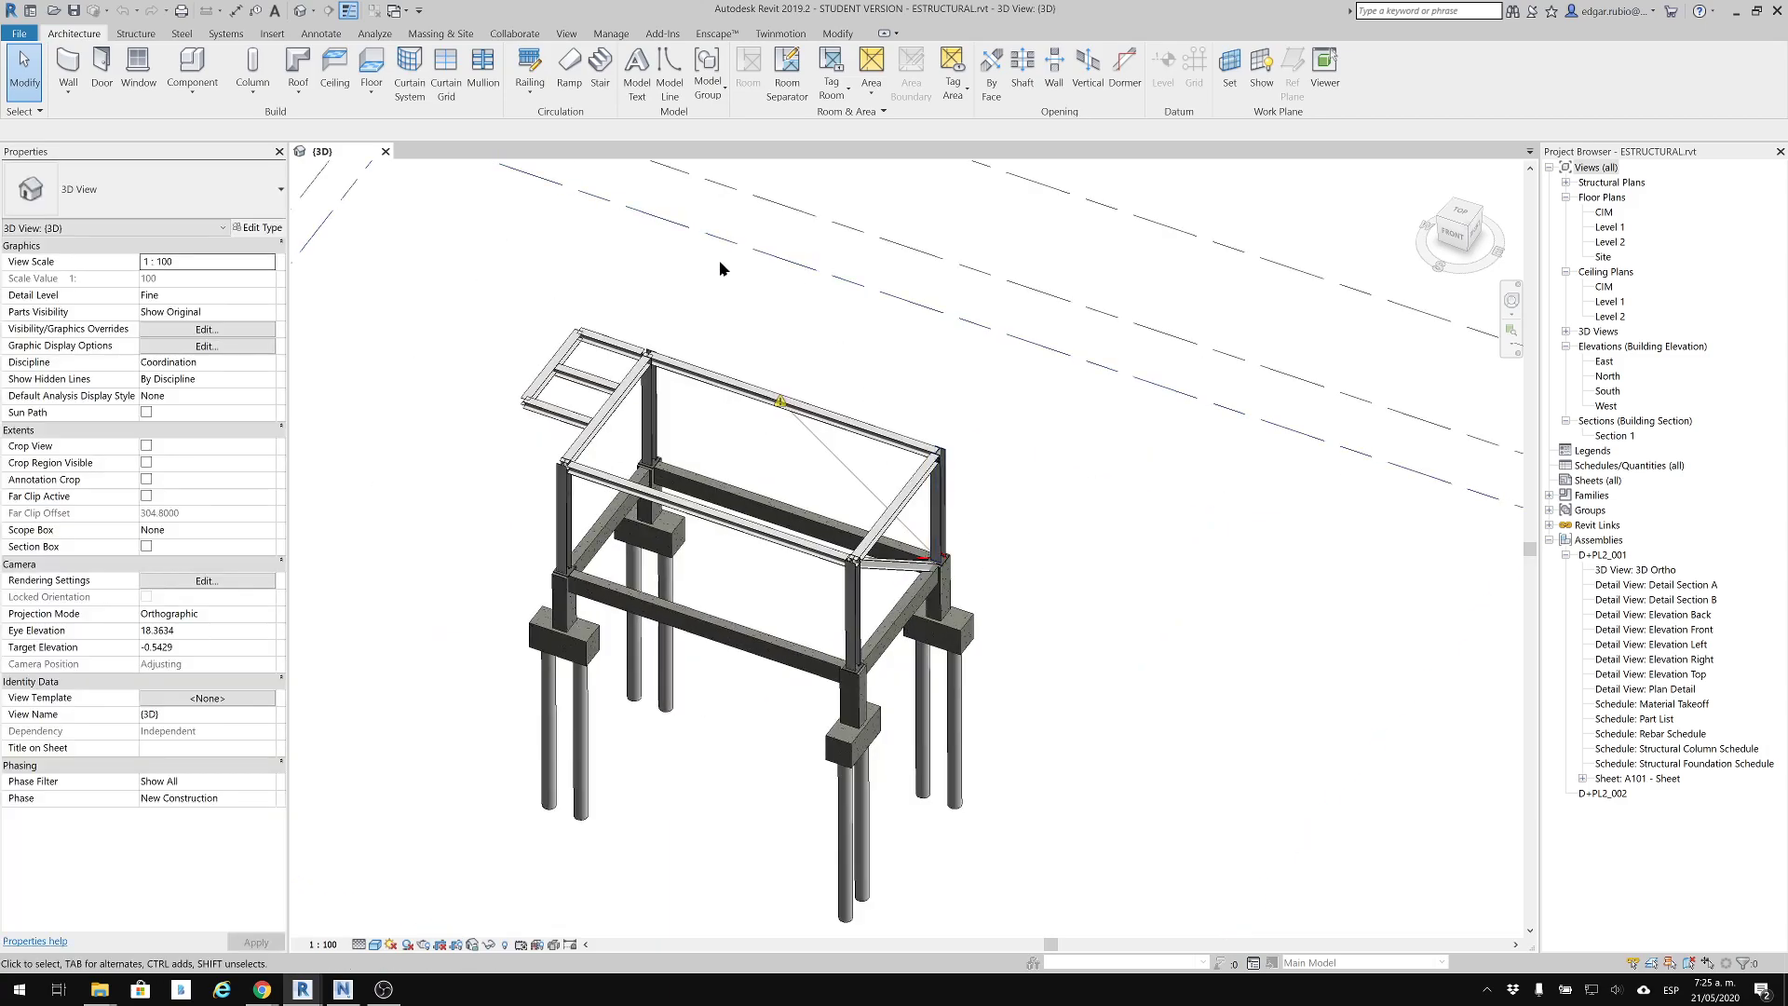
middle_click_drag(795, 457, 807, 389)
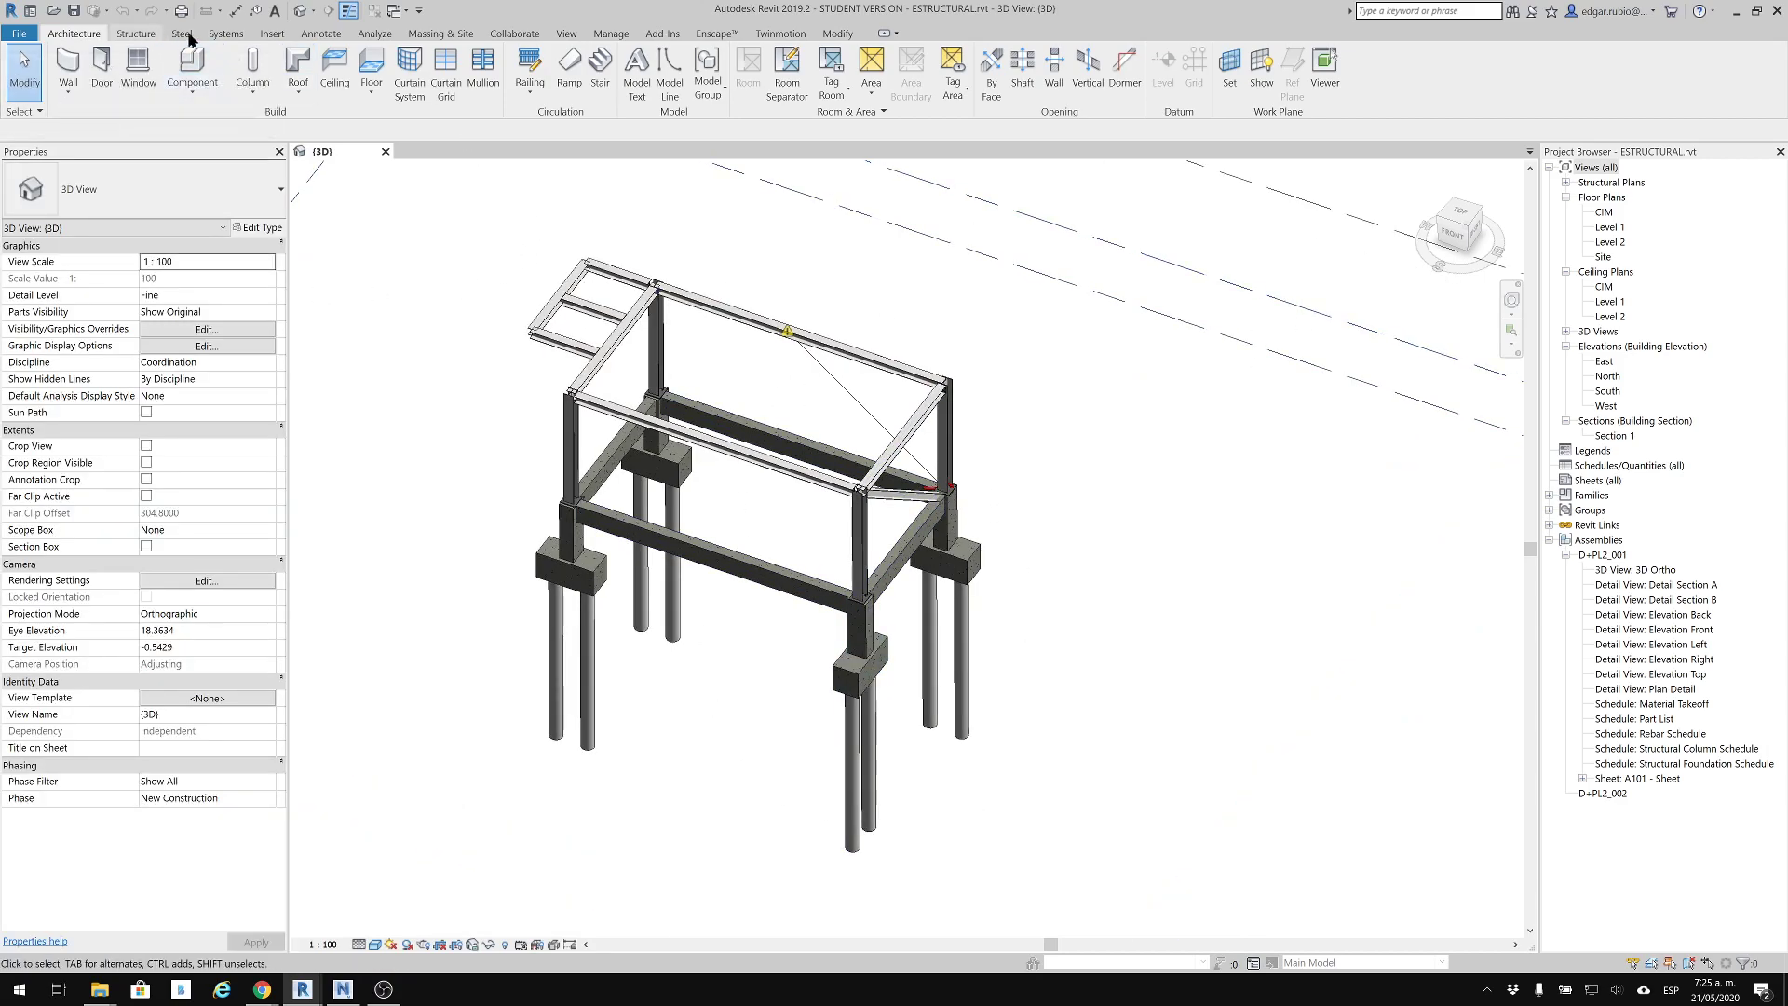
left_click(272, 33)
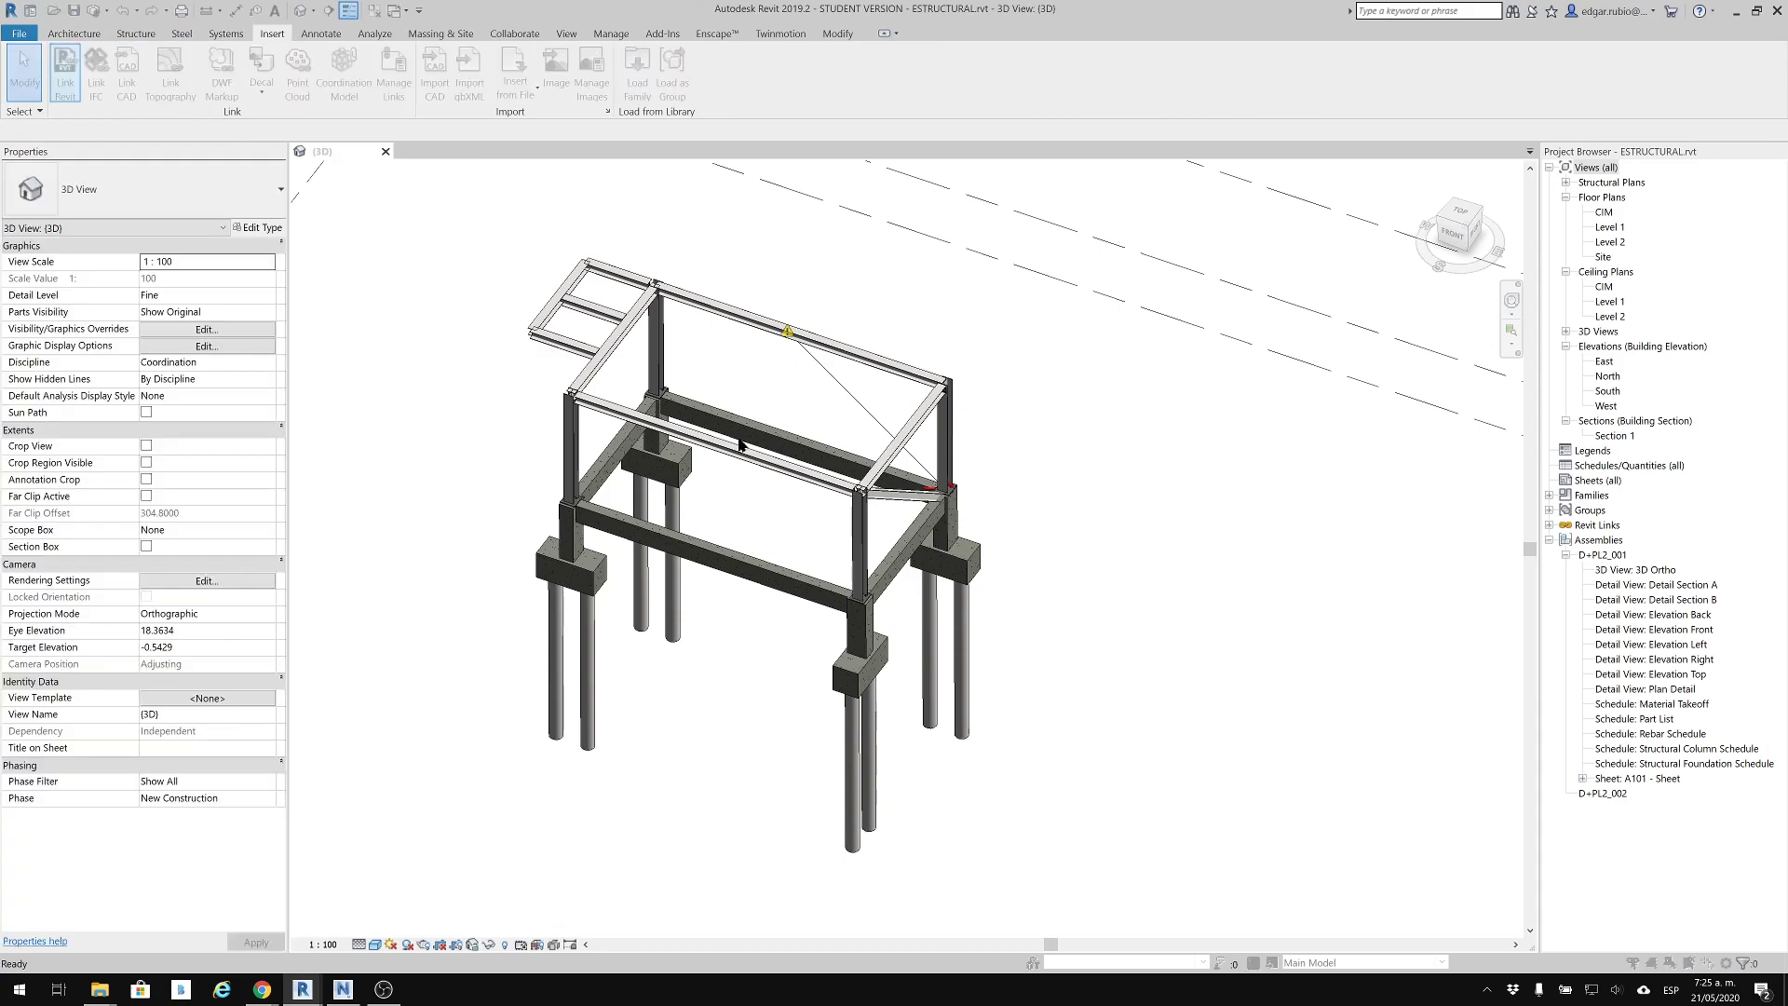
left_click(1126, 332)
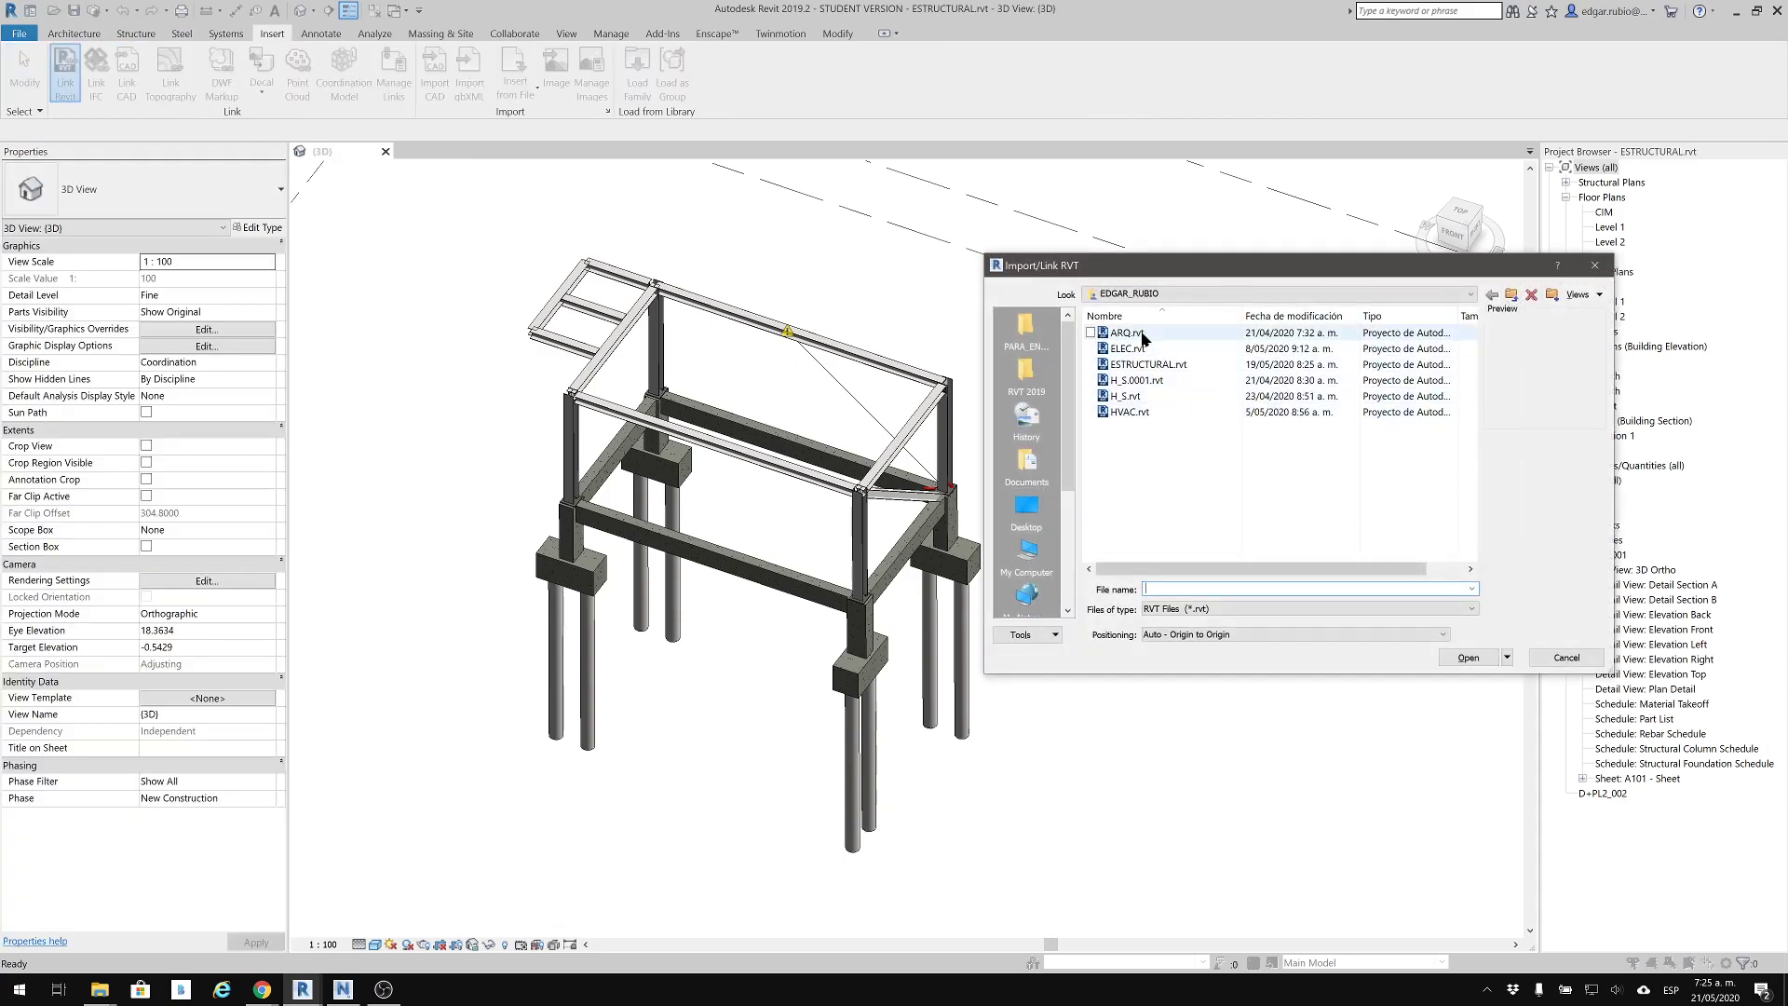
left_click(1471, 295)
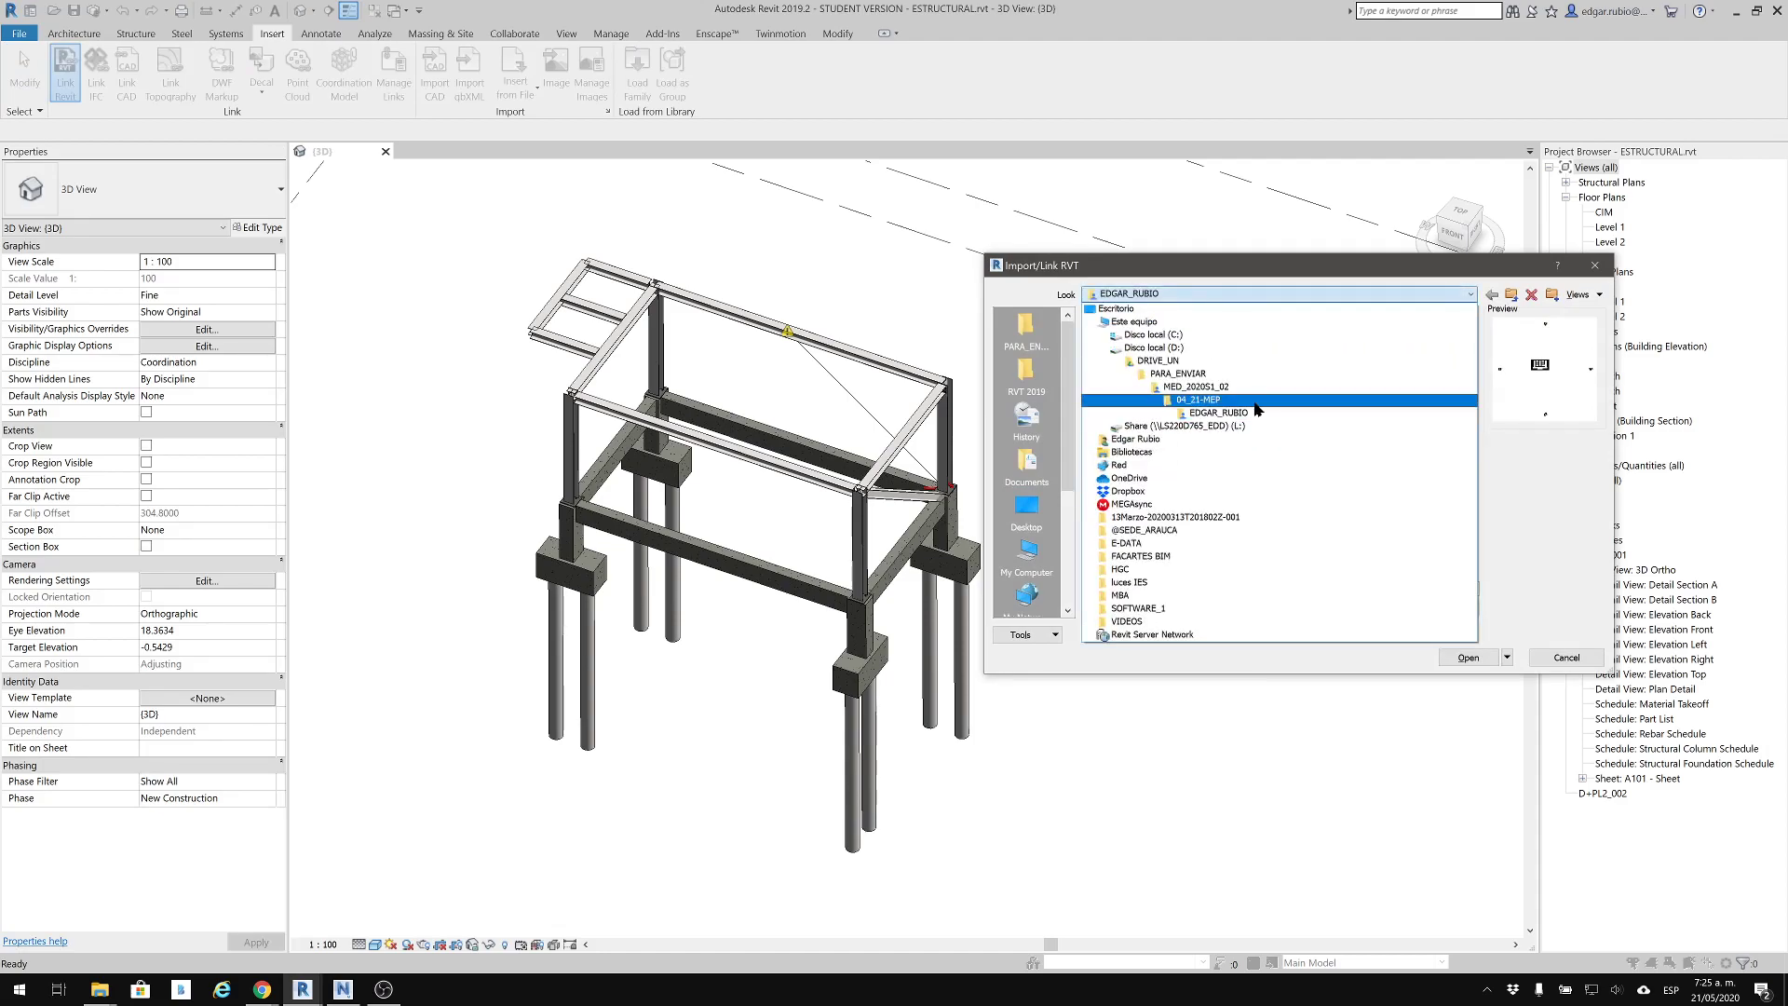
left_click(1594, 529)
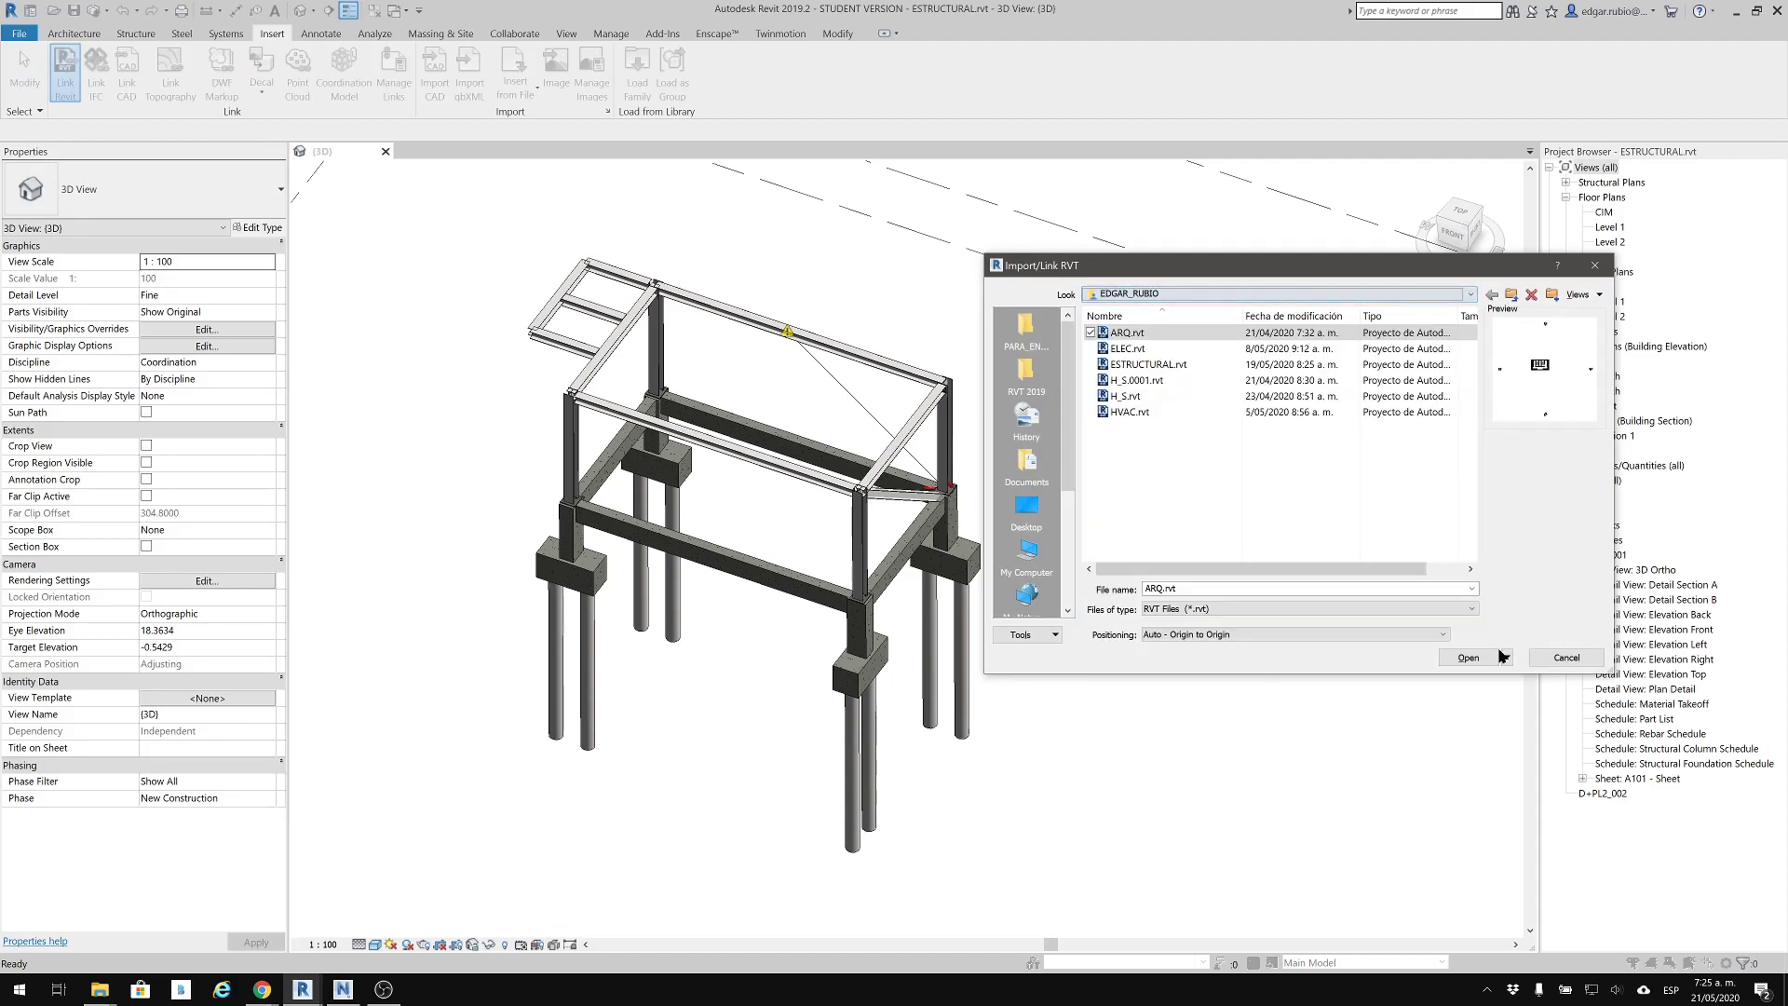
left_click(1565, 657)
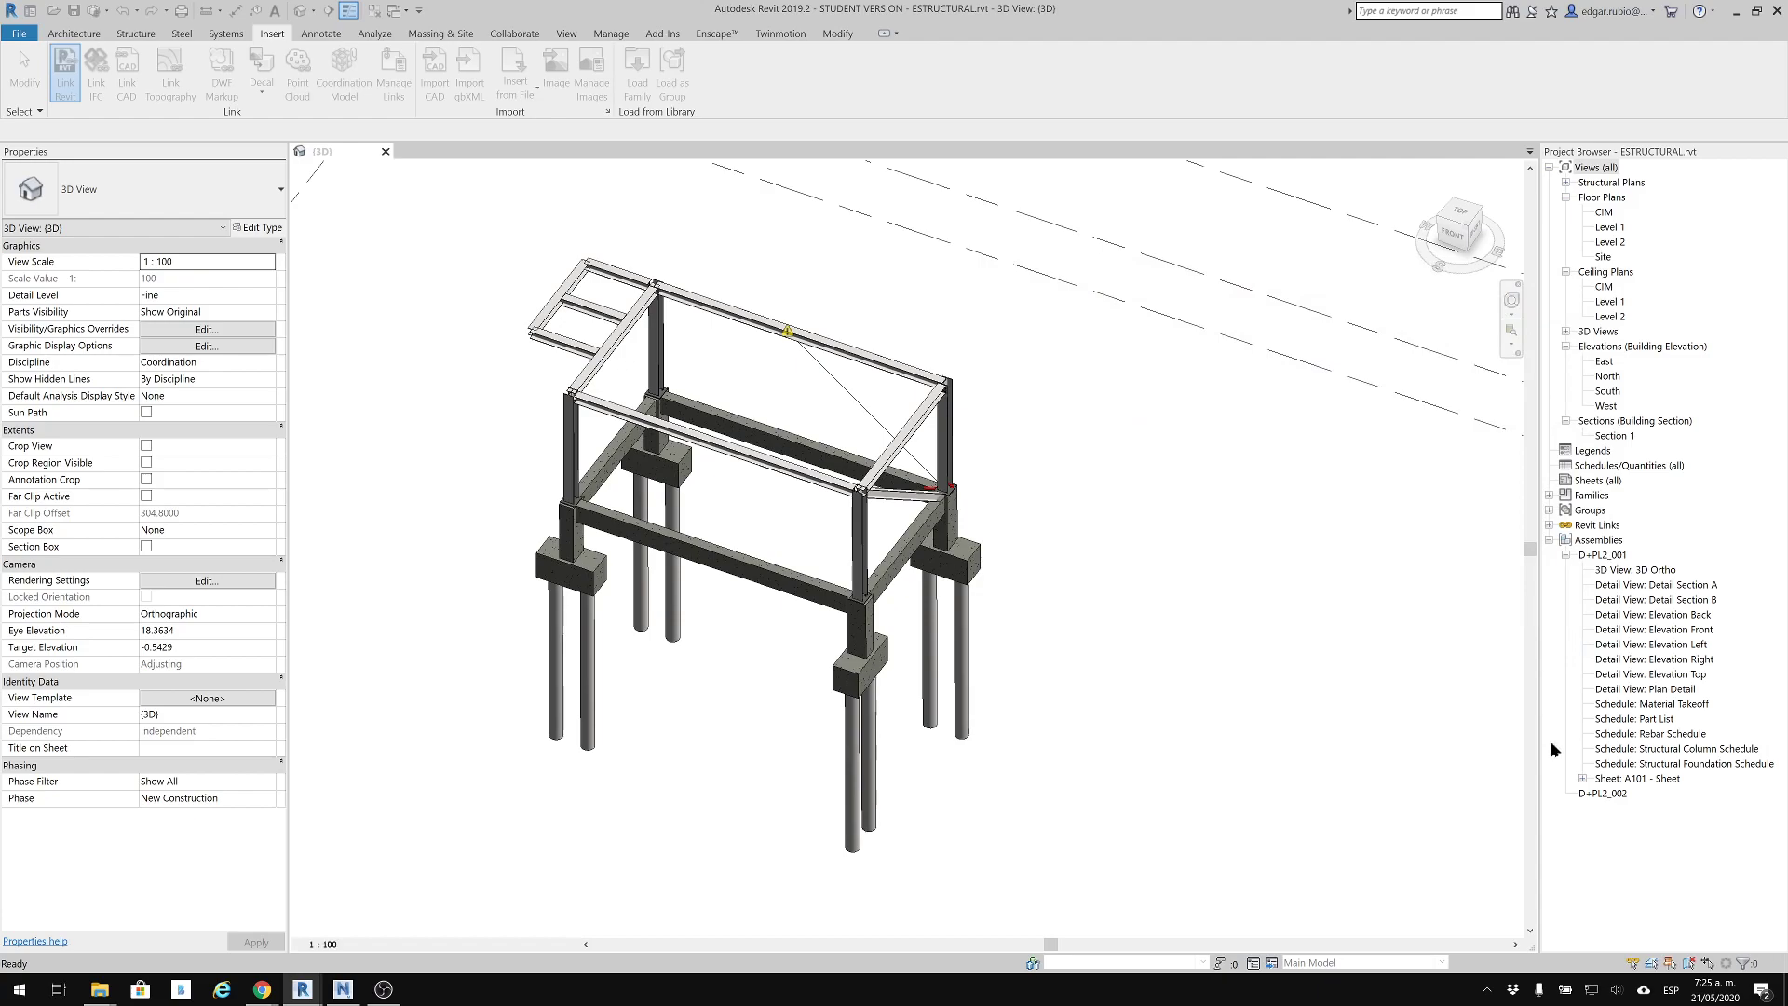
Reload the existing ARQ.rvt link in the structural model
left_click(1548, 525)
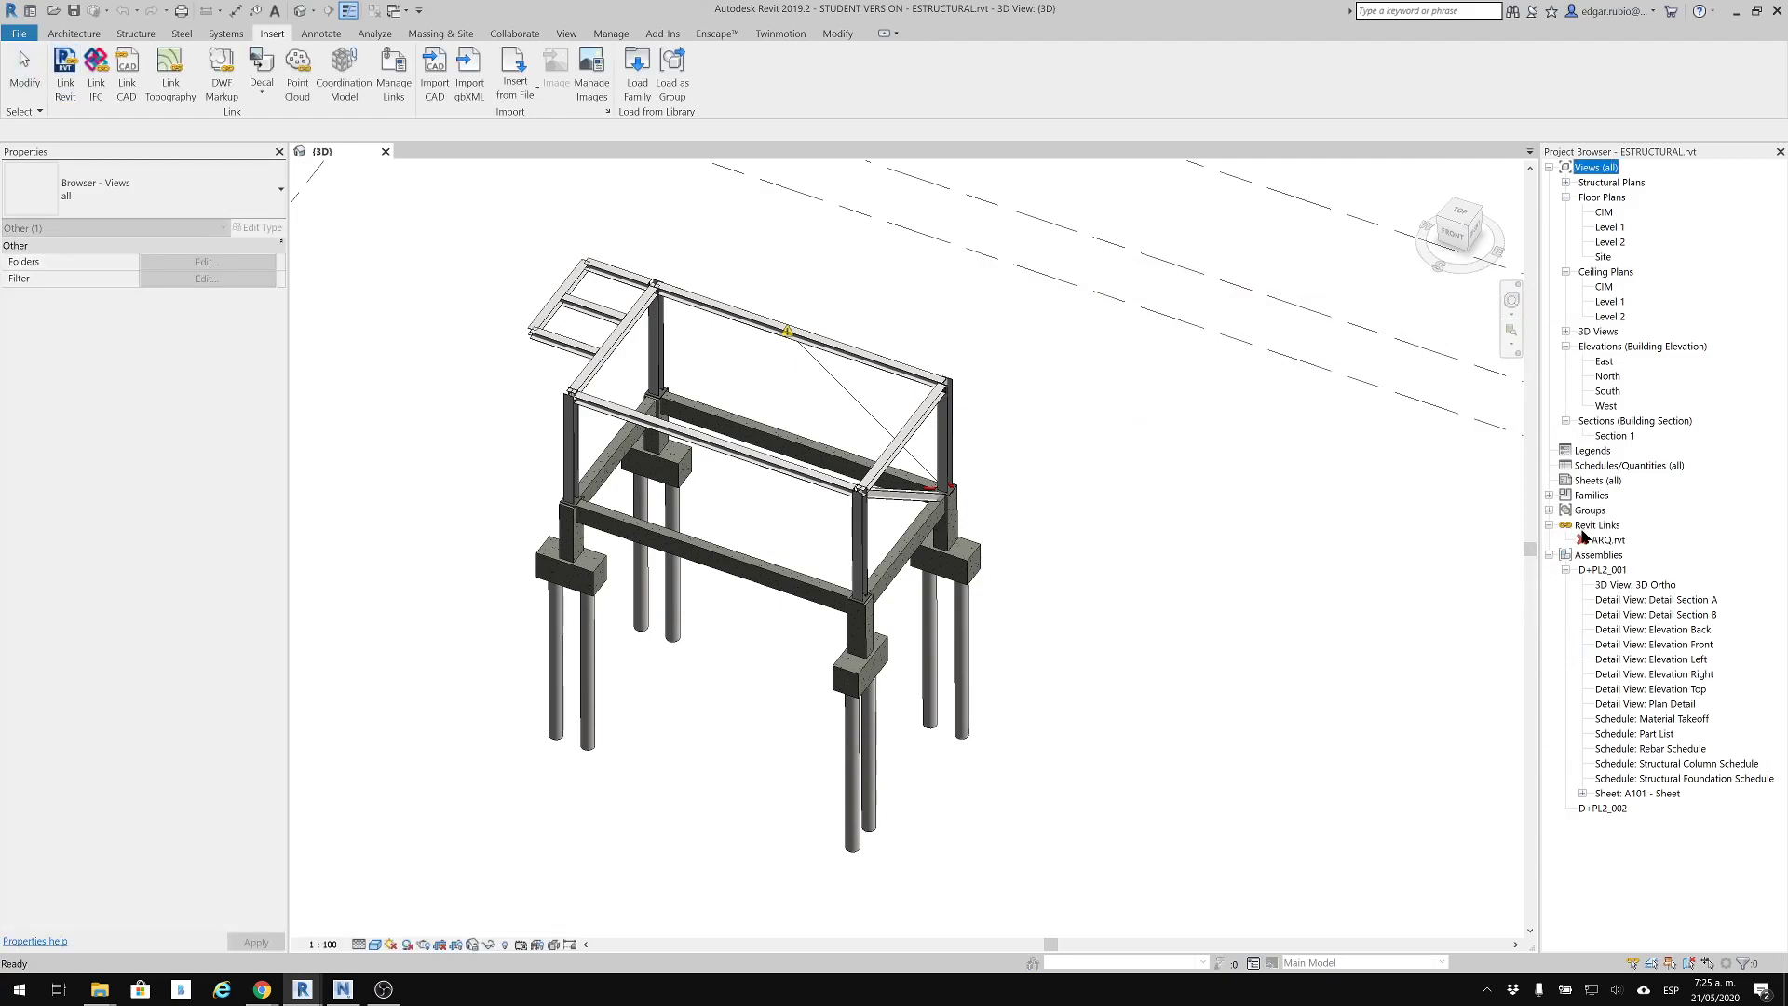
left_click(1602, 540)
right_click(1600, 540)
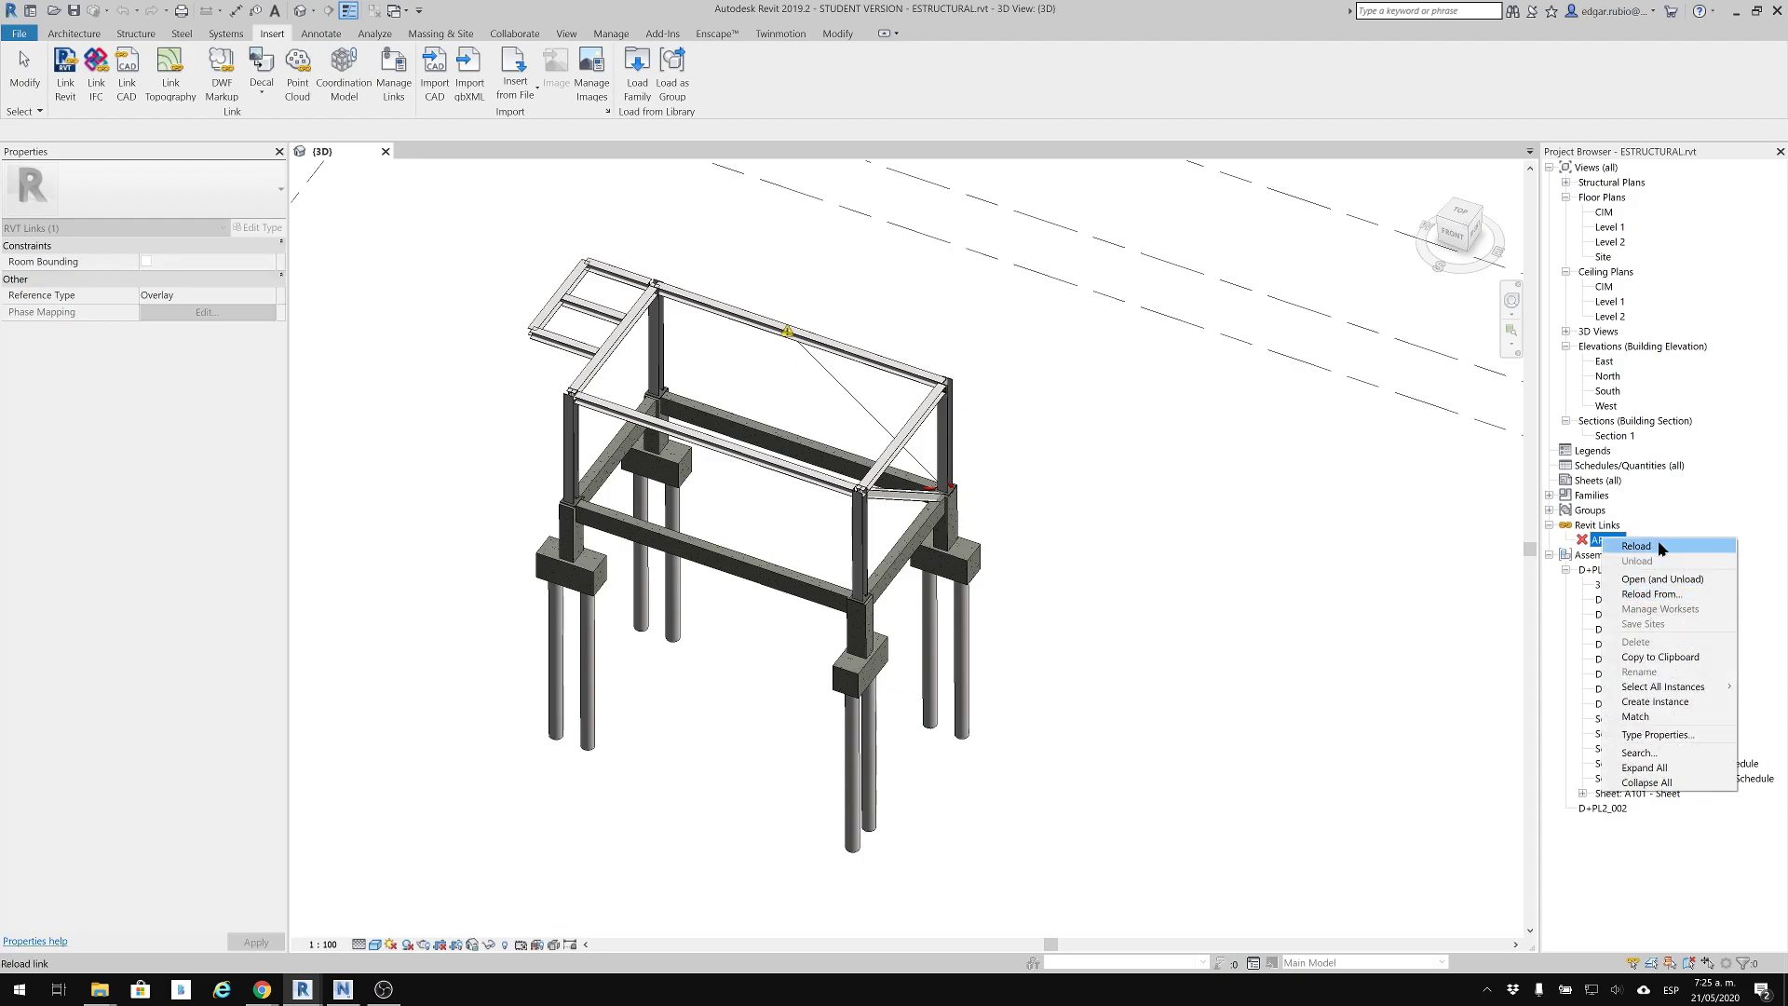
left_click(1661, 547)
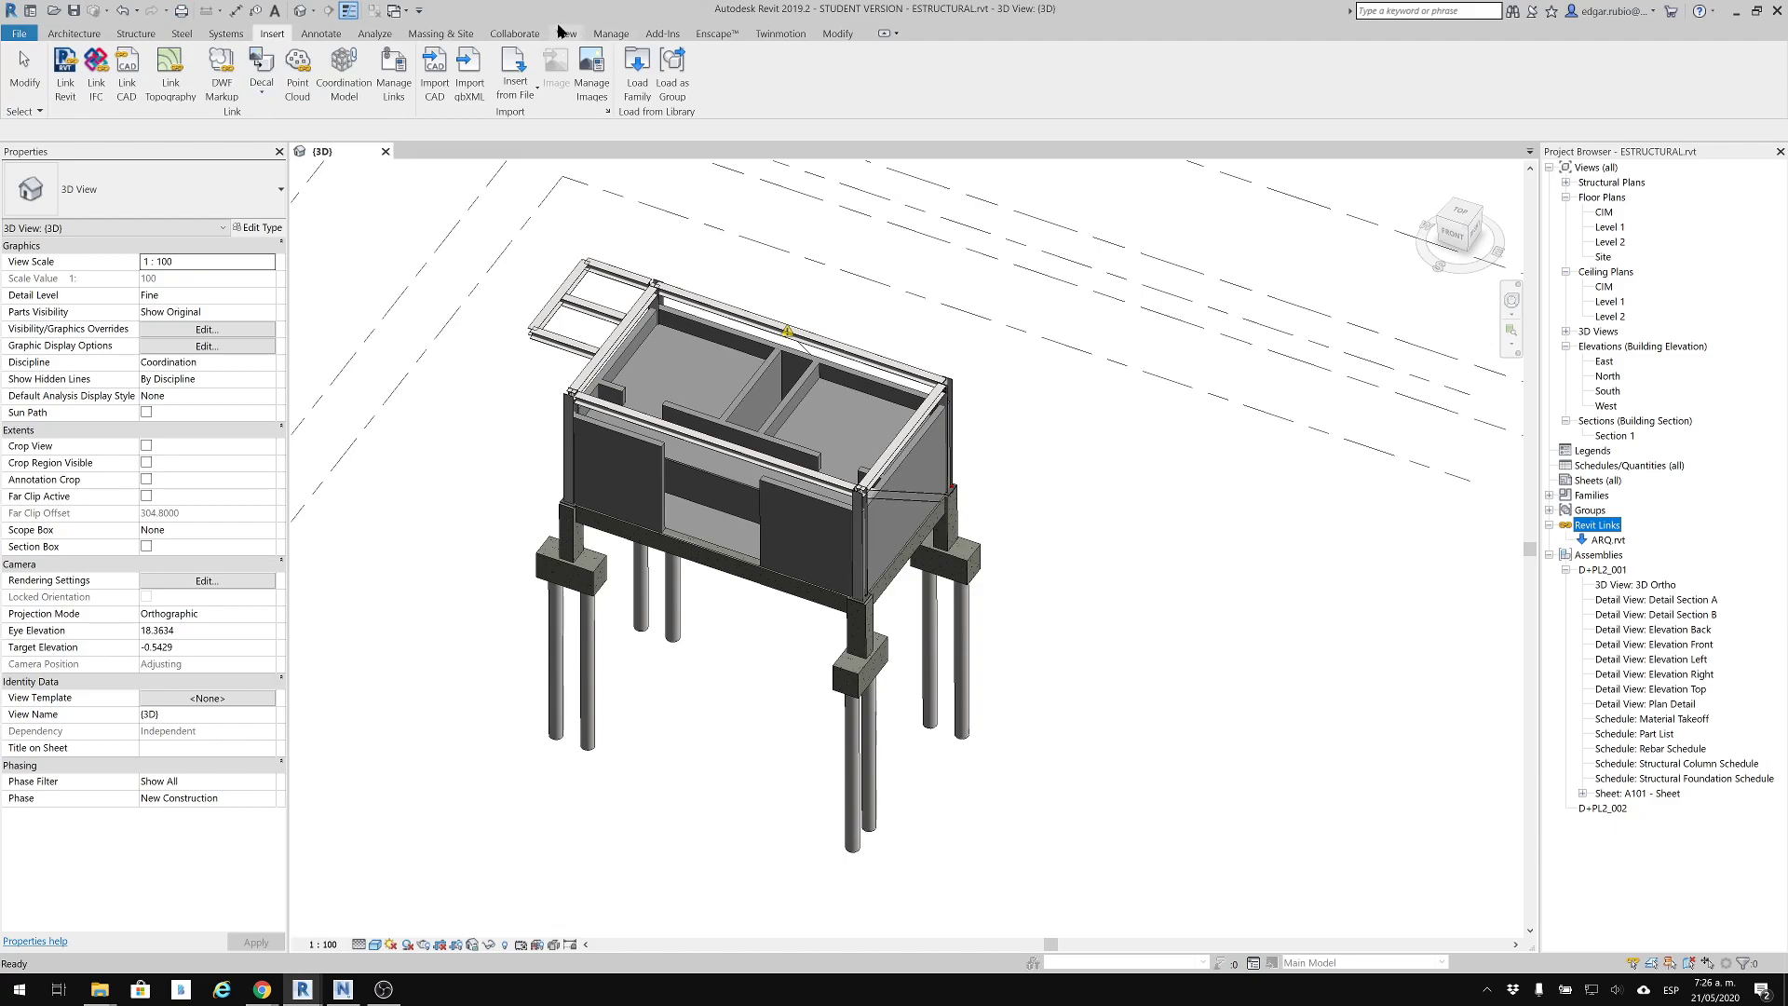
left_click(613, 35)
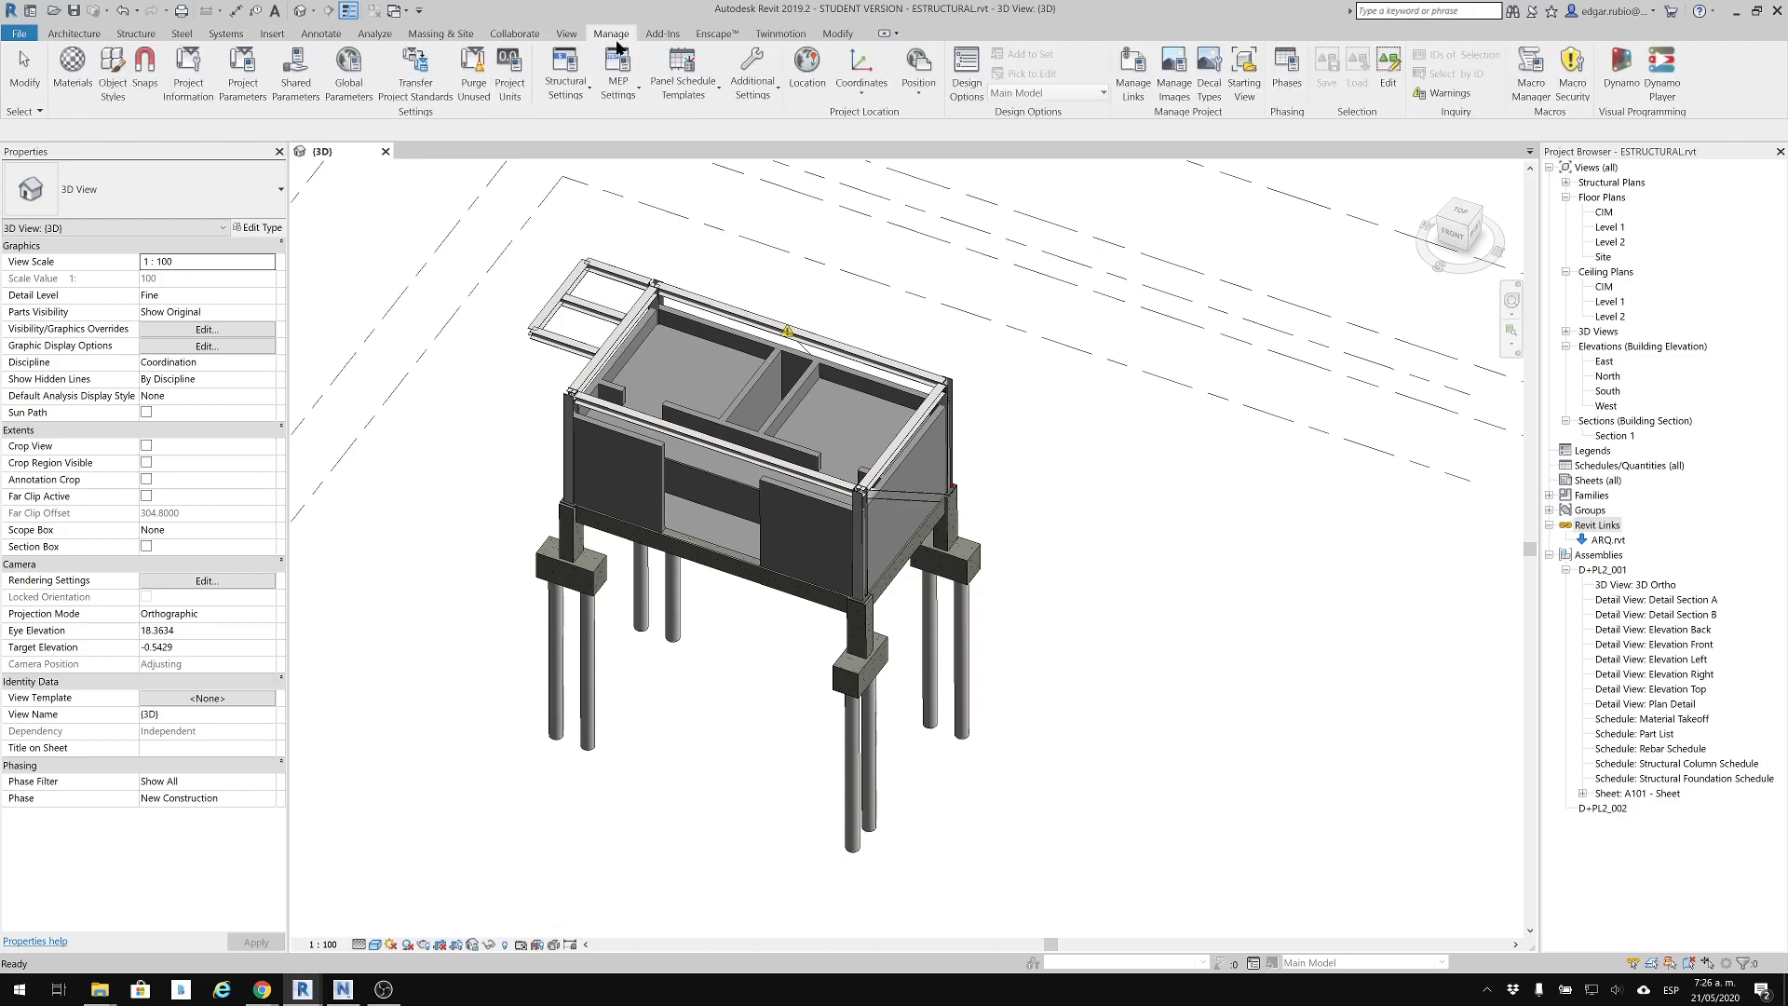
left_click(851, 92)
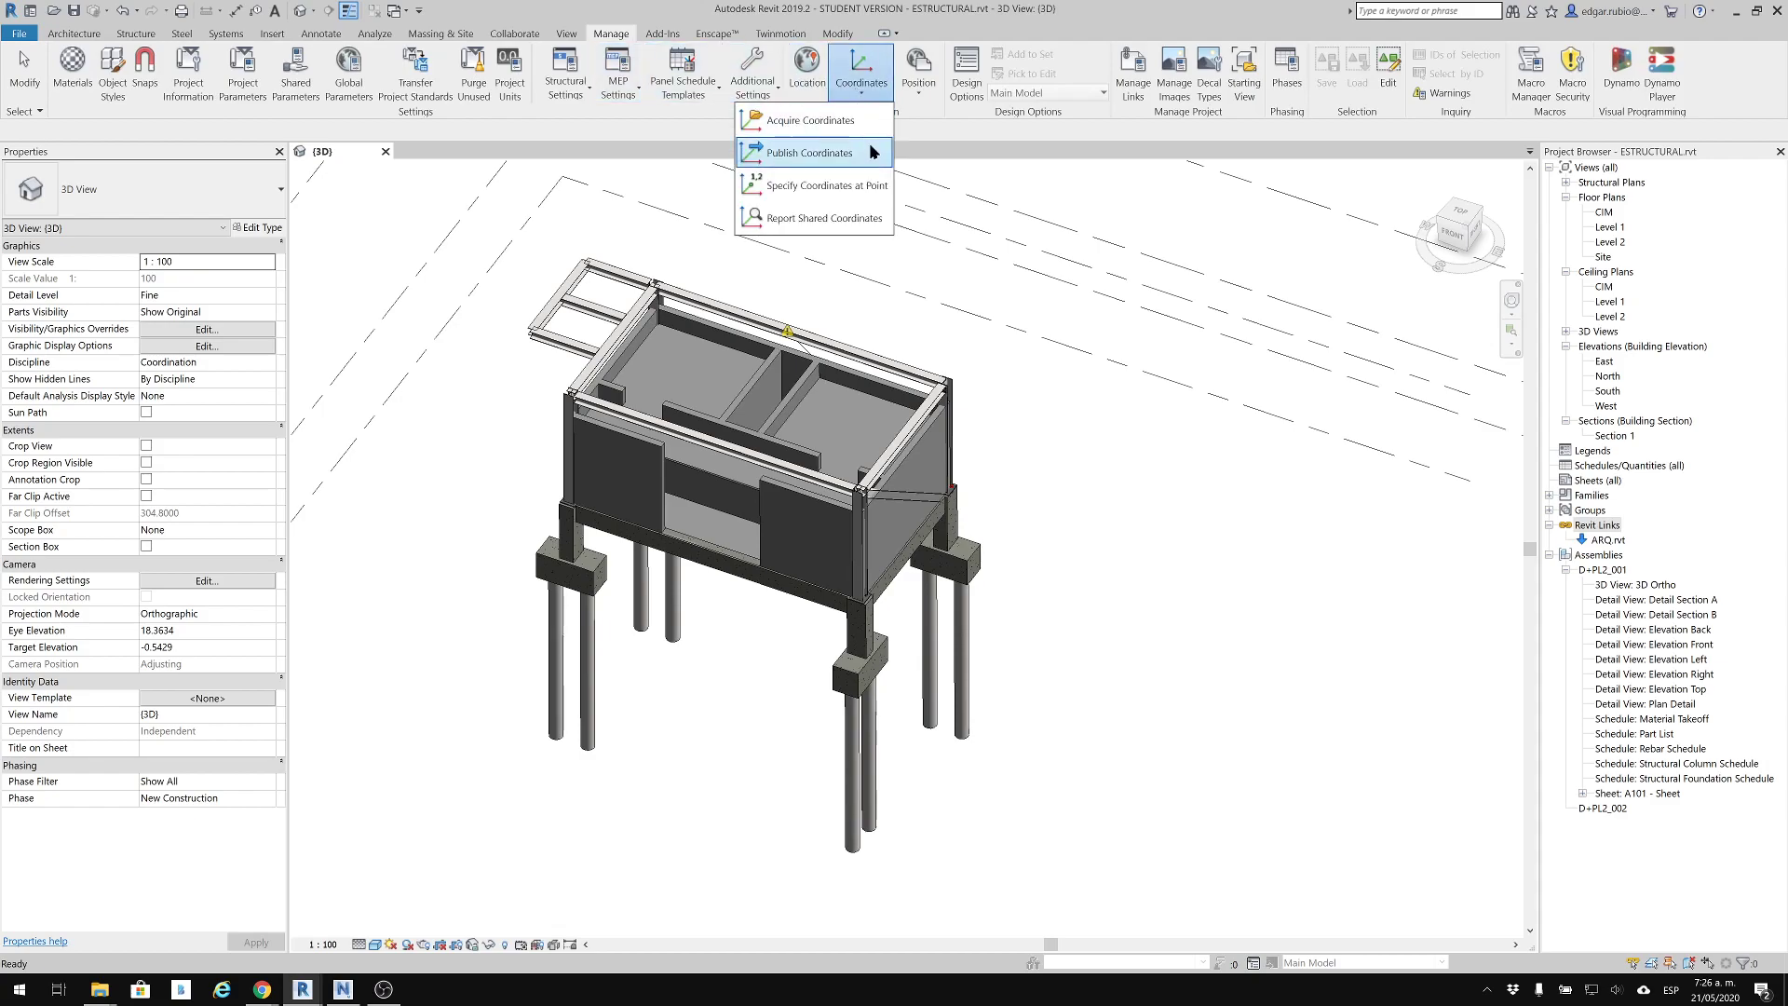
left_click(810, 152)
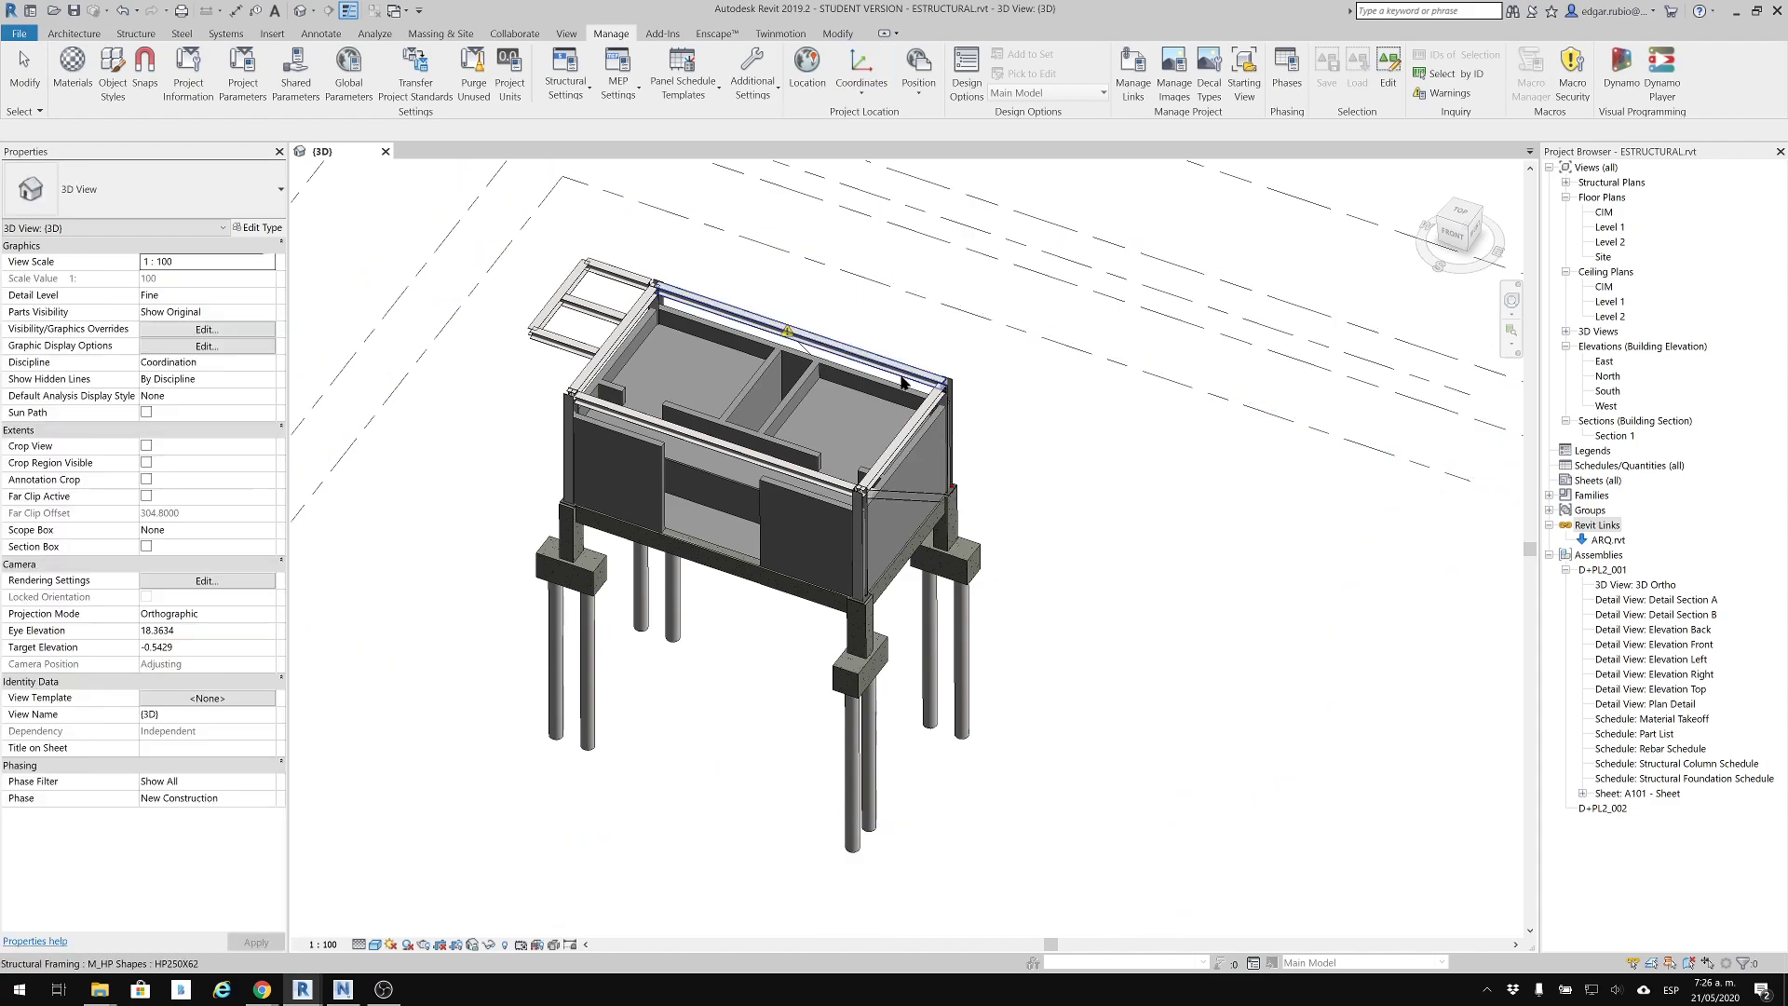
key("Escape")
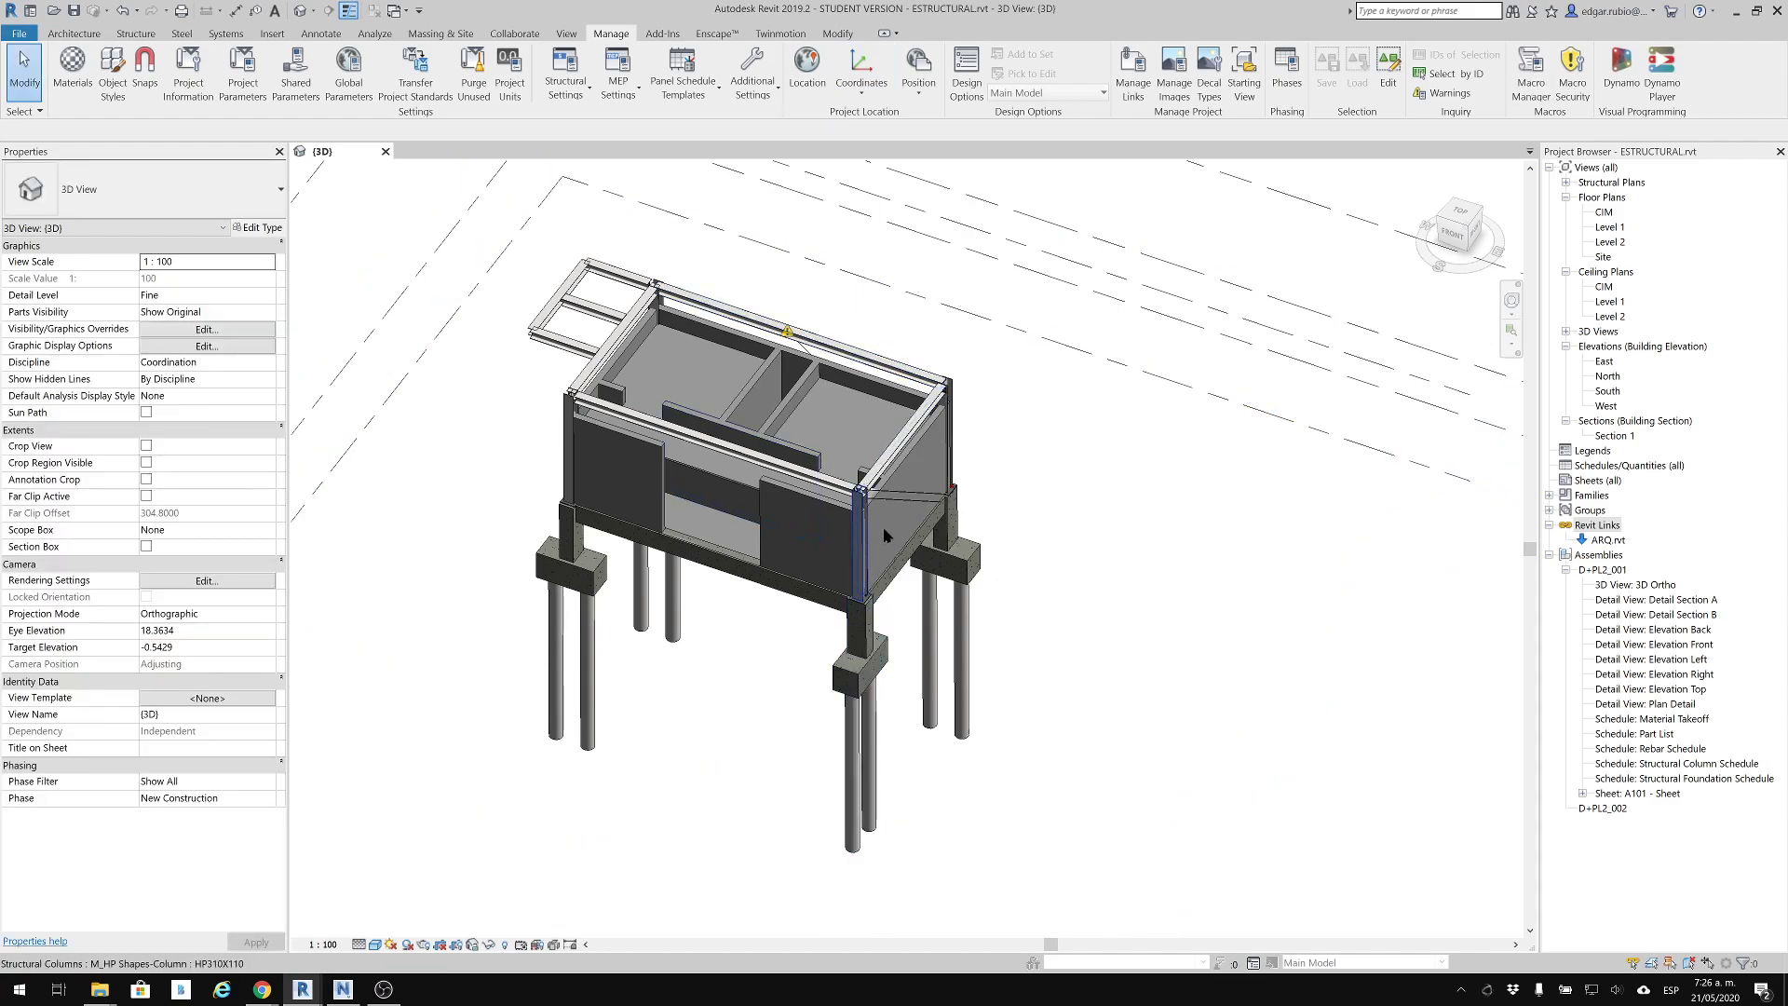
Try to acquire shared coordinates from the linked ARQ.rvt model and dismiss the notice
left_click(855, 88)
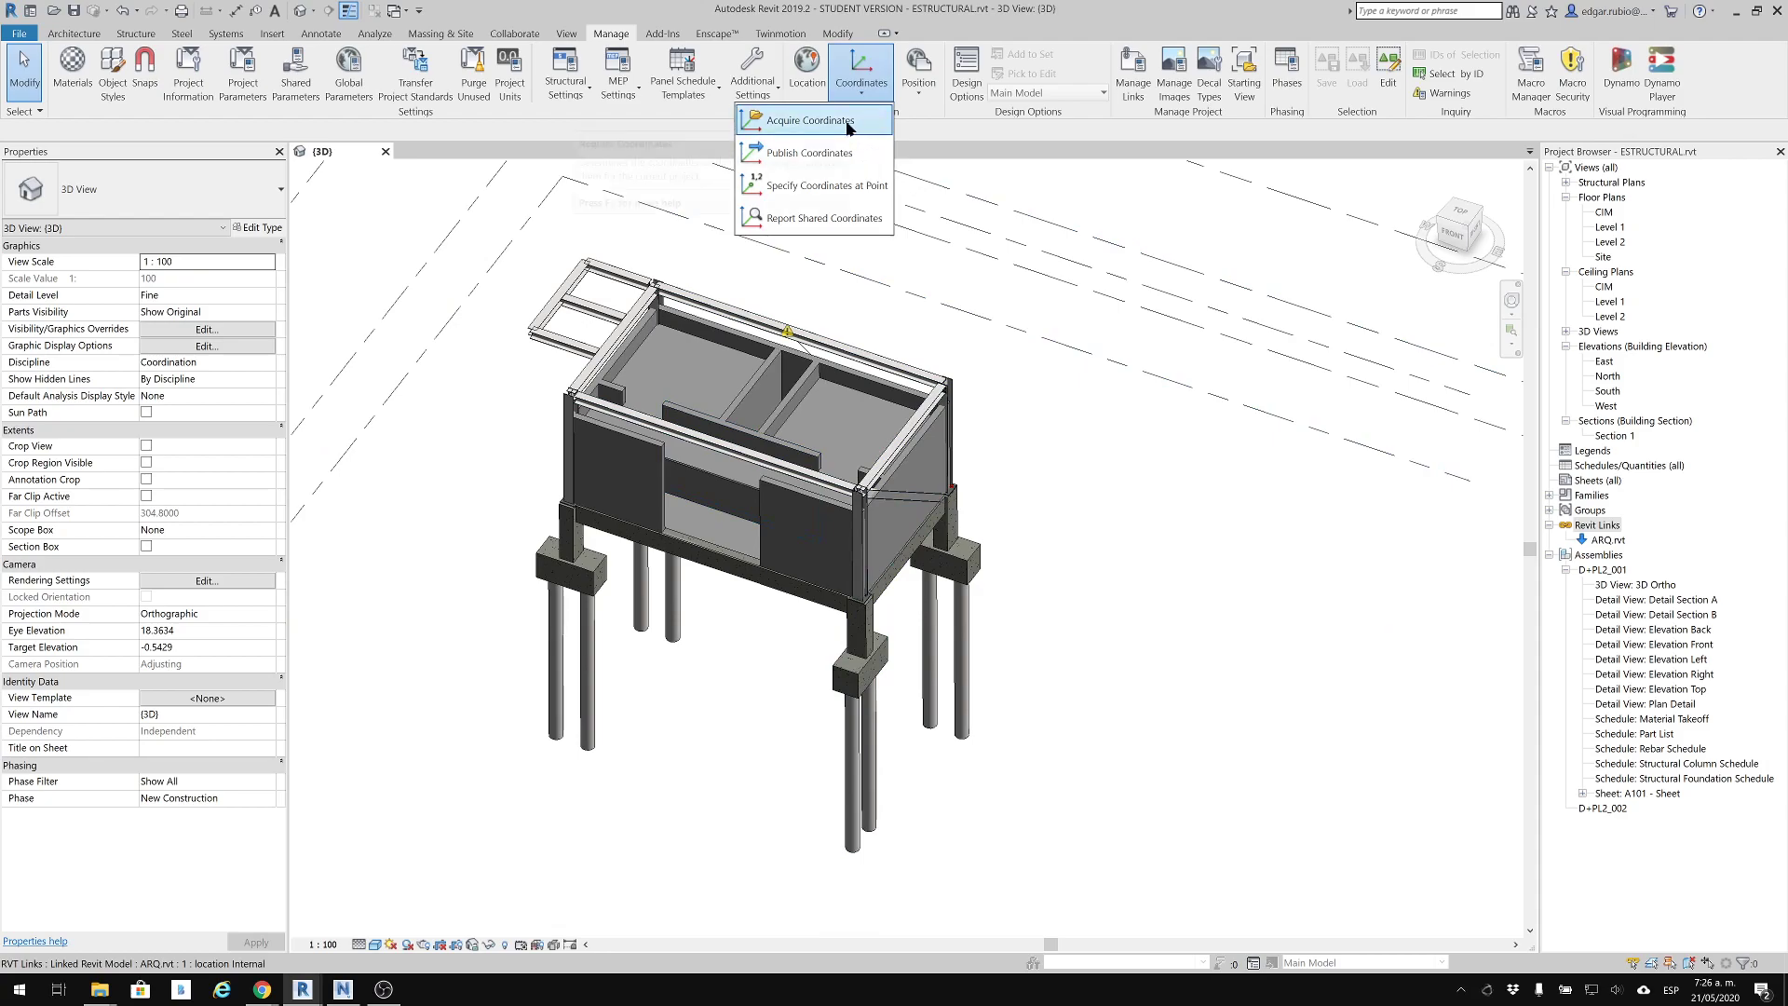
left_click(849, 131)
left_click(872, 452)
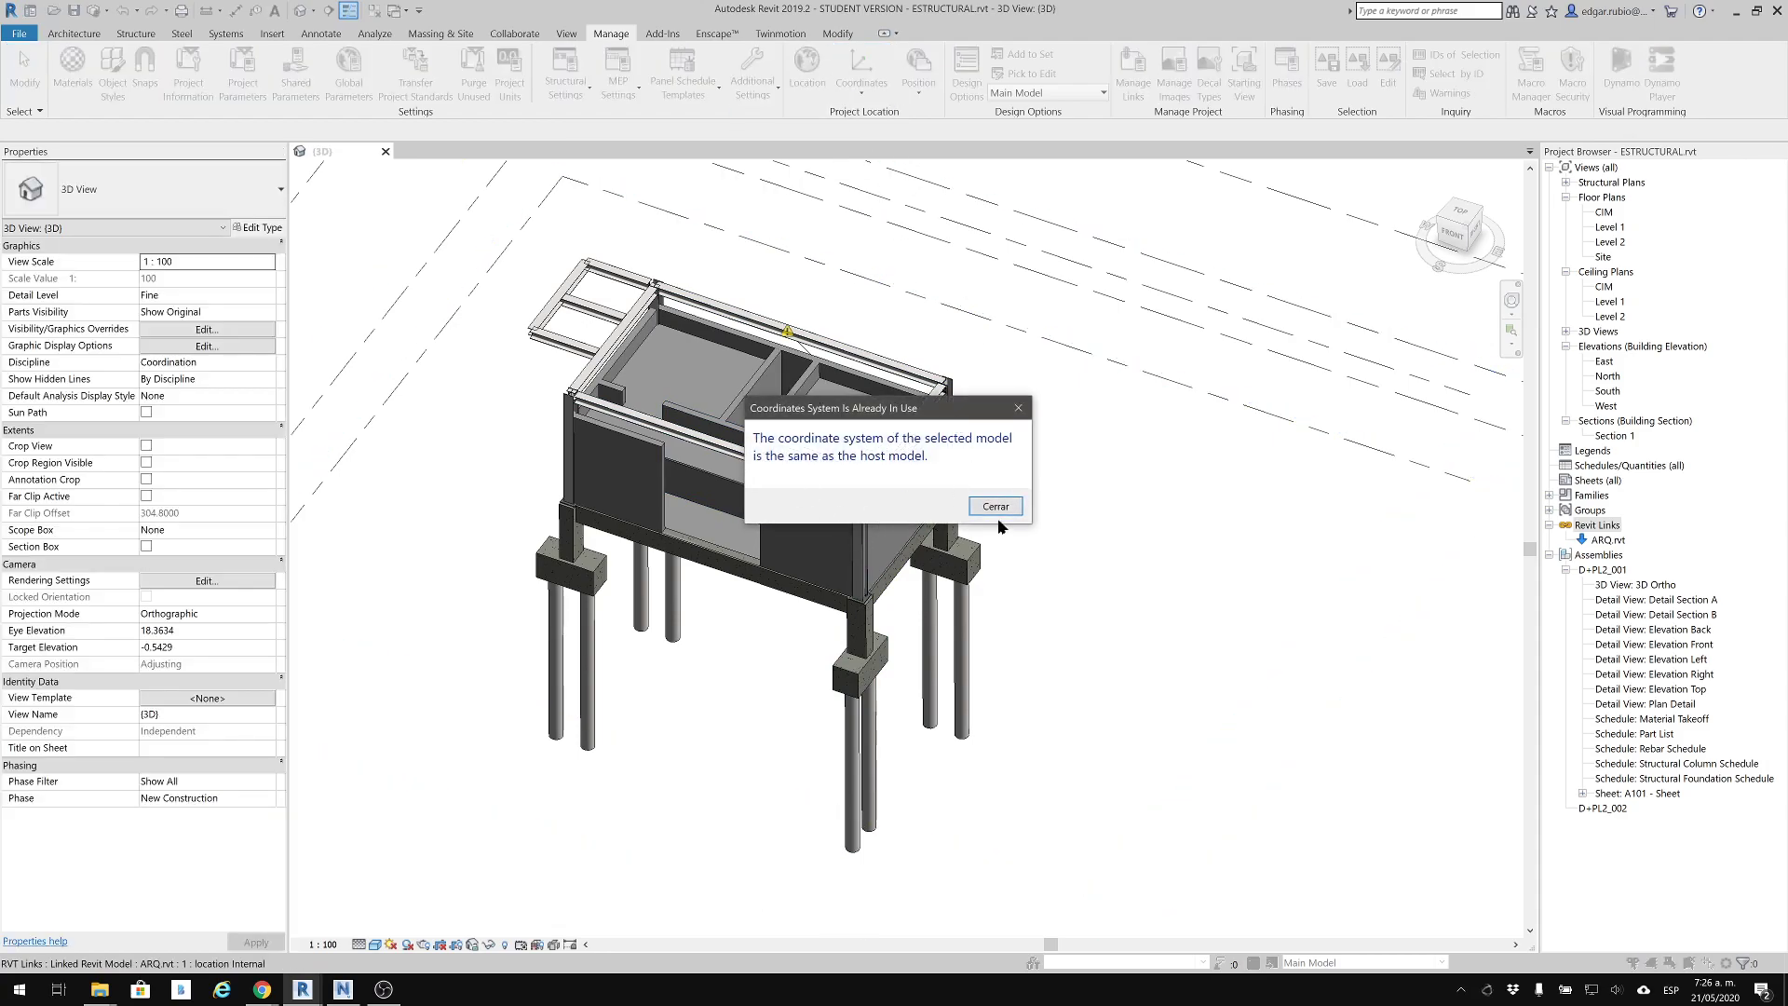
left_click(996, 505)
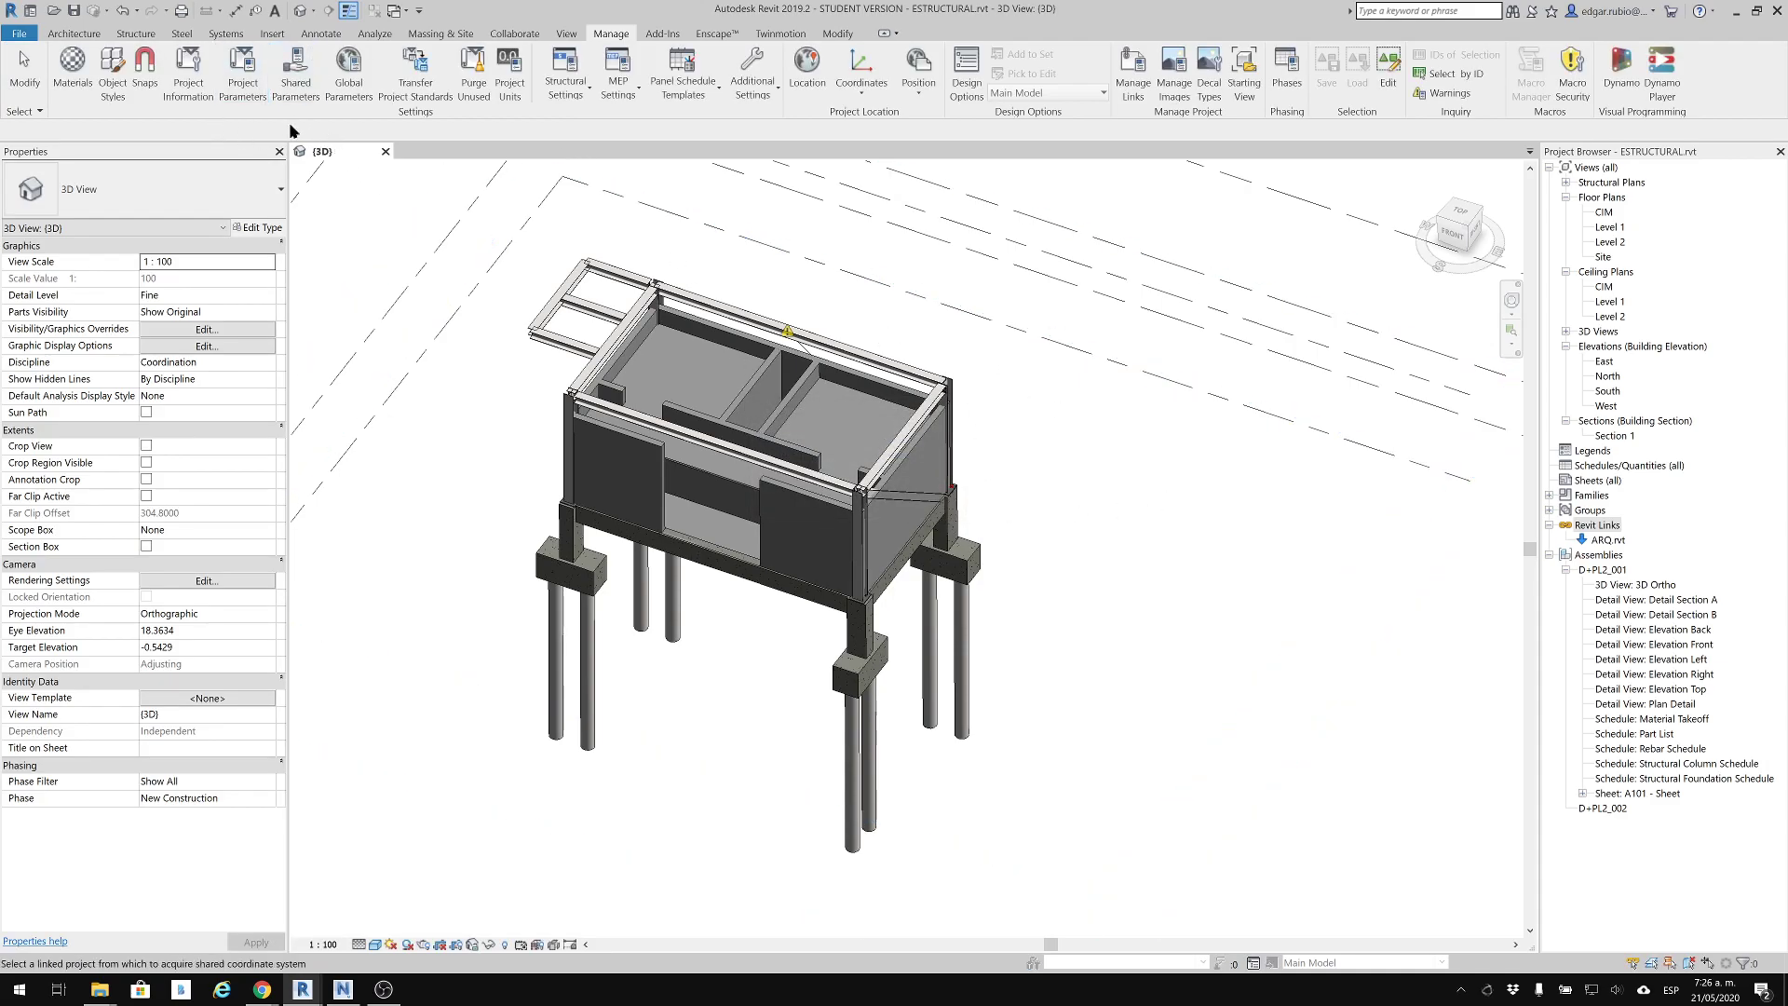
Close ESTRUCTURAL.rvt with its changes saved and switch to the Revit session holding ARQ.rvt
left_click(386, 151)
left_click(879, 508)
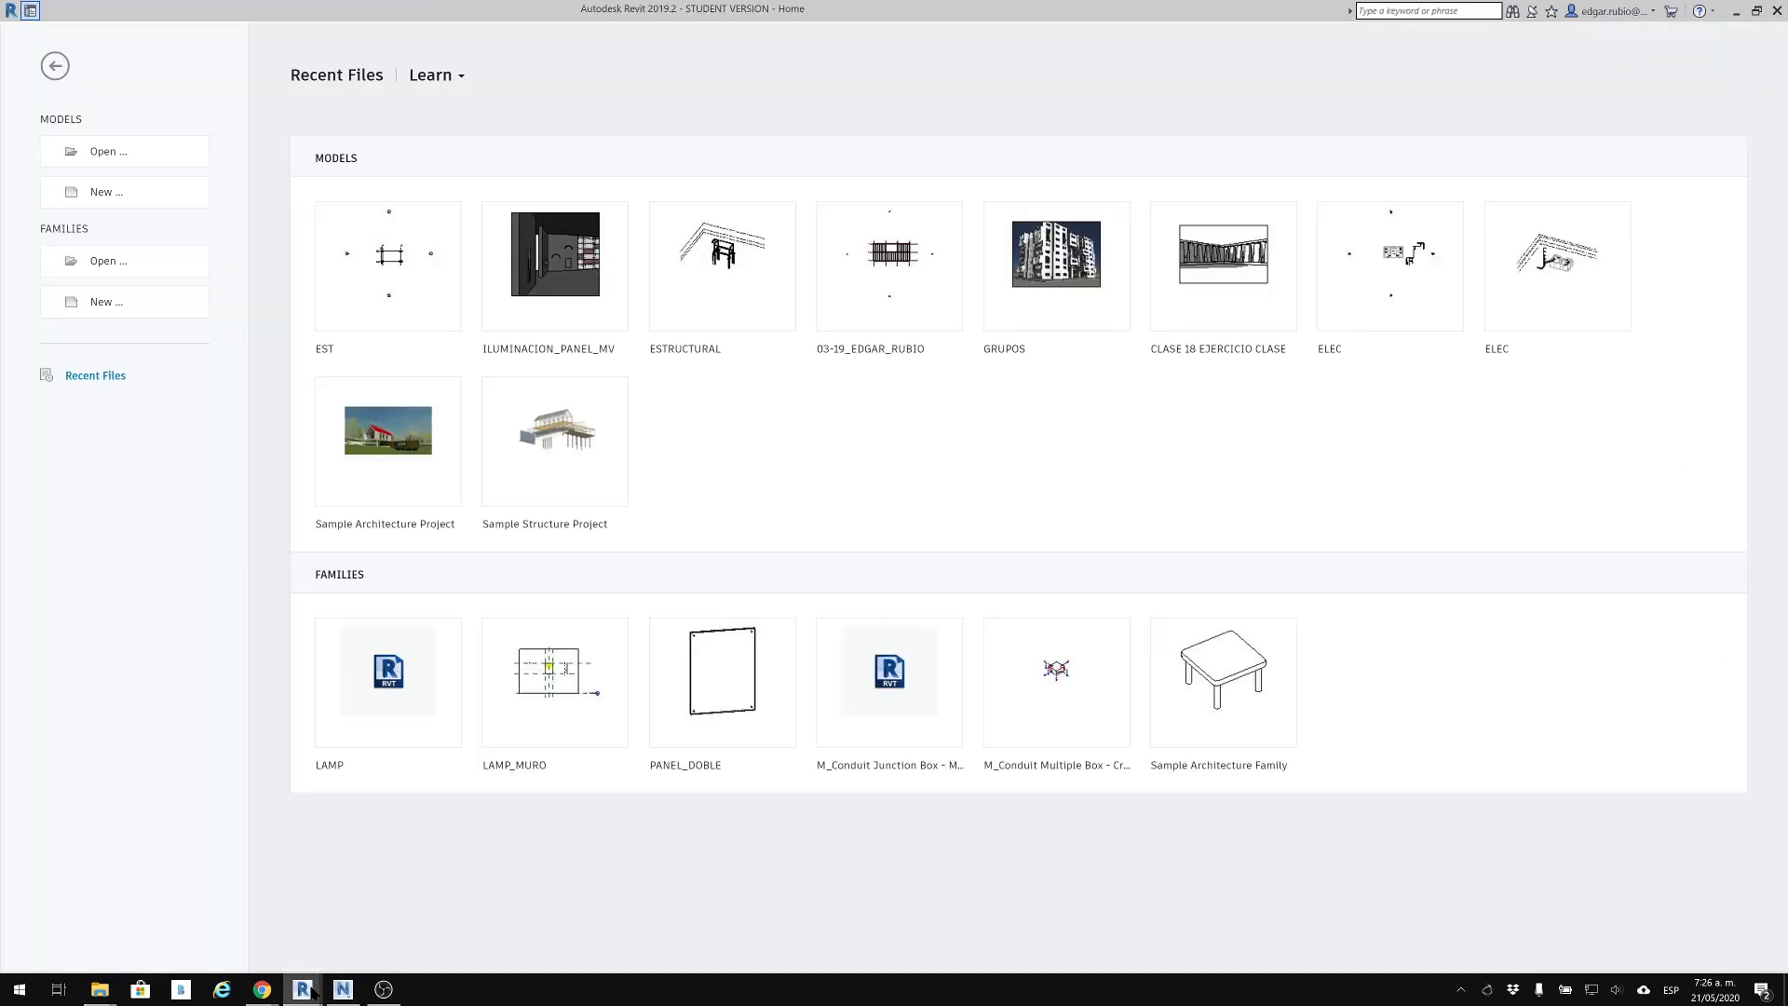
mouse_move(302, 989)
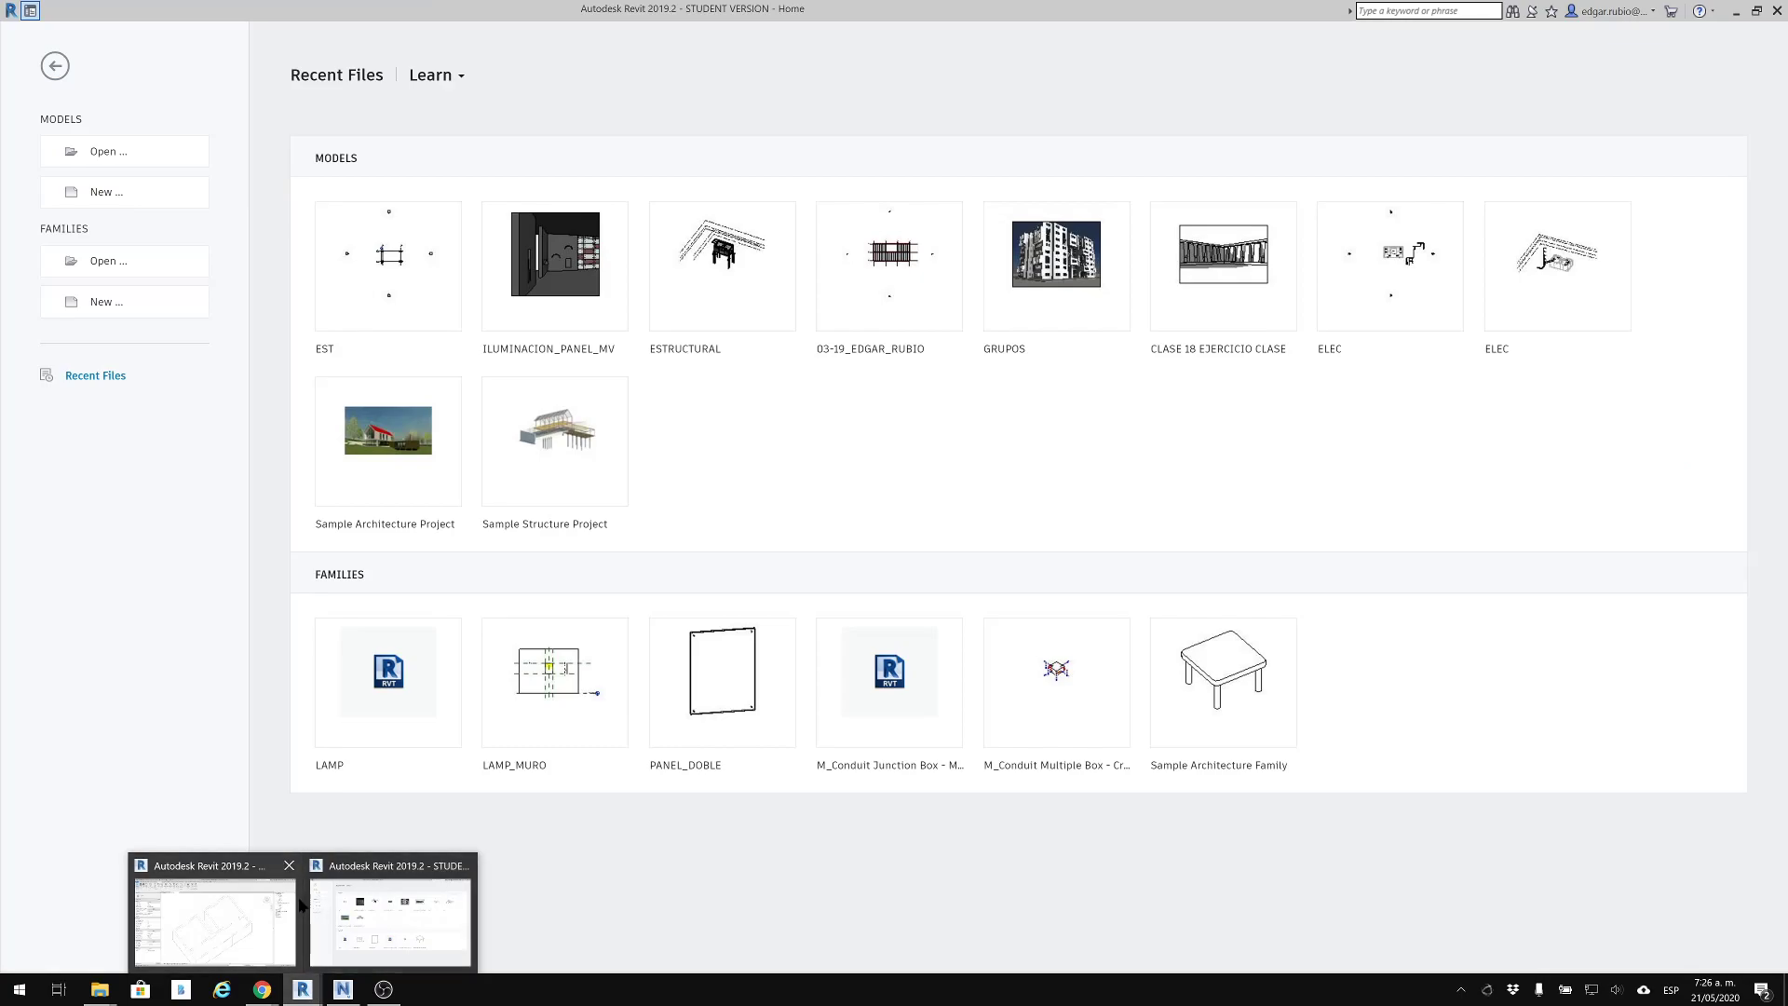
left_click(226, 903)
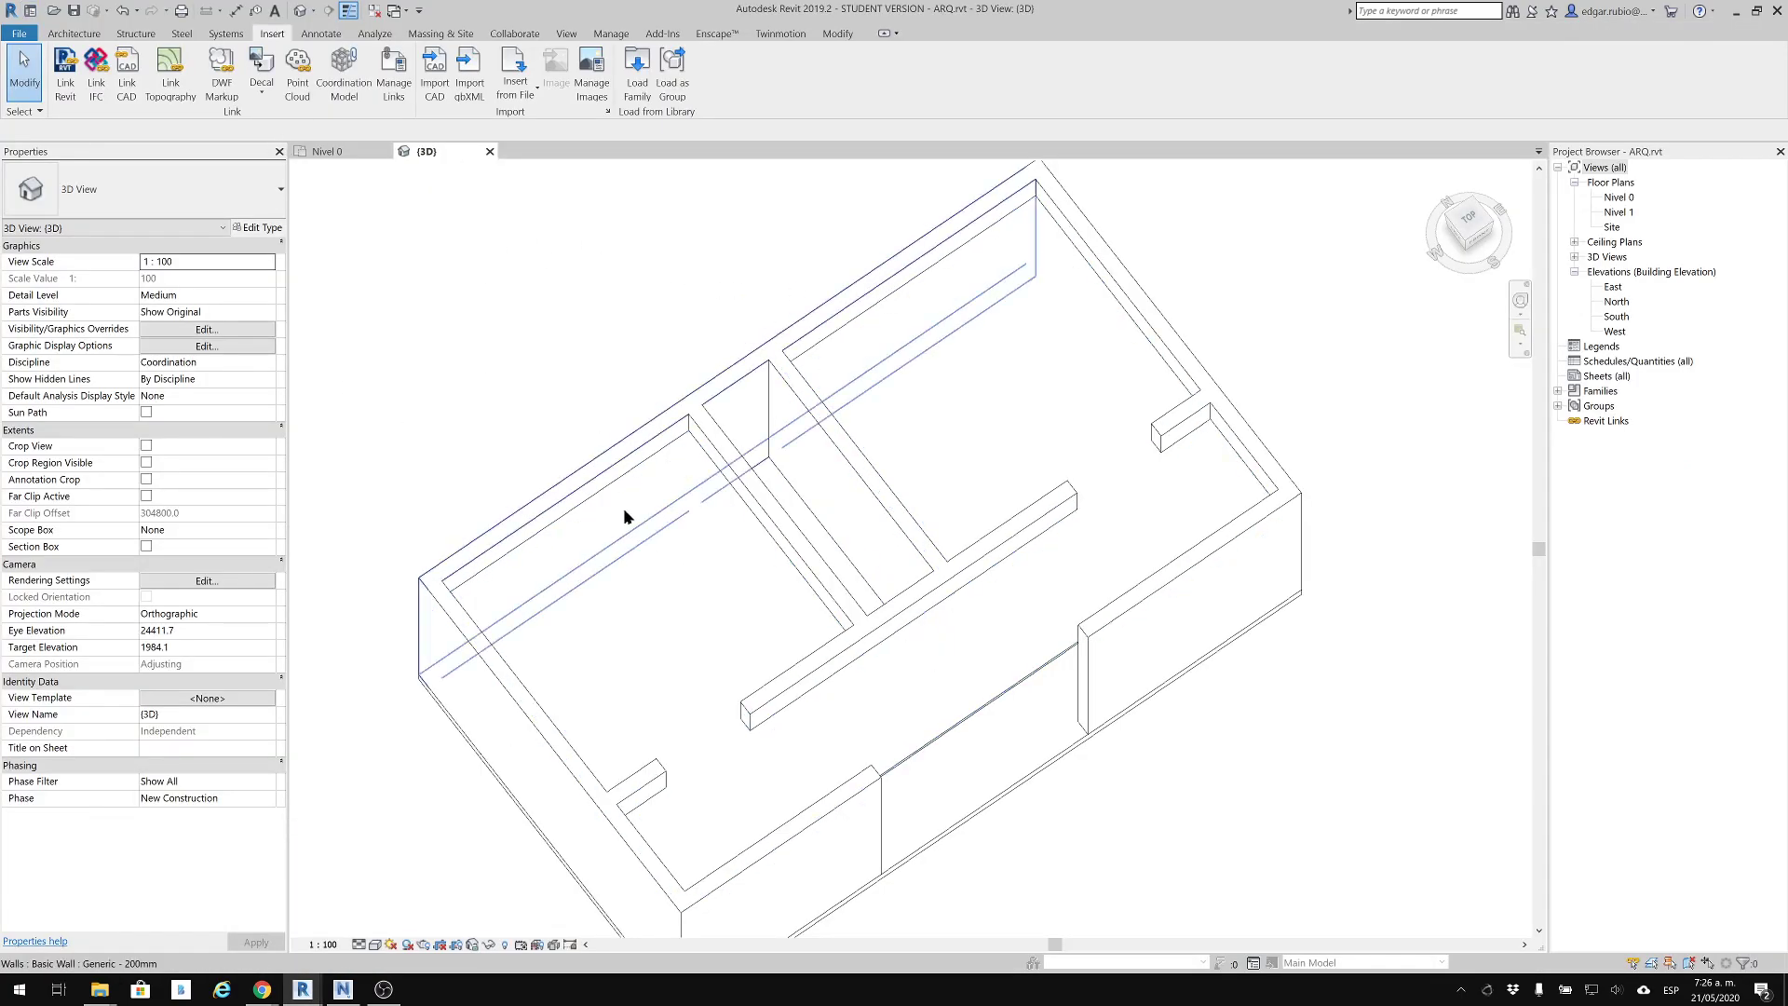
Link ESTRUCTURAL.rvt from the instructor's folder into ARQ.rvt with Auto - By Shared Coordinates positioning
middle_click_drag(738, 602, 941, 438)
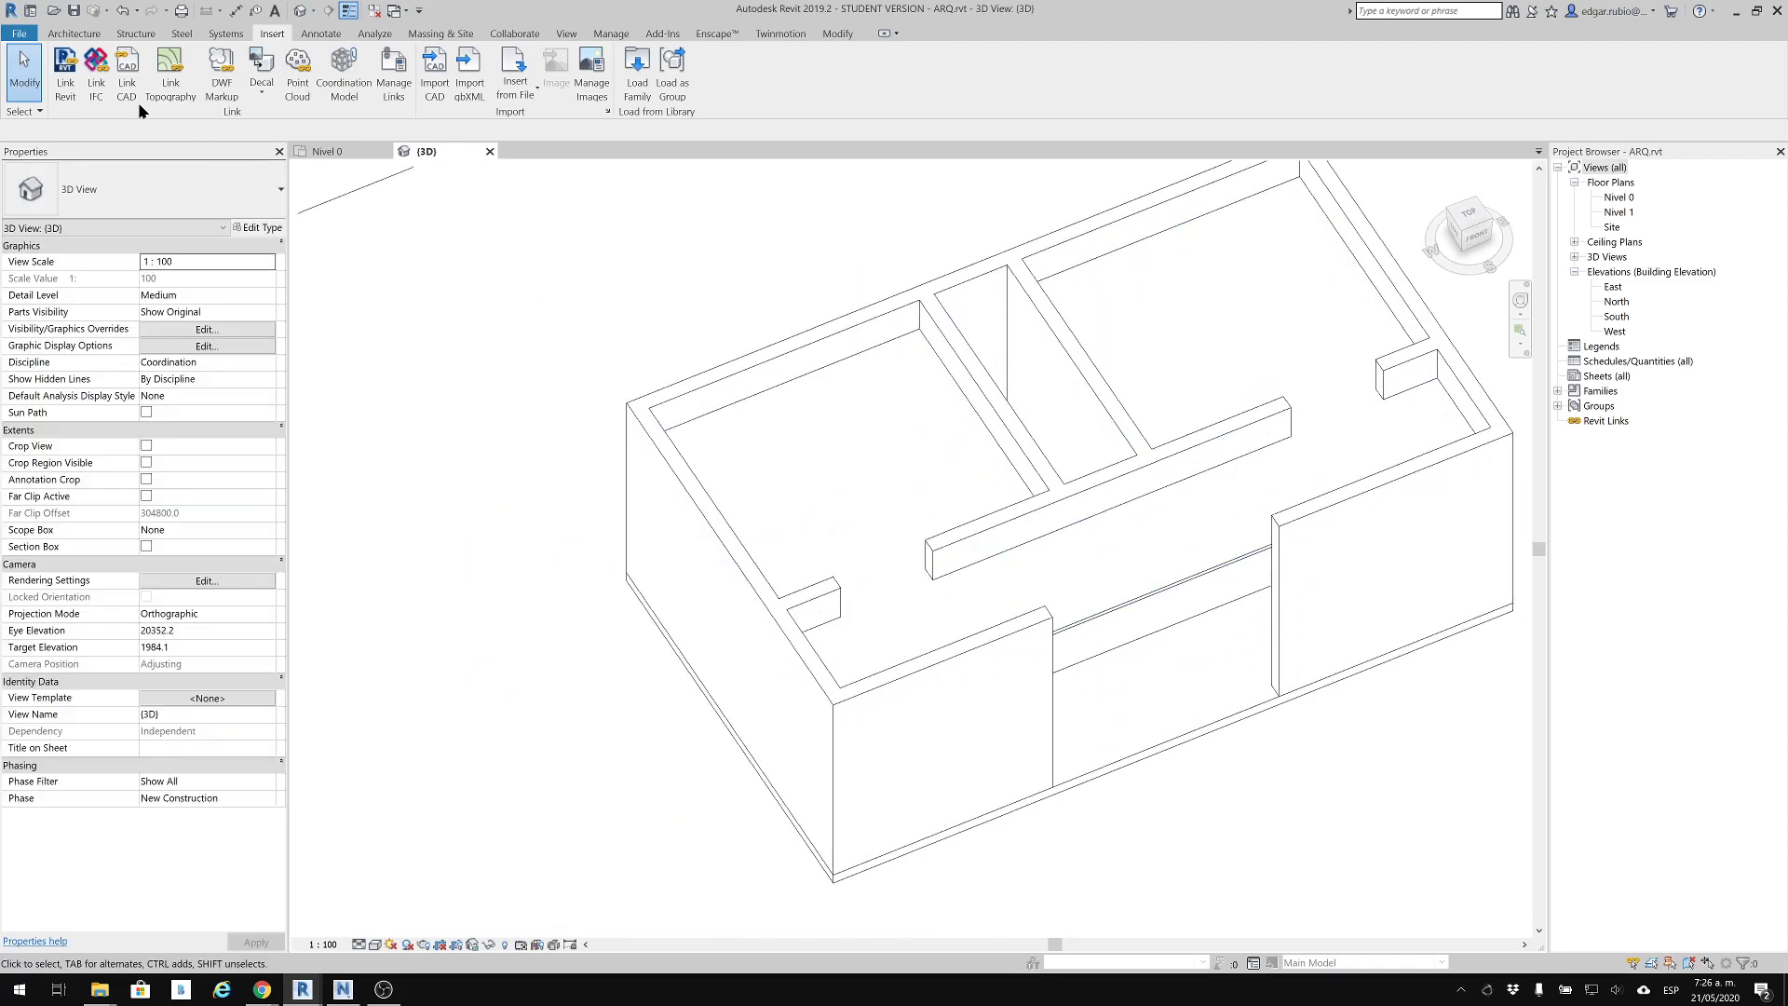
left_click(67, 67)
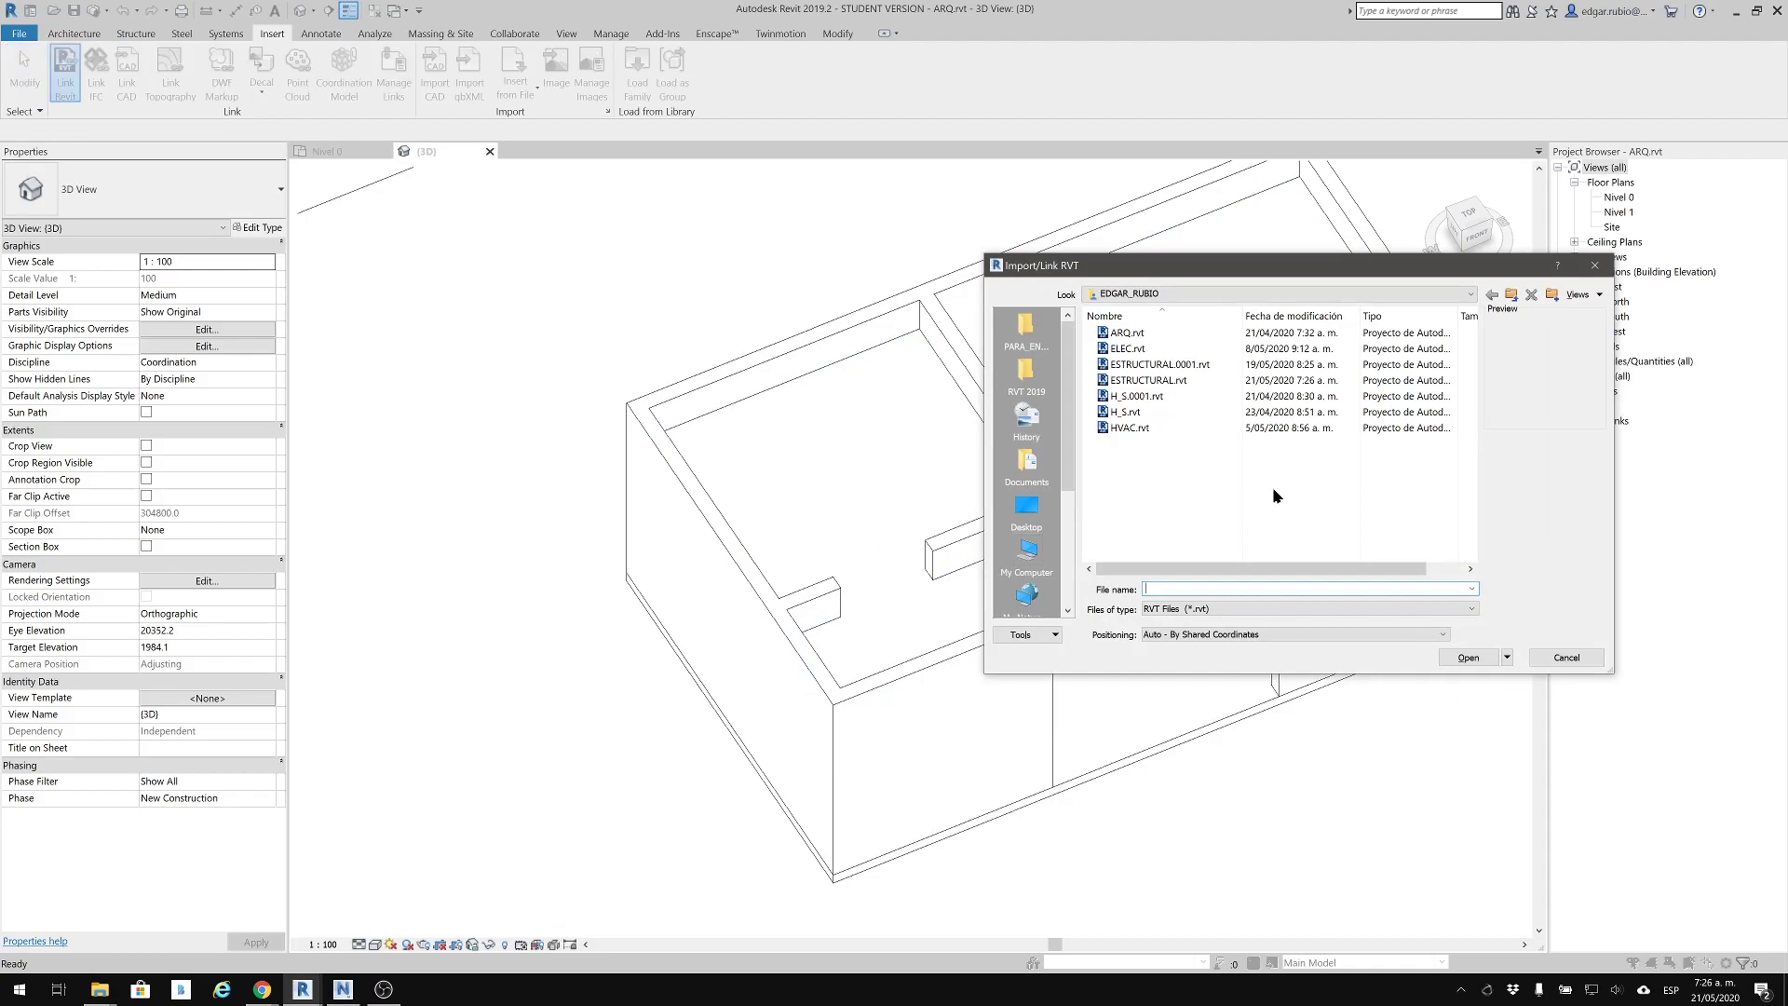
left_click(1175, 295)
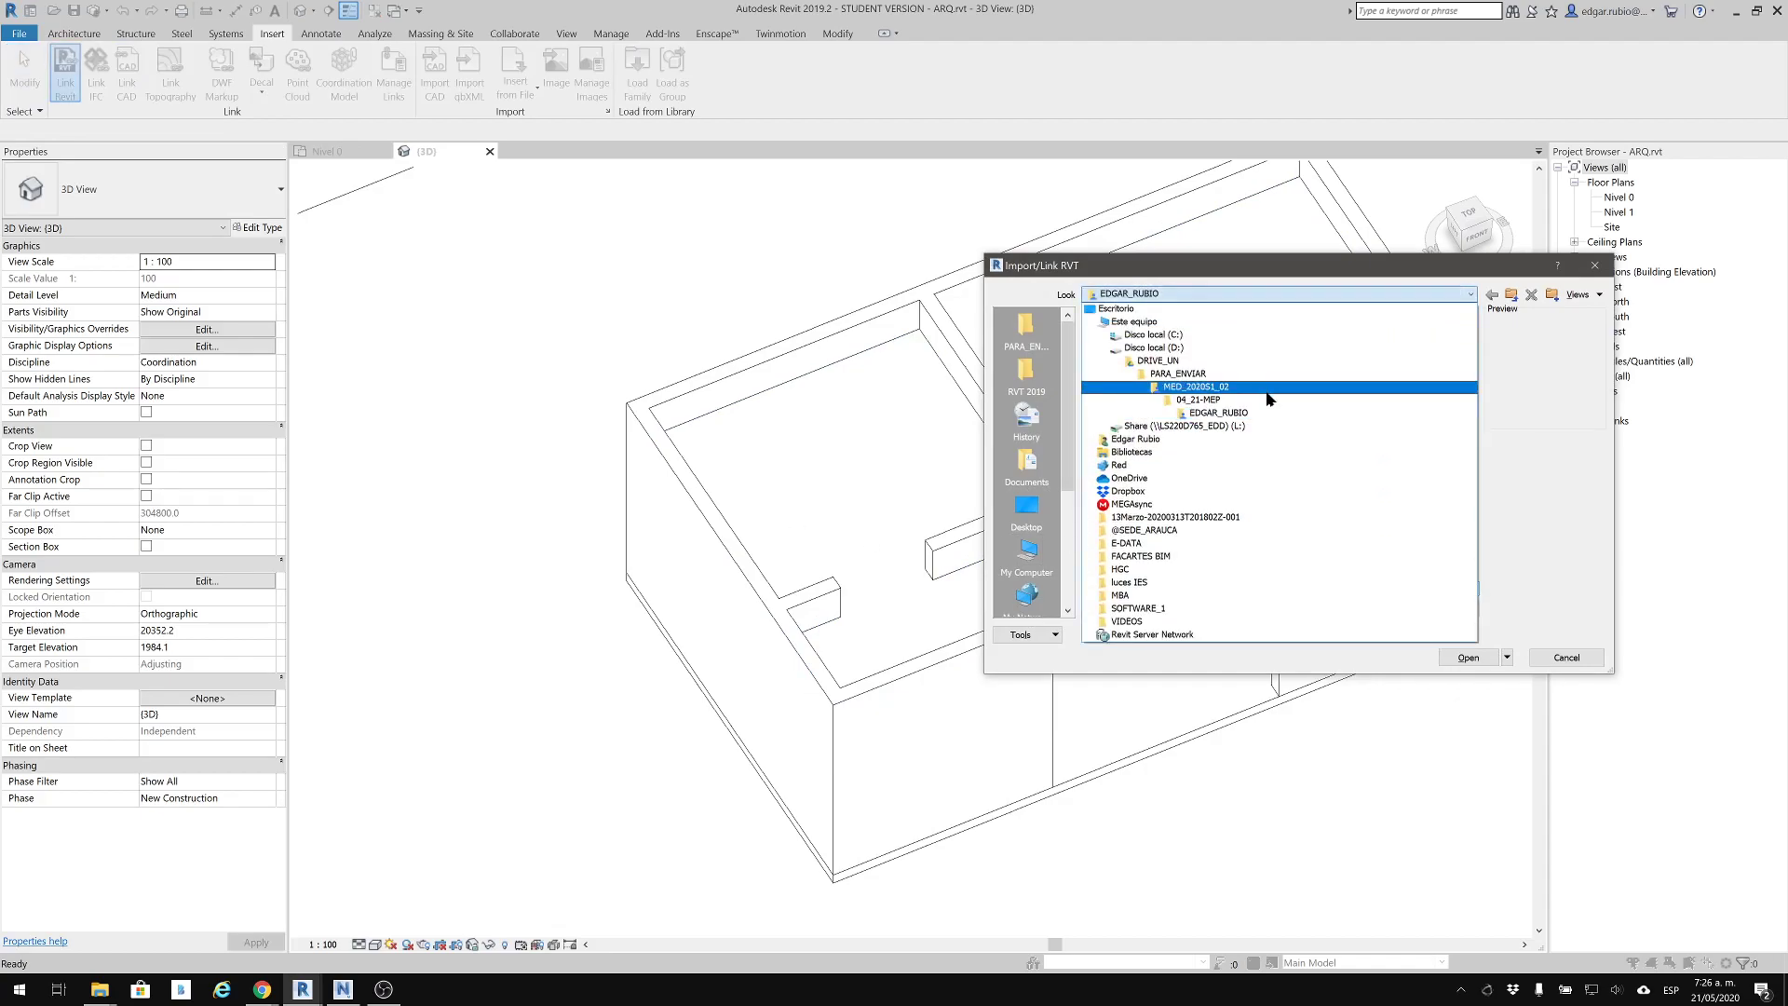
left_click(1225, 411)
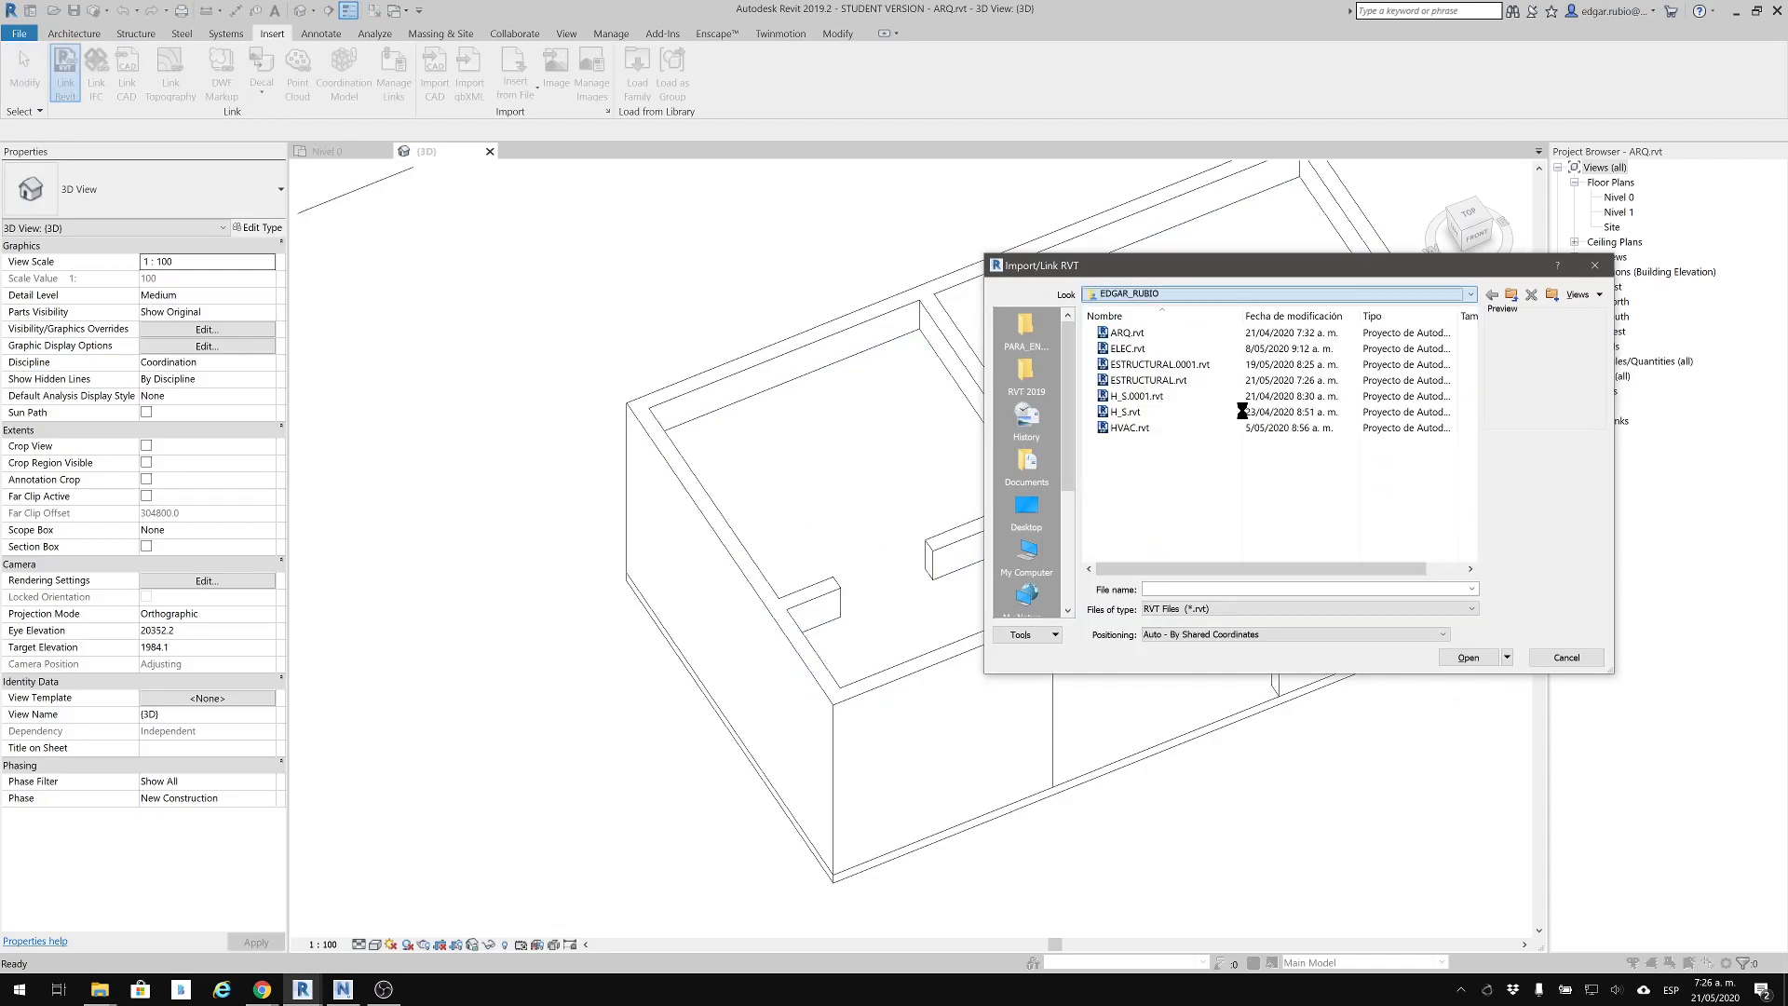
left_click(1152, 381)
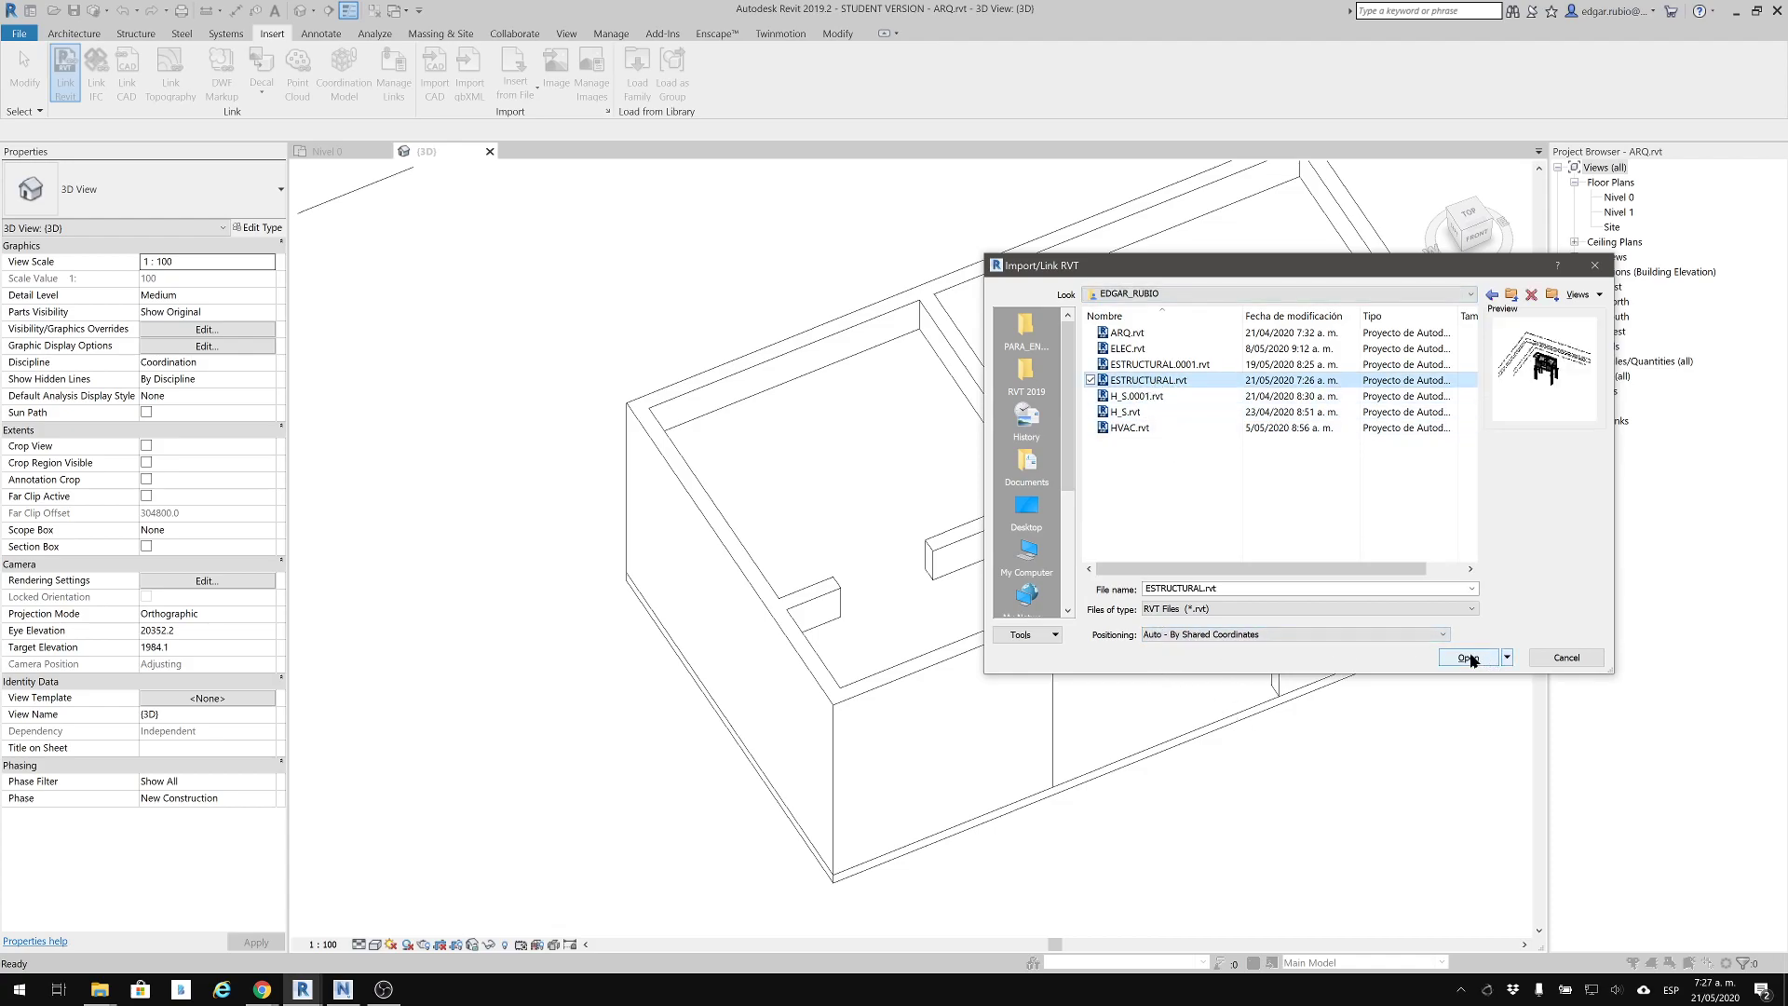
left_click(1469, 657)
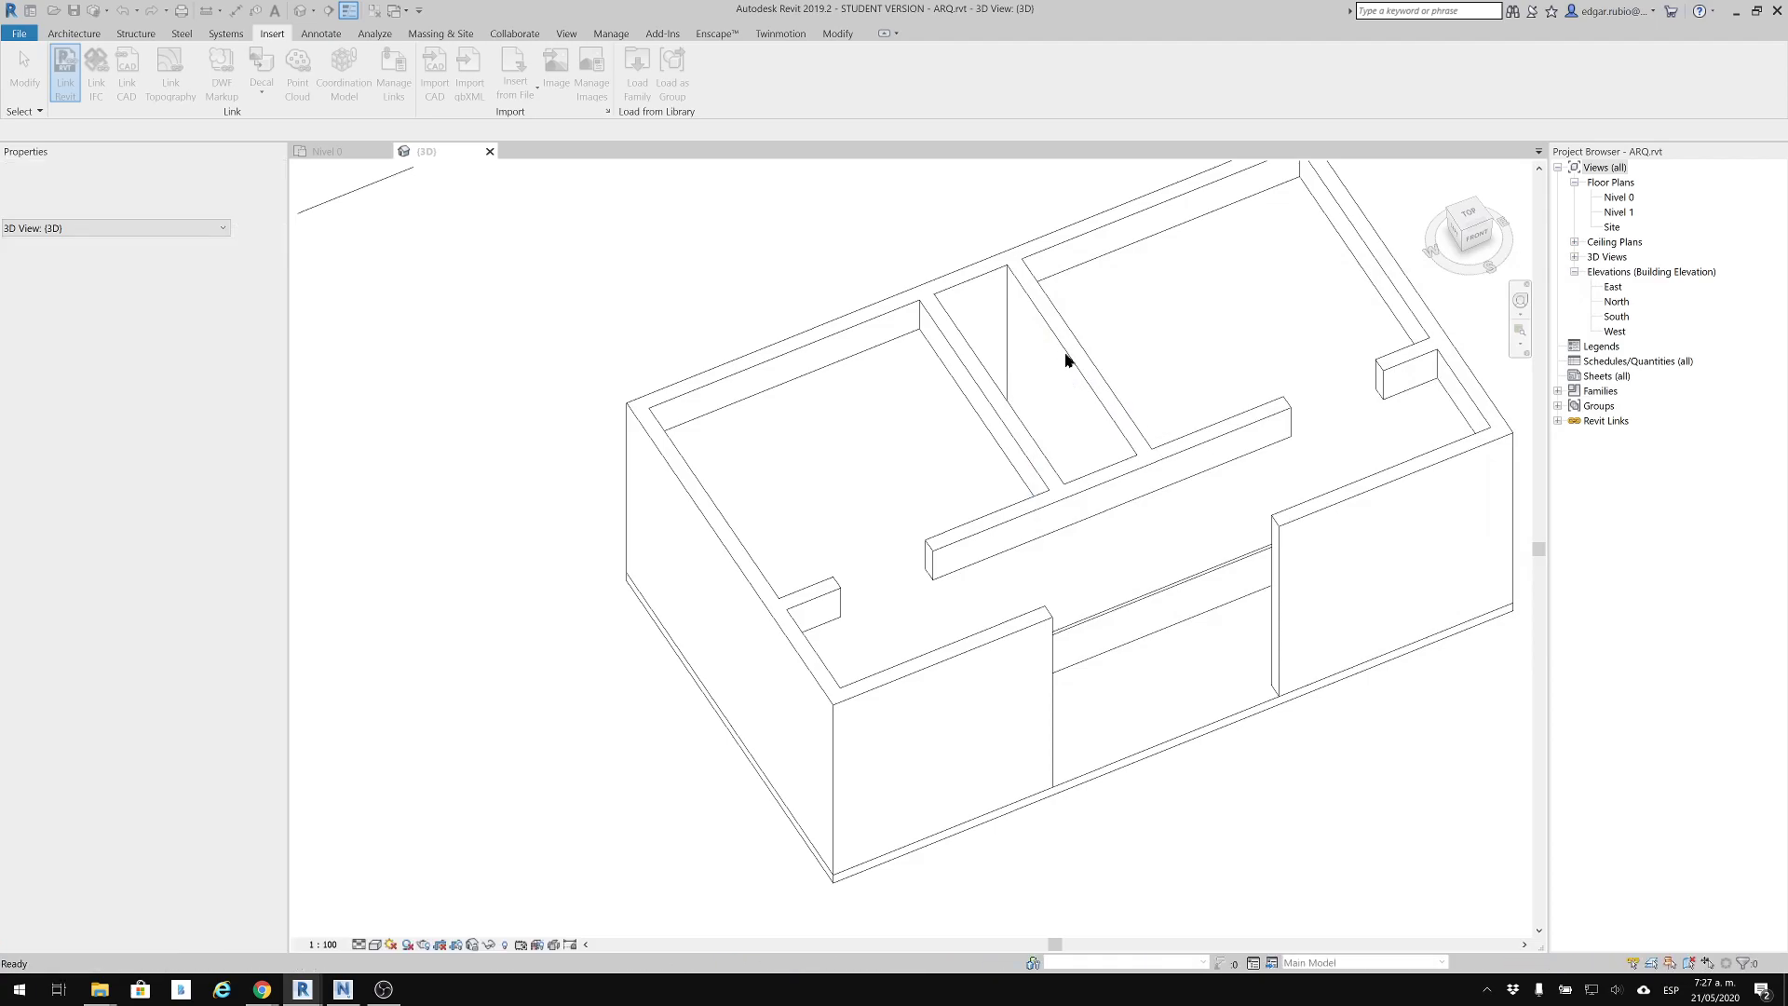
Examine how the linked structural frame fits the architectural walls, checking the corner column closely and selecting the adjoining walls
middle_click_drag(1374, 533, 1013, 510)
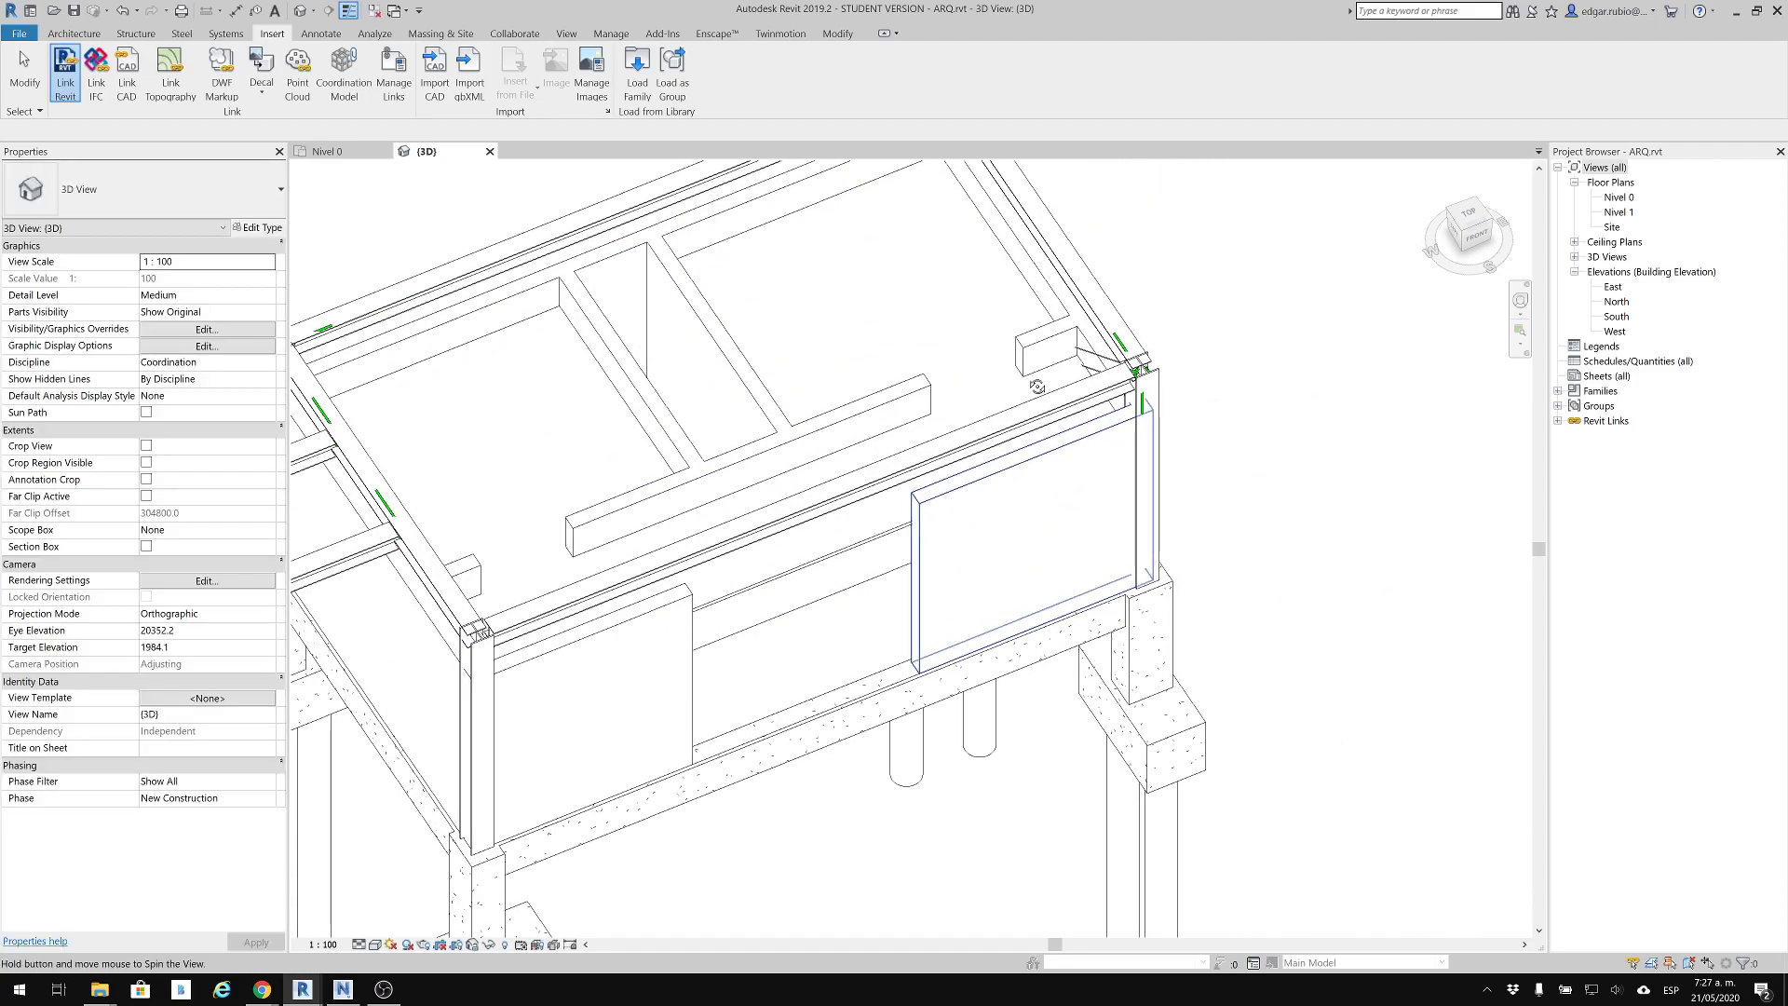
left_click(1477, 235)
middle_click_drag(1374, 661, 788, 719, "shift")
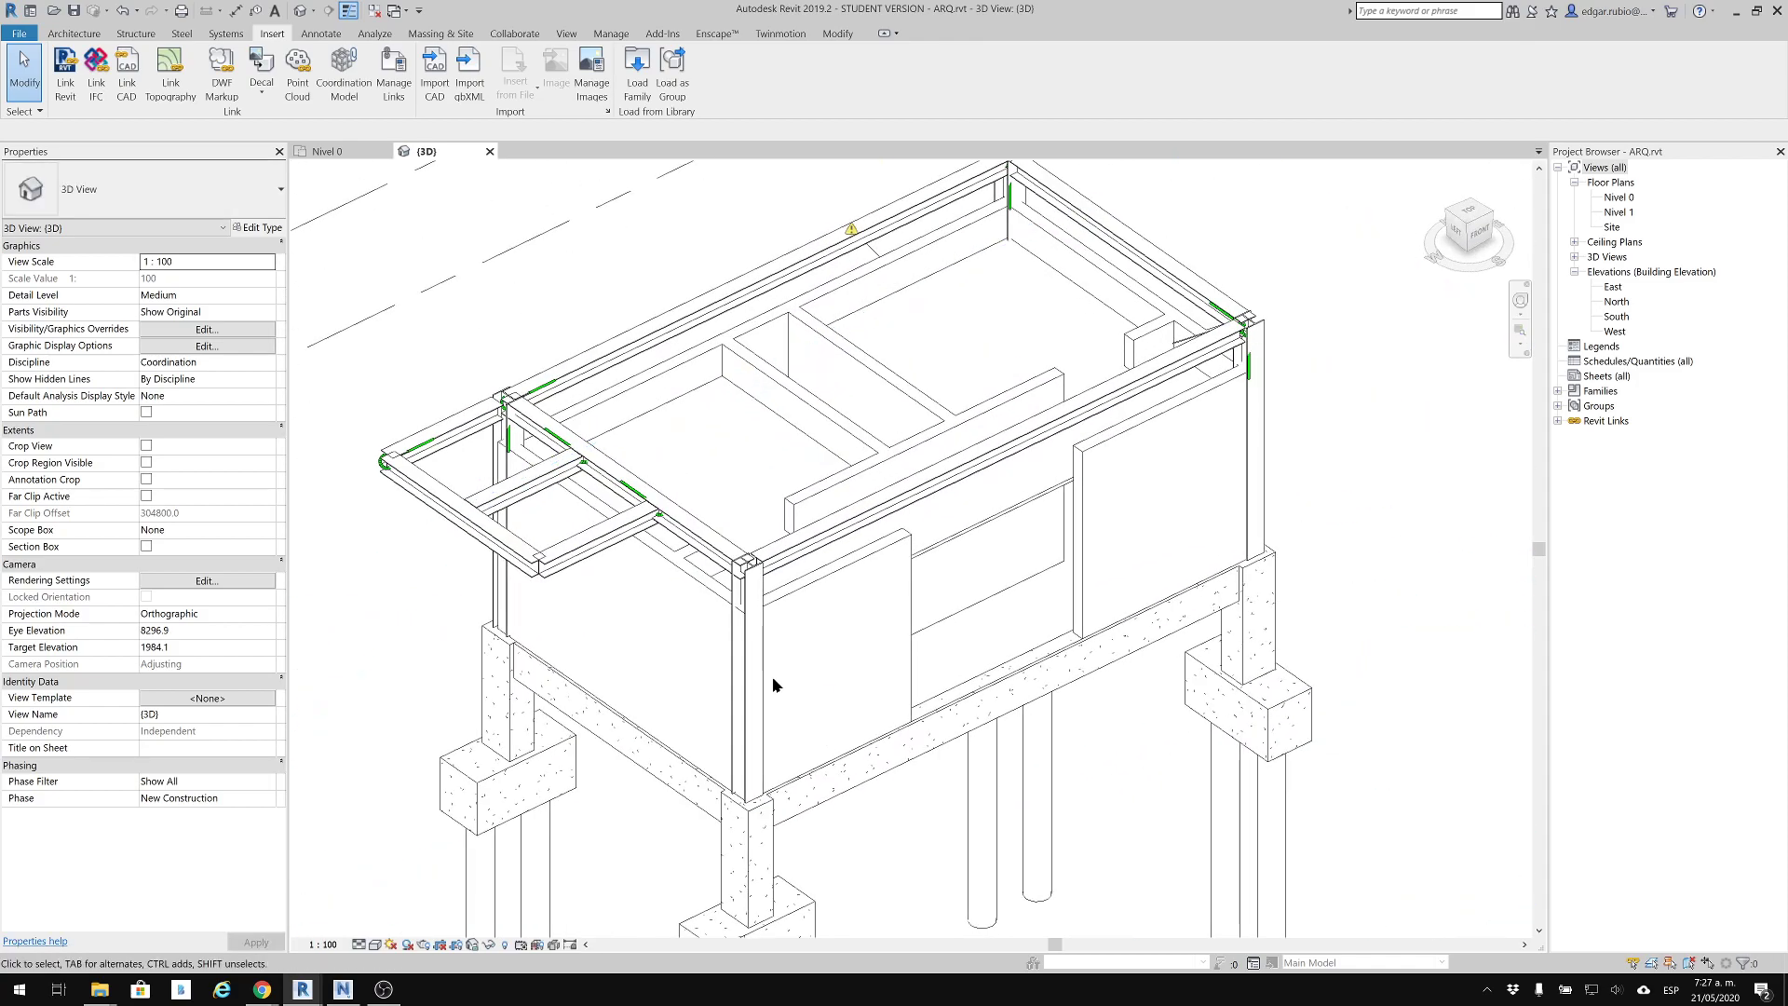
scroll(1015, 722, "down", 2)
middle_click_drag(1106, 710, 727, 381, "shift")
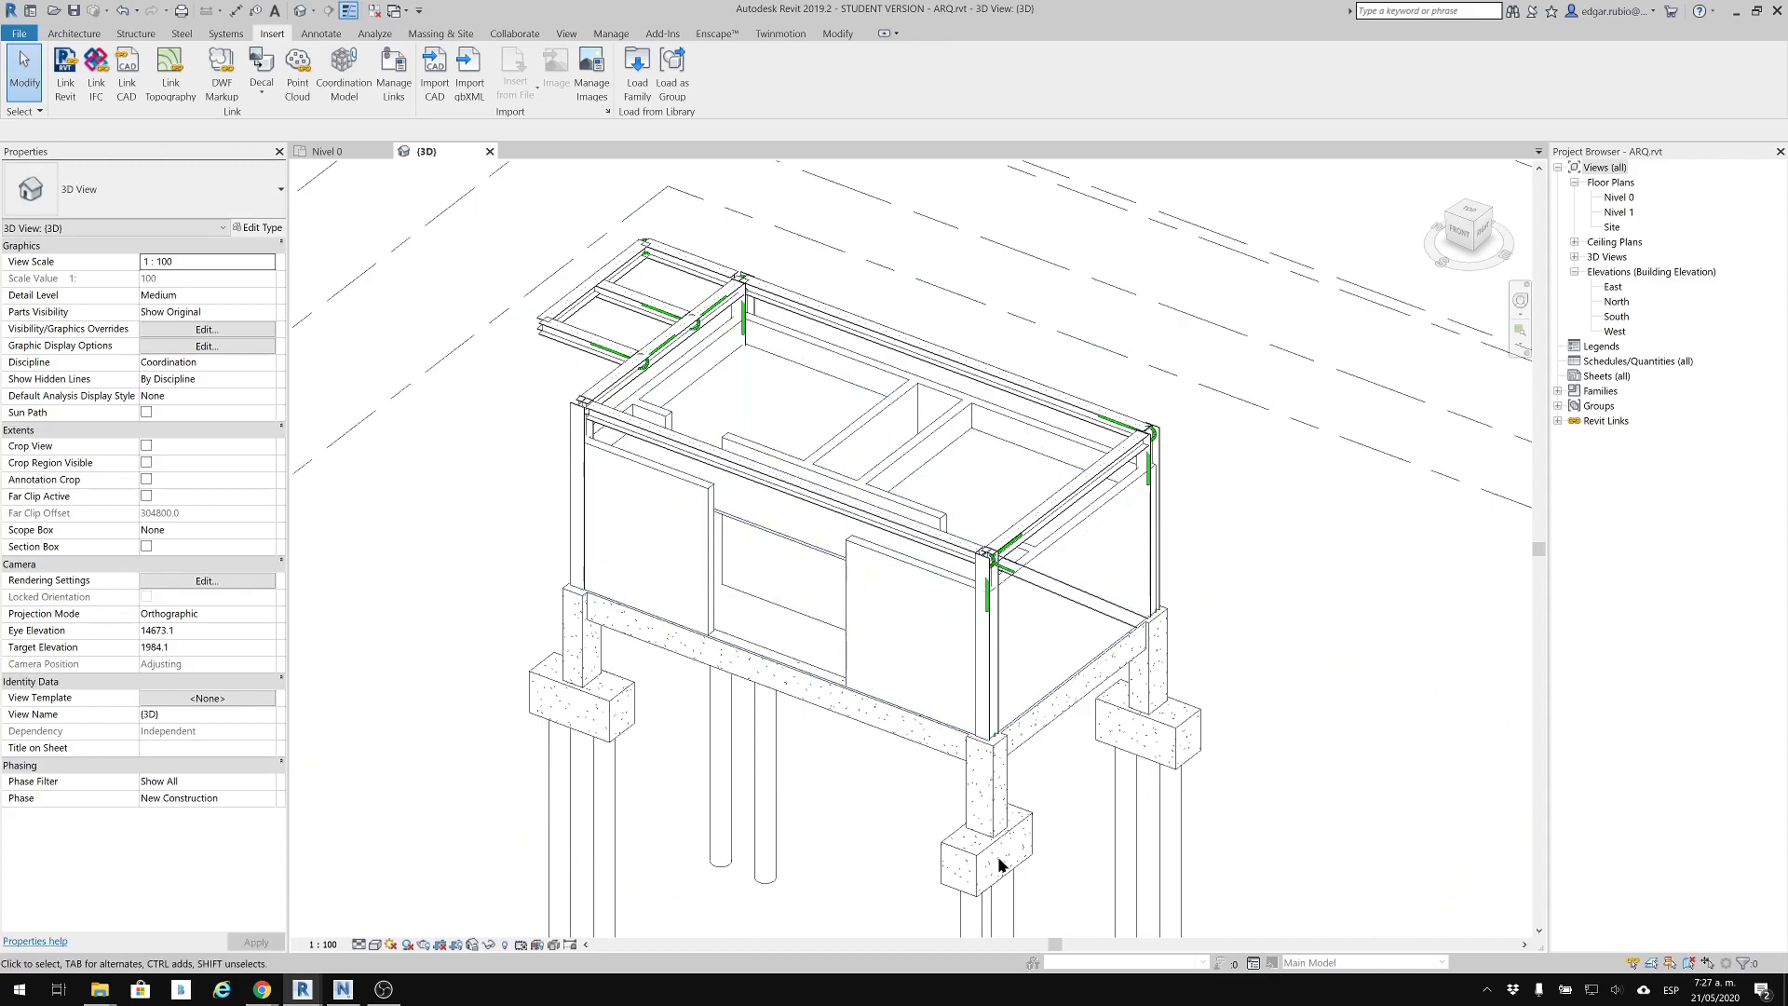
scroll(1062, 701, "up", 3)
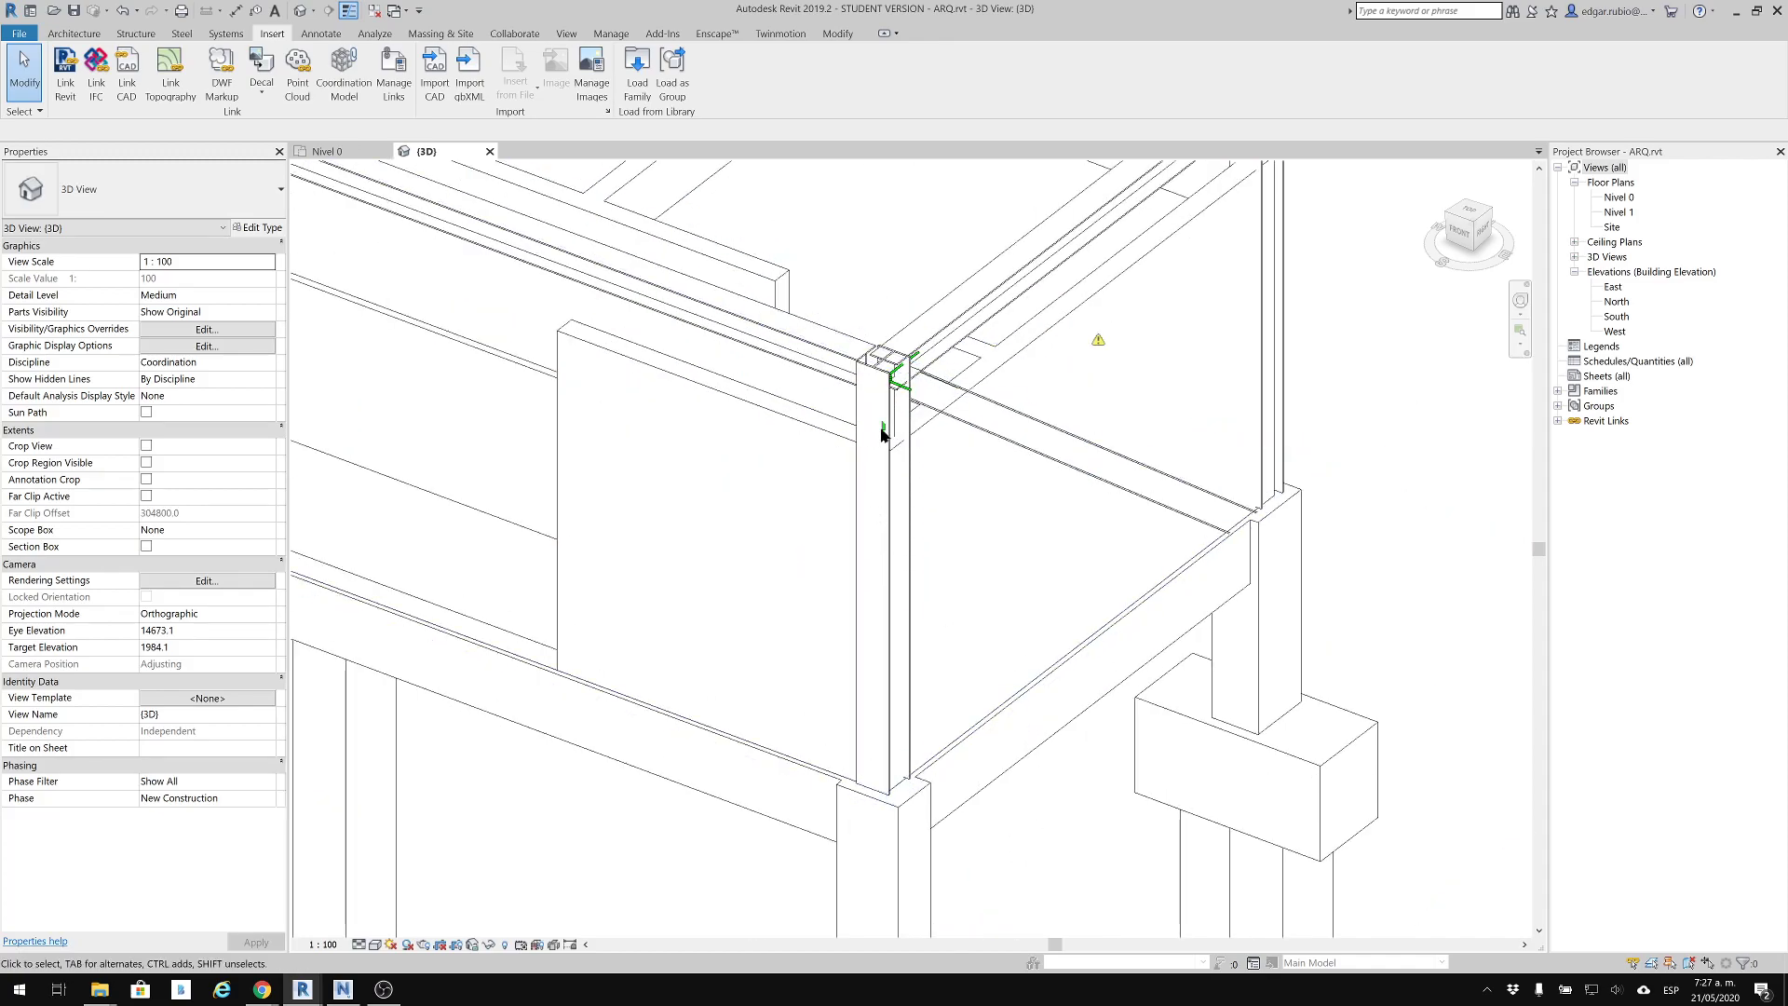
scroll(877, 435, "up", 2)
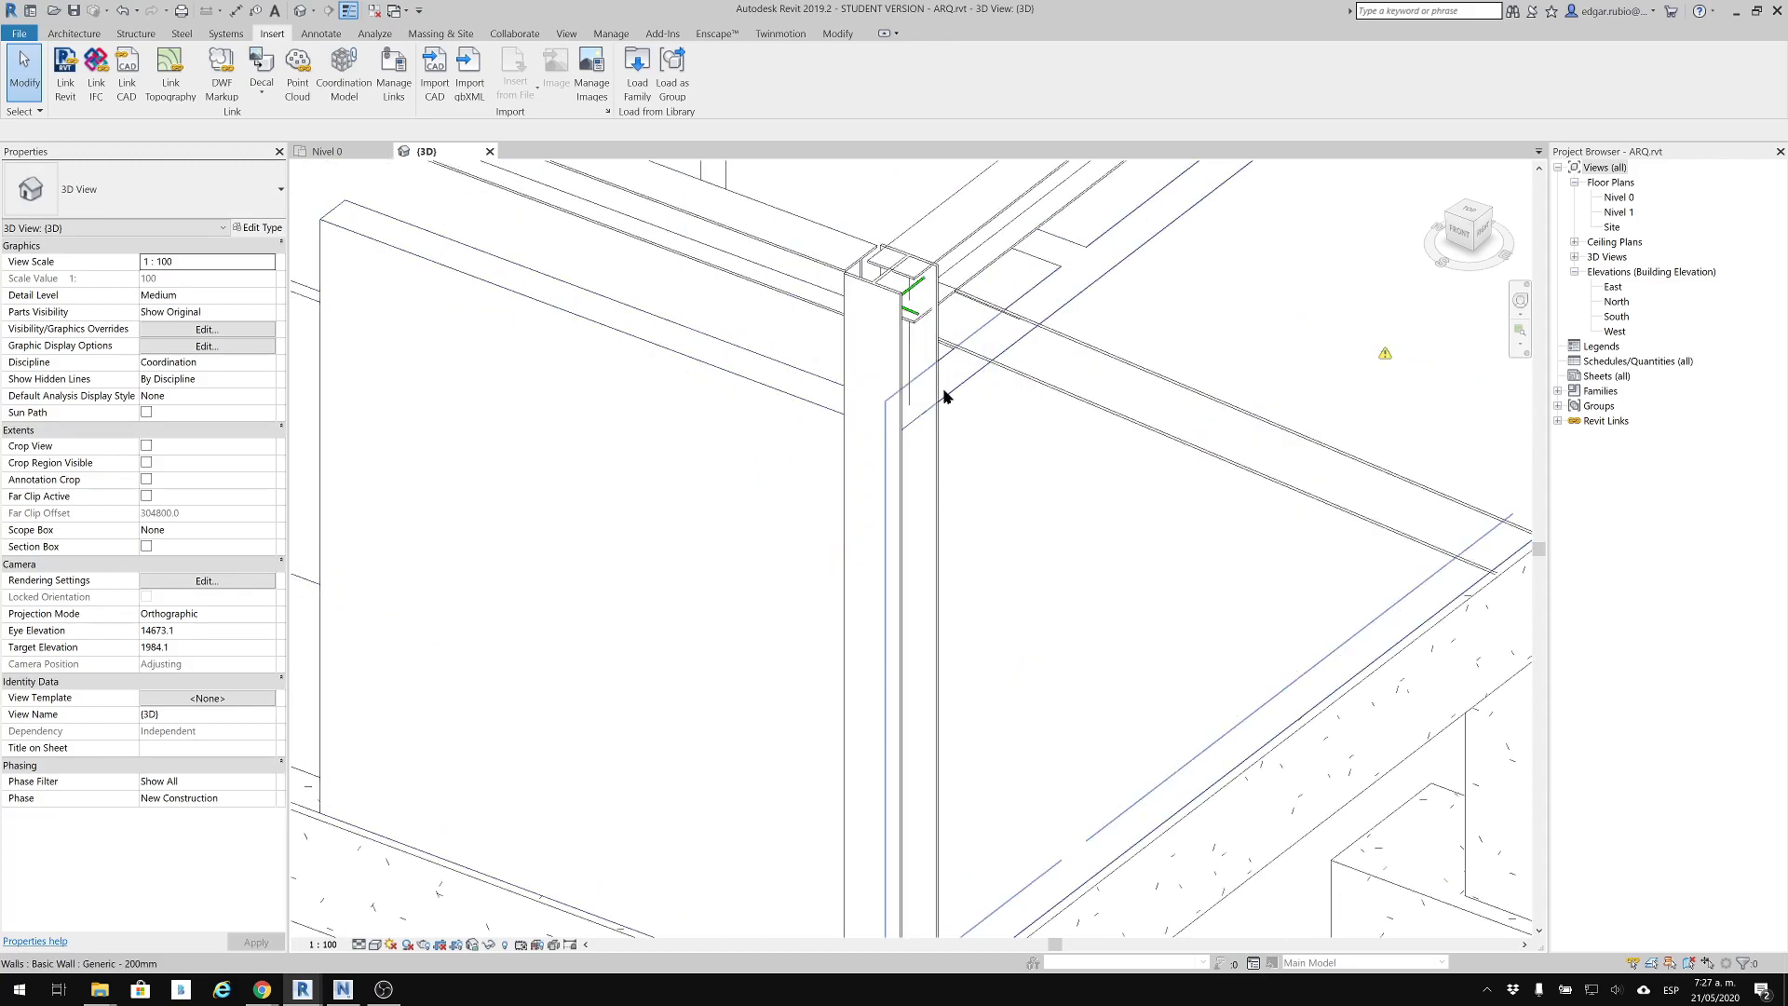
left_click(946, 393)
left_click(830, 401)
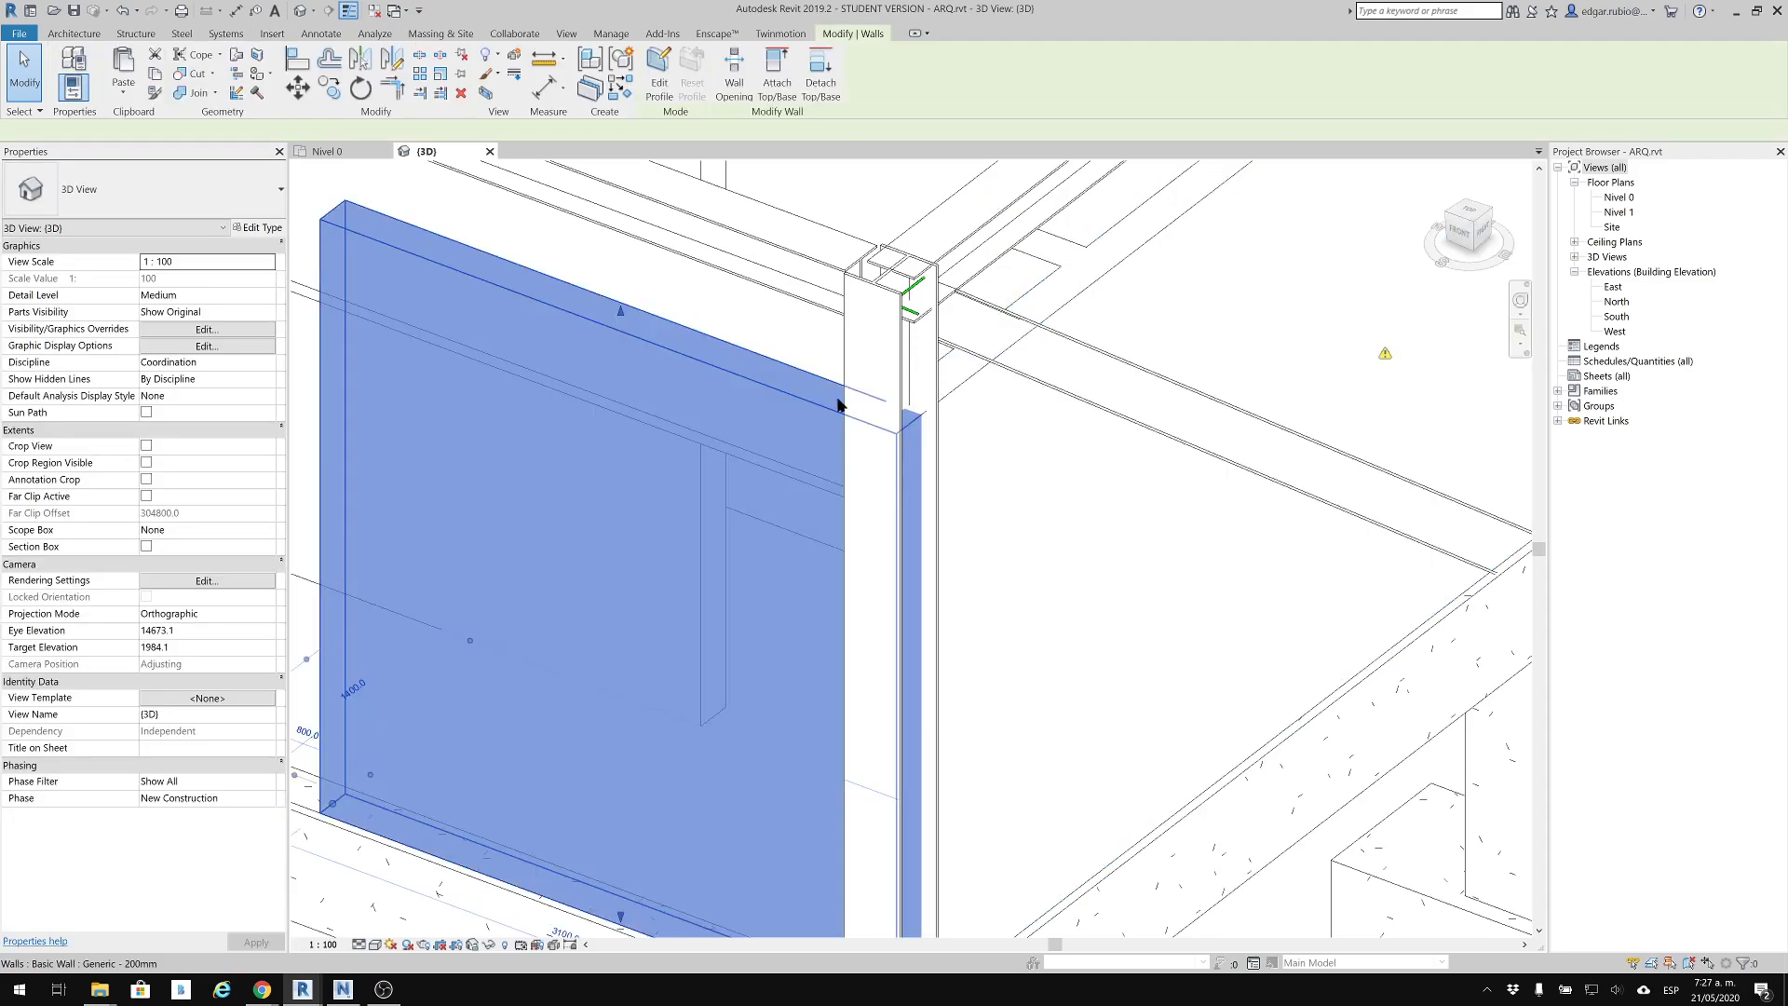
Examine how the linked structural frame and foundations meet the architectural walls around the building, then clear the wall selection
scroll(914, 539, "down", 2)
middle_click_drag(878, 403, 847, 192)
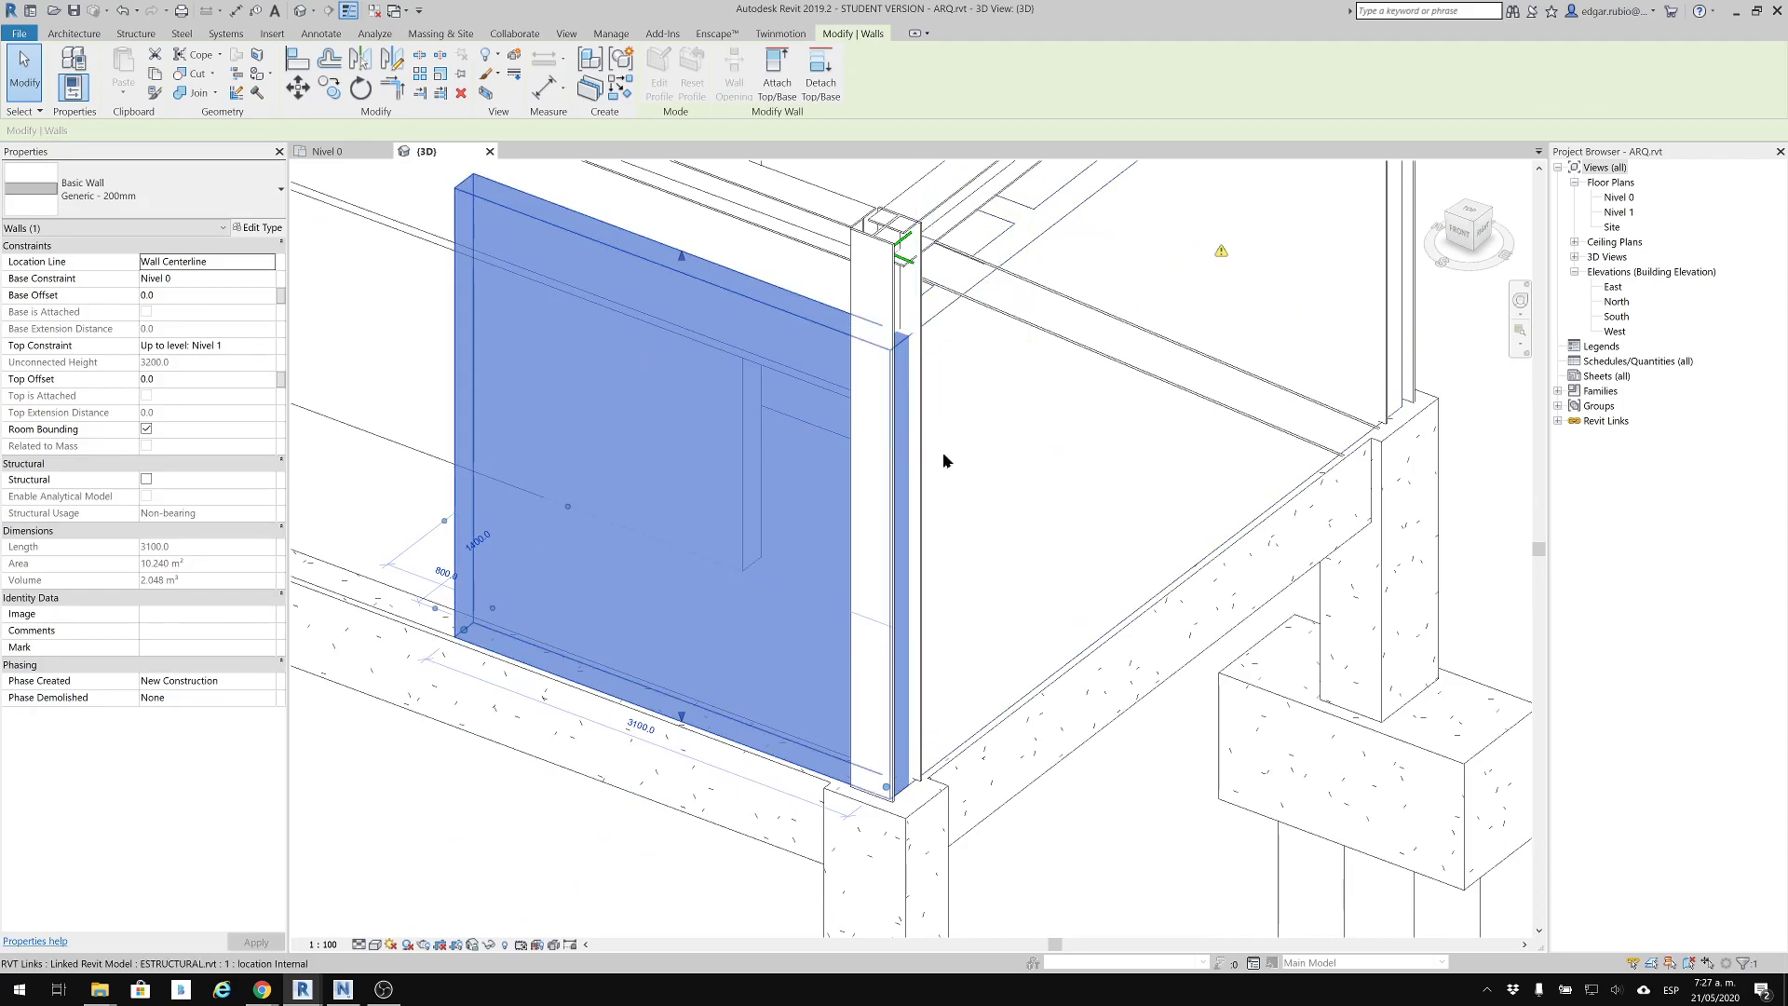
scroll(764, 410, "down", 2)
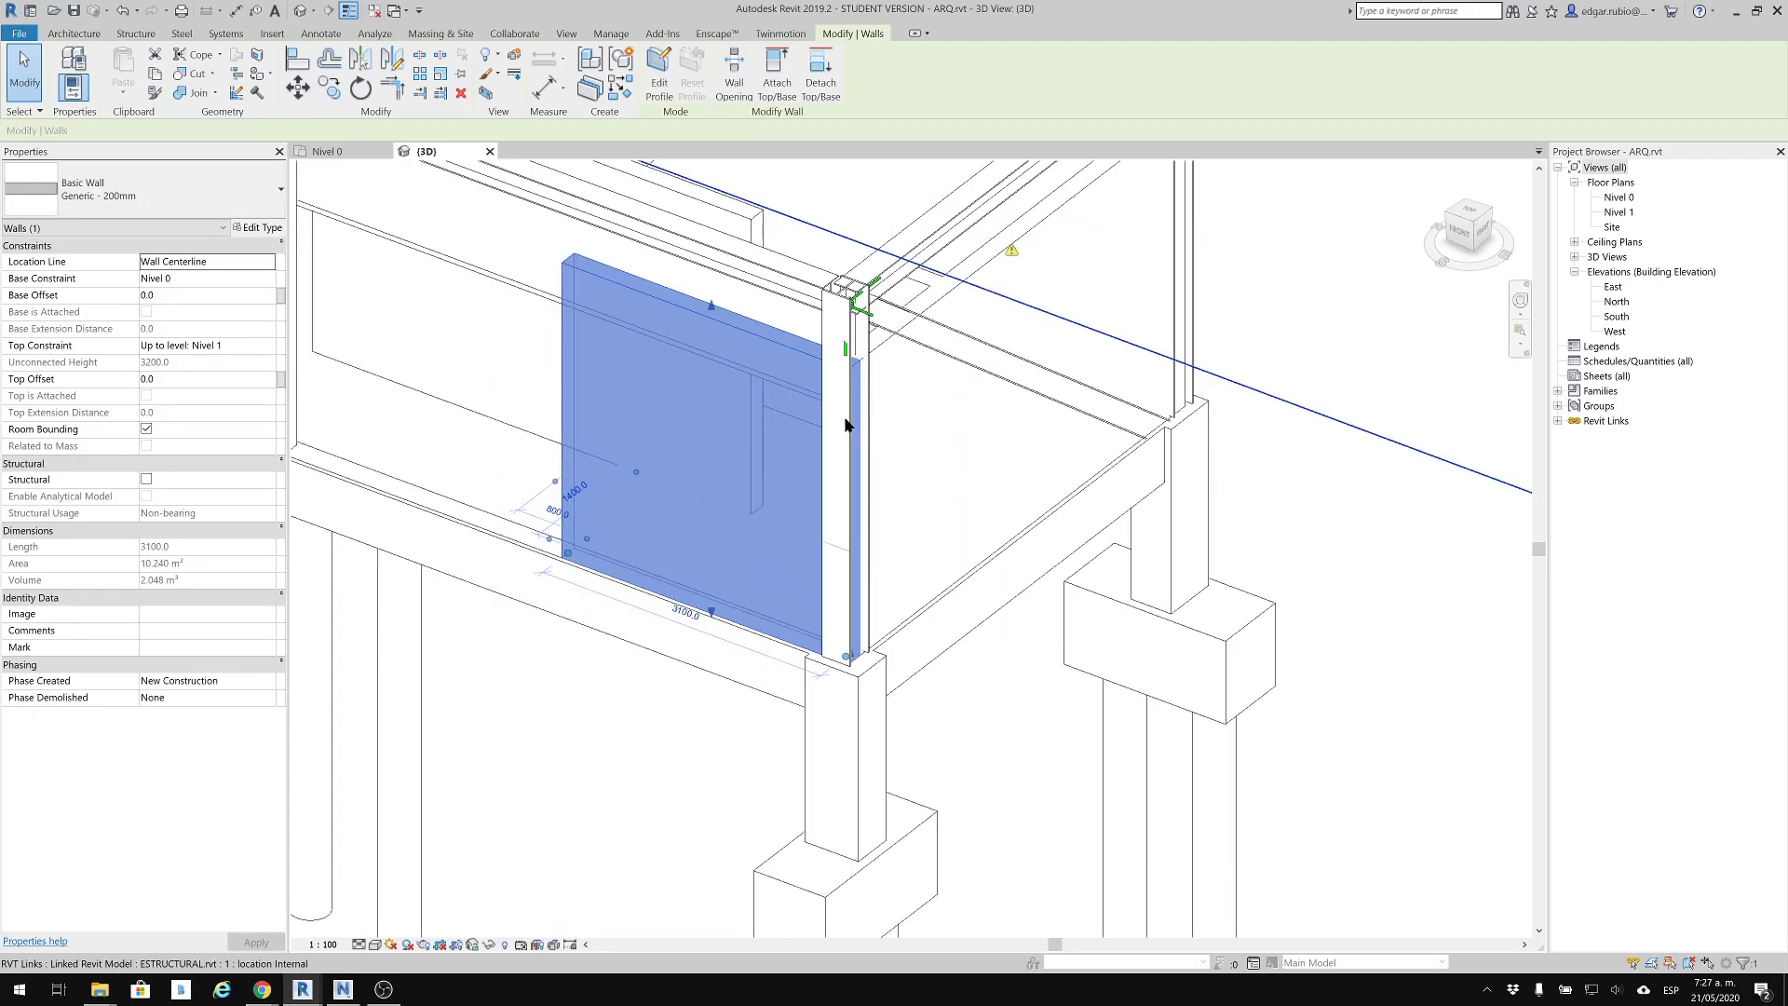
middle_click_drag(894, 447, 828, 405, "shift")
middle_click_drag(758, 702, 830, 466, "shift")
middle_click_drag(832, 651, 685, 709, "shift")
middle_click_drag(1068, 603, 1130, 751, "shift")
middle_click_drag(879, 498, 880, 801)
scroll(767, 730, "down", 1)
middle_click_drag(1197, 220, 1181, 505)
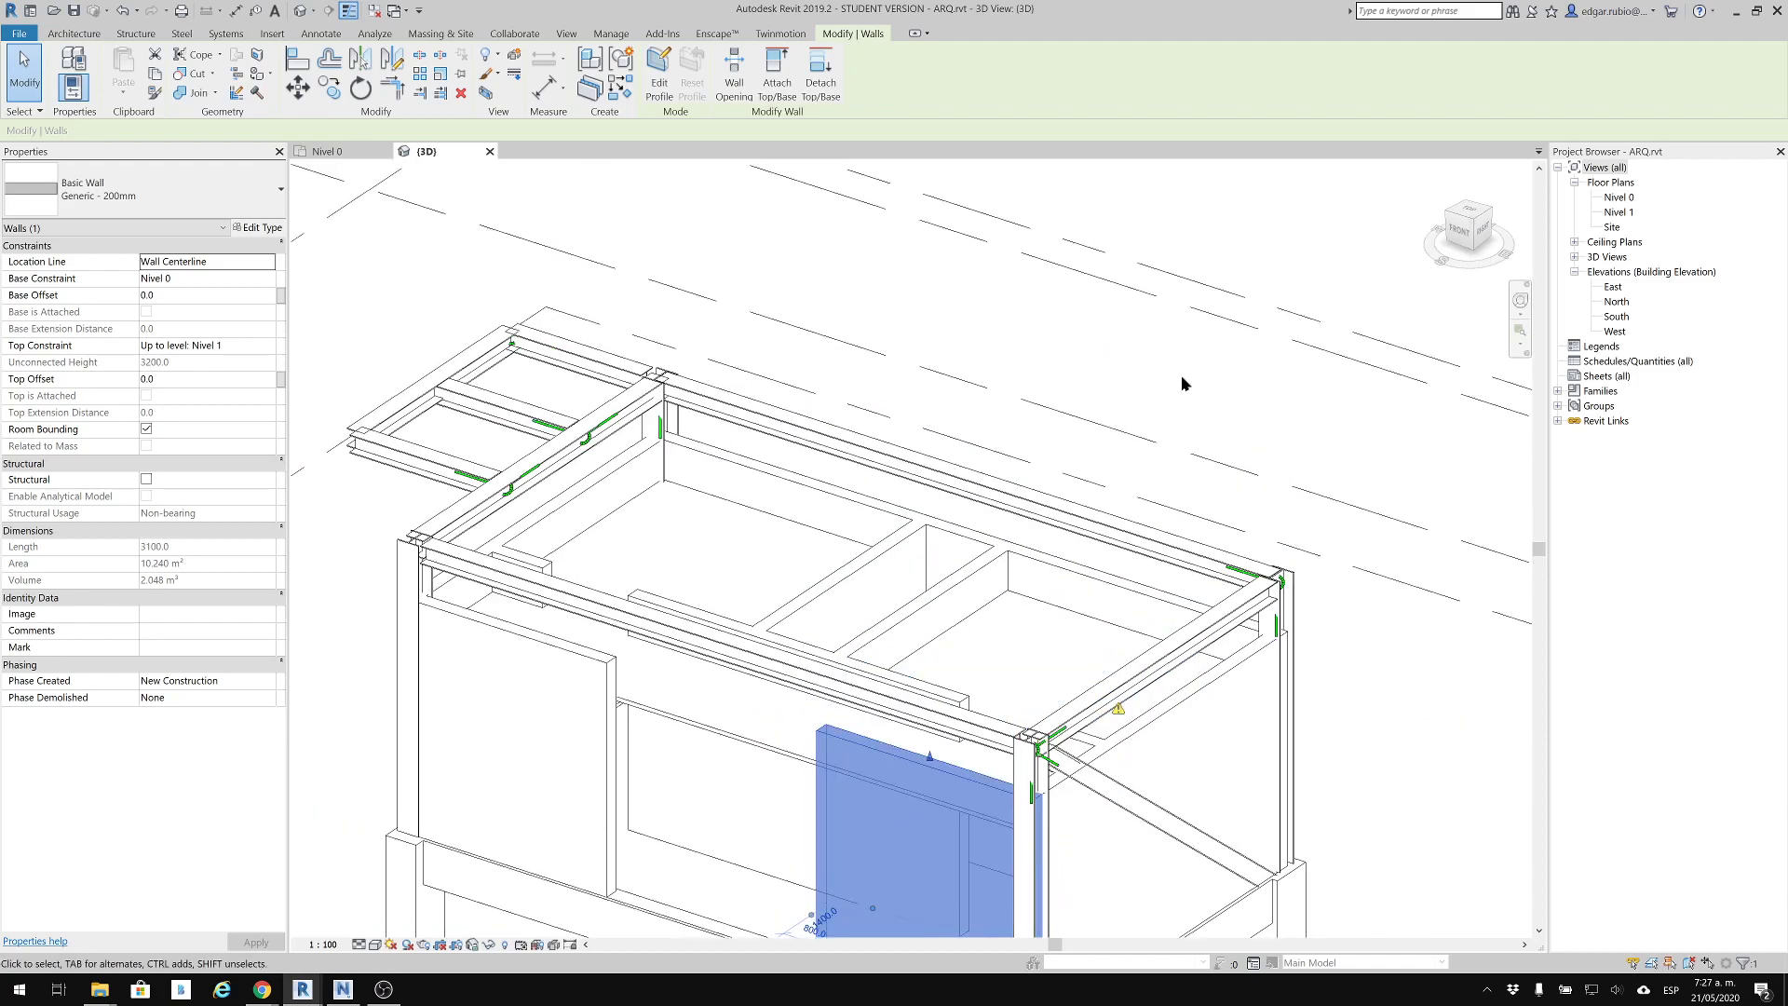
left_click(1181, 378)
middle_click_drag(1131, 585, 1119, 369)
scroll(1119, 368, "down", 1)
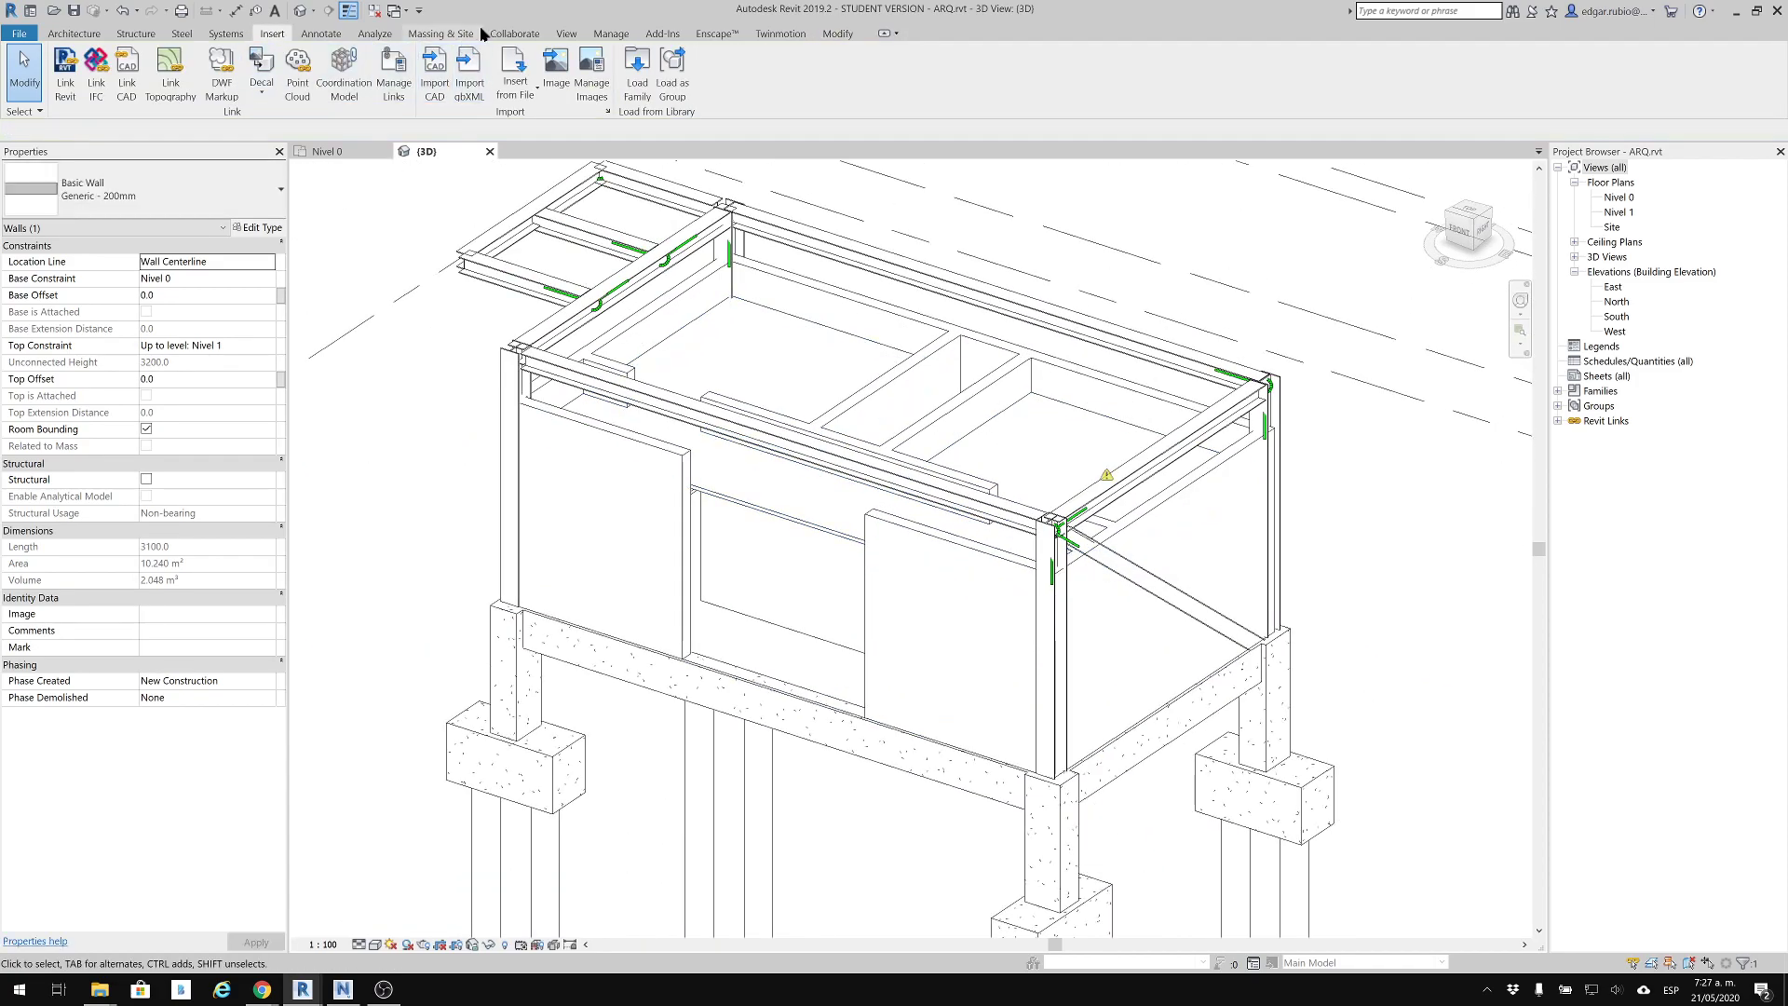
Run an interference check between Walls and Floors of the current project and dismiss the result notice
left_click(513, 35)
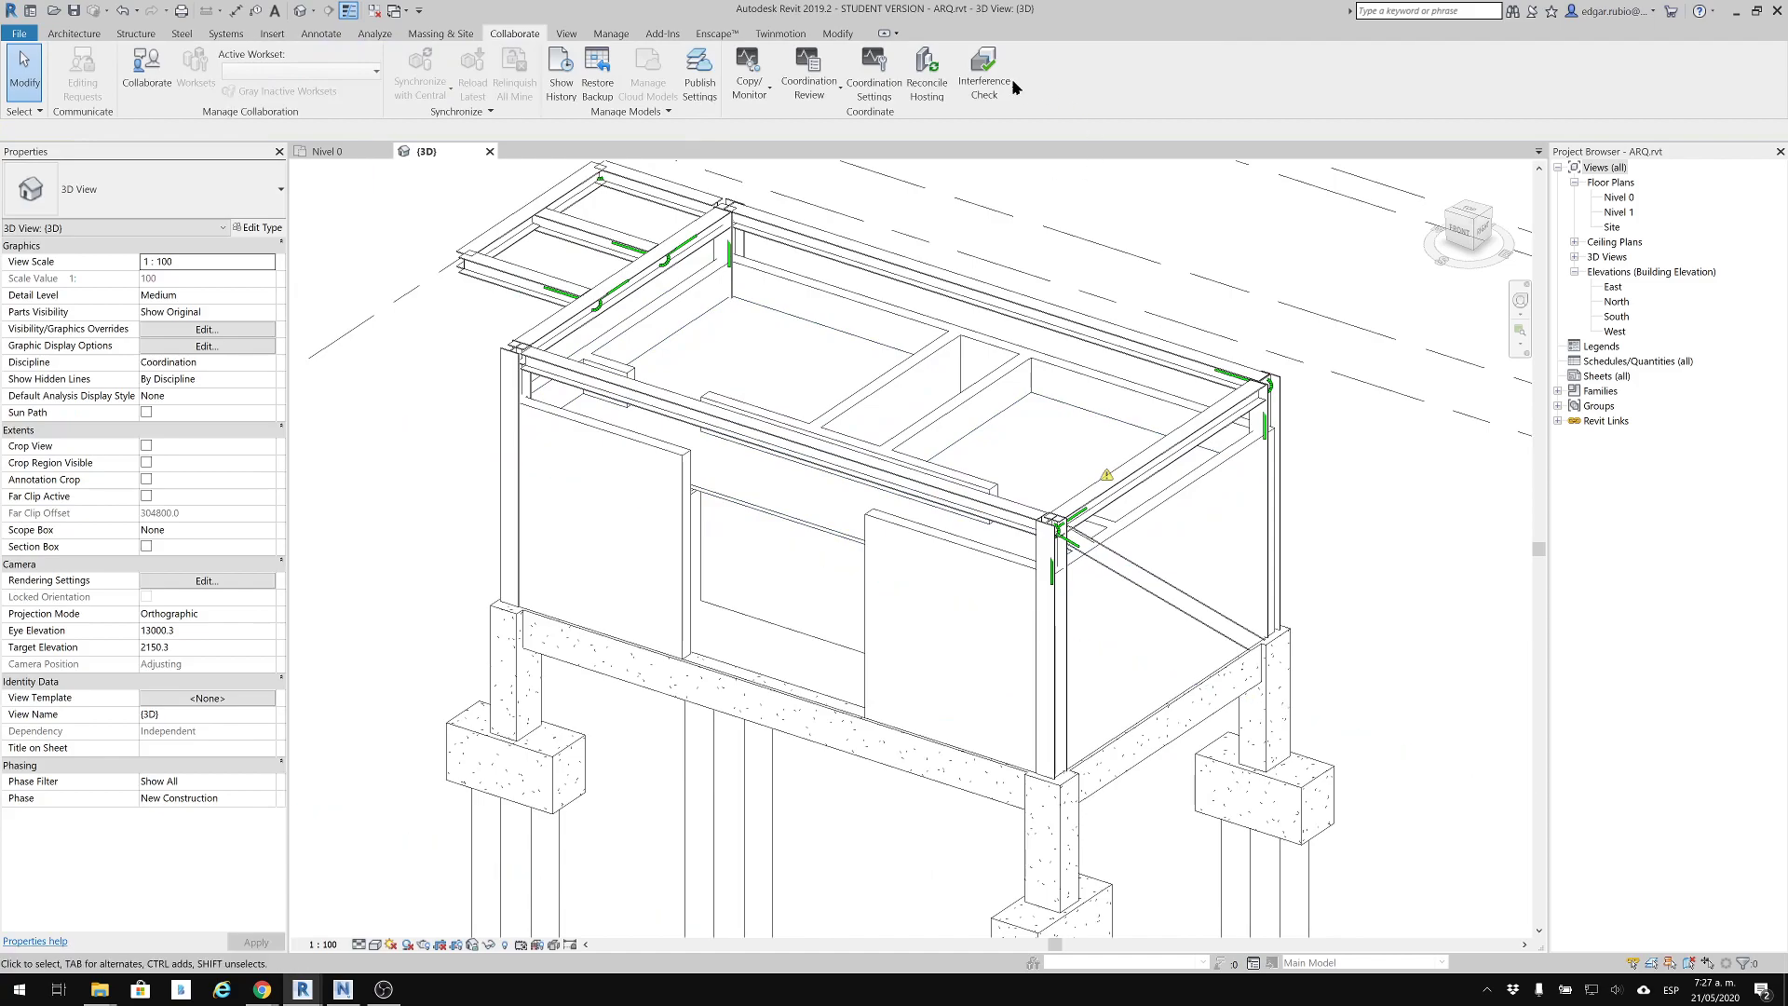
left_click(1013, 88)
left_click(970, 122)
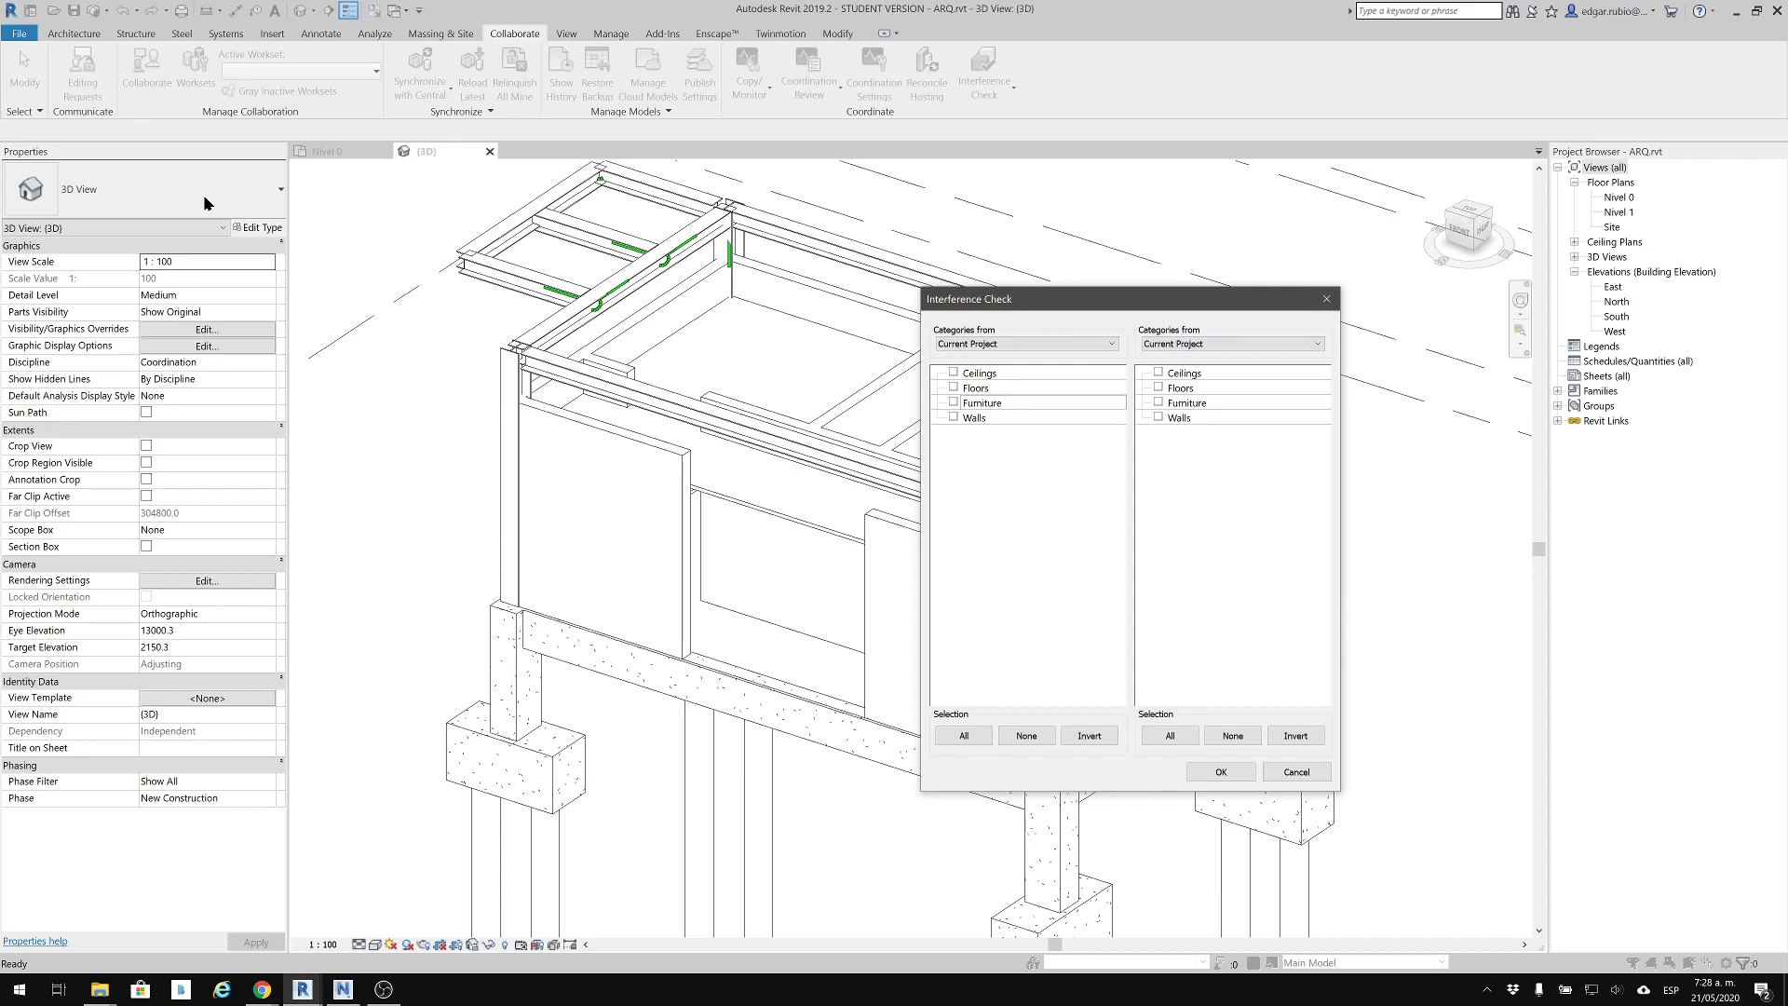
left_click(950, 418)
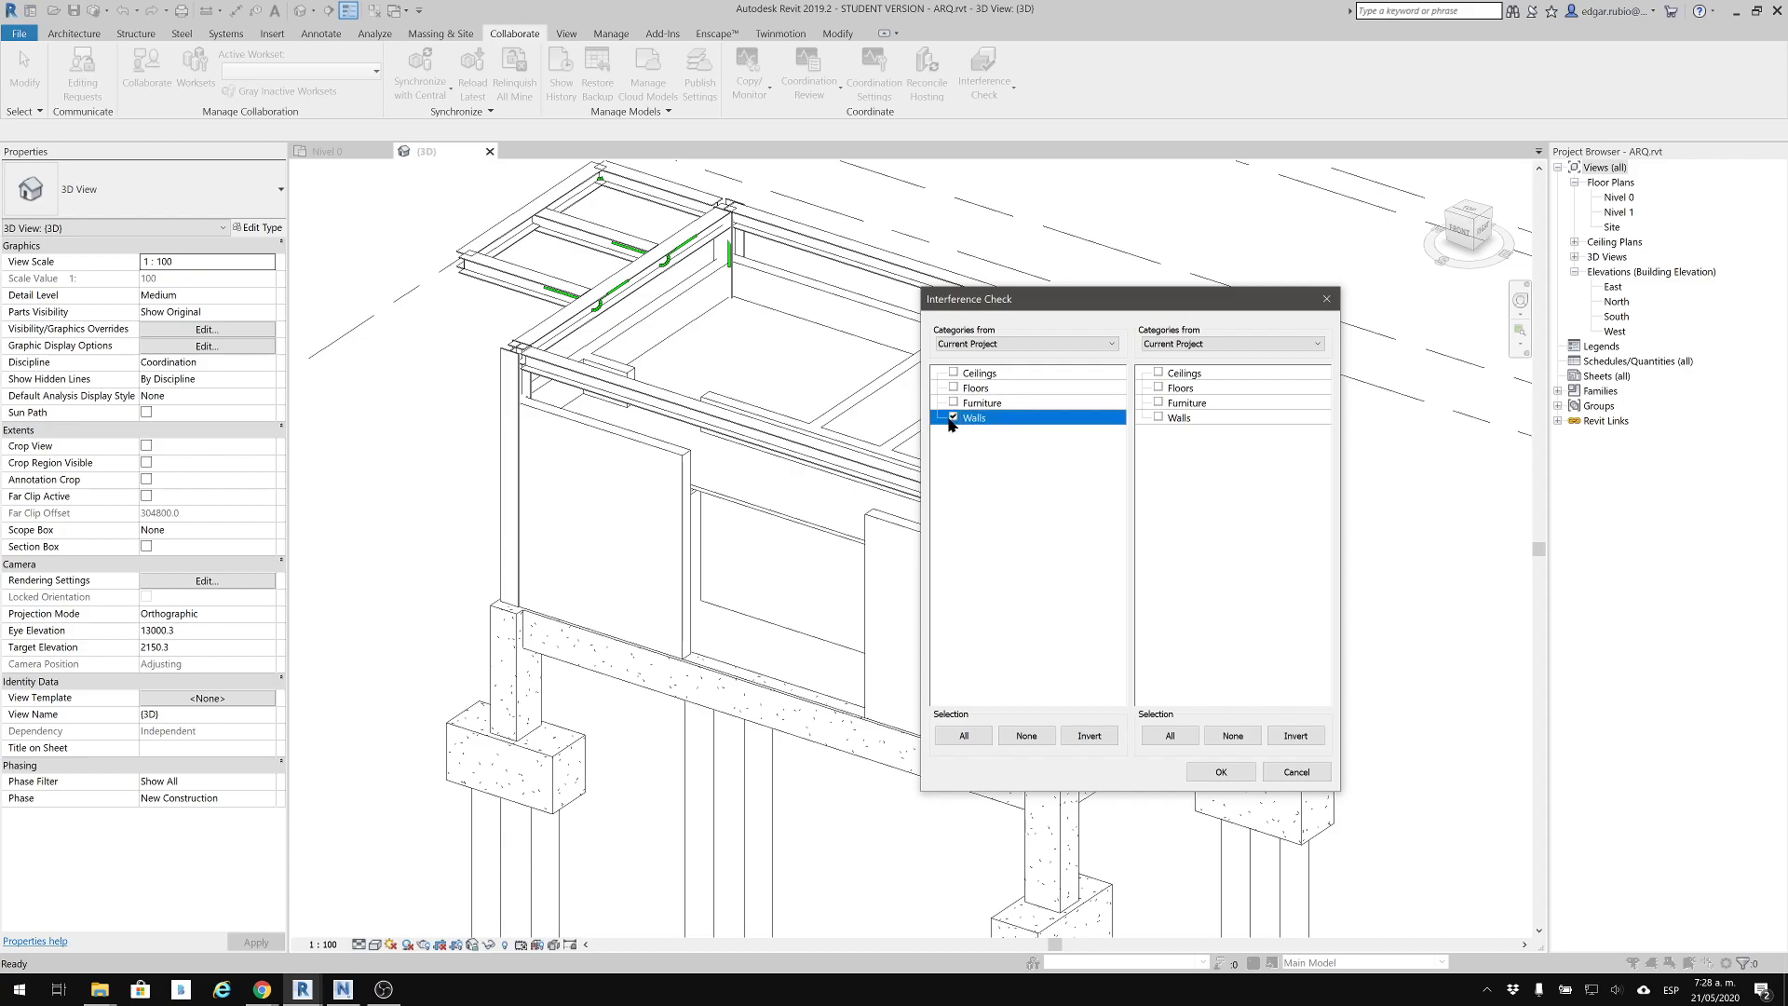
left_click(1160, 388)
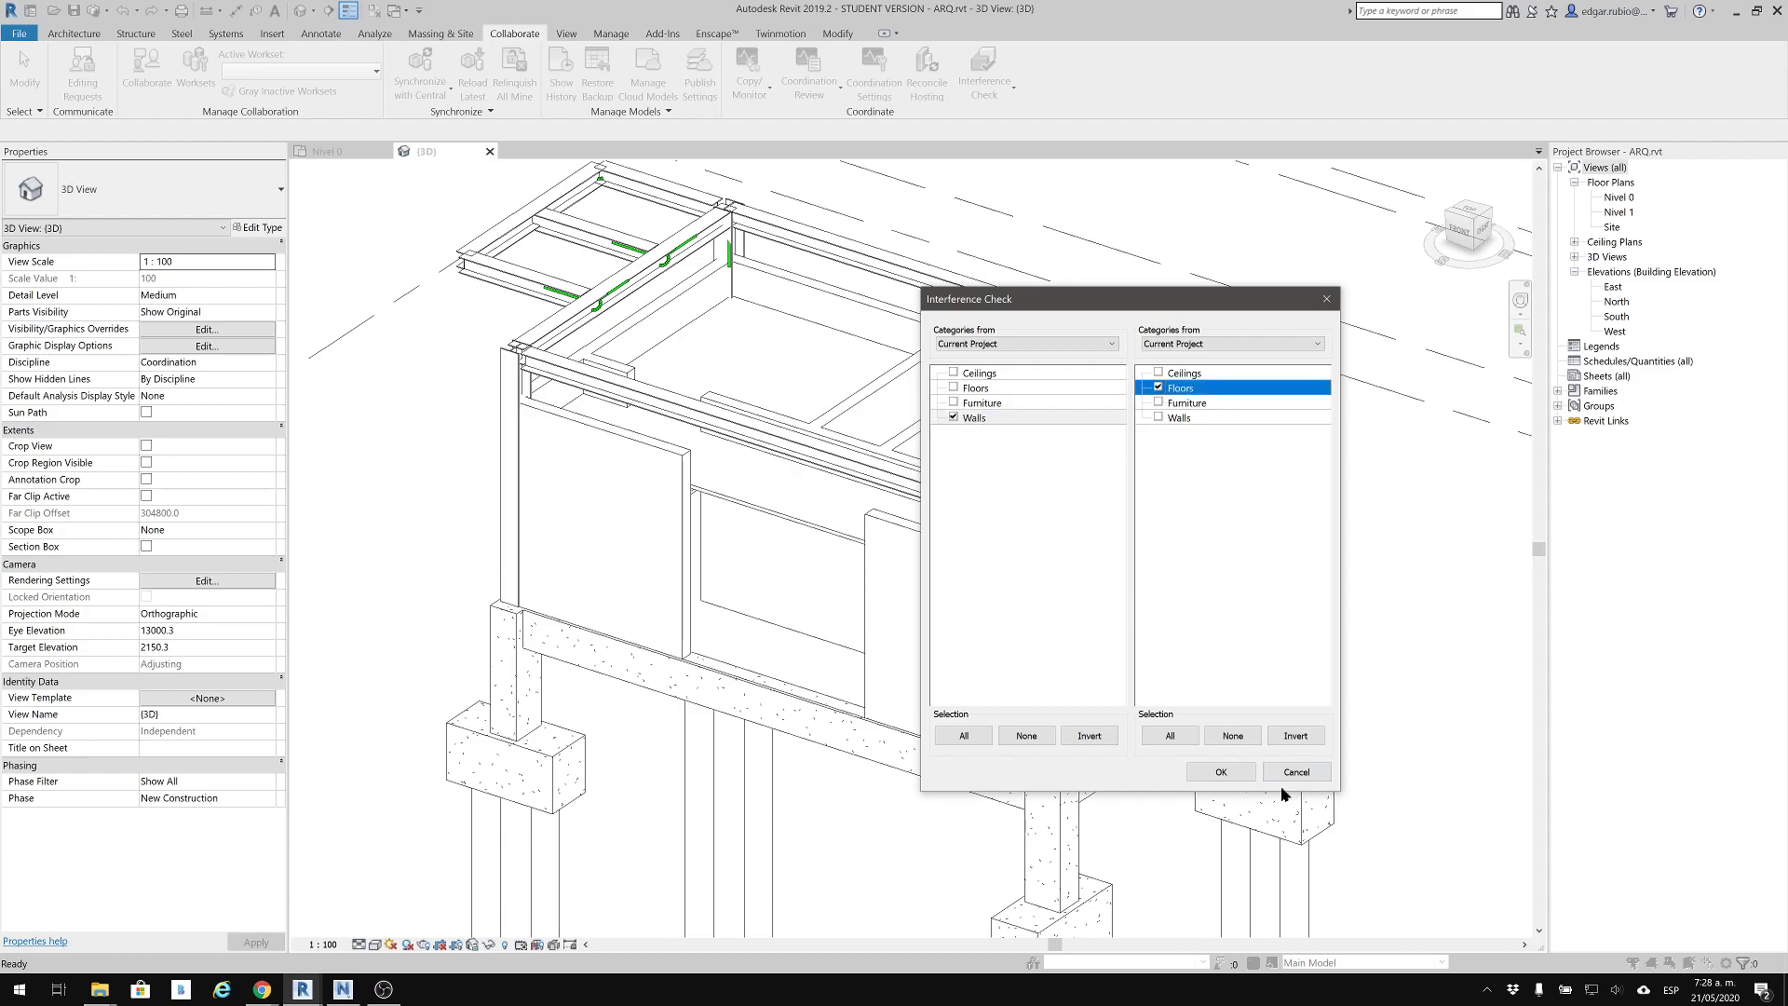
left_click(1242, 773)
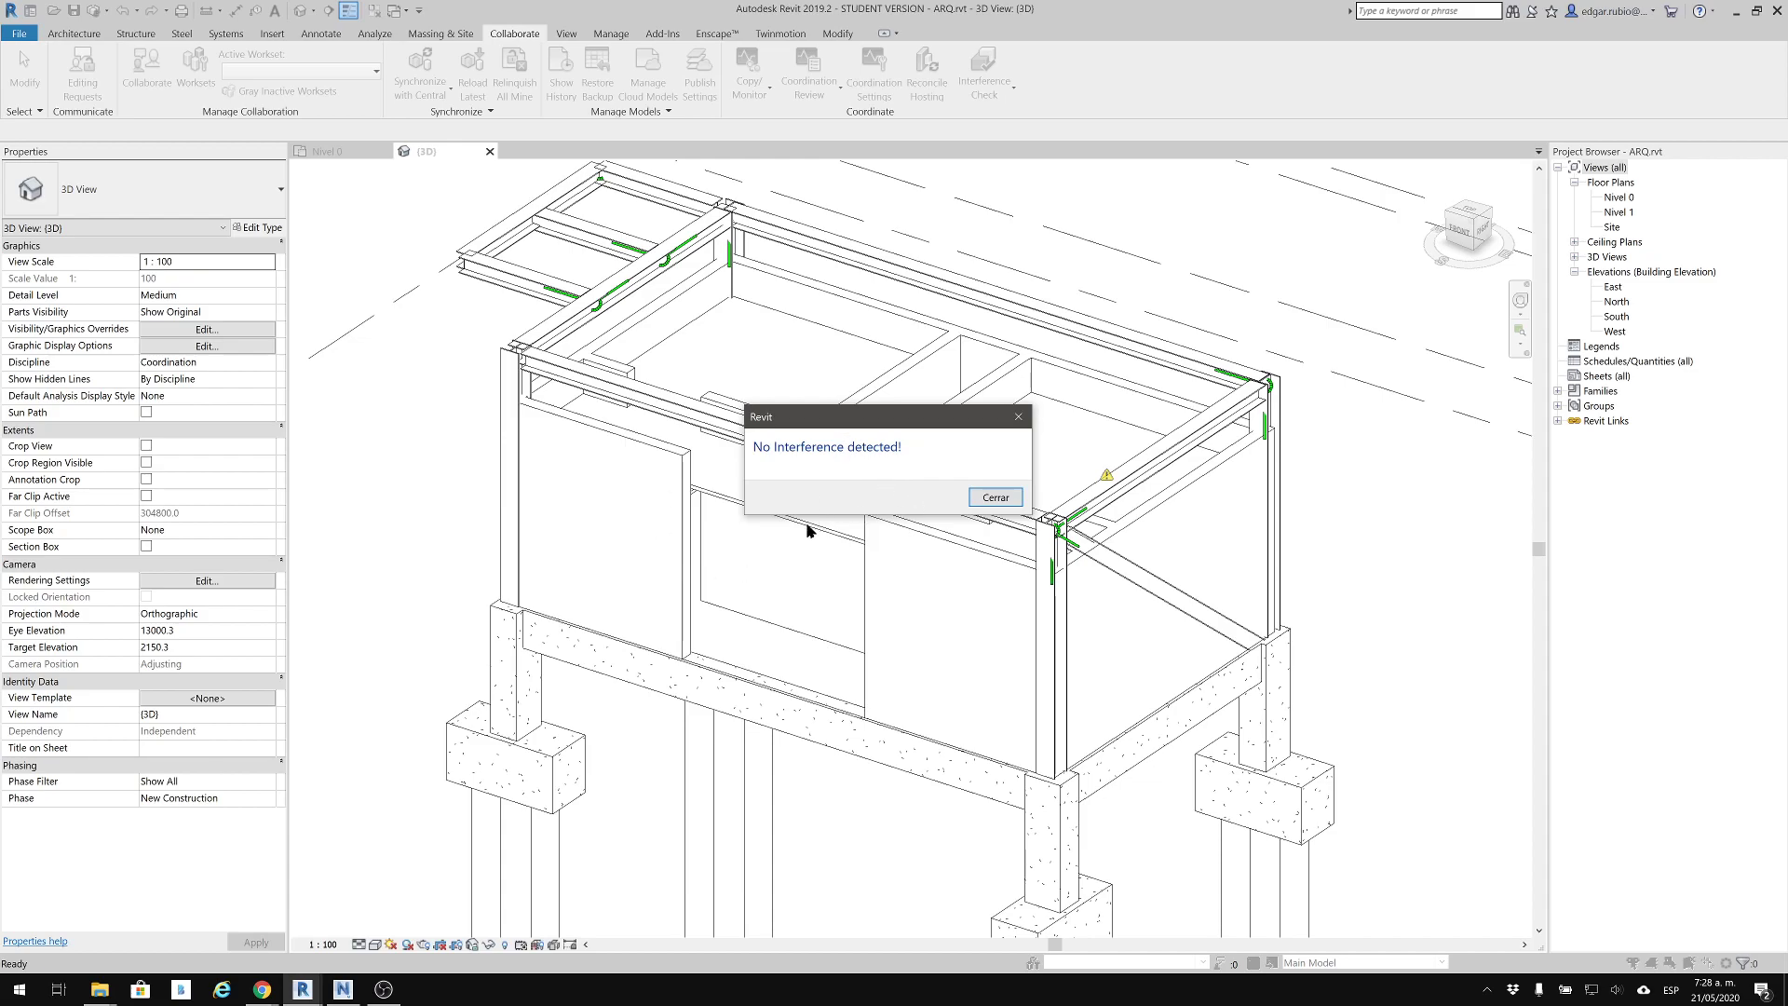
left_click(995, 501)
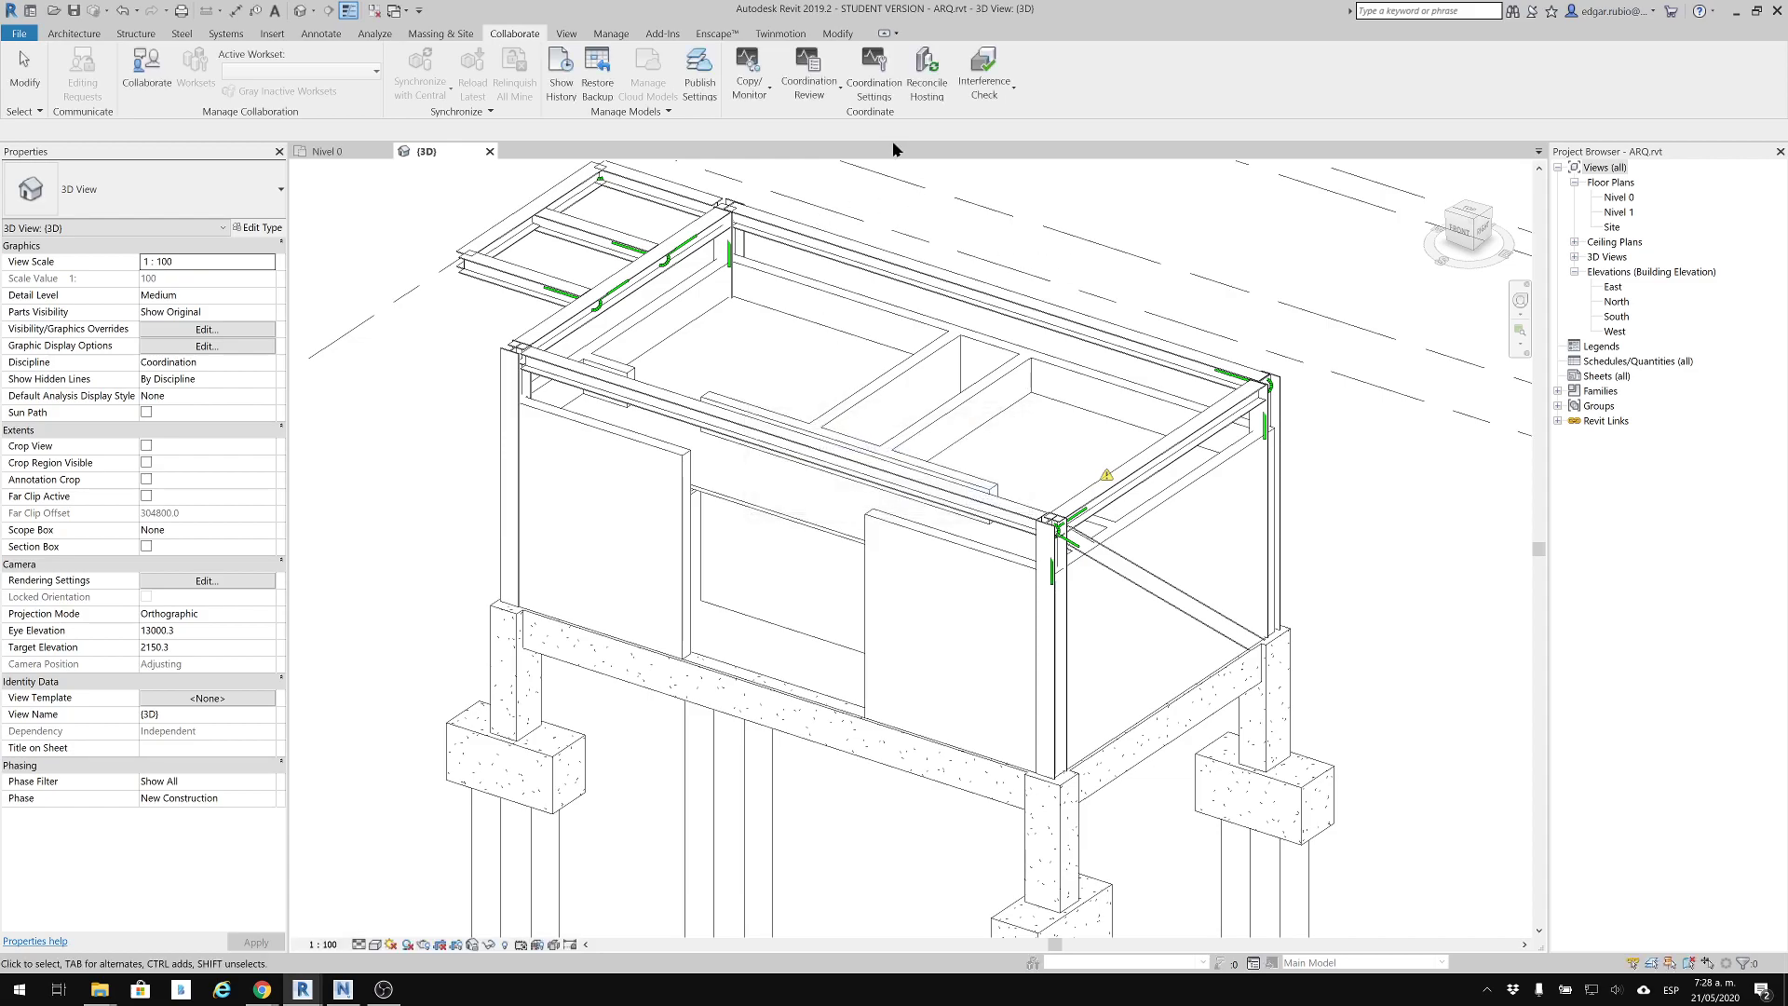
Run an interference check of the current project's Walls against the Structural Columns of ESTRUCTURAL.rvt
left_click(984, 72)
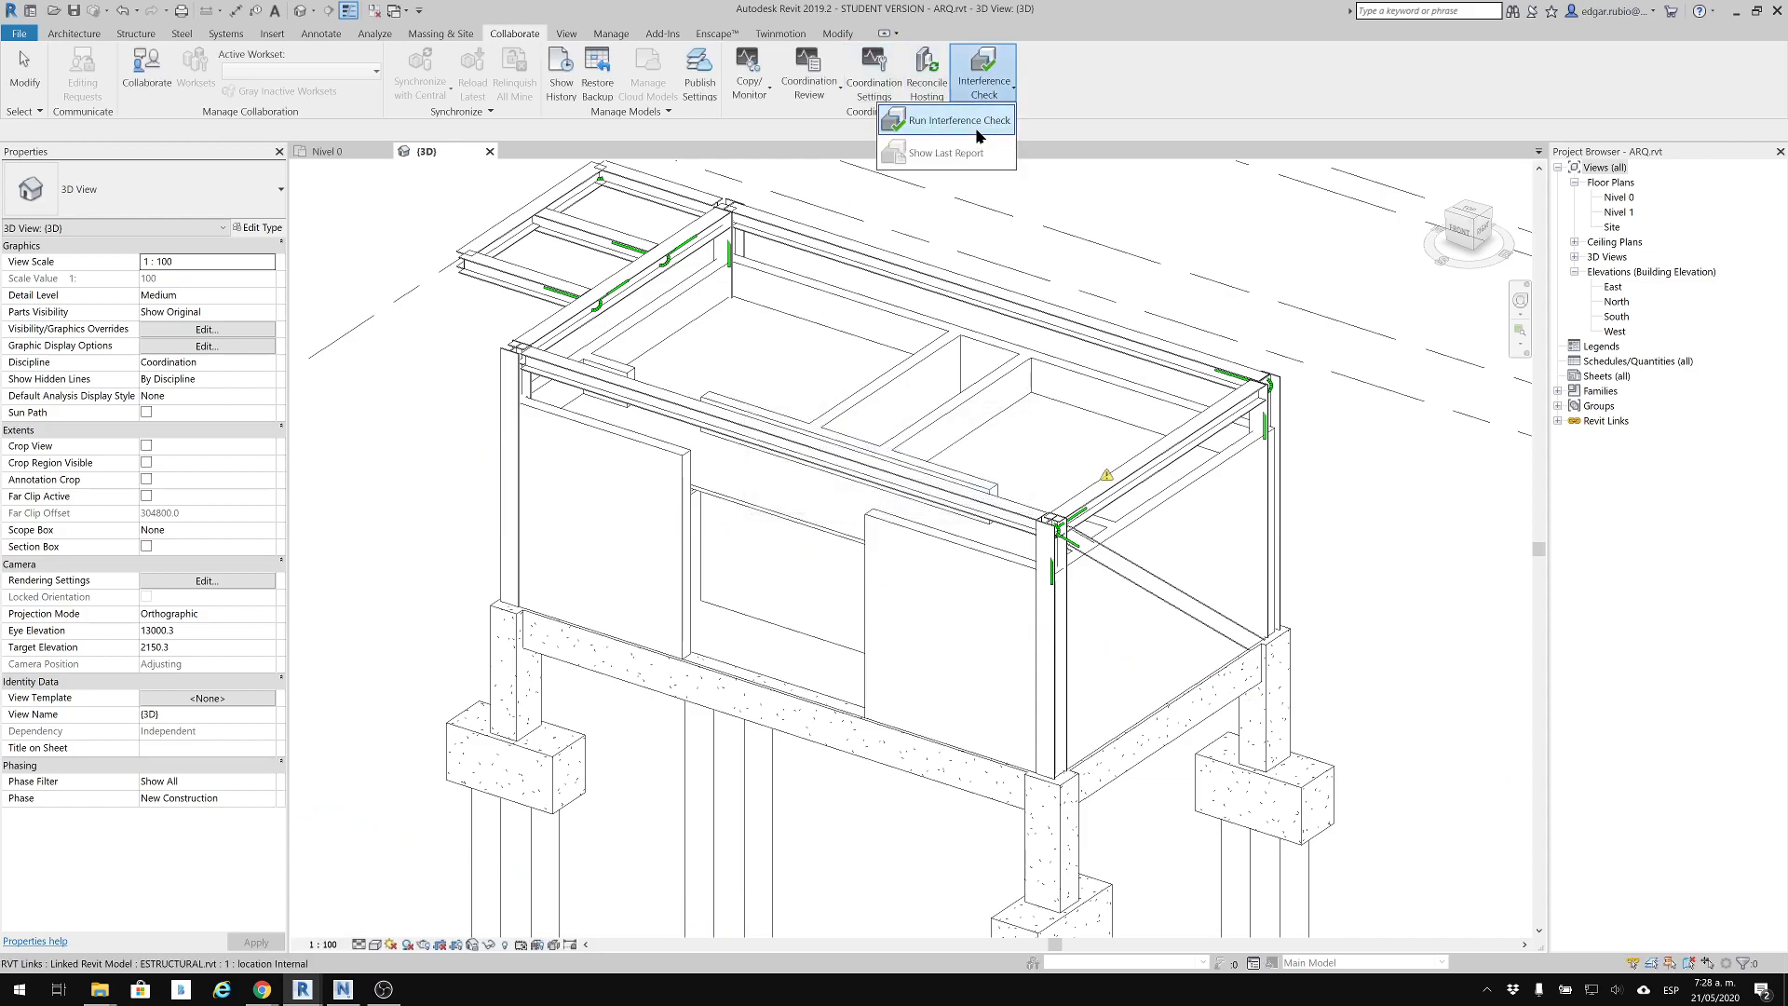
left_click(977, 131)
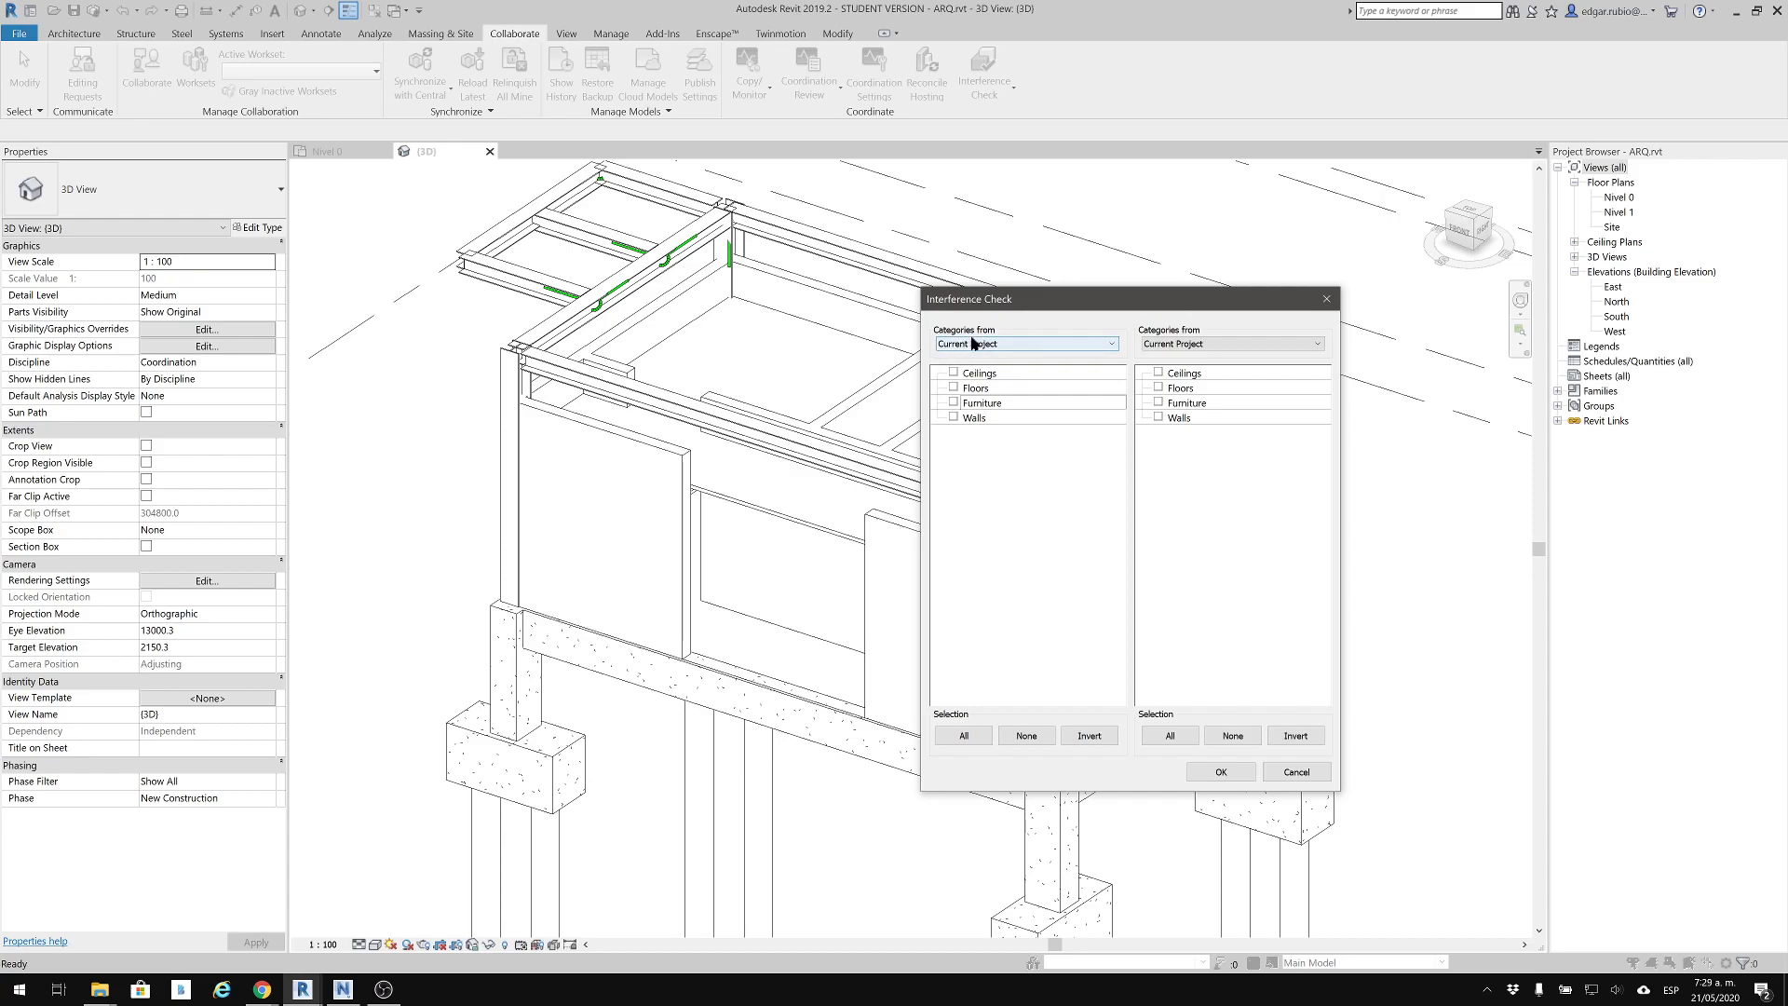
left_click(1158, 344)
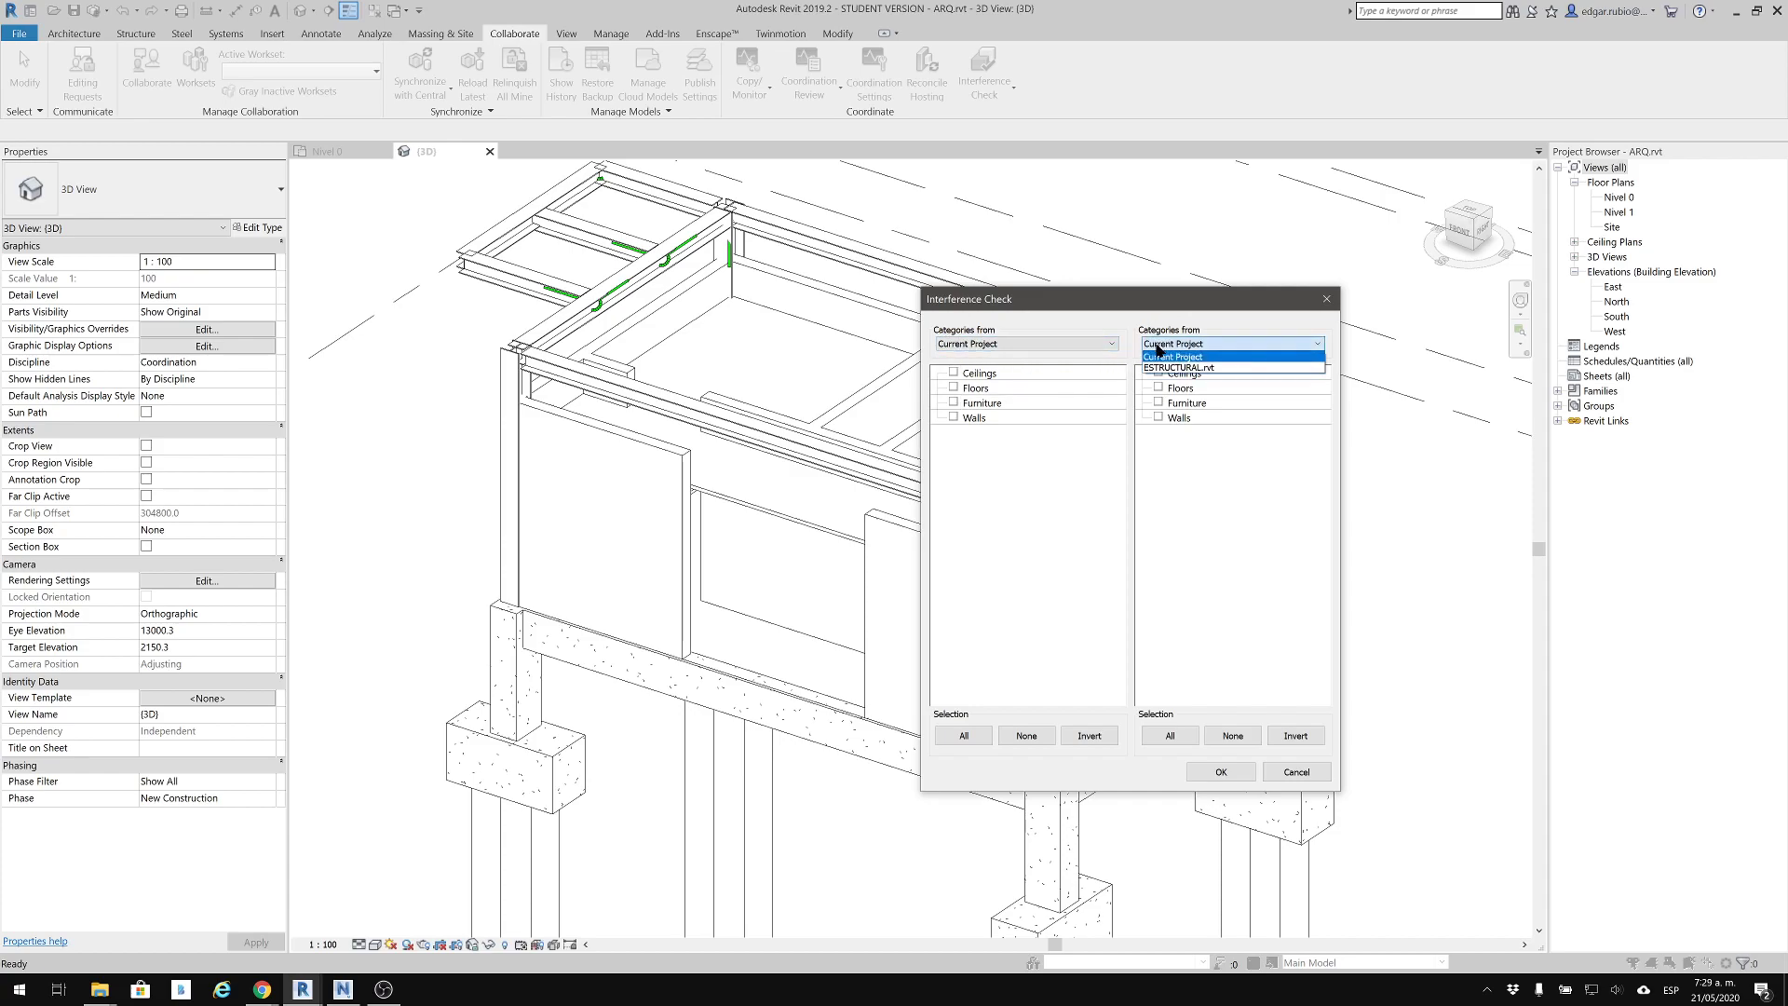
left_click(1158, 356)
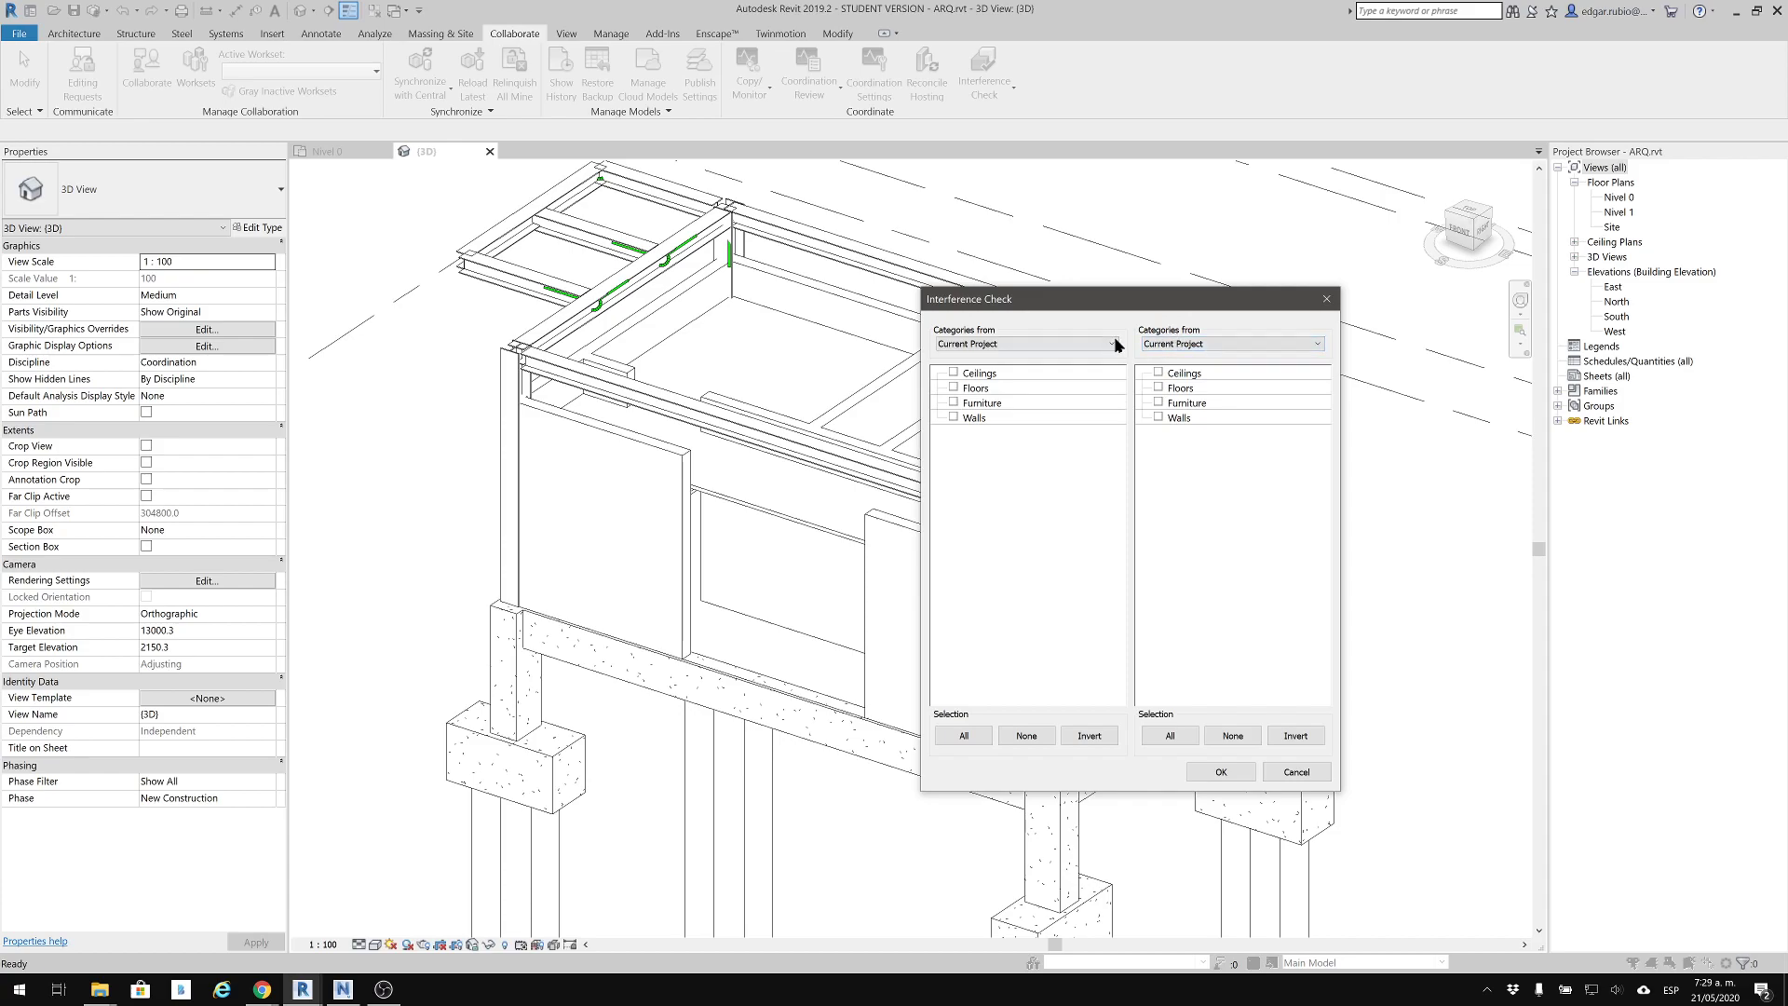
left_click(1208, 345)
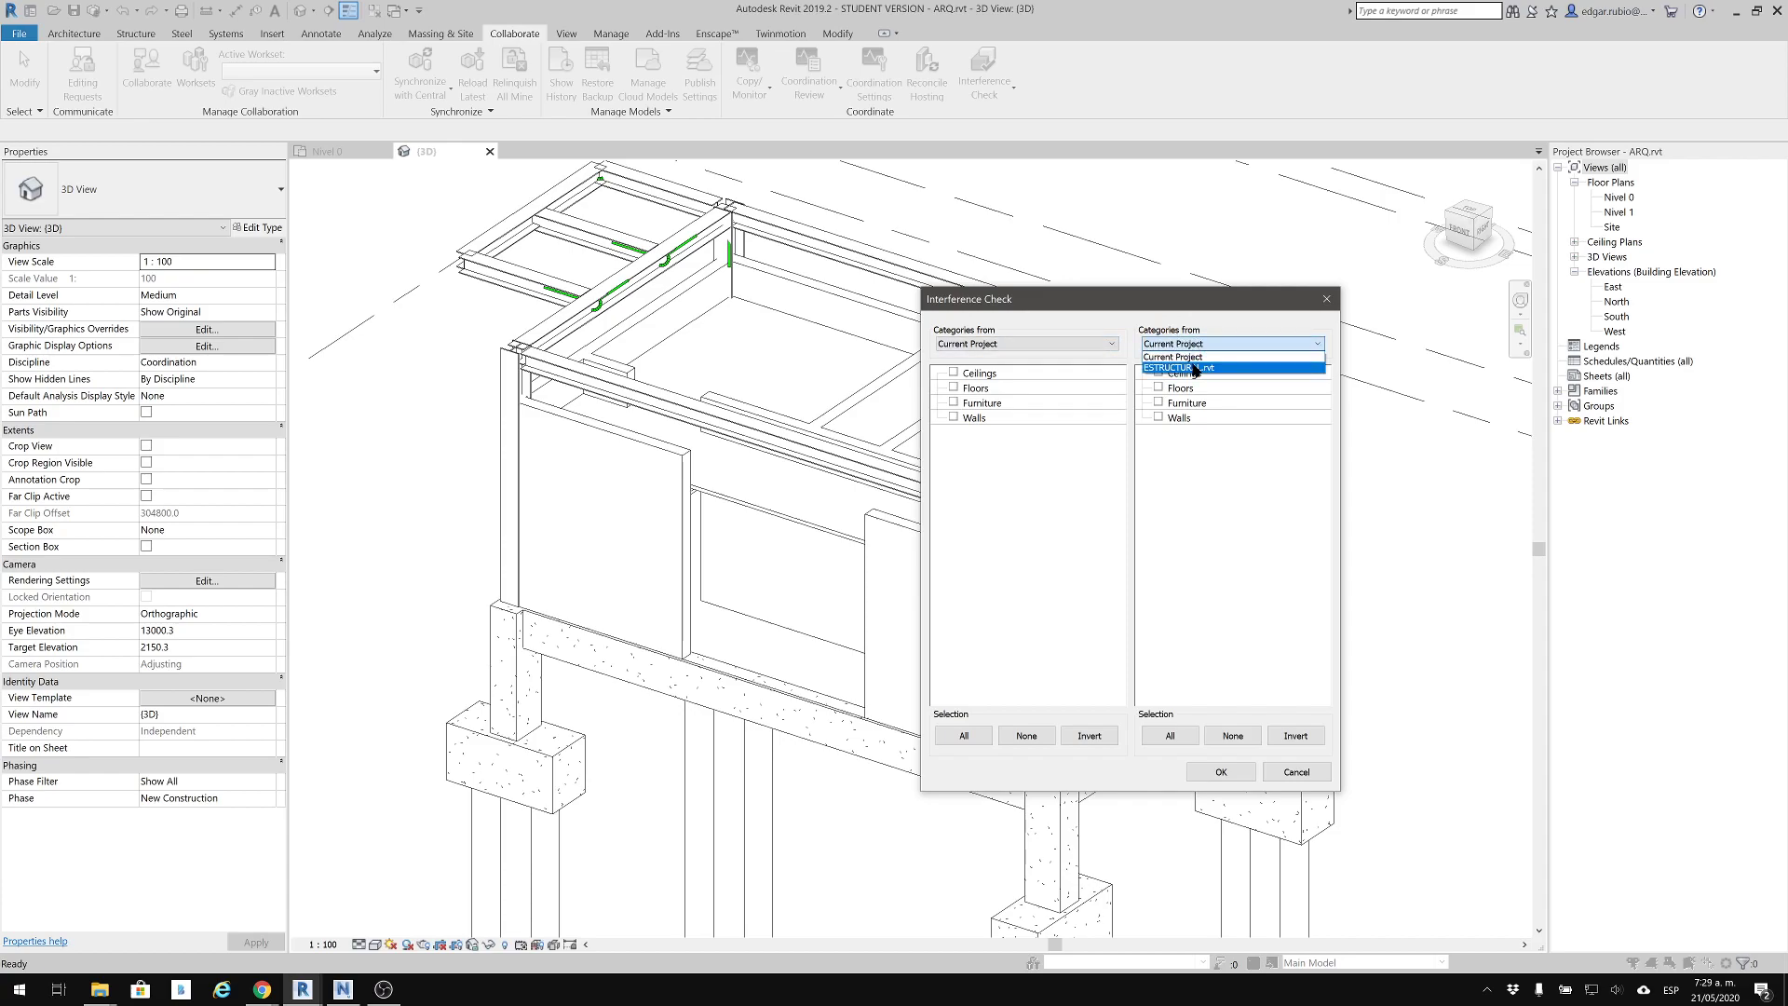
left_click(1195, 368)
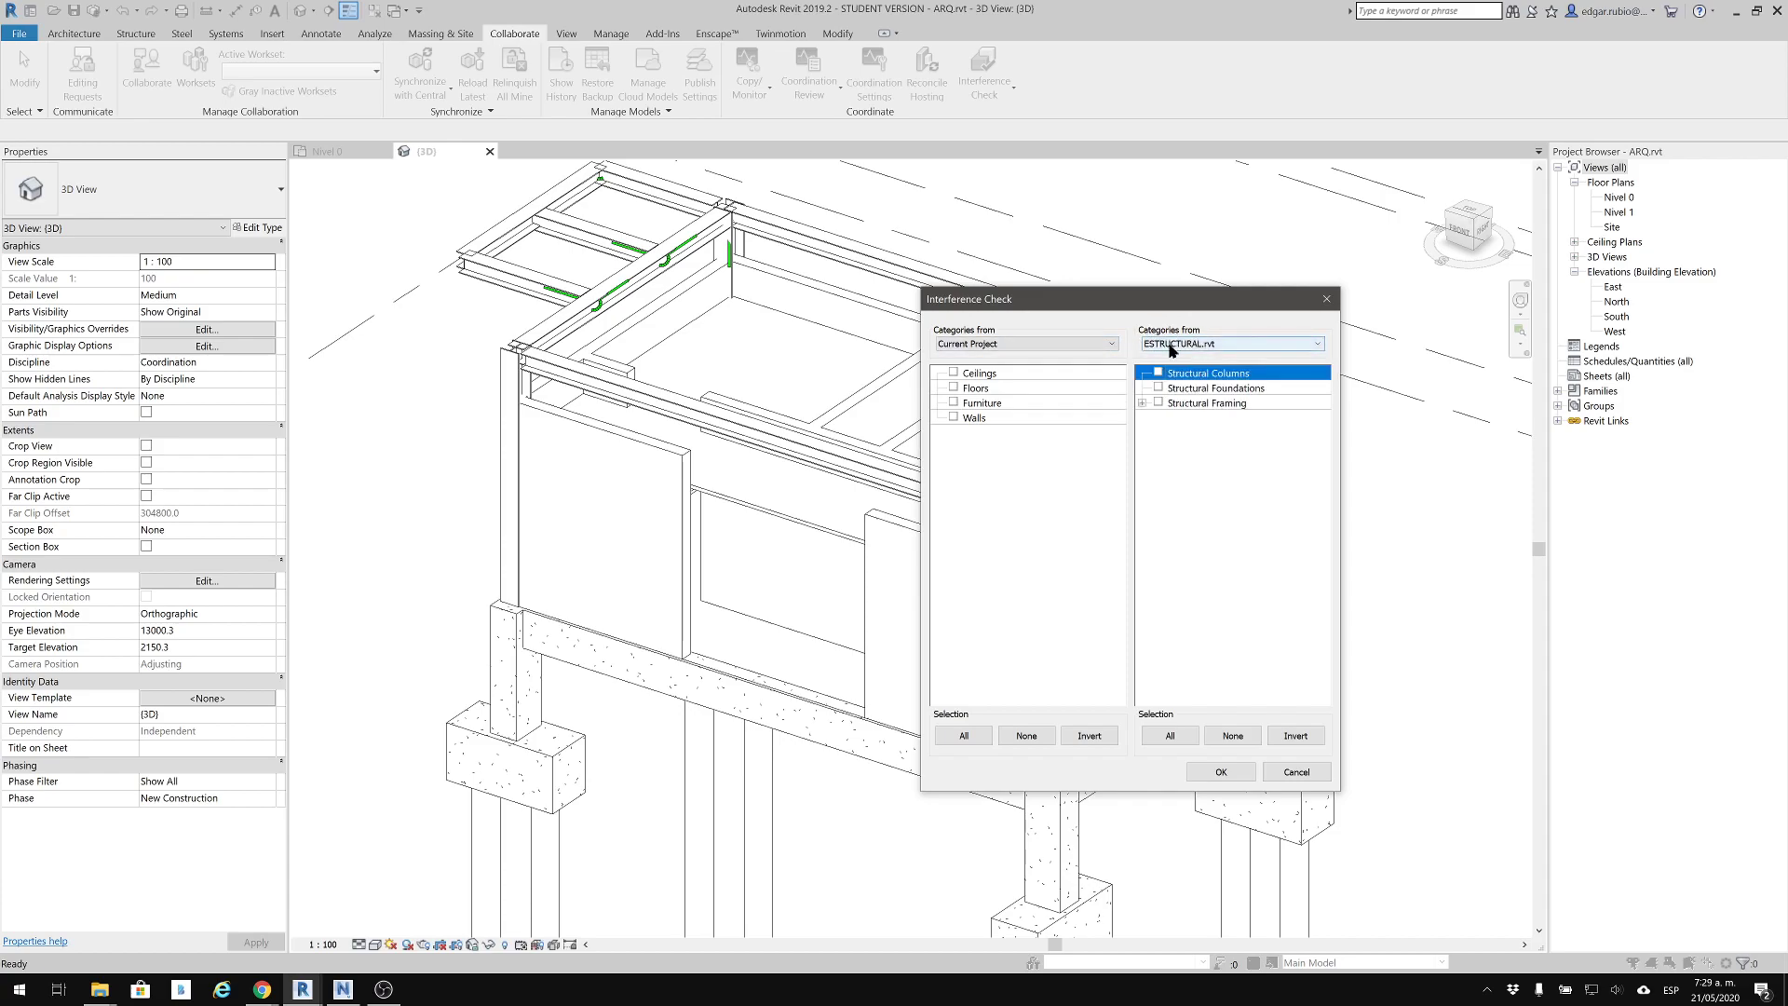
left_click(954, 418)
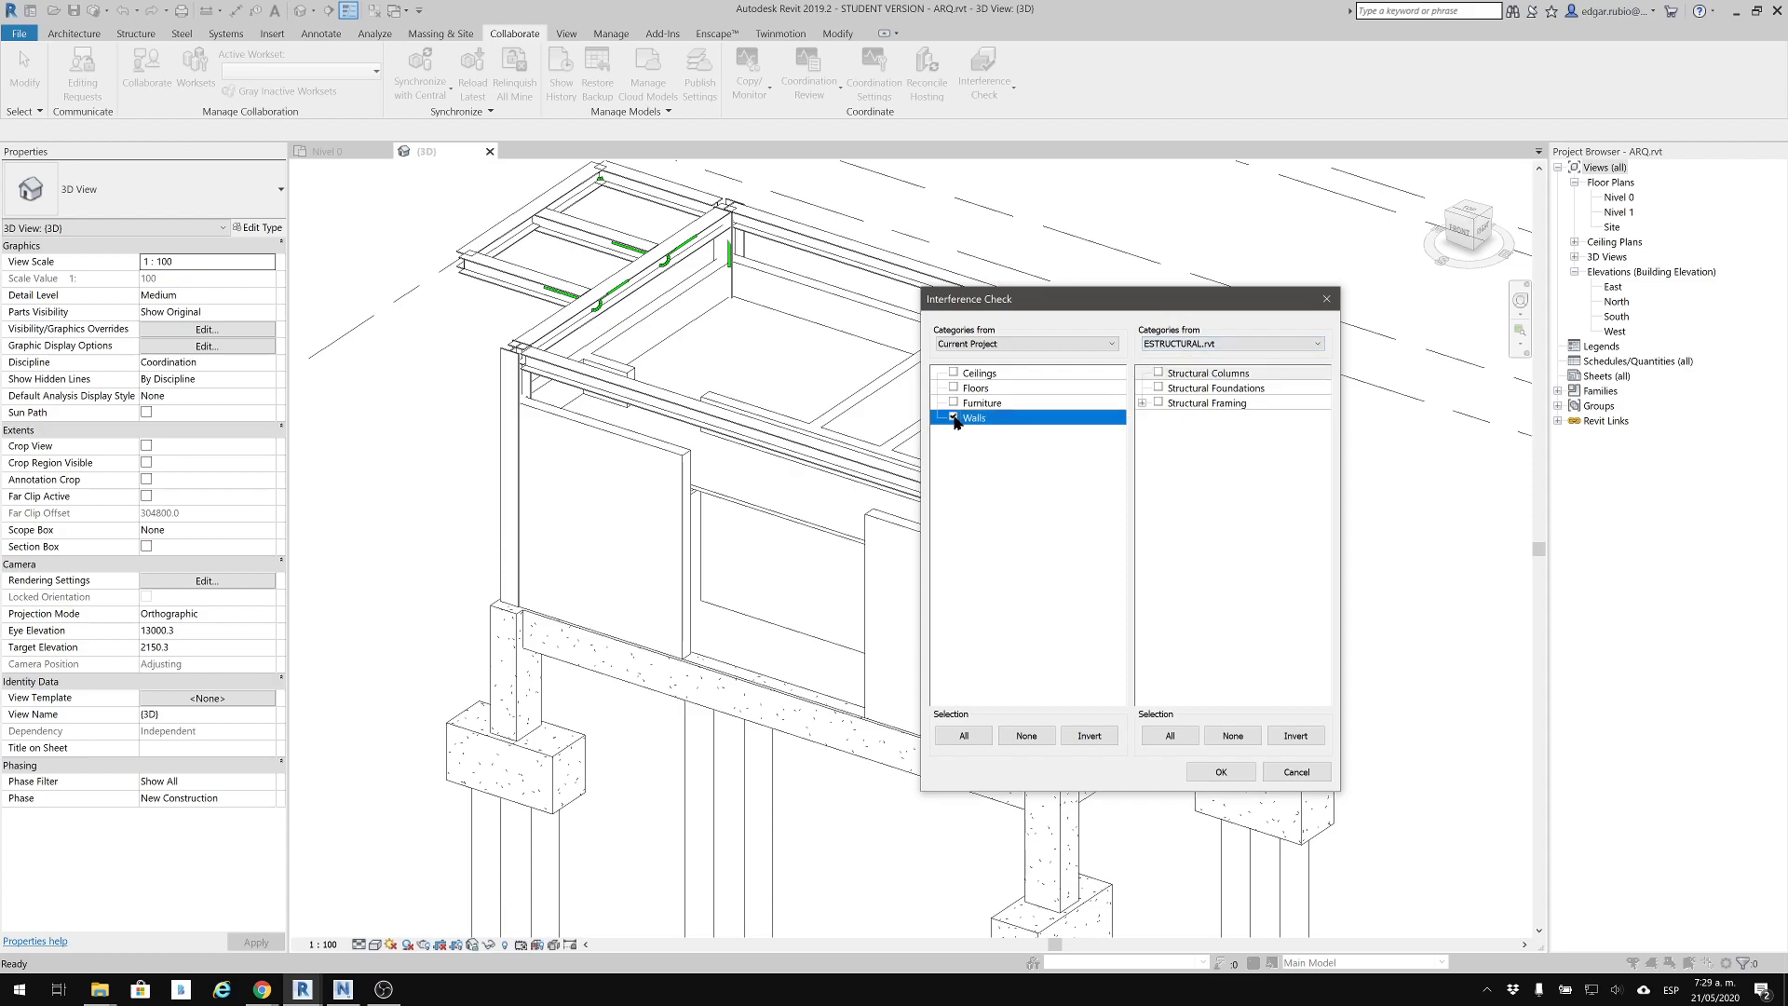
left_click(1160, 373)
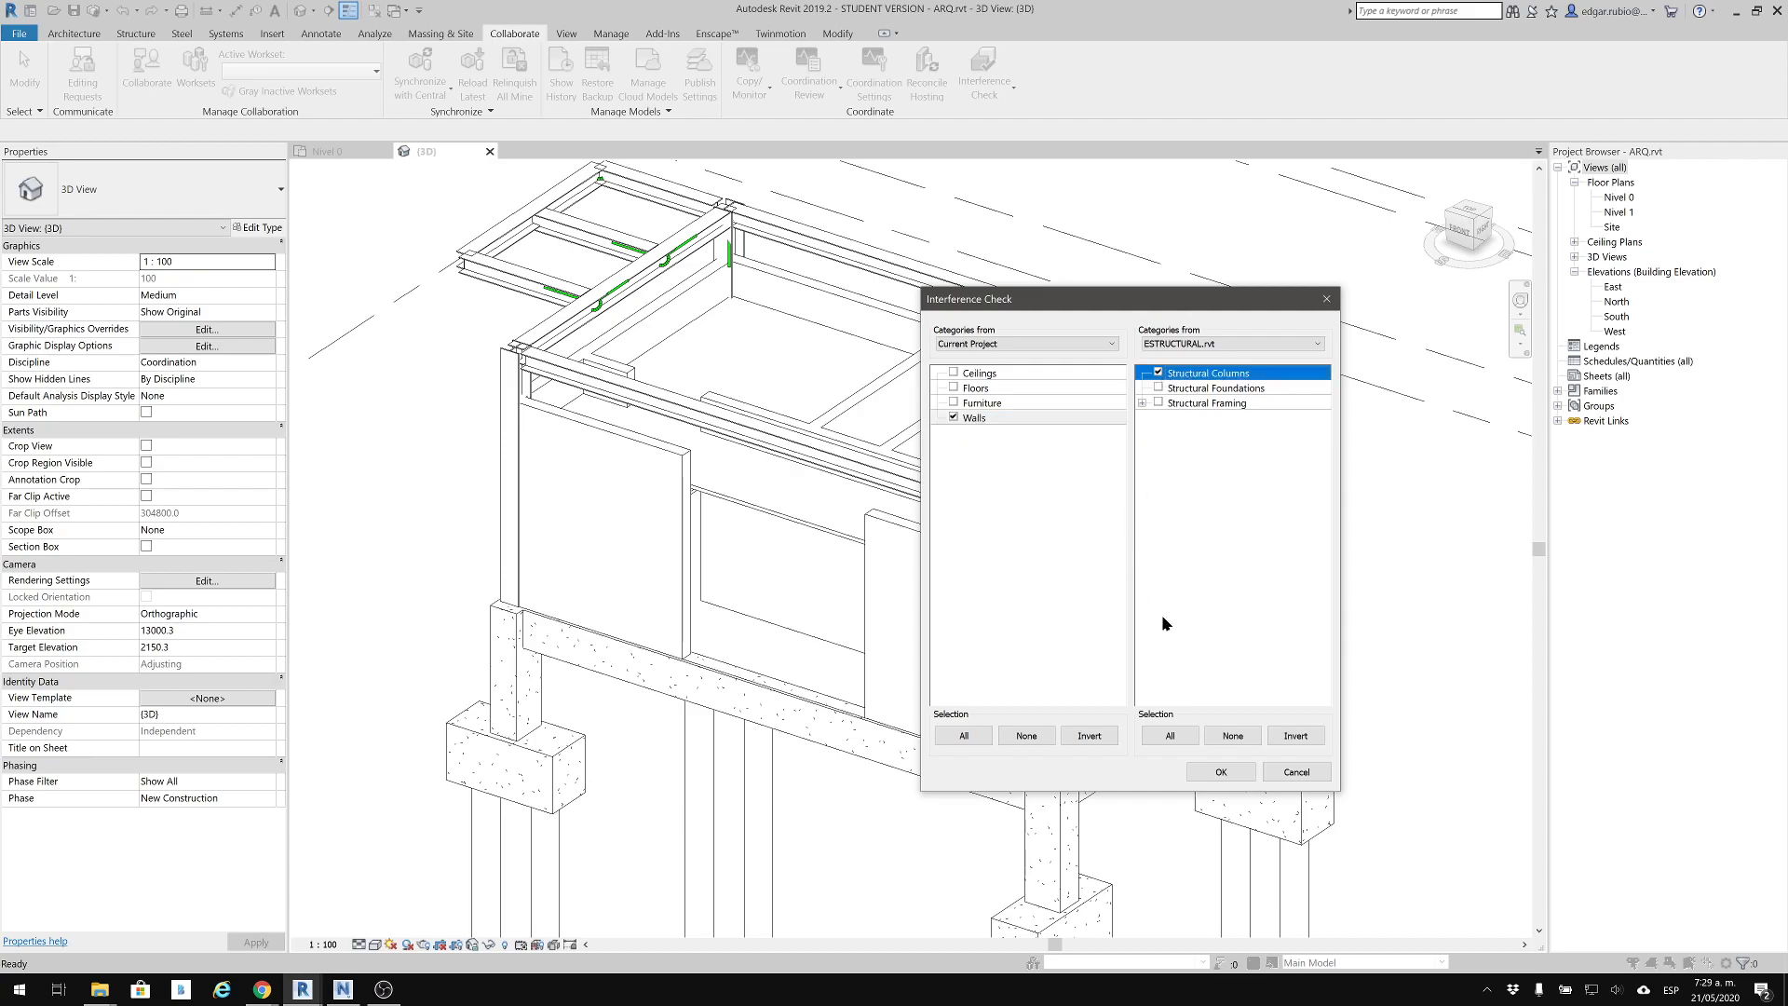
left_click(1216, 771)
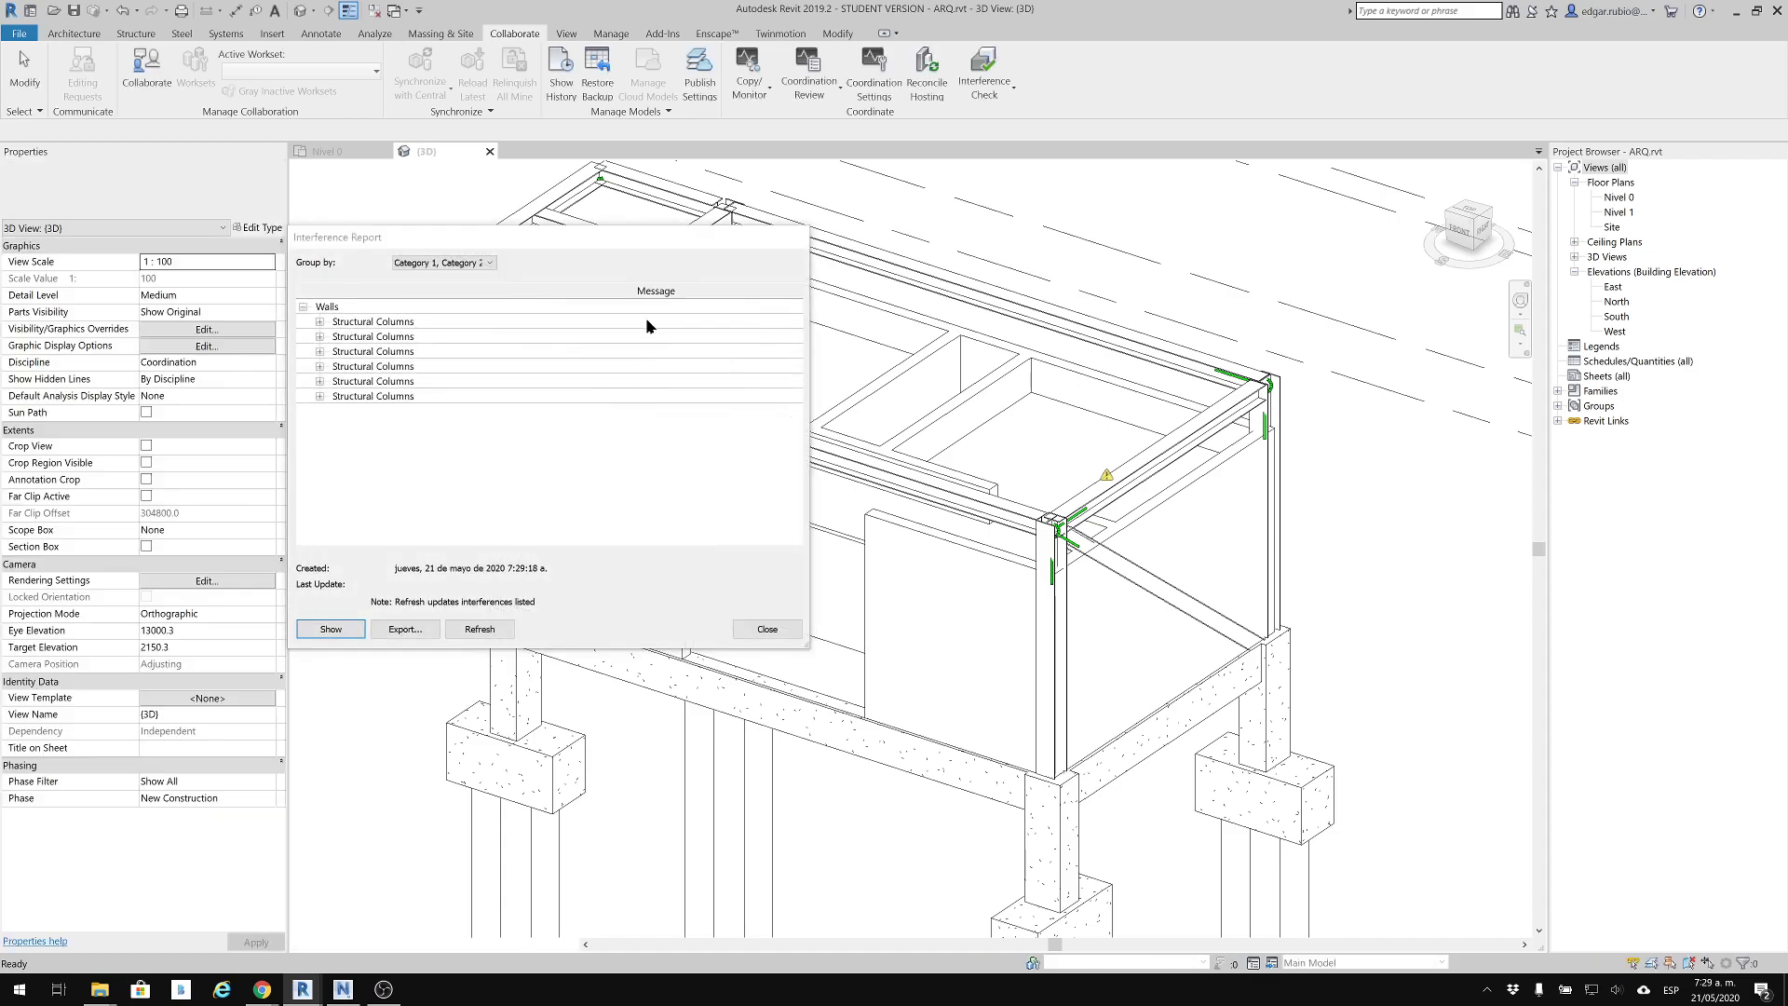
Expand the first Structural Columns conflict in the interference report and highlight its Generic - 200mm wall in the unobstructed 3D view
left_click_drag(563, 249, 866, 367)
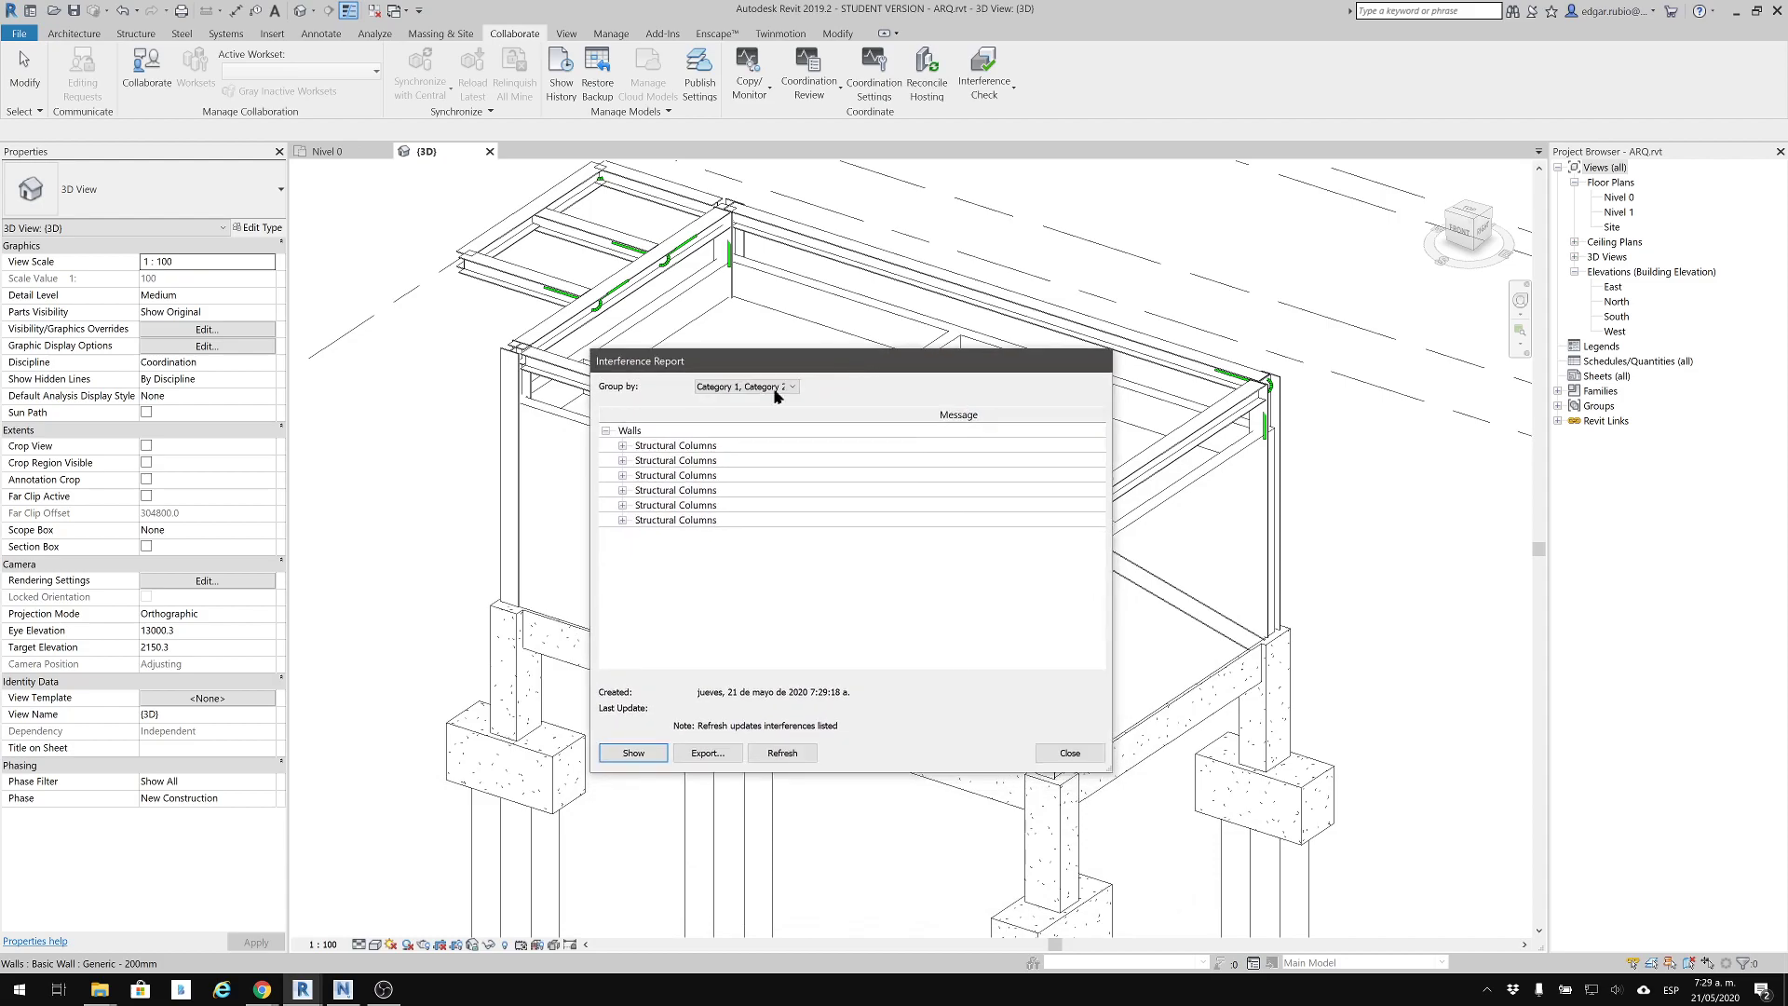
left_click(623, 446)
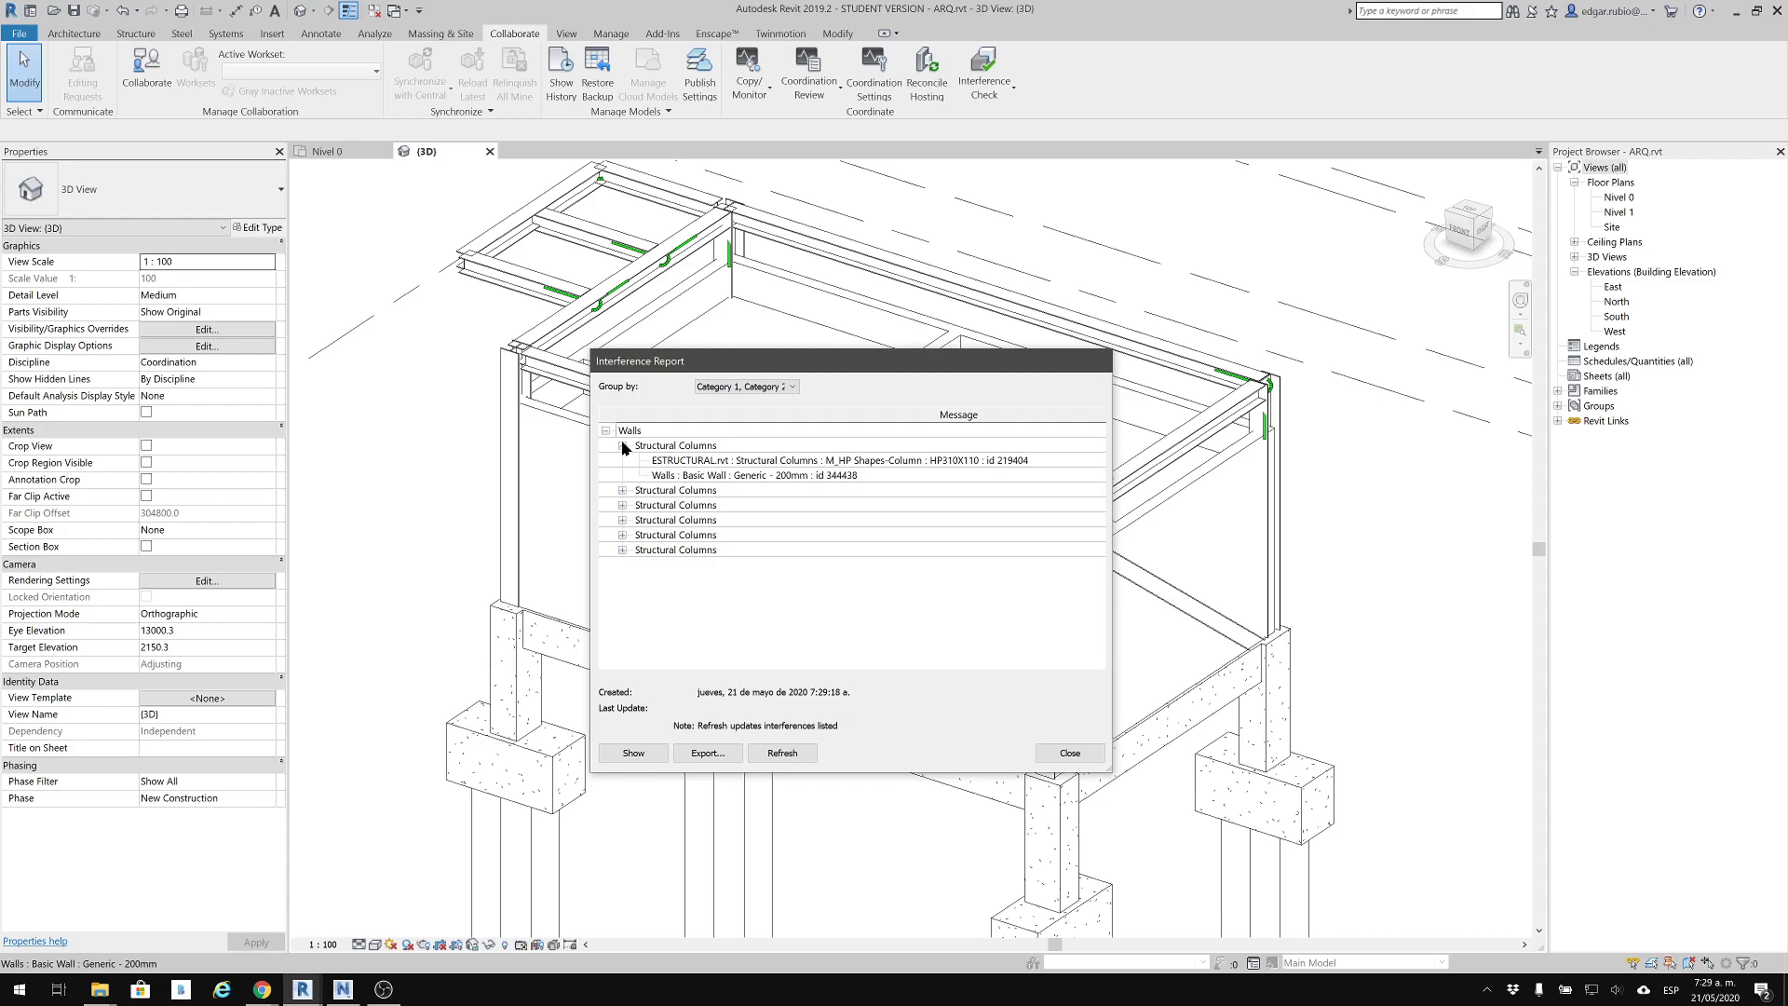
left_click_drag(721, 365, 1353, 422)
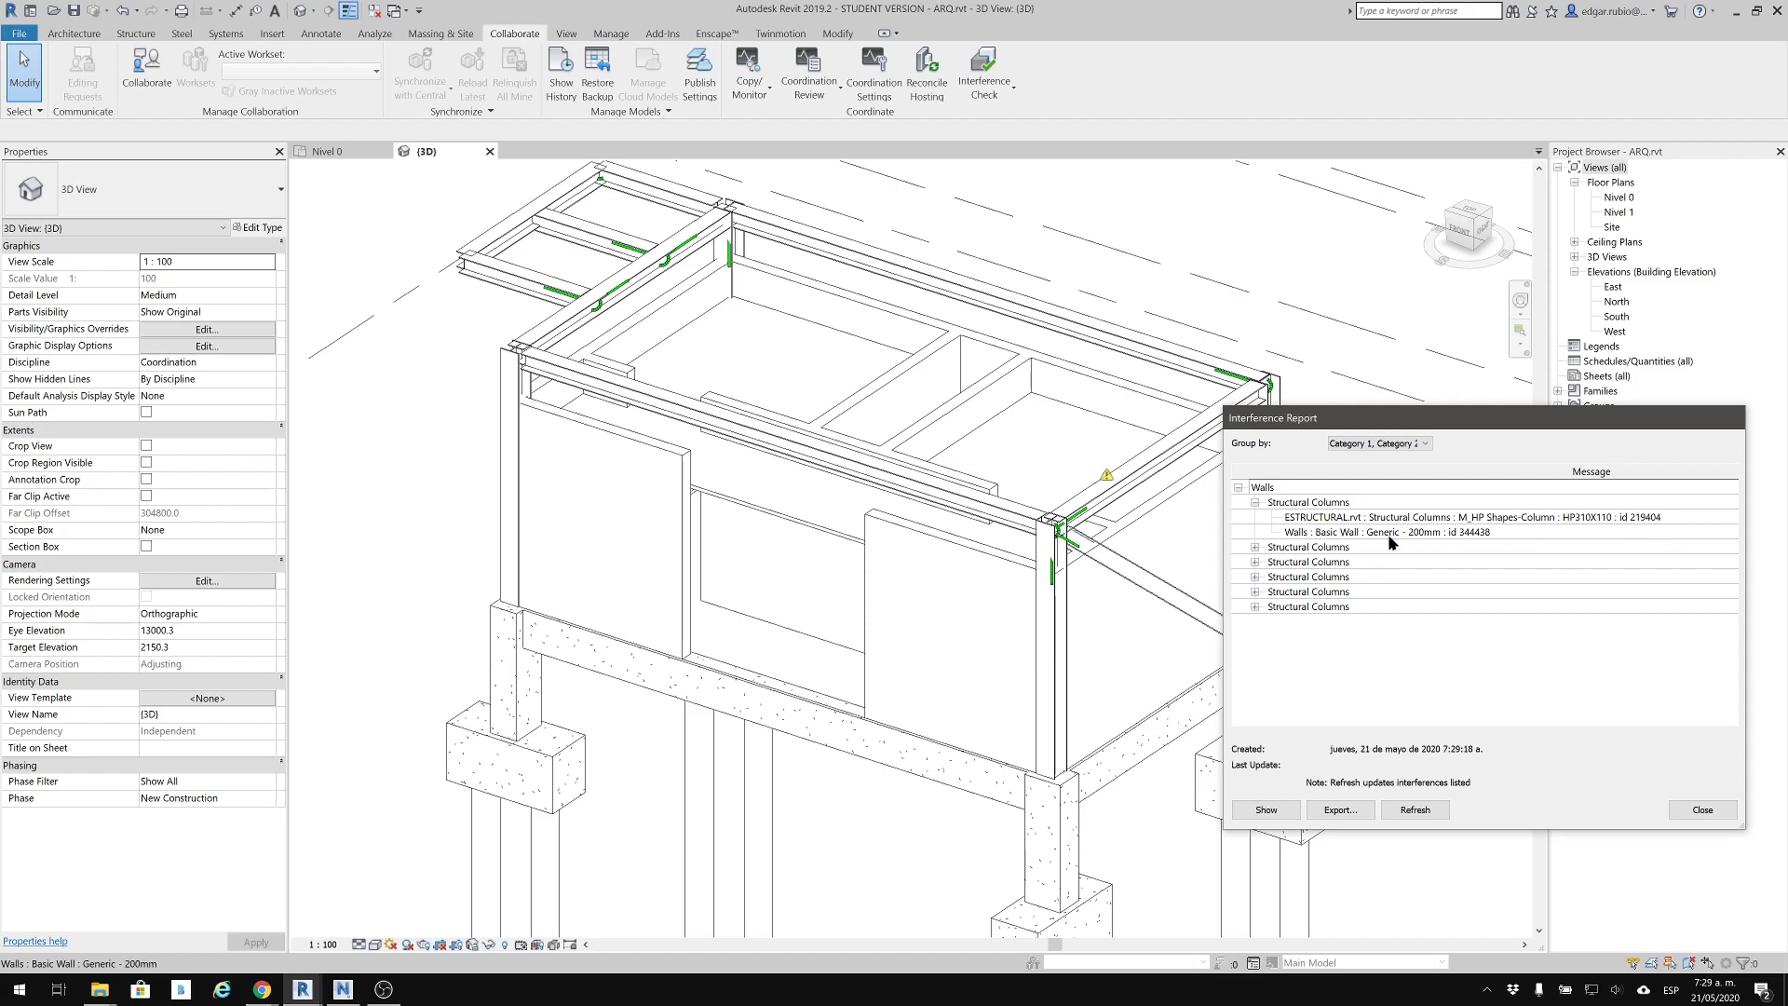
left_click(1474, 534)
middle_click_drag(965, 460, 993, 527, "shift")
left_click_drag(1344, 419, 1335, 435)
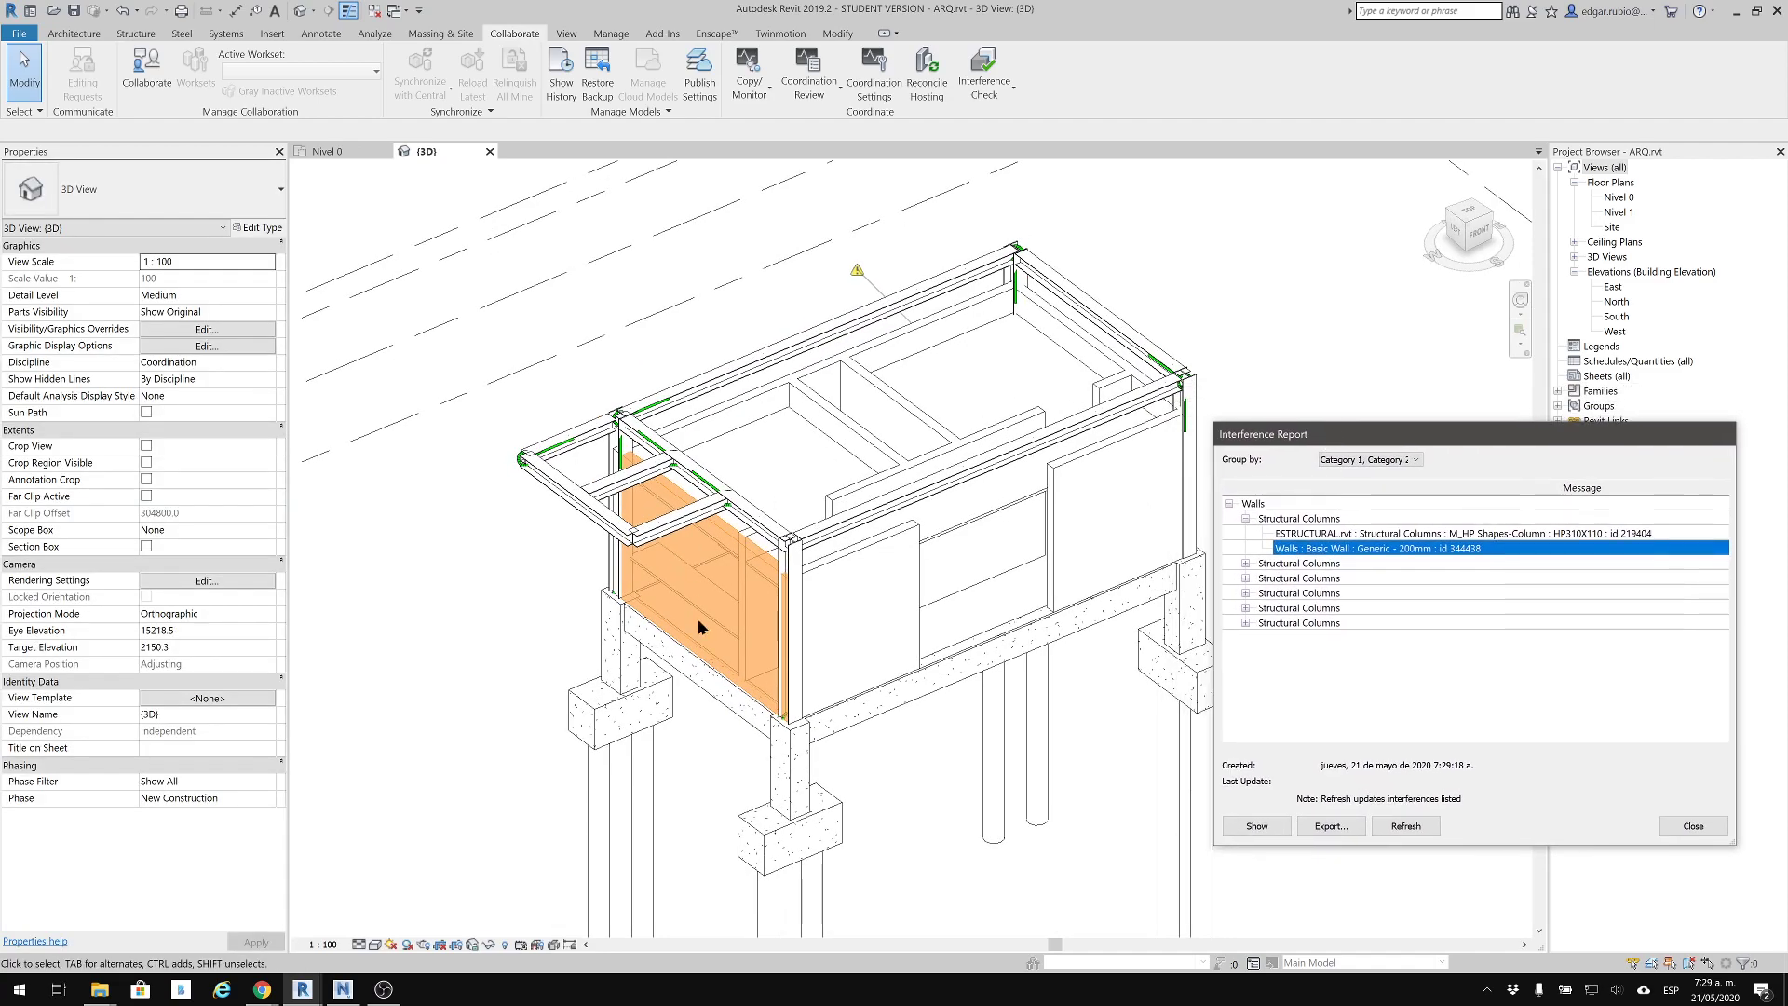
Highlight the first conflict's HP310X110 column and its wall in turn, and inspect the column's junction with the wall up close
left_click(1384, 533)
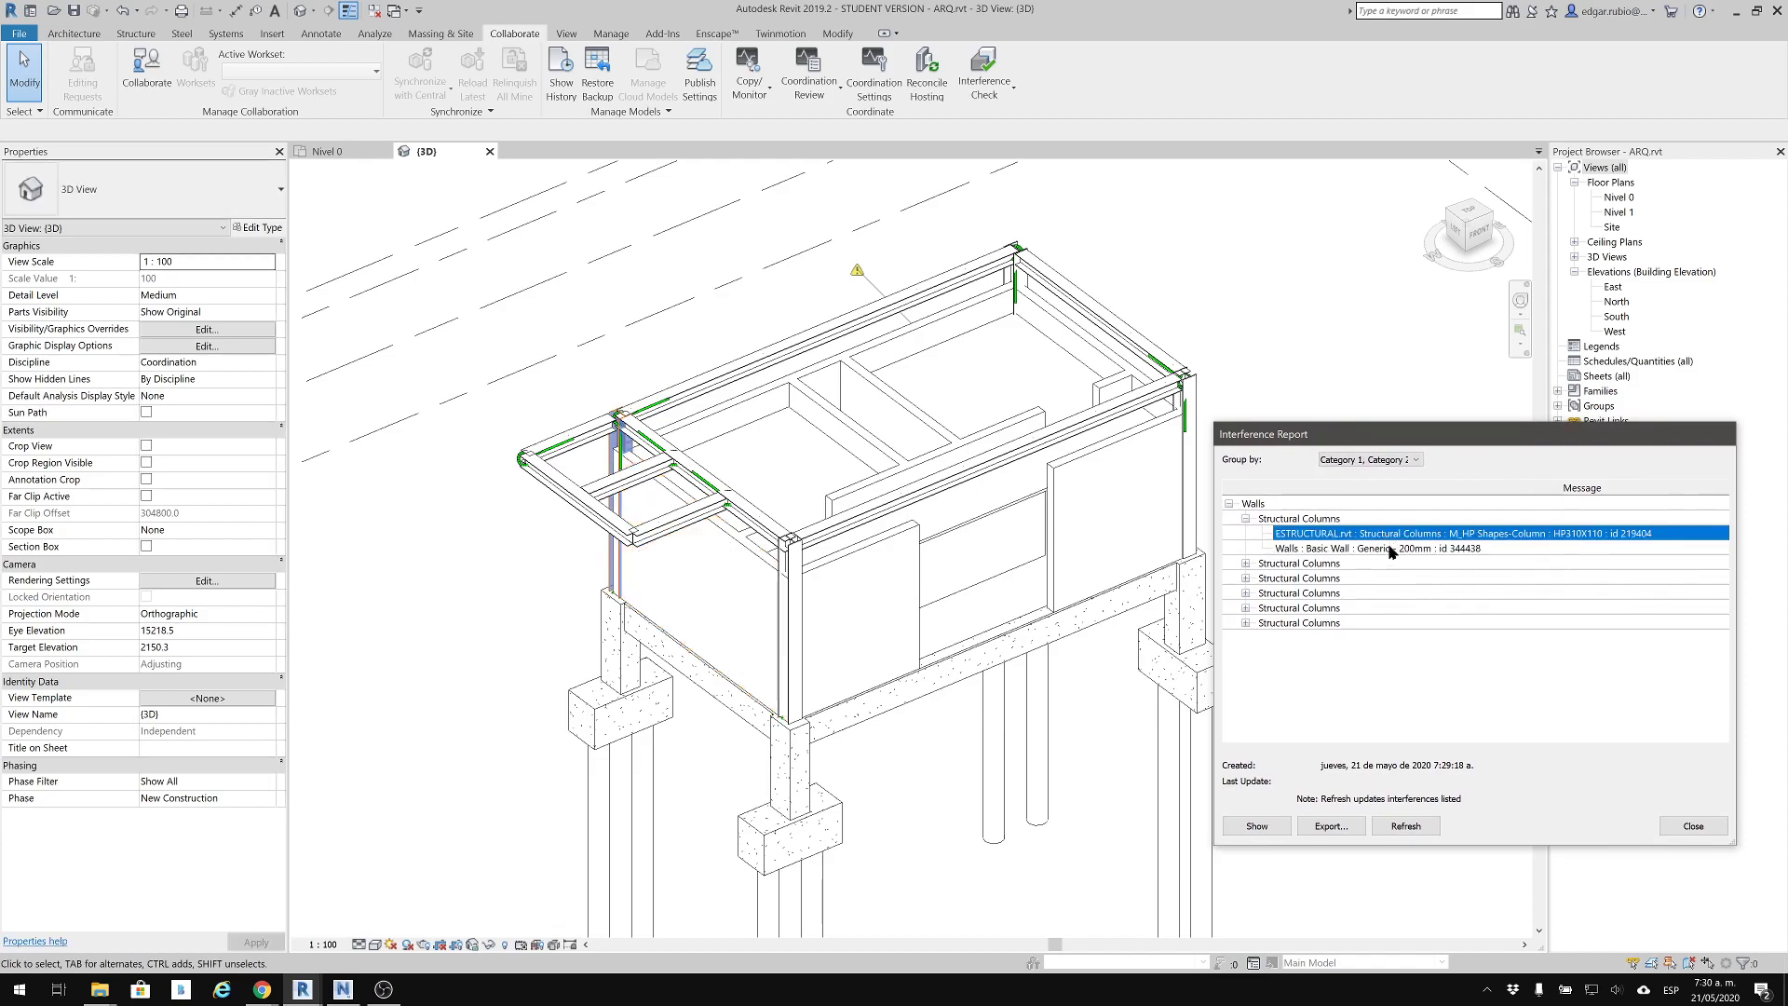
left_click(1388, 548)
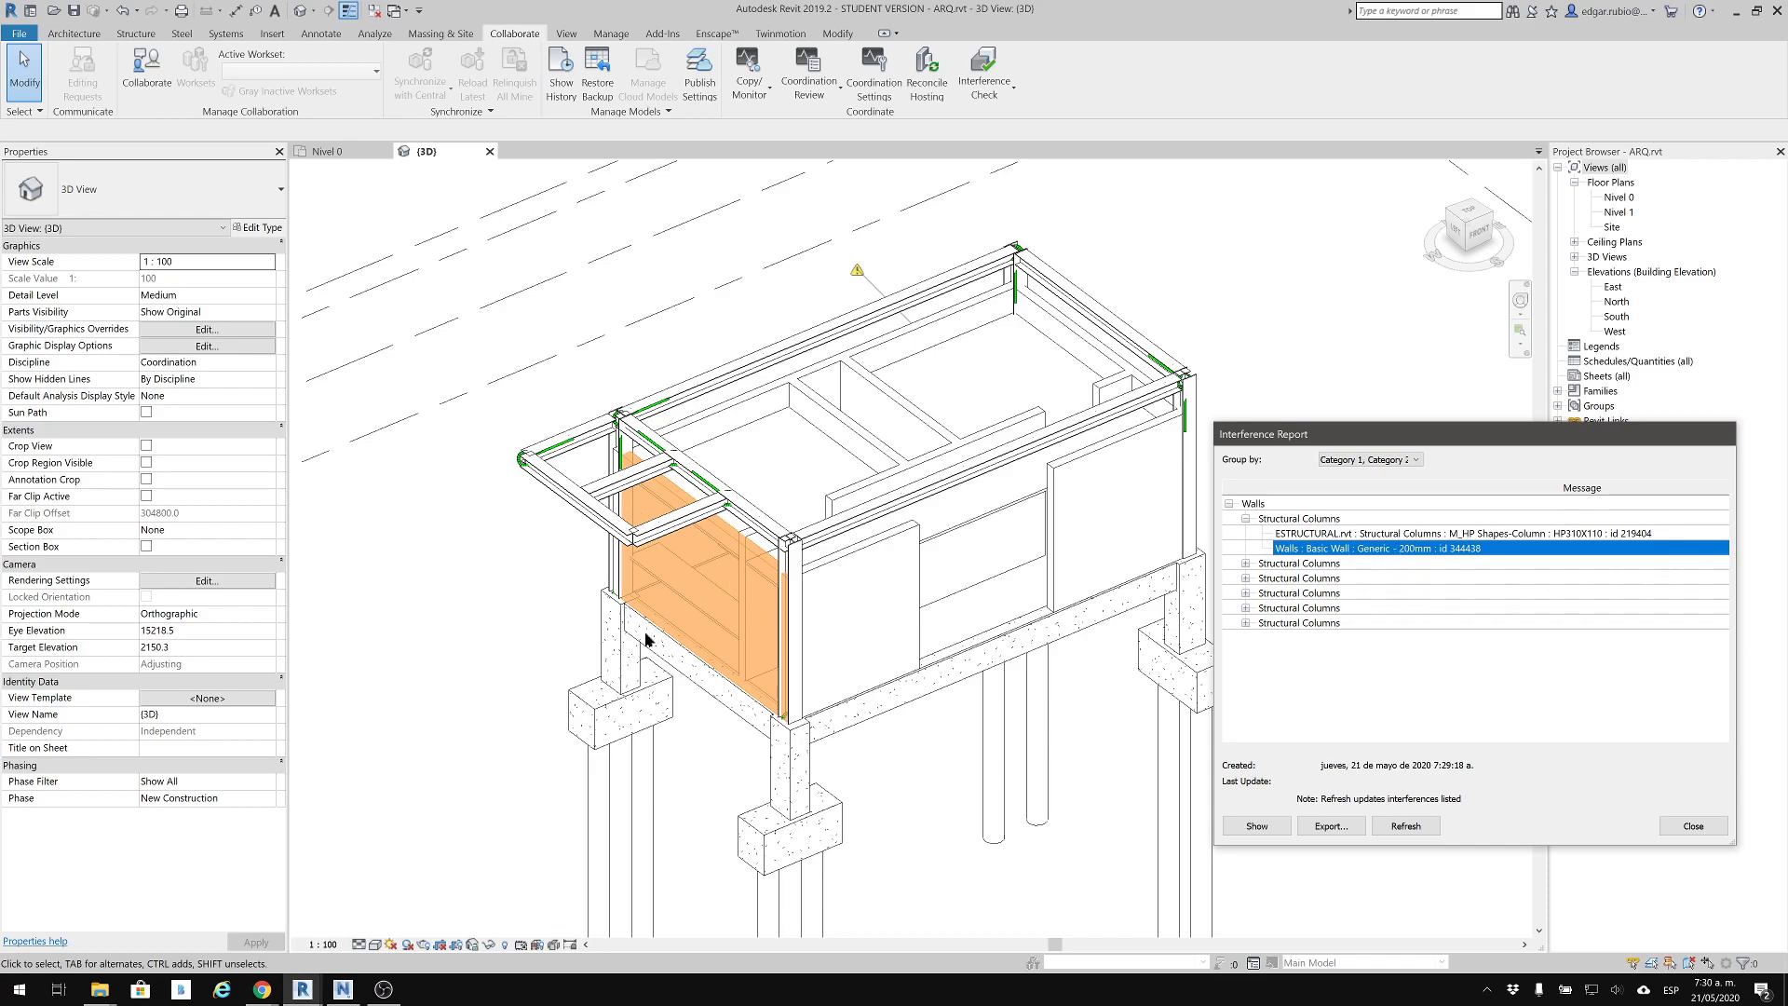
left_click(1339, 534)
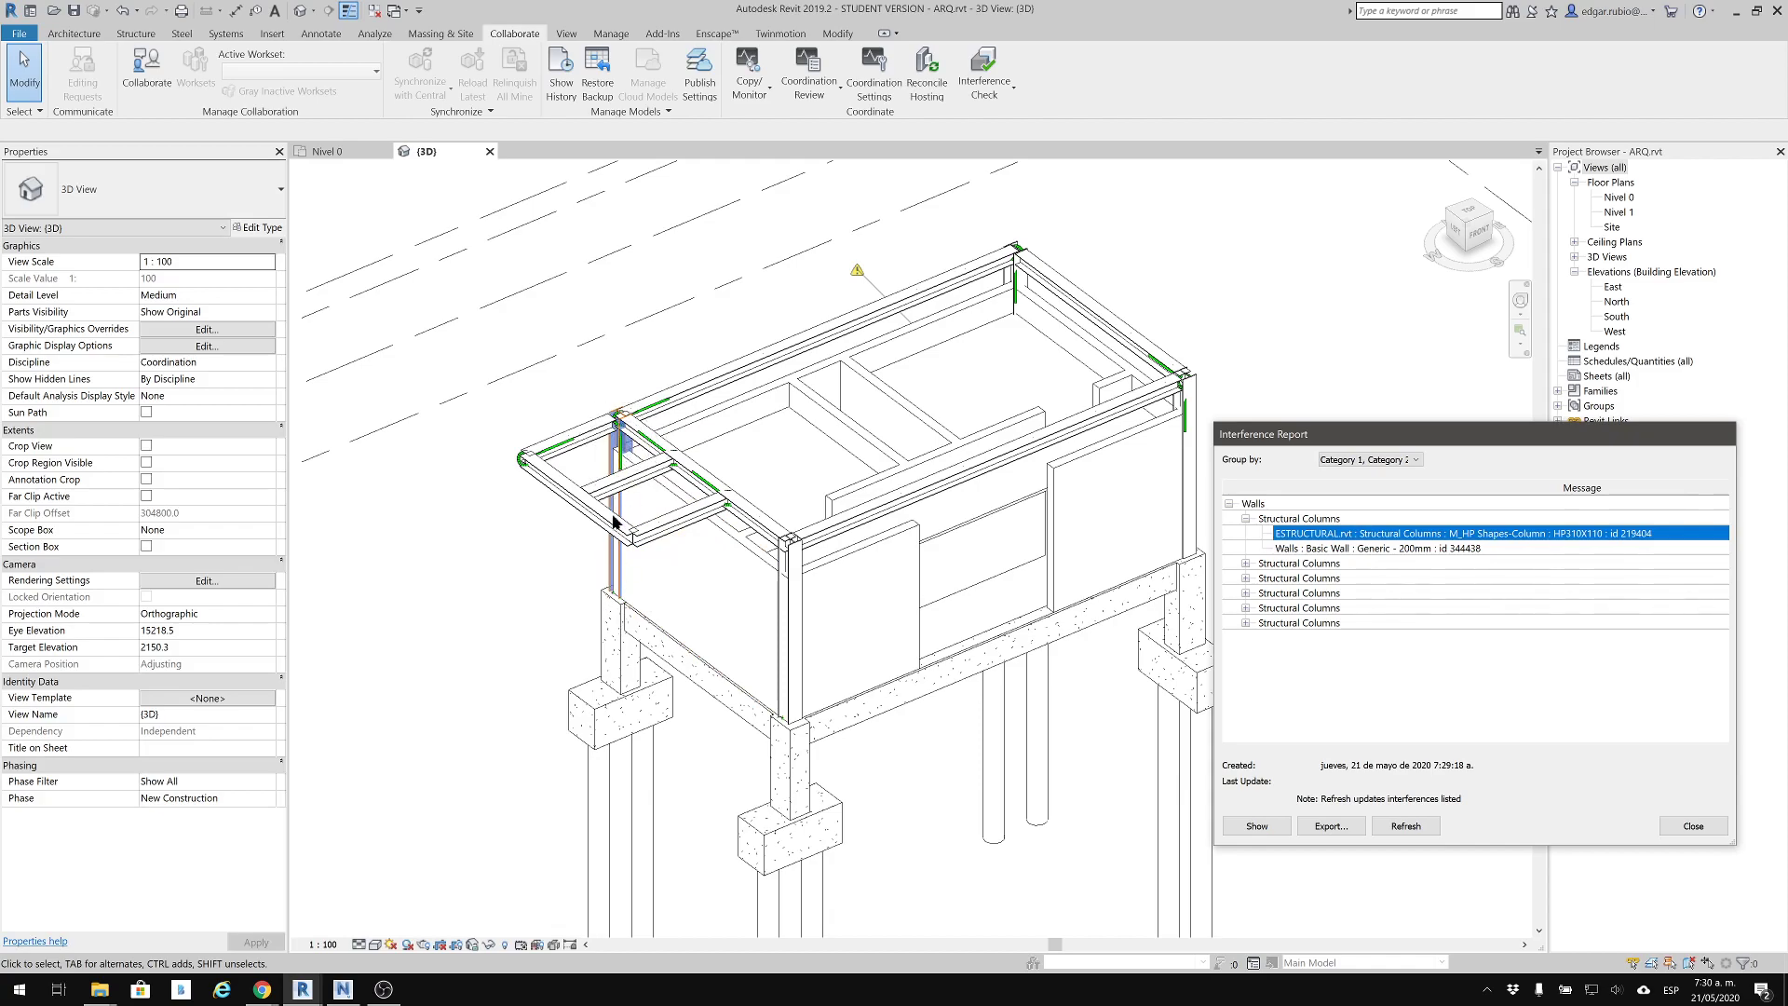
scroll(617, 456, "up", 5)
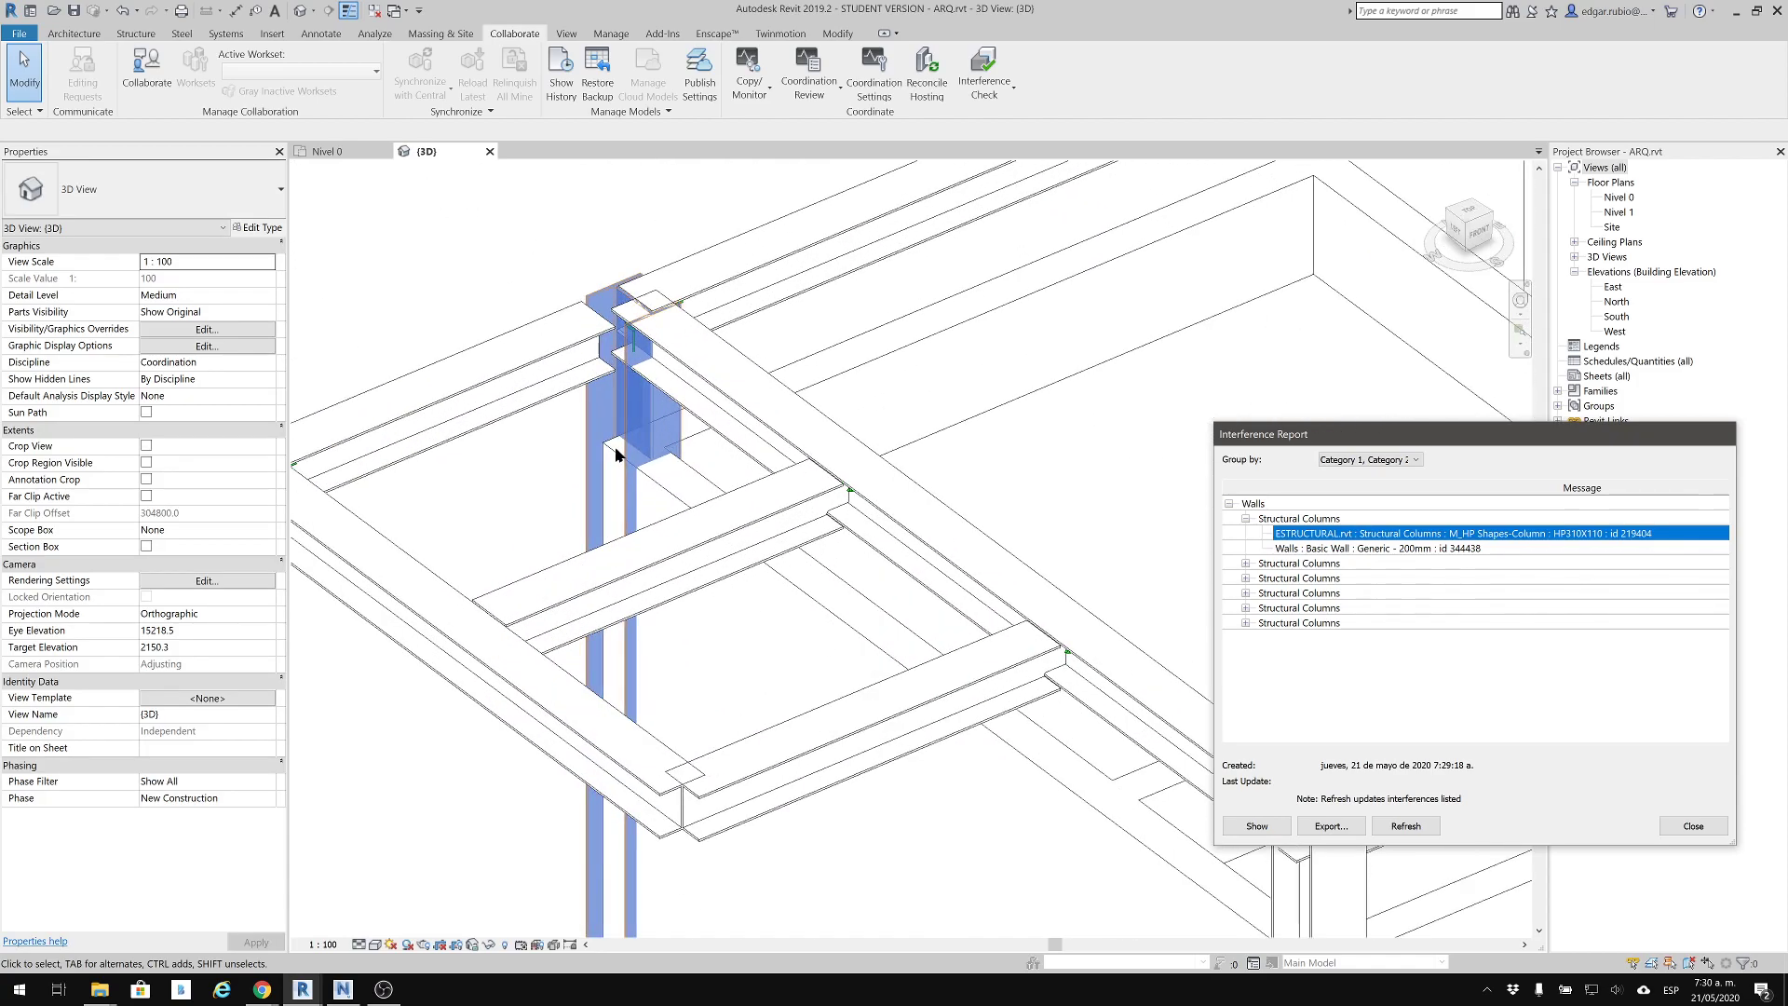
scroll(630, 377, "up", 4)
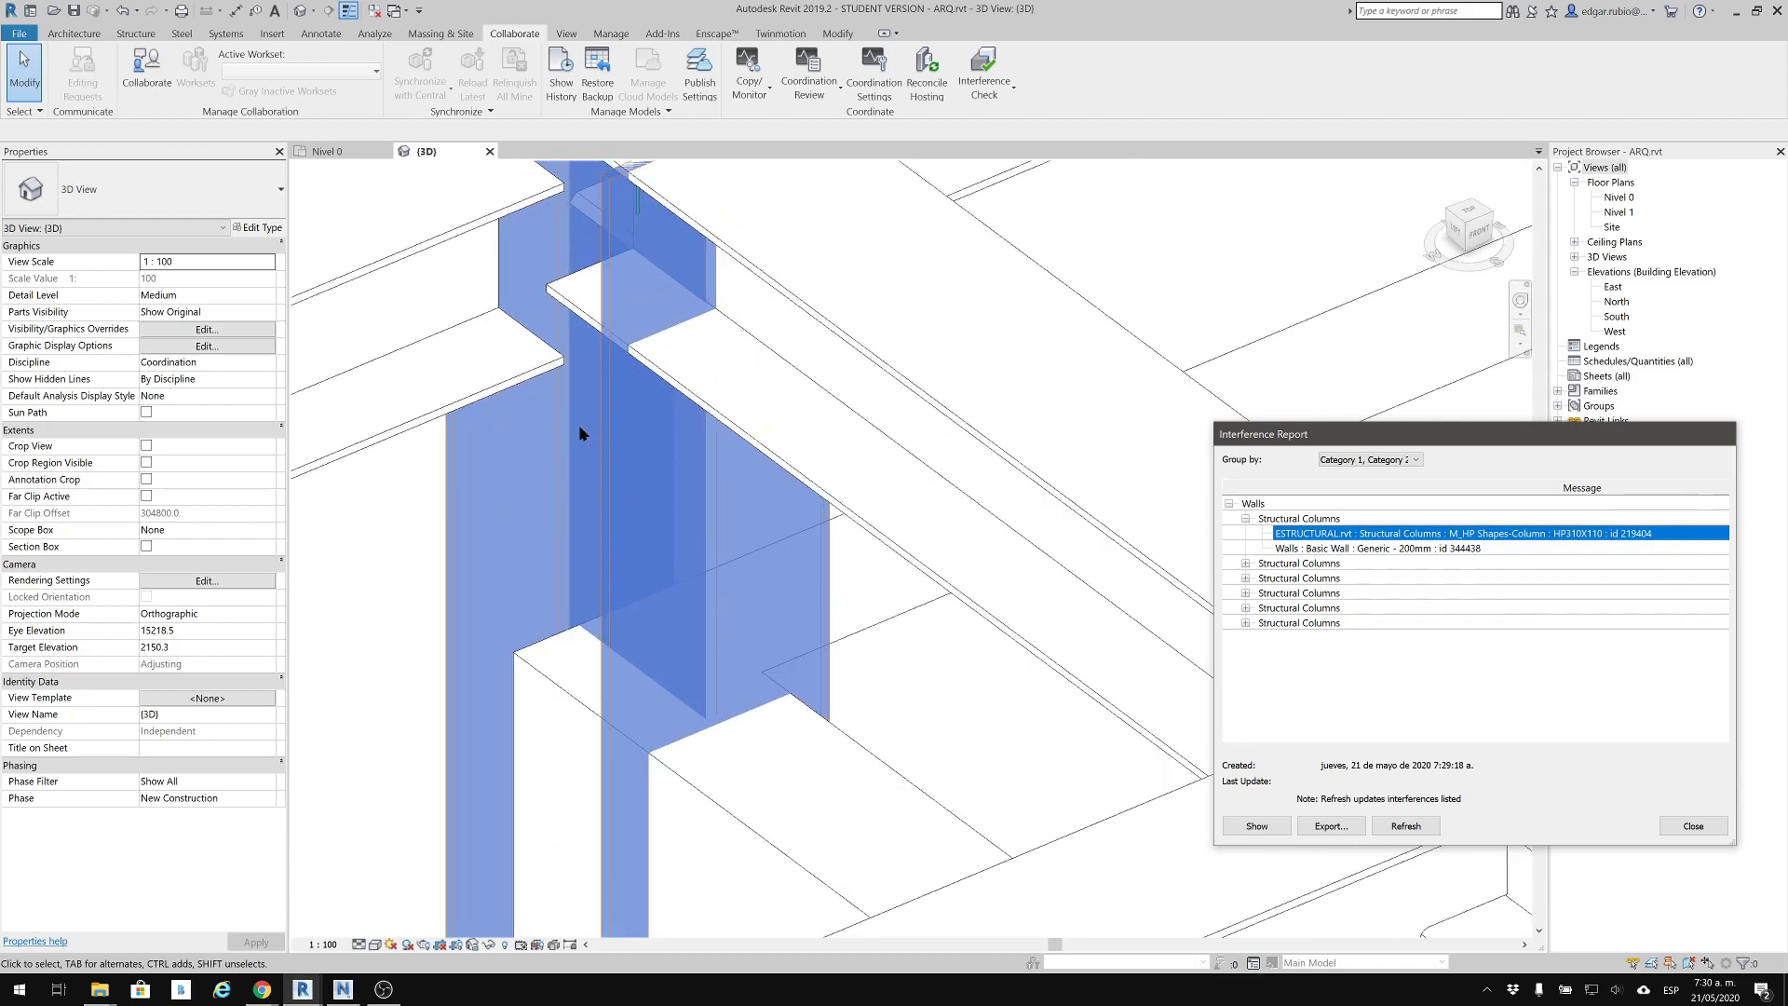
scroll(645, 493, "down", 8)
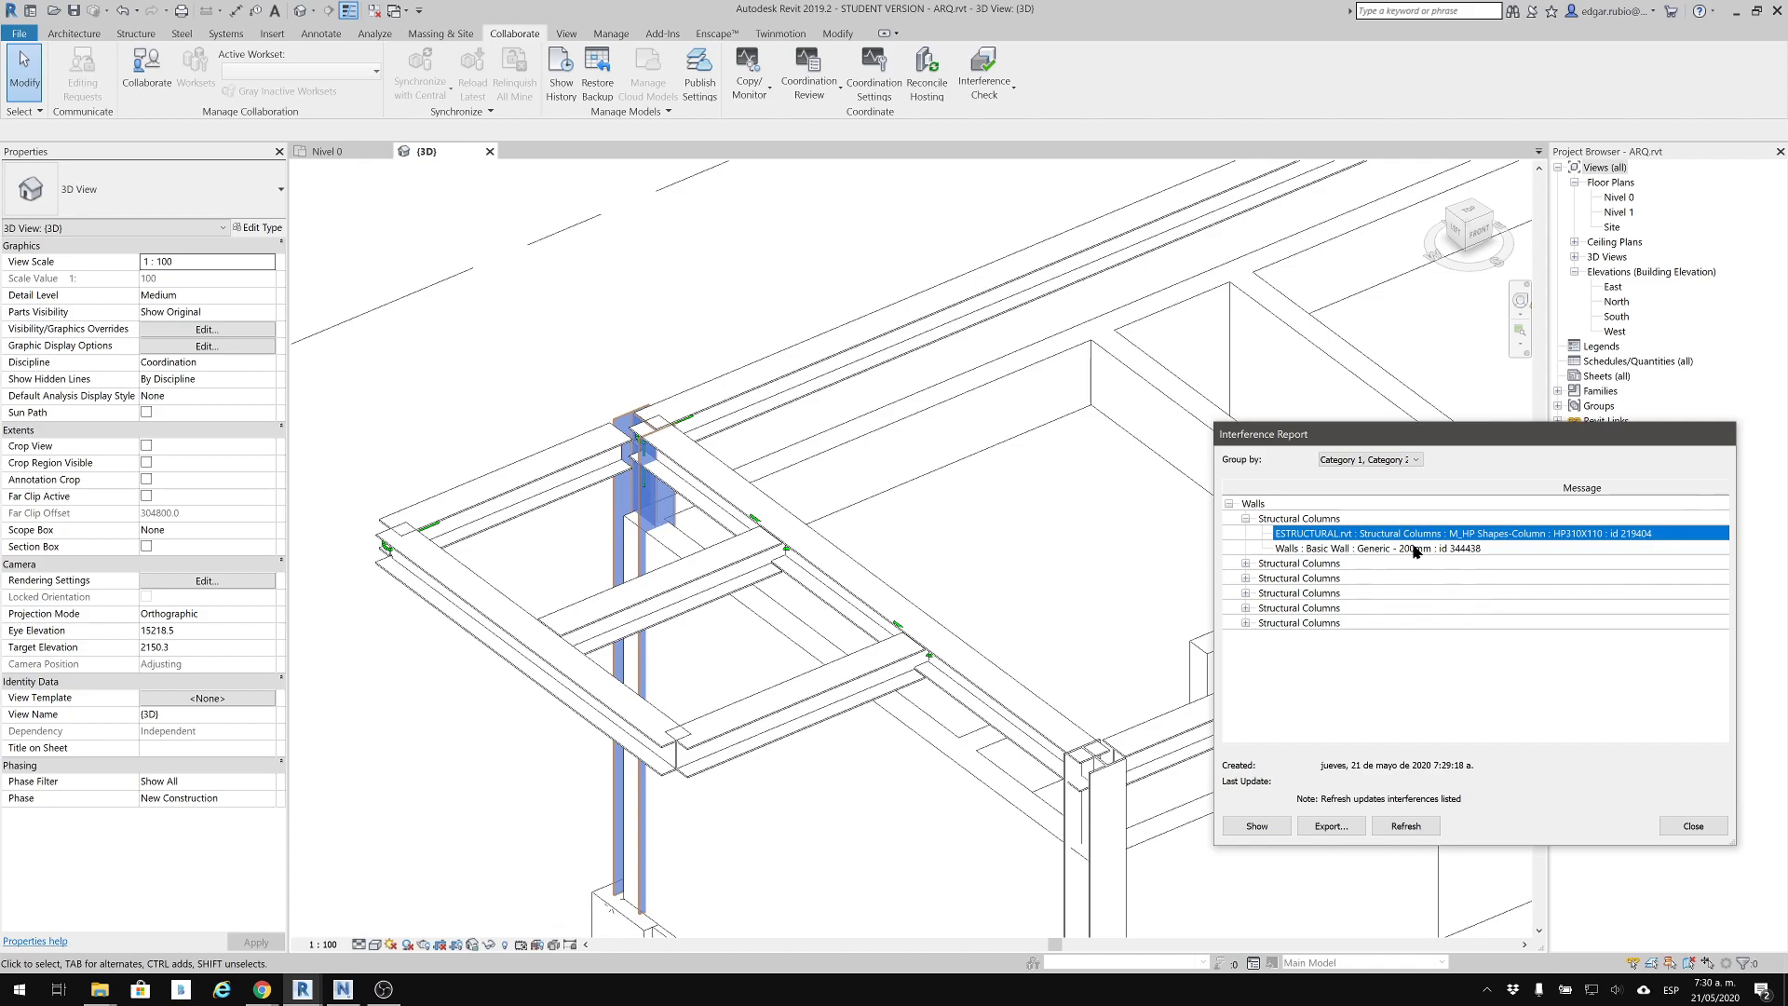
Expand the second Structural Columns conflict and highlight its HP310X110 column and its Generic - 200mm wall in the model
left_click(1246, 563)
left_click(1313, 580)
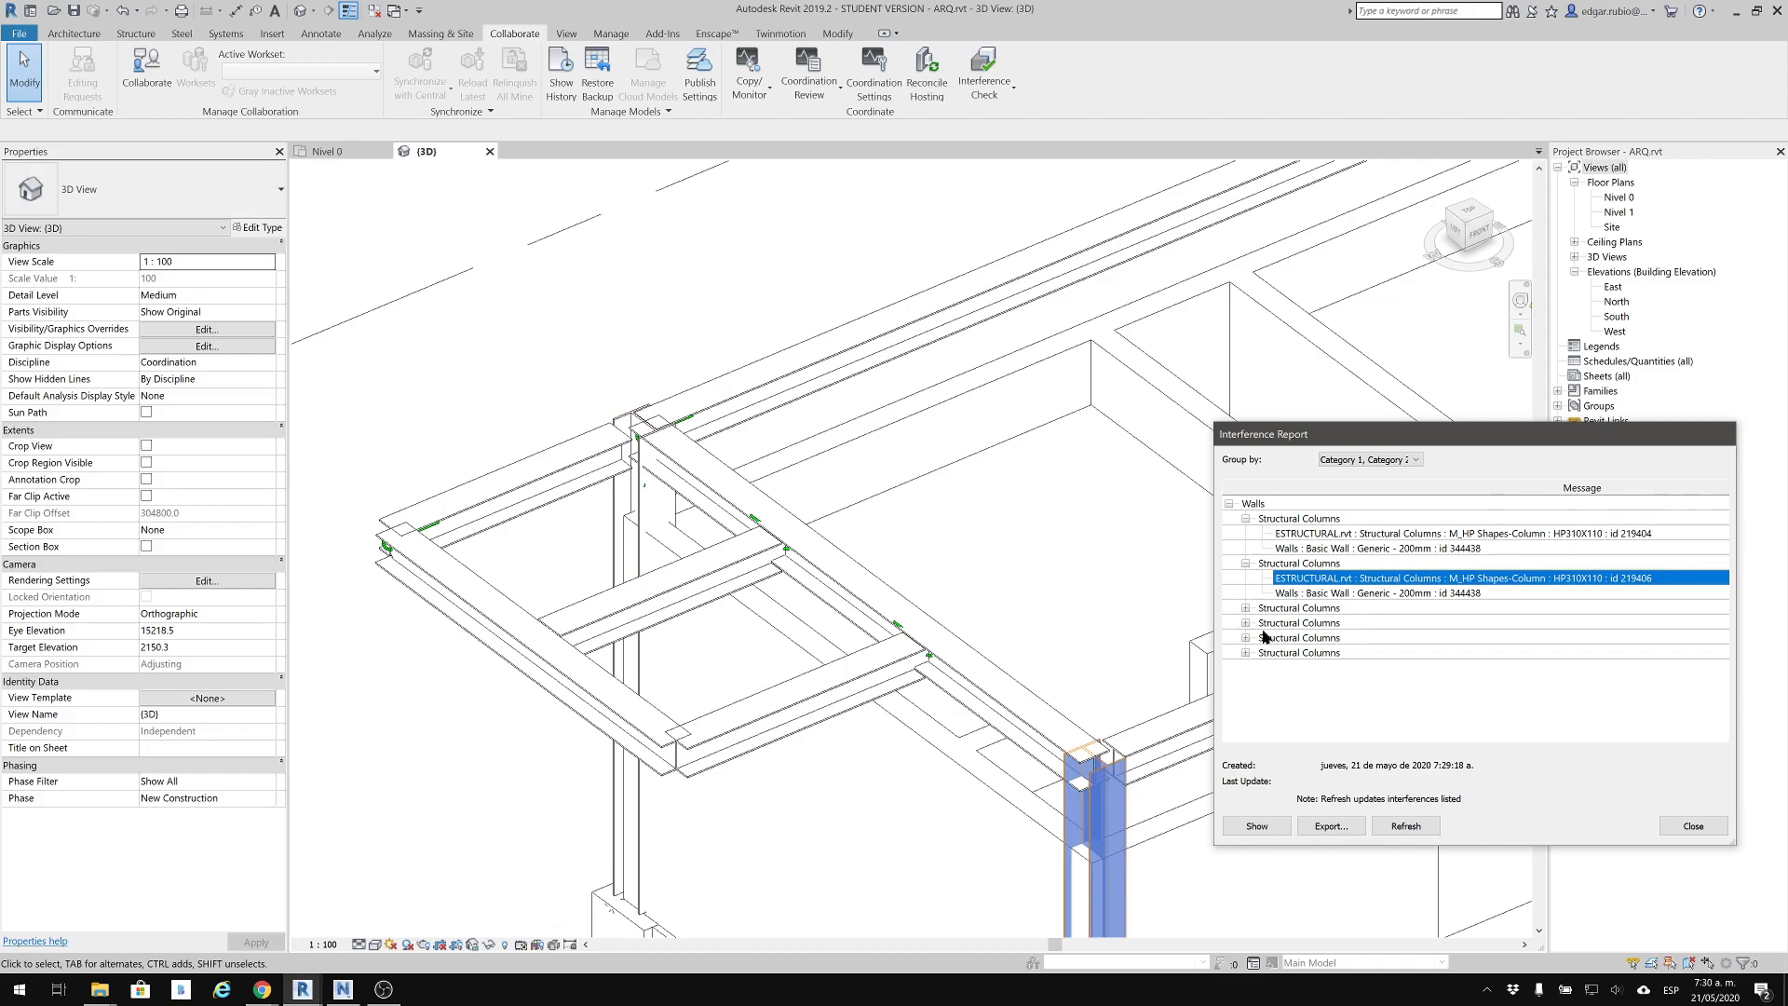
left_click(1338, 594)
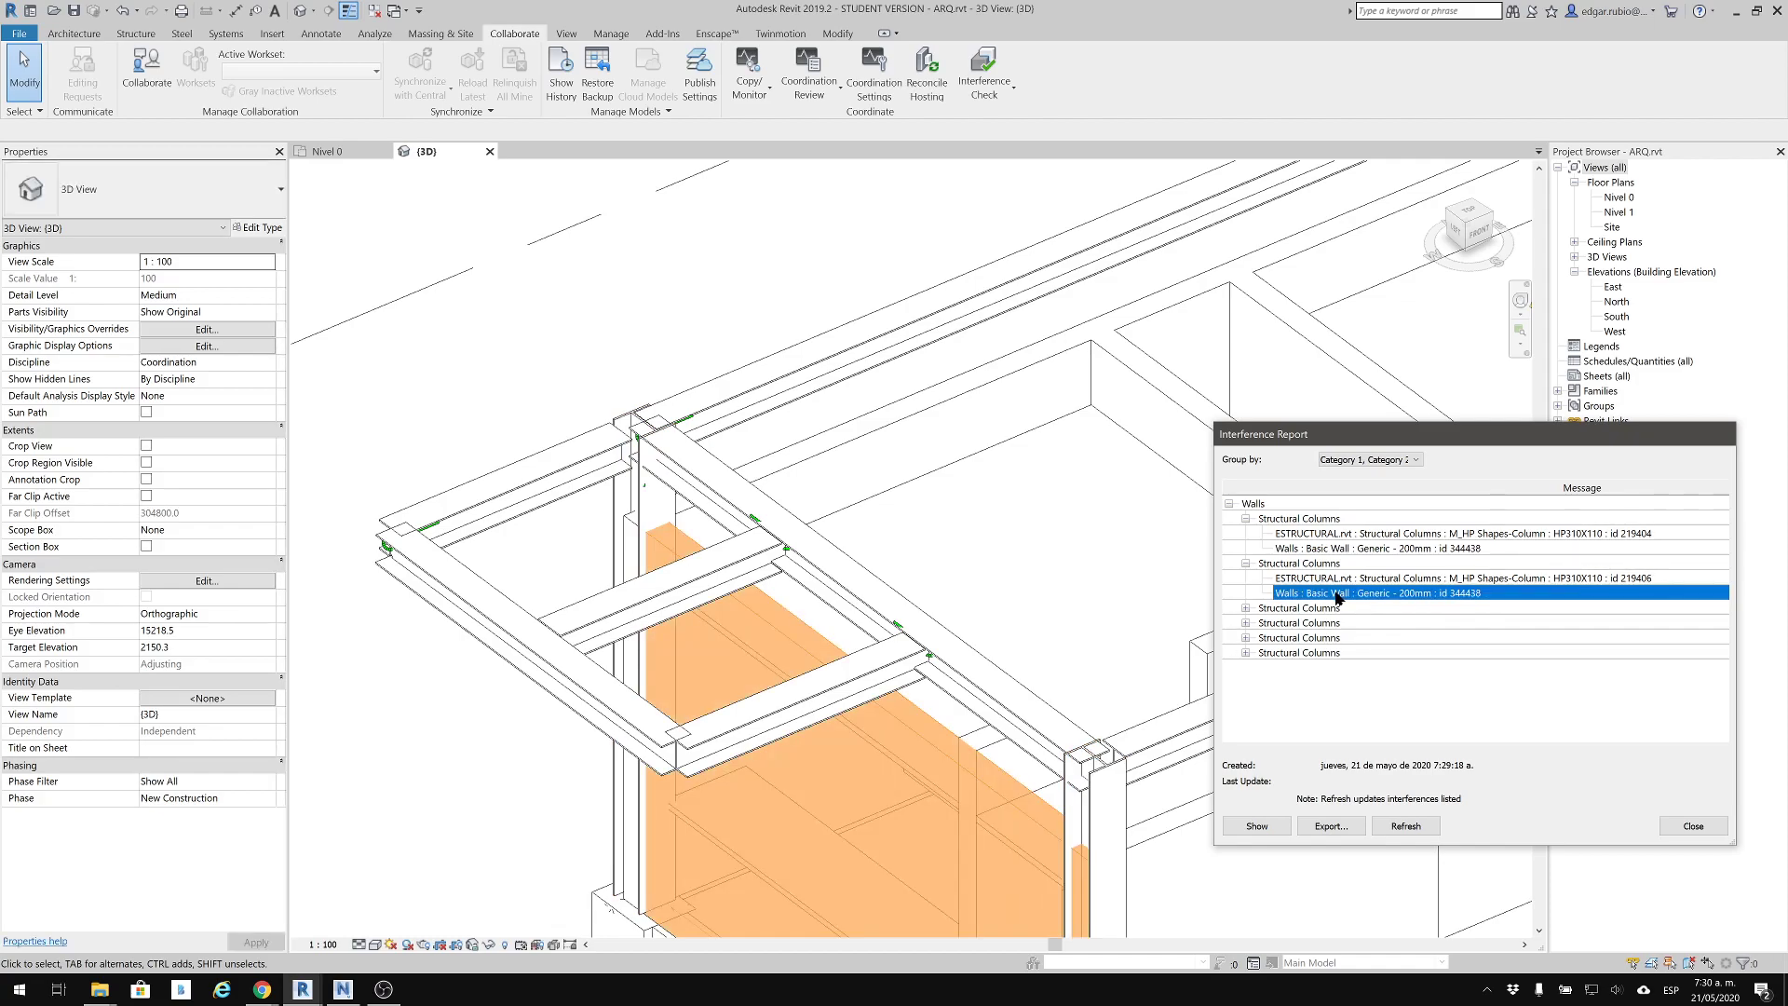
scroll(973, 378, "down", 2)
middle_click_drag(600, 575, 601, 574)
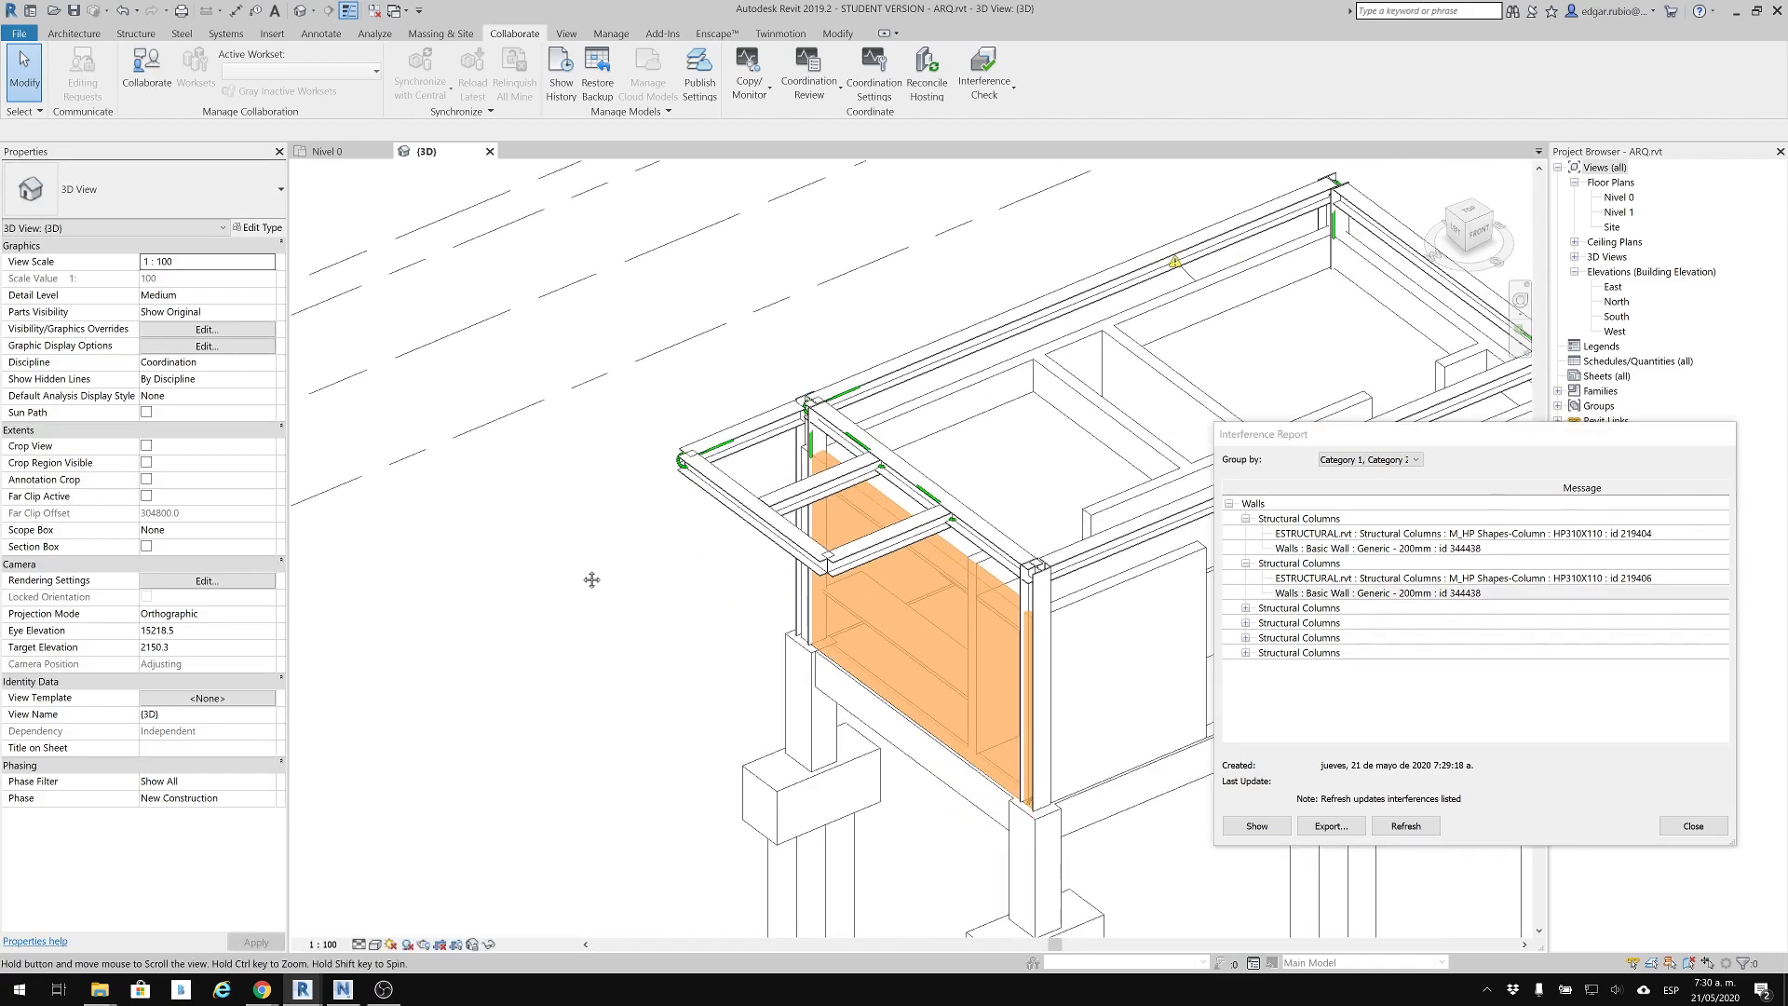
Inspect the frame's far corner up close and bring the second conflict's Generic - 200mm wall back into view, highlighted
middle_click_drag(1008, 388, 600, 574)
scroll(1032, 466, "up", 3)
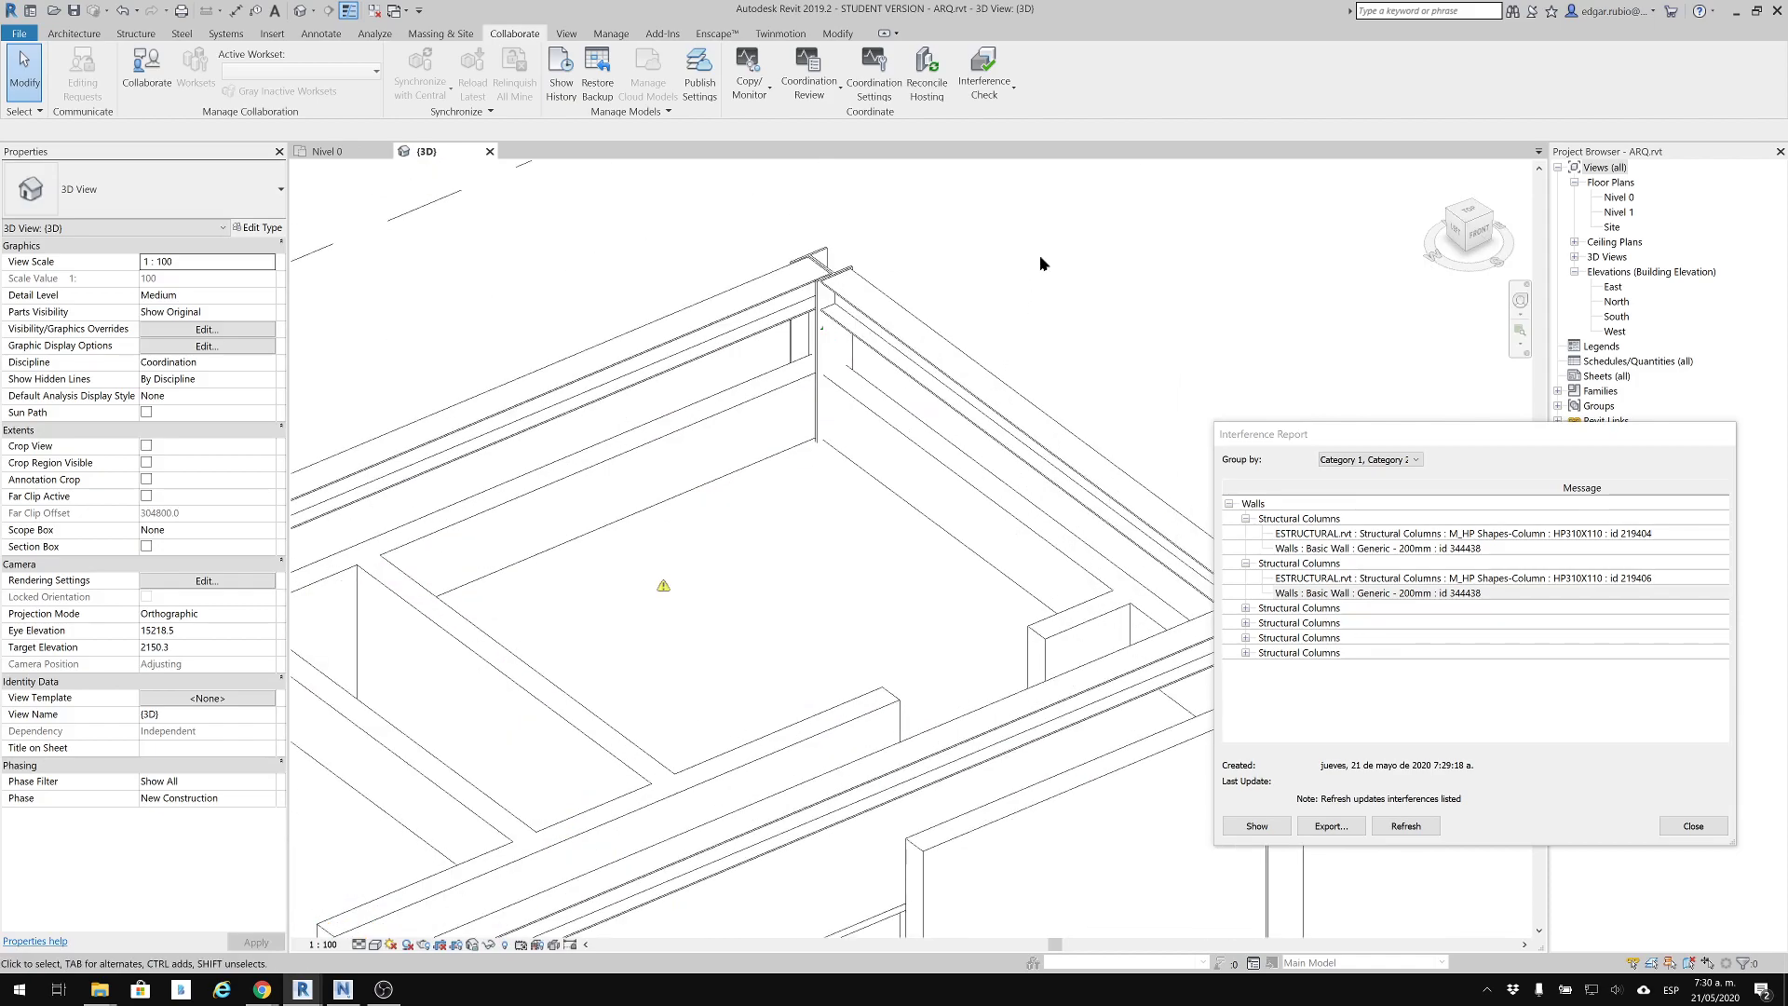
scroll(838, 377, "up", 3)
scroll(857, 459, "up", 3)
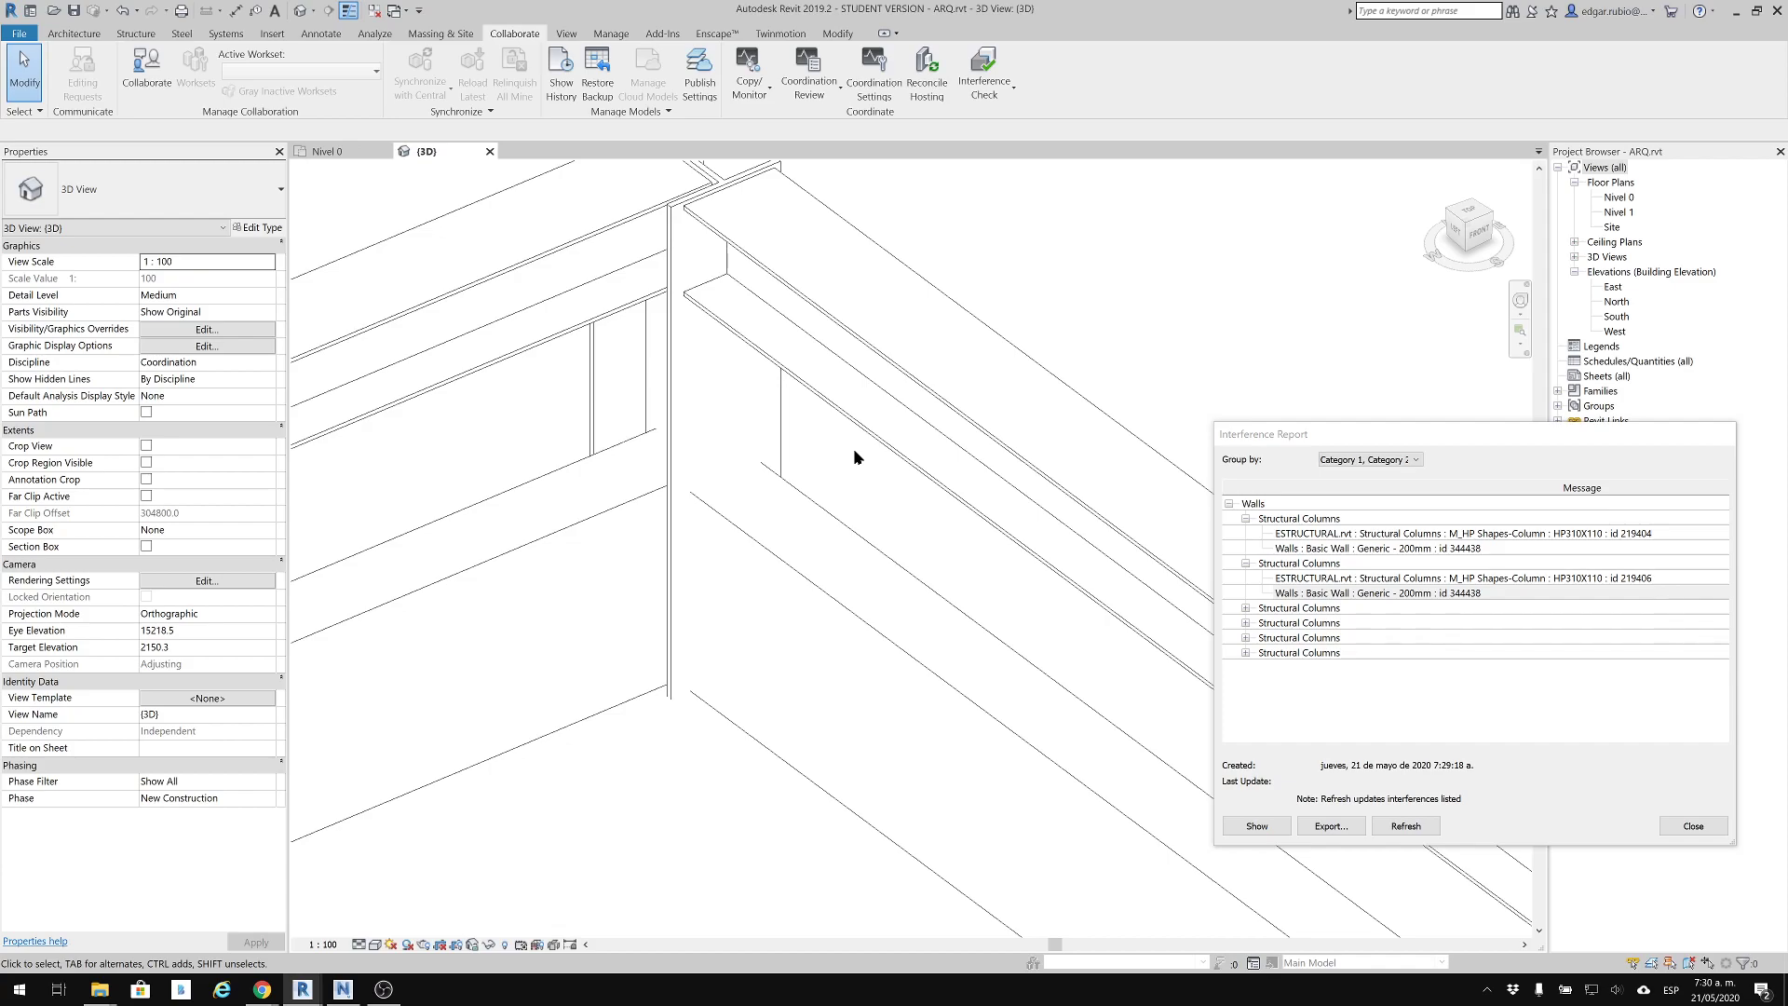
left_click(1323, 593)
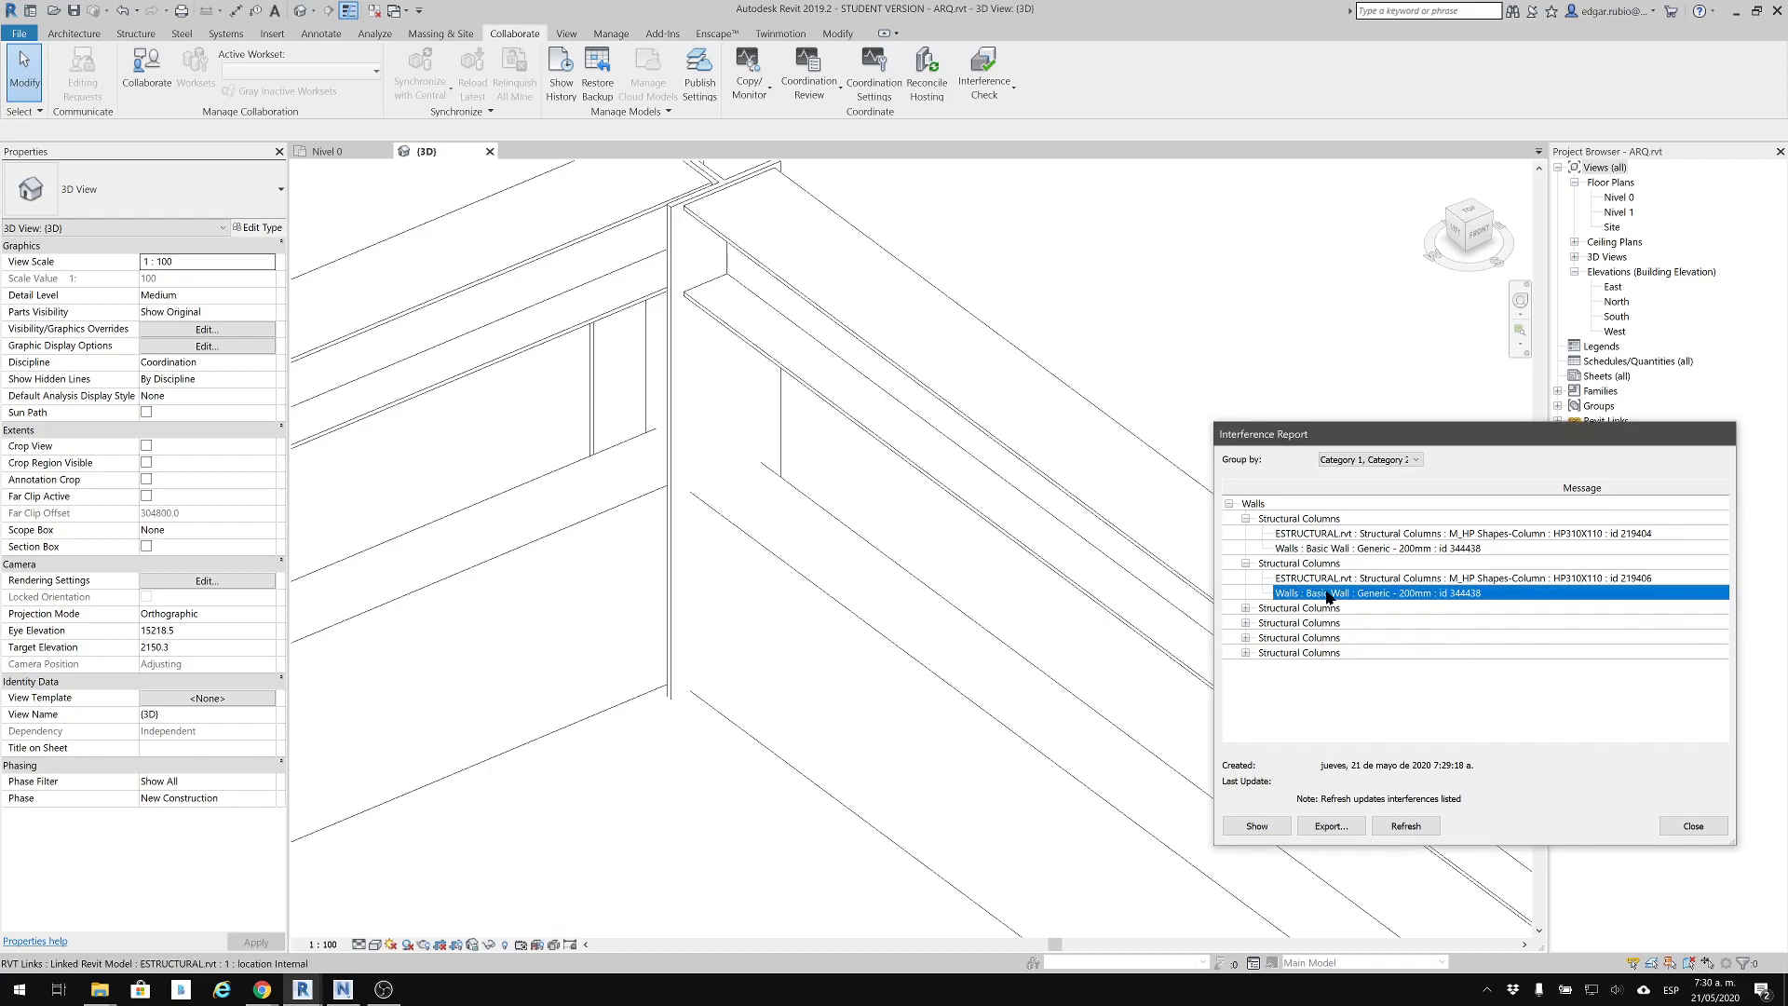
left_click(1261, 827)
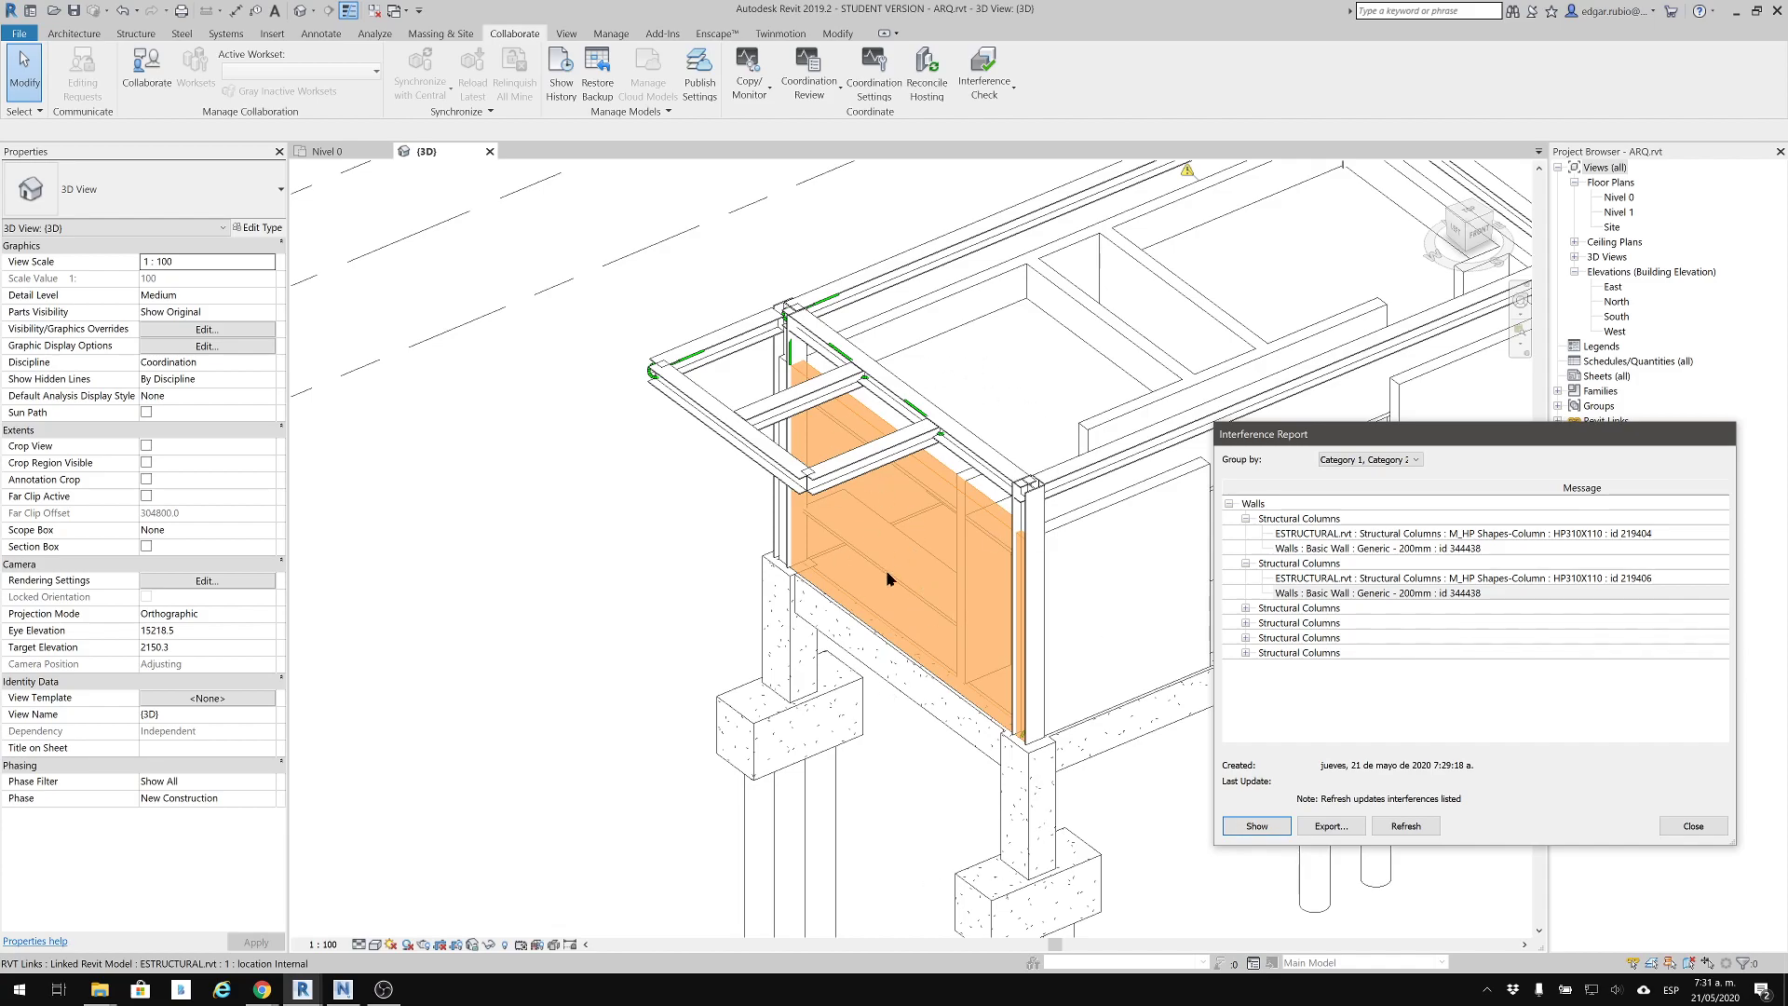
Expand the third Structural Columns conflict and highlight its HP310X110 column and its Generic - 200mm wall, with the report moved clear of the model
left_click(1246, 608)
left_click(1299, 625)
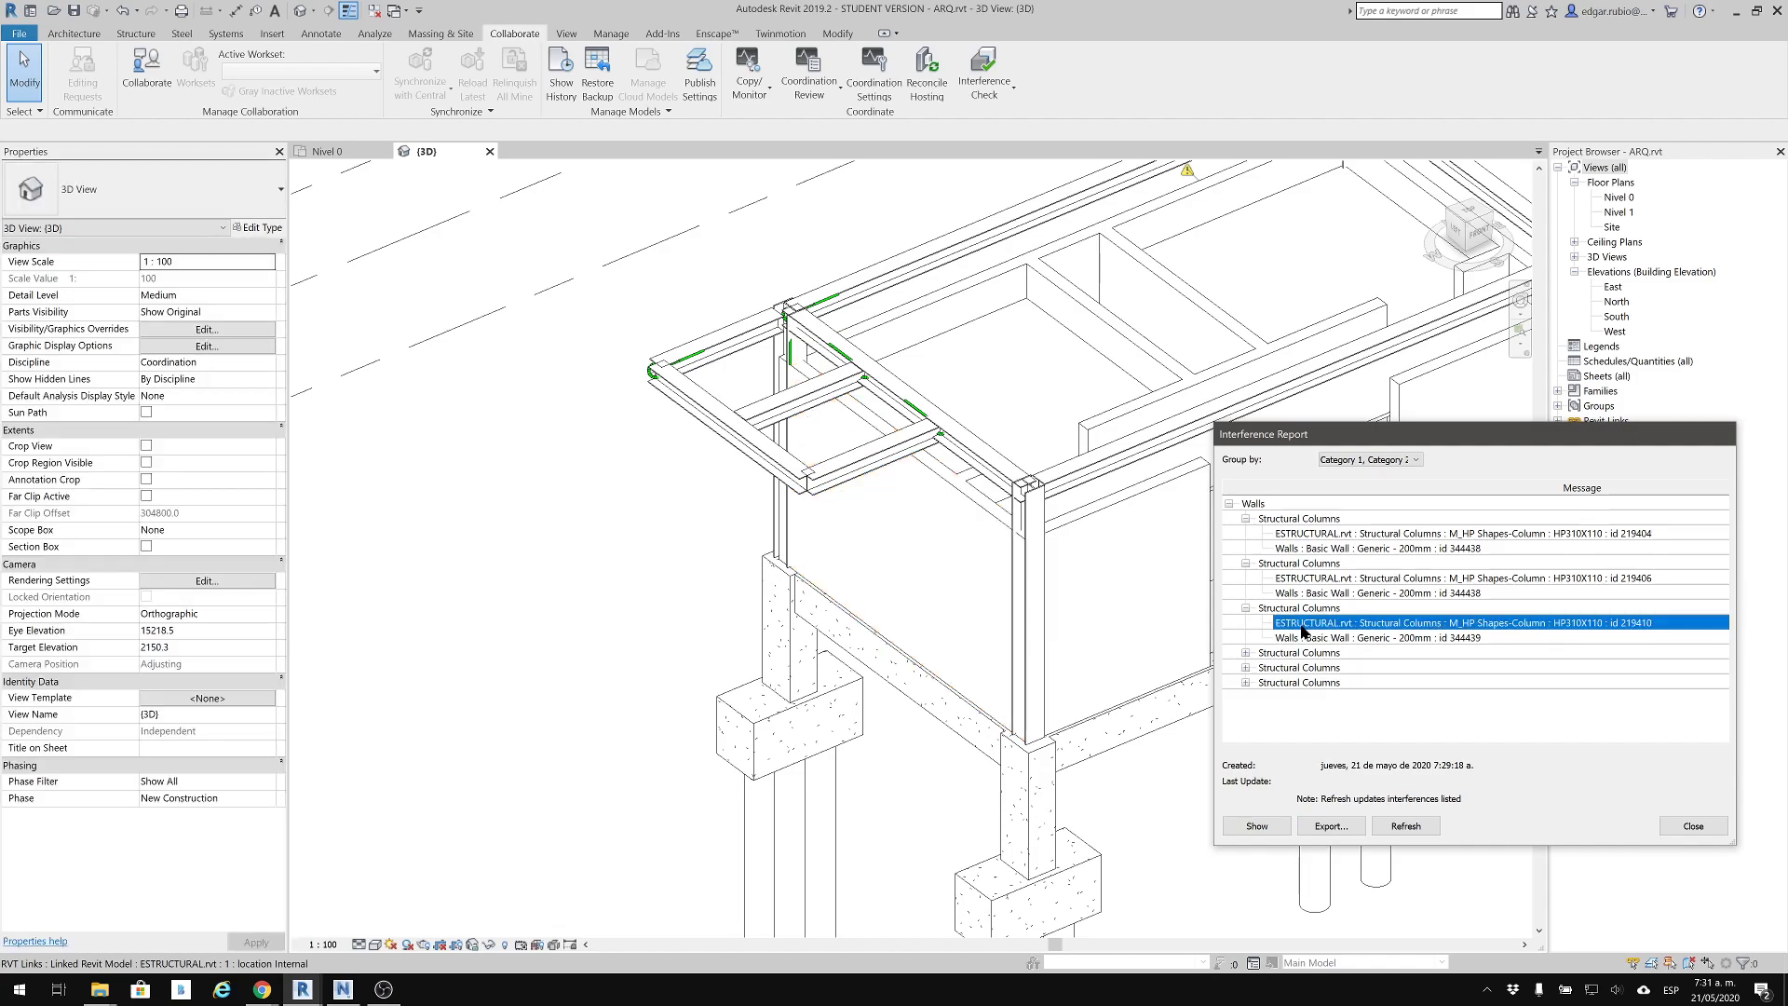
left_click(1302, 638)
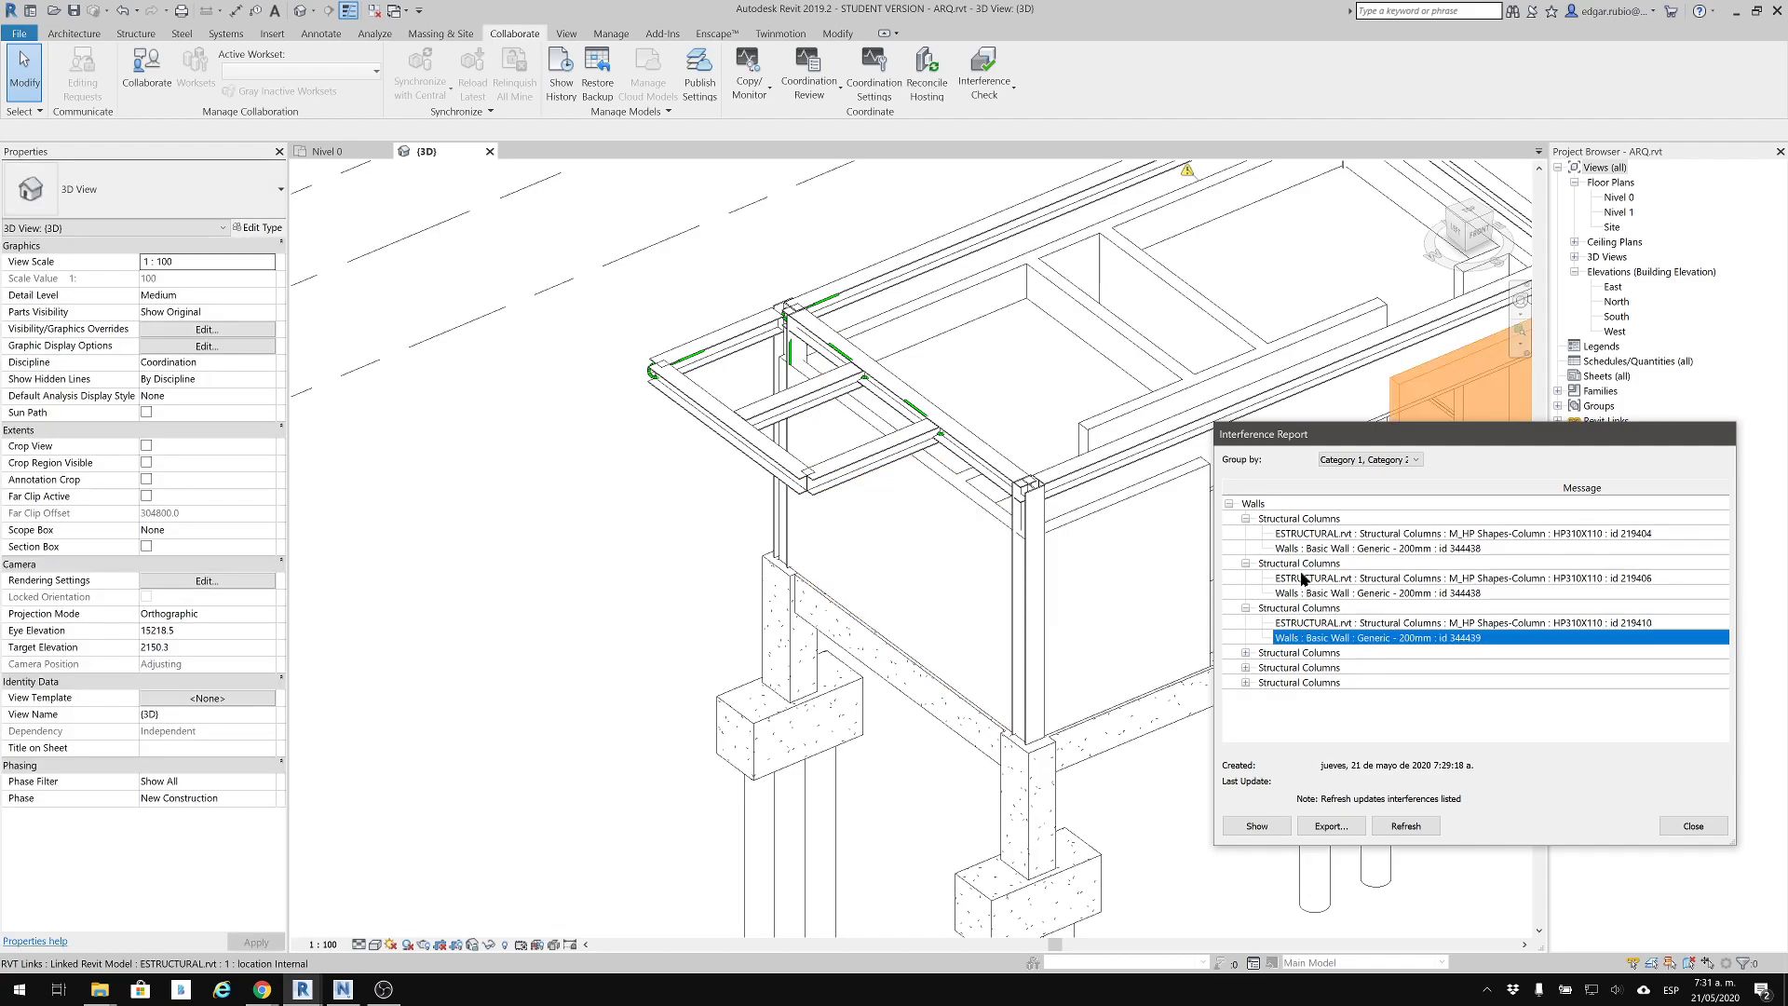
left_click_drag(1363, 442, 983, 369)
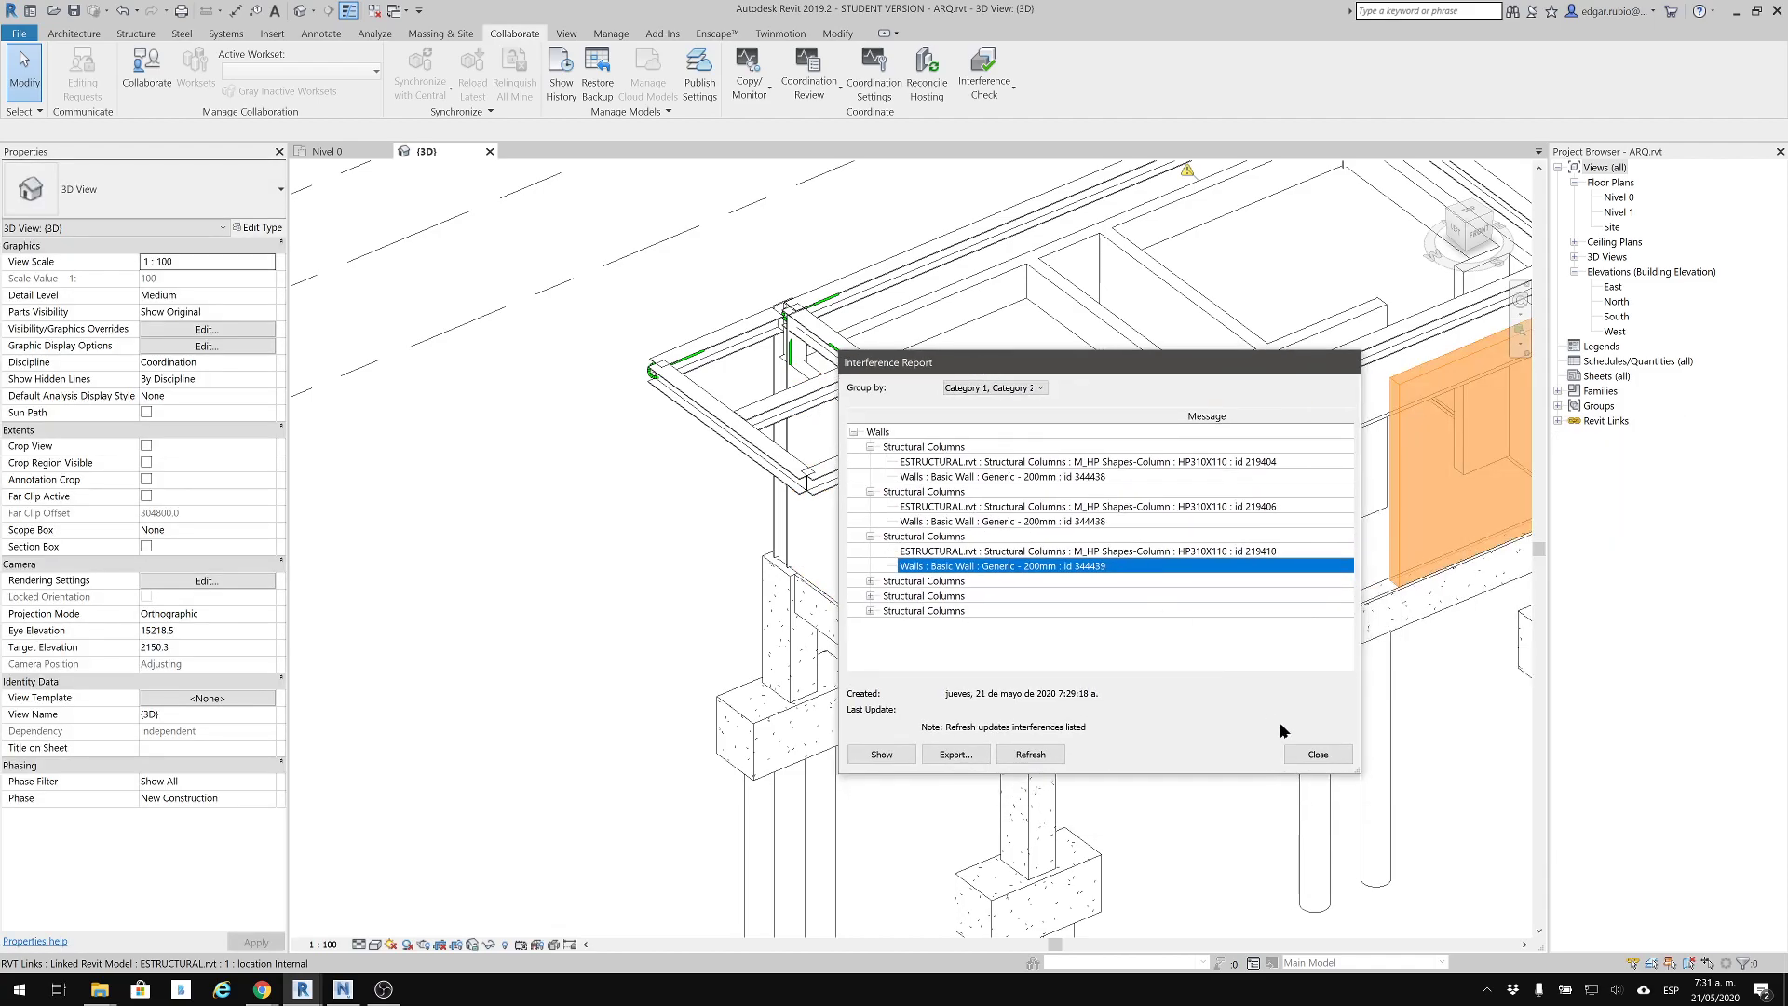
left_click_drag(902, 364, 181, 323)
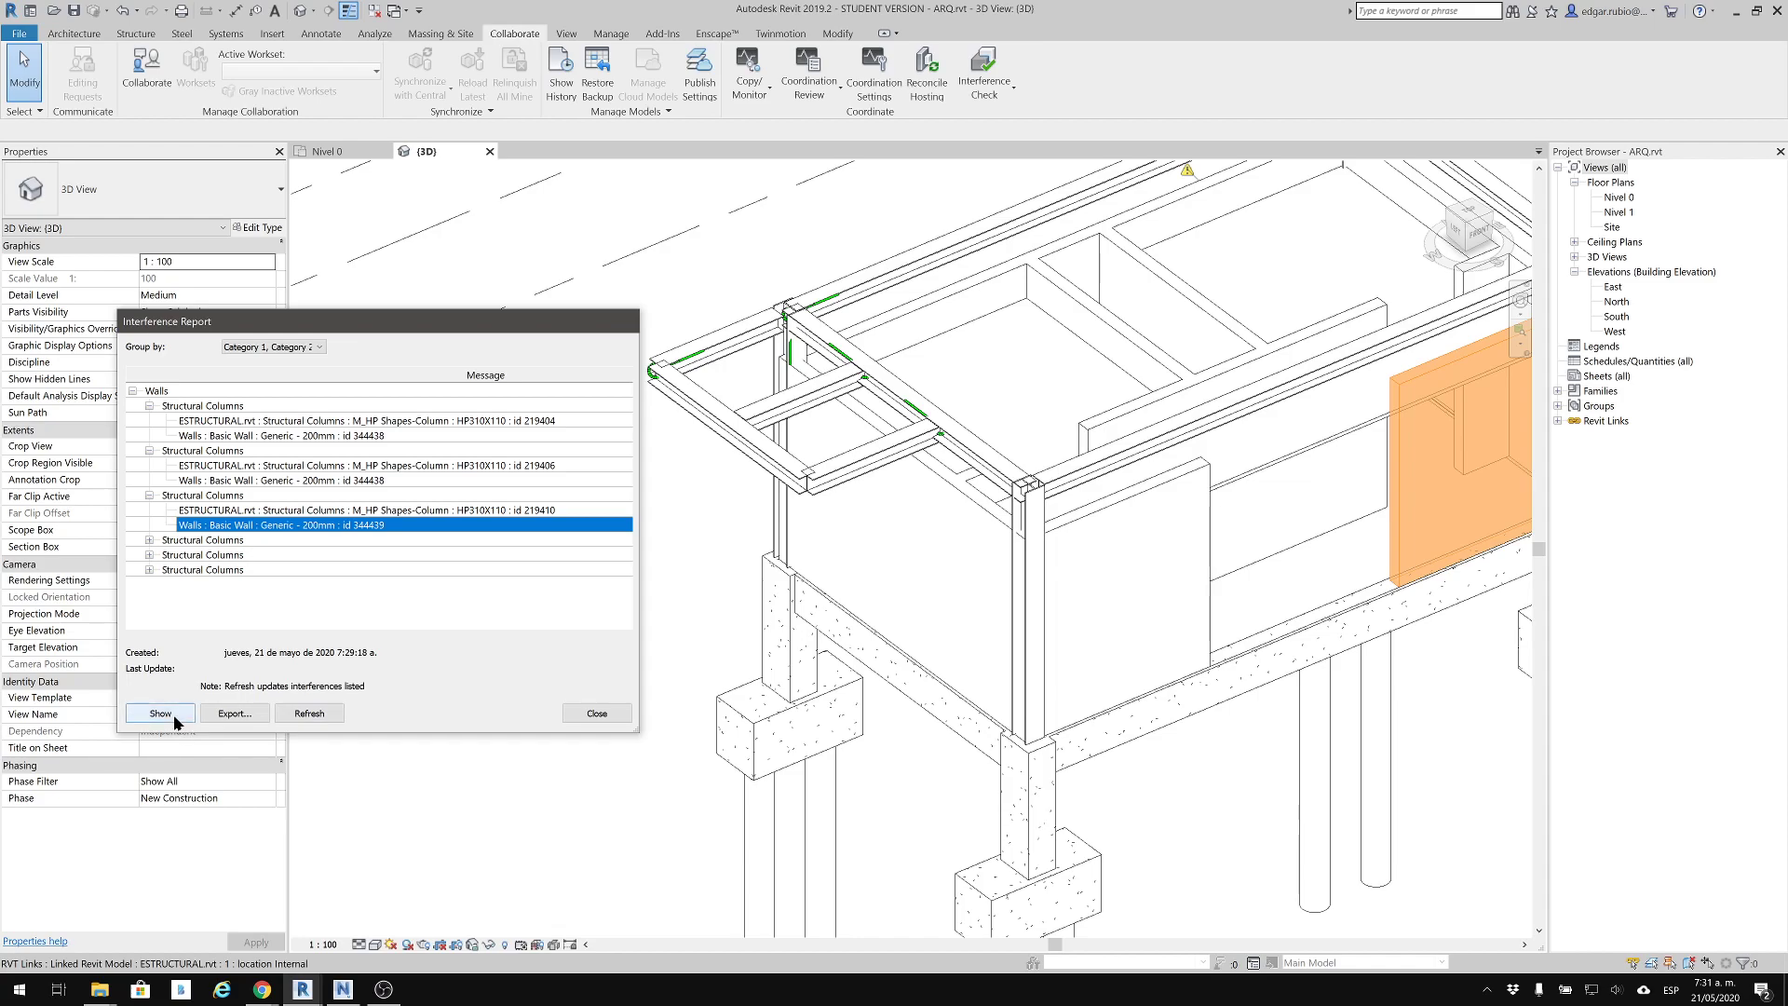
Start exporting the interference report and create a folder named REPORTE_RVT in the project folder for it
left_click(244, 715)
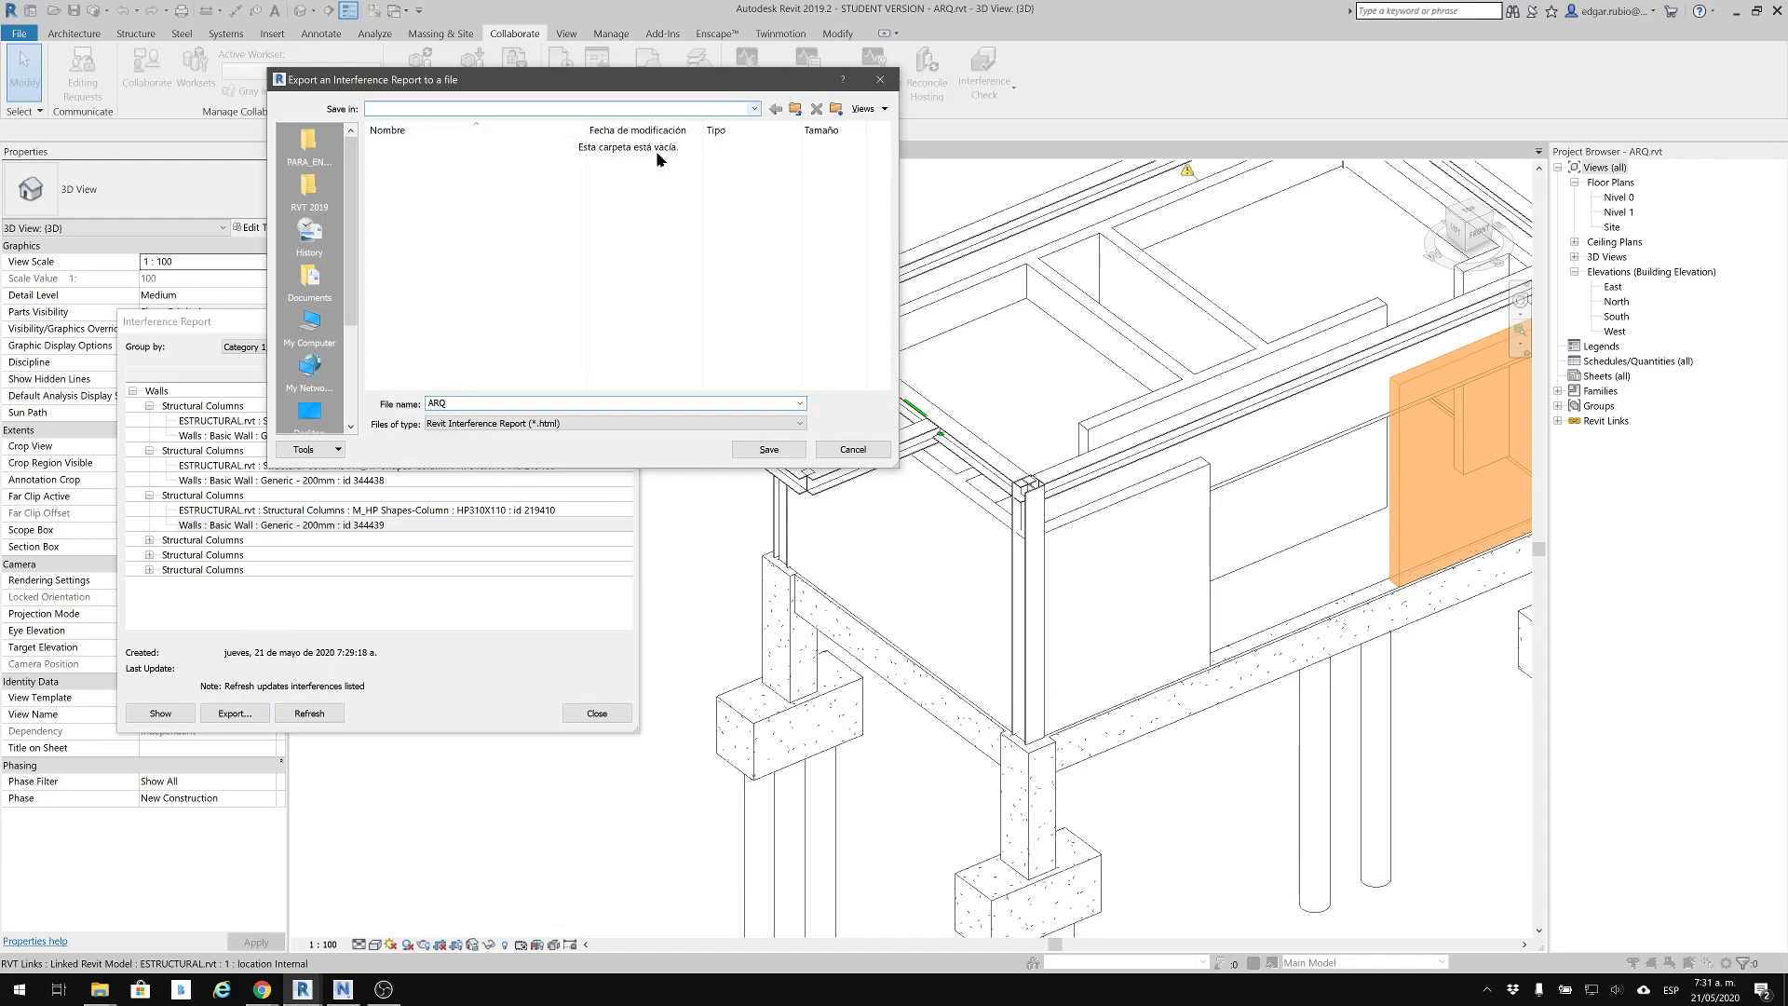
left_click(748, 108)
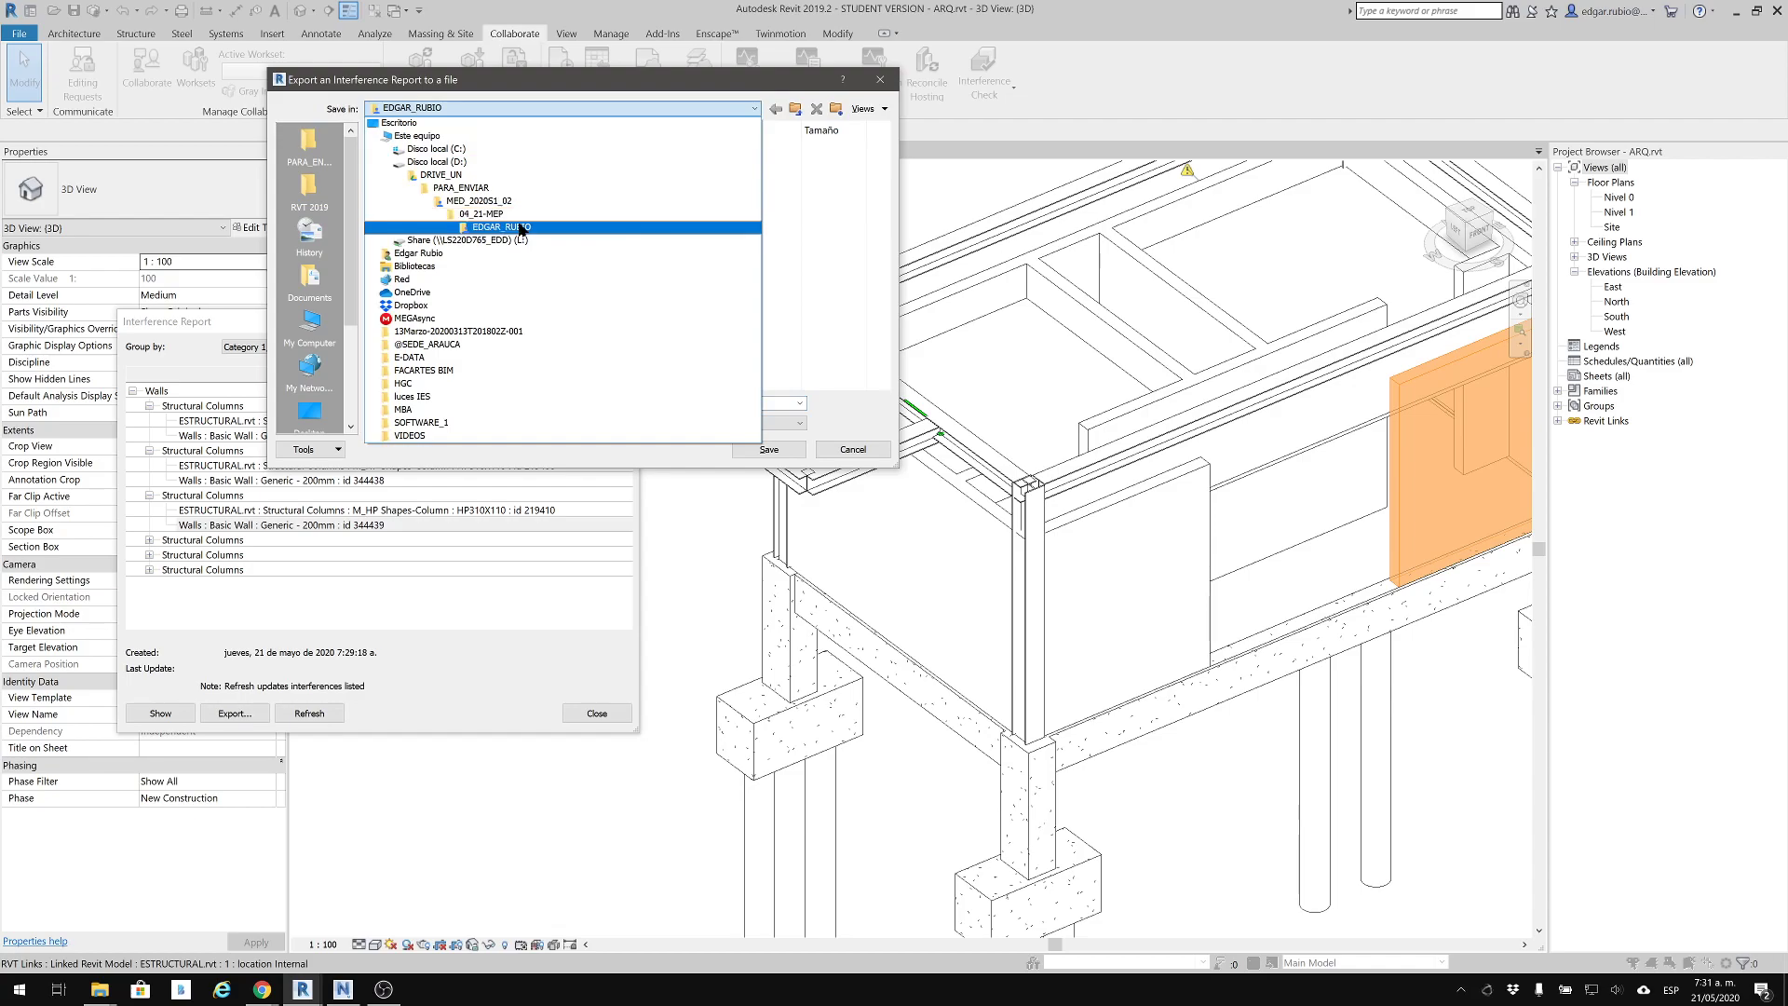
left_click(795, 204)
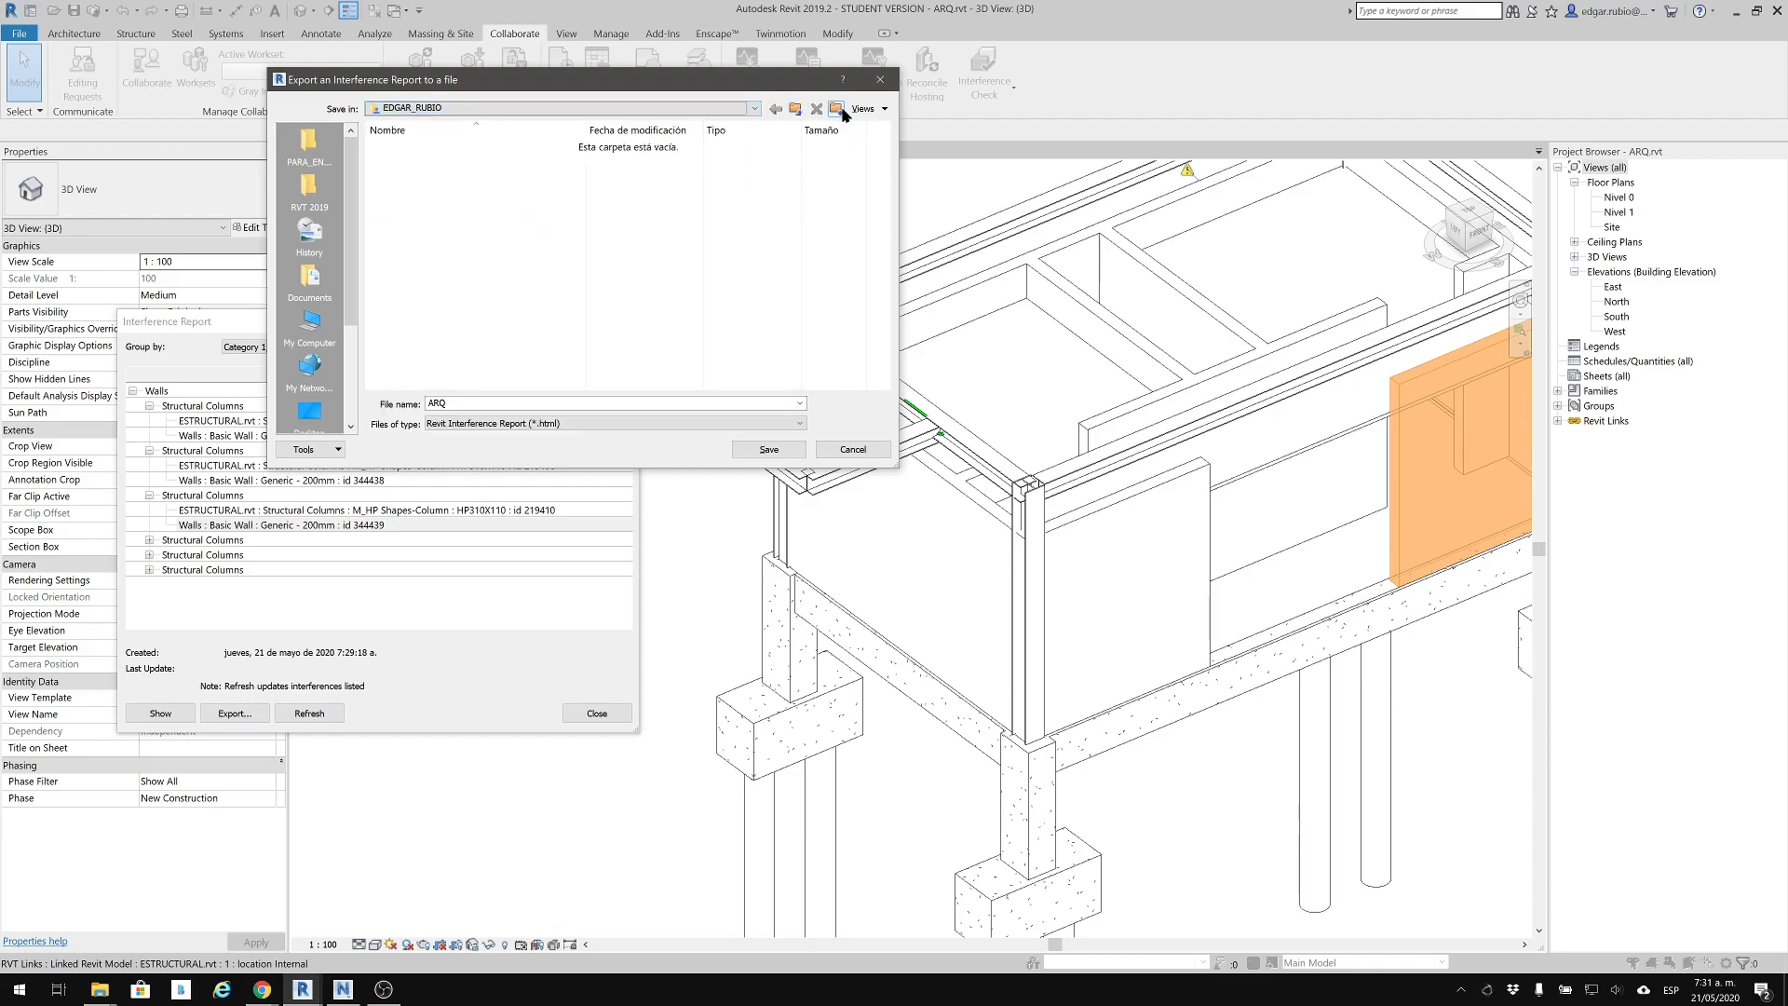
left_click(842, 110)
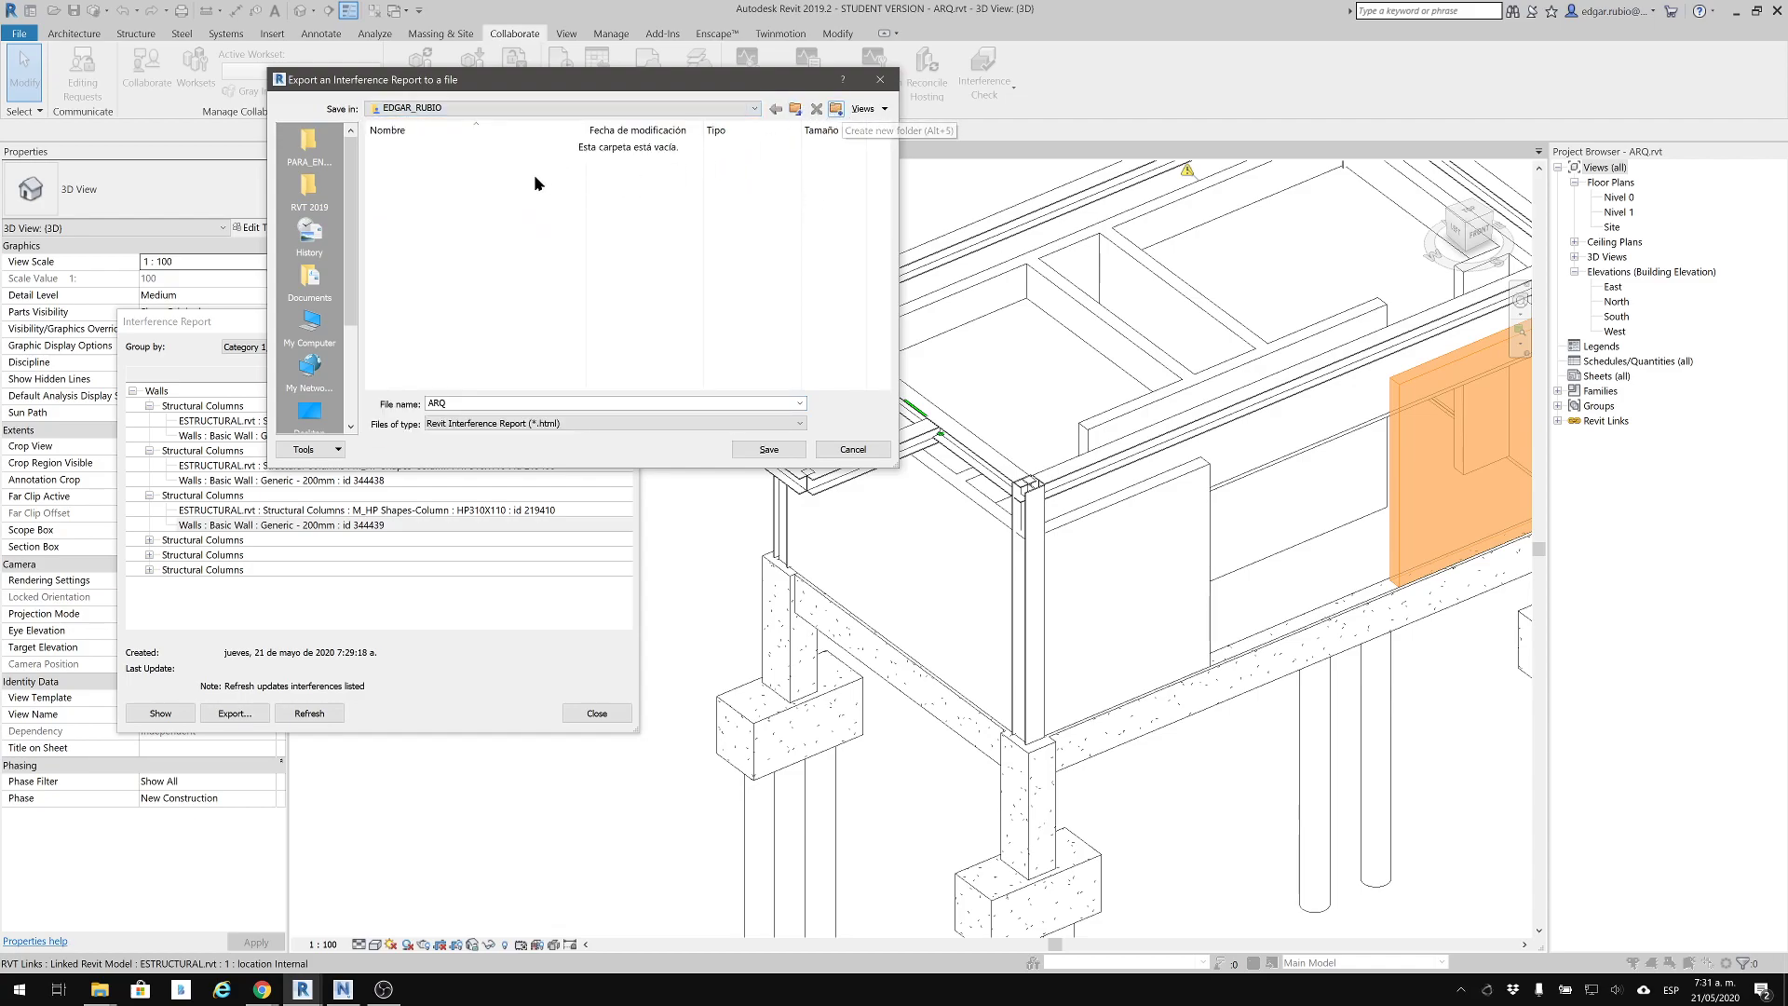
left_click(444, 149)
left_click(443, 148)
type("REPORE_RVT")
key("Return")
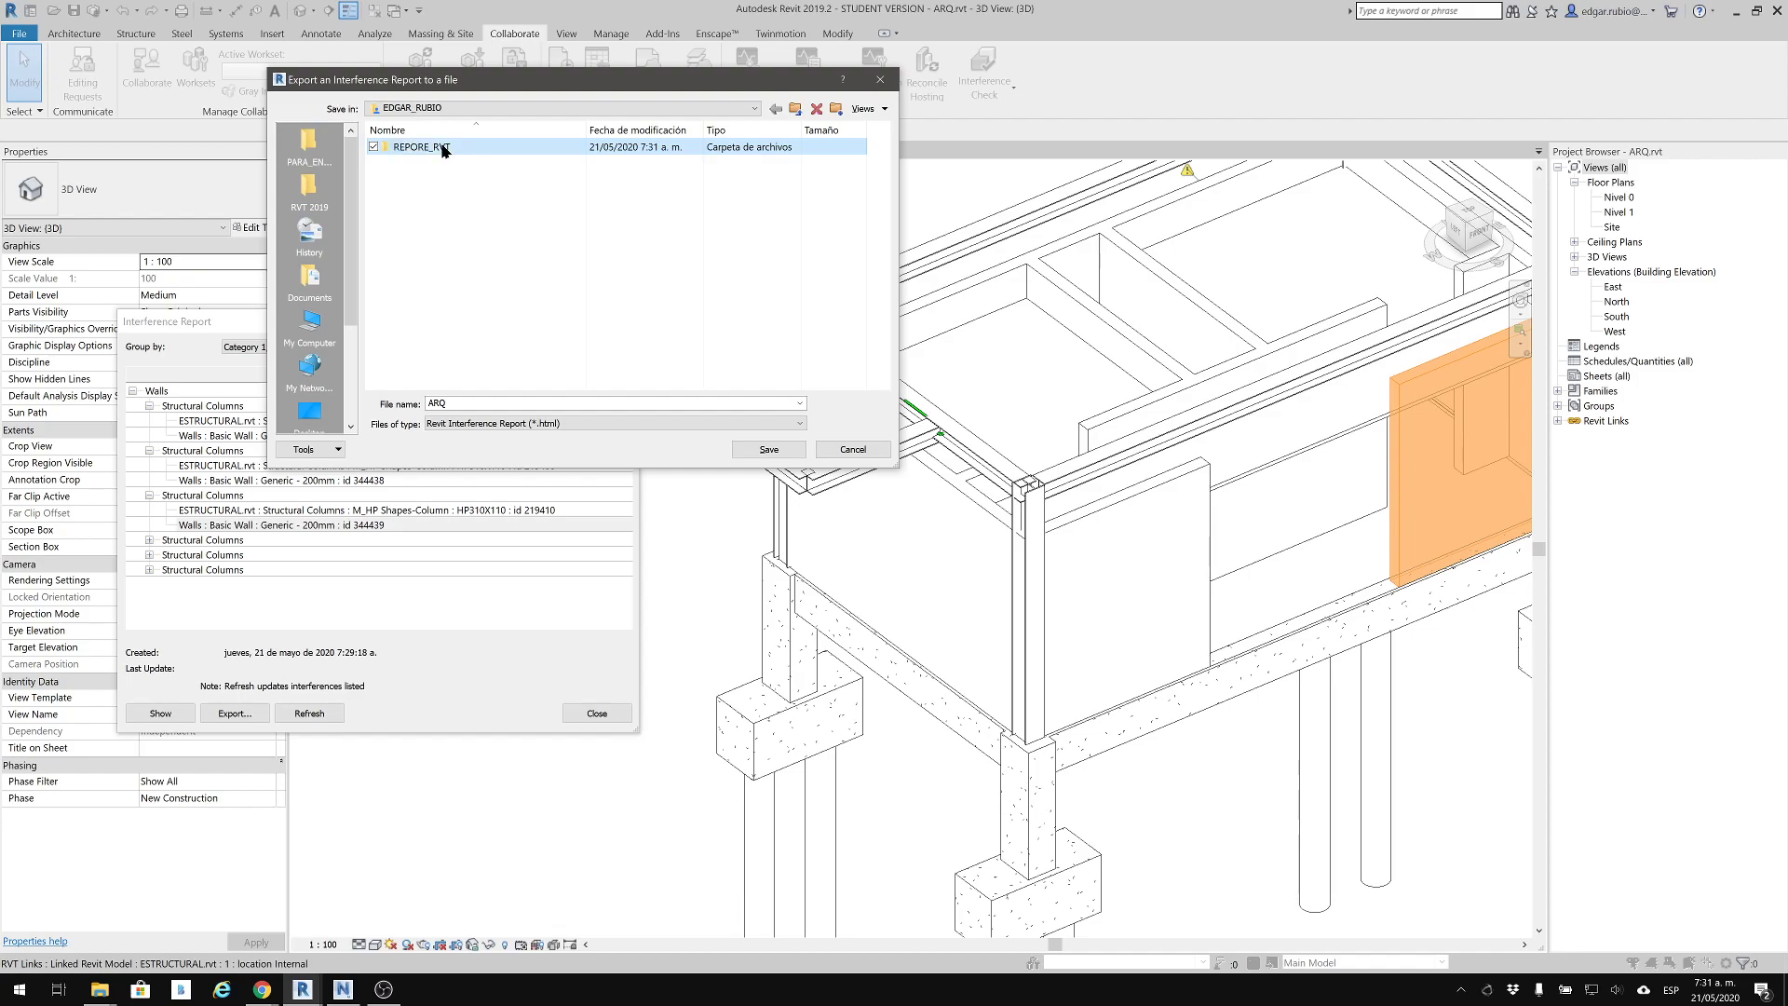
left_click(423, 147)
type("T")
key("Return")
Save the interference report as the HTML file ARQ_EST inside the REPORTE_RVT folder
left_click(768, 450)
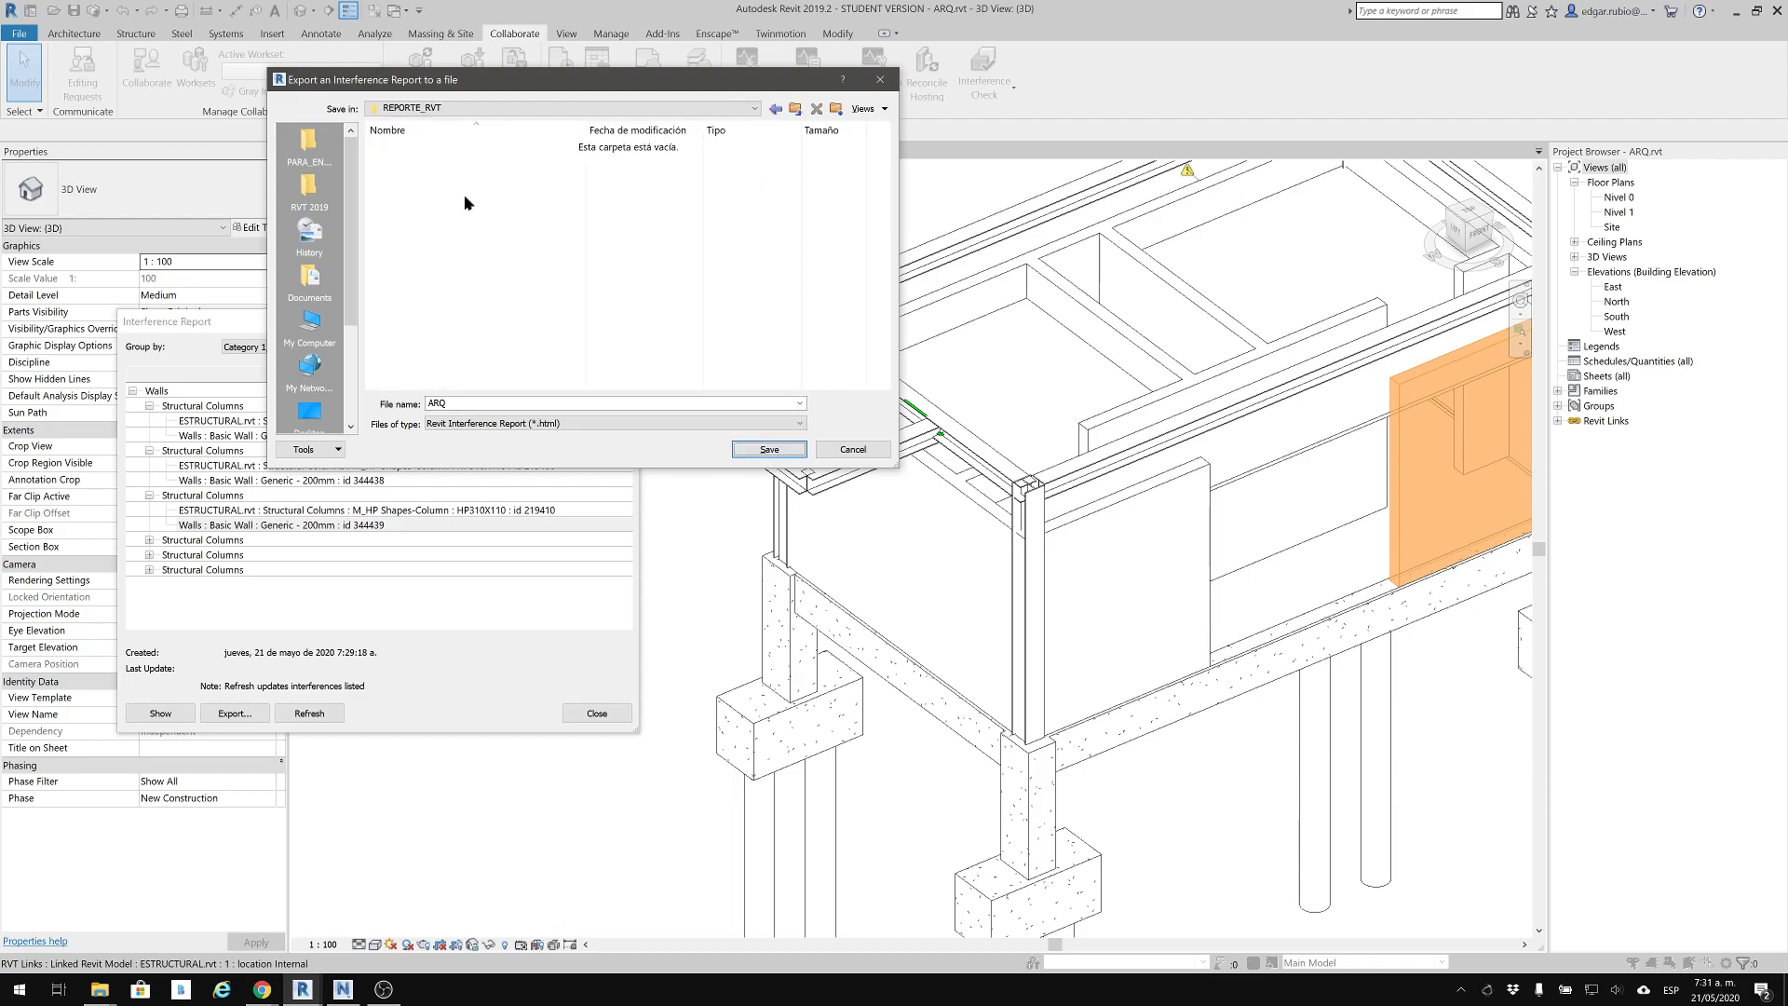
left_click(457, 400)
left_click(787, 451)
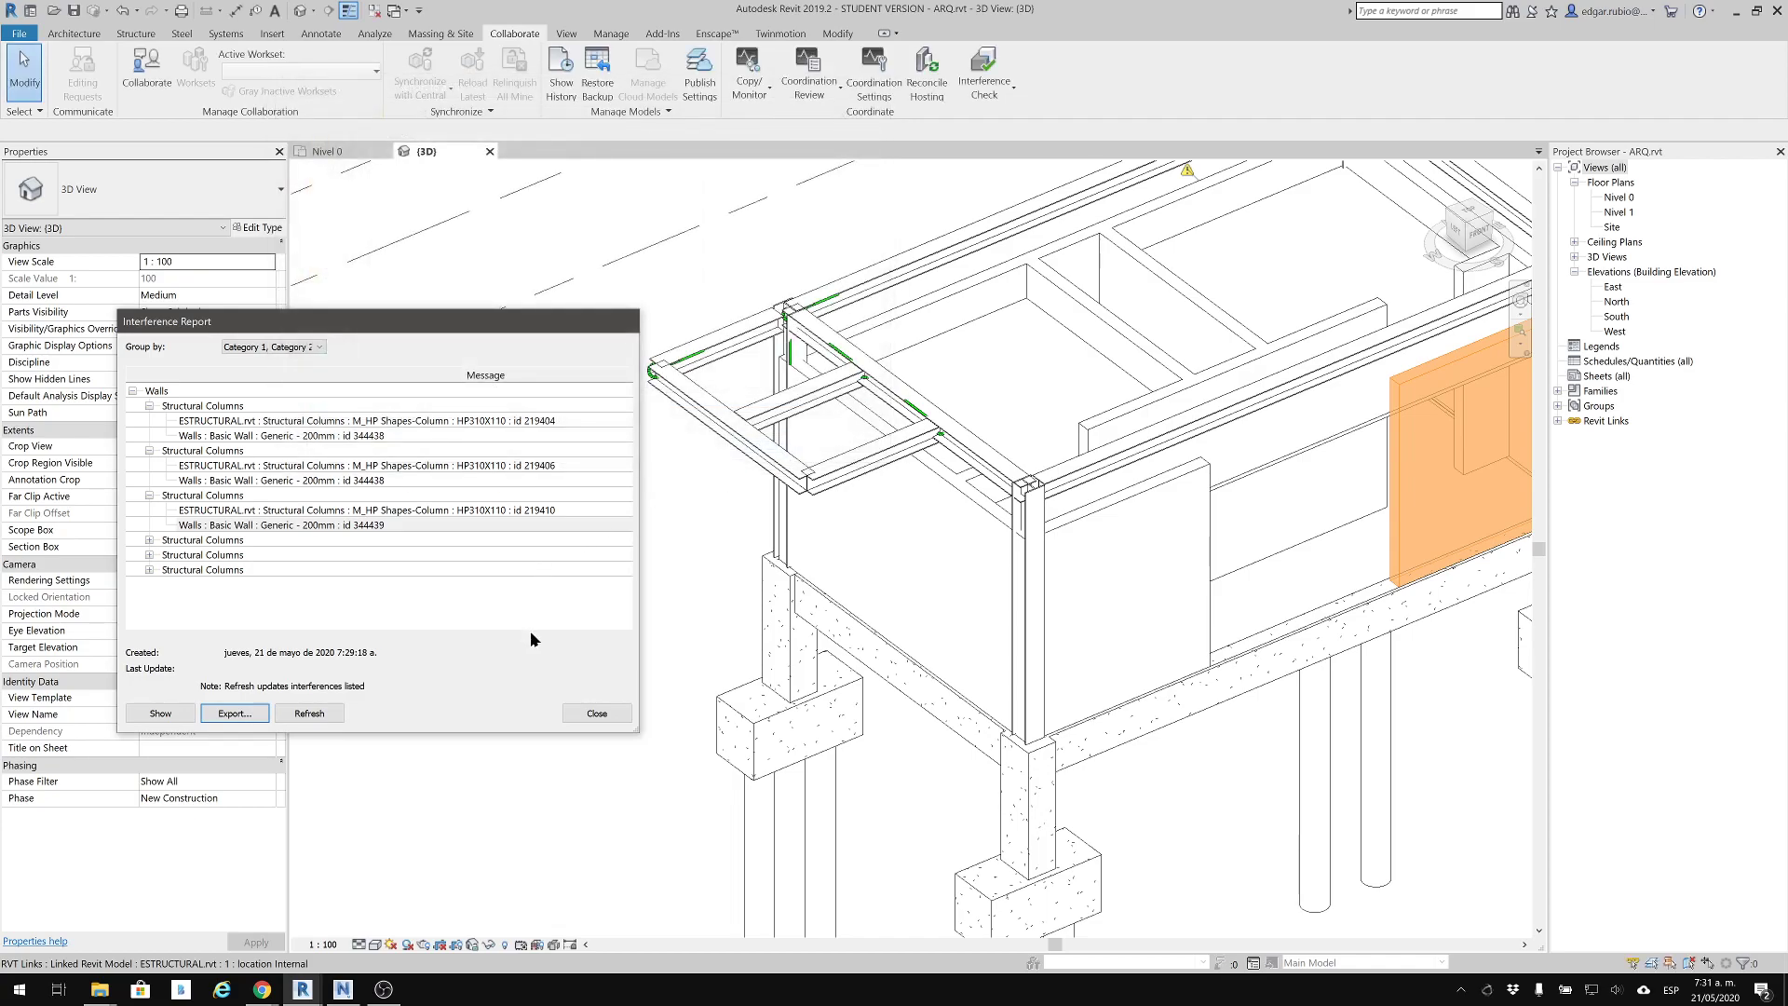
Switch to File Explorer and open ARQ_EST.html from the REPORTE_RVT folder within the 04_21-MEP project folder
mouse_move(93, 974)
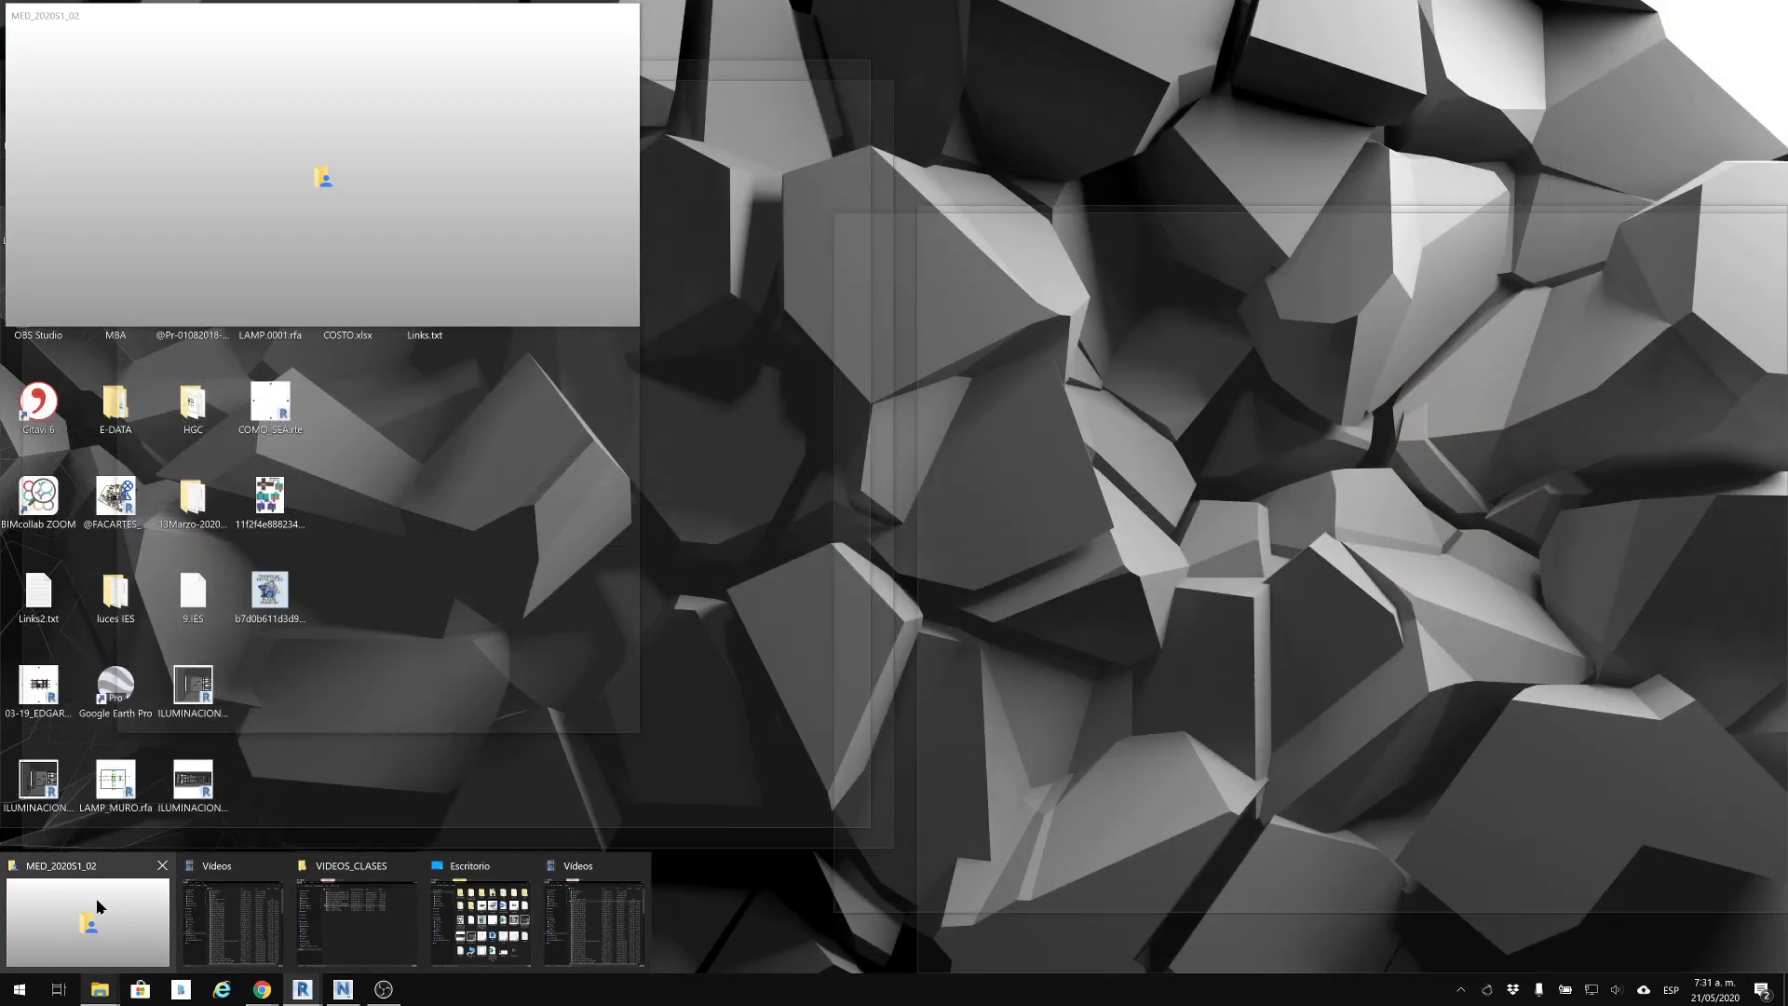
left_click(97, 897)
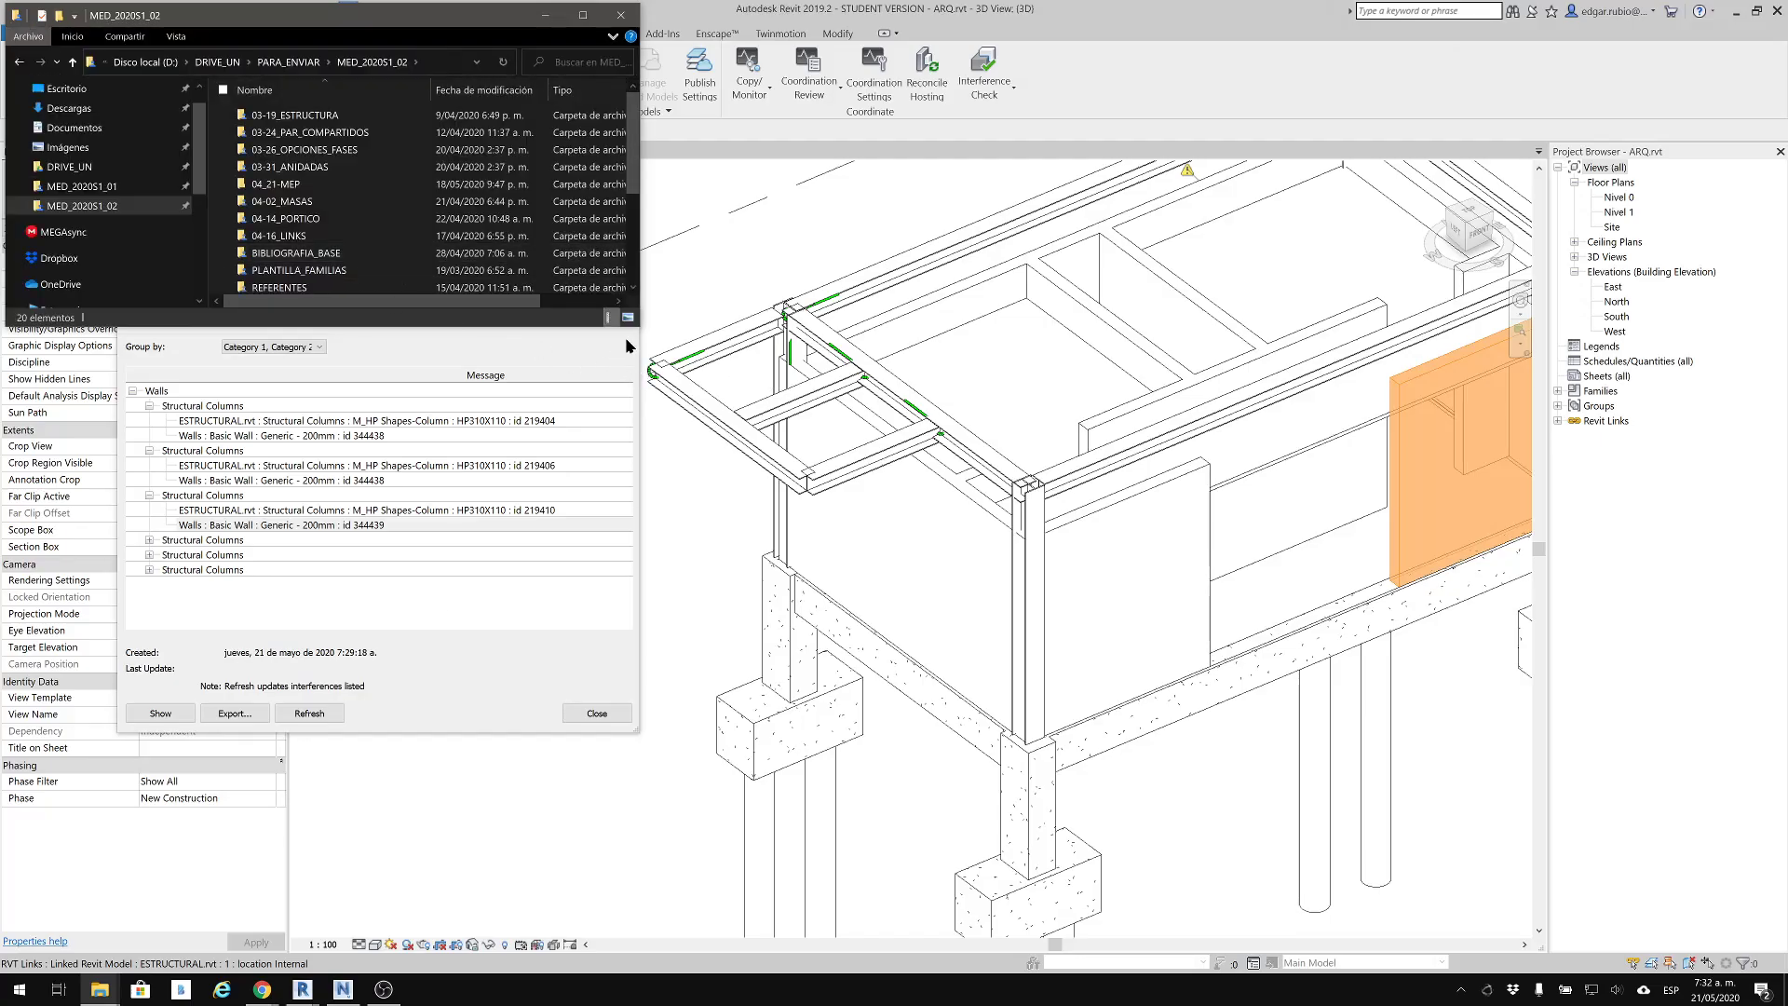
left_click_drag(638, 326, 896, 588)
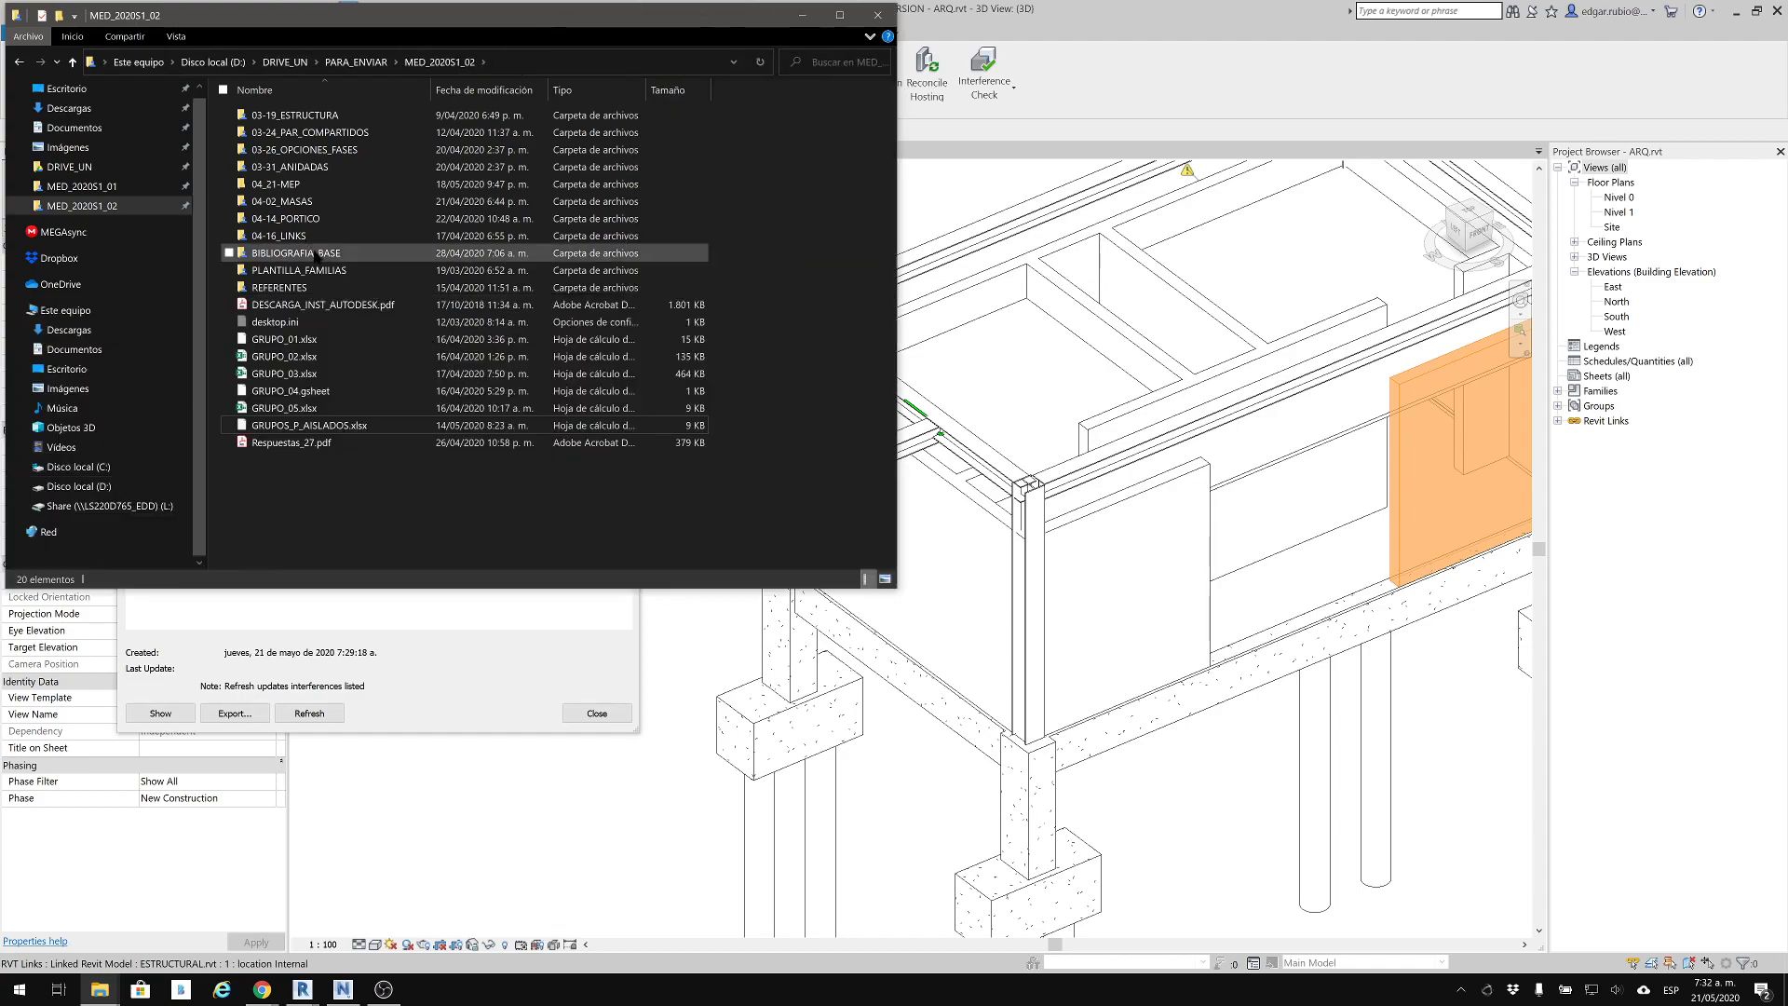
left_click(302, 185)
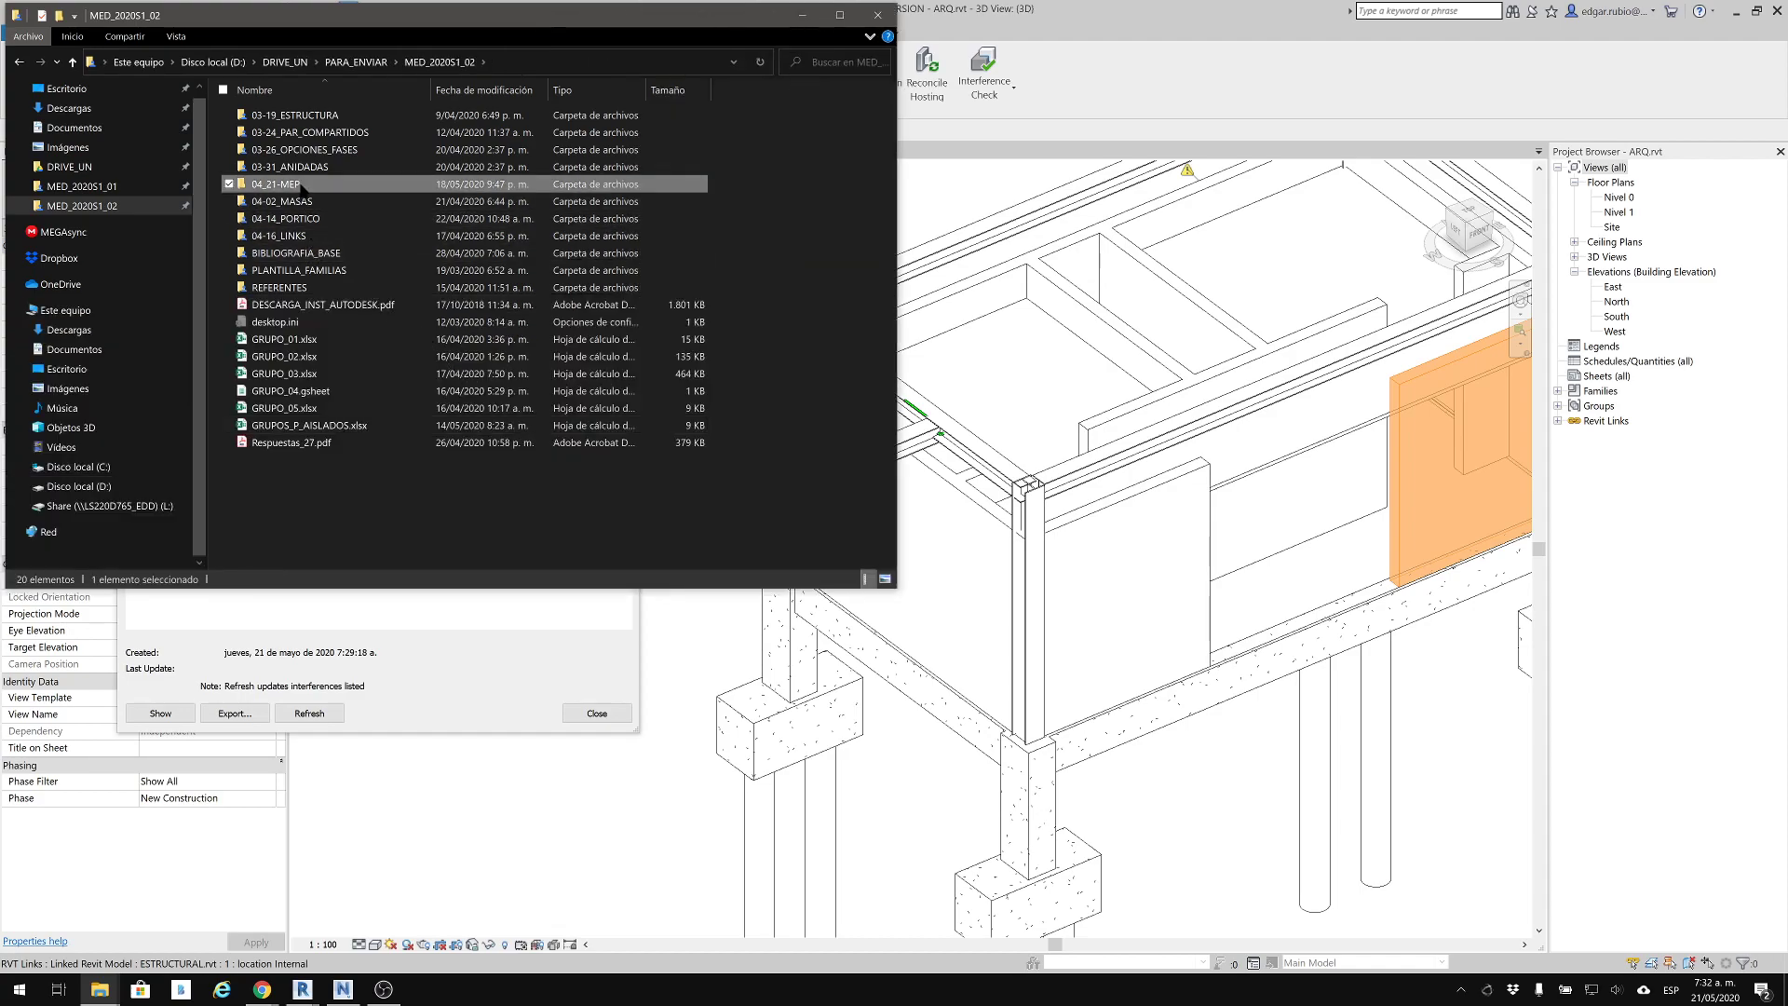
double_click(302, 185)
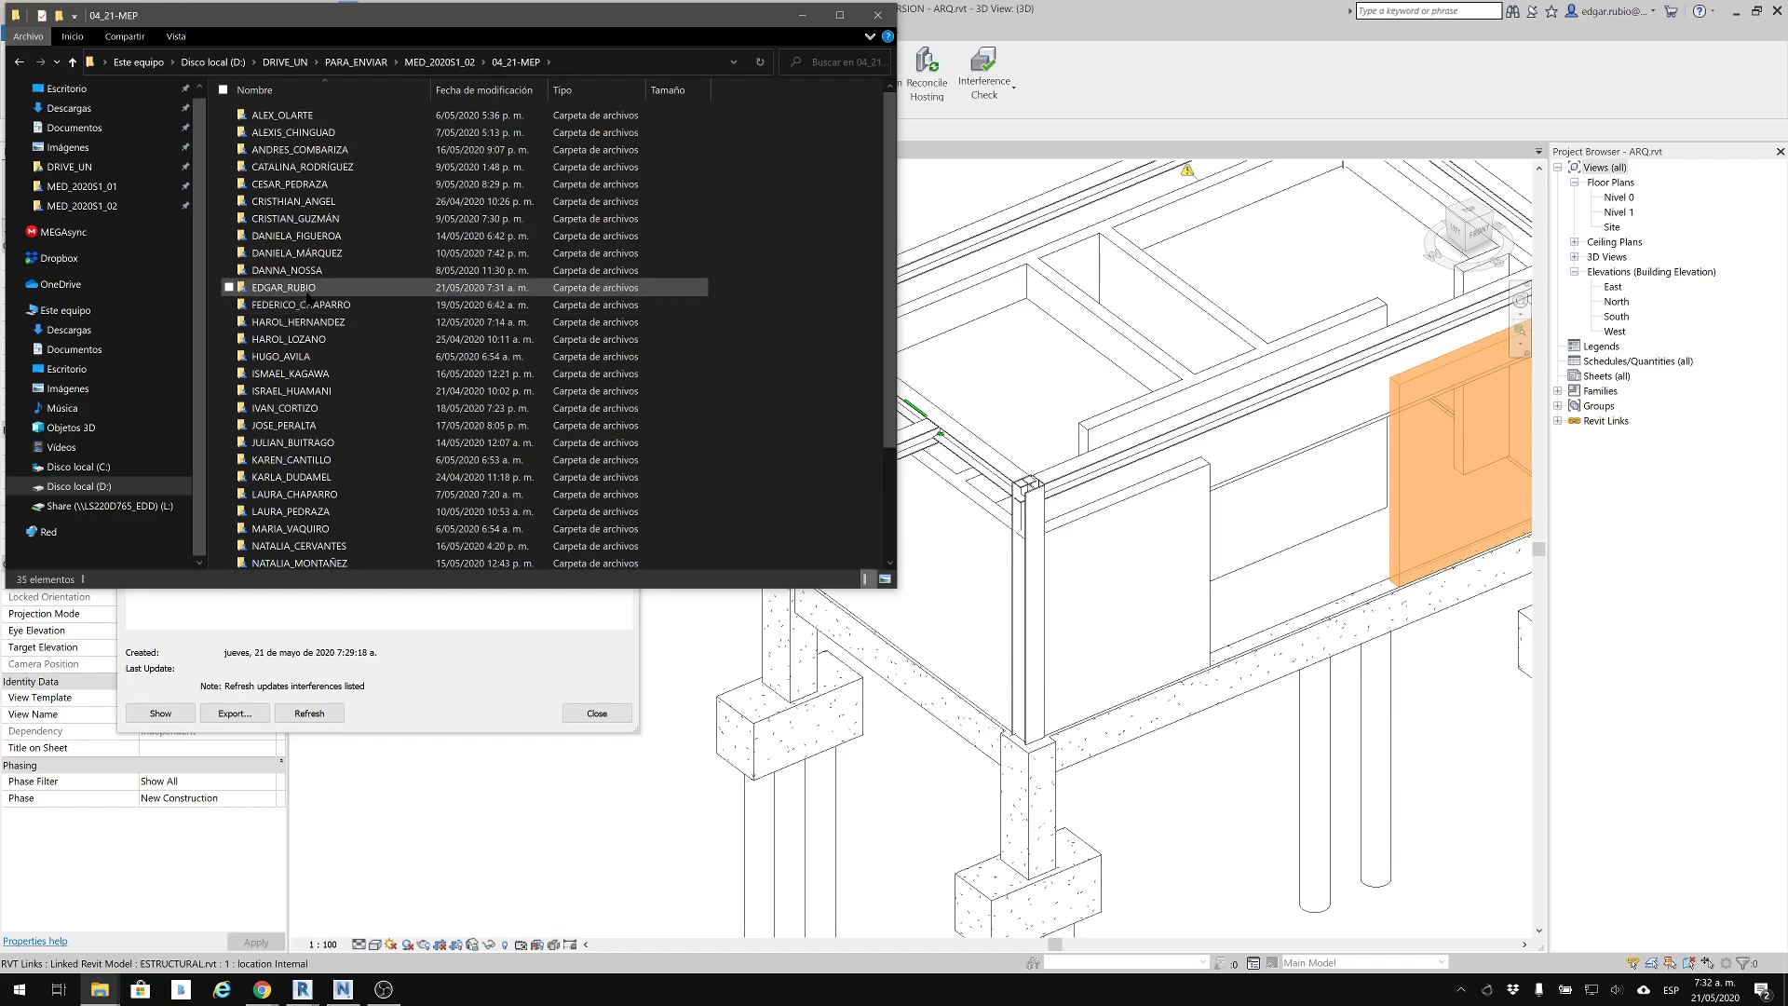
double_click(307, 288)
left_click(303, 113)
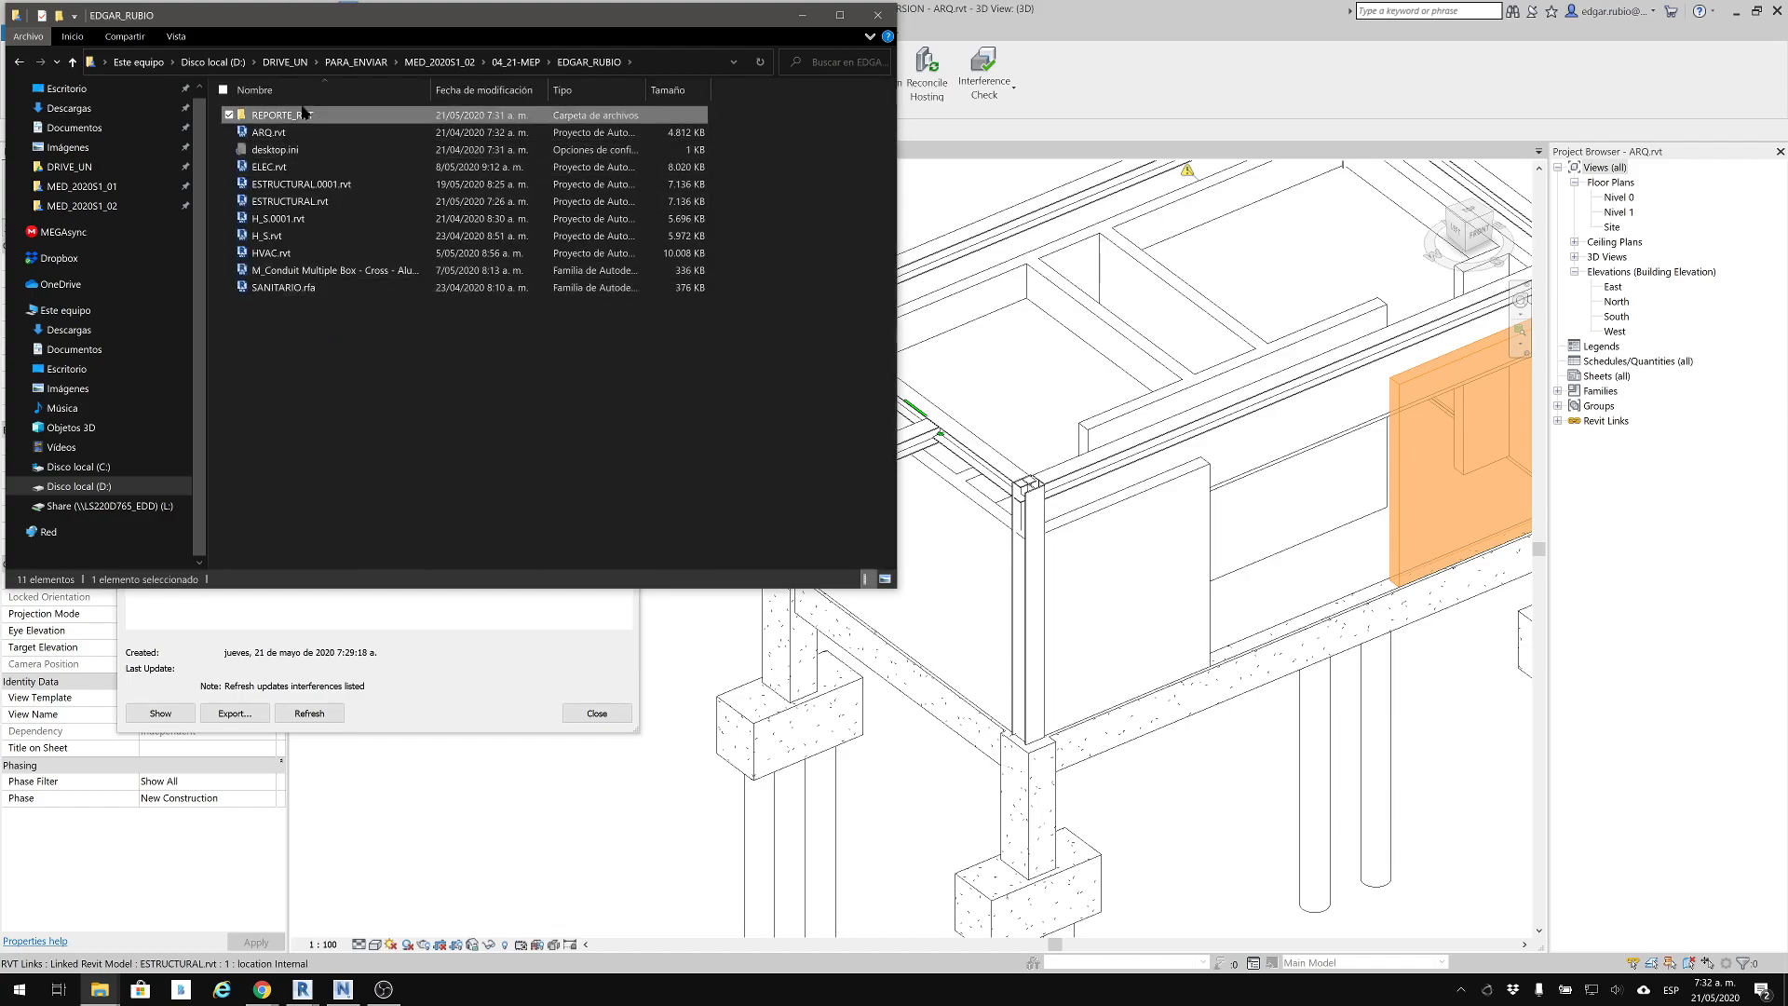
double_click(304, 113)
left_click(277, 117)
double_click(278, 116)
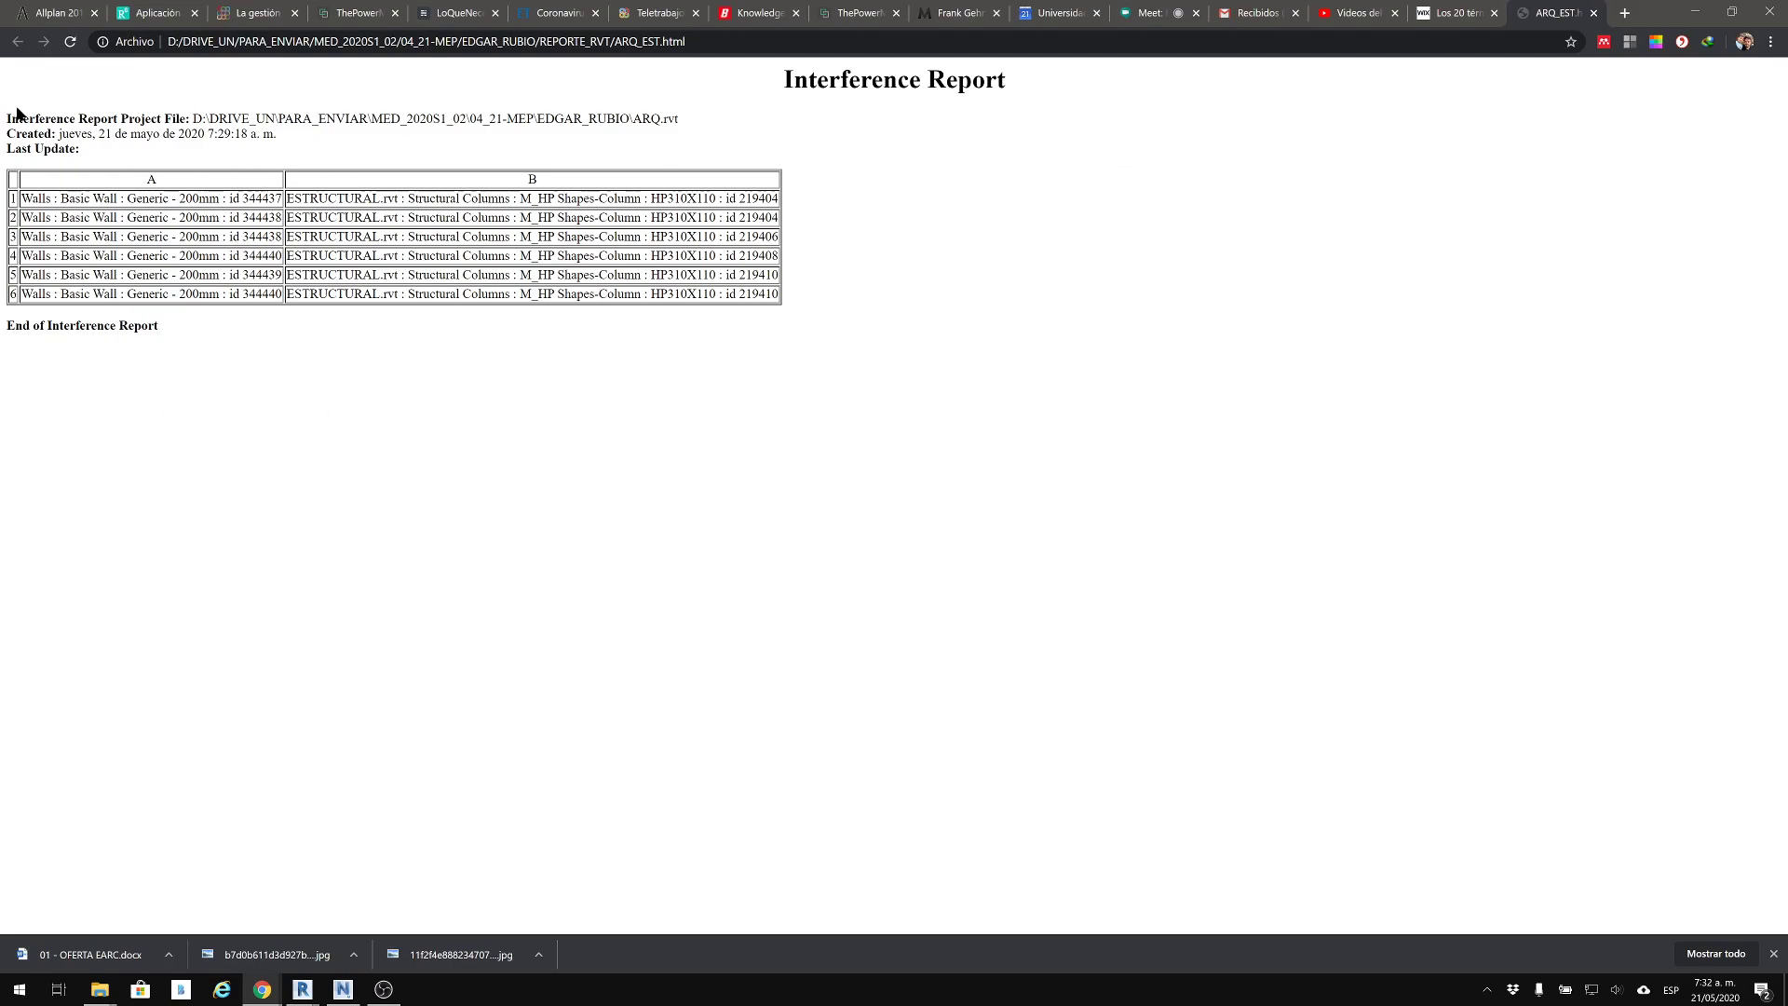
Examine the exported report's project file path, creation date and table of conflicting wall and structural column IDs
left_click_drag(13, 117, 149, 347)
left_click(273, 363)
left_click_drag(115, 119, 371, 113)
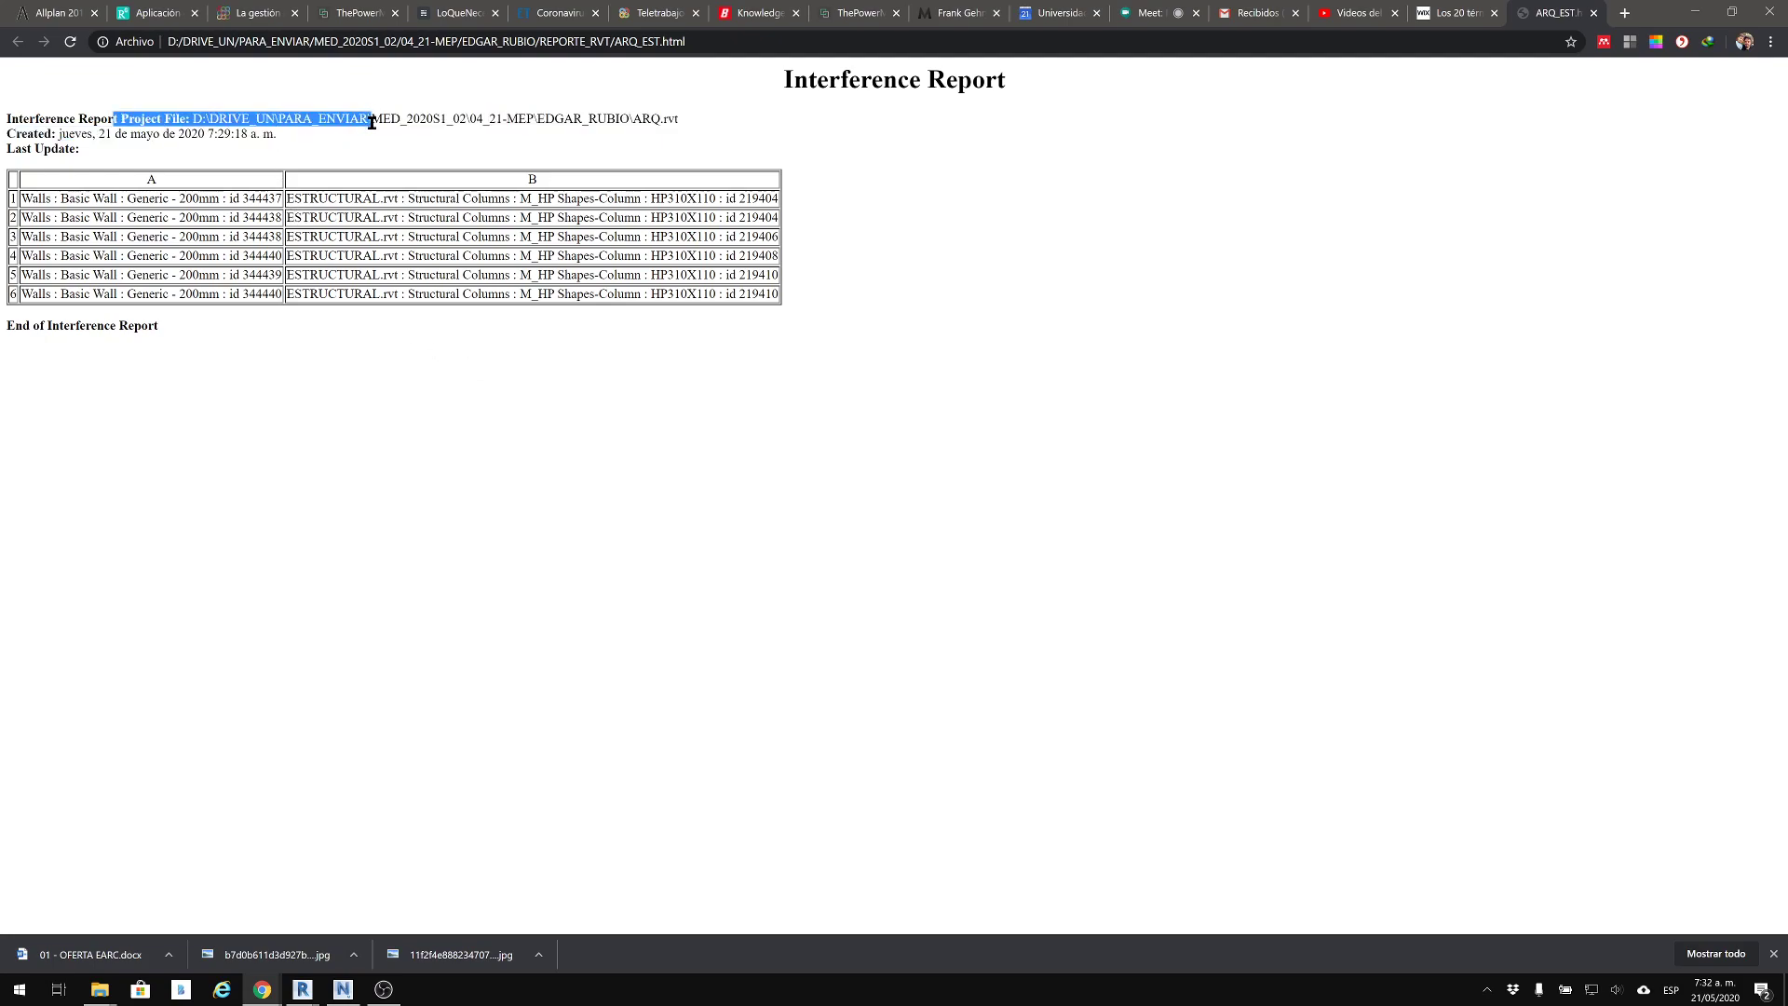
left_click(506, 116)
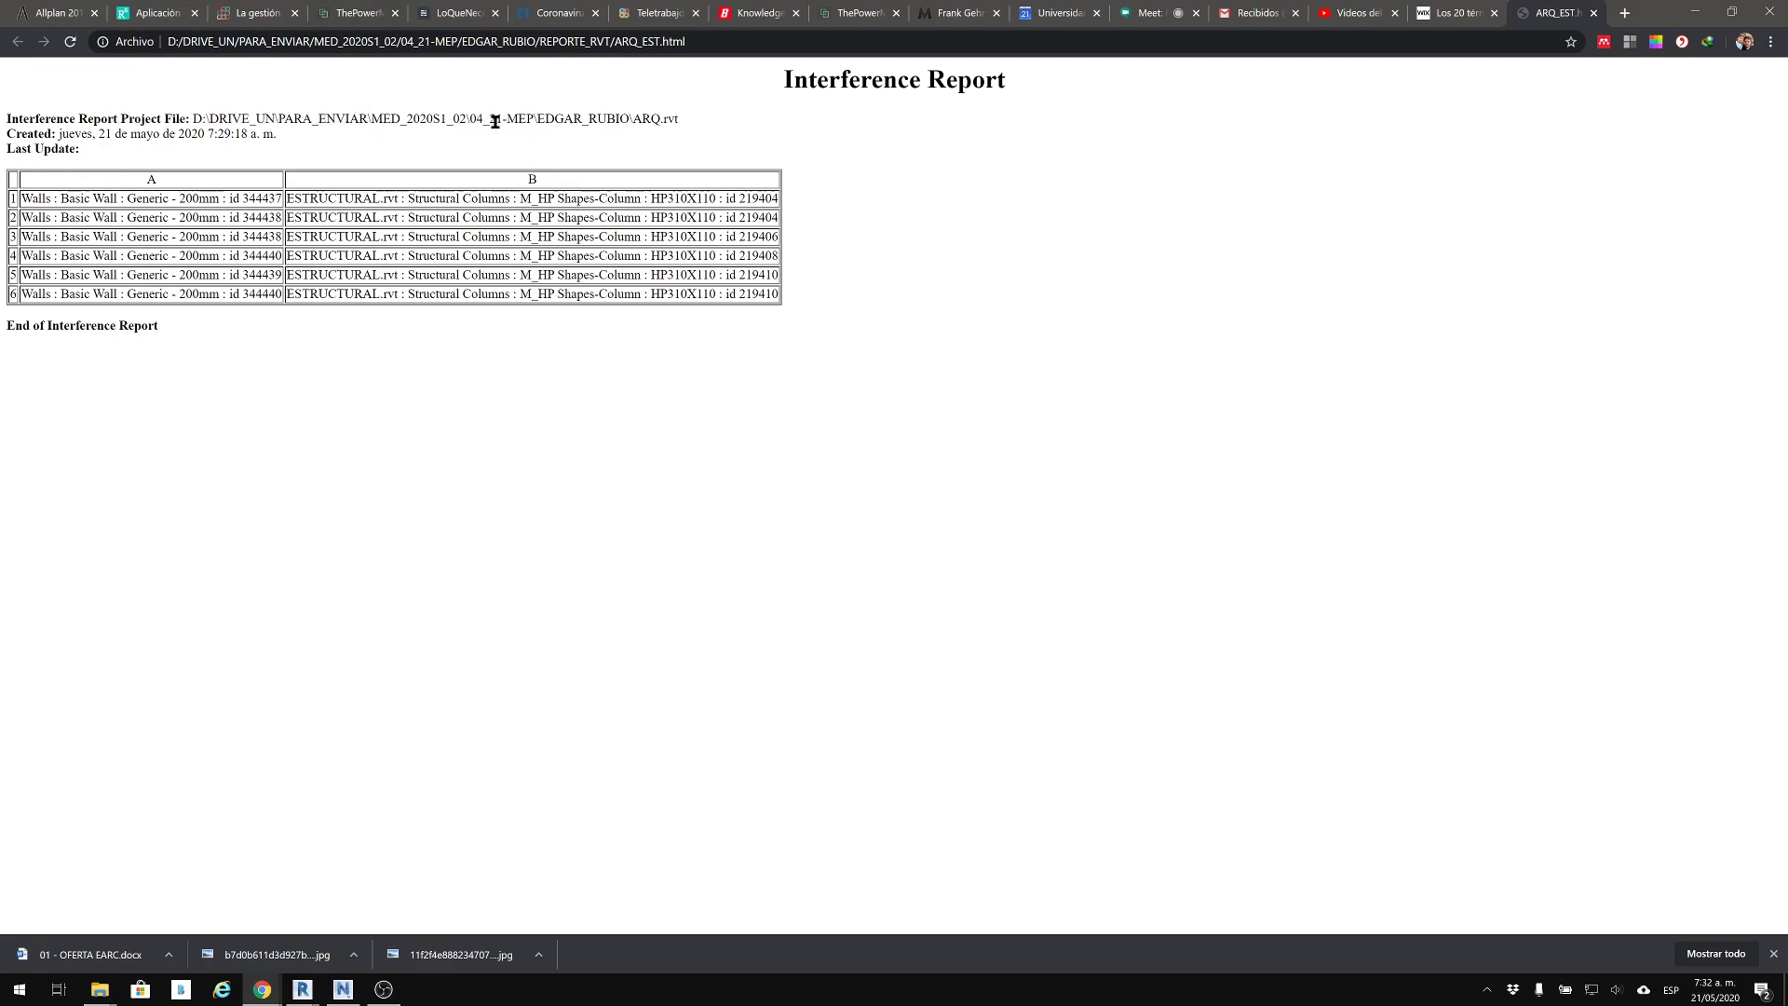
left_click_drag(539, 114, 646, 127)
left_click(656, 113)
left_click_drag(672, 115, 640, 120)
left_click_drag(59, 141, 242, 391)
left_click(290, 256)
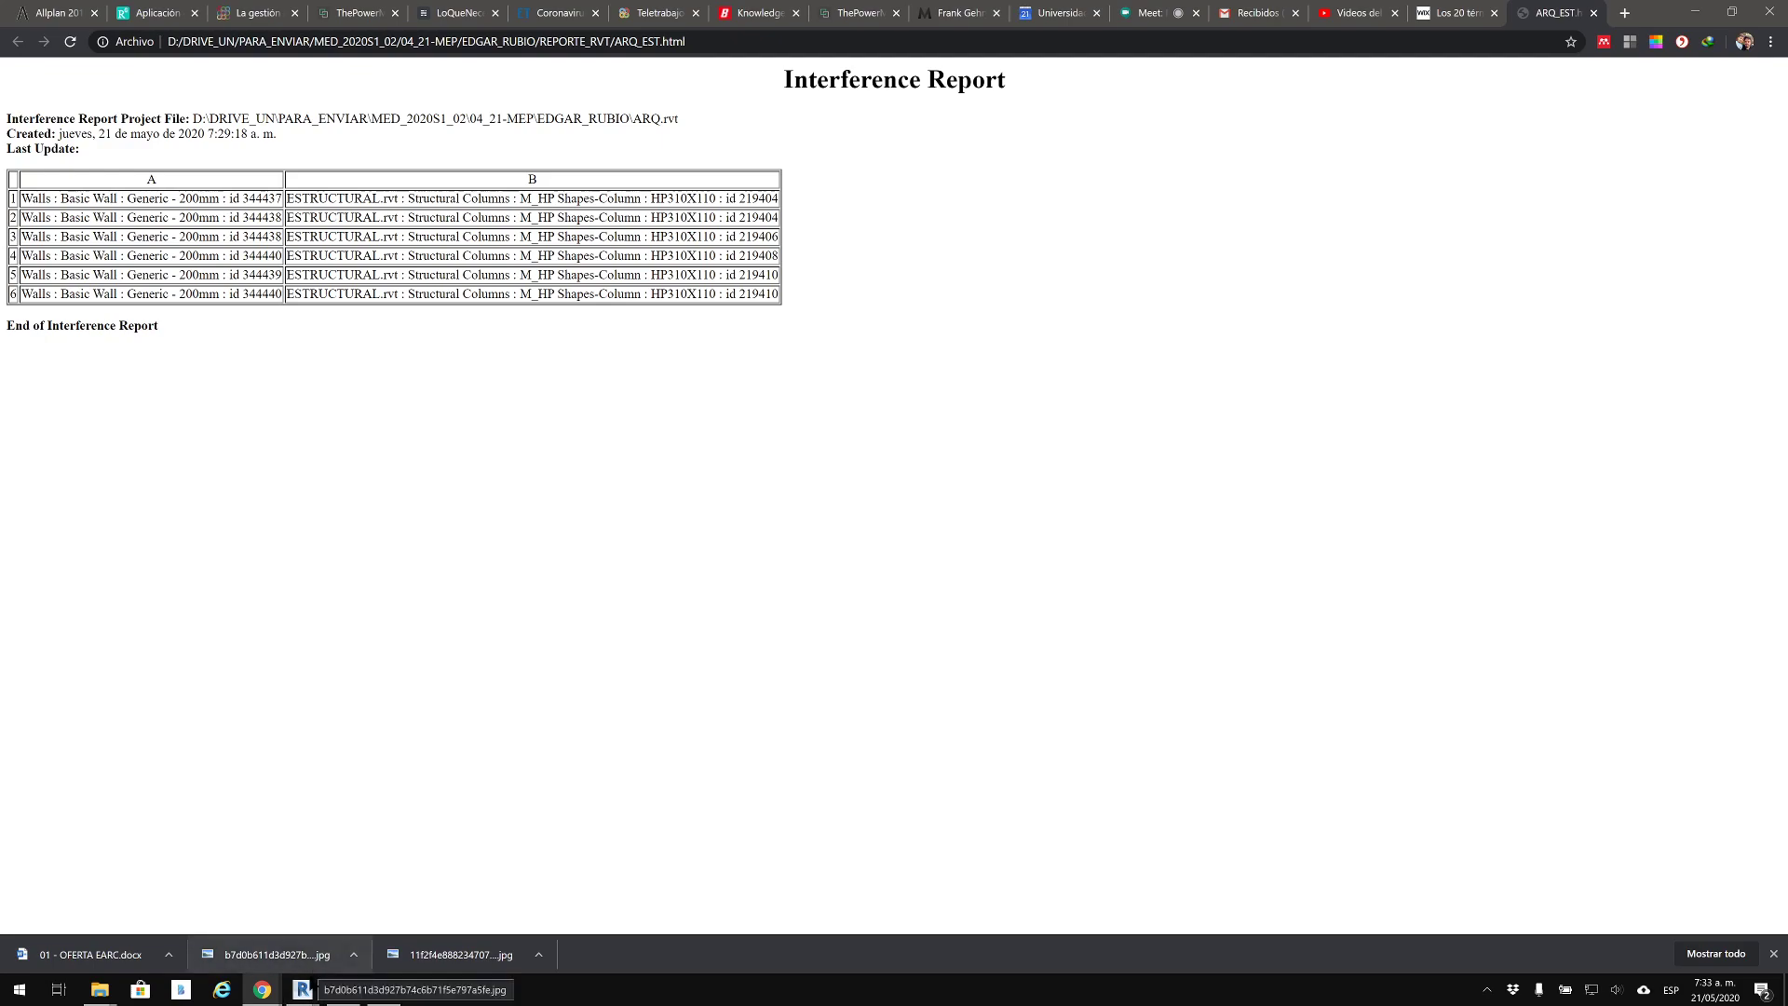
mouse_move(308, 994)
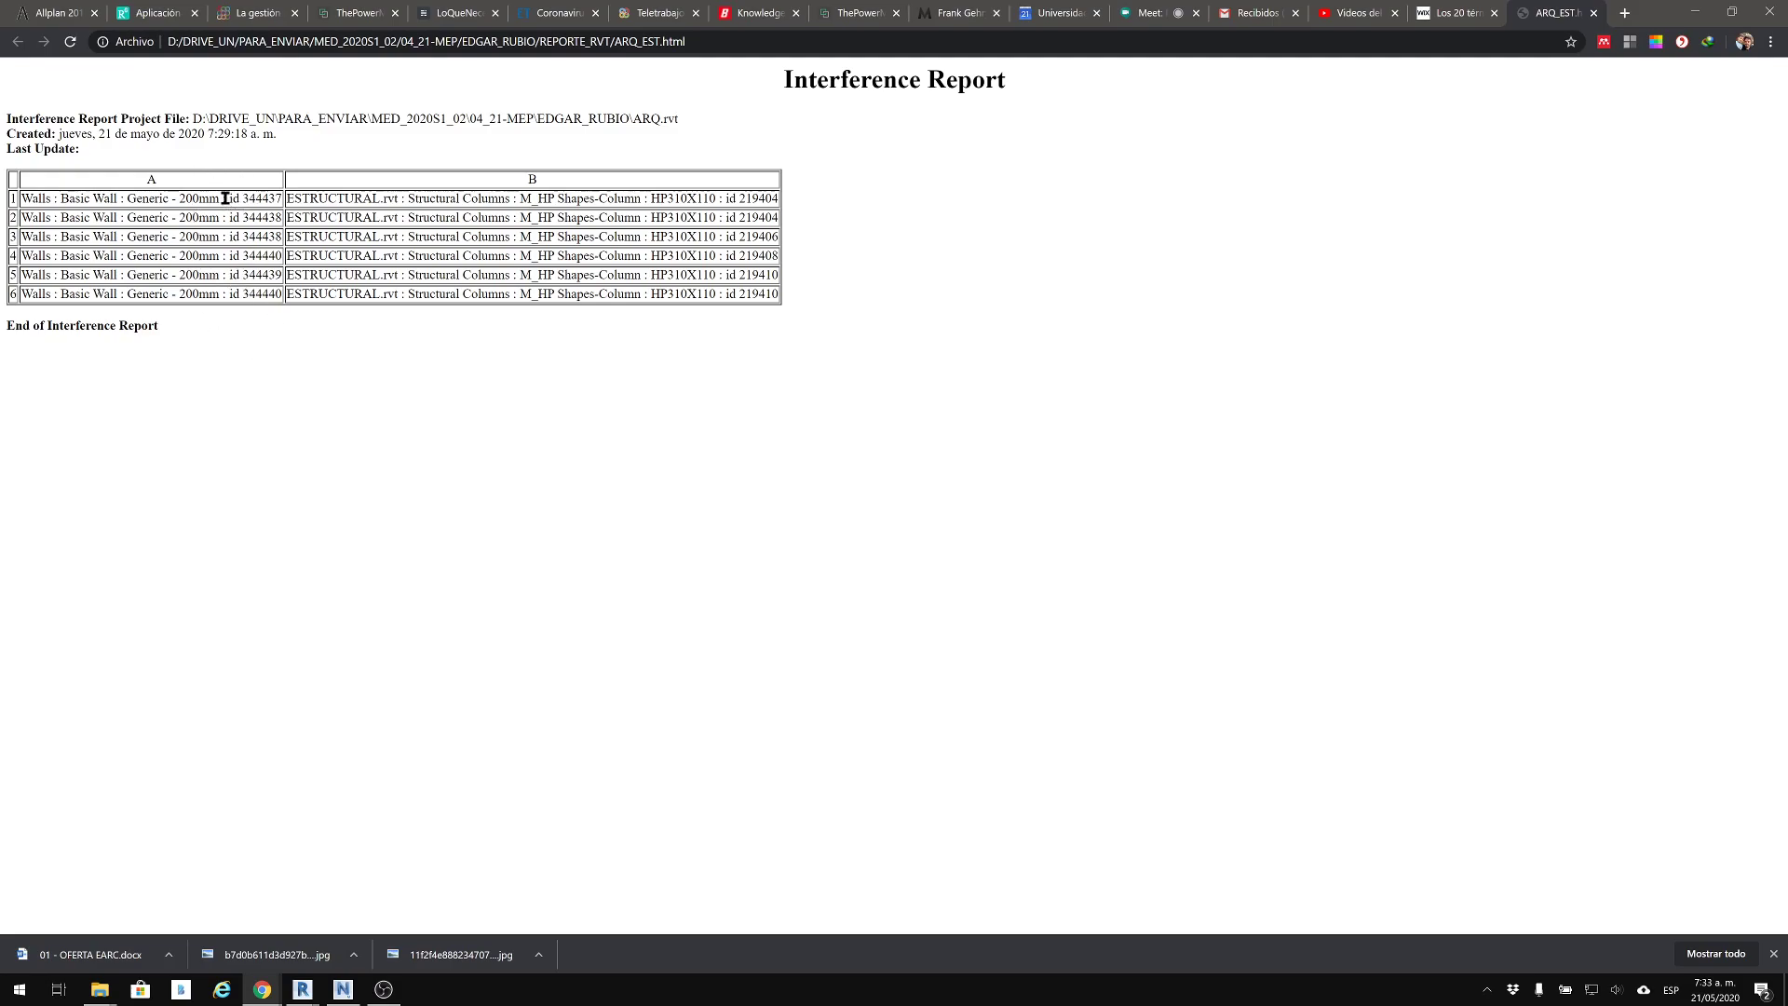
left_click_drag(232, 198, 251, 232)
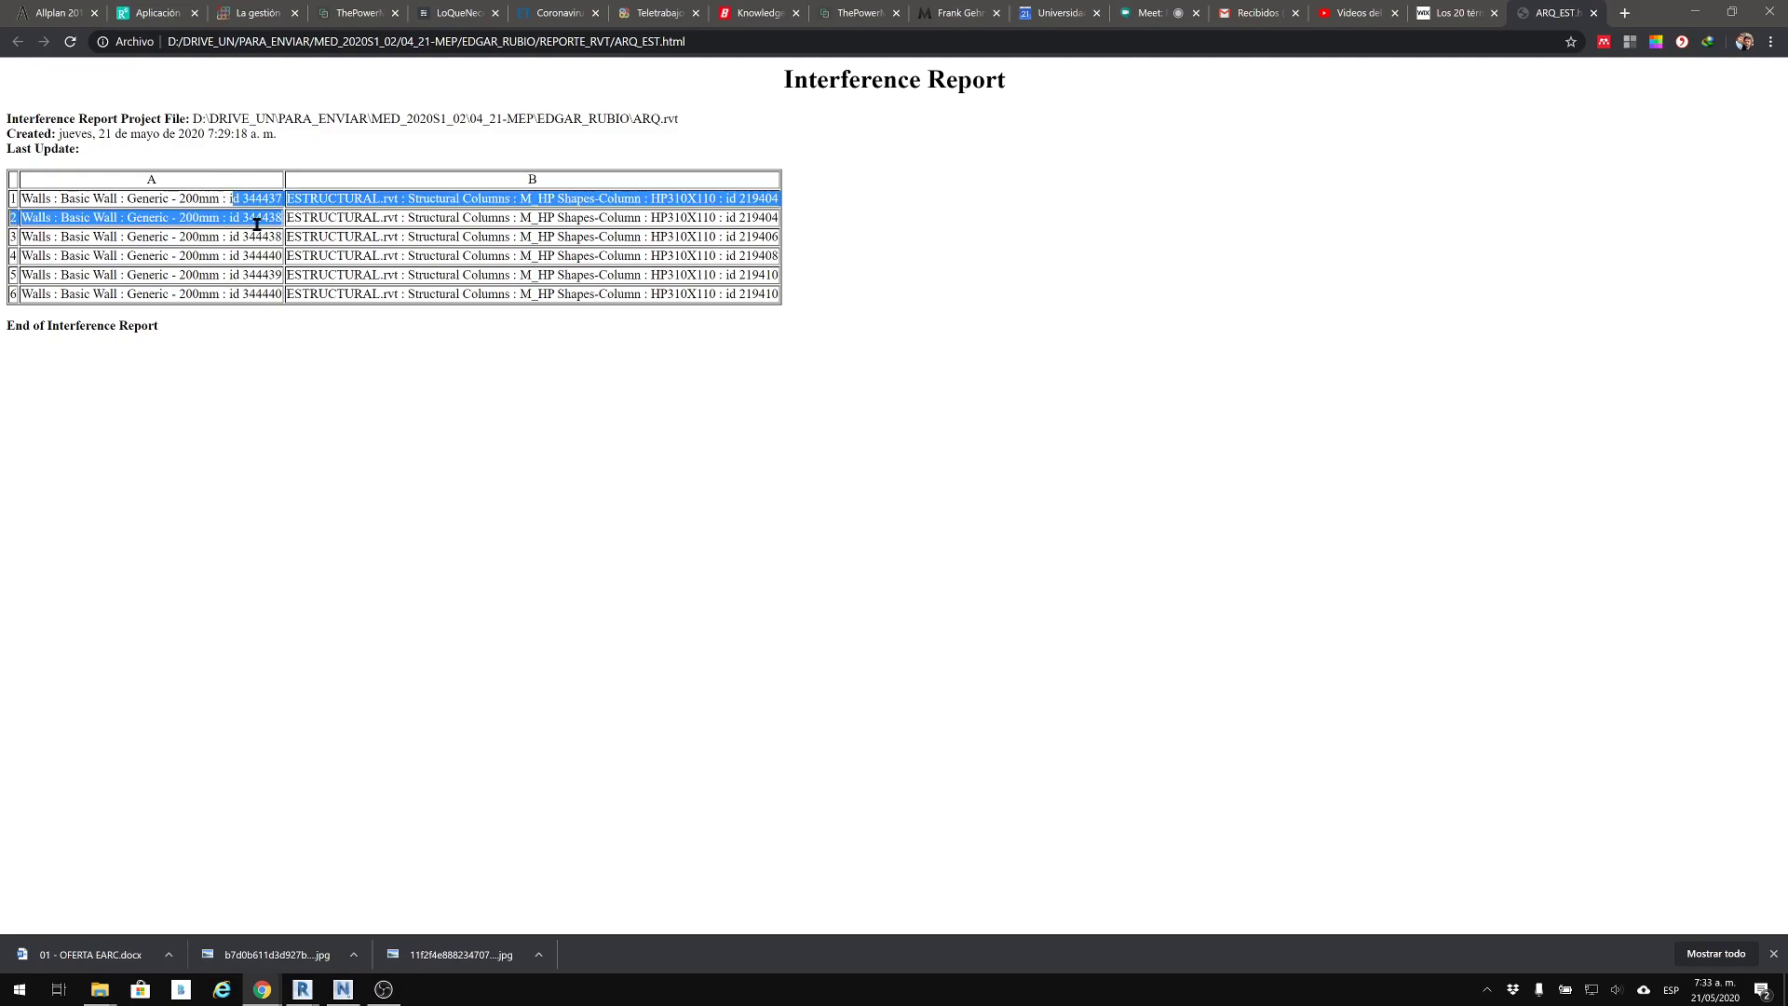
left_click(257, 242)
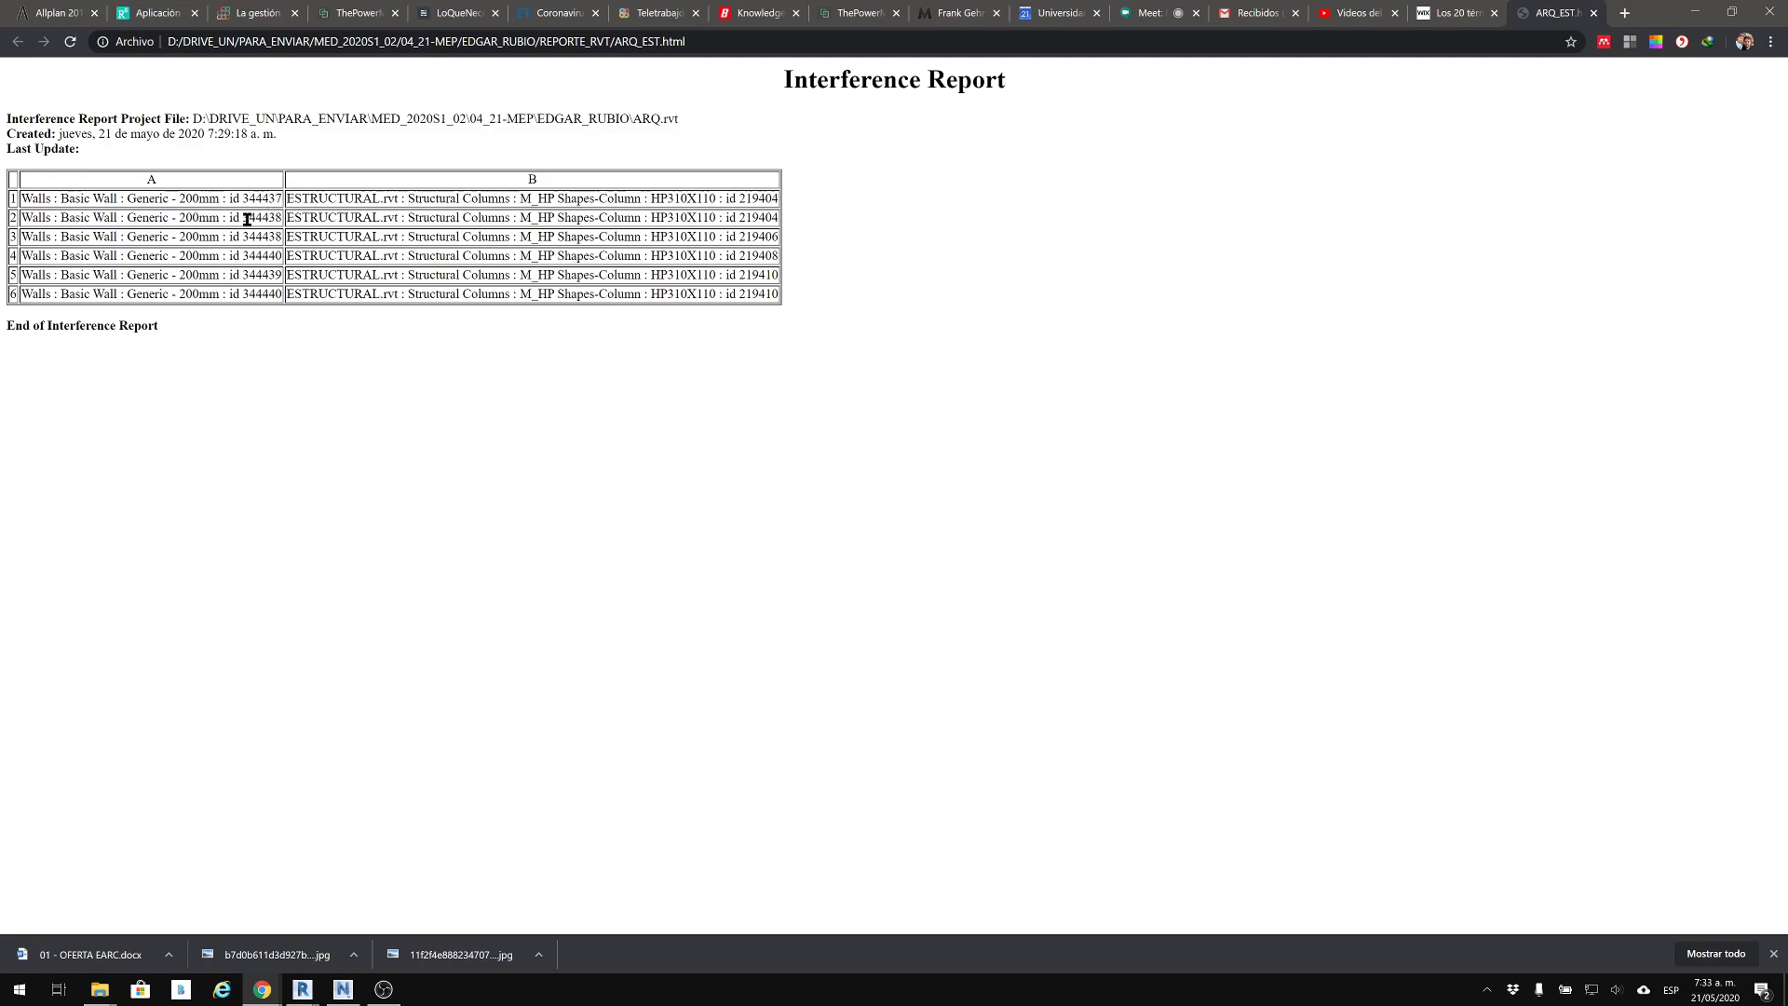
Copy the wall ID 344438 from row 2 of the exported report and return to Revit
left_click_drag(242, 217, 277, 219)
right_click(271, 220)
left_click(301, 234)
left_click(1695, 13)
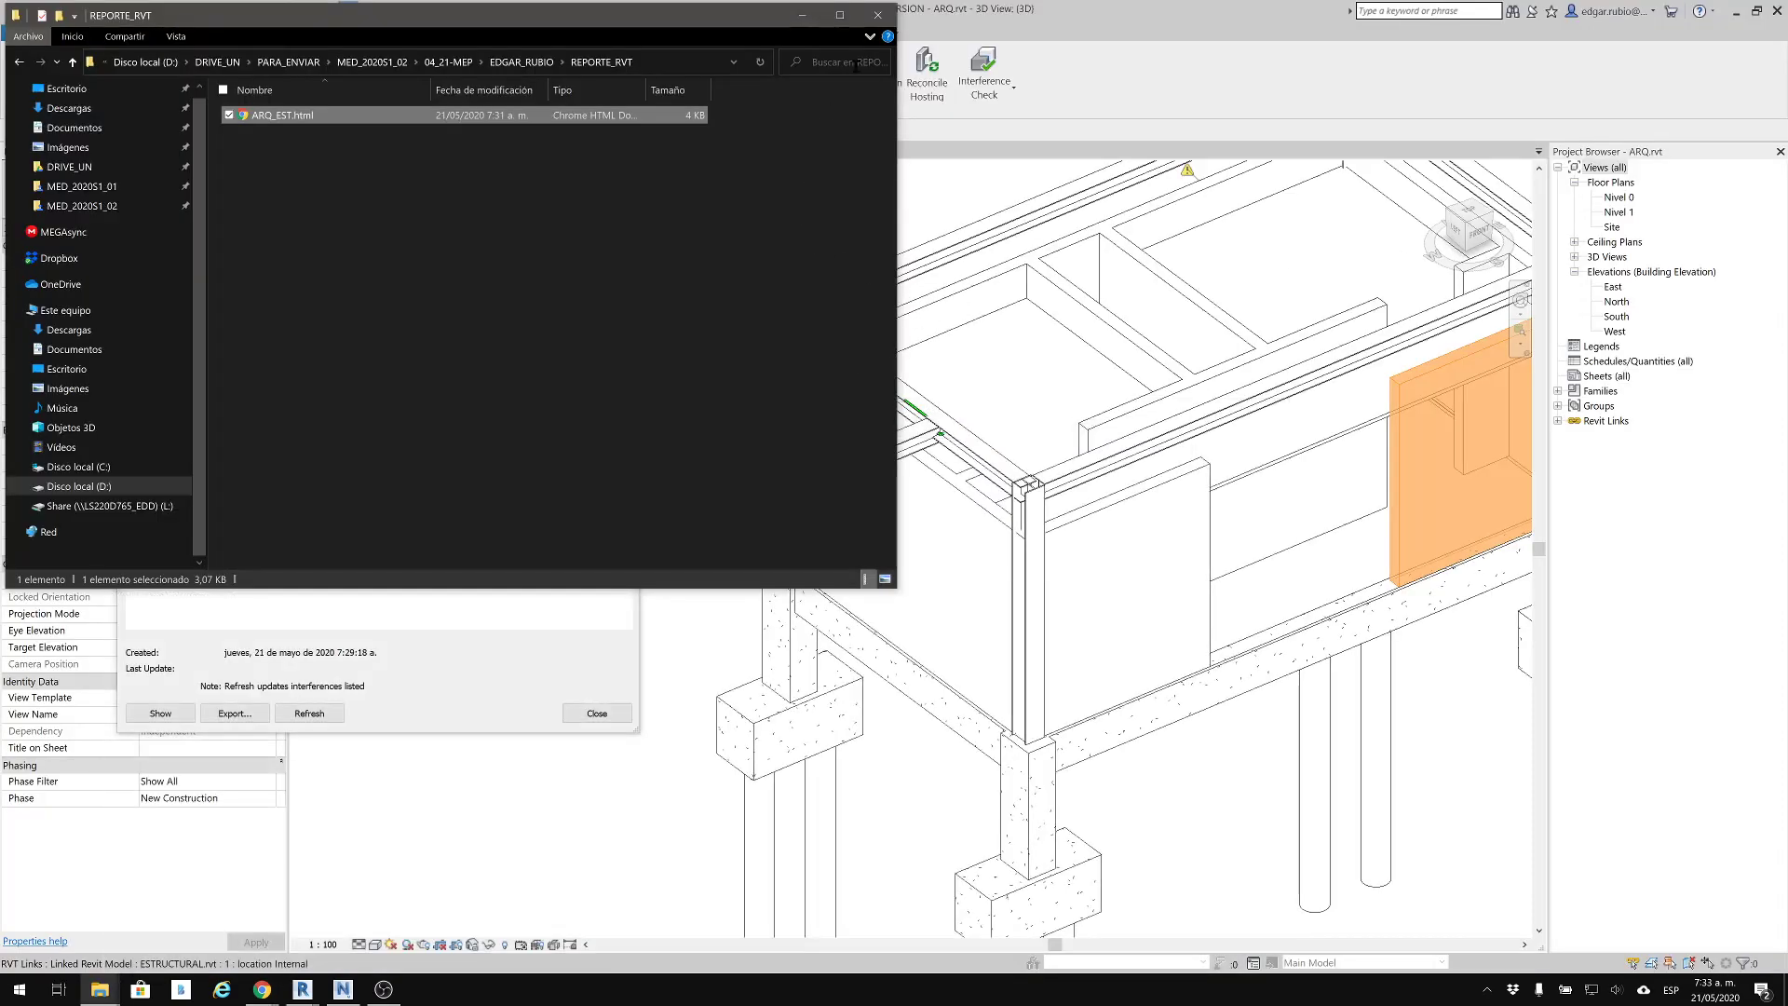
left_click(802, 15)
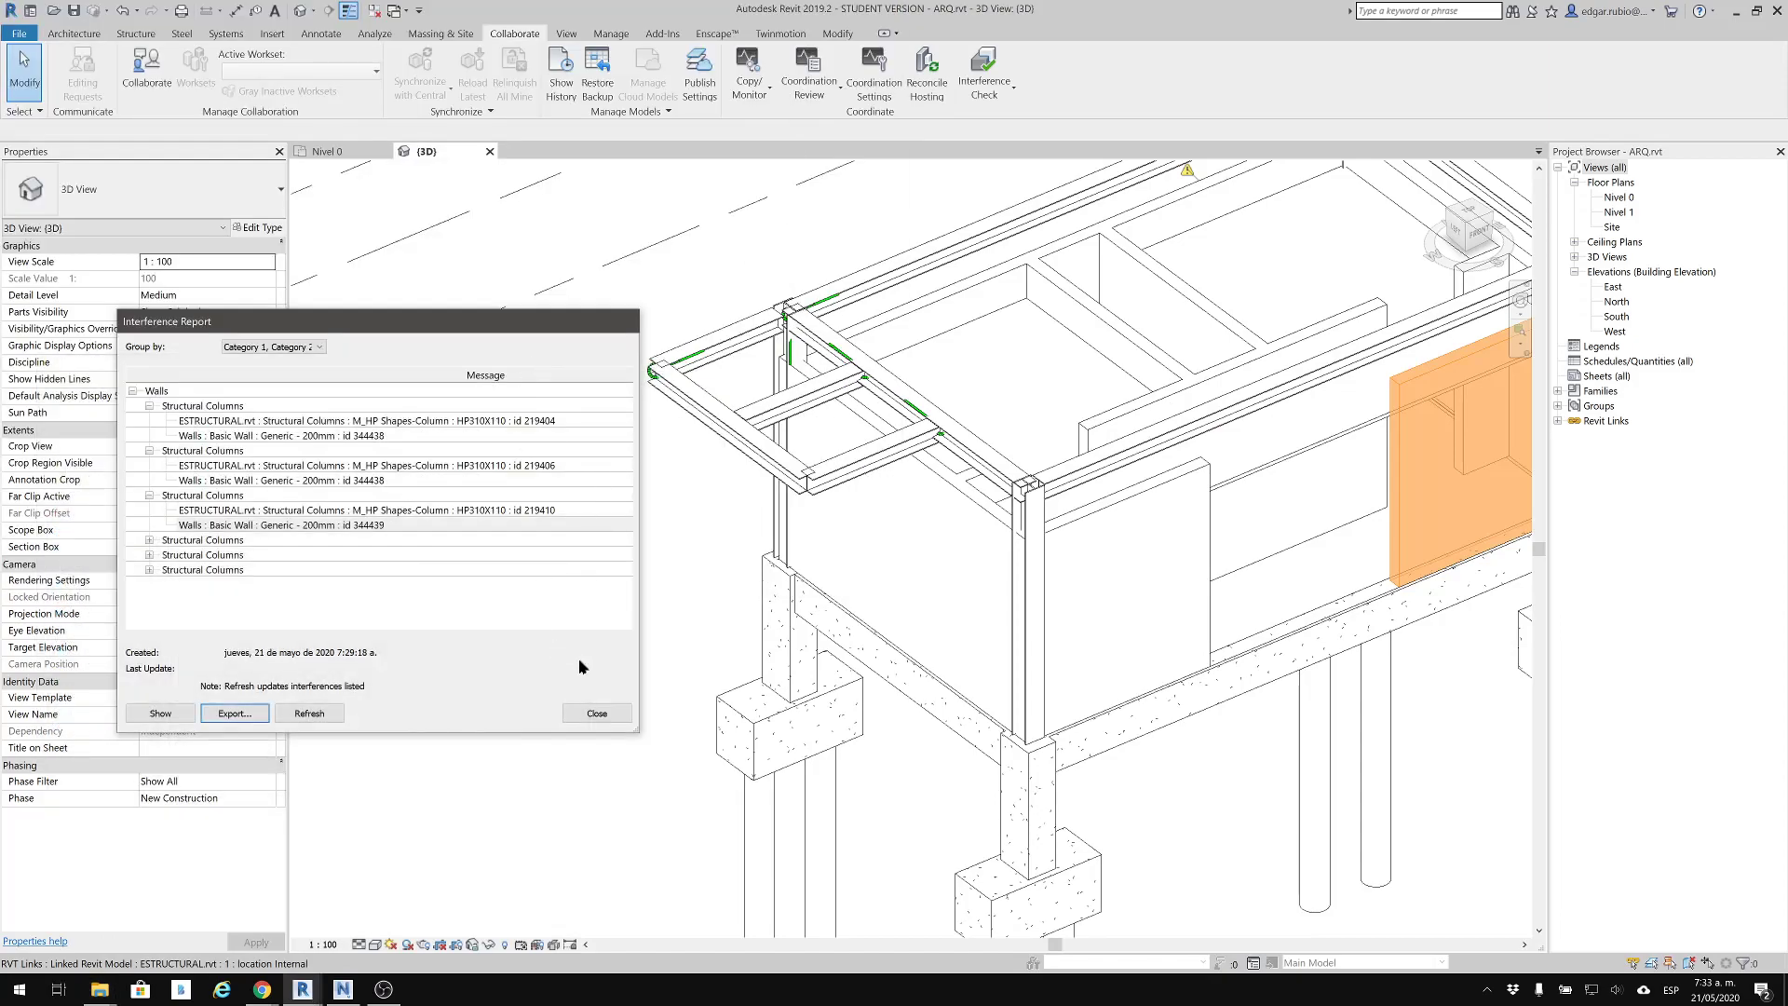
Close the interference report and use Select by ID to show the wall with the copied ID 344438 in the 3D view
left_click(594, 713)
middle_click_drag(1103, 521, 758, 596)
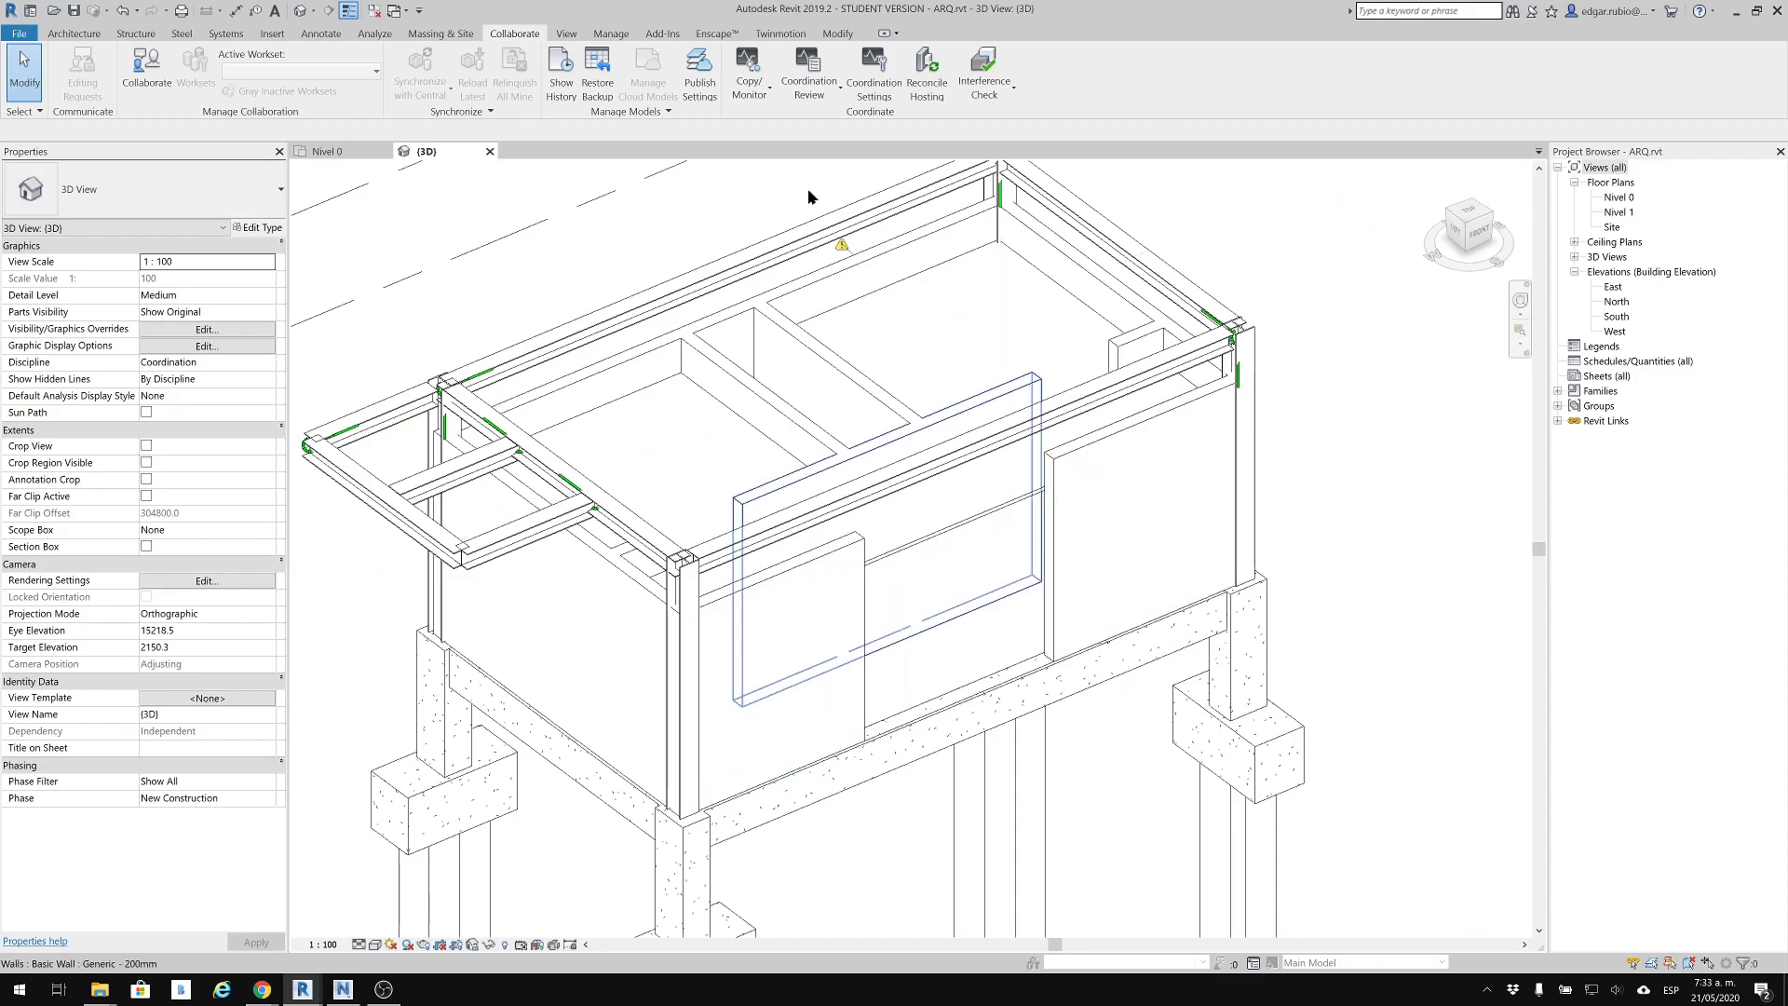
left_click(621, 31)
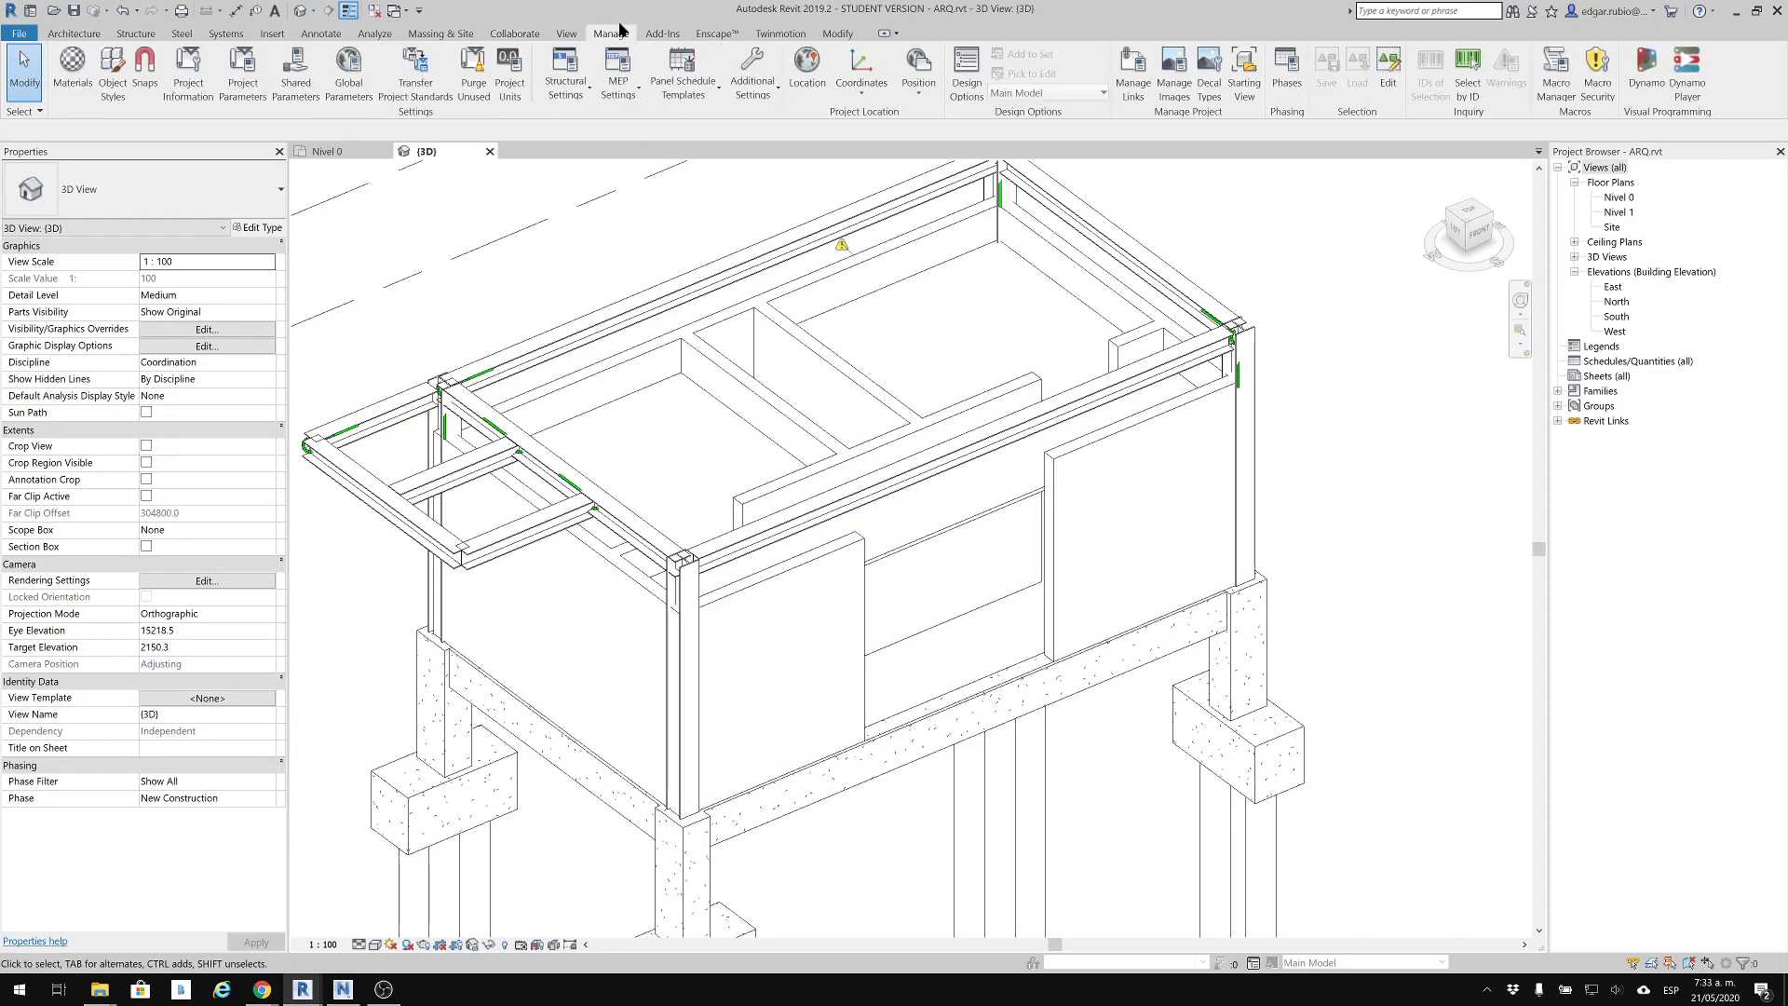
left_click(1478, 87)
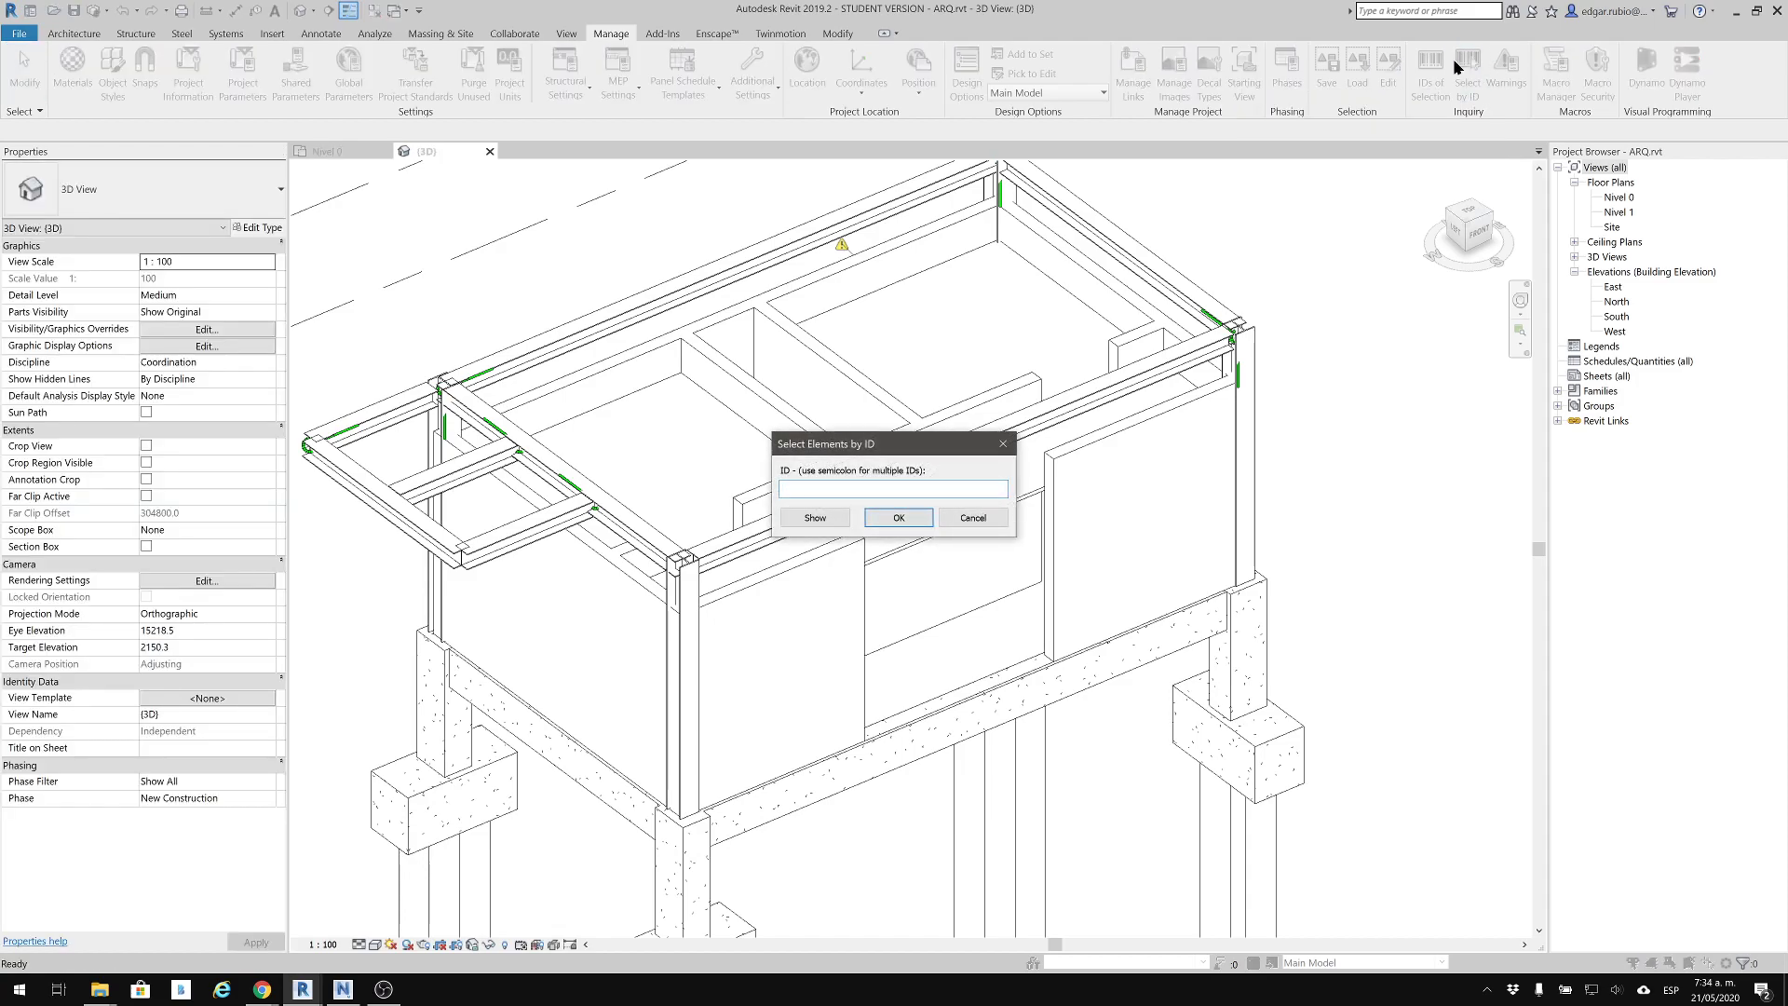
left_click_drag(931, 439, 1428, 397)
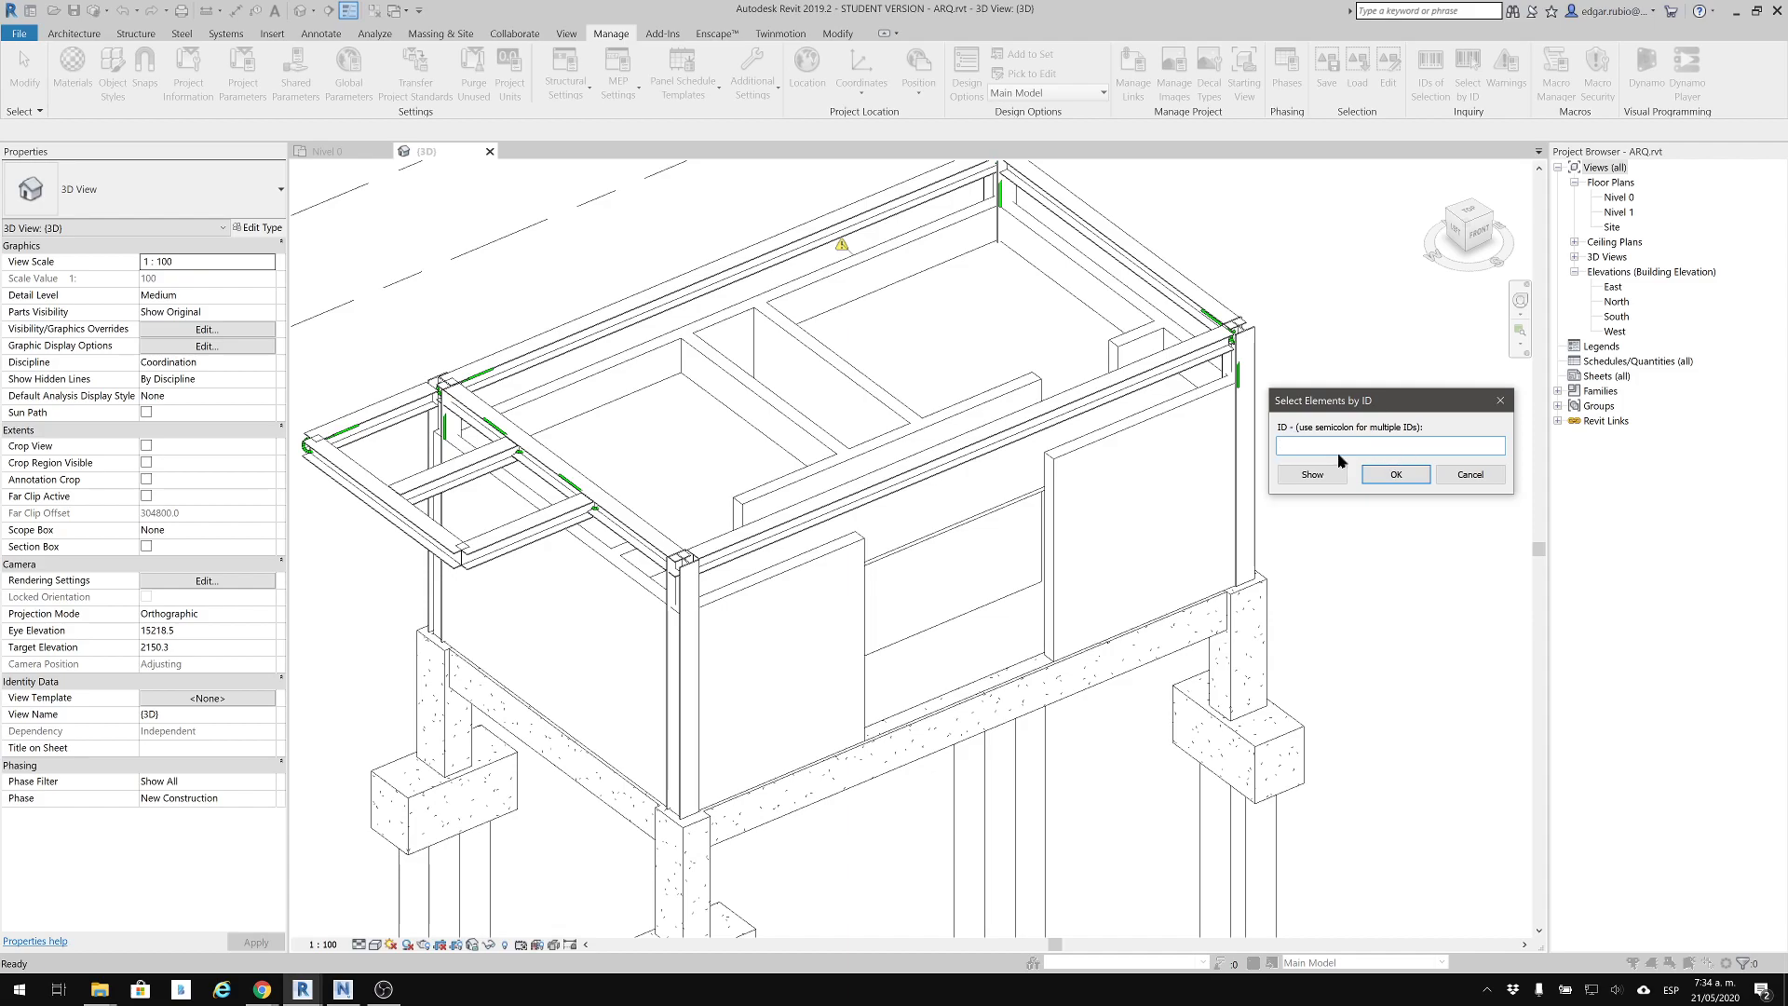
key("ctrl+v")
left_click(1342, 476)
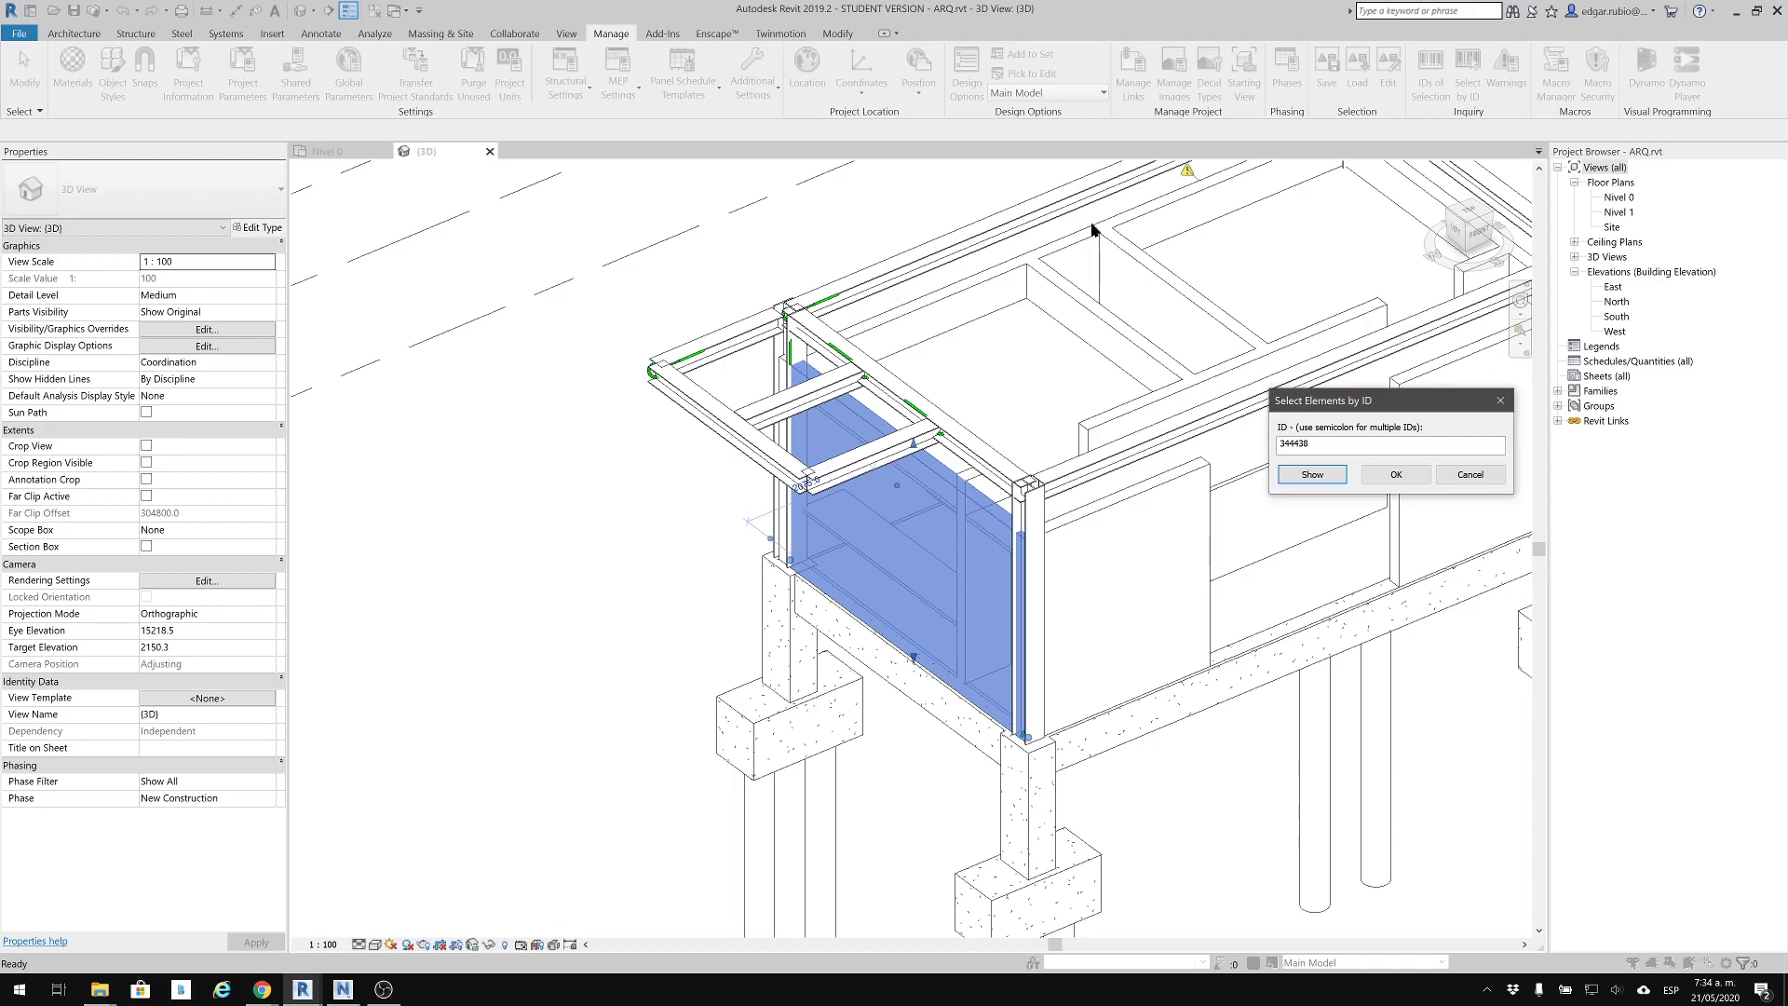
Close the Select by ID dialog, open the Nivel 0 floor plan and set its detail level to Fine
key("Escape")
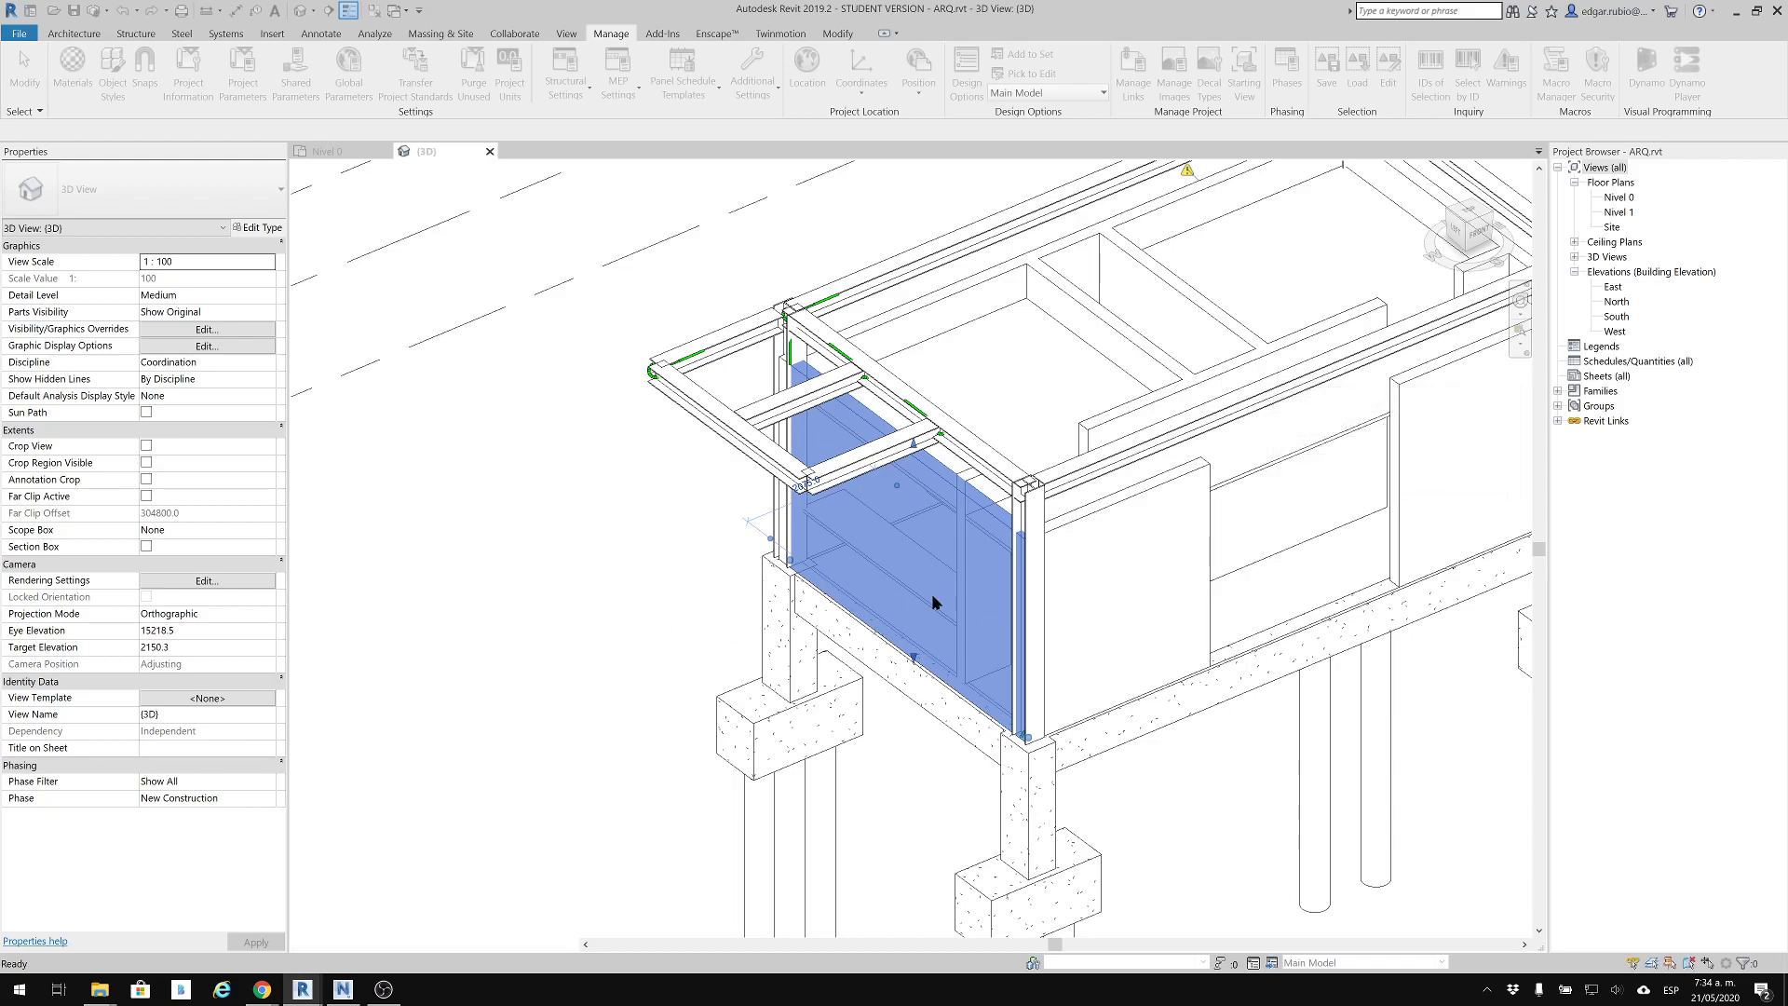
key("Escape")
middle_click_drag(1133, 738, 1034, 610, "shift")
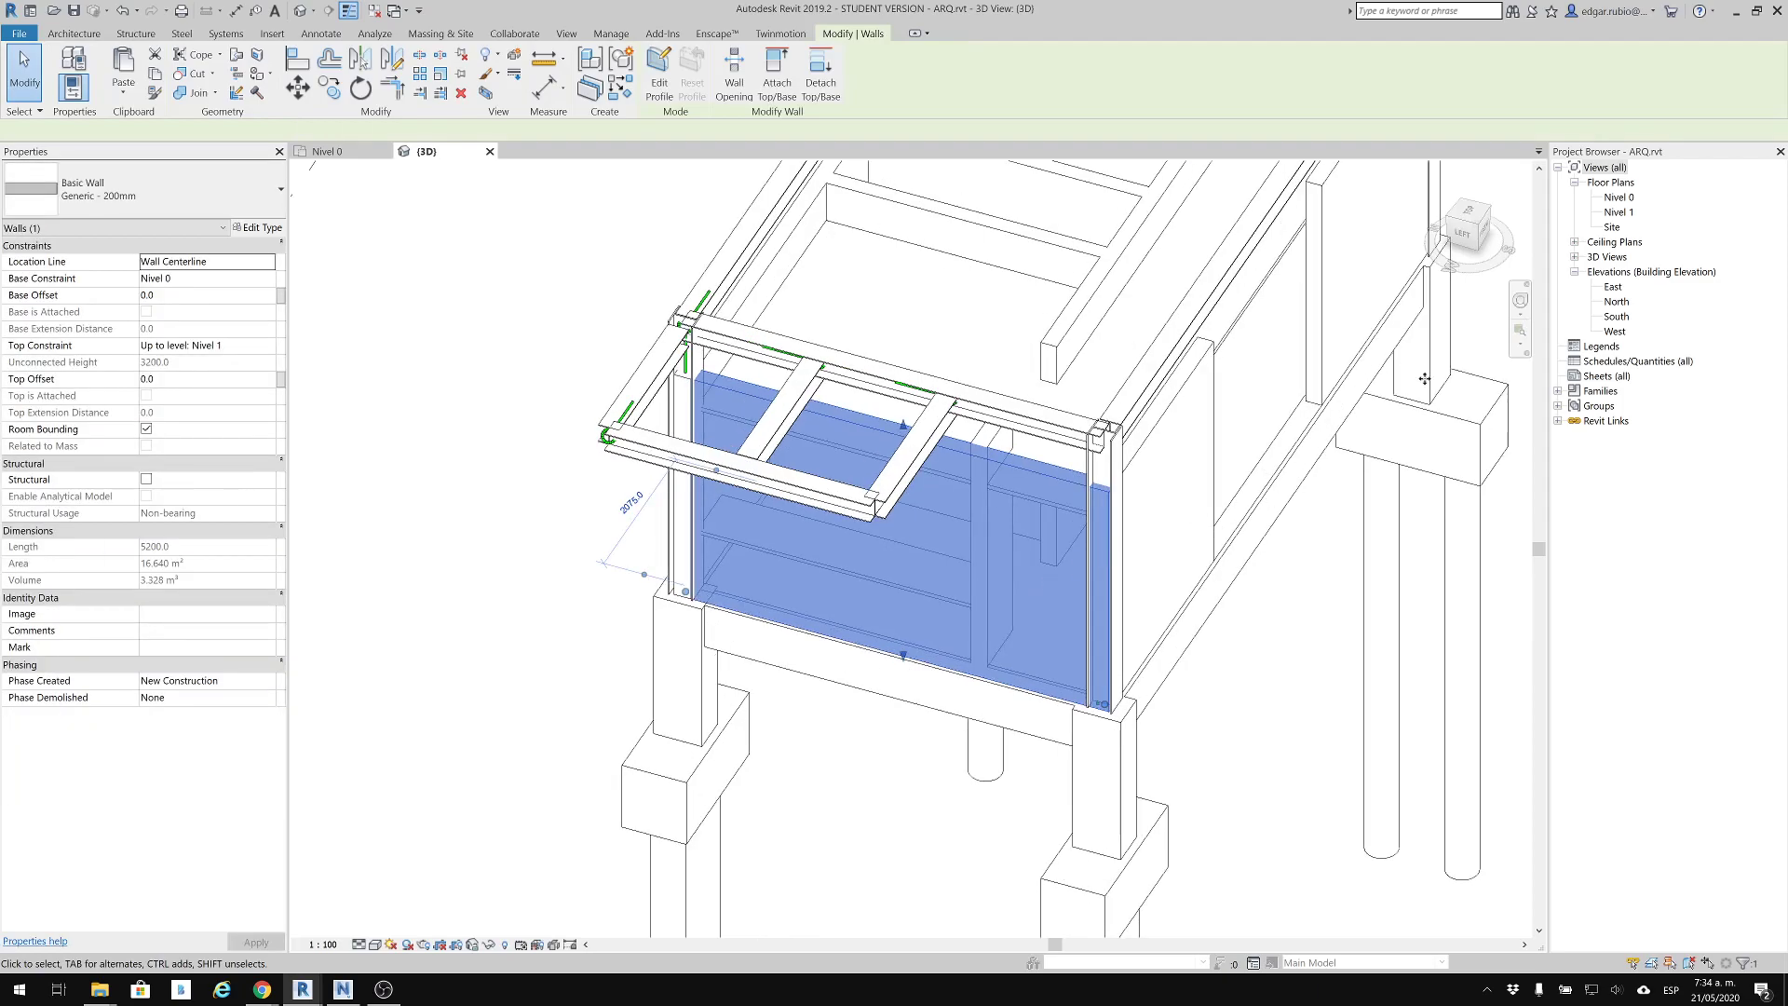
double_click(1620, 197)
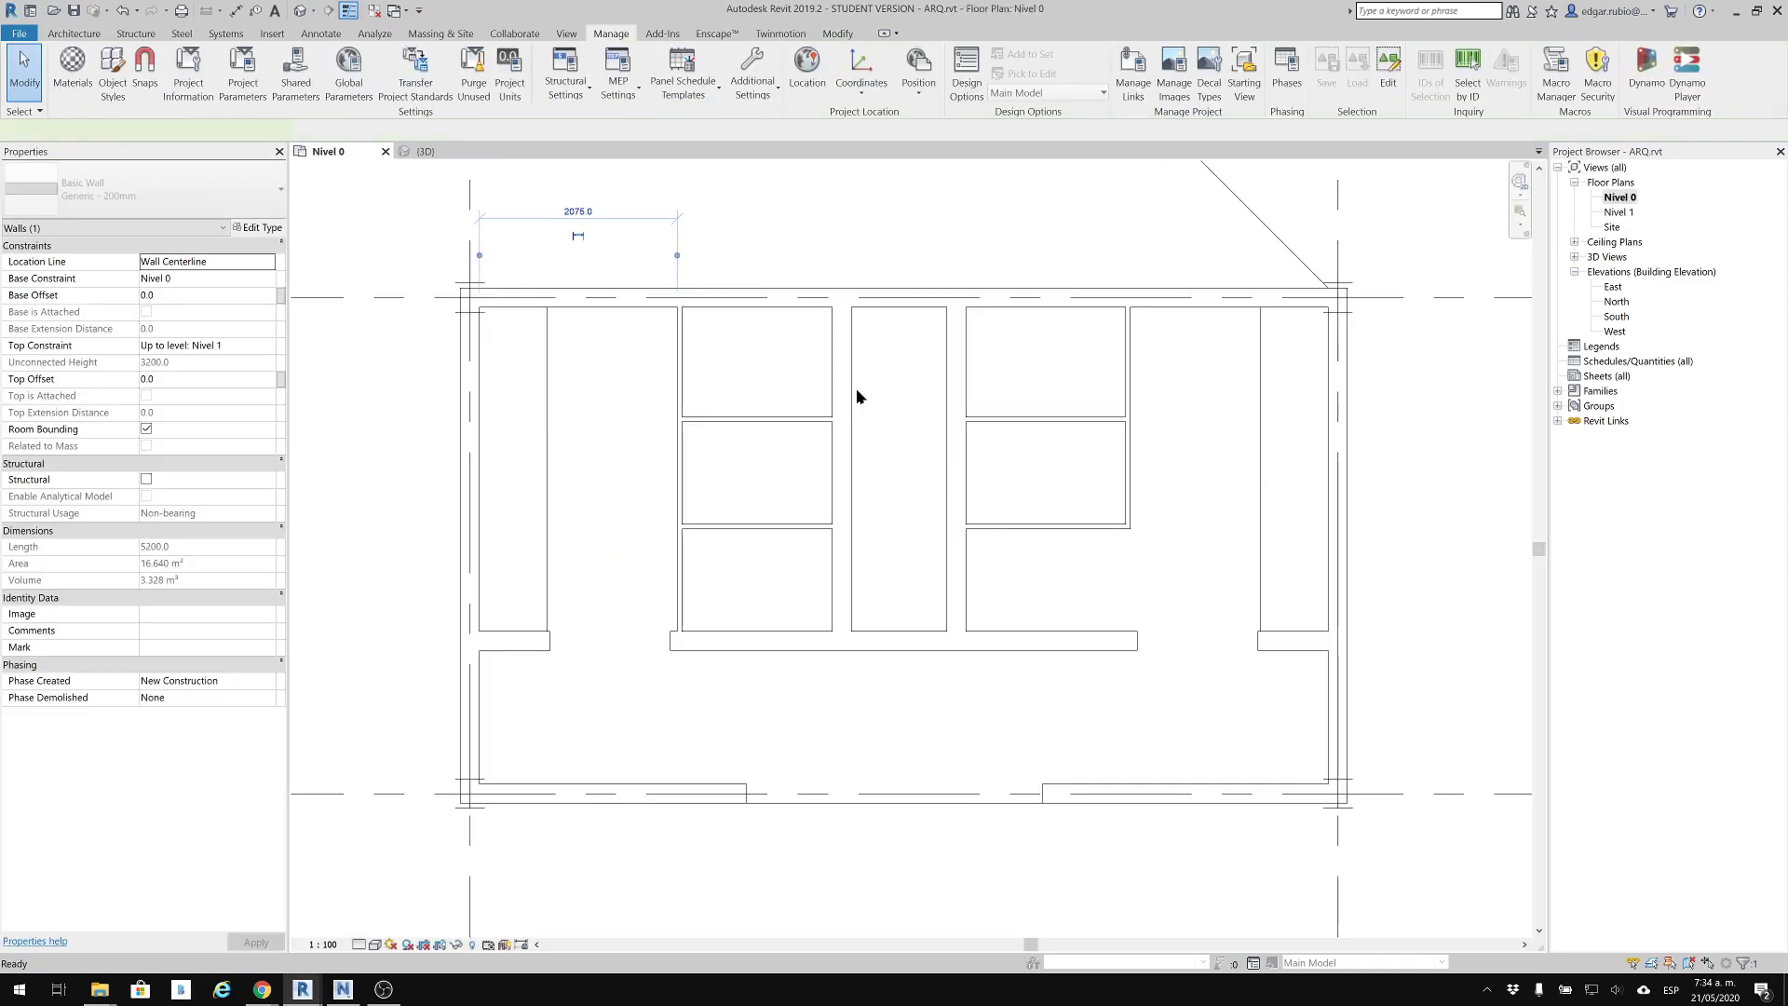
scroll(460, 282, "up", 5)
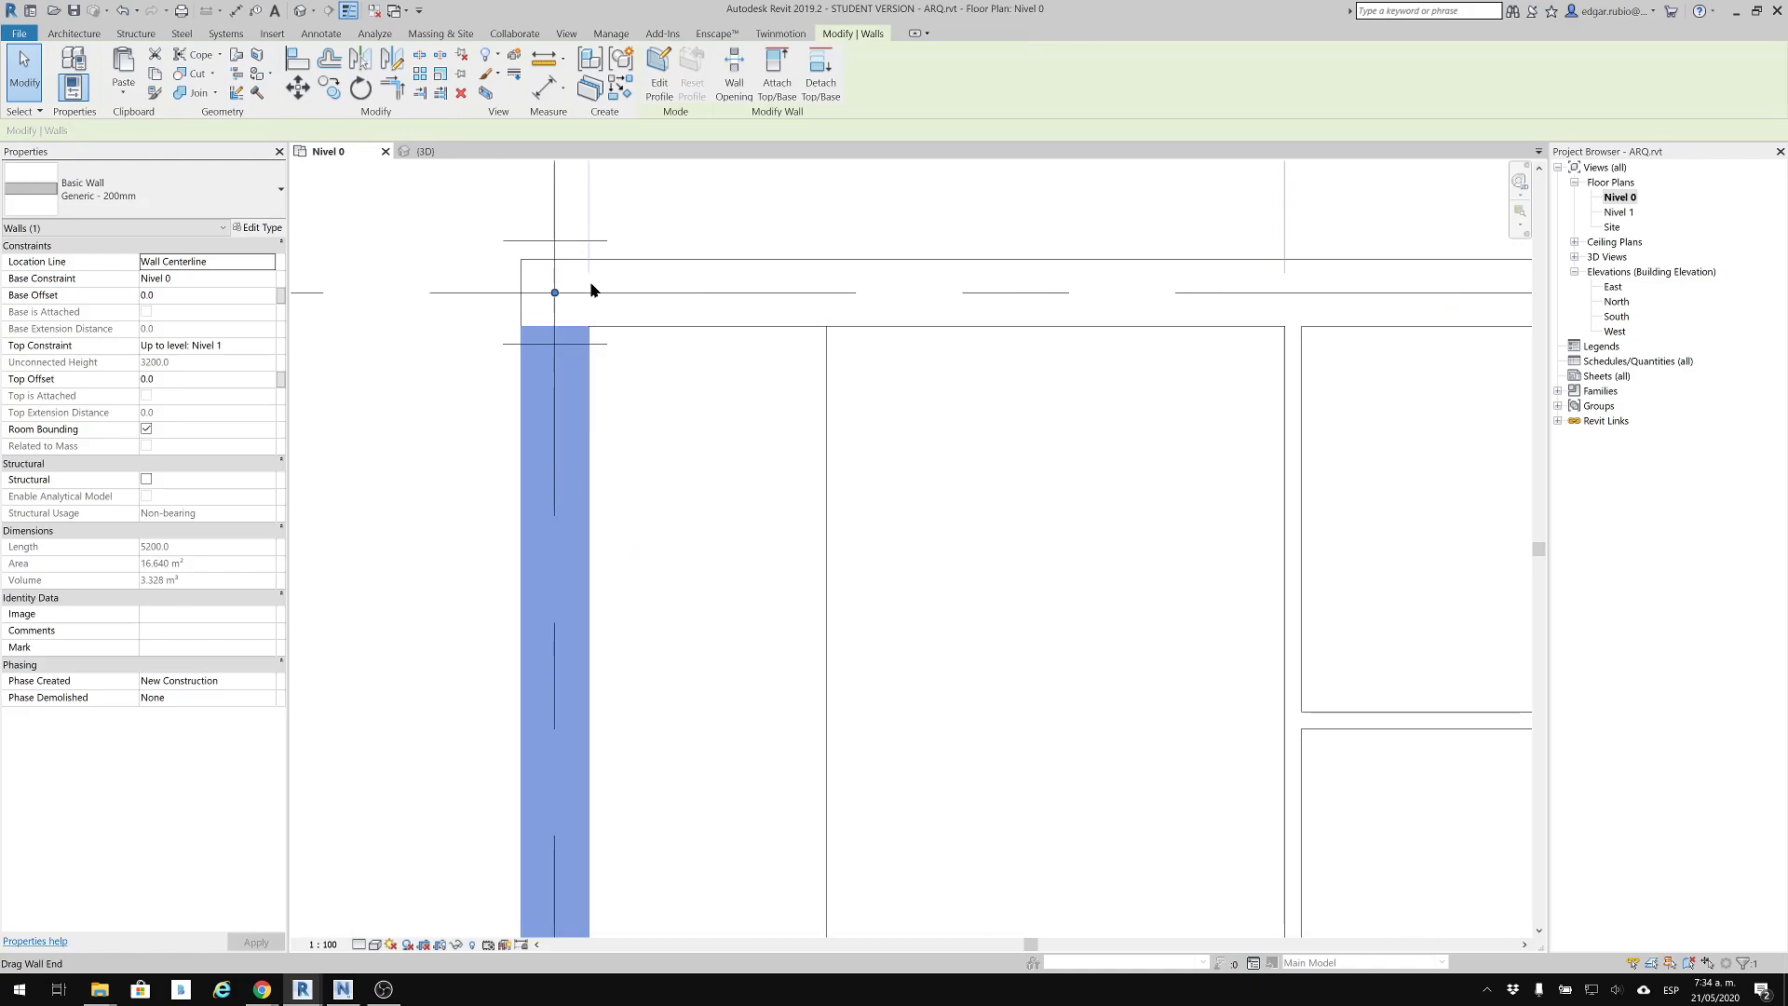
left_click(359, 944)
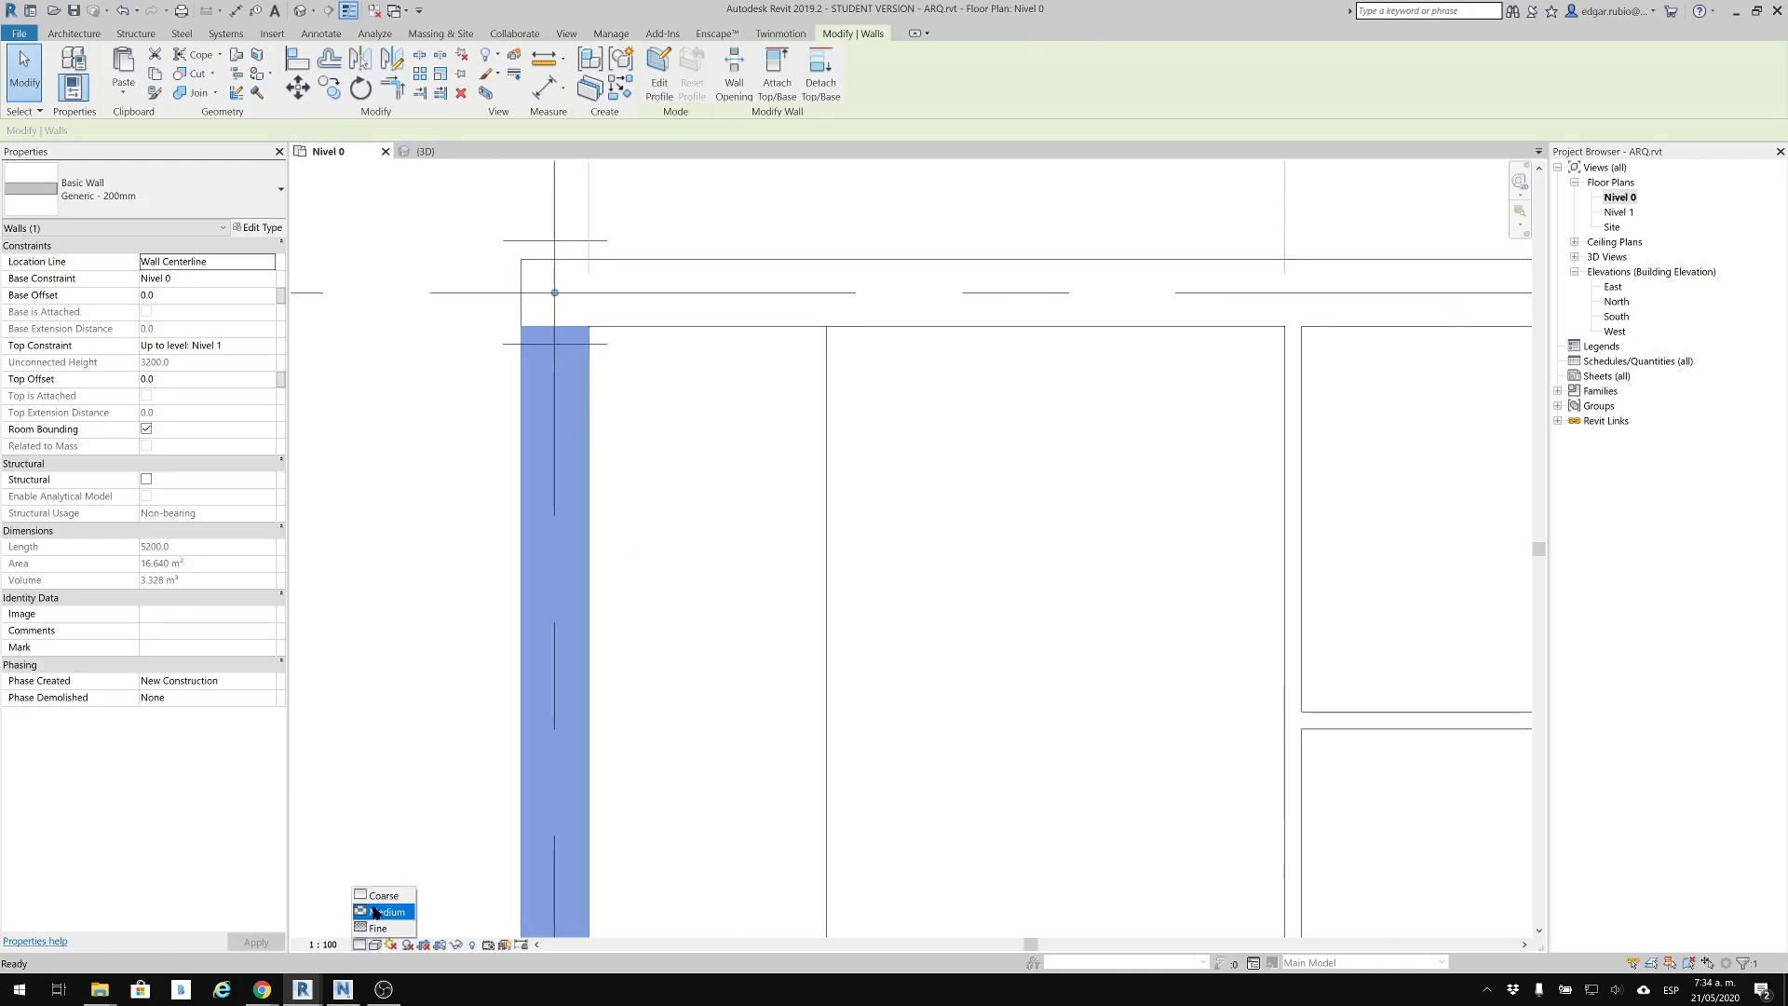
left_click(382, 910)
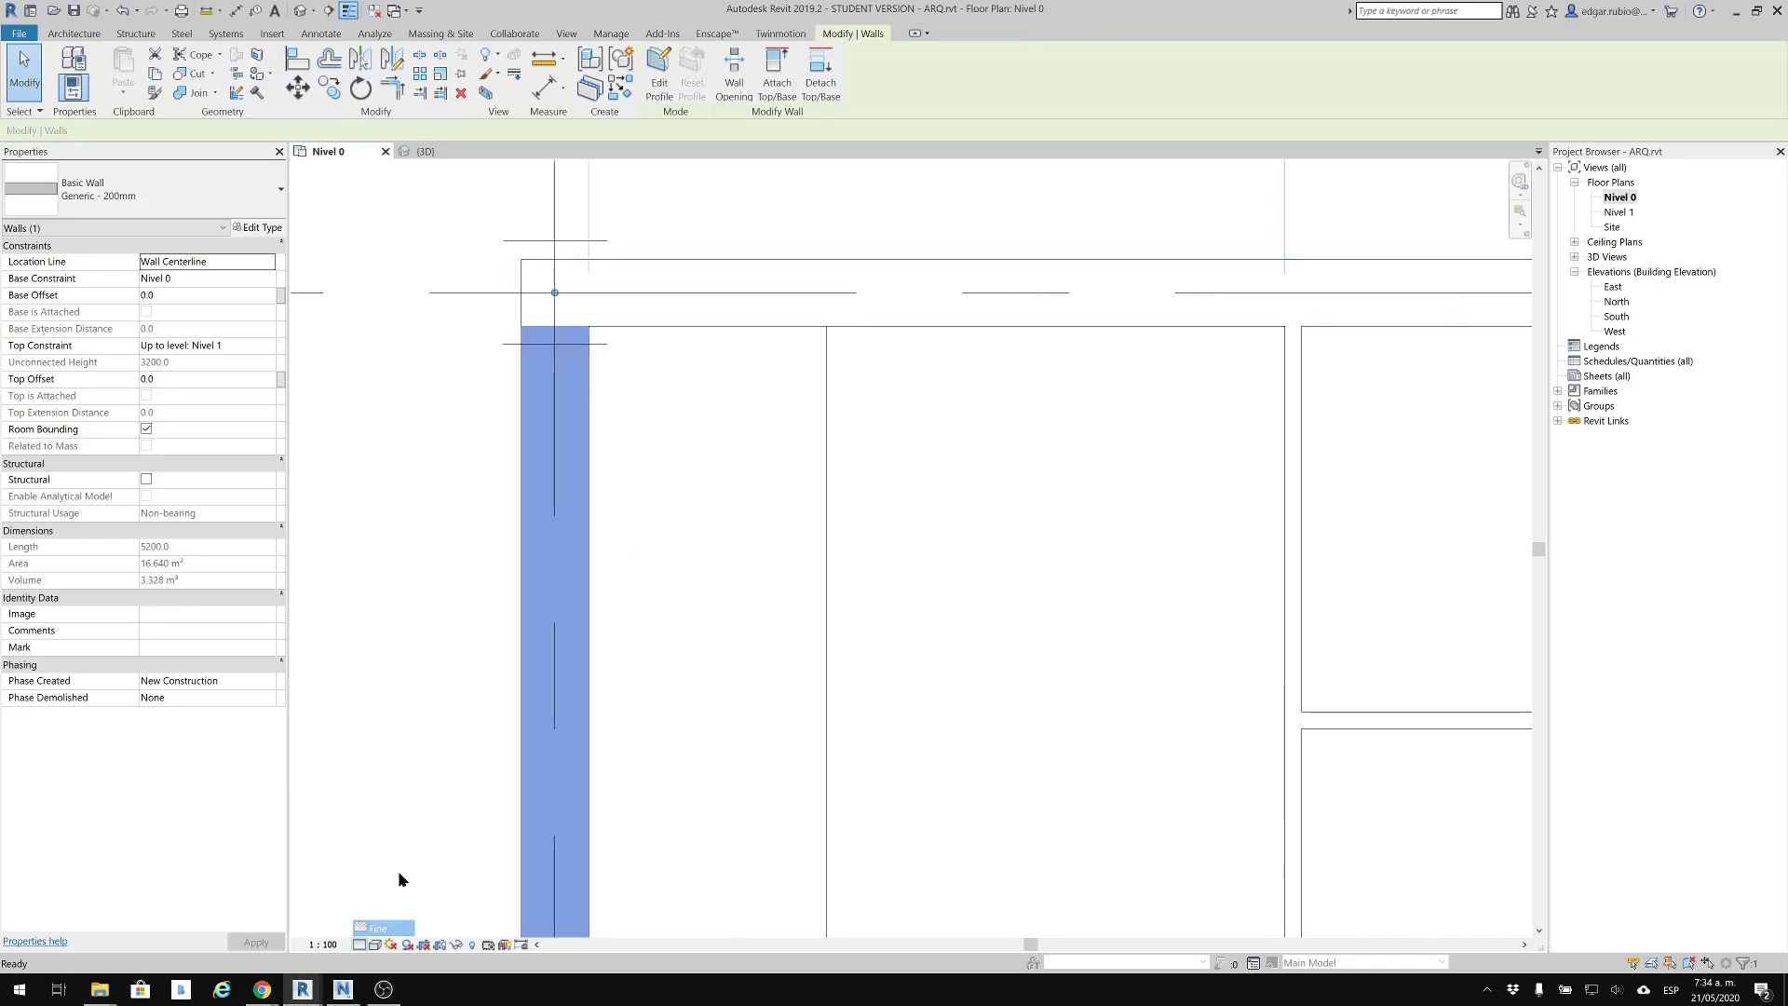
key("Escape")
Disallow the join at the left wall's end on grid 2 and shorten that end to the steel column's flange face
left_click(588, 440)
scroll(562, 355, "up", 3)
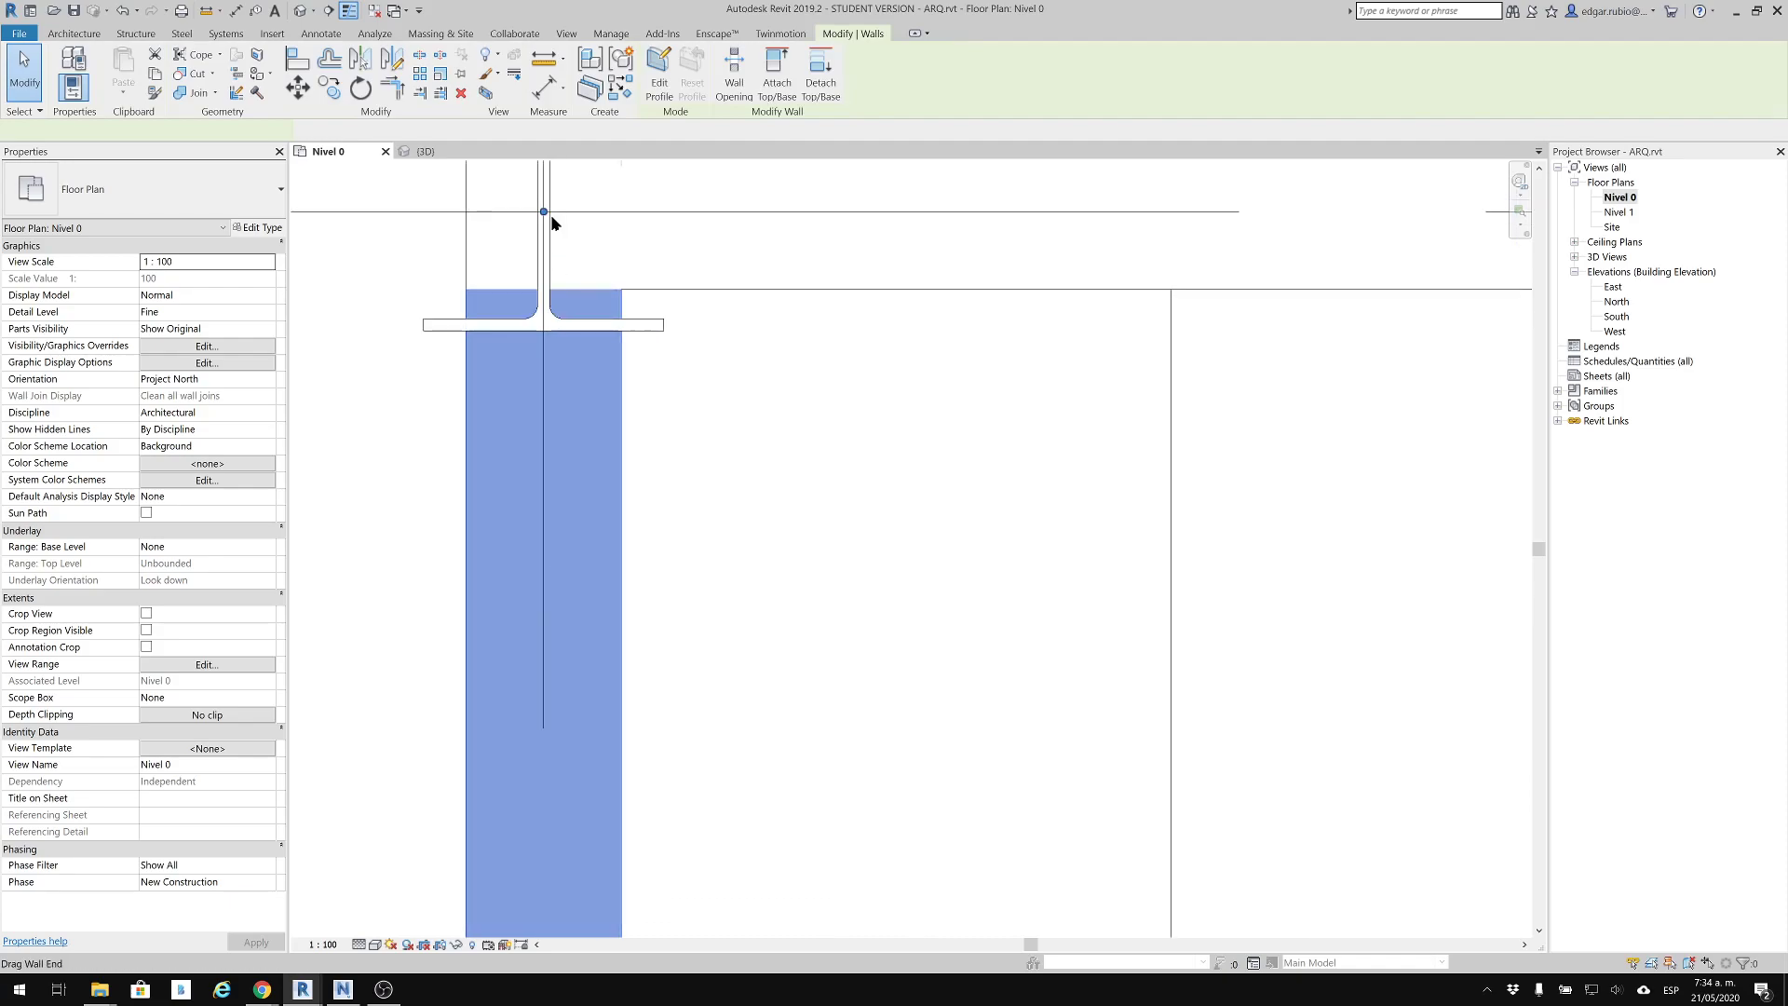
left_click(545, 213)
right_click(544, 213)
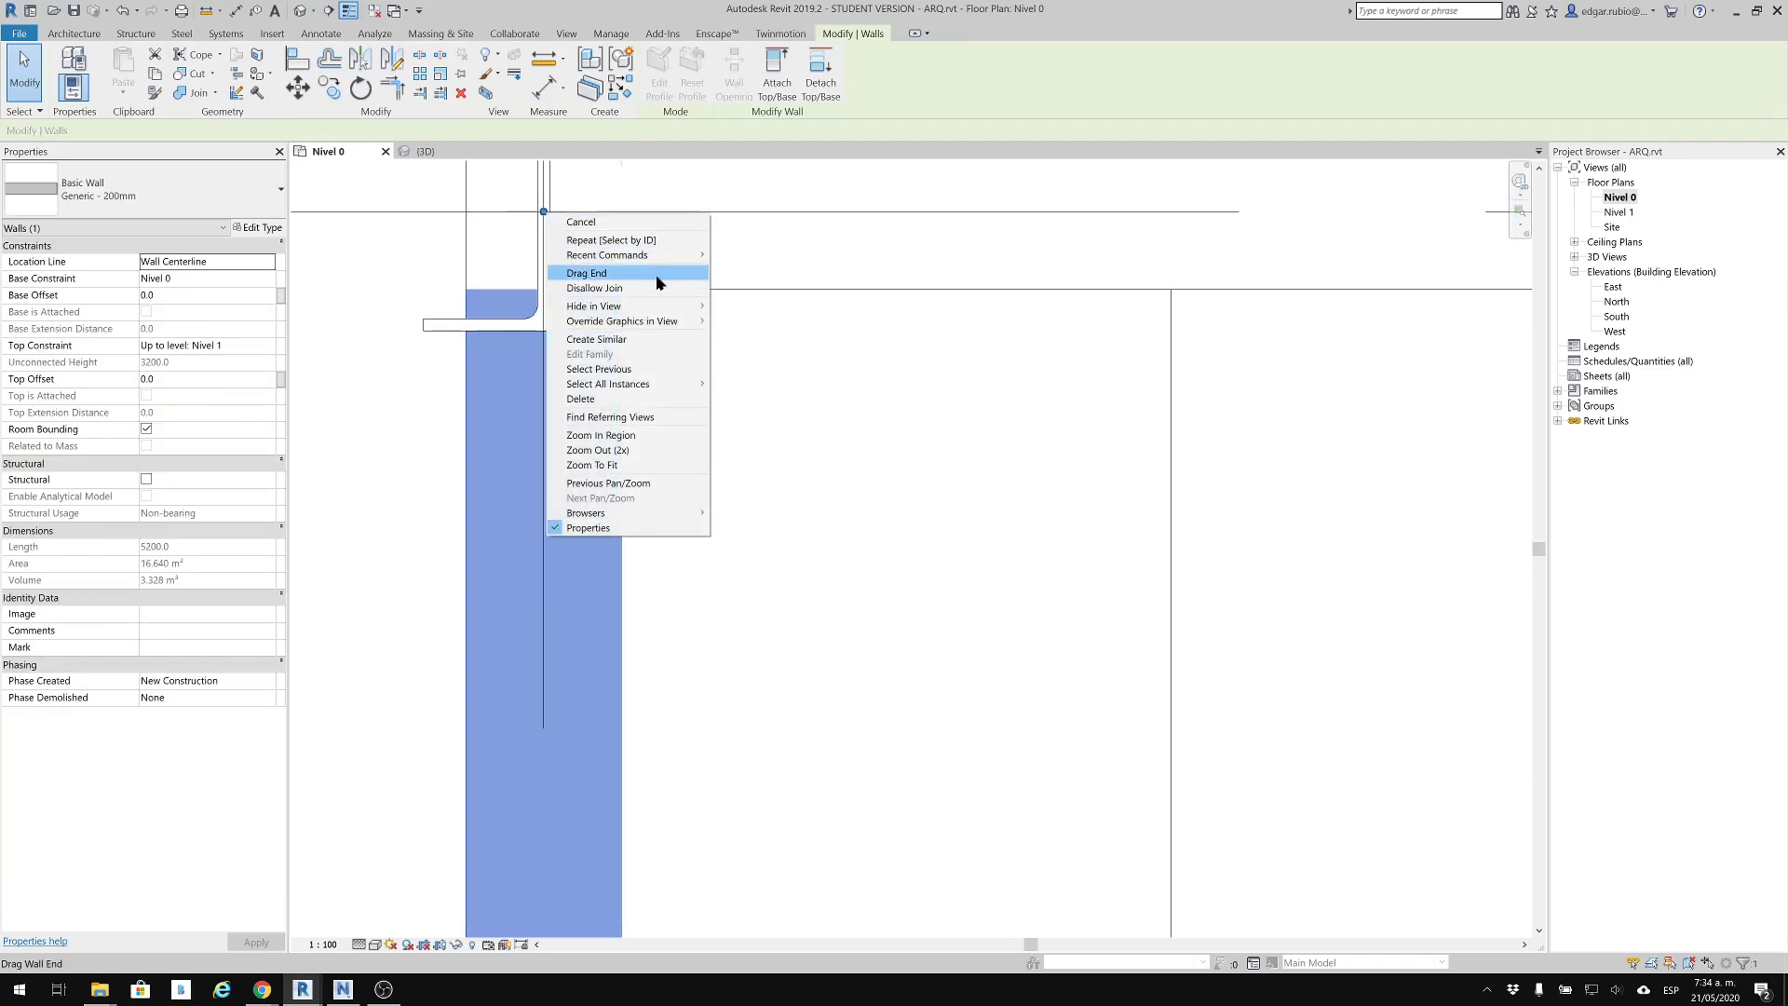
left_click(594, 288)
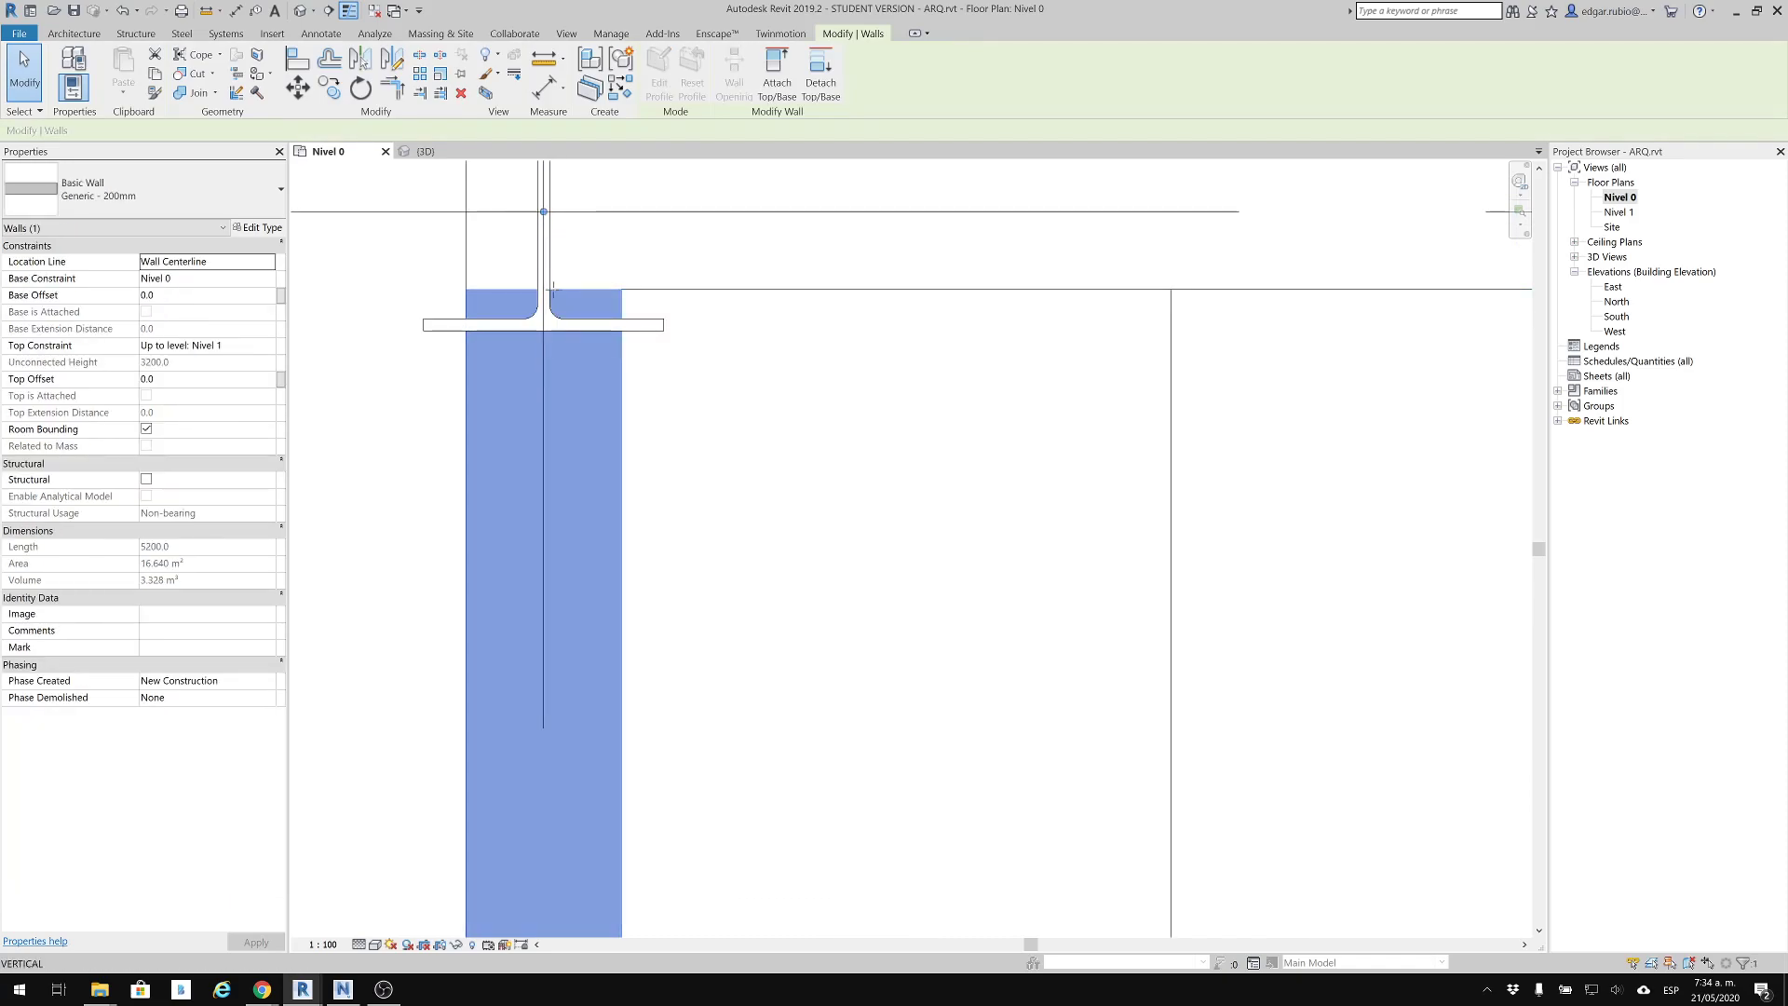
key("r")
key("s")
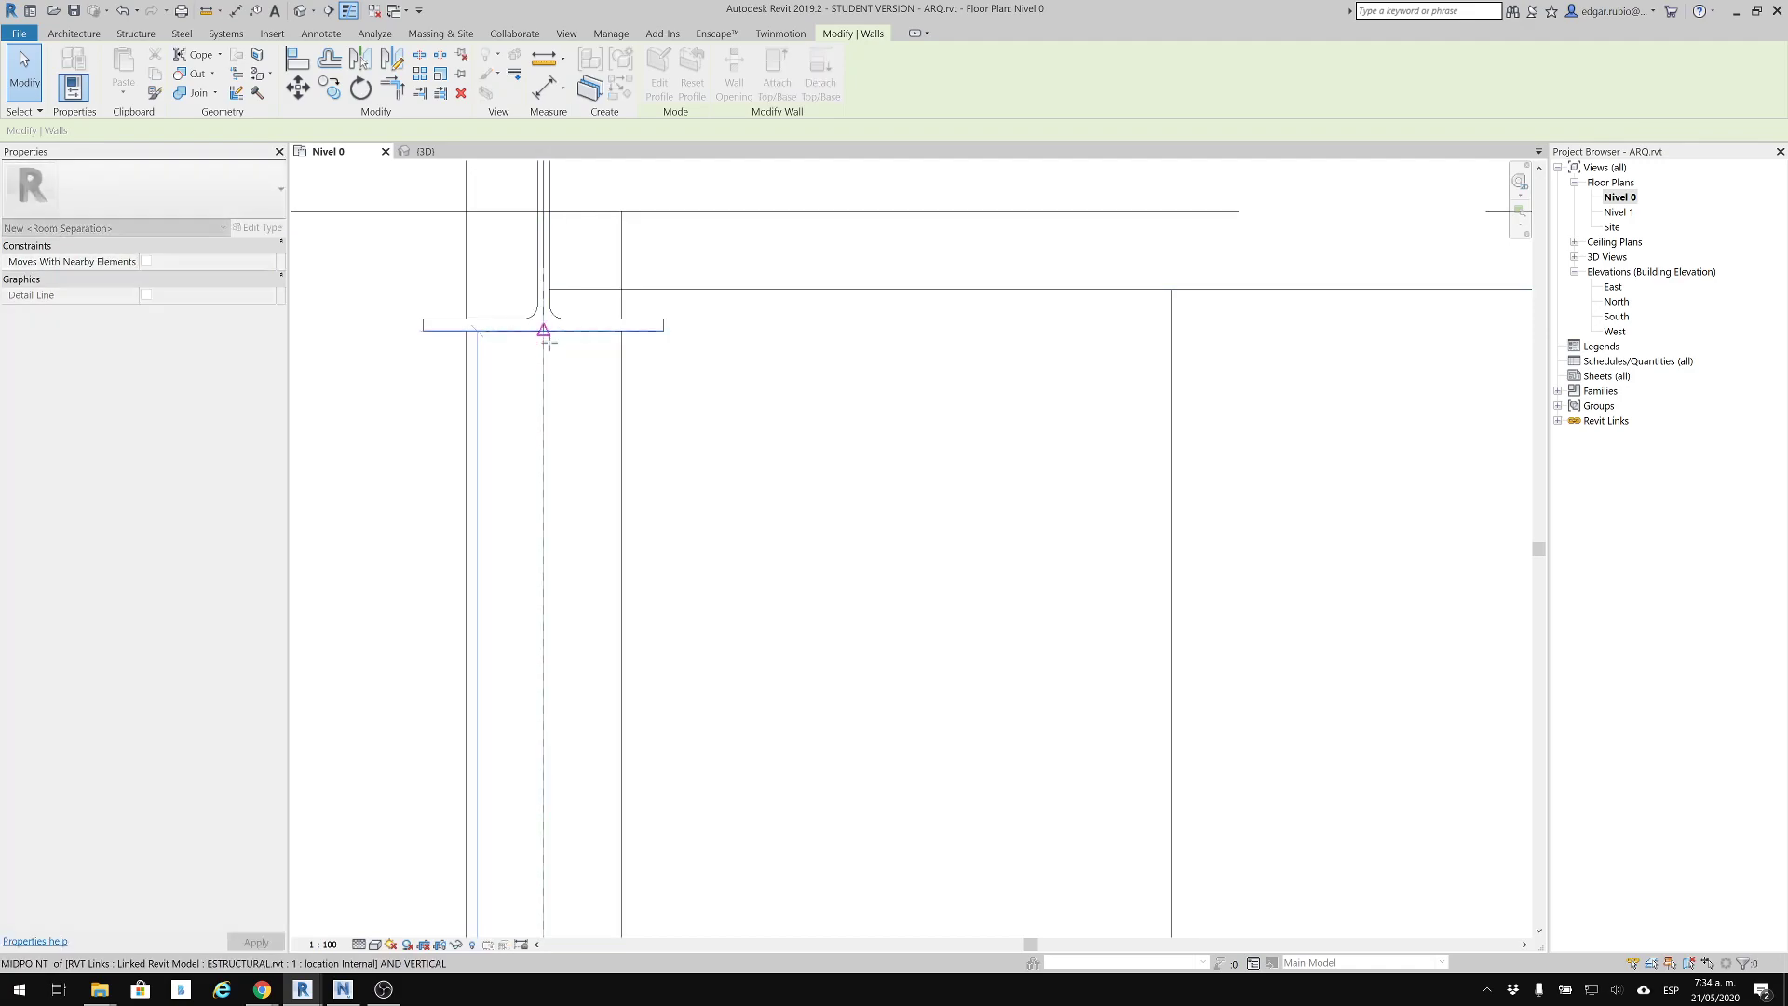
Disallow the join at the same wall's end on grid 3 and pull that end back to the column flange's outer face
scroll(550, 335, "down", 4)
middle_click_drag(603, 564, 662, 47)
middle_click_drag(609, 931, 652, 460)
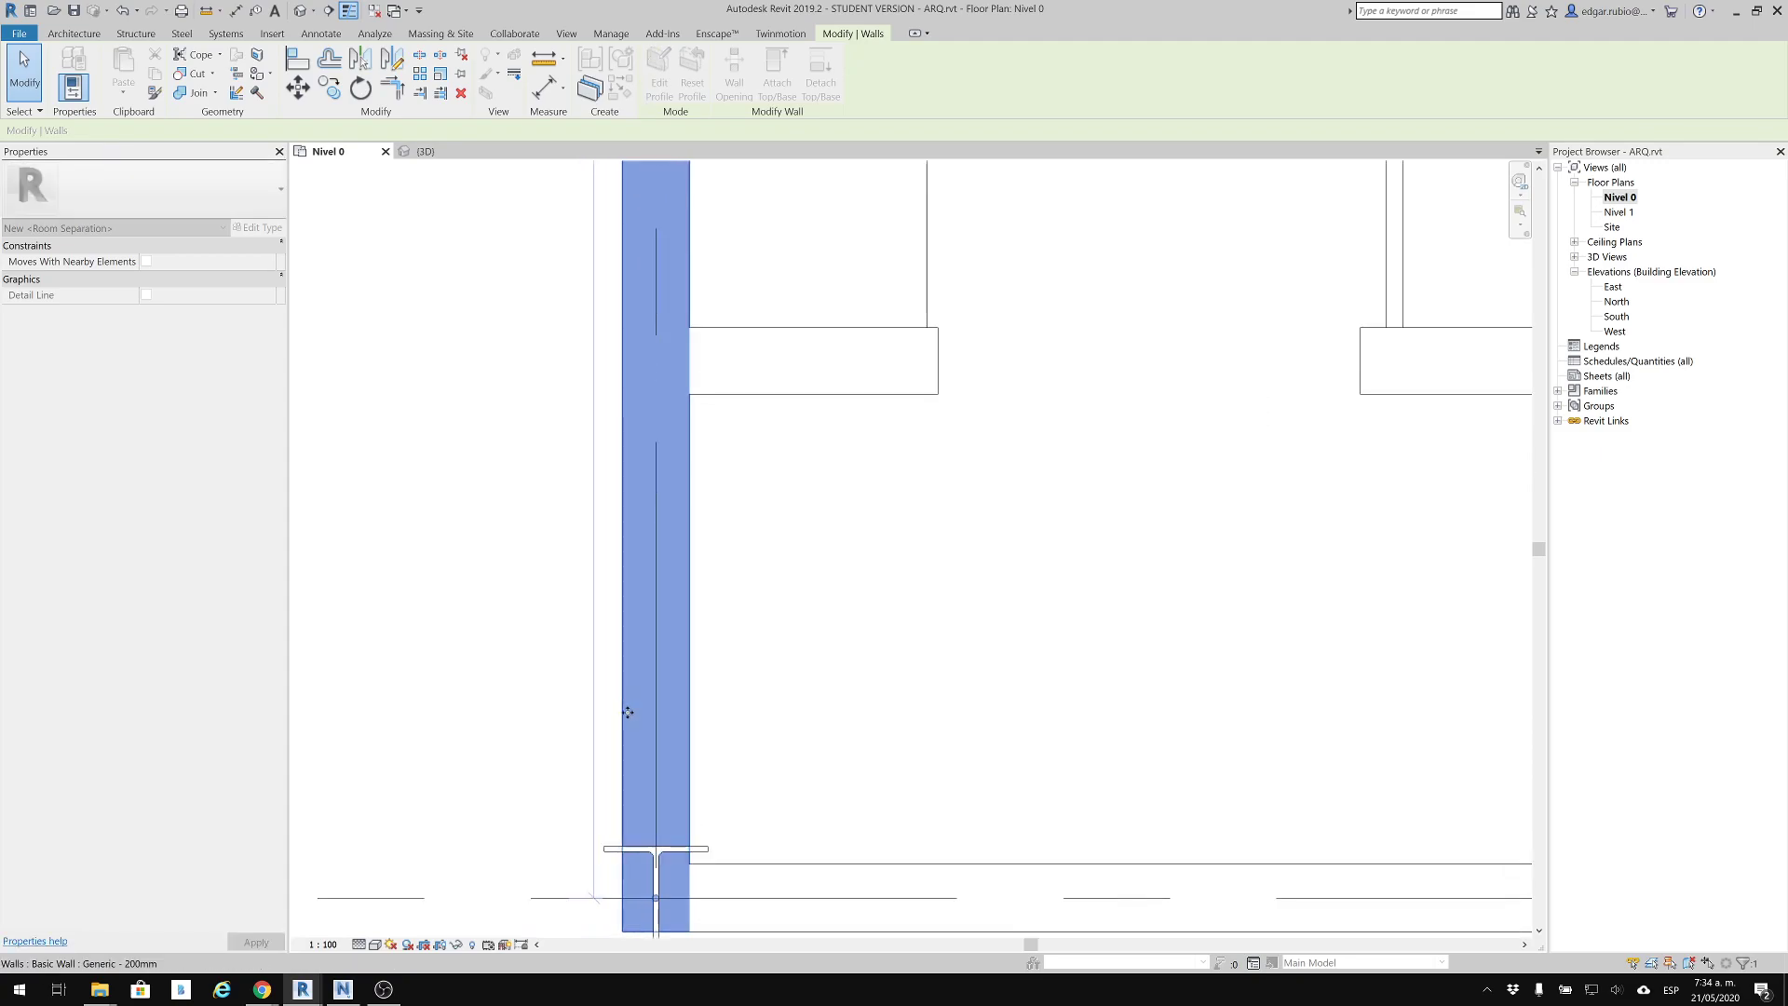
middle_click_drag(626, 687, 675, 470)
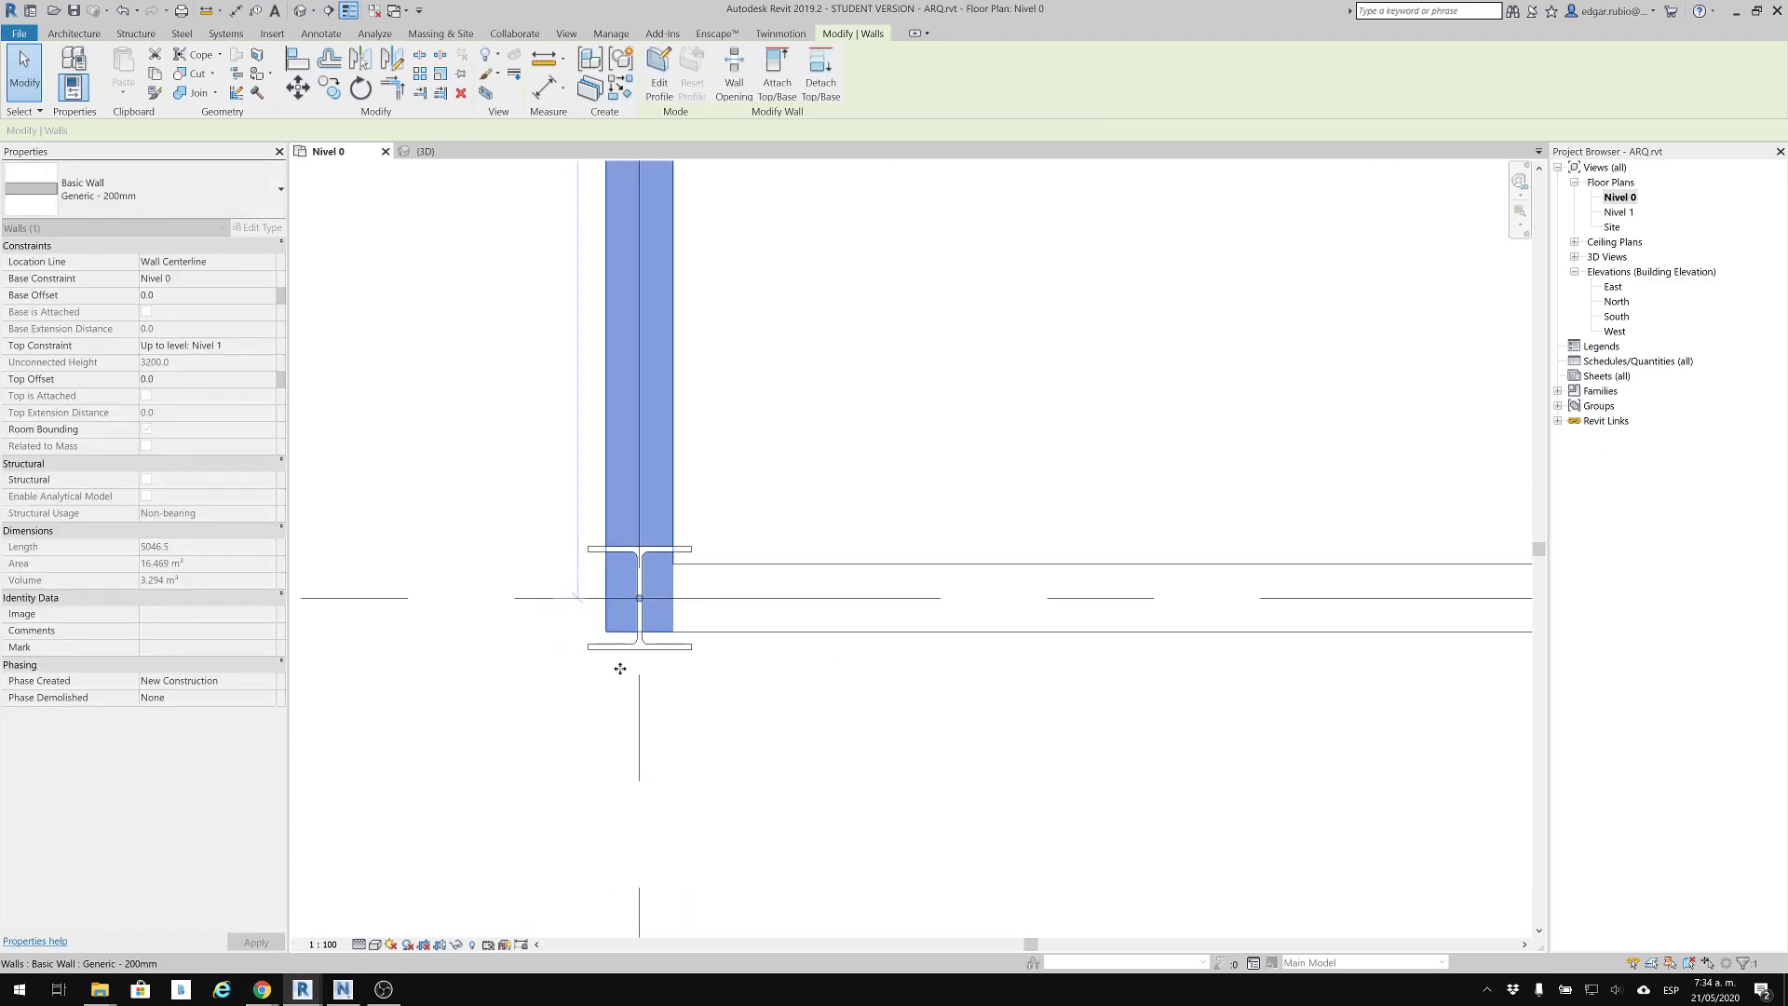
right_click(639, 601)
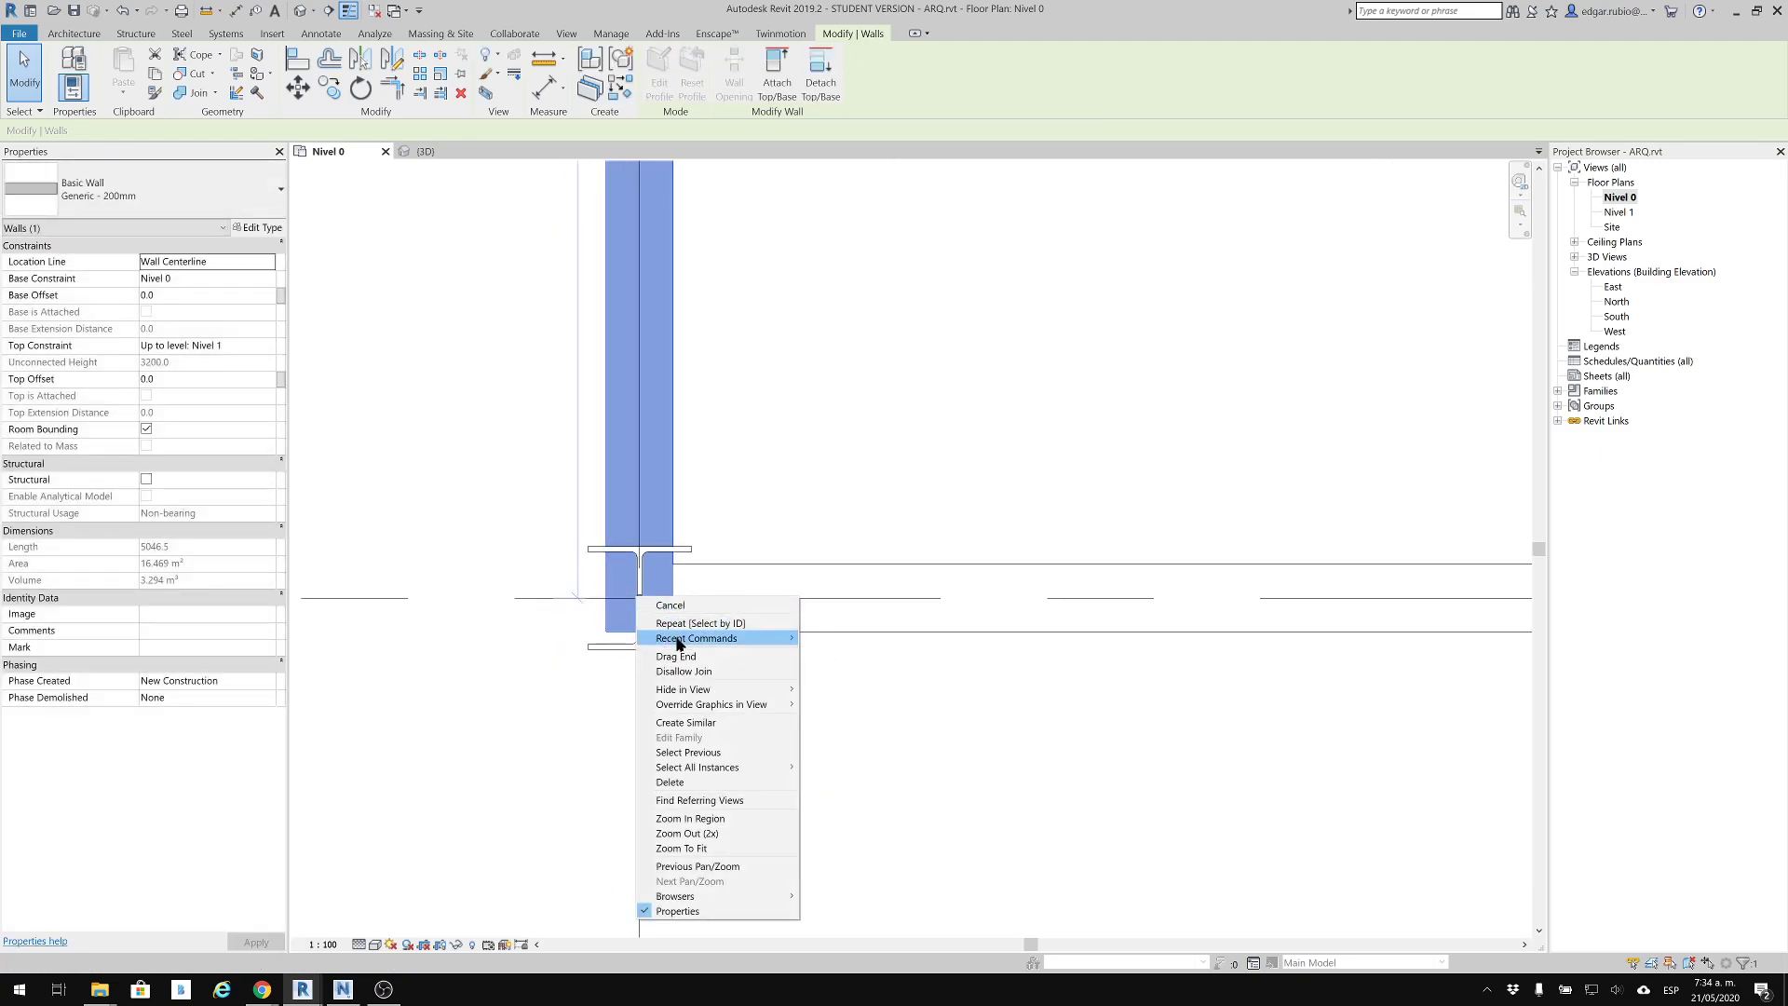
left_click(685, 671)
scroll(639, 602, "up", 2)
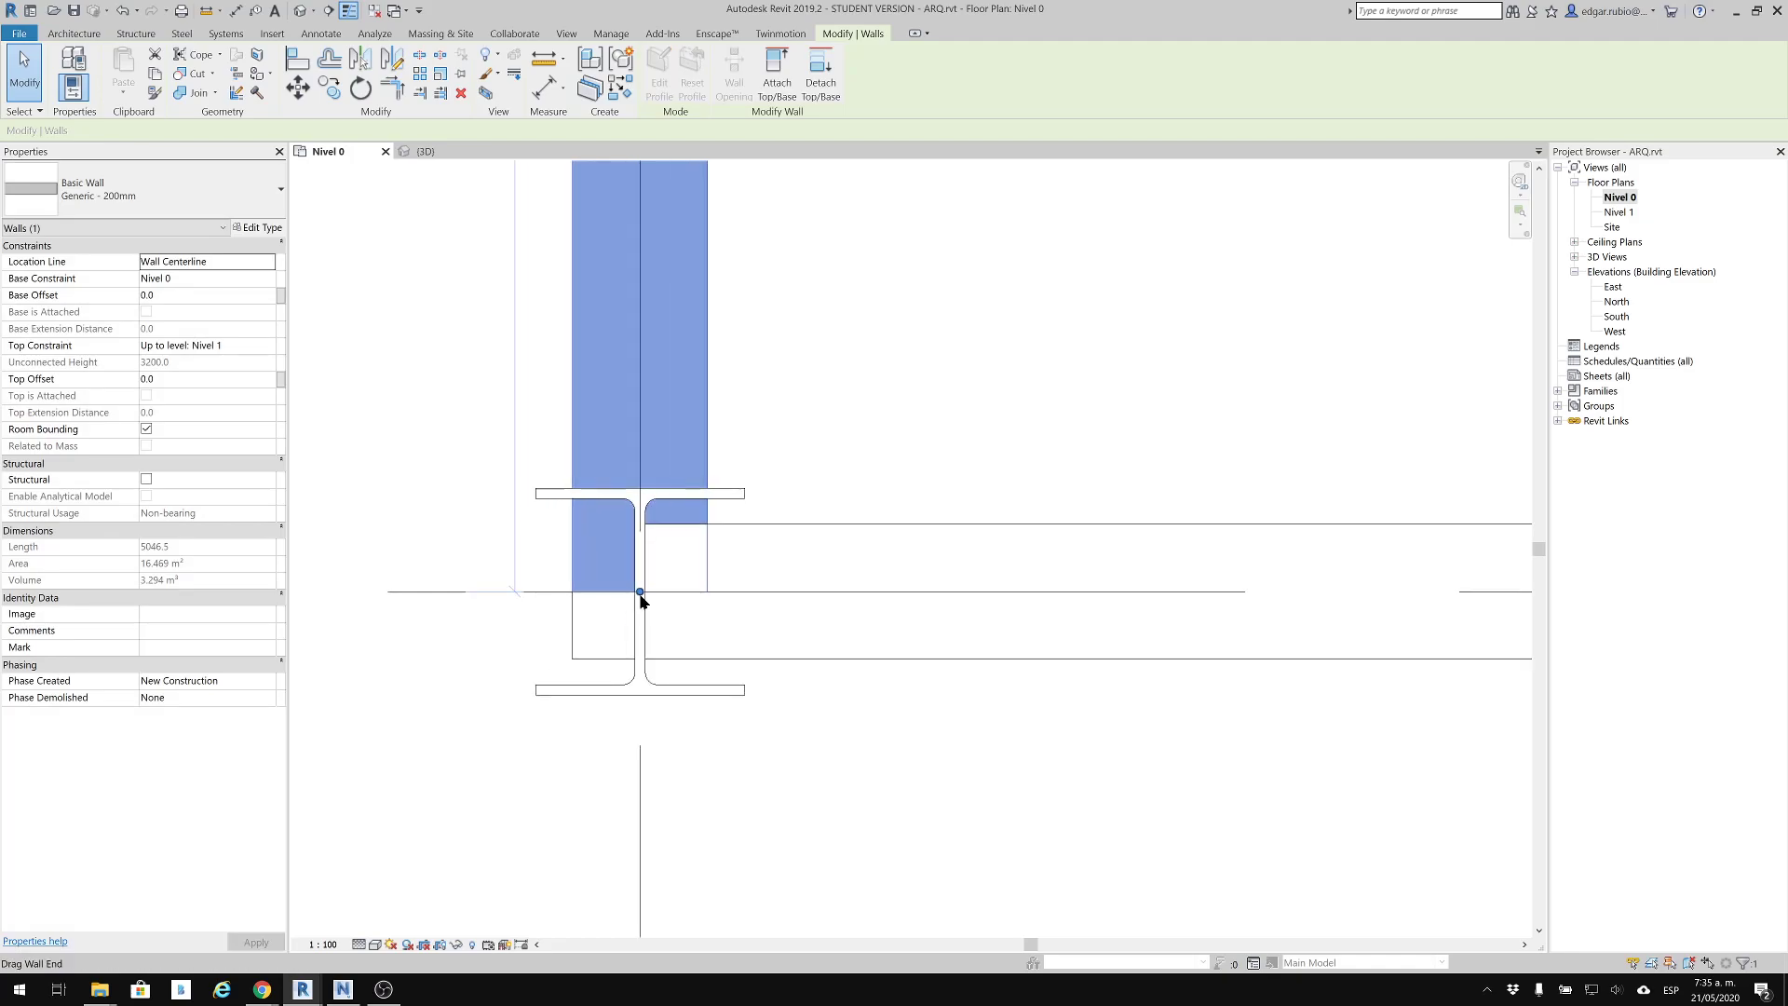
left_click_drag(640, 593, 641, 488)
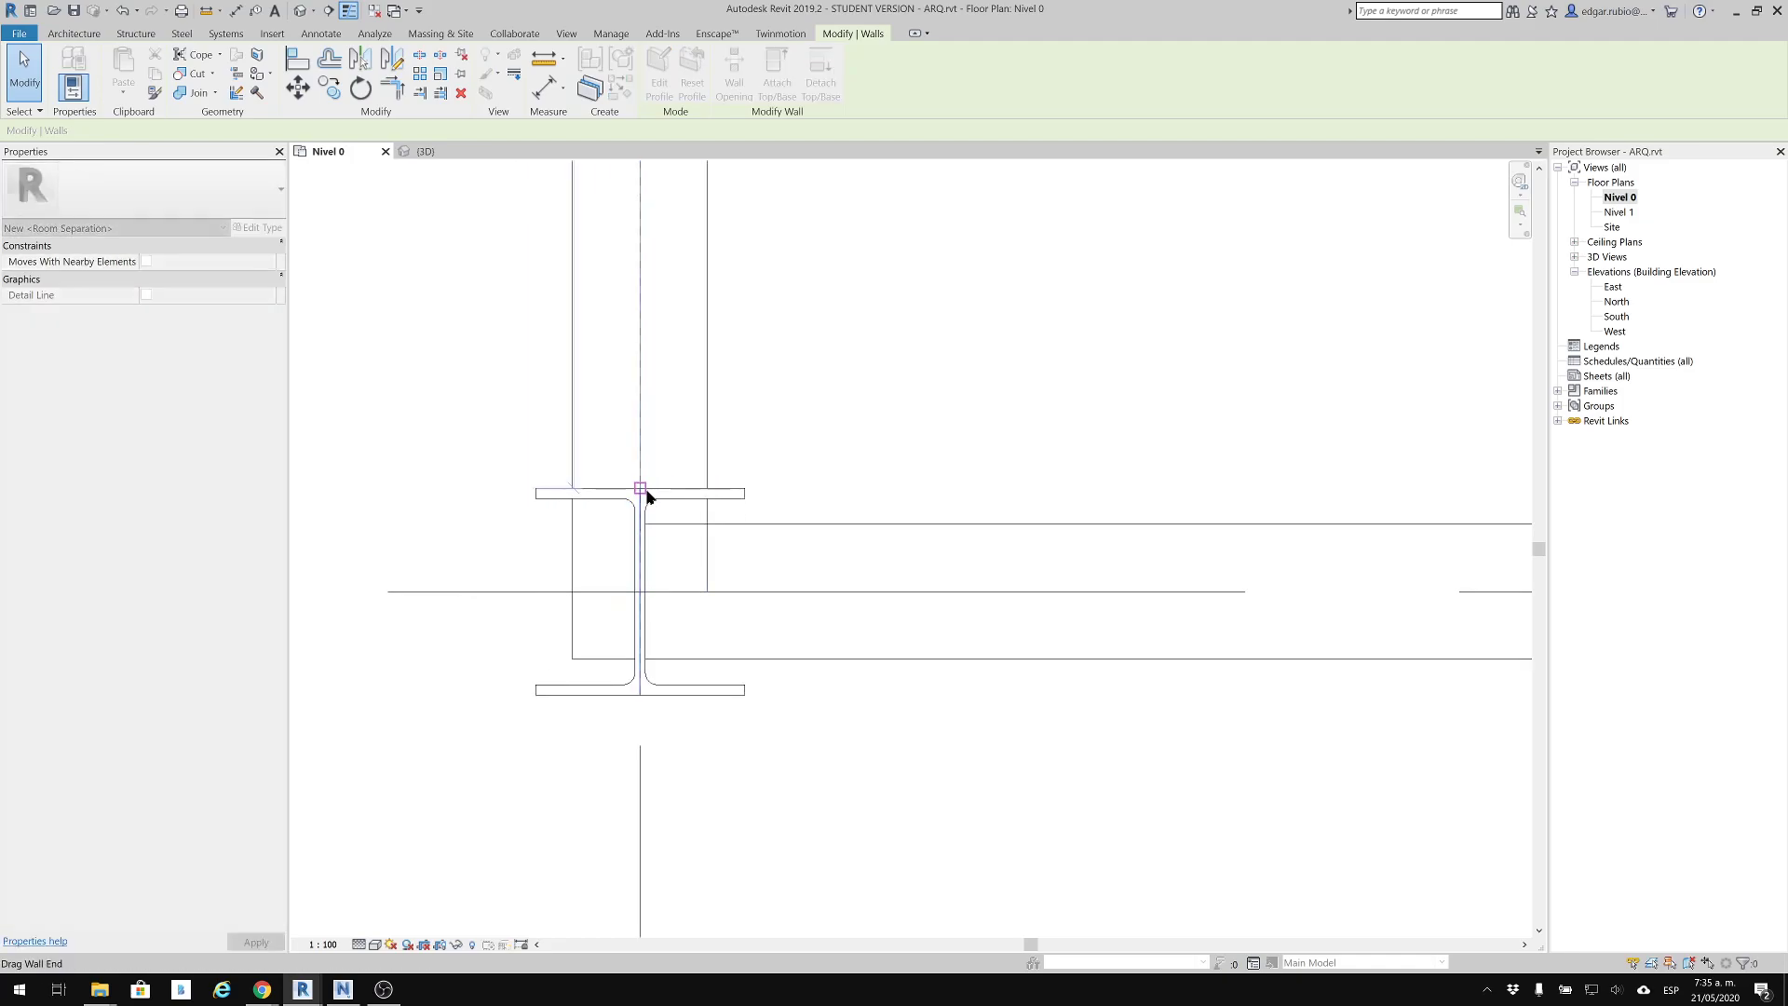
left_click(446, 234)
scroll(655, 626, "down", 8)
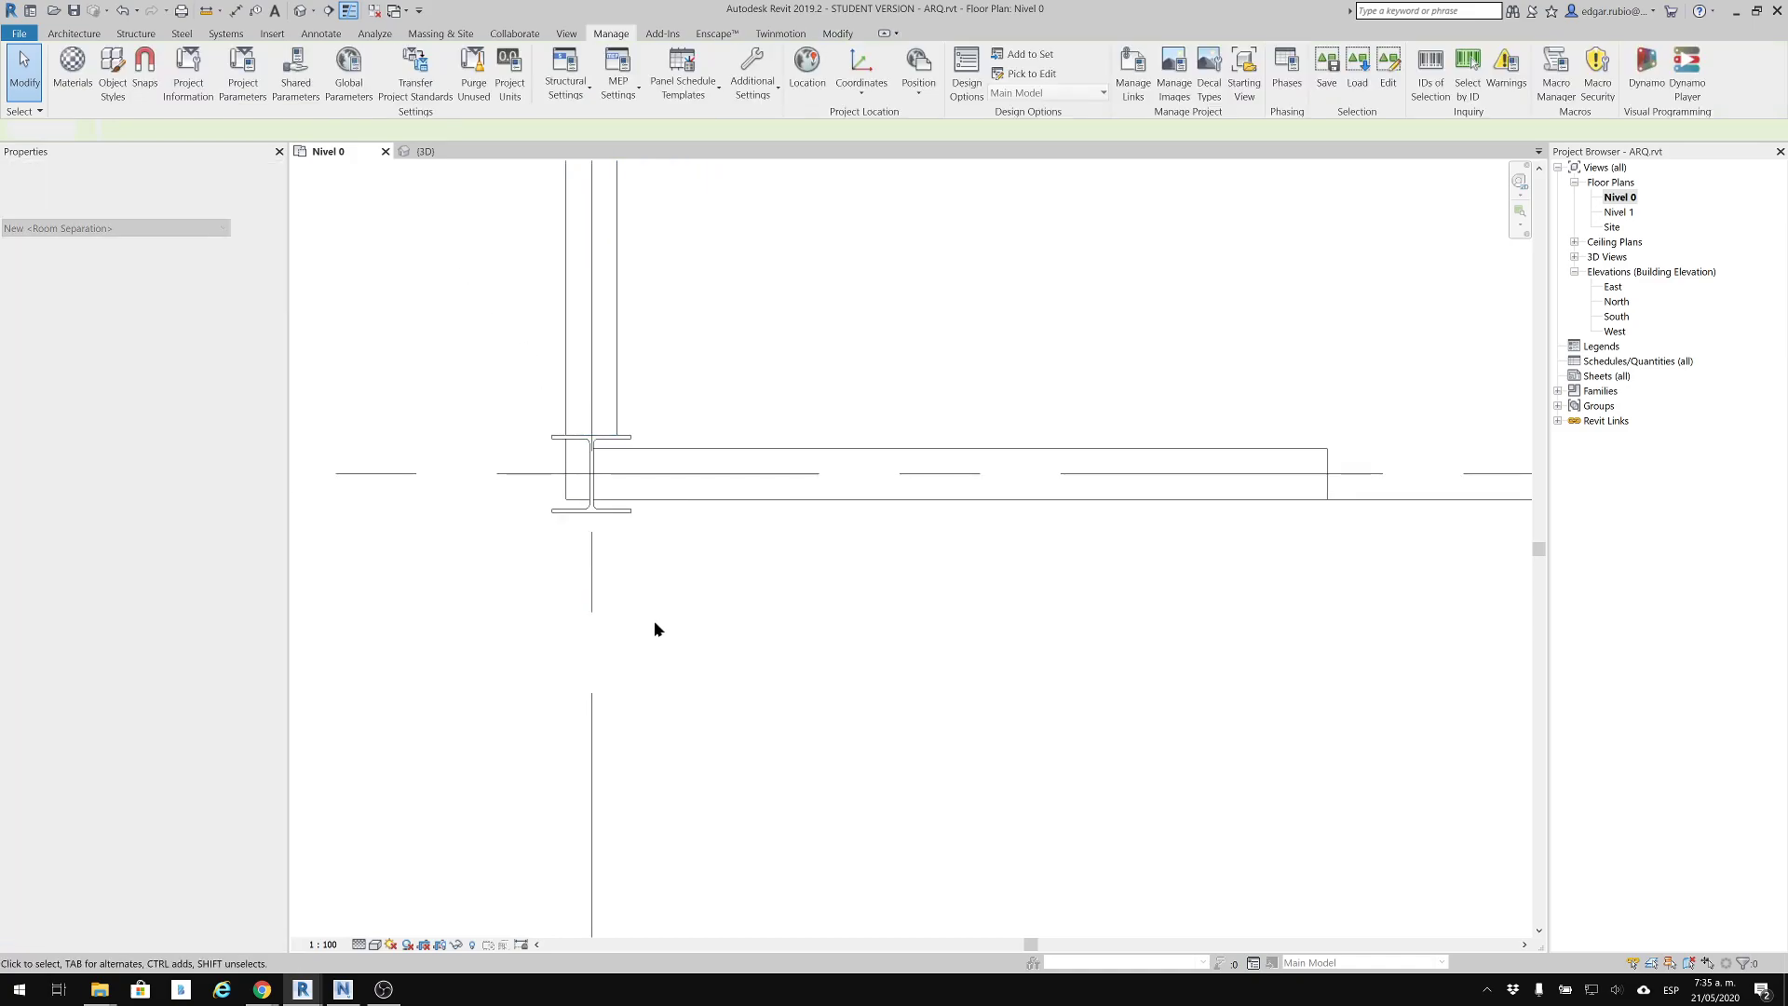
Return to the 3D view and examine the shortened wall between its two steel columns
left_click(300, 11)
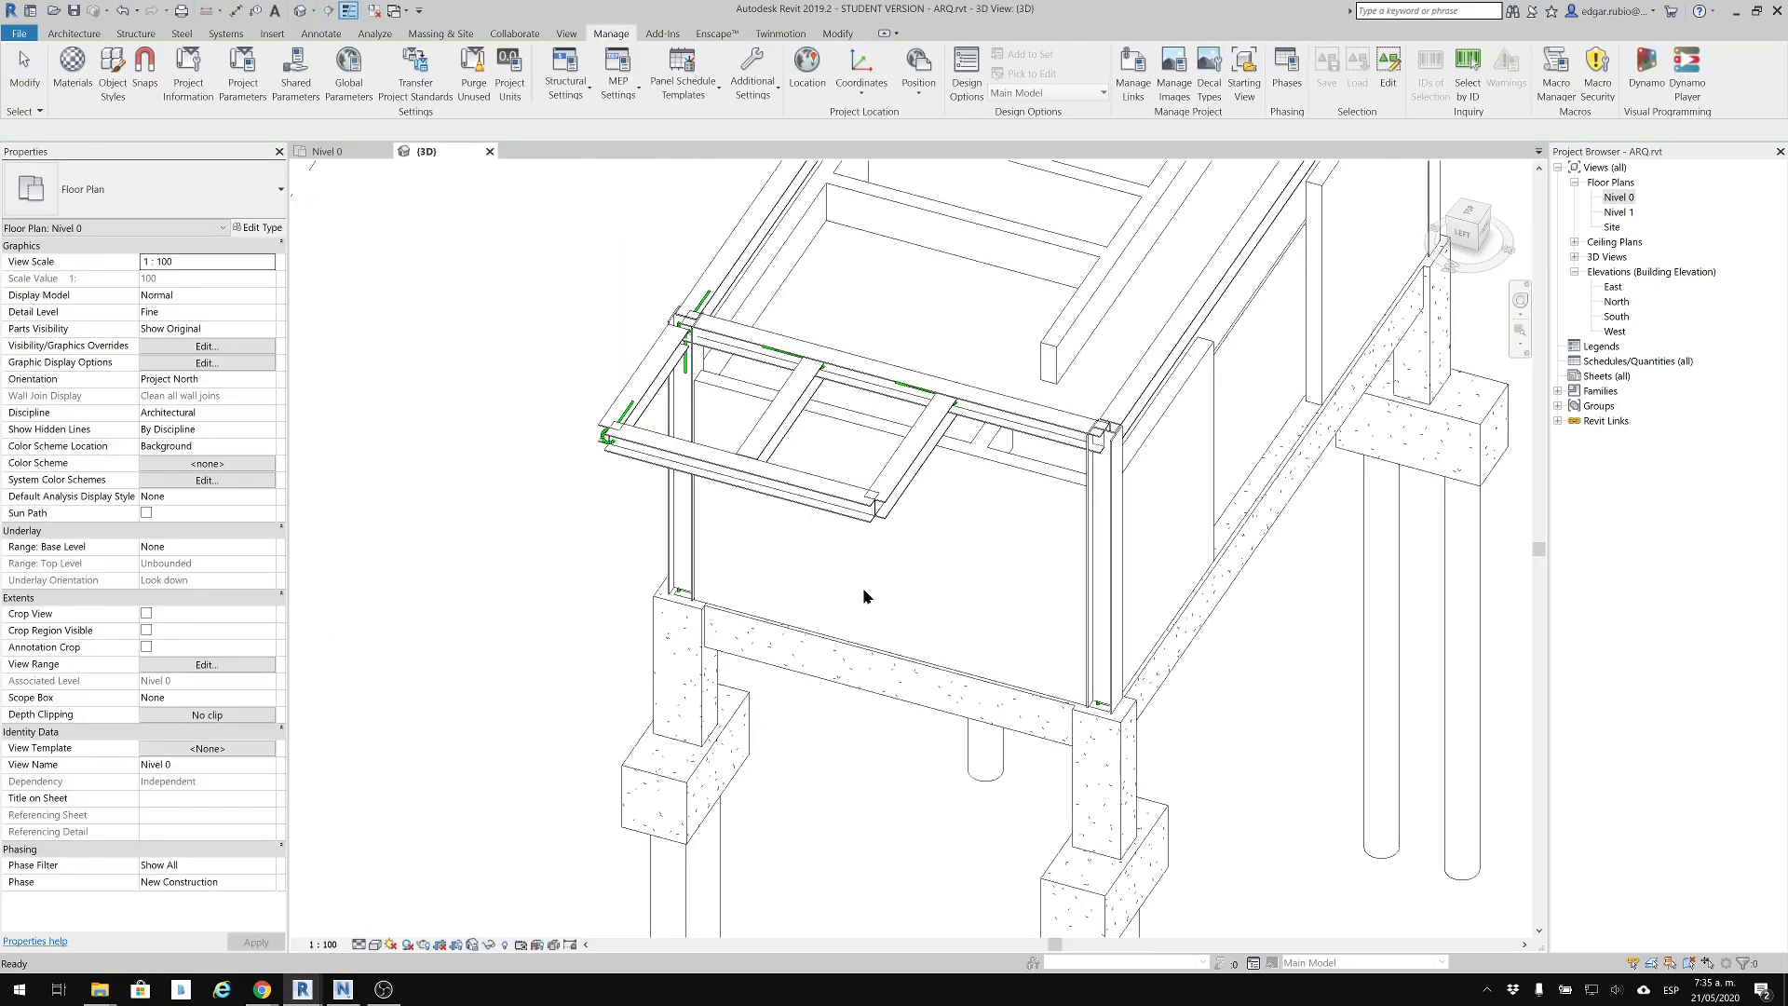
left_click(1017, 493)
middle_click_drag(1017, 494, 1261, 387, "shift")
left_click(1211, 380)
middle_click_drag(1108, 531, 1024, 466, "shift")
middle_click_drag(1123, 503, 1047, 556)
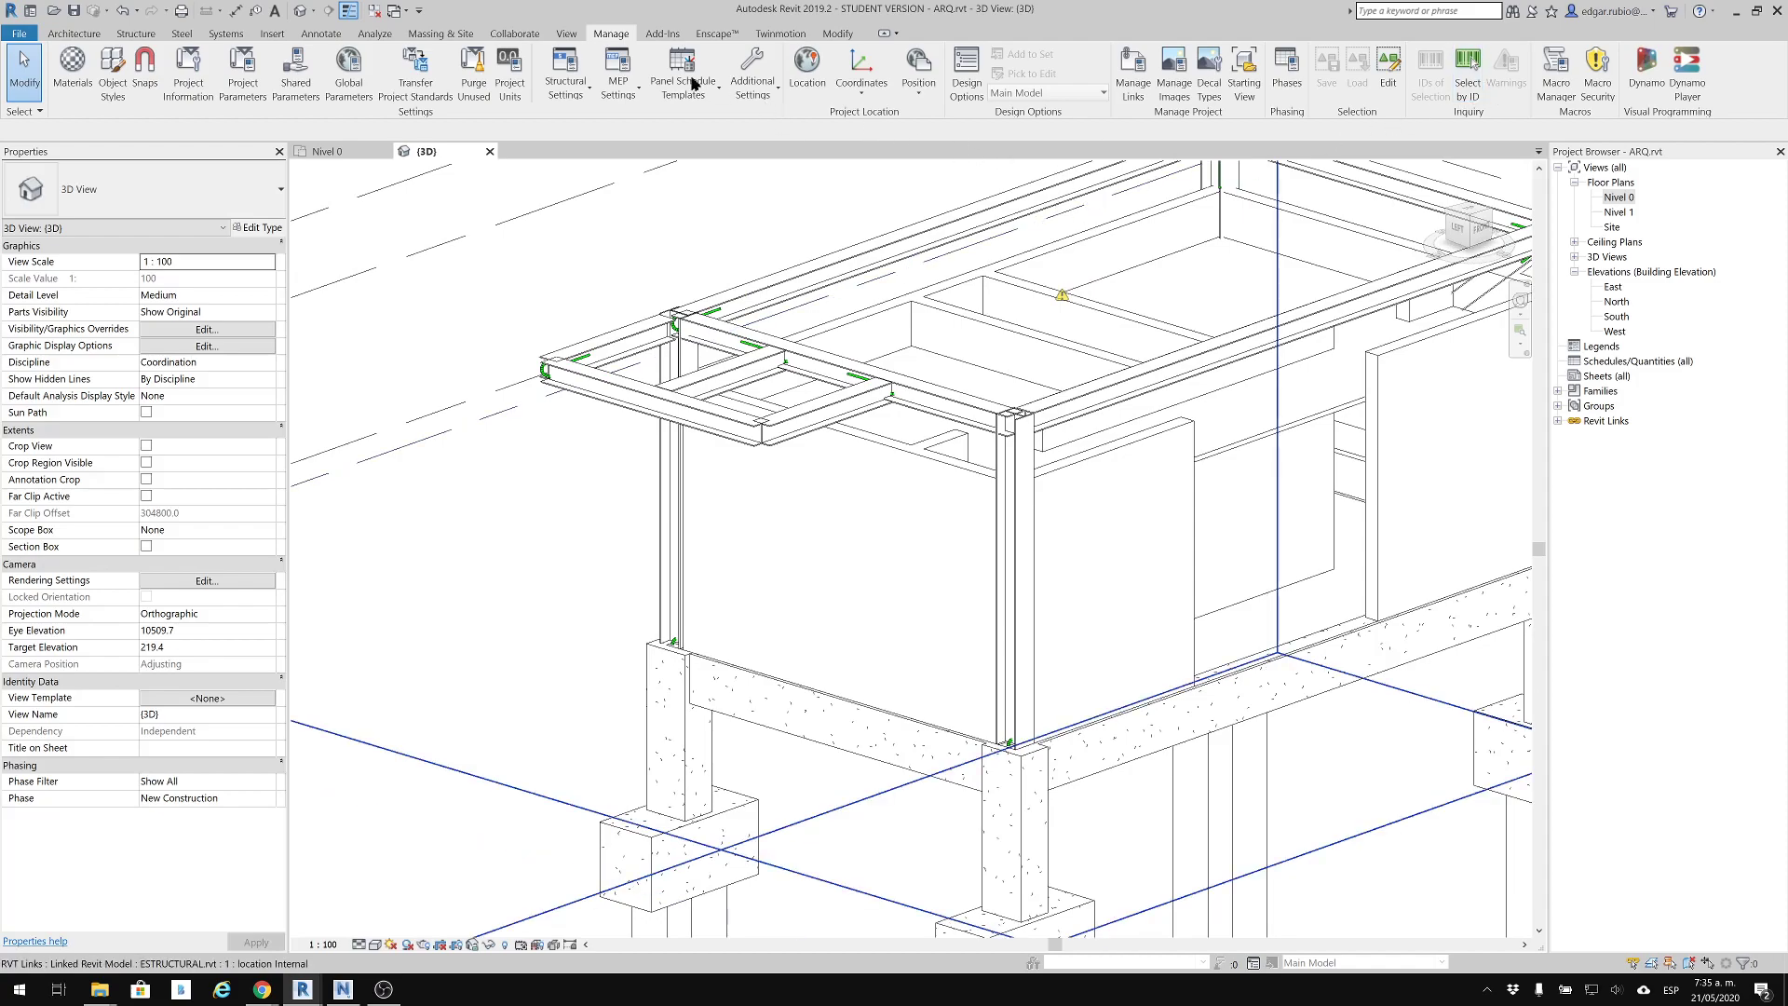
Run an interference check between Walls of the current project and Structural Columns of ESTRUCTURAL.rvt
left_click(514, 34)
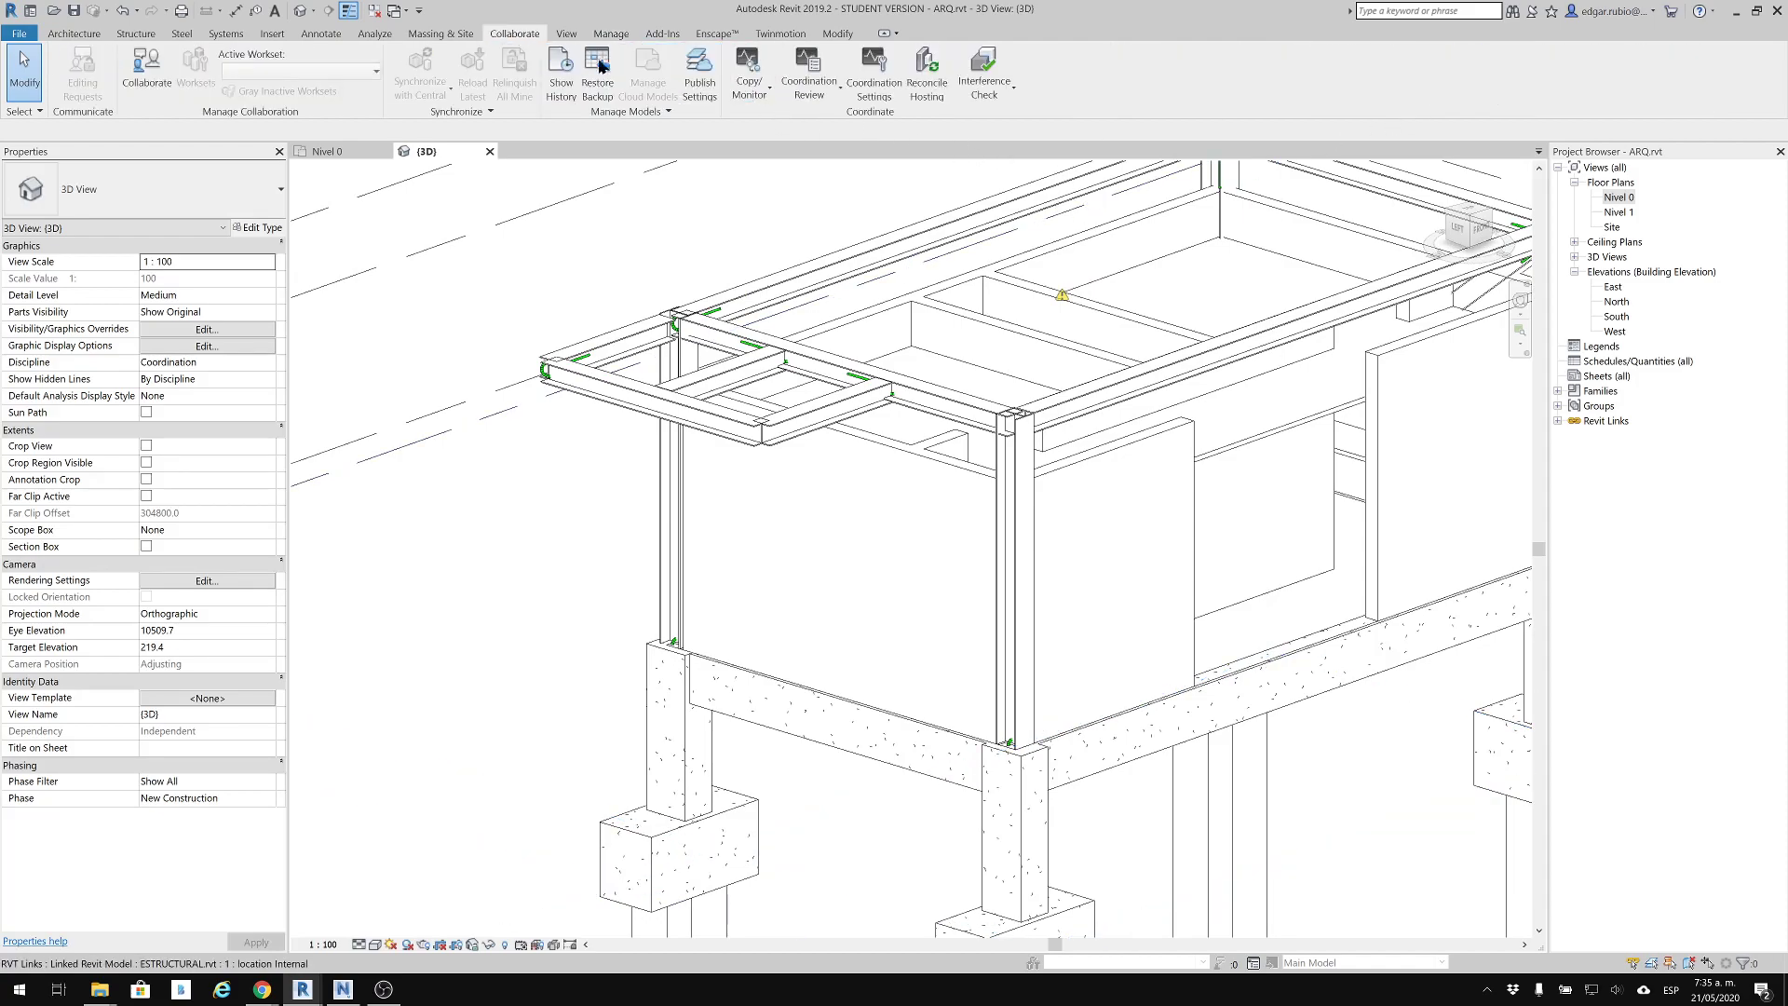
left_click(1011, 93)
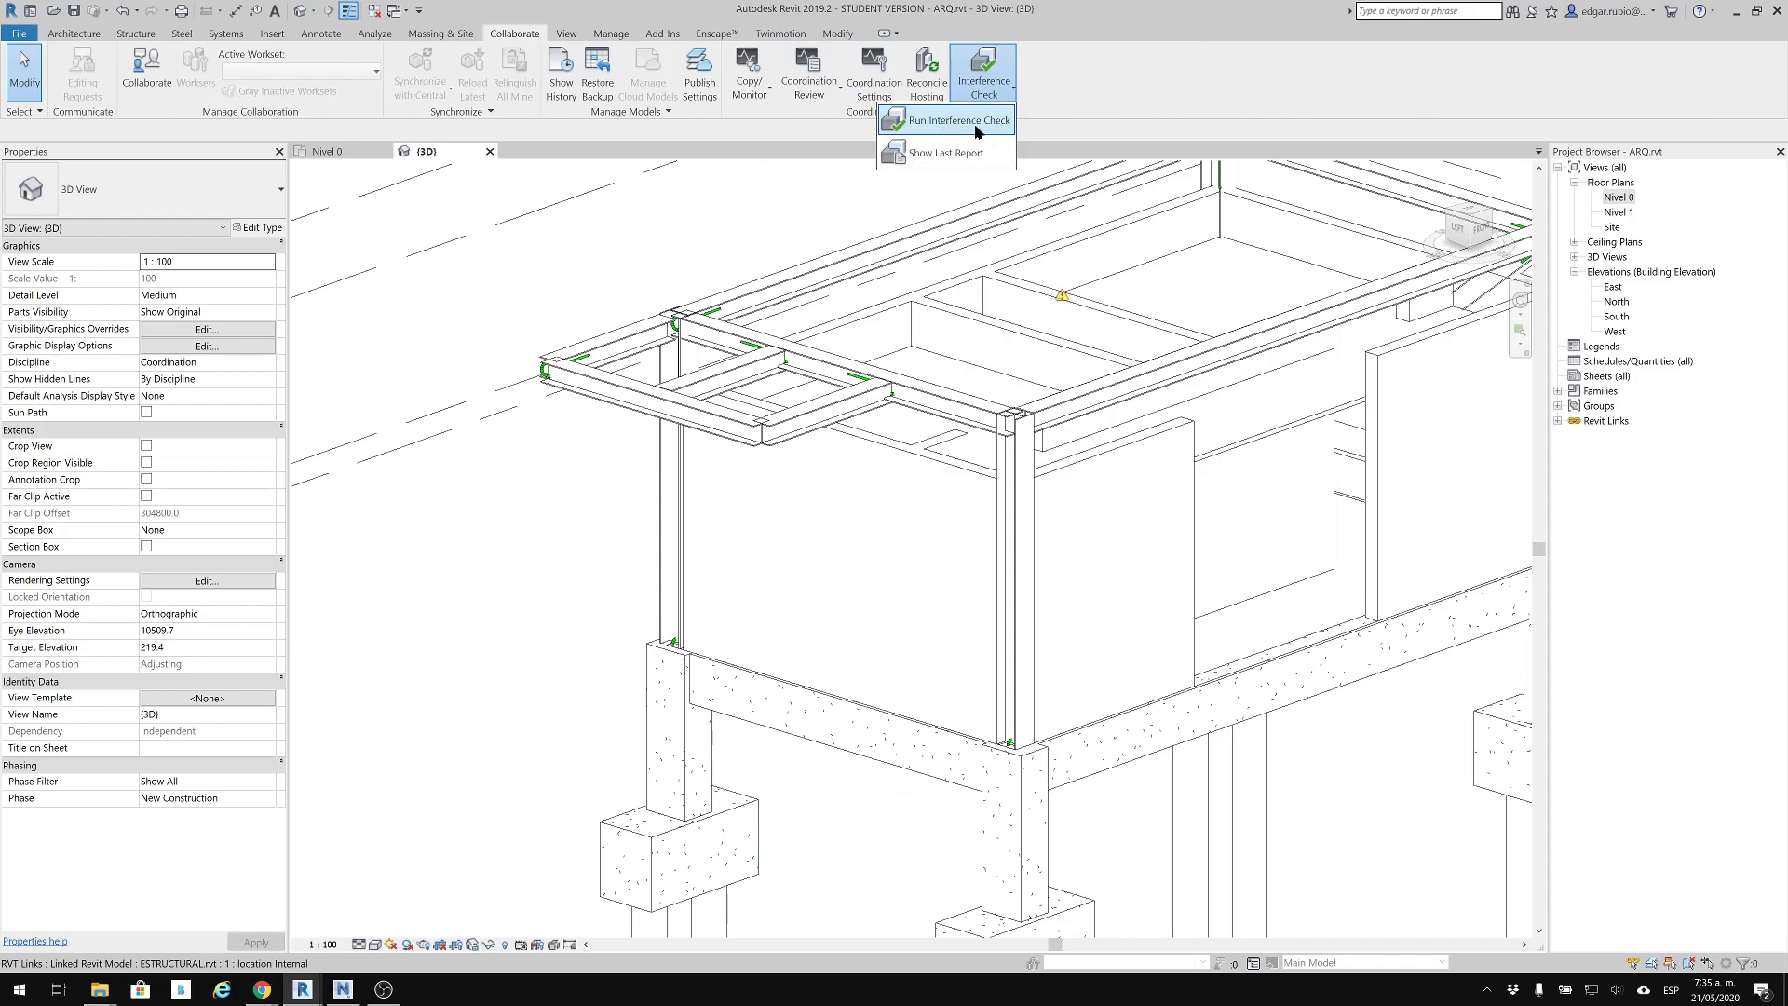
left_click(974, 127)
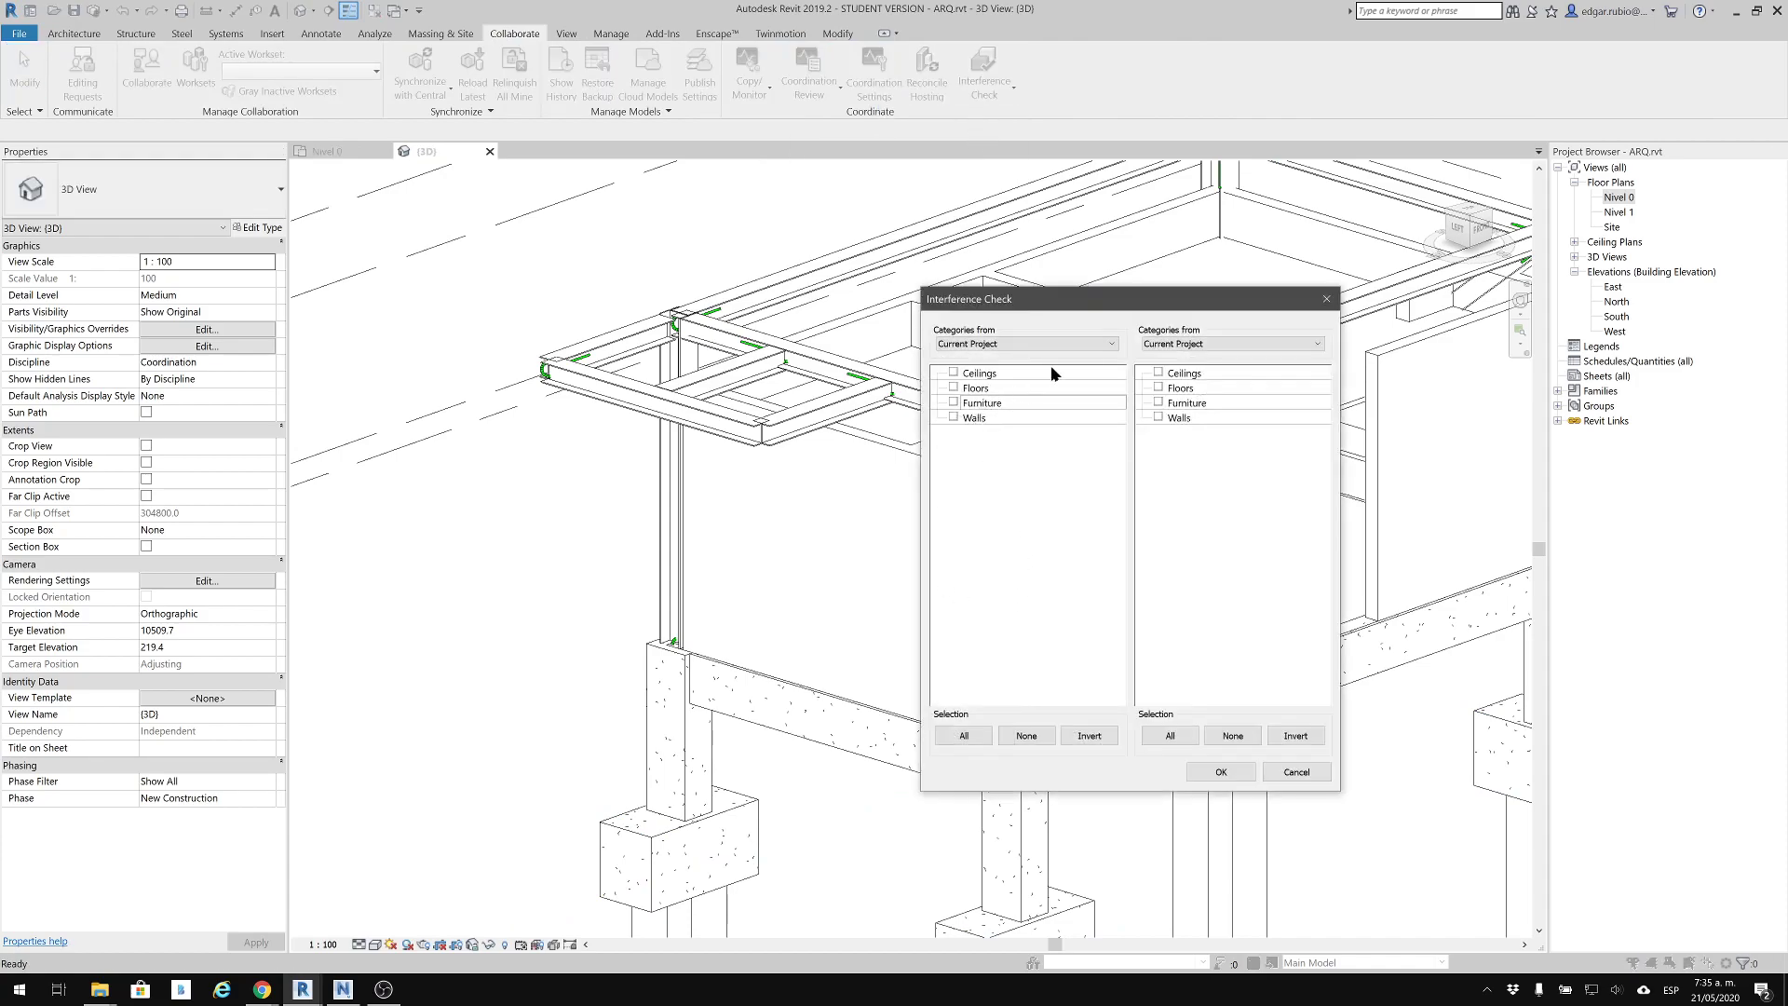
left_click(1061, 346)
left_click(1017, 348)
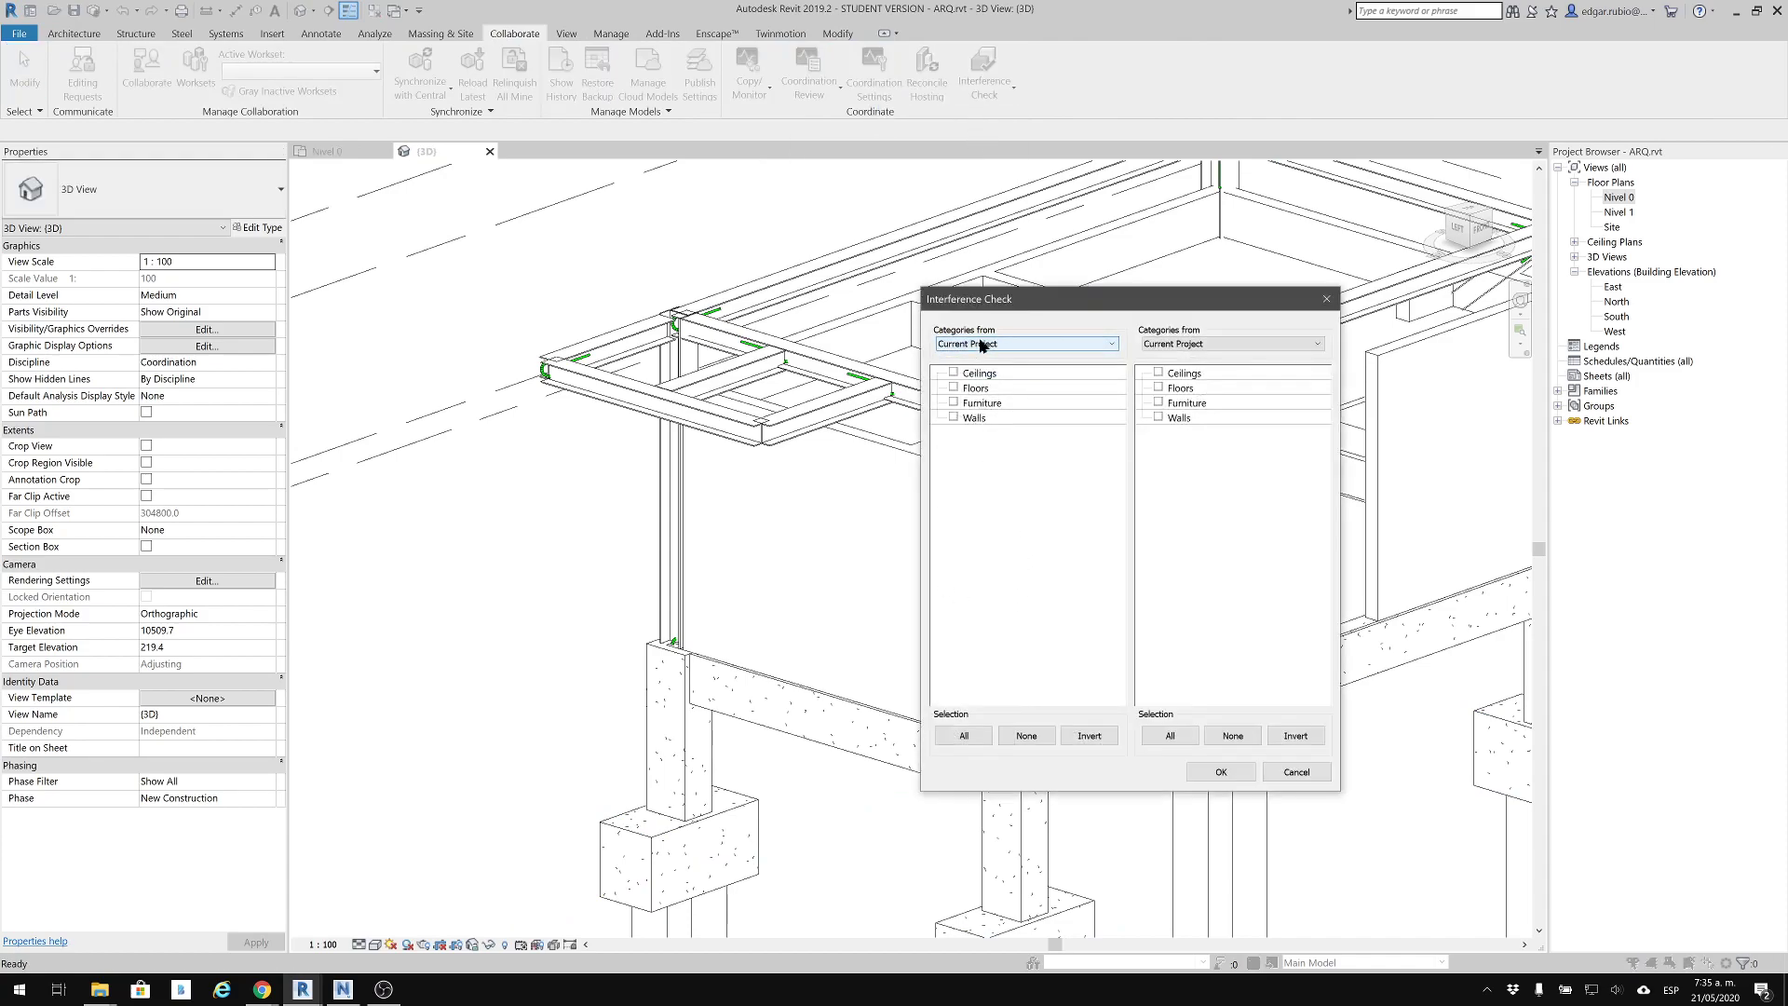
left_click(954, 419)
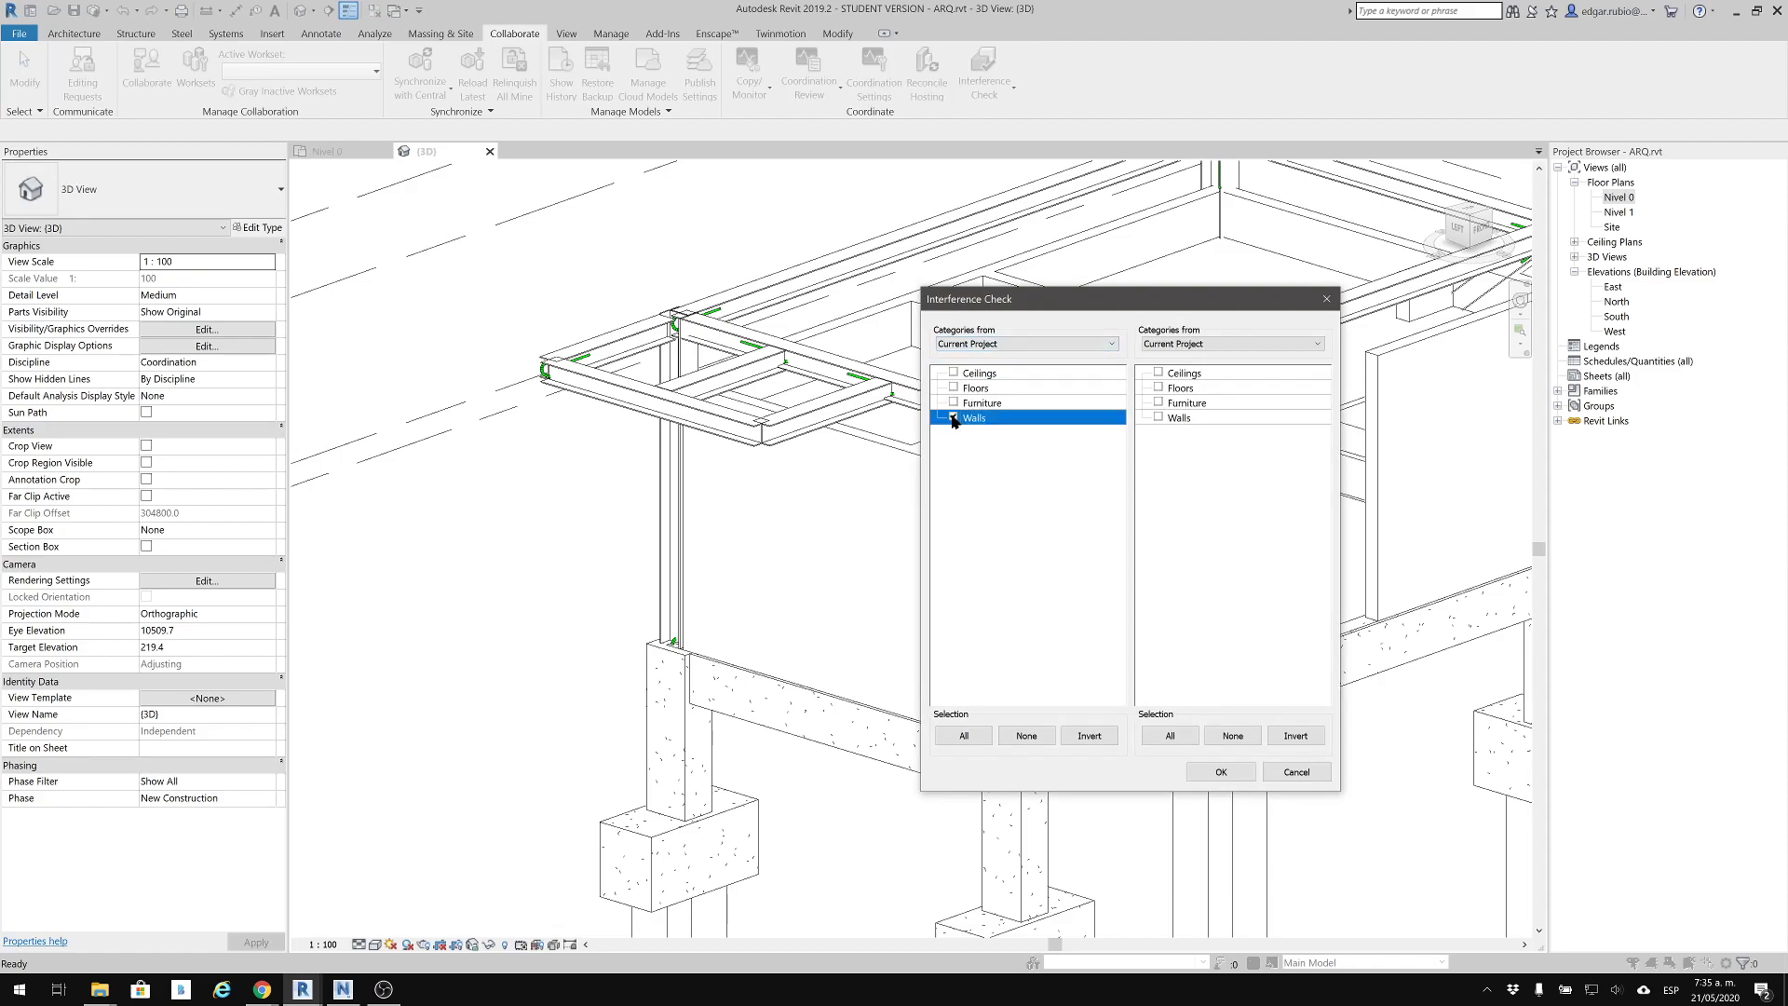
left_click(1299, 340)
left_click(1210, 370)
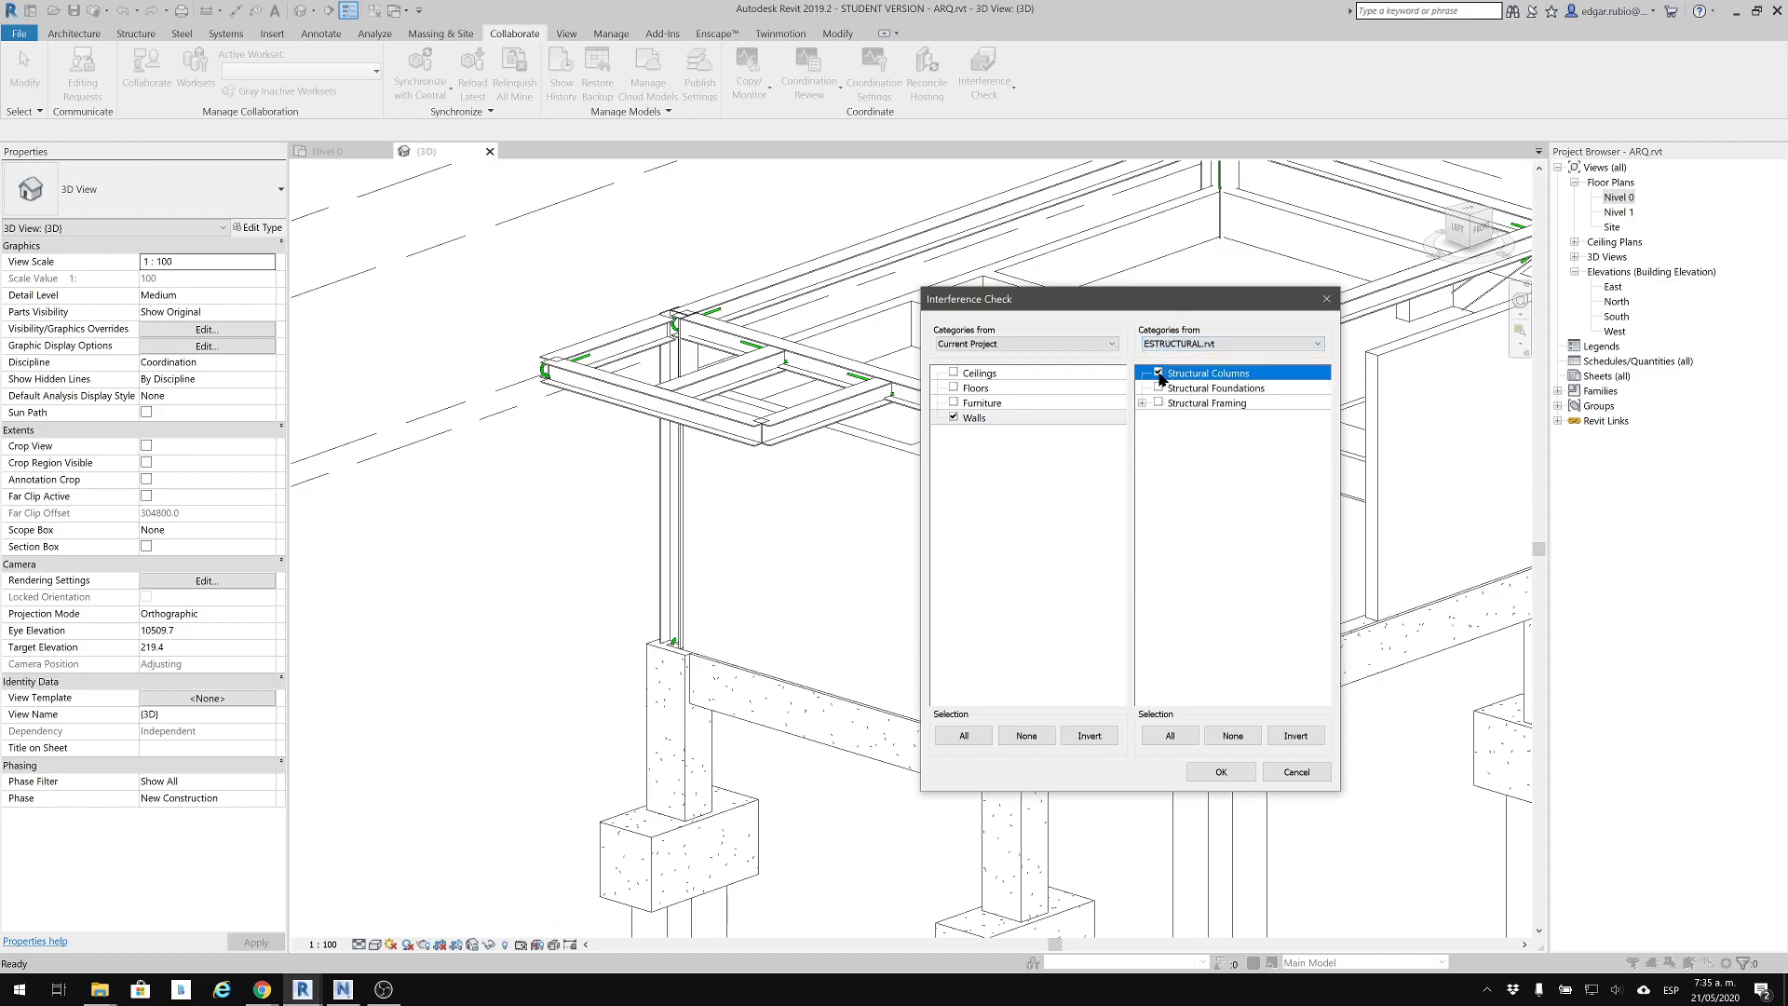
left_click(1221, 772)
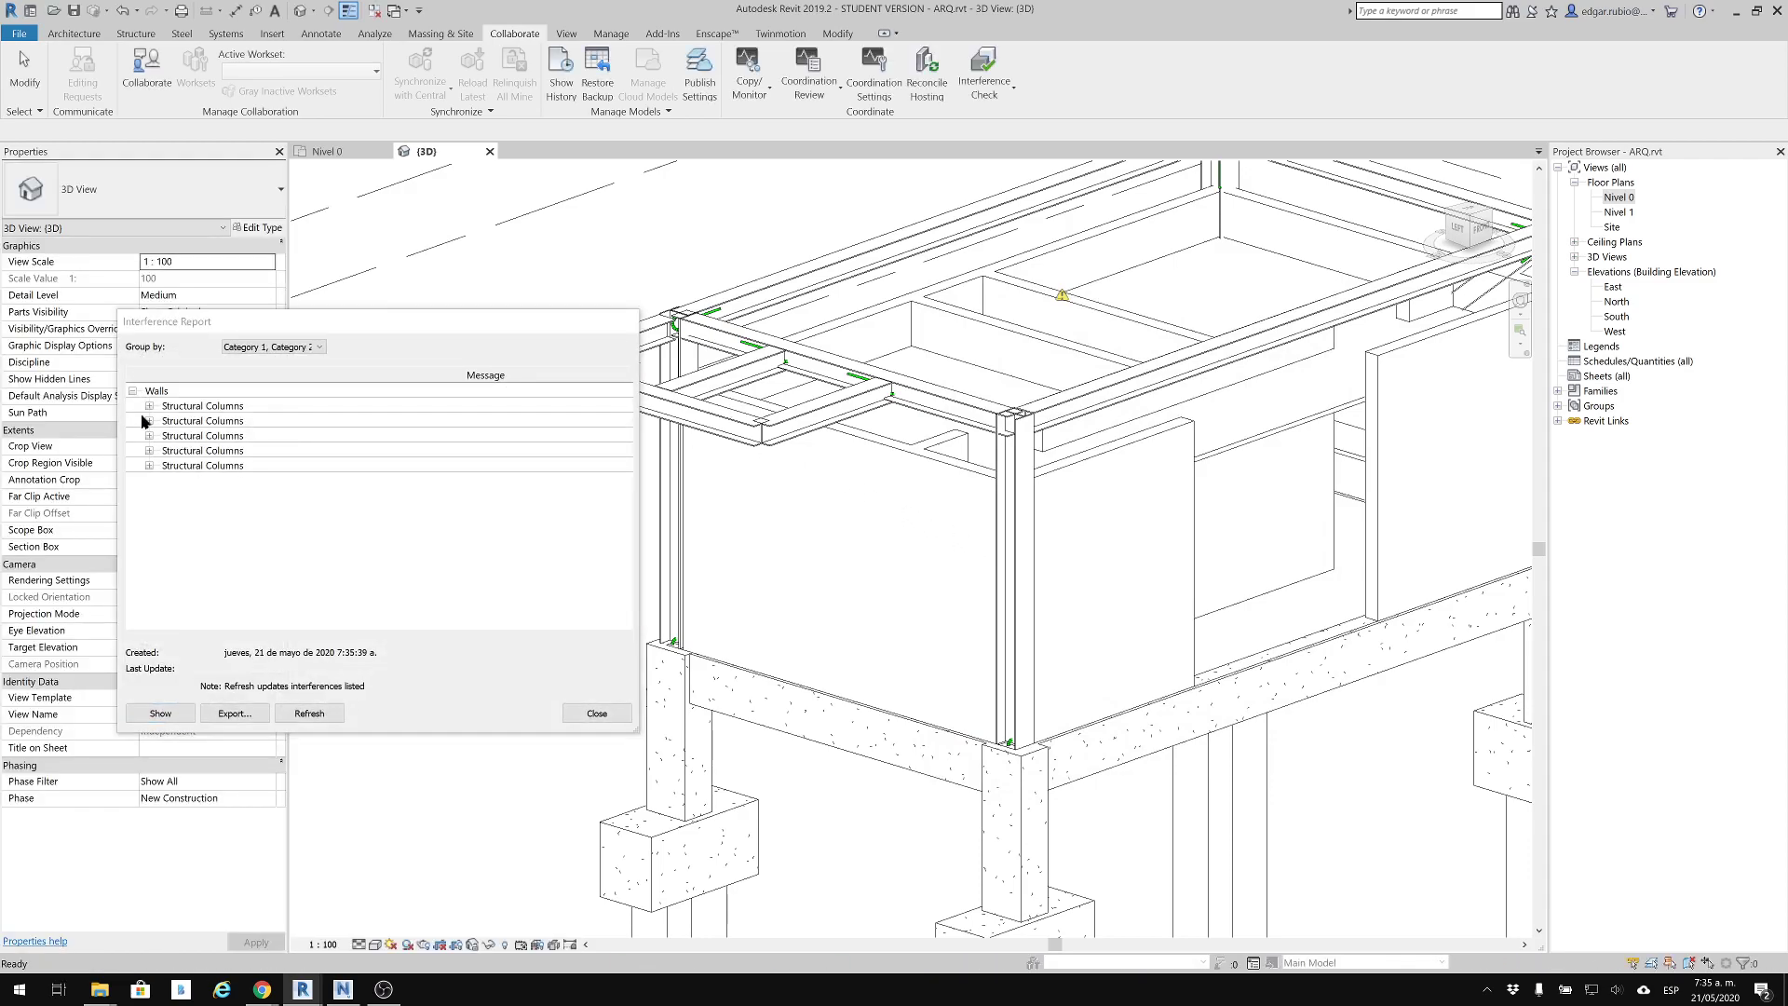
Expand every Structural Columns conflict in the new interference report to read the column and wall IDs
left_click(149, 407)
left_click(150, 450)
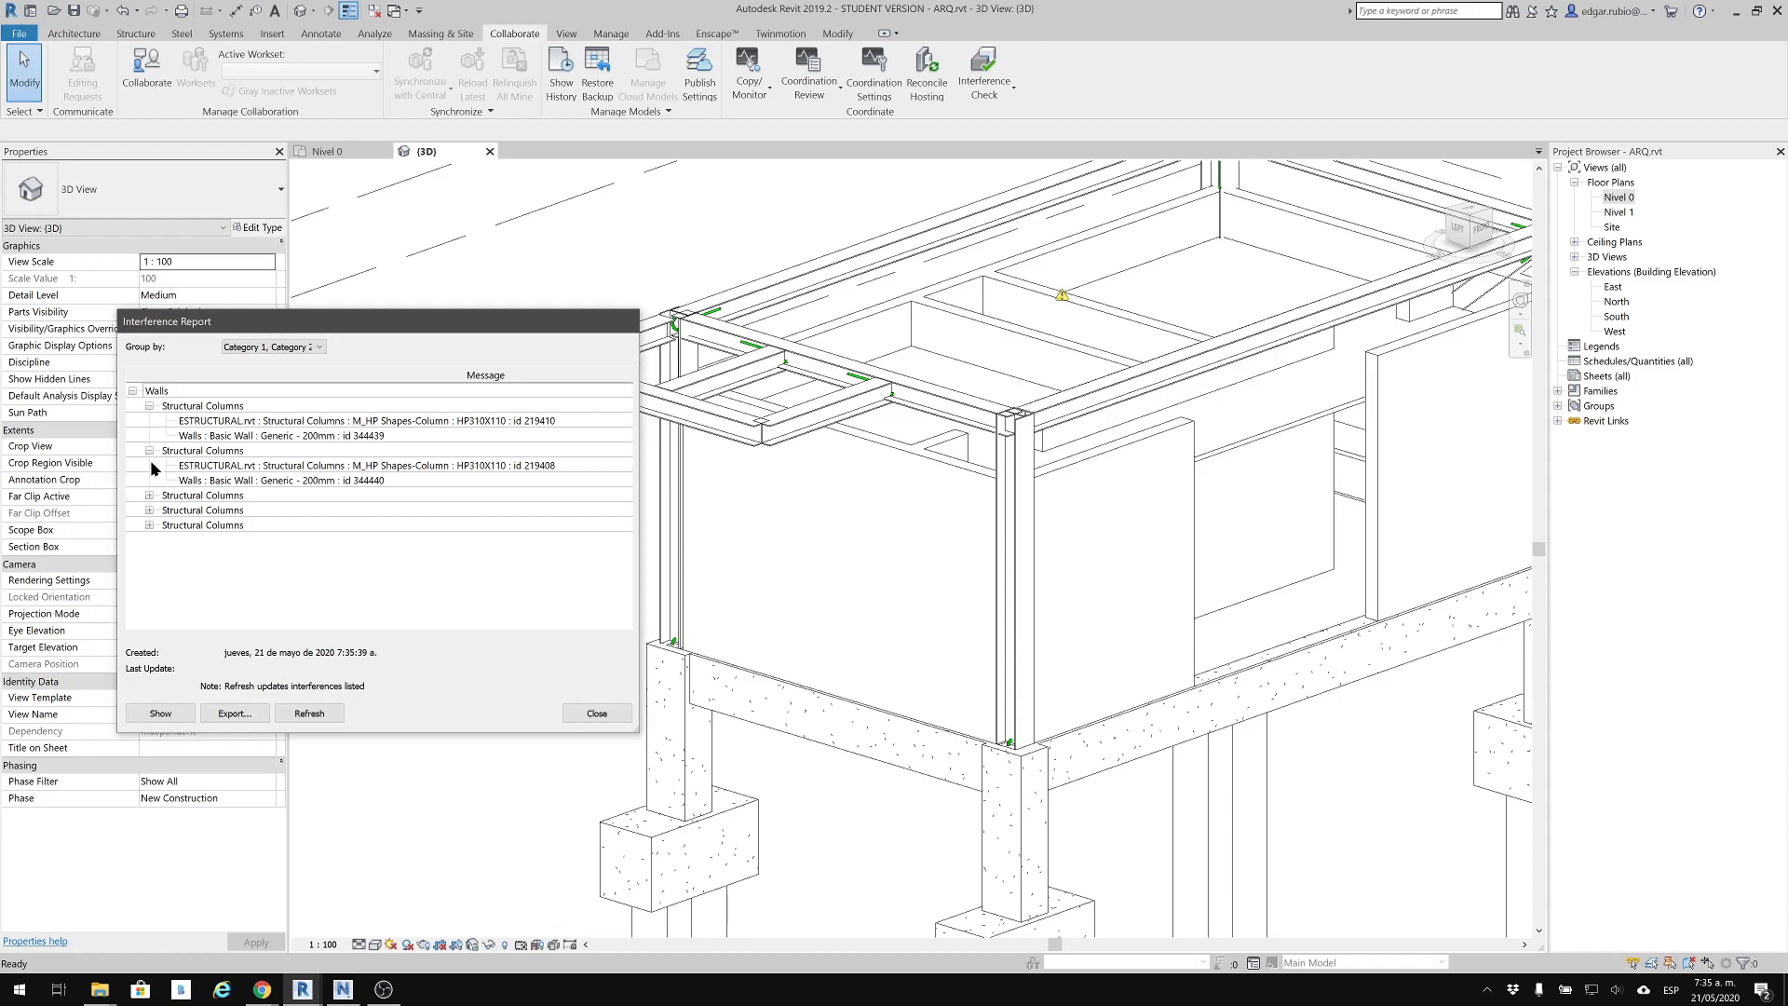
left_click(151, 496)
left_click(149, 496)
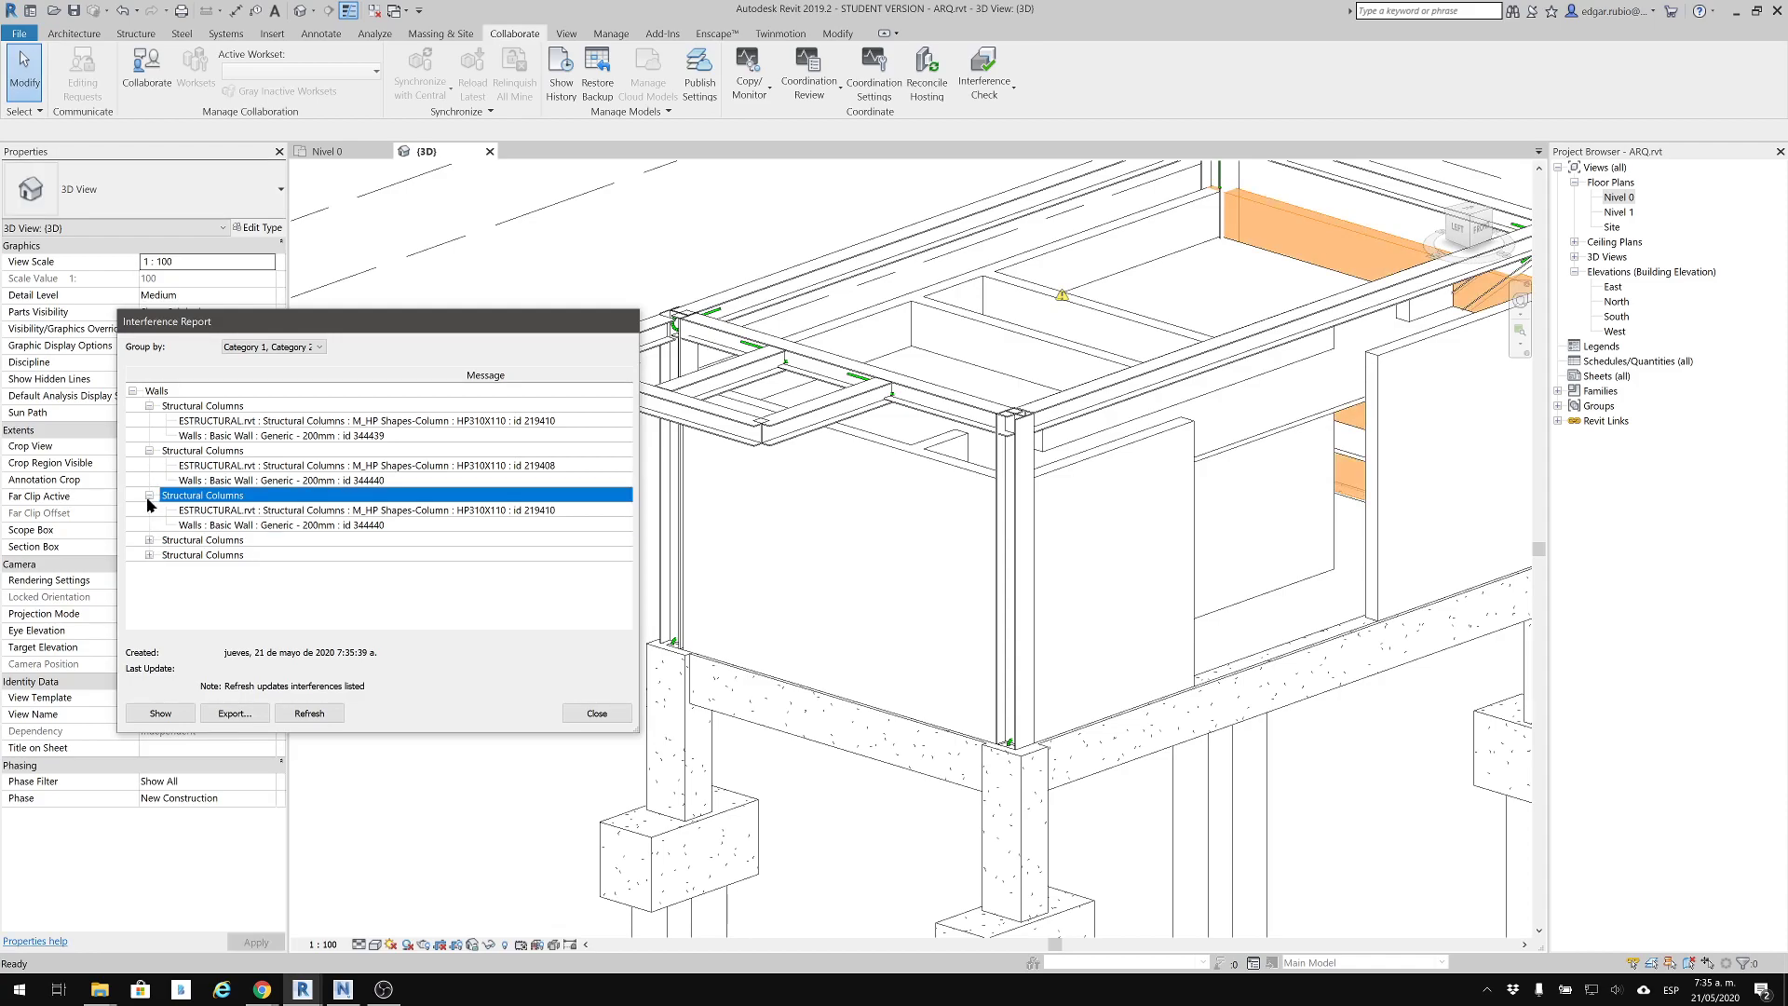
left_click(149, 541)
left_click(149, 585)
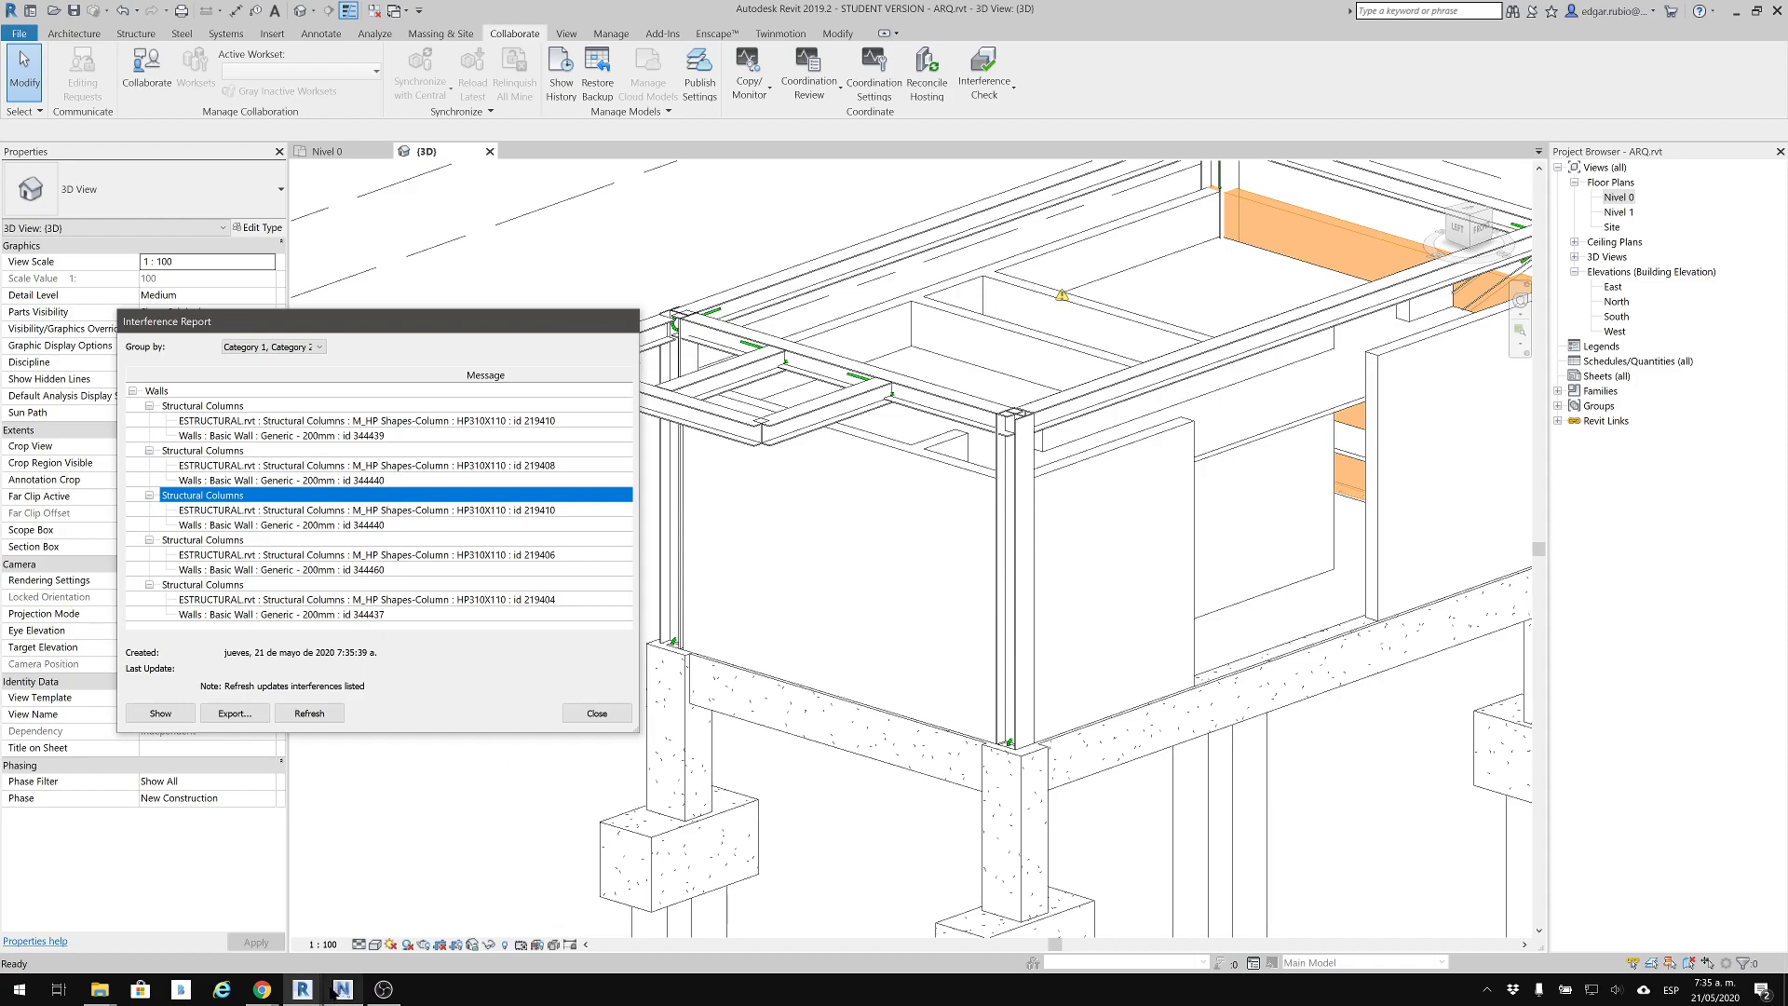
Switch to Chrome to compare with the earlier ARQ_EST.html interference report, and return to Revit
left_click(263, 978)
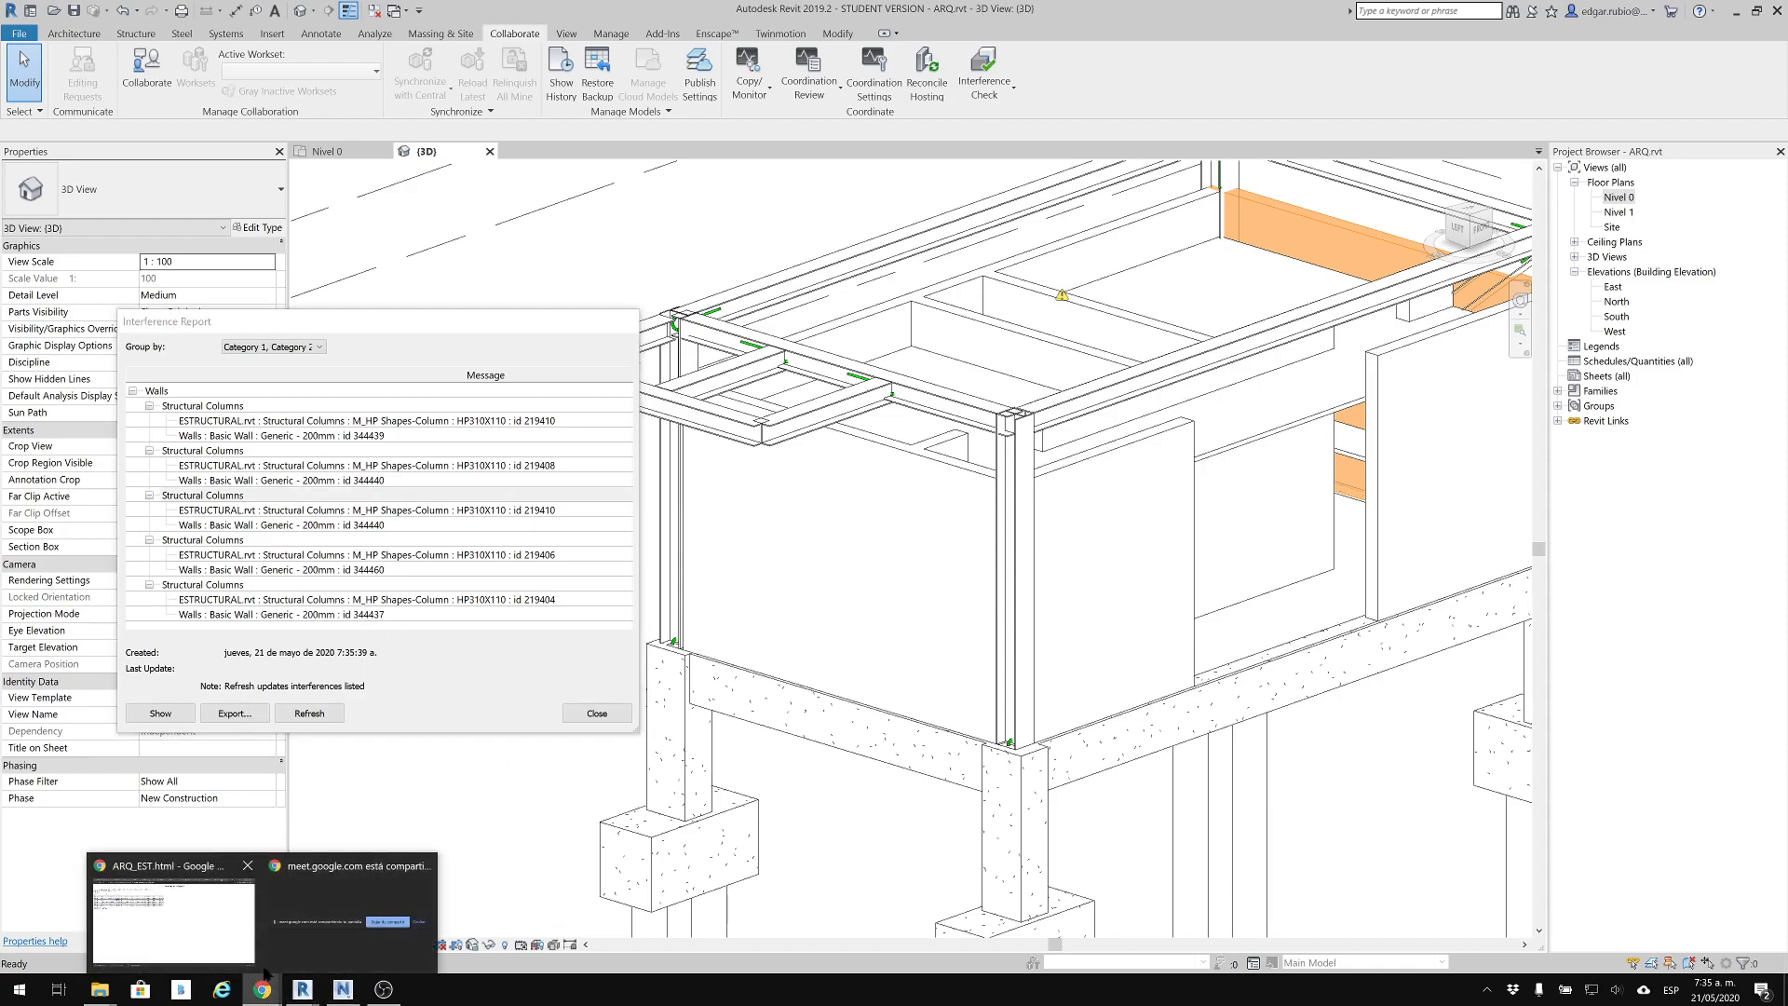
left_click(204, 928)
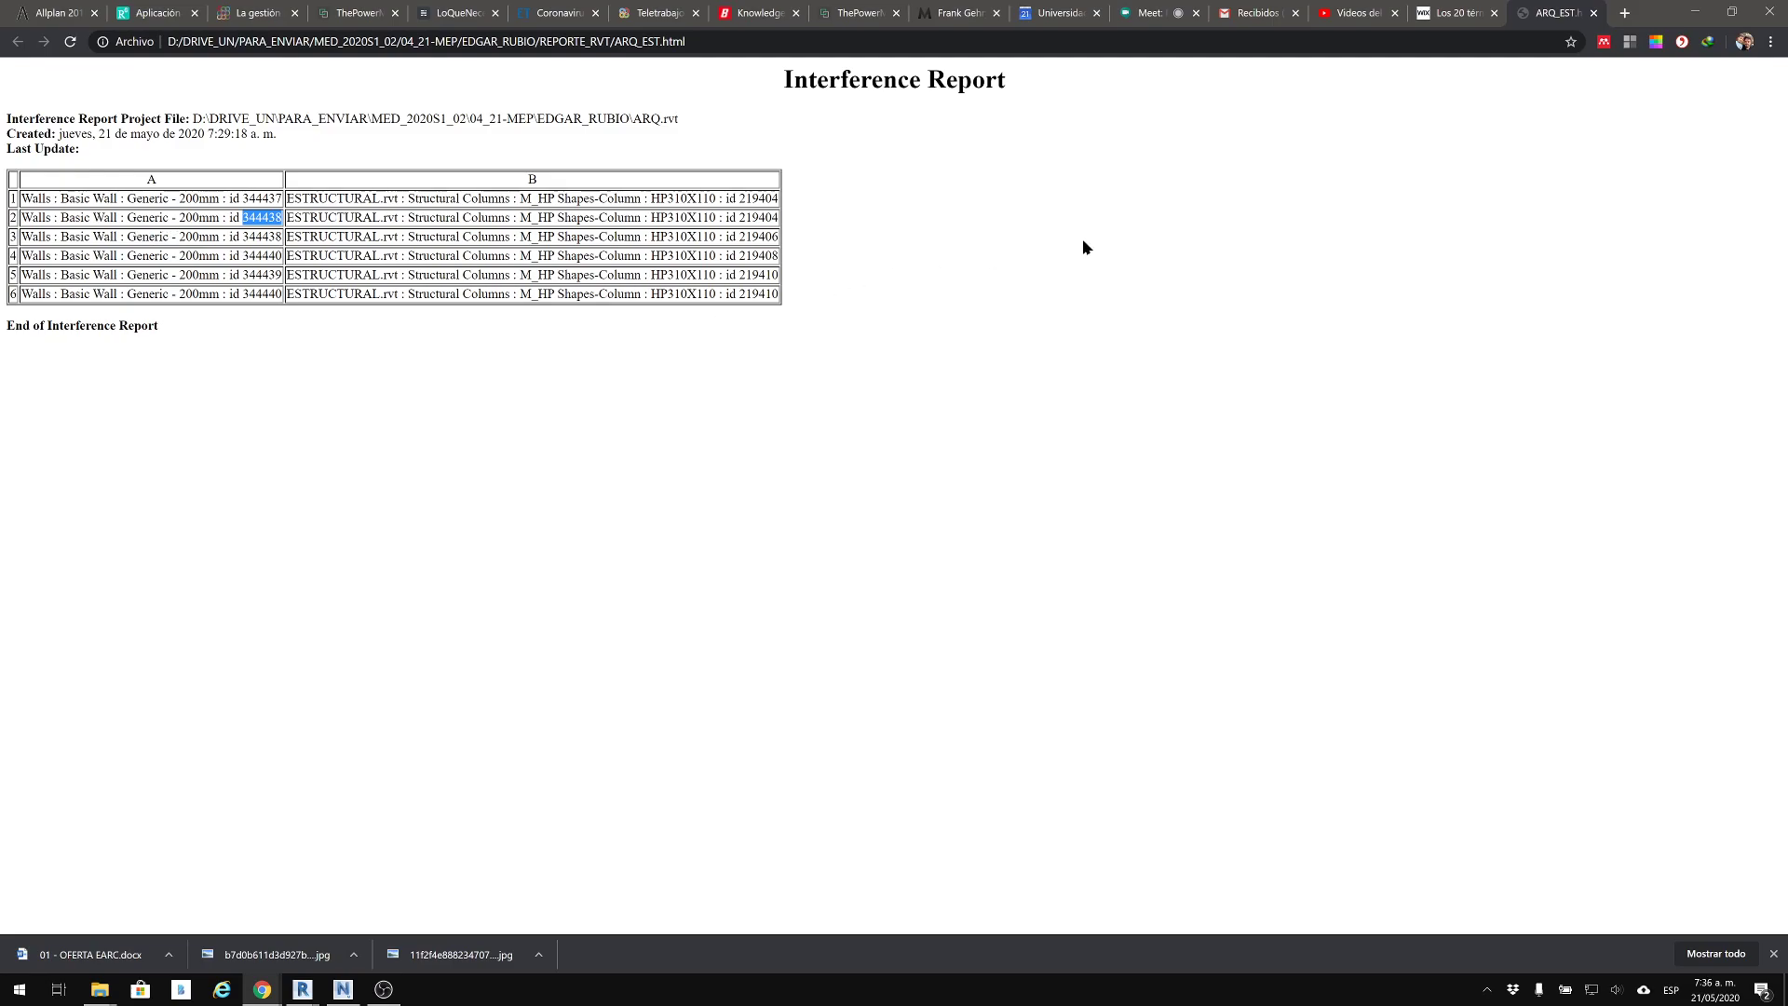
left_click(1709, 15)
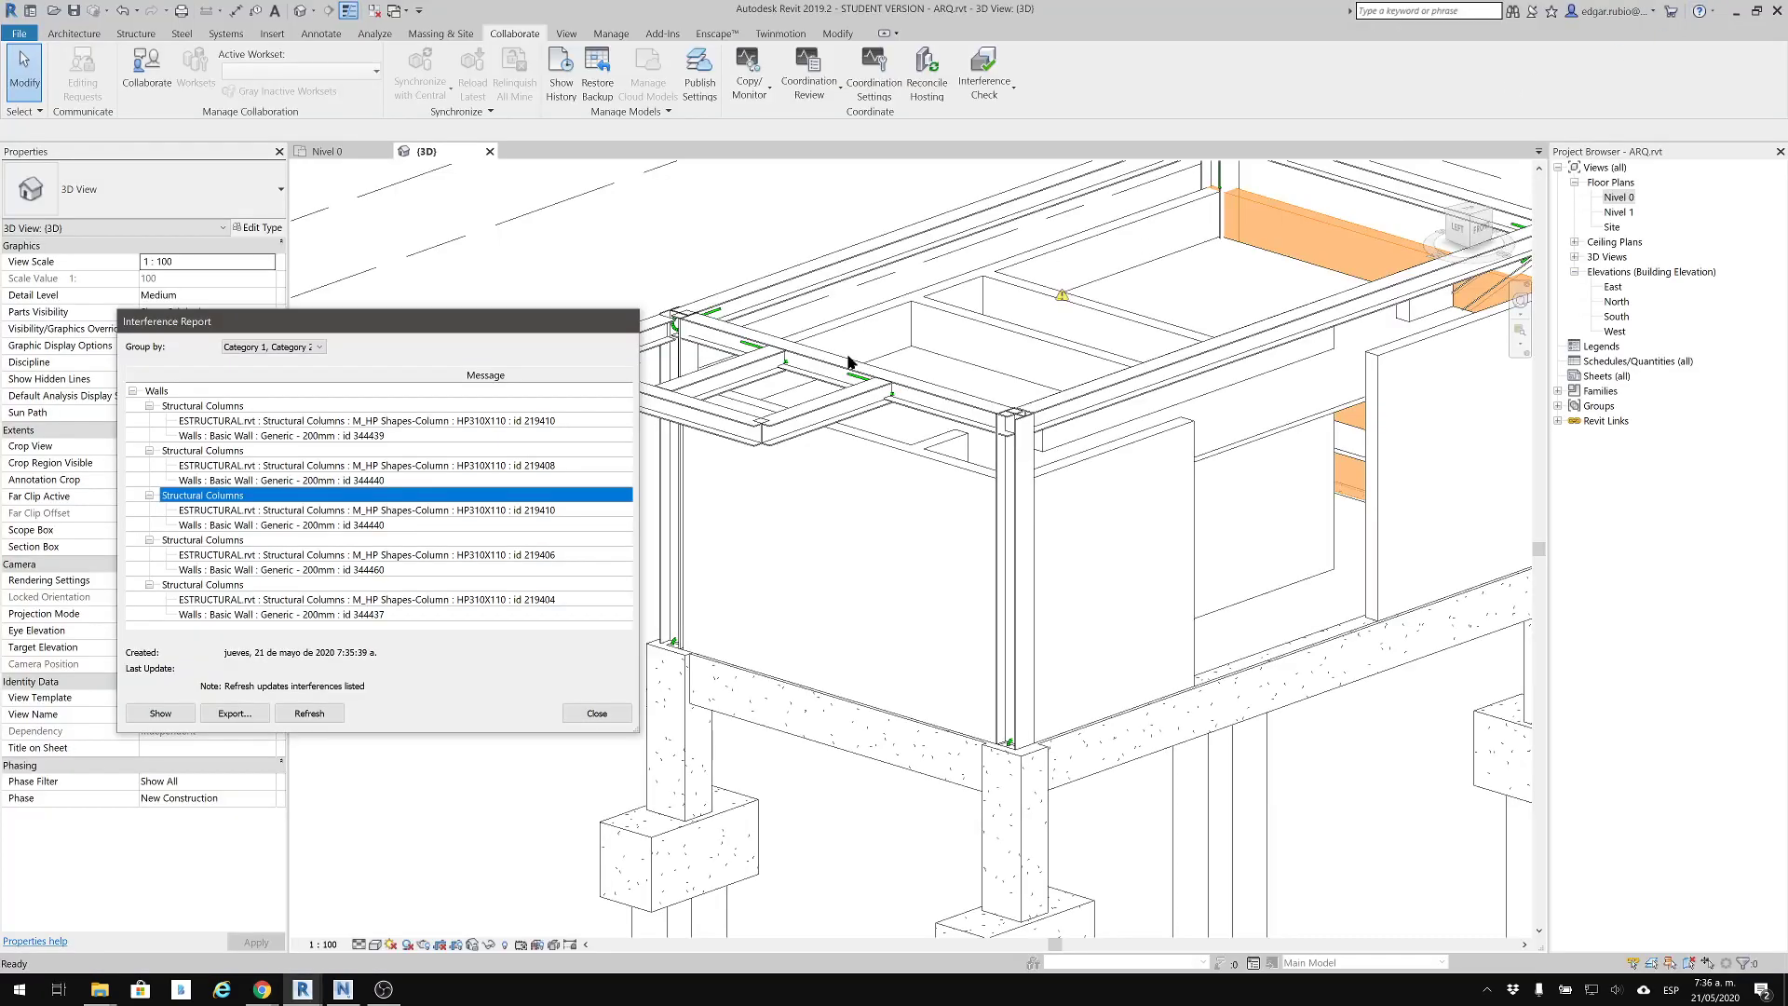
Highlight the conflicting walls 344439, 344440, 344460 and 344437 from the interference report one by one in the 3D view
left_click(314, 423)
left_click(314, 436)
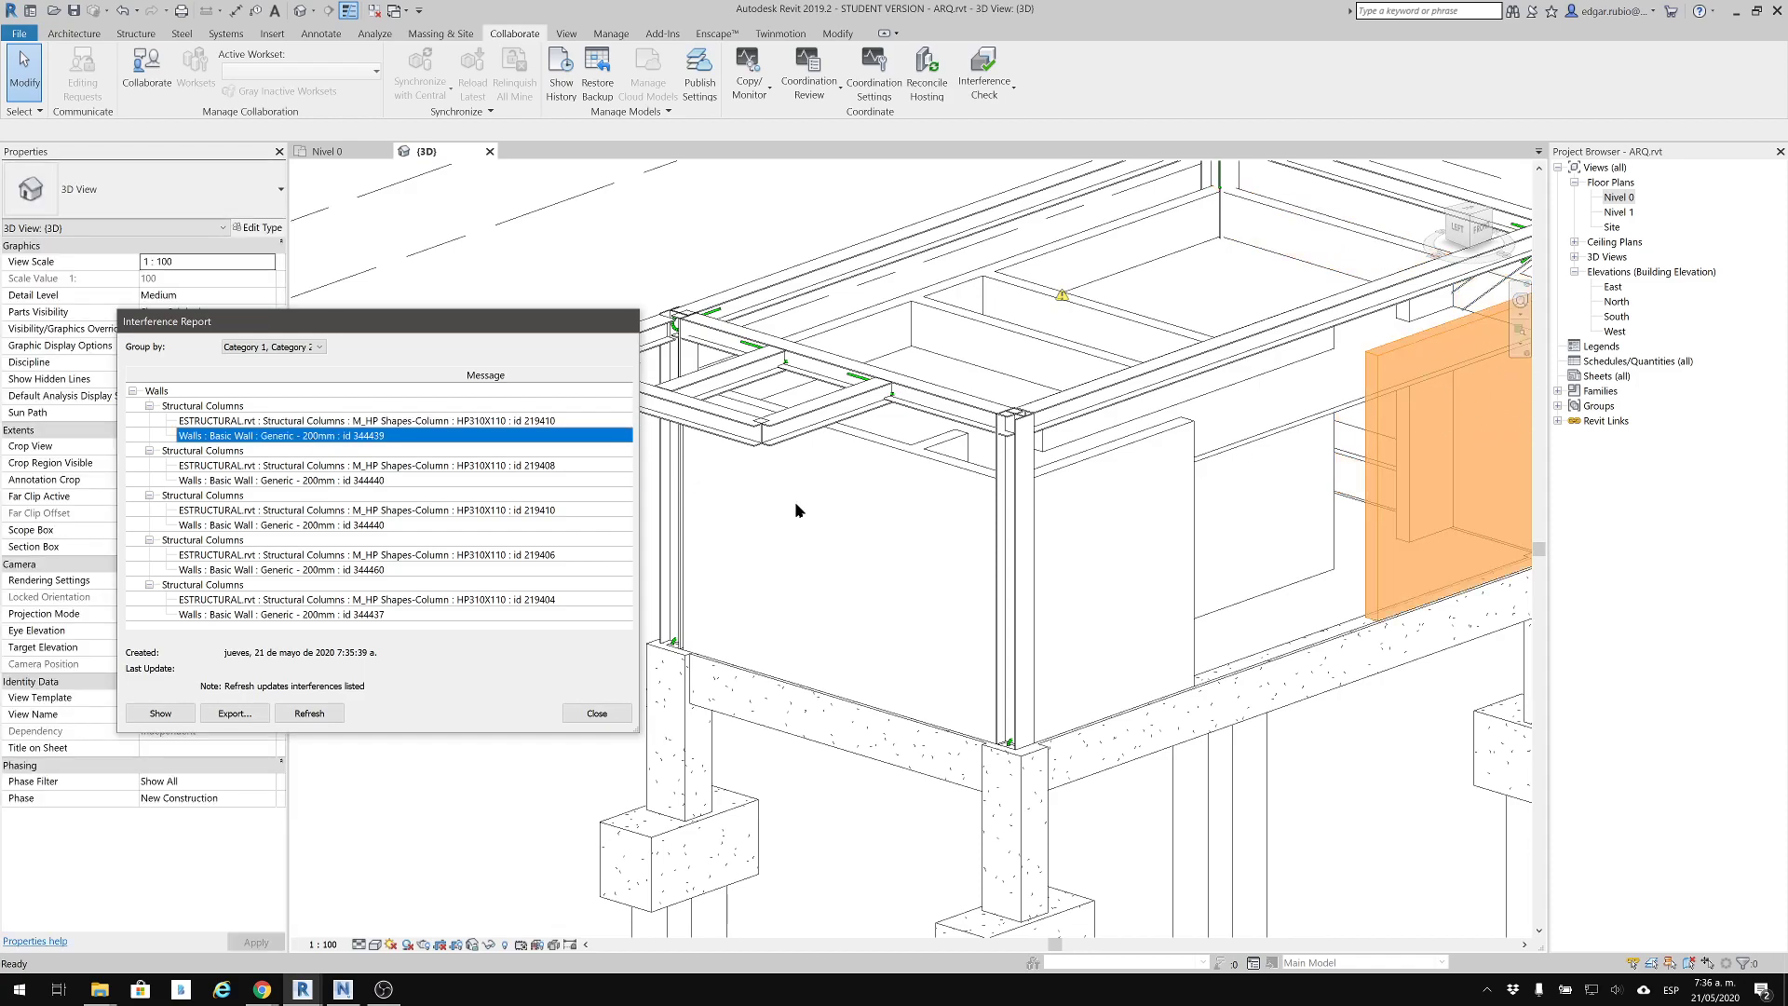
left_click(322, 481)
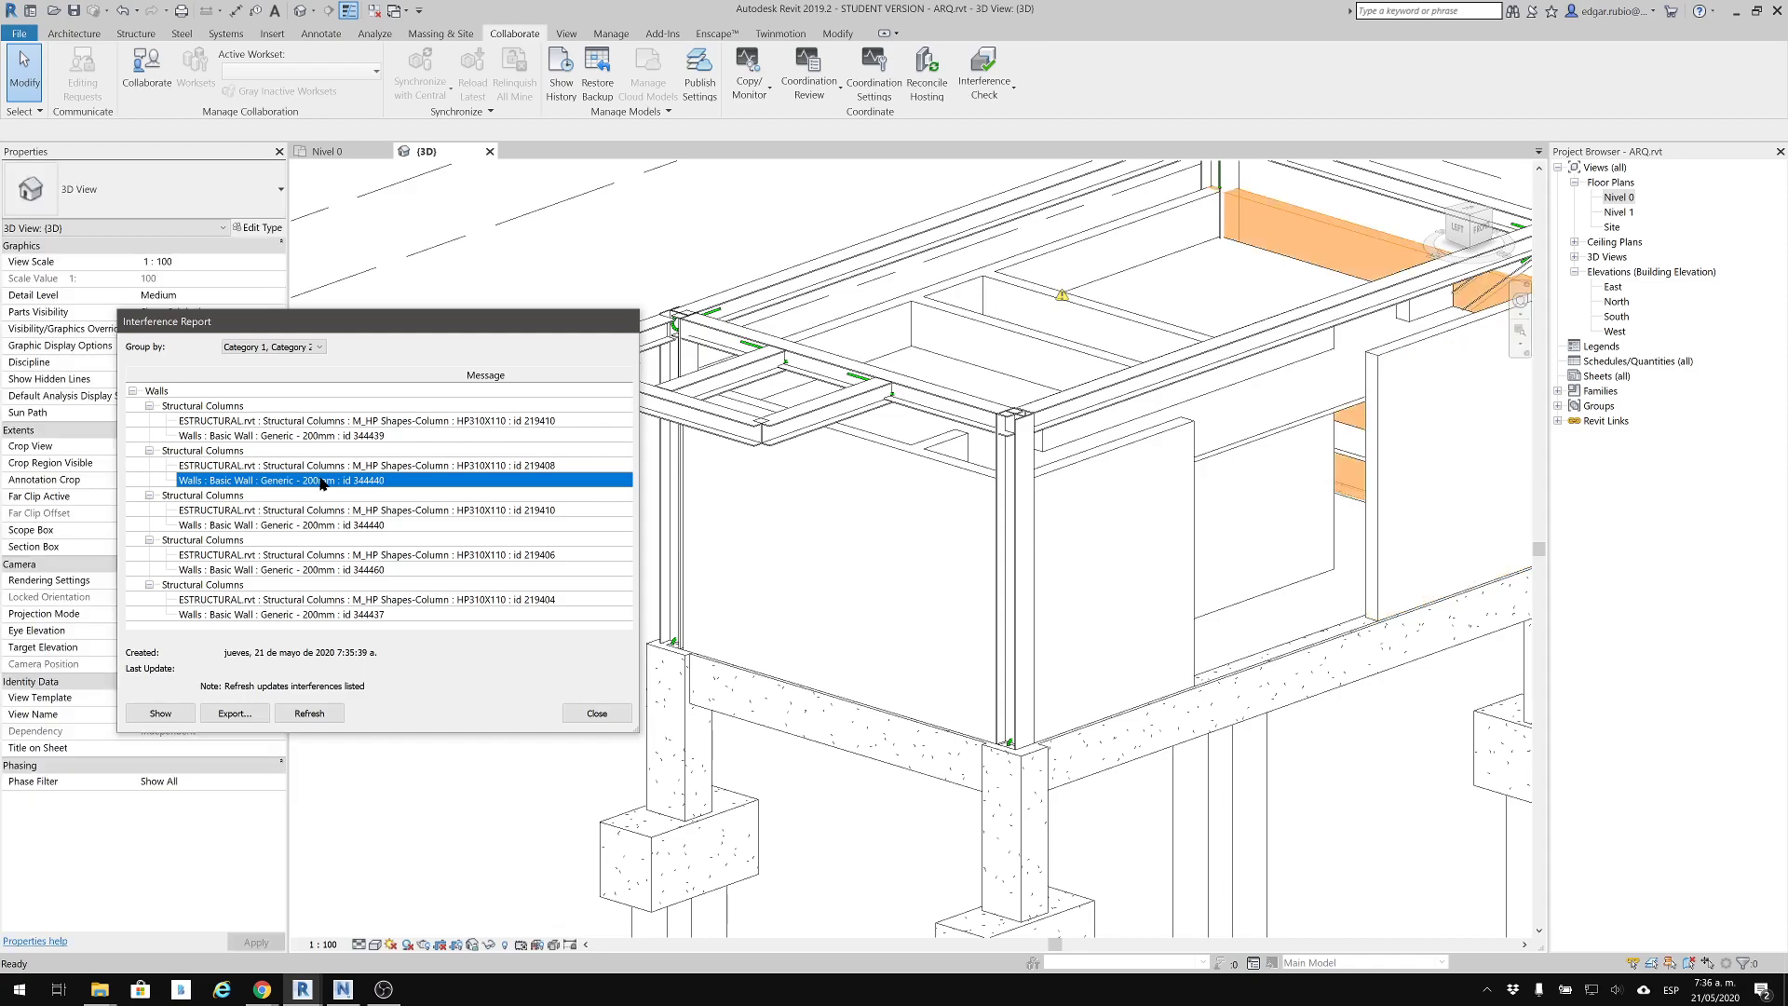
left_click(322, 527)
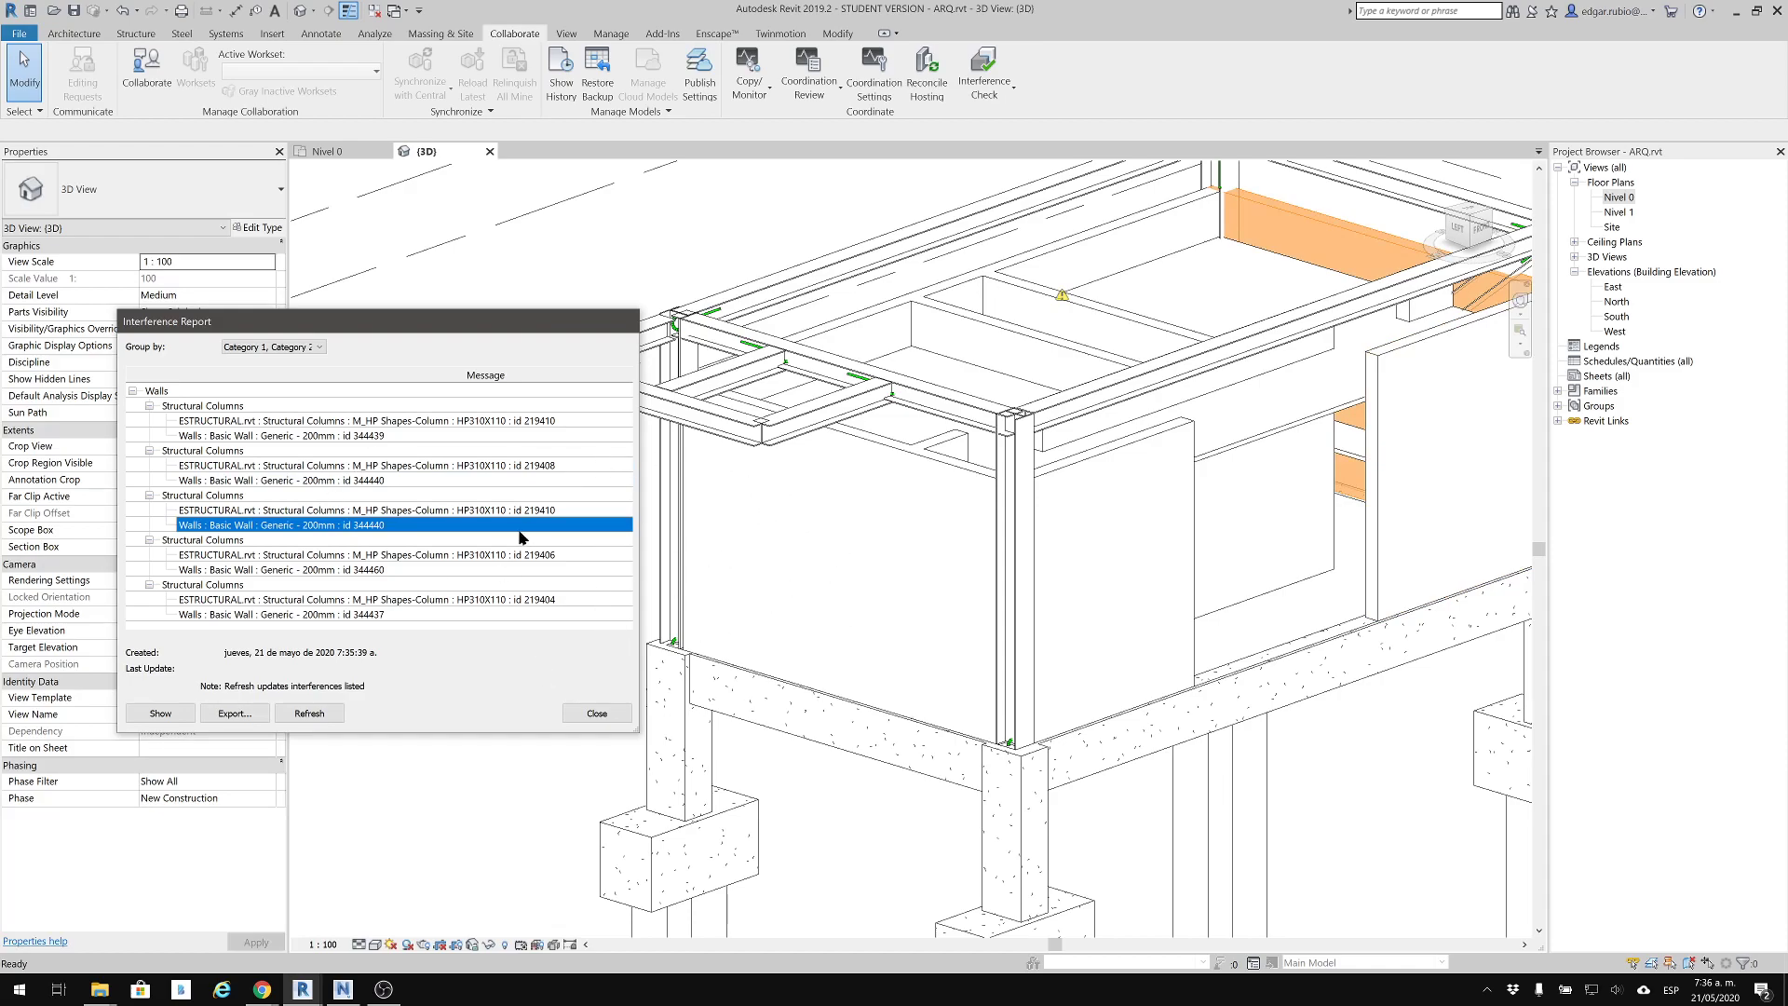
left_click(373, 570)
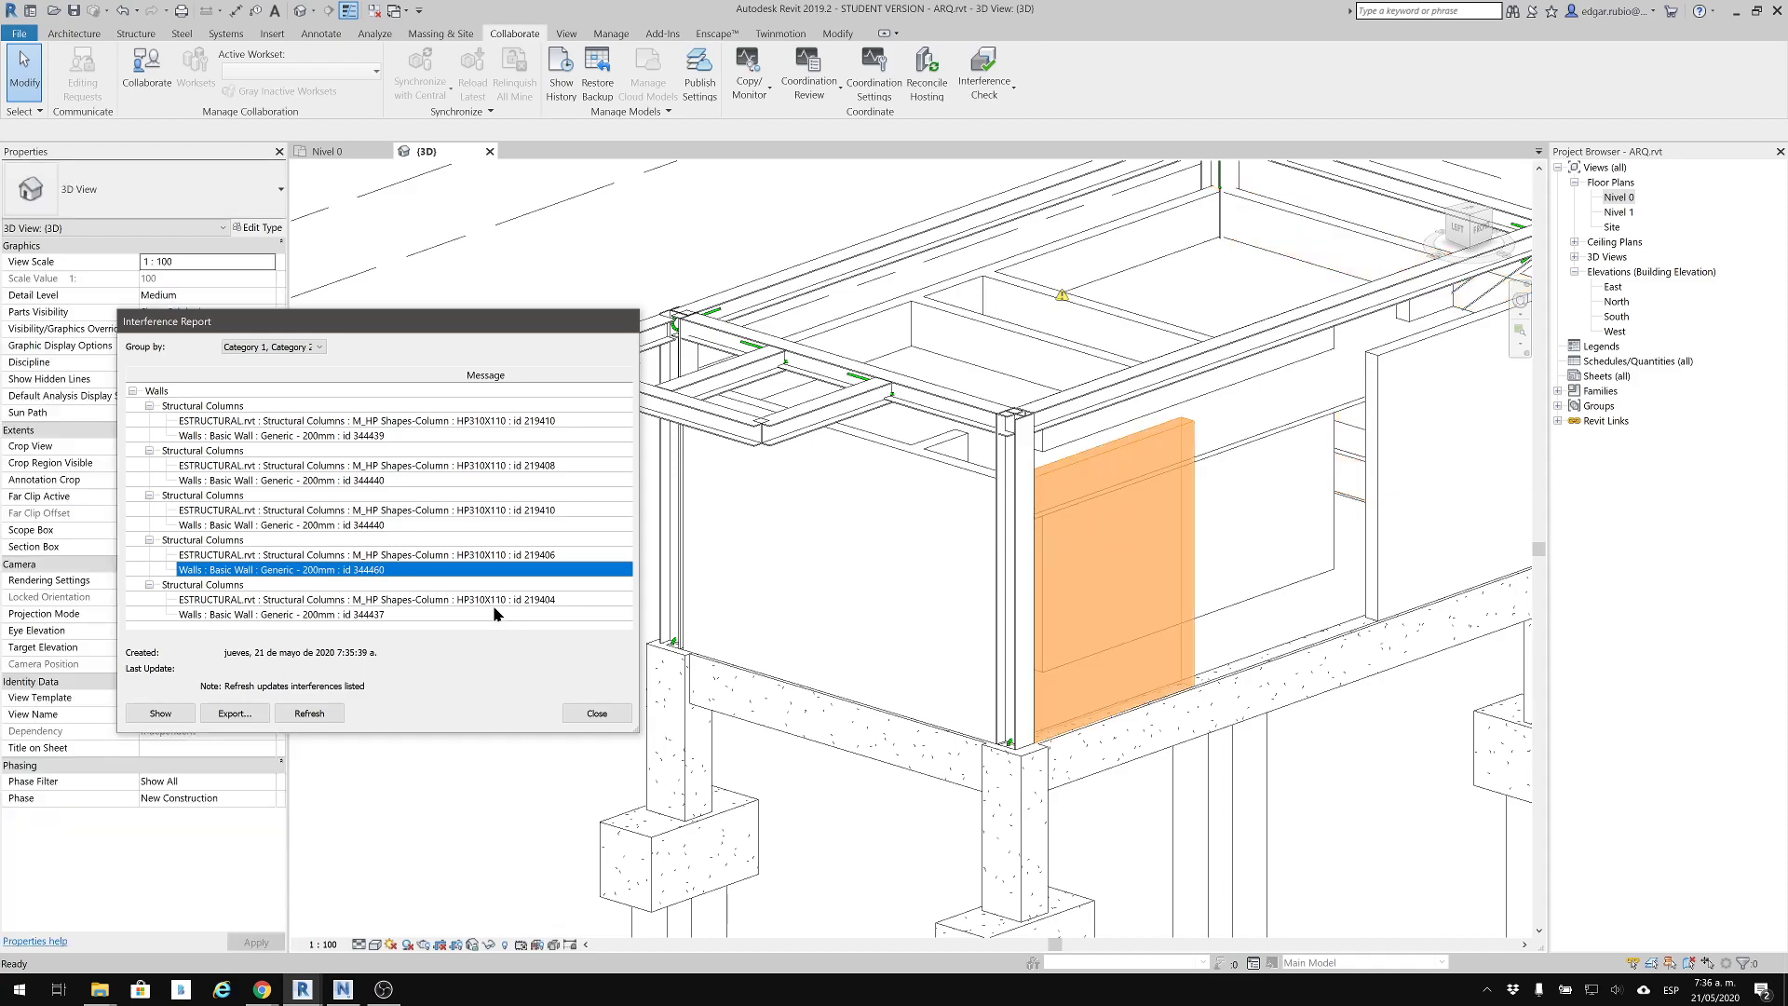
left_click(350, 615)
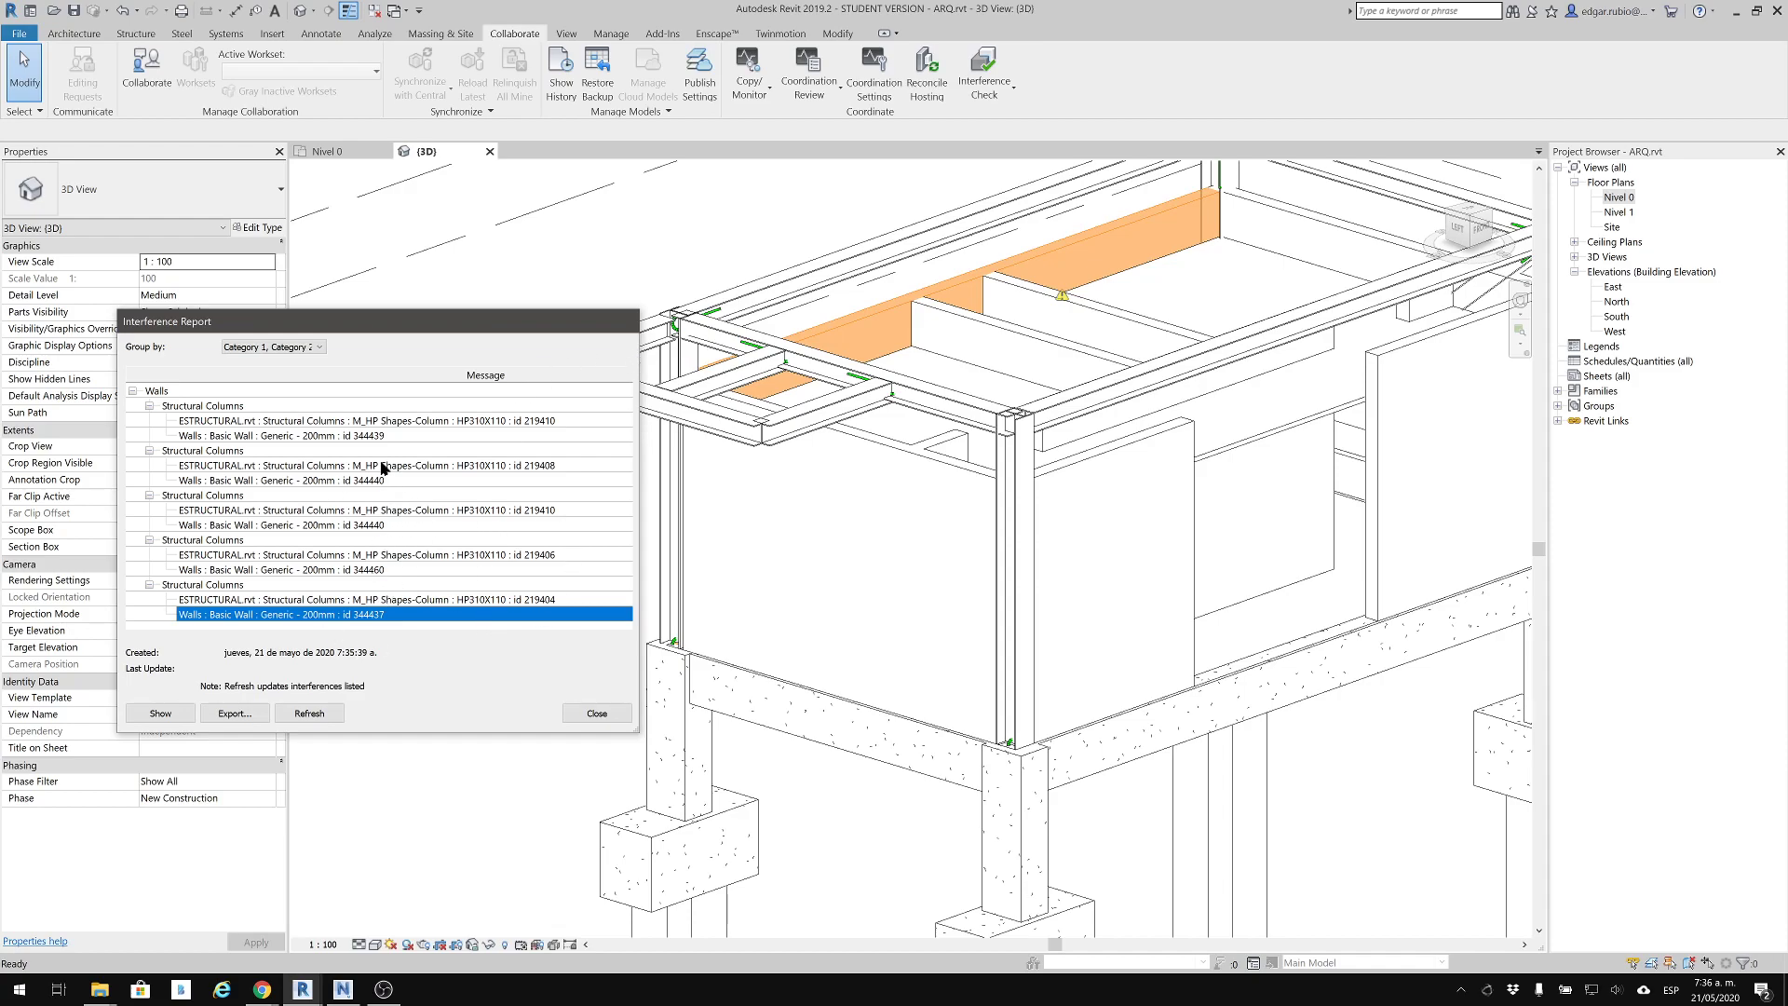
Close the interference report and return to the 3D view of the whole building
left_click(596, 713)
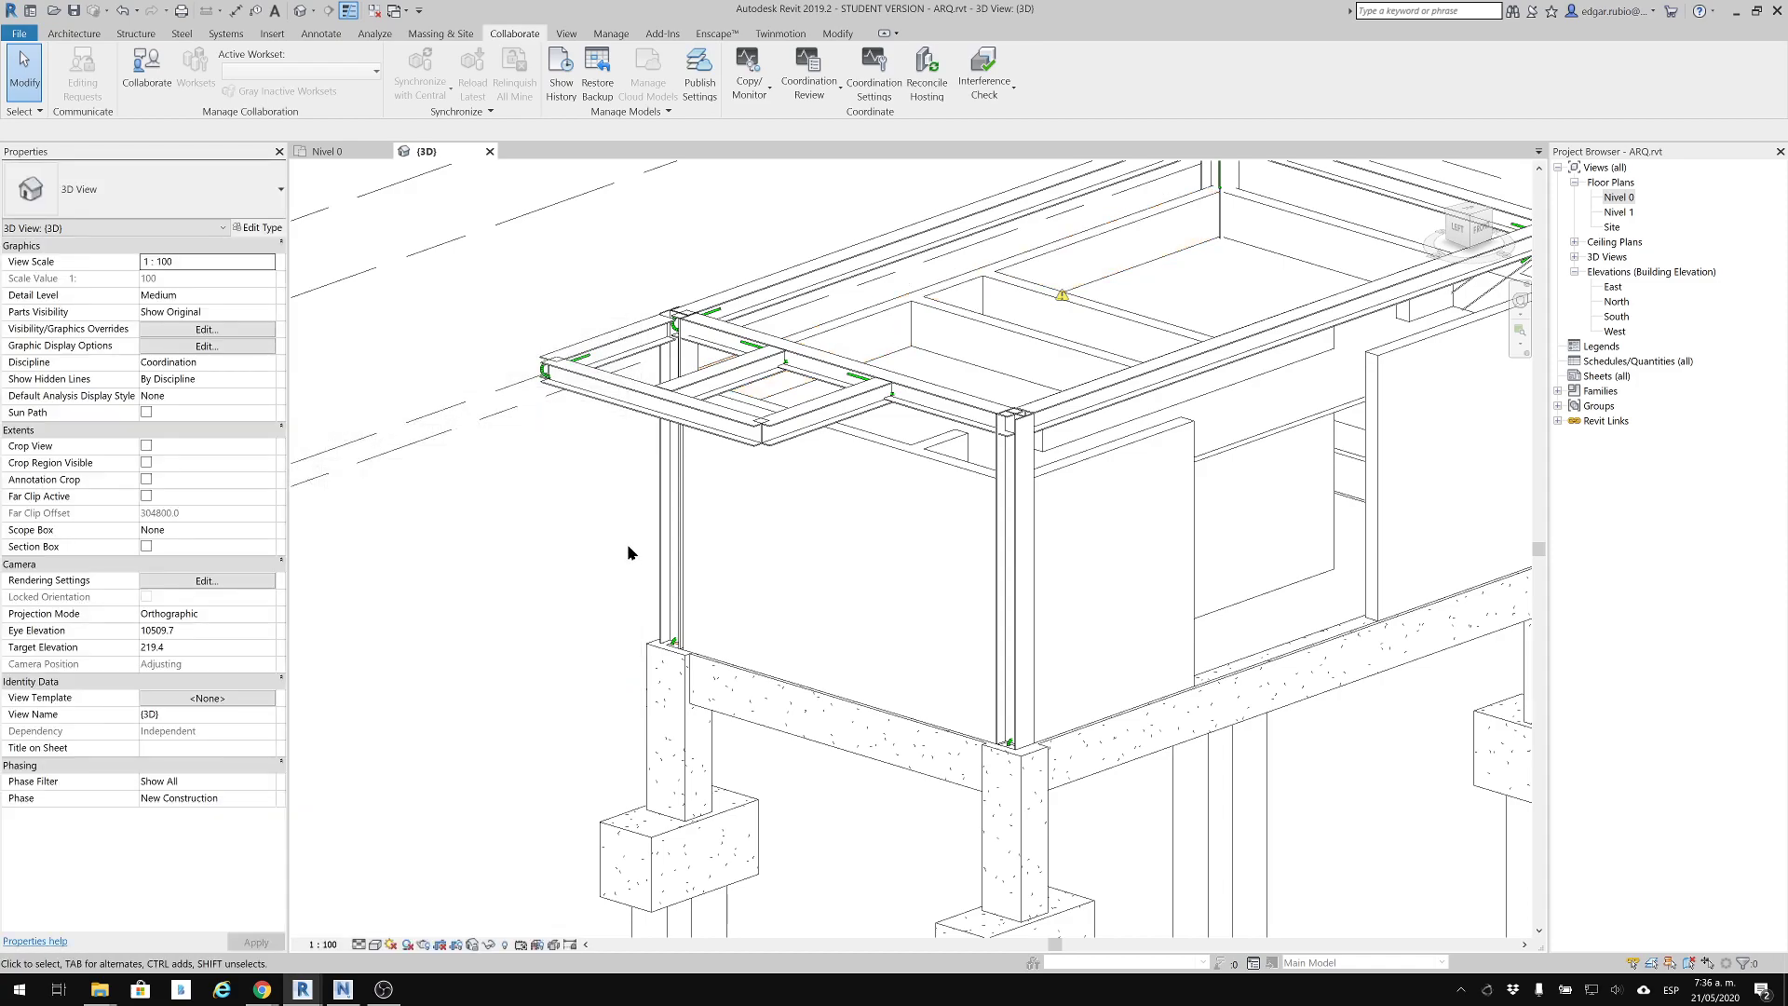
scroll(973, 652, "down", 1)
middle_click_drag(963, 656, 761, 696)
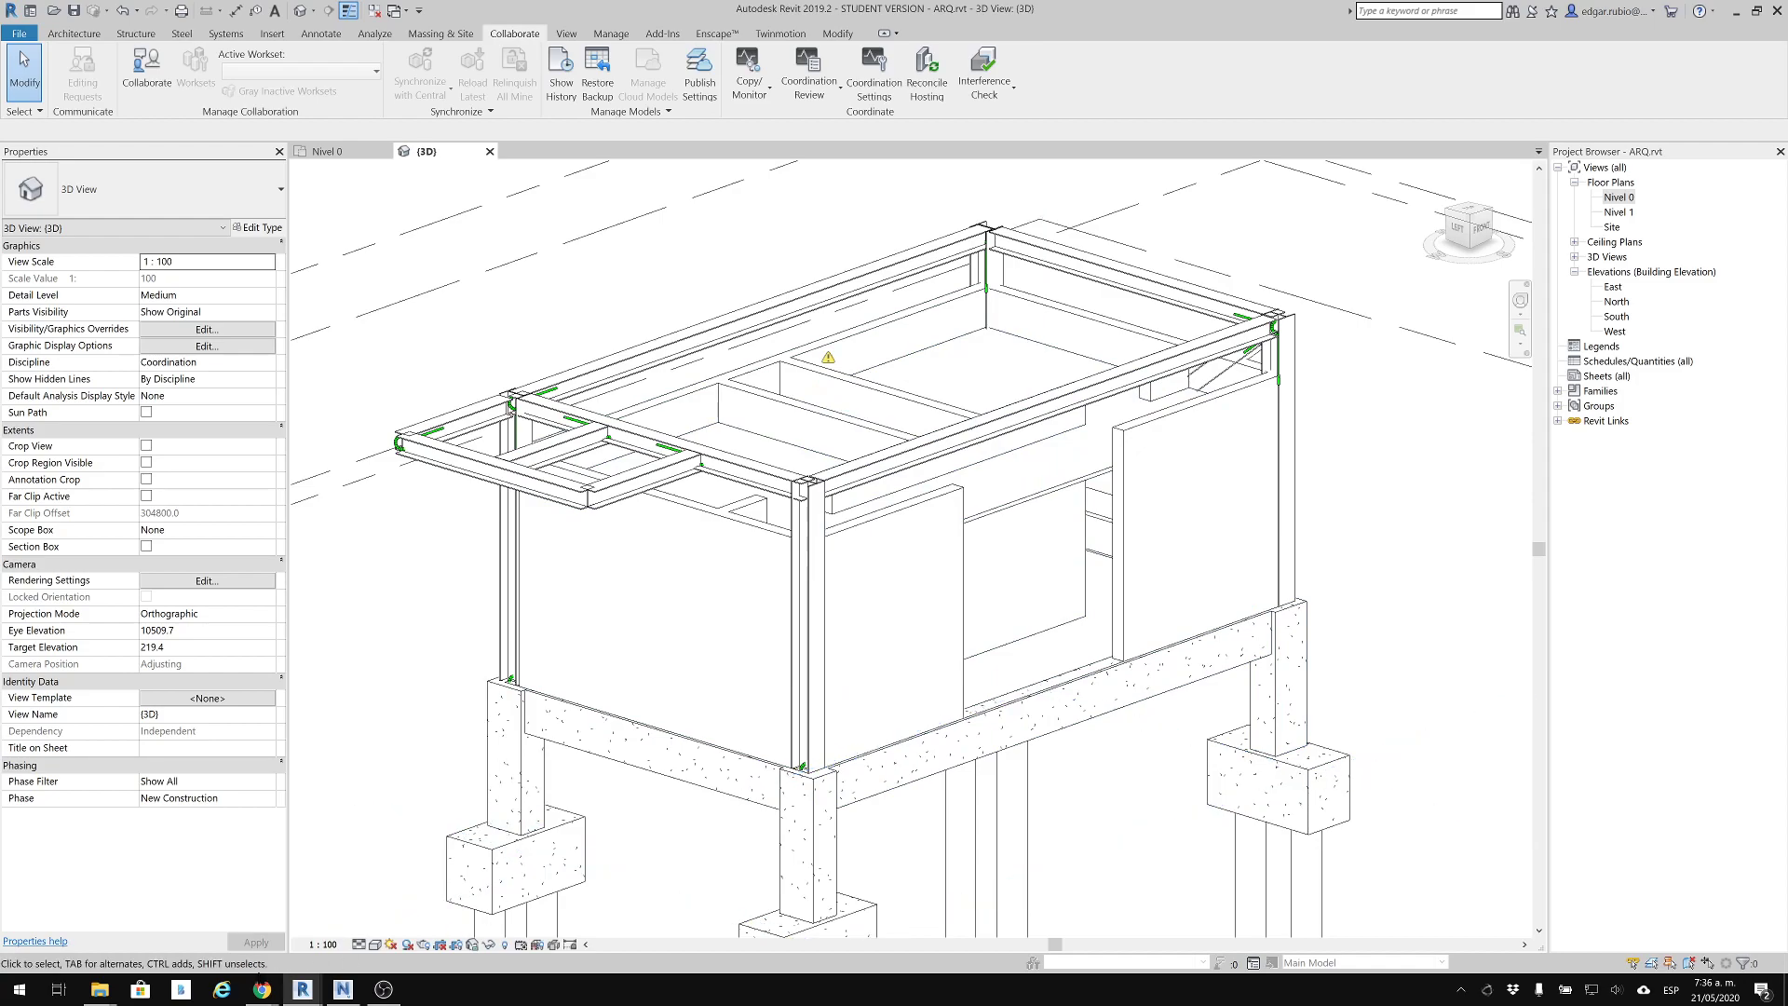
Switch to Chrome to review the wall and column IDs in the ARQ_EST.html interference report, and return to Revit
mouse_move(262, 989)
left_click(203, 938)
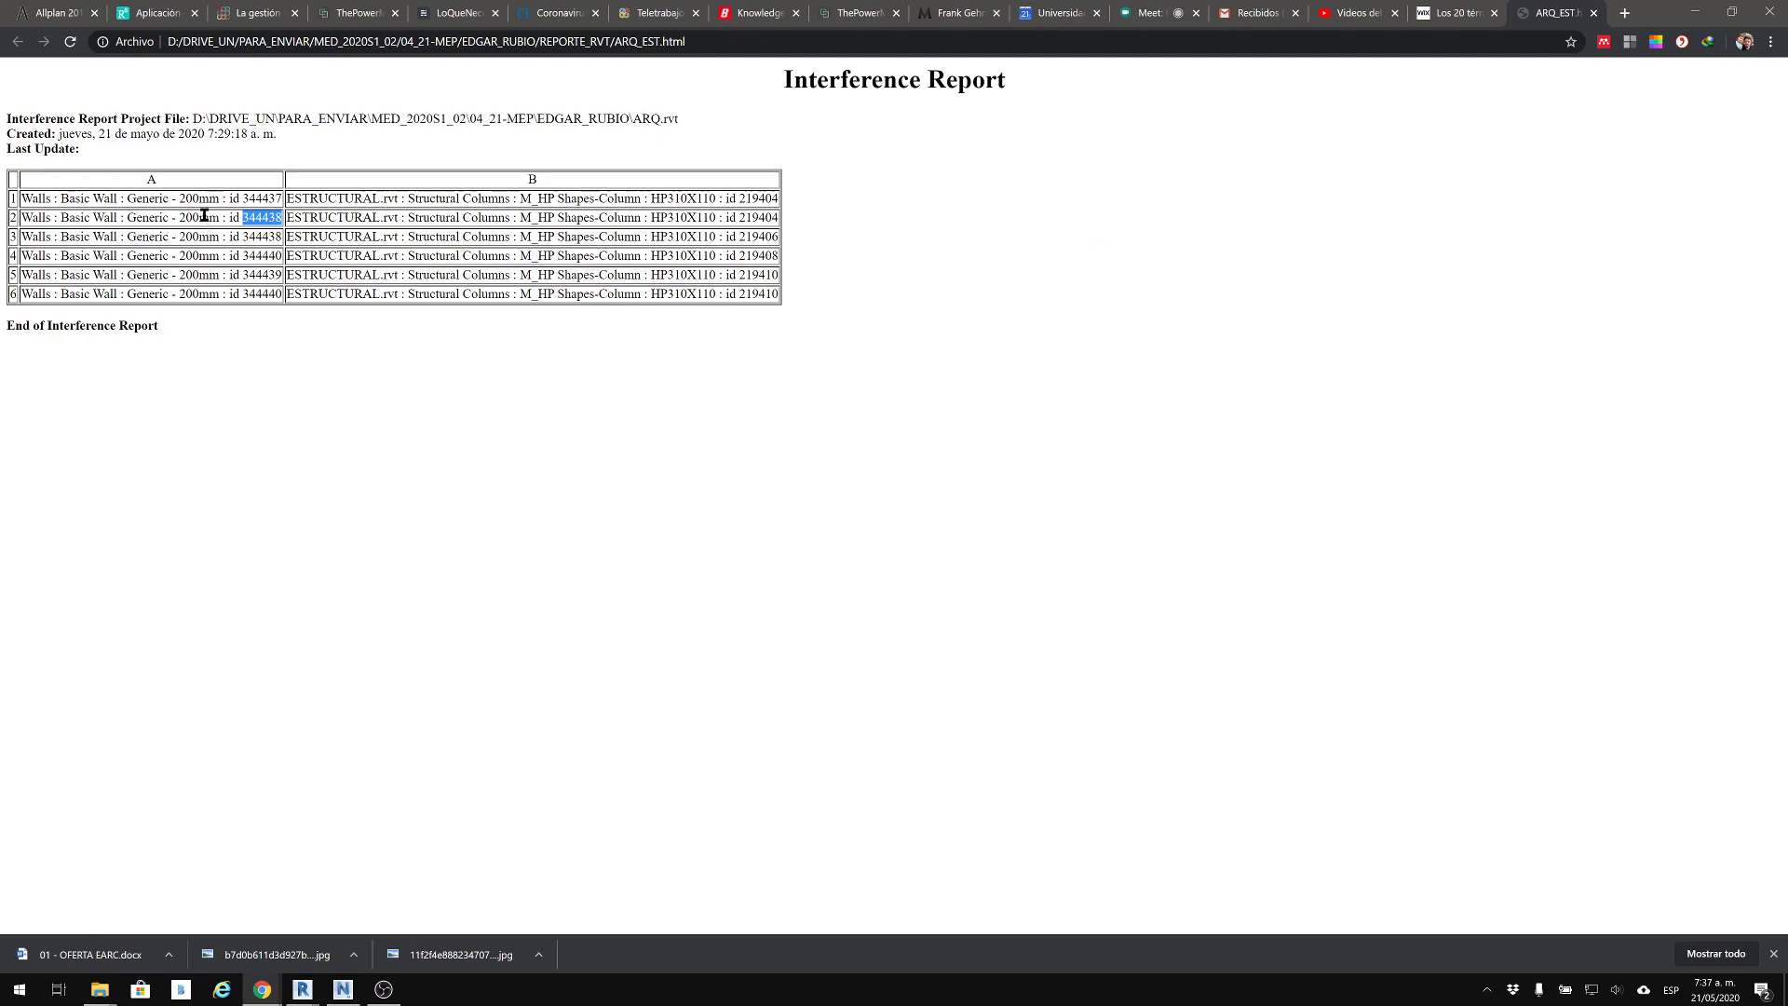
left_click(599, 276)
left_click(1697, 13)
left_click(1697, 13)
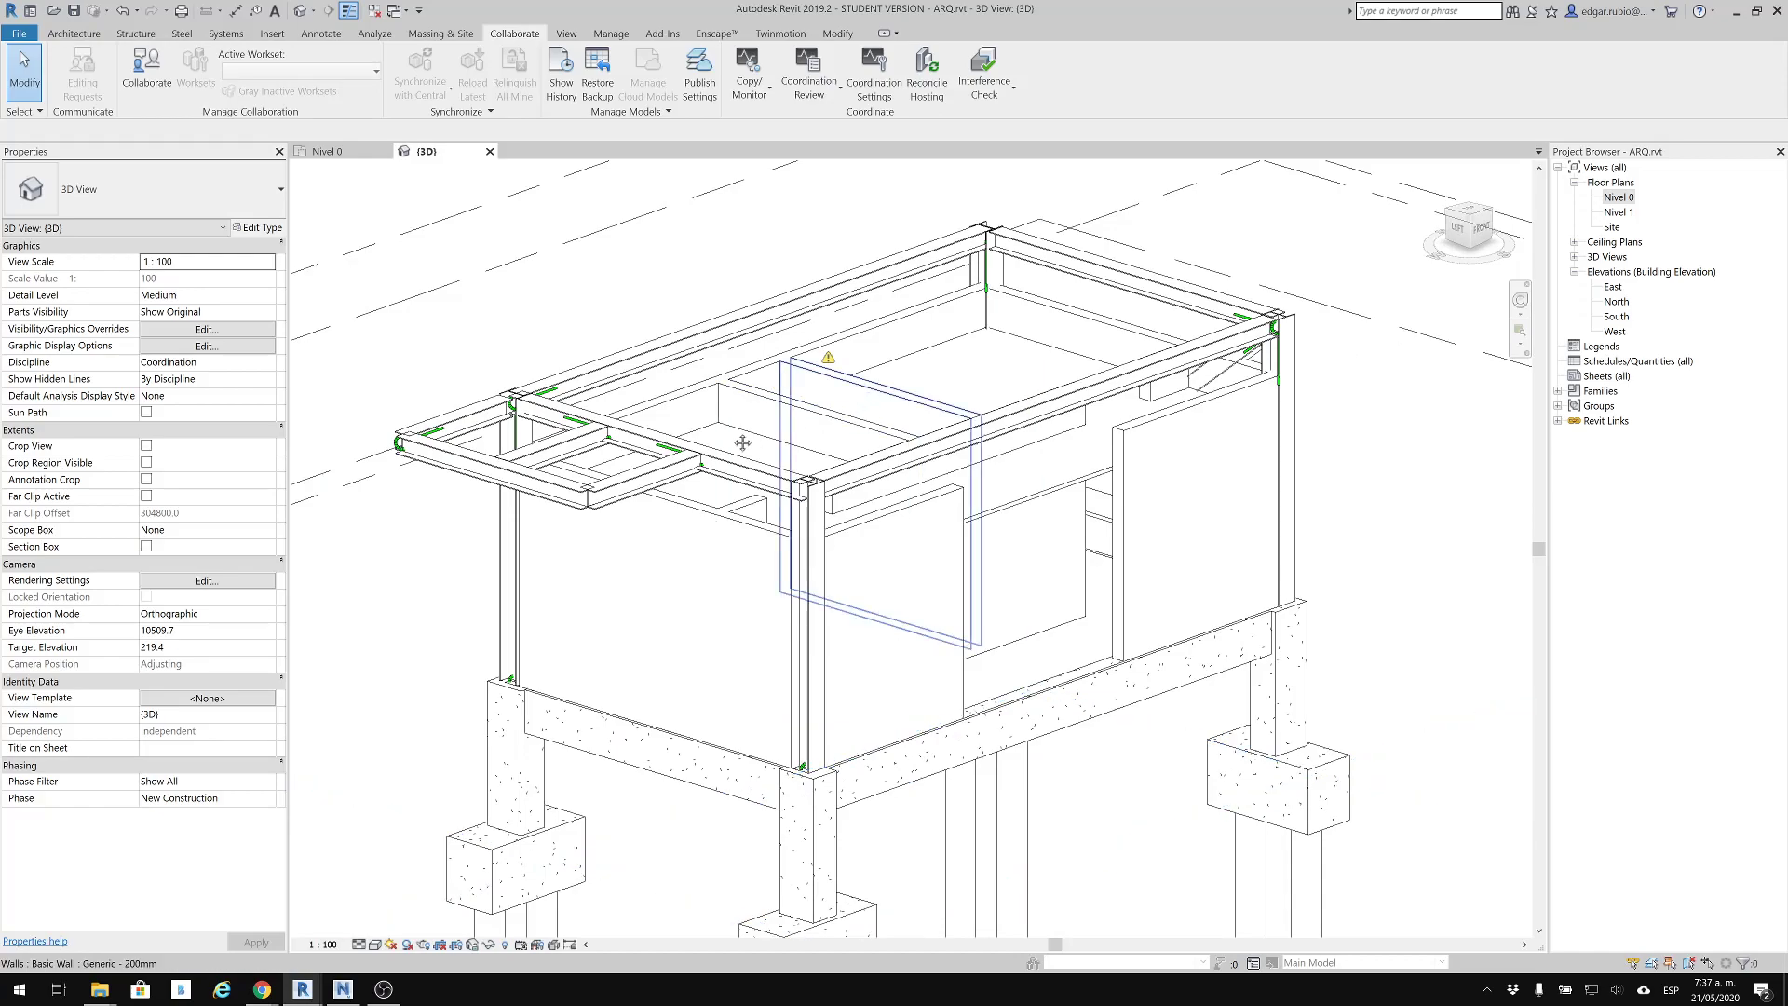
Examine the front corner steel column of the linked structure and its junction with the walls and beams in the 3D view
middle_click_drag(756, 441, 690, 467)
middle_click_drag(663, 338, 673, 313)
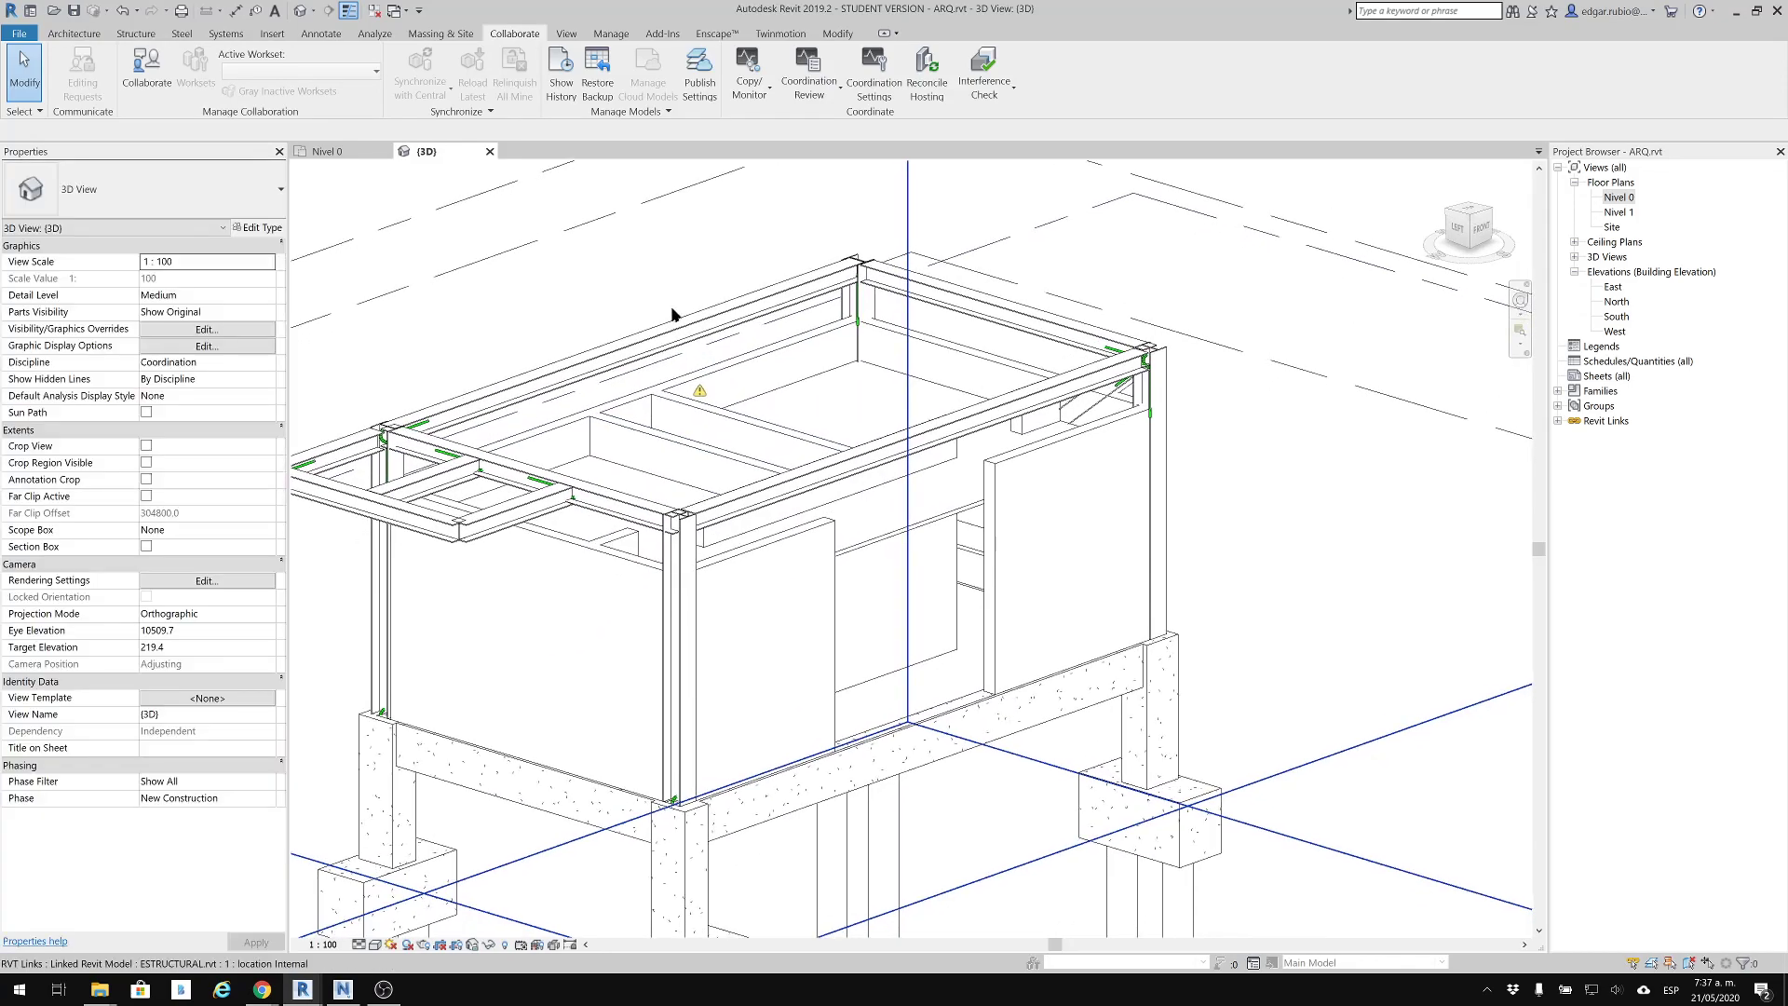
middle_click_drag(558, 265, 587, 255)
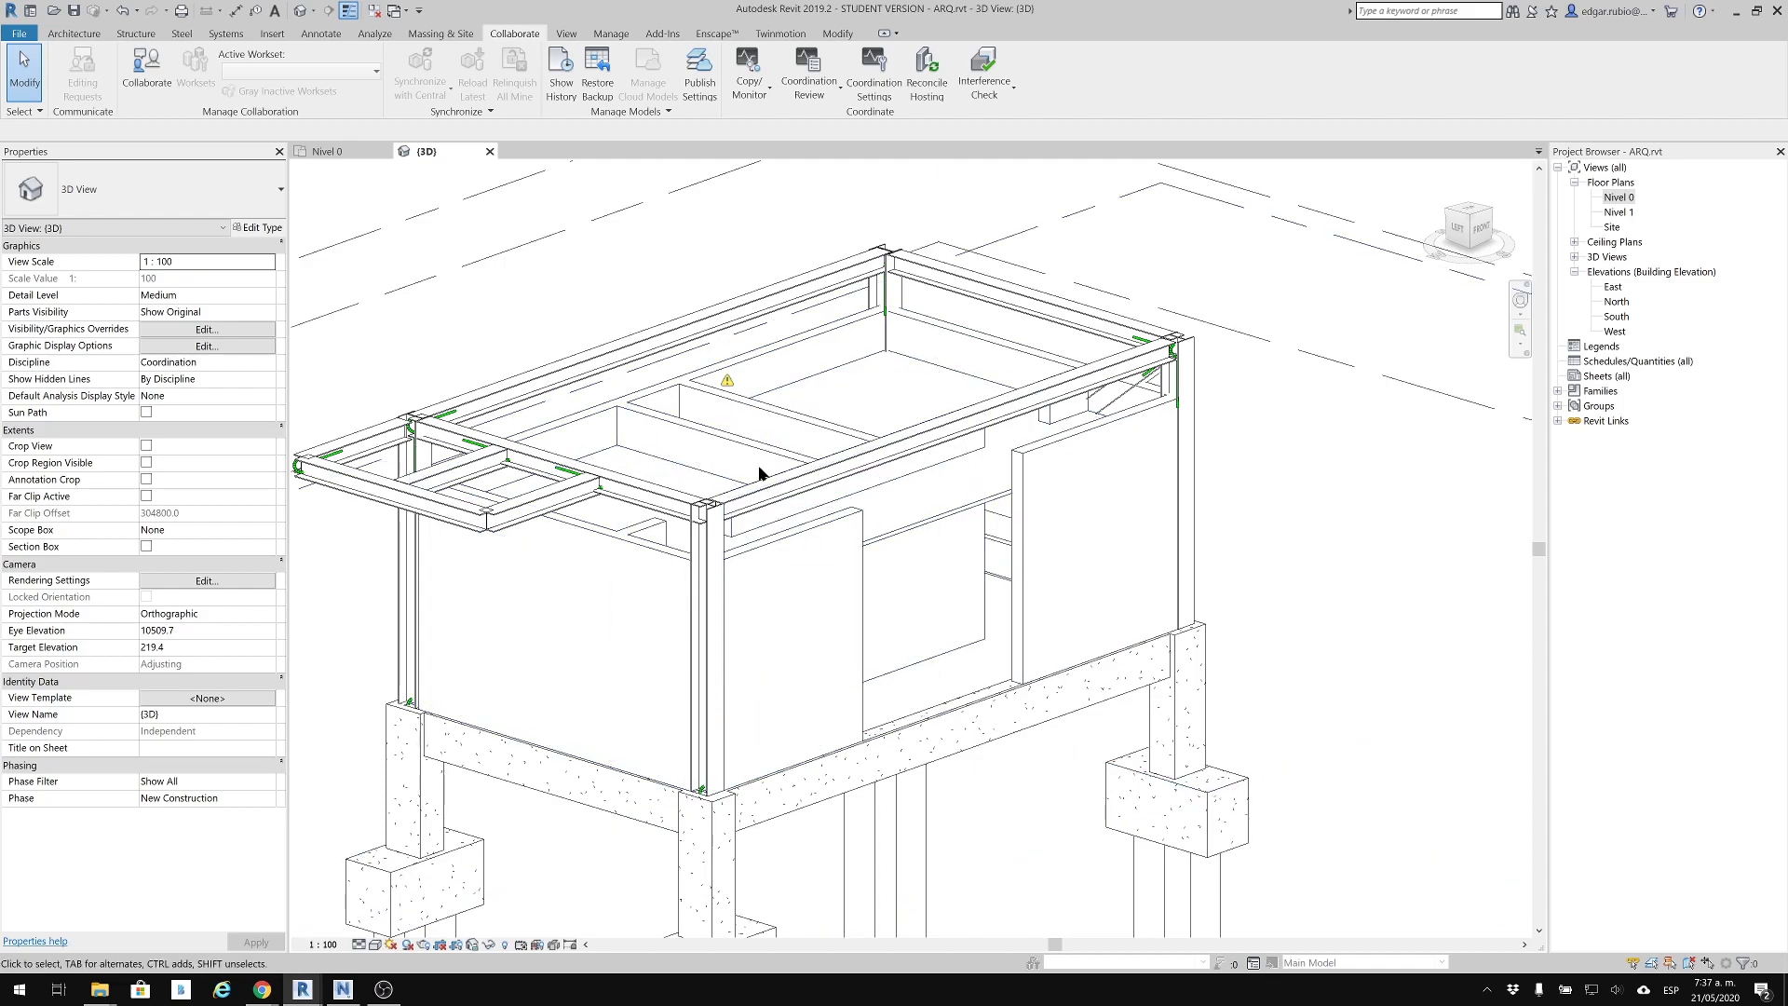
scroll(750, 499, "up", 5)
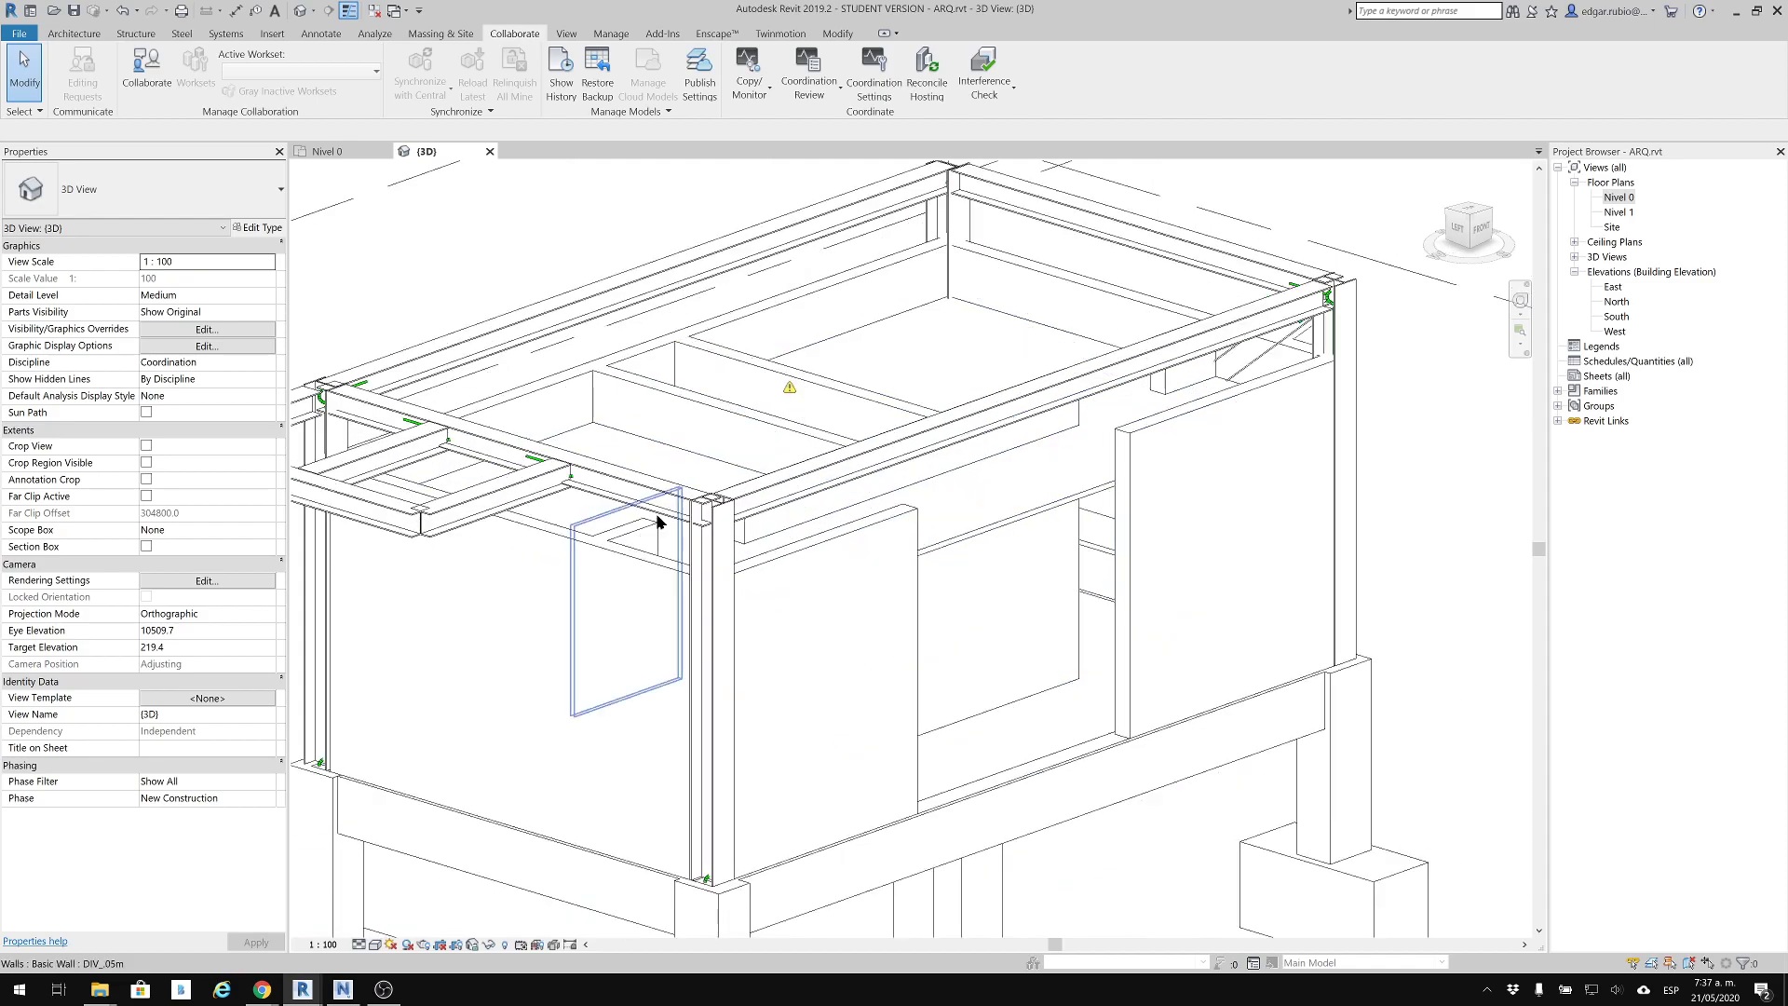
scroll(751, 500, "up", 2)
scroll(745, 475, "up", 2)
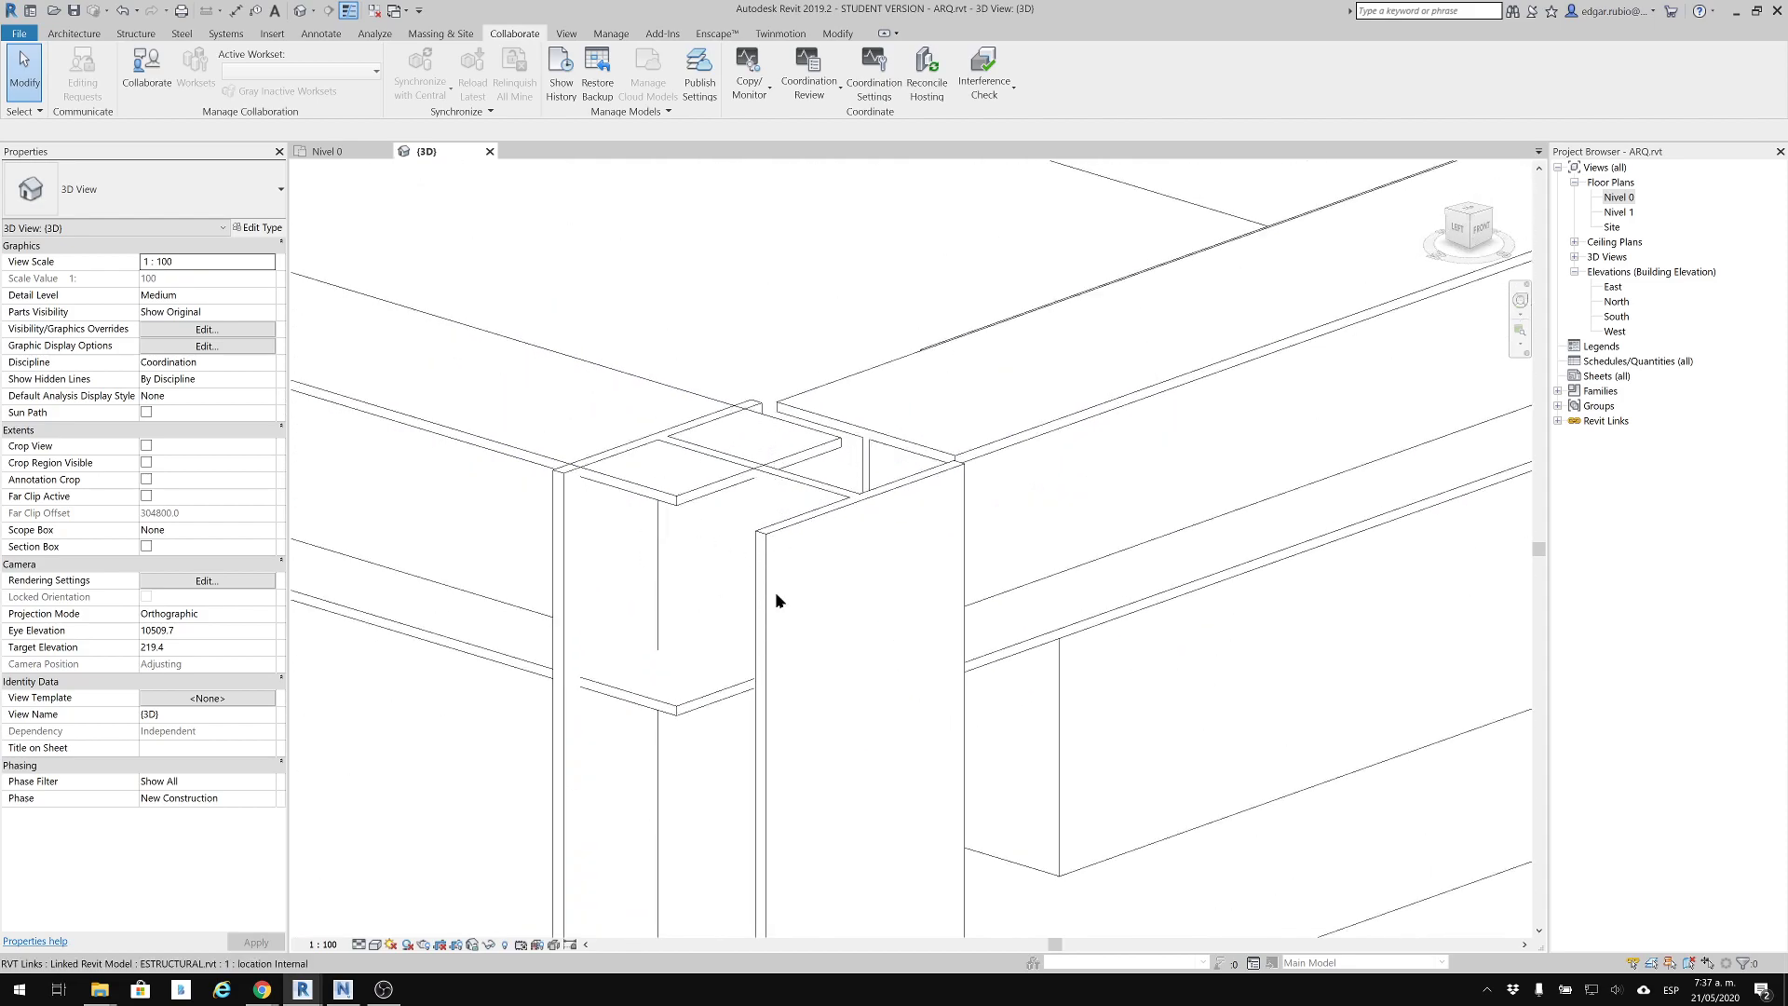
scroll(834, 476, "down", 3)
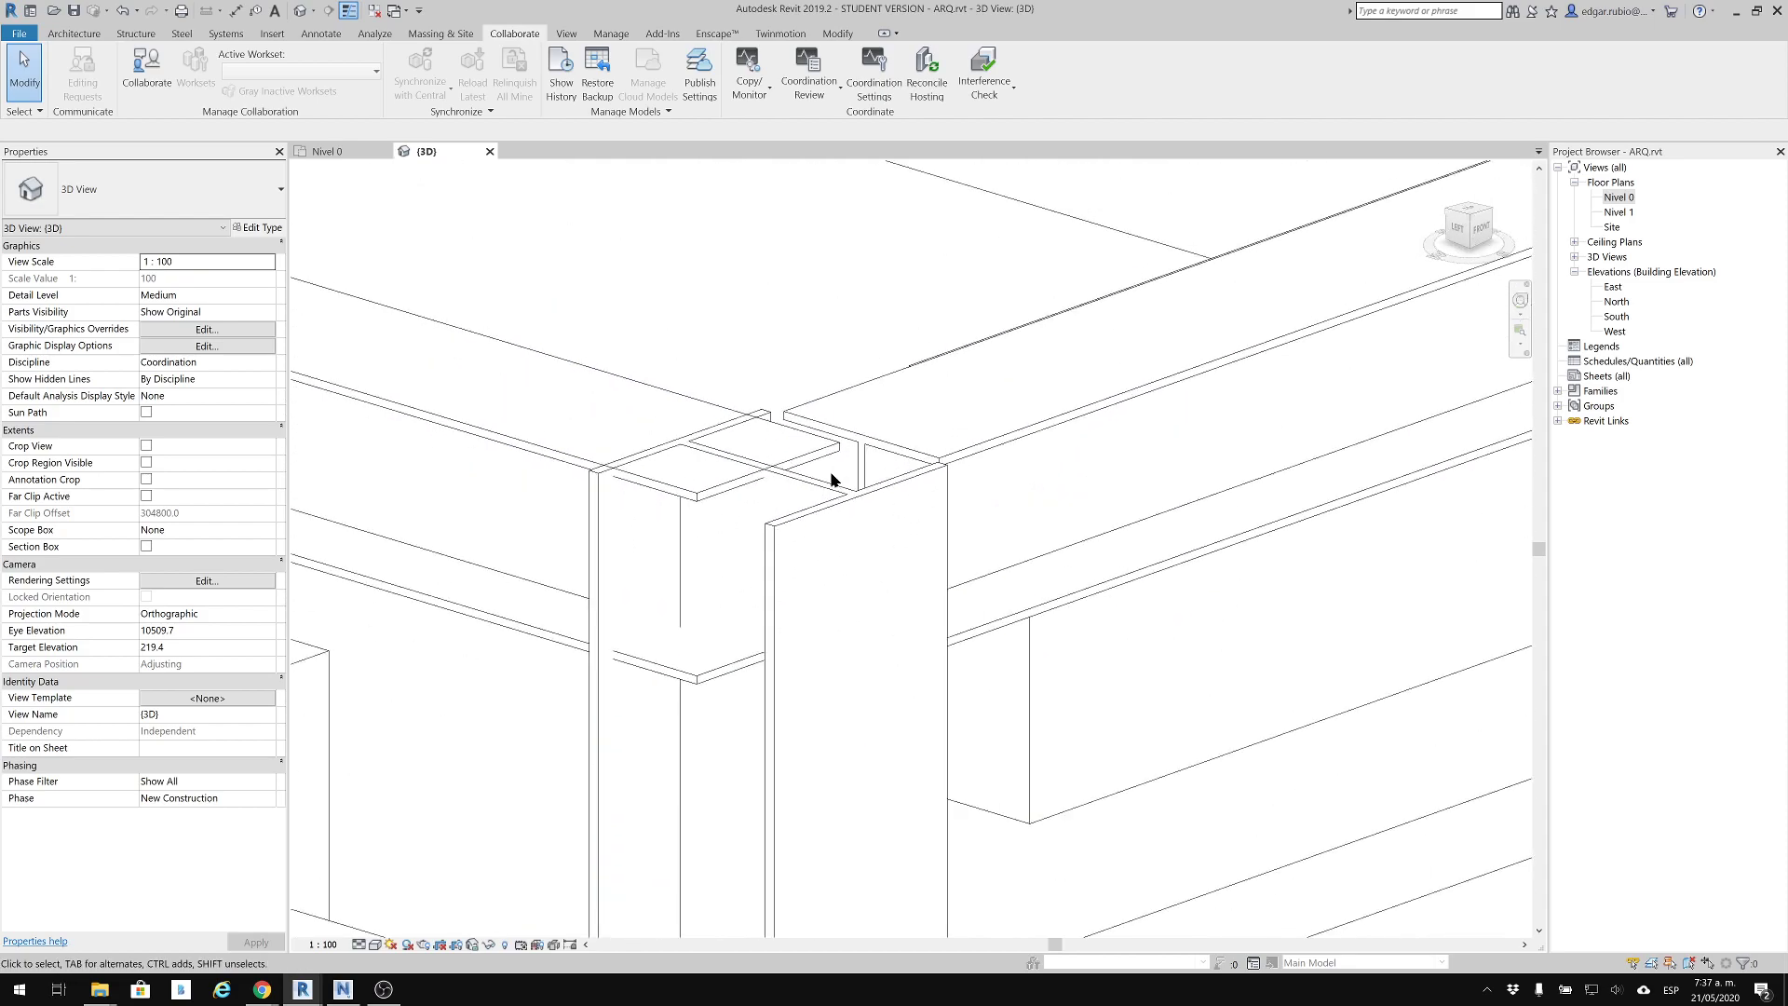
scroll(833, 477, "down", 5)
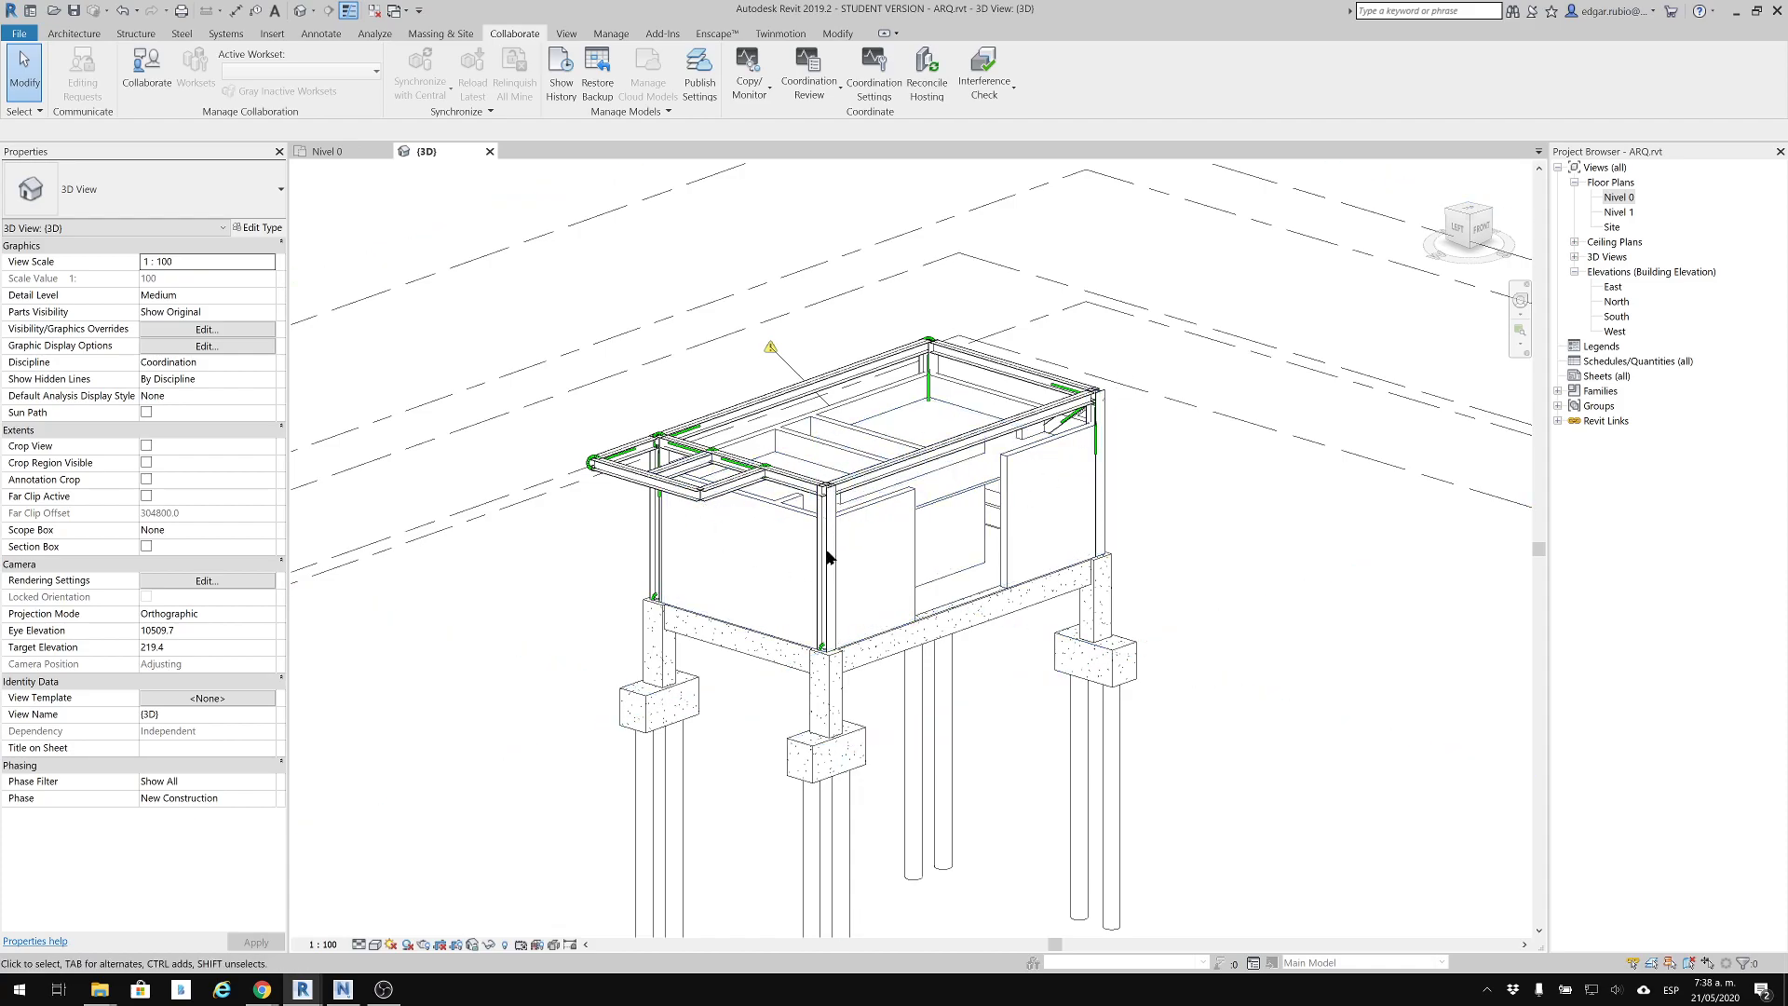
scroll(826, 550, "up", 3)
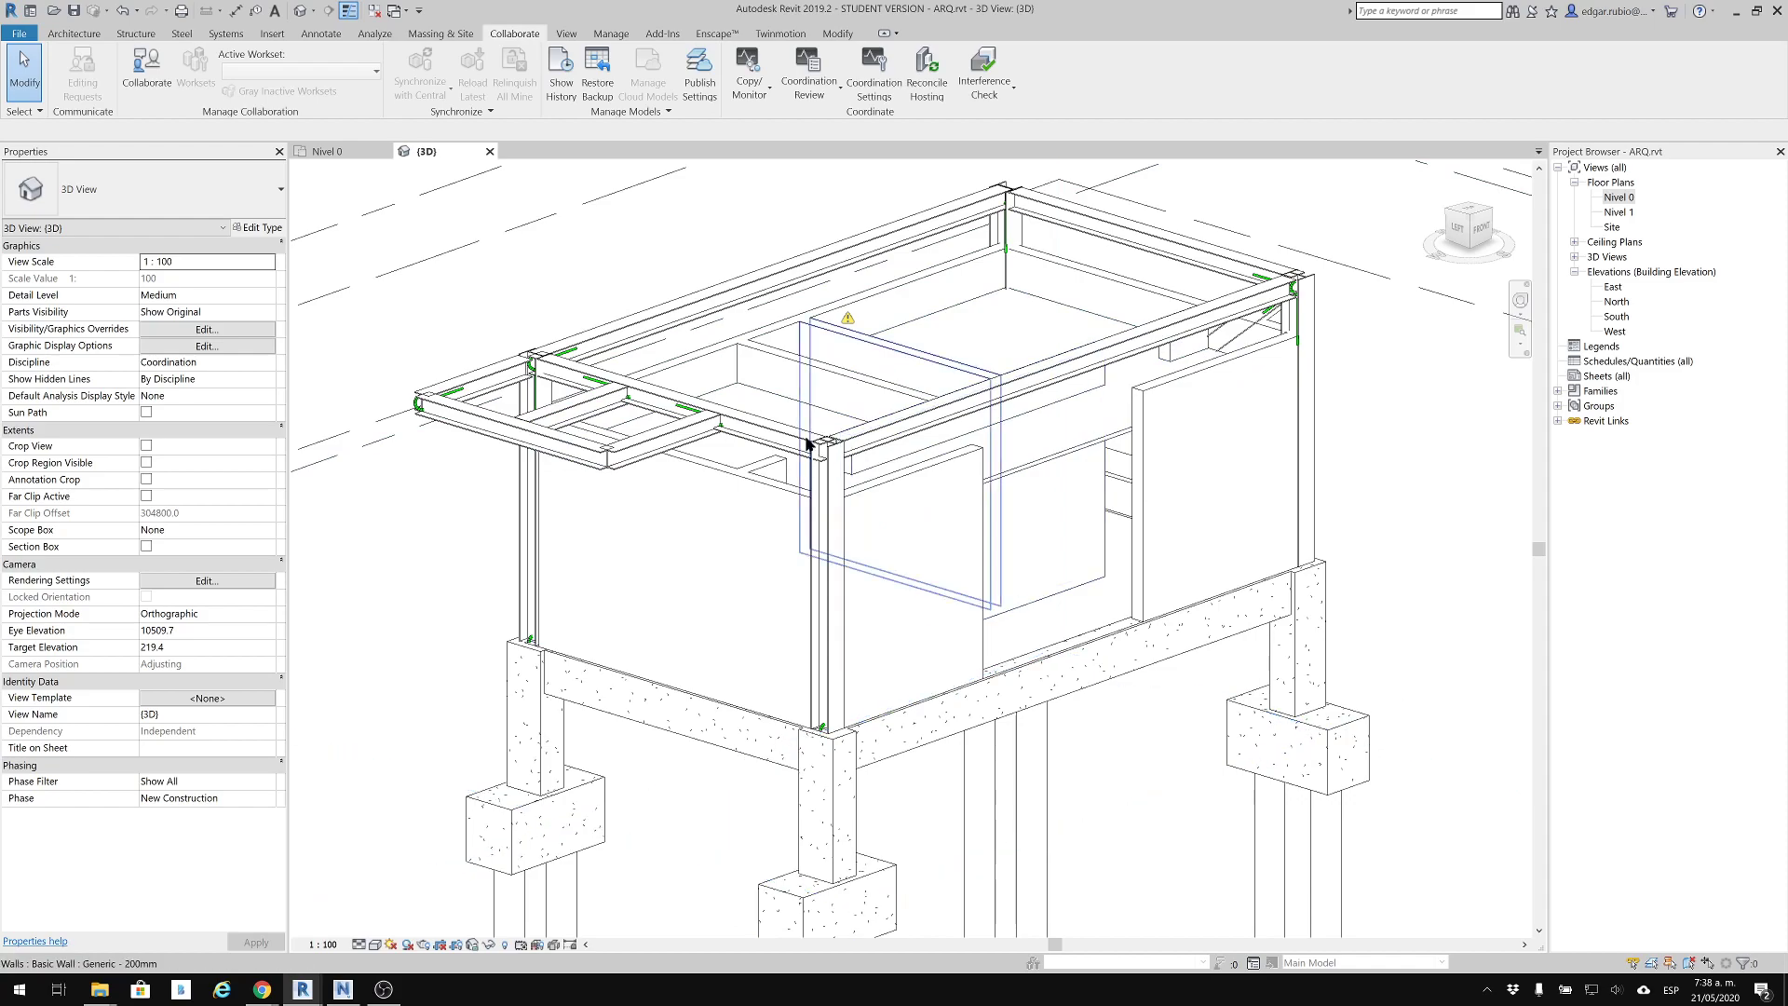
scroll(827, 471, "down", 2)
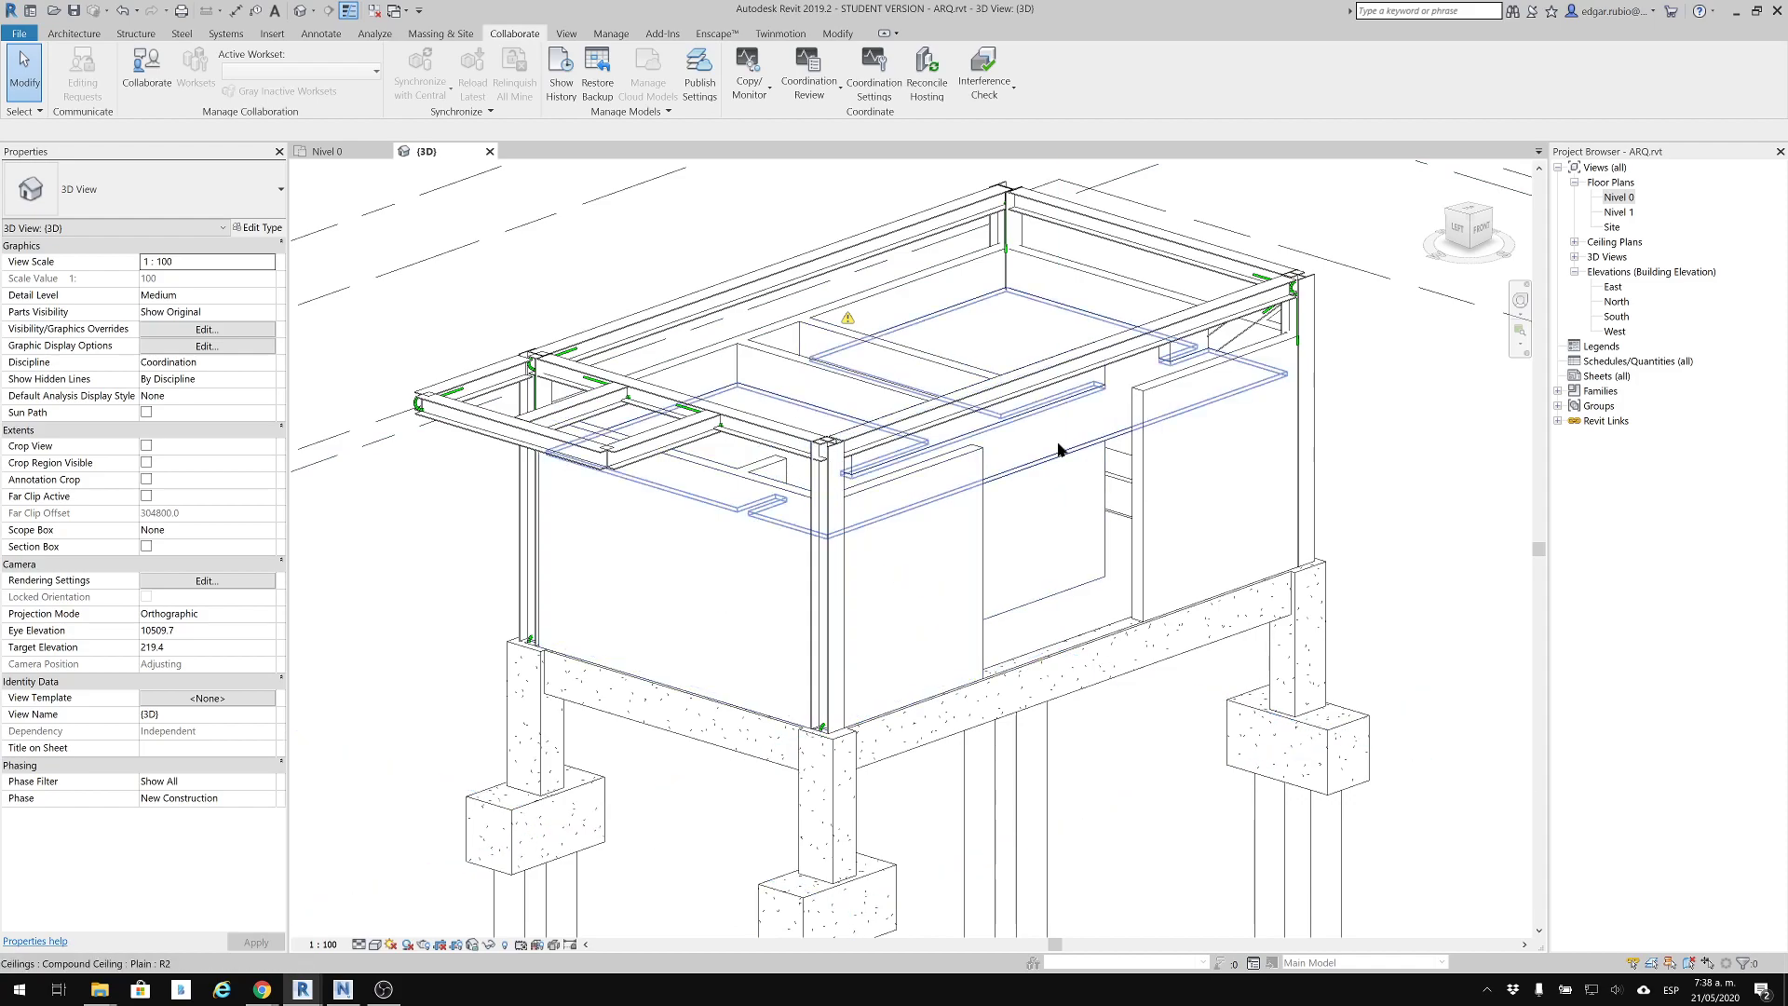
scroll(1058, 447, "down", 2)
scroll(1043, 445, "up", 1)
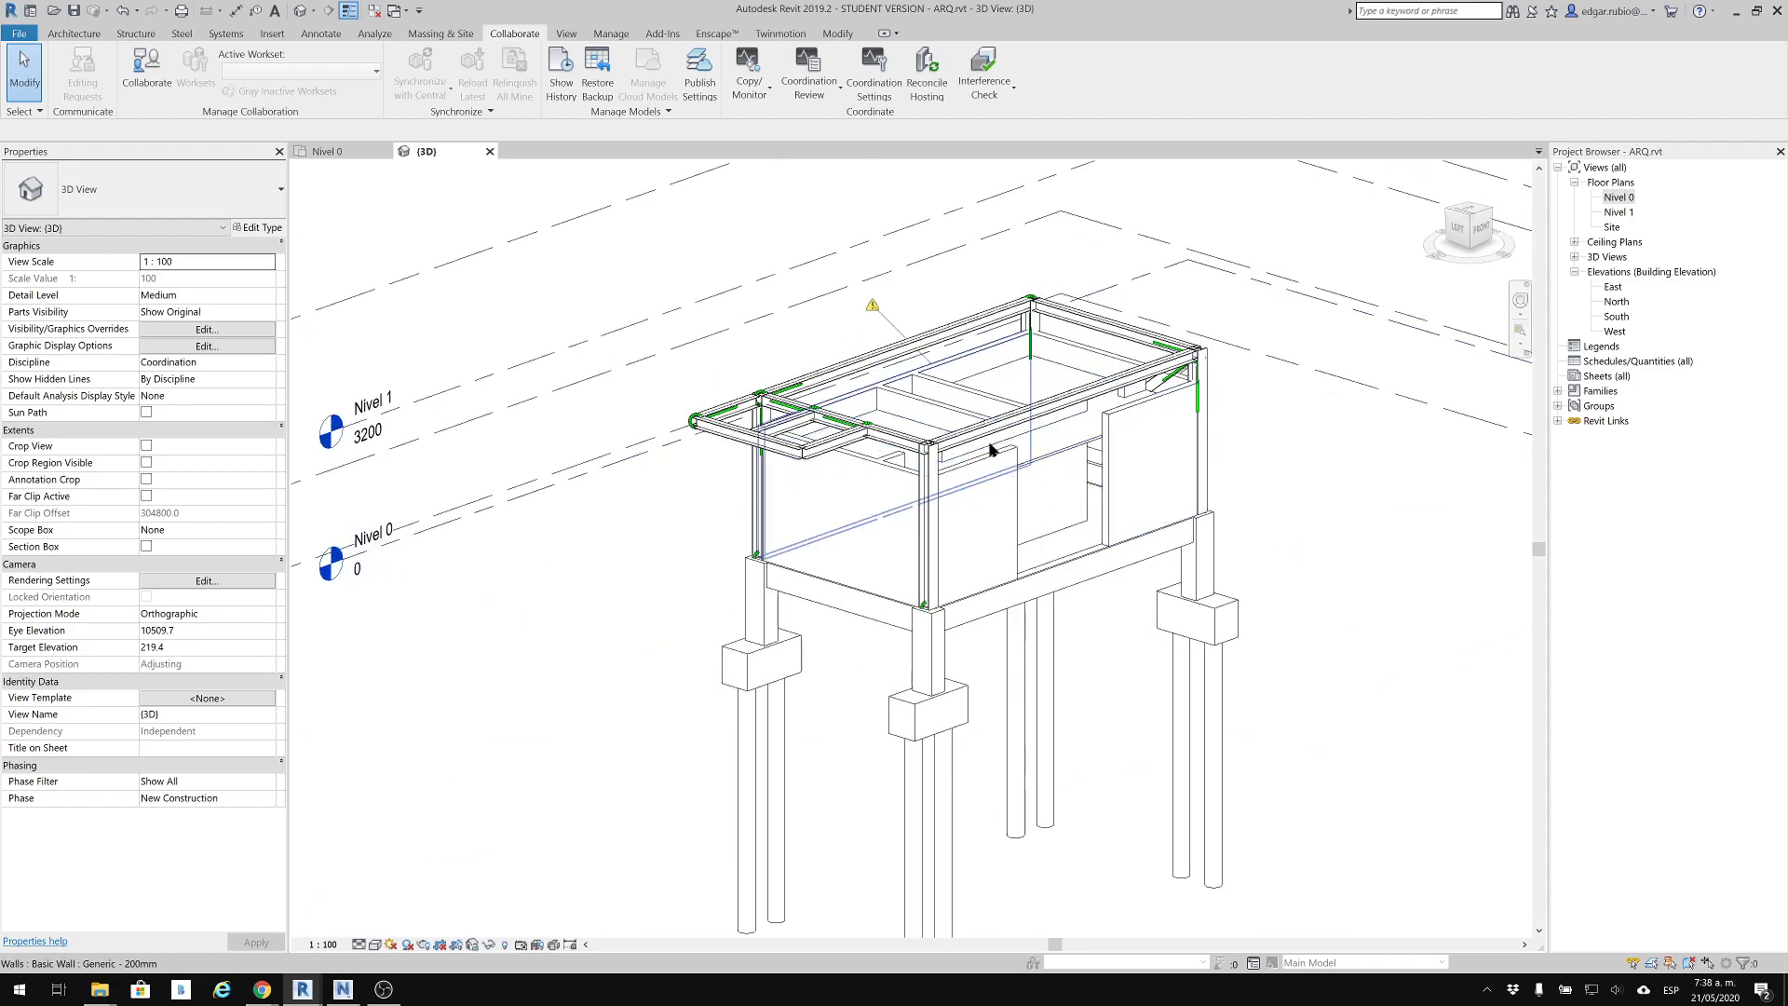
scroll(913, 475, "up", 1)
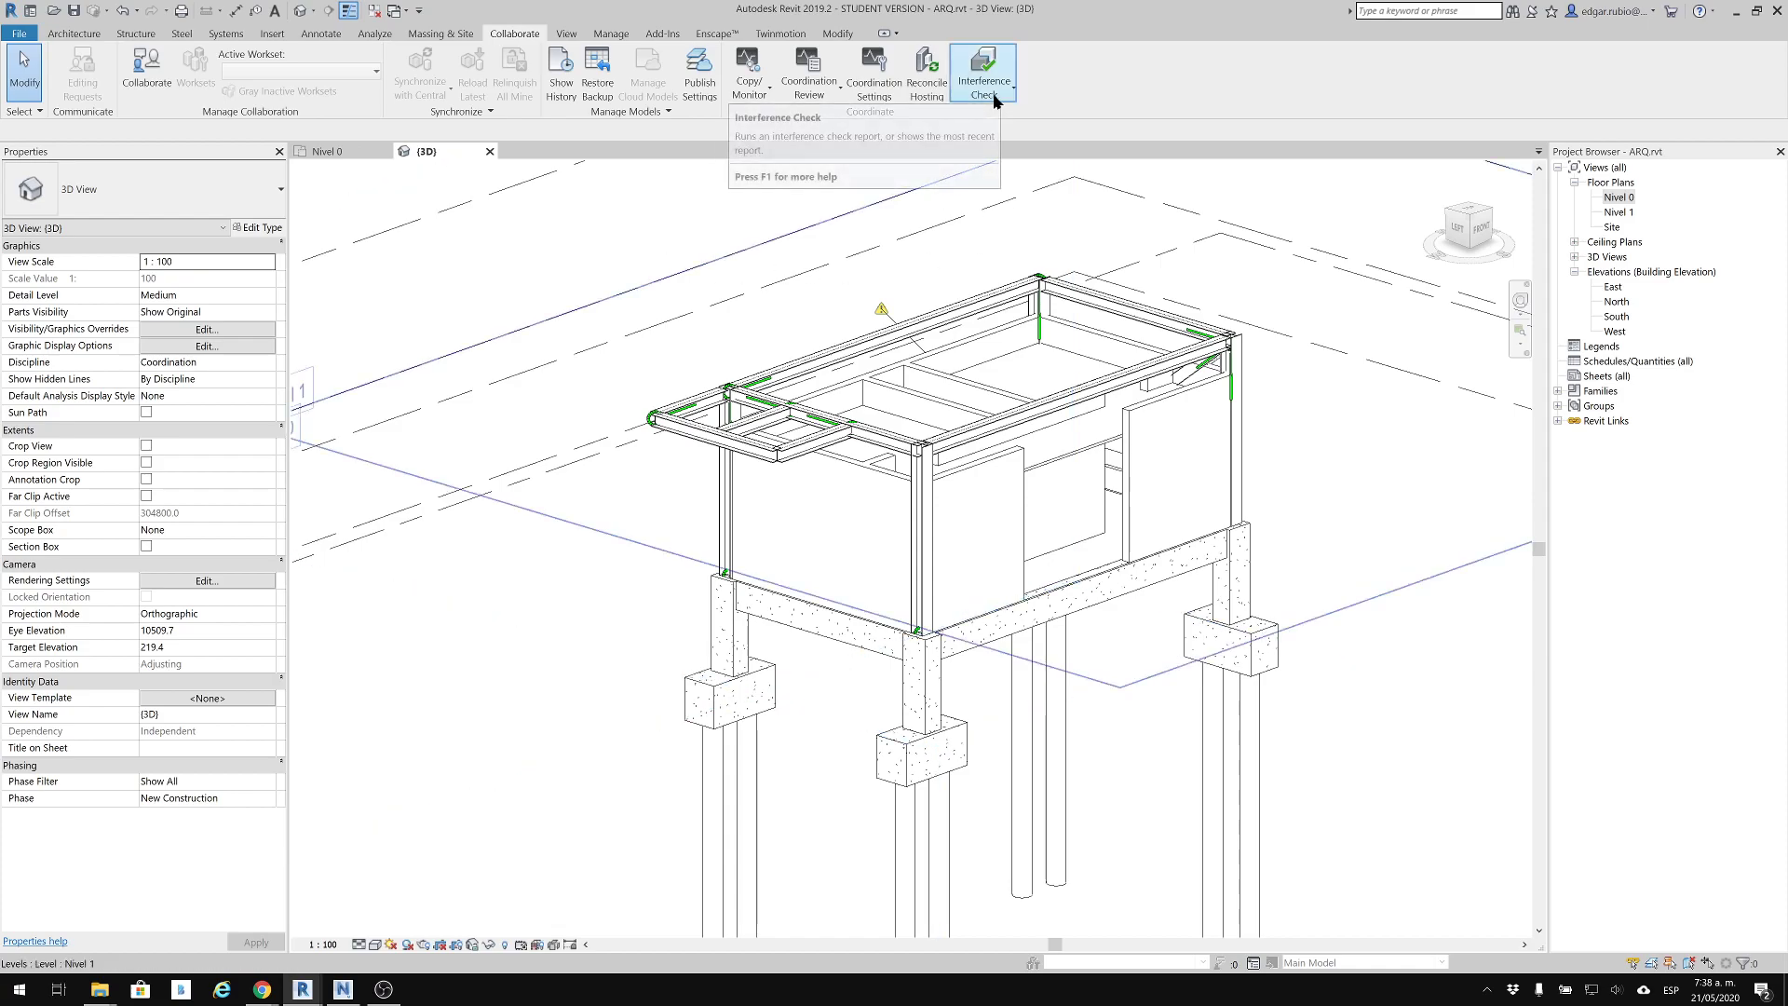
Close the 3D view and cancel closing ARQ.rvt so the Nivel 0 floor plan stays open
left_click(489, 152)
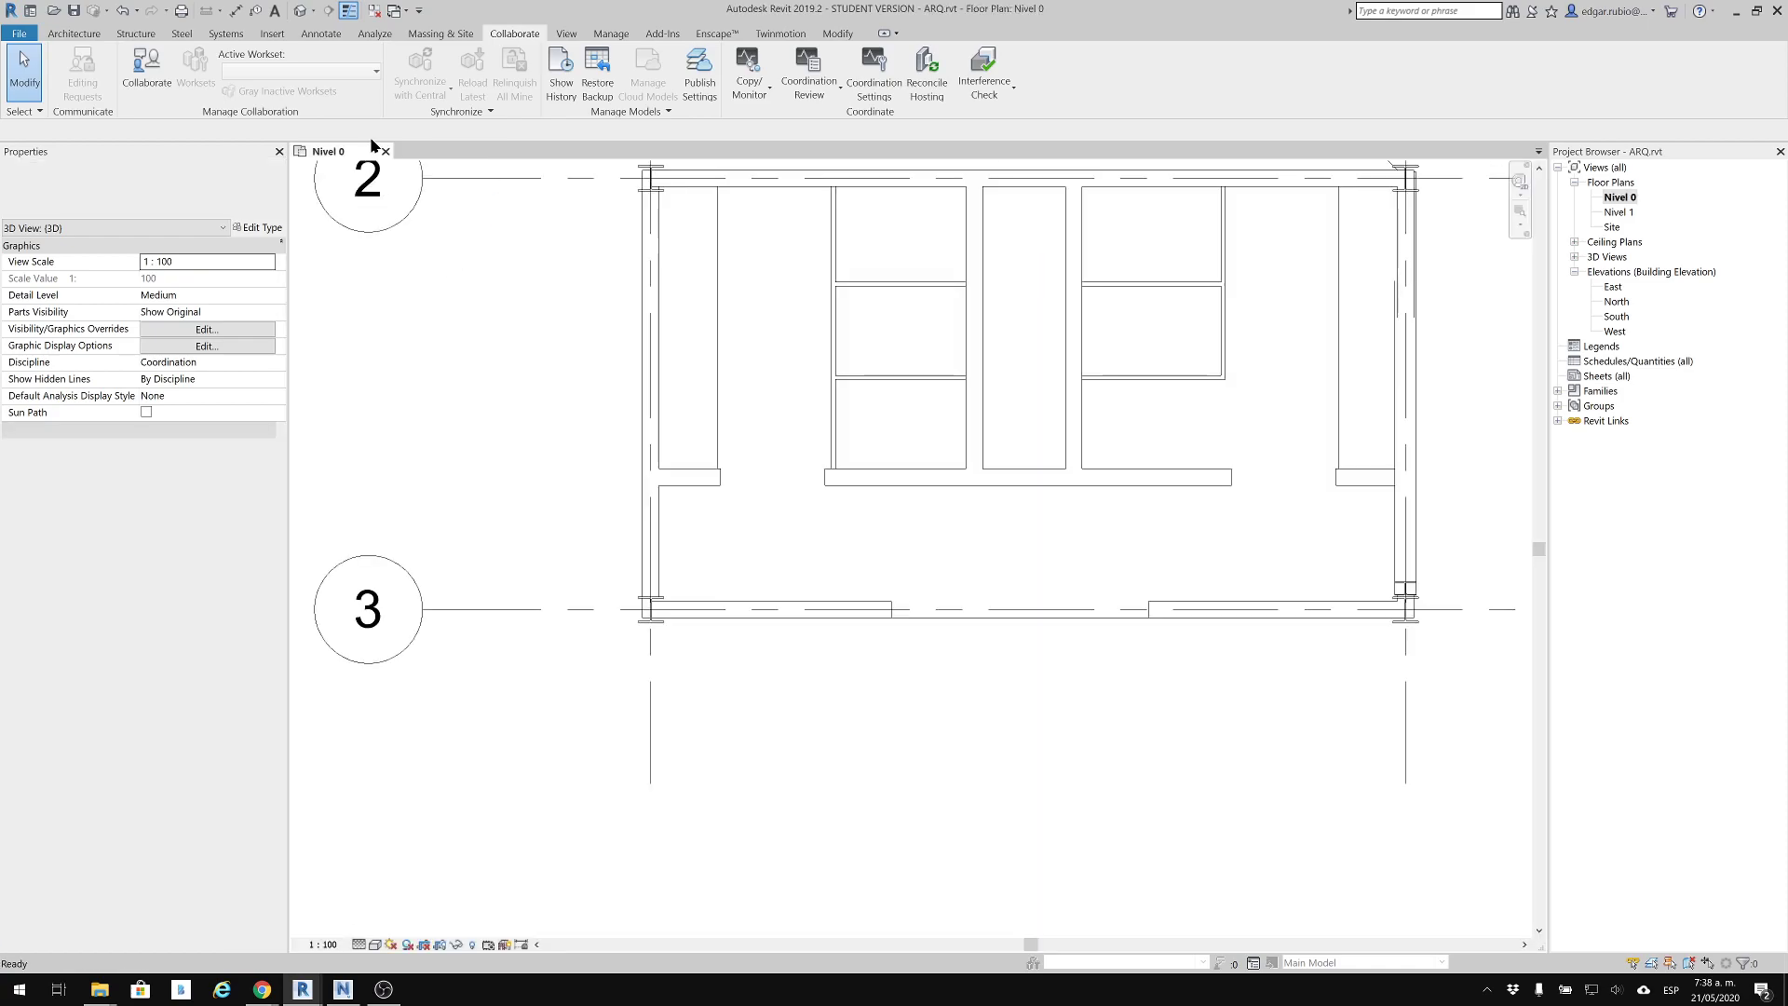
left_click(385, 151)
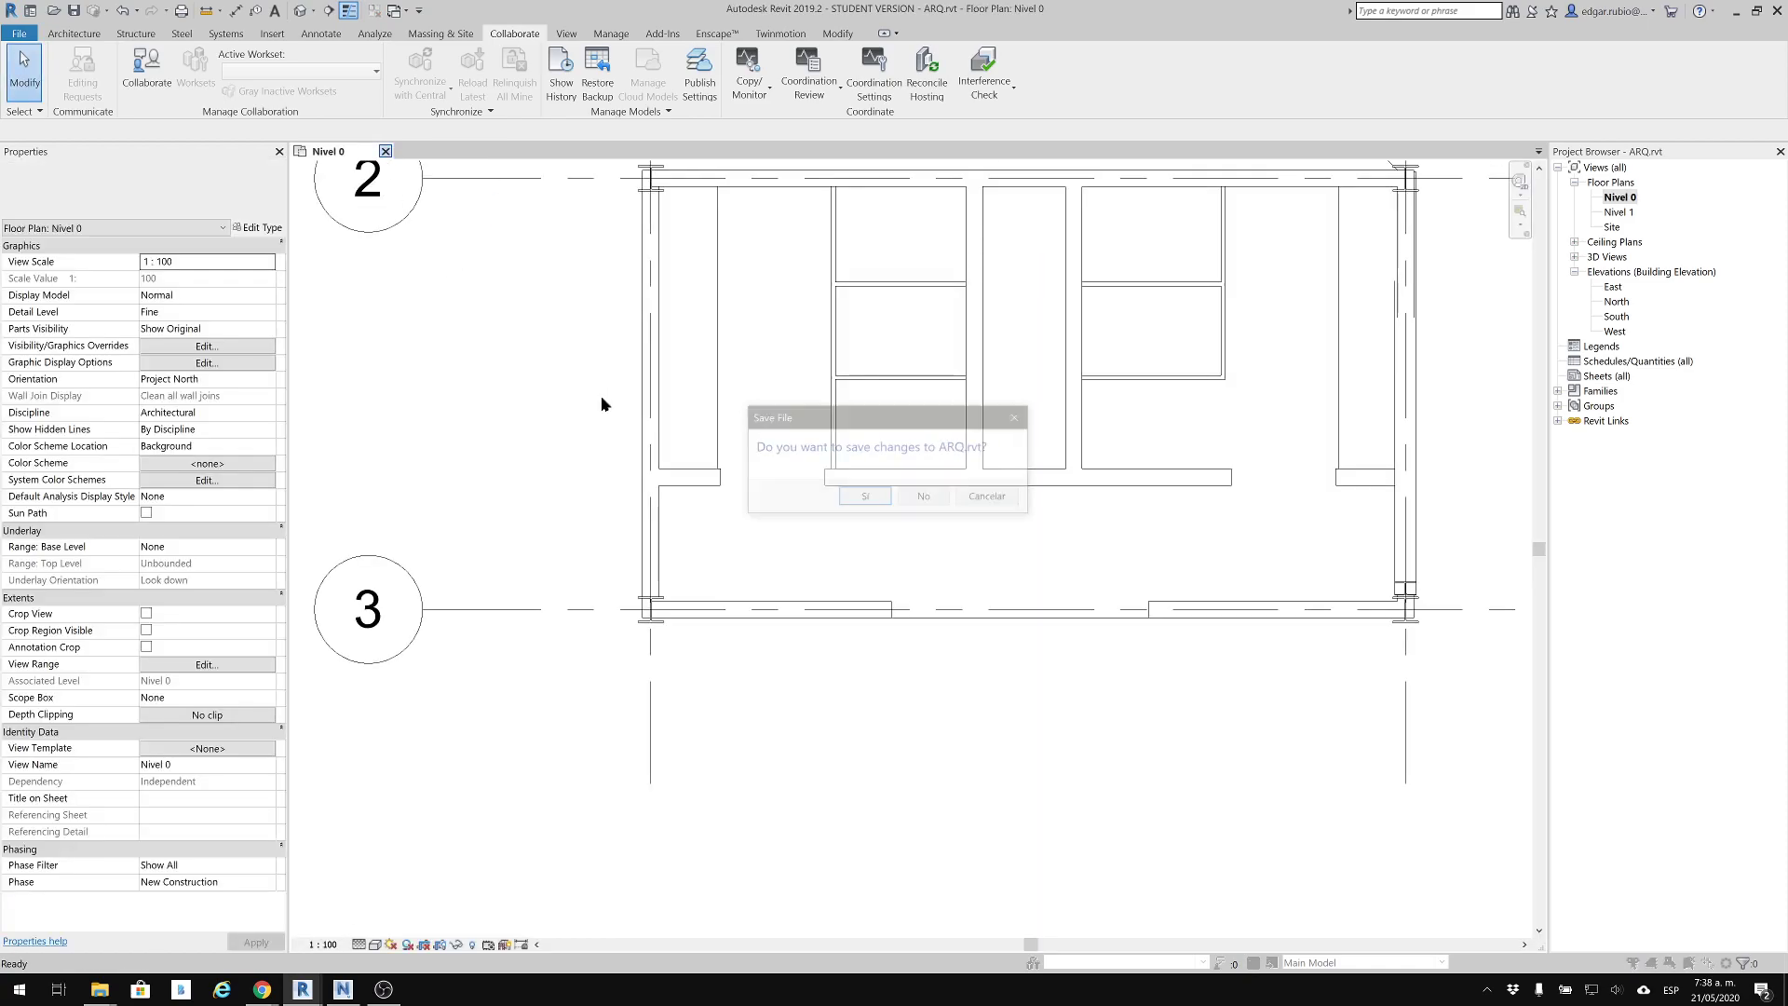
left_click(990, 499)
middle_click_drag(857, 431, 787, 522)
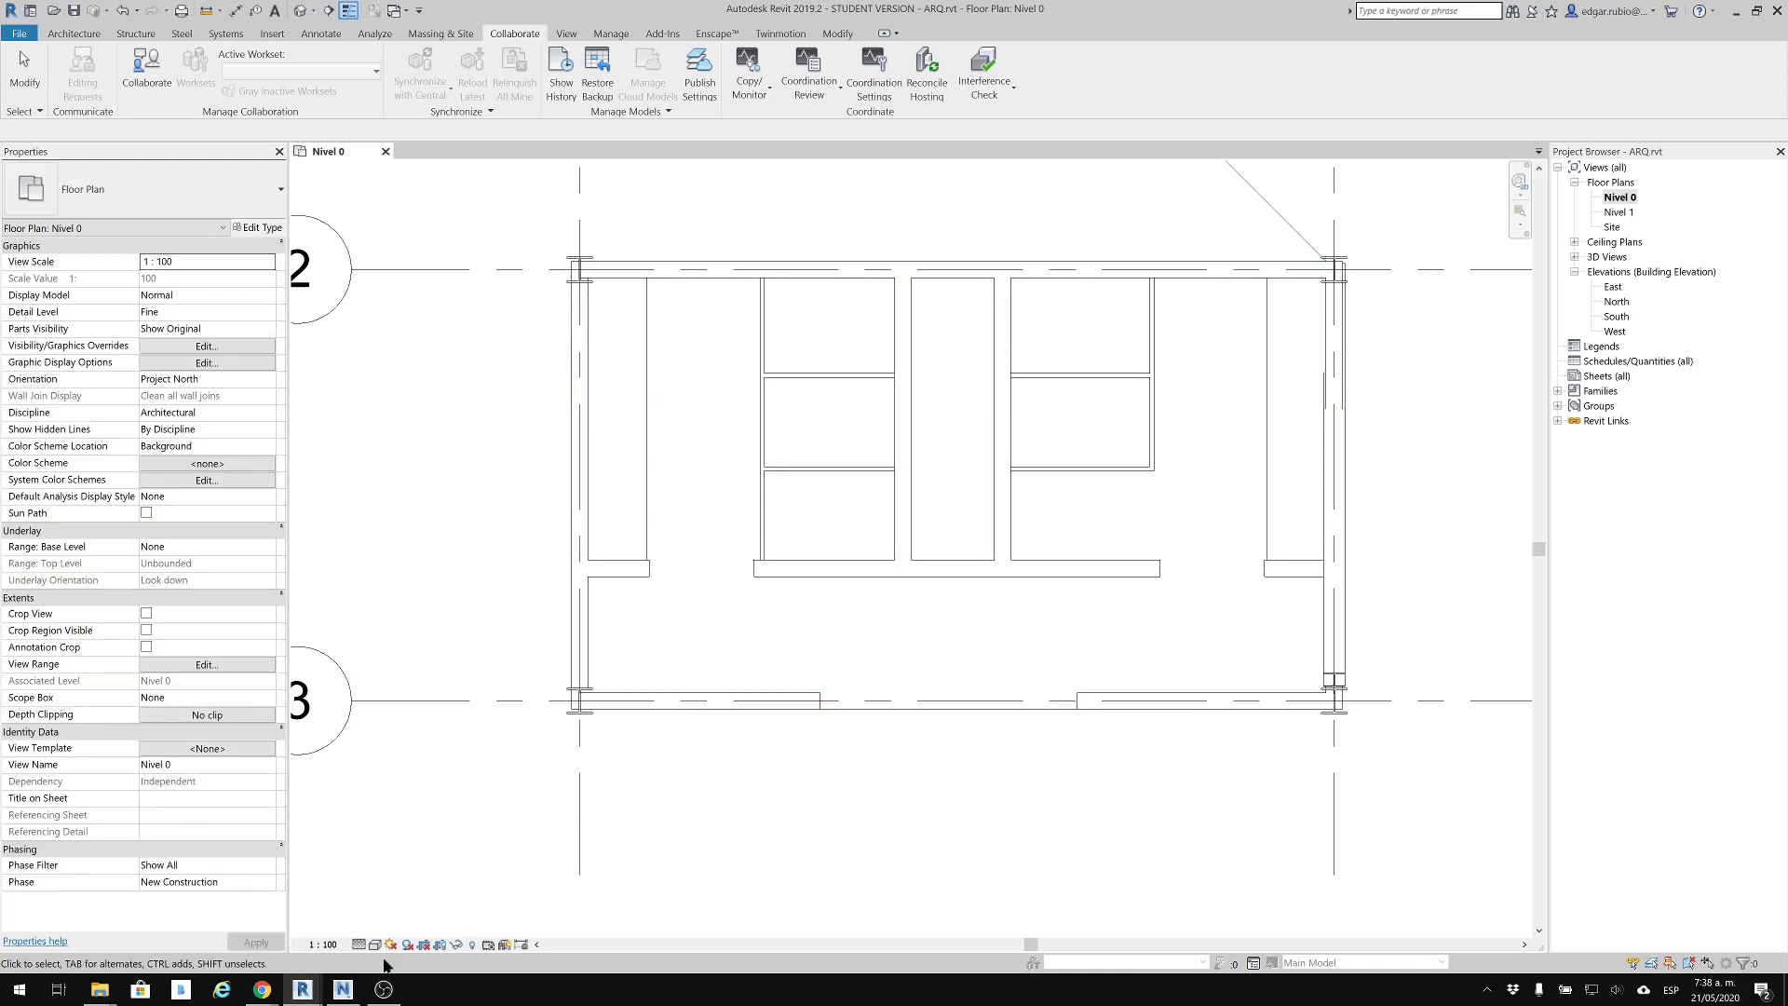
Switch to Navisworks Manage, close its empty session, and search the installed applications for "manag"
left_click(343, 988)
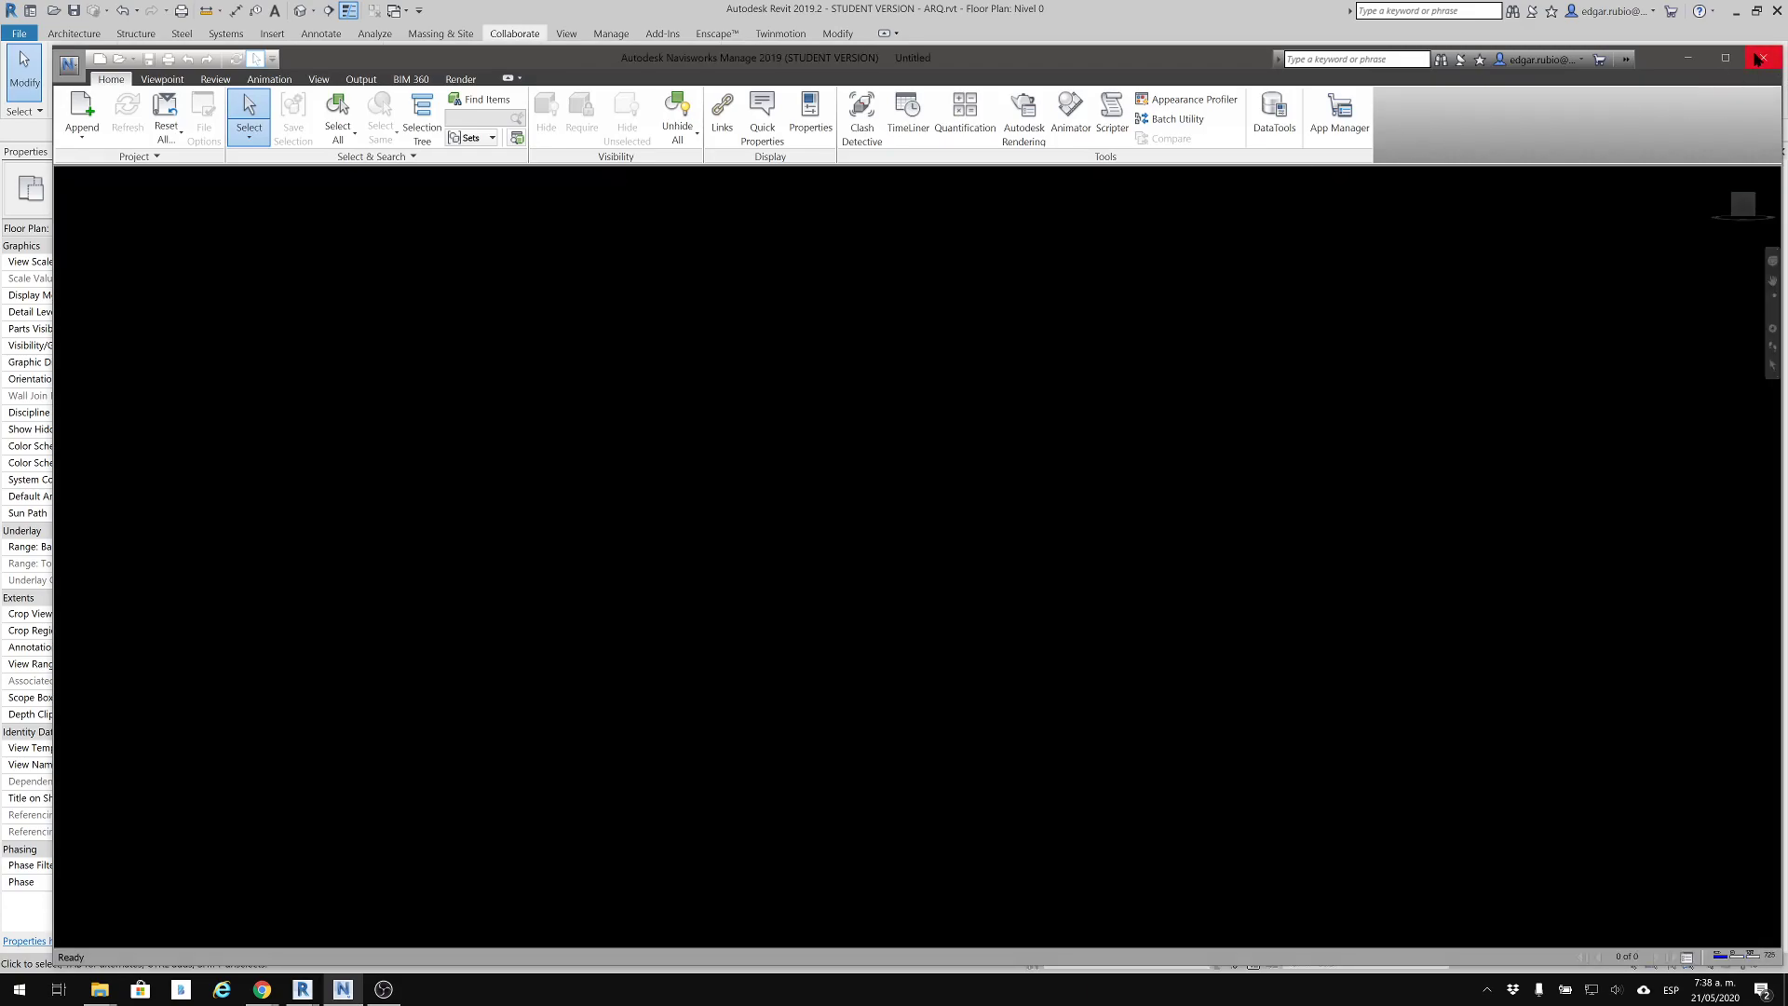
left_click(1763, 57)
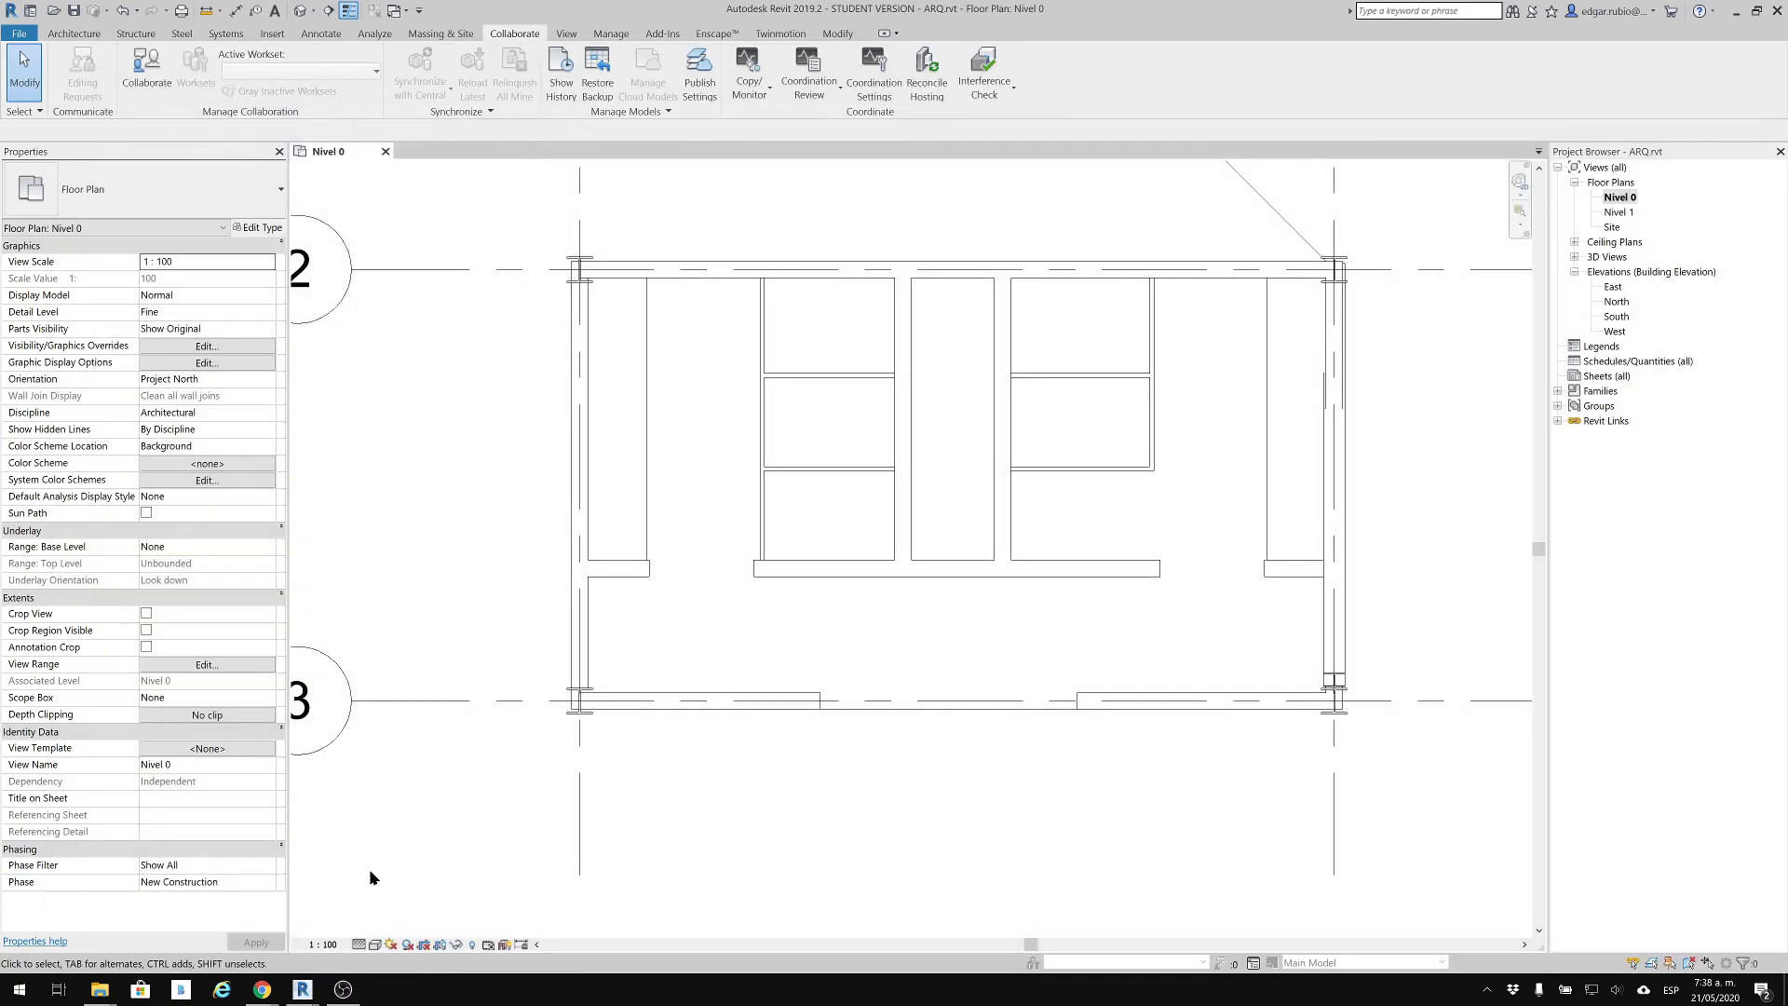
left_click(18, 989)
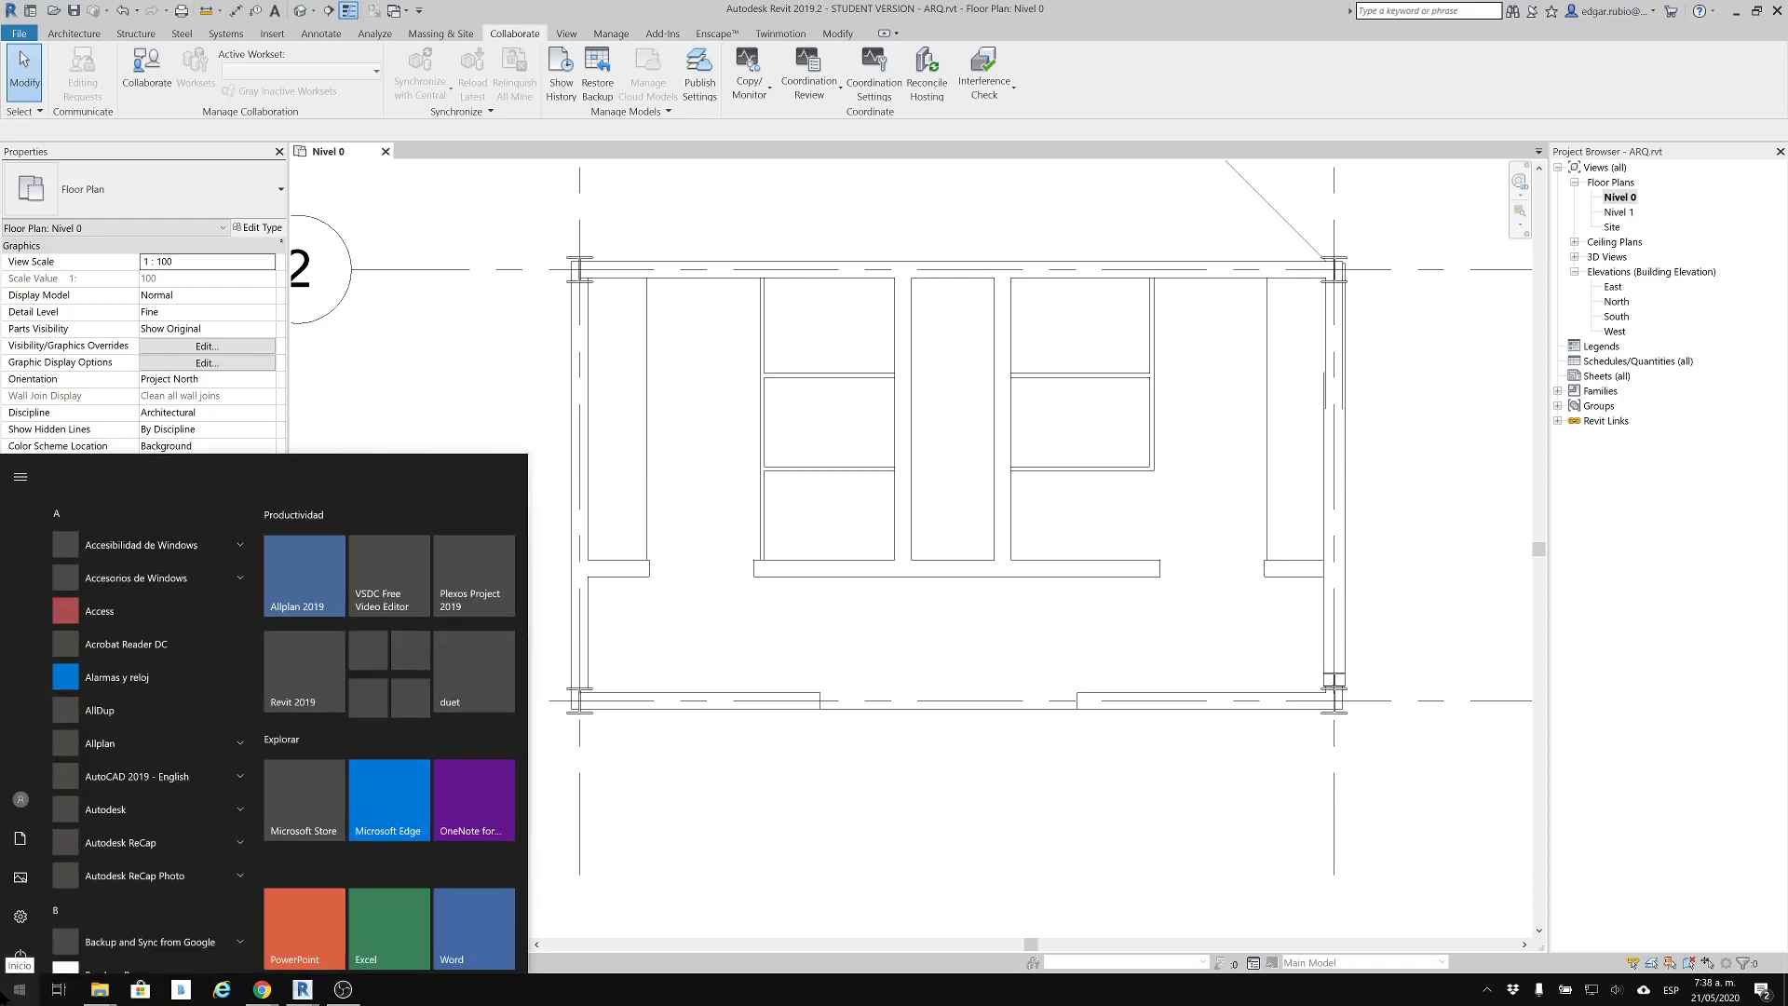
type("manag")
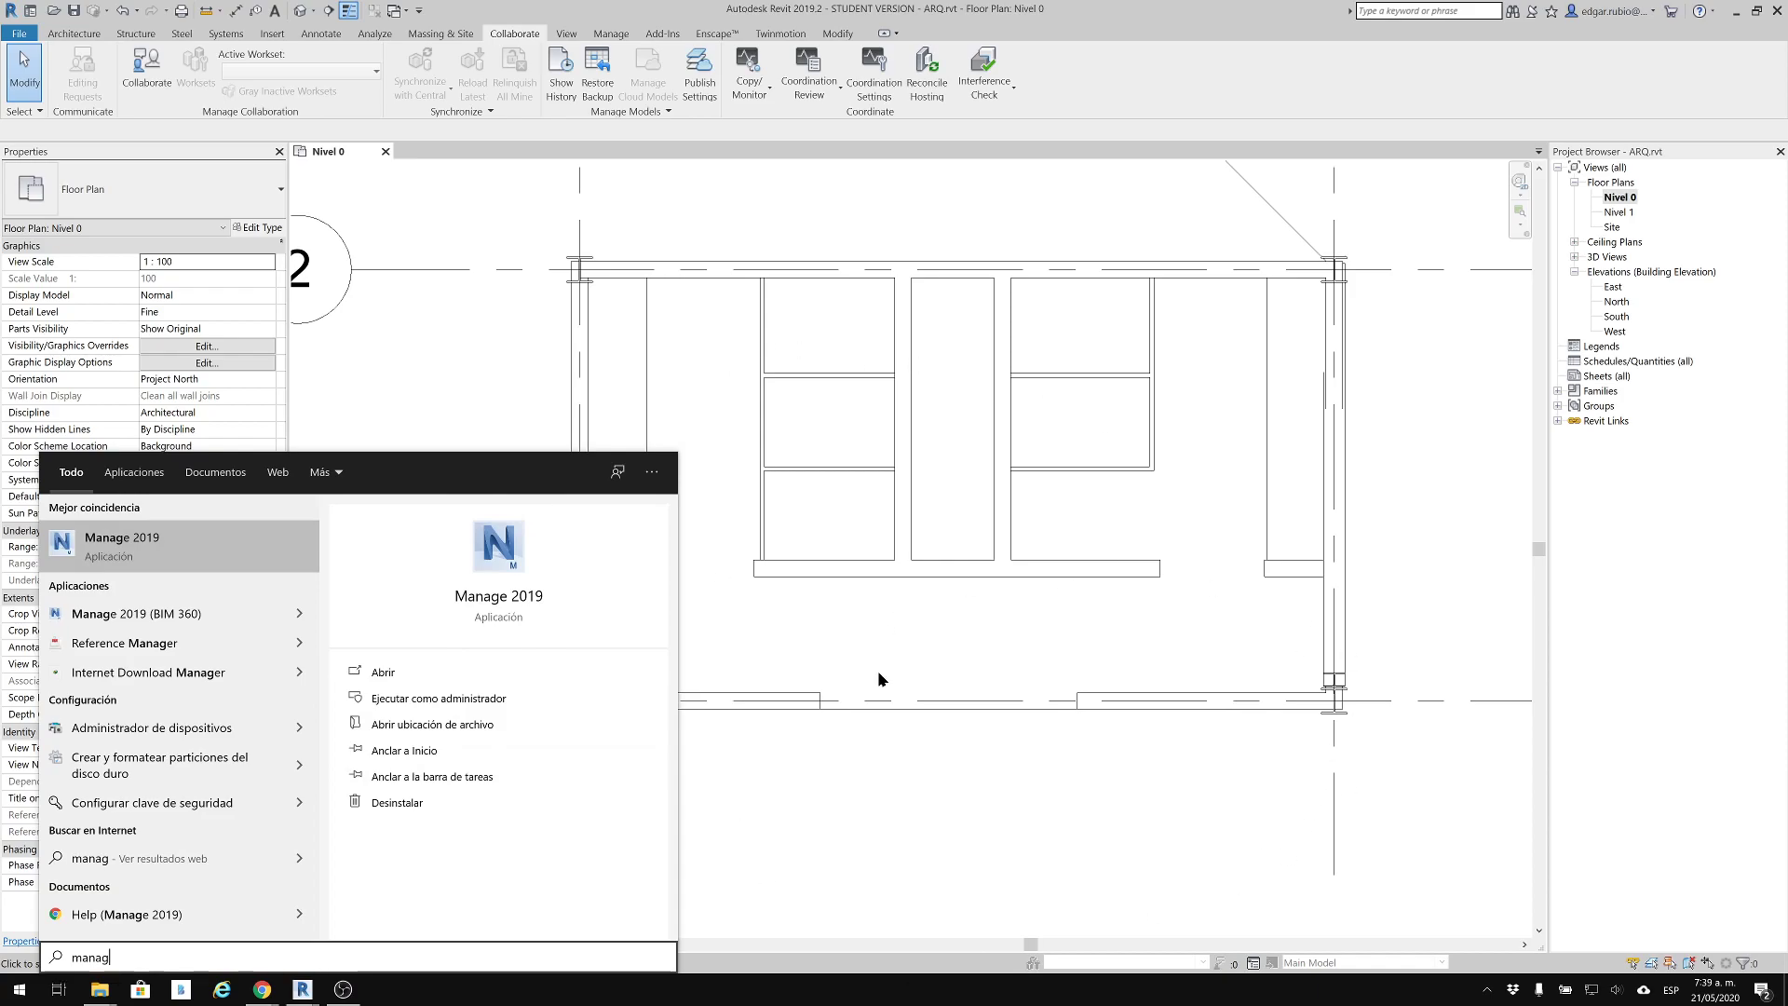
Launch Navisworks Manage 2019 and open a blank Bloc de notas window, moved and widened over Revit
left_click(140, 554)
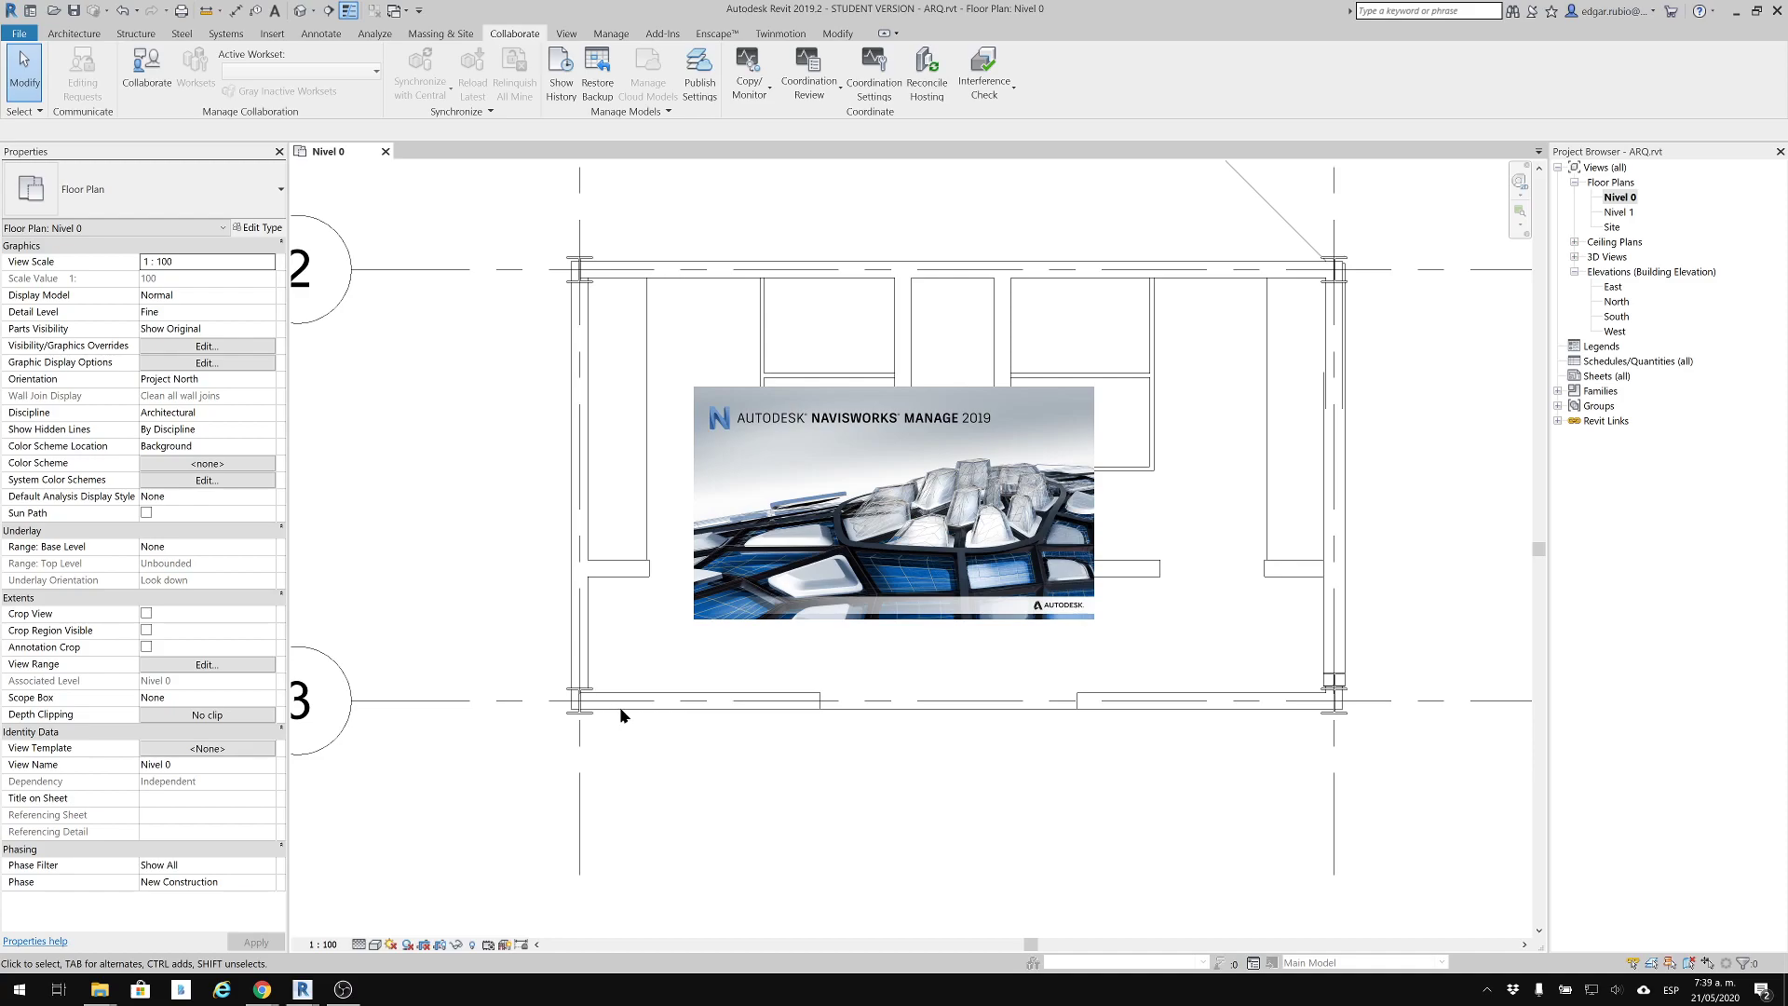
key("super")
type("bloc")
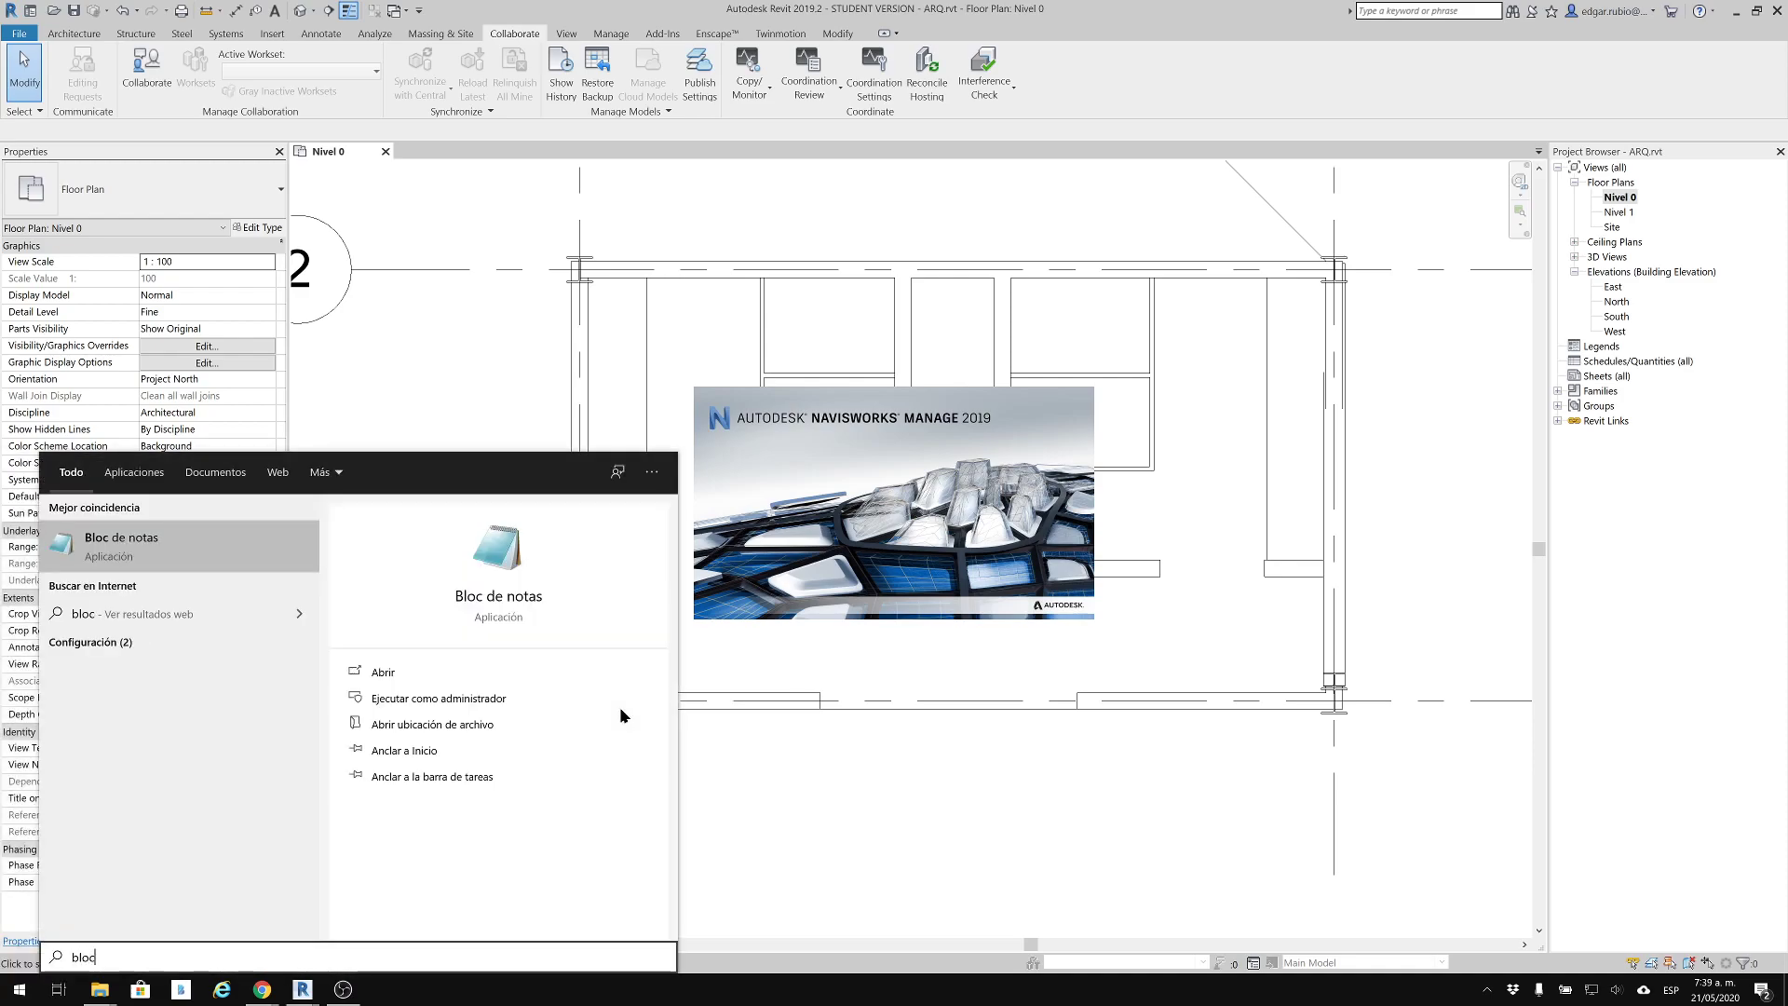
key("Return")
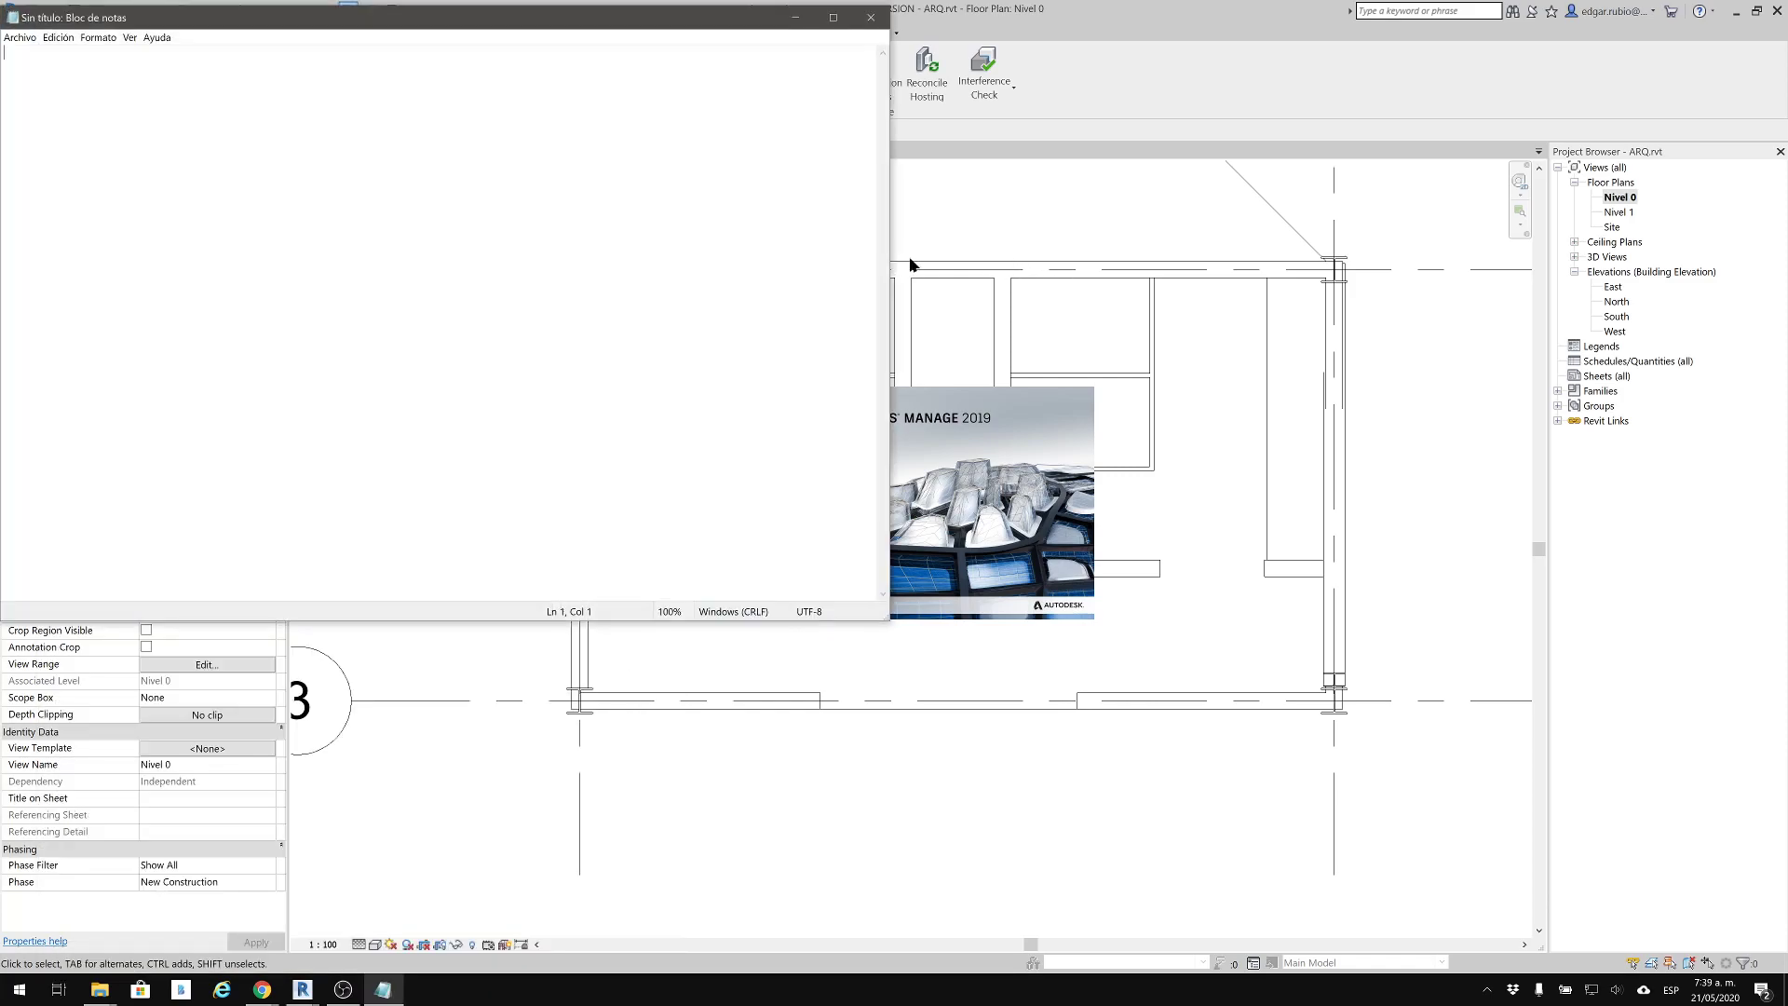
left_click_drag(447, 28, 472, 67)
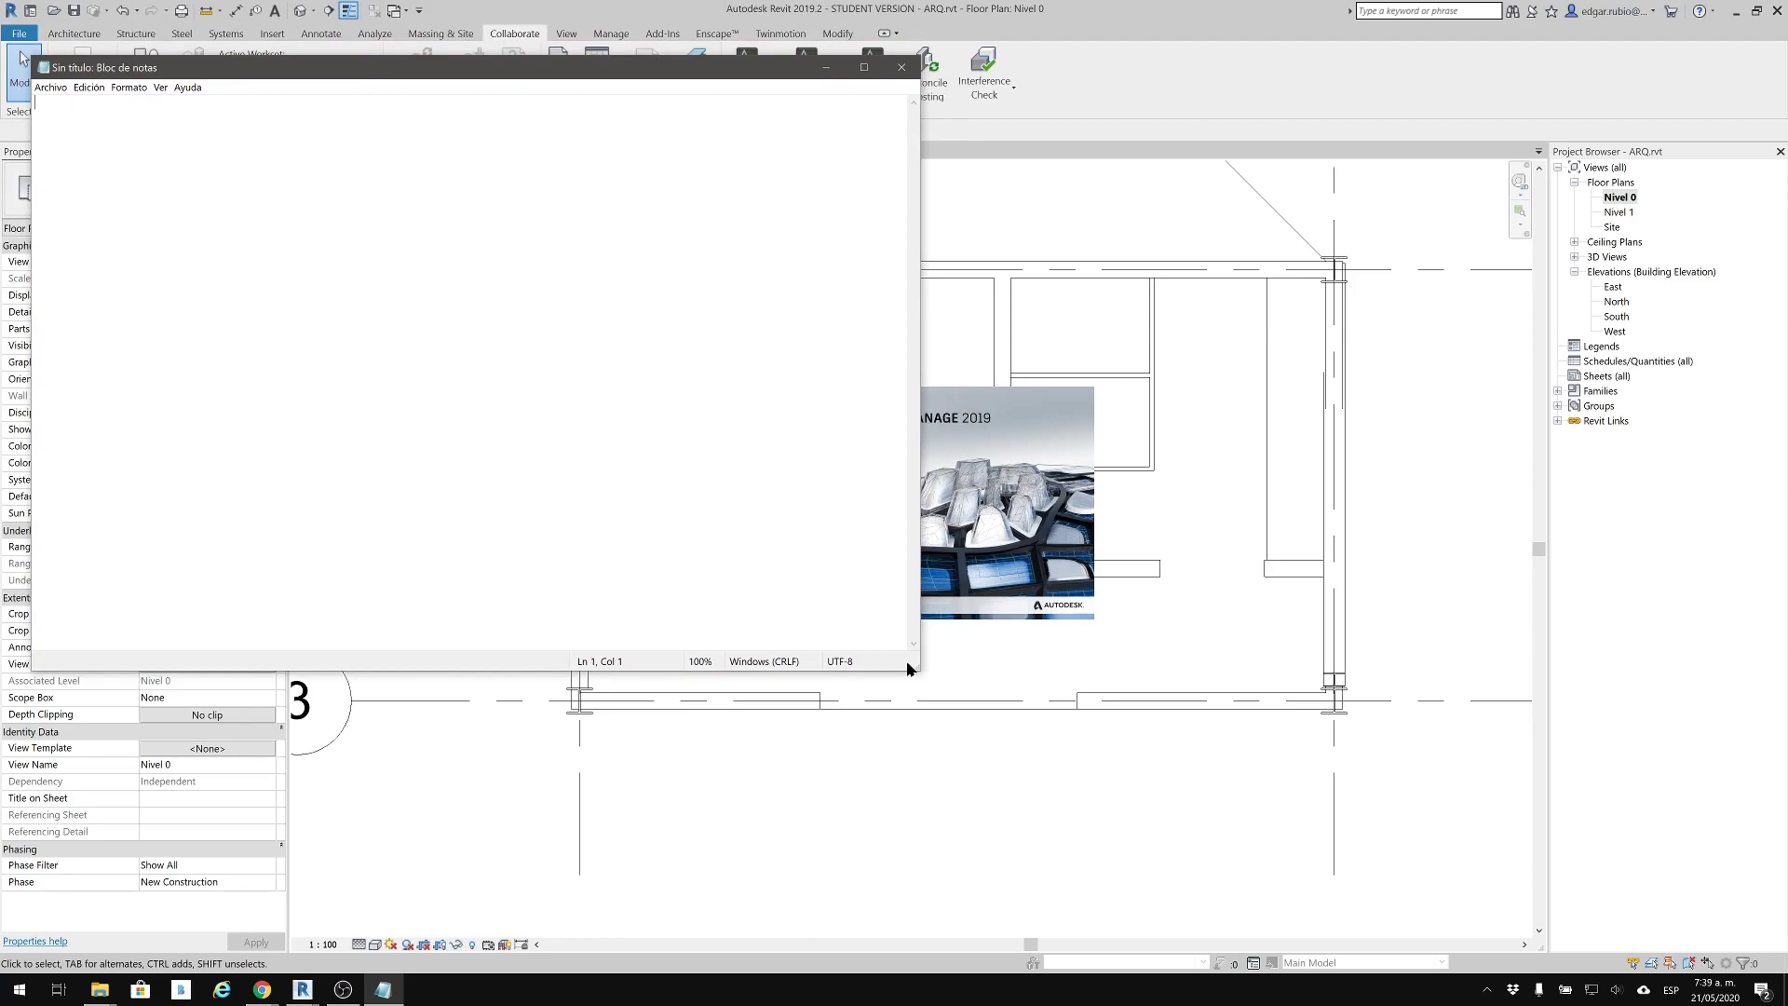
left_click_drag(917, 667, 1017, 589)
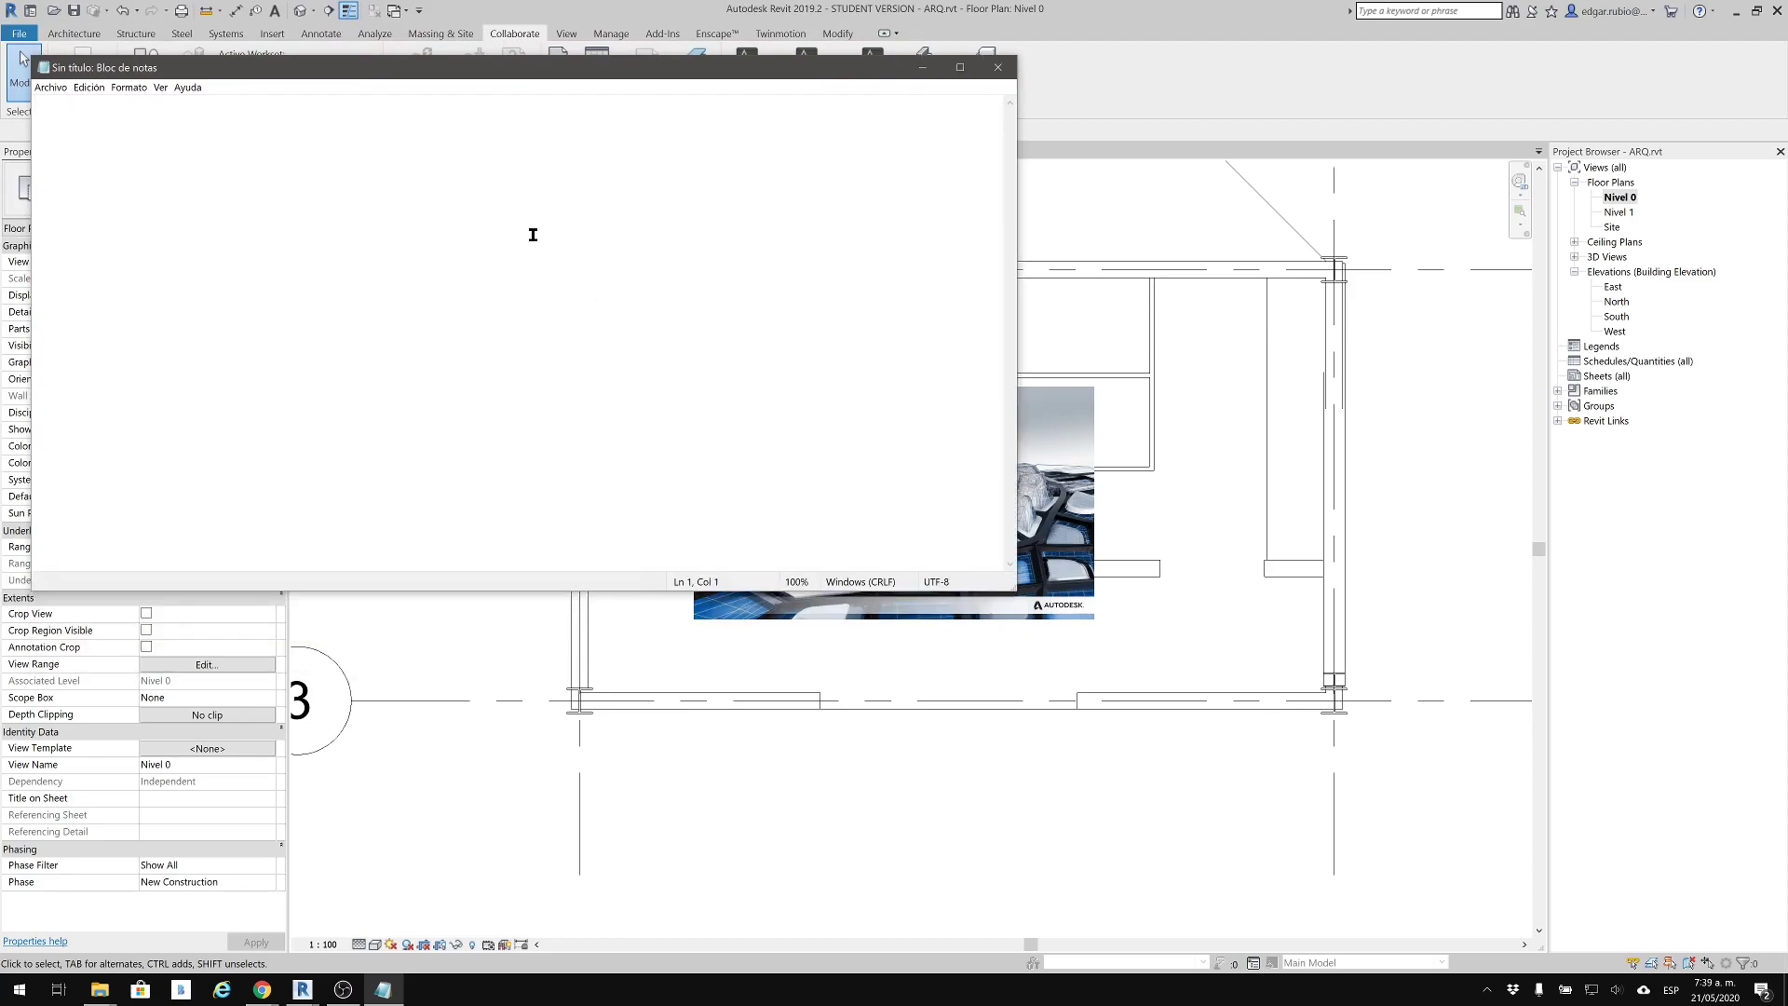
Write the heading "NAVISWORKS." in the blank note, enlarge the text to 390% and leave an empty line below it
type("NAVISWORKS")
scroll(139, 186, "up", 20, "ctrl")
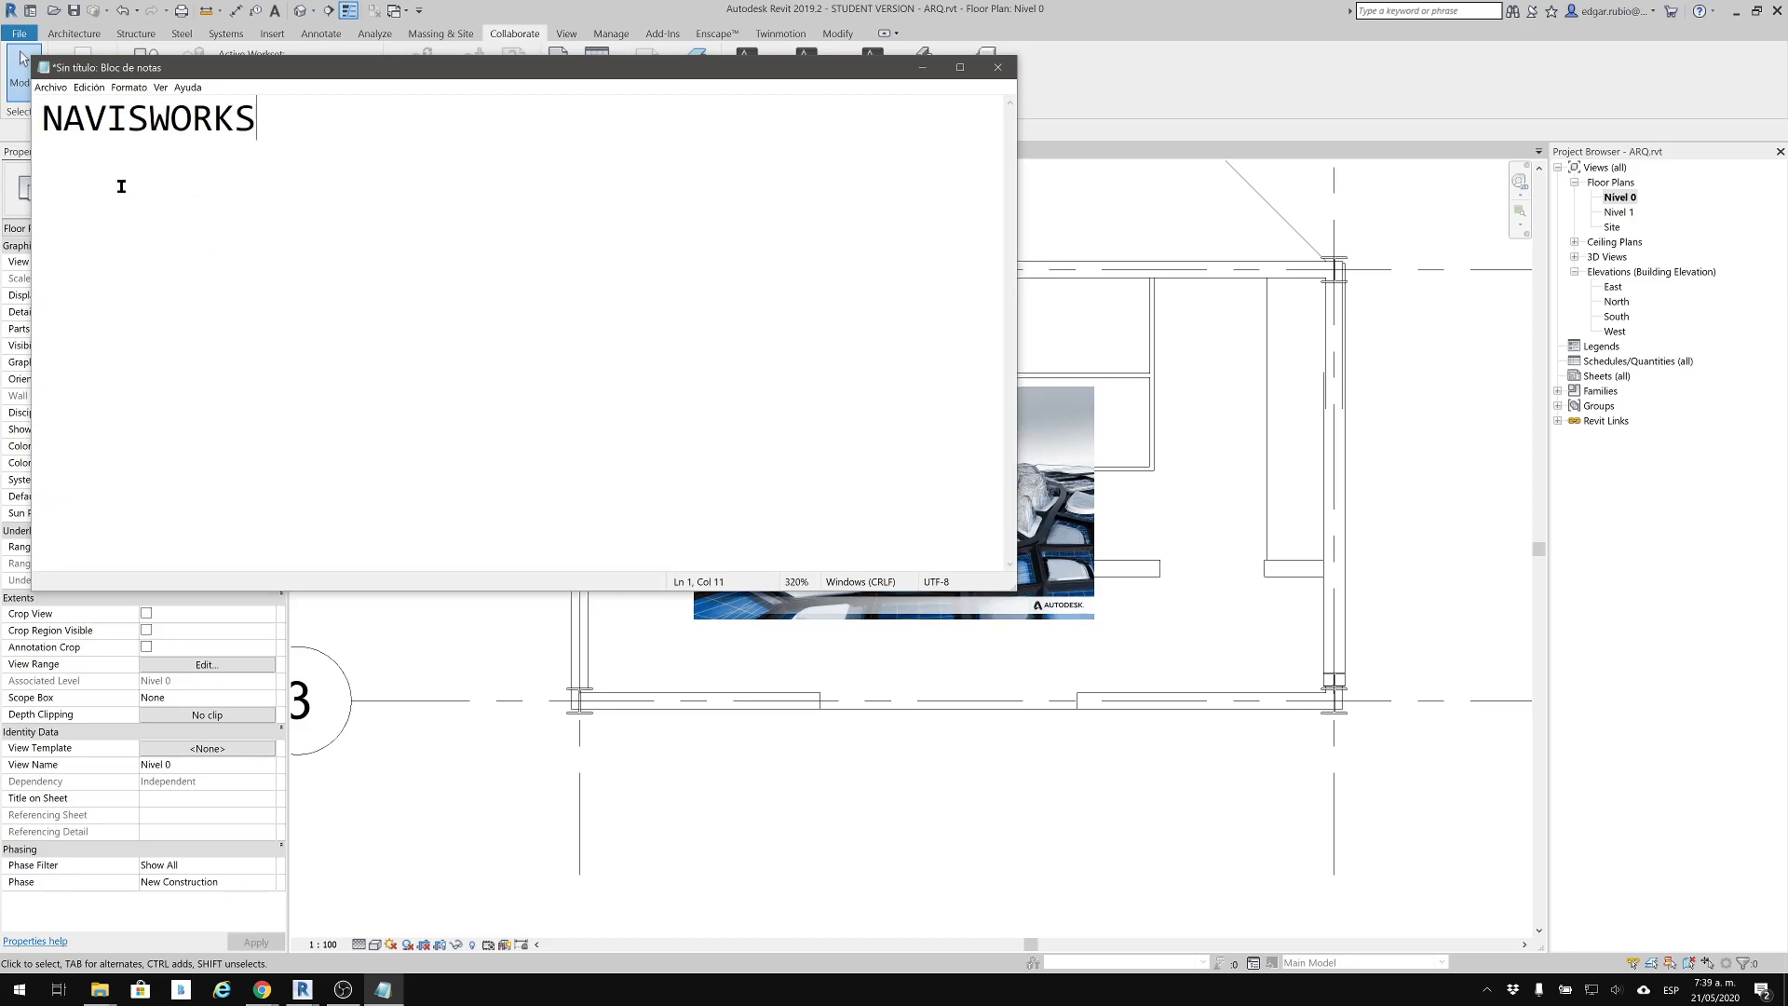
scroll(372, 156, "up", 2, "ctrl")
type(".")
key("Return")
key("Return")
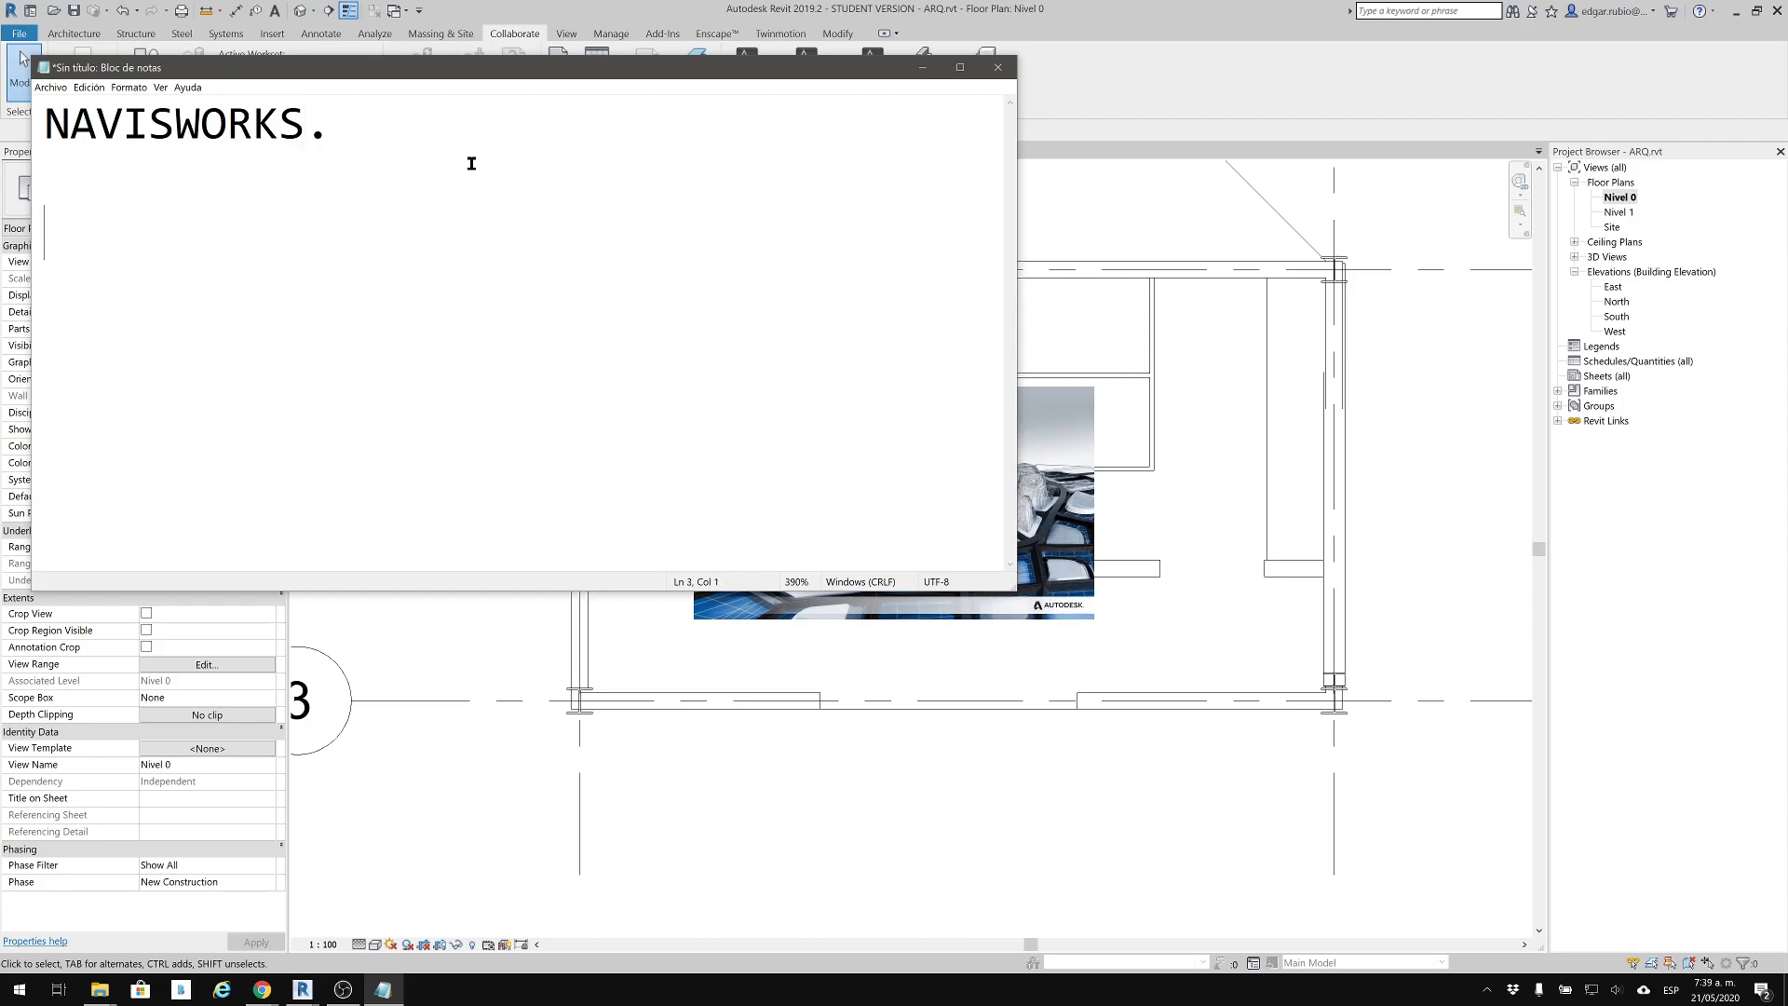
List the formats NWC, NWF and NWD on separate lines below the heading
type("N")
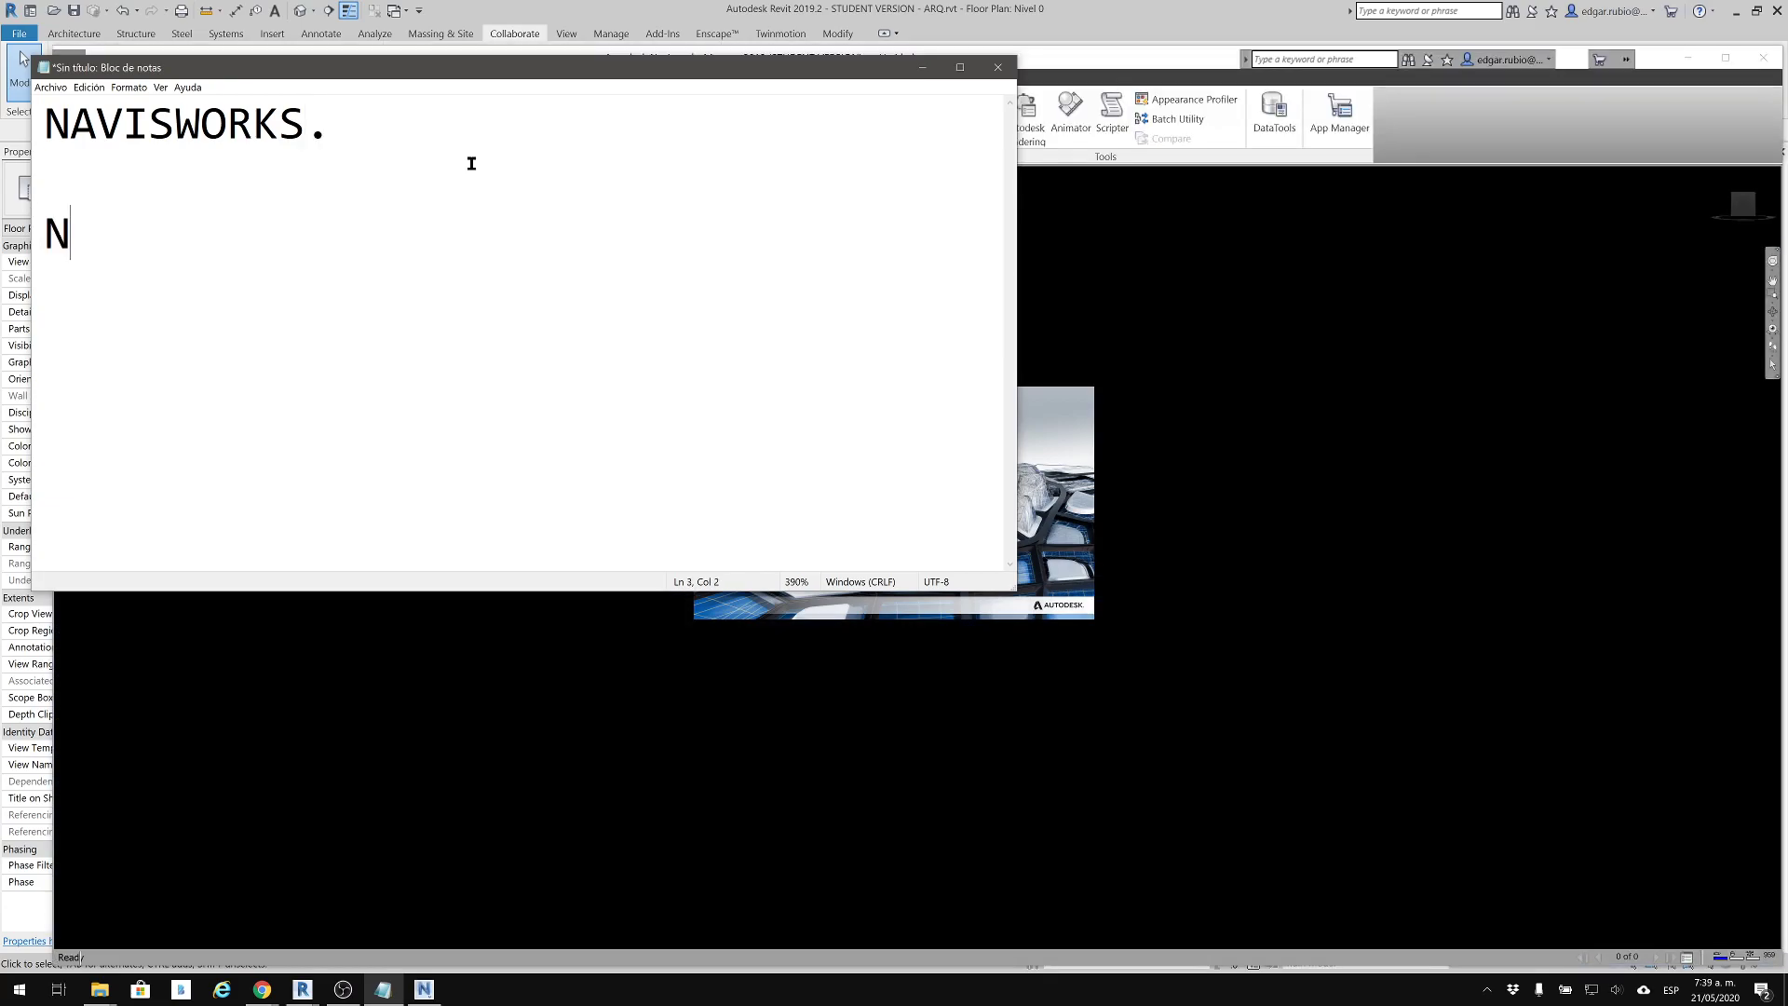
type("WC")
key("Return")
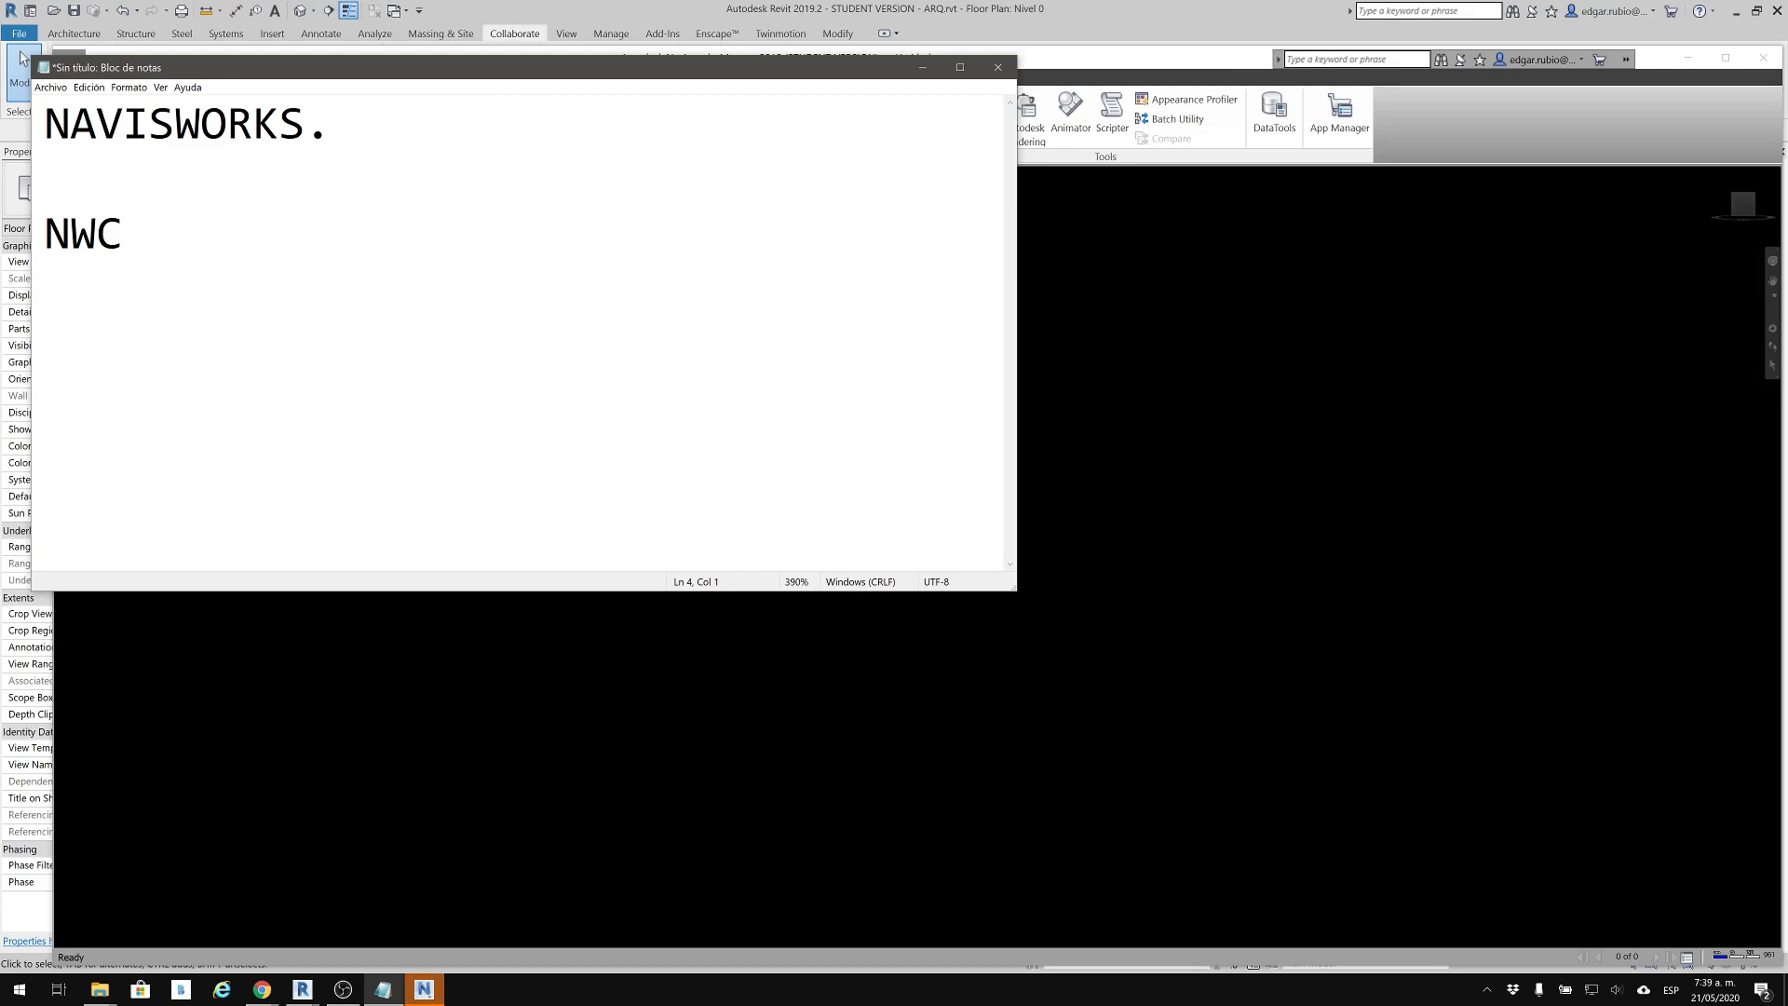
type("NWF")
key("Return")
type("NWD")
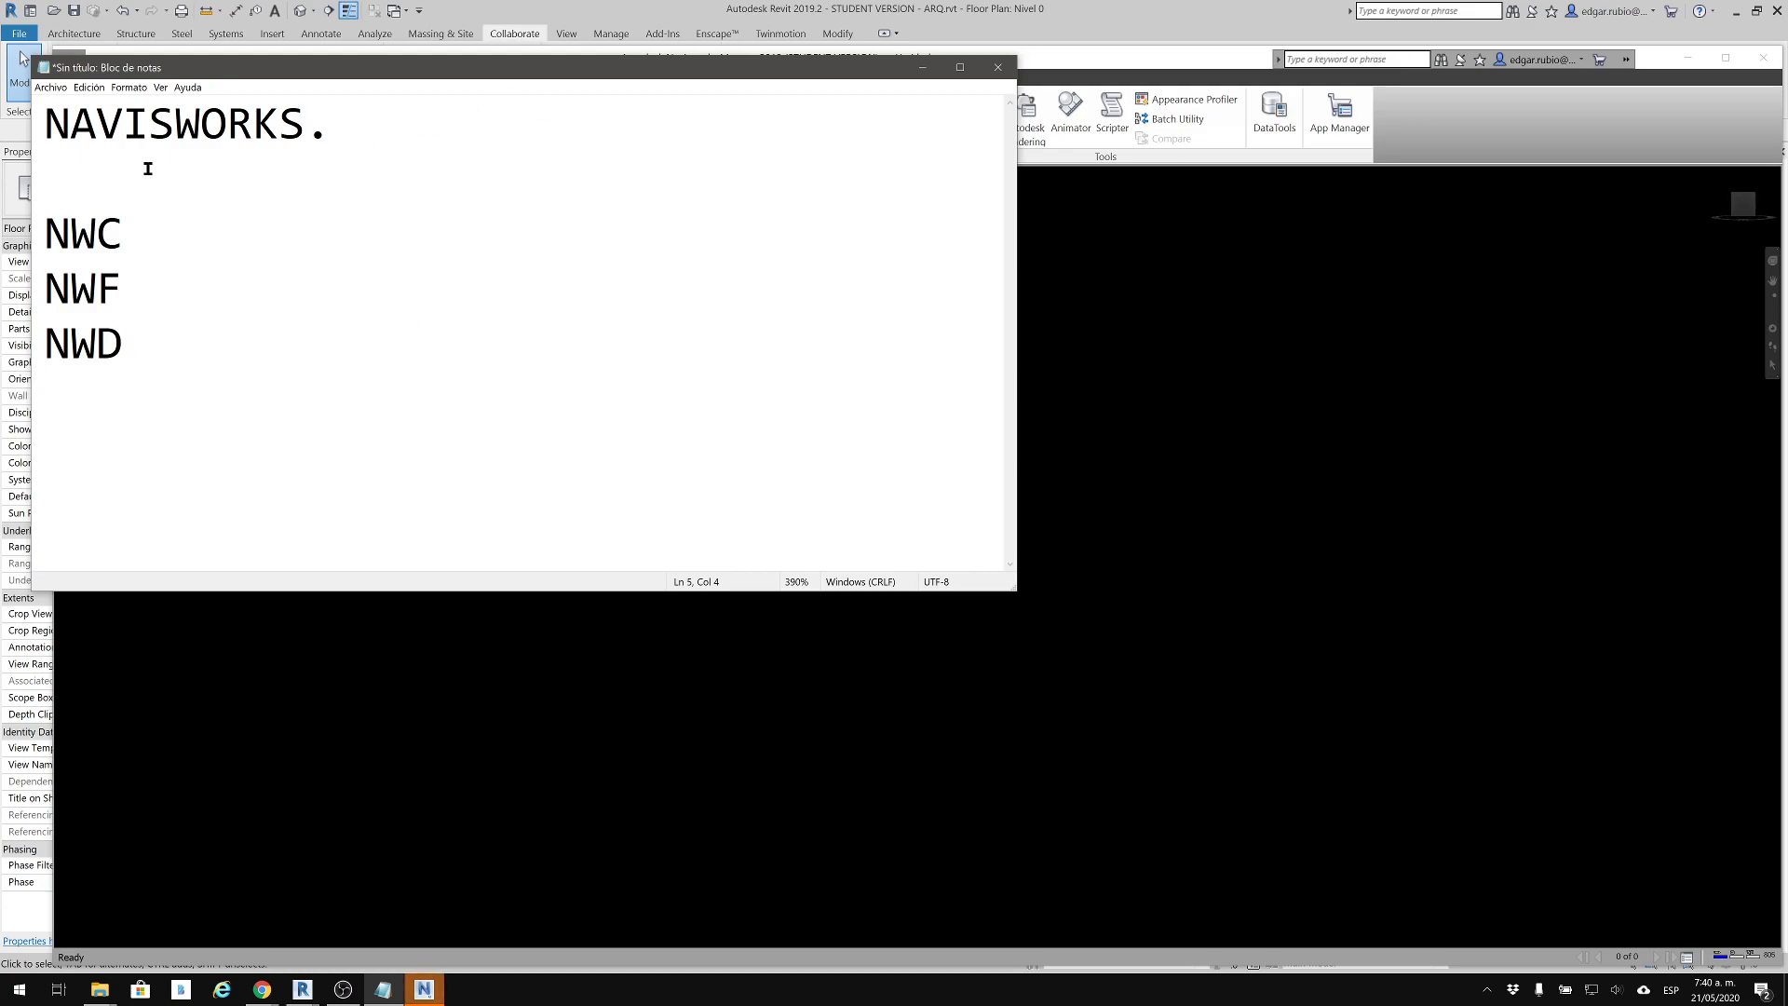
Extend the heading so it reads "REVIT *.rvt - NAVISWORKS."
left_click(52, 129)
type("REVIT ")
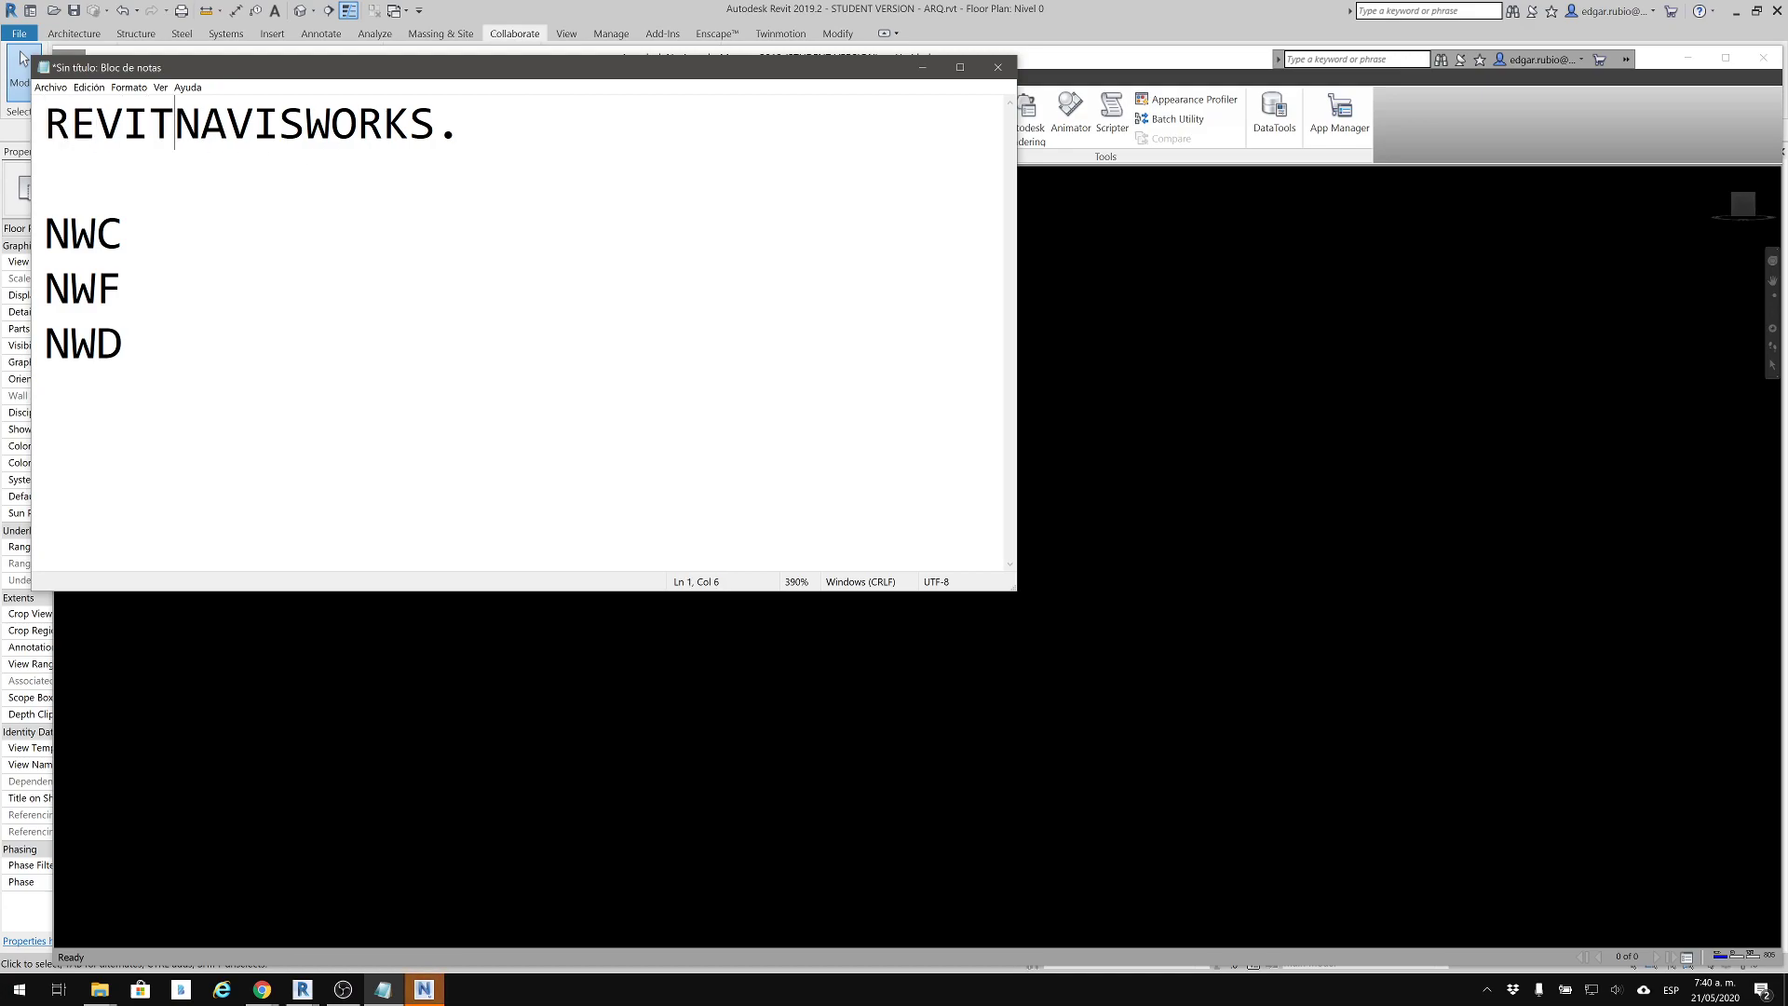
type("-")
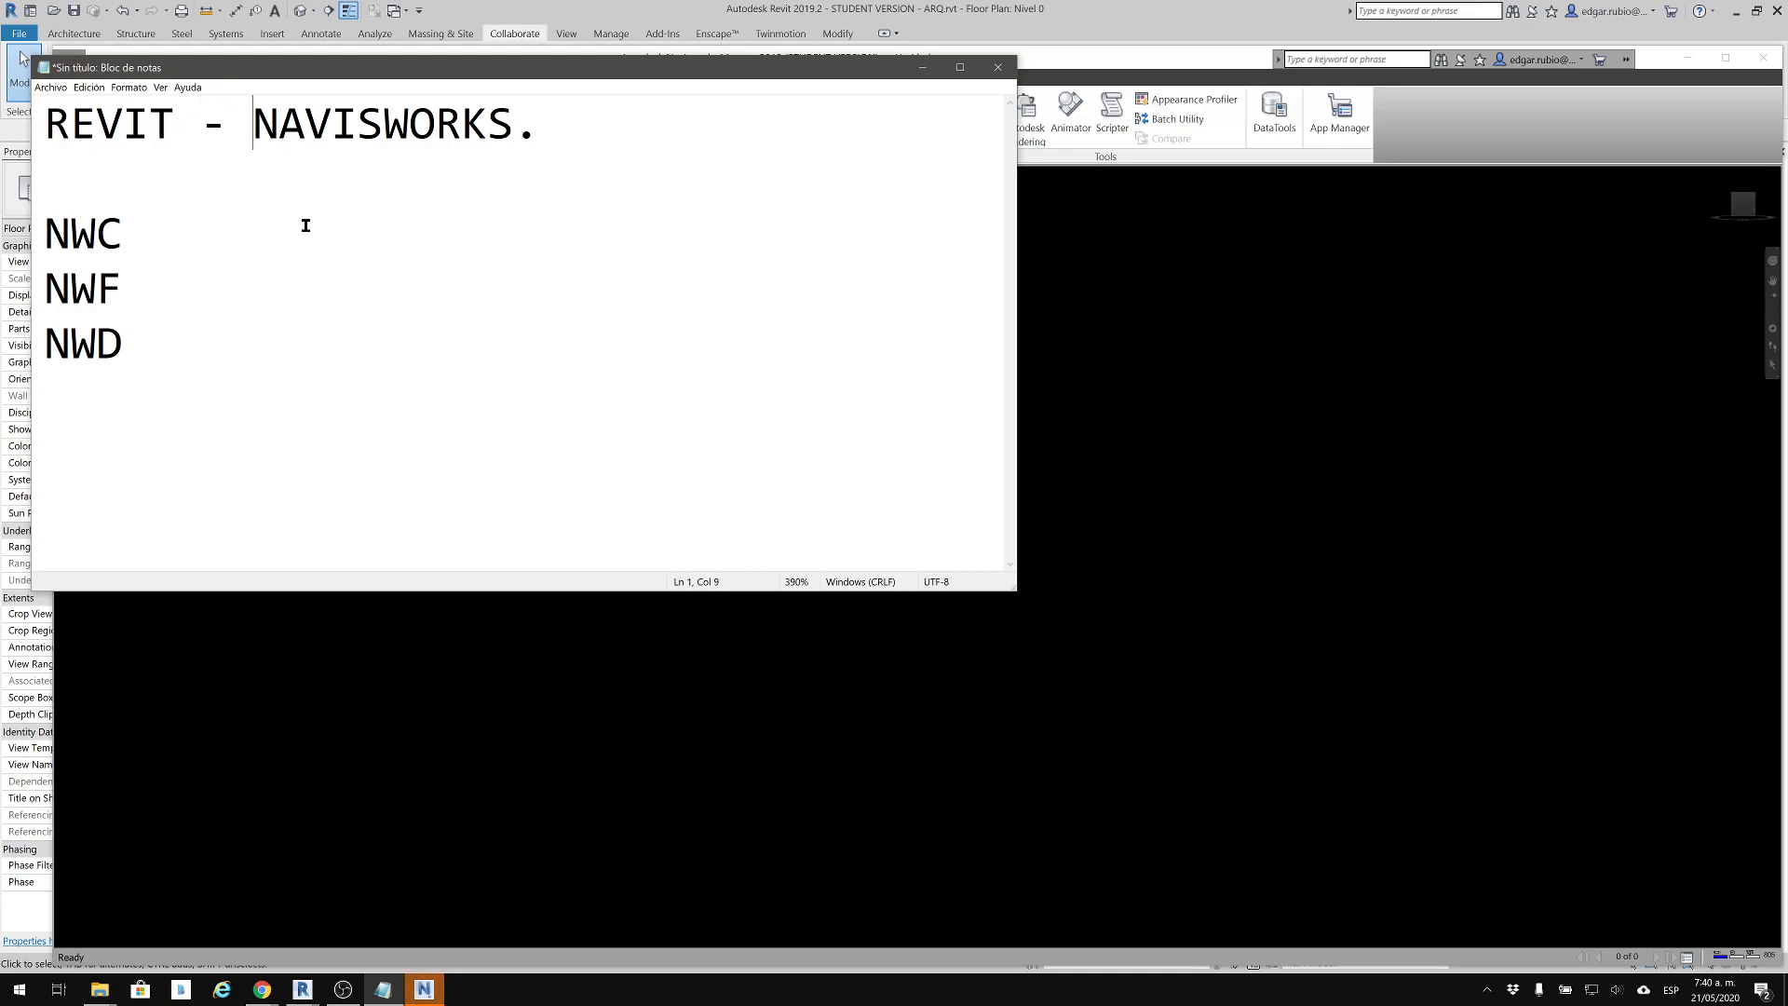
left_click(176, 126)
type("rvt")
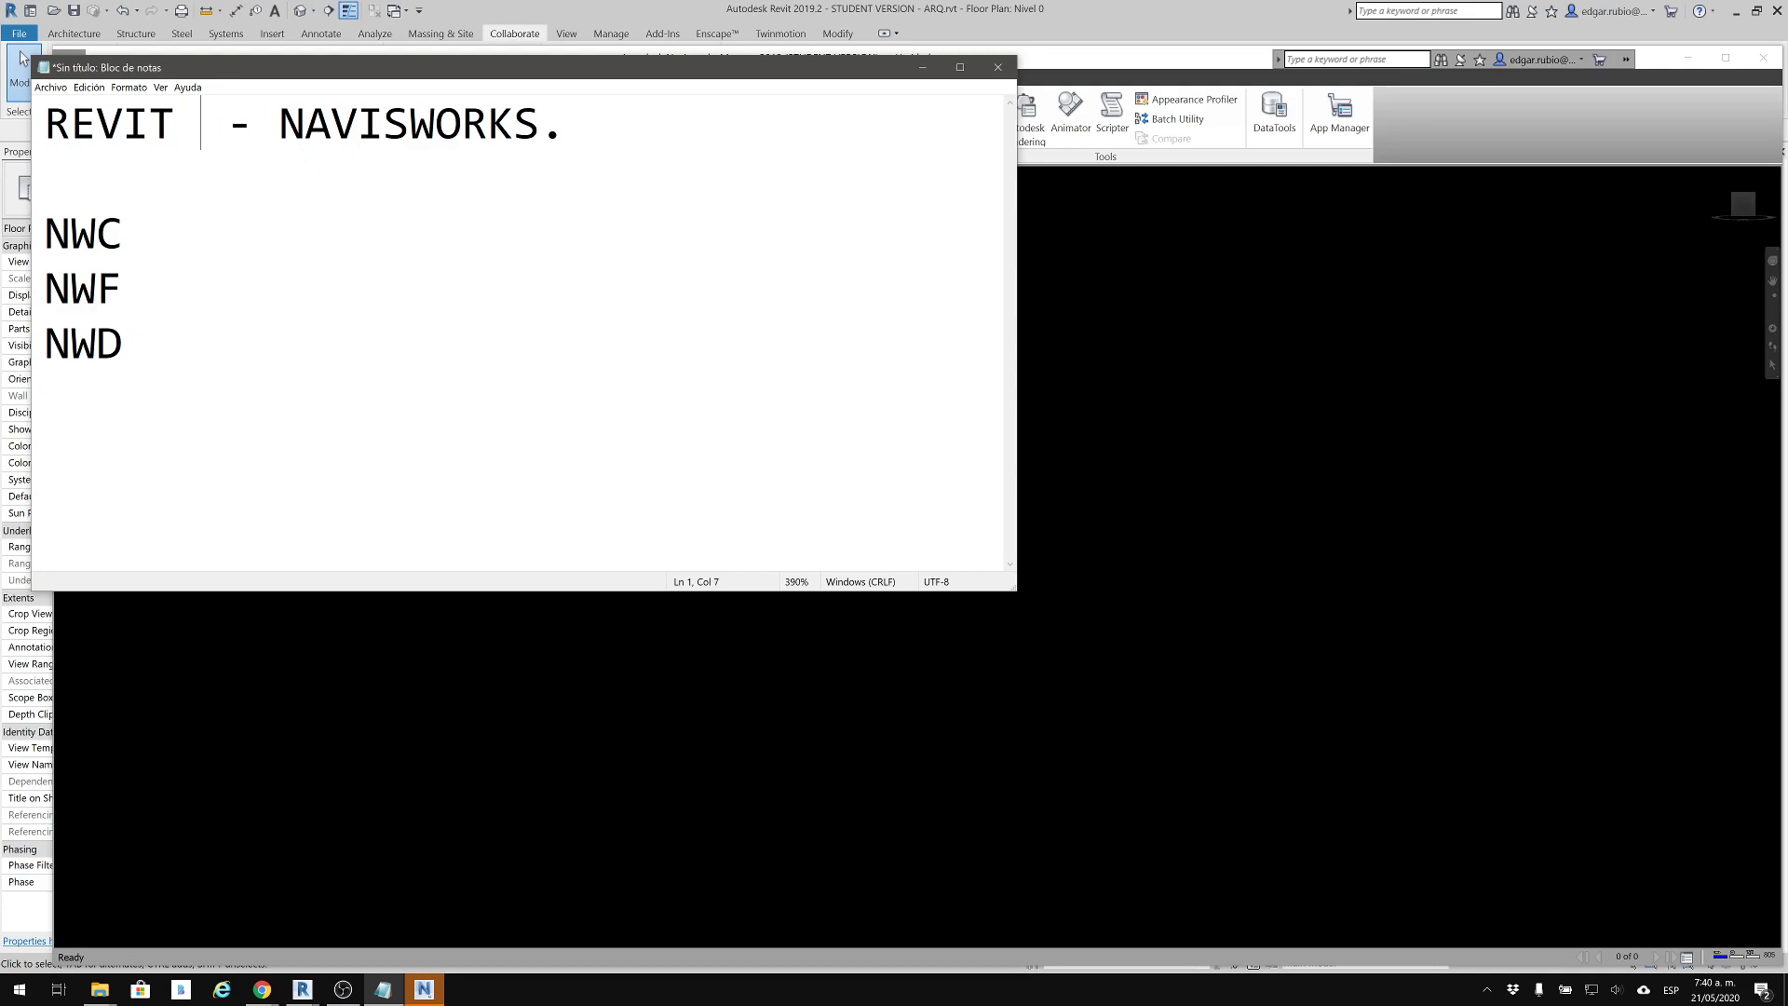
key("Left")
key("Left")
key("Left")
type("-")
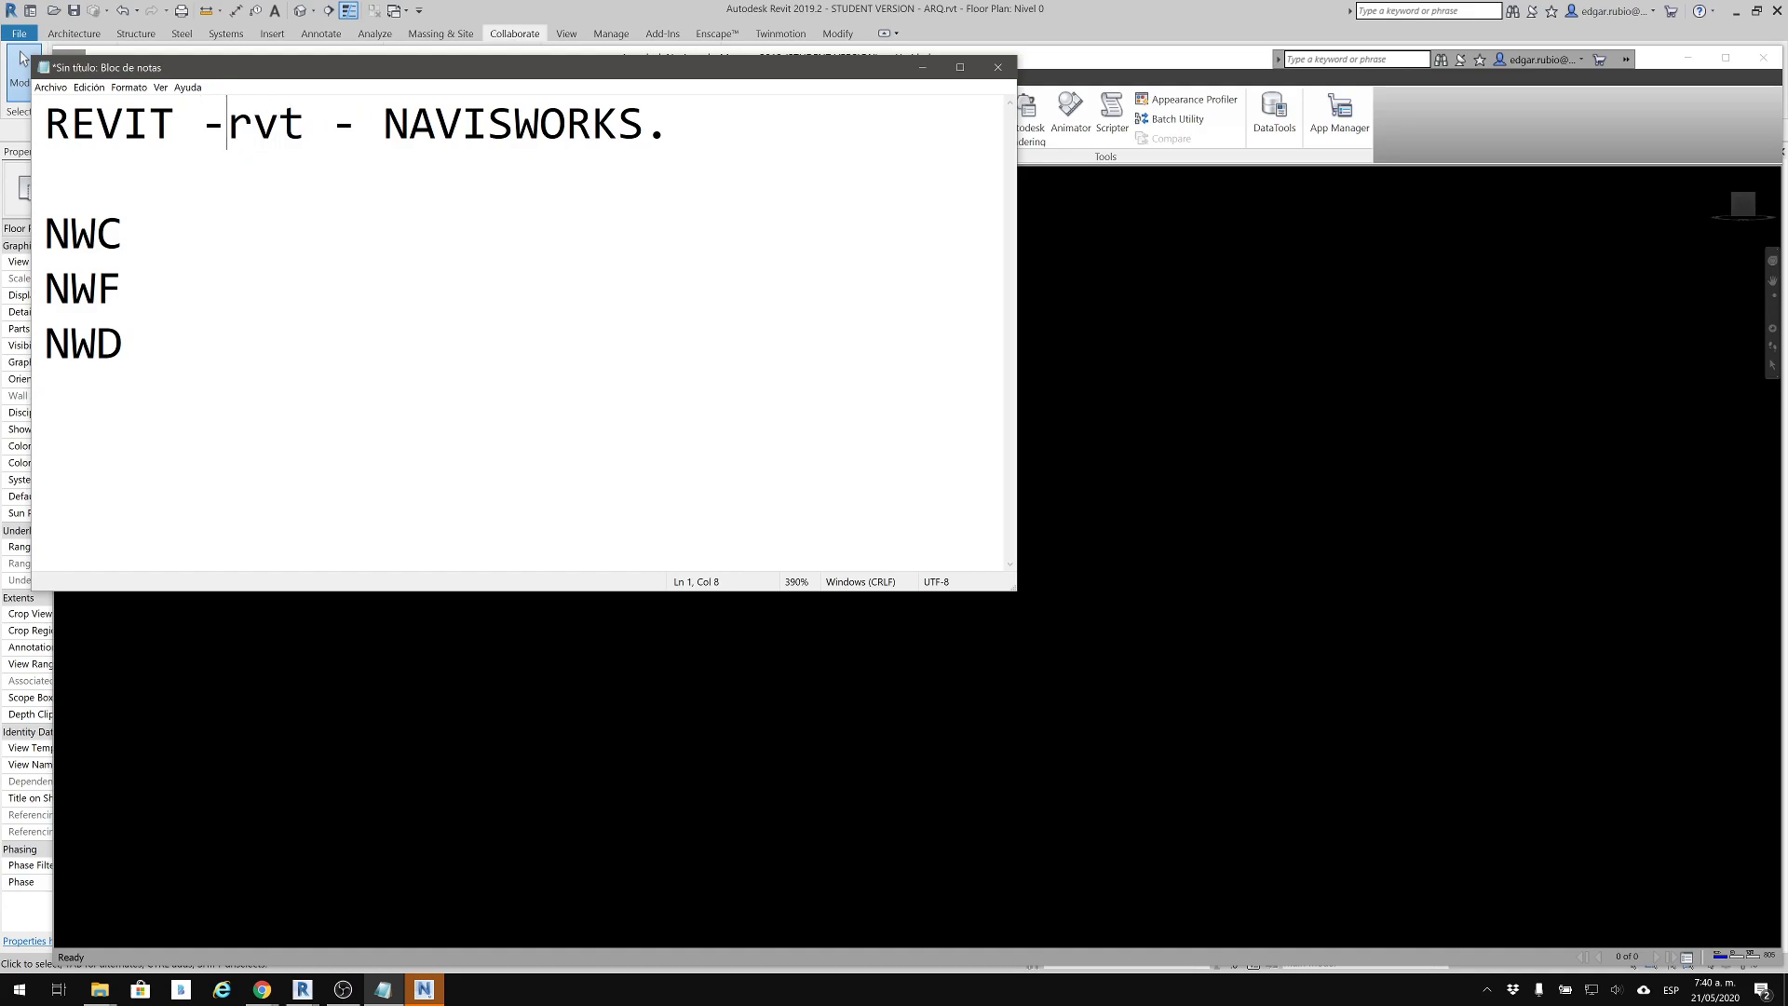
key("BackSpace")
type("*.")
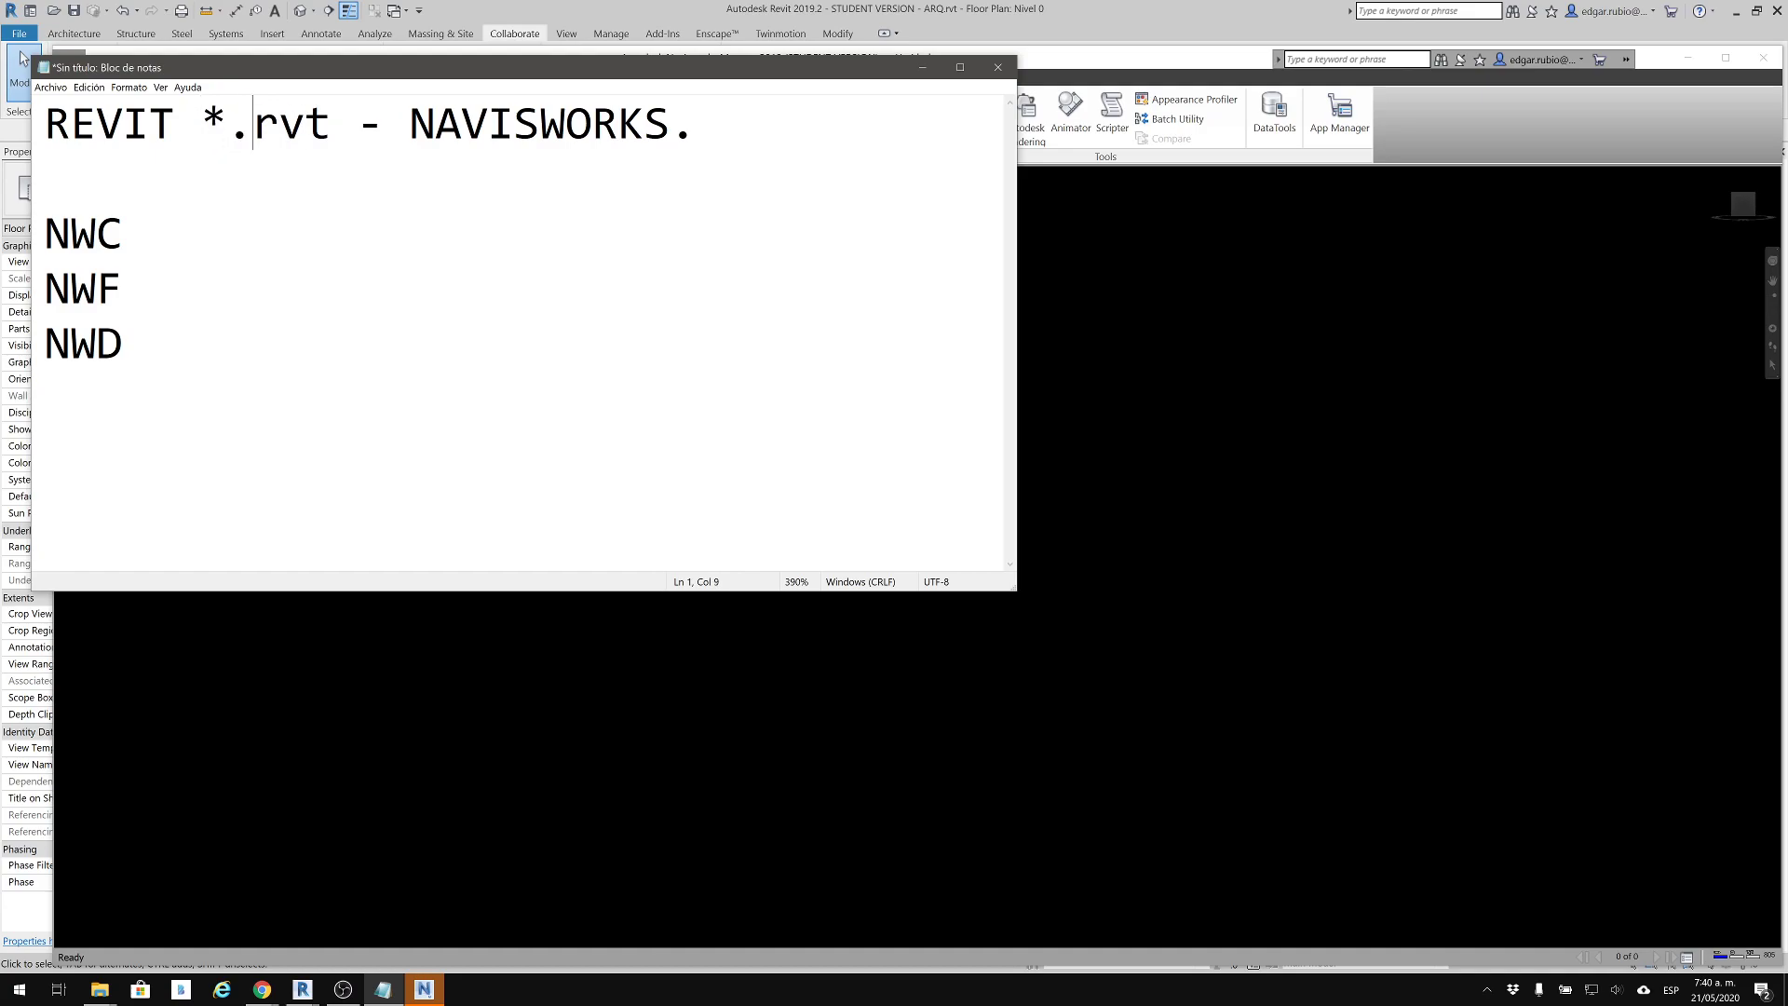
Highlight the .rvt extension in the heading and the last letters of the NWC, NWF and NWD lines for explanation
left_click_drag(202, 126, 331, 120)
left_click(299, 160)
left_click(333, 125)
left_click_drag(328, 133, 234, 133)
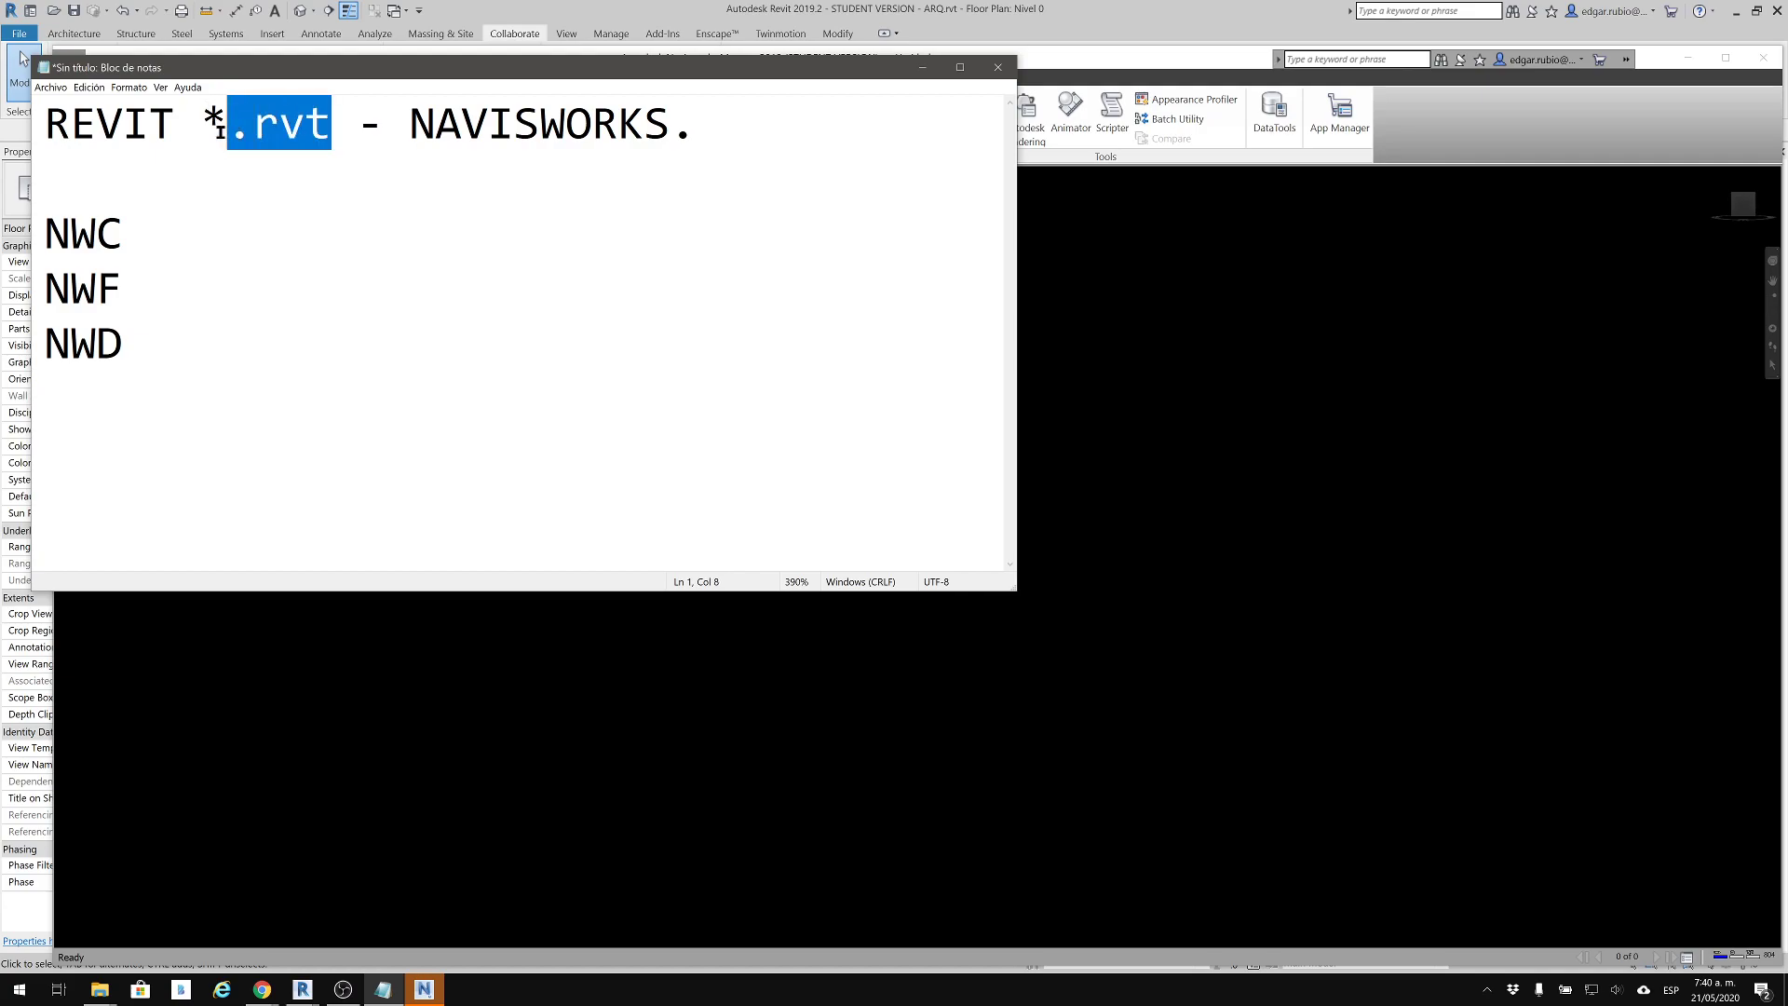
left_click(698, 141)
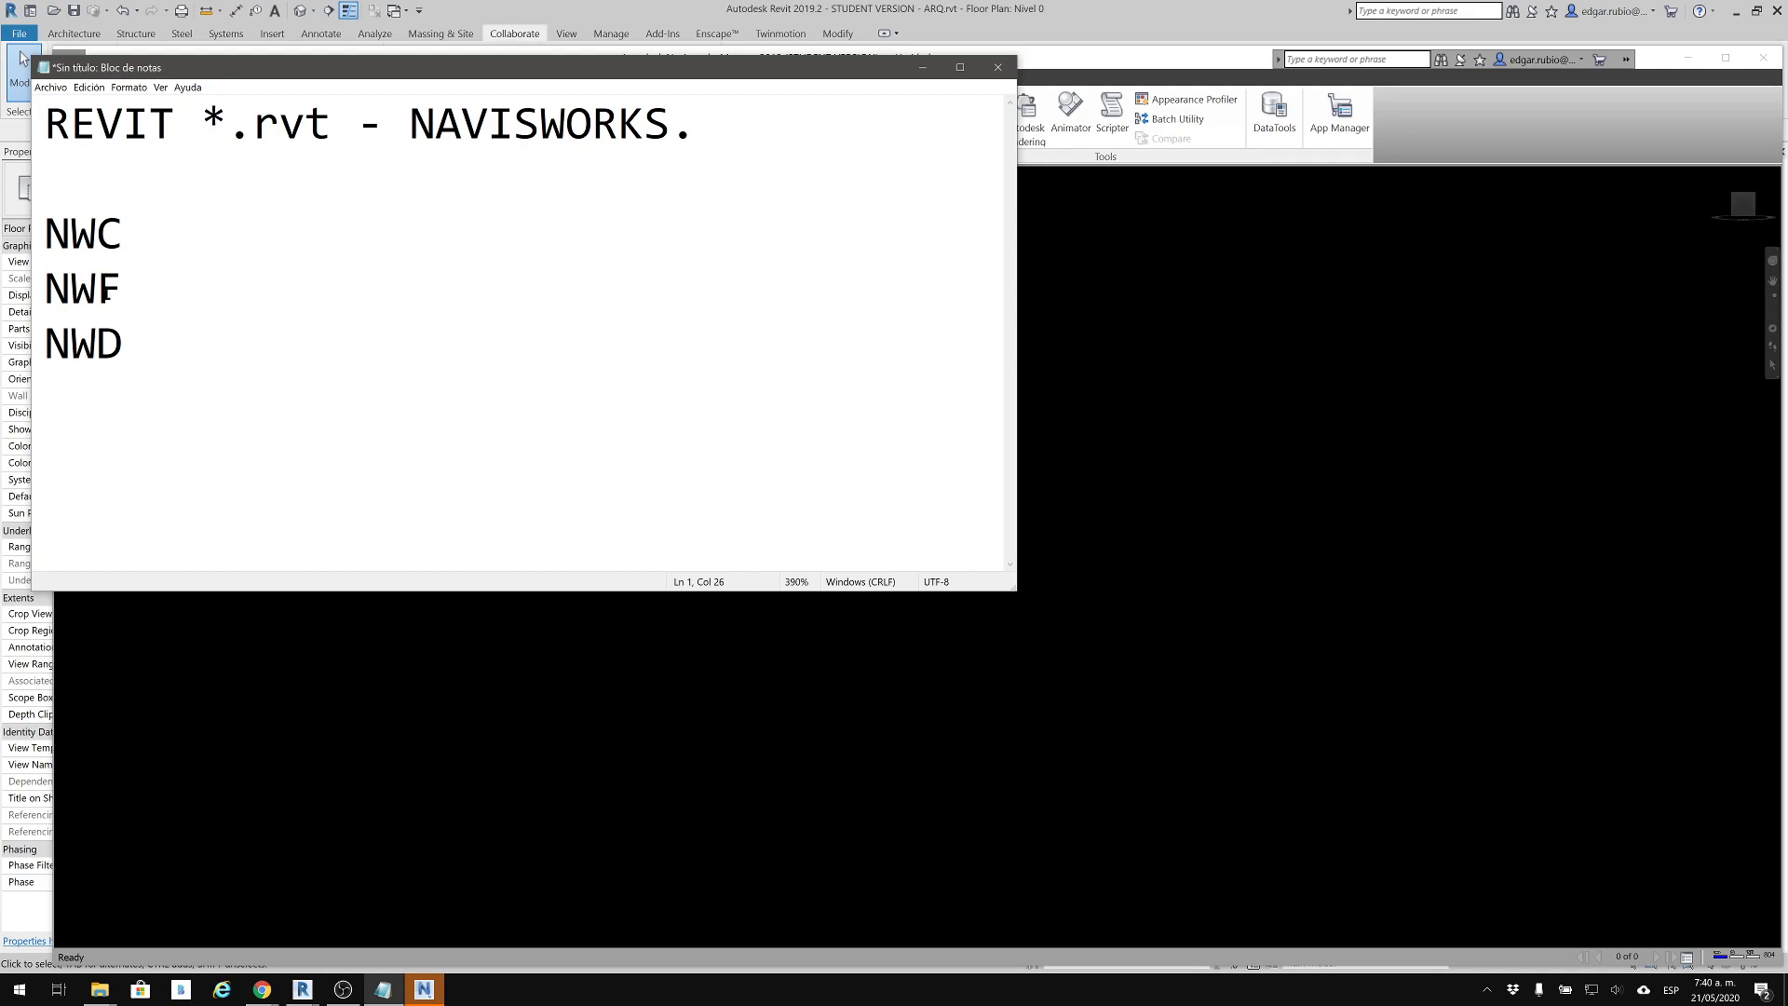
left_click_drag(95, 233, 130, 346)
left_click(179, 343)
left_click_drag(254, 129, 333, 134)
left_click_drag(701, 123, 673, 123)
left_click(755, 114)
Add "* NavisWorks Cache" after NWC in the format list
left_click(179, 244)
type("* NavisWo")
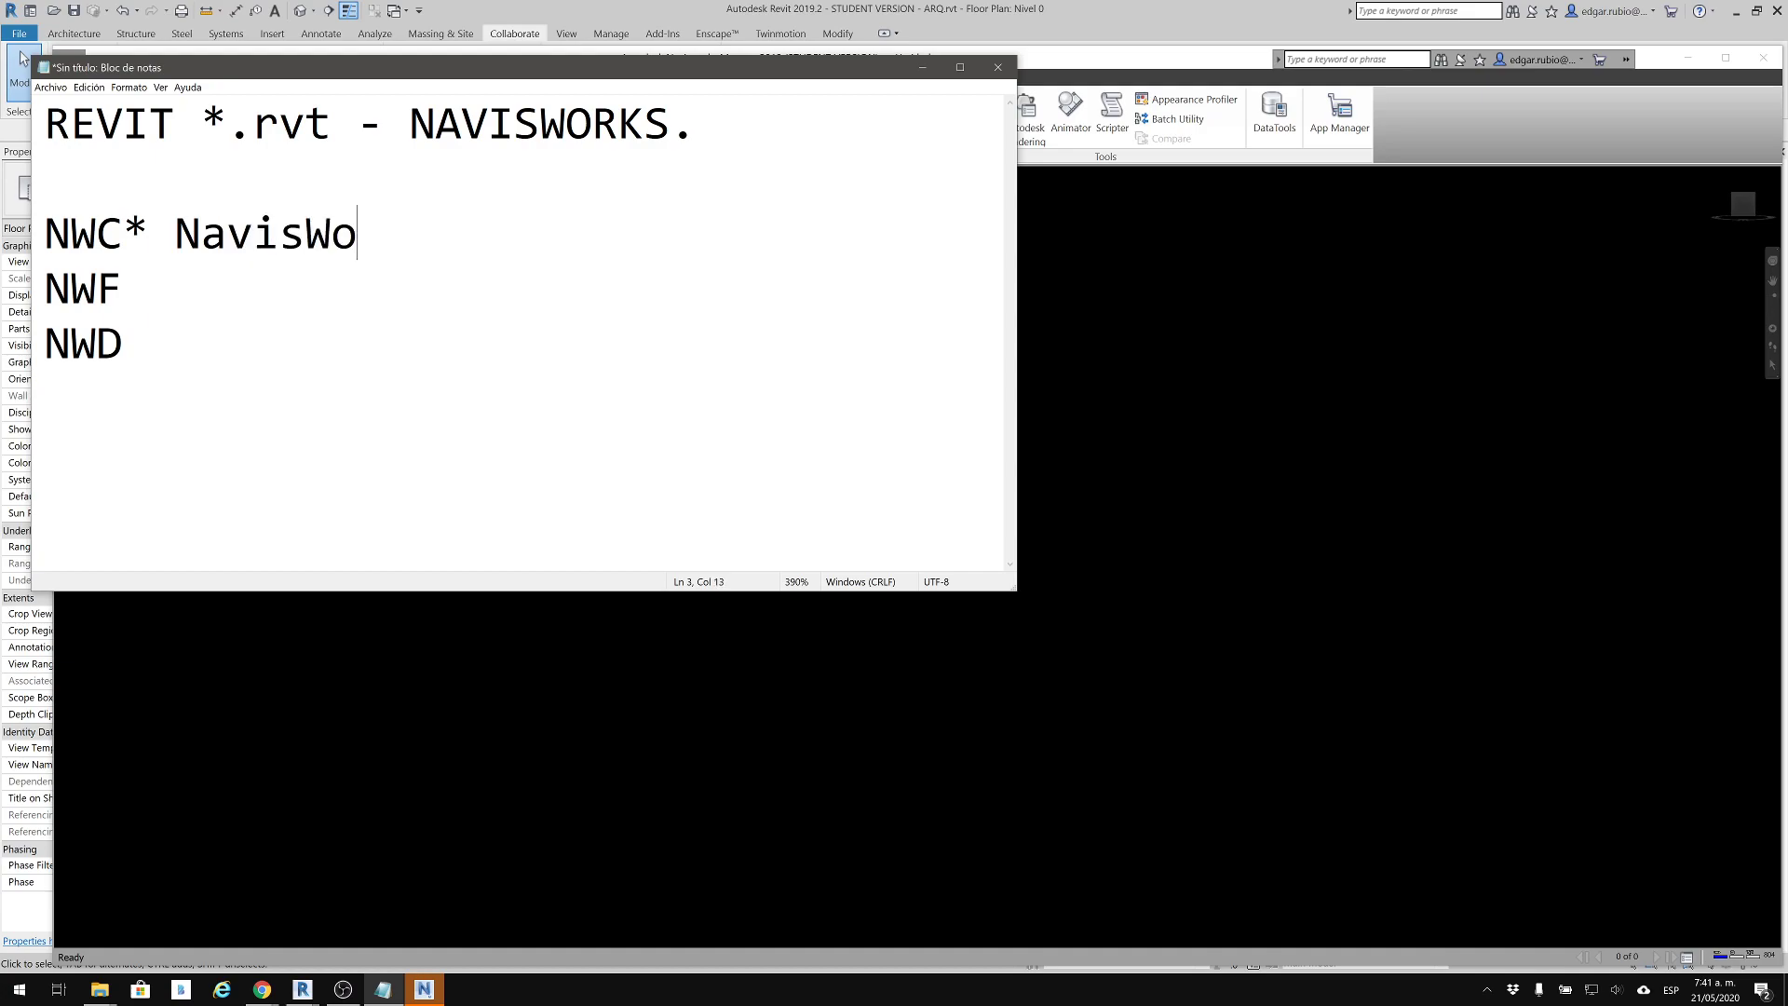
type("rks Cache")
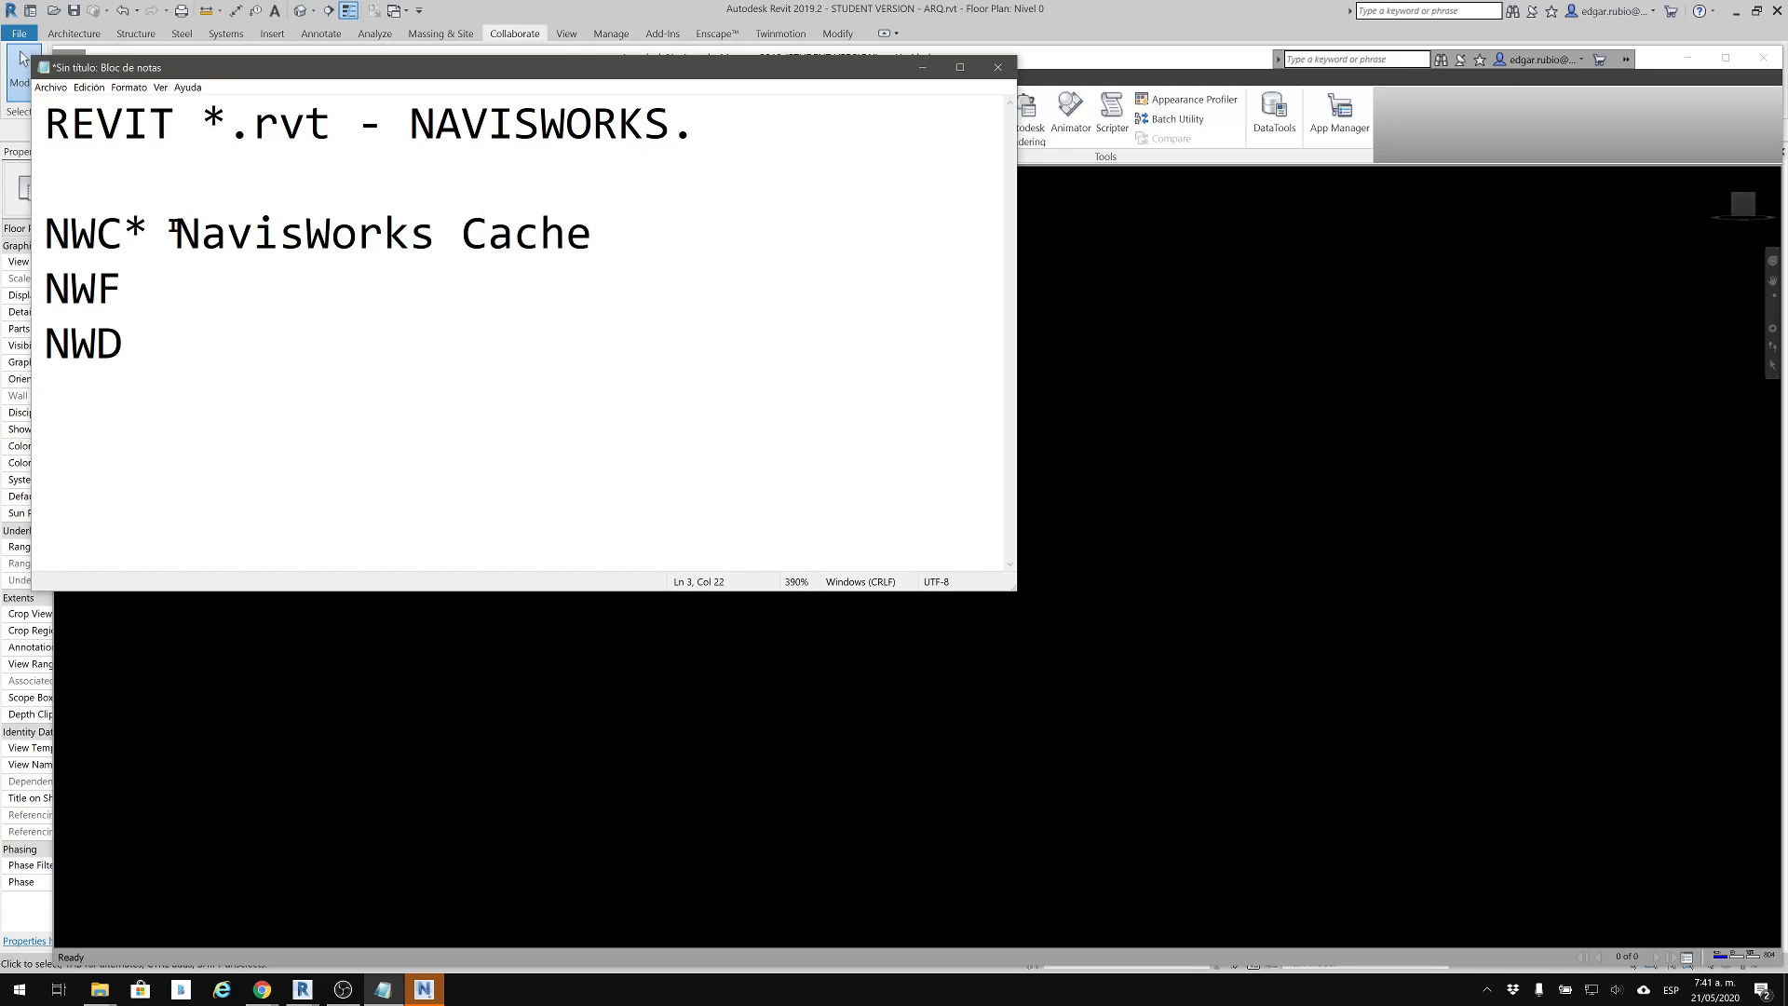
Highlight the initials in "NavisWorks Cache" and append "- Traductor" to the NWC line
left_click_drag(173, 227, 332, 236)
left_click_drag(490, 234, 463, 234)
left_click(639, 235)
type("-tr")
key("BackSpace")
key("BackSpace")
type("Traductor")
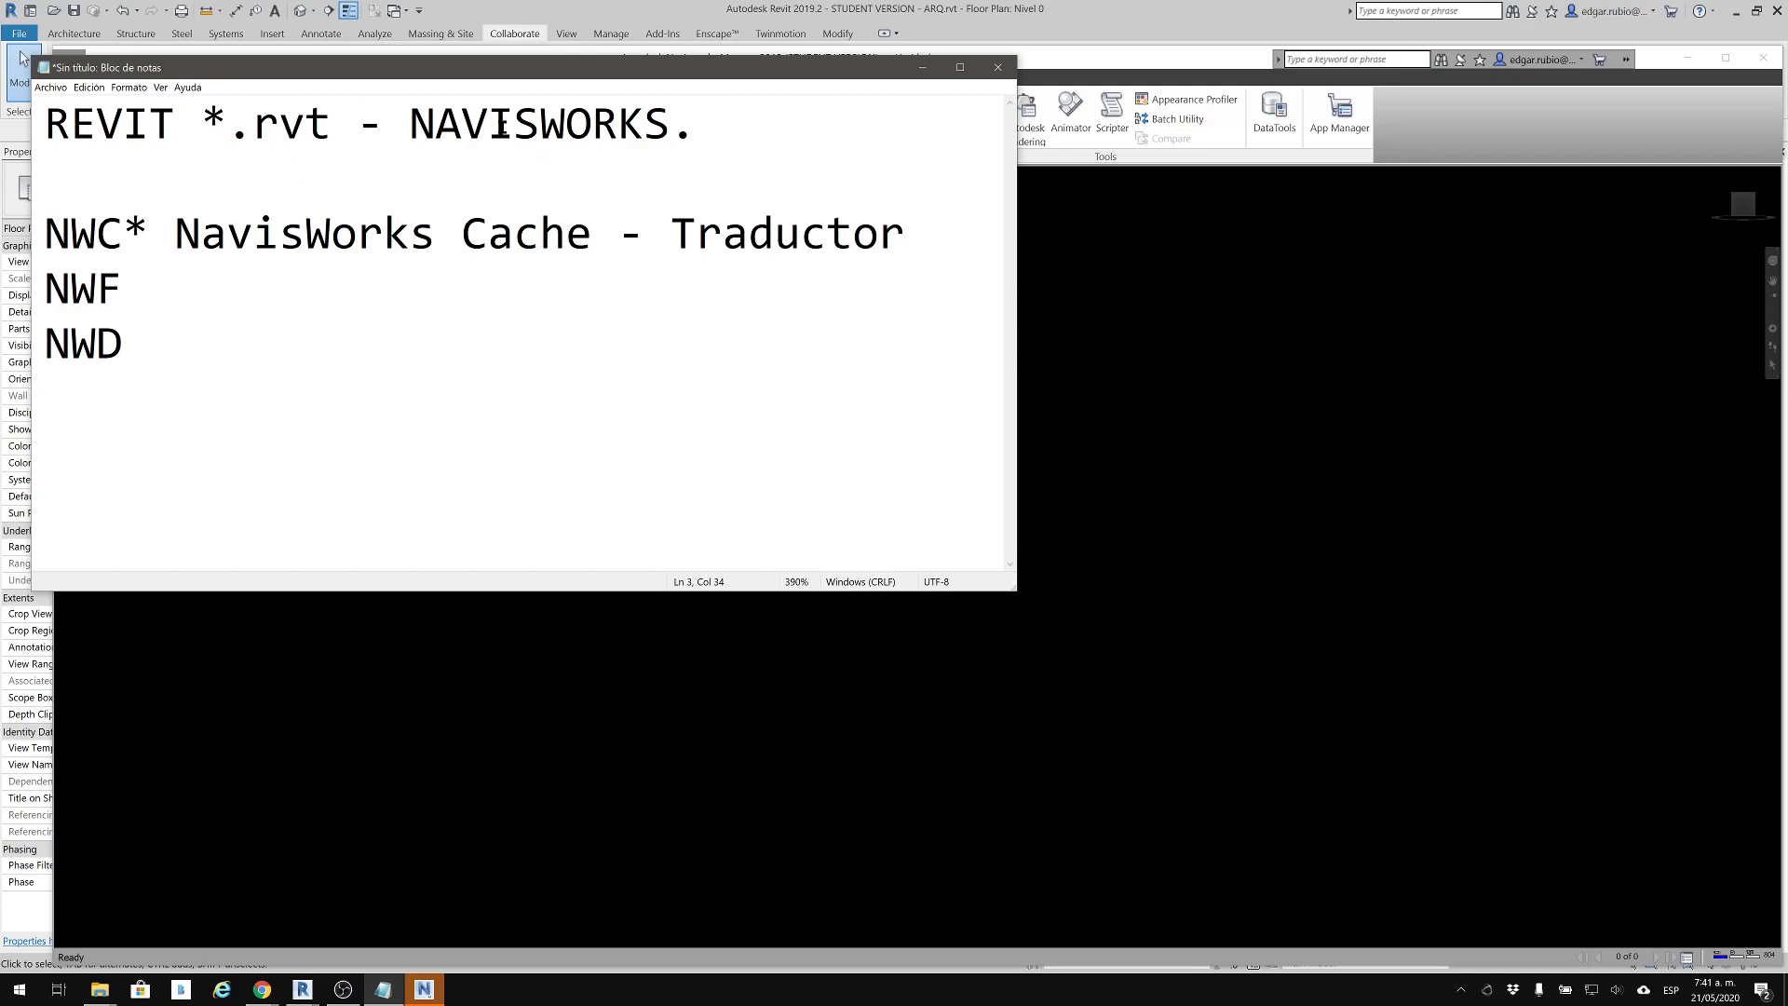
Add an asterisk after NWF in the notes, and switch to Navisworks Manage in a maximized window
left_click_drag(501, 124, 486, 124)
left_click(101, 113)
left_click_drag(124, 232, 49, 233)
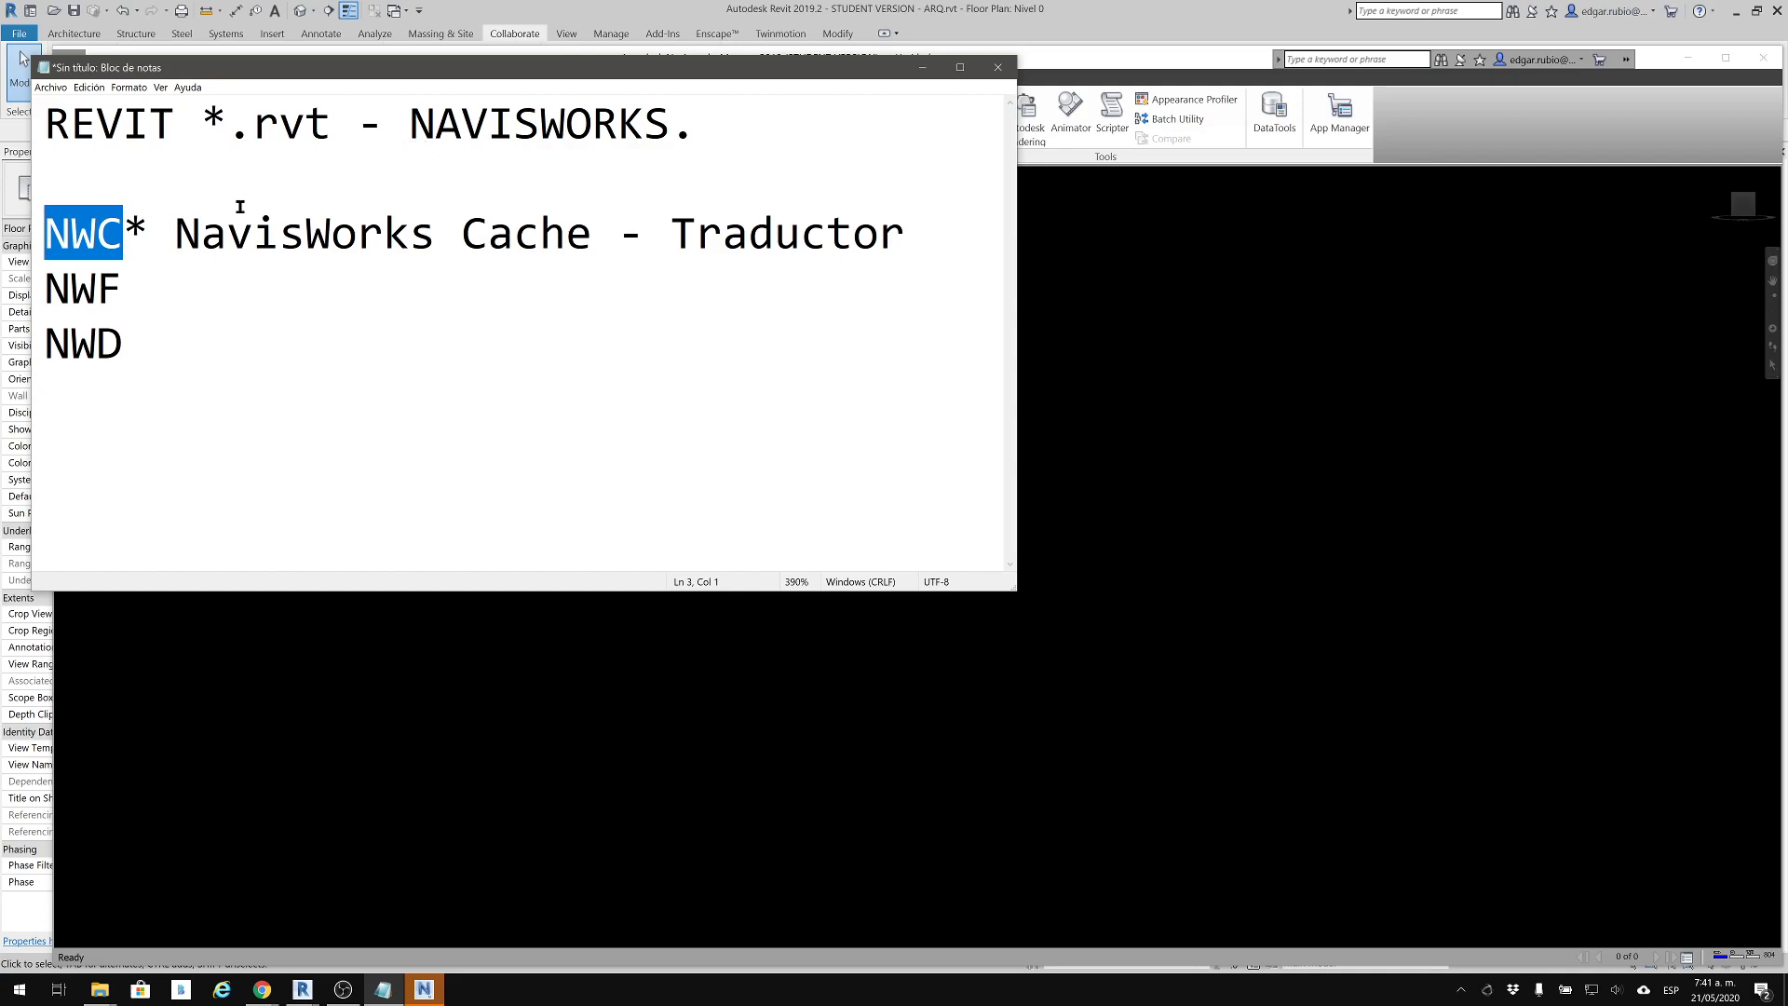
left_click(219, 308)
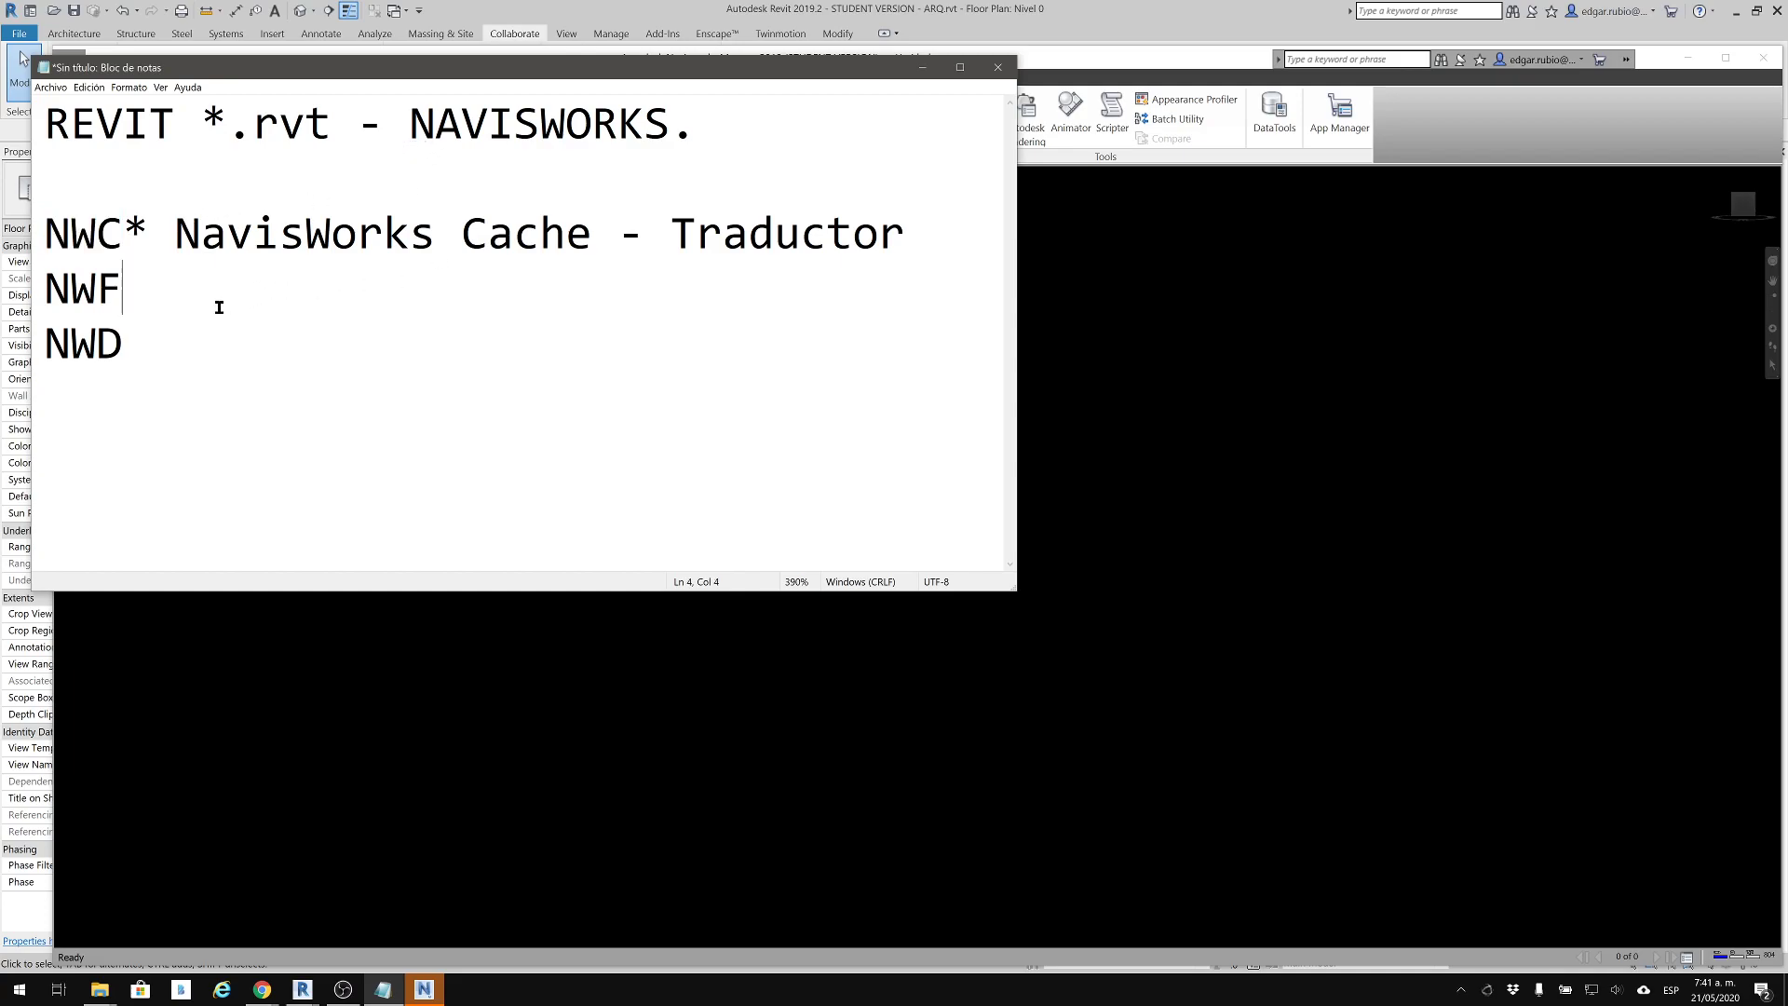
type("*")
left_click(926, 71)
left_click_drag(1122, 60, 1070, 0)
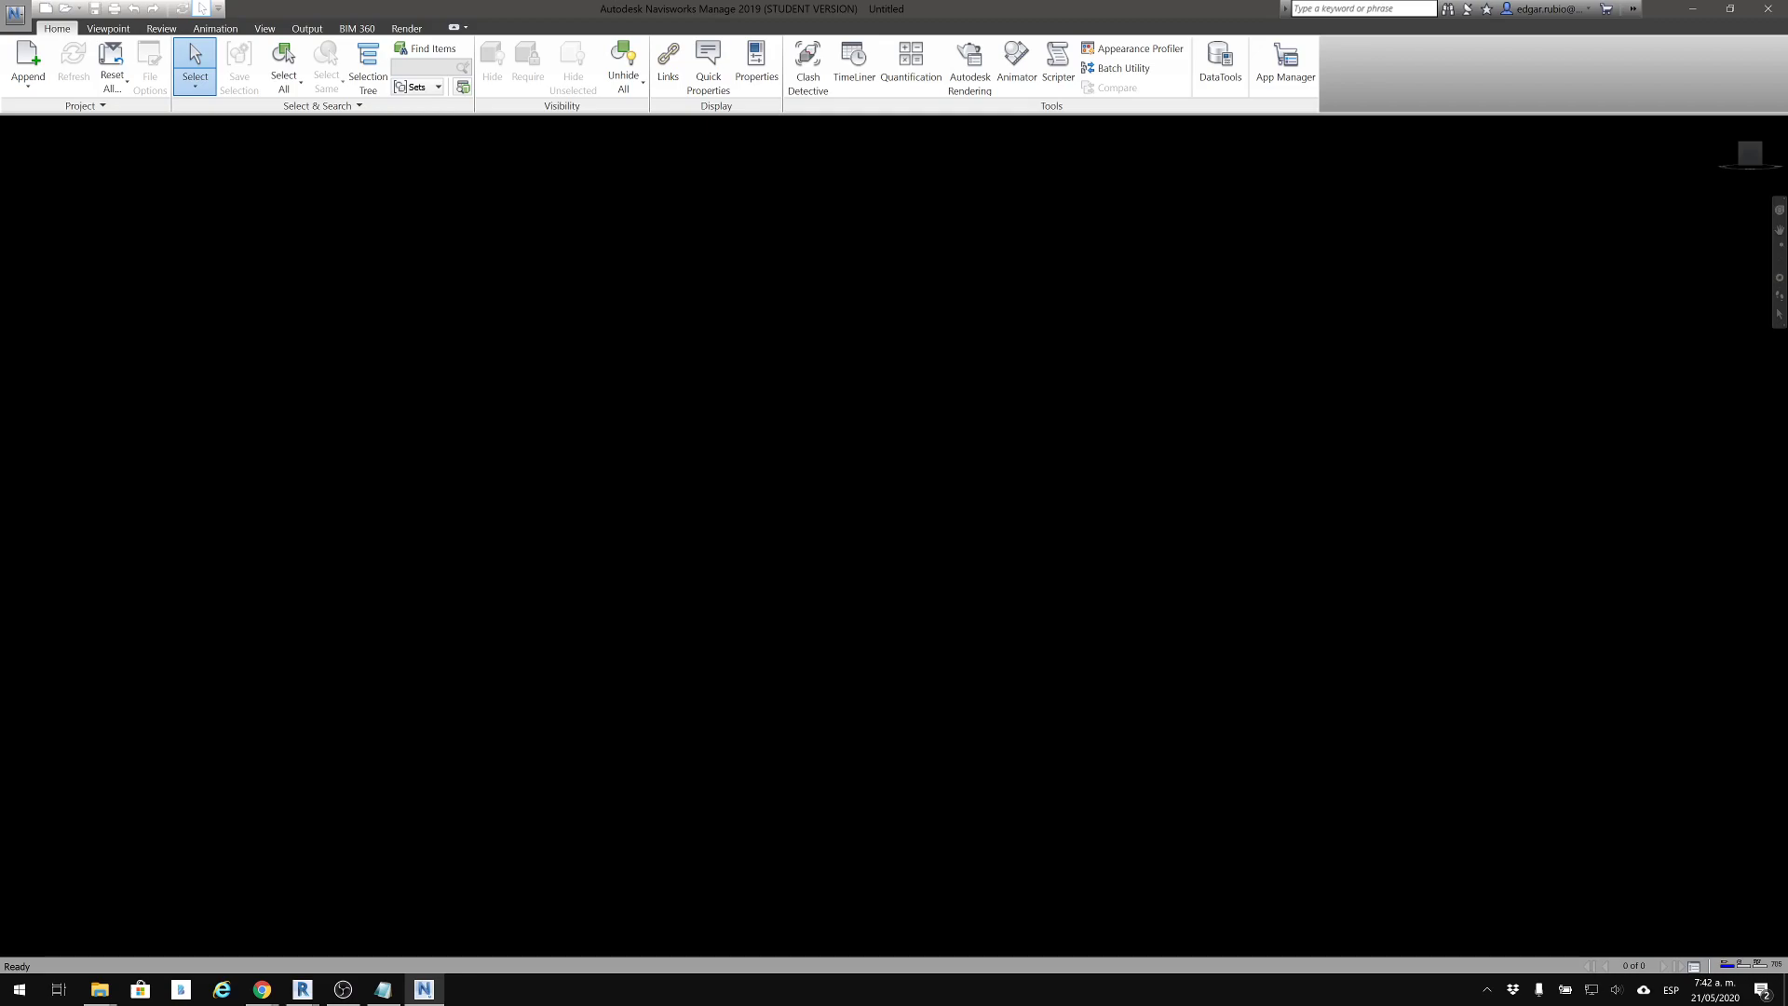
Start opening a file and browse to the desktop (Escritorio) folder
left_click(11, 18)
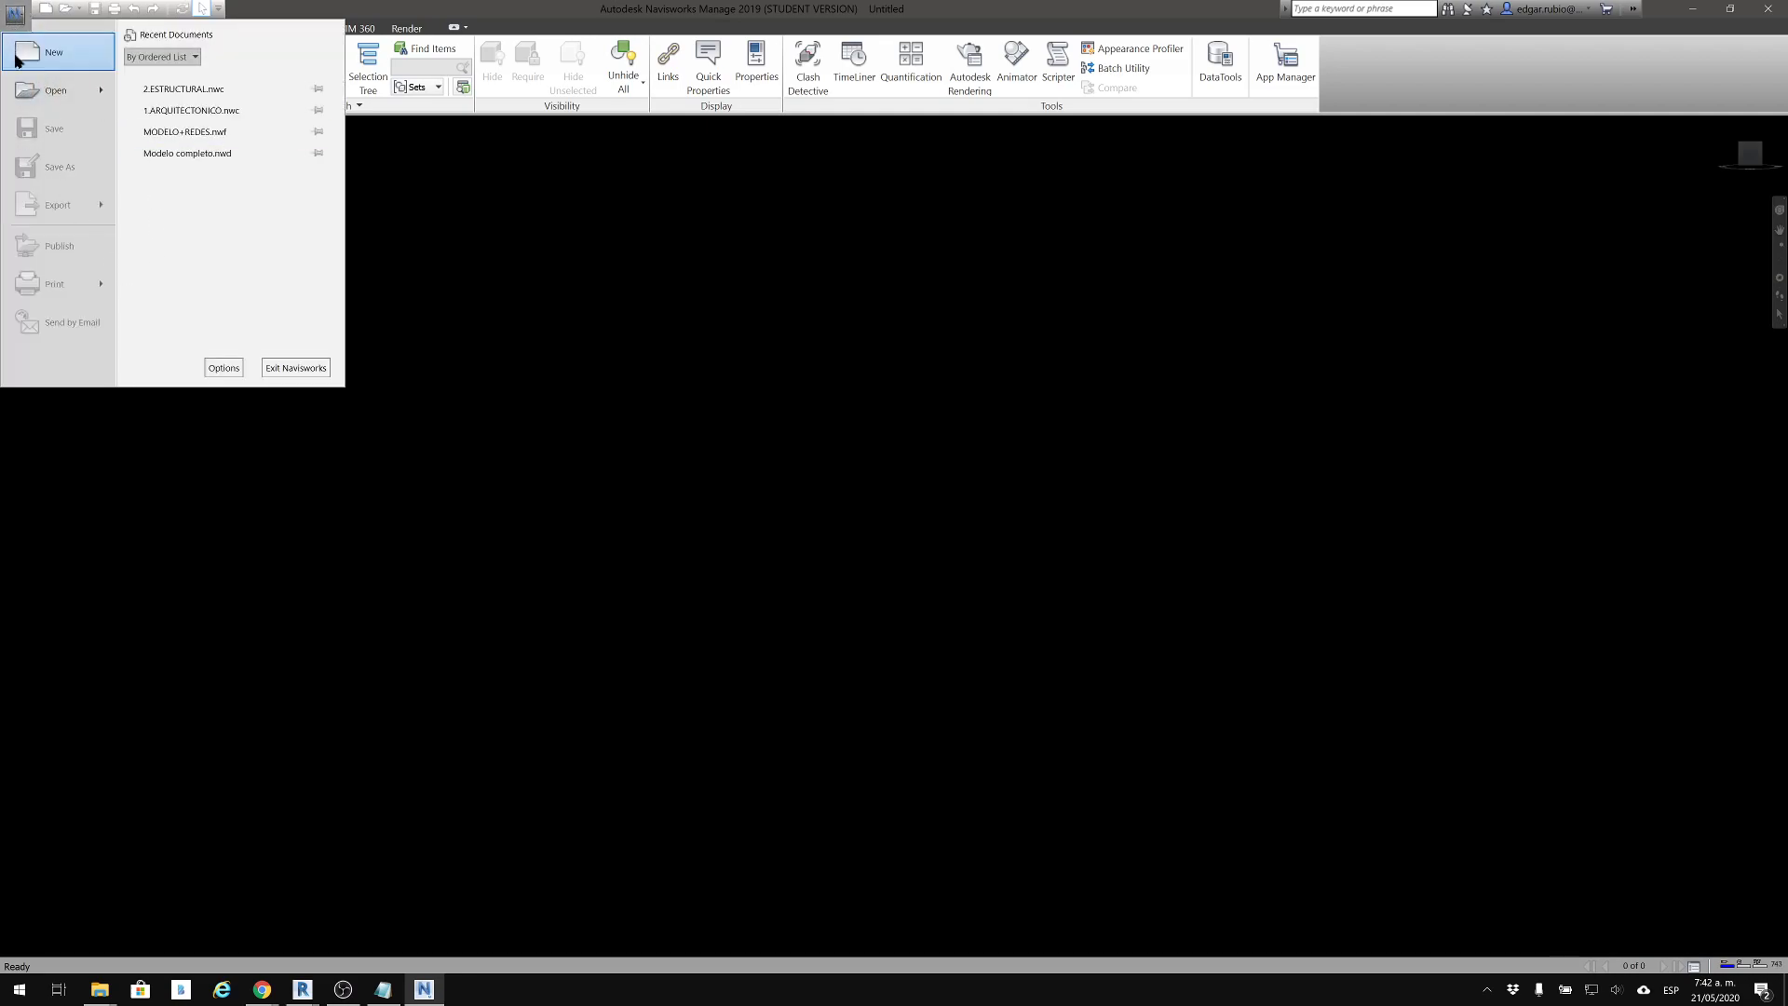
left_click(74, 99)
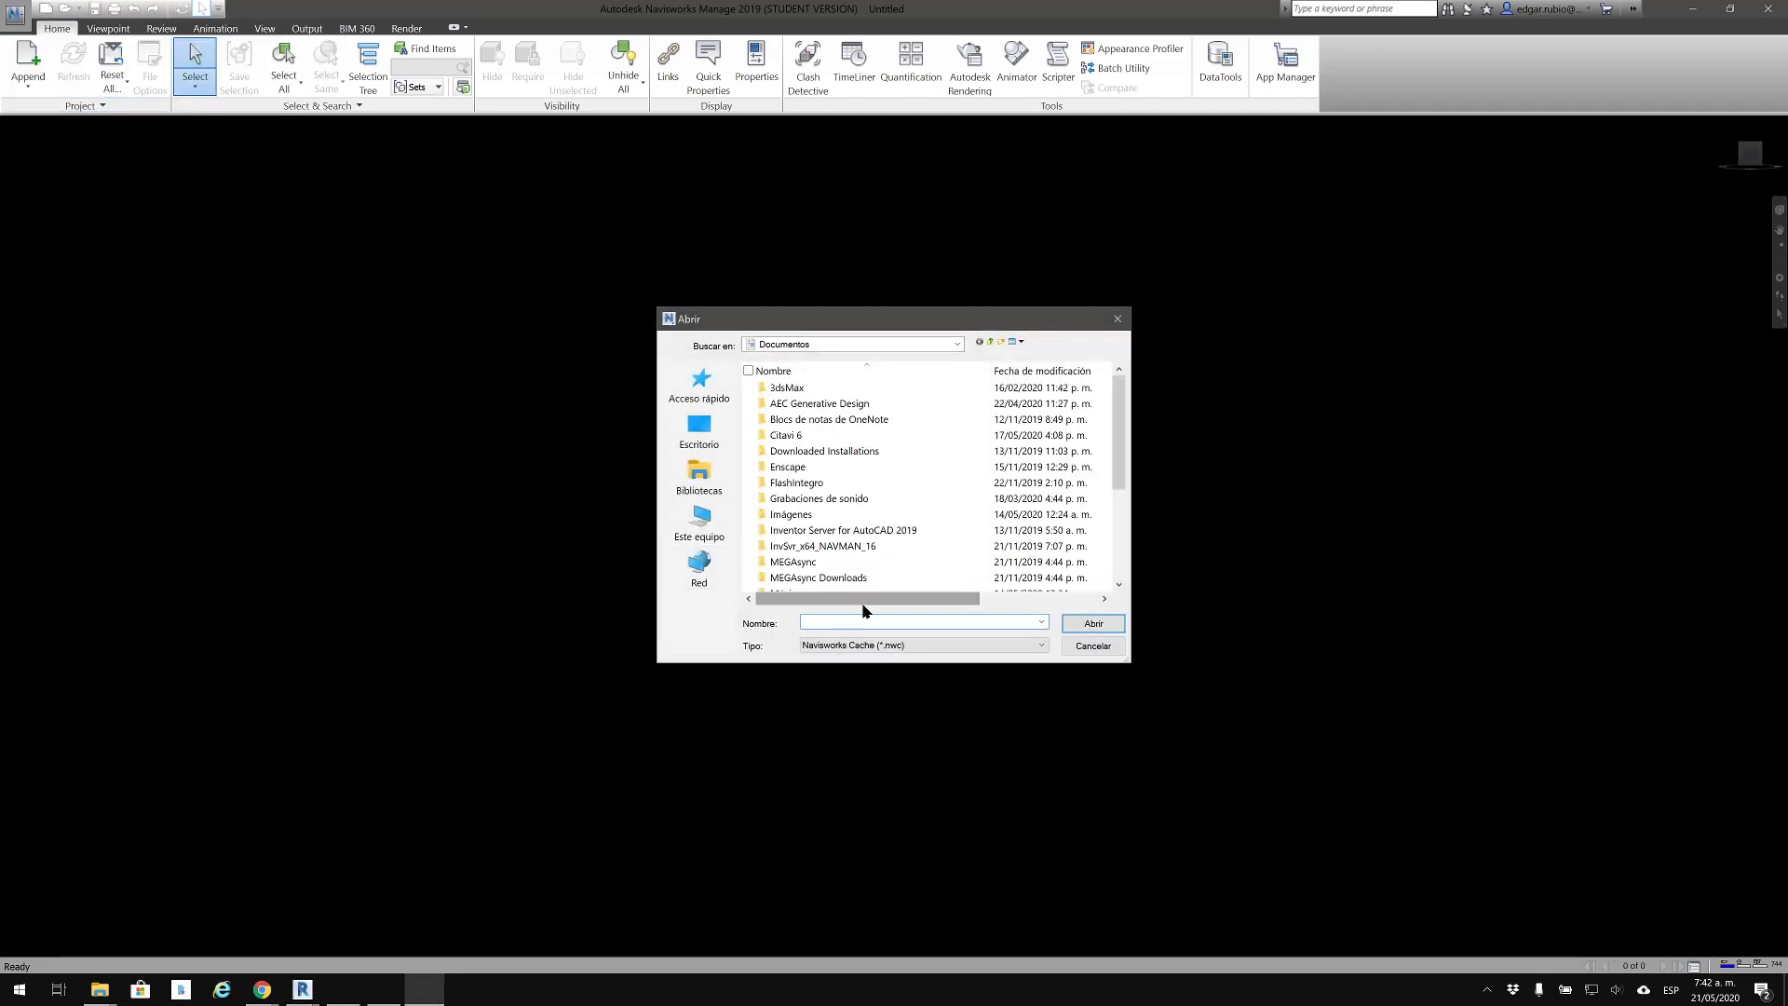
left_click(700, 430)
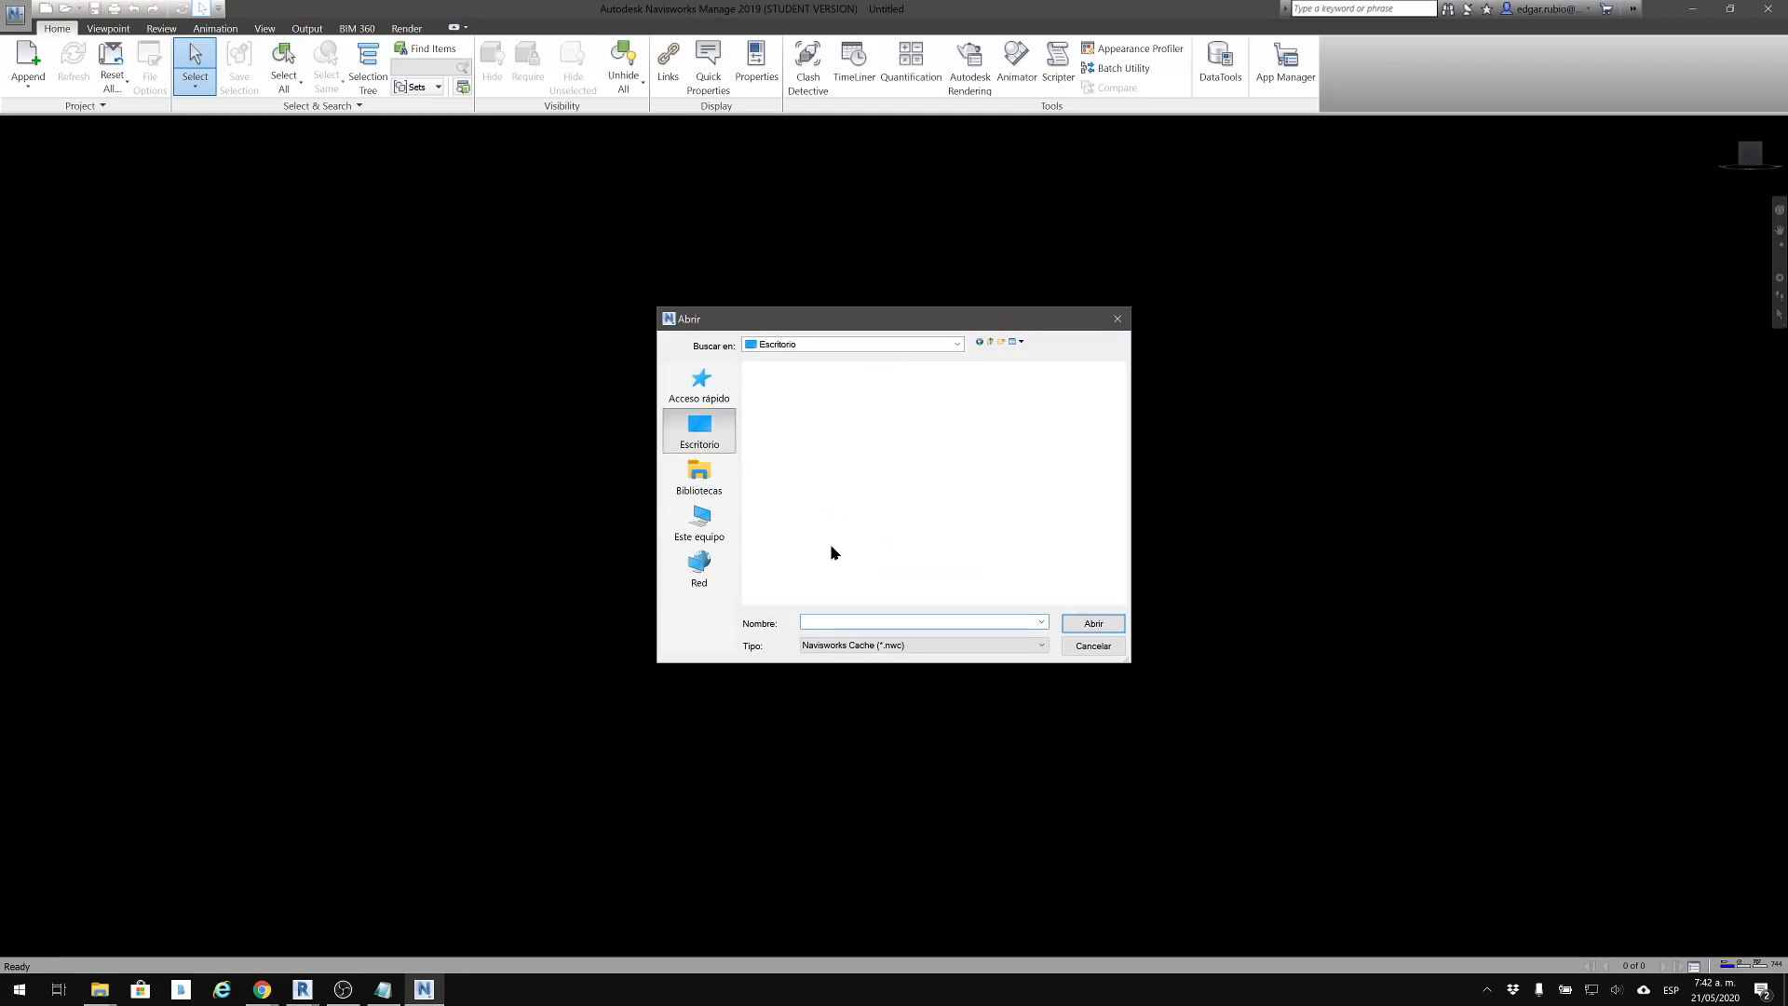
scroll(906, 526, "down", 3)
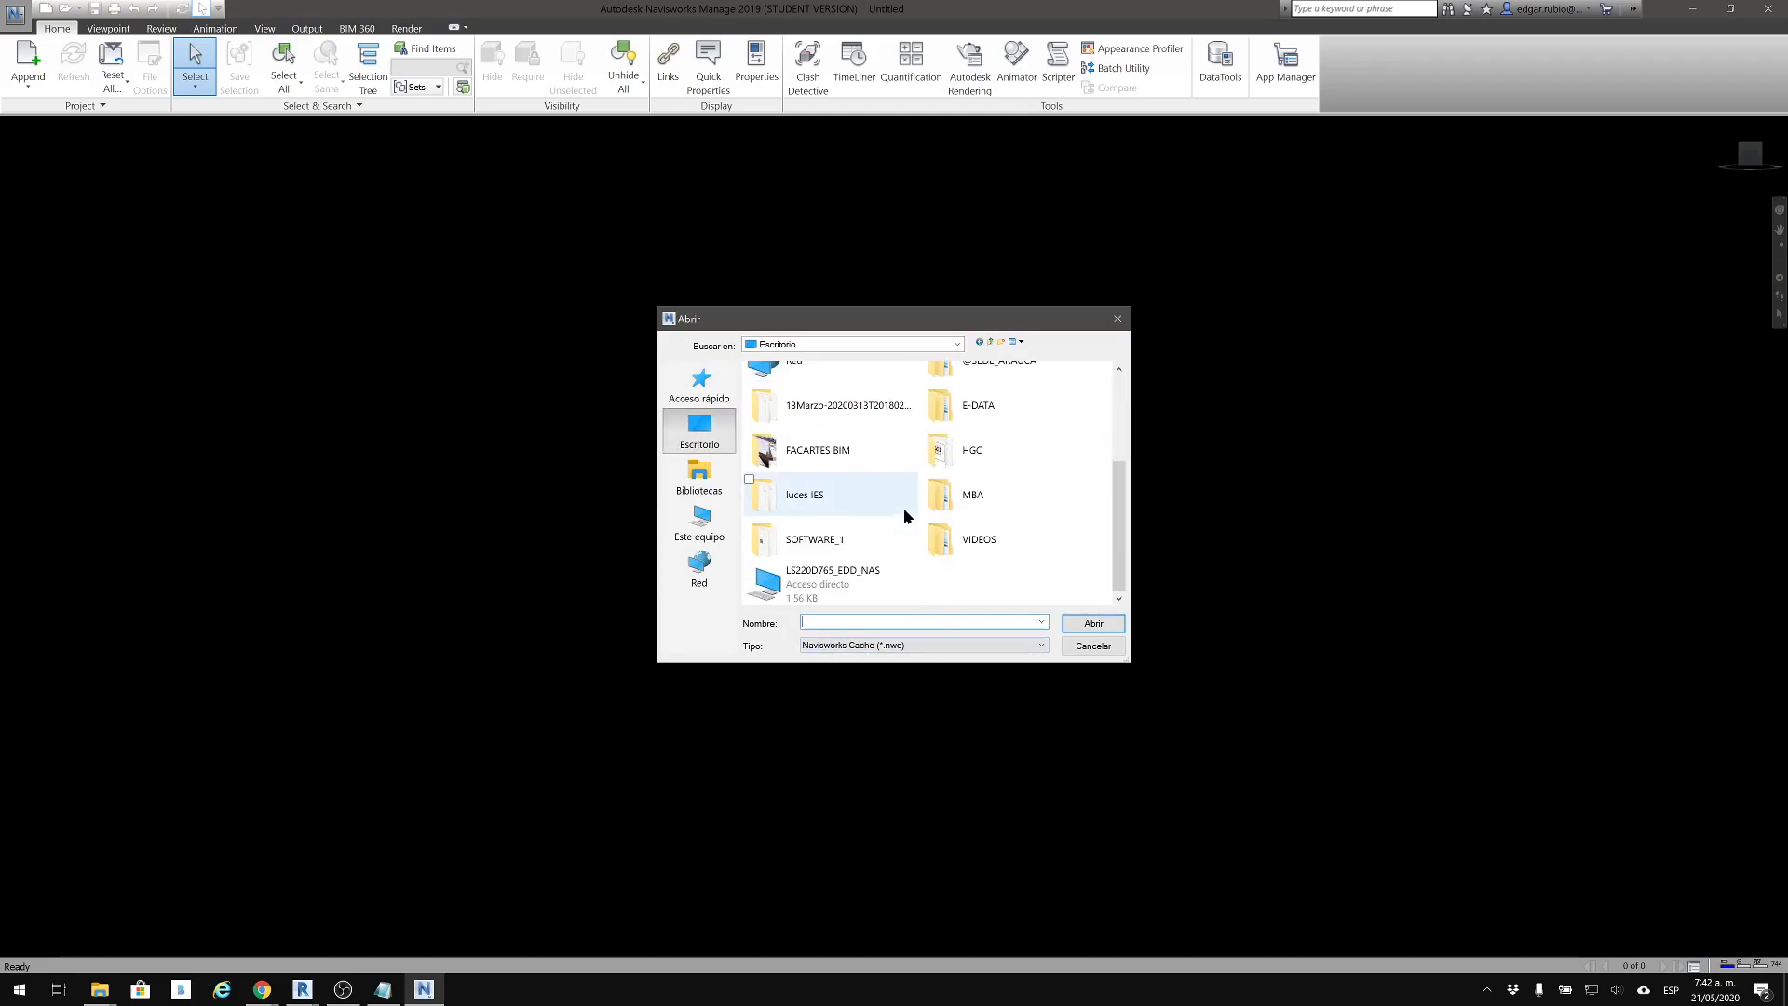
Examine the file types that can be opened, from the Navisworks formats to Revit, IFC and SolidWorks
left_click(899, 645)
scroll(904, 666, "up", 1)
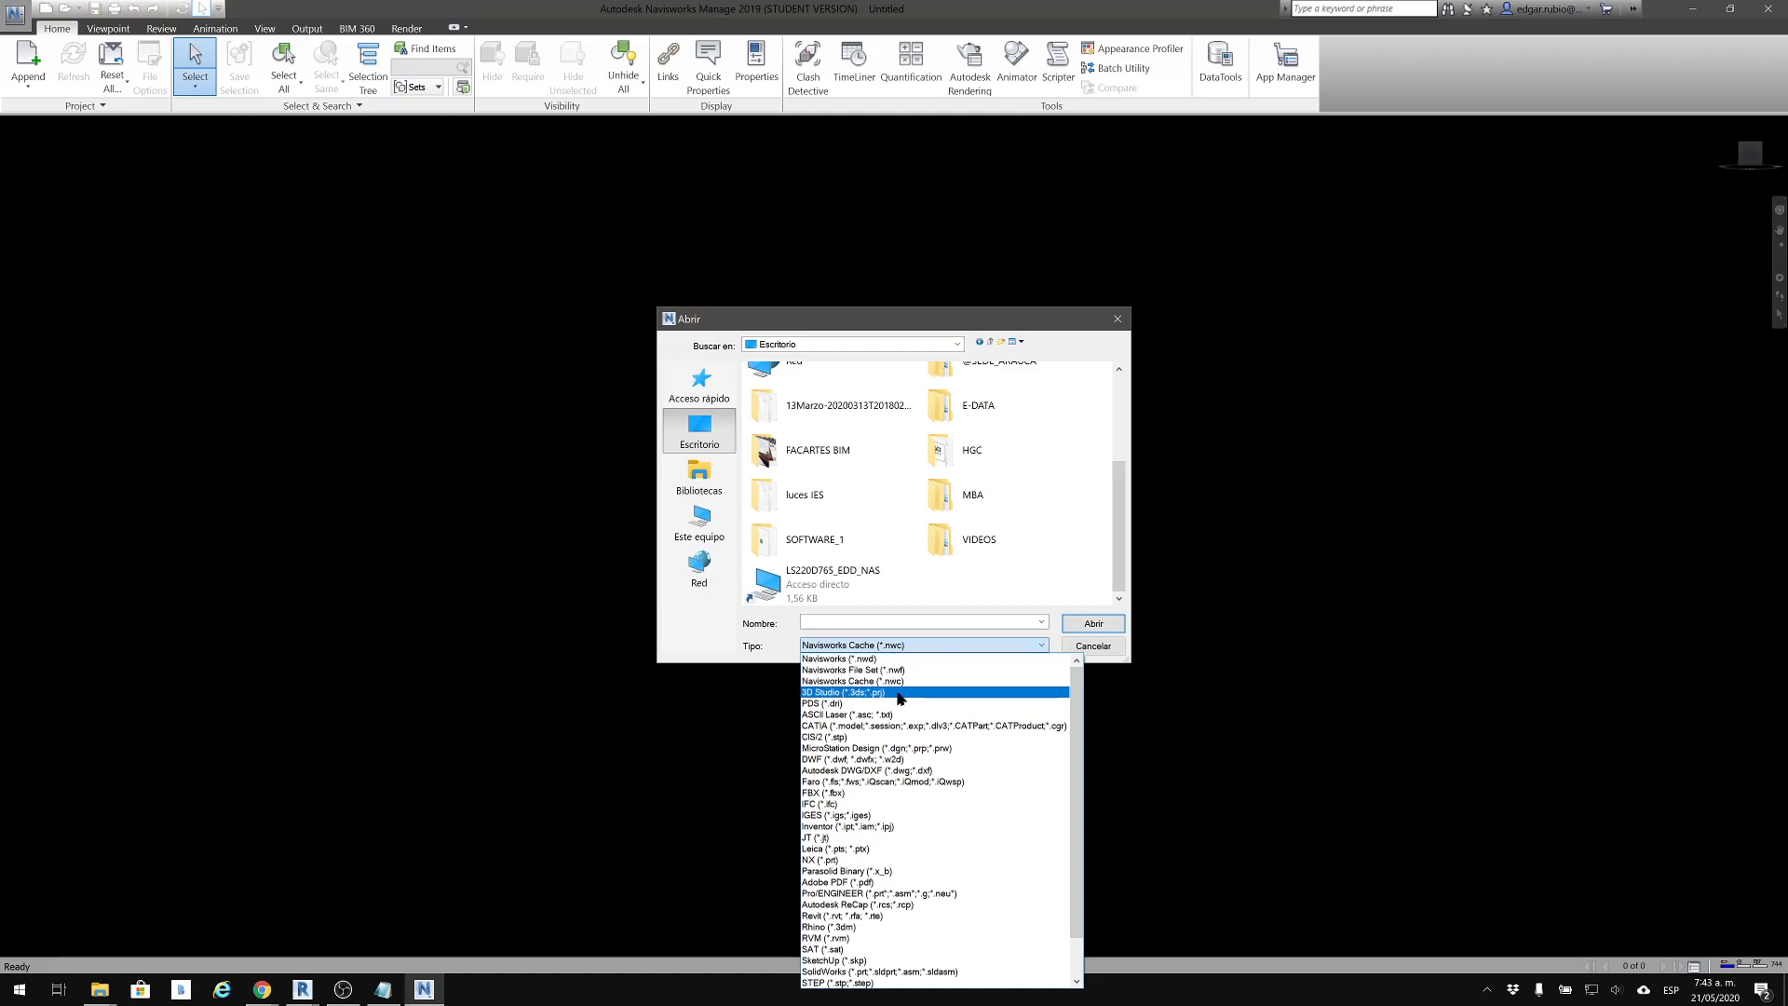
scroll(899, 698, "down", 1)
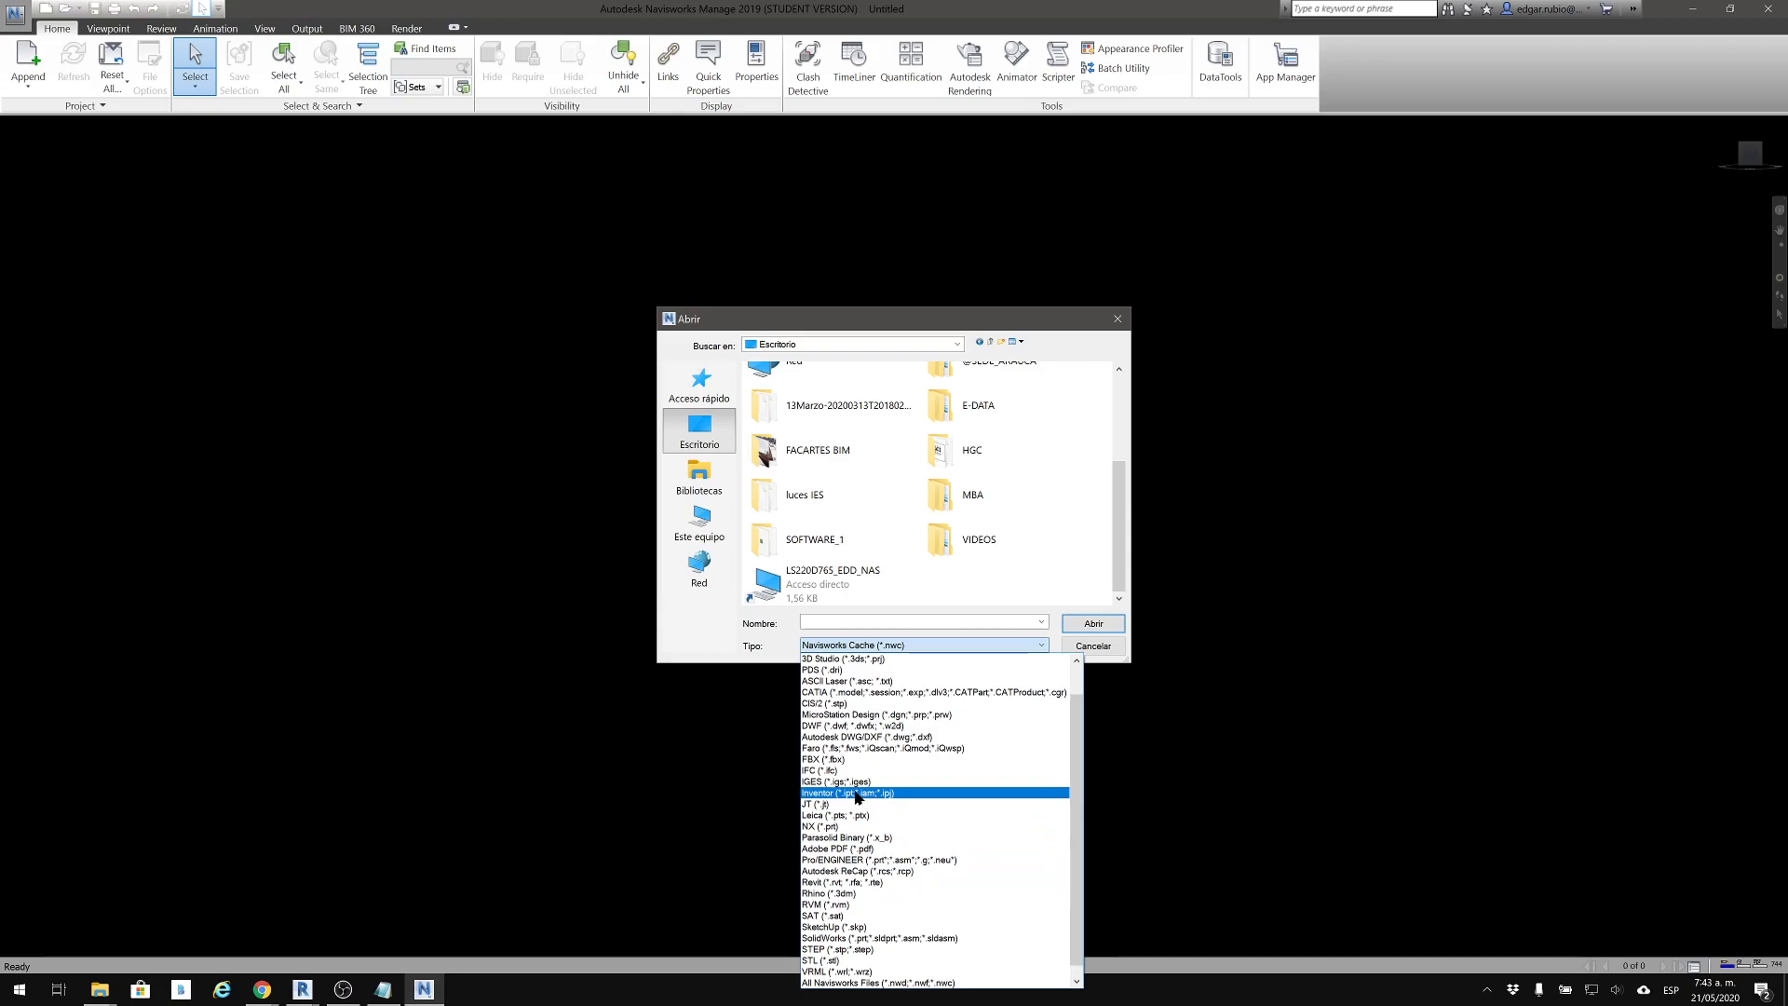
scroll(856, 797, "down", 1)
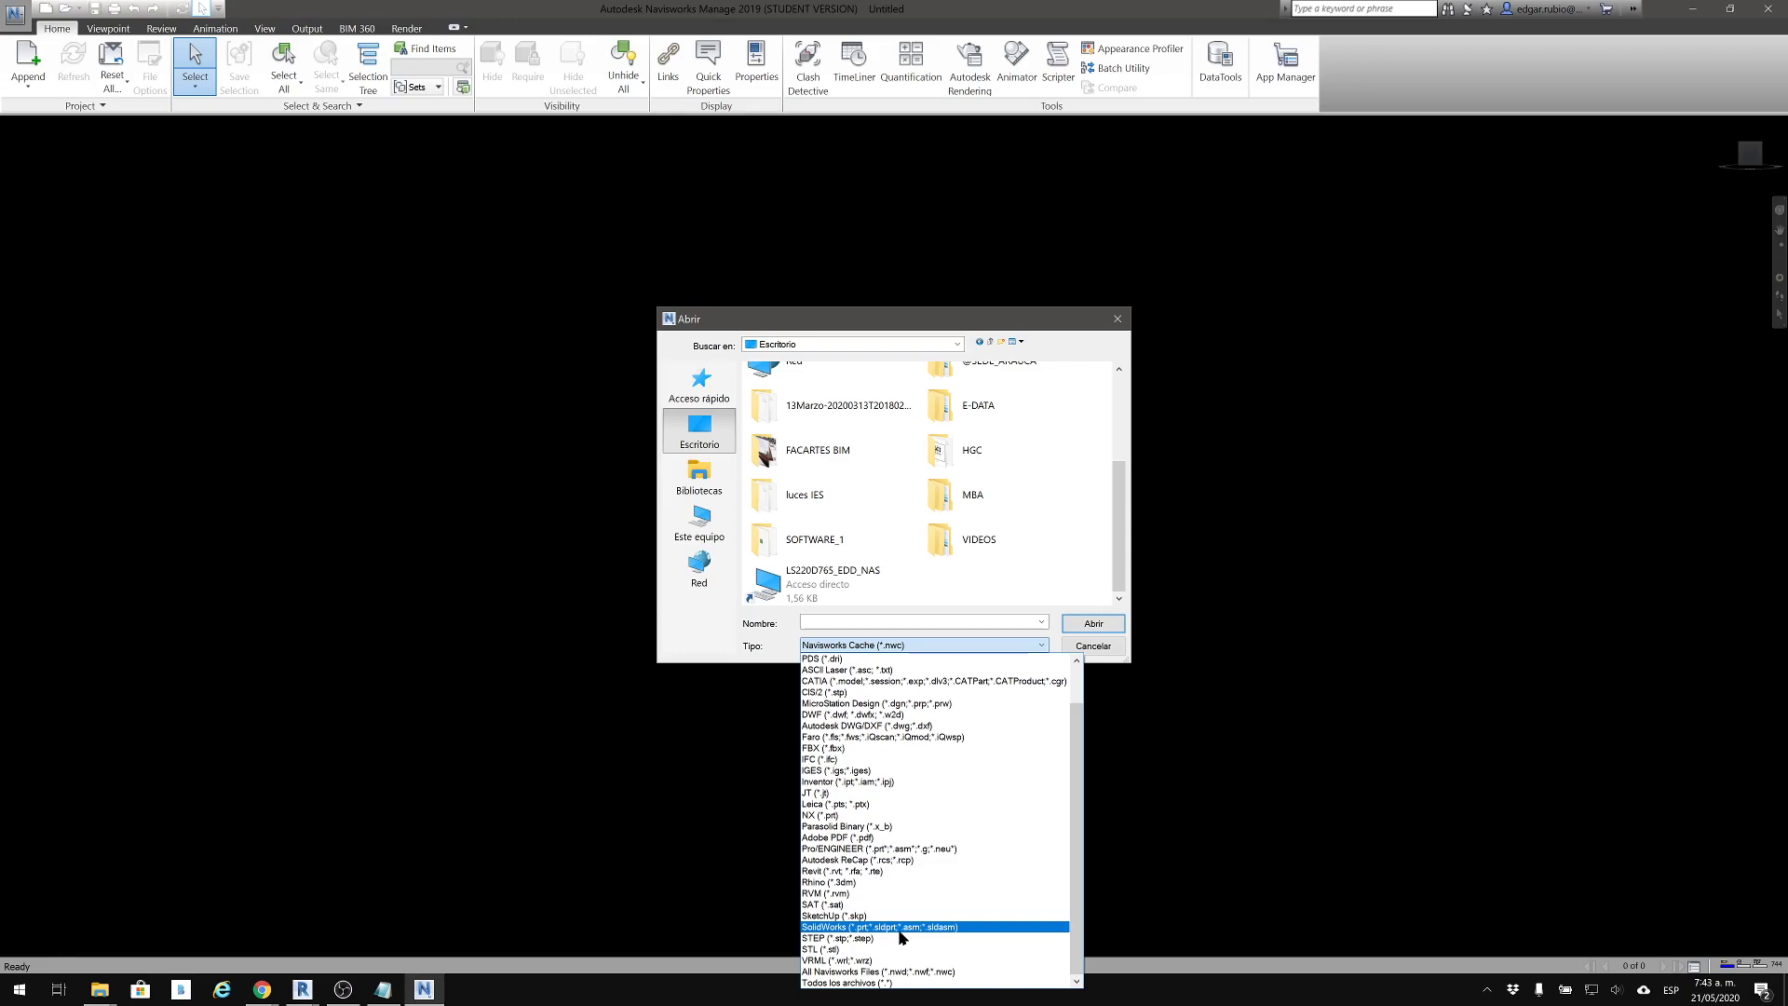
scroll(1004, 774, "up", 2)
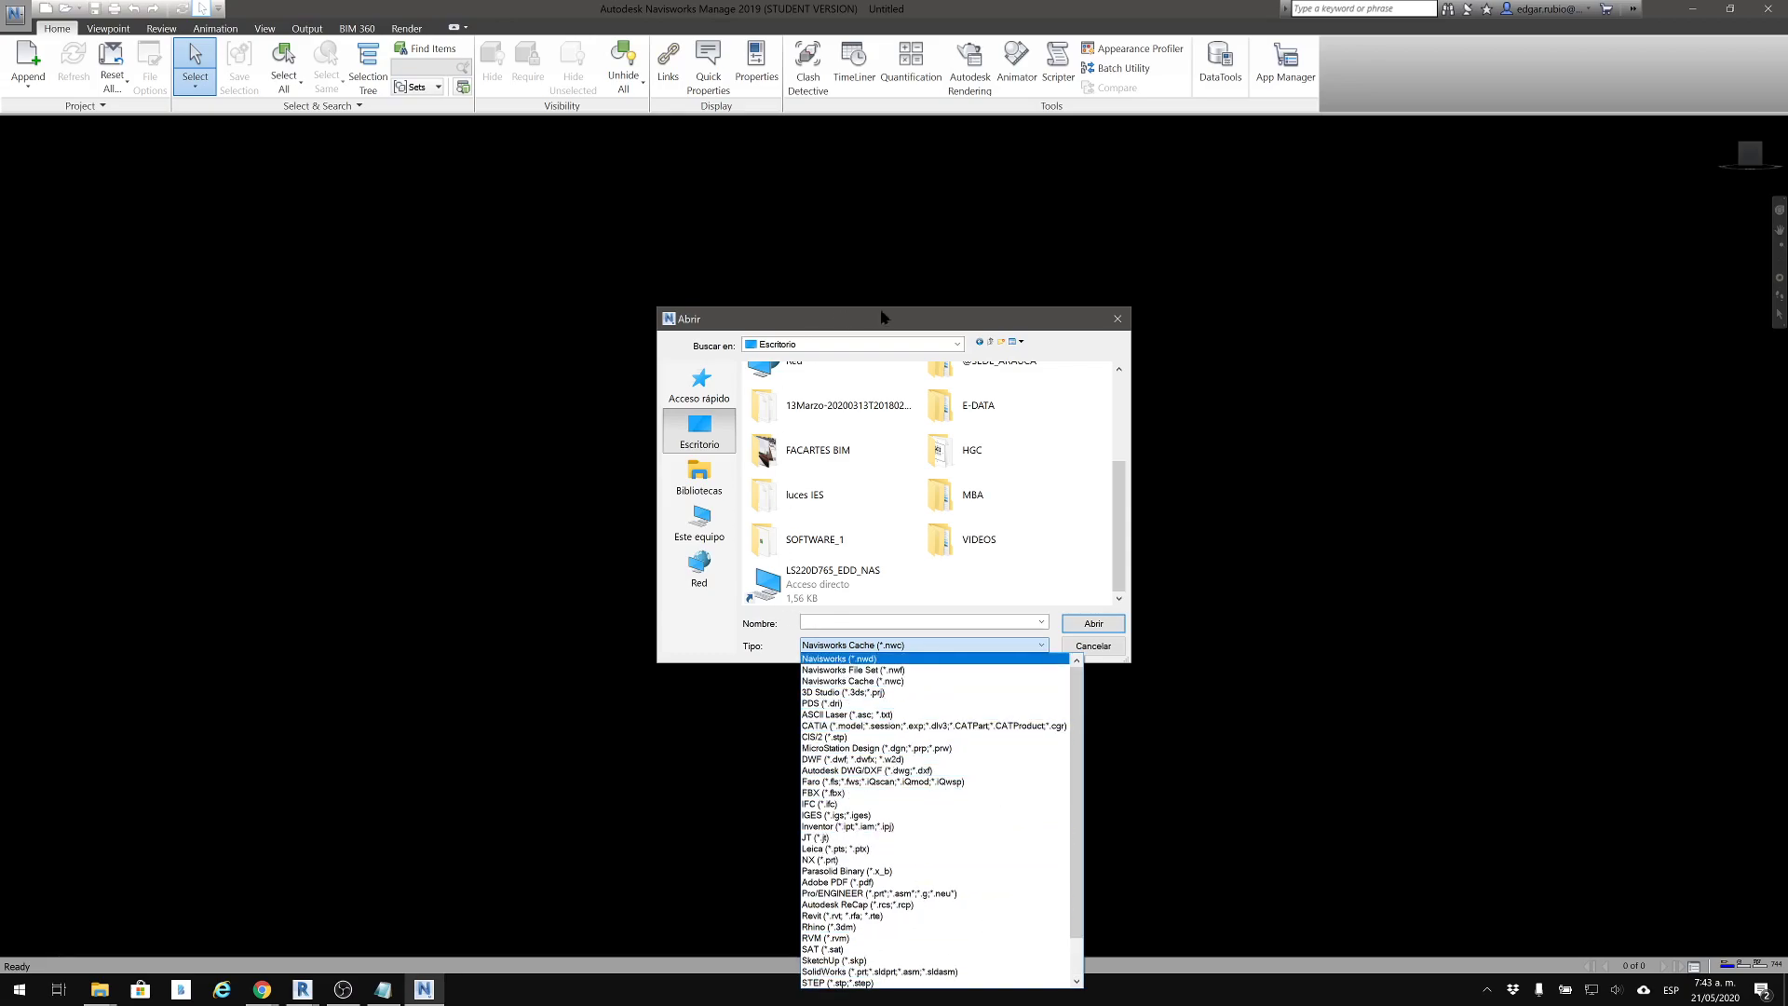
left_click(927, 314)
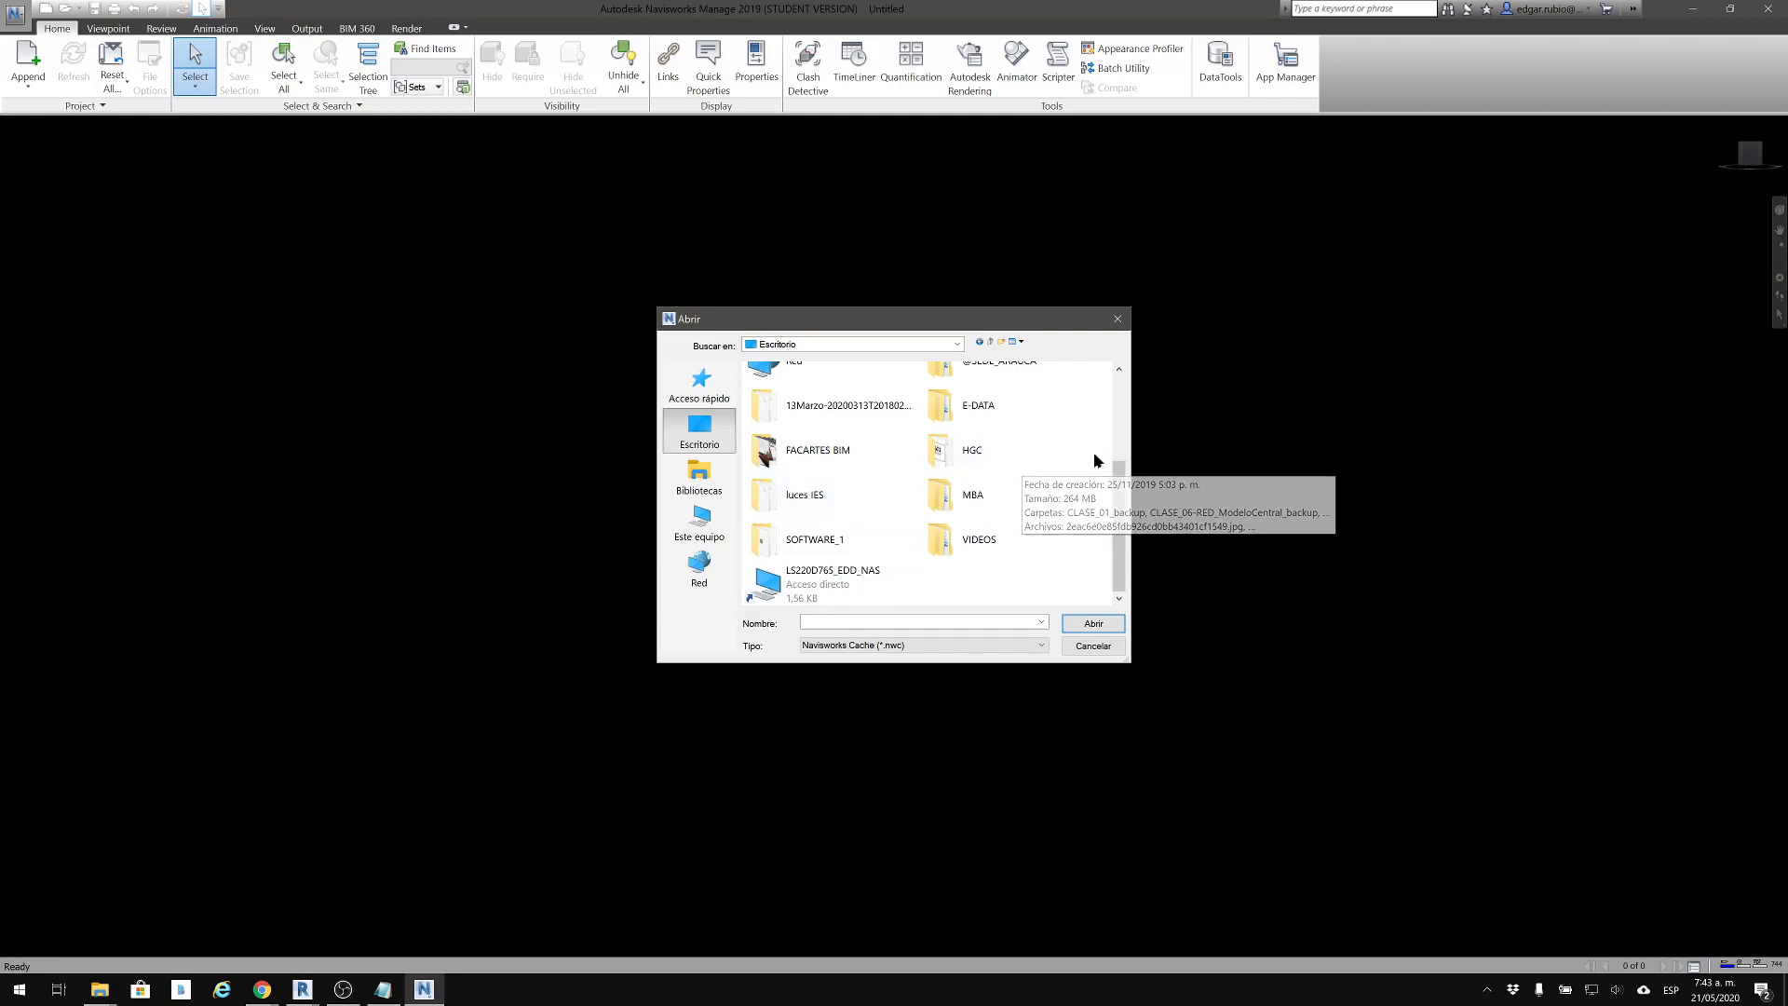
Browse from the desktop folder to Disco local (D:), and open the PARA_ENVIAR folder inside DRIVE_UN
scroll(789, 433, "up", 3)
scroll(803, 434, "down", 3)
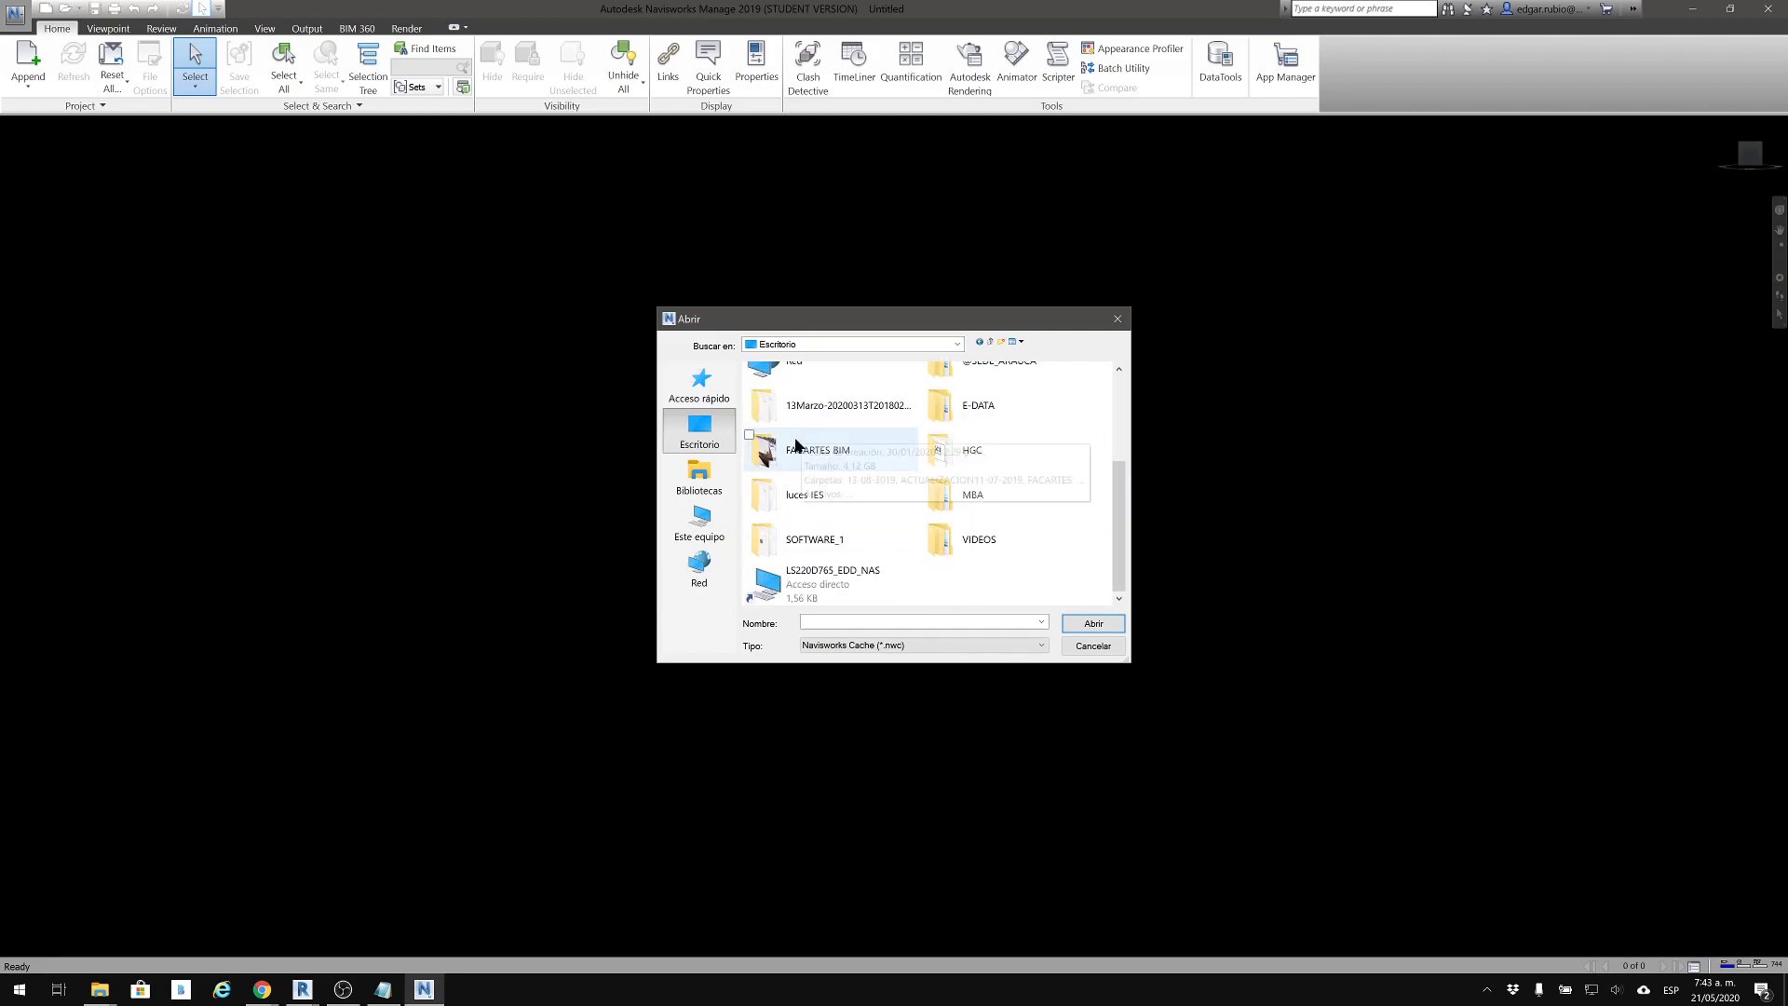
left_click(700, 522)
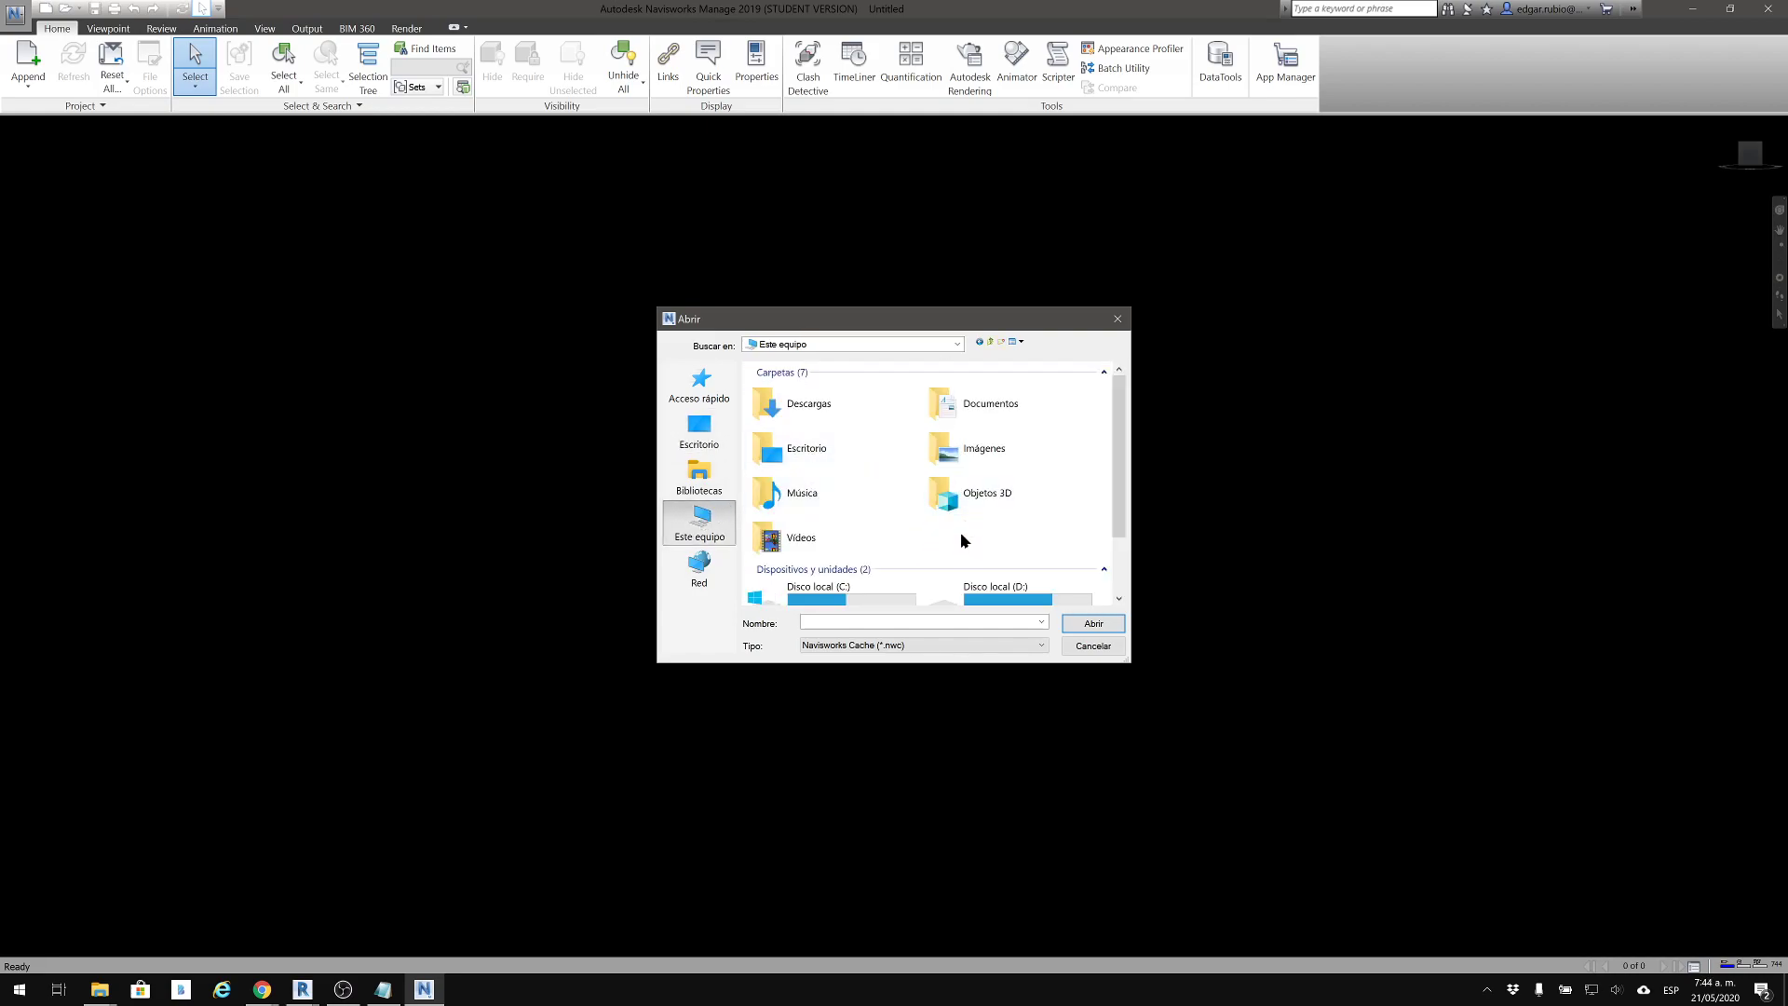
scroll(959, 534, "down", 1)
double_click(1015, 510)
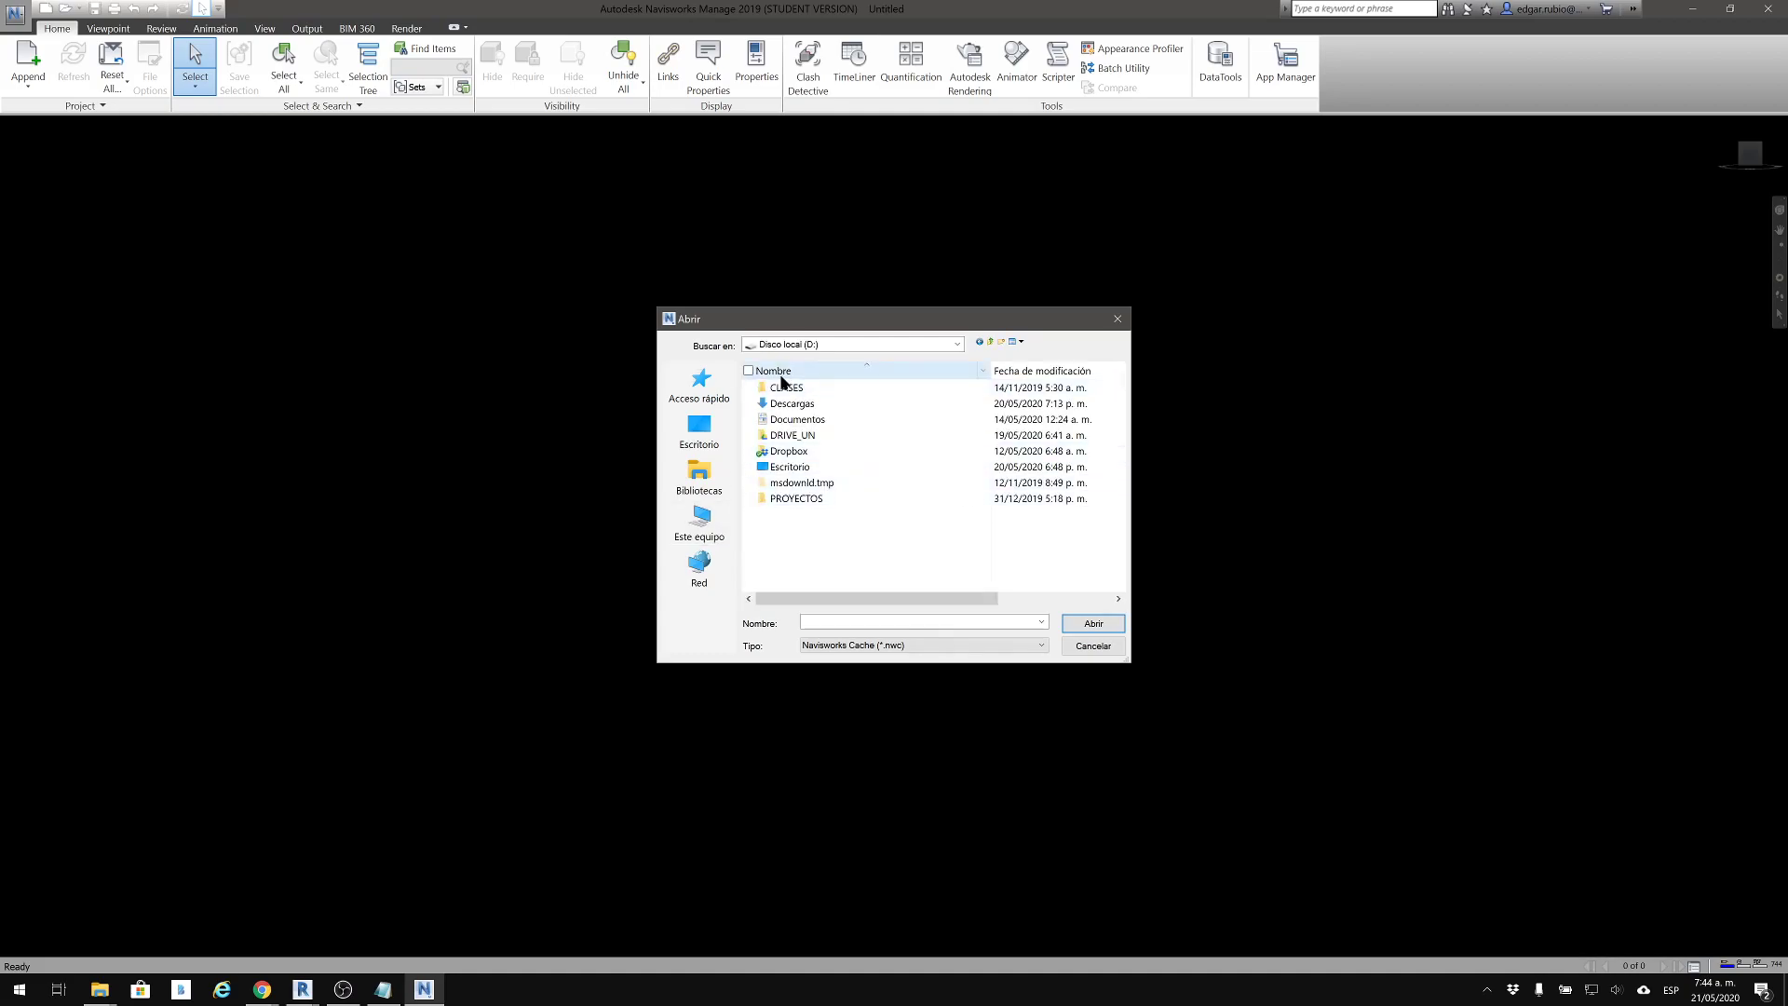
double_click(787, 434)
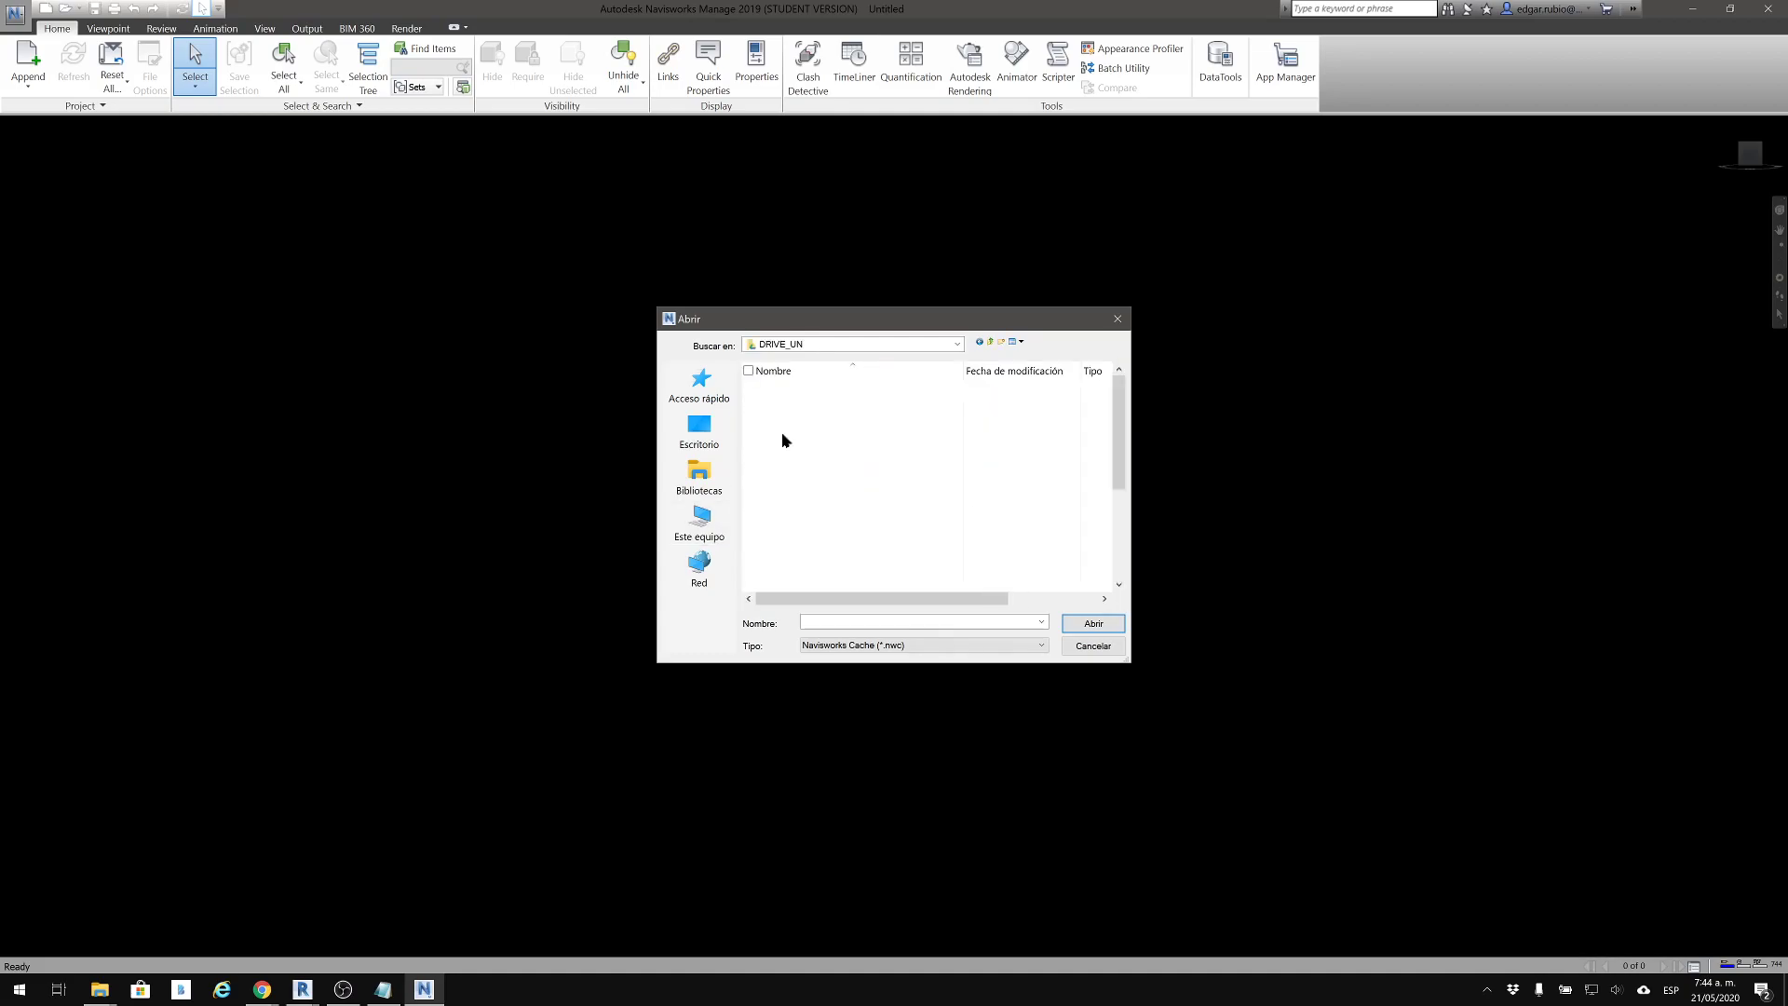
scroll(784, 445, "down", 1)
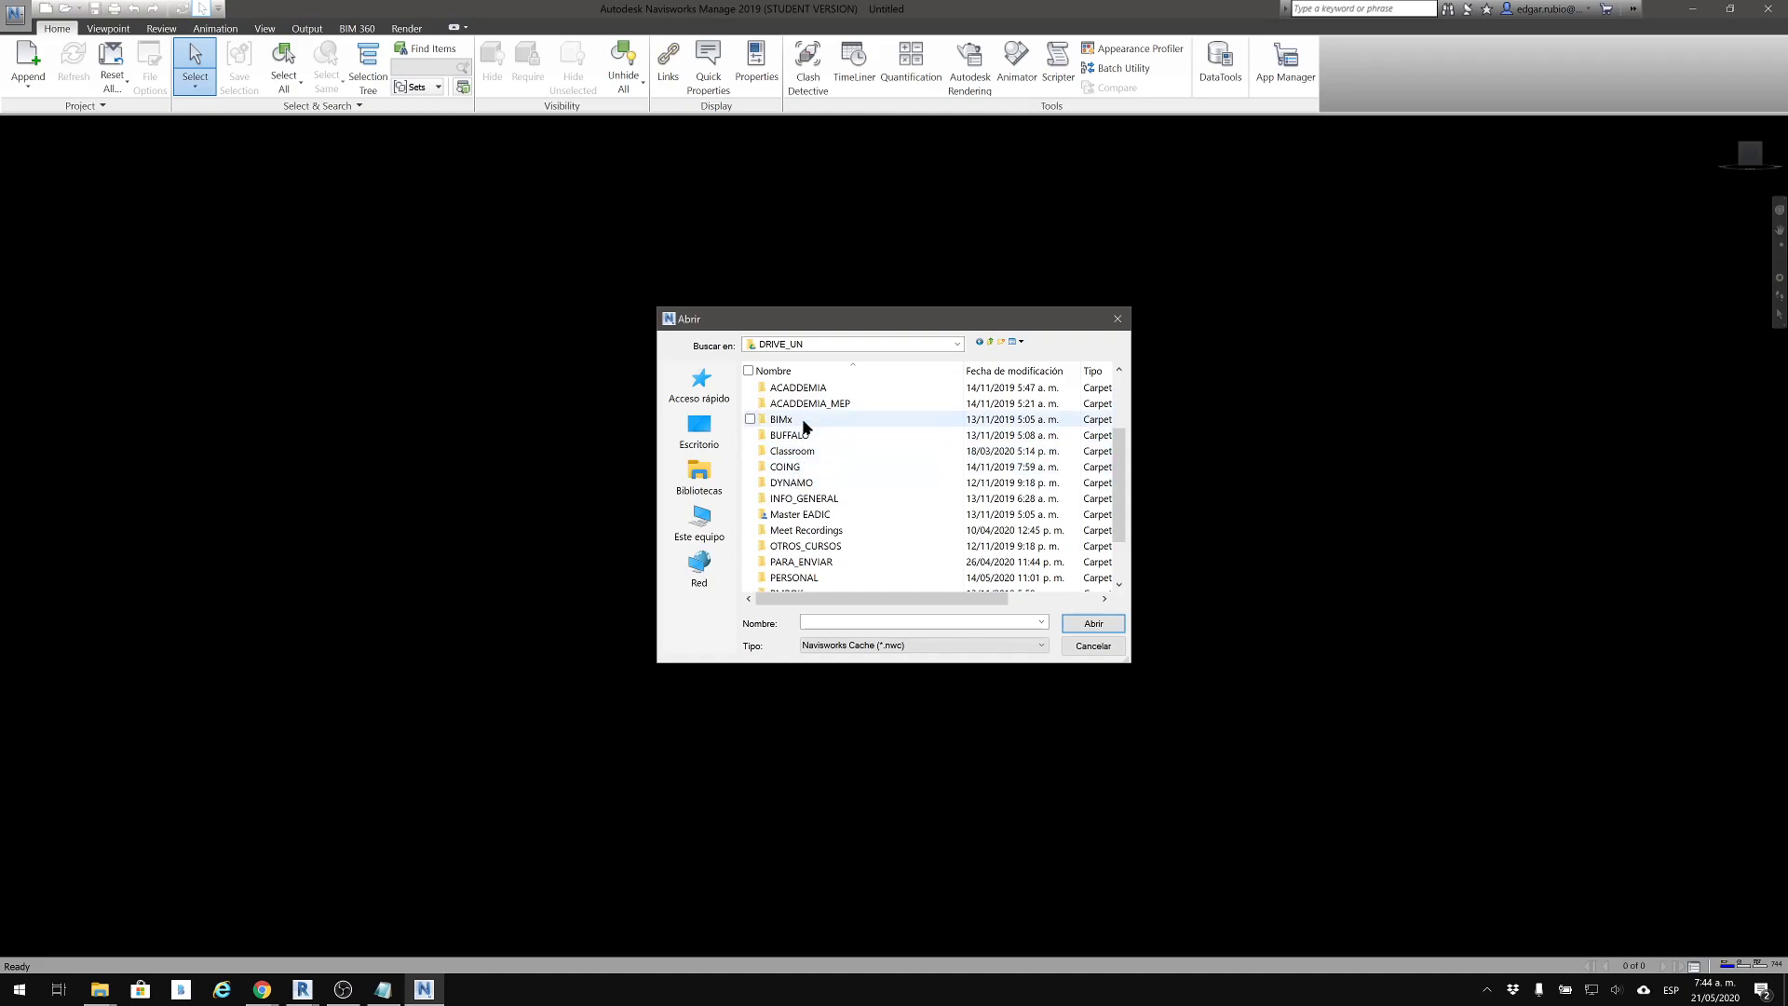
scroll(798, 550, "down", 2)
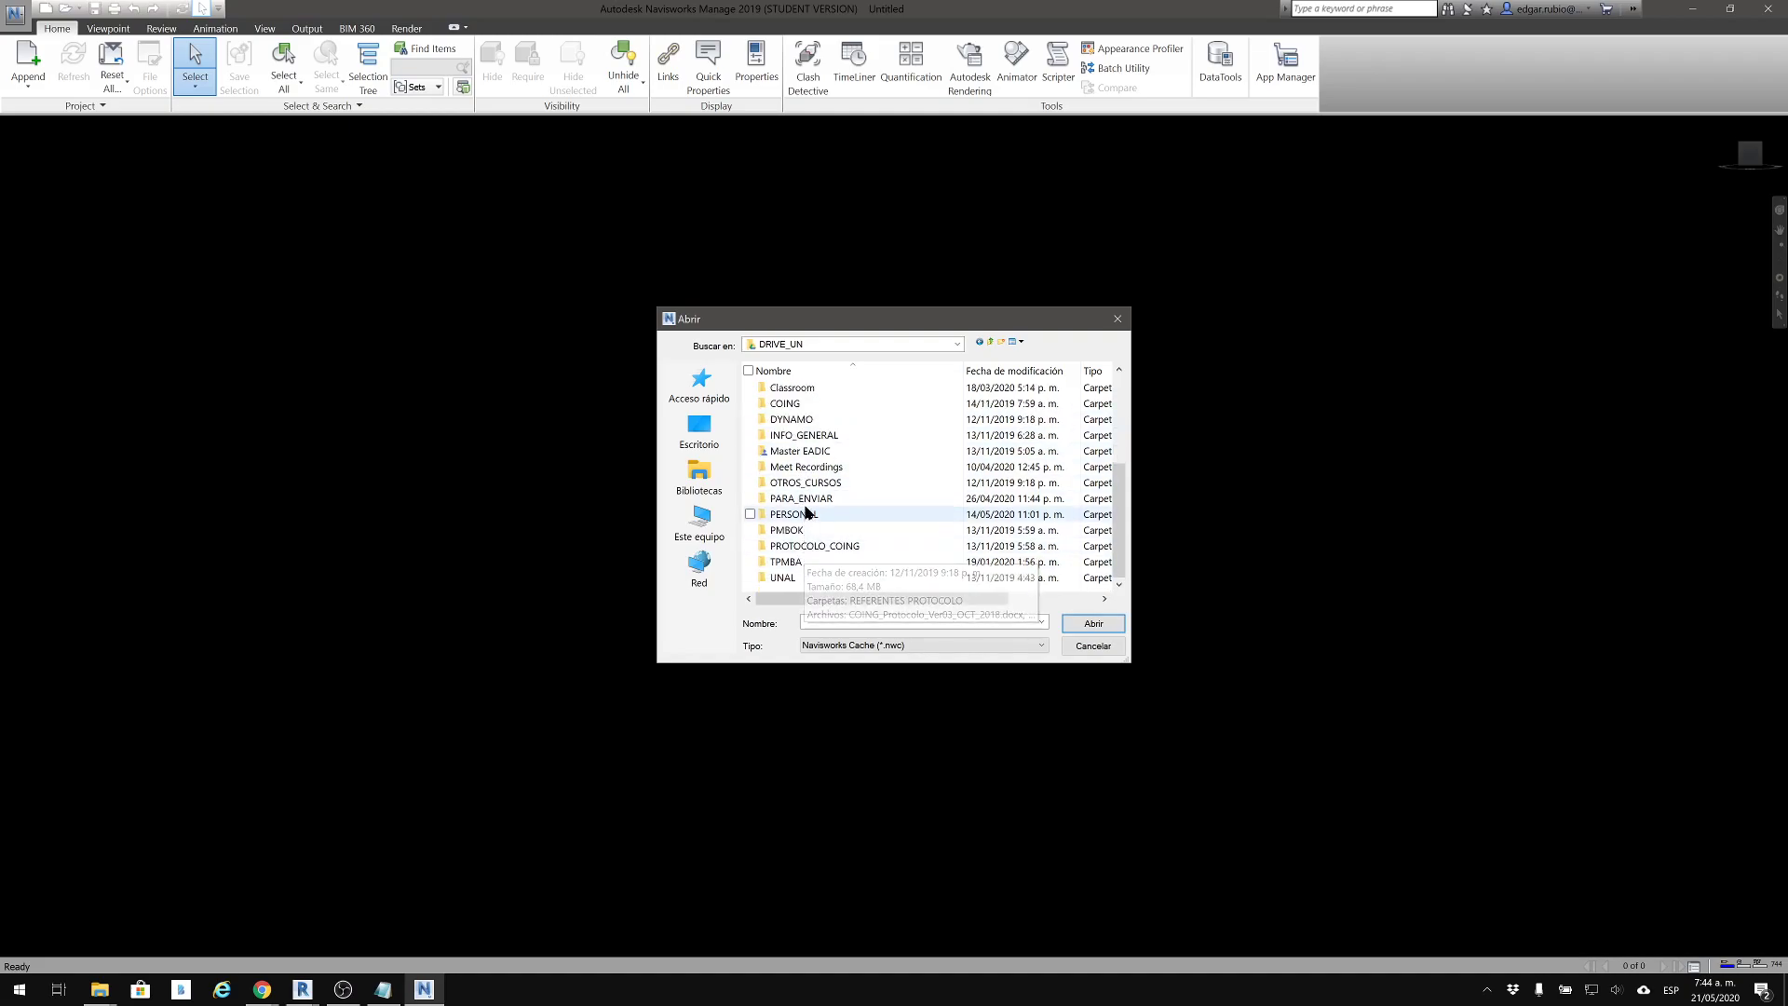
double_click(803, 500)
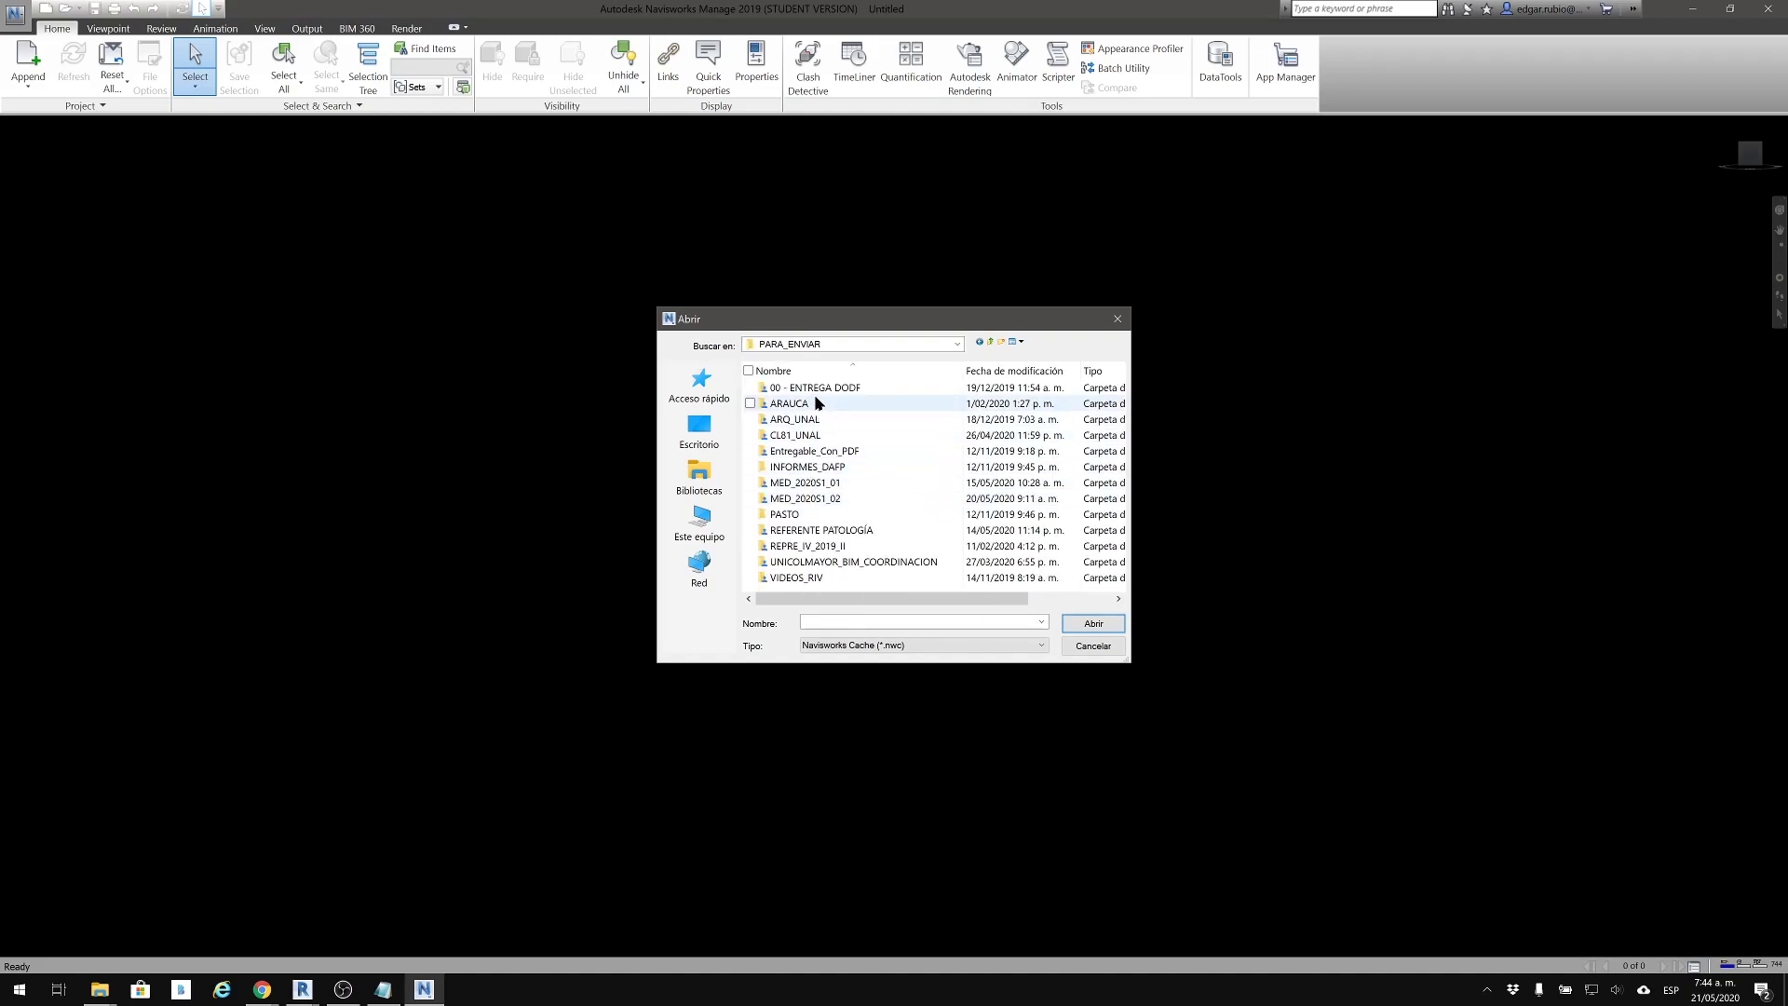
Go into MED_2020S1_02, its 04_21-MEP subfolder, and the personal project folder dated 21/05/2020
left_click(809, 500)
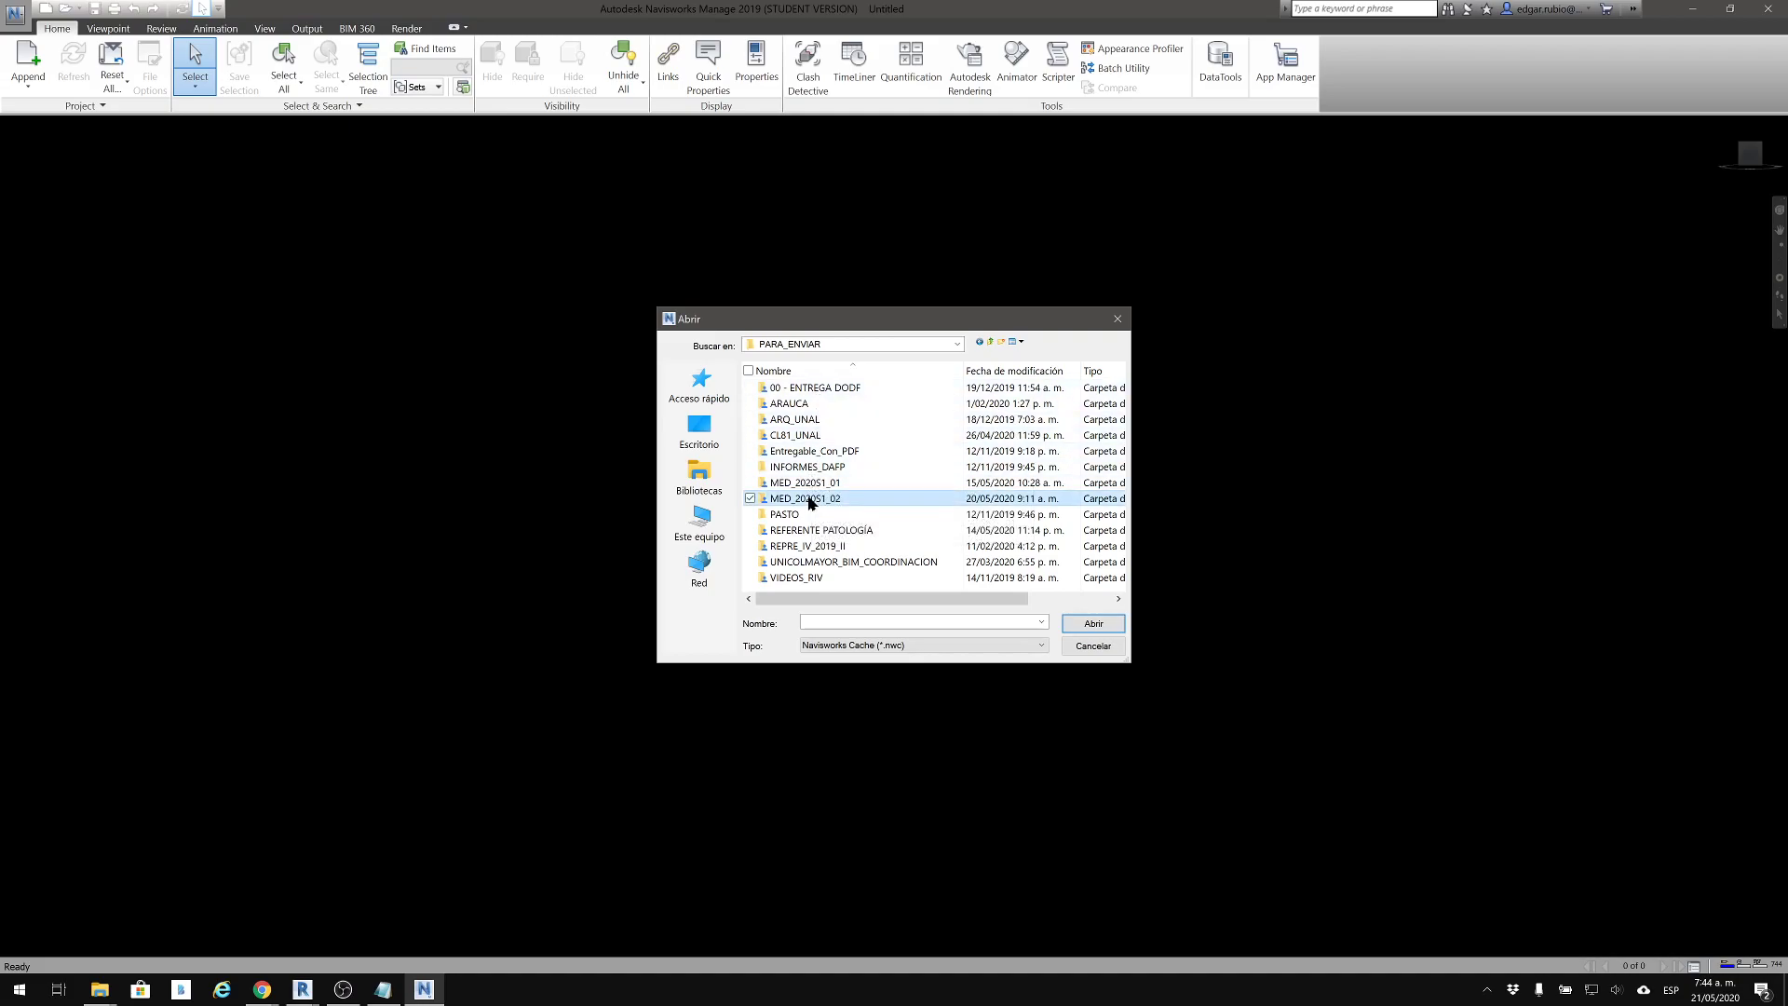
double_click(808, 499)
double_click(813, 451)
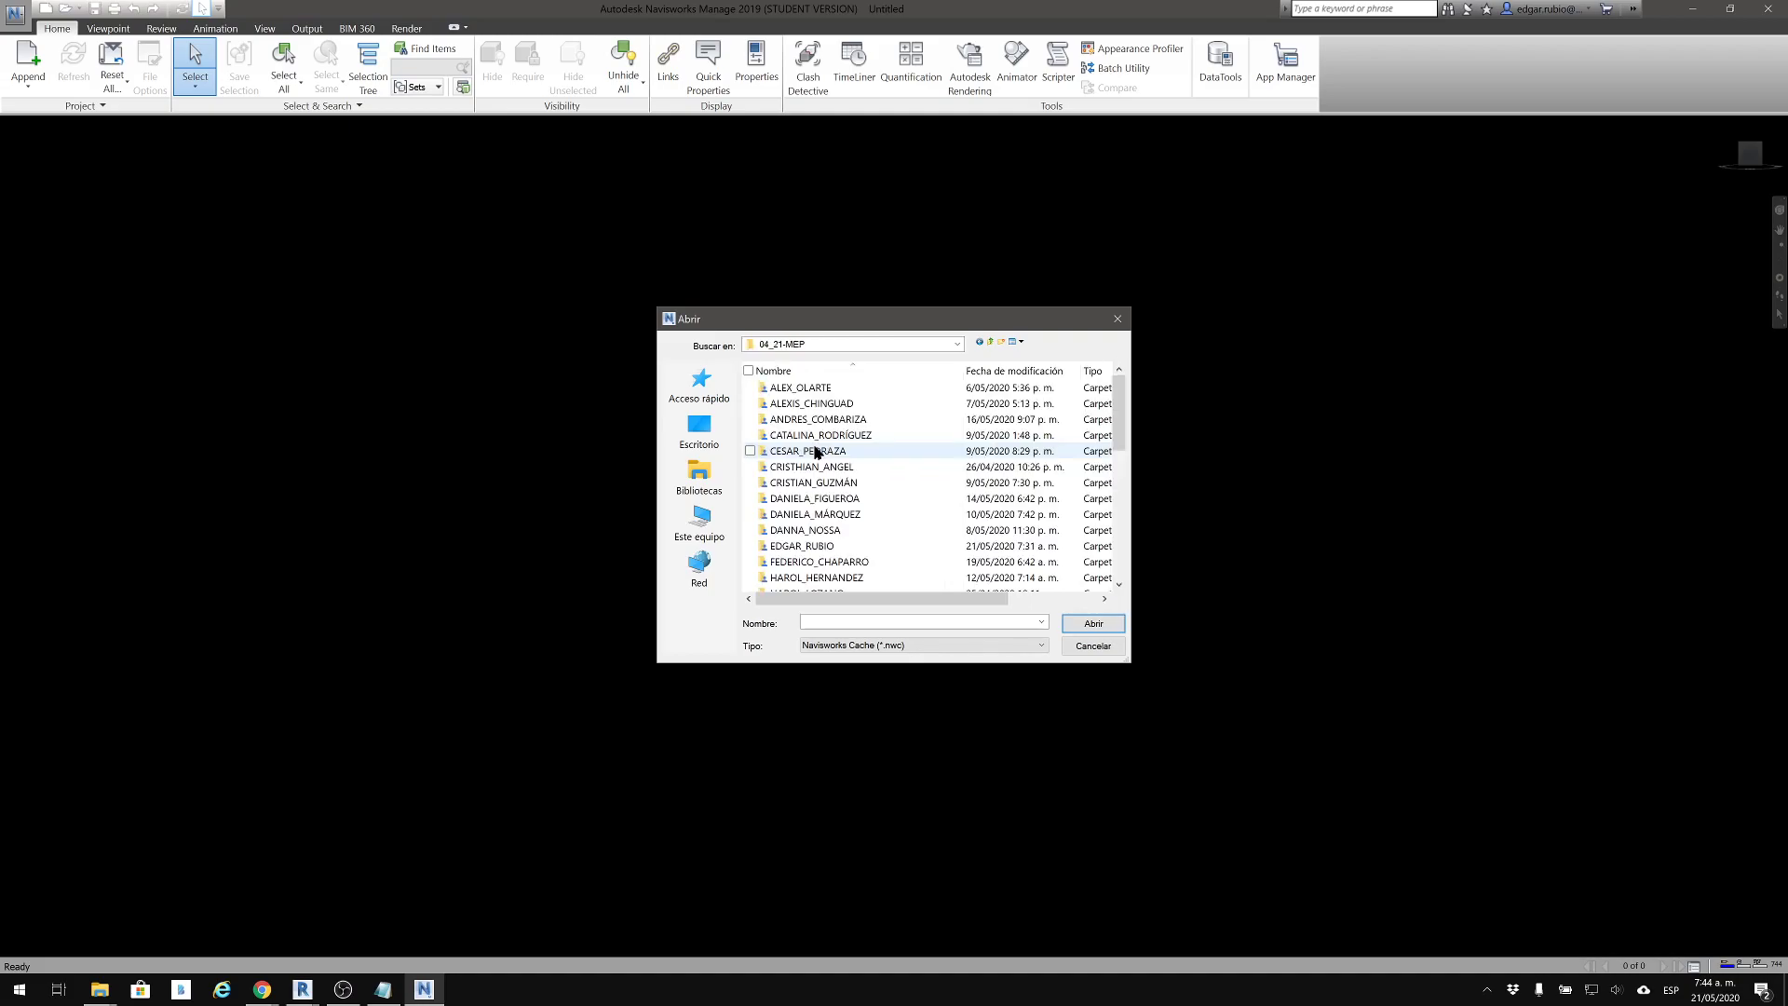
left_click(829, 551)
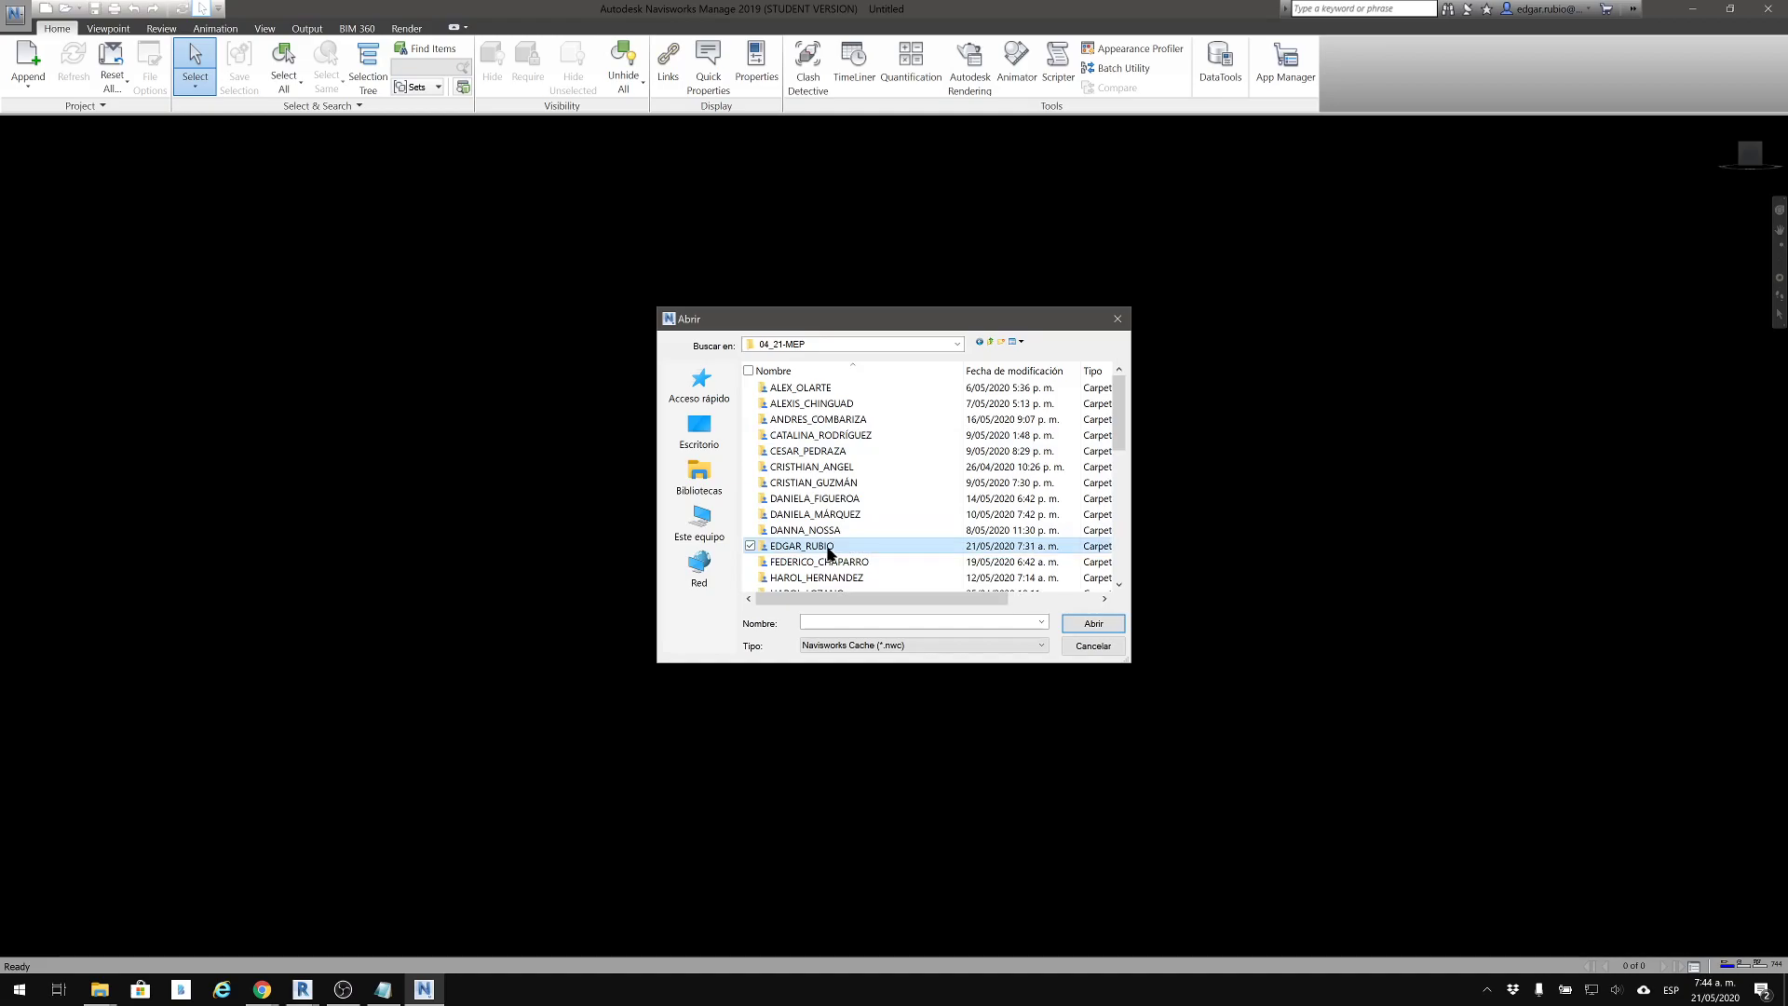
double_click(829, 547)
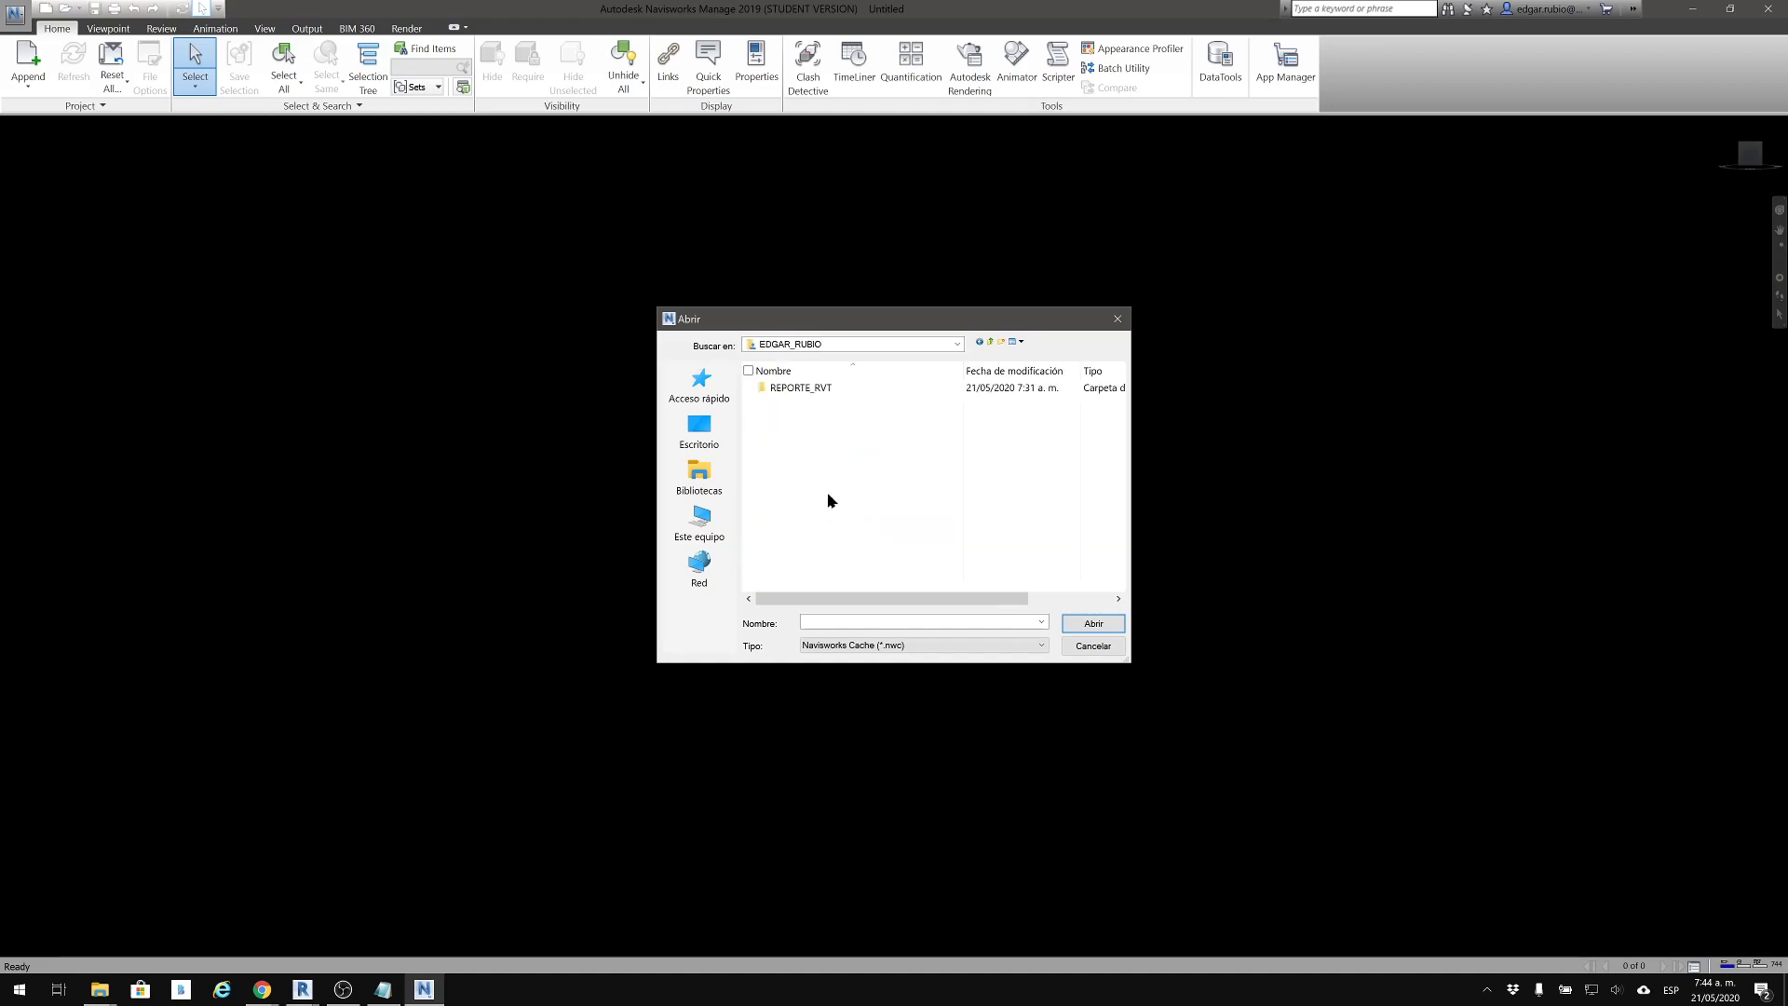
Filter the file list to Revit files (*.rvt, *.rfa, *.rte) and choose ARQ.rvt
left_click(821, 649)
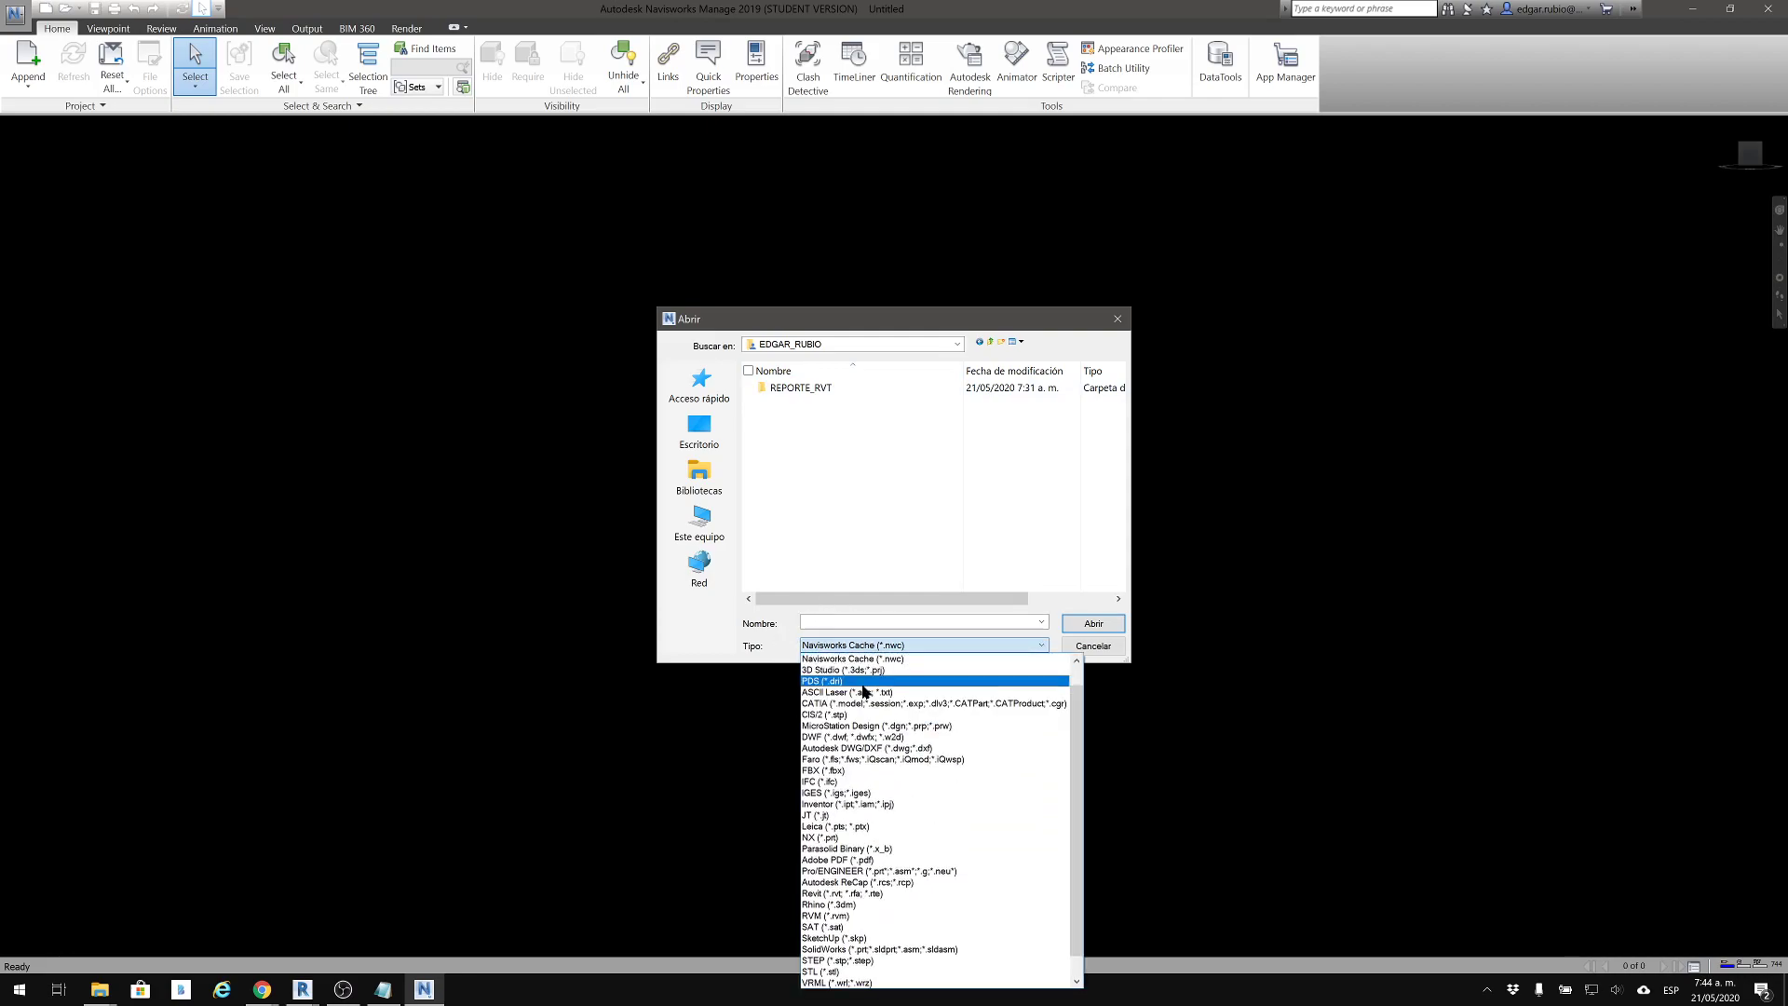
scroll(862, 778, "down", 1)
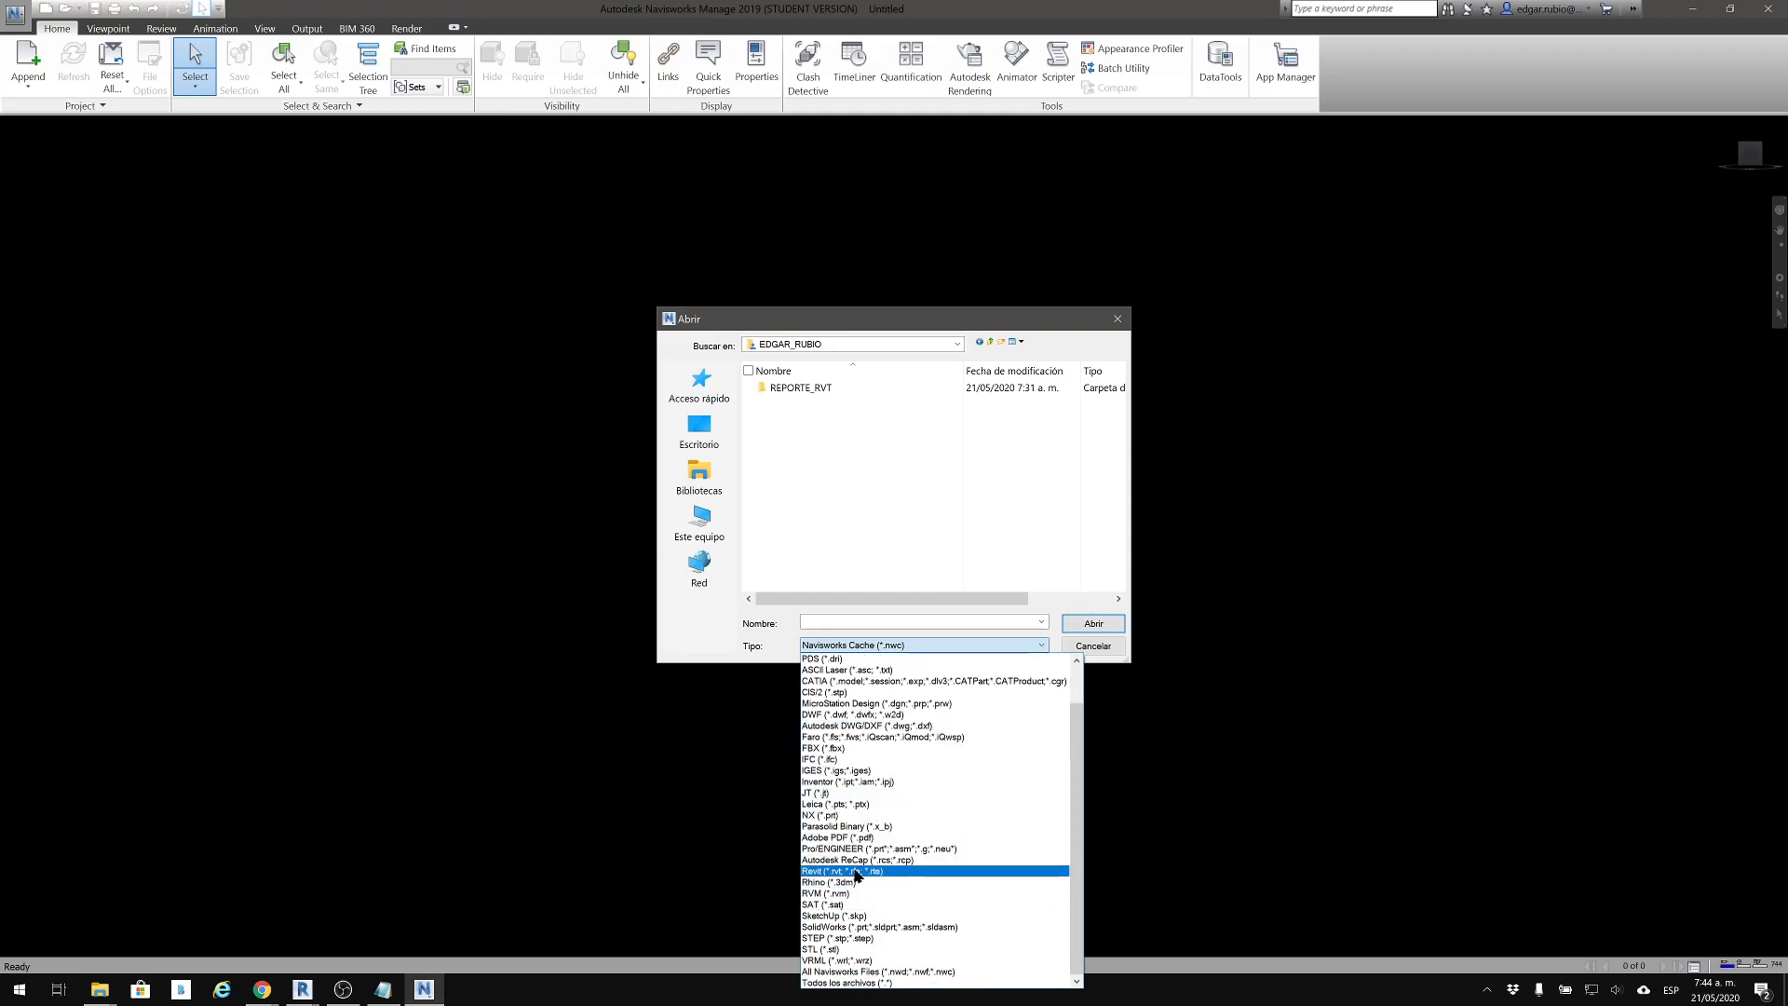
left_click(857, 872)
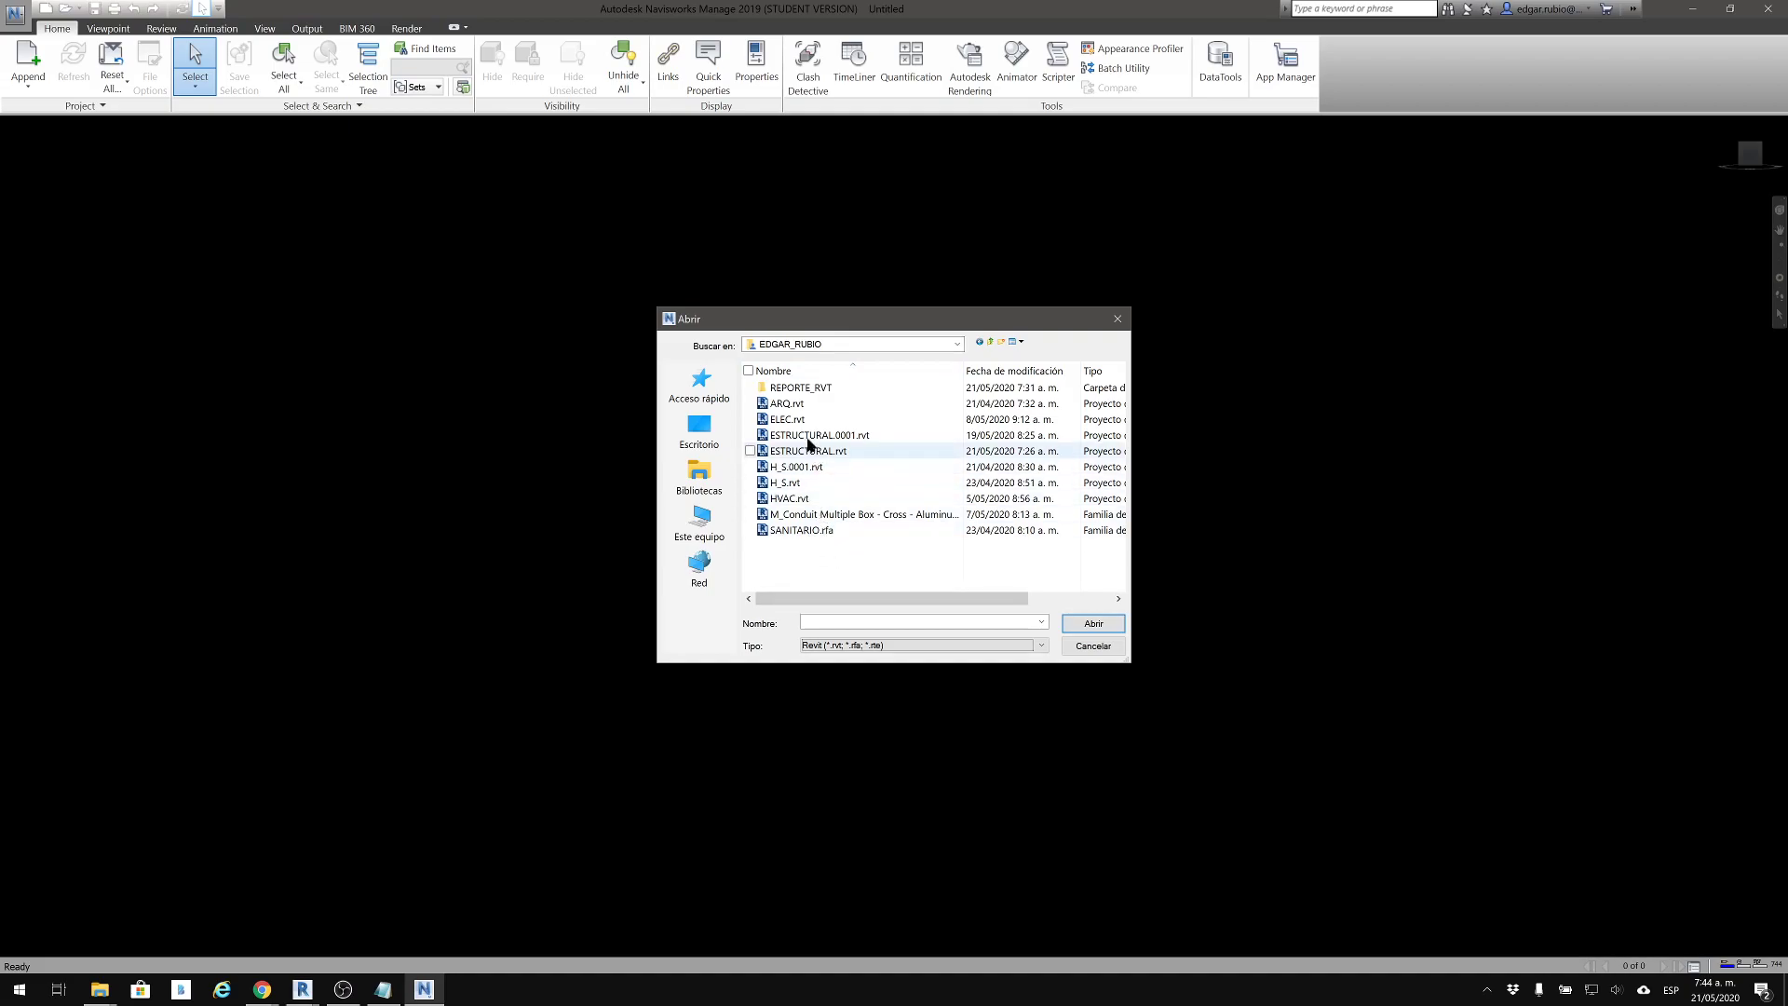
left_click(800, 406)
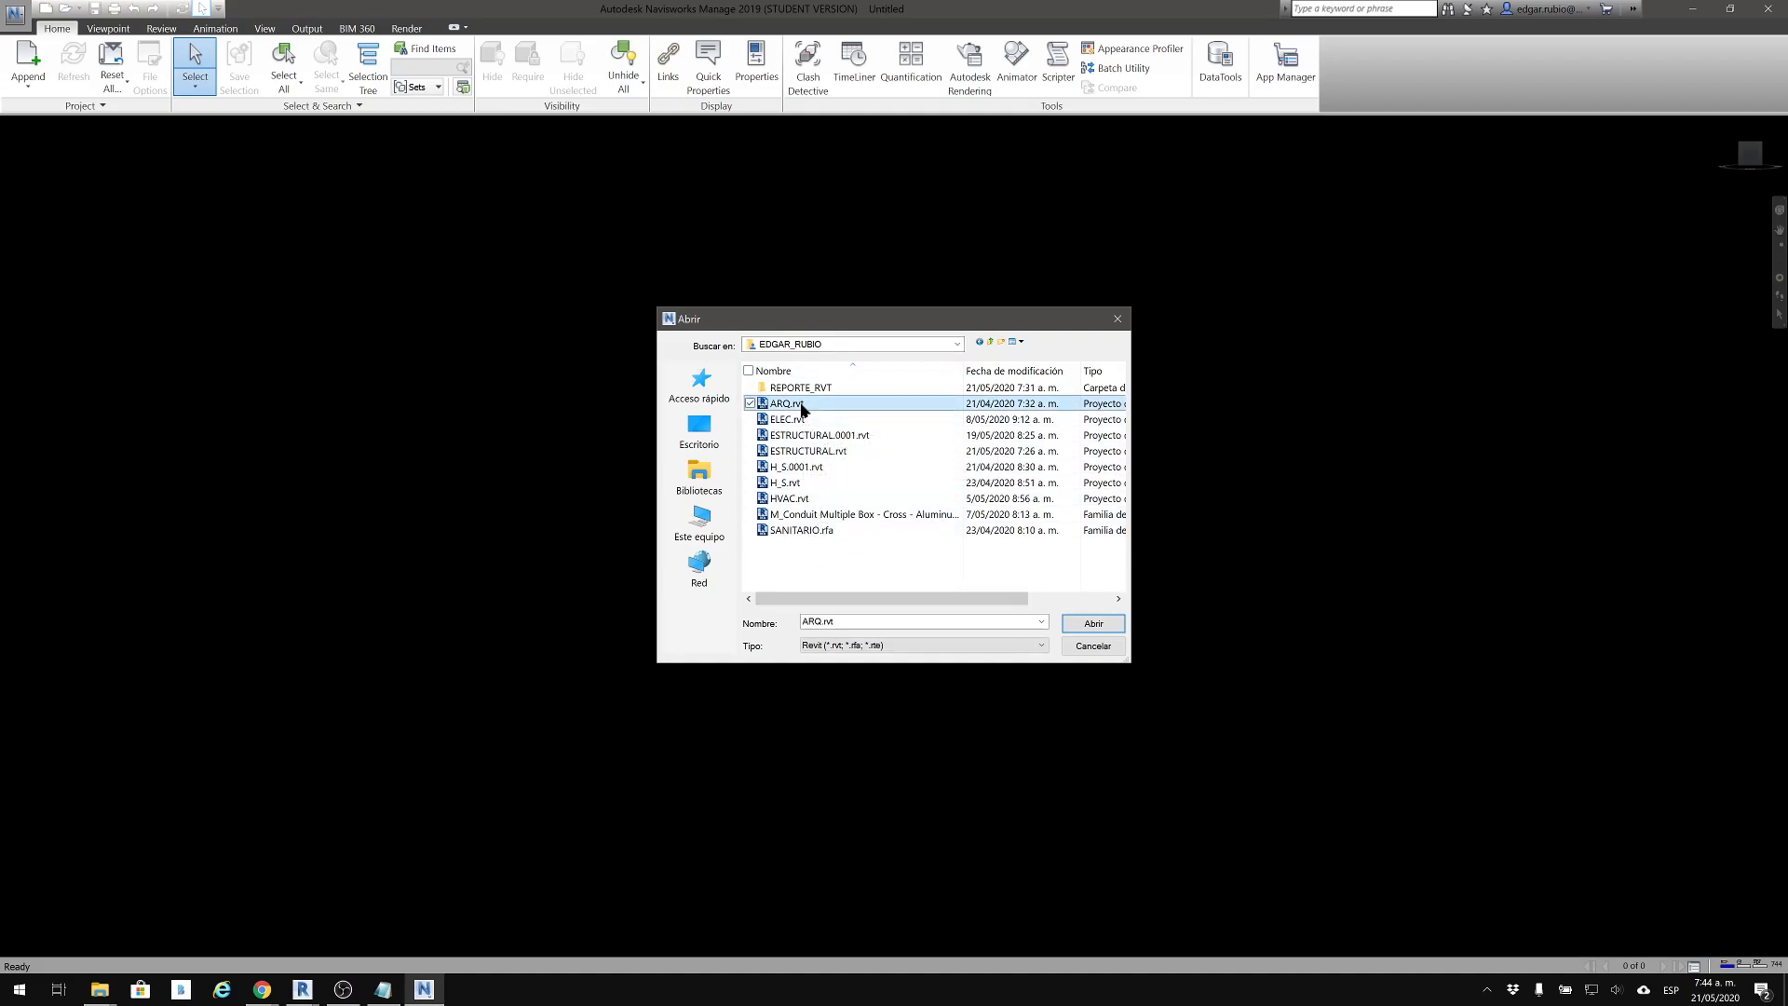
left_click(1082, 624)
Switch to the REPORTE_RVT window in File Explorer and go up to its parent project folder to check the existing files
mouse_move(100, 989)
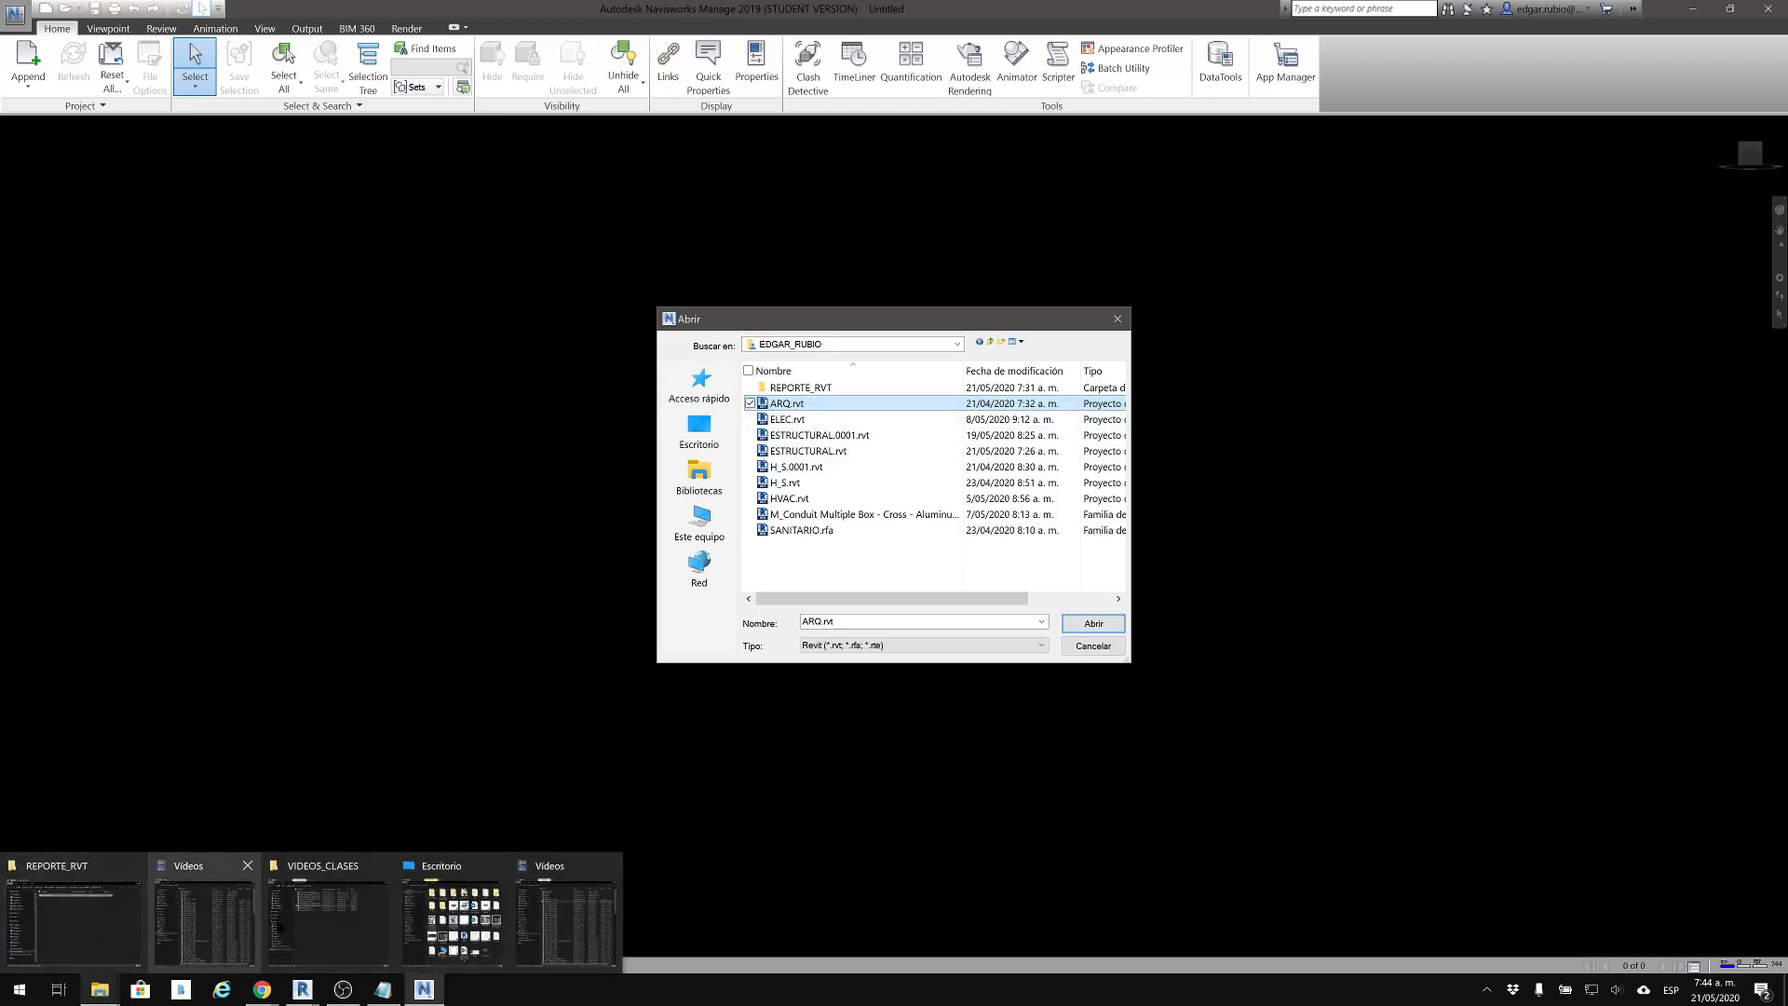
left_click(84, 922)
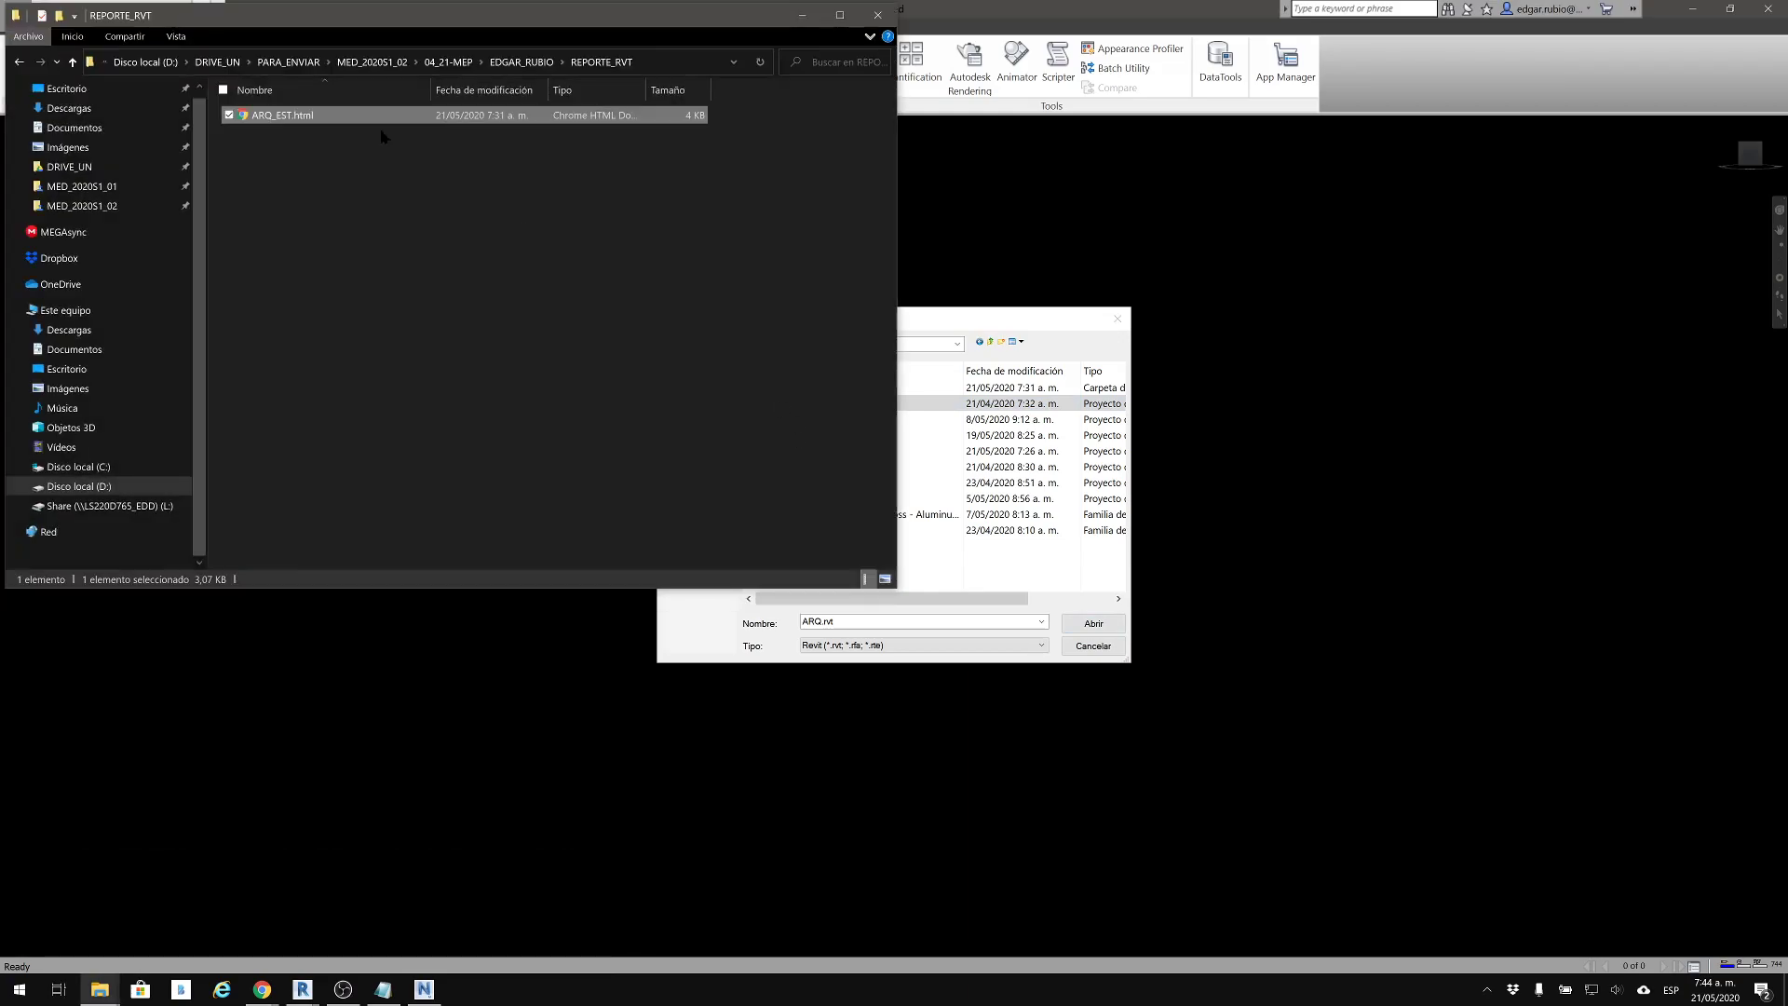
left_click(528, 62)
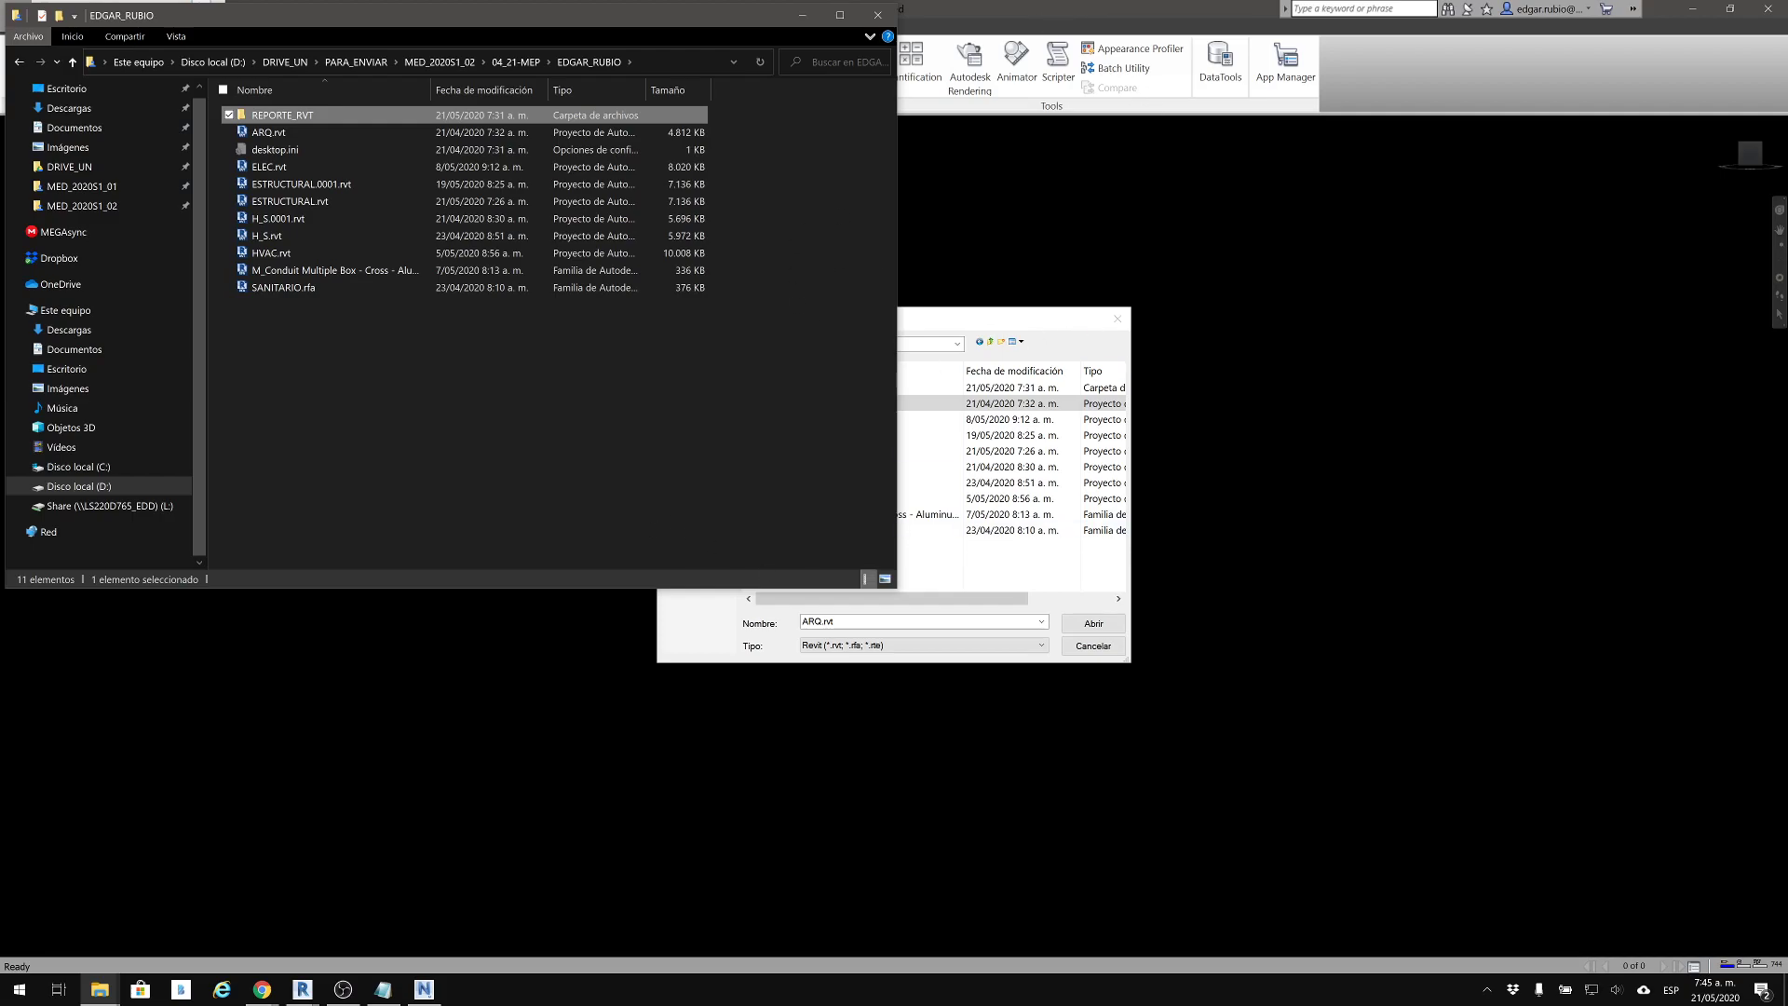
Return to Navisworks Manage, open the chosen ARQ.rvt model, and examine the building from several angles
left_click(1066, 322)
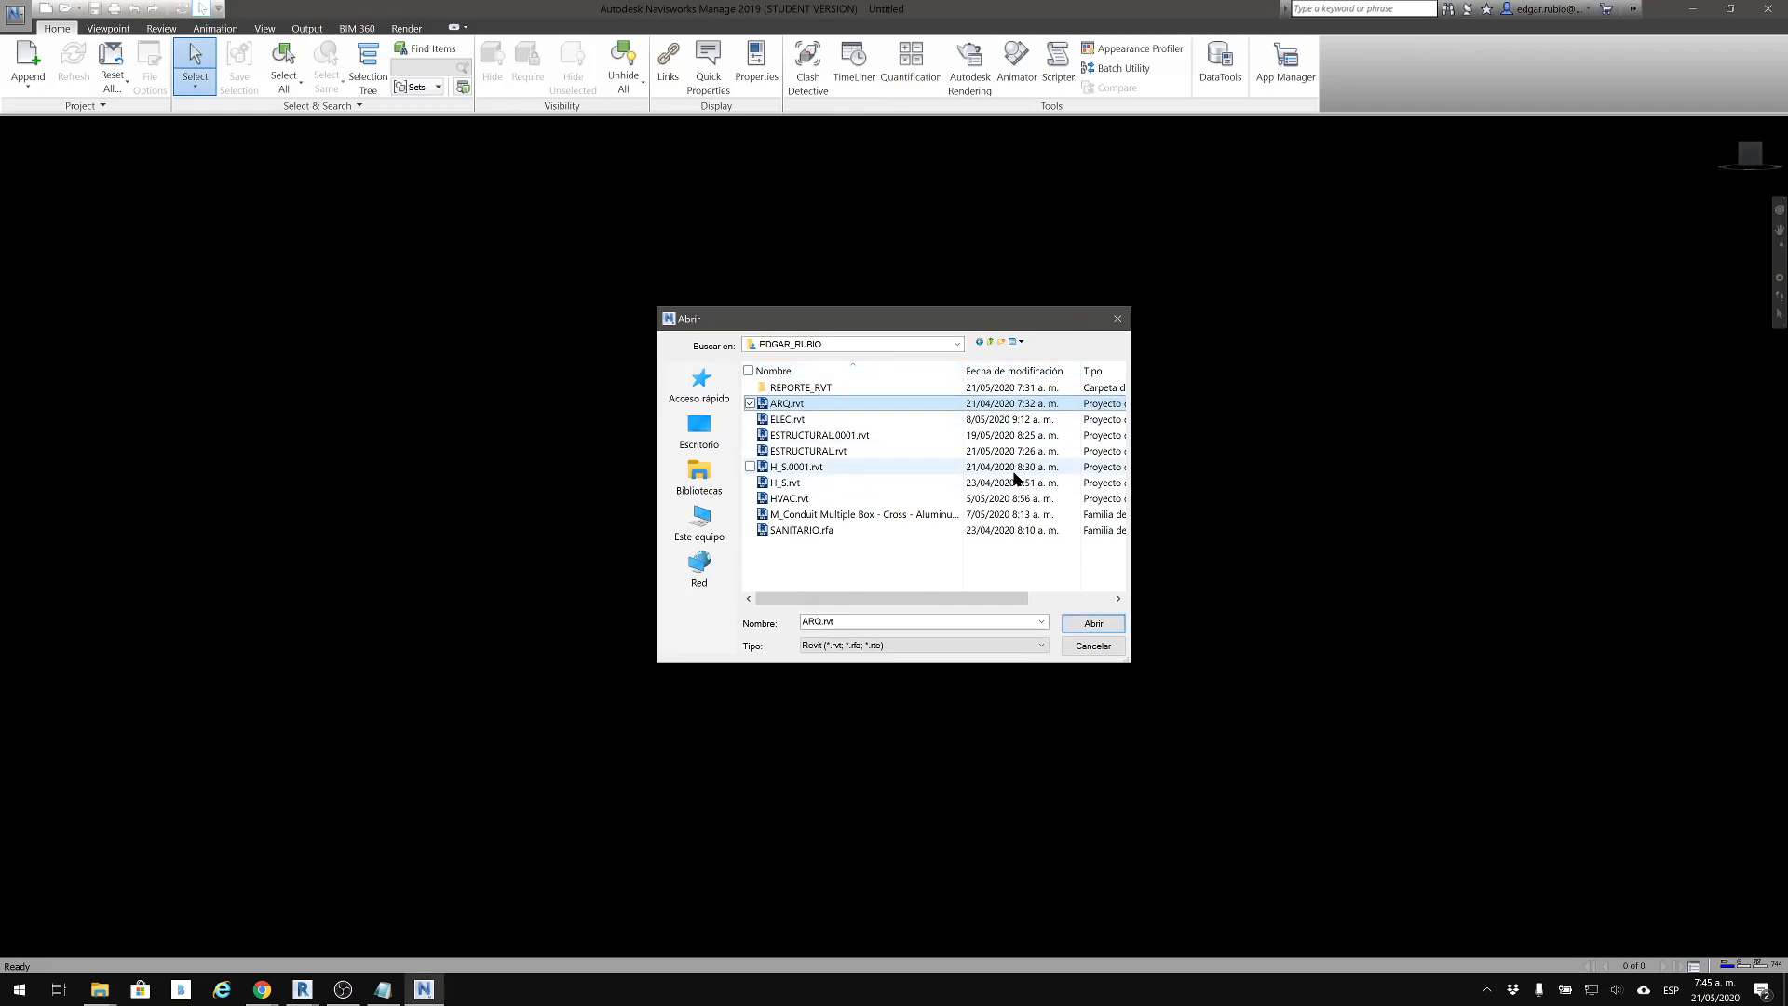
left_click(1083, 626)
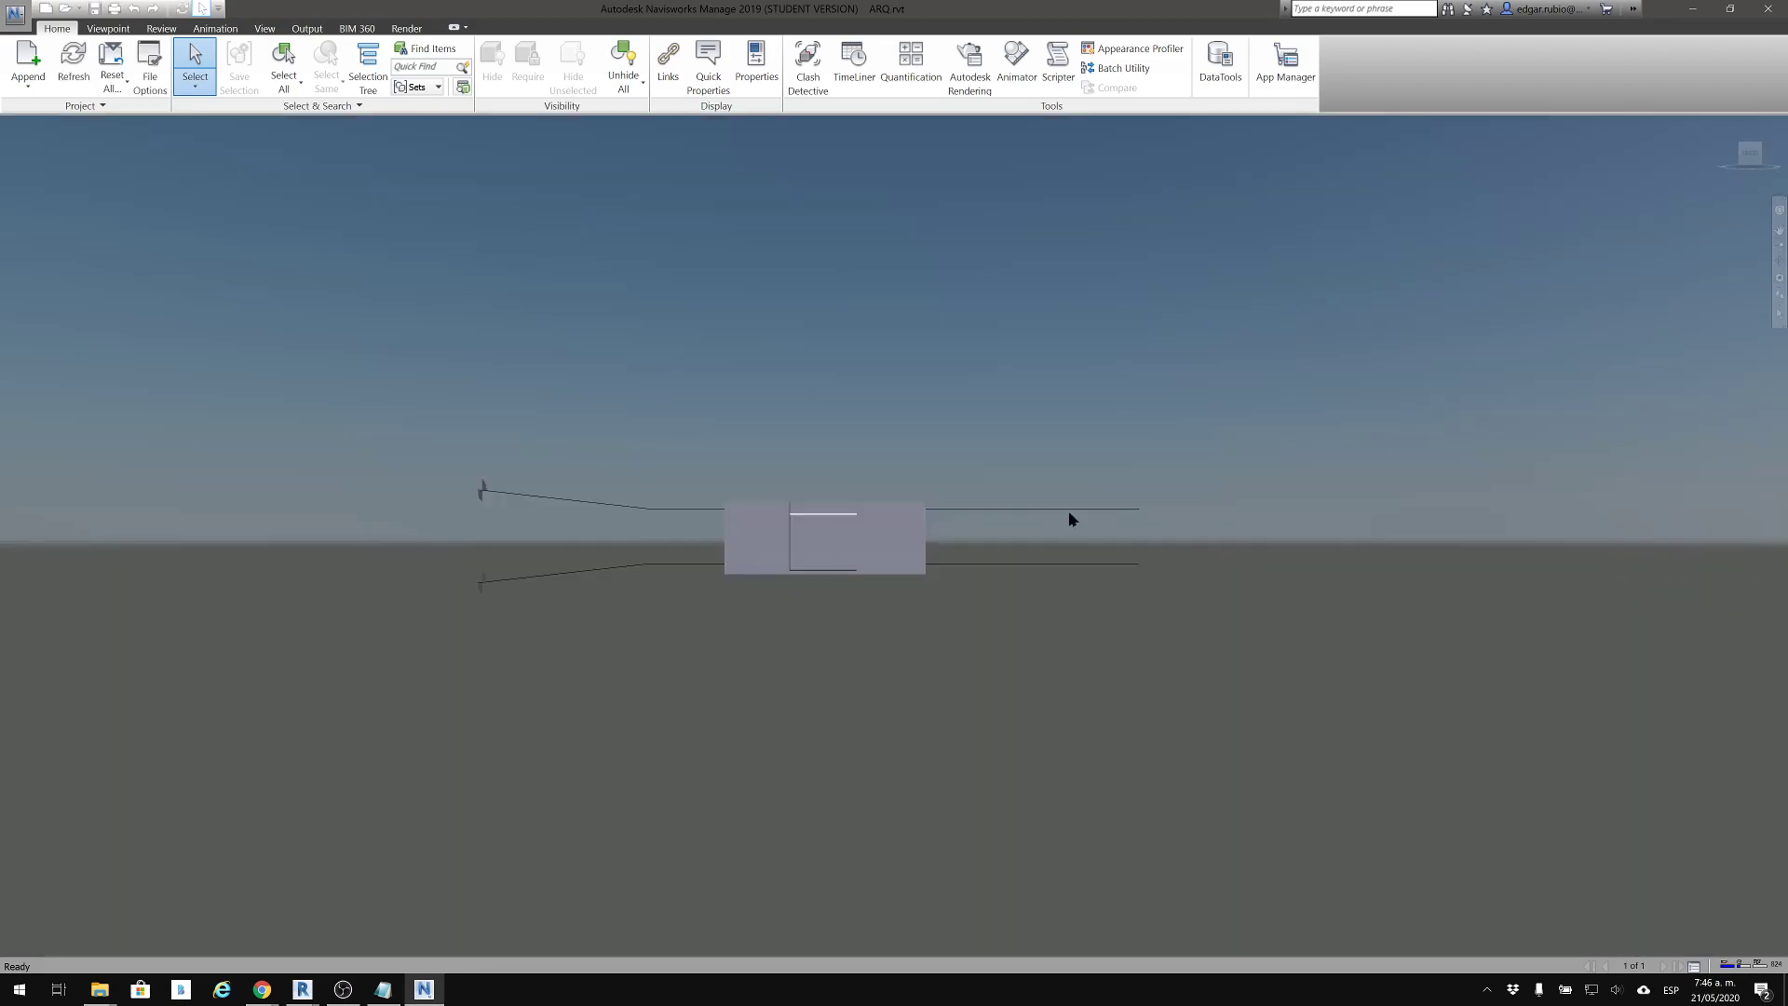
middle_click_drag(871, 567, 1006, 559)
scroll(1005, 558, "up", 5)
middle_click_drag(1030, 639, 914, 680, "shift")
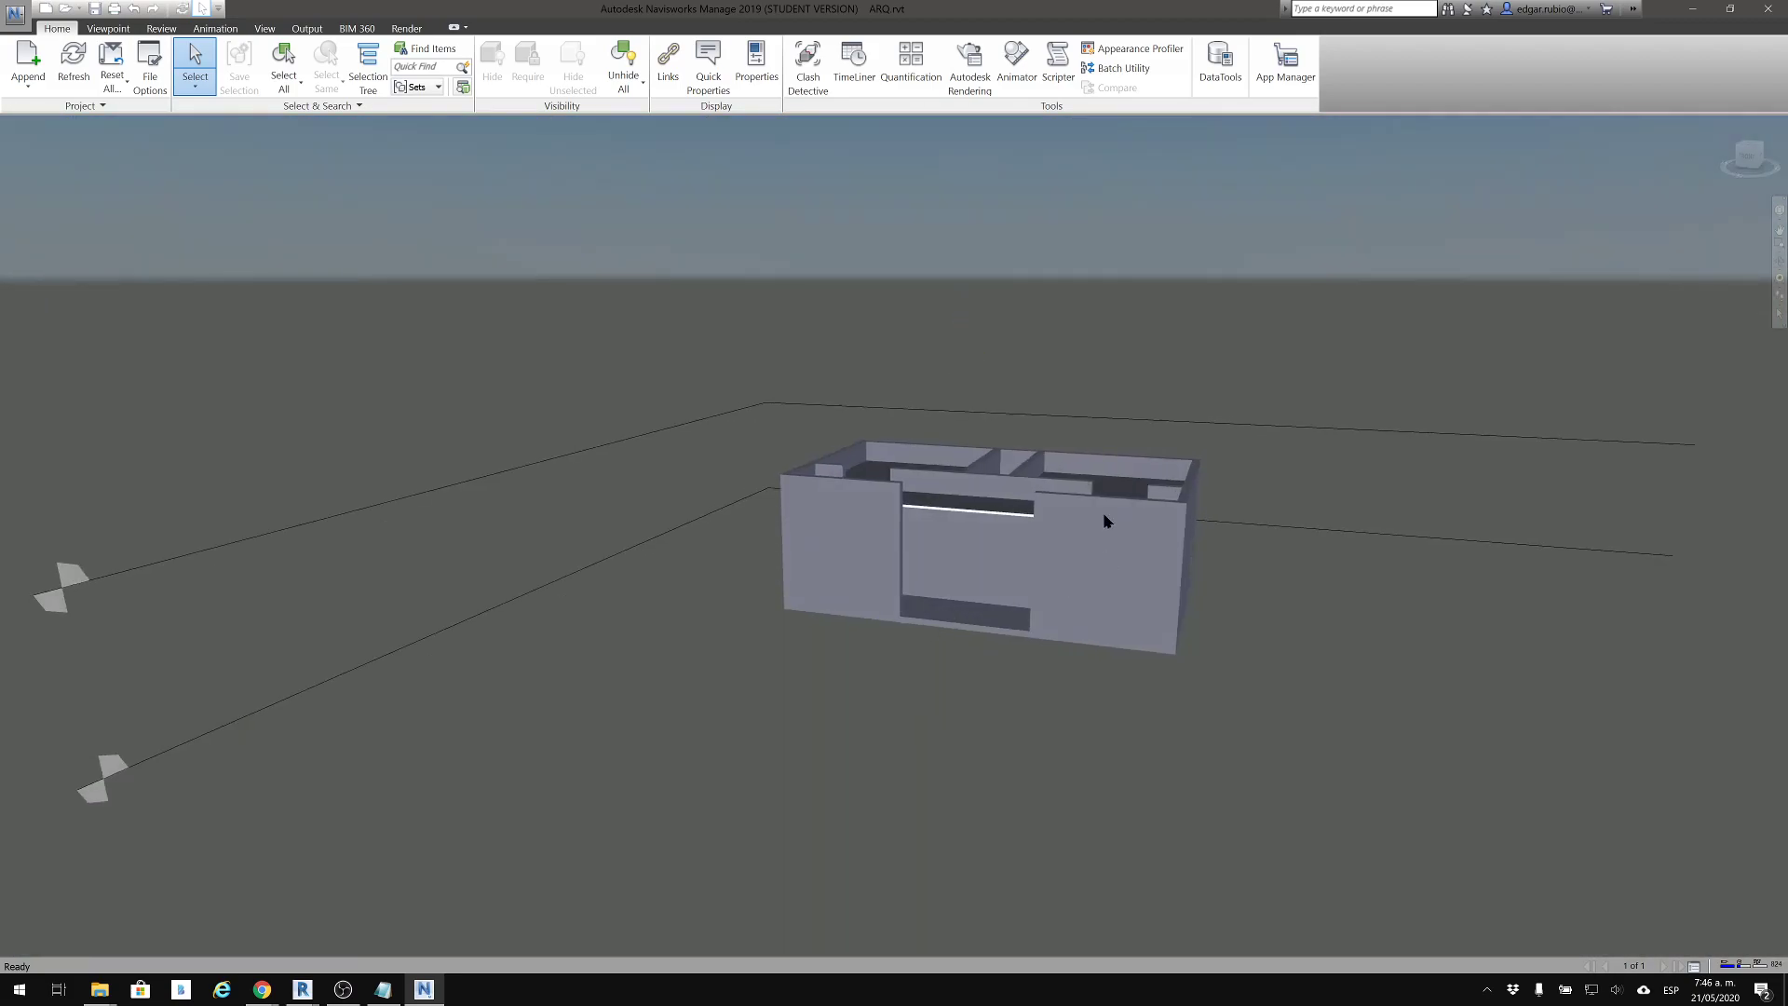
scroll(1103, 533, "up", 3)
middle_click_drag(1074, 580, 1062, 504, "shift")
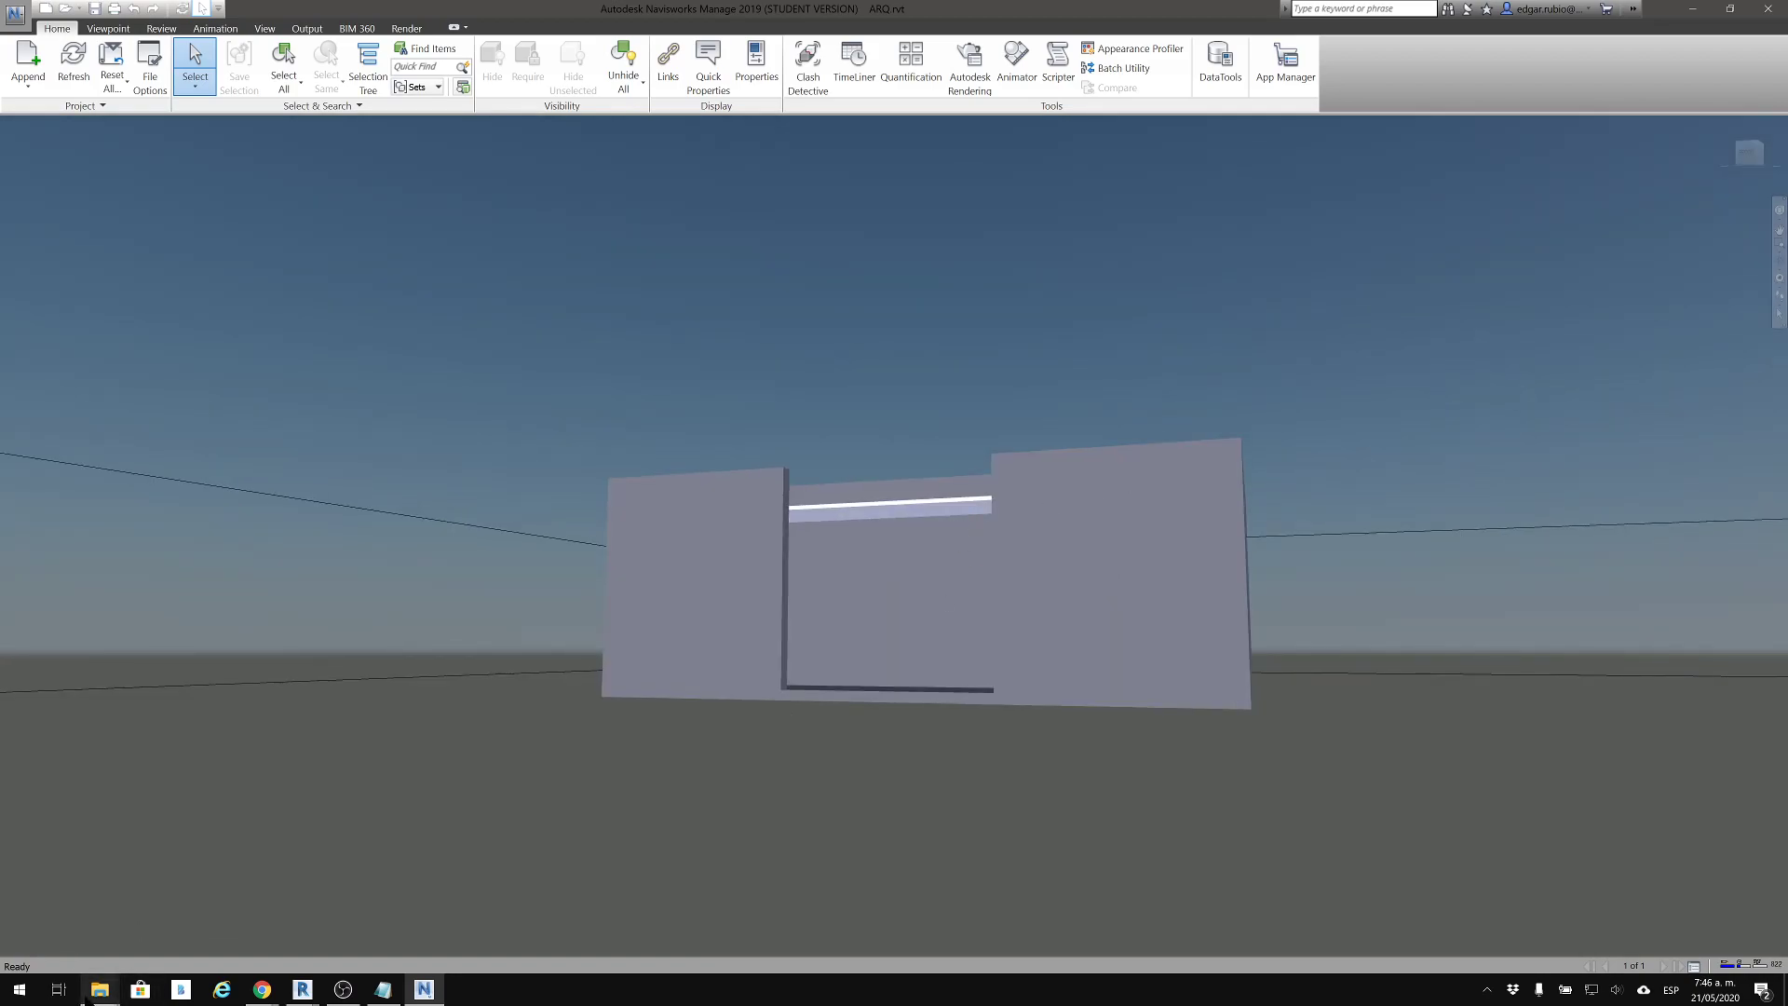
Switch to the project folder in File Explorer and check its file list for the ARQ.nwc cache beside ARQ.rvt
left_click(100, 995)
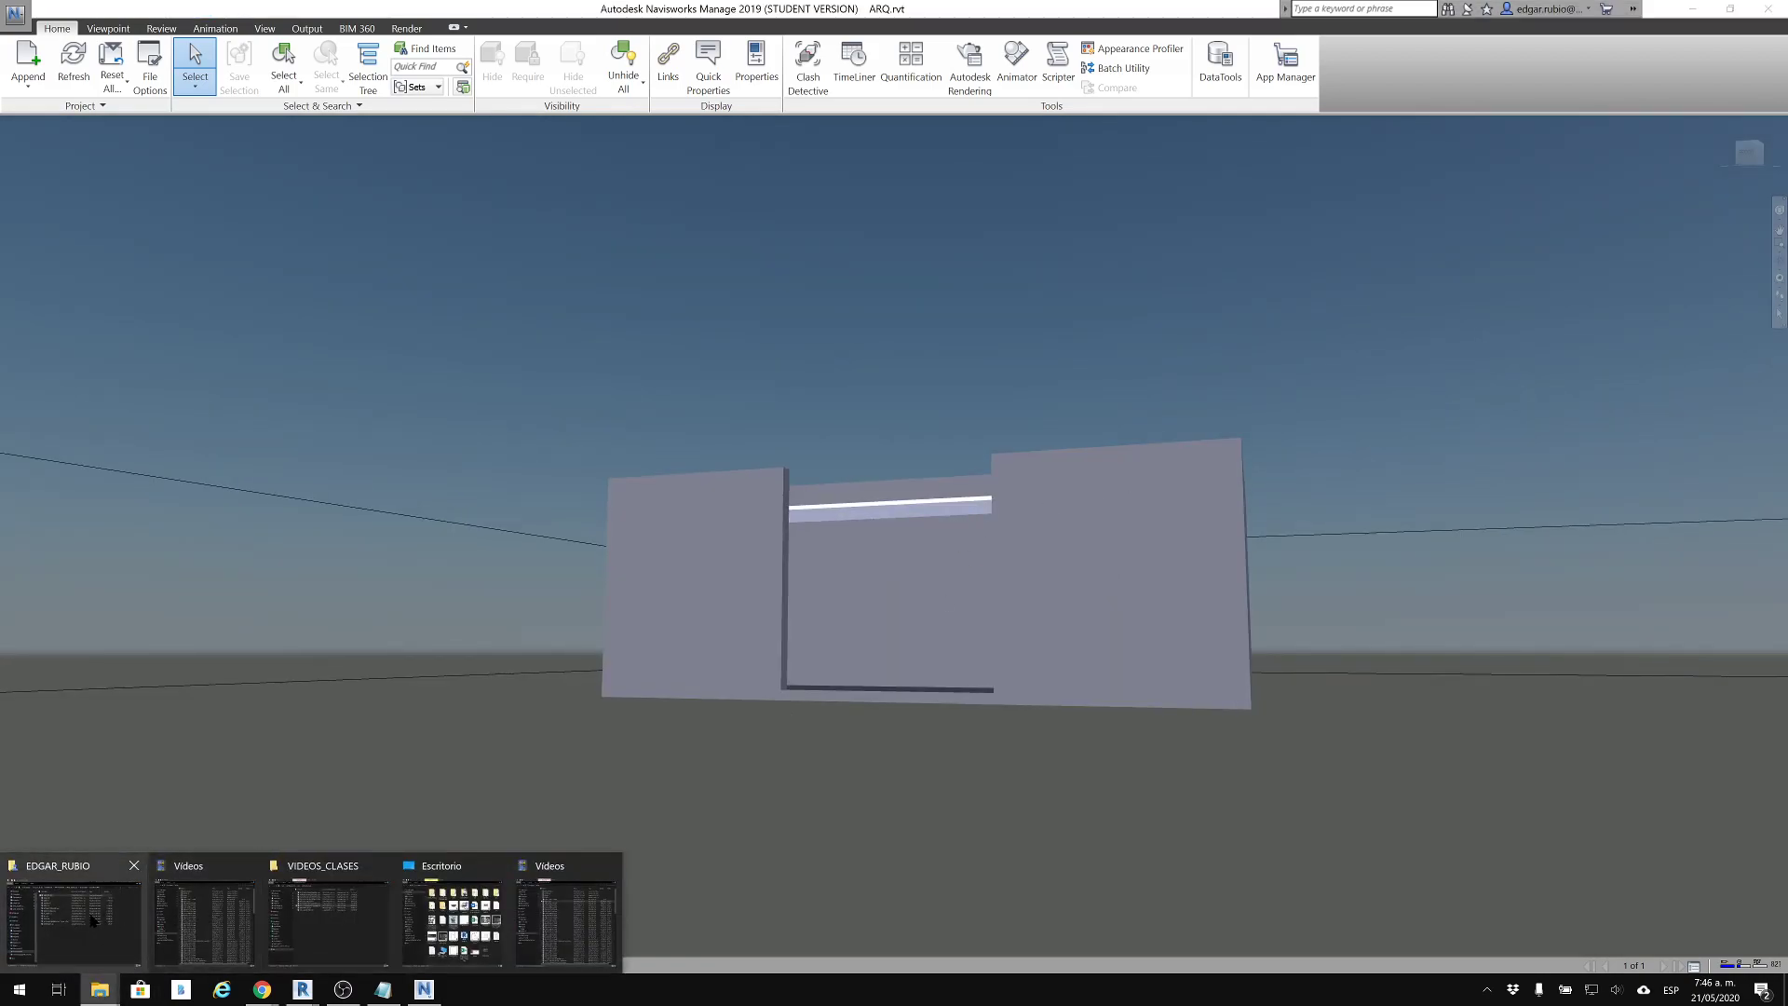
left_click(92, 920)
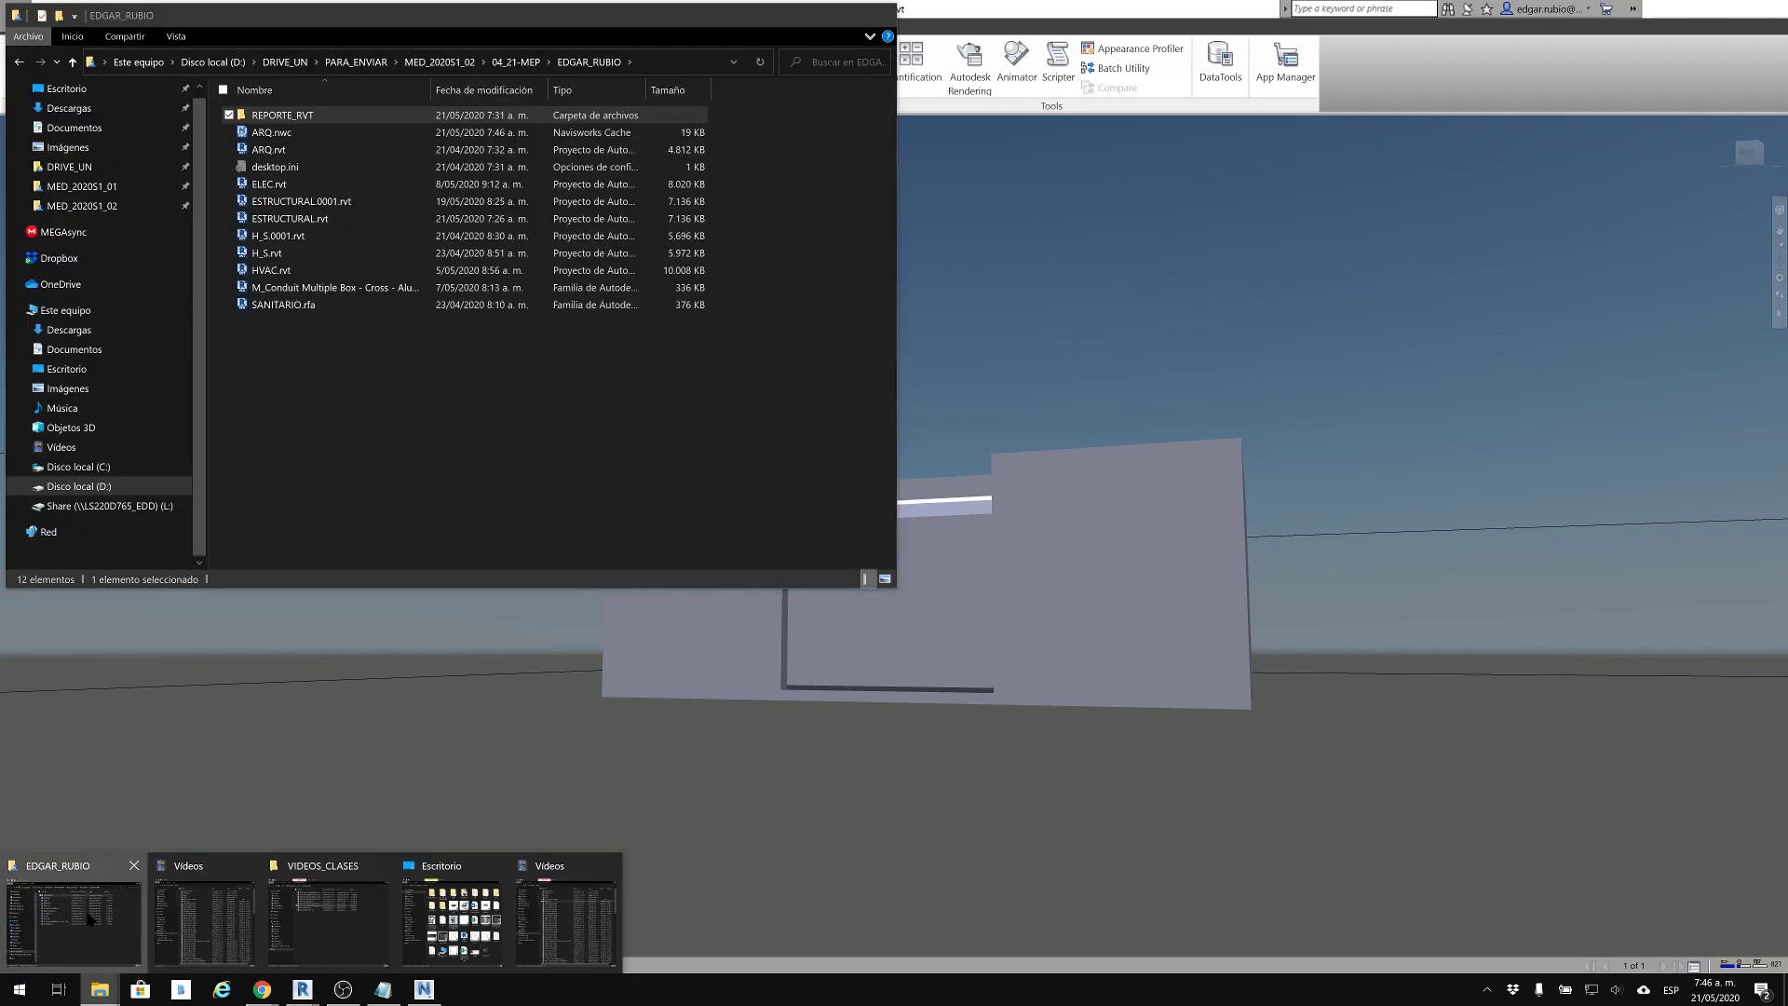
left_click(363, 402)
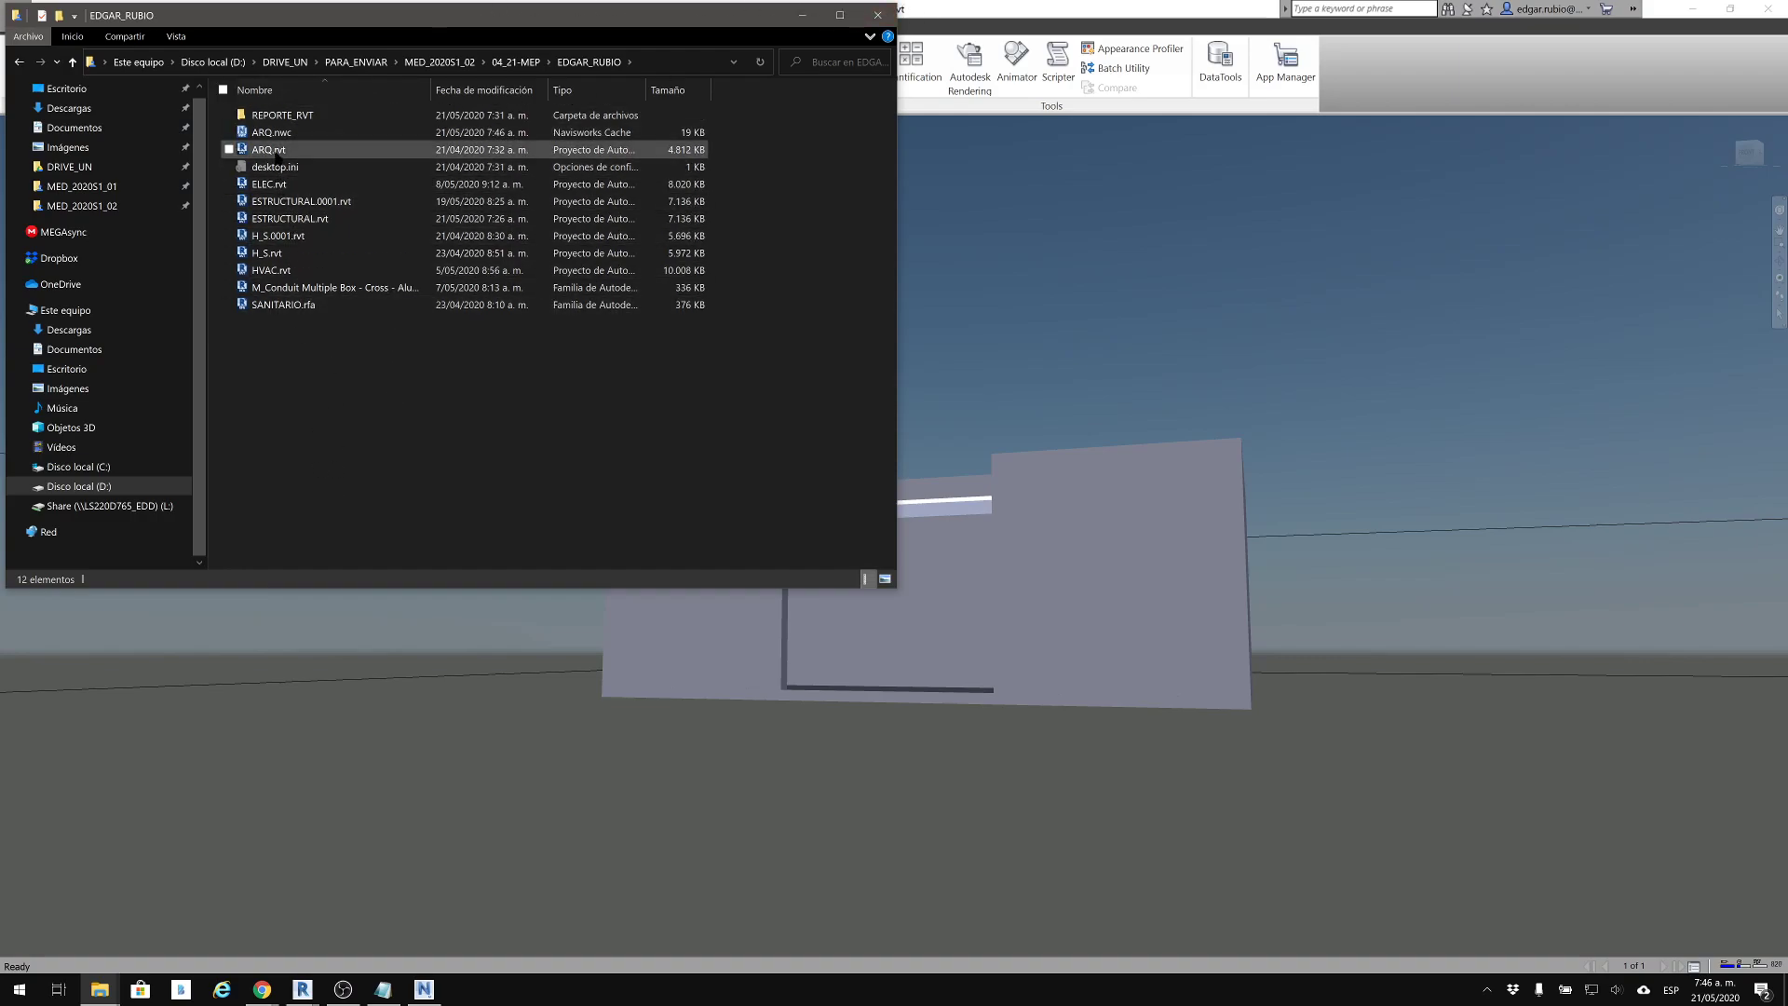
left_click(277, 150)
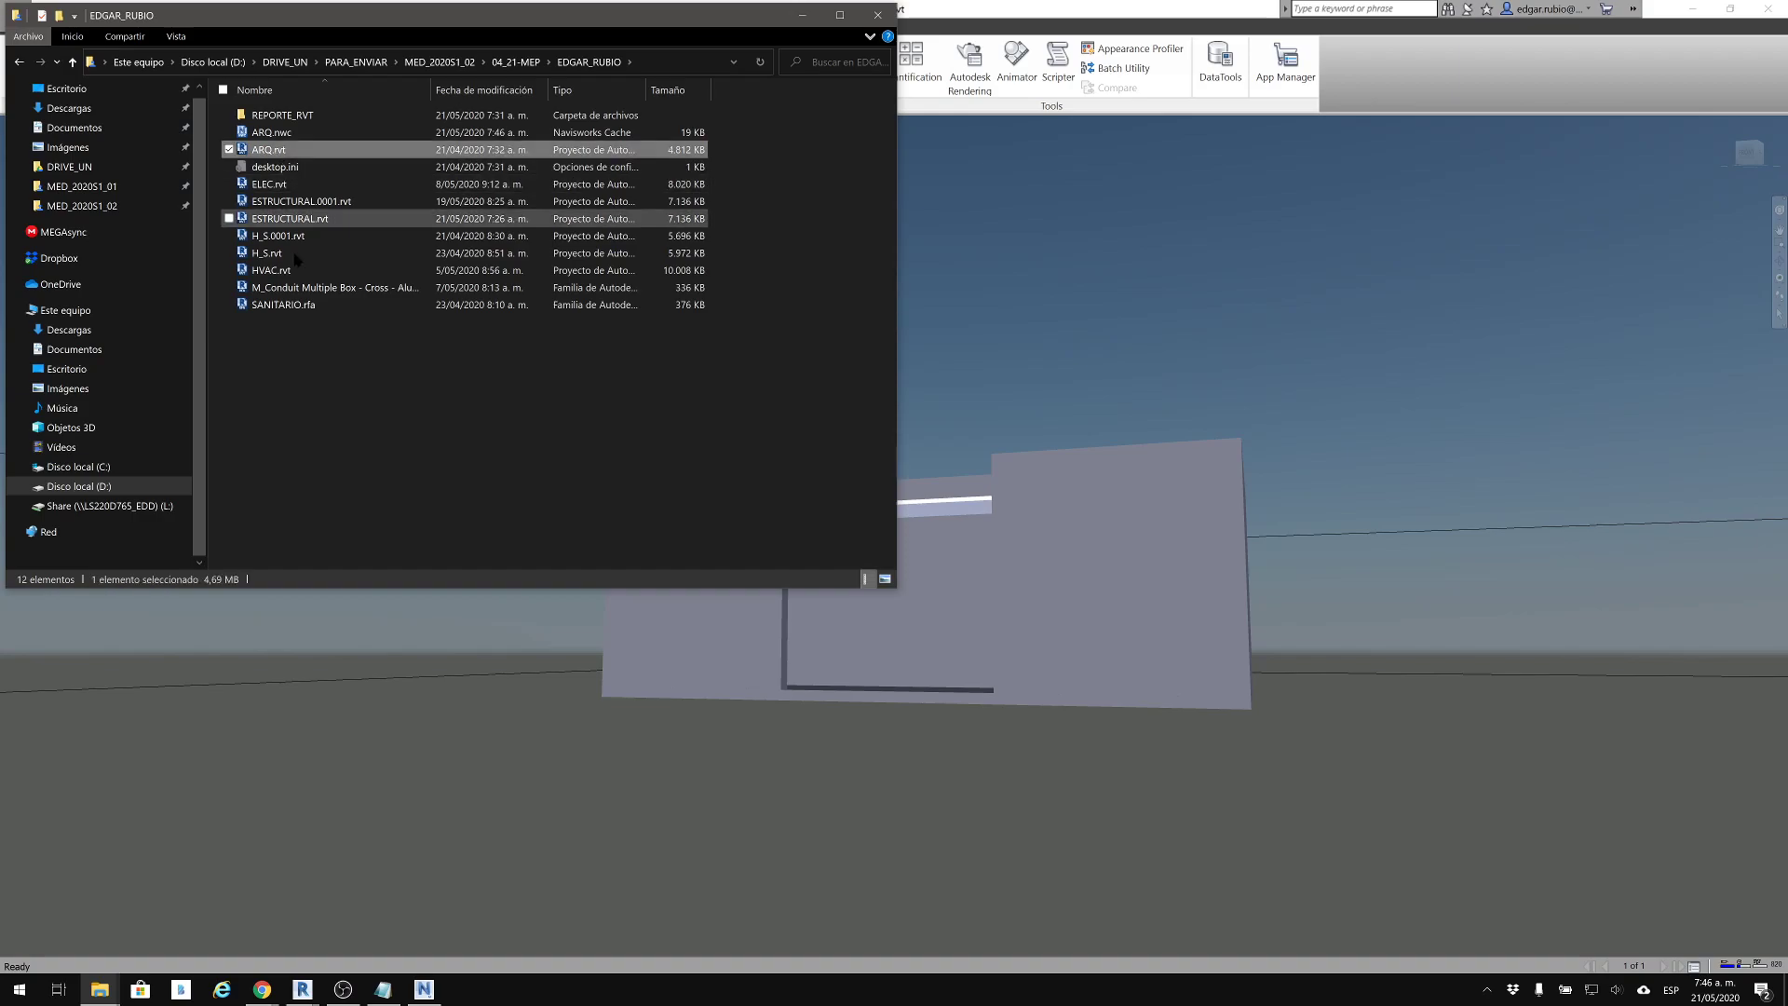
left_click(263, 531)
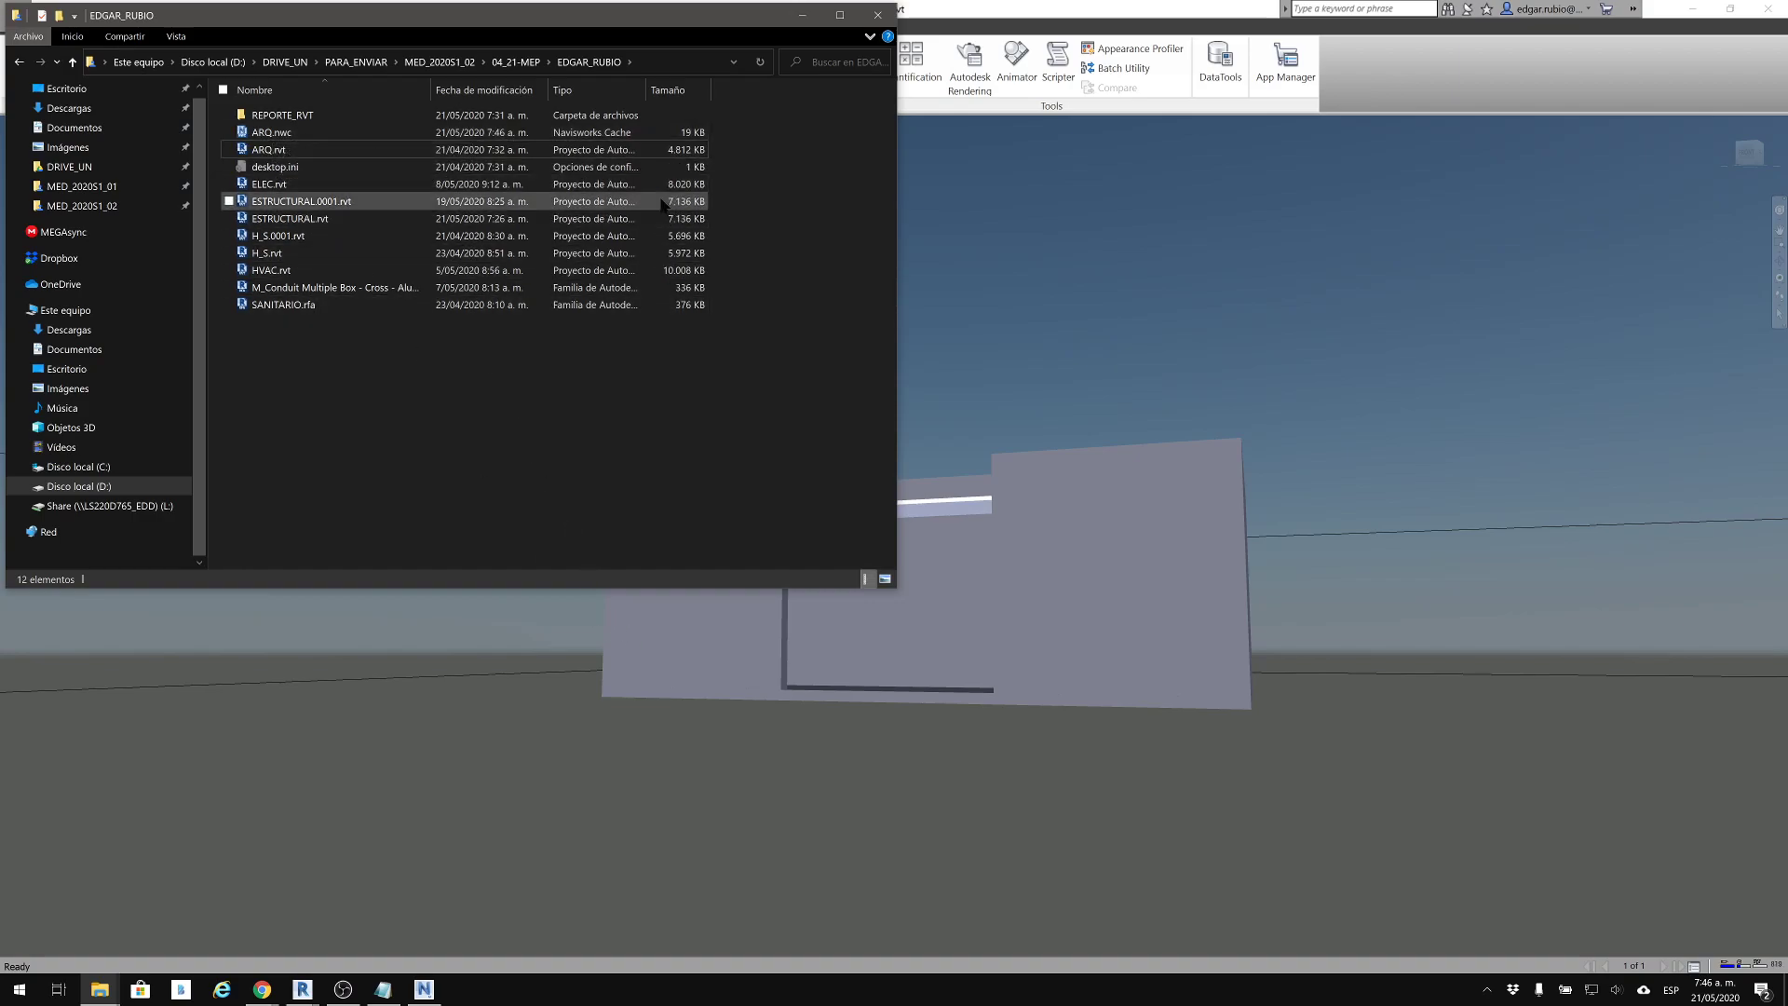
Show the folder's files as large icons and compare ARQ.rvt with ARQ.nwc, leaving only ARQ.nwc selected
scroll(306, 165, "up", 2, "ctrl")
scroll(306, 171, "up", 4, "ctrl")
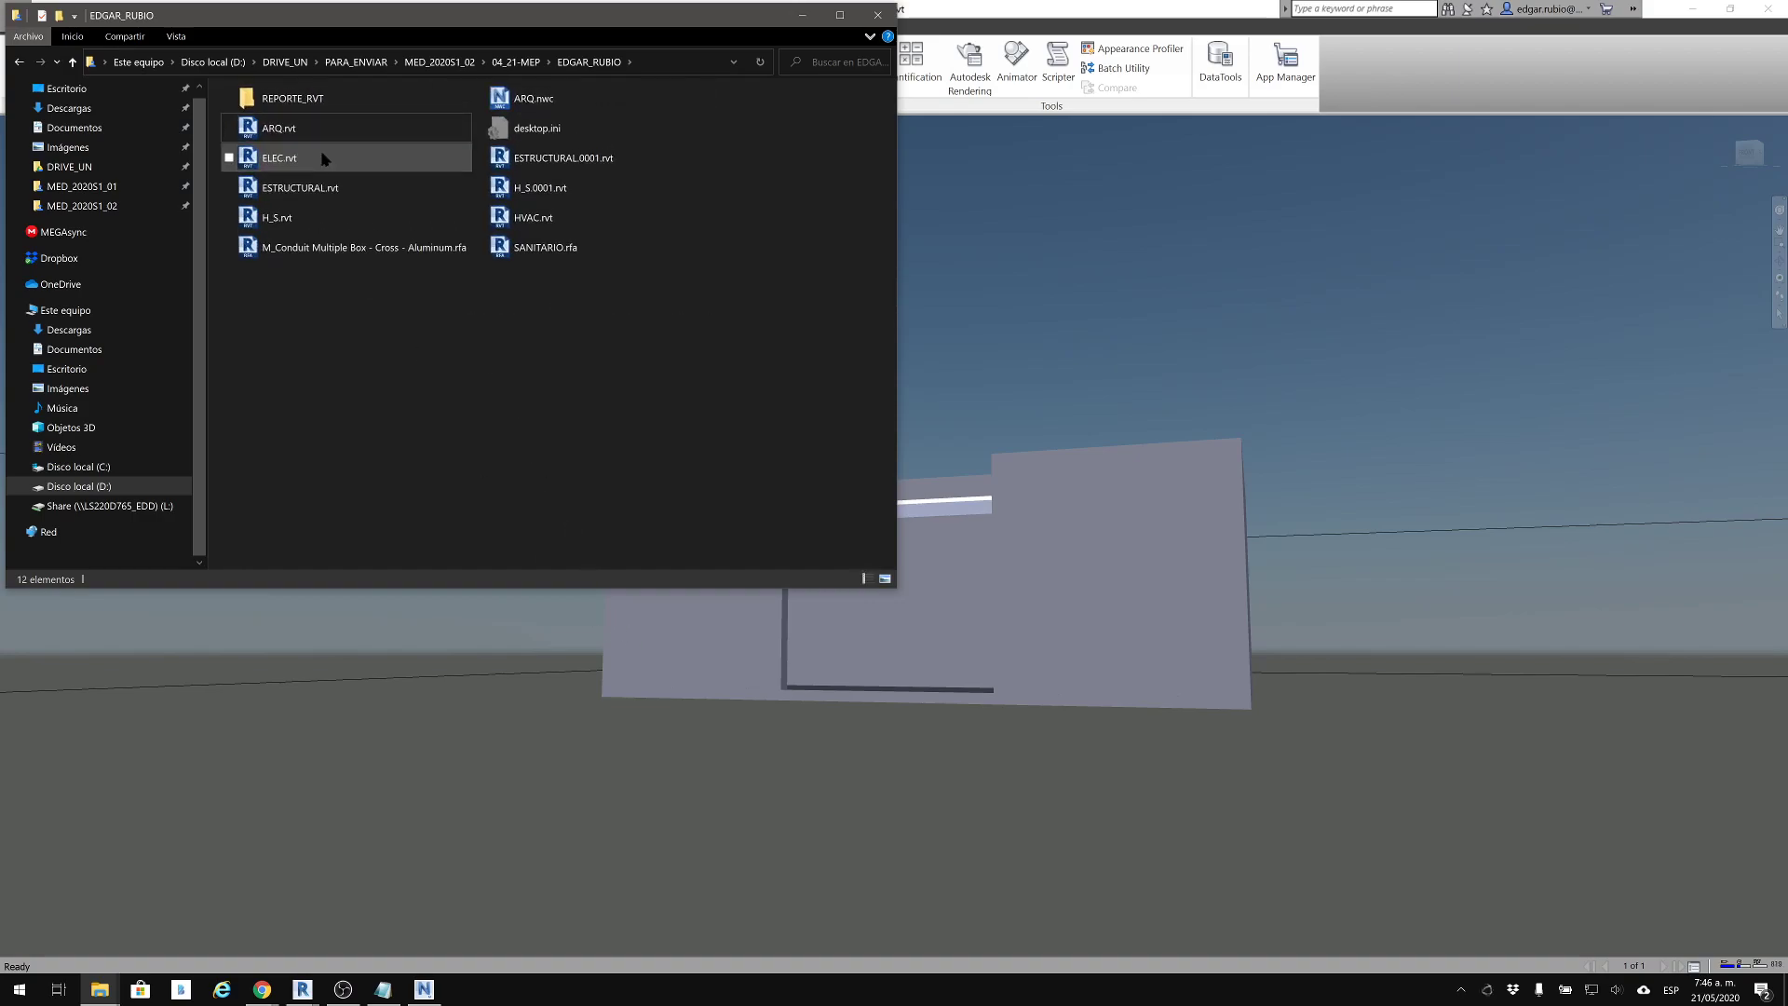
scroll(397, 156, "up", 2, "ctrl")
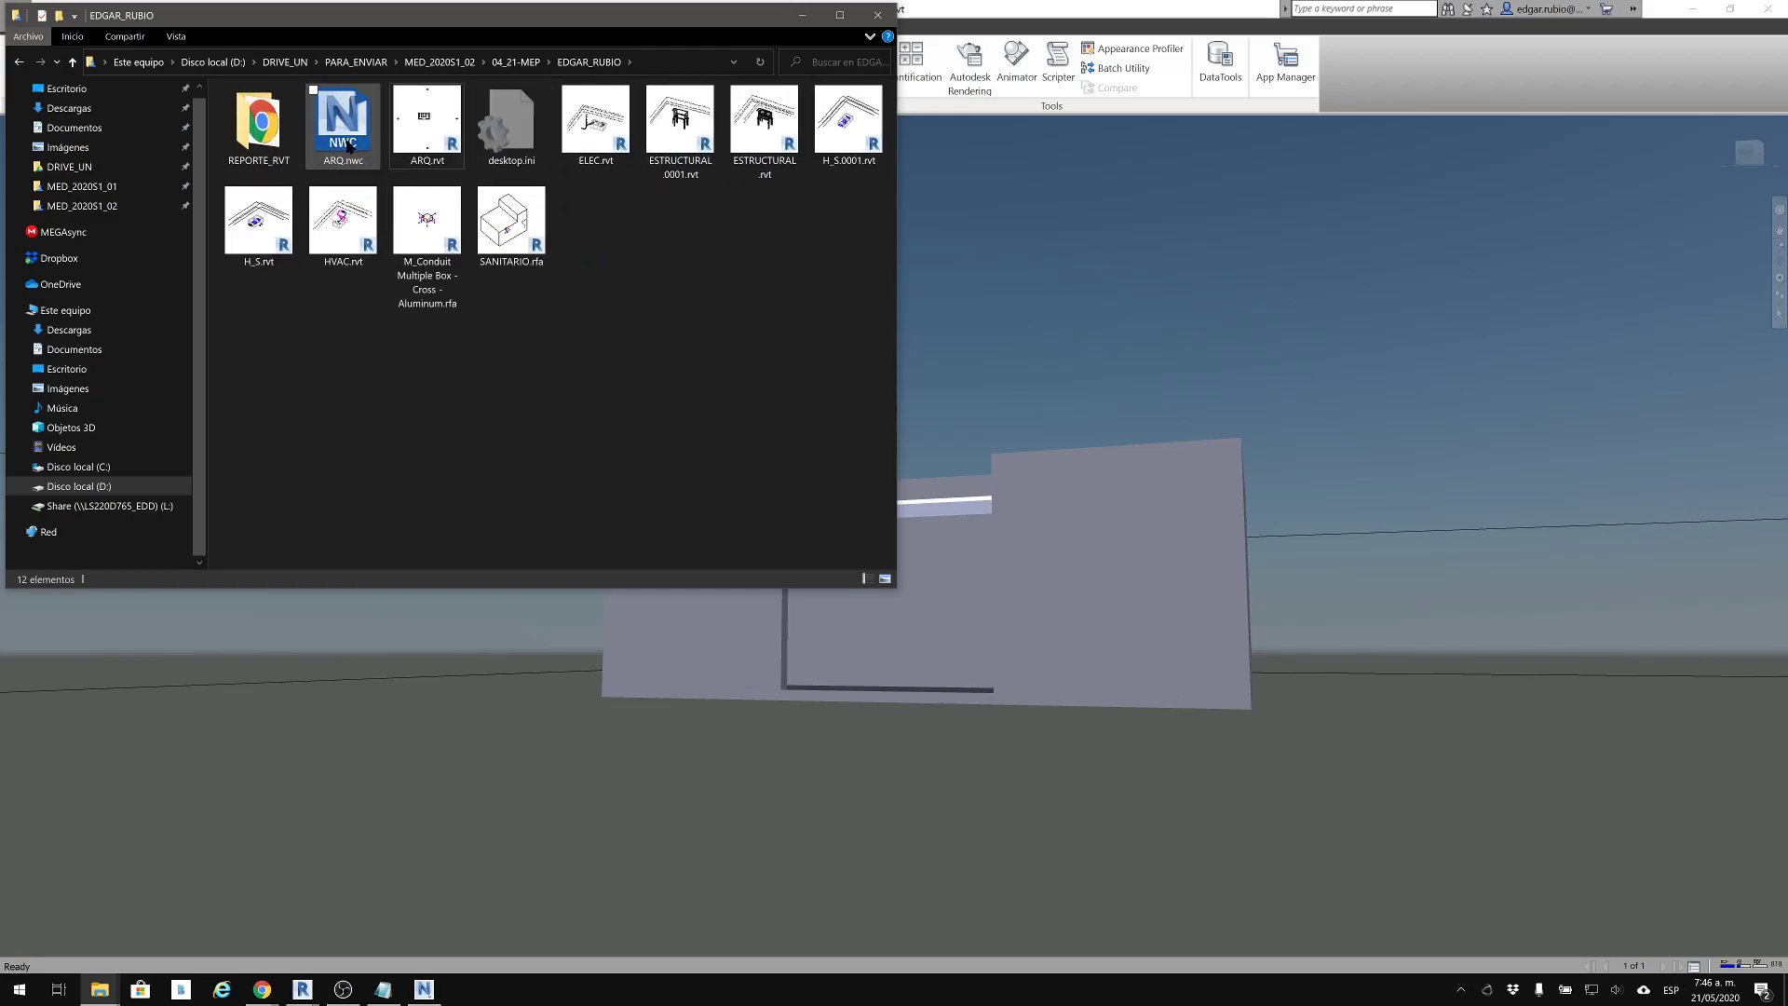
left_click(468, 124)
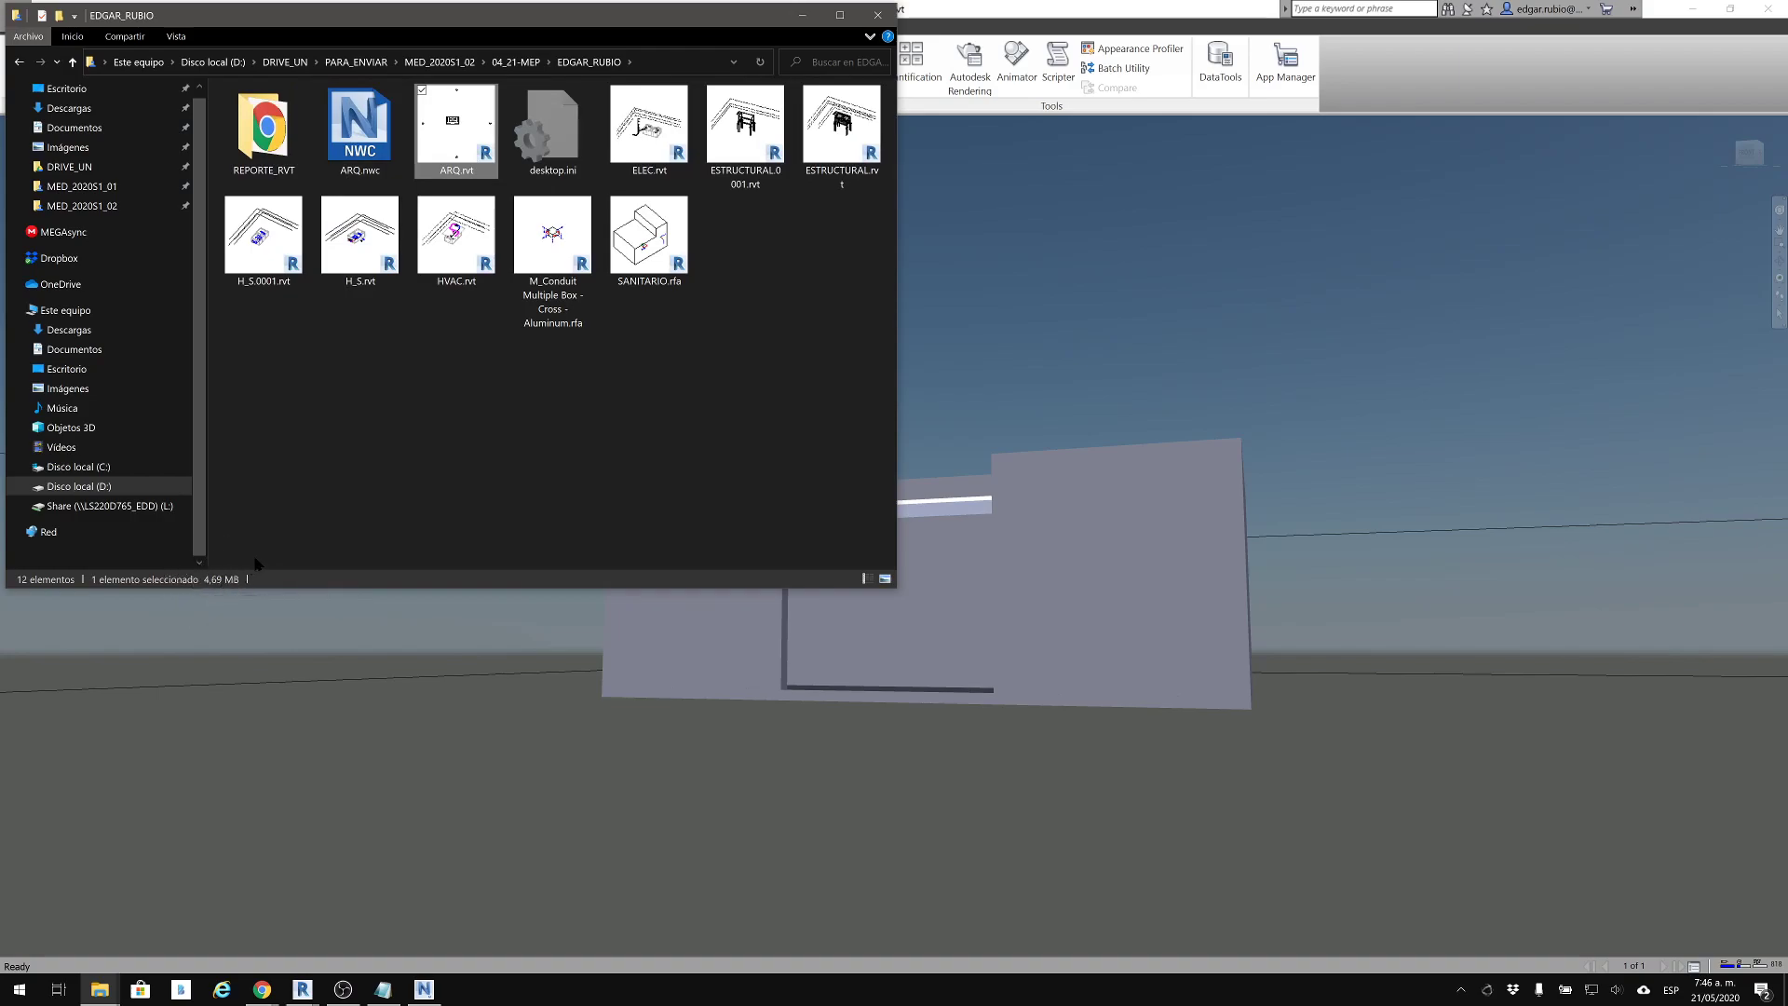
left_click(360, 152, "ctrl")
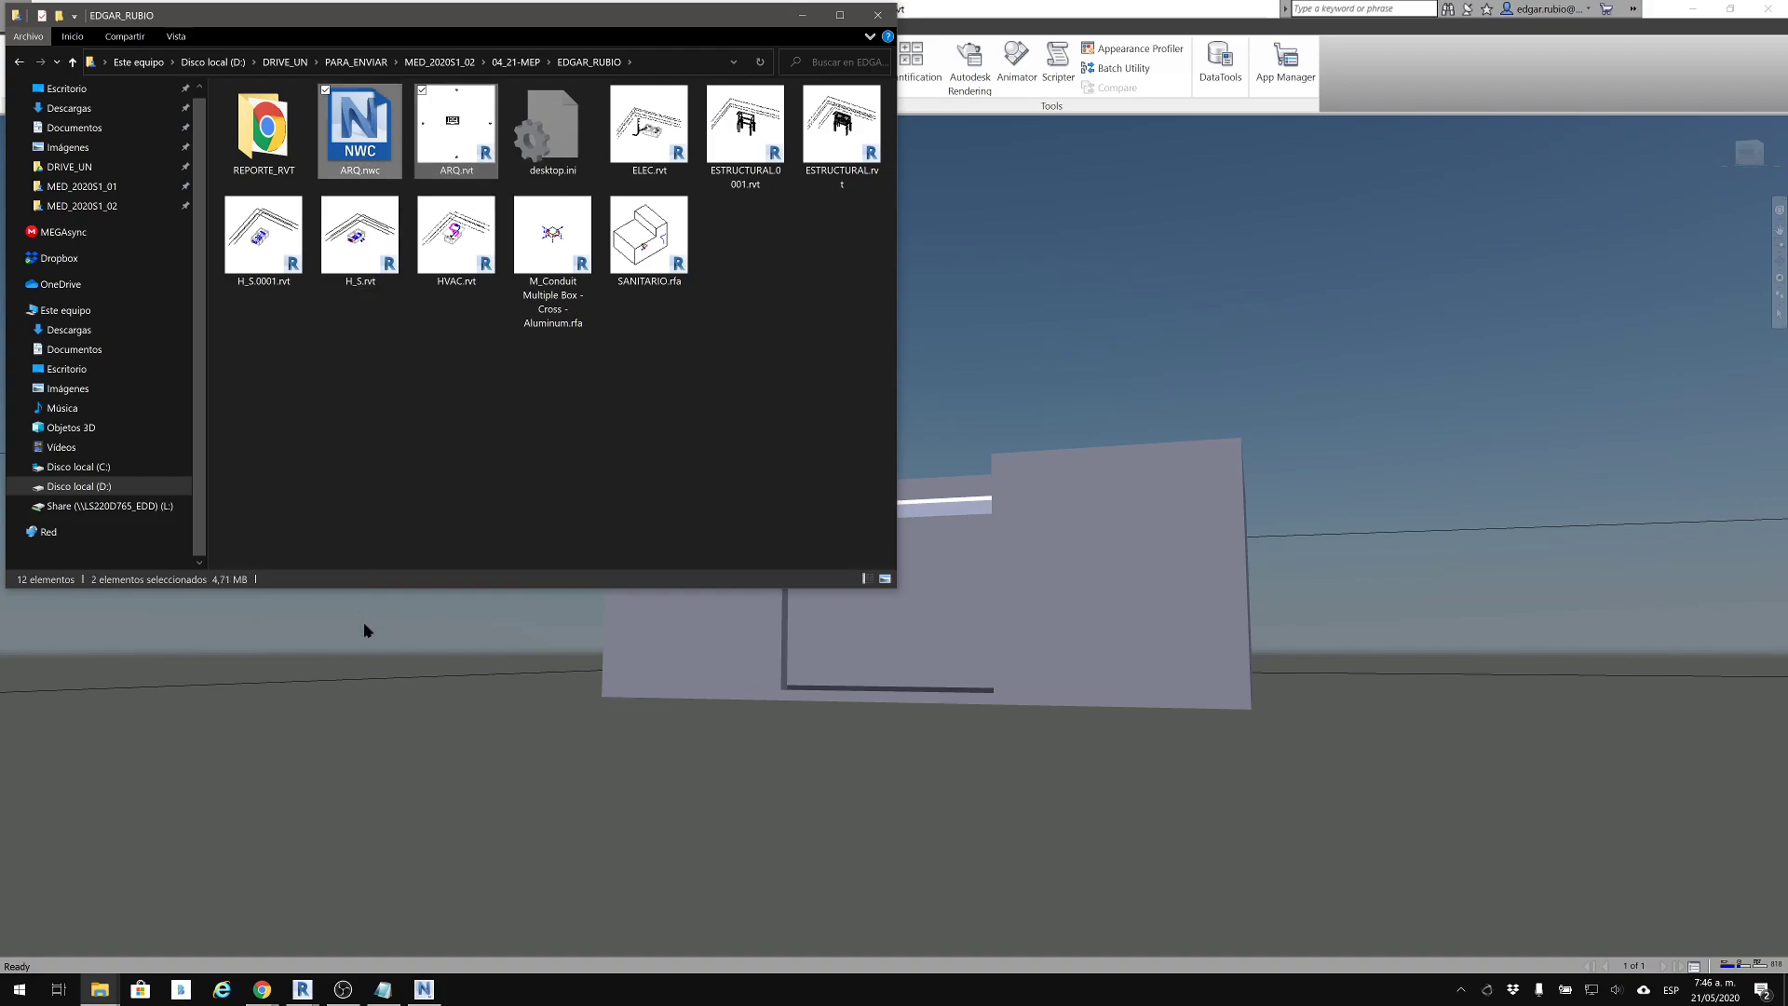
left_click(373, 392)
left_click(362, 127)
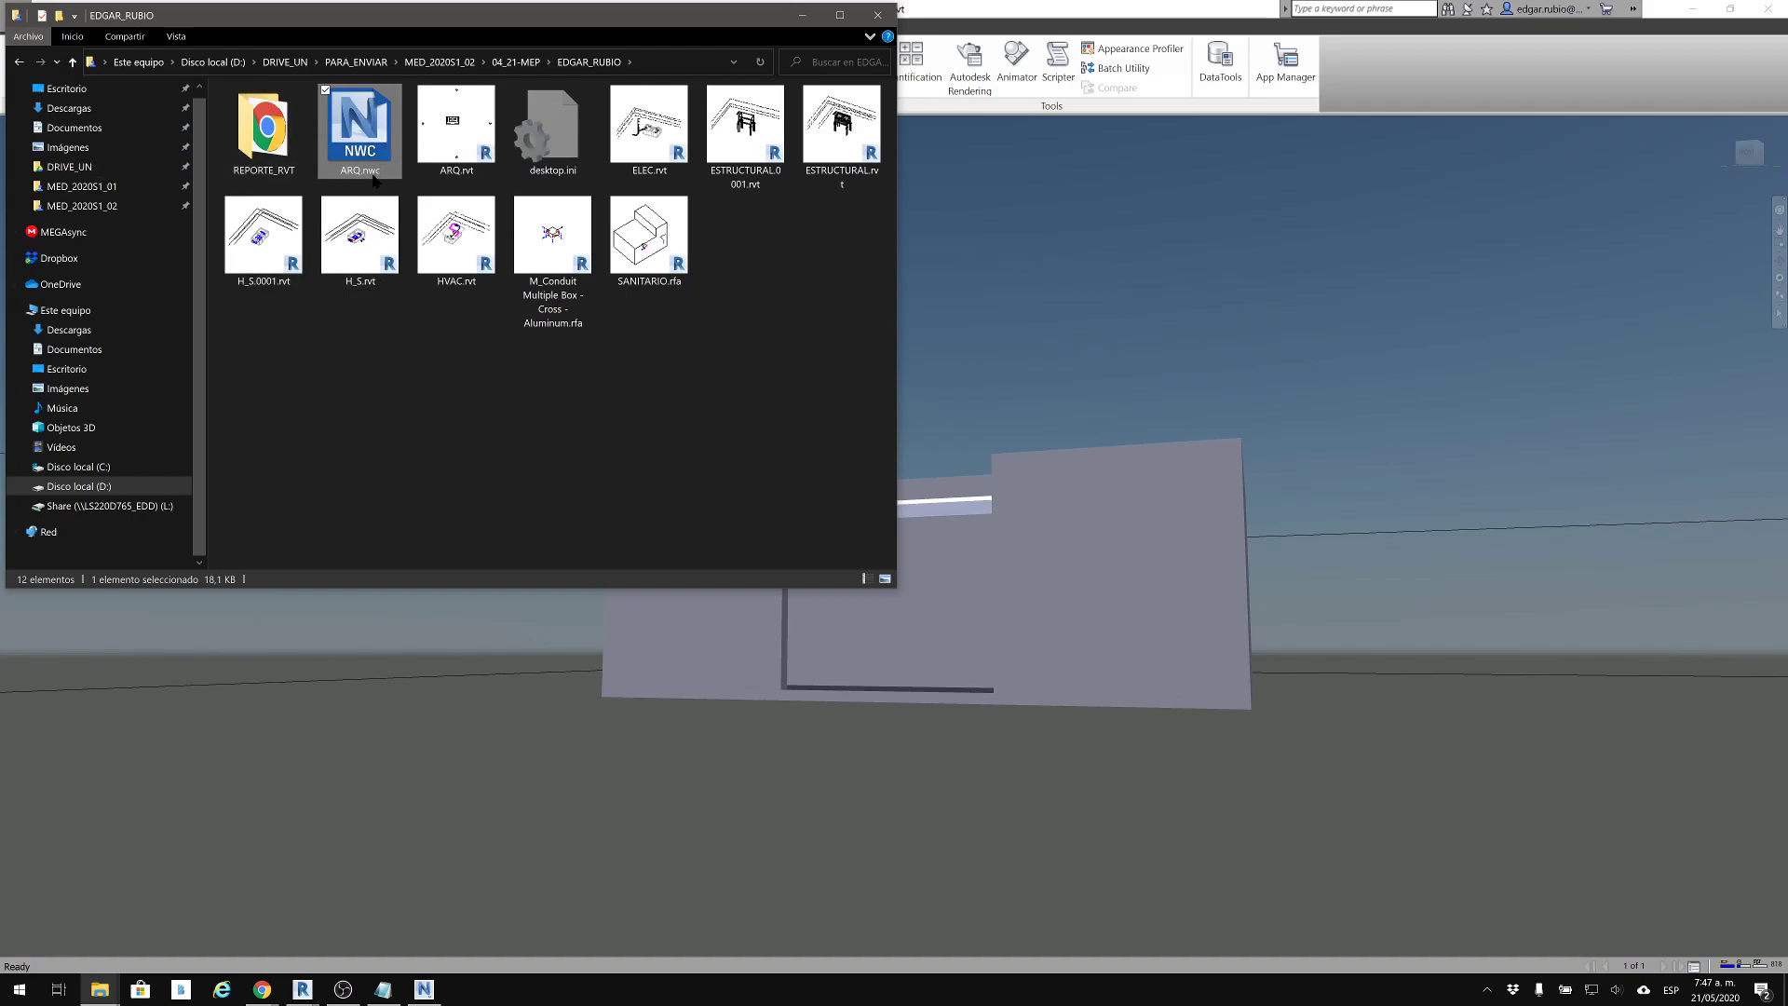
Return to Navisworks Manage and leave the ARQ.rvt scene with no element selected and no context menu open
left_click(1180, 380)
left_click(1246, 635)
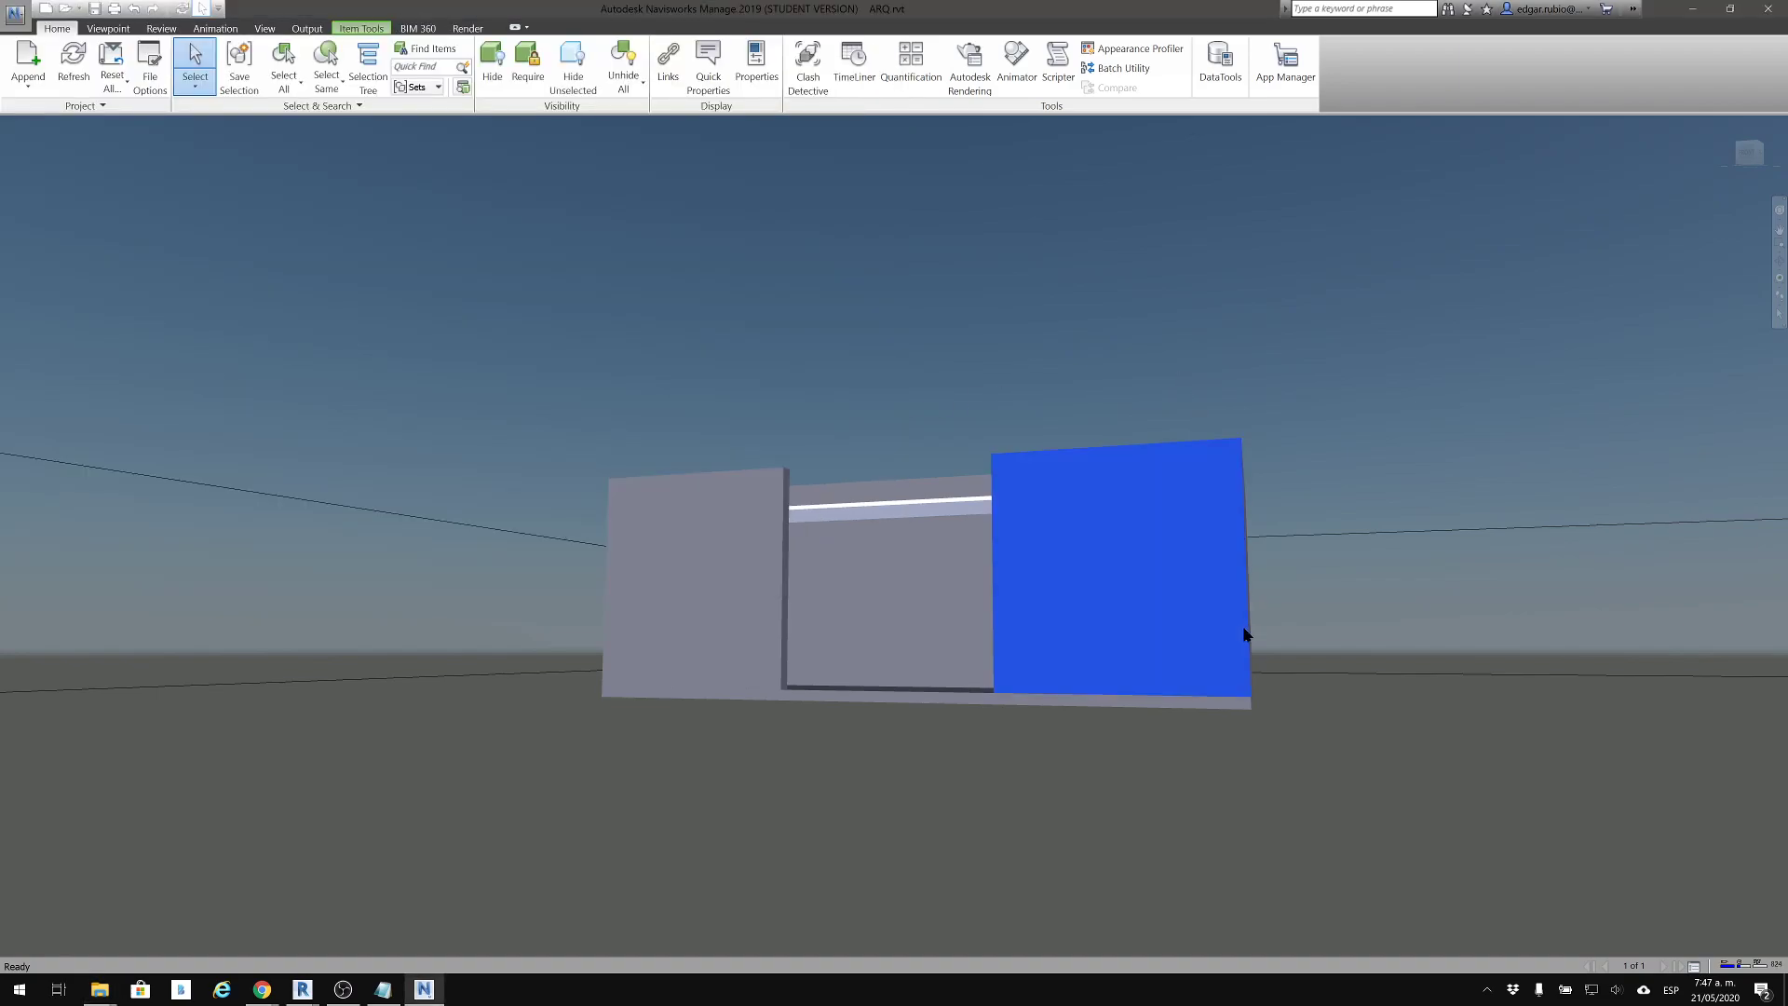
left_click(950, 244)
right_click(754, 276)
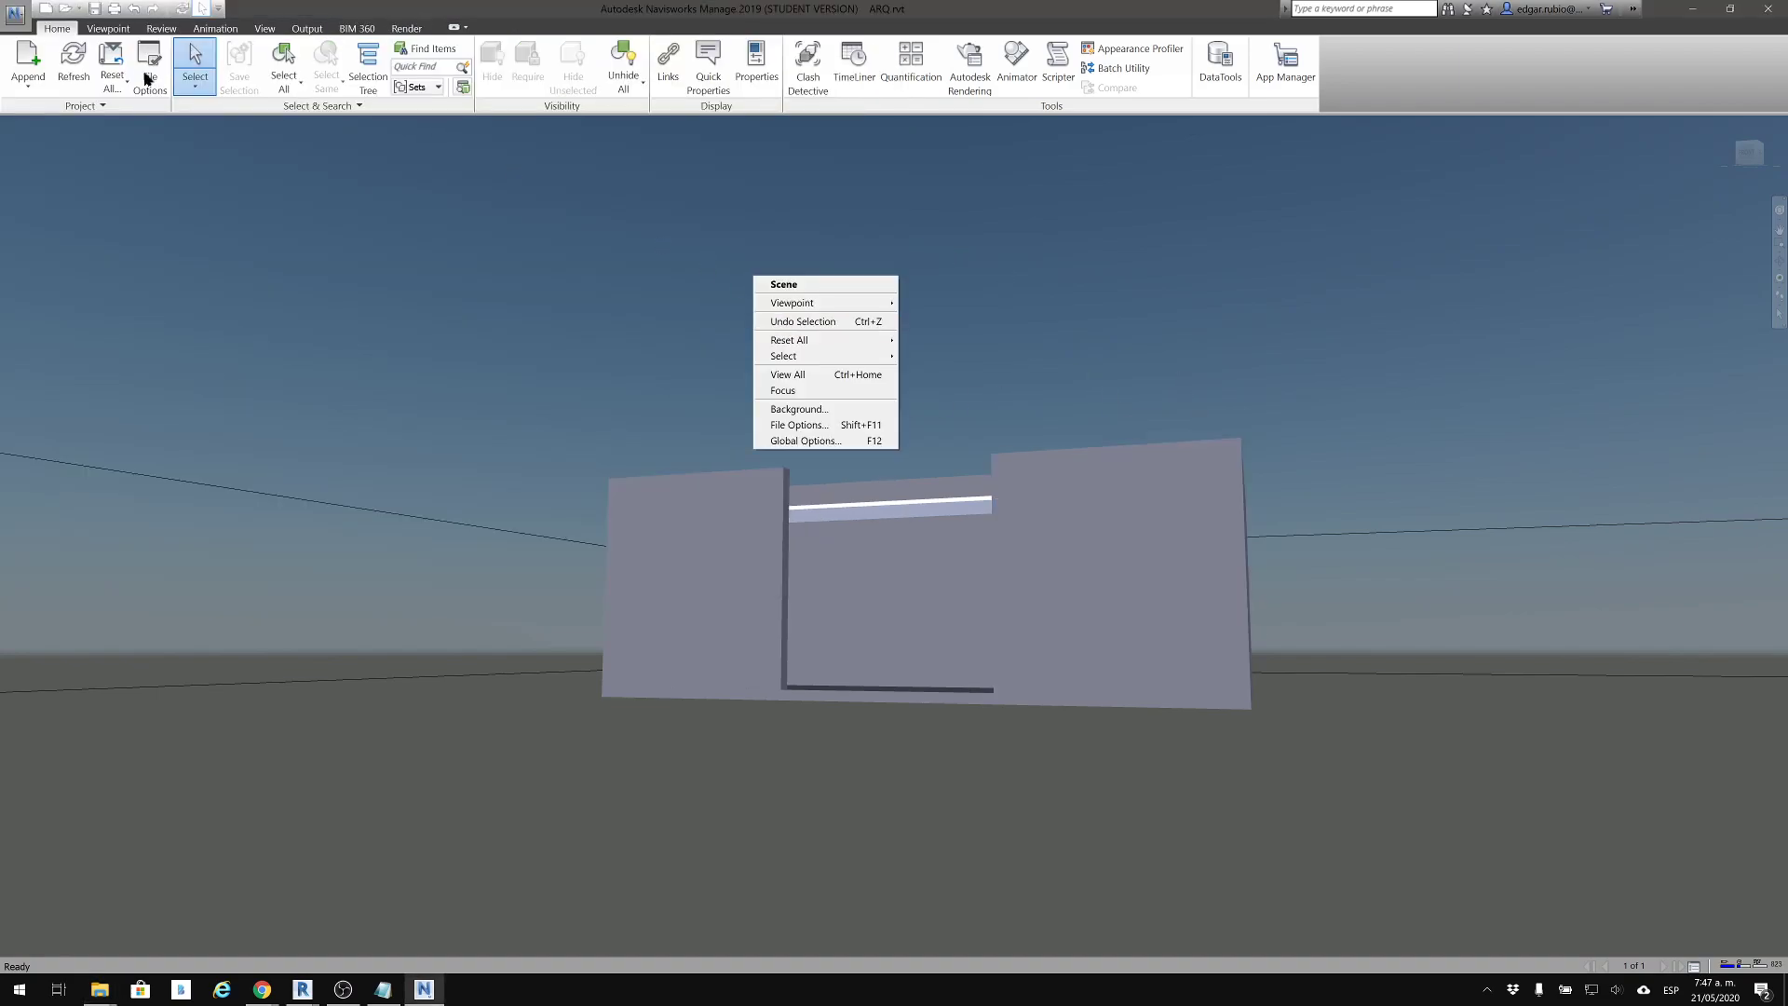
left_click(110, 30)
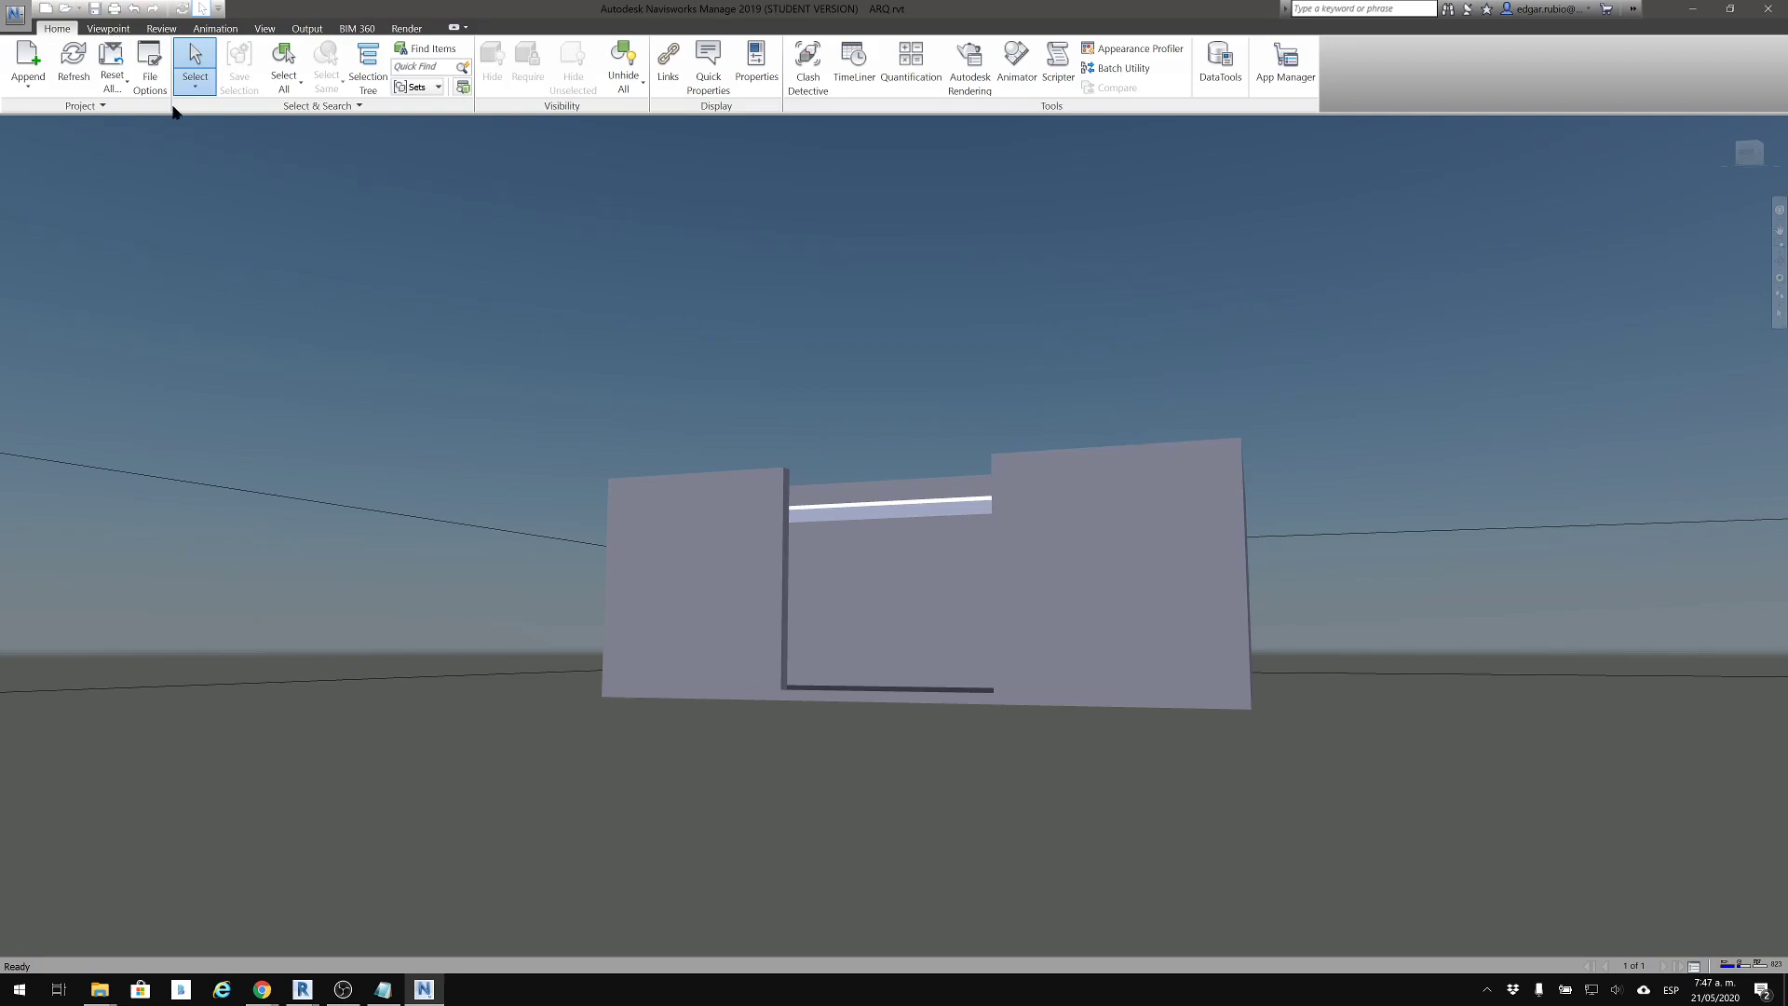
Display the ARQ.rvt building in Wireframe mode and examine its geometry up close and from several angles
left_click(110, 29)
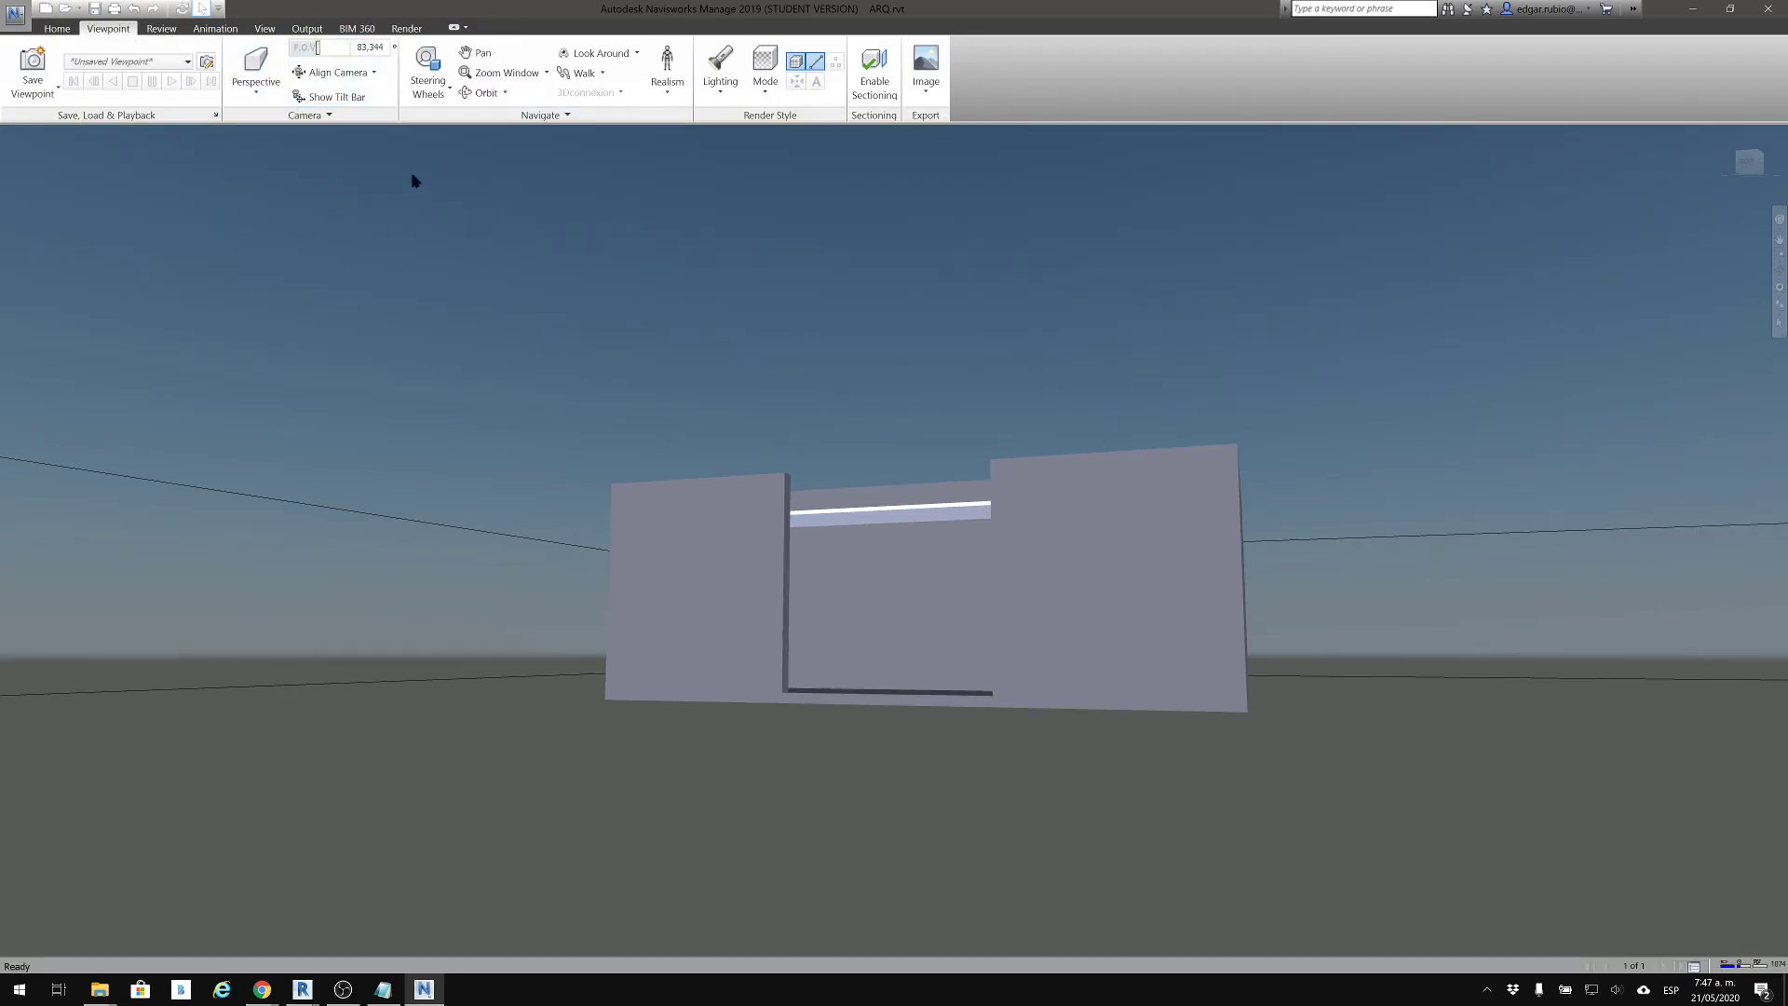
left_click(764, 72)
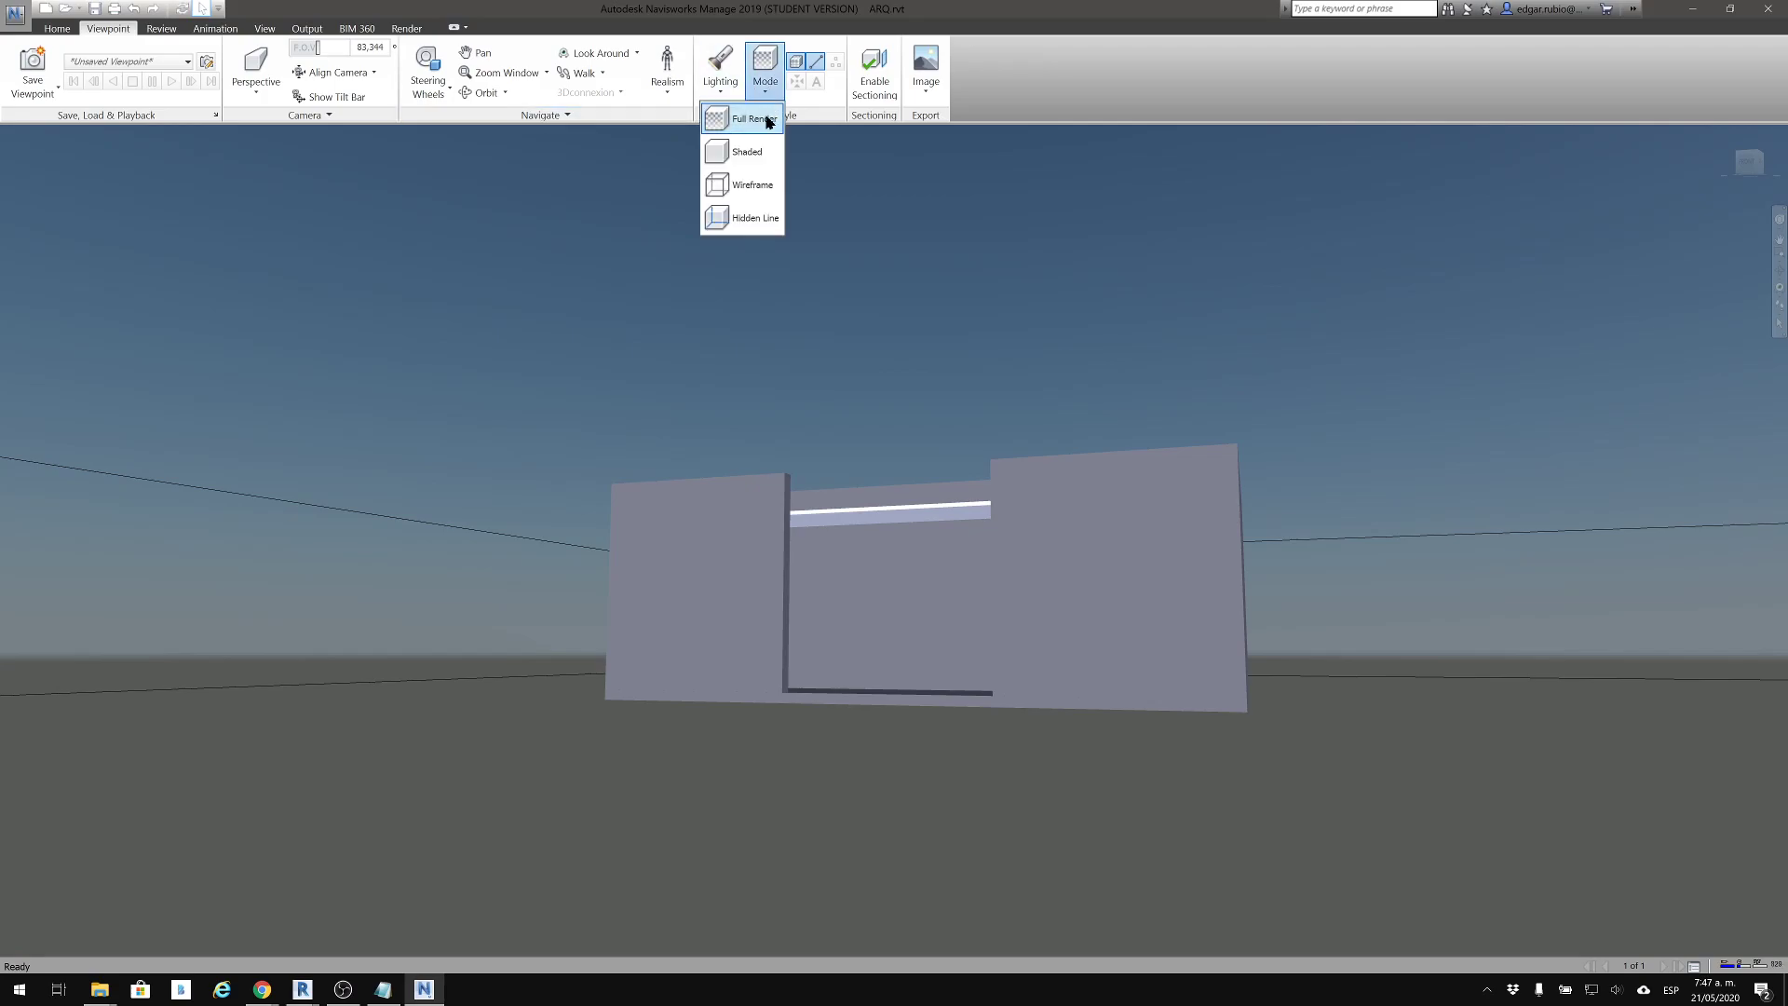
left_click(750, 187)
scroll(894, 535, "up", 5)
scroll(507, 612, "up", 5)
scroll(777, 591, "up", 2)
middle_click_drag(1310, 443, 931, 578)
middle_click_drag(1246, 477, 1131, 514)
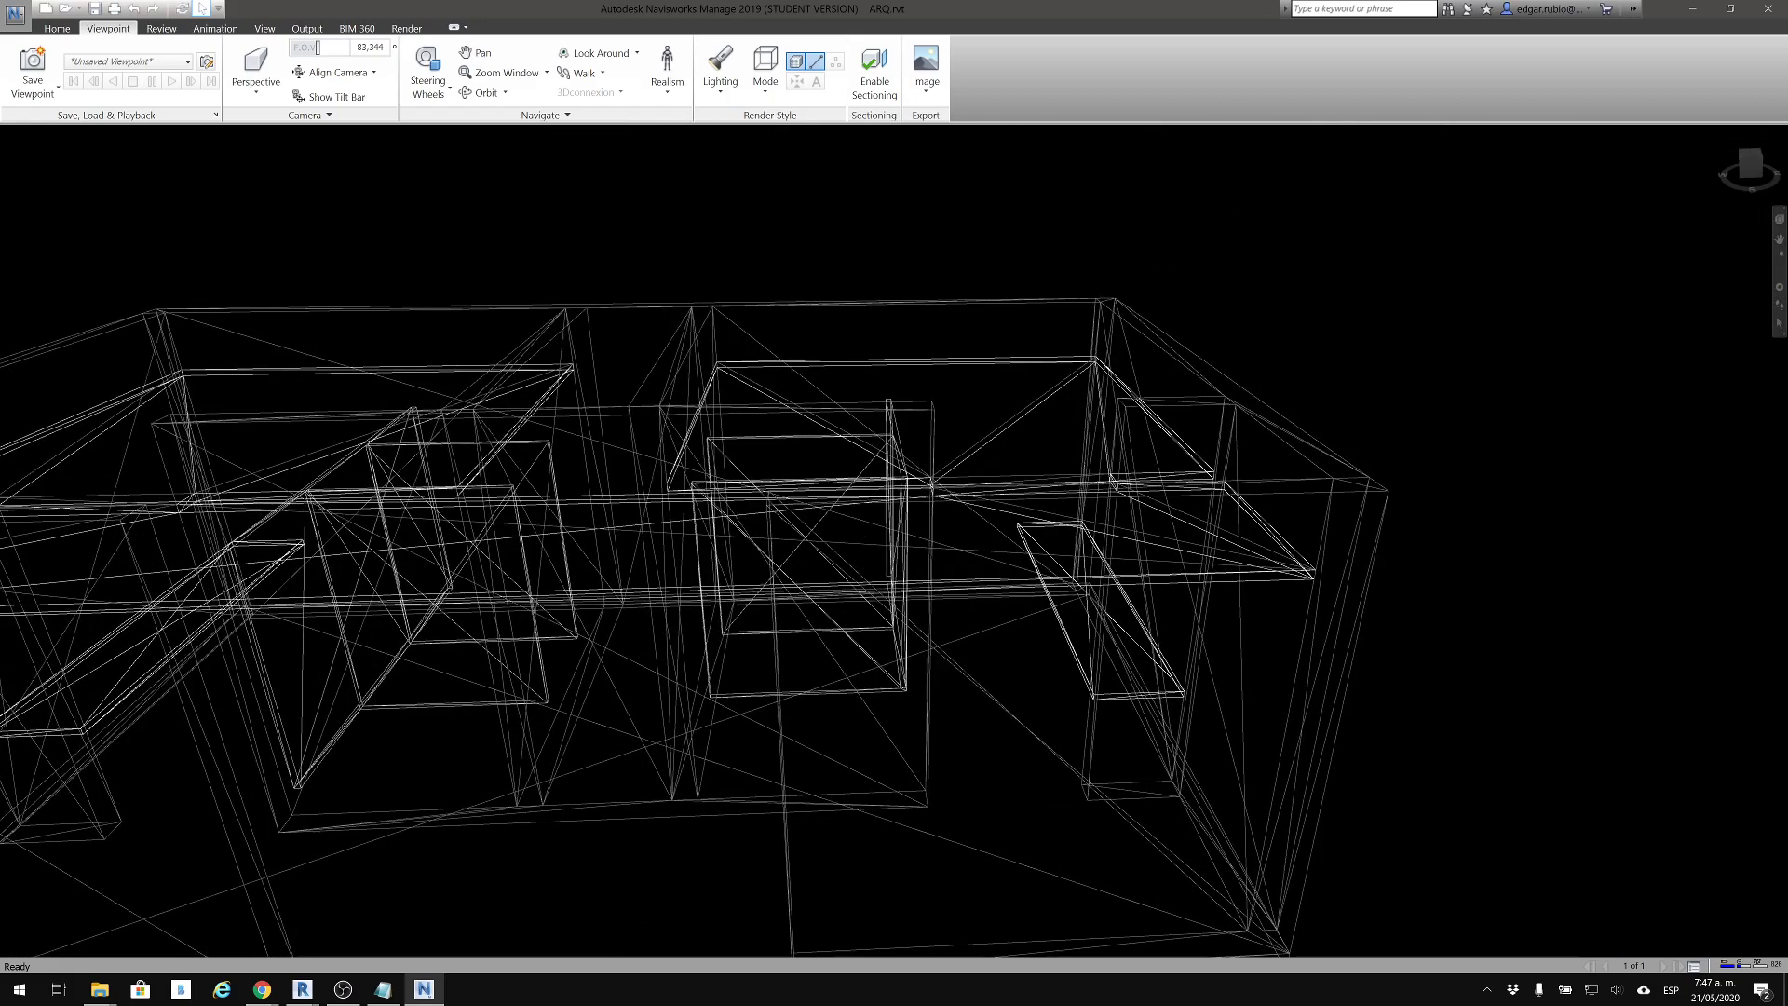
middle_click_drag(1402, 555, 1382, 233)
middle_click_drag(1285, 350, 1086, 367, "shift")
scroll(1015, 337, "down", 3)
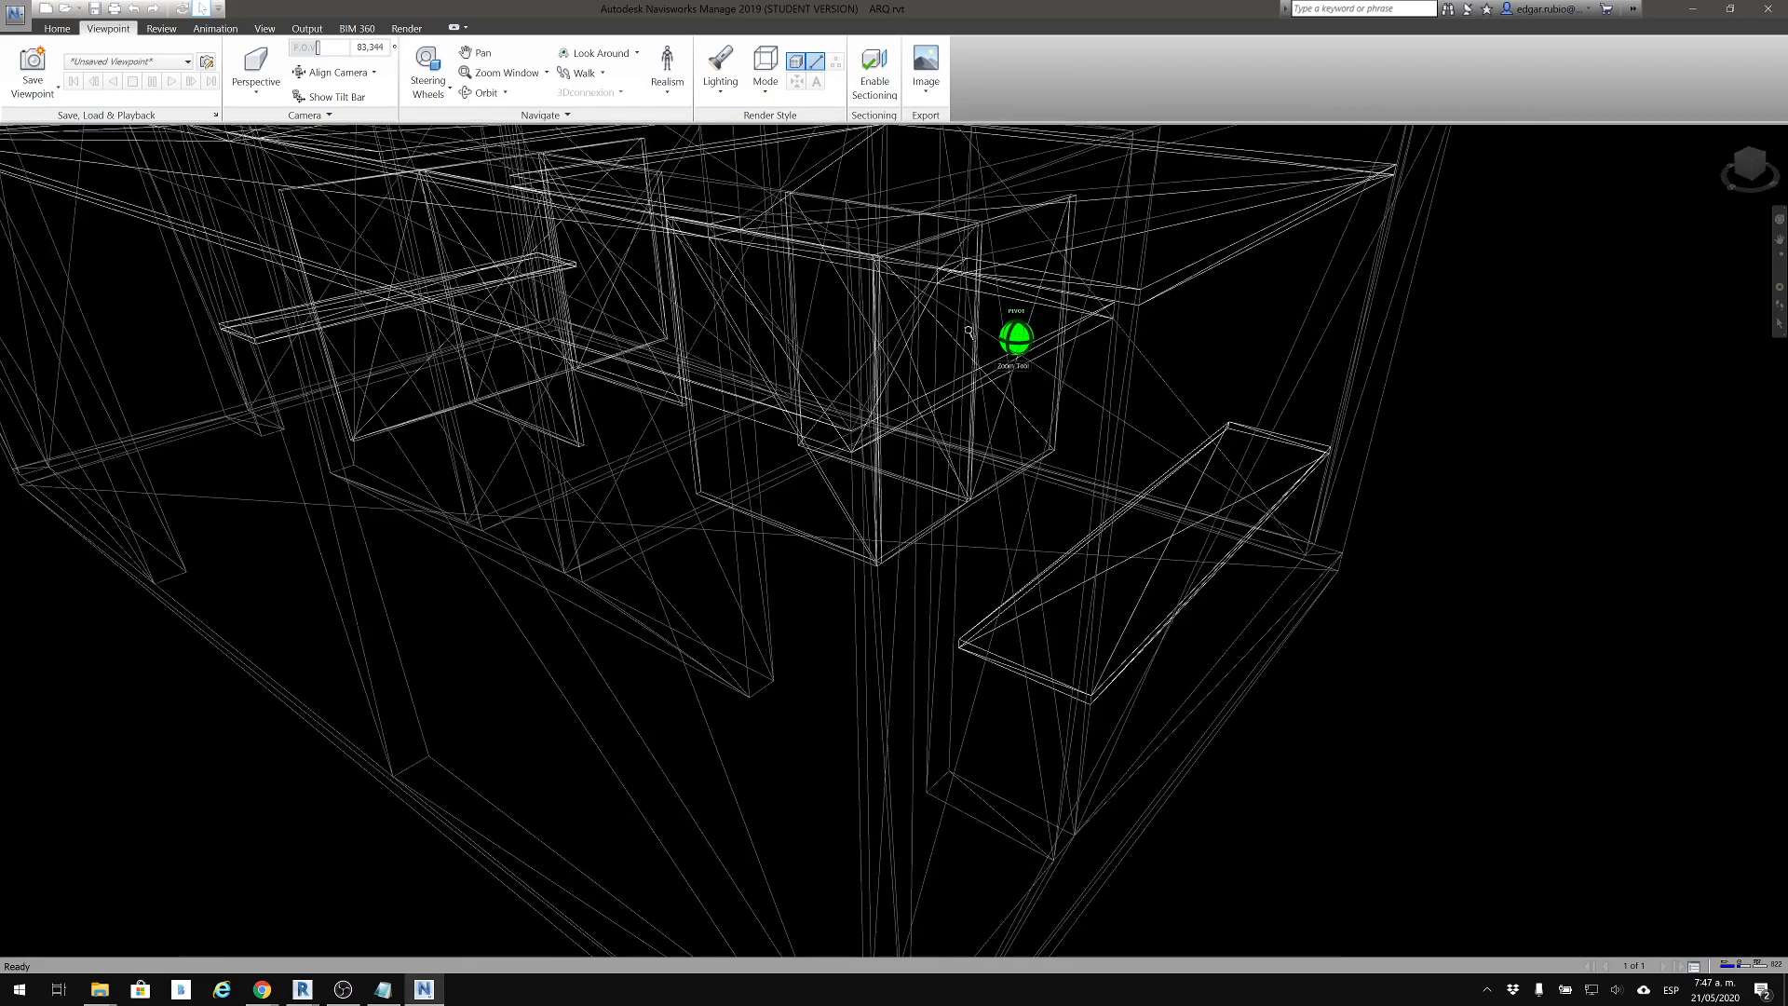
scroll(894, 312, "down", 2)
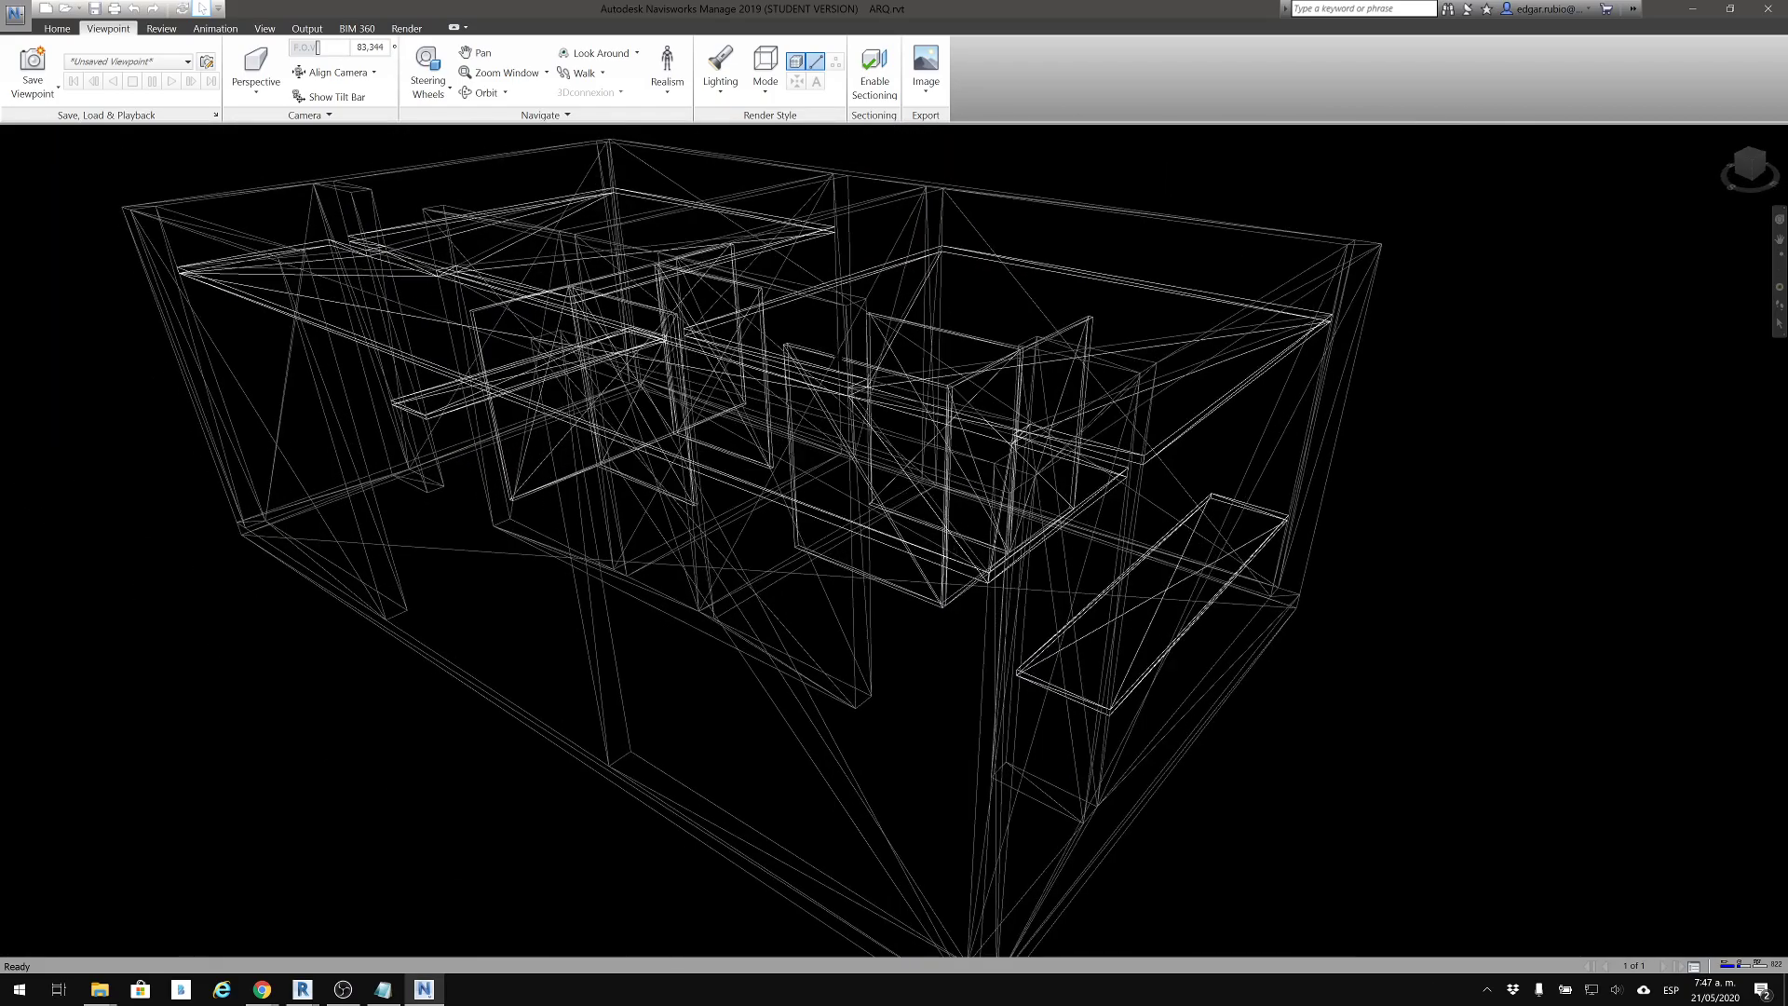
Preview the building in Shaded mode, and set the render style back to Full Render
left_click(764, 73)
left_click(747, 152)
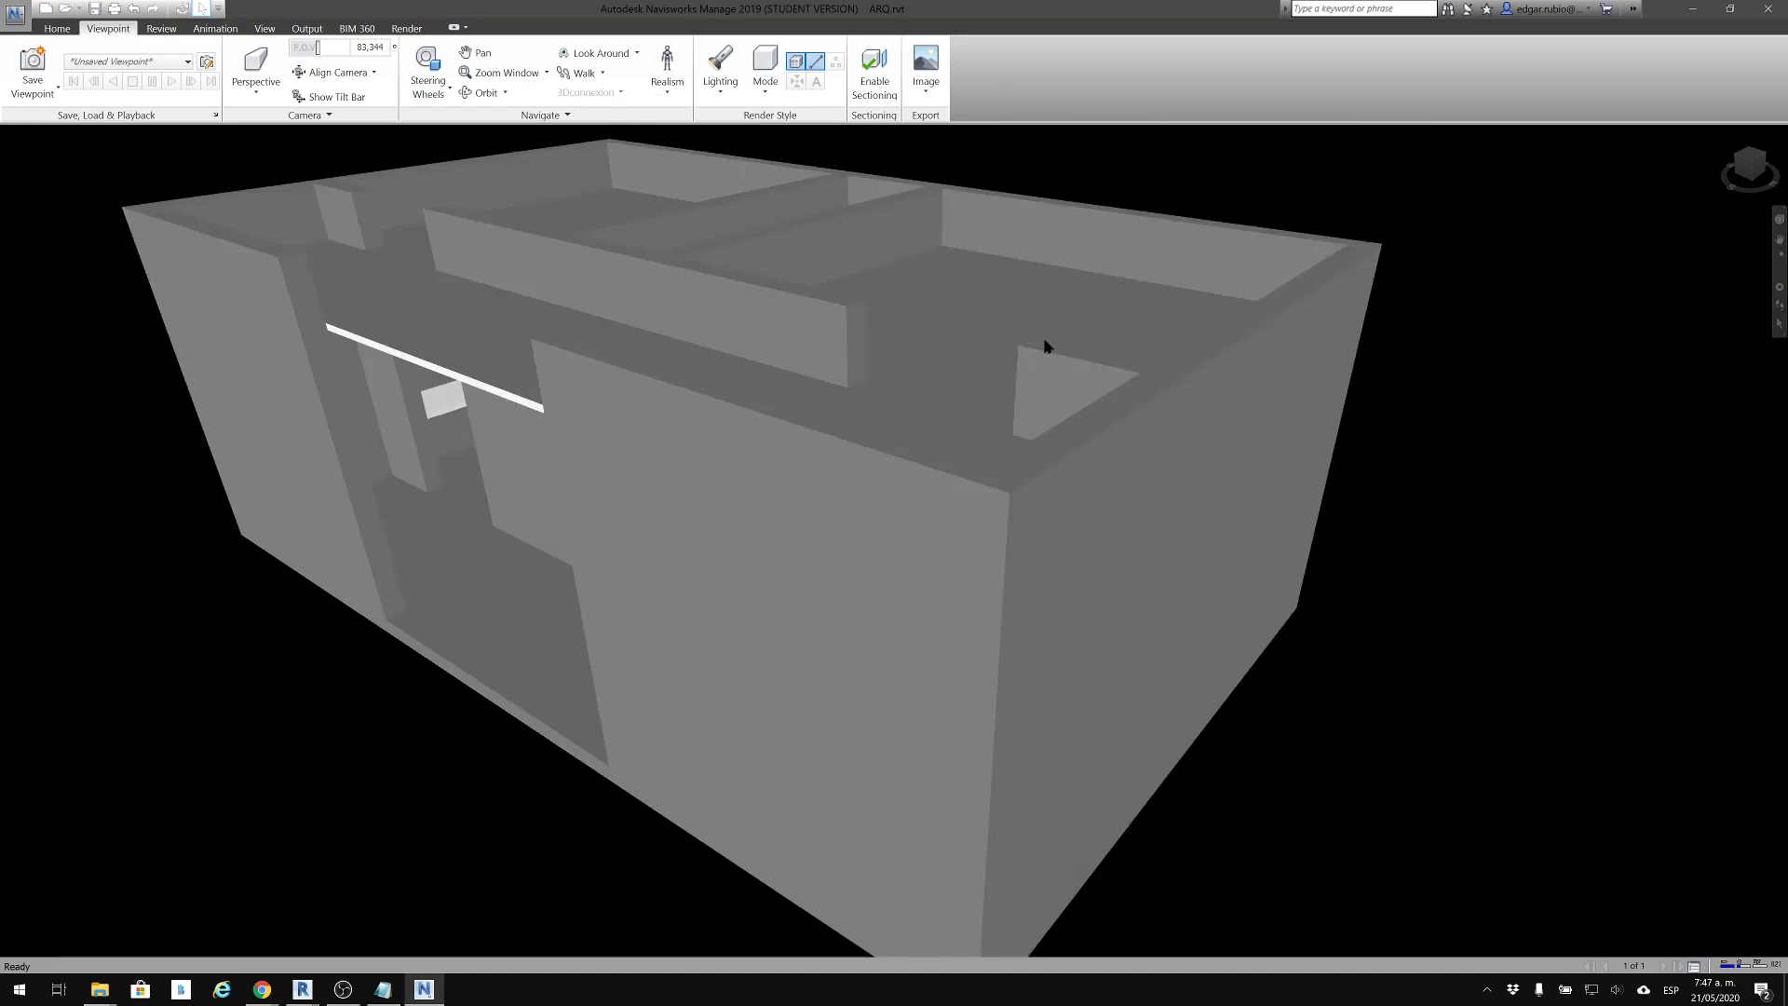
left_click(765, 75)
left_click(747, 131)
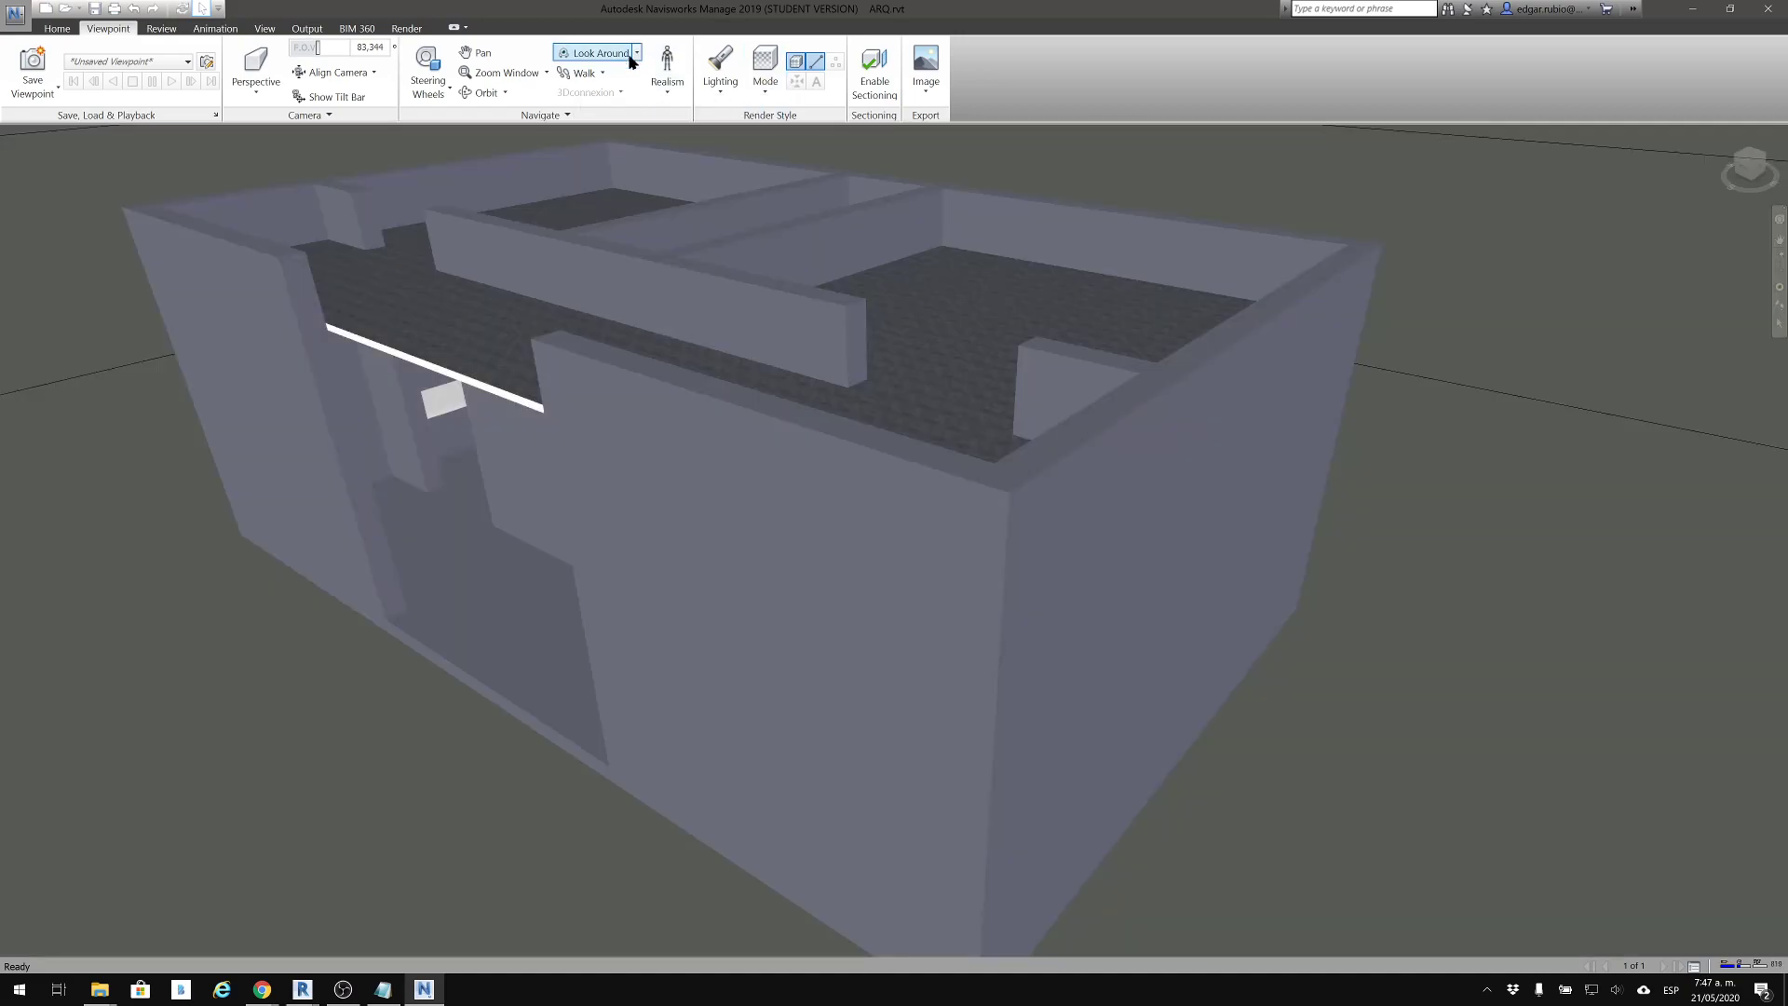
Select the building's short end wall and show its item properties in a widened Properties window, checking the source file entry
left_click(53, 29)
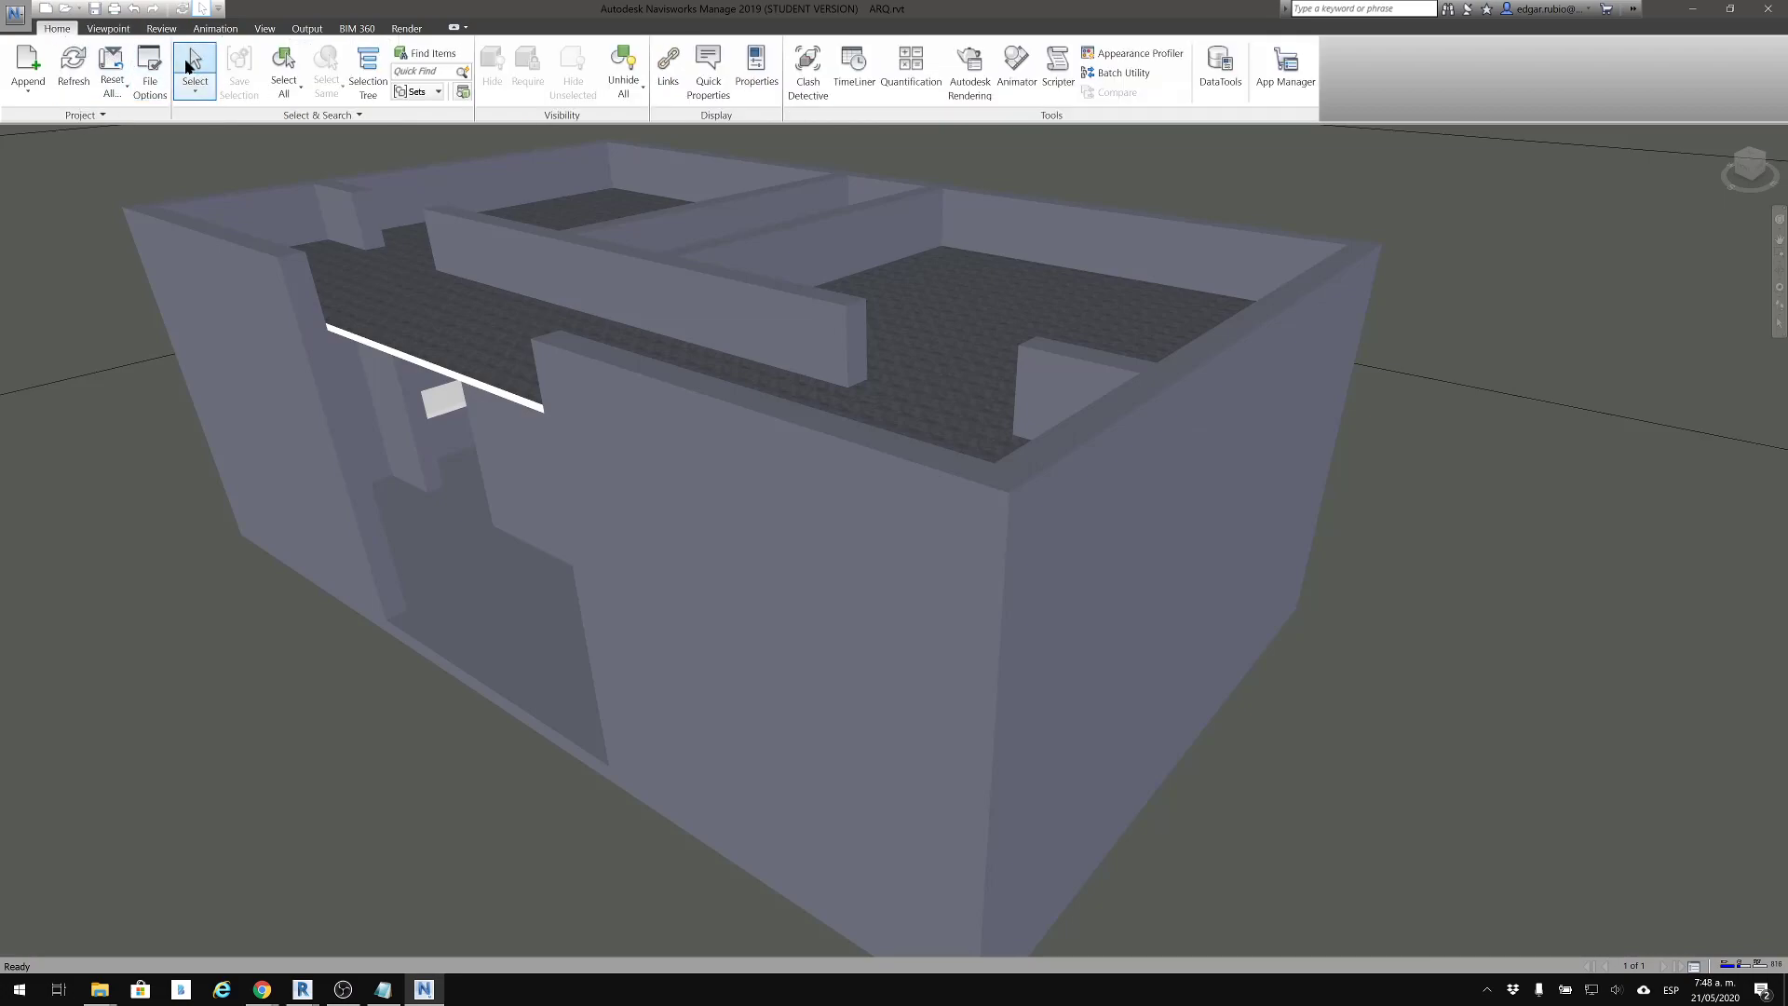
left_click(1136, 531)
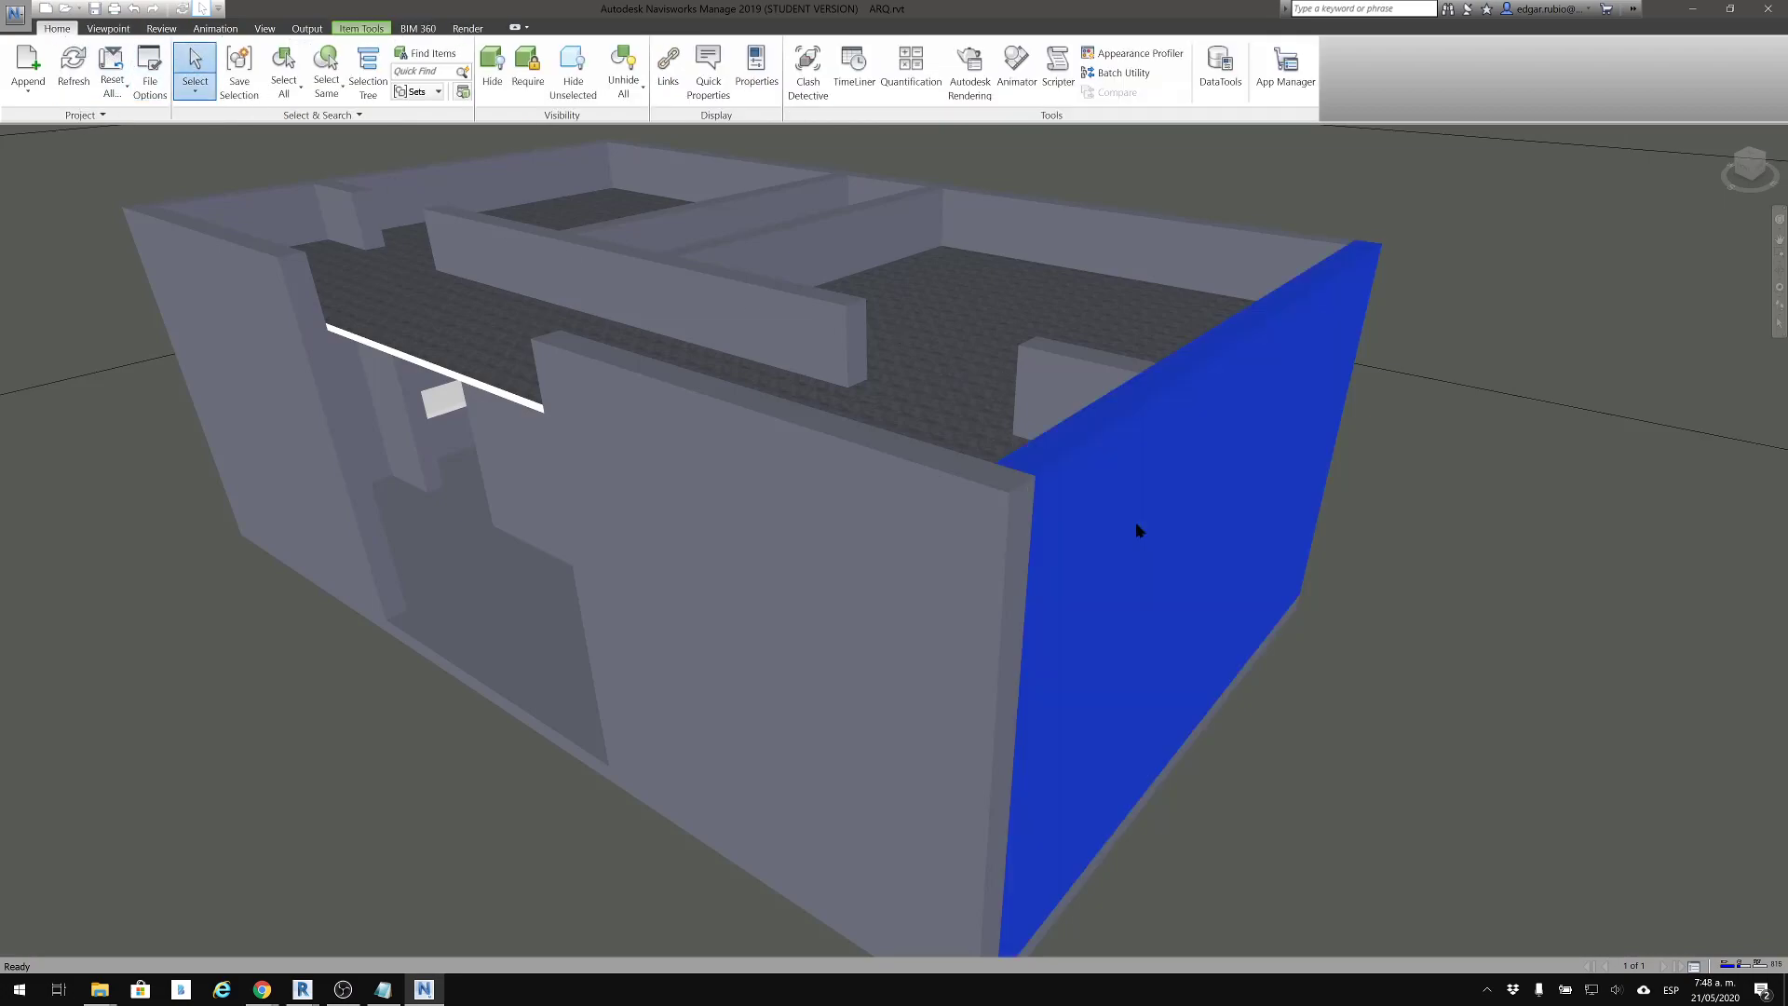
left_click(757, 67)
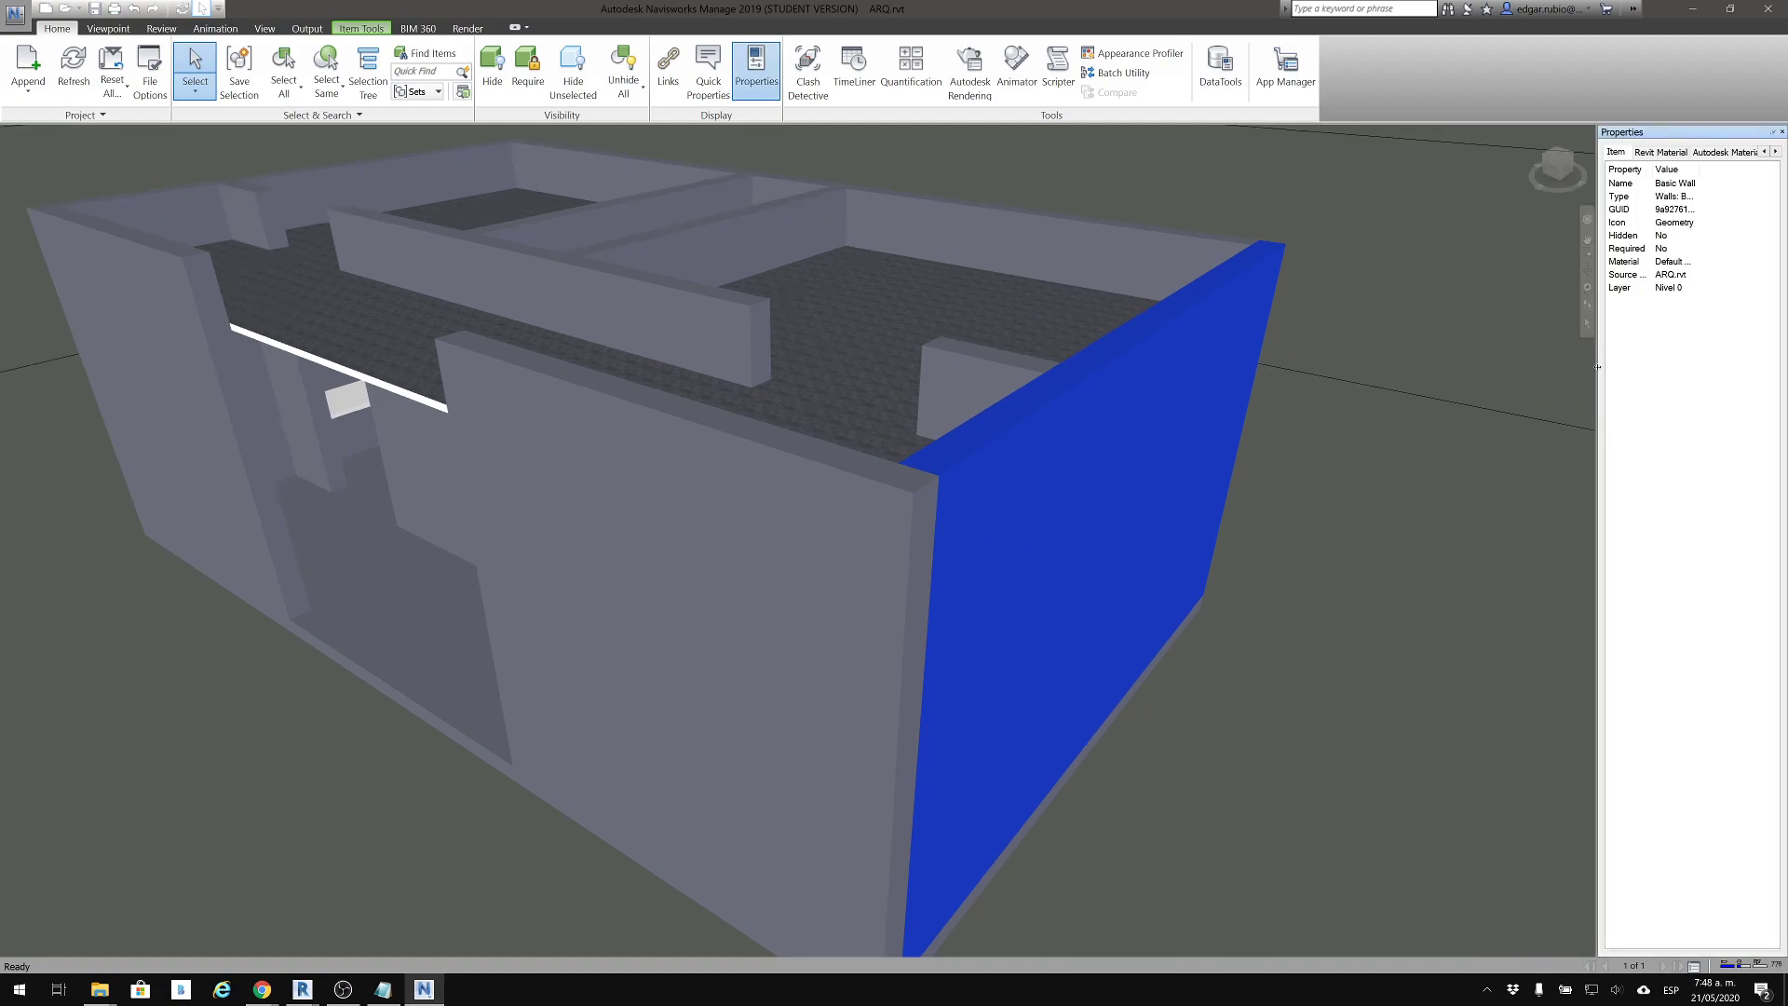
left_click_drag(1545, 366, 1479, 359)
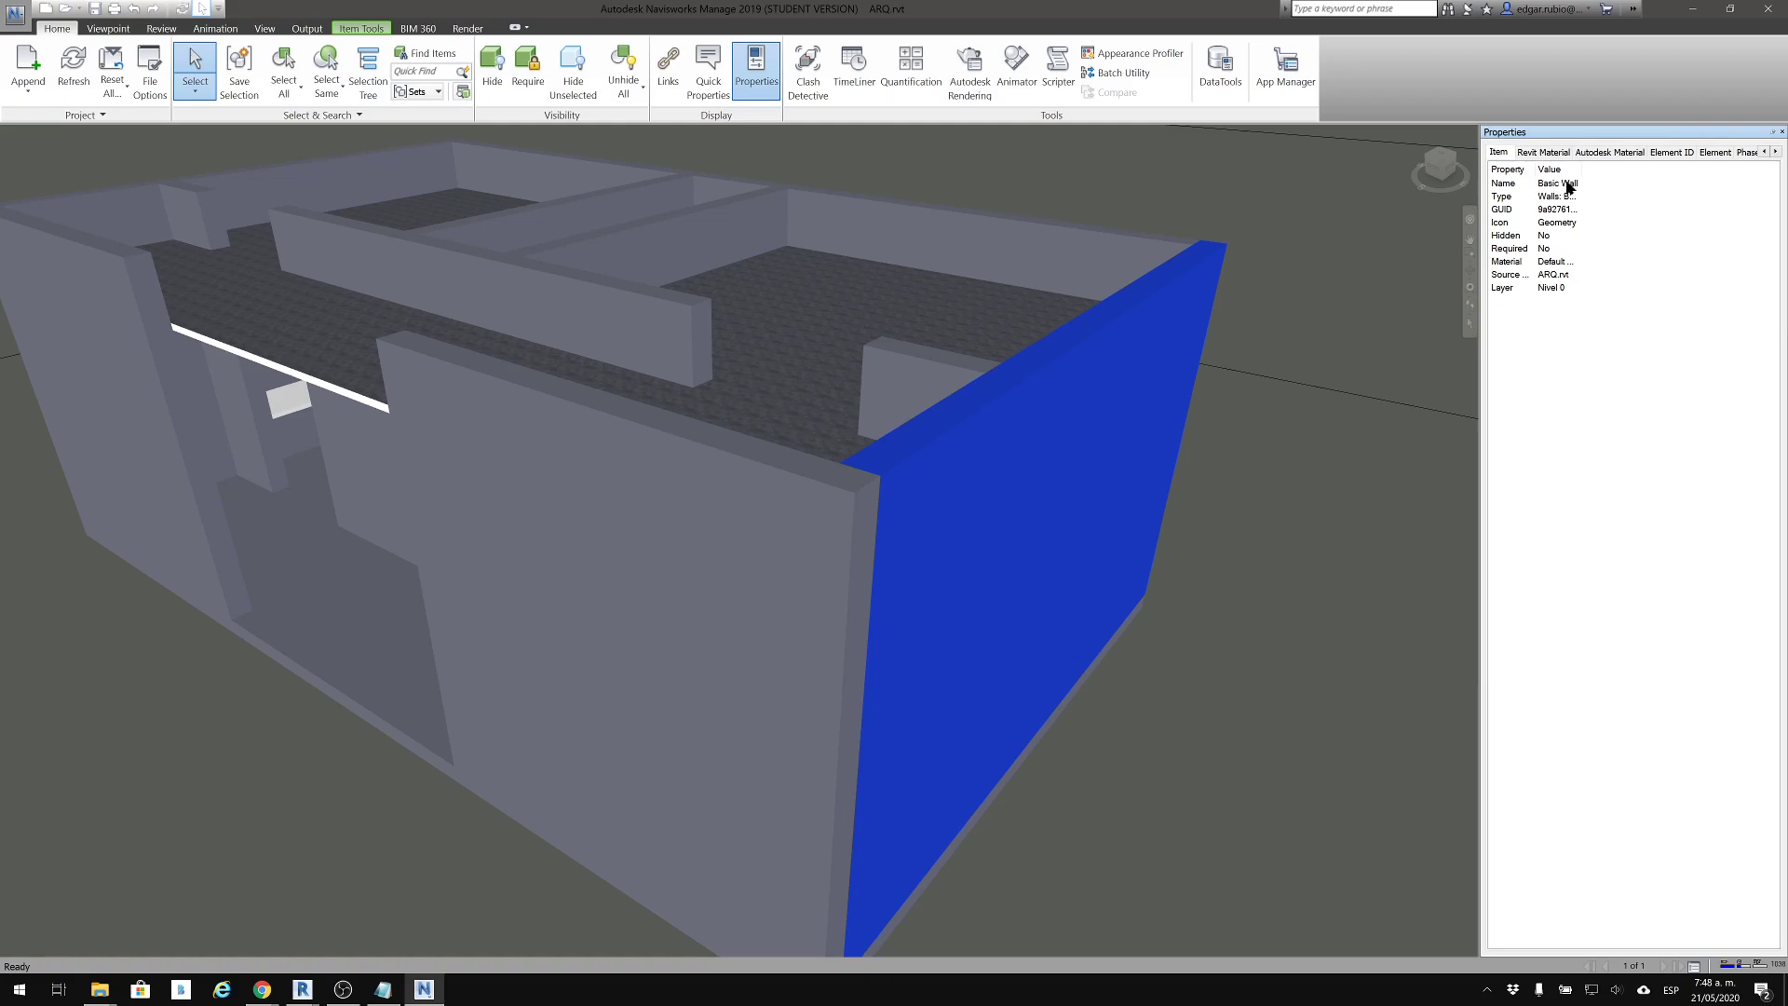
left_click_drag(1581, 171, 1706, 172)
left_click(1518, 278)
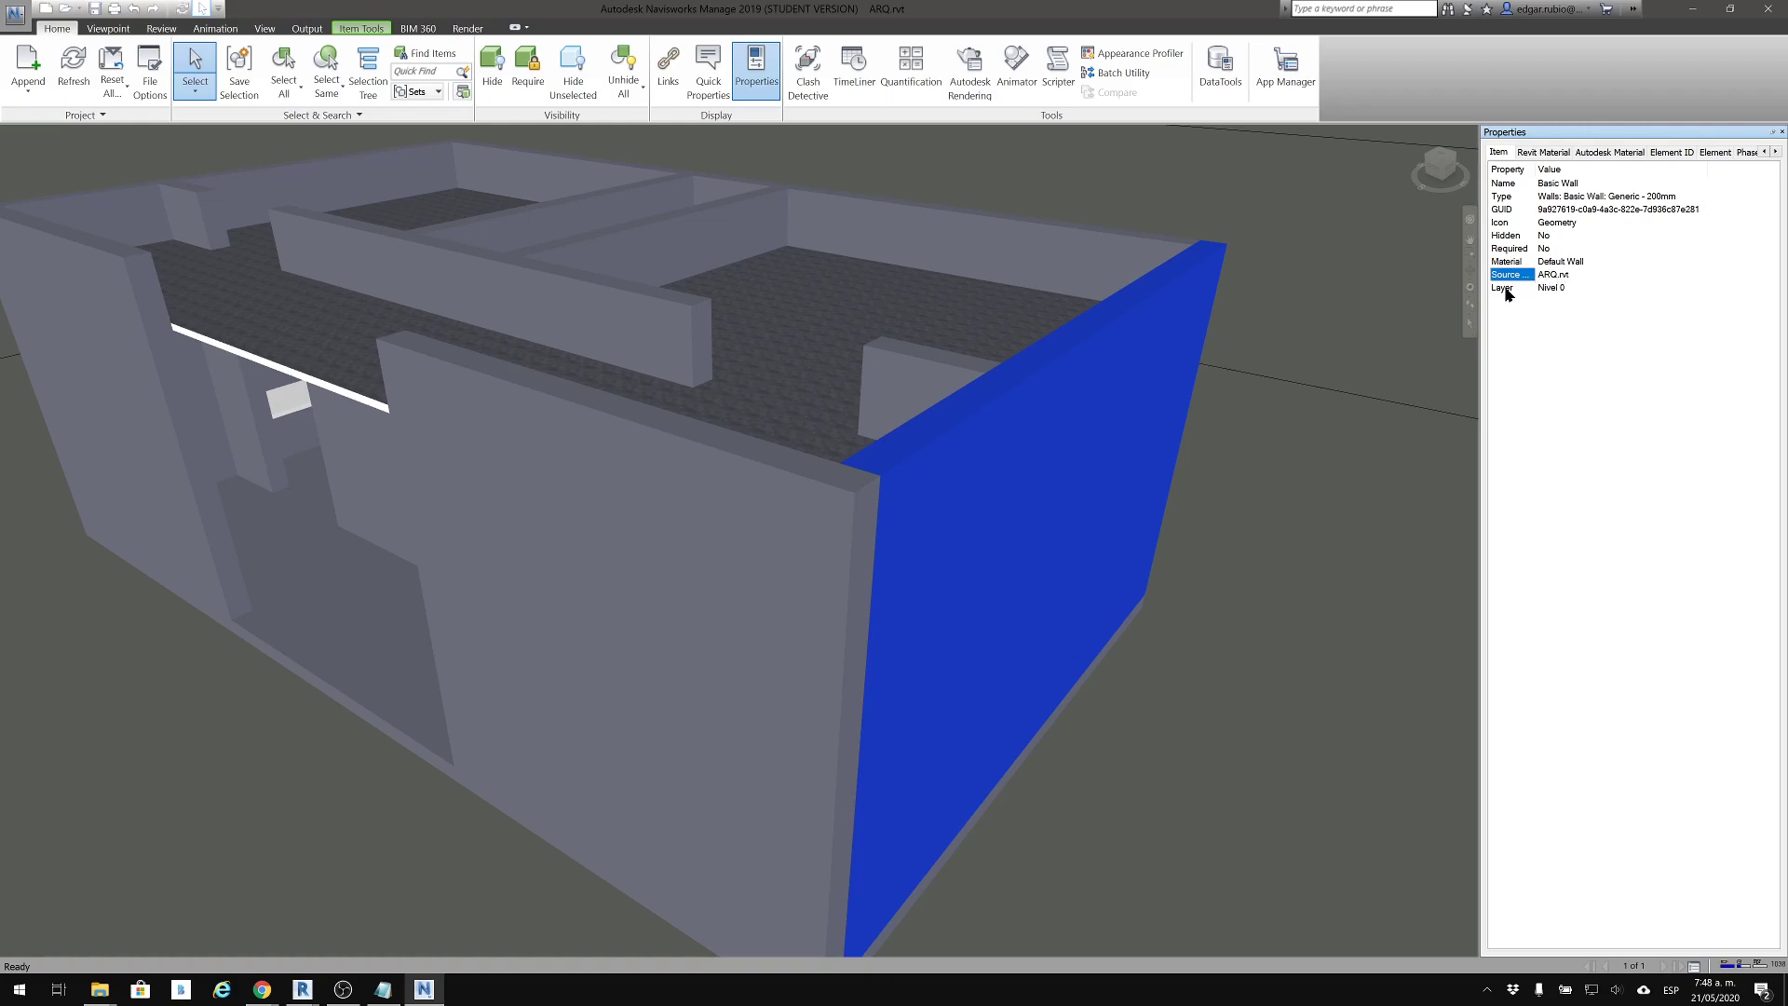
Review the selected wall's Revit Material, Autodesk Material and Element ID properties
left_click(1530, 153)
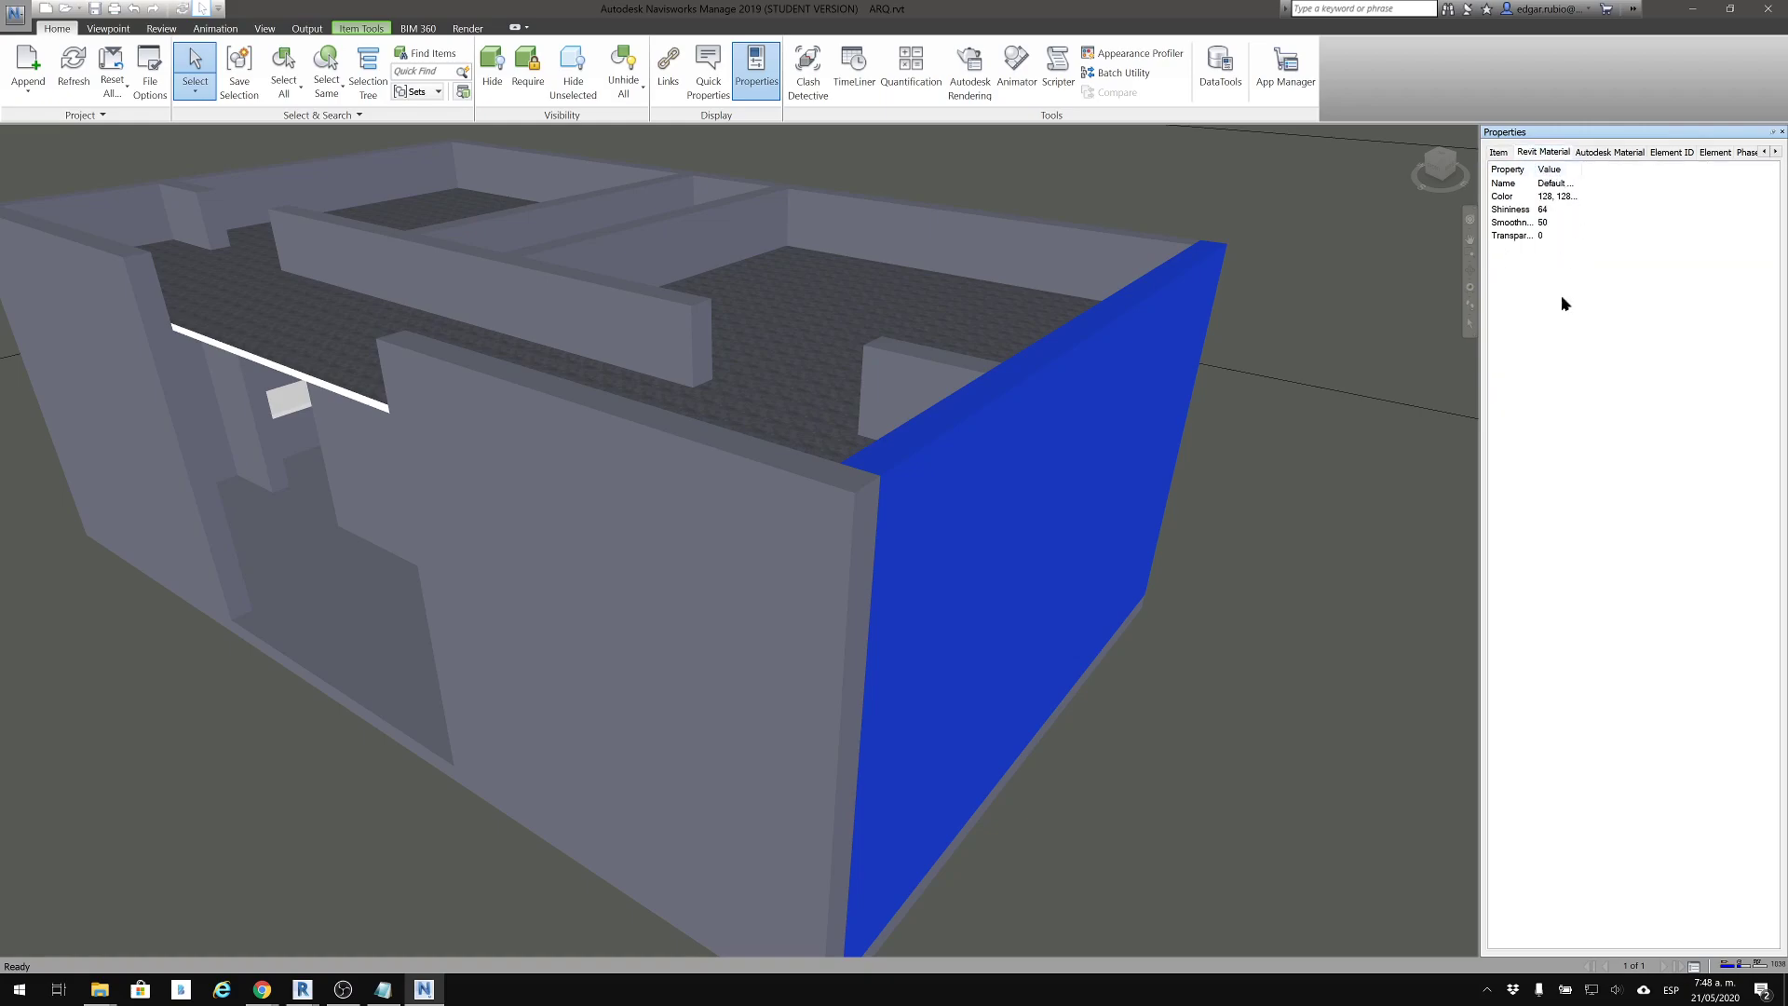
left_click_drag(1580, 169, 1631, 169)
left_click(1627, 153)
left_click(1564, 153)
left_click(1614, 155)
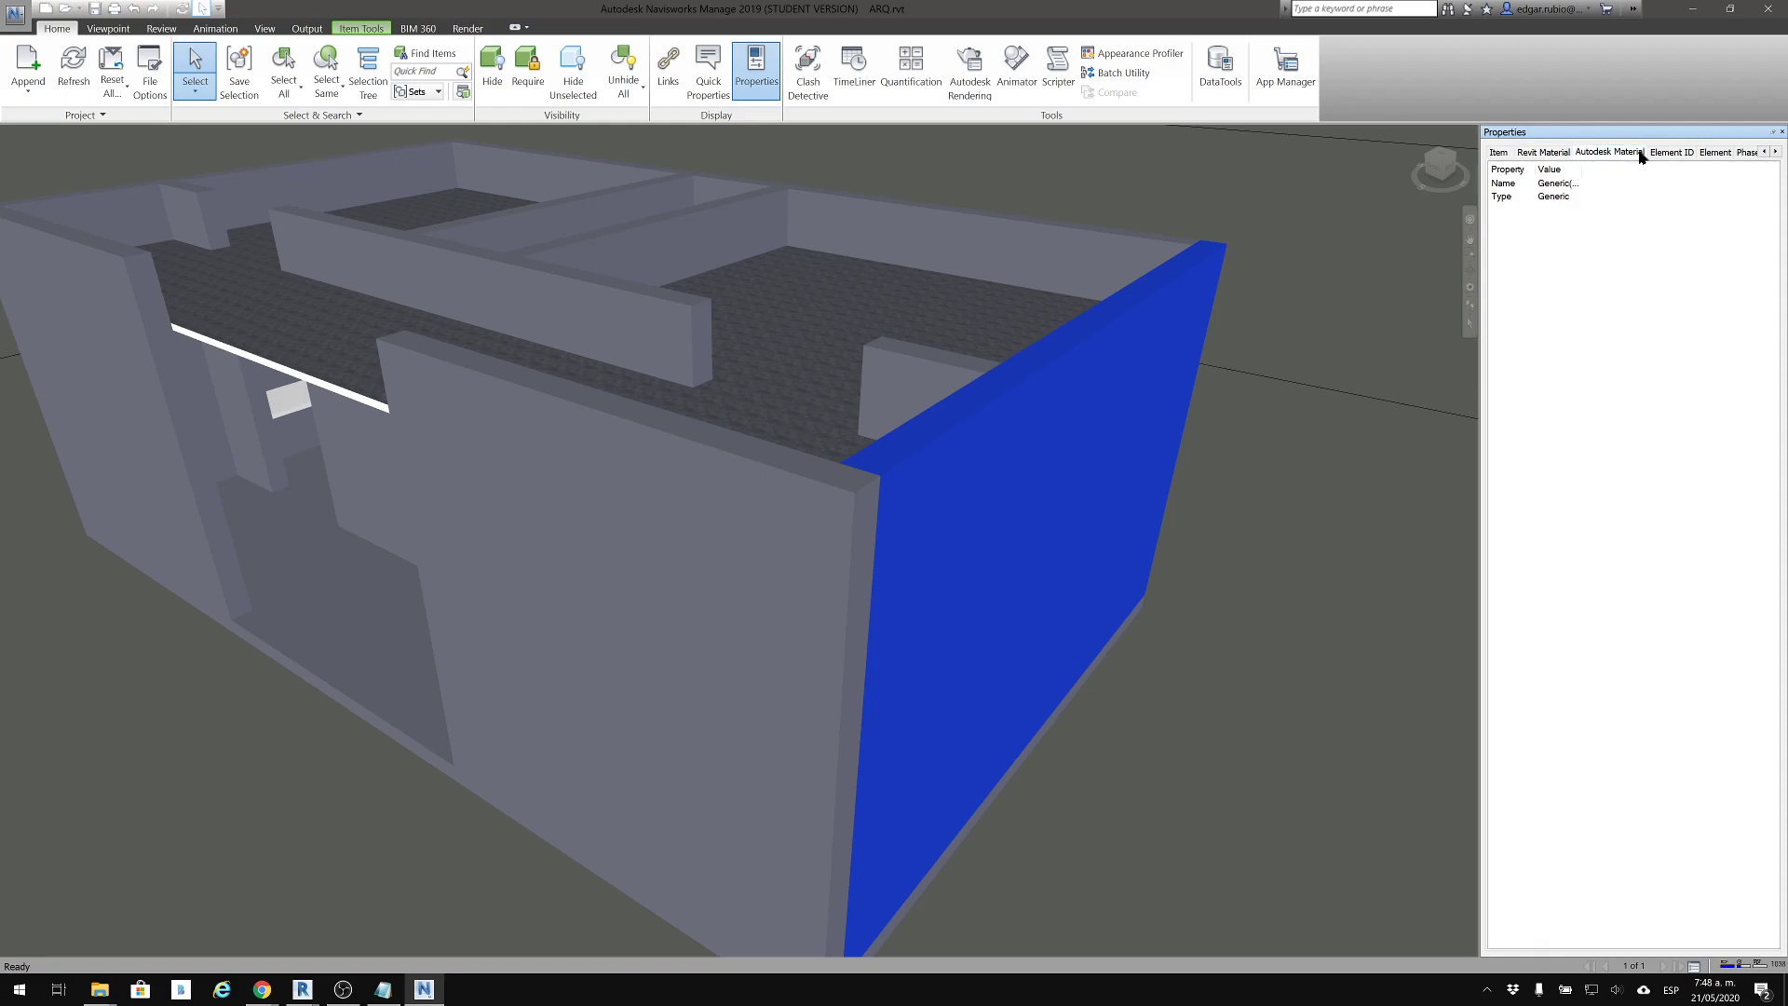
left_click(1667, 153)
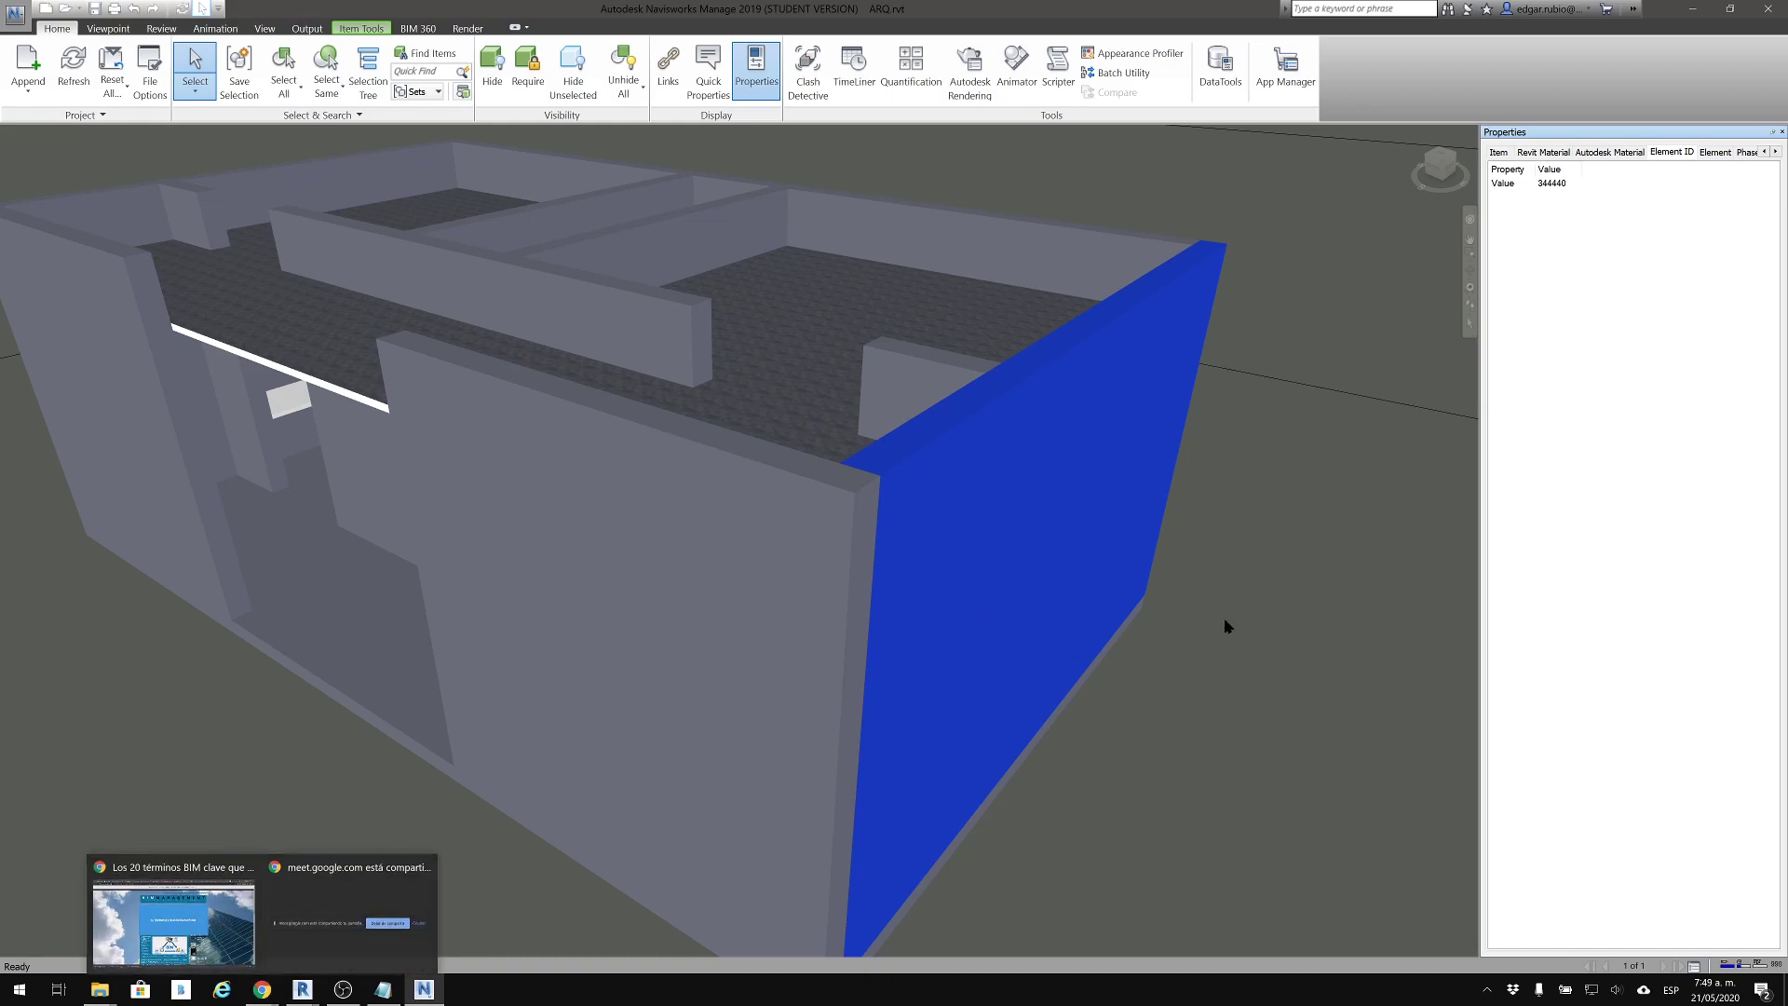
Examine the wall's Element properties with readable columns, checking top attachment, unconnected height, length, volume and area
left_click(1715, 153)
left_click_drag(1581, 170, 1706, 172)
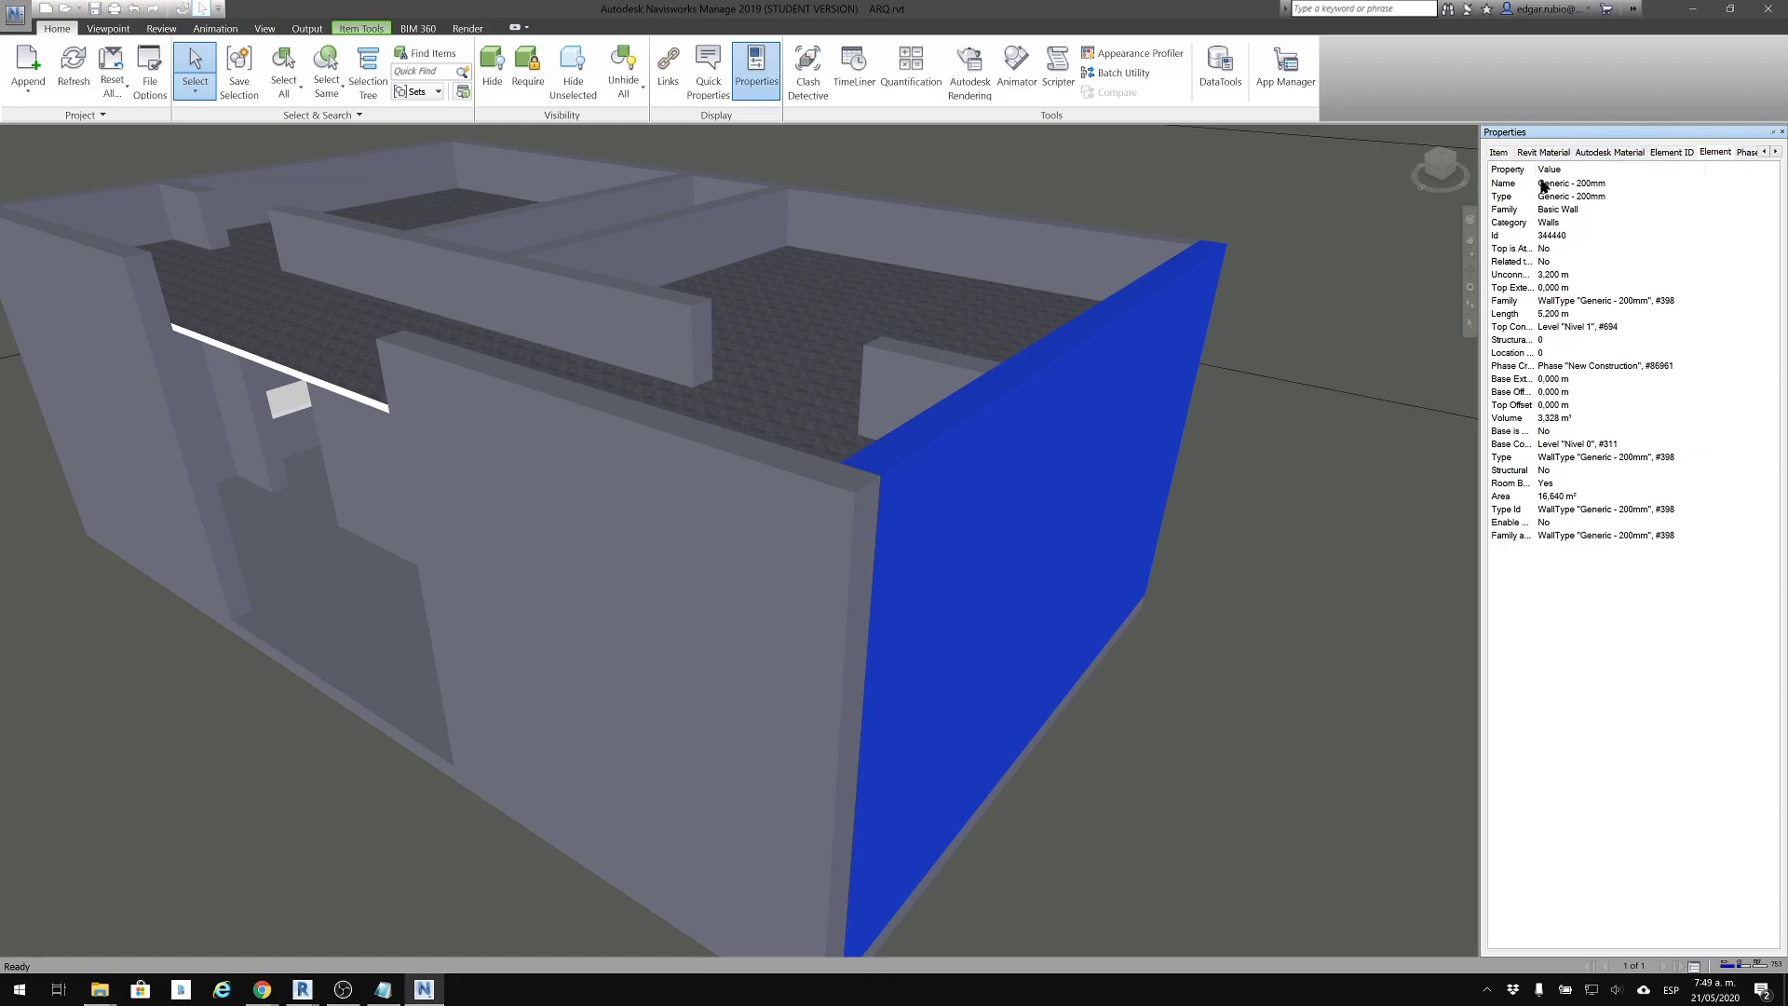
left_click_drag(1534, 169, 1583, 171)
left_click(1534, 252)
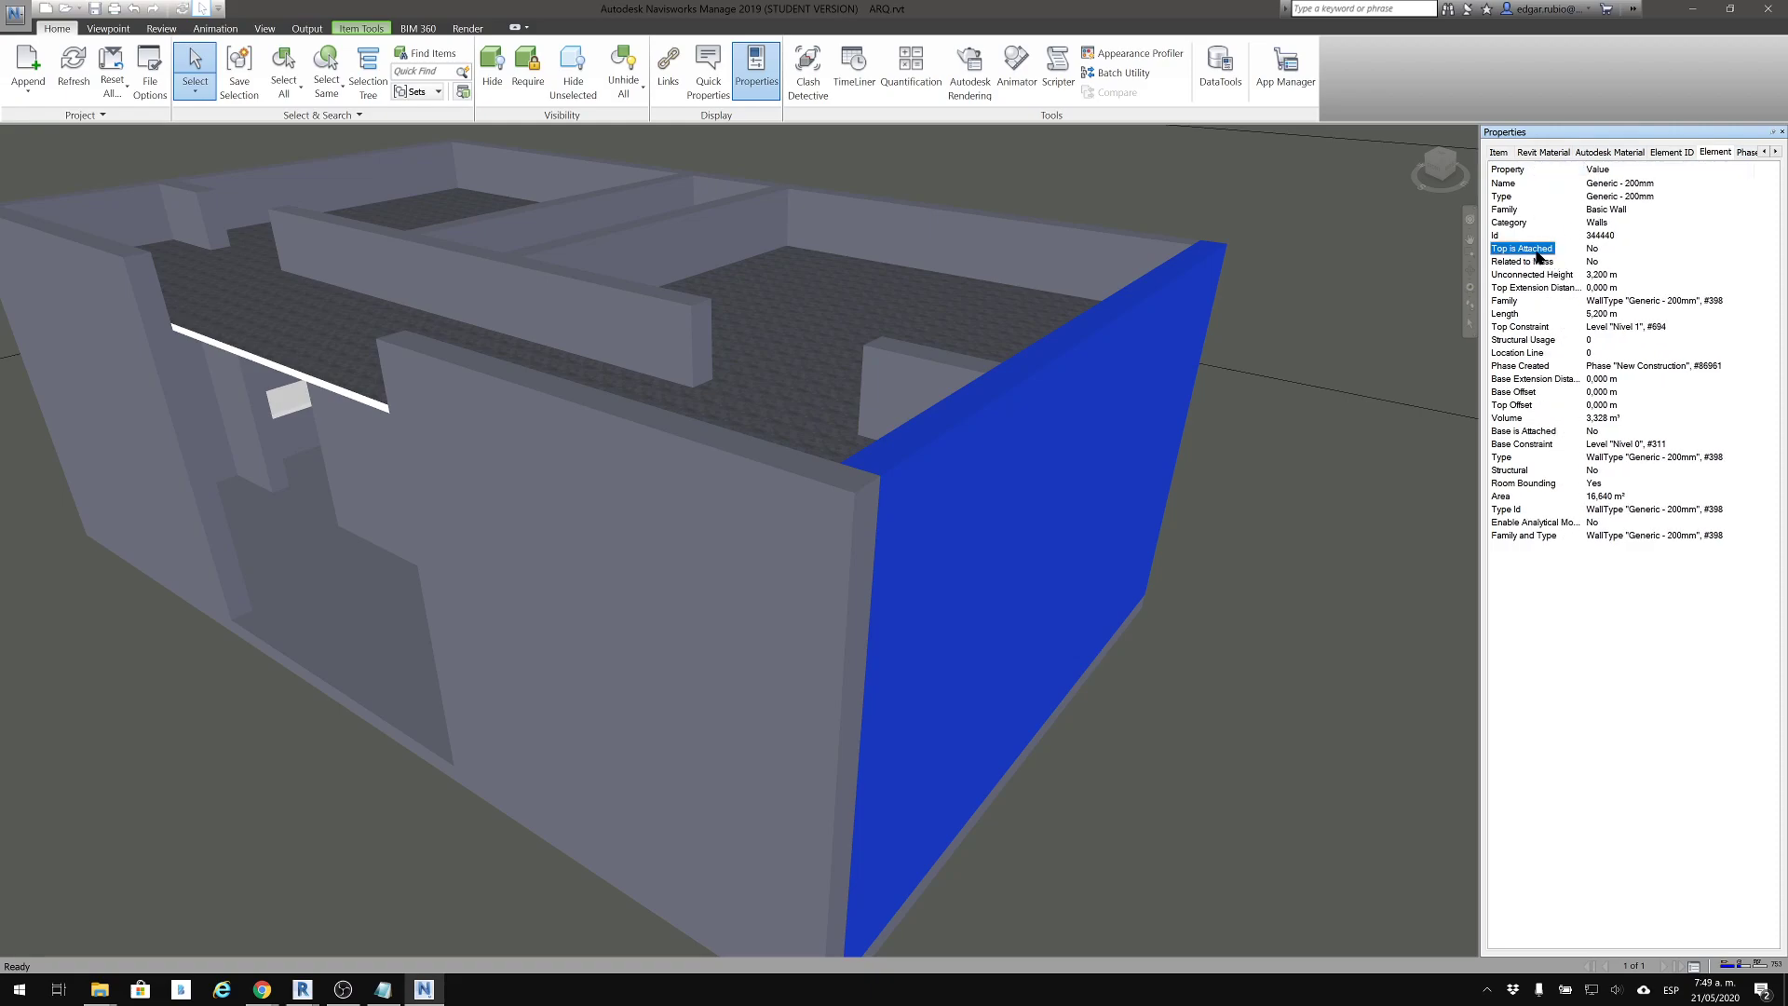
left_click(1536, 274)
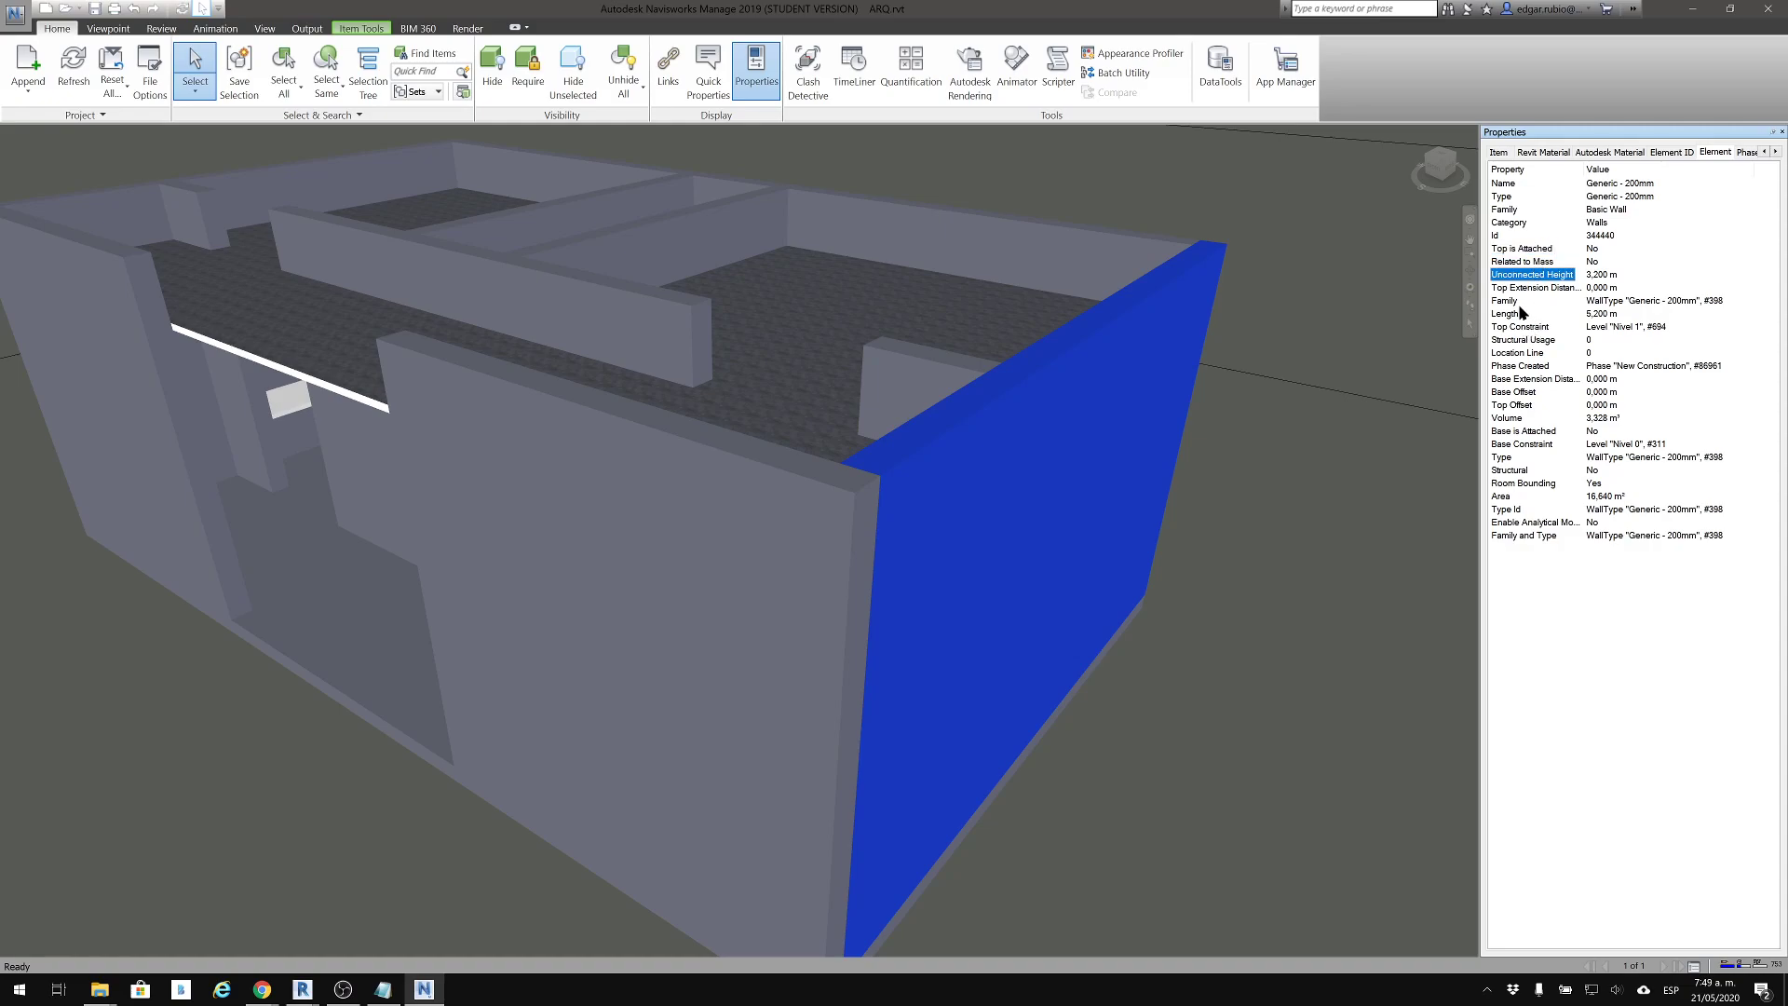
left_click(1510, 314)
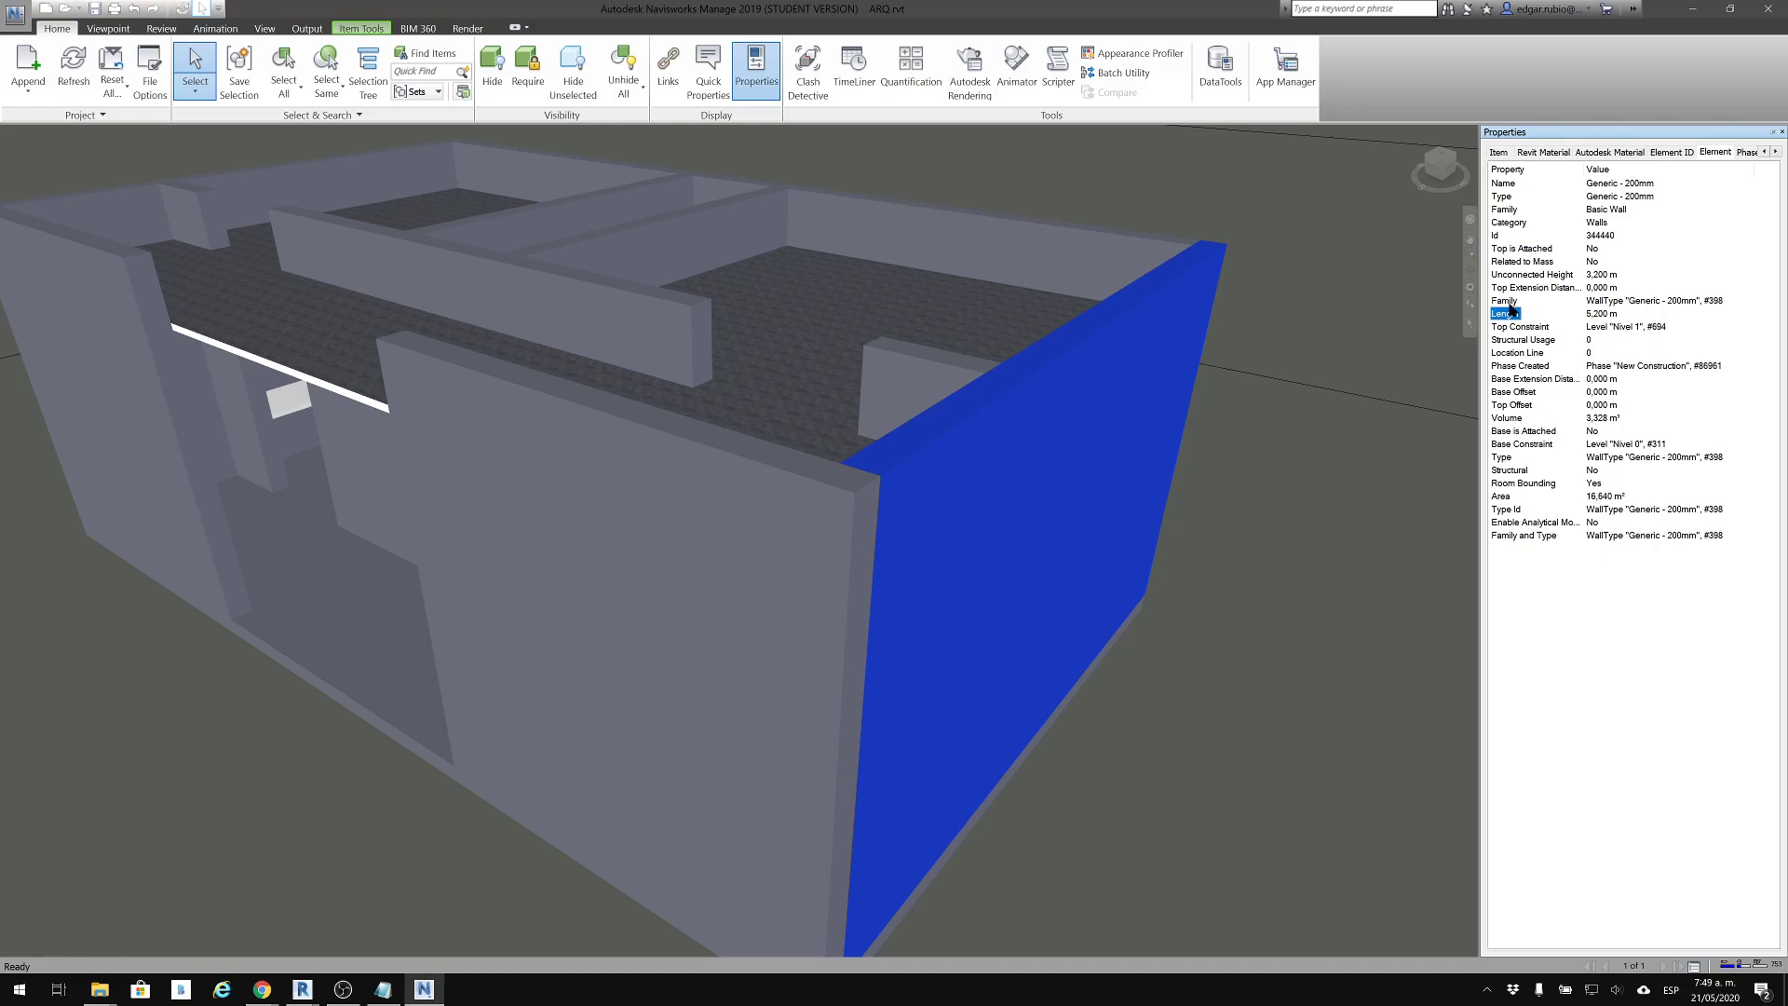
left_click(1518, 419)
left_click(1509, 498)
Review the wall's Phase Created, Revit Type, TimeLiner and Material properties, and return to its Element properties
left_click(1775, 152)
left_click(1775, 152)
left_click(1775, 152)
left_click(1775, 152)
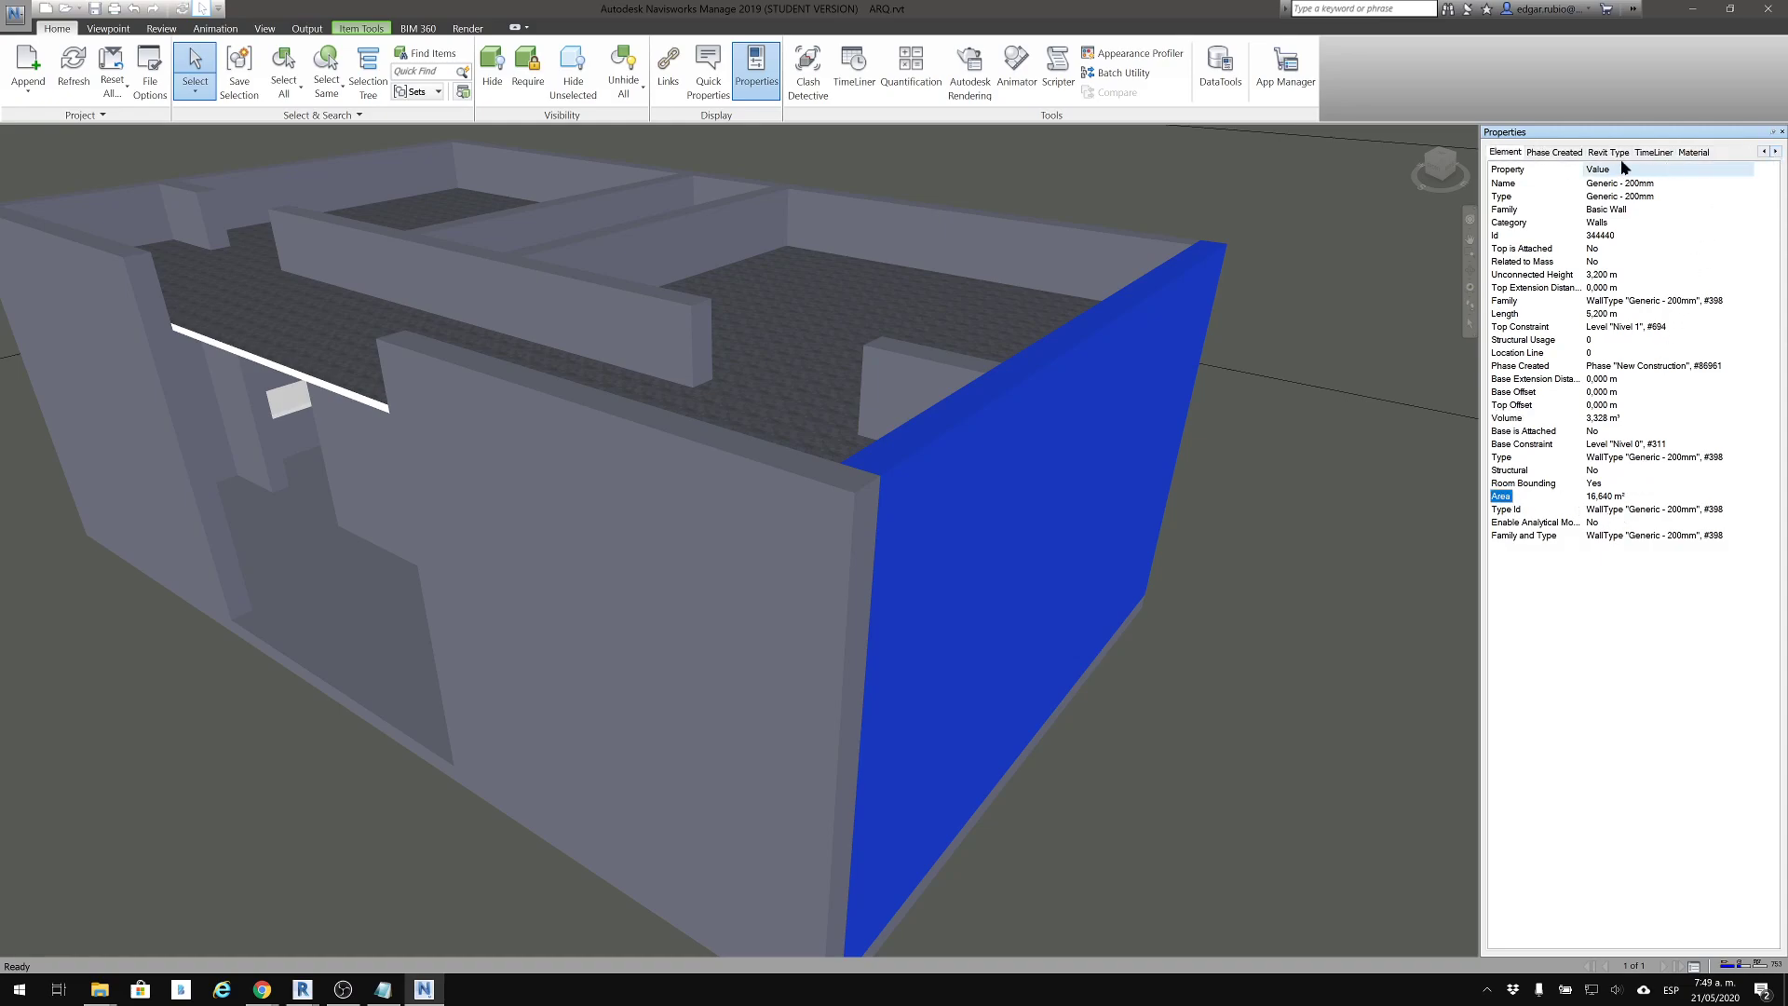
left_click(1553, 151)
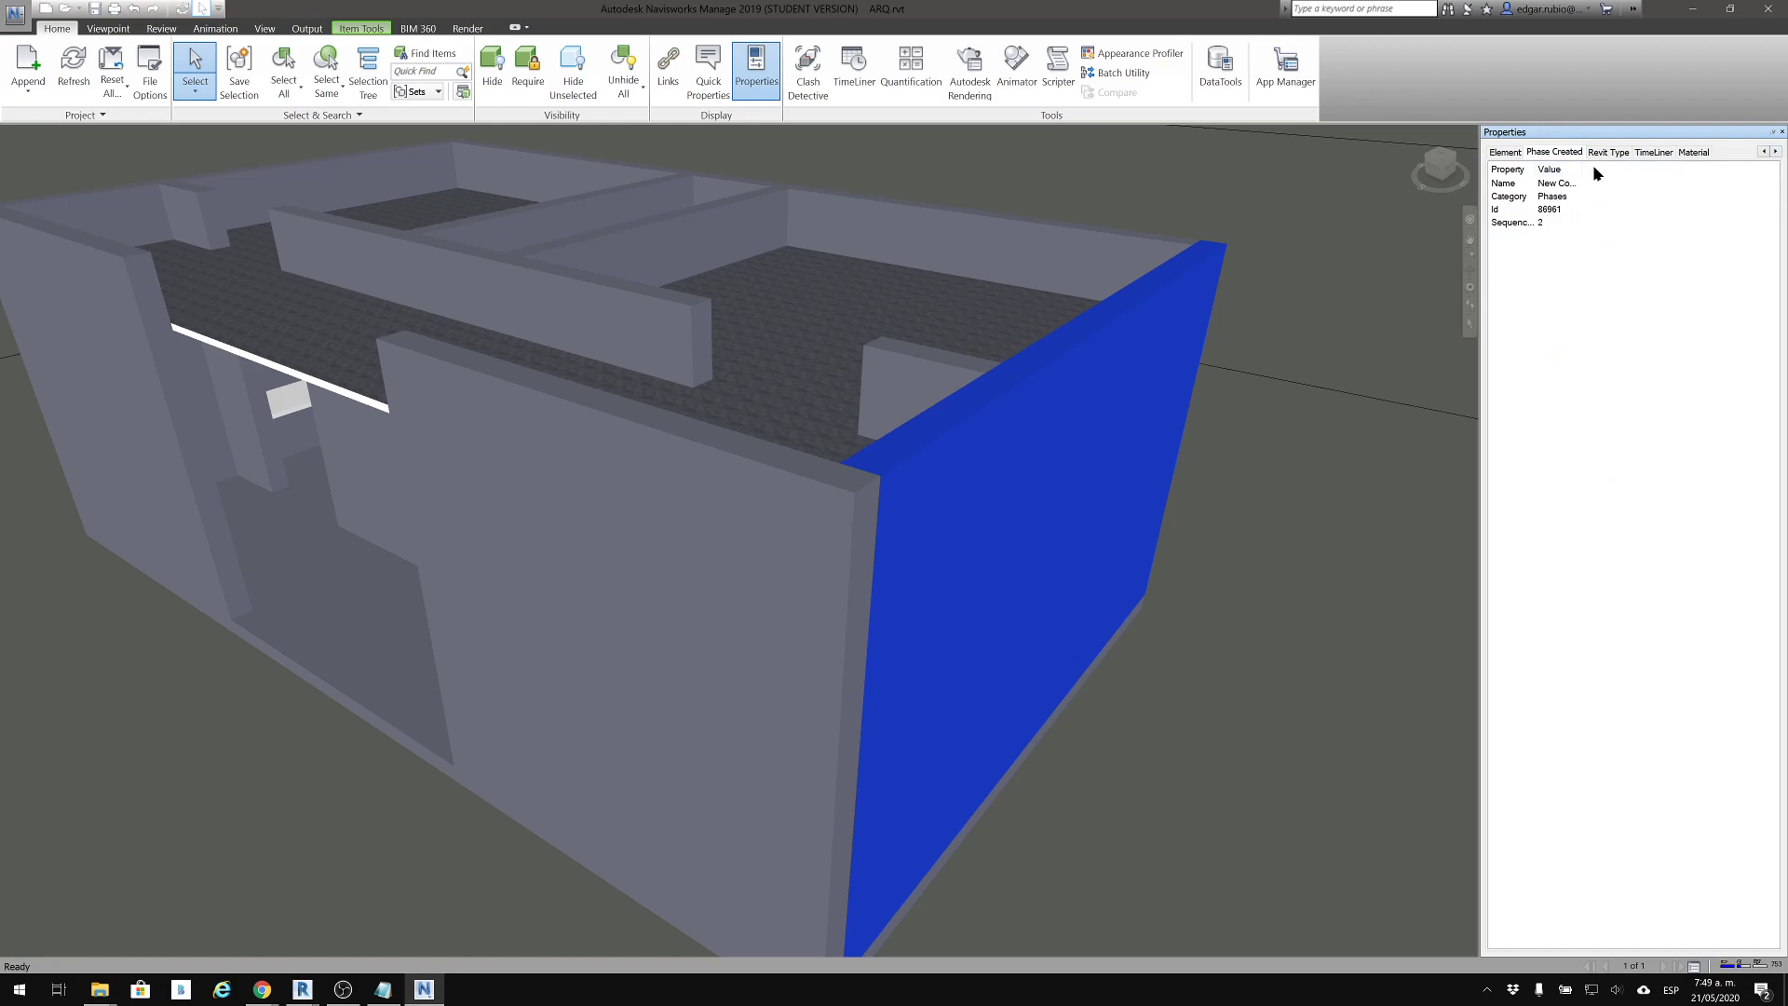
left_click(1610, 153)
left_click(1651, 155)
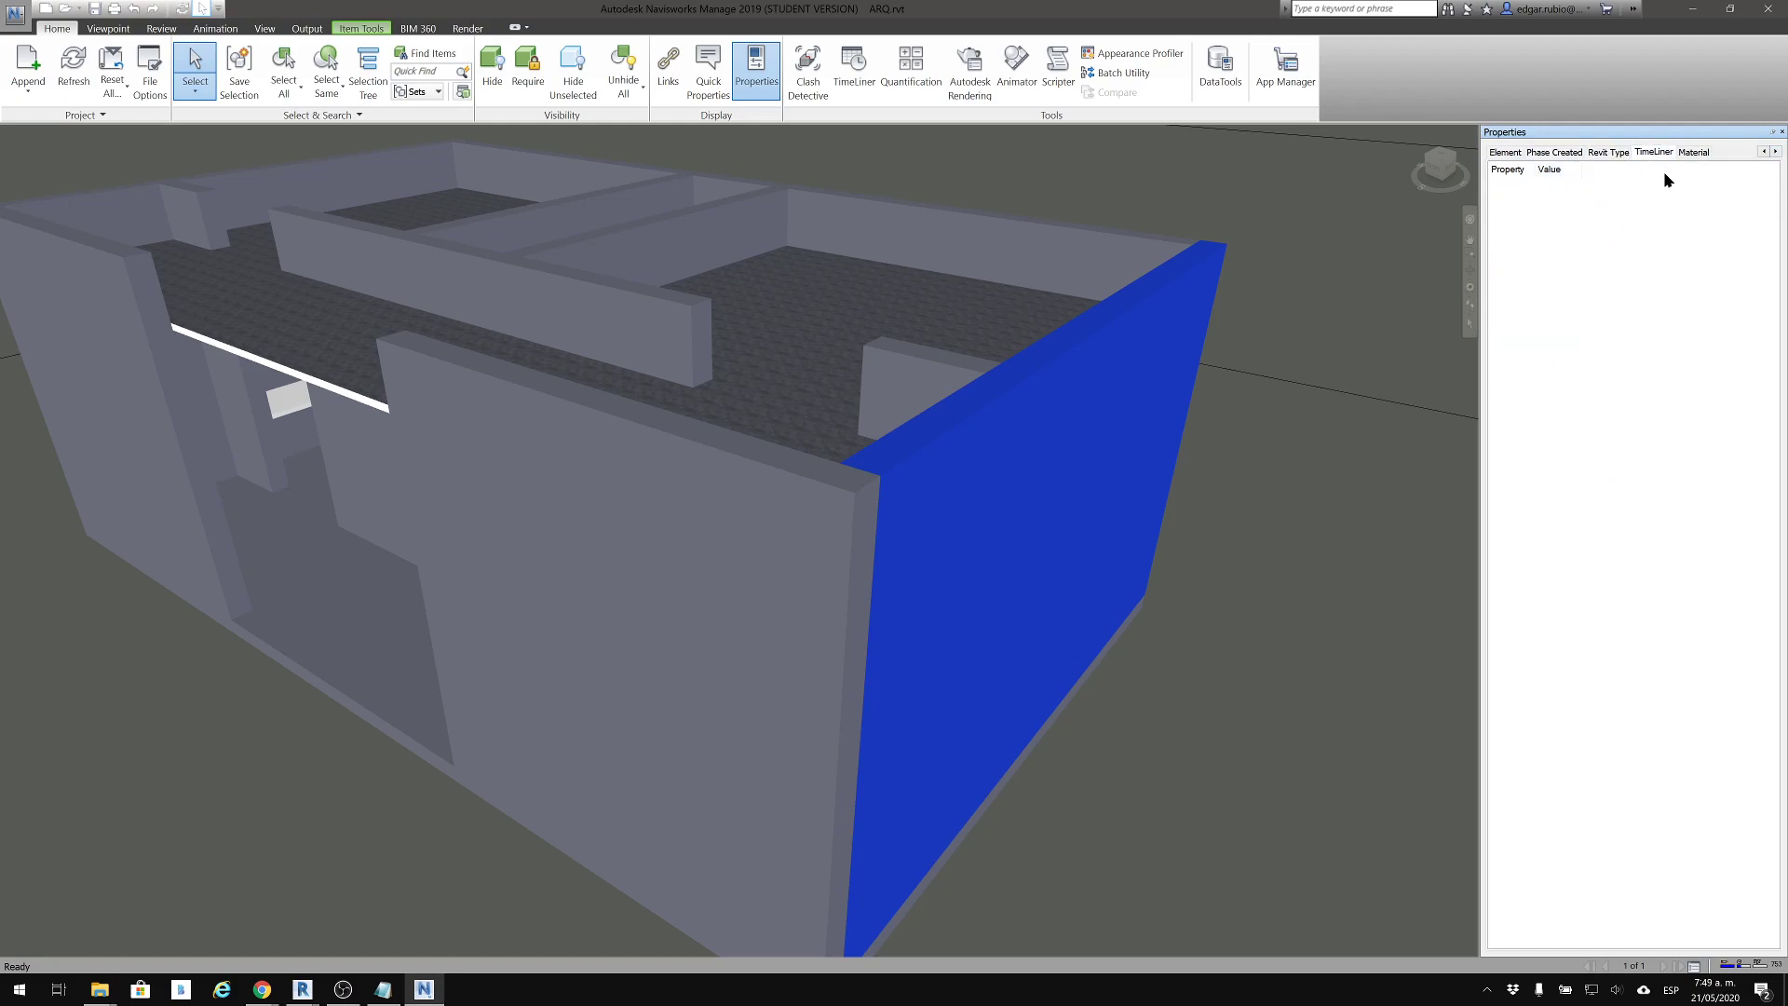
left_click(1692, 157)
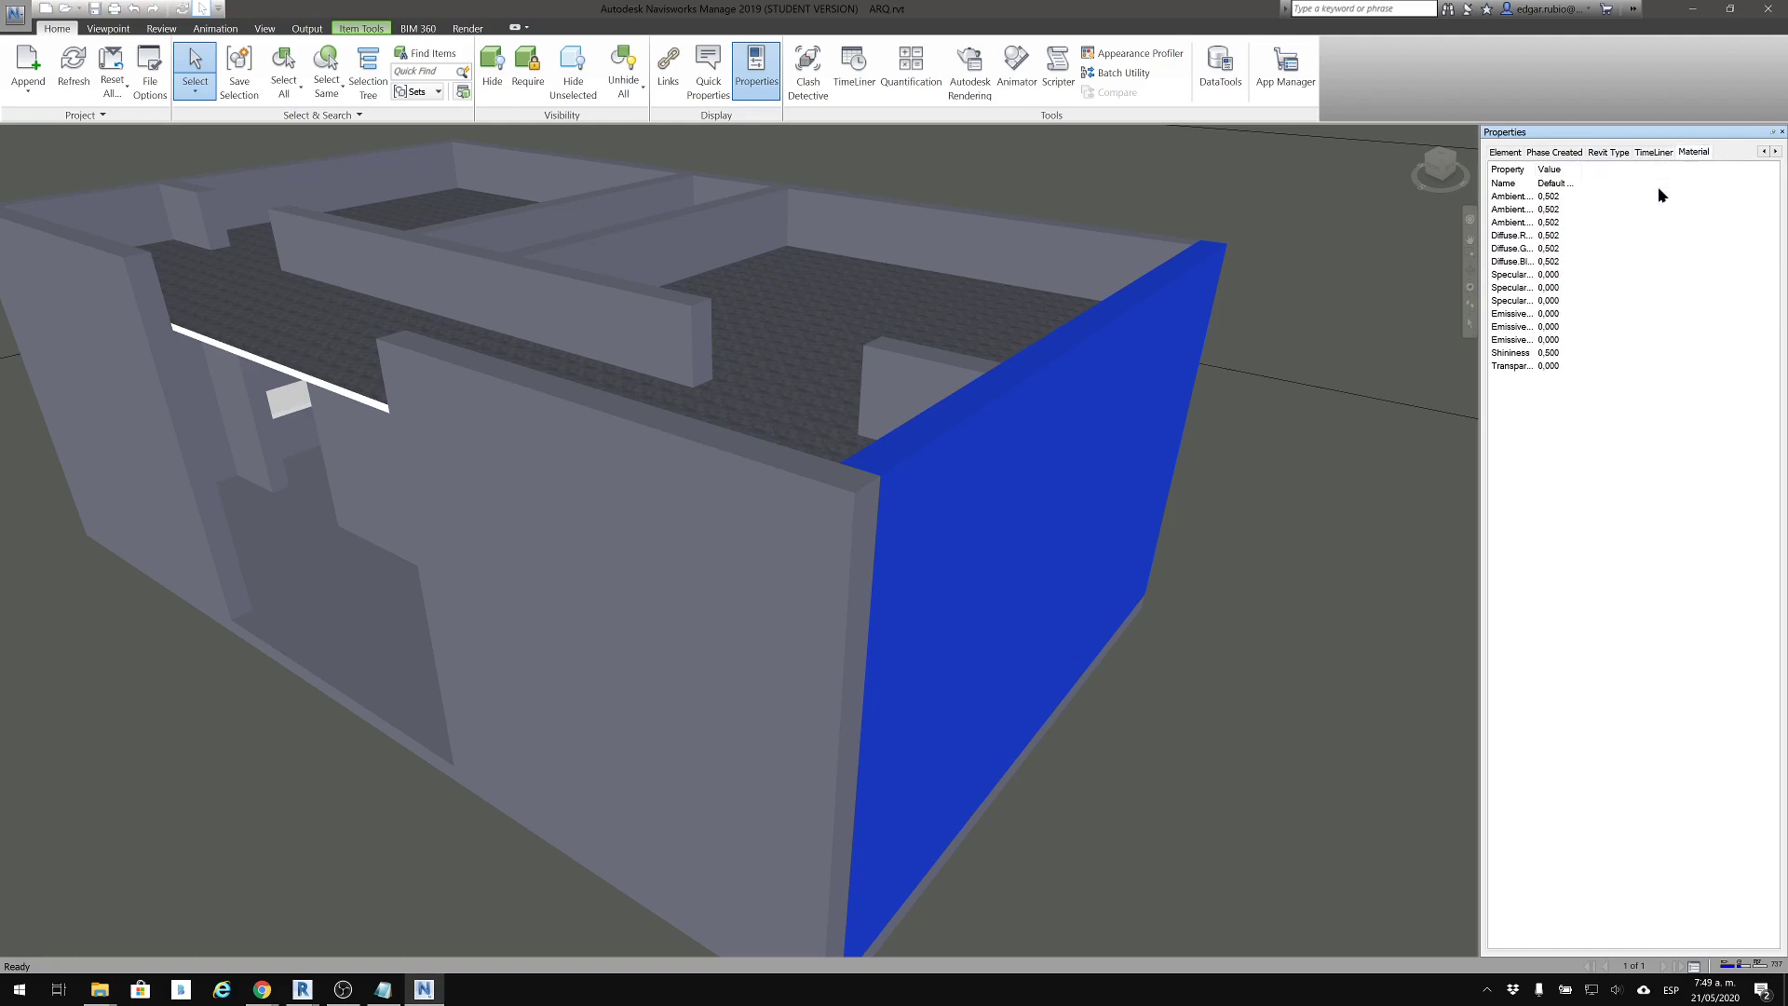
left_click_drag(1537, 168, 1587, 171)
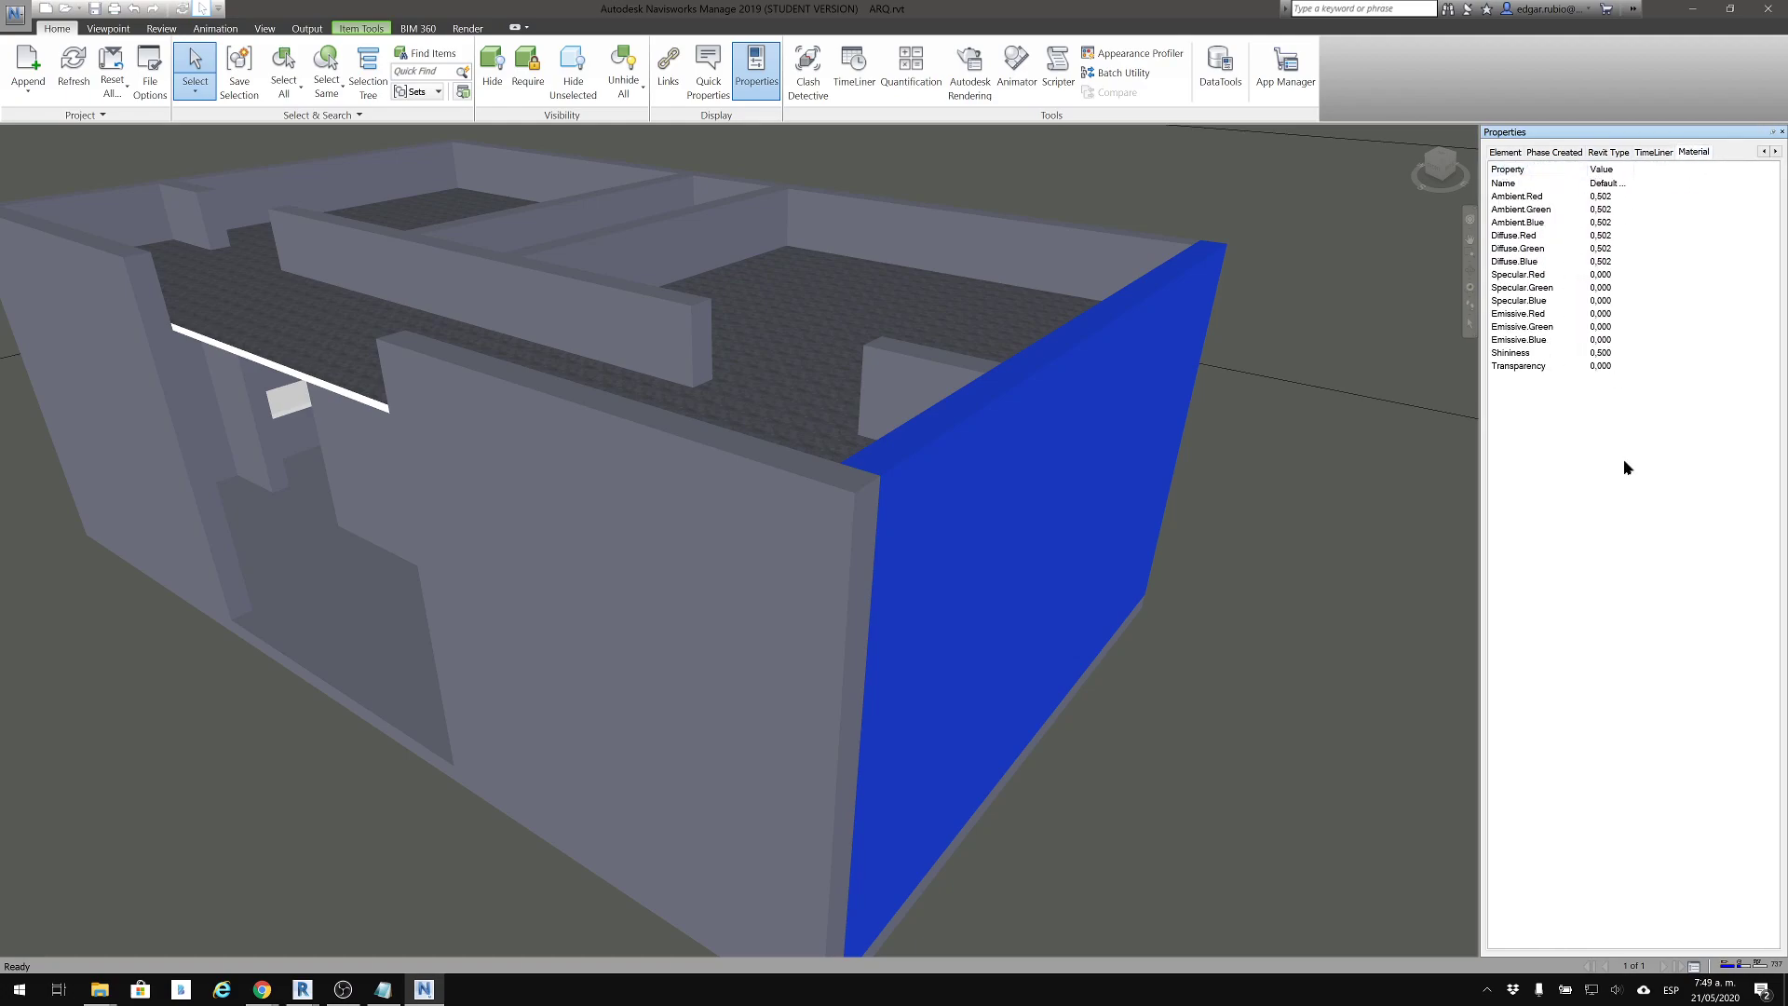
left_click(1501, 153)
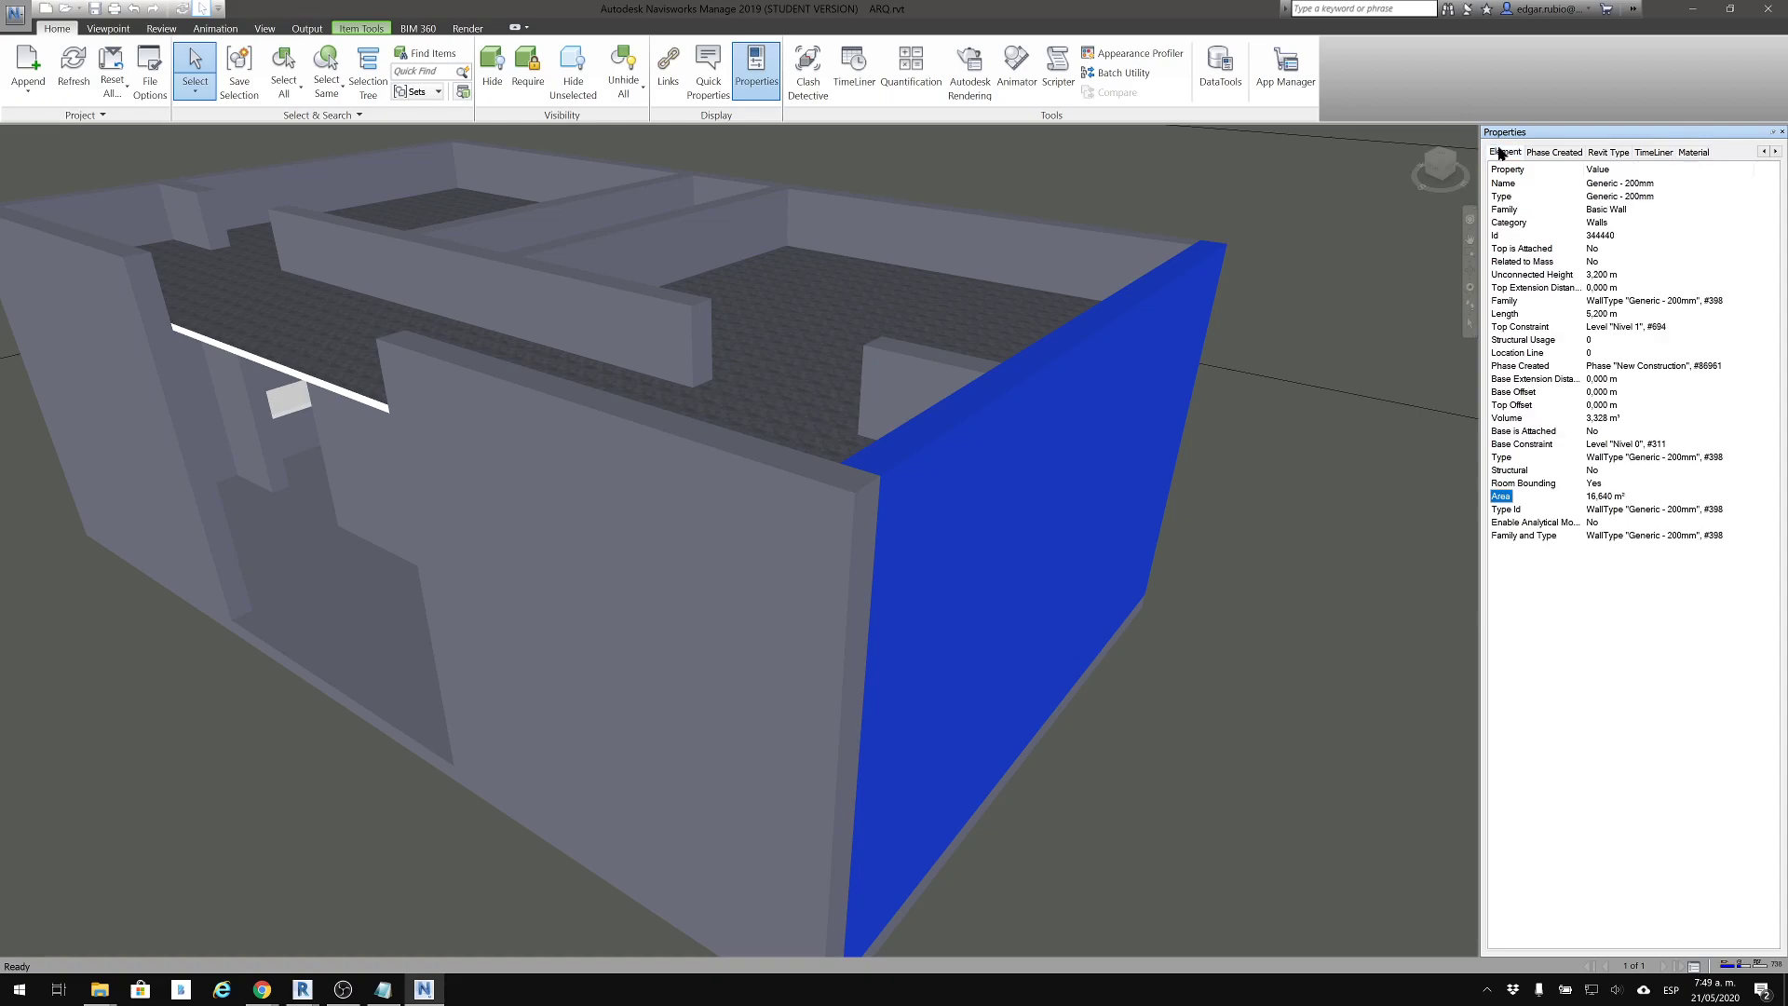
left_click(1765, 152)
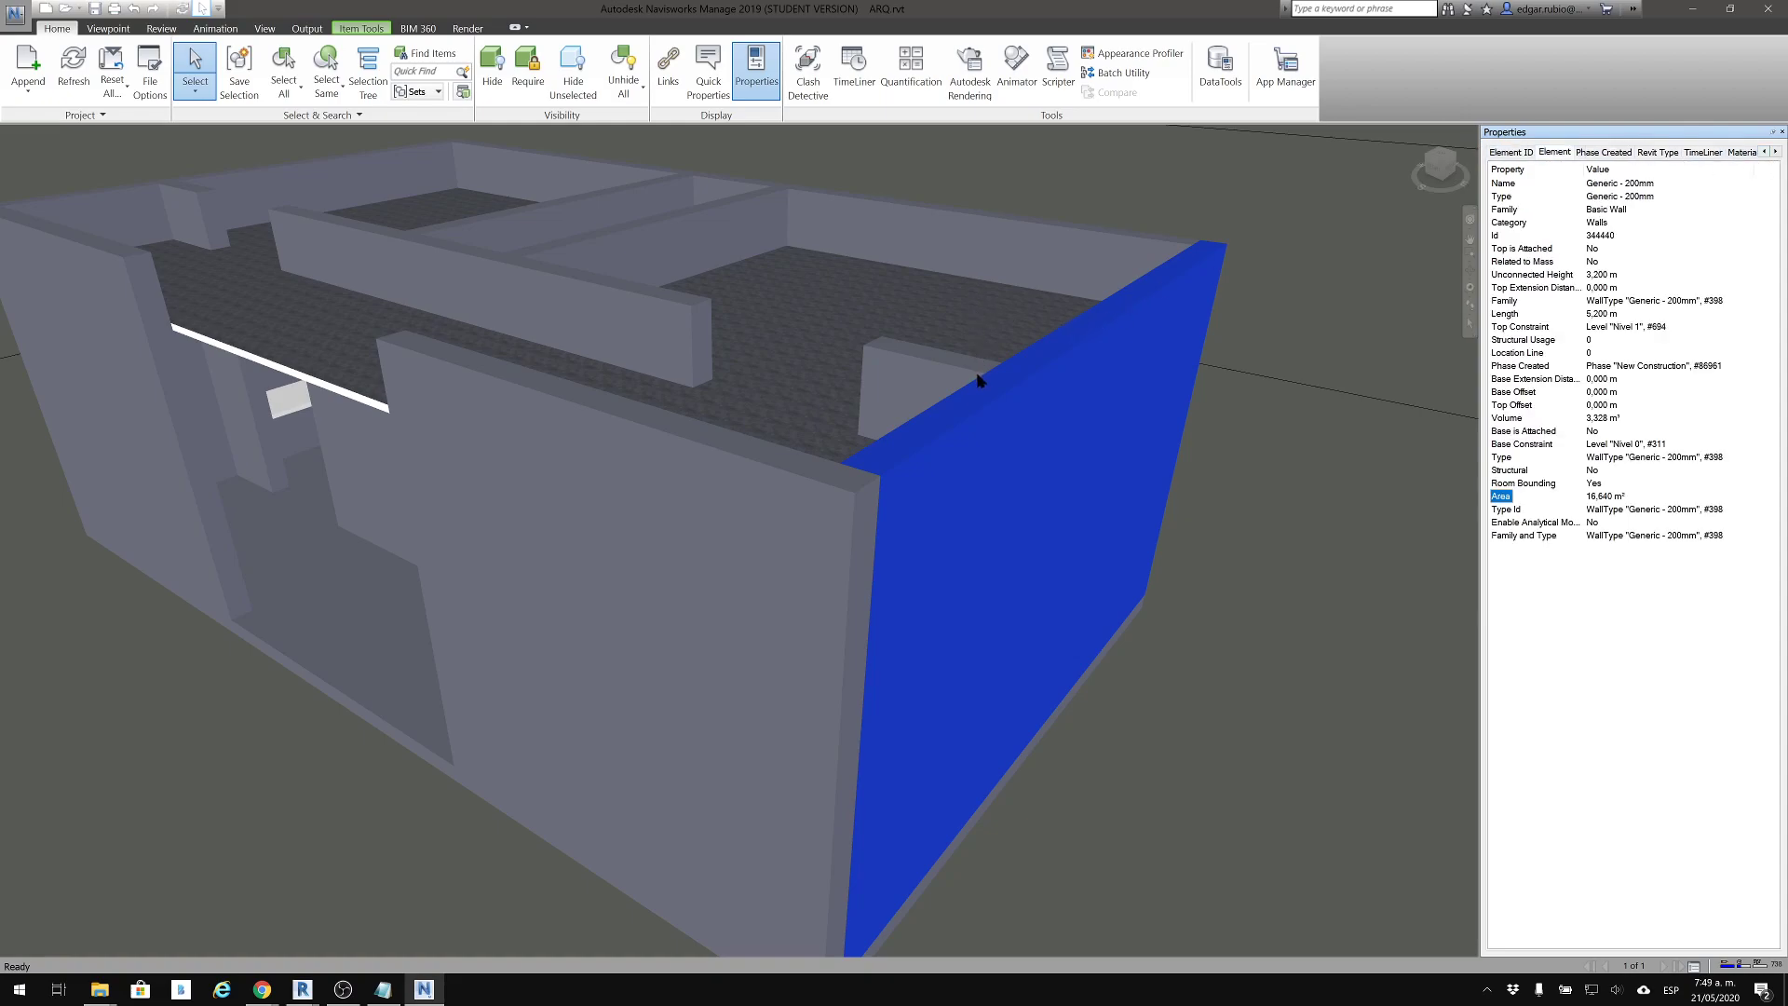
Bring the whole building back into view and clear the end wall's selection
middle_click_drag(820, 331, 876, 396, "shift")
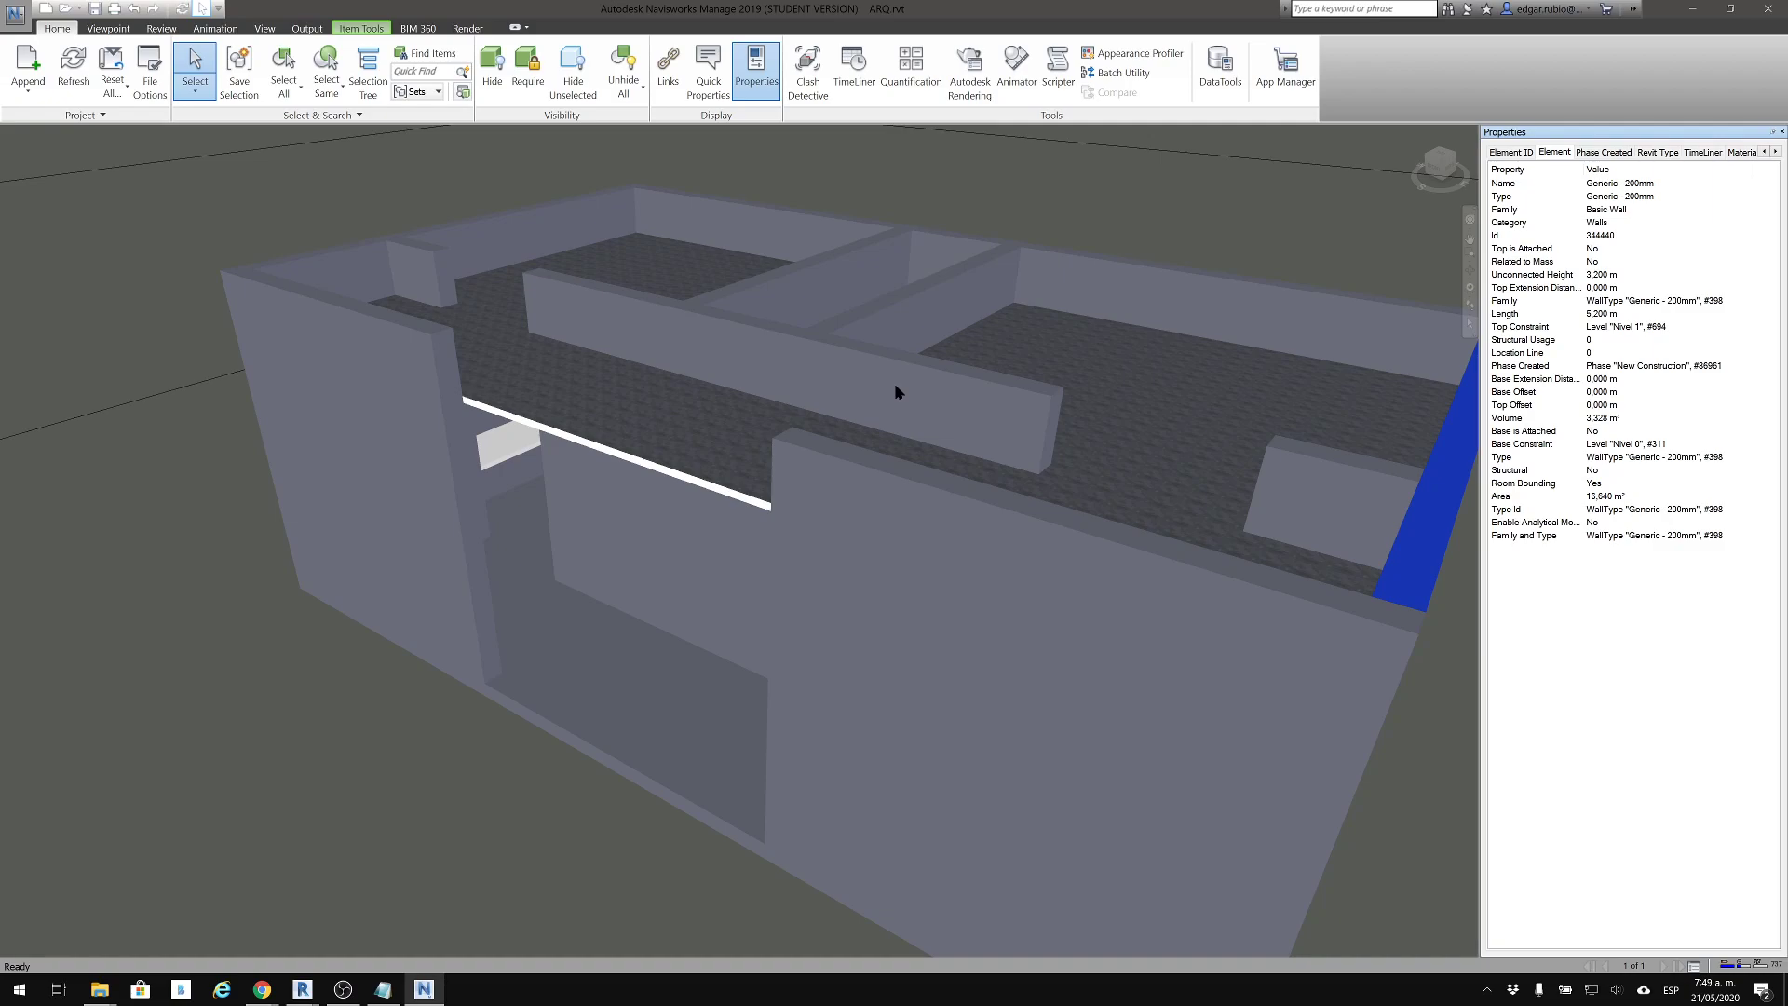
middle_click_drag(305, 576, 246, 588)
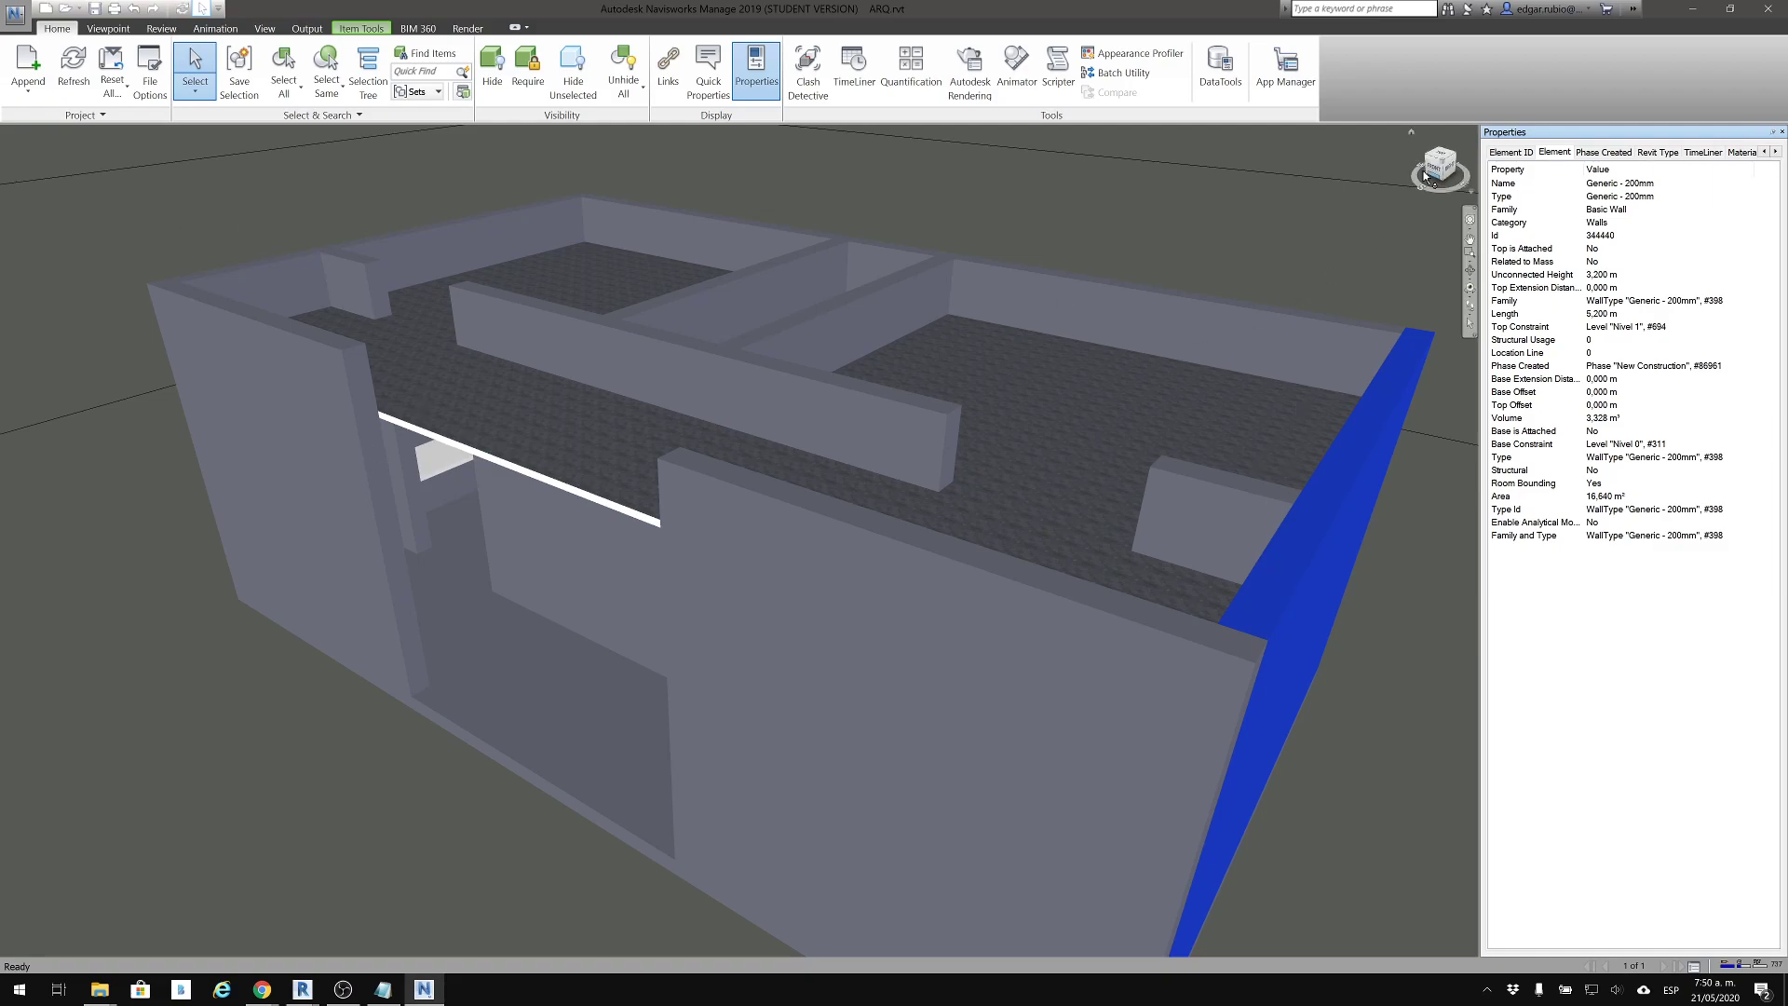
mouse_move(953, 309)
middle_mouse_down("shift")
mouse_move(994, 345)
mouse_move(1152, 317)
middle_mouse_up("shift")
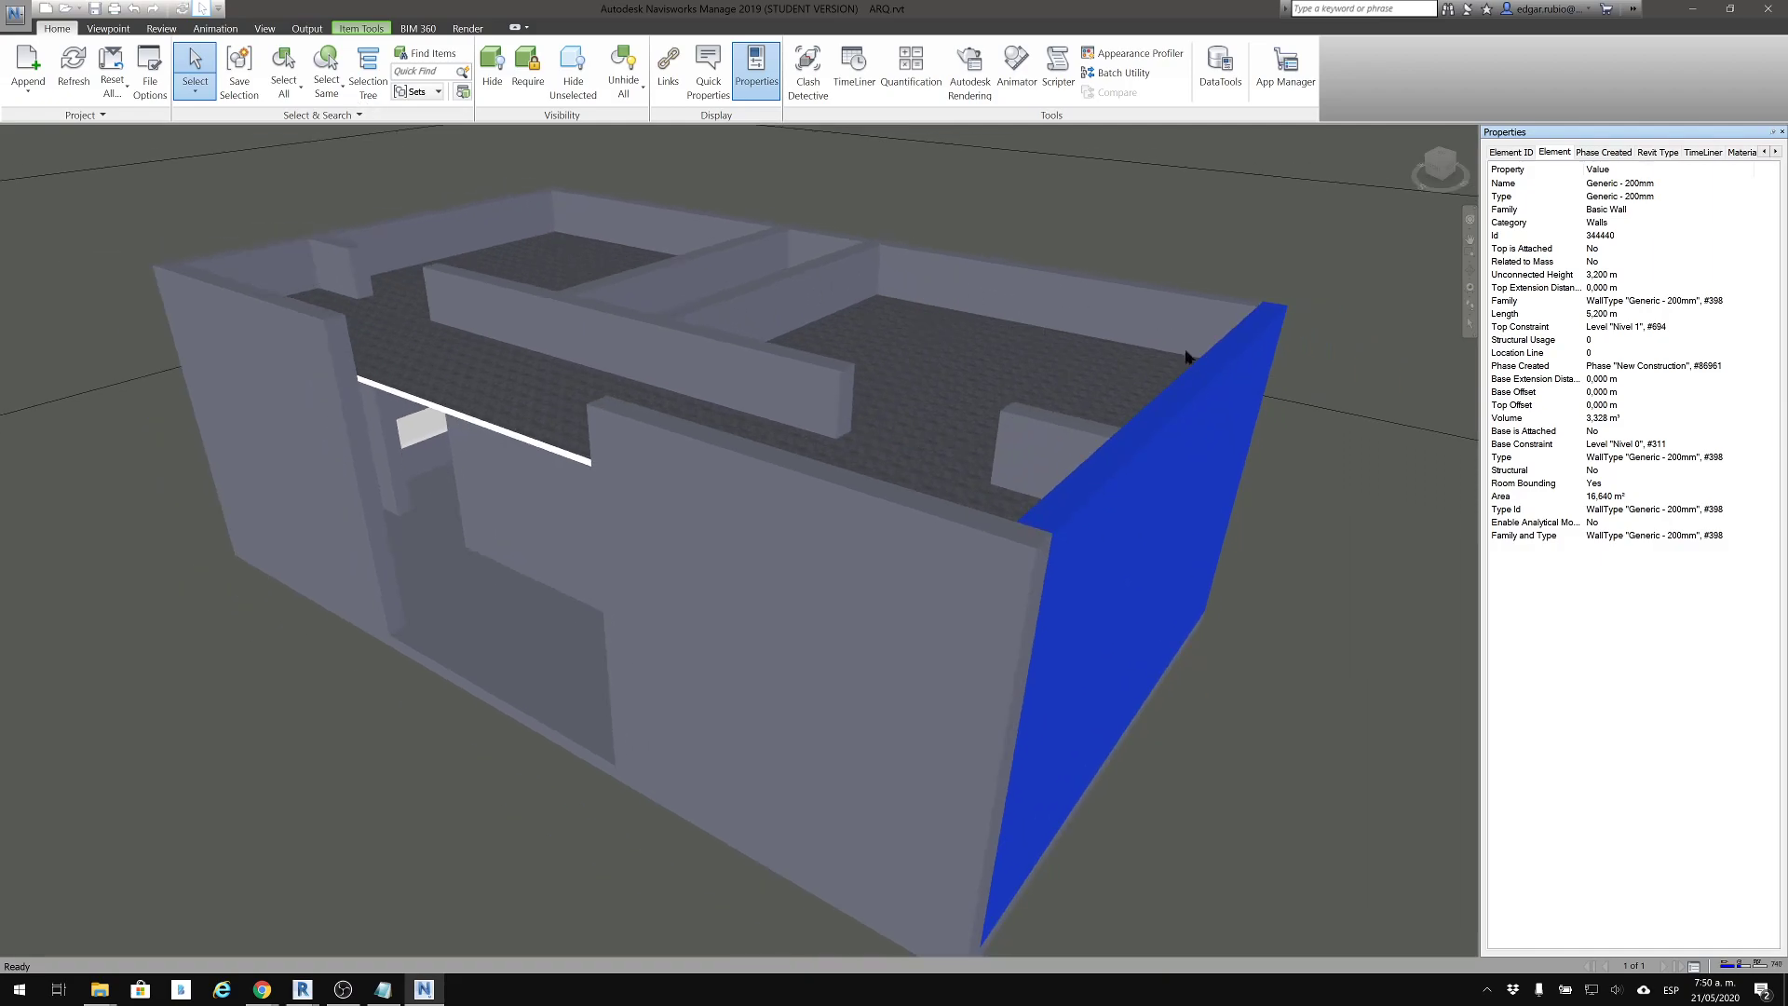
left_click(1236, 738)
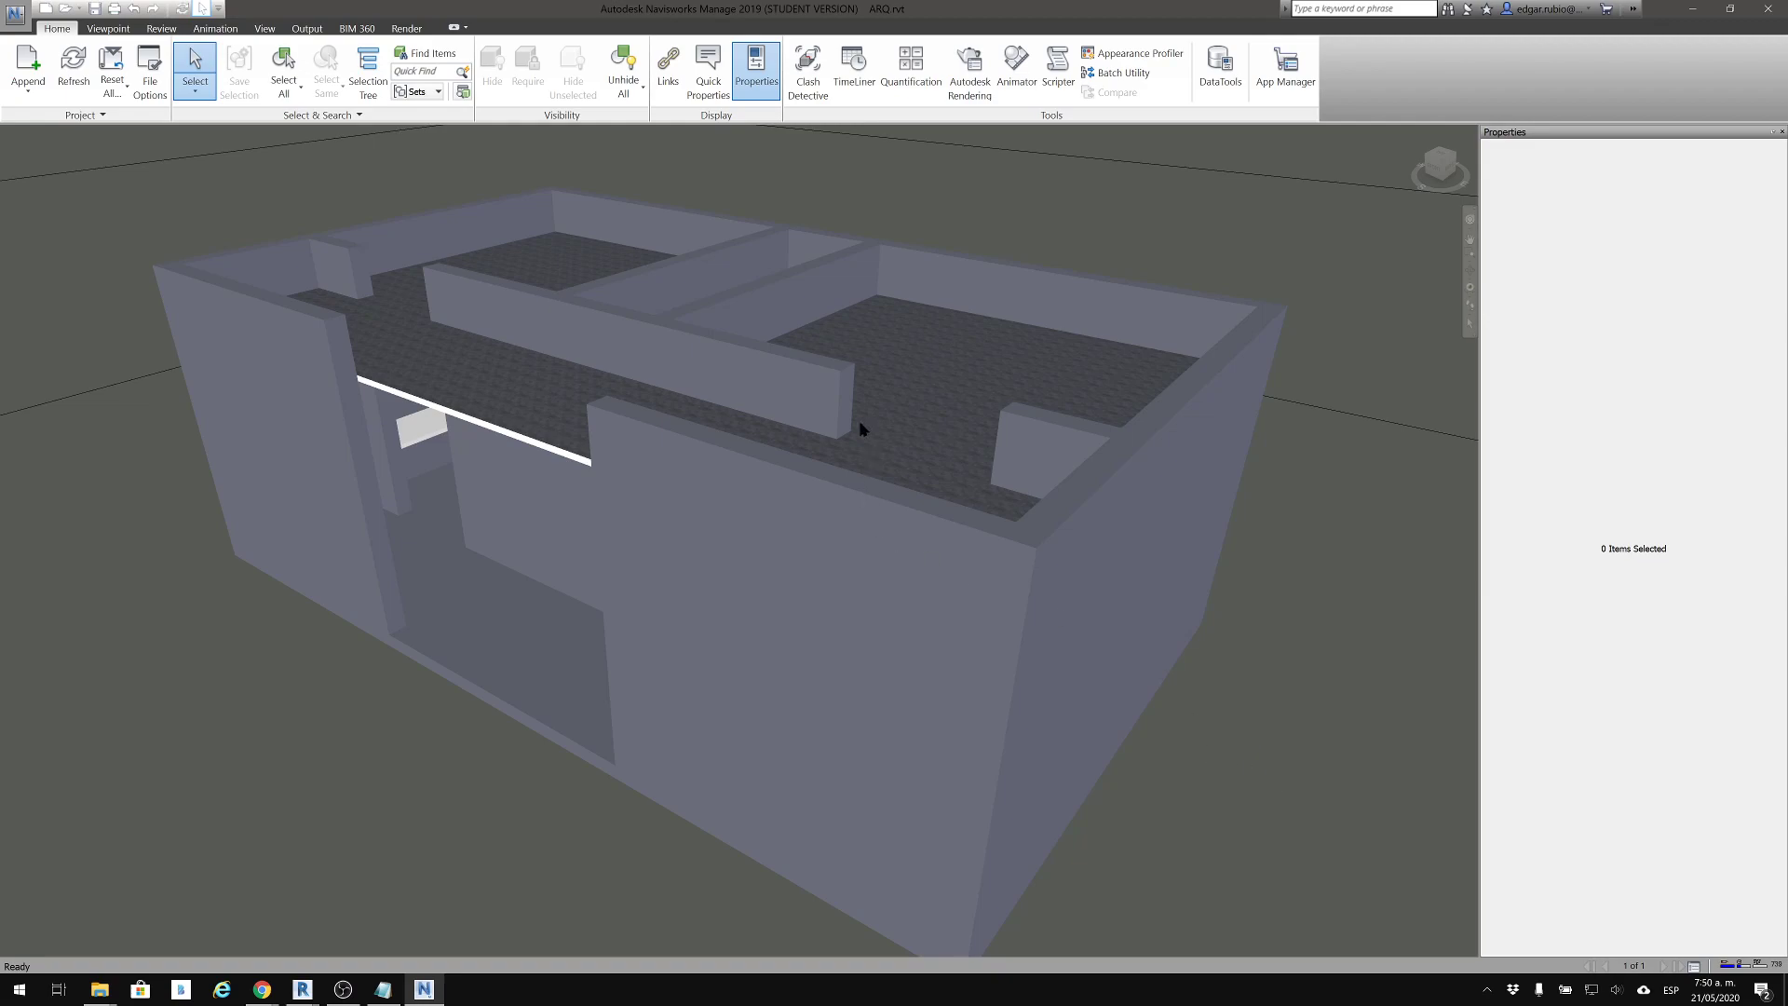
Examine the whole building from a distance and from above, looking into its rooms, and show the viewpoint tools
scroll(345, 252, "down", 2)
scroll(550, 306, "down", 2)
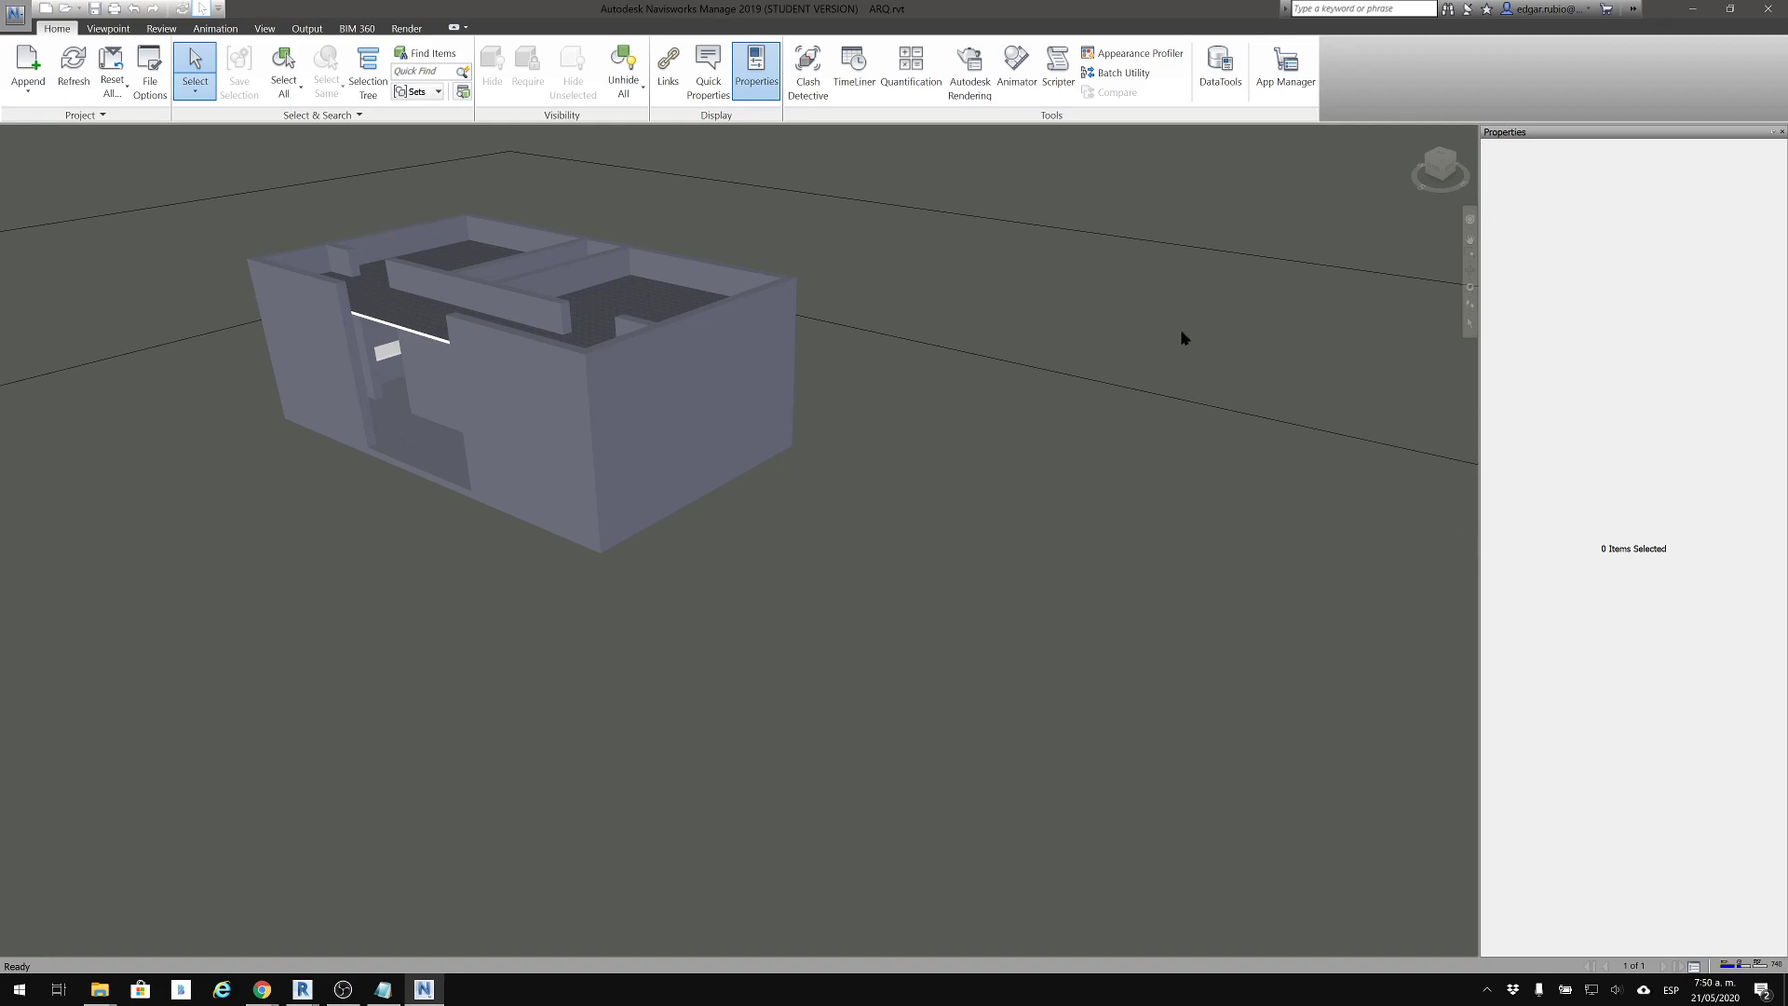
middle_click_drag(851, 376, 990, 559)
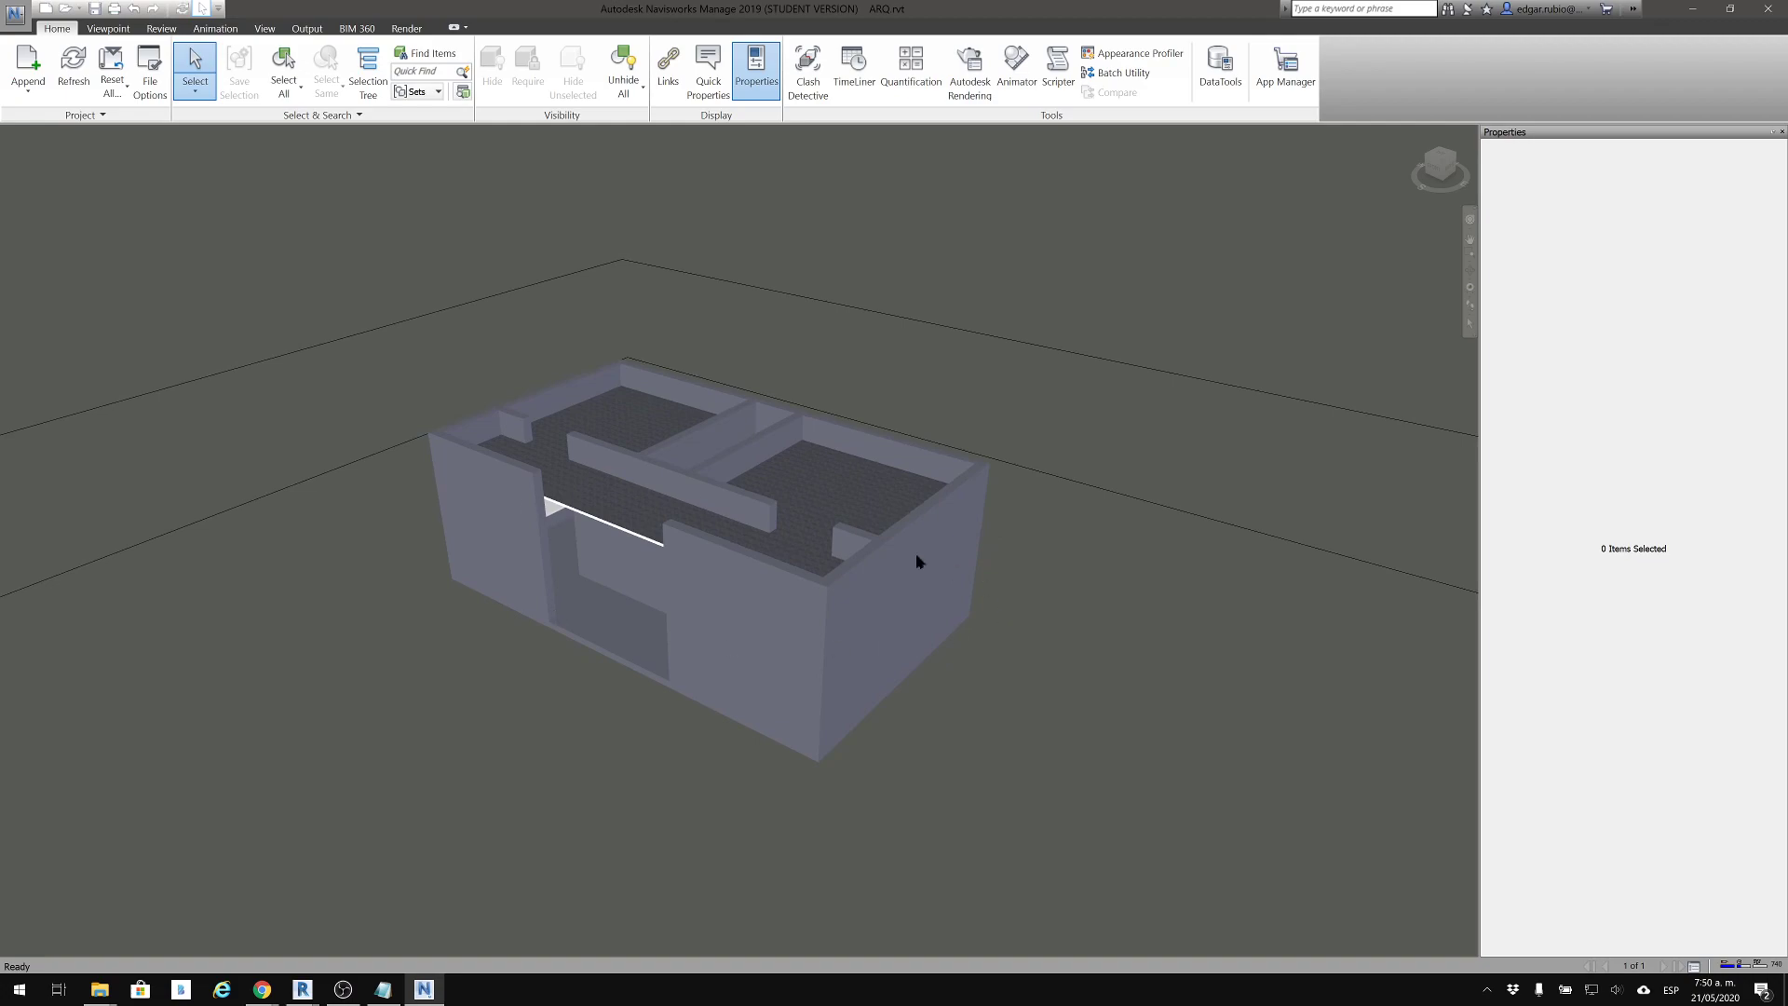
middle_click_drag(855, 566, 851, 552)
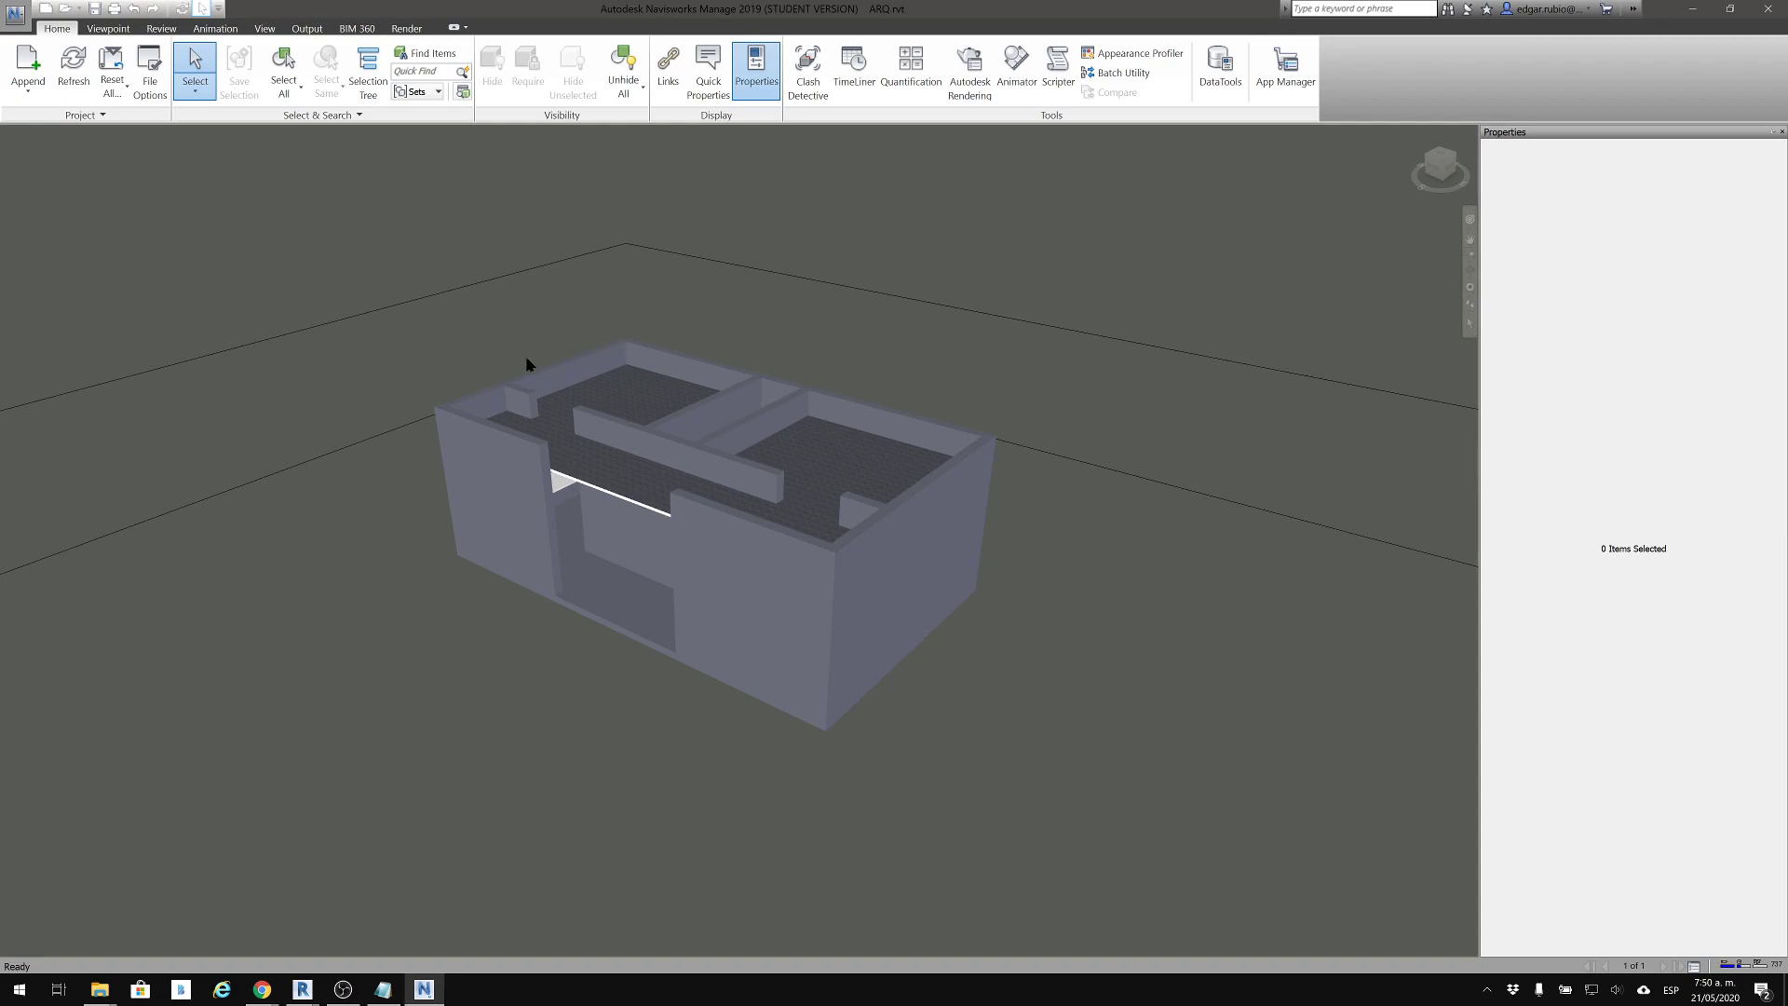
scroll(556, 365, "up", 1)
scroll(556, 365, "up", 3)
middle_click_drag(755, 447, 658, 724)
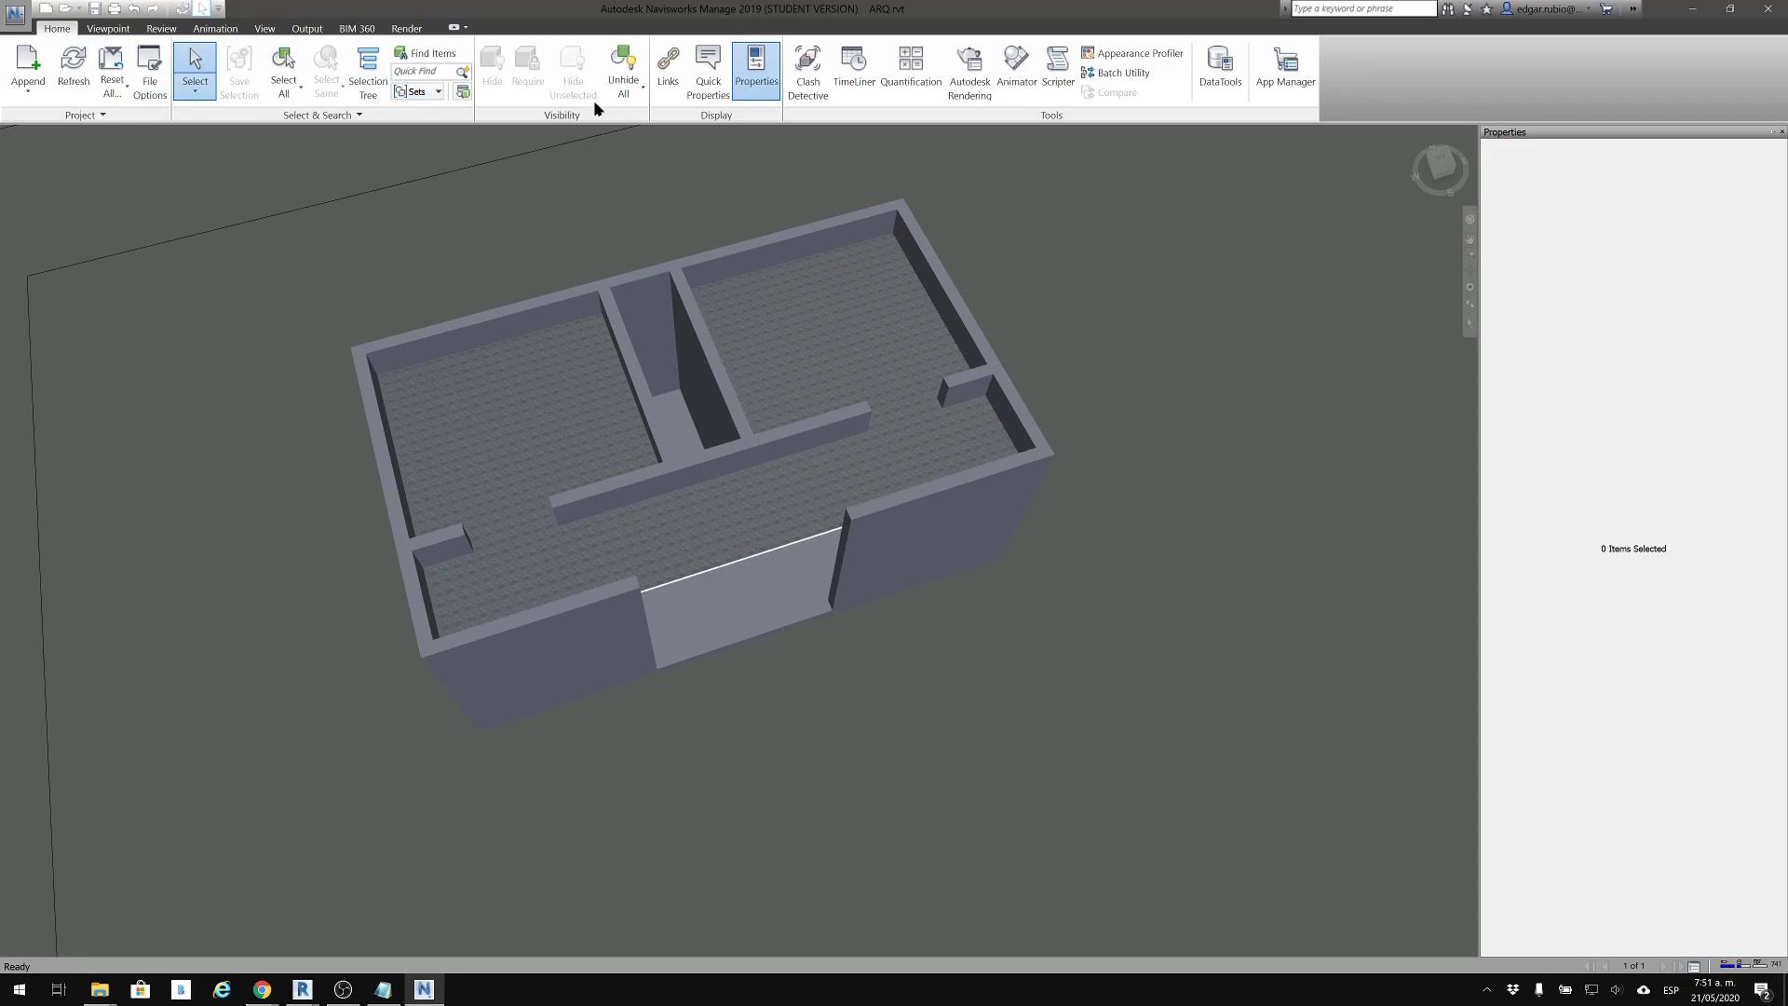
left_click(113, 28)
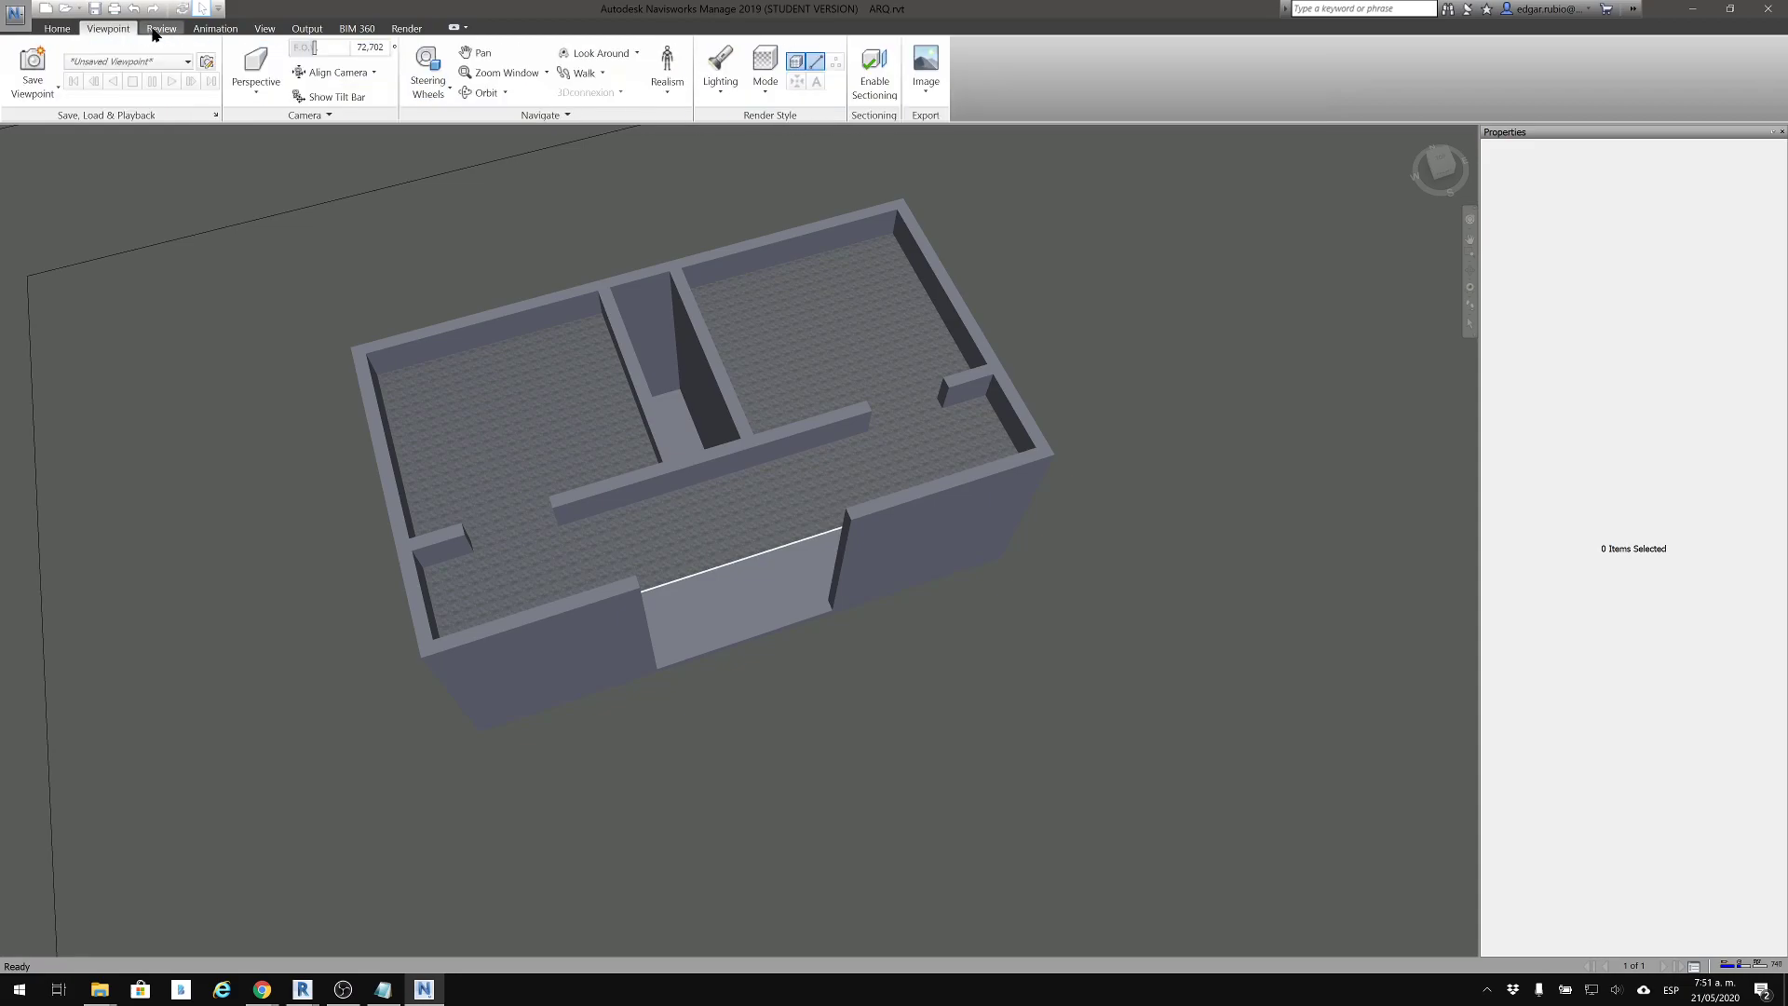
Look through the viewpoint, review, animation, view, output, BIM 360 and rendering tools, and return to the main project tools
left_click(158, 30)
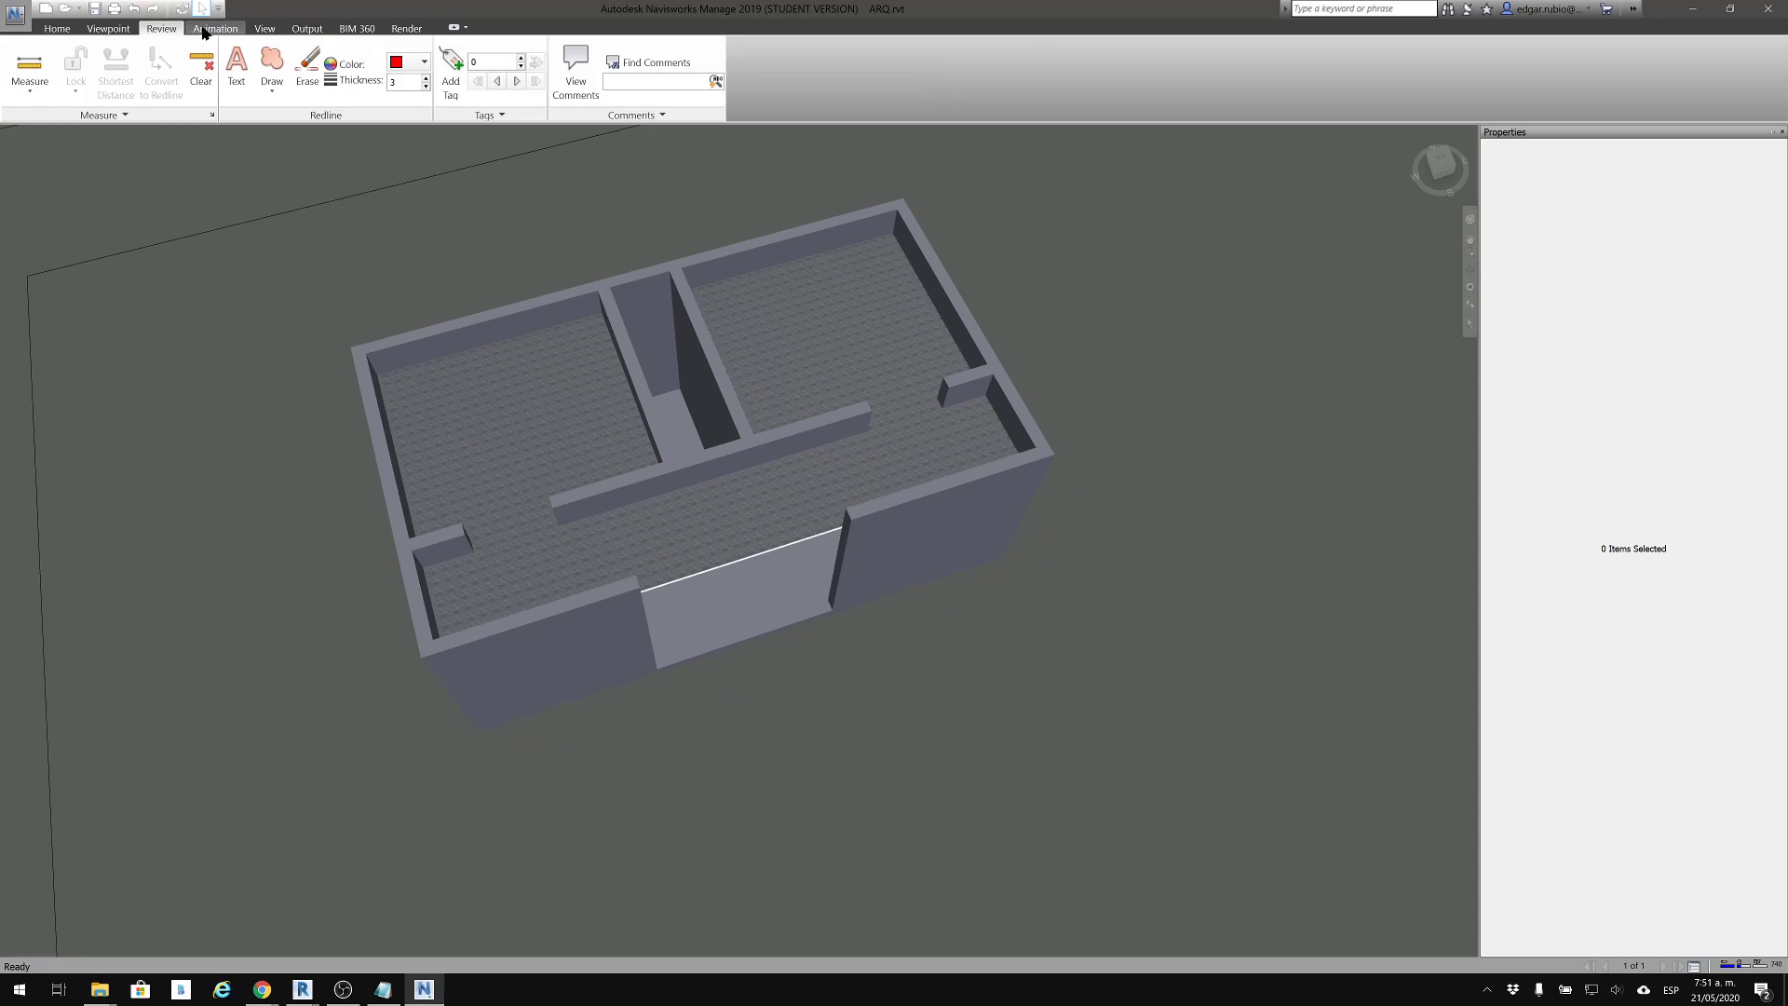
left_click(55, 28)
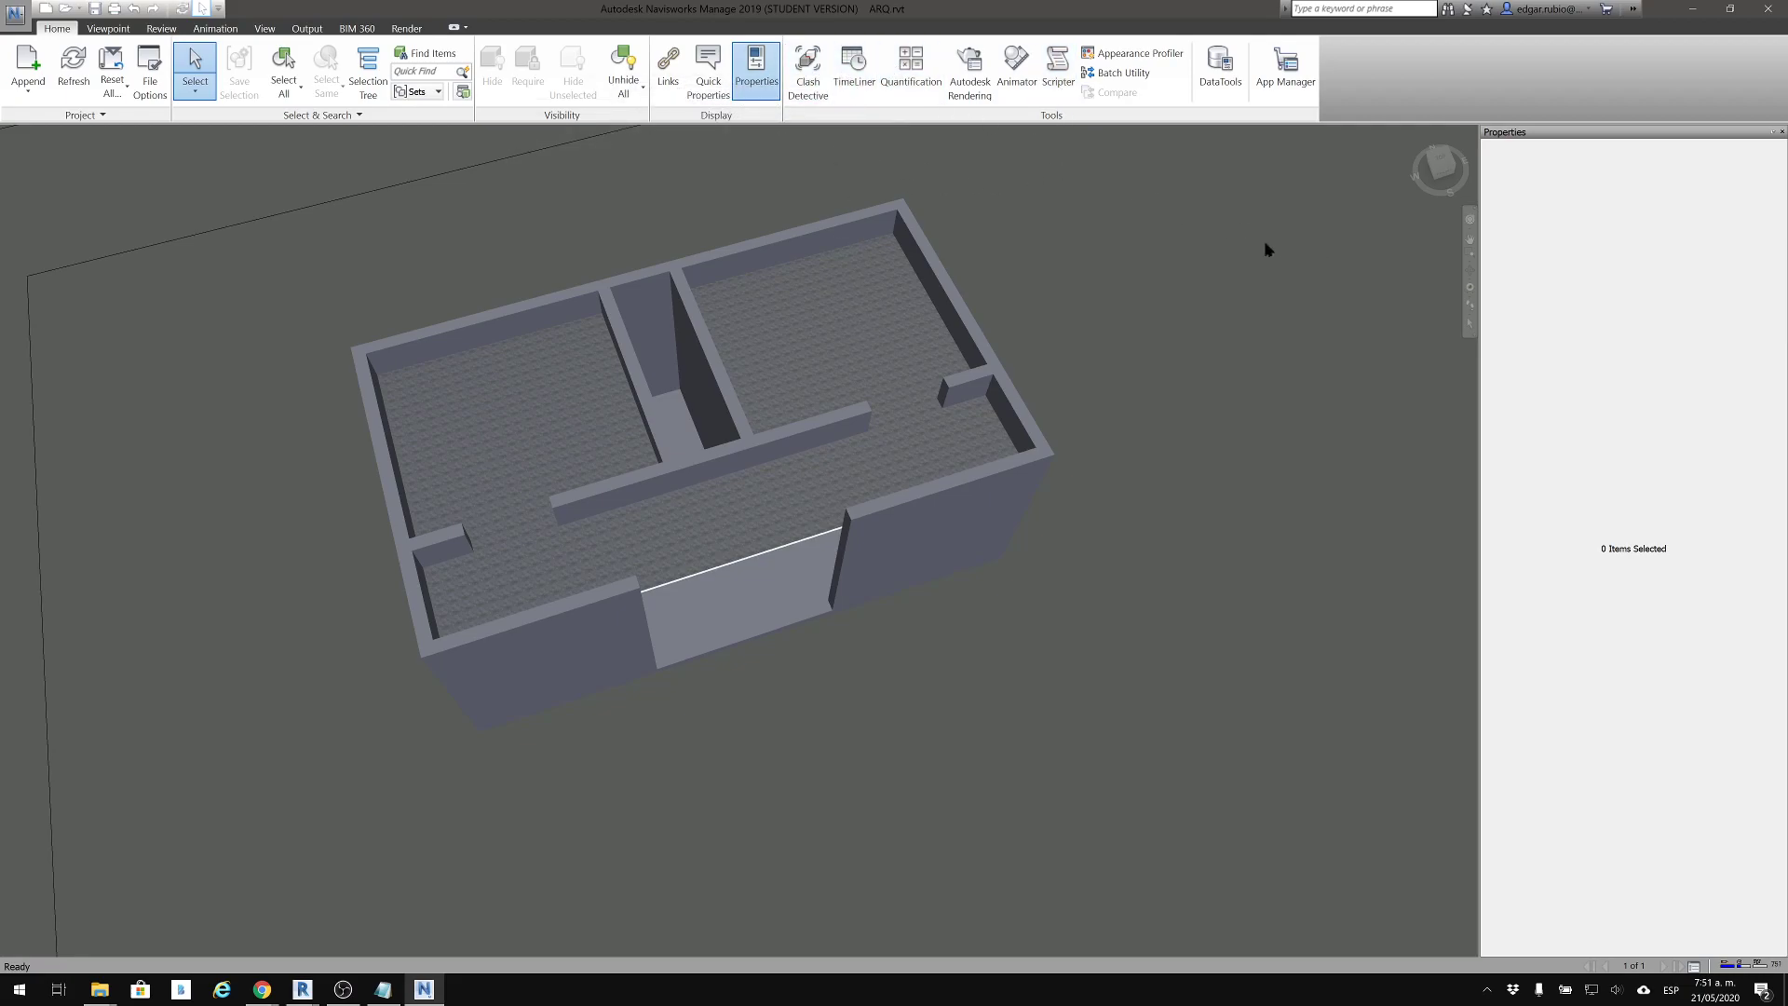
left_click(103, 30)
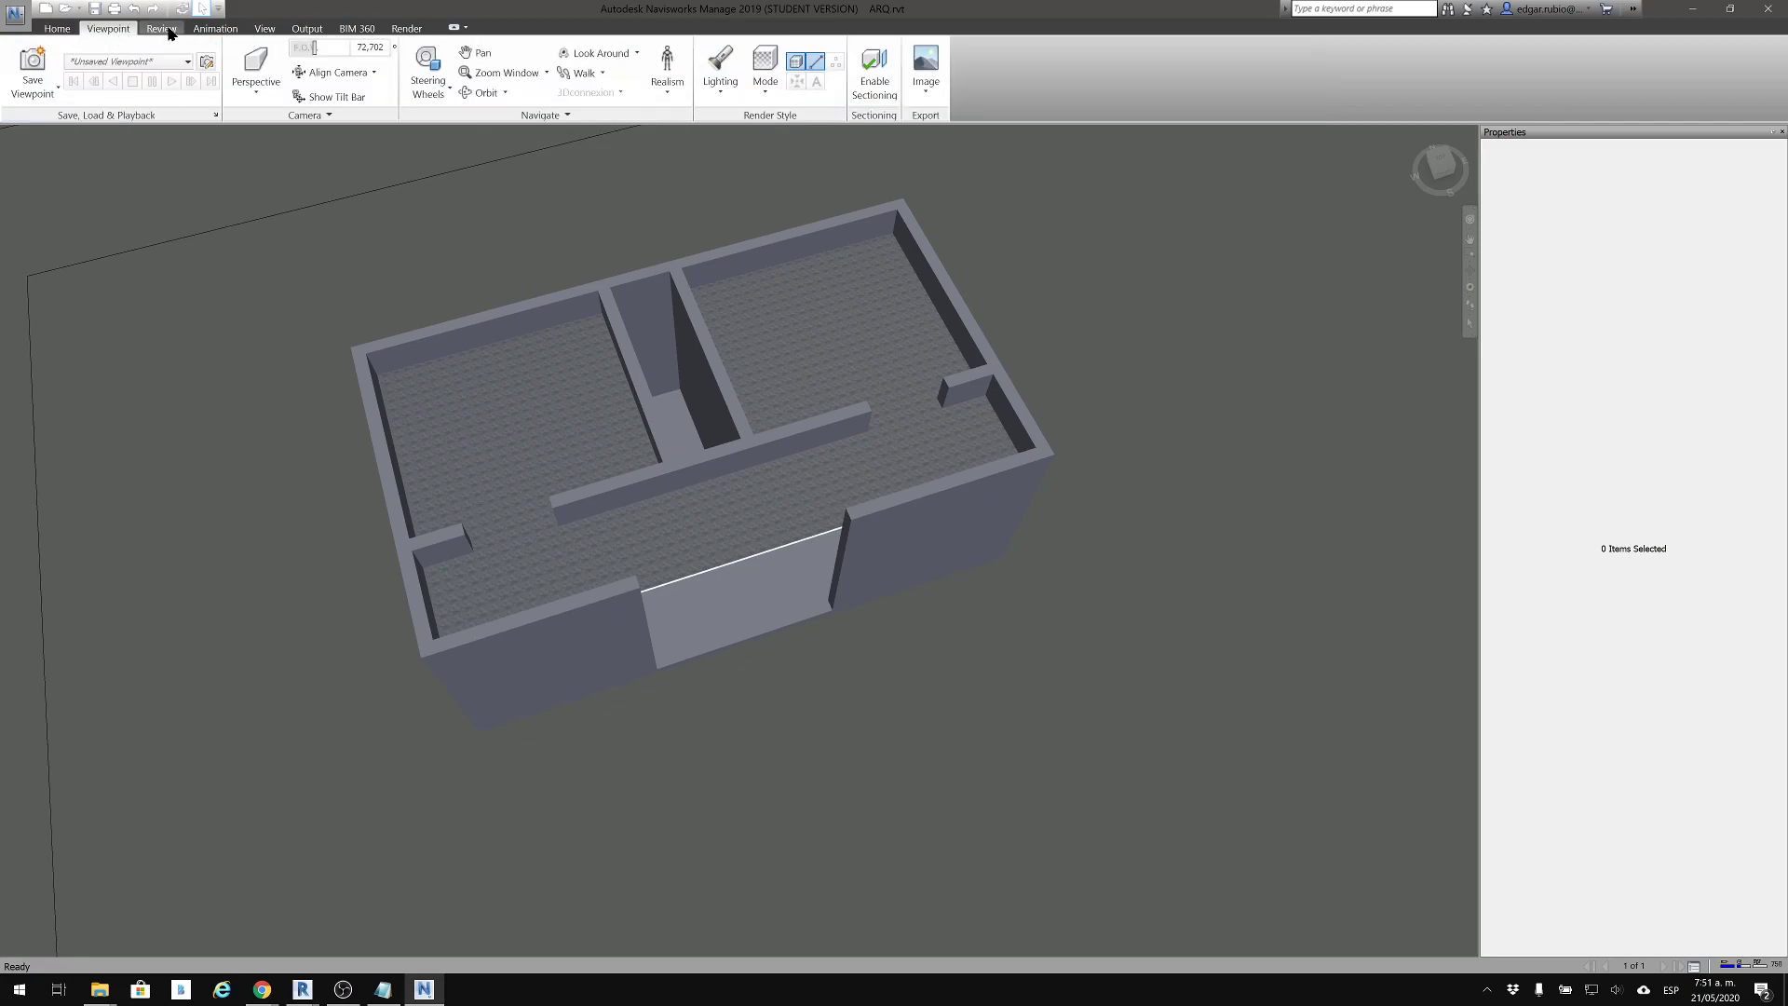
left_click(164, 29)
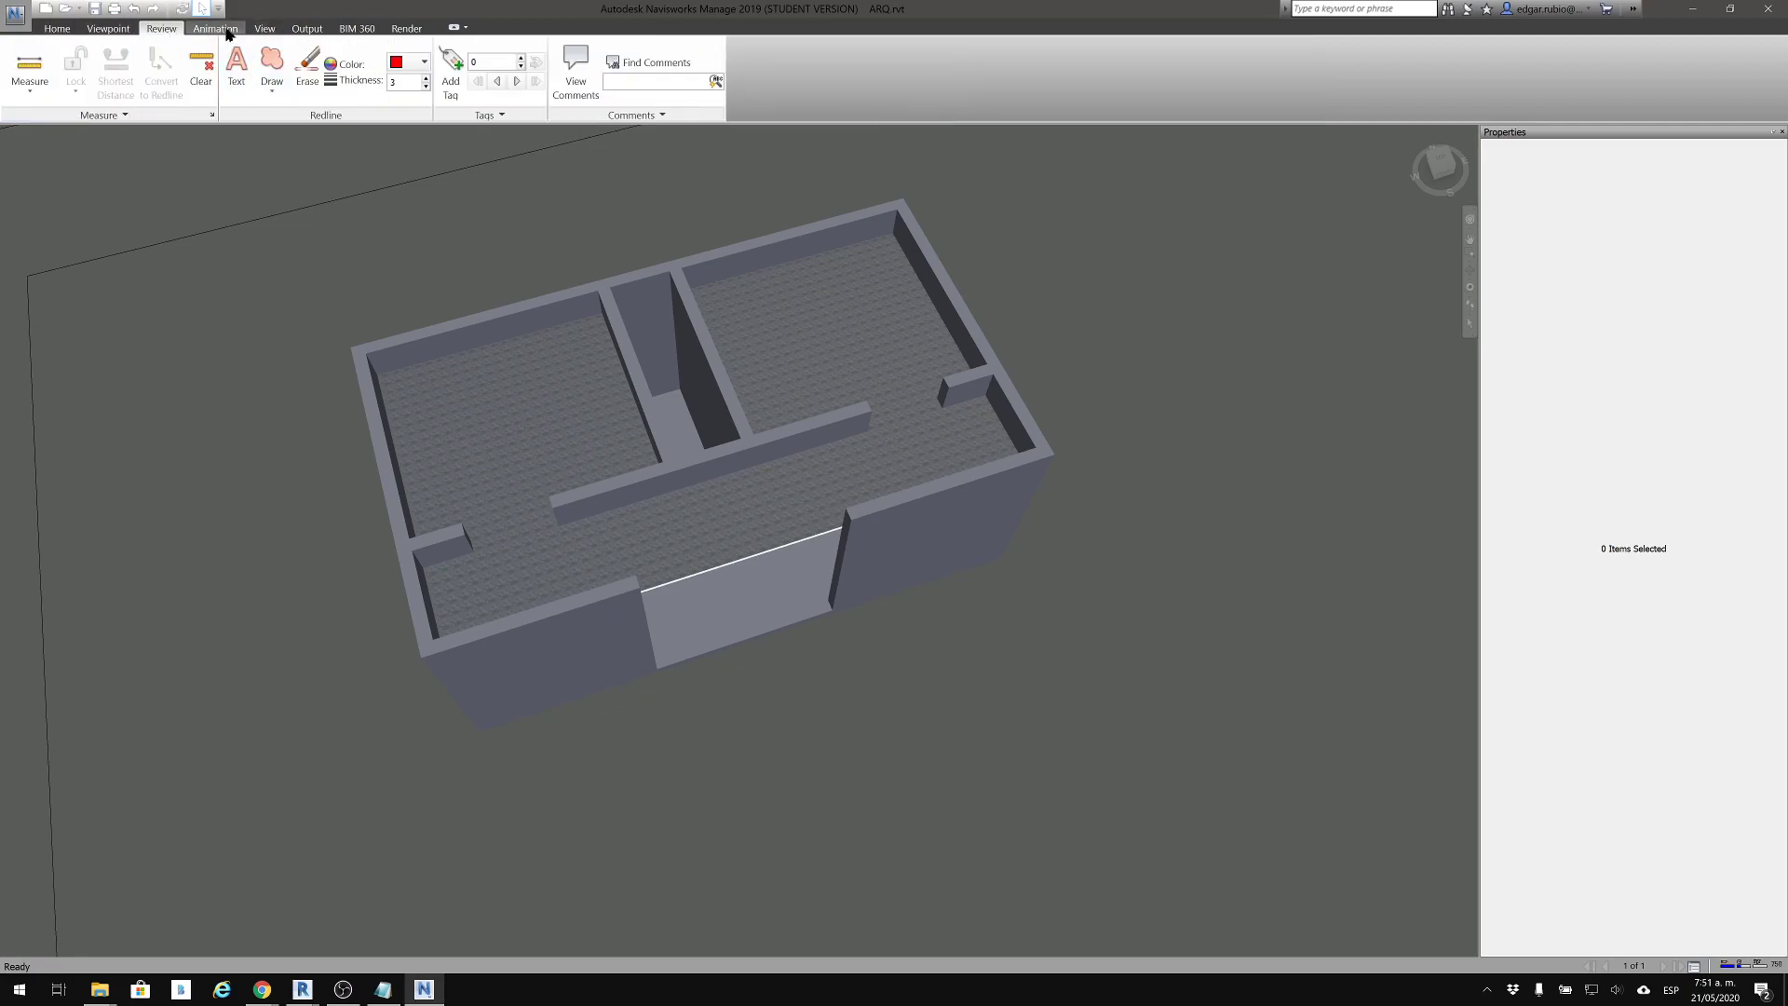
left_click(213, 30)
left_click(270, 35)
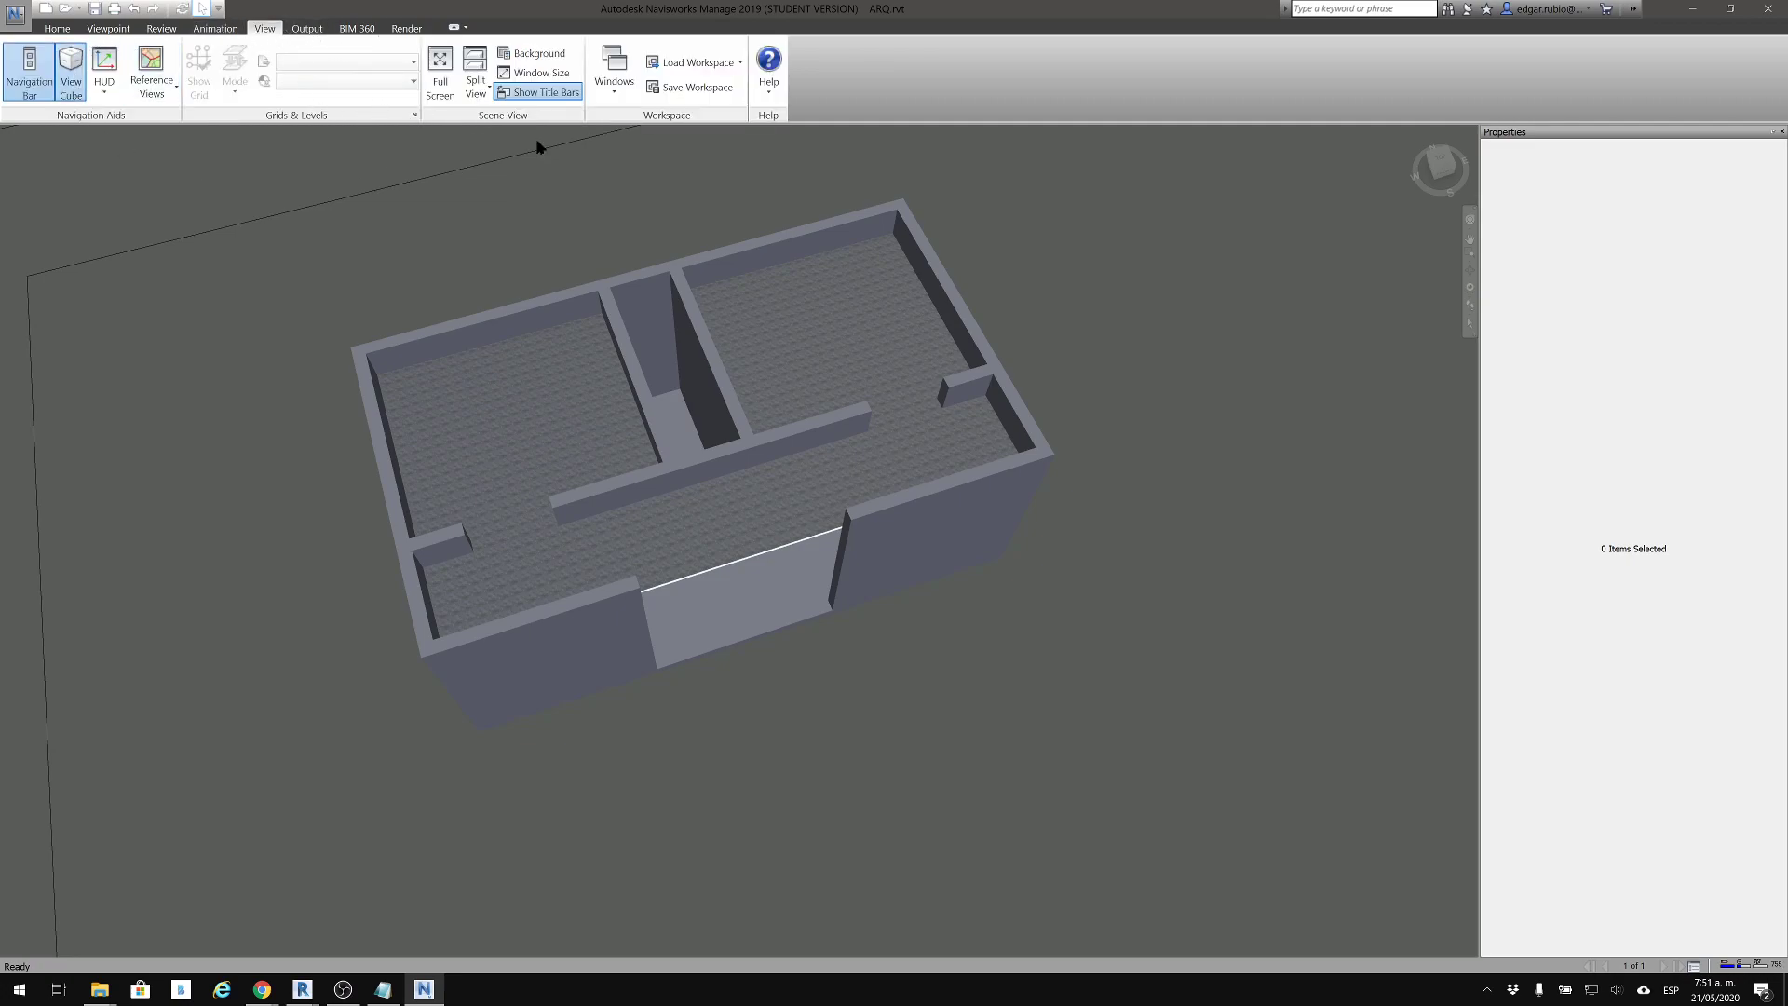
left_click(312, 31)
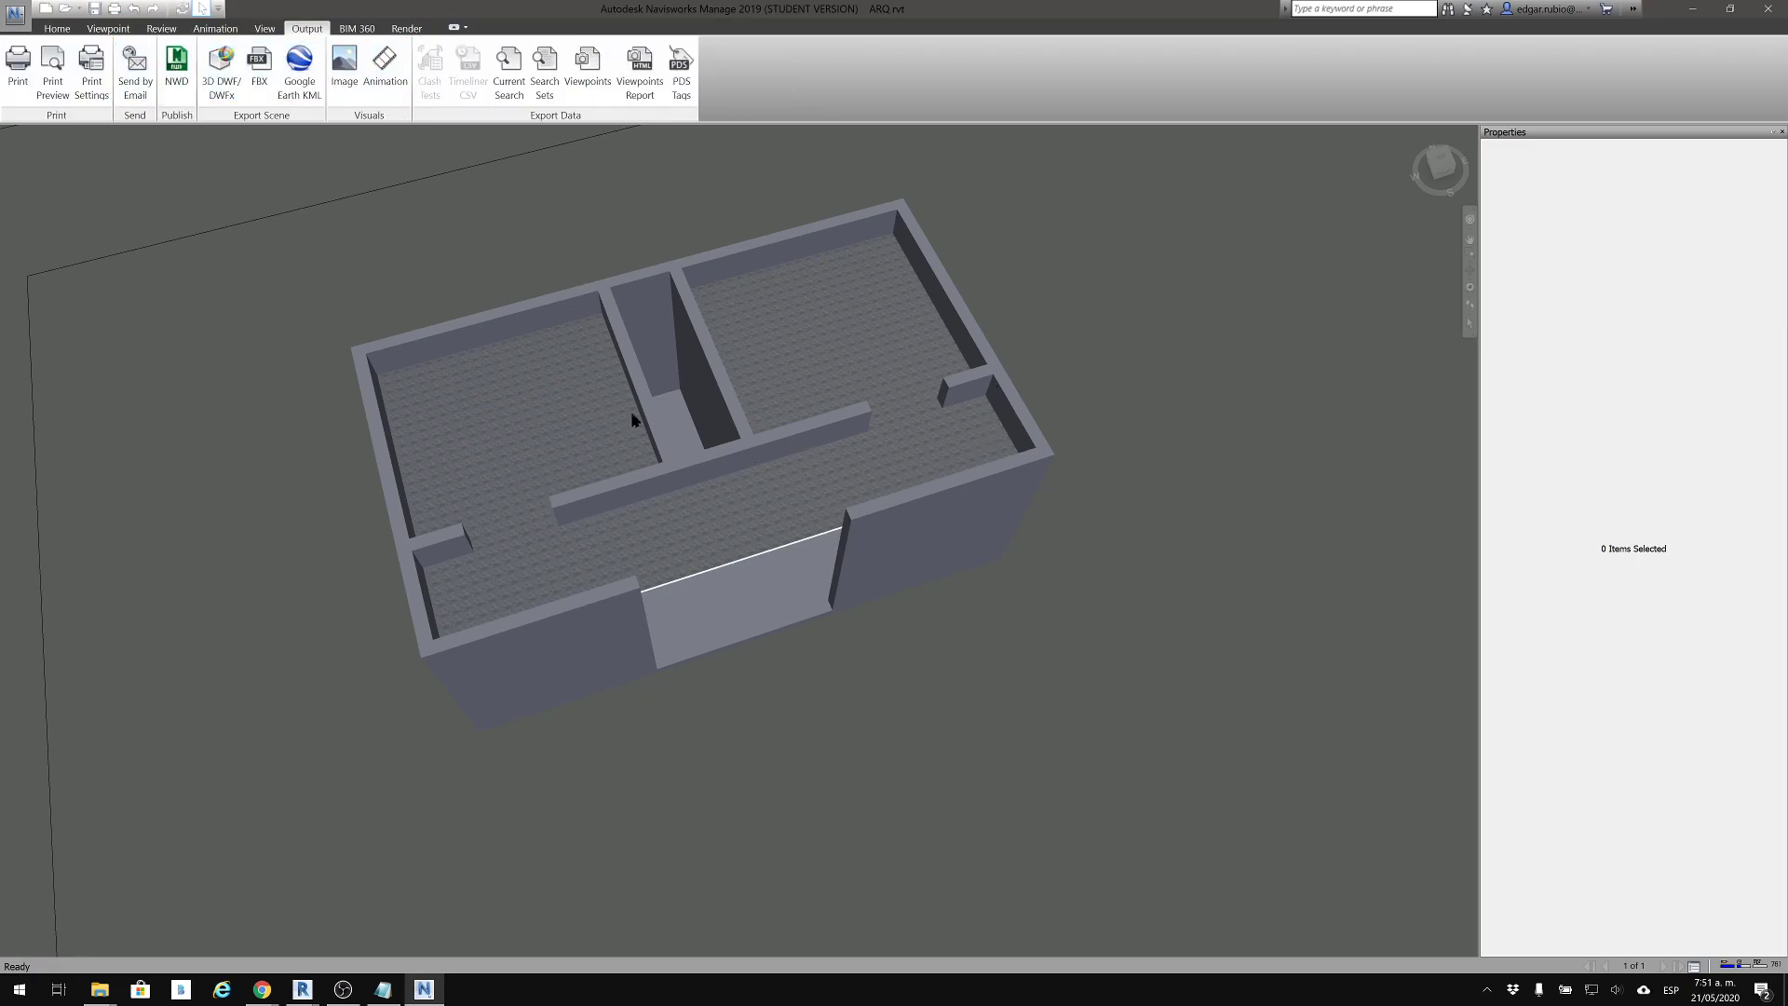
left_click(353, 30)
left_click(406, 30)
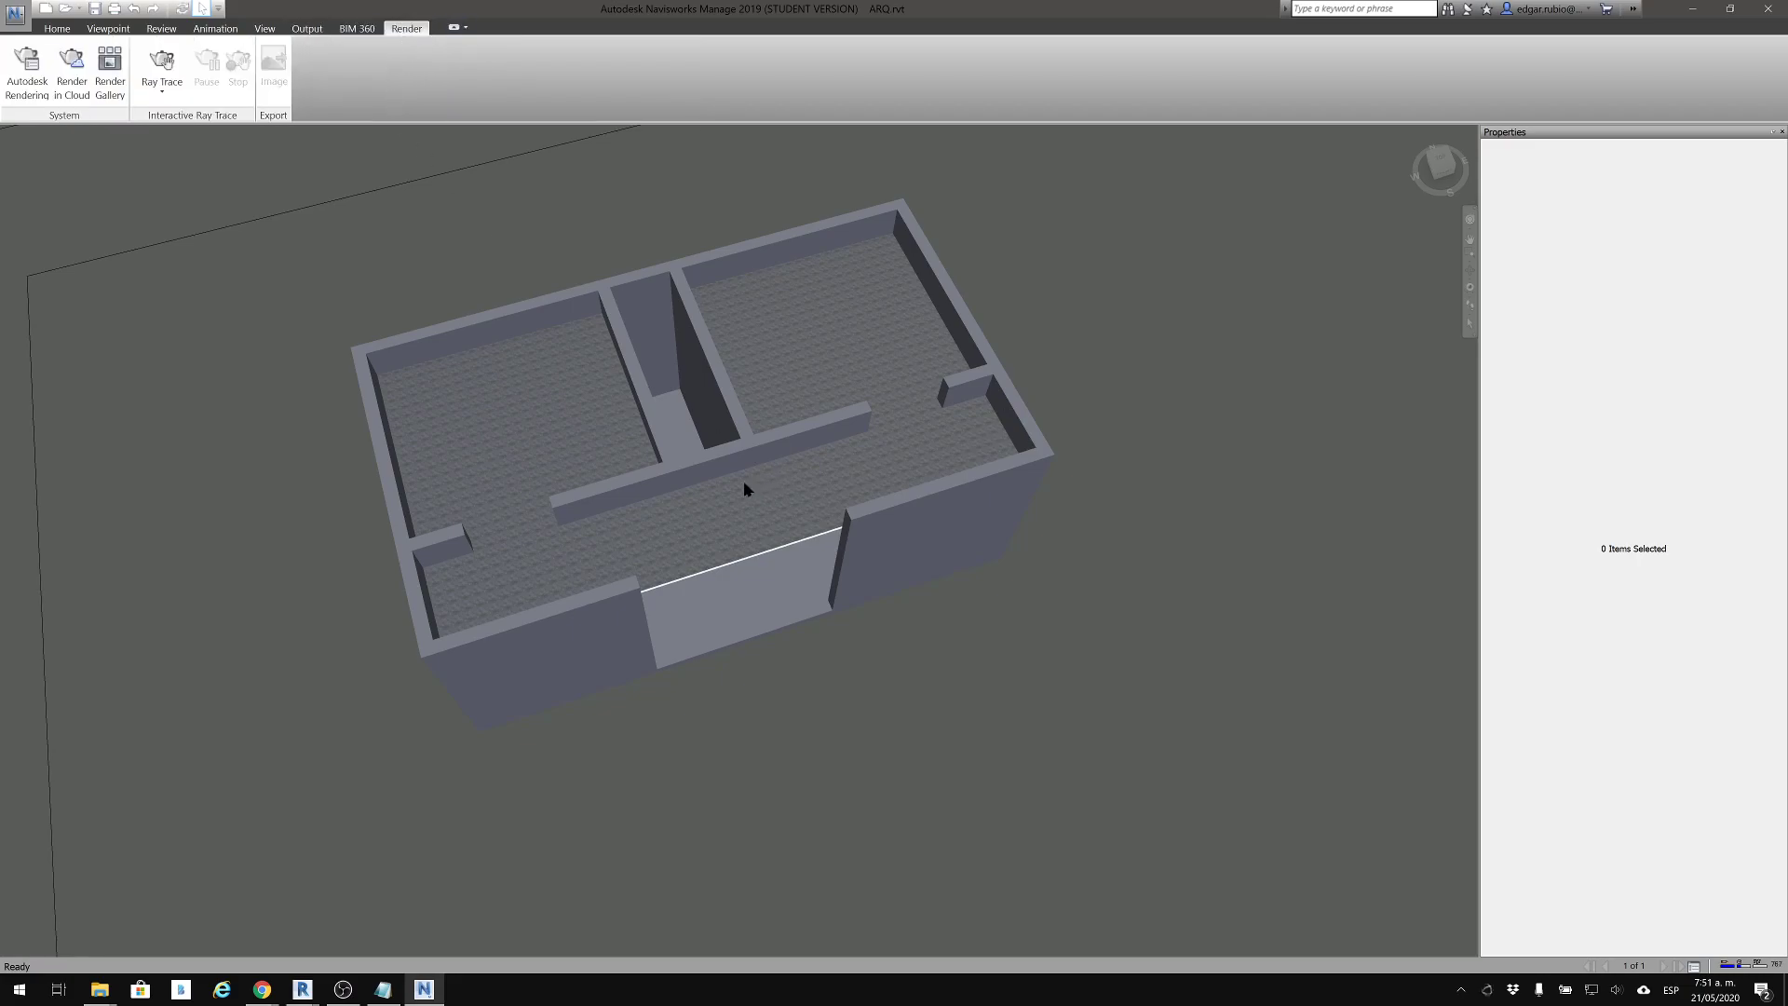
left_click(56, 29)
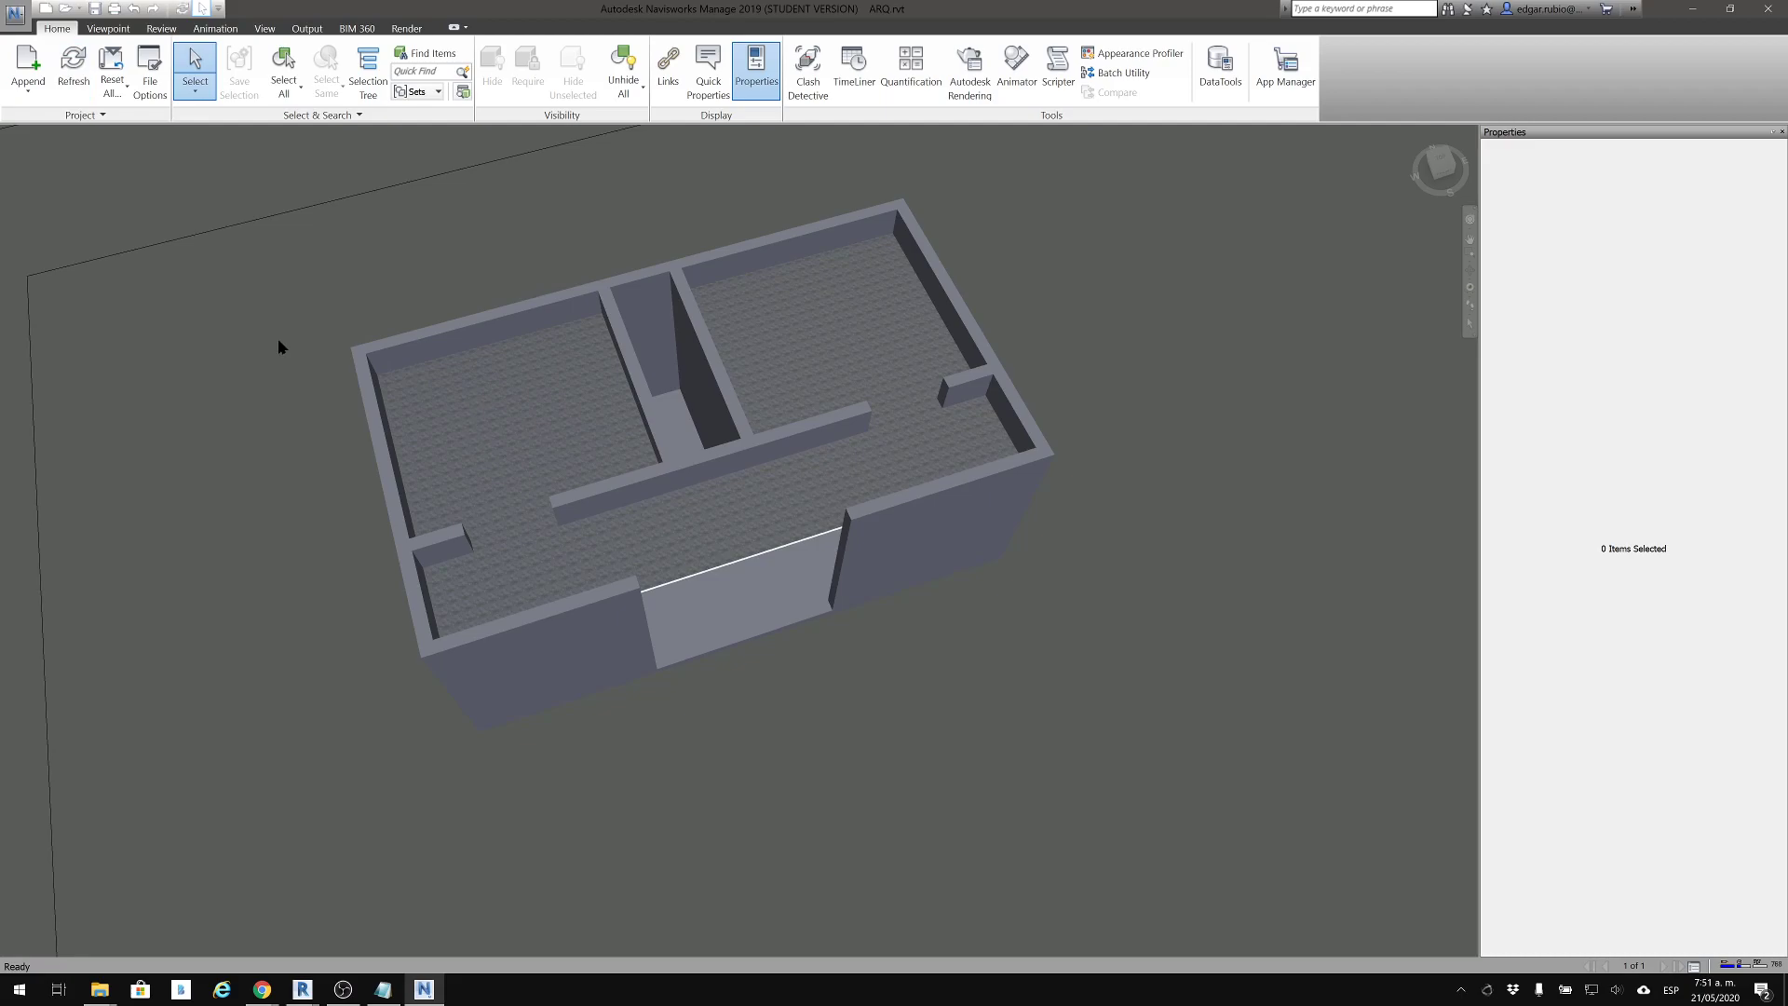
Append ESTRUCTURAL.rvt, H_S.rvt and HVAC.rvt to the architectural model
mouse_move(358, 581)
middle_mouse_down("shift")
mouse_move(252, 567)
mouse_move(213, 377)
mouse_move(168, 302)
middle_mouse_up("shift")
middle_click_drag(716, 416, 687, 561, "shift")
middle_click_drag(930, 371, 891, 292)
scroll(722, 489, "down", 2)
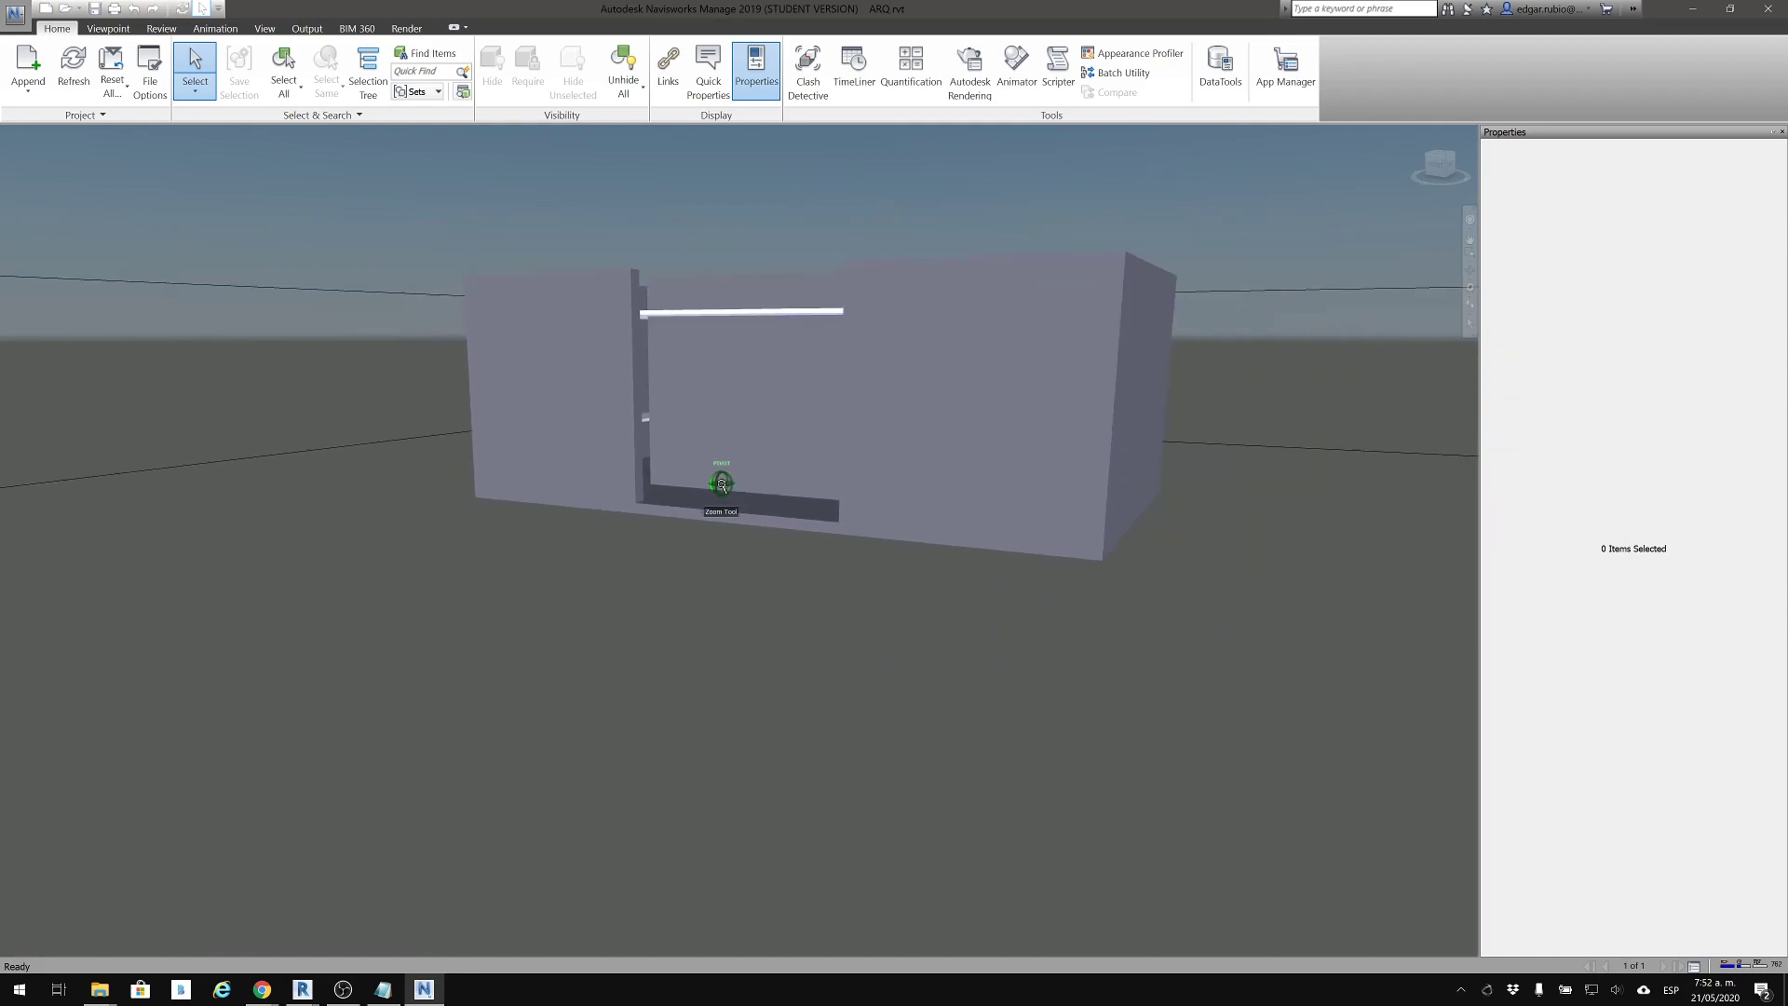
middle_click_drag(919, 367, 806, 459, "shift")
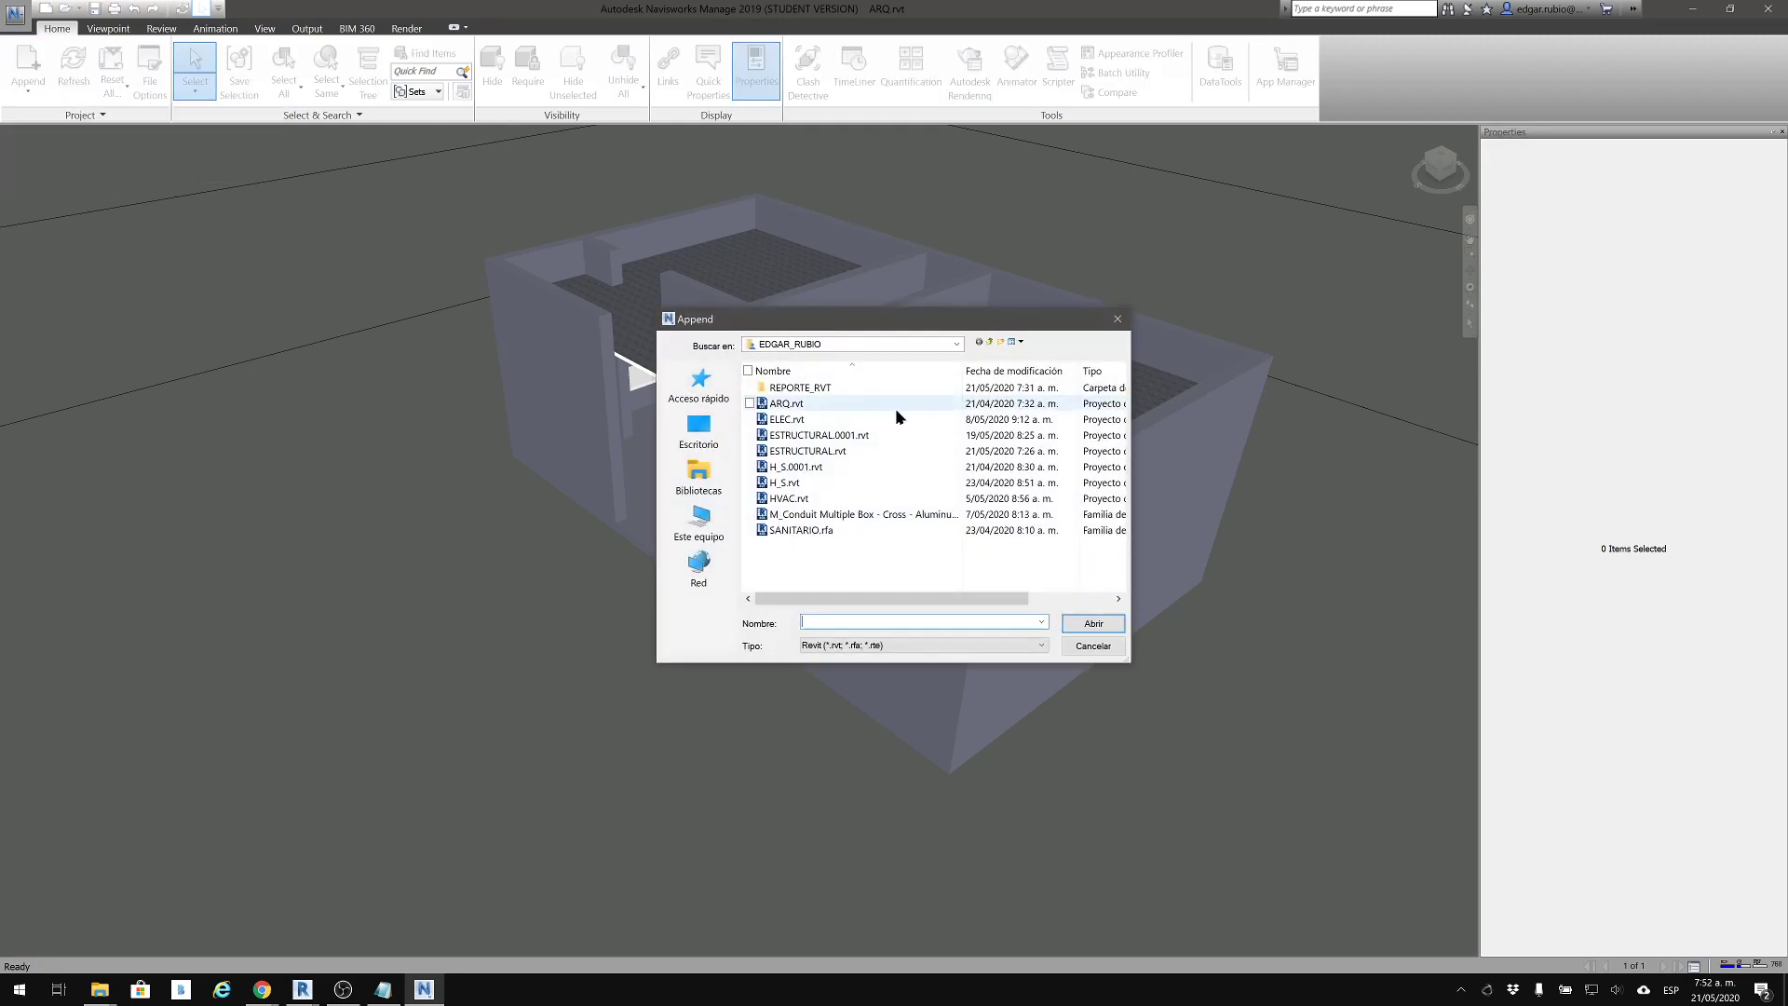
left_click(851, 451)
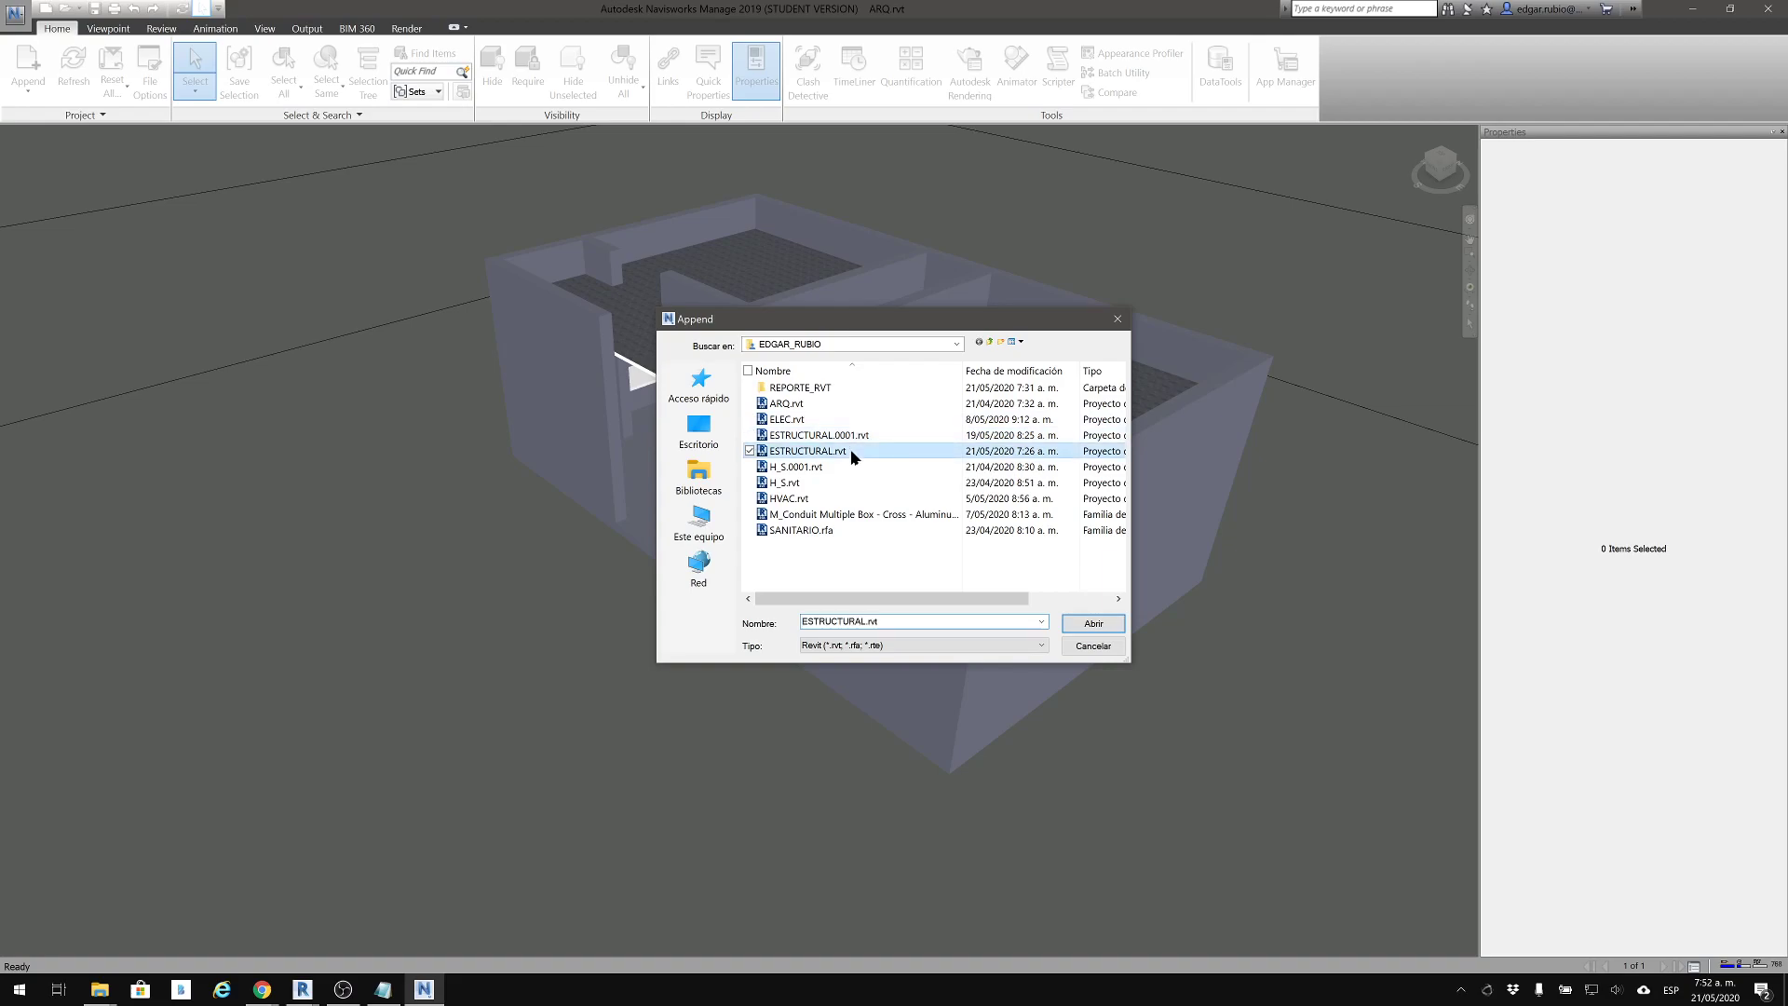
left_click(818, 482, "ctrl")
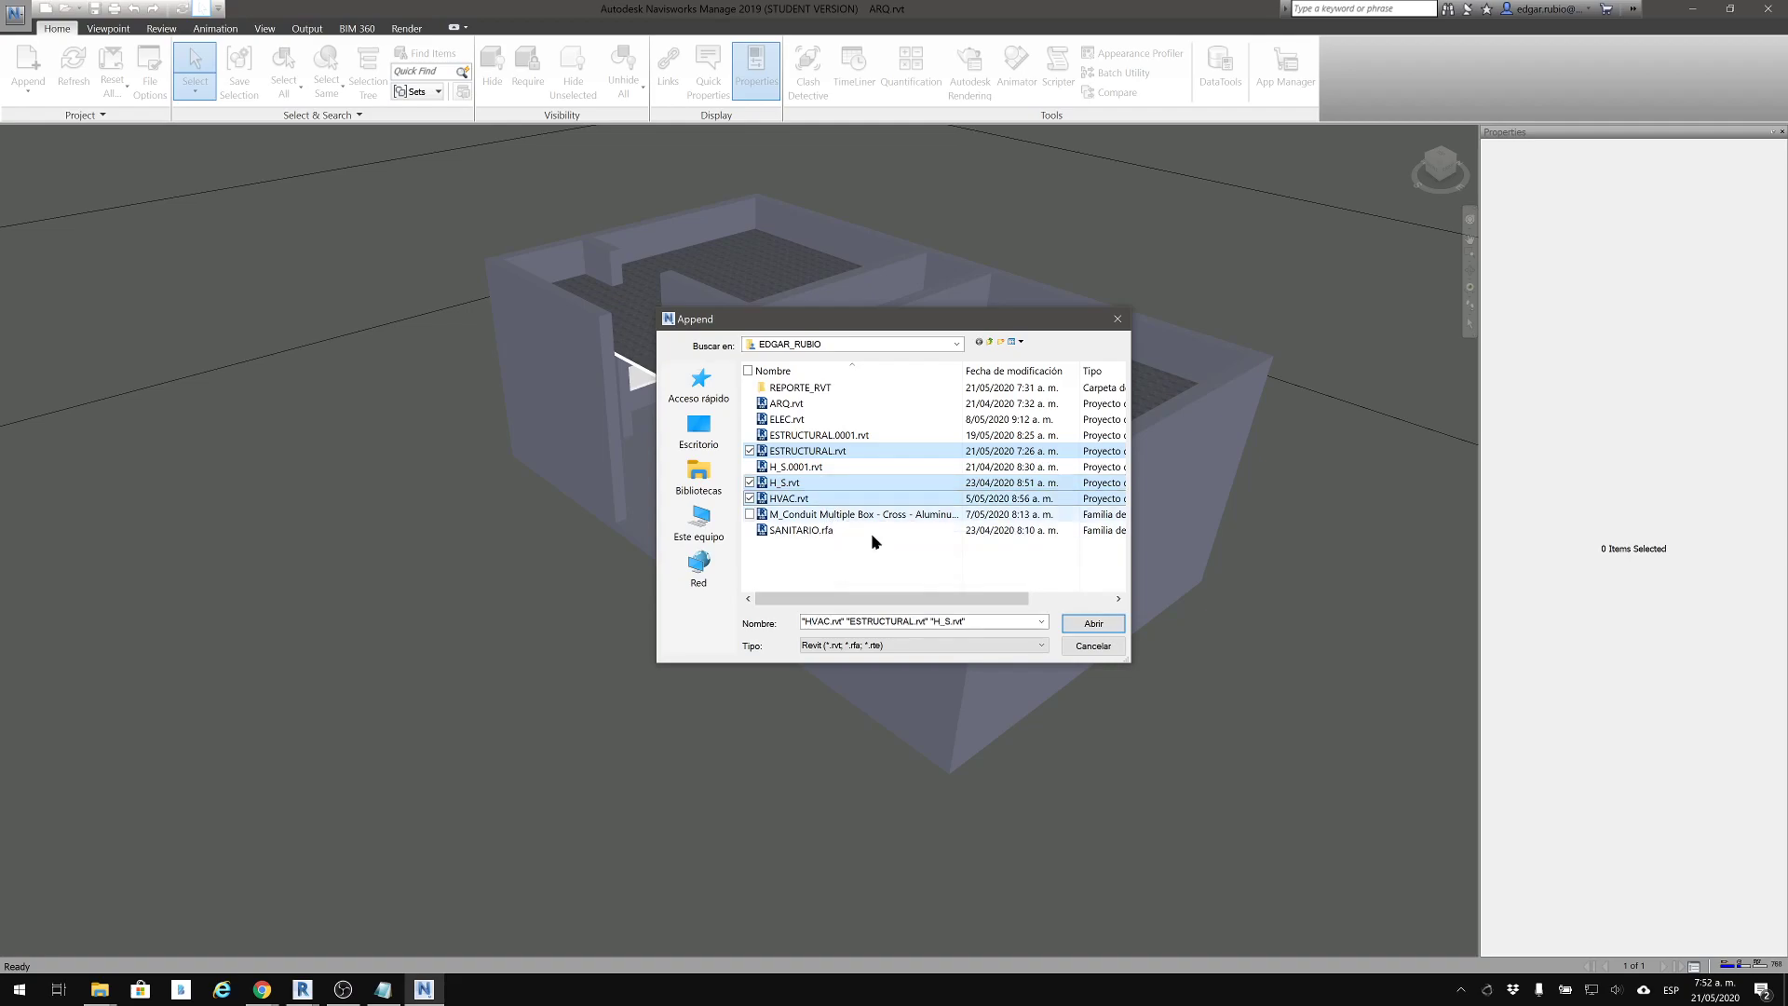
left_click(1090, 624)
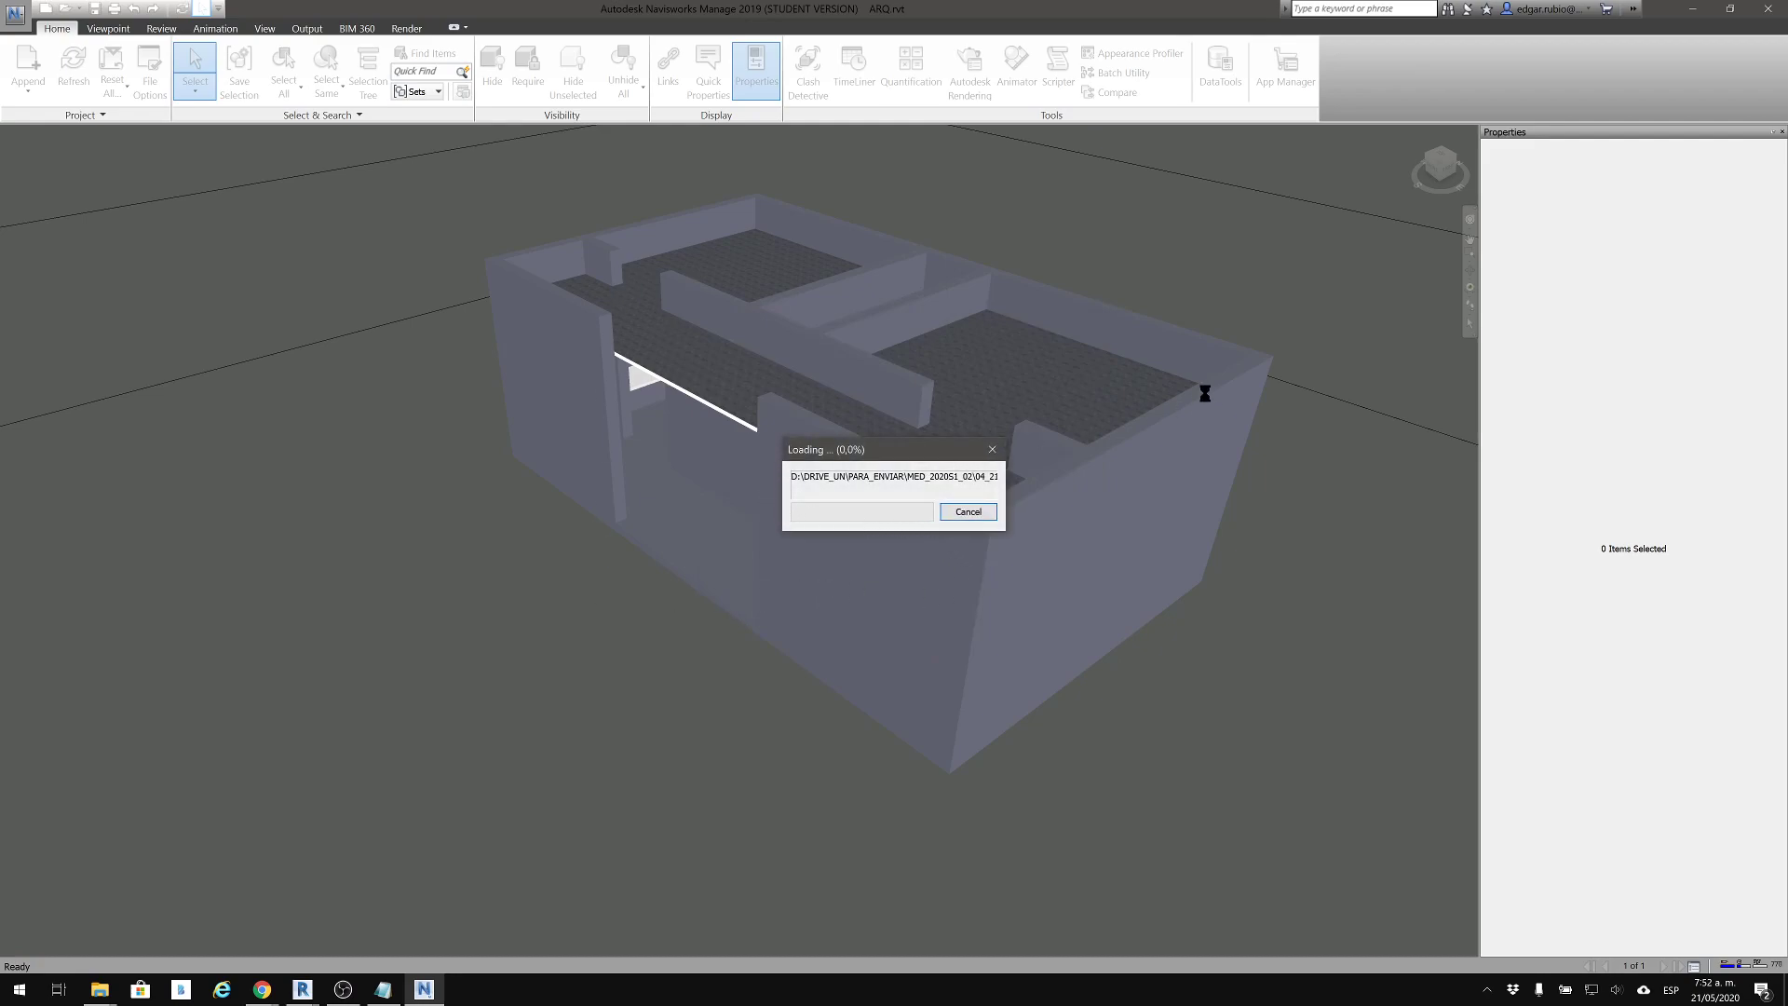
Switch to the Notepad notes and highlight the NWC cache description and the NAVISWORKS heading
left_click(389, 991)
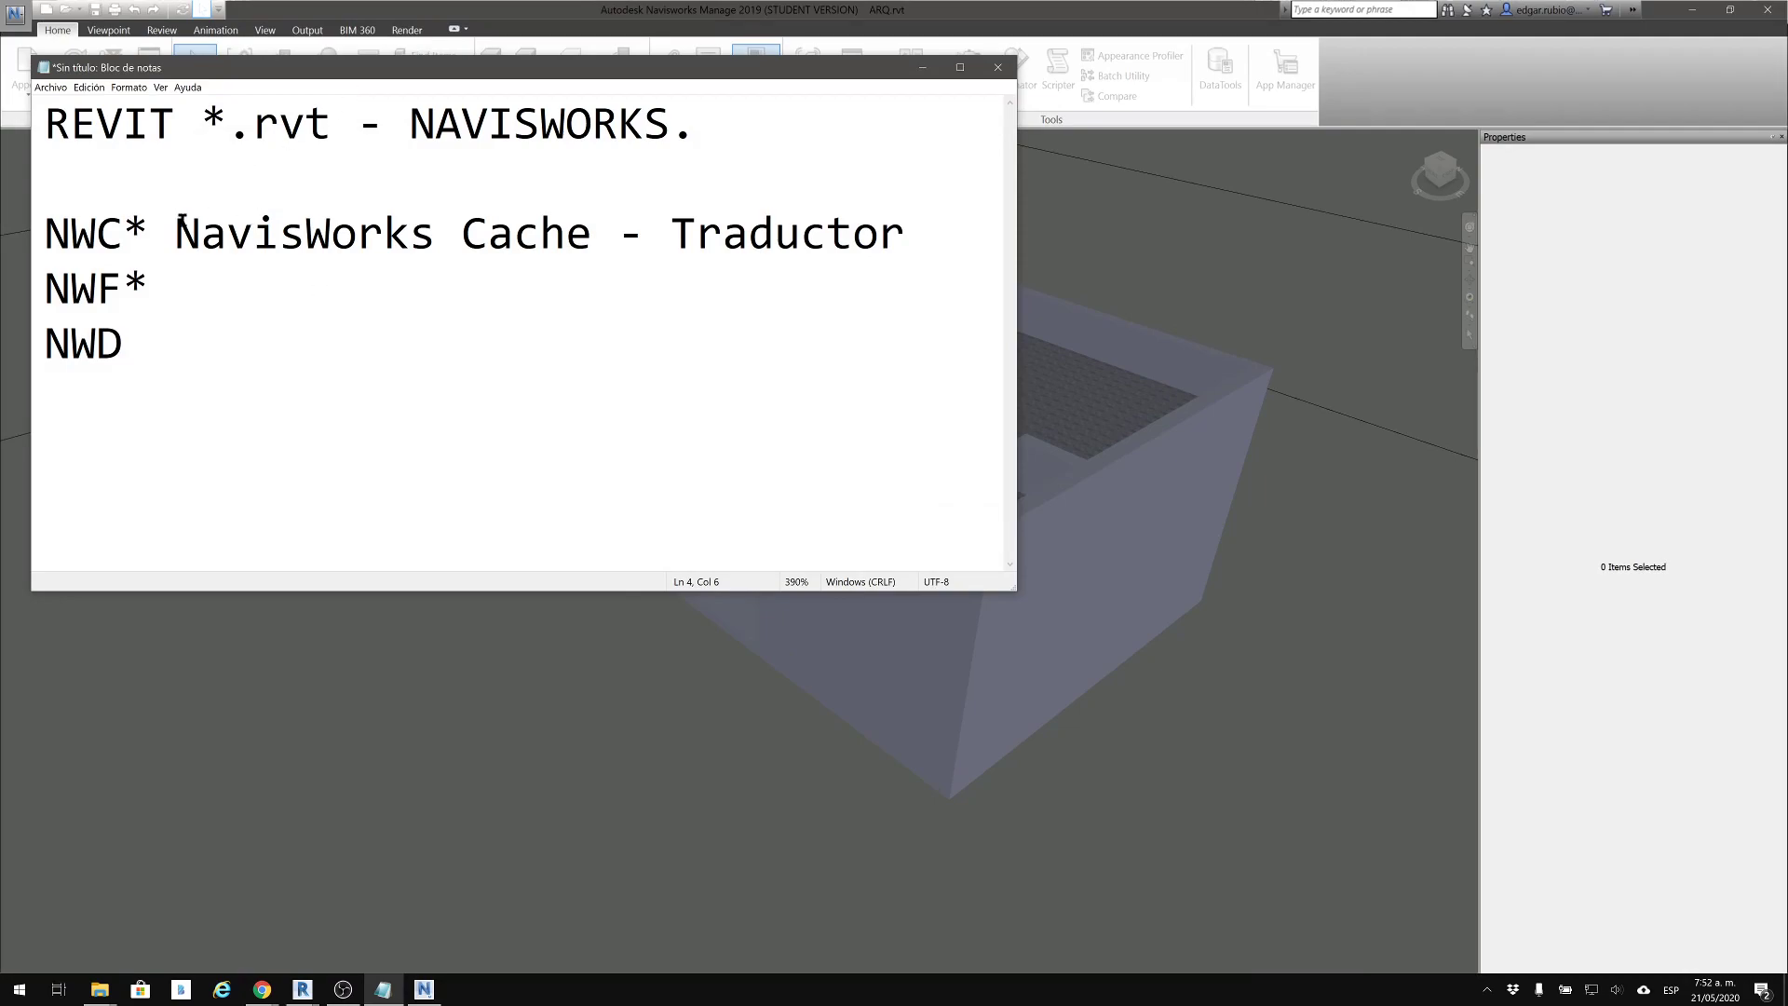
left_click_drag(199, 233, 870, 247)
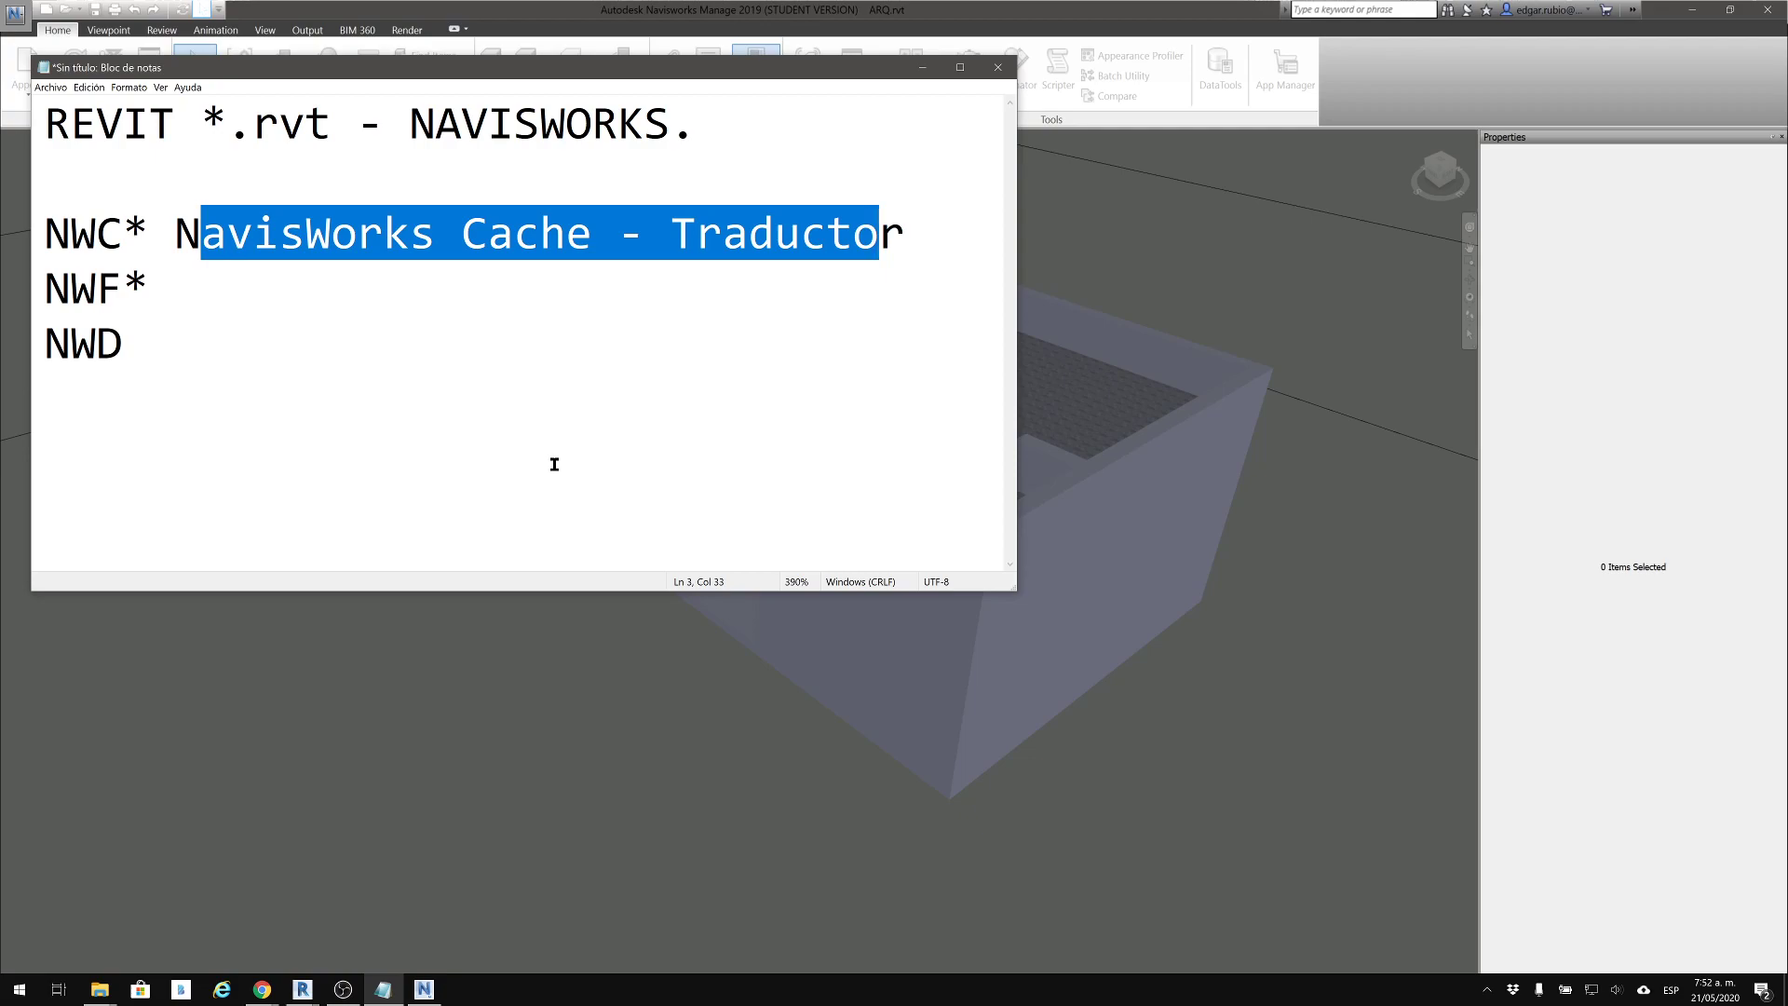
left_click(667, 123)
left_click(692, 113)
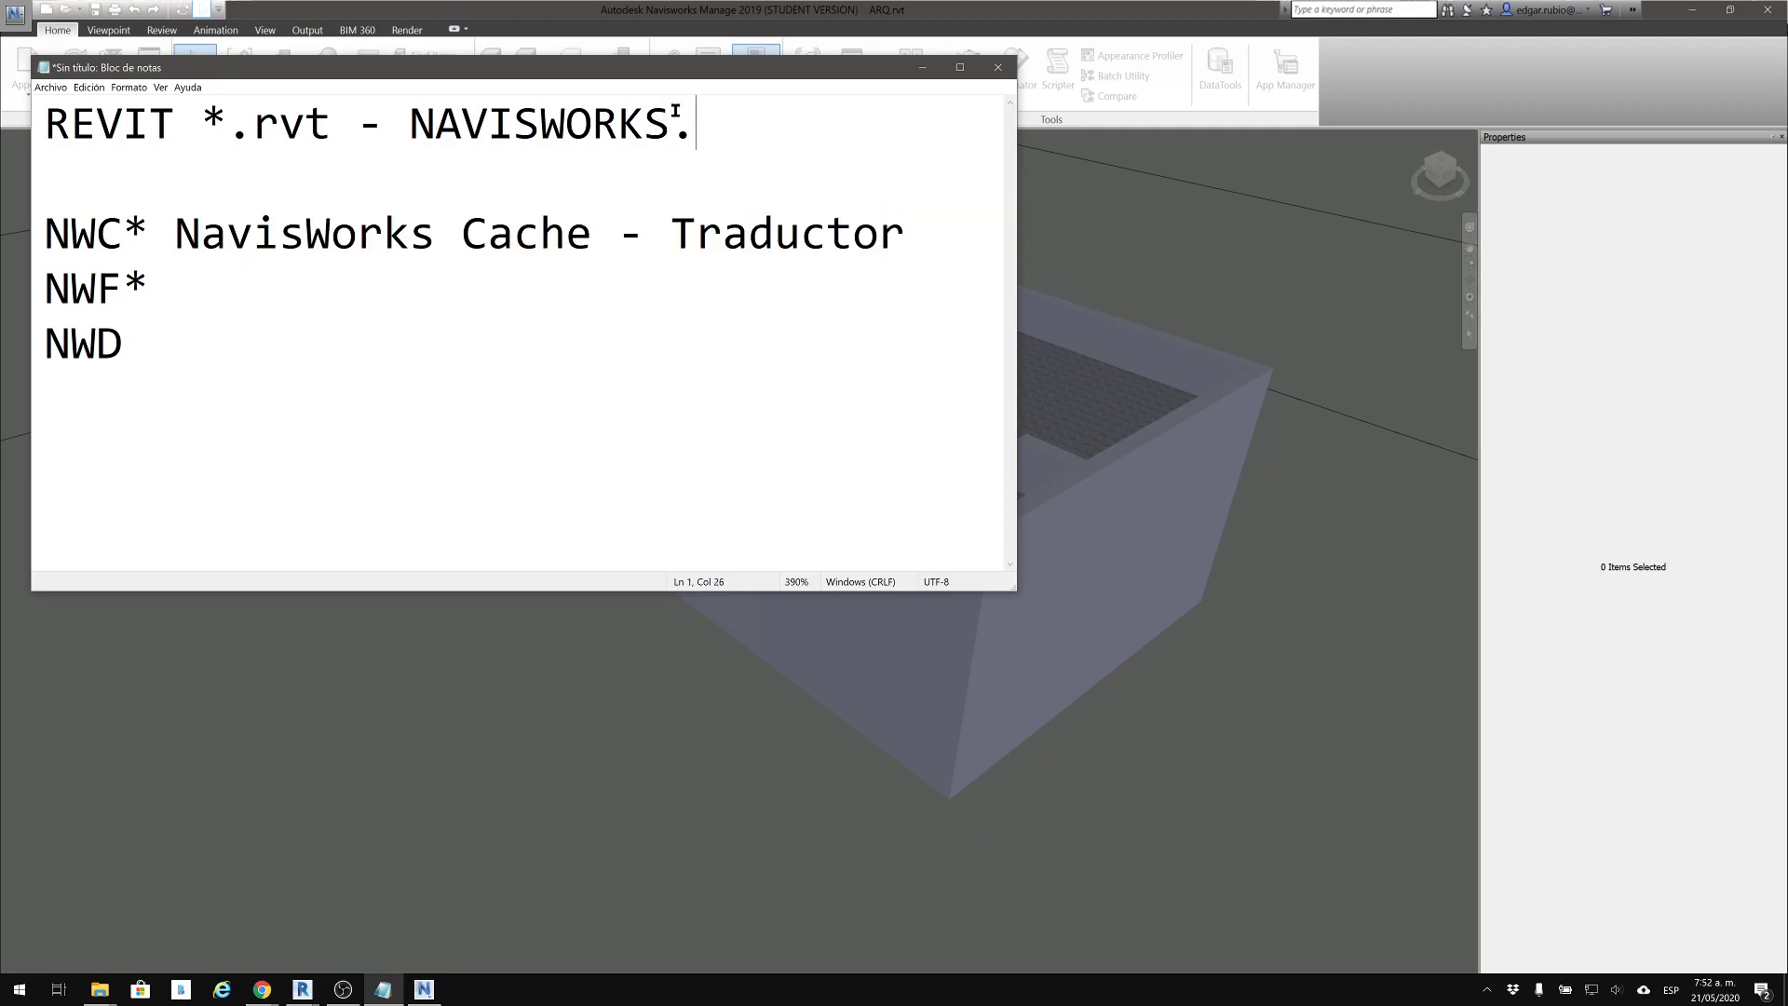
left_click_drag(693, 113, 433, 114)
left_click(699, 171)
Describe the NWF* format in the notes as "NavisWorks Fileset"
left_click(252, 296)
type("NavisWorks ")
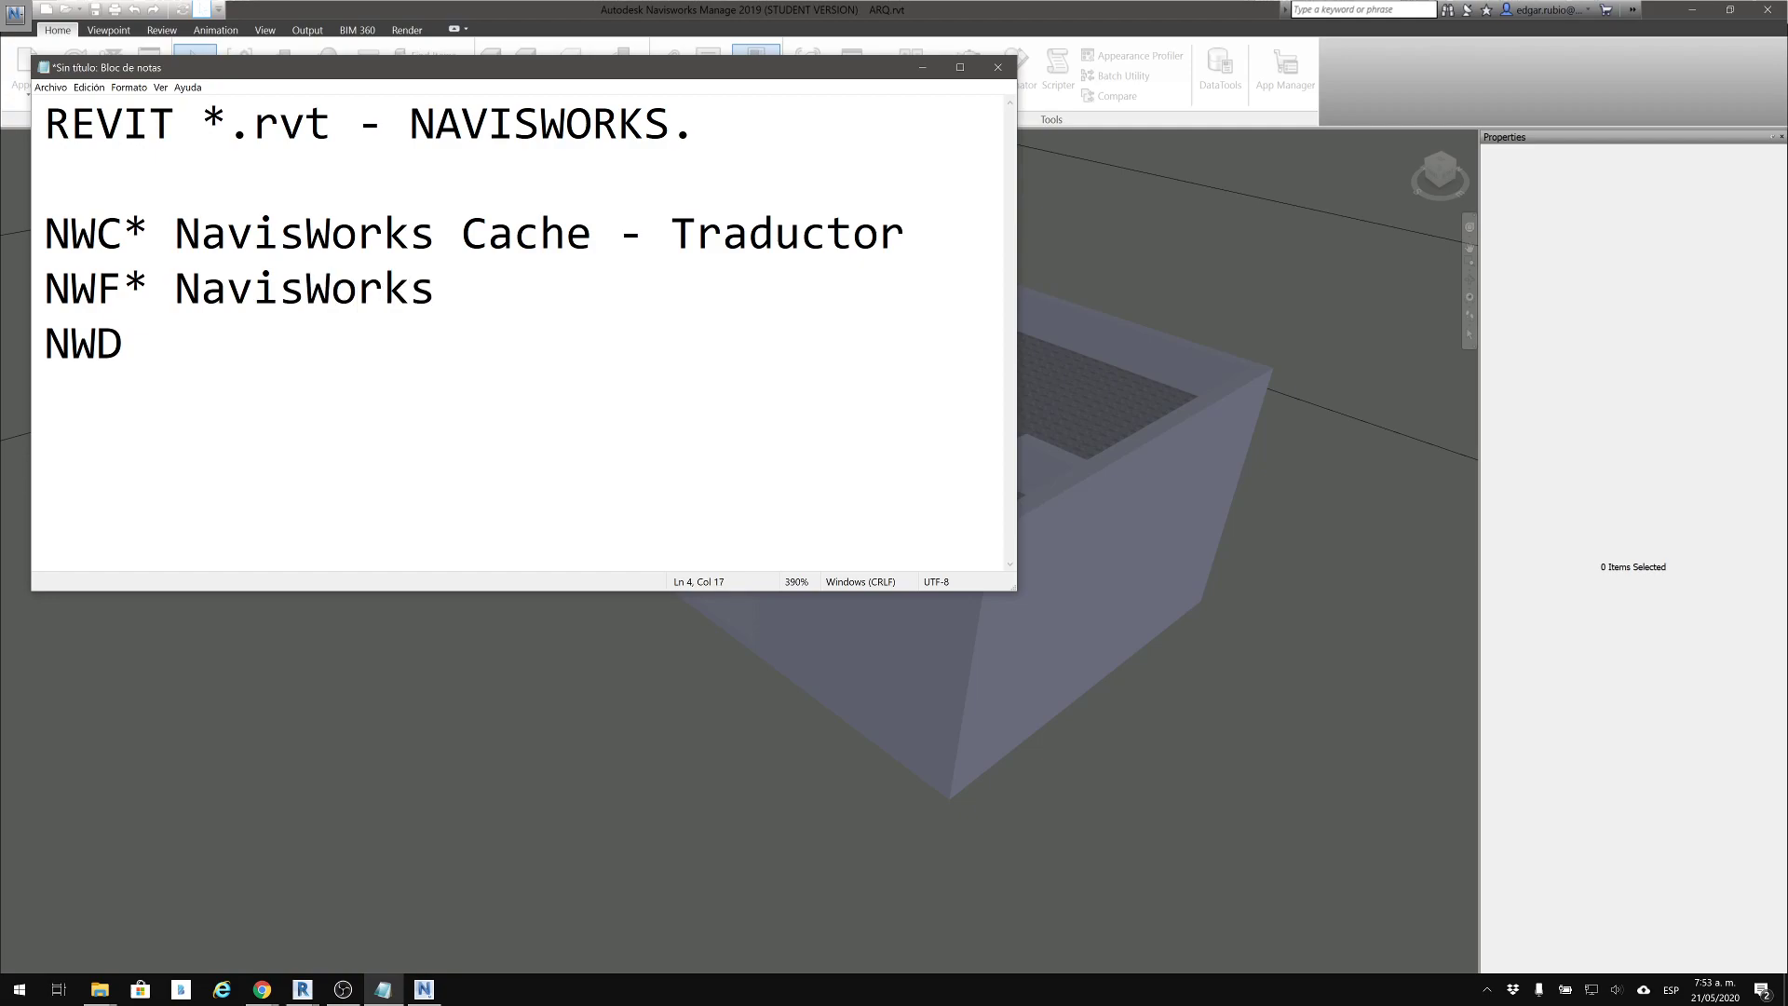
type("Fileset")
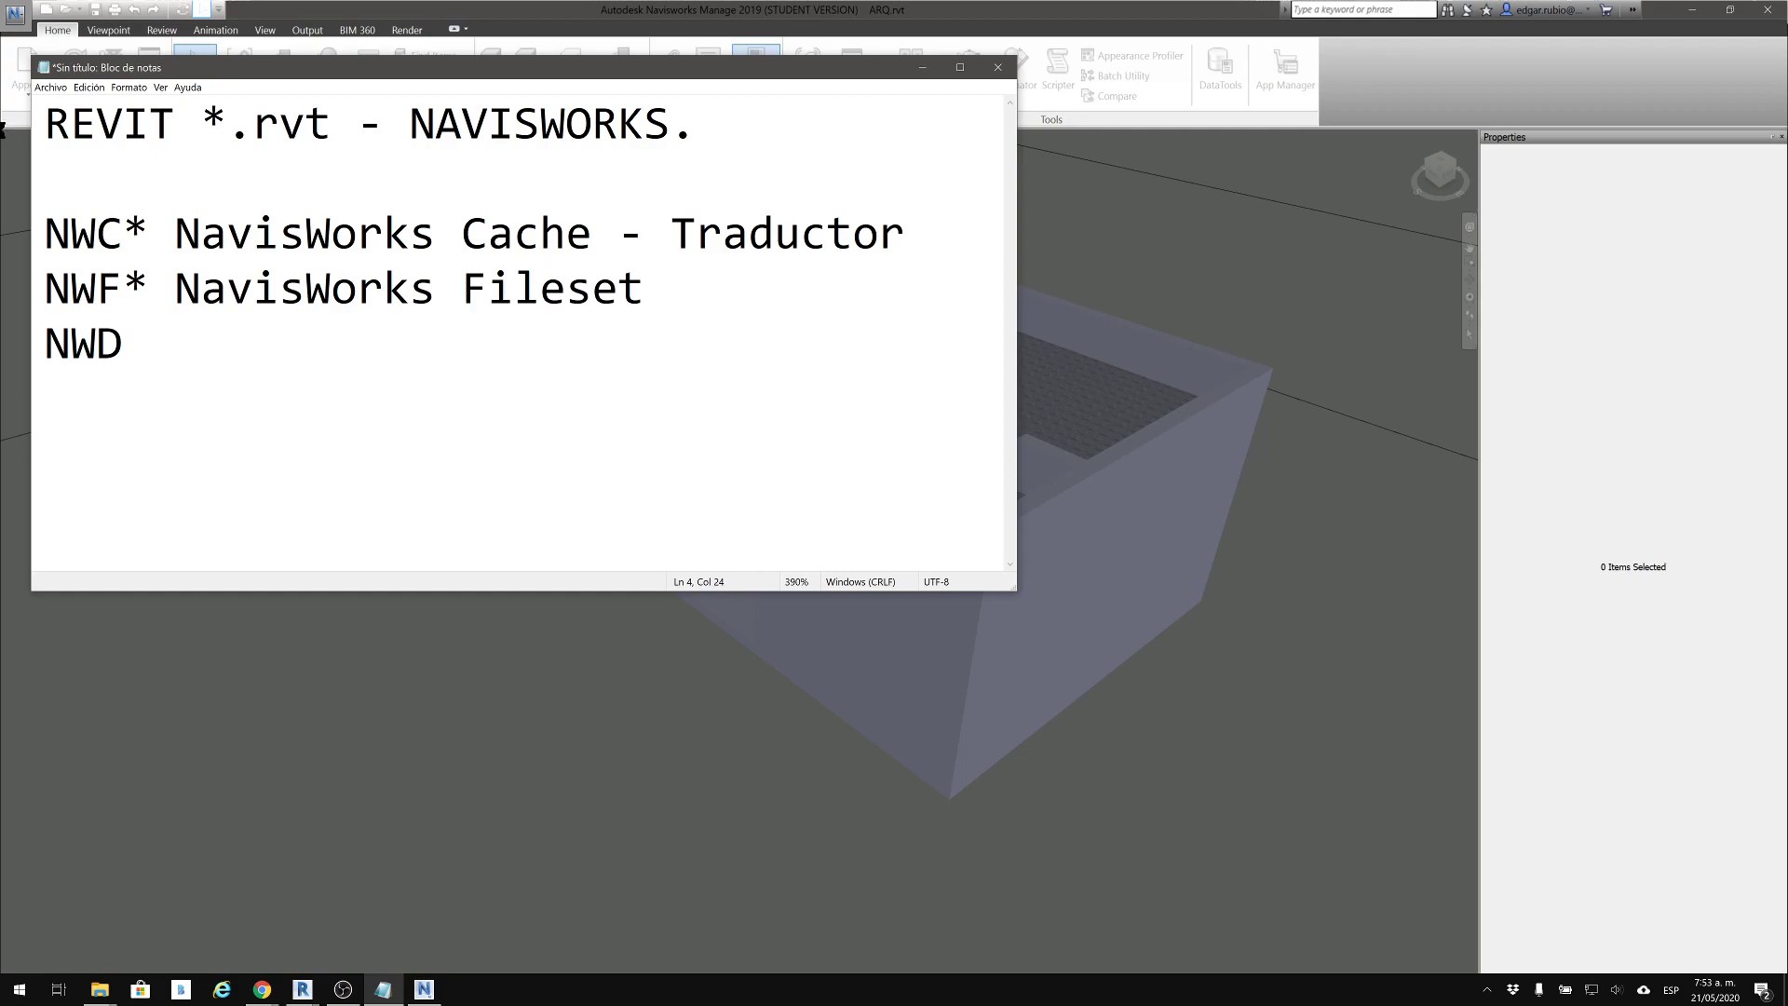
Extend the NWF* line of the notes with "- Carpeta con caches"
mouse_move(463, 289)
left_mouse_down()
mouse_move(572, 291)
mouse_move(456, 286)
left_mouse_up()
left_click(488, 289)
left_click(717, 287)
type("- Carpeta con")
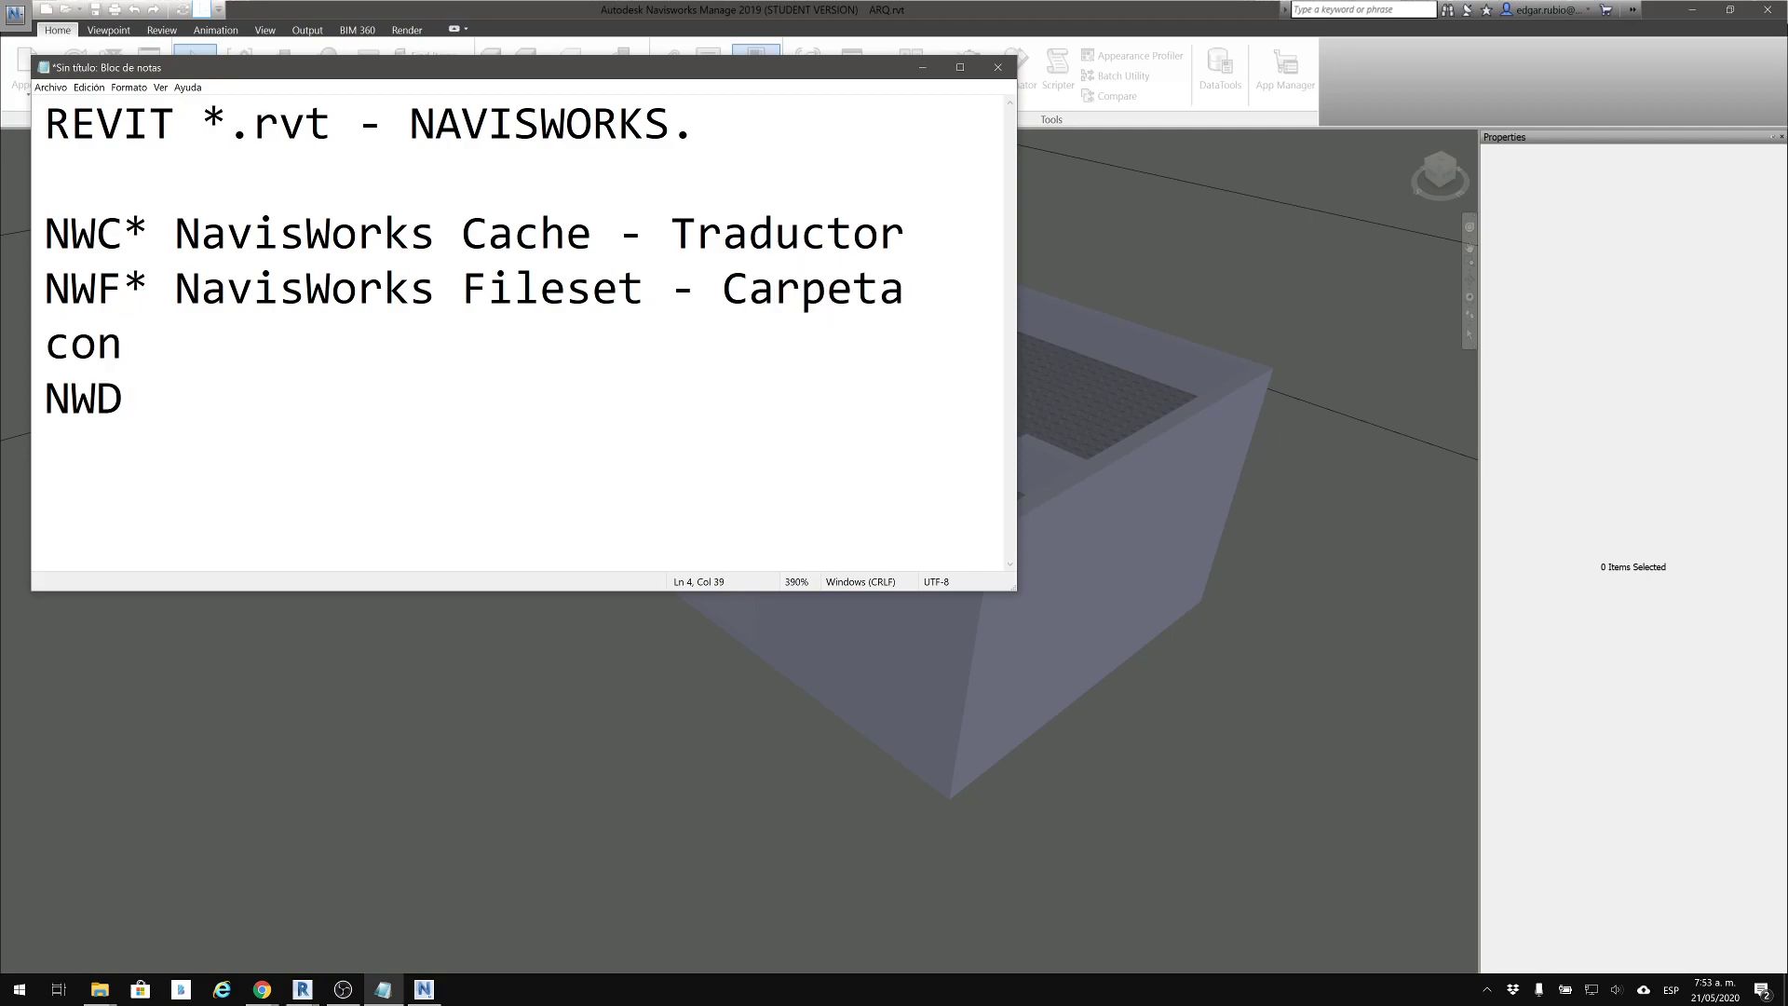
type(" caches")
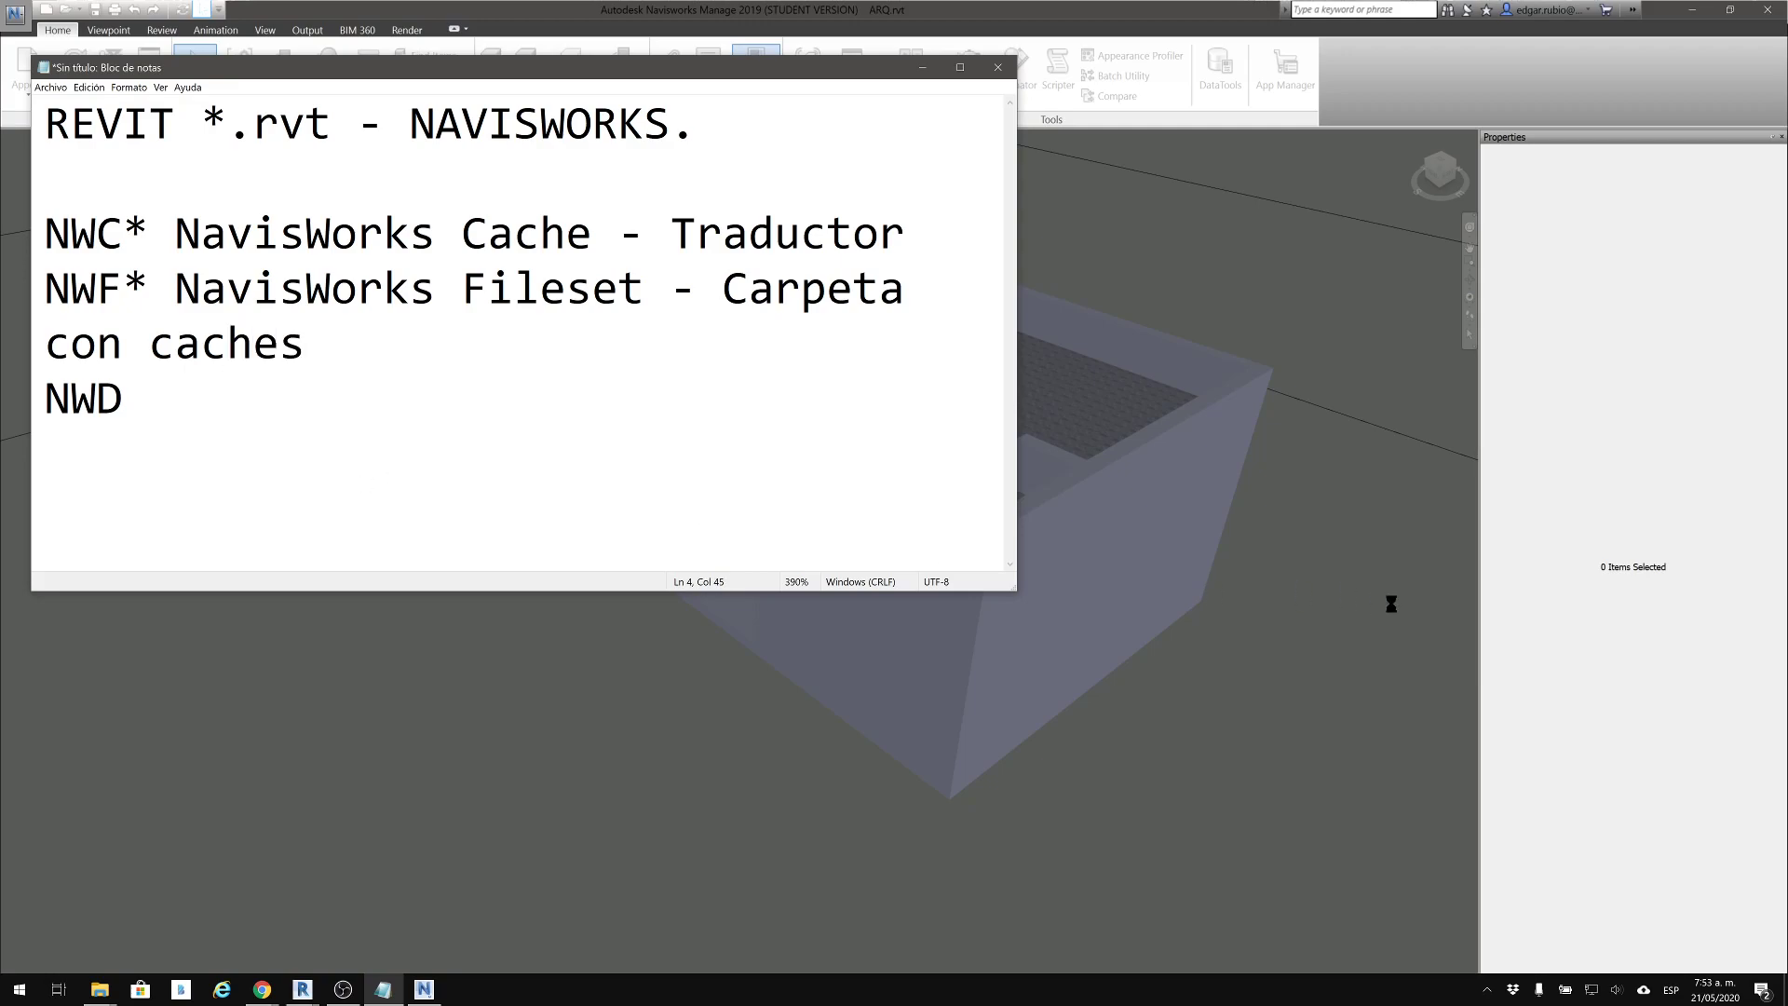
Widen the notes window and replace "caches" with "NWC" in the NWF* line
left_click_drag(1014, 547, 1500, 551)
left_click_drag(1036, 296, 1184, 296)
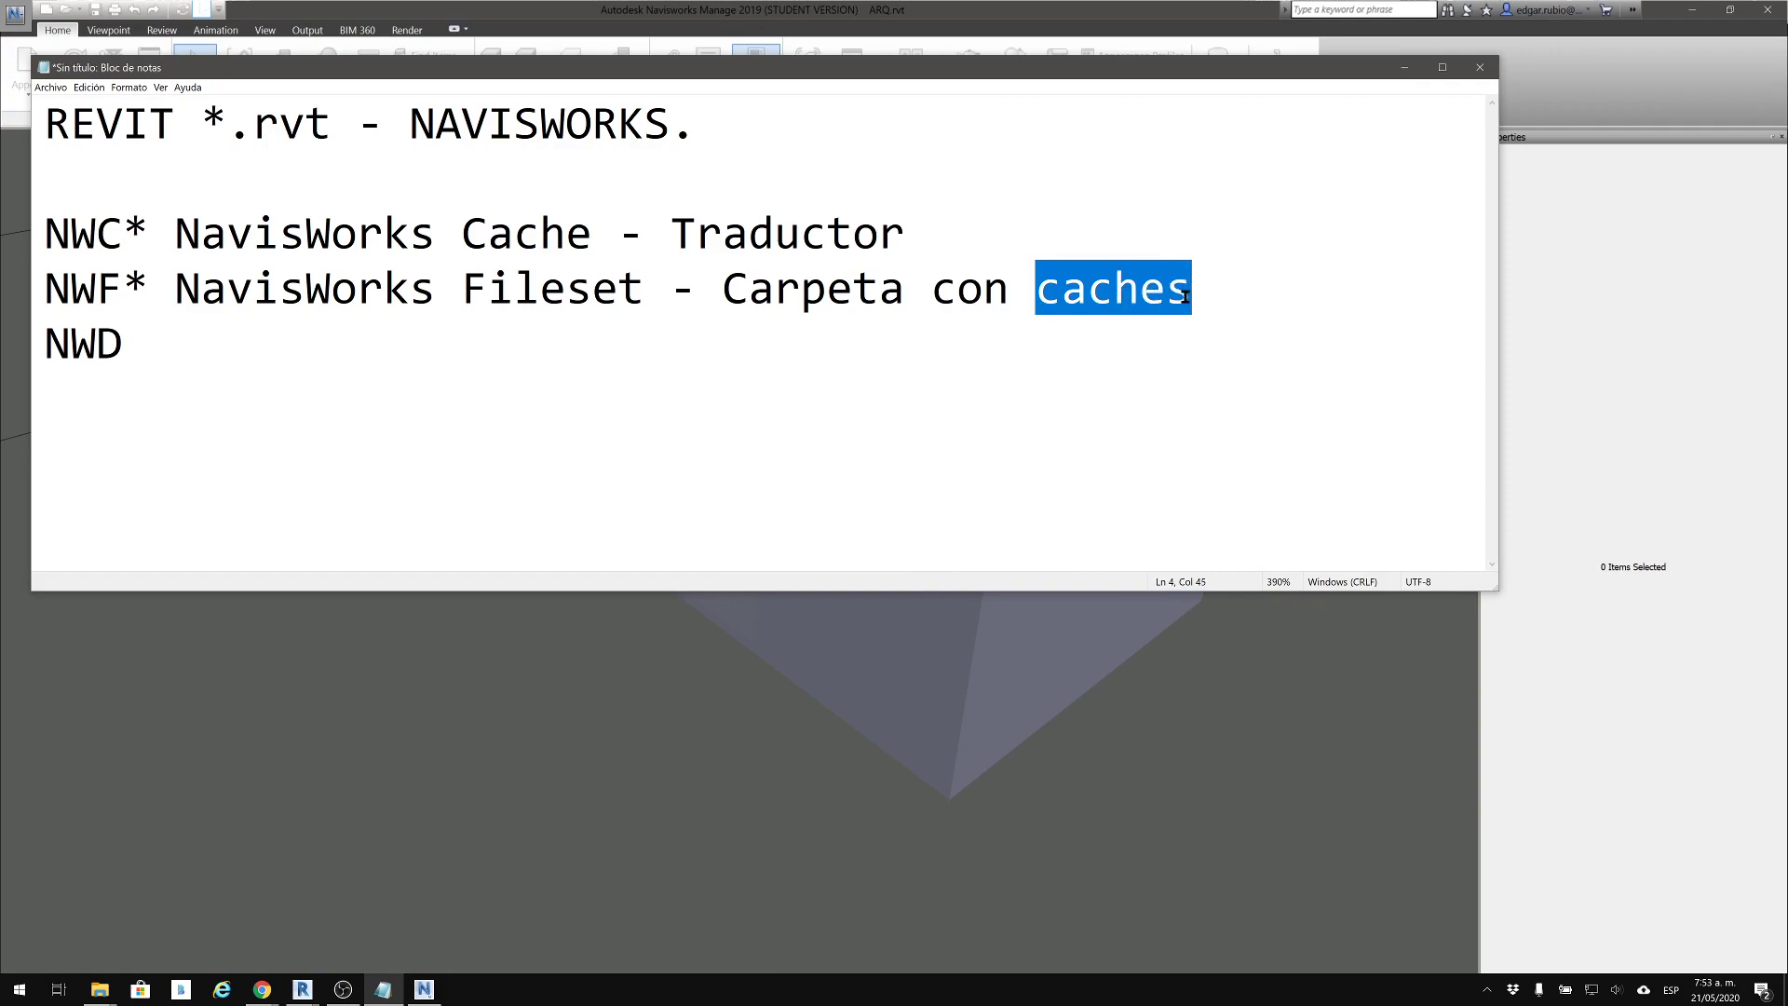
type("NWC")
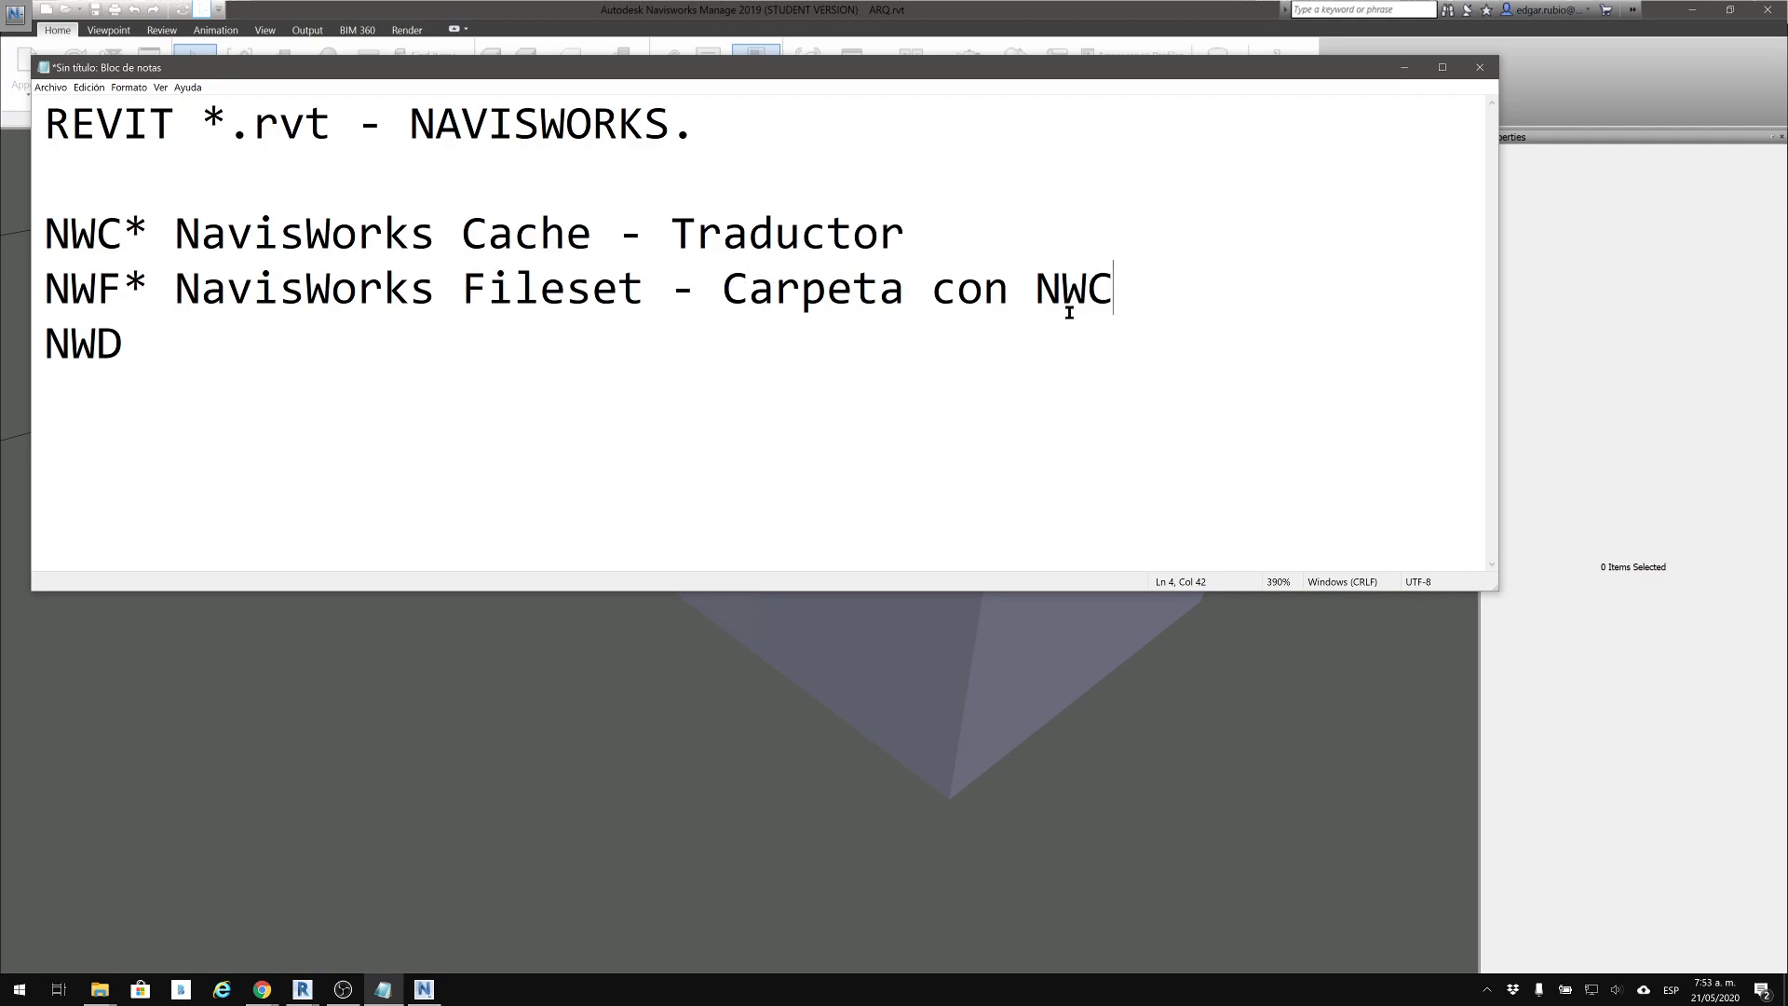
Move the notes window so the loading progress can be seen, and highlight the NWF, NWC and full format notes
left_click_drag(949, 71, 1113, 417)
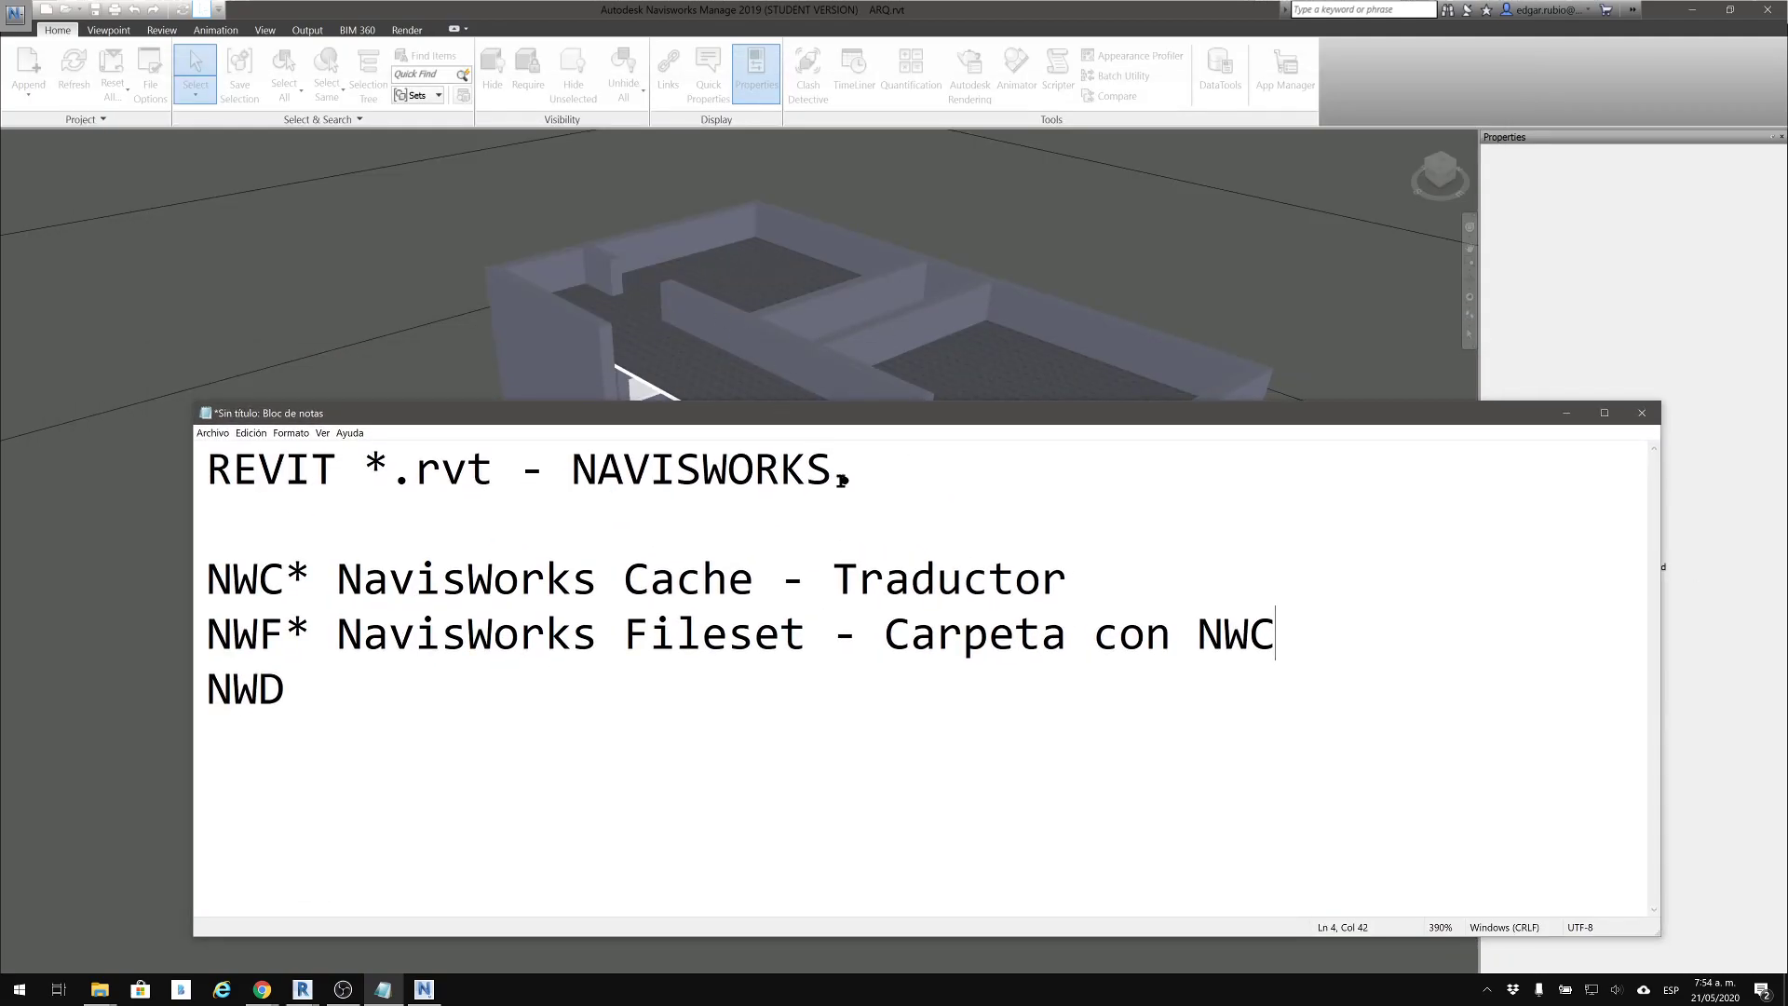
left_click_drag(1027, 414, 866, 505)
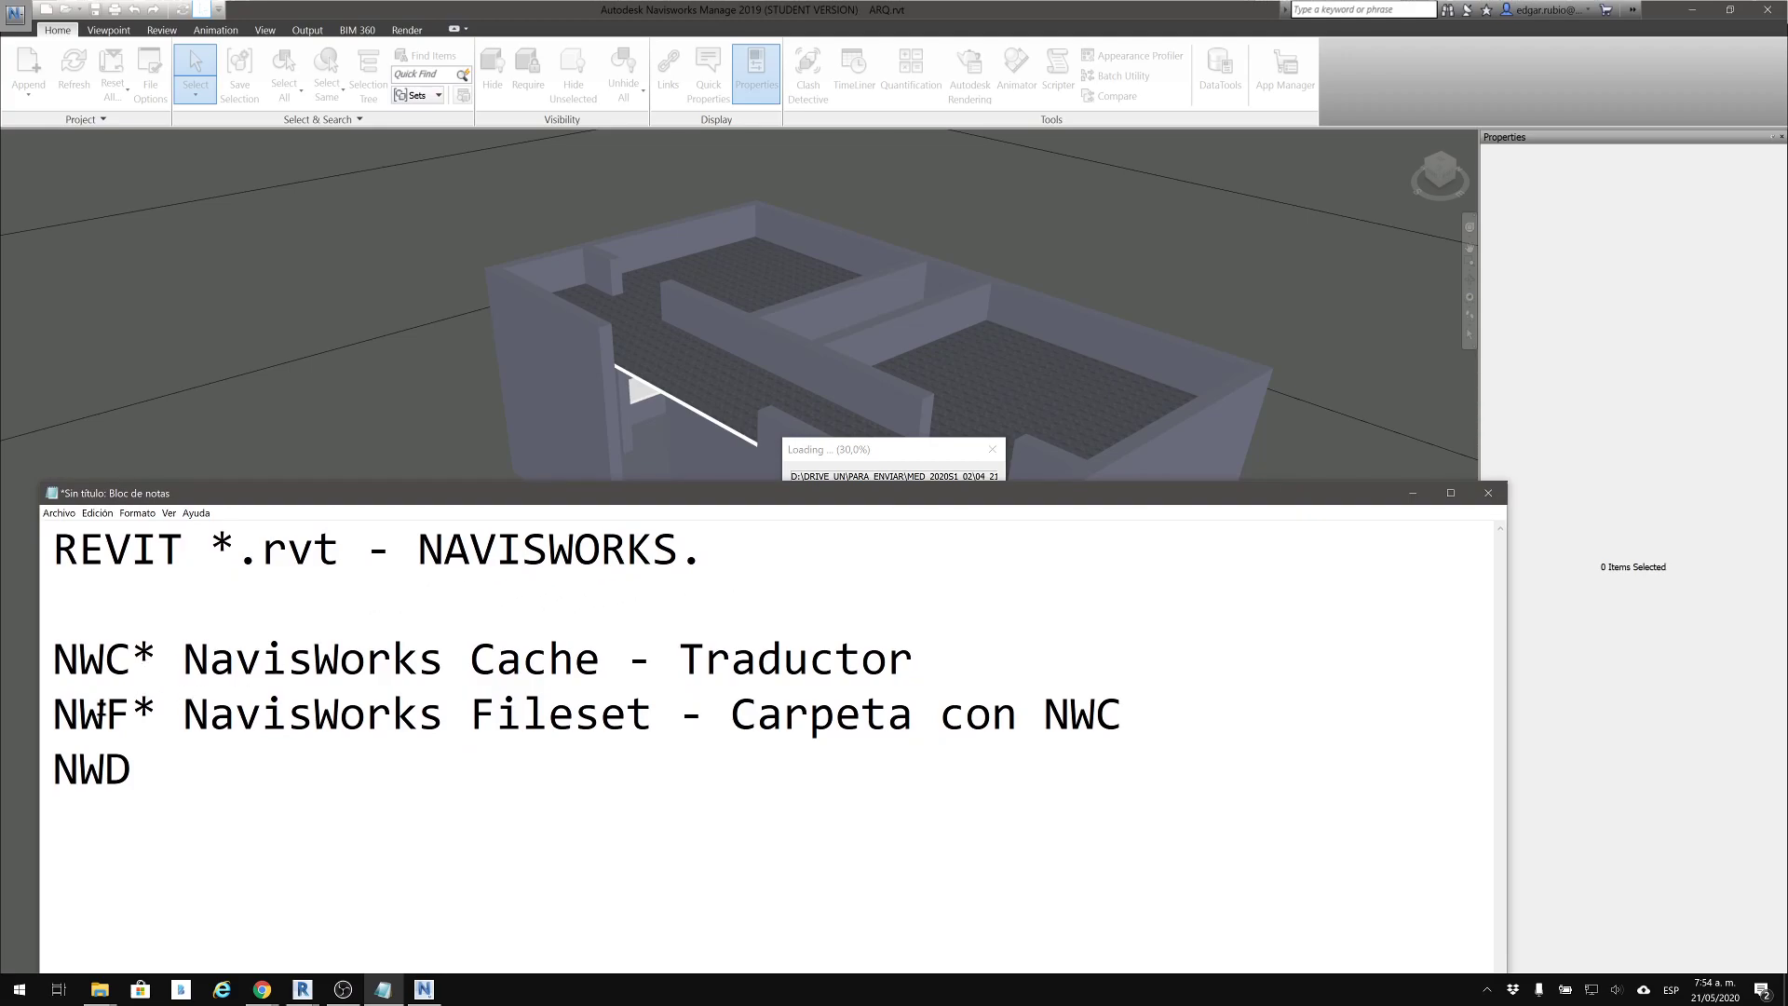
left_click_drag(79, 713, 132, 714)
left_click(132, 714)
left_click_drag(183, 657, 263, 664)
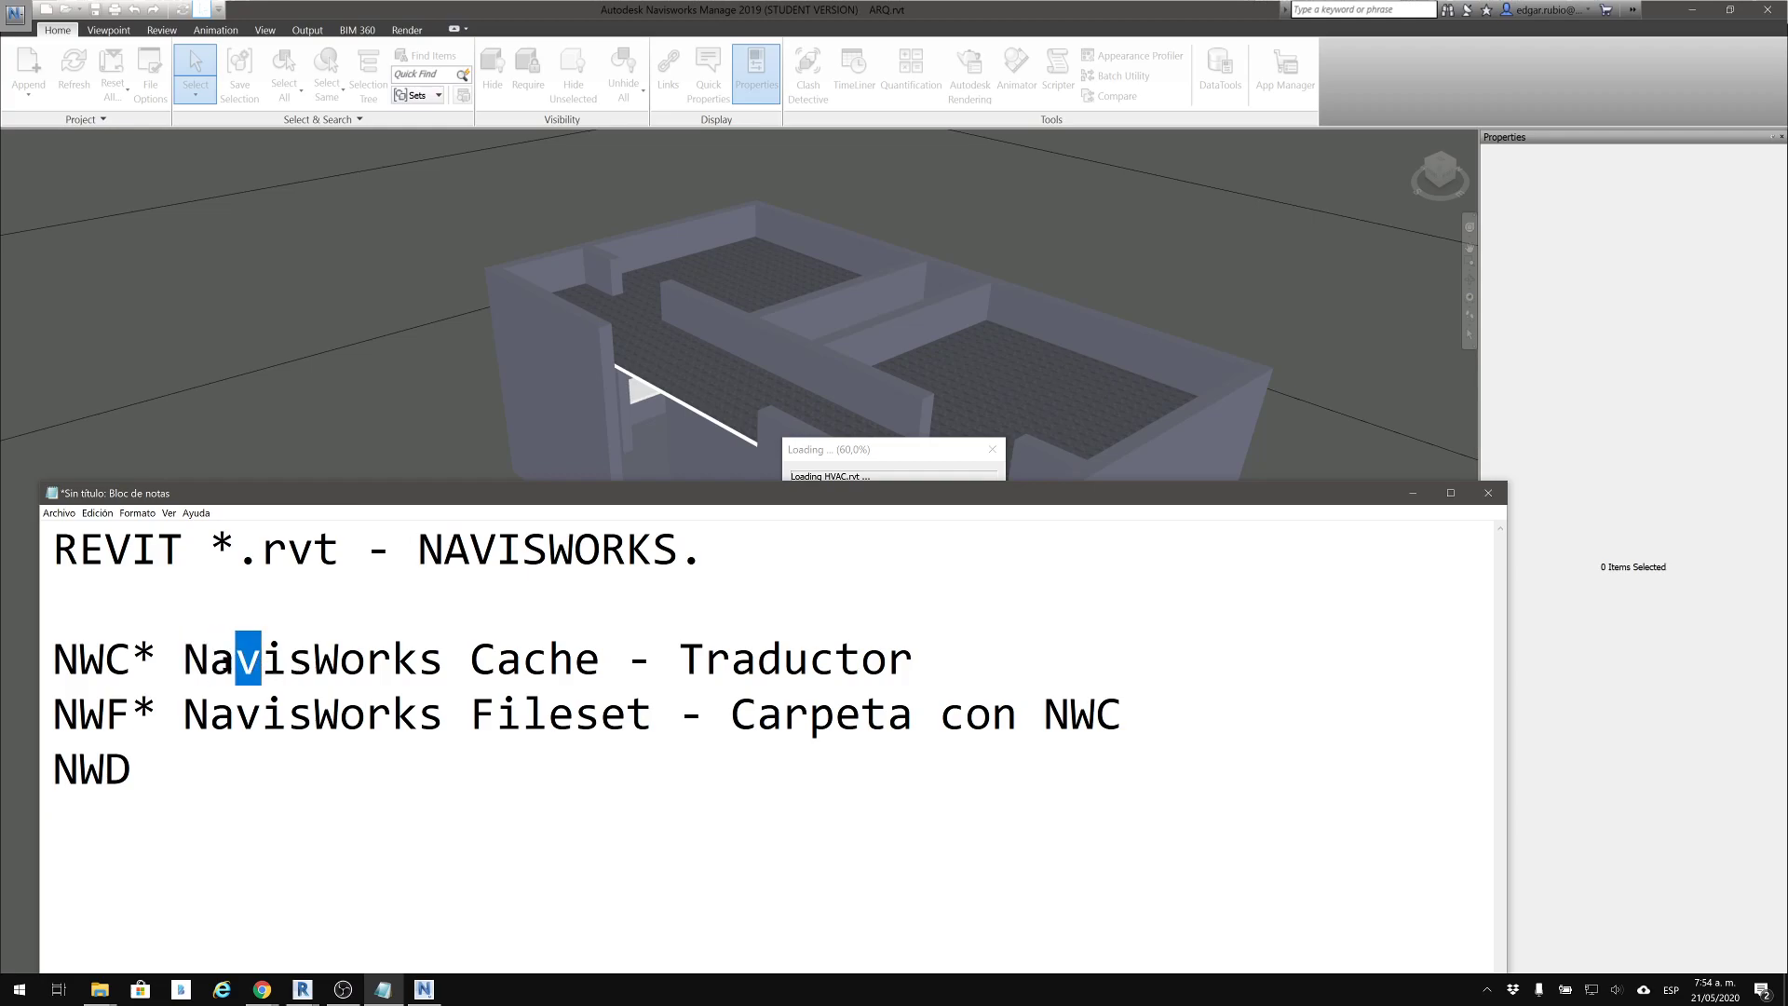
left_click_drag(54, 540, 211, 763)
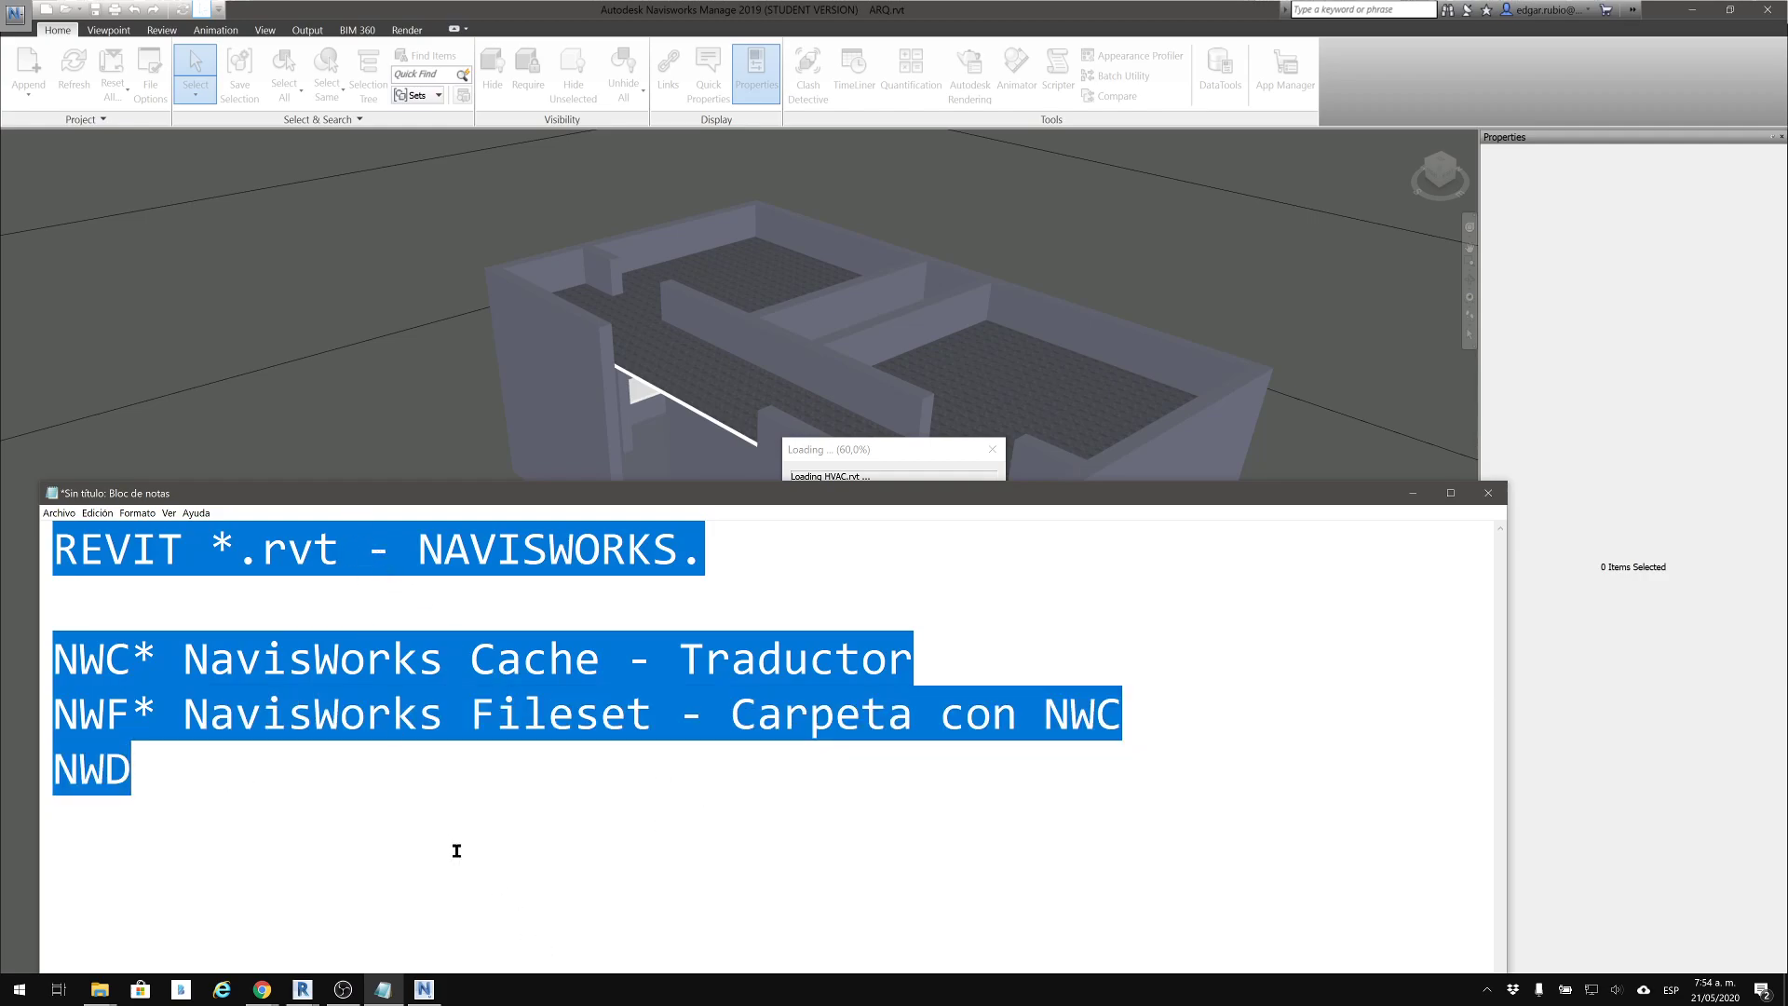
left_click(368, 625)
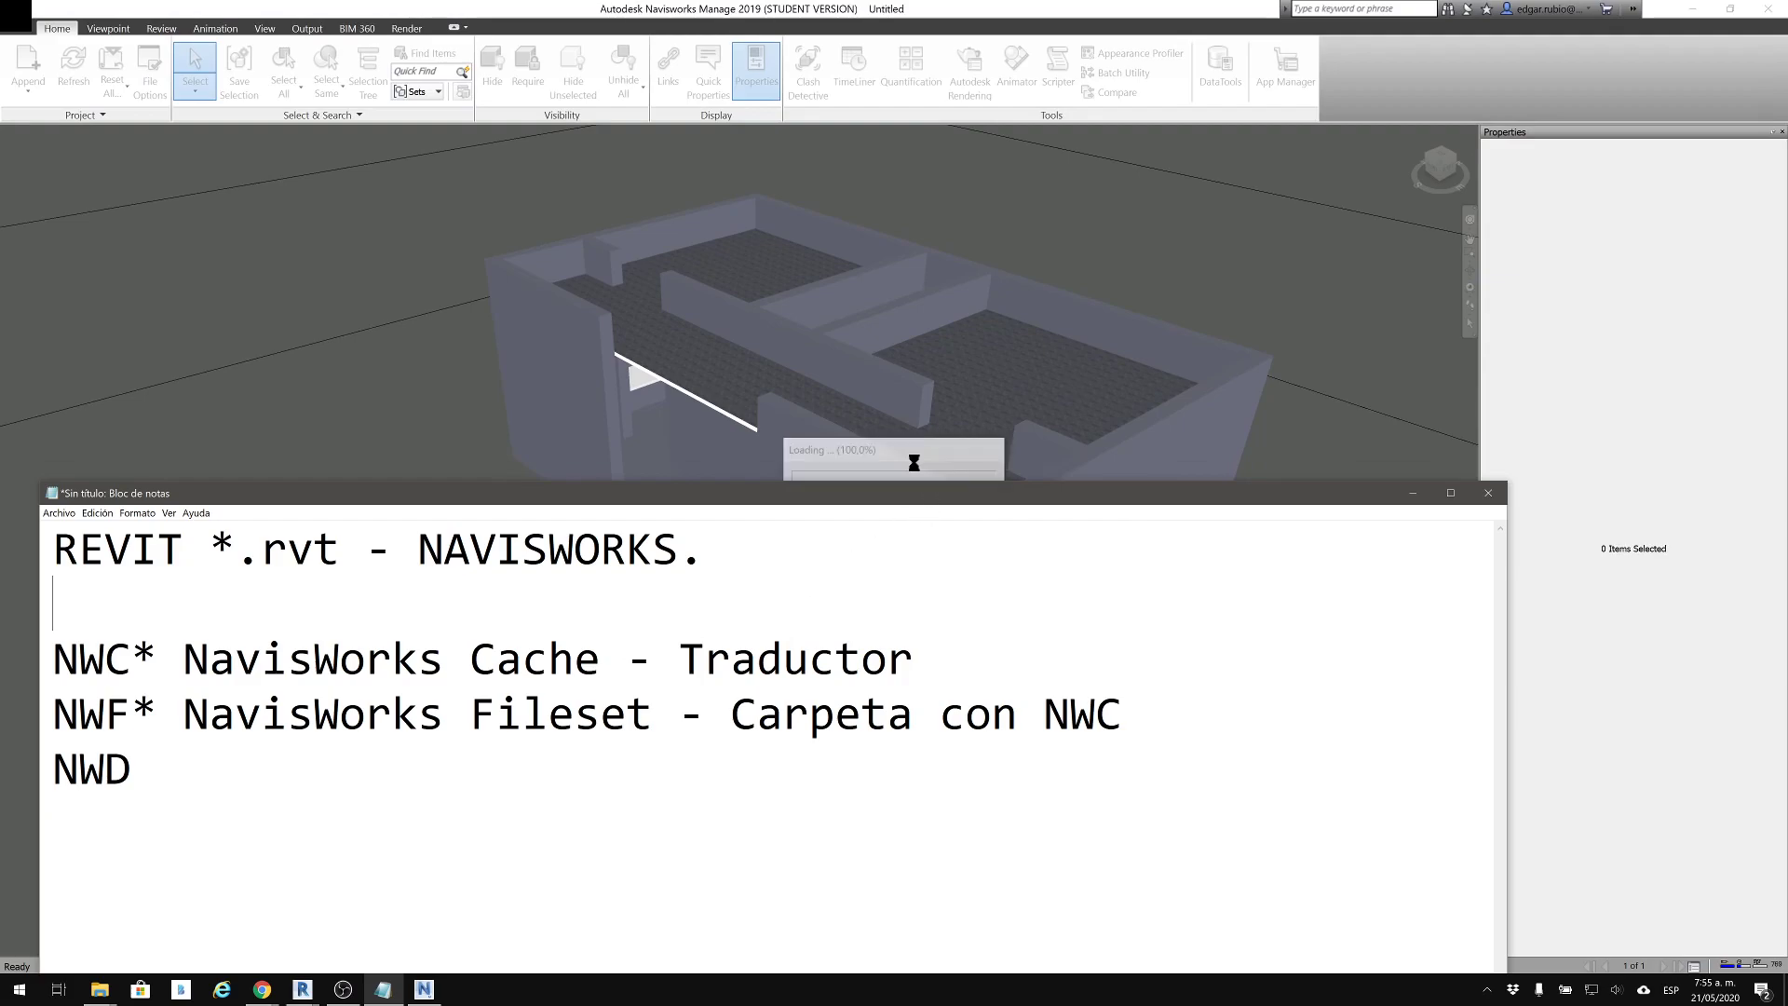
Minimize the notes and examine the combined model from several sides, checking the ducts under the roof slab up close
left_click(1413, 493)
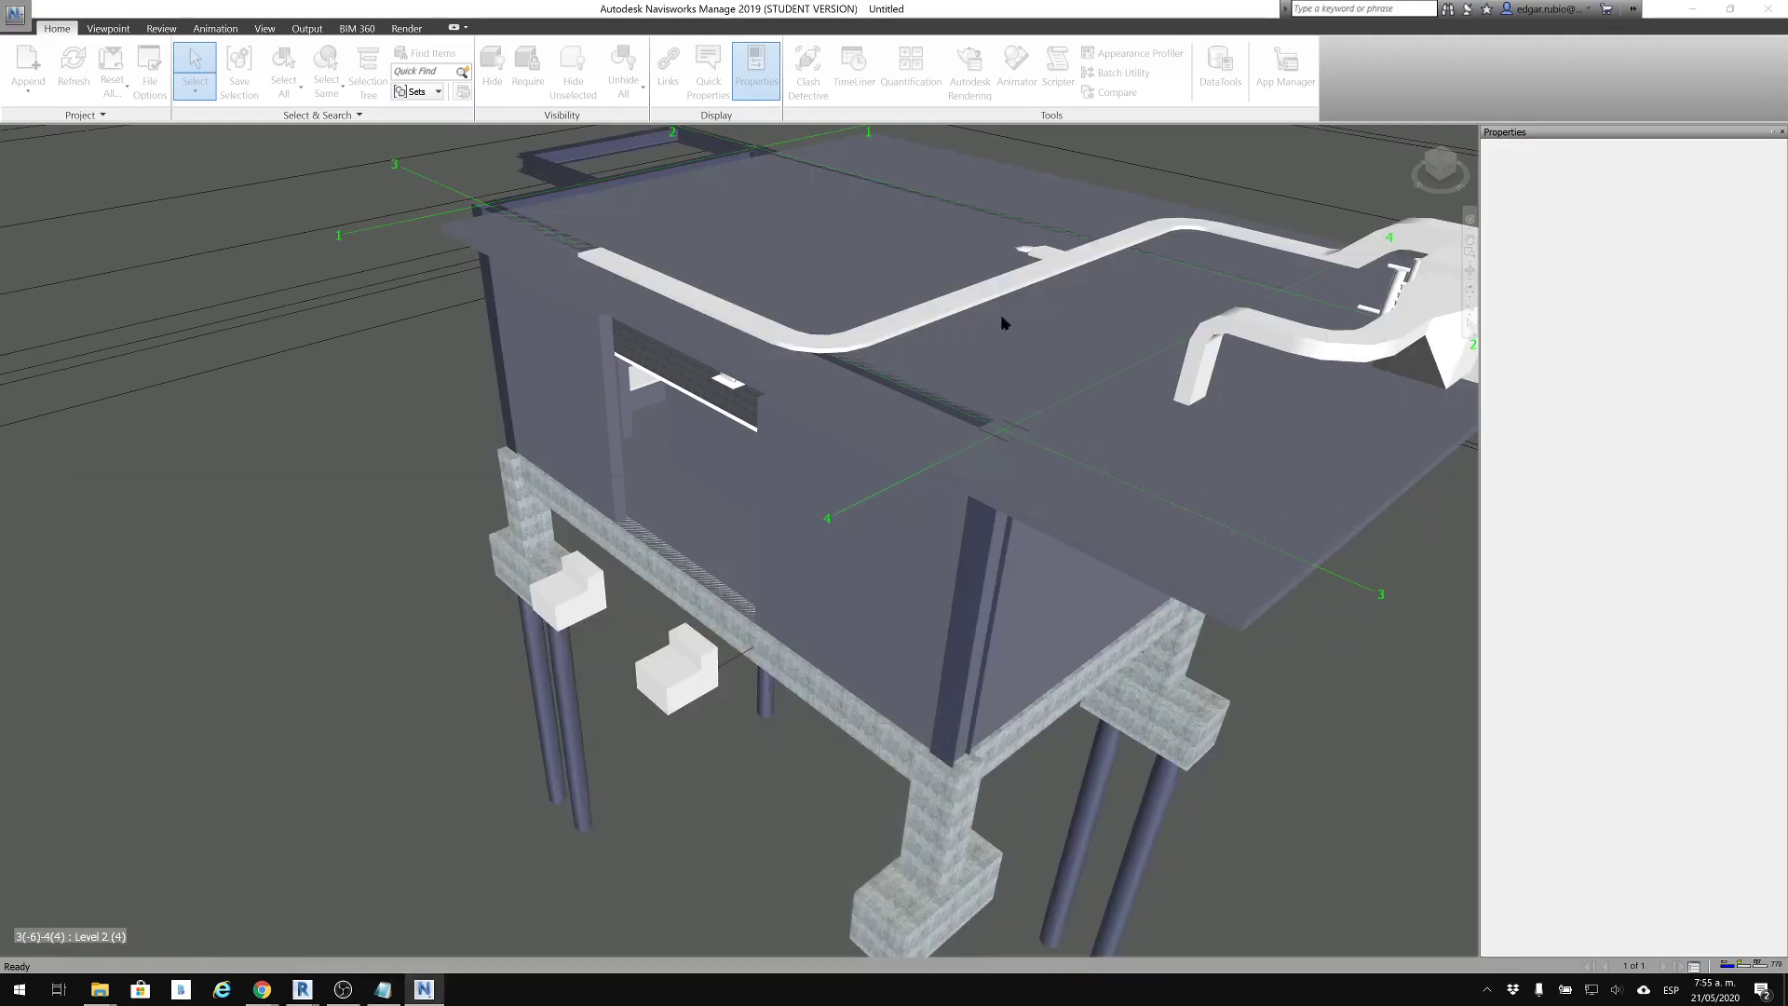
middle_click_drag(959, 404, 1101, 537)
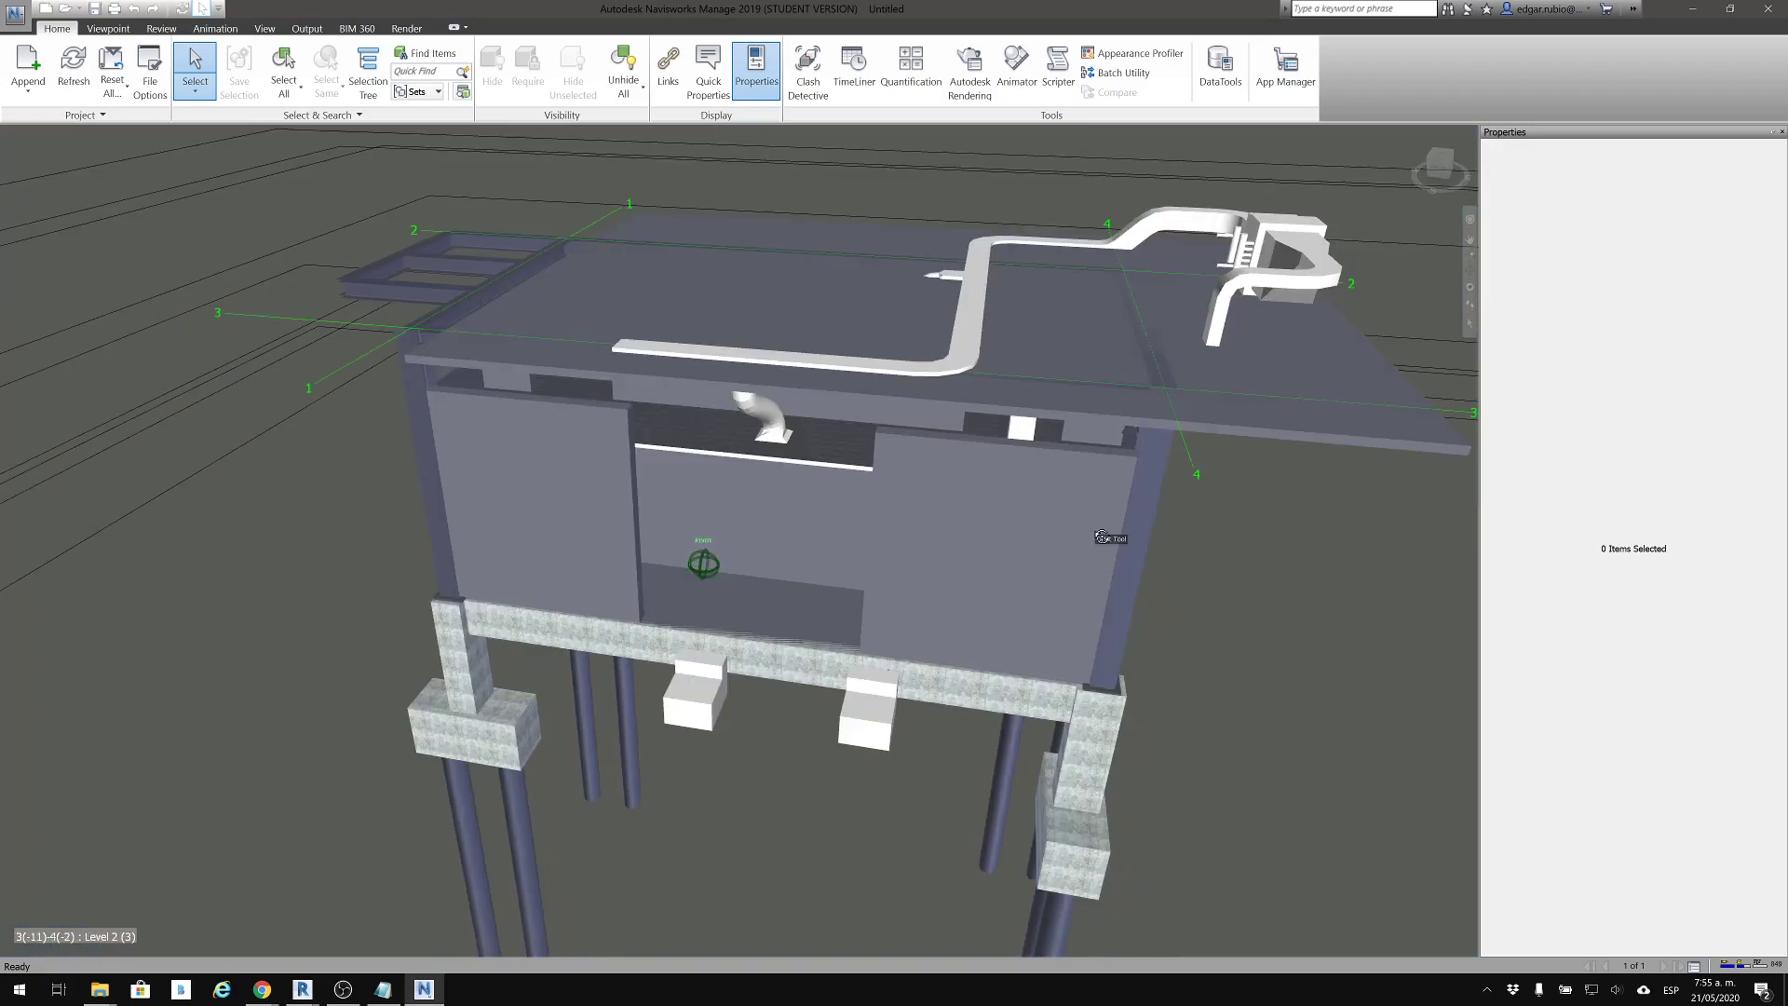
scroll(900, 531, "up", 5)
middle_click_drag(901, 532, 1155, 473, "shift")
scroll(331, 419, "up", 3)
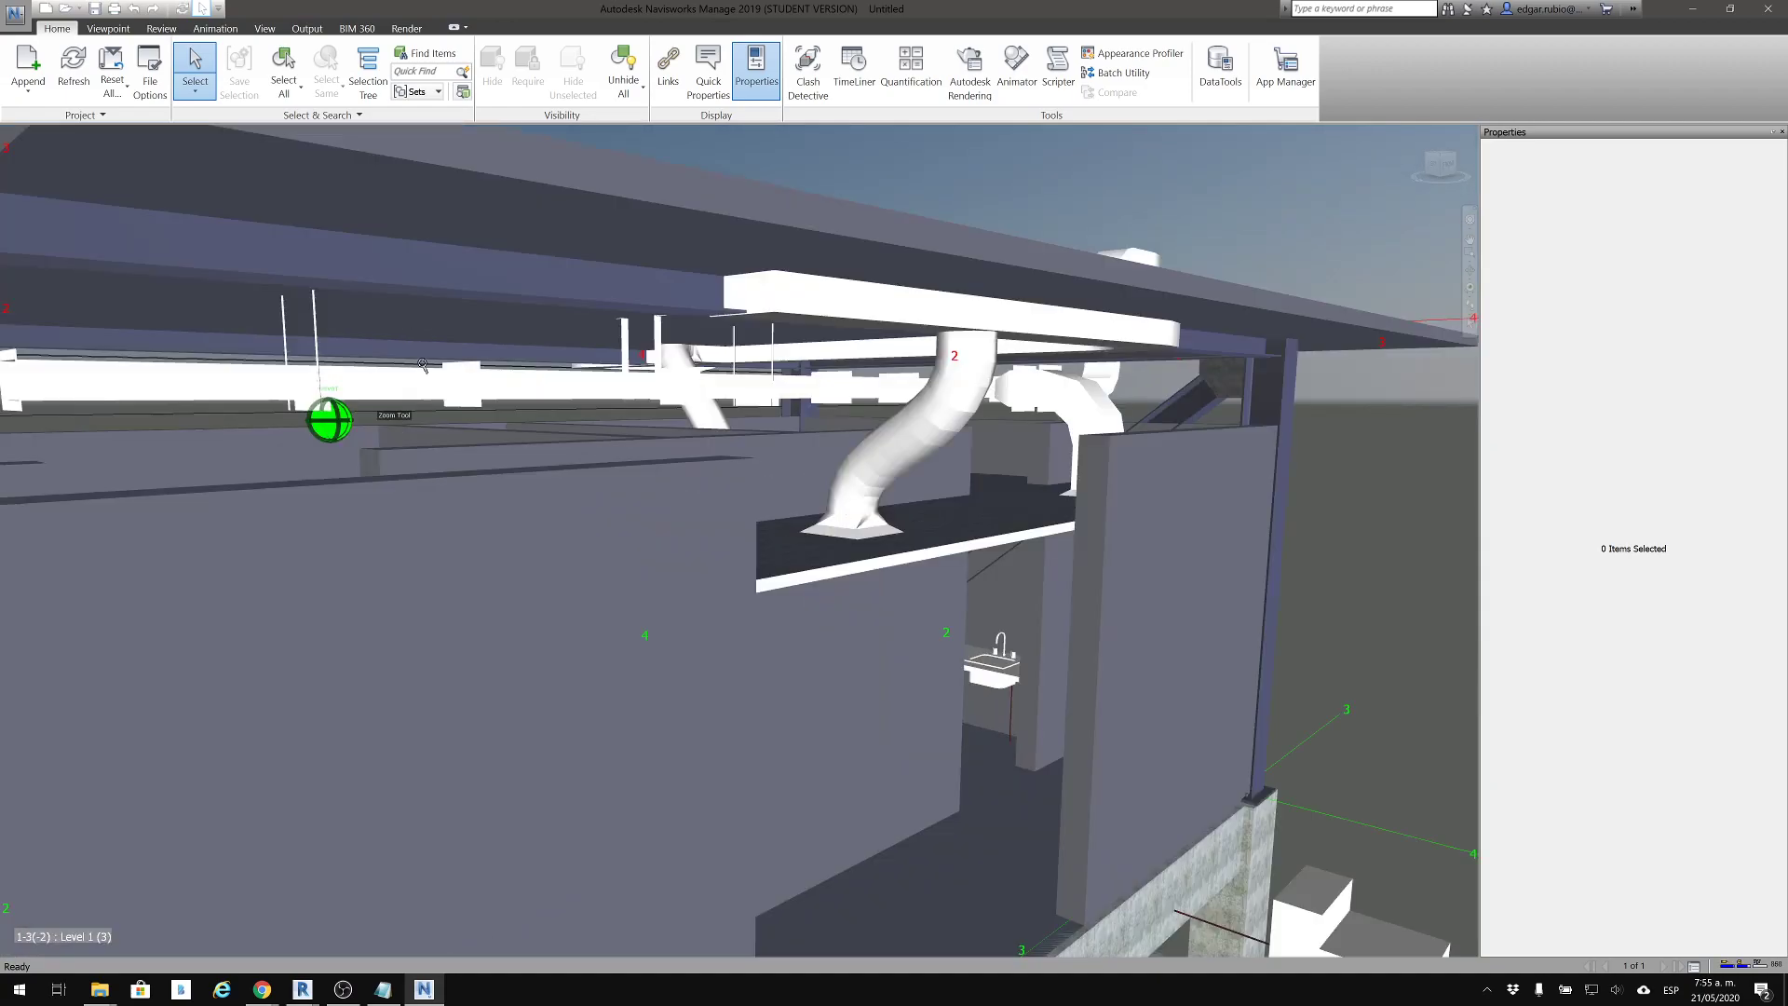
scroll(424, 364, "up", 5)
middle_click_drag(425, 366, 280, 402, "shift")
scroll(279, 402, "down", 4)
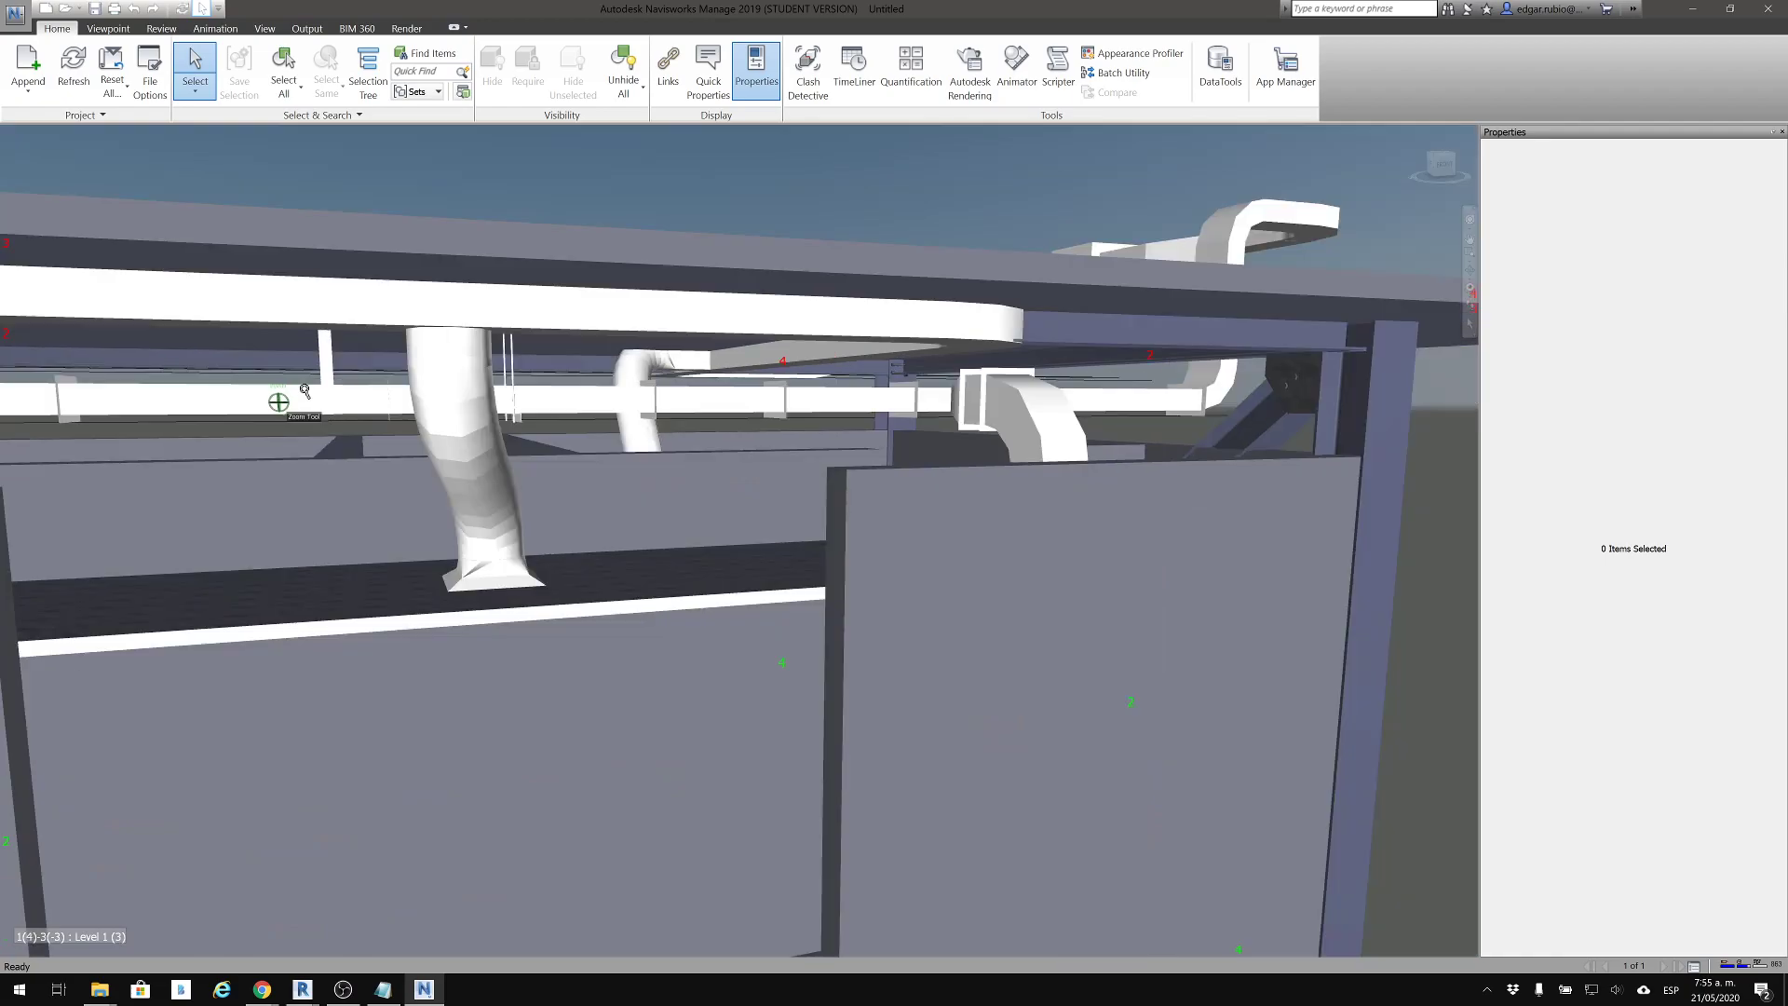
scroll(279, 402, "down", 3)
scroll(279, 403, "down", 2)
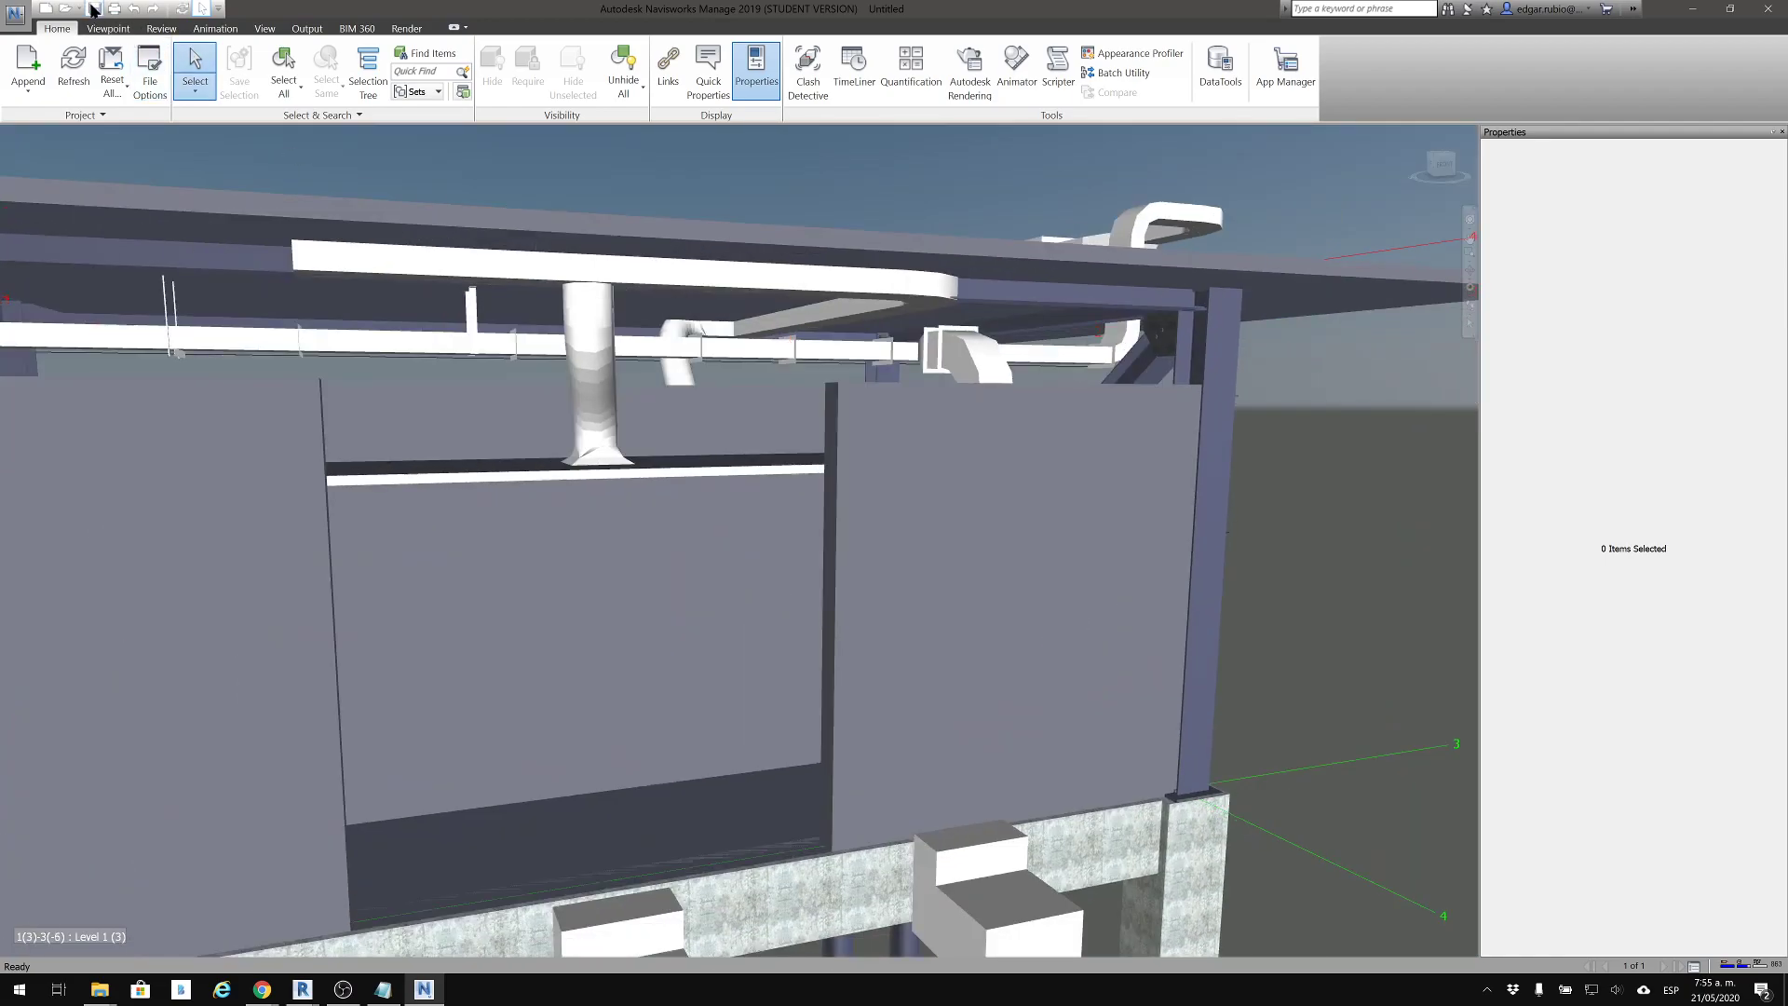
Save the combined model as the Navisworks 2016-2019 File Set CUALQUIERA.nwf
left_click(95, 10)
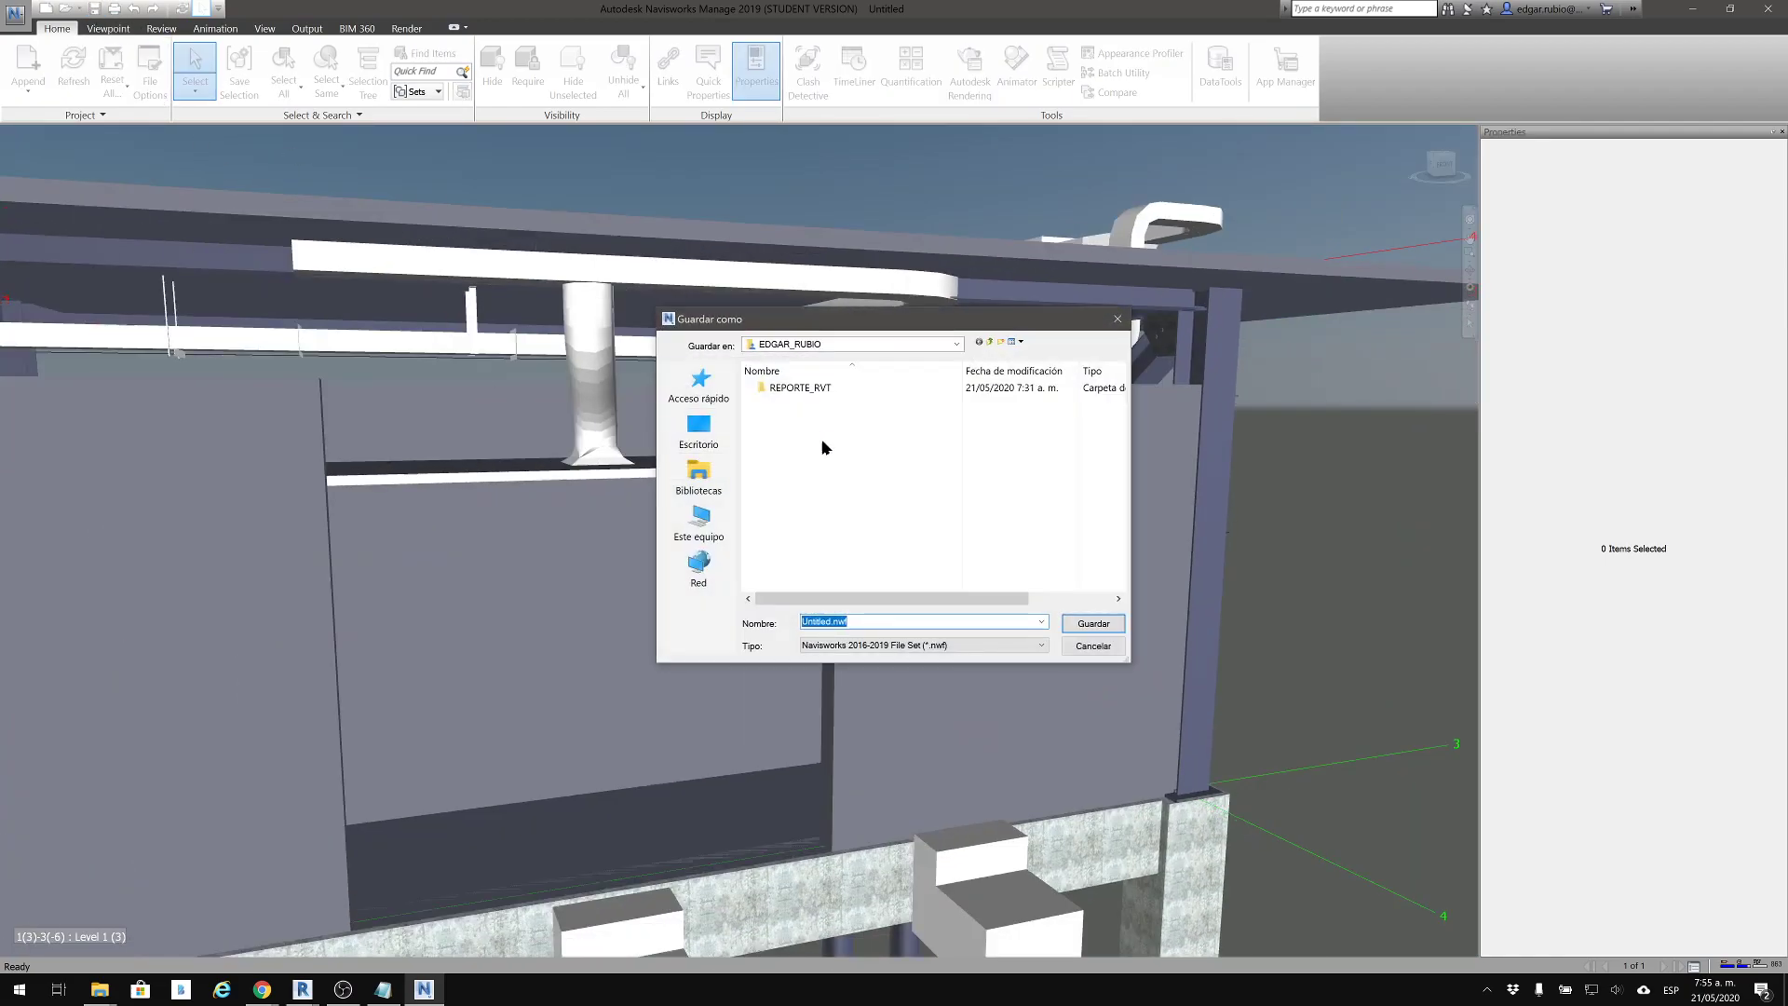
left_click(833, 621)
left_click_drag(832, 621, 762, 618)
key("Right")
key("BackSpace")
key("BackSpace")
key("BackSpace")
key("BackSpace")
key("BackSpace")
key("BackSpace")
key("BackSpace")
key("BackSpace")
key("BackSpace")
key("BackSpace")
key("BackSpace")
type("CUALQUIERA")
left_click(1093, 623)
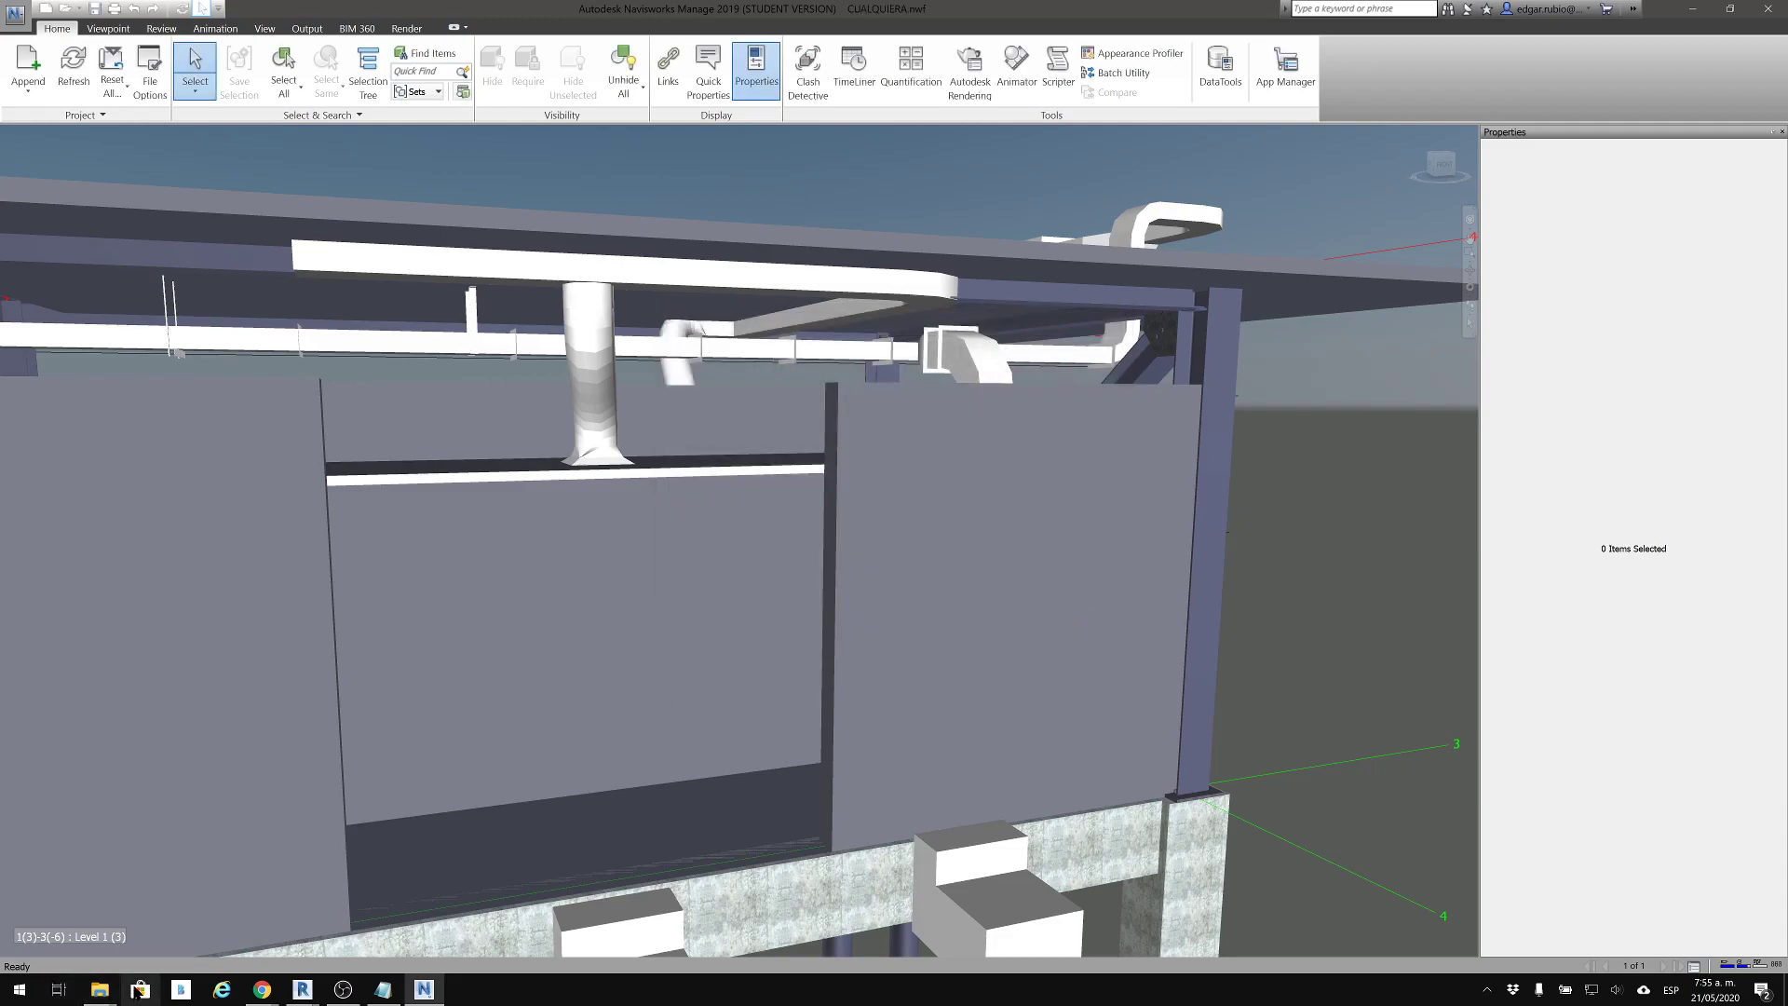
Switch to the project folder in File Explorer and check the sizes of ESTRUCTURAL.nwc, H_S.nwc and HVAC.nwc
left_click(100, 989)
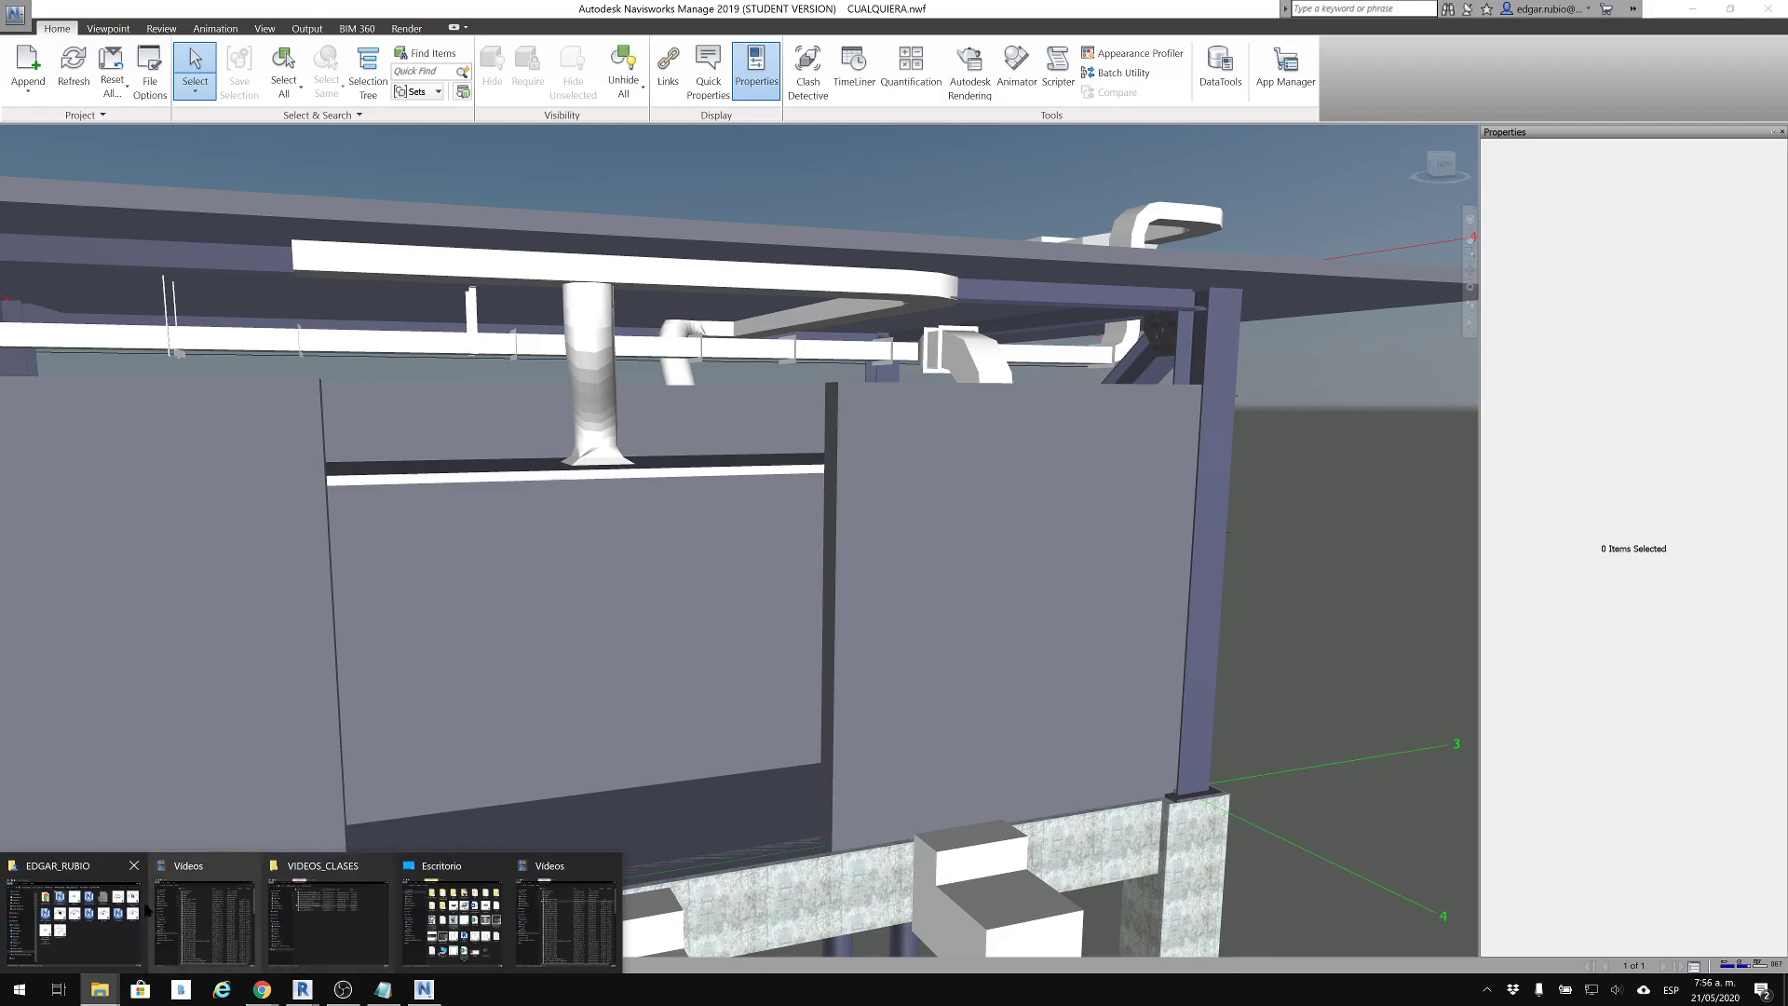
left_click(74, 917)
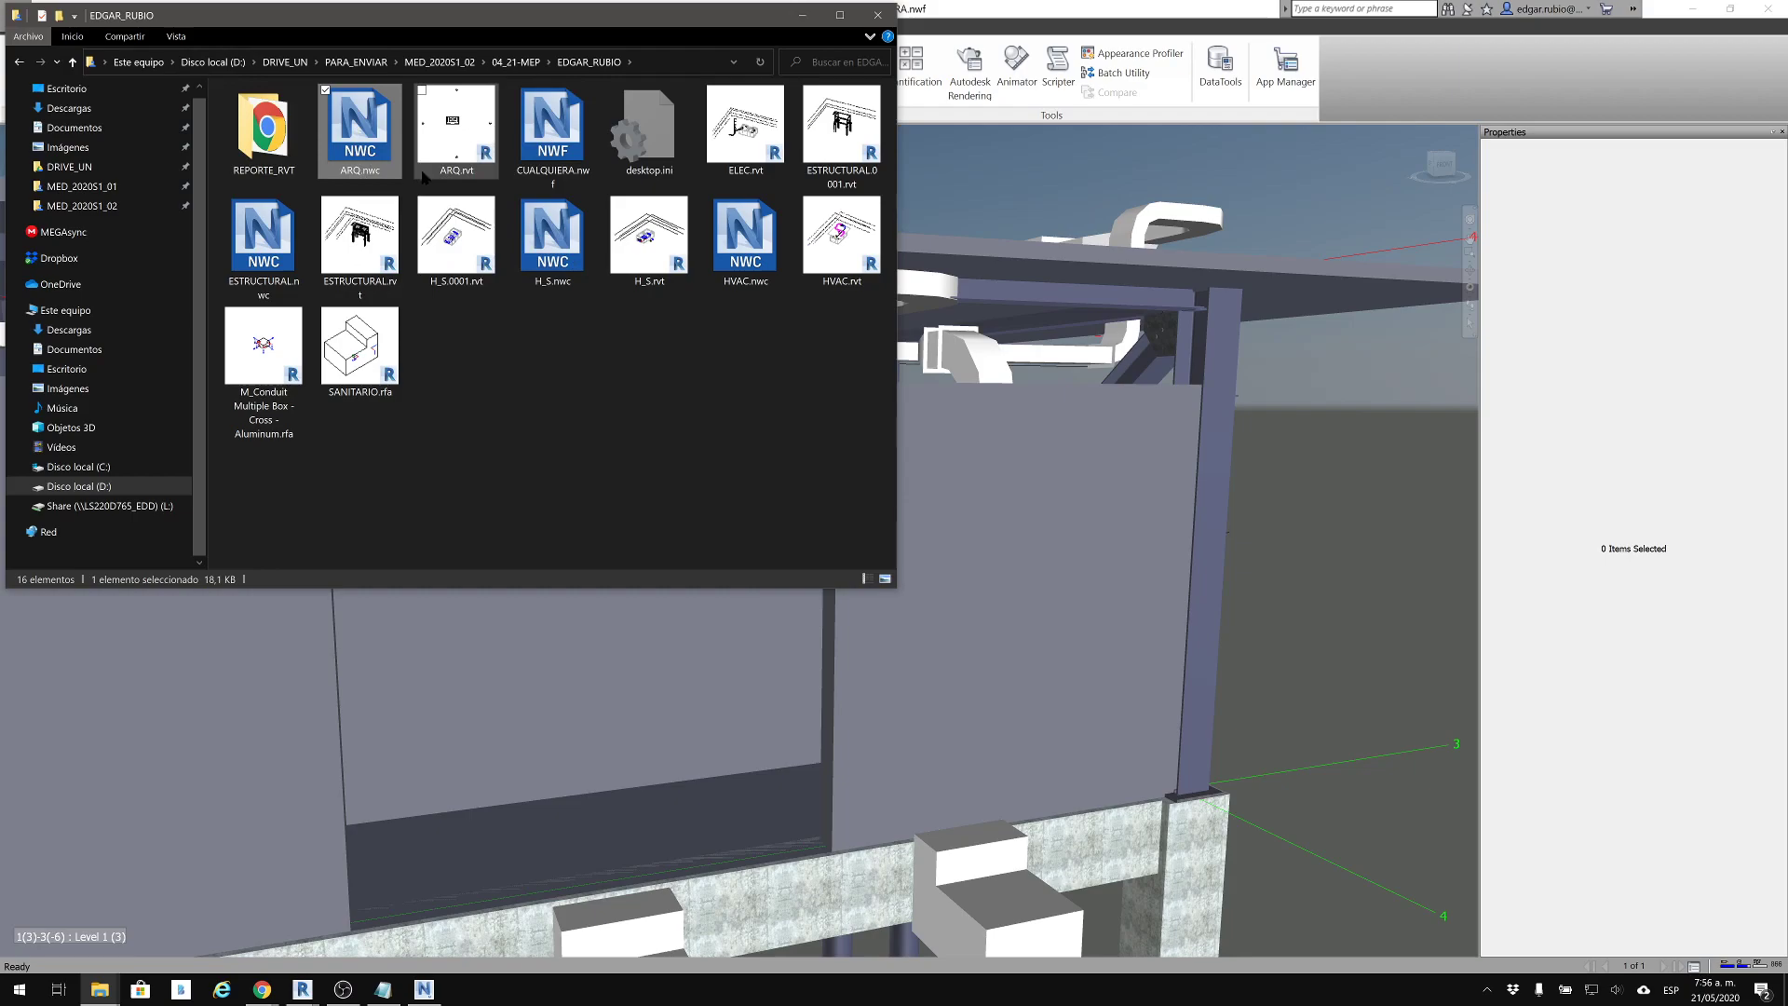
left_click(282, 262)
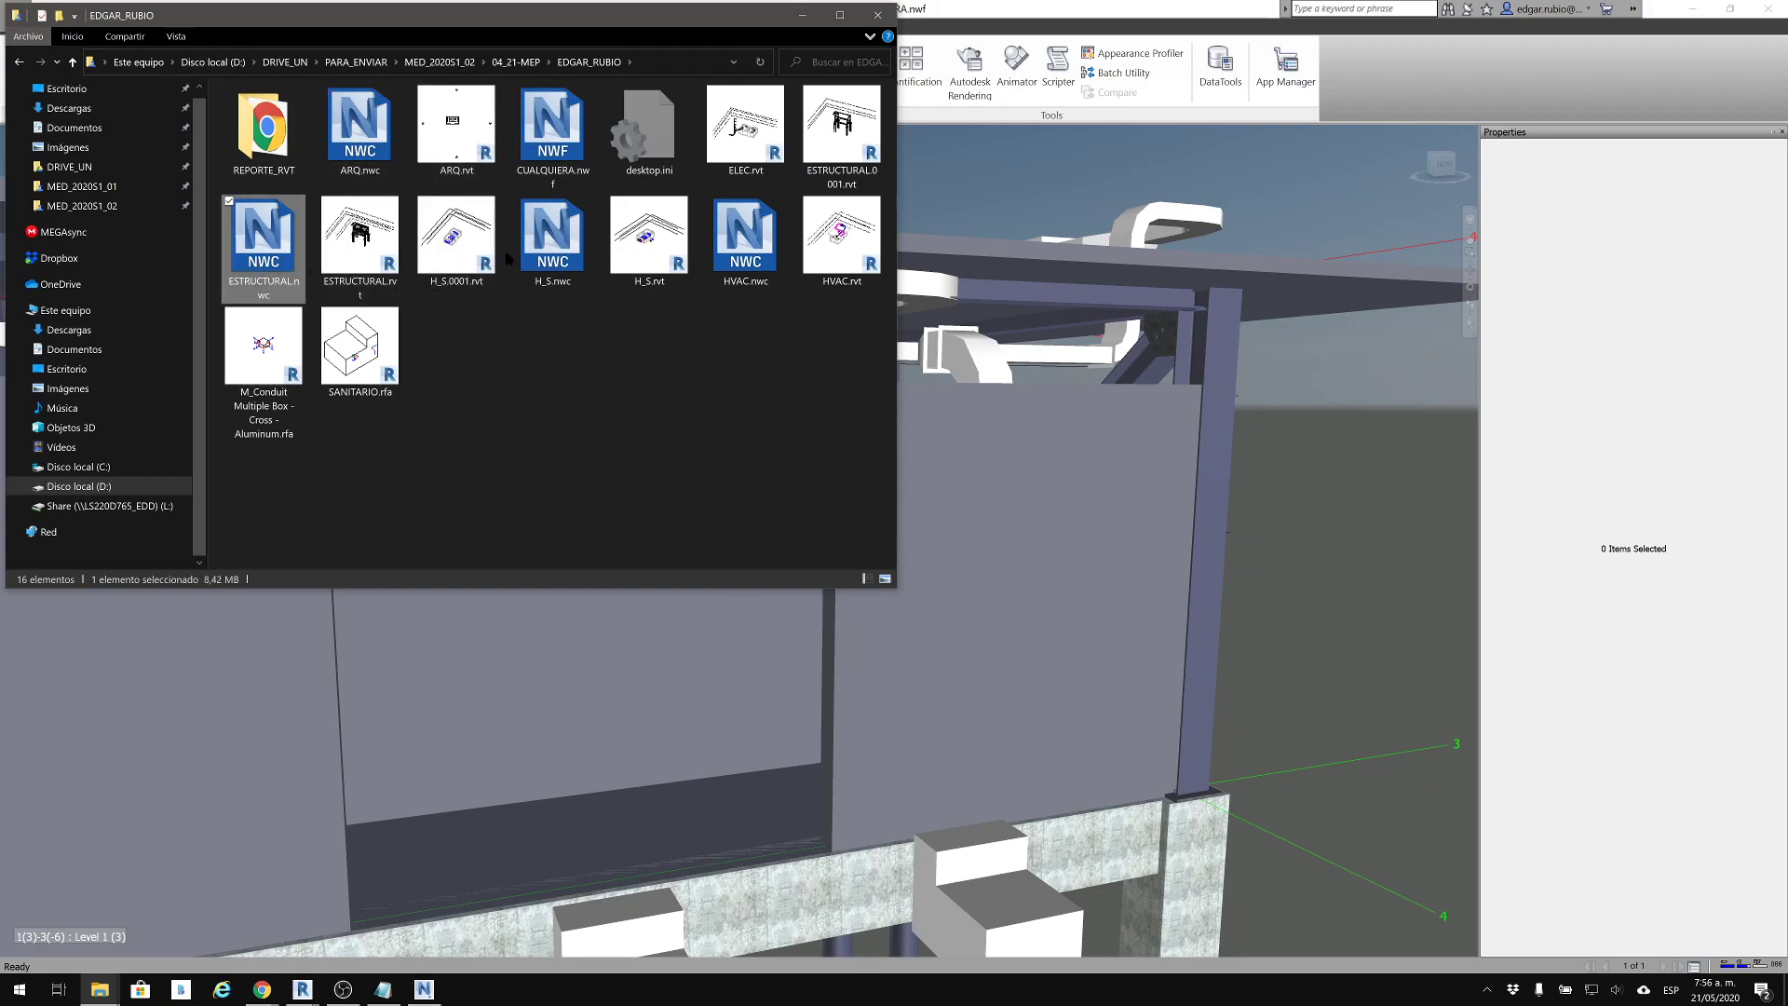
left_click(567, 256)
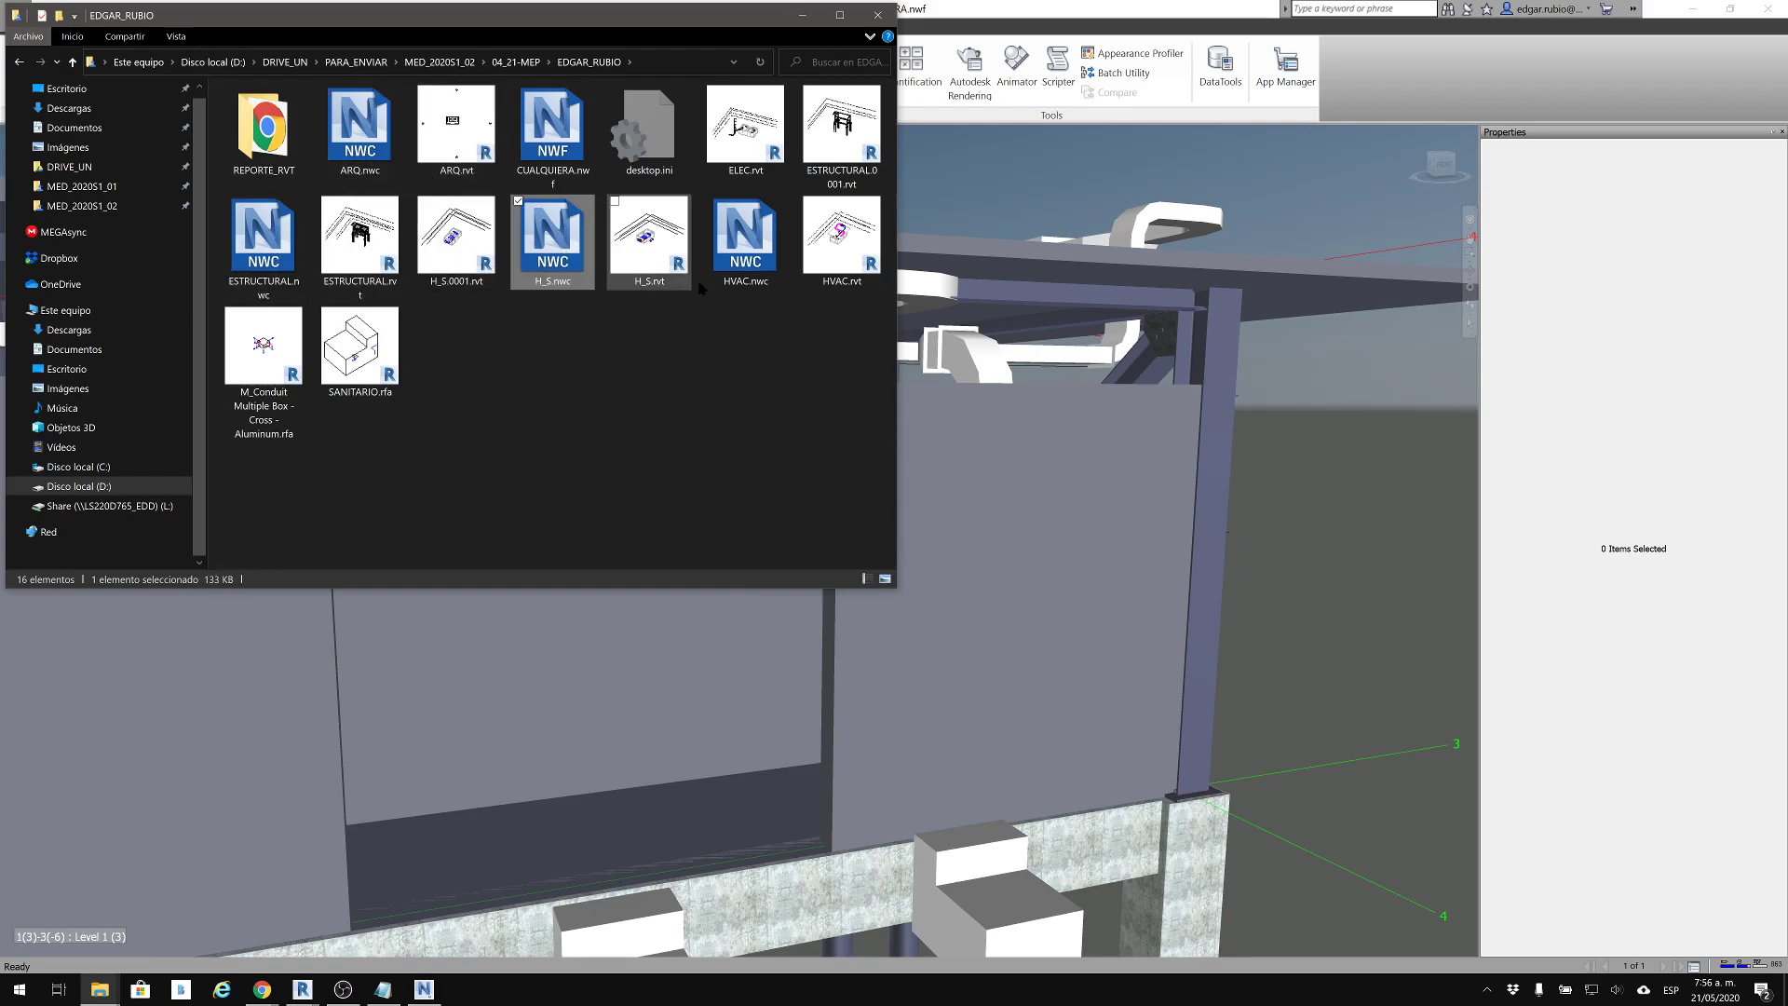
left_click(754, 273)
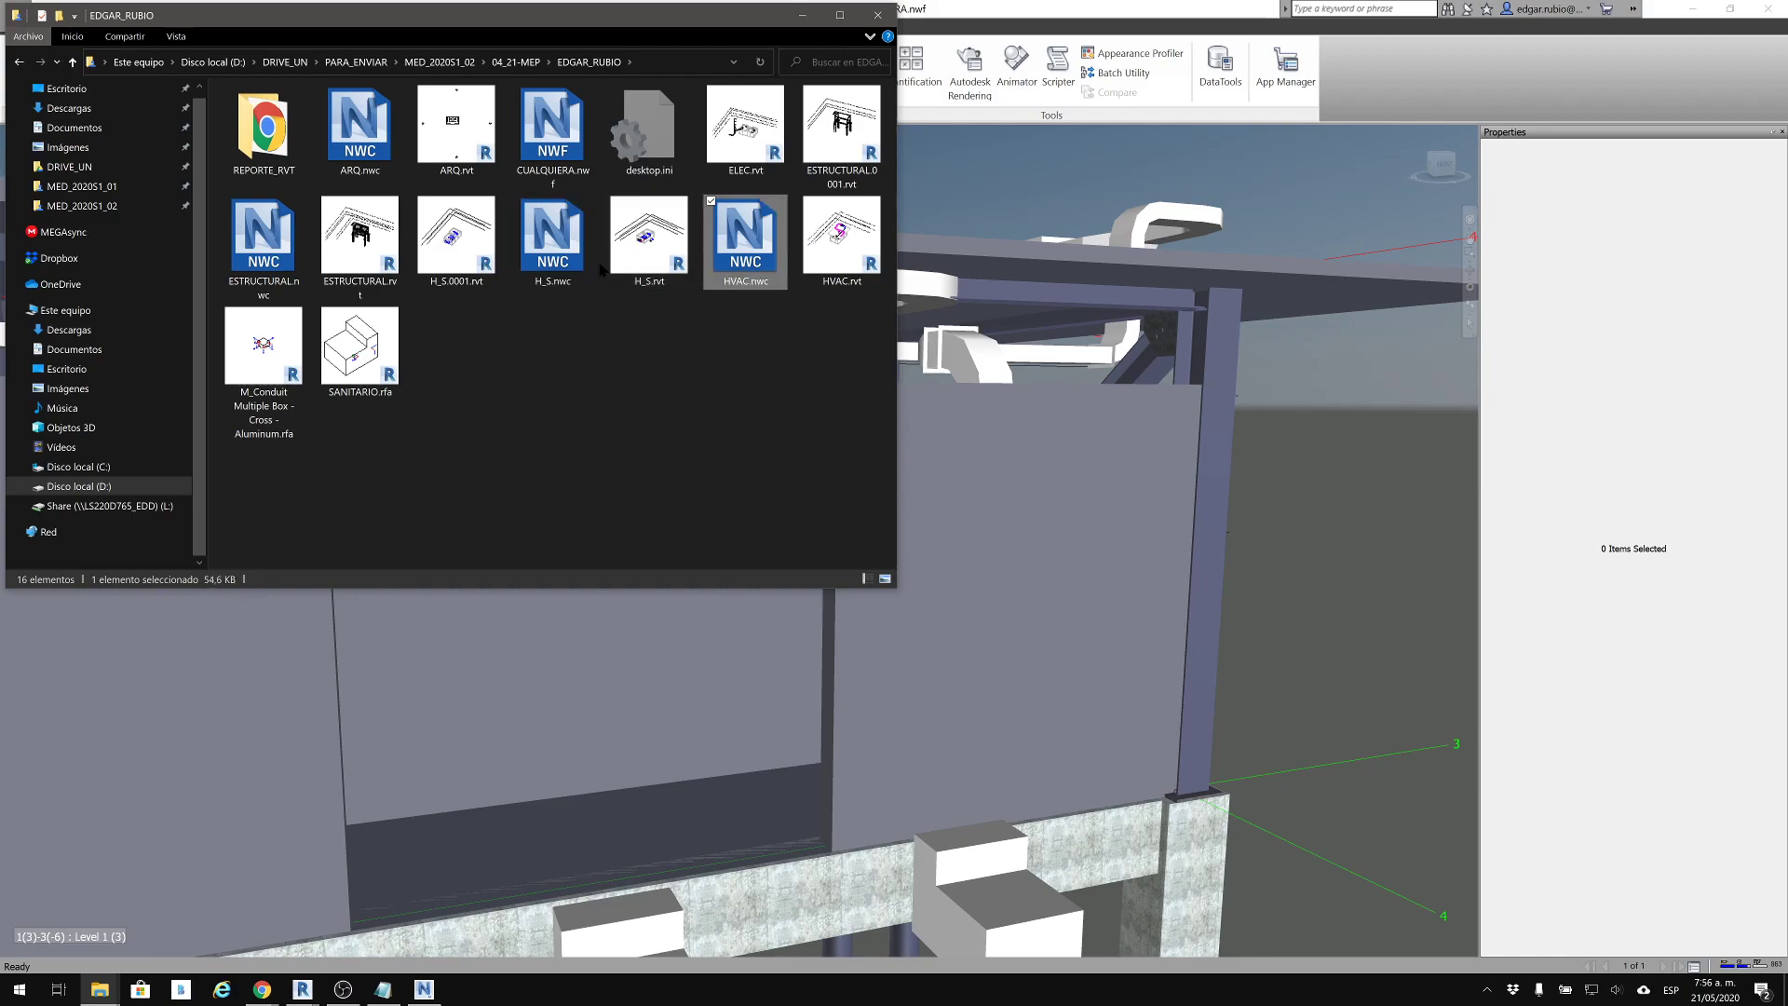
Select ARQ.rvt, ESTRUCTURAL.rvt, H_S.rvt and HVAC.rvt together to check their combined size
left_click(565, 397)
left_click(470, 133)
left_click(362, 254, "ctrl")
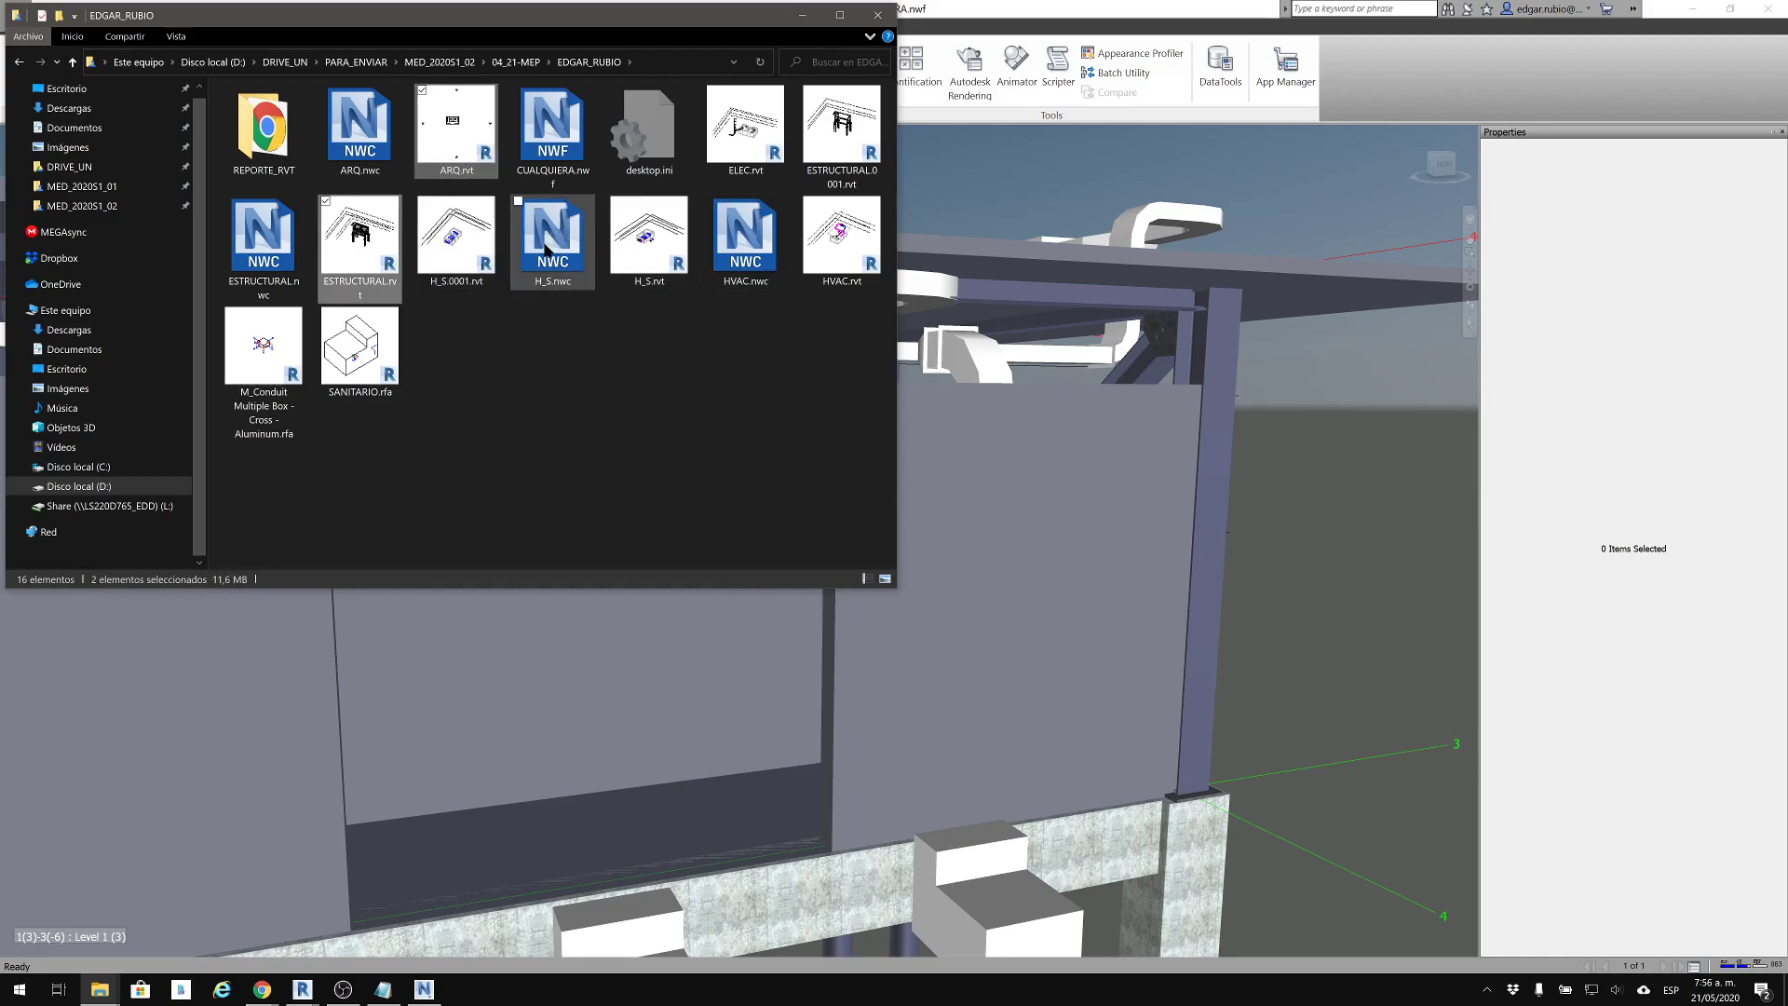
left_click(633, 244, "ctrl")
left_click(824, 248, "ctrl")
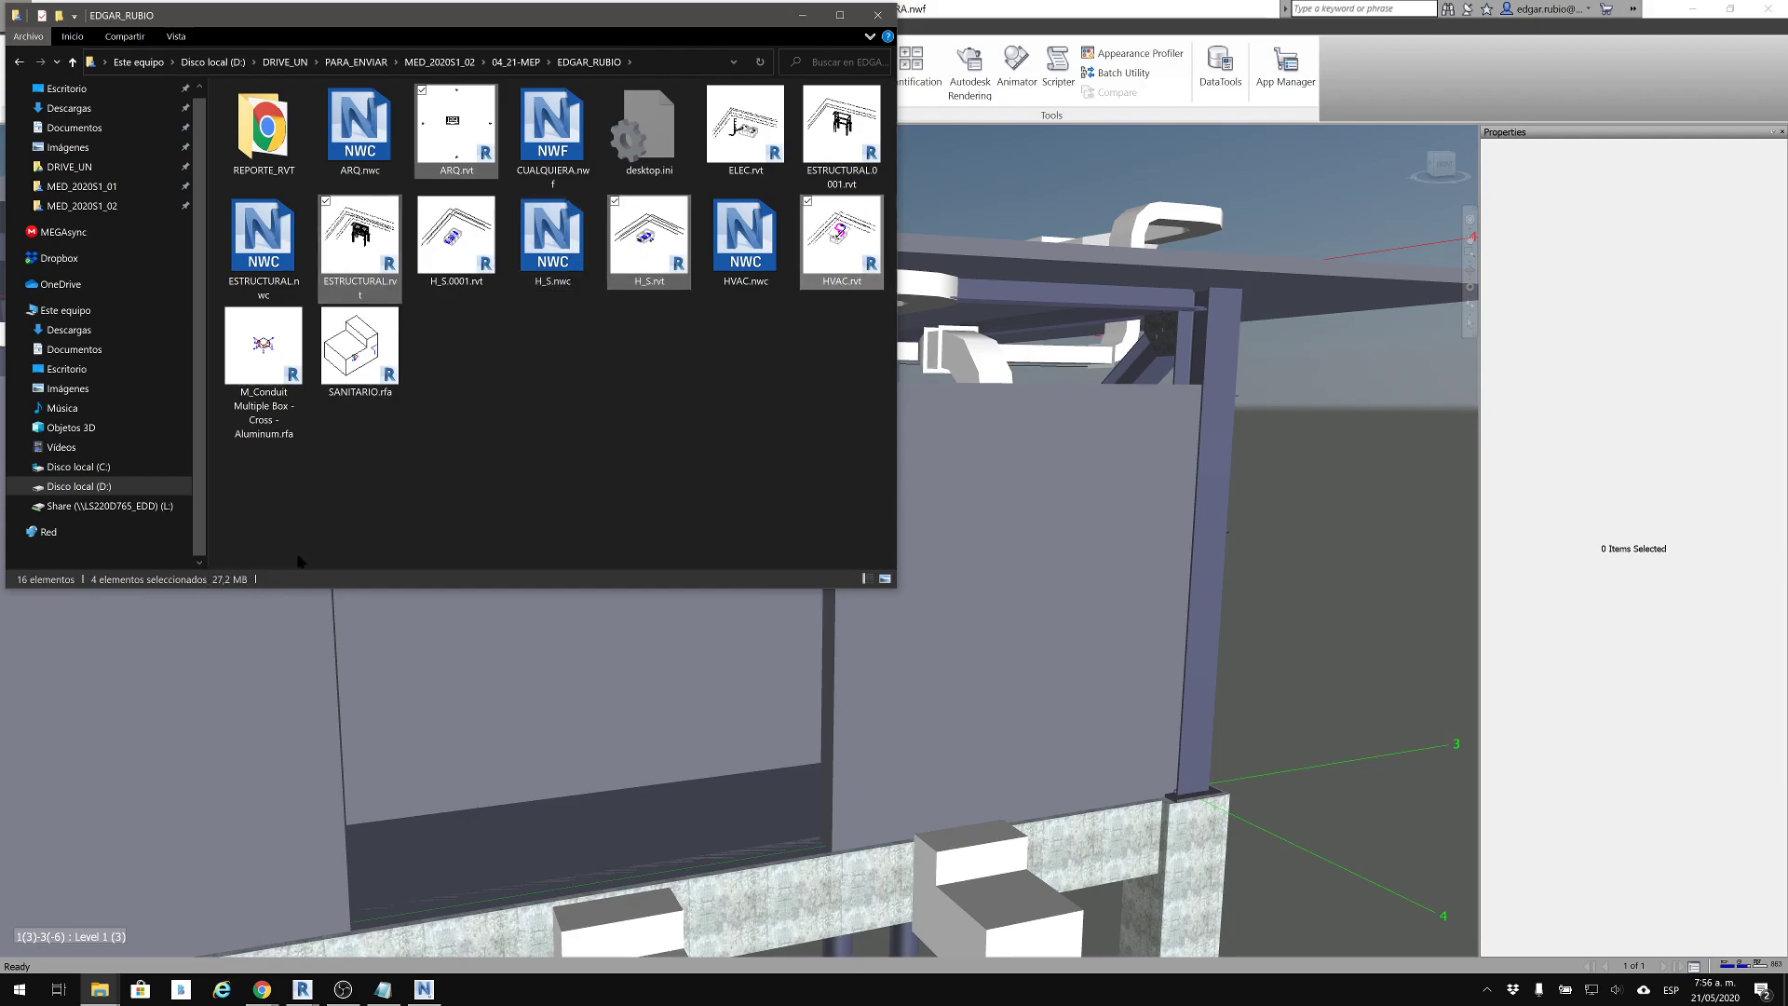
Select the HVAC, H_S, ESTRUCTURAL and ARQ NWC files together to check their combined size
left_click(745, 238)
left_click(553, 238, "ctrl")
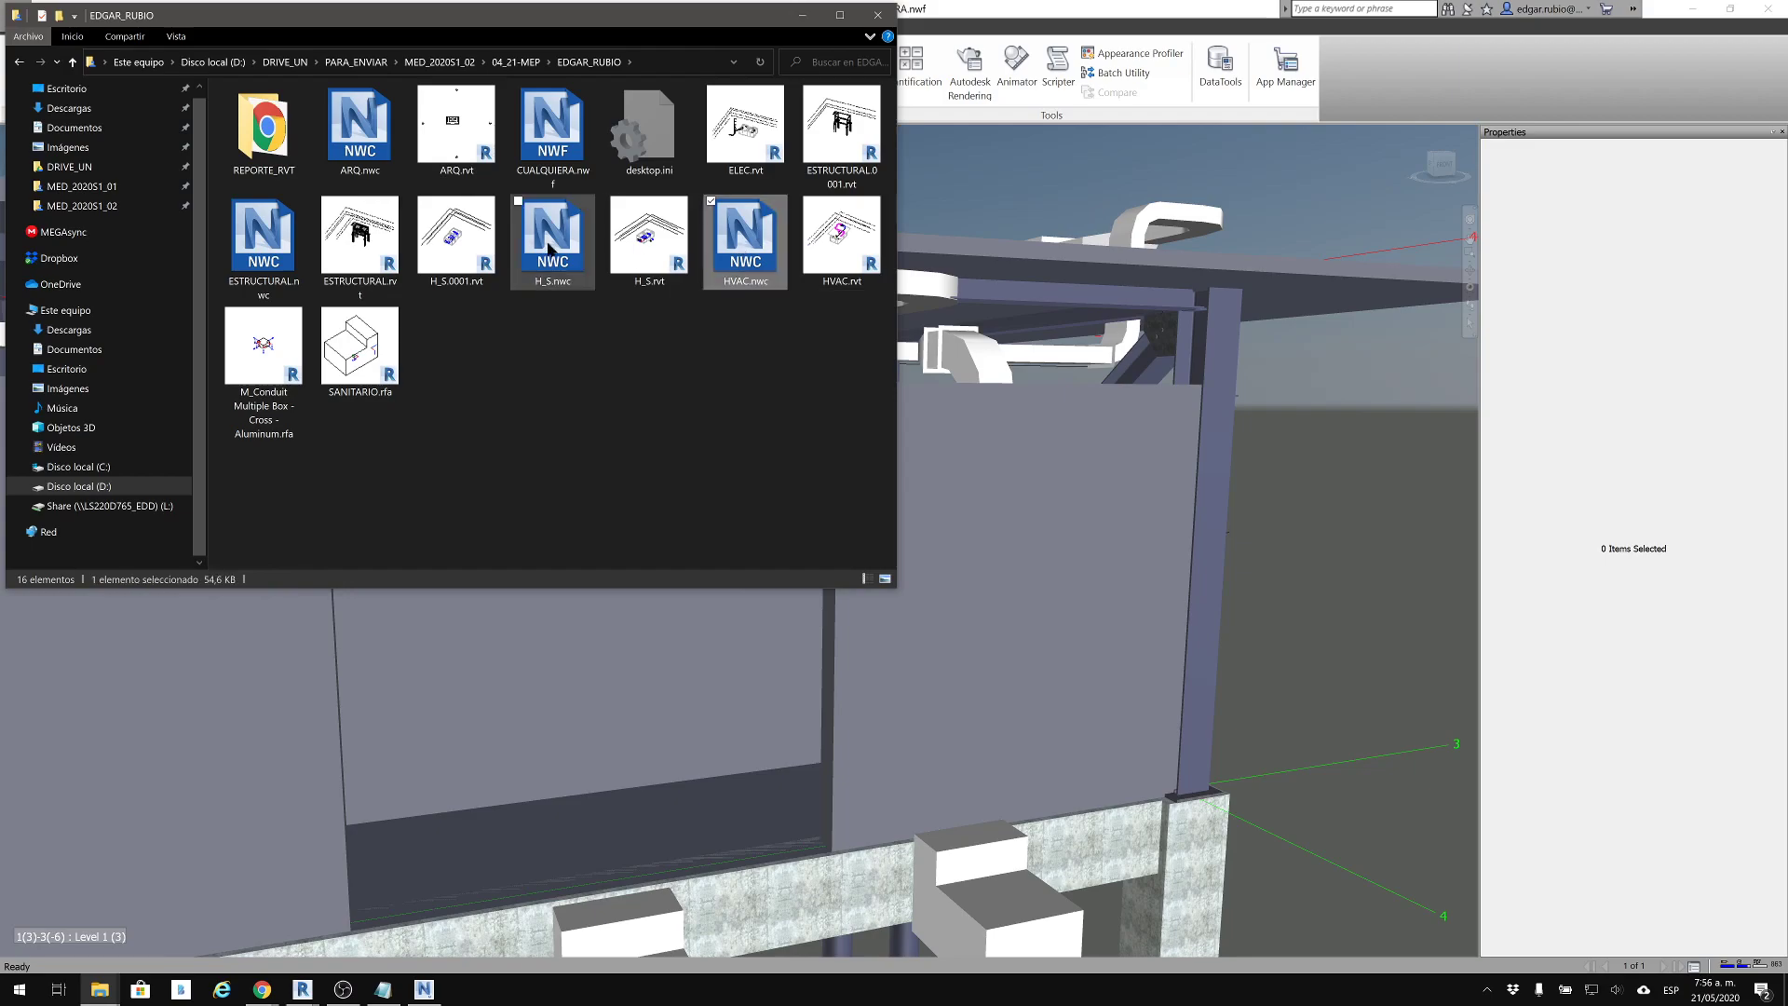
left_click(264, 237, "ctrl")
left_click(360, 131, "ctrl")
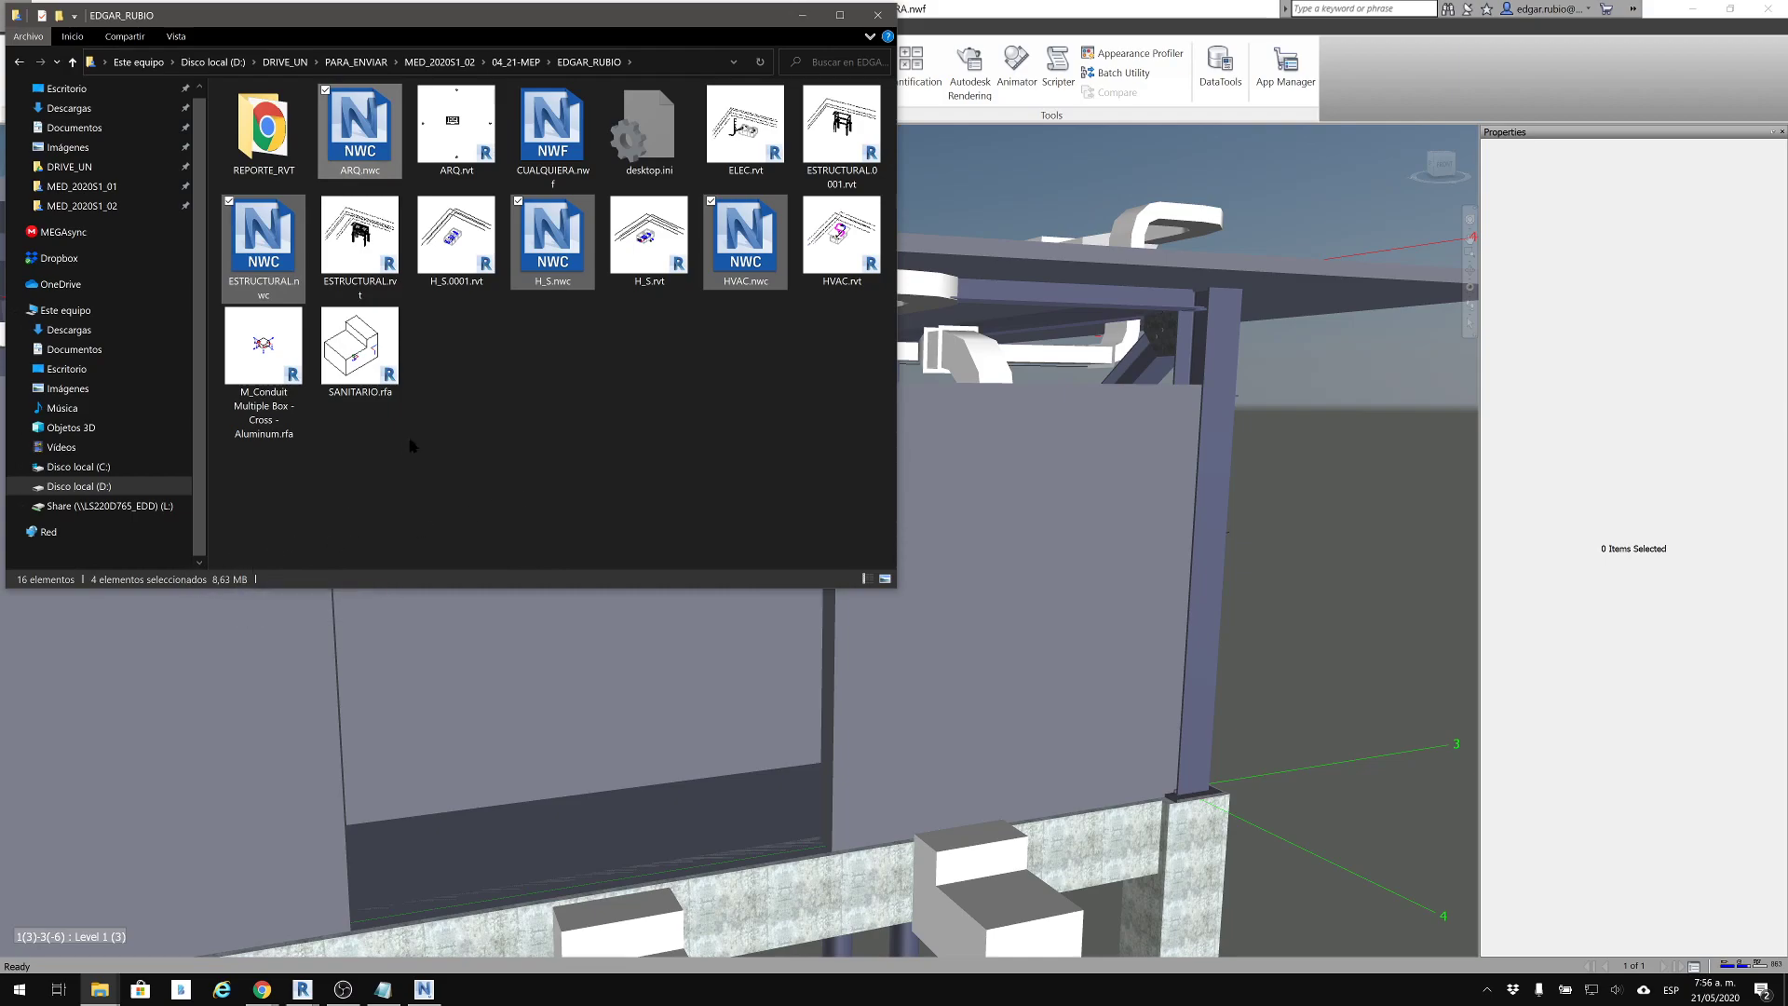
Check the size of ESTRUCTURAL.nwc, switch to Navisworks, and examine the structural connection under the roof up close
left_click(553, 237)
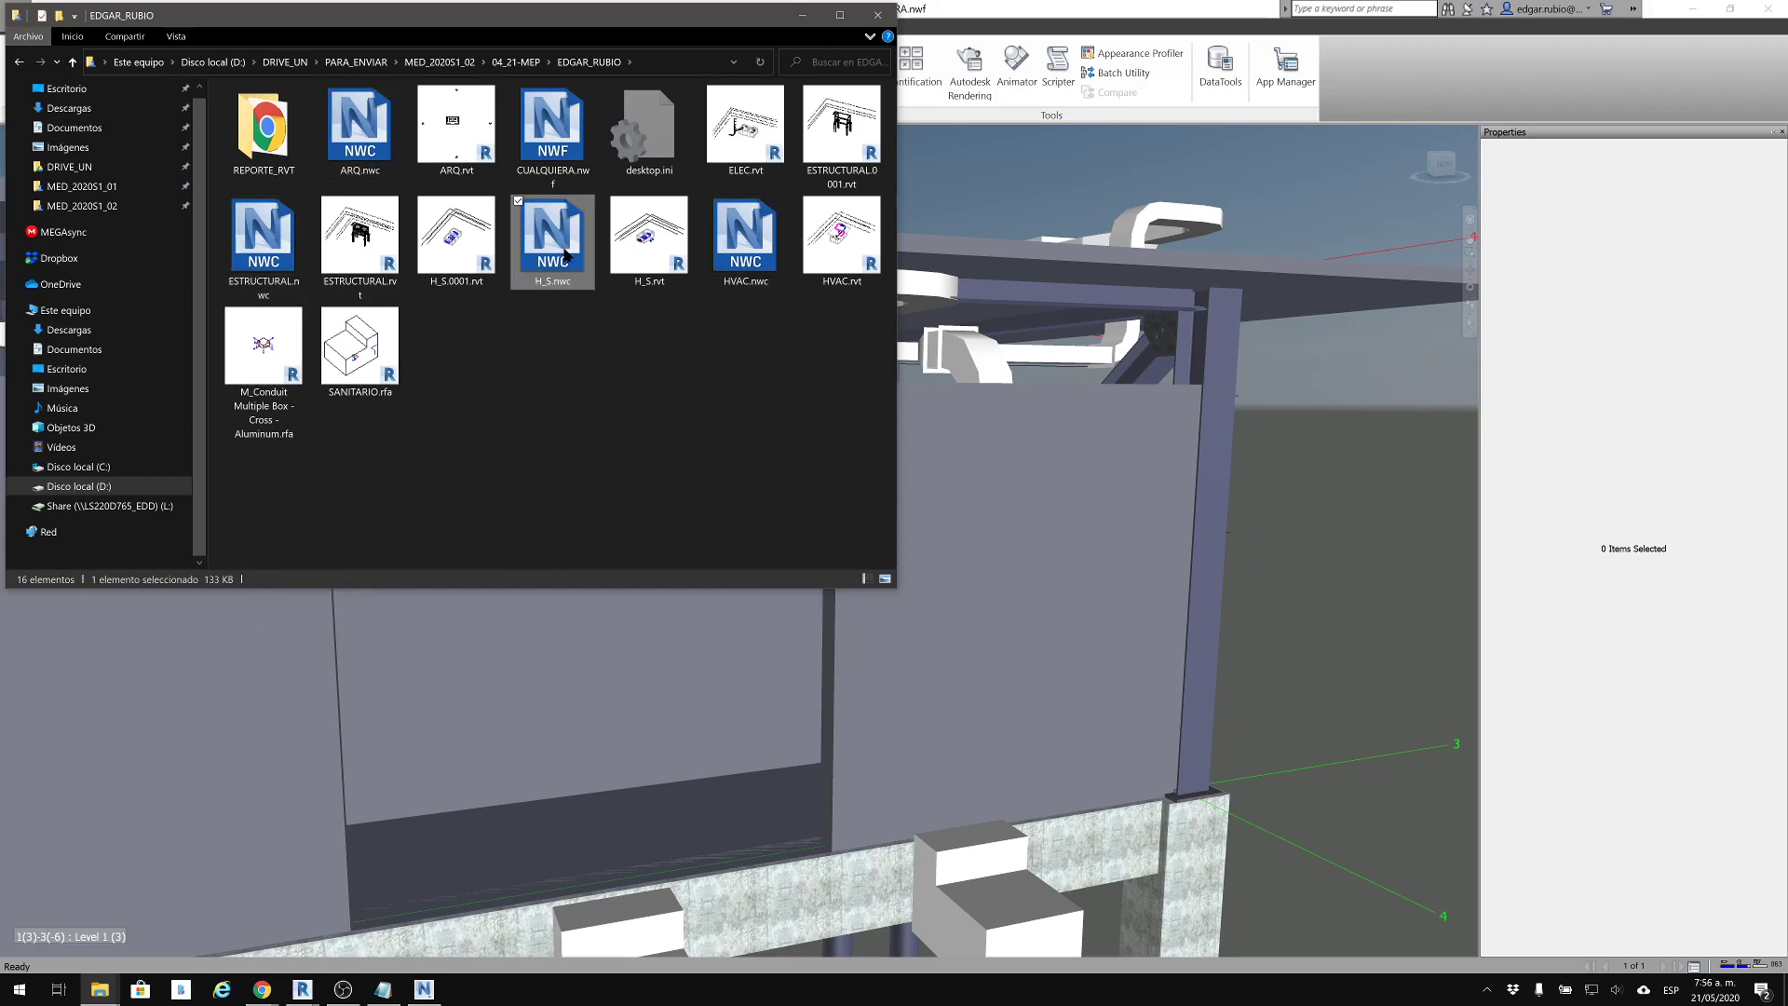
left_click(277, 244)
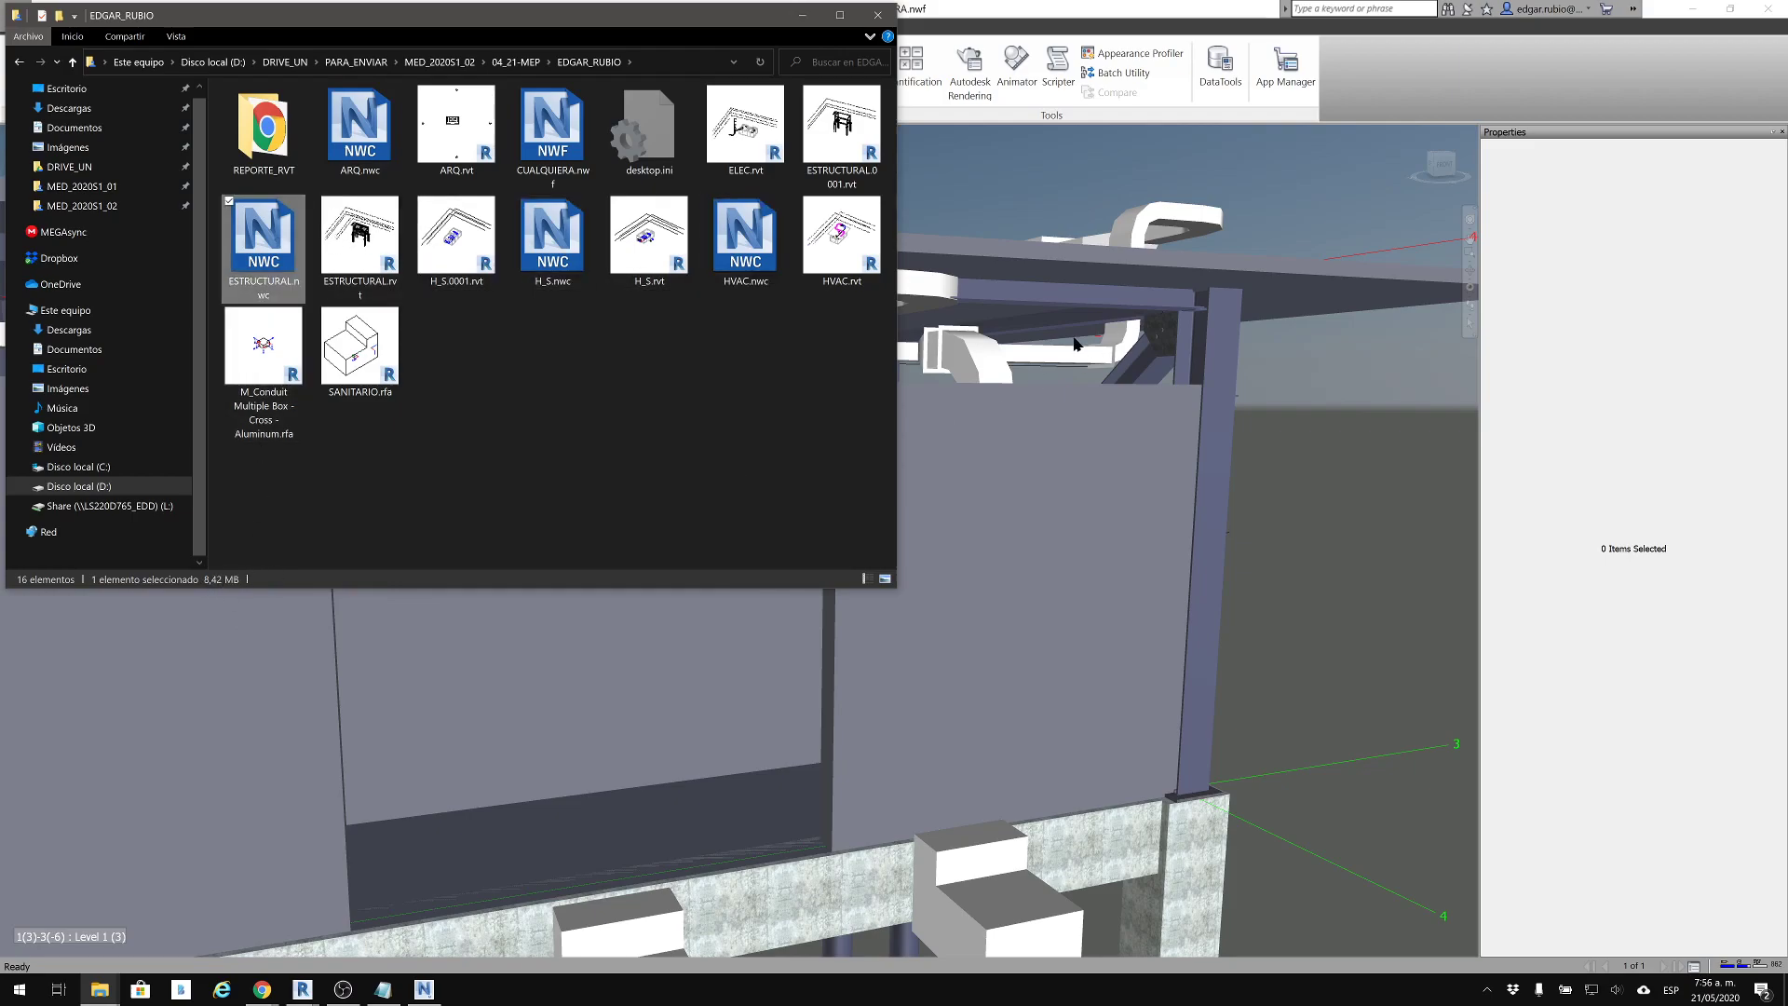
left_click(1295, 378)
scroll(1227, 347, "up", 2)
scroll(1226, 348, "up", 4)
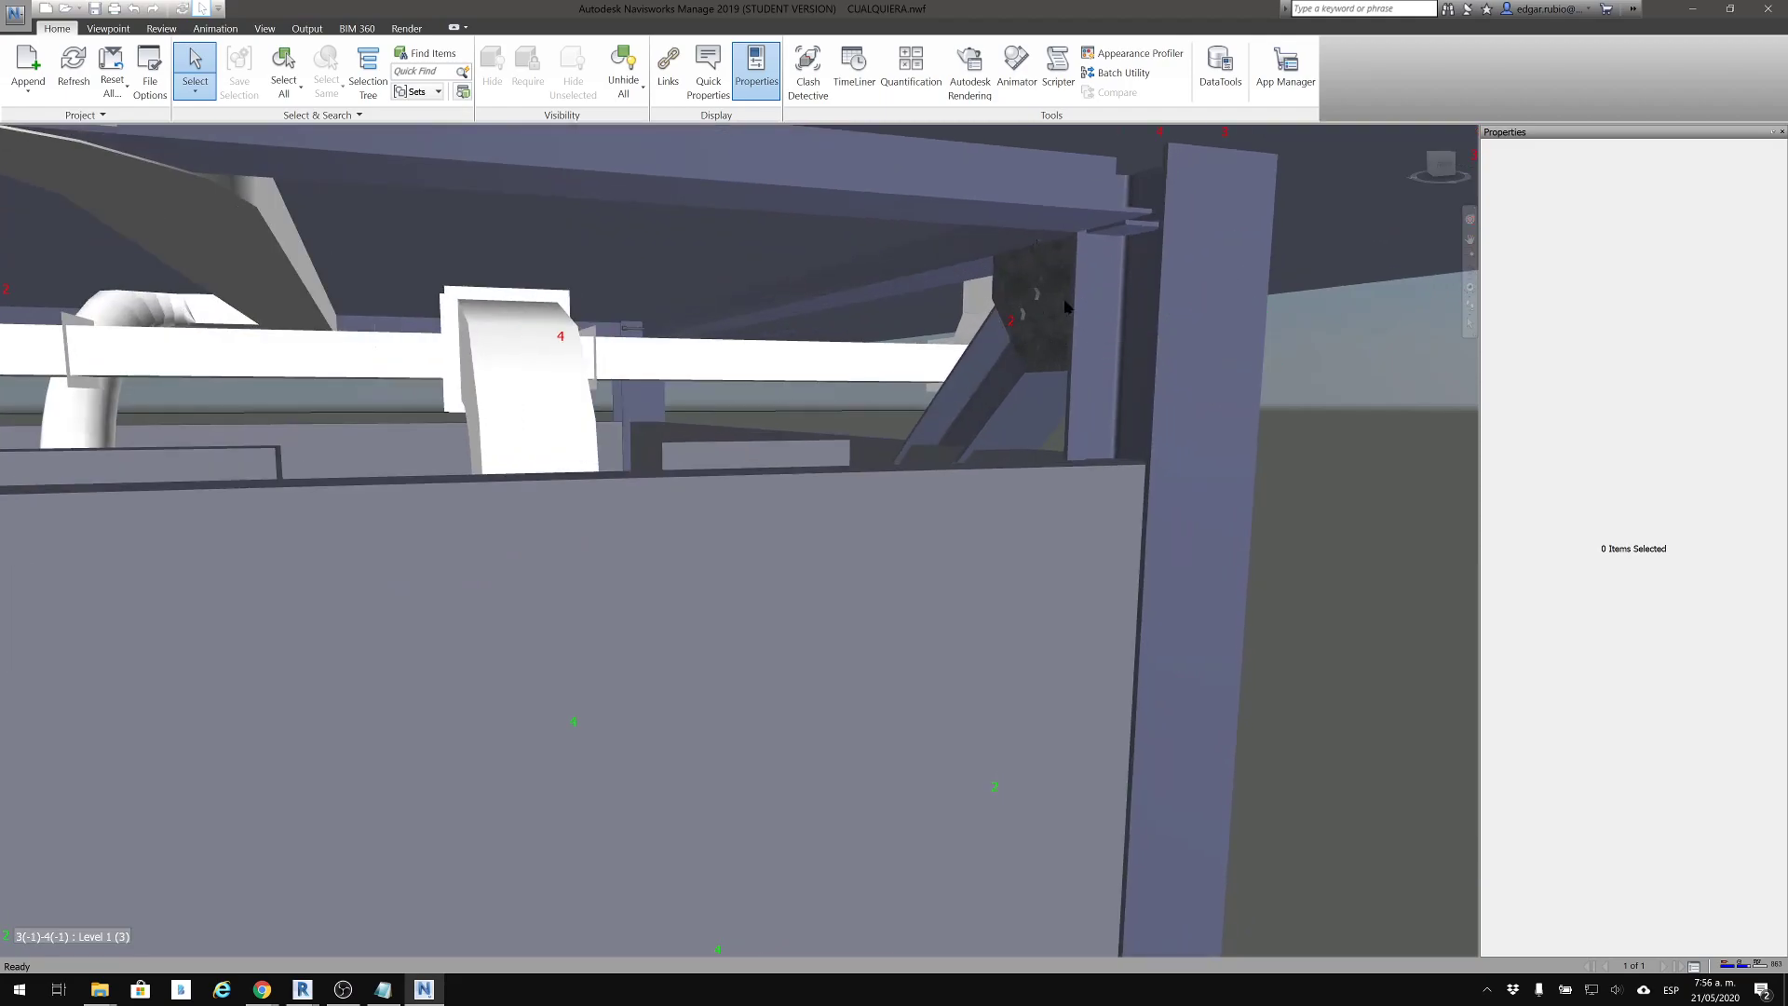
scroll(1035, 284, "down", 5)
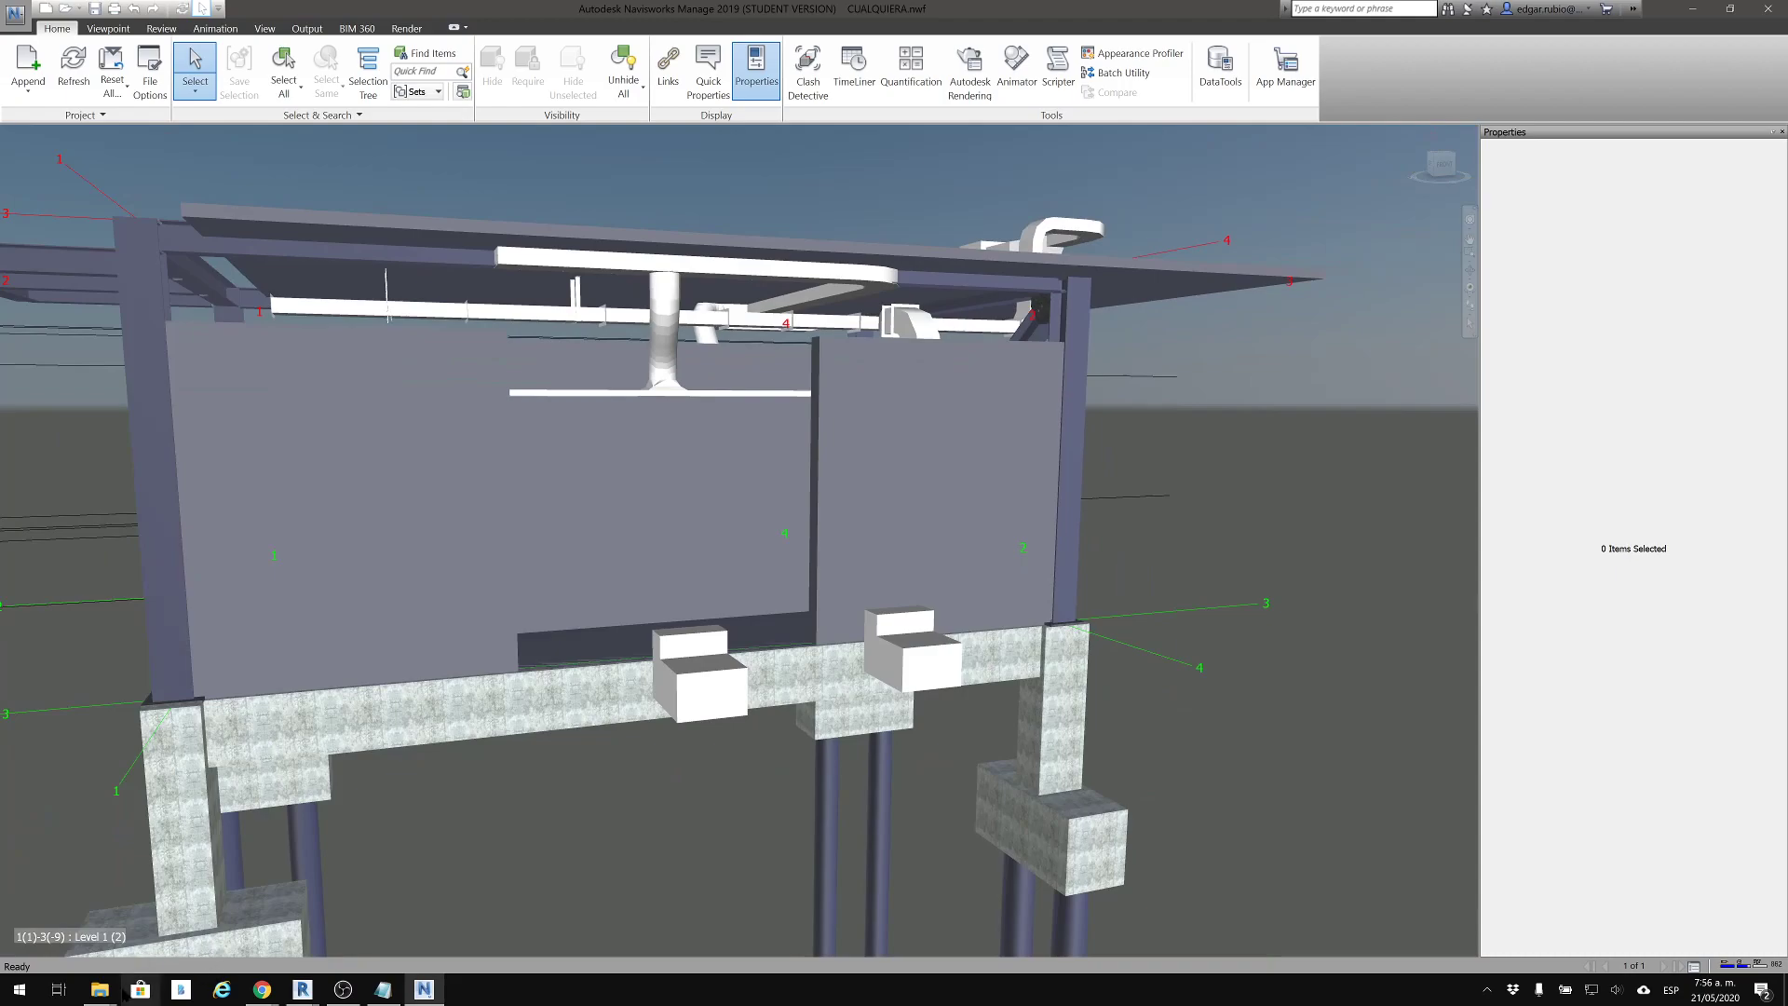
Return to the project folder and compare the file sizes of ESTRUCTURAL.rvt and ESTRUCTURAL.nwc
mouse_move(113, 996)
left_click(100, 907)
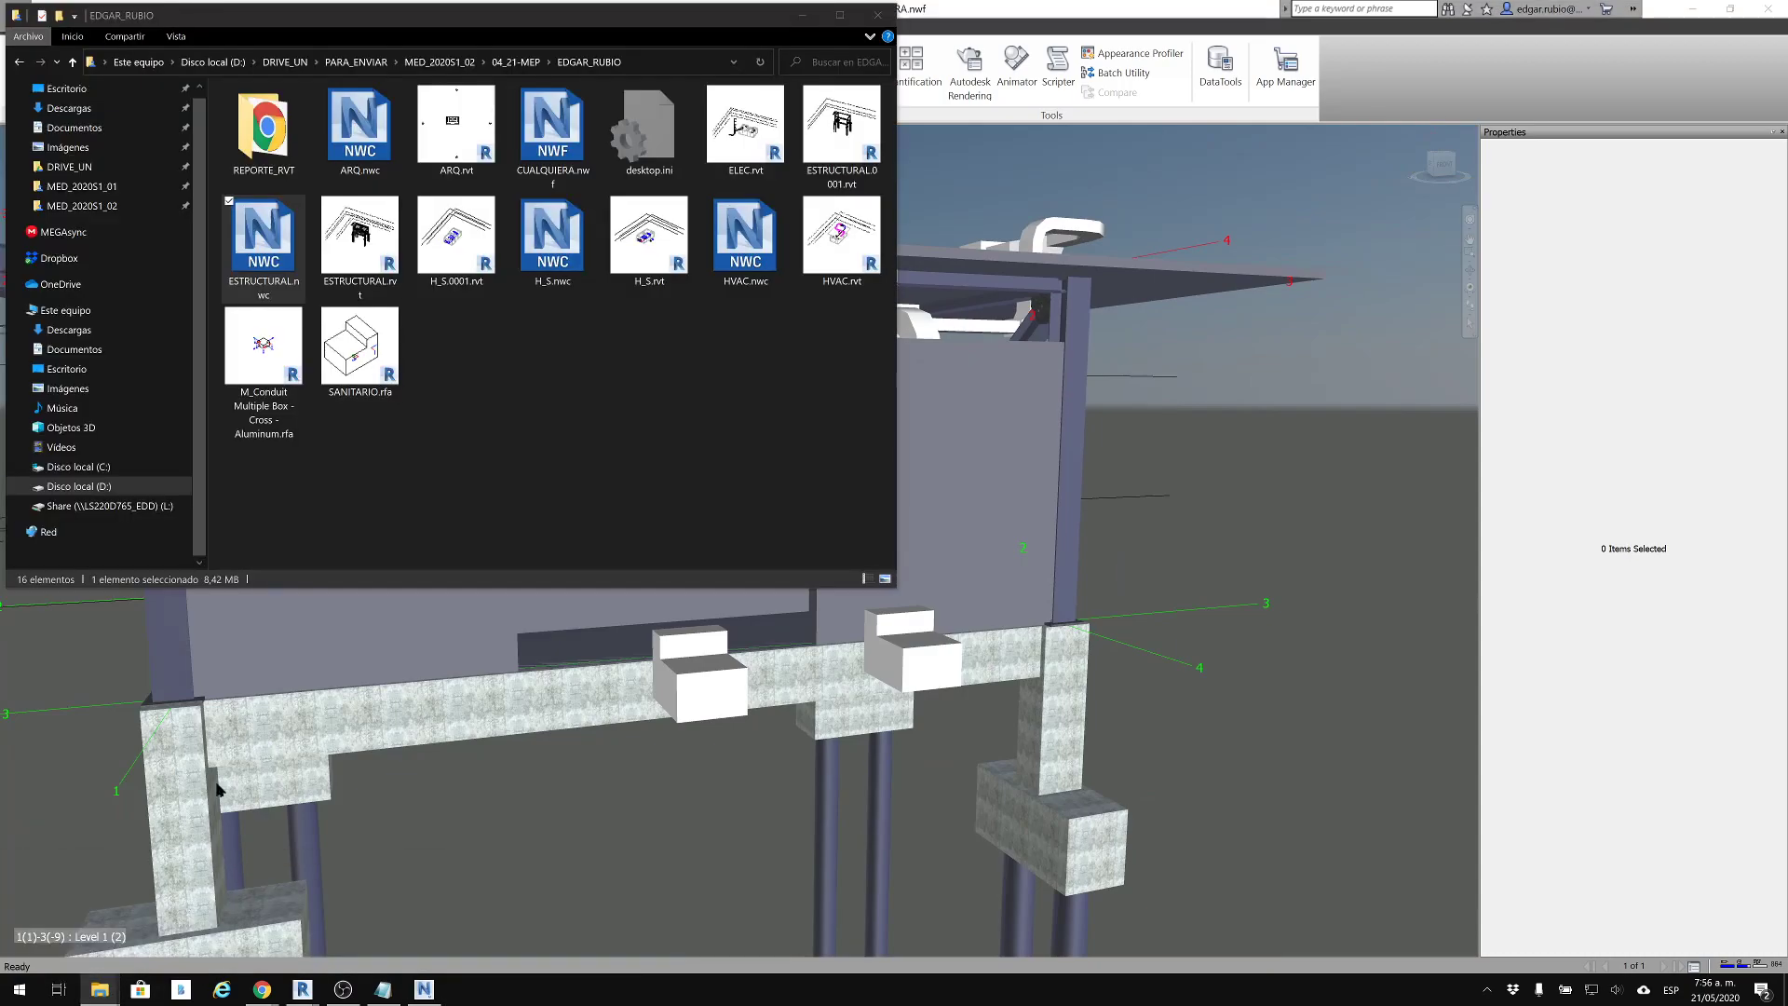
left_click(389, 255)
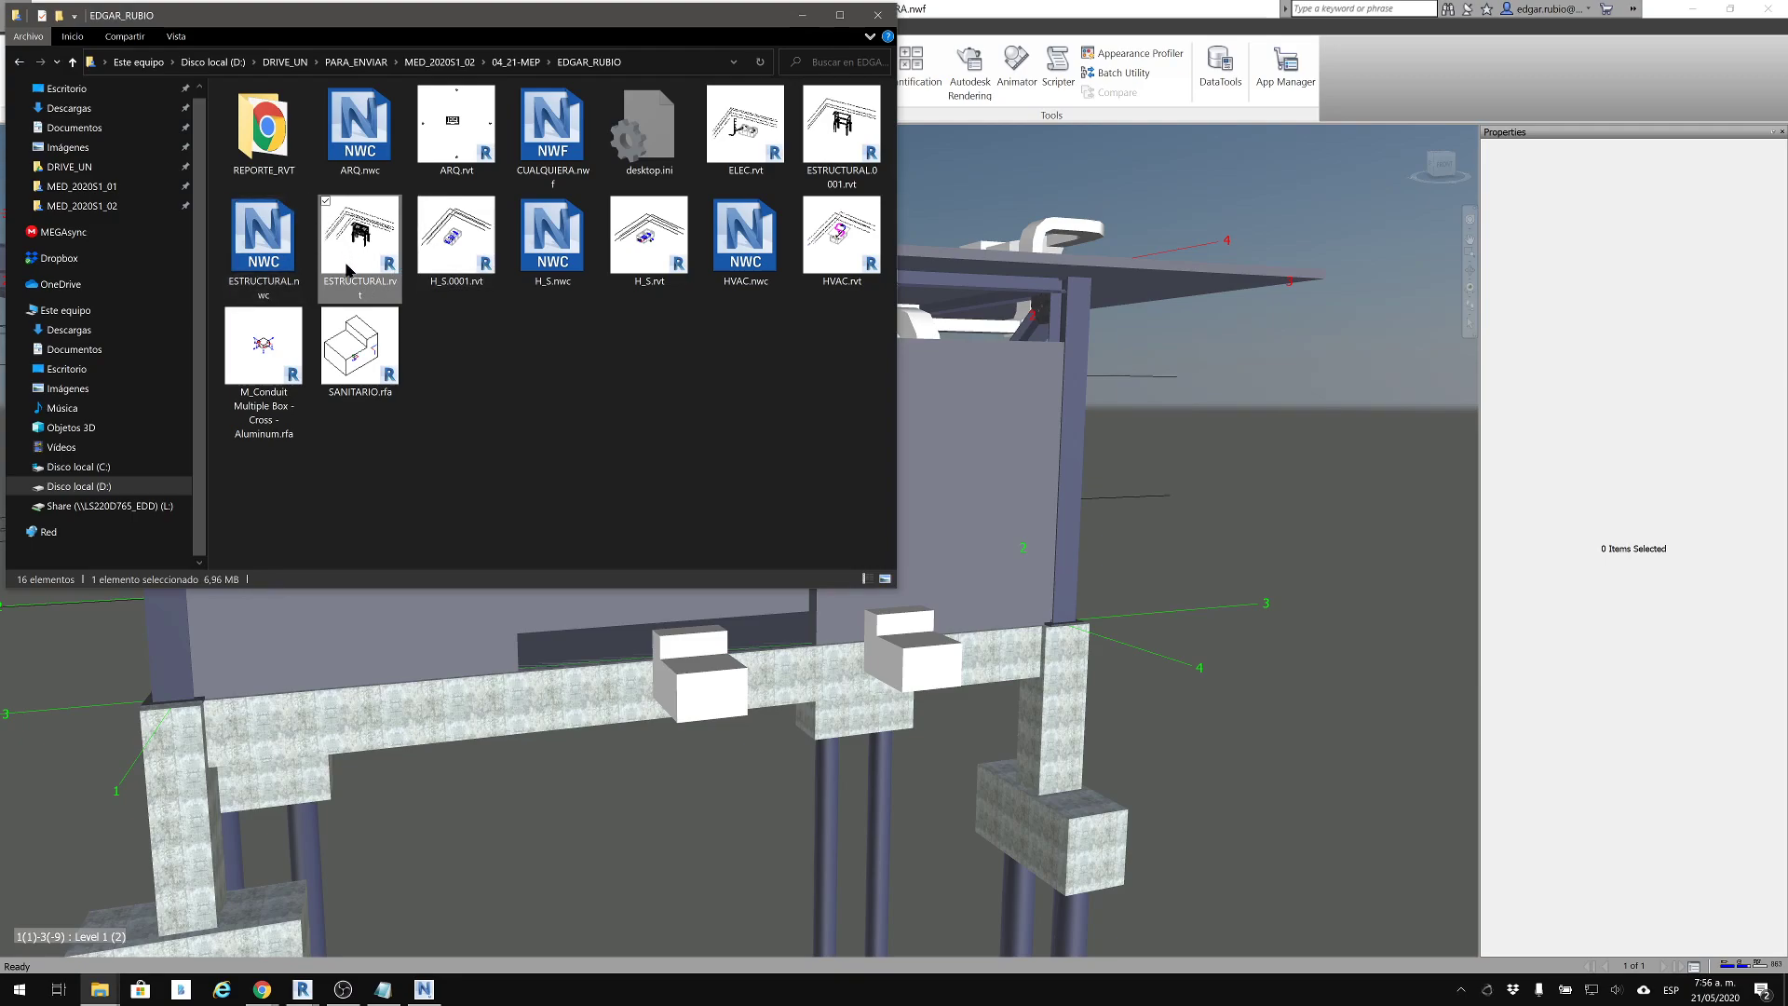
left_click(277, 247)
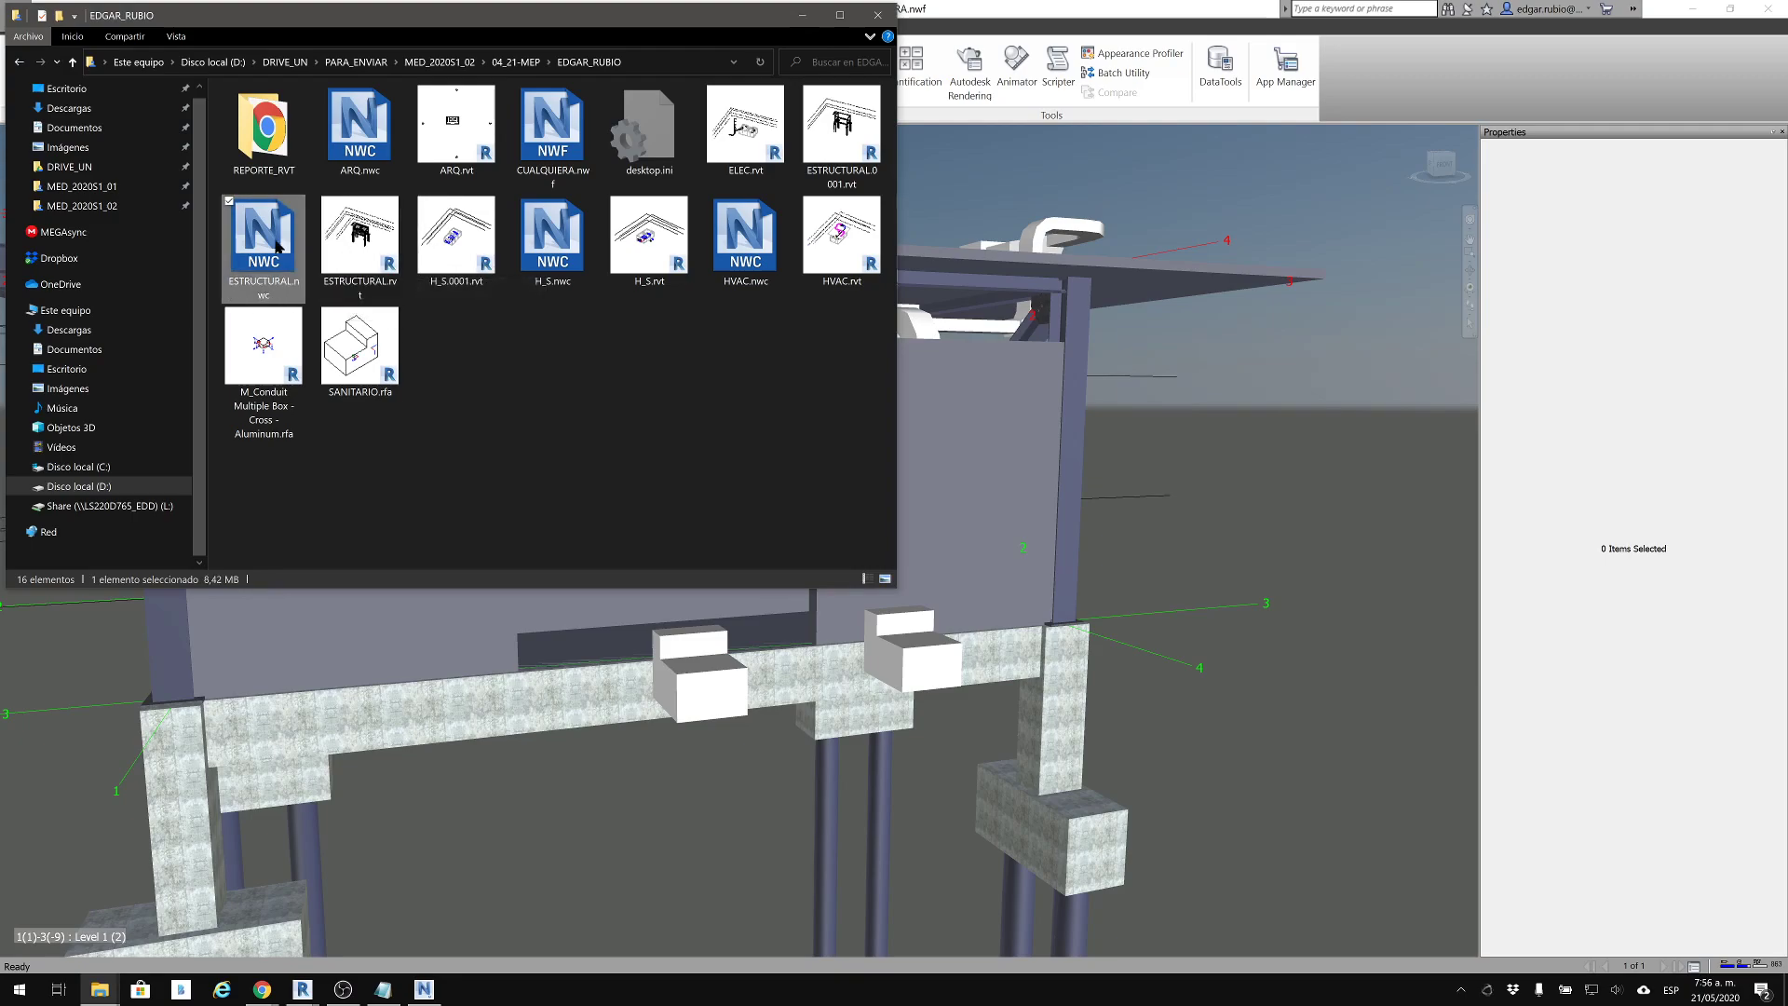
left_click(341, 254)
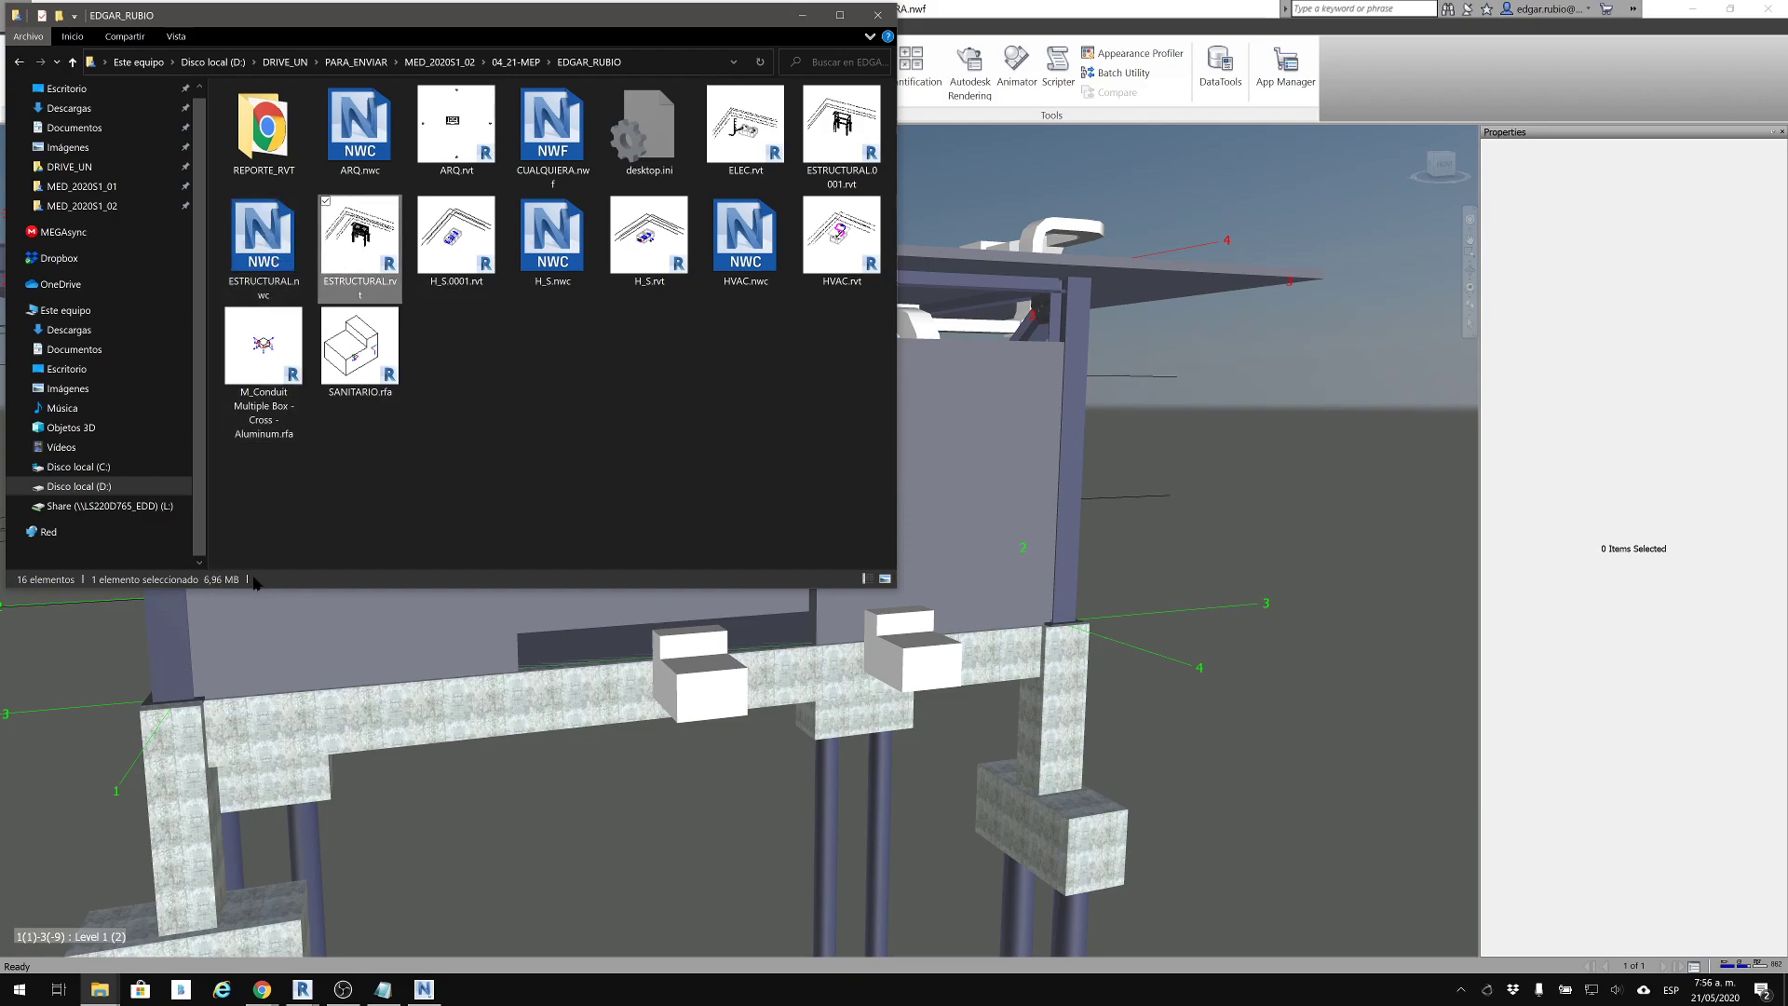
left_click(272, 237)
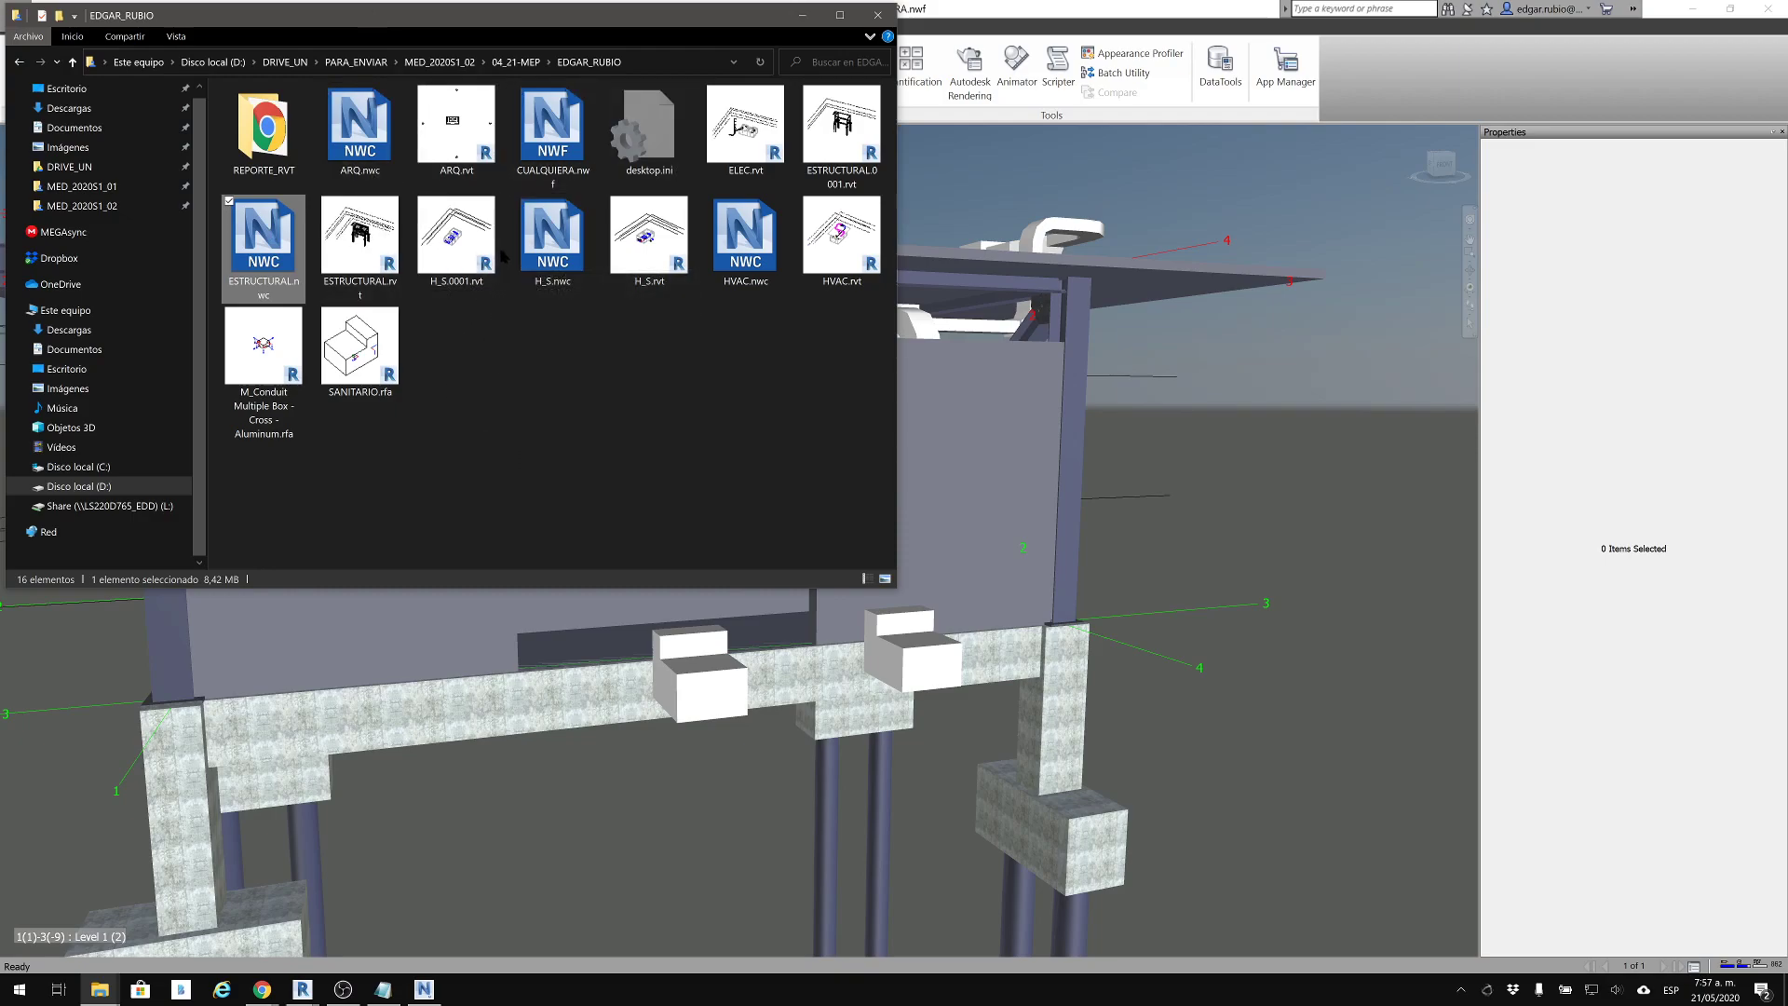
Check the file sizes of CUALQUIERA.nwf, ARQ.nwc and ARQ.rvt, and clear the file selection
left_click(578, 154)
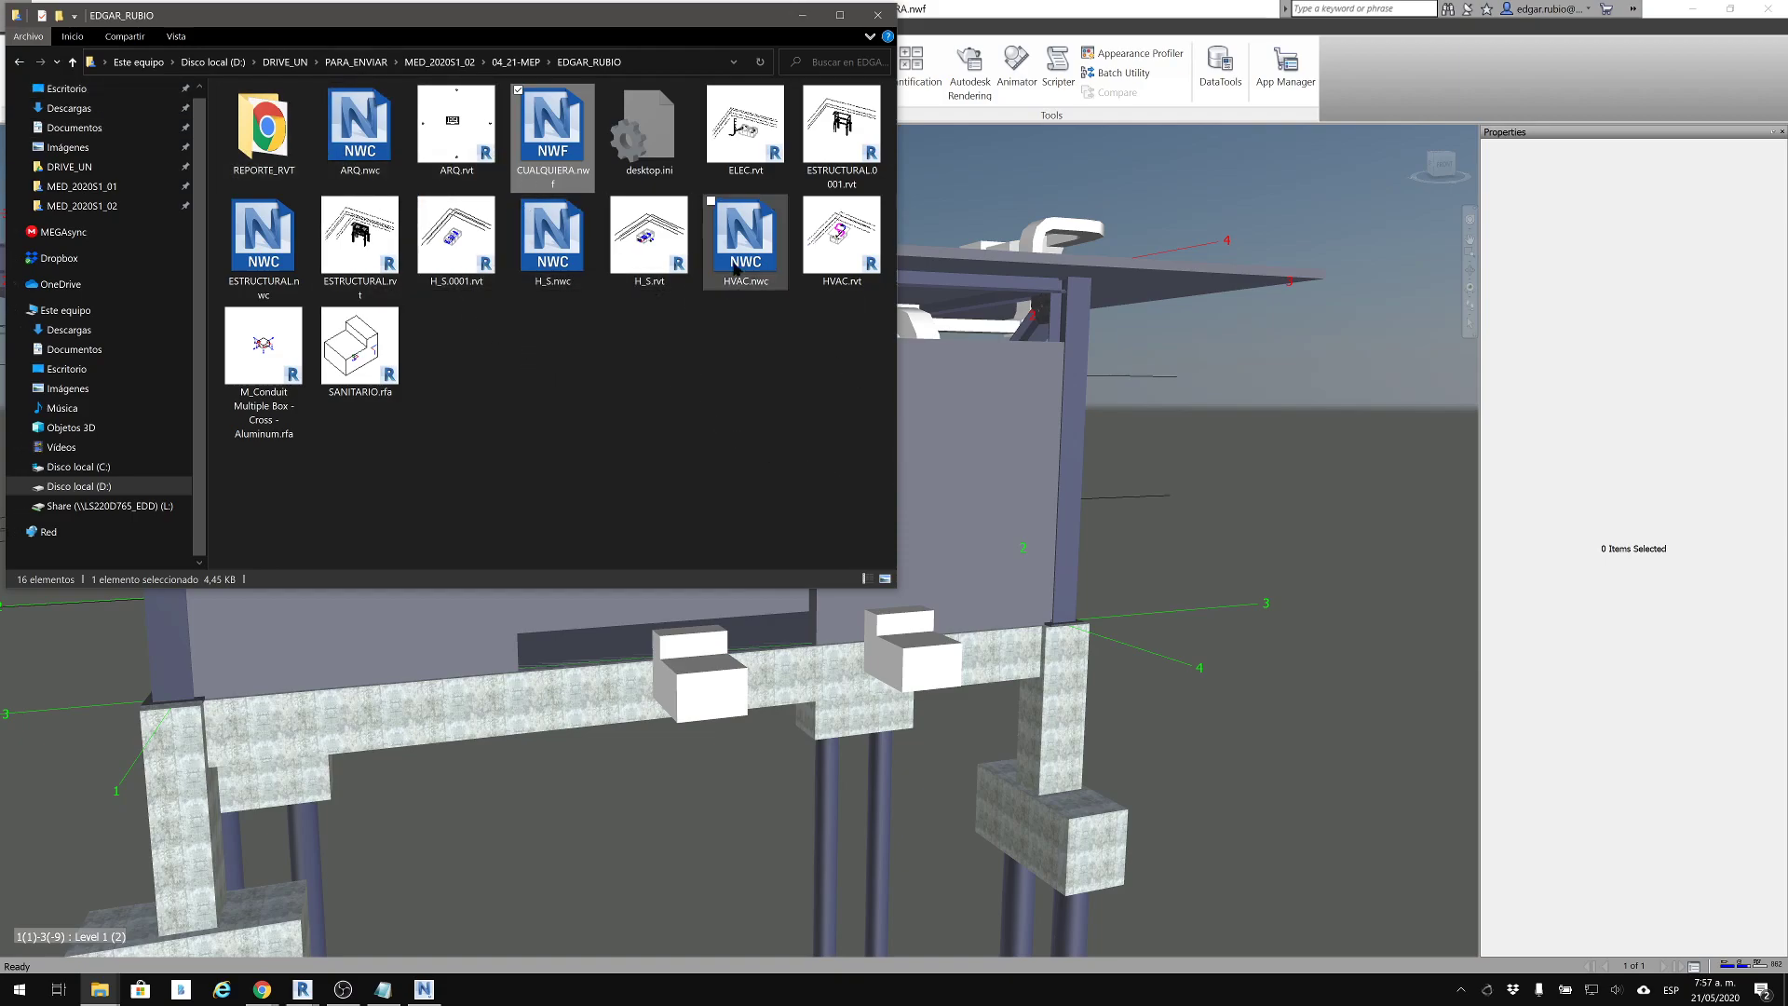
left_click(382, 142)
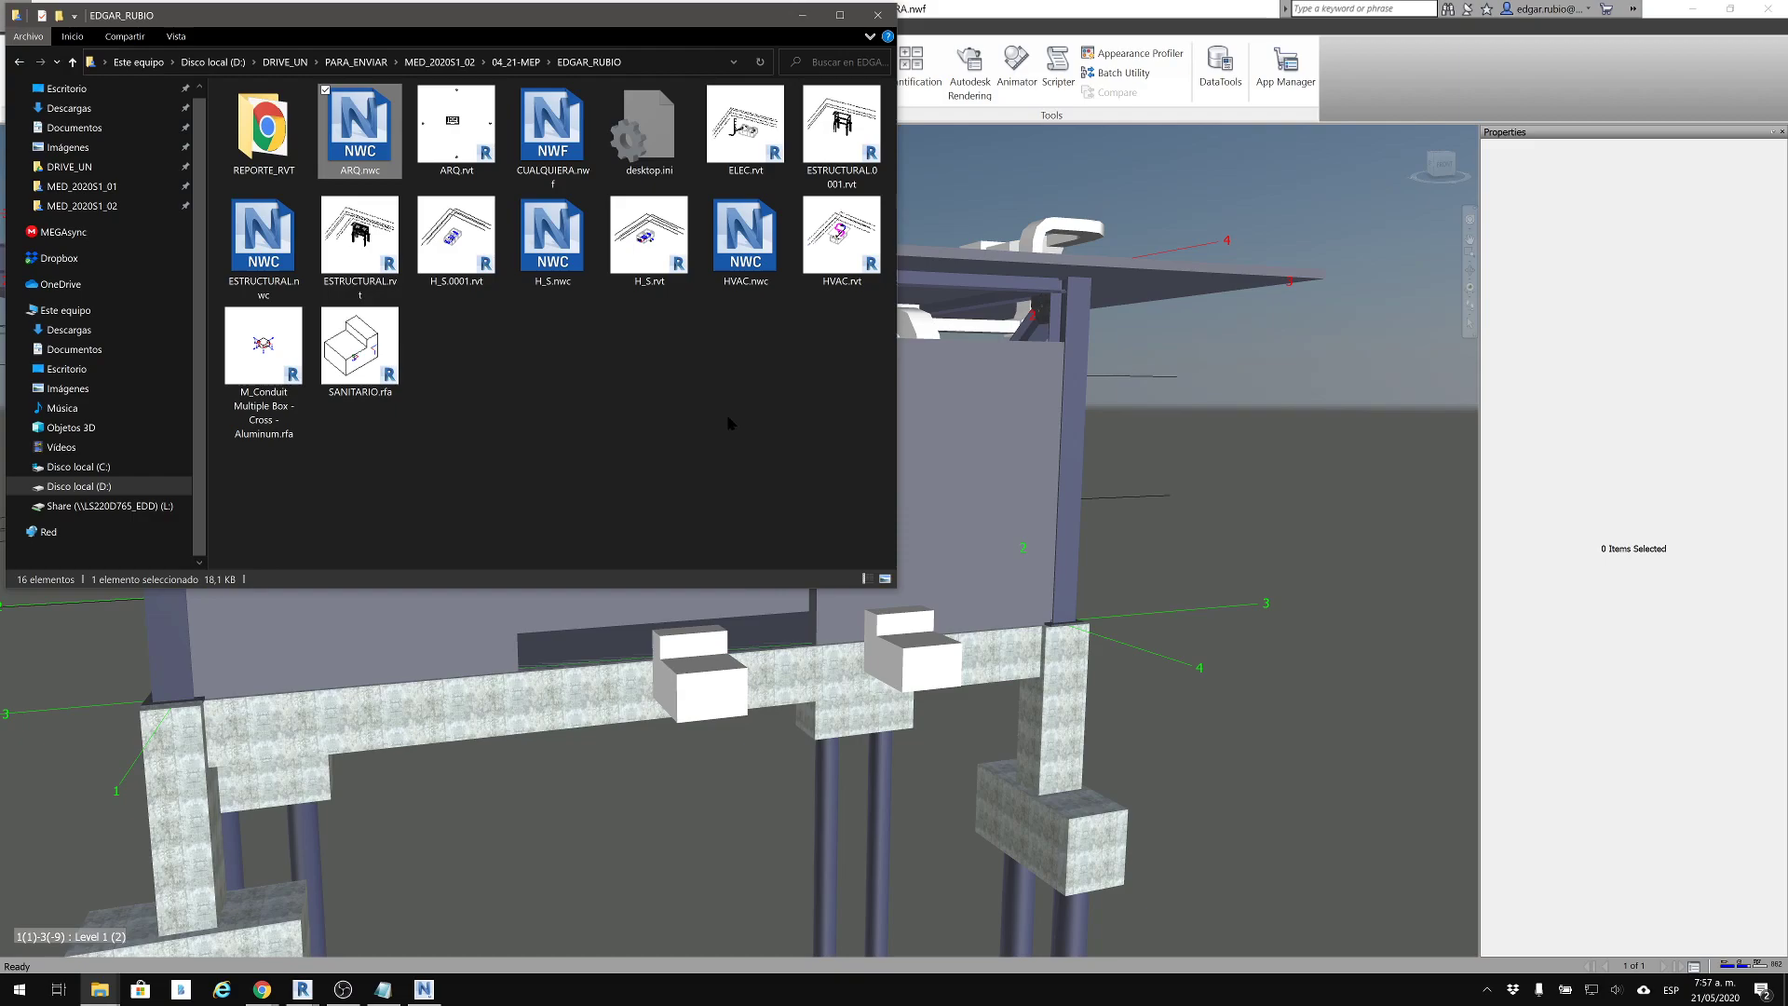
key("Right")
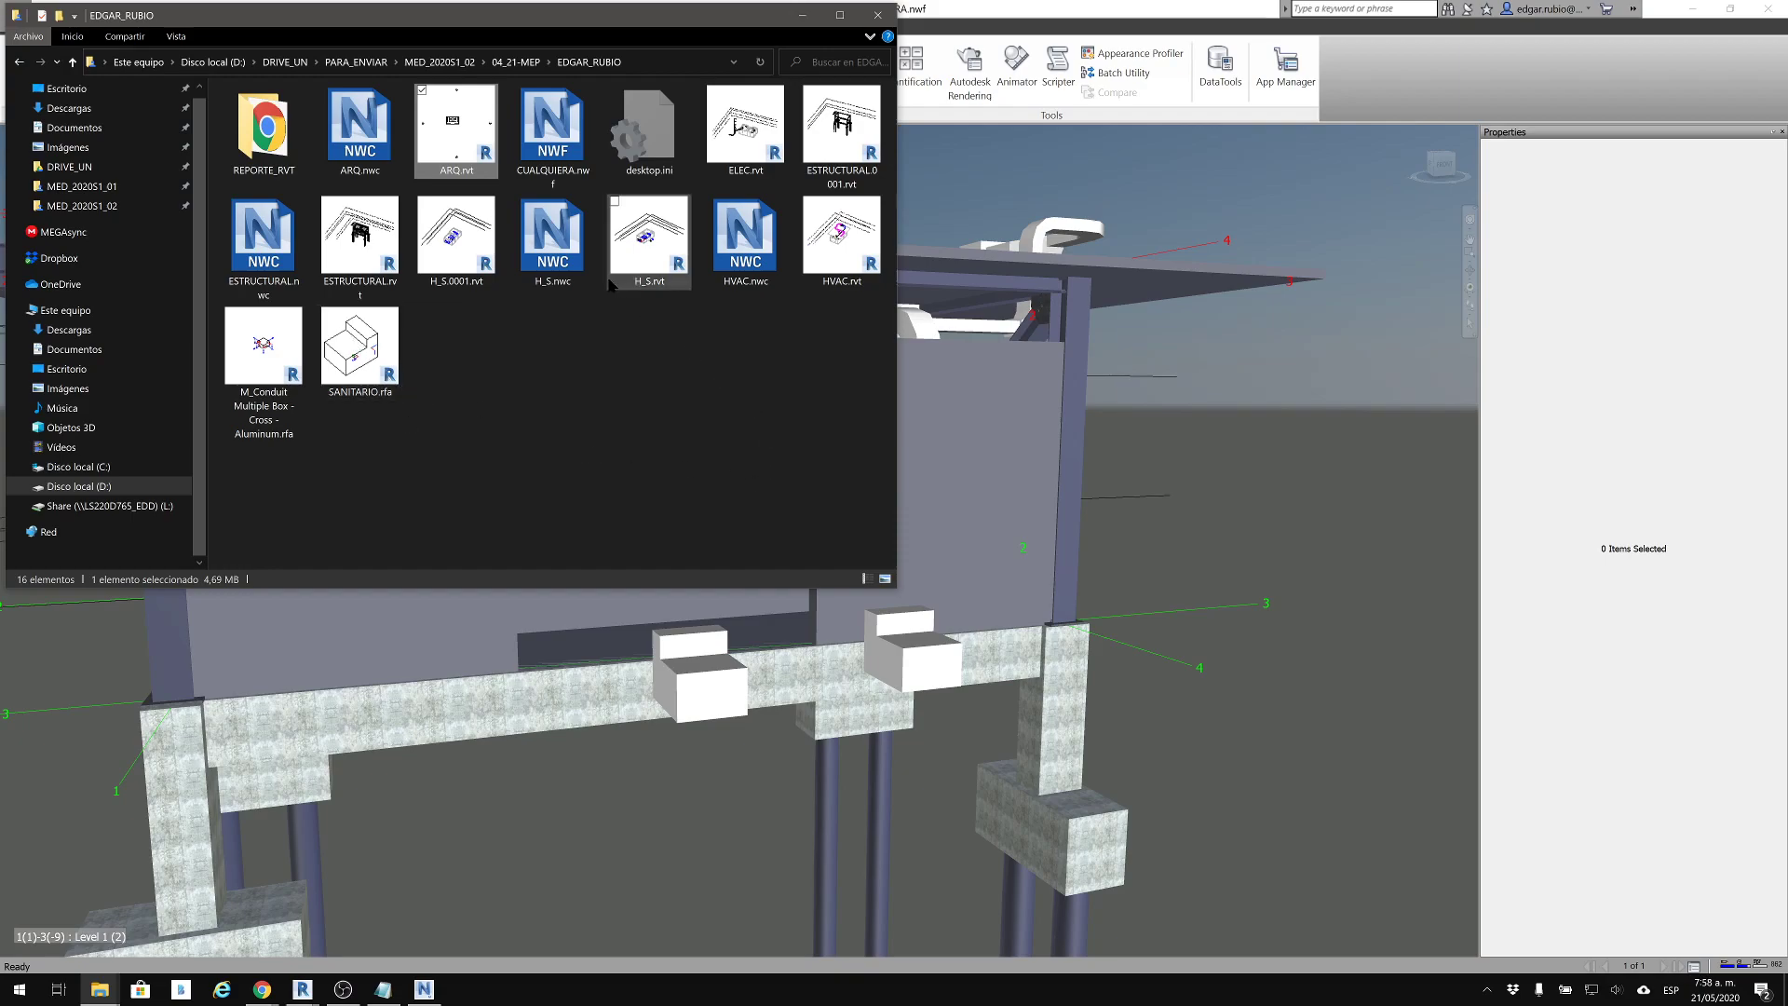
left_click(649, 469)
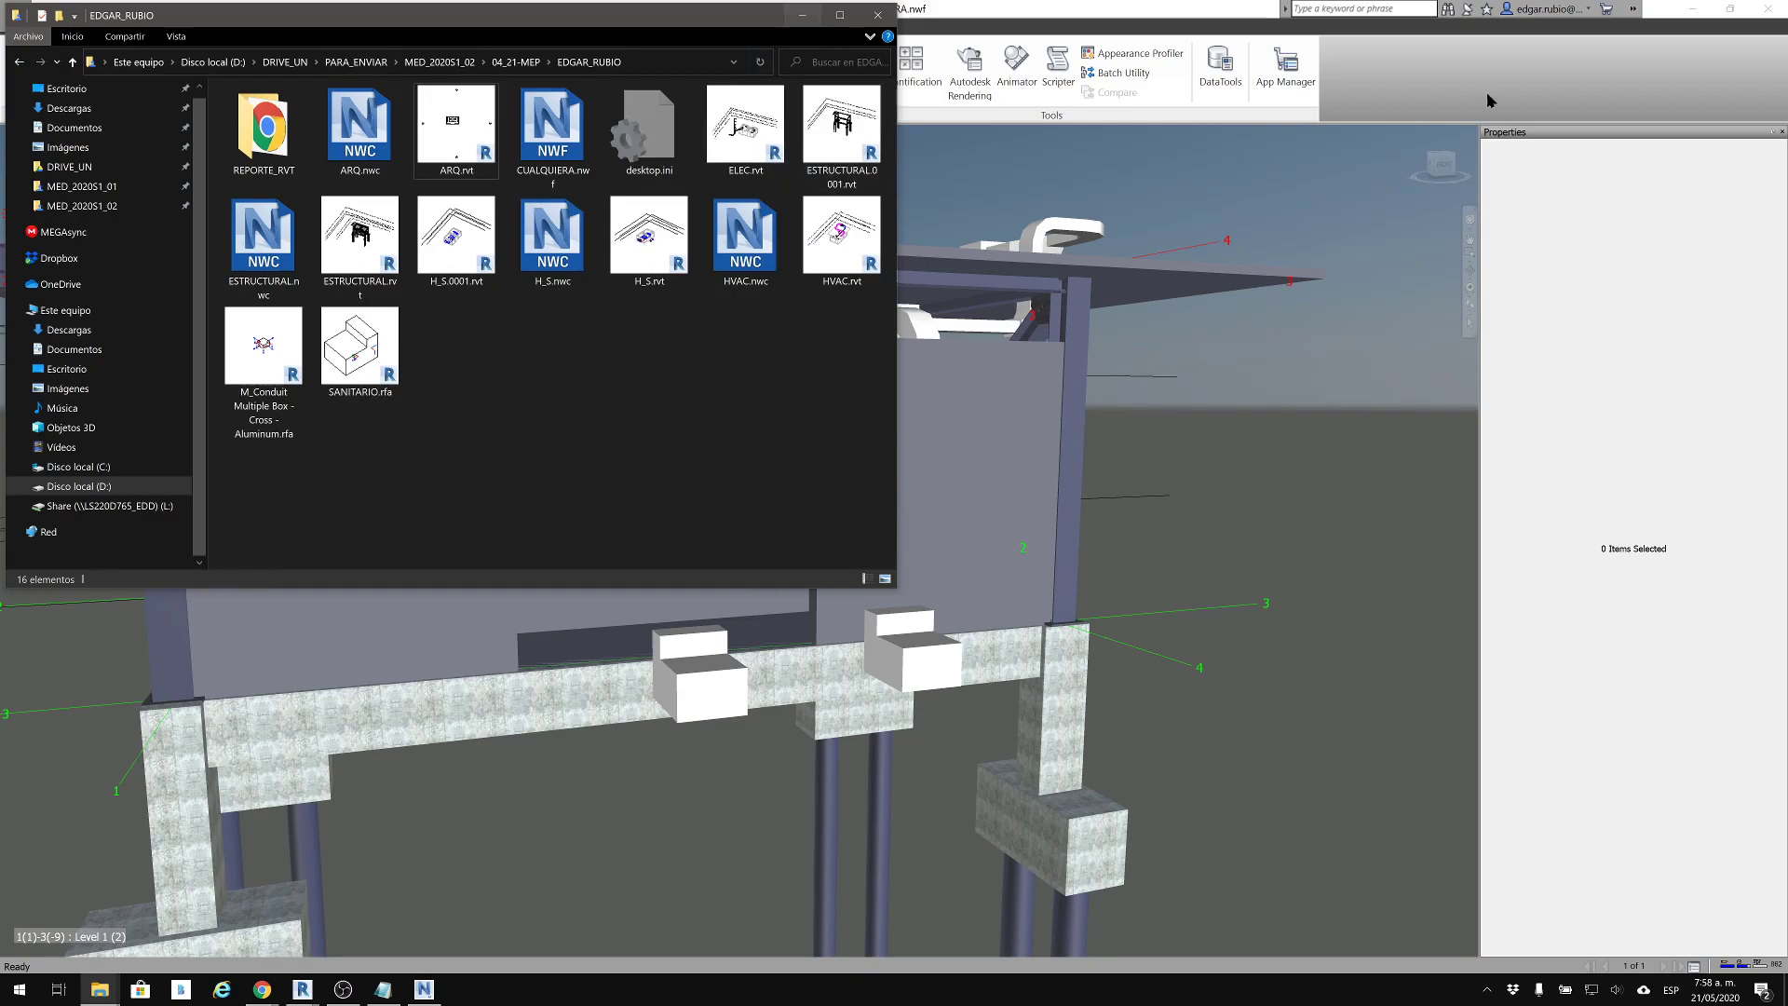
Switch to Navisworks and start a new empty project
left_click(1390, 106)
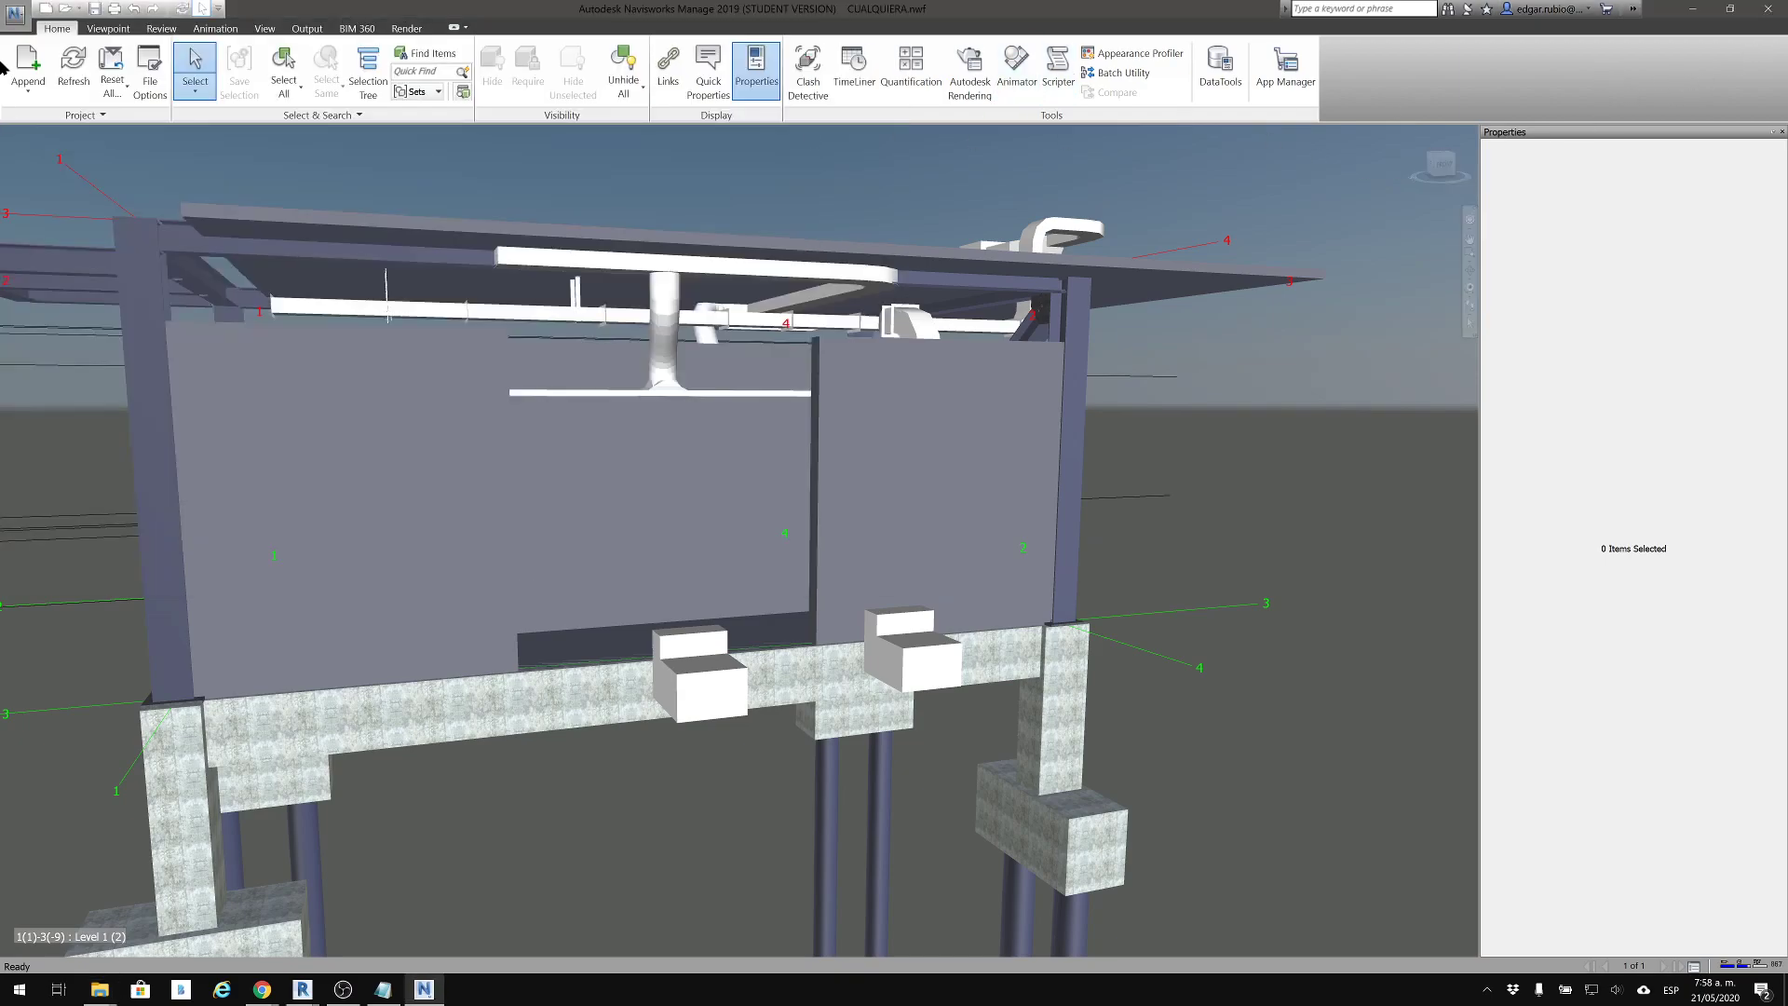
left_click(15, 13)
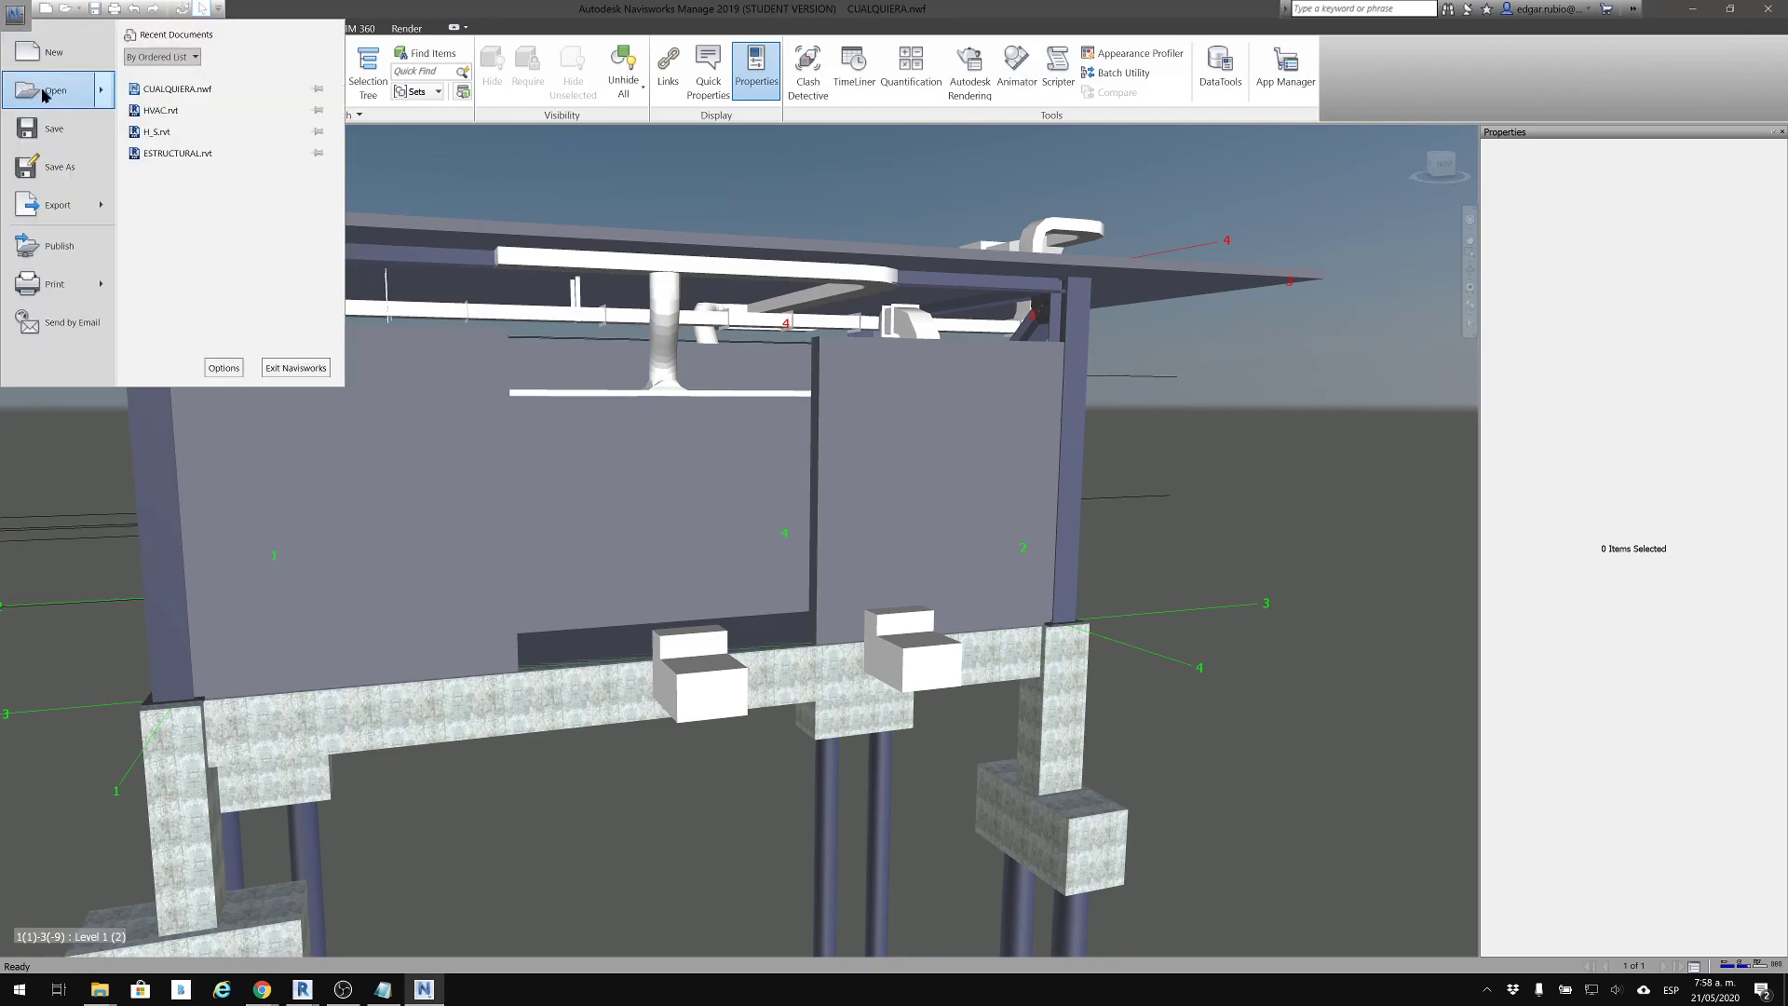
left_click(46, 52)
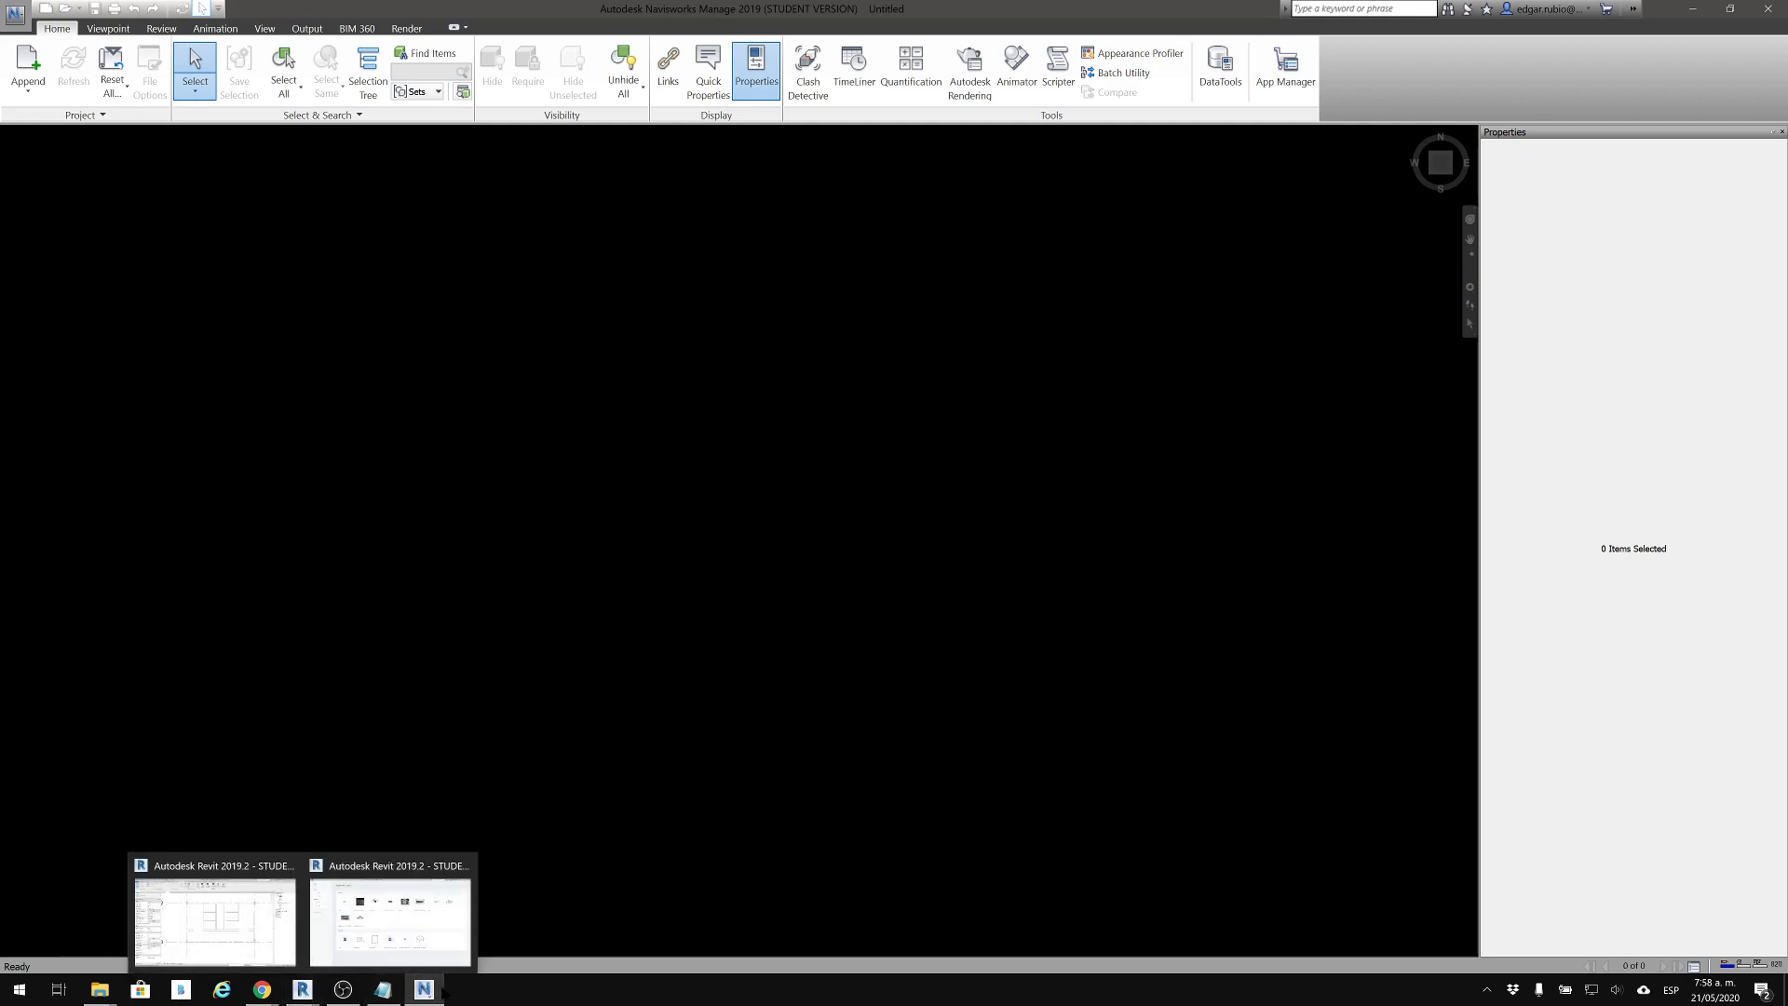
Delete ARQ.nwc, ESTRUCTURAL.nwc, H_S.nwc, HVAC.nwc and CUALQUIERA.nwf from the project folder in File Explorer
mouse_move(435, 993)
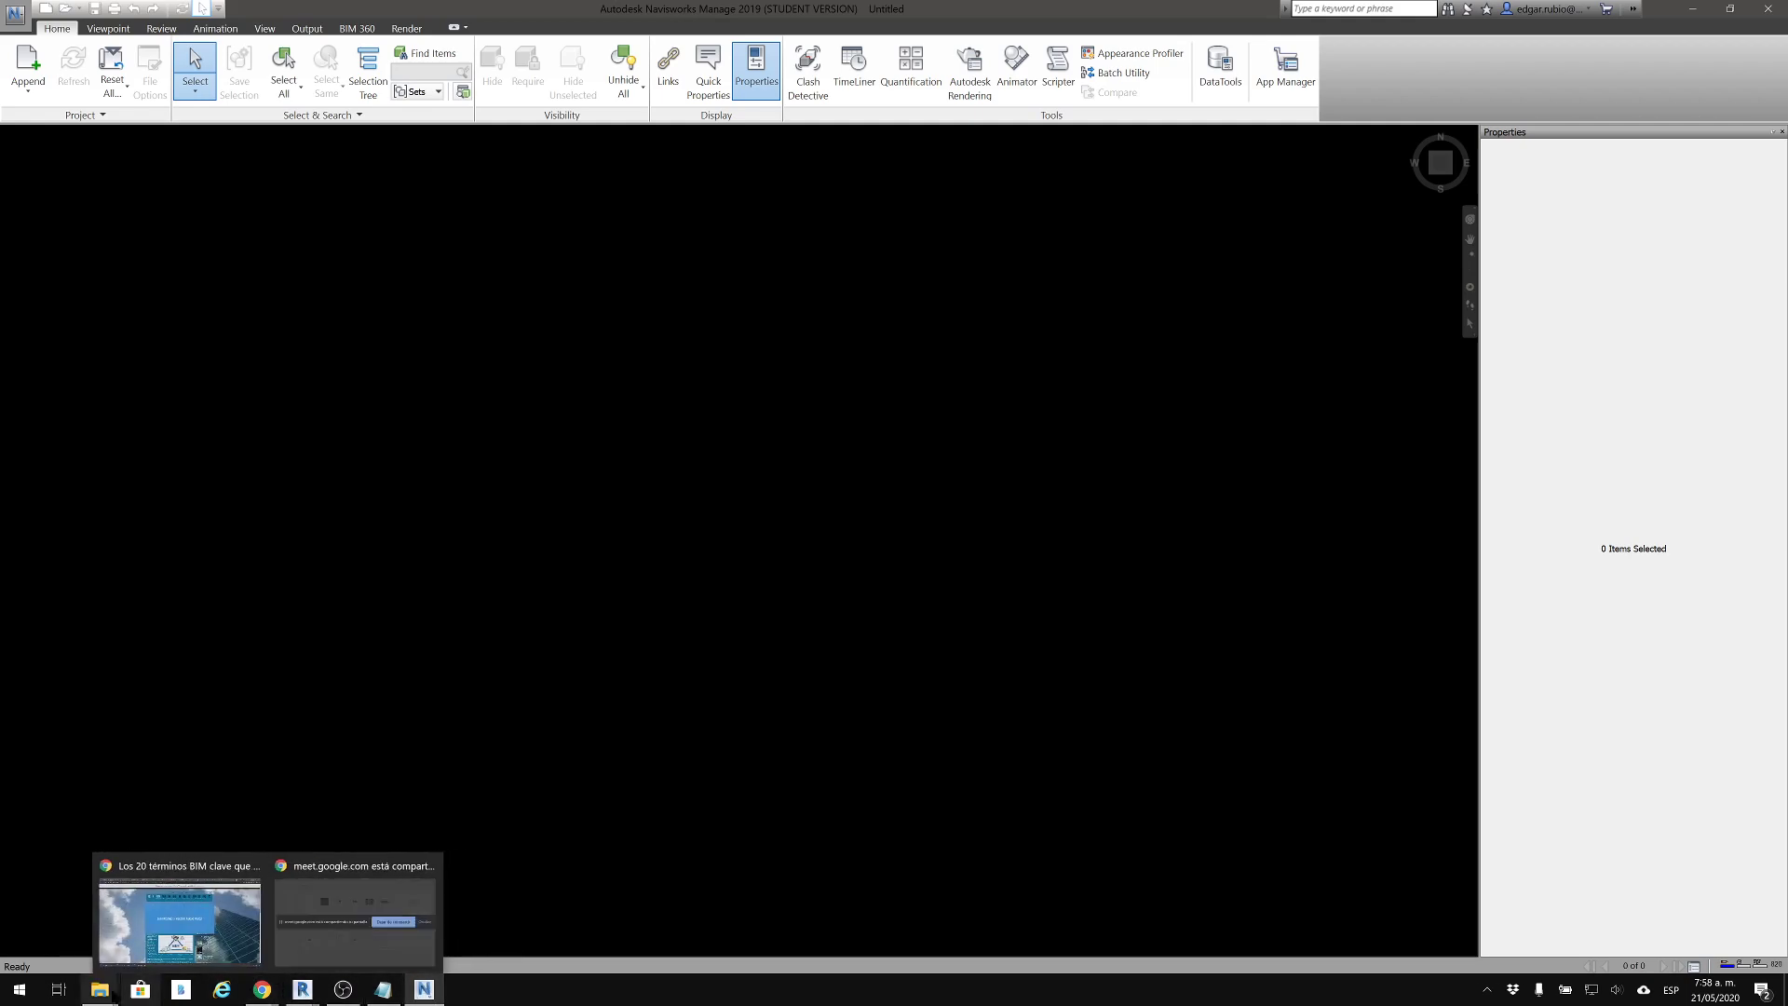
mouse_move(111, 993)
left_click(97, 922)
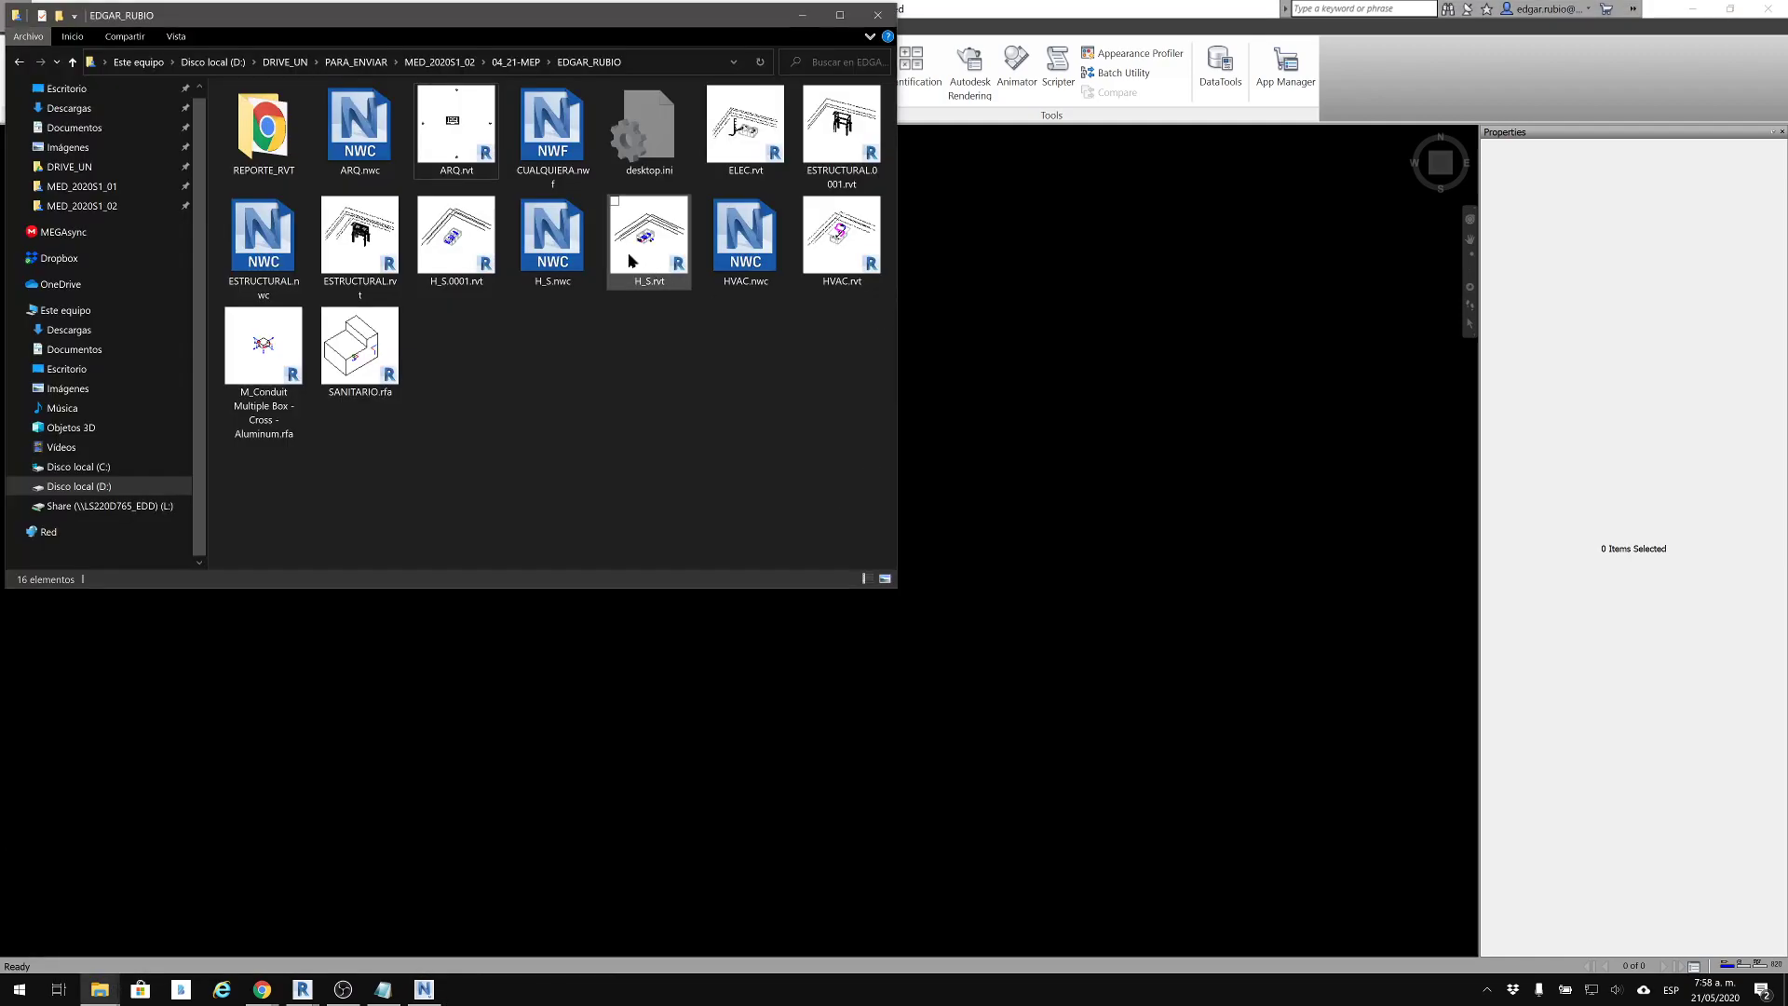
left_click(360, 130, "ctrl")
left_click(264, 238, "ctrl")
left_click(552, 219, "ctrl")
left_click(551, 140, "ctrl")
left_click(745, 237, "ctrl")
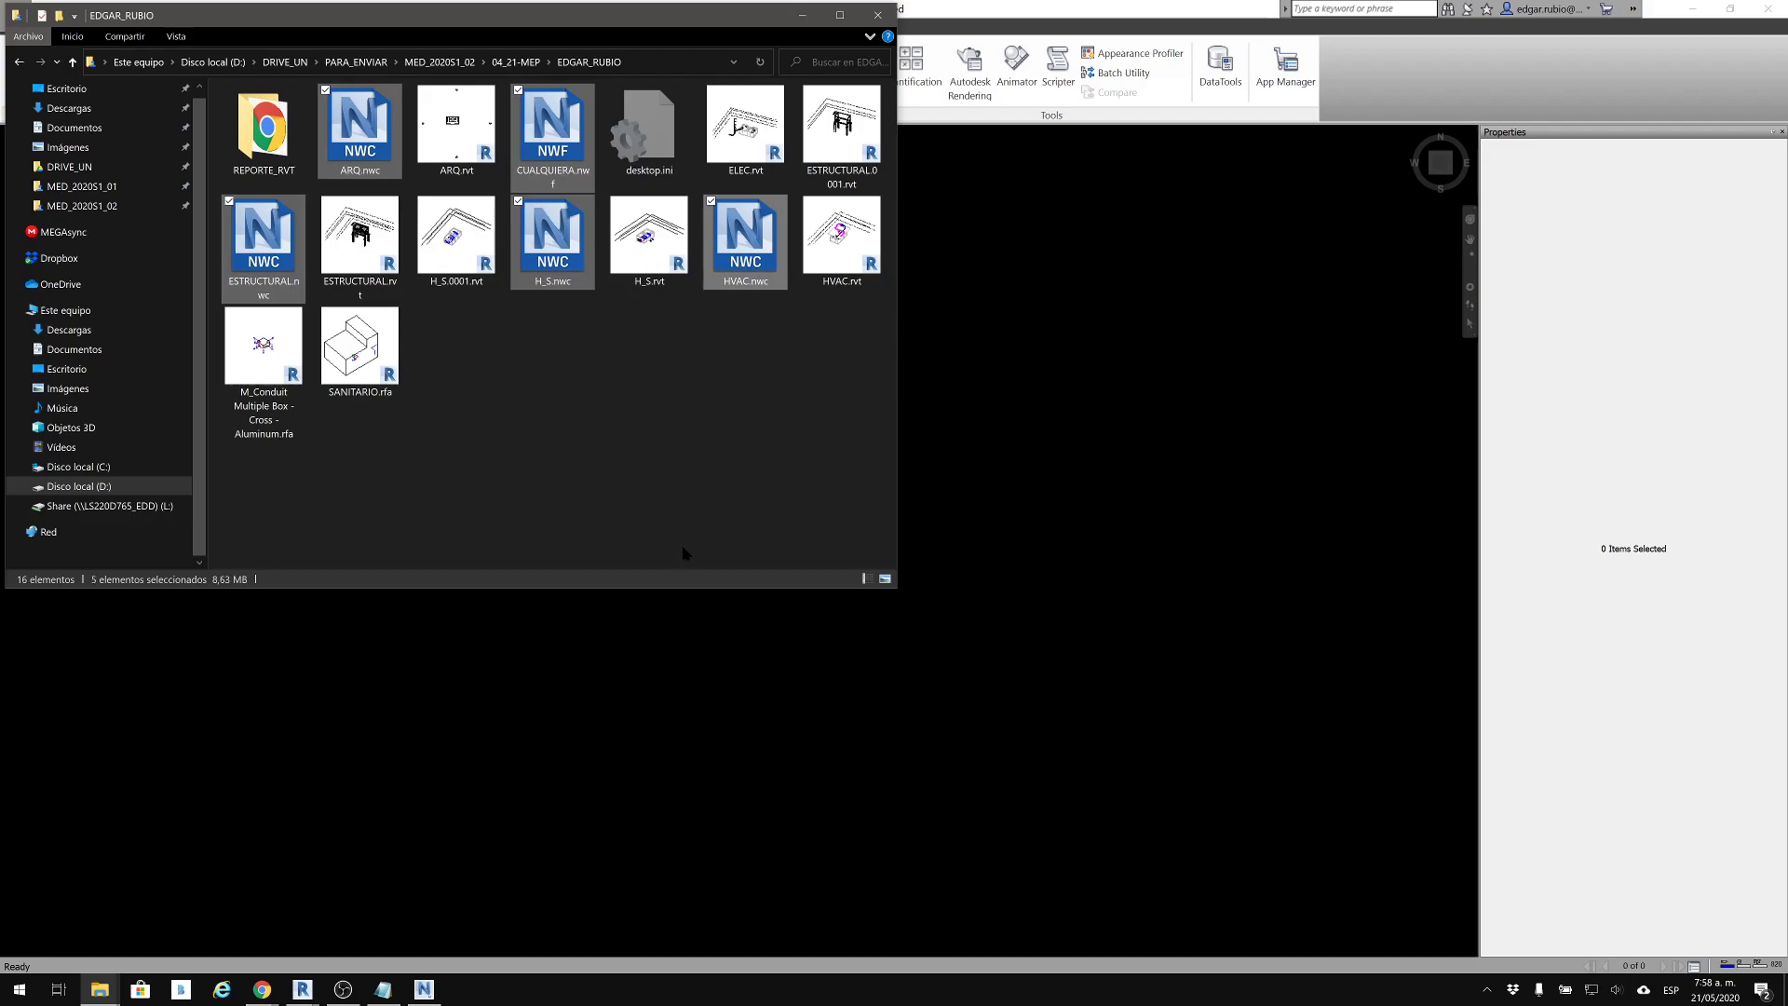
key("Delete")
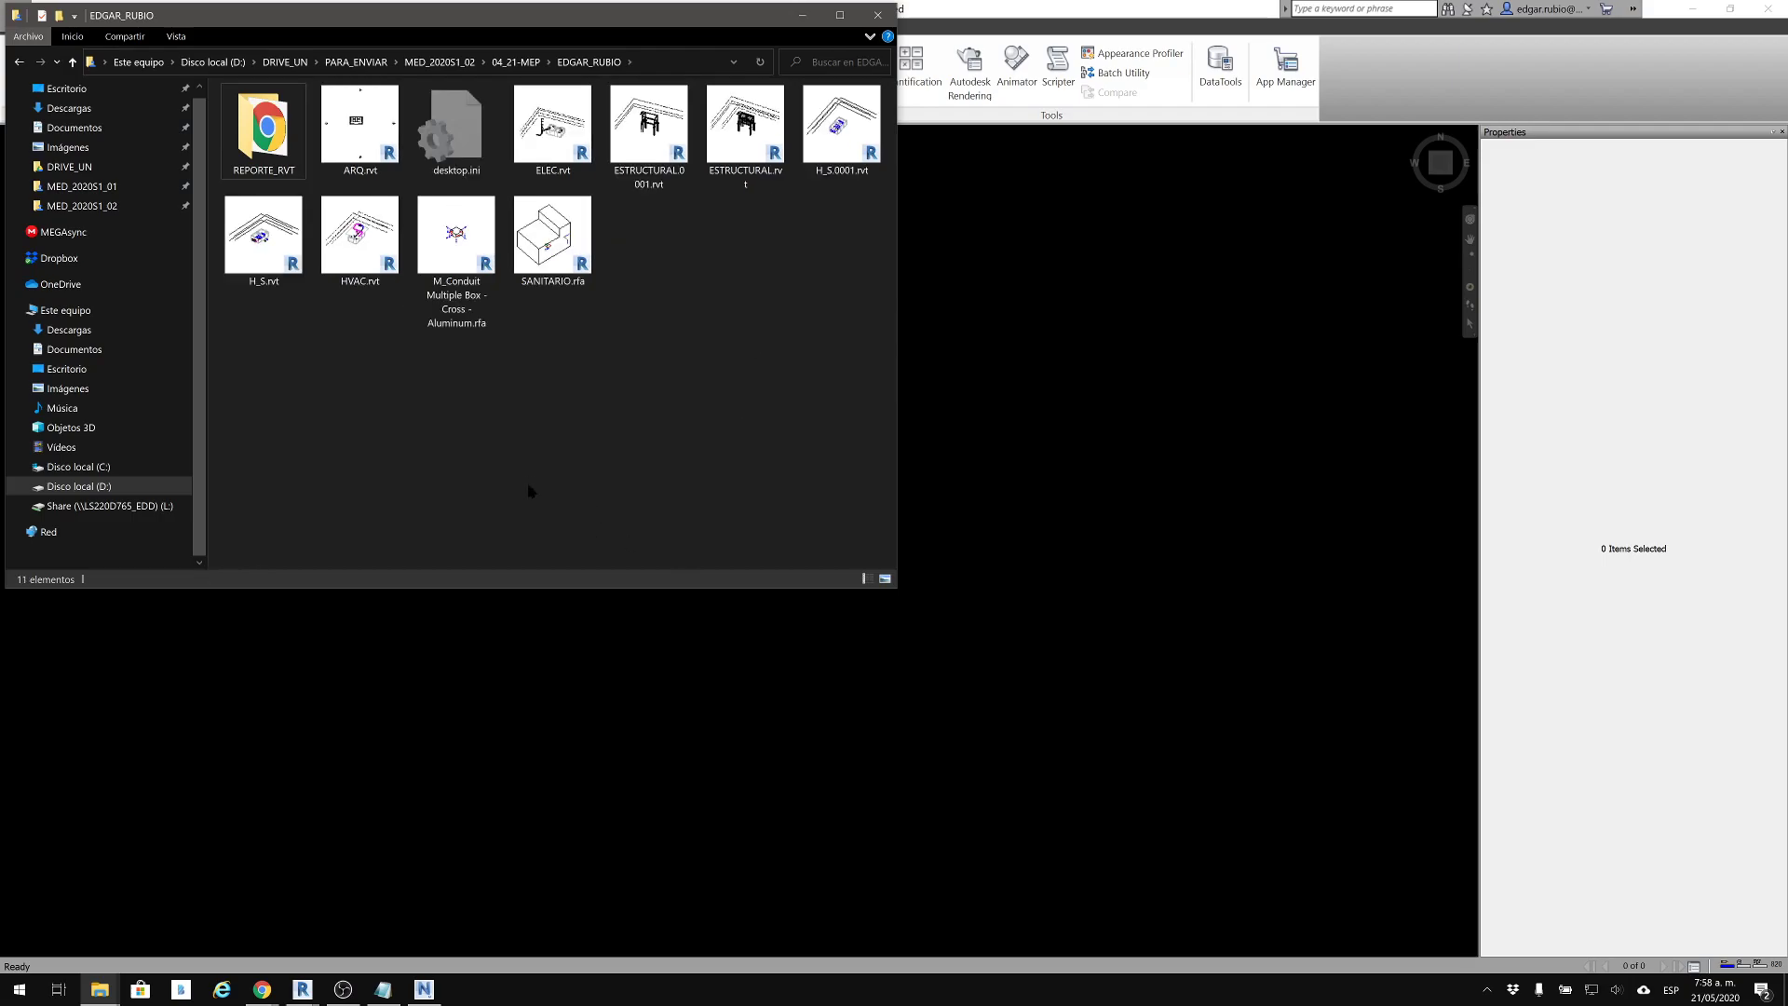
Check for file sets to open in Navisworks, confirm removing all deleted items from Google Drive, and cancel opening
left_click(1021, 244)
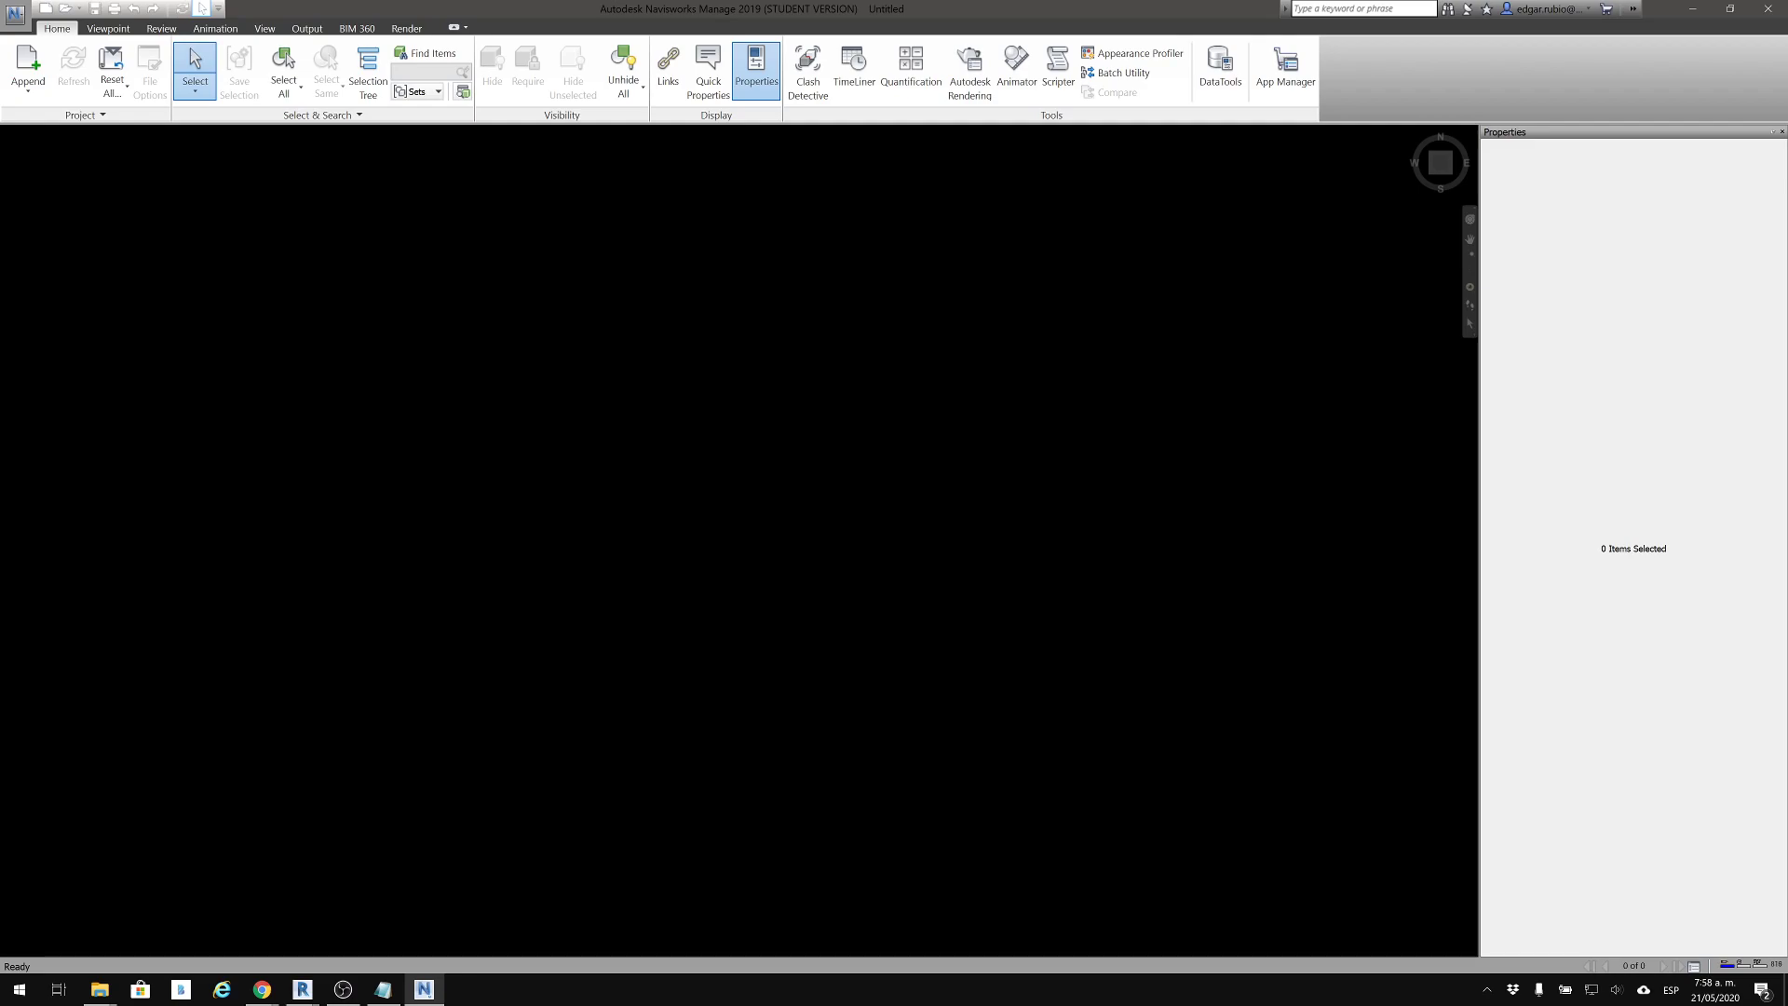
left_click(15, 13)
left_click(16, 13)
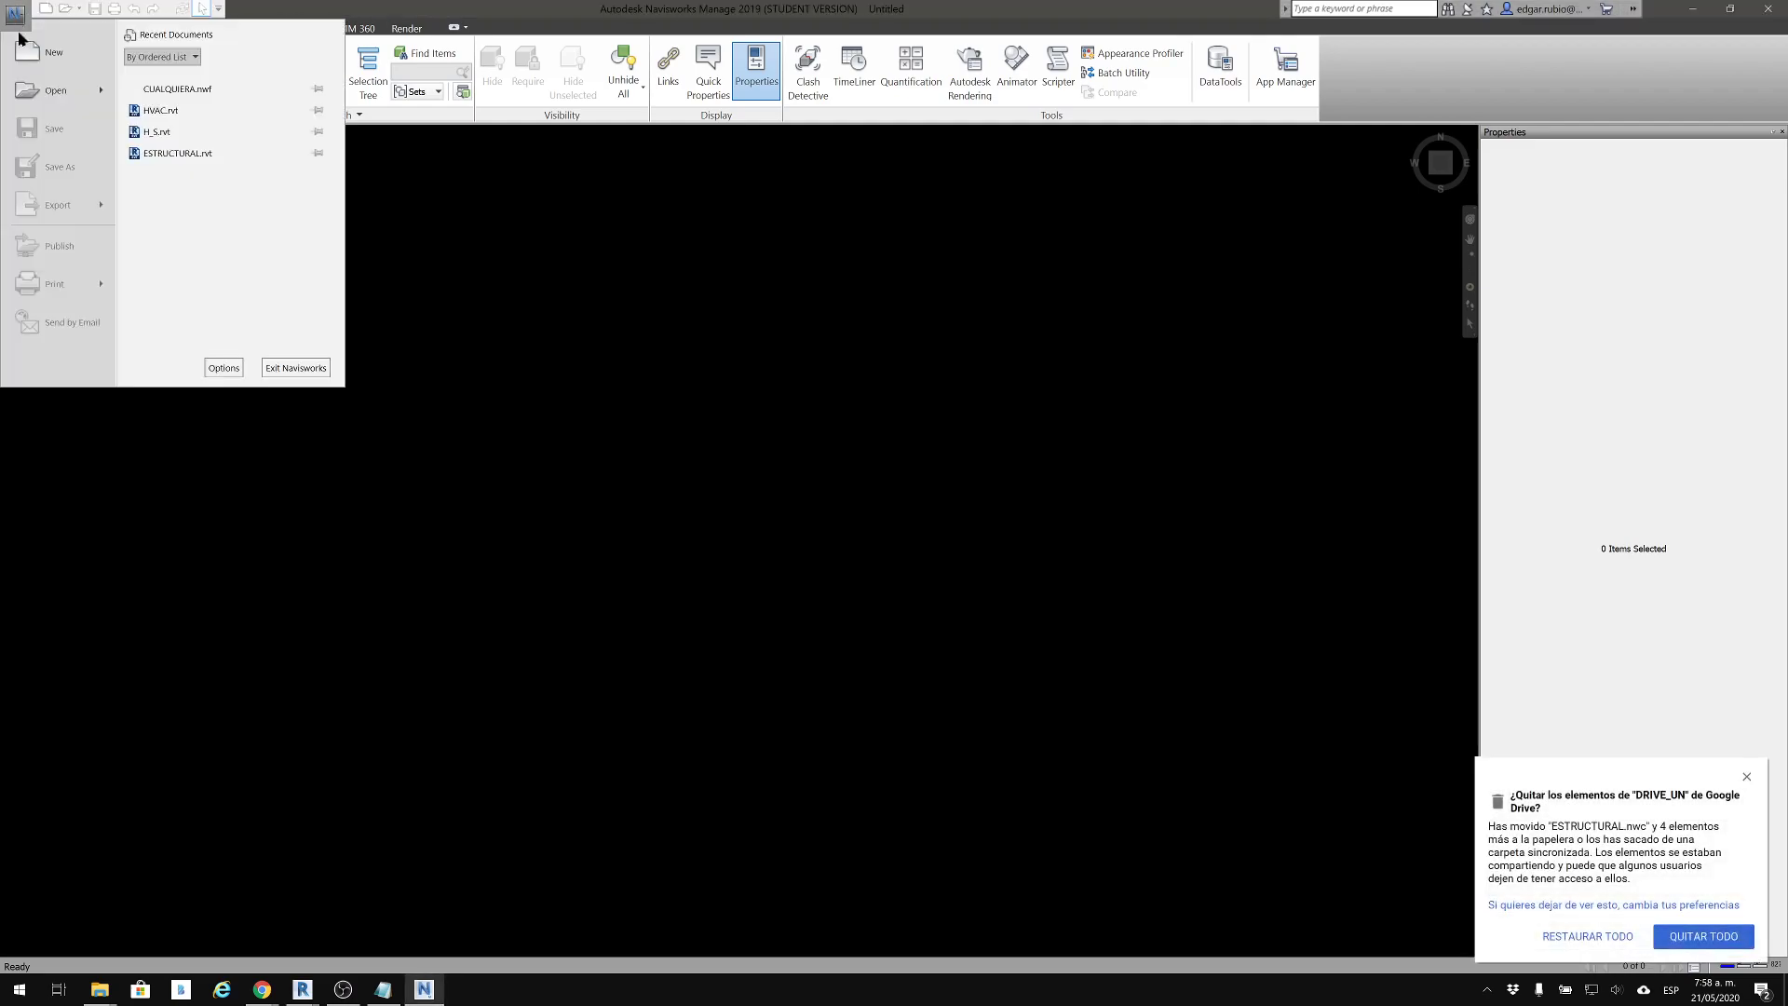
left_click(56, 91)
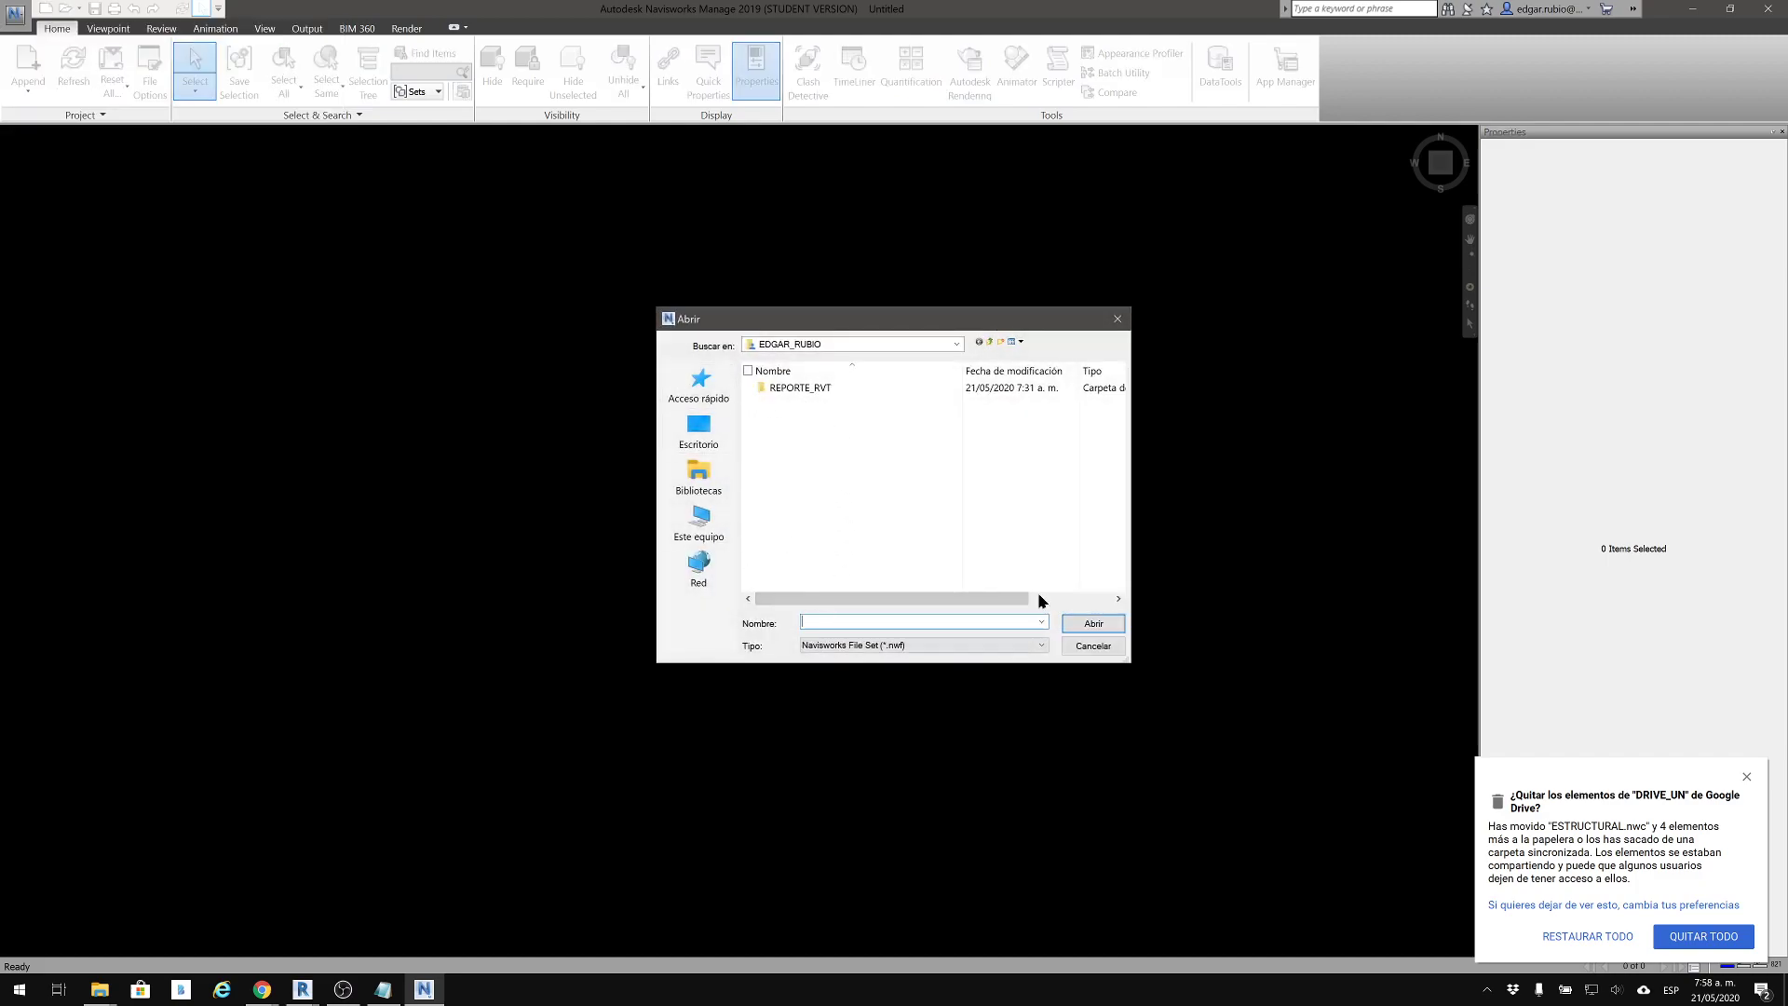
left_click(1695, 937)
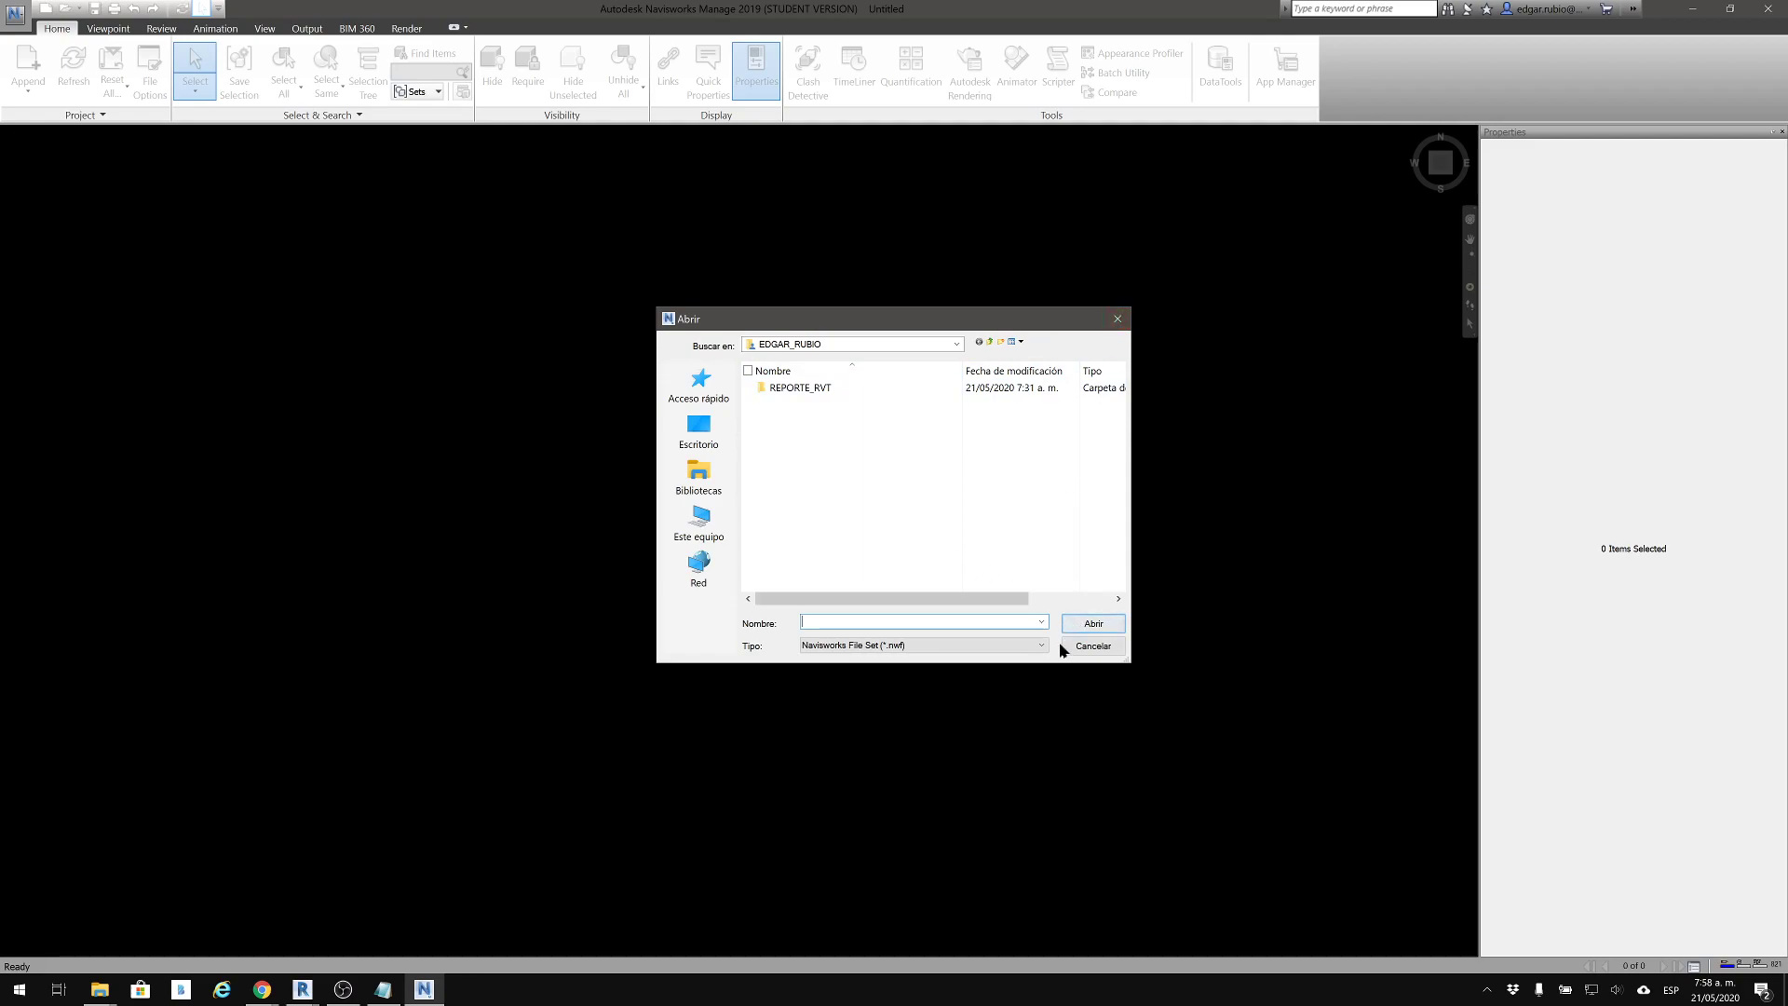
left_click(1091, 646)
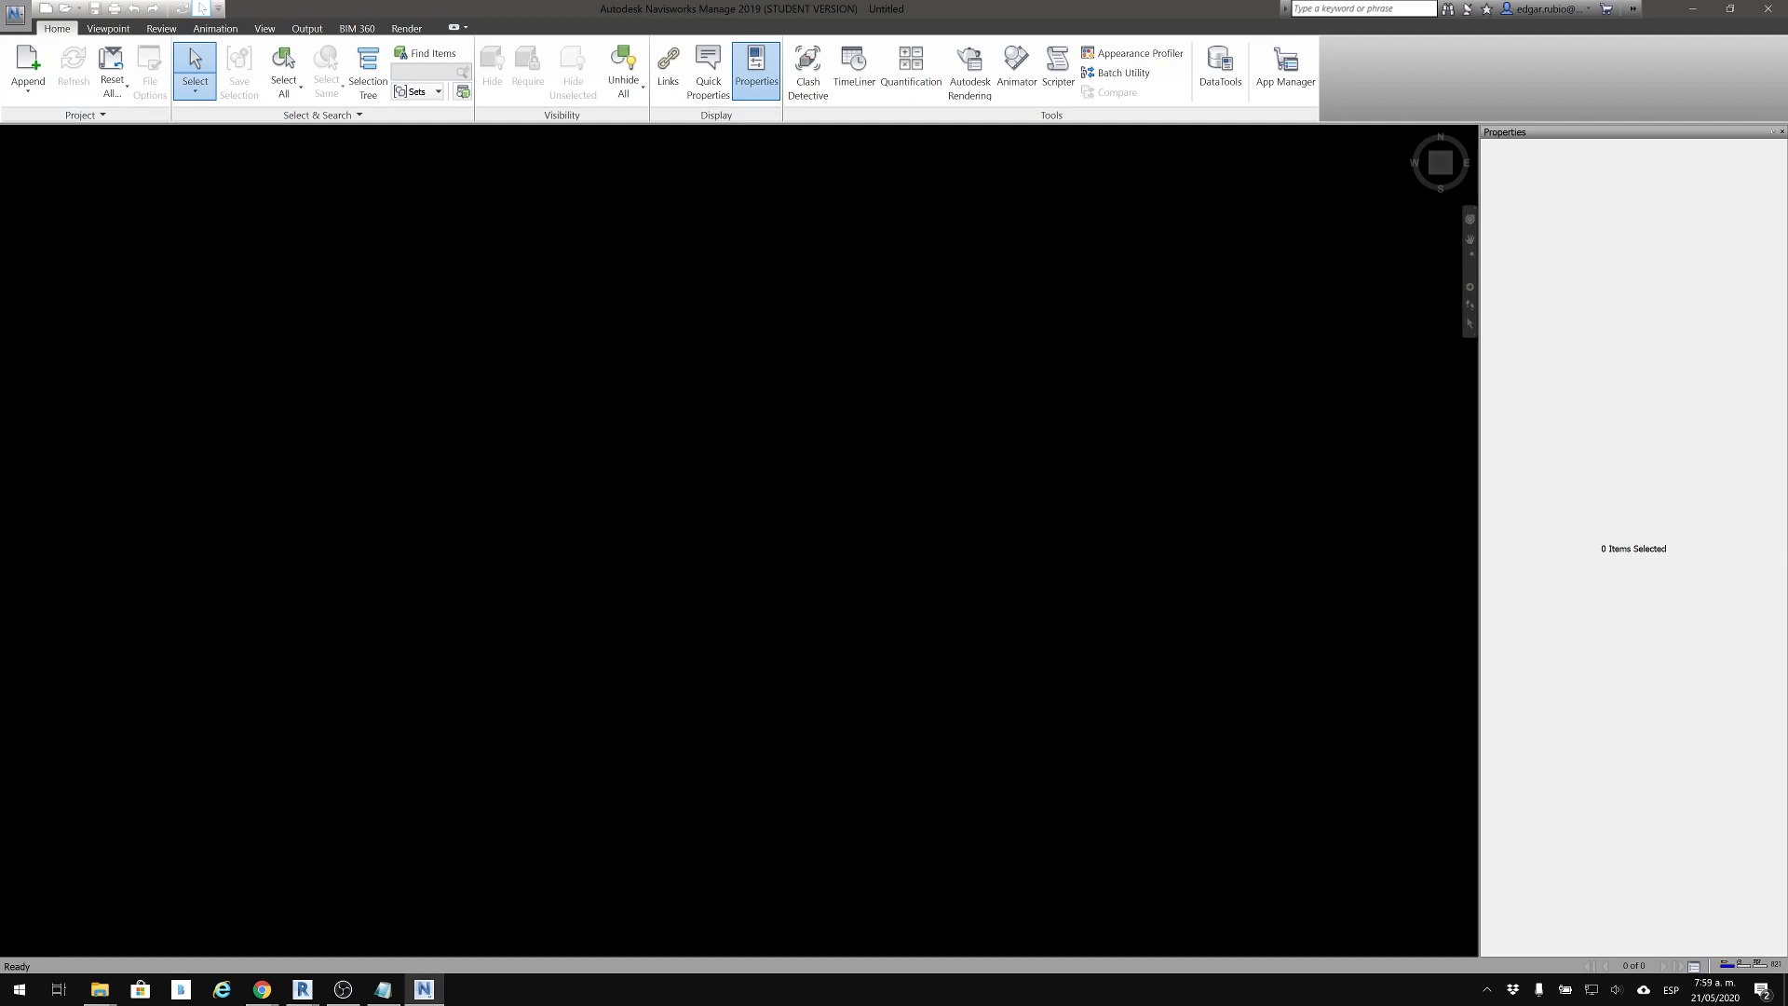
left_click(28, 93)
left_click(44, 119)
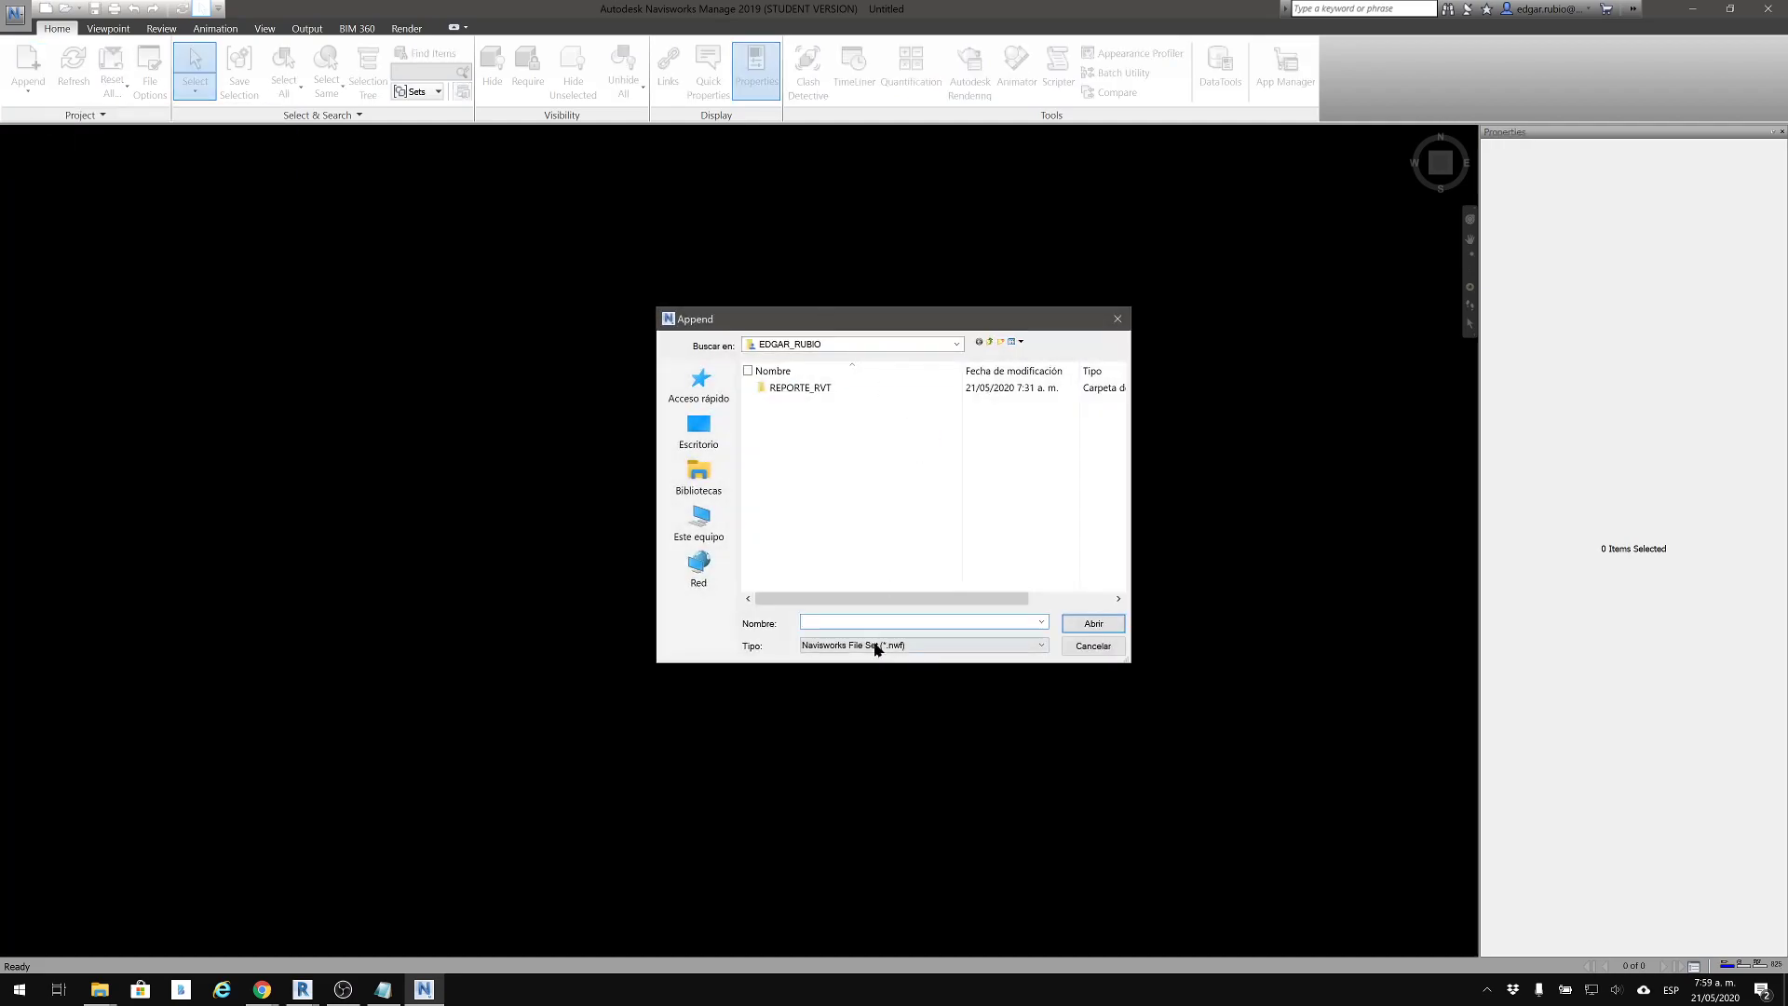
left_click(834, 644)
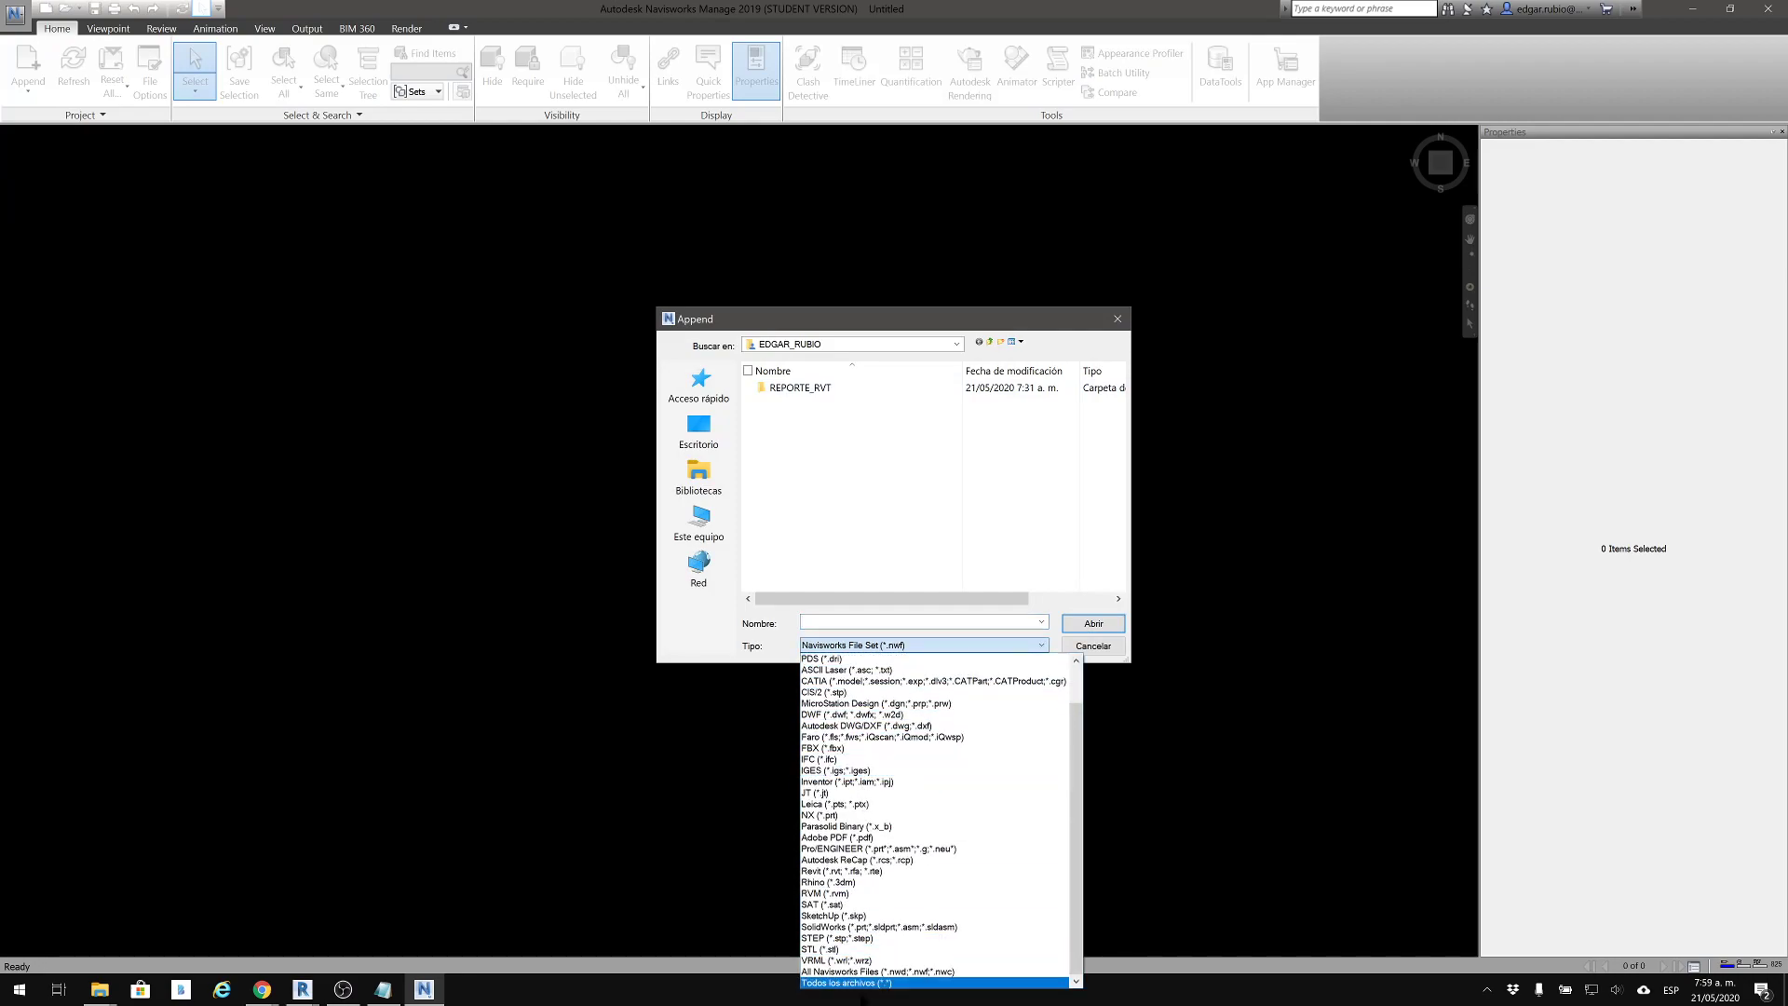
left_click(866, 984)
left_click(804, 406)
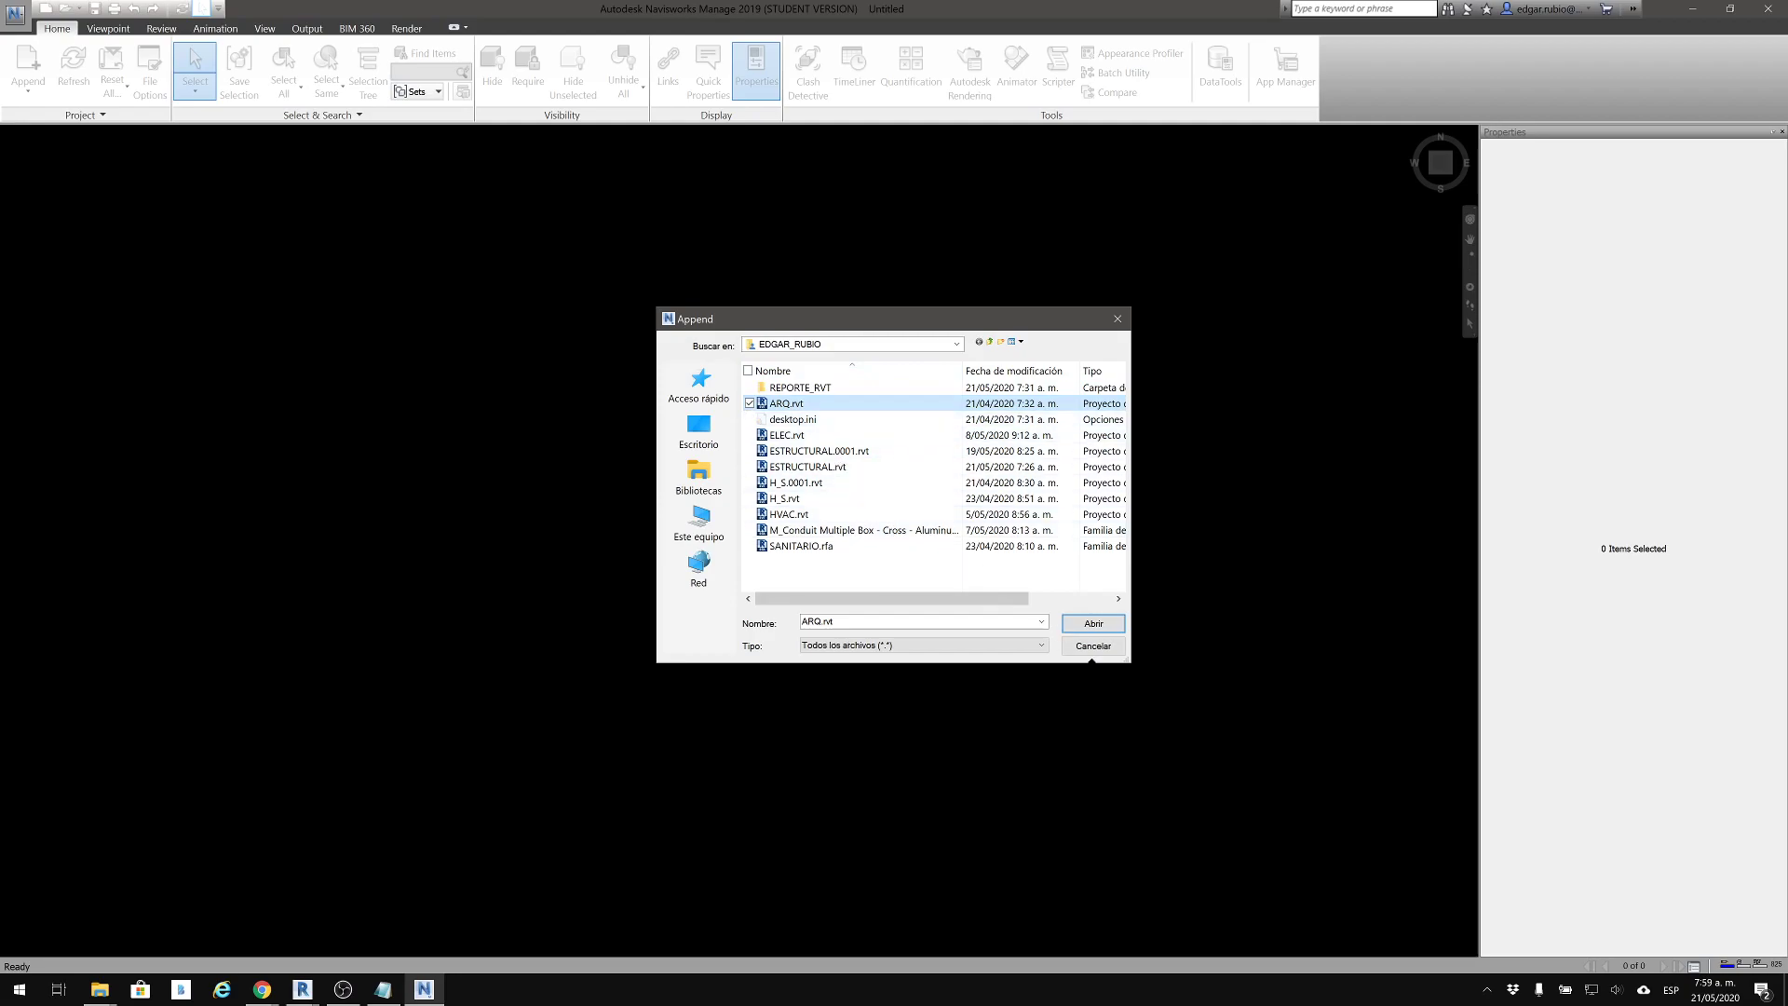
left_click(1102, 653)
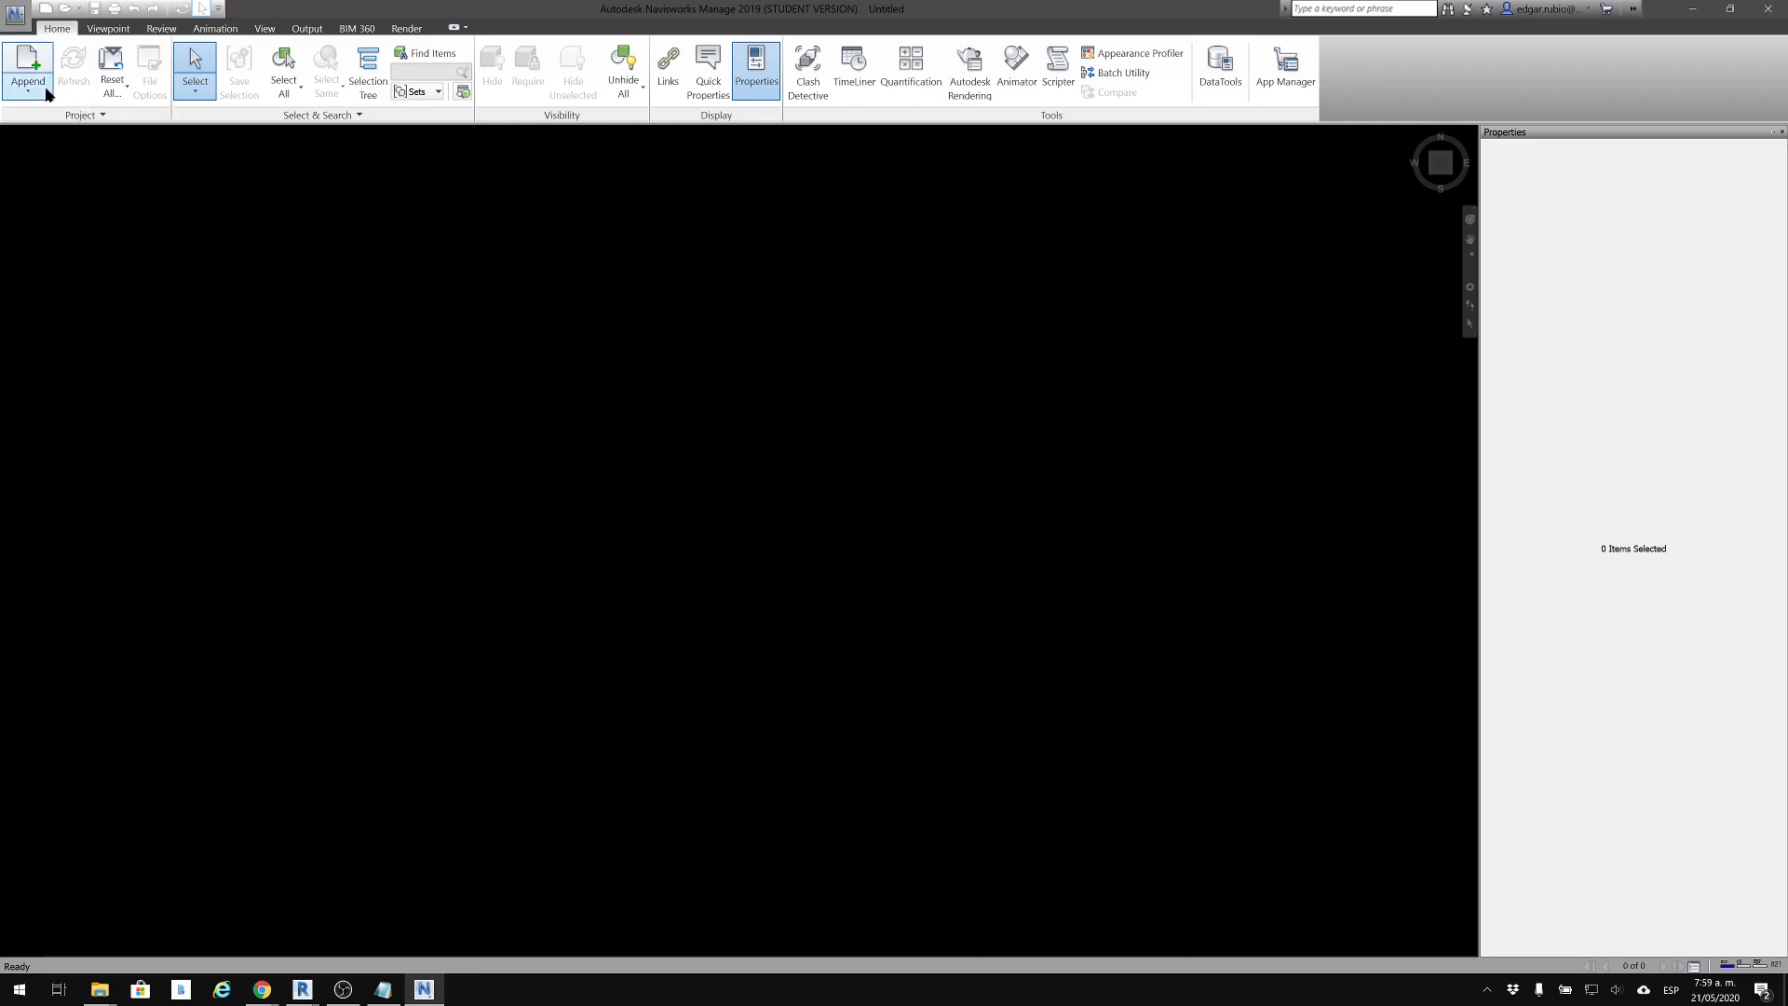
left_click(33, 91)
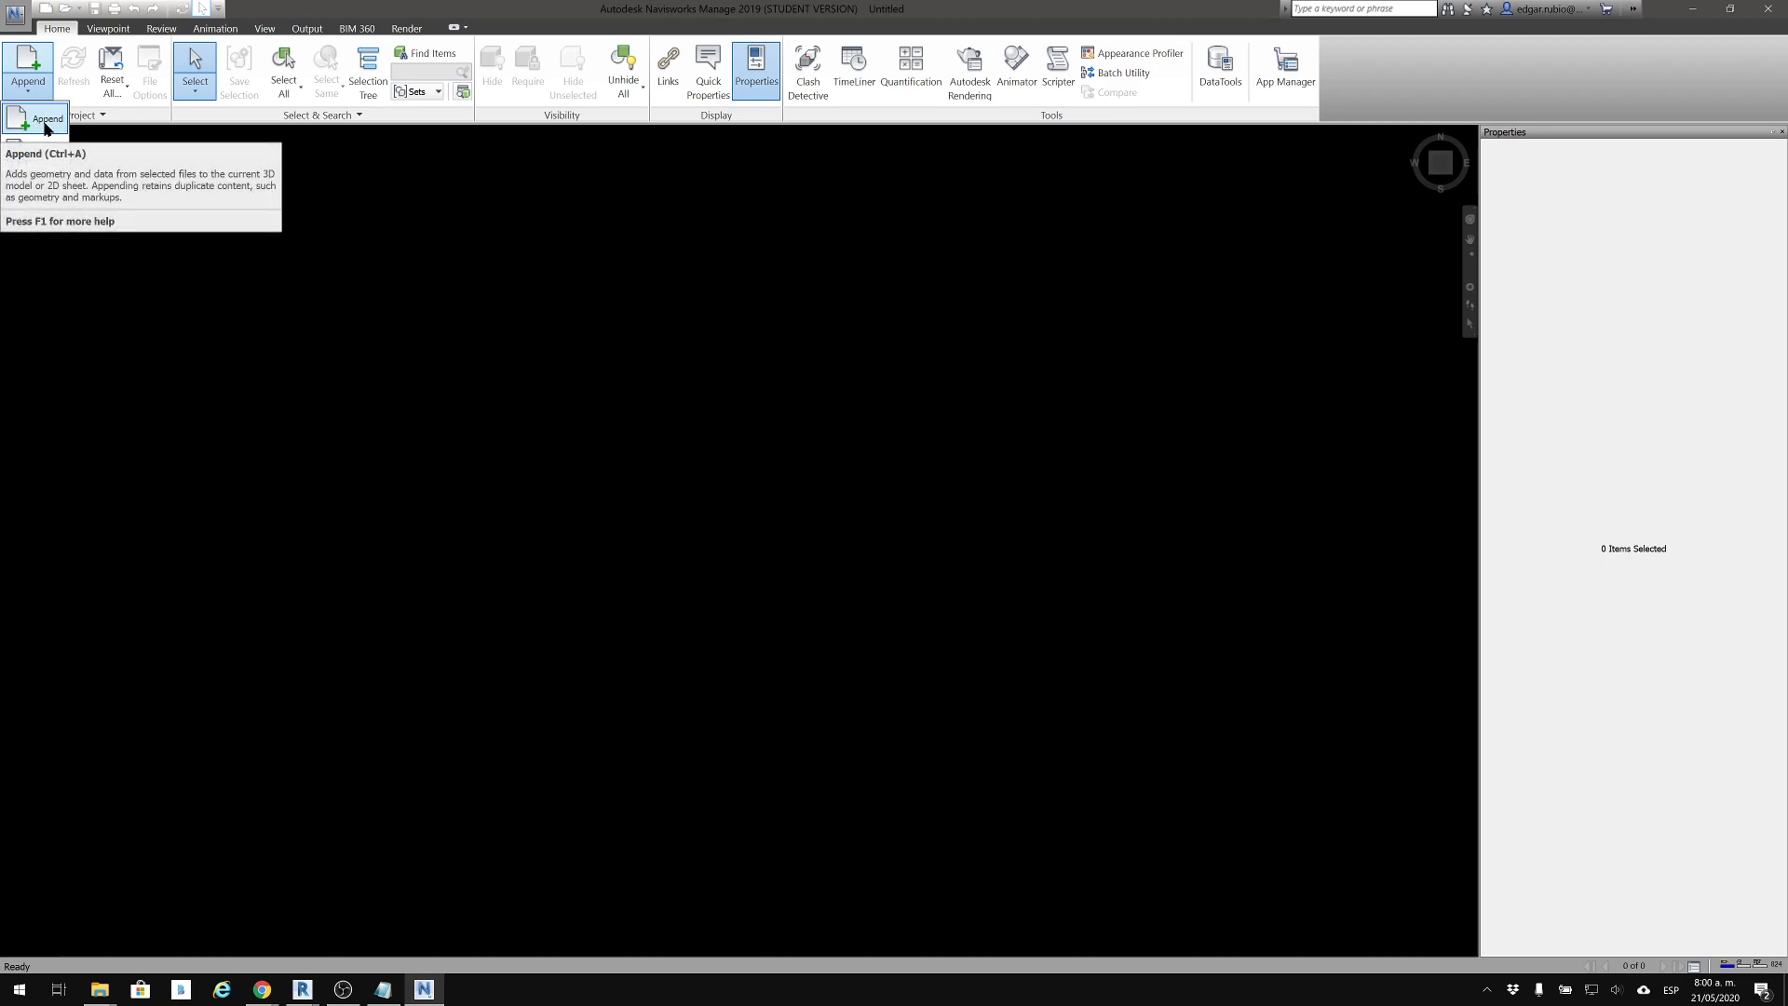
key("Escape")
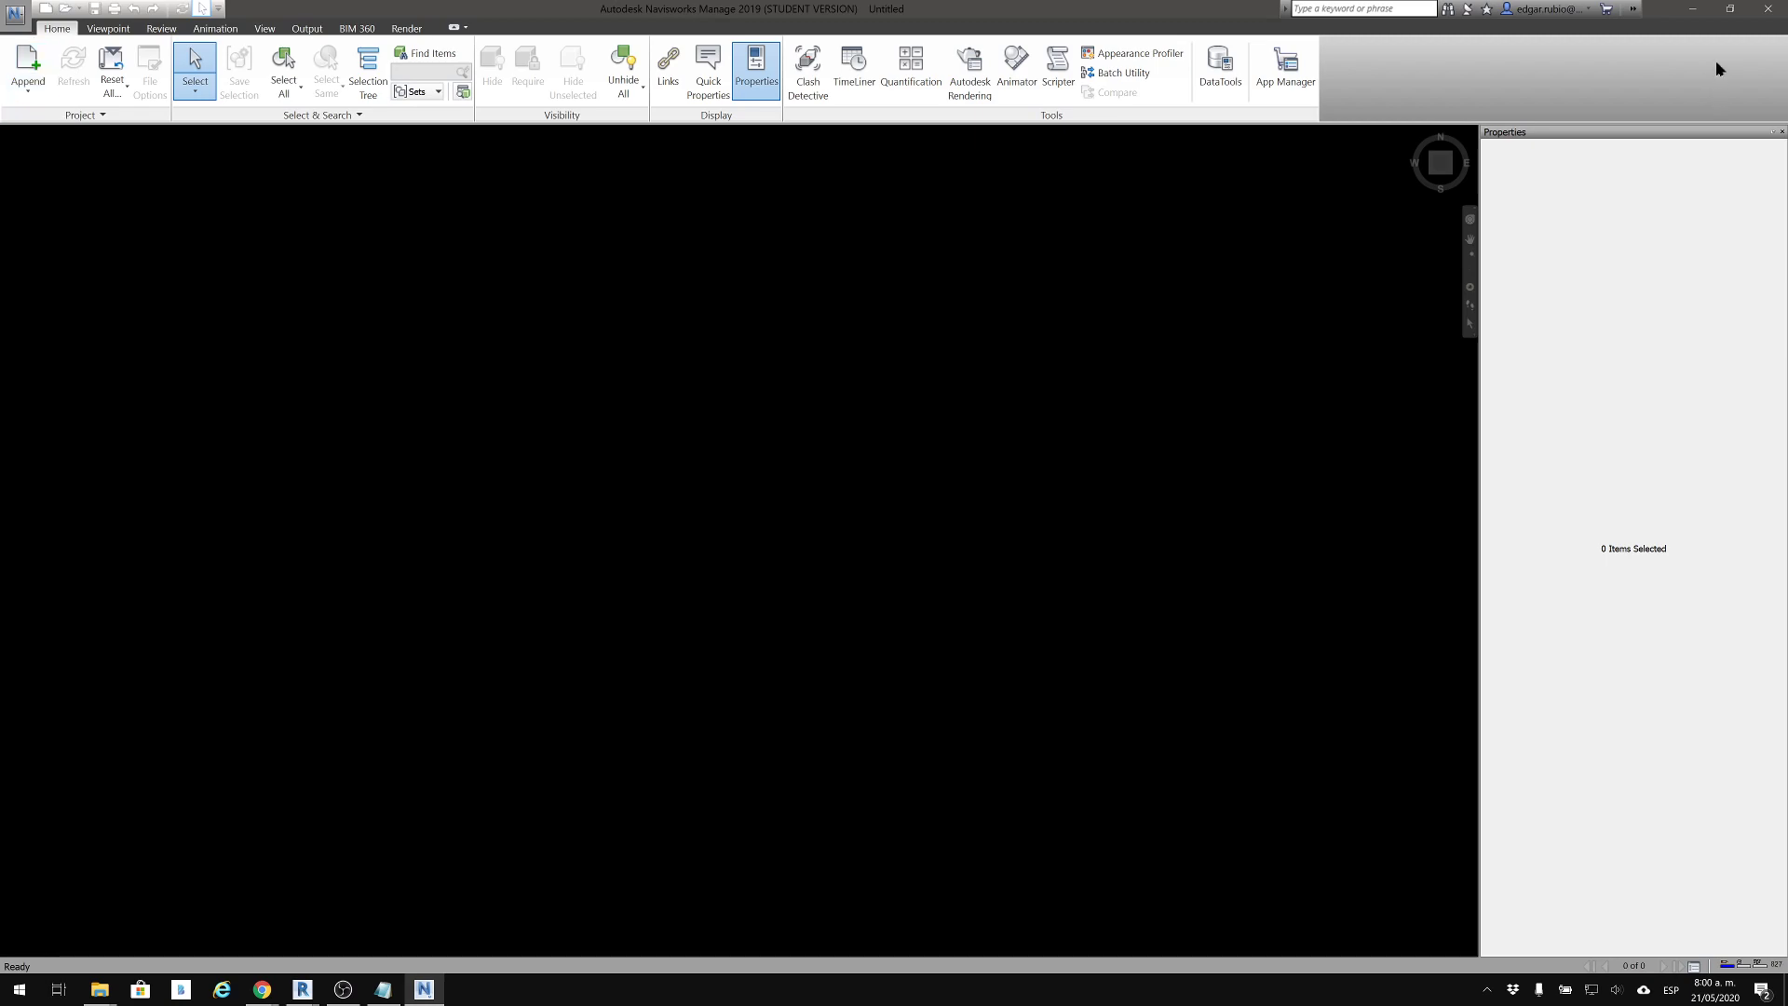
Switch to the ARQ.rvt project in Revit and open its {3D} view
left_click(1692, 9)
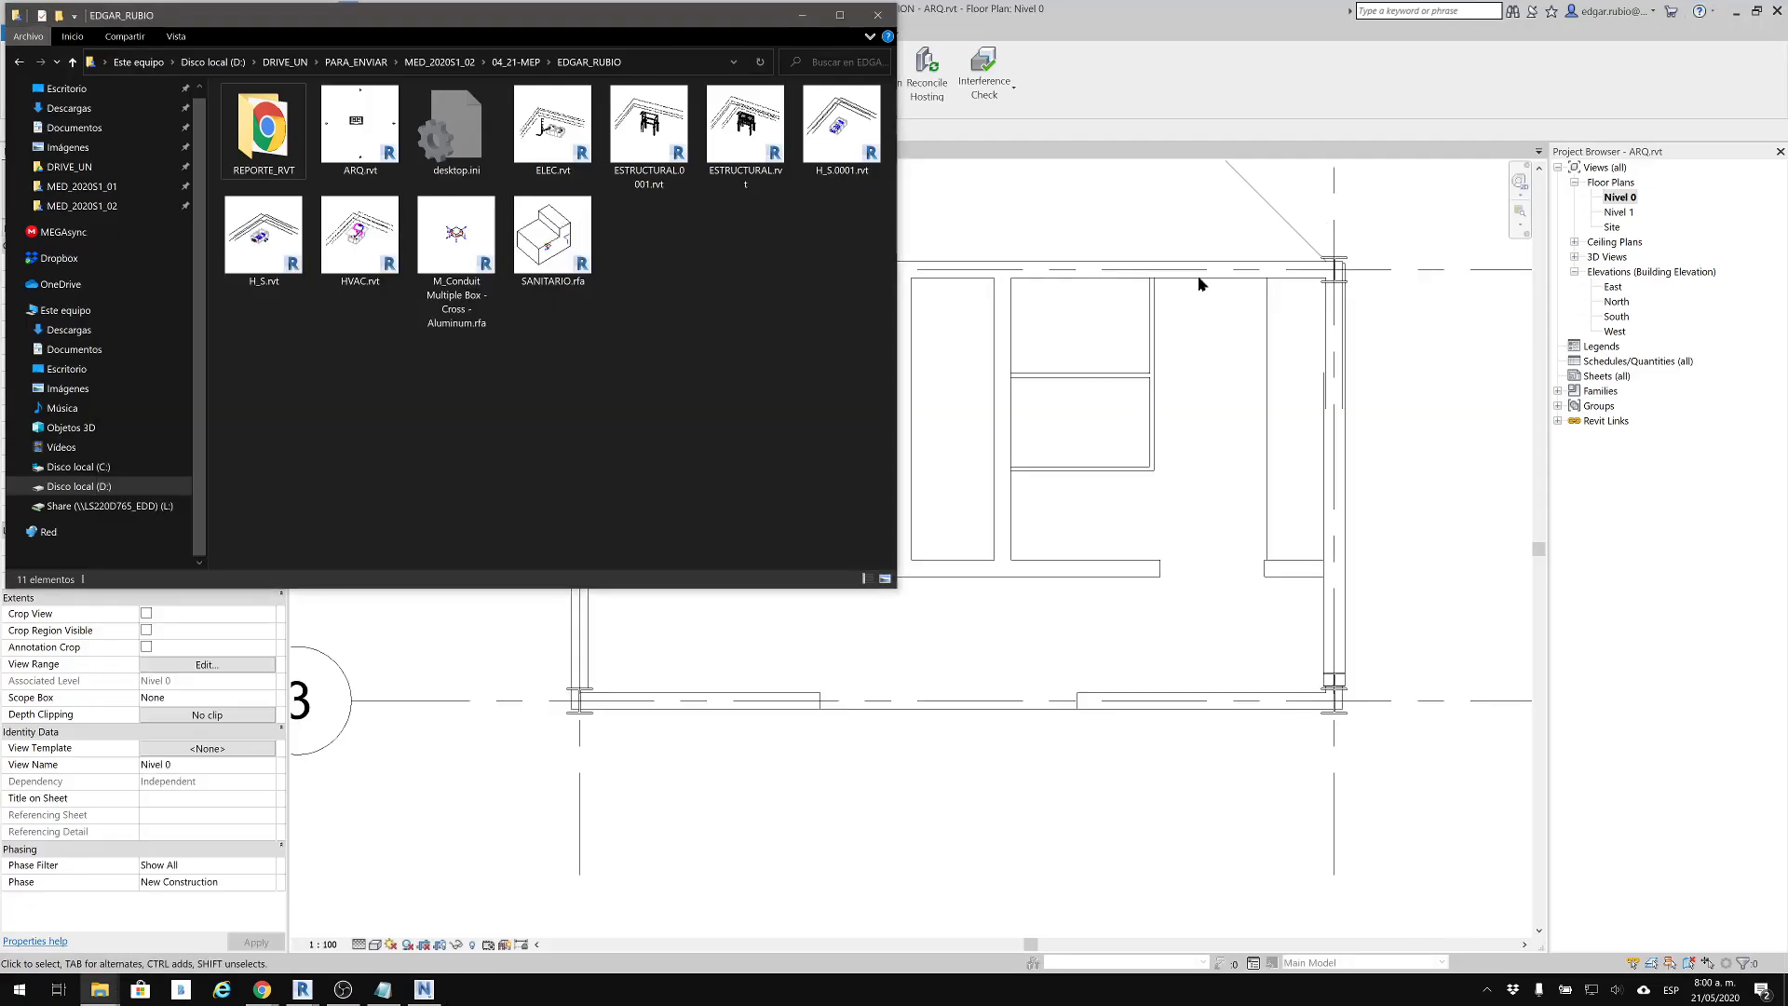
left_click(1164, 15)
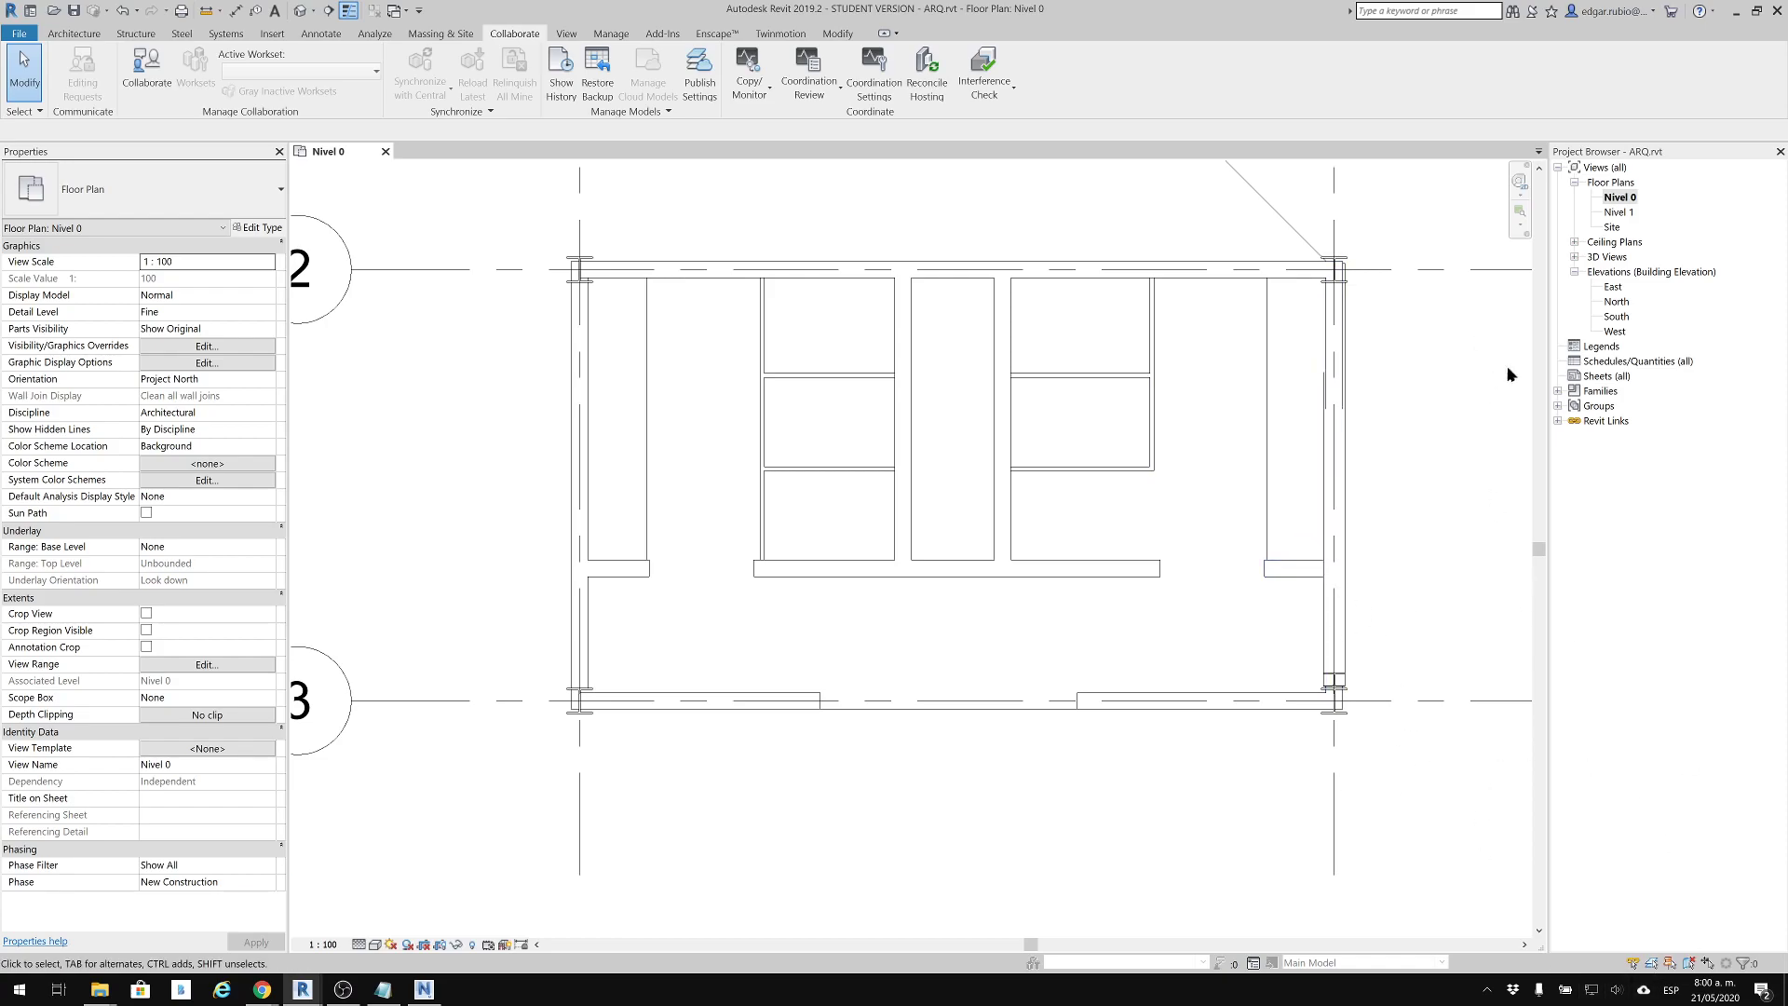
left_click(1578, 260)
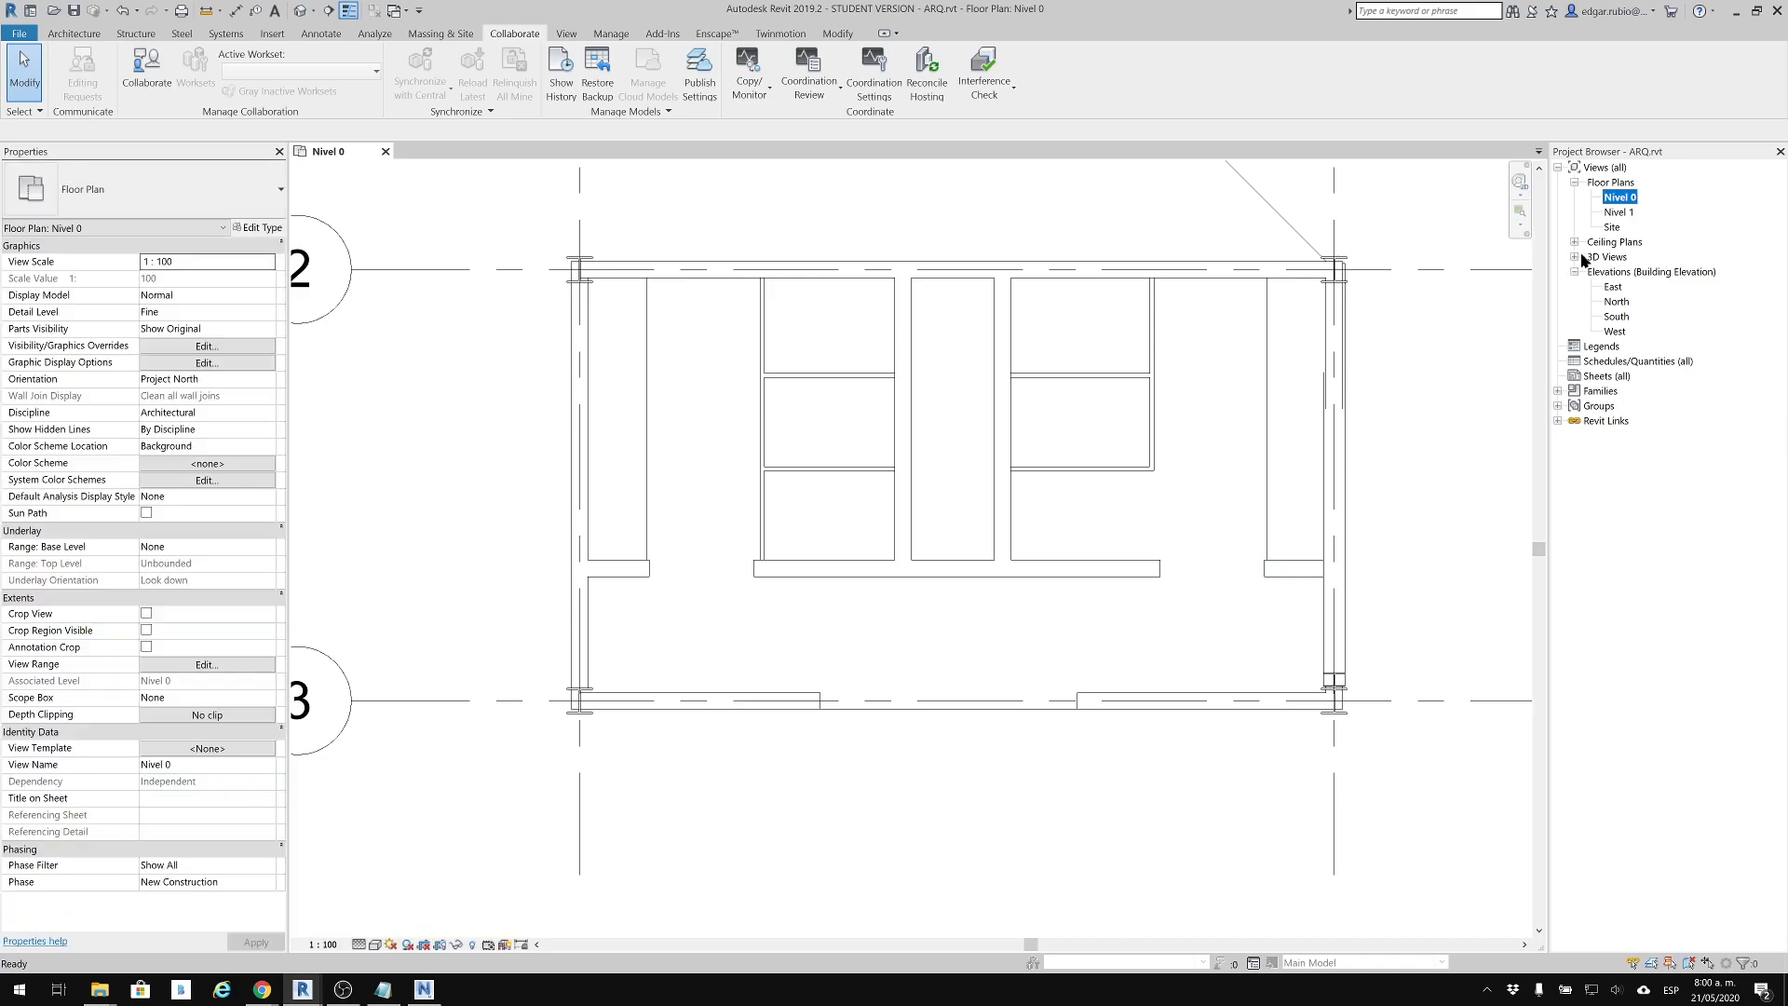
left_click(1574, 257)
double_click(1614, 271)
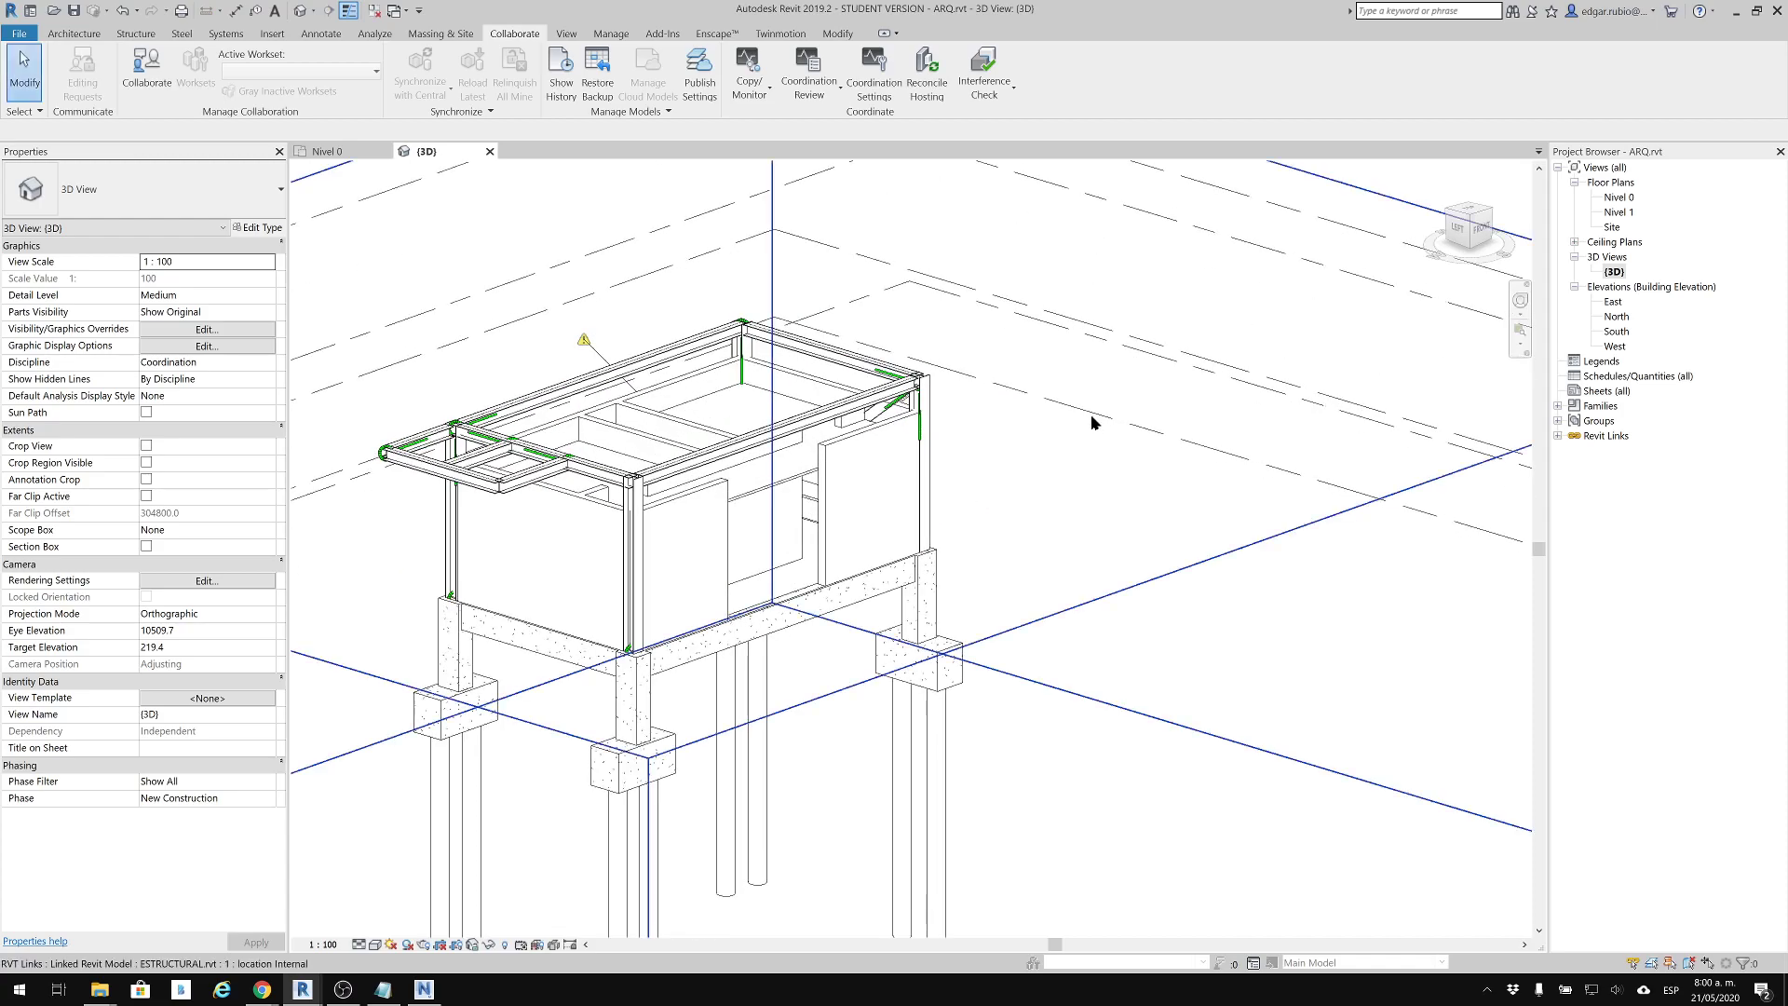
Examine the linked ESTRUCTURAL.rvt model in the 3D view and clear its selection
left_click(1045, 403)
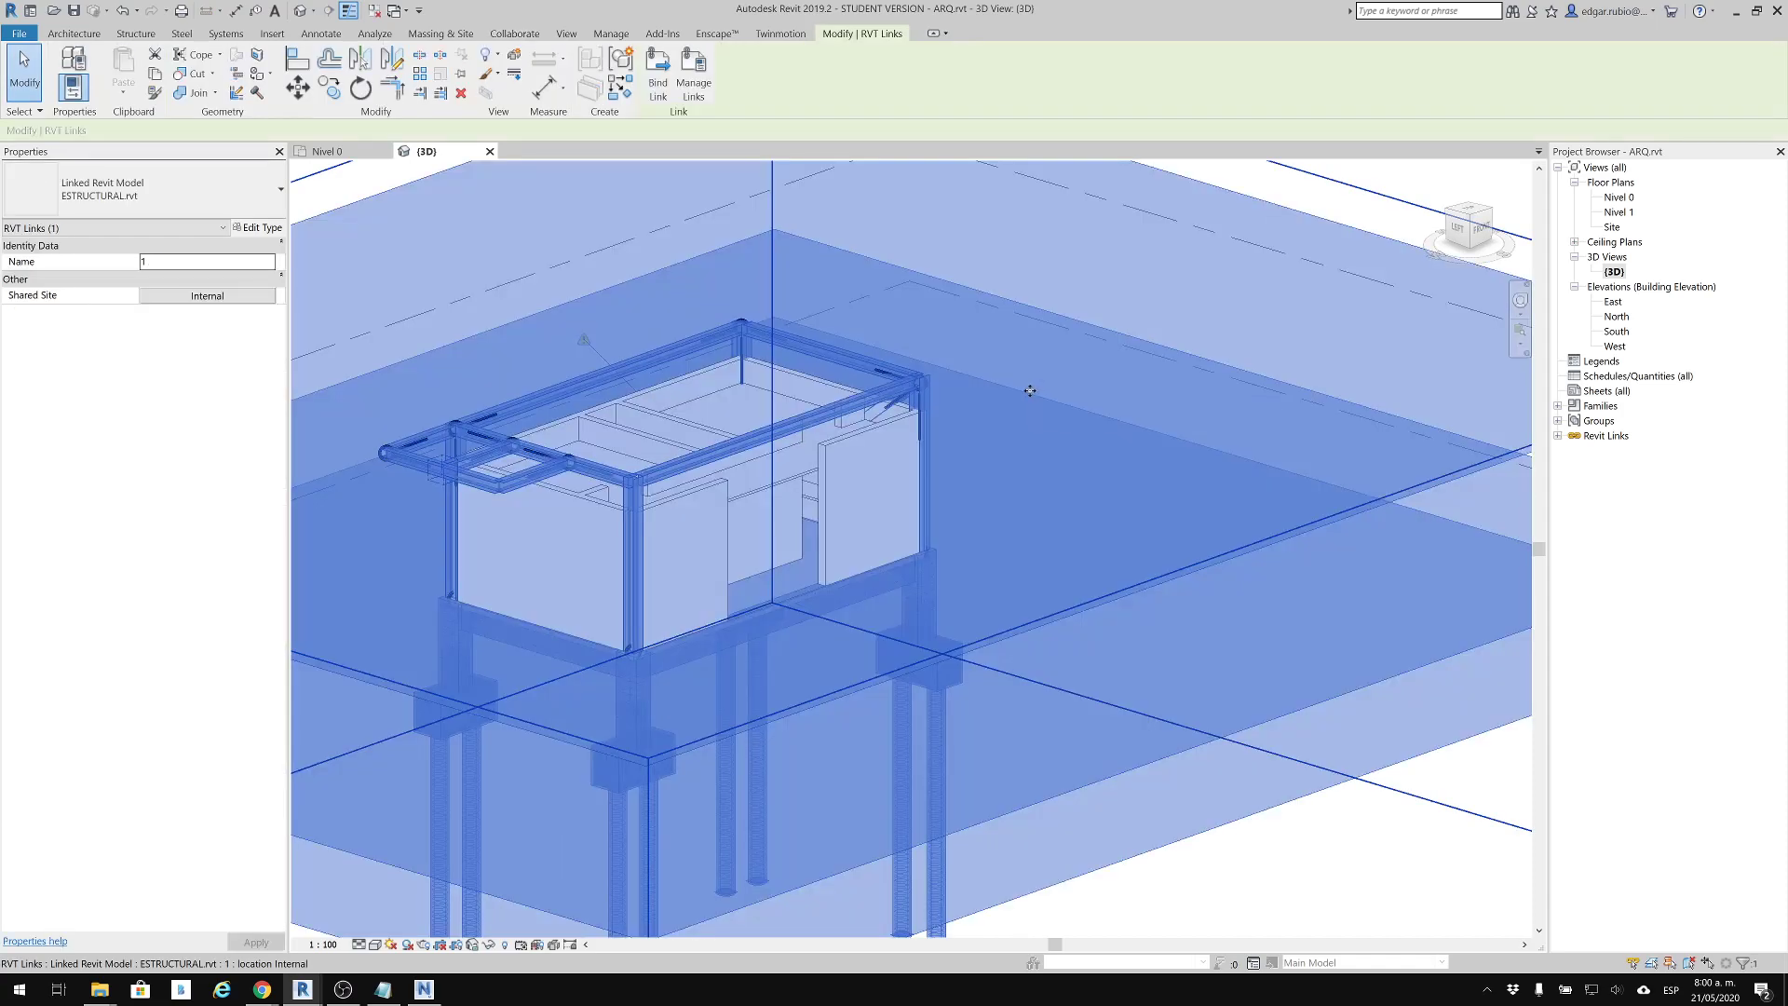
scroll(807, 326, "down", 1)
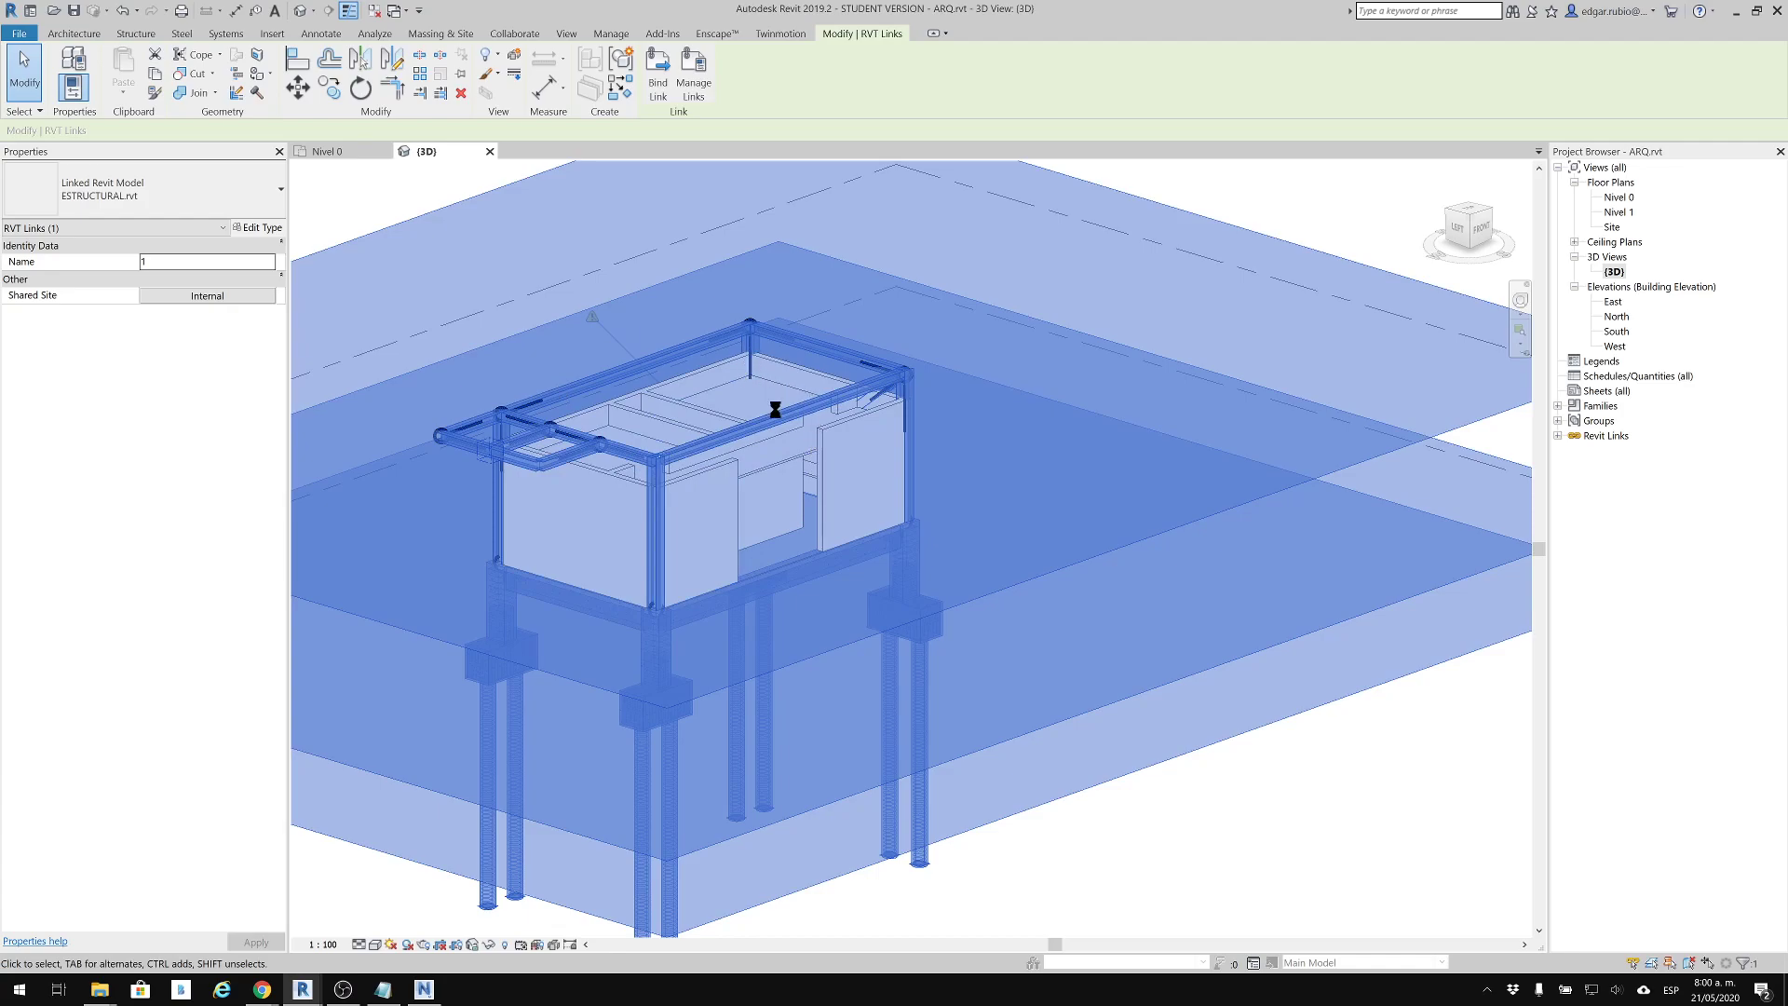
middle_click_drag(774, 410, 910, 411)
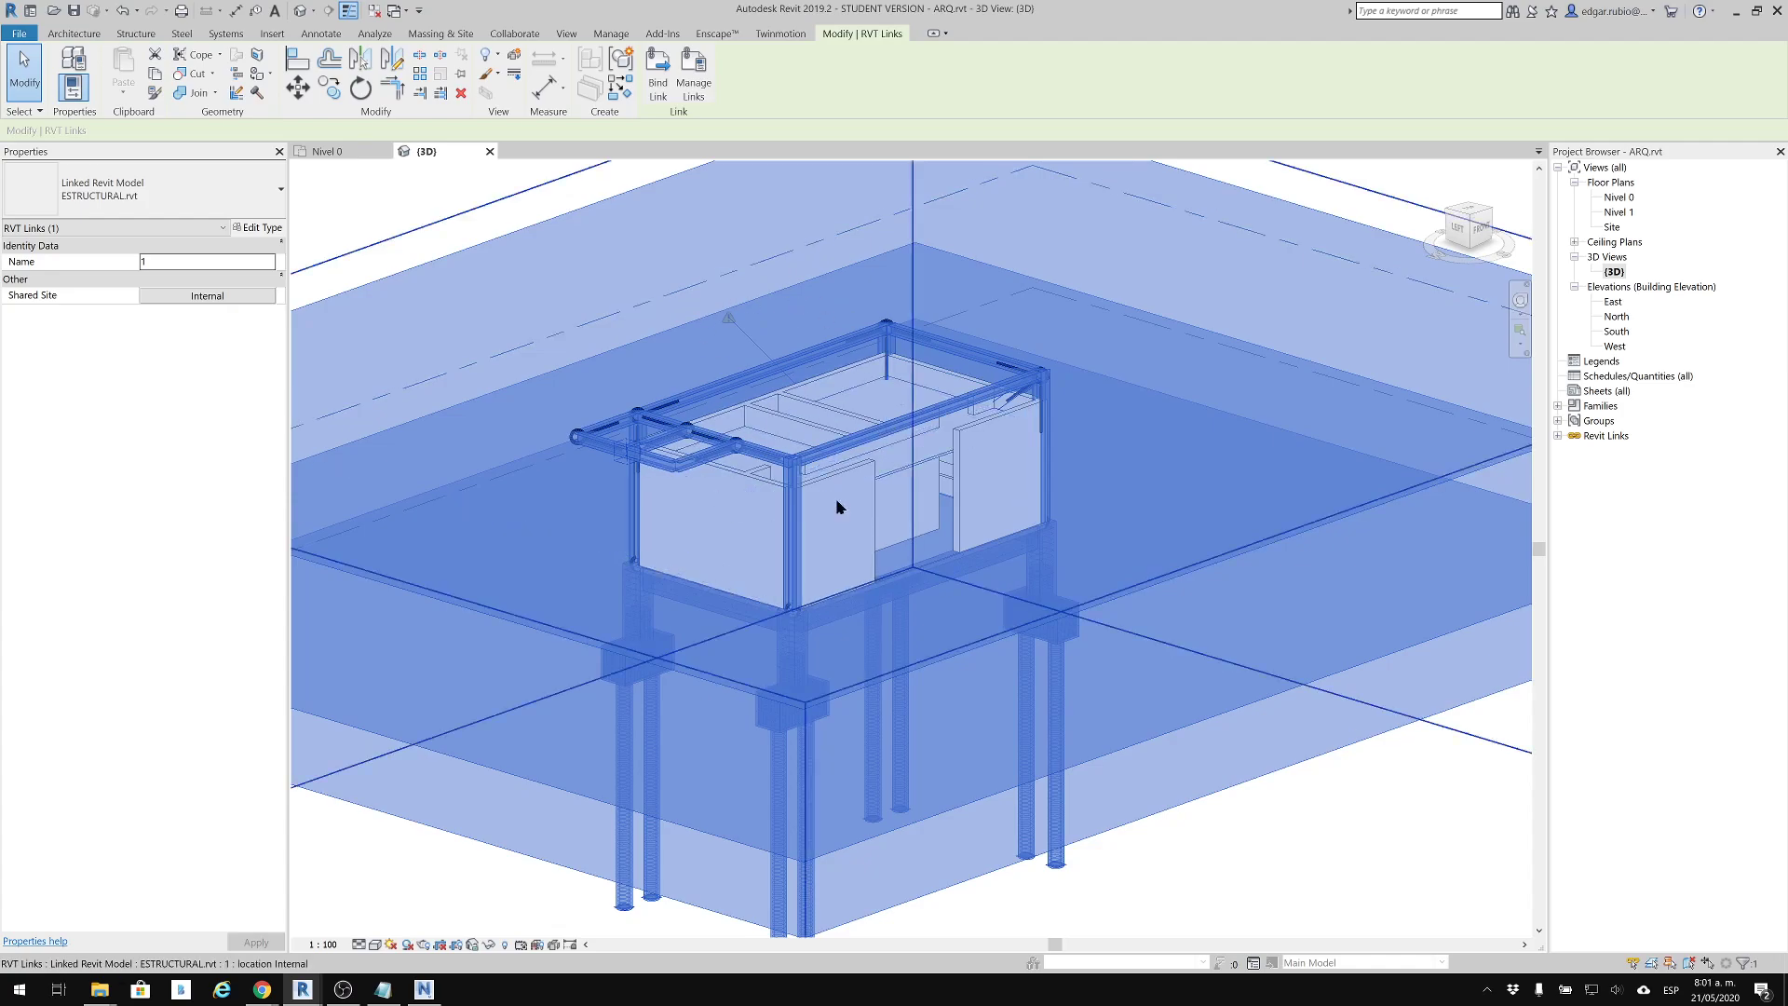
left_click(438, 209)
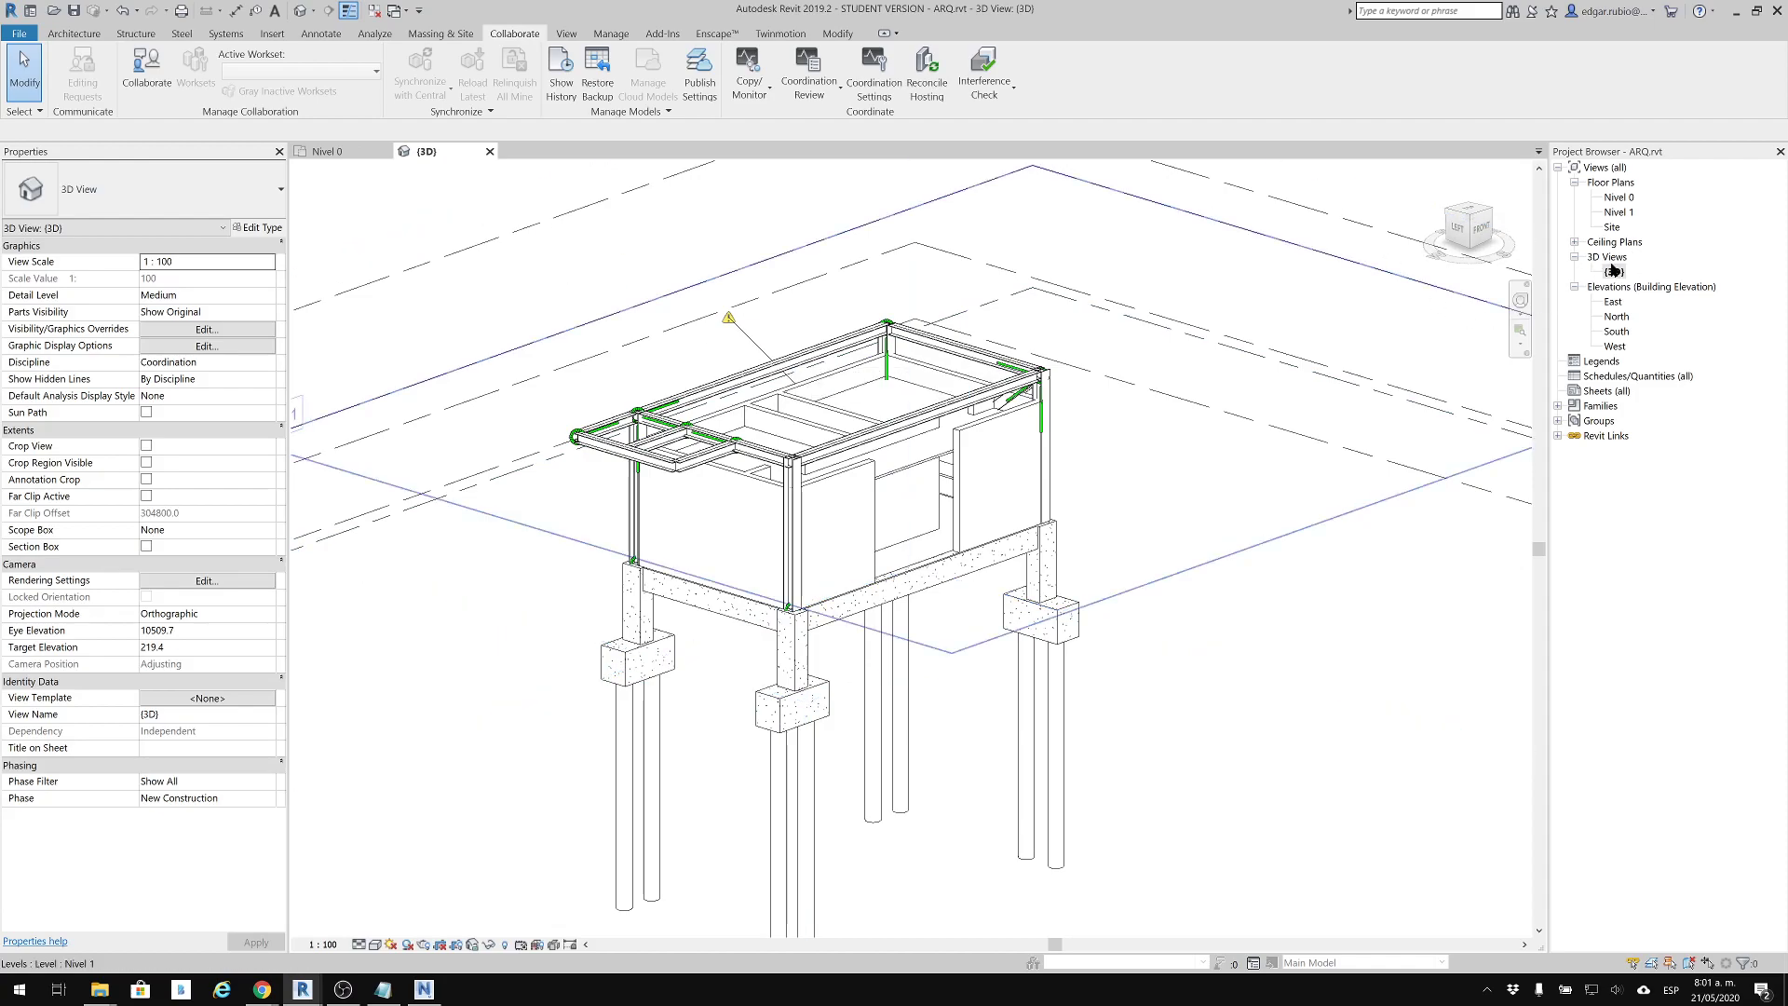
left_click(1613, 273)
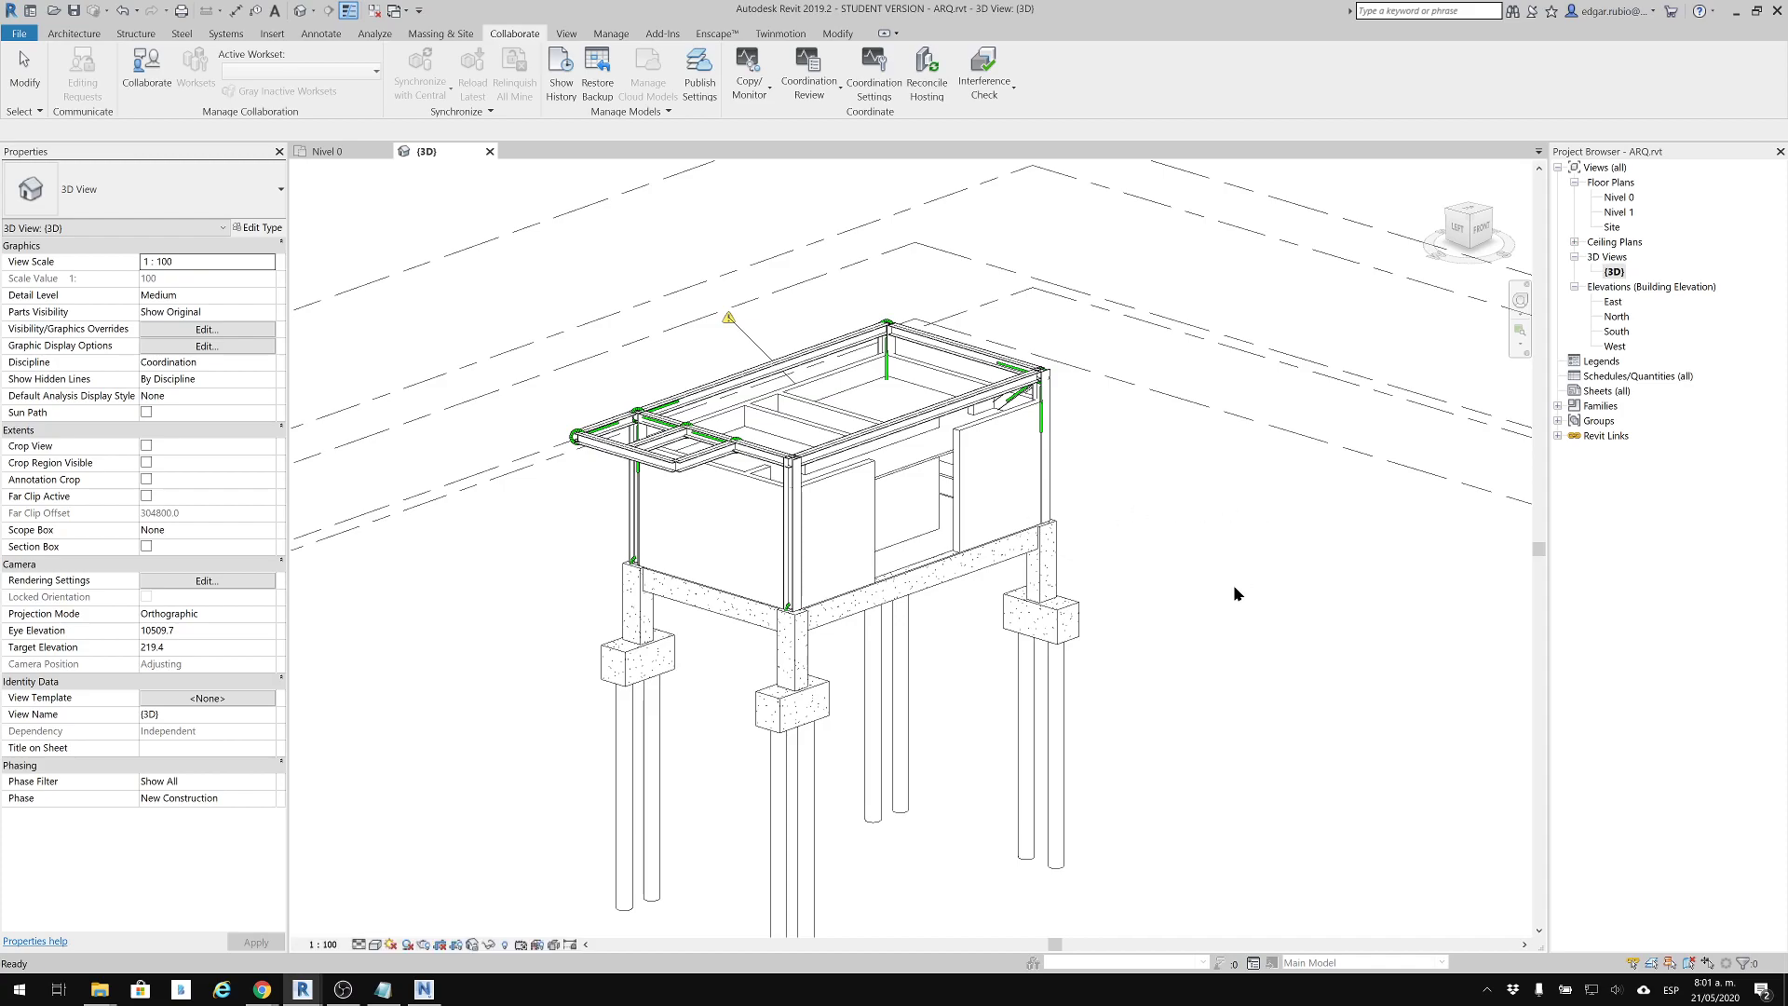
scroll(1138, 379, "down", 2)
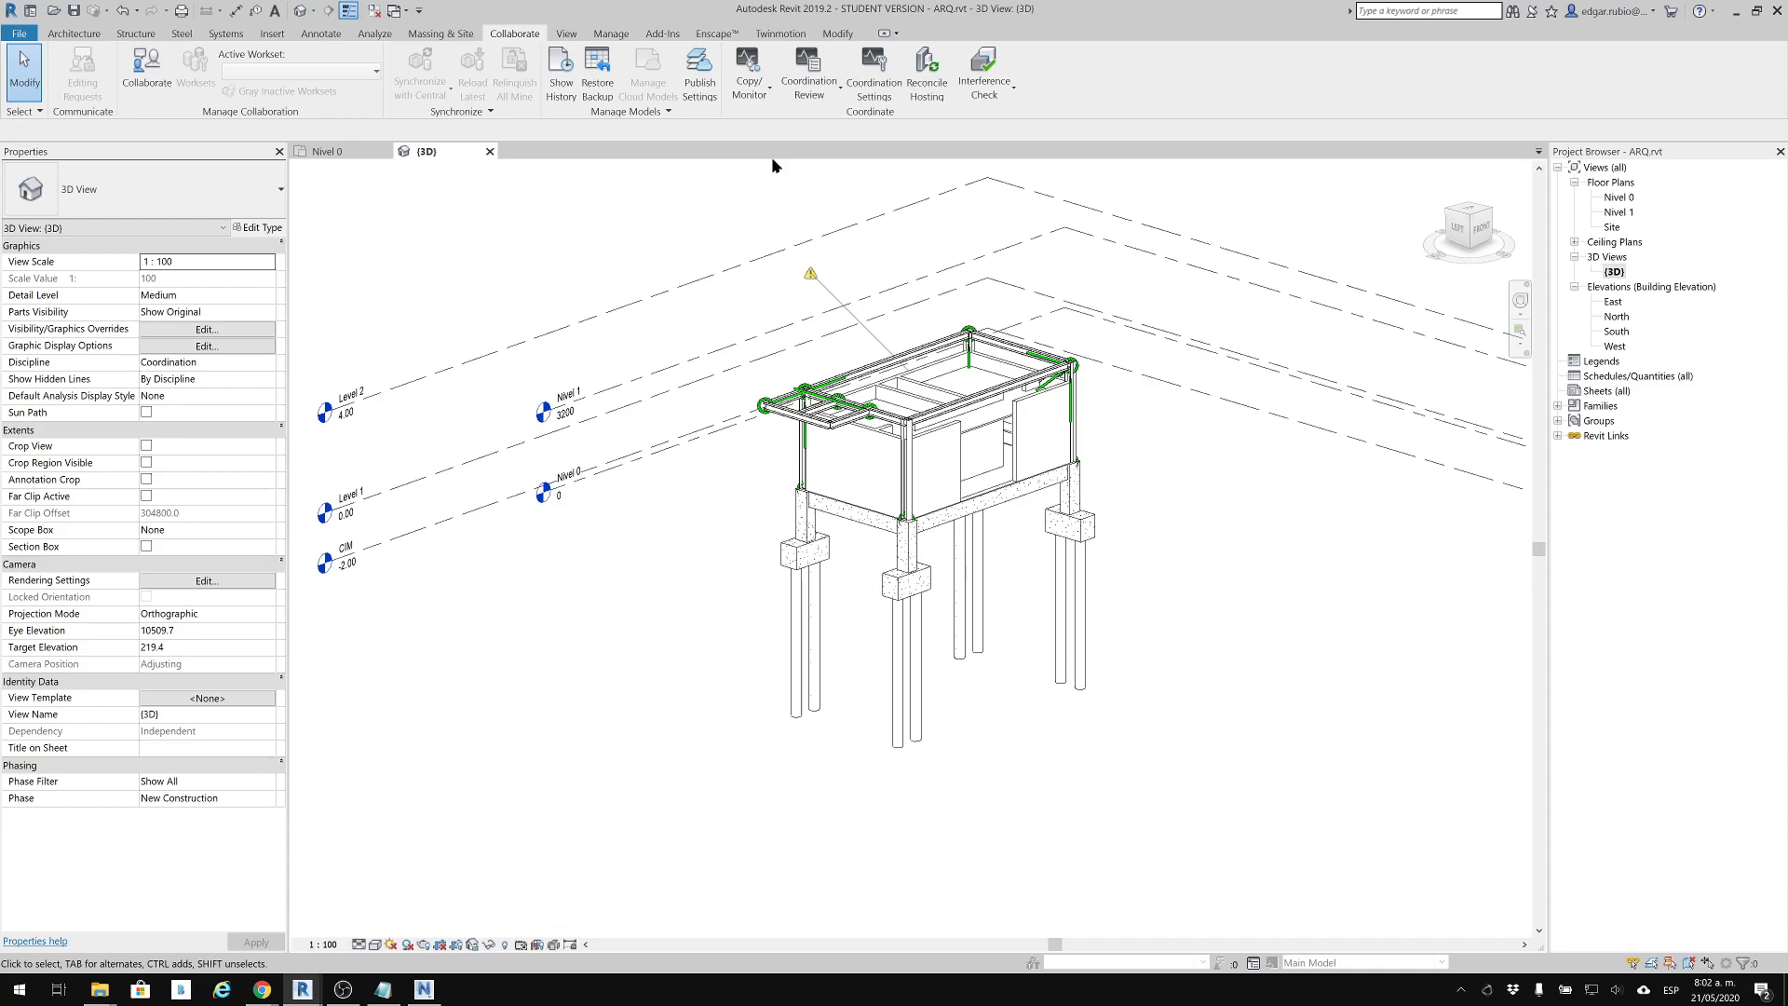
Turn off the visibility of the ESTRUCTURAL.rvt link in the 3D view's Visibility/Graphic Overrides
middle_click_drag(579, 368, 560, 369)
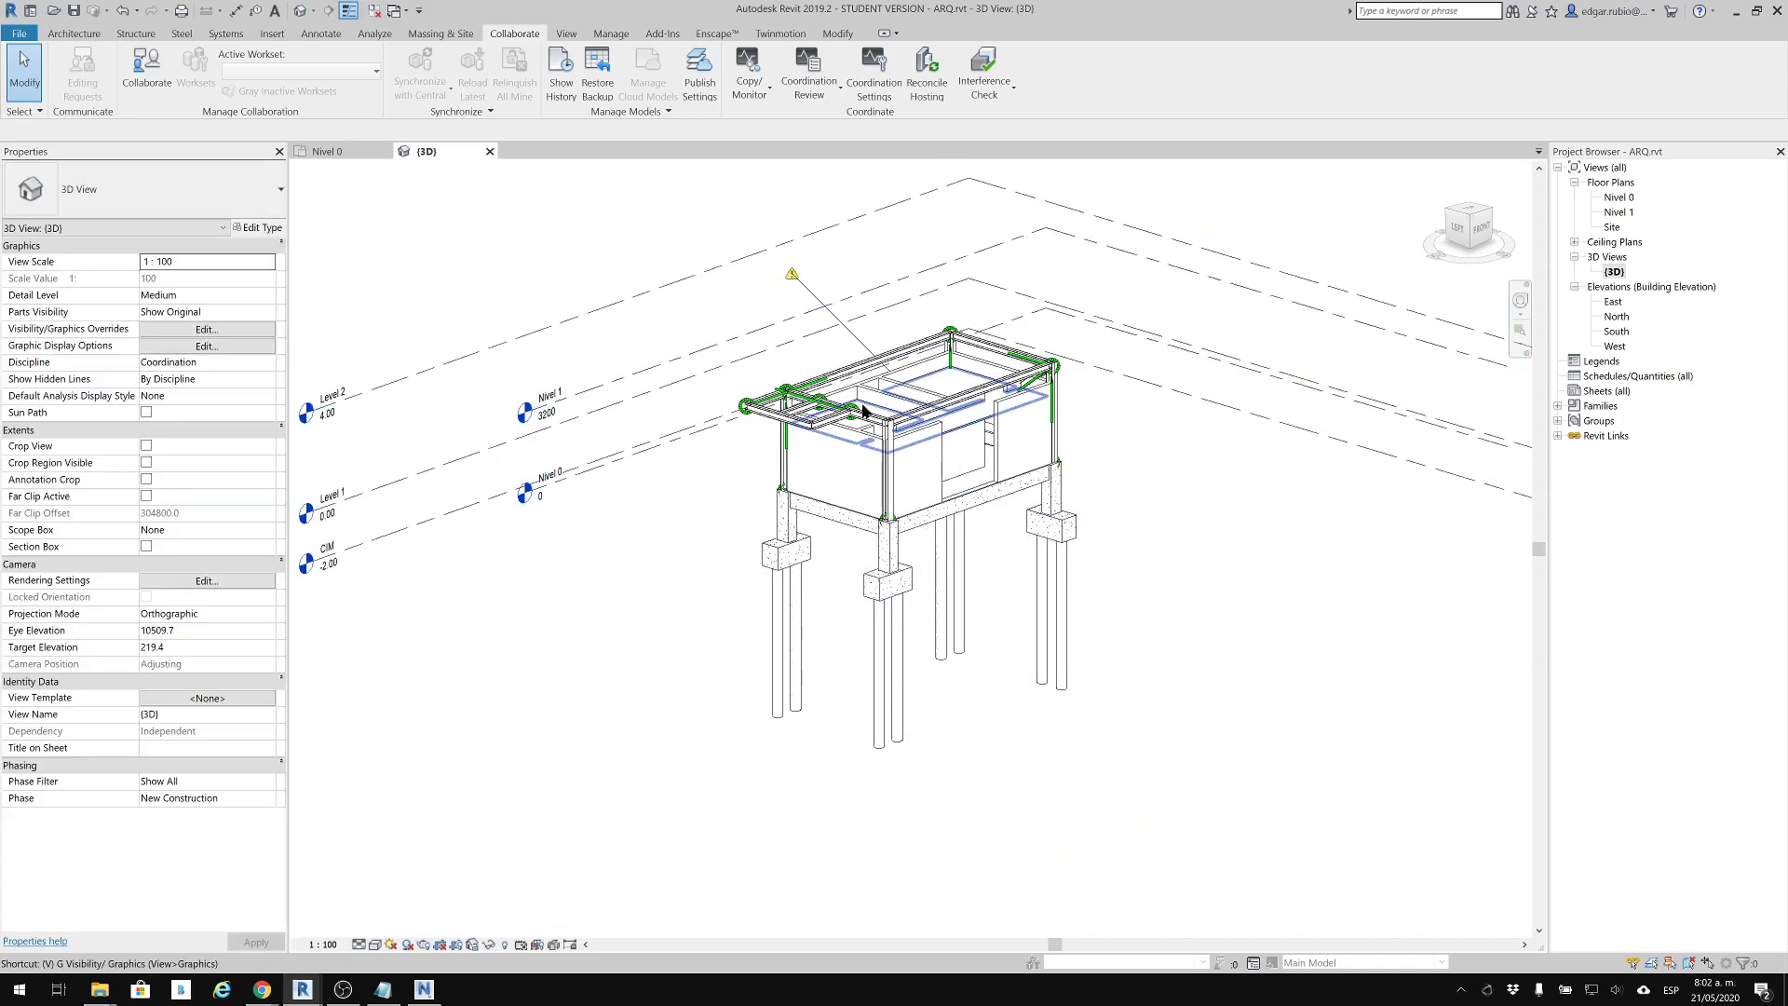
key("v")
key("g")
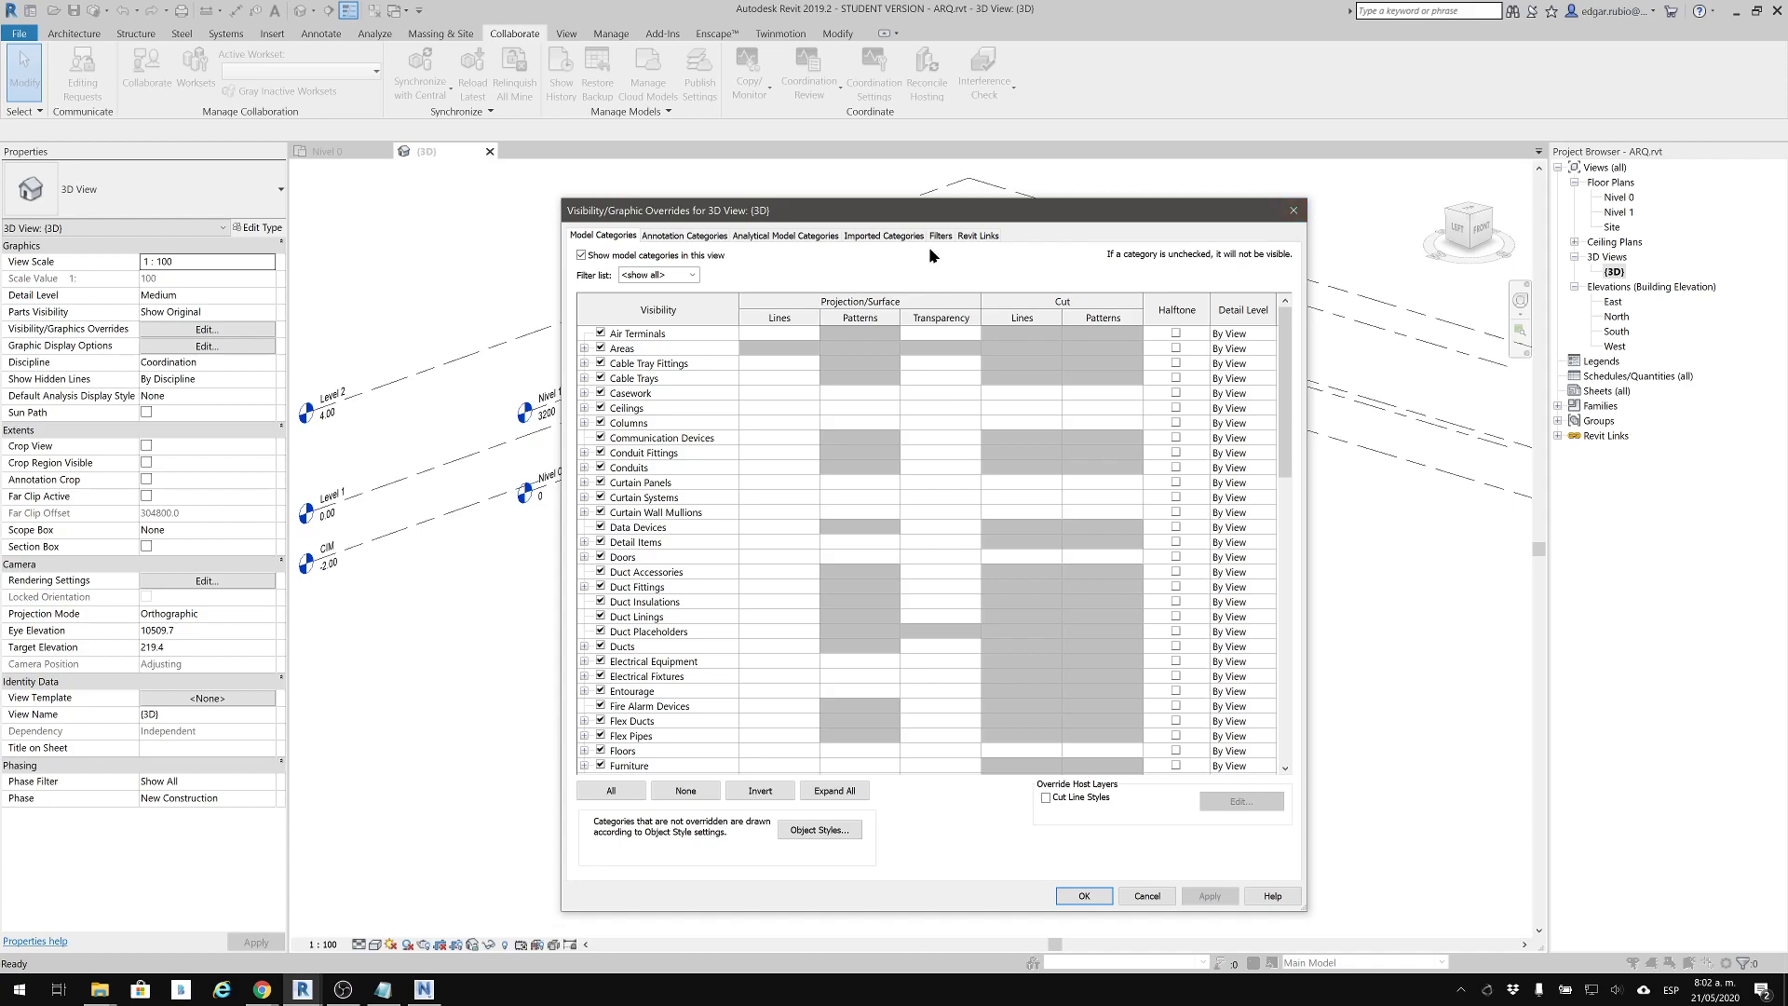
left_click(978, 236)
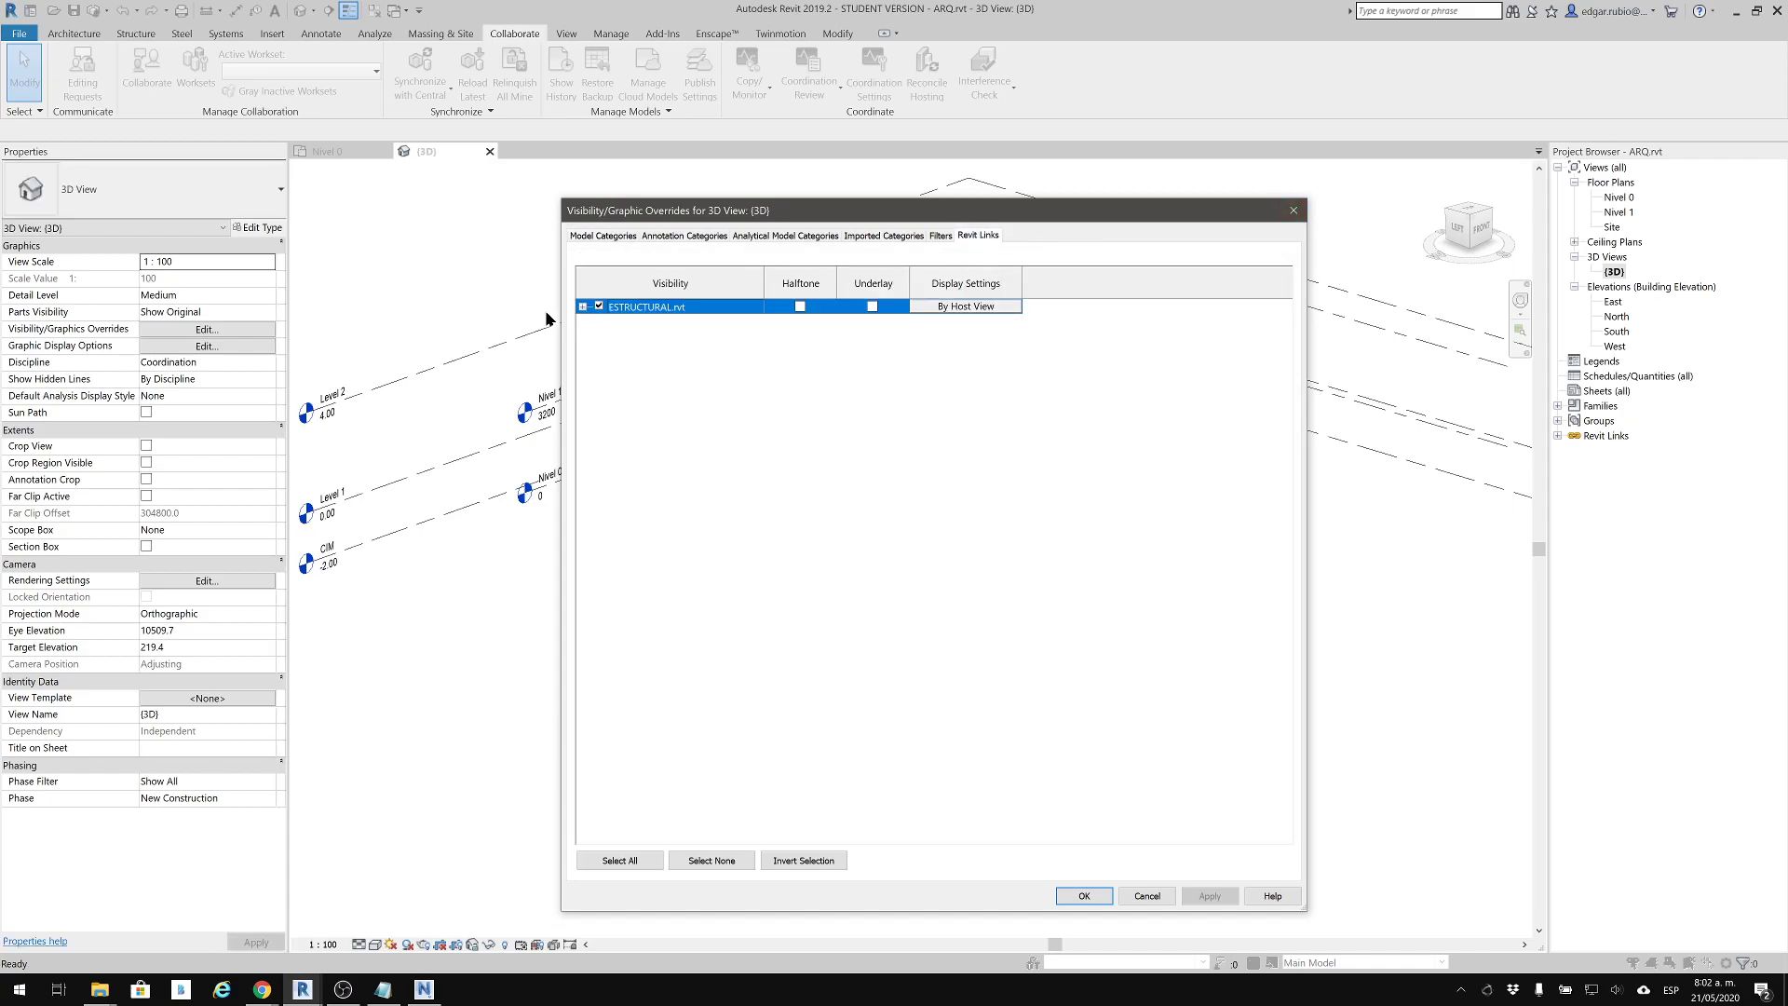
left_click(598, 305)
left_click(1080, 894)
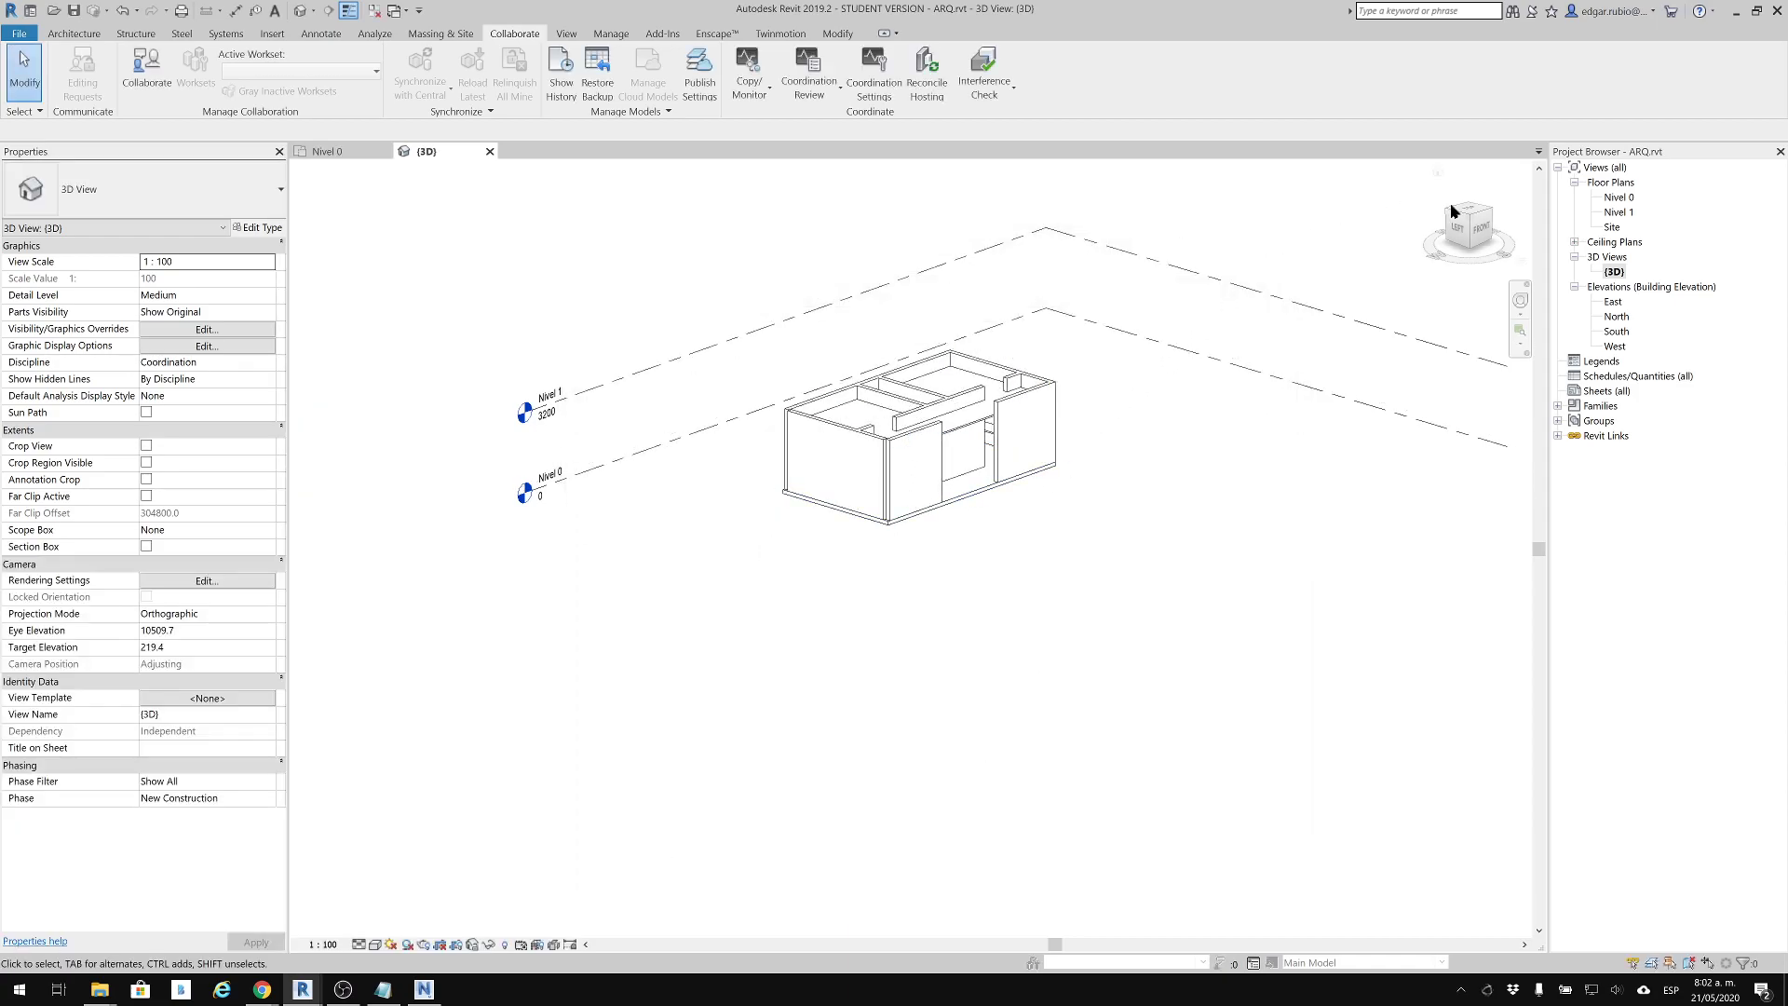
Compare the Nivel 0 plan with the 3D view, dismiss the save reminder, and review the linked Revit models in Manage Links without changes
left_click(1611, 199)
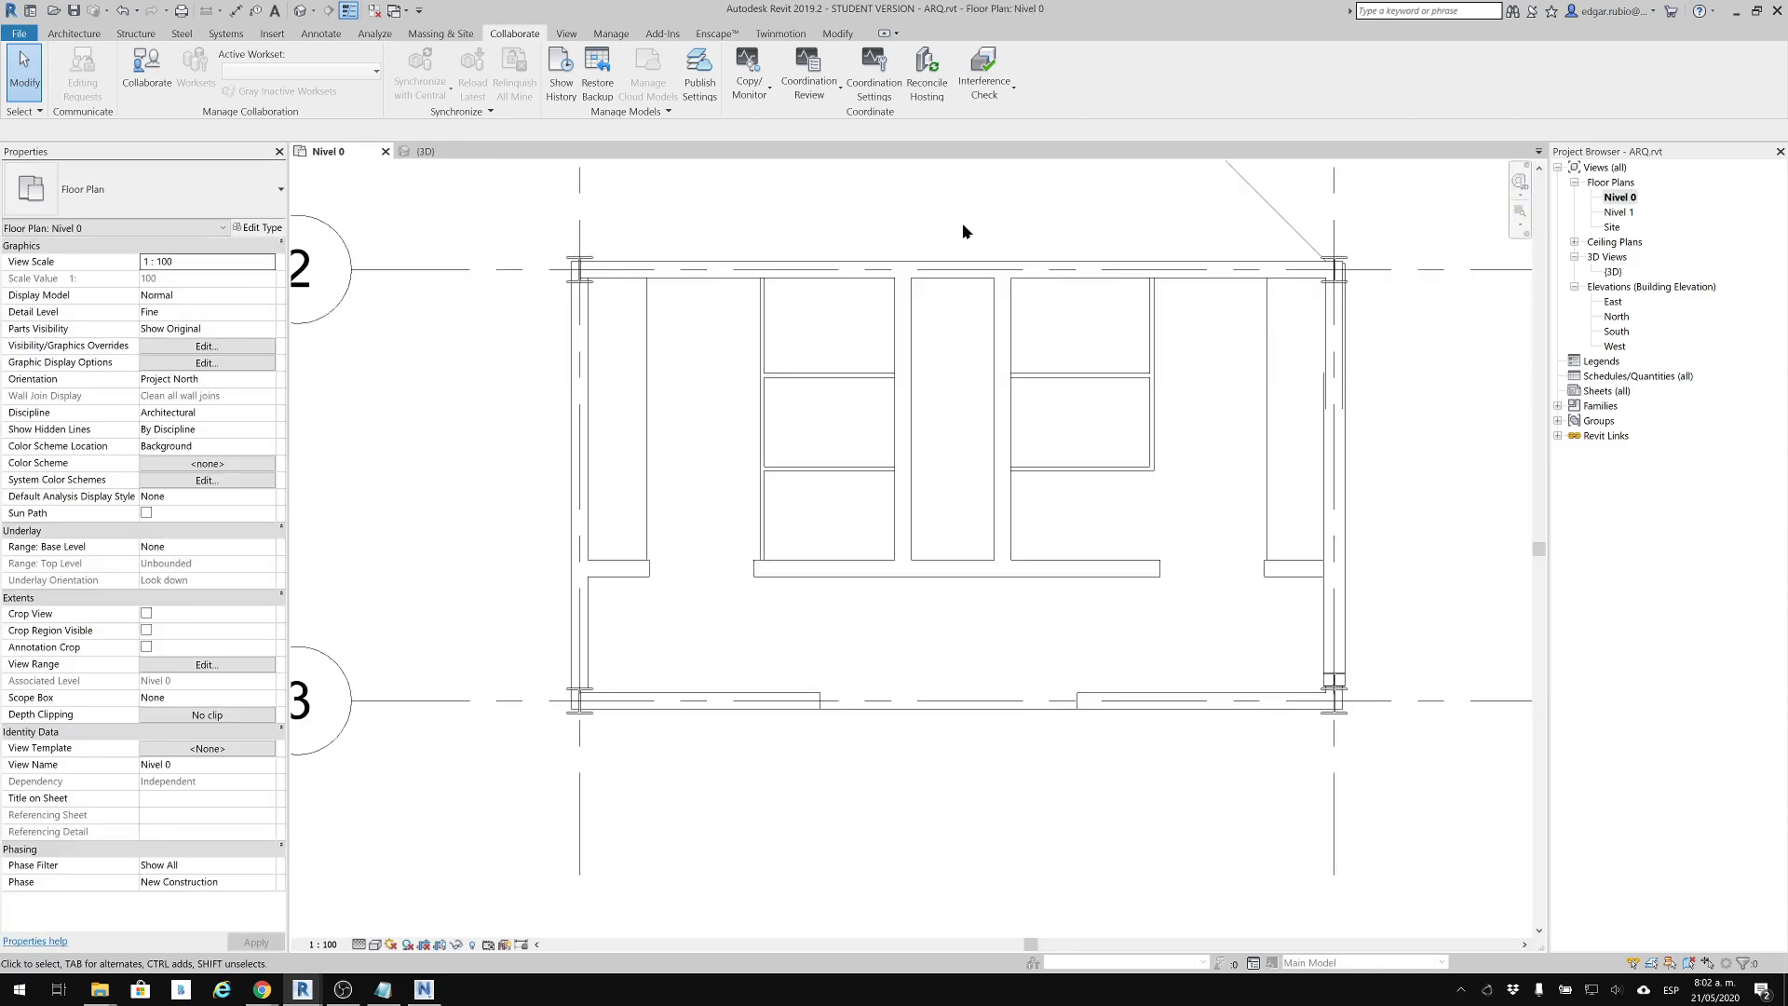
left_click(420, 152)
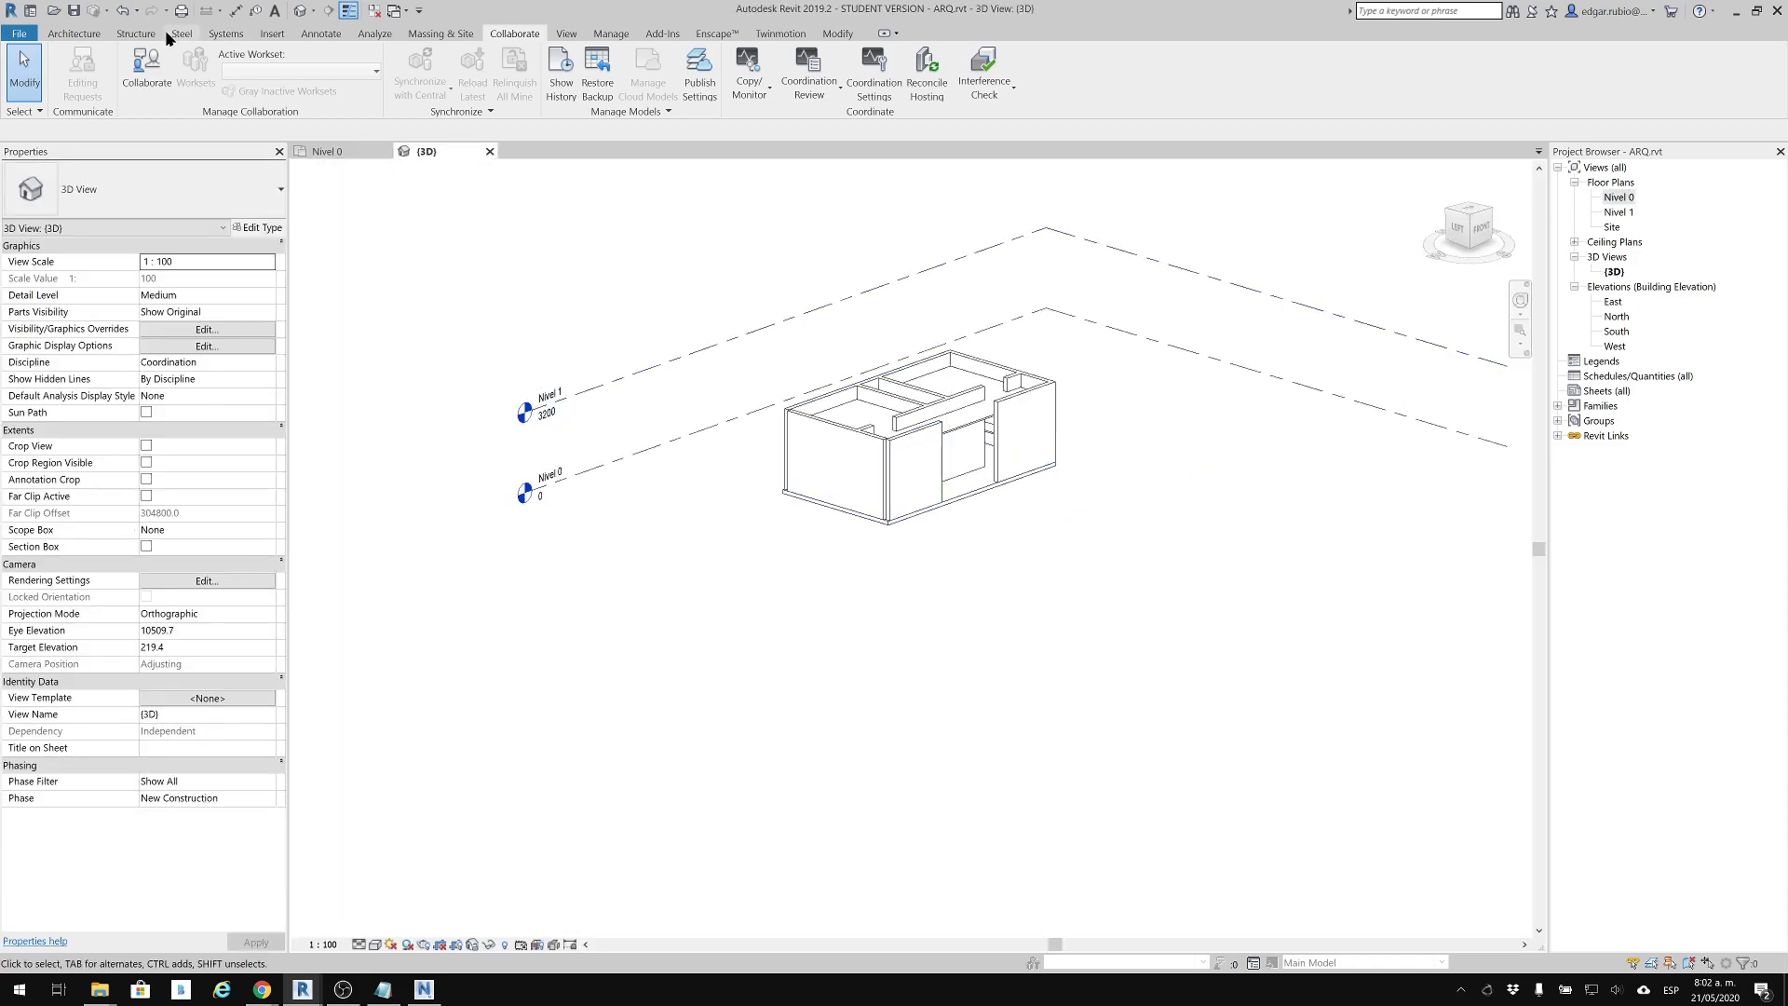
left_click(272, 34)
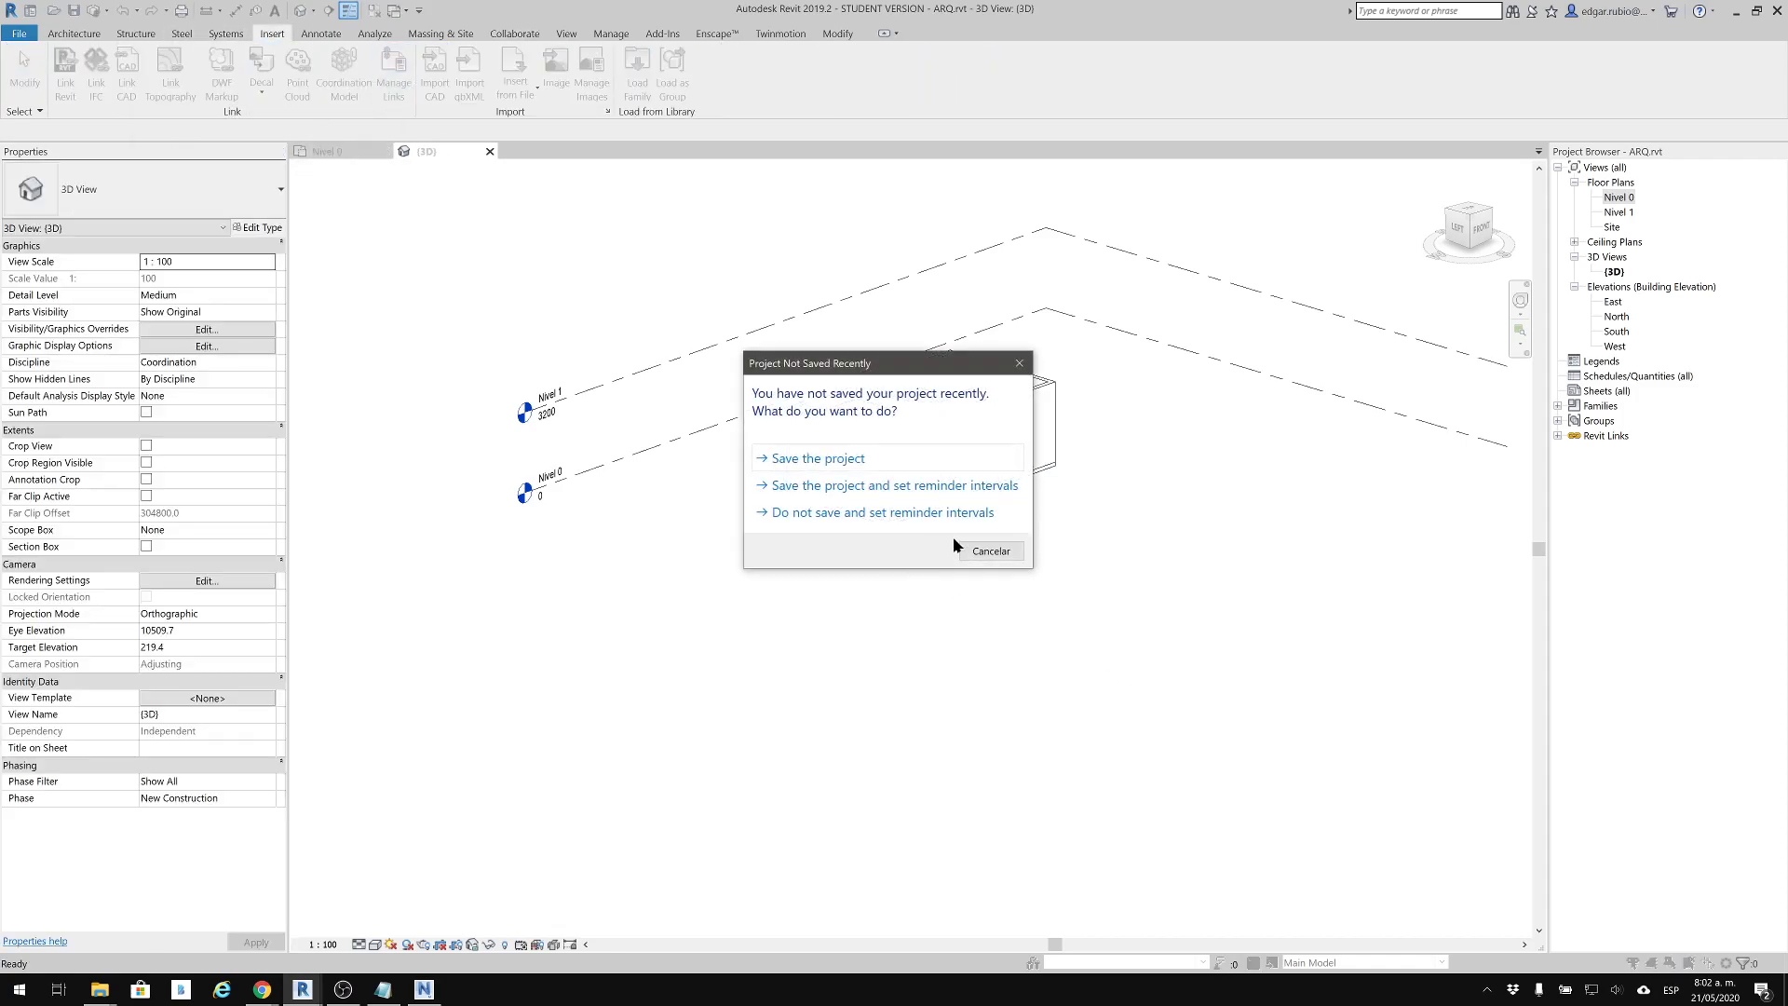
left_click(983, 552)
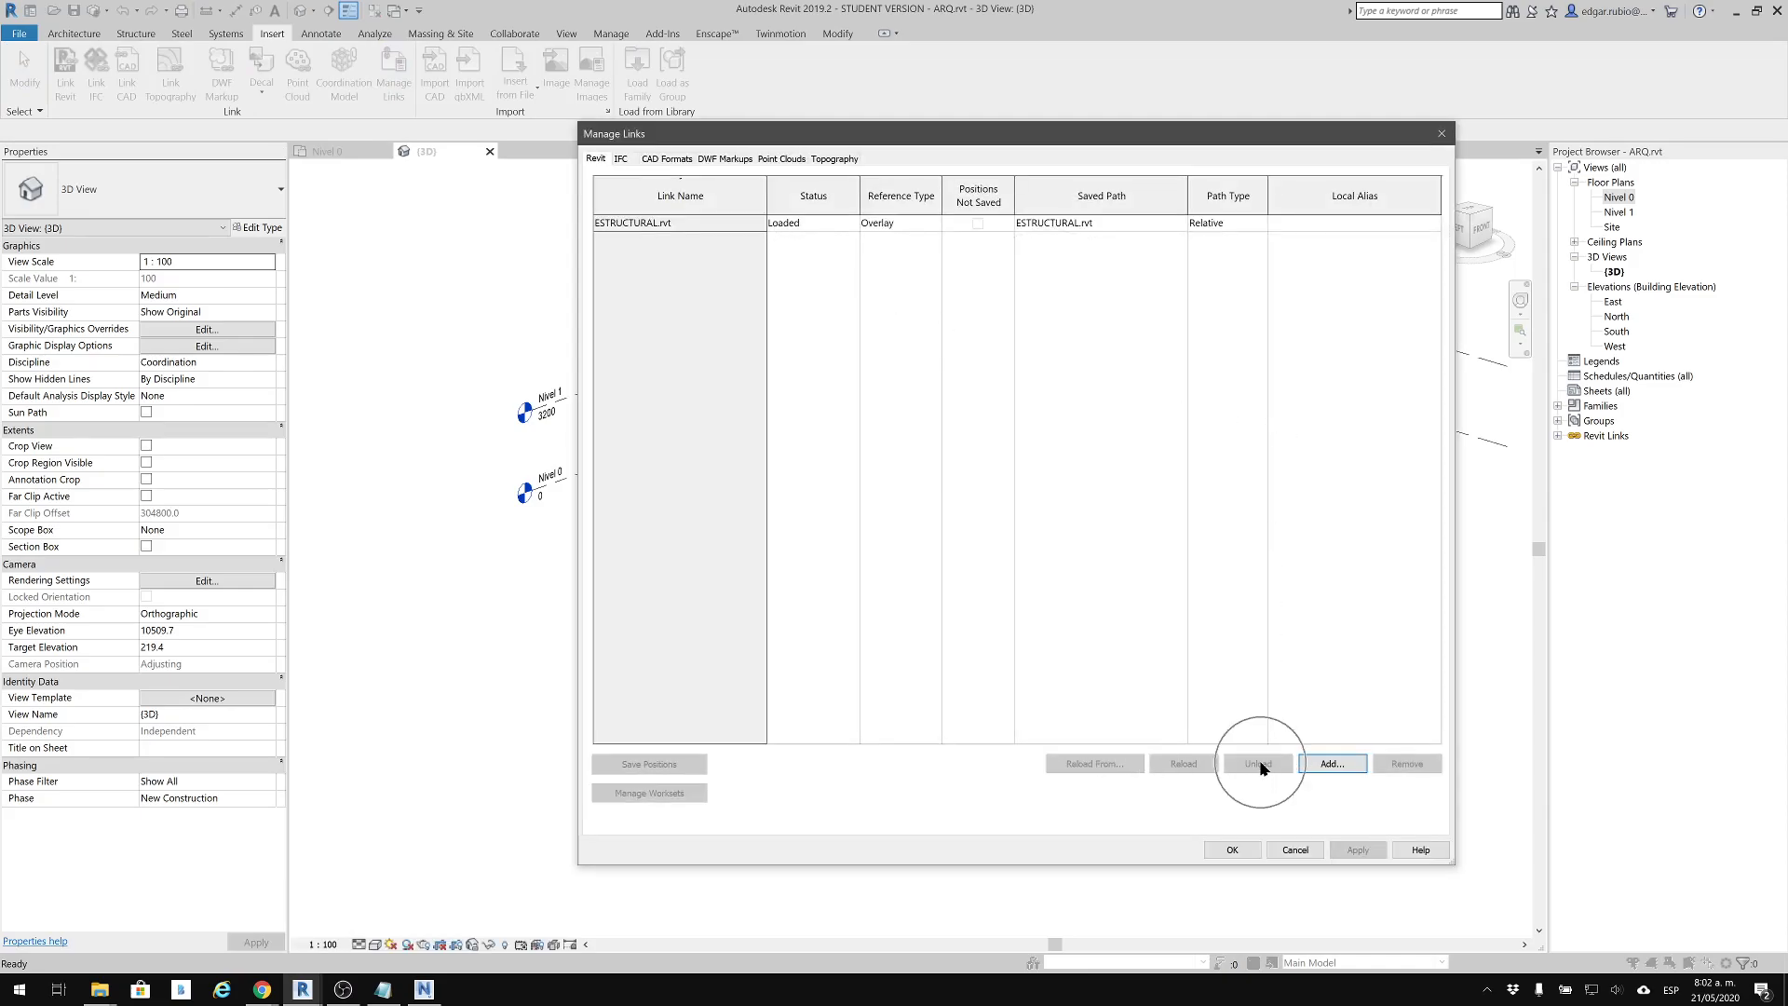
left_click(1292, 849)
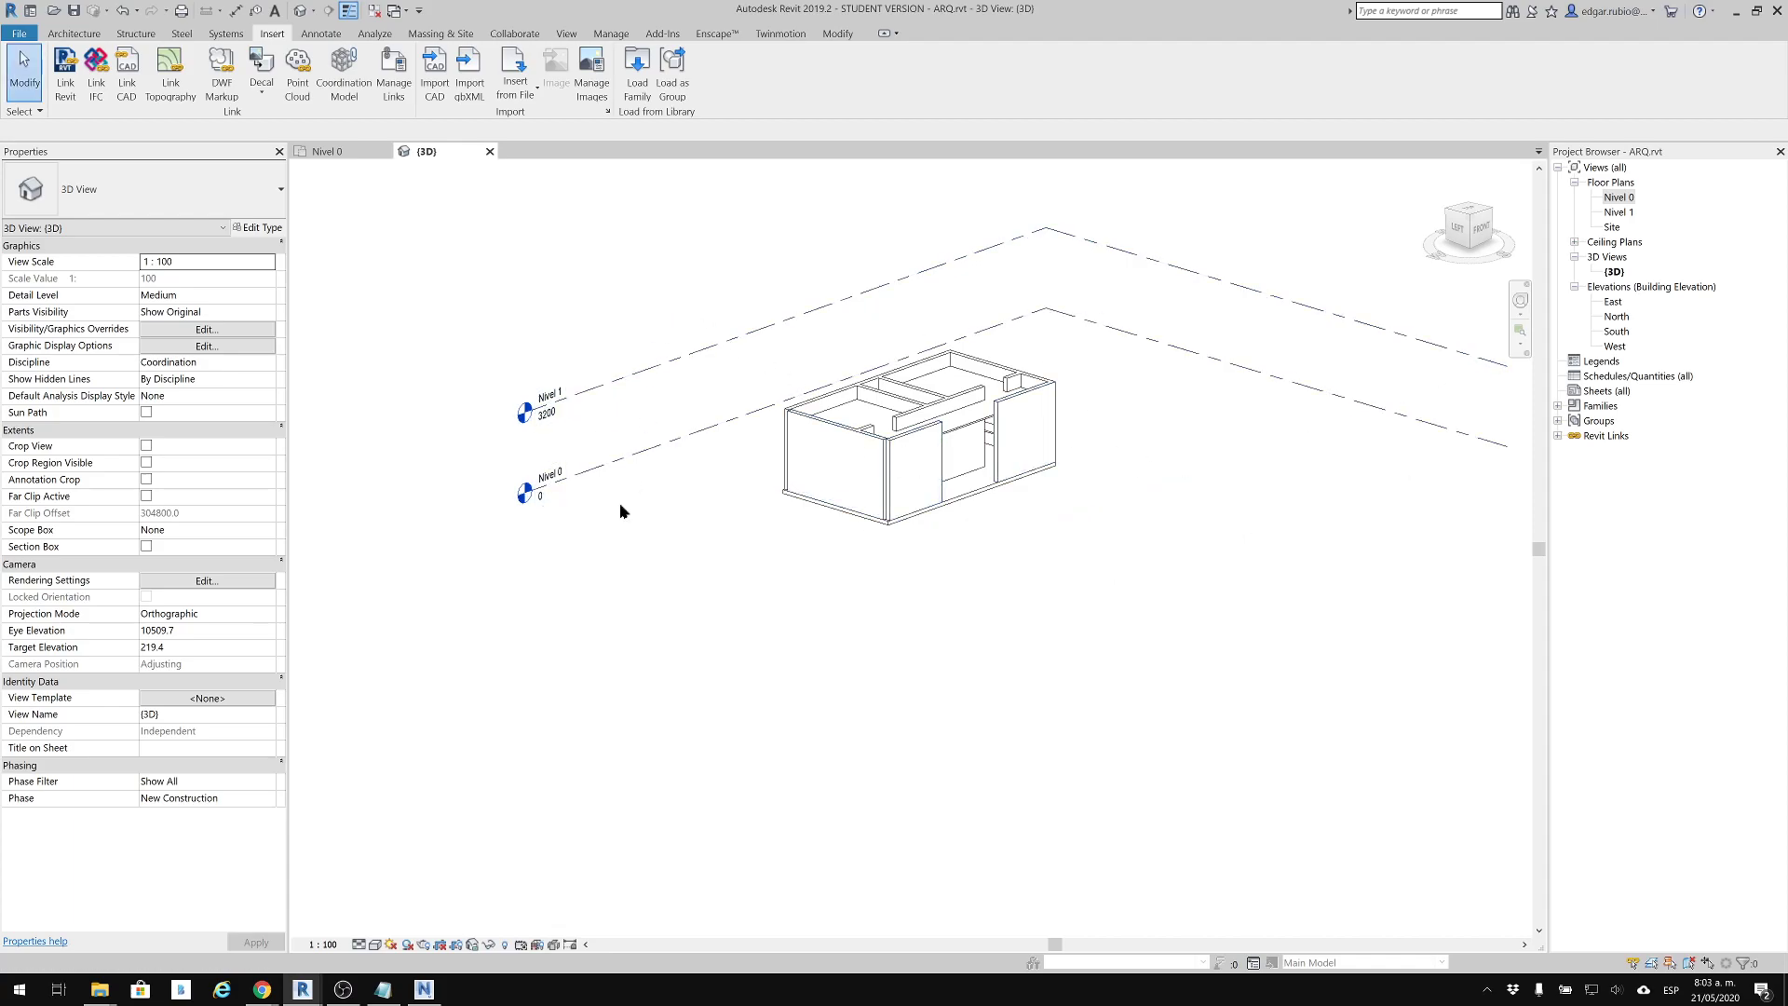
Hide the Nivel 0 and Nivel 1 levels in the 3D view so only the architectural model shows
left_click(1170, 411)
scroll(963, 415, "up", 2)
scroll(1022, 556, "up", 3)
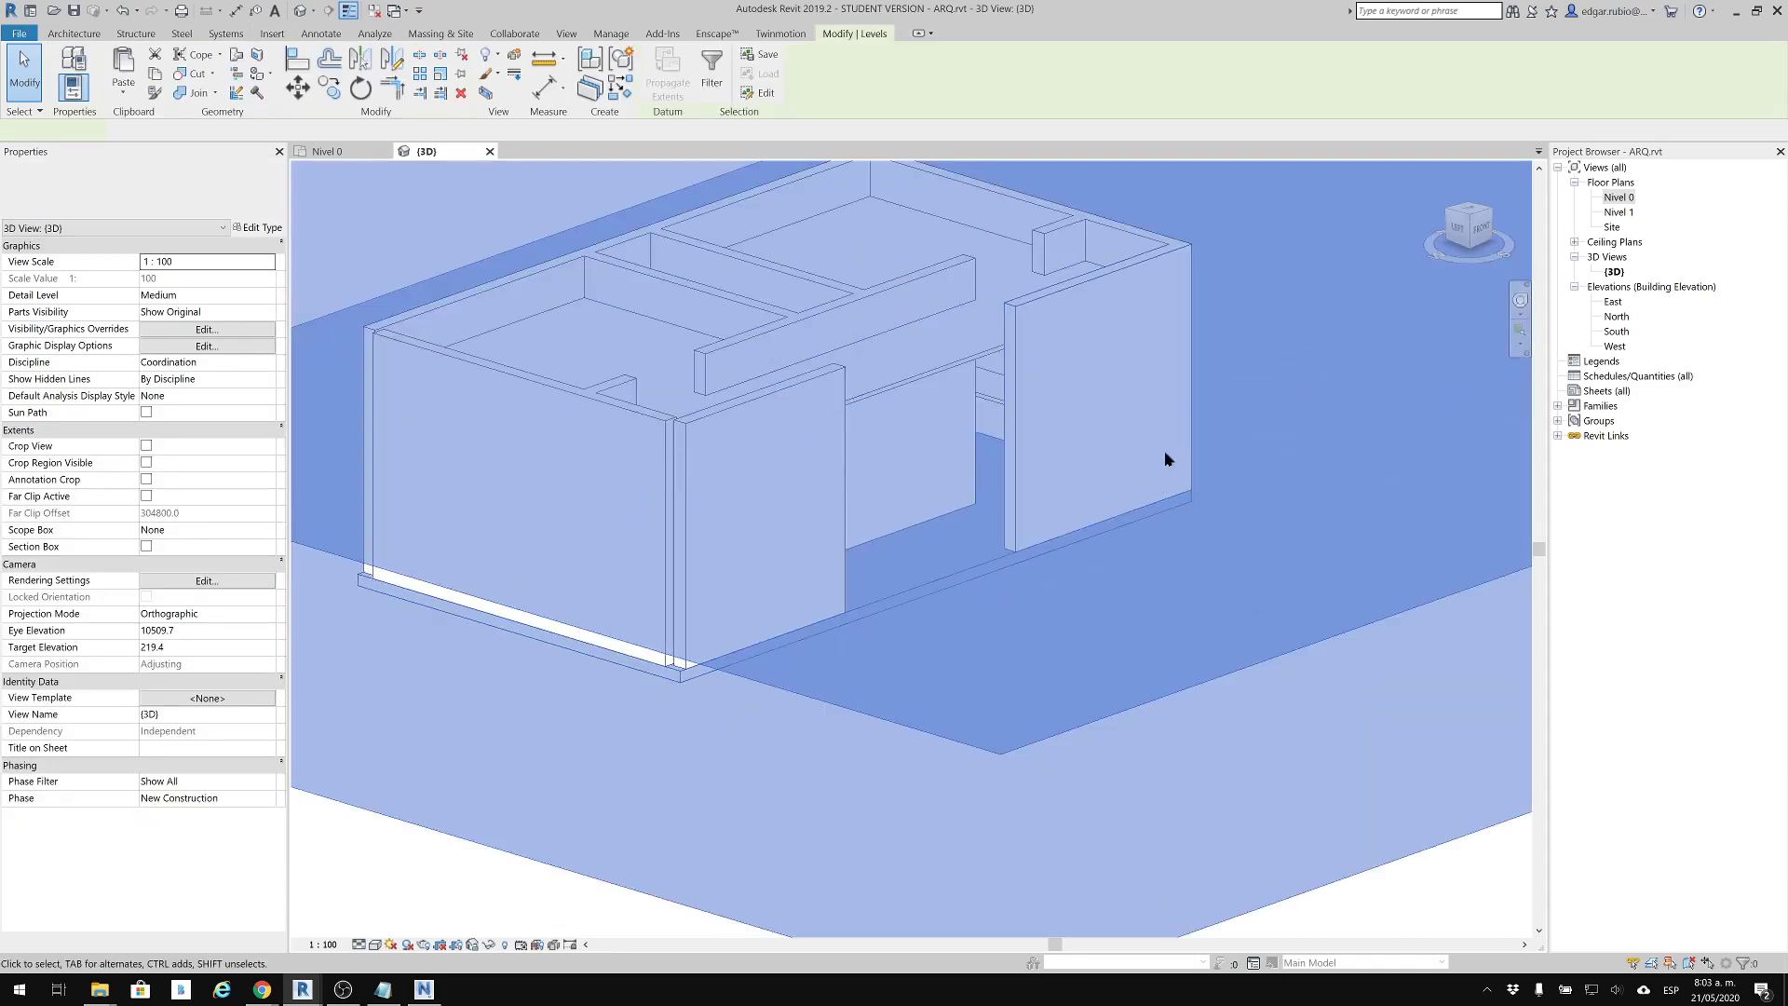
scroll(1313, 518, "down", 3)
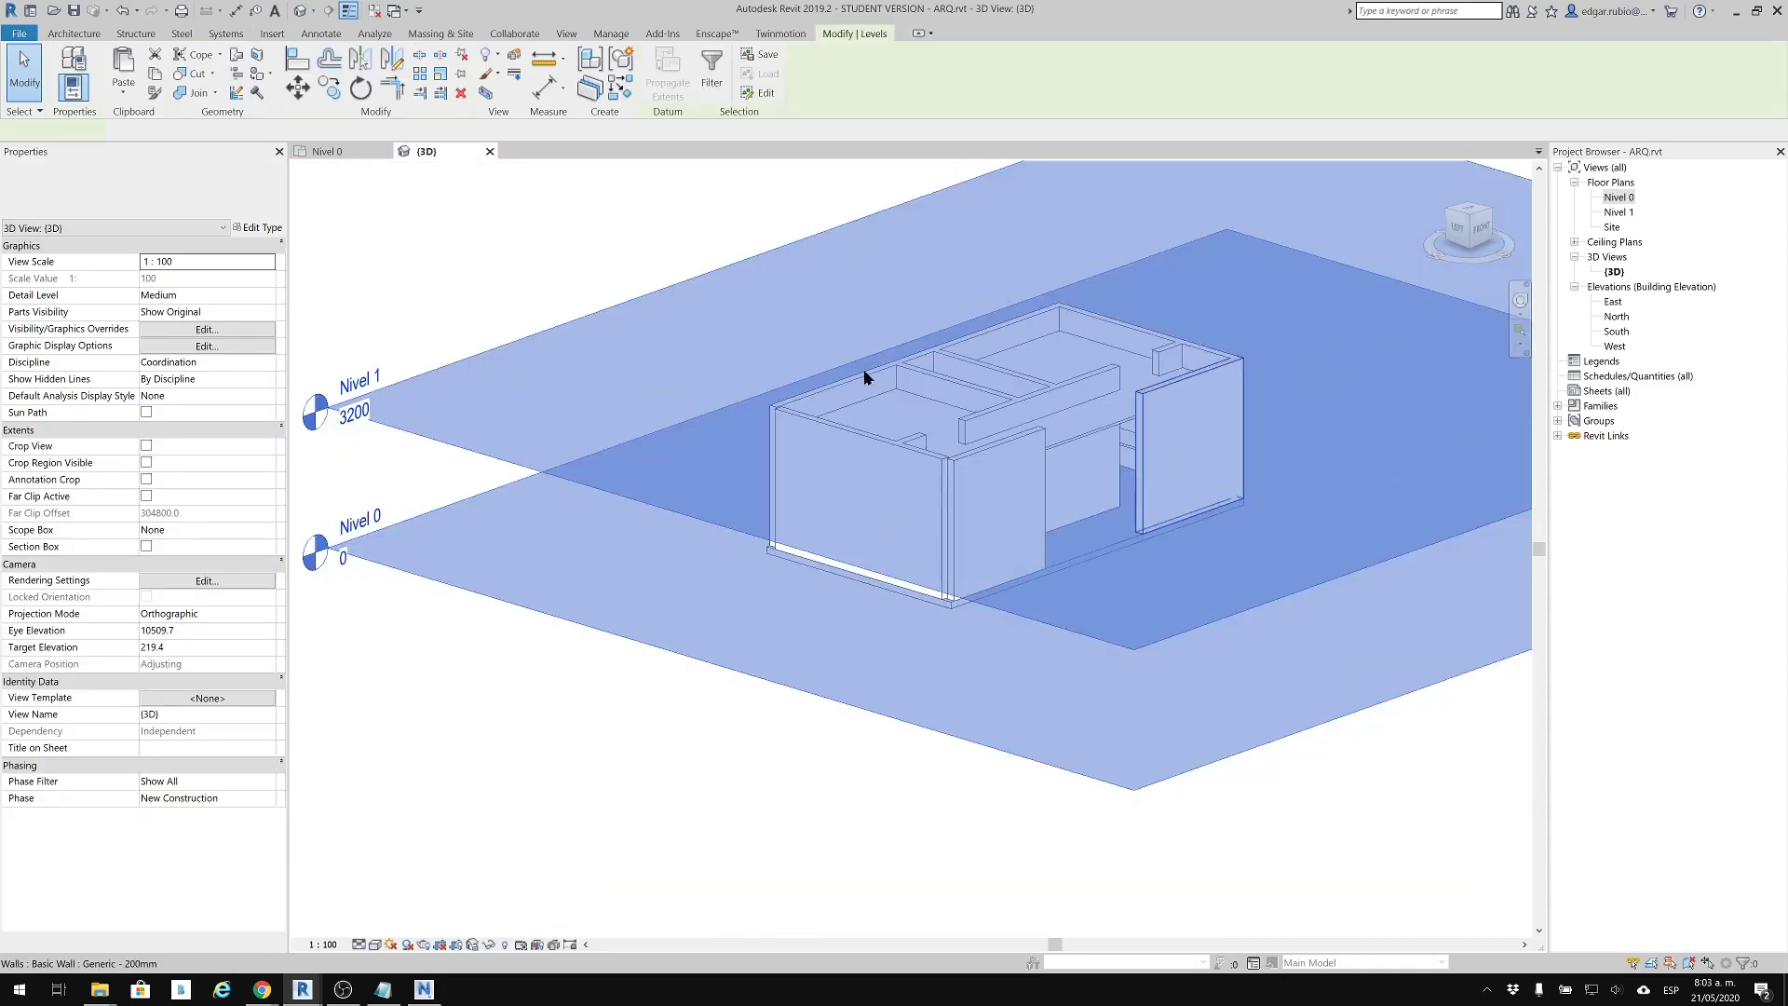
right_click(737, 265)
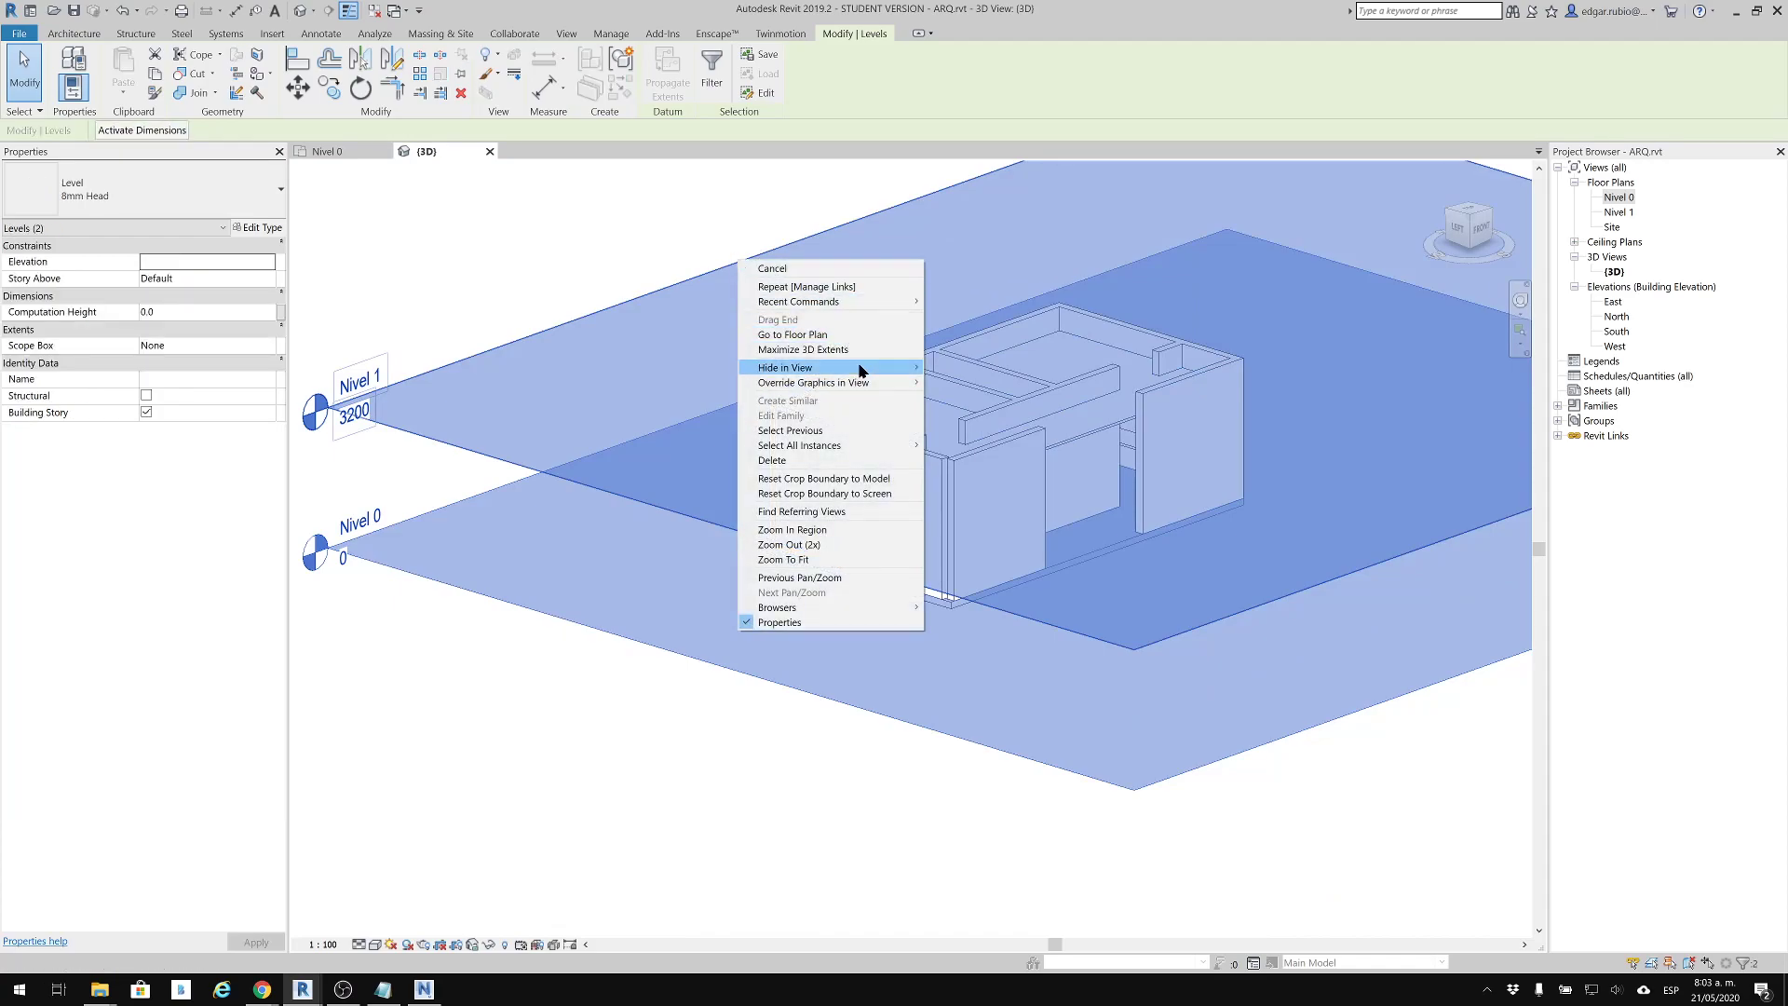
mouse_move(852, 368)
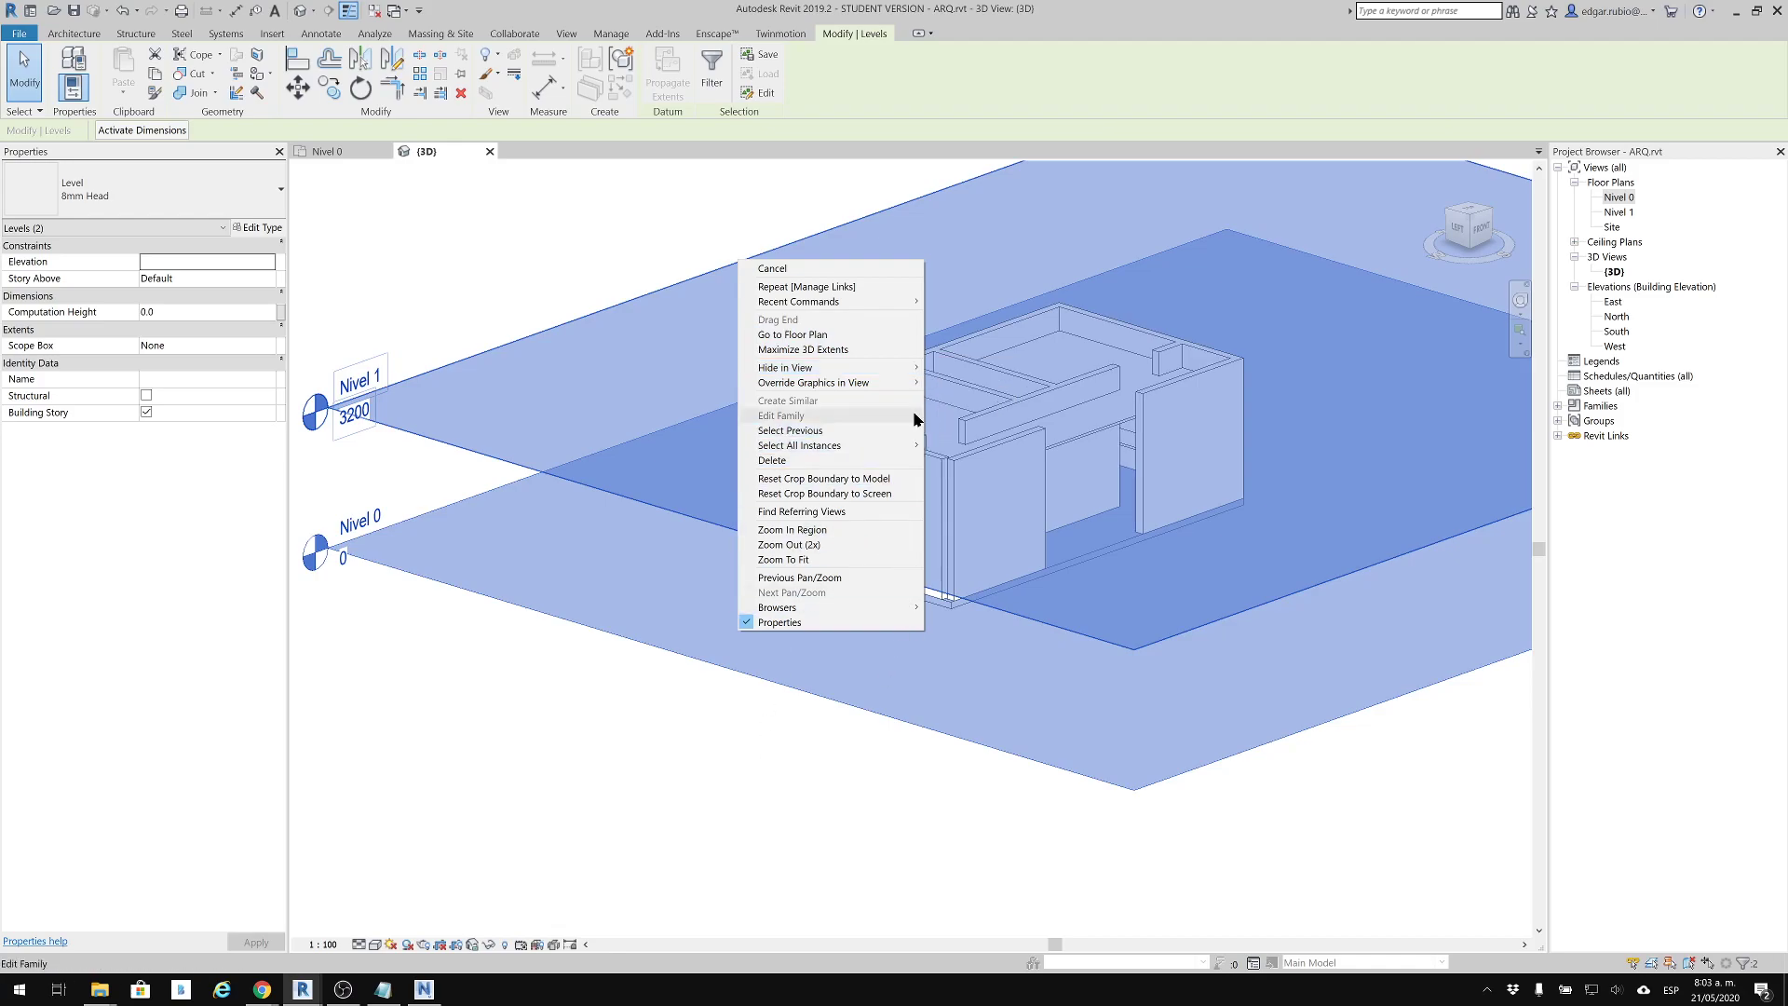
mouse_move(910, 368)
left_click(980, 370)
middle_click_drag(971, 543, 823, 622)
scroll(824, 504, "up", 1)
scroll(1222, 500, "up", 3)
middle_click_drag(1231, 501, 1427, 449)
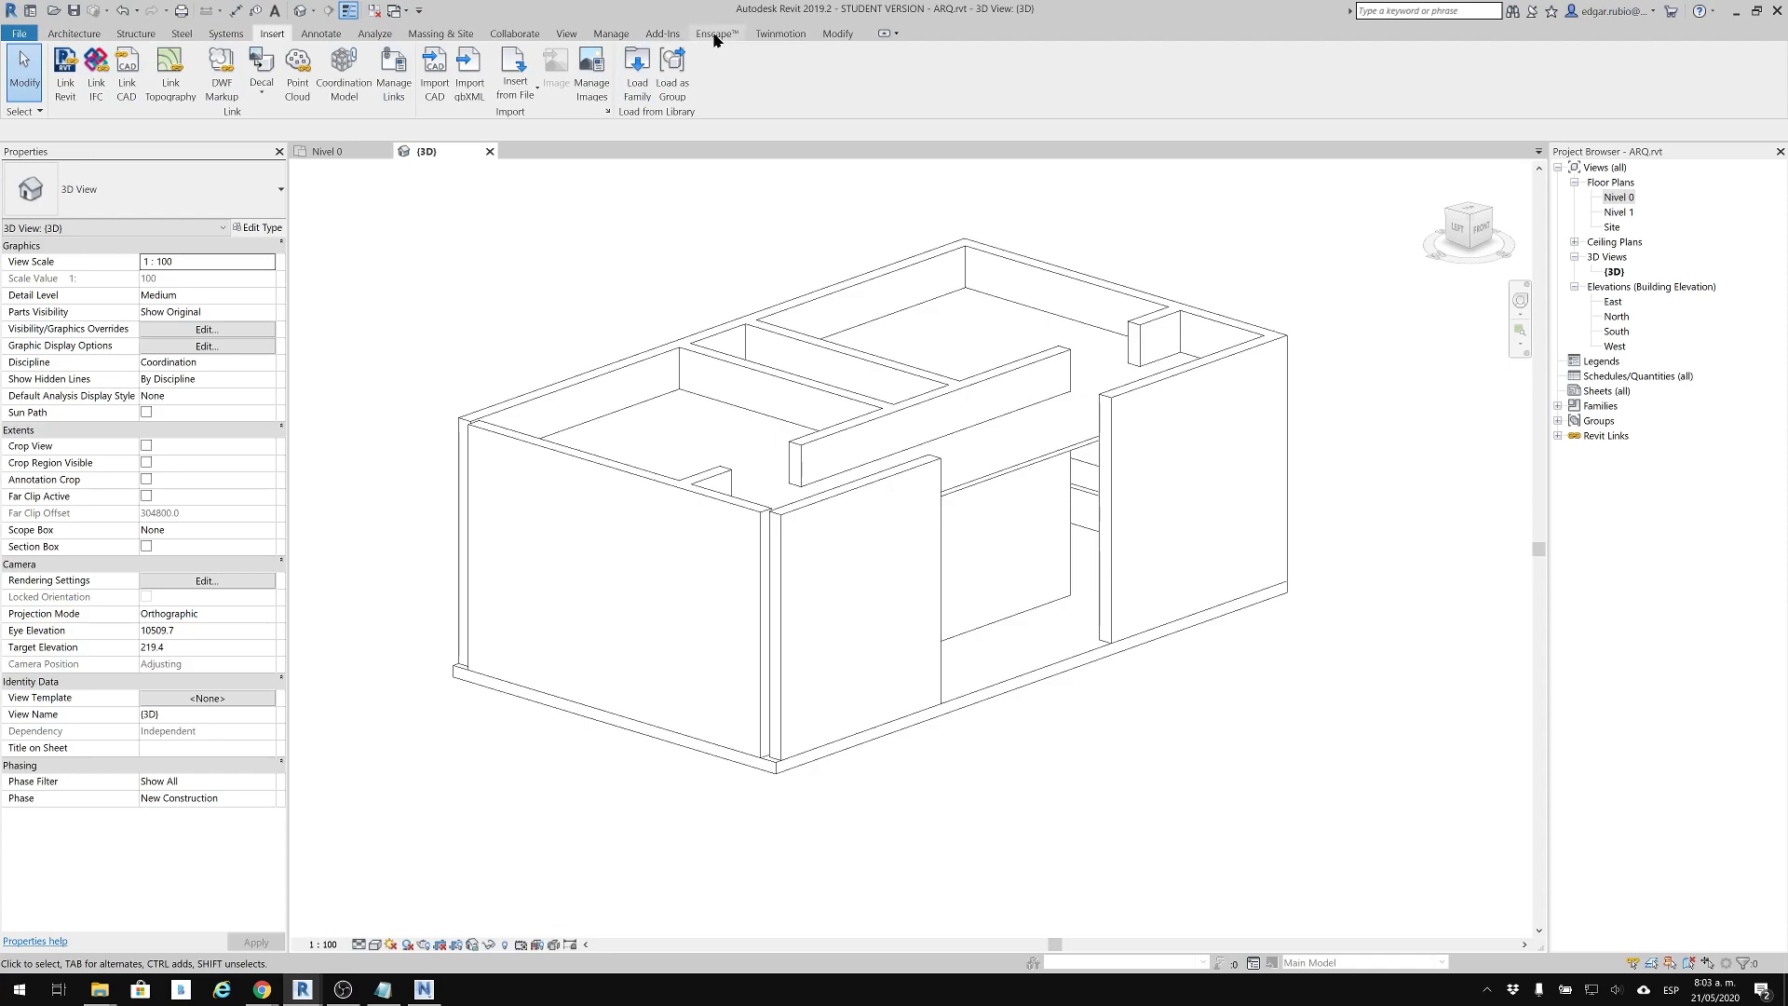
Look up the NWC entry among the export formats and the Navisworks 2019 exporter among the external tools
left_click(664, 39)
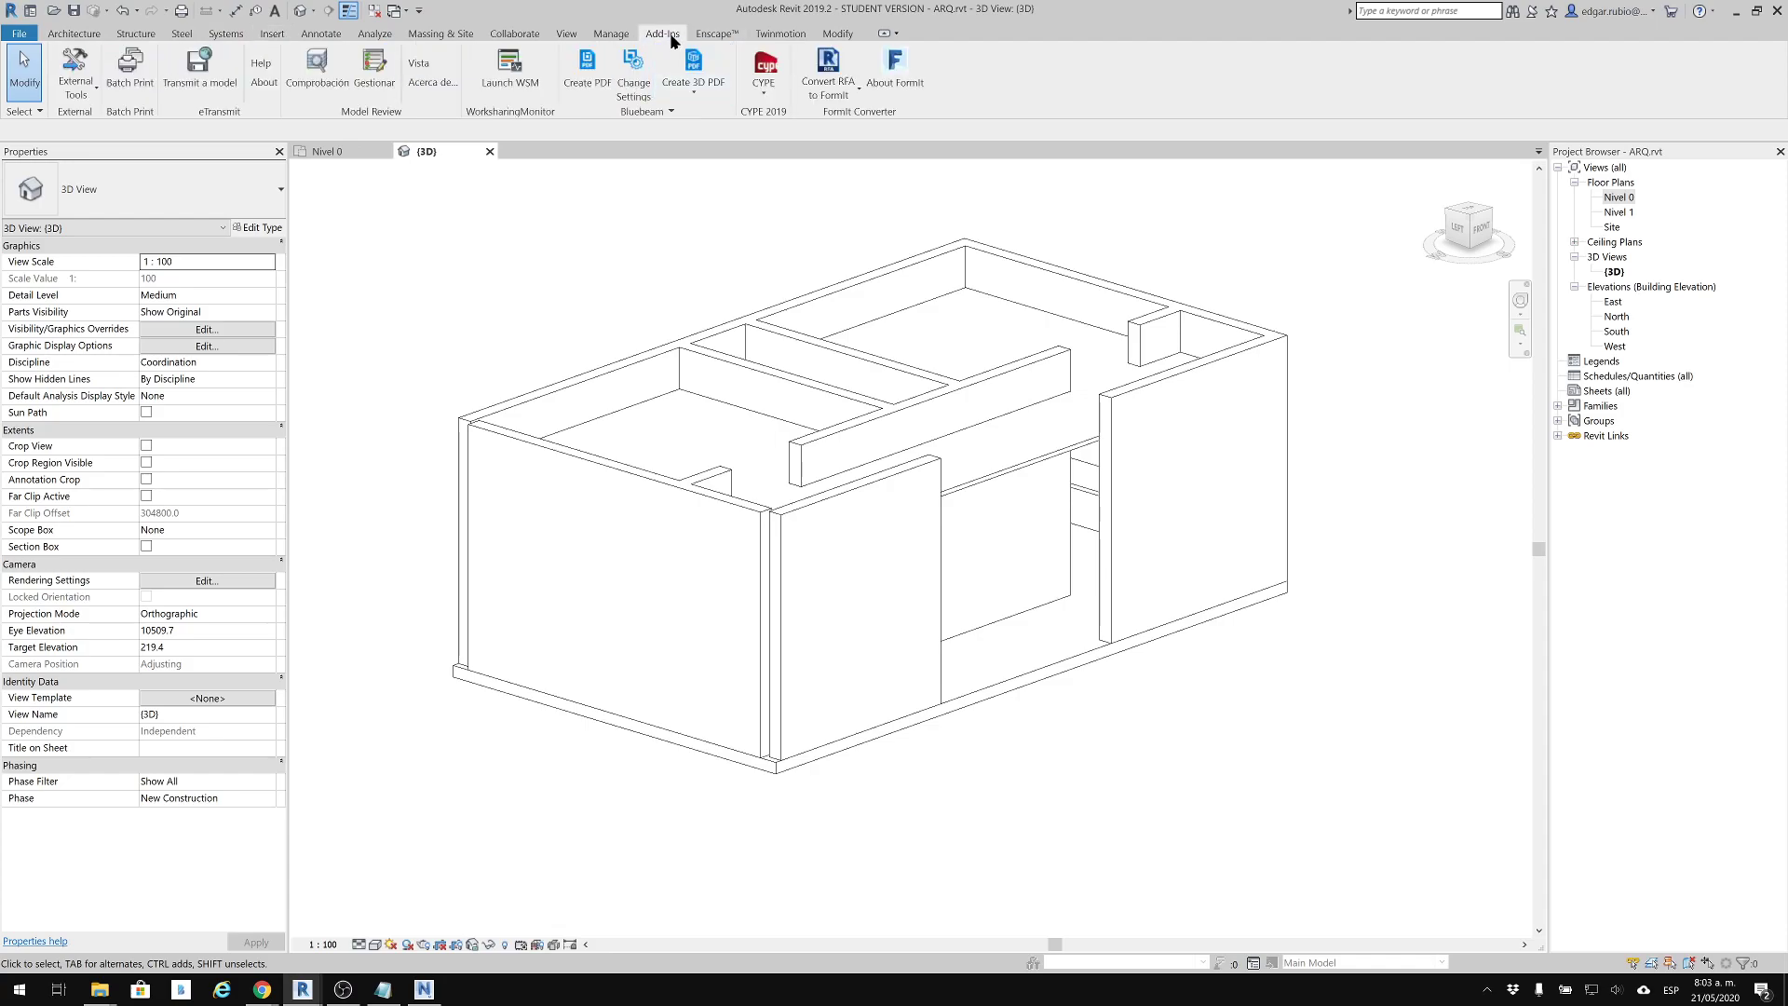
left_click(14, 33)
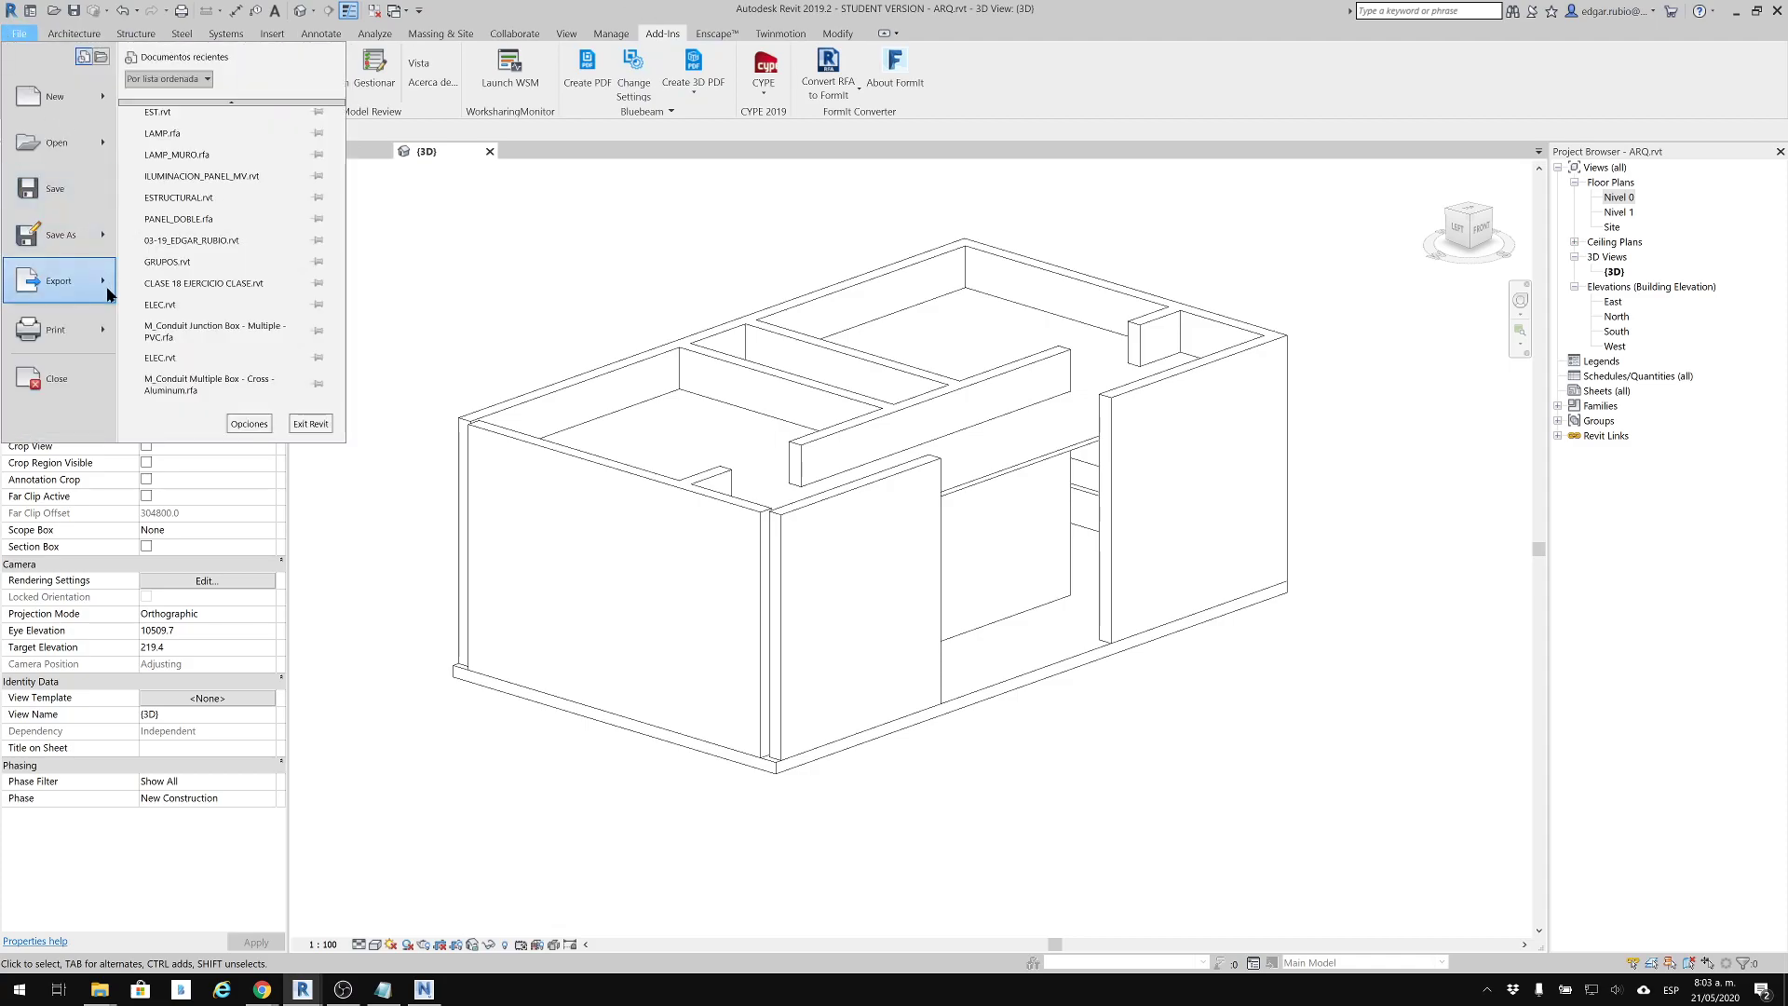
mouse_move(108, 294)
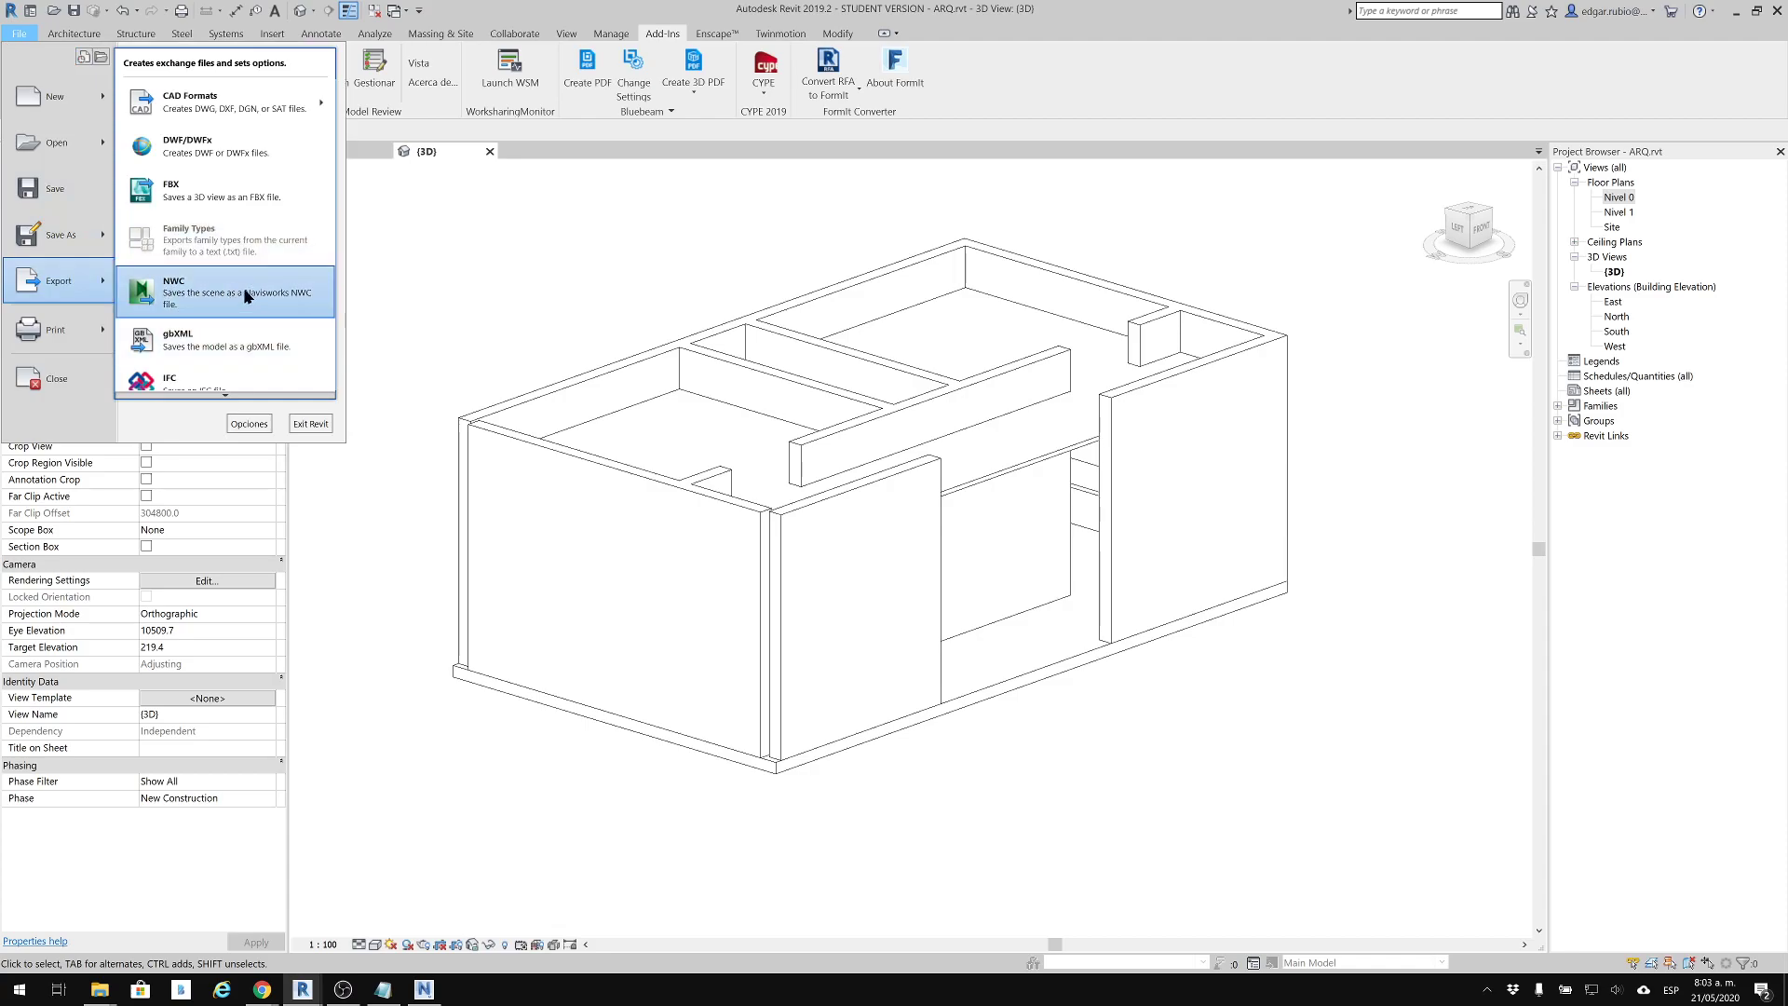
left_click(379, 232)
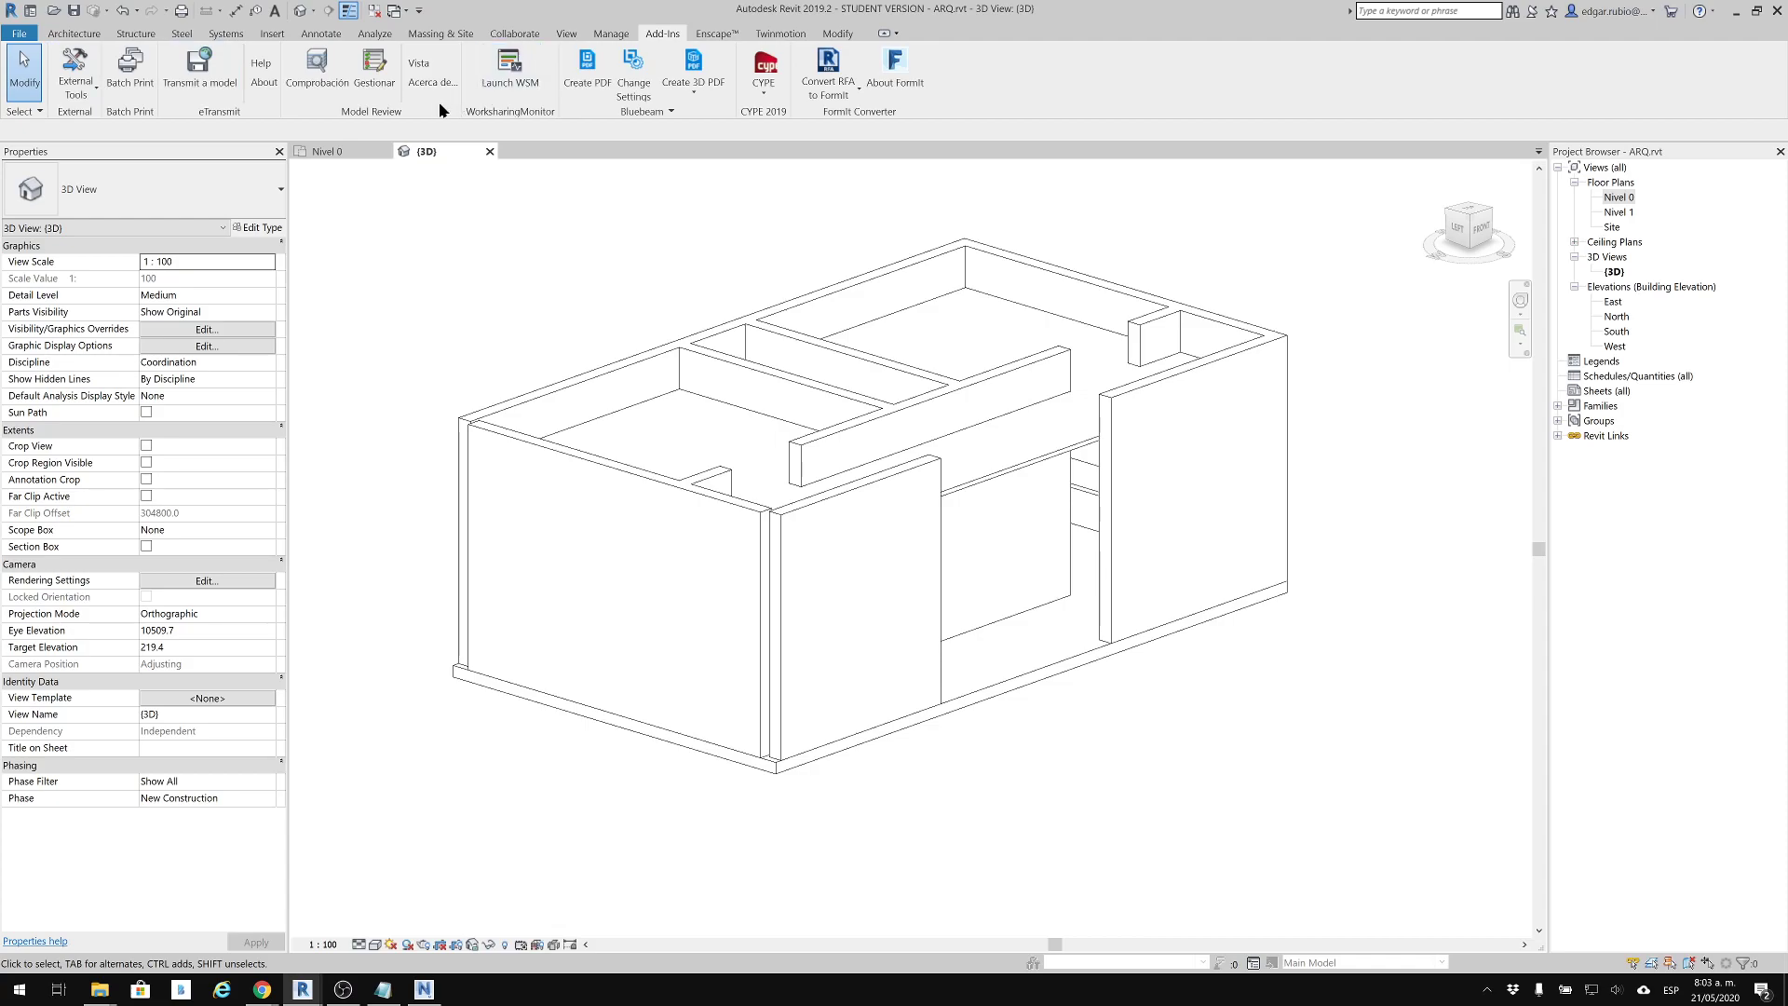
left_click(76, 84)
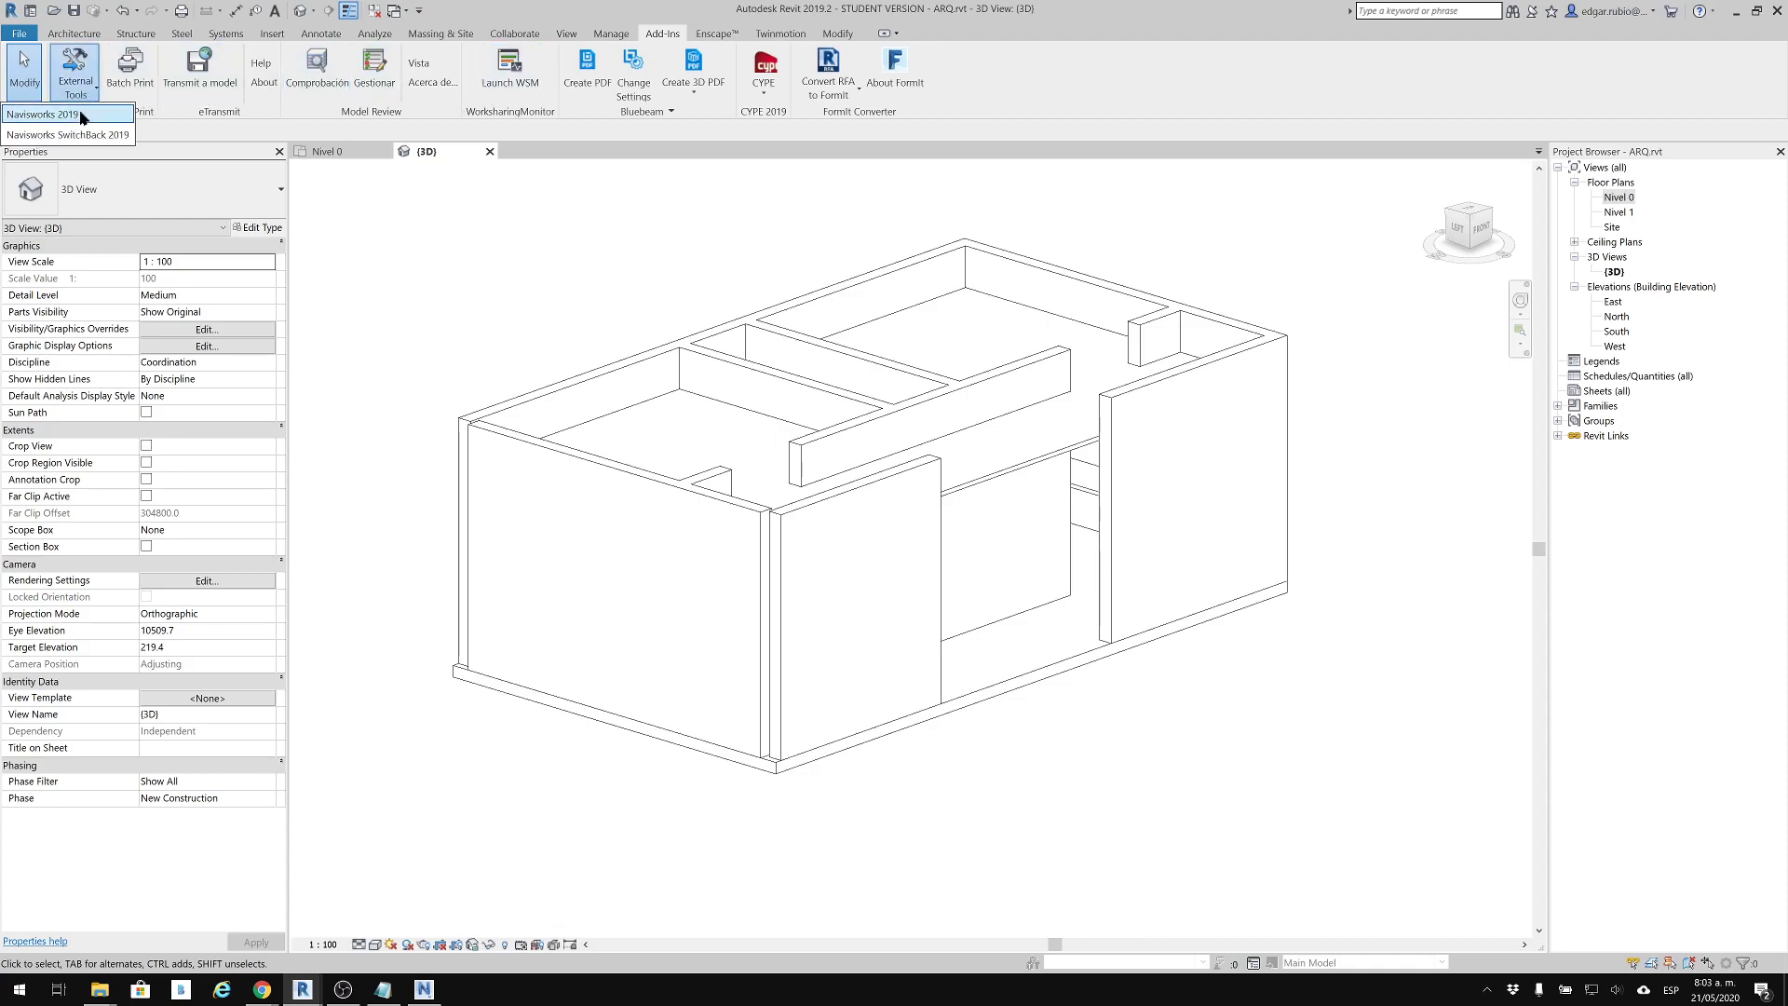
left_click(259, 131)
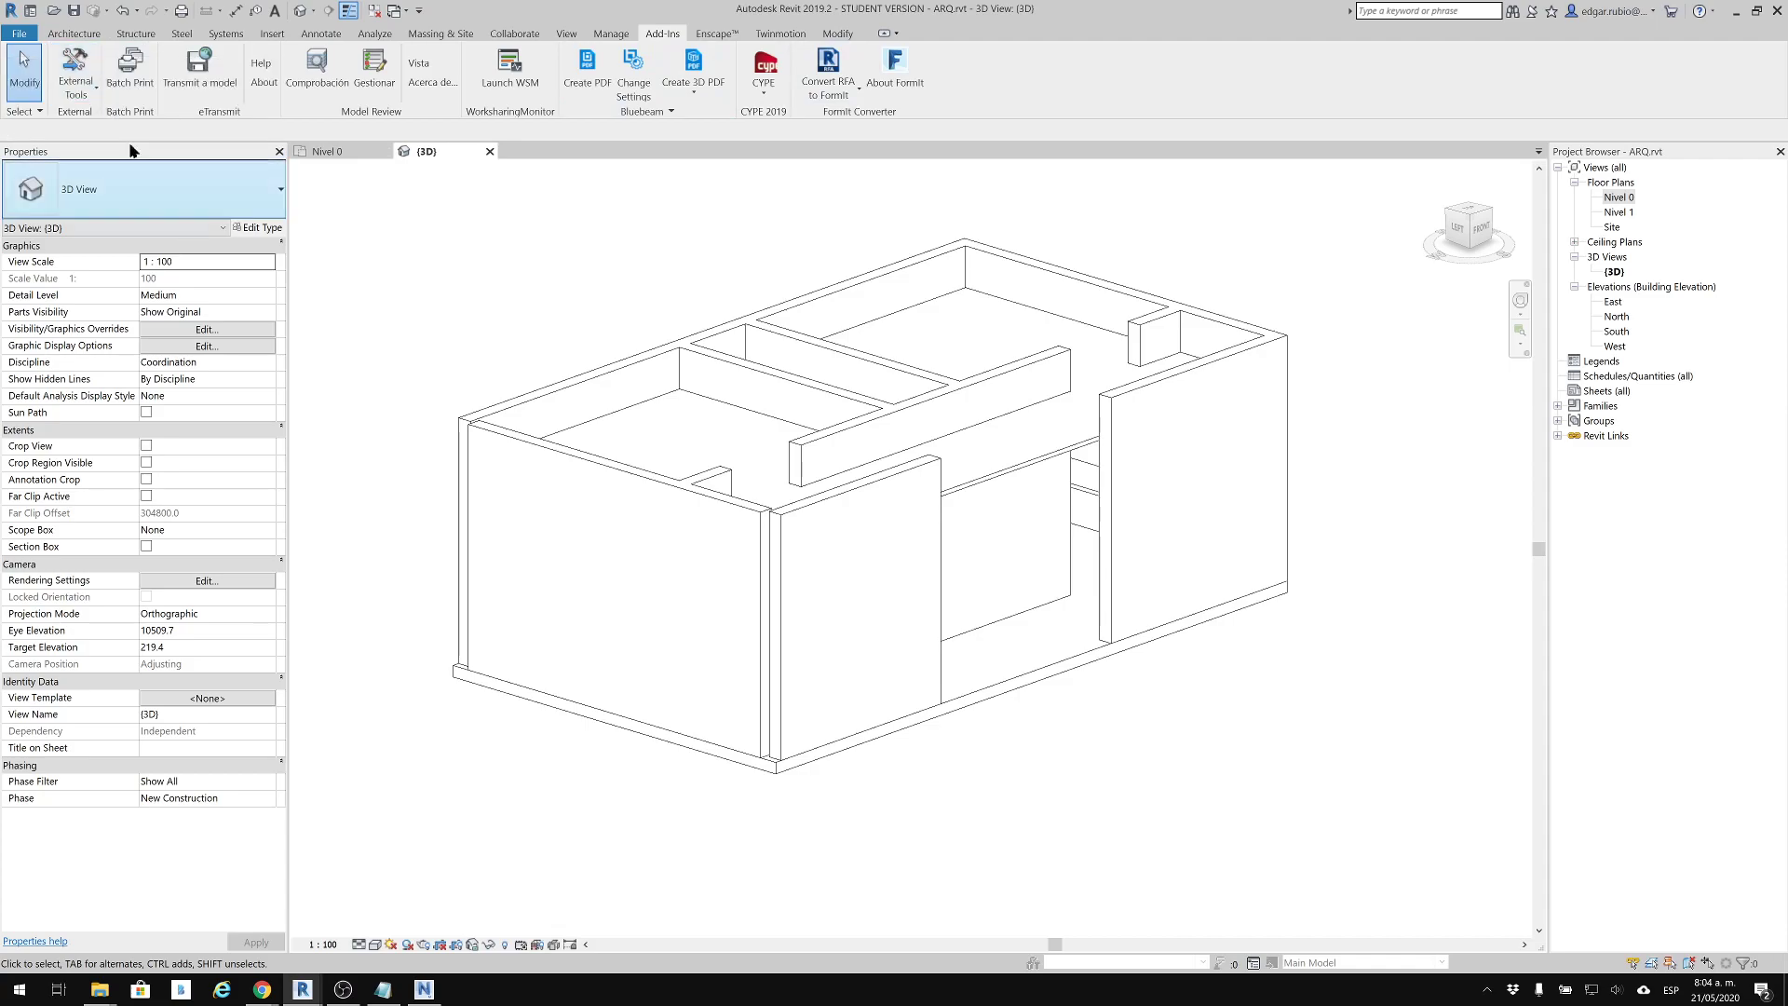
Start the Navisworks 2019 export of ARQ.nwc into the instructor's named folder in 04_21-MEP under DRIVE_UN on D:, and open the Navisworks settings
left_click(86, 95)
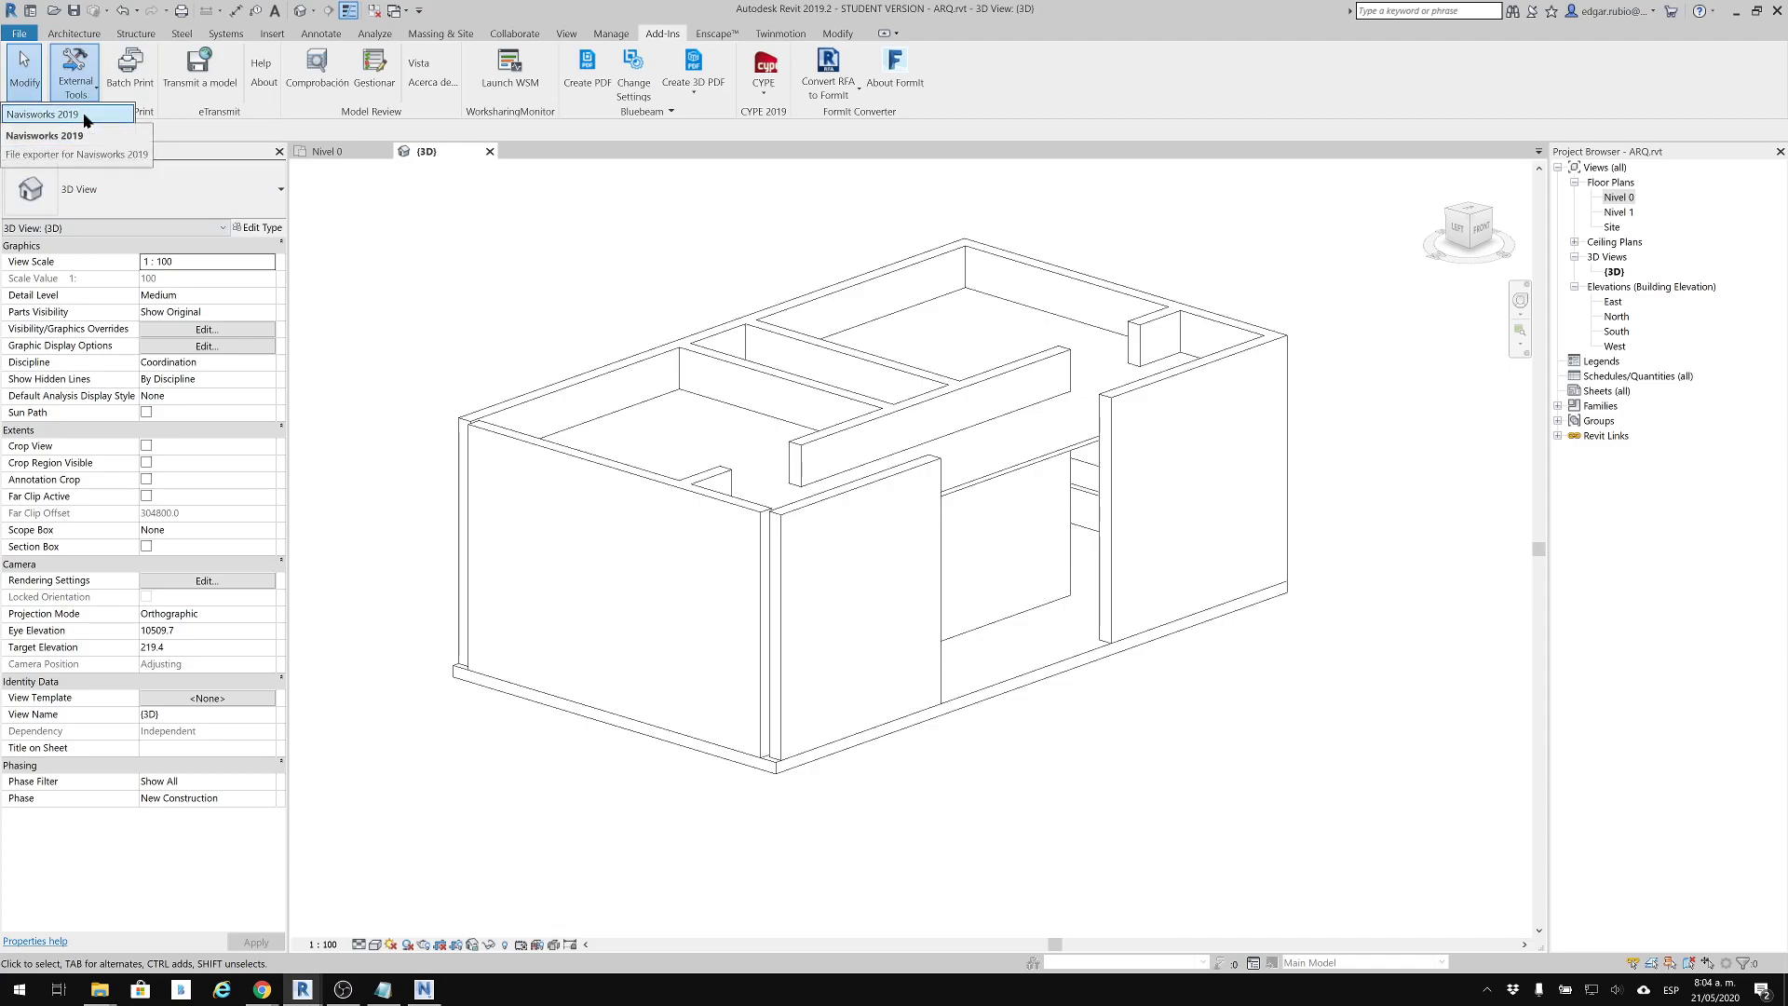
left_click(84, 115)
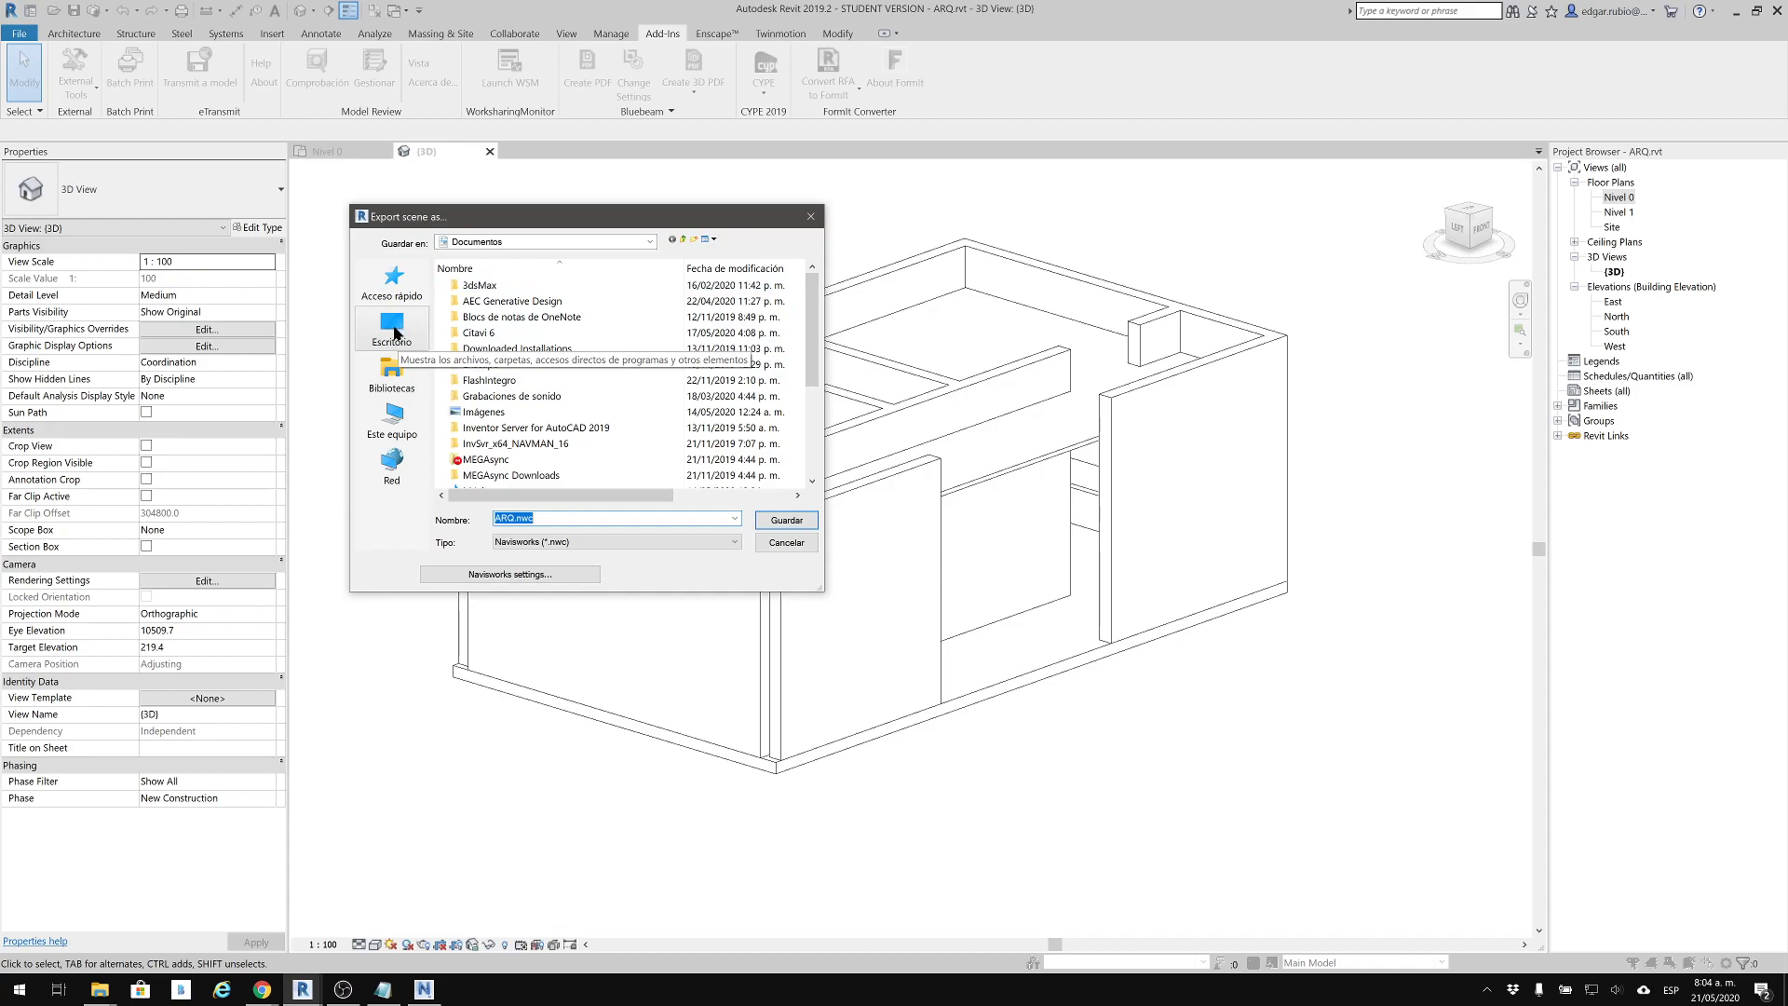
left_click(596, 241)
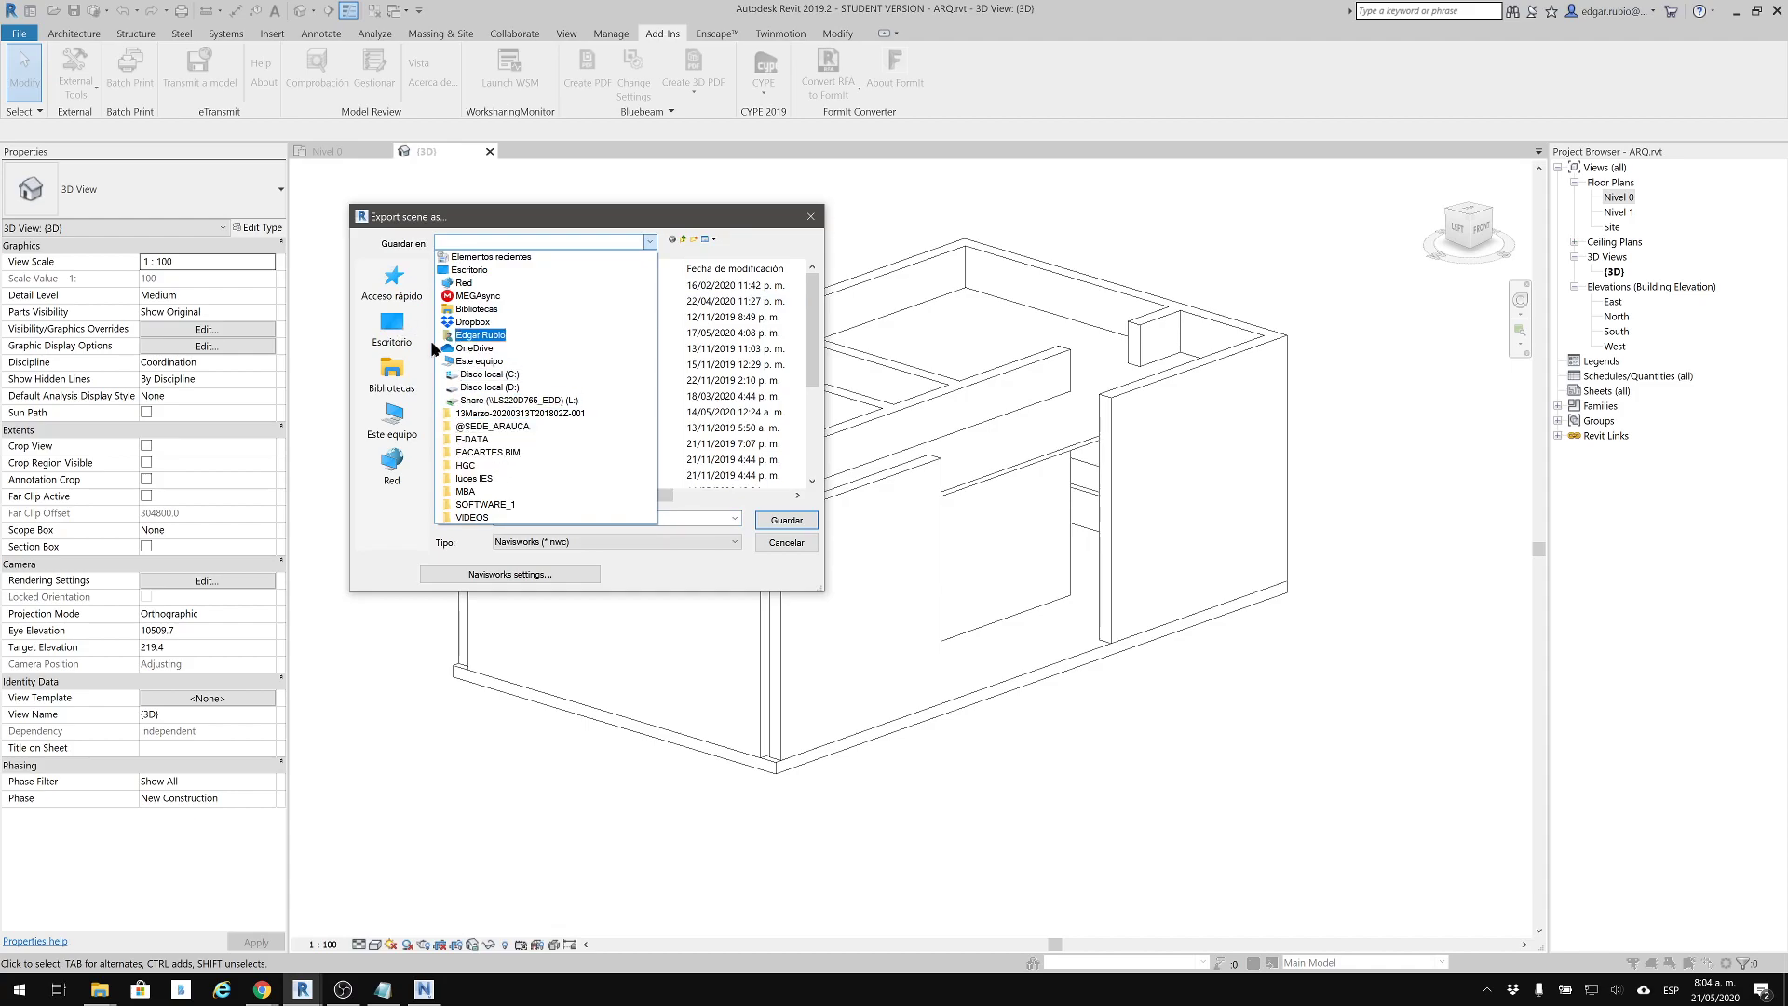
left_click(486, 386)
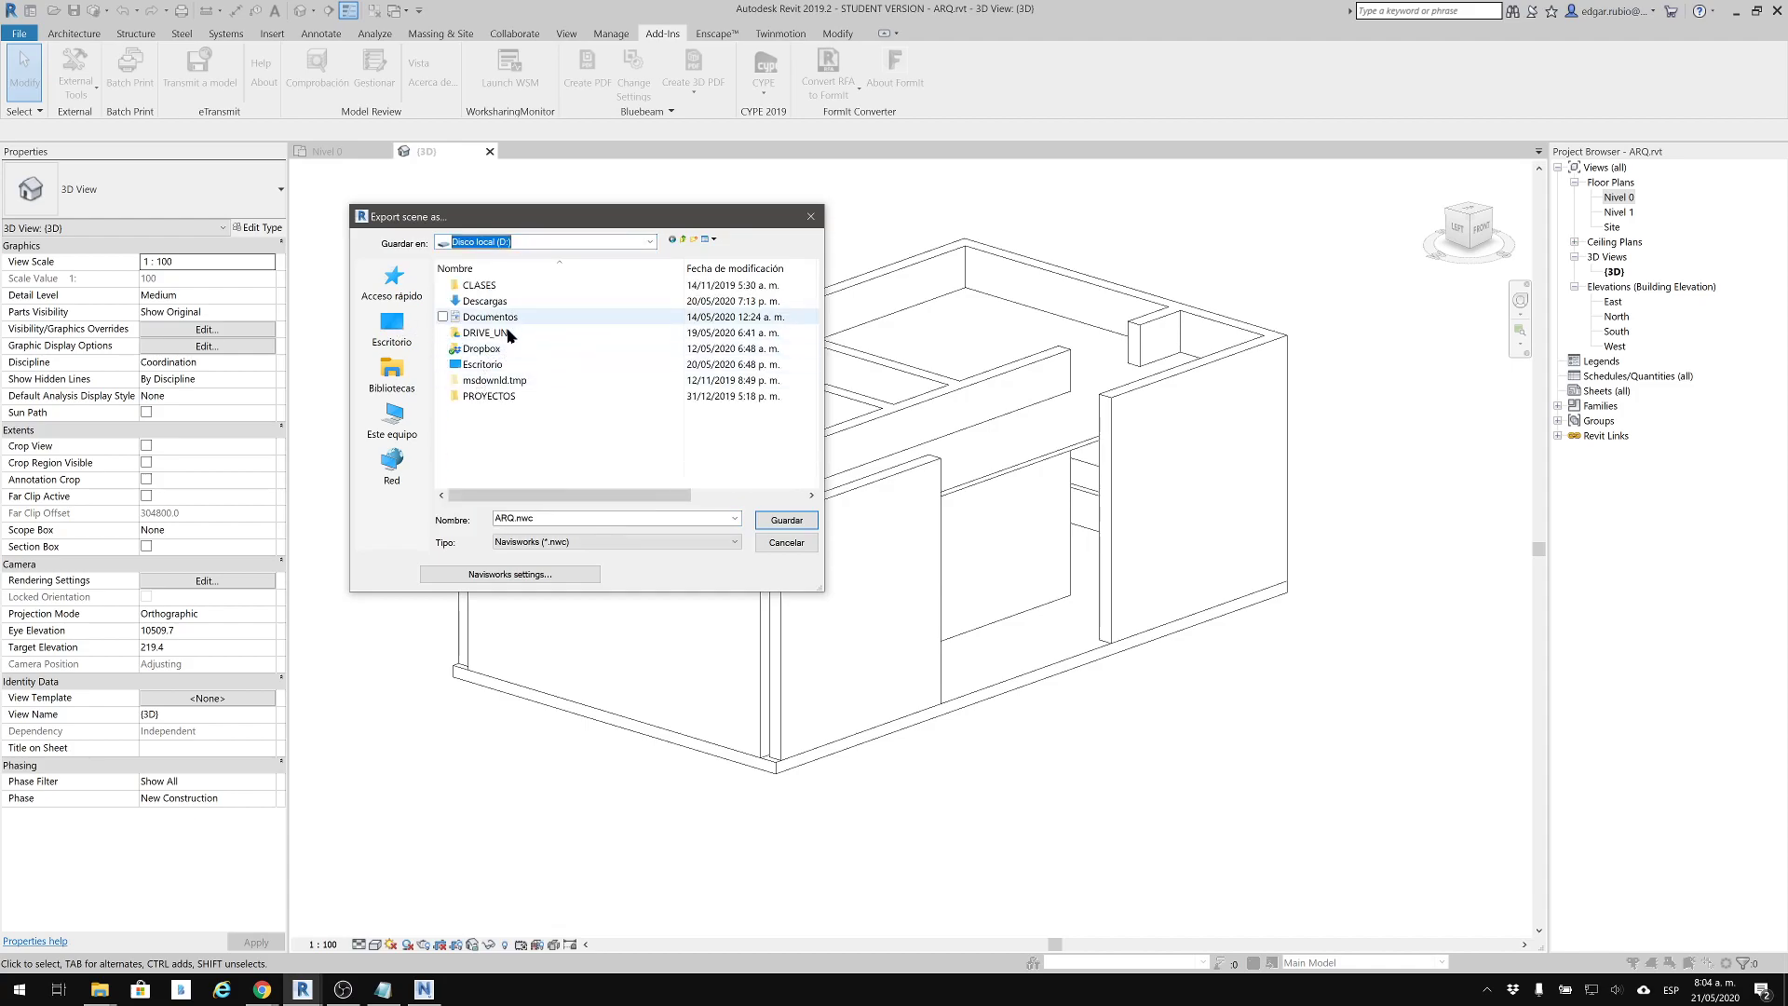
double_click(494, 332)
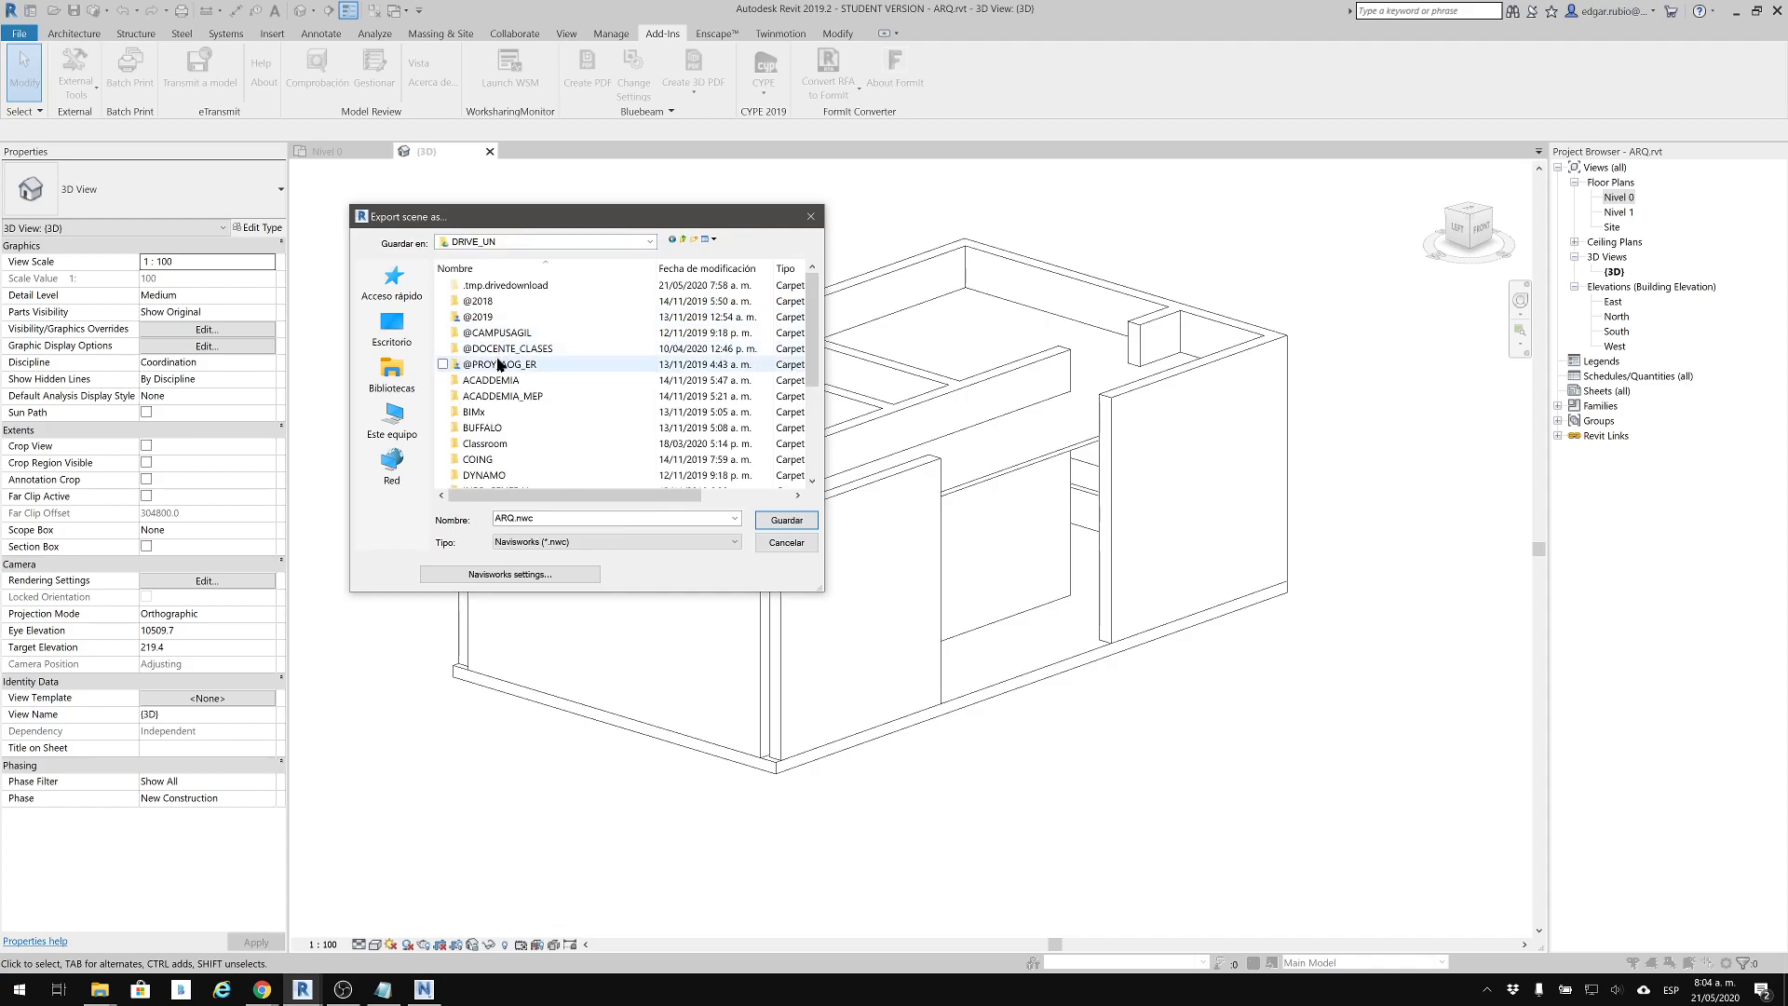
scroll(496, 420, "down", 3)
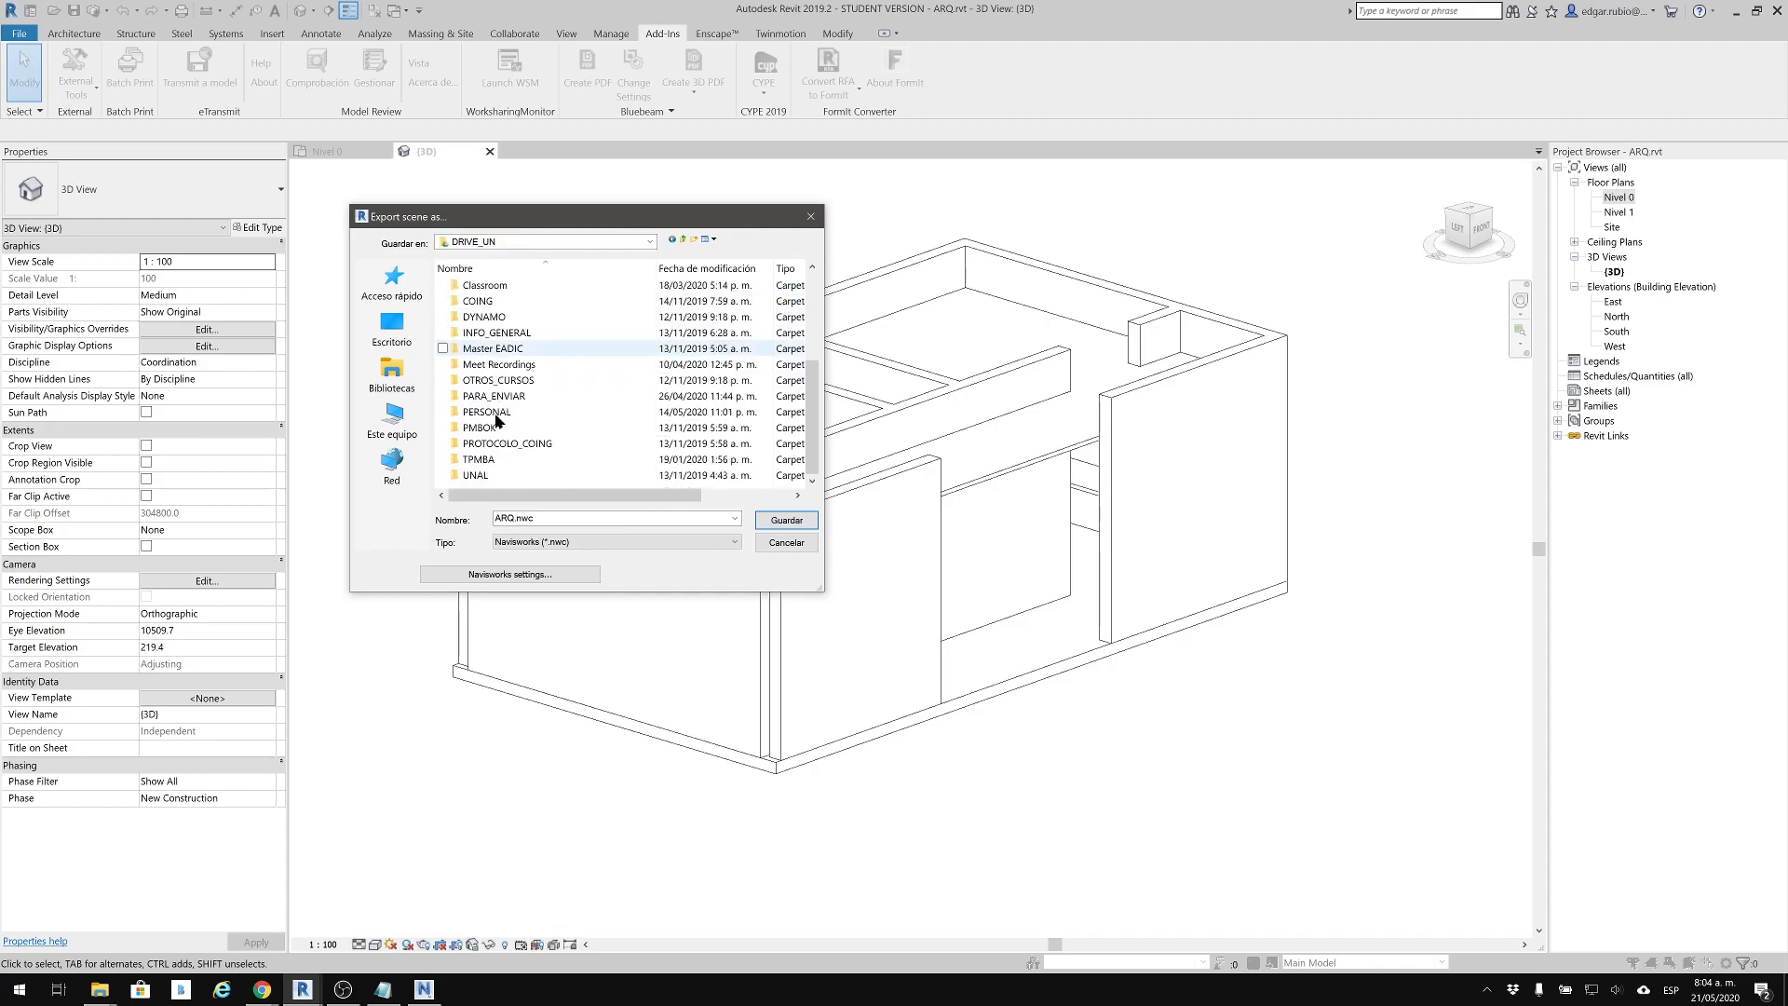
double_click(496, 395)
double_click(508, 397)
double_click(507, 352)
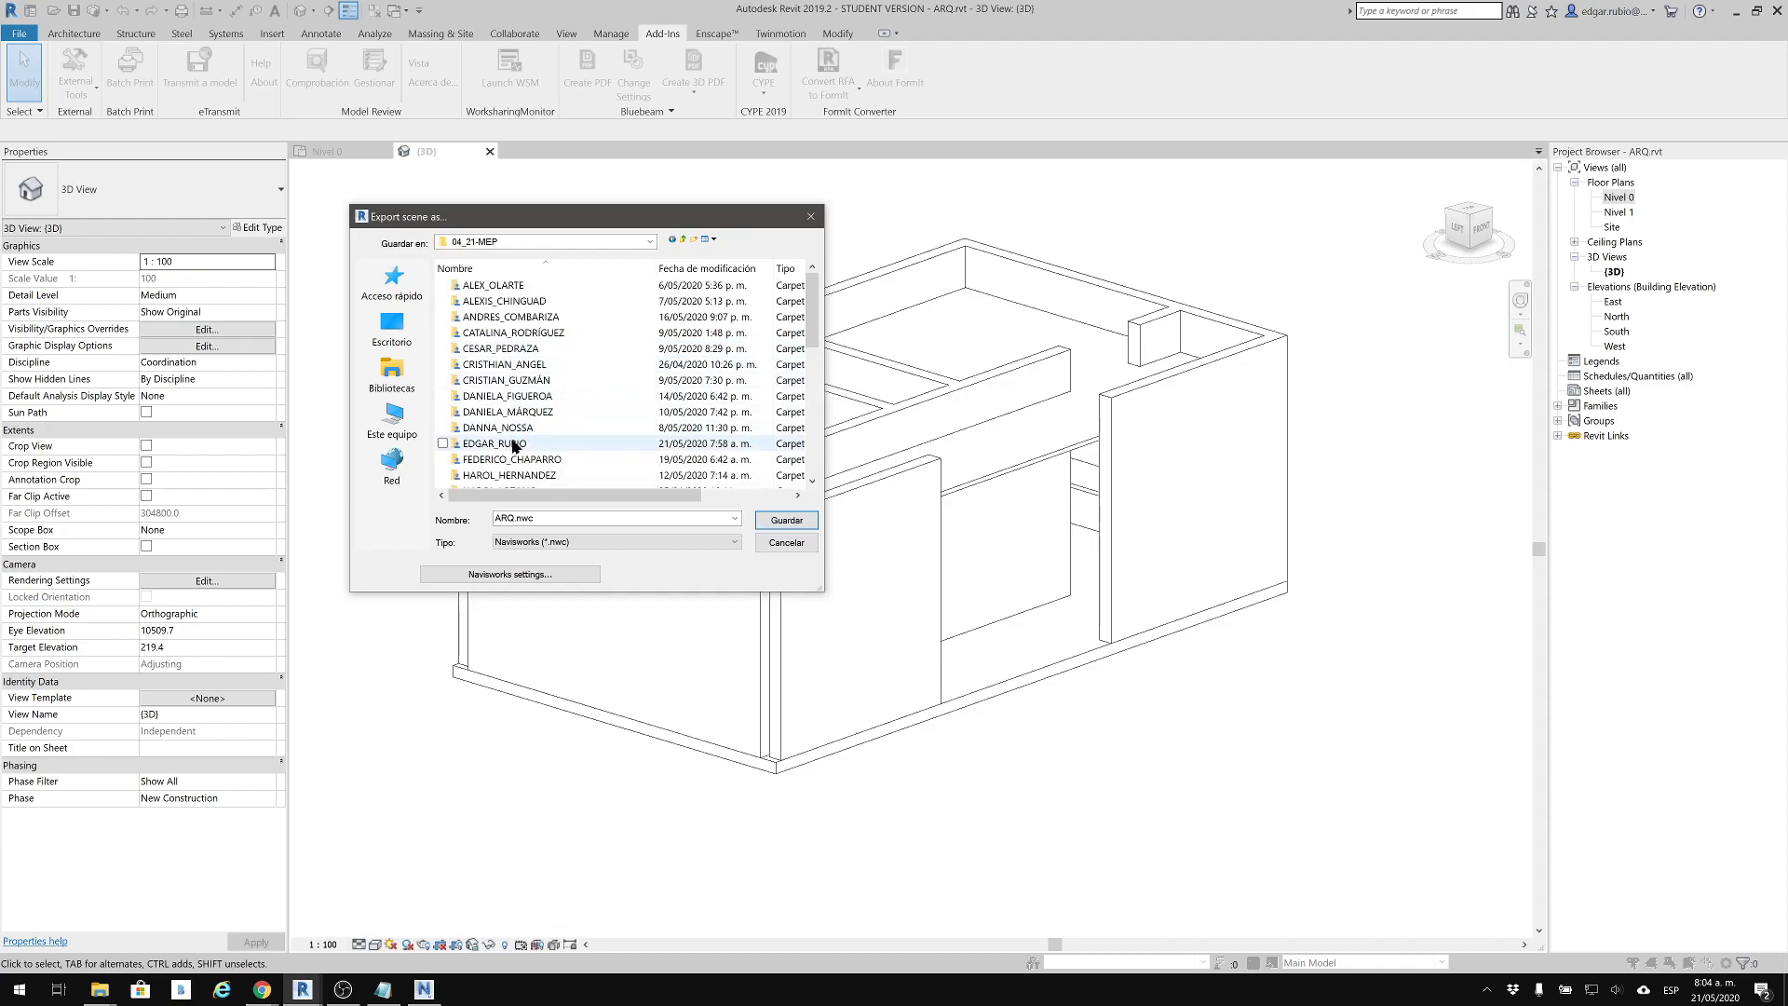
double_click(514, 444)
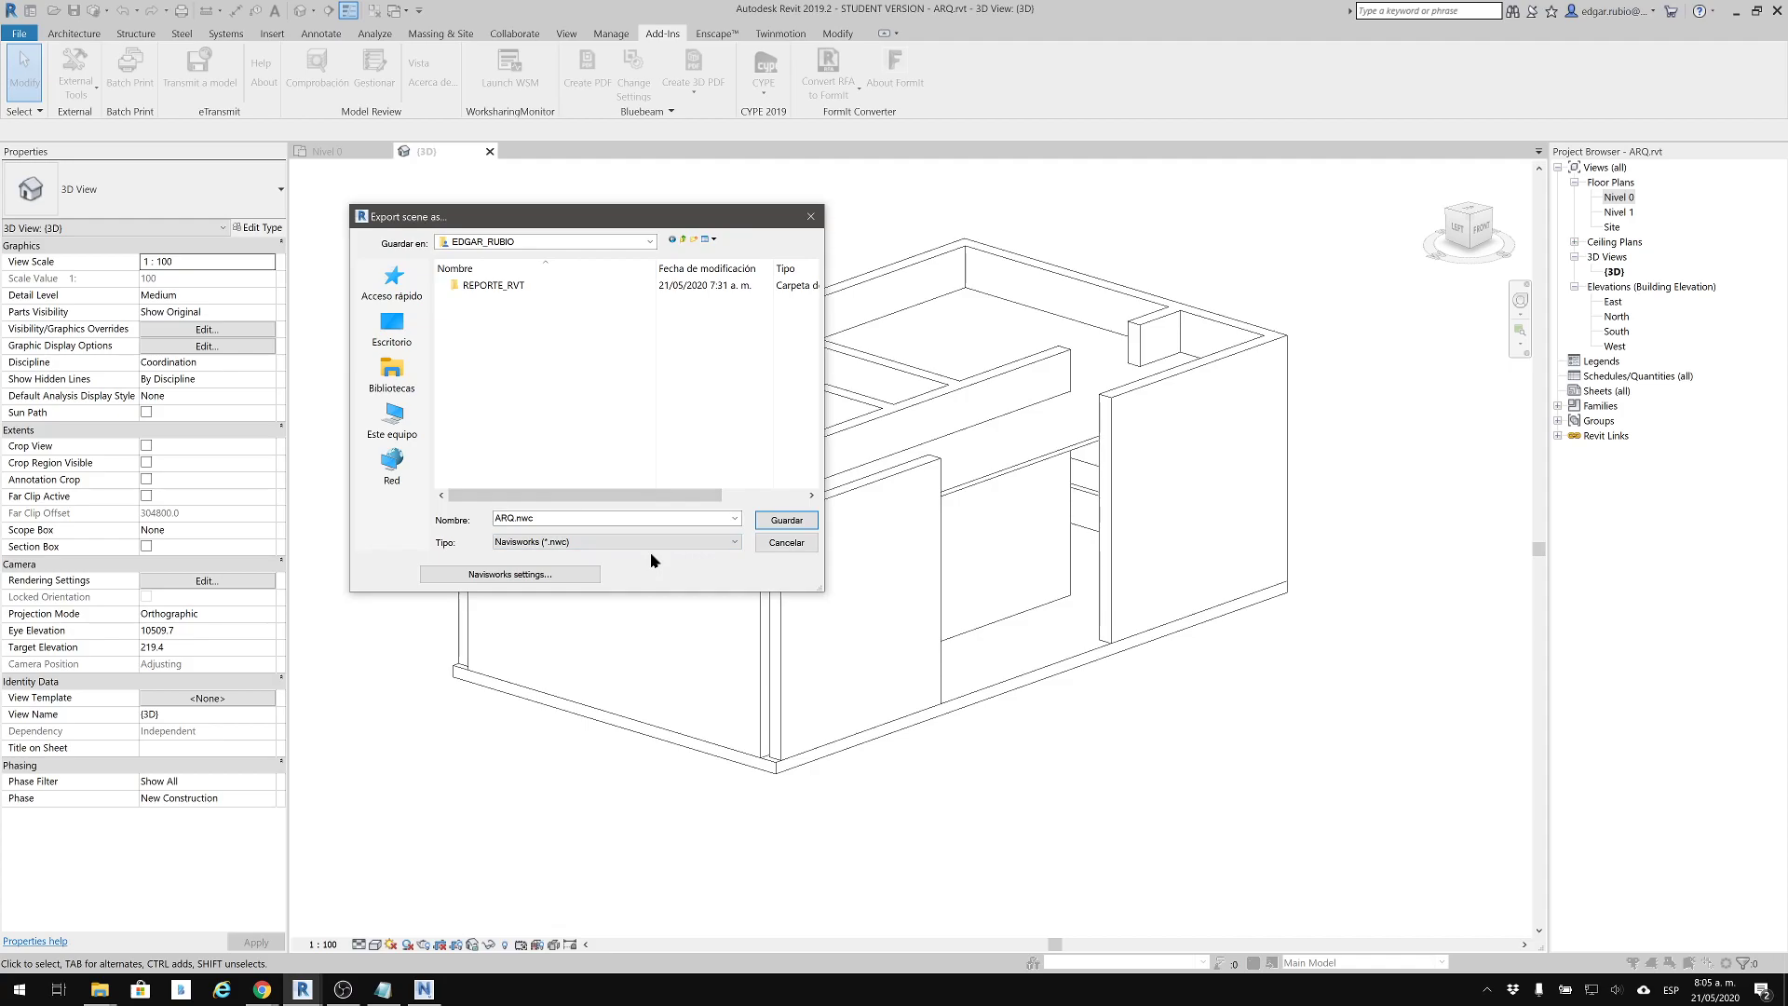
left_click(515, 579)
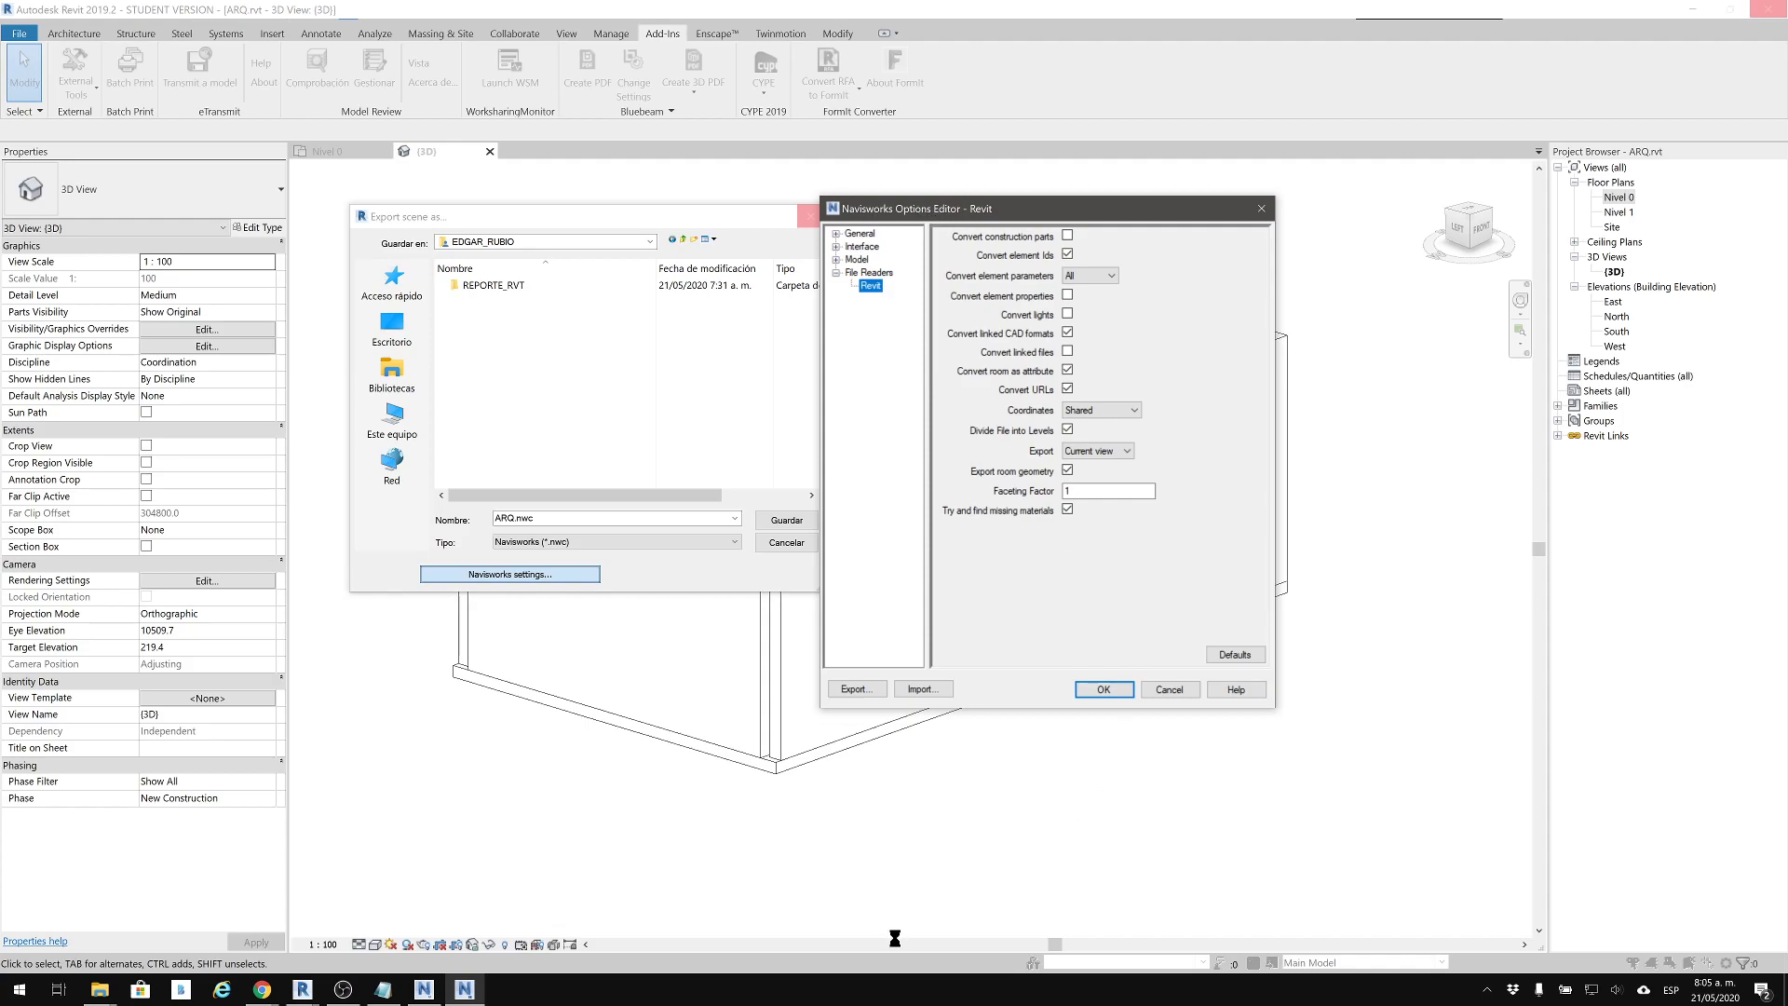
Switch to Navisworks Manage, review its Revit file reader options without changes, and return to the export settings in Revit
left_click(424, 991)
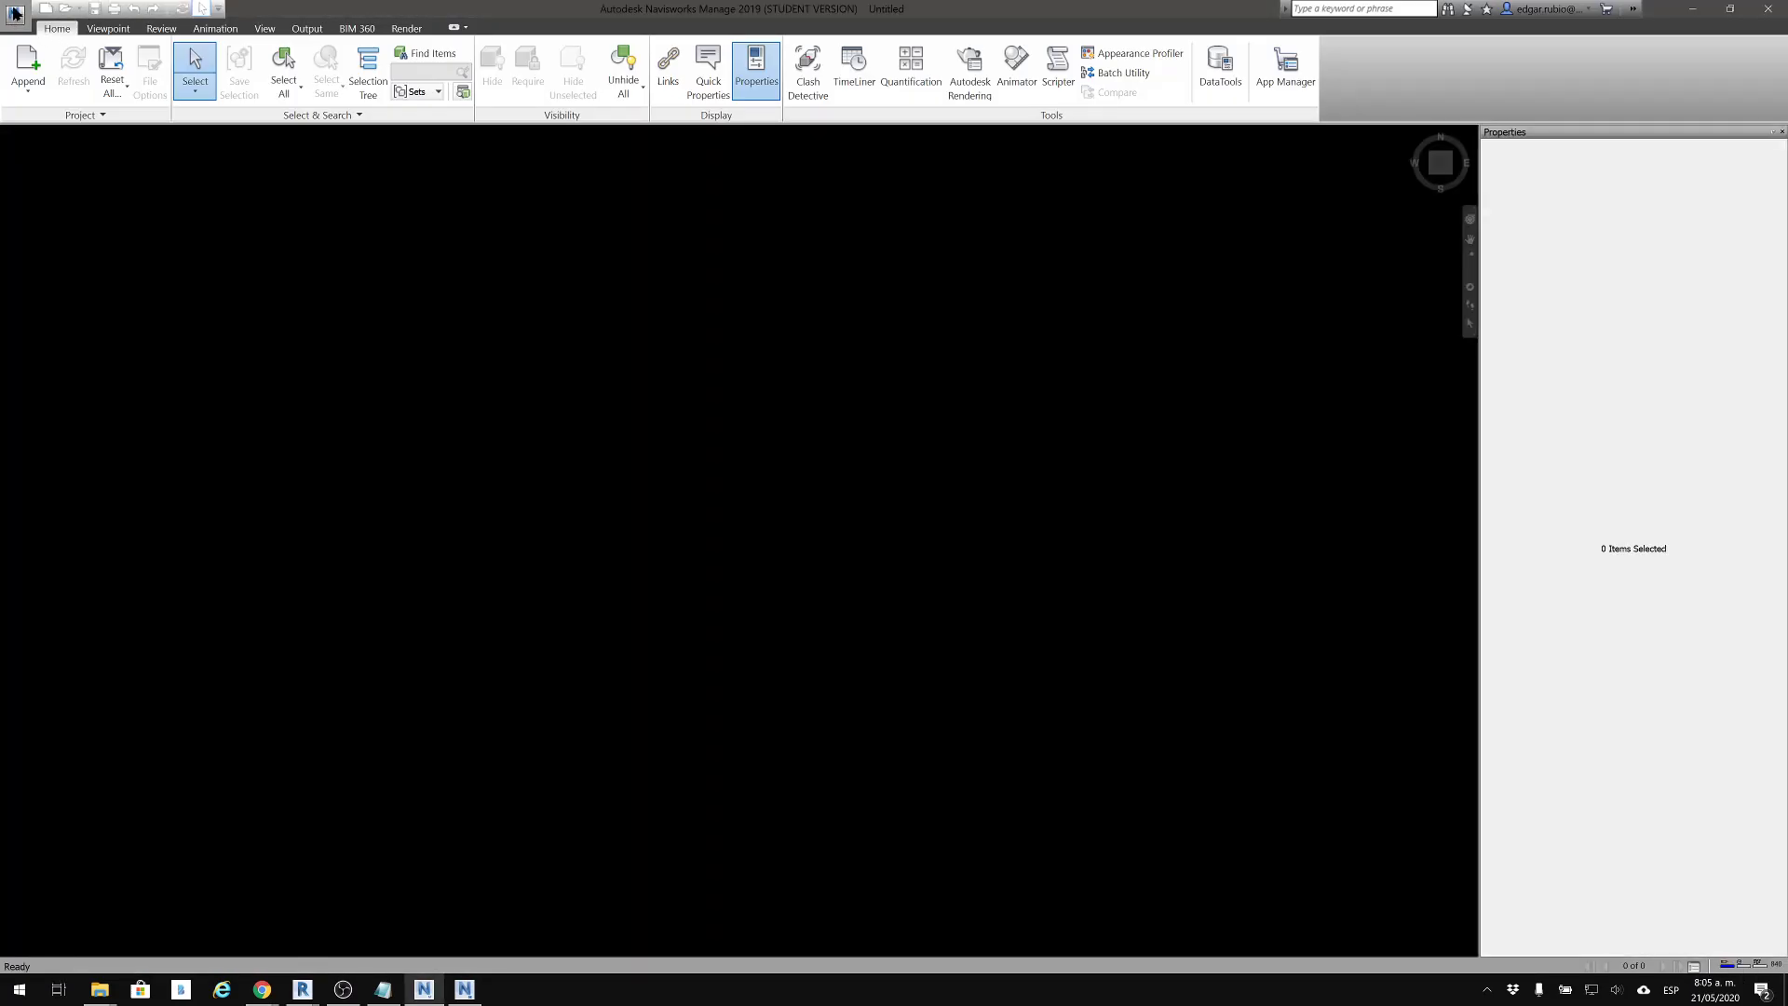
left_click(15, 13)
left_click(225, 368)
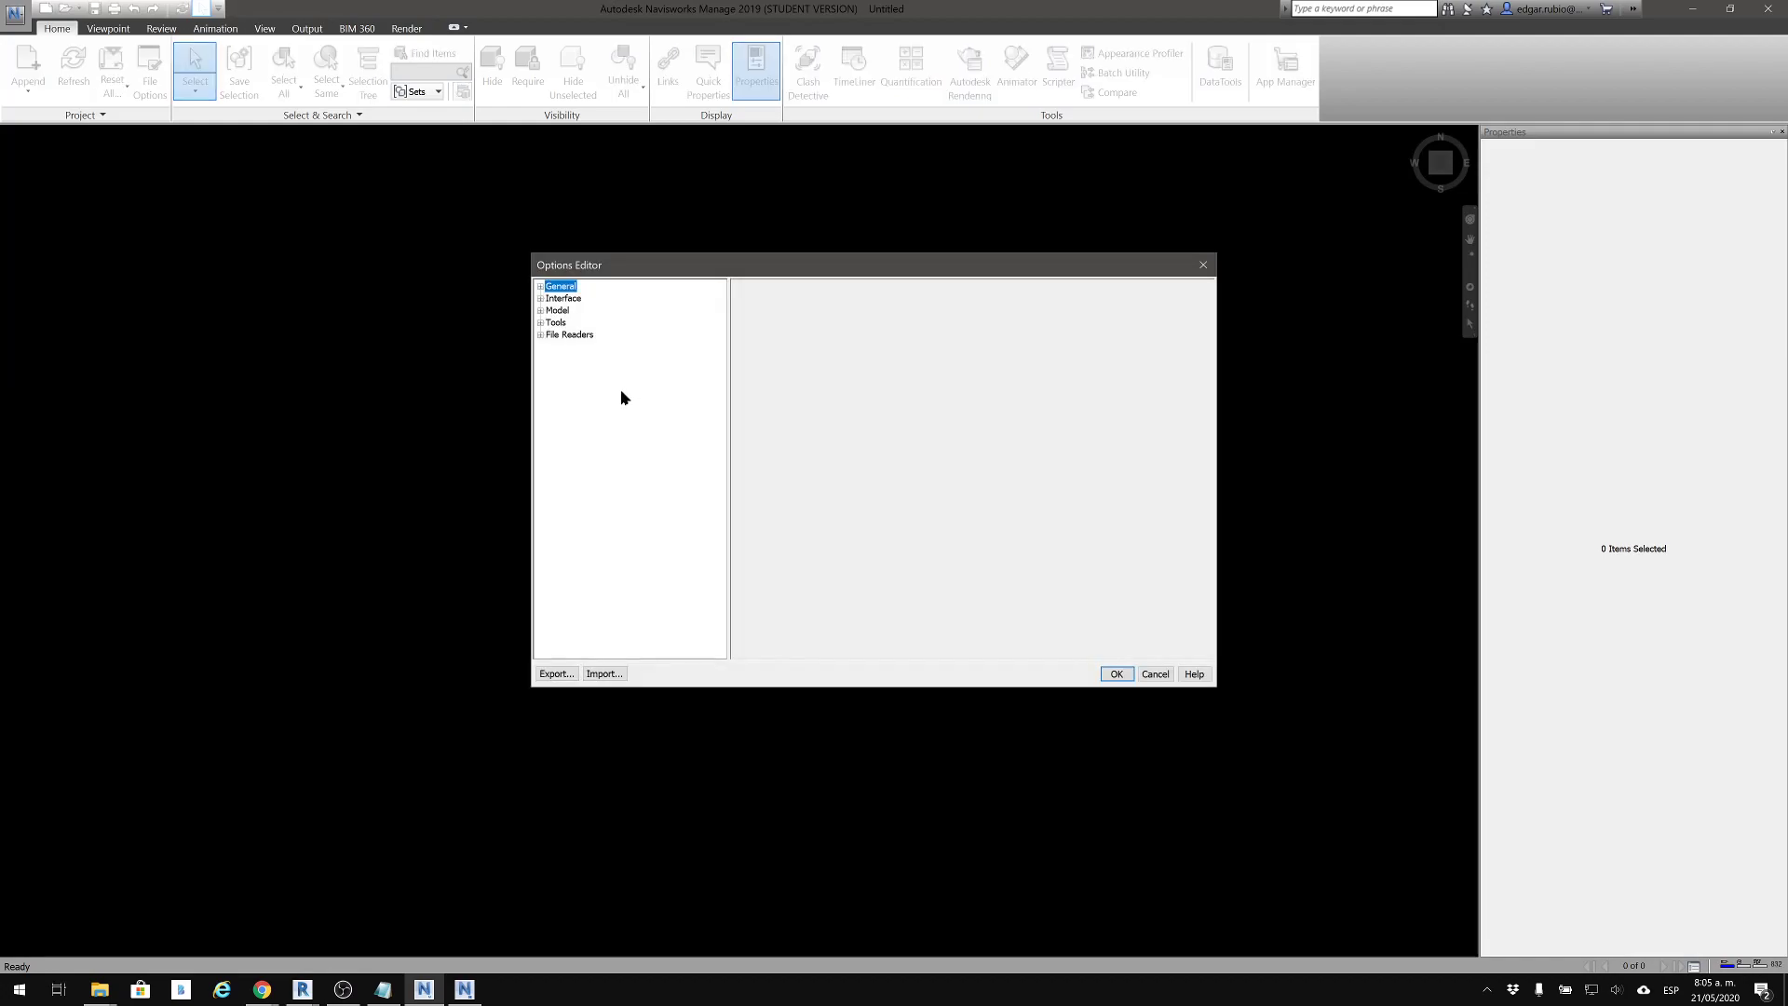
left_click(541, 335)
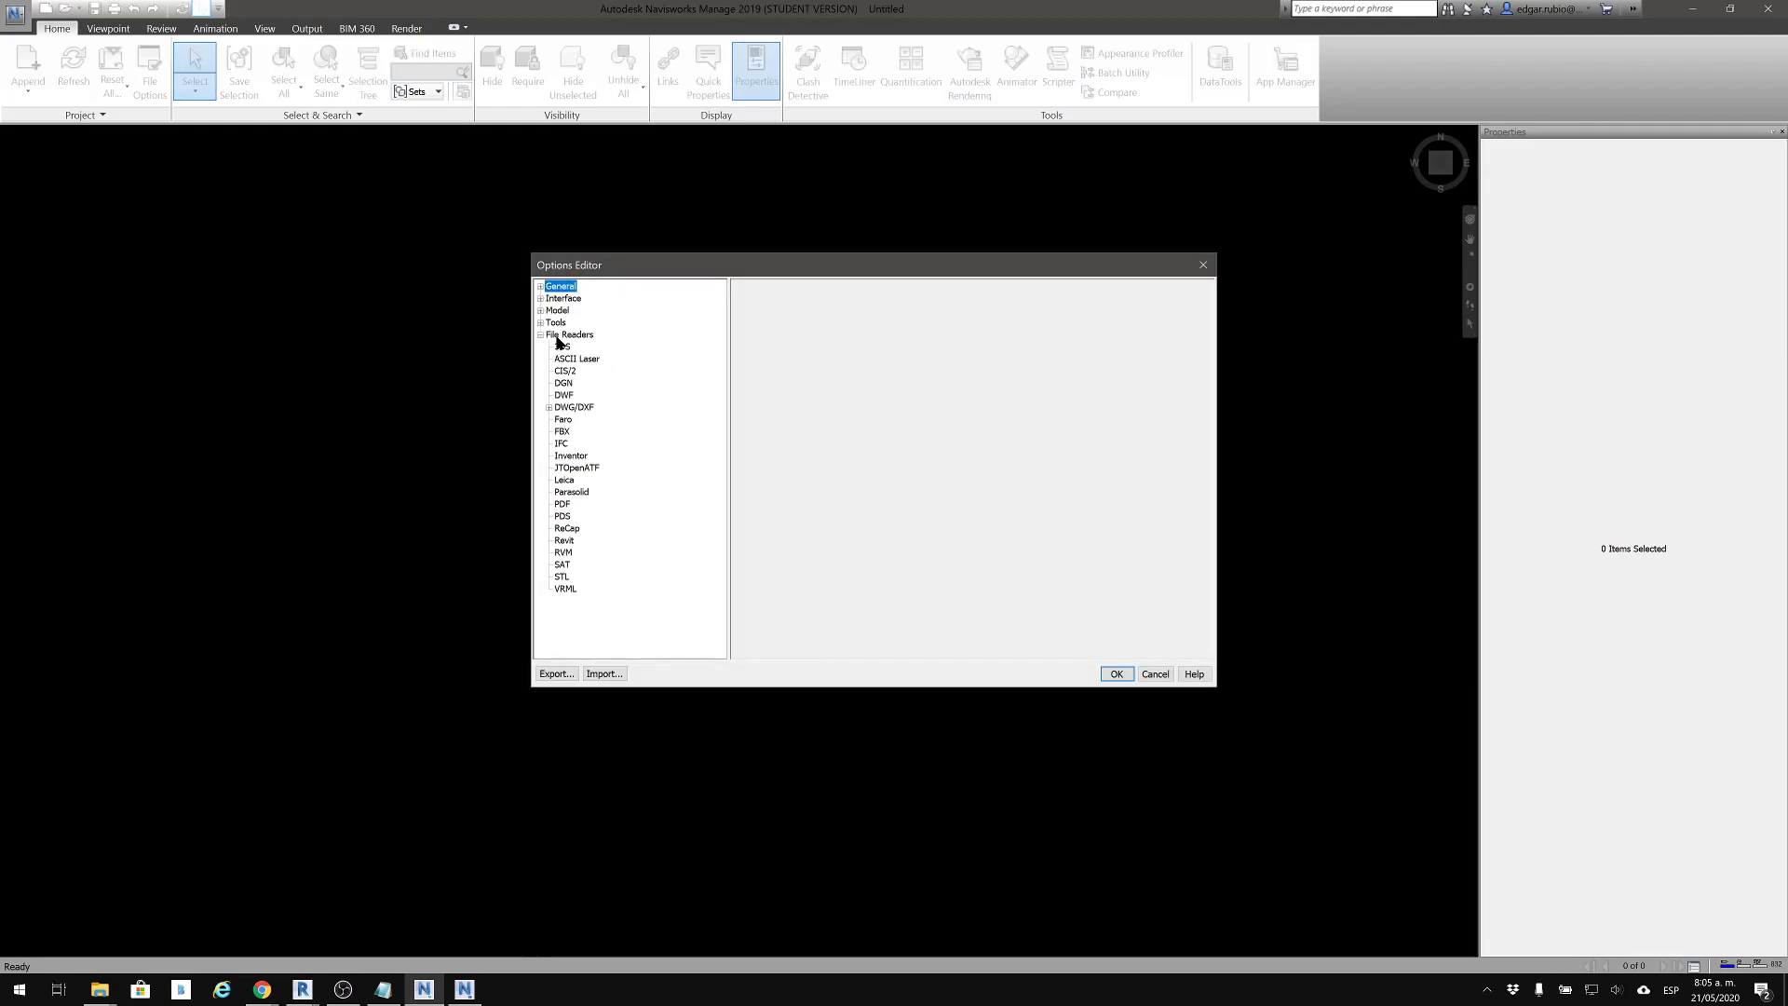
left_click(564, 540)
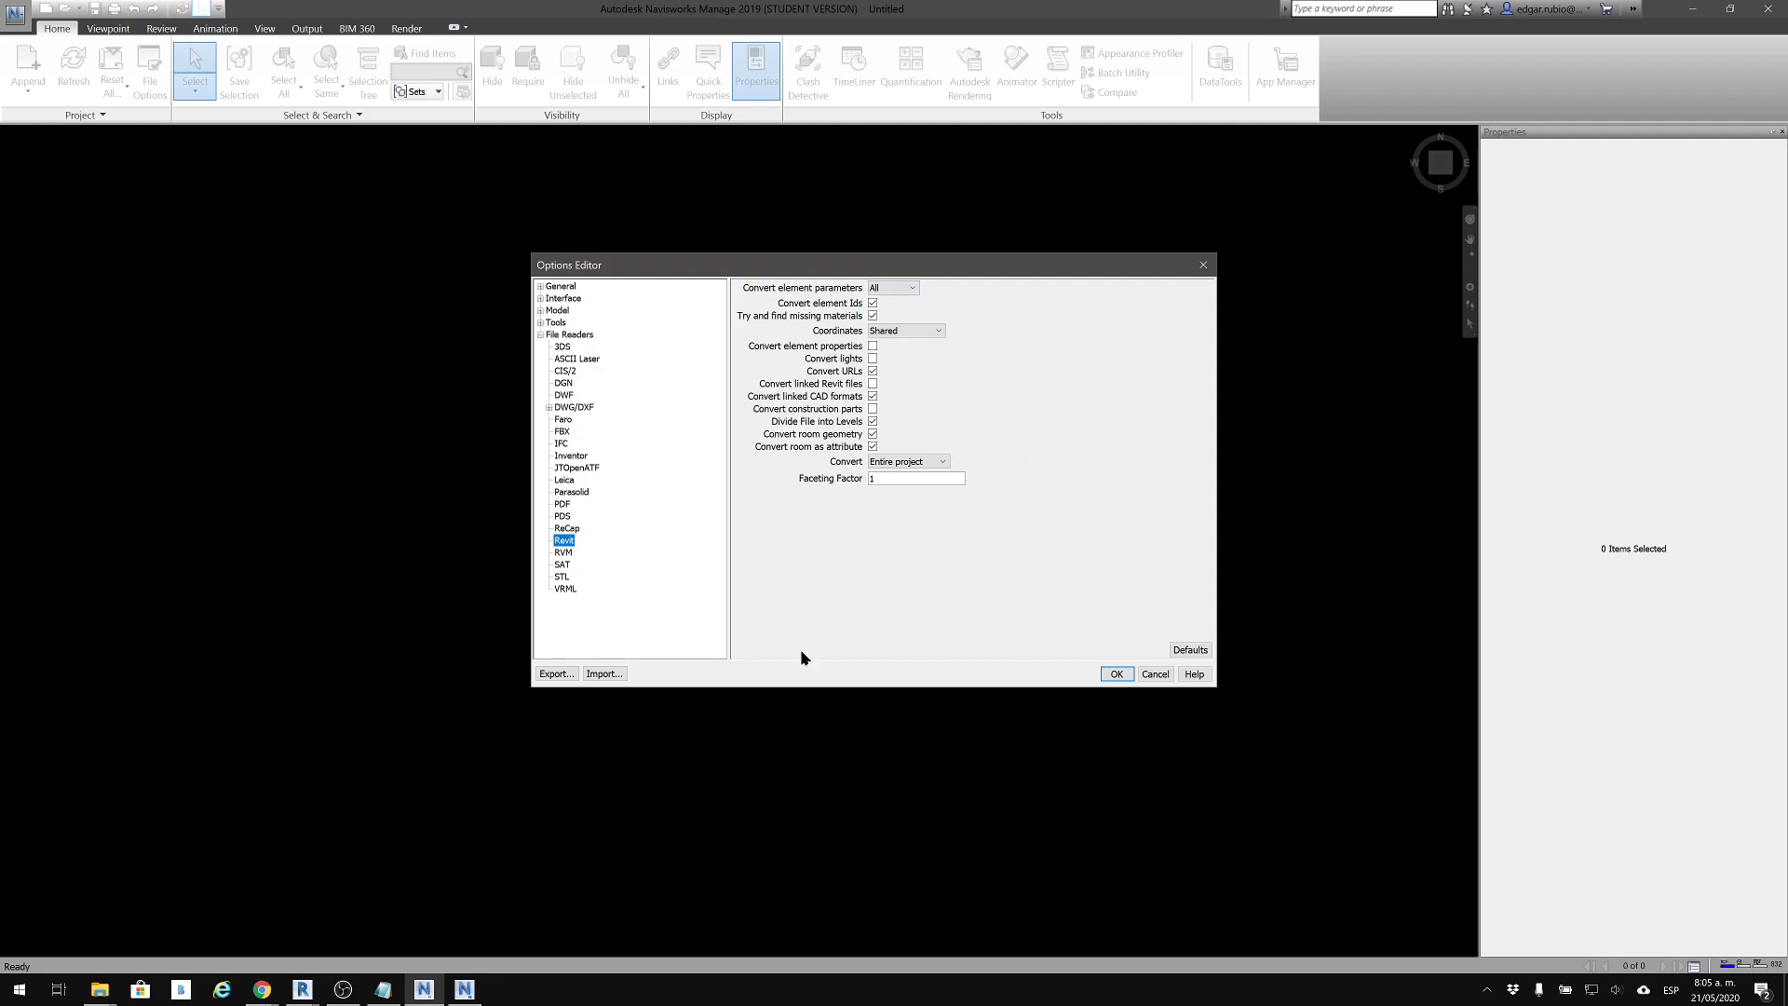
left_click(1203, 264)
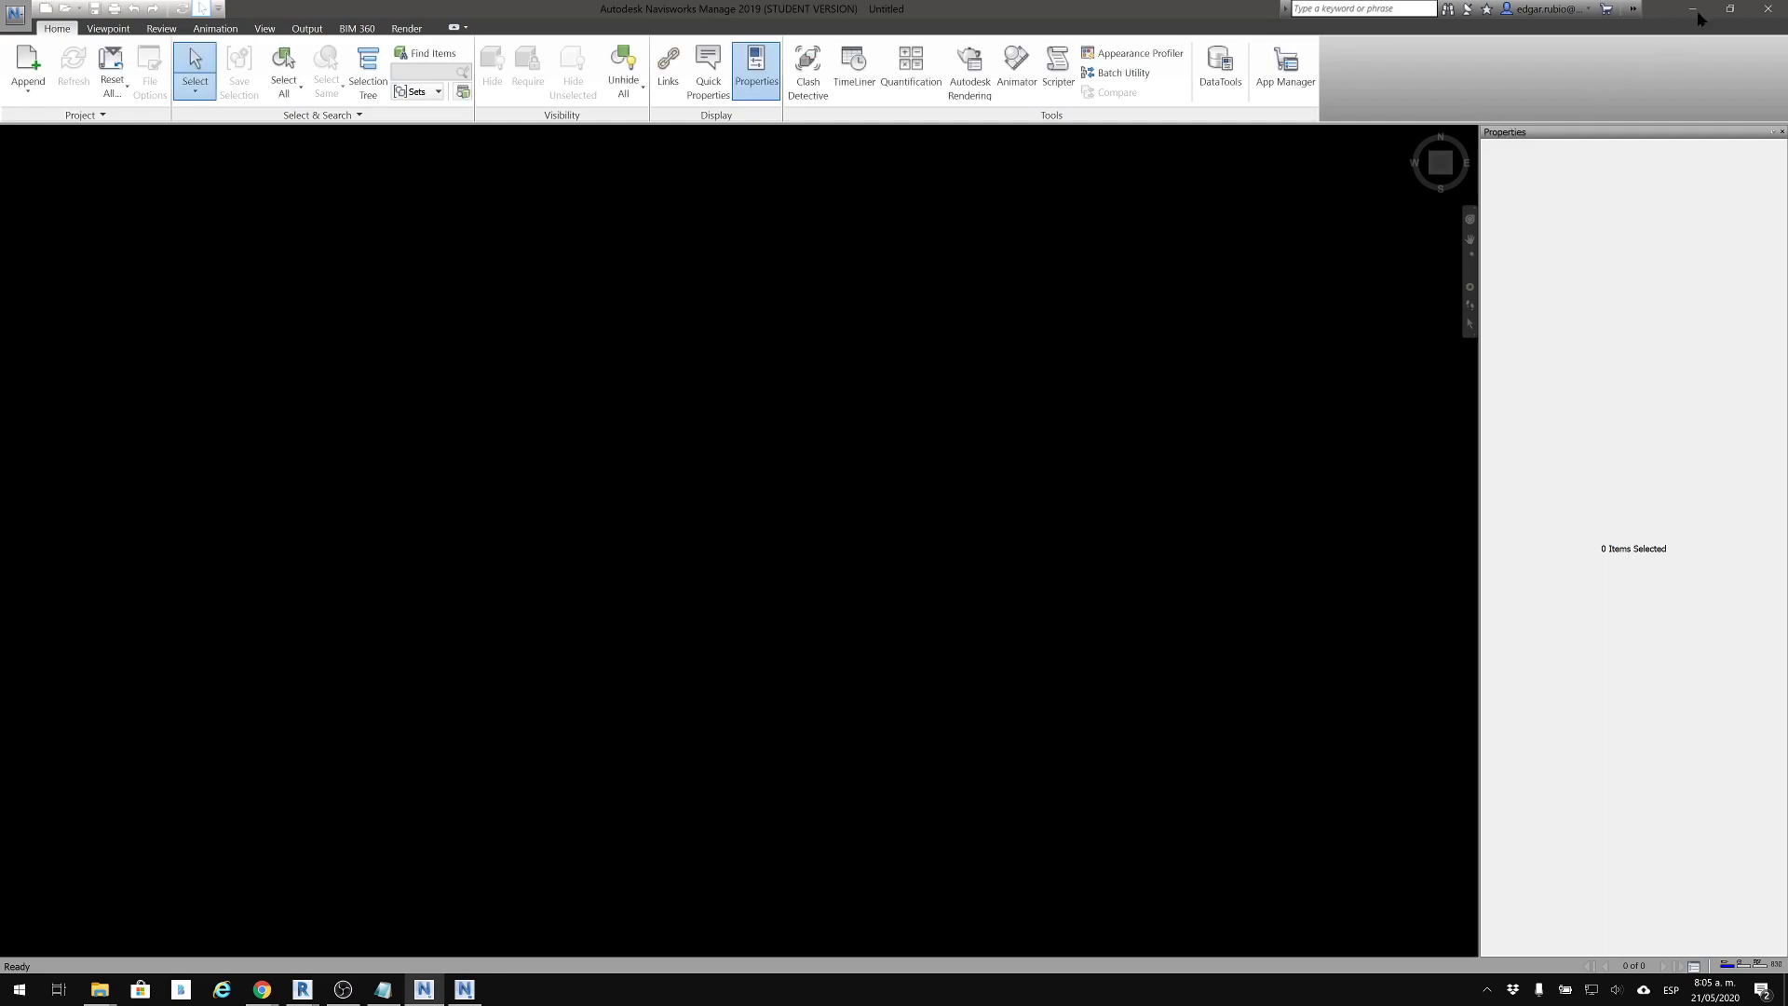
left_click(1694, 9)
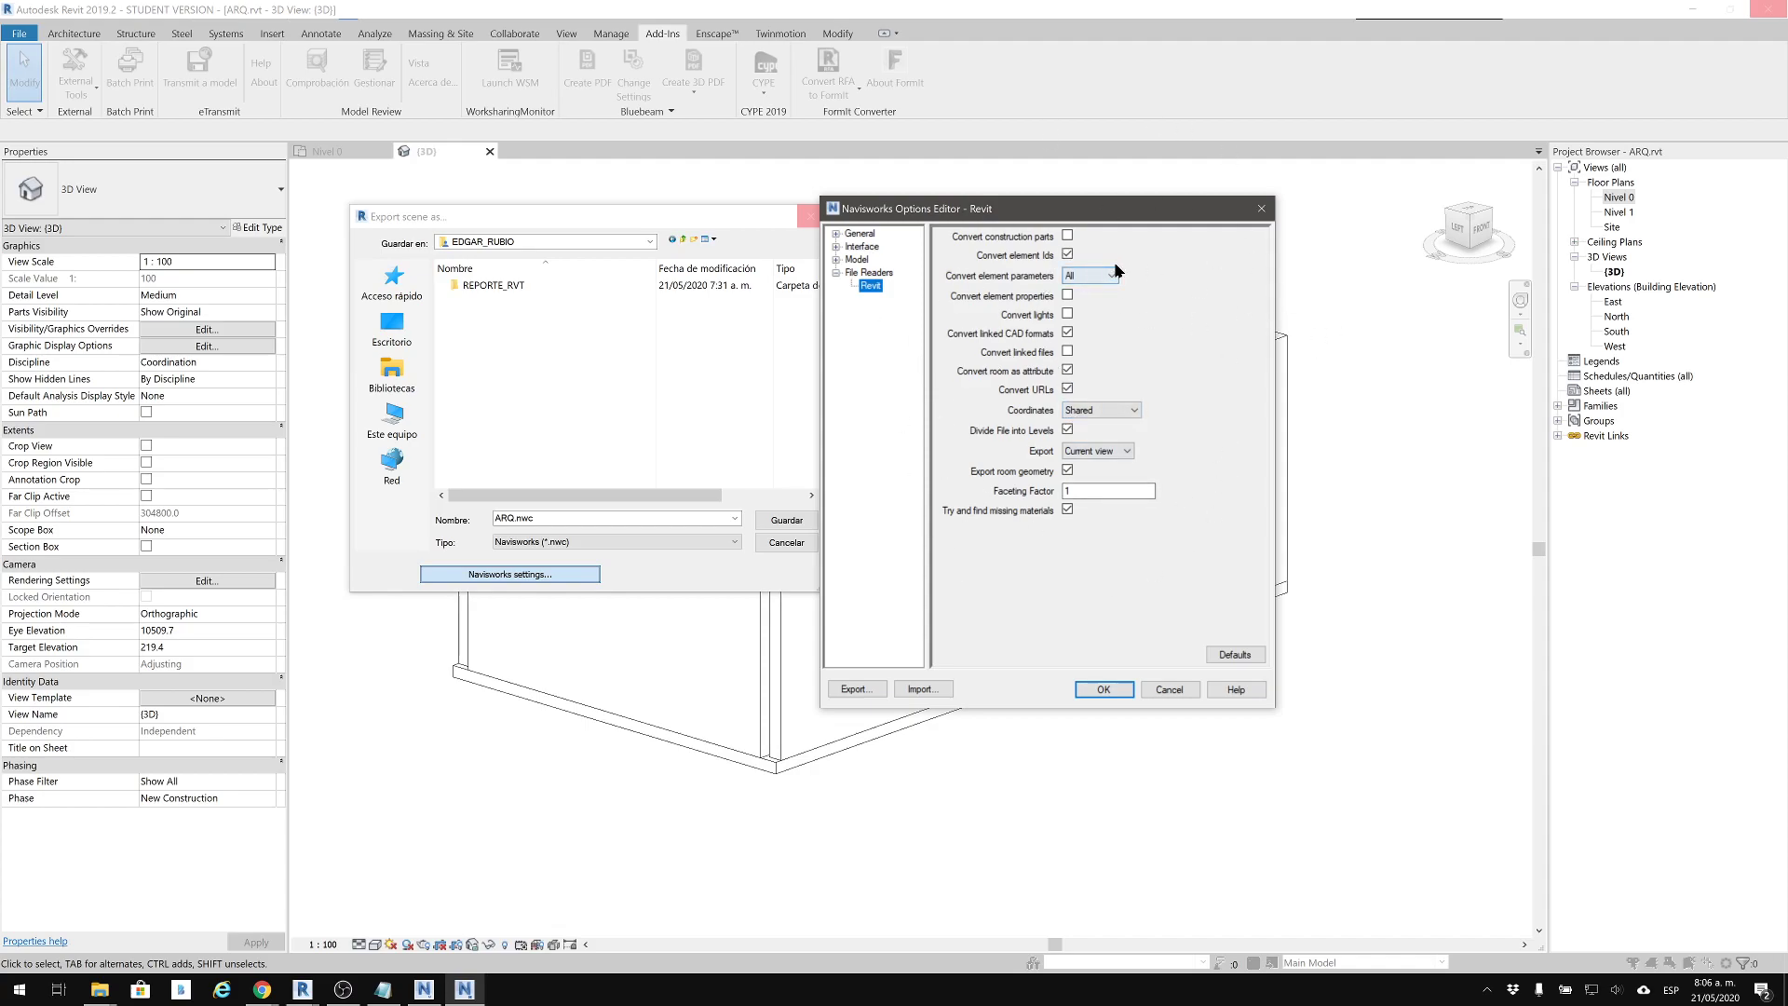
Enable Convert element properties and disable Convert linked CAD formats in the Revit export settings, keeping Convert element parameters at All
left_click(1067, 254)
left_click(1065, 242)
left_click(1086, 277)
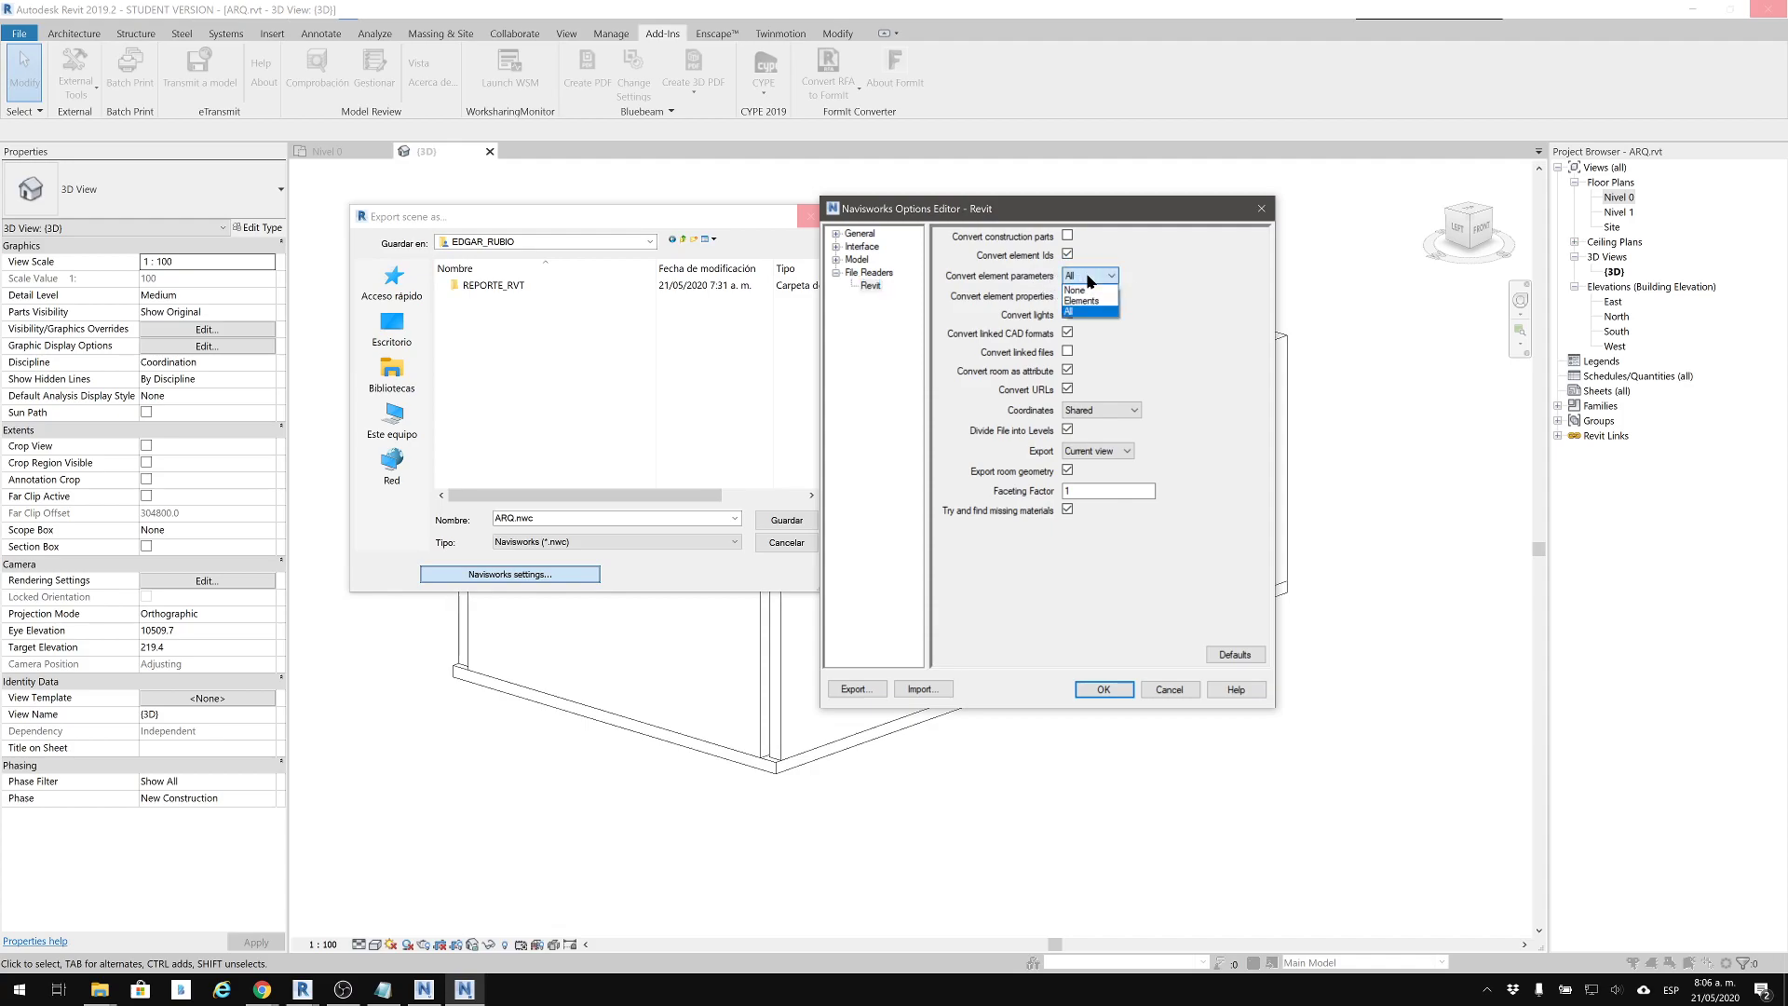
left_click(1088, 277)
left_click_drag(1095, 211, 1248, 246)
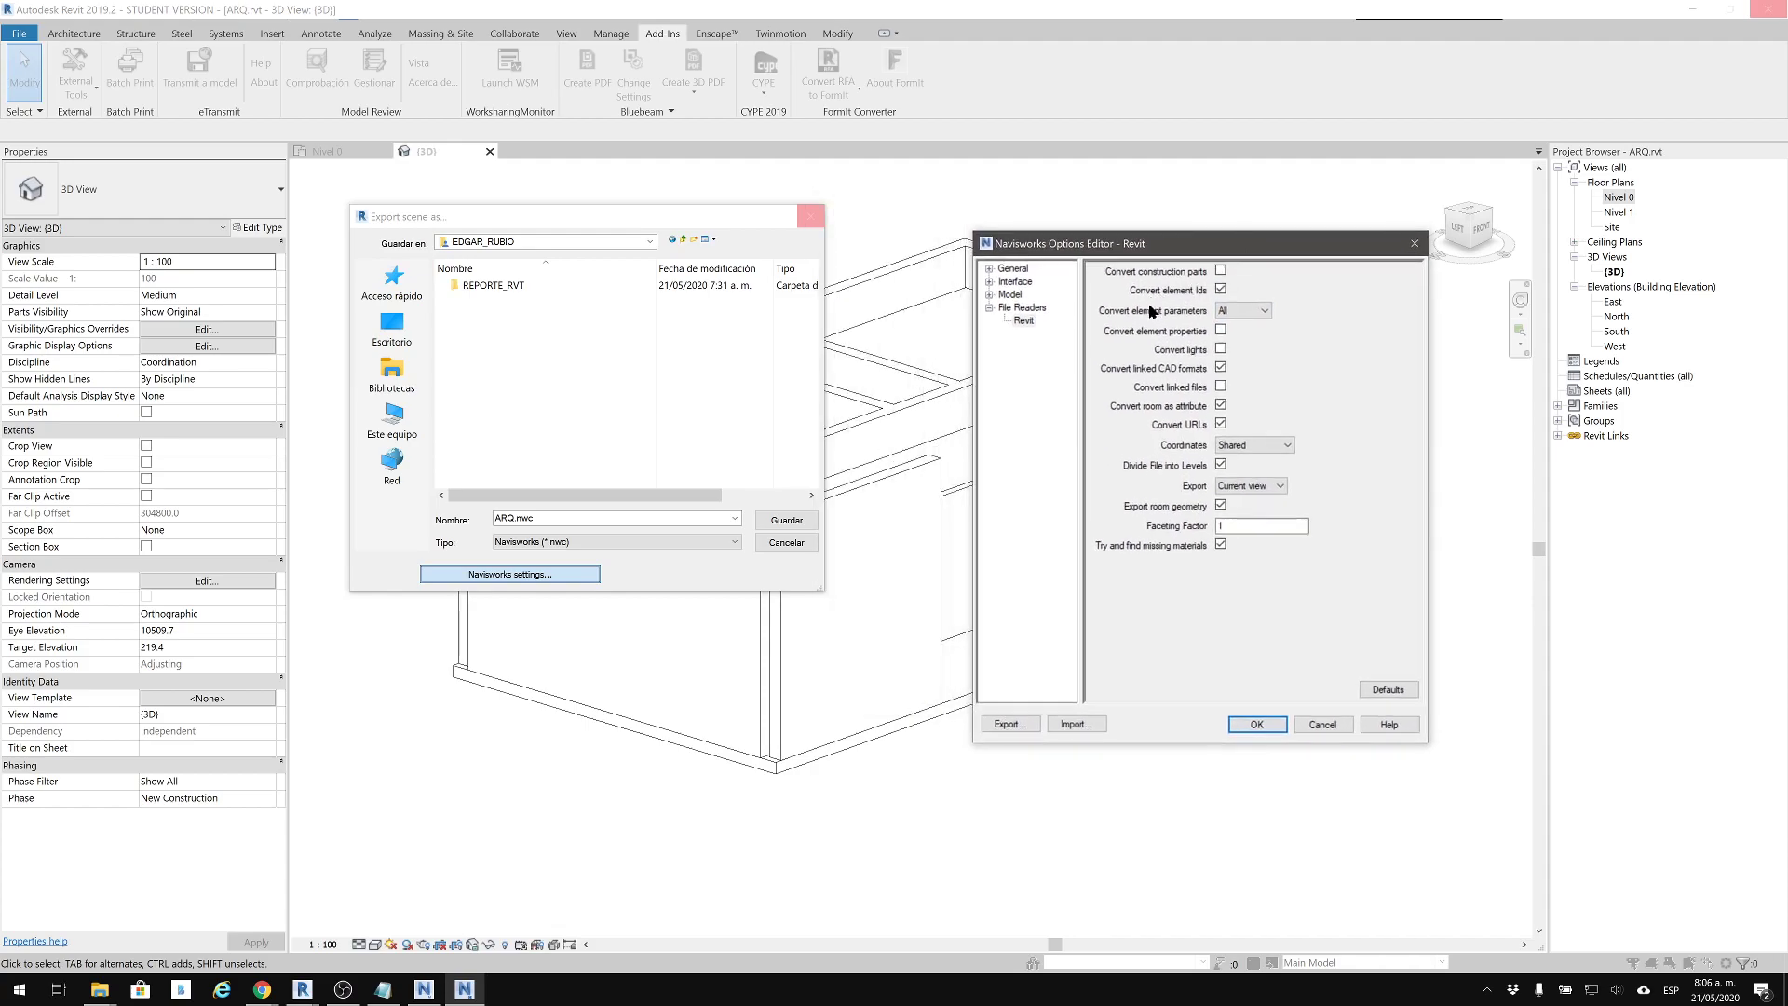
left_click(1220, 330)
left_click(1220, 369)
left_click_drag(1177, 248, 1310, 328)
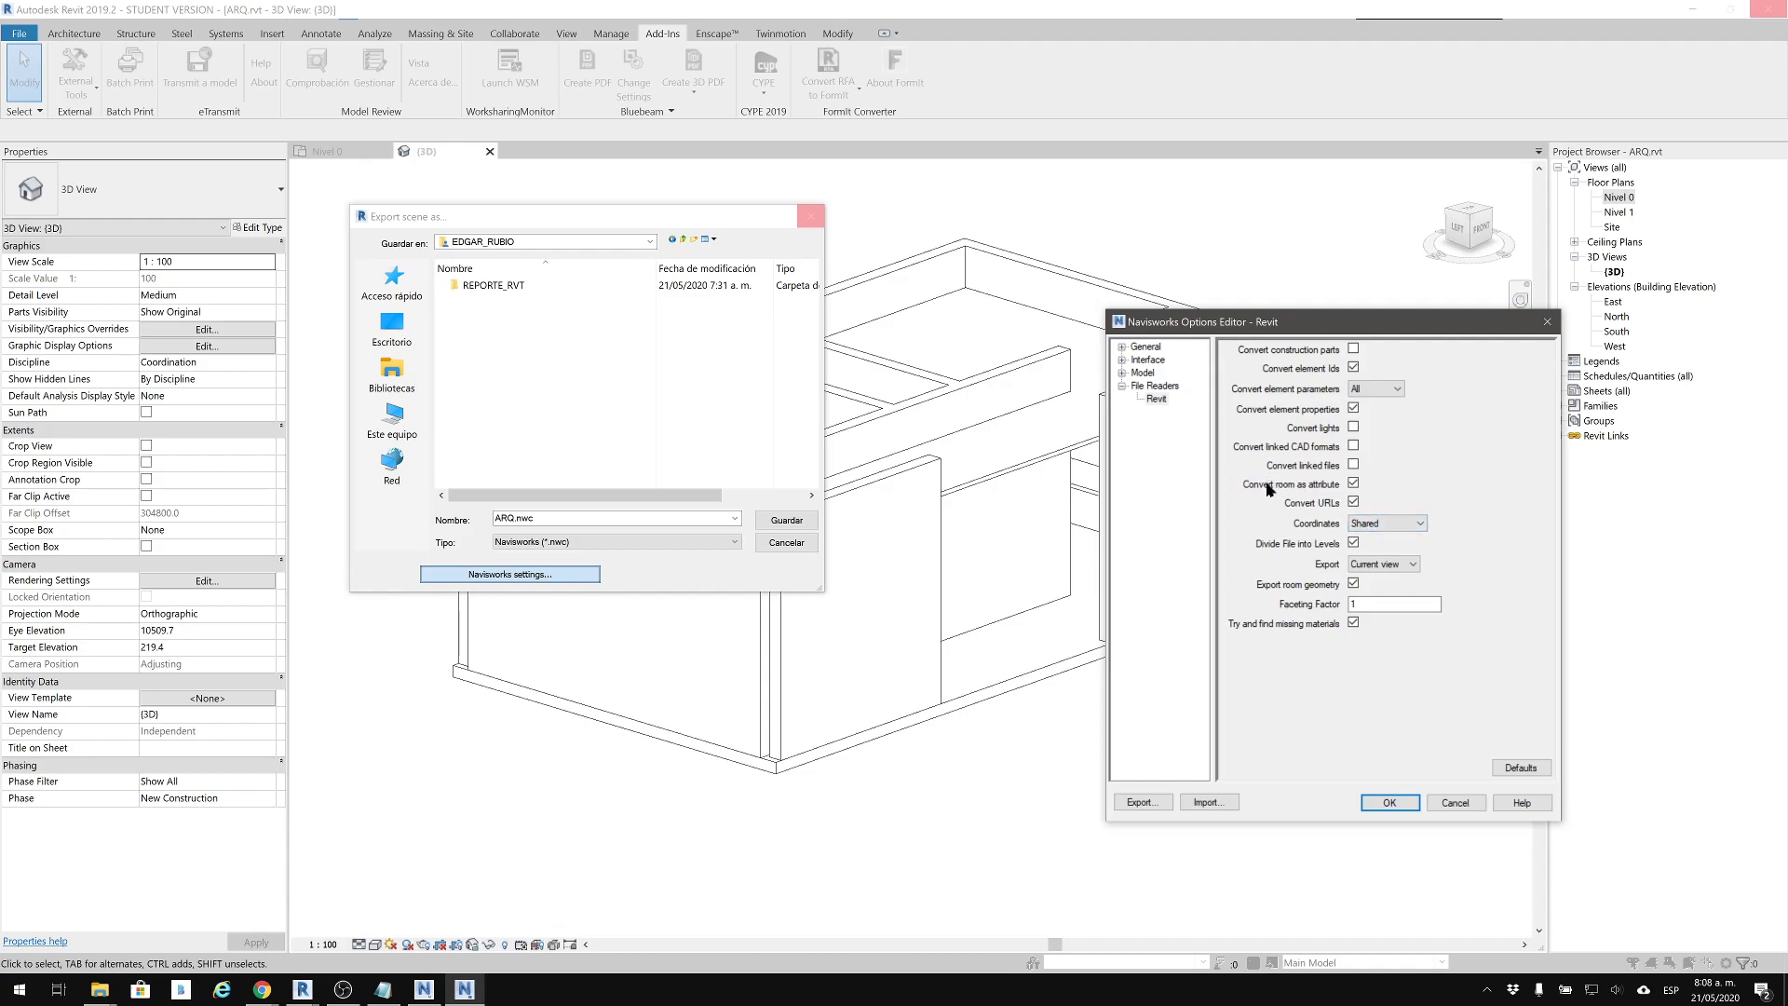
Turn off Convert room as attribute and Export room geometry in the Revit export settings
left_click(1353, 483)
left_click(1353, 582)
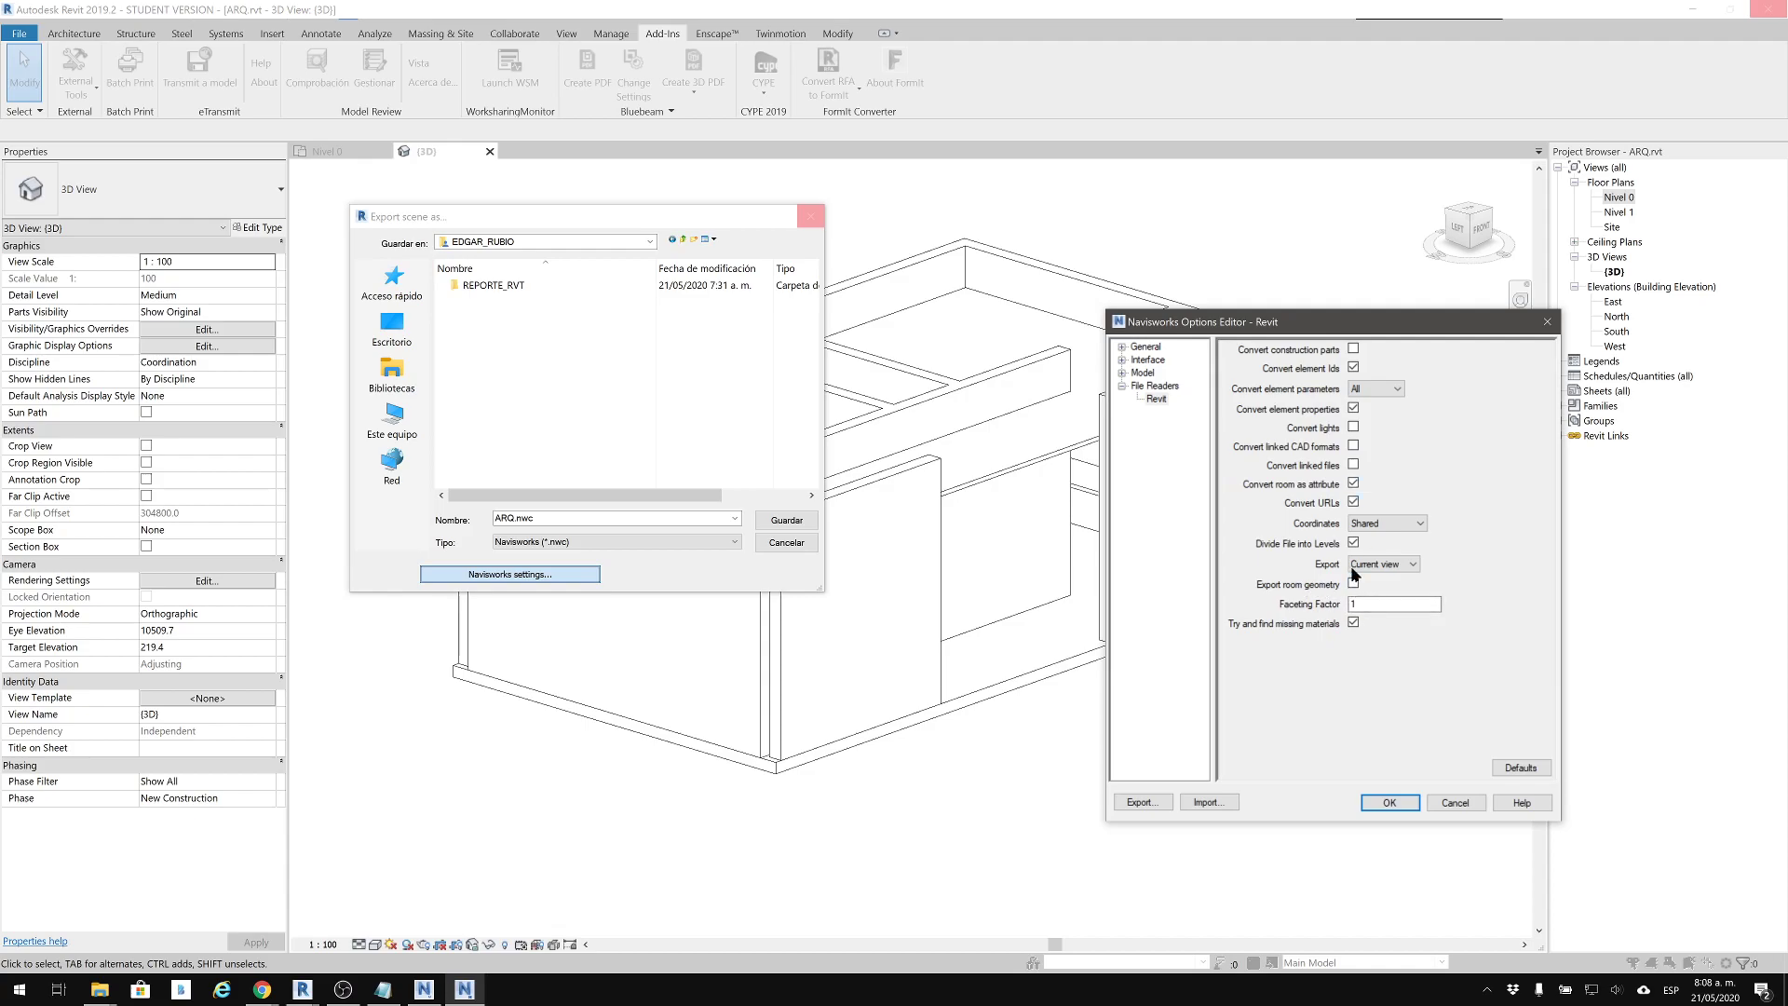
left_click(1353, 483)
left_click_drag(1314, 327, 478, 291)
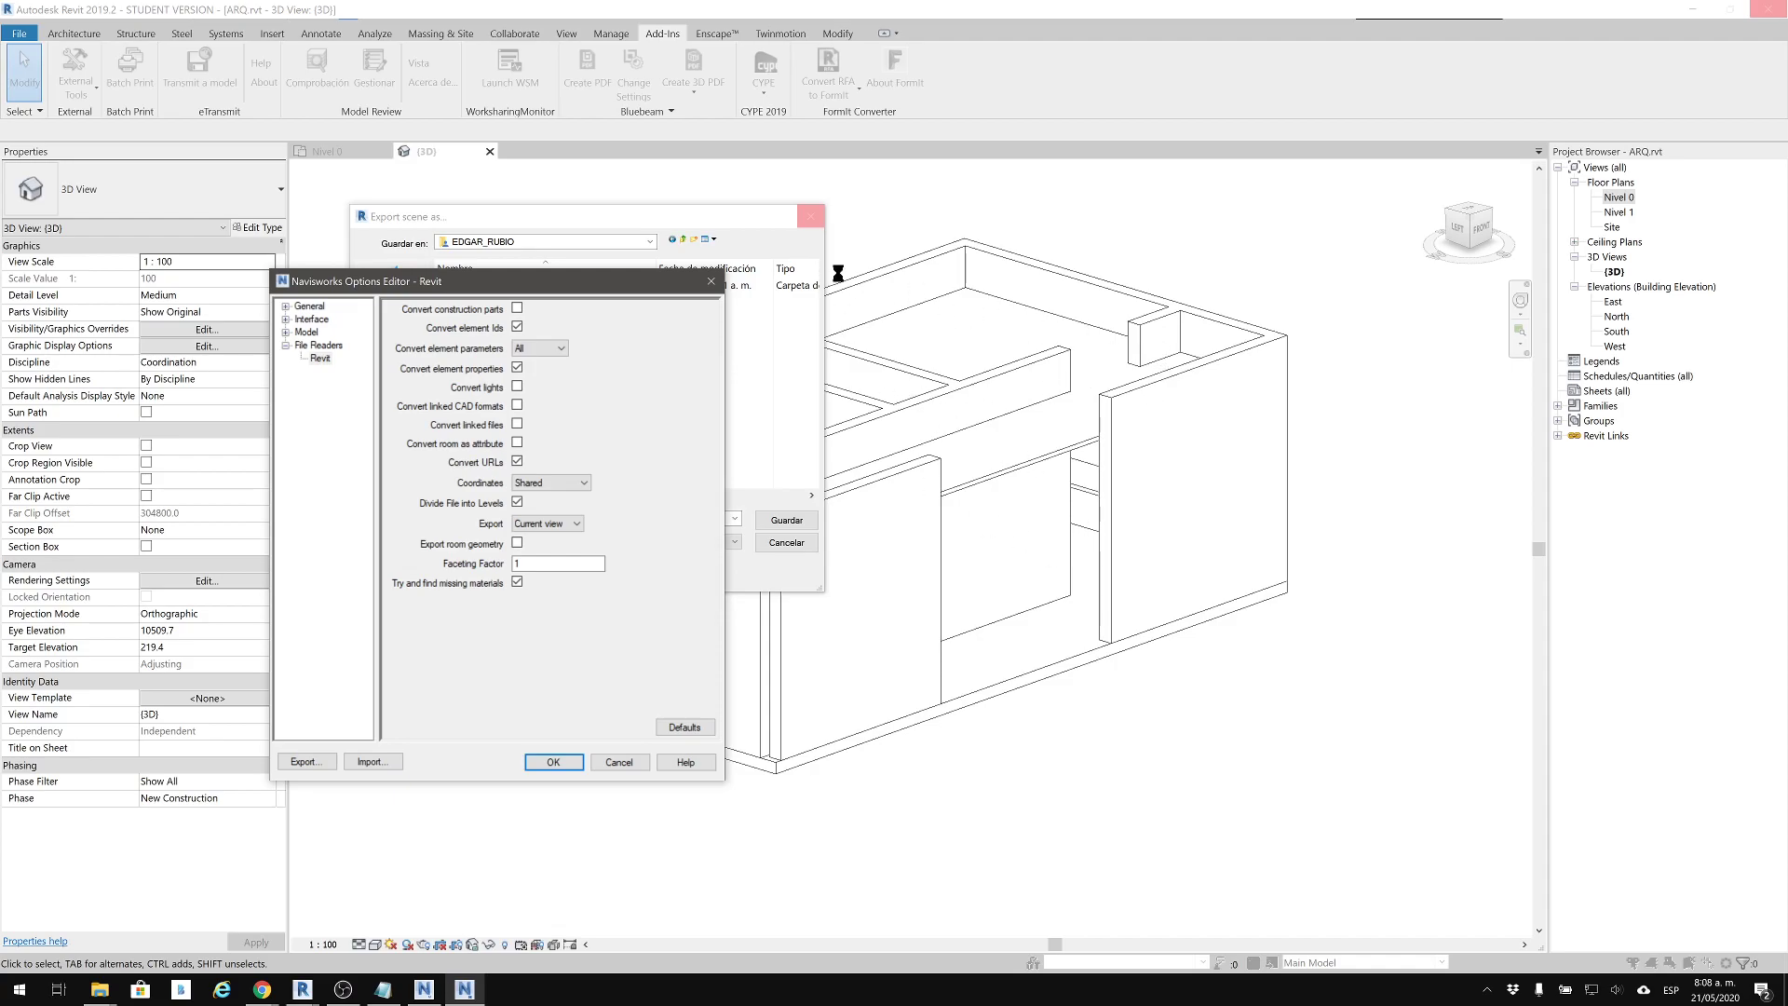
left_click_drag(602, 287, 1370, 405)
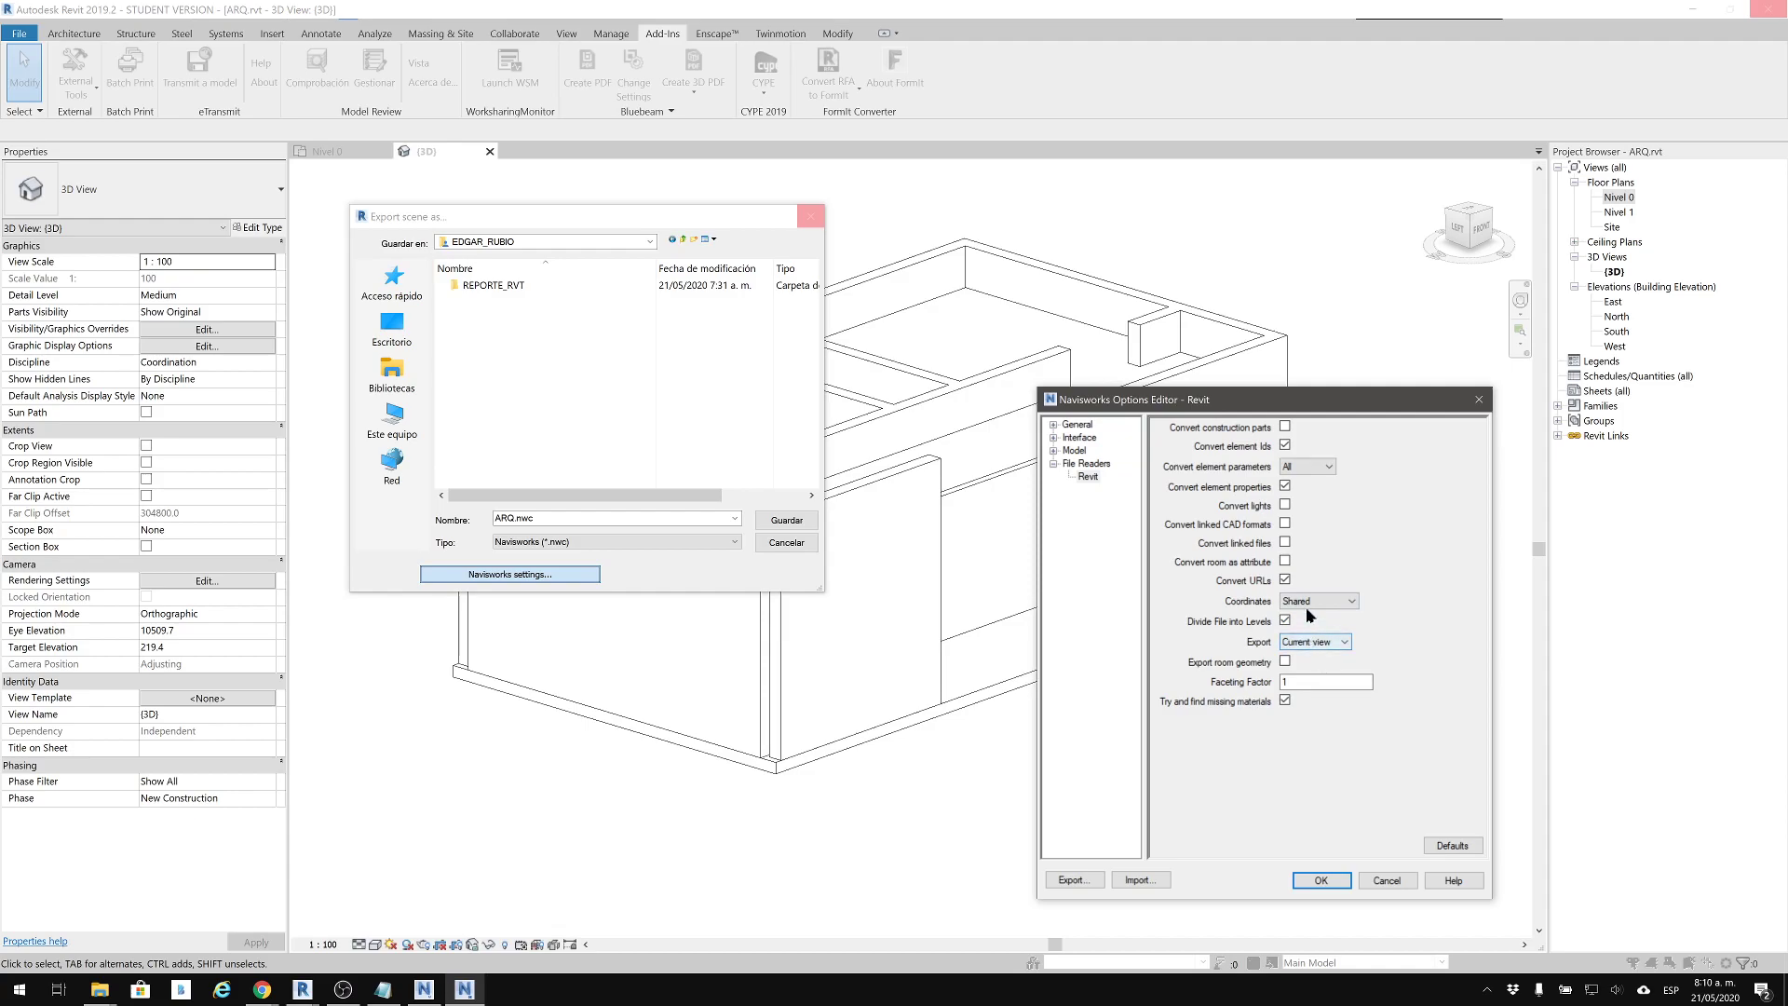
Keep Coordinates at Shared, switch to Navisworks Manage to review the Convert choices of its Revit file reader, and return without changes
left_click(1299, 603)
left_click(1301, 627)
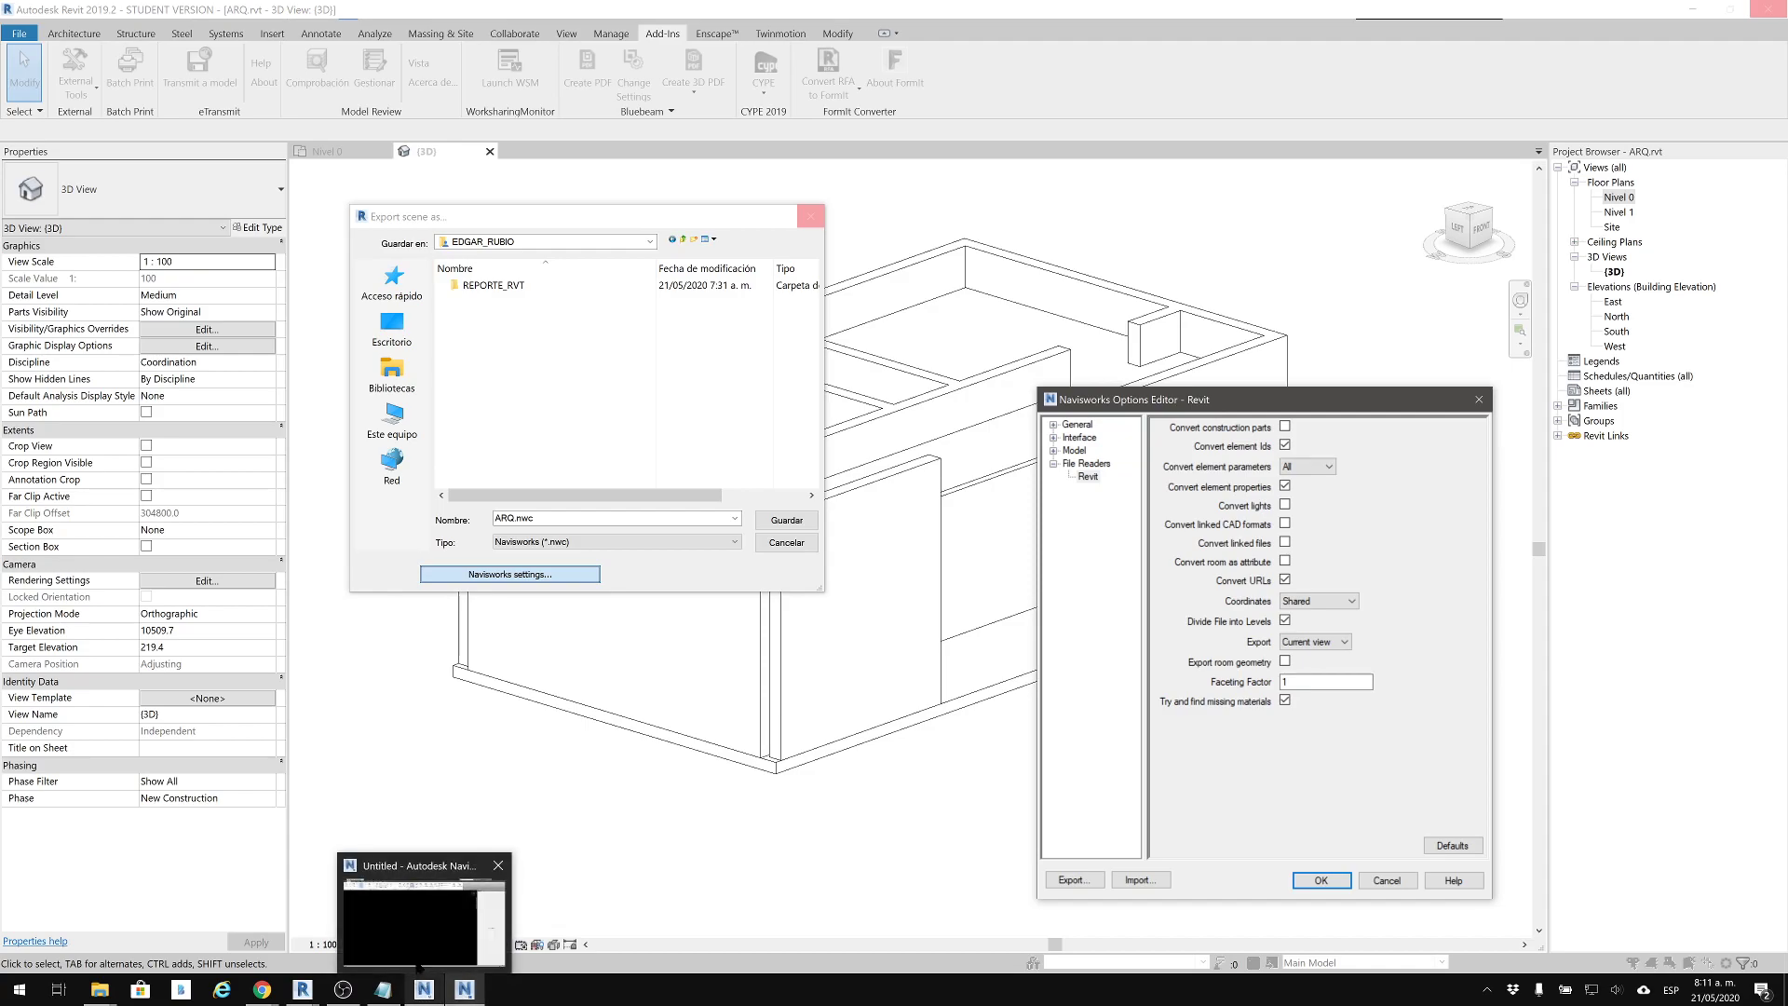
left_click(422, 989)
left_click(424, 917)
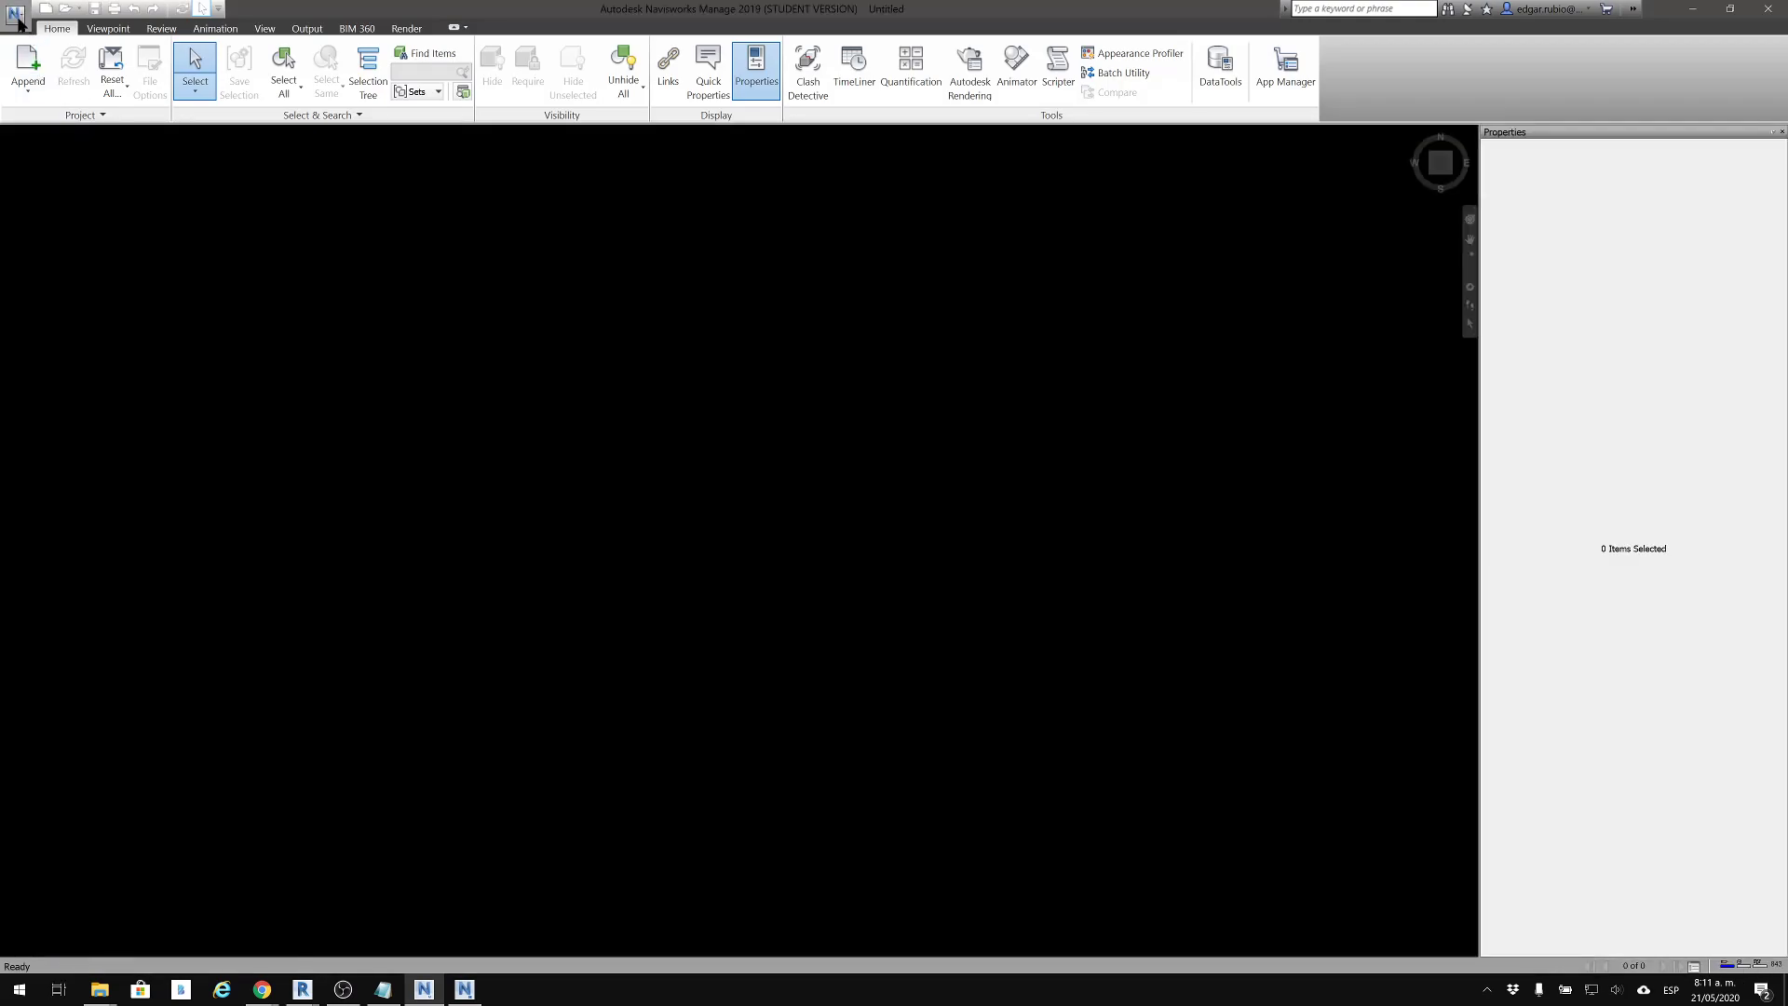
left_click(15, 13)
left_click(223, 367)
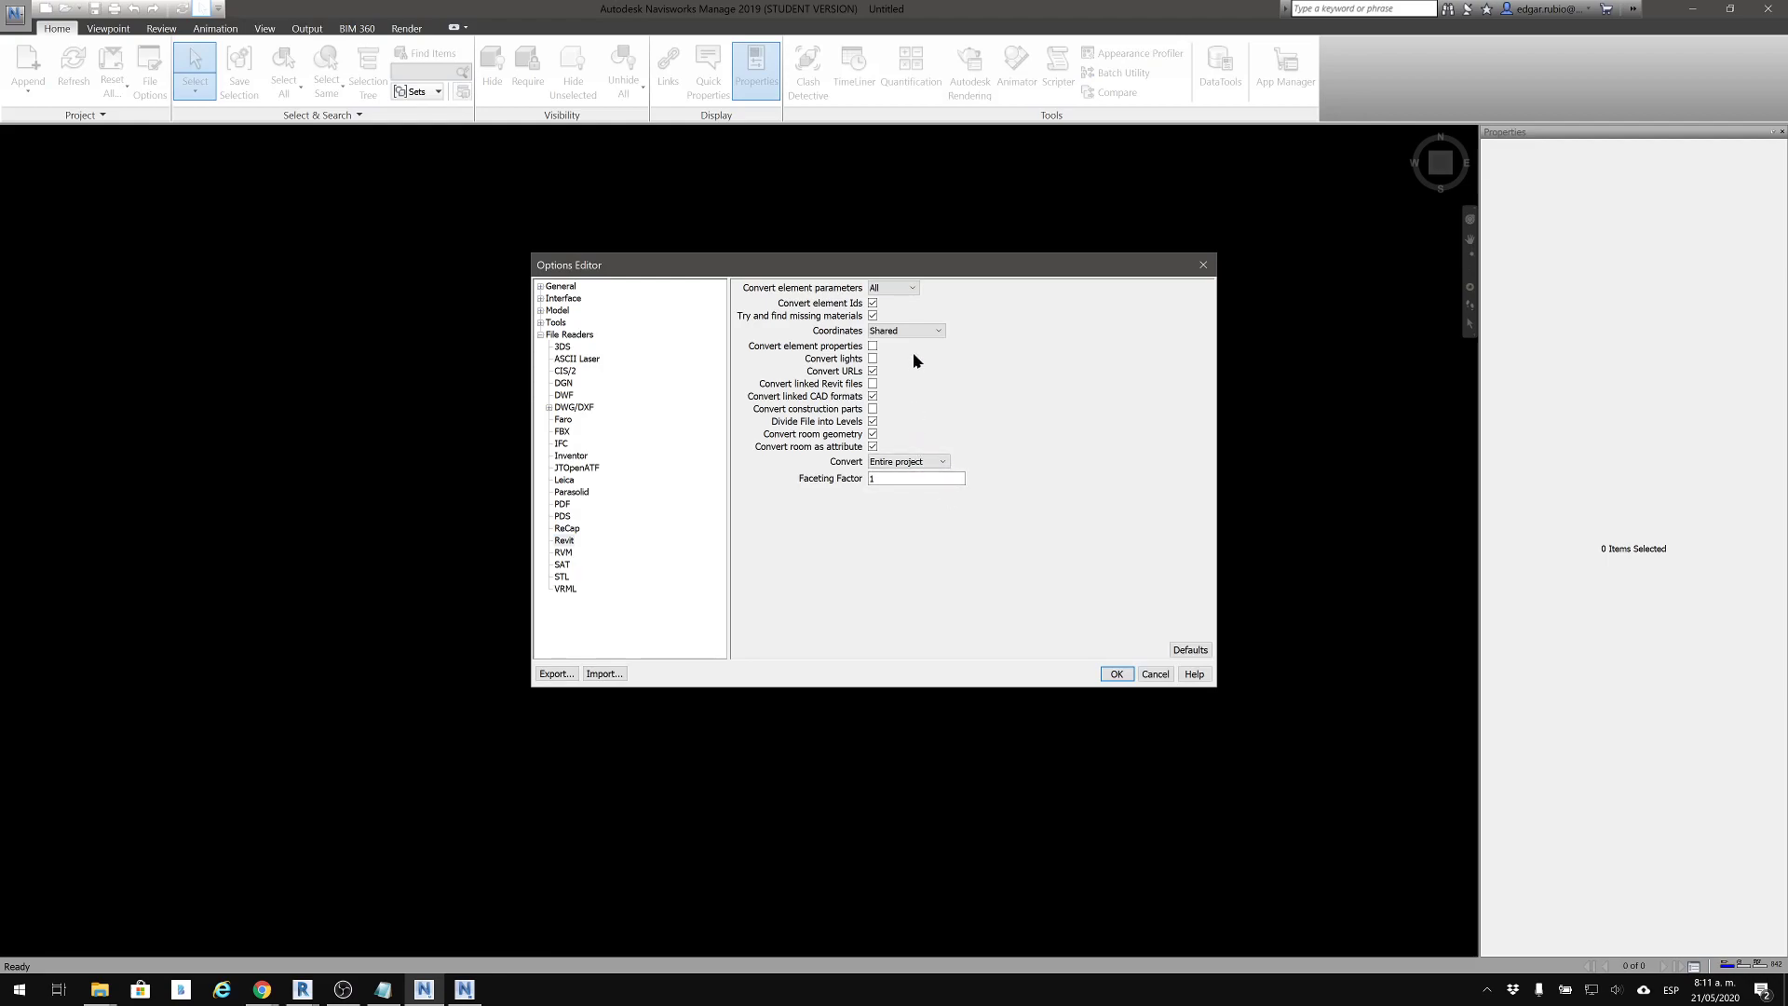
left_click(903, 463)
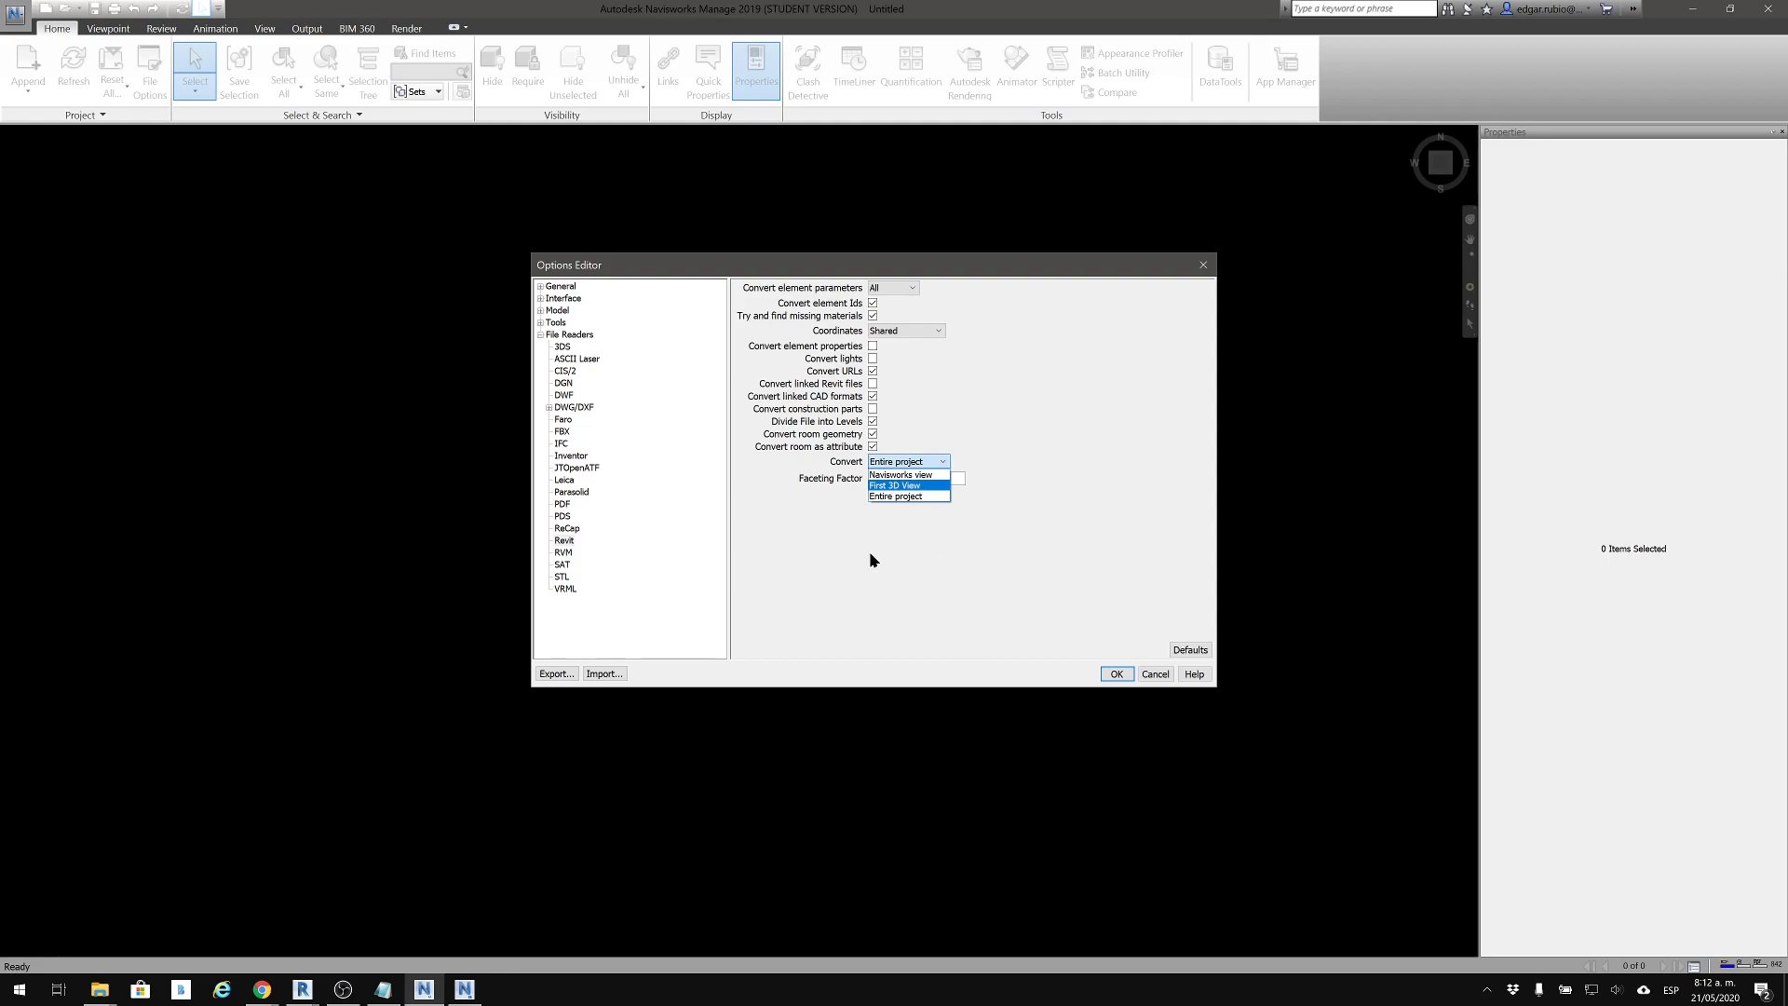
left_click(922, 580)
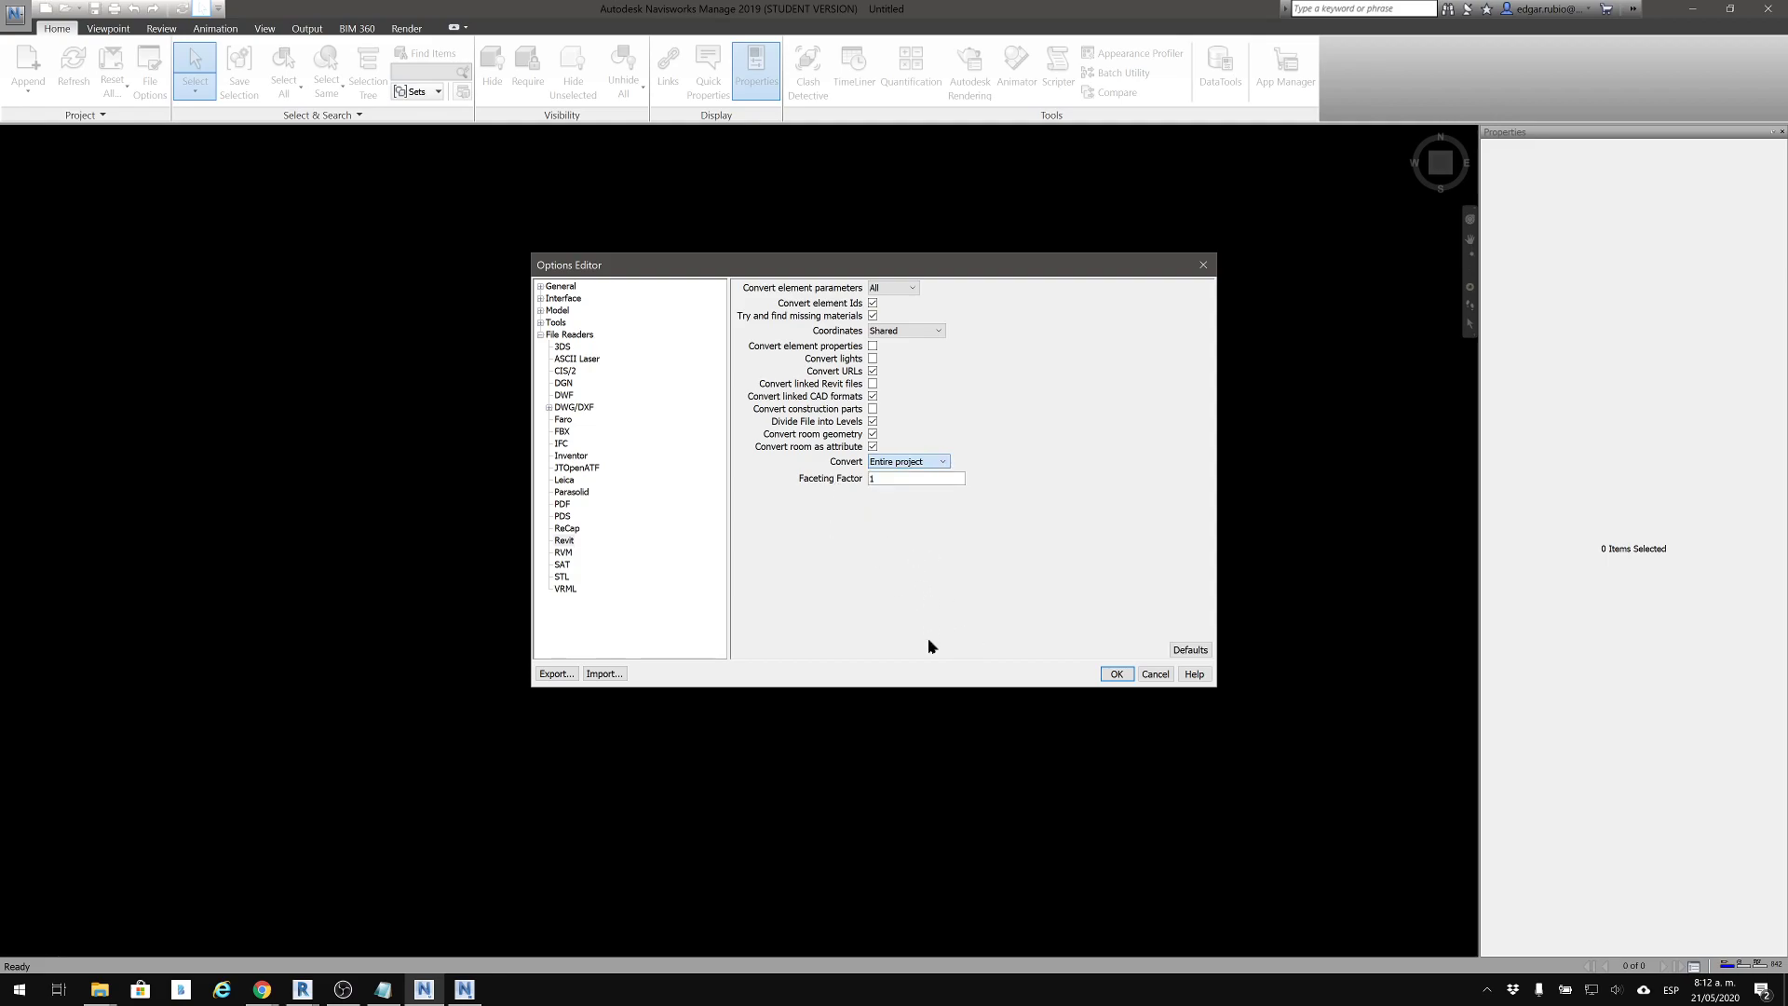
left_click(908, 462)
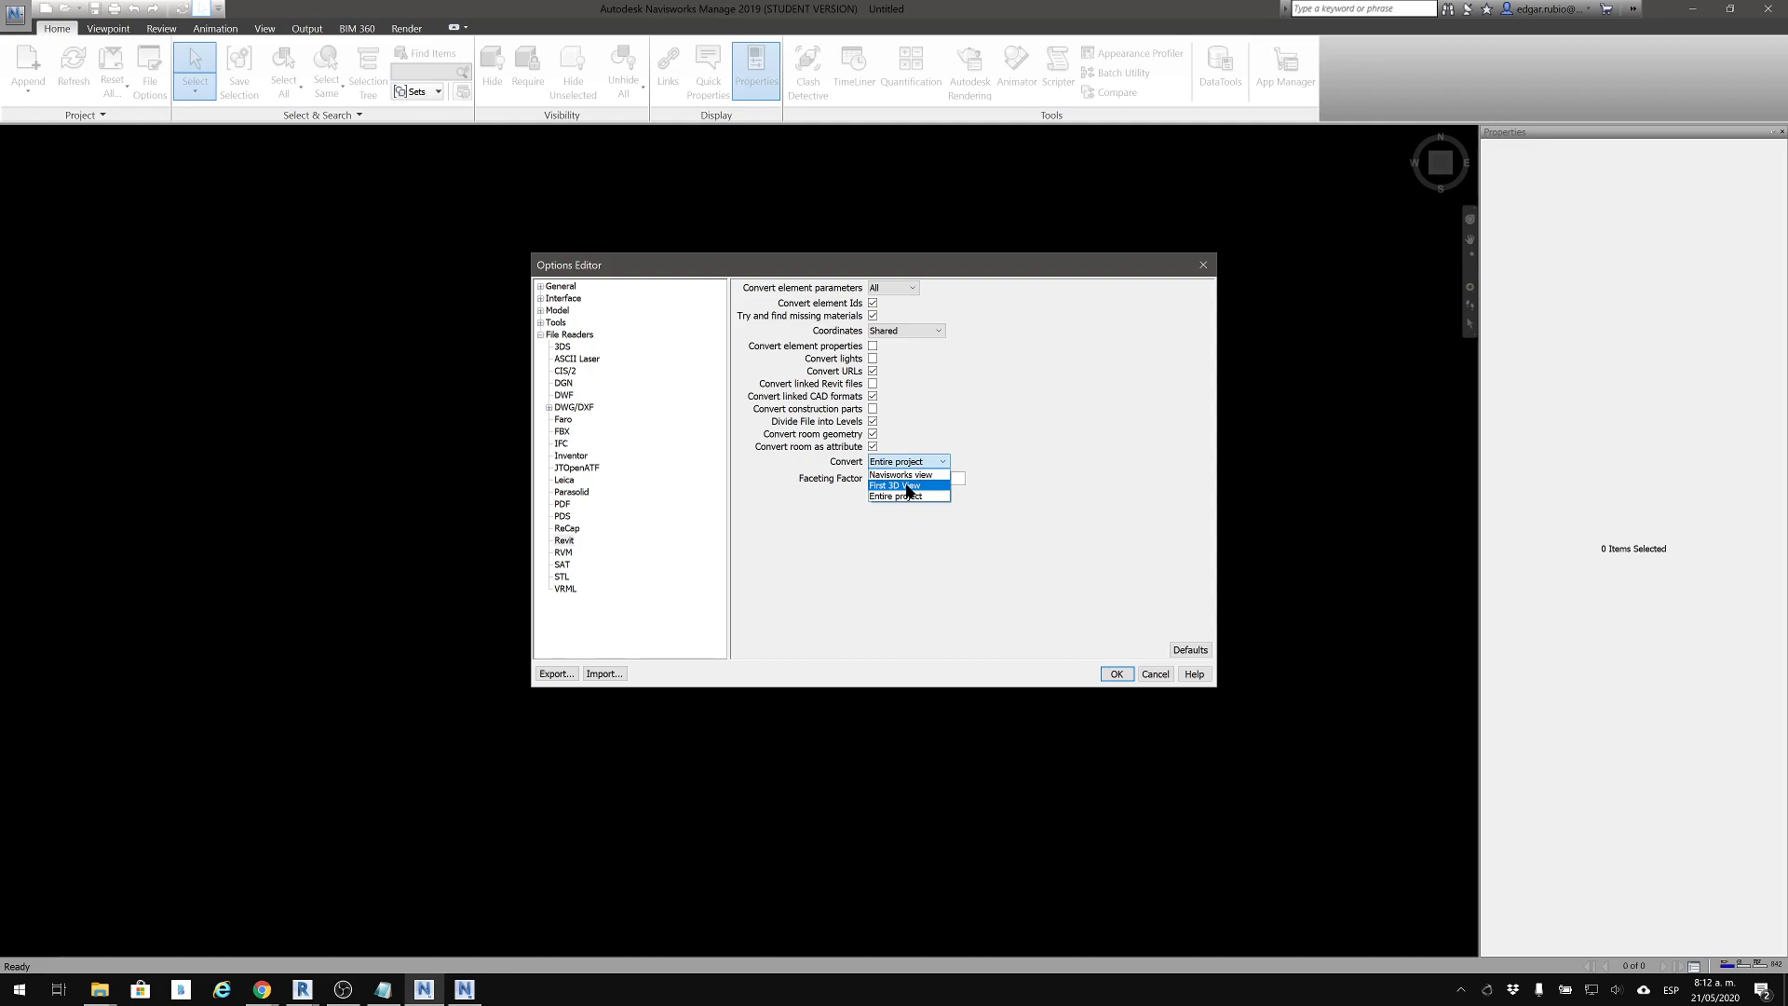
left_click(862, 512)
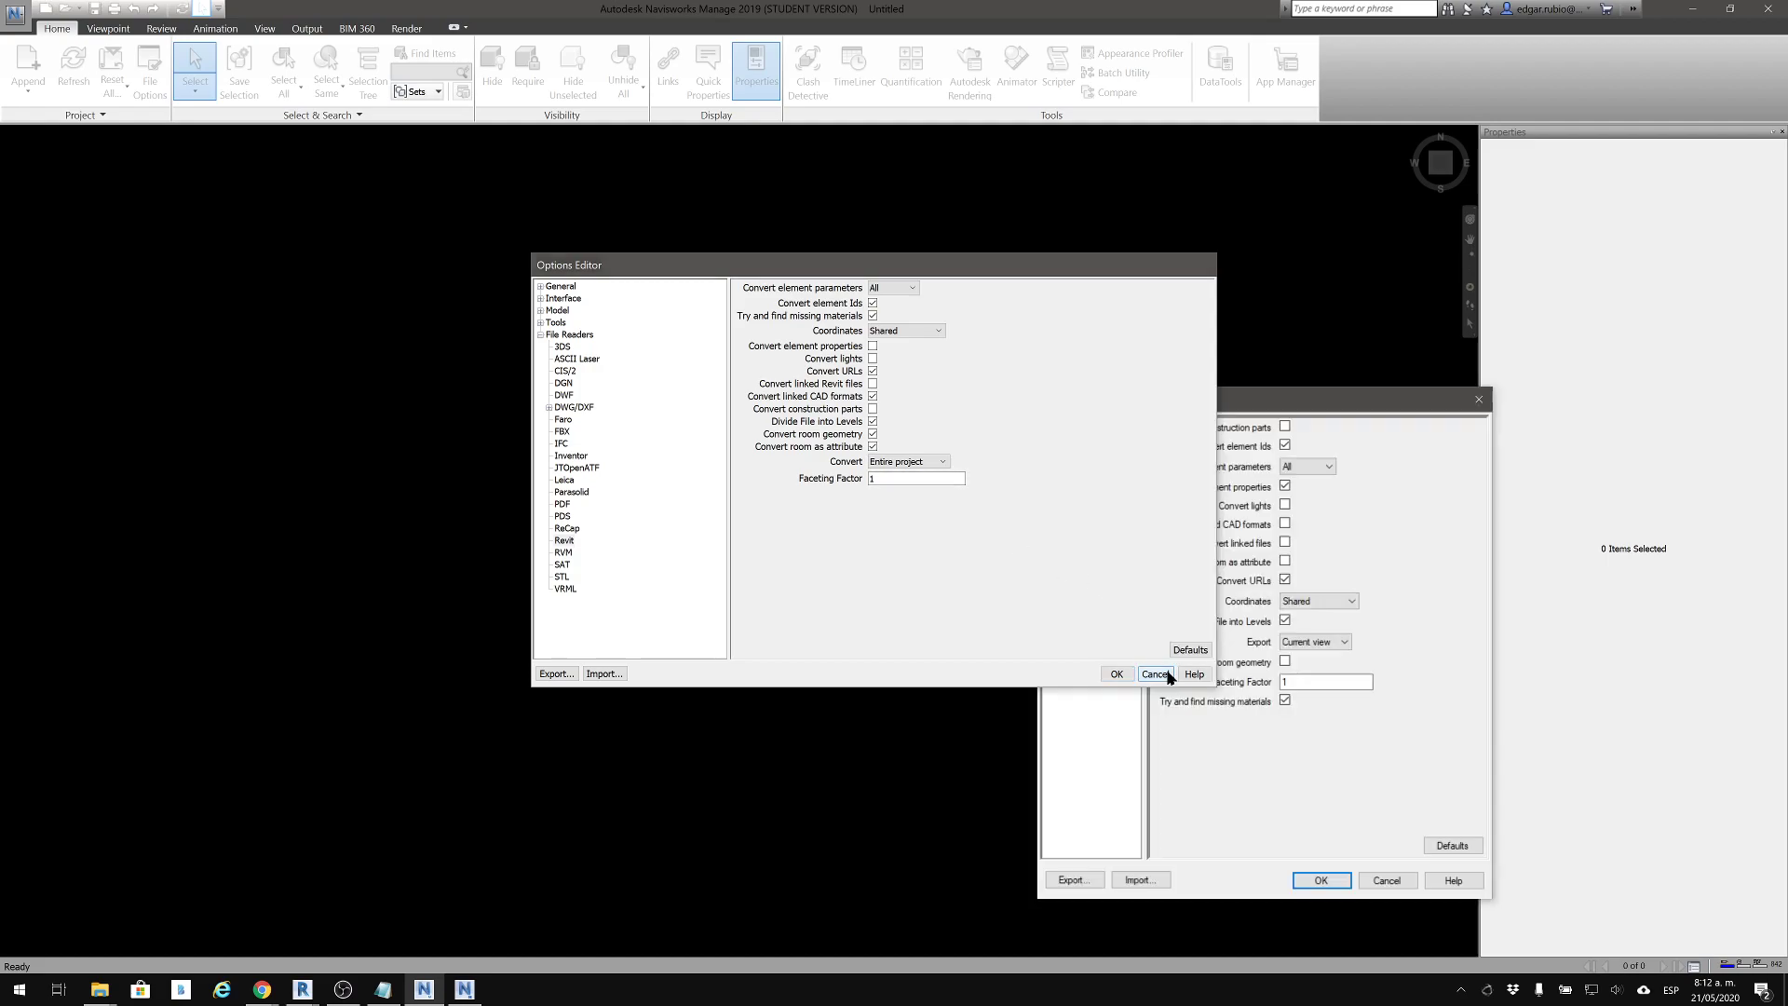
left_click(1155, 674)
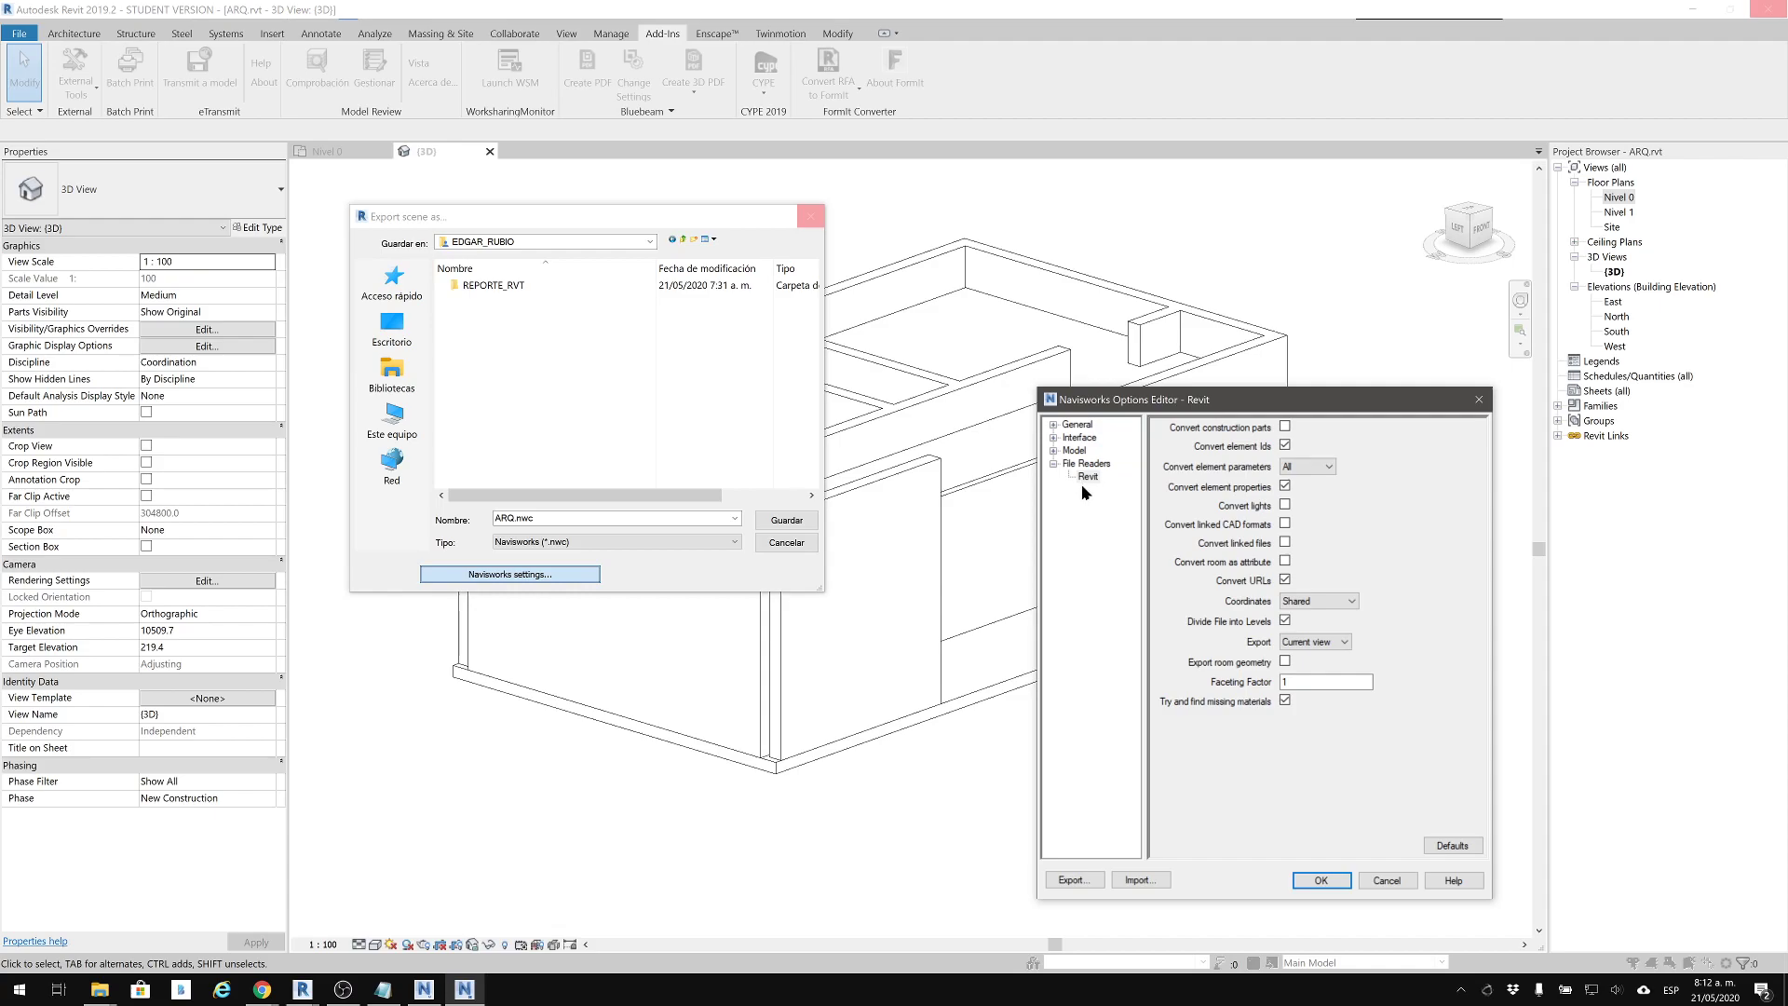
Review the Model performance, NWC and Interface categories of the export settings, and accept the Revit file reader settings
left_click(1053, 451)
left_click(1101, 463)
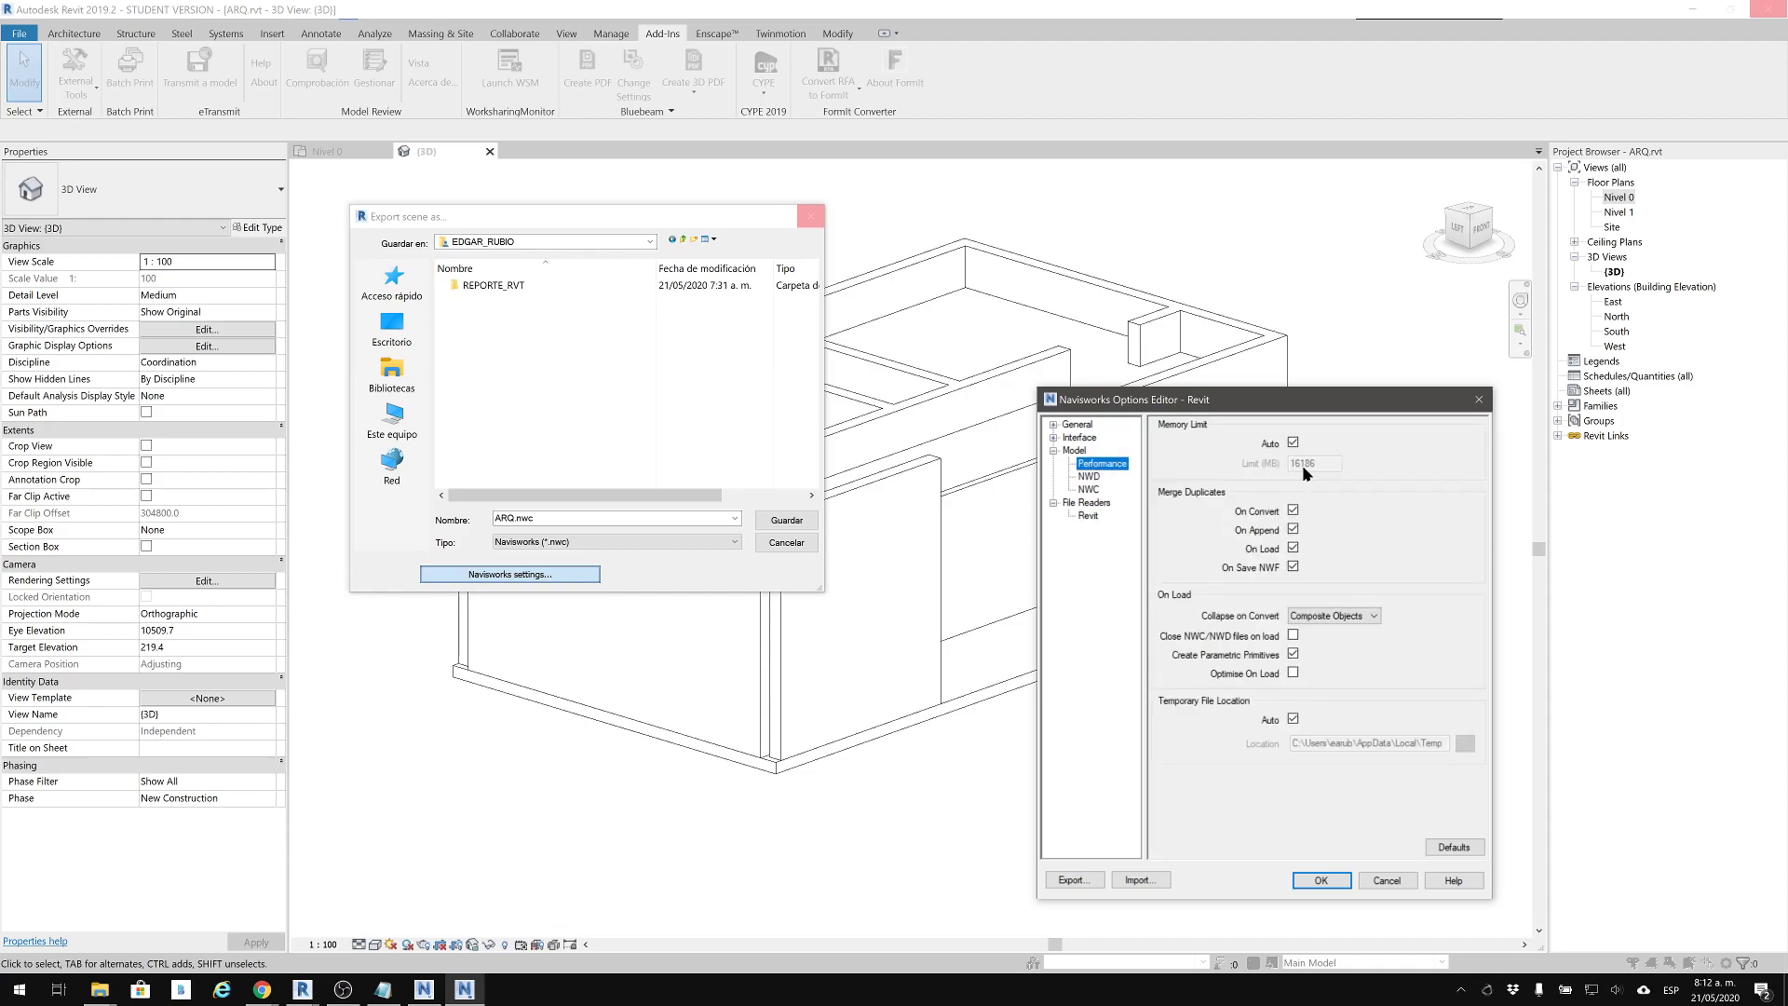
left_click(1094, 489)
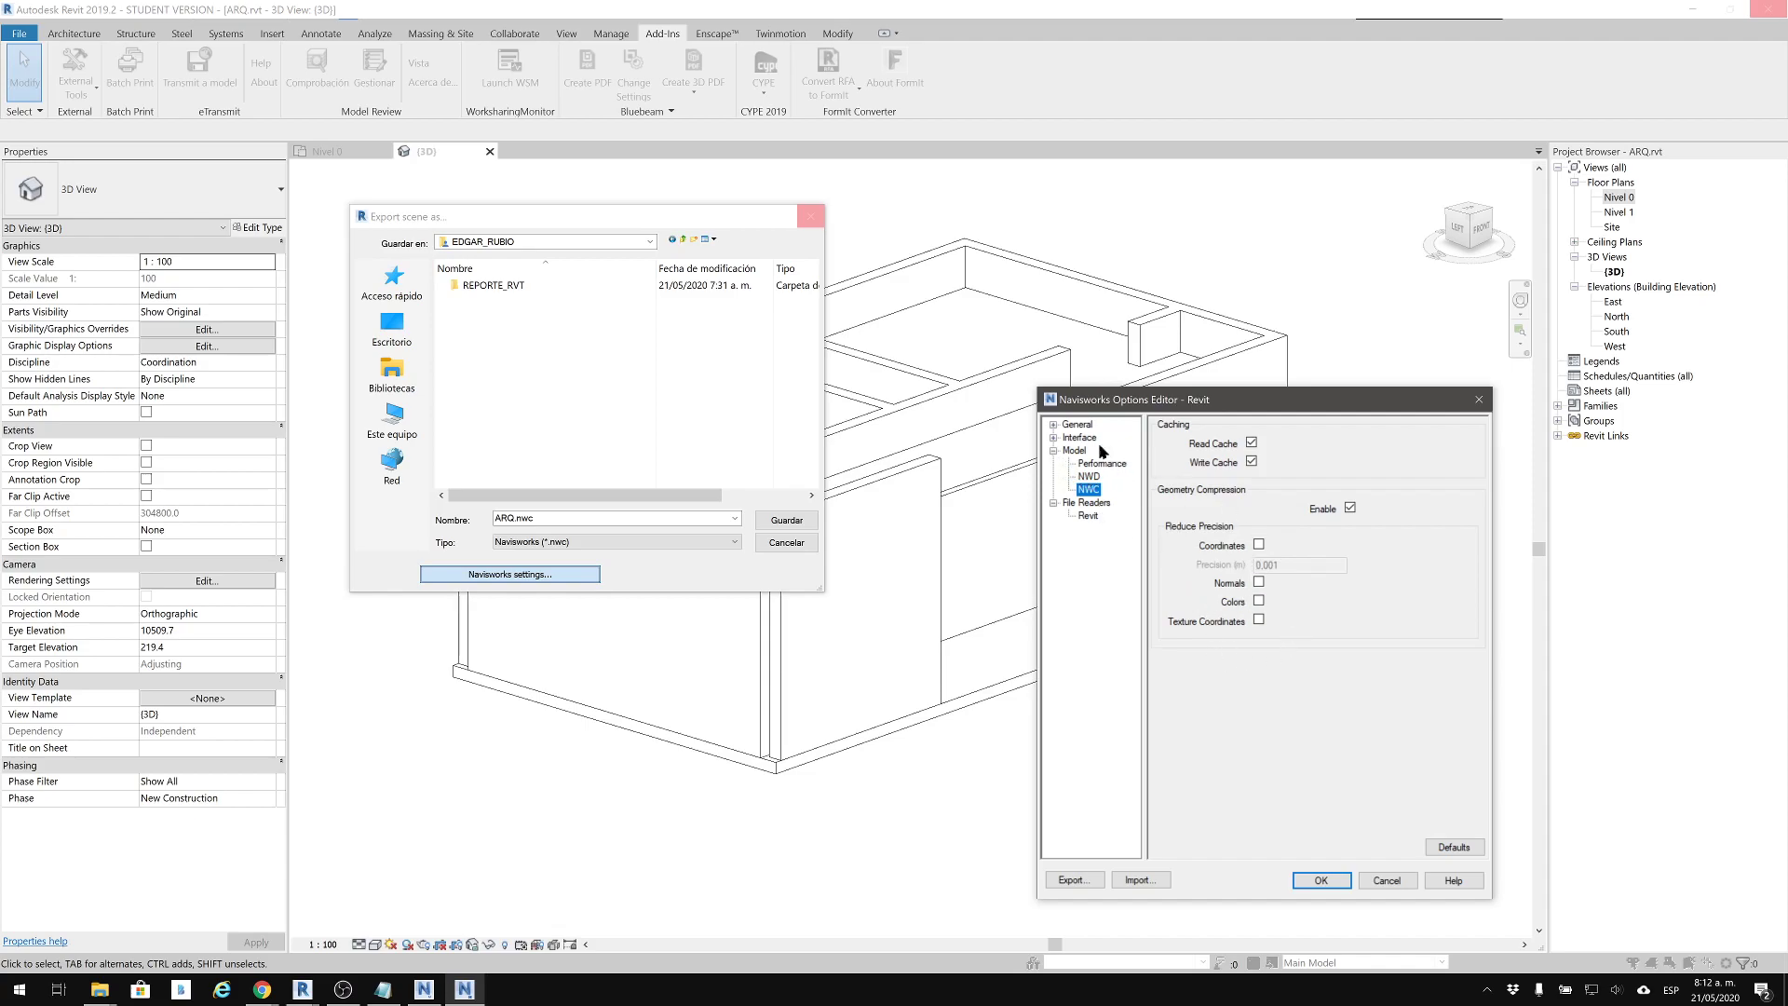
left_click(1054, 450)
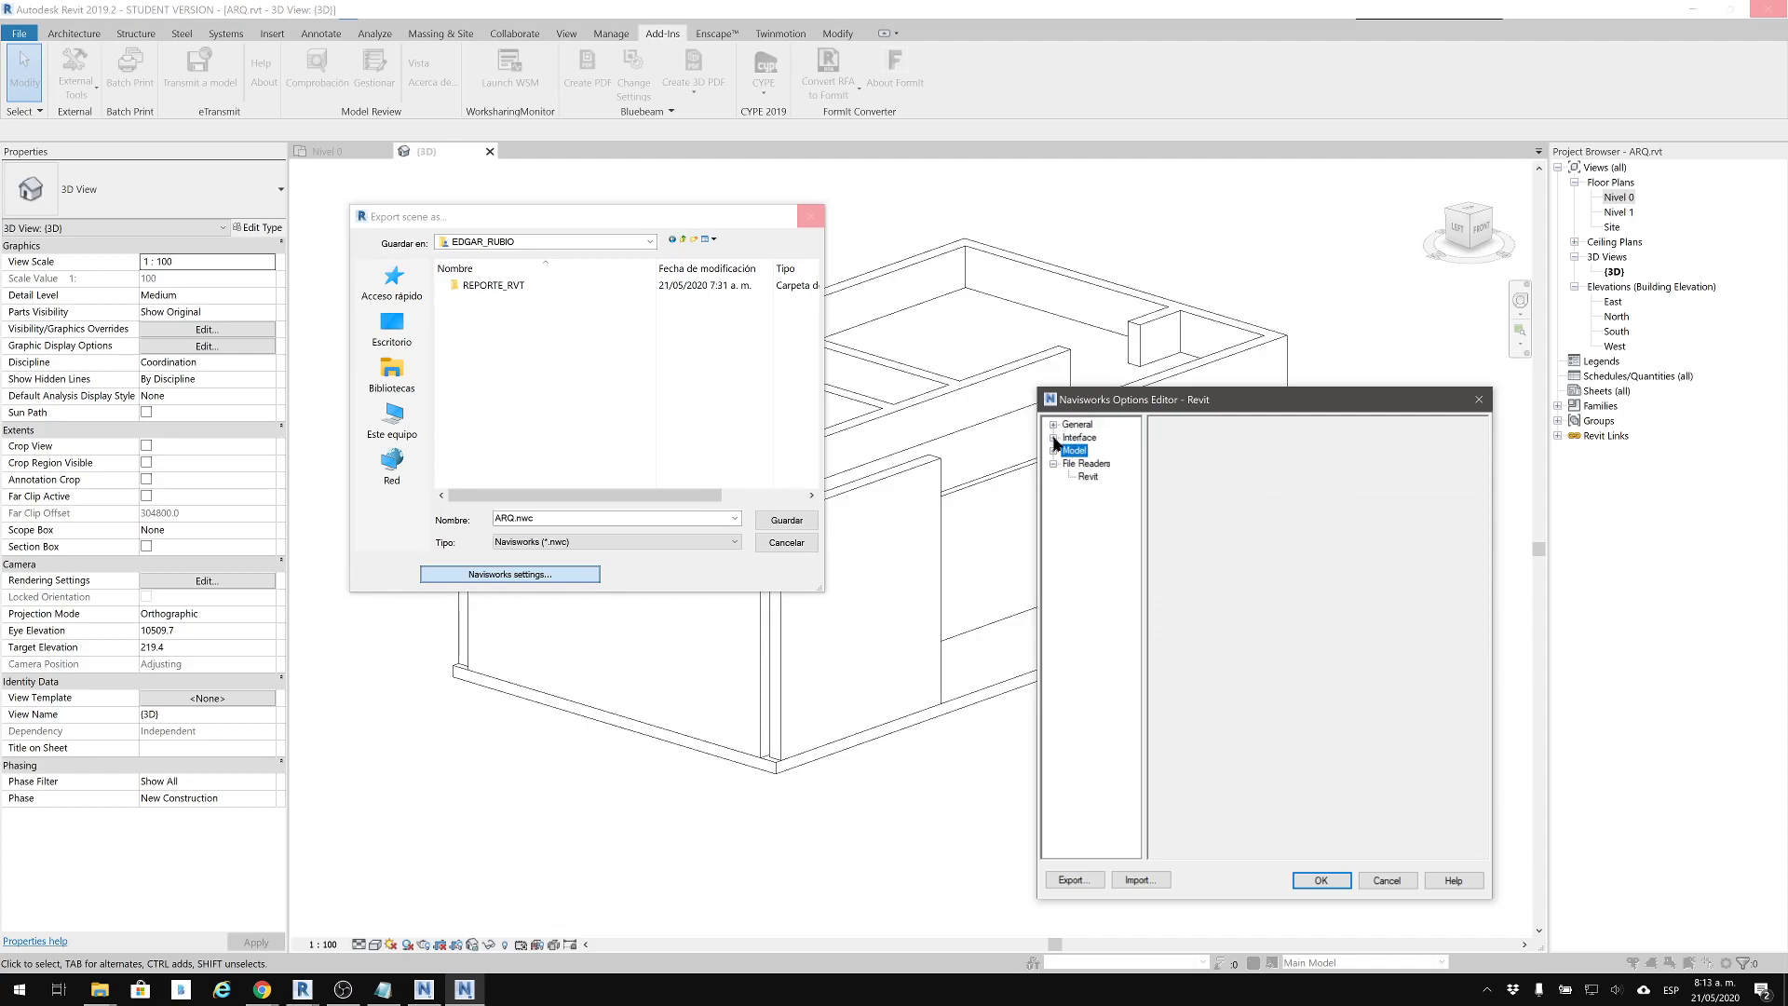
left_click(1053, 438)
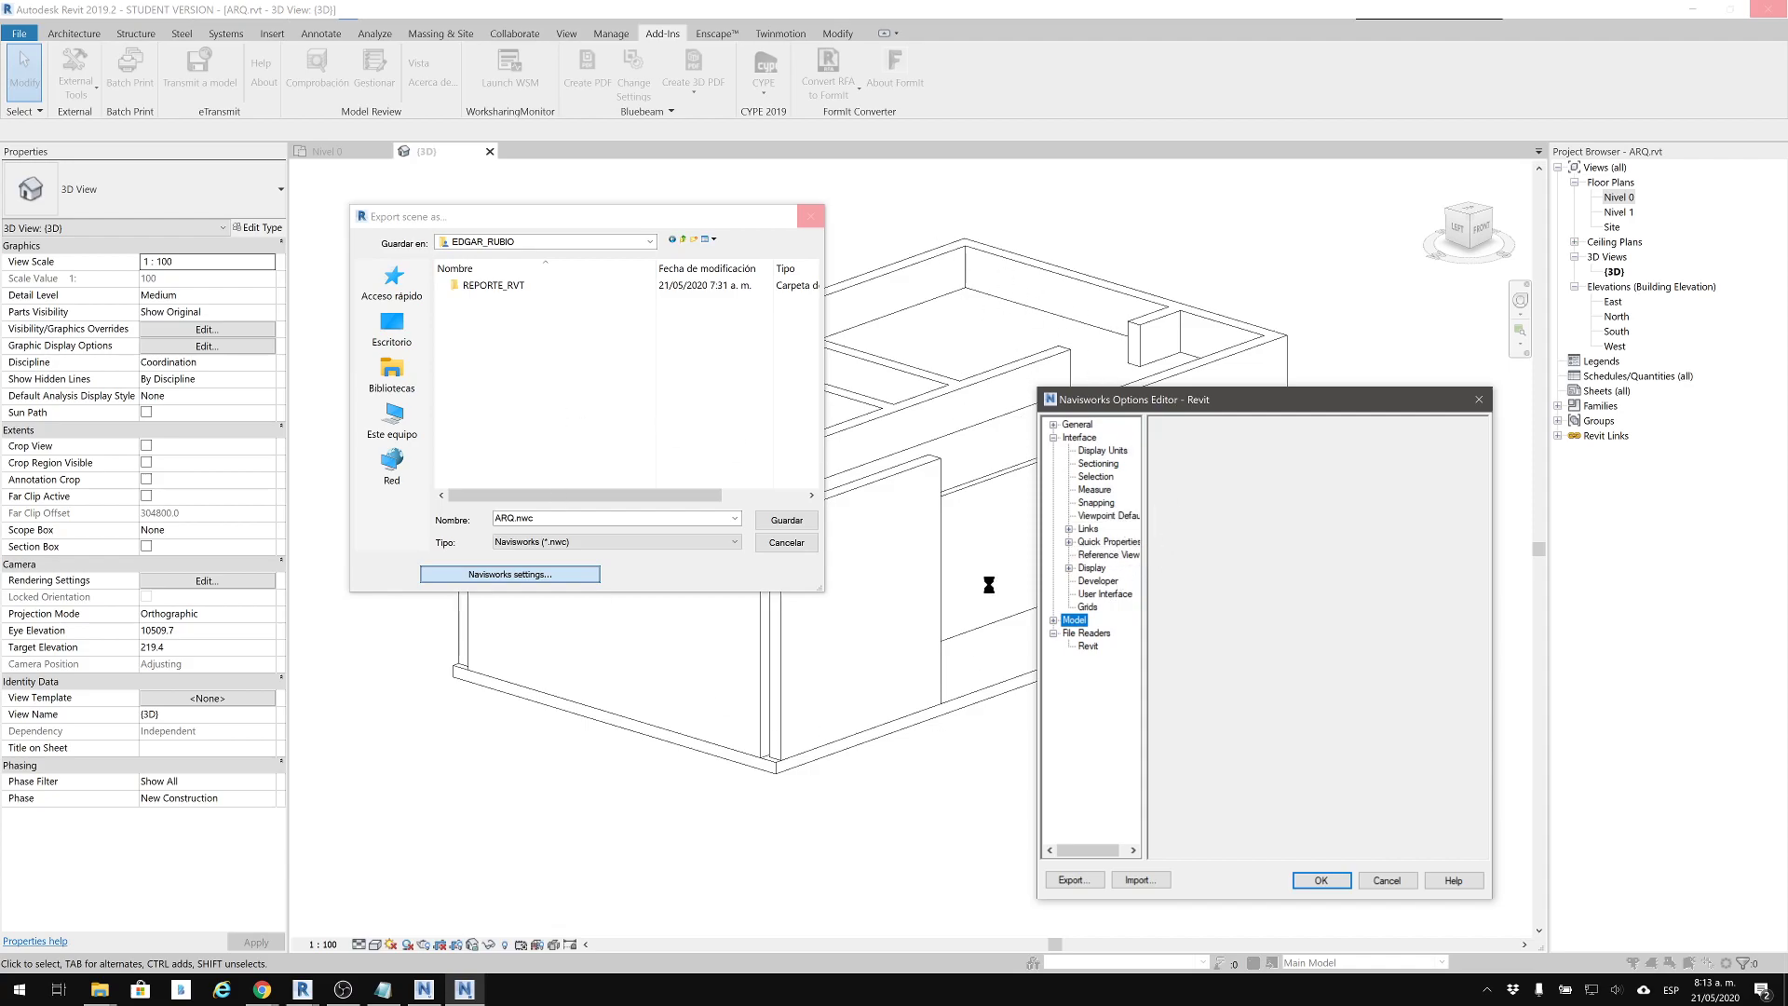
left_click(1087, 646)
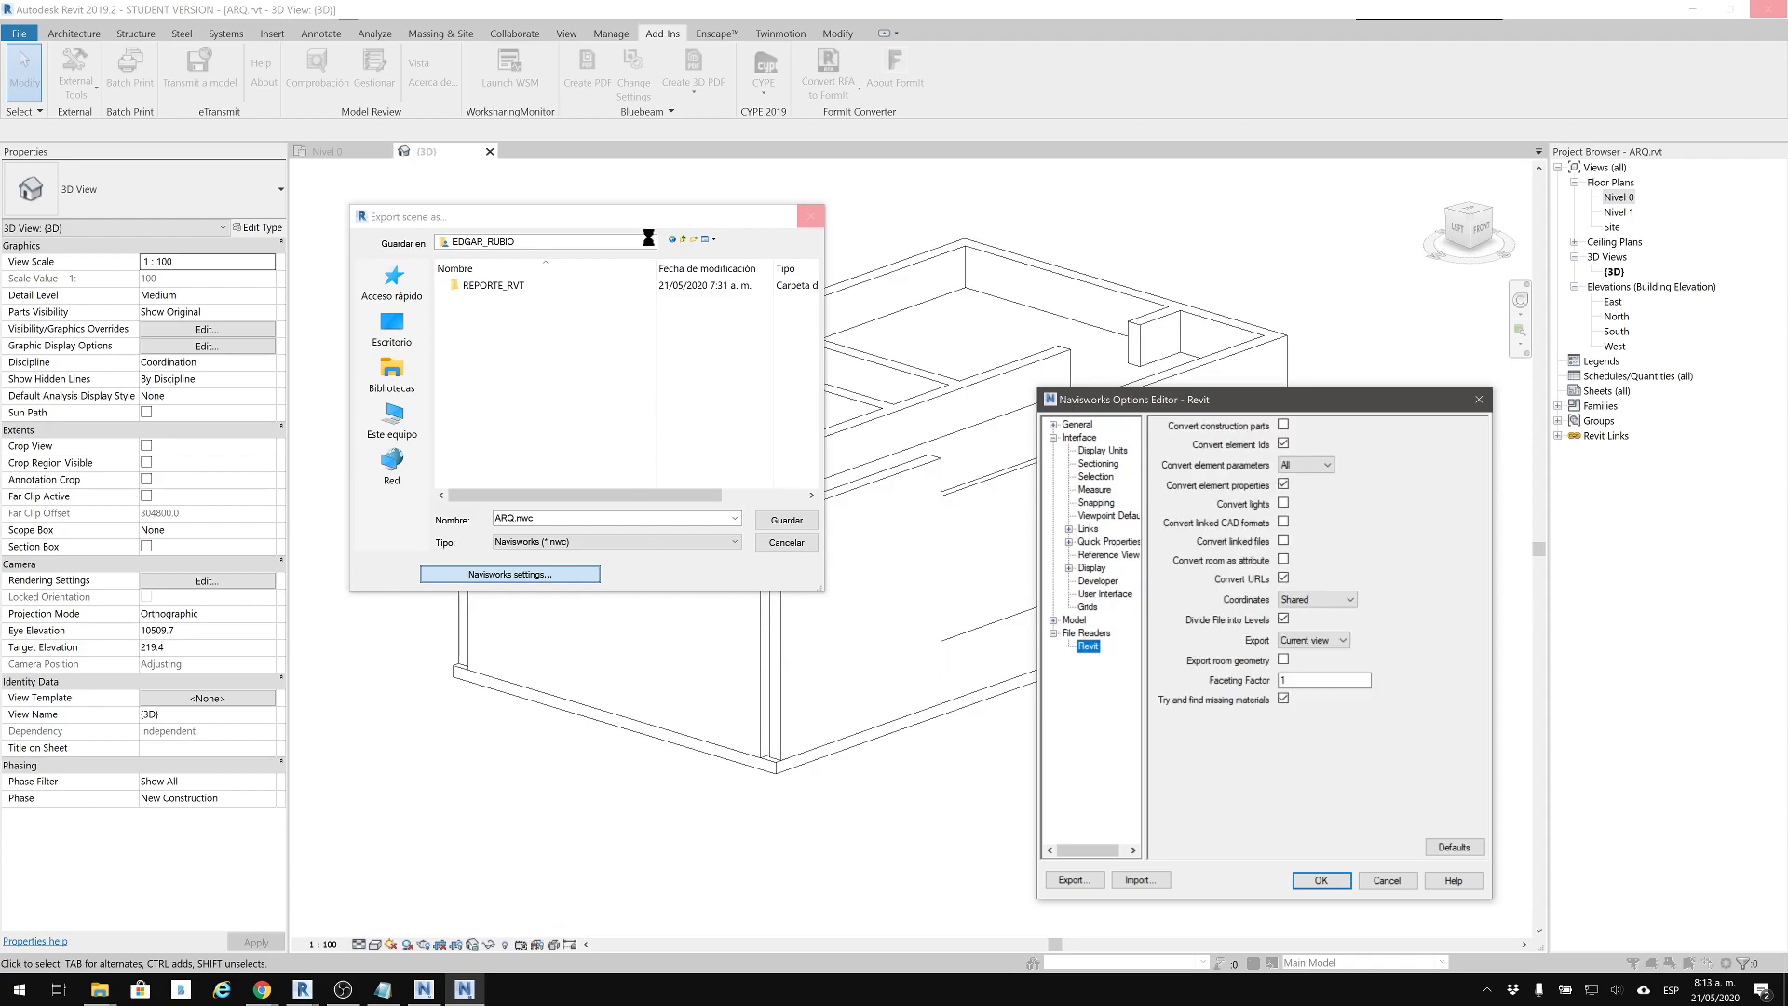
left_click(1320, 879)
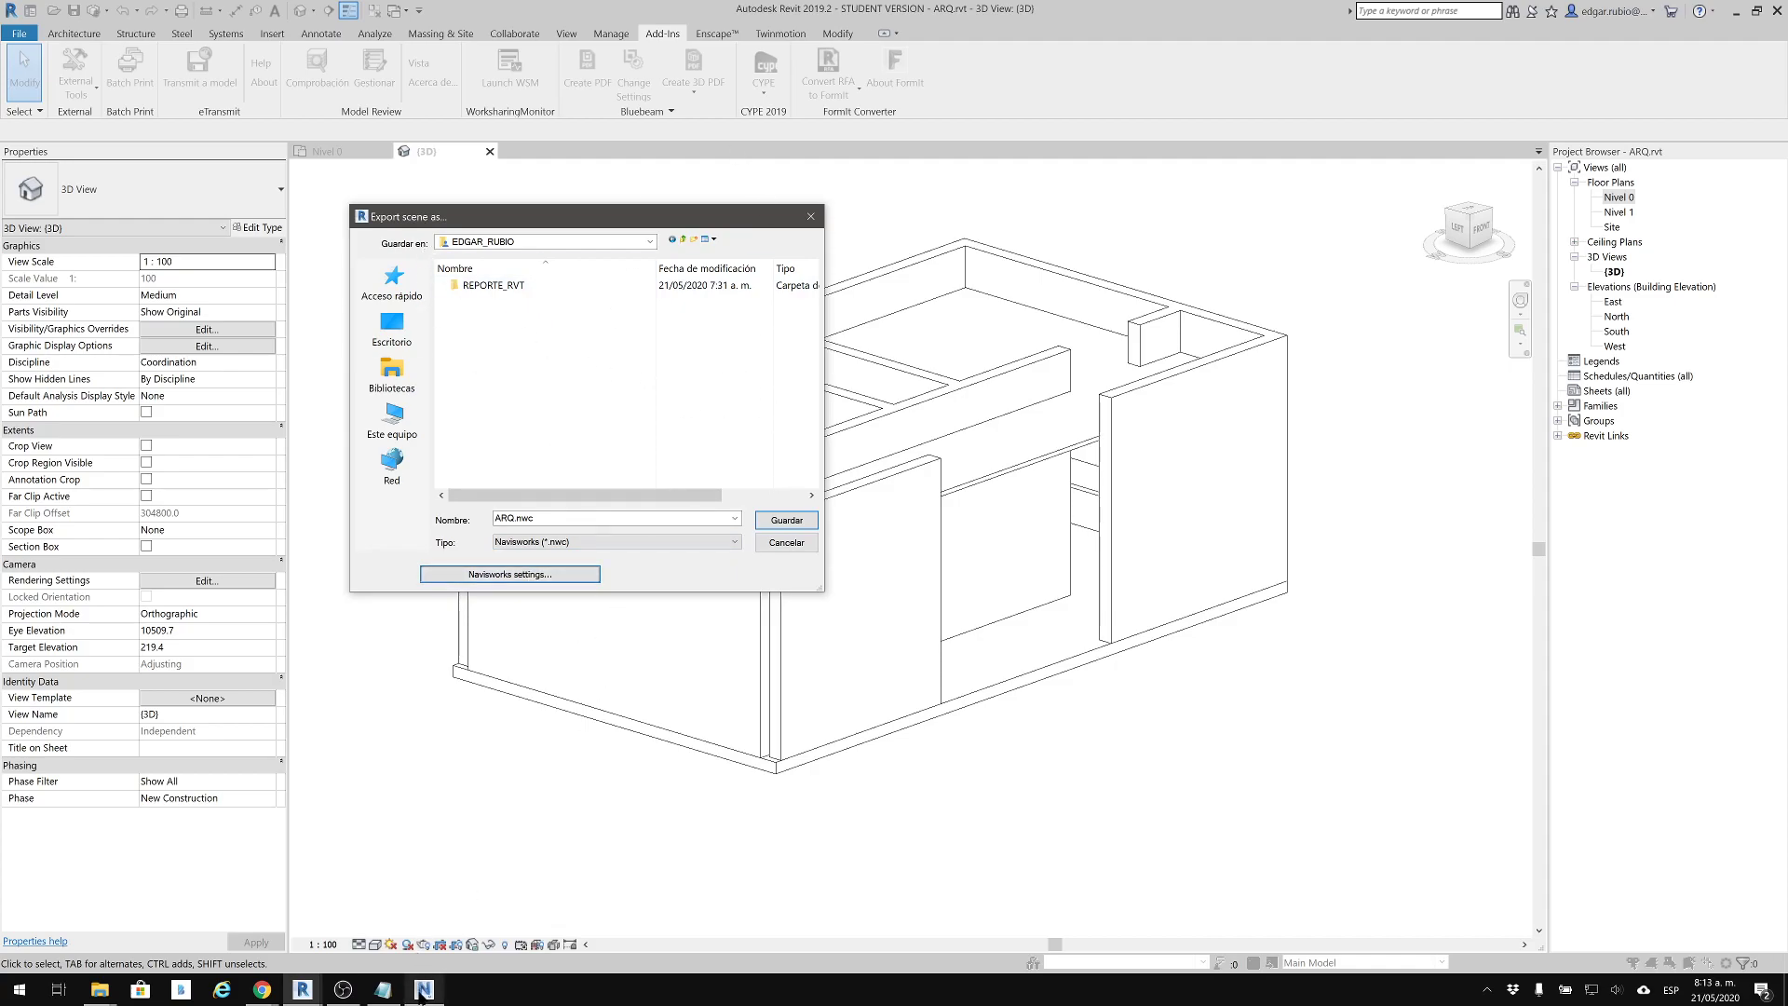
Close the spare Revit home window and save the ARQ.nwc export to the instructor's folder
mouse_move(303, 989)
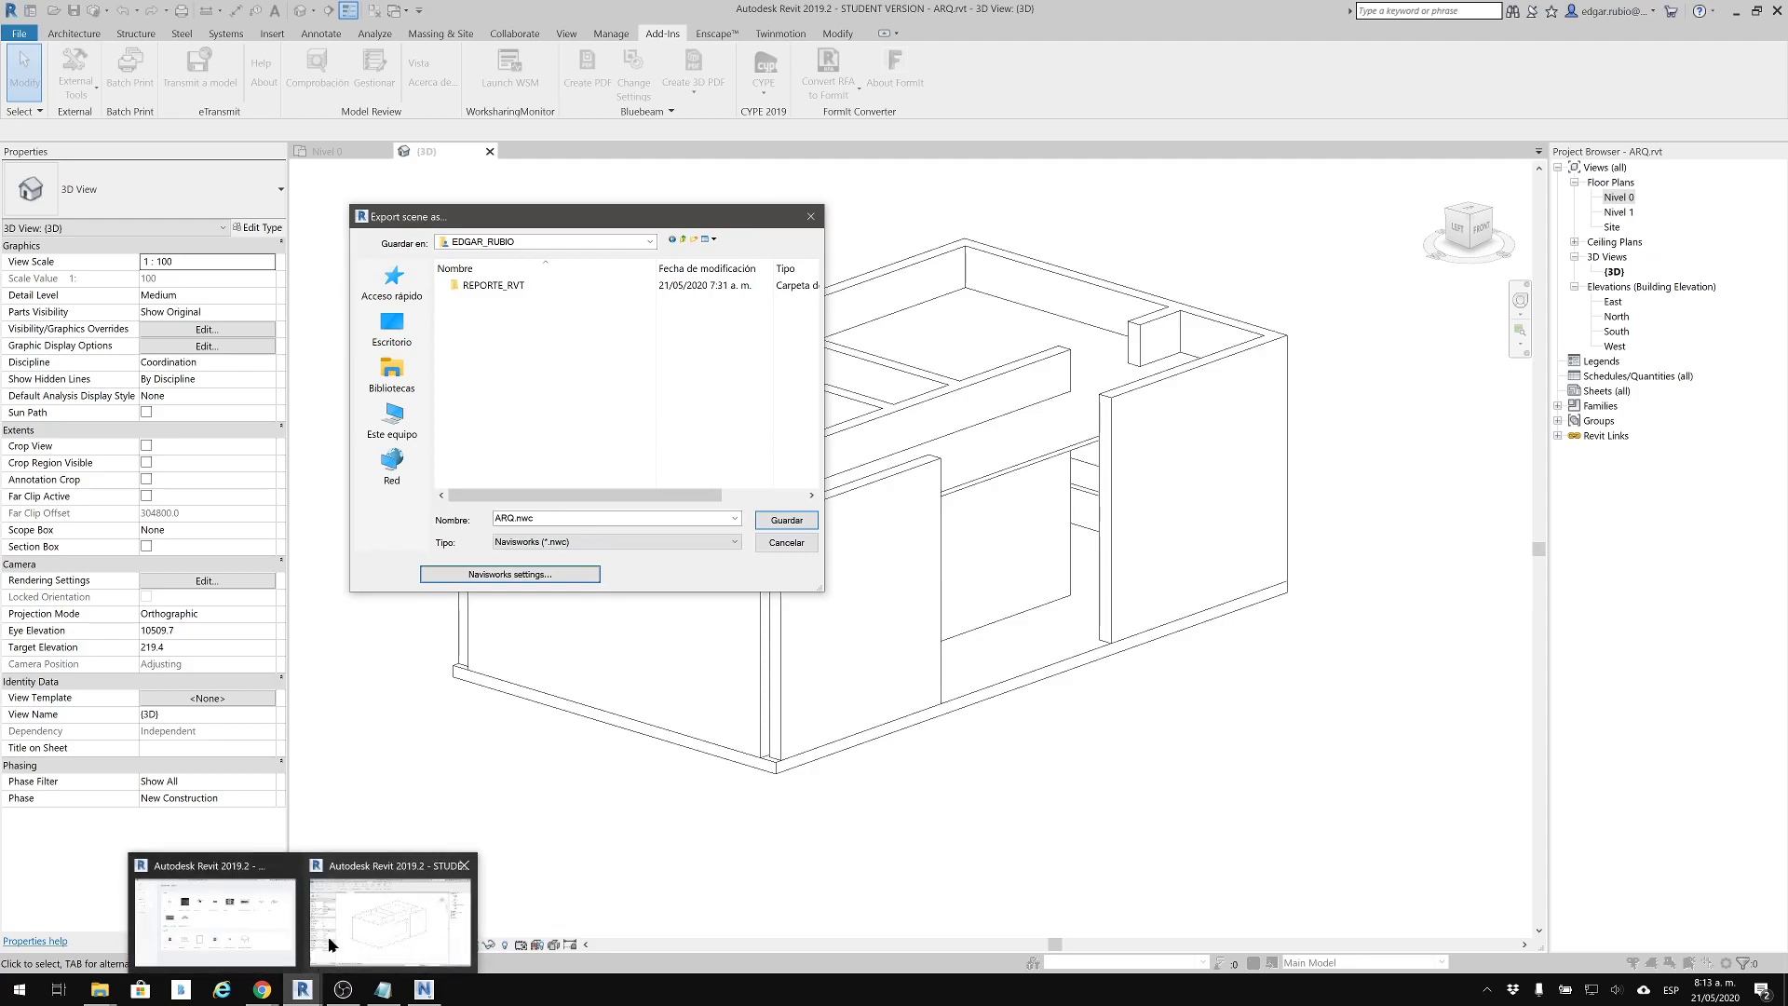
left_click(280, 913)
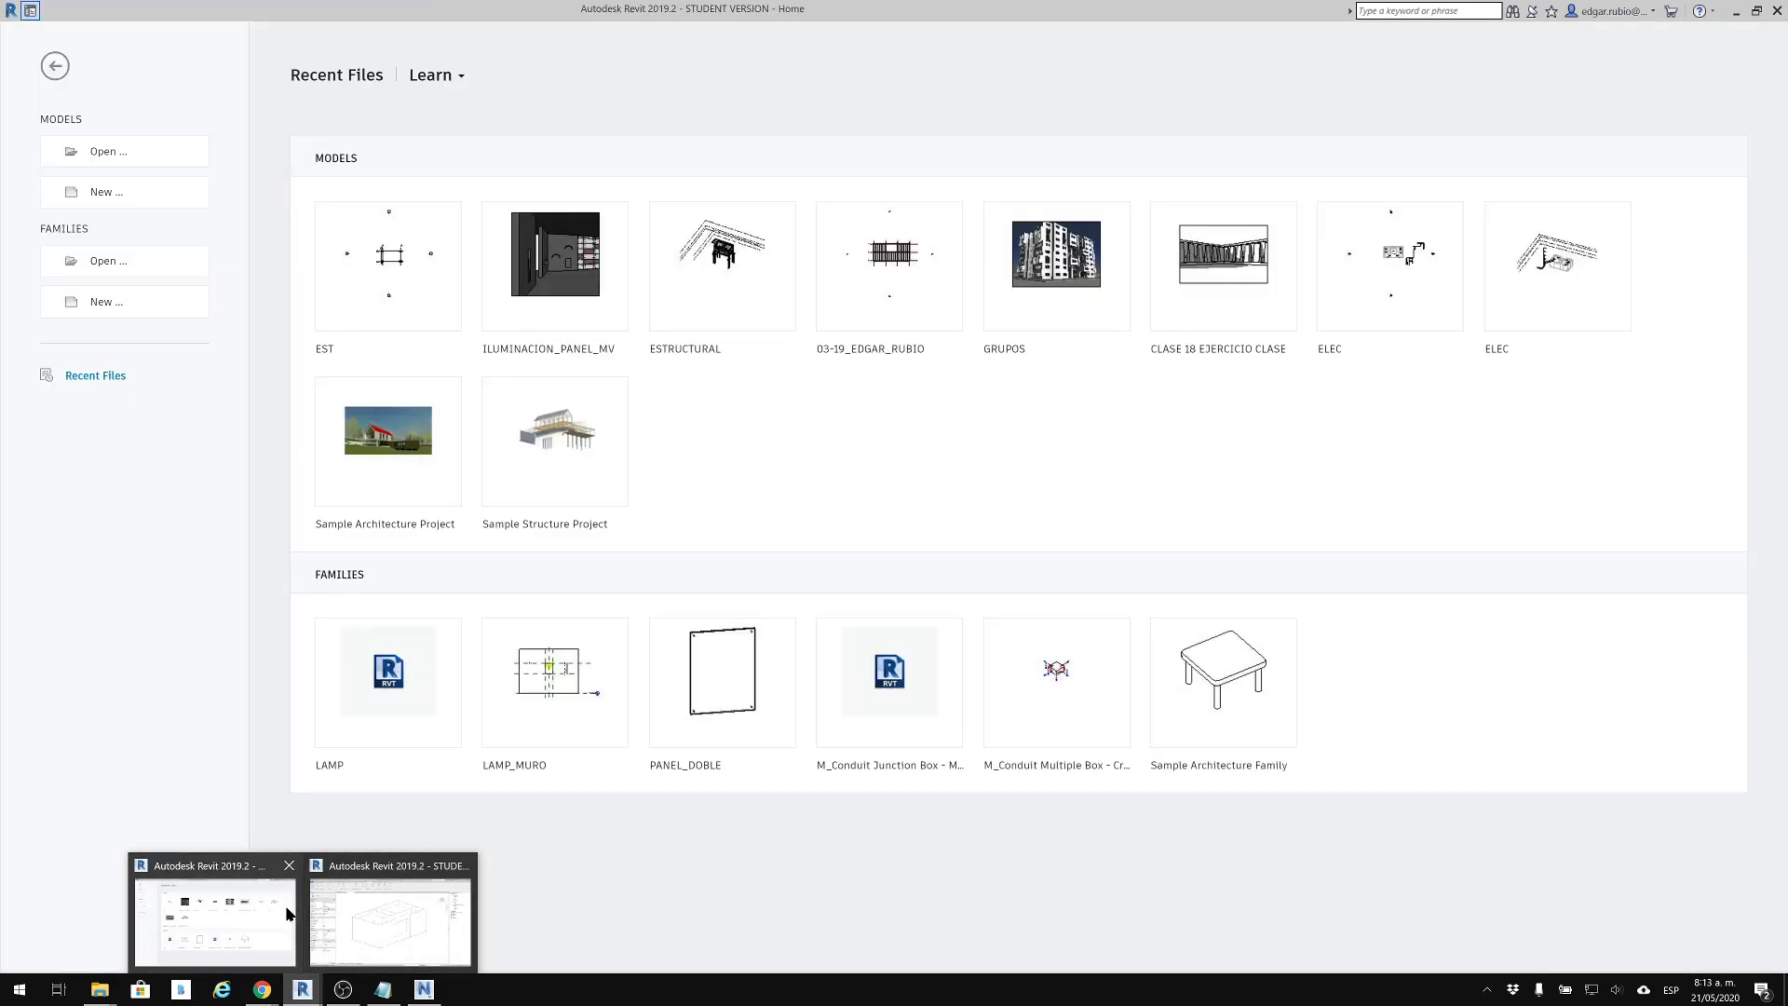
left_click(1777, 10)
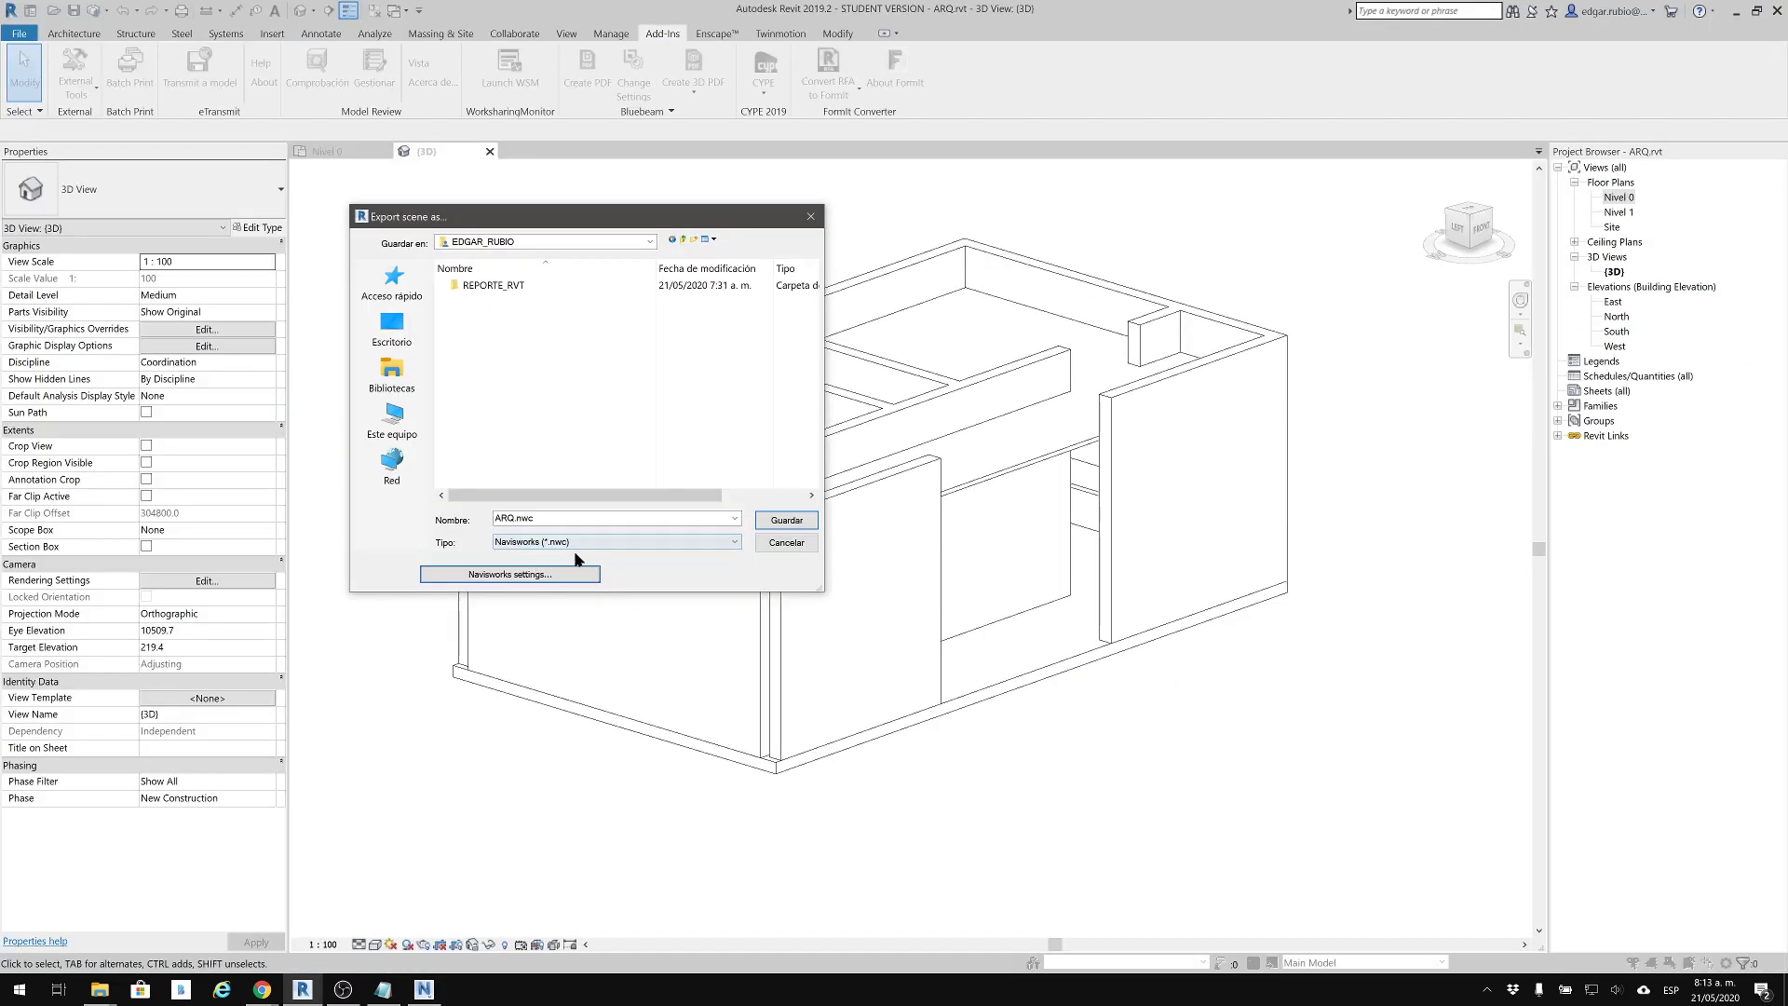
left_click(787, 522)
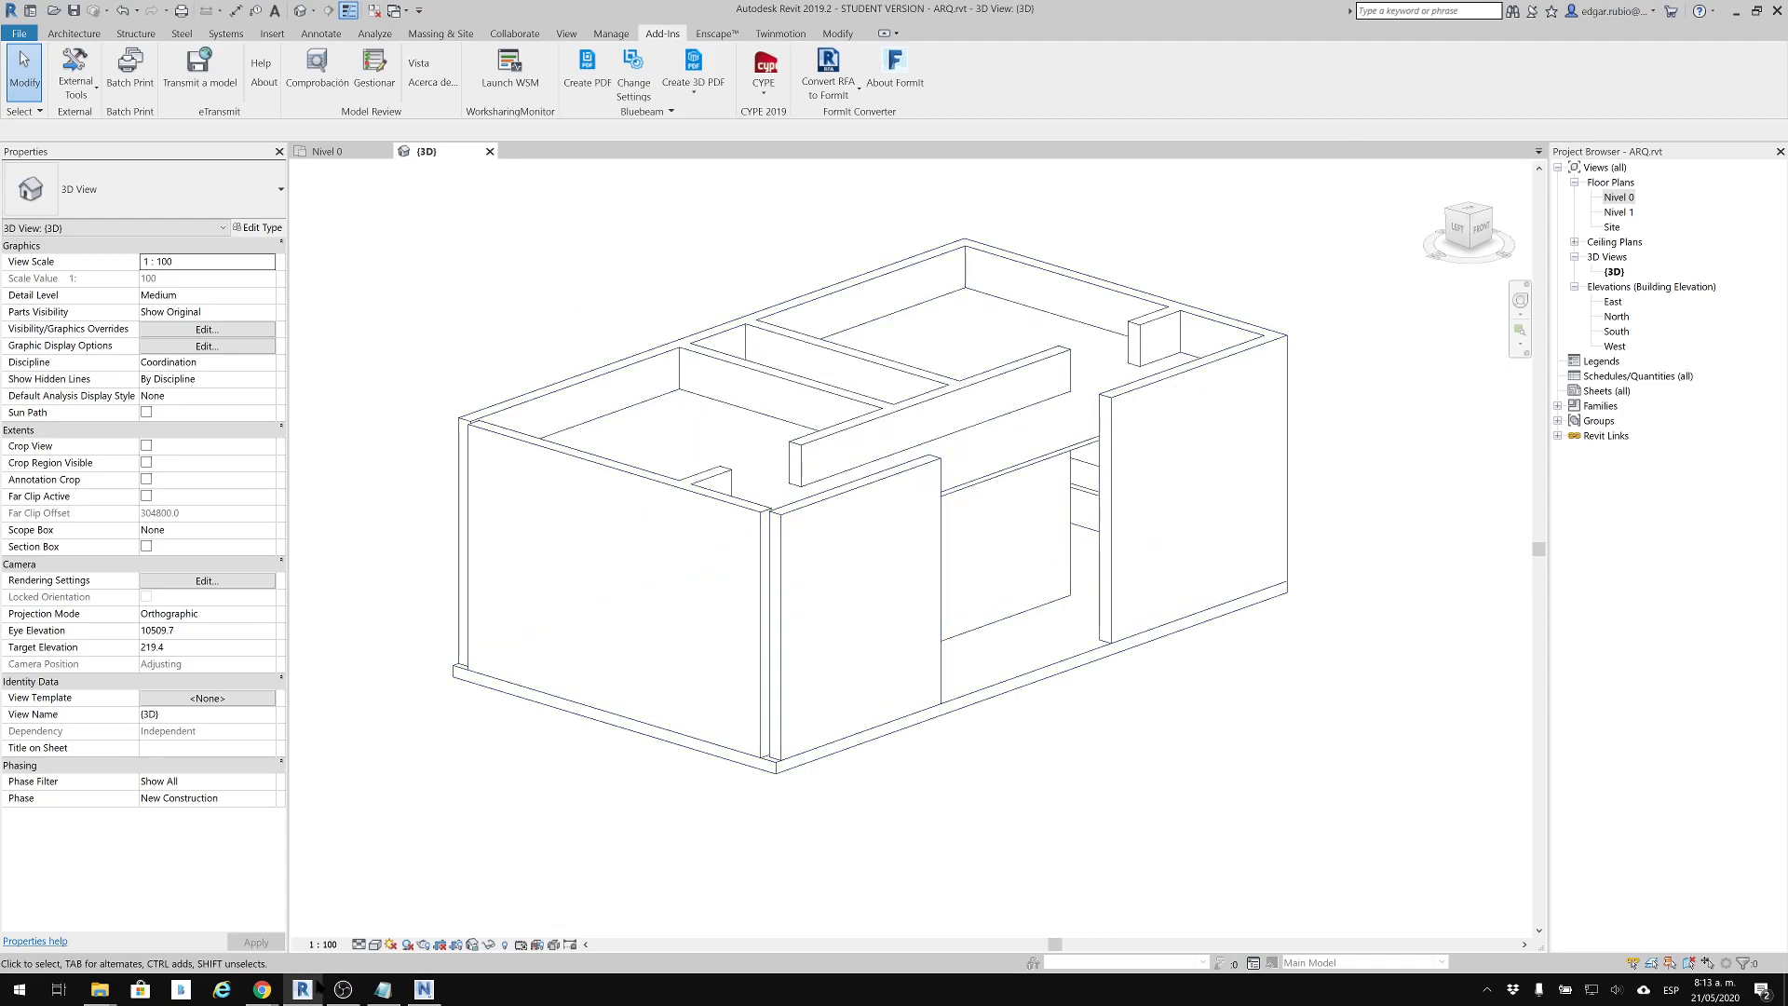
Compare the file sizes of ARQ.nwc and ARQ.rvt in the instructor's project folder, and minimize Revit
mouse_move(100, 989)
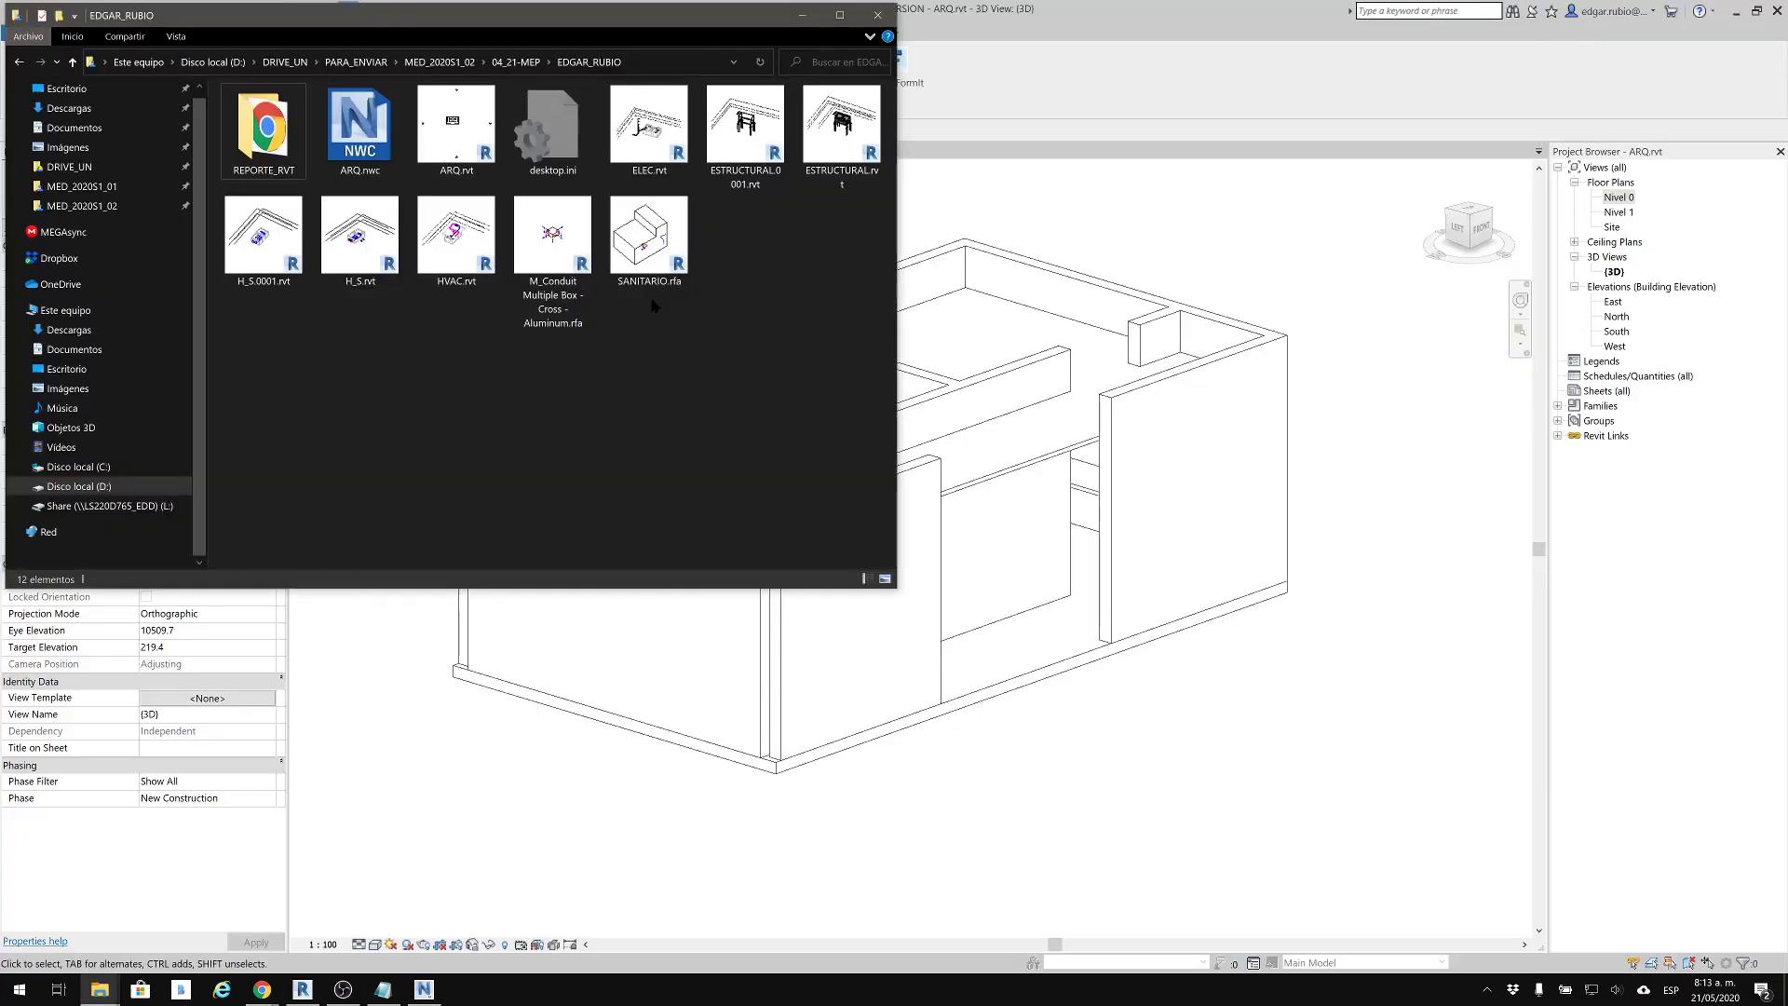
left_click(91, 931)
left_click(374, 149)
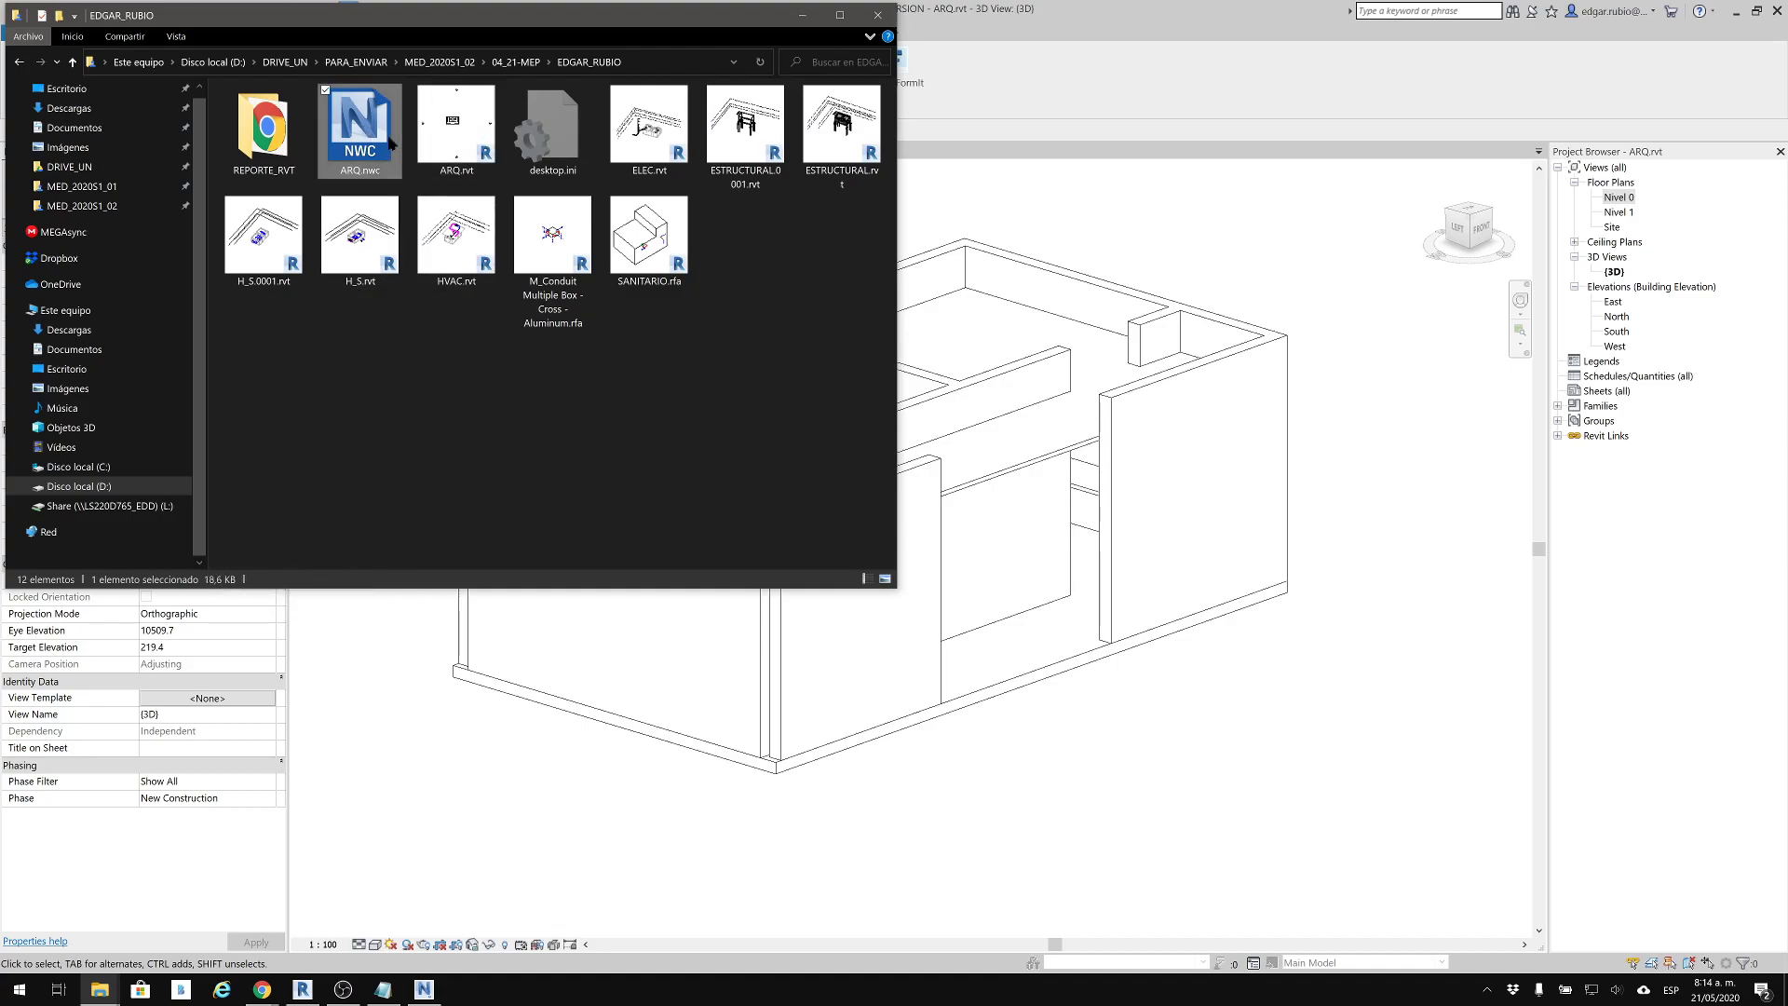
left_click(473, 132)
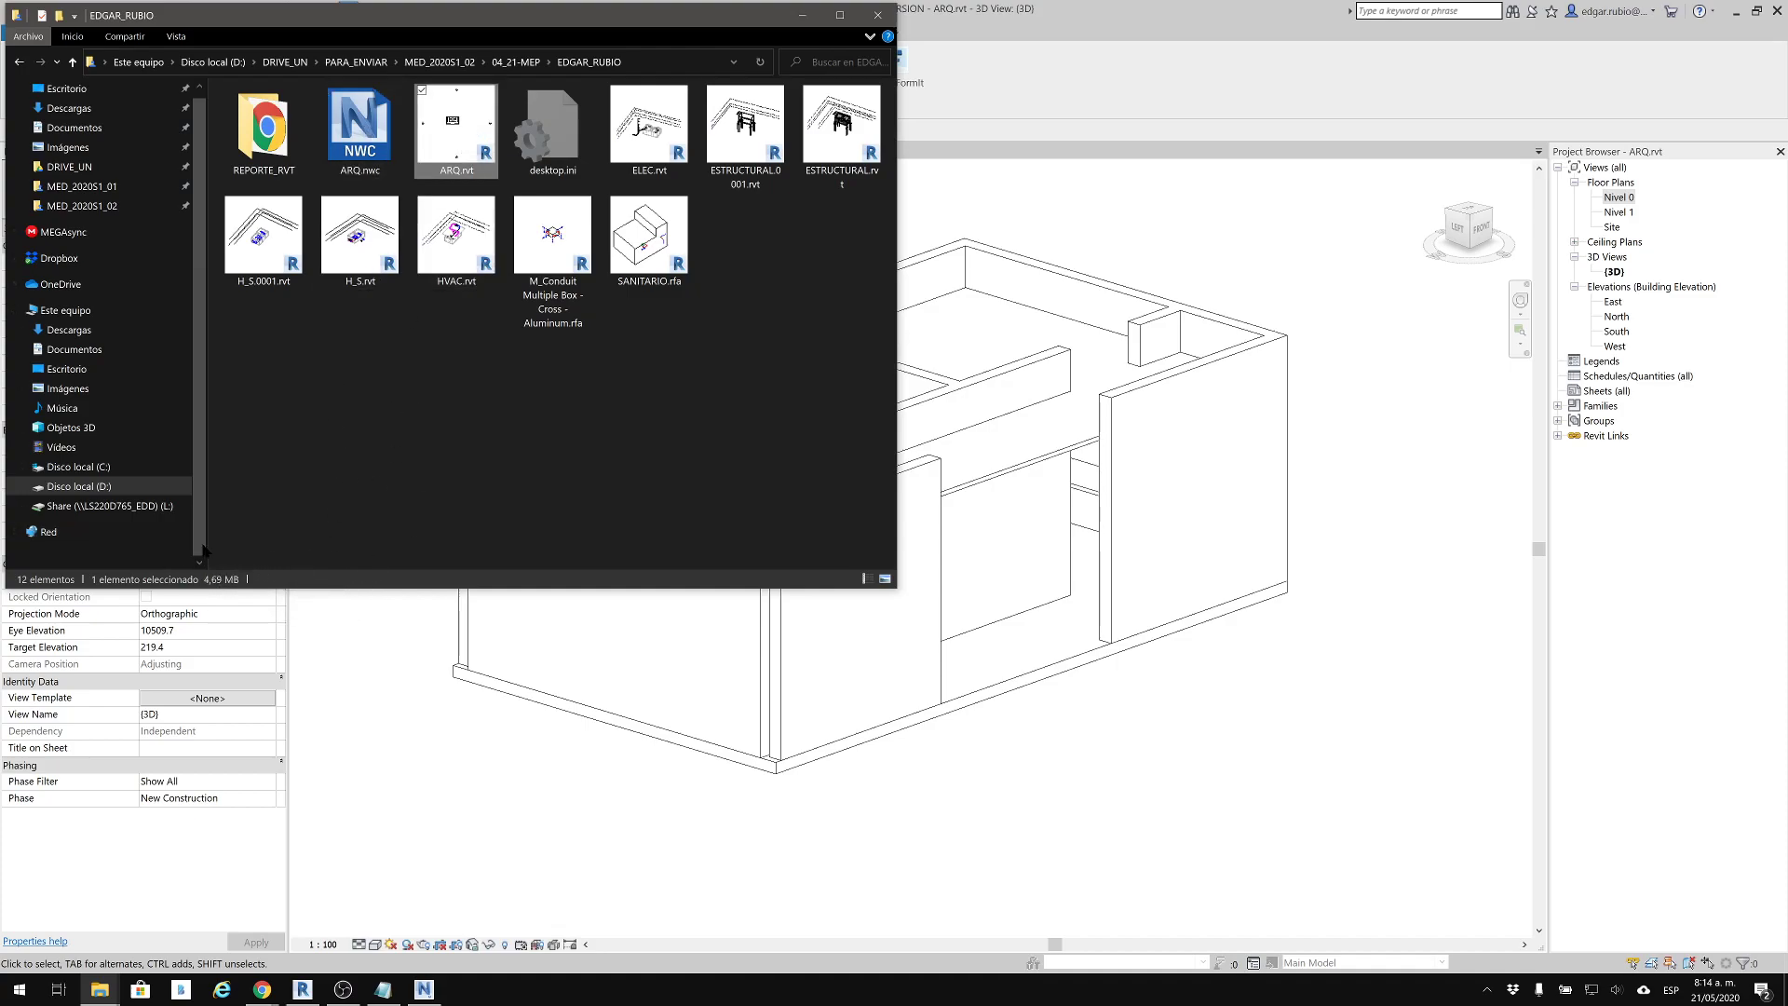
left_click(1086, 116)
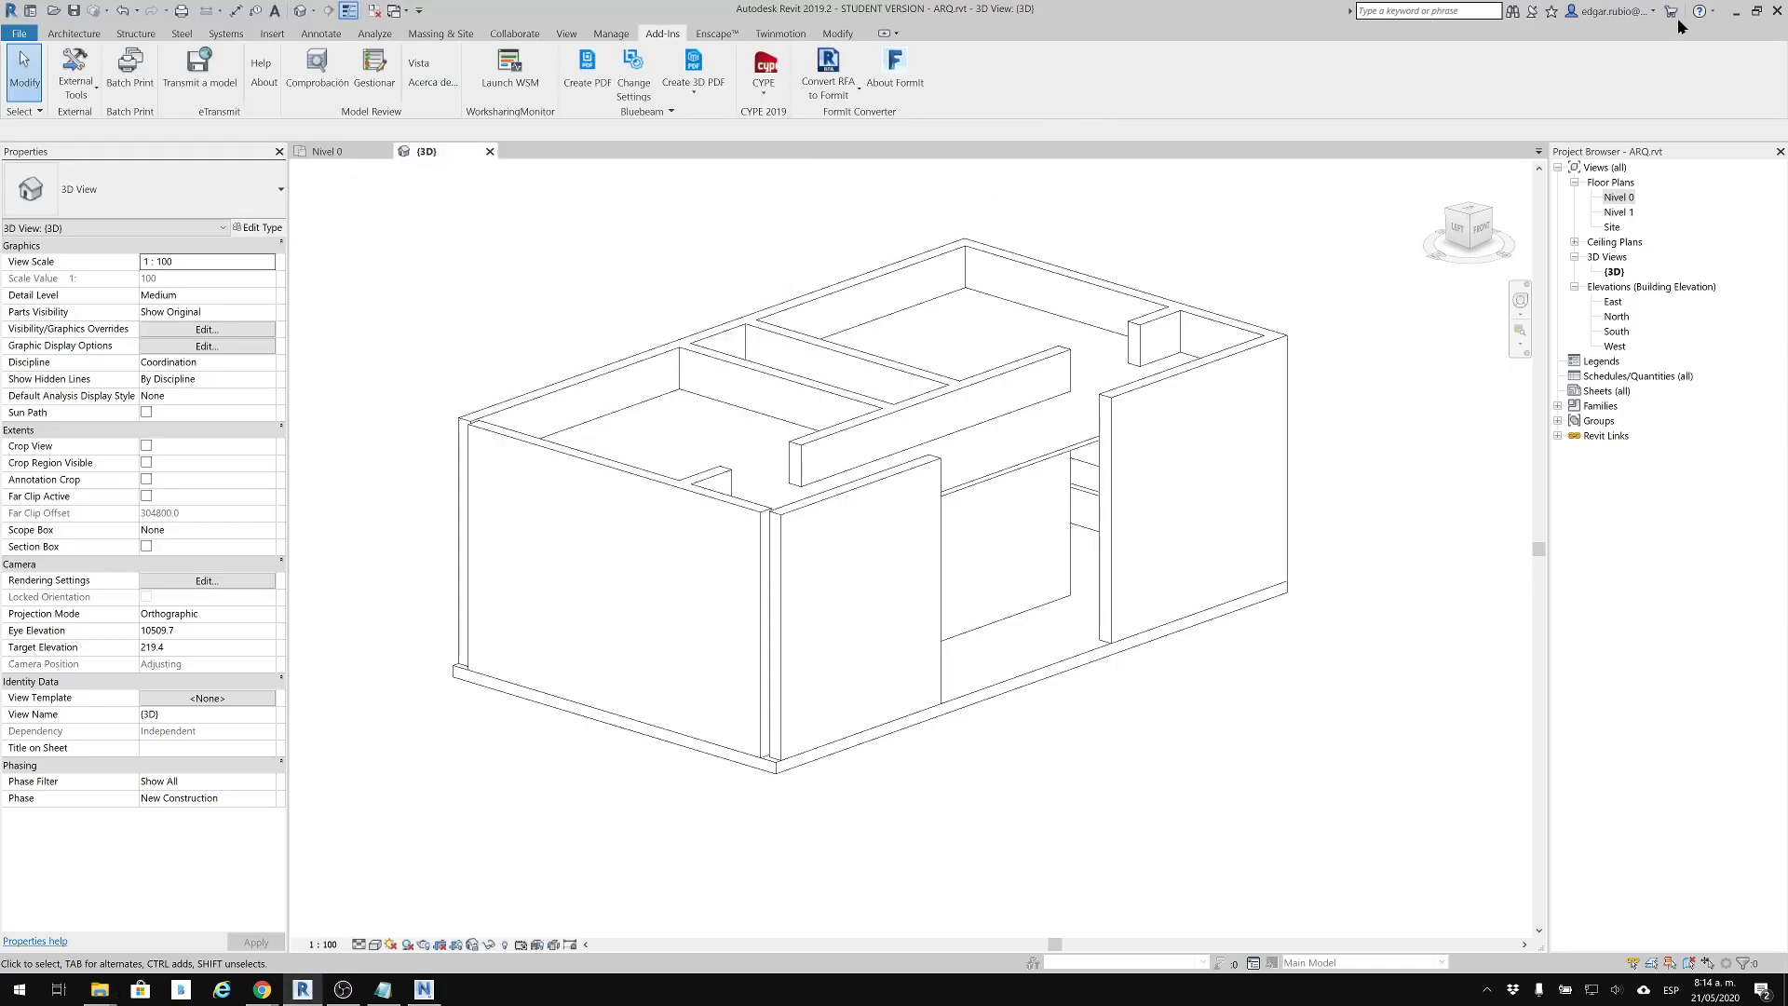
left_click(1740, 12)
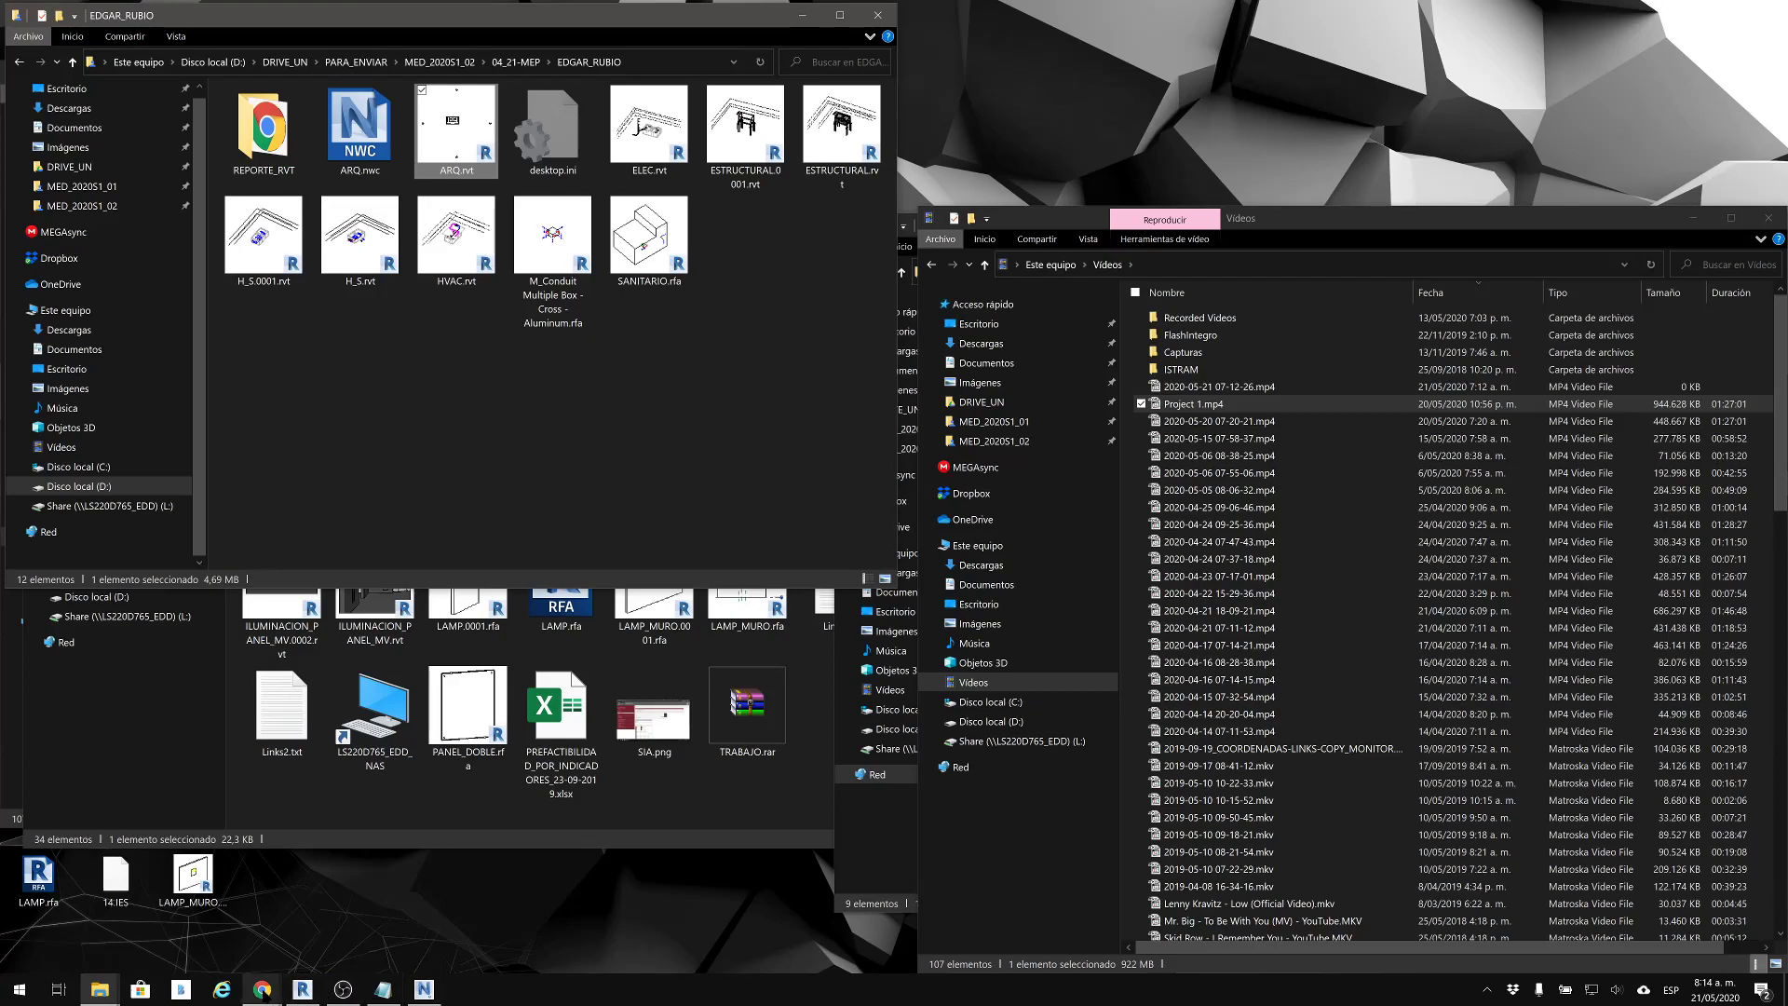
Switch to Navisworks Manage and append ARQ.nwc from the instructor's folder in 04_21-MEP, using the Navisworks Cache (*.nwc) file type
left_click(424, 989)
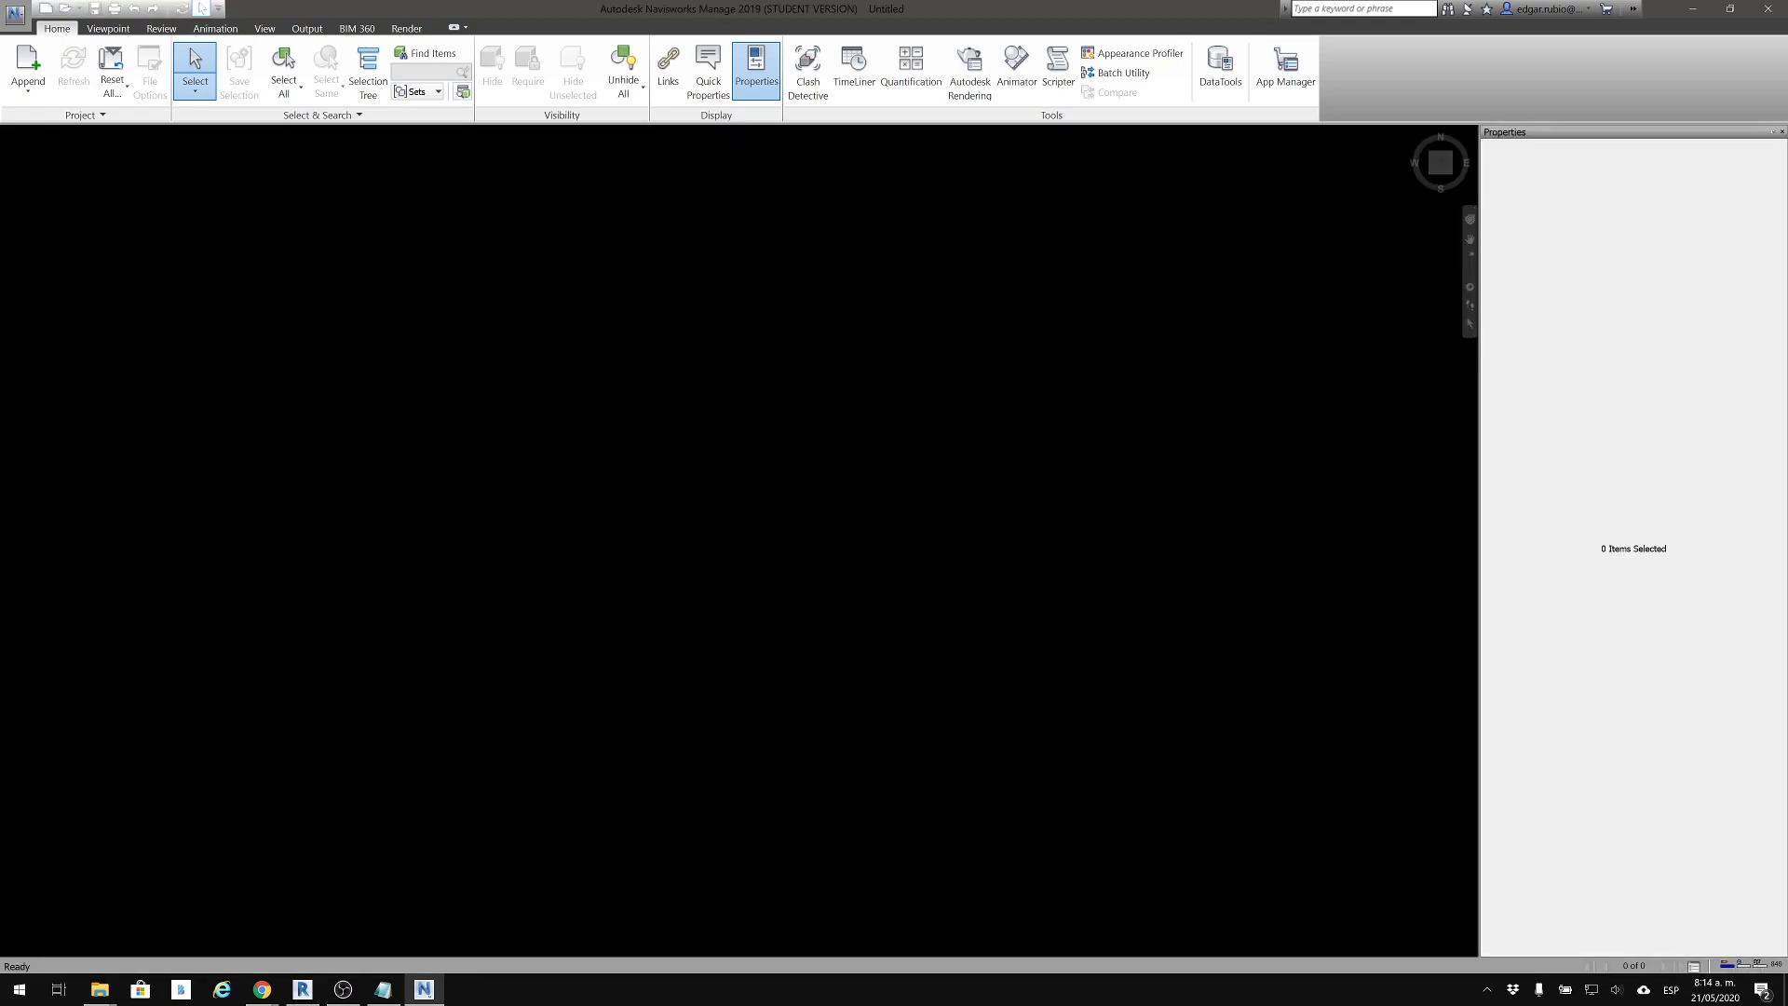
left_click(28, 65)
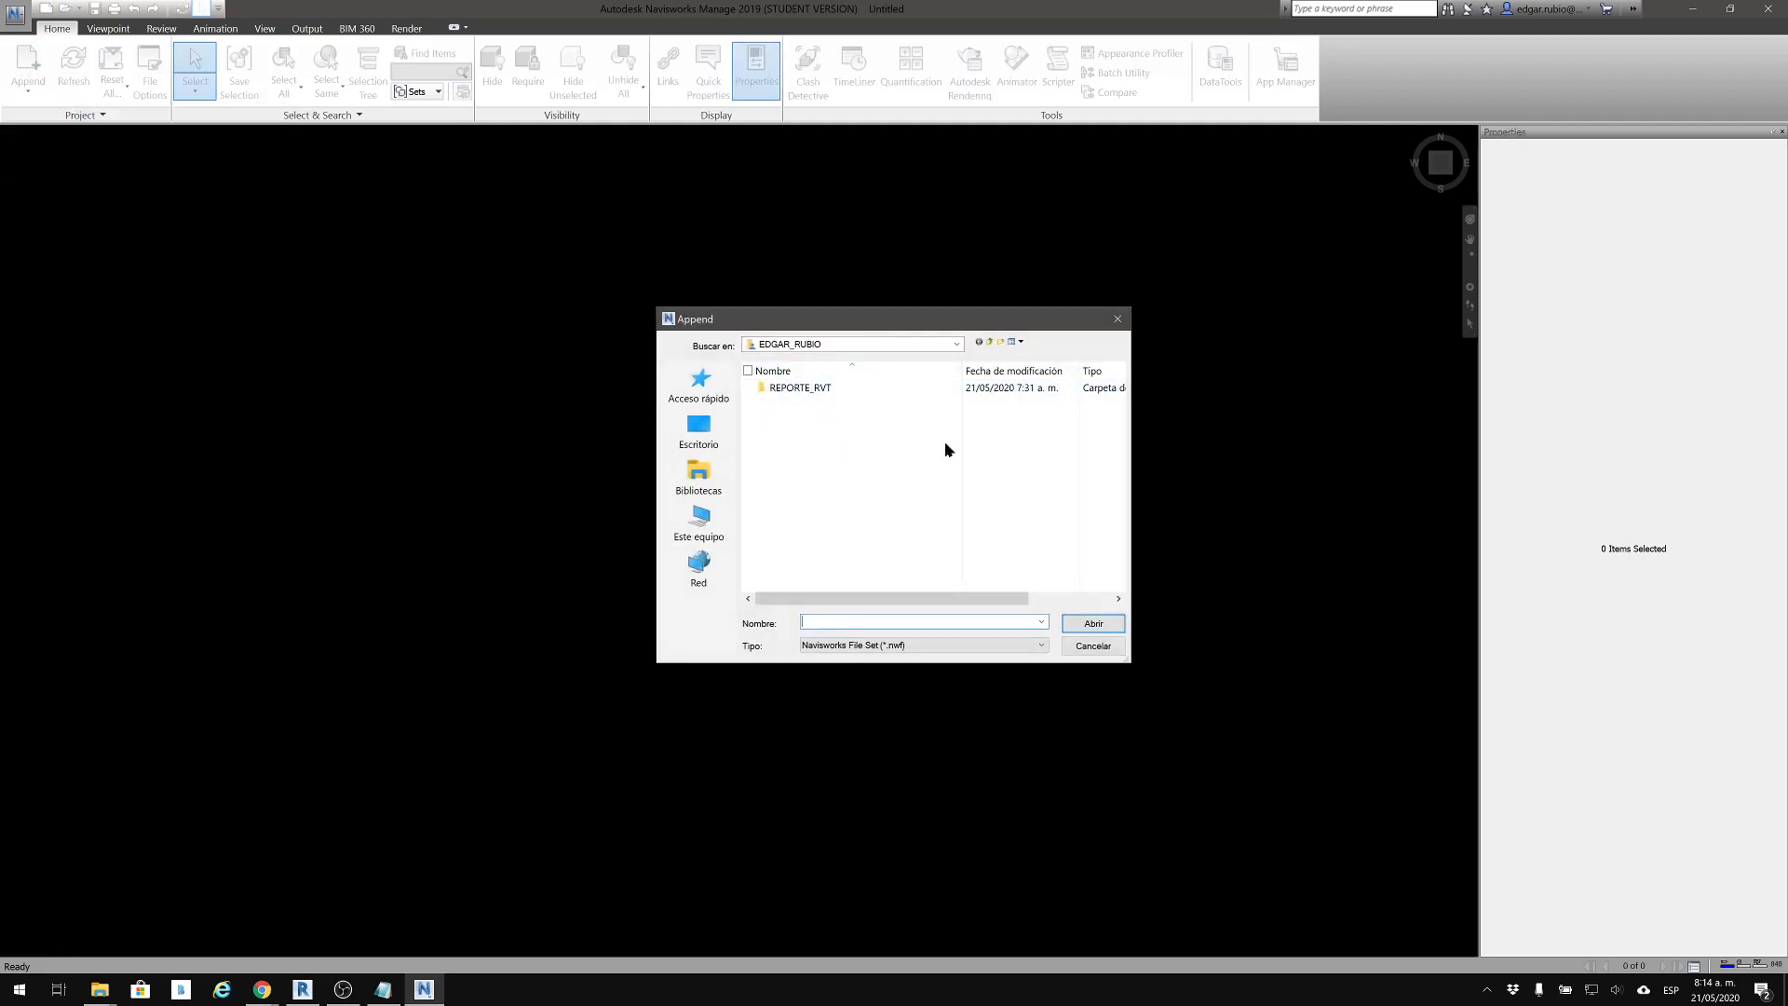
left_click(969, 648)
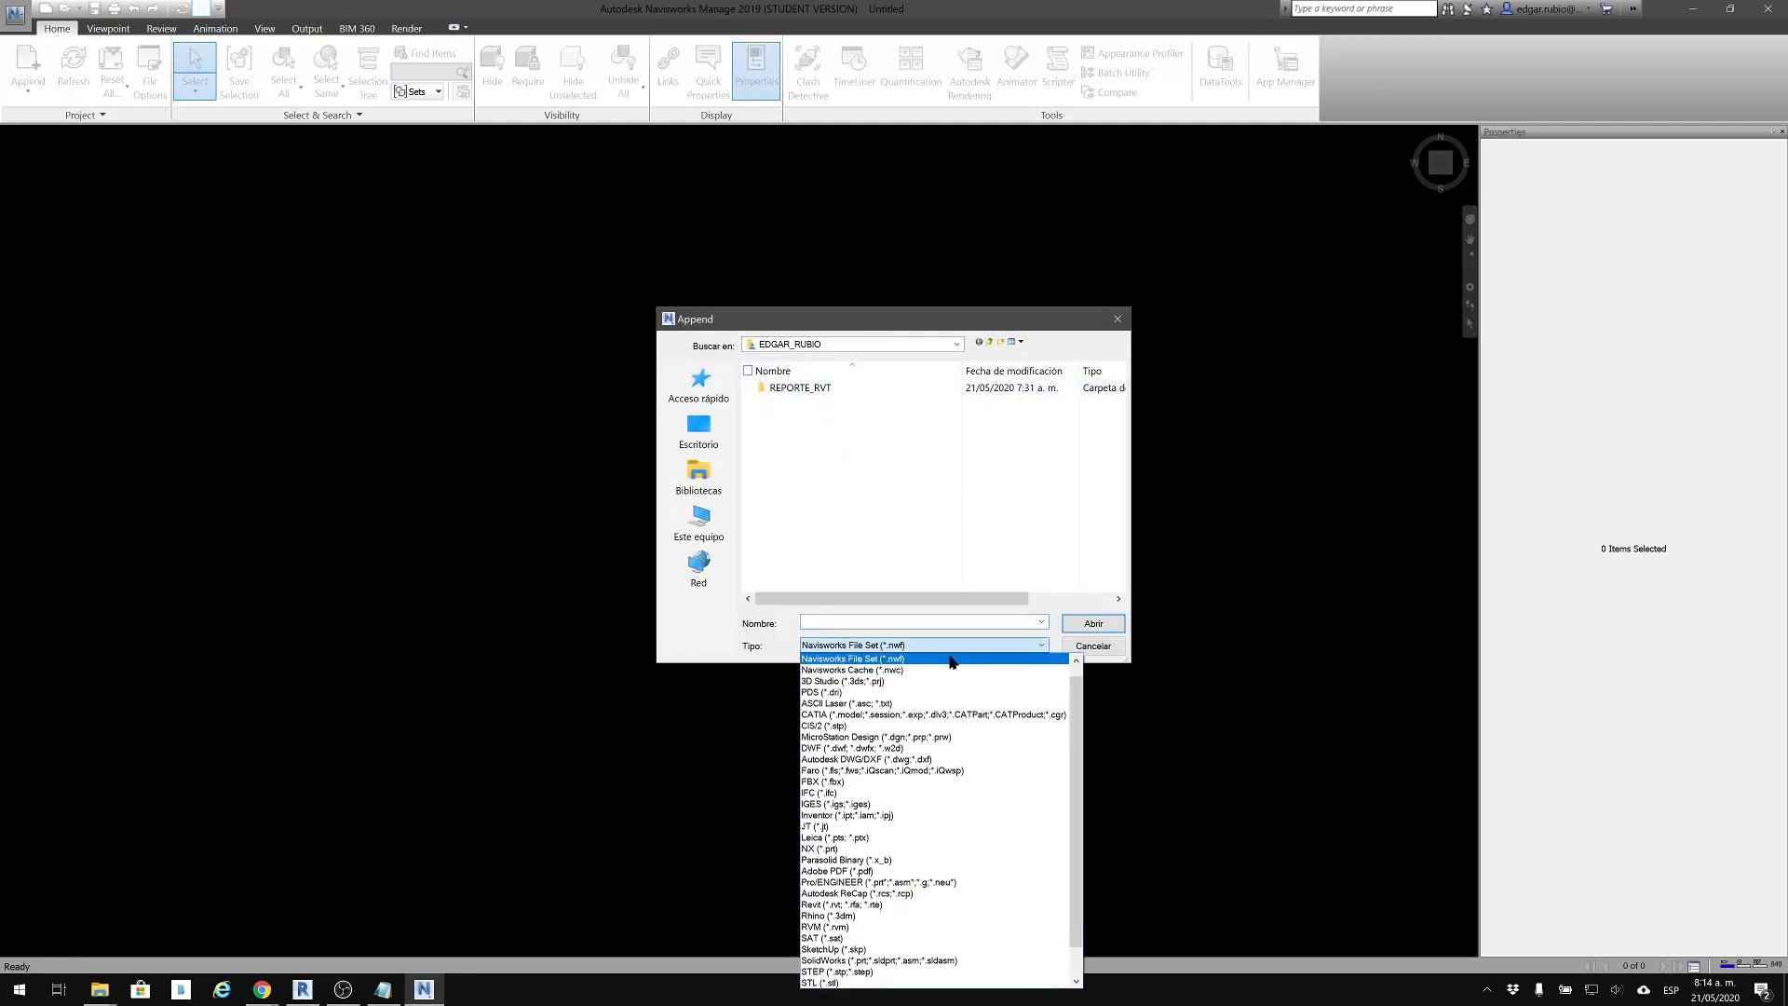
left_click(929, 660)
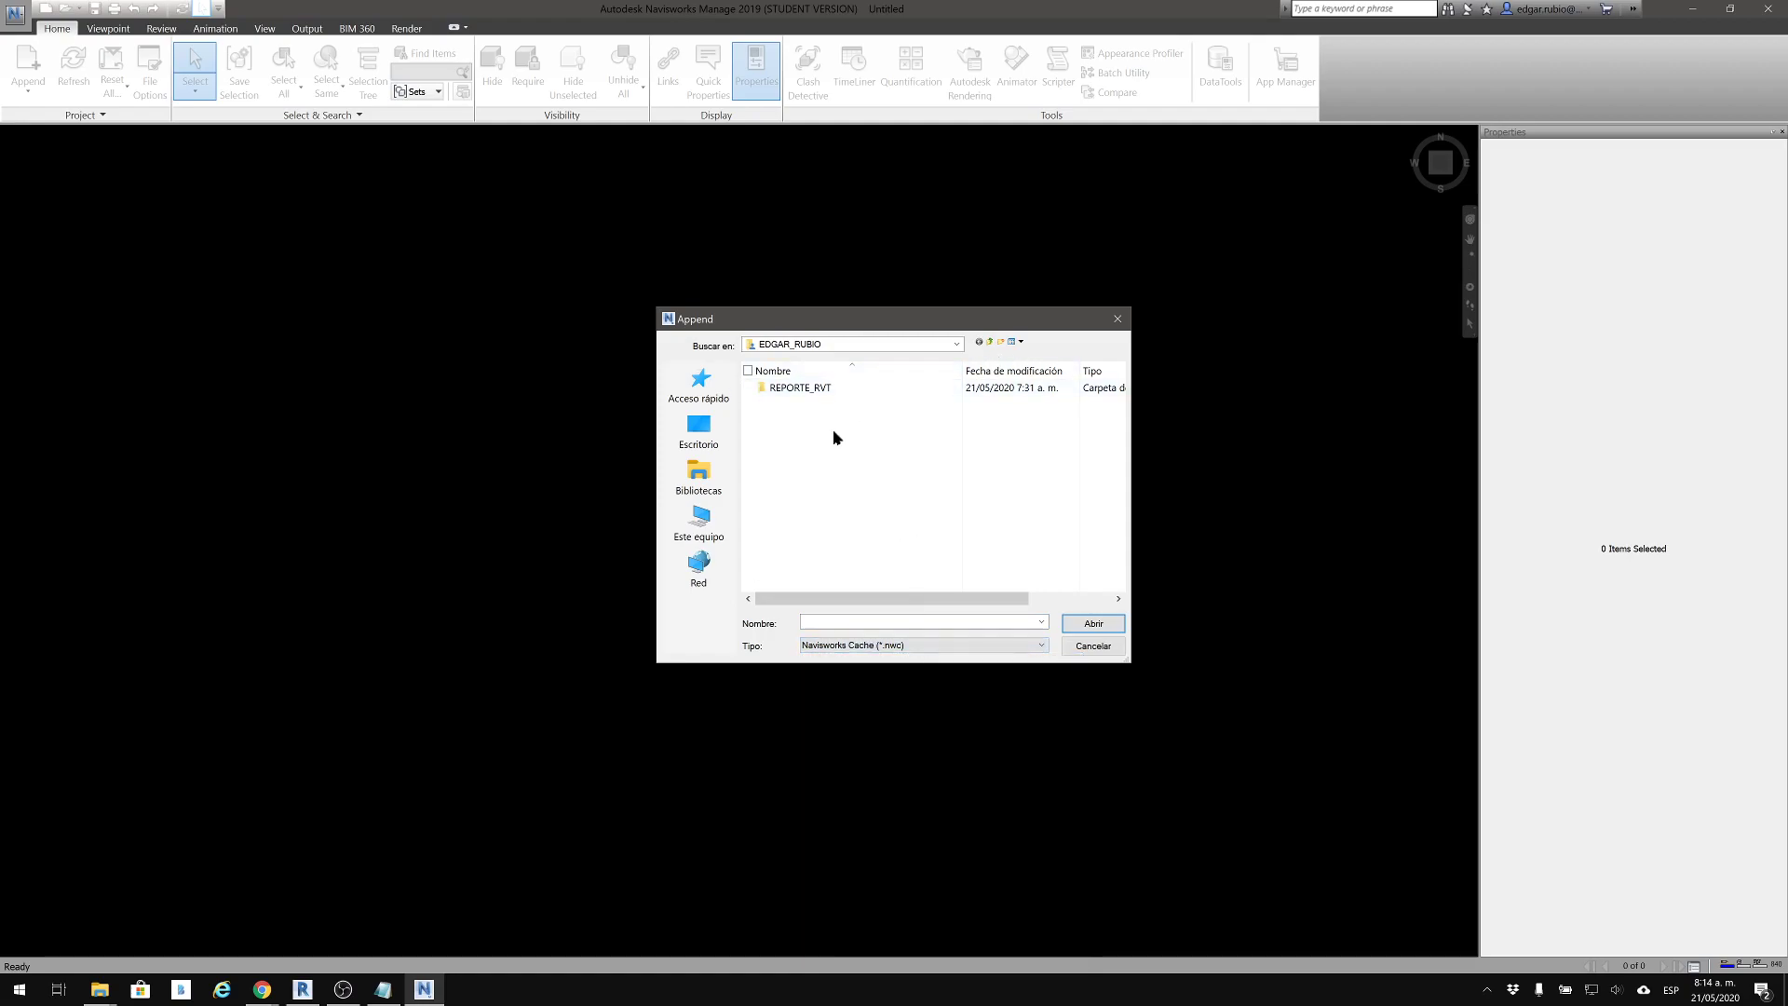
left_click(994, 344)
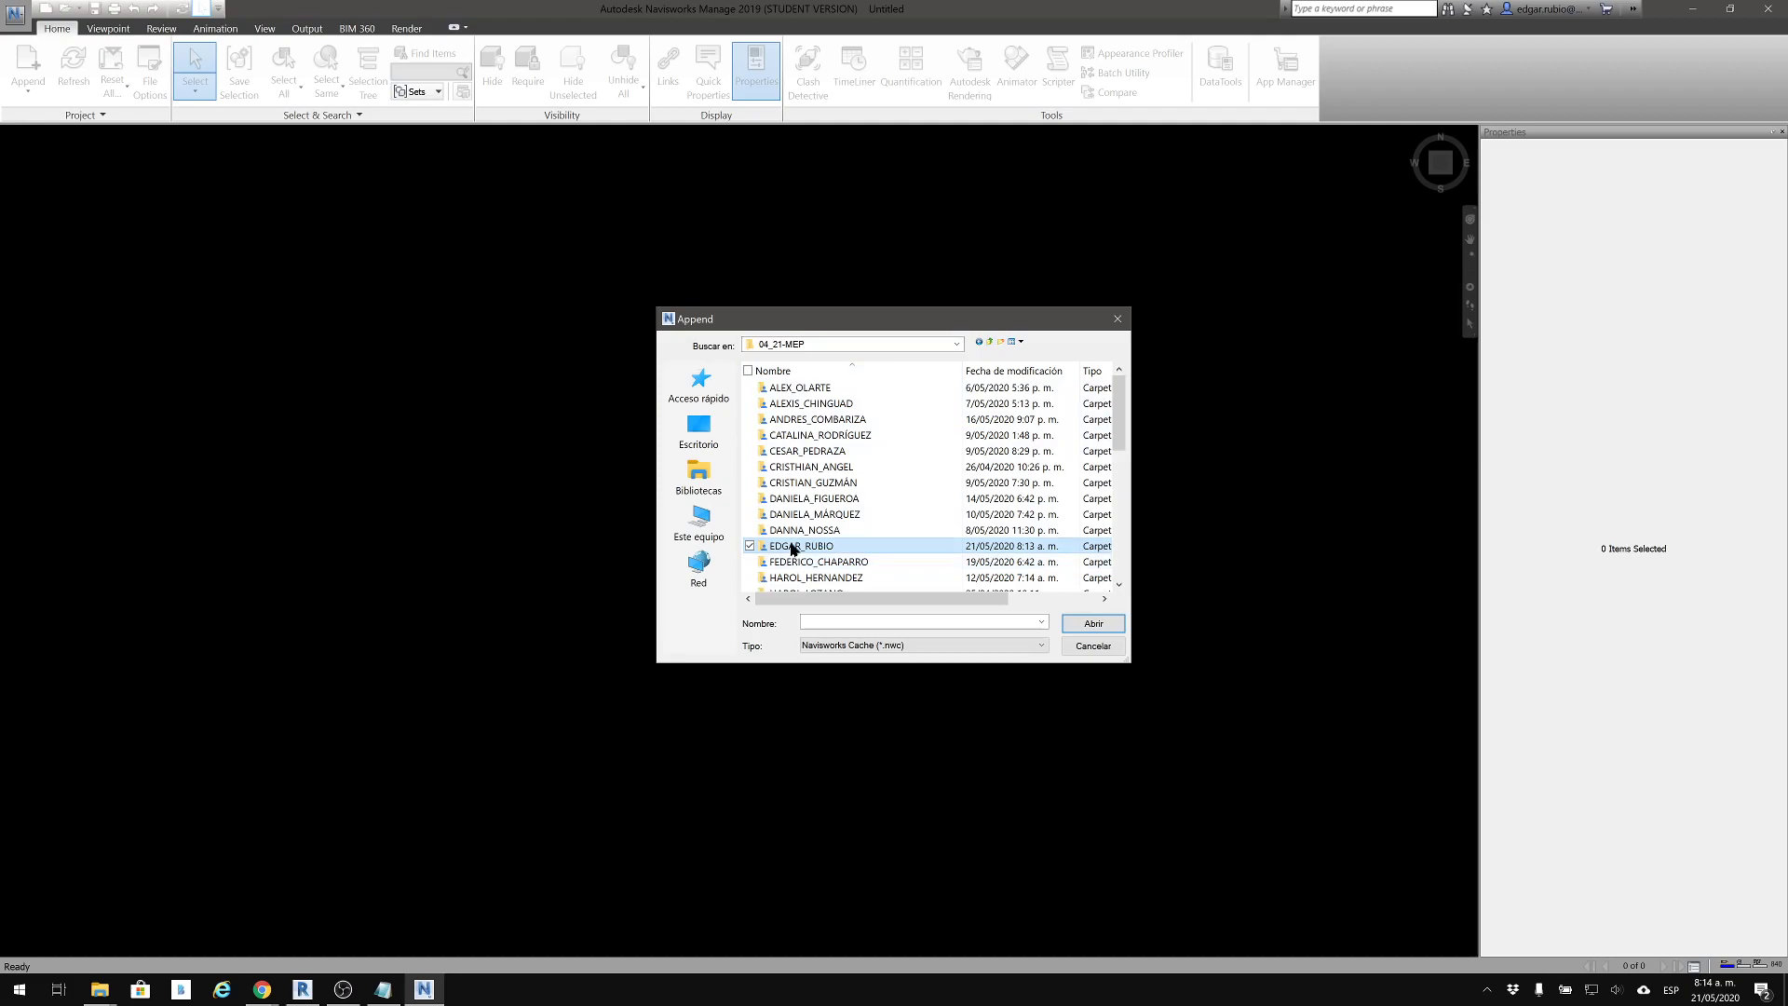
double_click(793, 547)
left_click(795, 406)
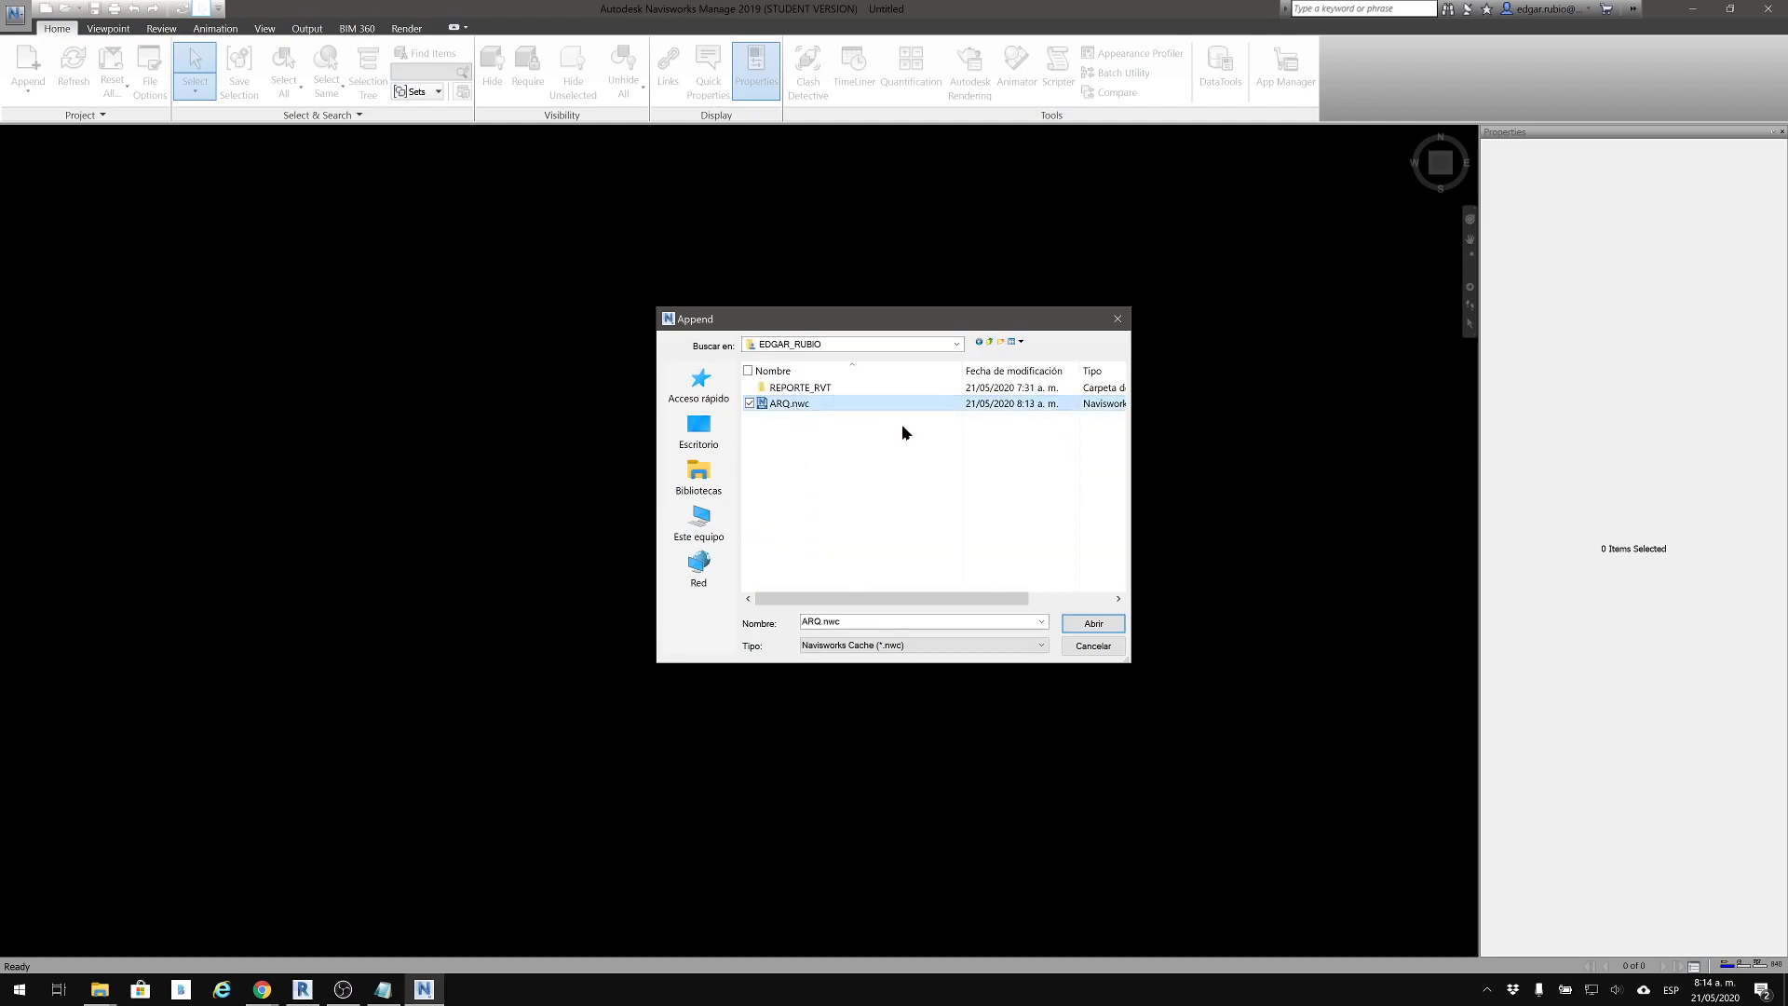
left_click(1091, 624)
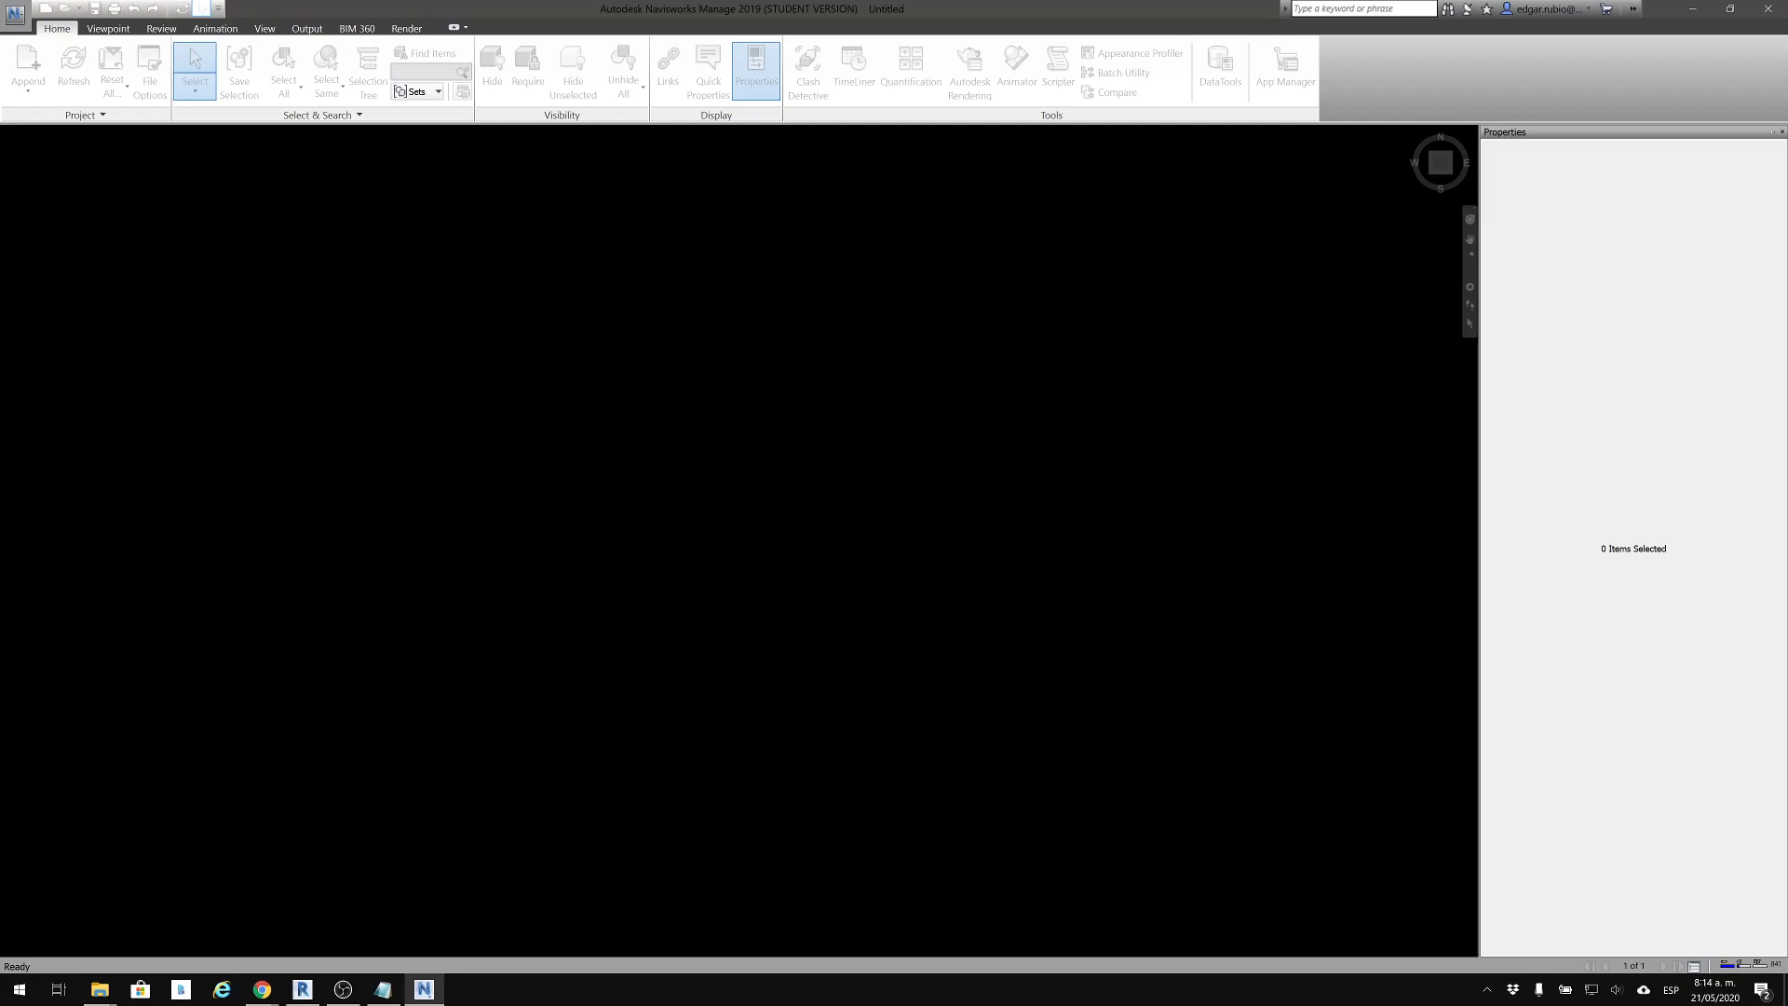
Inspect the appended architectural model's walls and openings from several sides
middle_click_drag(876, 292, 838, 232)
middle_click_drag(718, 506, 800, 436, "shift")
middle_click_drag(842, 543, 712, 586, "shift")
scroll(750, 626, "up", 2)
scroll(934, 627, "down", 2)
middle_click_drag(934, 627, 736, 470, "shift")
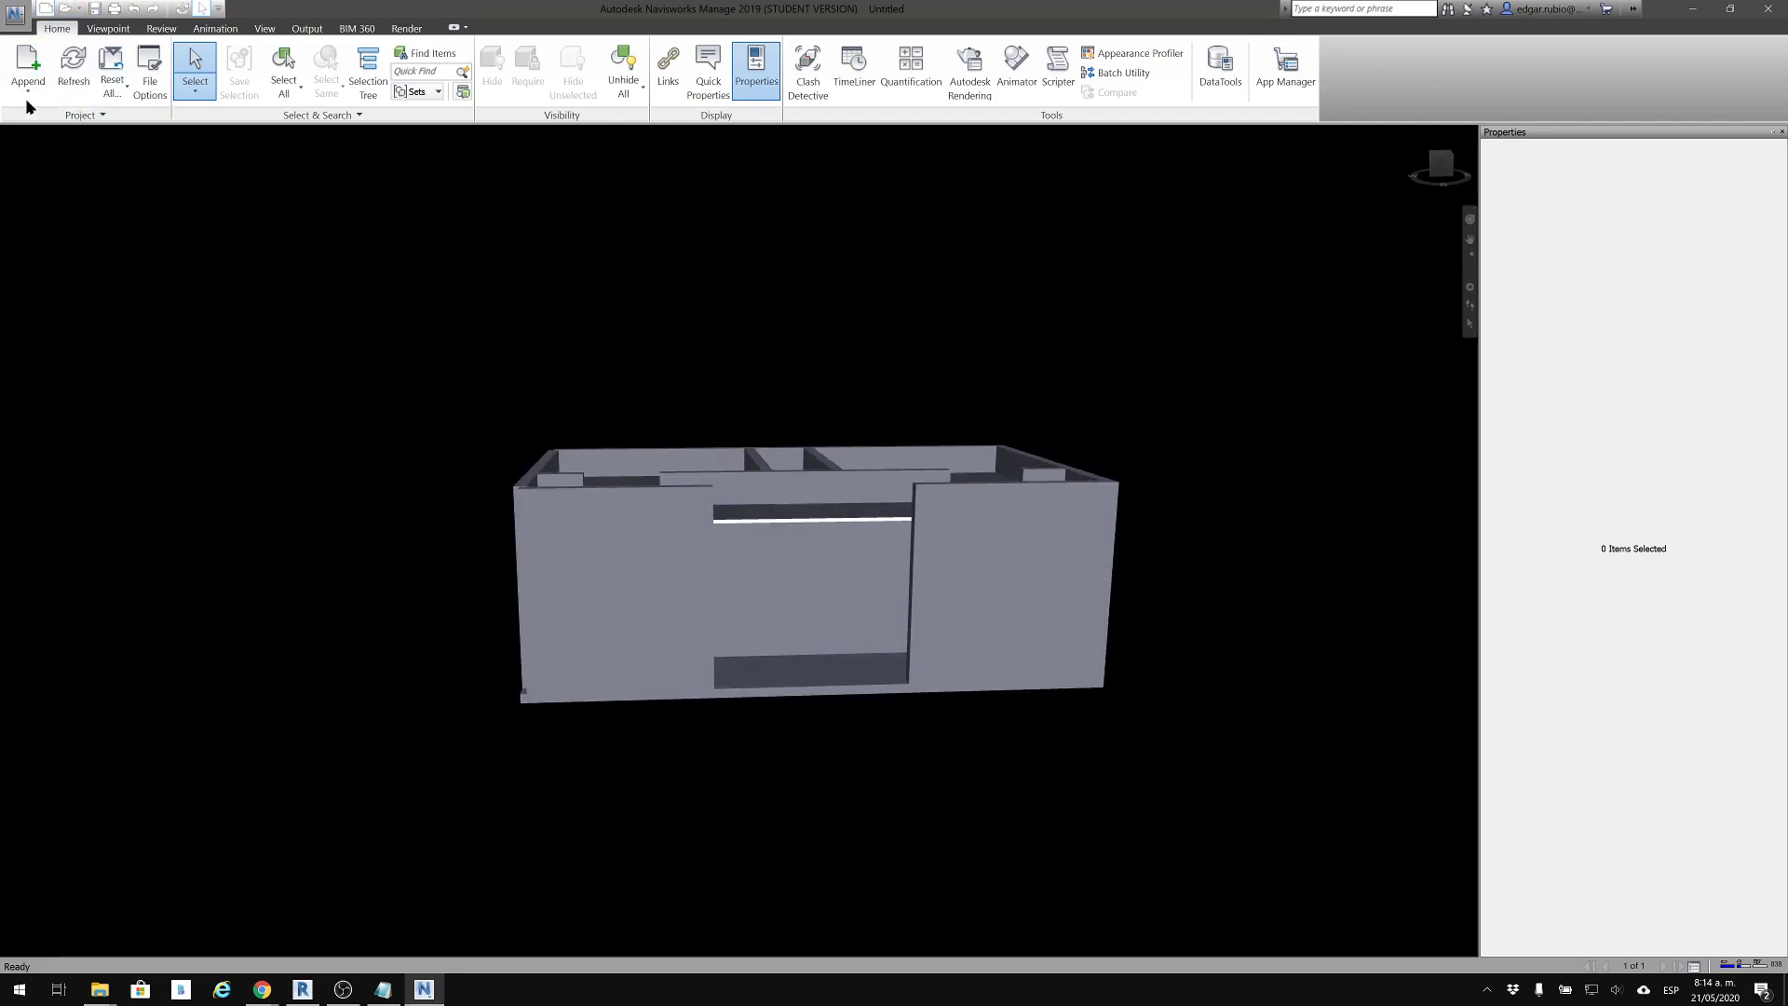
scroll(808, 619, "up", 2)
middle_click_drag(906, 446, 839, 374)
middle_click_drag(1073, 576, 963, 403)
middle_click_drag(953, 476, 577, 494, "shift")
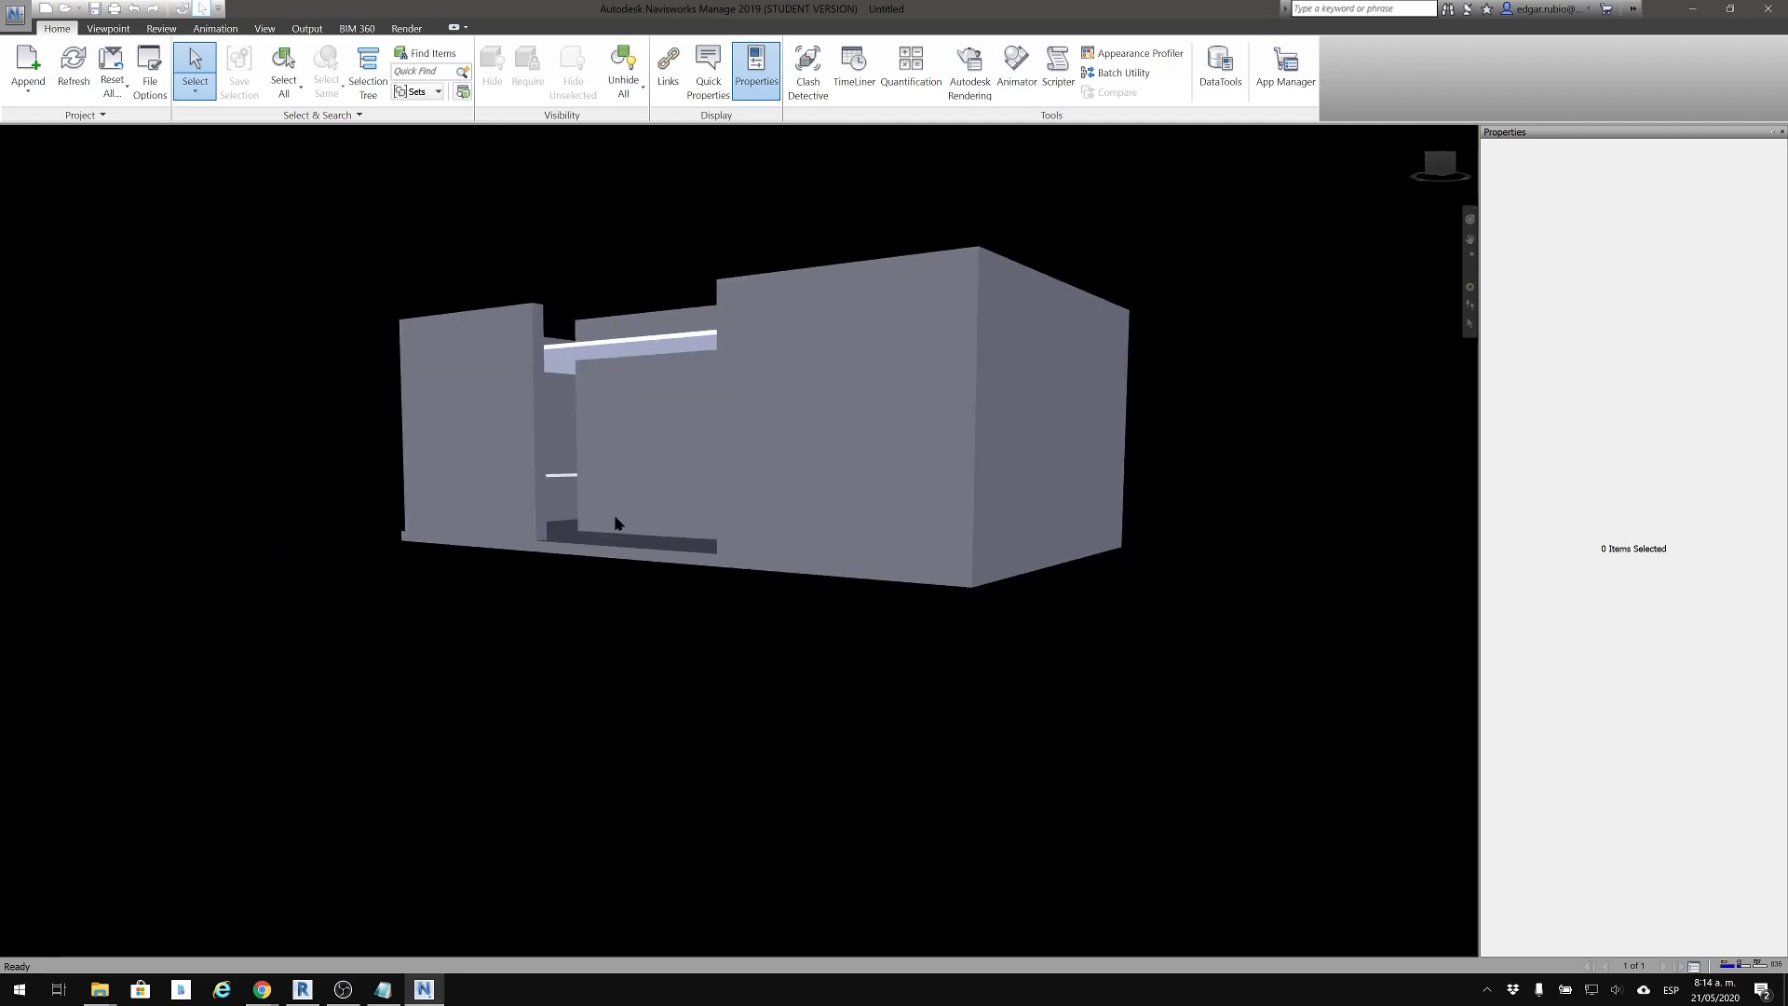
Switch to Revit, close the inactive view, and close ARQ.rvt with its changes saved
mouse_move(424, 988)
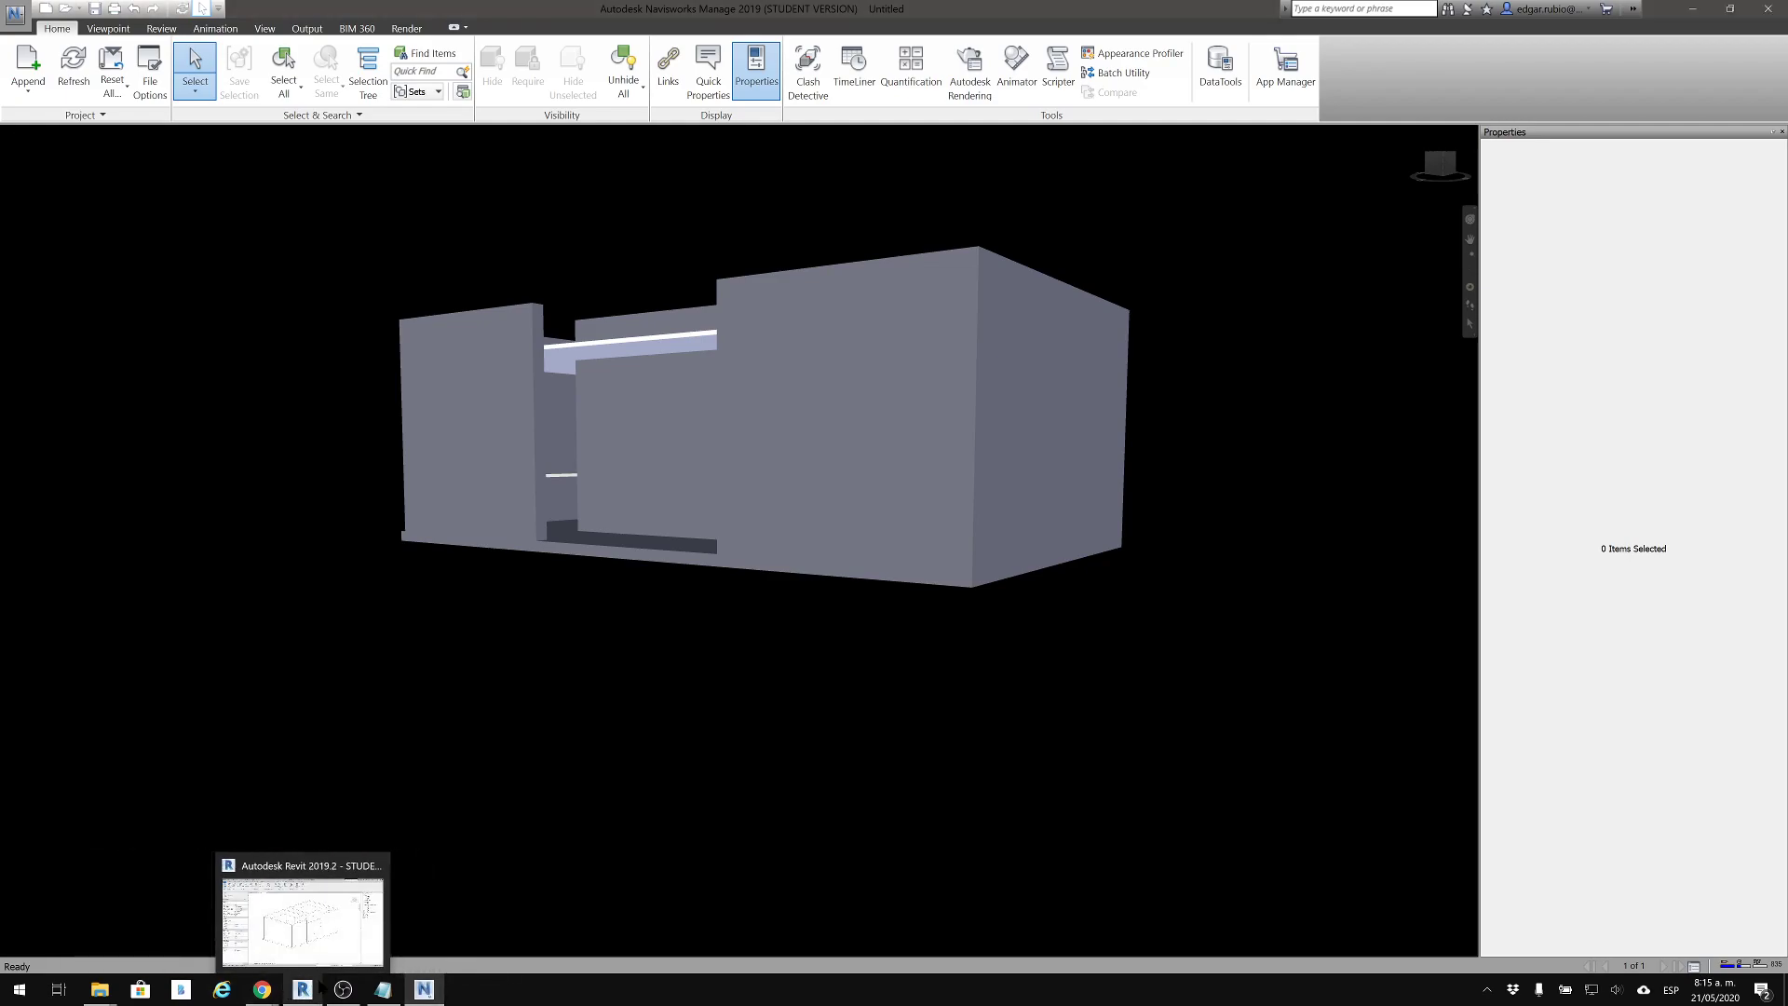
left_click(303, 989)
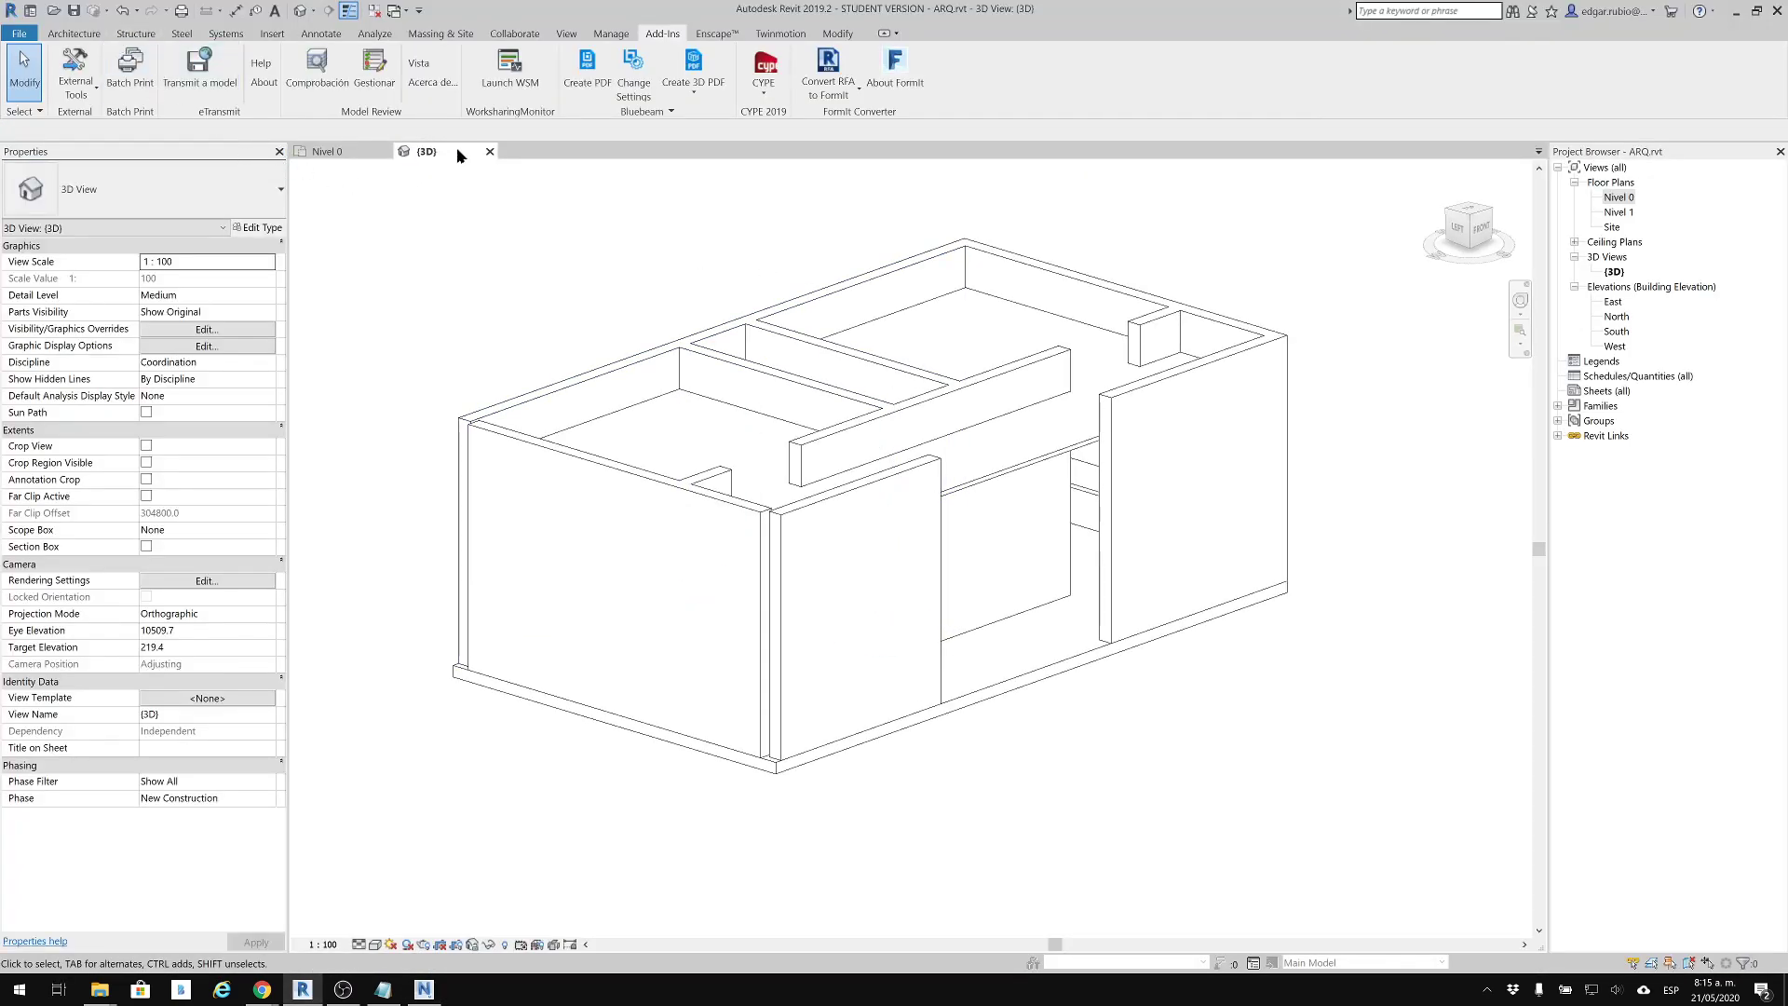
left_click(373, 11)
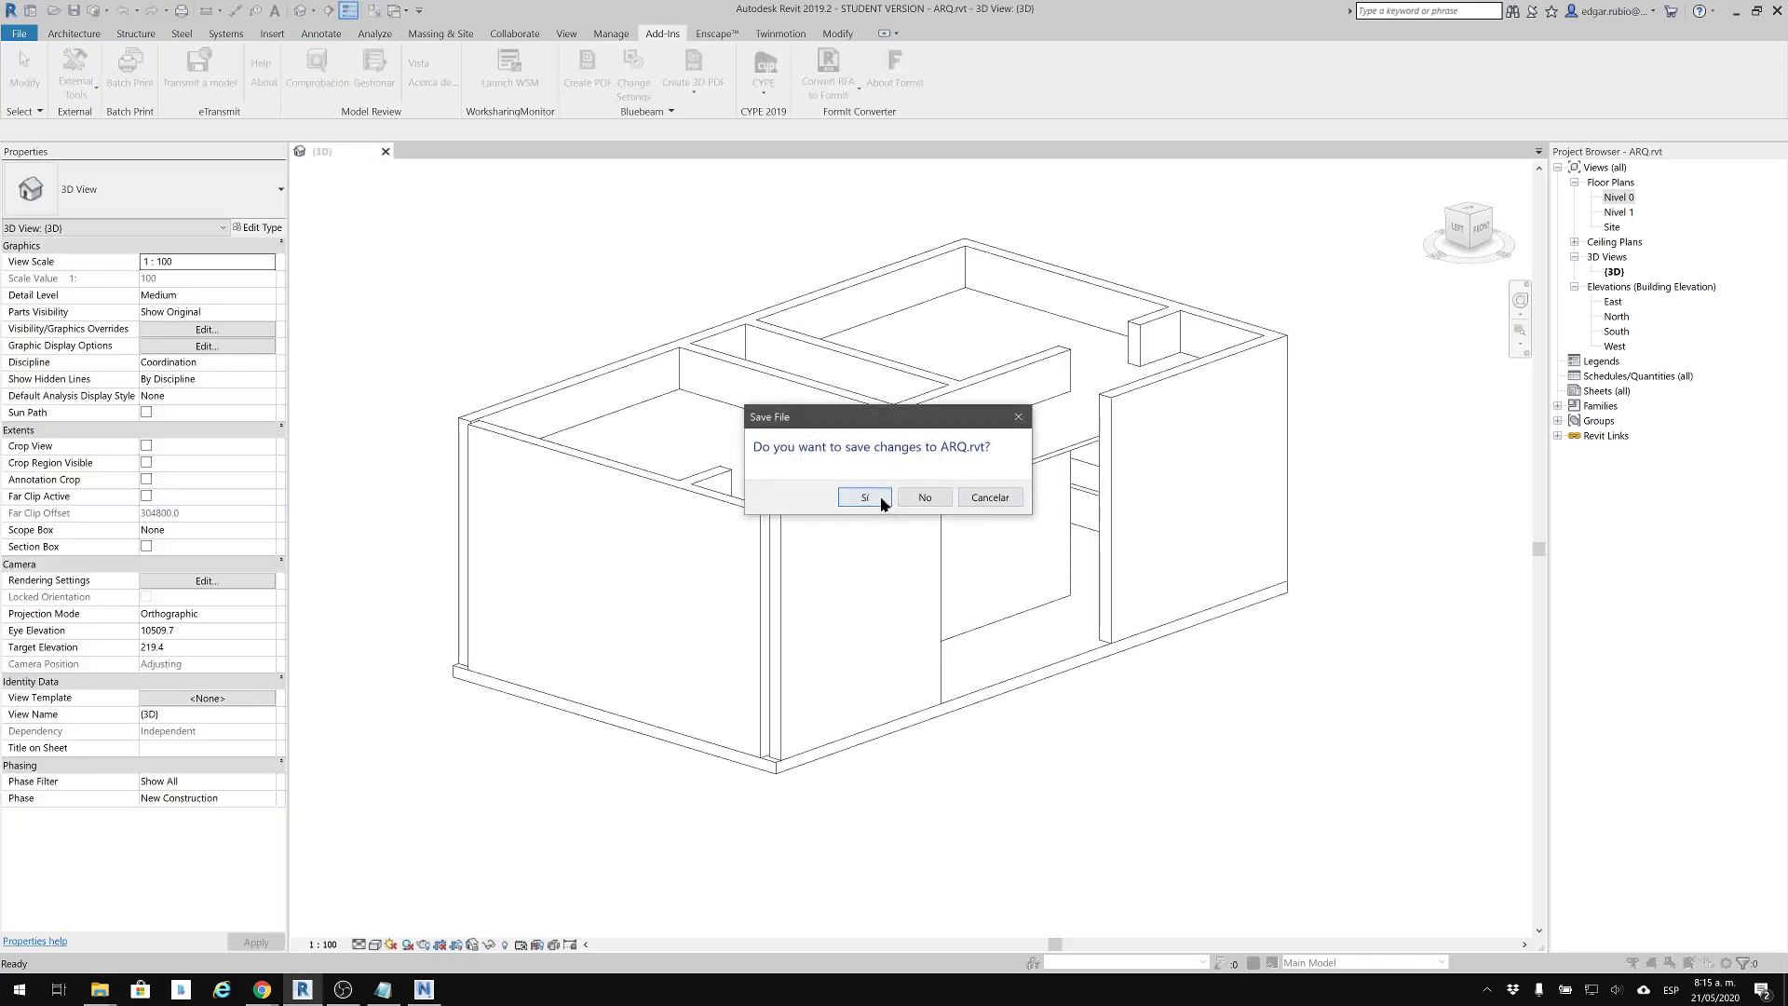
left_click(881, 498)
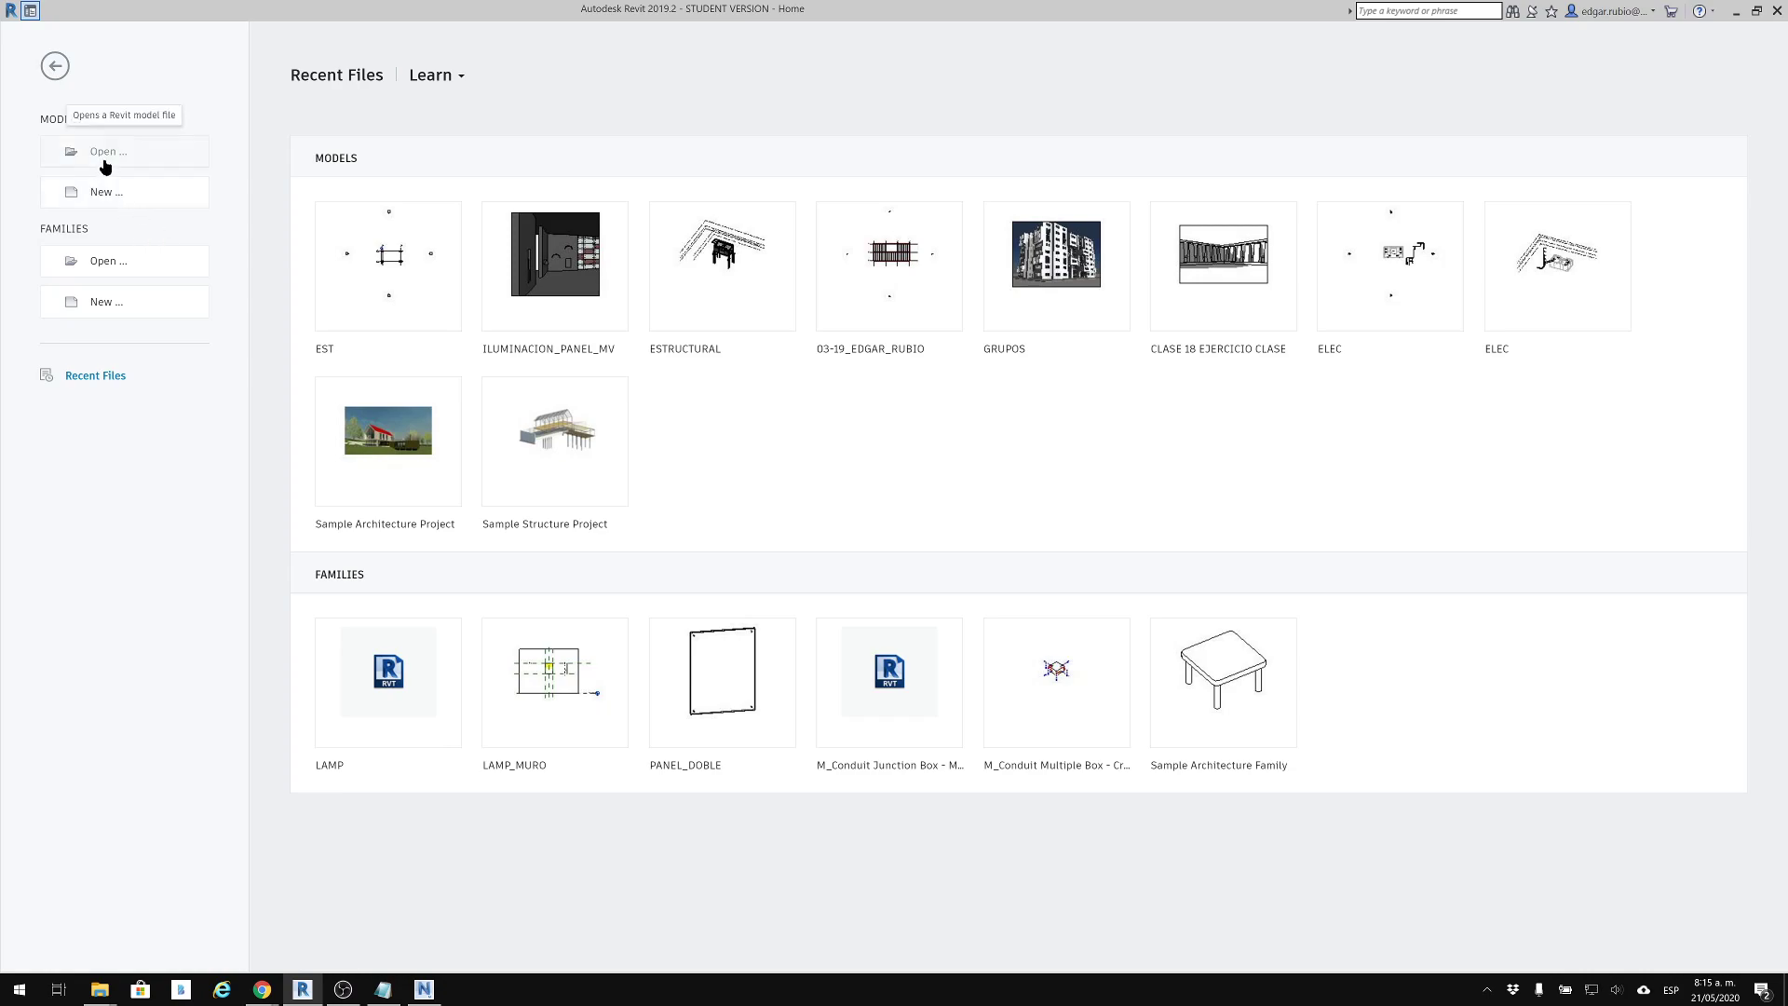
Open ESTRUCTURAL.rvt from the instructor's folder, one level above REPORTE_RVT
left_click(153, 164)
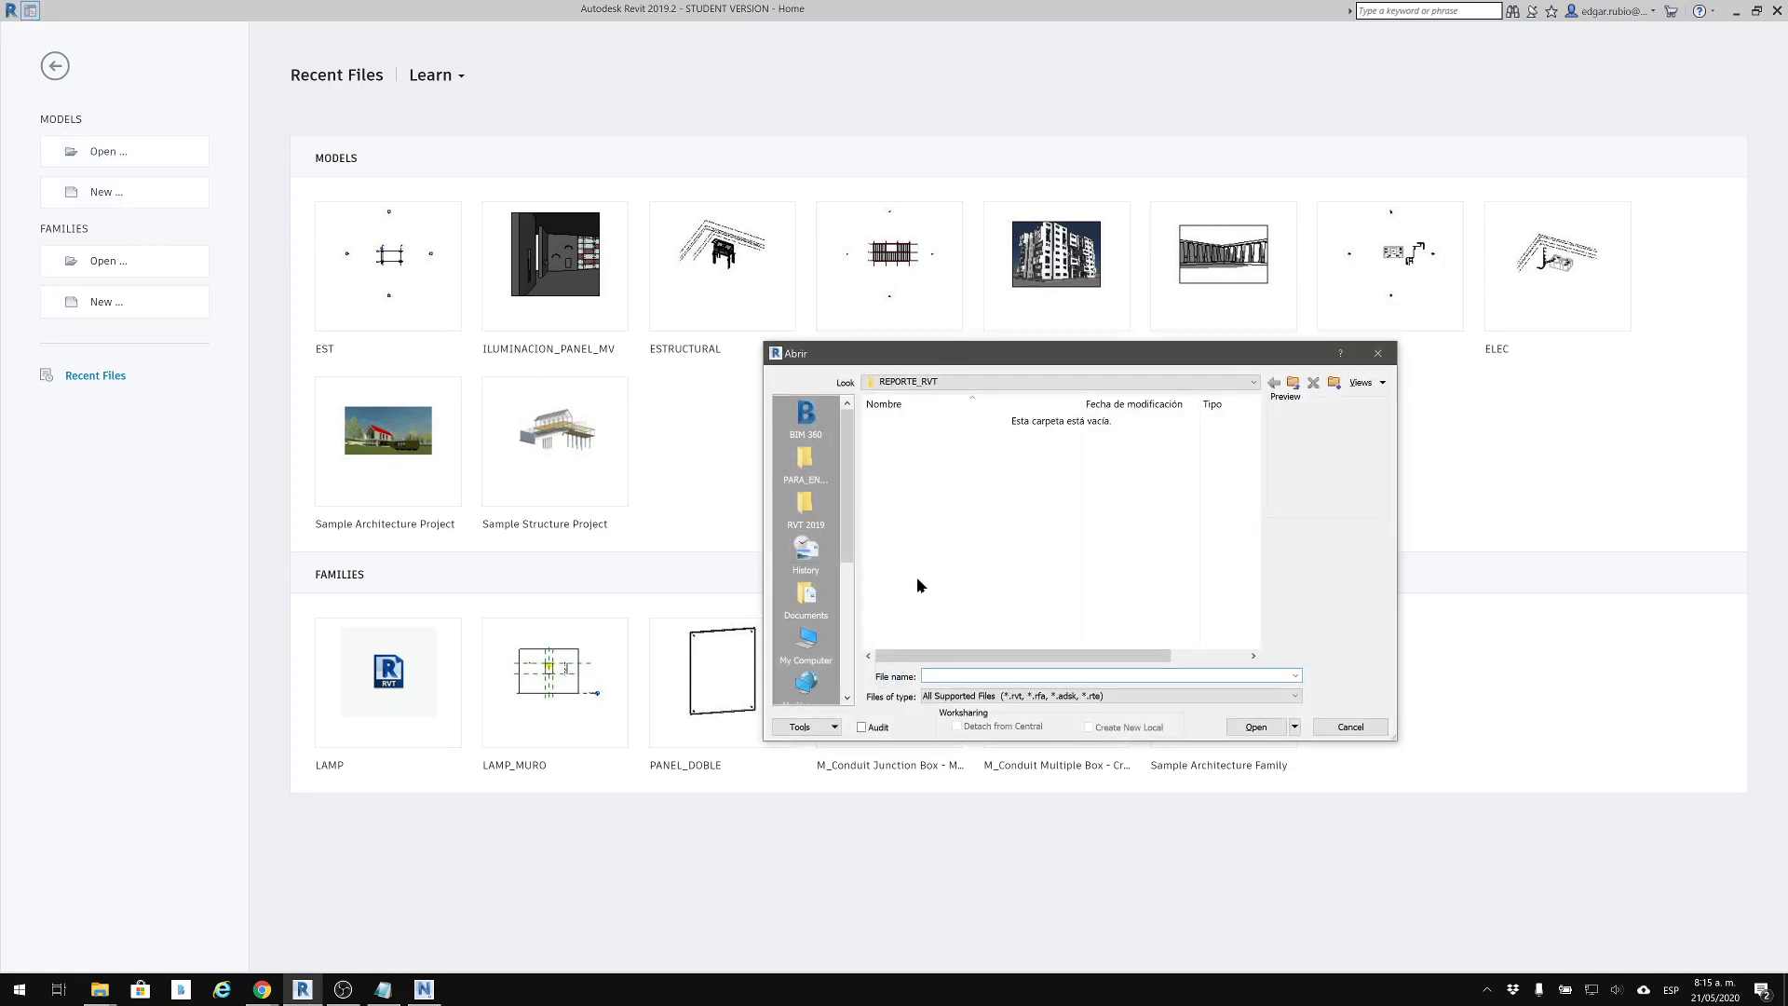
left_click(1293, 382)
left_click(929, 499)
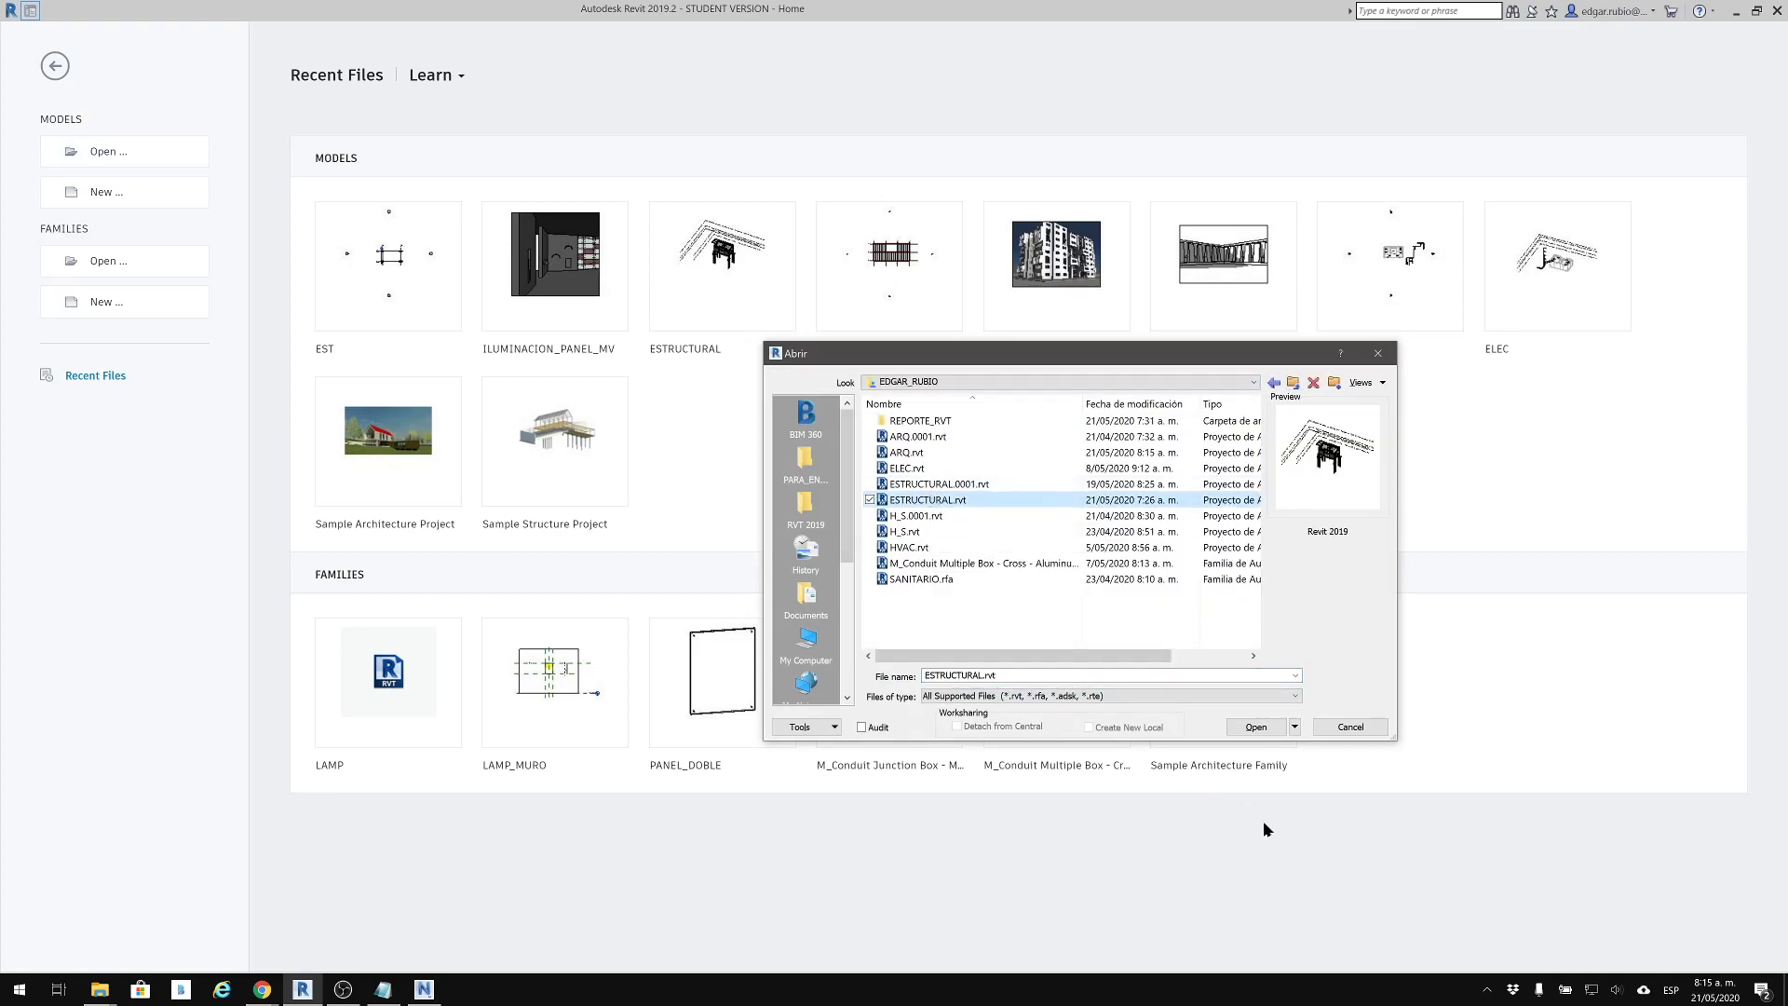
left_click(1257, 725)
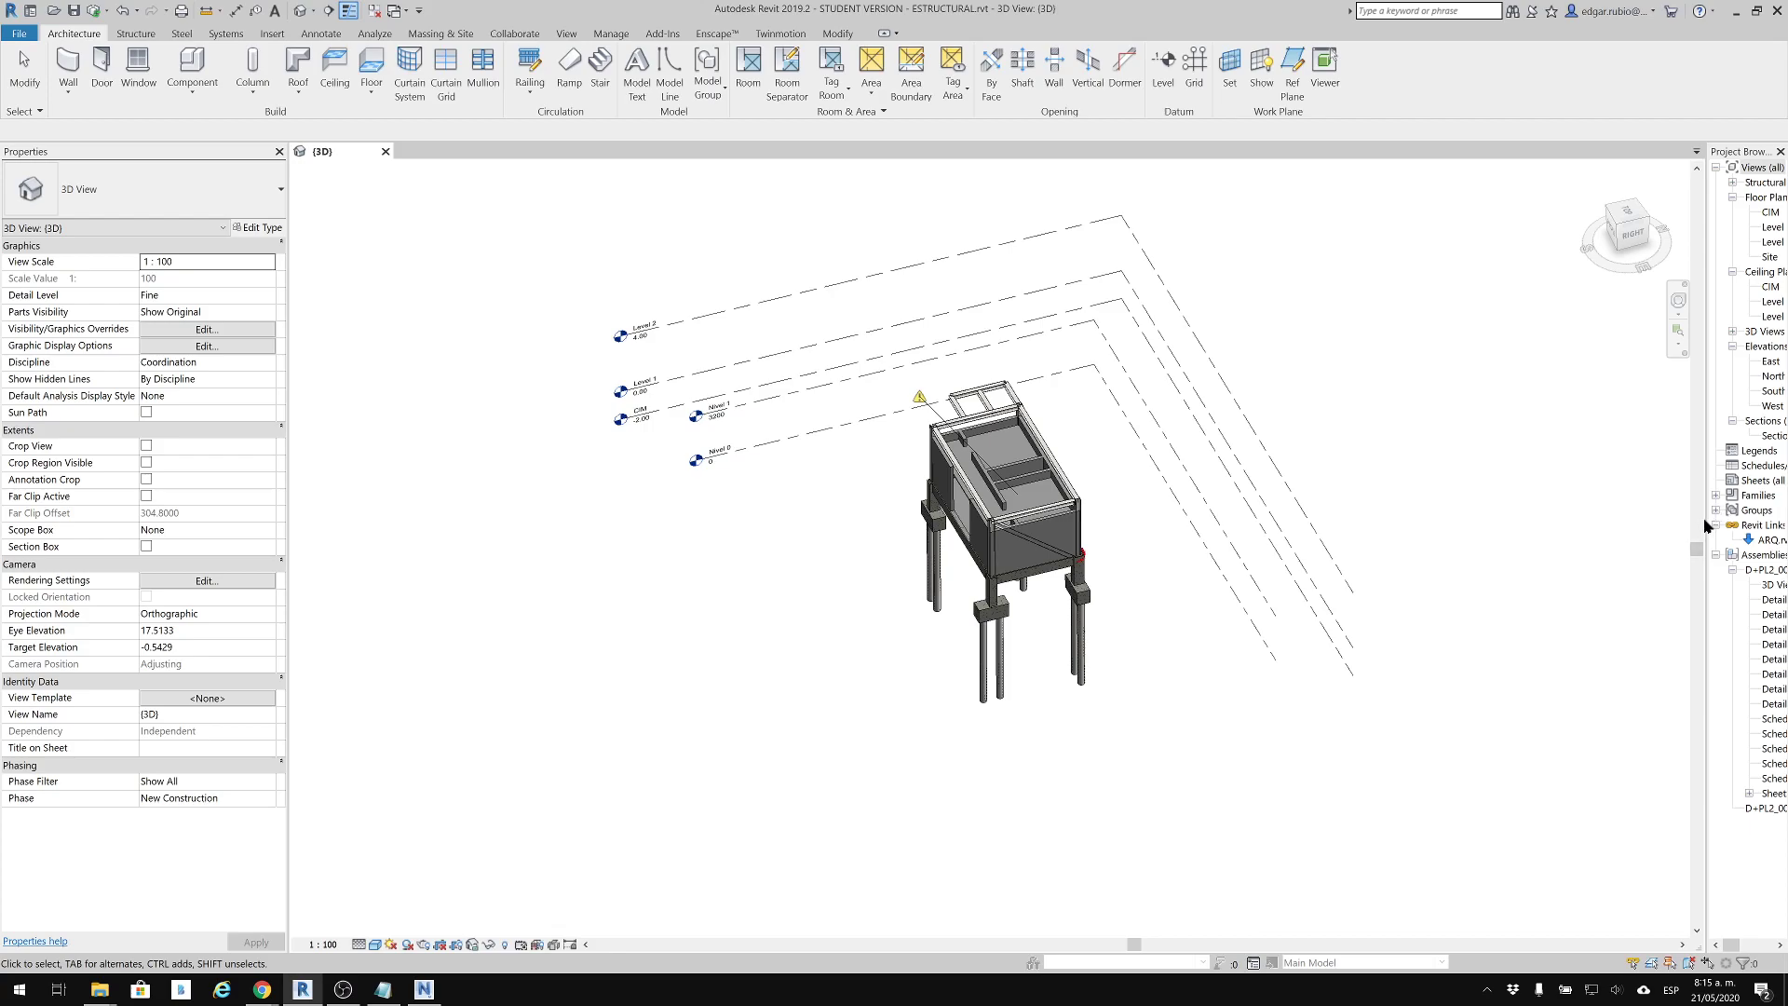
Widen the project browser, expand its 3D views, and turn off the ARQ.rvt link's visibility in the {3D} view
left_click_drag(1706, 519, 1491, 517)
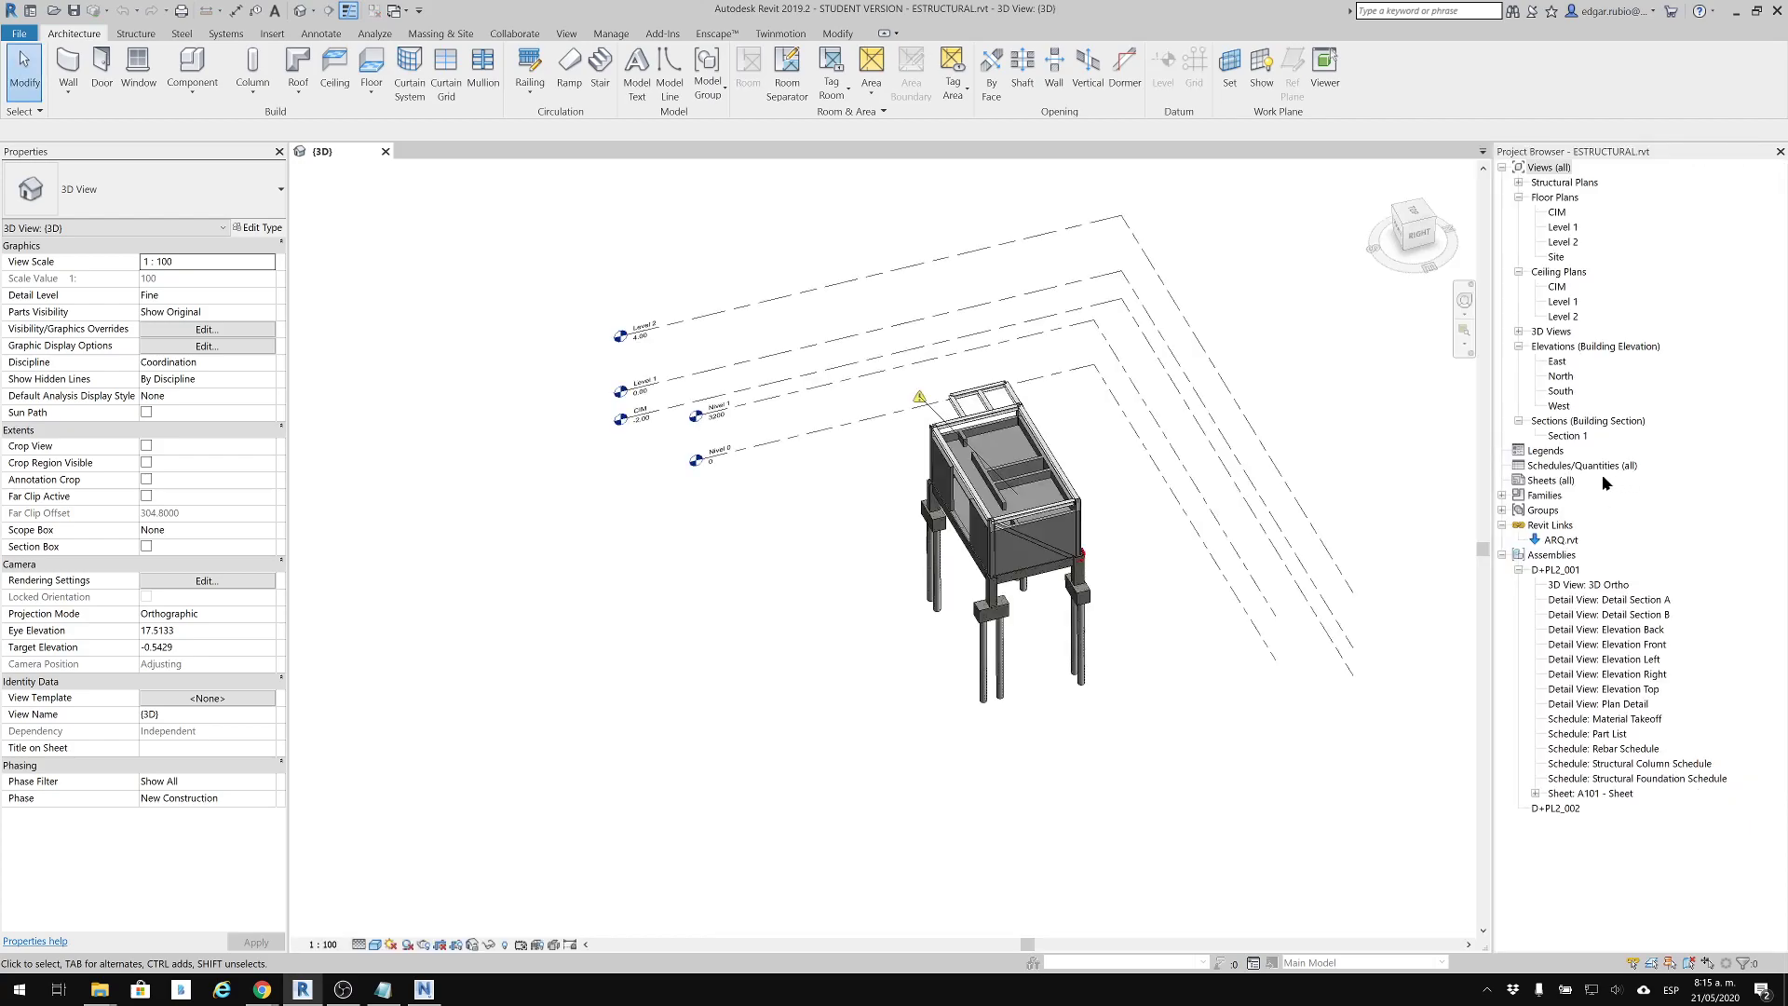
left_click(1519, 332)
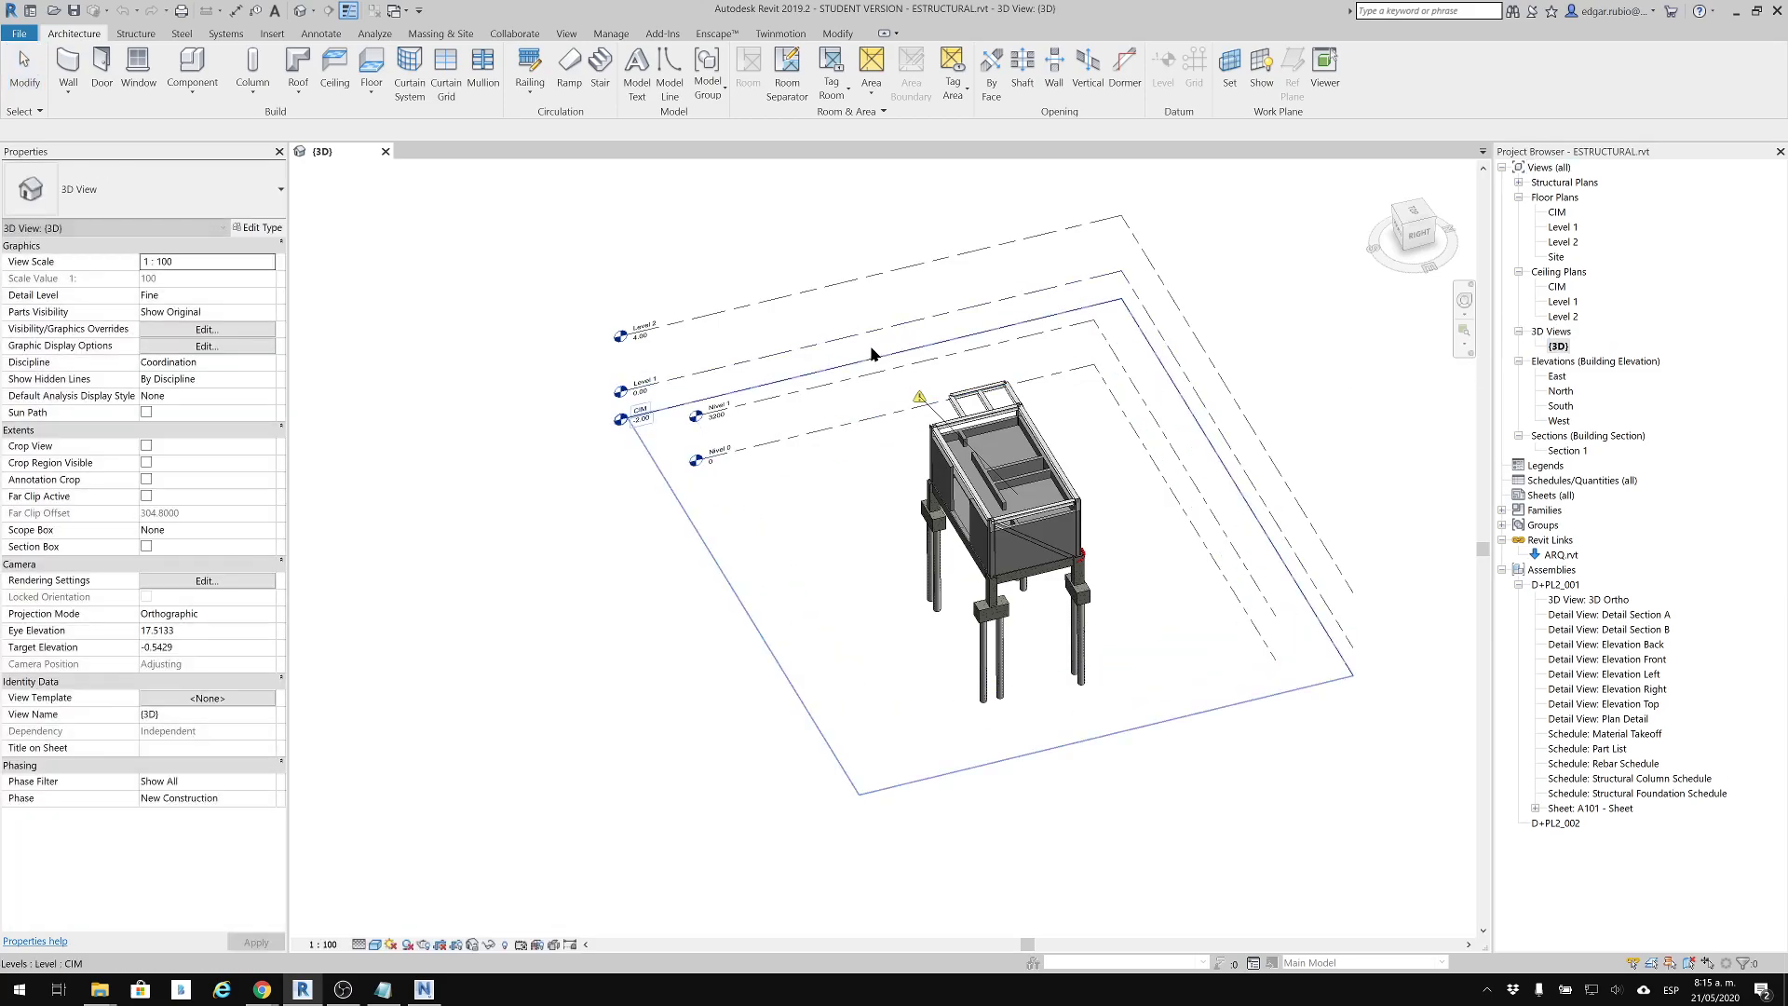
left_click(763, 301)
left_click(566, 356)
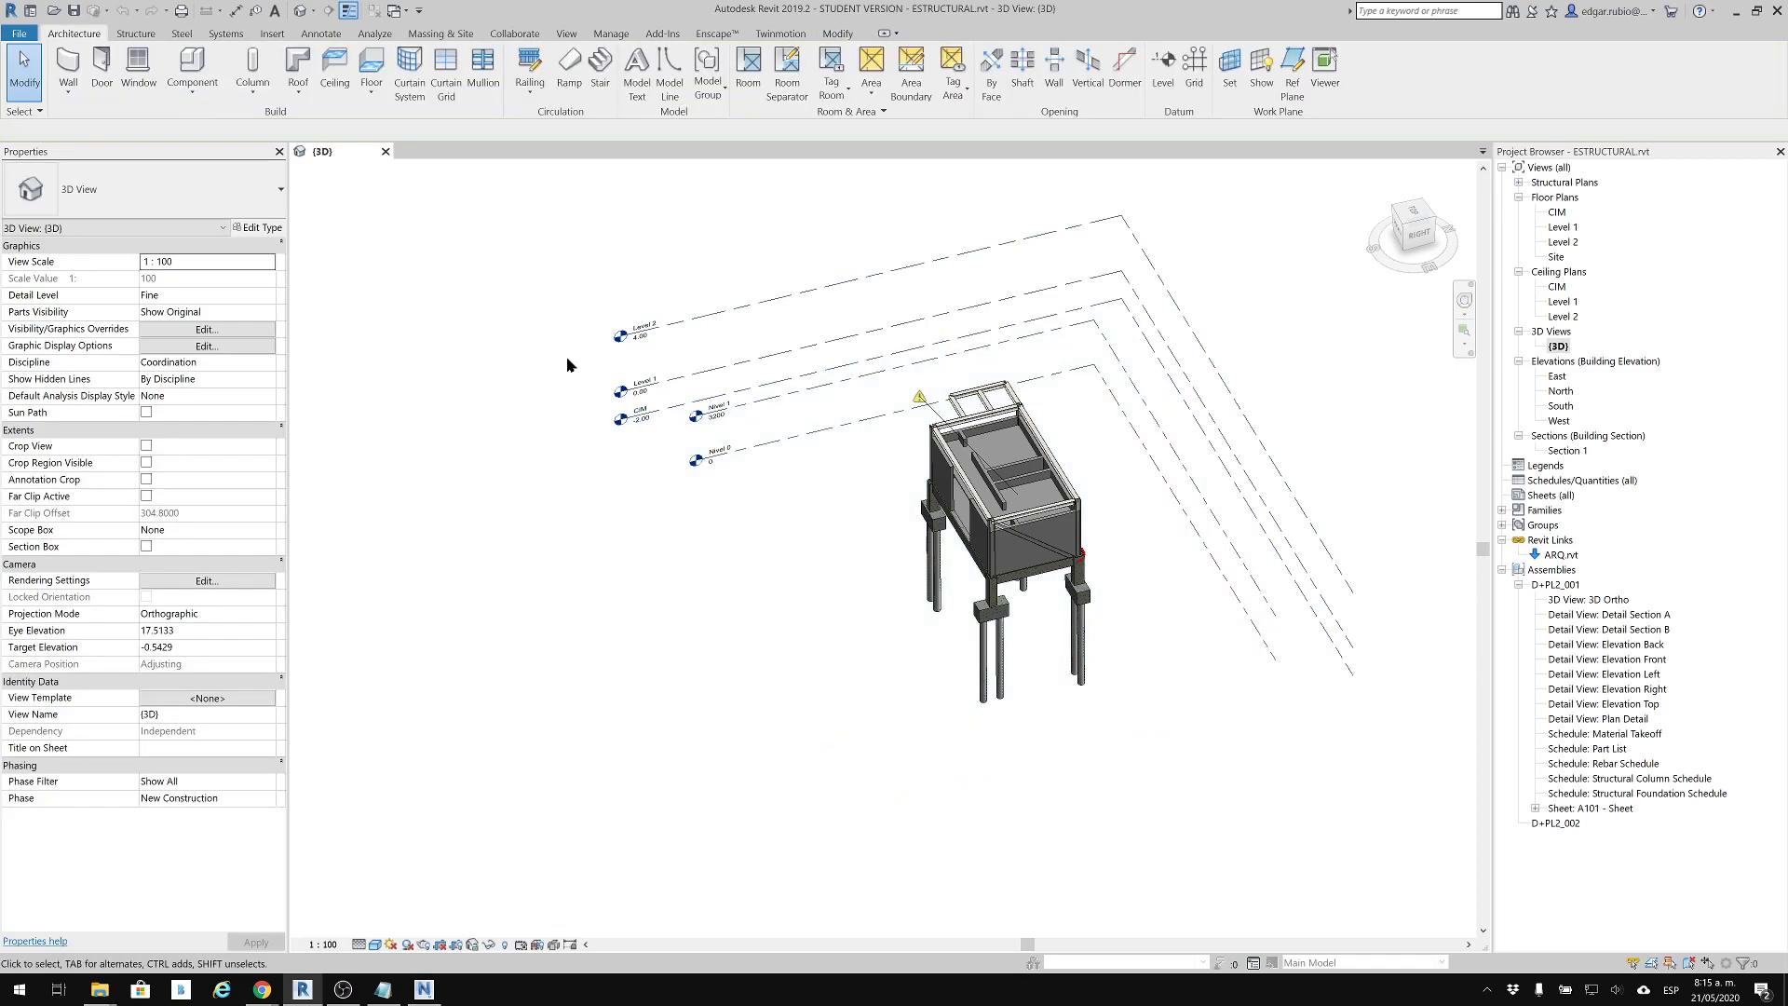
left_click(186, 329)
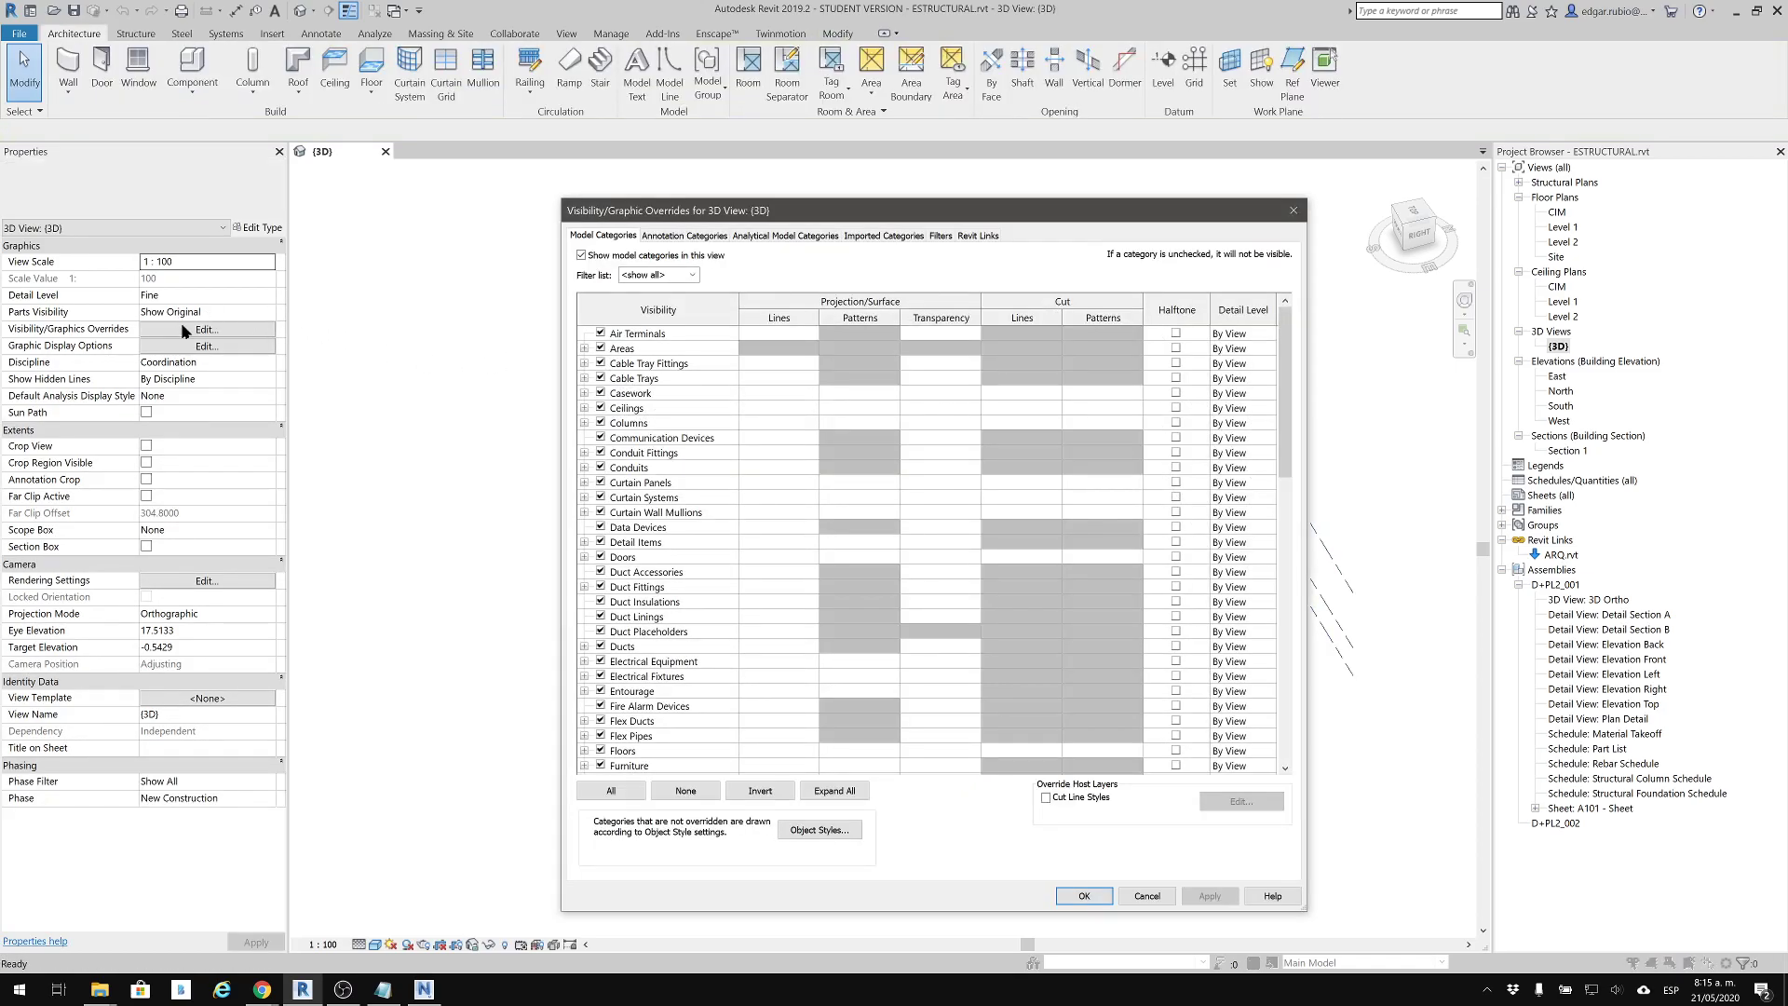
left_click(977, 235)
left_click(599, 306)
left_click(1085, 895)
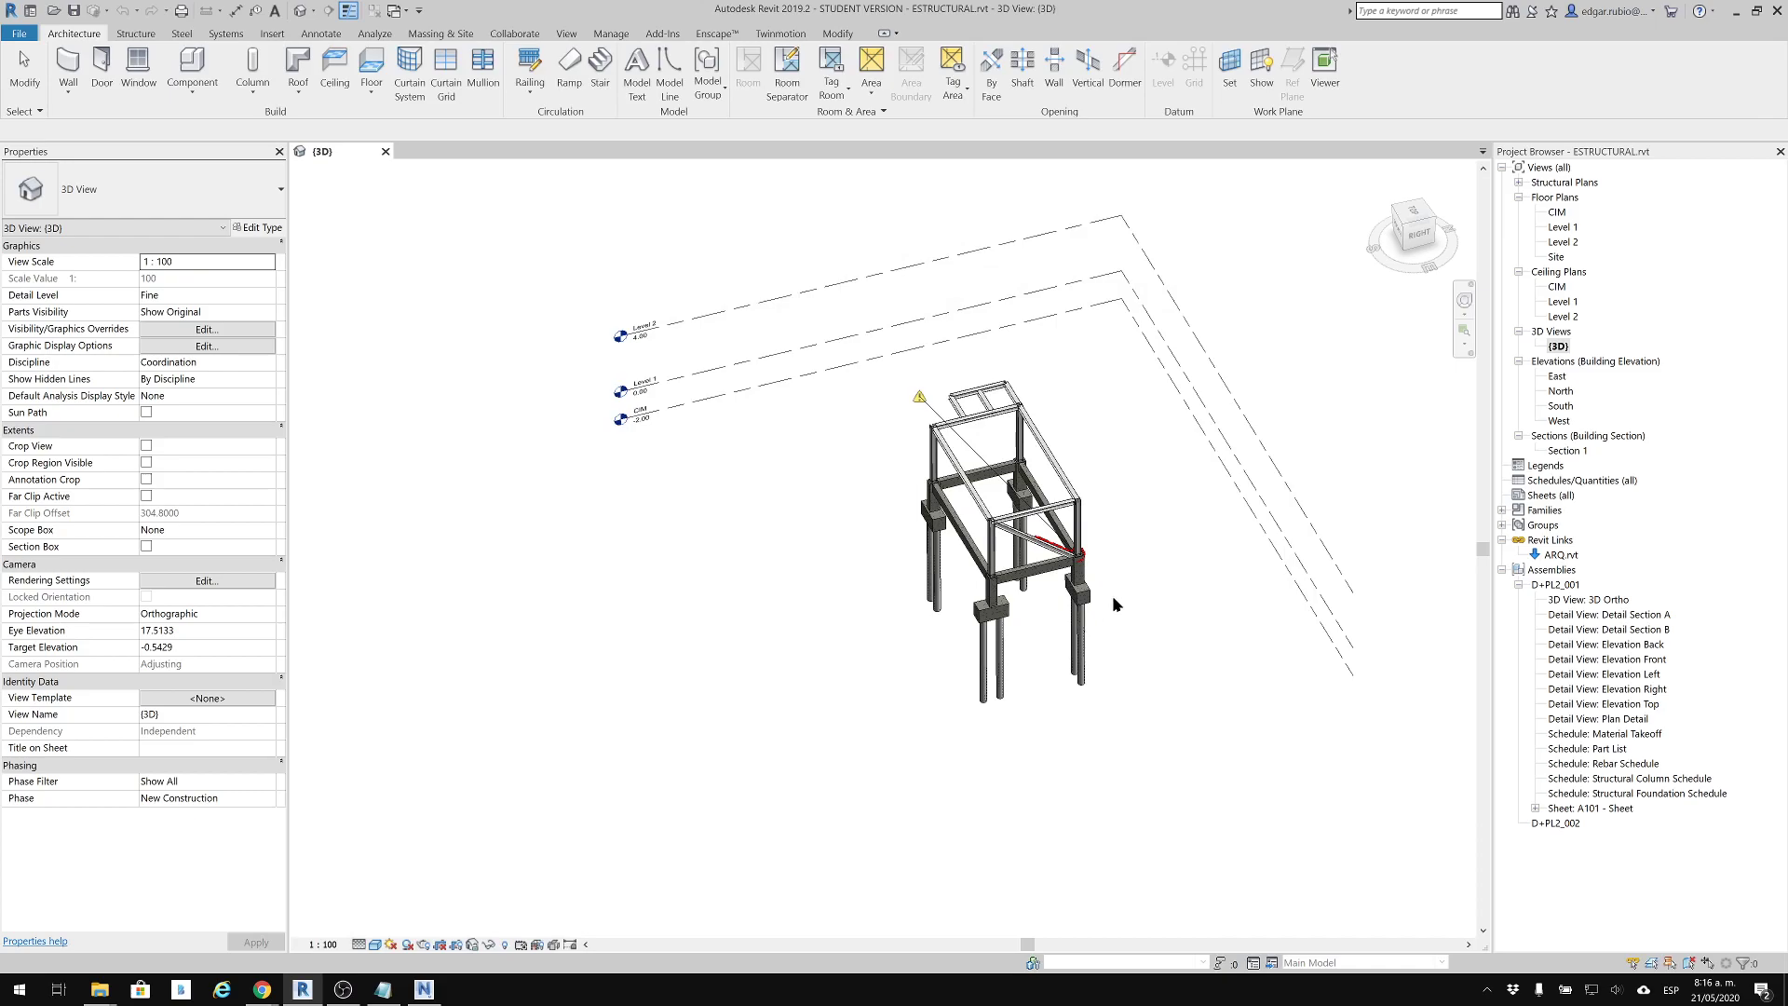
Select the three levels around the structural frame and hide them in the {3D} view
left_click_drag(1314, 345, 1217, 613)
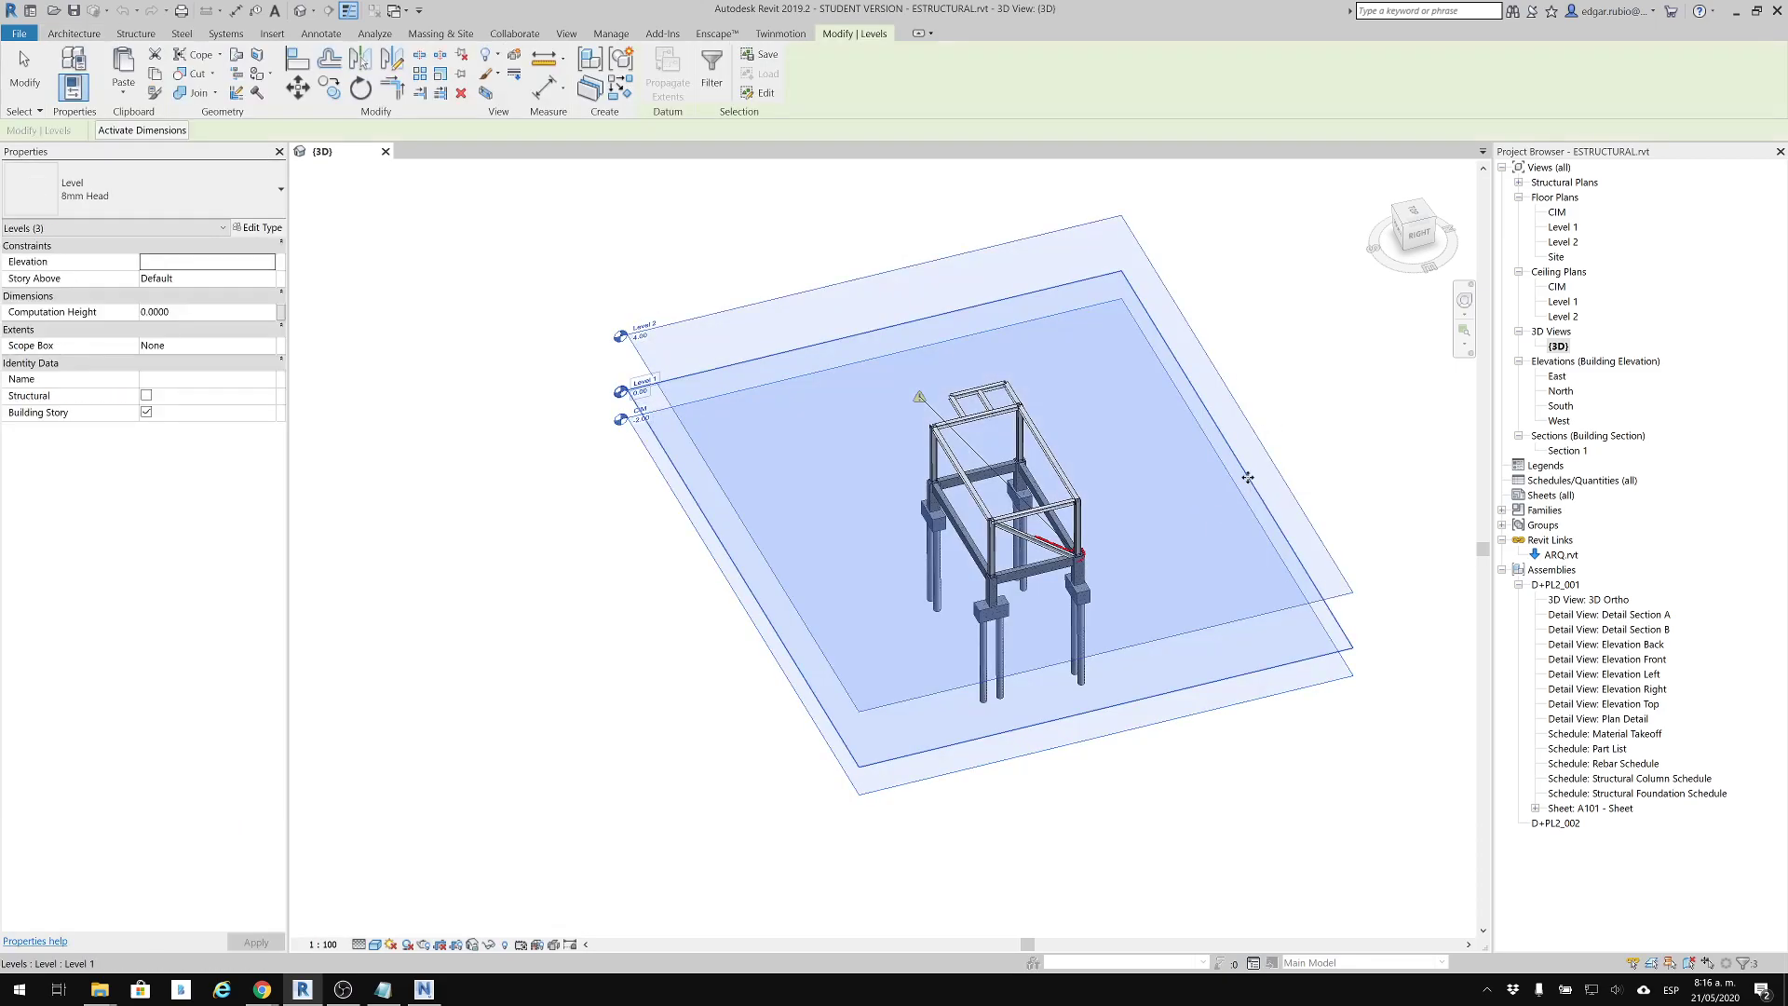
right_click(1248, 478)
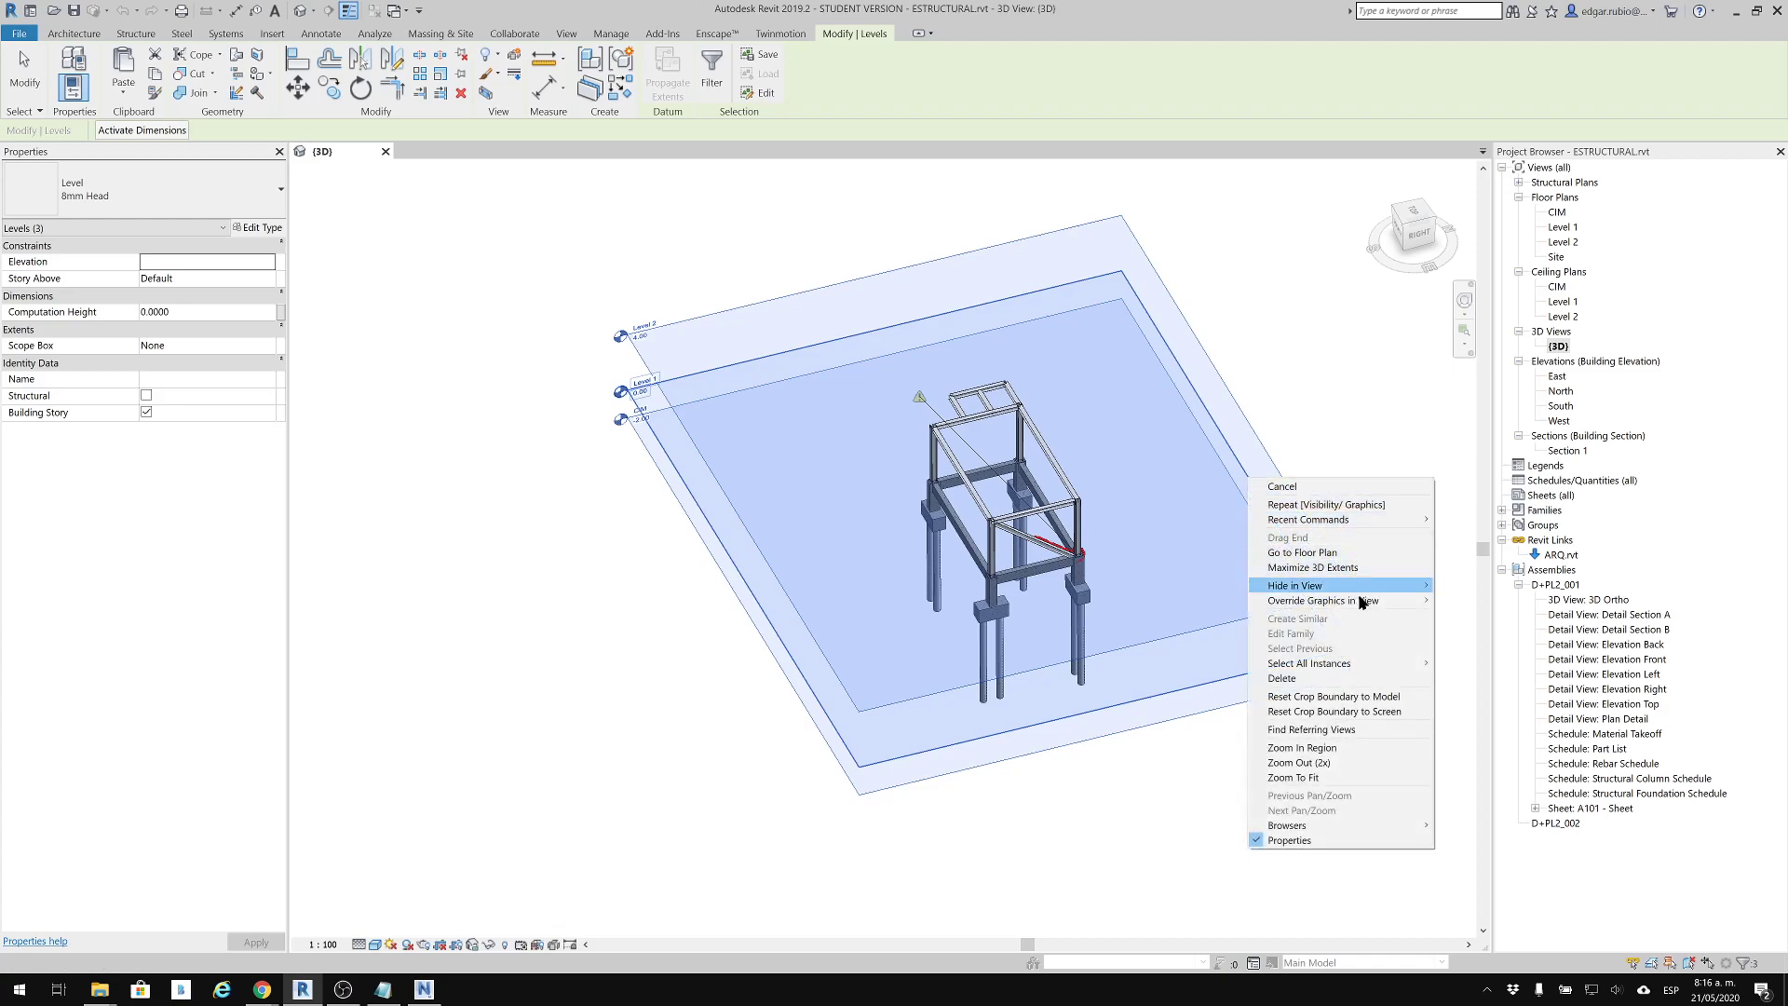
mouse_move(1389, 588)
left_click(1471, 602)
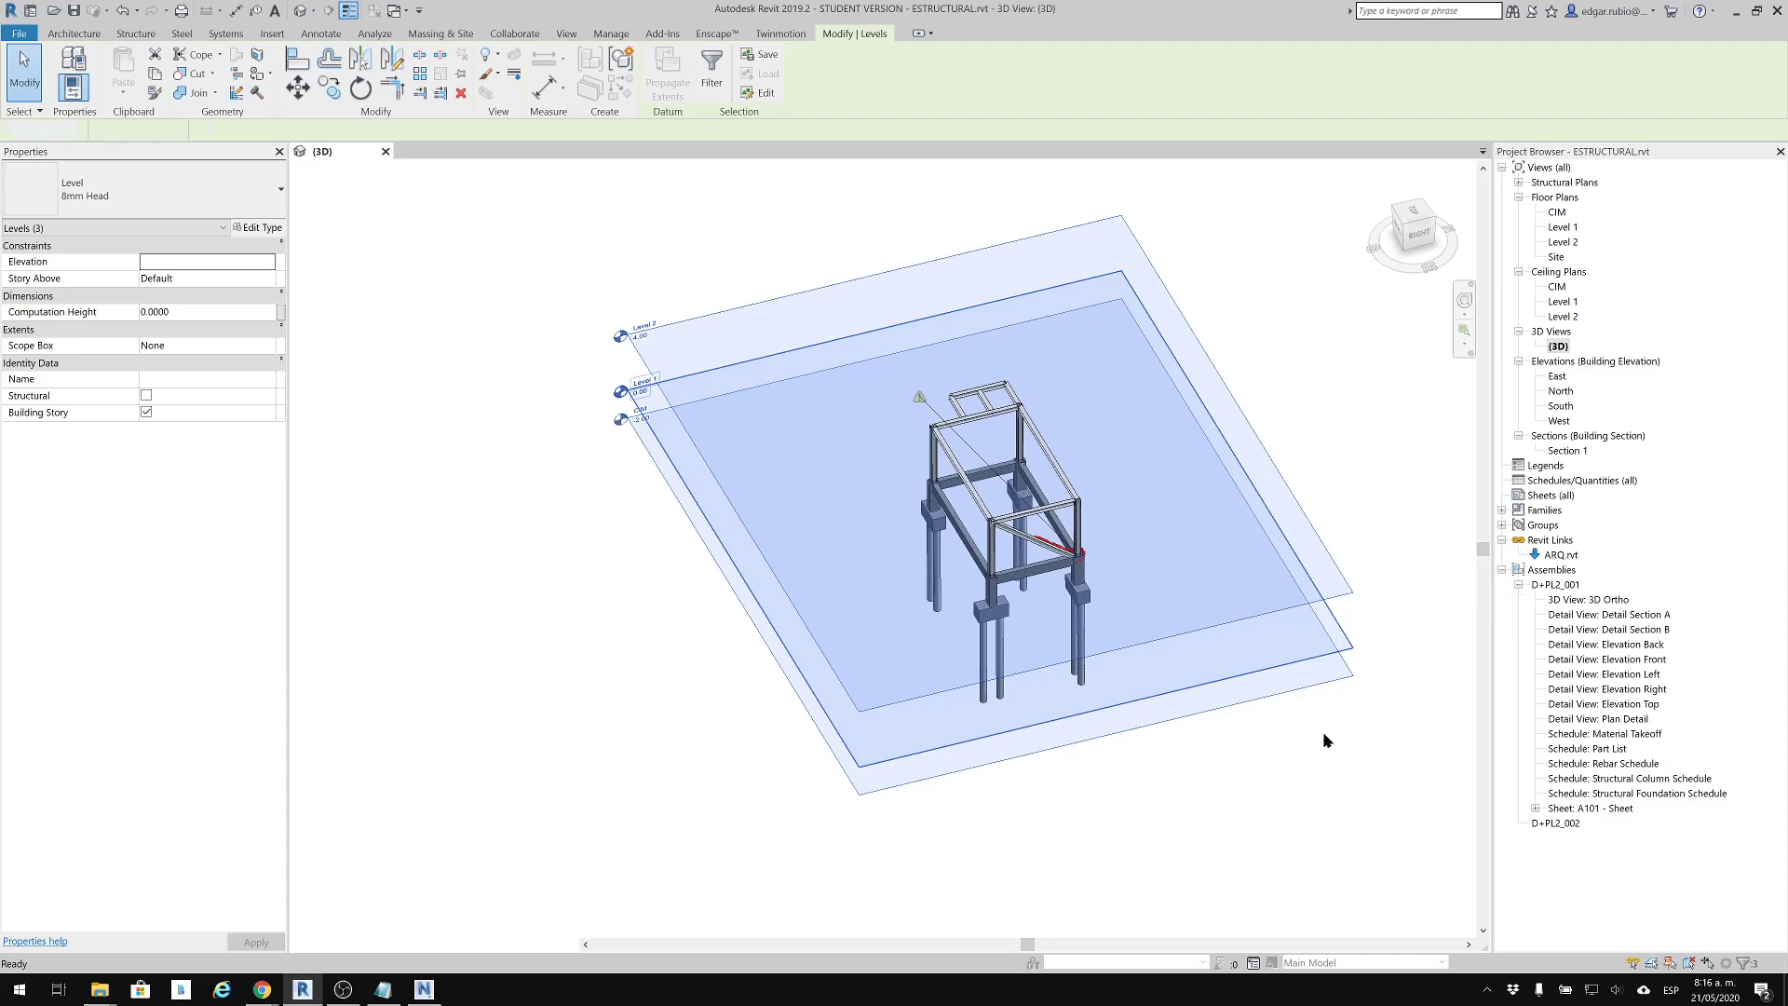
Examine the base plate and the flagged connection where the diagonal brace meets the column base
scroll(1084, 575, "up", 5)
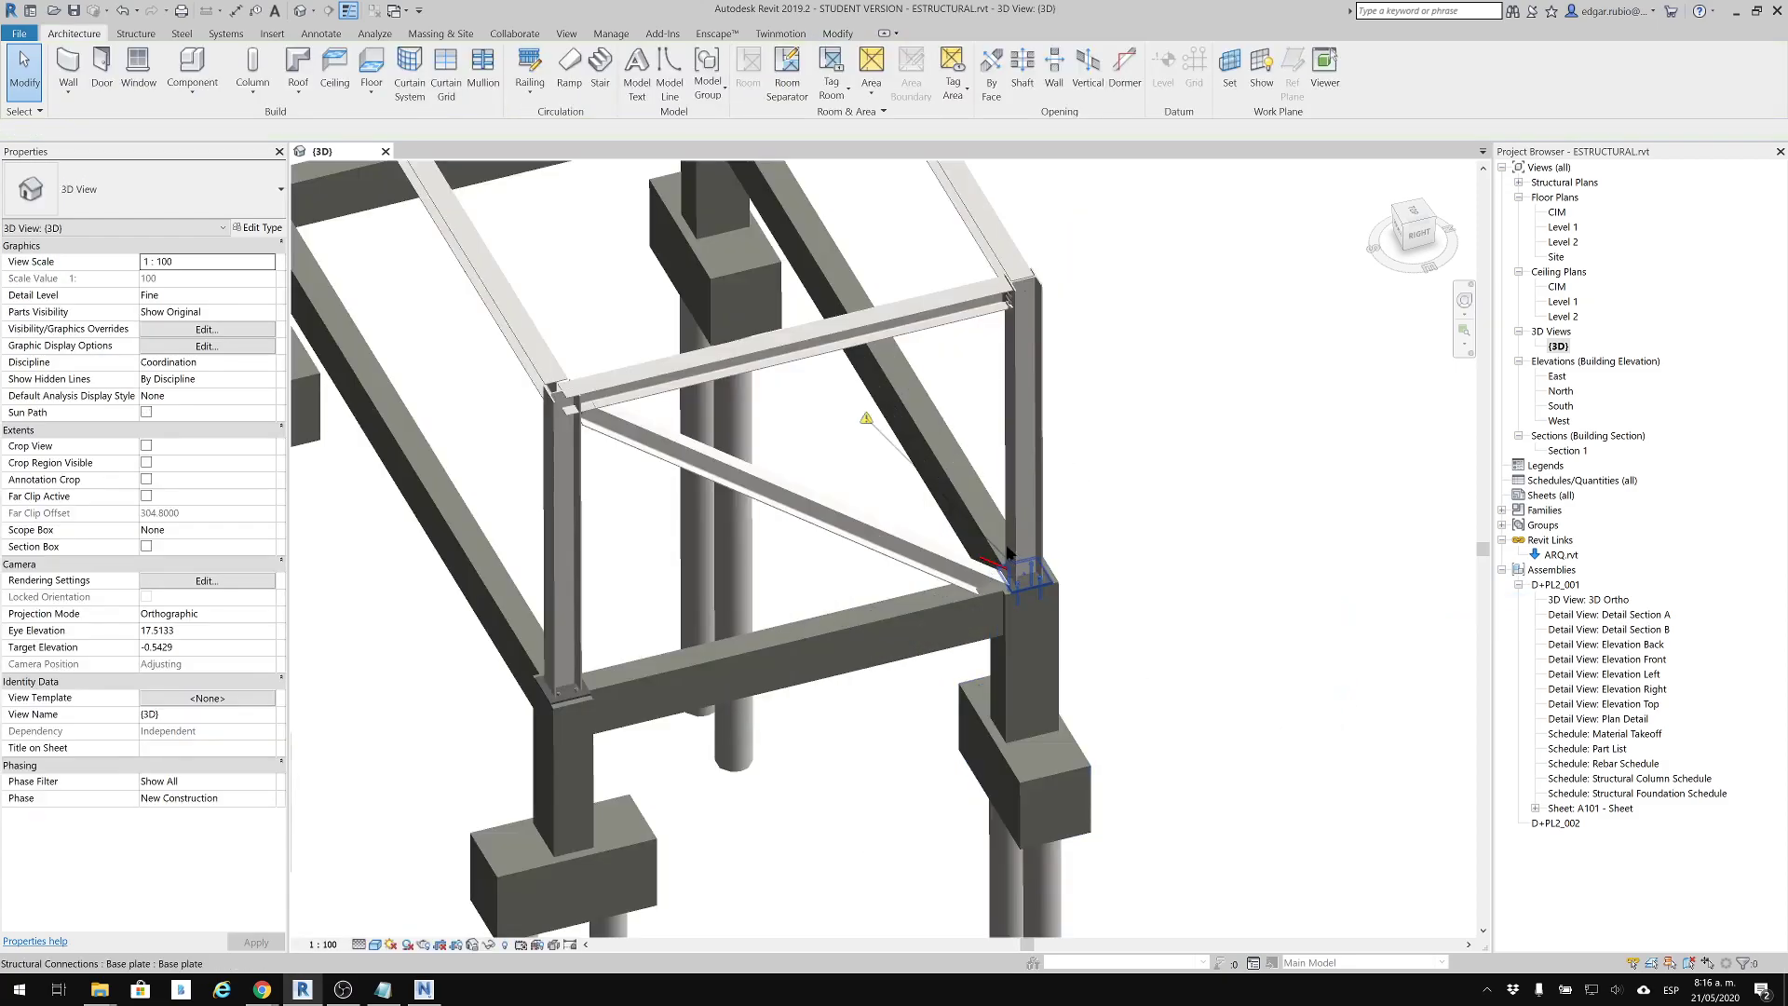
middle_click_drag(973, 526, 839, 410, "shift")
scroll(839, 410, "down", 6)
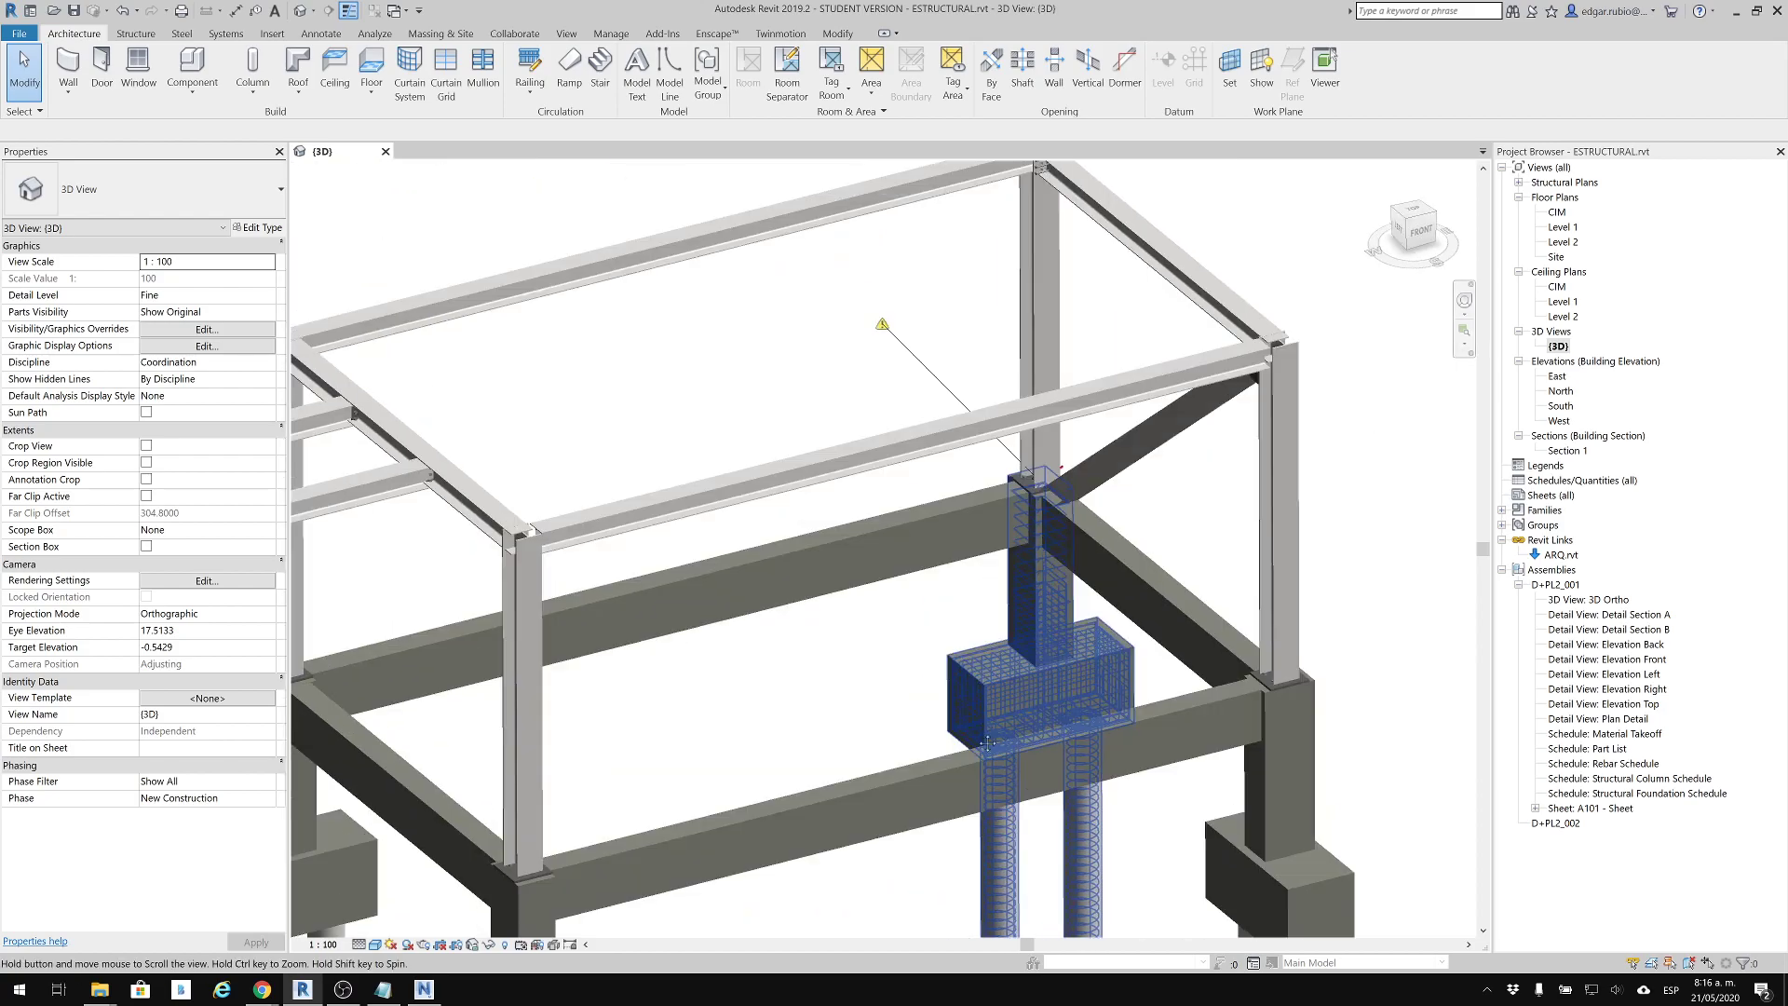
scroll(1108, 474, "up", 8)
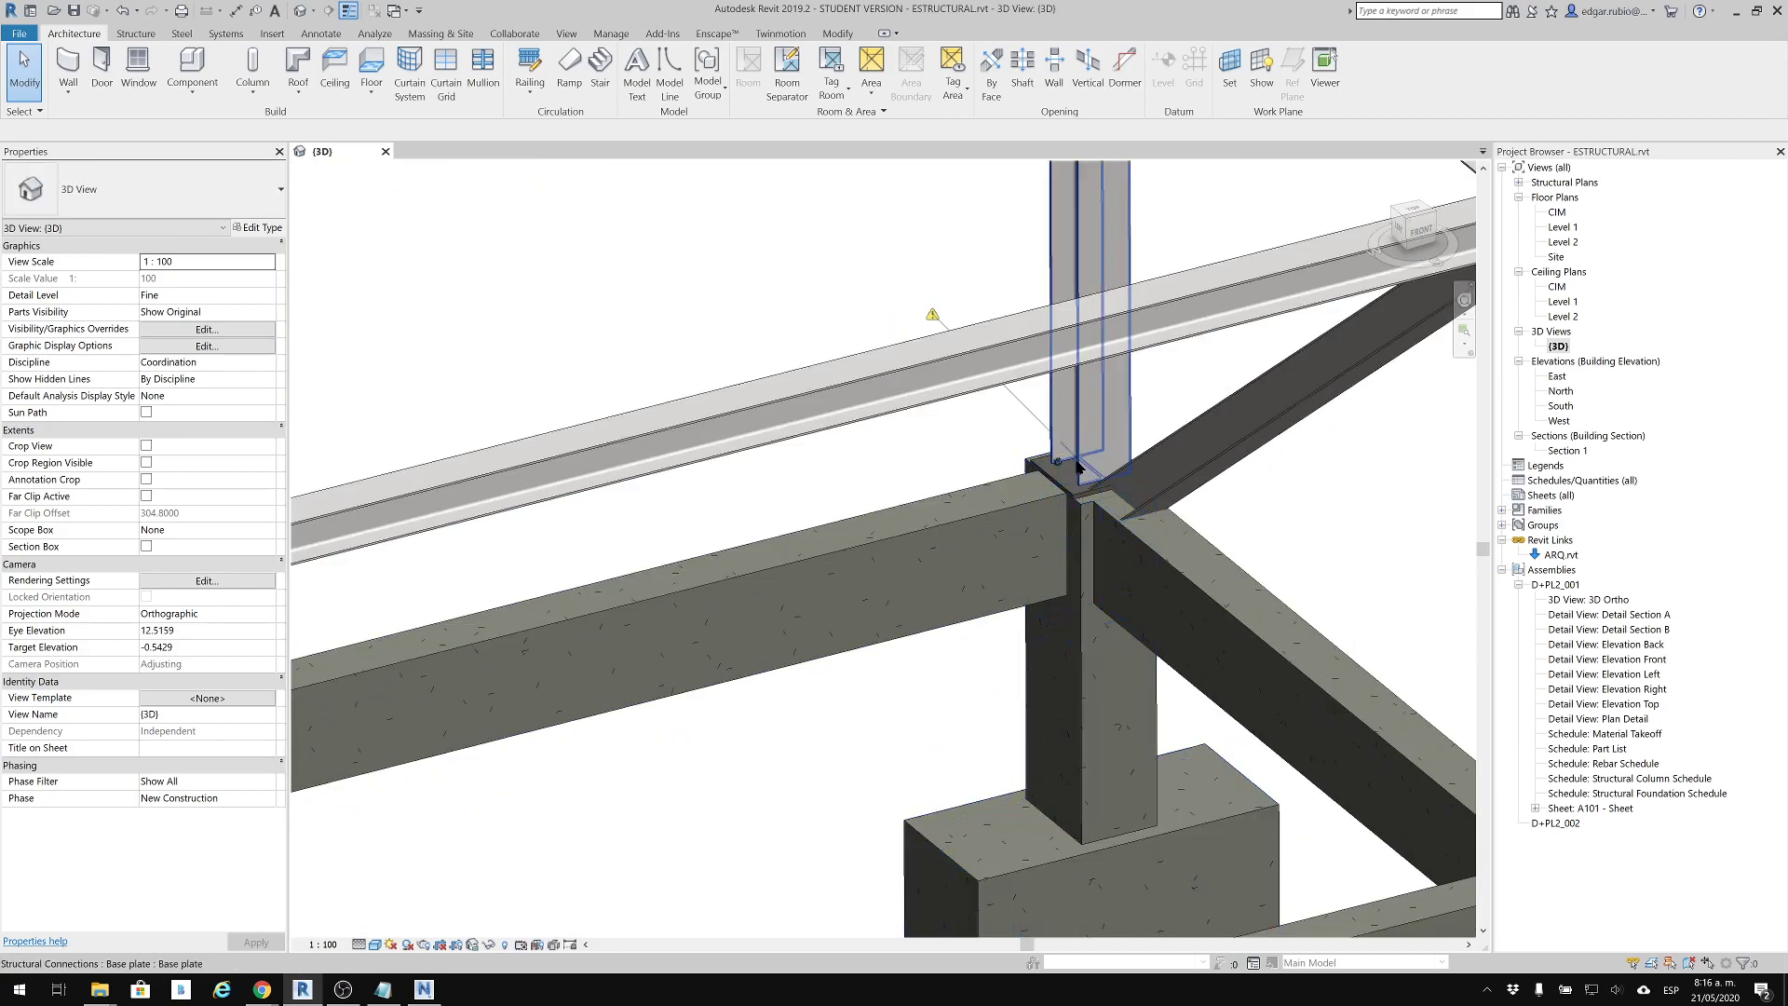
middle_click_drag(1158, 530, 1144, 544, "shift")
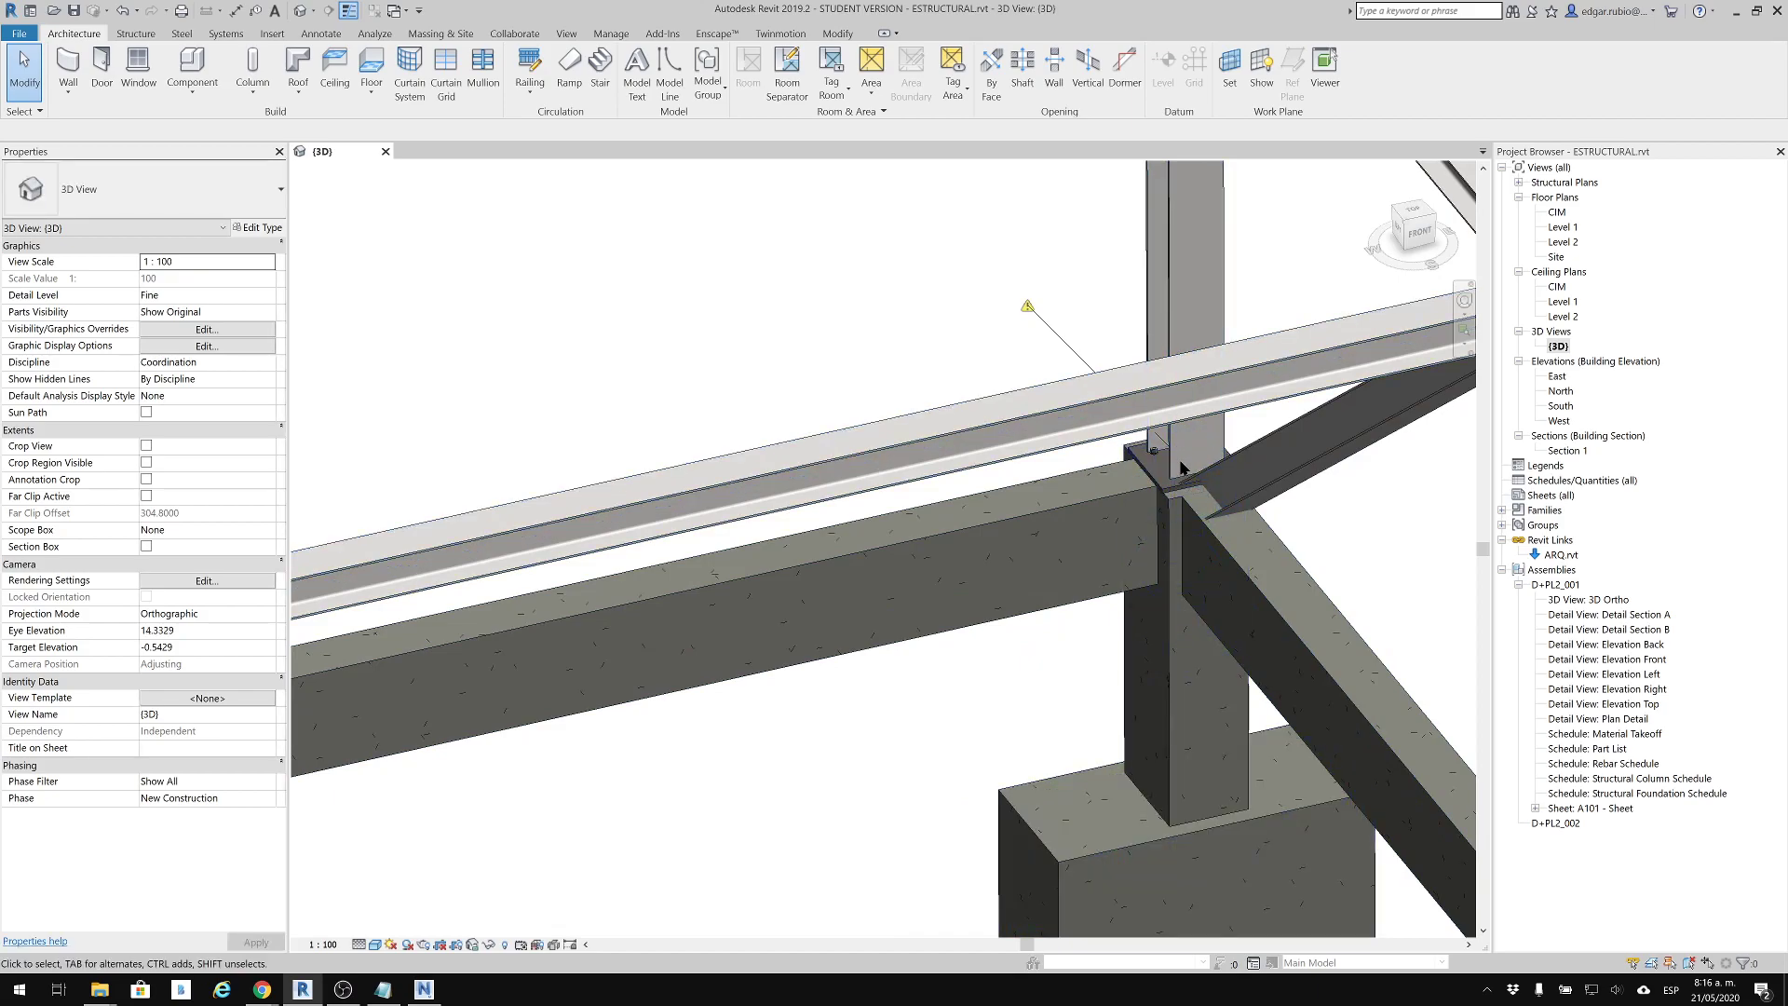
middle_click_drag(1299, 552, 1058, 379, "shift")
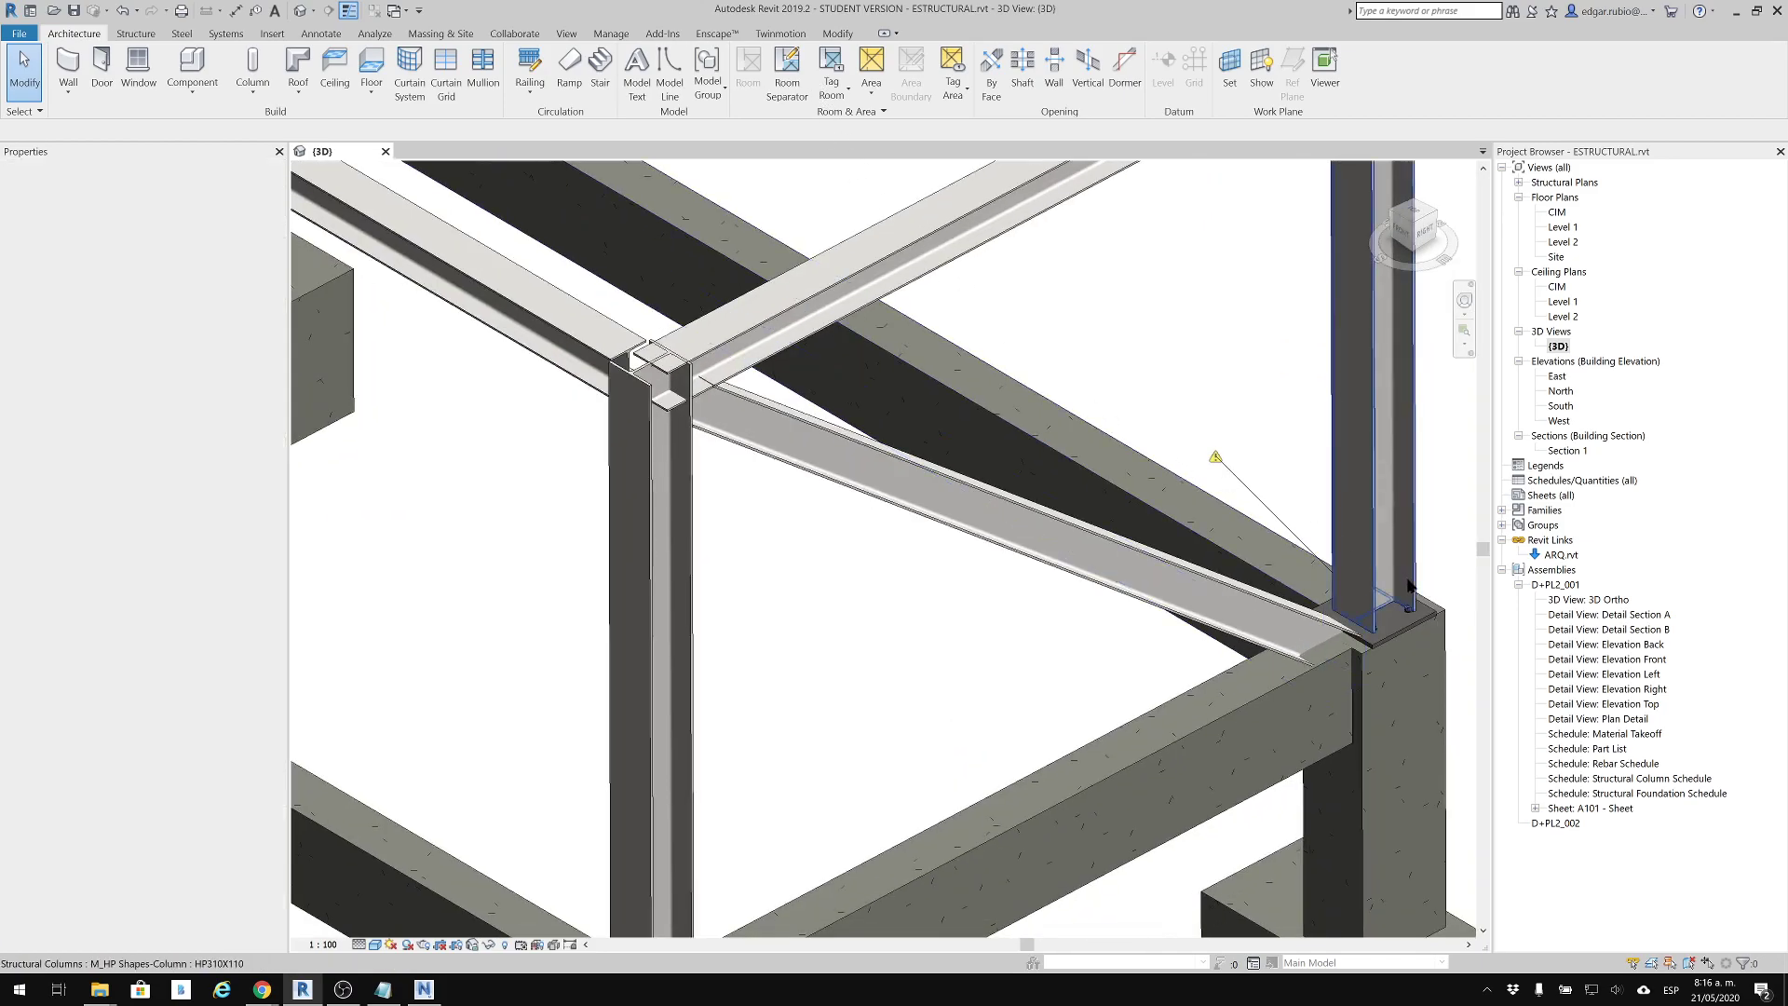
middle_click_drag(1353, 482, 1123, 486)
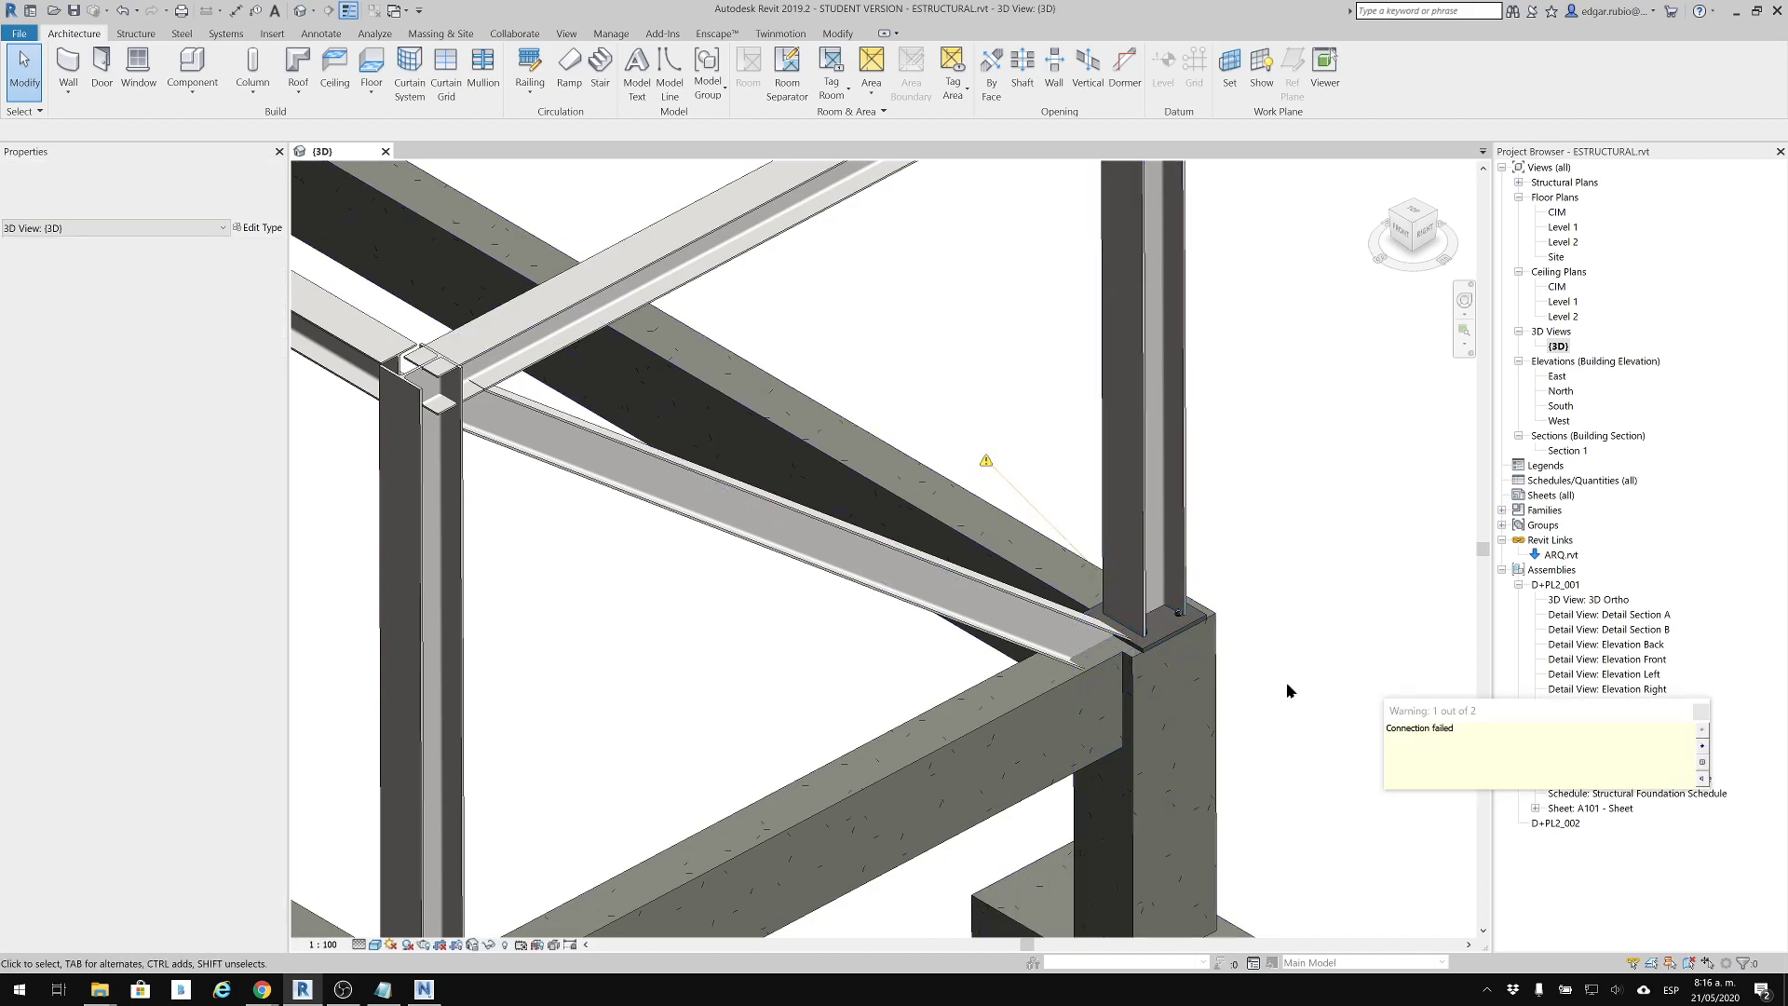
Filter the selection around the braced column's base to Structural Connections, leave out the base plate, and delete the flagged connection
left_click_drag(1313, 428, 933, 723)
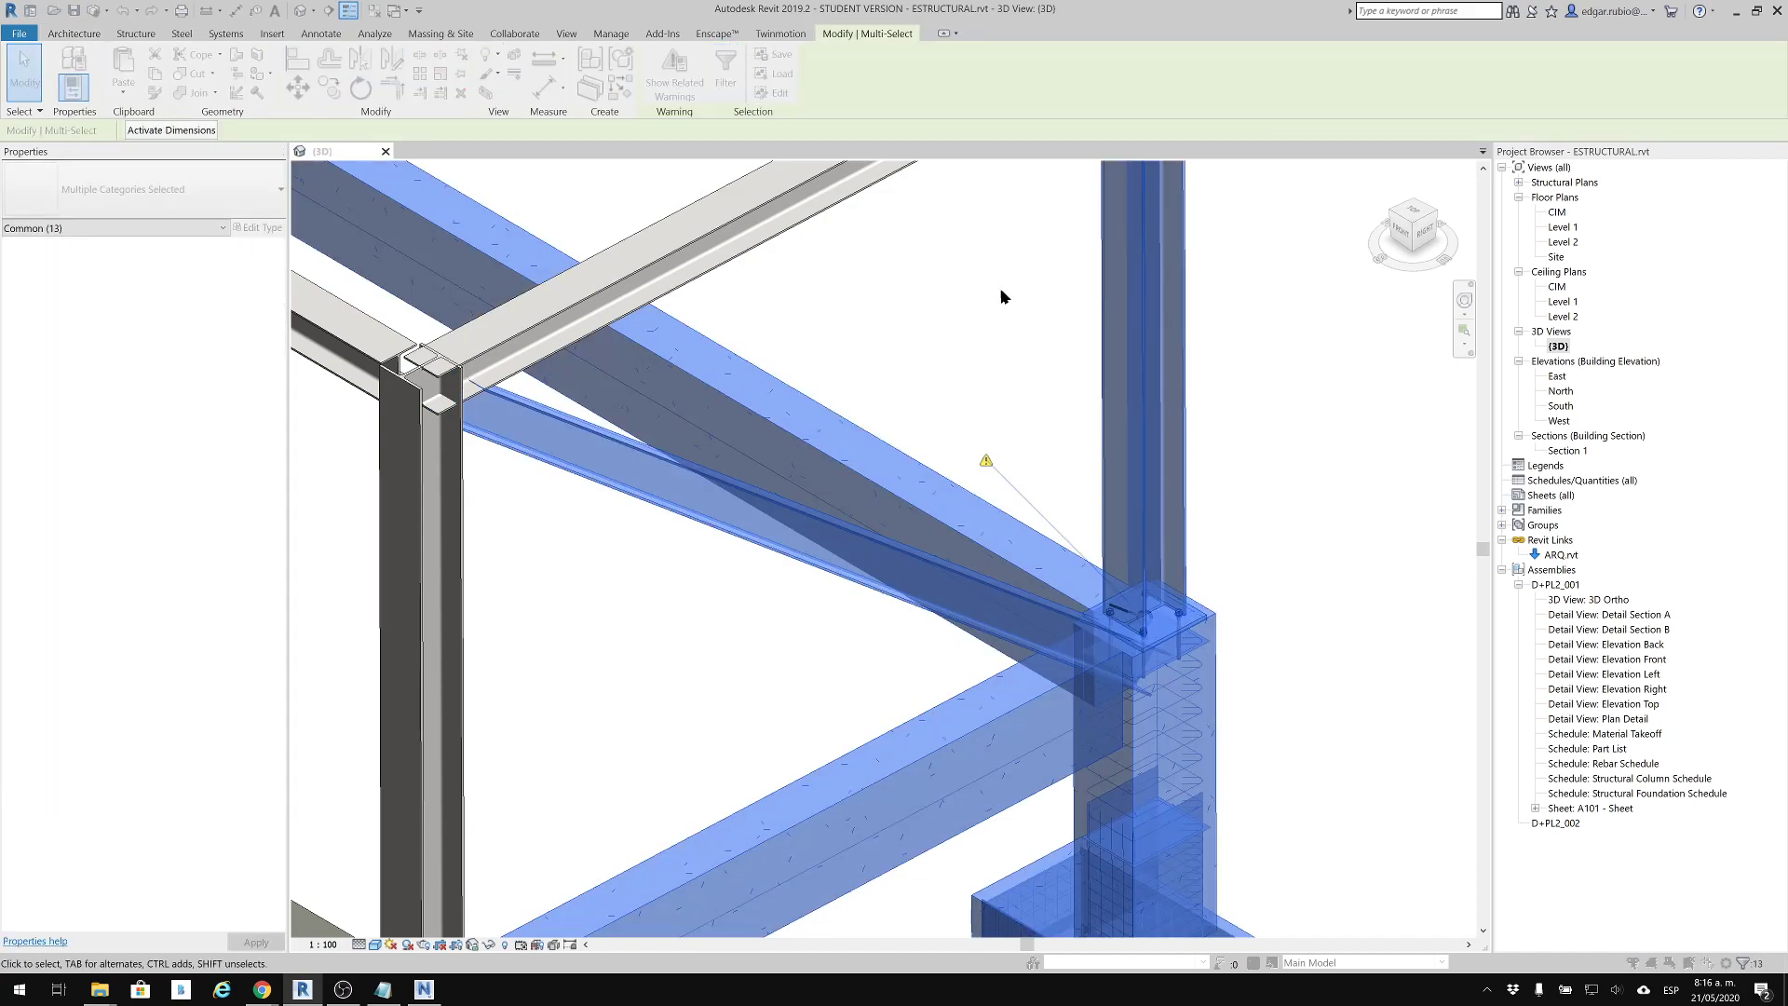
left_click(939, 272)
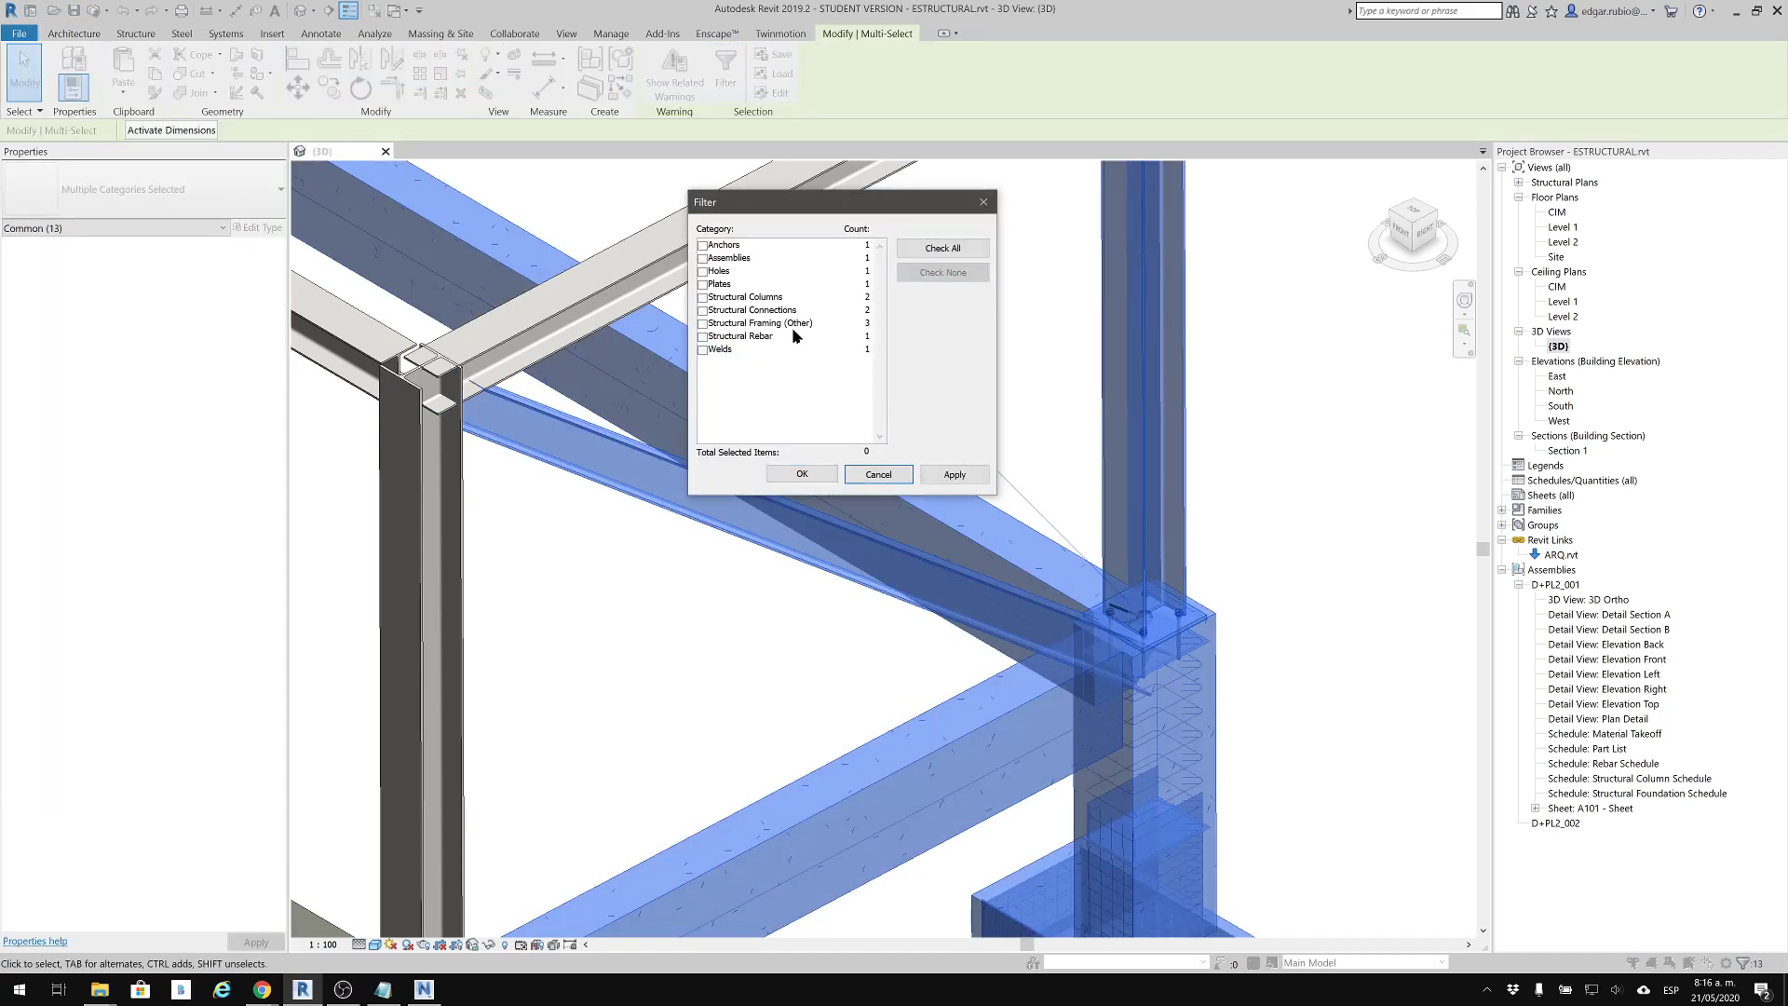
left_click(704, 299)
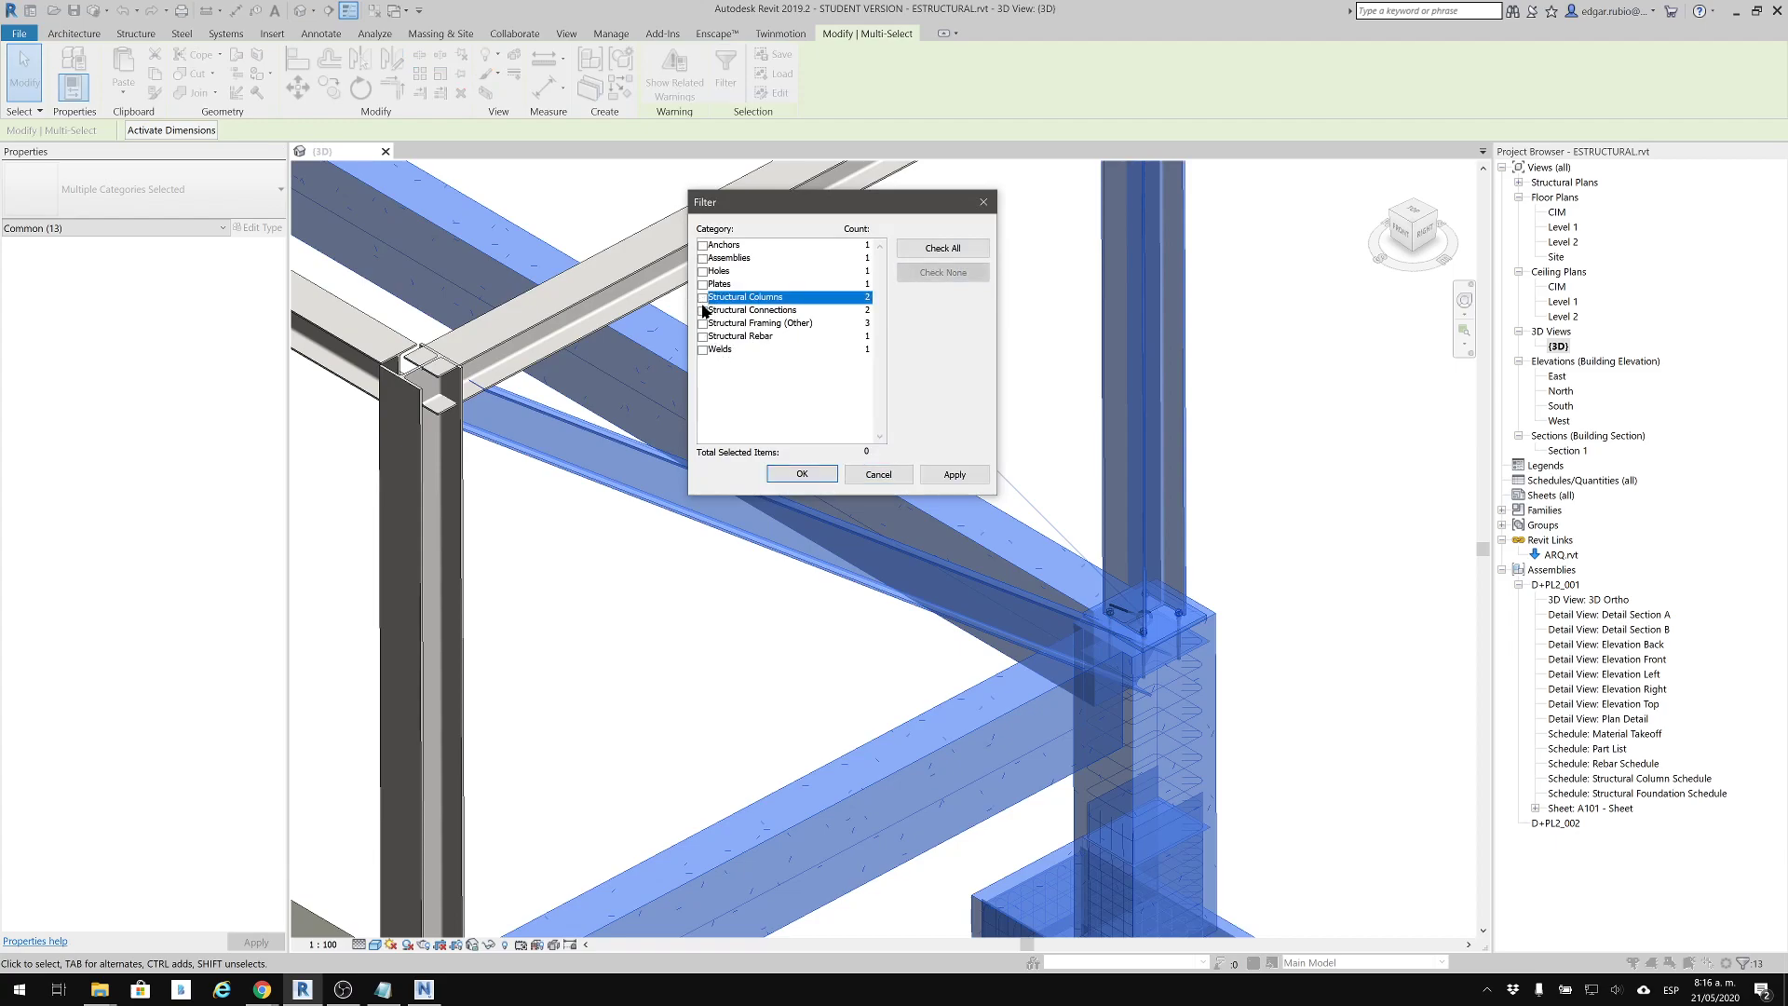
left_click(703, 310)
left_click(801, 474)
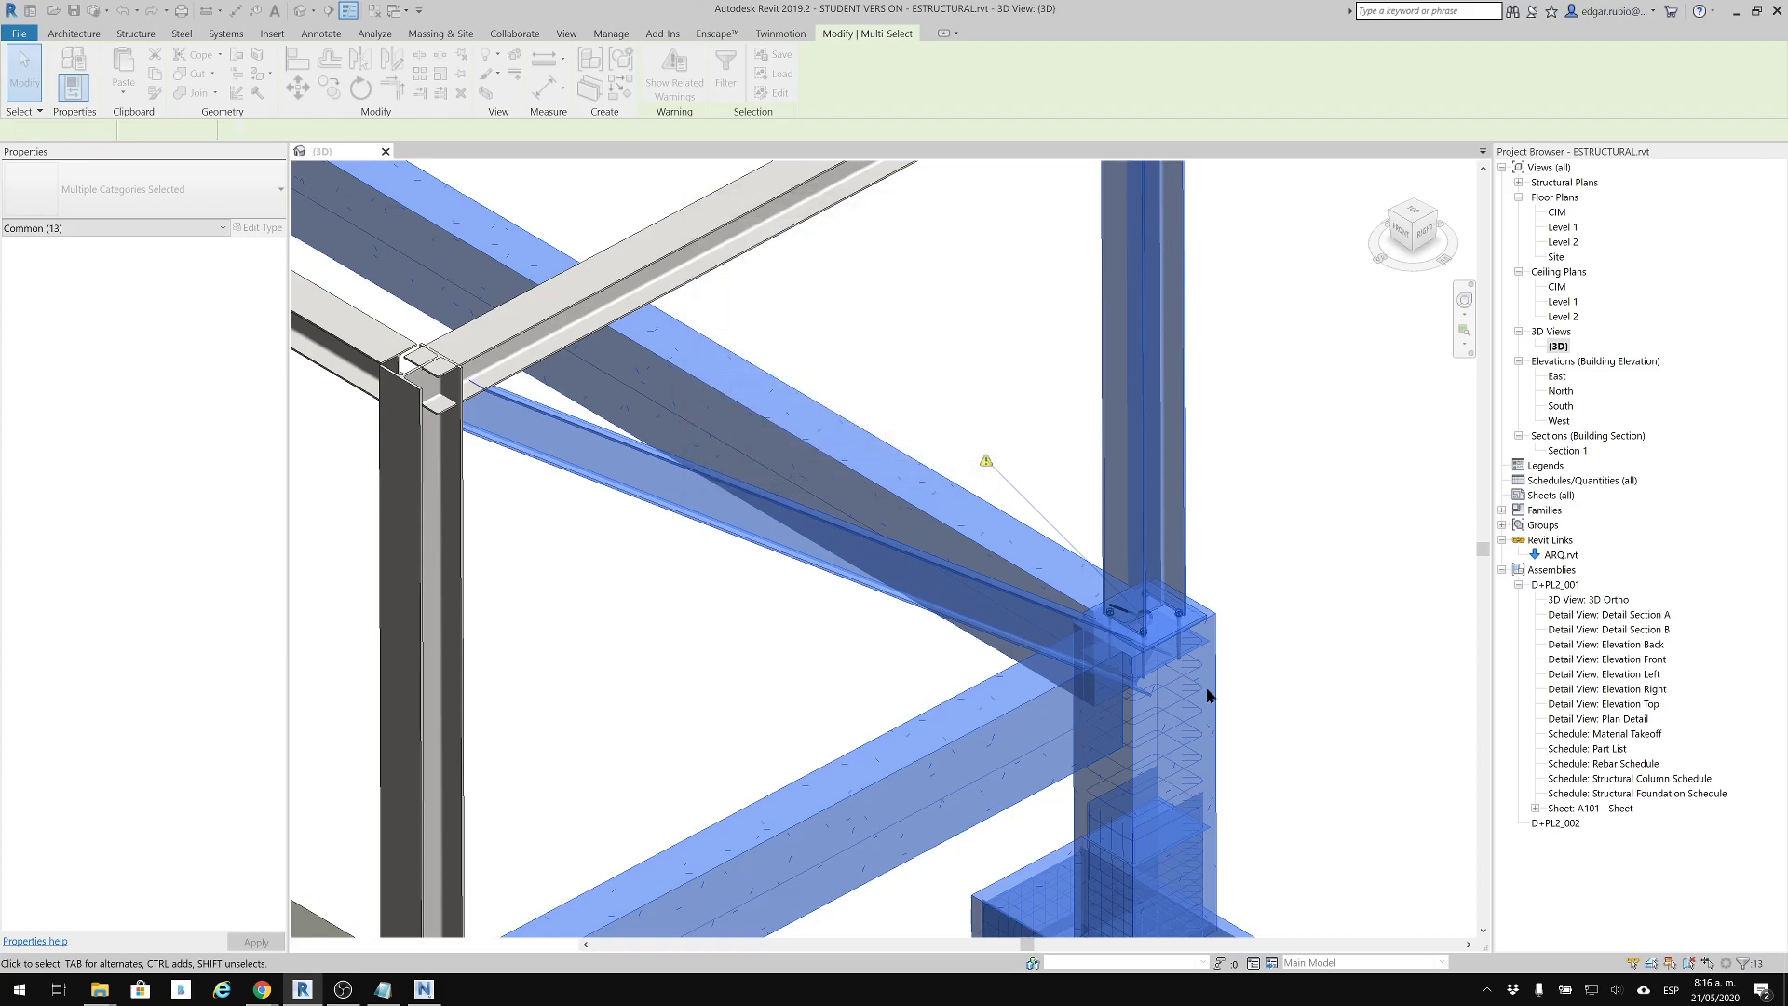
left_click(1201, 618)
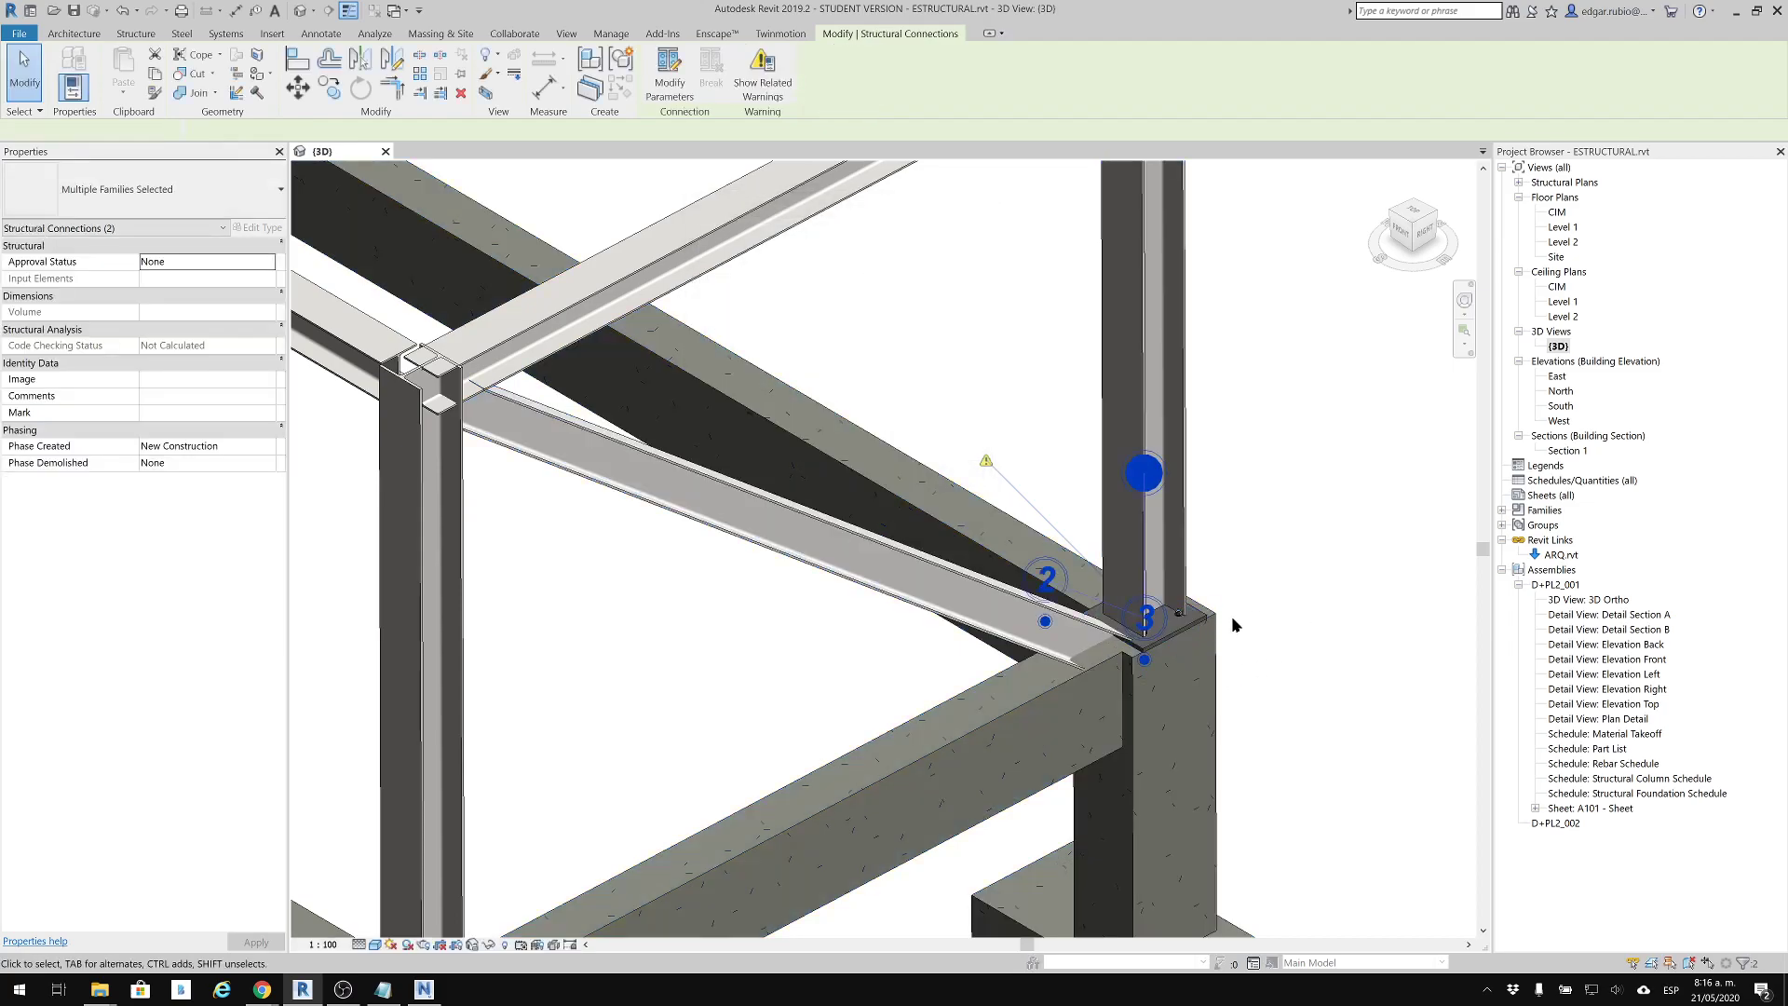
middle_click_drag(1238, 613, 1292, 591)
key("Escape")
scroll(1292, 590, "down", 8)
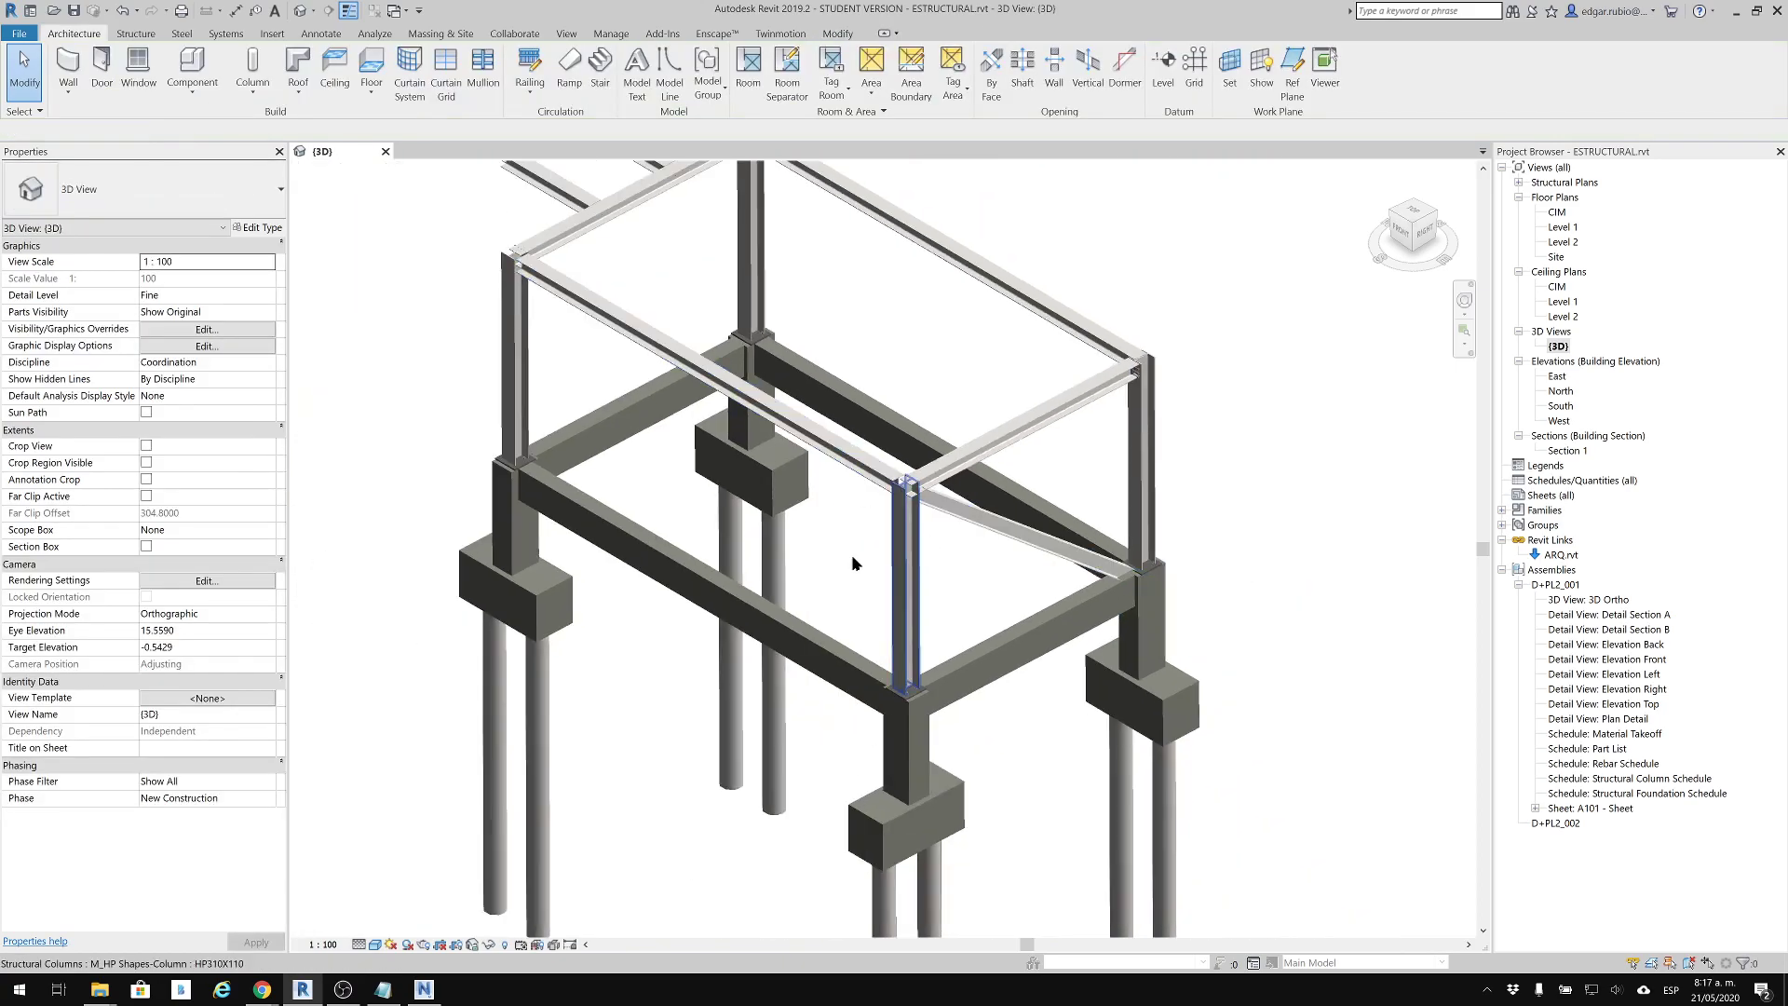
Start an NWC export of the structural model and accept the Navisworks Revit settings with Shared coordinates and Current view export
middle_click_drag(764, 645, 876, 488, "shift")
scroll(827, 472, "up", 3)
middle_click_drag(950, 541, 952, 543)
scroll(952, 542, "down", 4)
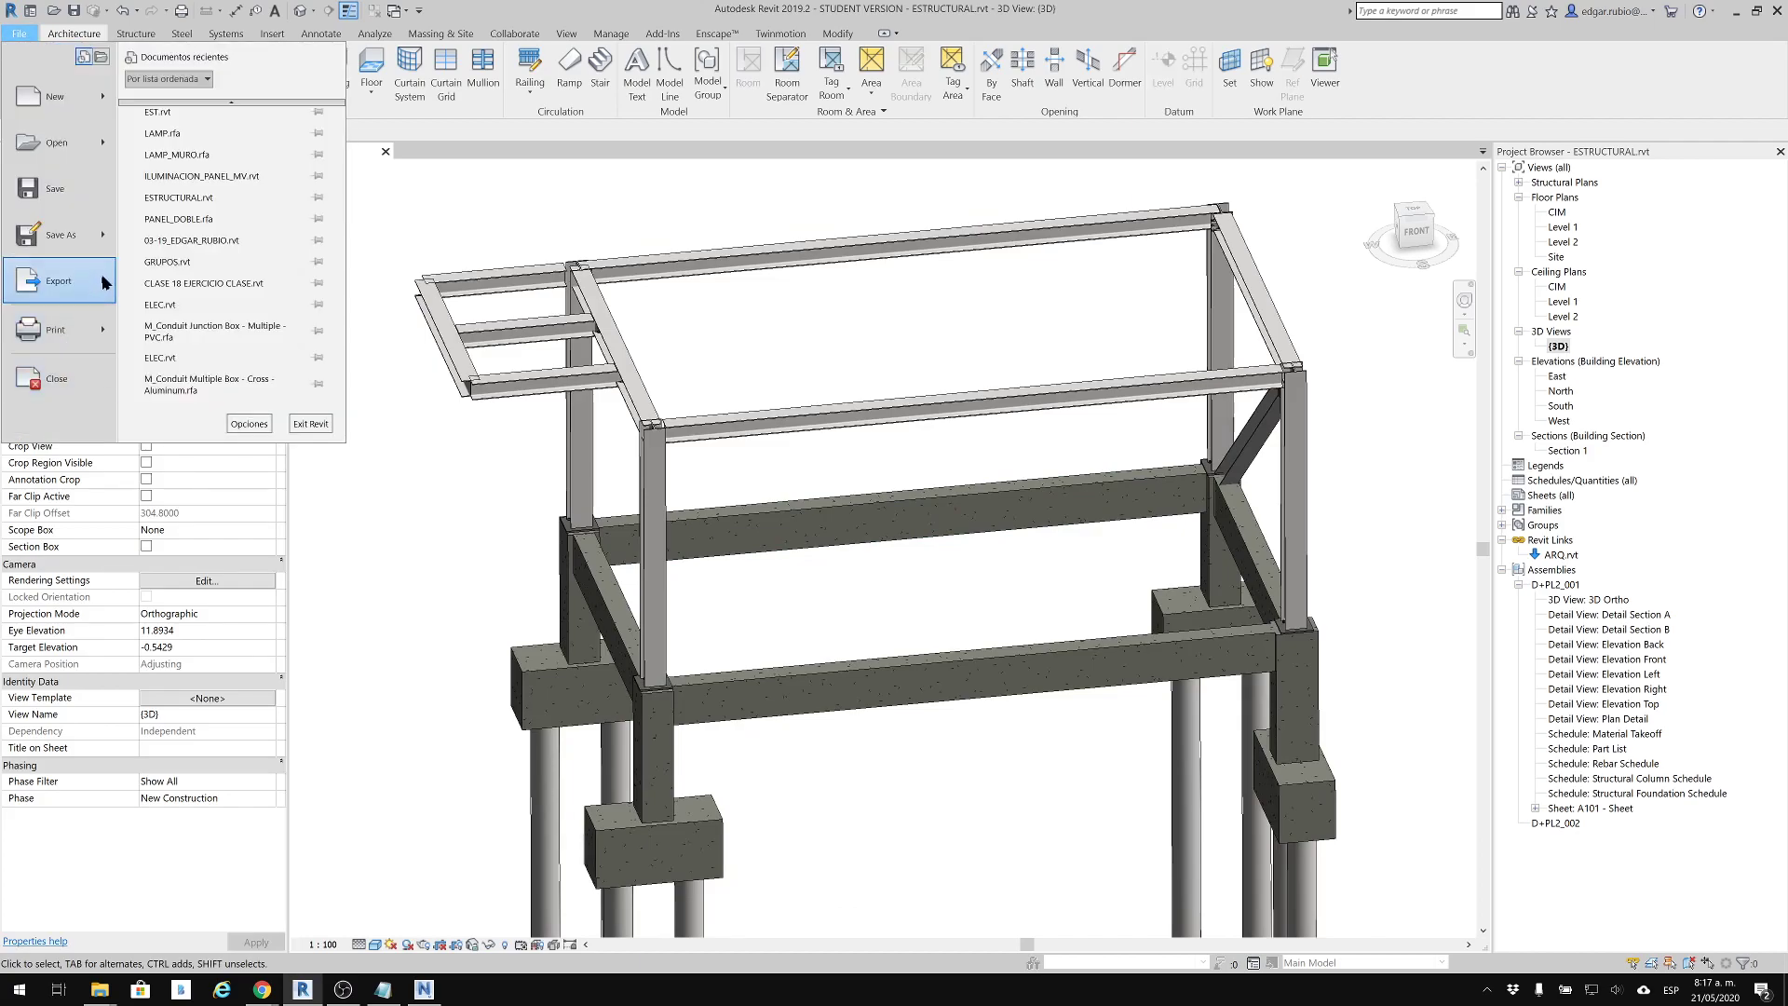
mouse_move(101, 278)
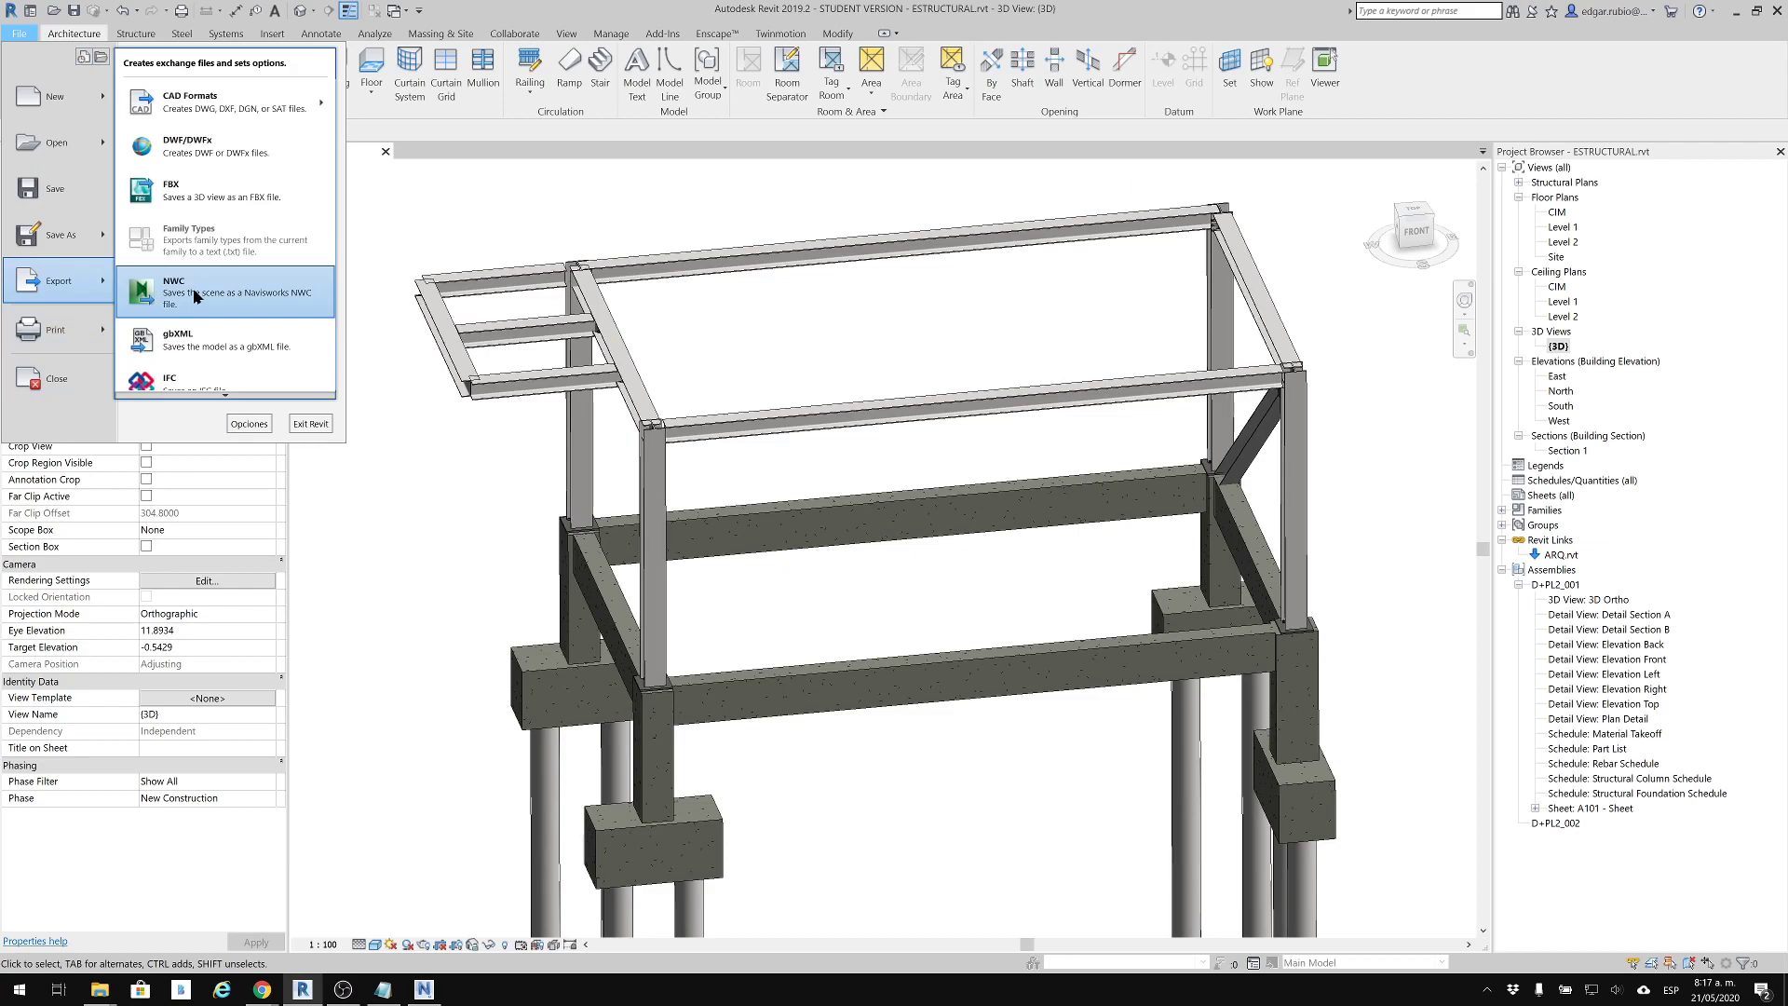
left_click(195, 296)
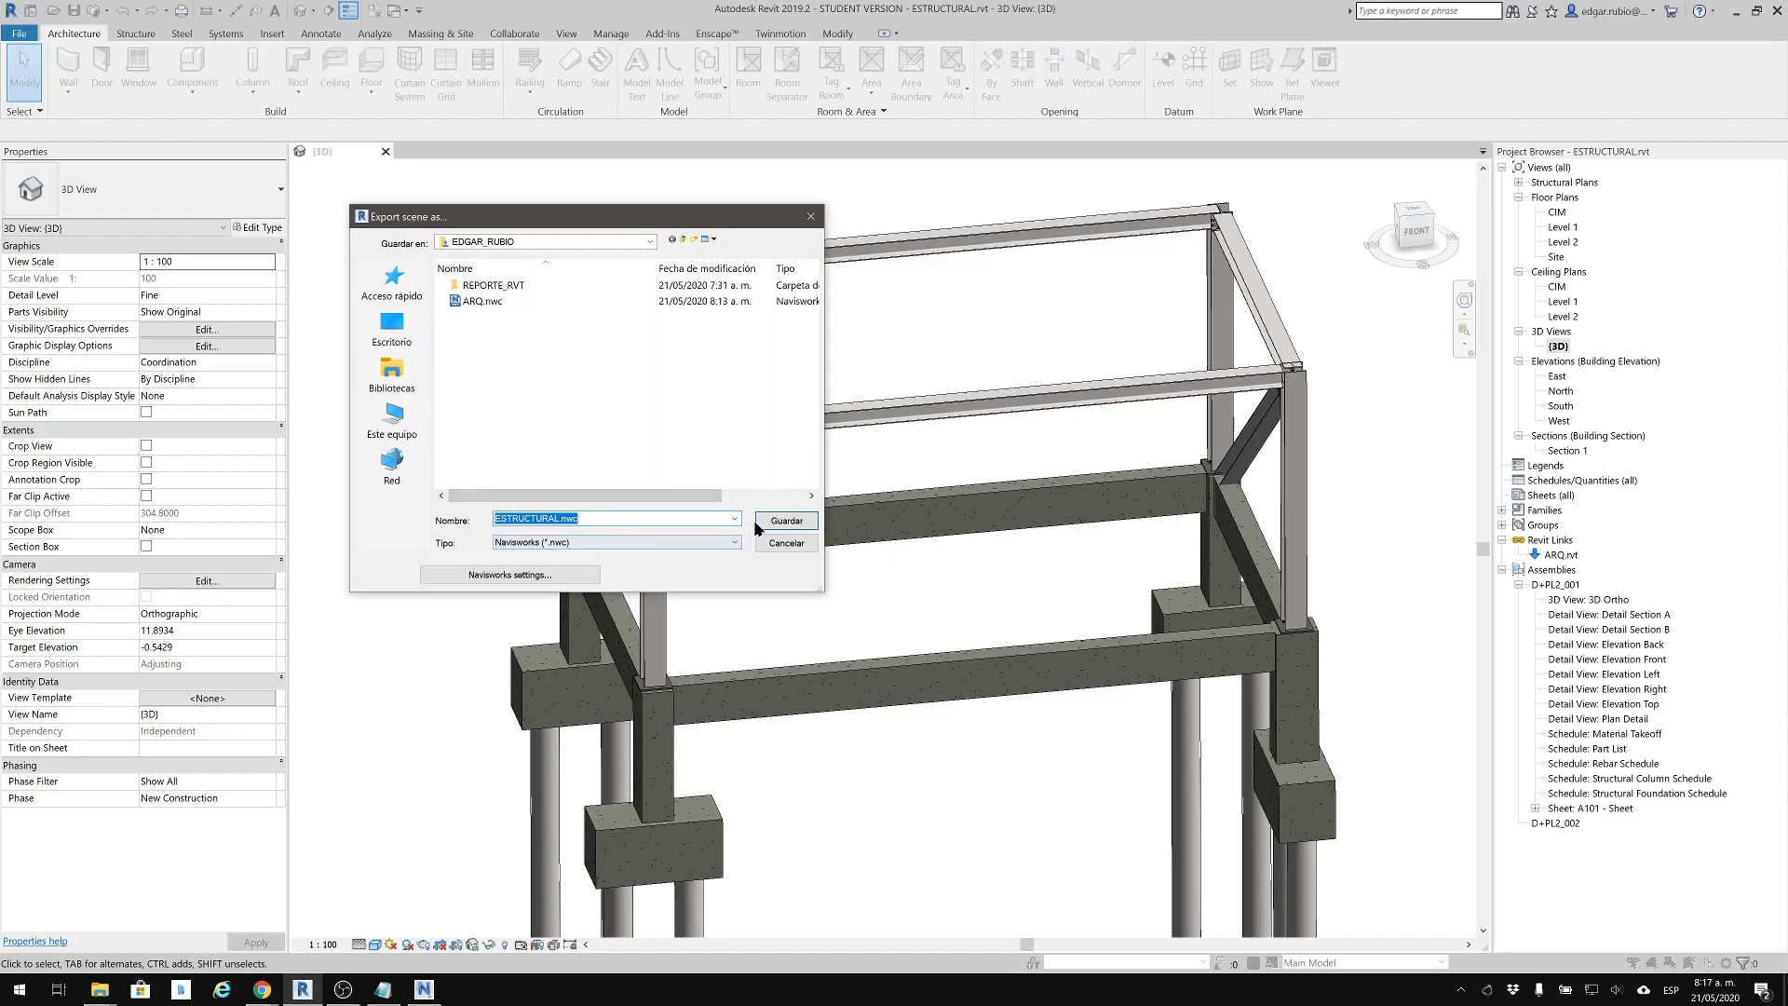
left_click(780, 523)
left_click(548, 573)
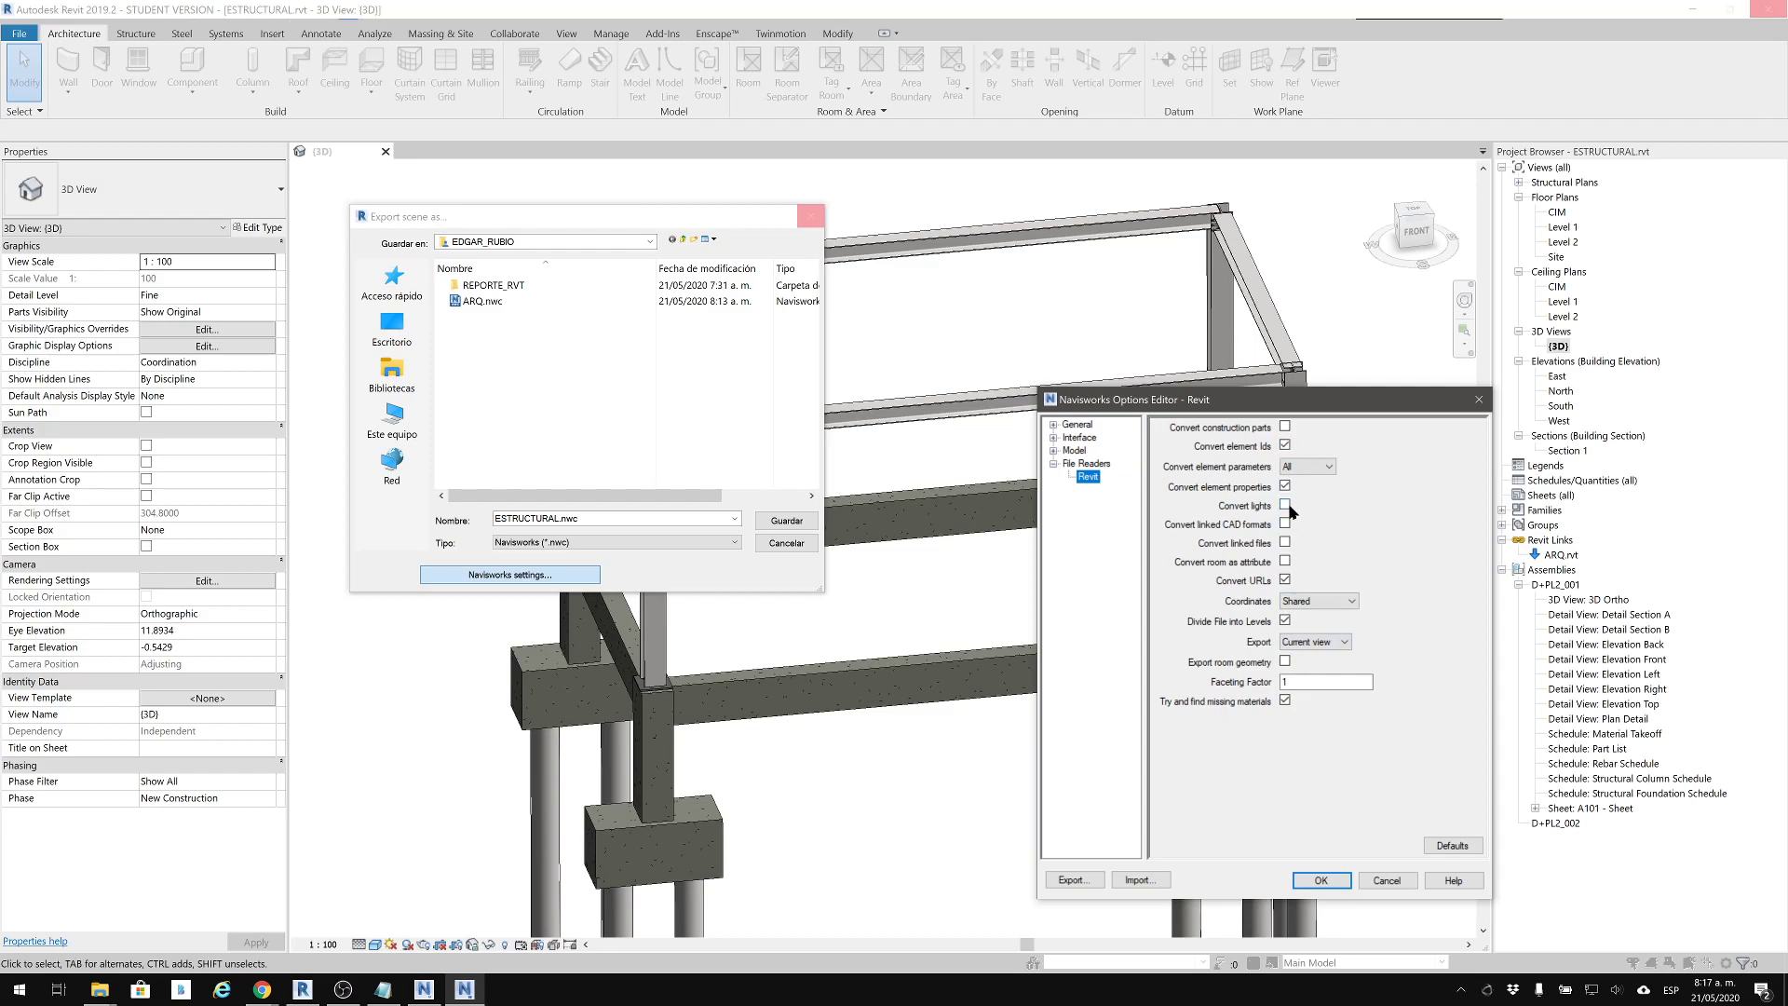
left_click(1319, 880)
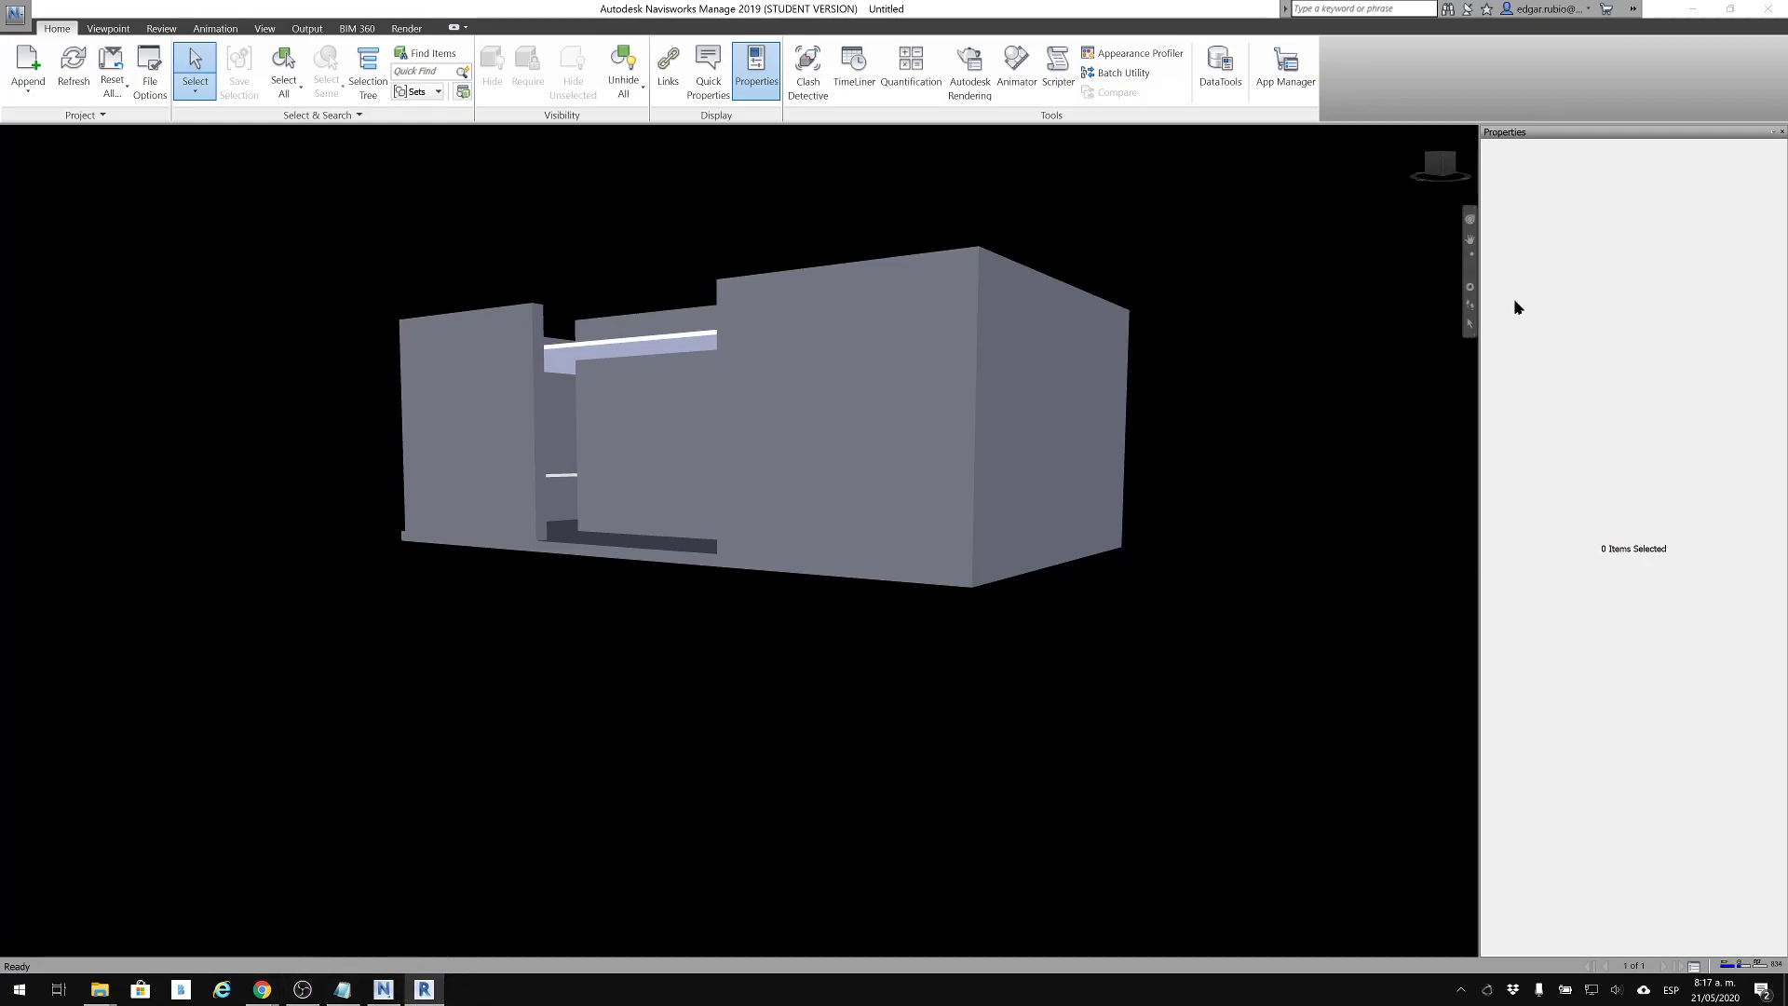
Minimize Navisworks, save the export as ESTRUCTURAL.nwc in the instructor's folder, and bring up that folder in File Explorer
left_click(1711, 11)
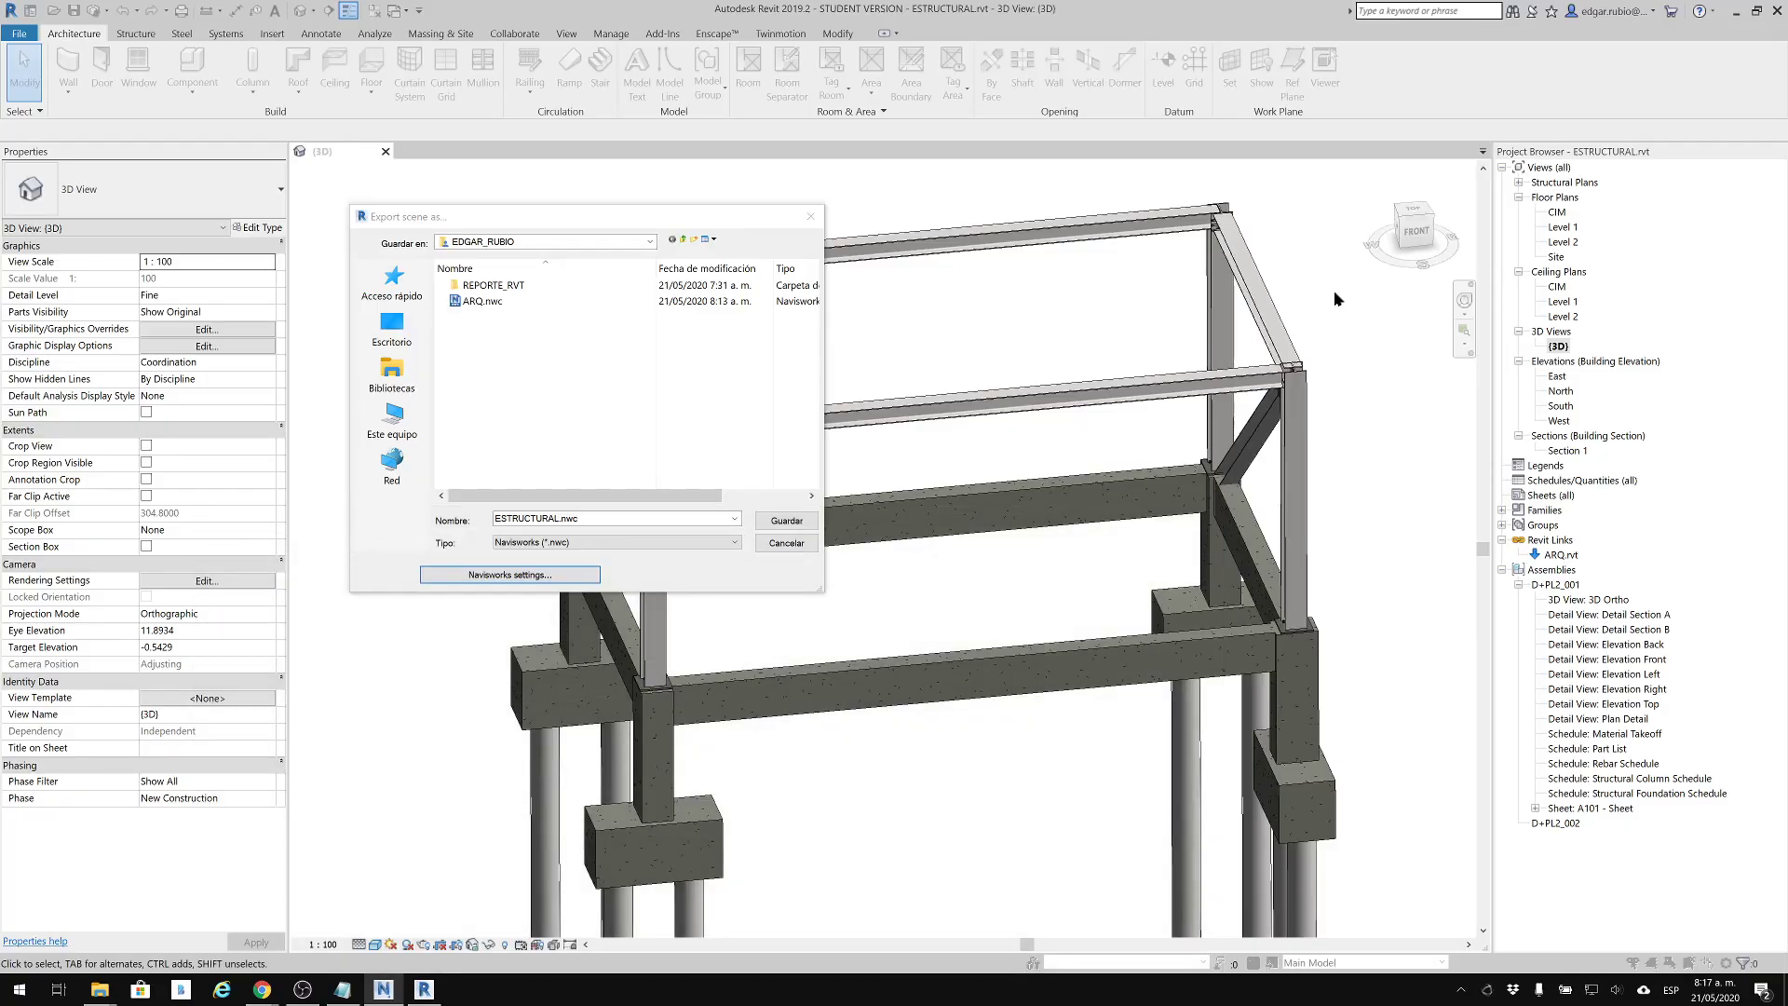
left_click(803, 519)
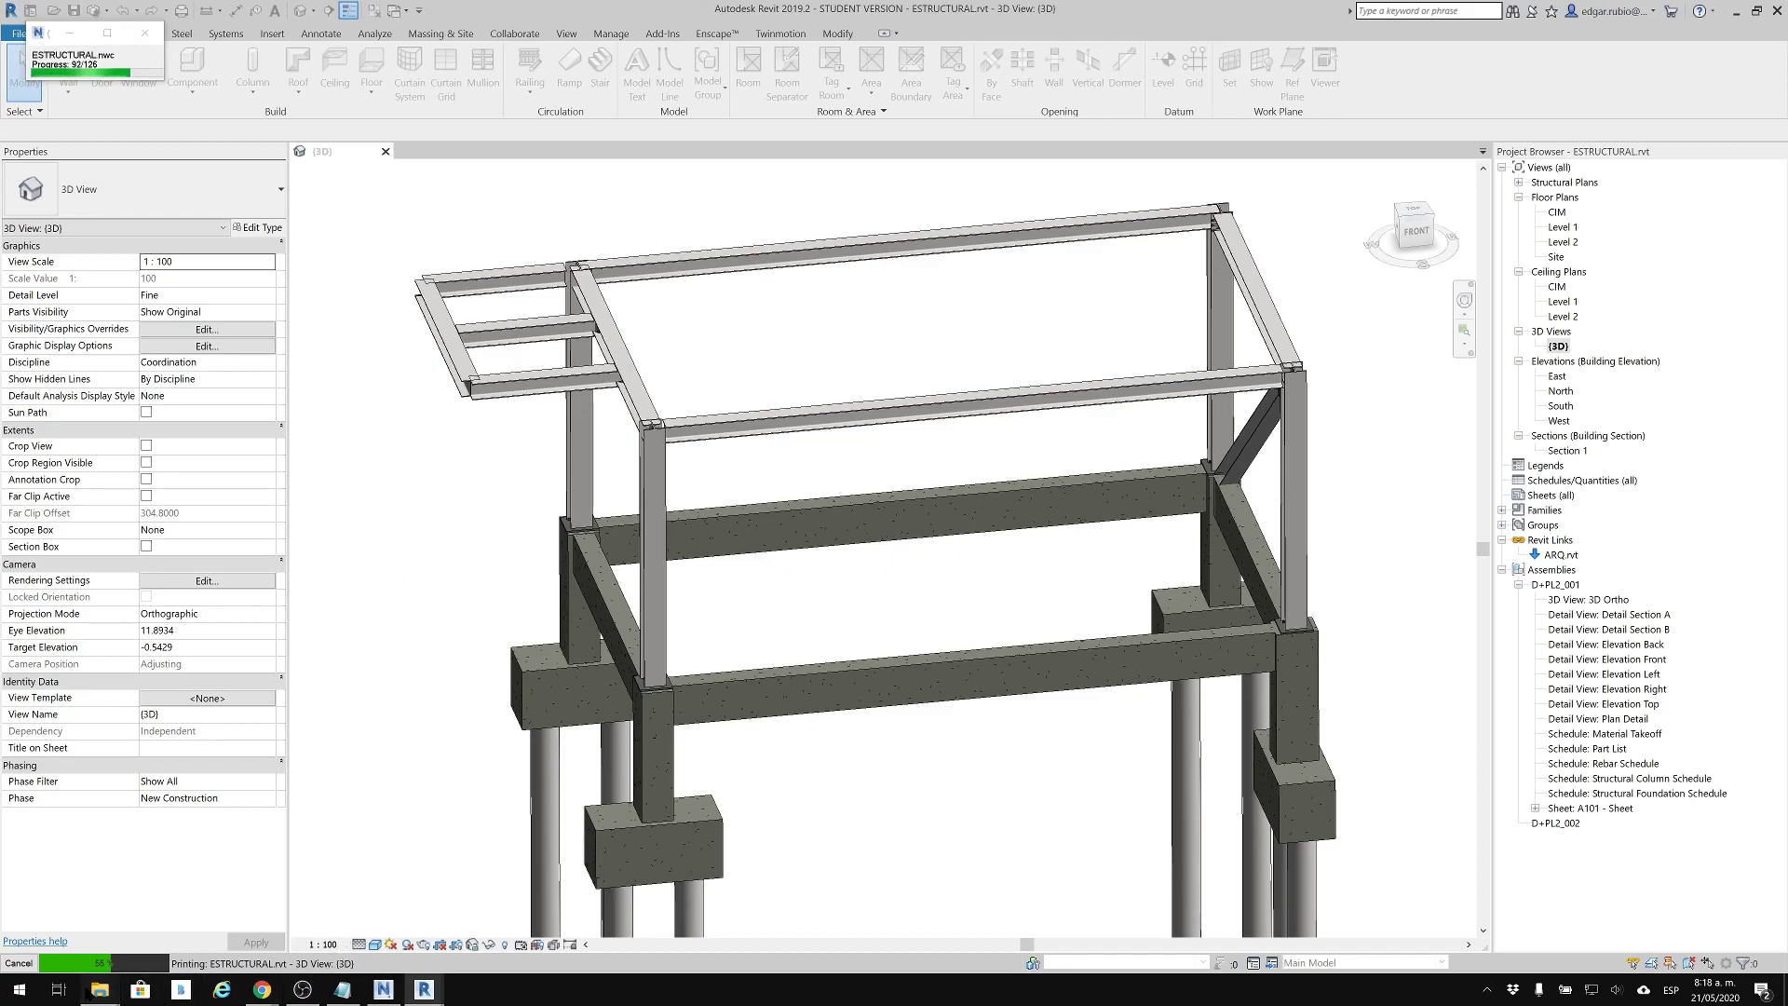
mouse_move(100, 989)
left_click(74, 922)
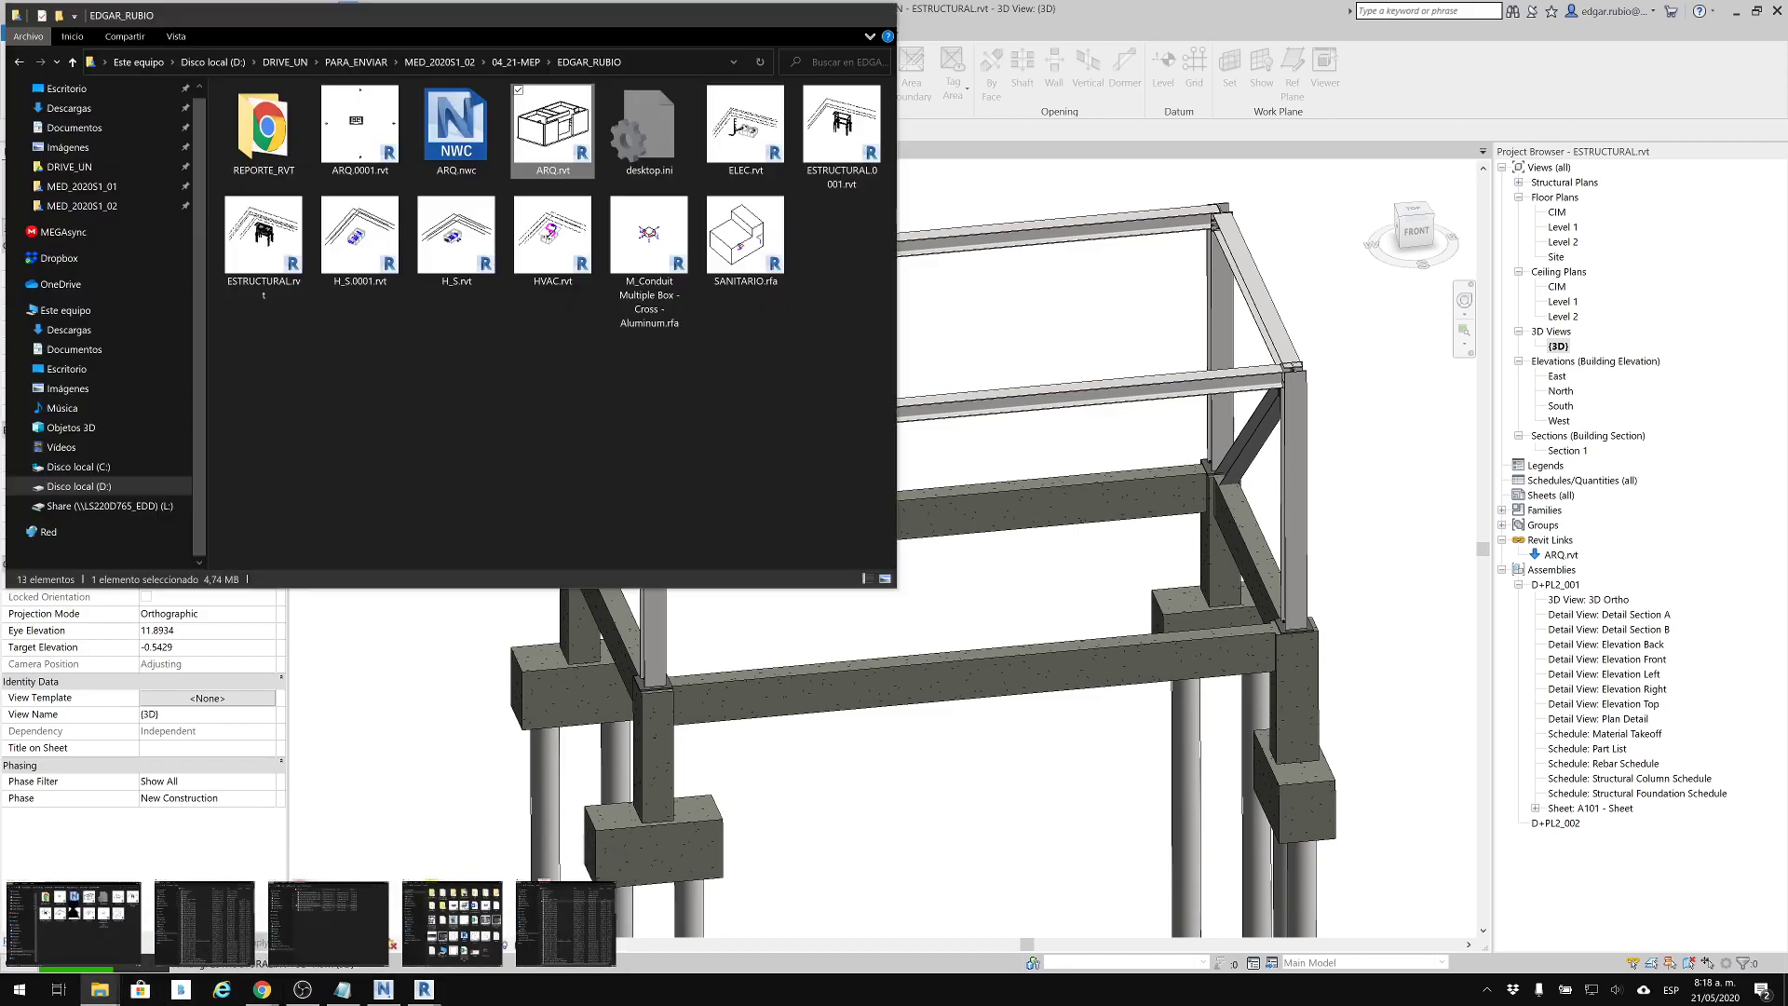
Check the project folder and its REPORTE_RVT subfolder for the exported structural file
left_click_drag(588, 19, 1141, 186)
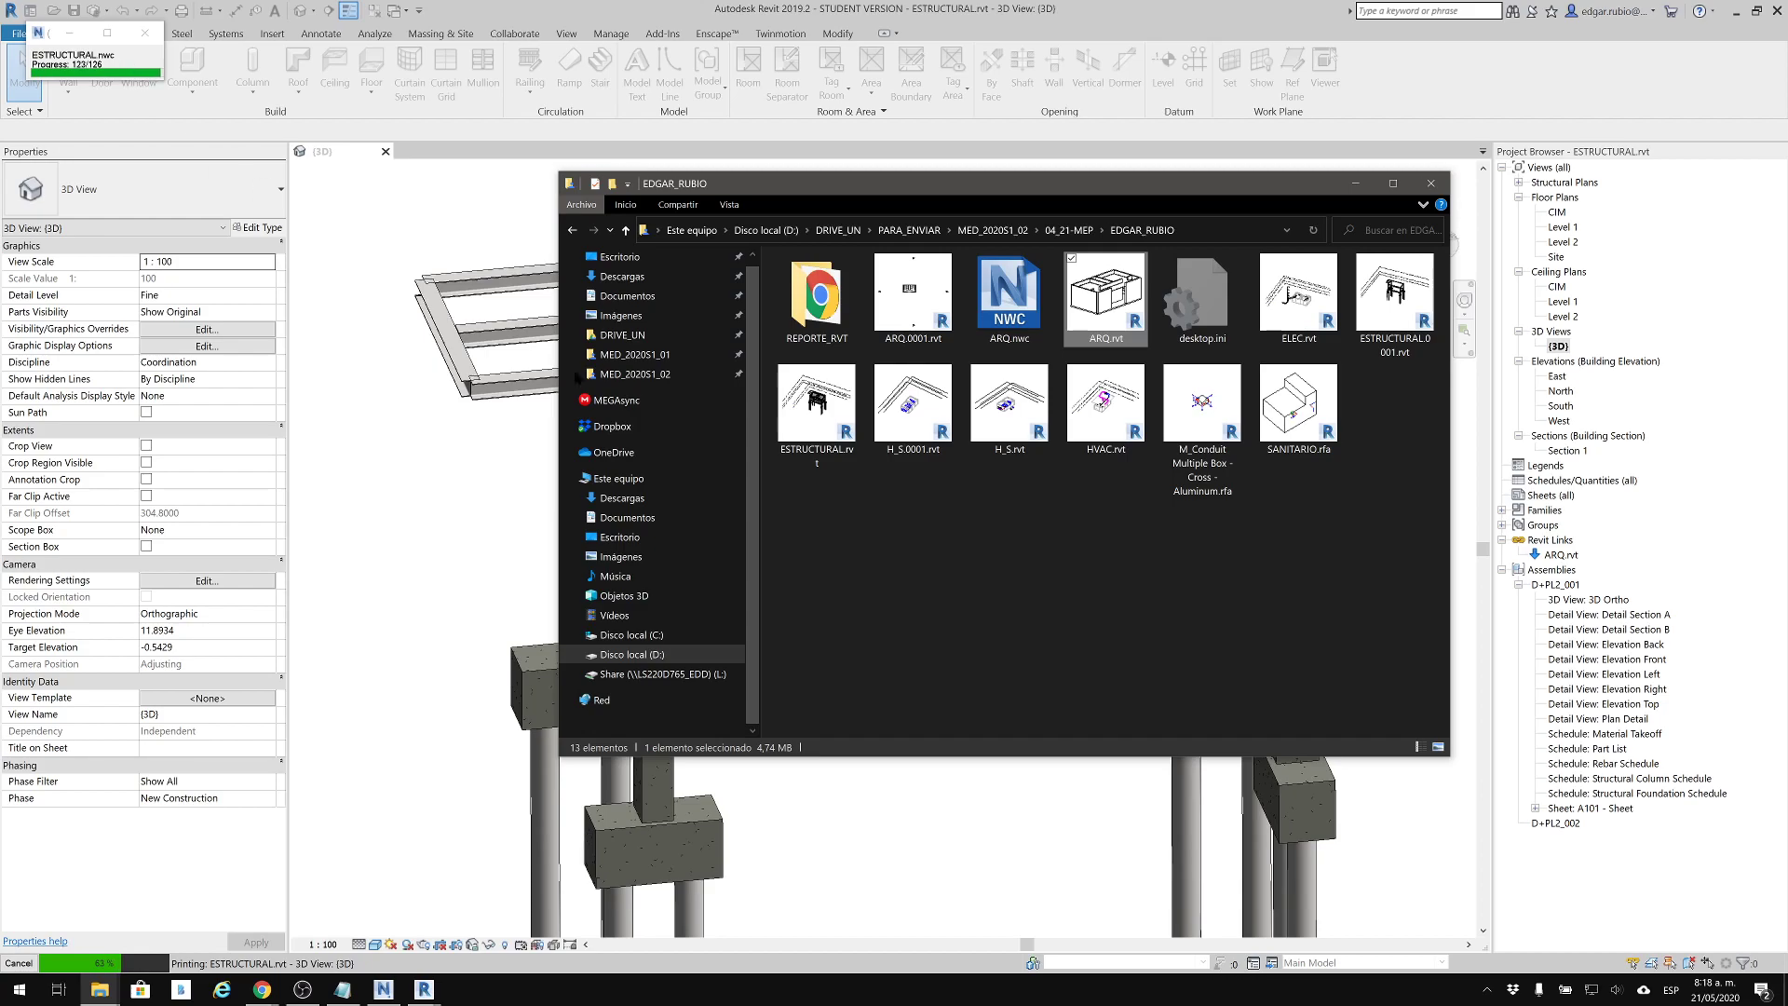
left_click(1001, 578)
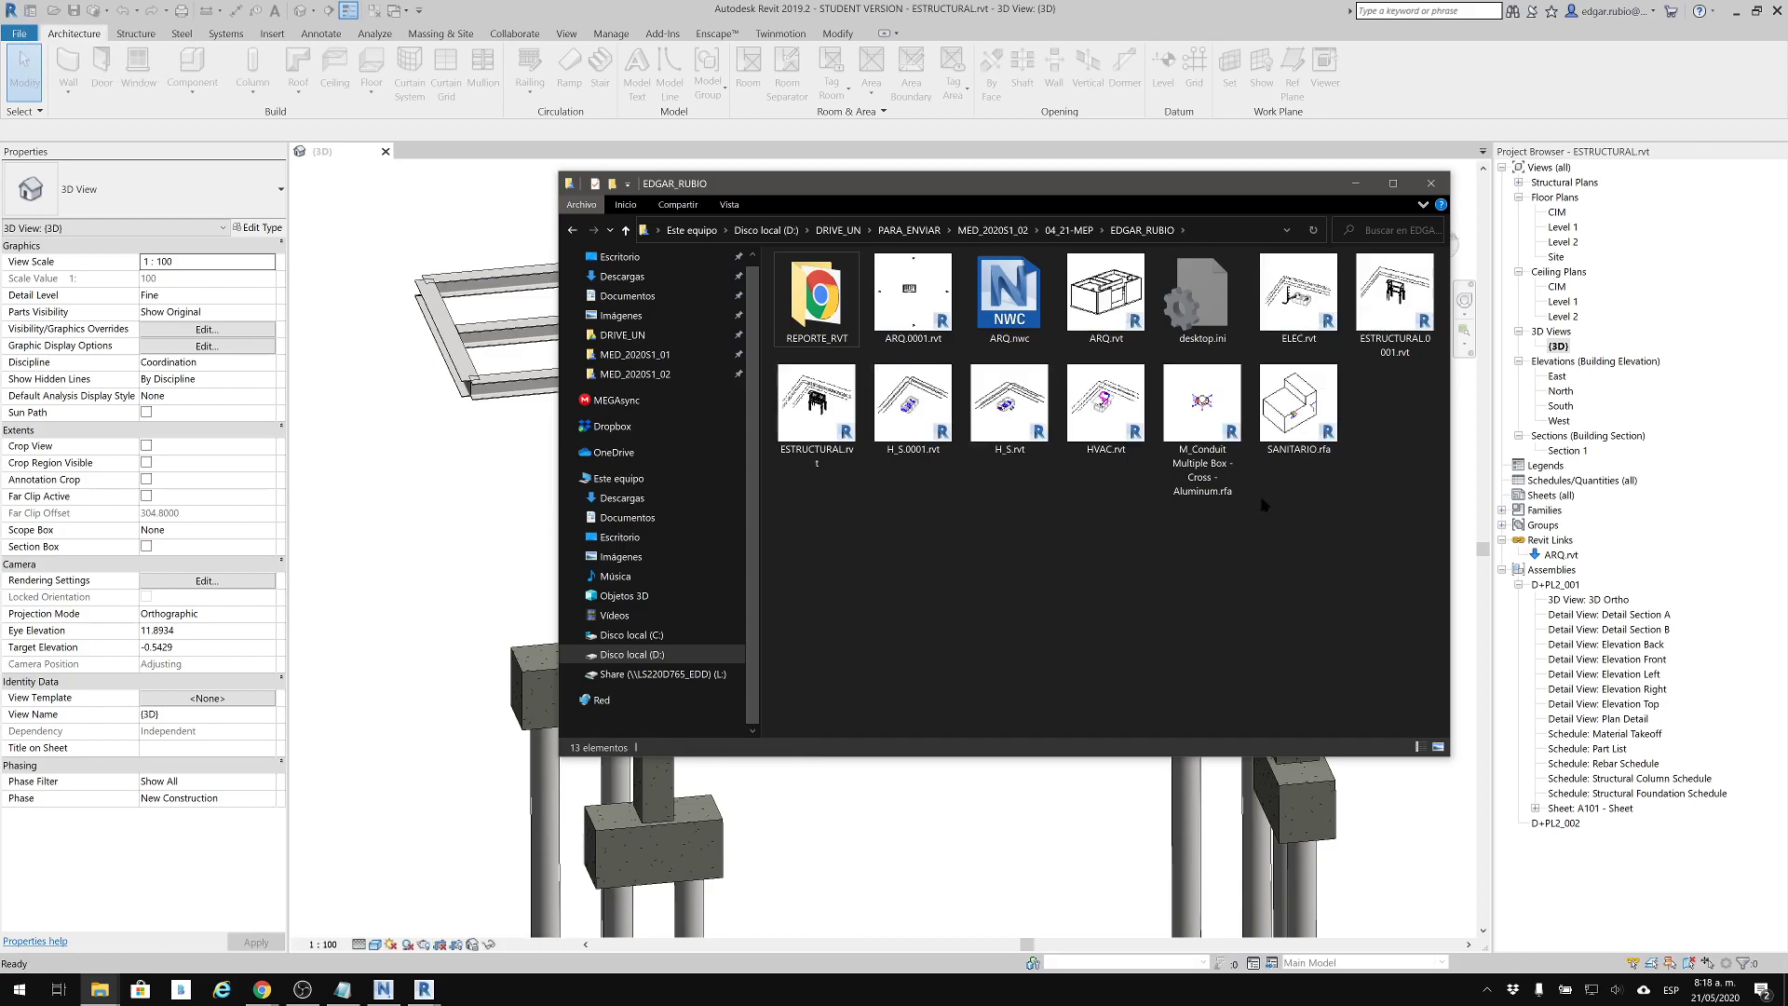
left_click_drag(1171, 182, 1179, 210)
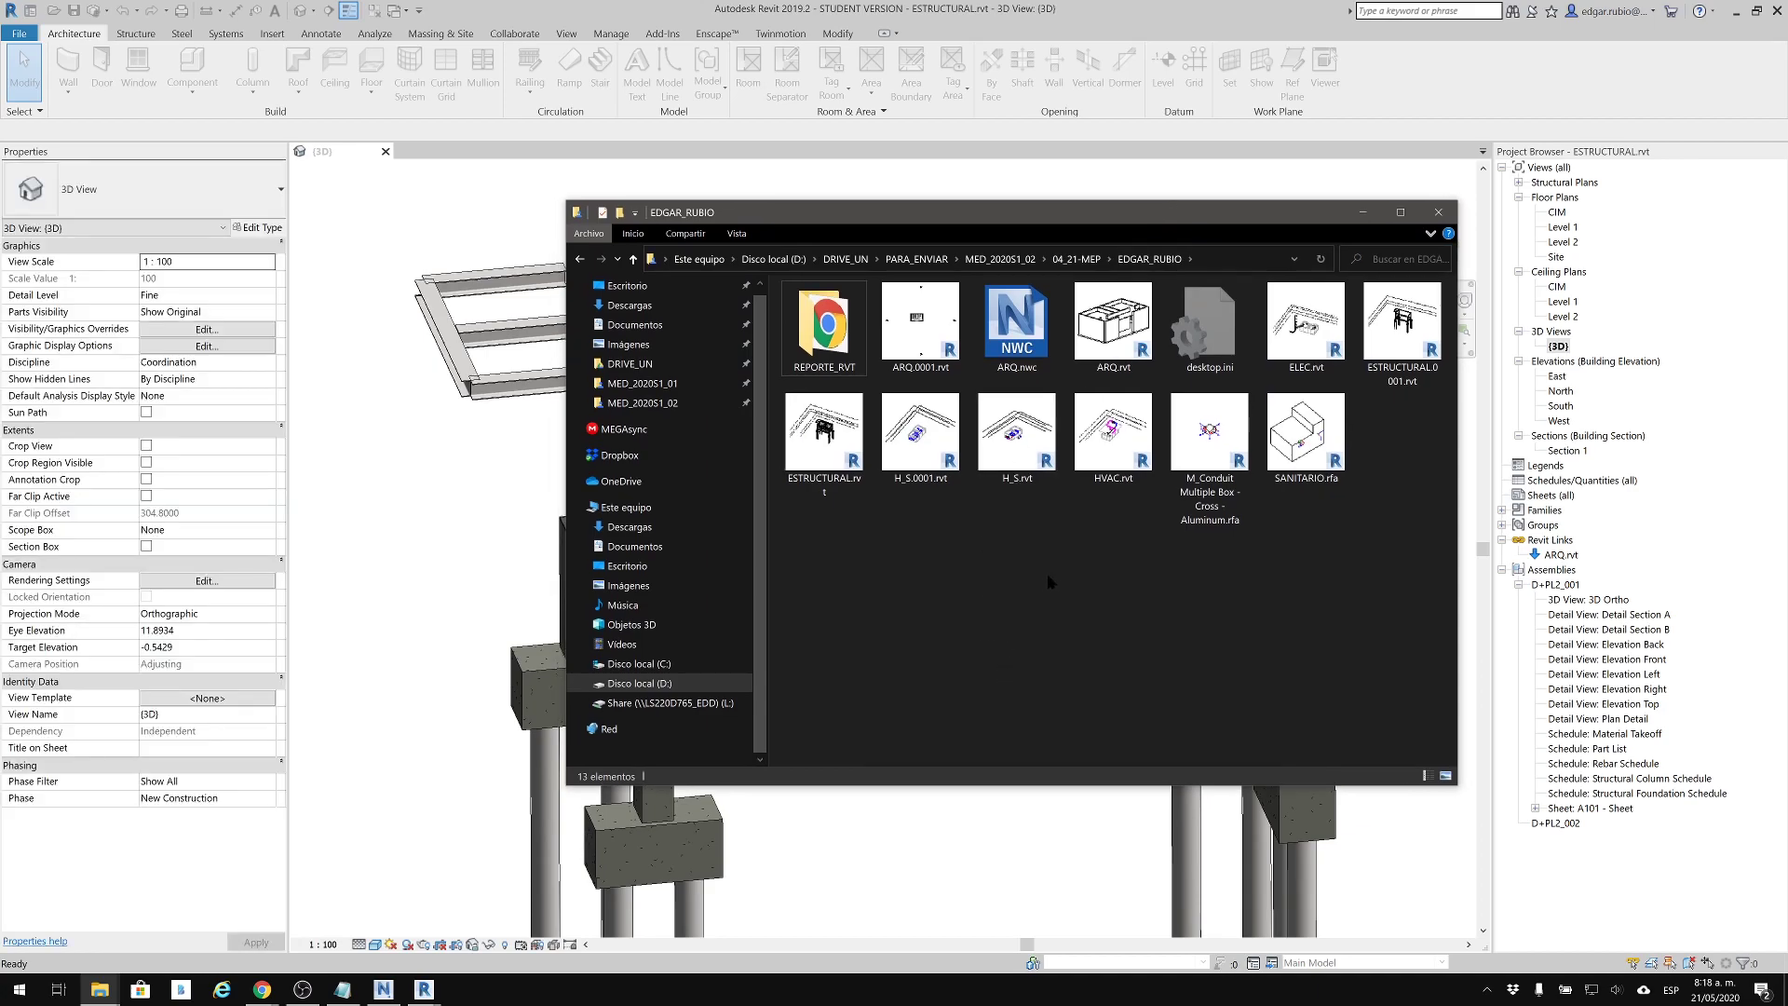
left_click(845, 316)
double_click(845, 316)
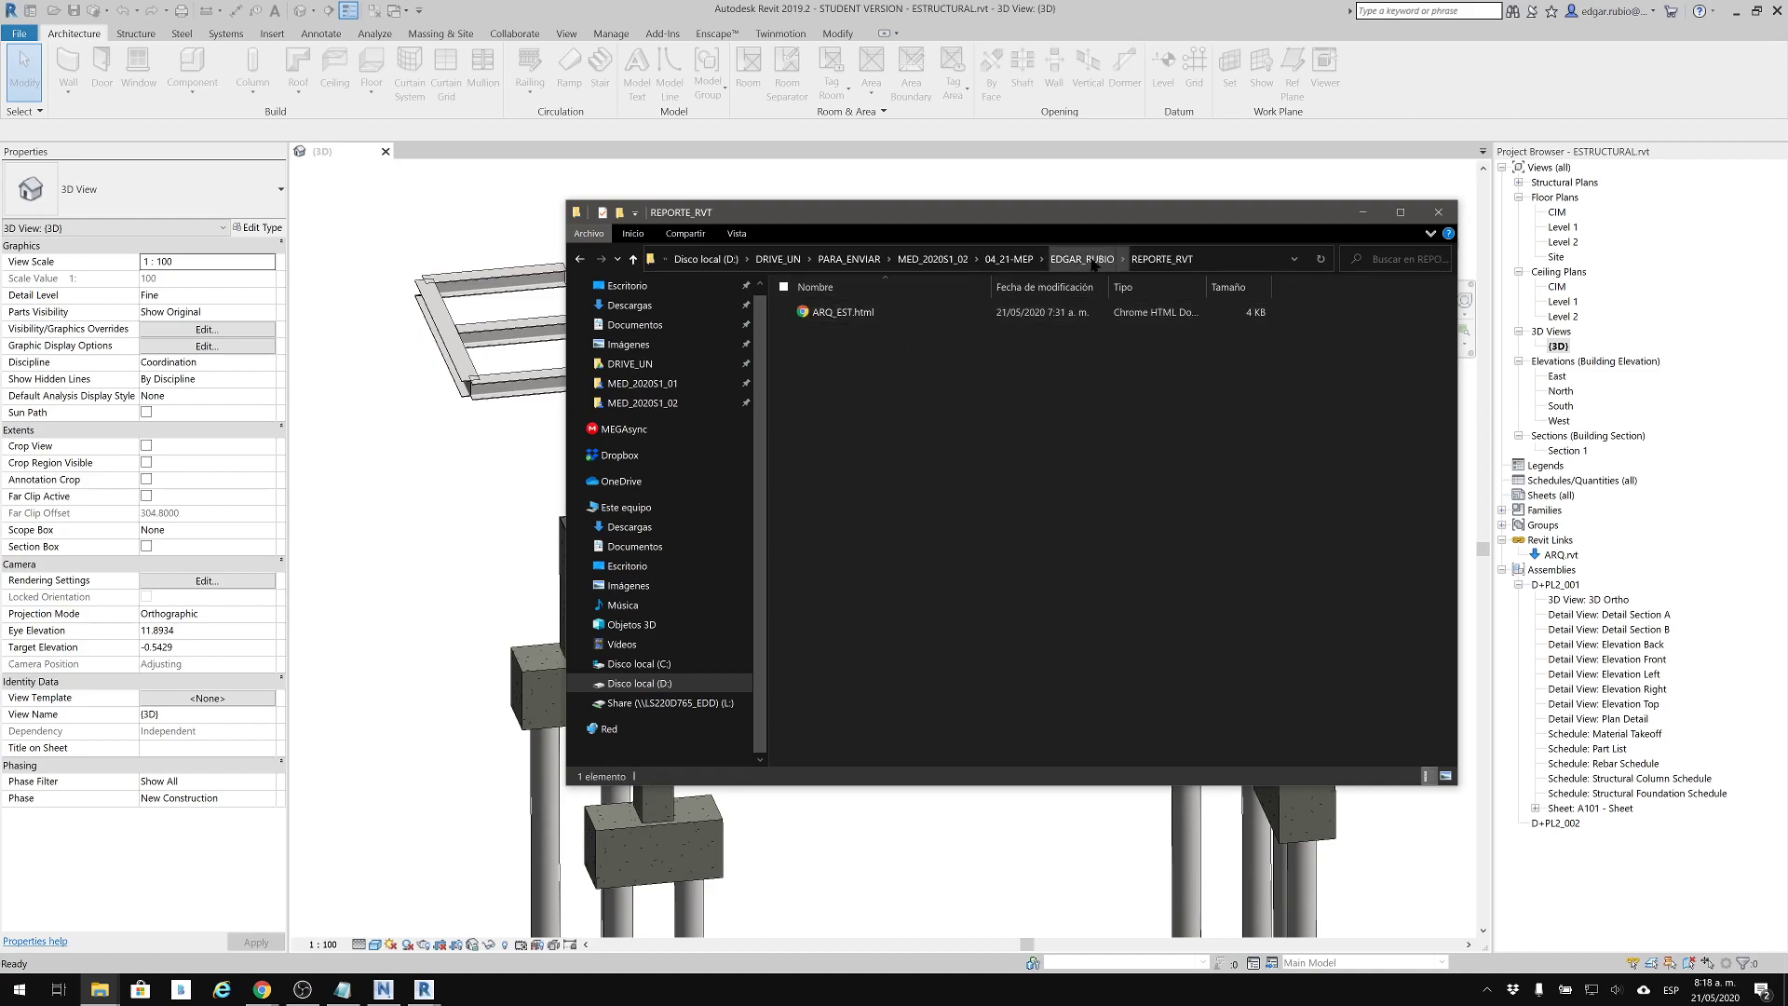
left_click(1084, 260)
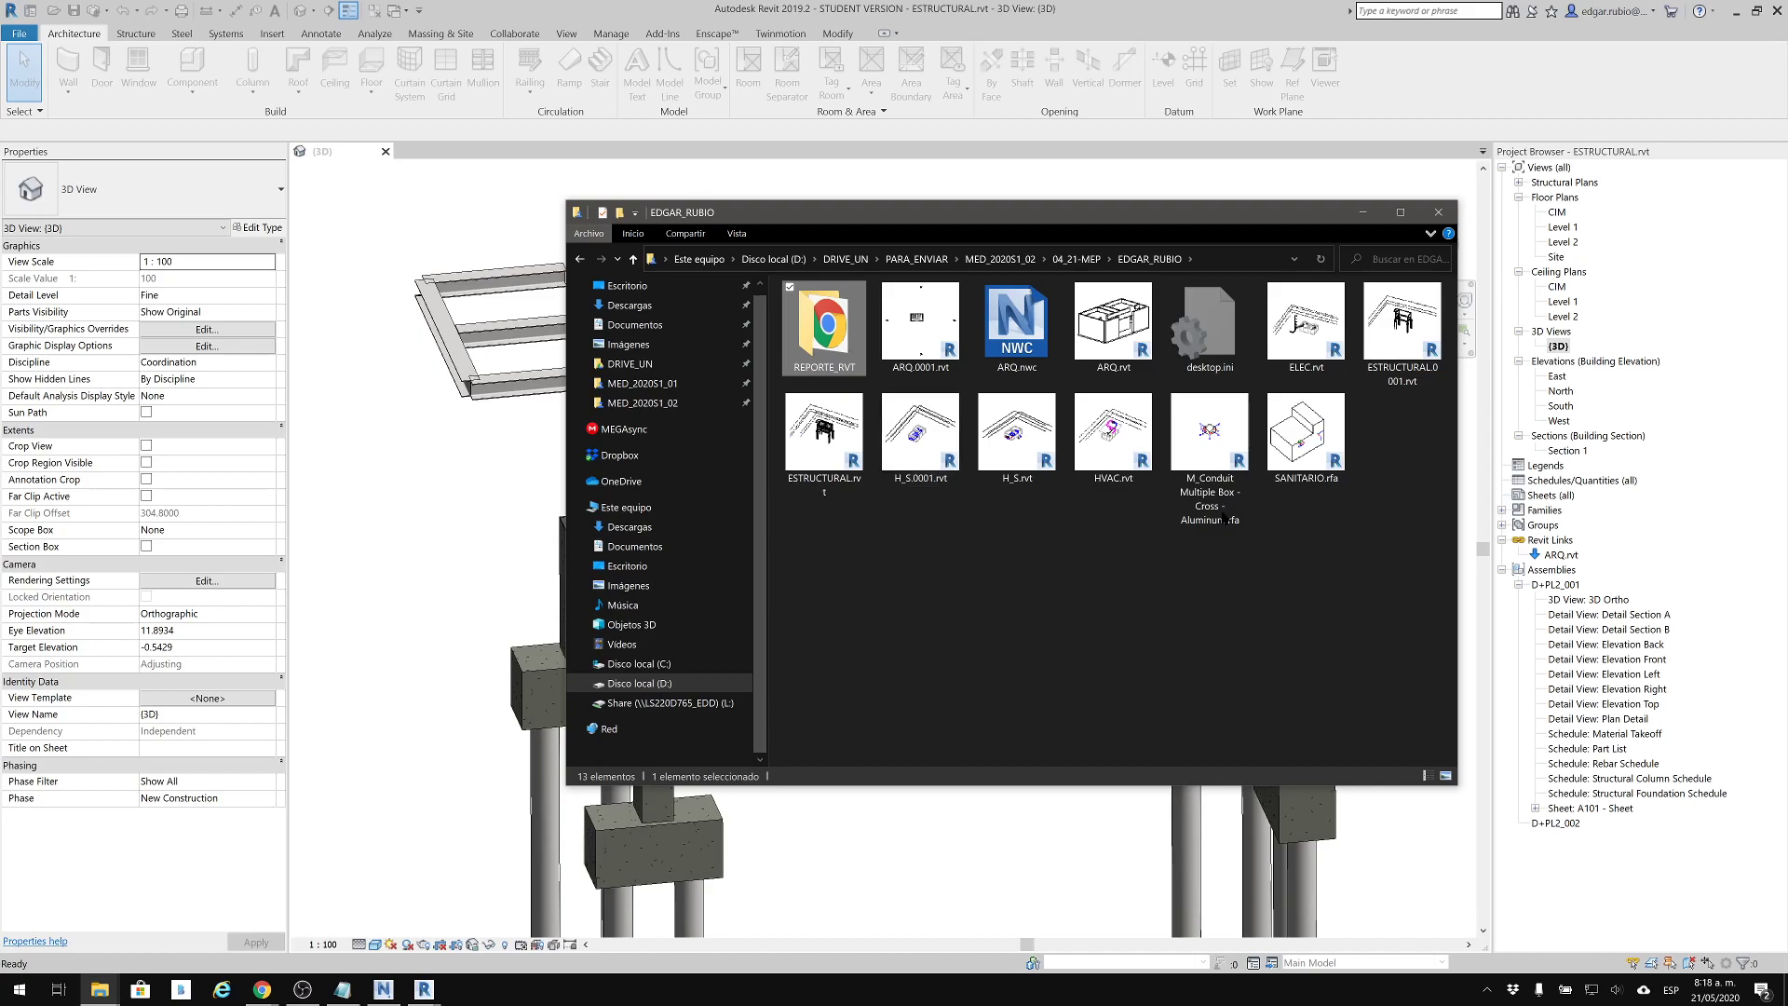
left_click(1363, 215)
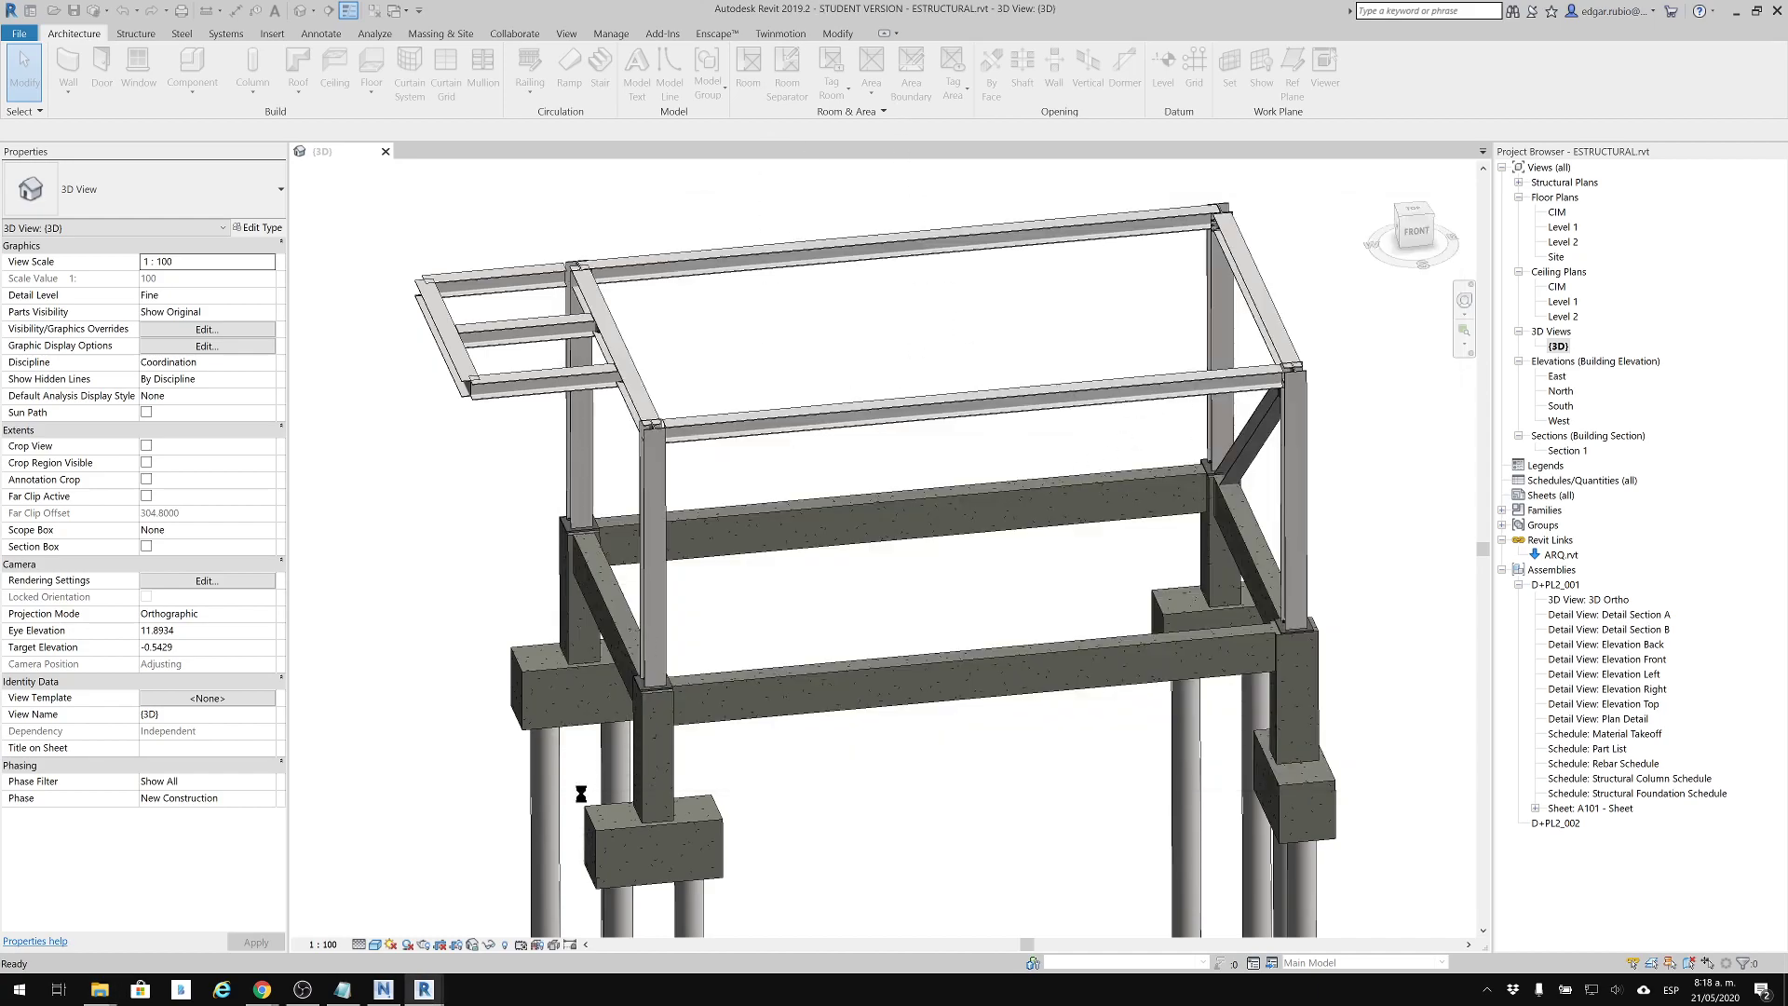
Return to Revit, reopen the project folder, and compare ESTRUCTURAL.nwc with ESTRUCTURAL.rvt
mouse_move(424, 987)
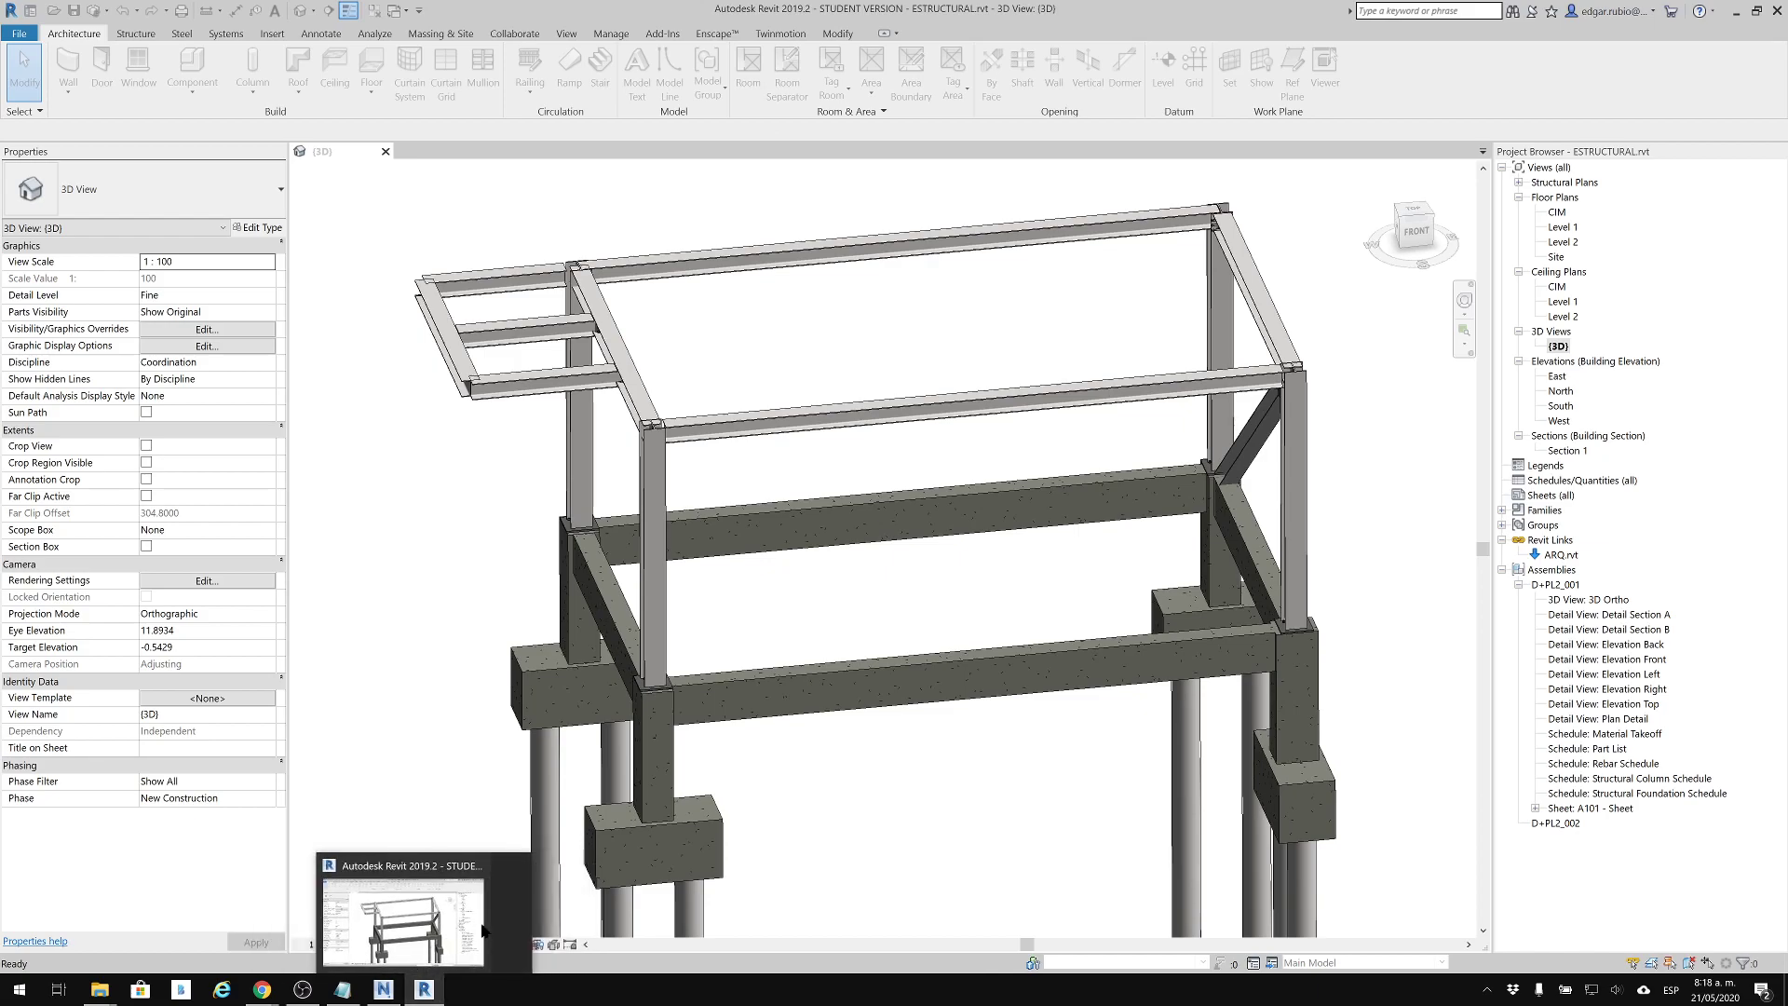
left_click(458, 936)
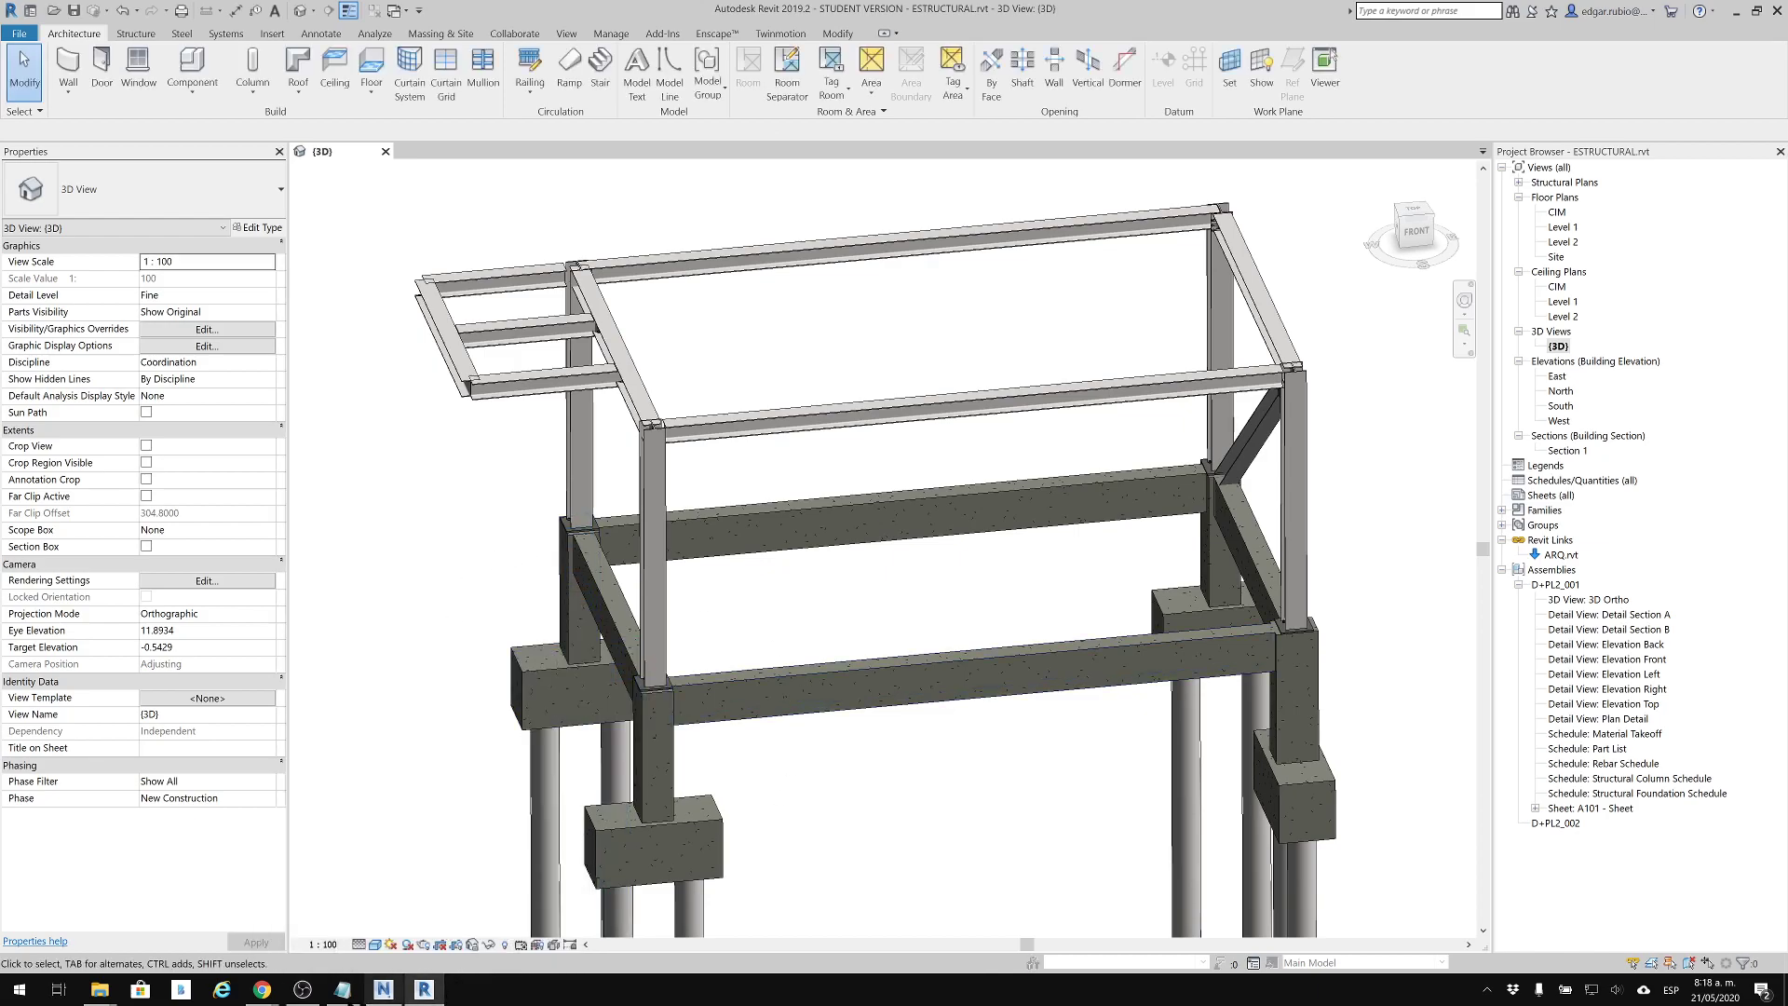
mouse_move(100, 989)
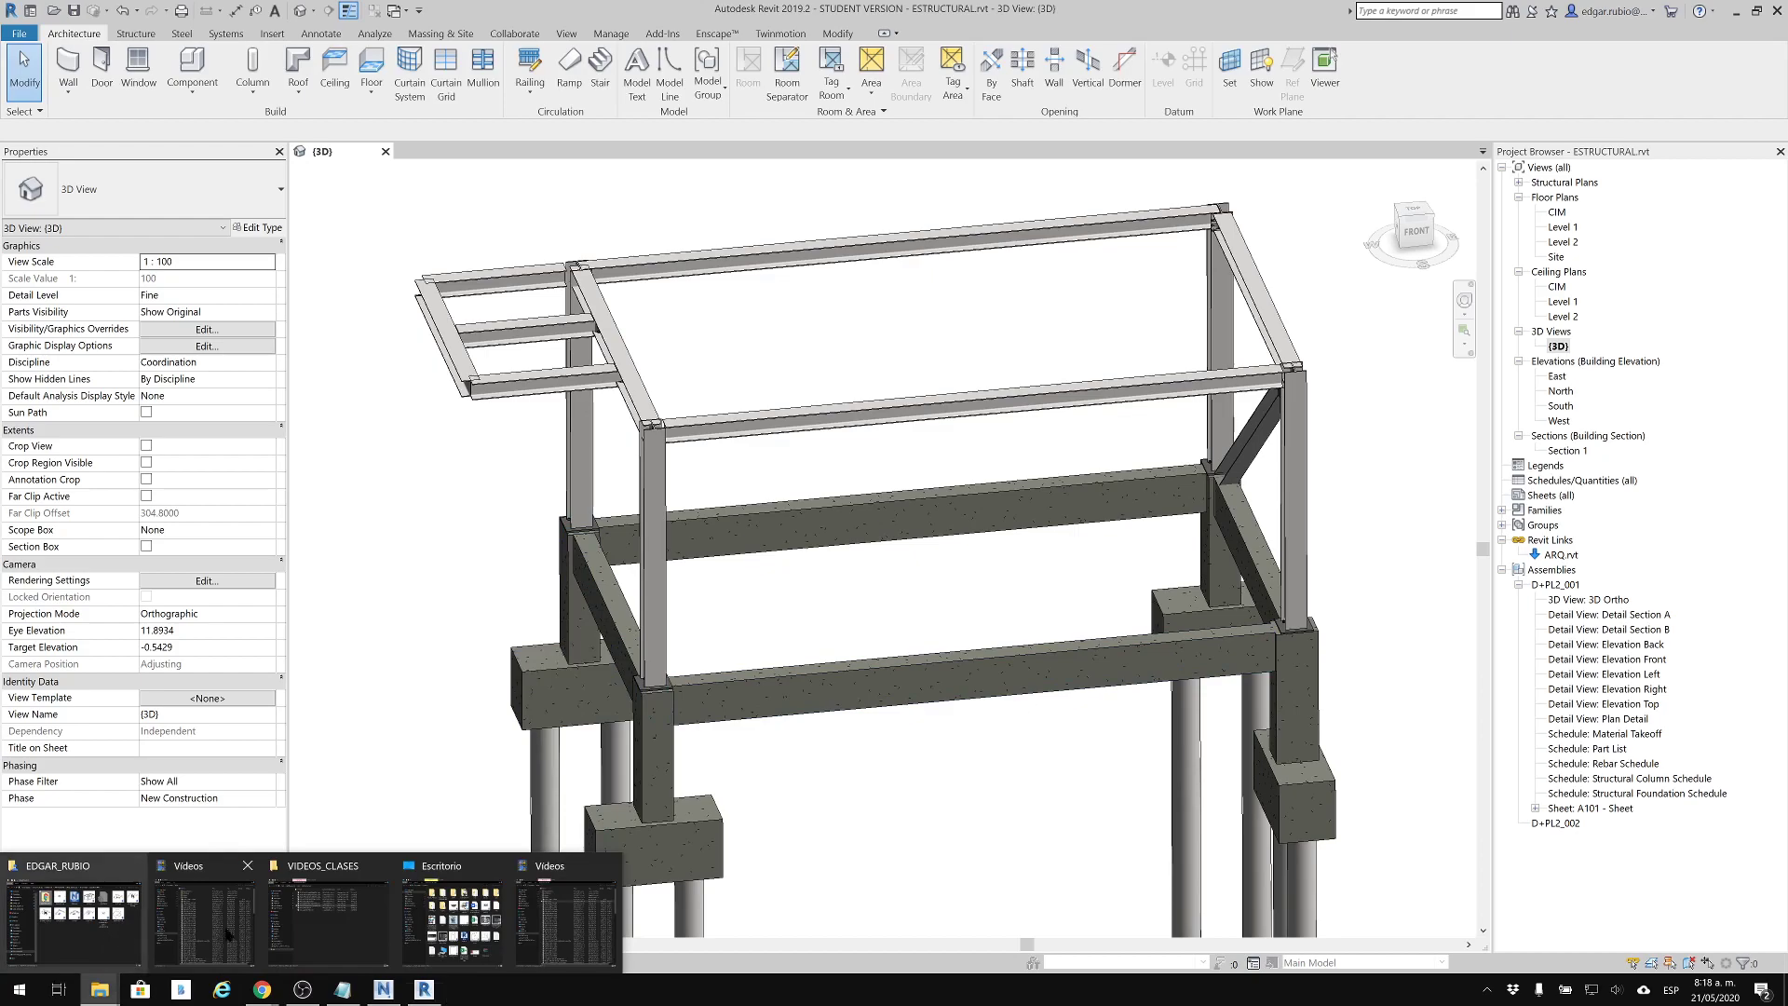
left_click(120, 895)
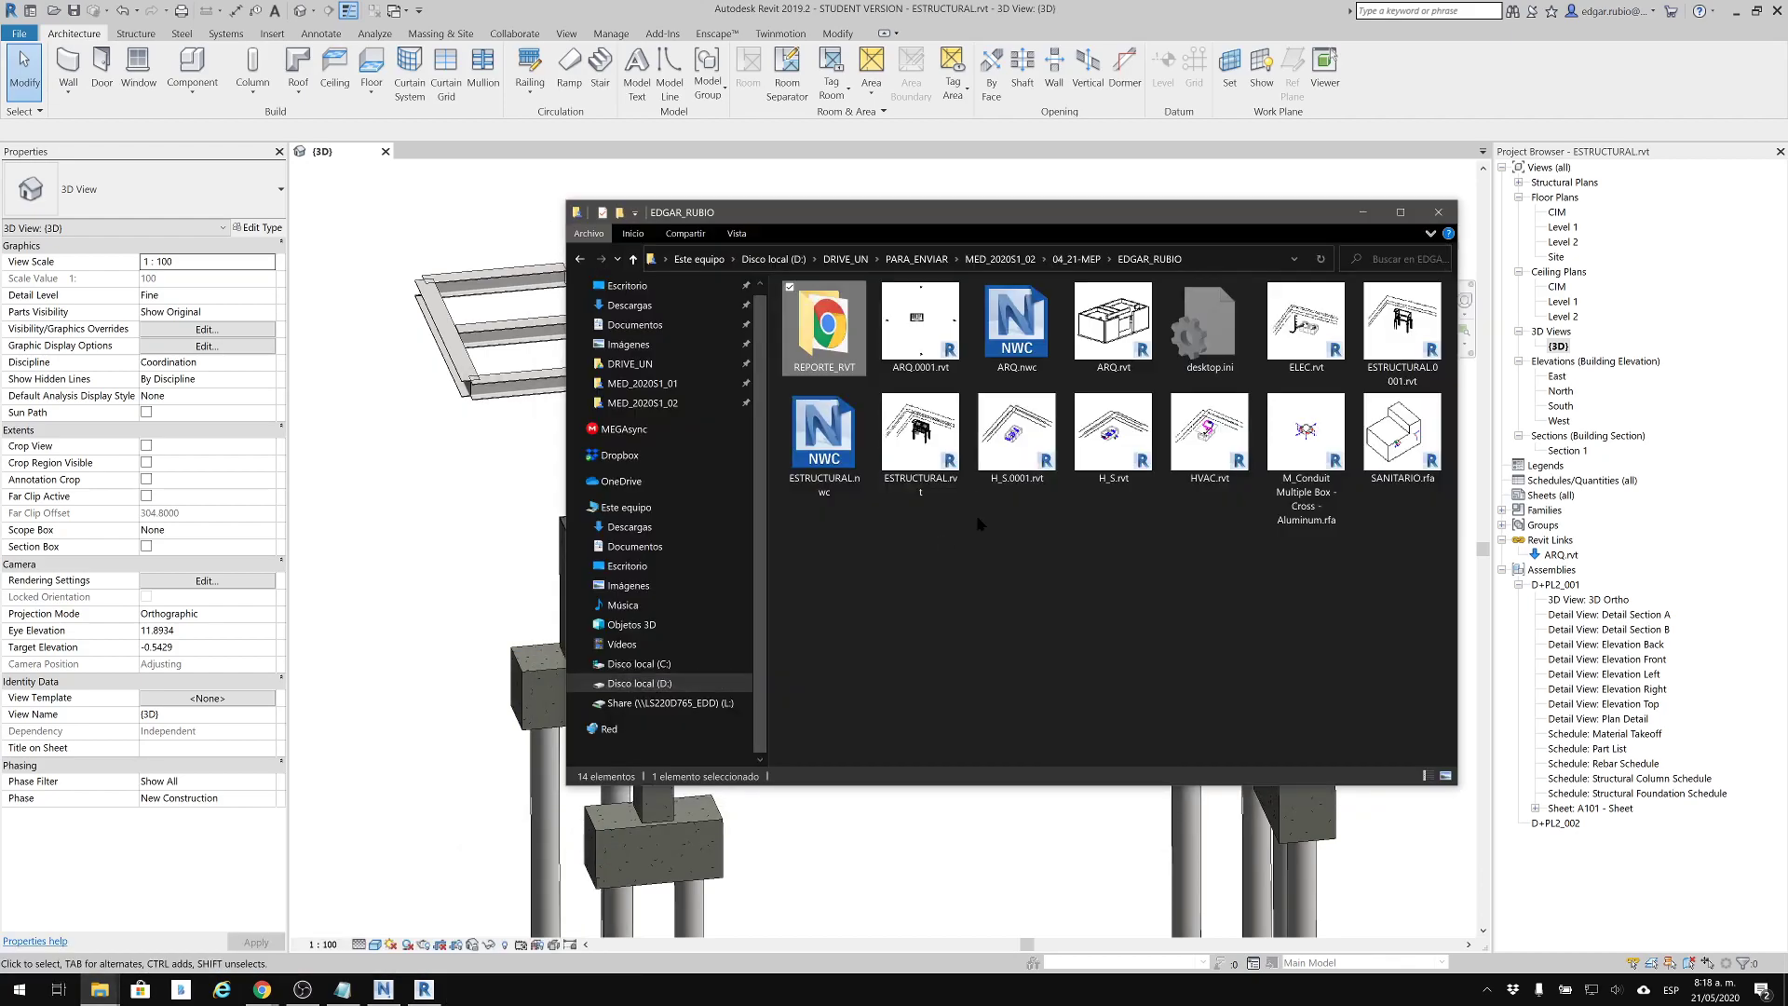
left_click(920, 437)
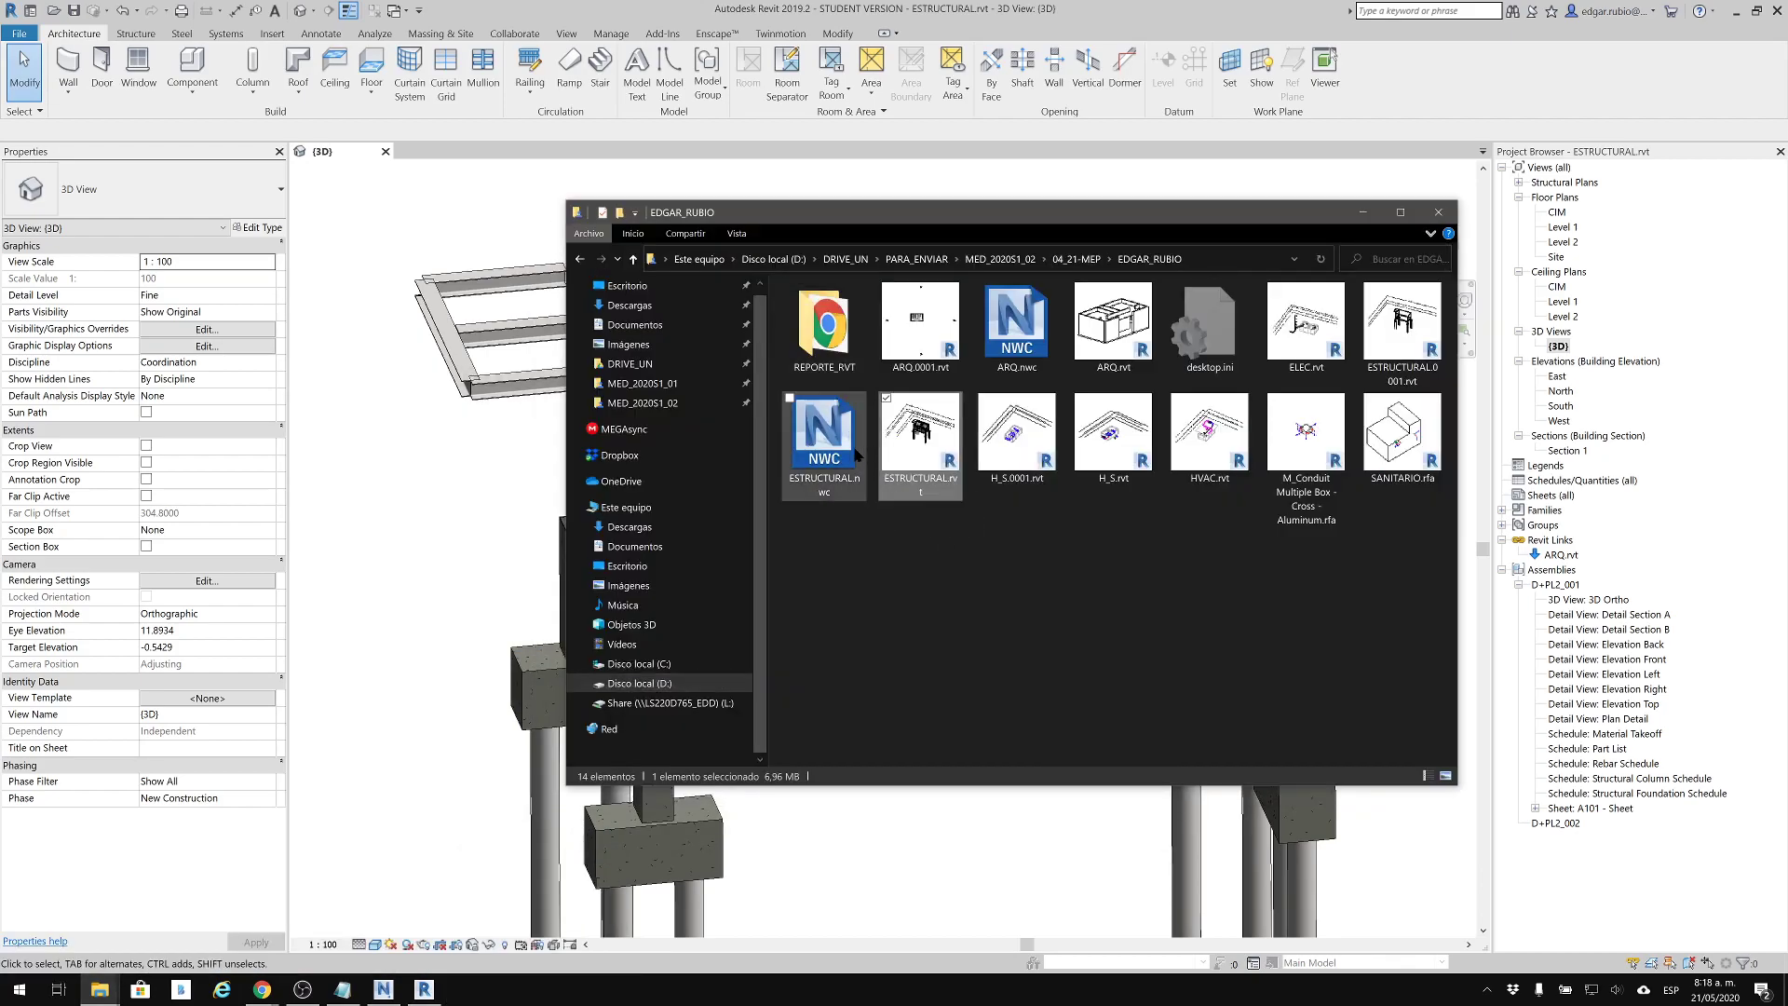
left_click(824, 438)
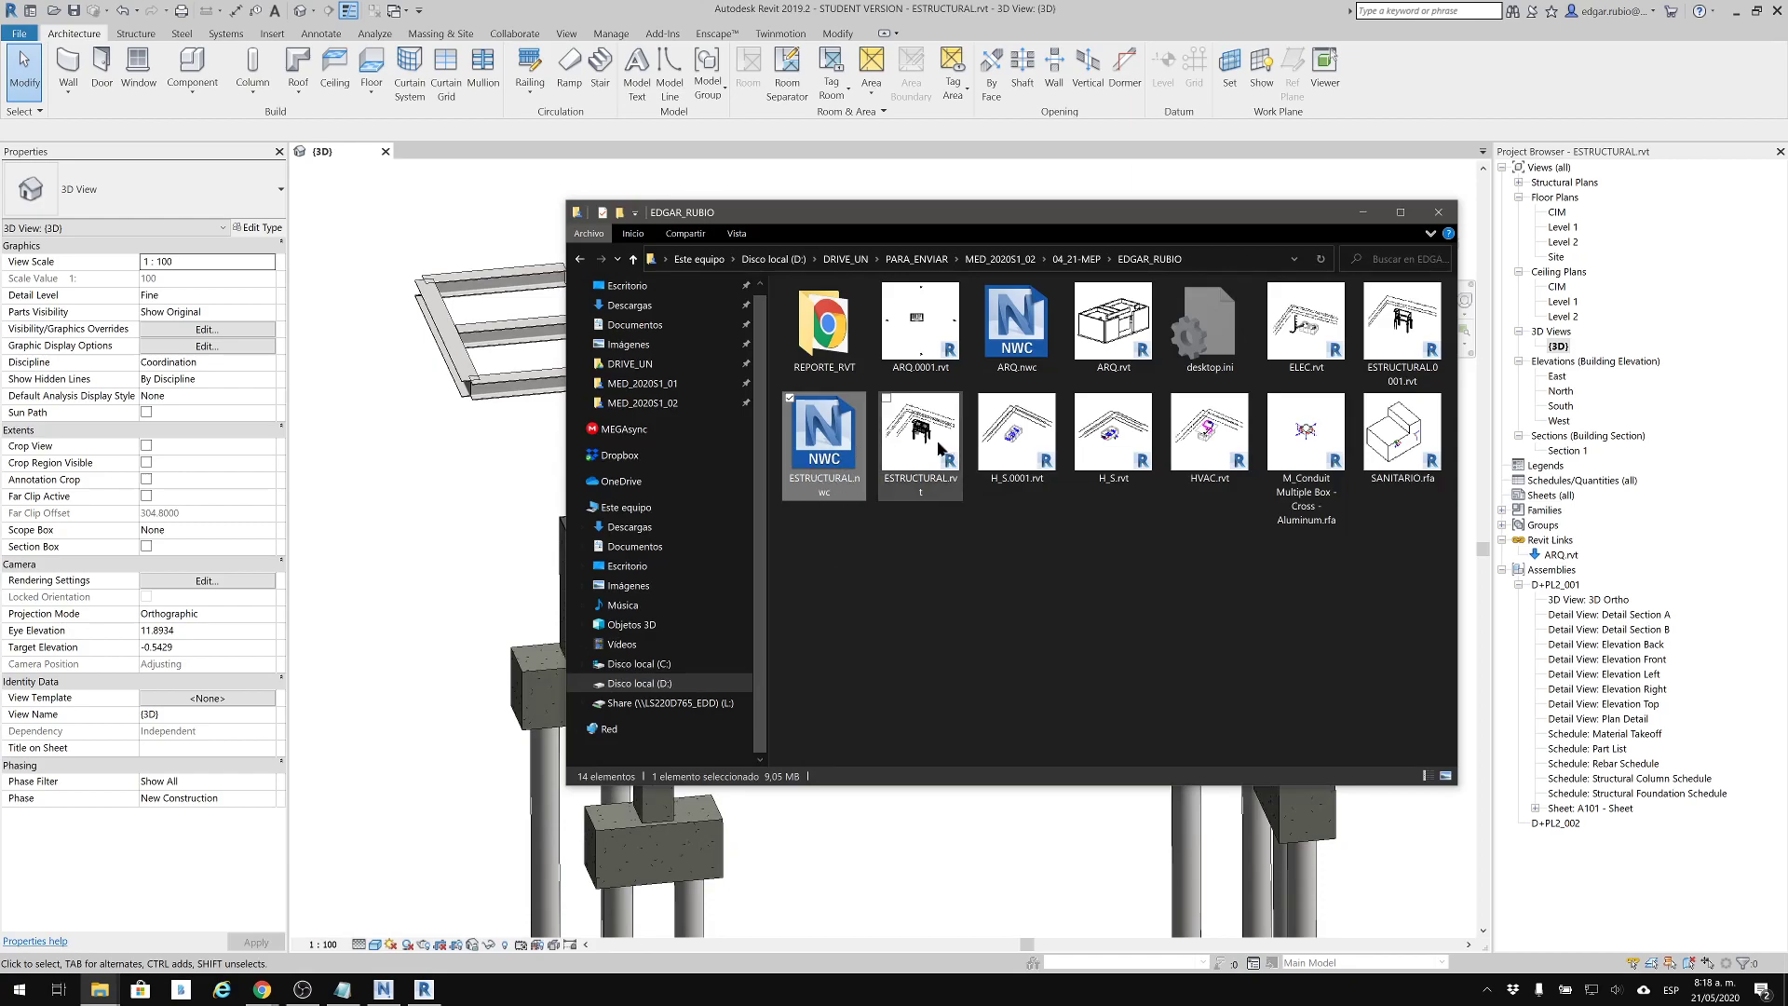
left_click(1366, 213)
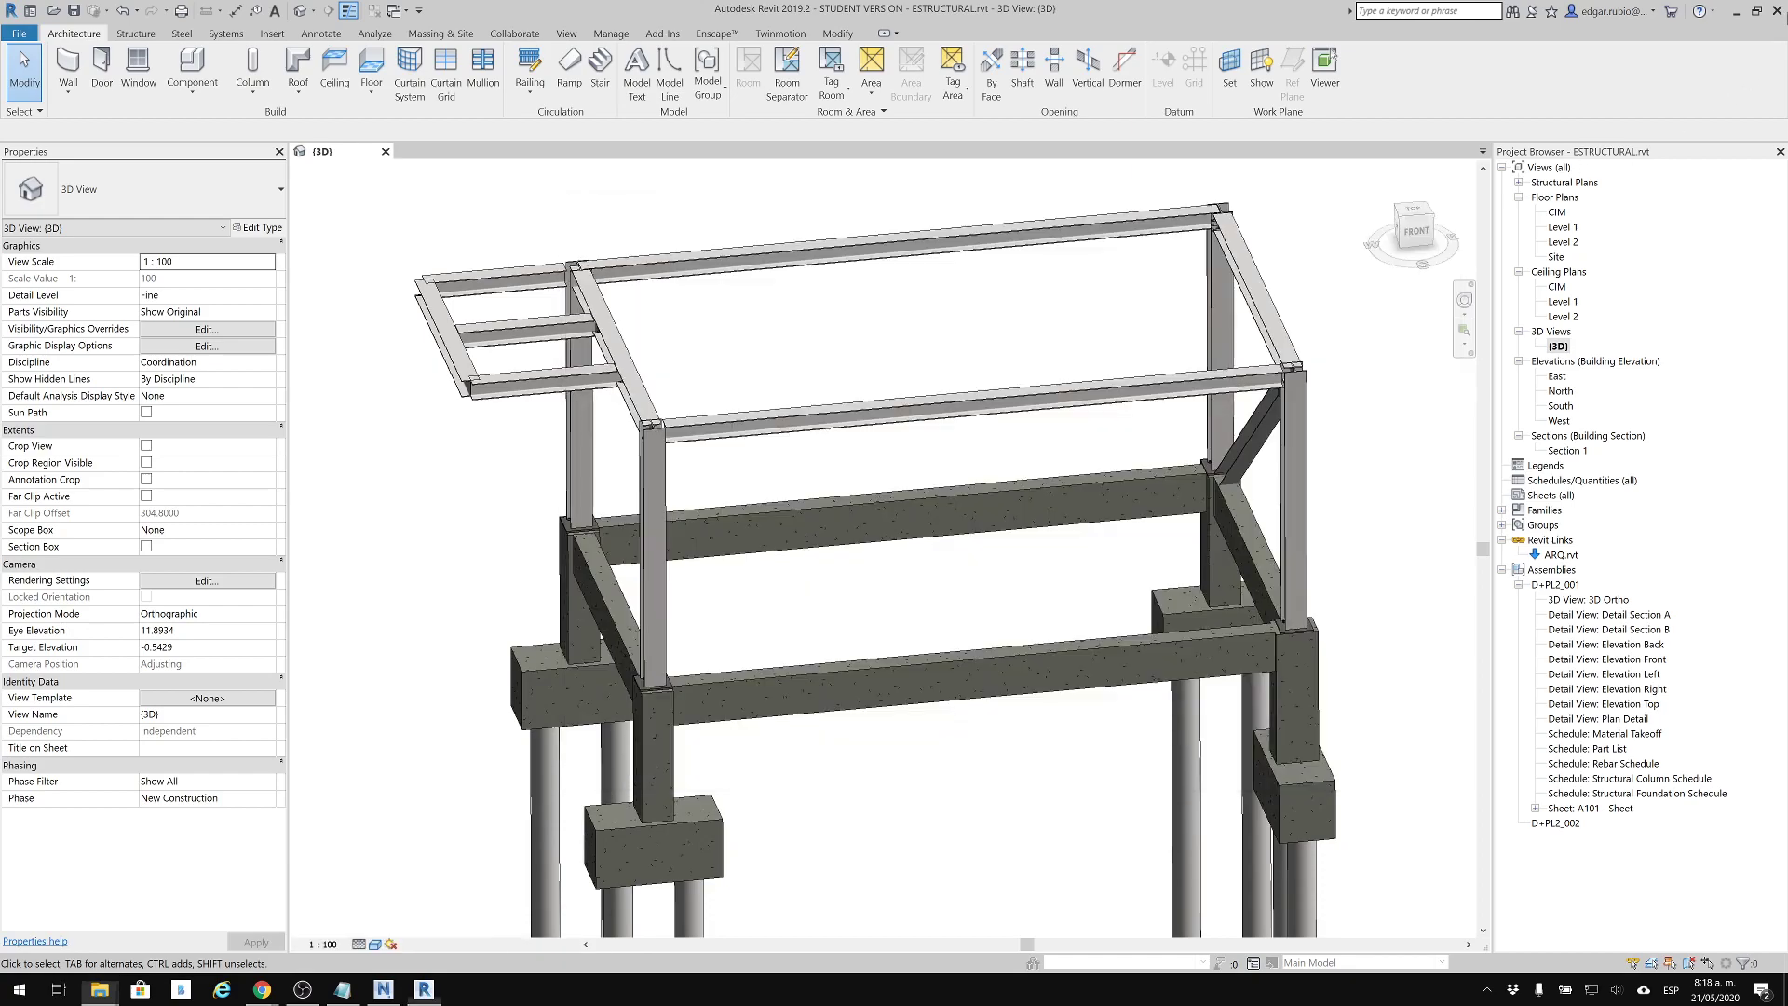
Minimize Revit, switch to Navisworks Manage, and append ESTRUCTURAL.nwc to the architectural model
left_click(1736, 11)
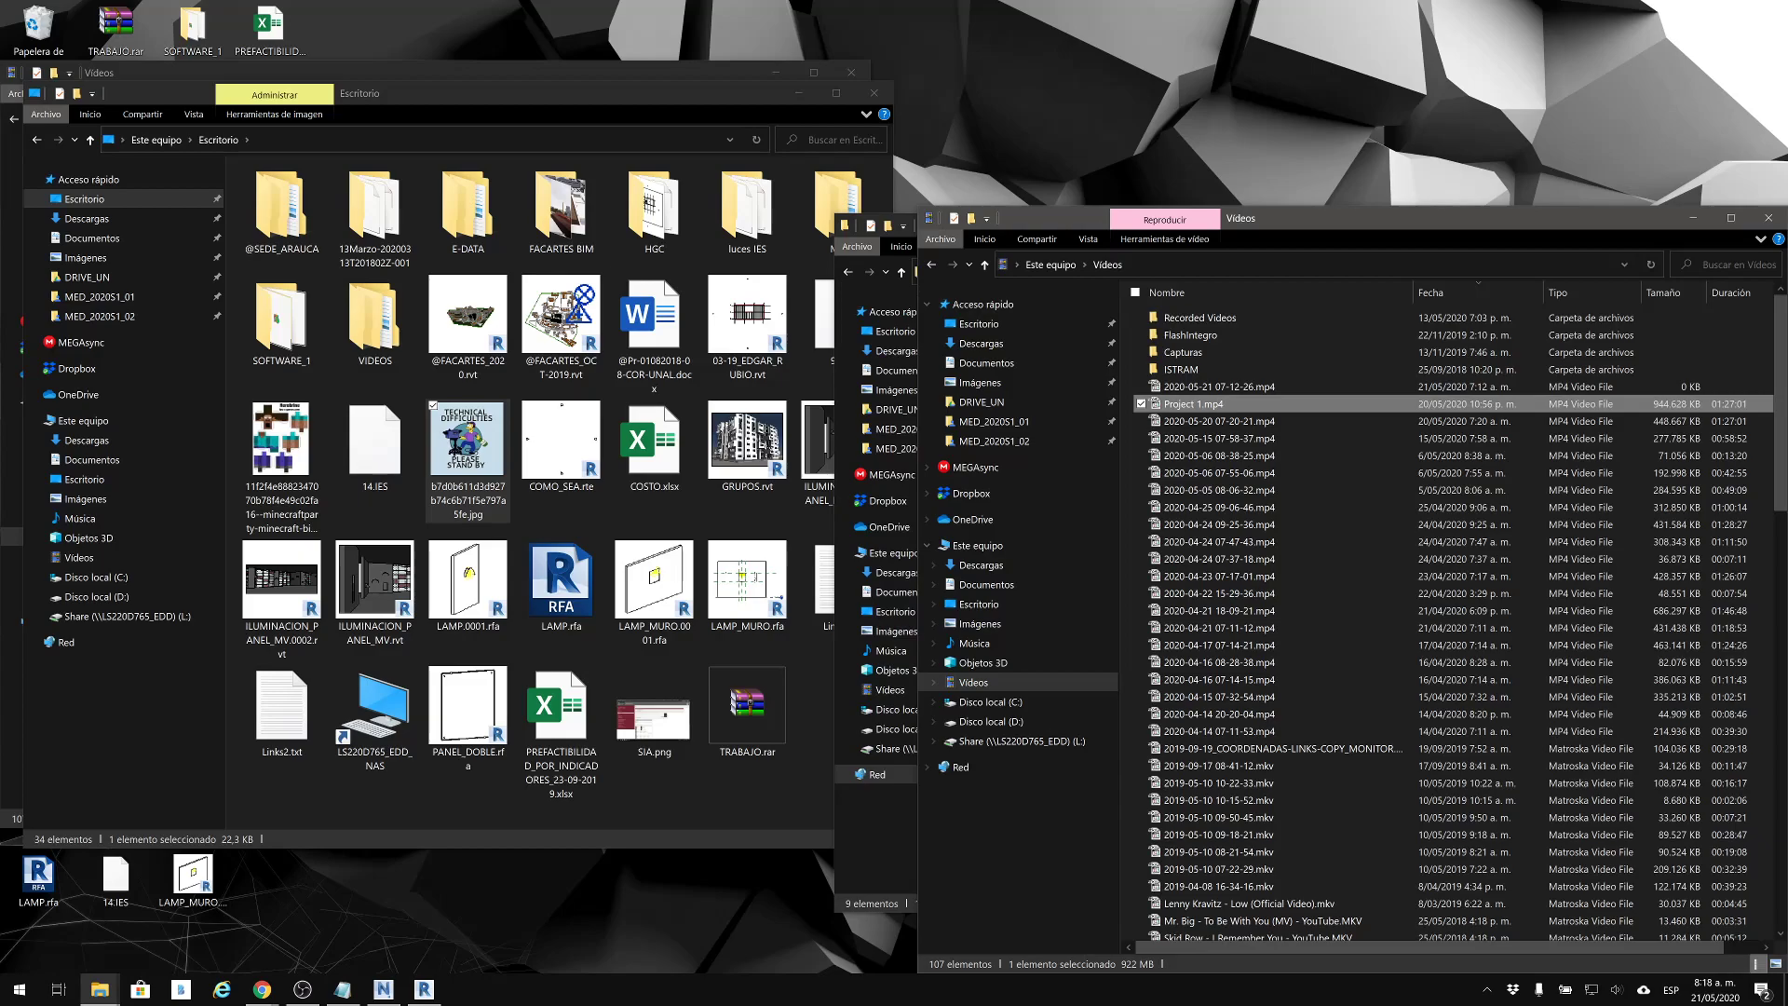
left_click(383, 989)
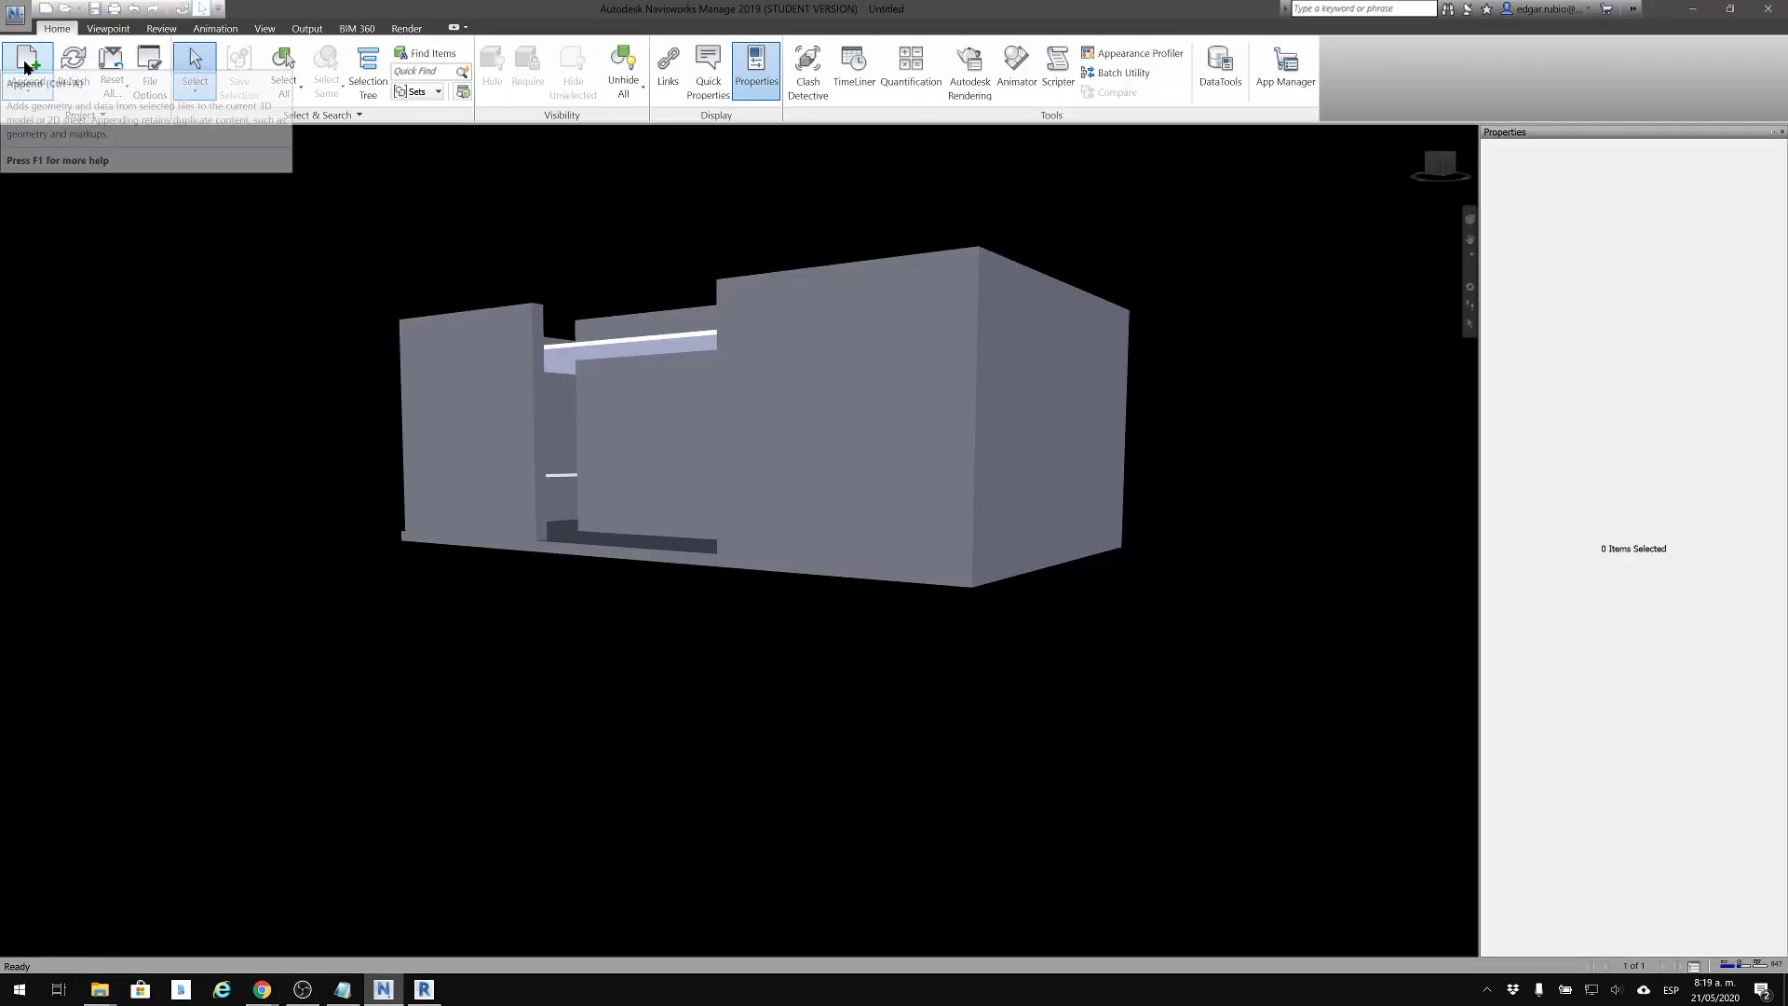
left_click(30, 67)
left_click(838, 417)
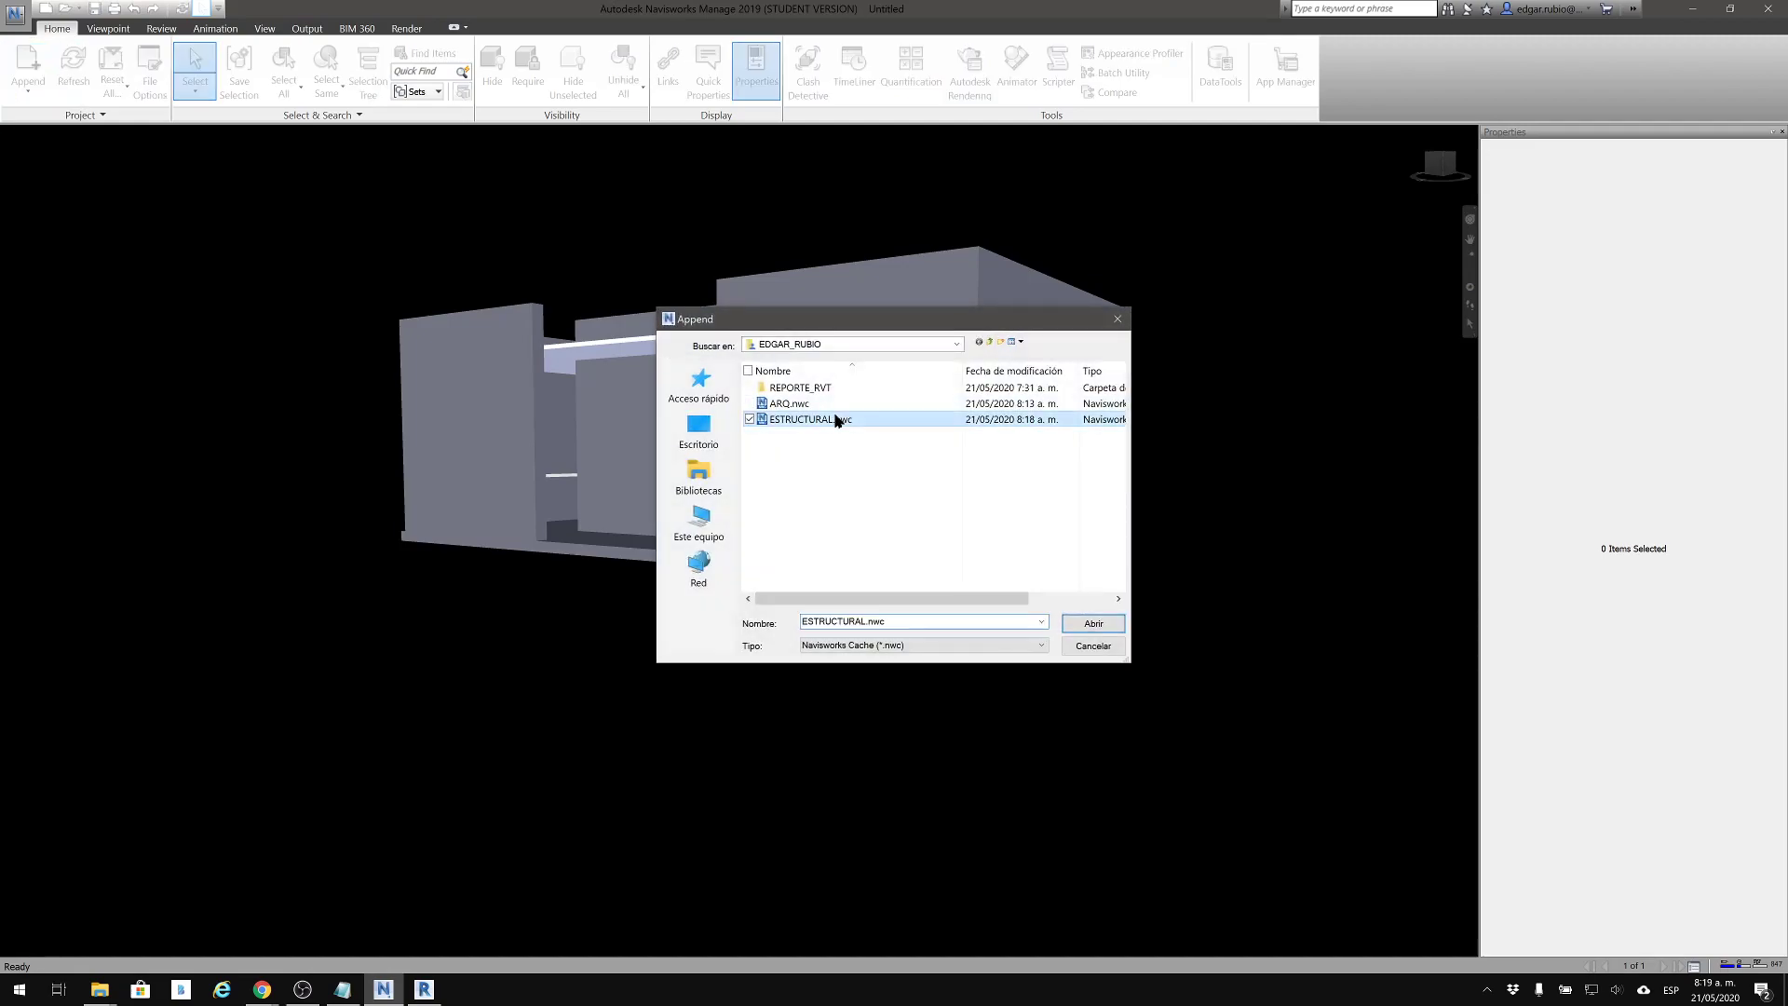
left_click(1095, 623)
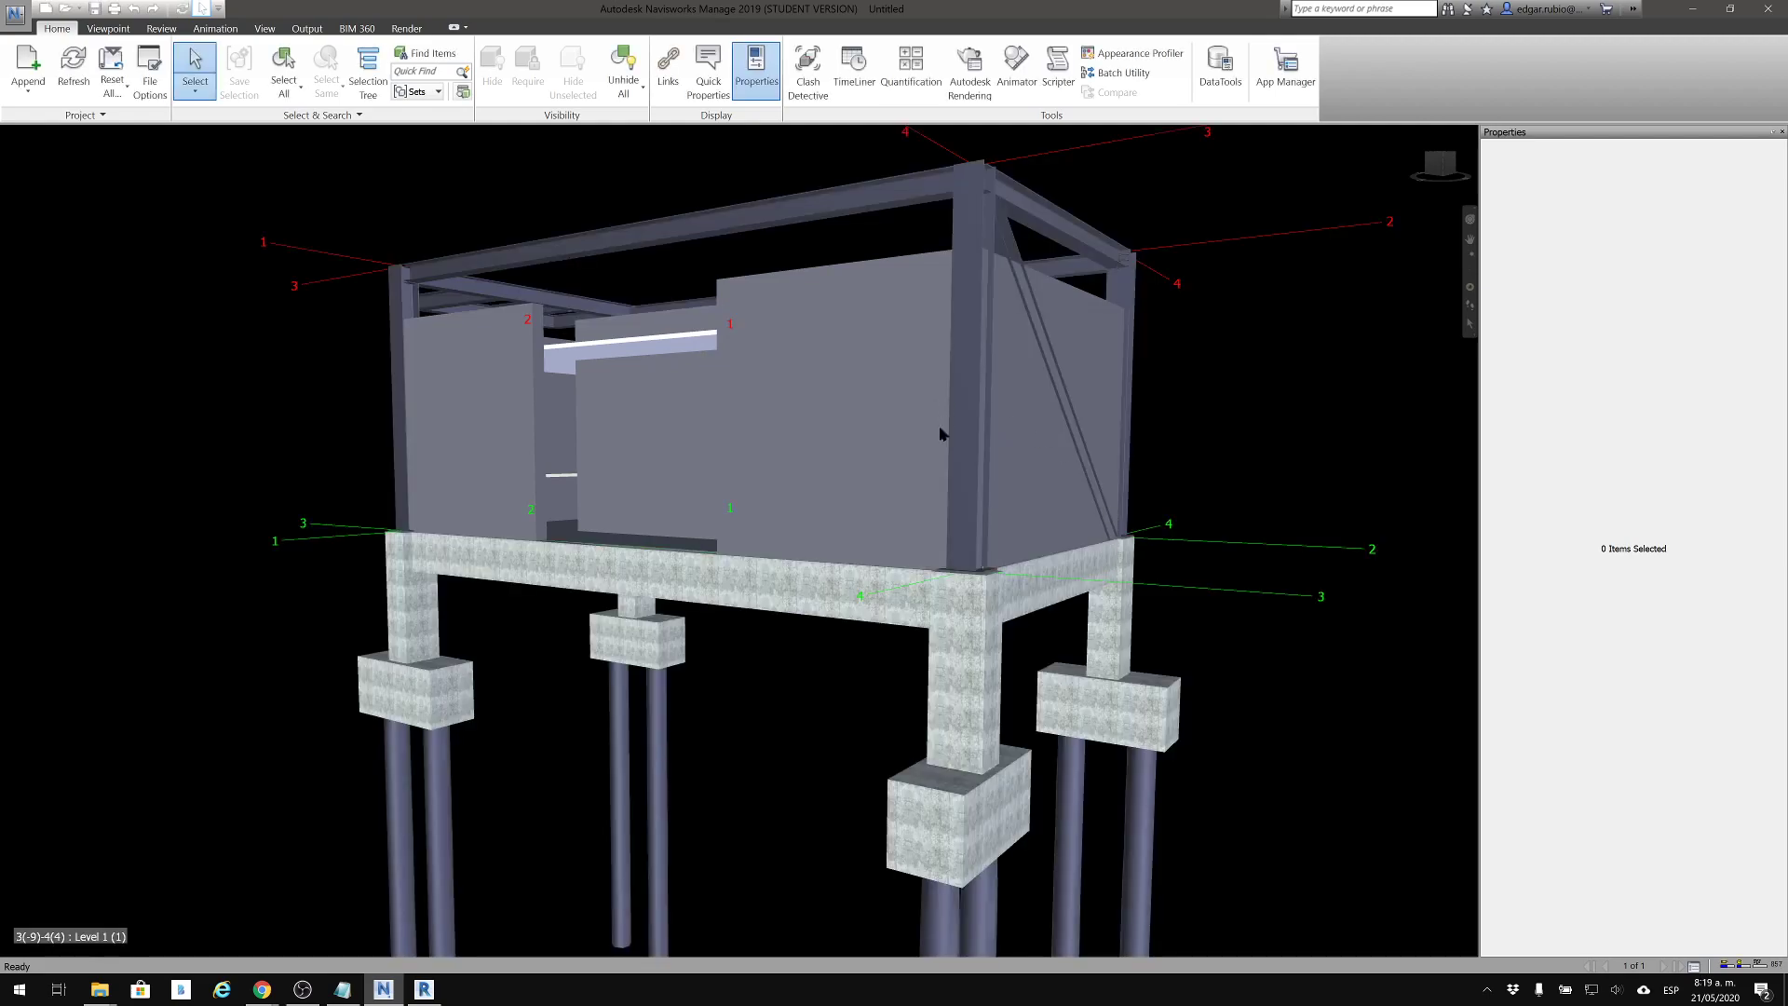
Examine how the structural frame, column bases and foundations align with the architectural walls from several sides of the combined model
middle_click_drag(882, 443, 1008, 489, "shift")
middle_click_drag(1007, 489, 1061, 499)
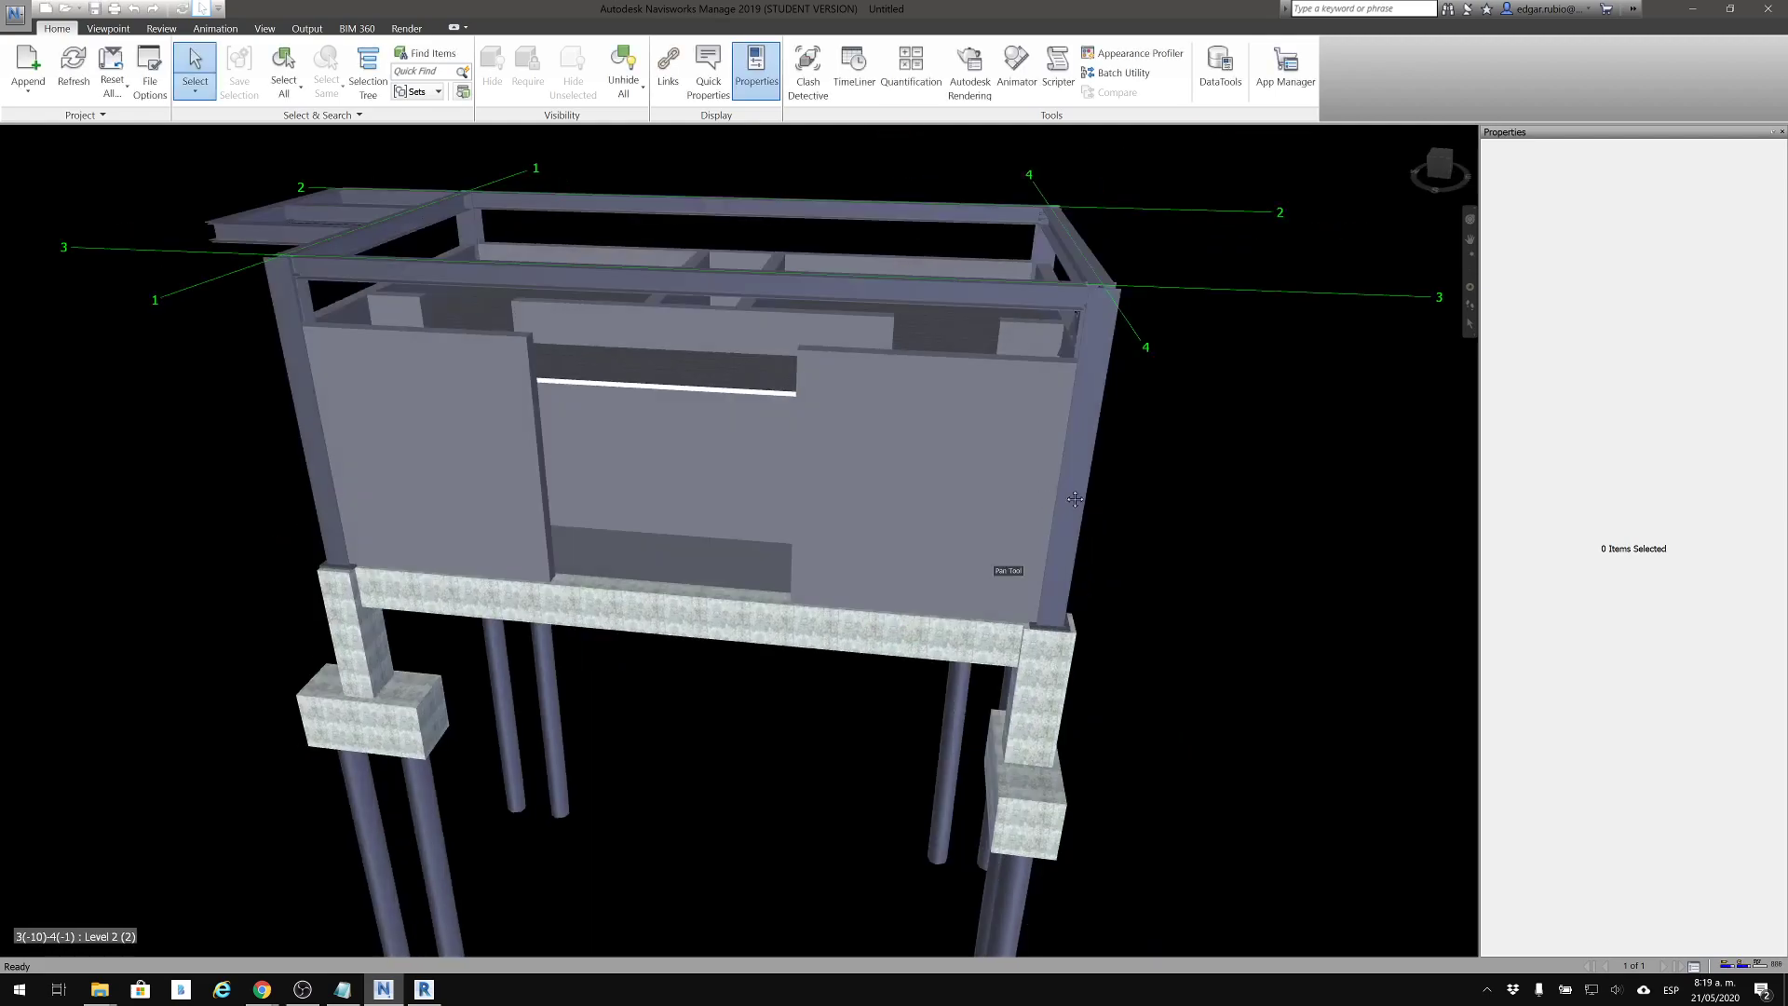
middle_click_drag(665, 461, 1024, 397, "shift")
middle_click_drag(345, 476, 283, 536, "shift")
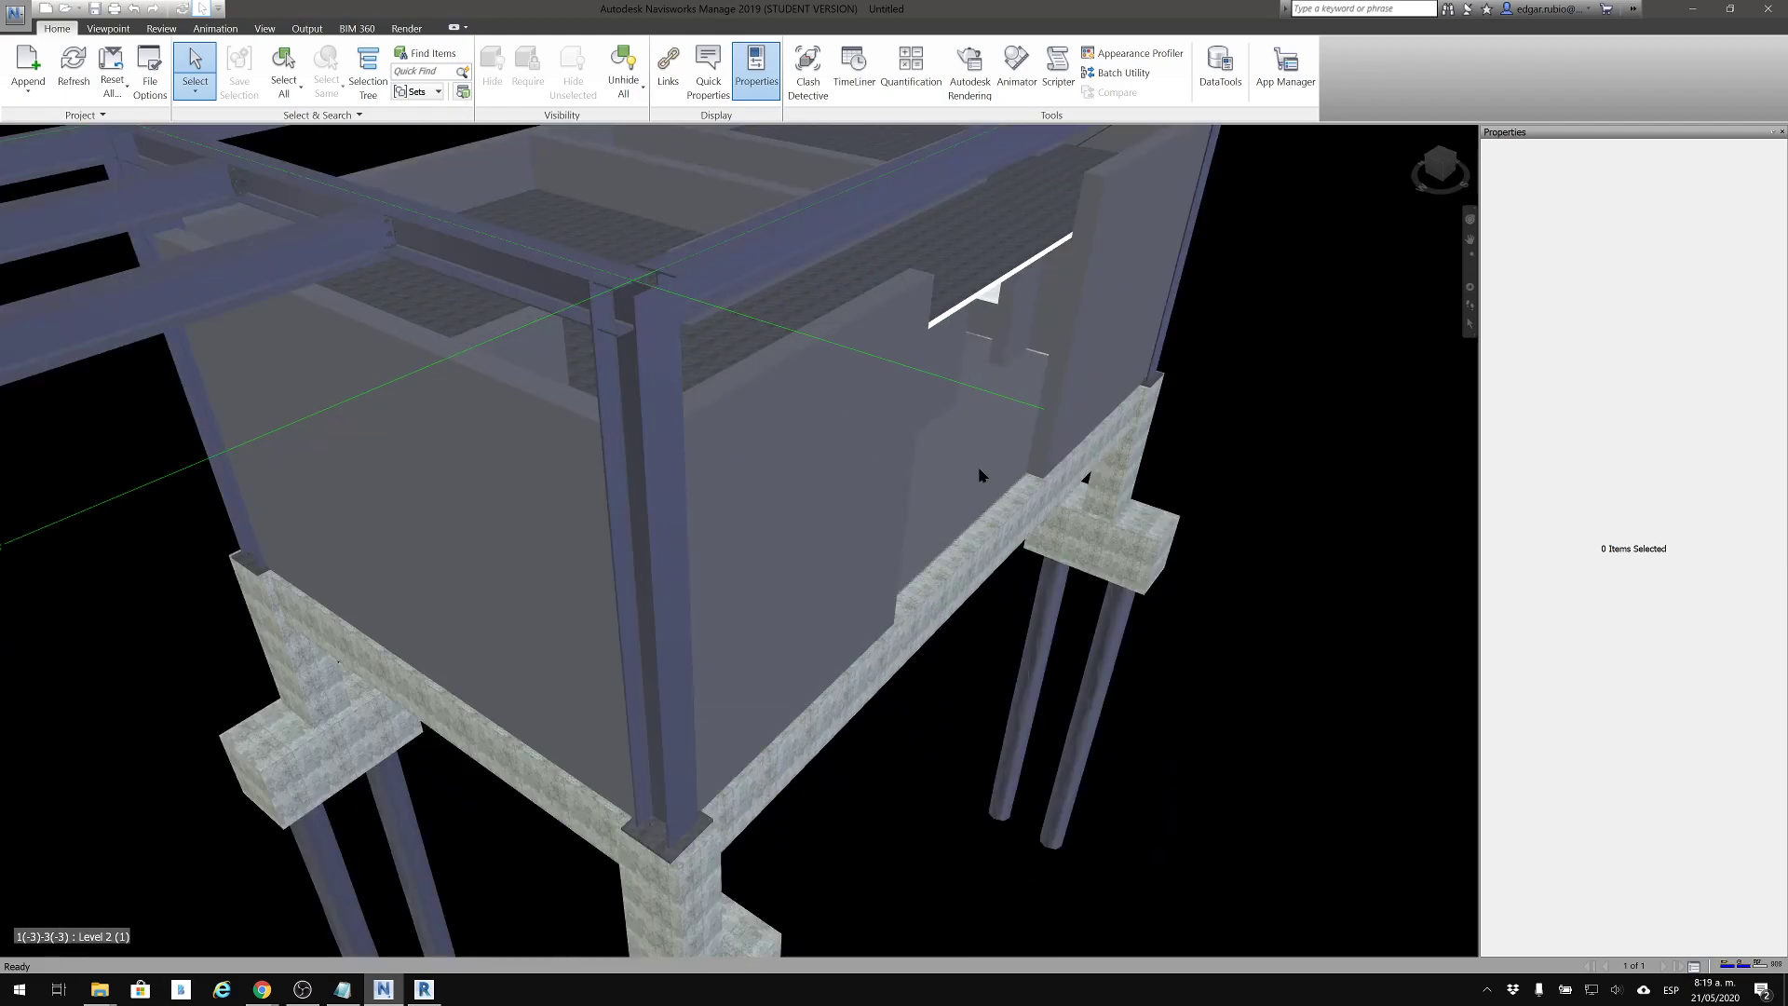
scroll(543, 349, "up", 10)
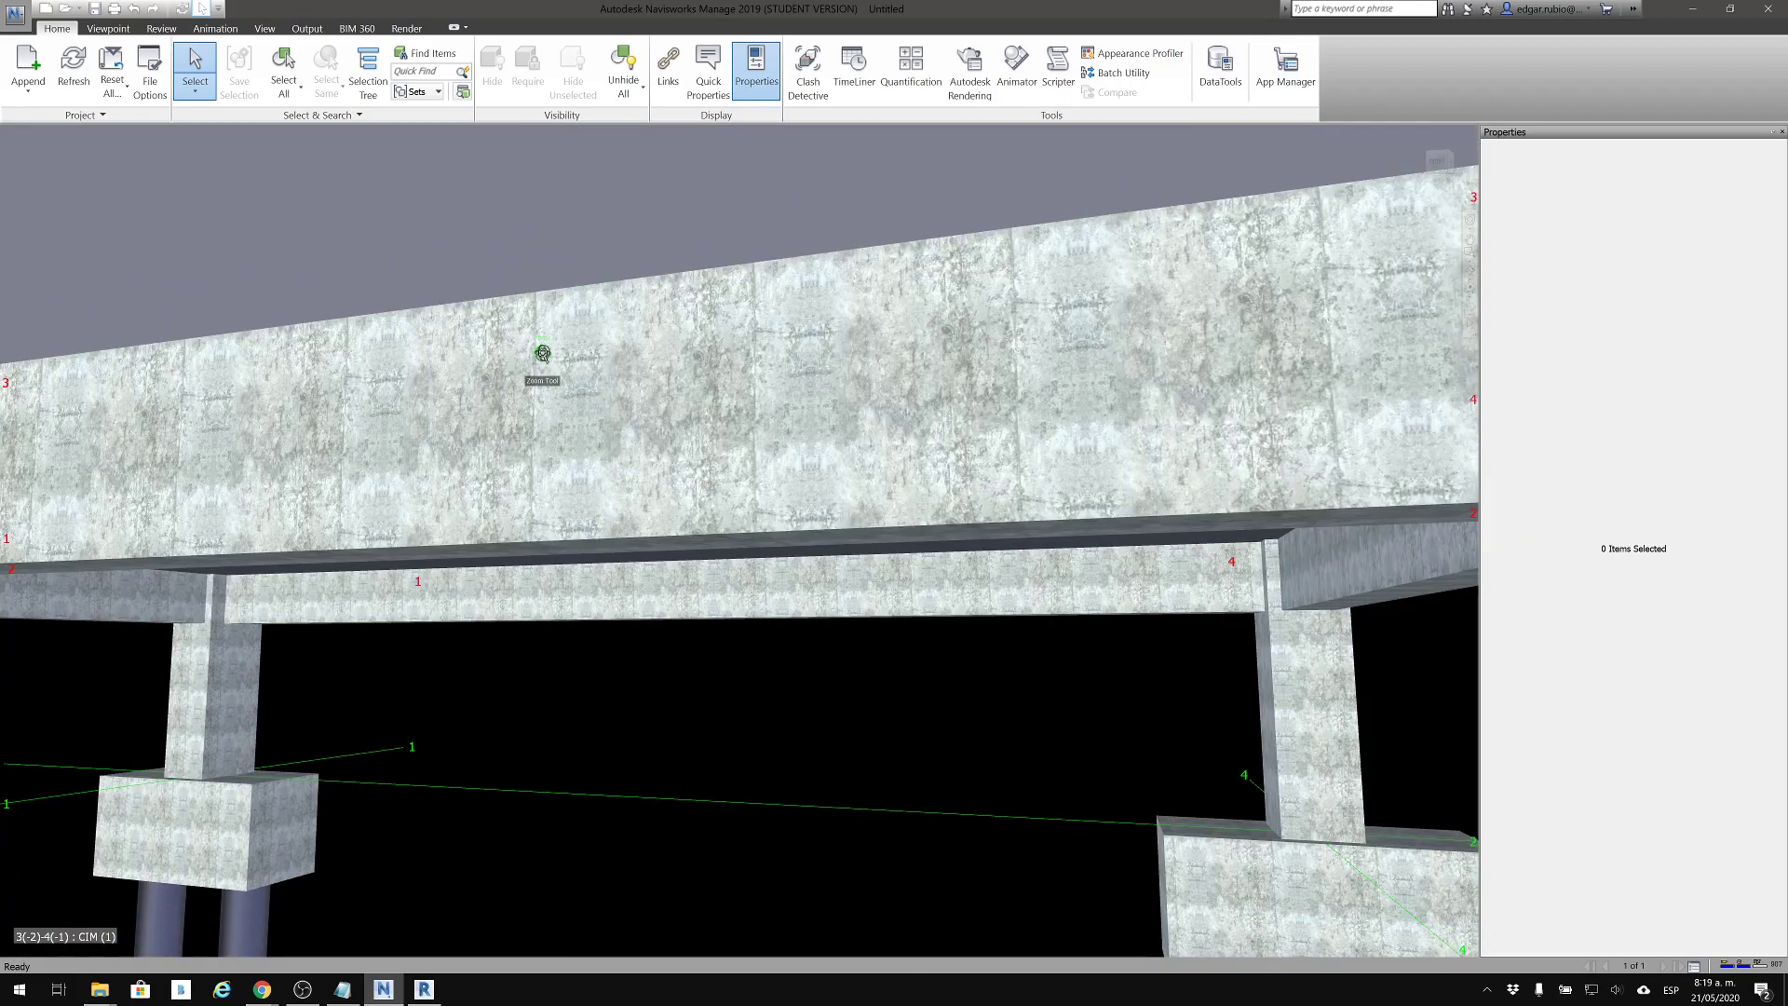
scroll(543, 353, "down", 5)
middle_click_drag(698, 312, 722, 697)
middle_click_drag(760, 527, 1076, 595, "shift")
scroll(760, 566, "down", 6)
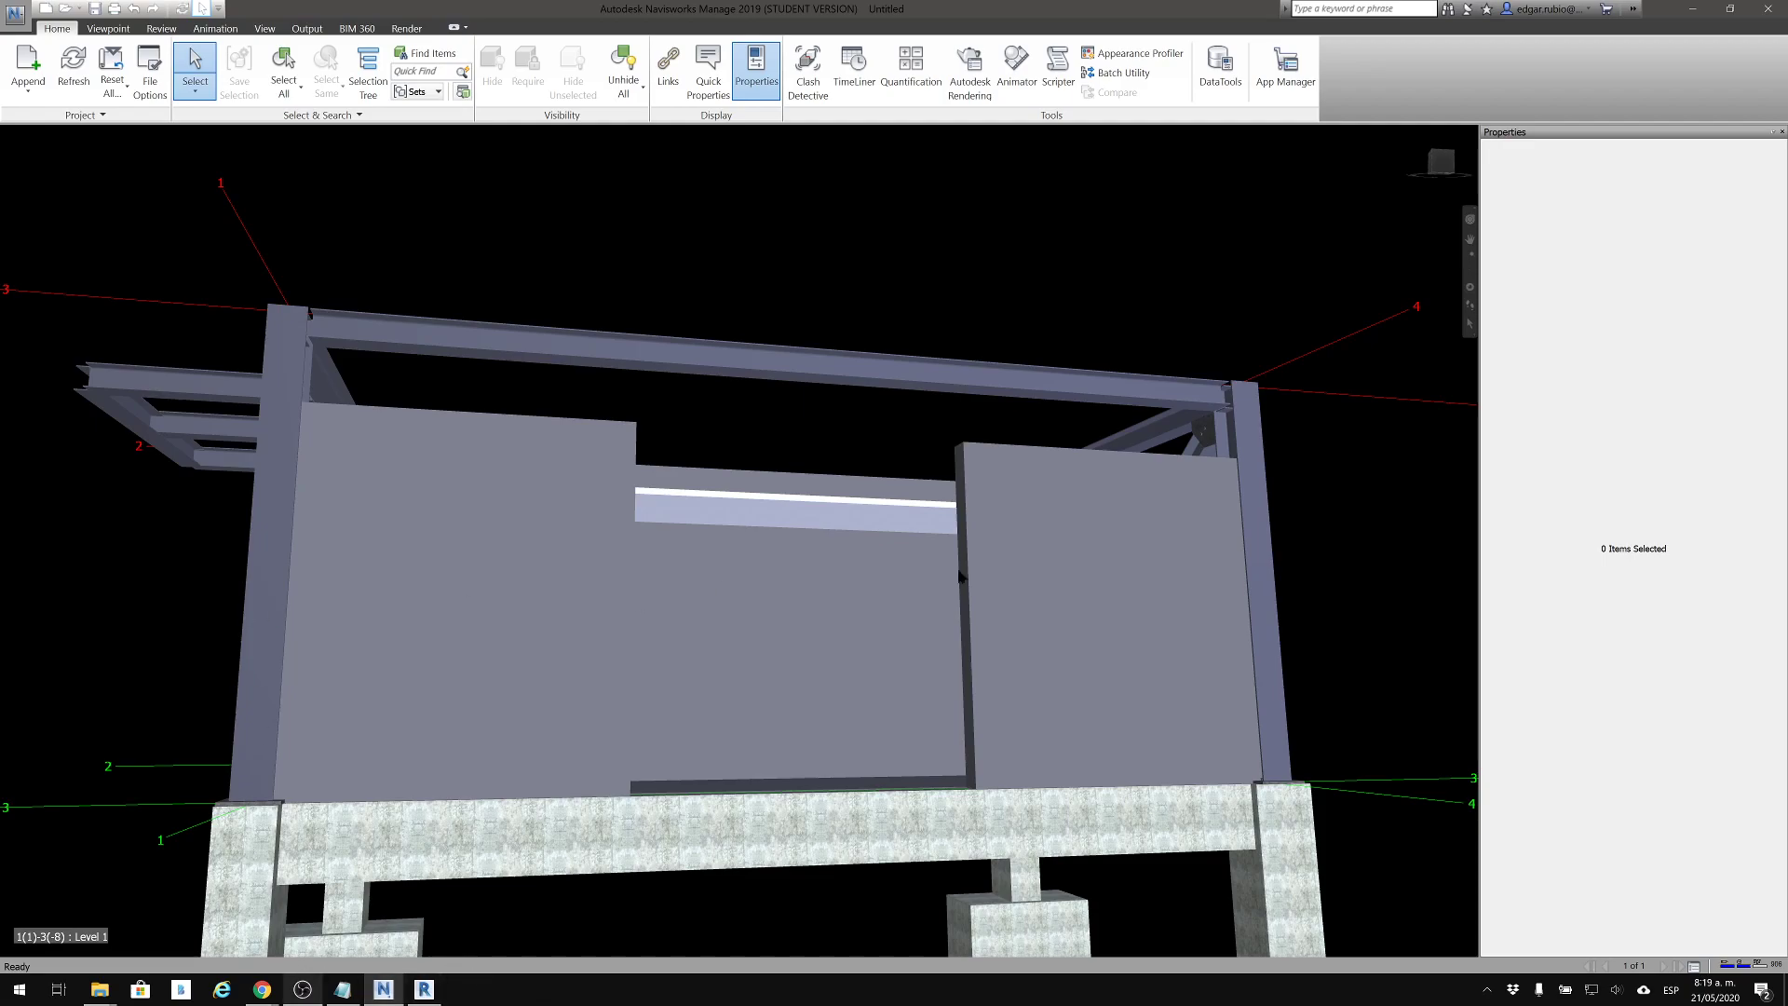
middle_click_drag(1176, 418, 1016, 512, "shift")
middle_click_drag(1100, 459, 934, 347)
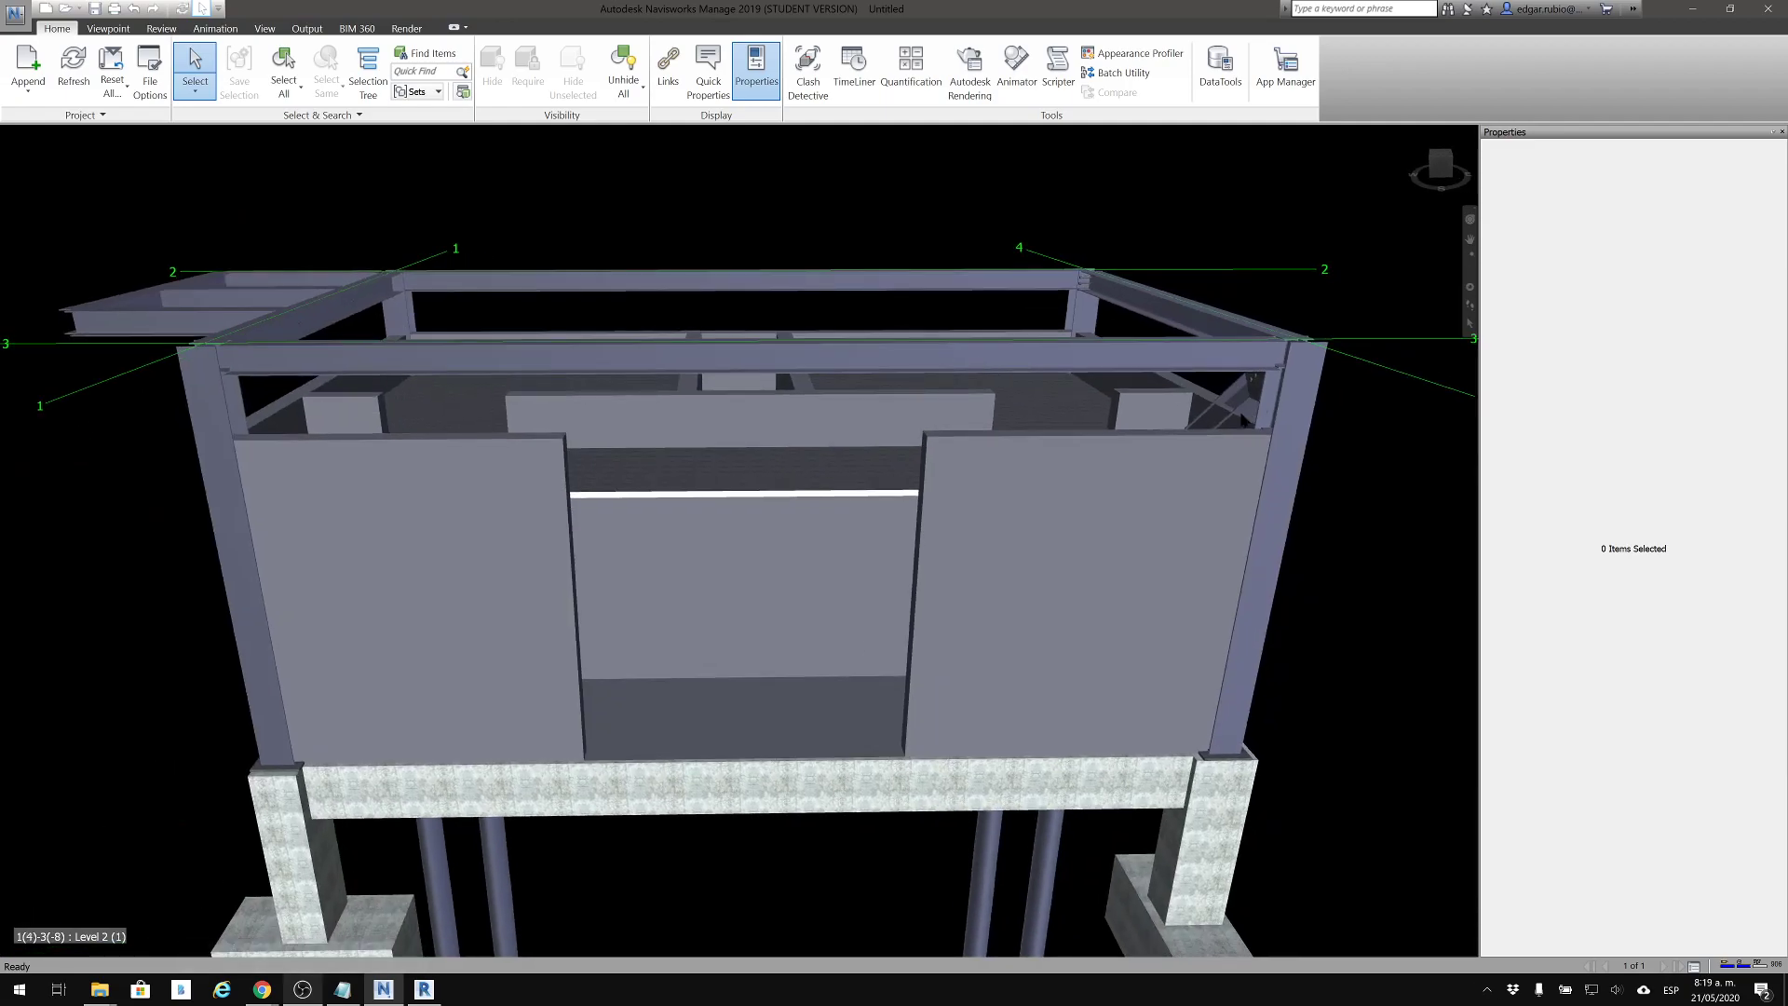
scroll(861, 548, "down", 5)
middle_click_drag(898, 559, 719, 623)
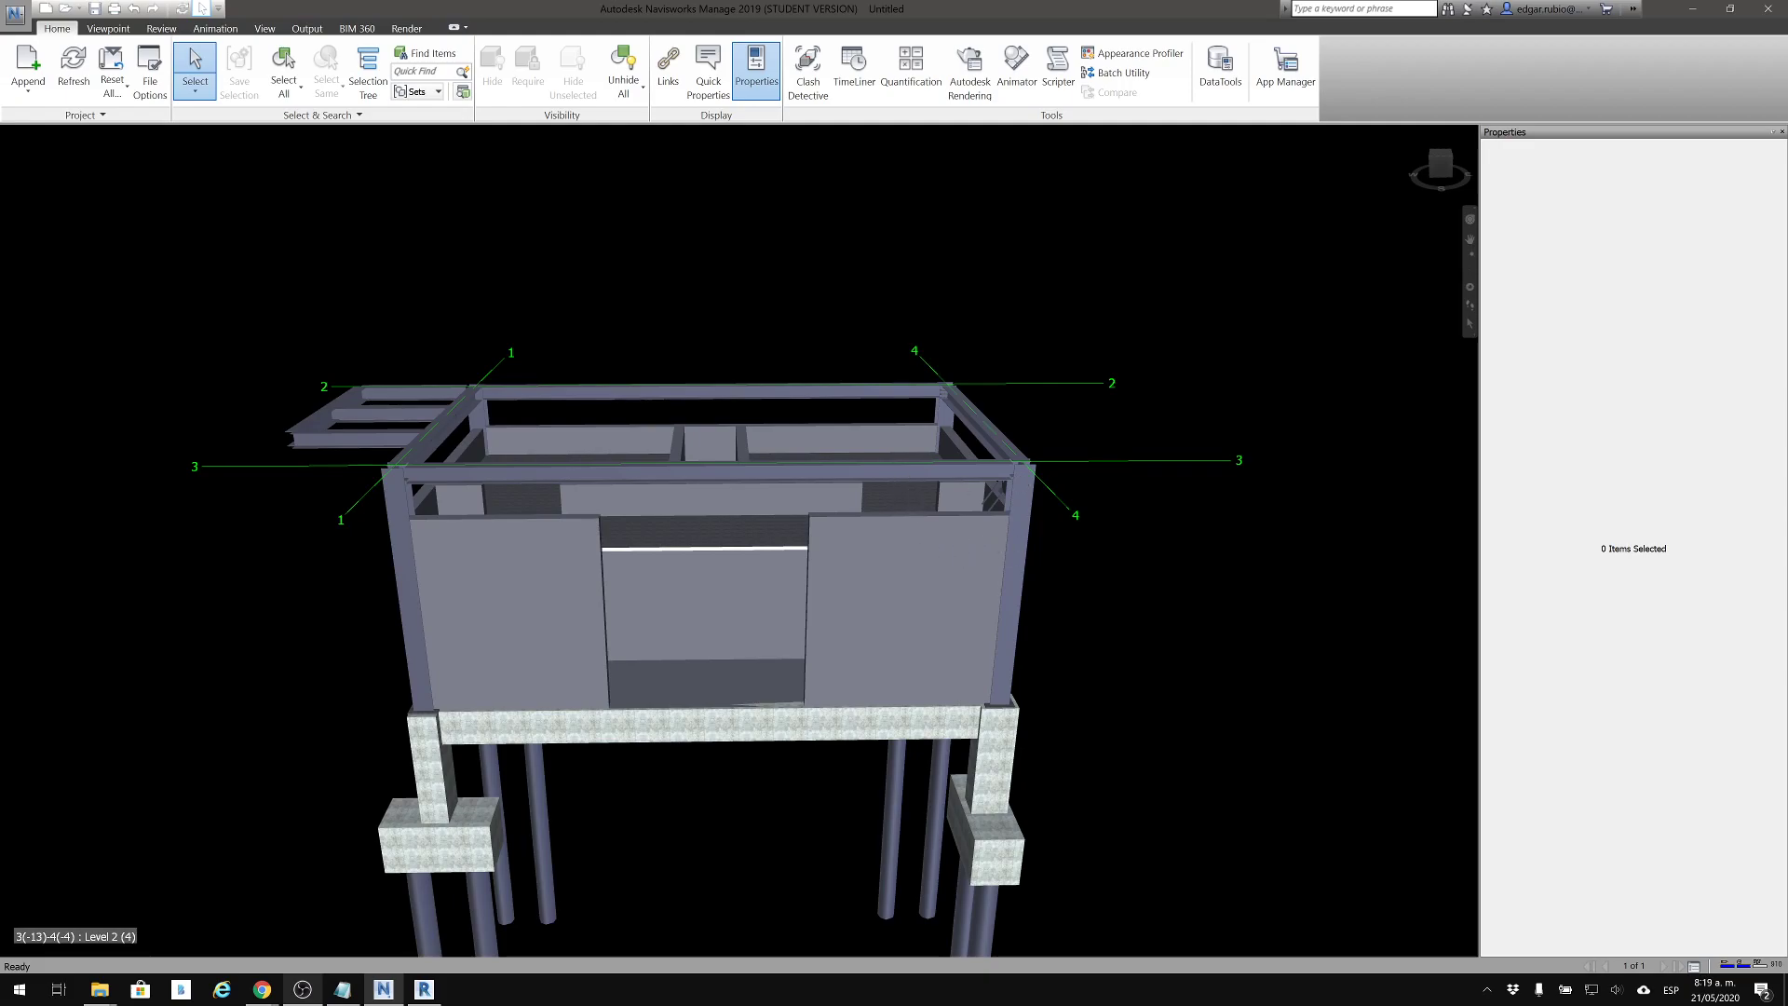
middle_click_drag(897, 500, 985, 470)
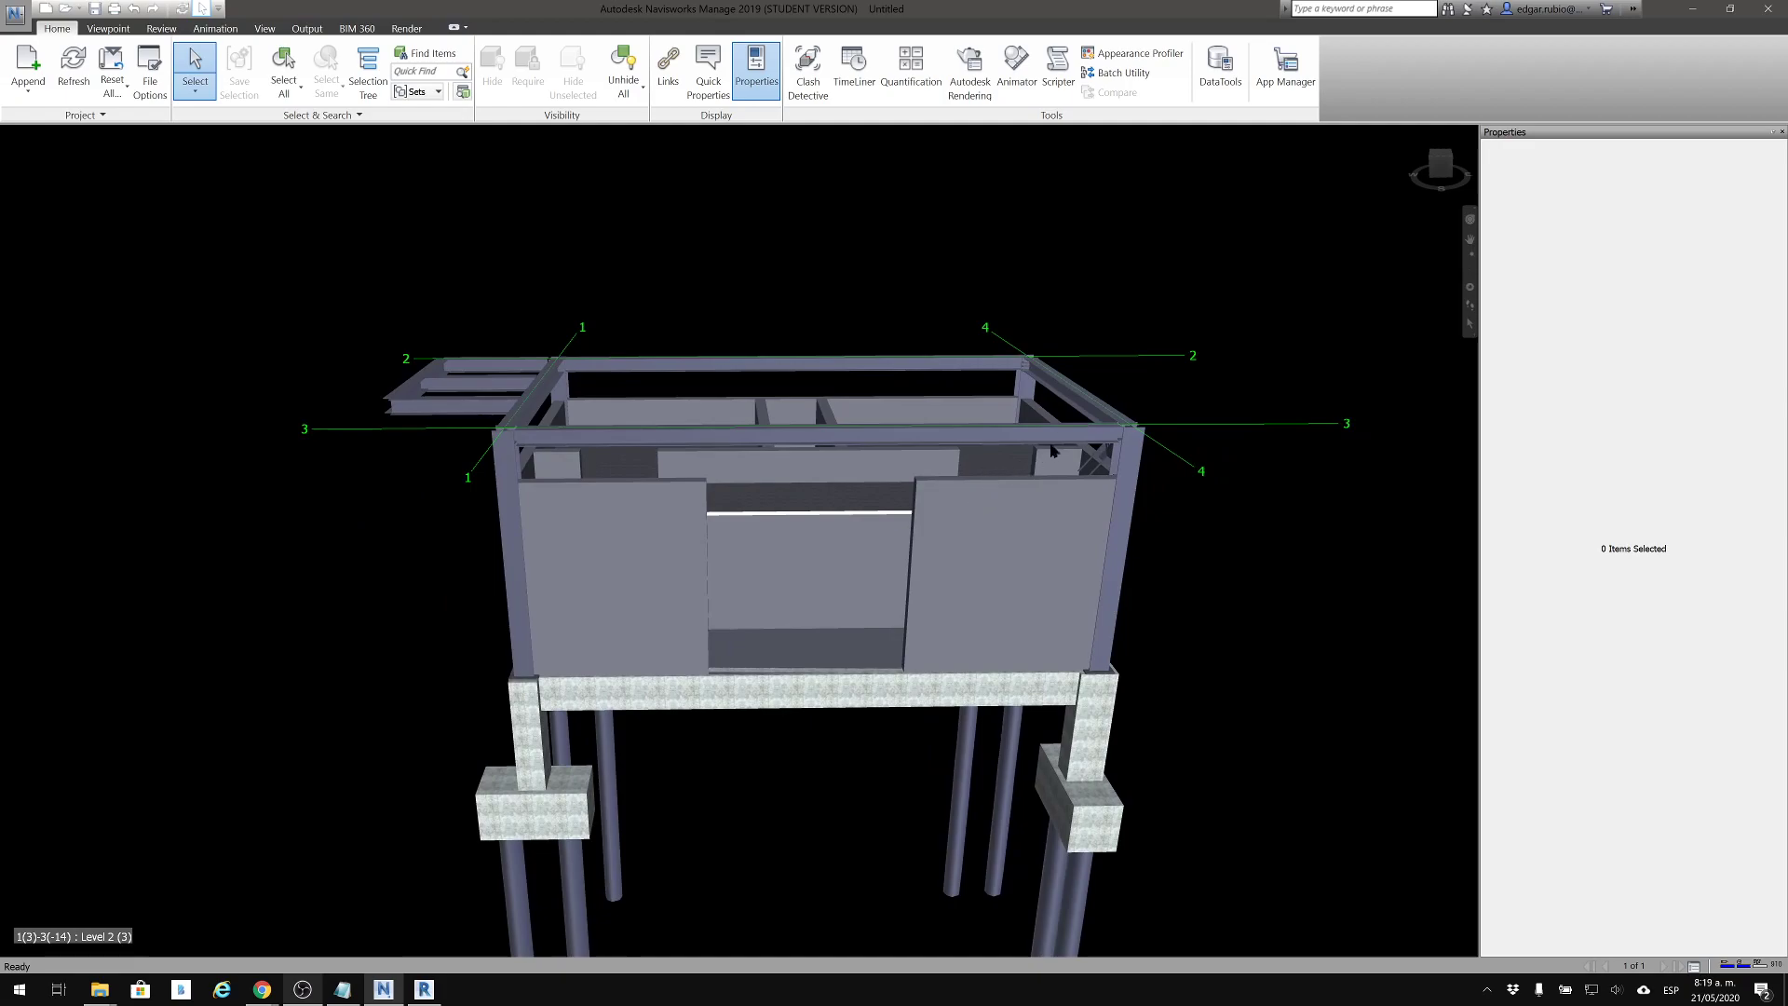
middle_click_drag(815, 294, 723, 278)
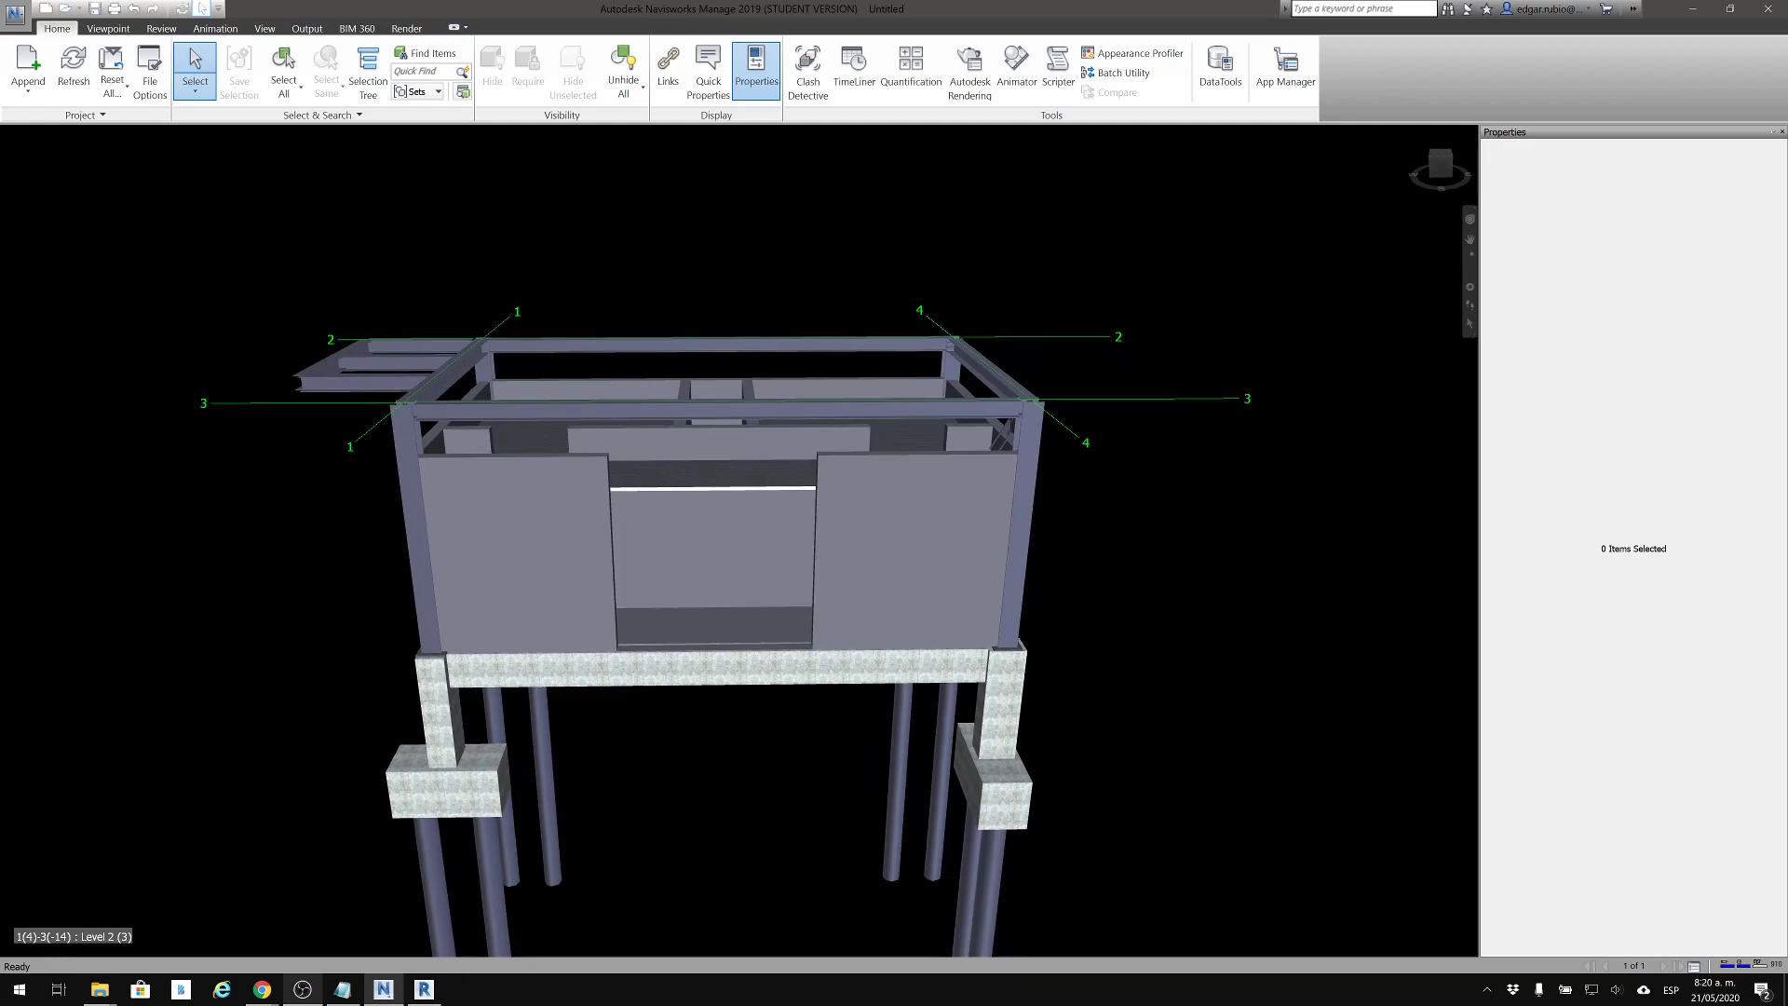
middle_click_drag(647, 298, 666, 306)
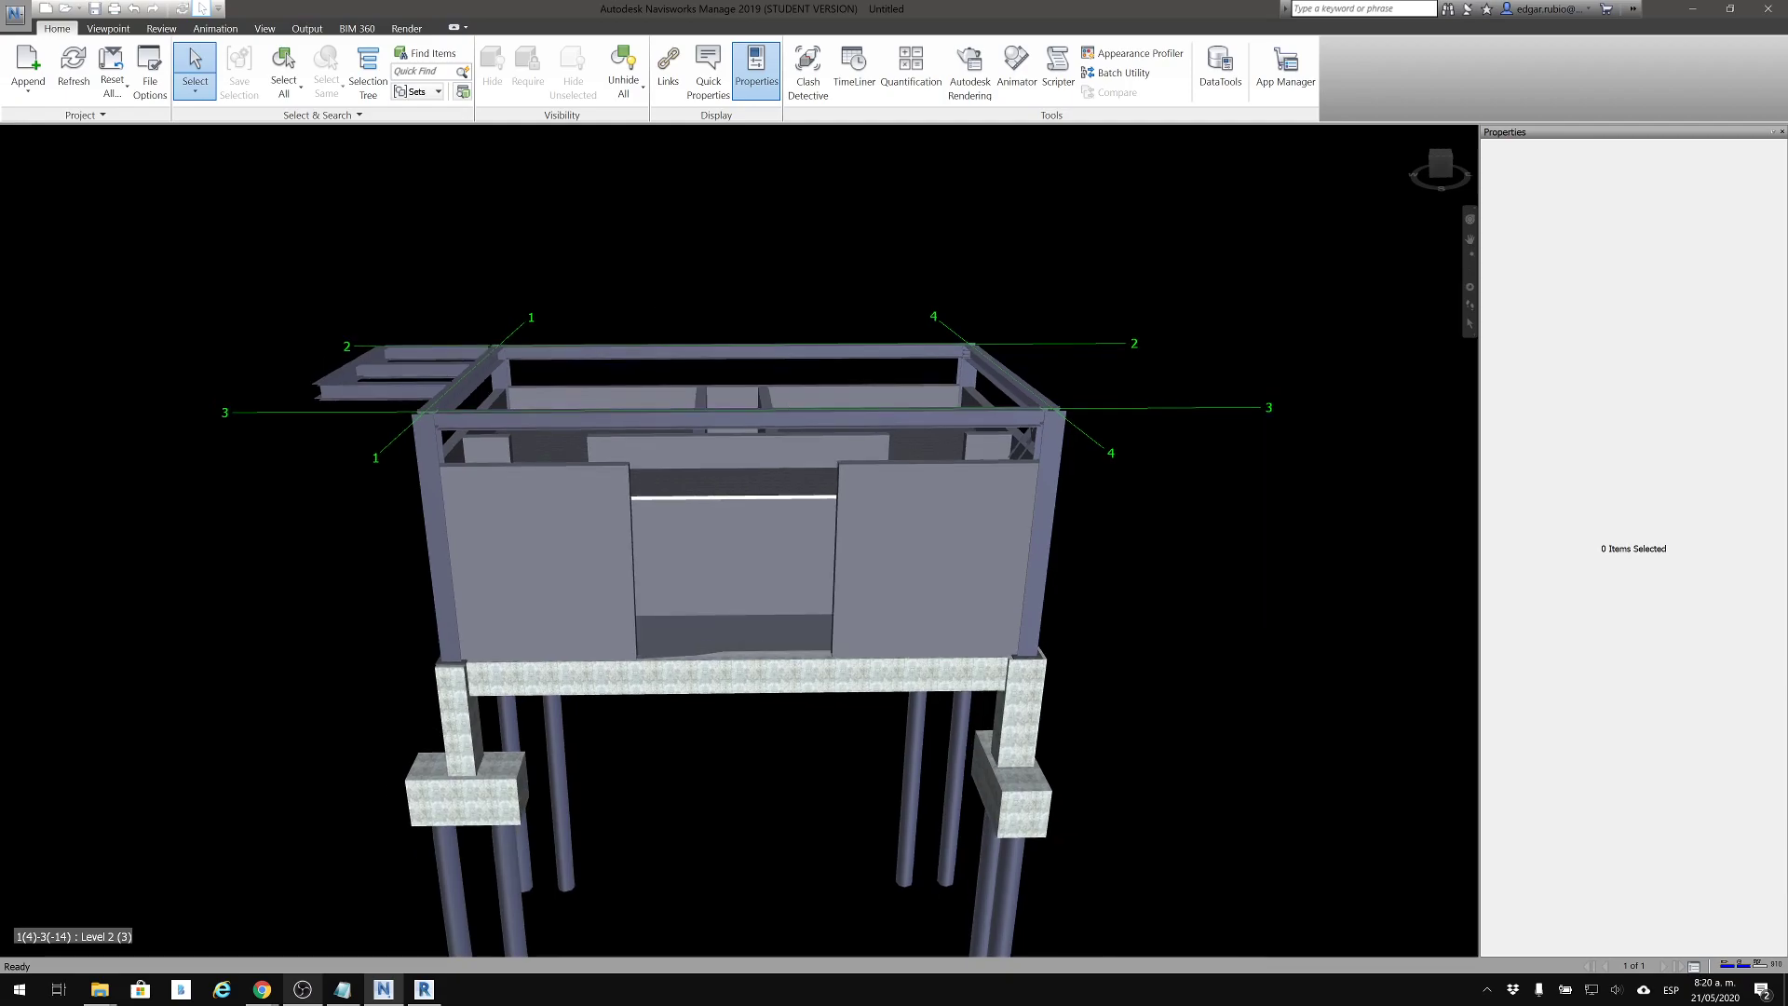
left_click(809, 84)
middle_click_drag(751, 291, 744, 307)
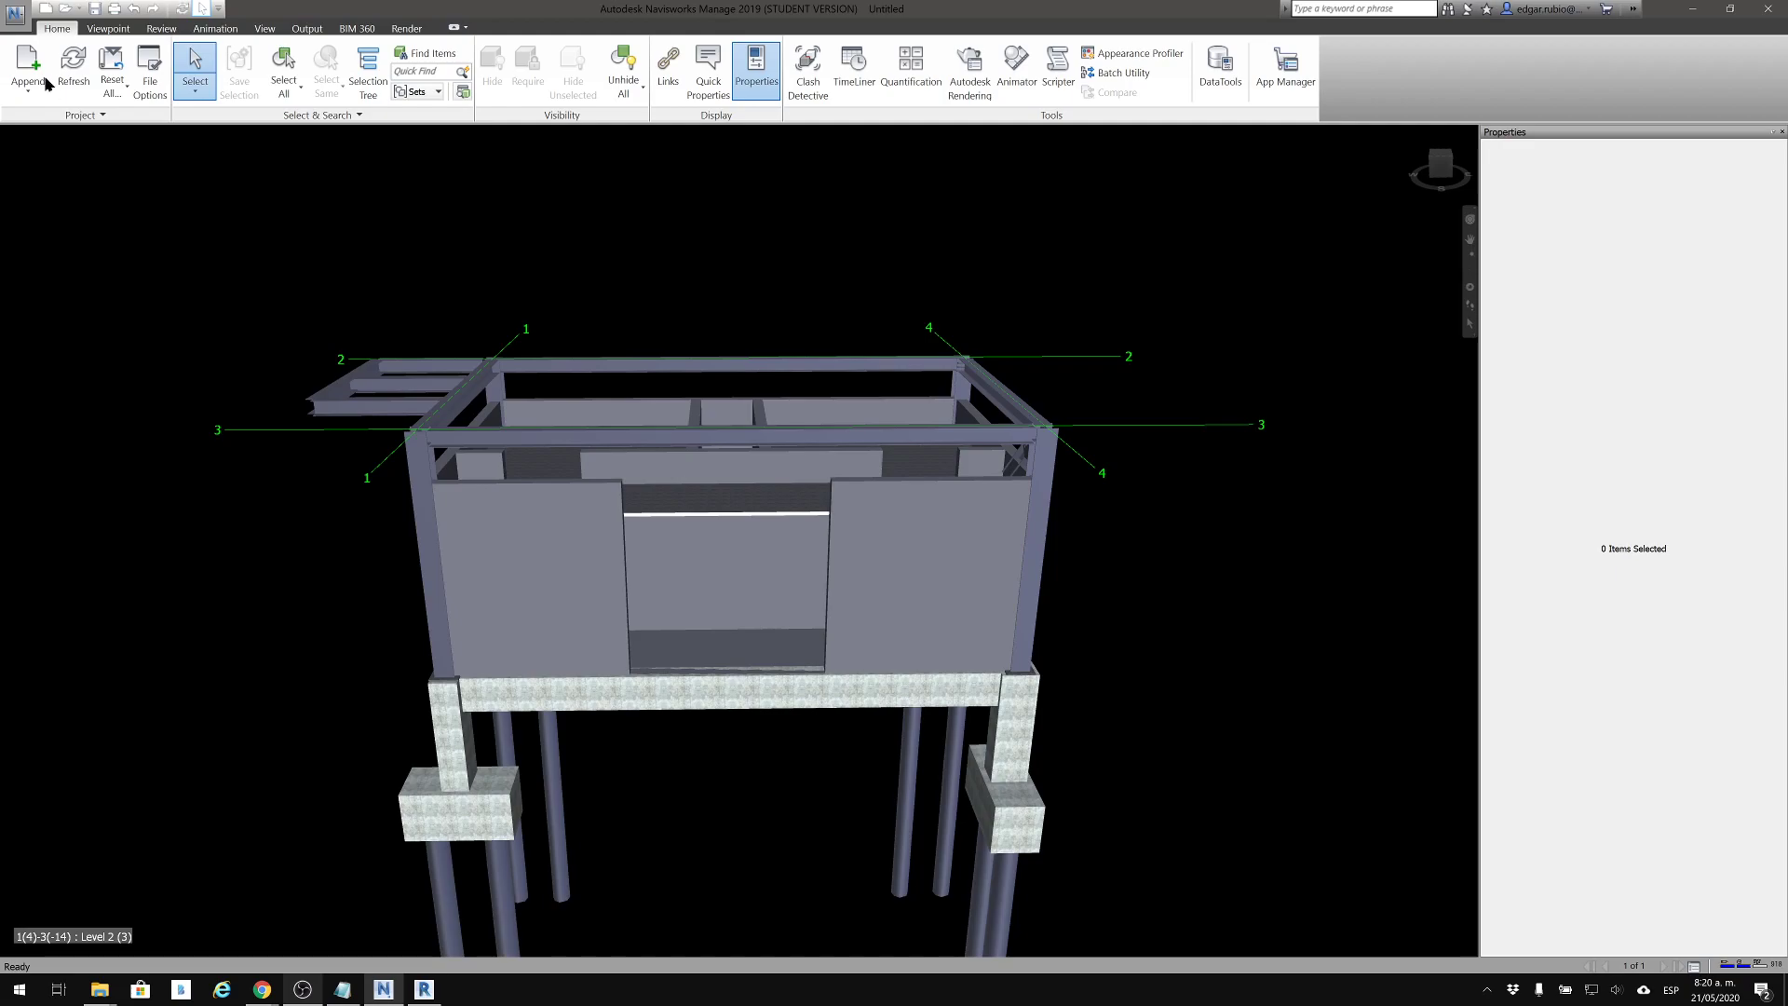
Save the combined model as NAVIS_COORD in Navisworks 2016-2019 File Set (*.nwf) format in the project folder
left_click(94, 9)
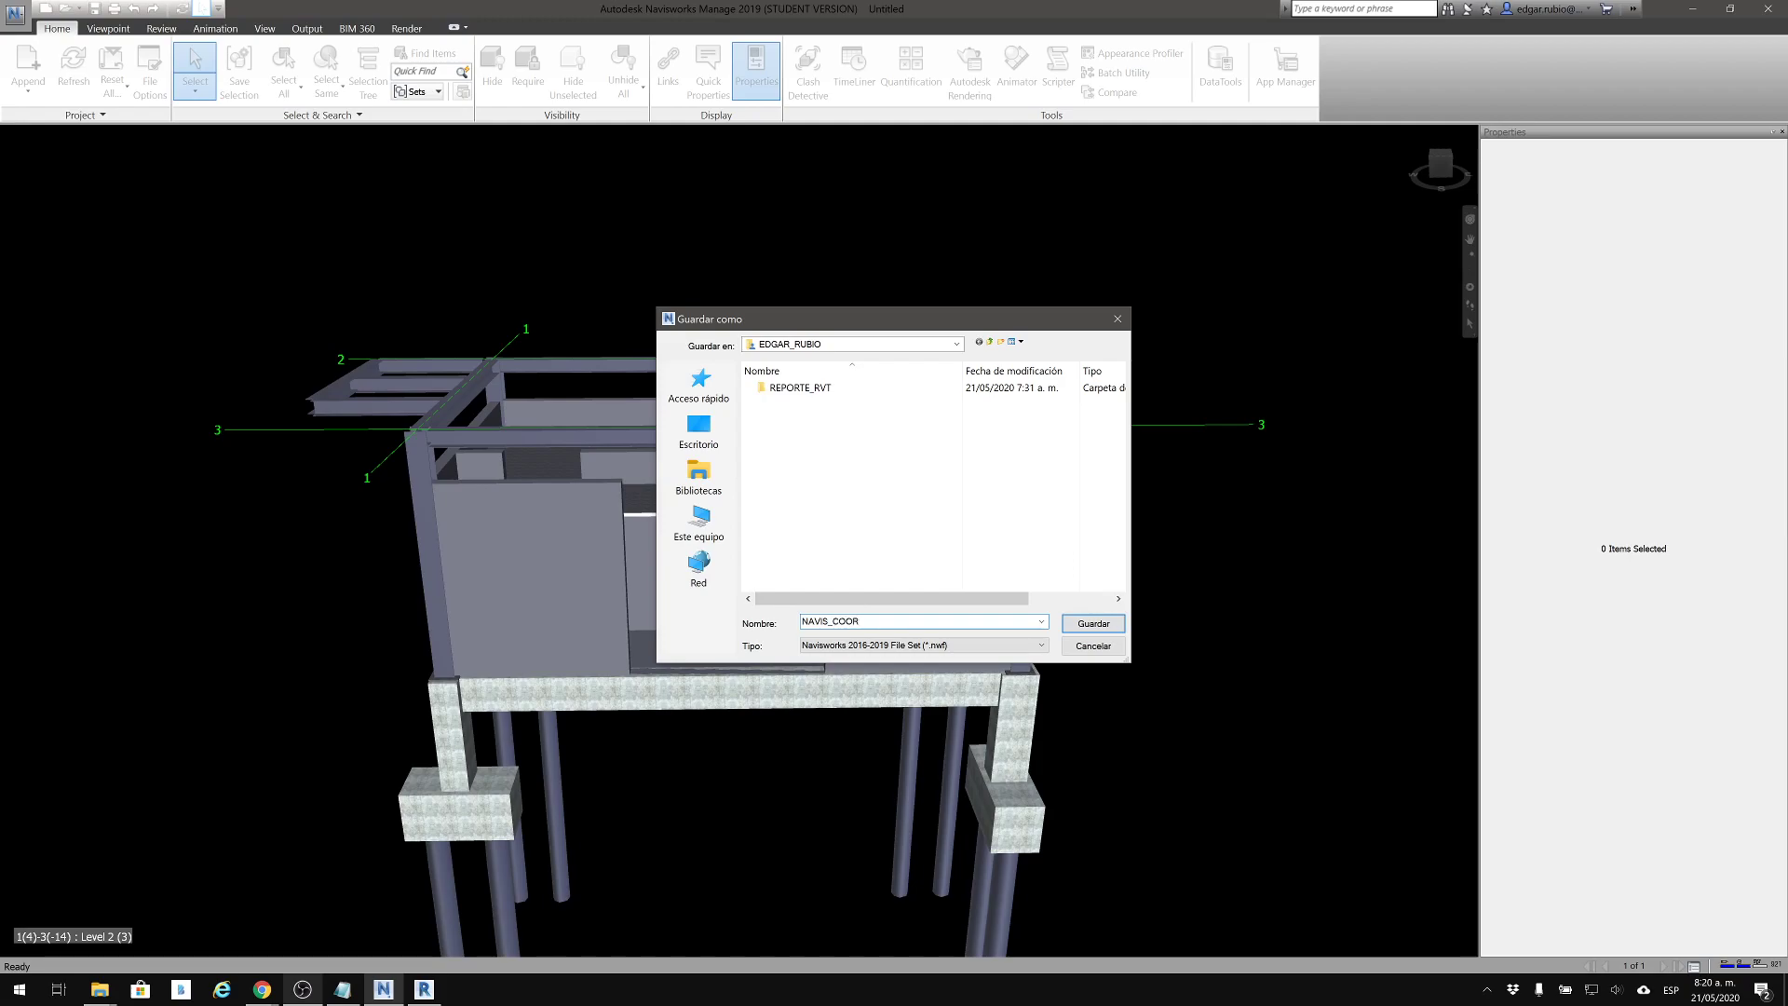
type("NAVIS_COORD")
key("Return")
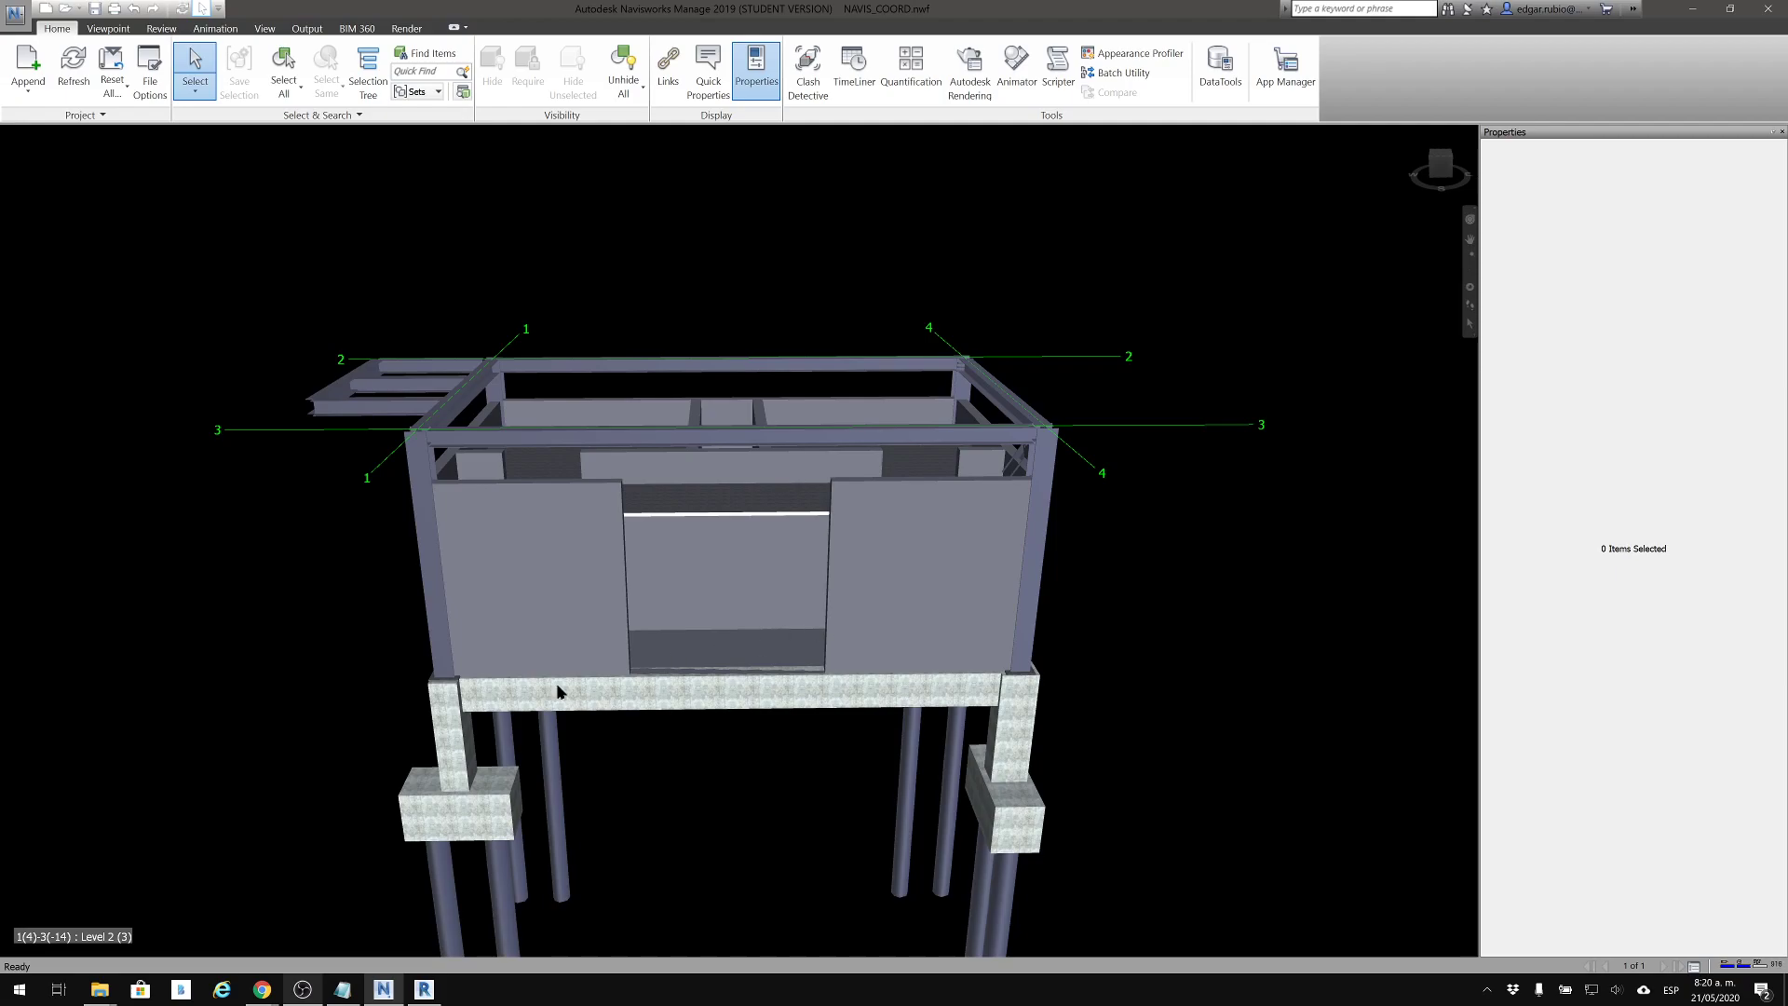
Check the saved NAVIS_COORD.nwf and its file size in the project folder, and return to the combined model
left_click(100, 989)
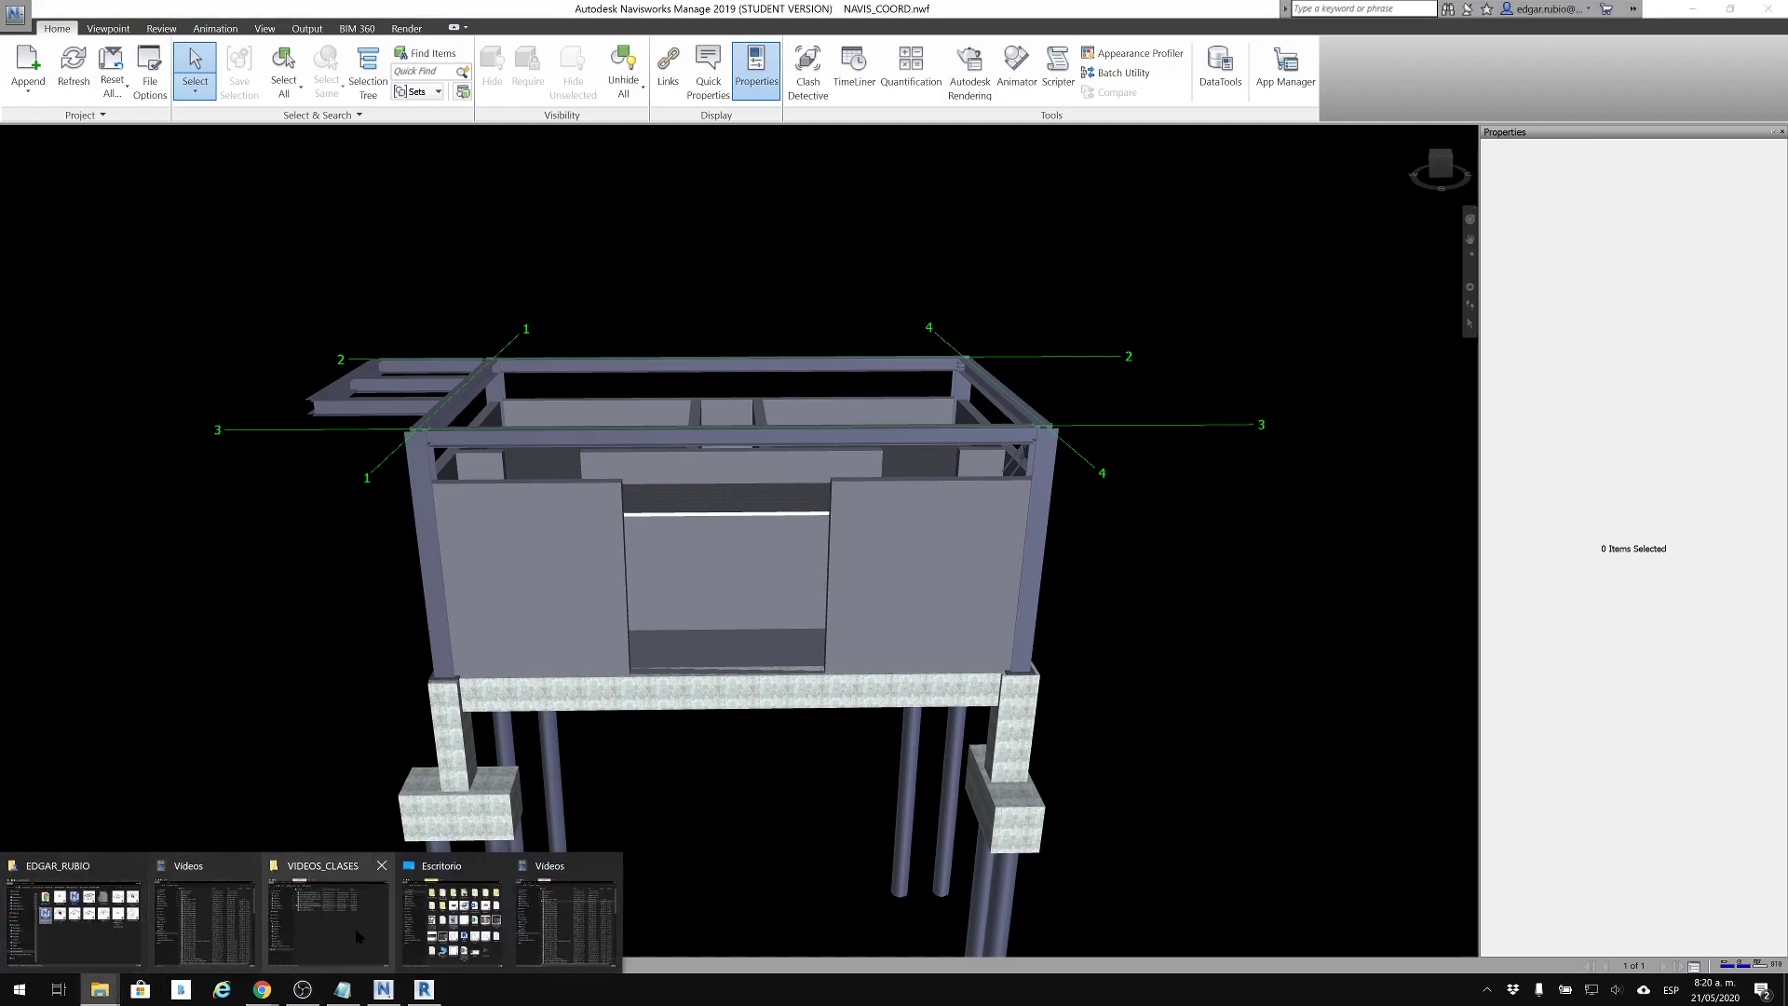
left_click(71, 905)
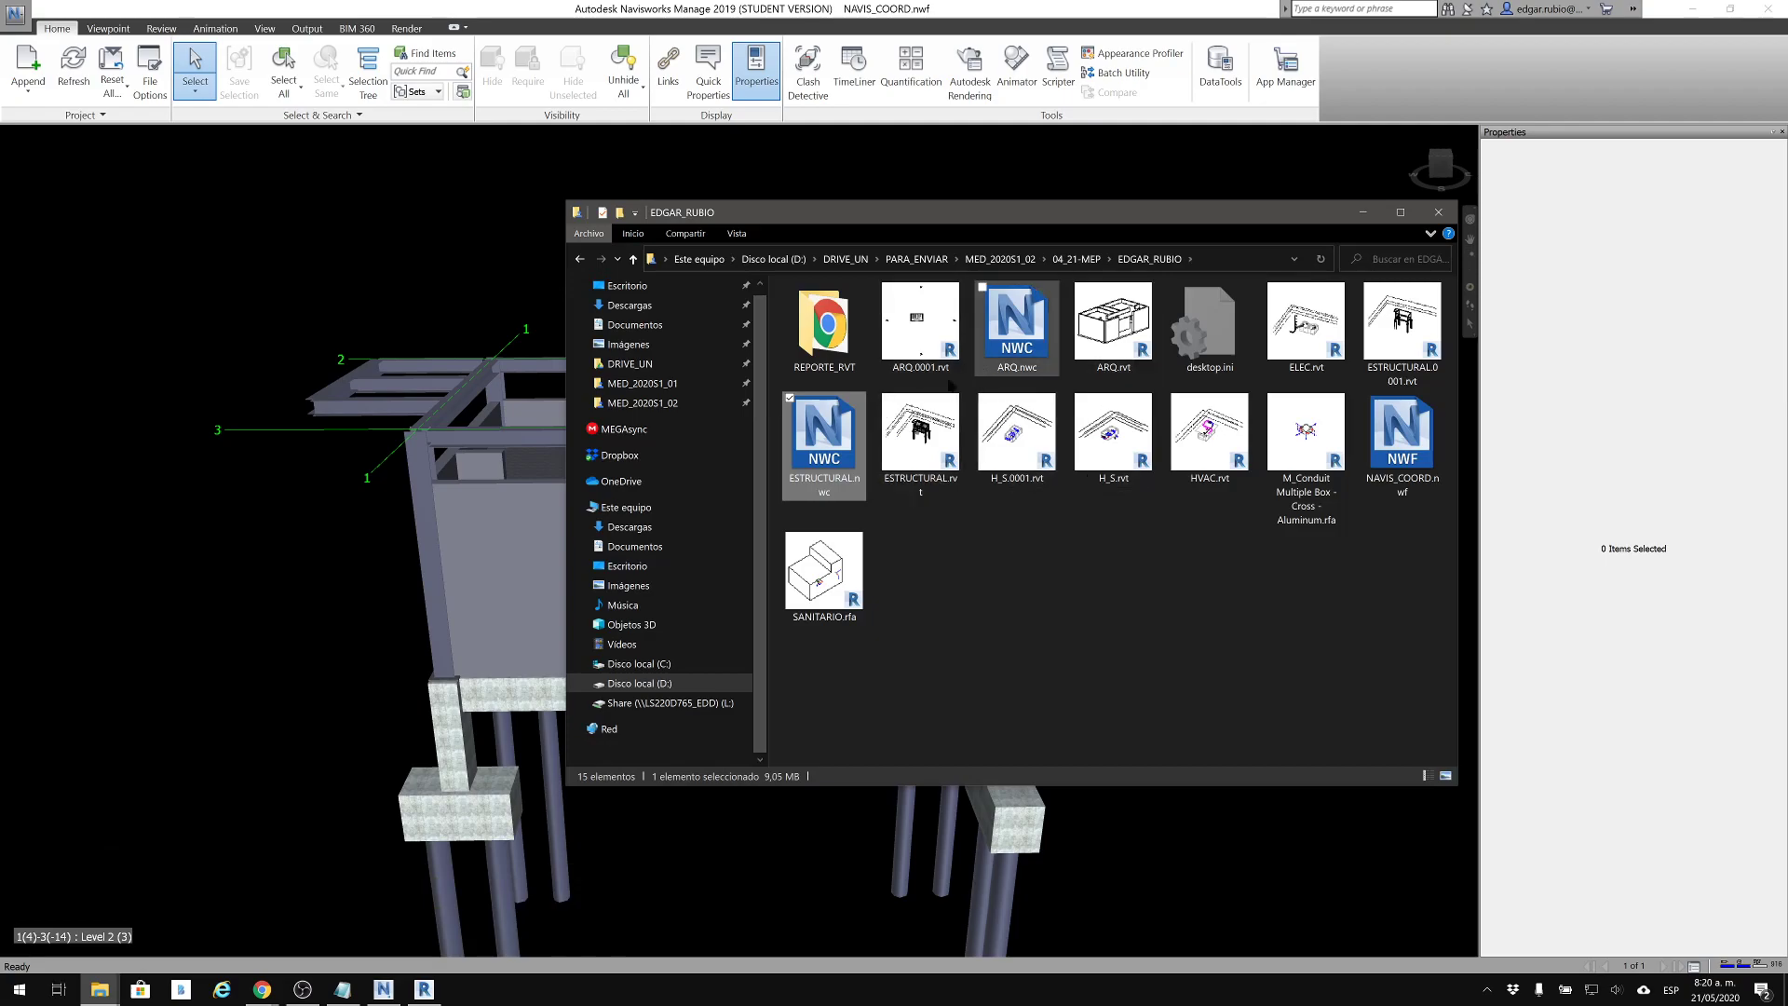
left_click(1419, 458)
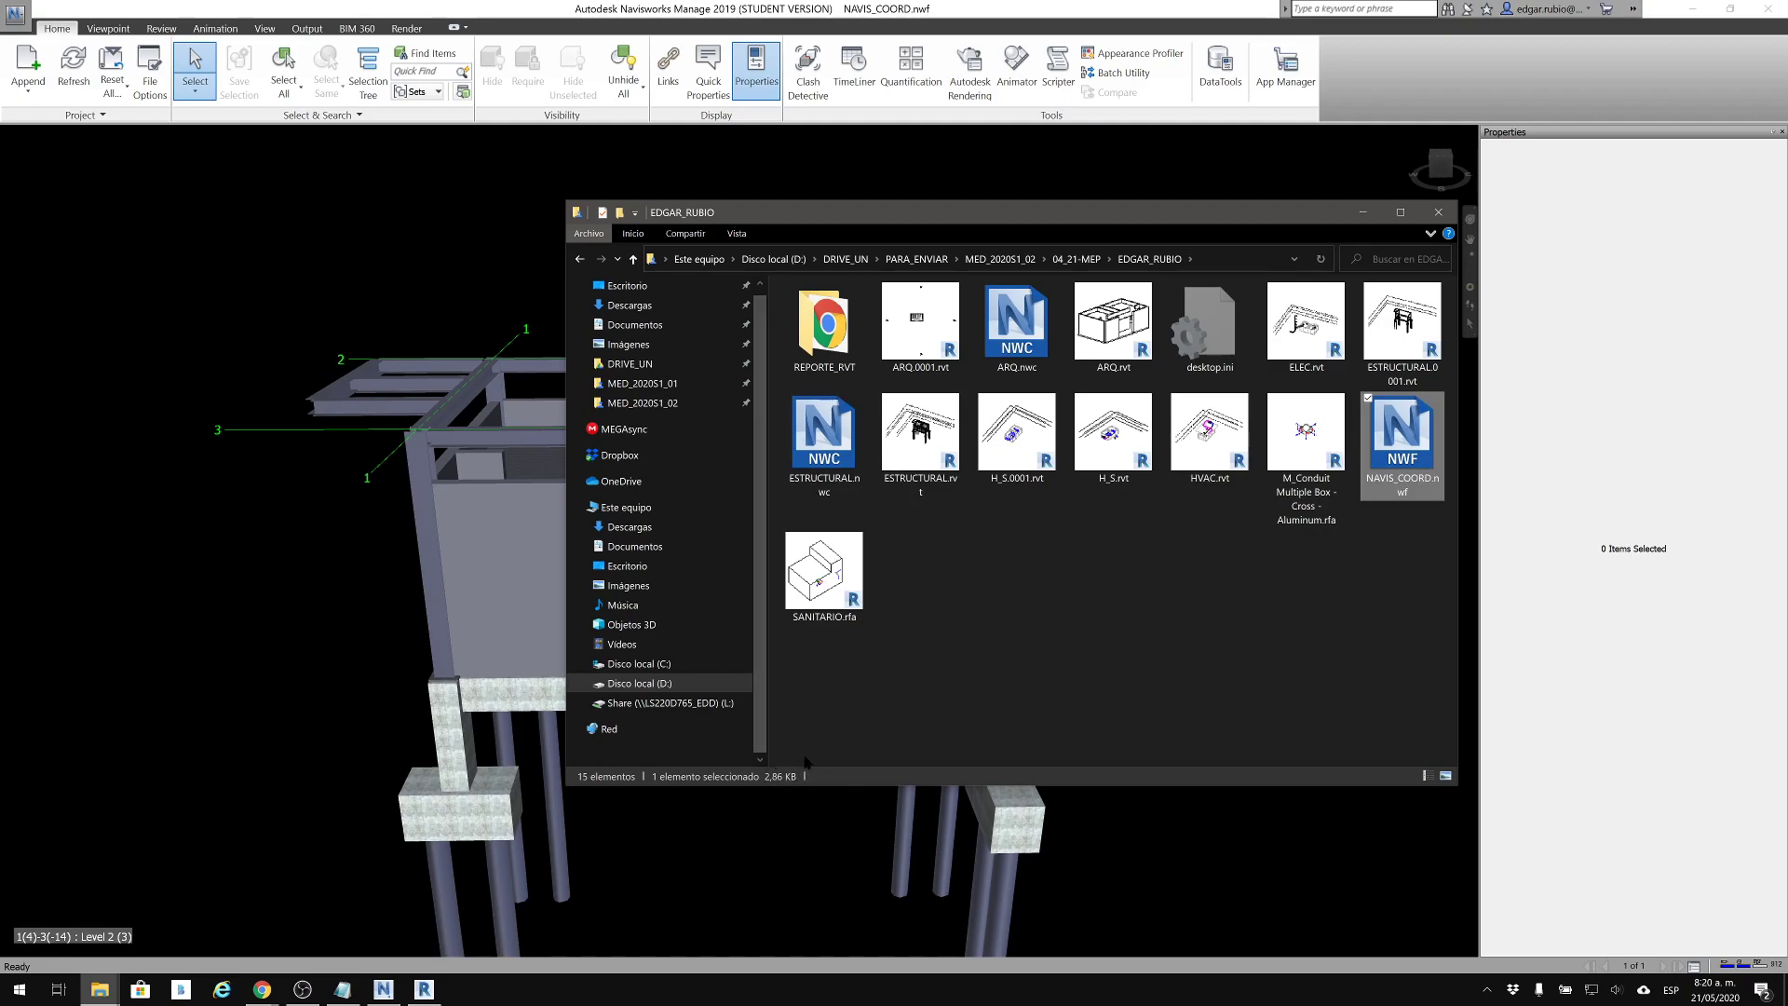
left_click(1362, 212)
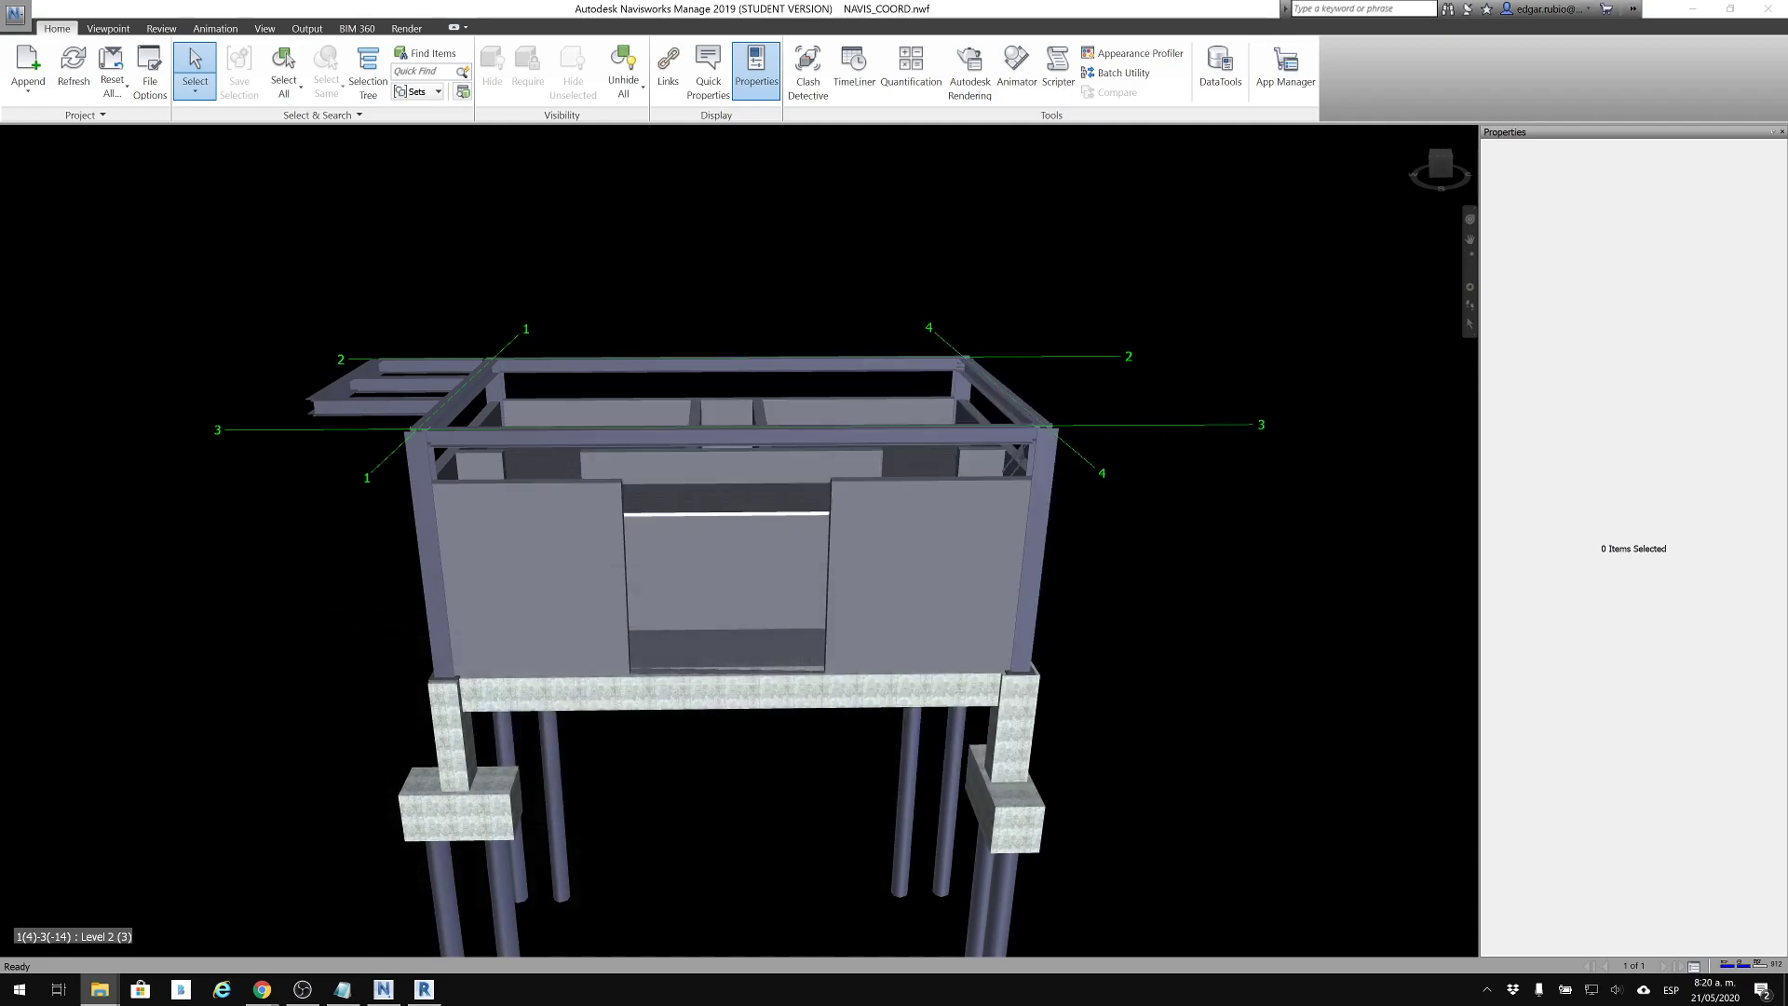
middle_click_drag(950, 375, 1029, 371)
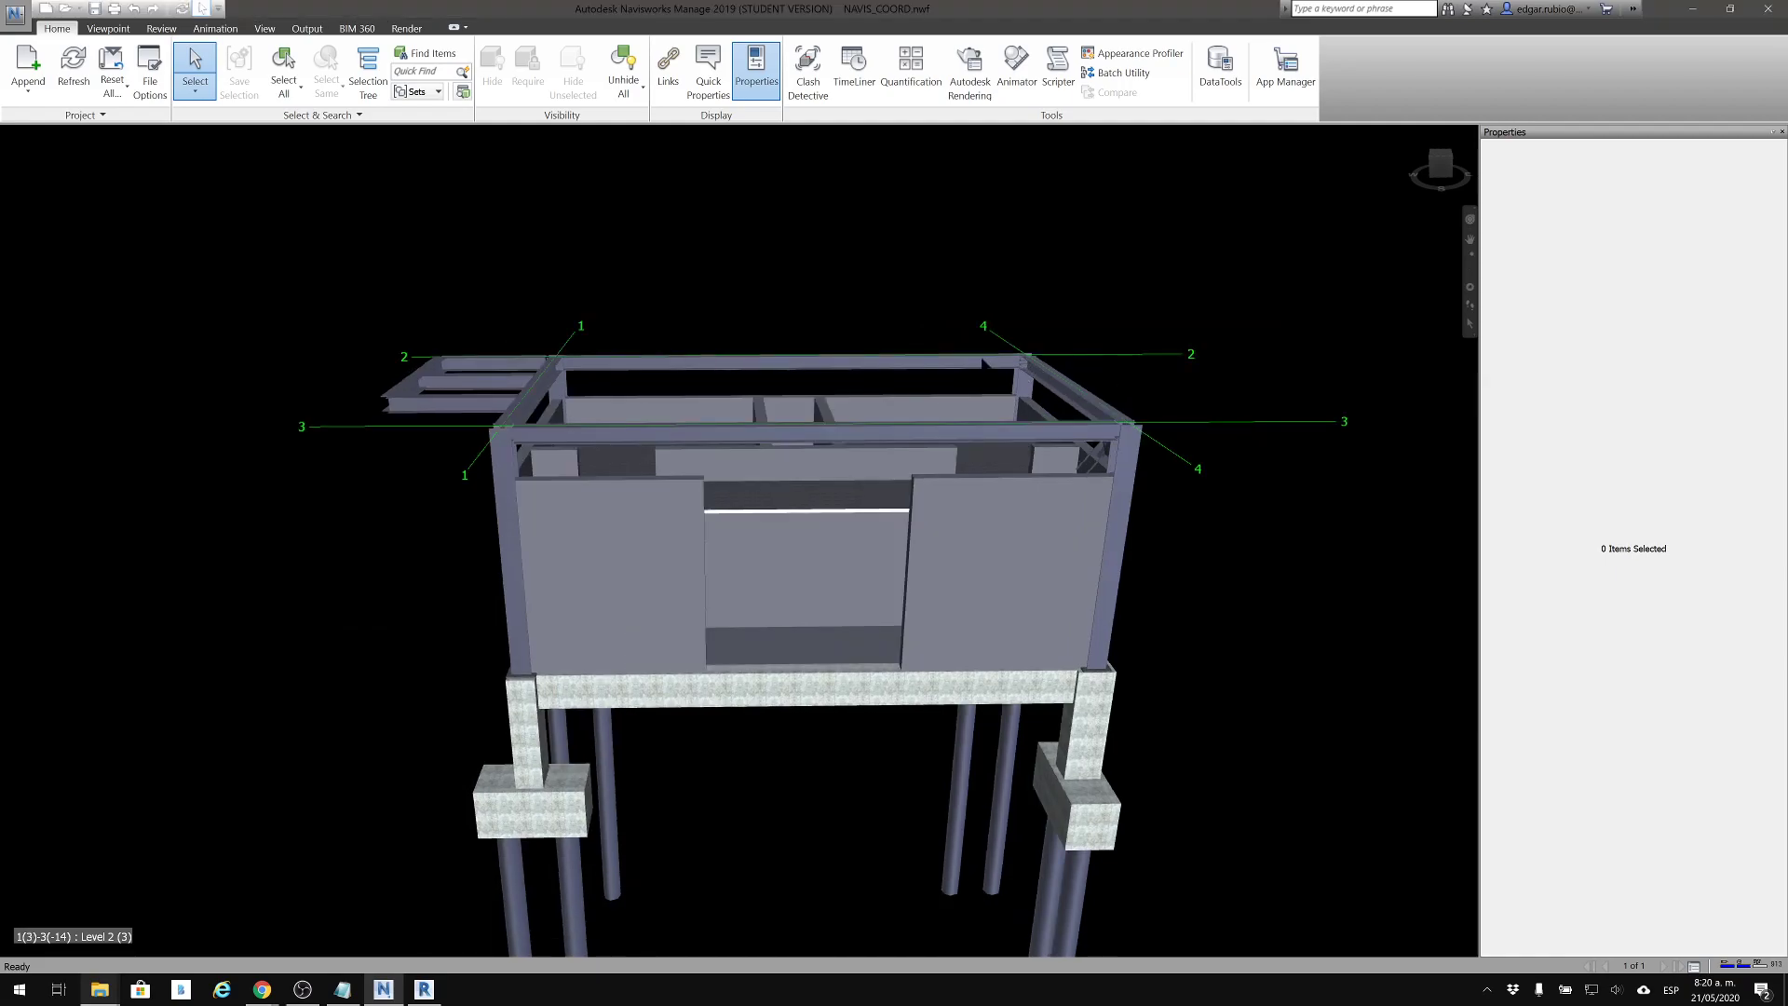
middle_click_drag(782, 436, 802, 443)
middle_click_drag(694, 486, 700, 447)
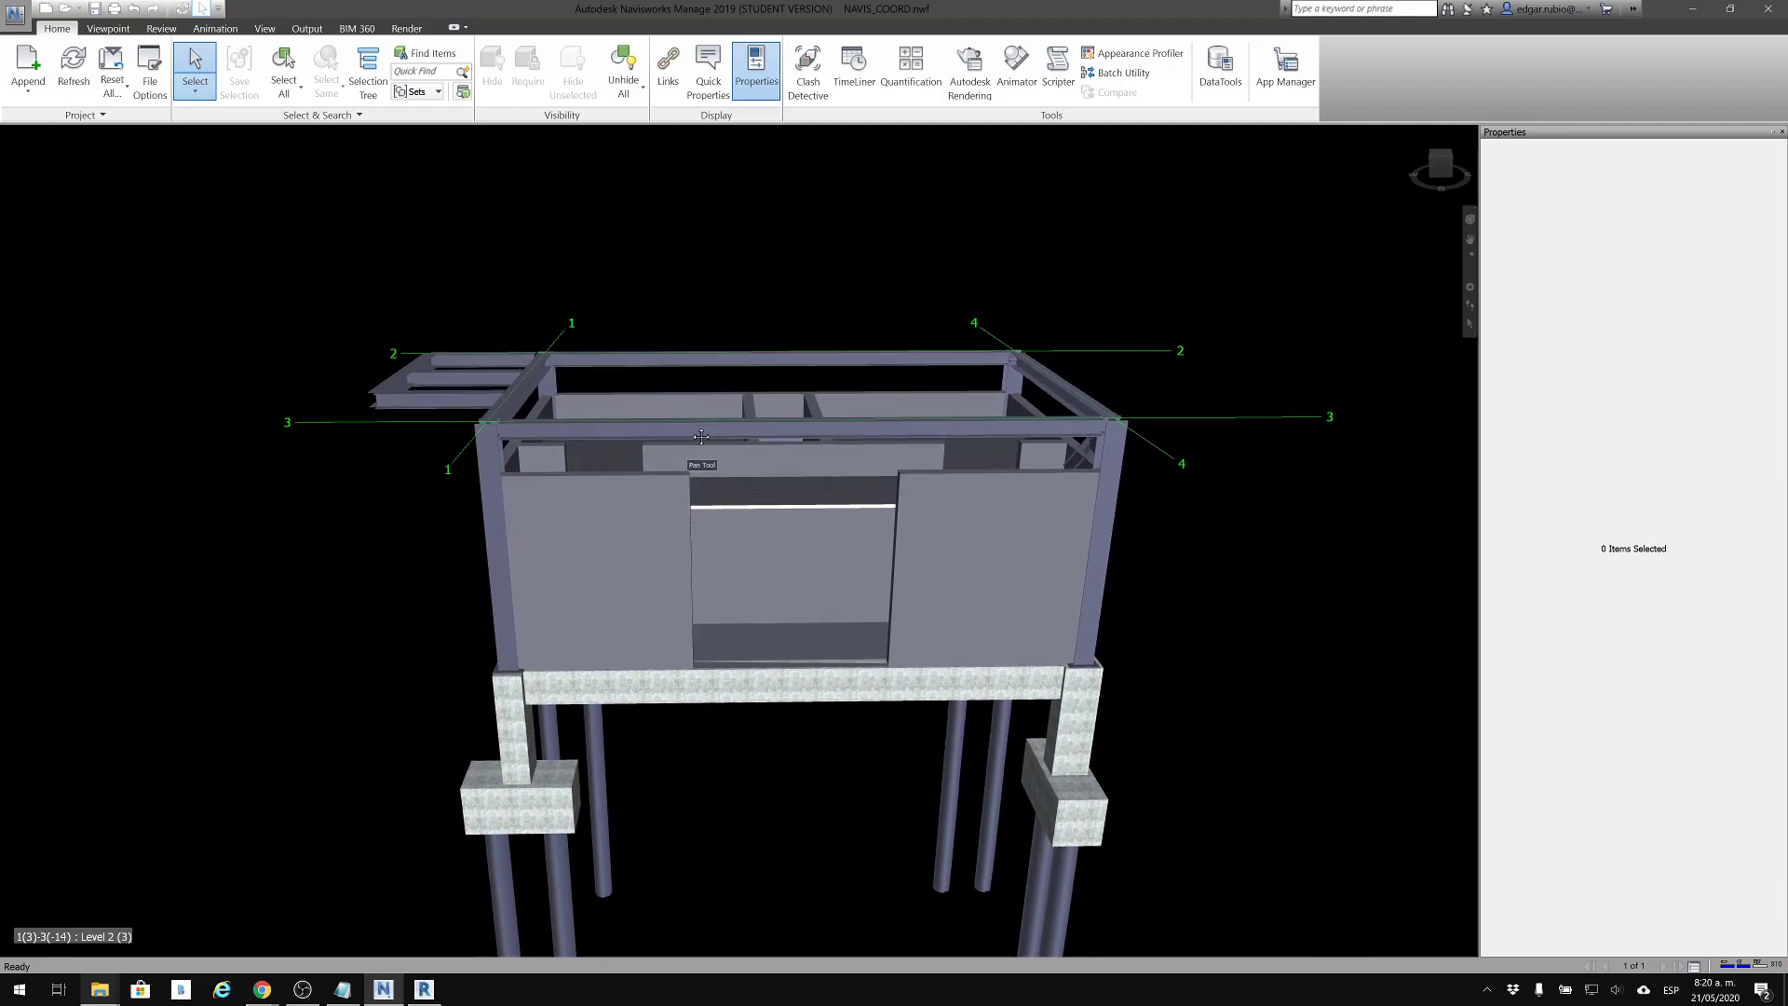
middle_click_drag(989, 548, 952, 525)
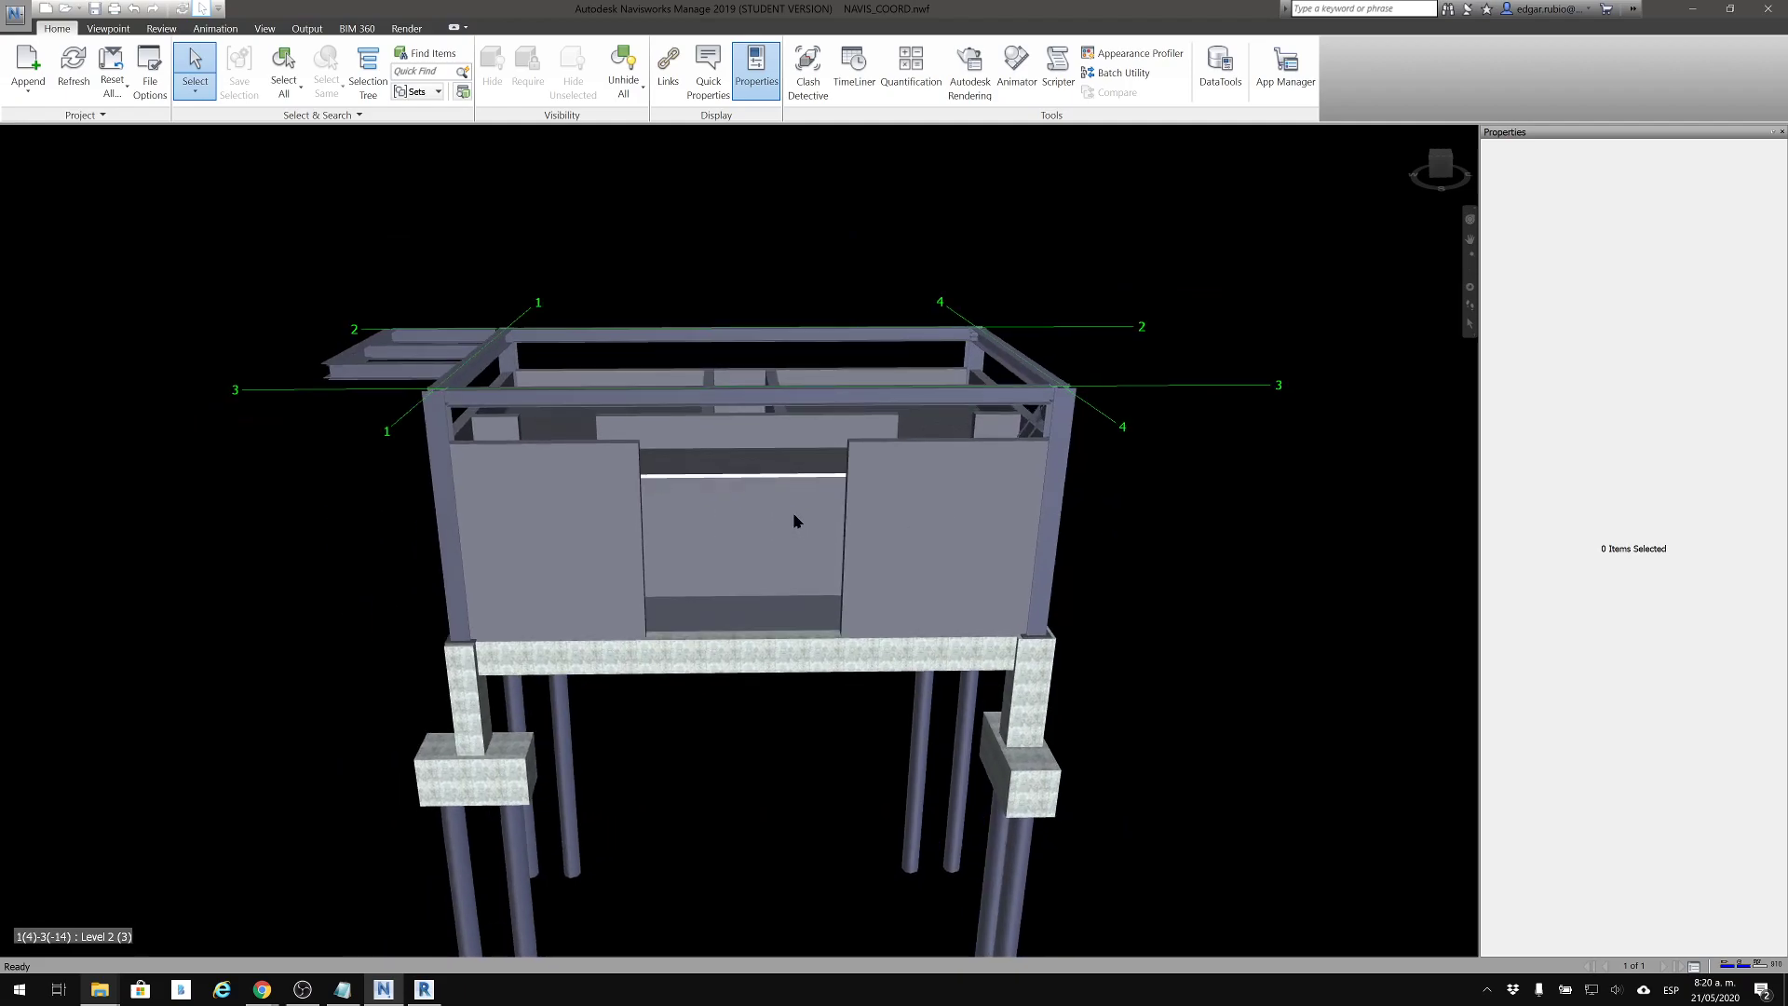
left_click(17, 990)
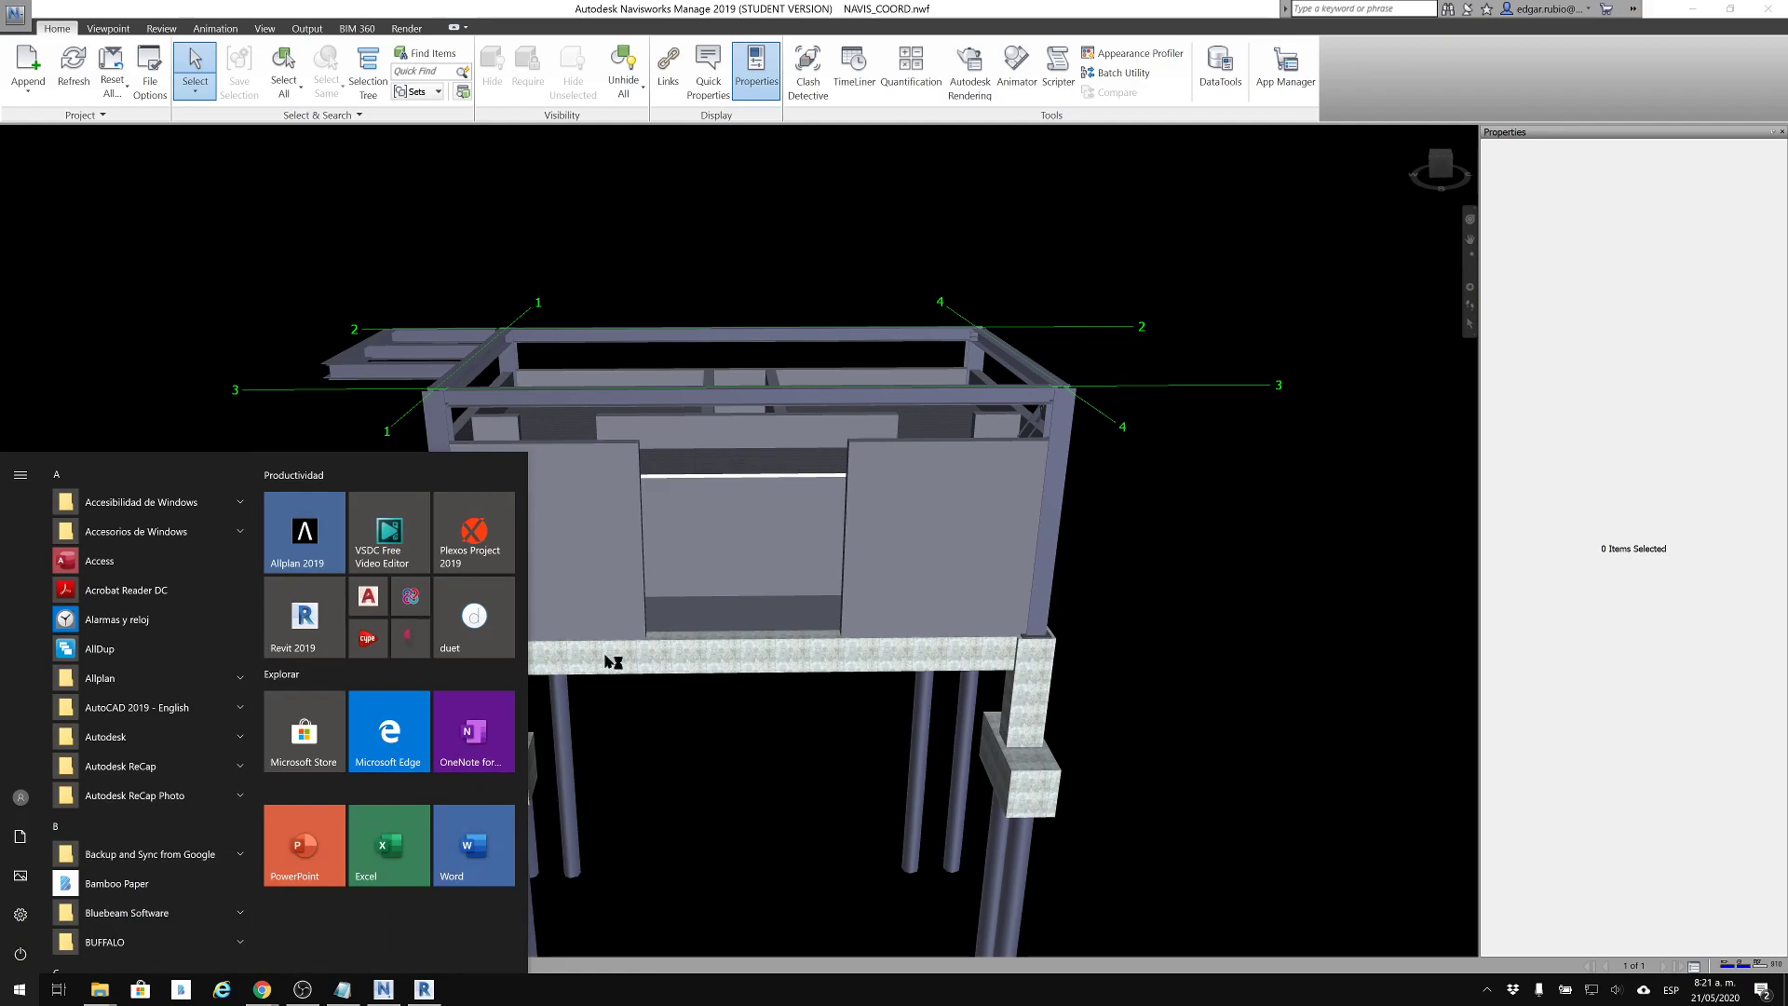
left_click(565, 663)
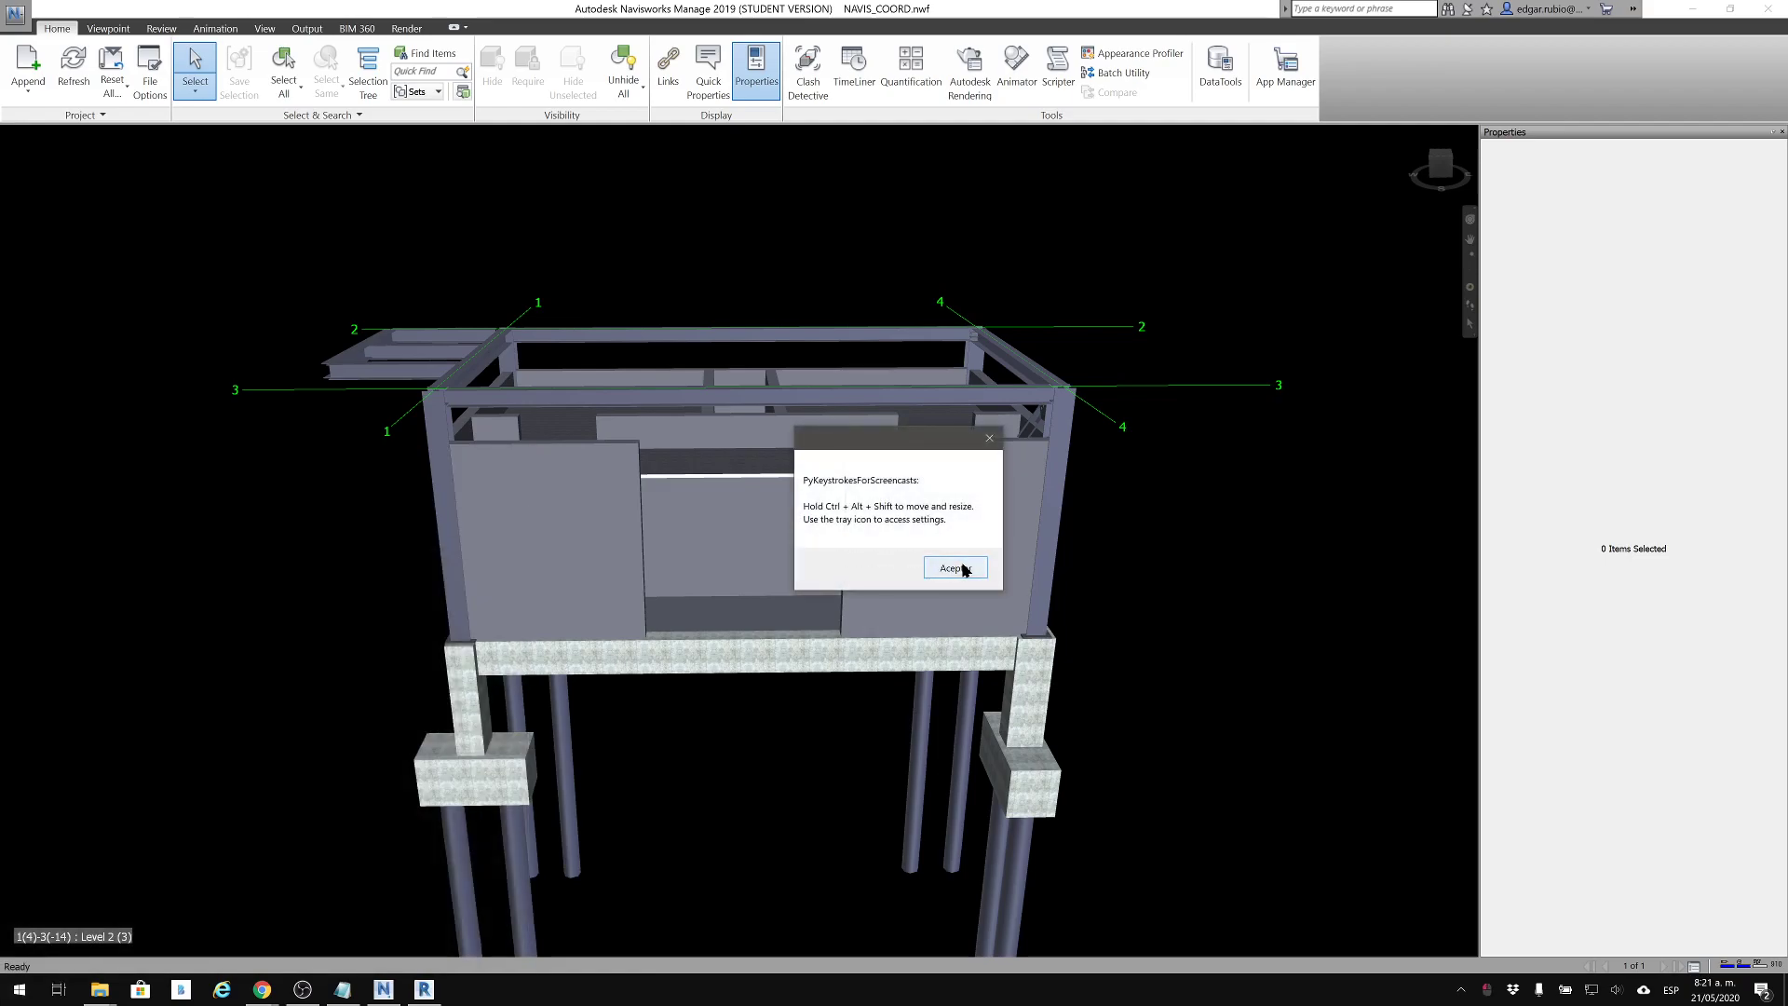
left_click(957, 568)
Examine the combined model from above and from the cantilevered roof end, down to the column base and foundation
middle_click_drag(1176, 635, 1169, 657)
middle_click_drag(928, 555, 903, 584)
middle_click_drag(775, 566, 829, 610, "shift")
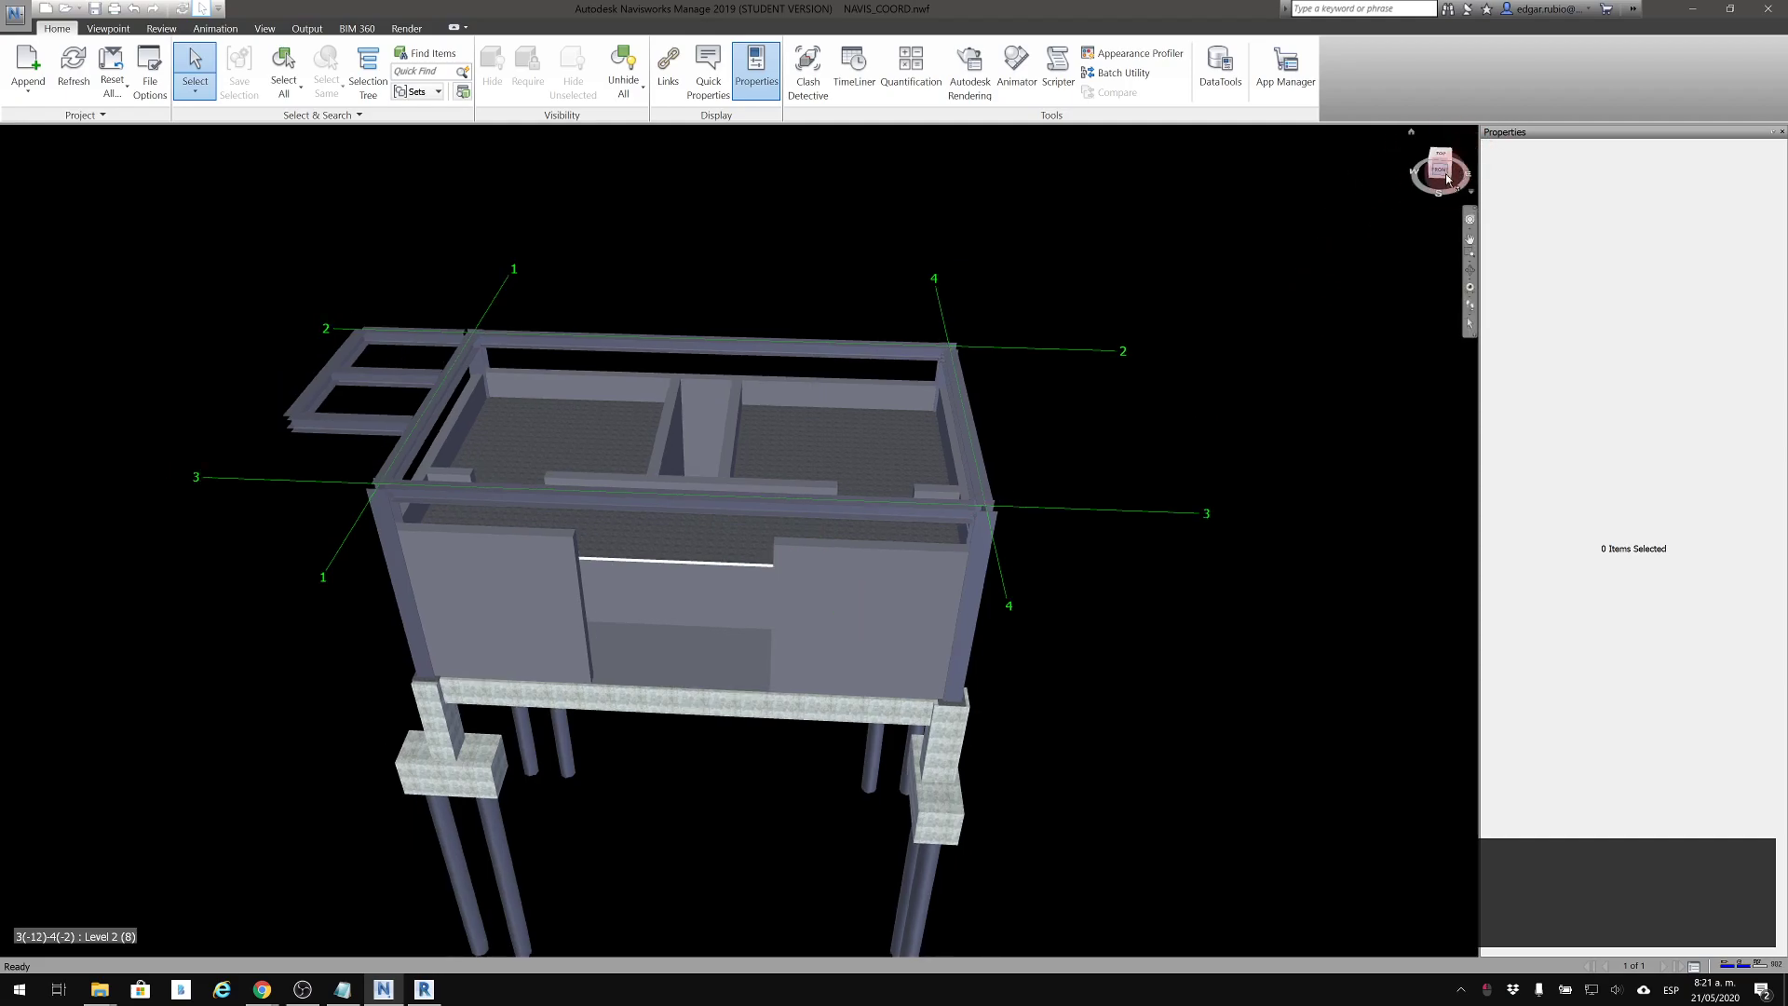
mouse_move(1446, 177)
left_mouse_down()
mouse_move(1351, 151)
mouse_move(1369, 121)
mouse_move(1388, 159)
mouse_move(32, 159)
mouse_move(88, 110)
mouse_move(119, 108)
mouse_move(113, 67)
mouse_move(1565, 665)
left_mouse_up()
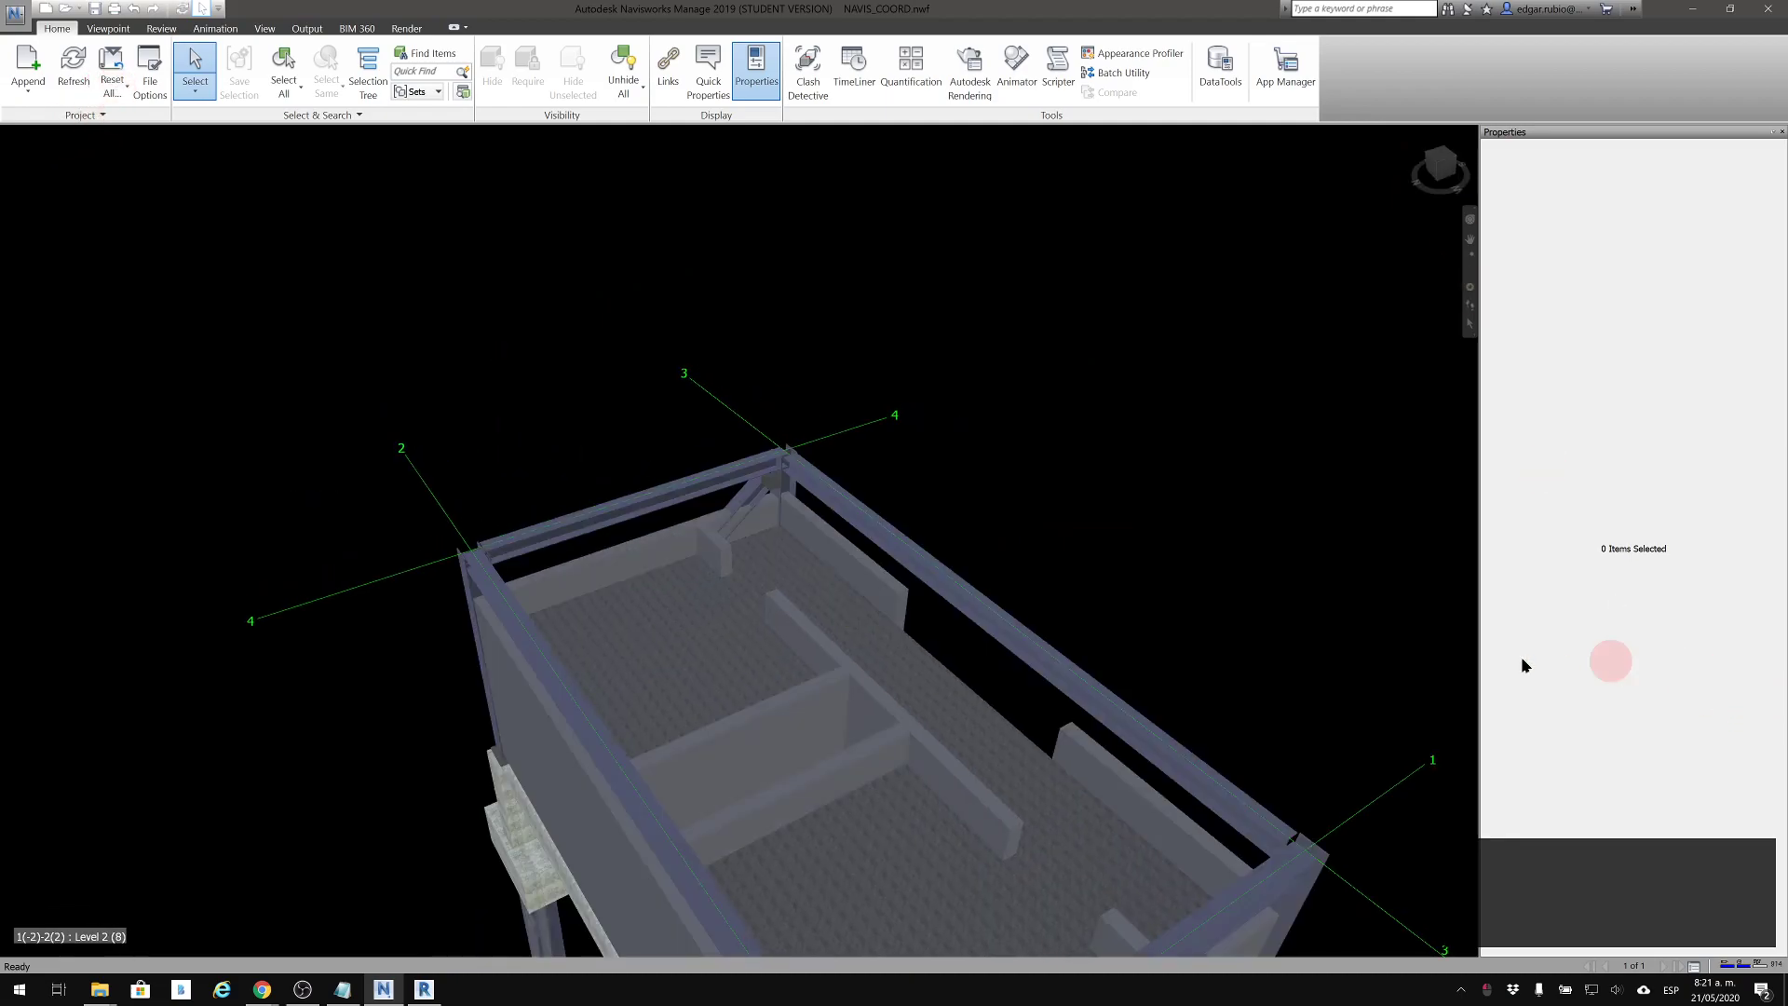
middle_click_drag(1277, 339, 1273, 325)
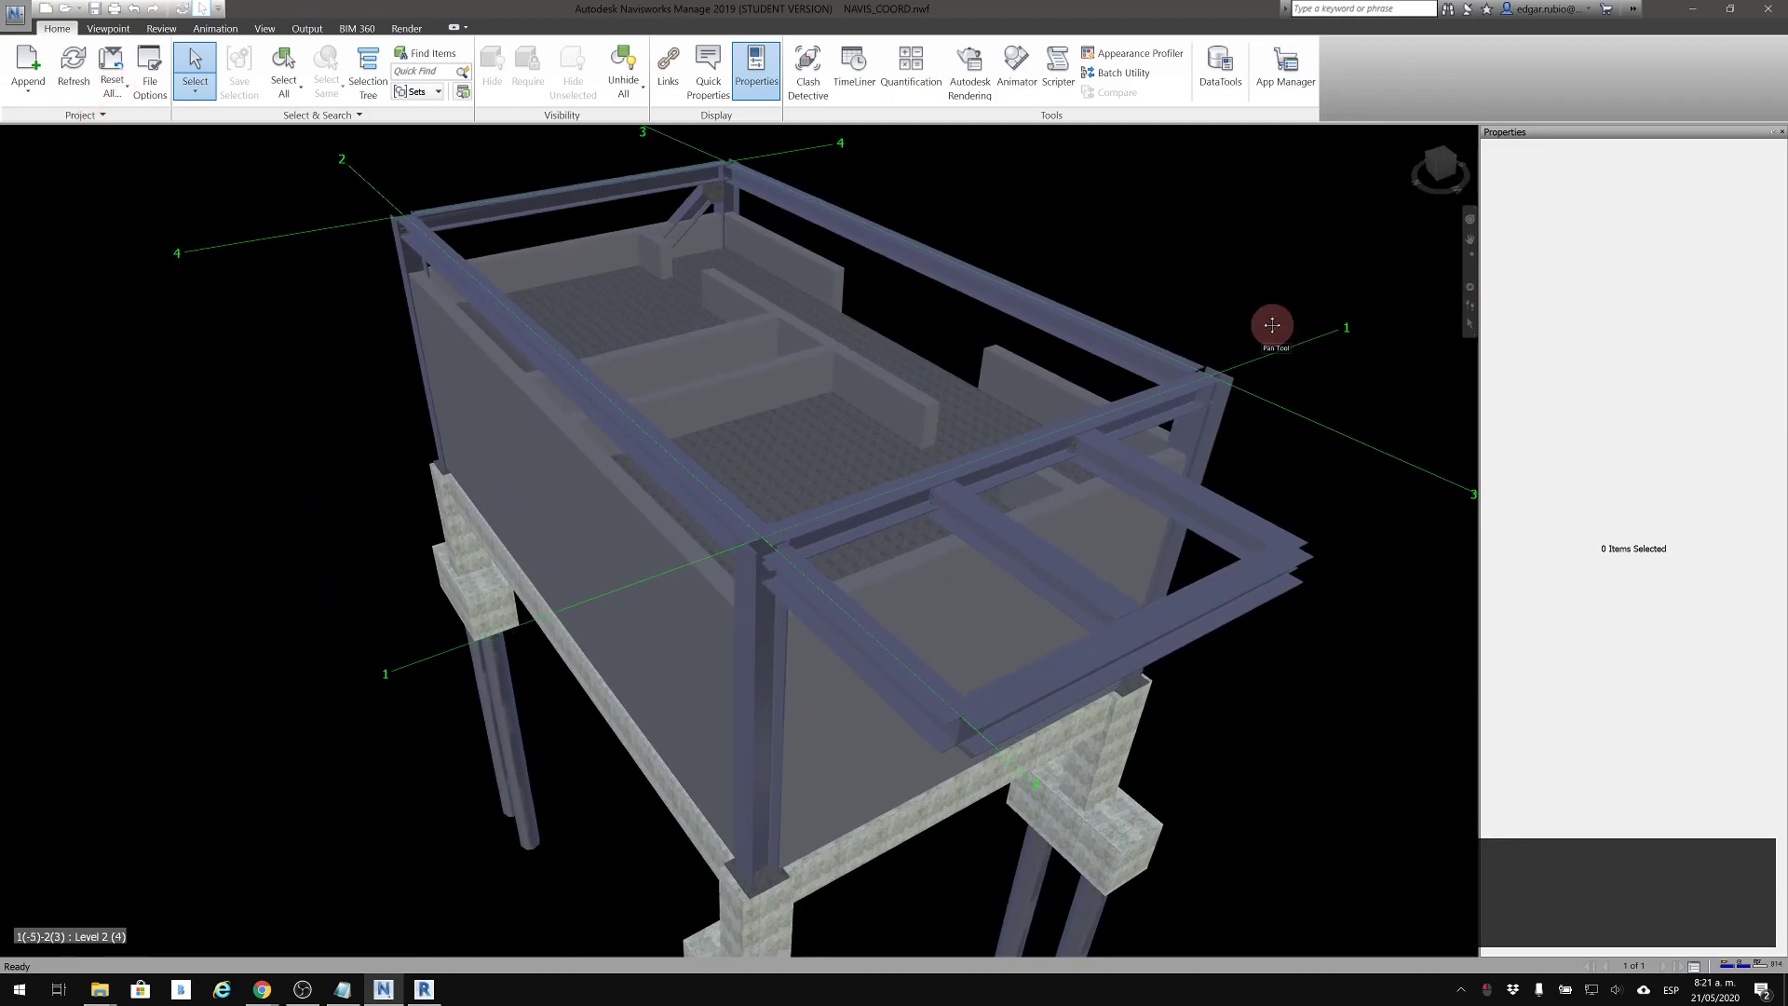
middle_click_drag(972, 442, 1013, 384)
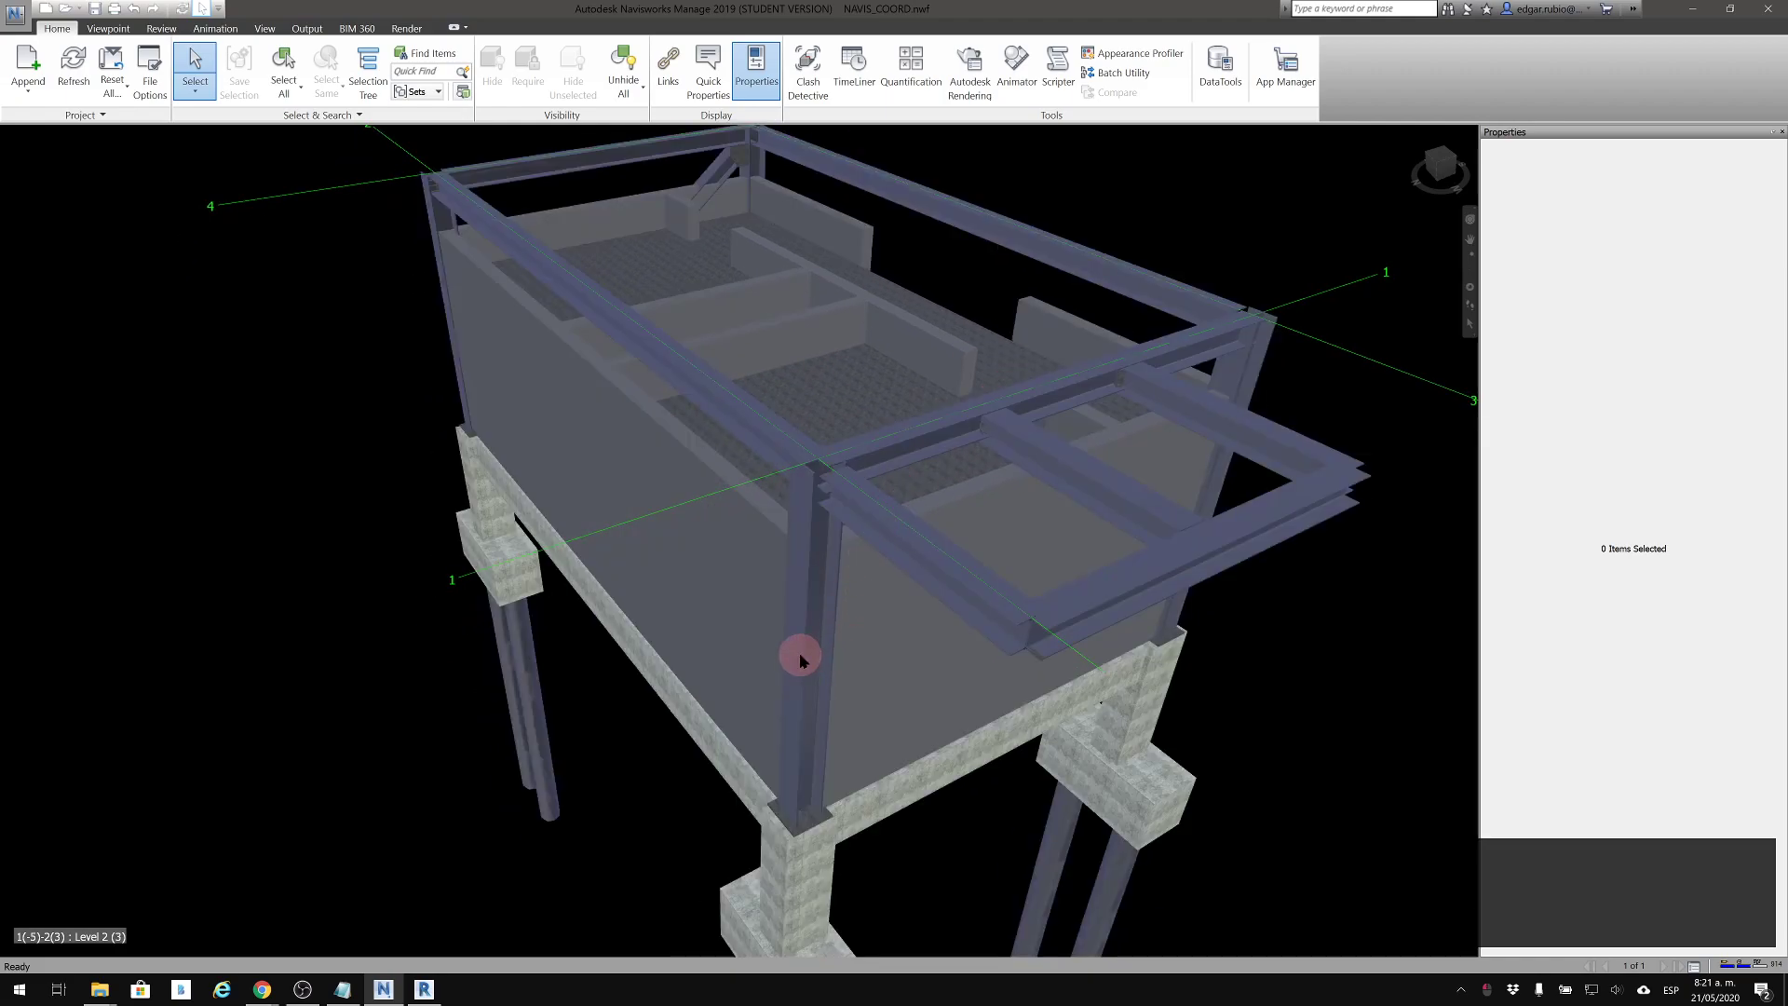
scroll(802, 730, "up", 2)
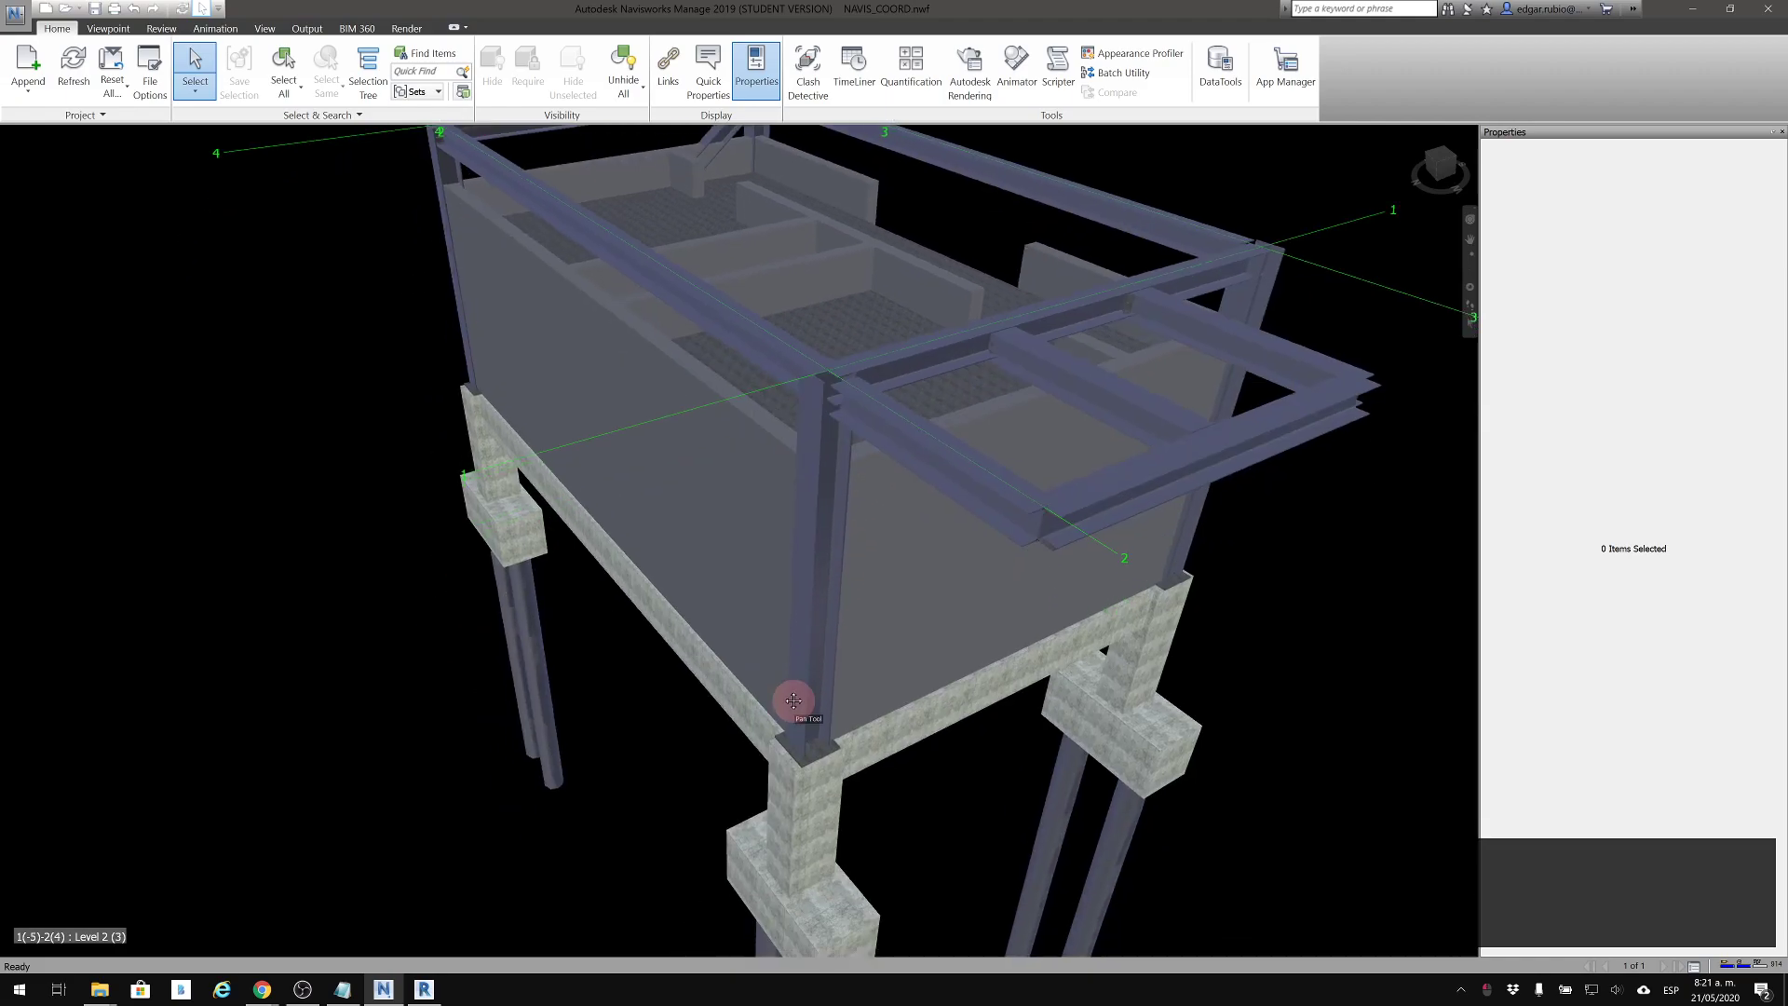
Inspect the properties of the long concrete beam under the wall, clear the selection, and close the Properties window
left_click(751, 735)
middle_click_drag(769, 702, 731, 761, "shift")
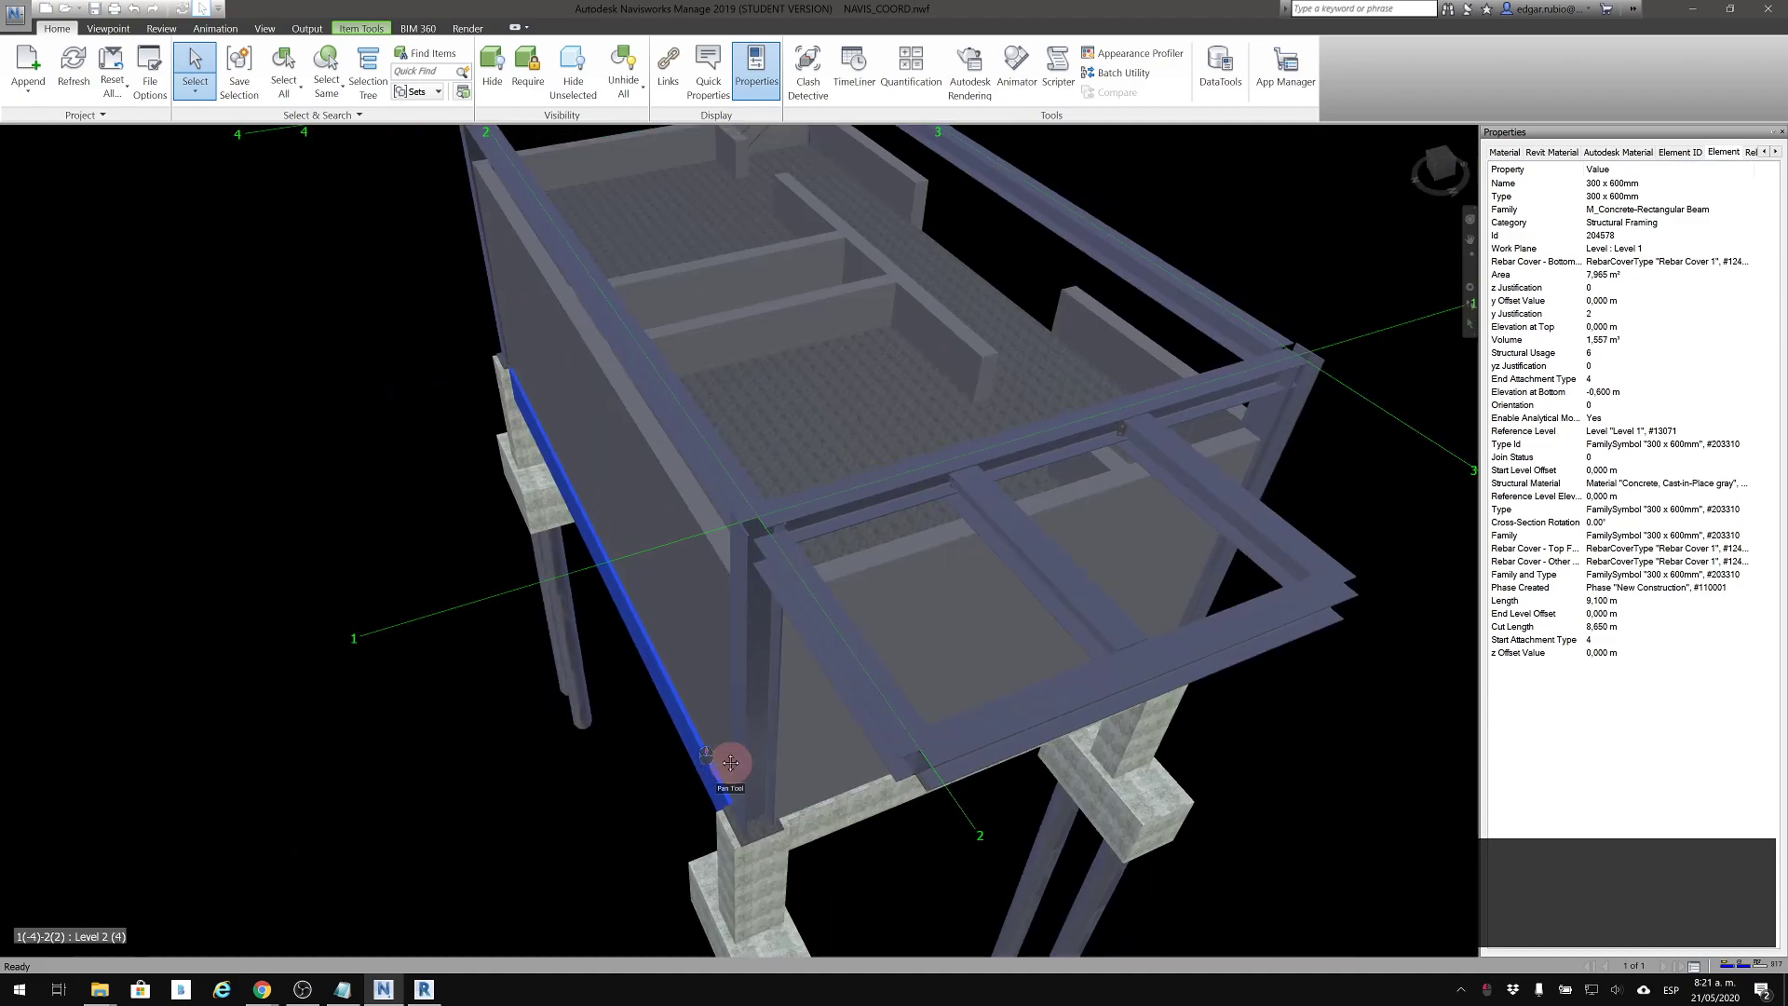
left_click(1350, 233)
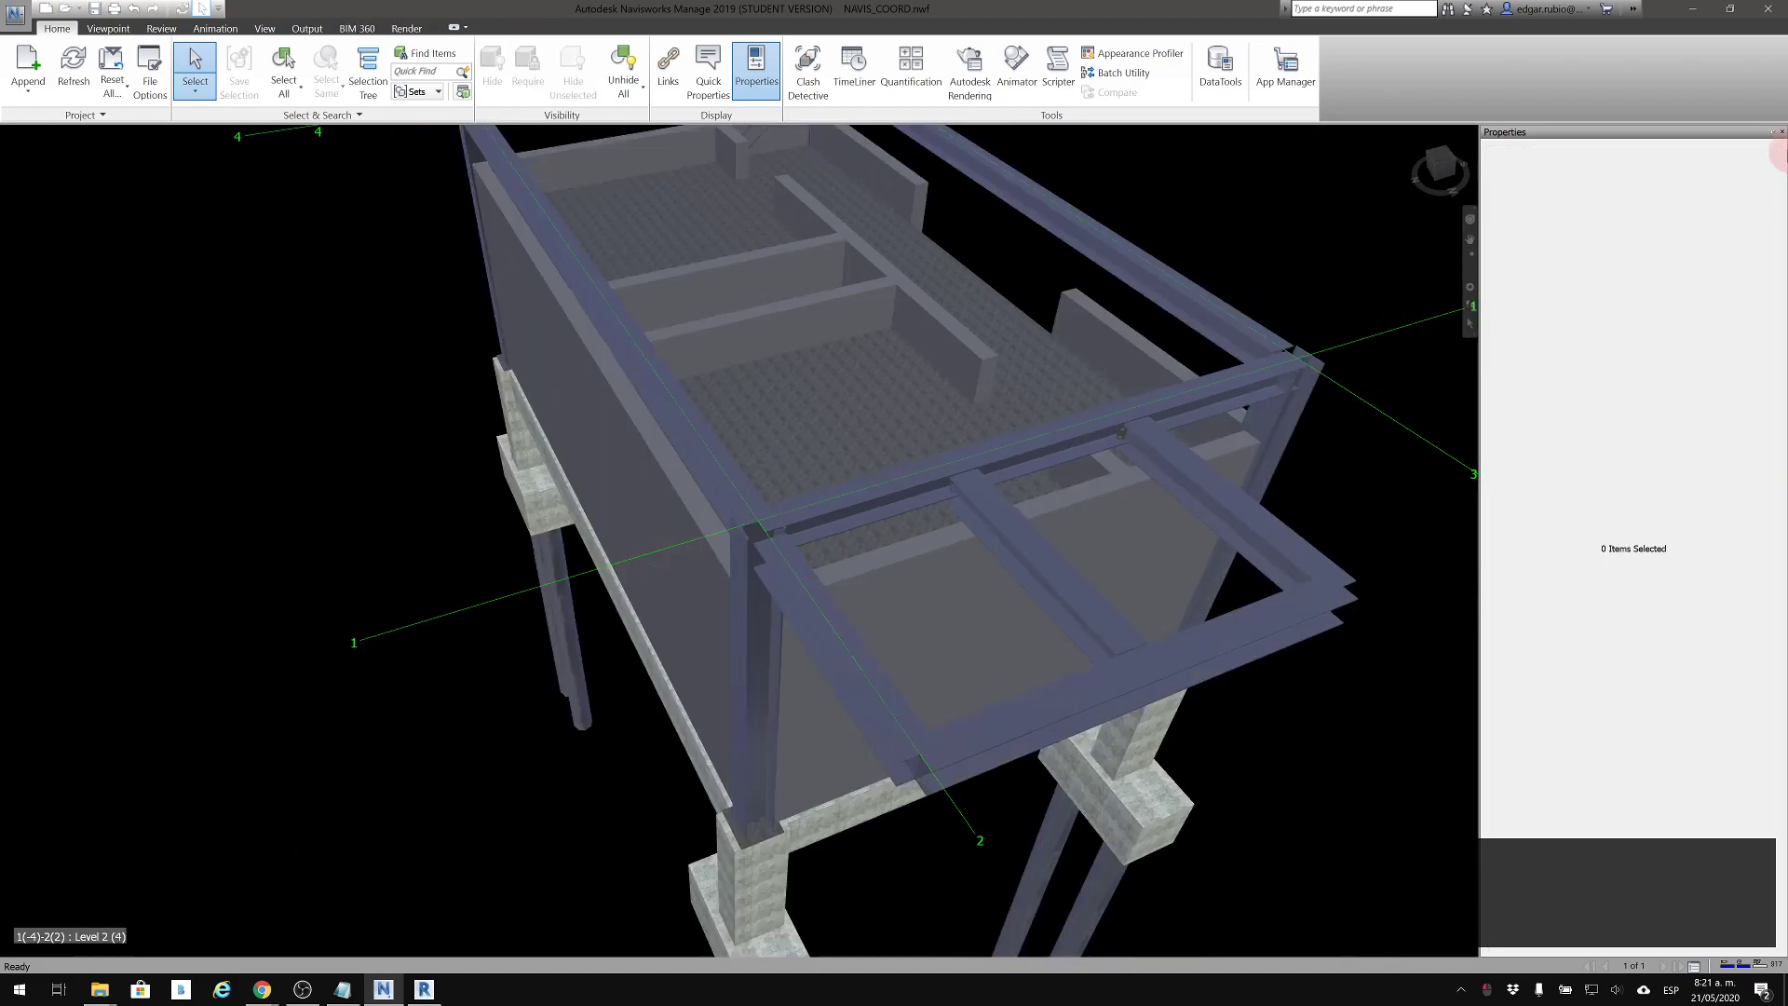
left_click(1781, 133)
Examine the steel roof frame around the 1-3 grid corner and the front facade, orbiting about that corner
middle_click_drag(1181, 371, 965, 465, "shift")
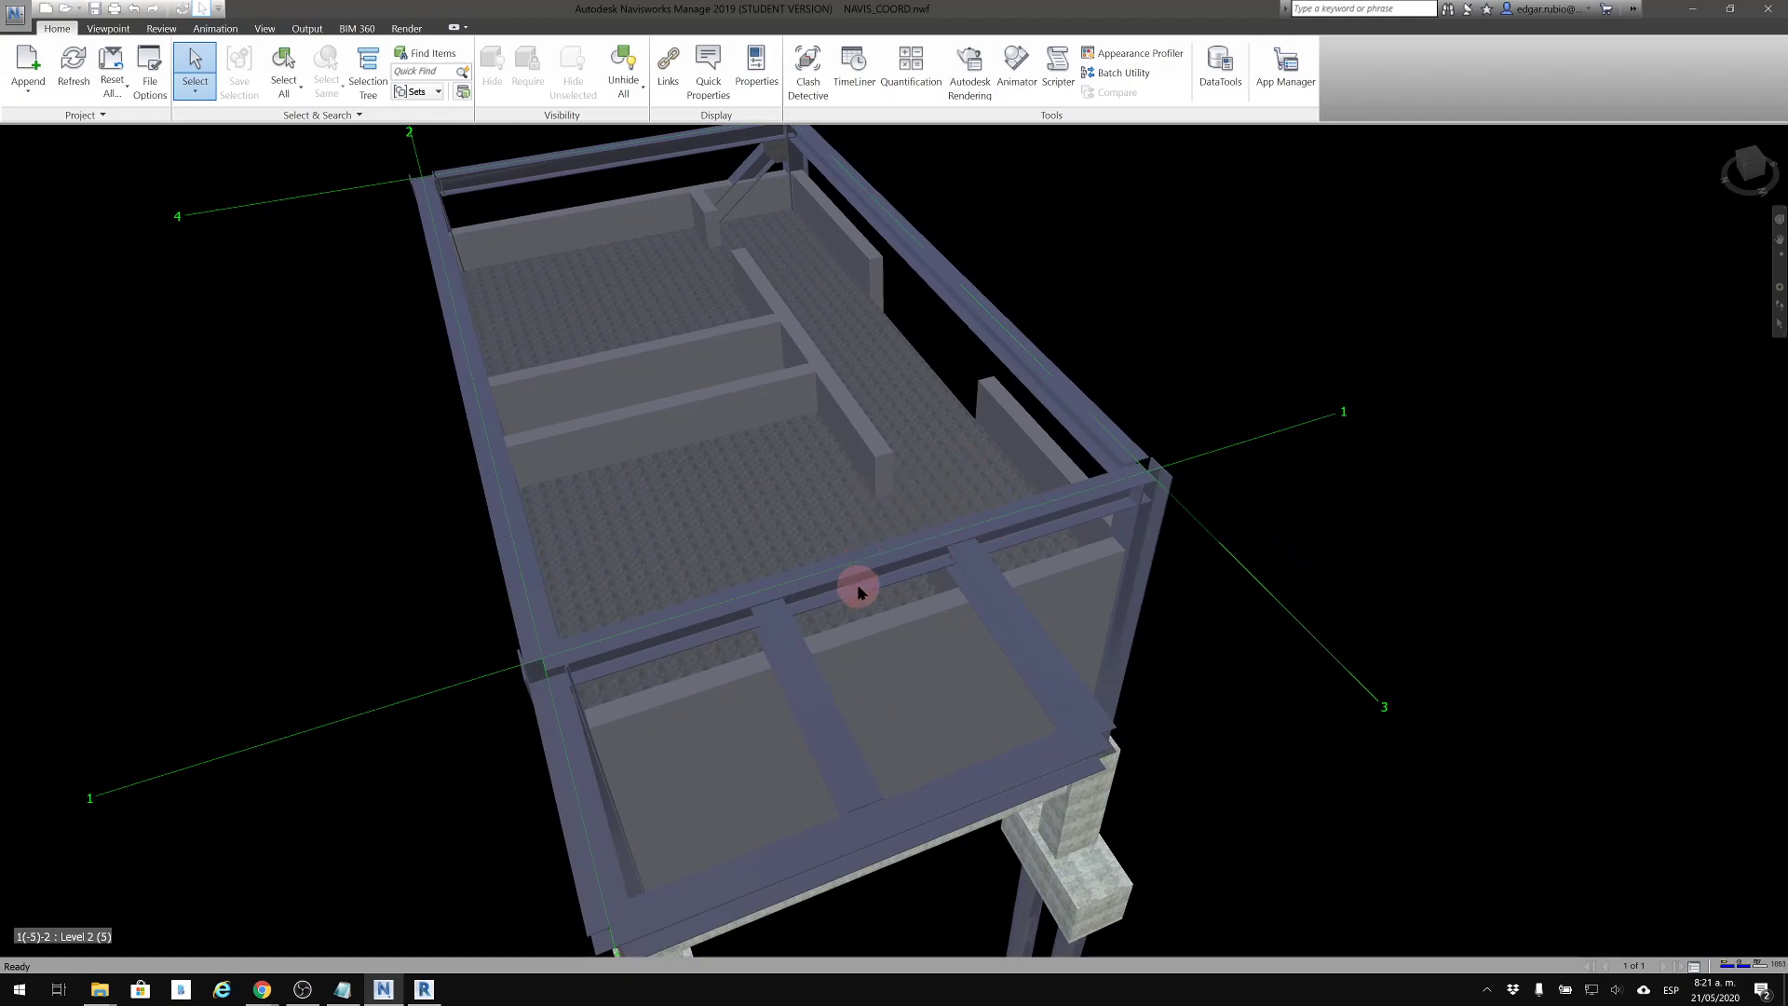
middle_click_drag(863, 612, 818, 596)
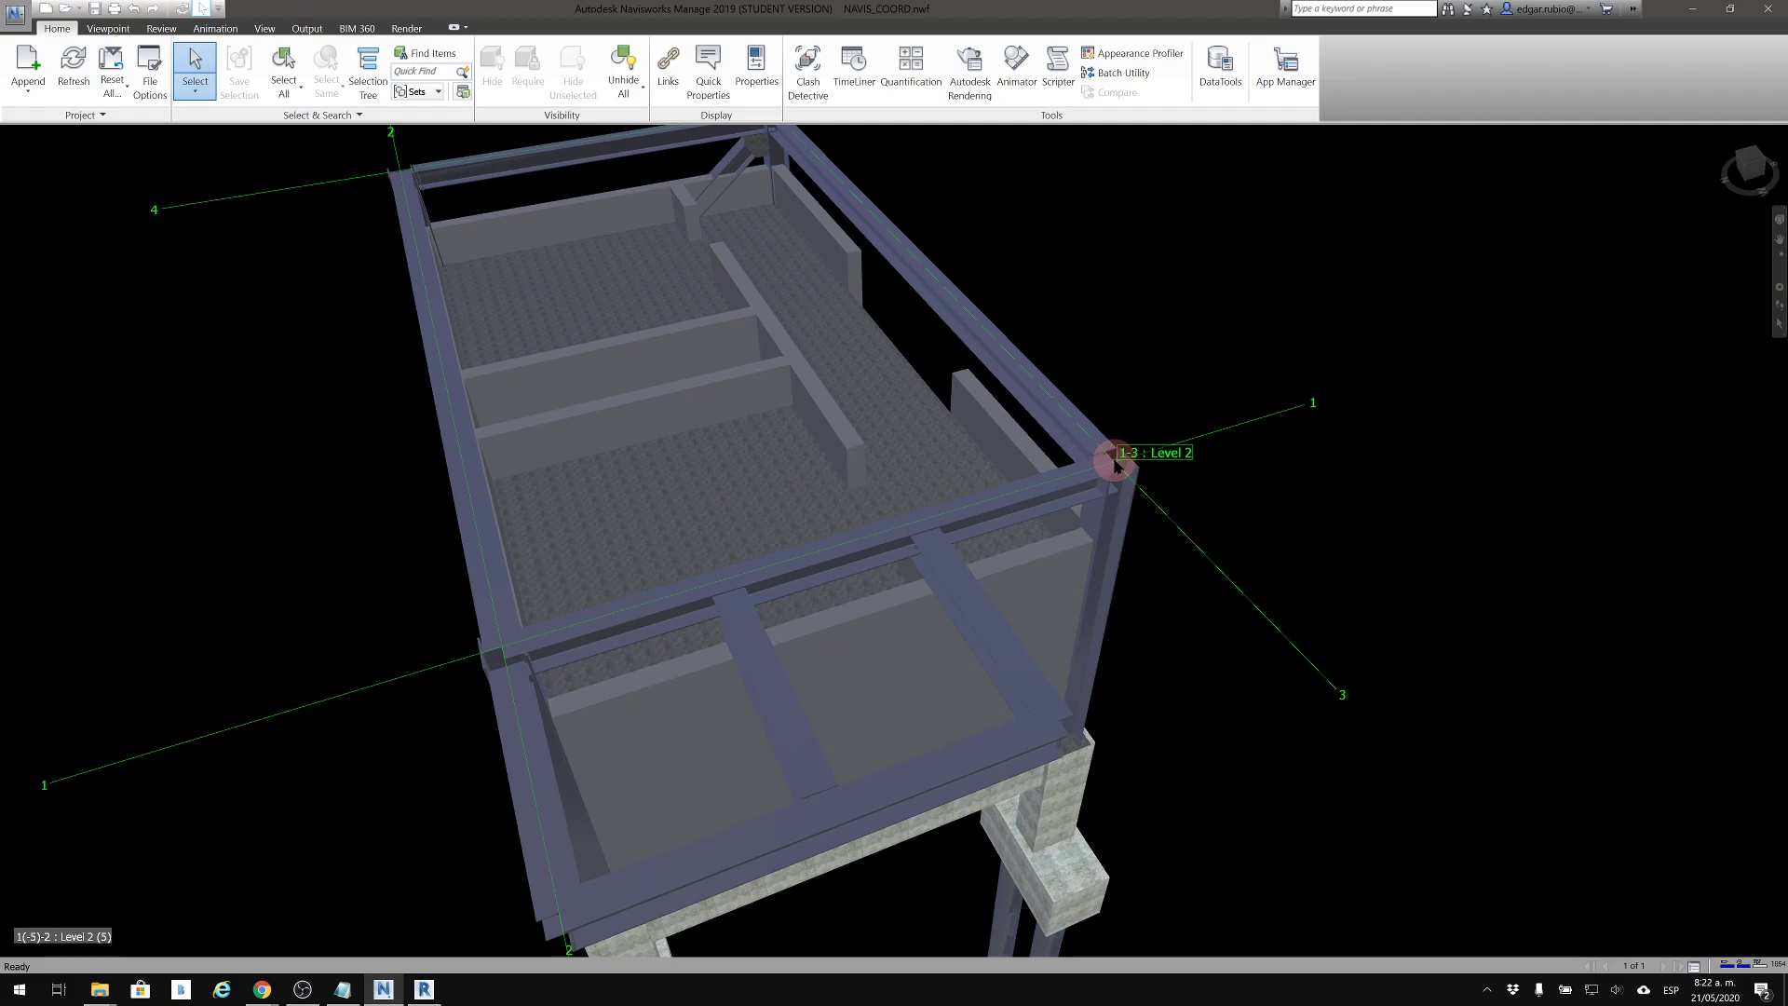
scroll(1114, 462, "up", 1)
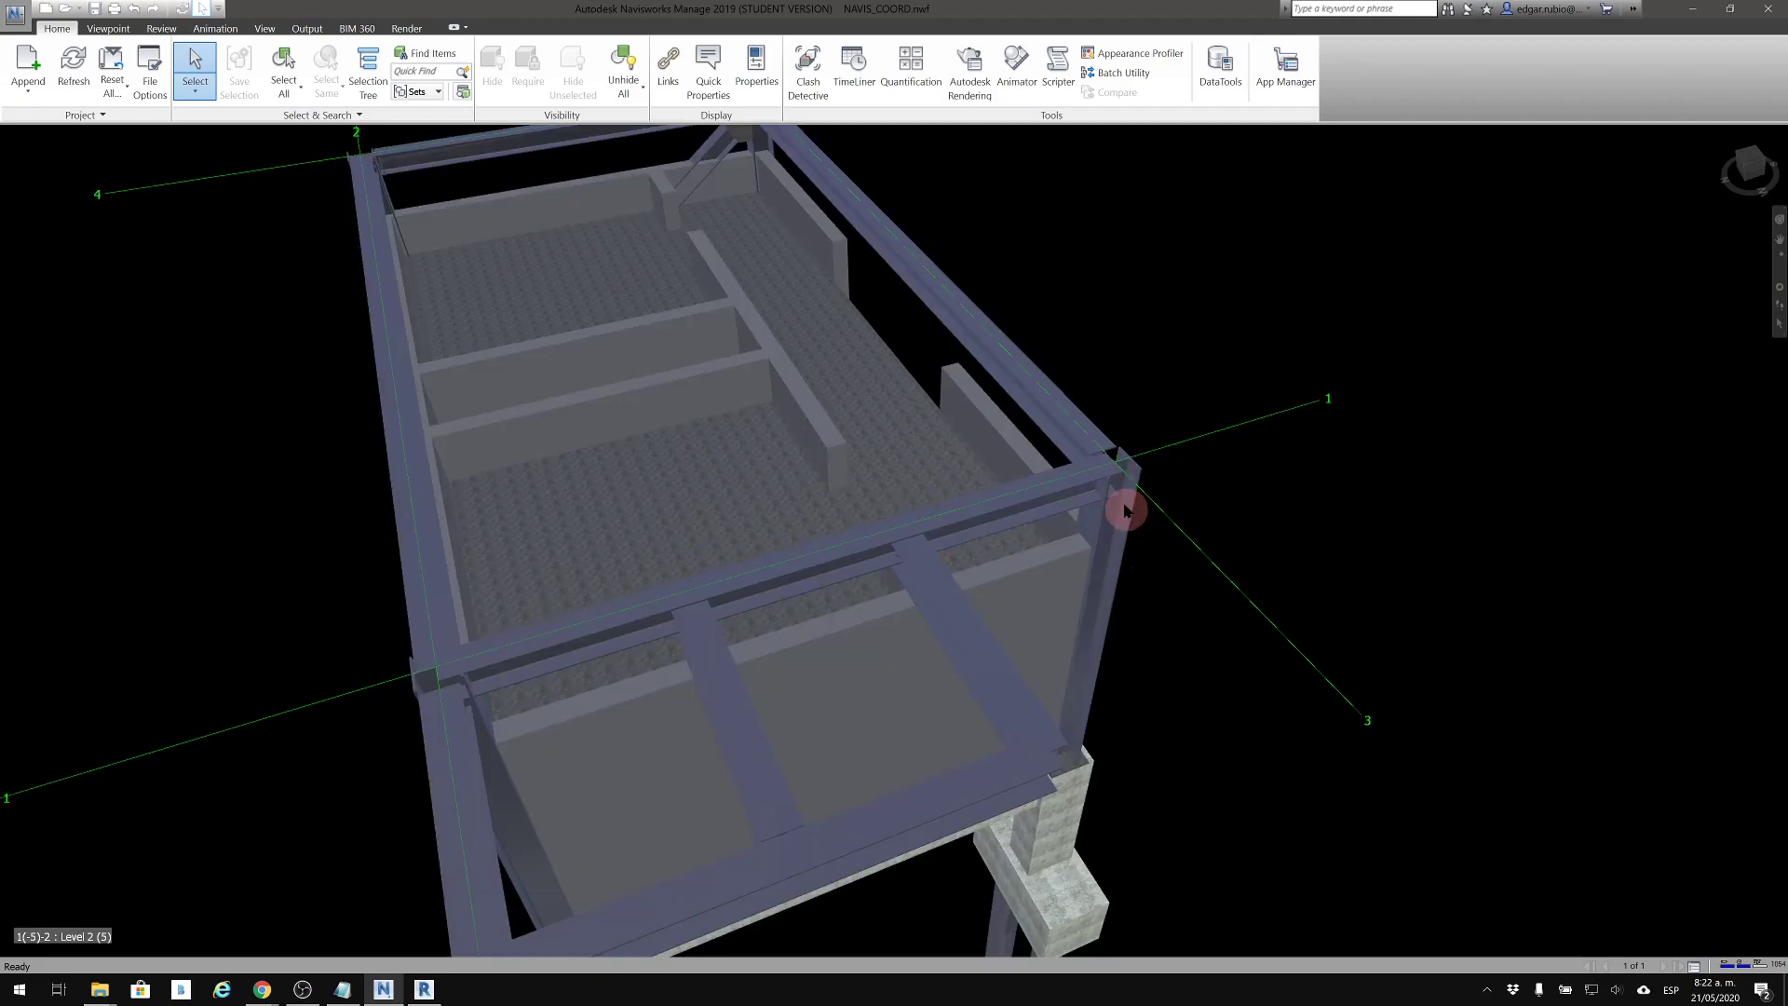
scroll(1119, 456, "up", 1)
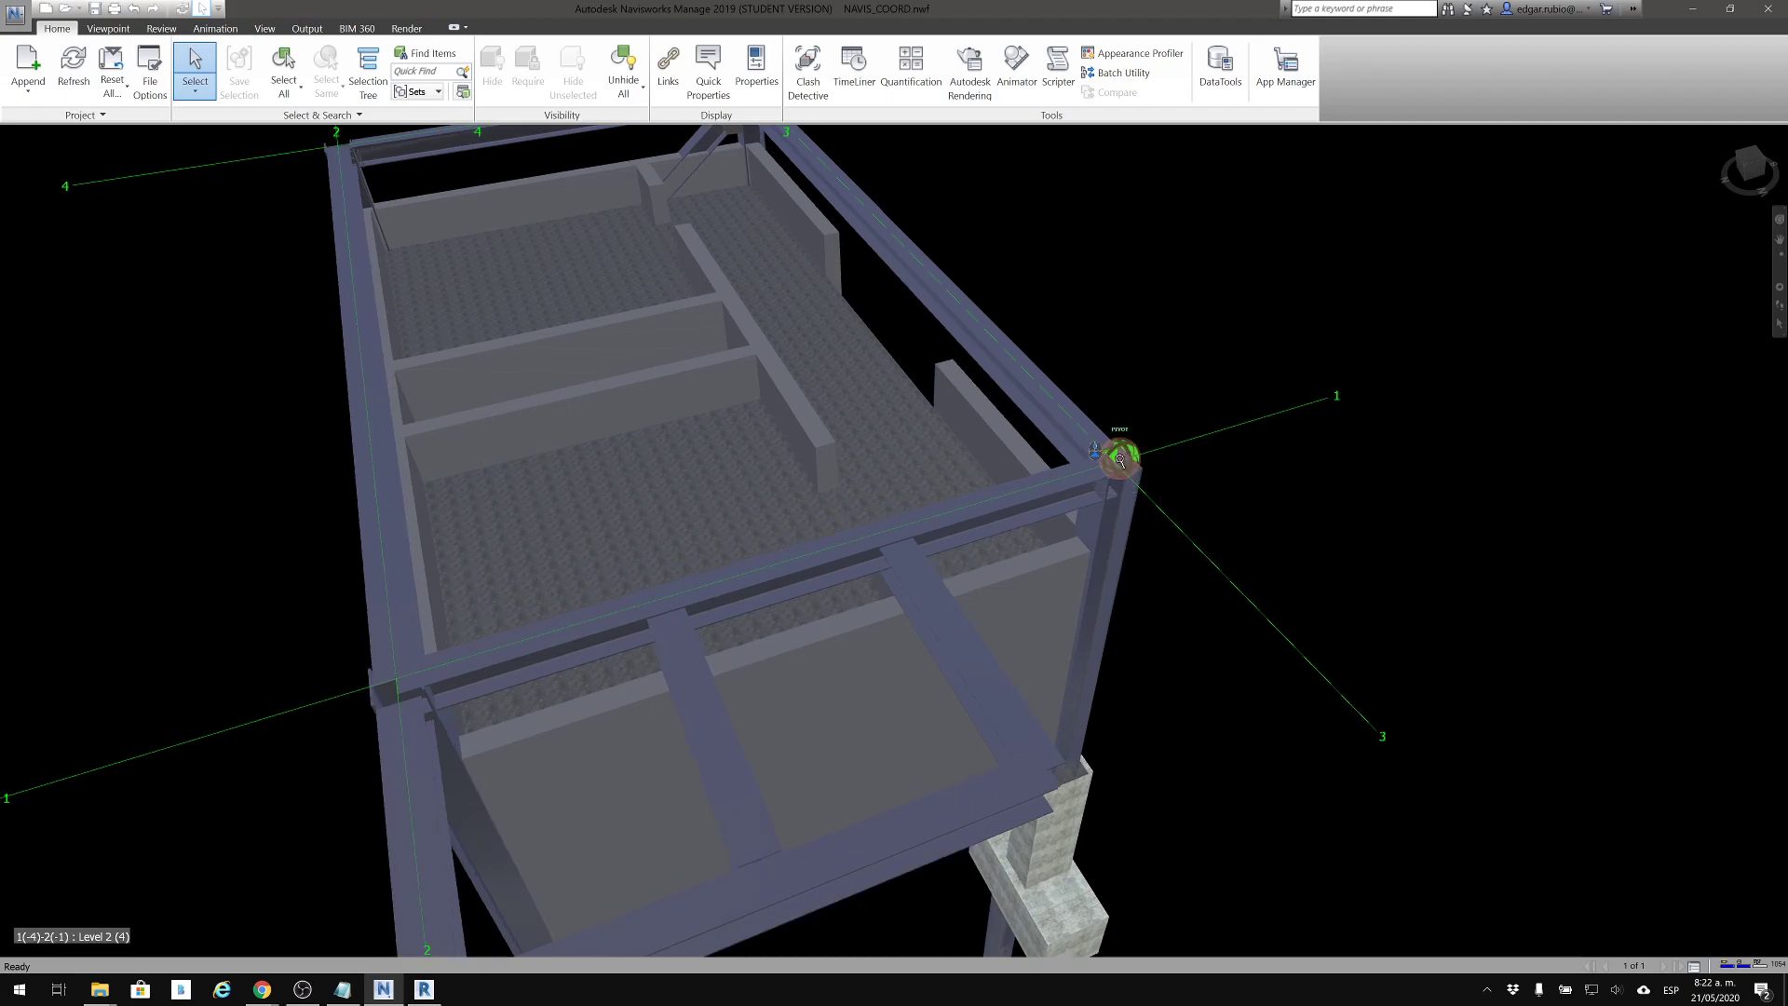
middle_click_drag(1337, 587, 750, 549, "shift")
middle_click_drag(1408, 458, 922, 374)
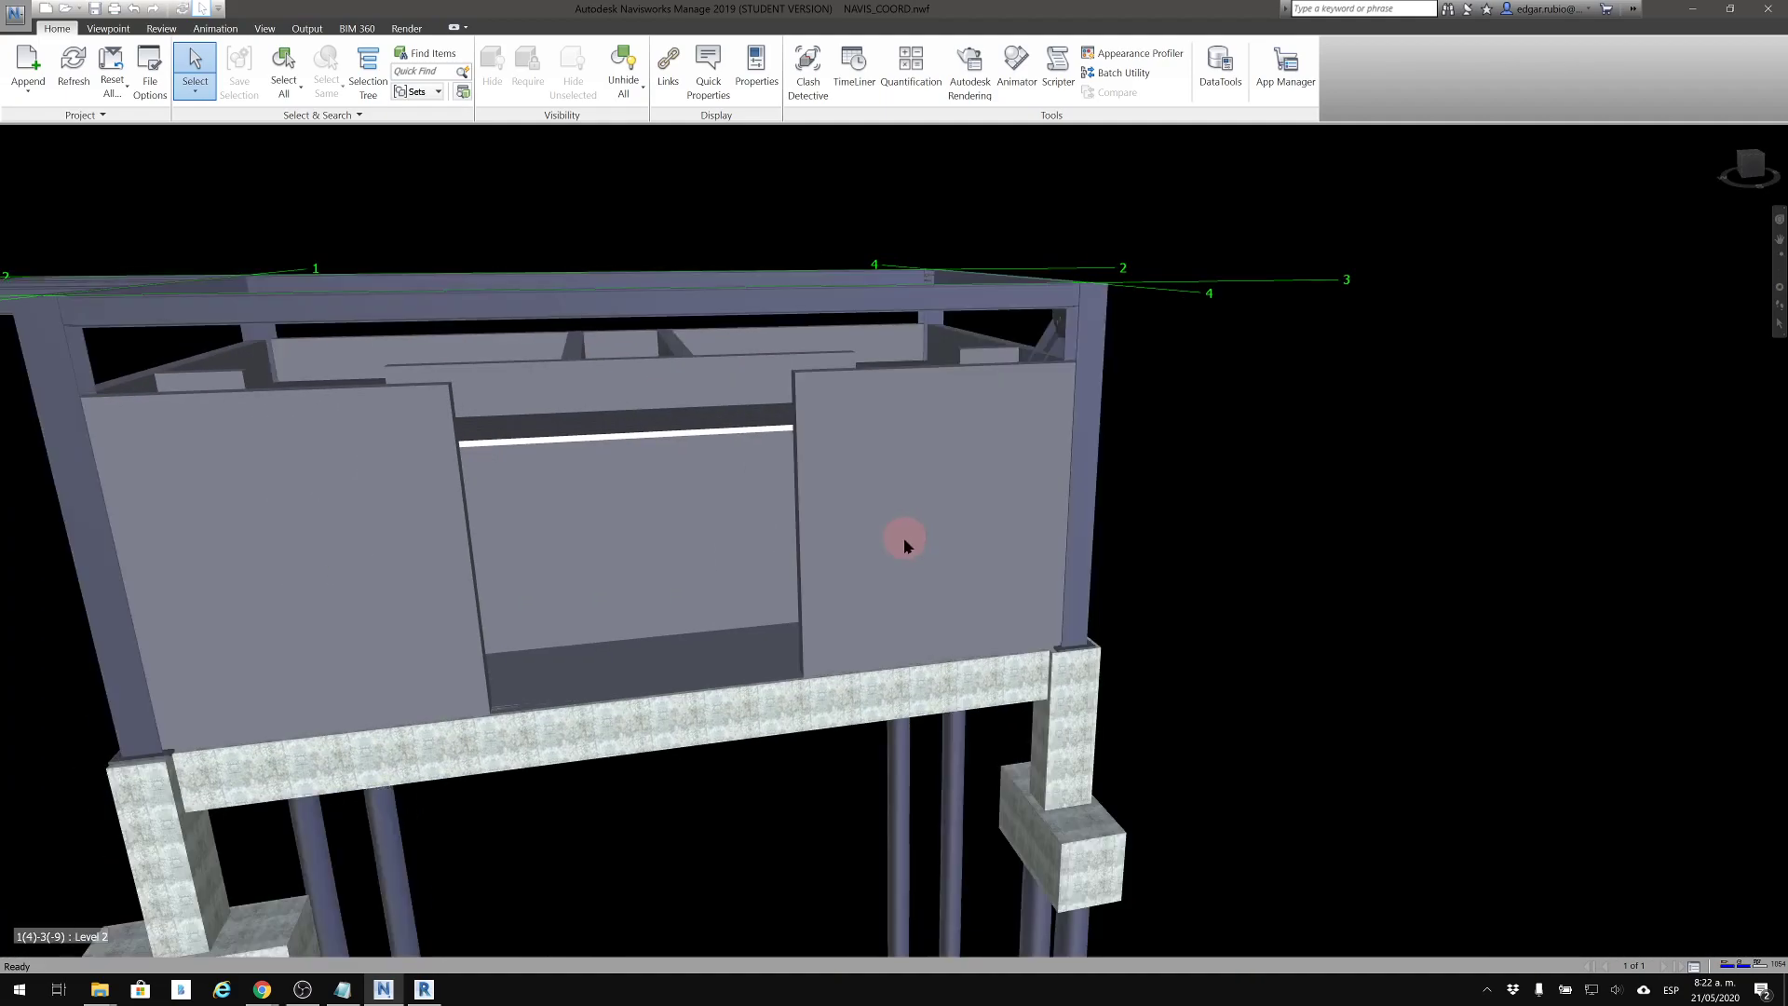
Examine the braced end of the building and the adjoining wall at close range
middle_click_drag(908, 560, 547, 562, "shift")
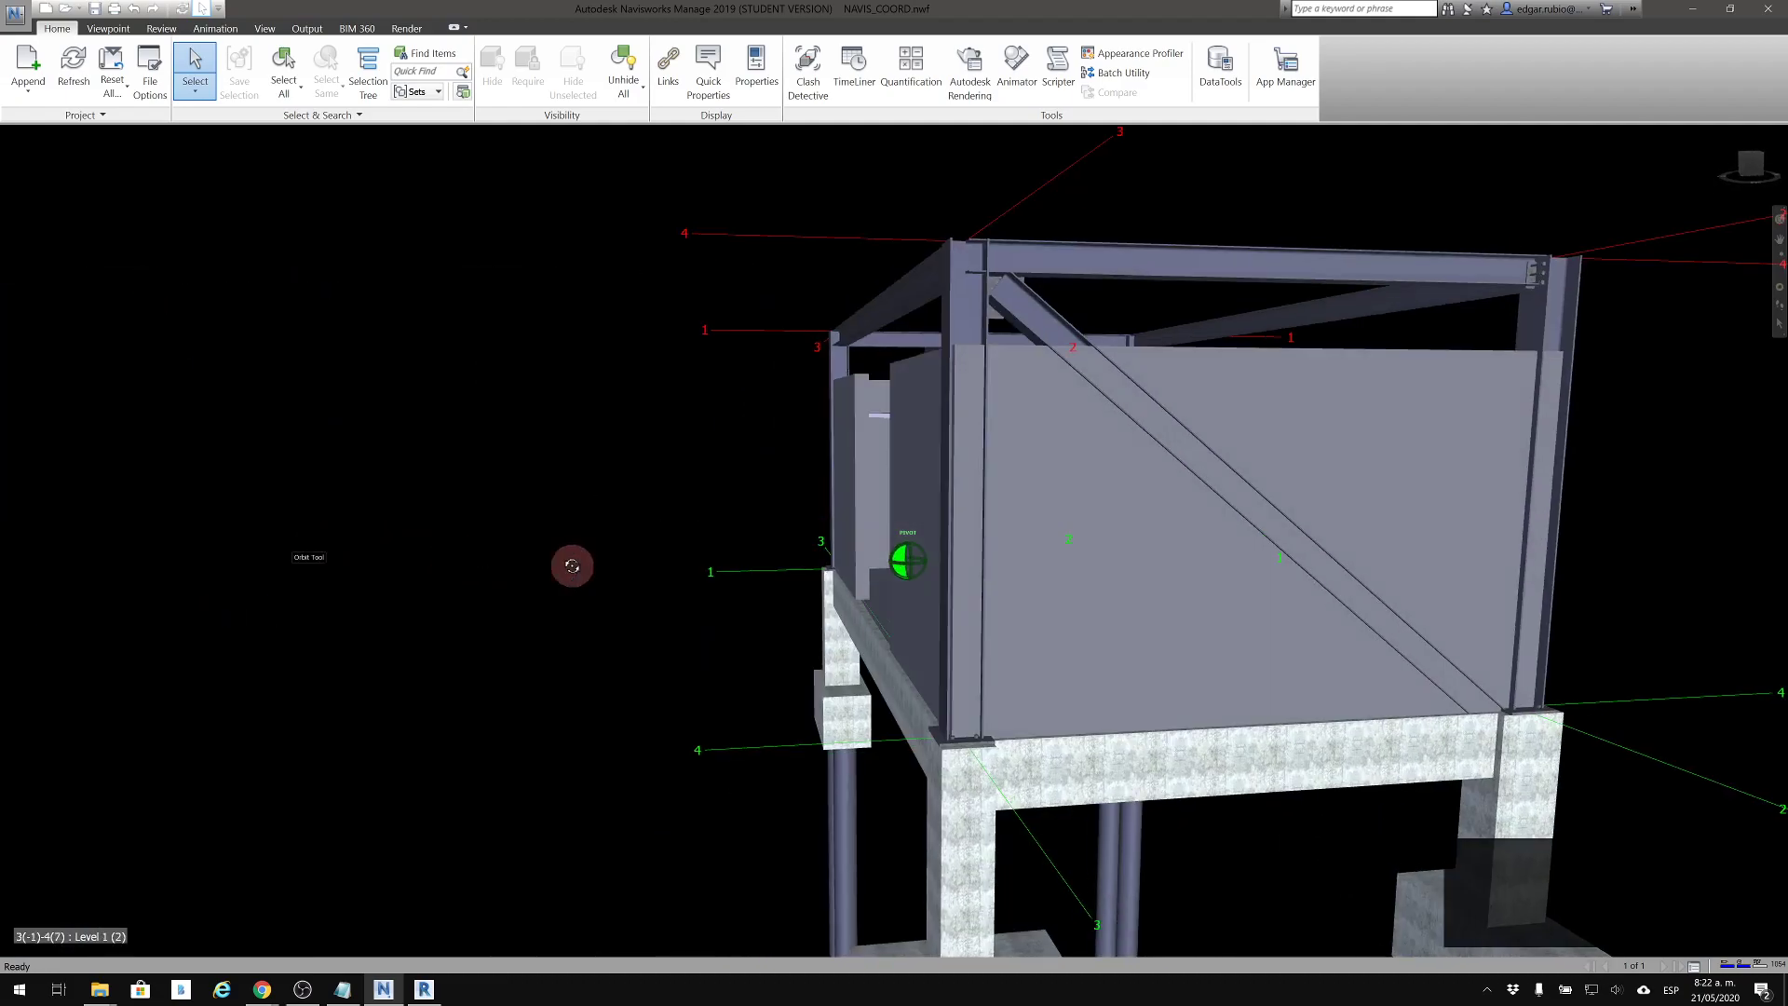
middle_click_drag(1108, 556, 584, 592)
scroll(875, 573, "up", 1)
middle_click_drag(1277, 629, 599, 602)
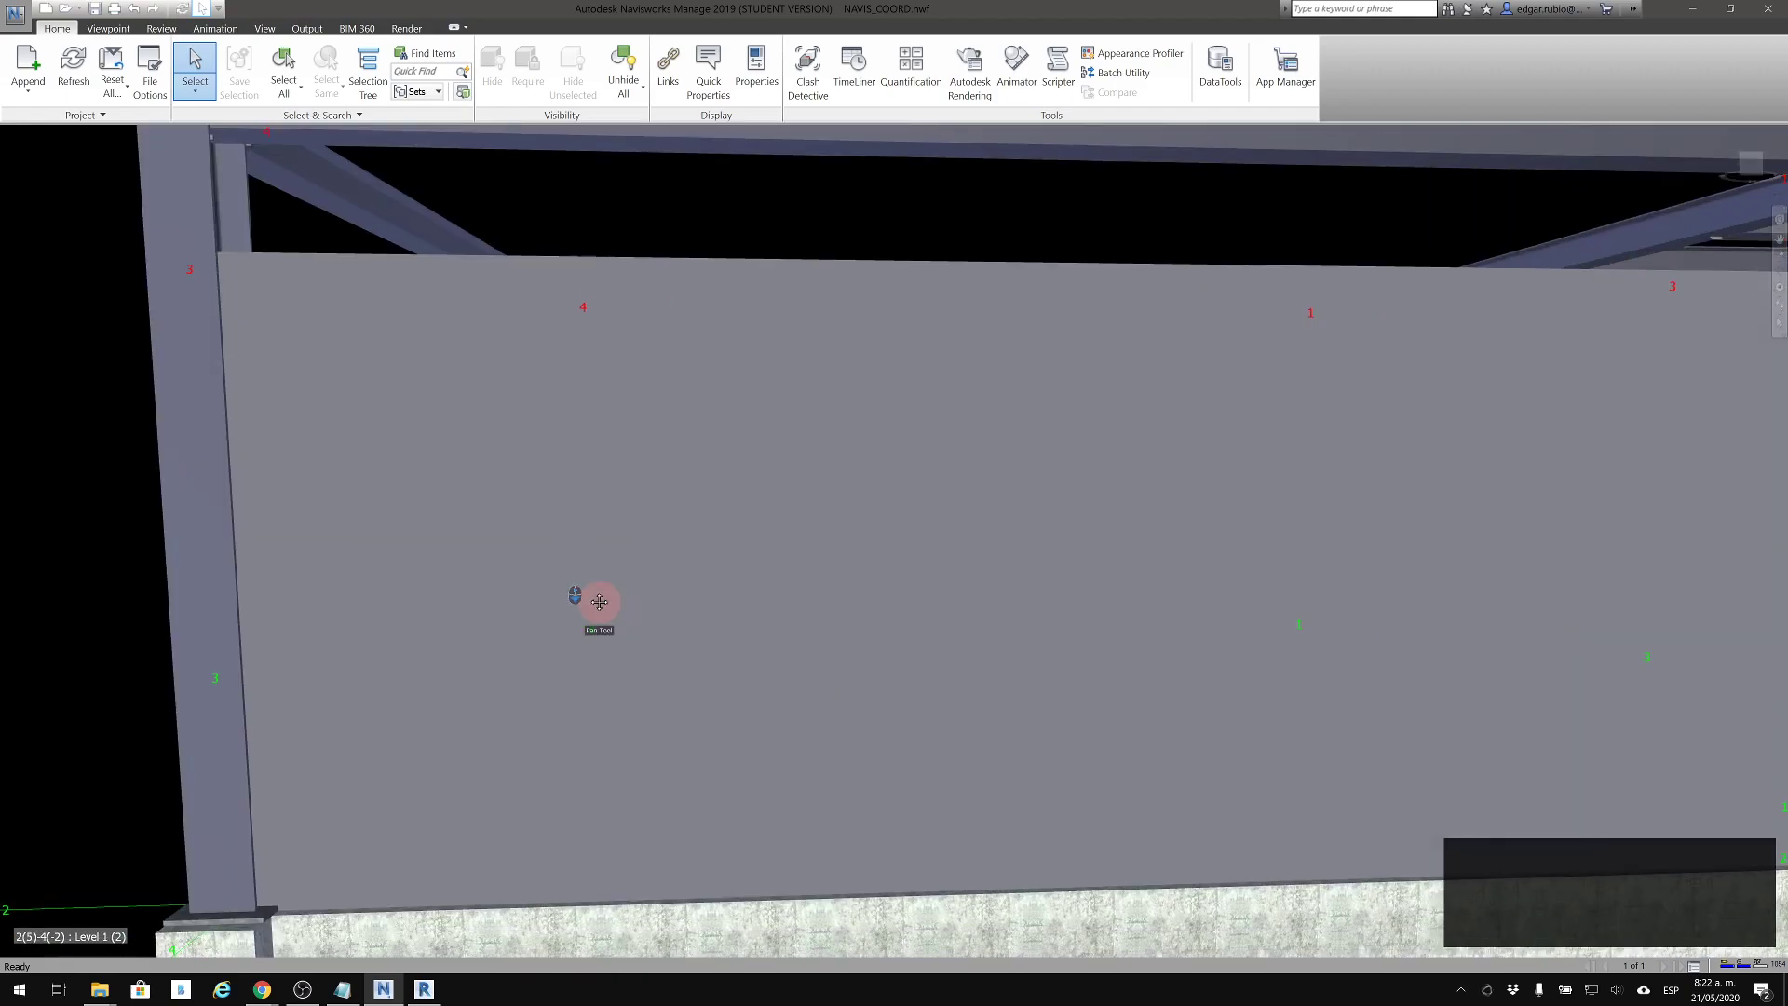
Examine the interior partitions from above and the facade opening at close range, combining orbit, pan and zoom
scroll(599, 603, "down", 2)
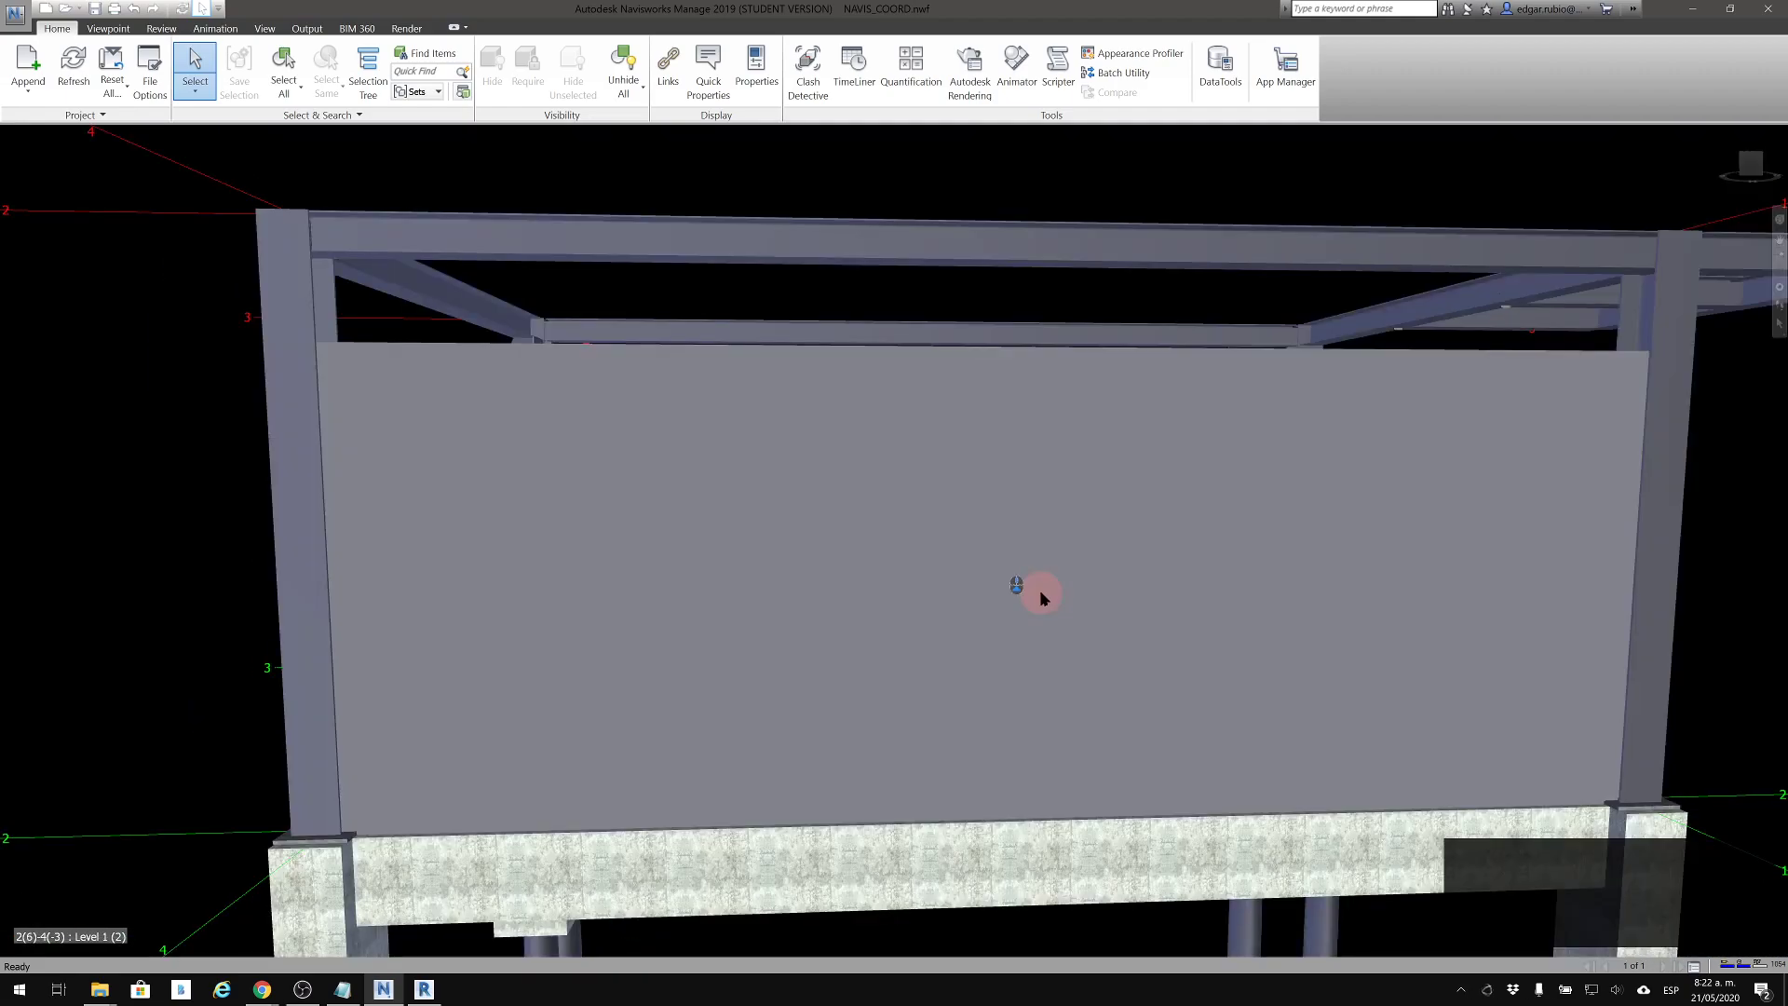
middle_click_drag(1040, 592, 551, 683, "shift")
scroll(563, 684, "down", 3)
middle_click_drag(805, 700, 599, 373)
scroll(599, 373, "up", 4)
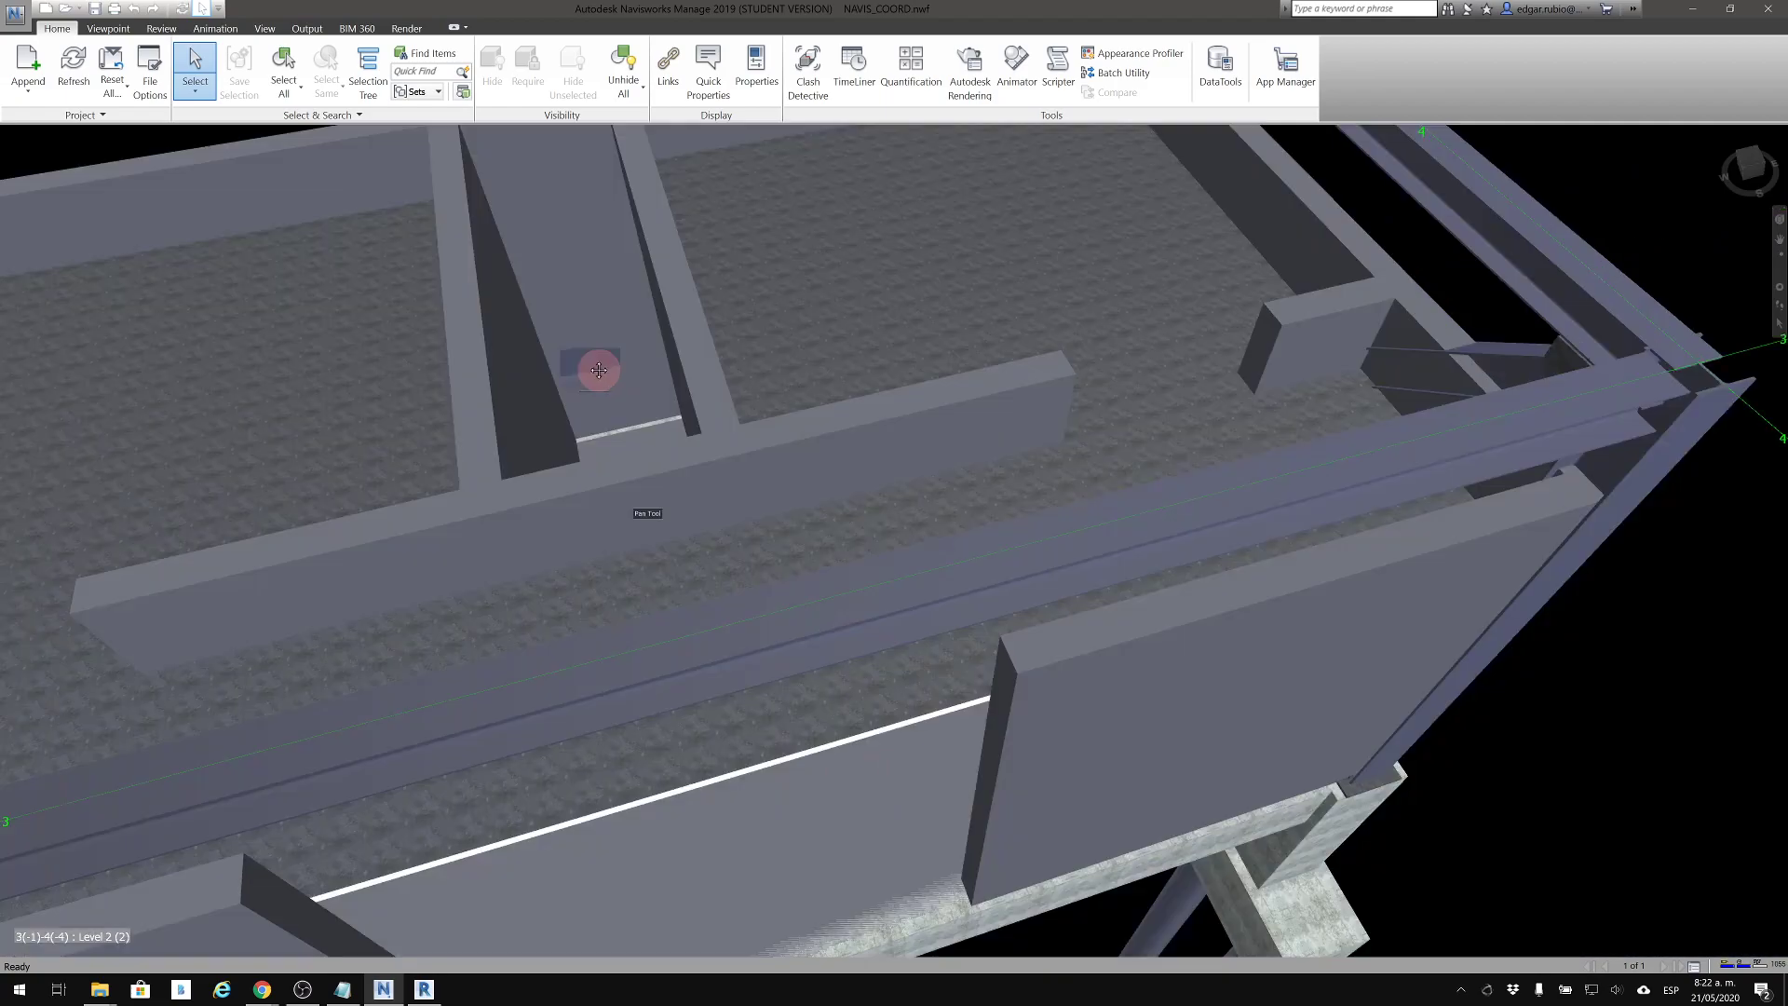
middle_click_drag(835, 768, 740, 549)
middle_click_drag(759, 431, 771, 395, "shift")
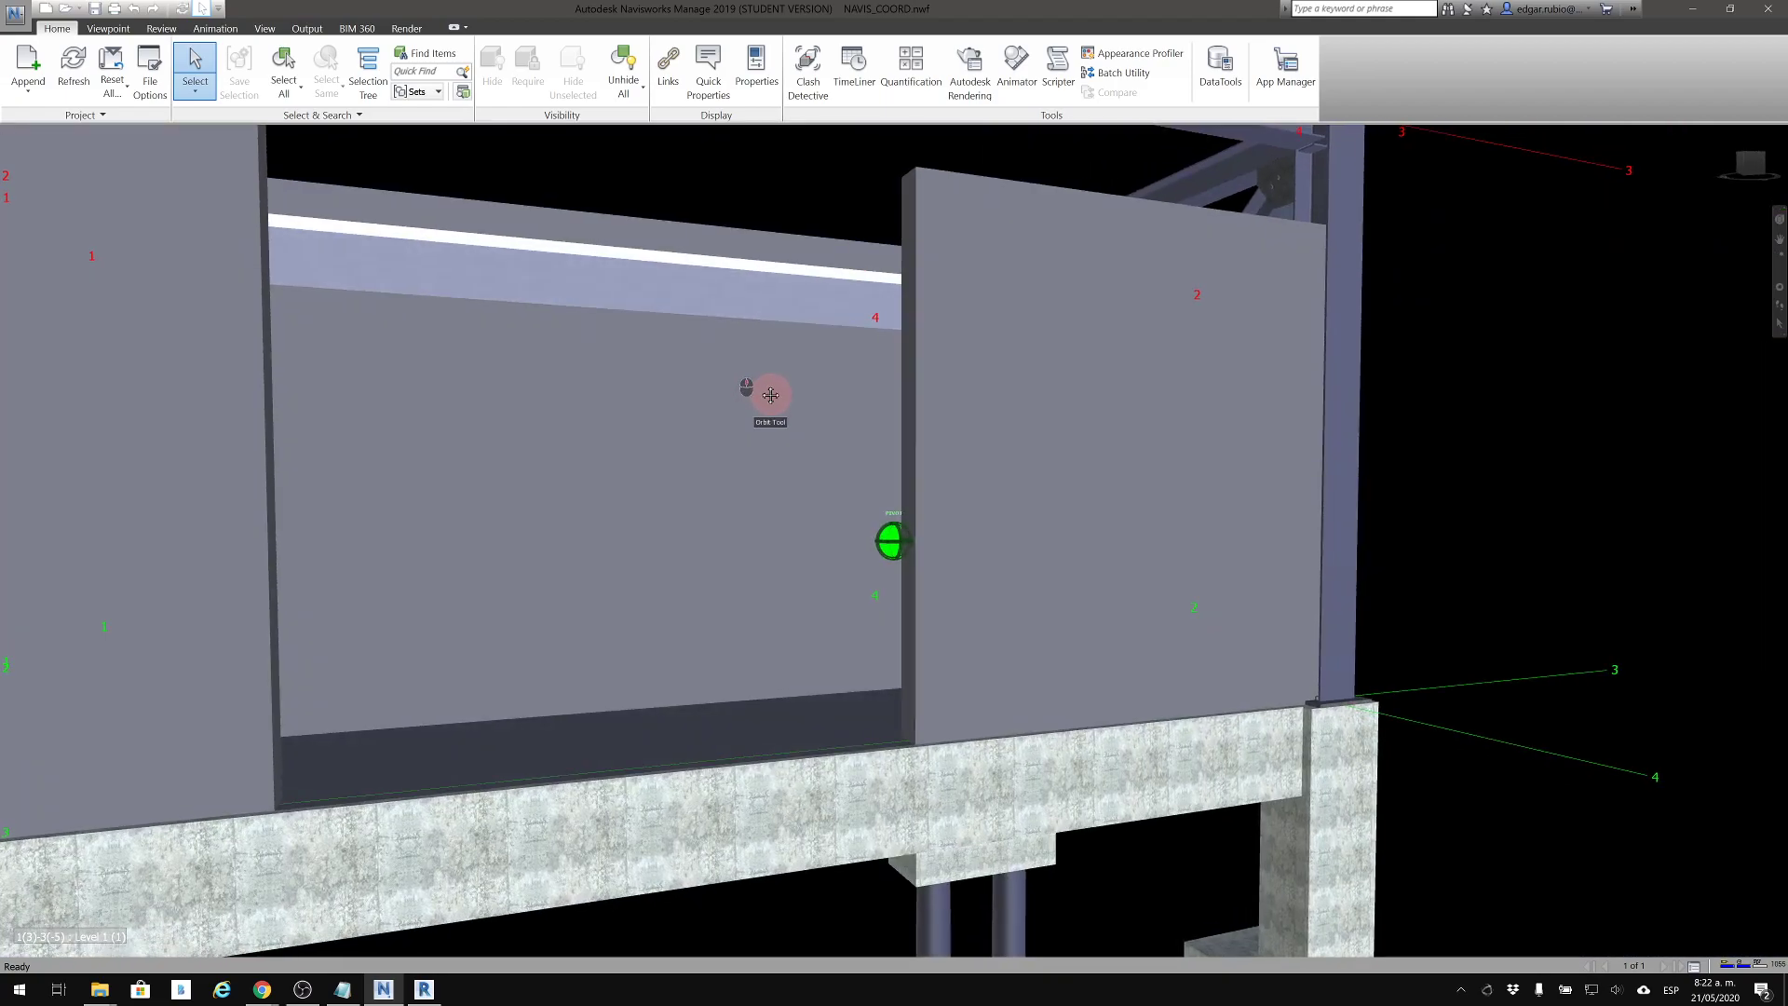
middle_click_drag(630, 459, 995, 458)
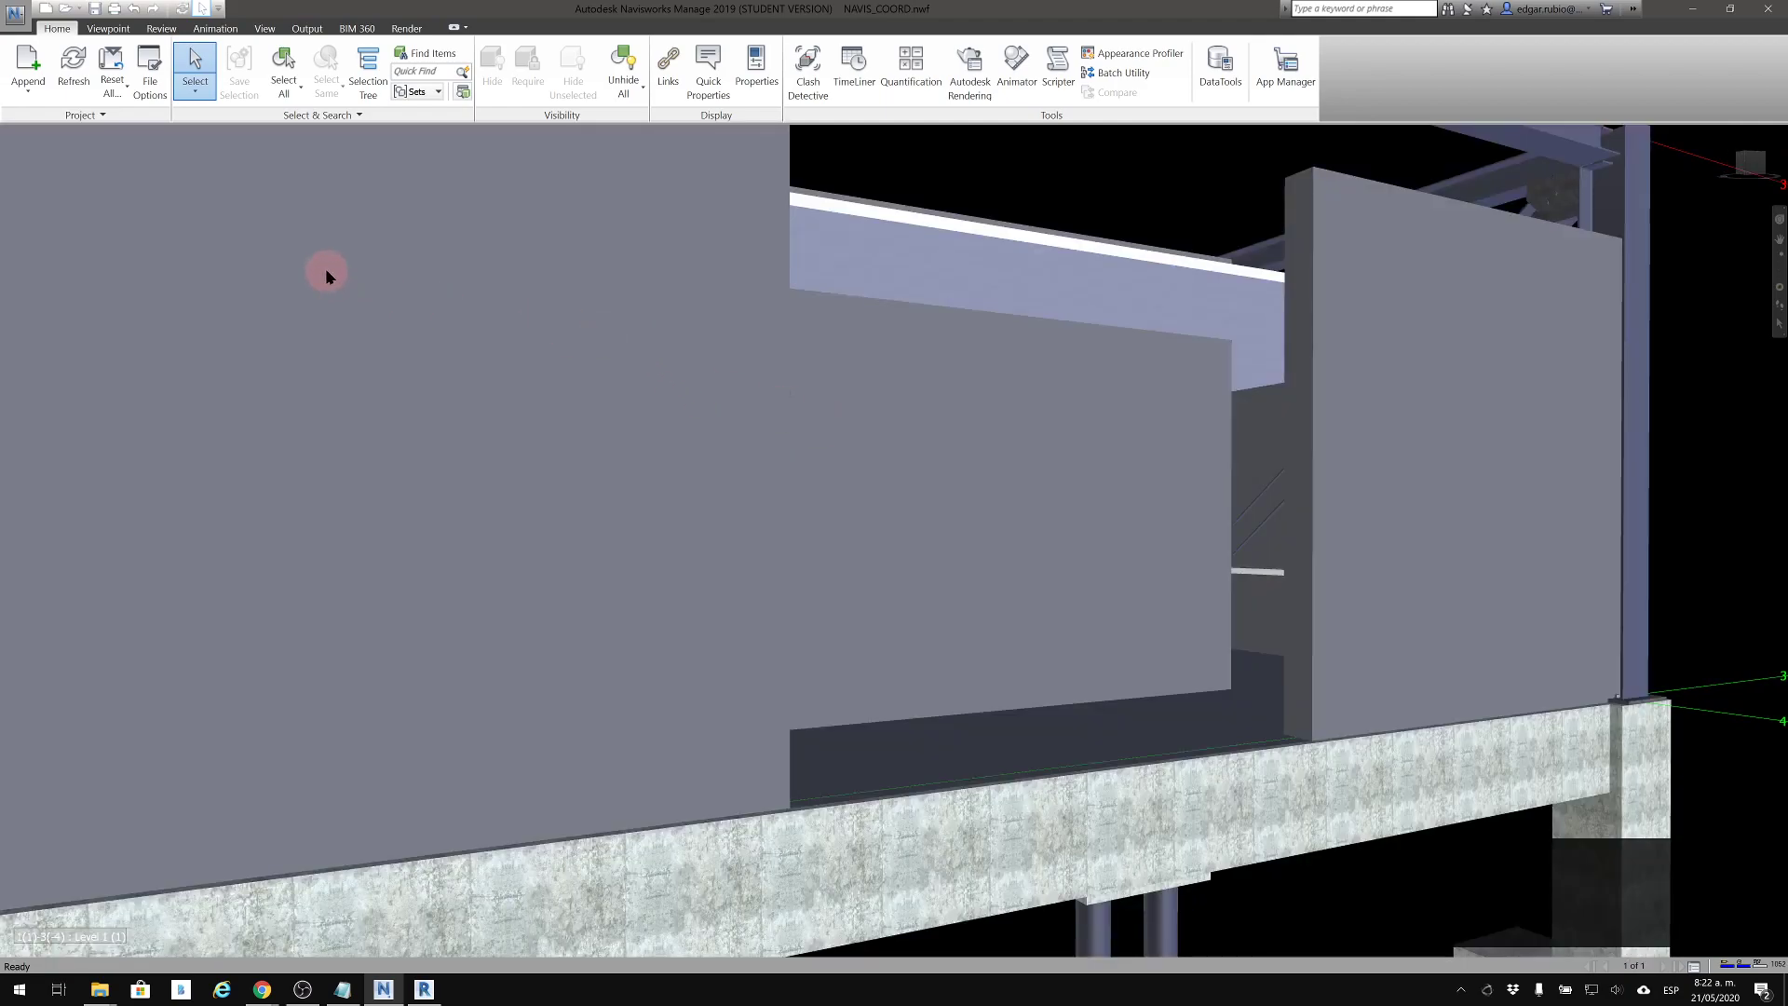
Pan across the facade opening with the viewpoint navigation tools and frame it using Zoom Window
left_click(110, 28)
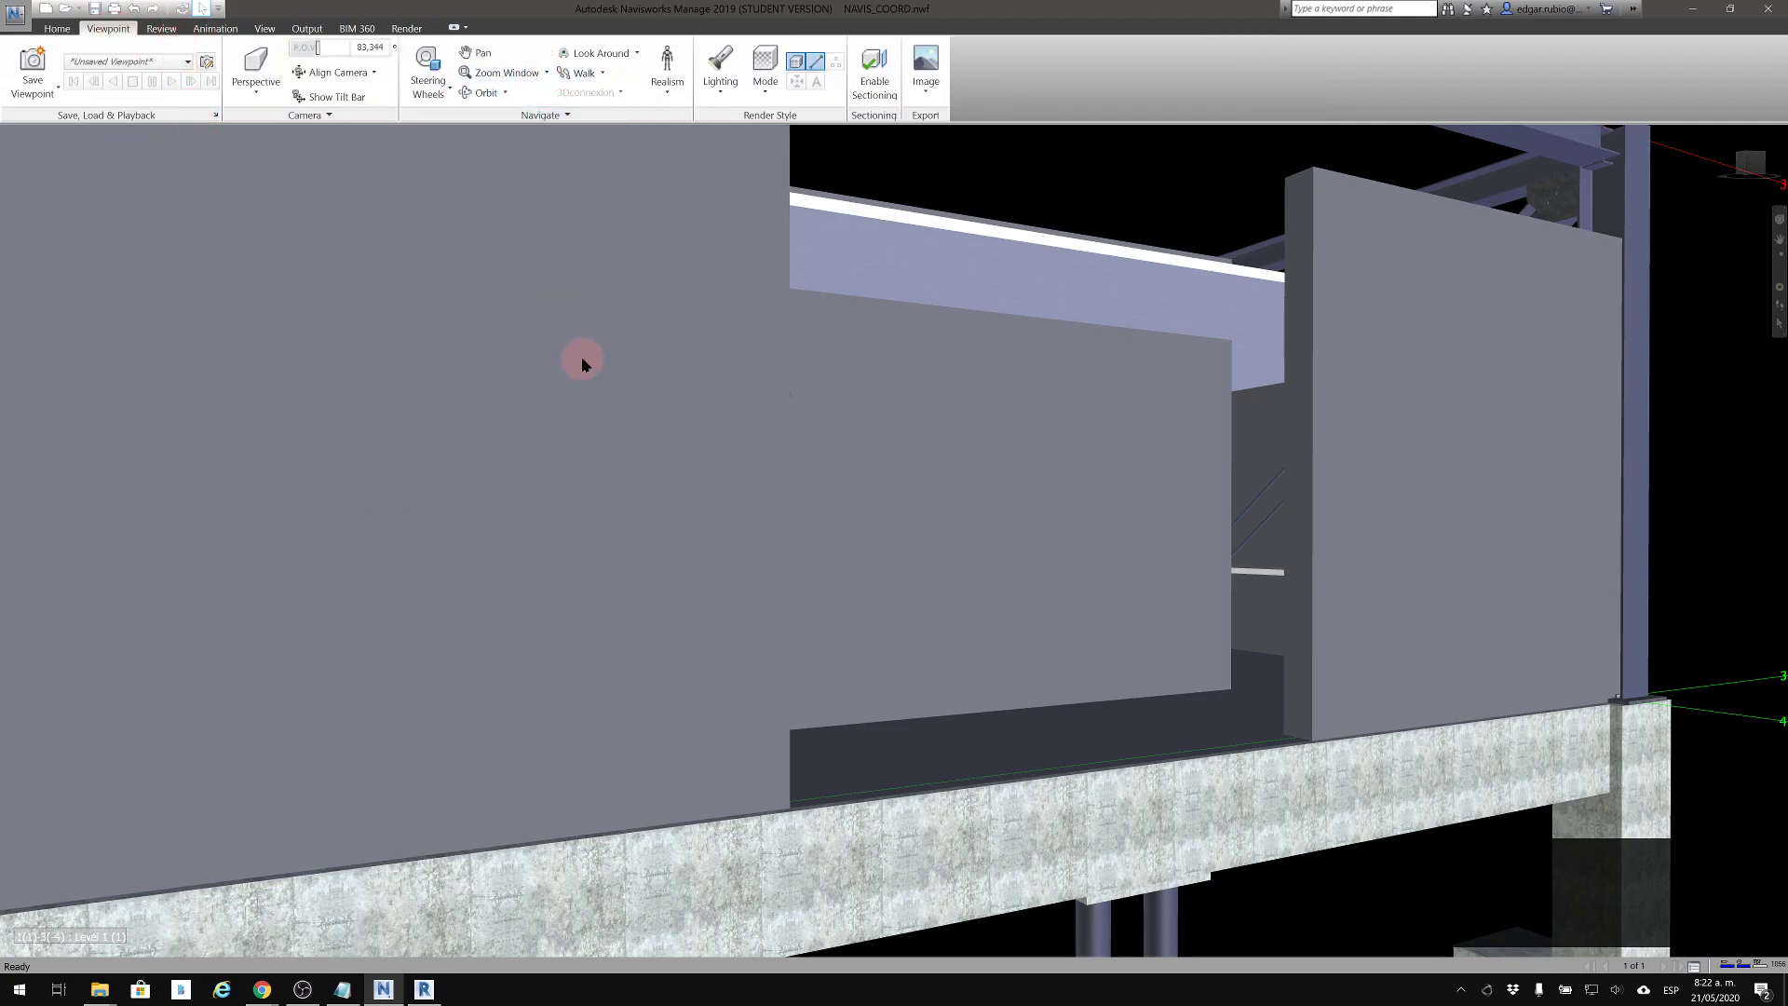
middle_click_drag(579, 361, 605, 426)
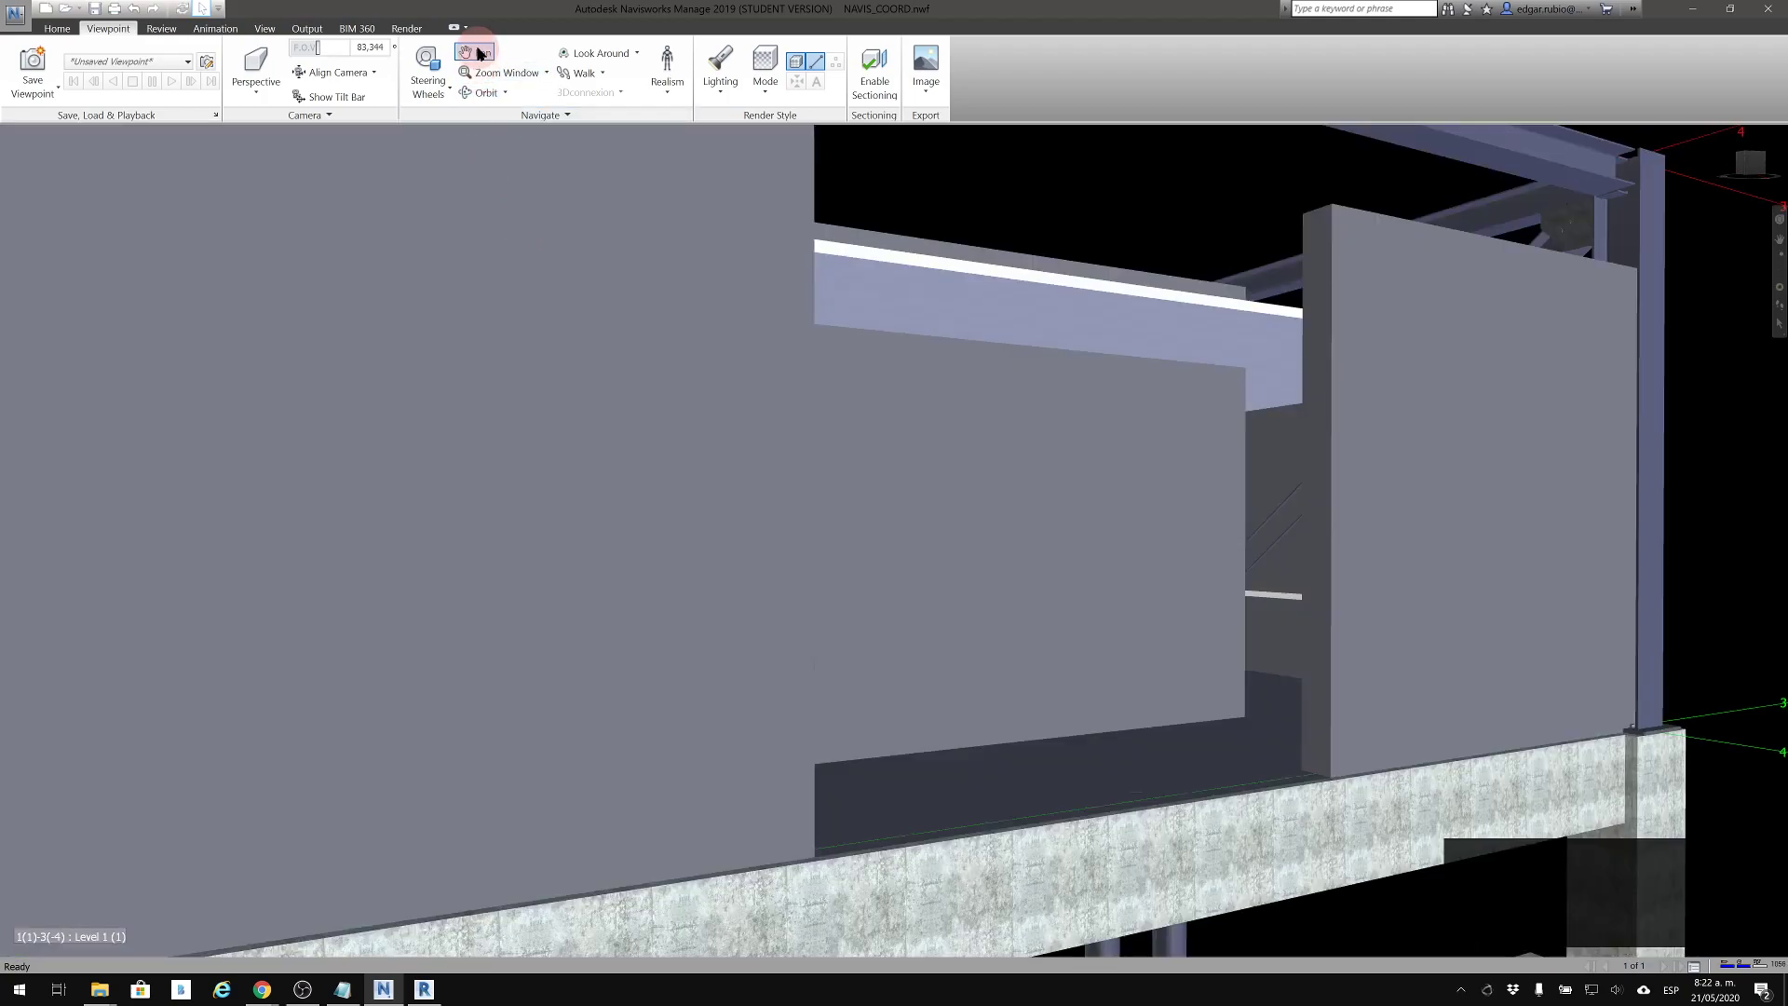
left_click_drag(605, 417, 785, 392)
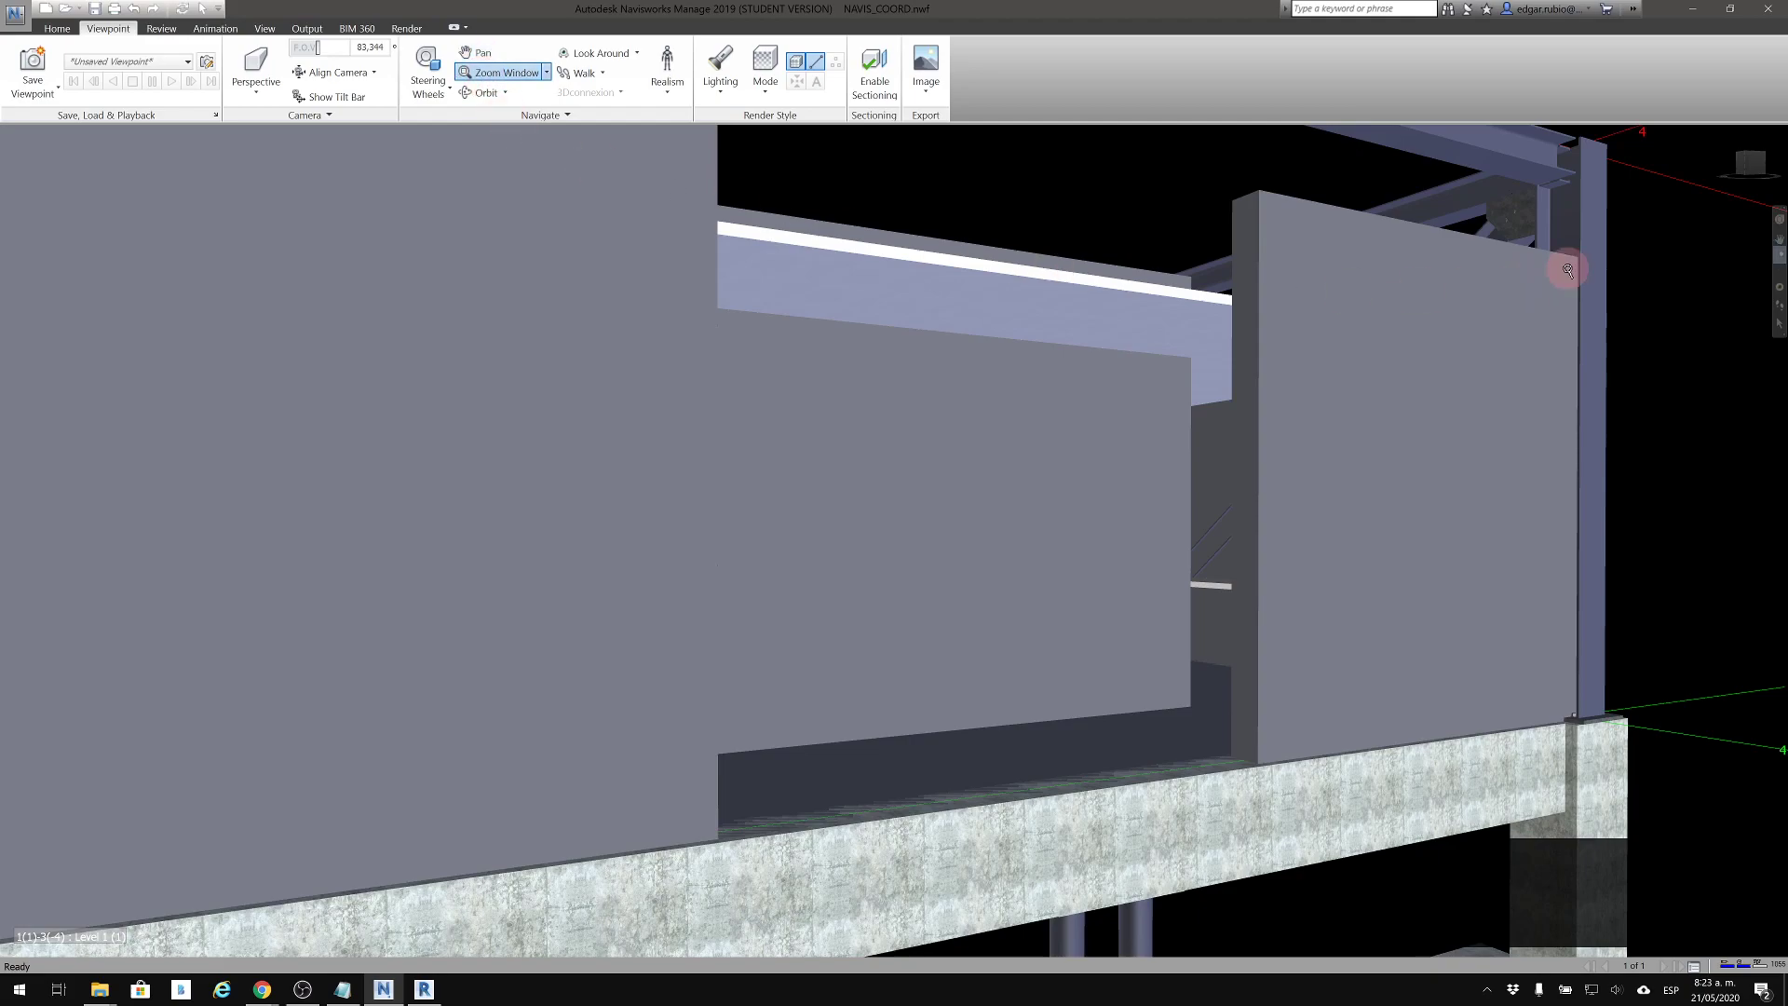
left_click_drag(1607, 227, 387, 731)
left_click_drag(474, 787, 474, 788)
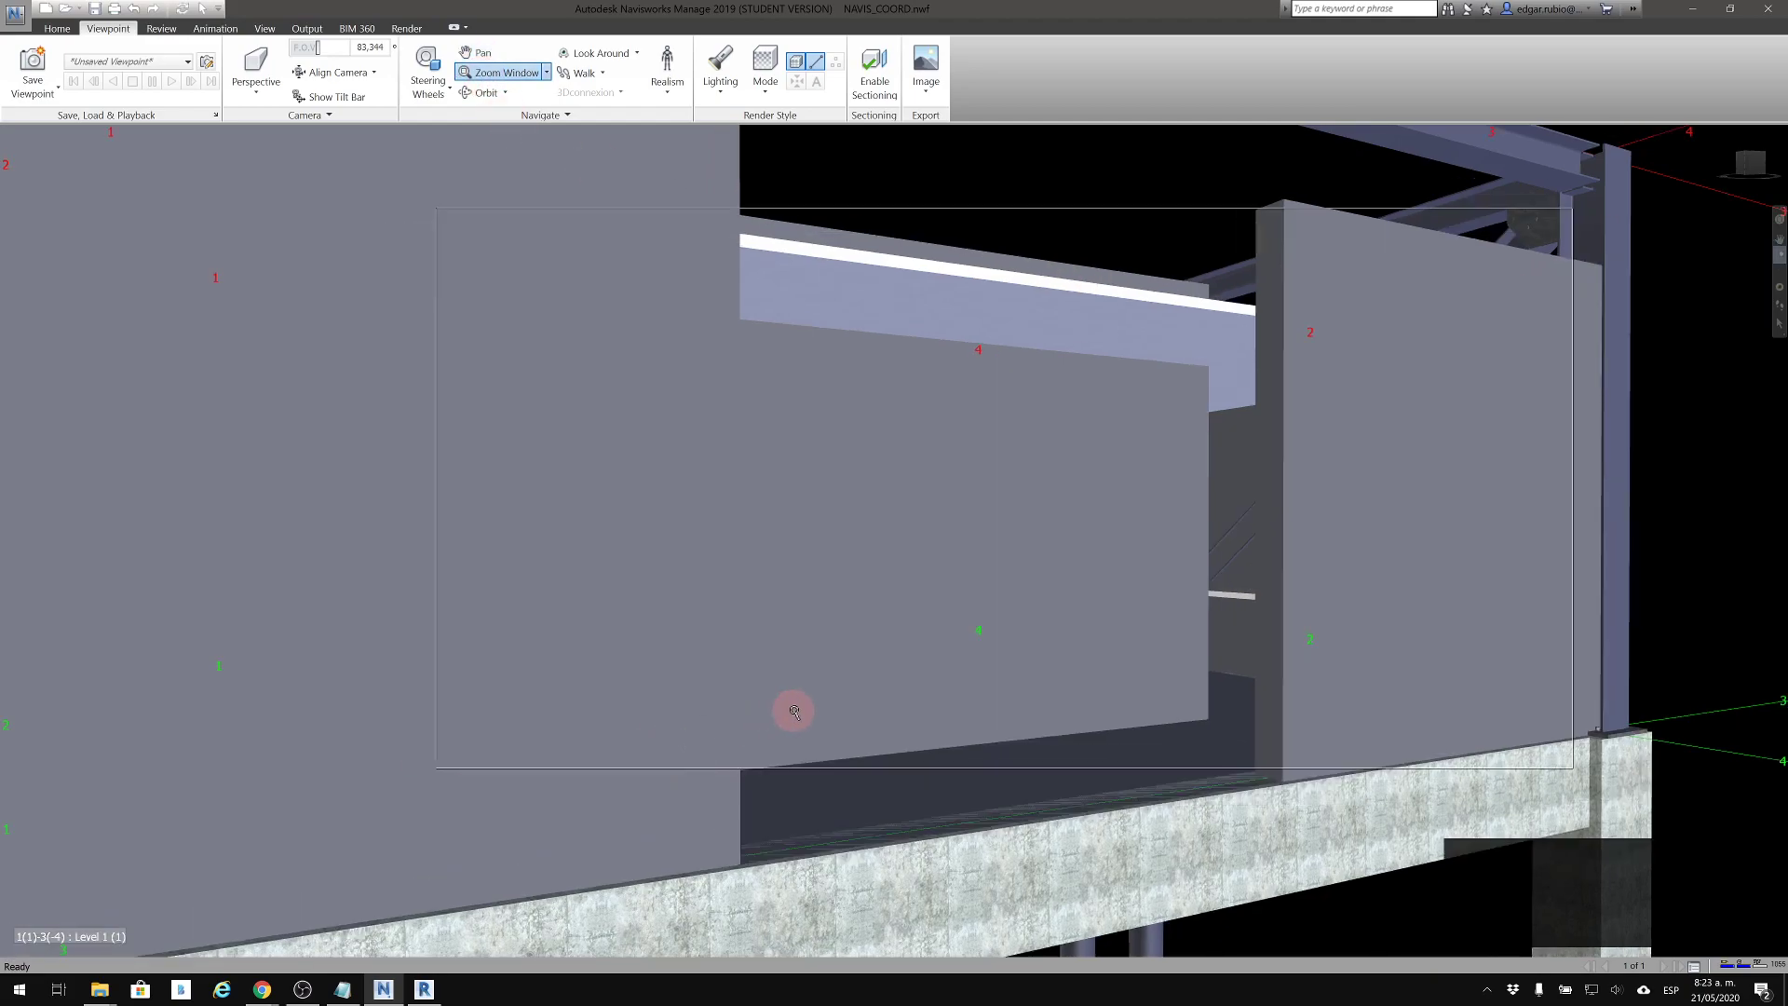
scroll(812, 705, "down", 5)
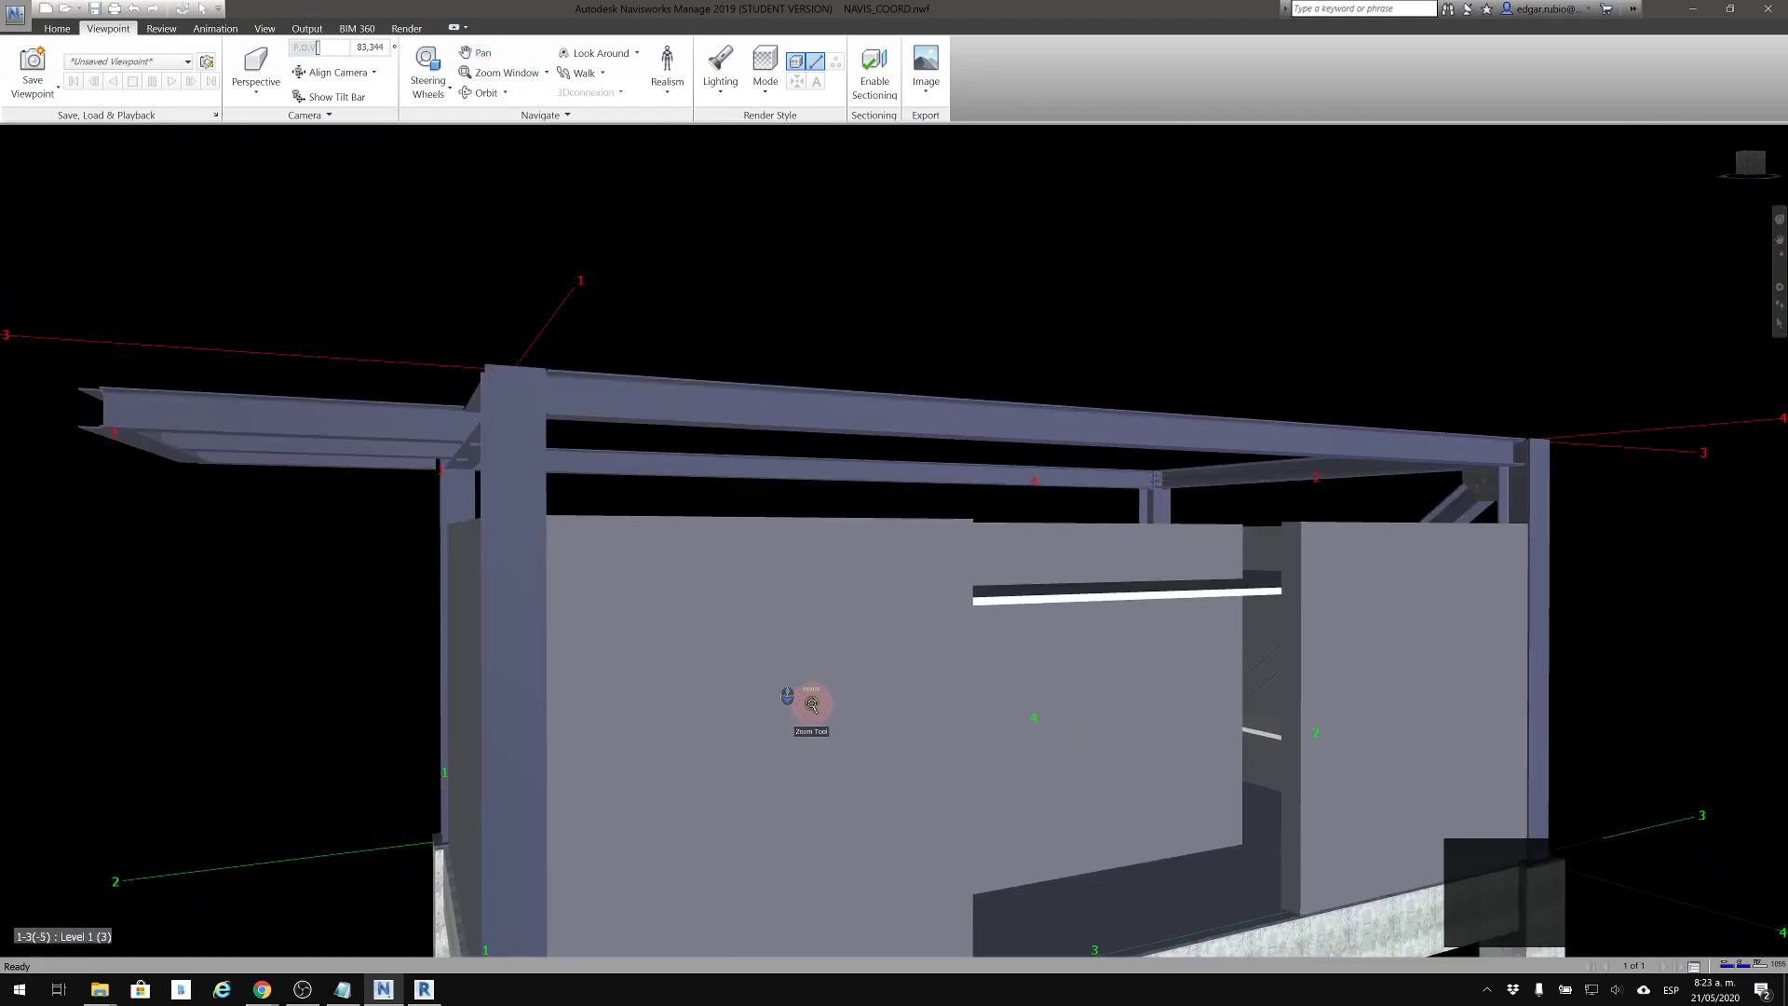
scroll(786, 555, "up", 4)
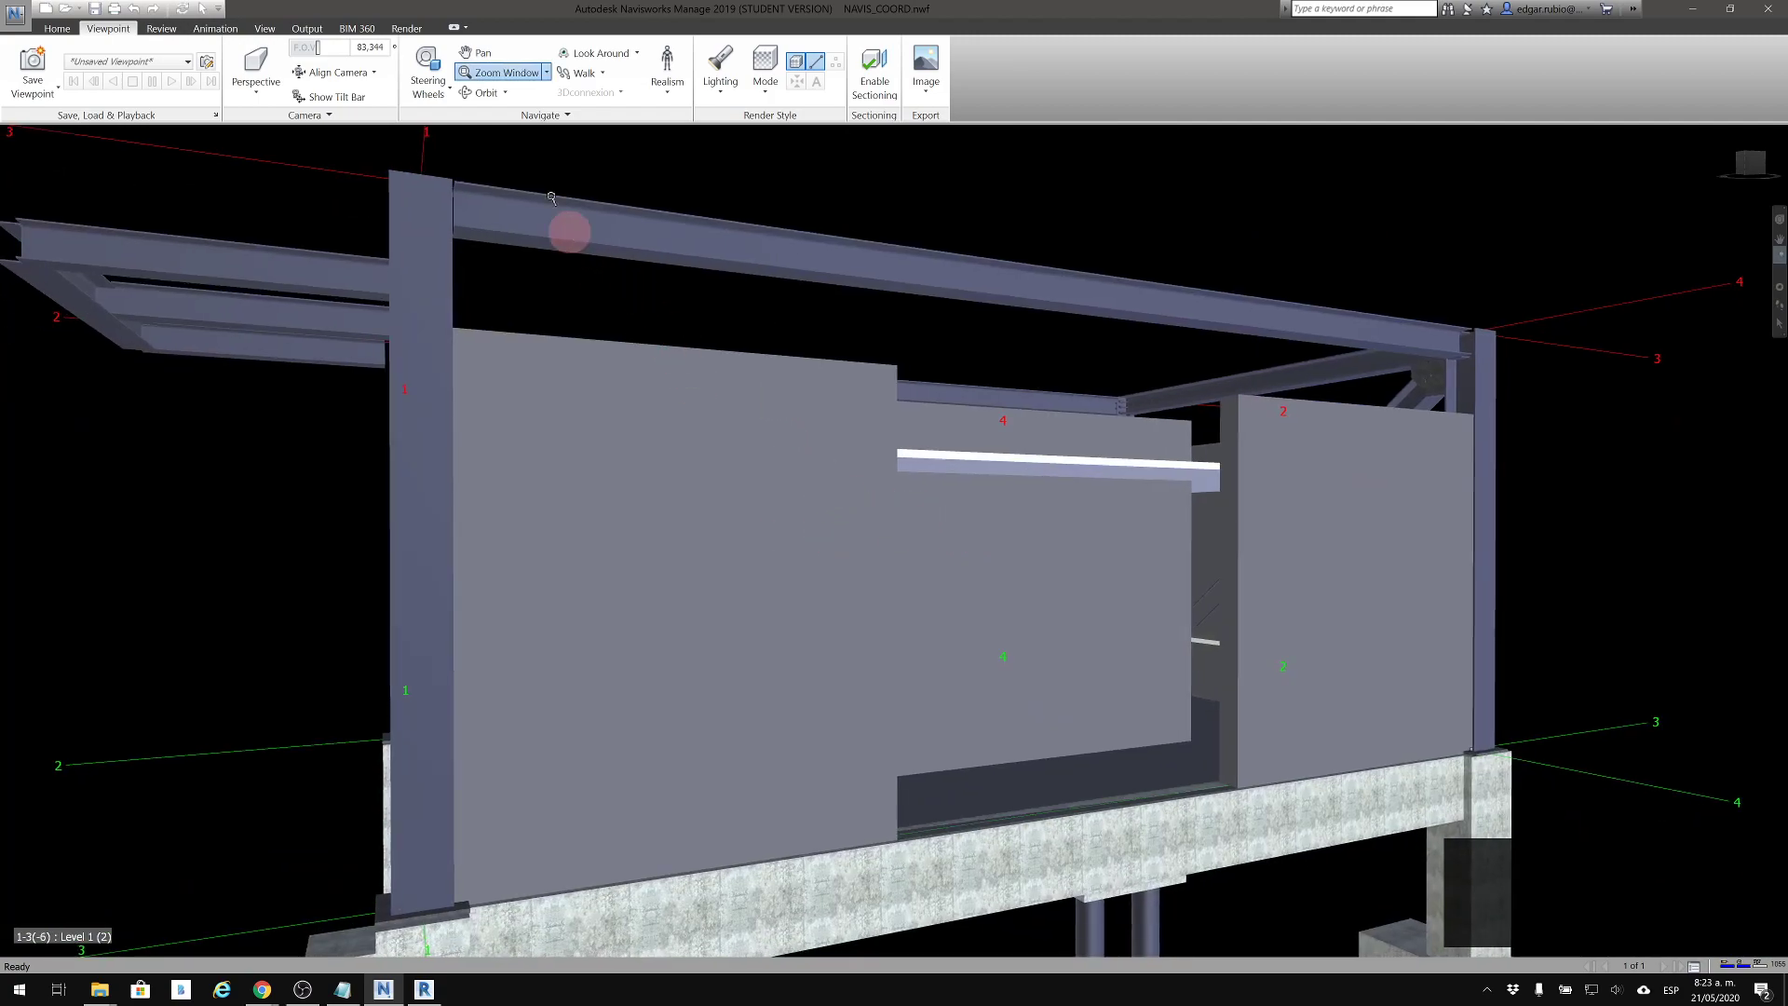
Rotate the model with Orbit, tumble it using Free Orbit, and restore the home view
left_click(484, 93)
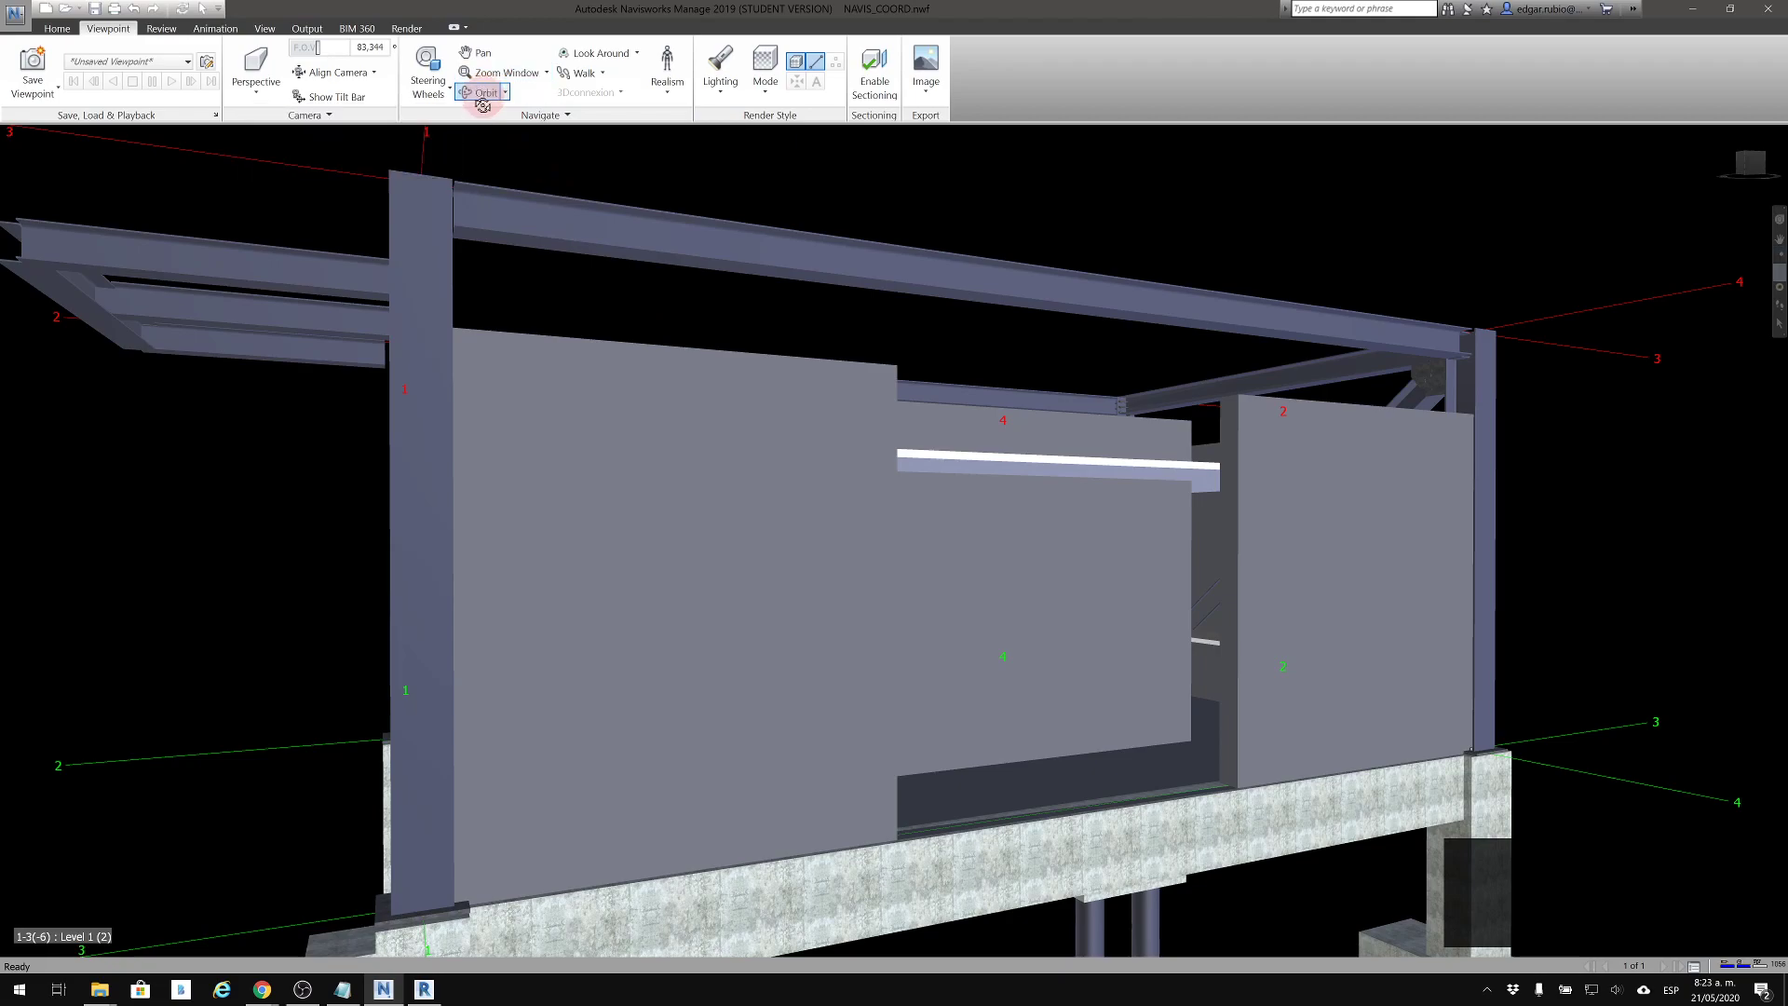
left_click_drag(983, 554, 848, 543)
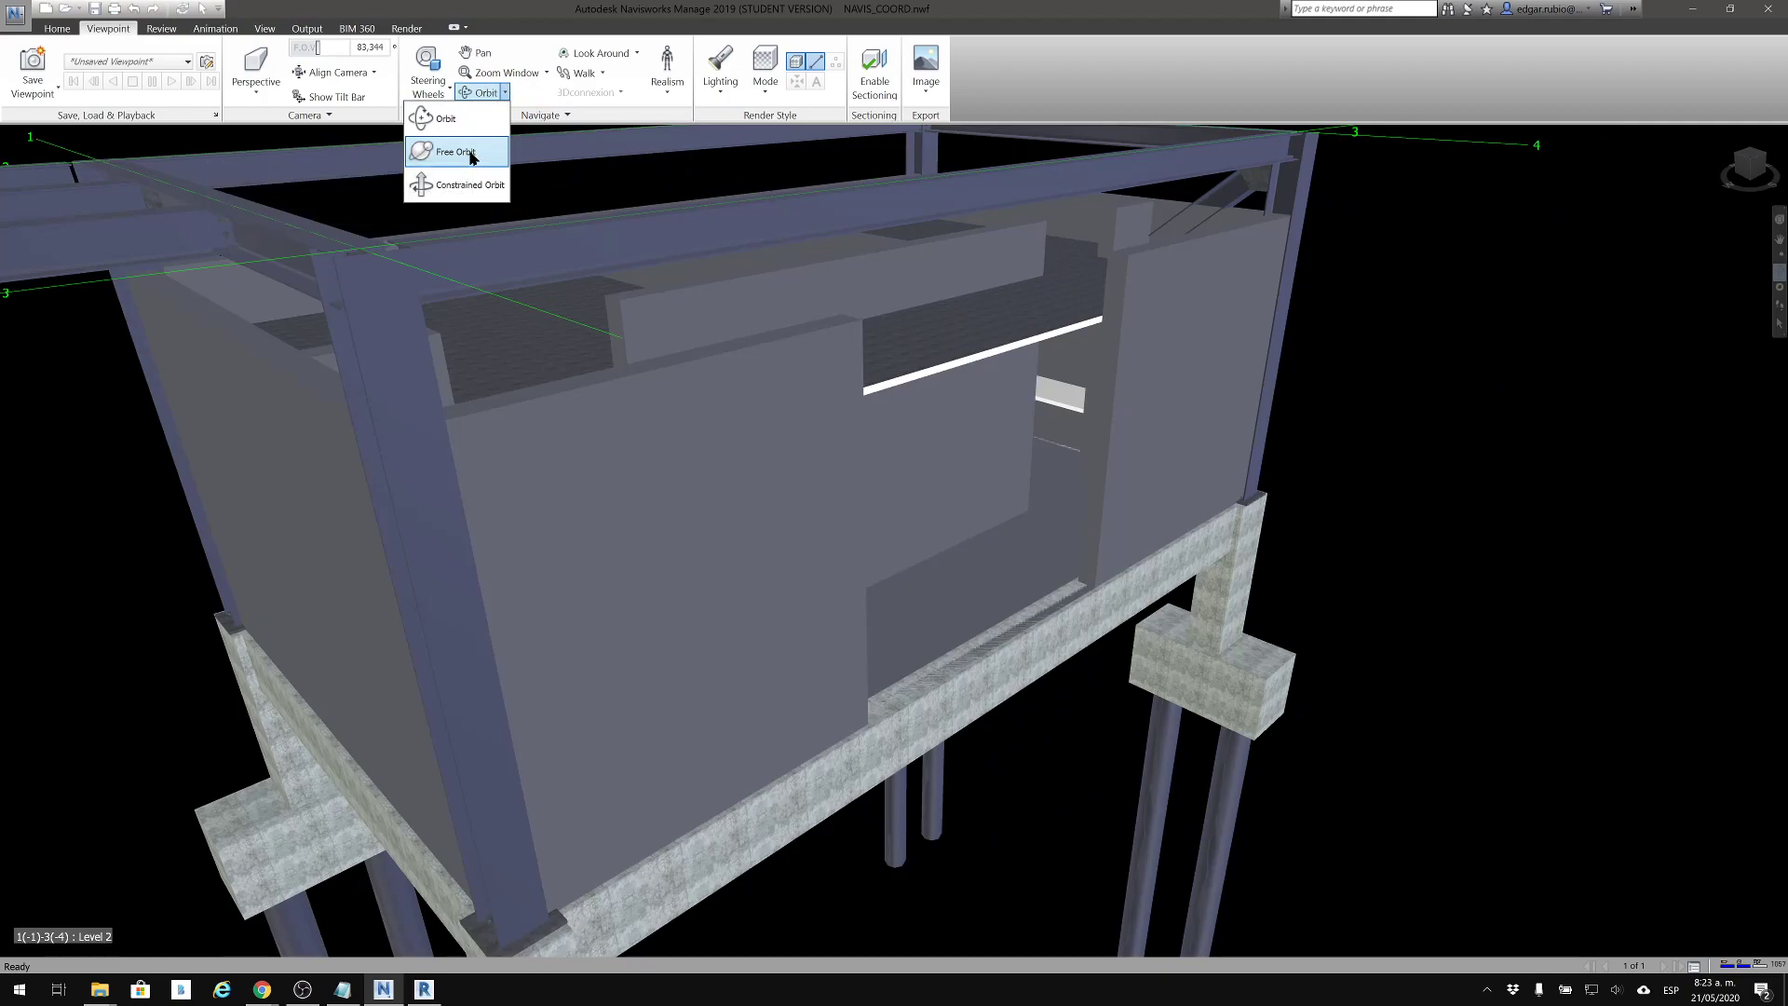
left_click(470, 153)
left_click_drag(853, 511, 903, 683)
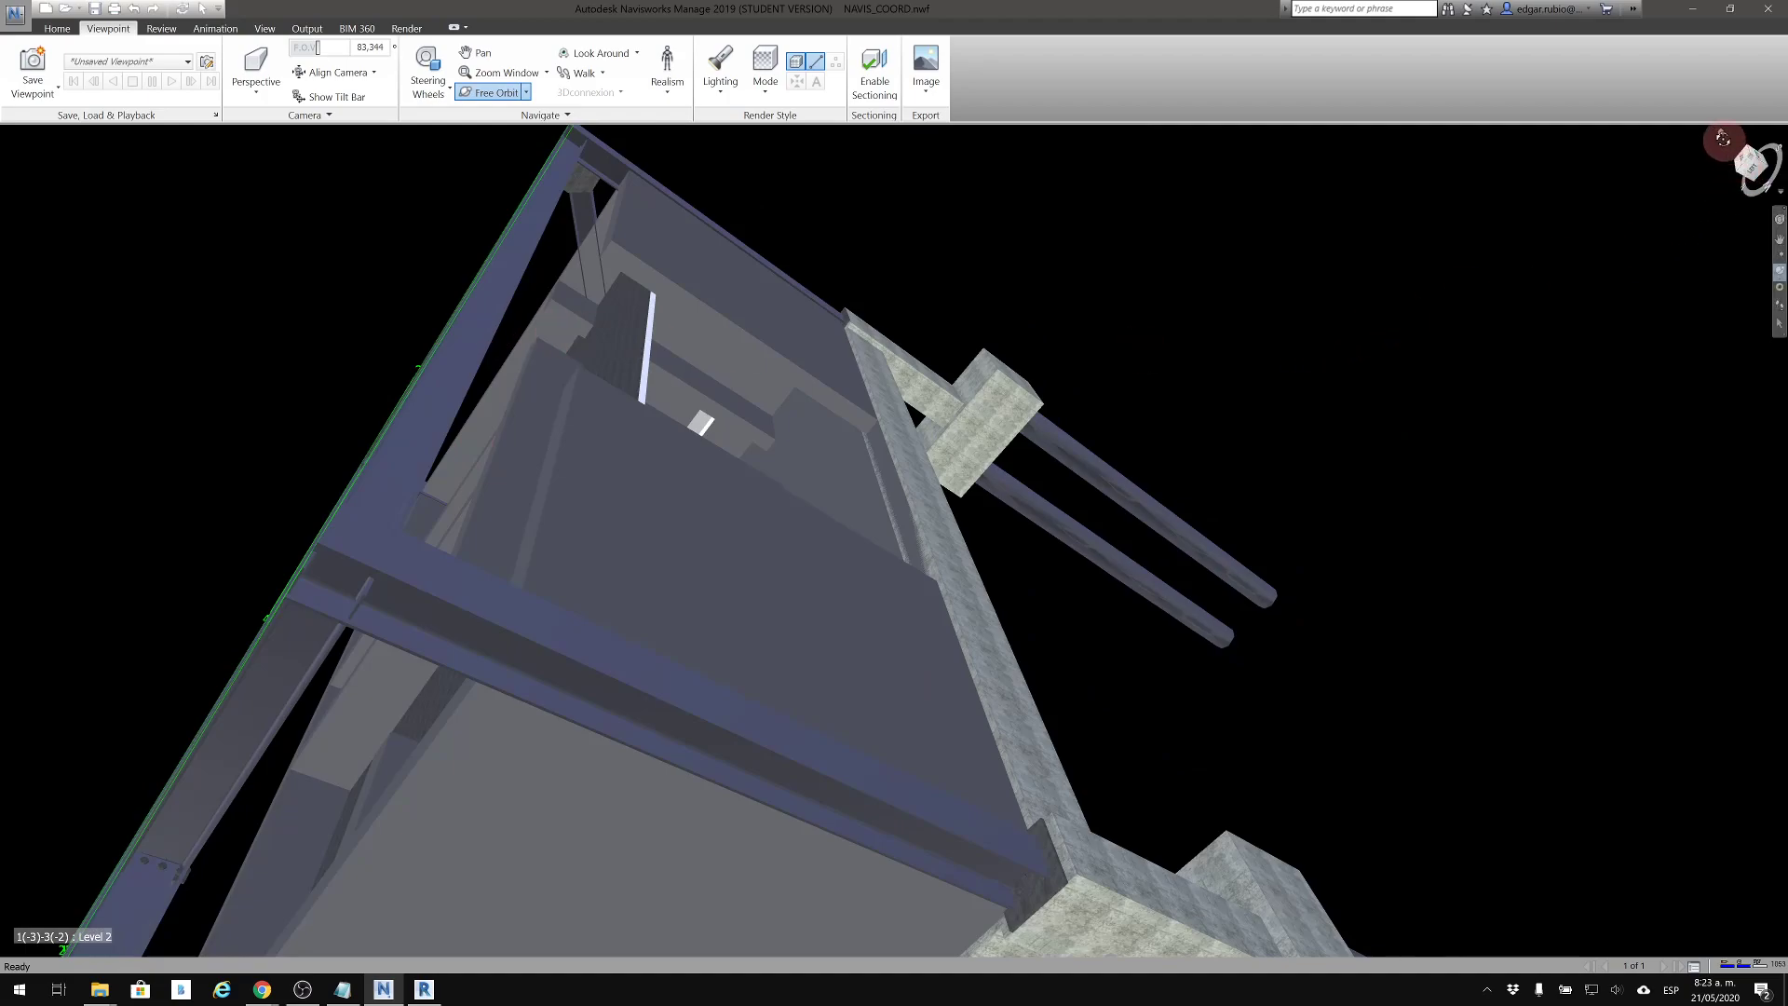
left_click(1721, 135)
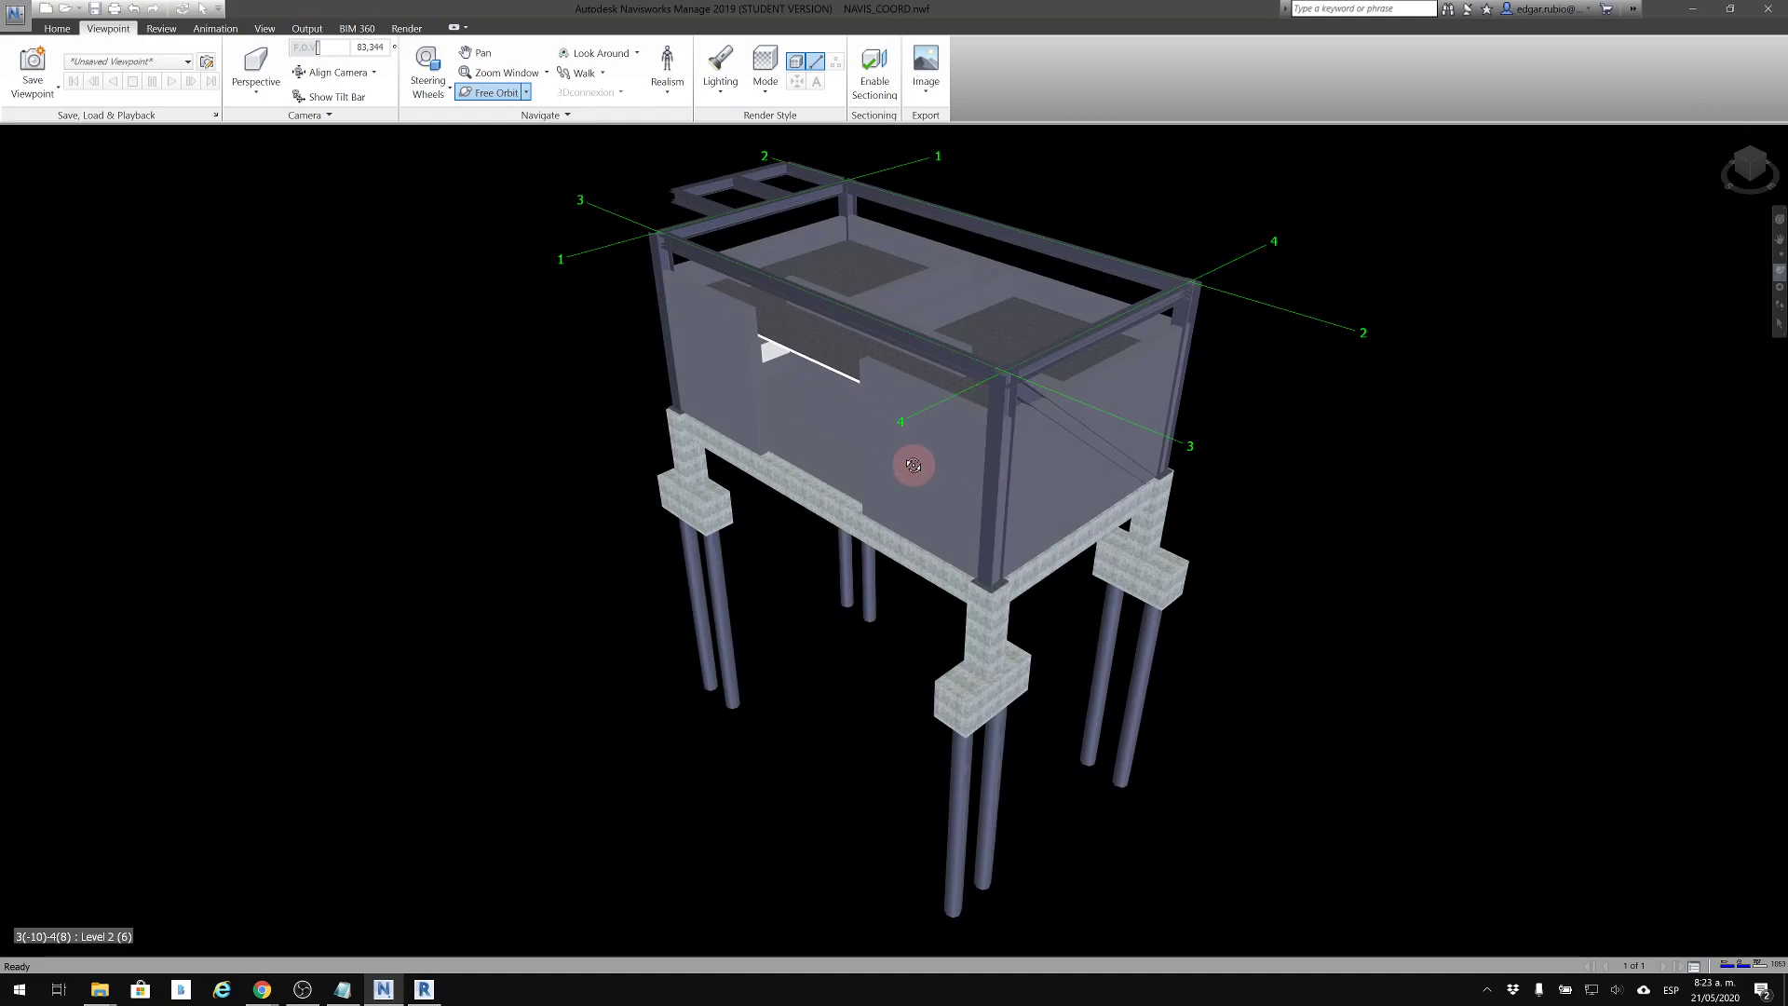
Switch back to the standard Orbit mode and rotate the whole building to a higher corner view
left_click(526, 94)
left_click(479, 116)
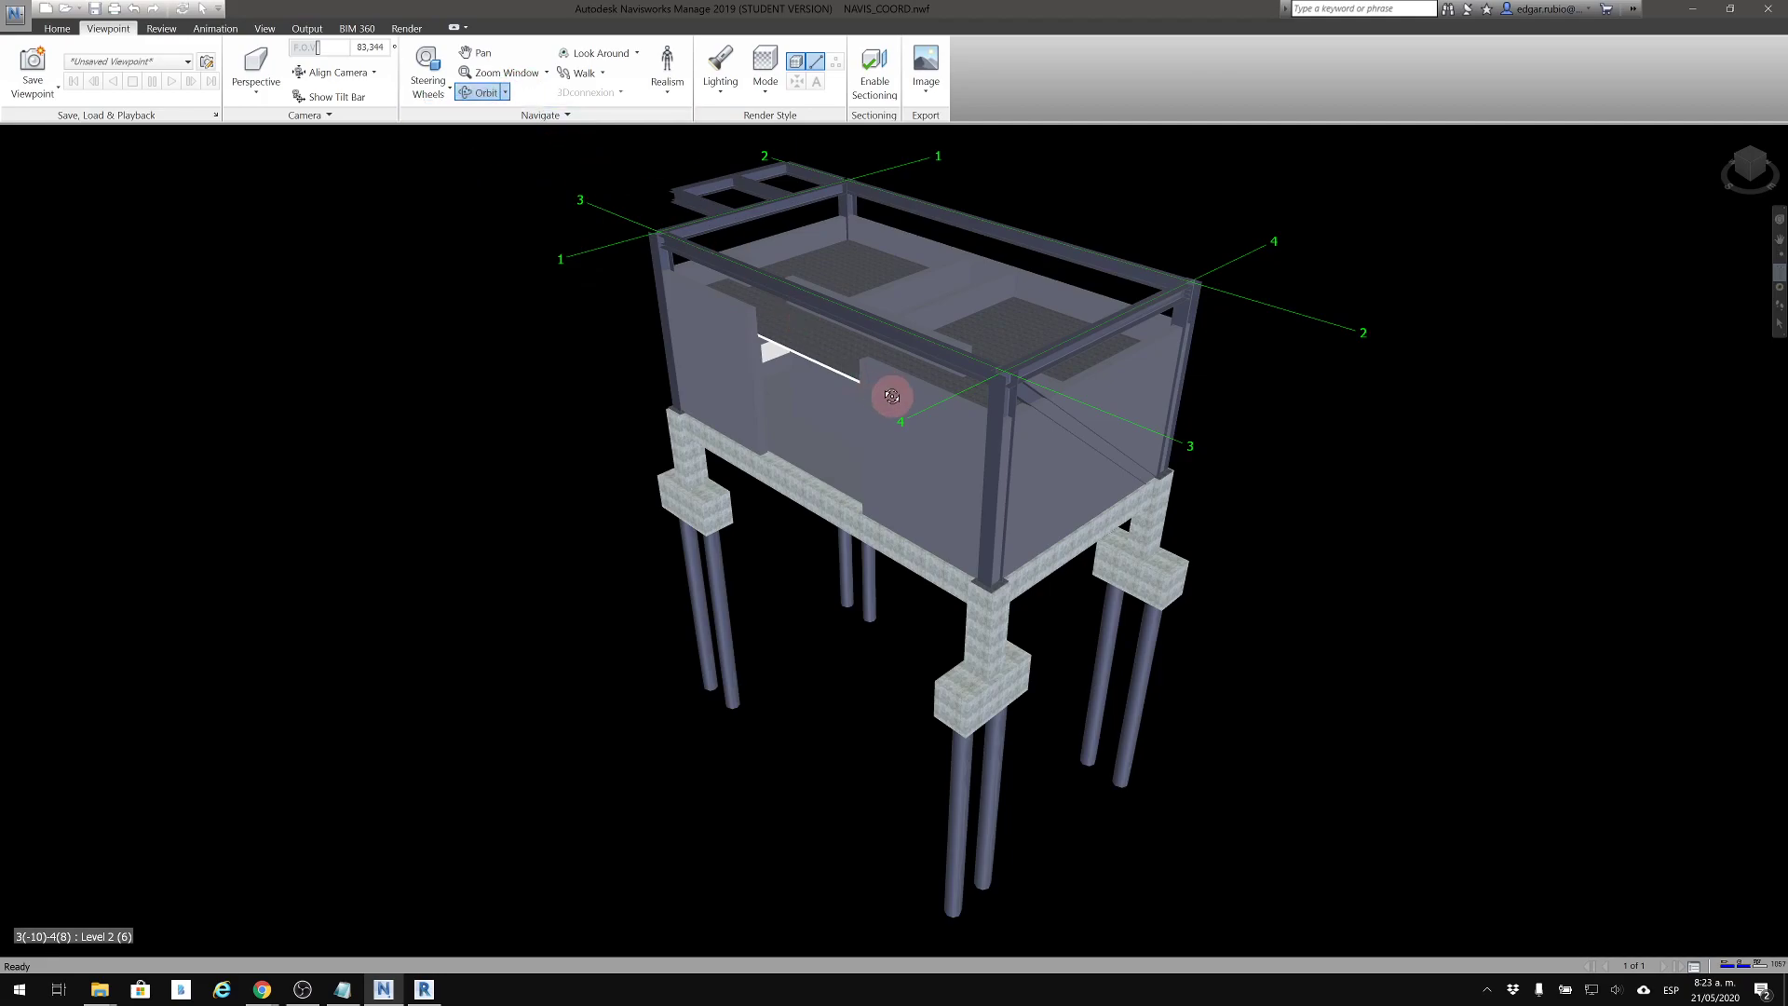
middle_click_drag(839, 428, 655, 518)
middle_click_drag(748, 587, 797, 589)
mouse_move(801, 624)
left_mouse_down()
mouse_move(788, 615)
mouse_move(829, 559)
mouse_move(798, 499)
mouse_move(758, 546)
mouse_move(770, 686)
mouse_move(758, 620)
left_mouse_up()
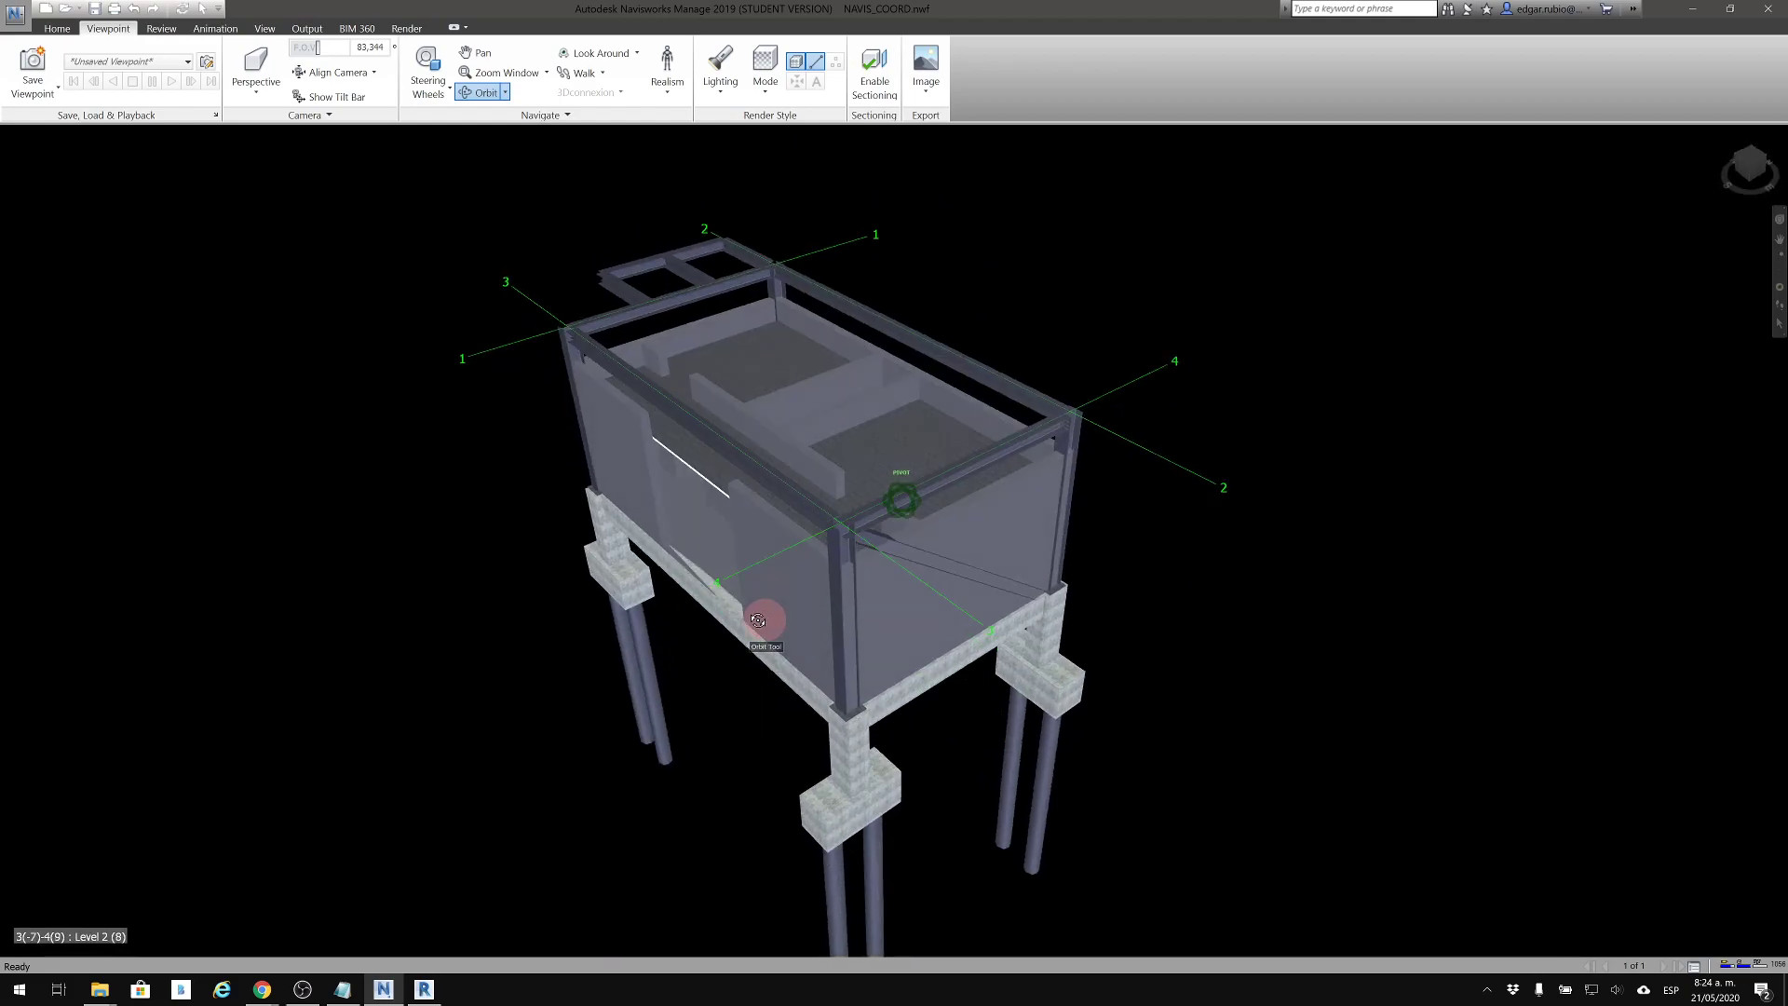
Spin the building around its vertical axis with Constrained Orbit to bring the long facade to the front
left_click(505, 93)
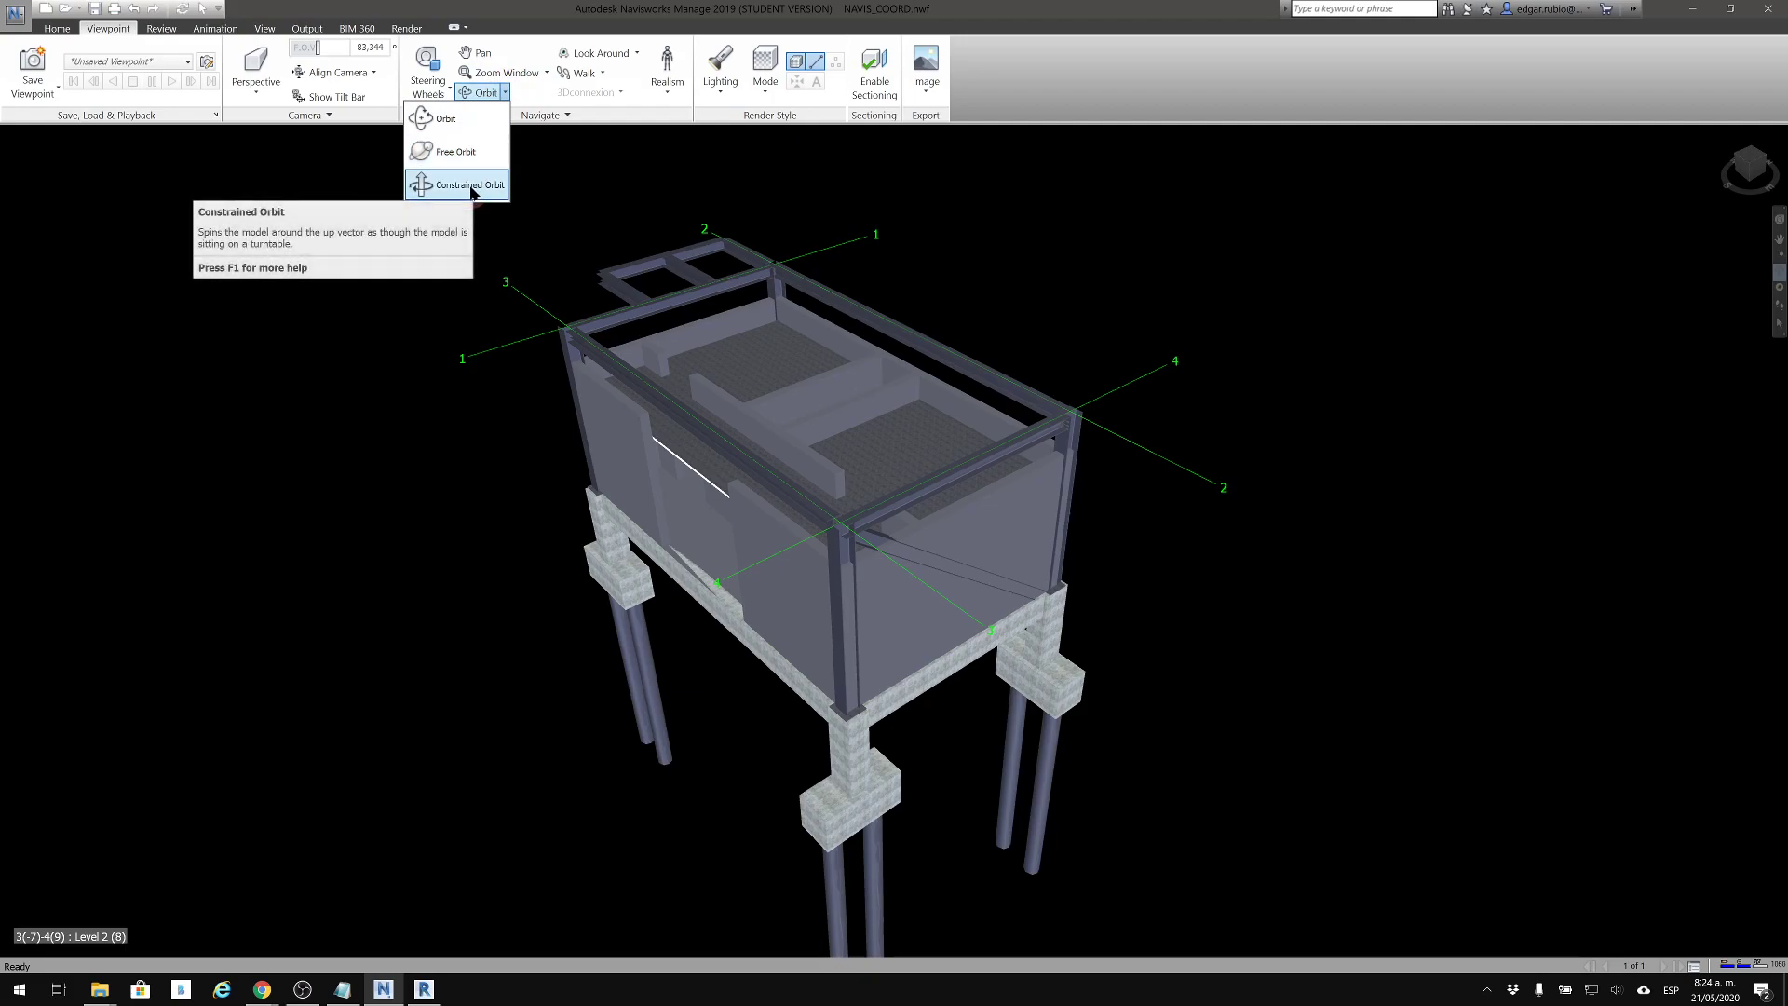
left_click(470, 186)
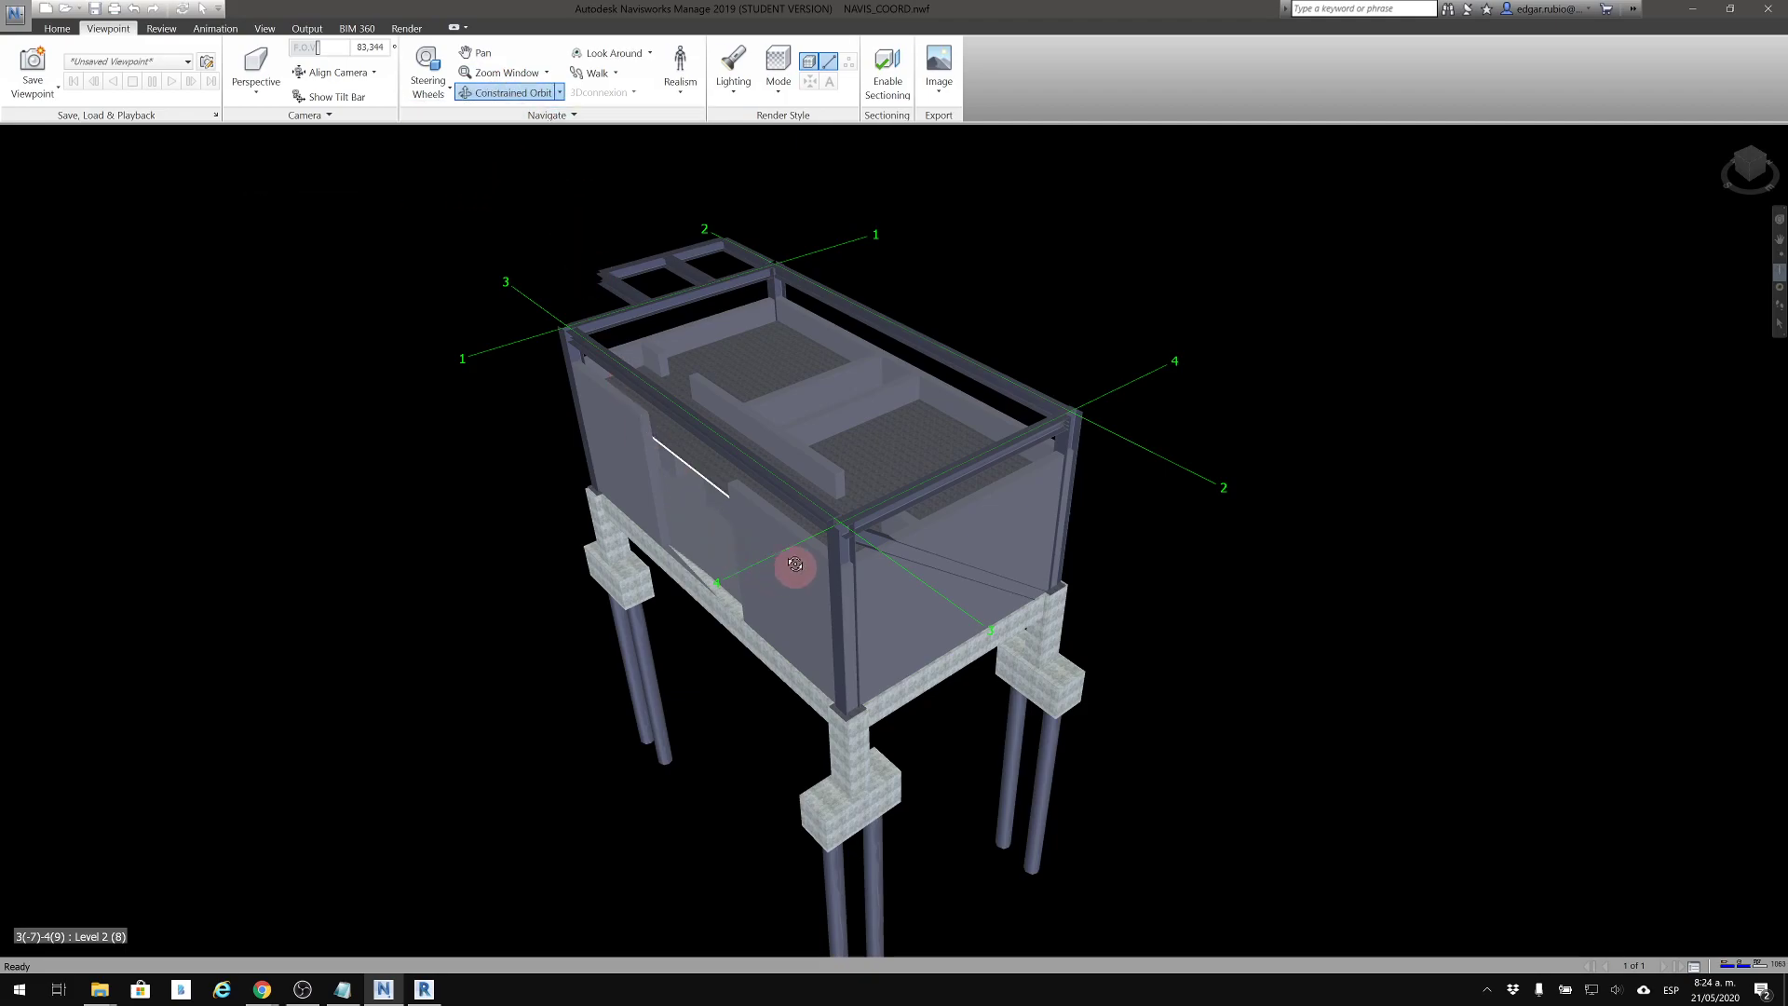
middle_click_drag(791, 549, 688, 573)
left_click_drag(740, 527, 1104, 429)
left_click_drag(1256, 320, 713, 213)
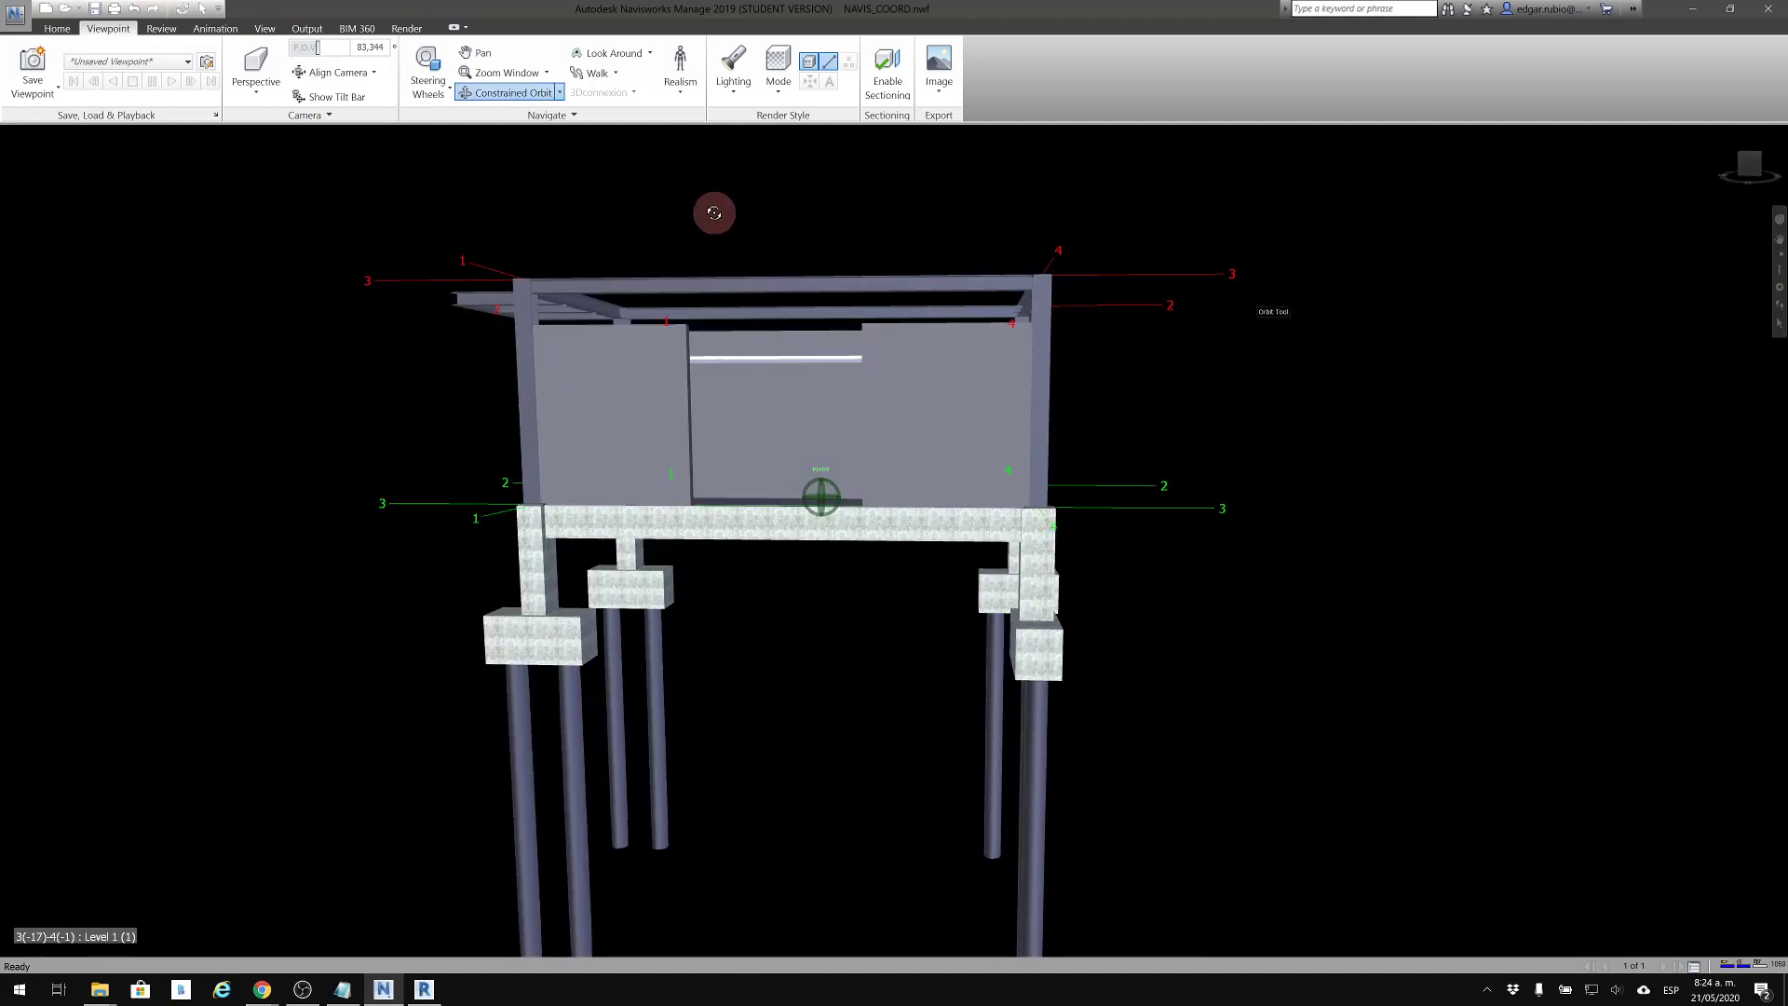
Return to the standard Orbit mode and rotate the building to a low corner view of the facade
left_click(561, 94)
left_click(494, 117)
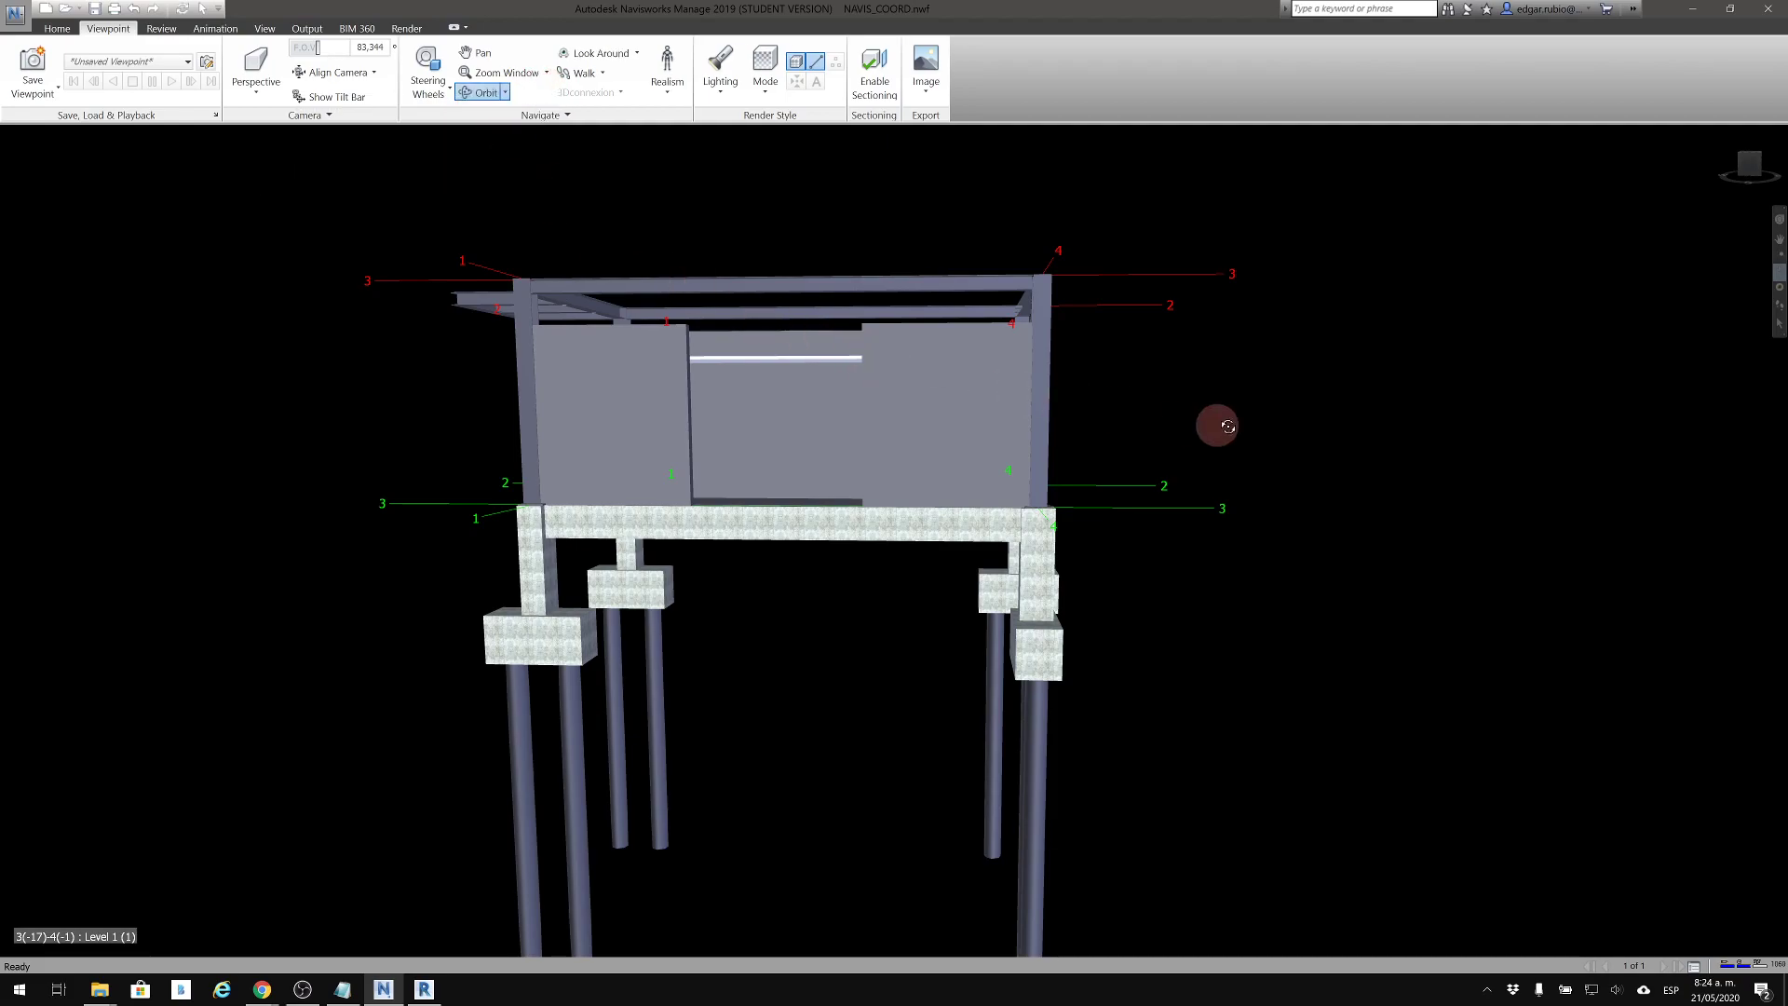
mouse_move(1302, 334)
left_mouse_down()
mouse_move(1305, 379)
mouse_move(1381, 299)
mouse_move(1564, 299)
mouse_move(1416, 331)
mouse_move(1269, 416)
mouse_move(1306, 325)
left_mouse_up()
left_click_drag(1104, 421, 827, 425)
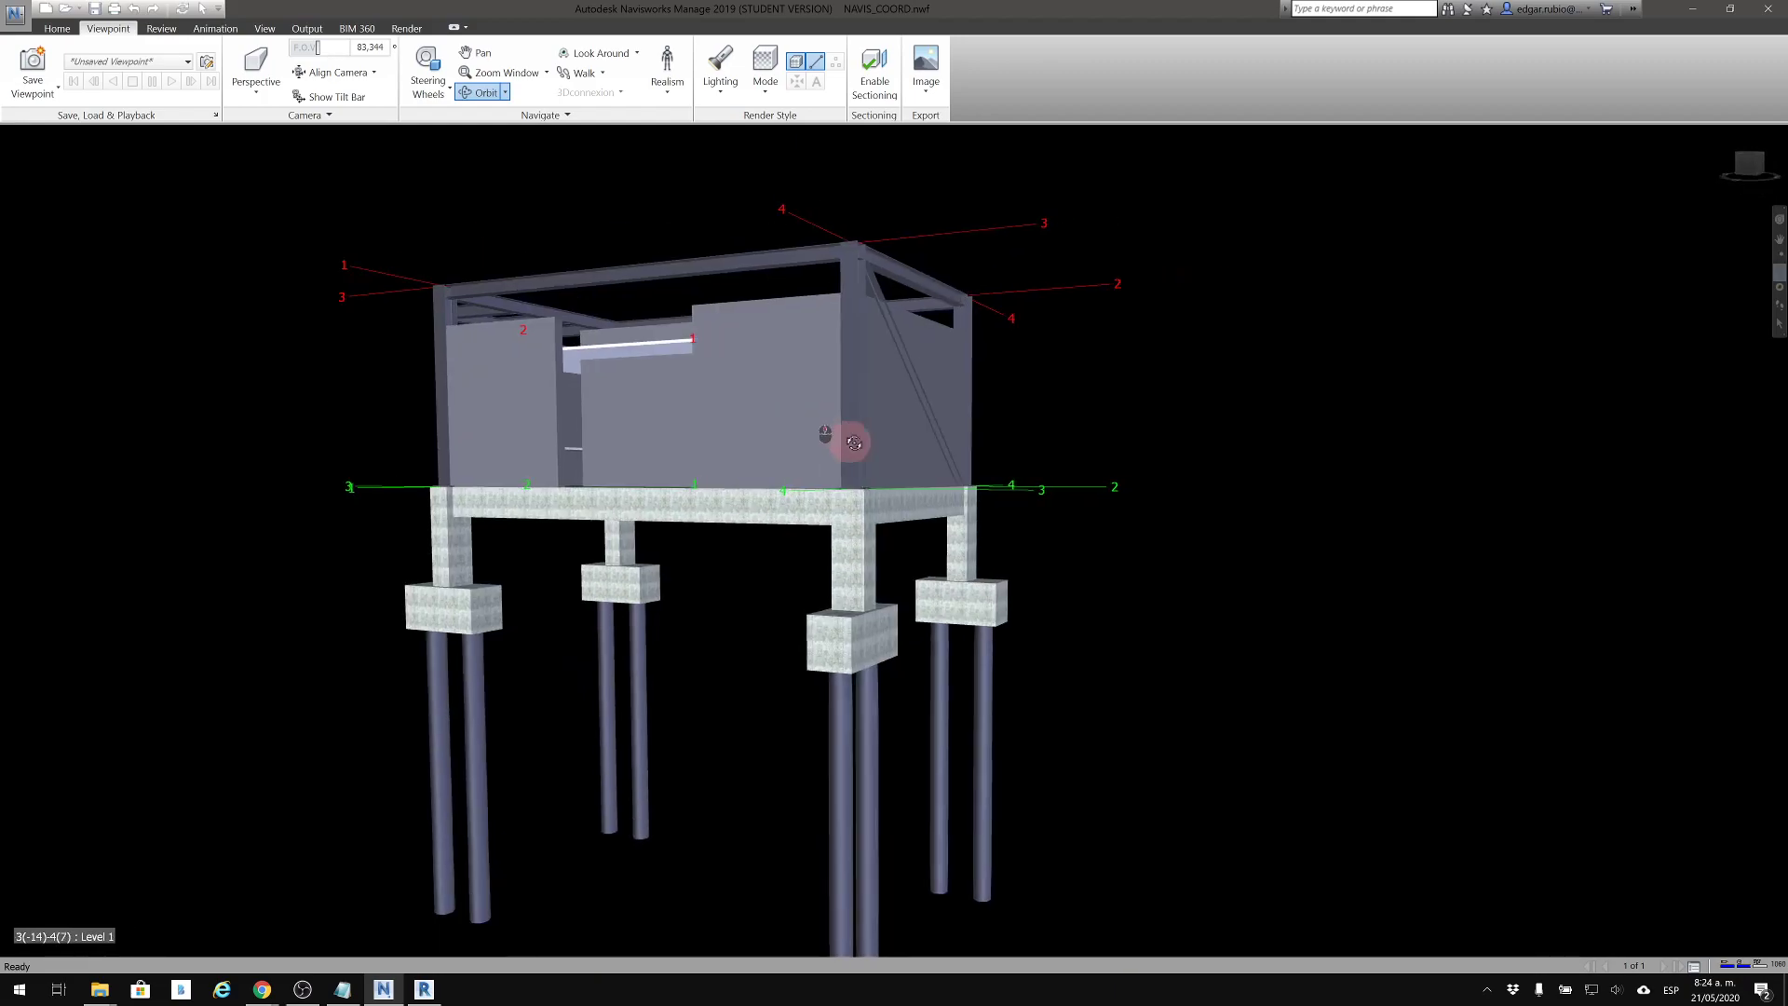
middle_click_drag(832, 434, 959, 469)
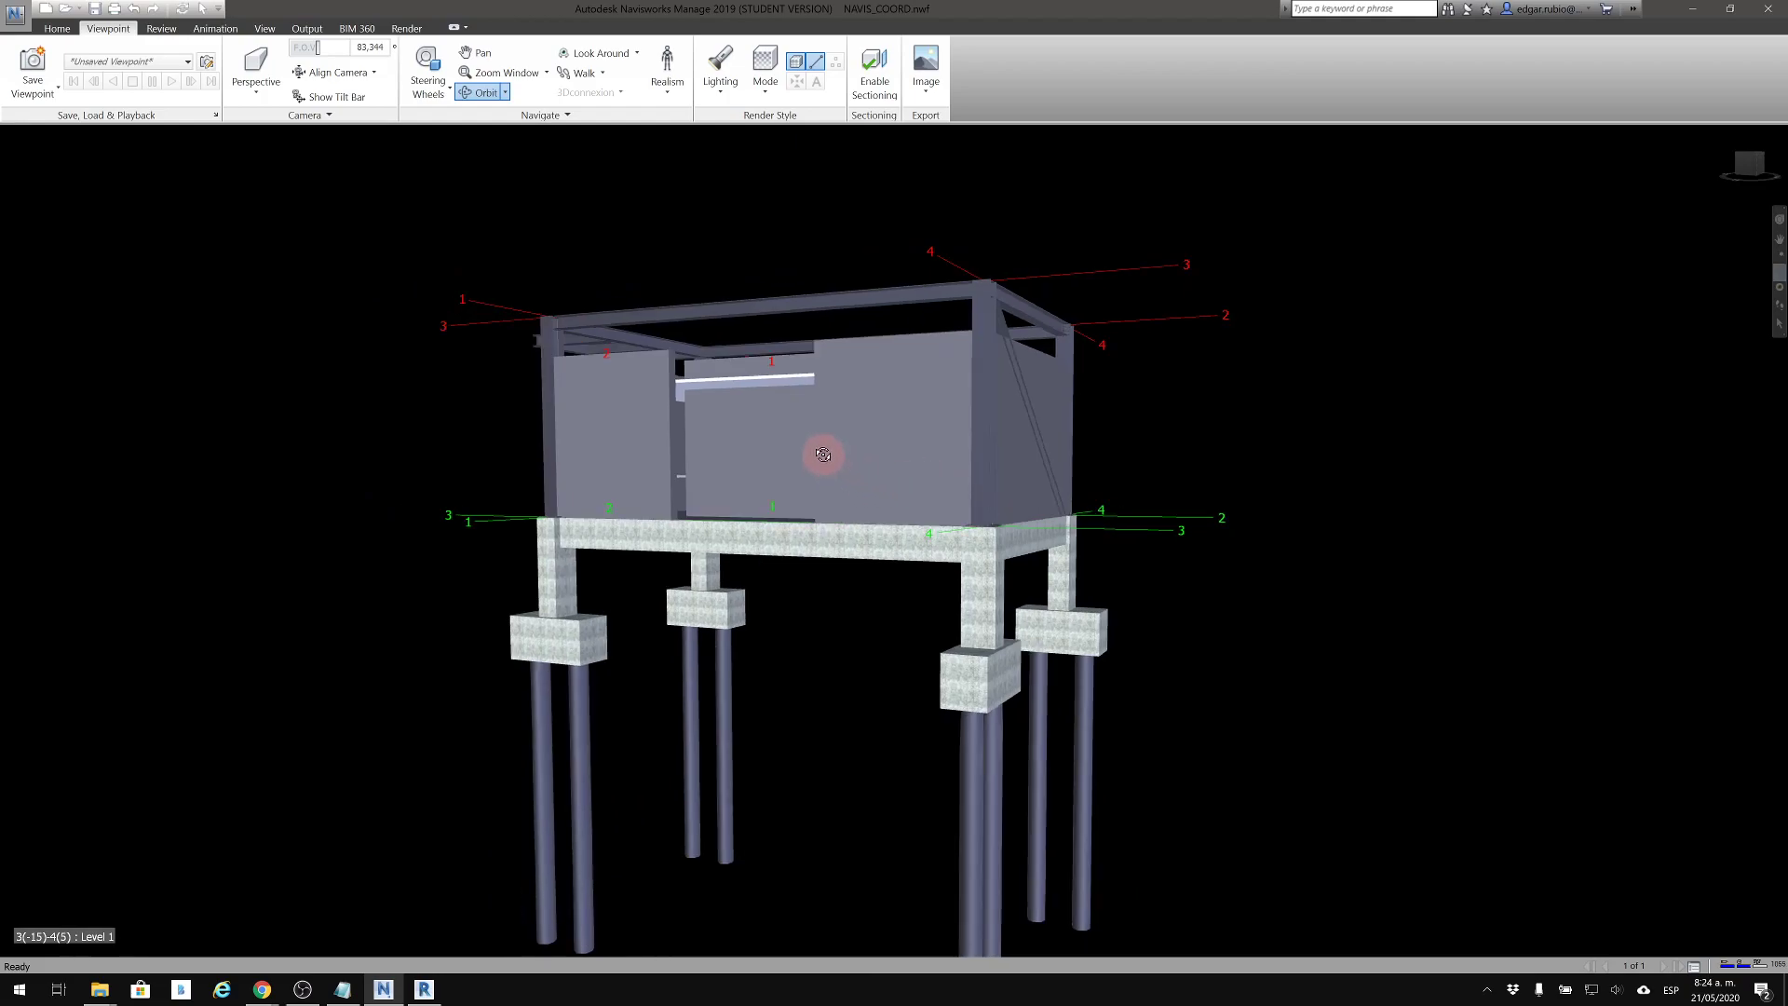
Zoom in on the facade and pan along it between the opening and the corner column
scroll(823, 448, "up", 5)
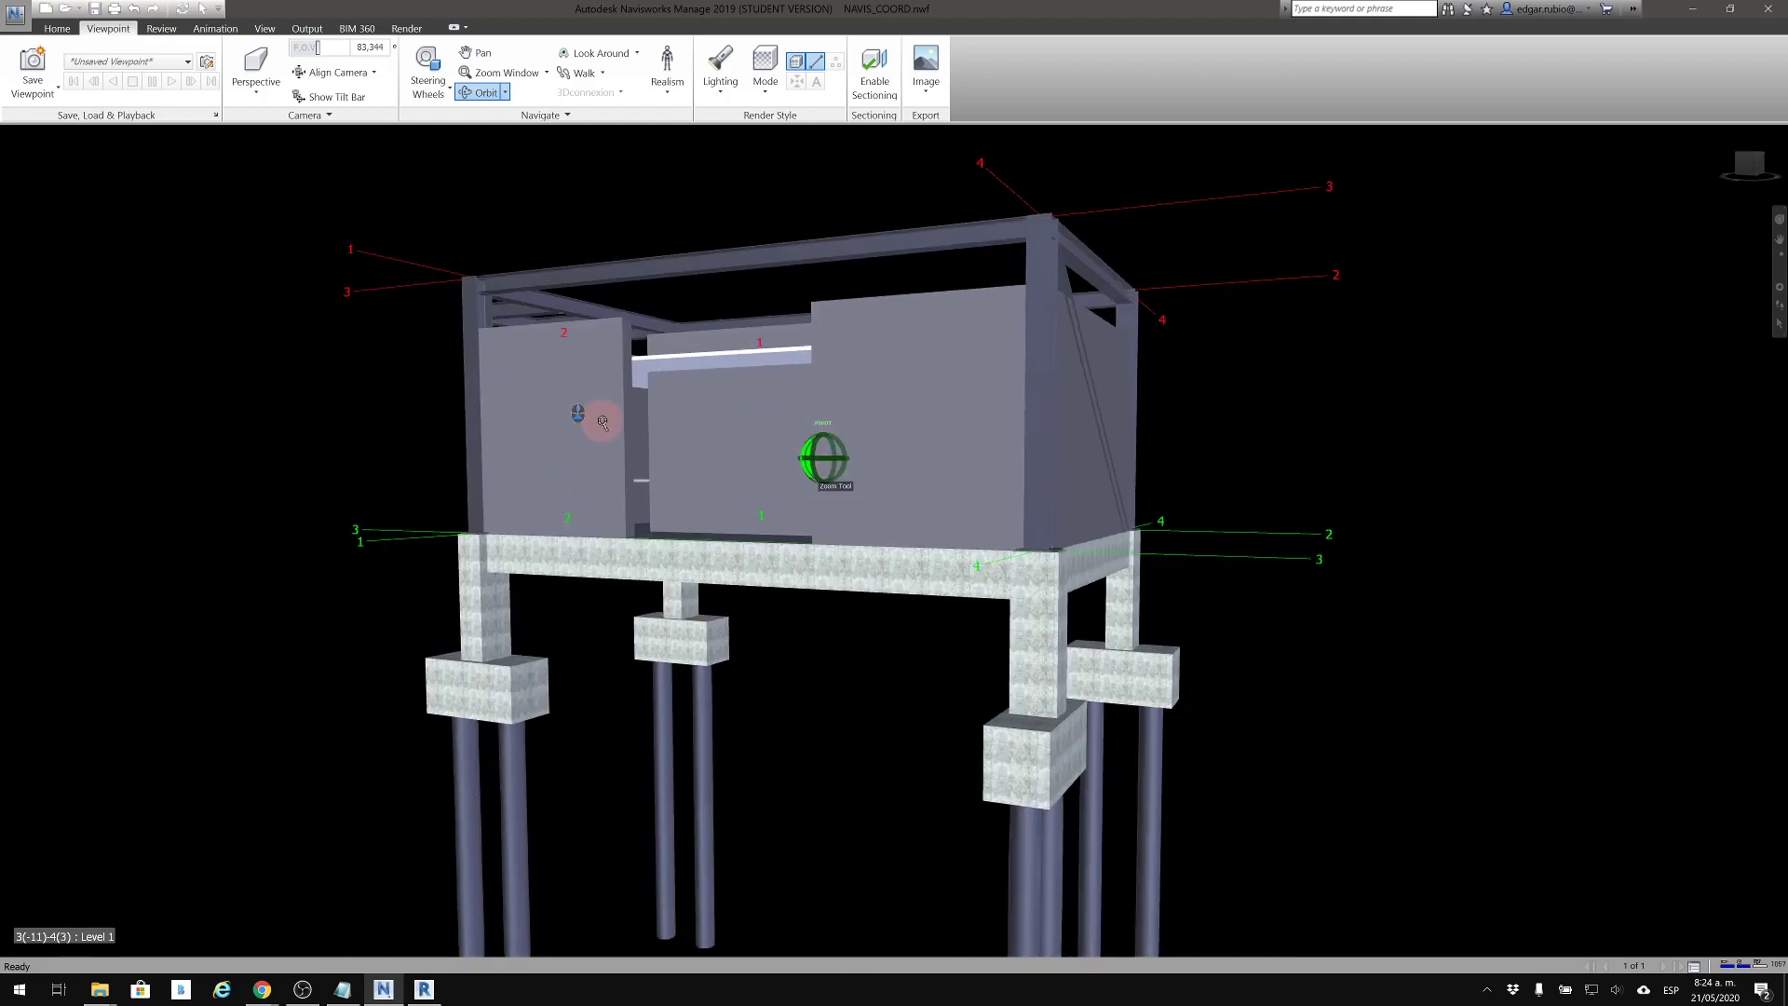
scroll(648, 453, "up", 1)
middle_click_drag(741, 494, 911, 508)
middle_click_drag(1269, 502, 1065, 506)
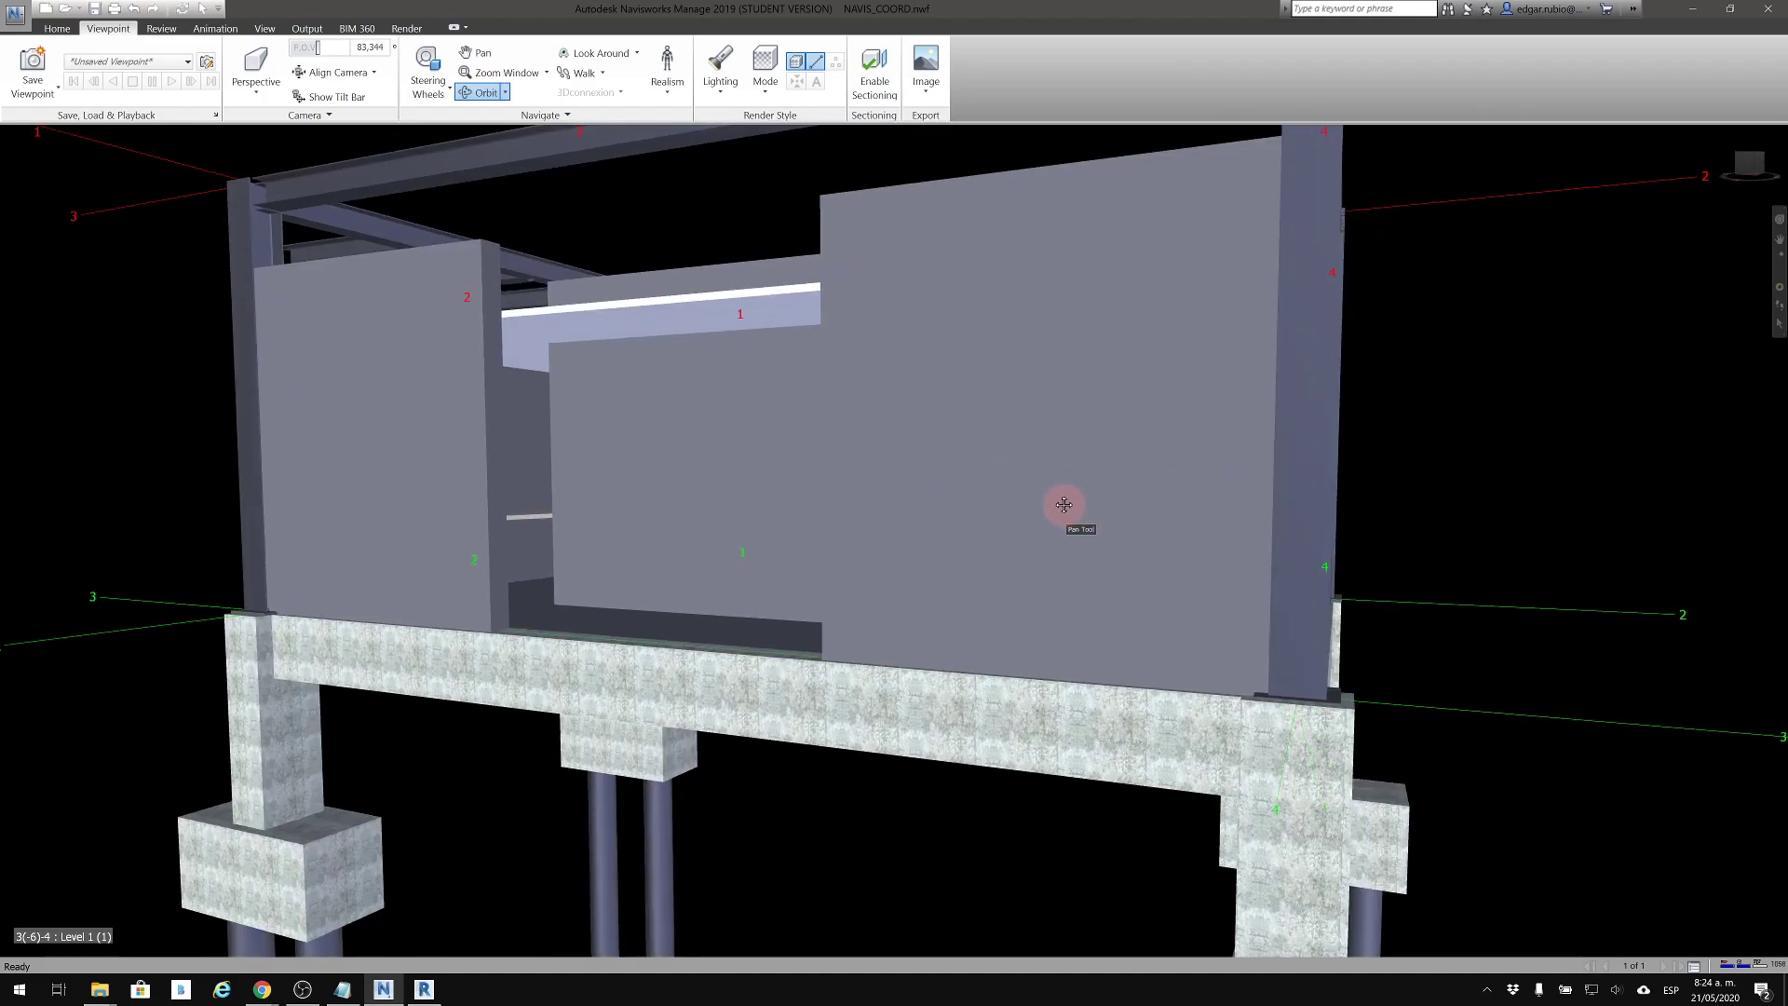
left_click_drag(1087, 493, 1227, 490)
middle_click_drag(1228, 490, 1225, 493, "shift")
Zoom in and out on the solid facade wall beside the corner column to bring the camera close to it
scroll(1089, 433, "up", 6)
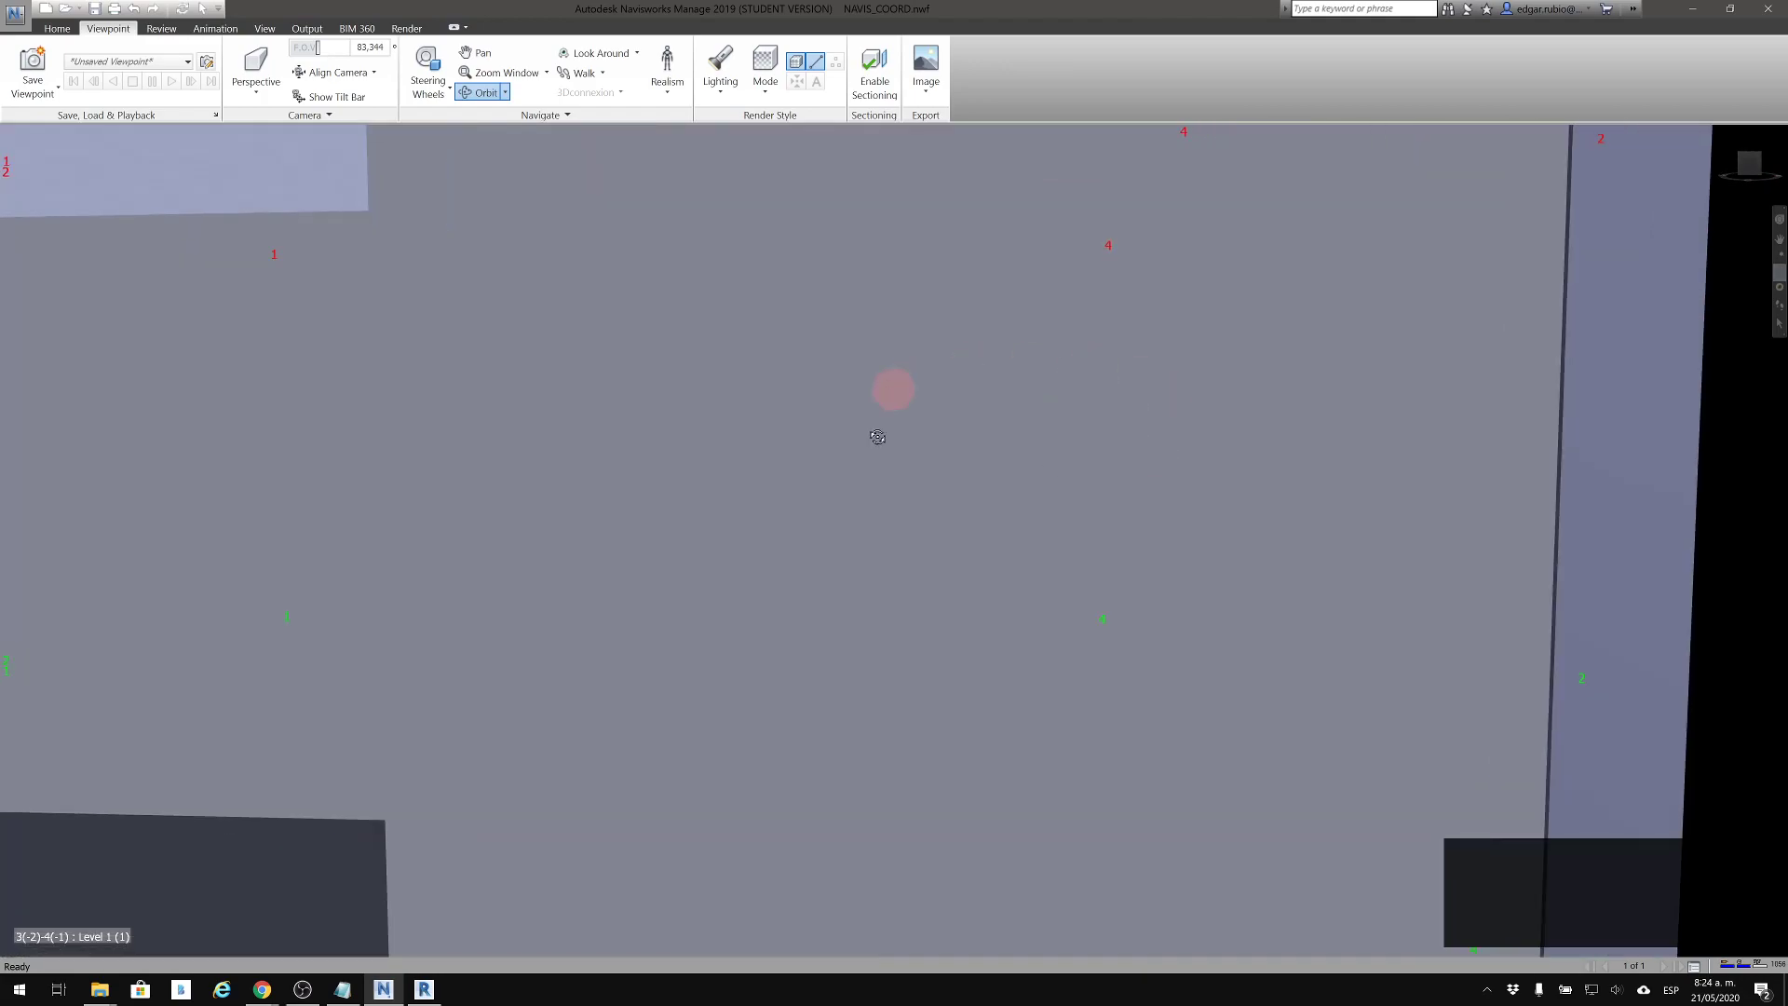
scroll(959, 421, "down", 2)
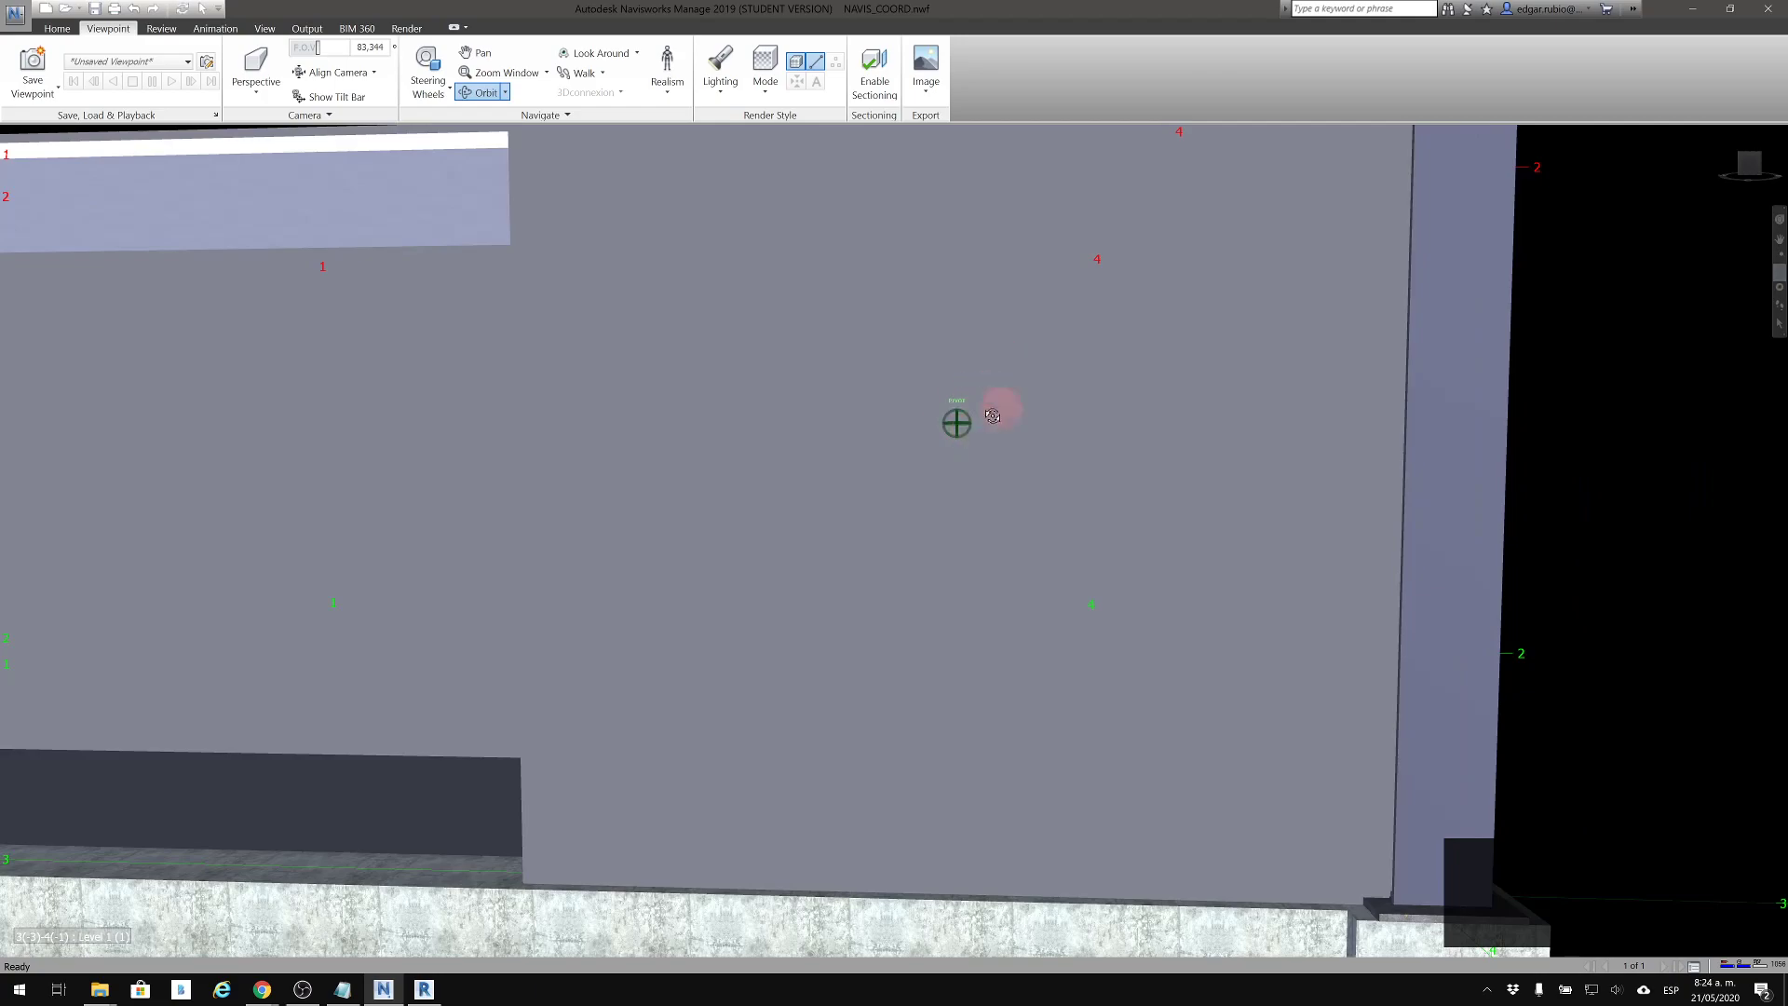
middle_click_drag(989, 411, 1011, 423)
scroll(1123, 403, "up", 4)
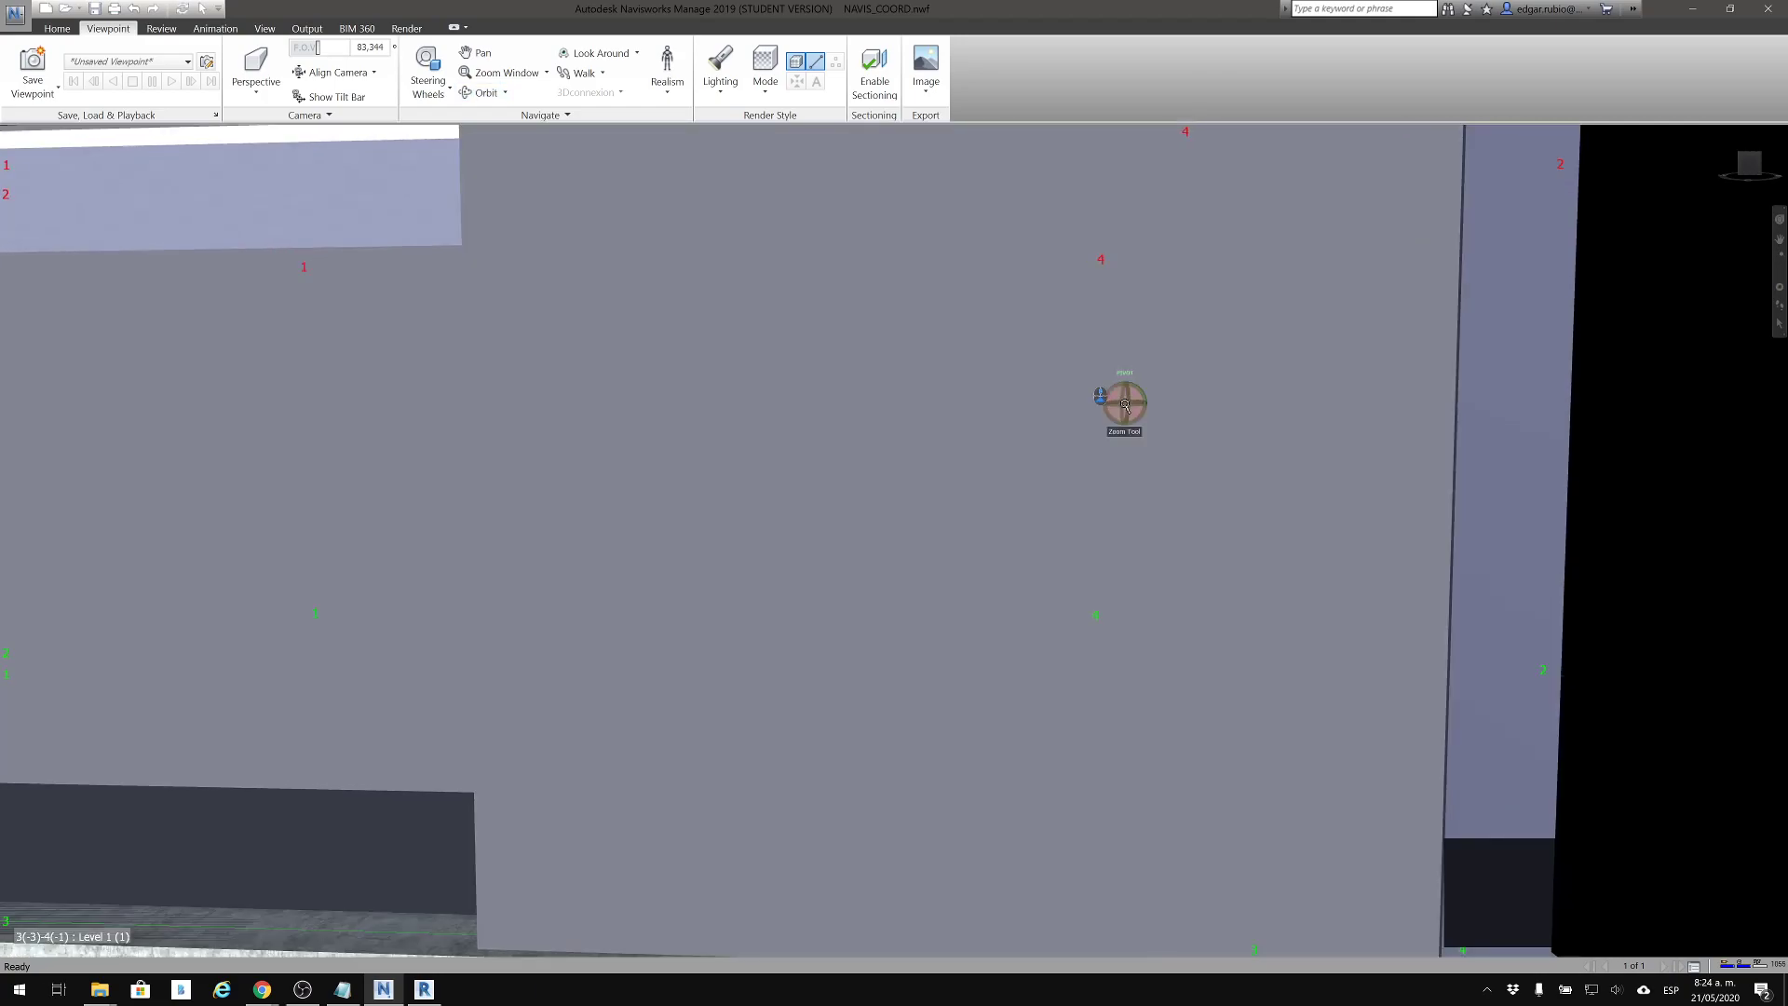
scroll(1124, 403, "up", 1)
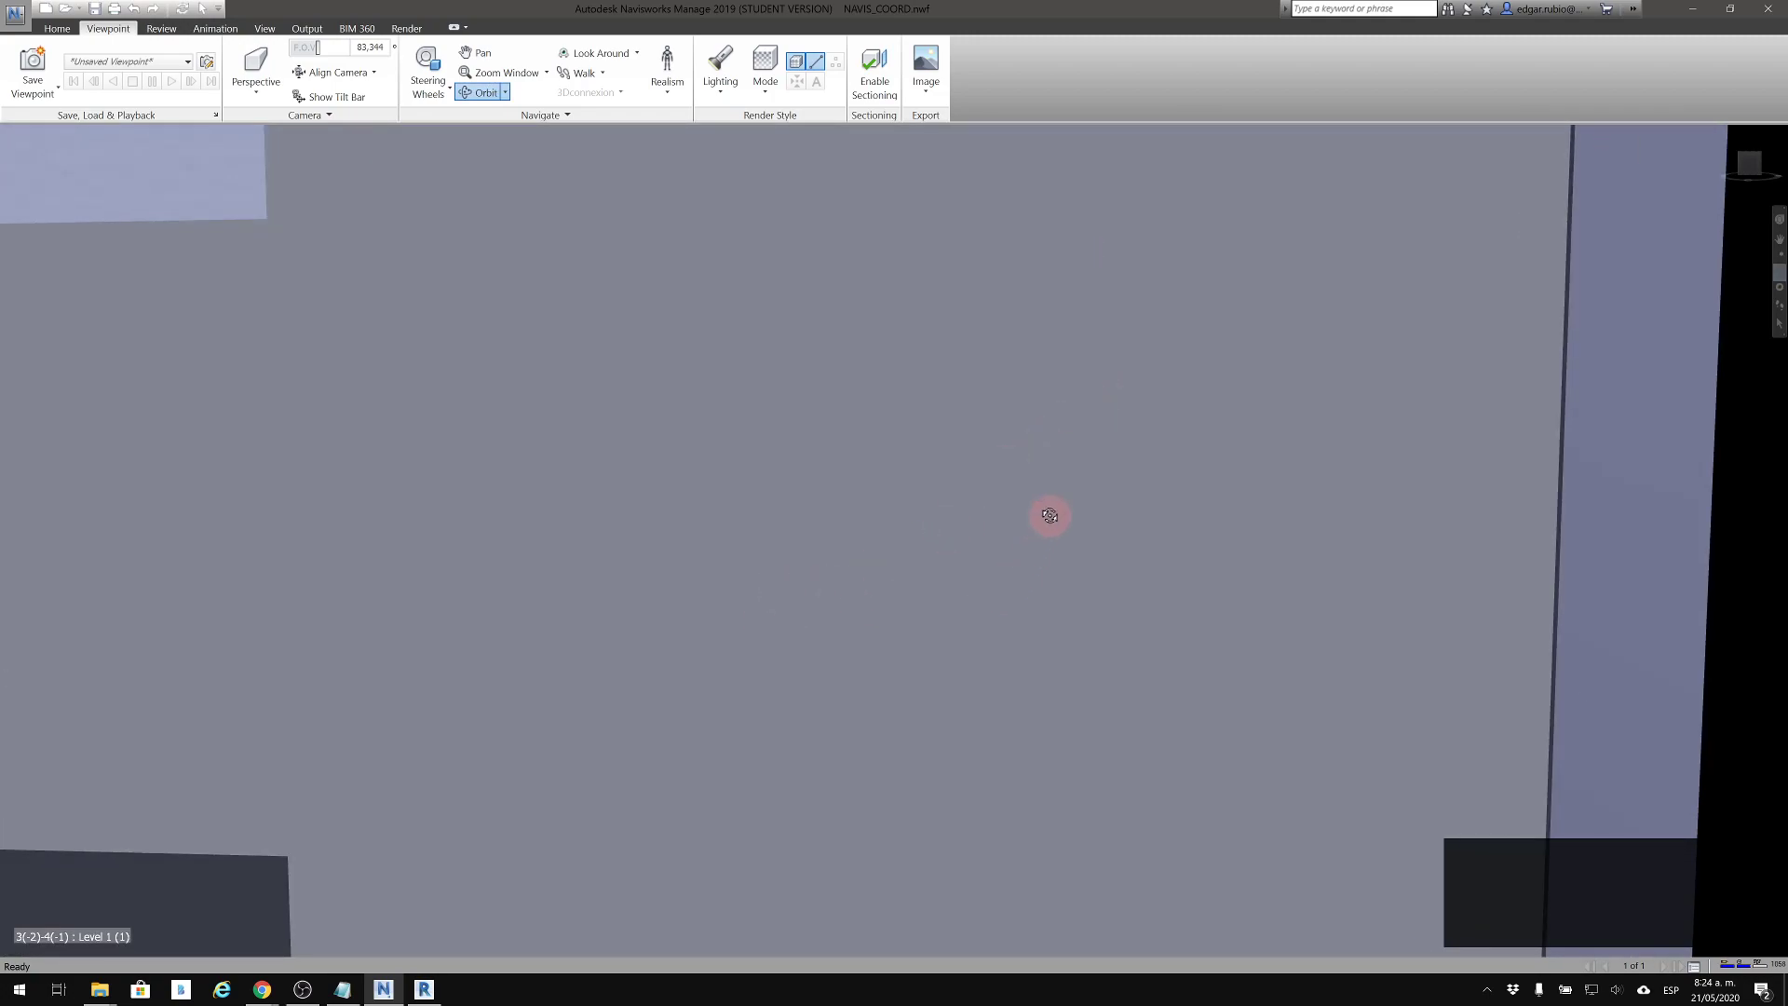
scroll(1049, 515, "up", 1)
scroll(1050, 515, "up", 1)
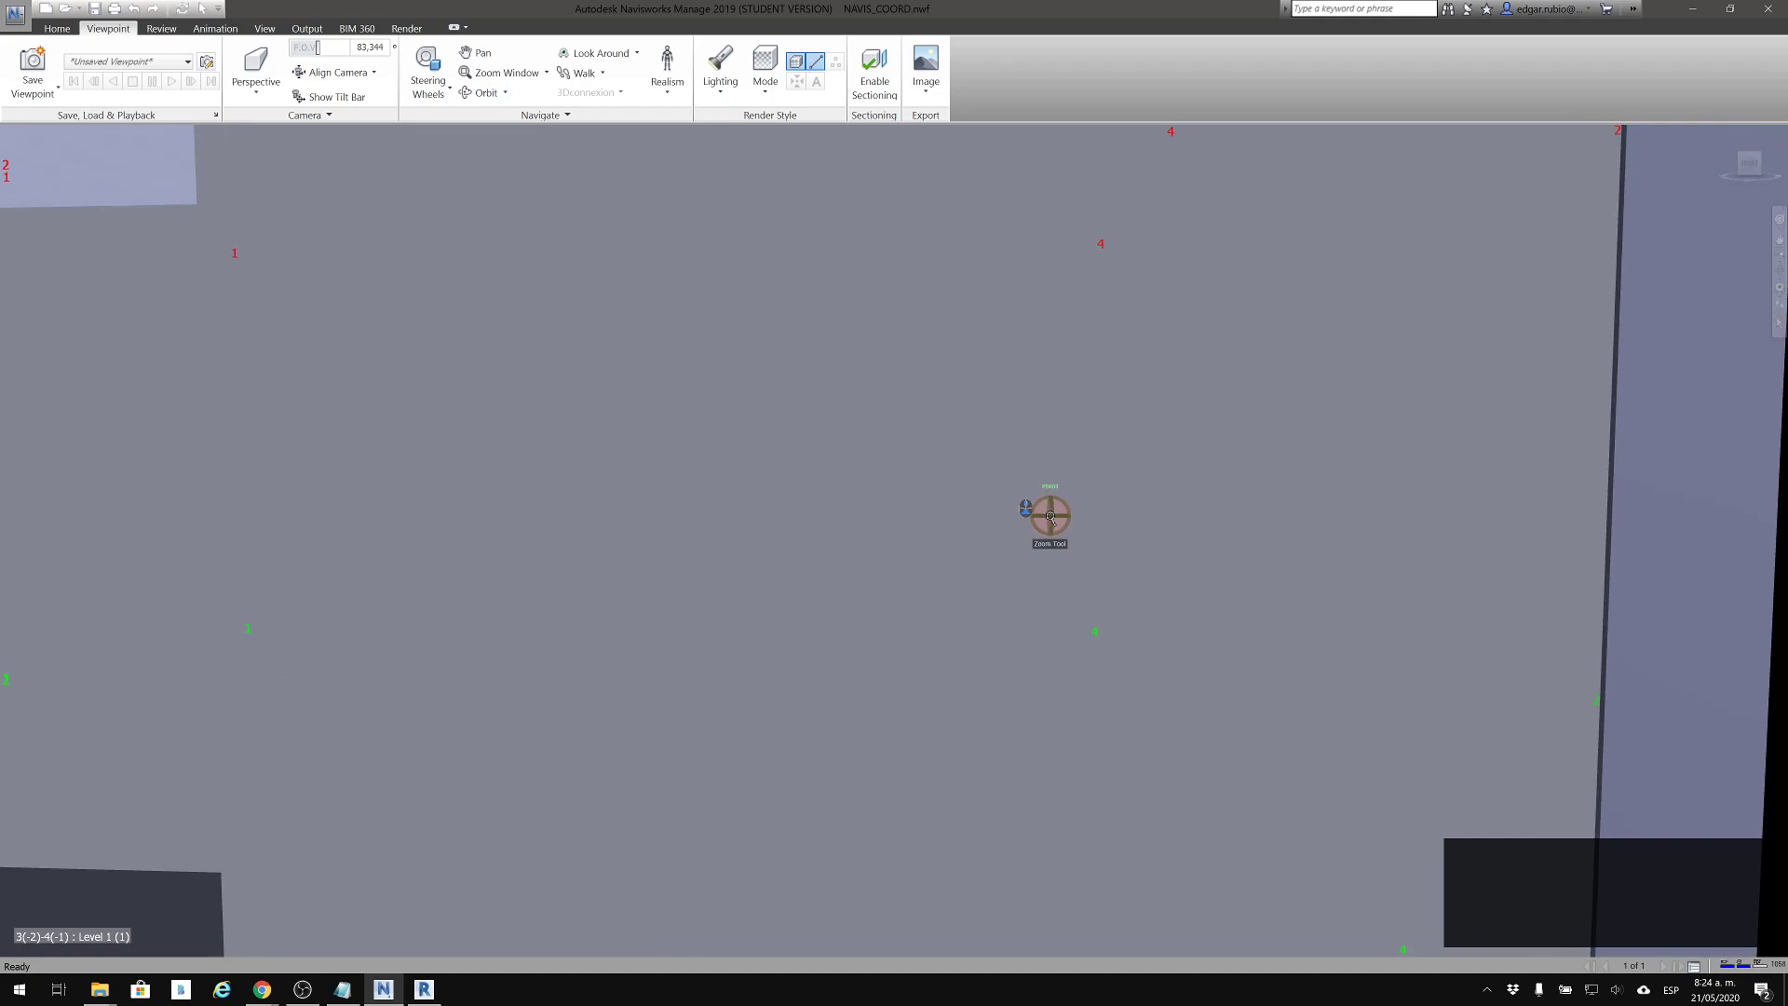
middle_click_drag(1034, 510, 1013, 502)
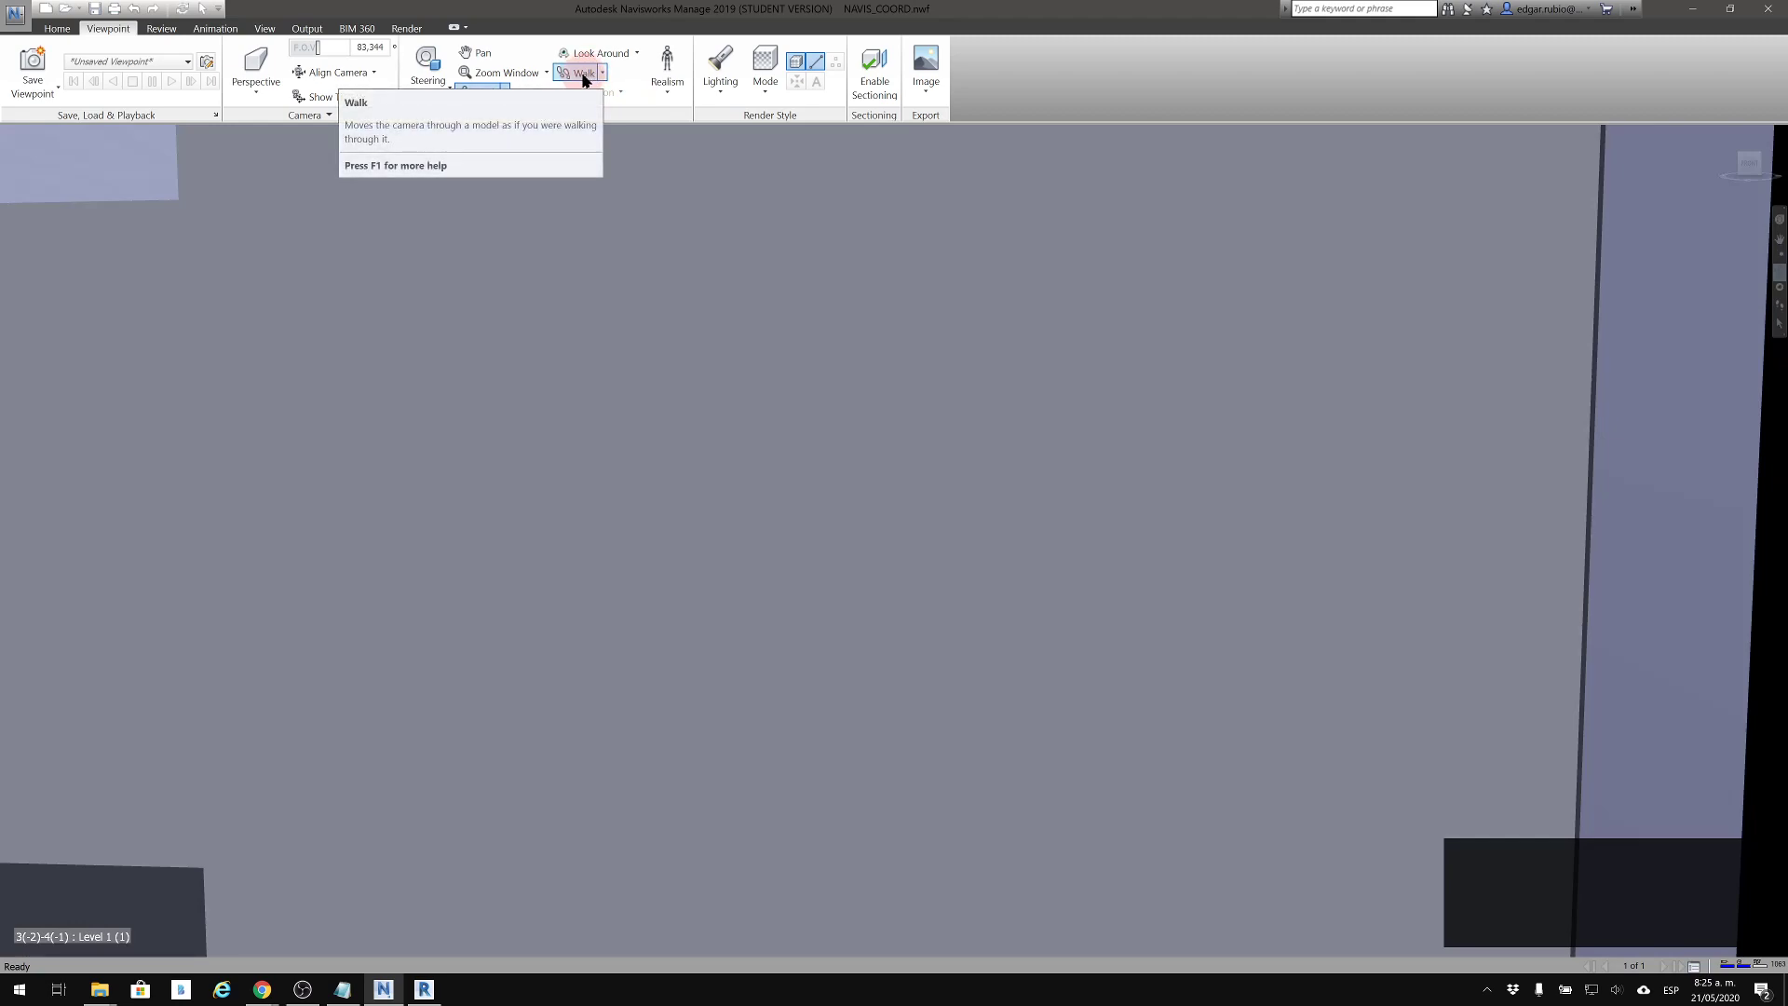
Use Walk to move the camera through the facade wall and into the interior room
left_click(584, 80)
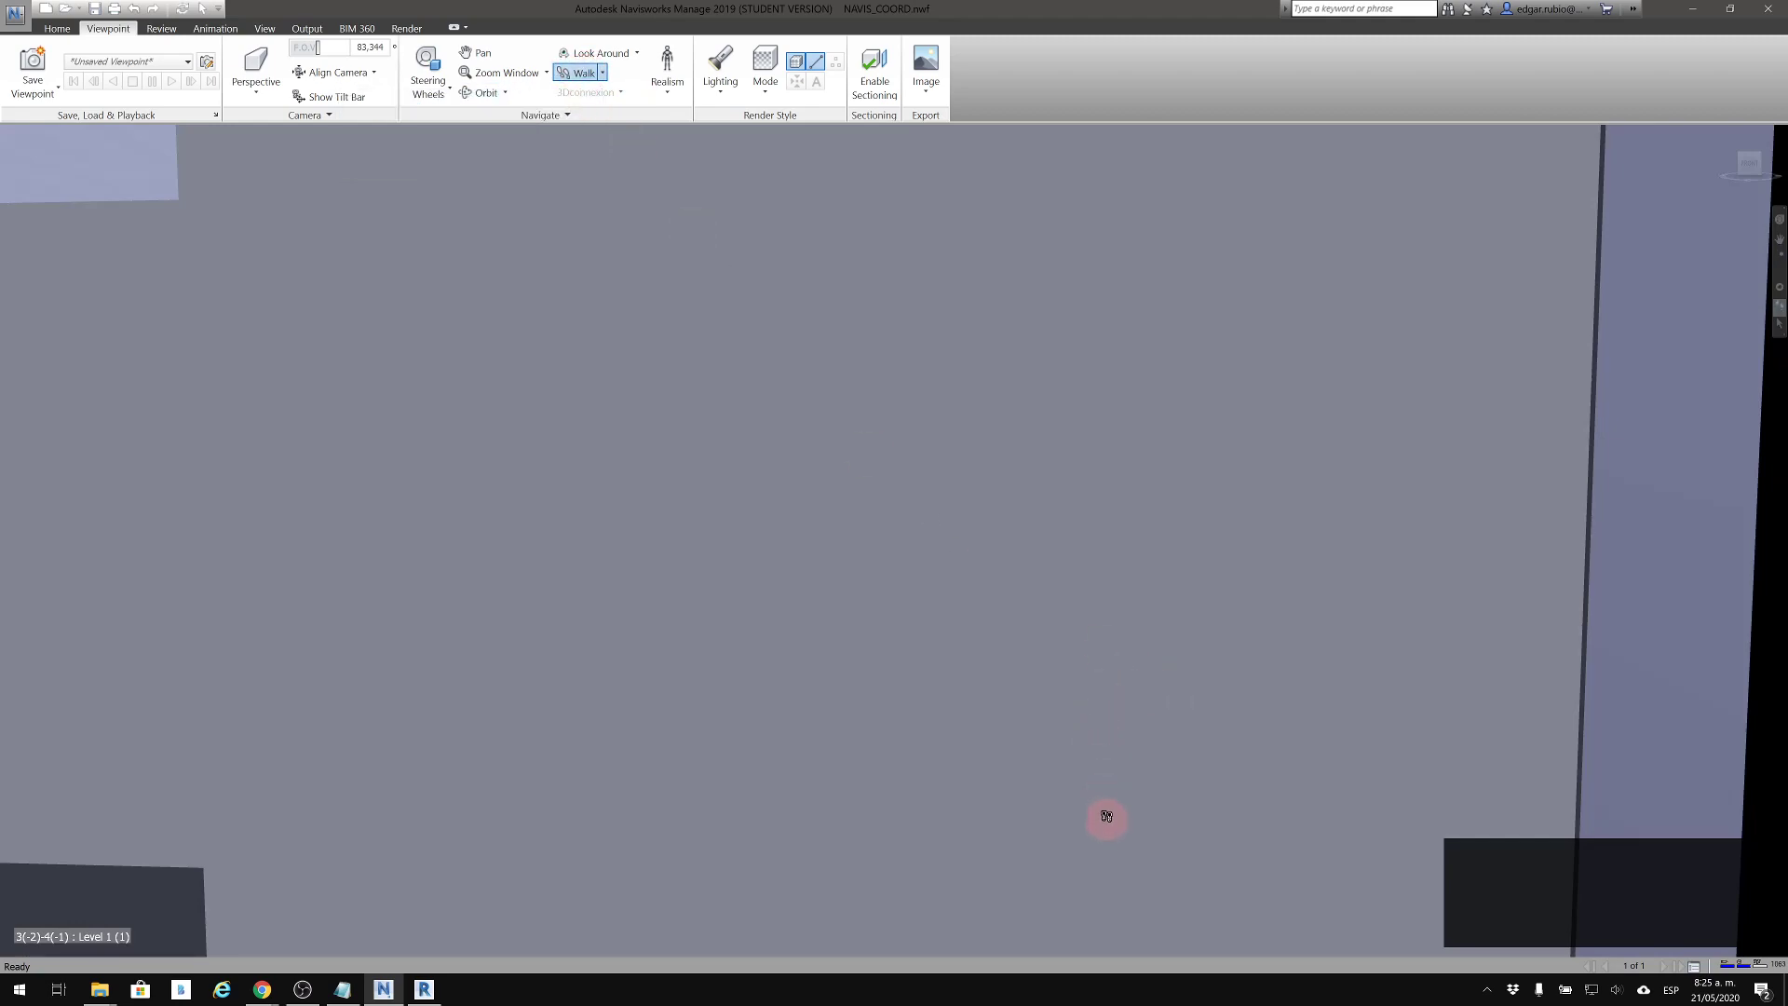
left_click_drag(1104, 756, 1082, 550)
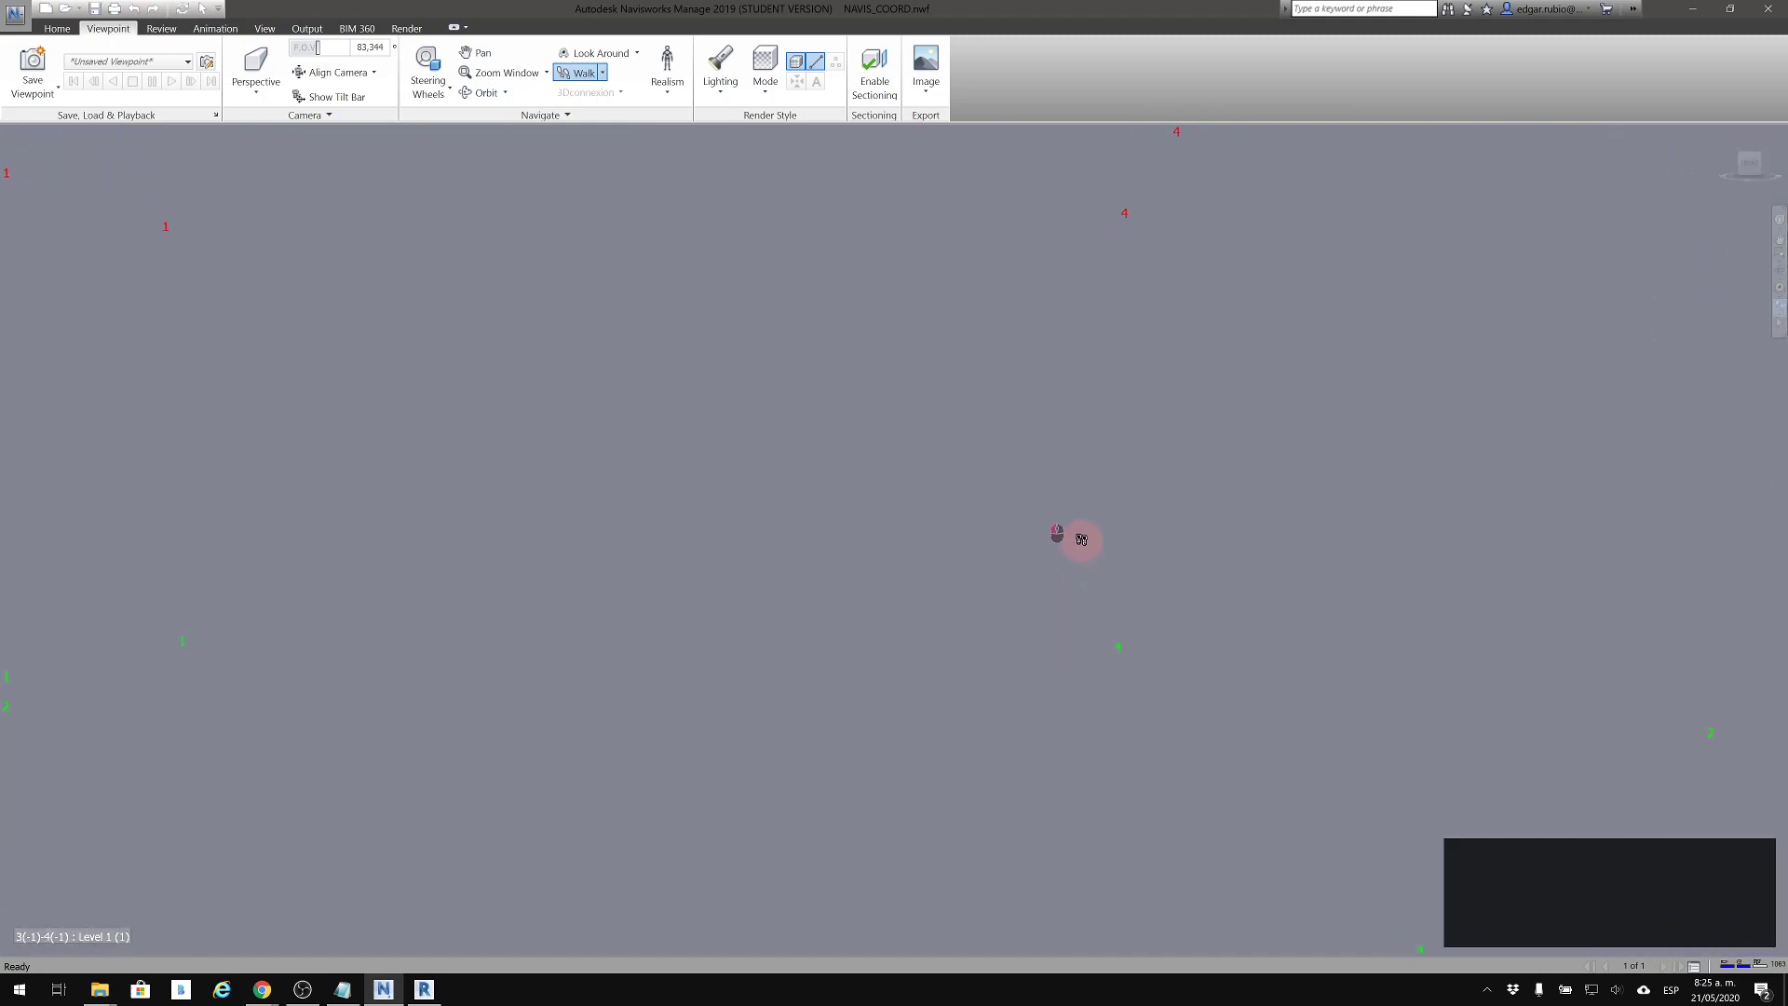
left_click_drag(1077, 472, 1077, 648)
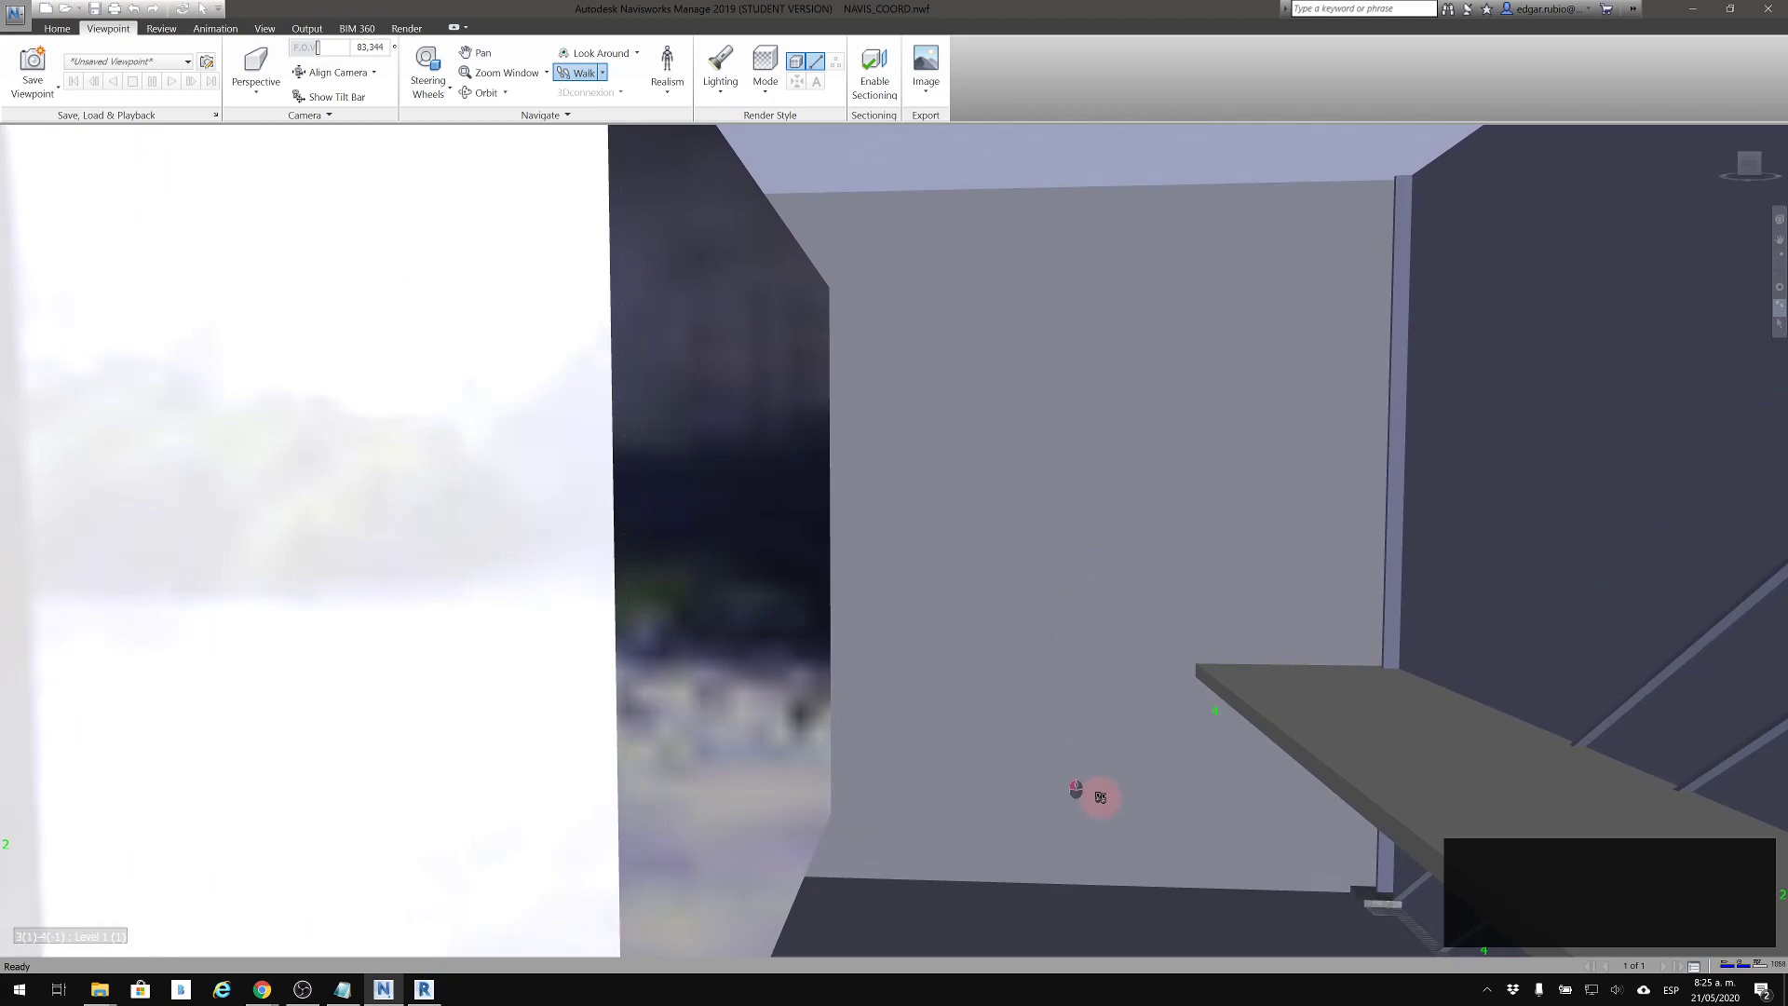
left_click_drag(1175, 762, 1190, 594)
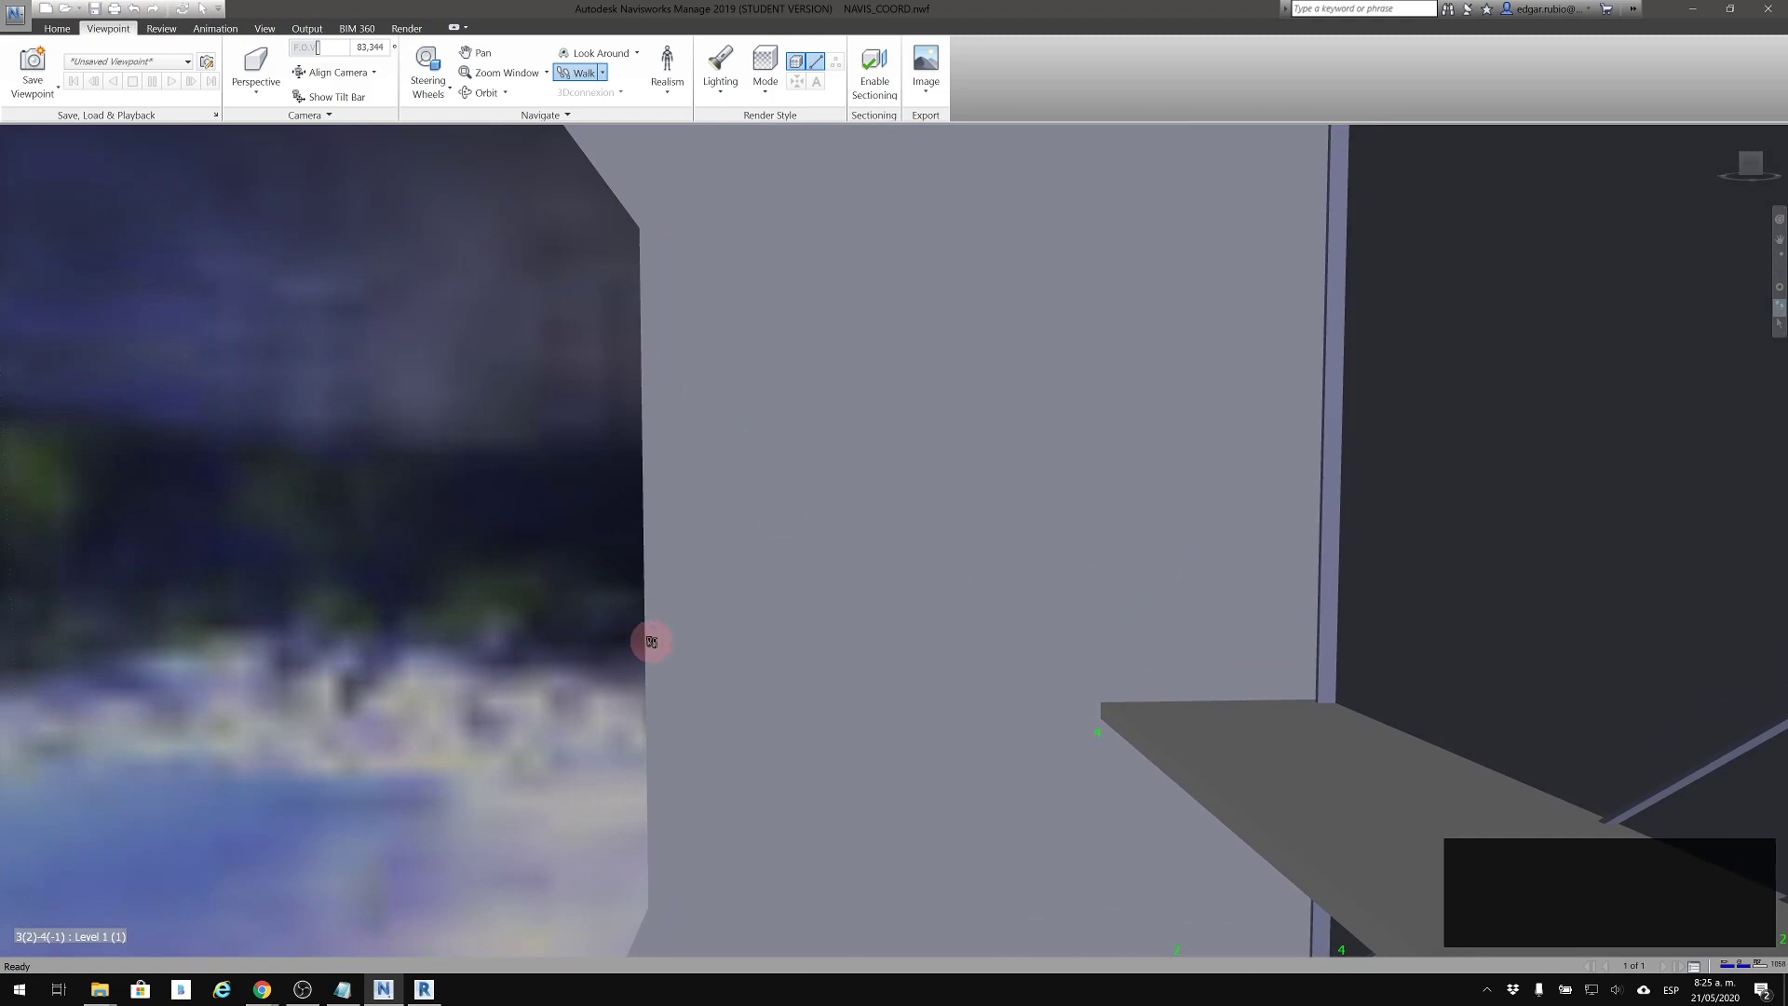
left_click_drag(998, 971, 1061, 377)
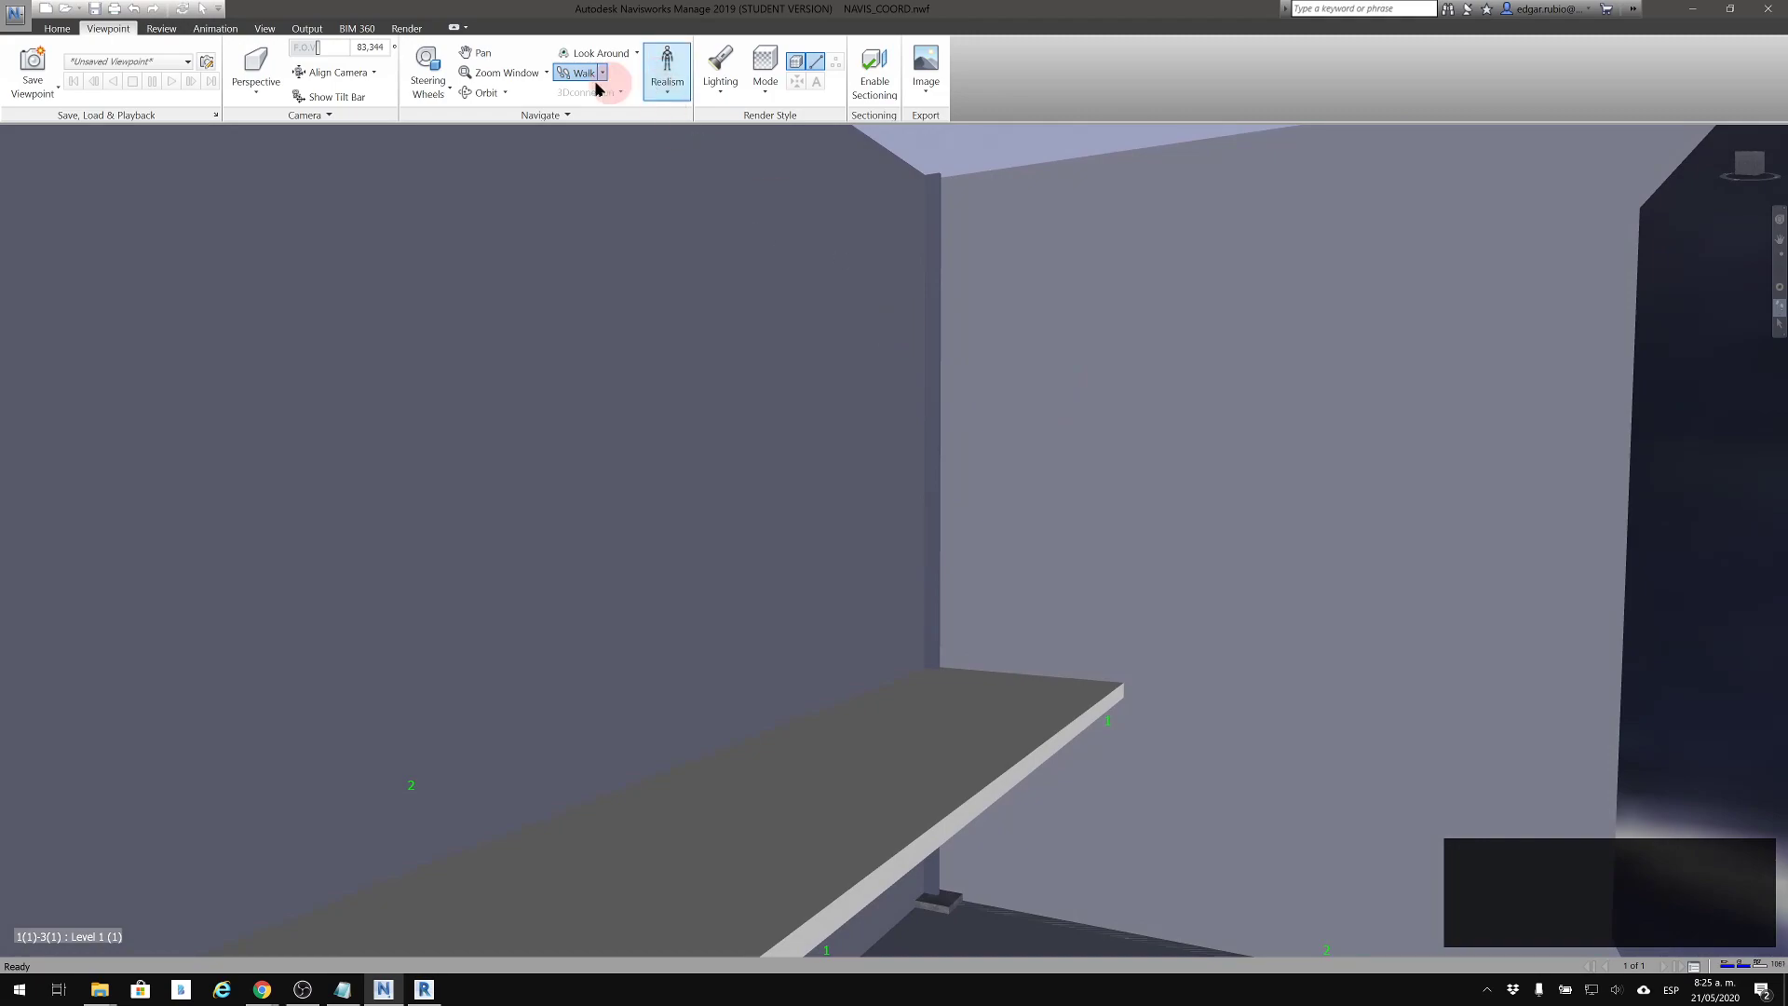
Walk through the interior, inspecting the low partitions, the roof beams and the bolted beam connection at the corner column
left_click_drag(1074, 657, 1048, 388)
mouse_move(1048, 387)
middle_mouse_down()
mouse_move(1049, 363)
mouse_move(1037, 375)
middle_mouse_up()
left_click_drag(1066, 434, 1153, 447)
left_click_drag(916, 432, 678, 514)
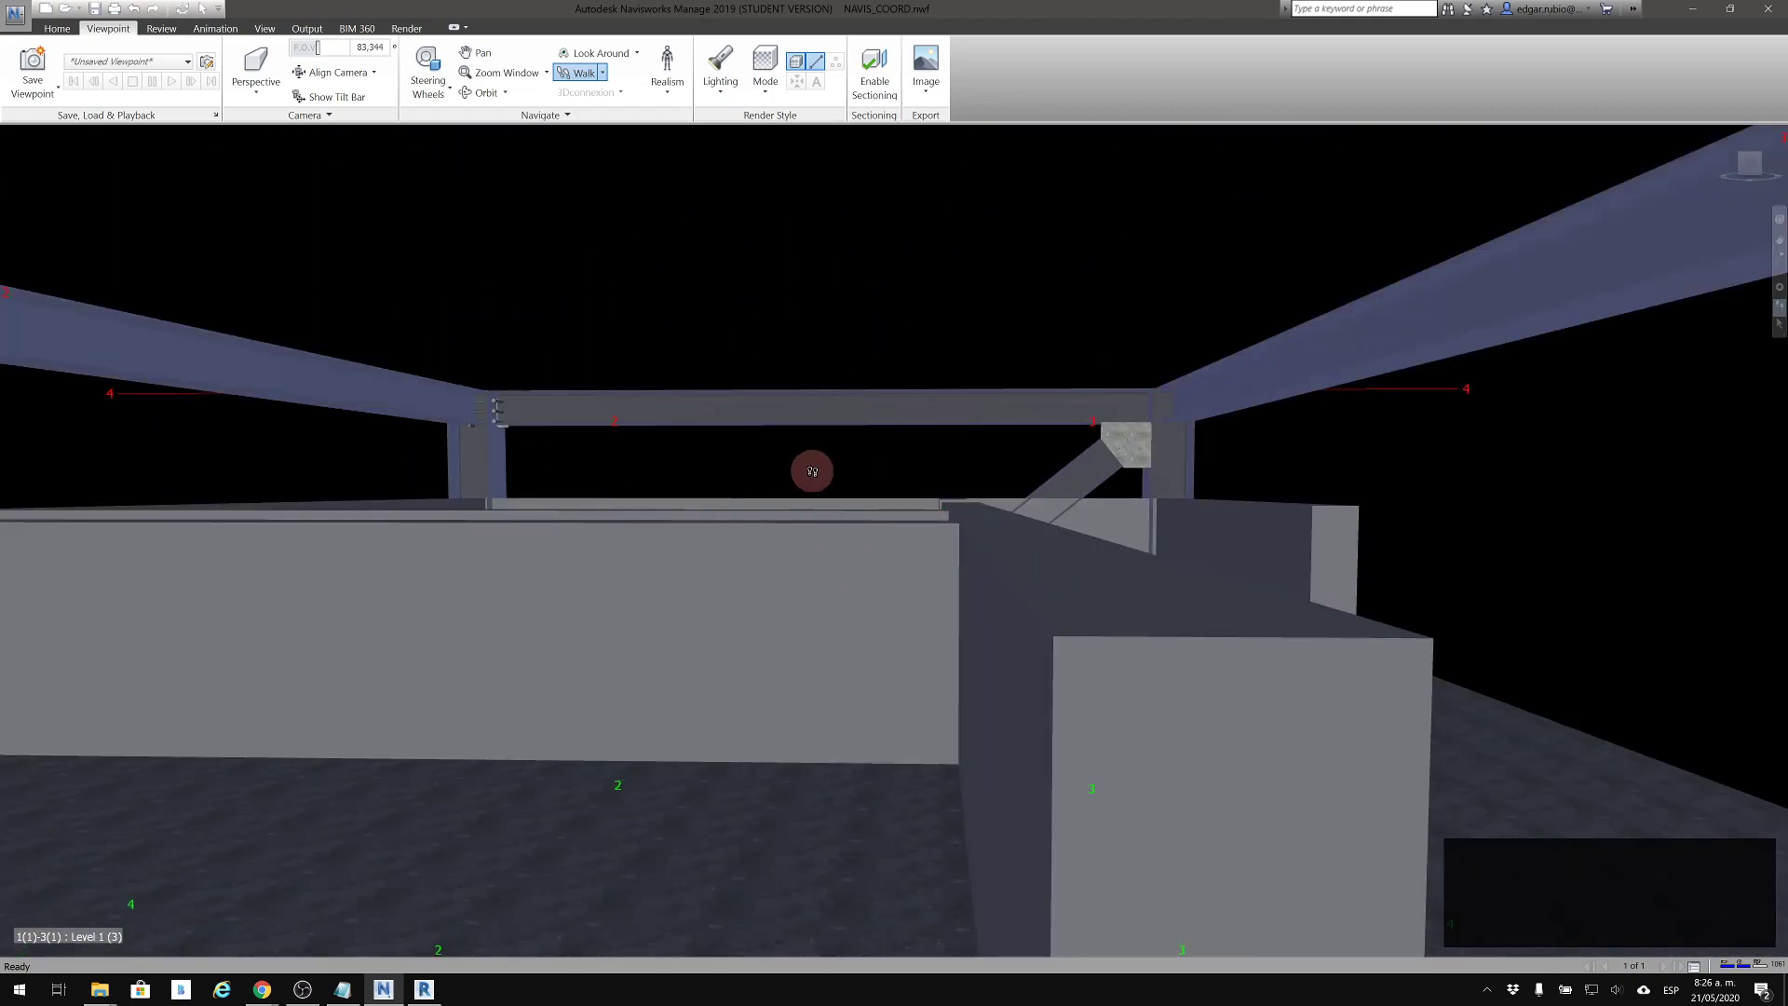
left_click_drag(807, 387, 989, 529)
left_click_drag(979, 450, 942, 503)
left_click_drag(878, 437, 658, 250)
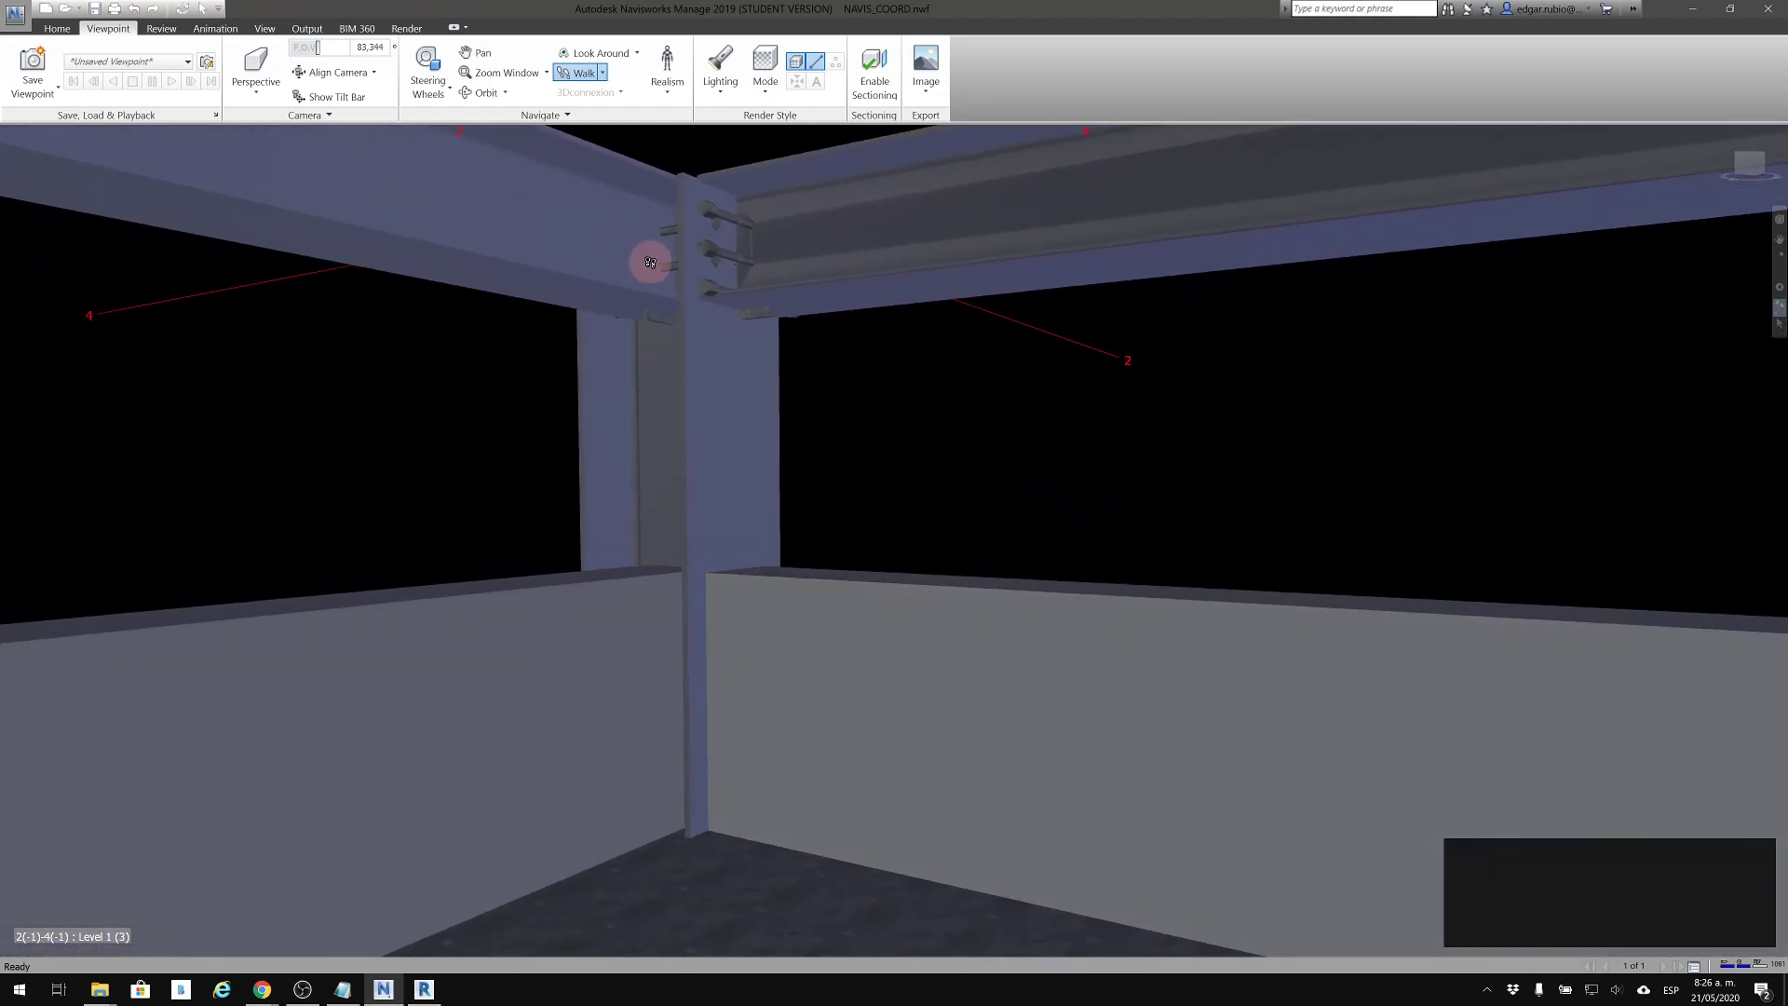
left_click_drag(1129, 485, 775, 603)
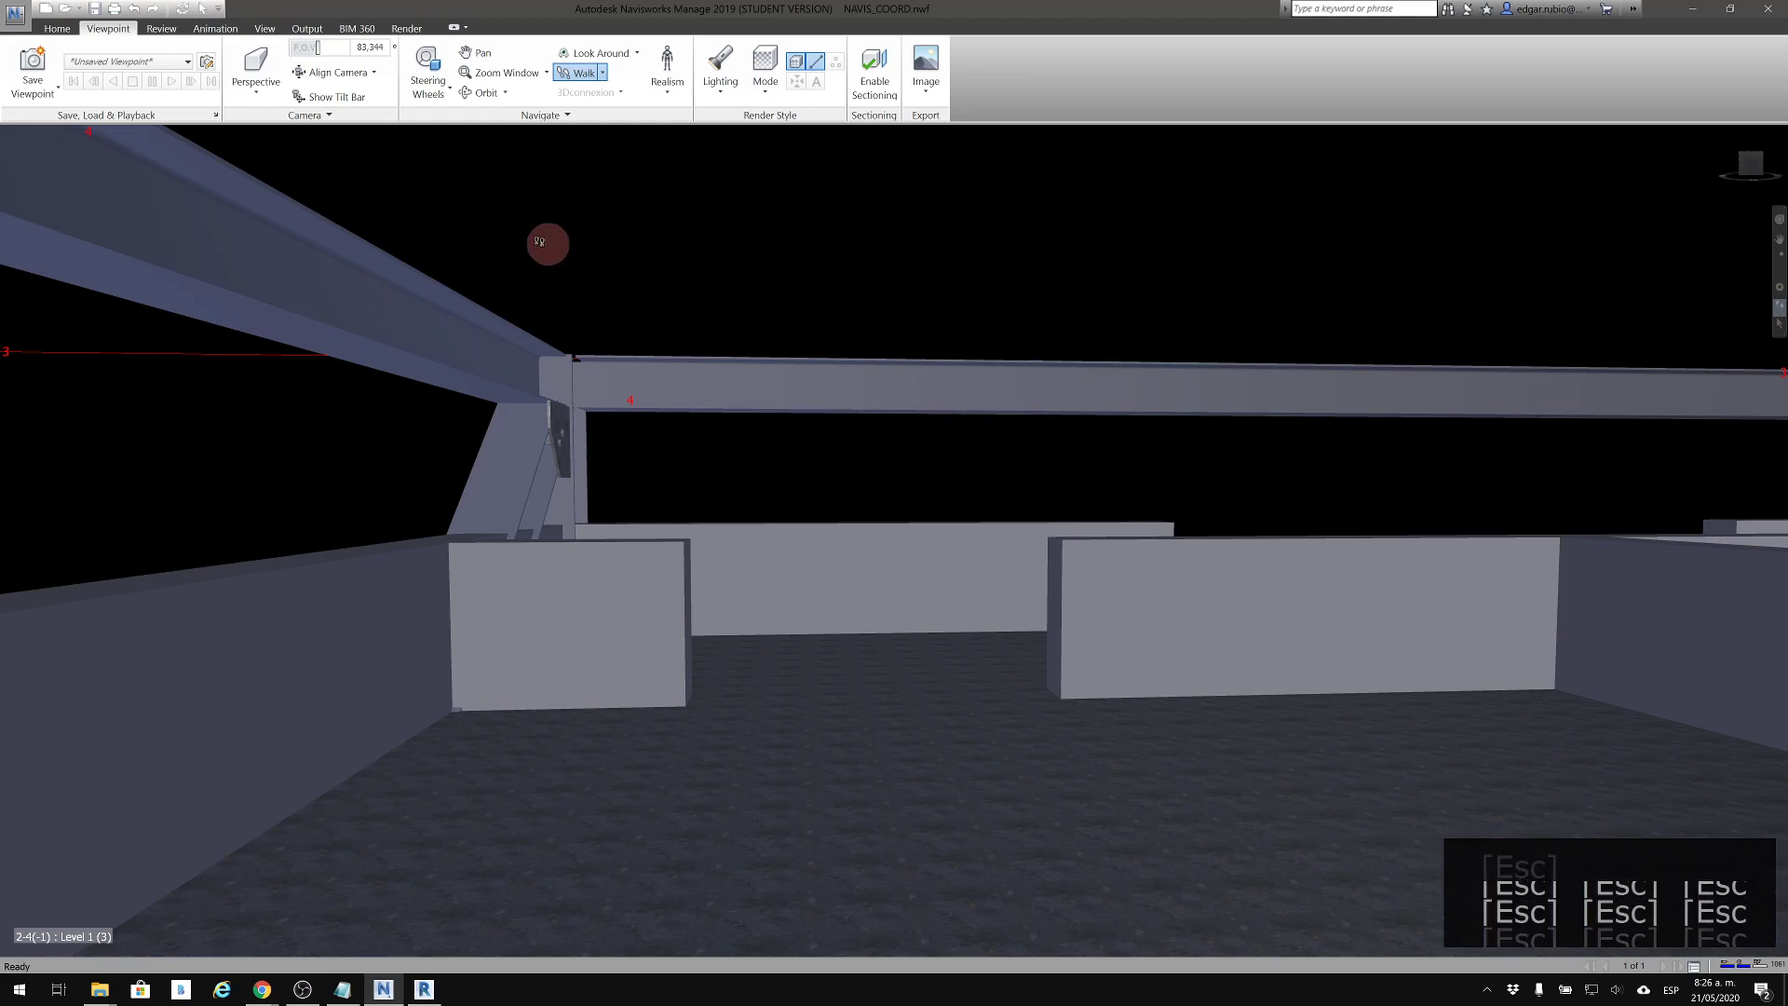
Leave Walk mode and shift the view over the interior partitions and perimeter beams
left_click(58, 29)
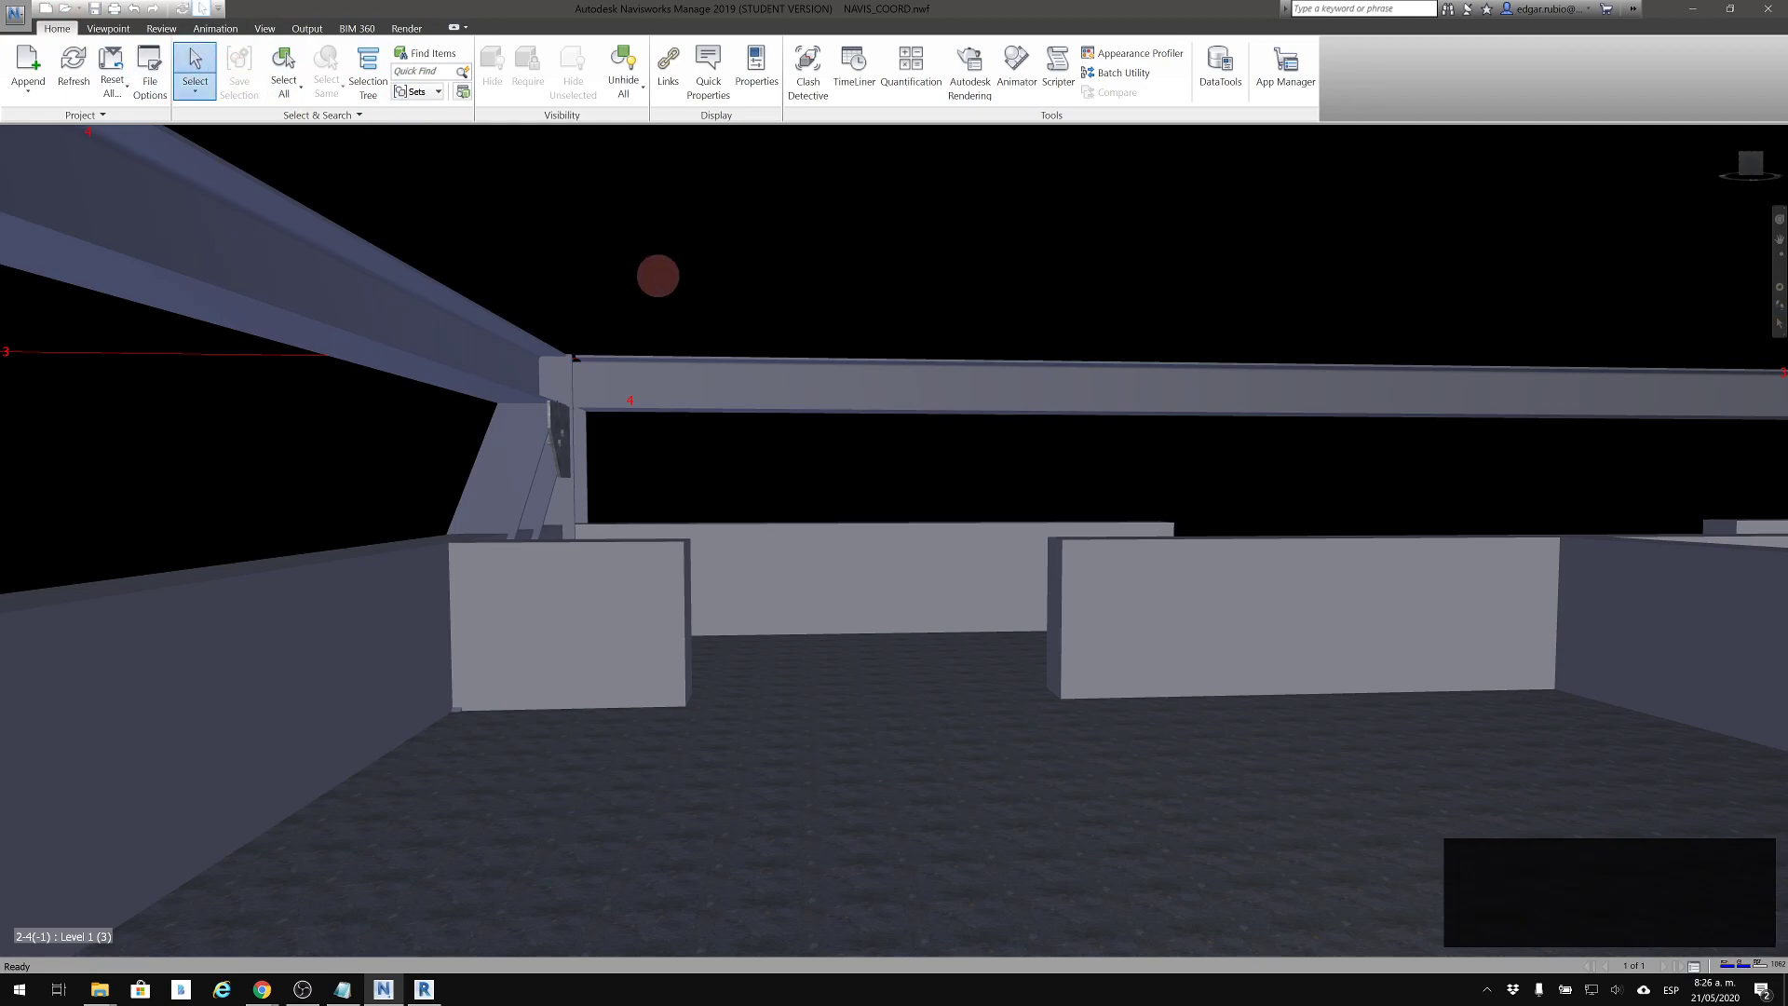
left_click(110, 29)
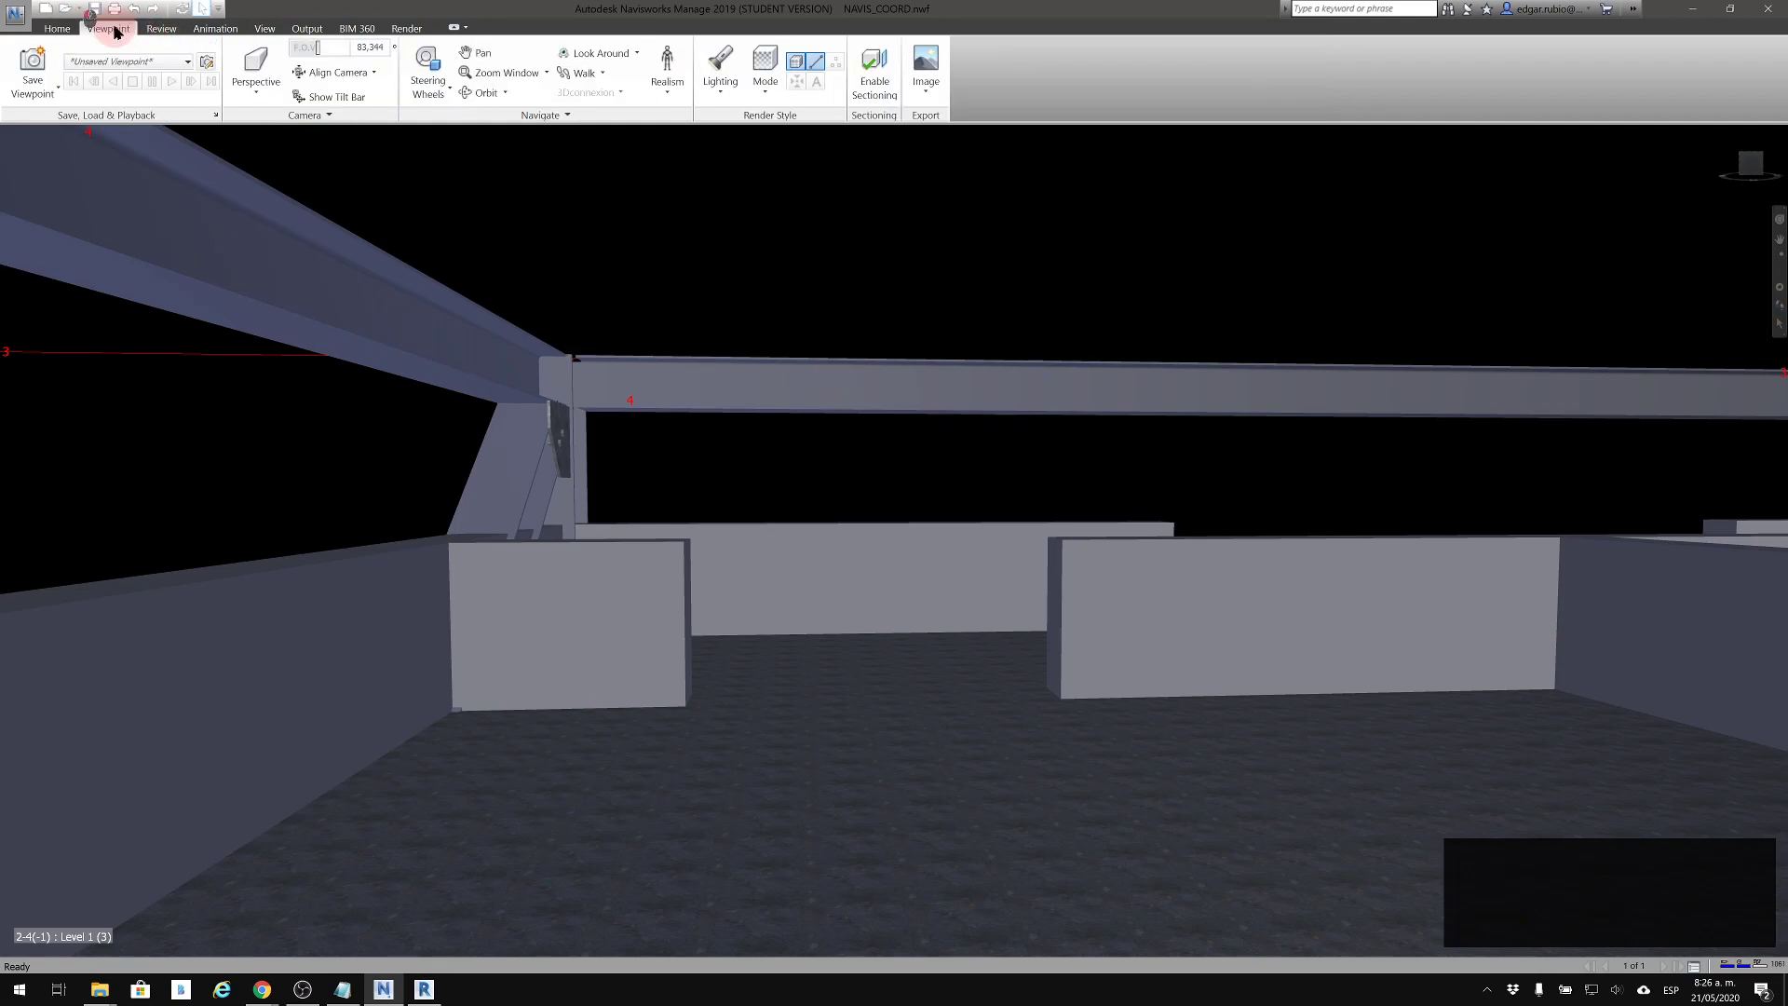
middle_click_drag(757, 289, 744, 352)
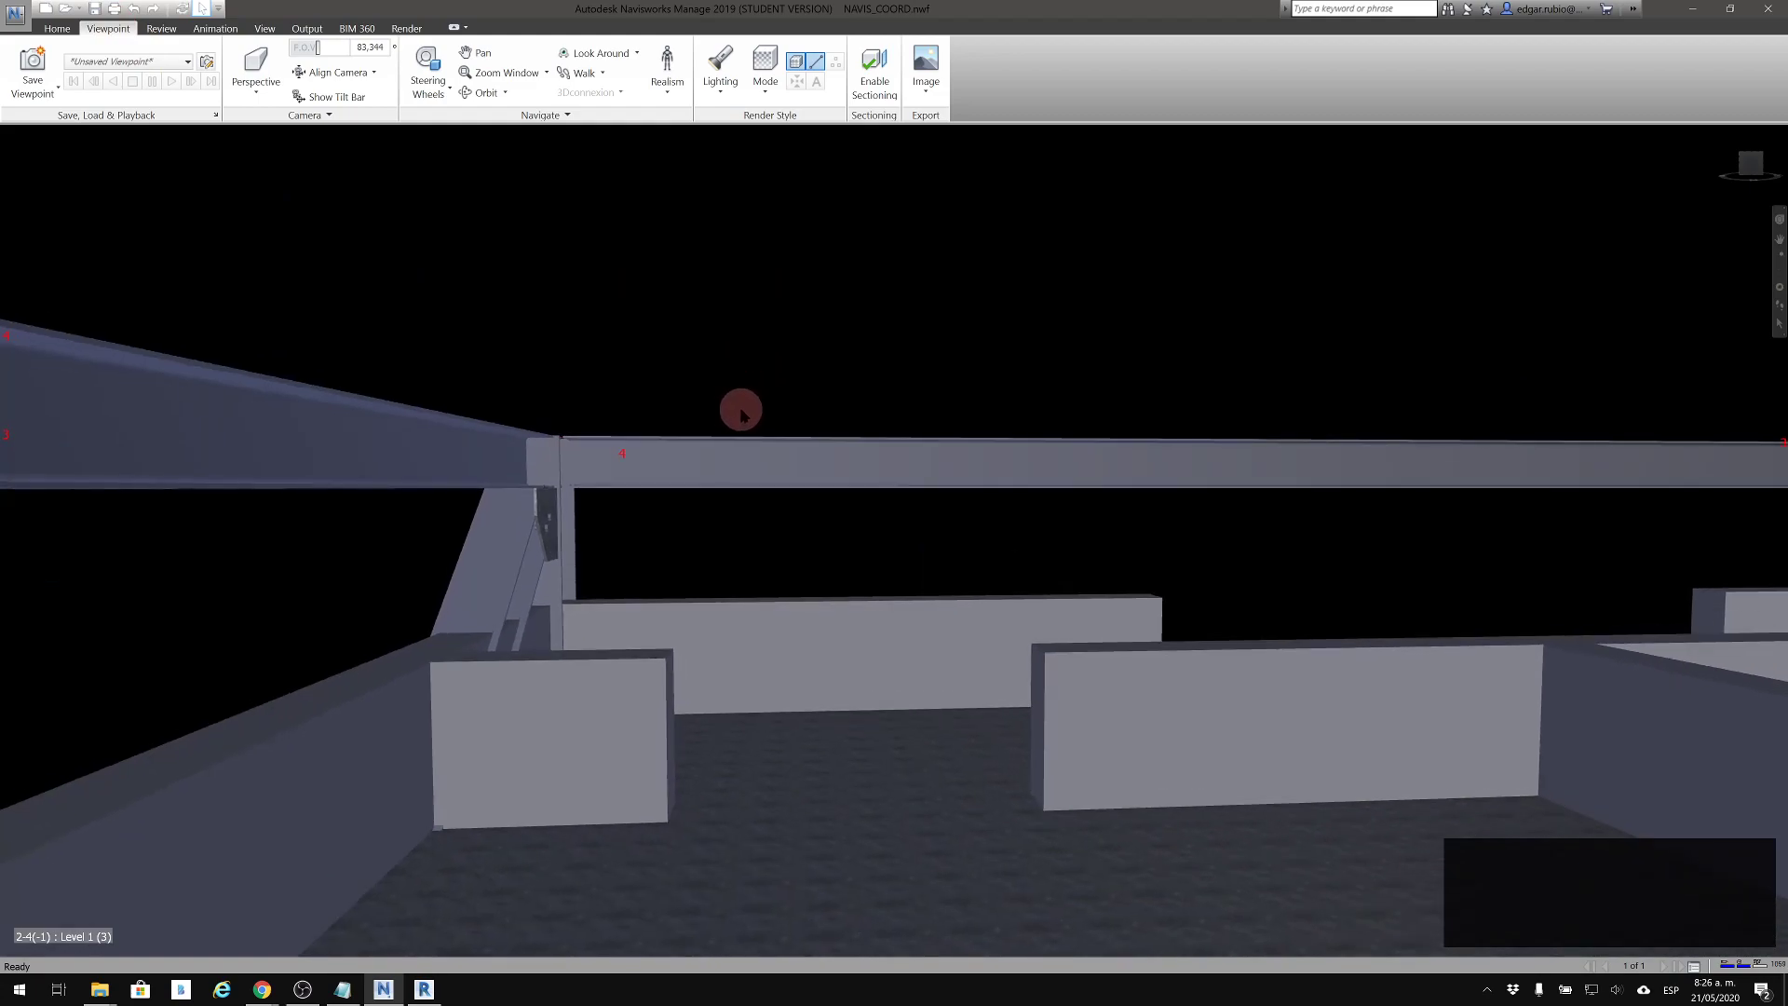
middle_click_drag(977, 582, 980, 607)
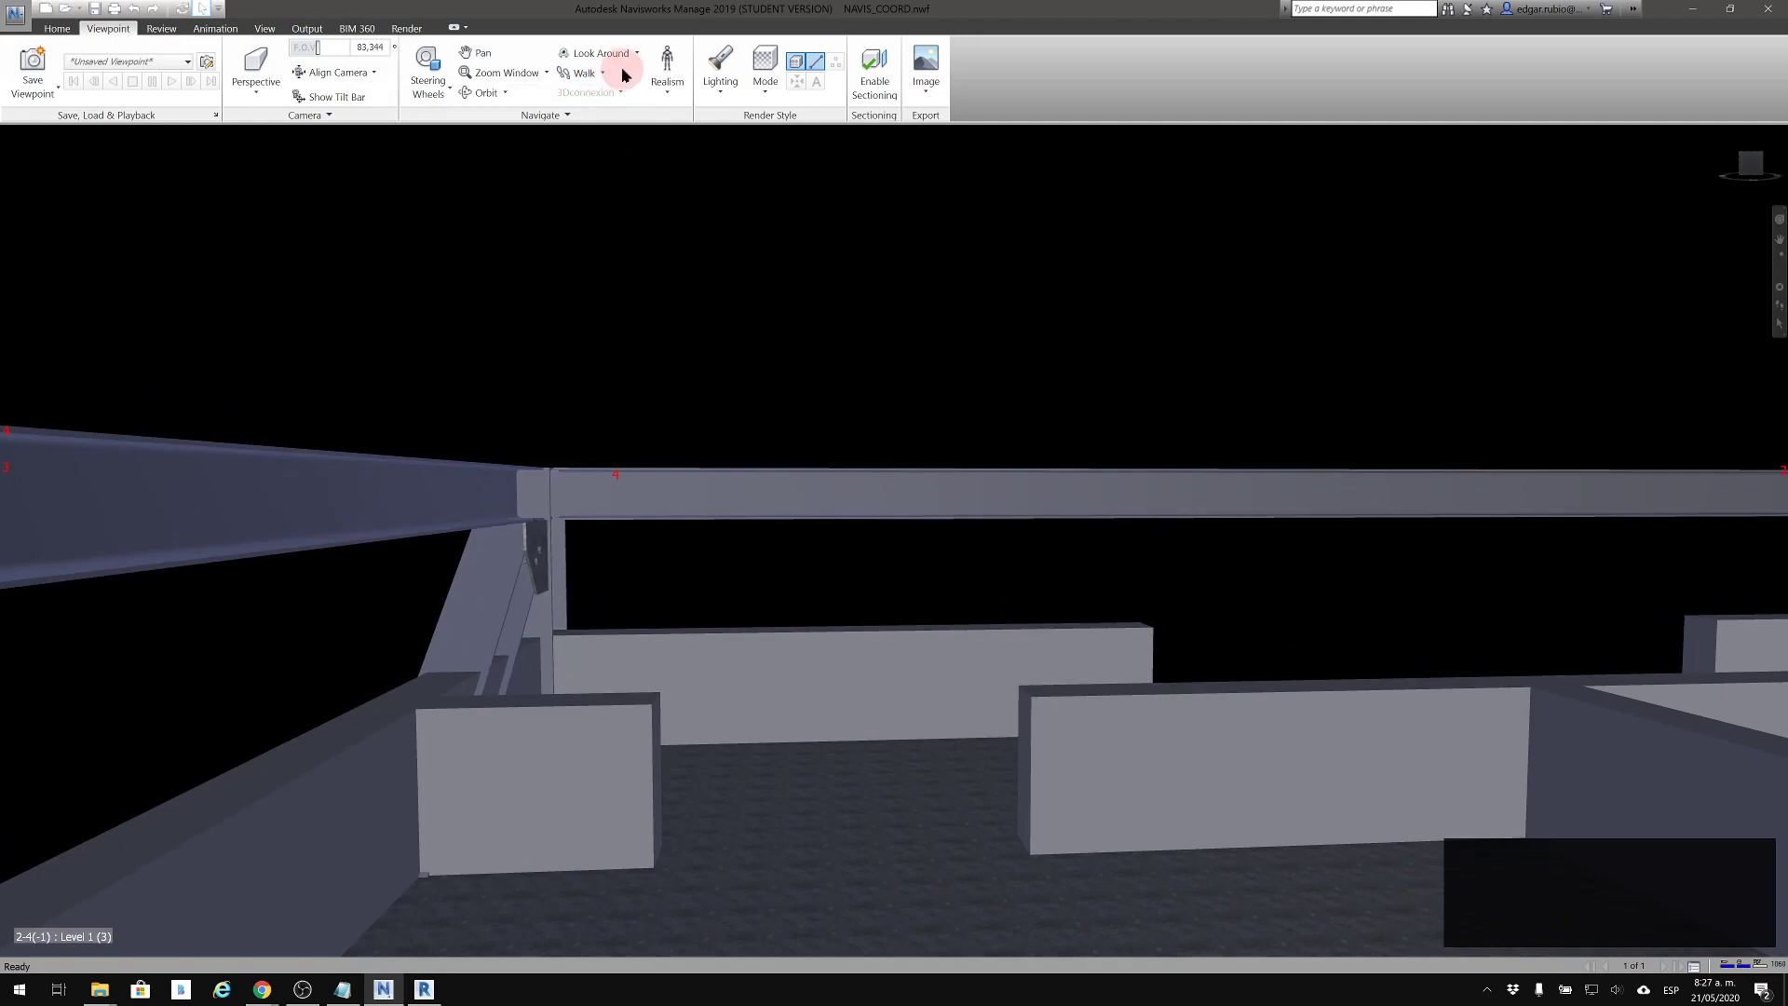
Raise the viewpoint to the upper beams and turn the camera over the partitions with Look Around
middle_click_drag(839, 285, 826, 369)
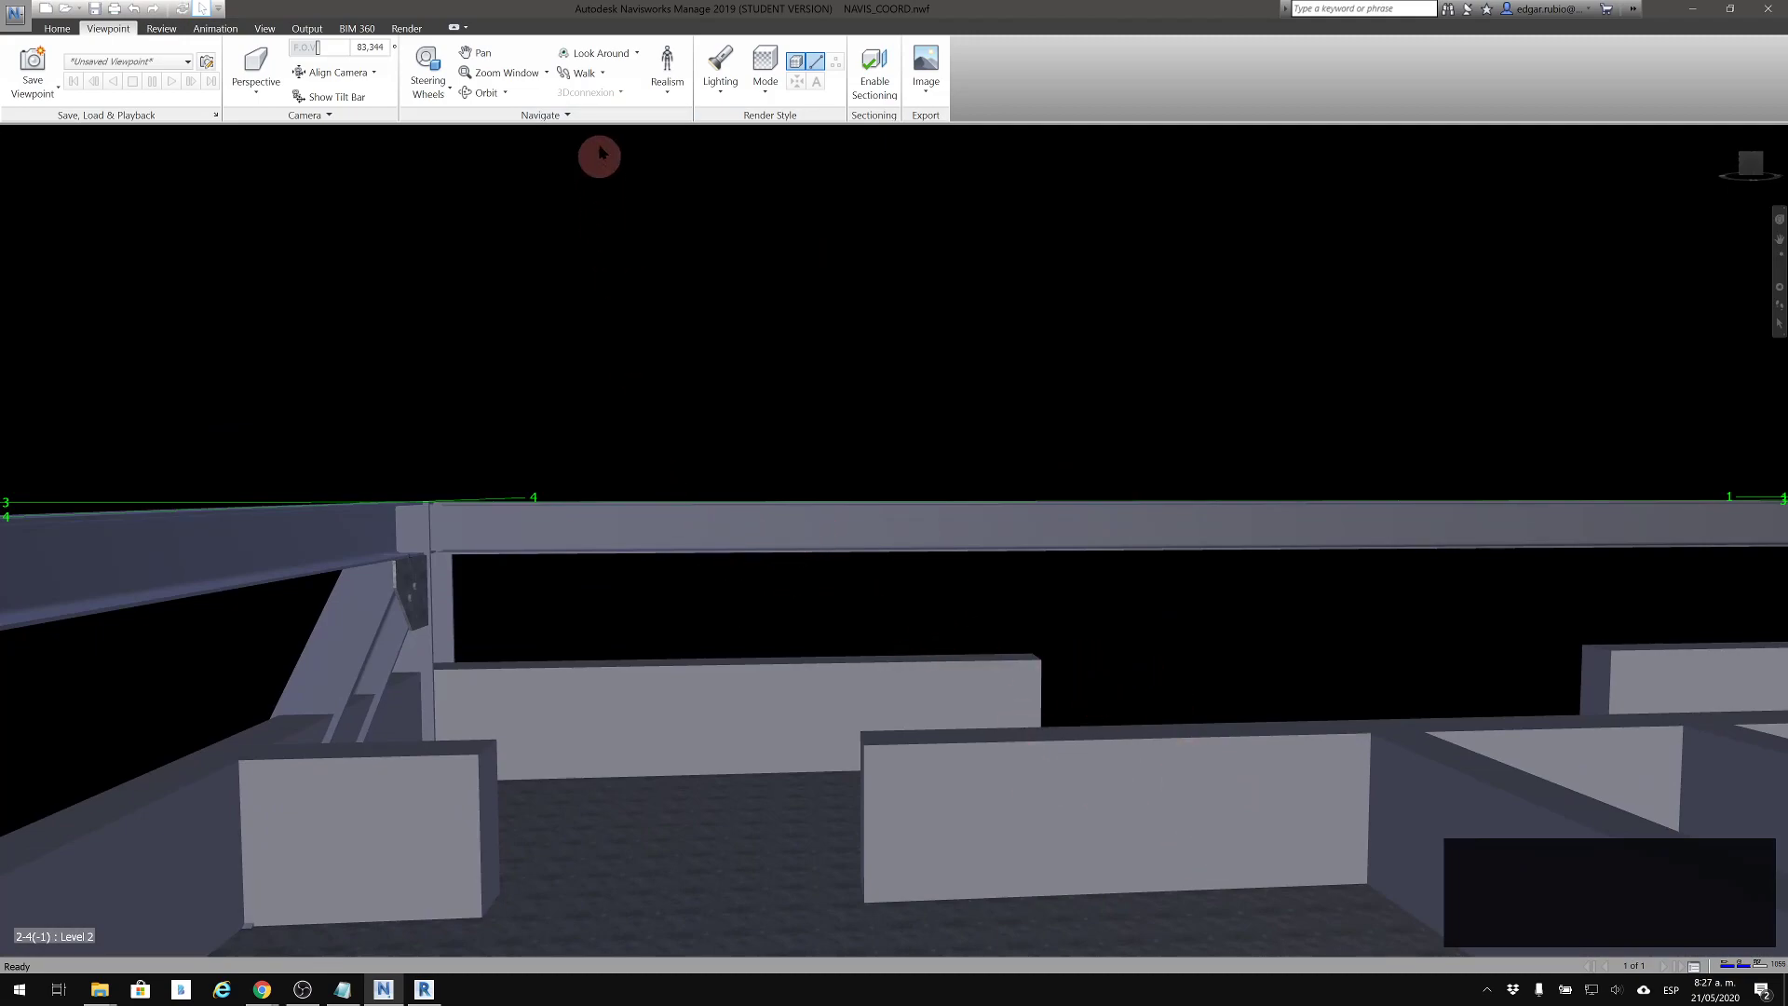
left_click(593, 57)
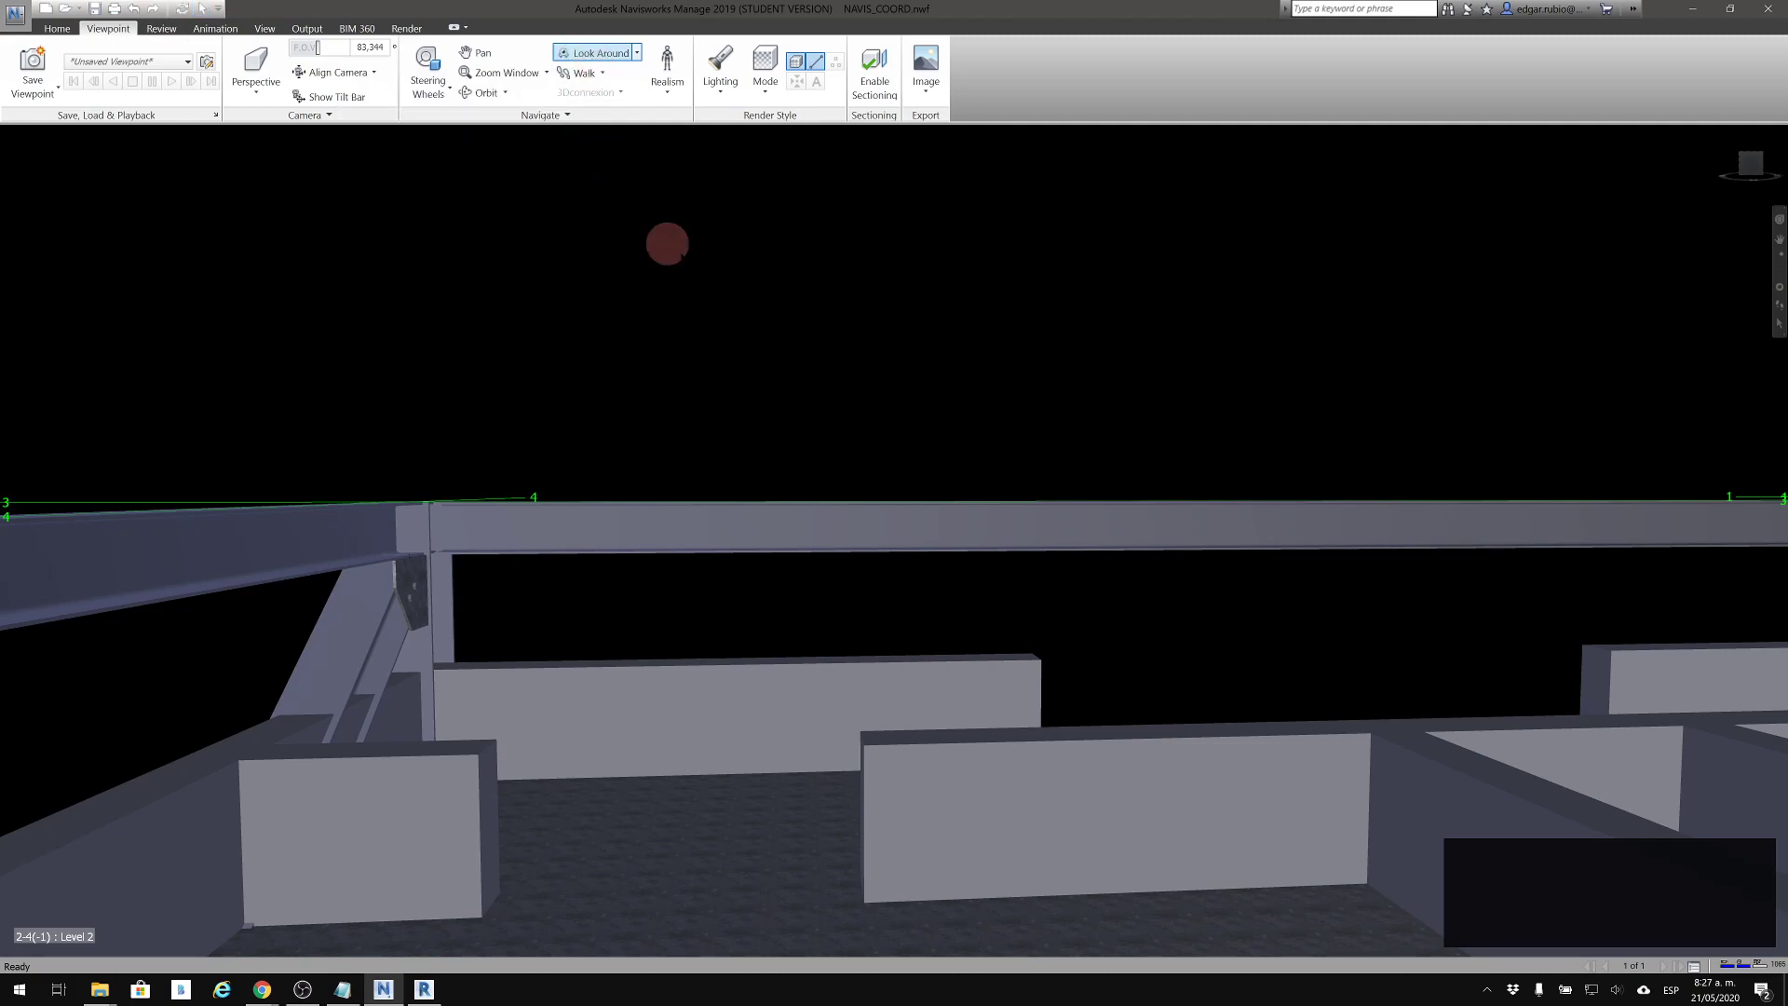
left_click_drag(863, 499, 833, 538)
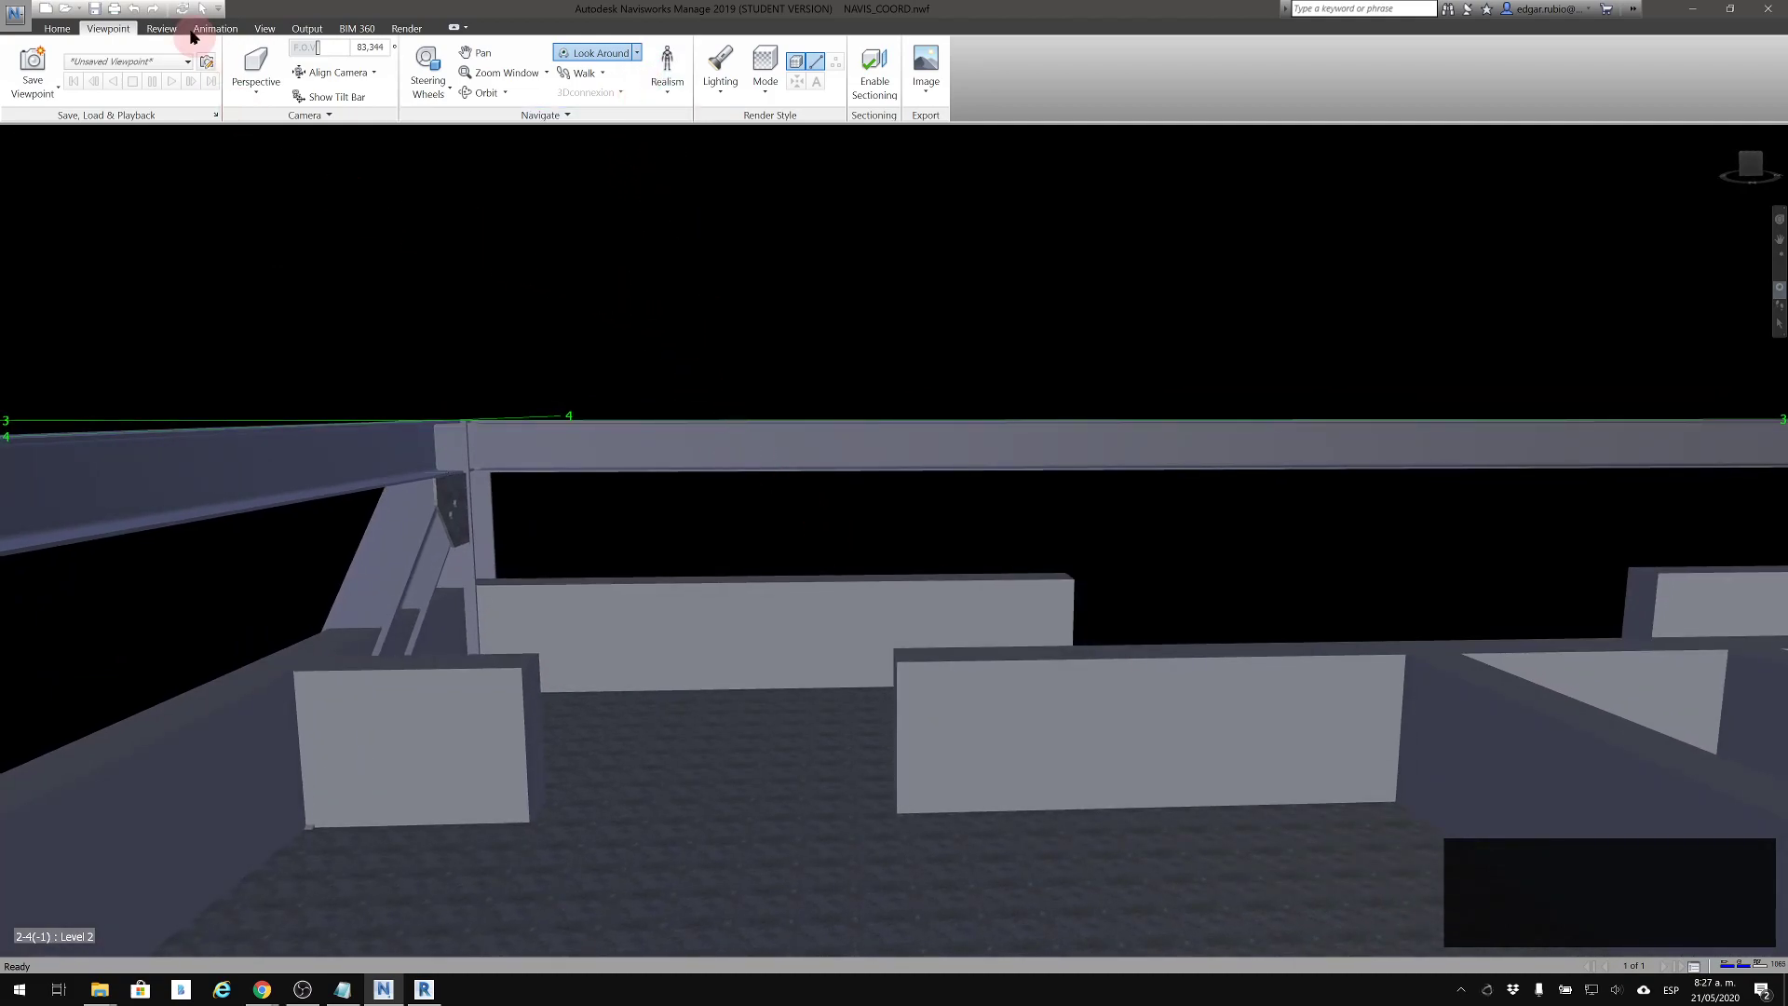
Switch back to the Select tool and reframe the upper beams and partitions by panning and orbiting
left_click(56, 29)
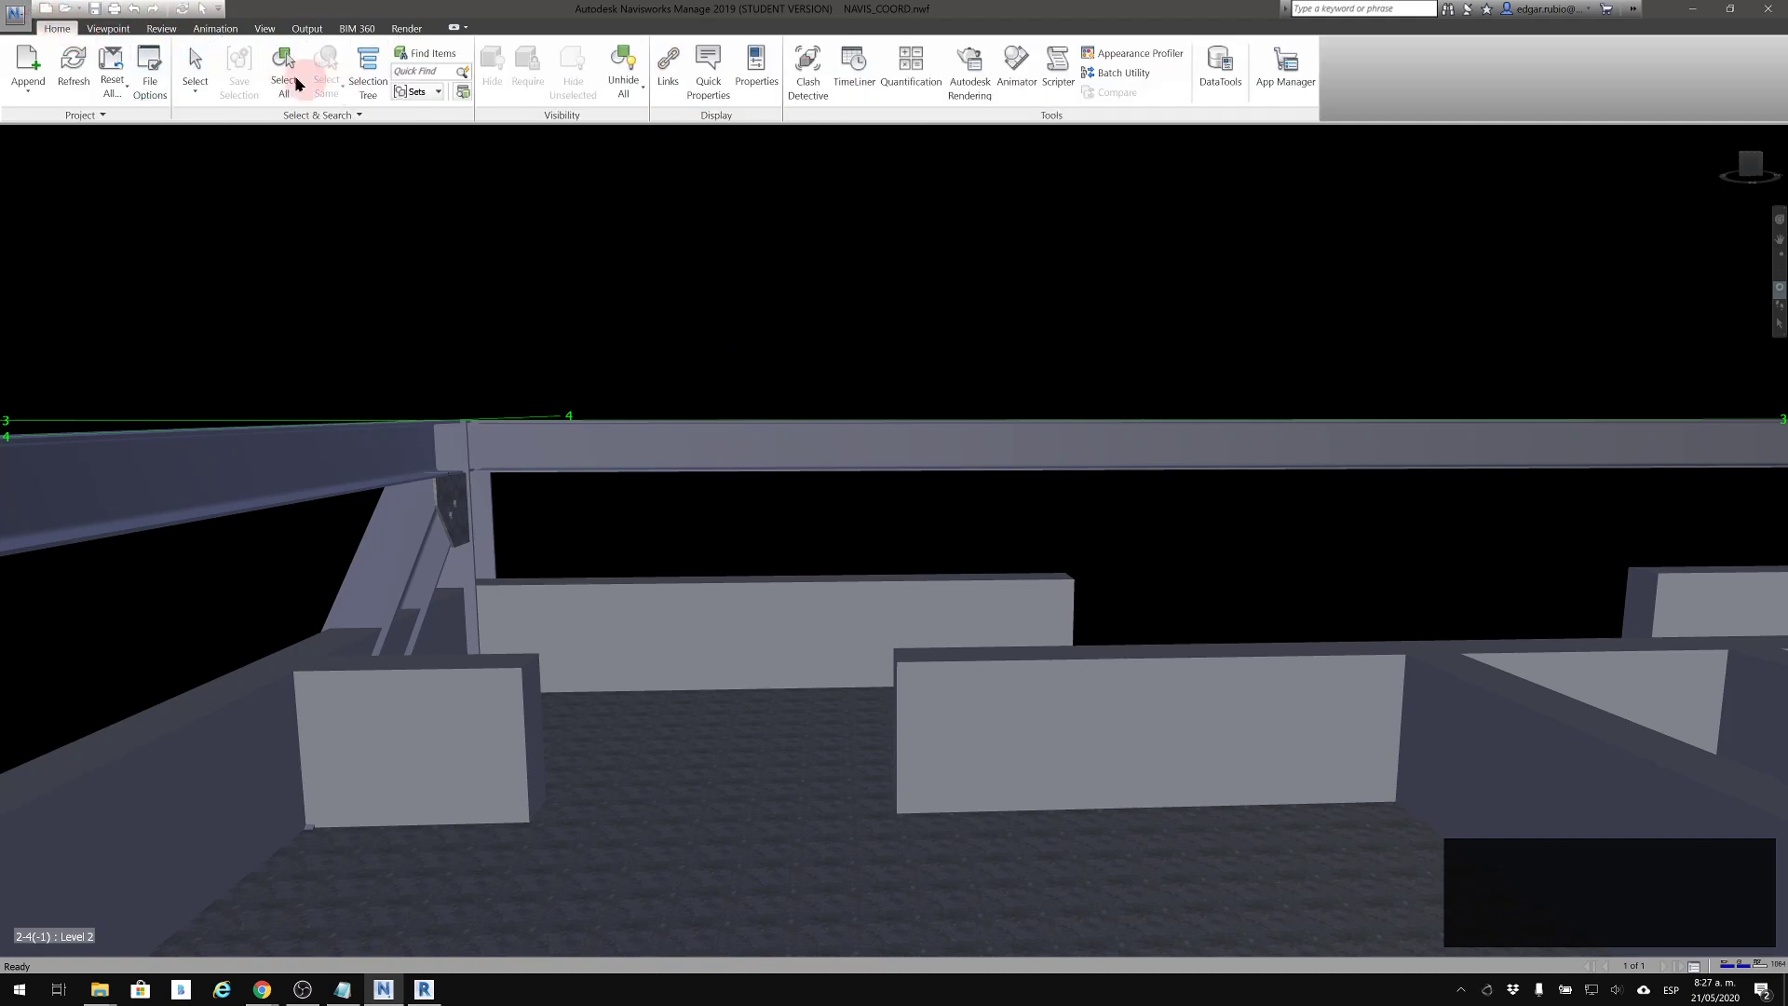
middle_click_drag(690, 428, 913, 615)
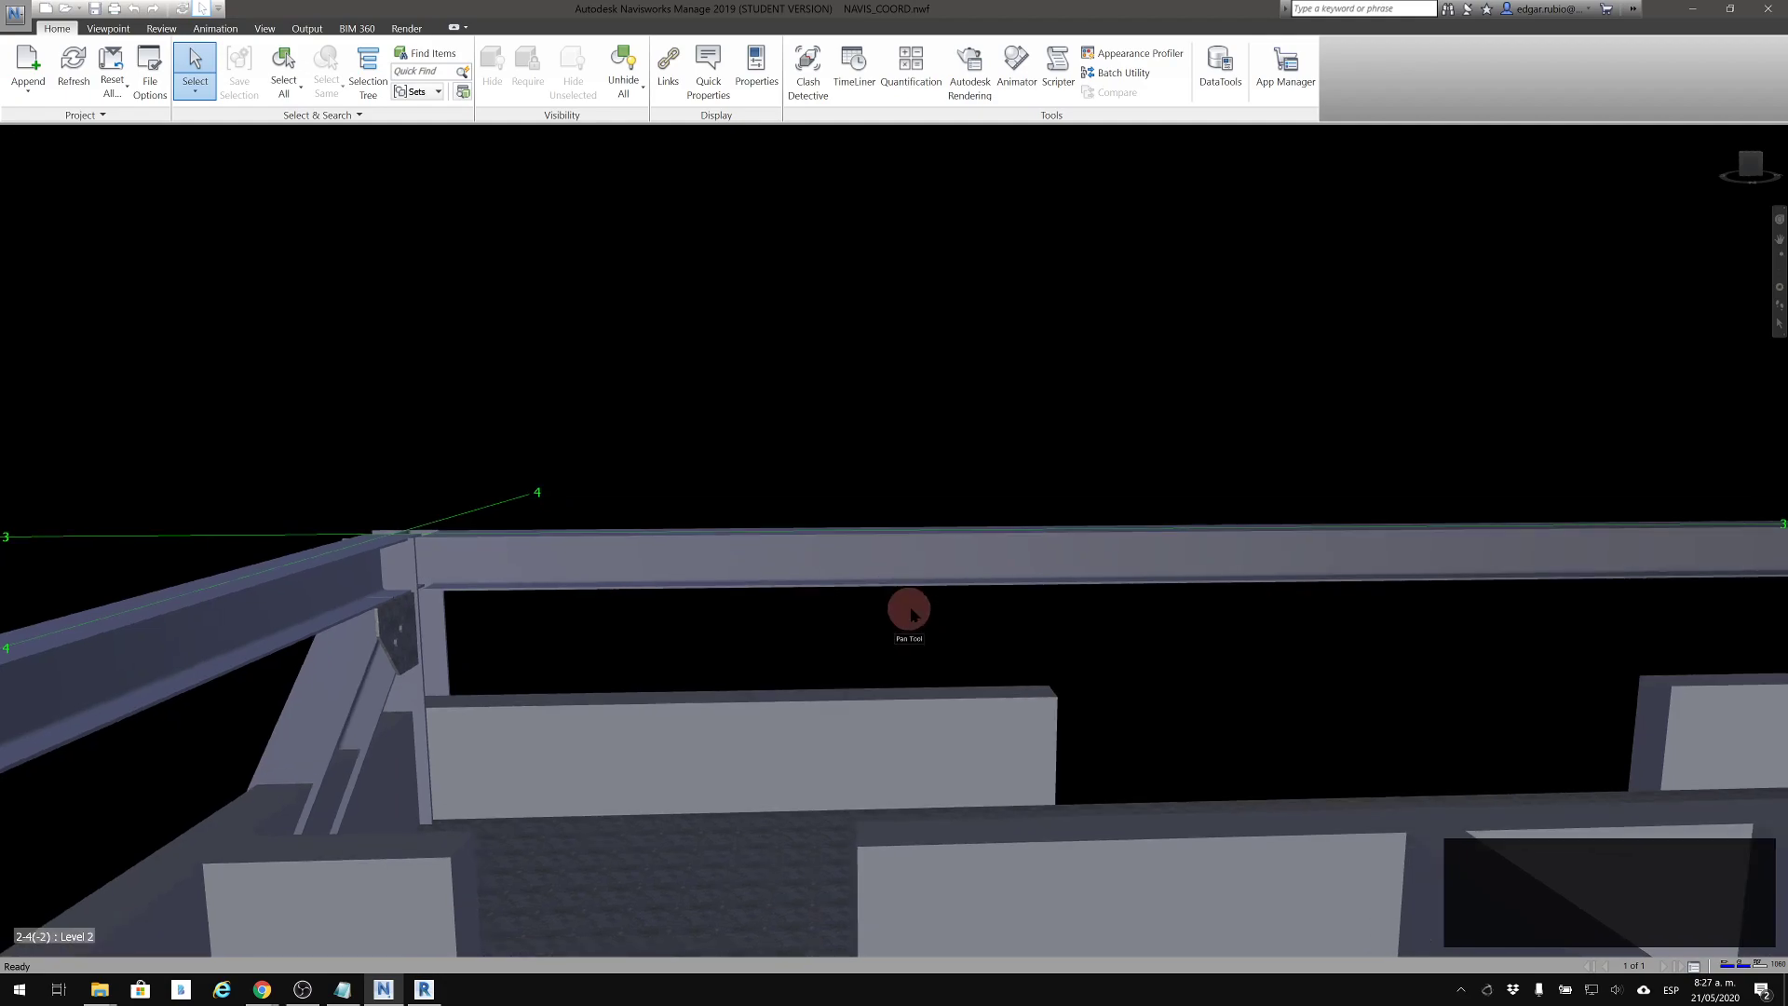
middle_click_drag(1023, 612, 1075, 625, "shift")
middle_click_drag(1055, 880, 1055, 843, "shift")
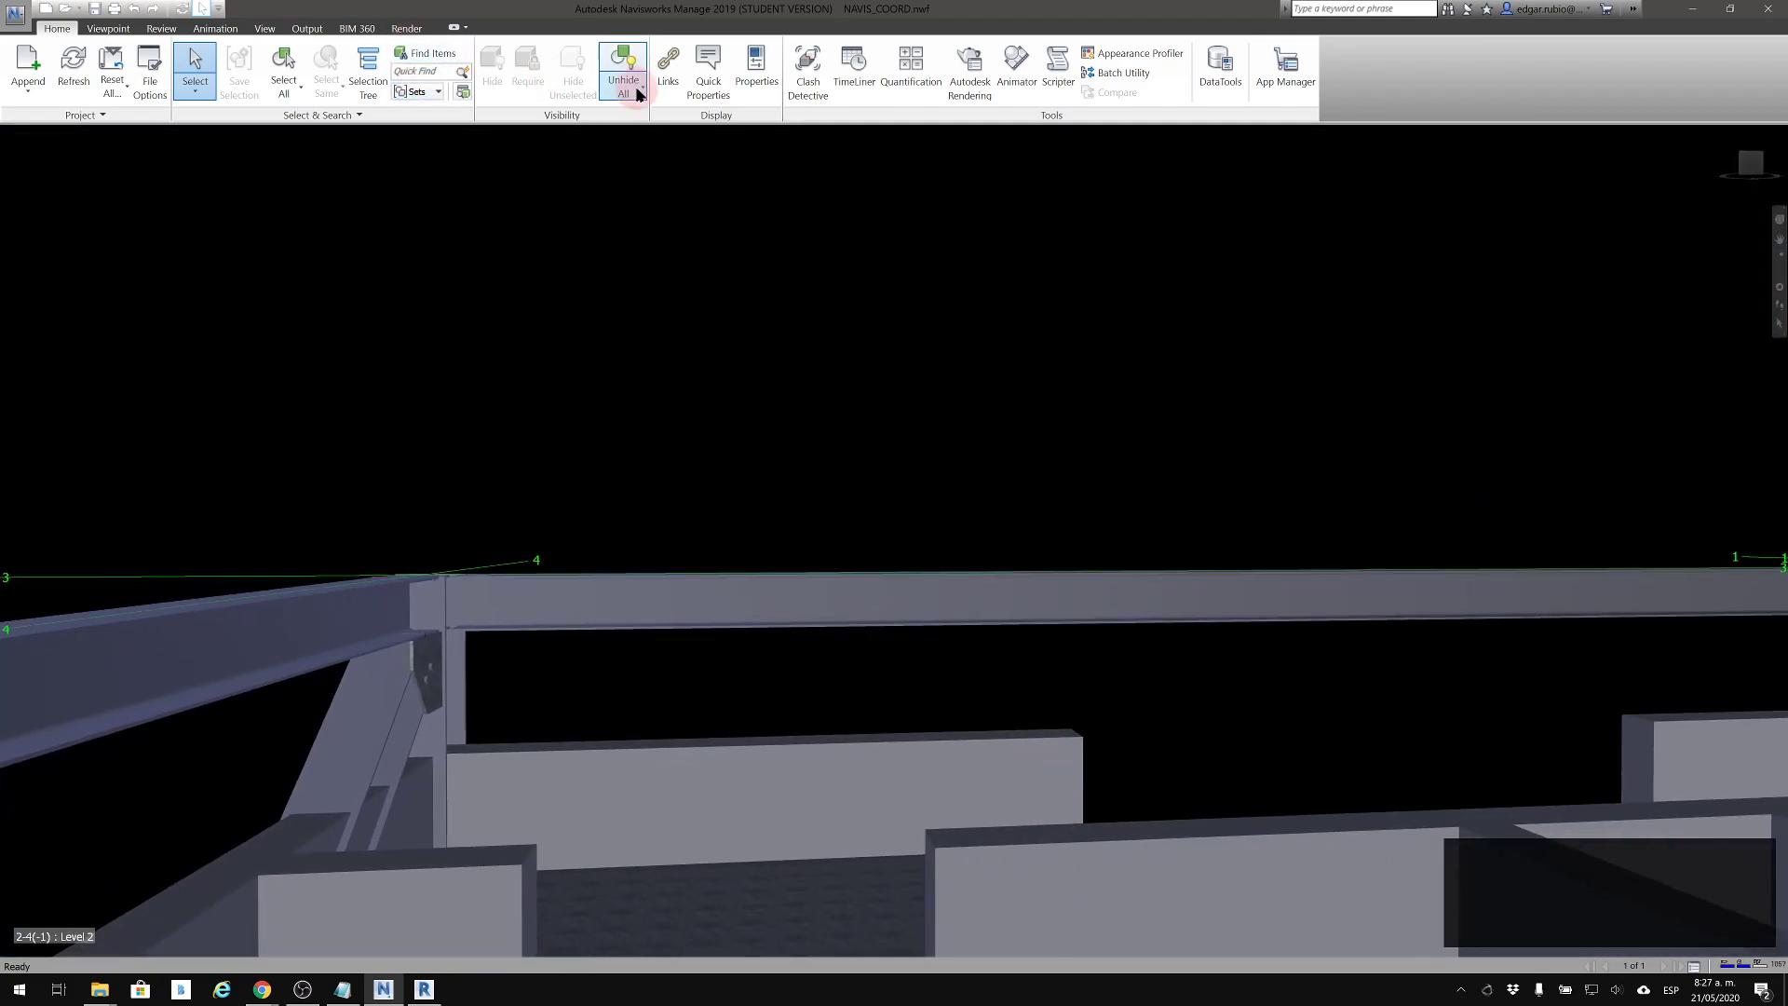
Reframe the partitions and turn on the Third Person avatar in the Realism options
left_click(108, 29)
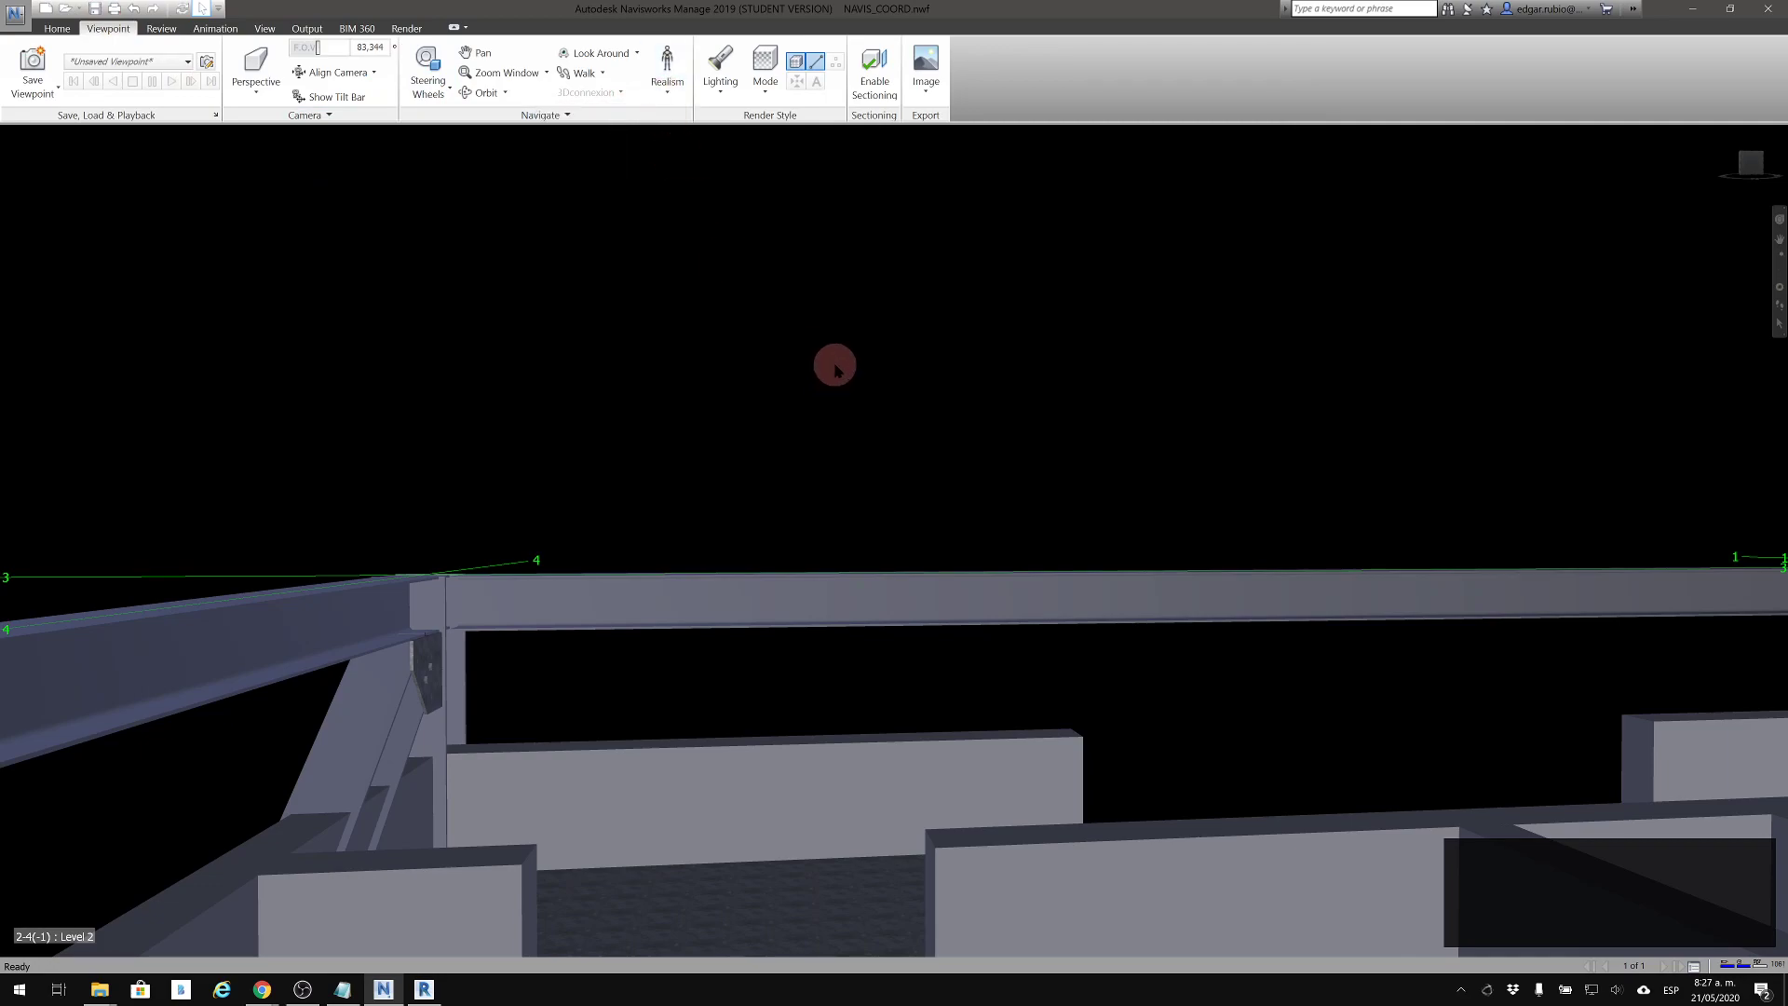
middle_click_drag(843, 419, 952, 419, "shift")
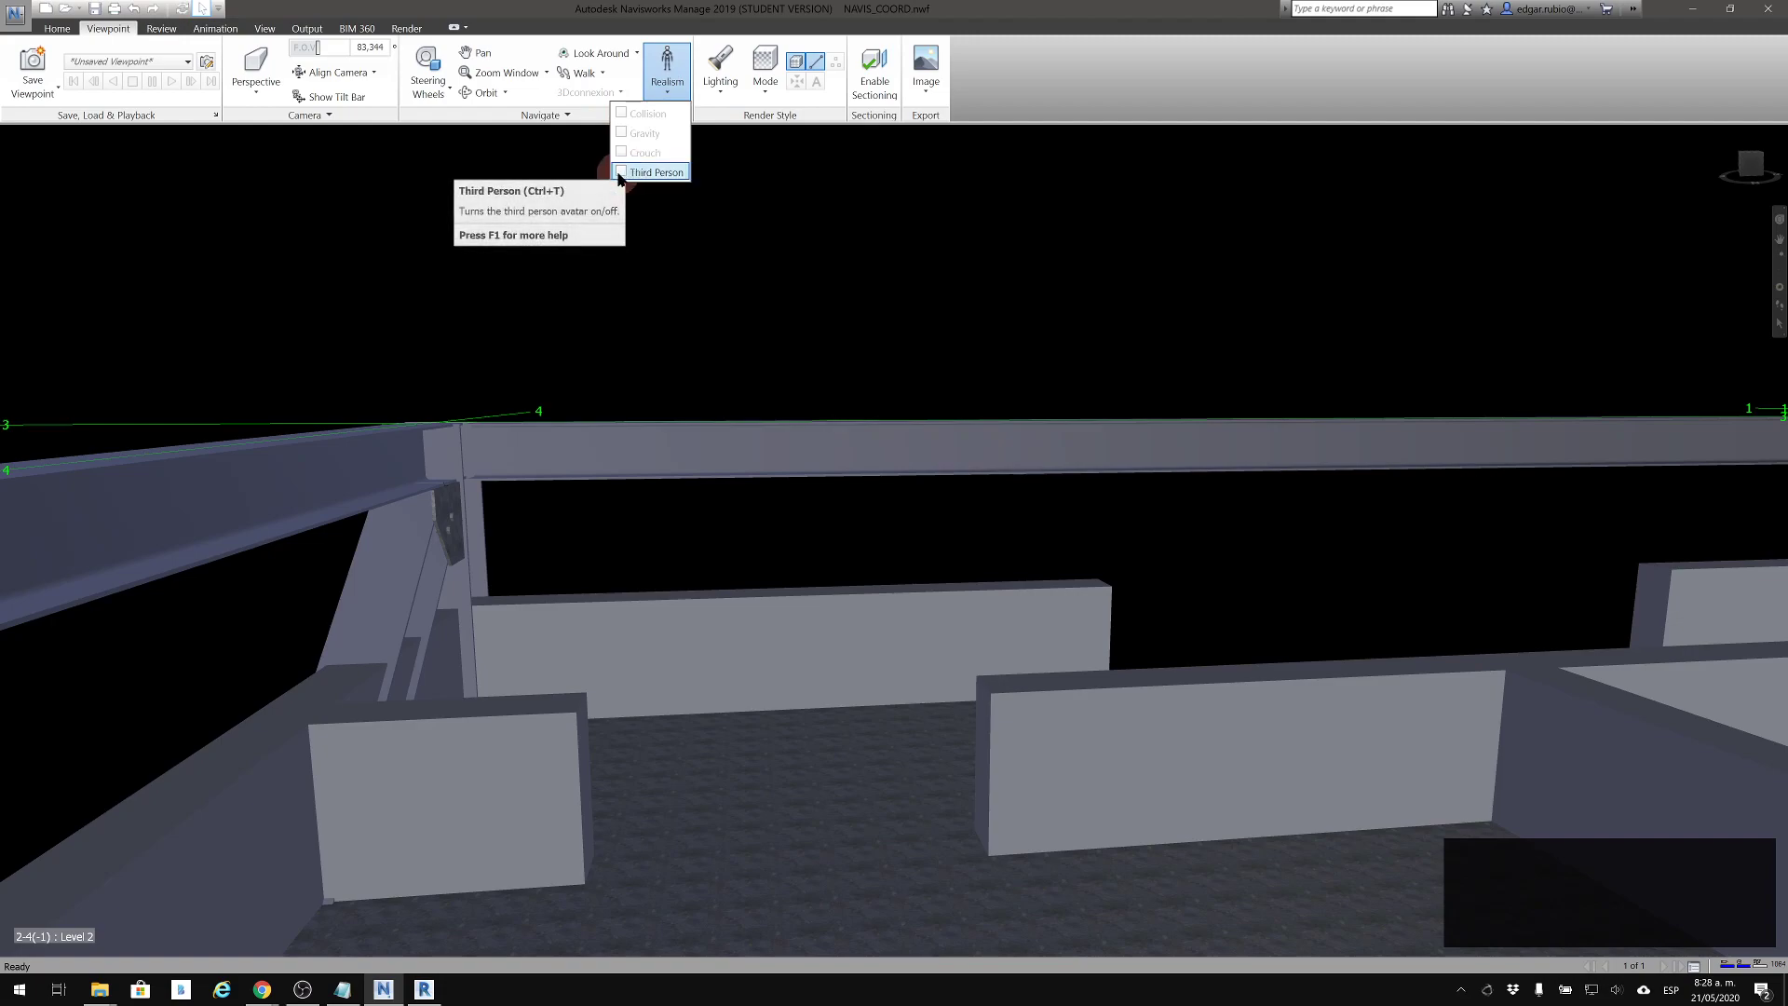
left_click(620, 174)
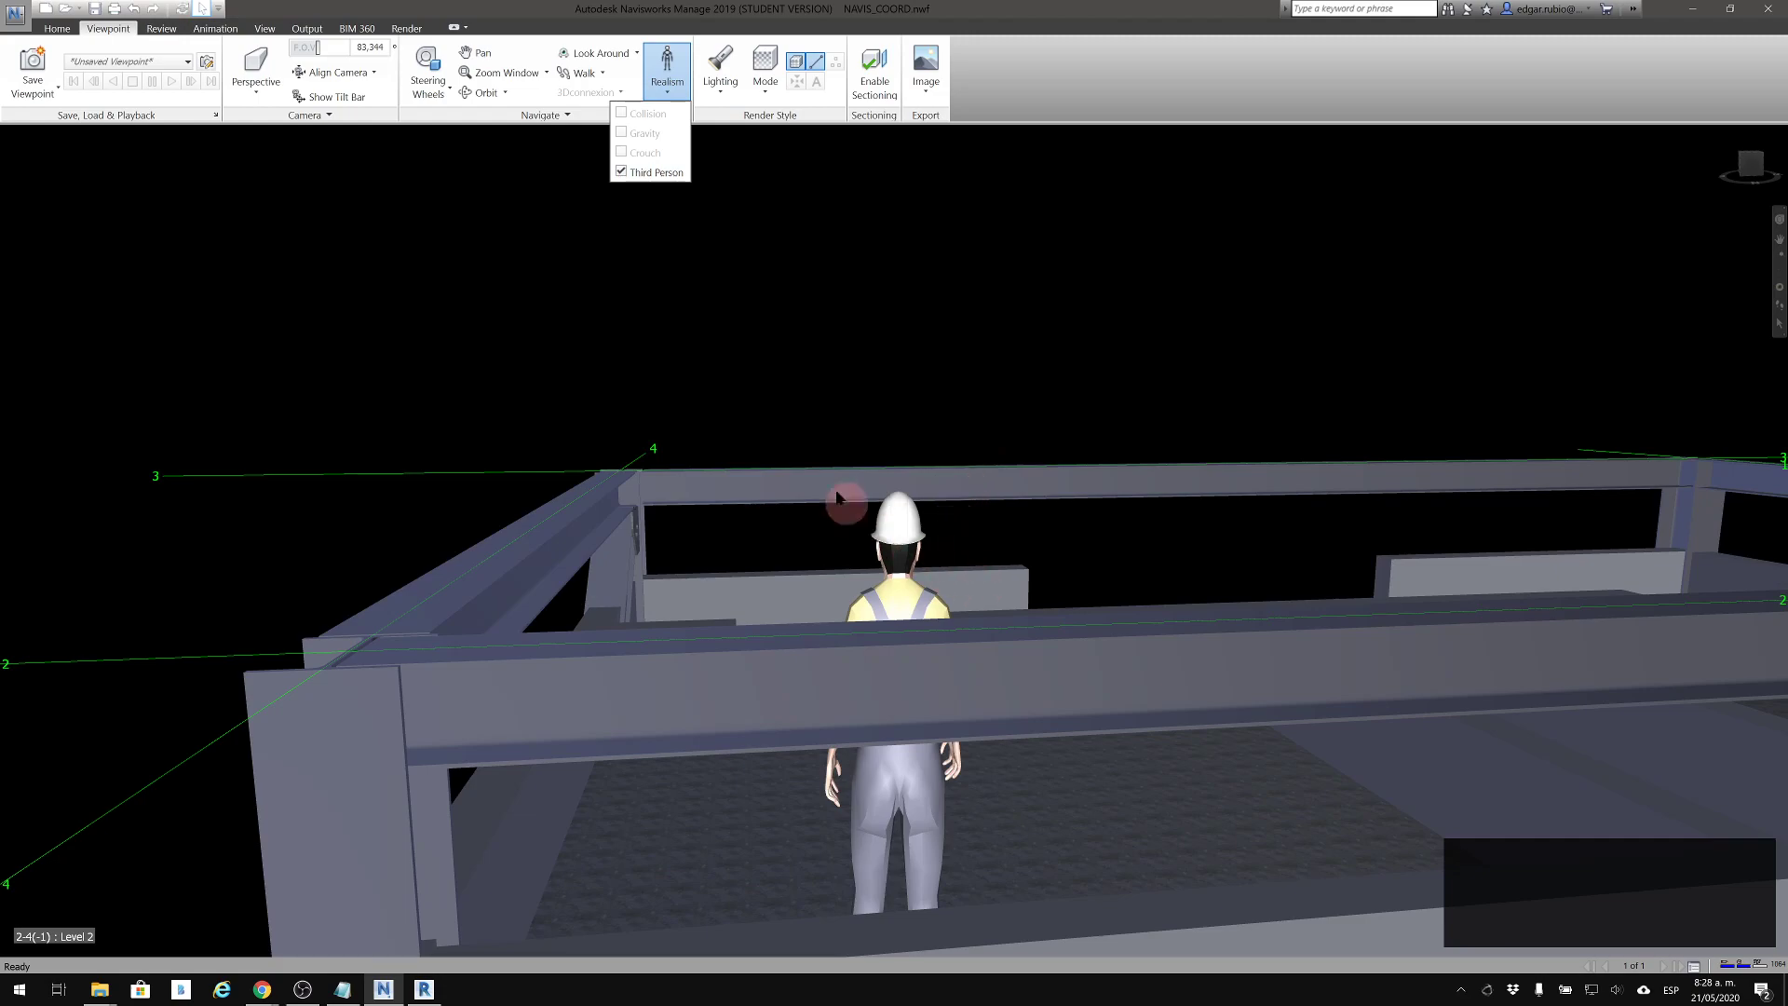
Activate Walk and move the avatar over the upper beams and interior partitions of Level 2
left_click(712, 365)
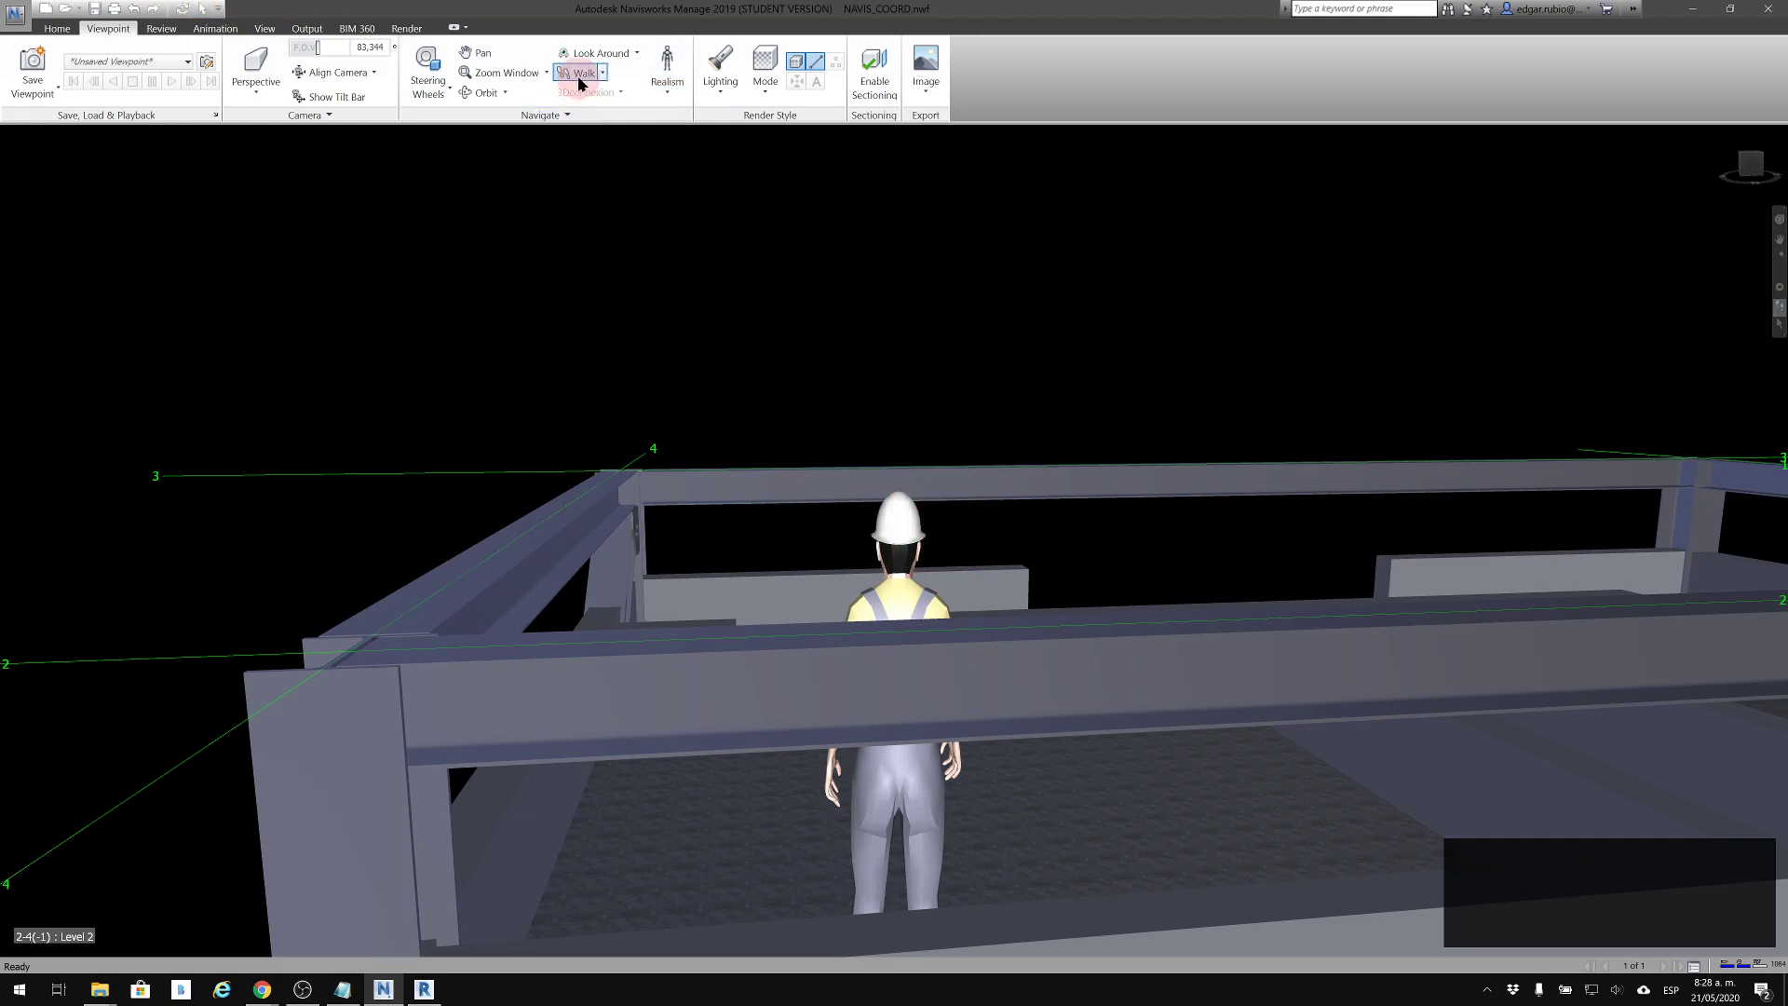
left_click_drag(889, 445, 770, 241)
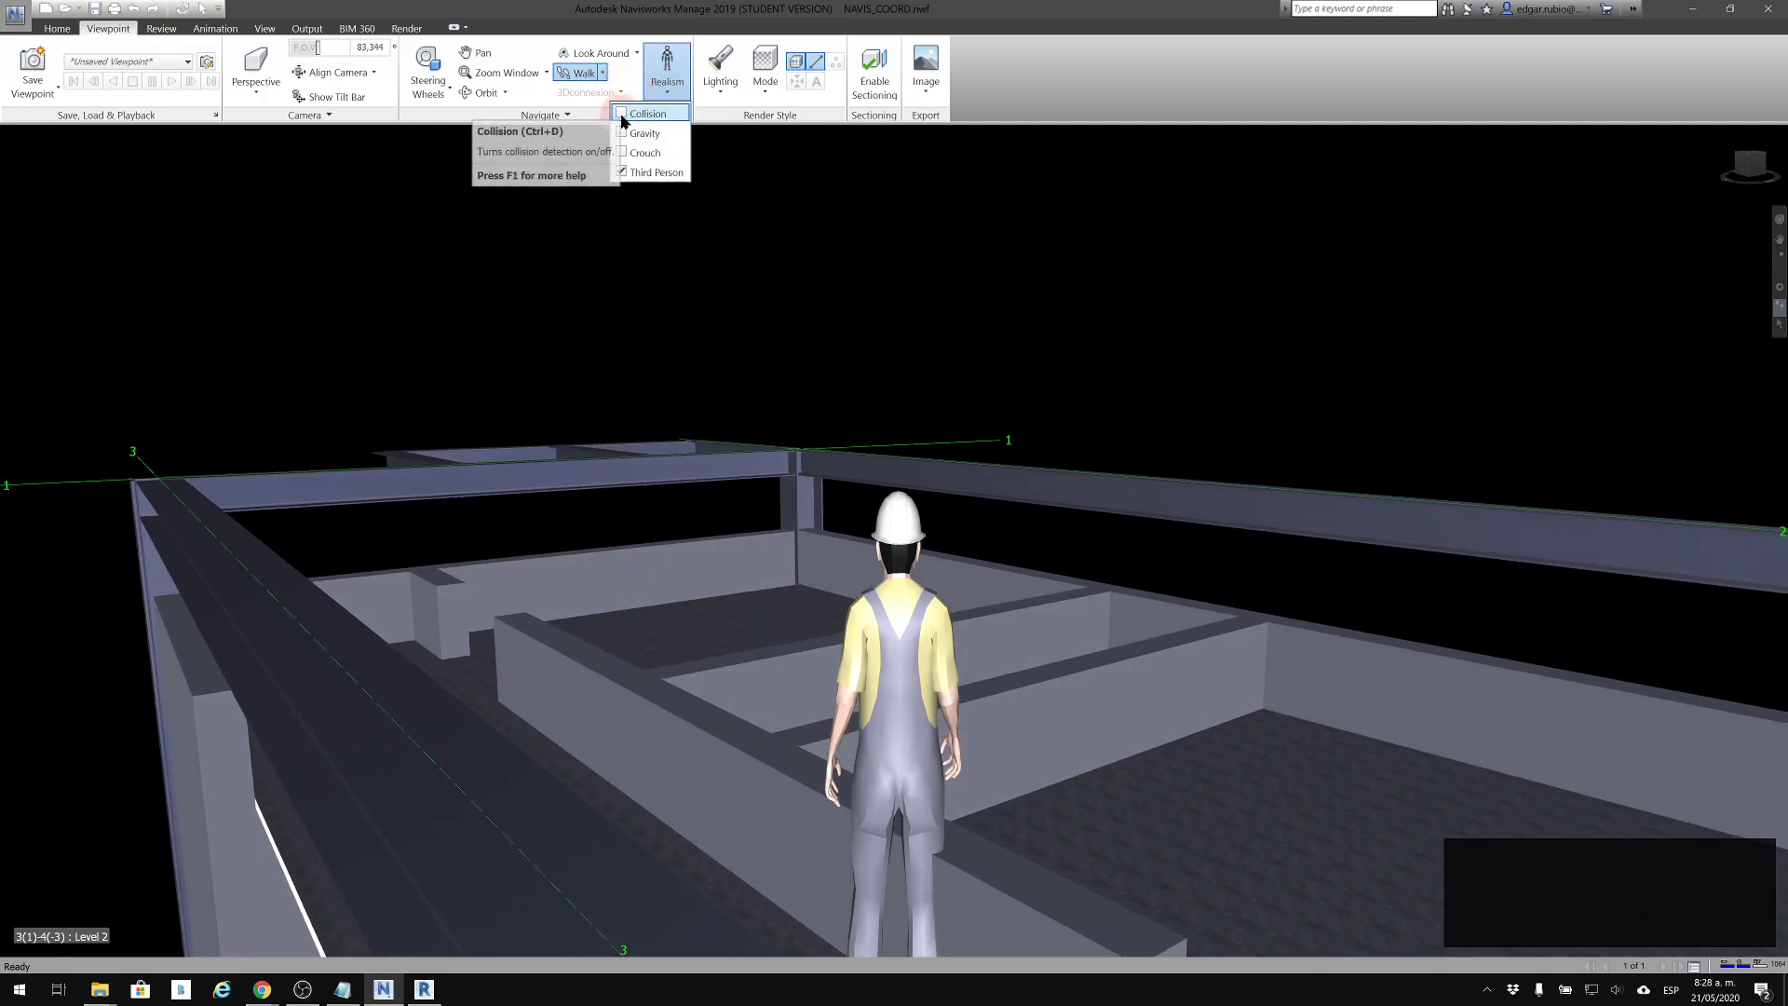
left_click_drag(874, 447, 956, 549)
left_click_drag(1004, 707, 1207, 740)
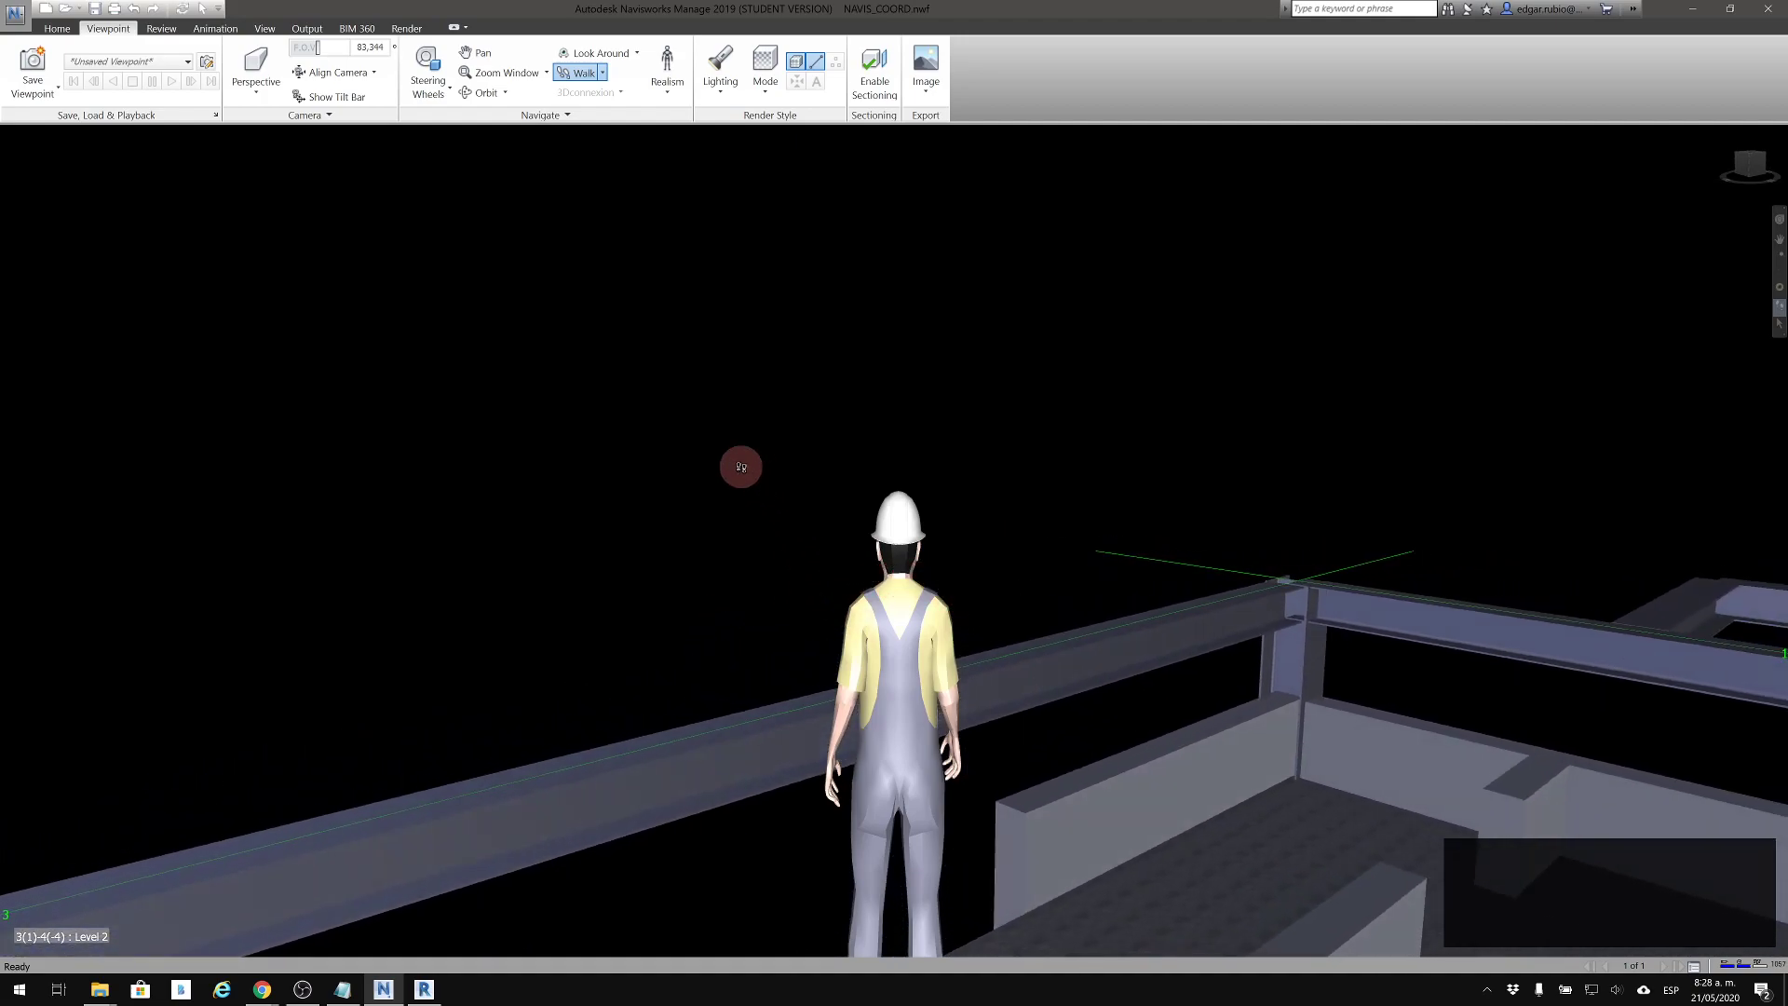
left_click_drag(1104, 643, 578, 242)
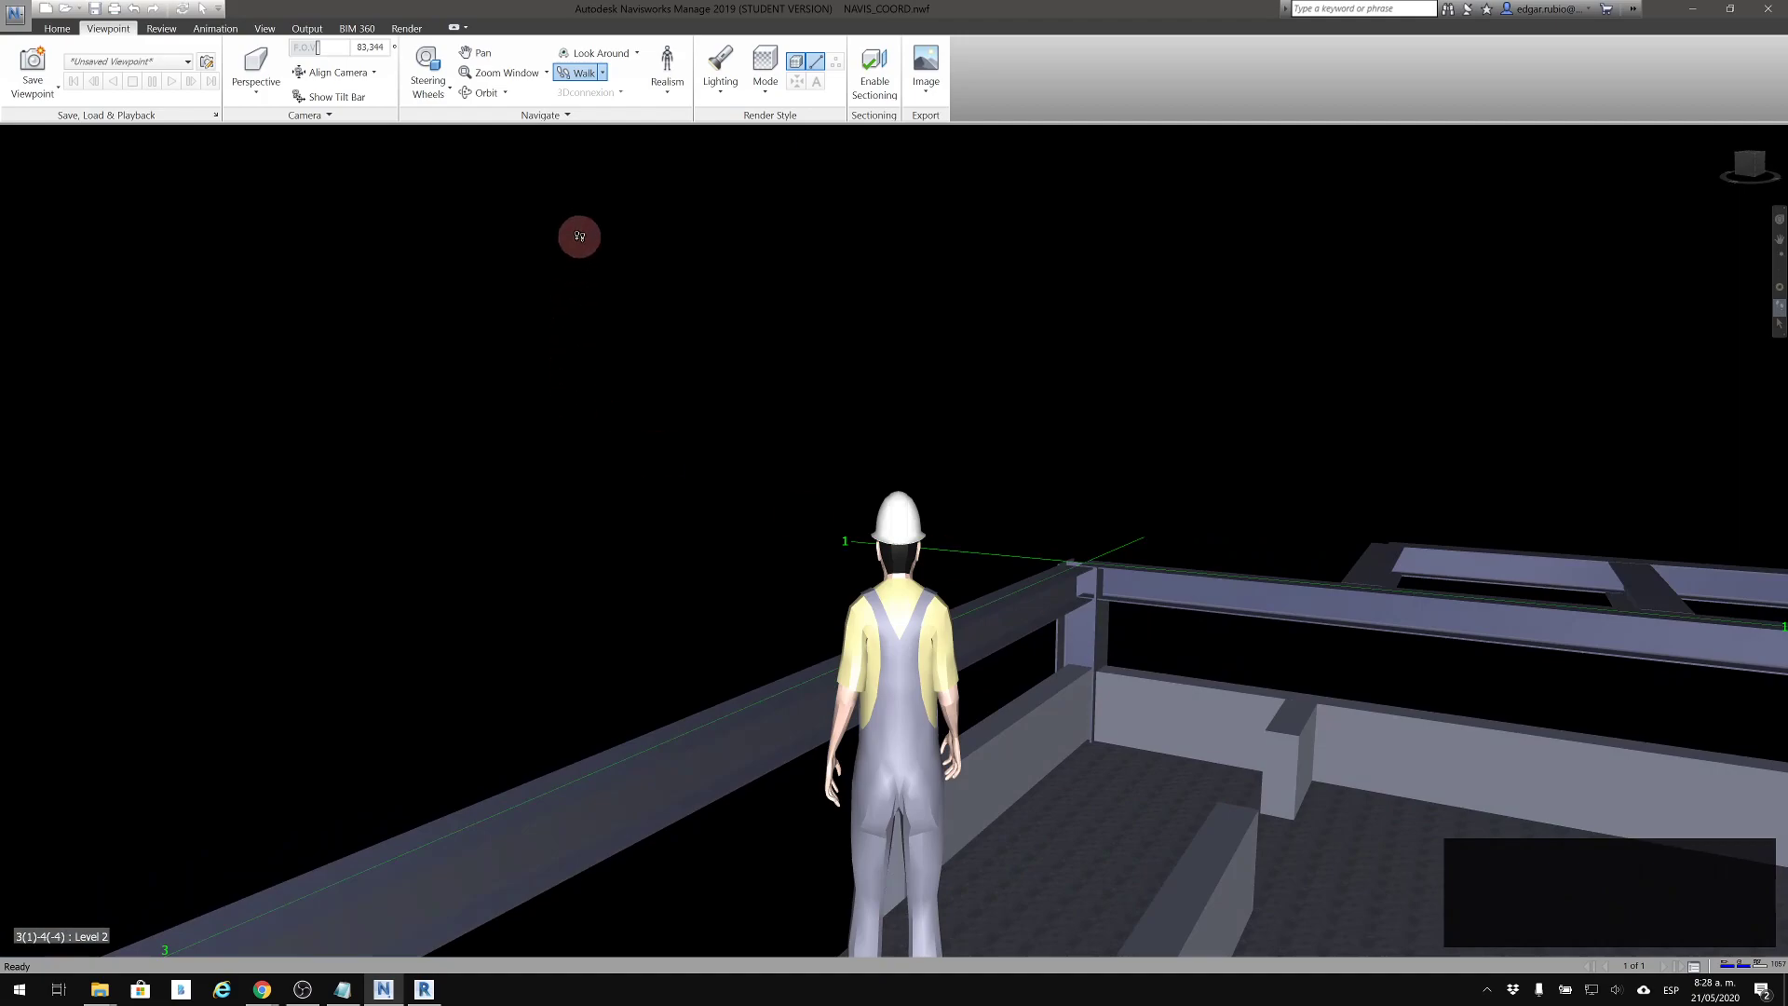
Turn on Collision in the Realism options and walk the avatar around the perimeter beams
left_click(665, 95)
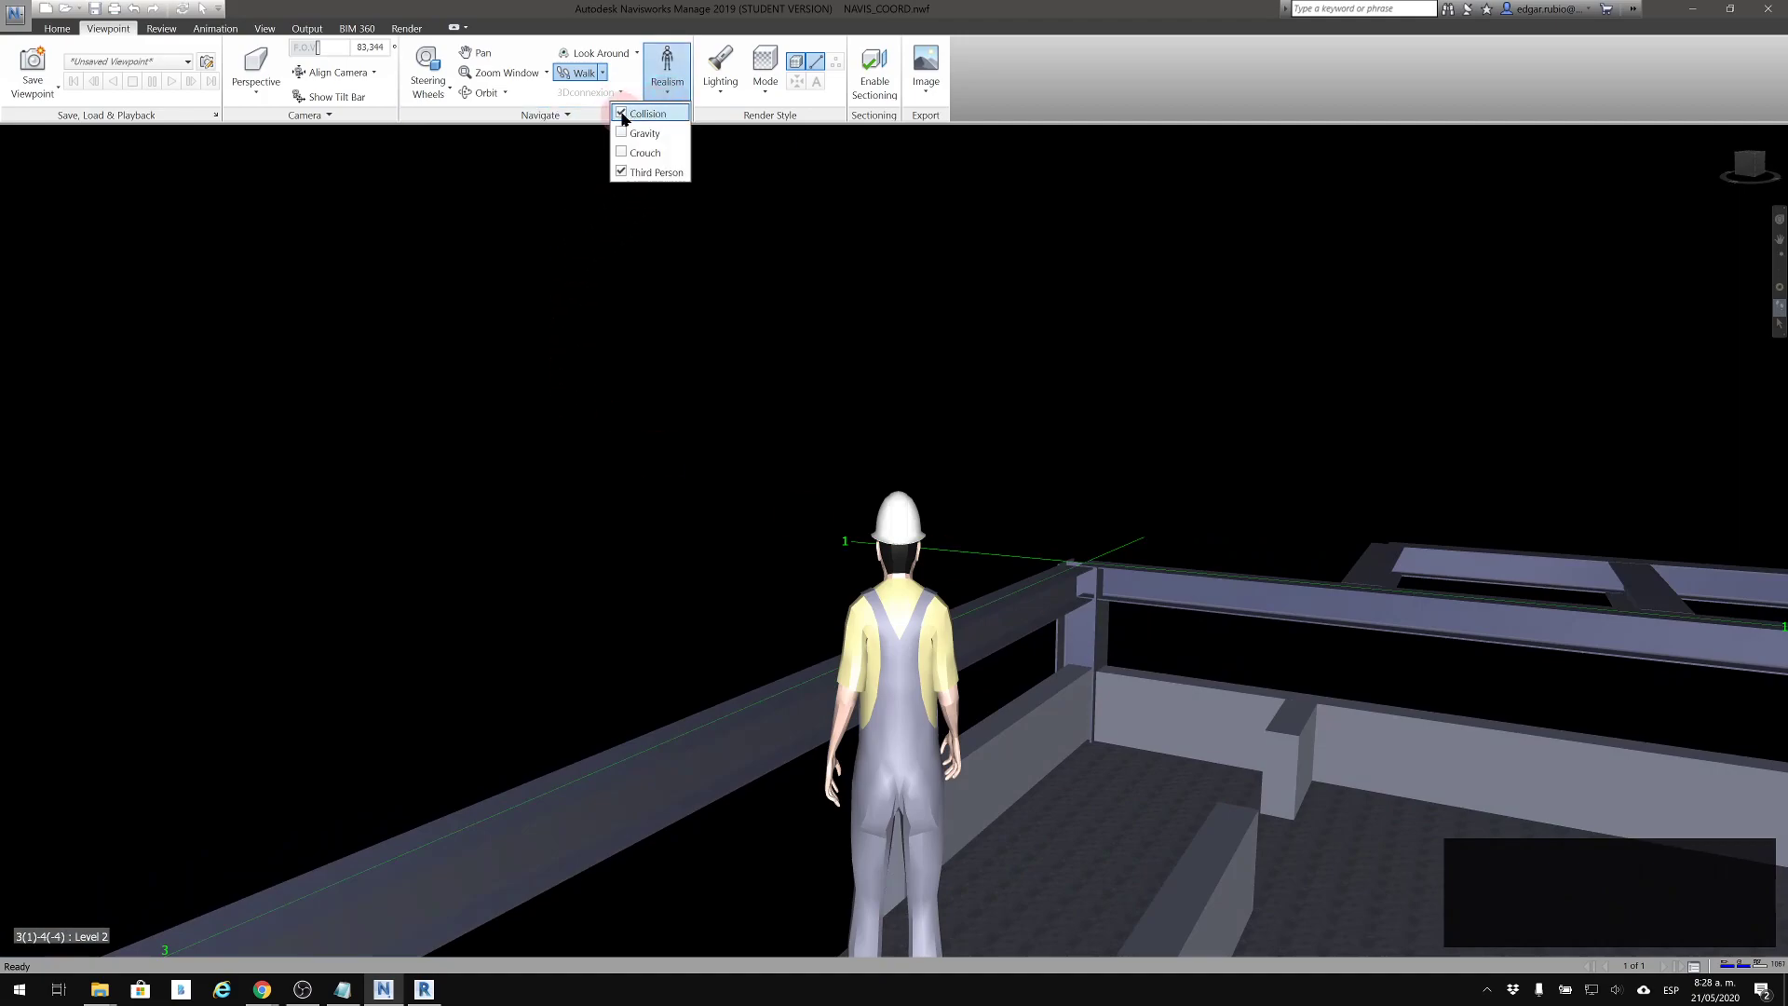
left_click_drag(935, 494, 1115, 481)
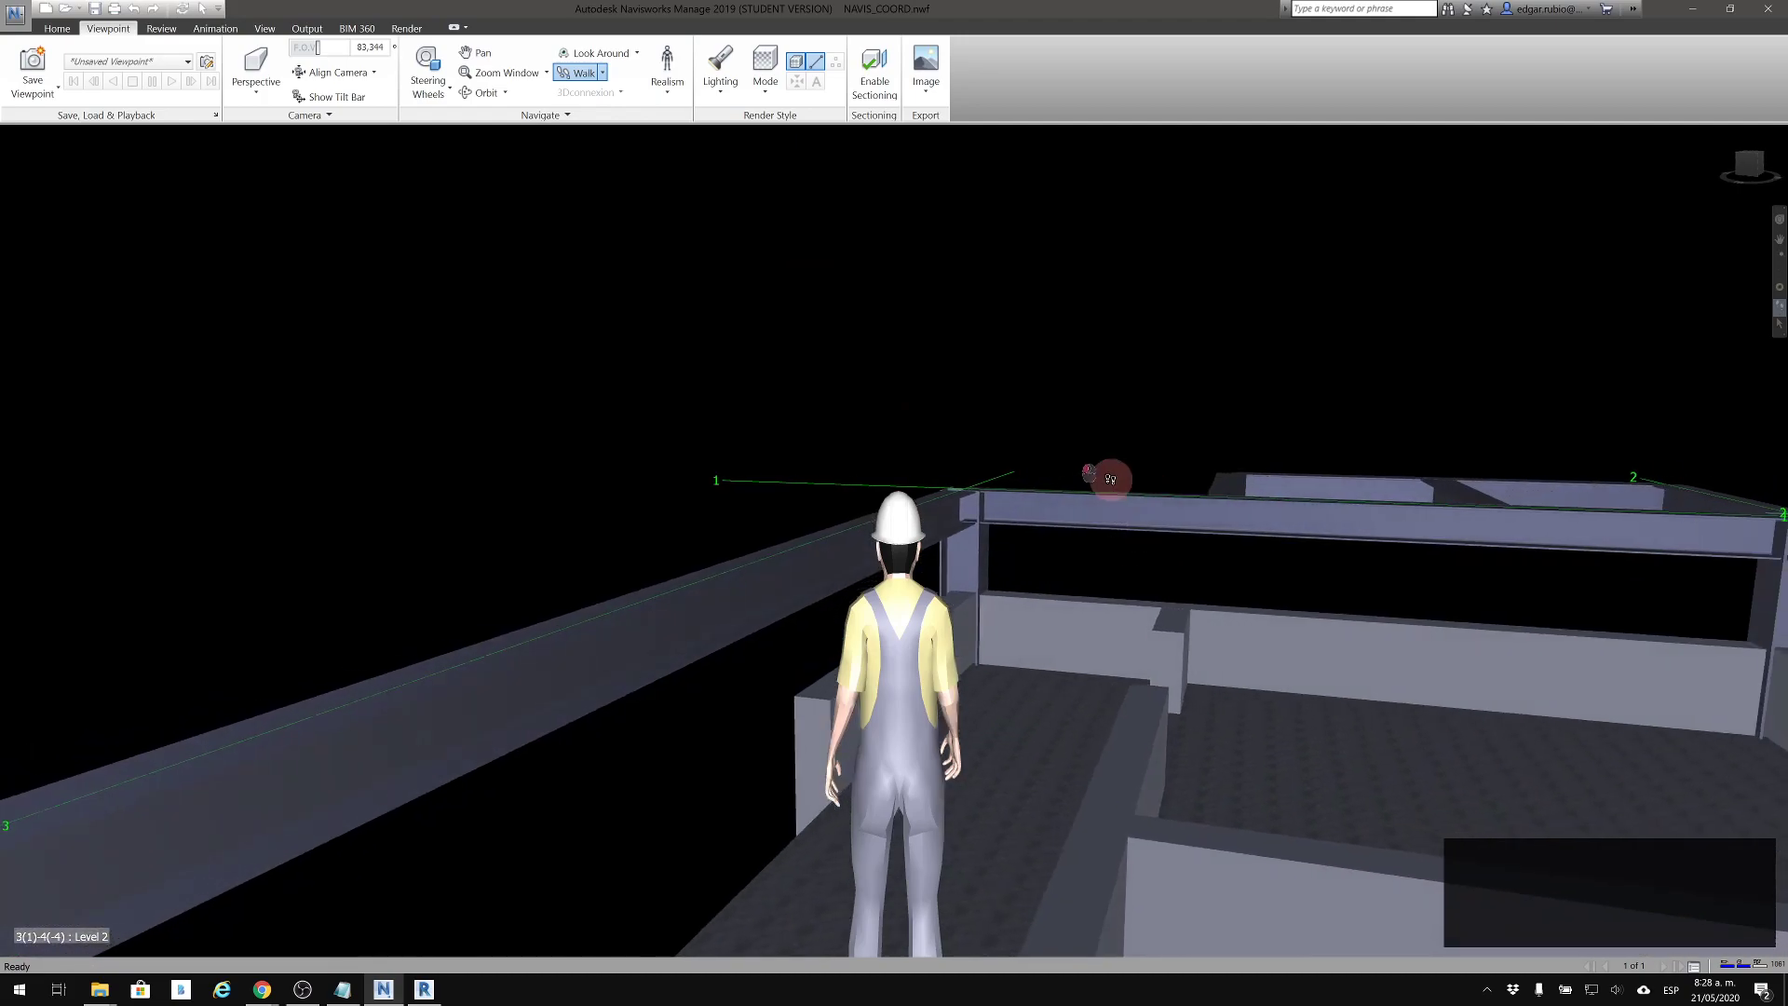
left_click_drag(1090, 413, 610, 193)
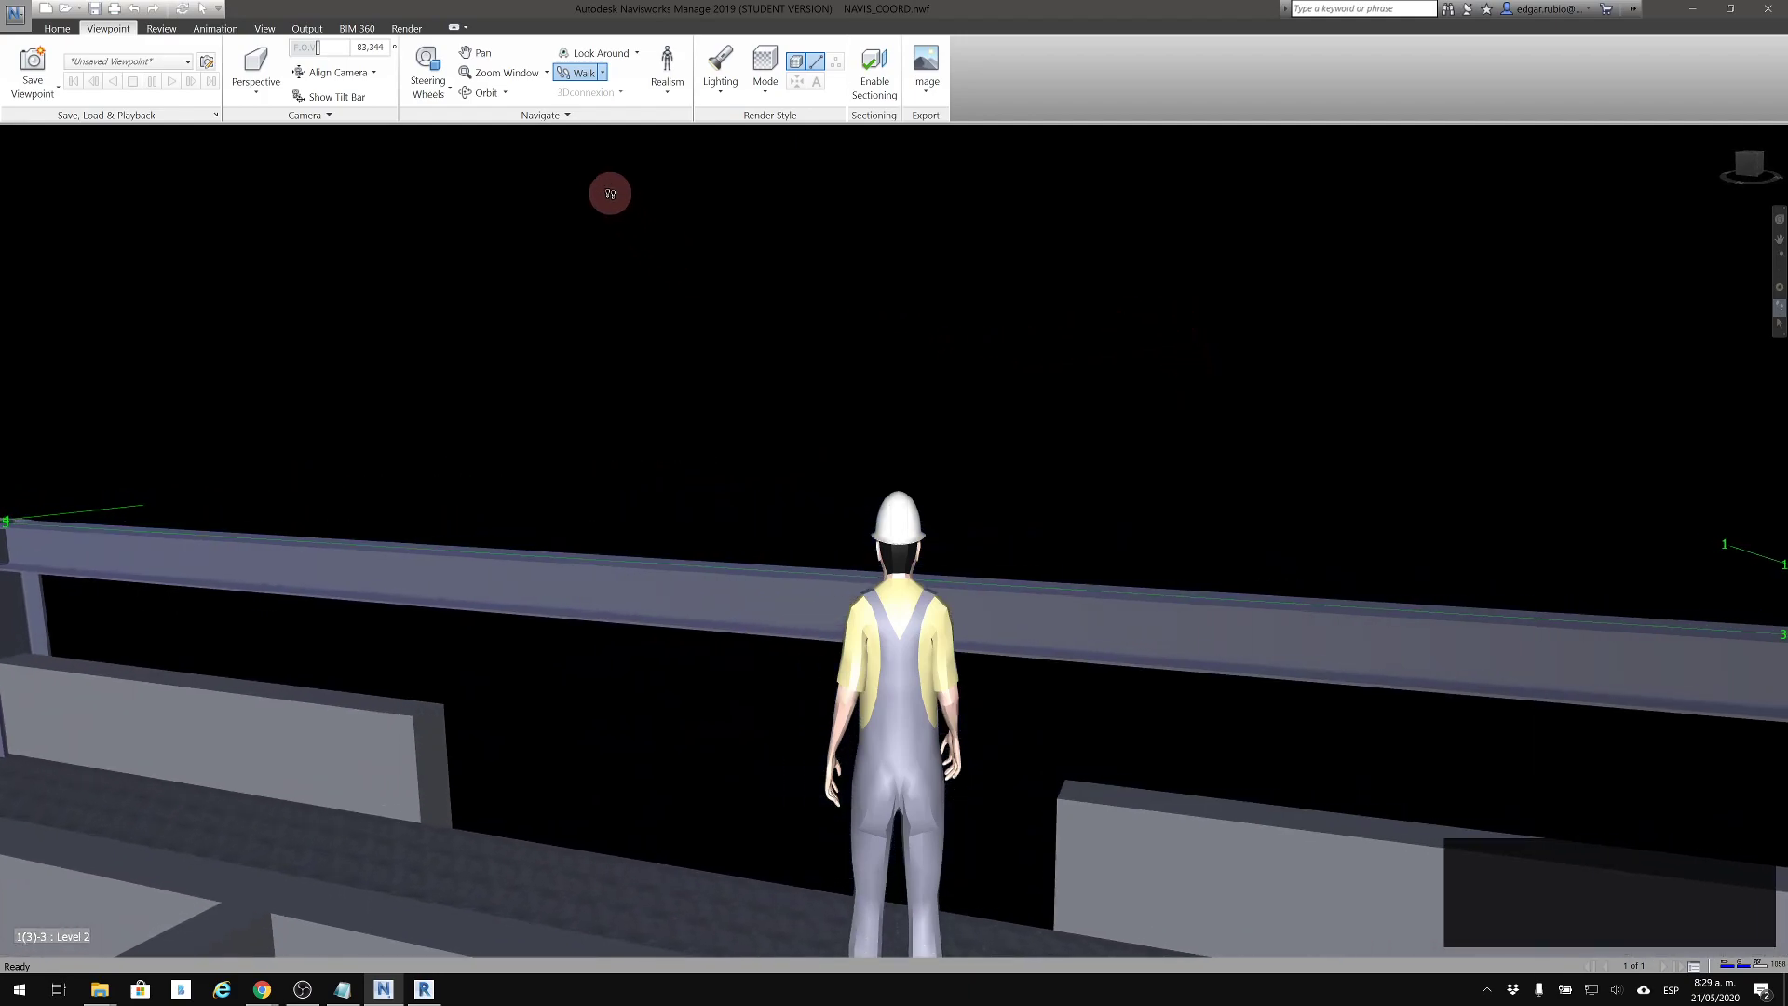
Enable Gravity and Crouch in the Realism options and walk the avatar down into the Level 1 interior
left_click(662, 98)
left_click(622, 154)
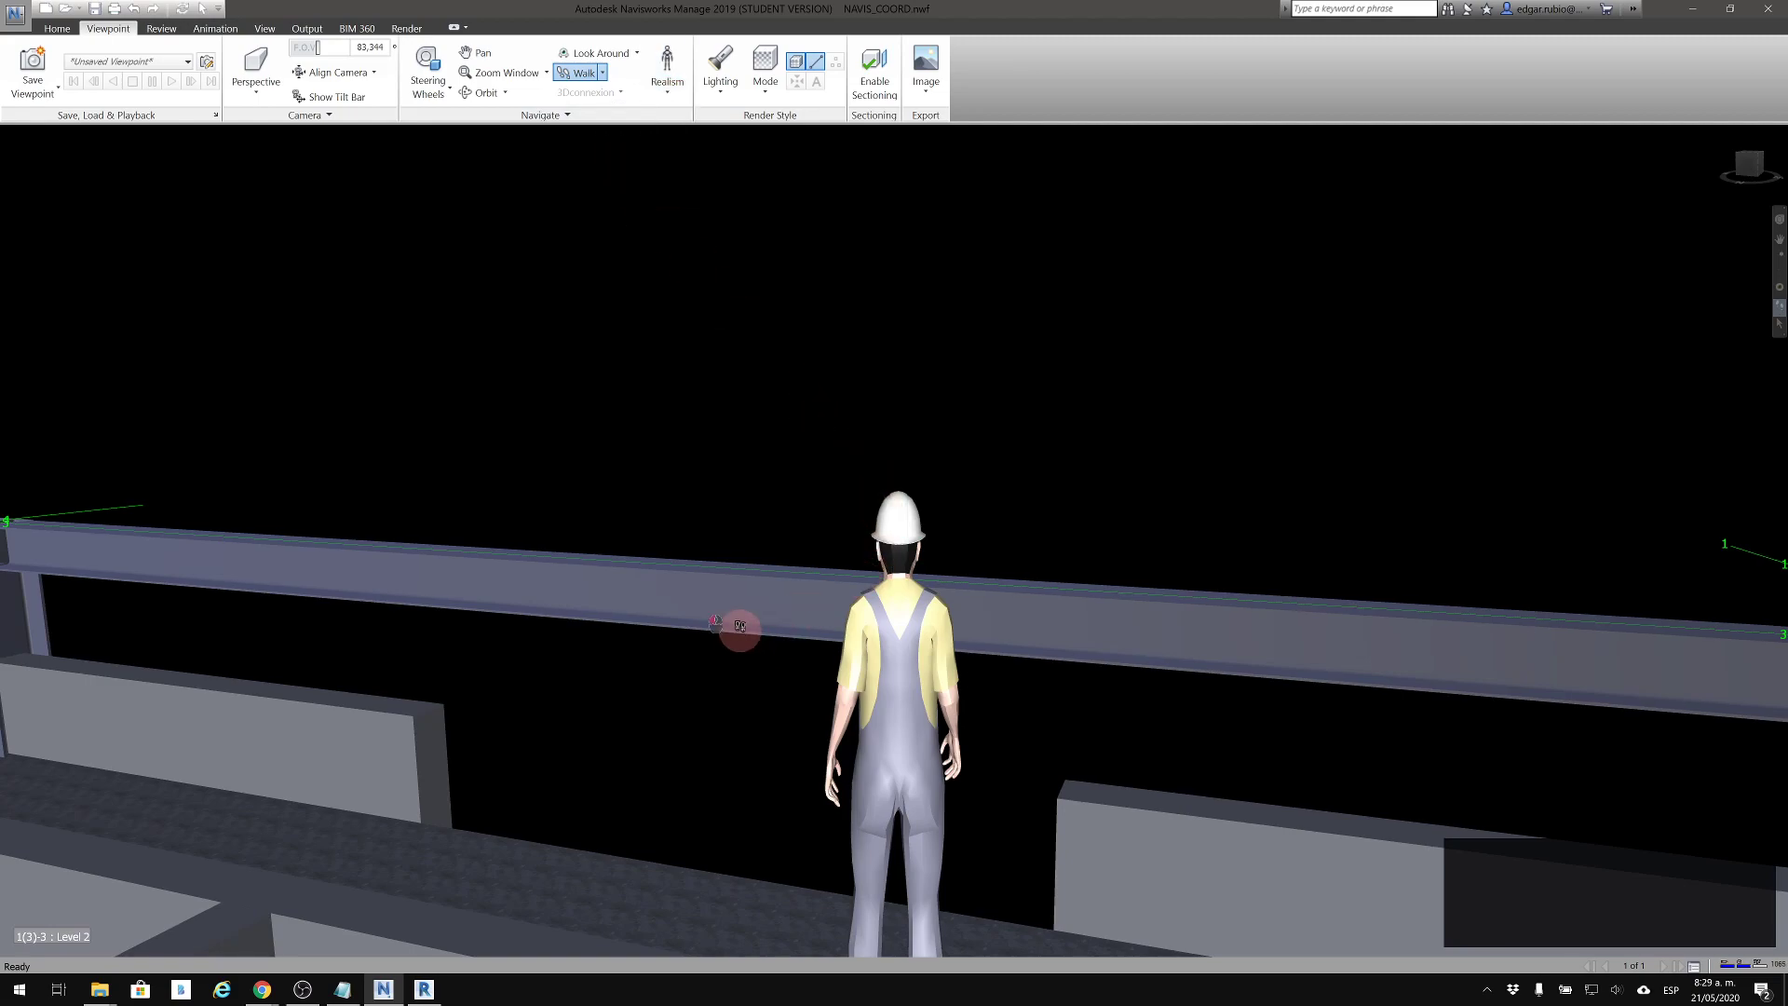
left_click_drag(744, 562, 742, 509)
left_click_drag(721, 434, 754, 608)
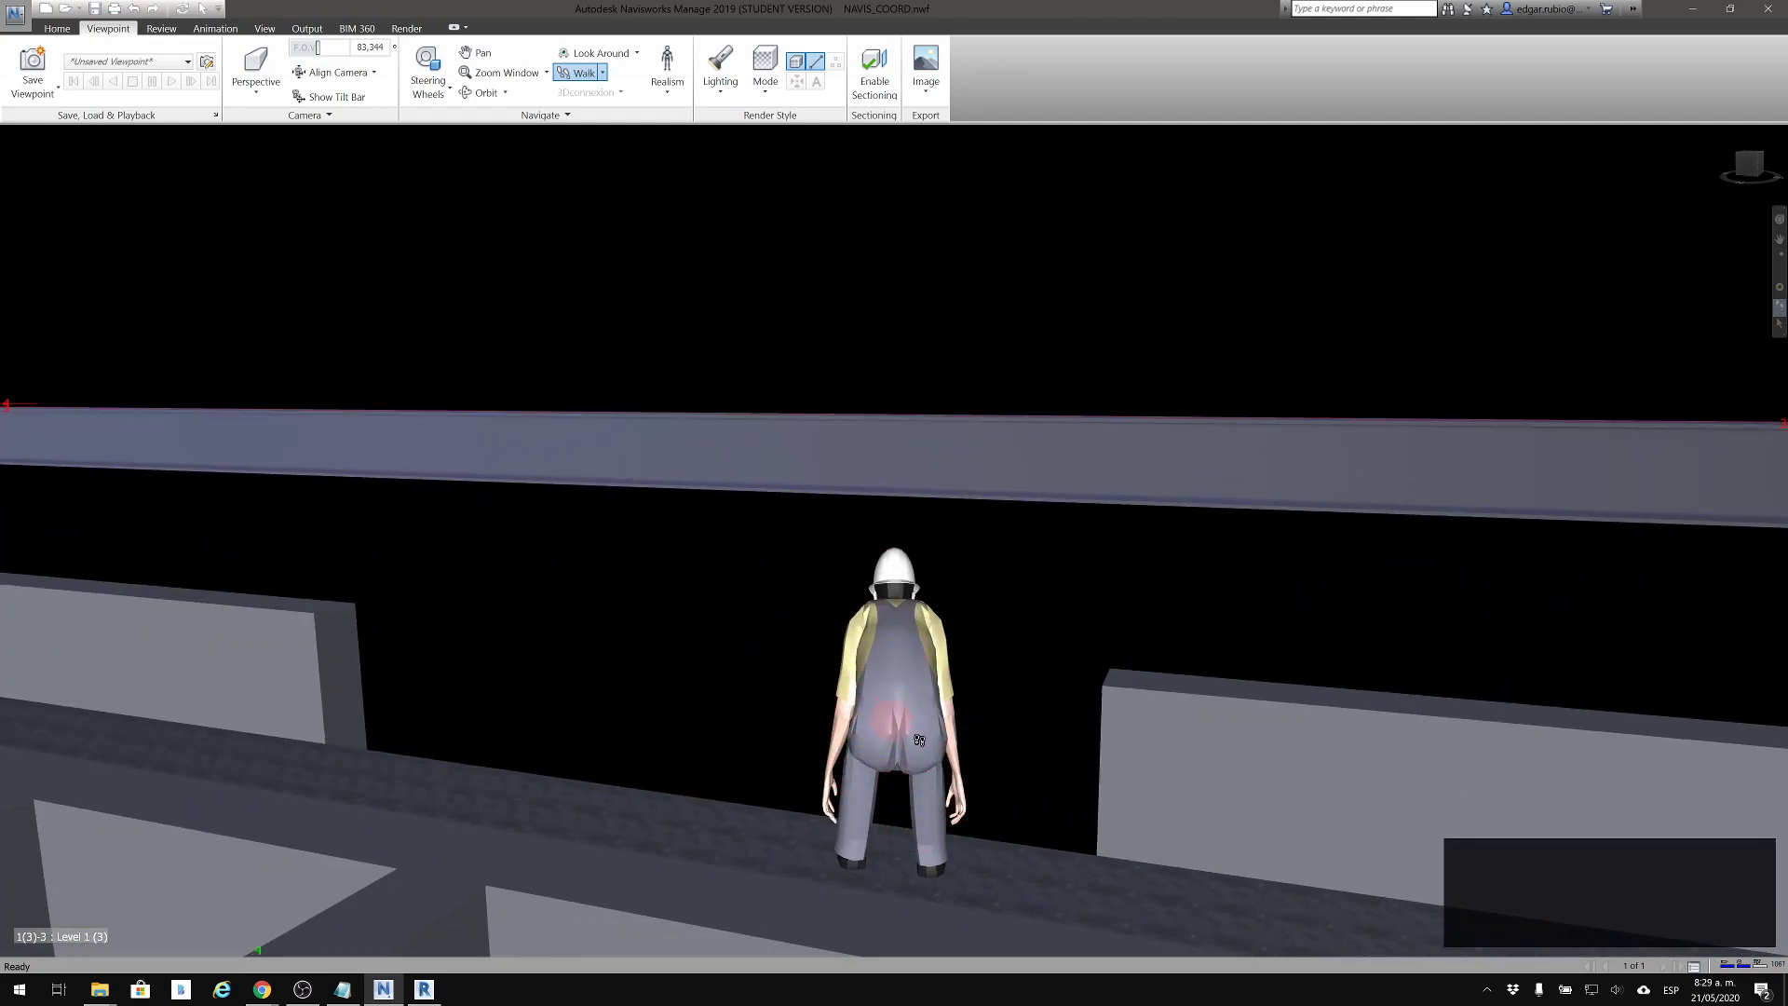
left_click_drag(969, 655, 326, 640)
left_click_drag(493, 640, 497, 558)
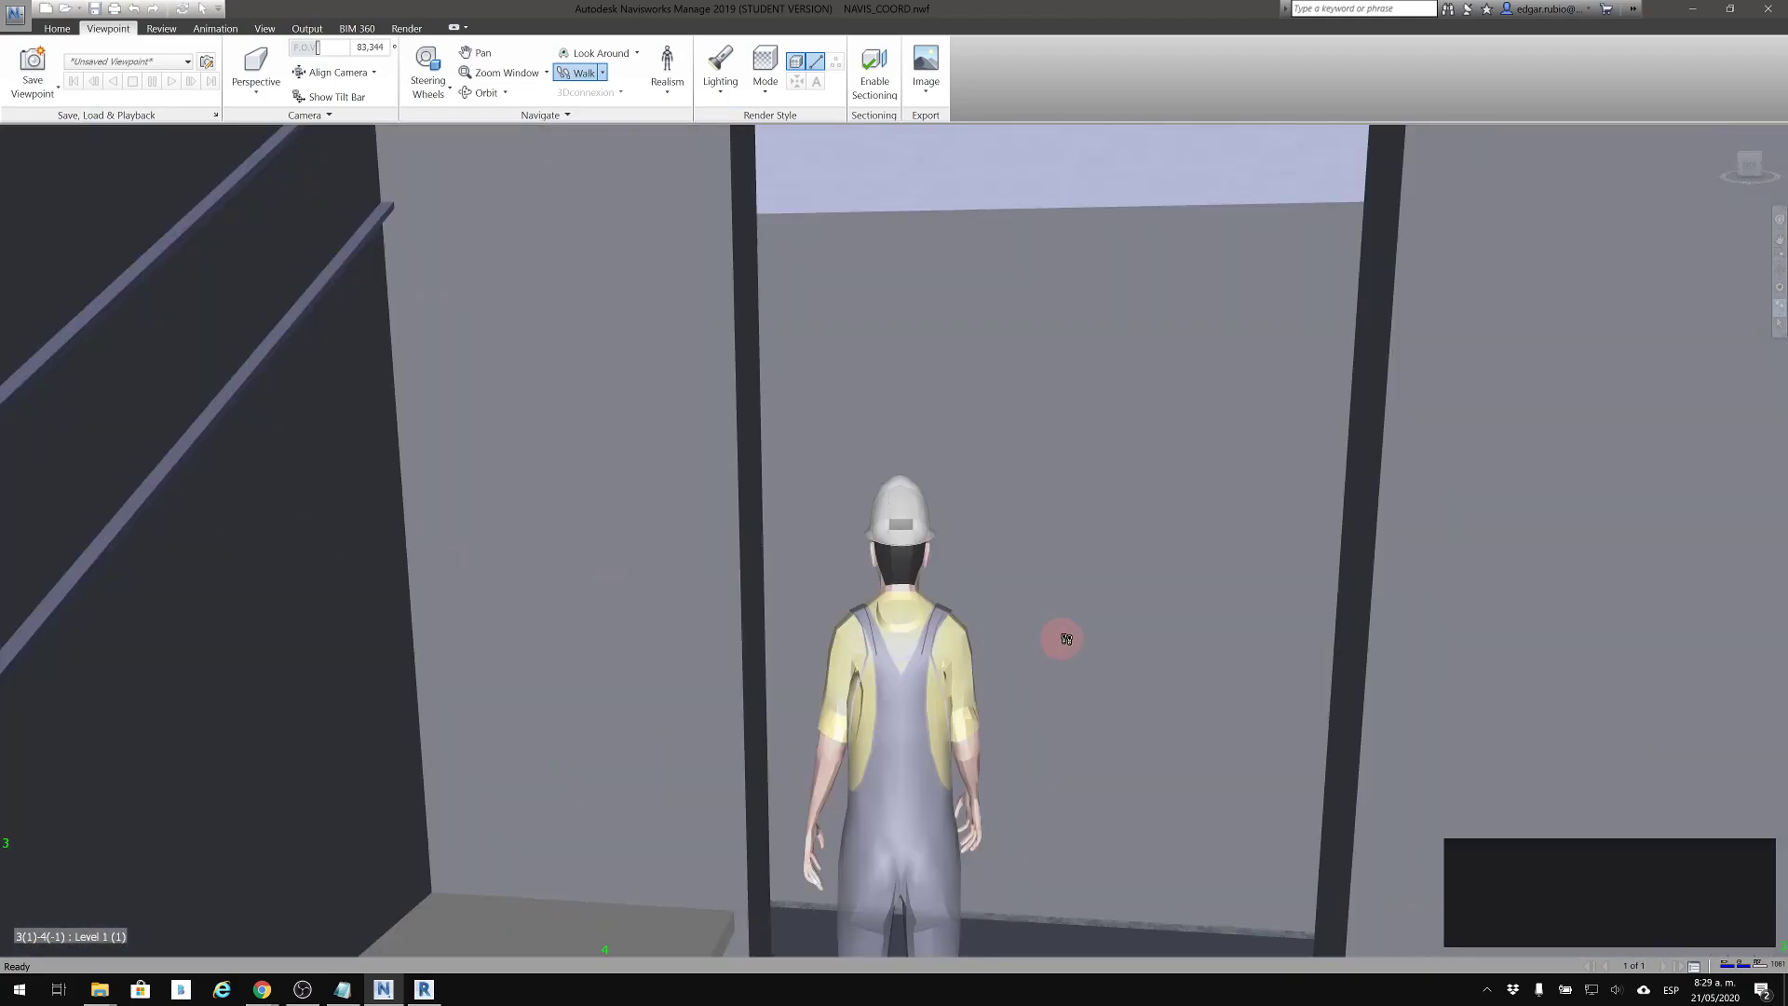
left_click_drag(1245, 607, 645, 140)
Turn off Collision, Gravity, Crouch and Third Person in the Realism options
left_click(666, 93)
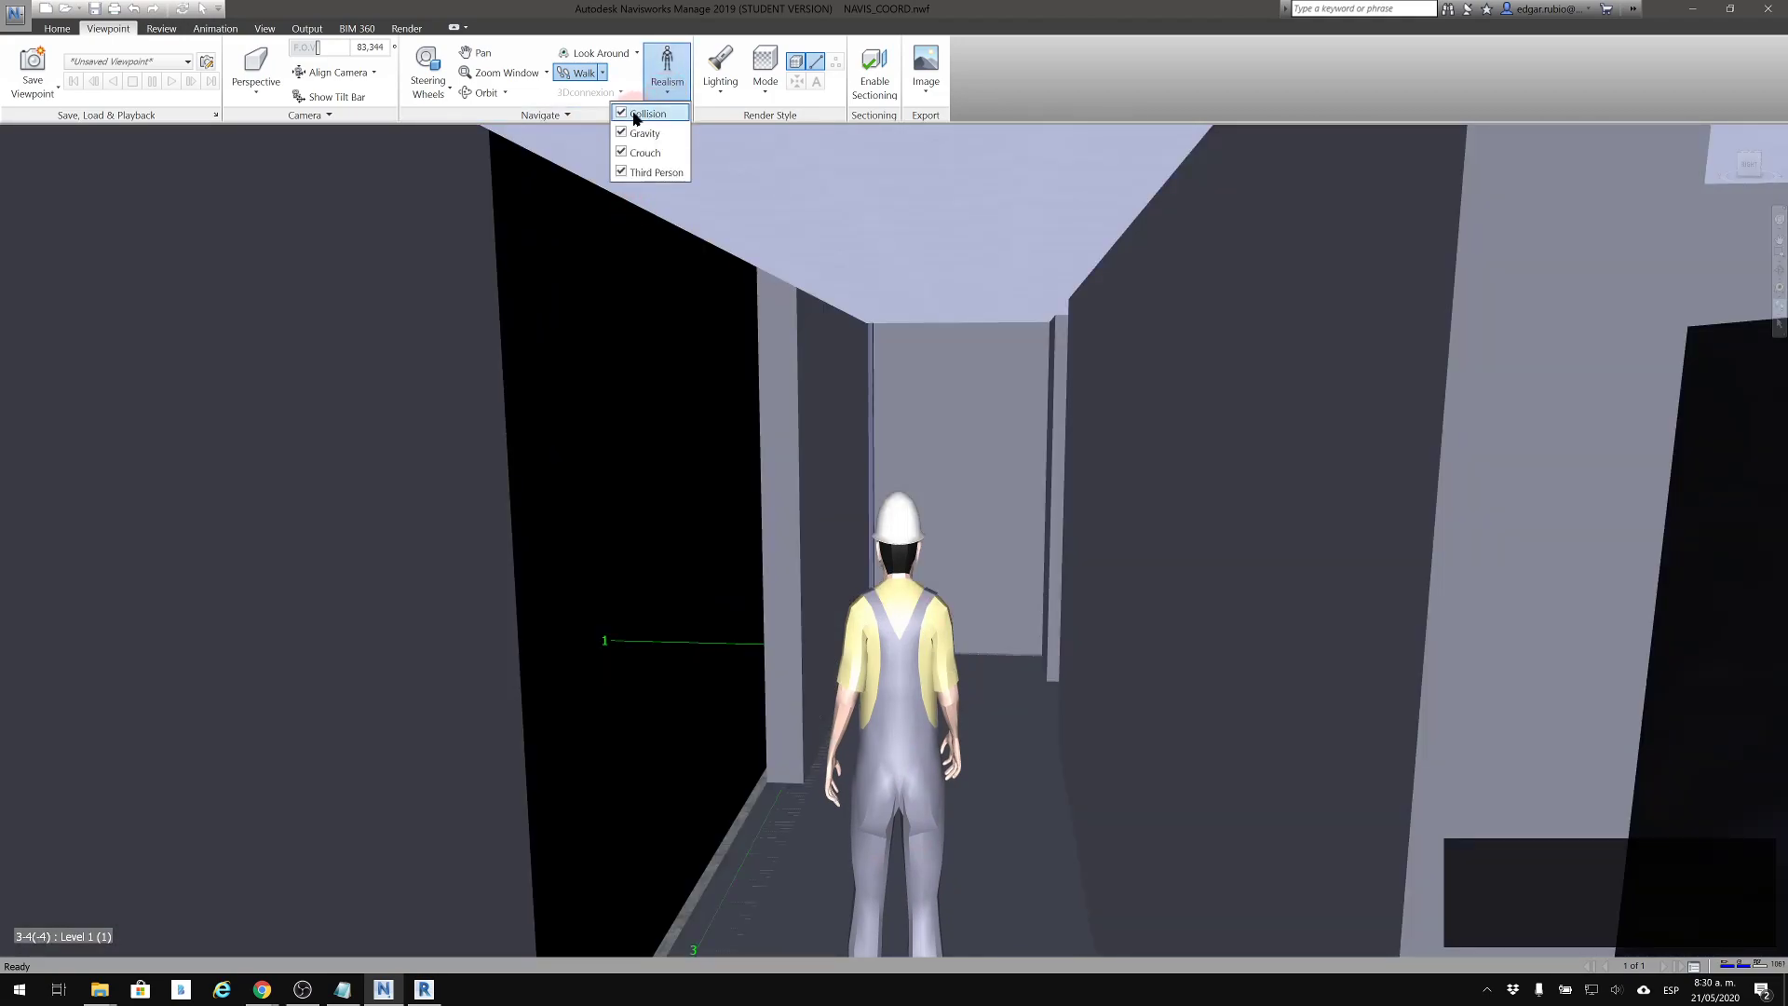
left_click(621, 172)
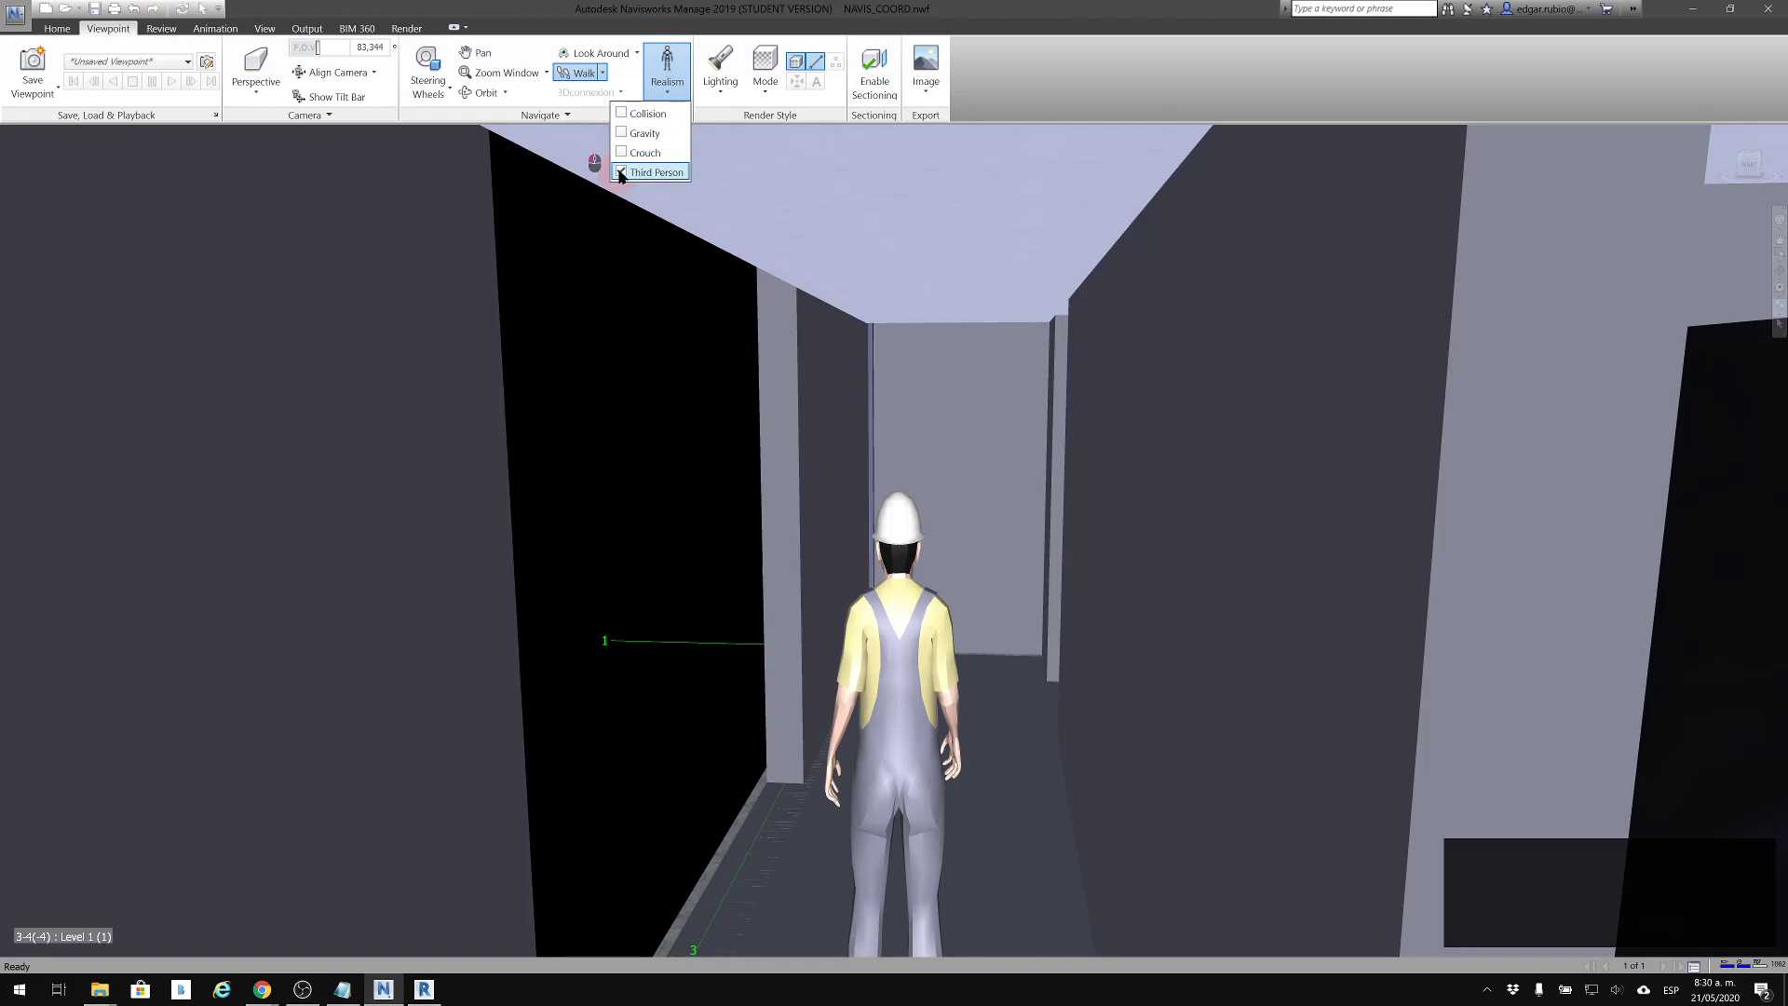
left_click(491, 252)
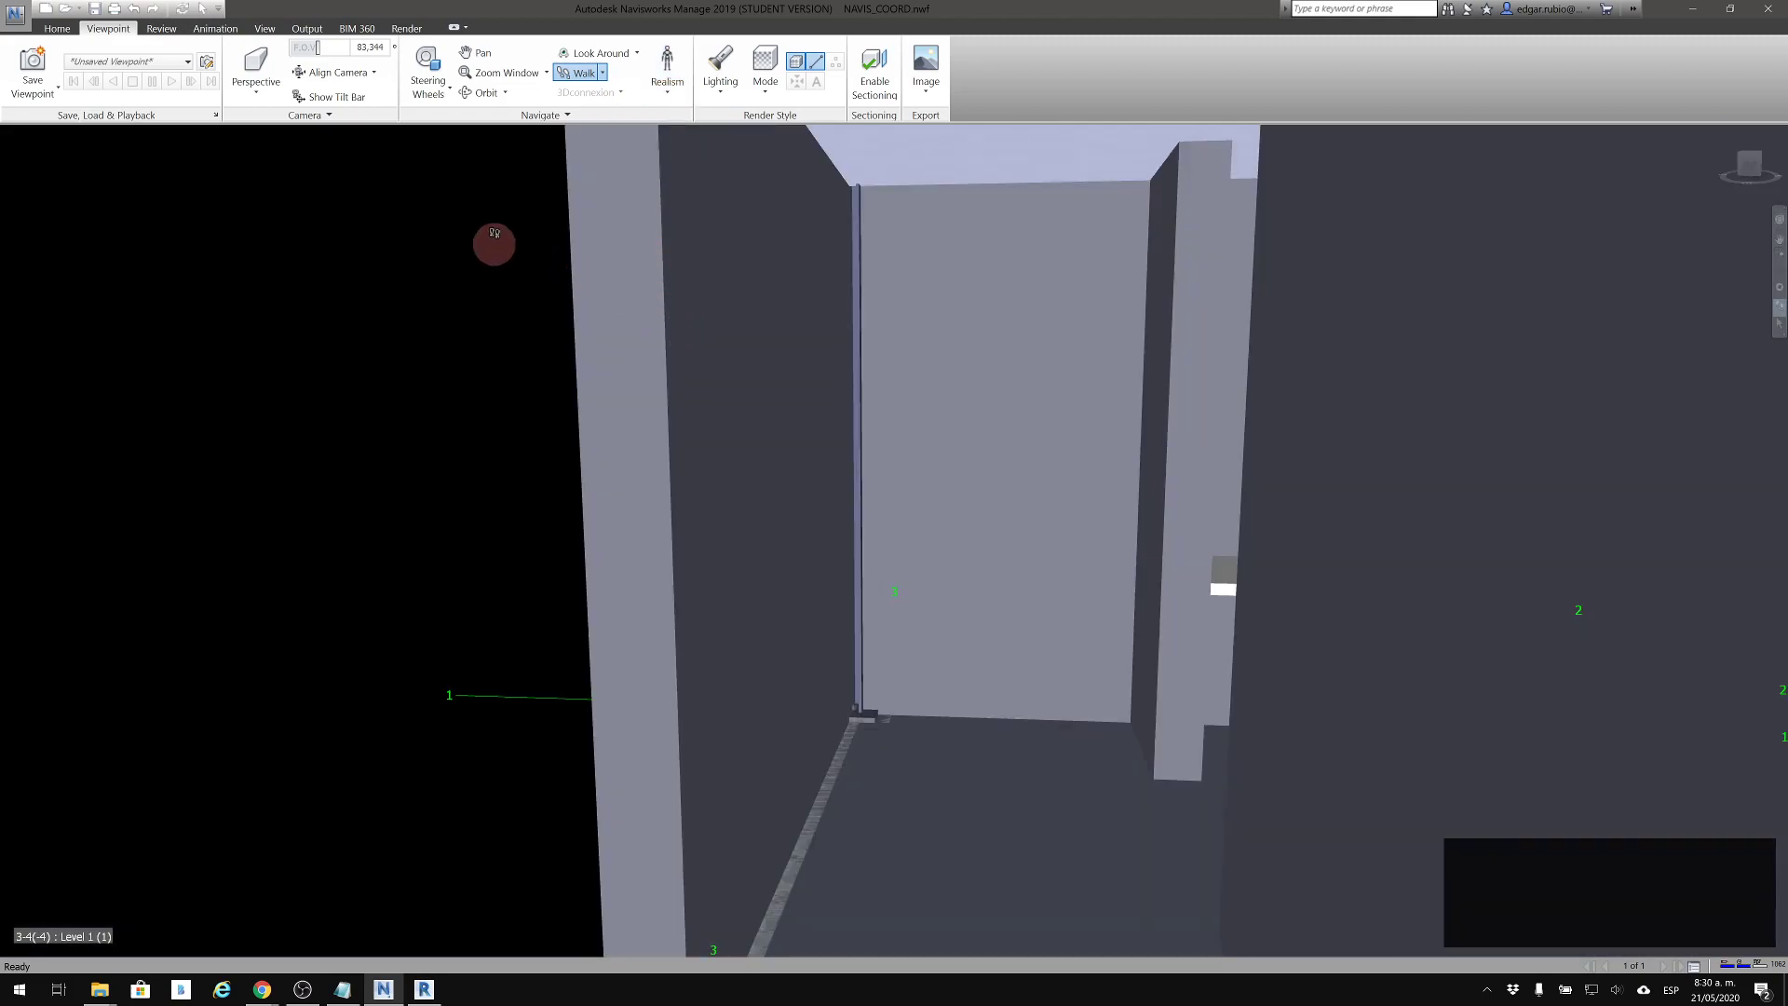
Switch back to the Select tool and bring the whole building into an exterior corner view
left_click(58, 29)
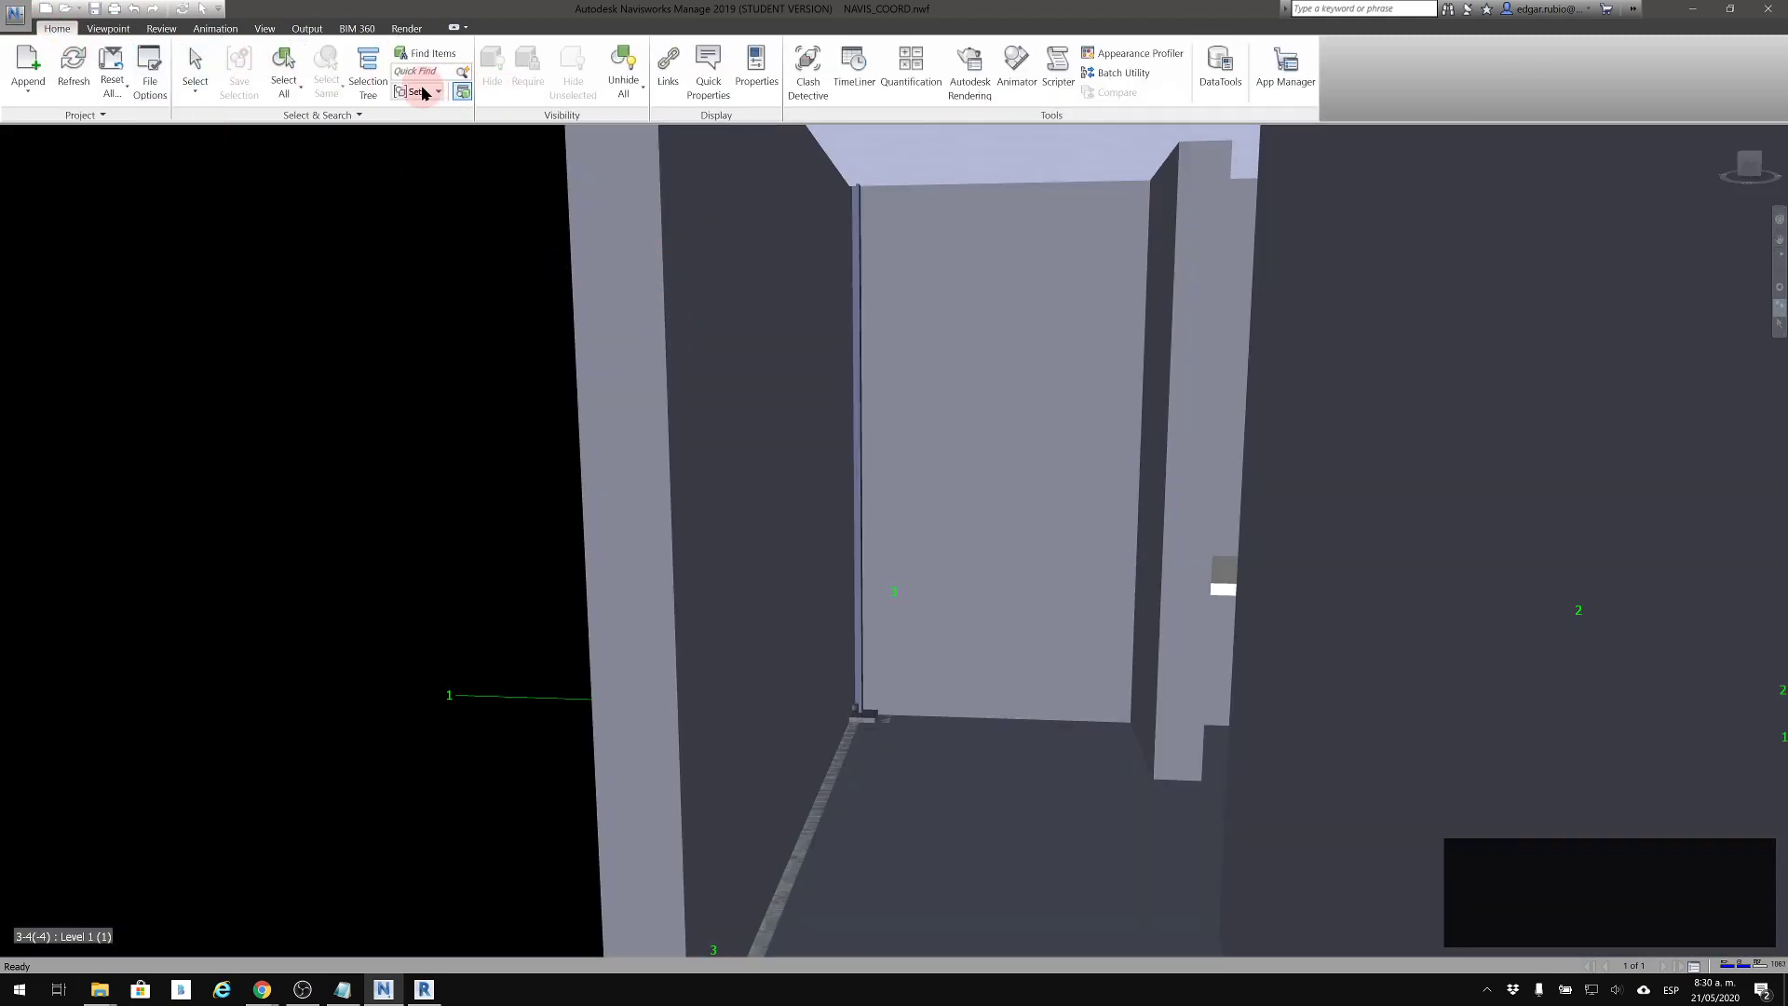
left_click(191, 70)
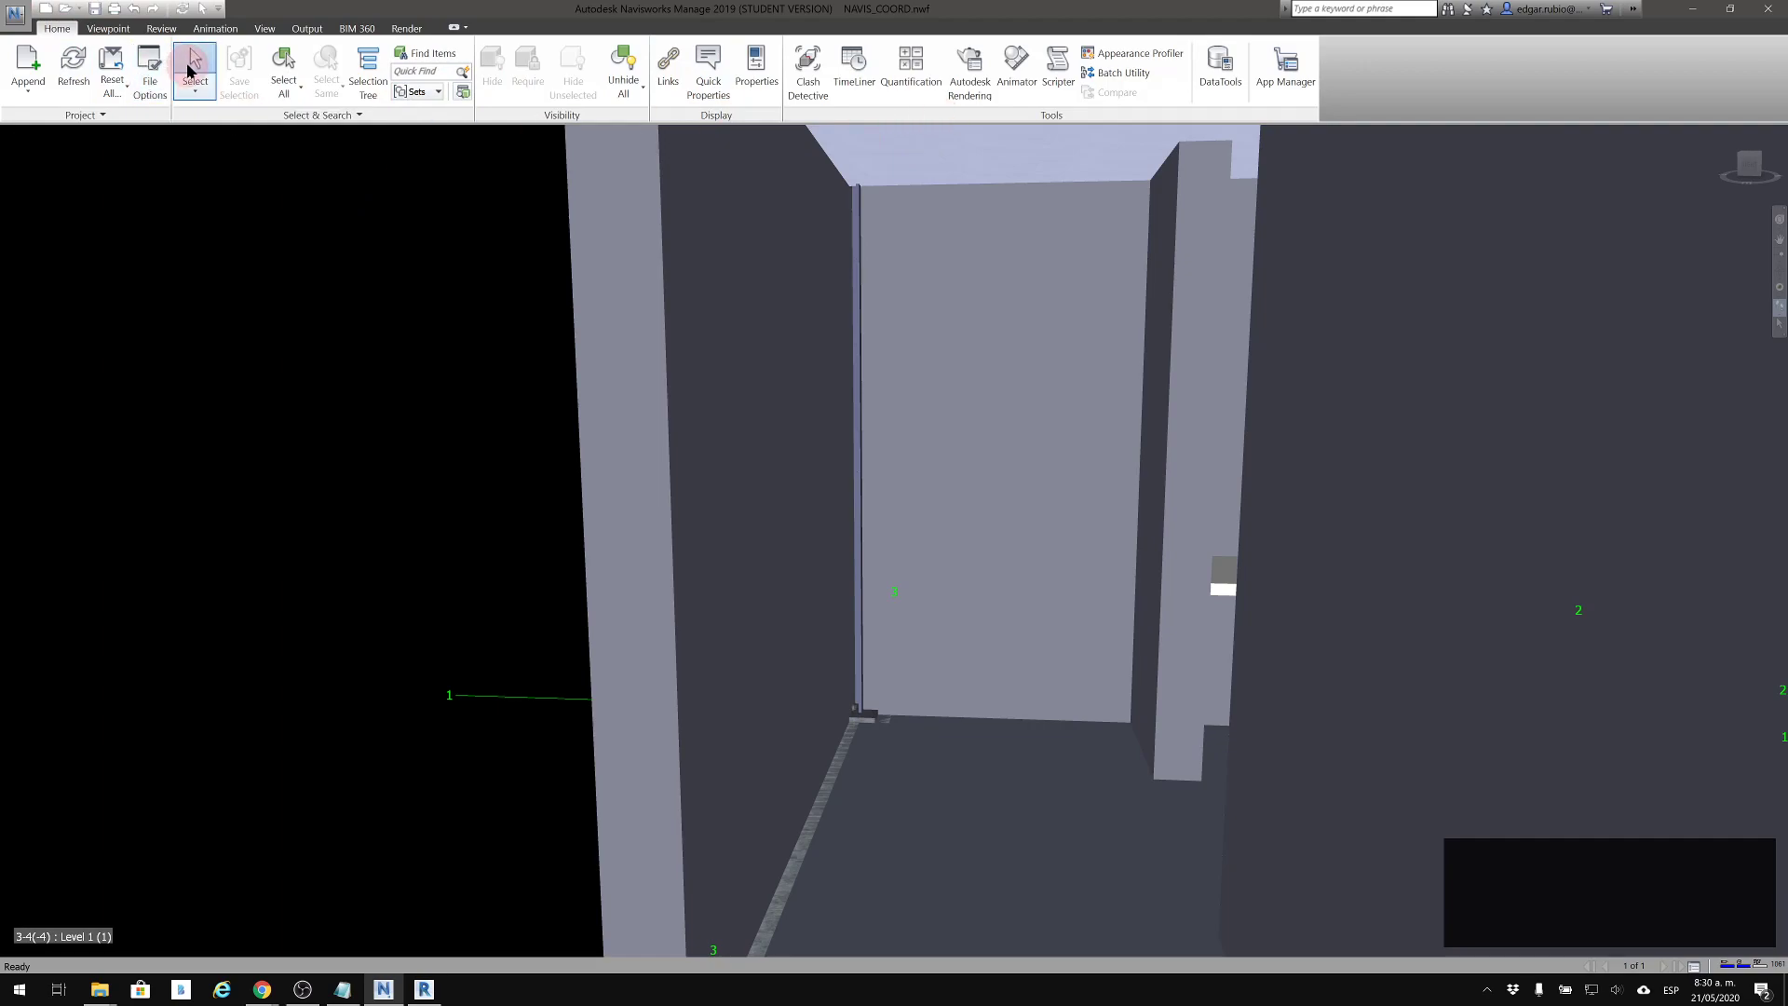
middle_click_drag(872, 503, 1580, 587)
middle_click_drag(1700, 585, 1753, 593, "shift")
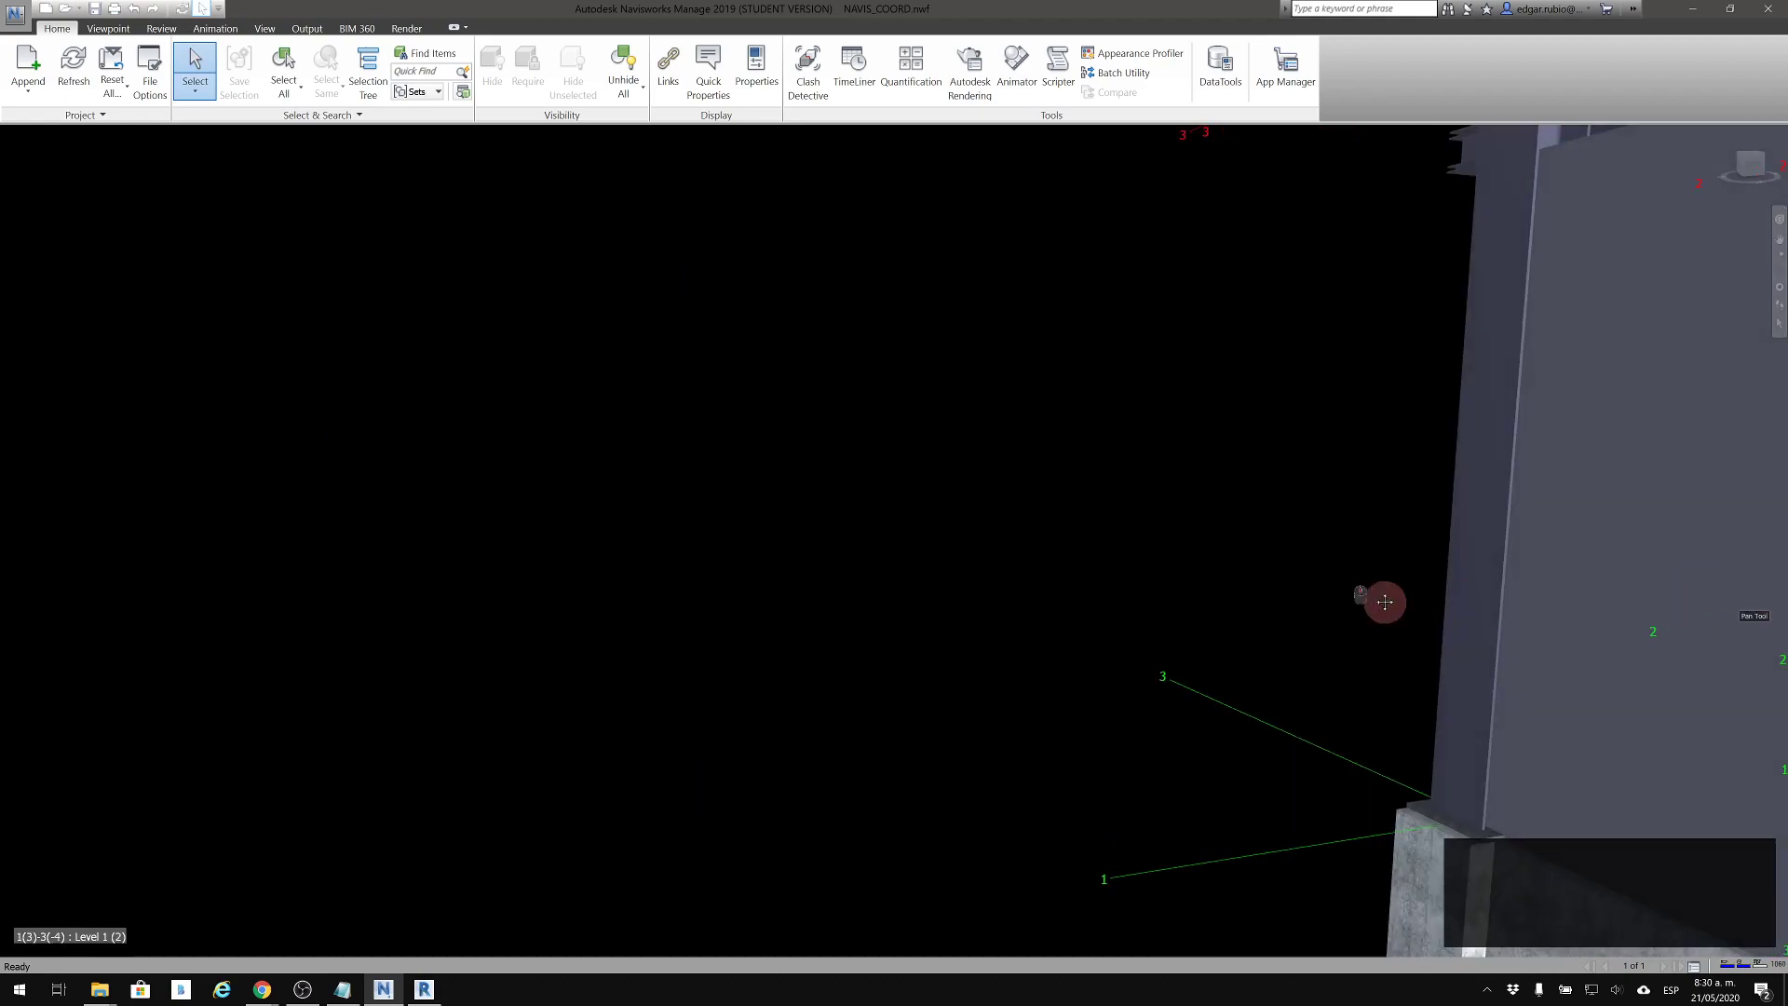
scroll(854, 567, "down", 5)
scroll(1206, 596, "down", 5)
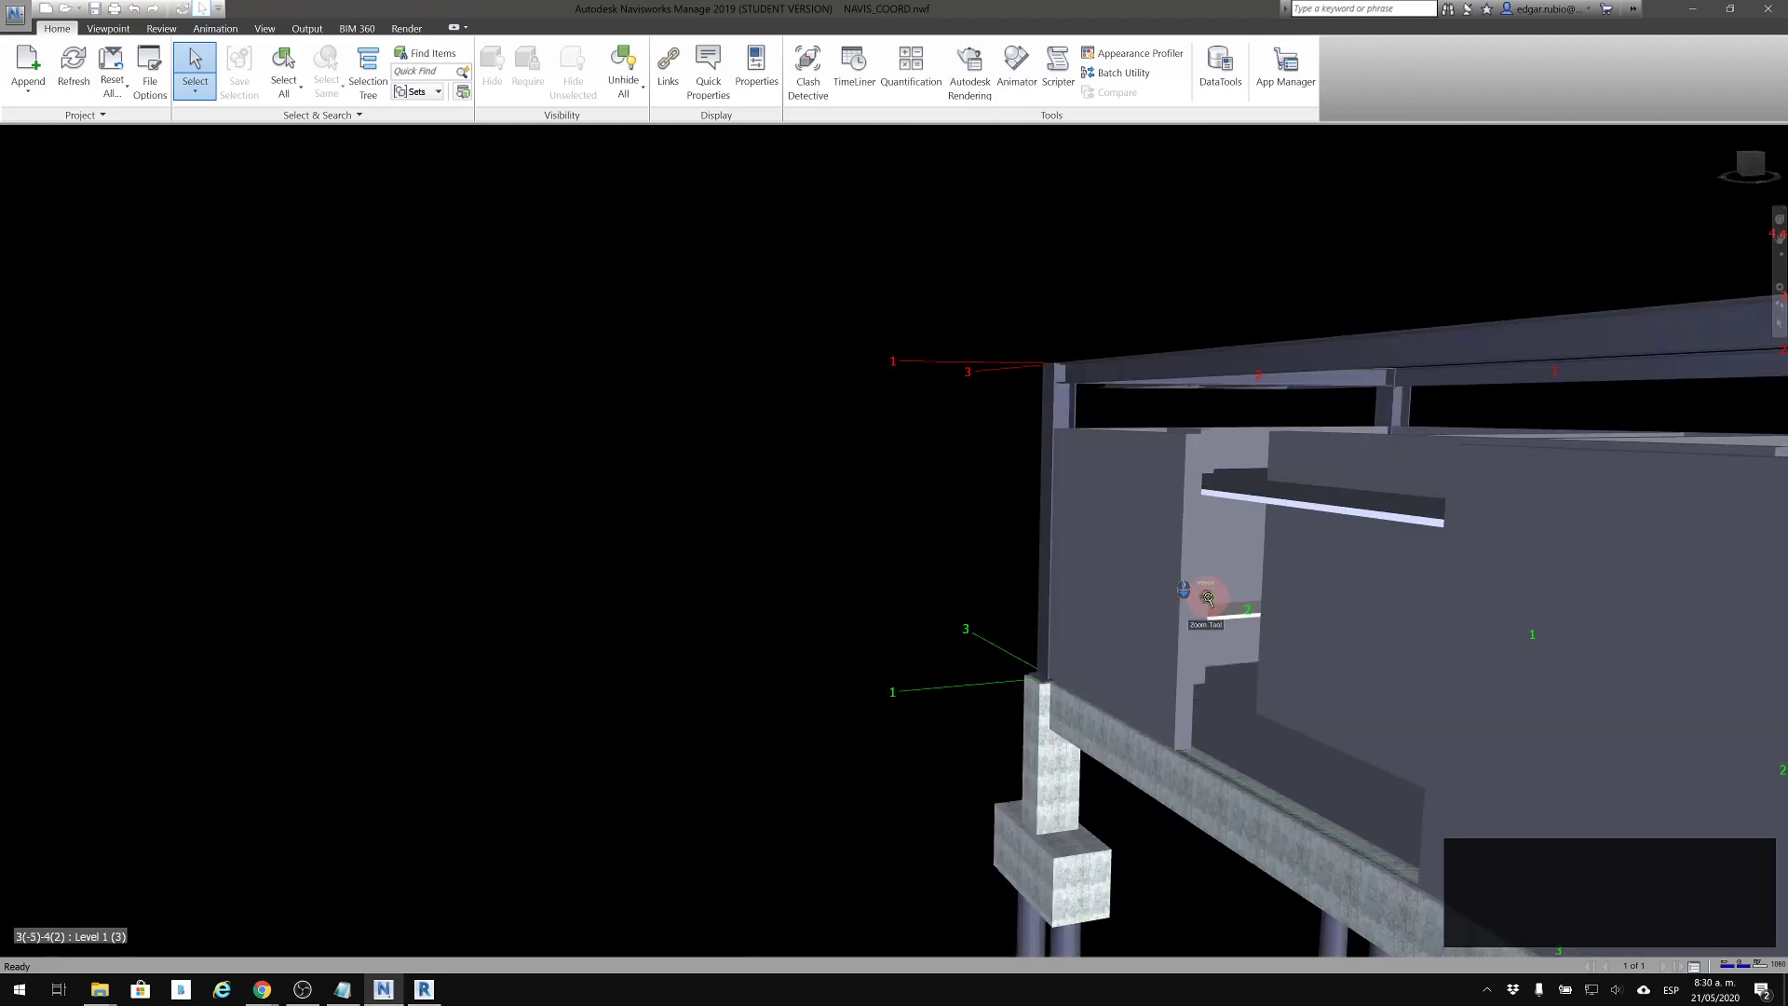
middle_click_drag(1413, 629, 1211, 599, "shift")
middle_click_drag(1211, 599, 1078, 477, "shift")
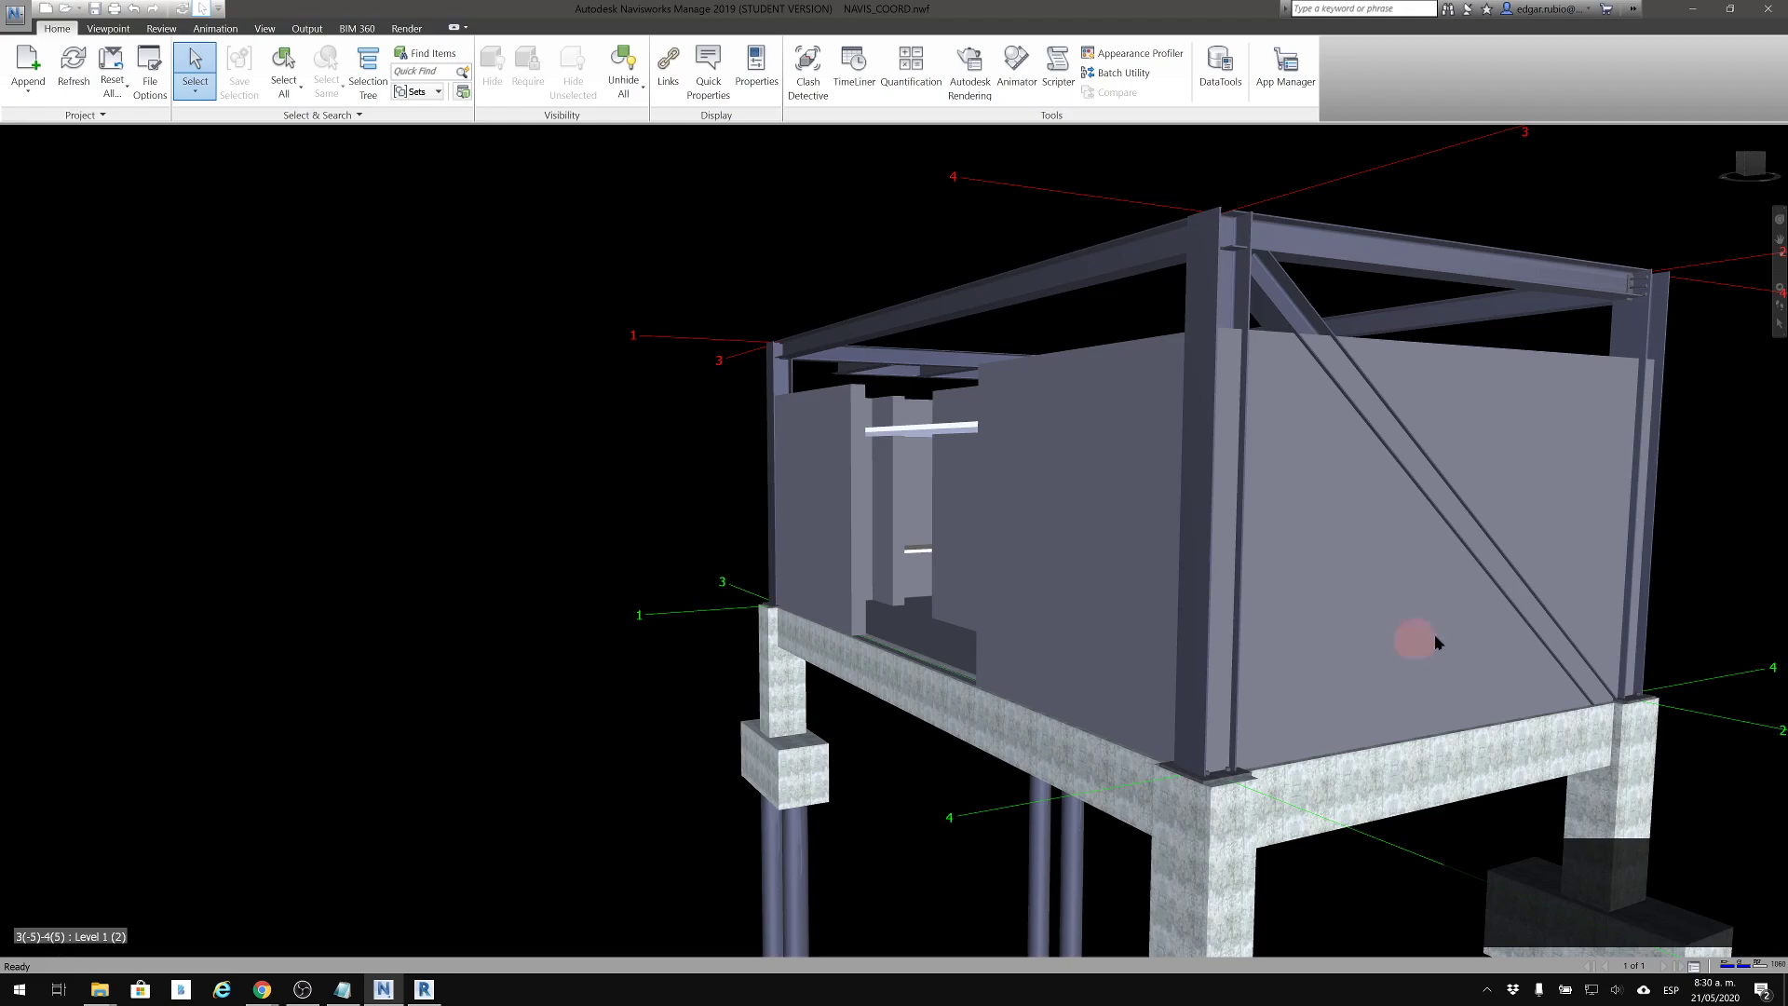
middle_click_drag(1244, 631, 1242, 584)
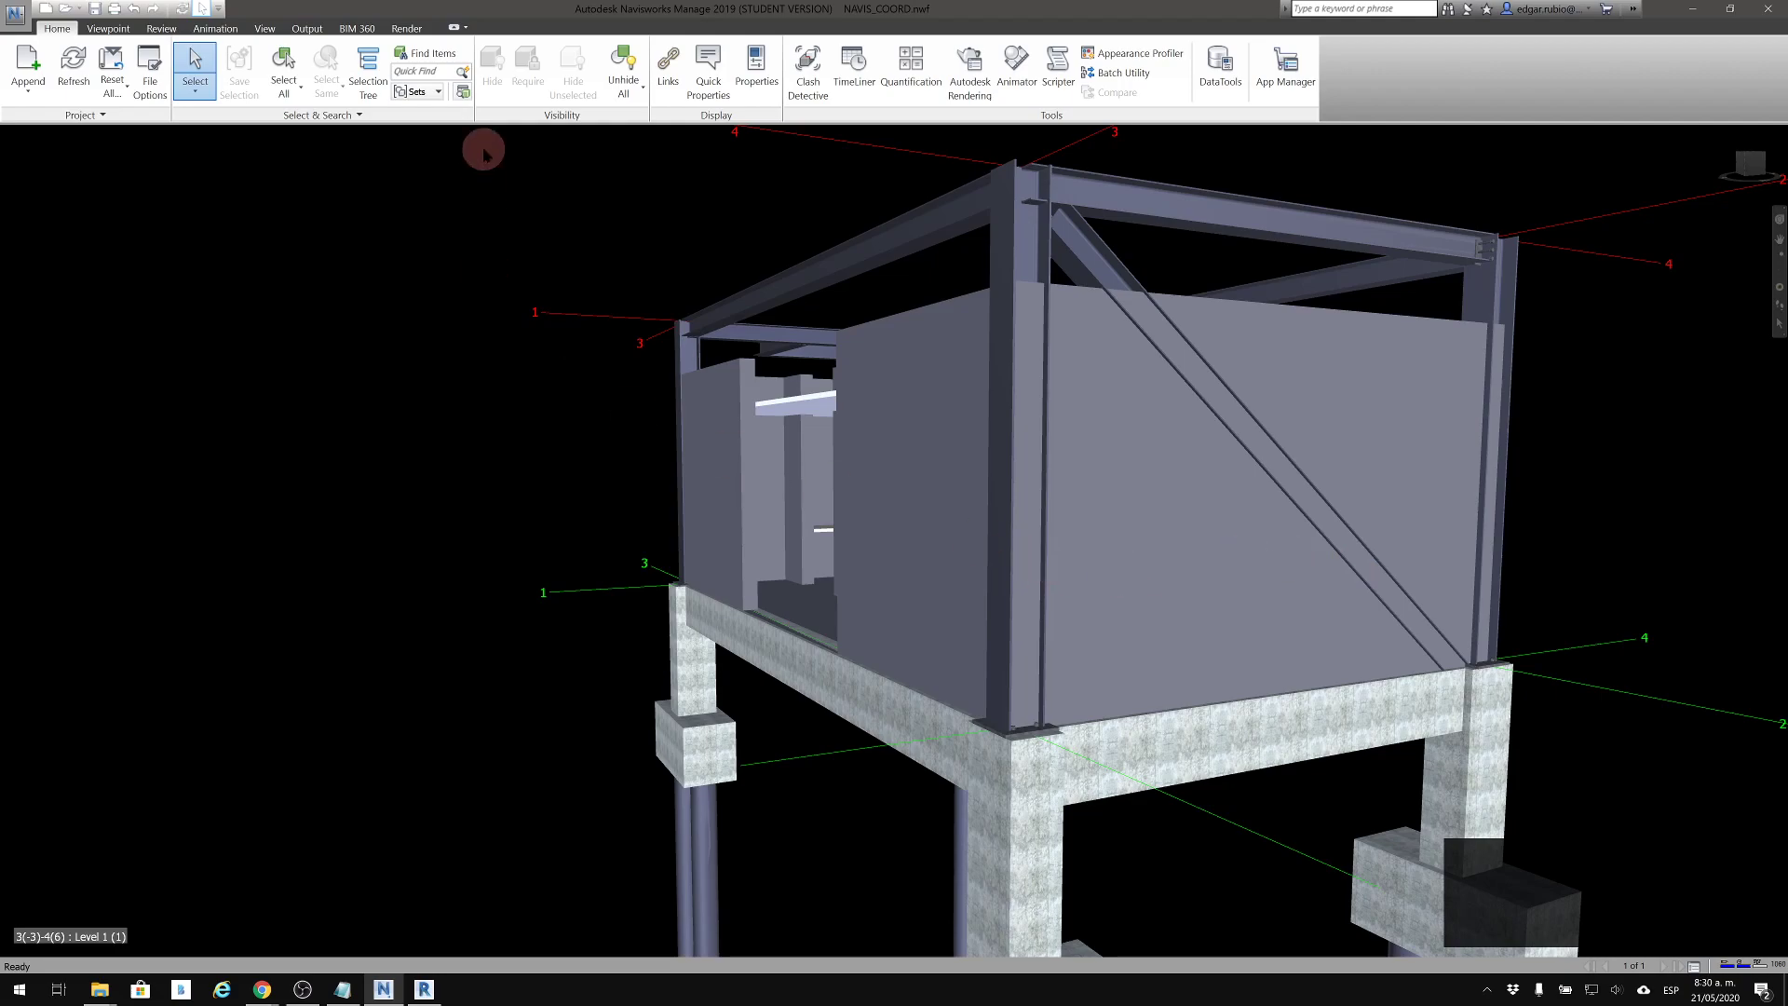
Frame the braced corner of the building from a low angle and save the viewpoint as 001
left_click(109, 29)
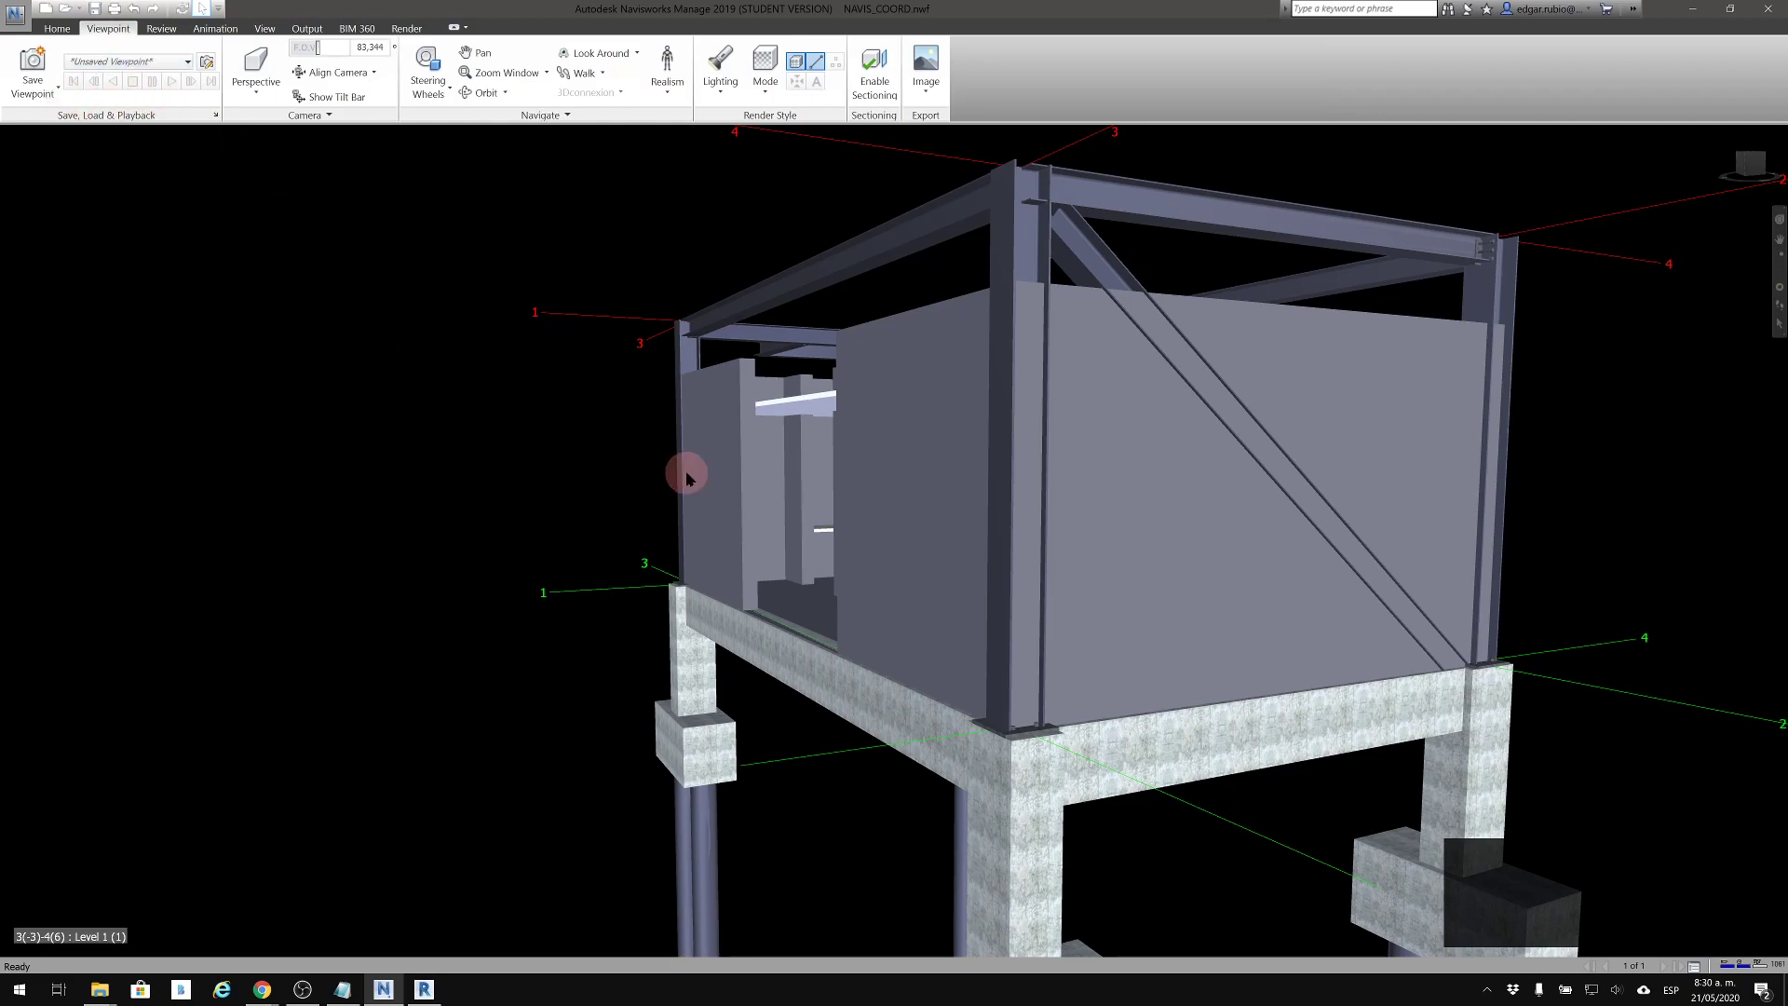
middle_click_drag(656, 469, 604, 456)
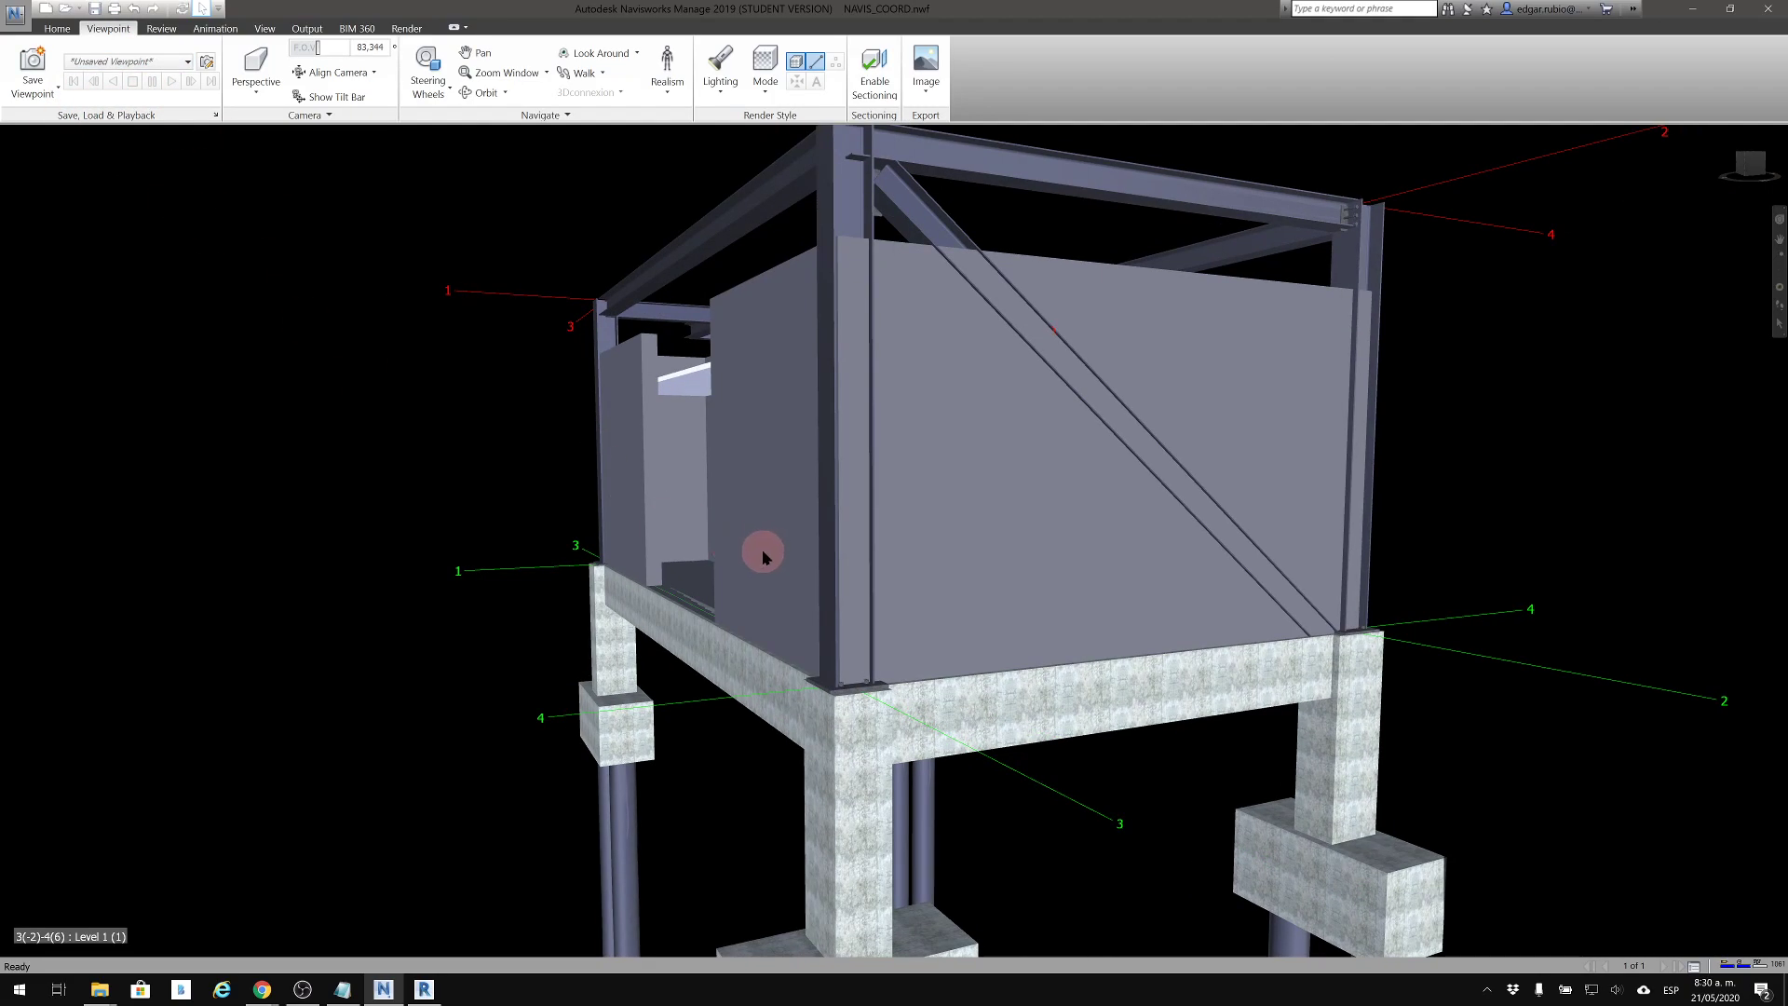
middle_click_drag(843, 558, 855, 608, "shift")
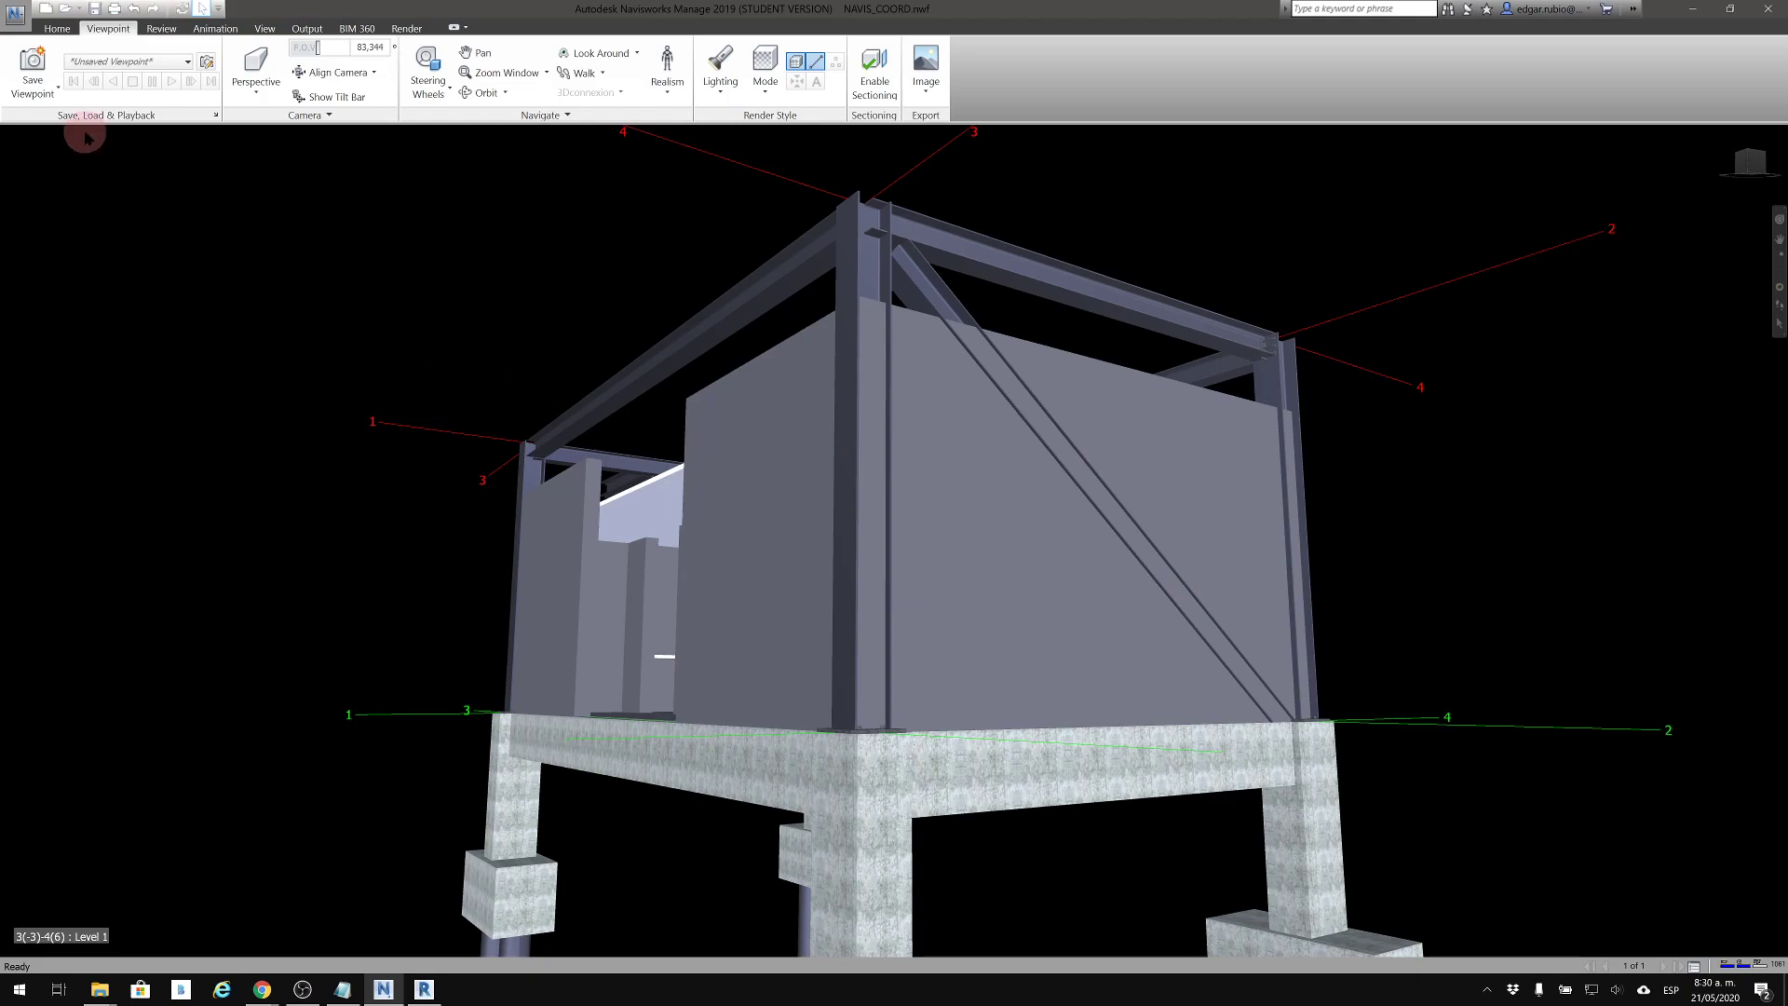
left_click(42, 66)
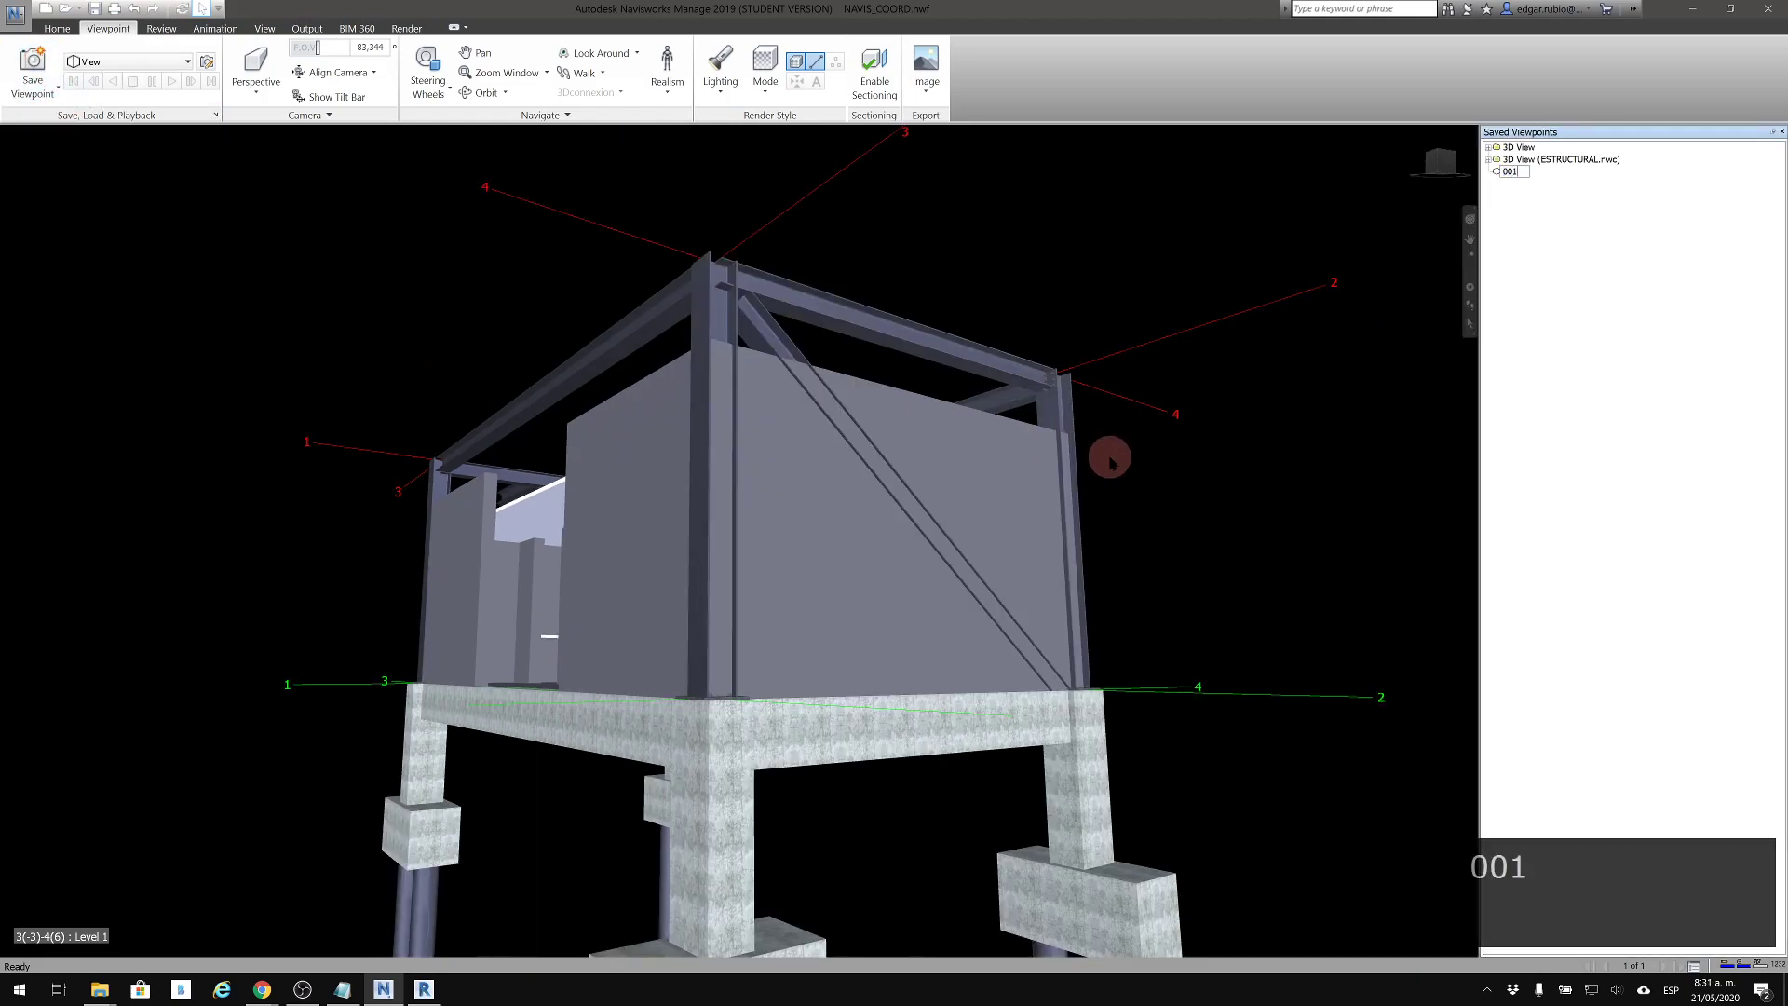
type("001")
key("Return")
Frame the building from the corner beside the cantilevered roof frame and save the viewpoint as 002
middle_click_drag(851, 439, 1265, 610, "shift")
mouse_move(704, 503)
middle_mouse_down("shift")
mouse_move(527, 586)
mouse_move(1153, 403)
mouse_move(1019, 458)
mouse_move(1083, 350)
mouse_move(1081, 370)
middle_mouse_up("shift")
scroll(1066, 380, "down", 1)
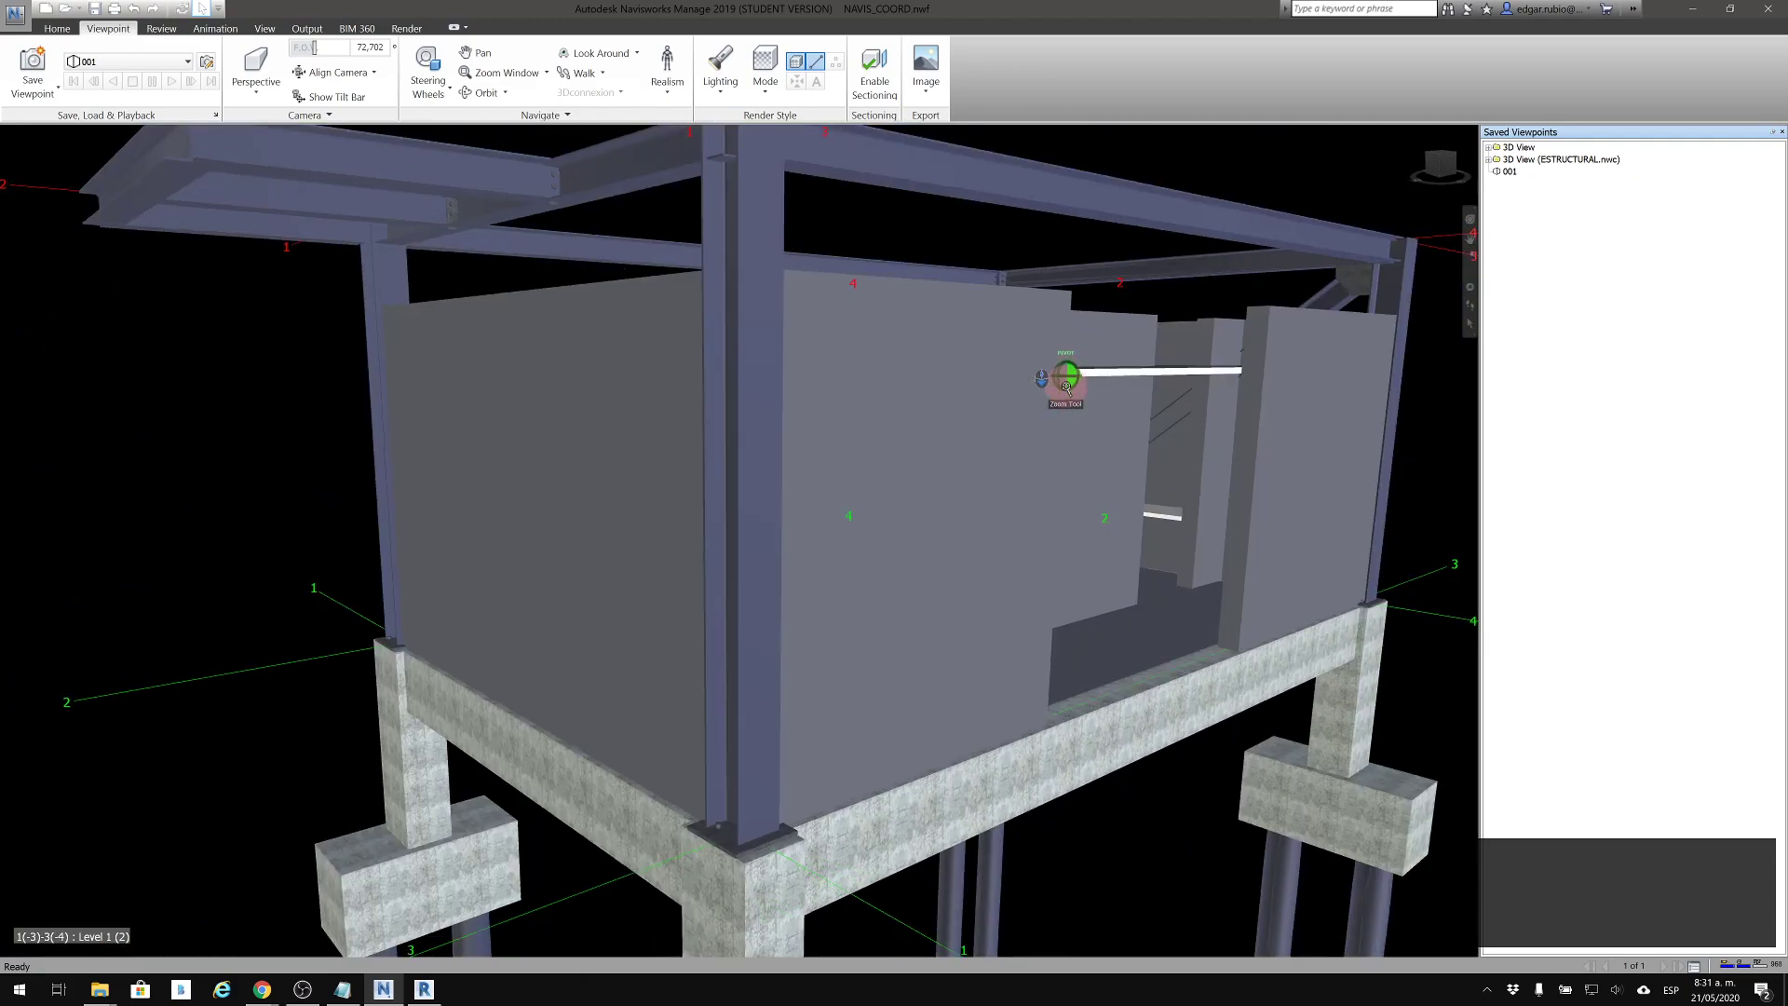
scroll(1066, 384, "down", 2)
middle_click_drag(931, 440, 919, 434)
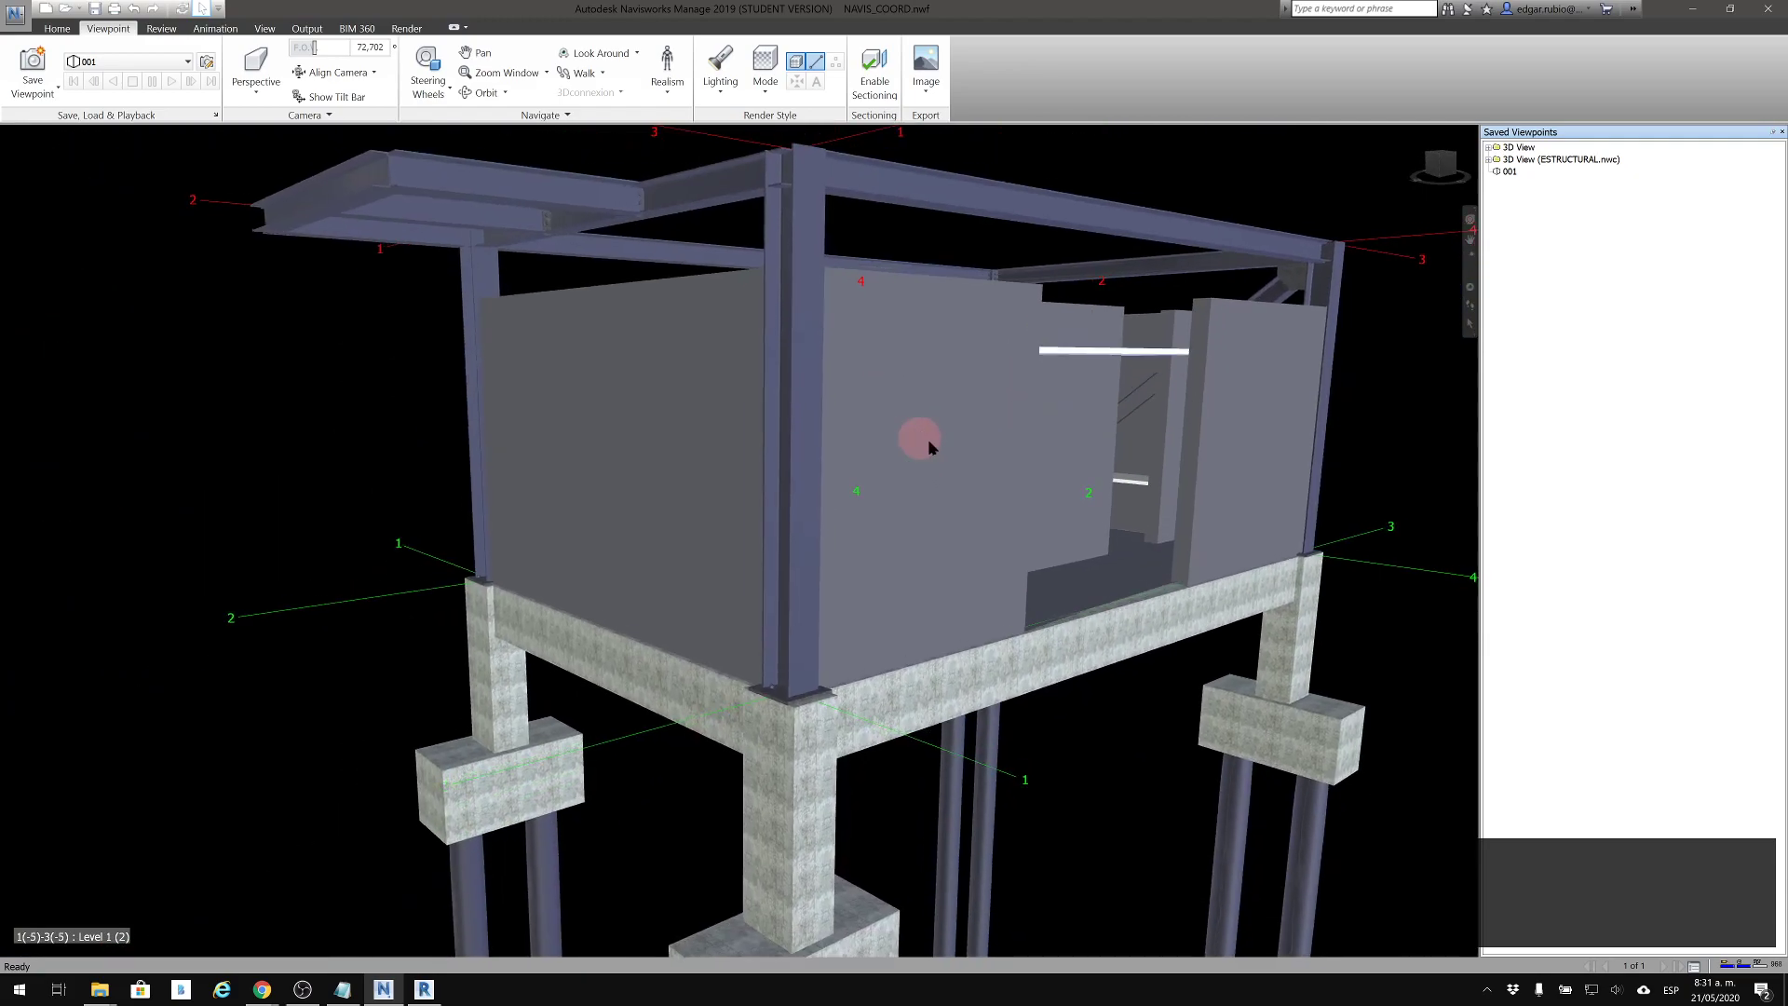
left_click(37, 67)
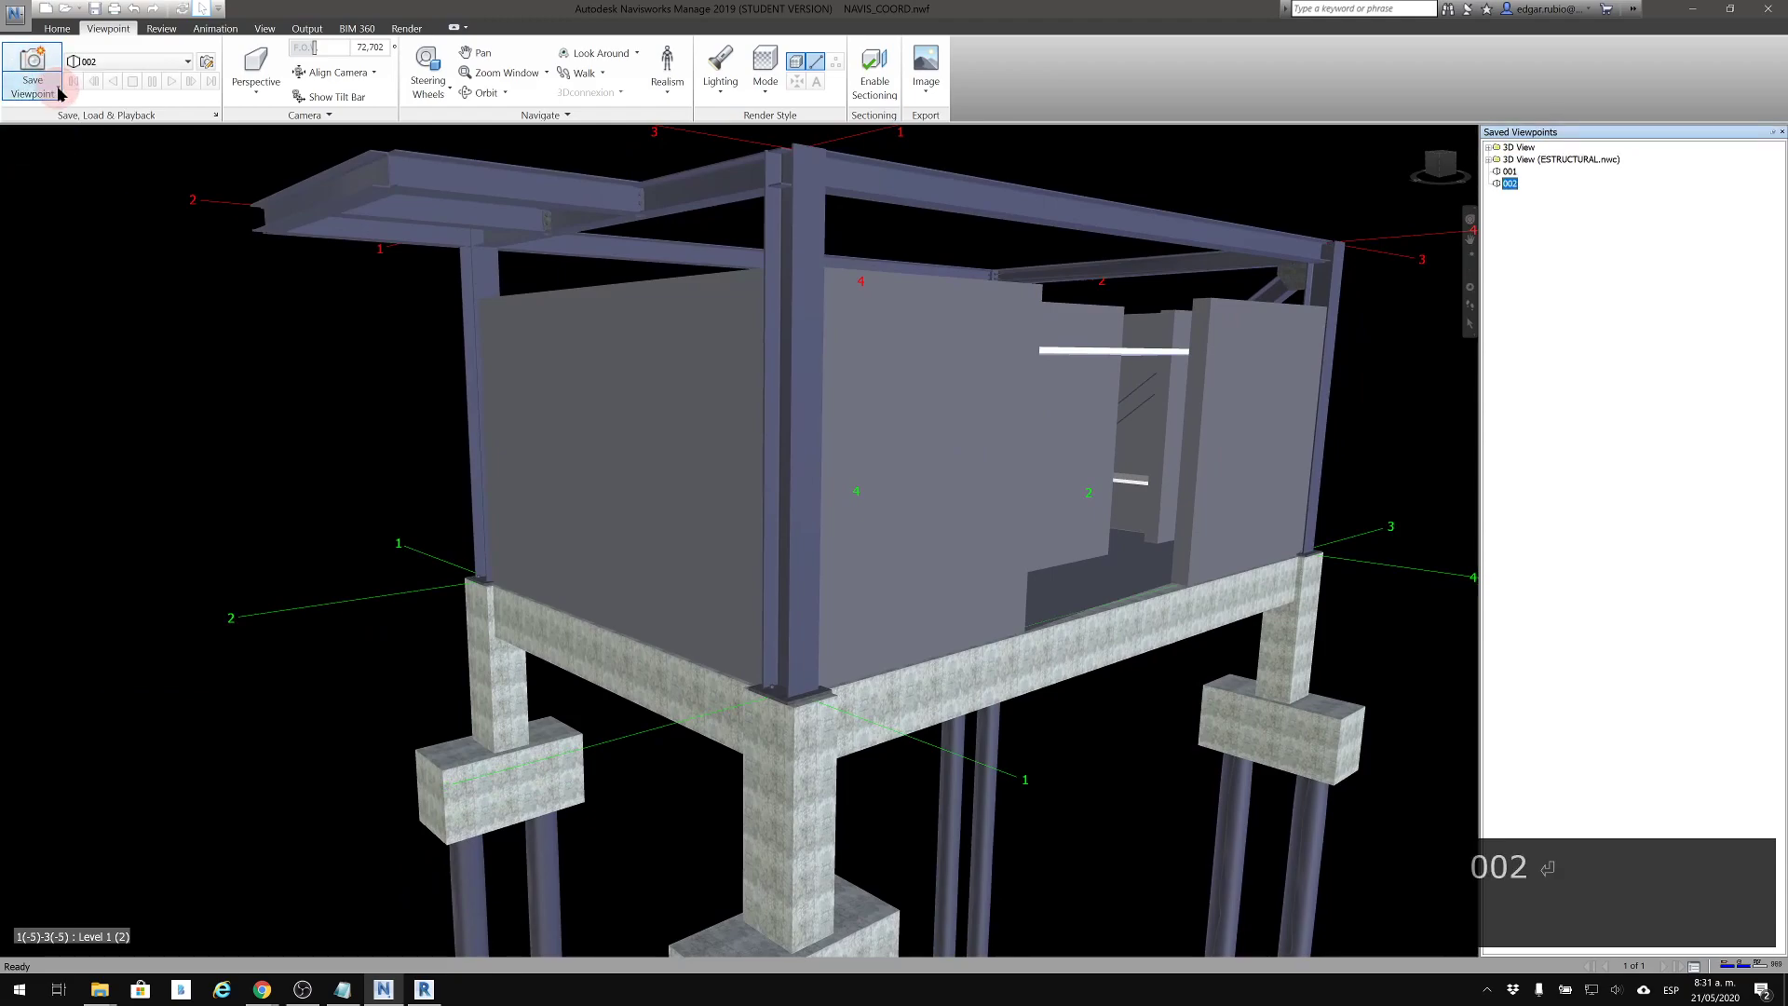
Move the camera far away from the building and restore saved viewpoint 001
mouse_move(439, 427)
middle_mouse_down("shift")
mouse_move(822, 571)
mouse_move(1180, 588)
mouse_move(1002, 528)
middle_mouse_up("shift")
scroll(1002, 527, "down", 3)
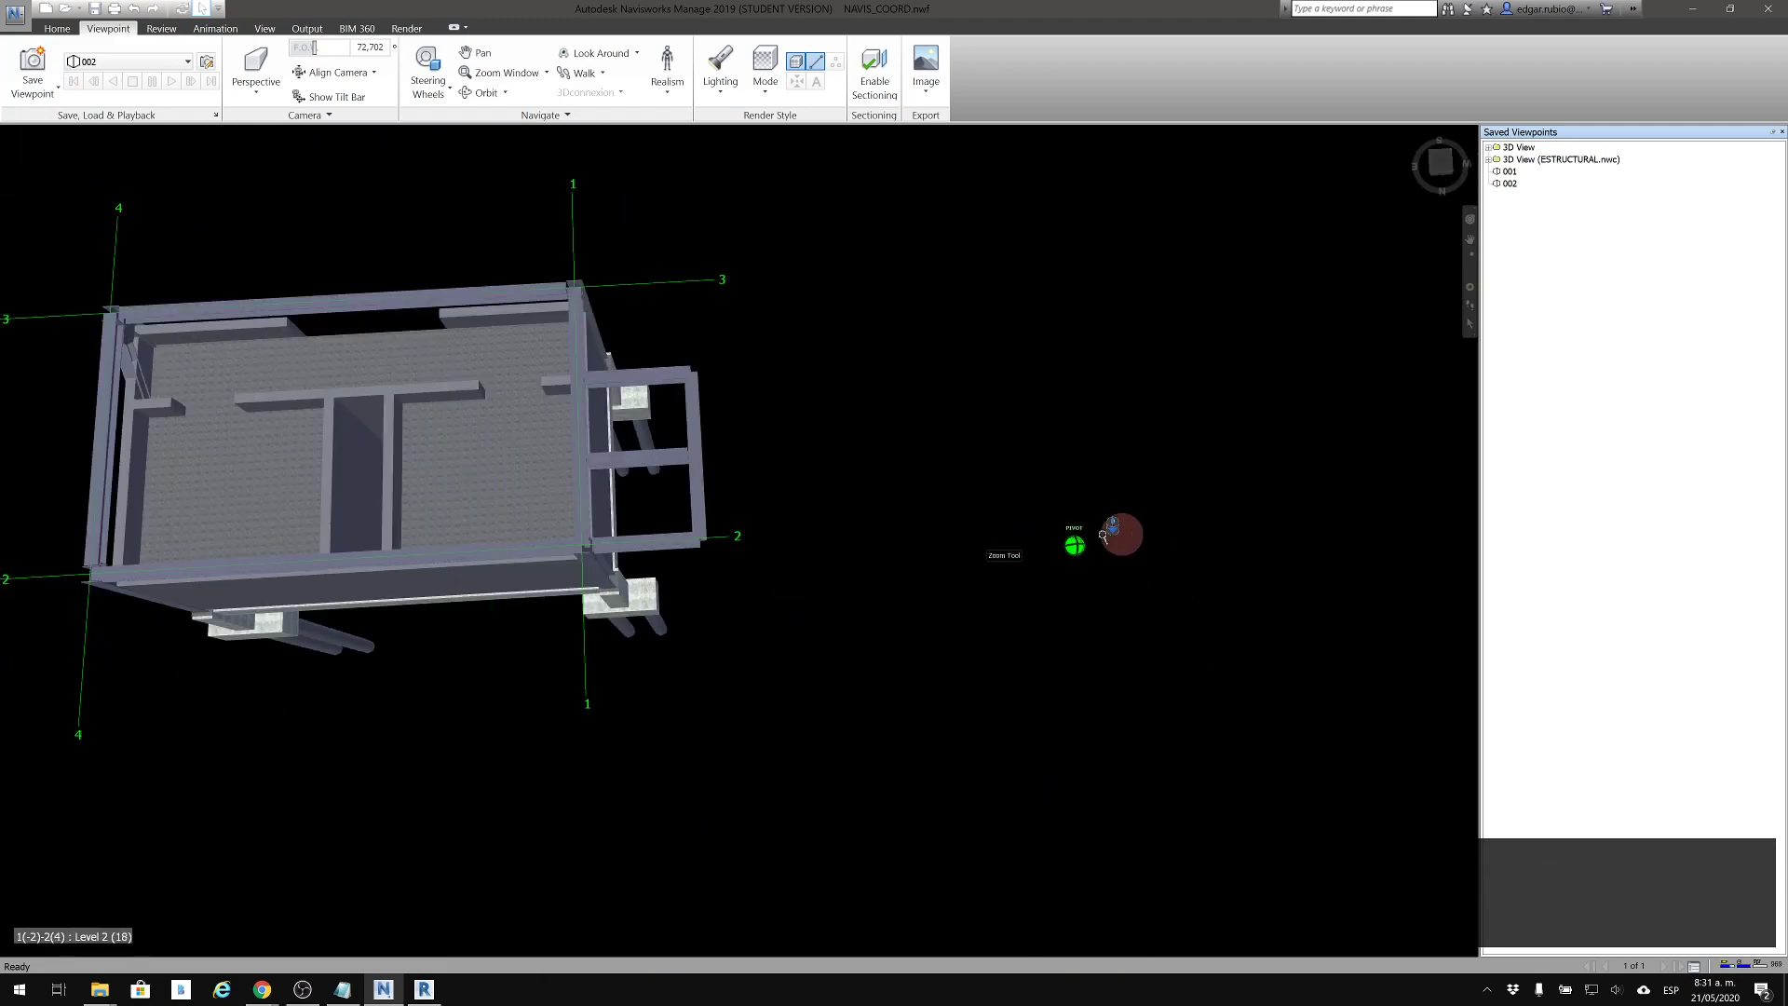
middle_click_drag(1137, 533, 1440, 461)
scroll(1292, 453, "down", 2)
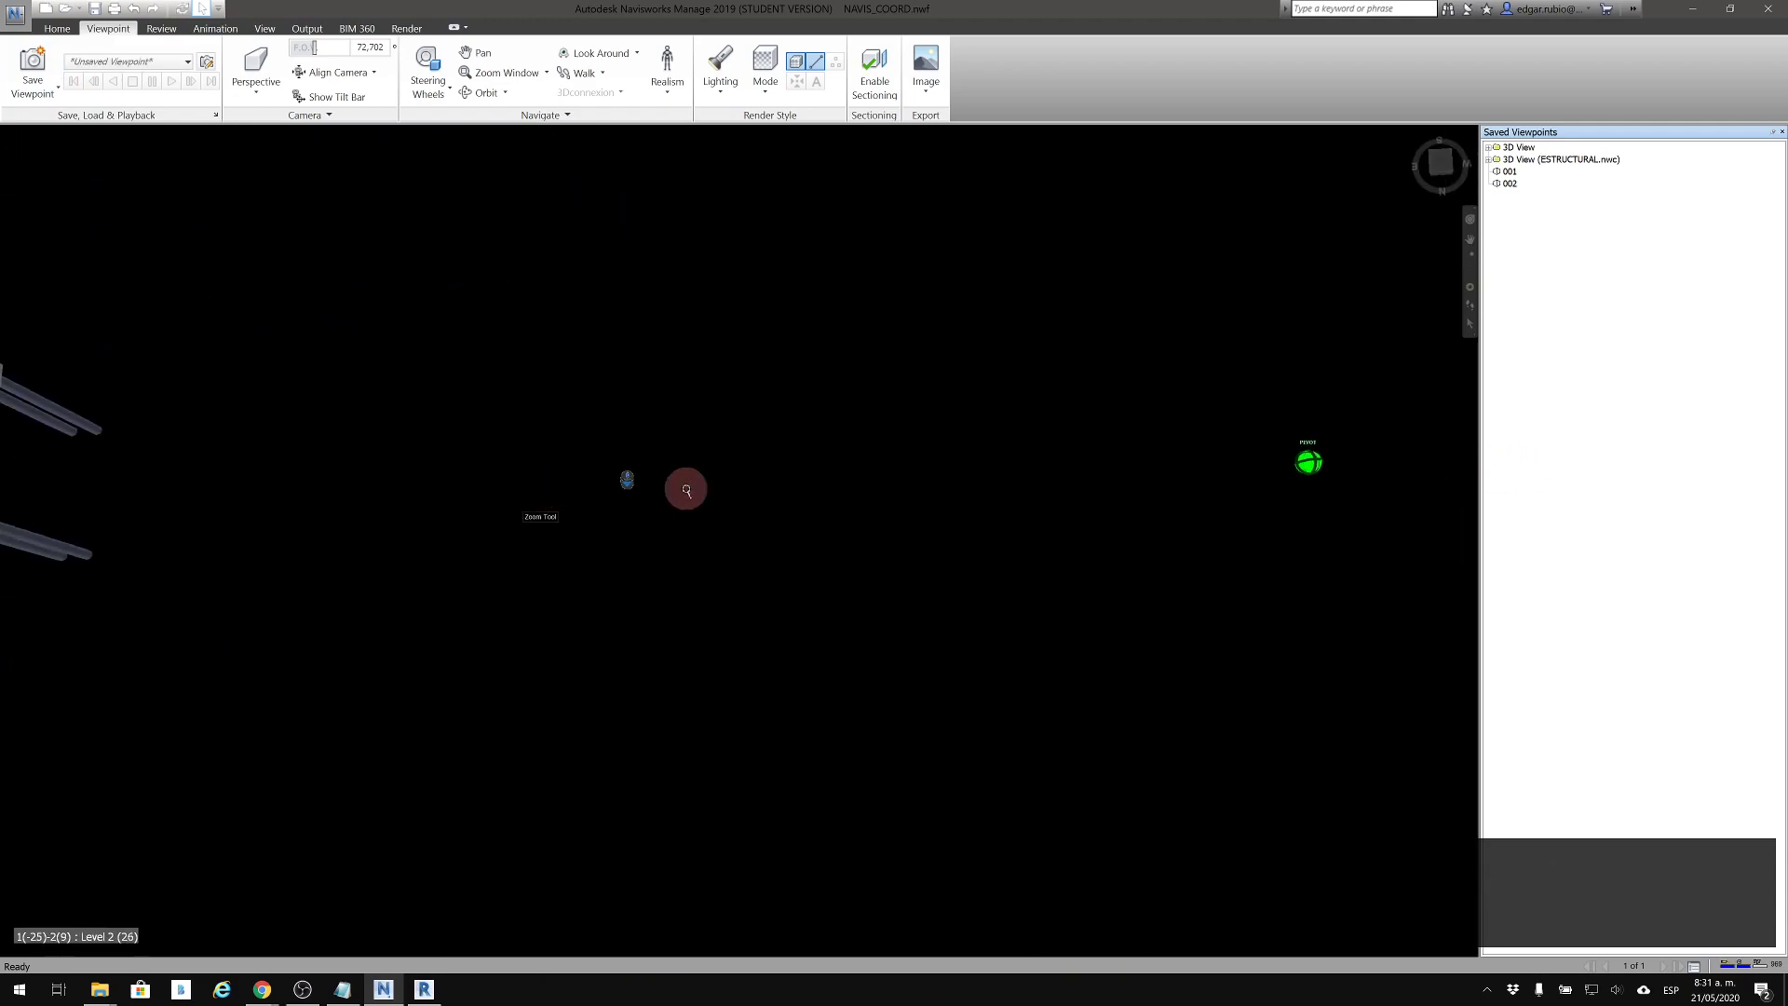
left_click(1509, 174)
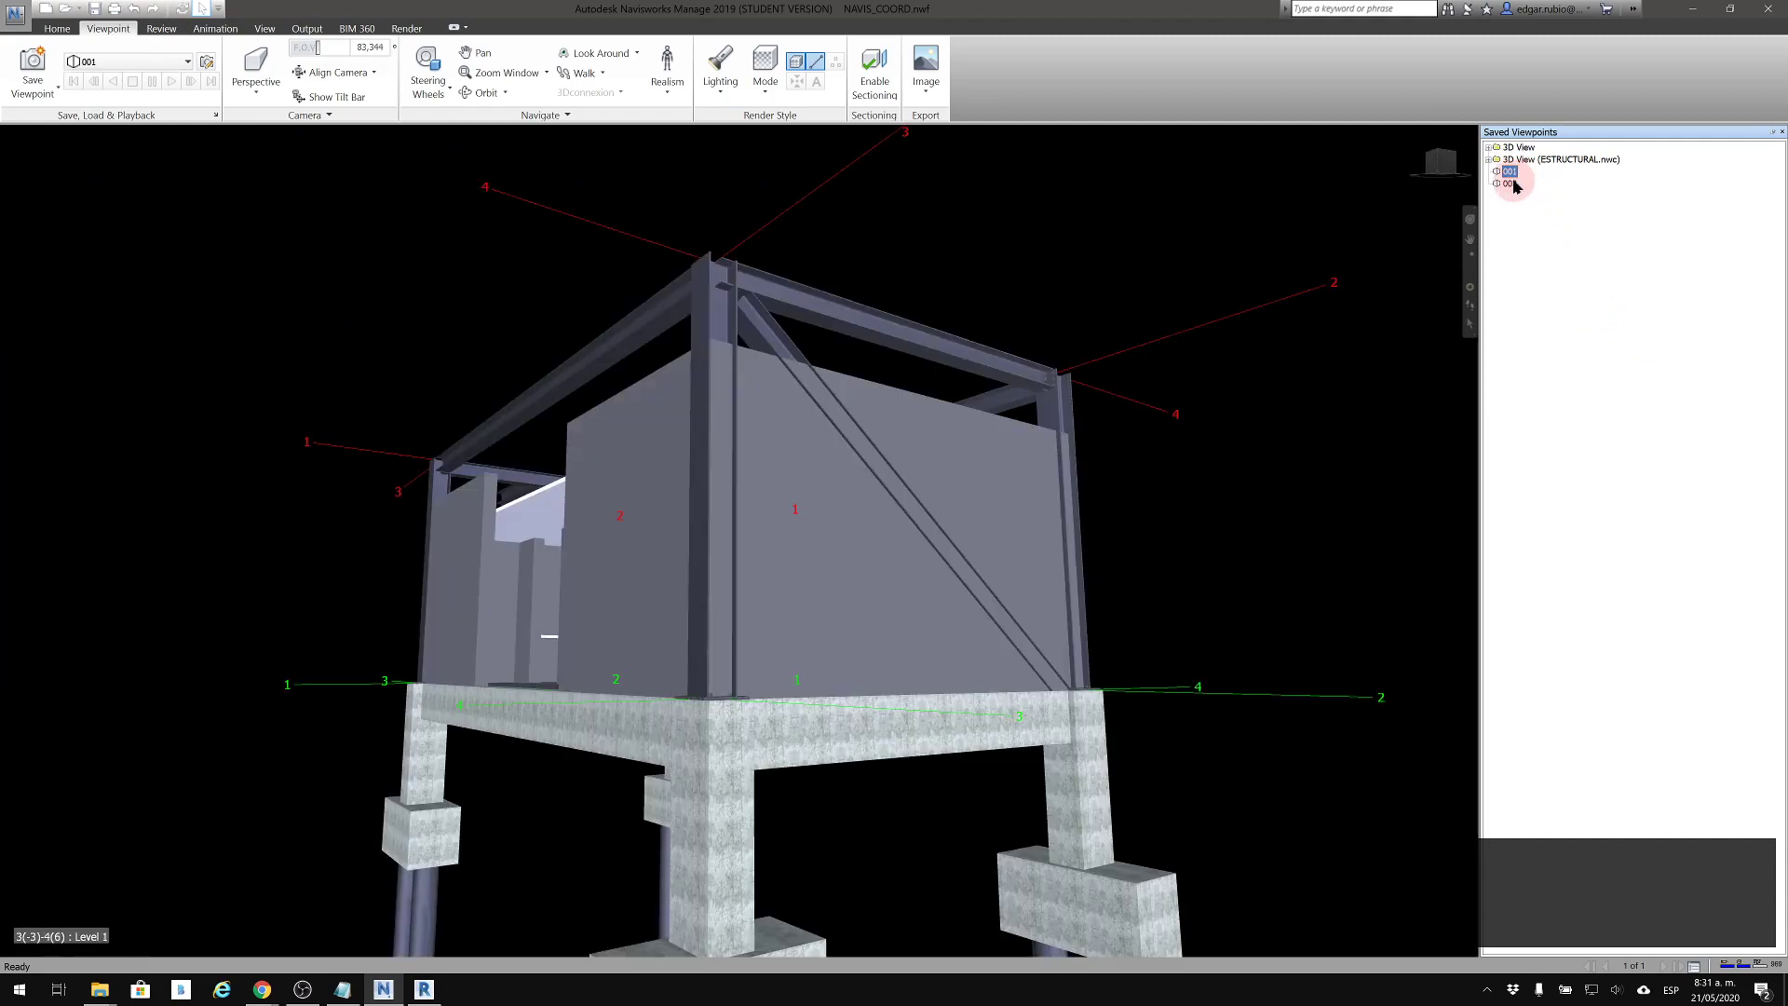
Alternate between saved viewpoints 001 and 002, orbit the building upside down, and restore viewpoint 001
left_click(1511, 184)
left_click(1509, 171)
left_click(1511, 183)
left_click(1510, 172)
left_click(1510, 184)
left_click(1510, 183)
middle_click_drag(1134, 408, 1478, 938, "shift")
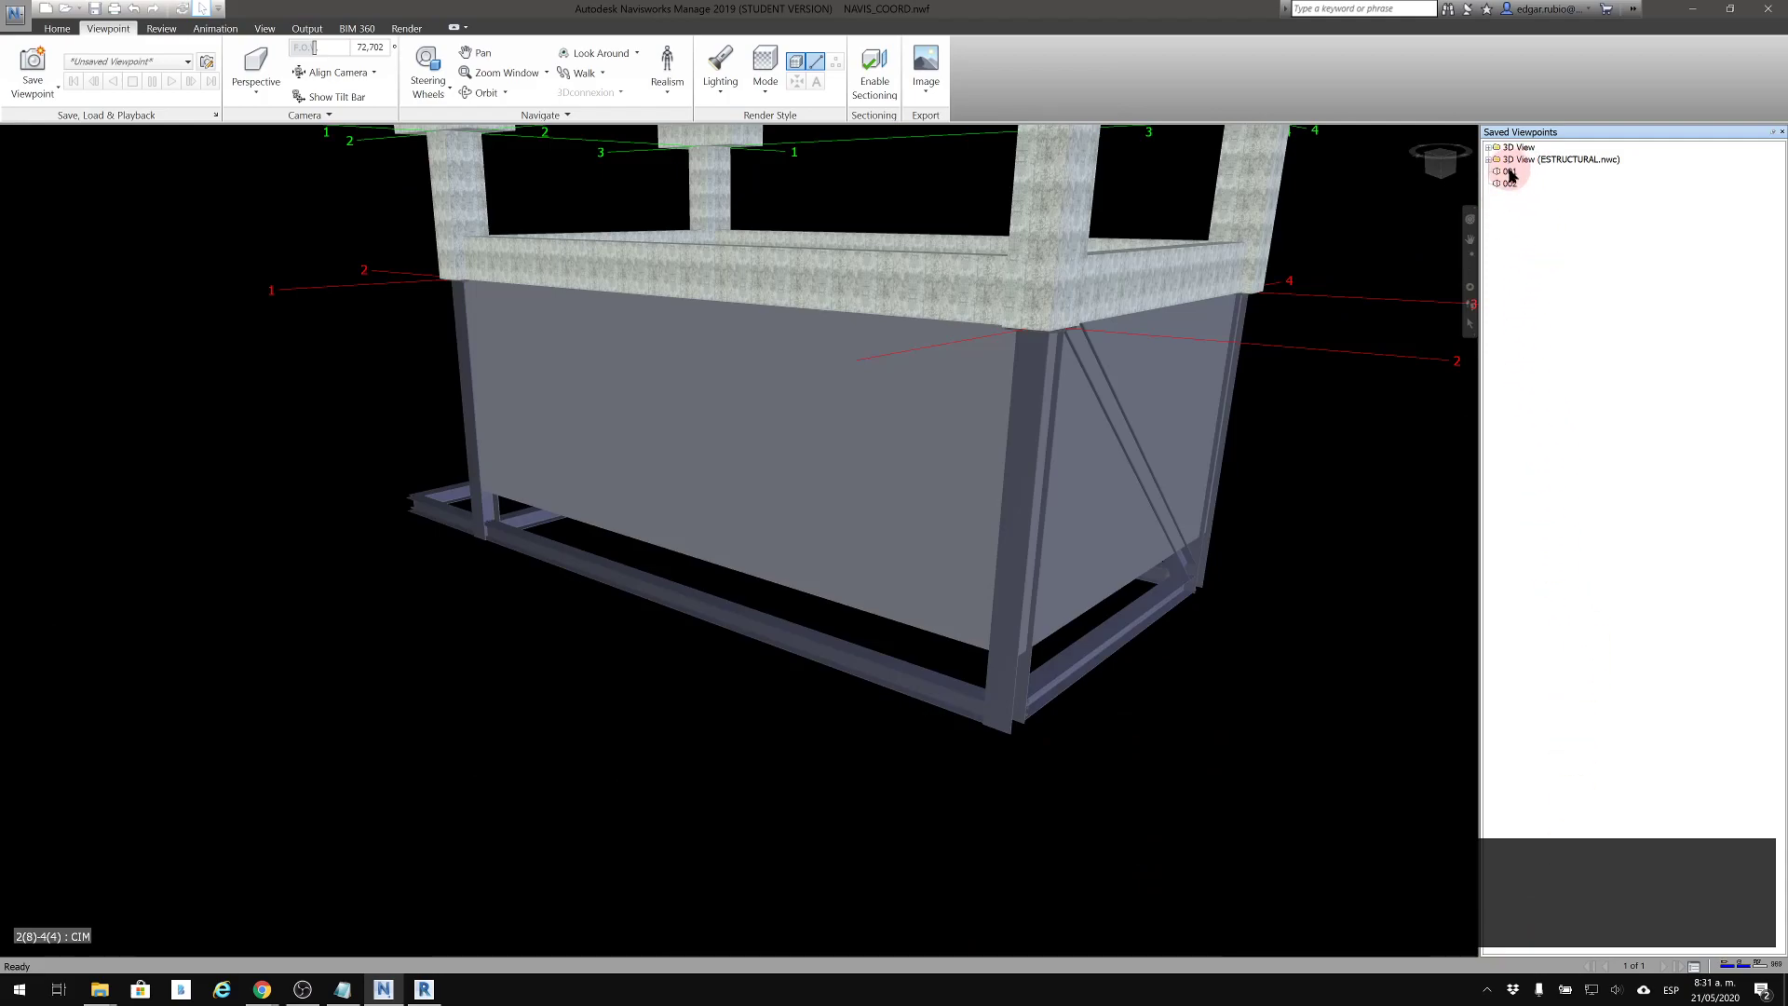
left_click(1509, 172)
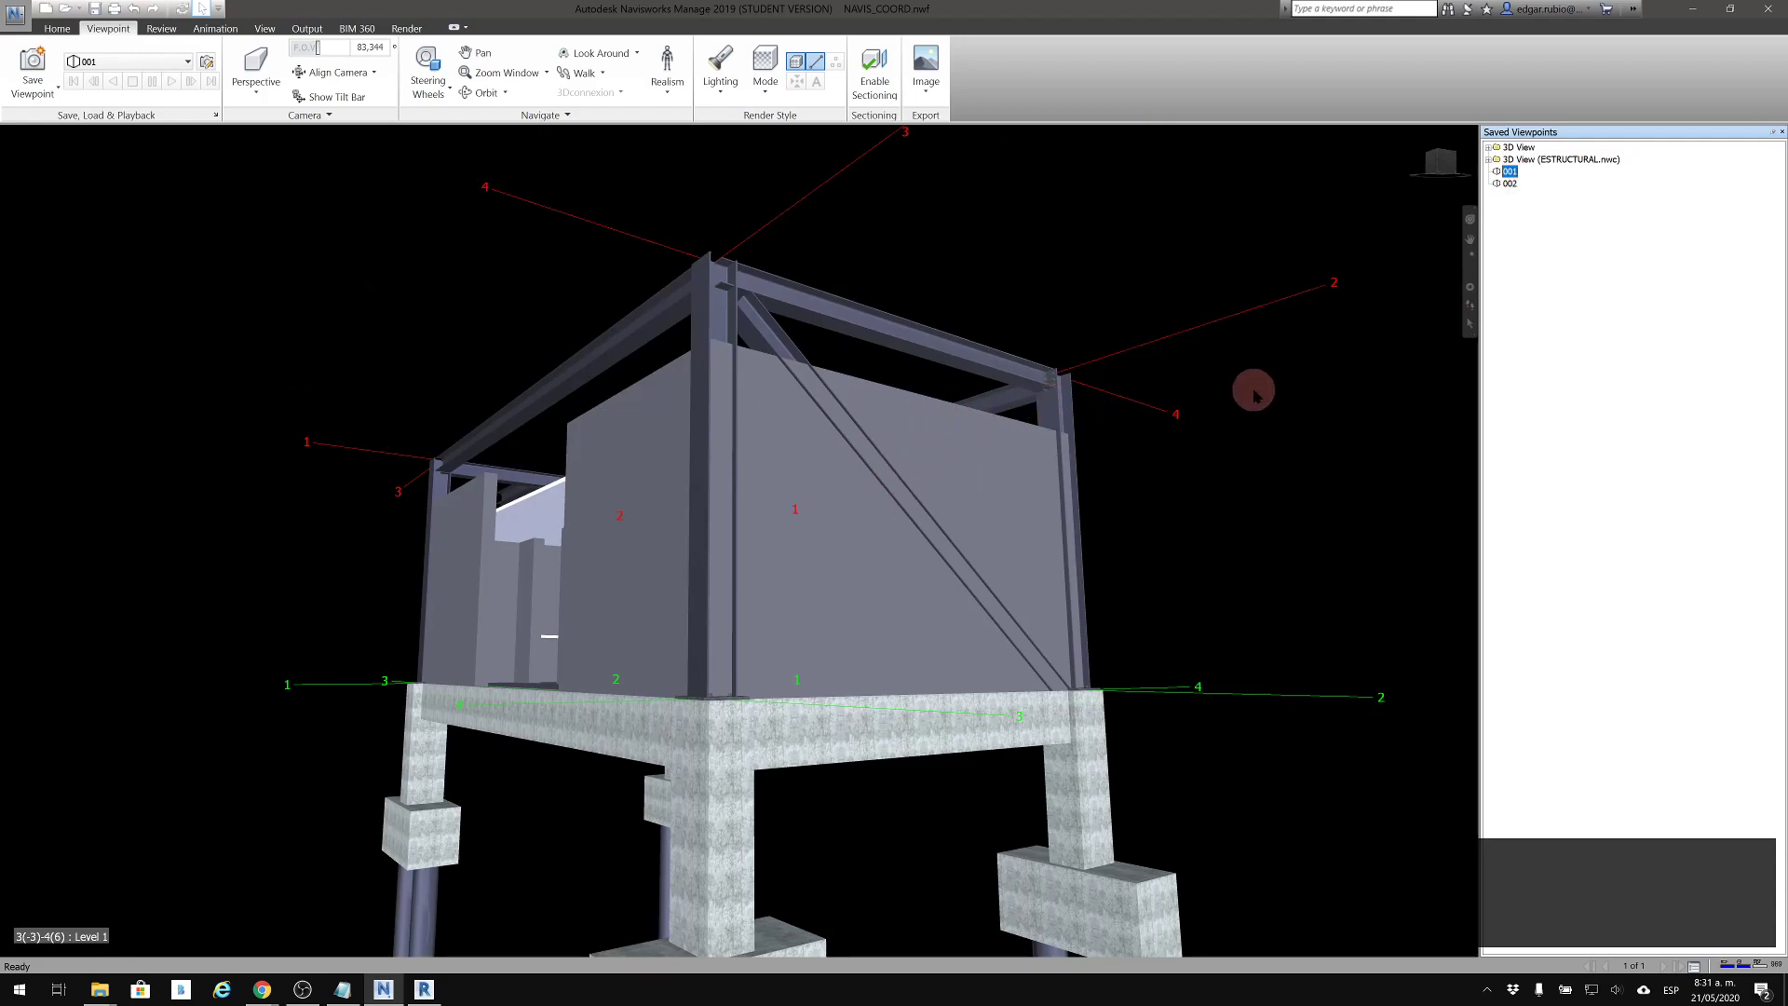
left_click(1245, 500)
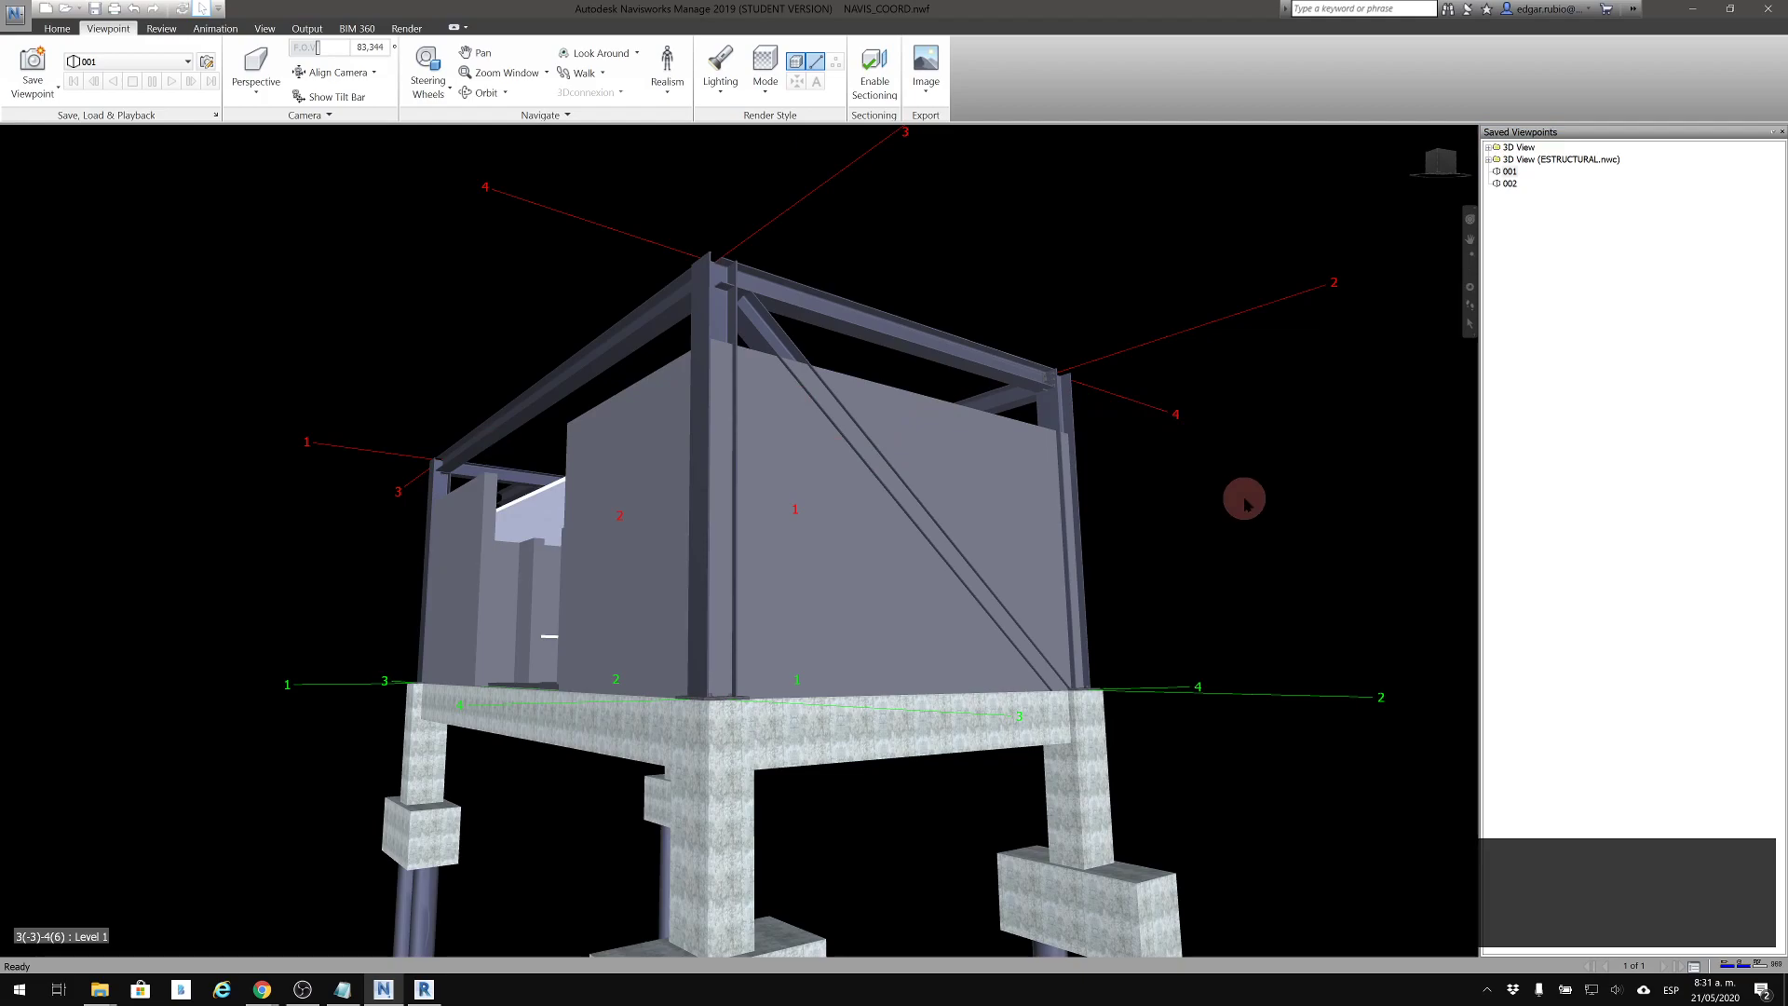
scroll(1205, 493, "down", 1)
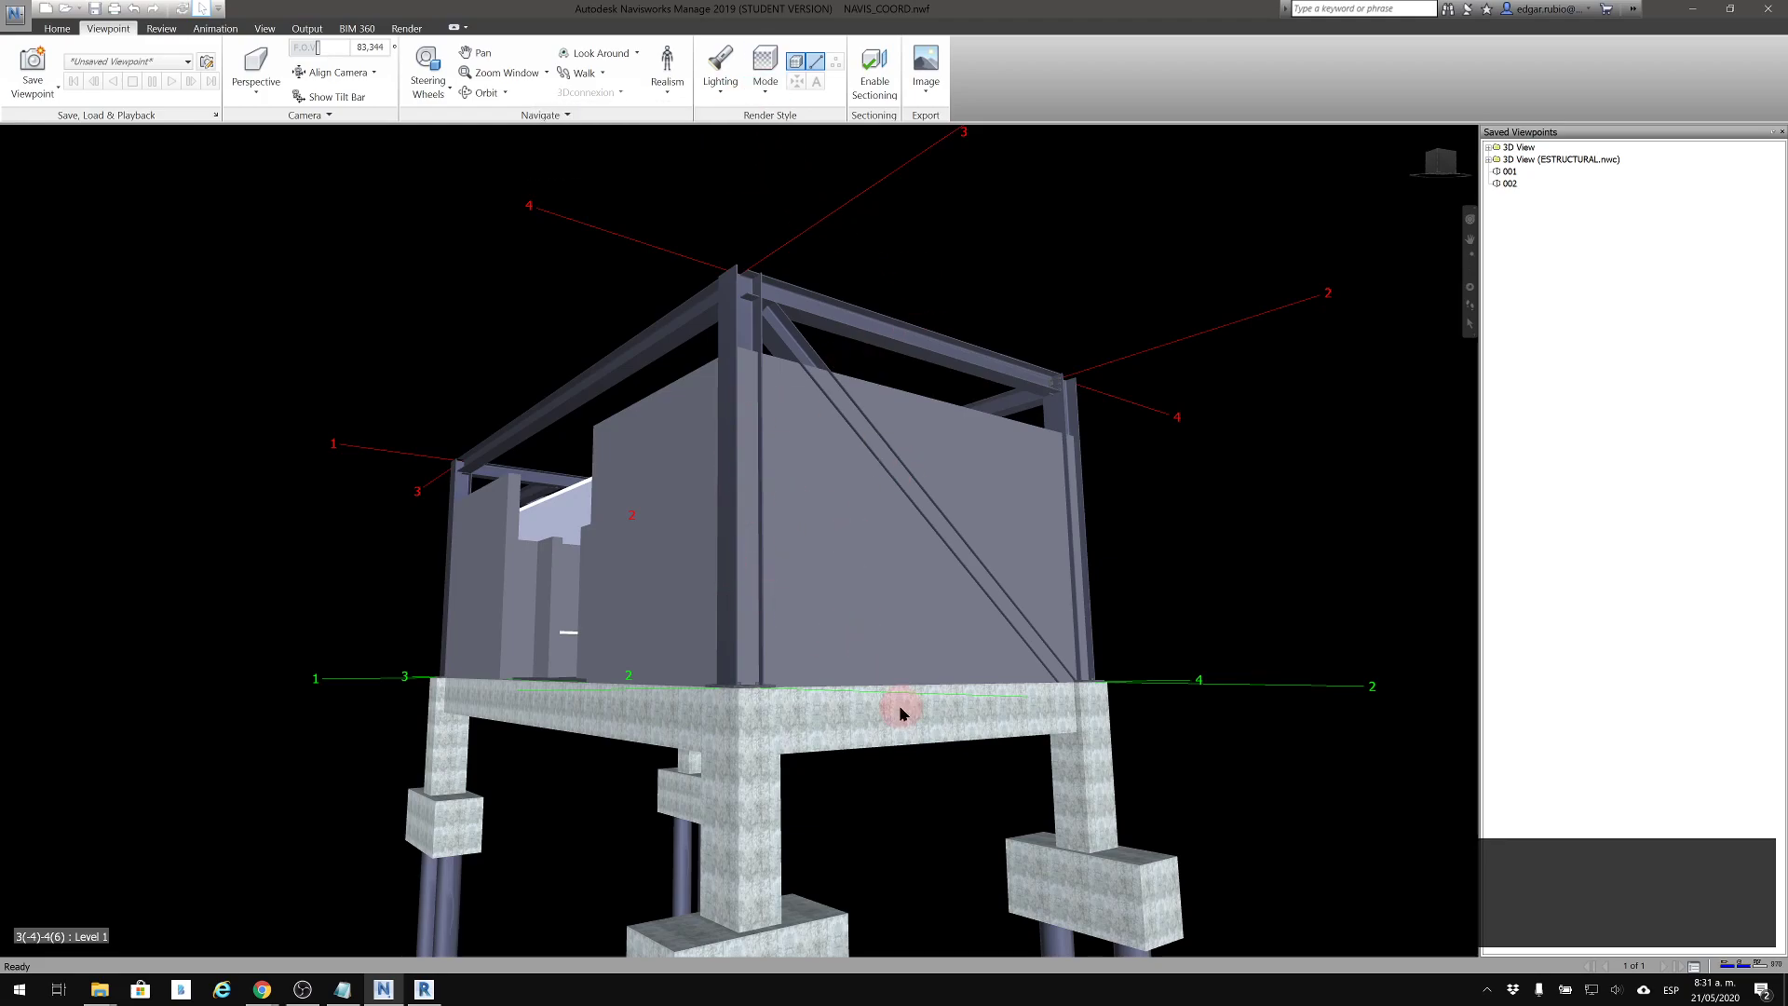
scroll(900, 712, "up", 10)
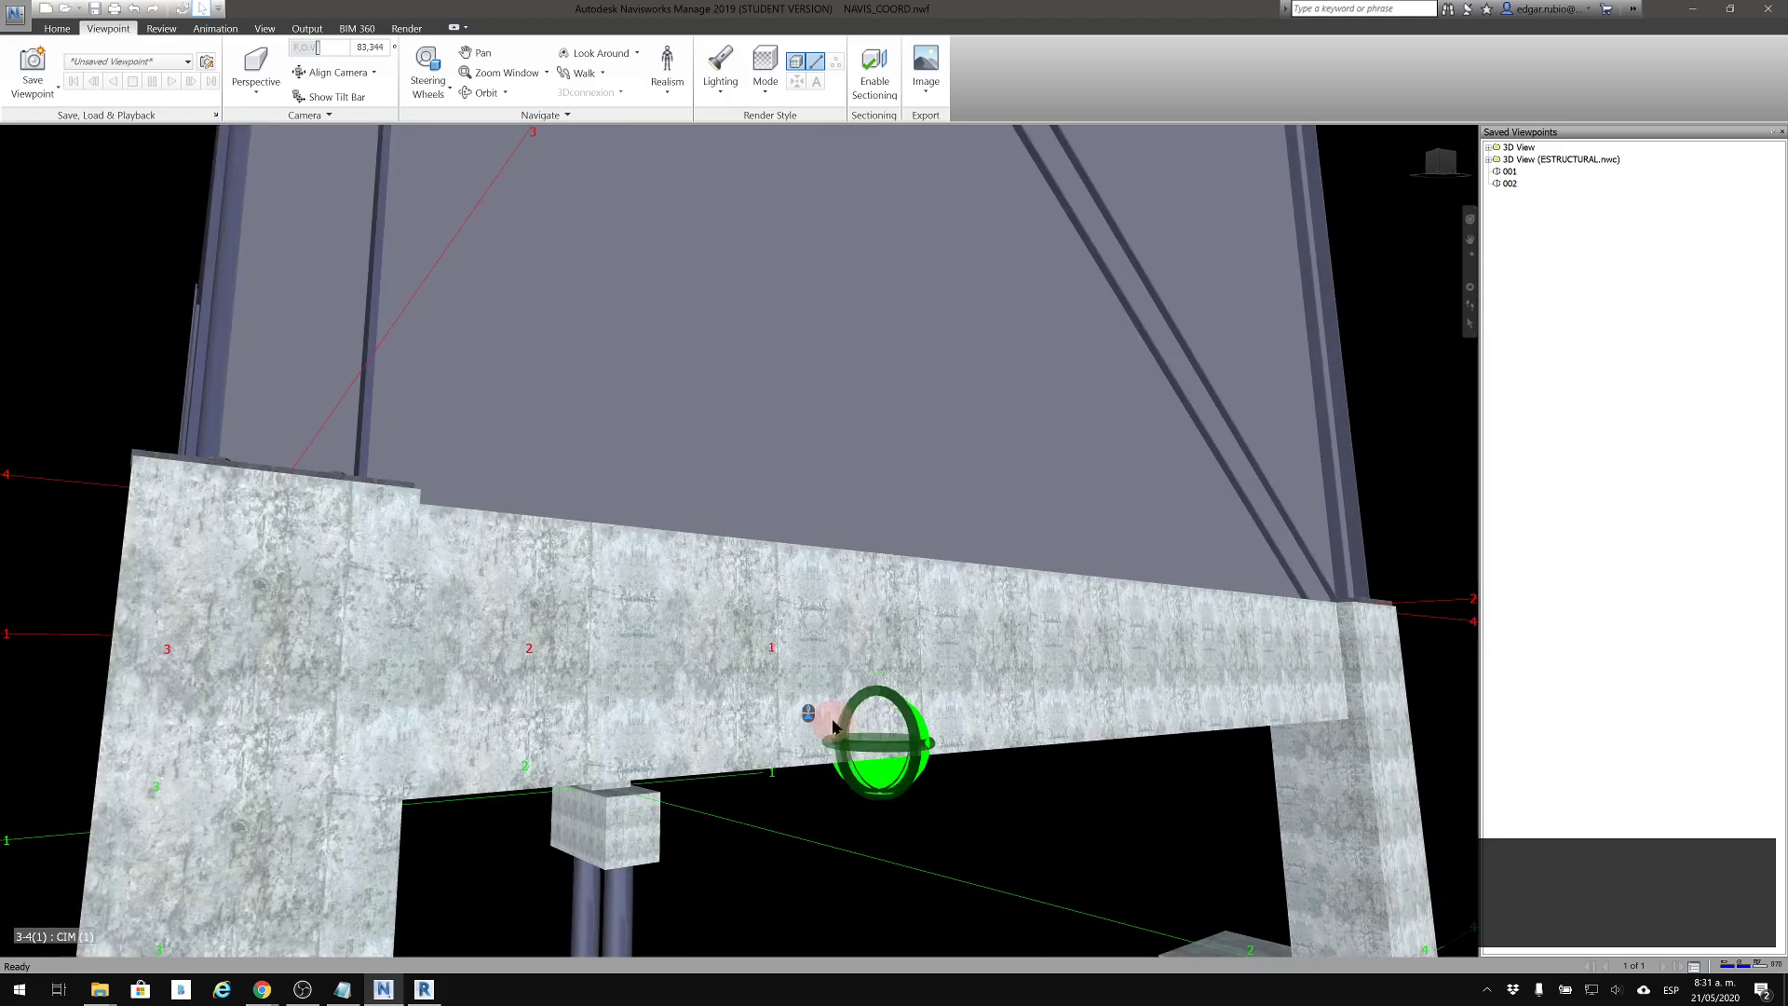
scroll(861, 679, "down", 10)
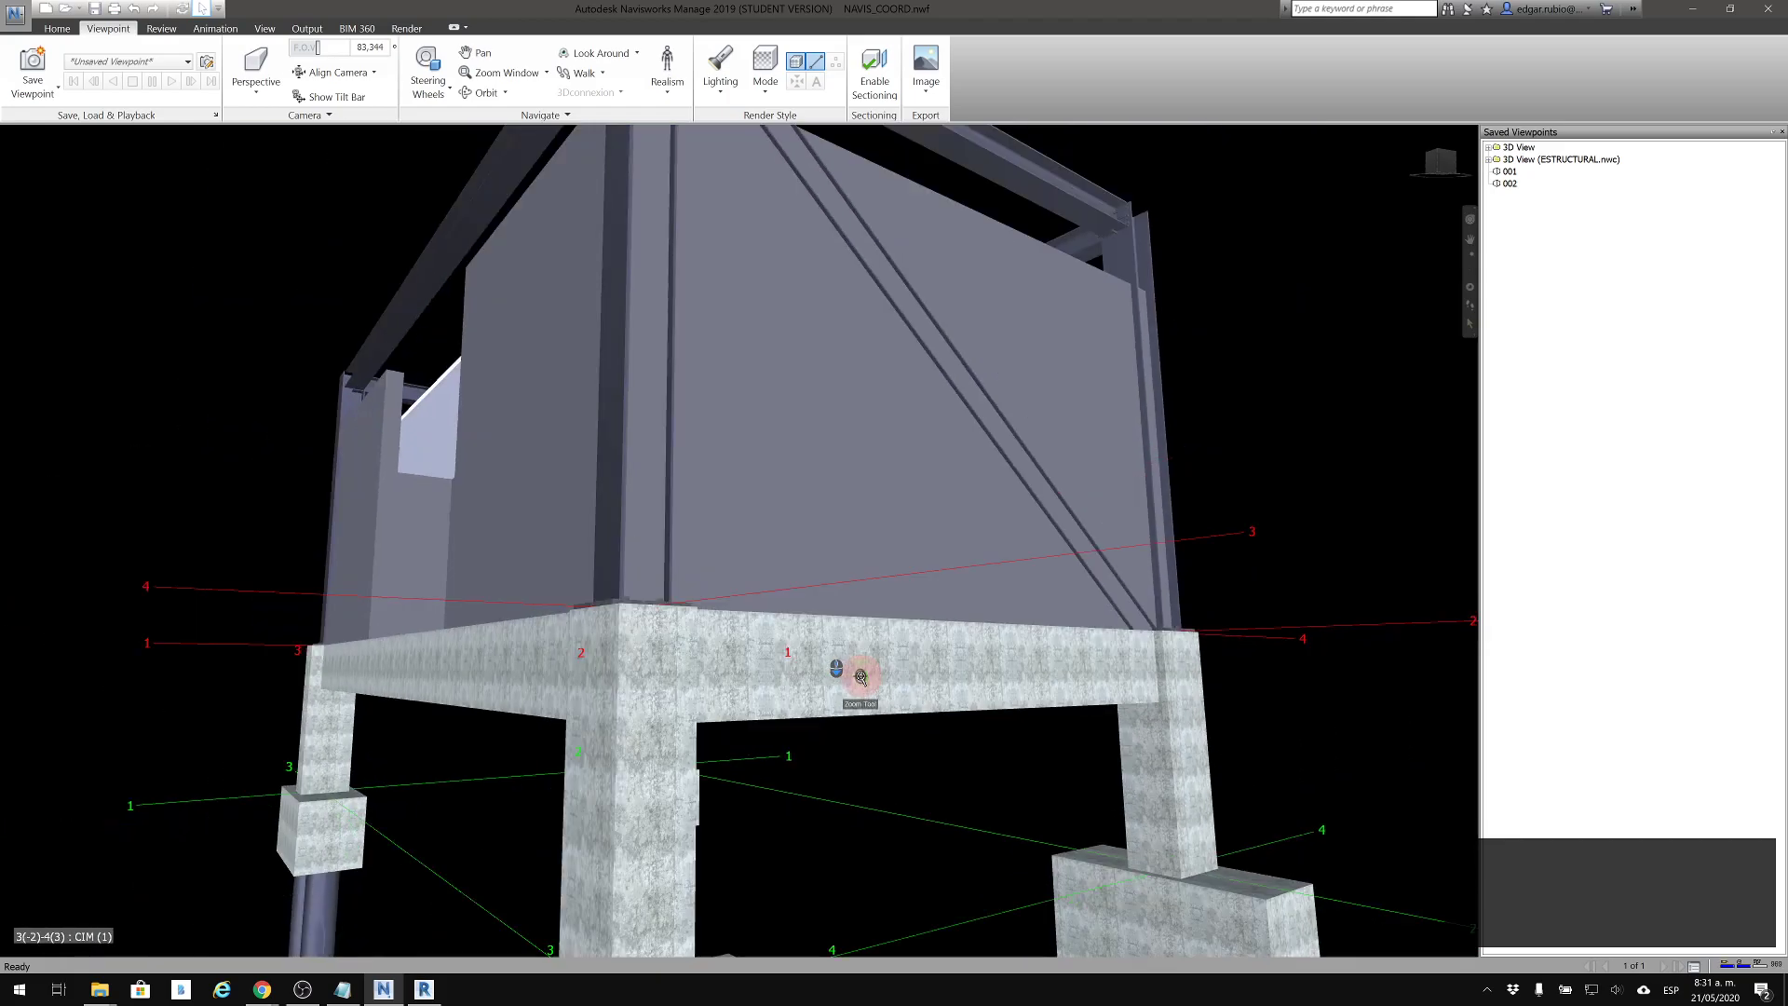
Set the render mode to Shaded and view the braced corner of the building
scroll(892, 621, "down", 5)
middle_click_drag(898, 618, 969, 569)
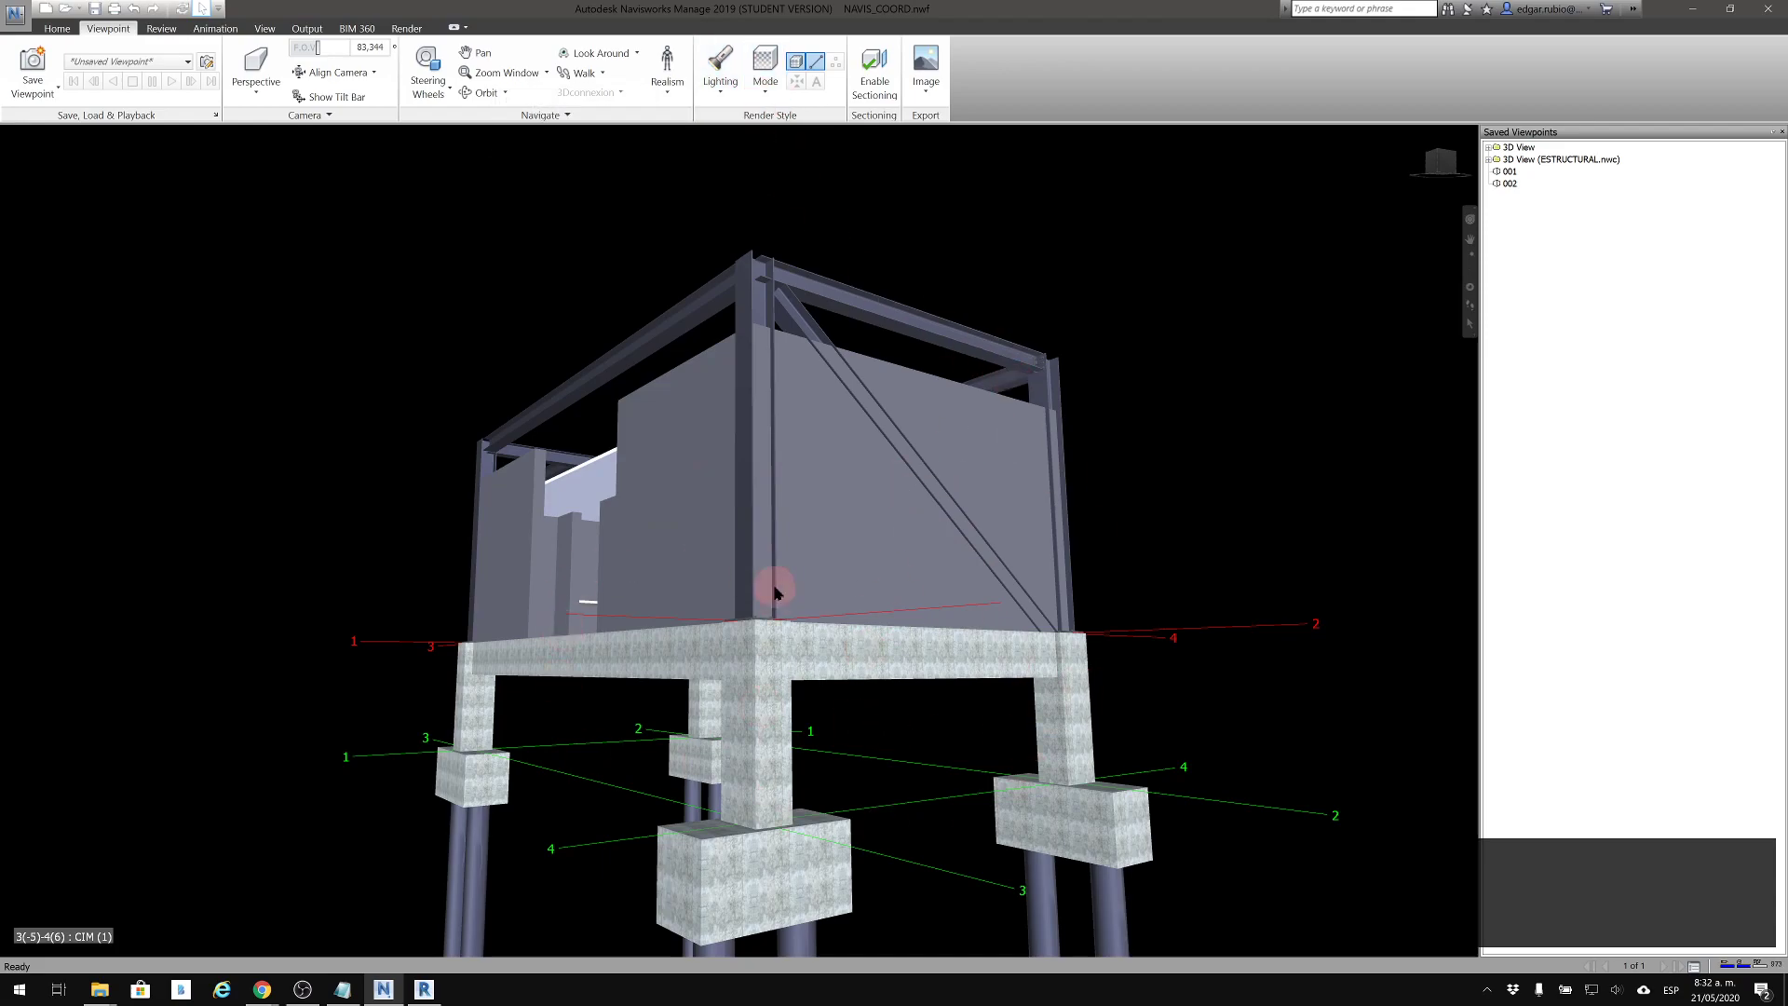
left_click(763, 89)
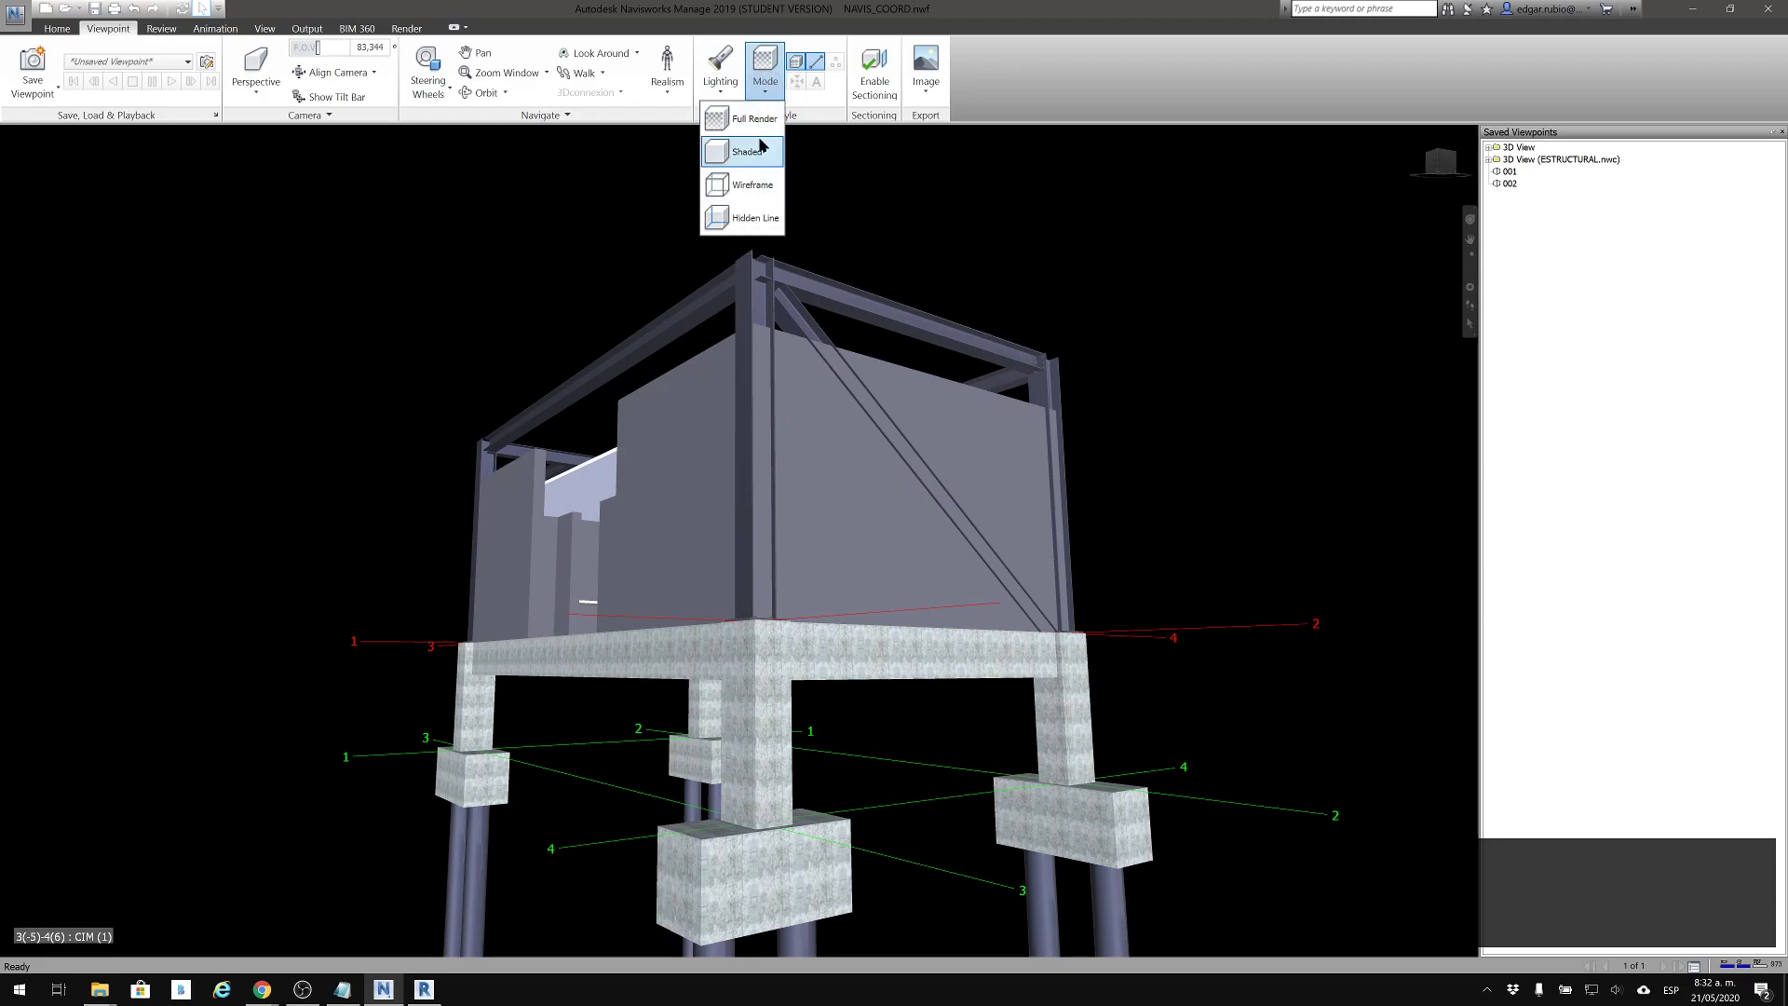
left_click(756, 152)
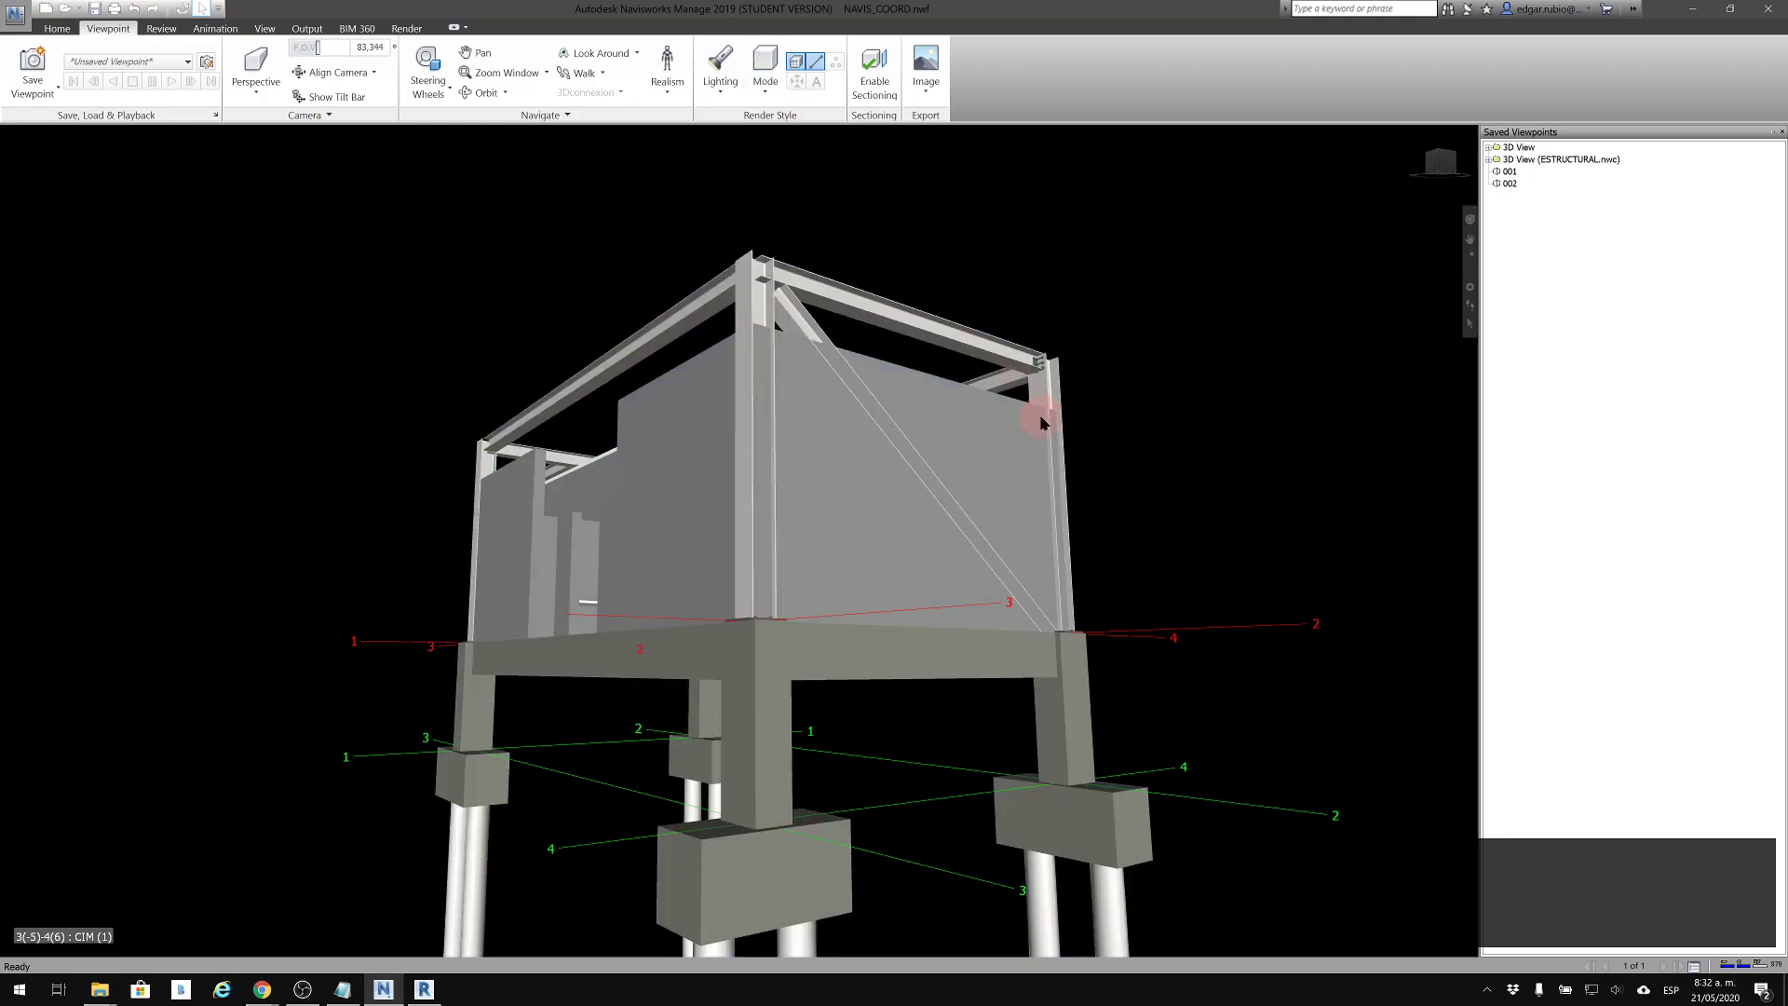
middle_click_drag(1114, 396, 902, 392)
Set the render mode to Hidden Line and view the frame, pile caps and piles from different angles
left_click(762, 93)
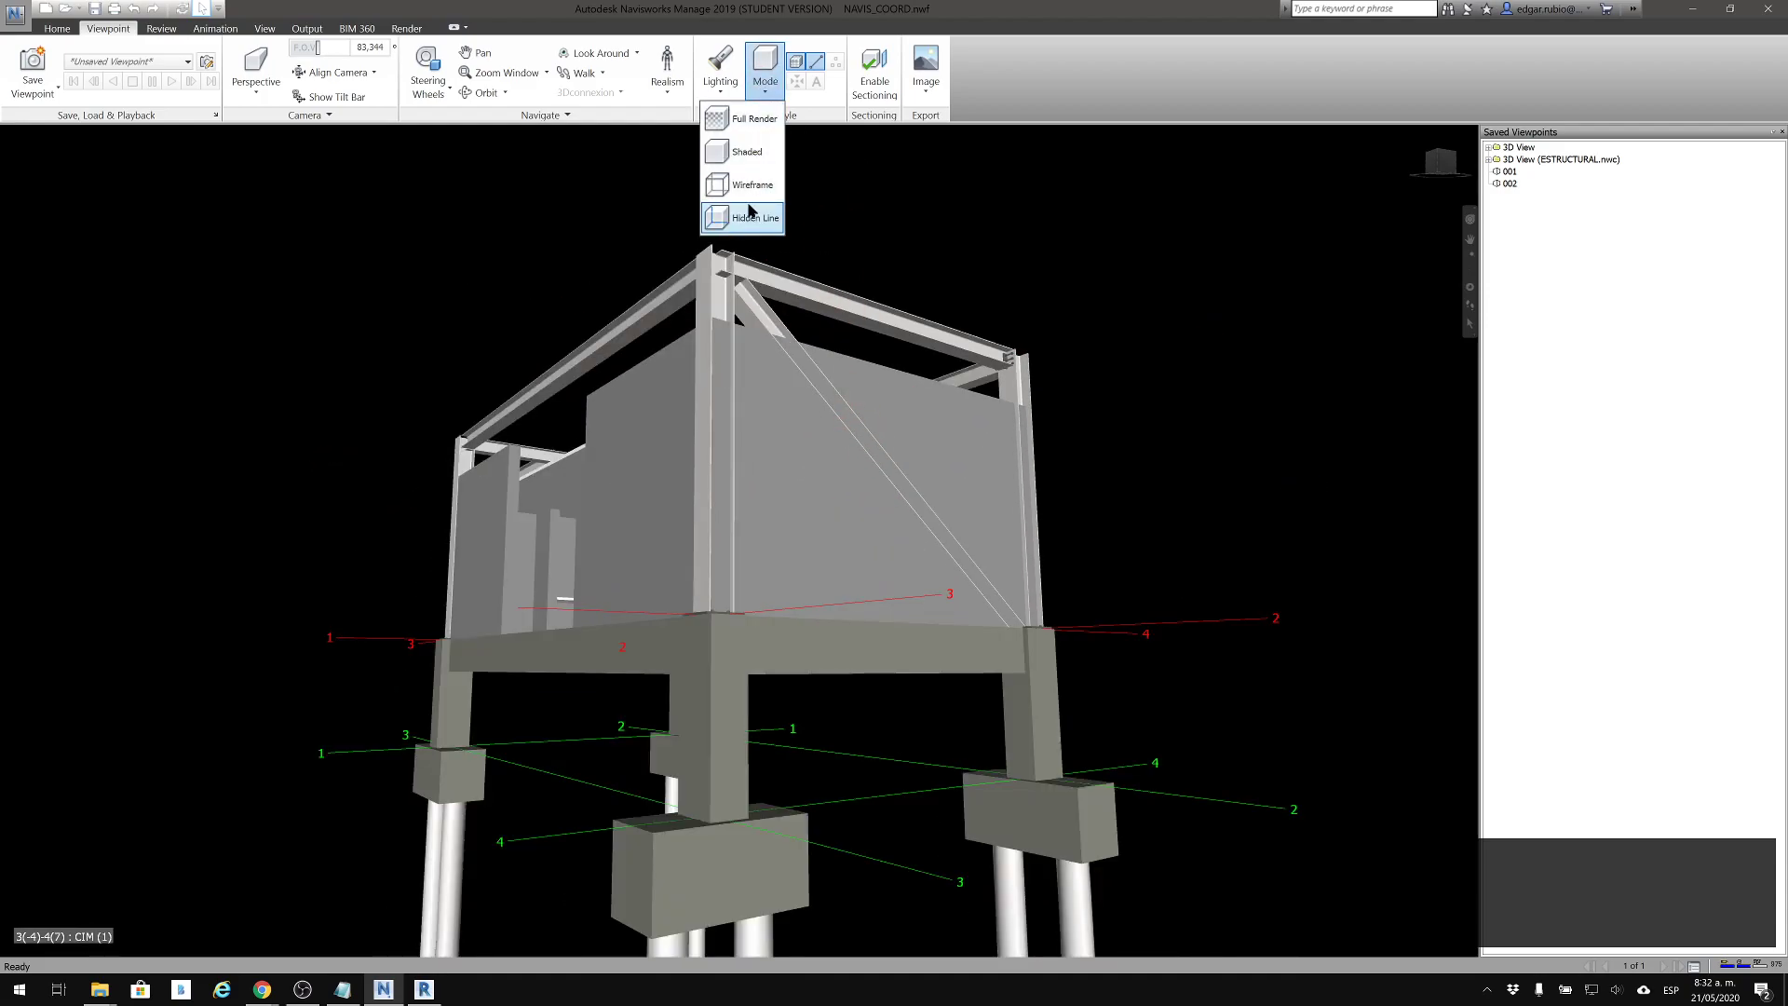
left_click(757, 246)
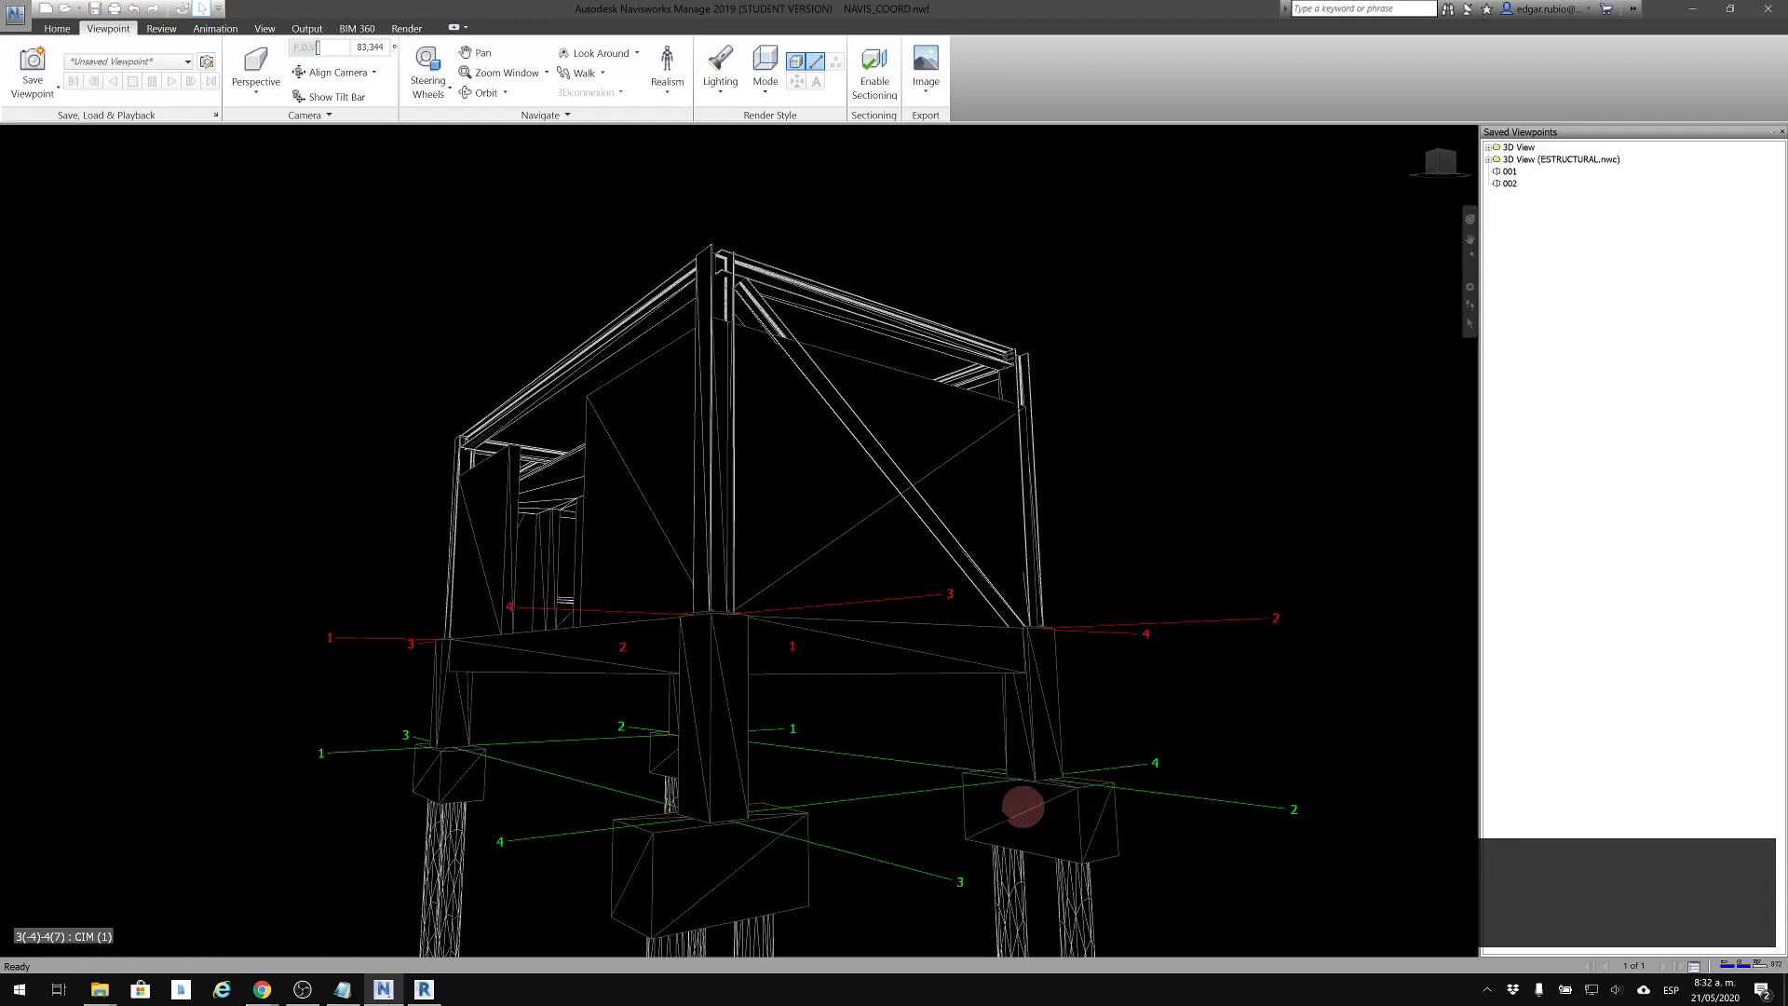
middle_click_drag(863, 578, 976, 276)
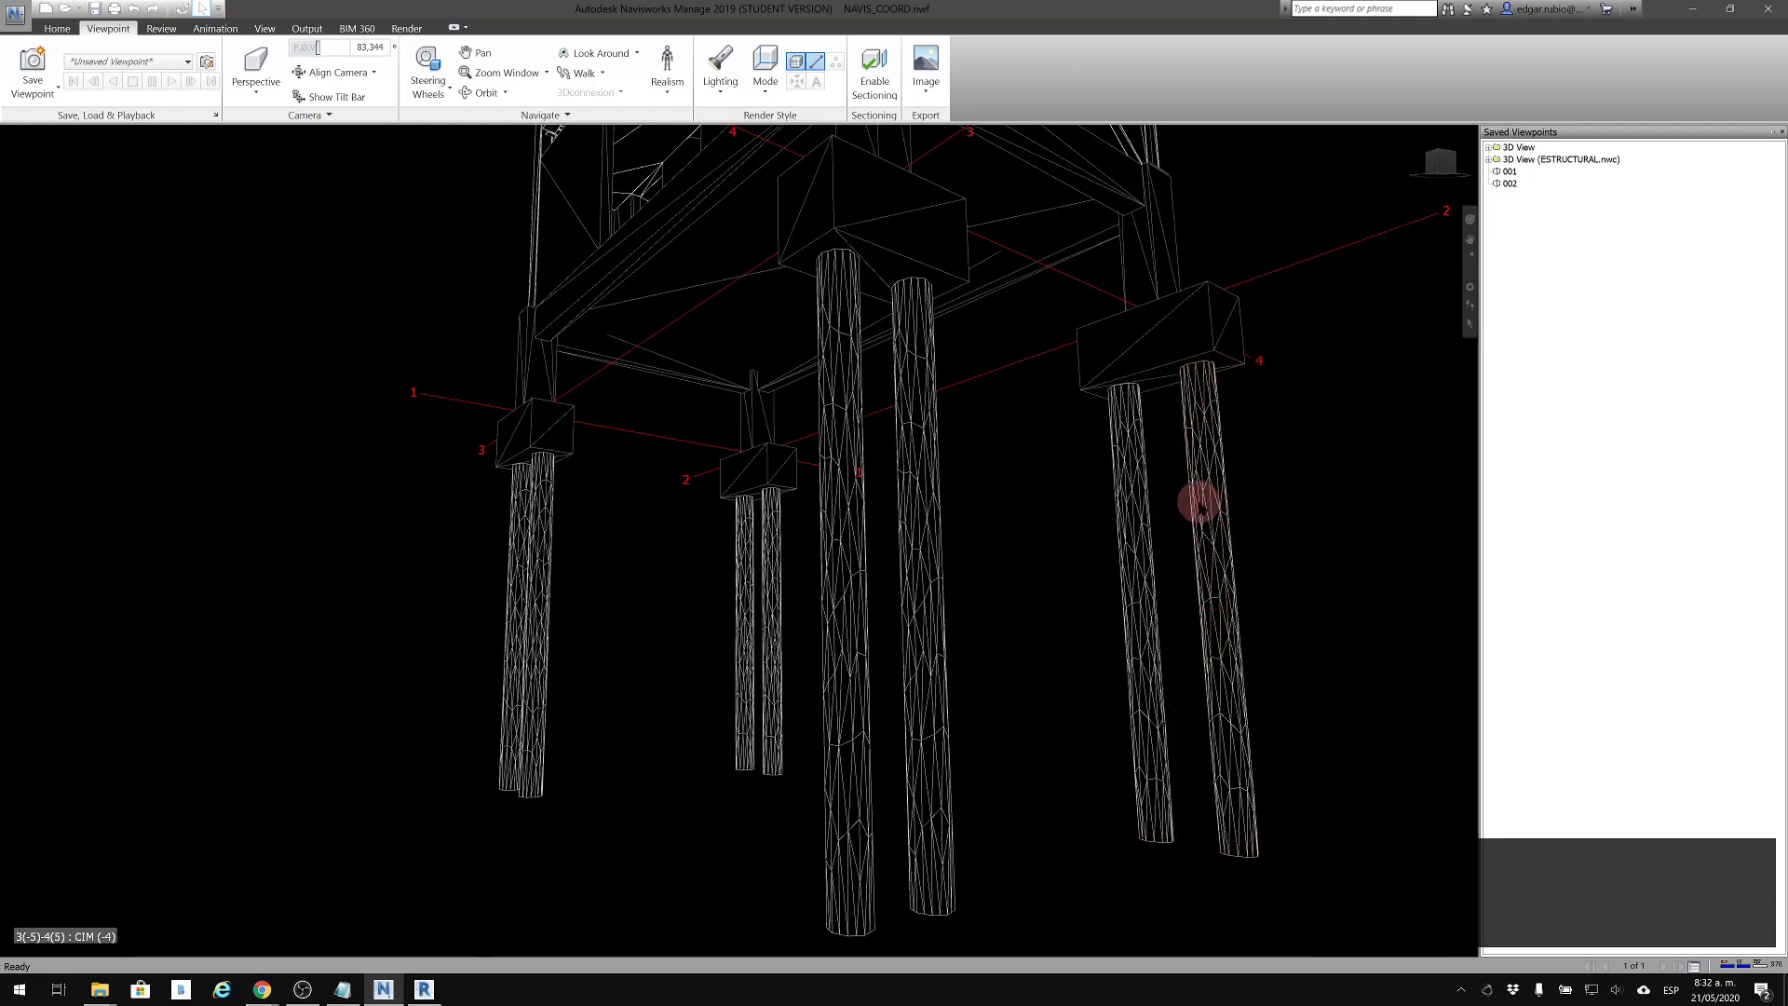
middle_click_drag(1225, 419, 1198, 583)
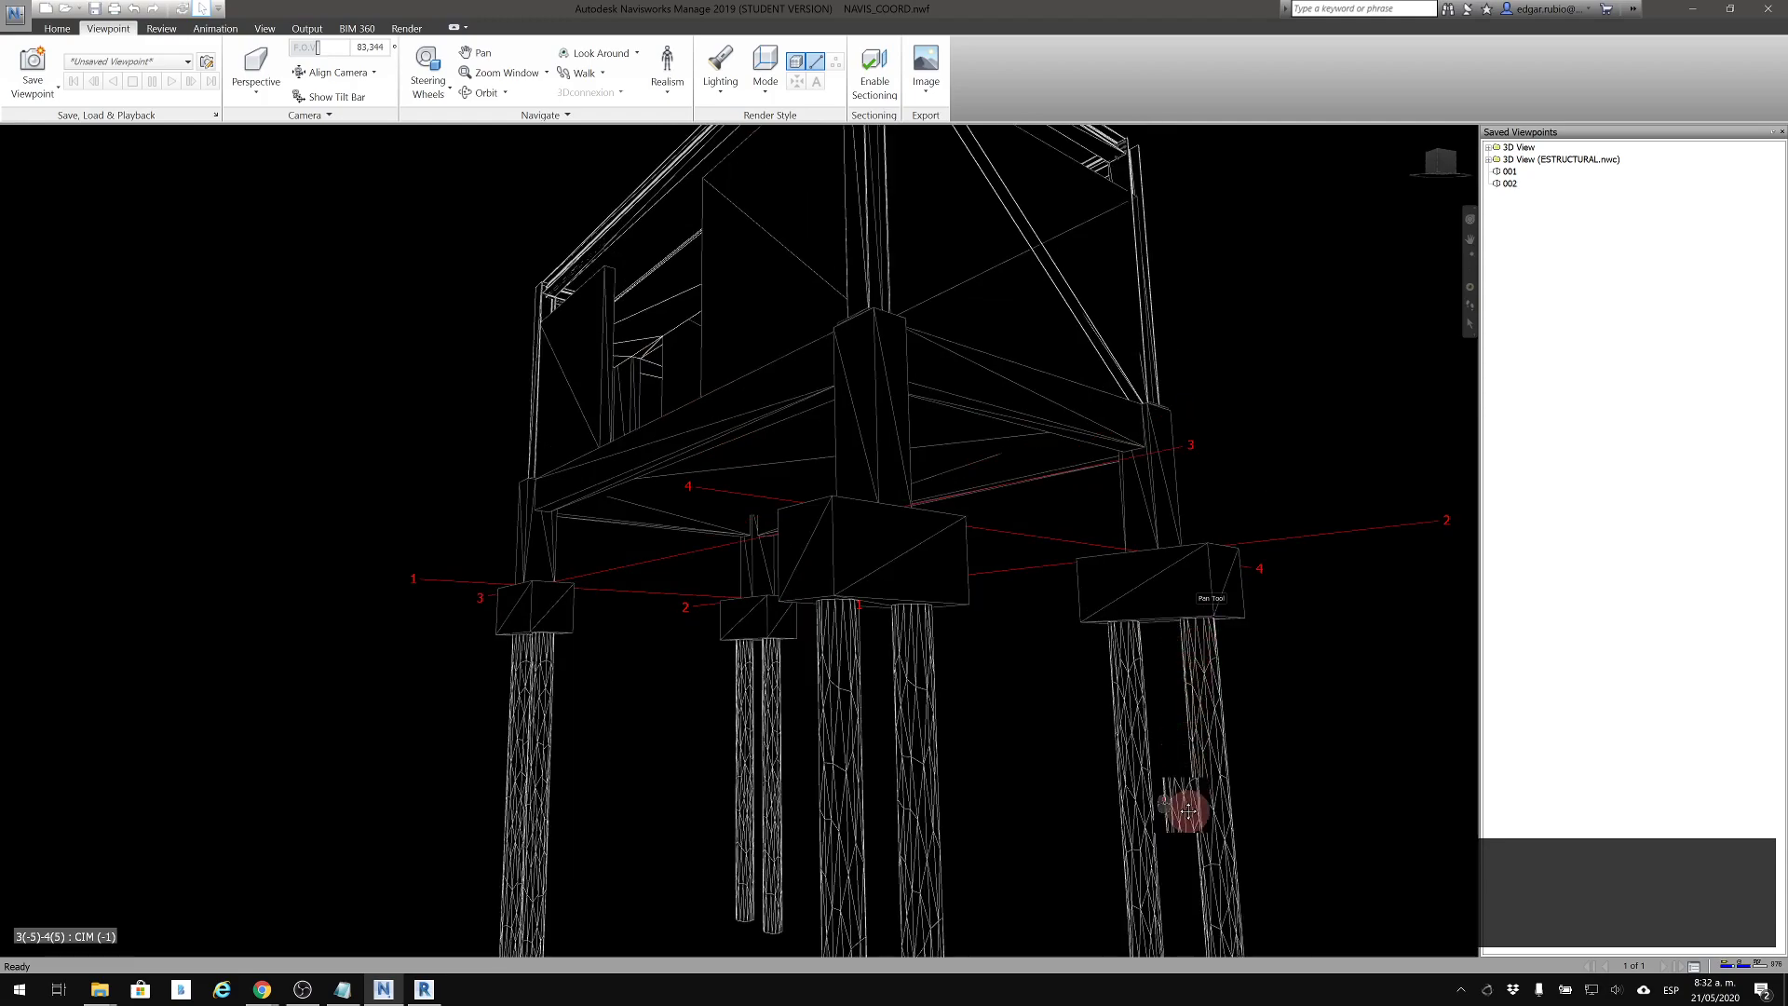
left_click_drag(1188, 810, 1175, 919)
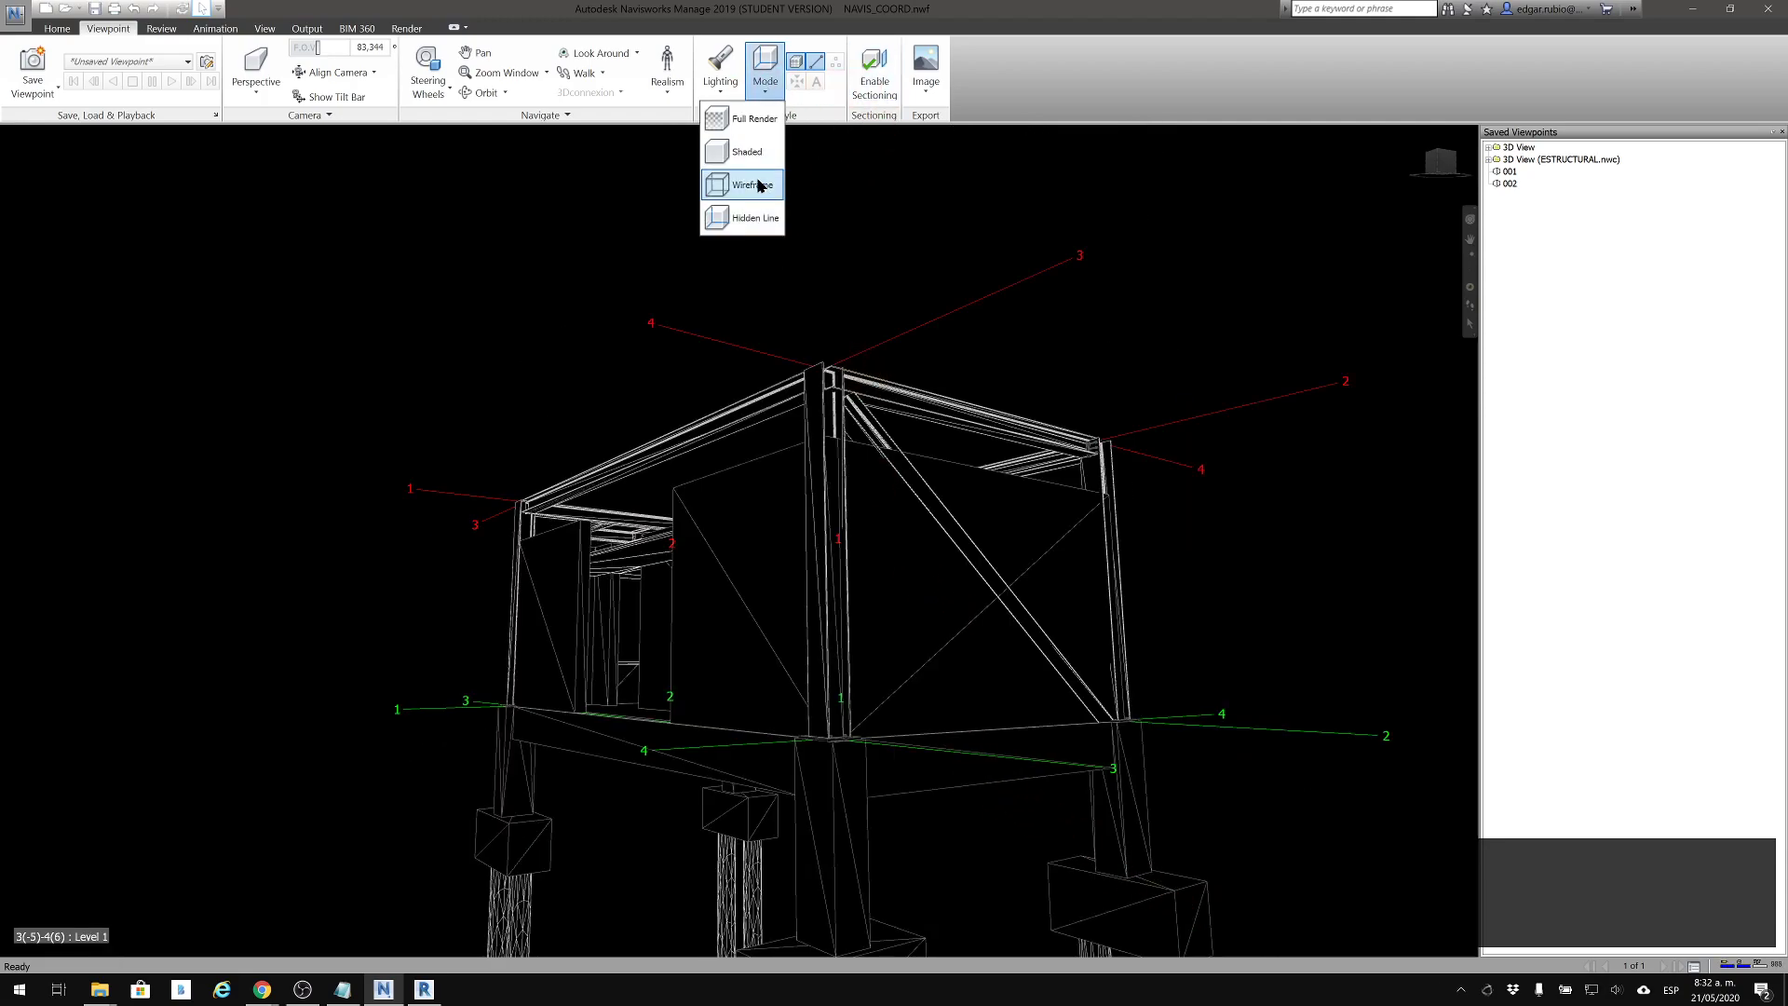
Set the render mode to Wireframe and bring the reinforcement inside the pile caps and columns into view
left_click(759, 184)
middle_click_drag(1006, 606, 1022, 432)
scroll(953, 874, "up", 10)
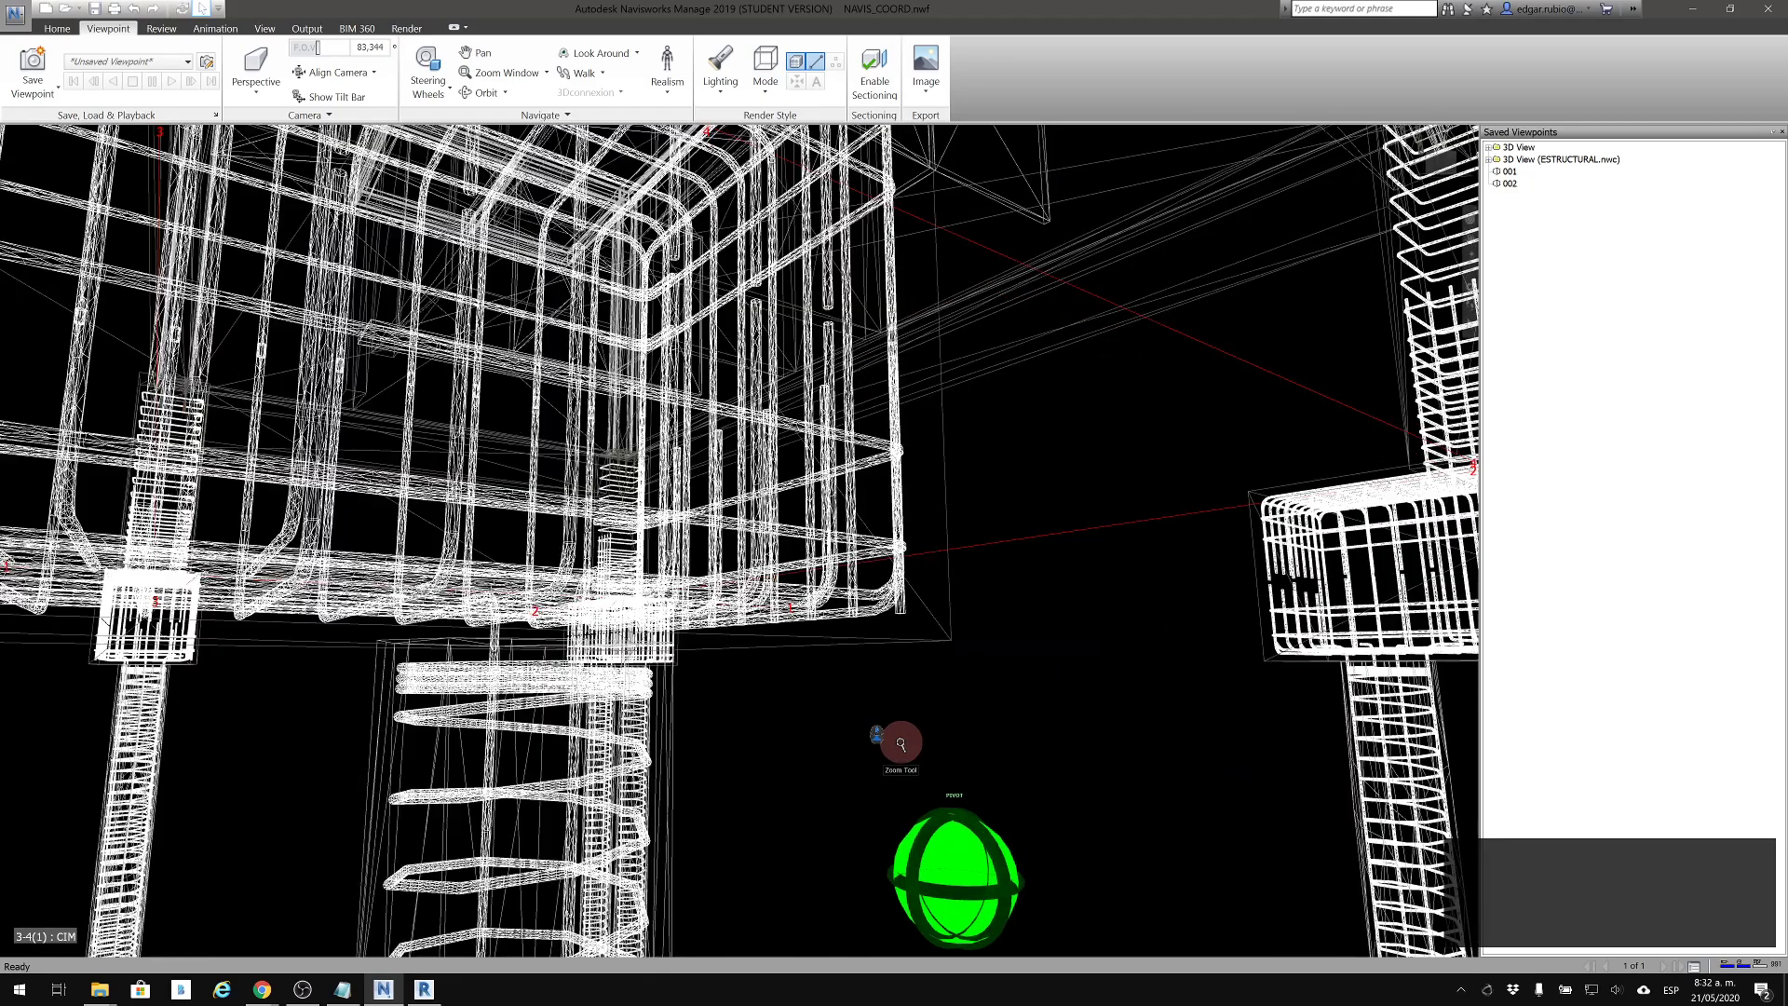
middle_click_drag(686, 651, 801, 802)
scroll(919, 399, "down", 2)
scroll(919, 399, "down", 5)
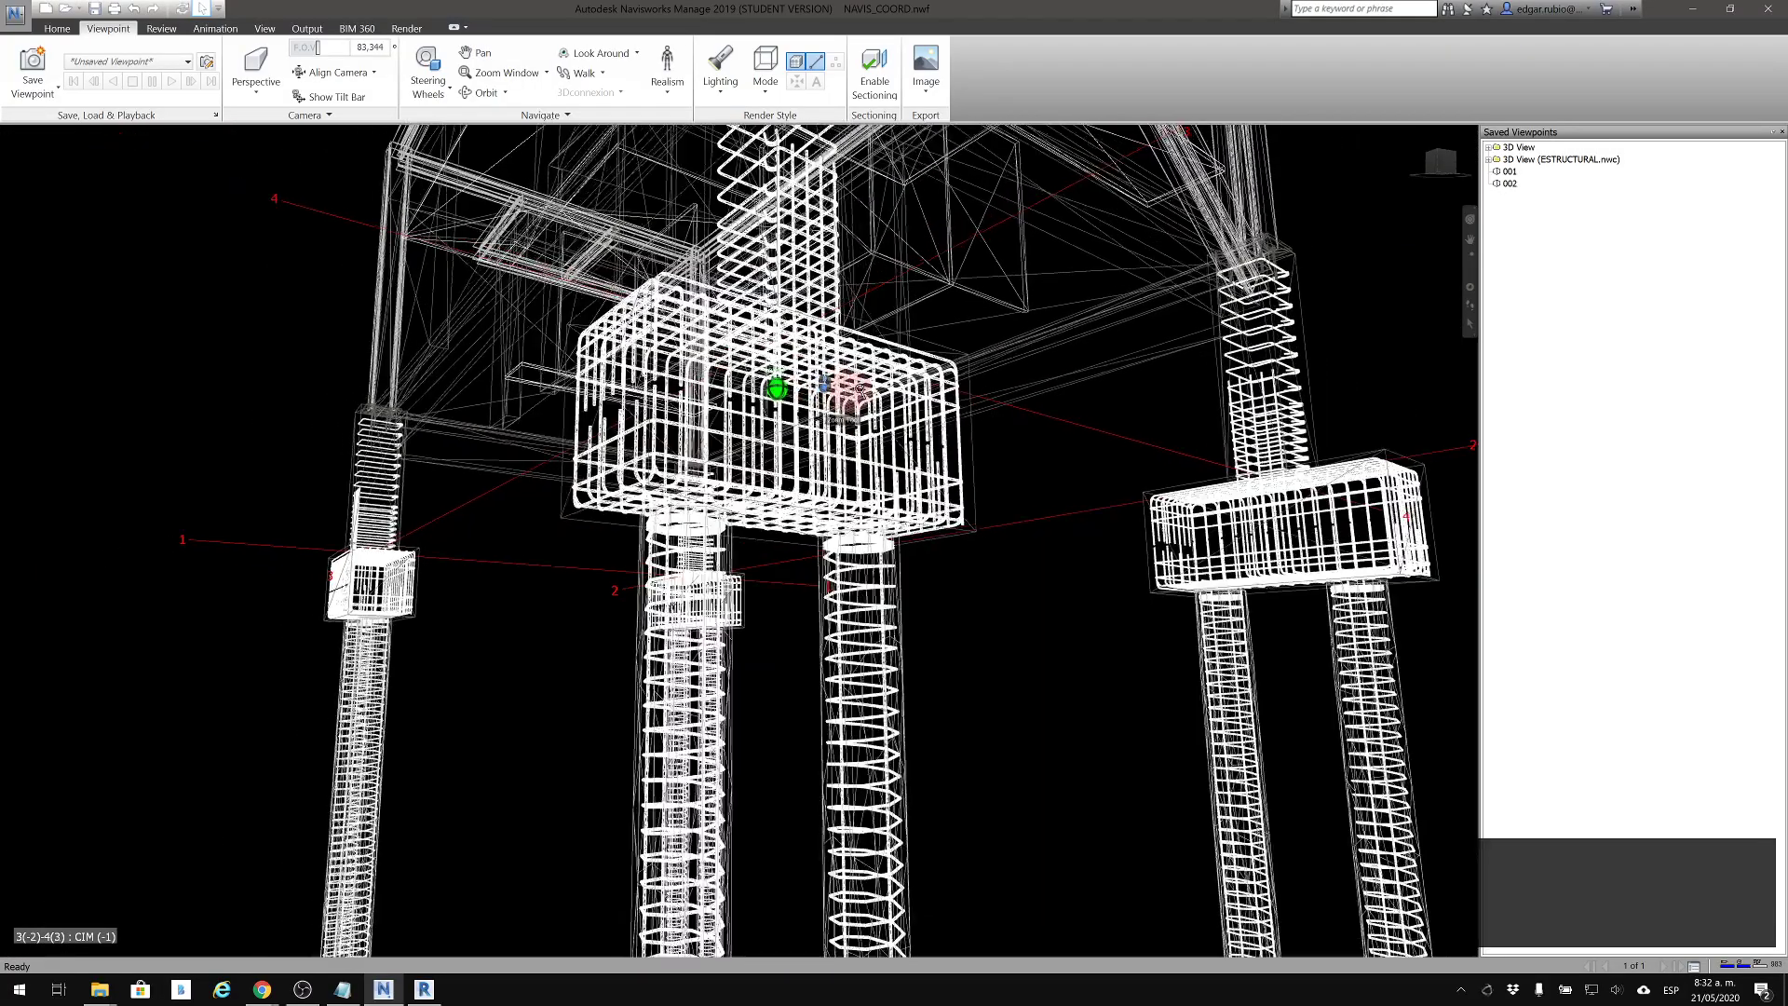
middle_click_drag(852, 392, 813, 803)
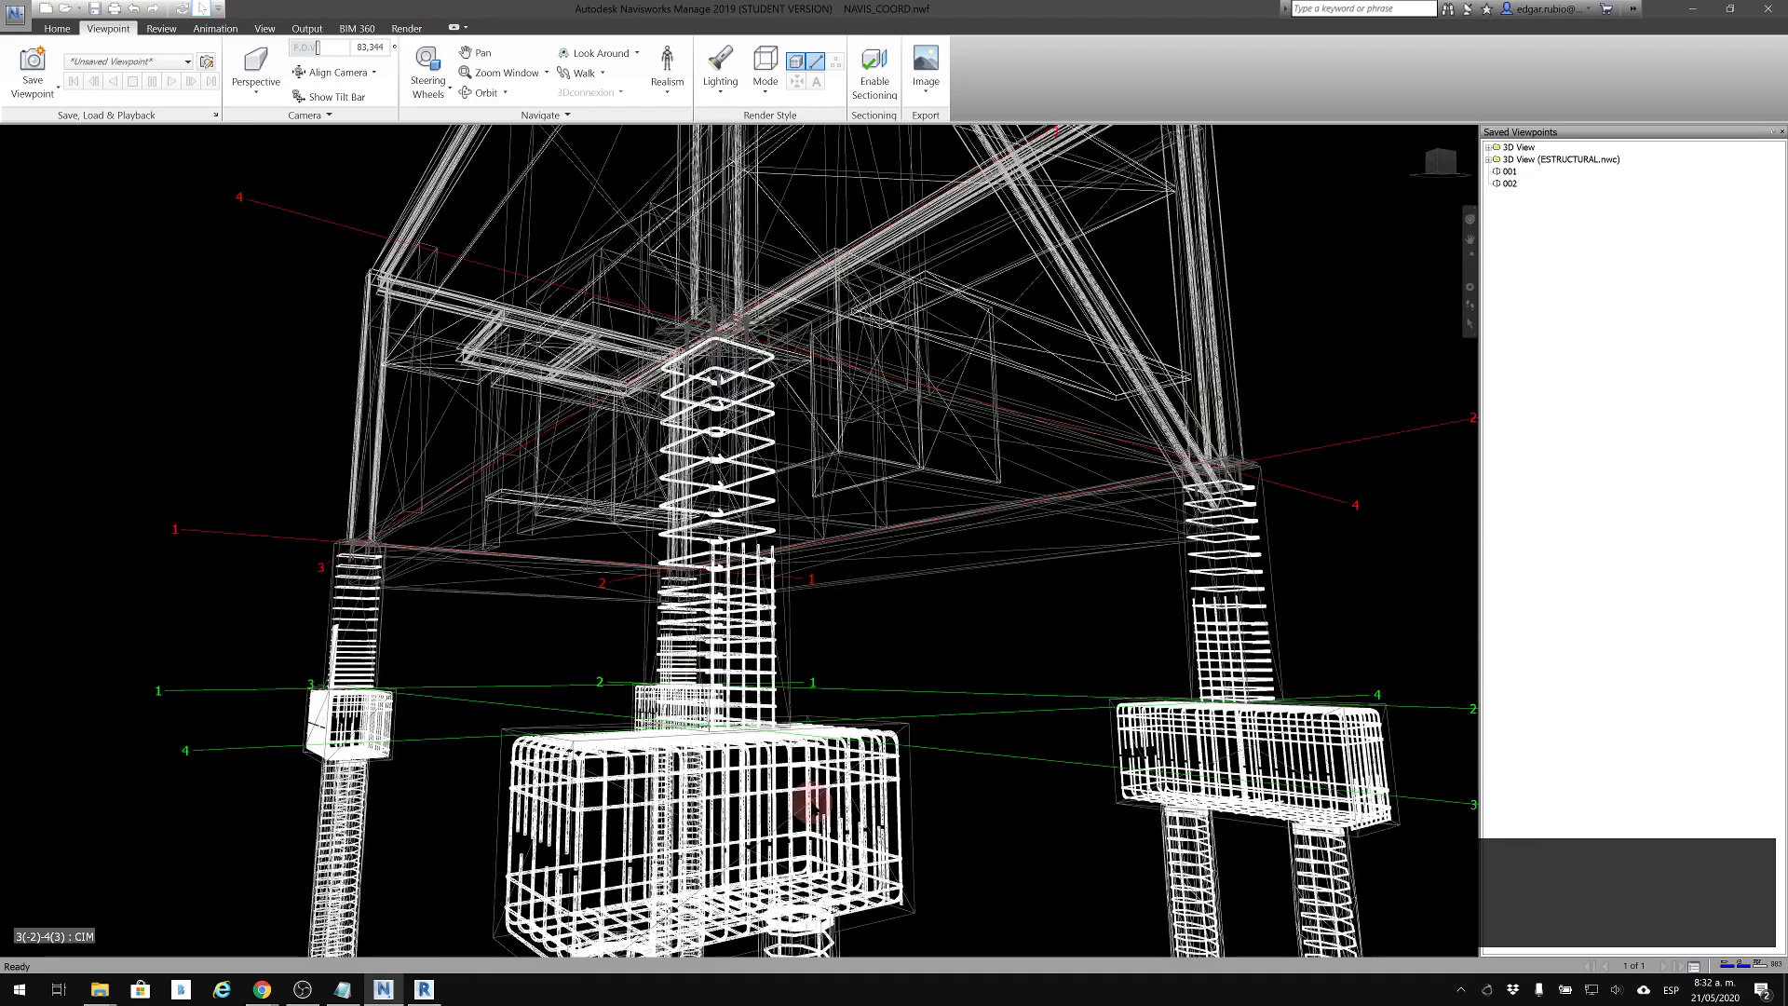
Examine the front pile cap's reinforcement cage up close, and bring the whole structure with its piles back into view
middle_click_drag(870, 571, 759, 550, "shift")
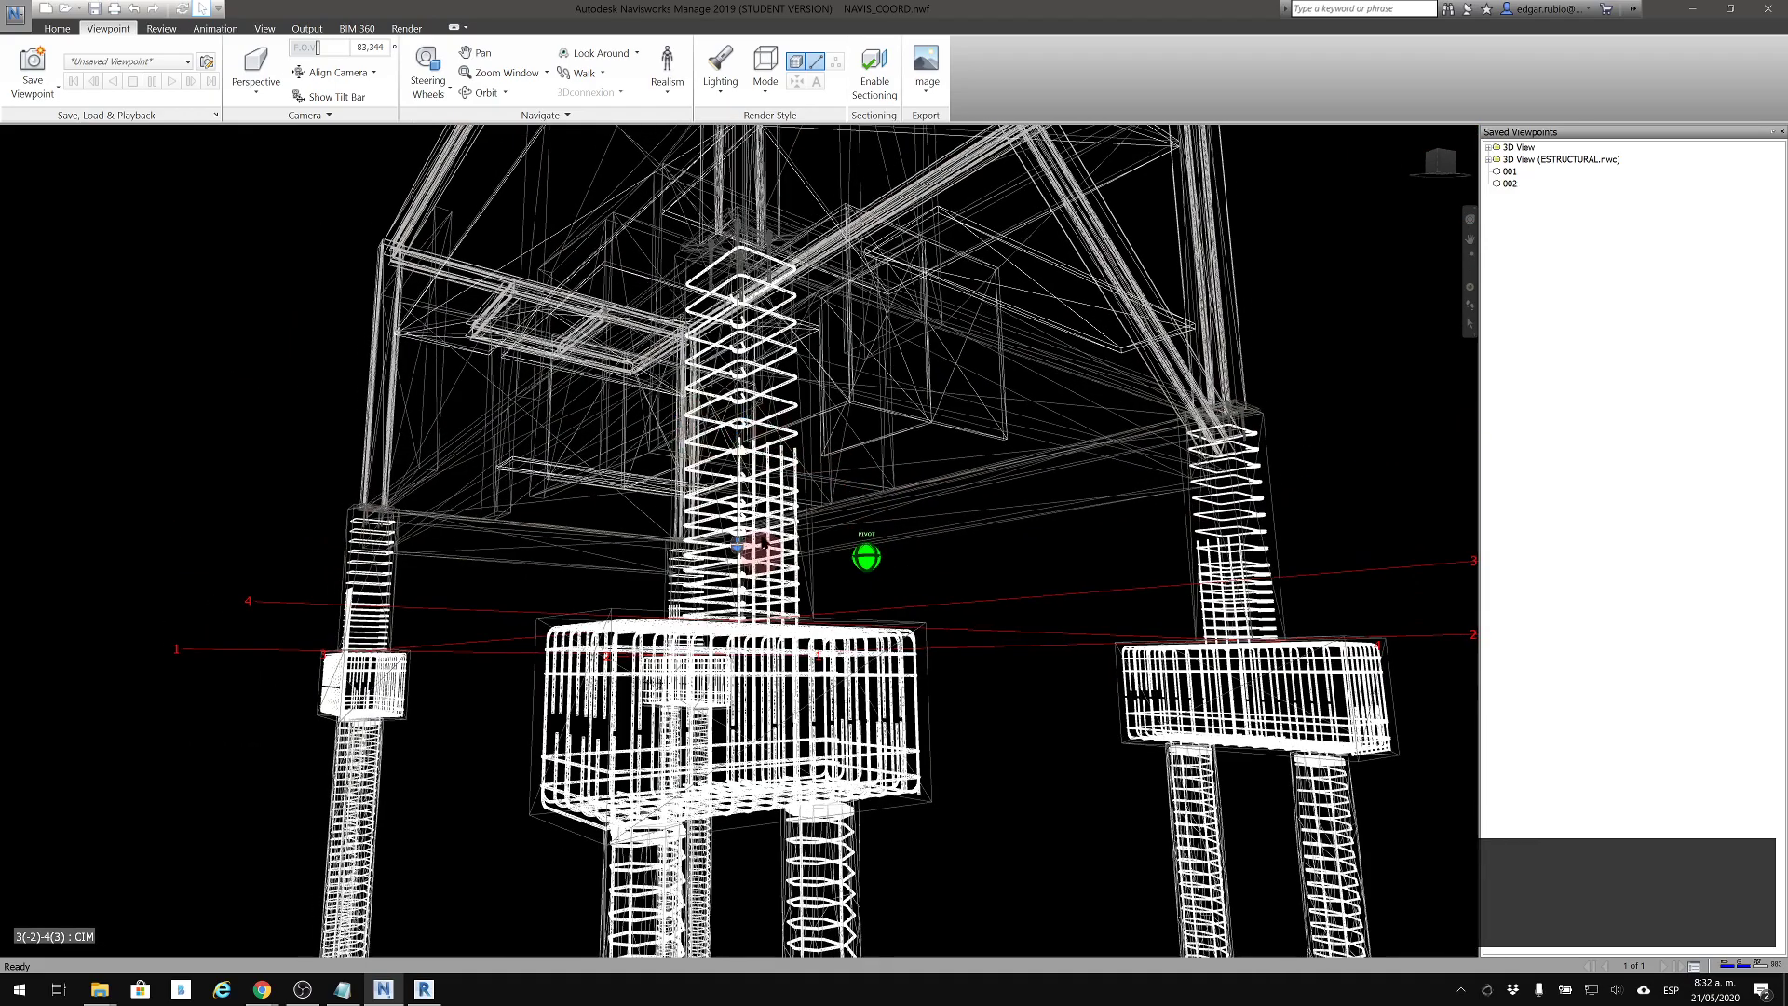
scroll(761, 748, "up", 5)
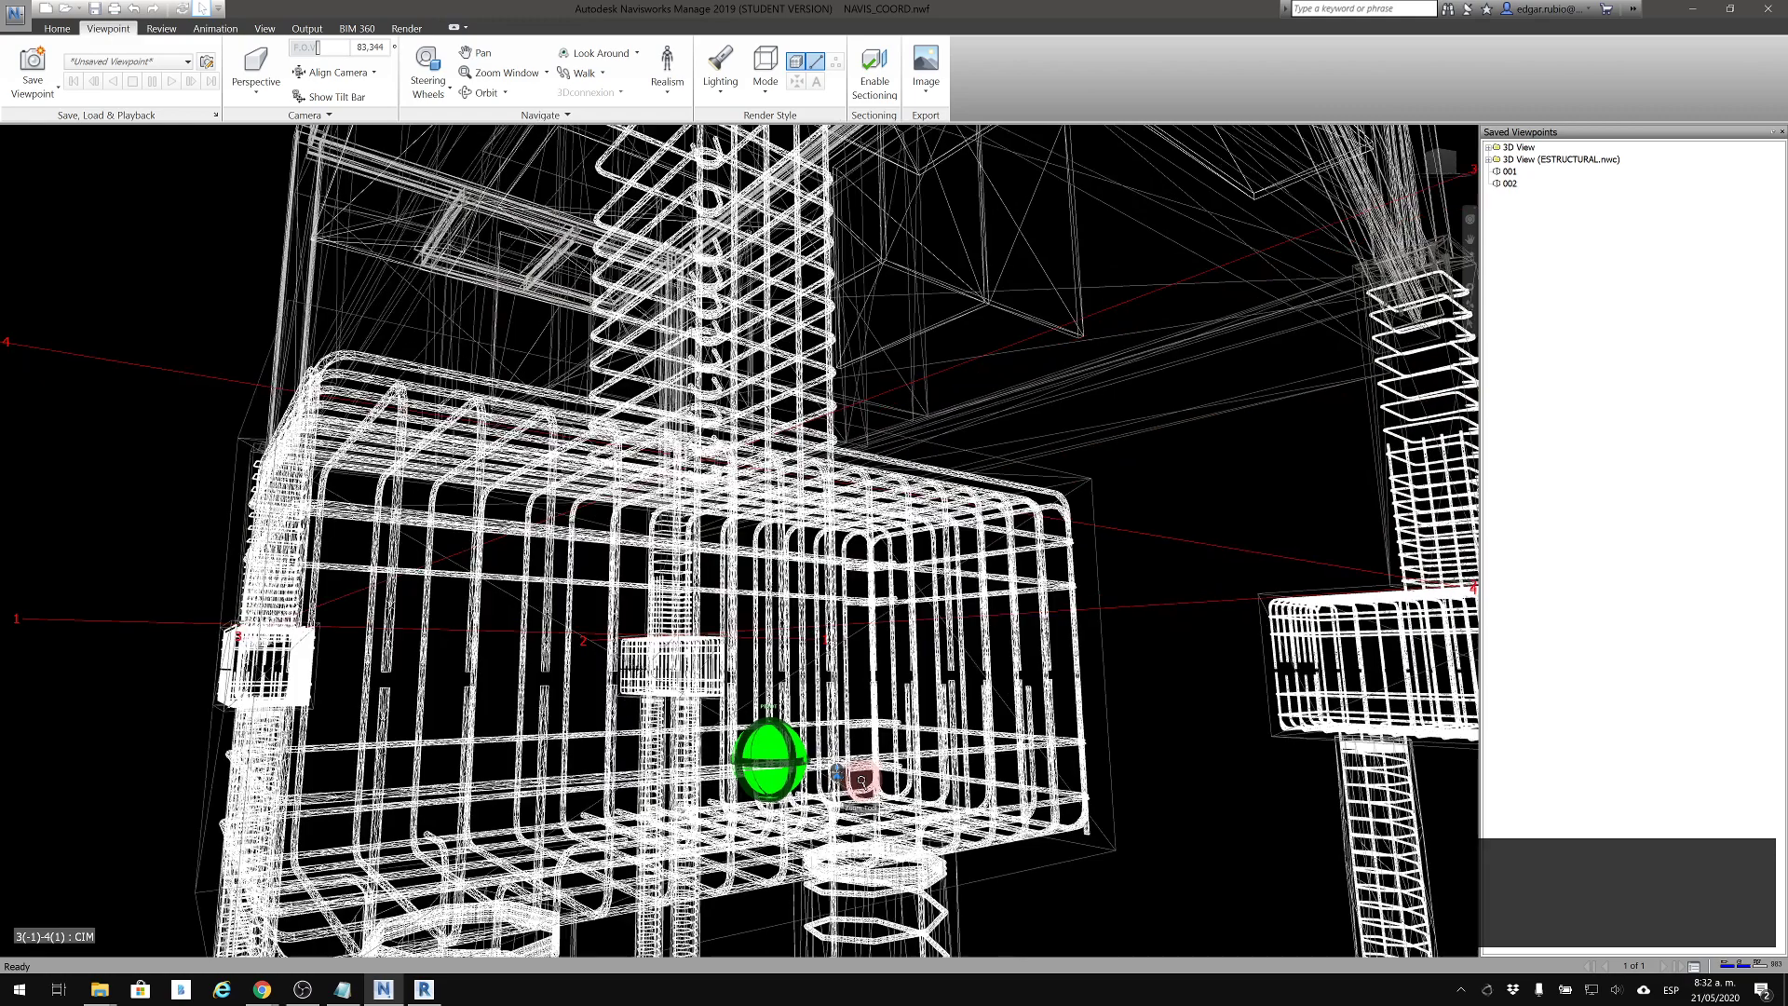
scroll(808, 747, "up", 3)
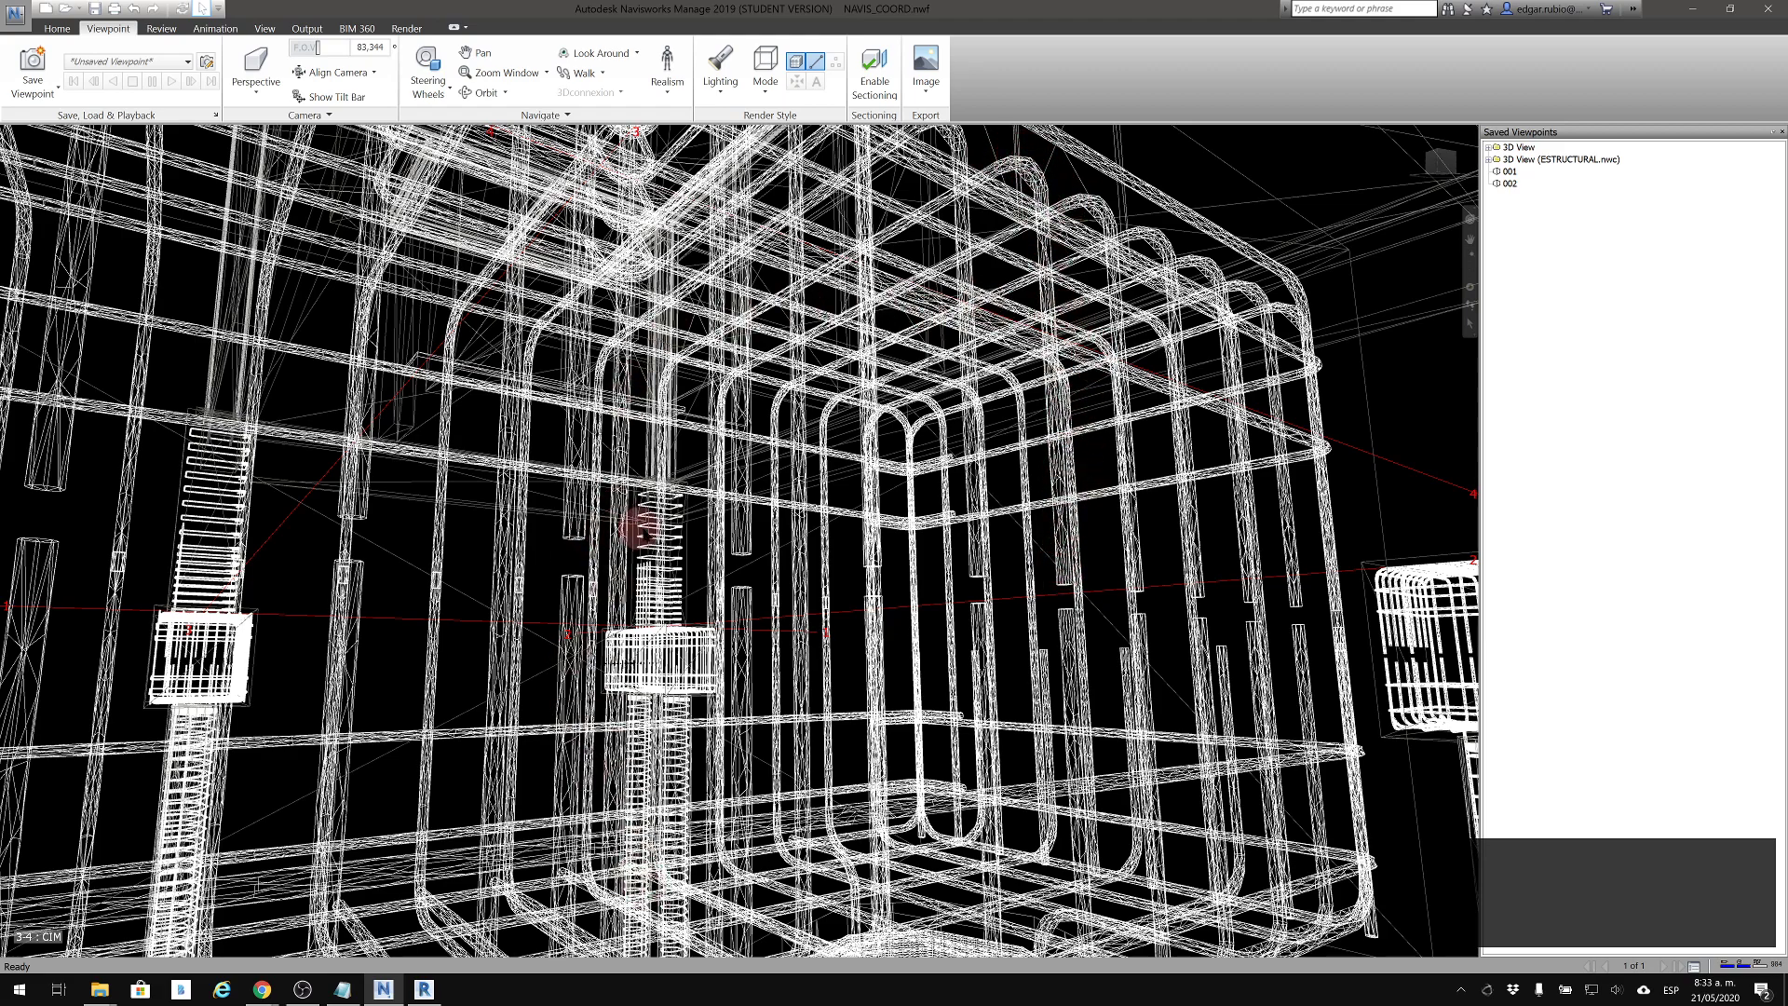
scroll(847, 451, "down", 10)
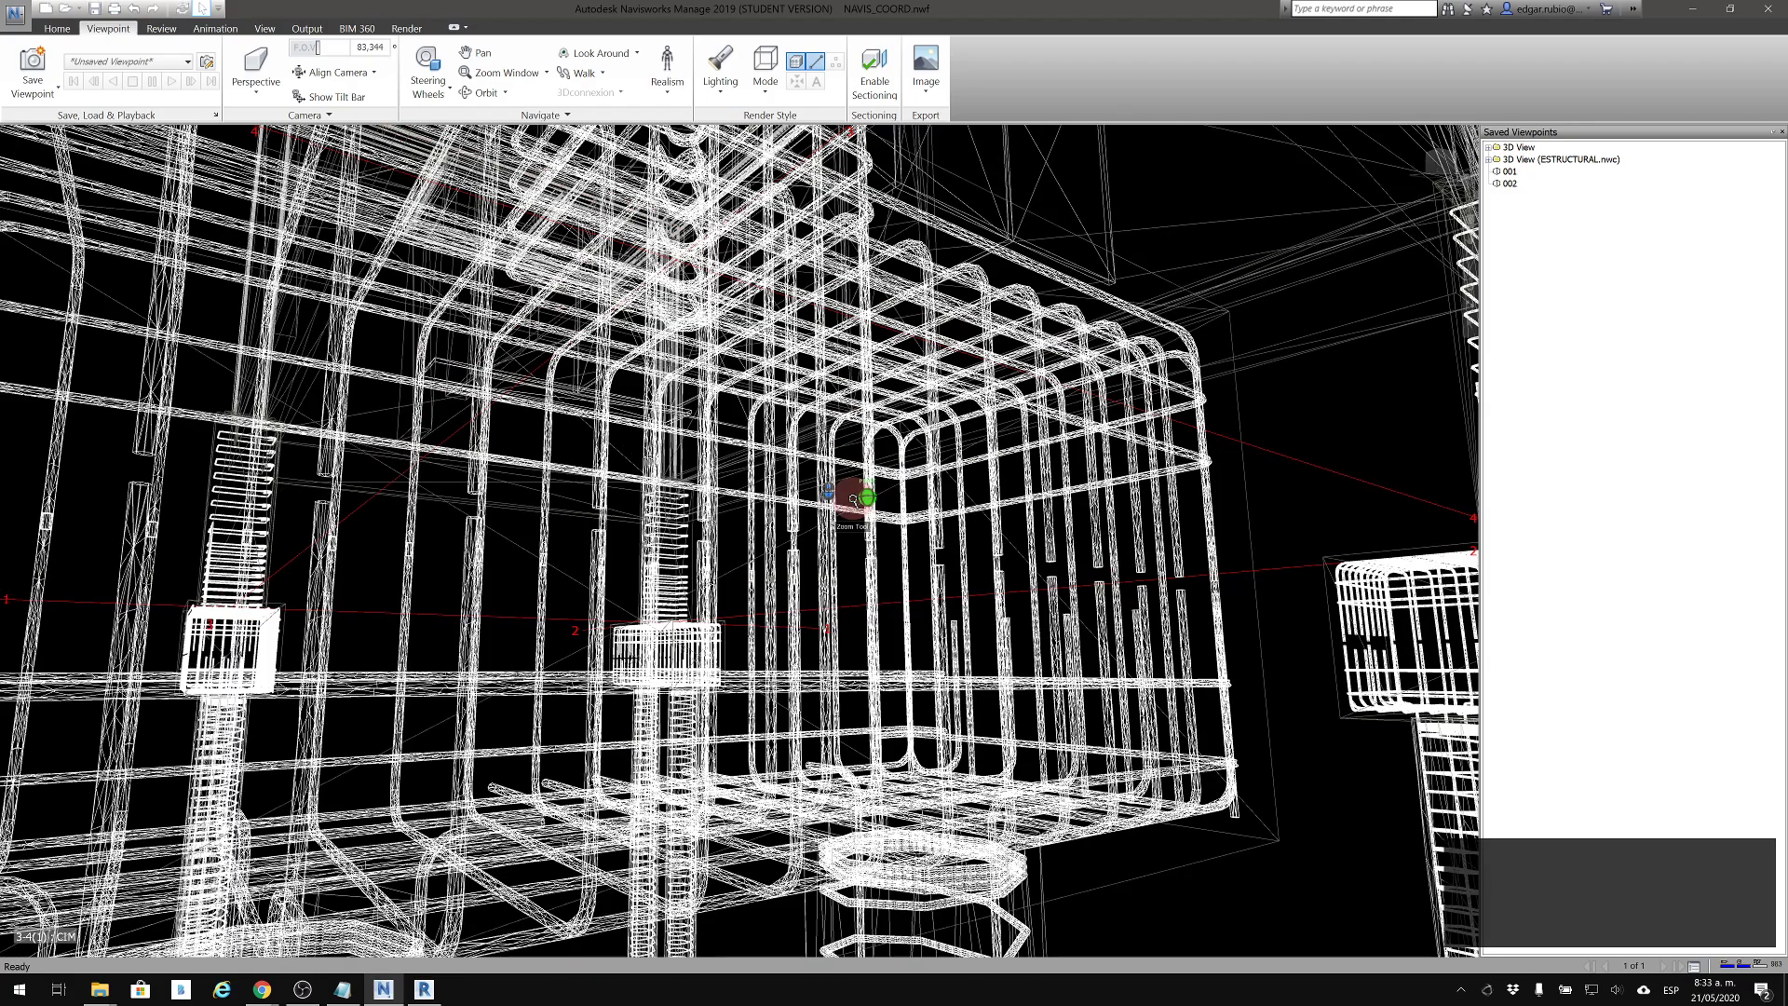
scroll(852, 514, "down", 10)
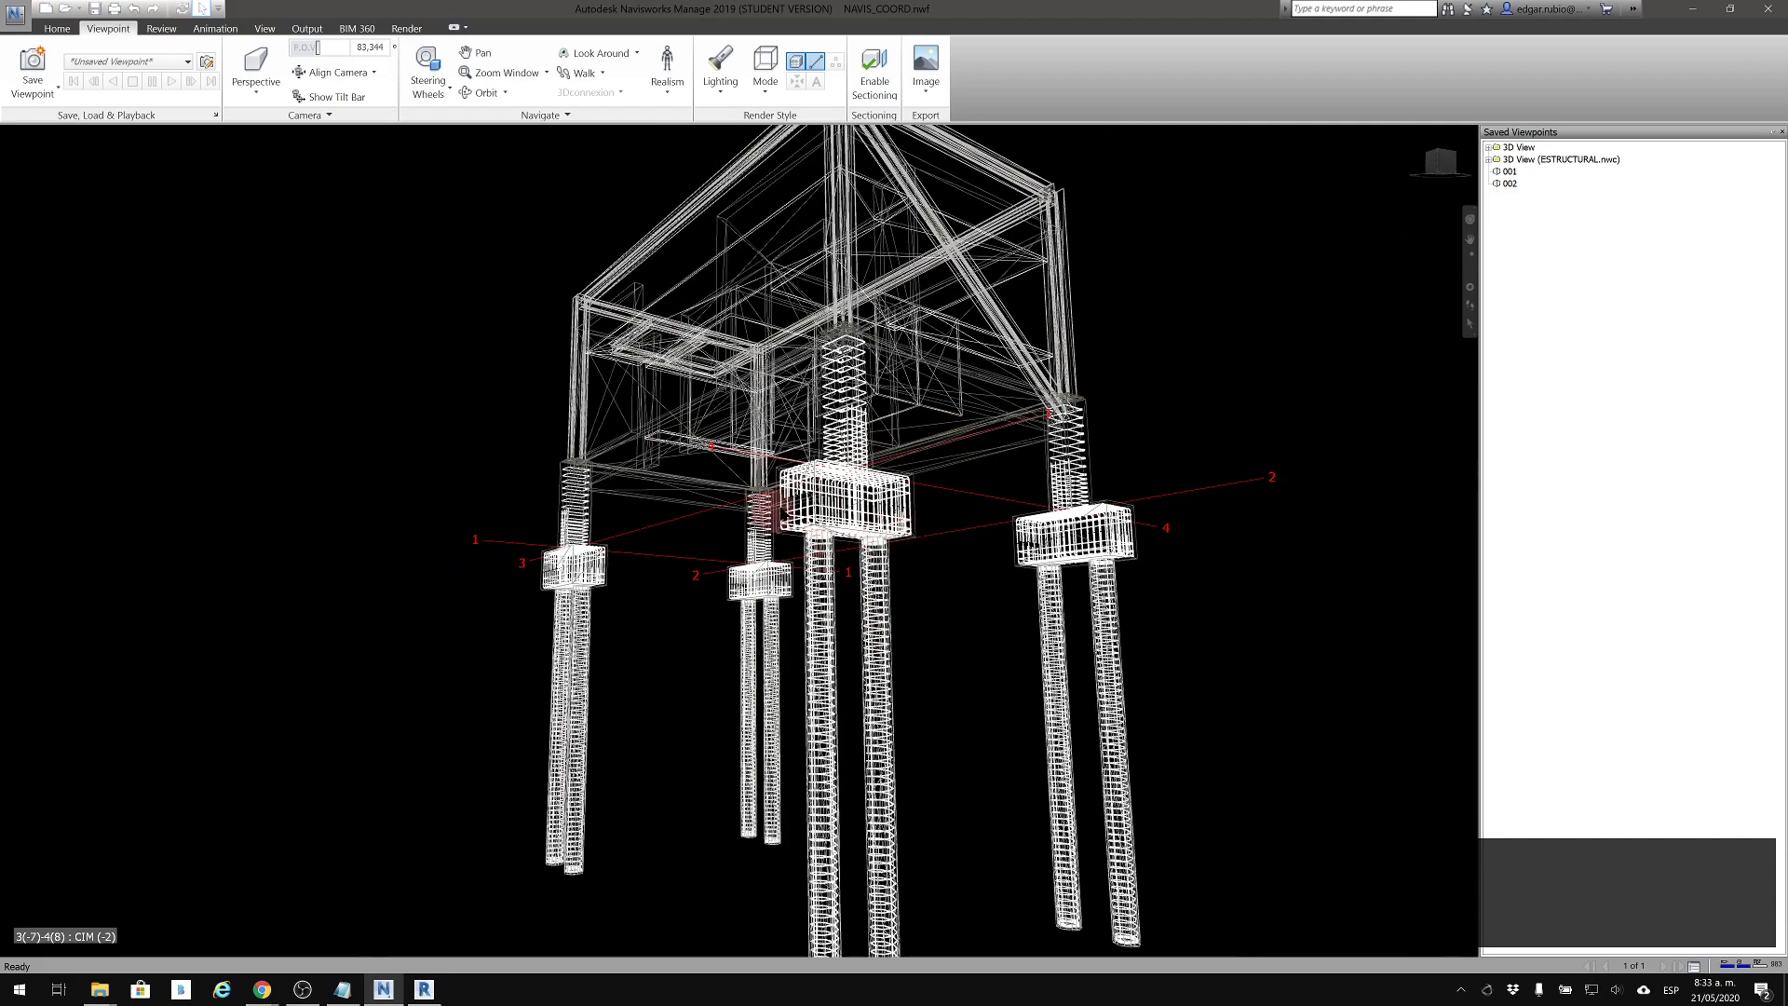
scroll(909, 582, "down", 3)
scroll(911, 605, "down", 3)
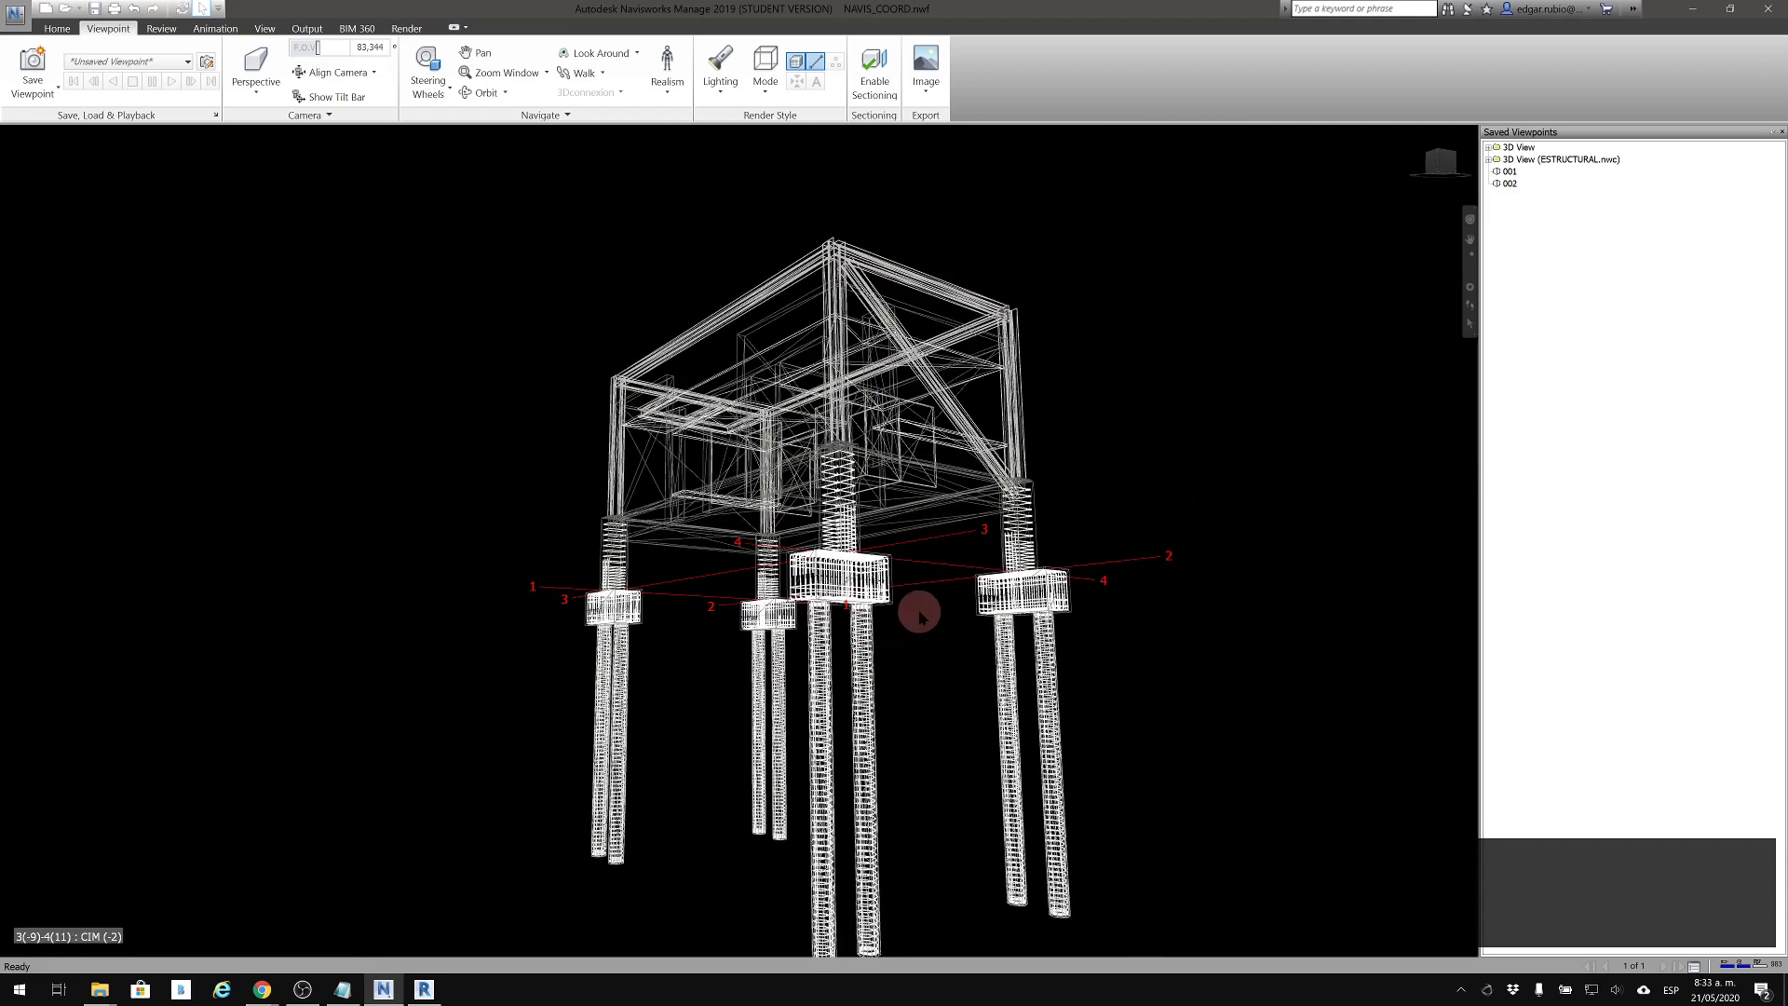
middle_click_drag(930, 583, 954, 670, "shift")
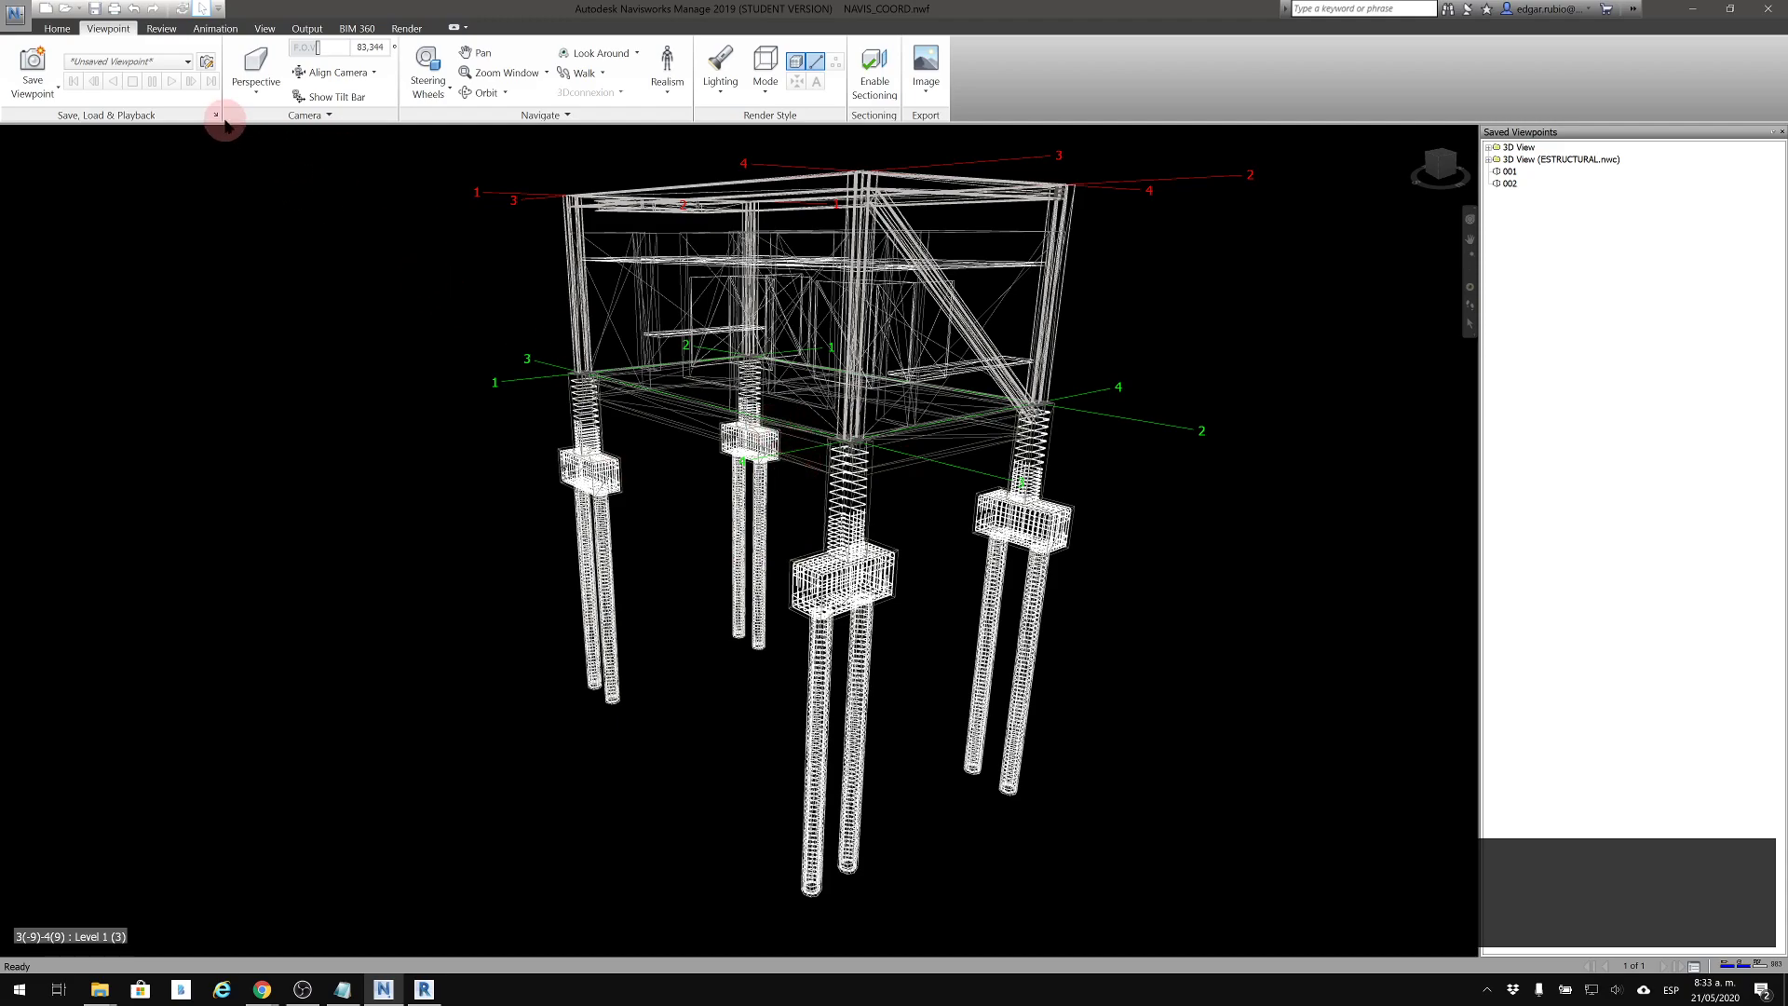
Set the render mode to Full Render and frame the building from slightly above
left_click(758, 93)
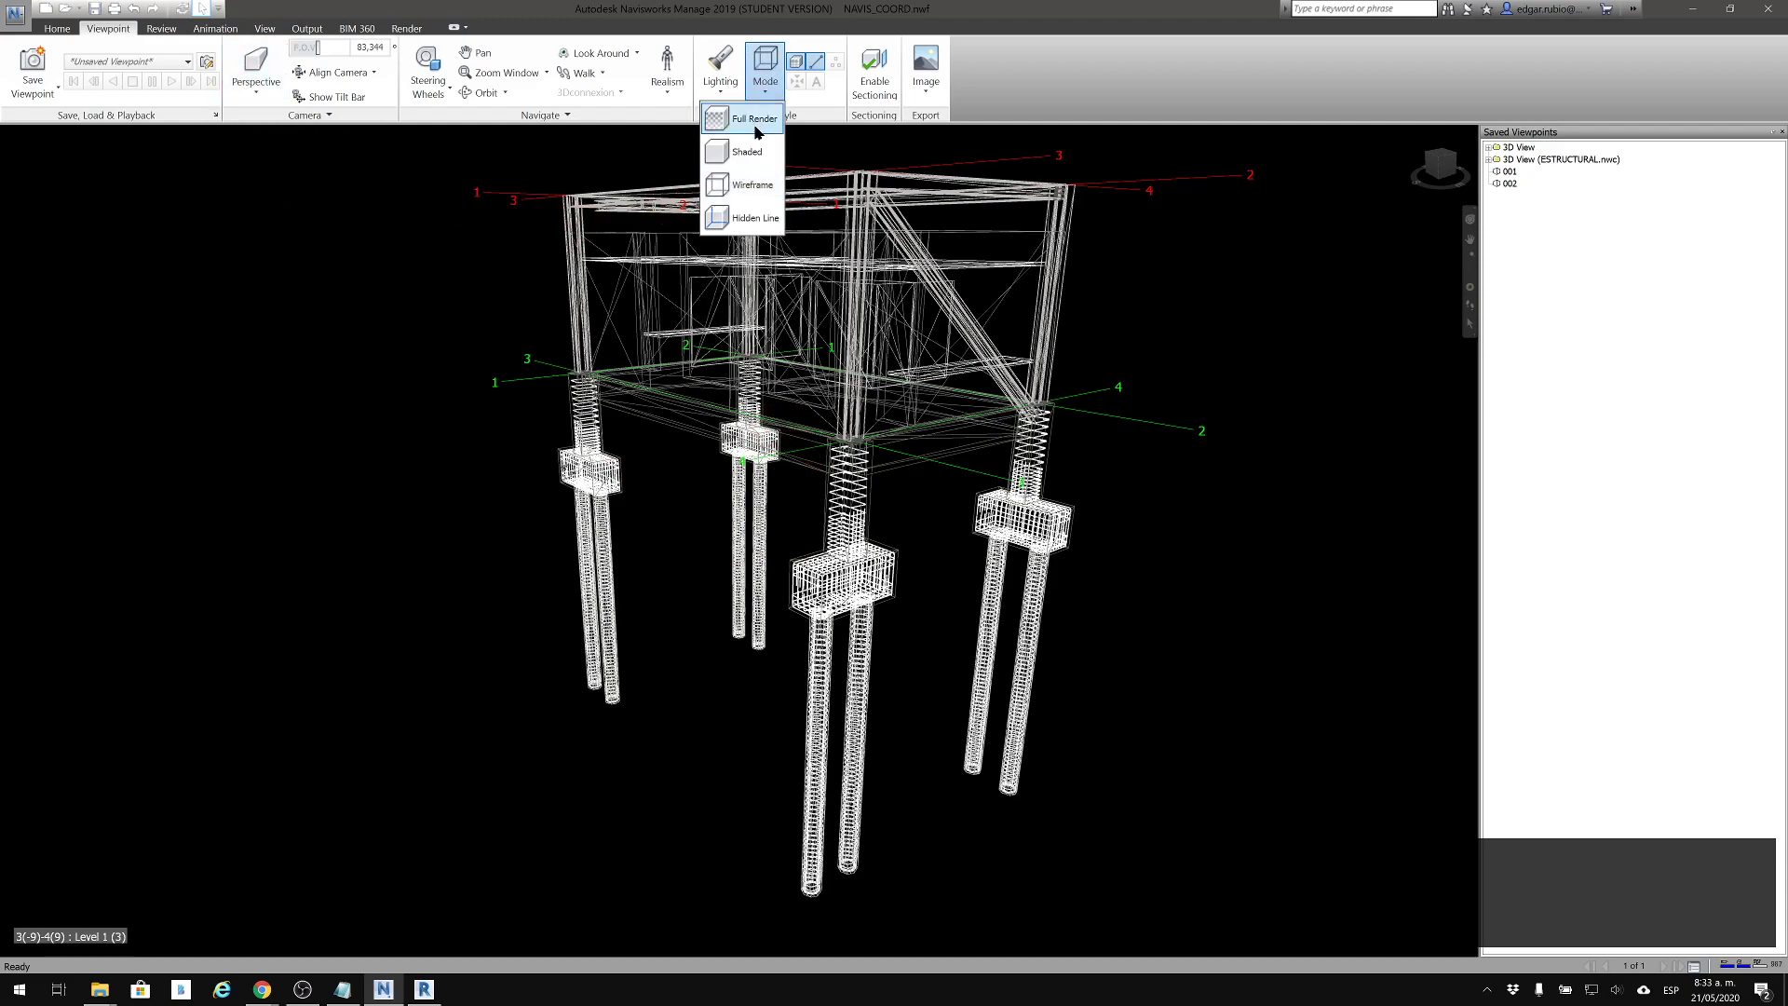
left_click(762, 142)
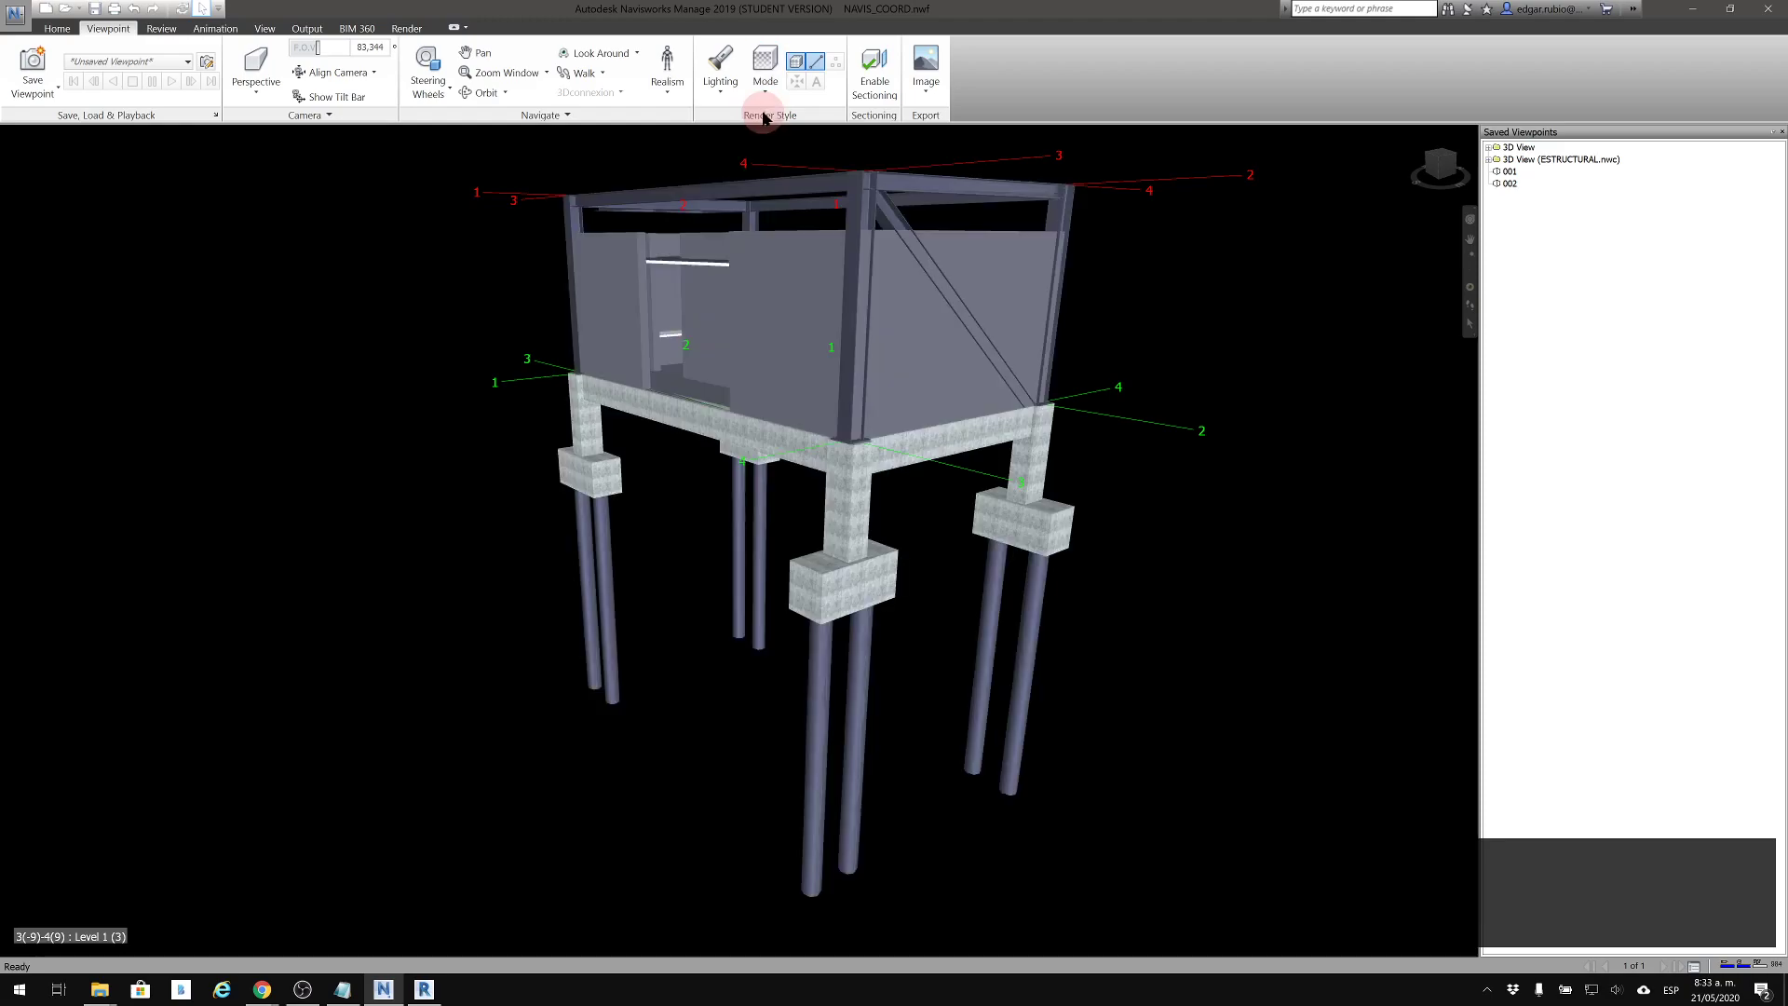
middle_click_drag(907, 357, 894, 443)
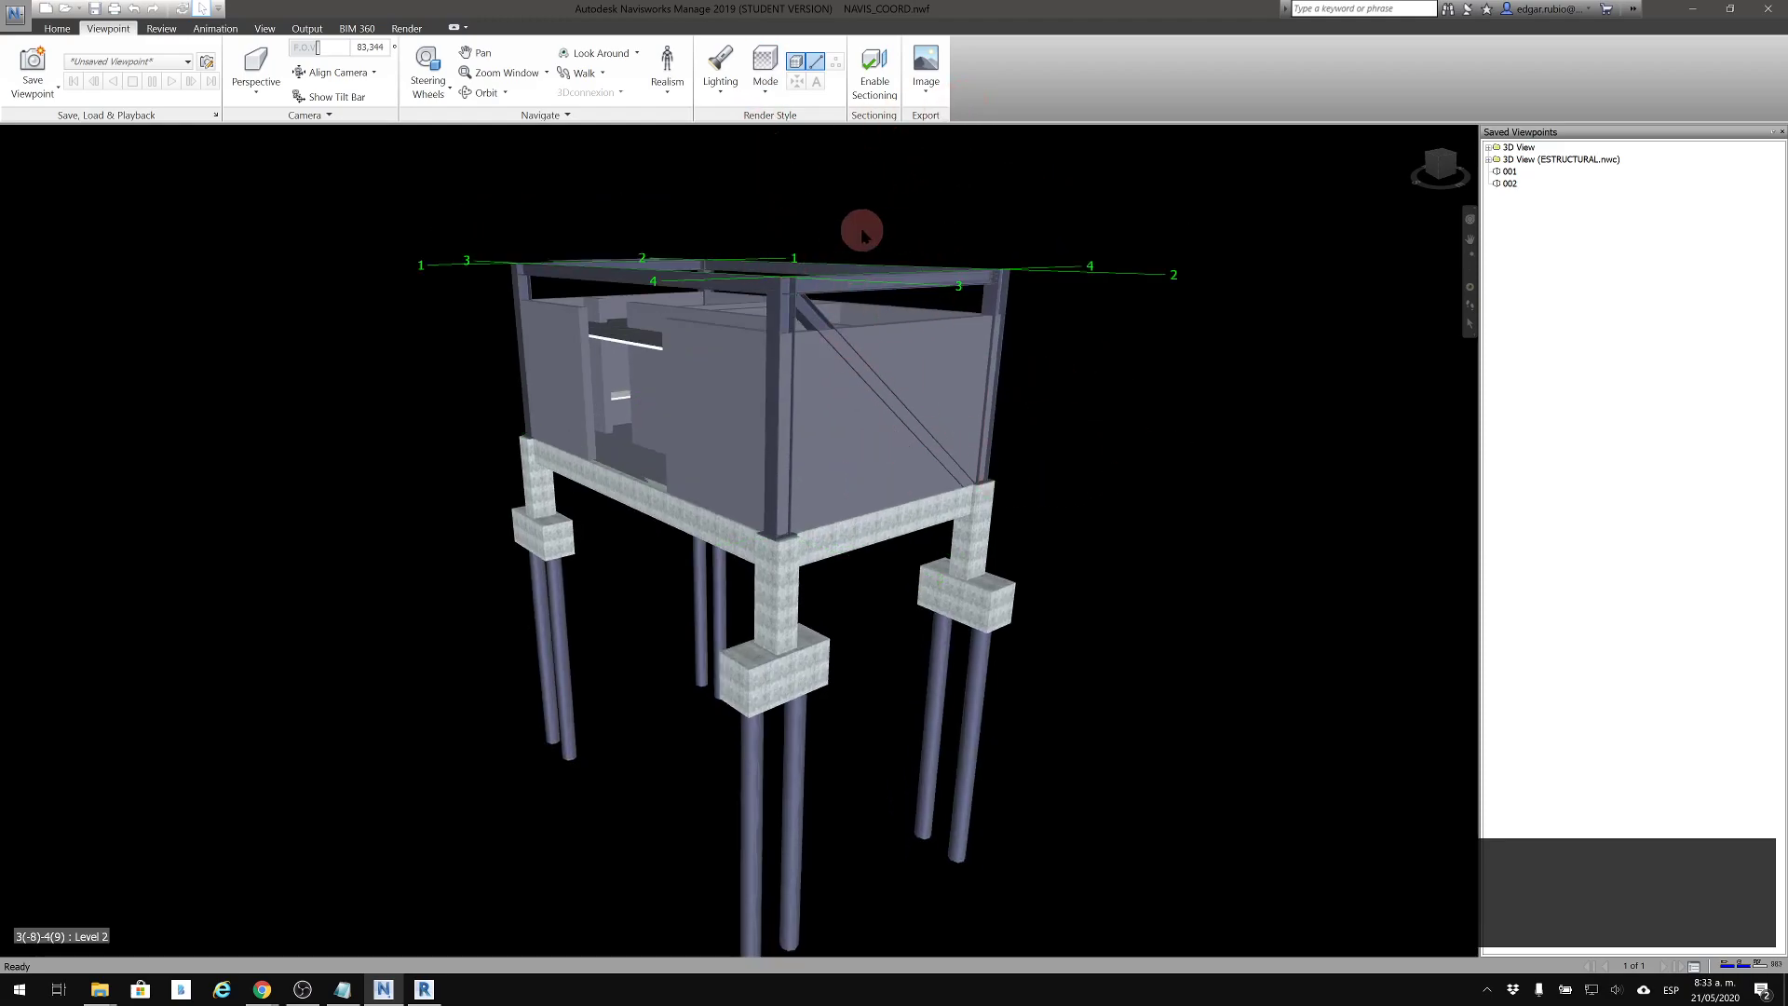
Apply a plain white background to the scene, keeping the Background Settings dialog clear of the building
right_click(1227, 356)
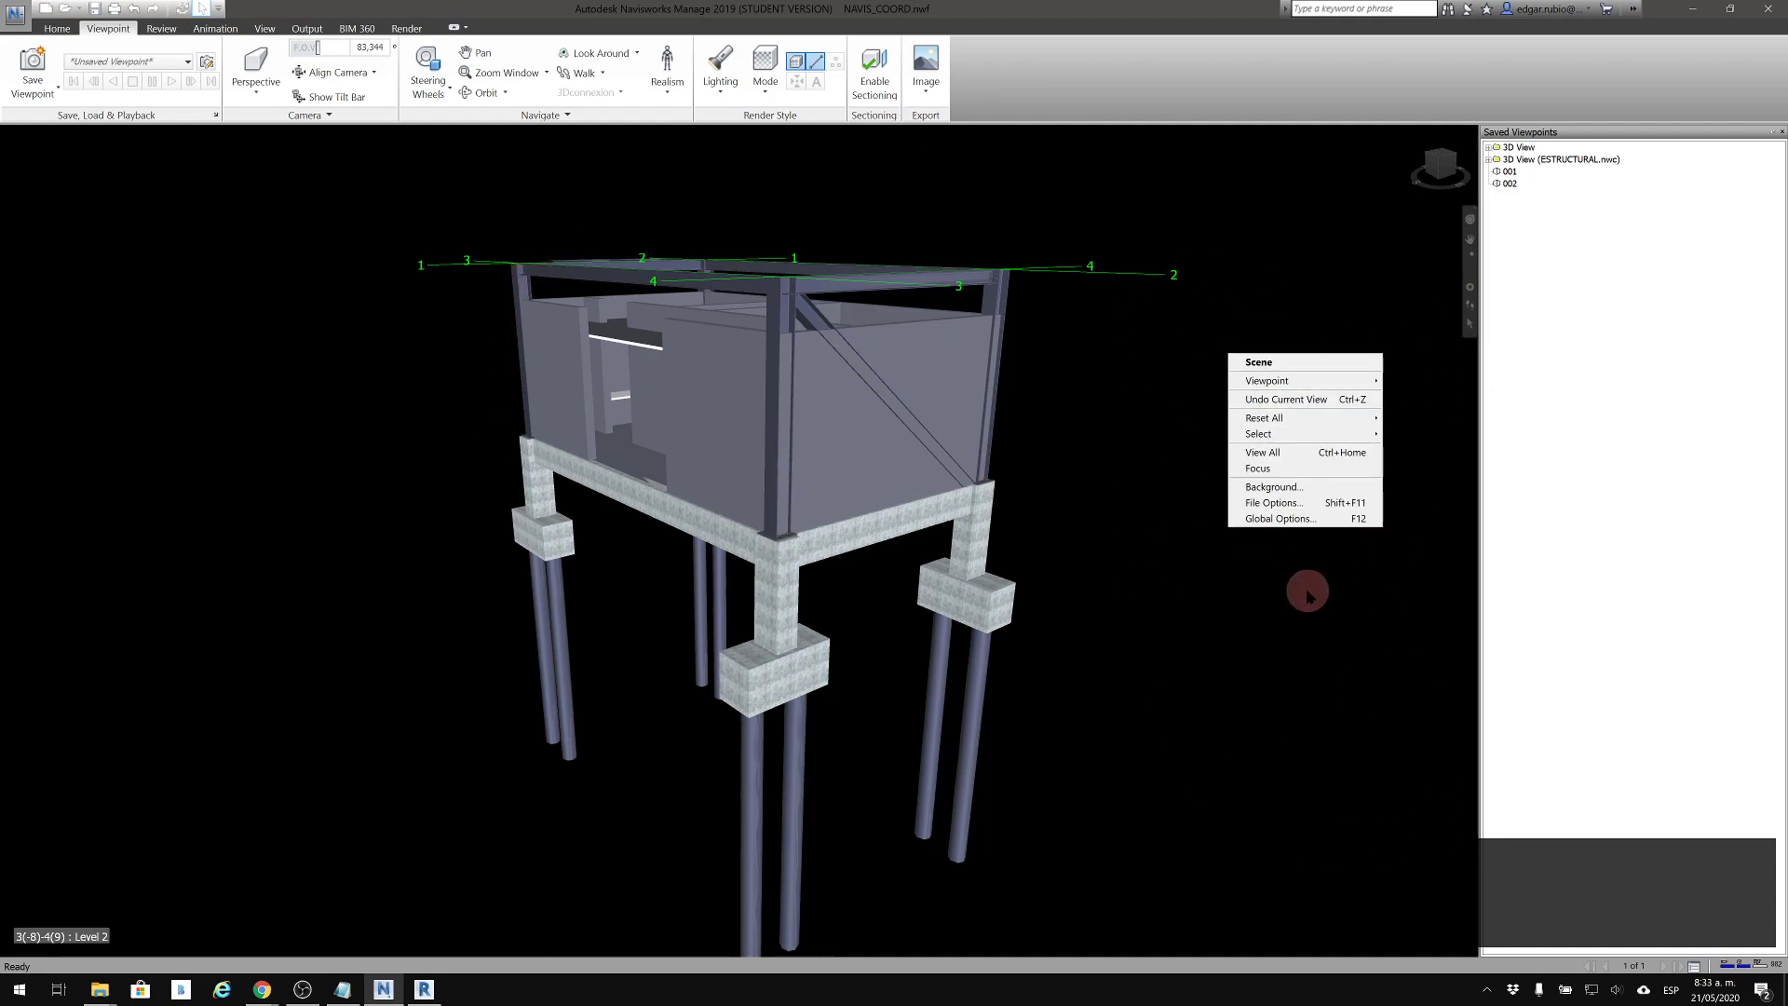
left_click(1302, 488)
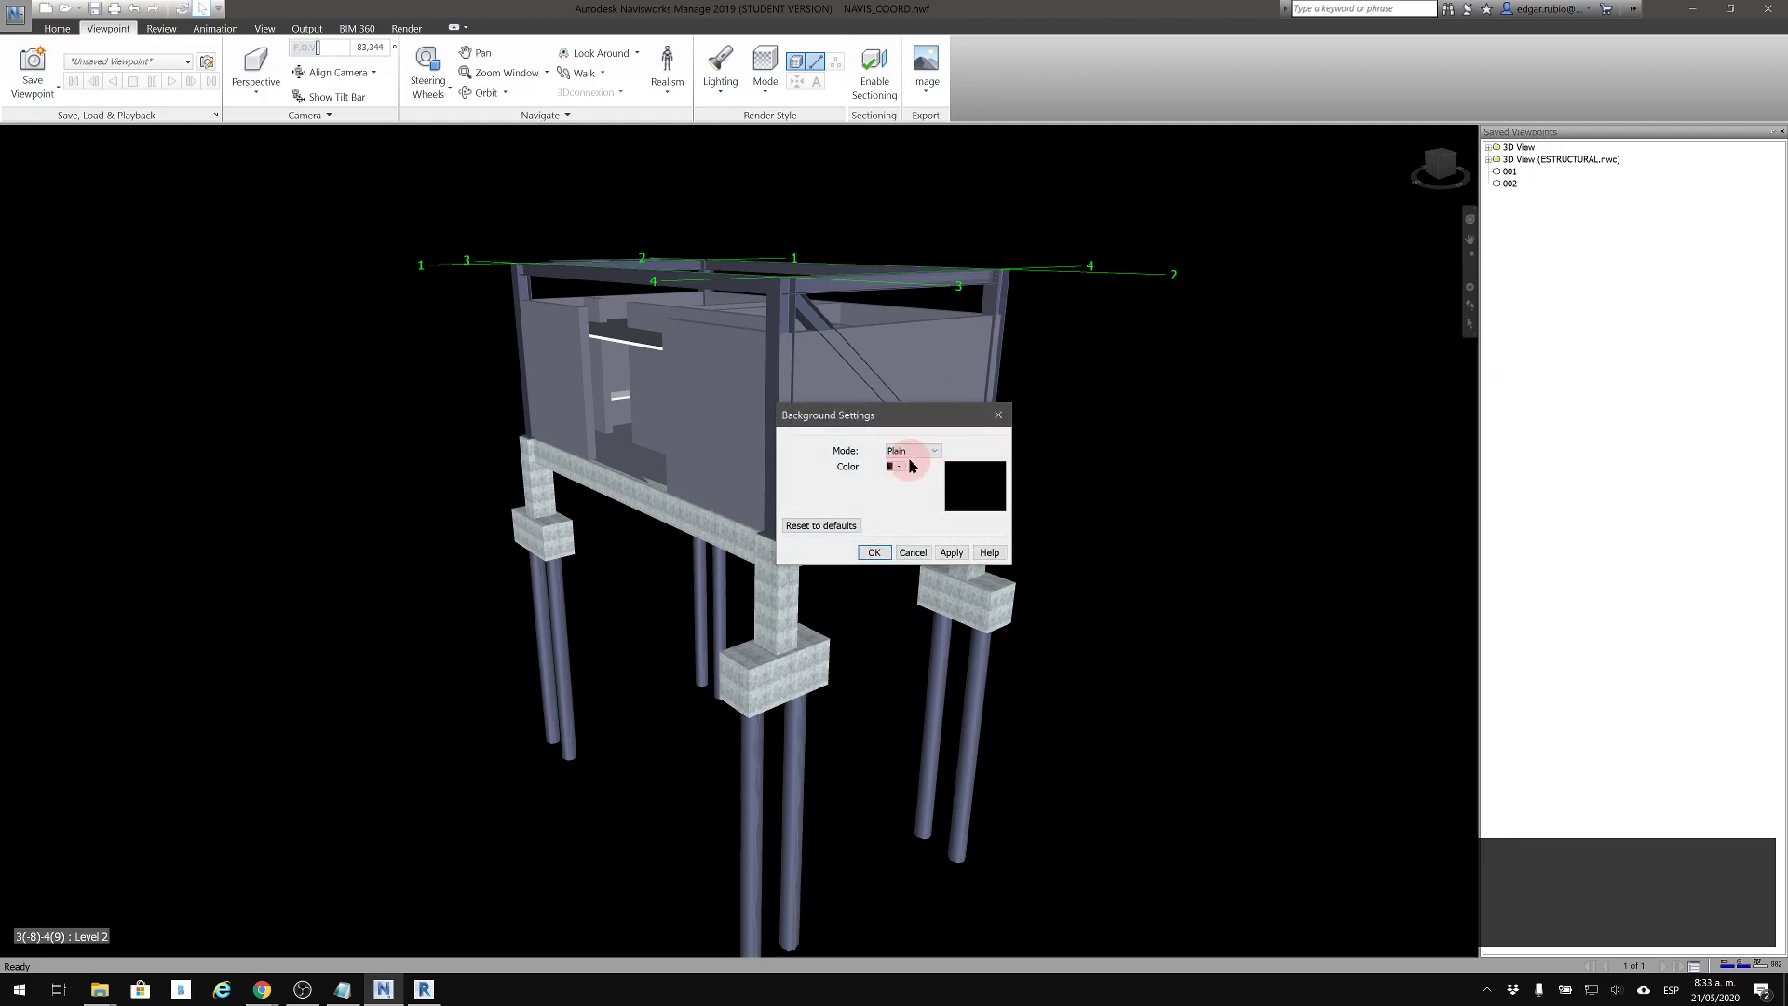
left_click(898, 468)
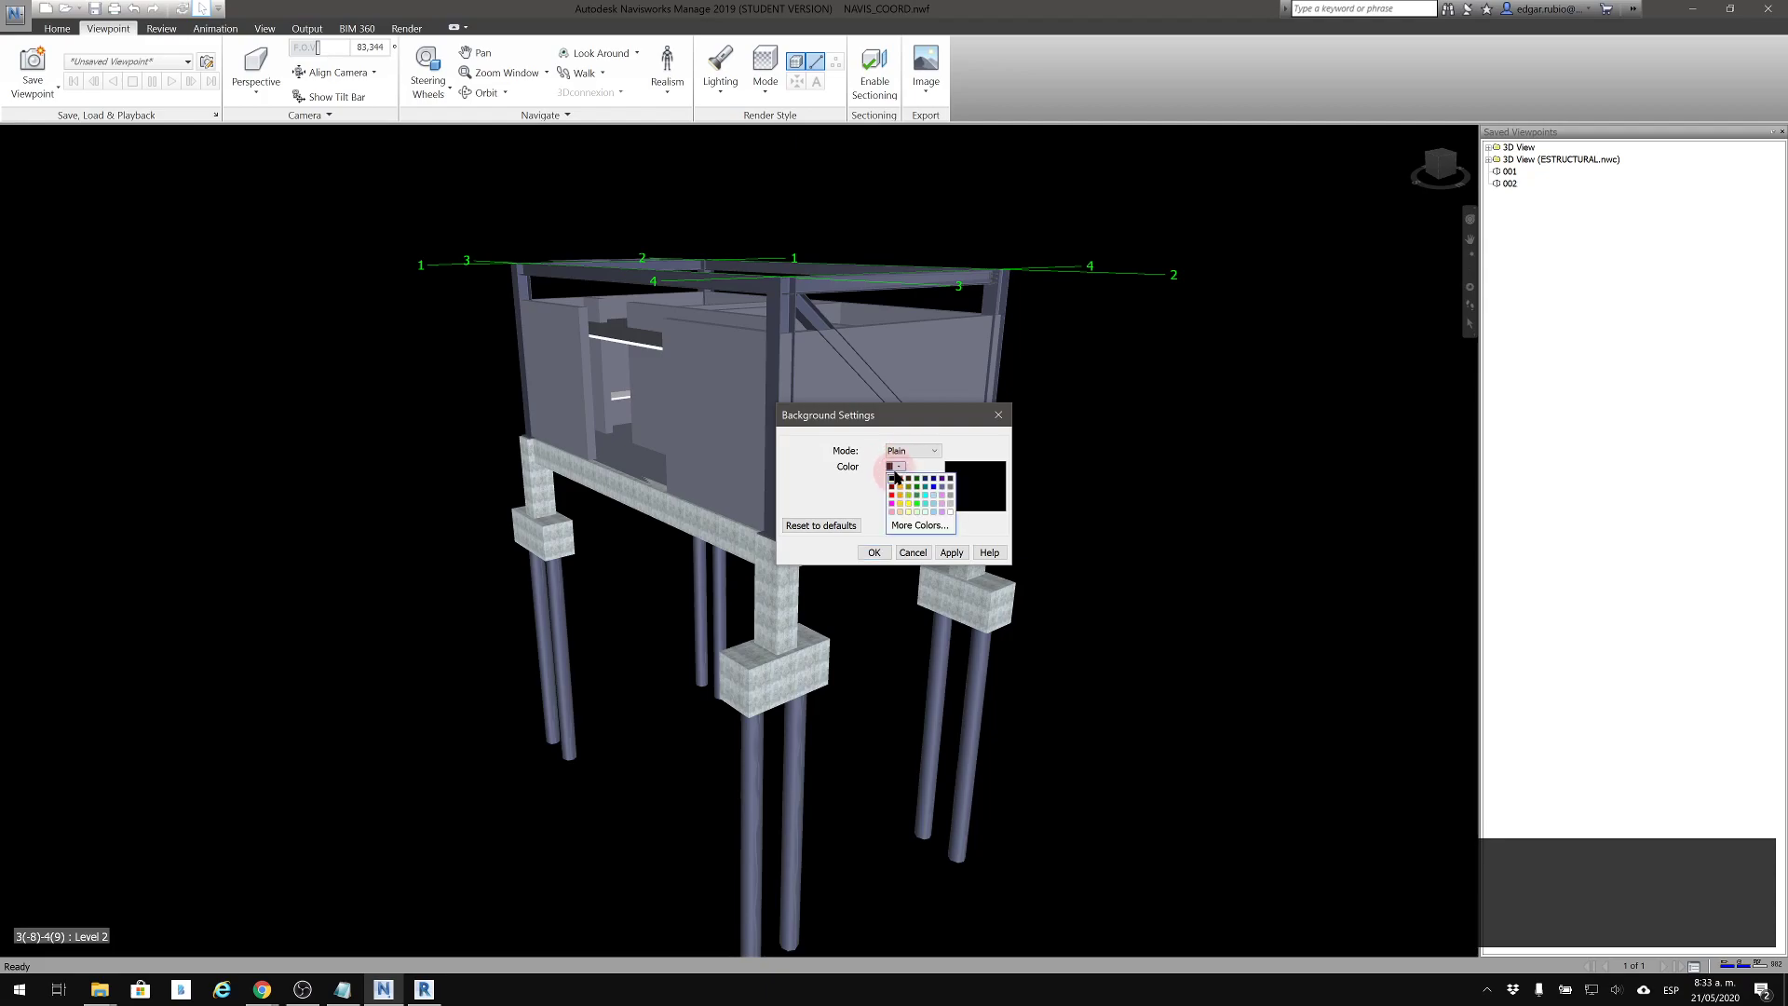
left_click(949, 515)
left_click(951, 552)
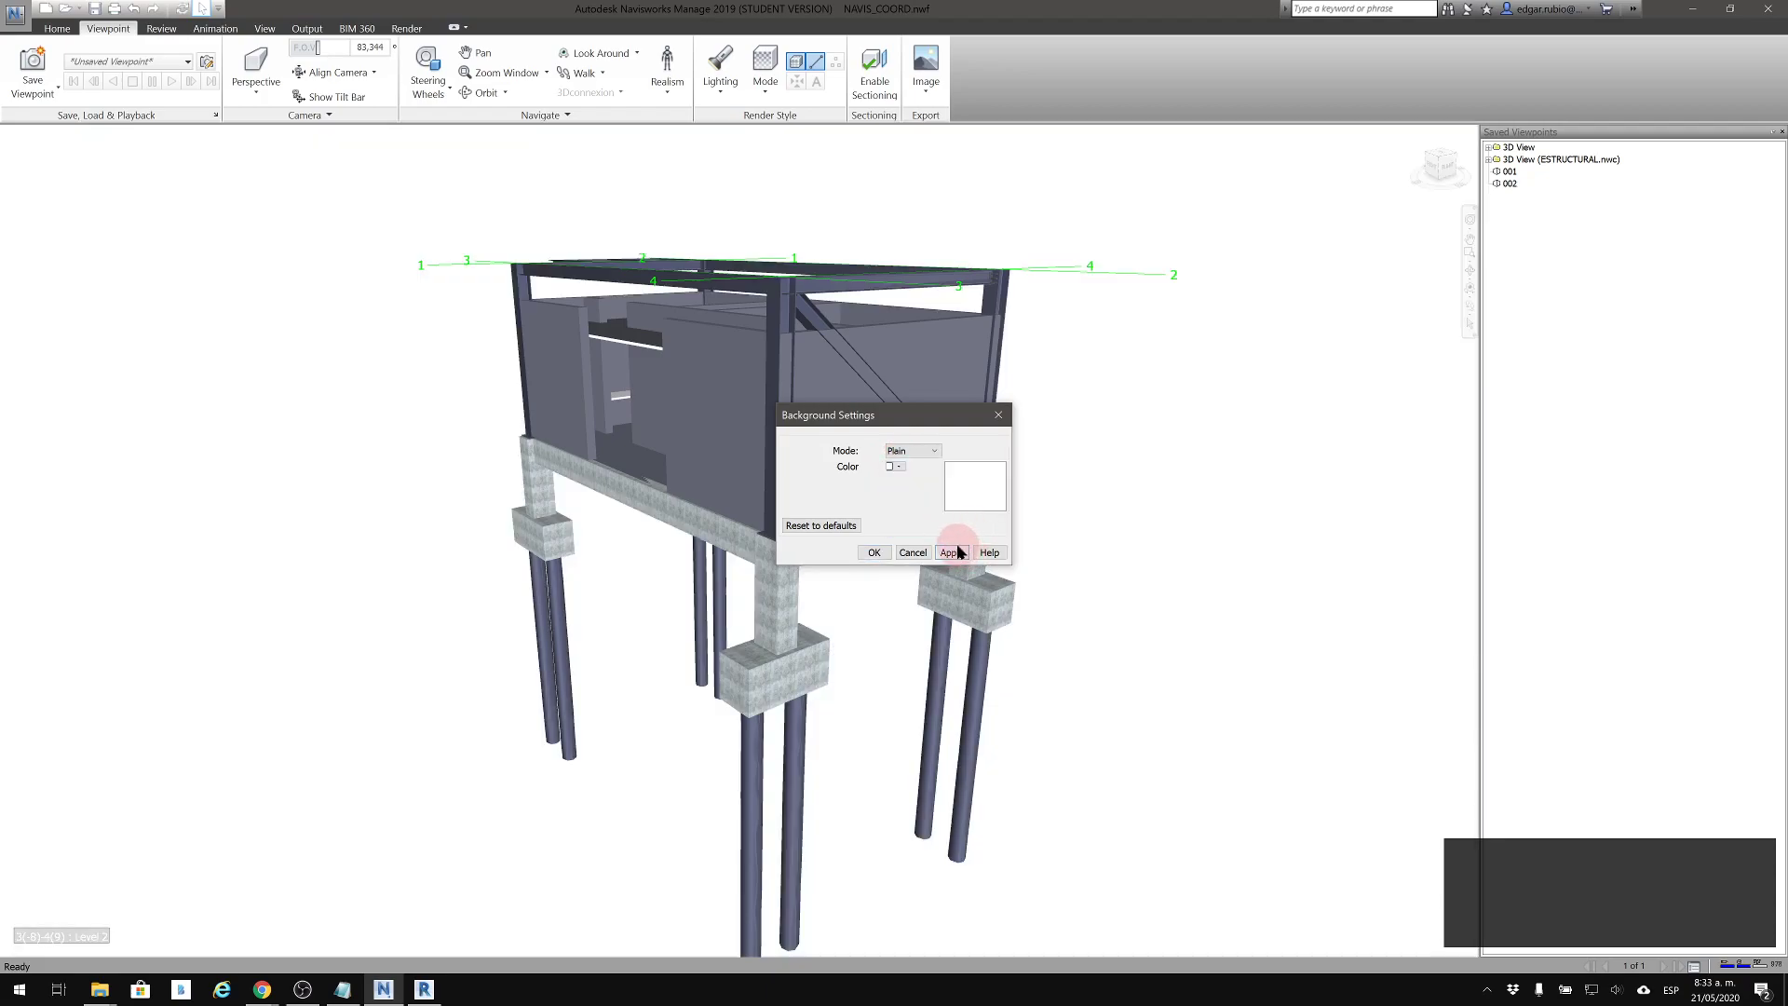
left_click_drag(908, 416, 1157, 437)
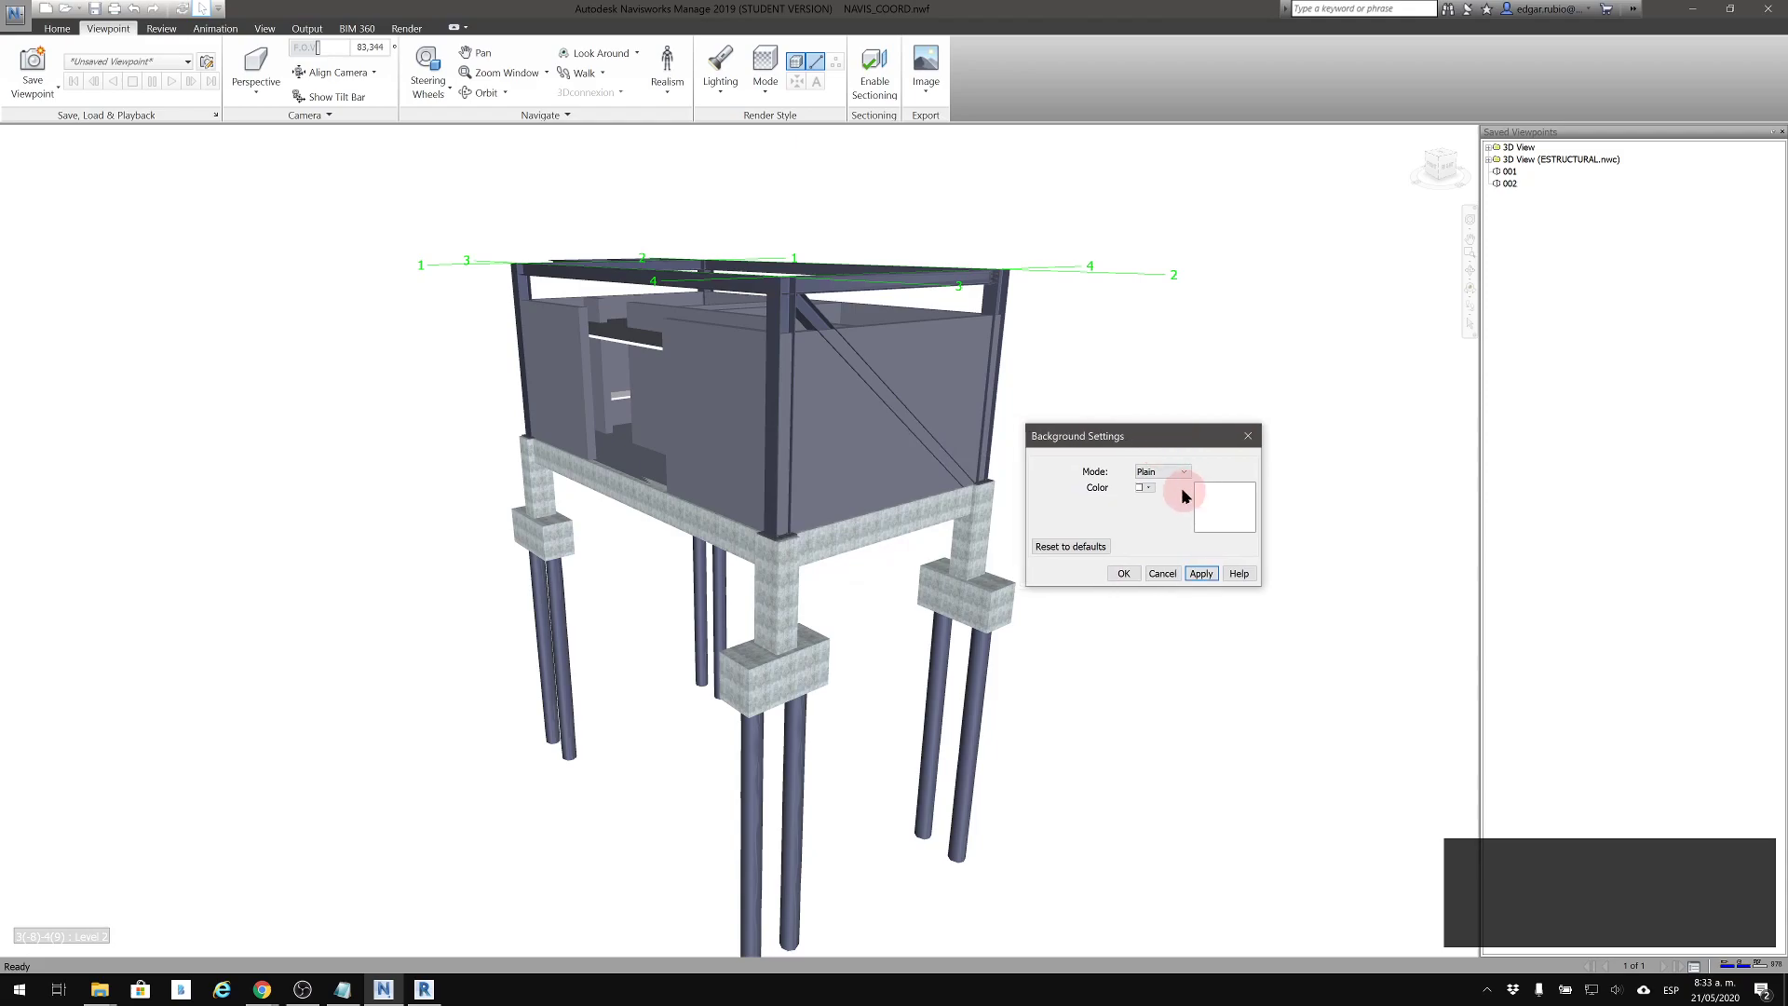
Apply the Graduated background mode with its blue shades to the scene
left_click(1178, 477)
left_click(1164, 496)
left_click(1198, 573)
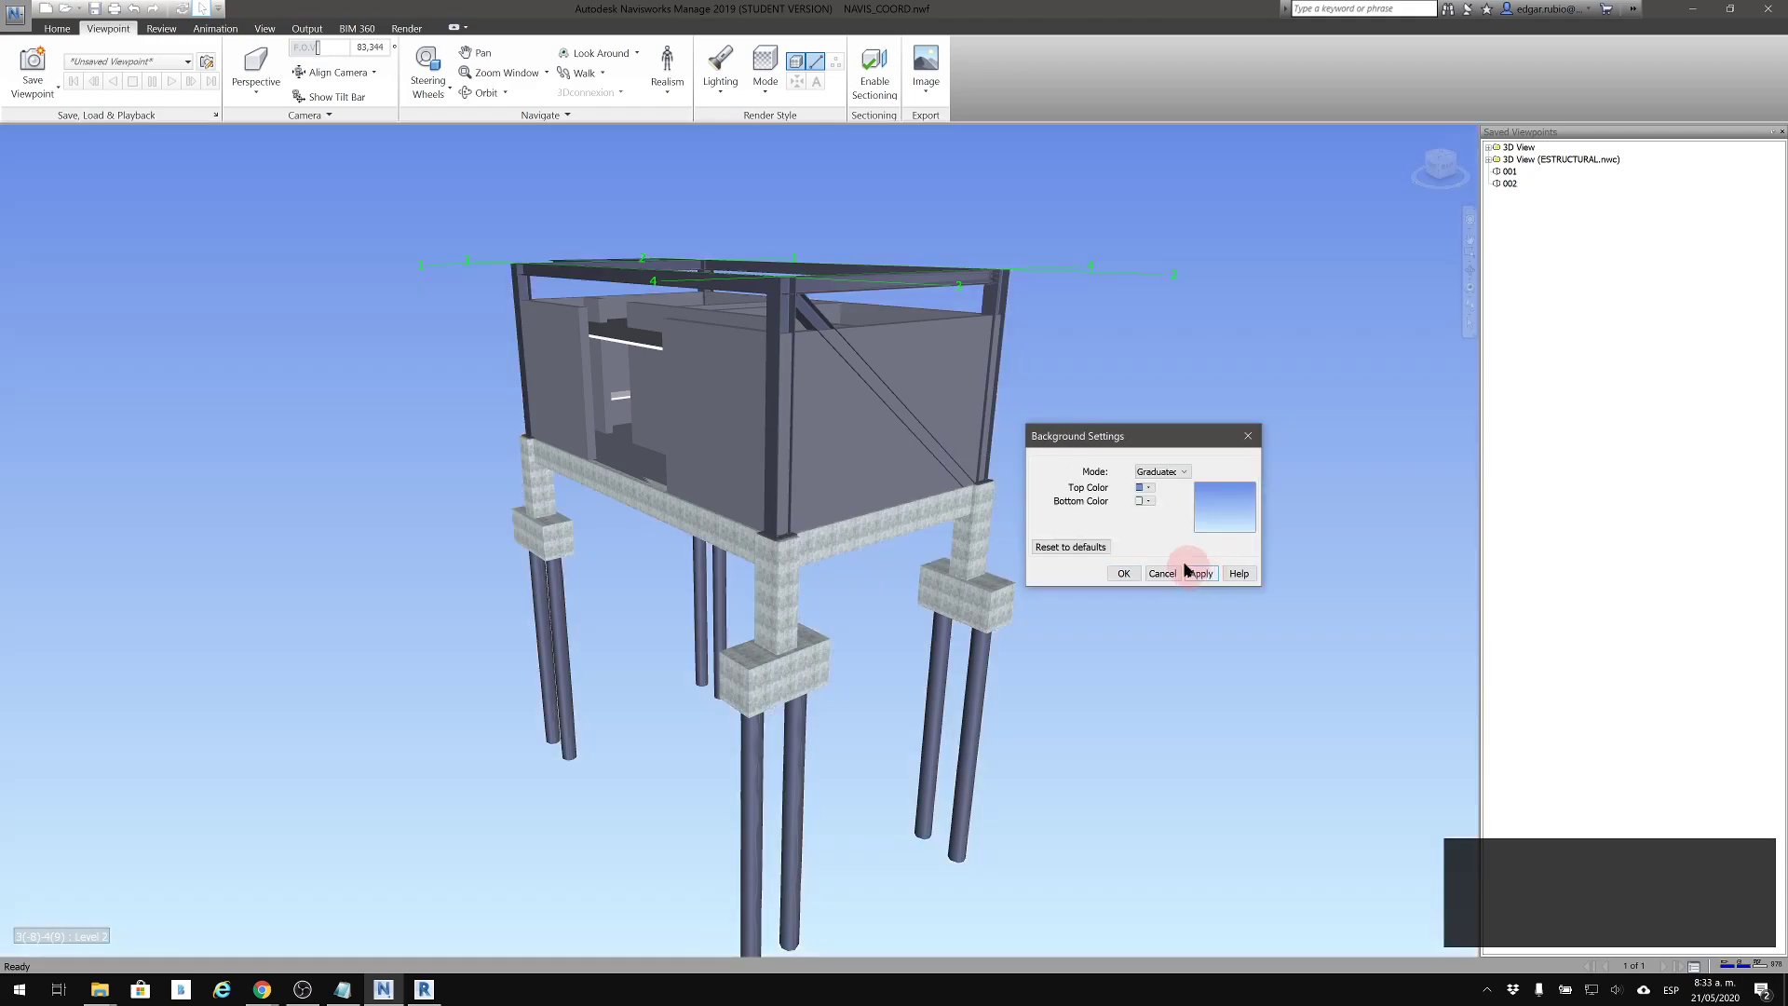
Change the background mode to Horizon, accept the settings and orbit the building against the horizon
left_click(1167, 475)
left_click(1152, 506)
left_click(1201, 573)
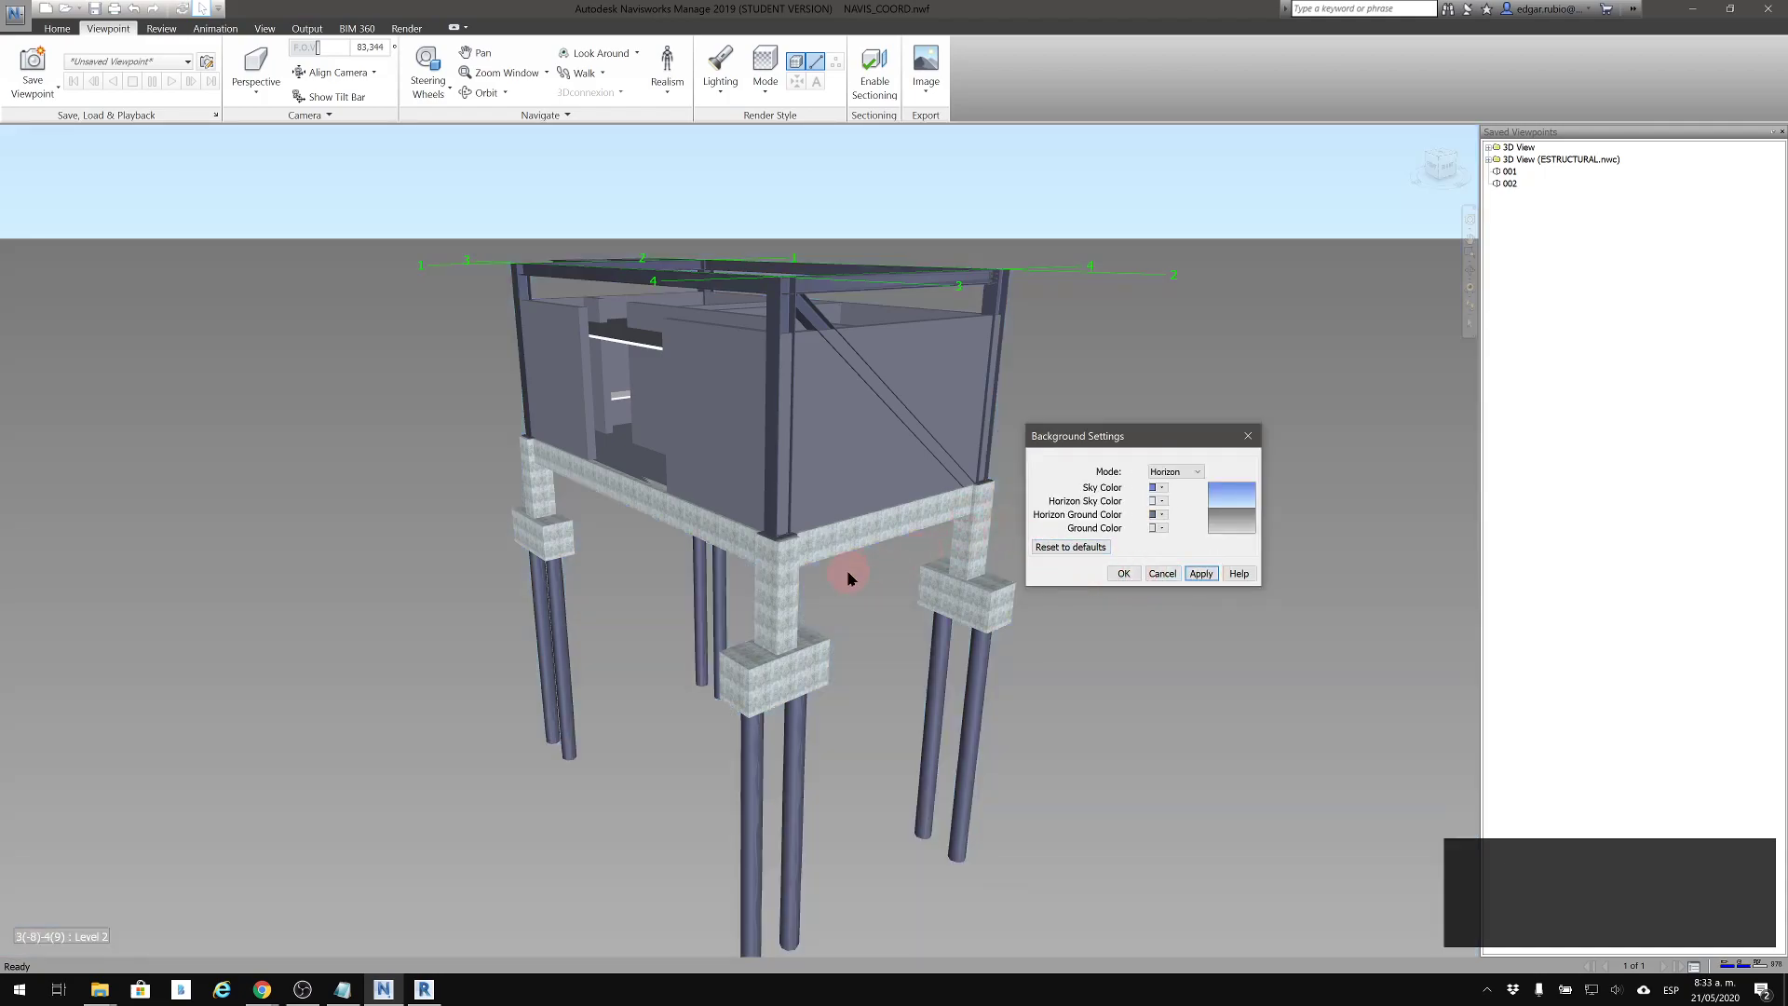
left_click(873, 547)
left_click(1121, 574)
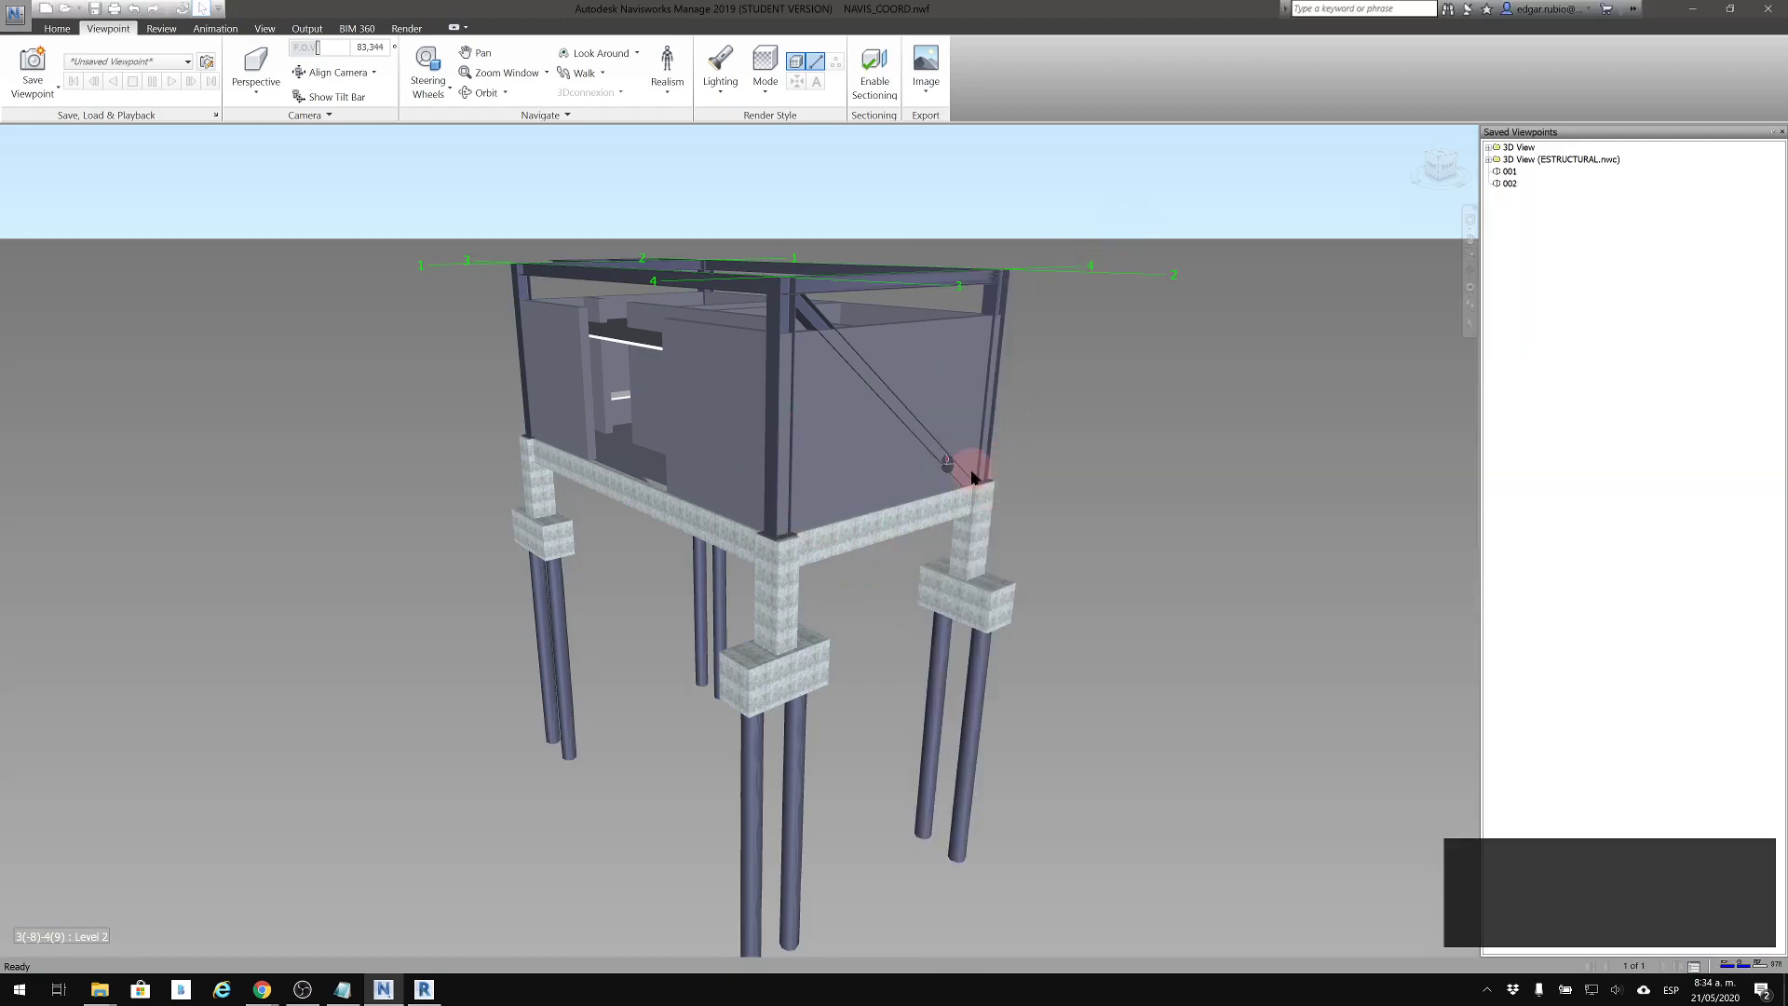
left_click_drag(971, 476, 1010, 423)
left_click_drag(791, 557, 689, 319)
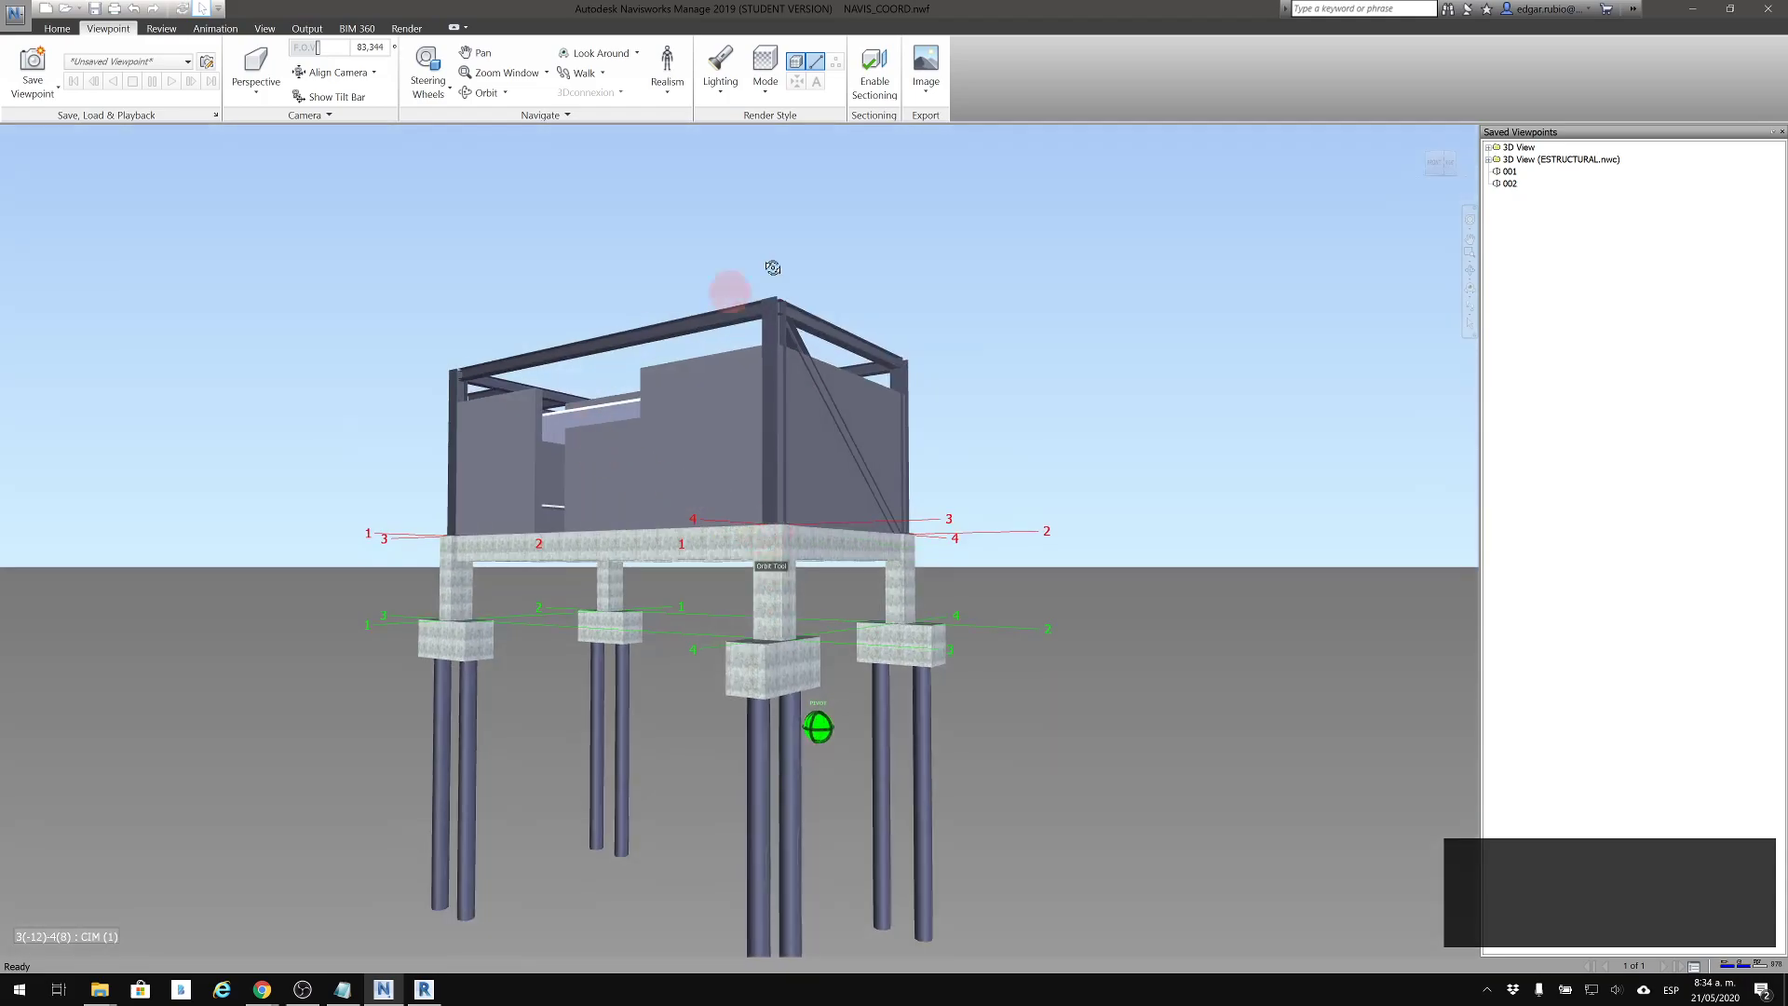
left_click_drag(952, 491, 918, 506)
Set the scene background to Plain white and orbit to the side of the building with the cantilevered roof frame
right_click(1190, 349)
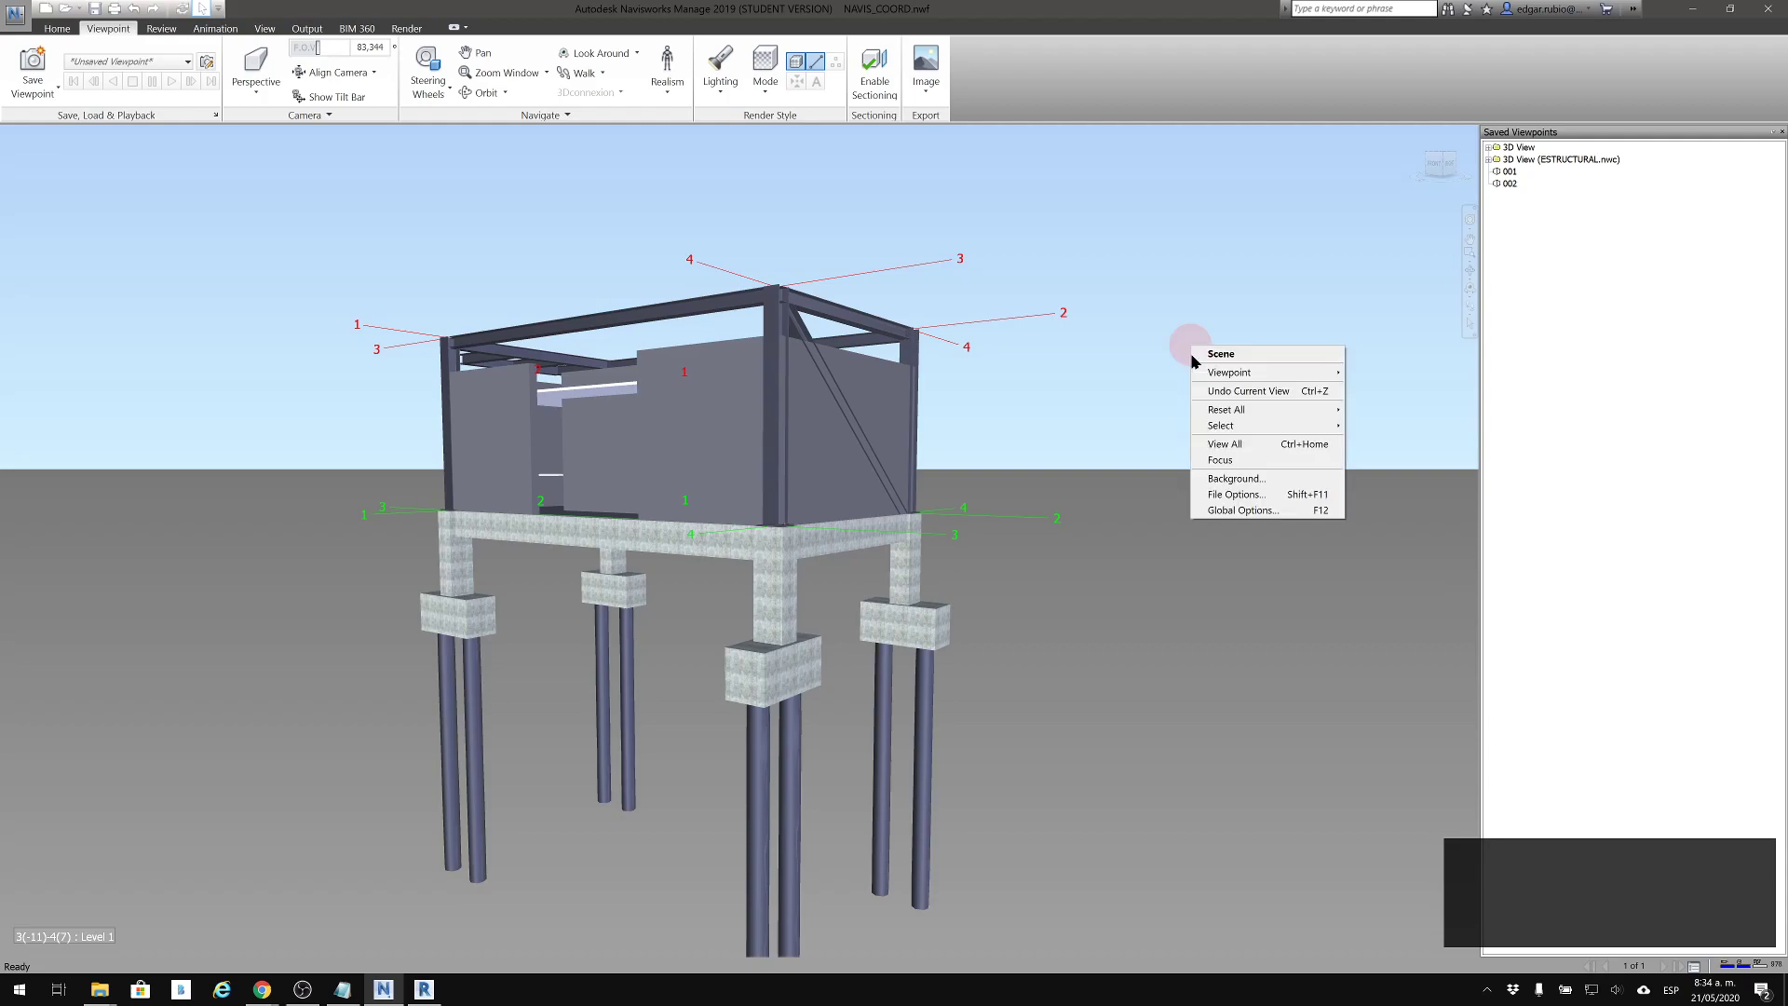
left_click(1248, 478)
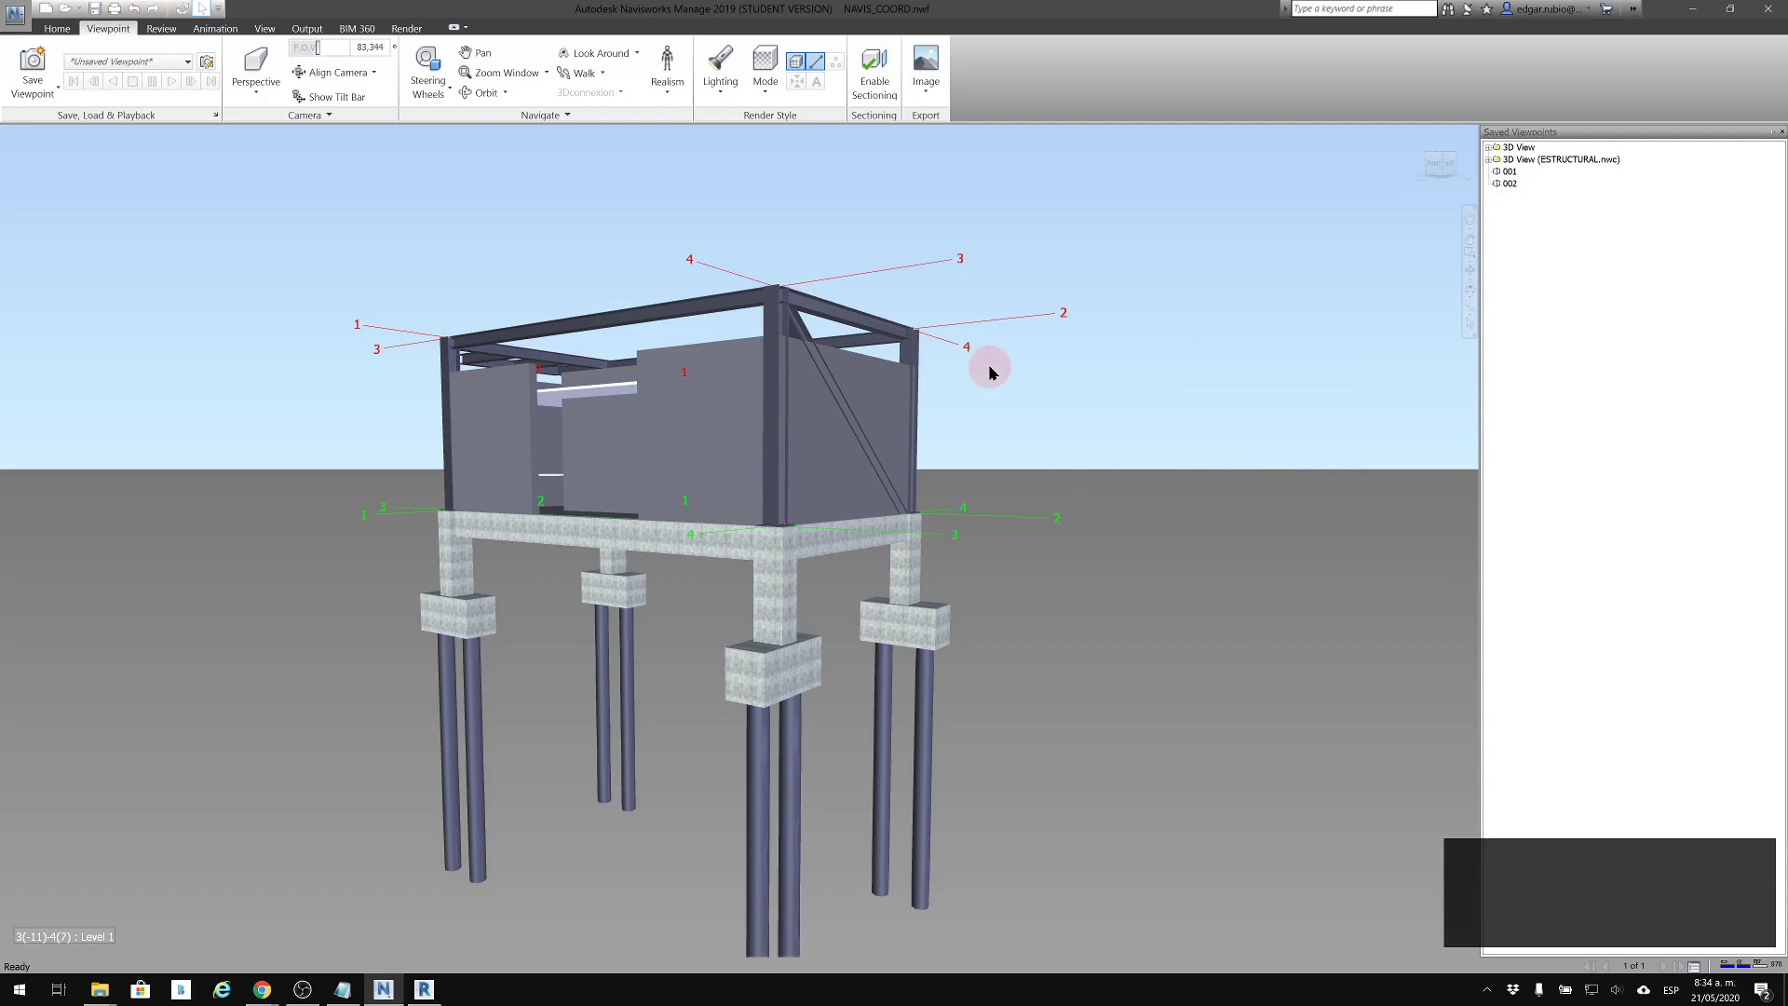
left_click(926, 451)
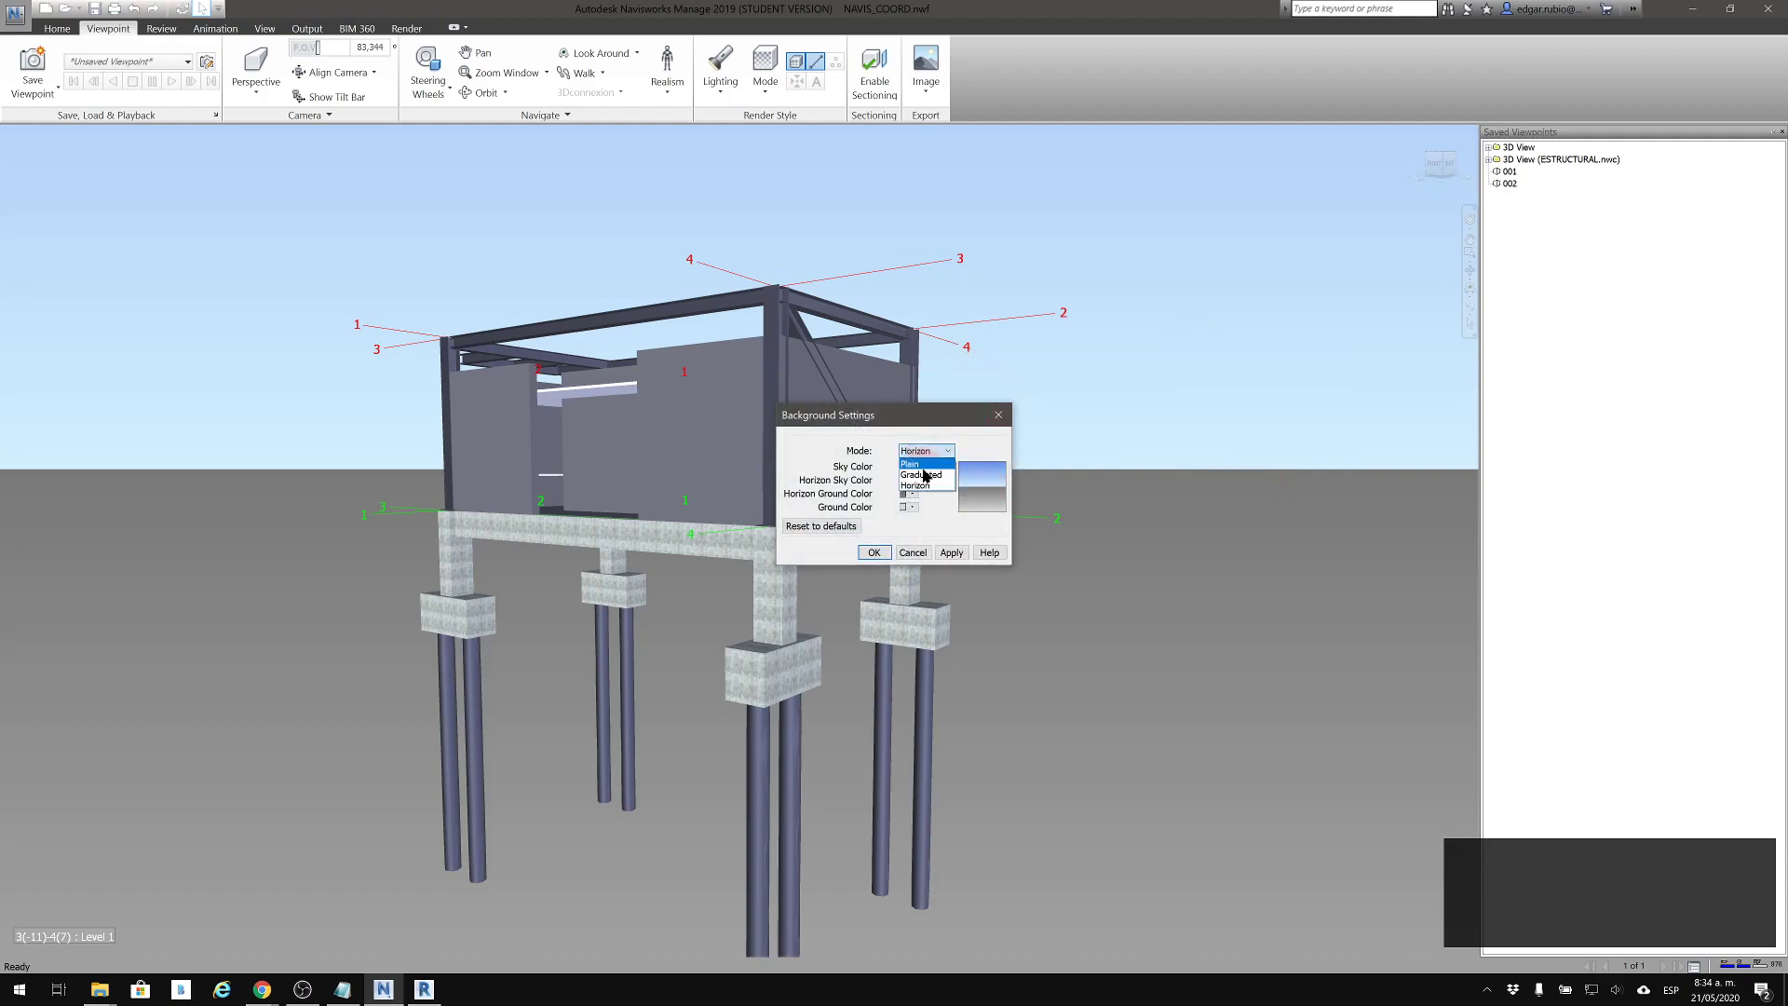
left_click(922, 475)
left_click(873, 552)
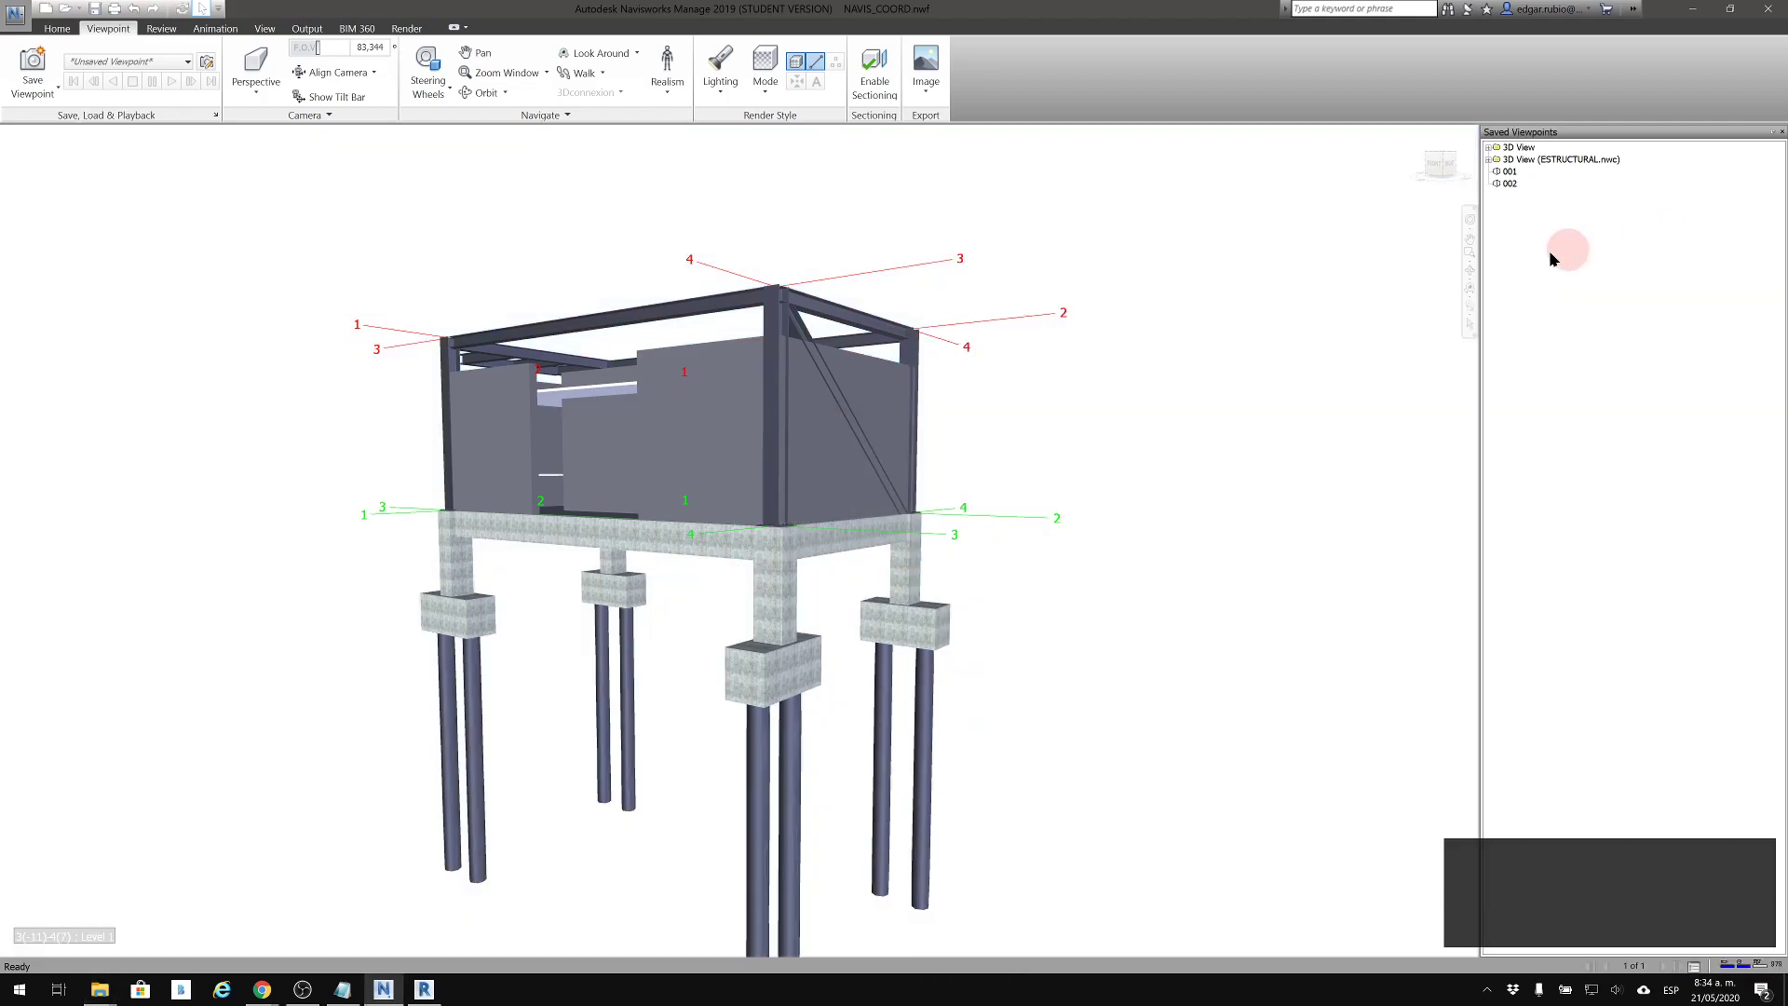
middle_click_drag(1032, 328, 1274, 332)
middle_click_drag(1030, 407, 1196, 440, "shift")
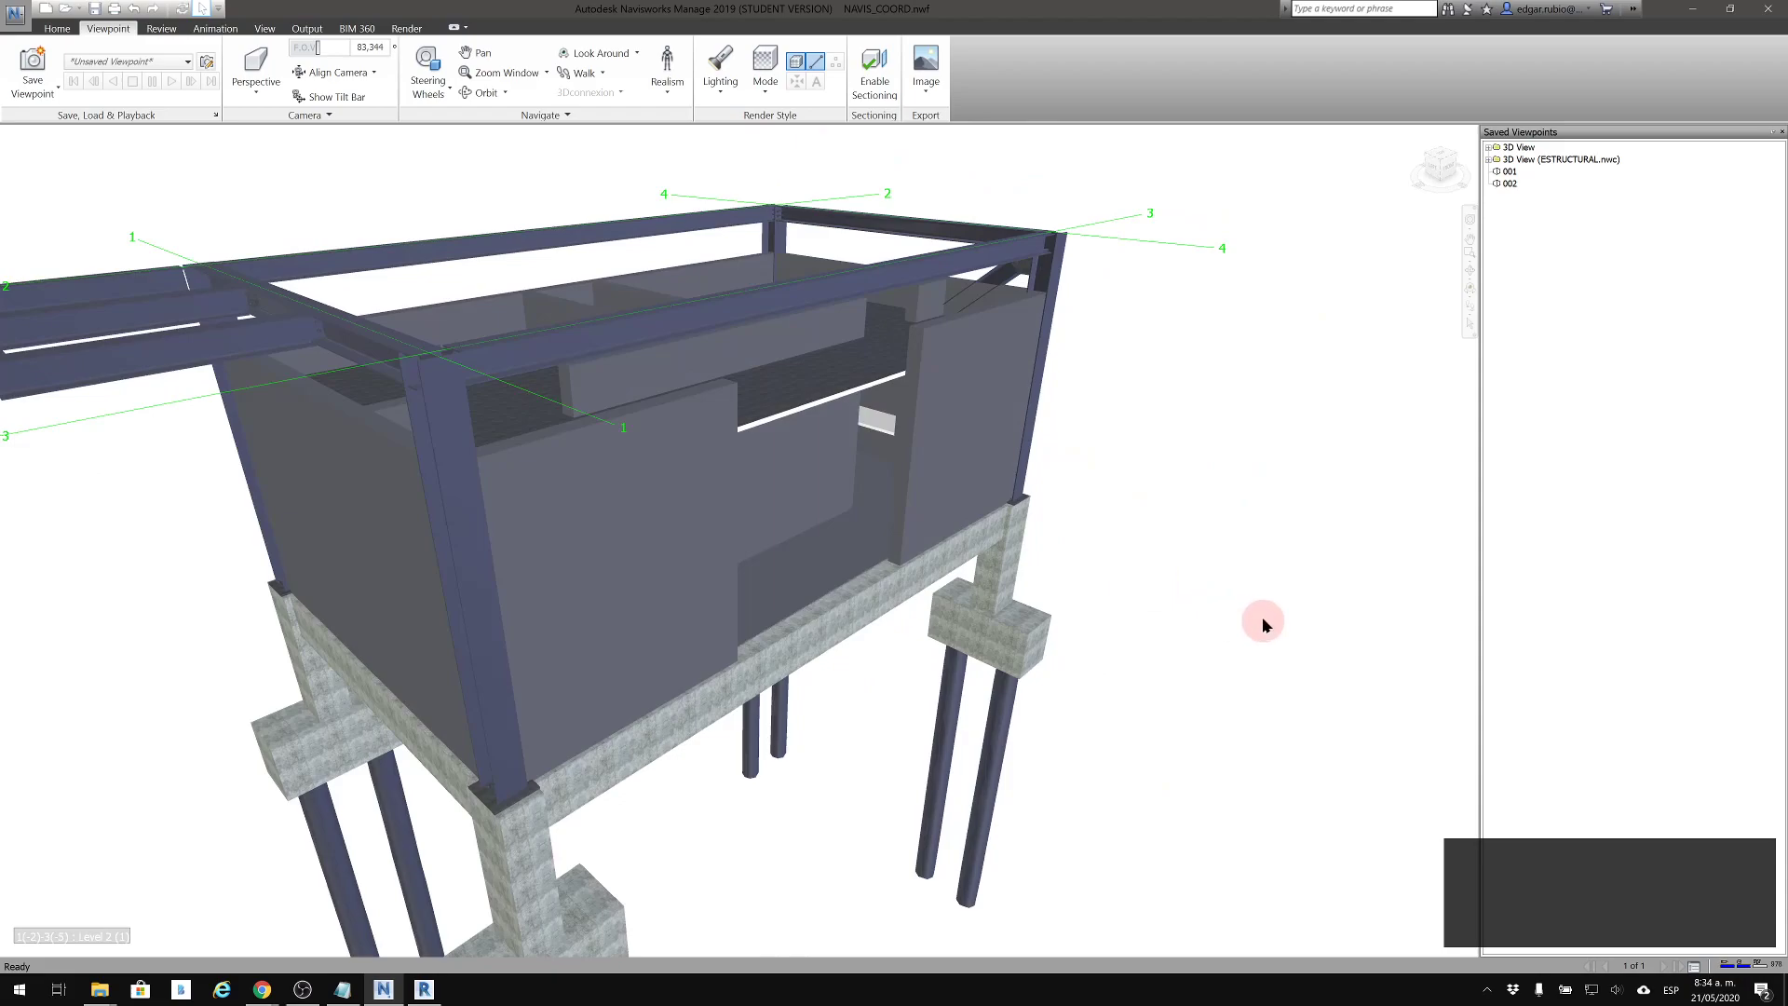
middle_click_drag(980, 292, 951, 347)
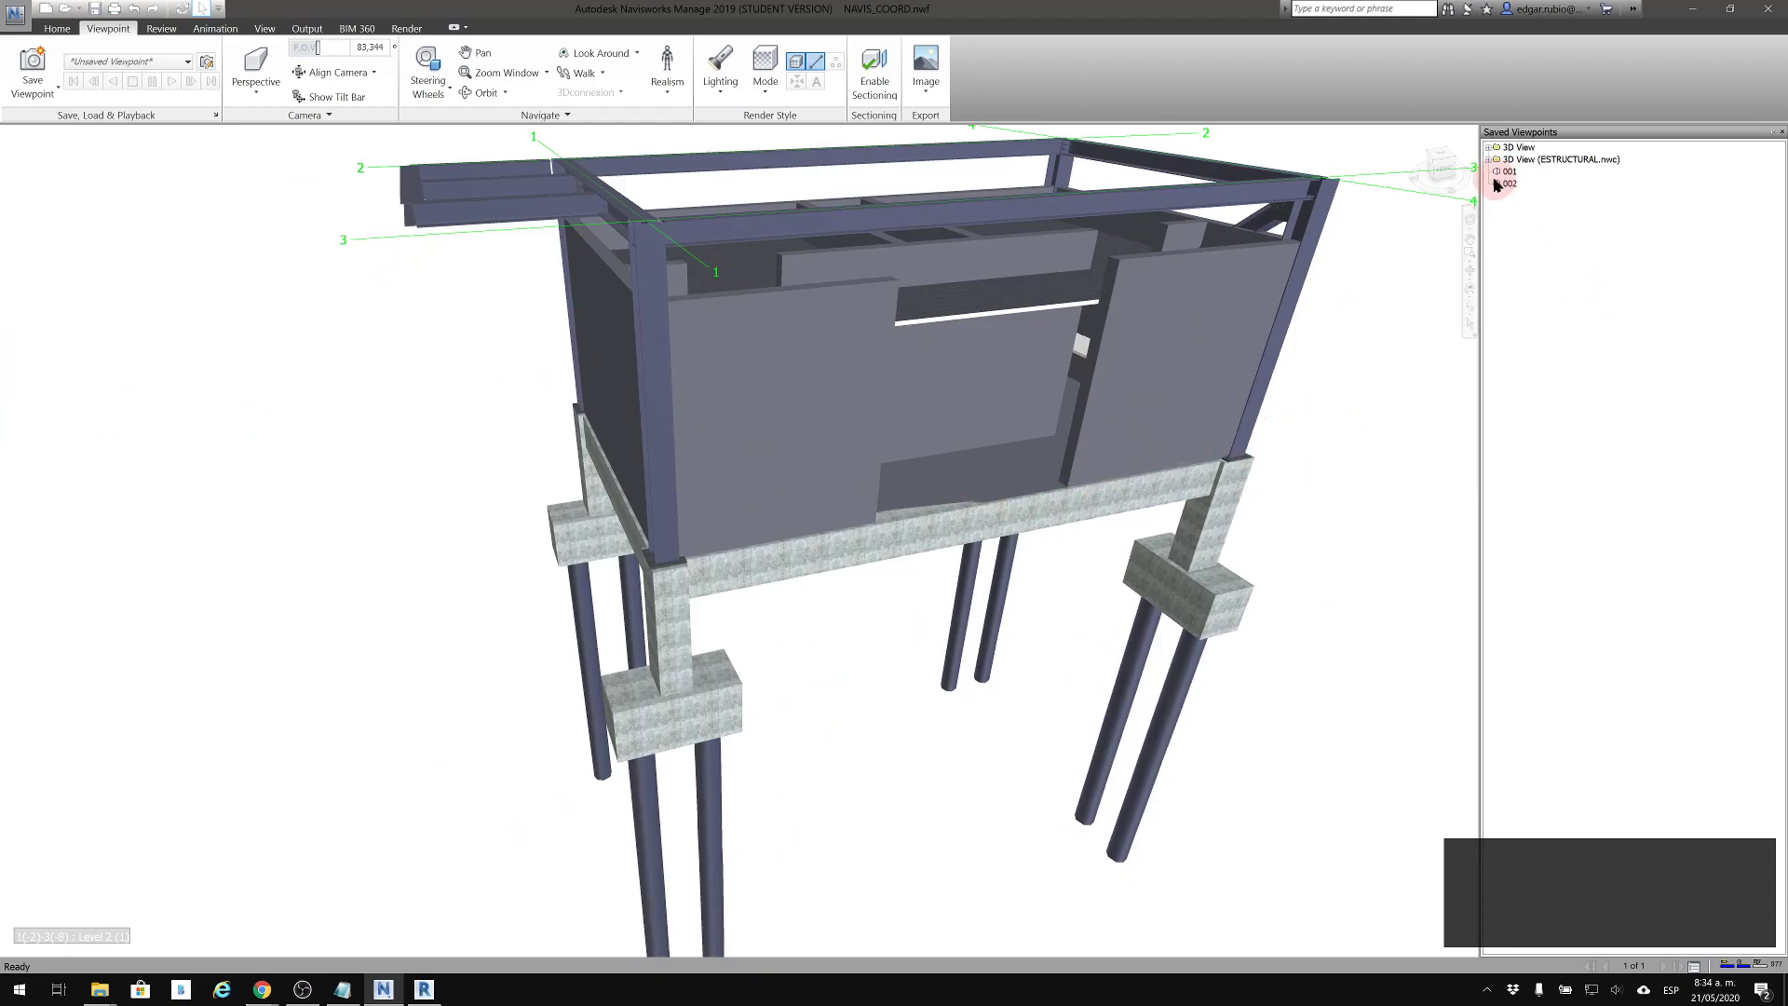
Add a new viewpoint animation named FACHADA to the saved viewpoints
right_click(1533, 239)
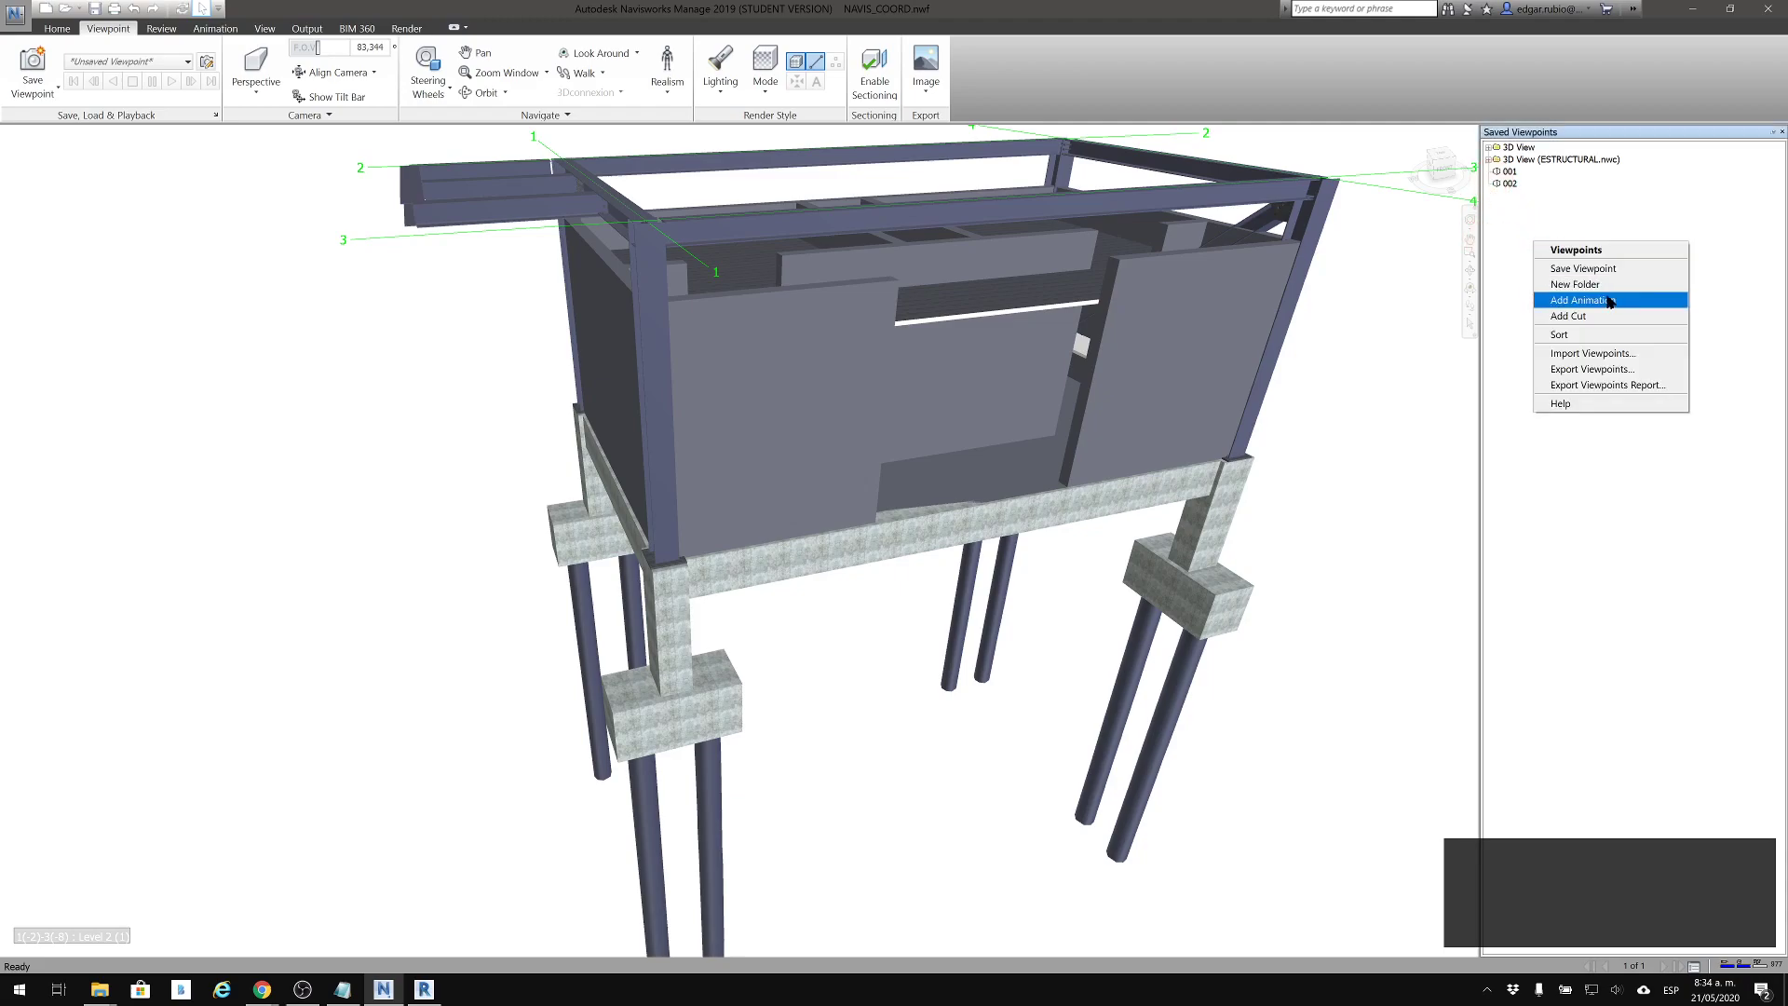
left_click(1602, 301)
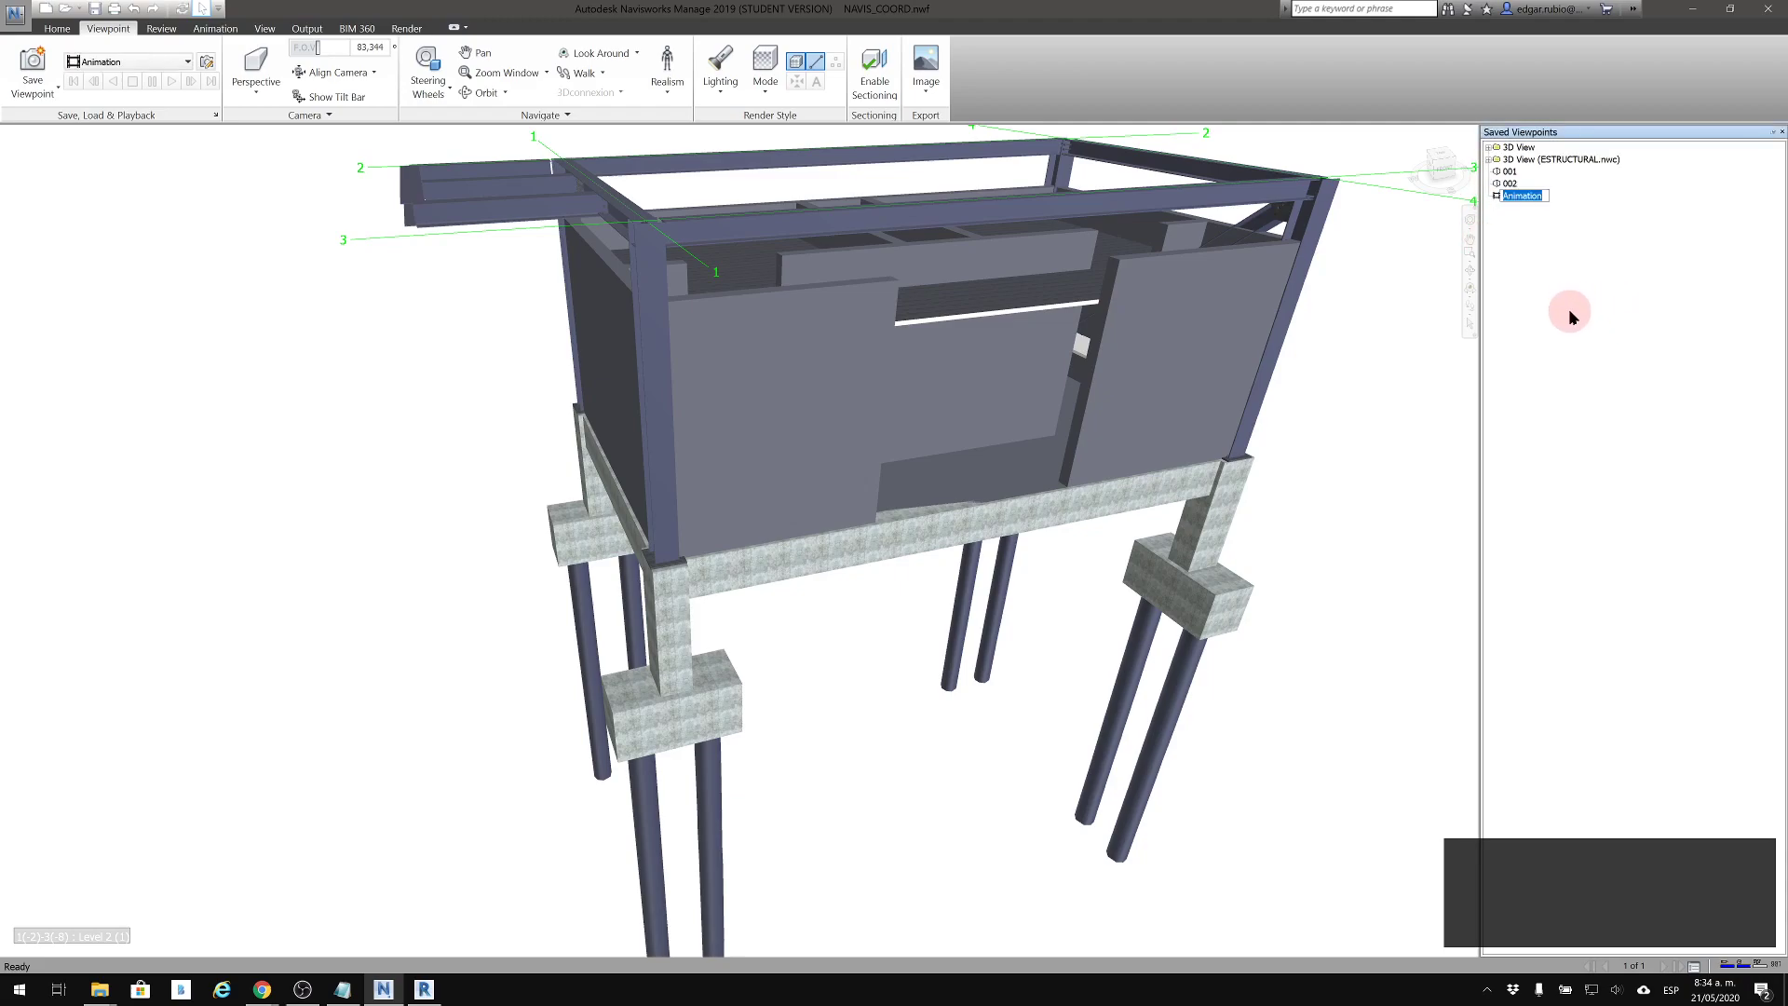
type("FACHADA")
key("Return")
left_click(1541, 291)
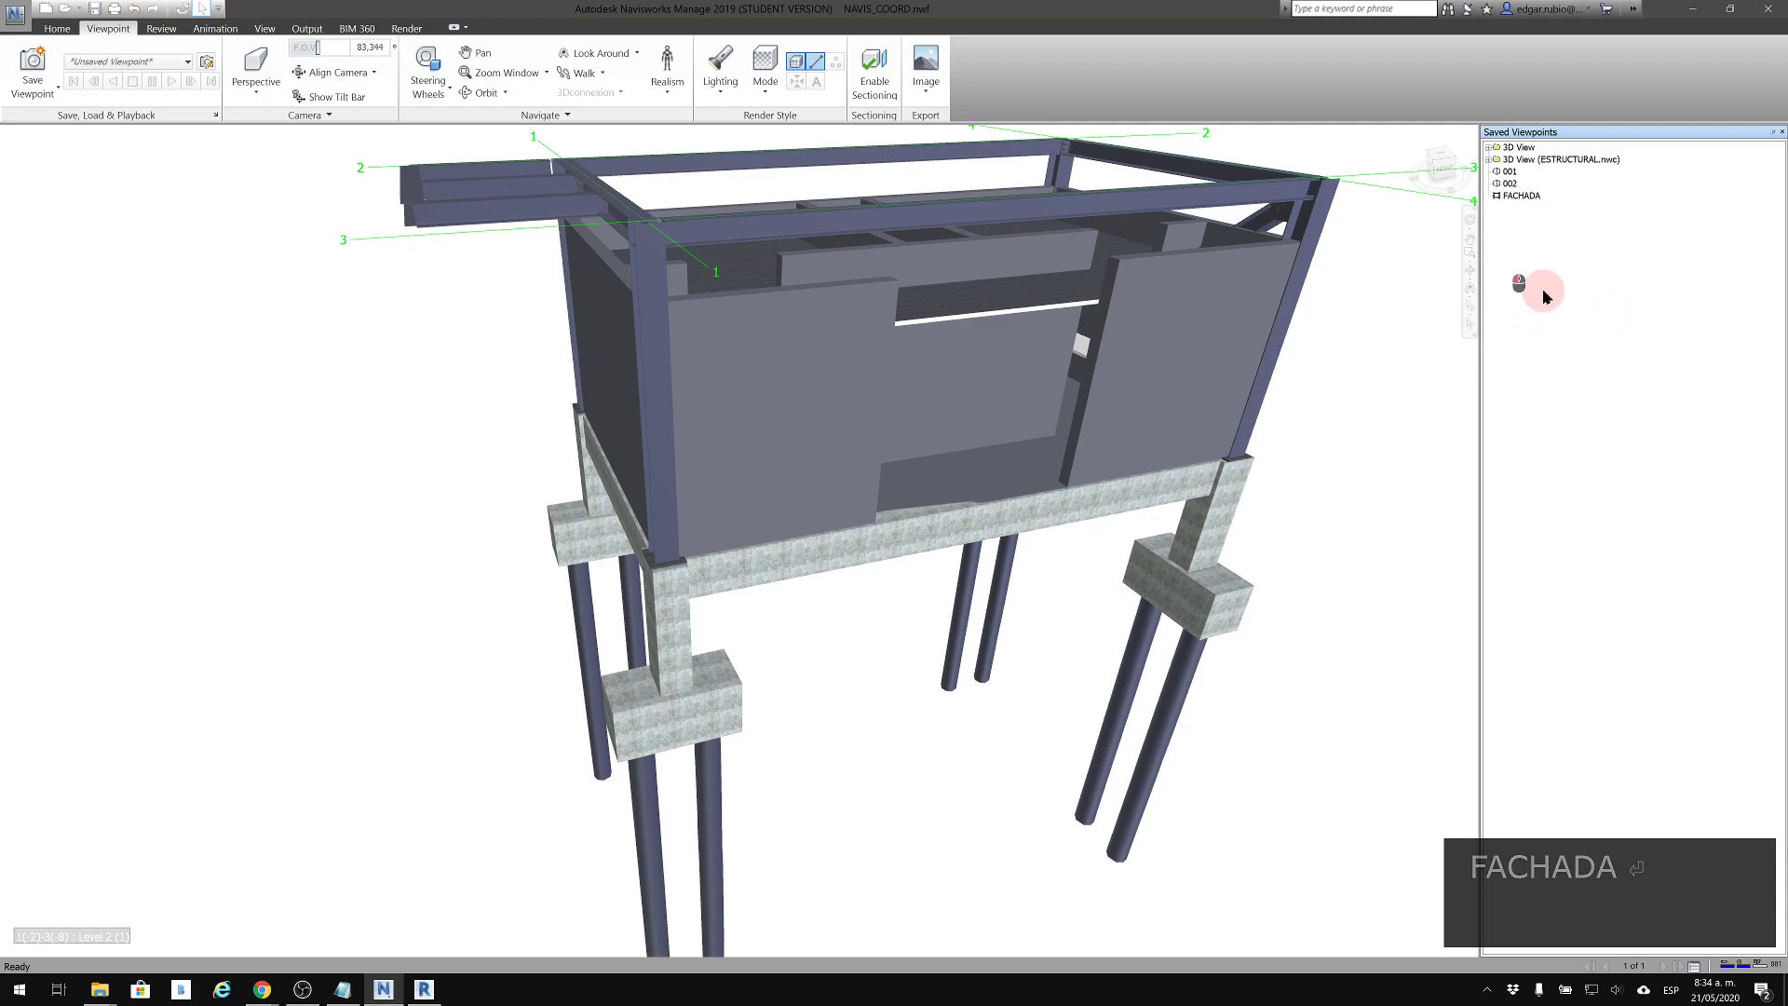
Move the saved viewpoints 001 and 002 into the FACHADA animation as its frames
left_click(1505, 172)
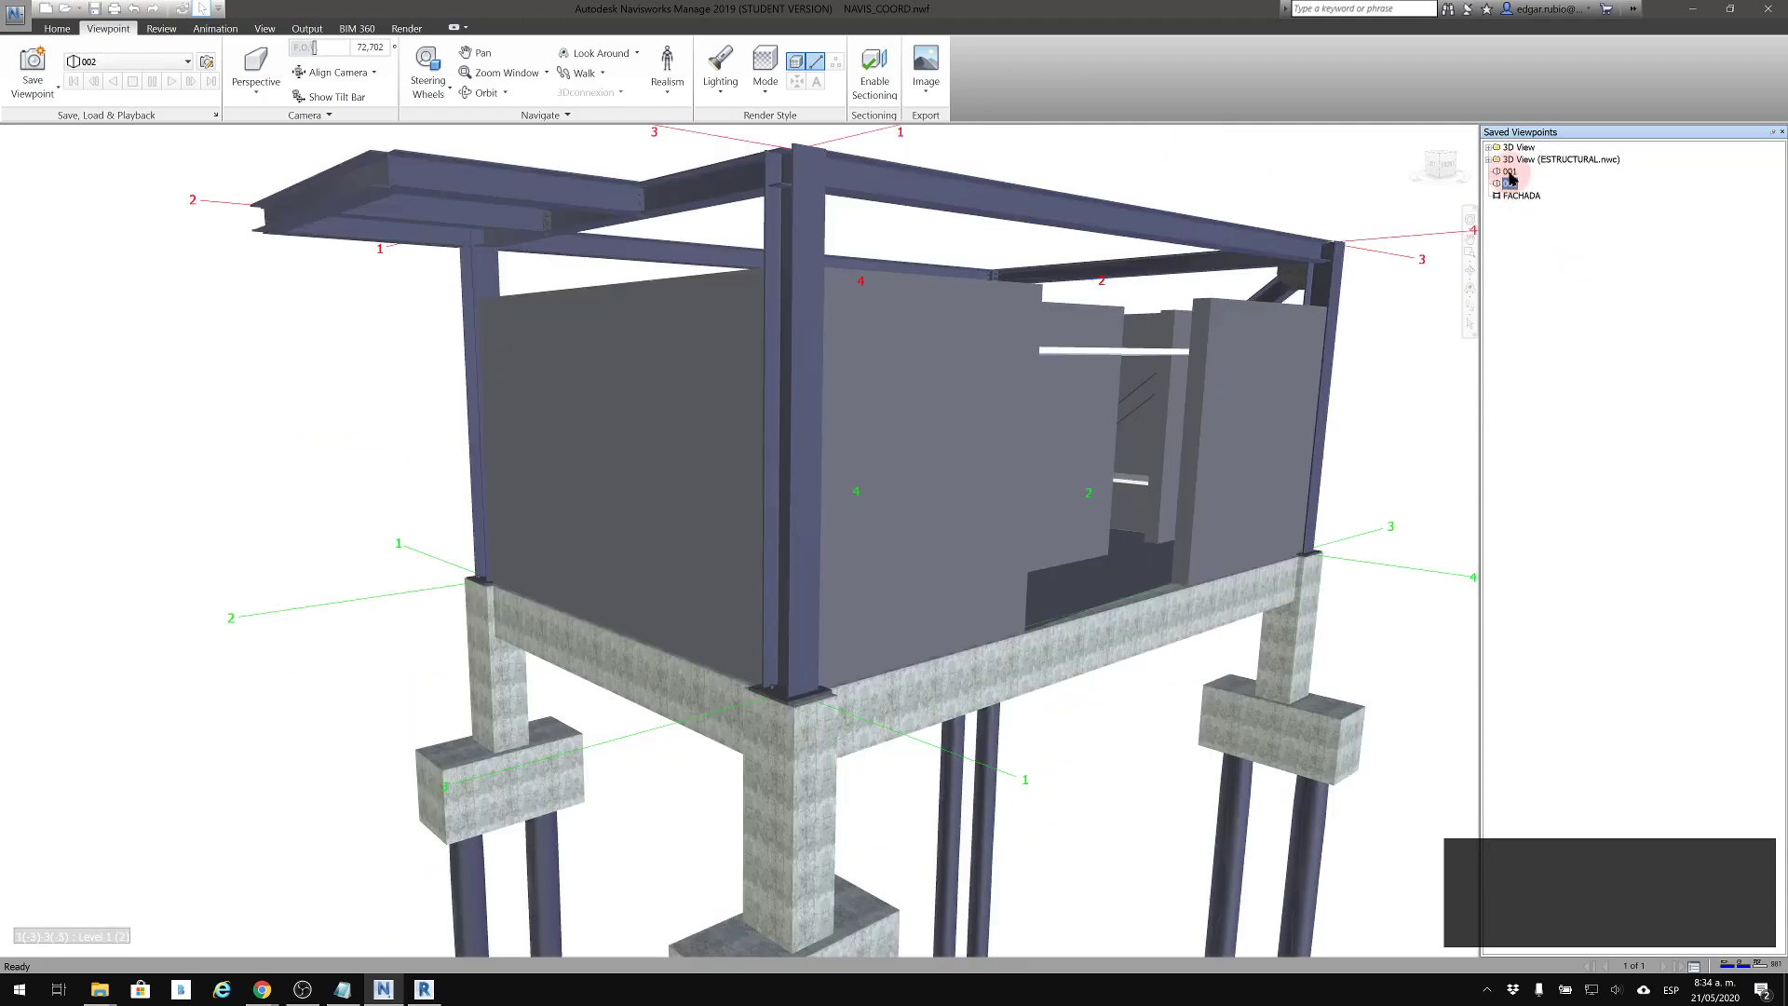
left_click(1508, 173, "ctrl")
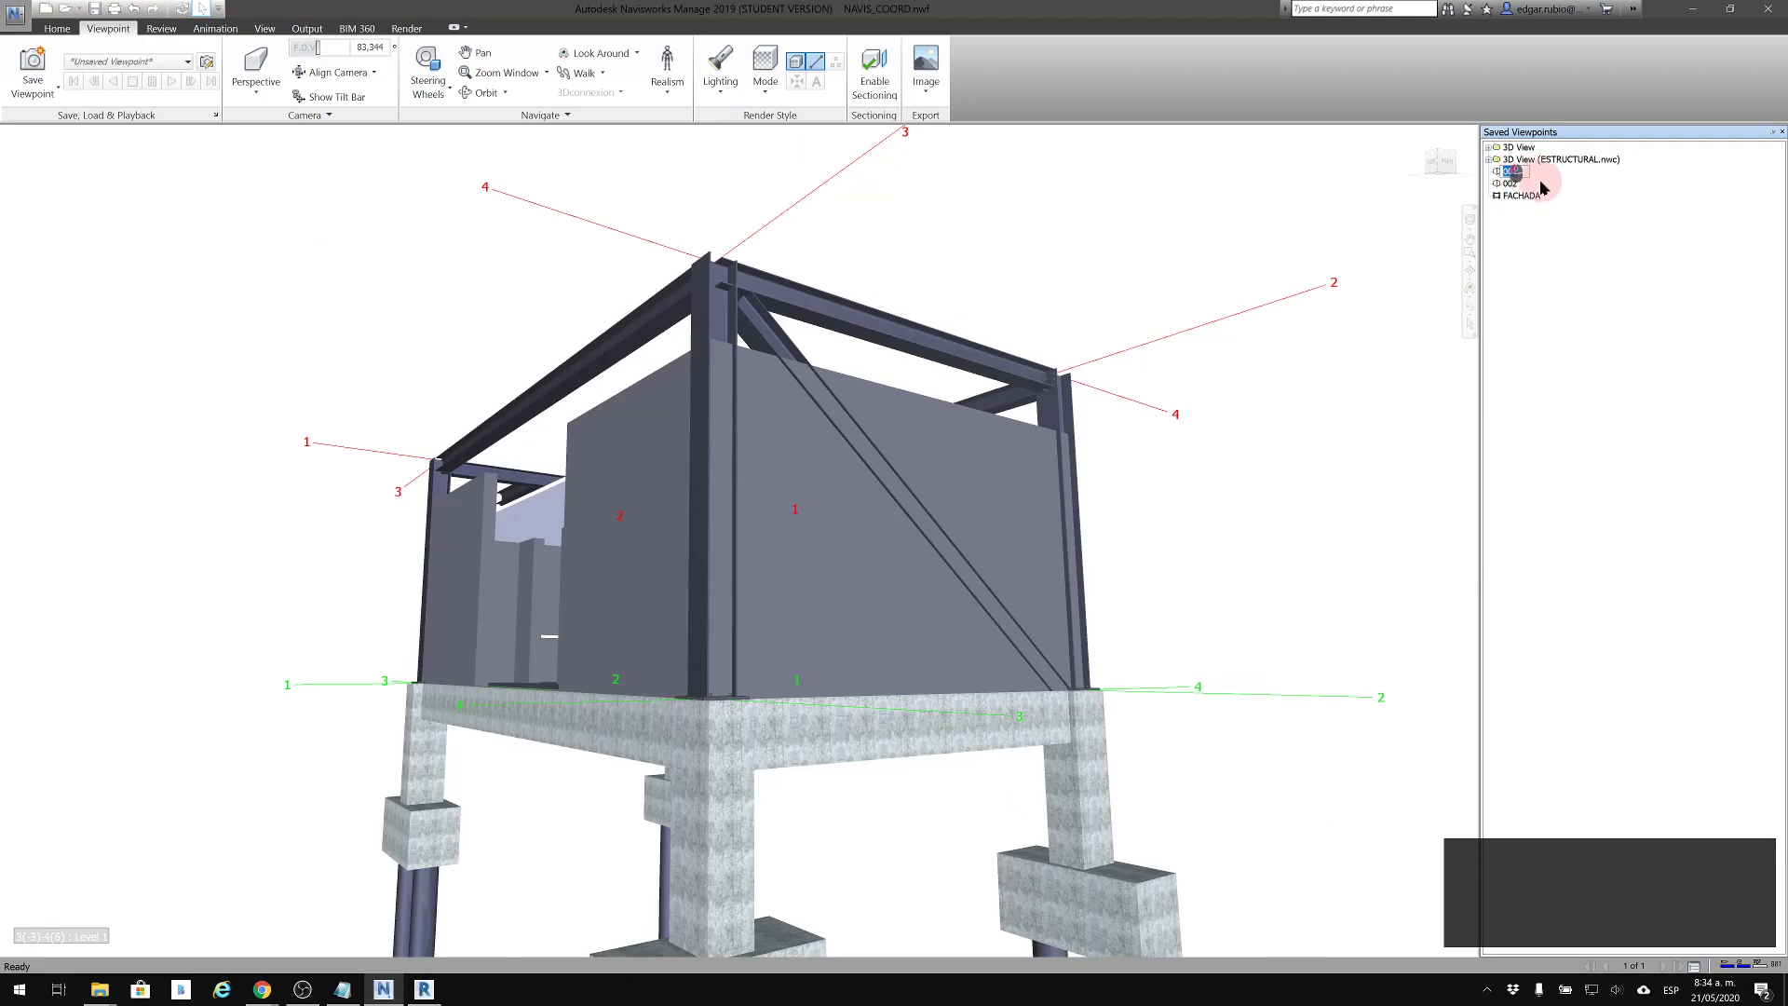
left_click(1509, 184, "ctrl")
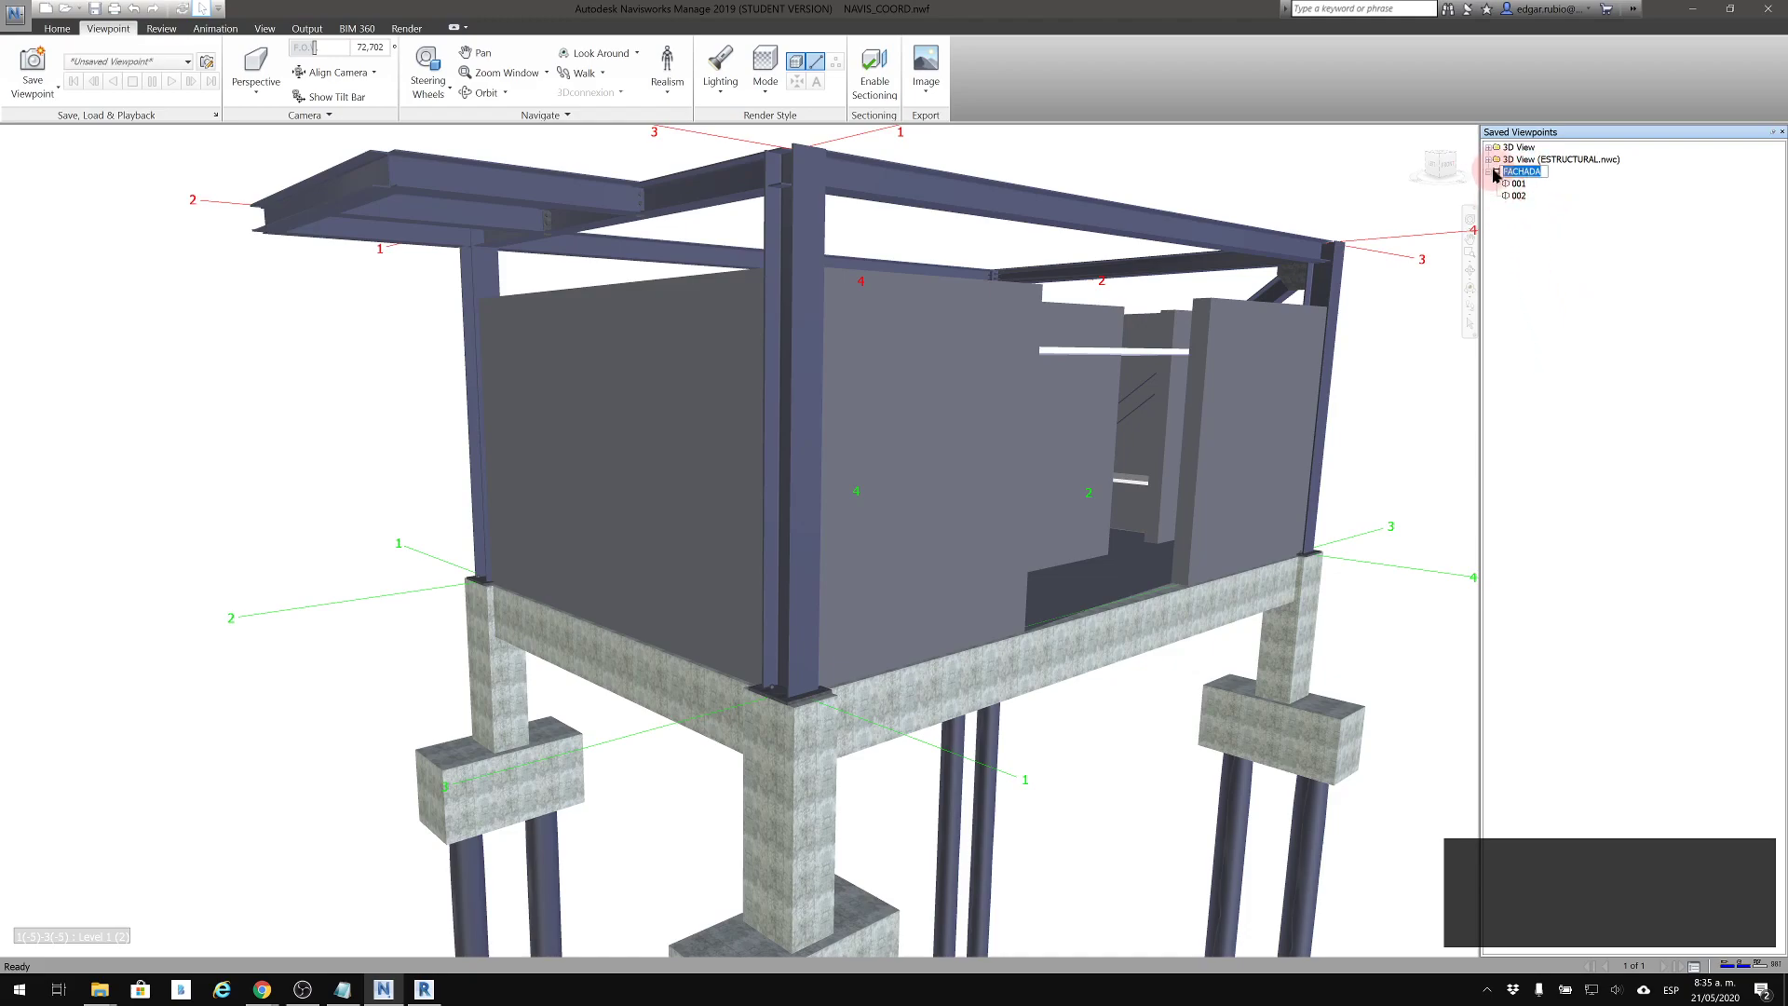
Play the FACHADA animation to preview the camera movement around the building, and stop the playback
left_click(1496, 177)
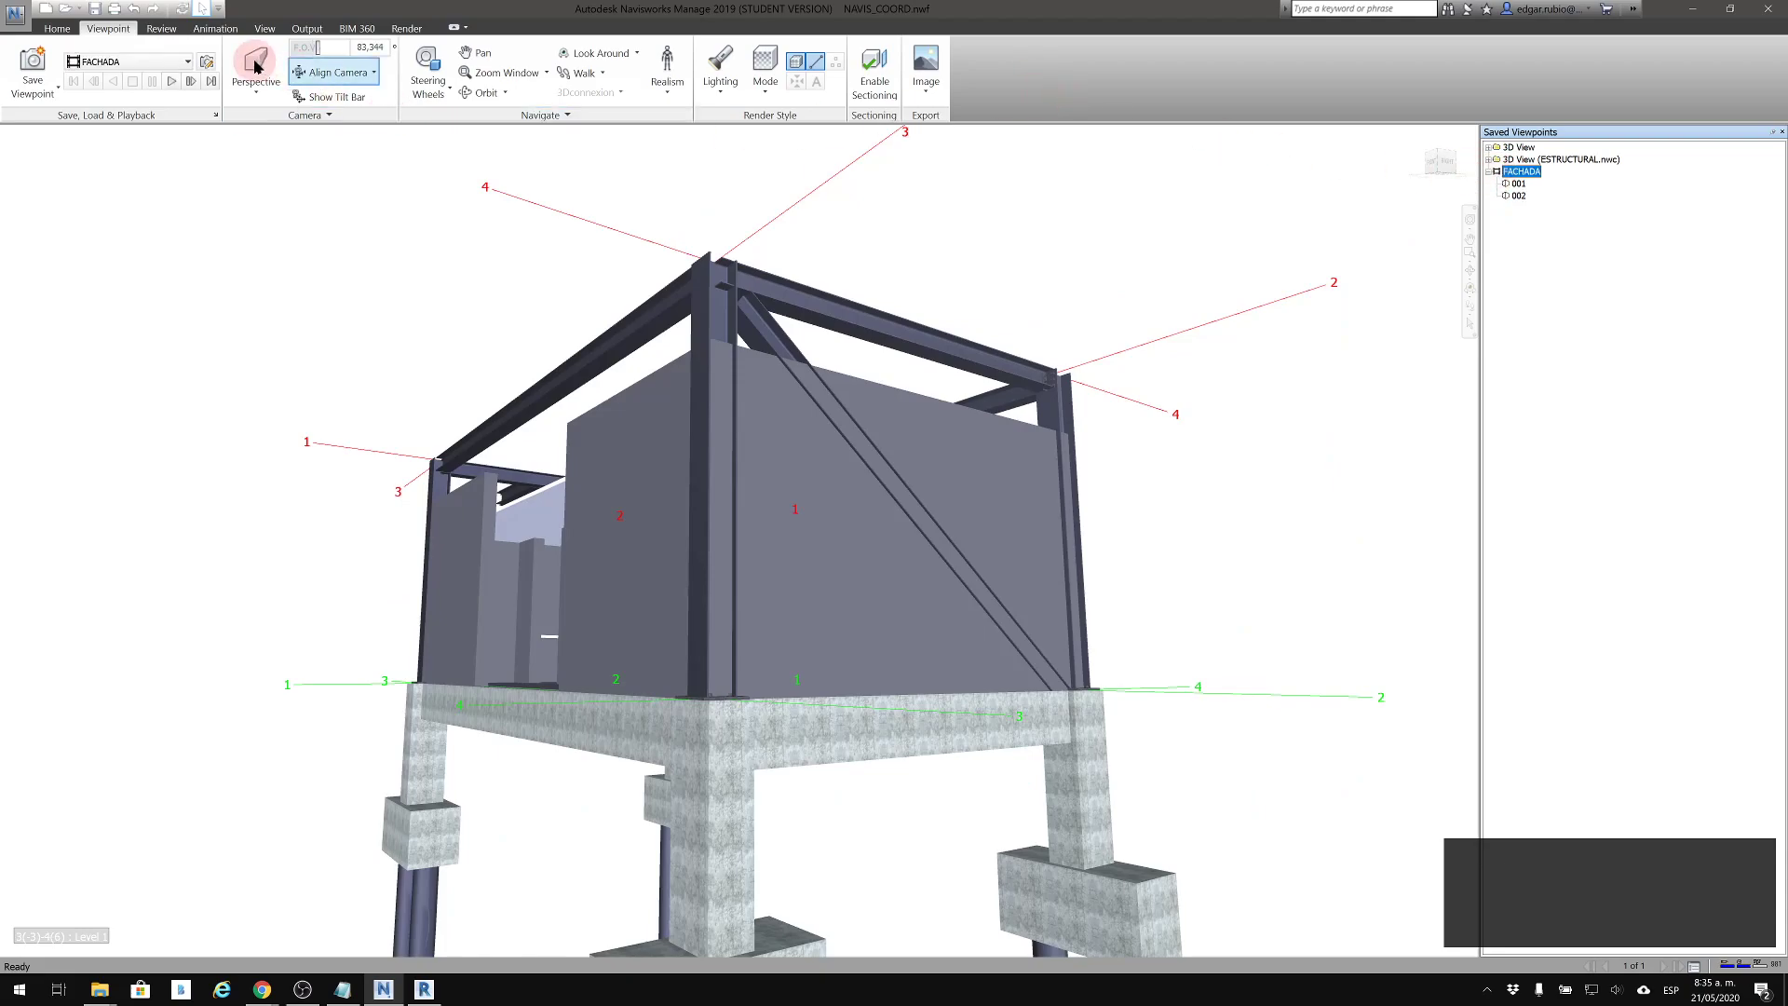
left_click(172, 83)
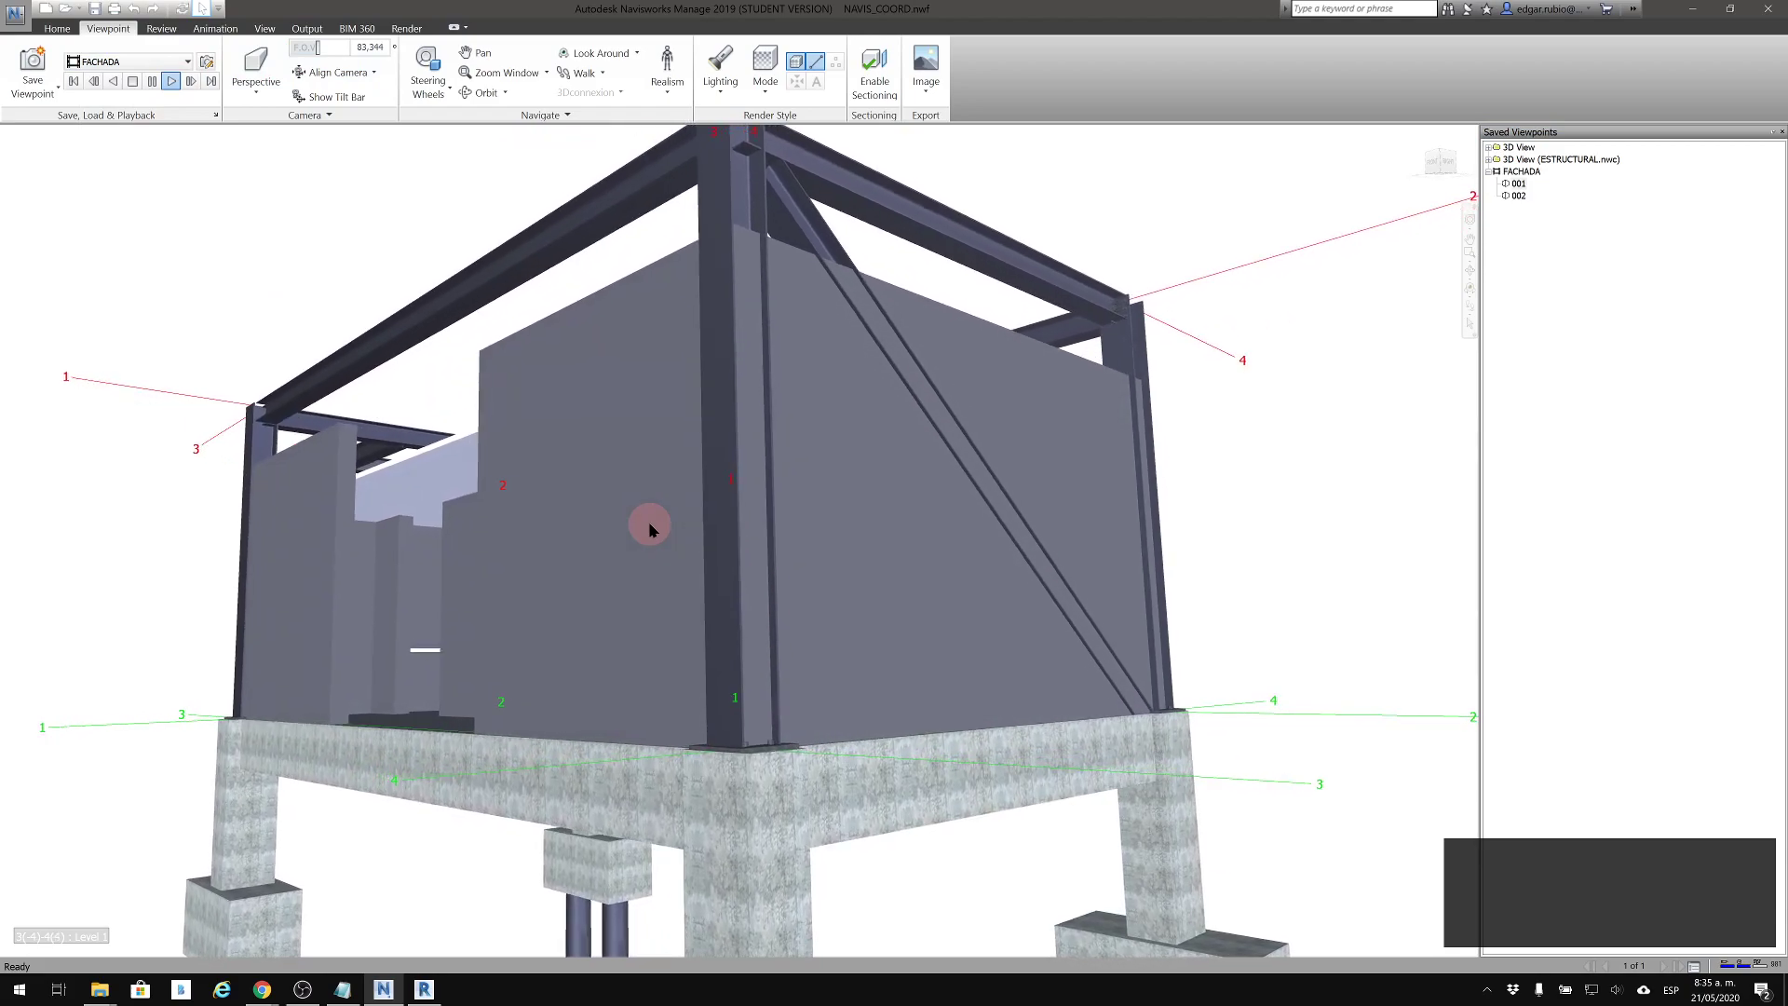
left_click(133, 82)
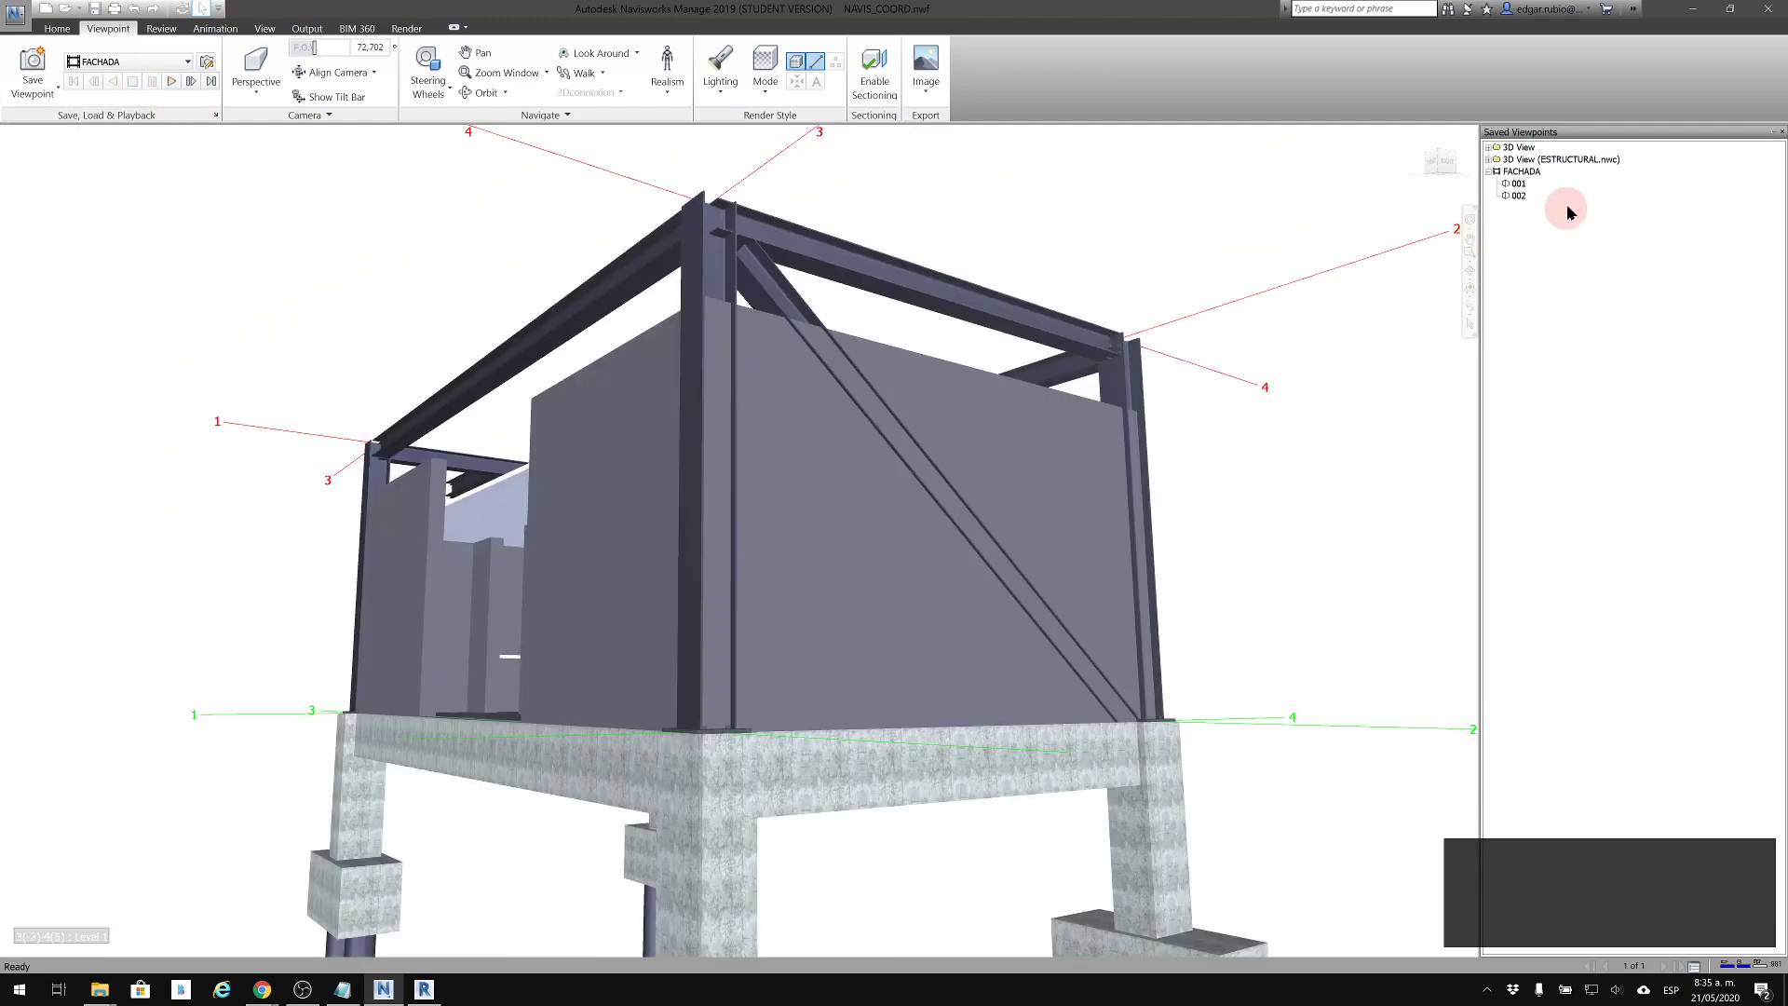
Edit the duration of the FACHADA animation, accept the settings and play the animation again
right_click(1513, 174)
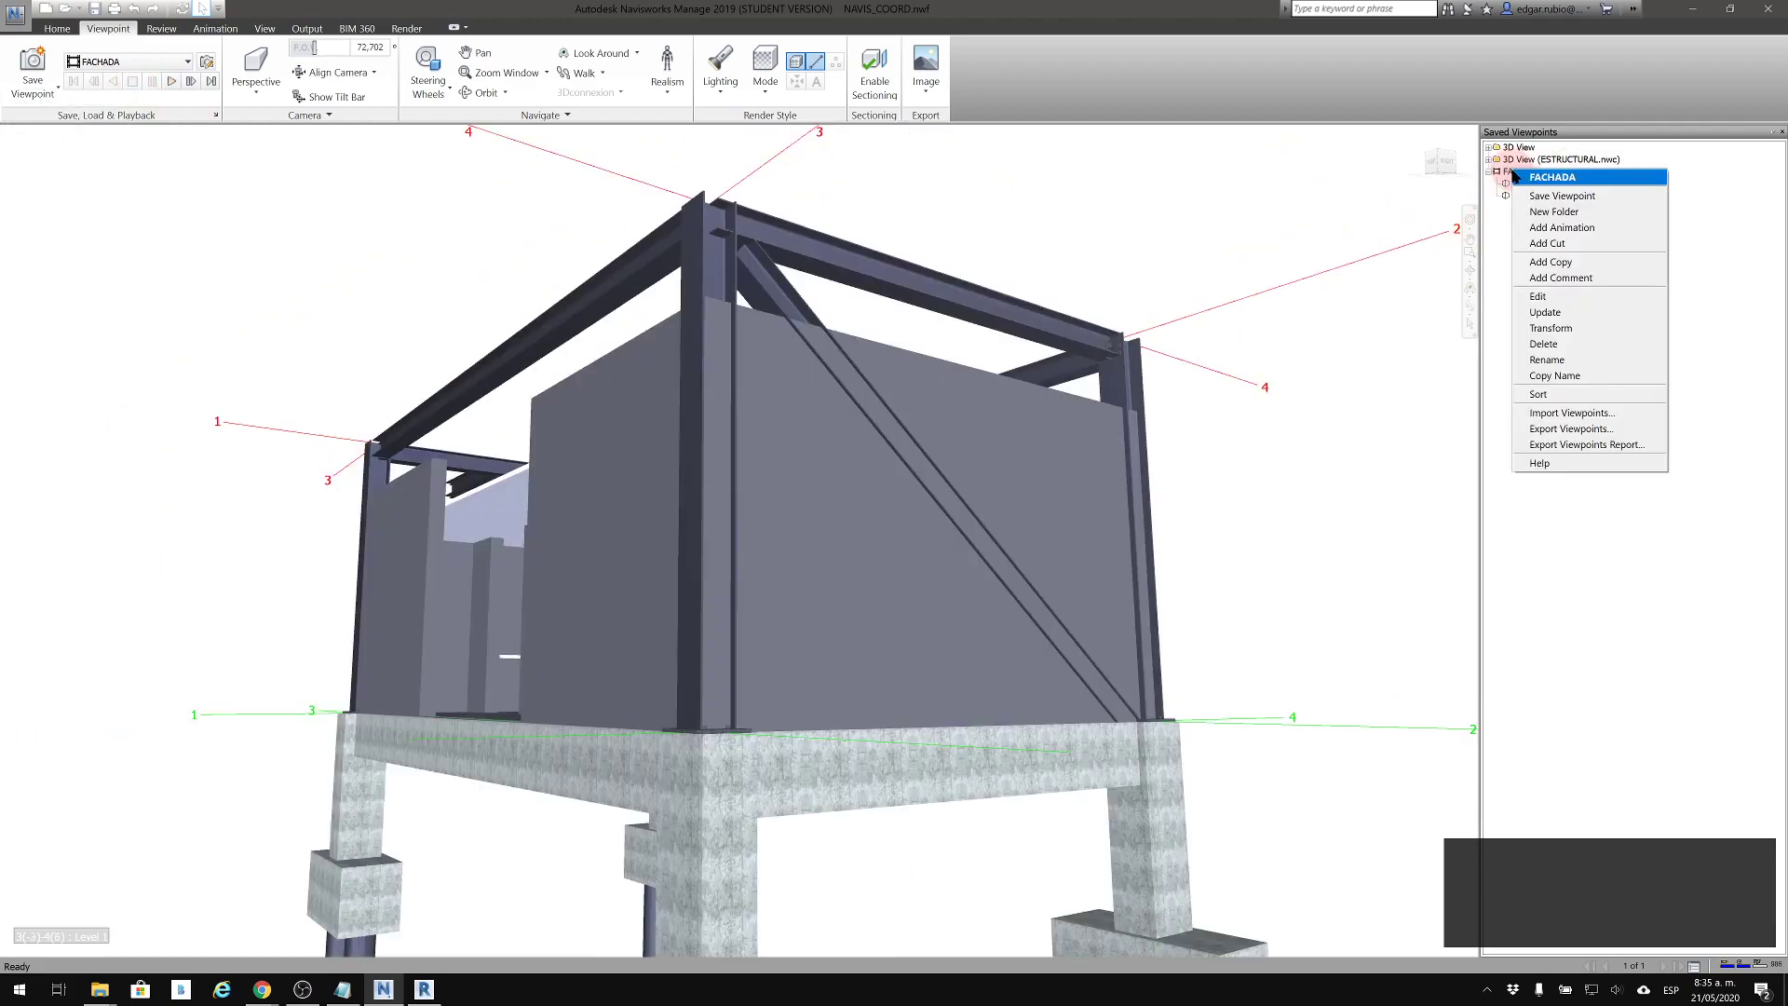
left_click(1555, 296)
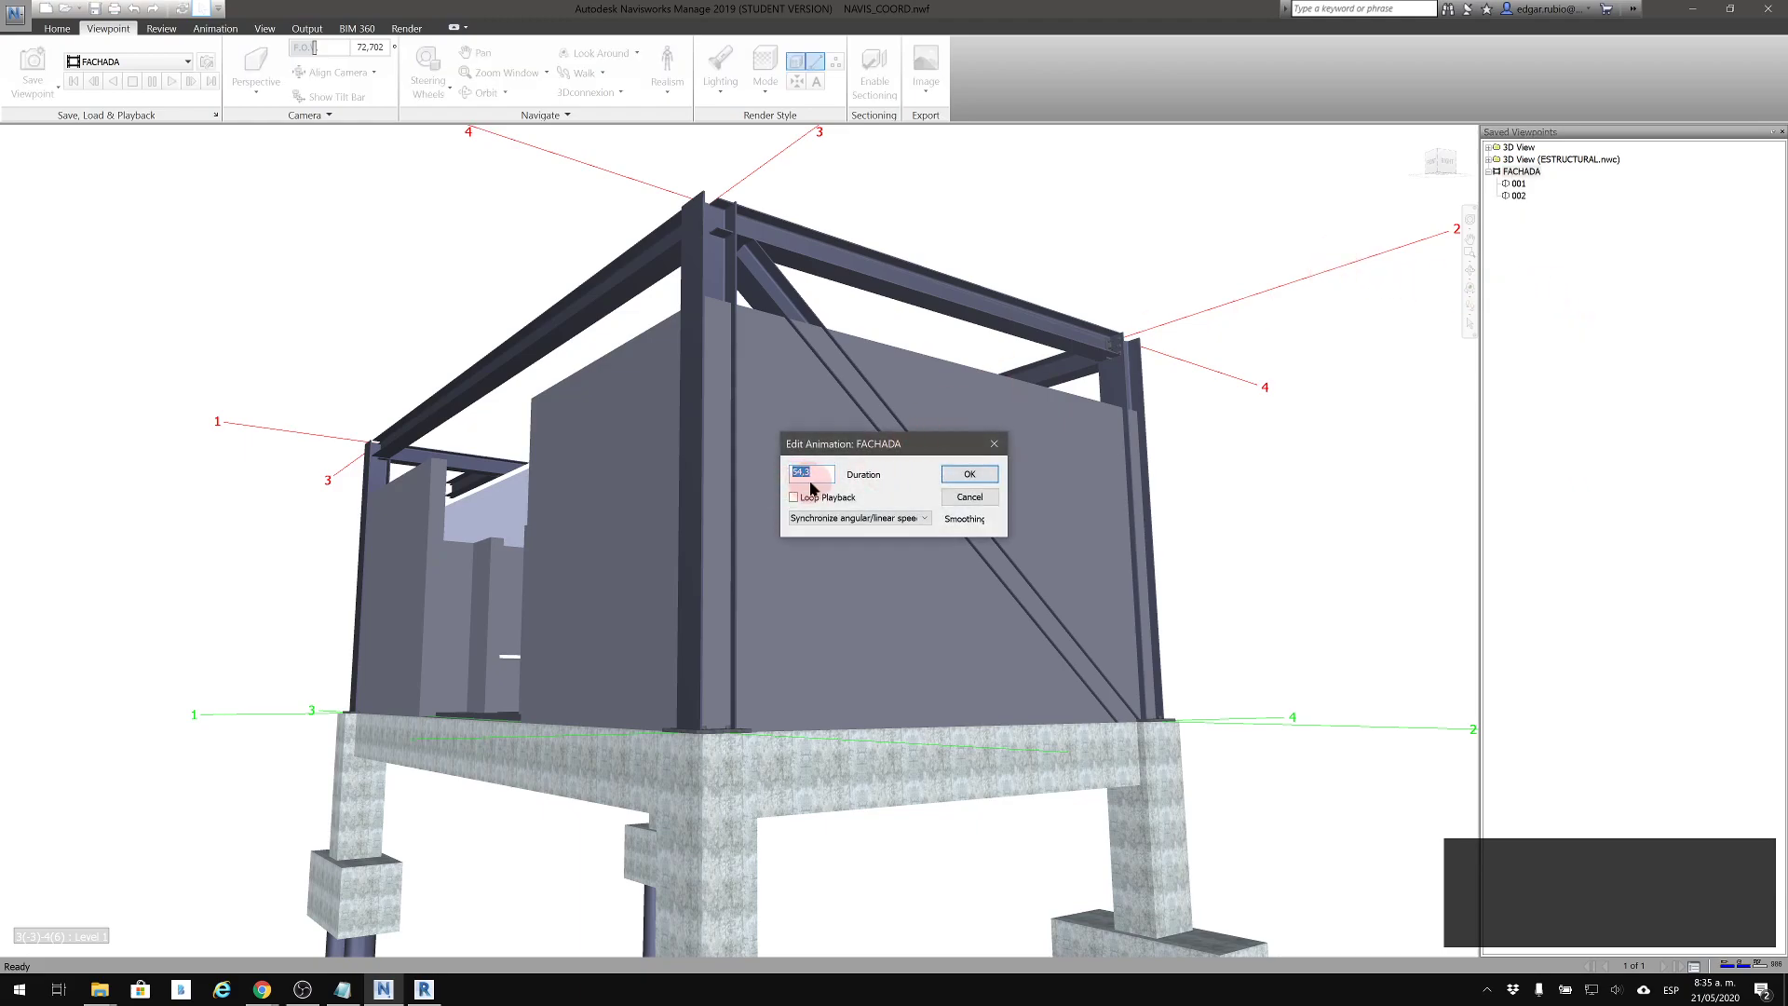
left_click(1001, 481)
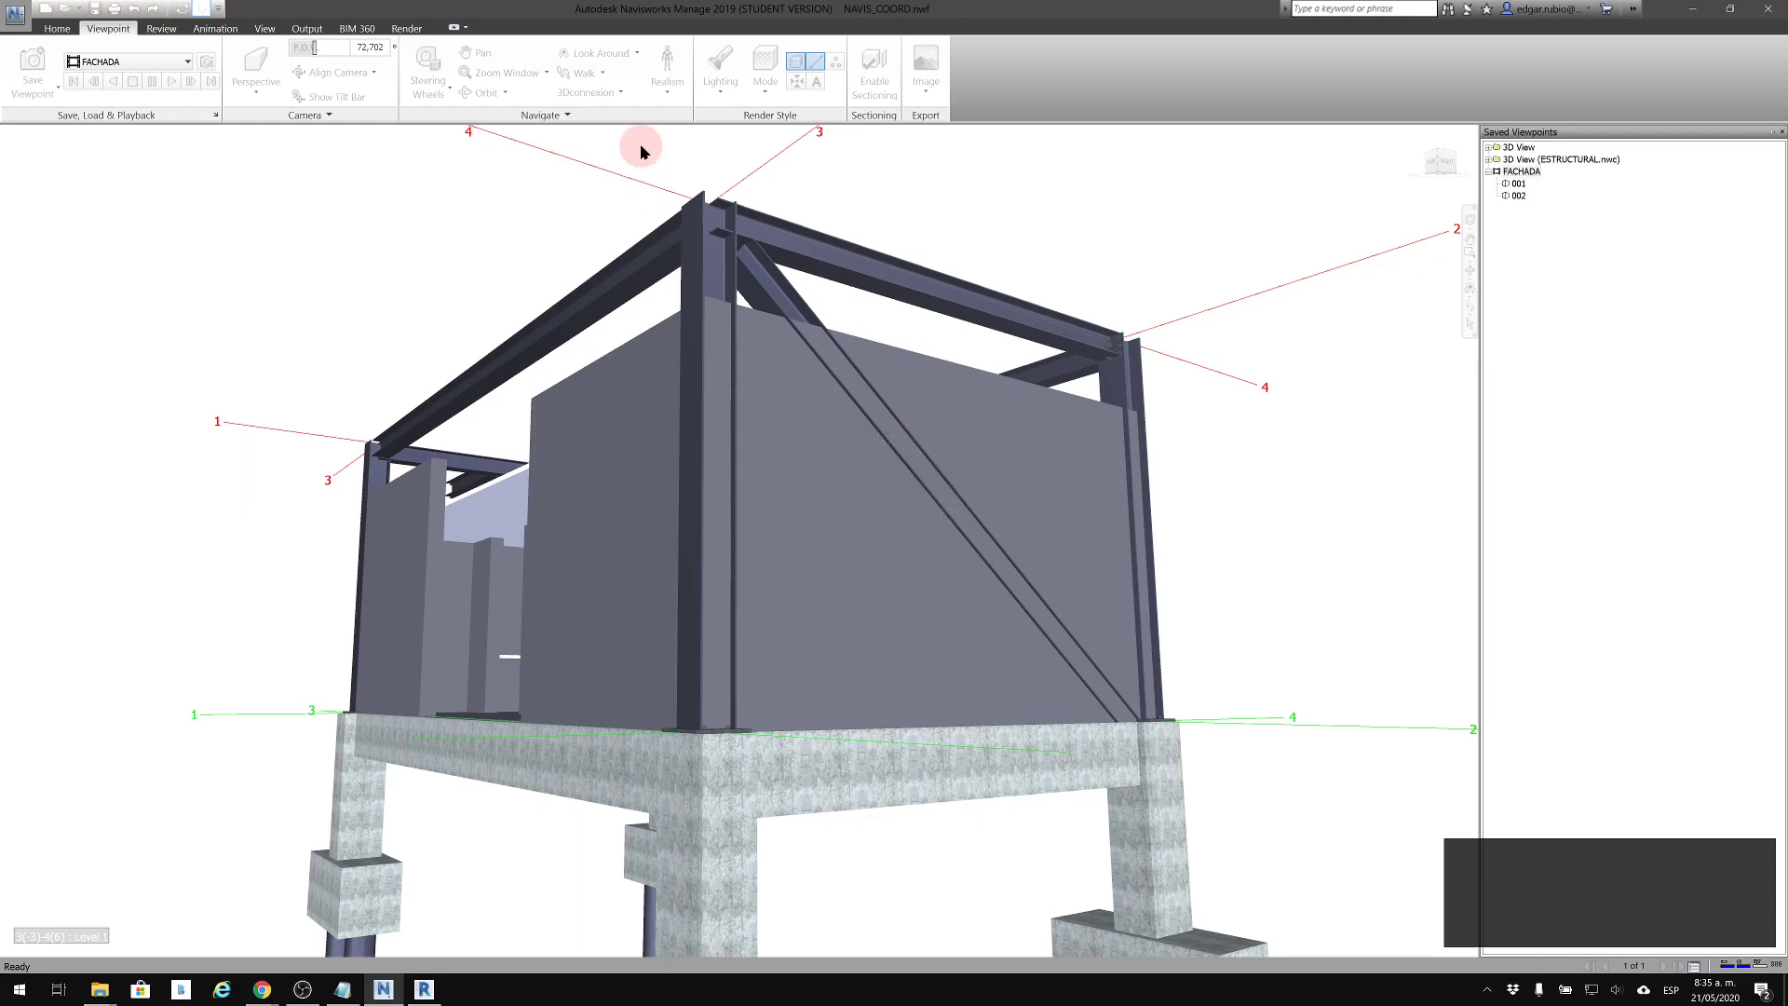
left_click(160, 82)
left_click(171, 83)
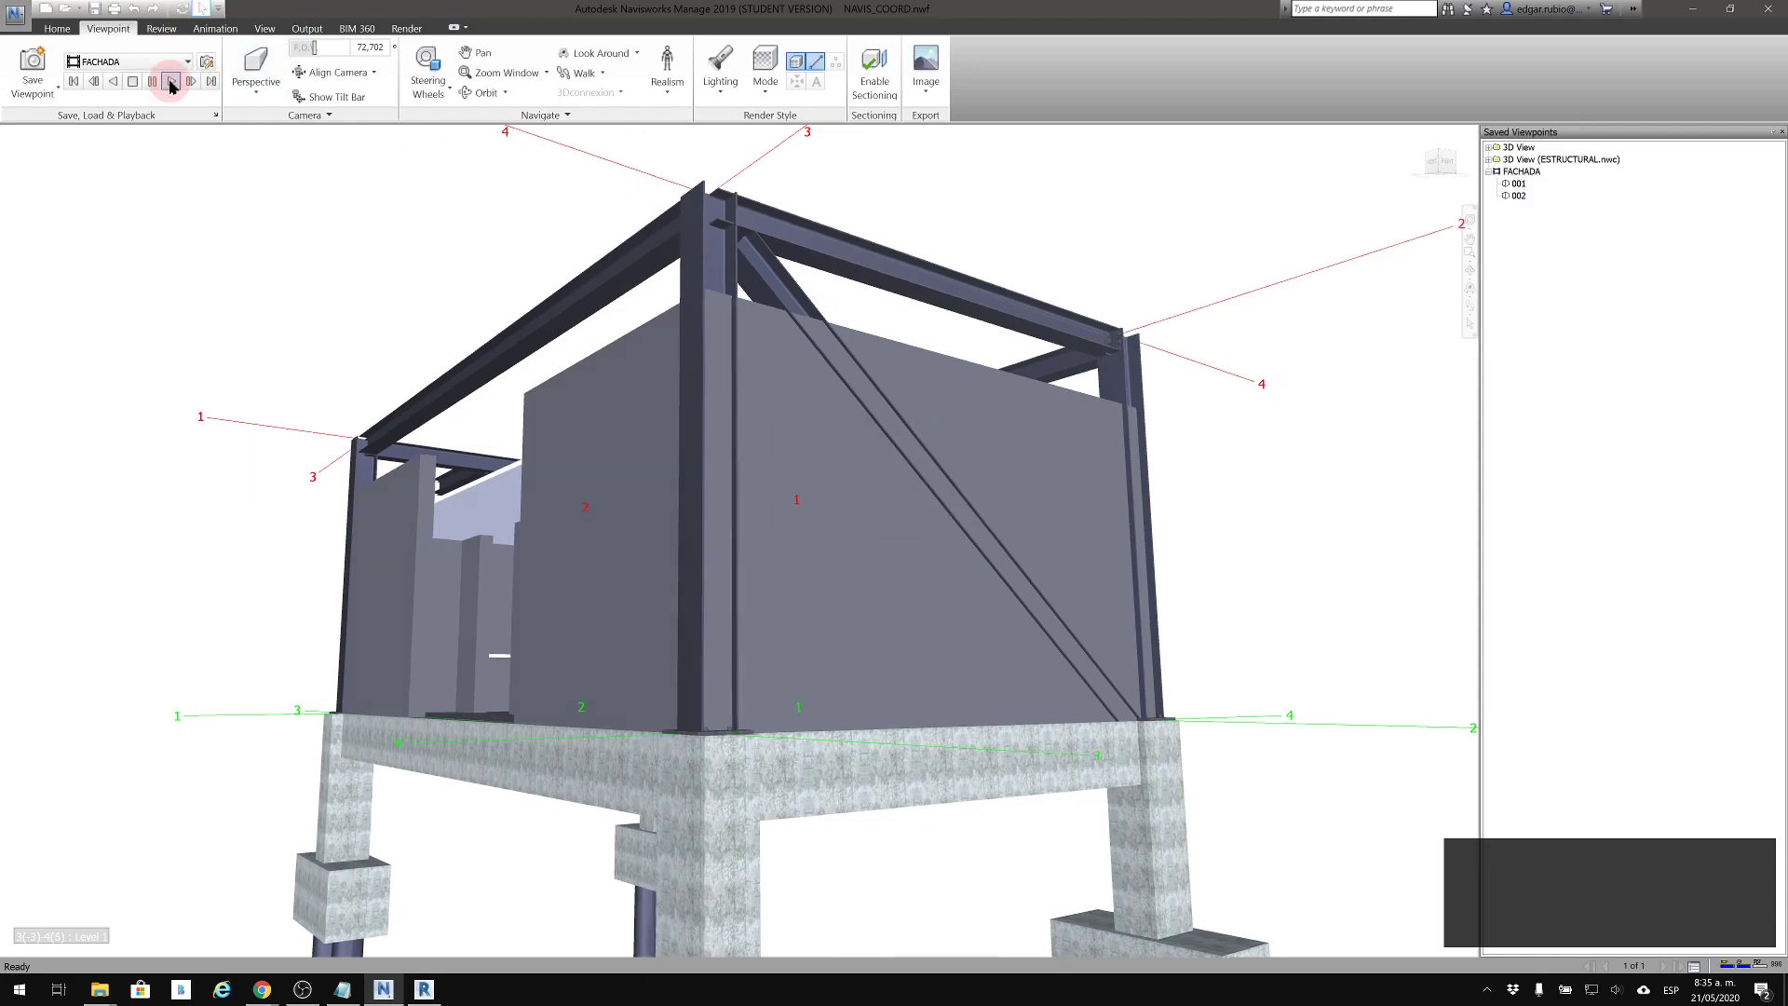
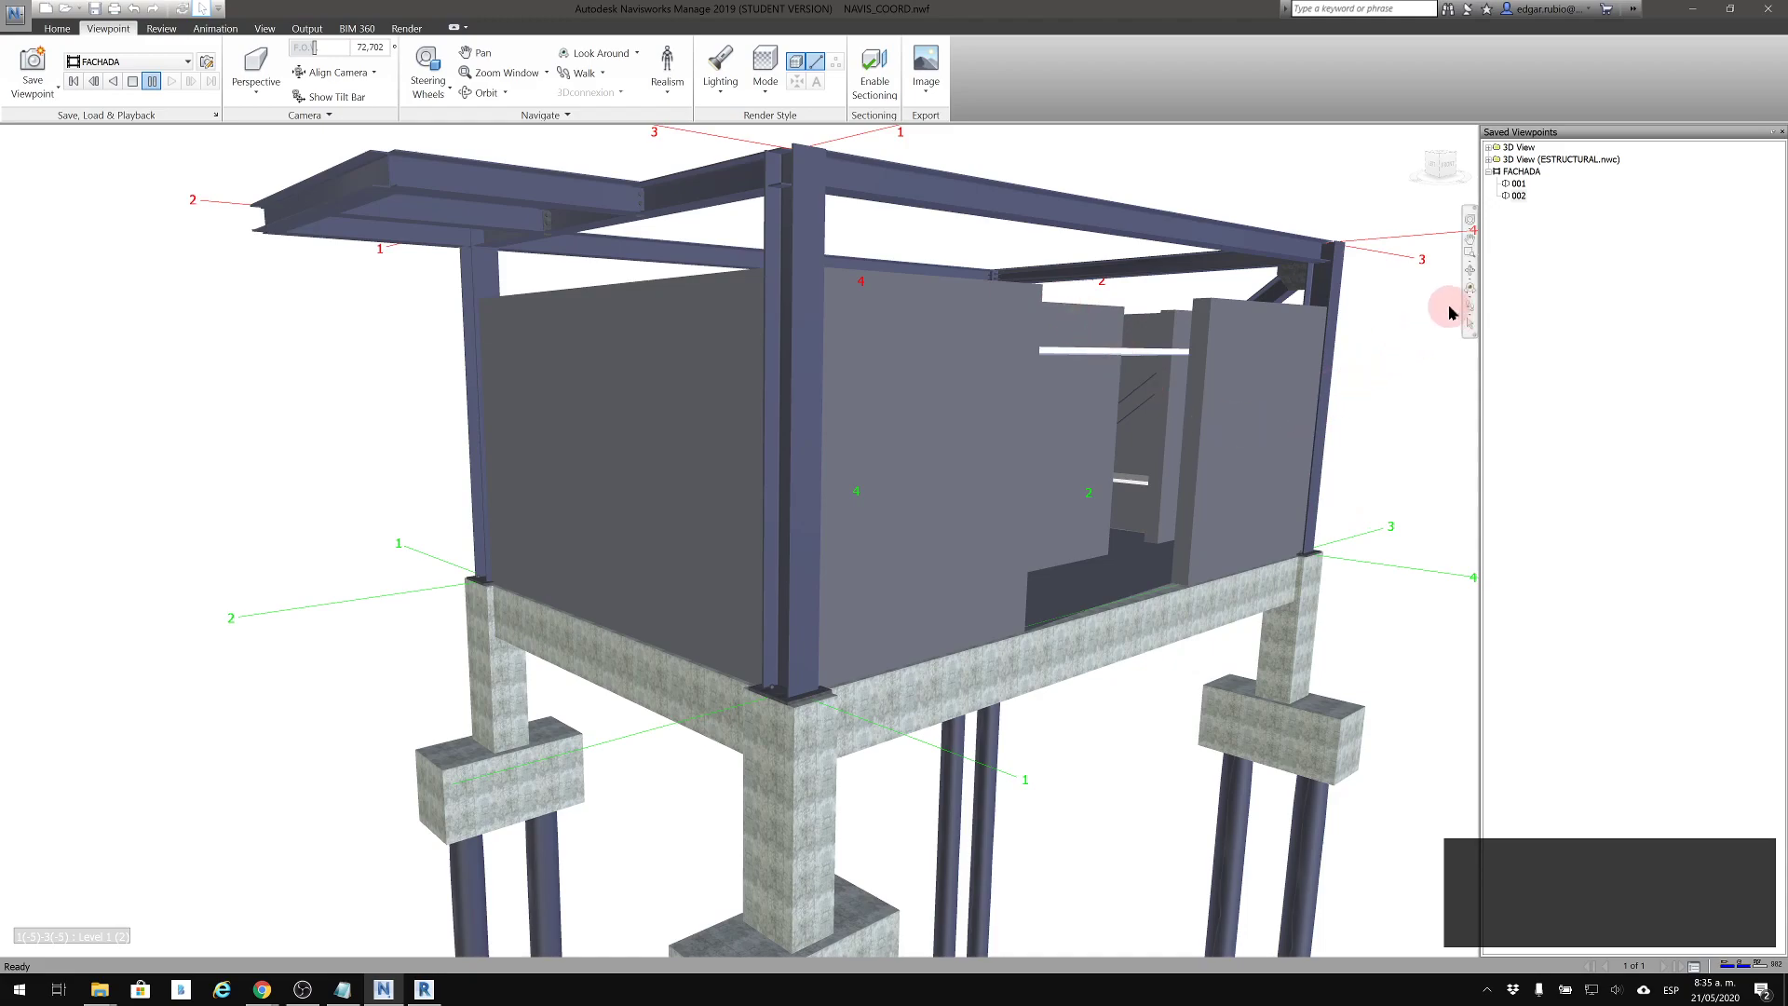
Recall the FACHADA animation's saved viewpoints 002 and 001 in turn
middle_click_drag(1285, 279, 1233, 331)
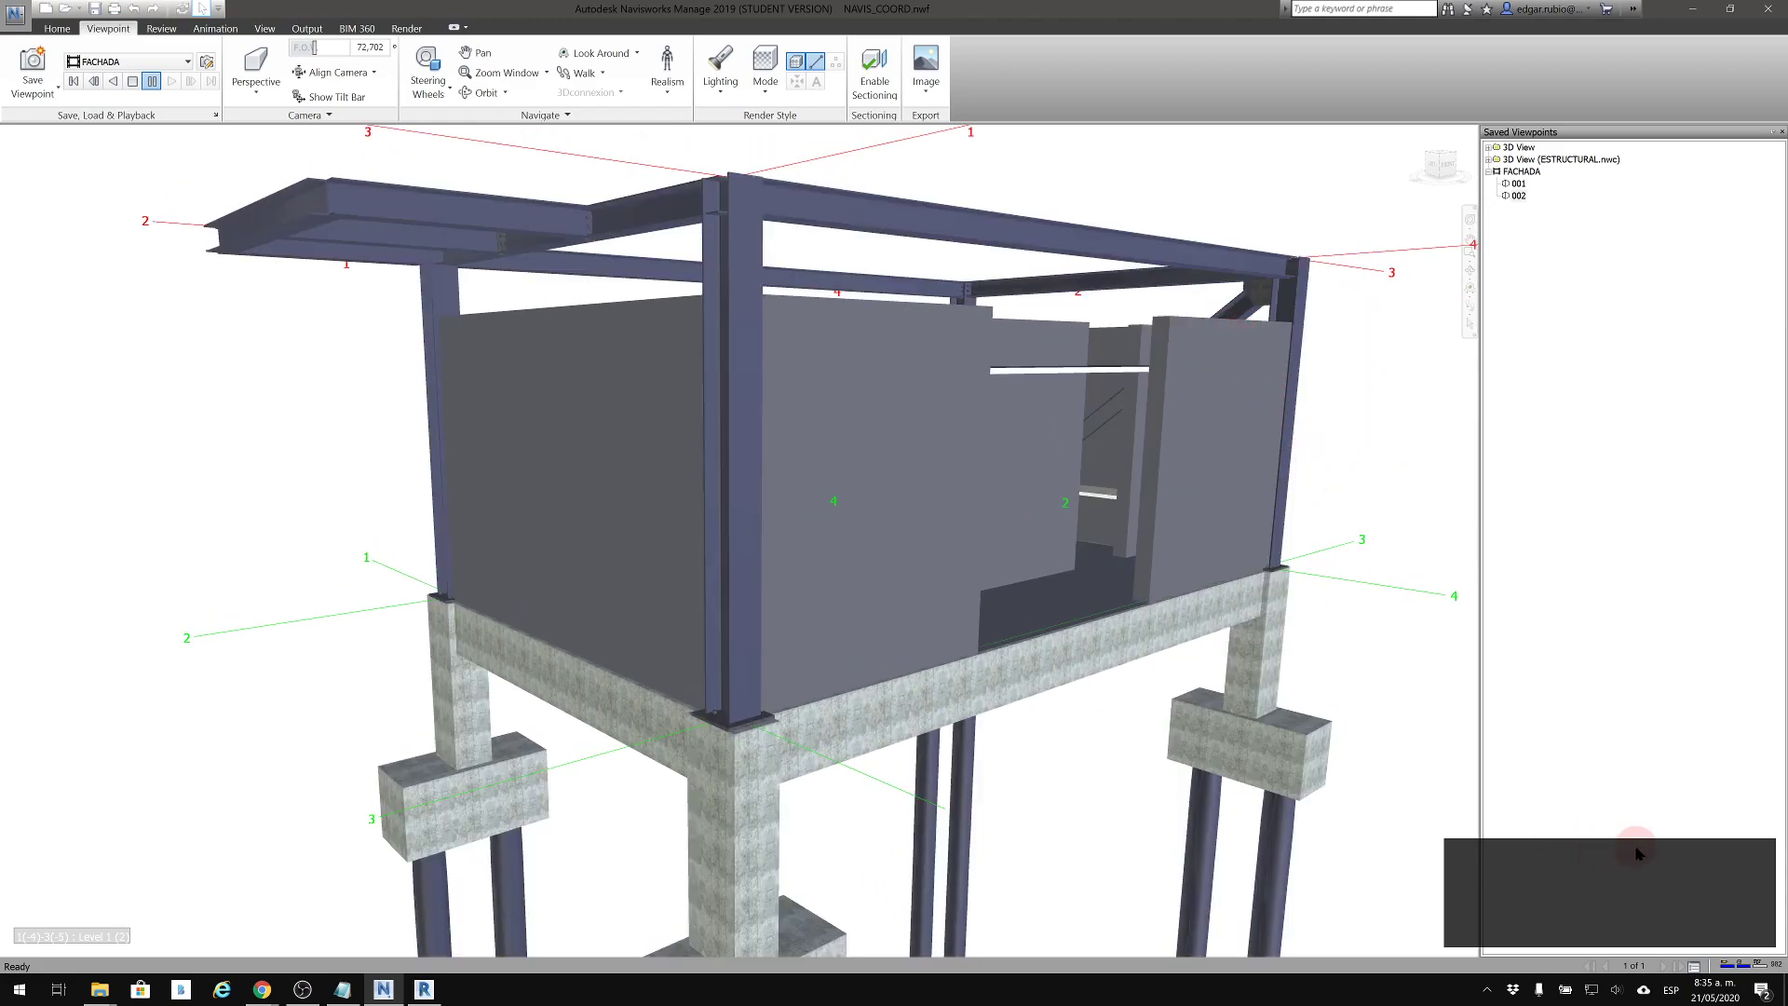
scroll(1288, 490, "down", 4)
middle_click_drag(1063, 453, 1038, 441)
scroll(1038, 440, "down", 2)
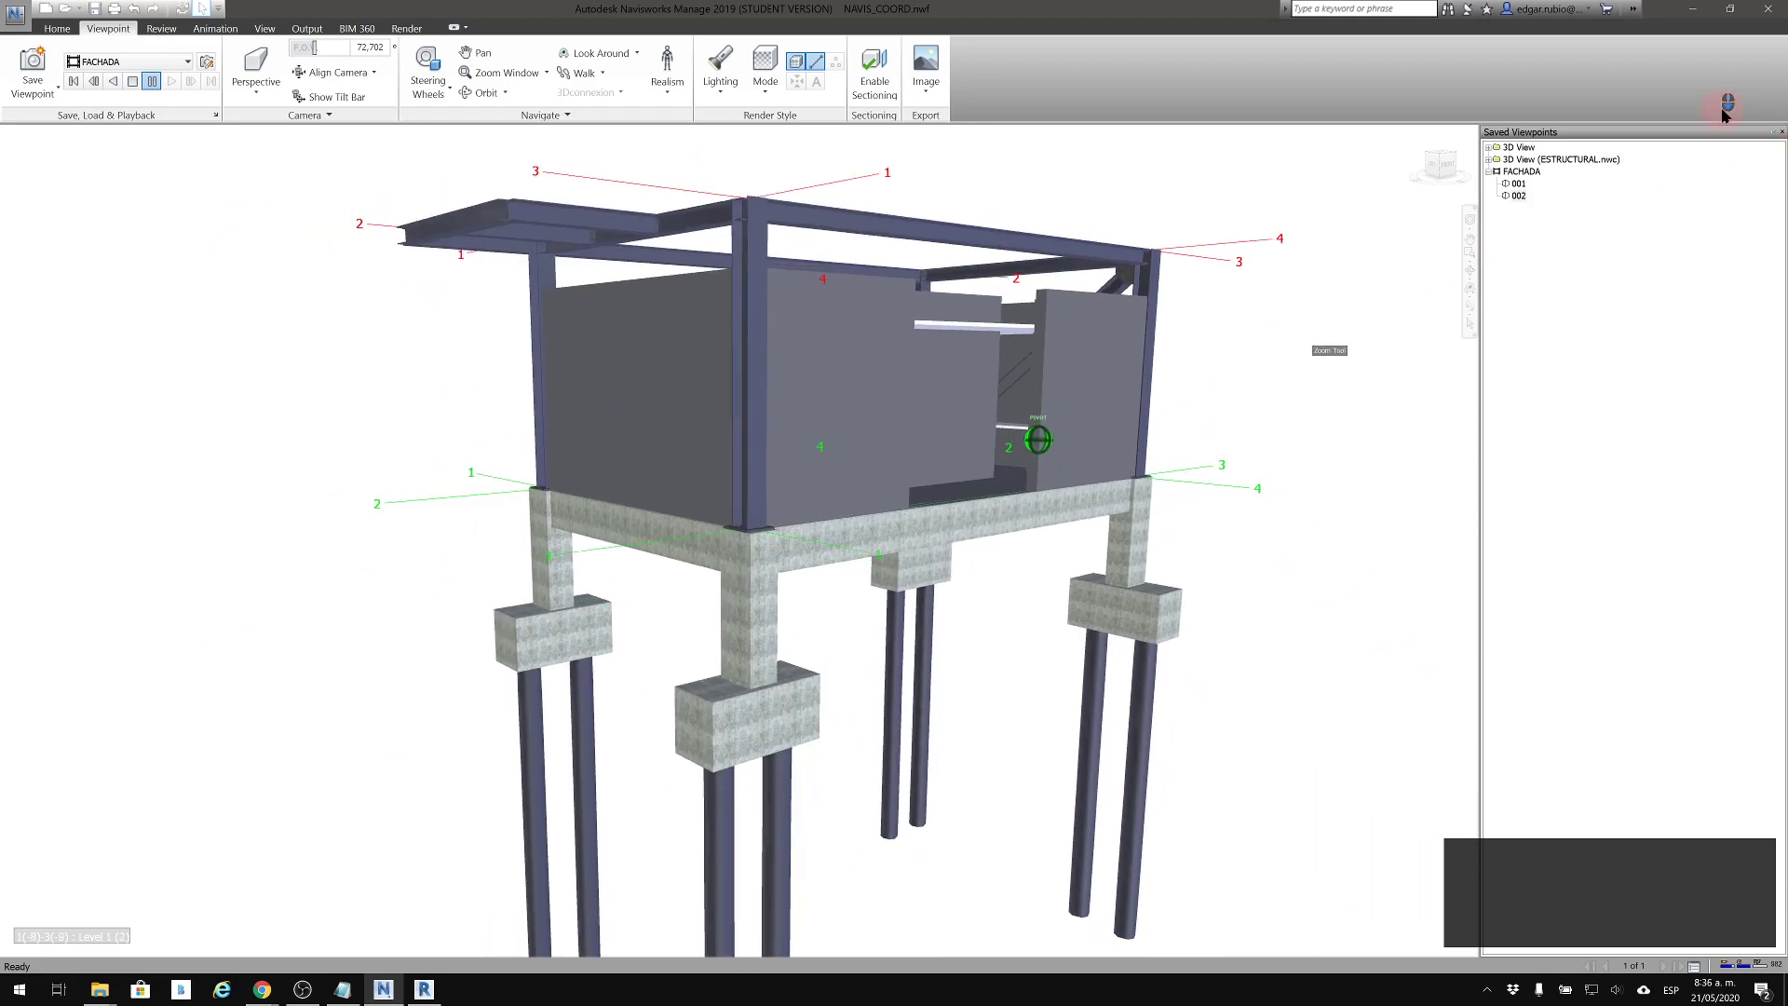
left_click(1517, 194)
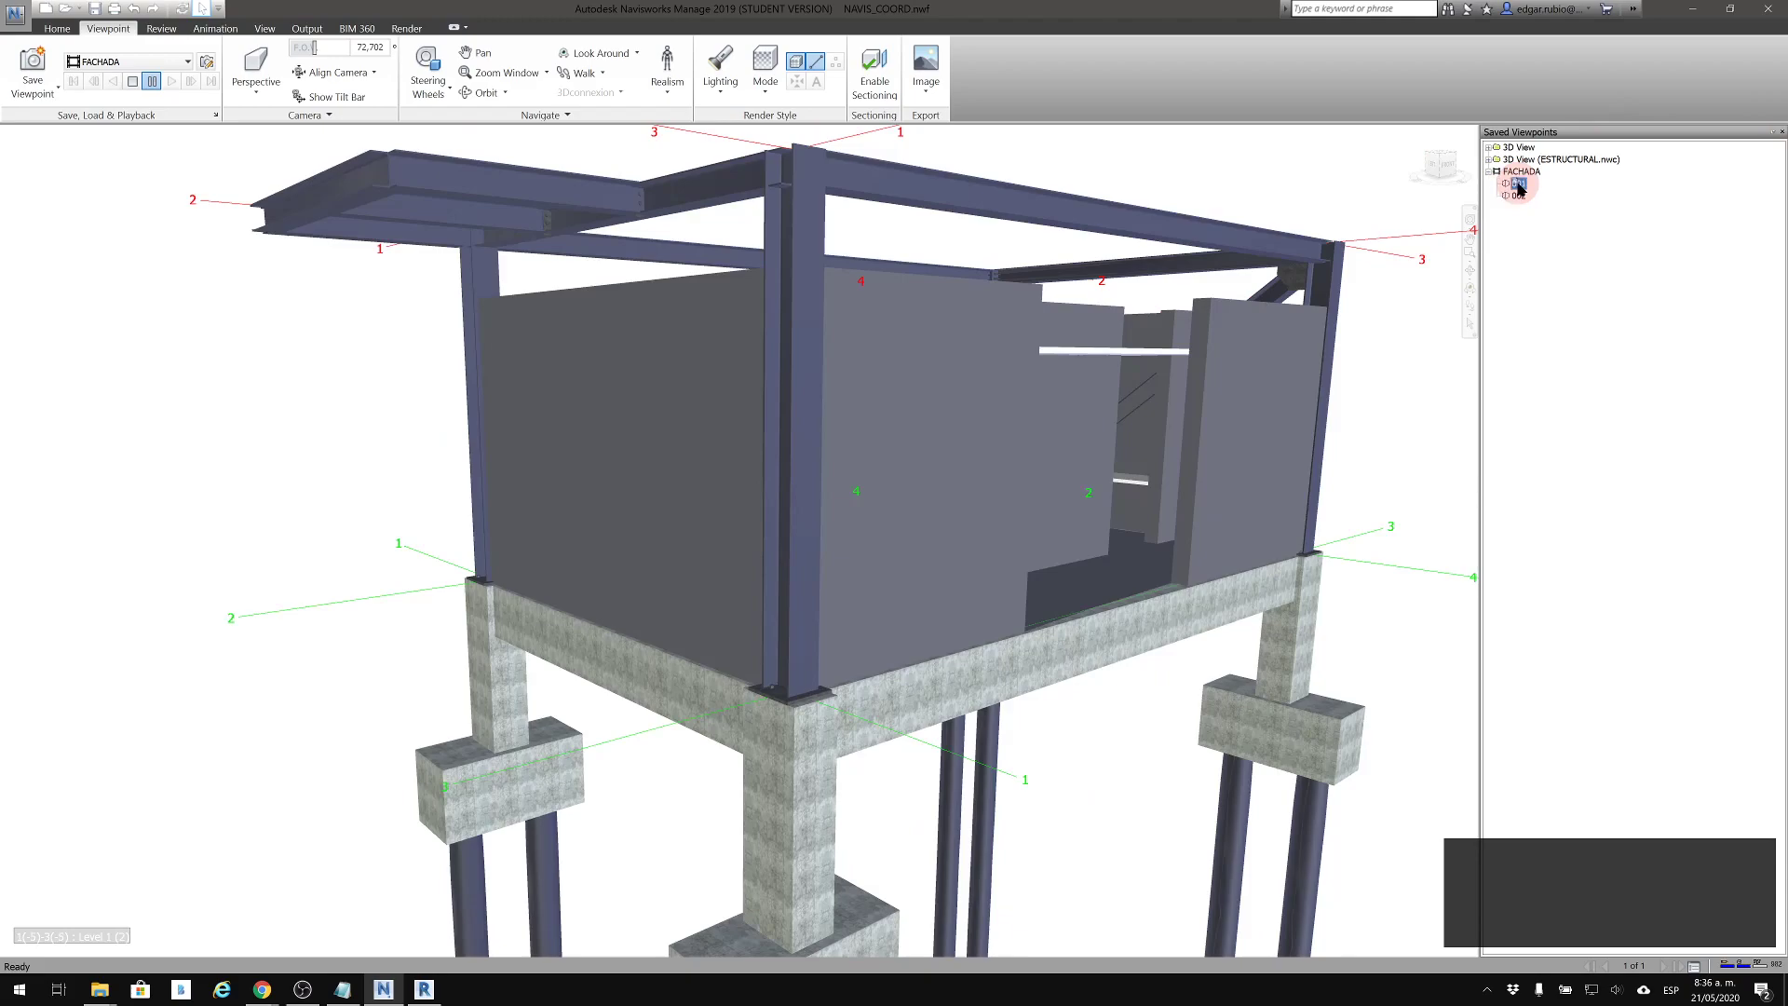
left_click(1518, 184)
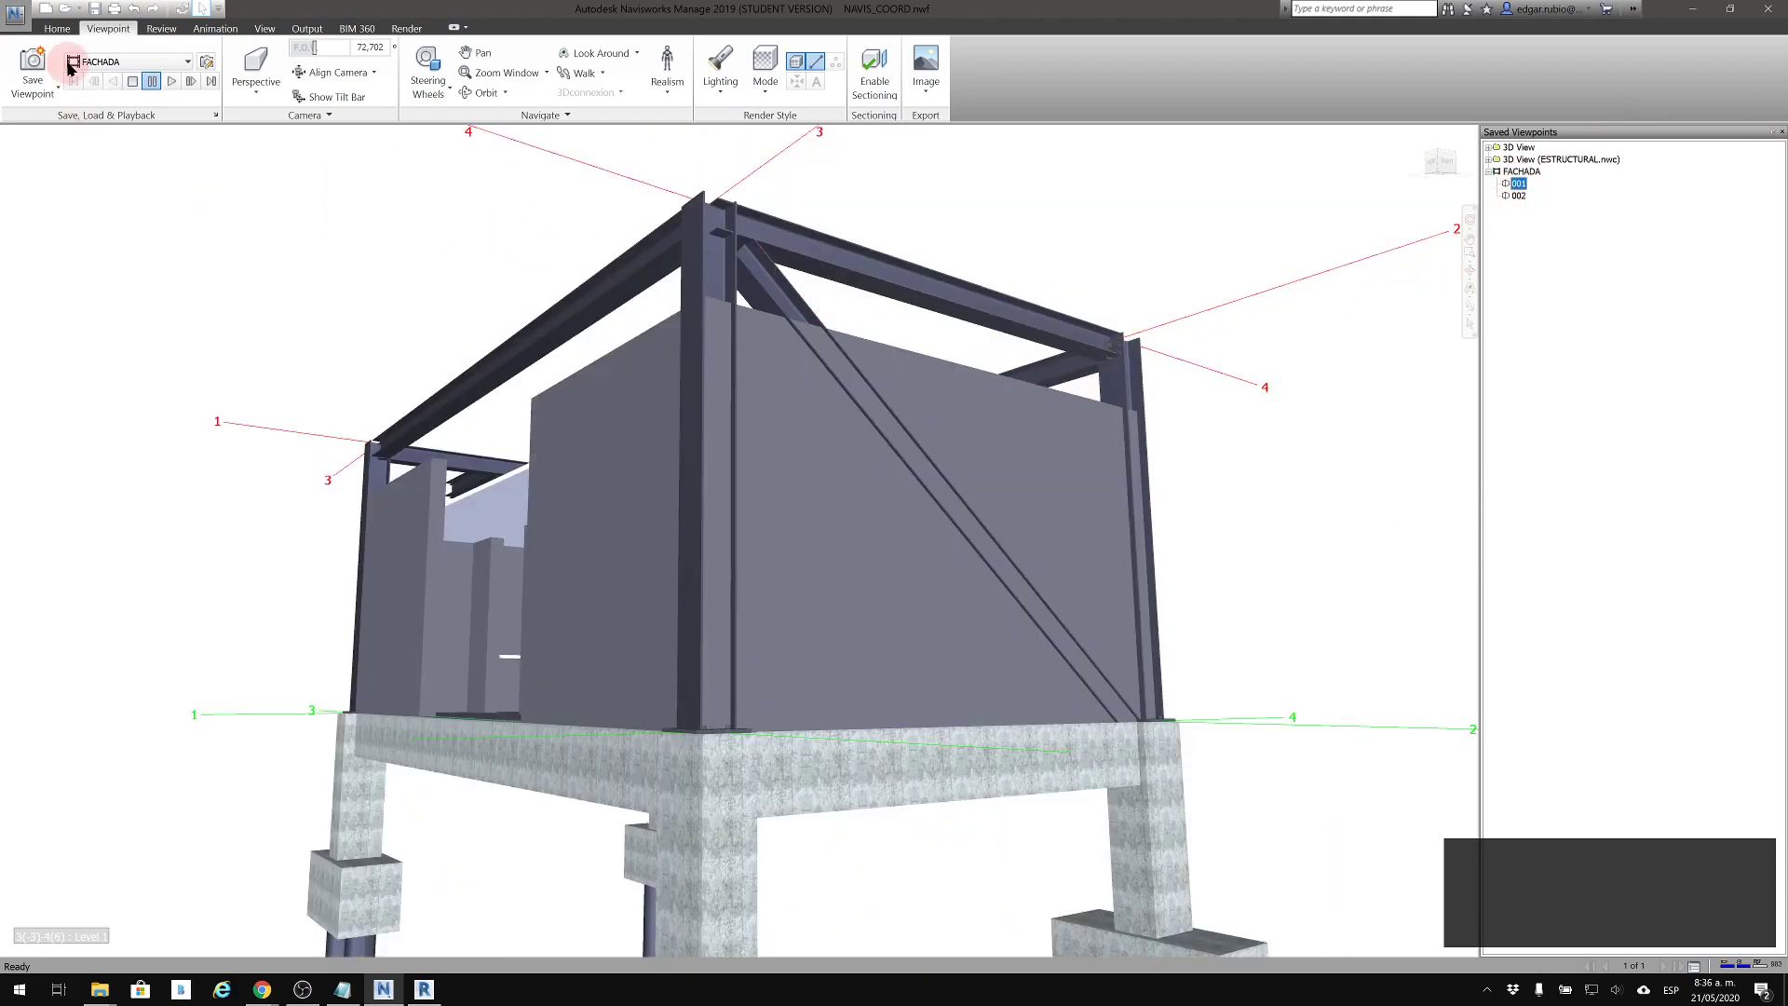
Enable sectioning in an overall view of the building and cut vertically along its long facade with section Plane 1
scroll(546, 232, "down", 2)
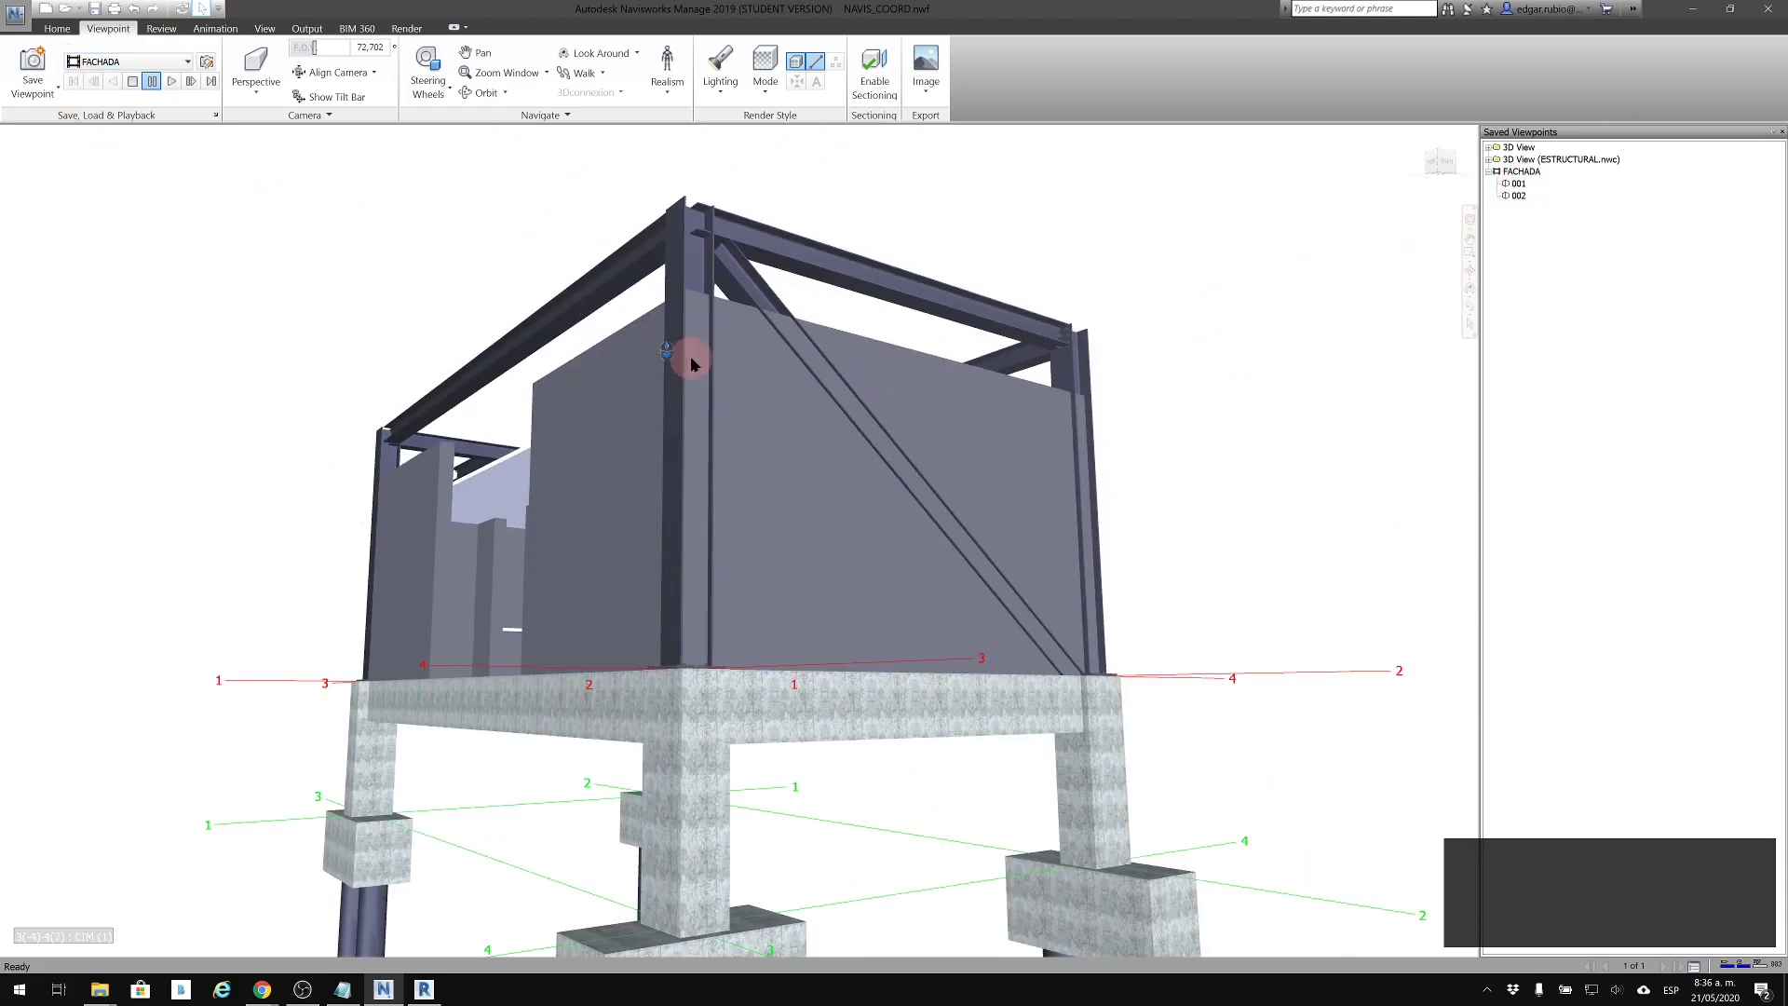
scroll(691, 356, "up", 1)
scroll(977, 470, "down", 1)
mouse_move(1169, 480)
middle_mouse_down("shift")
mouse_move(1185, 587)
mouse_move(1214, 599)
middle_mouse_up("shift")
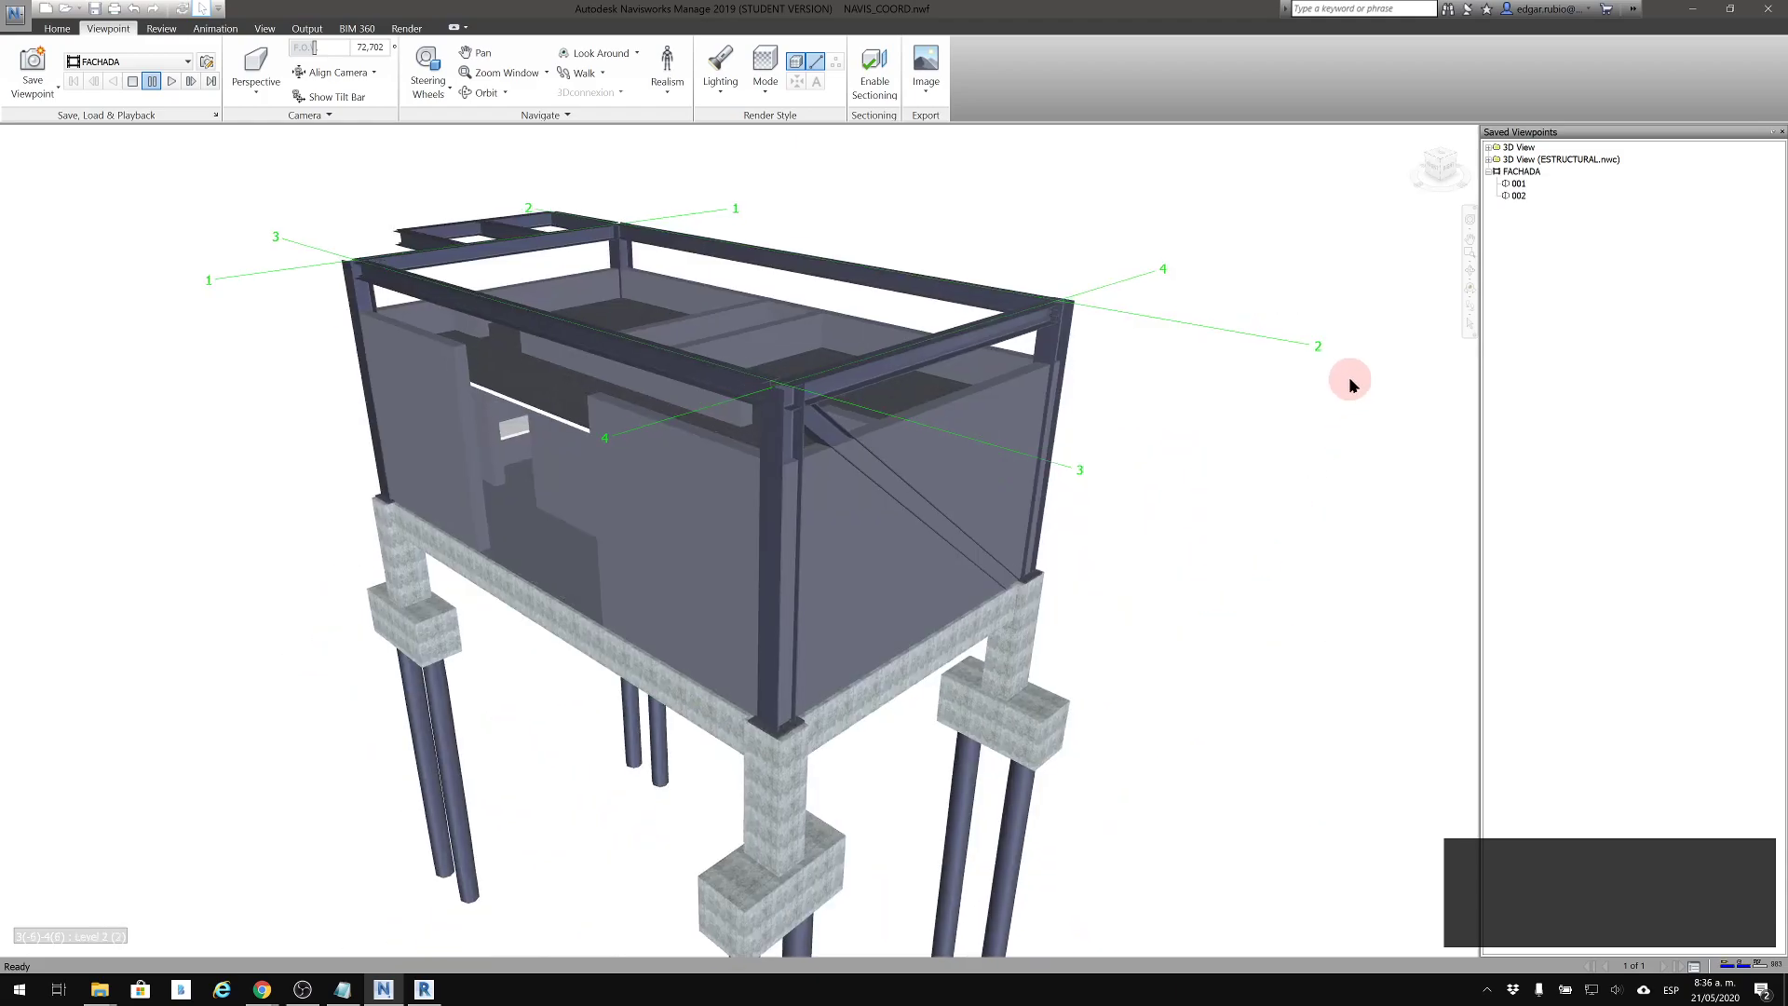
middle_click_drag(1205, 481, 1204, 467, "shift")
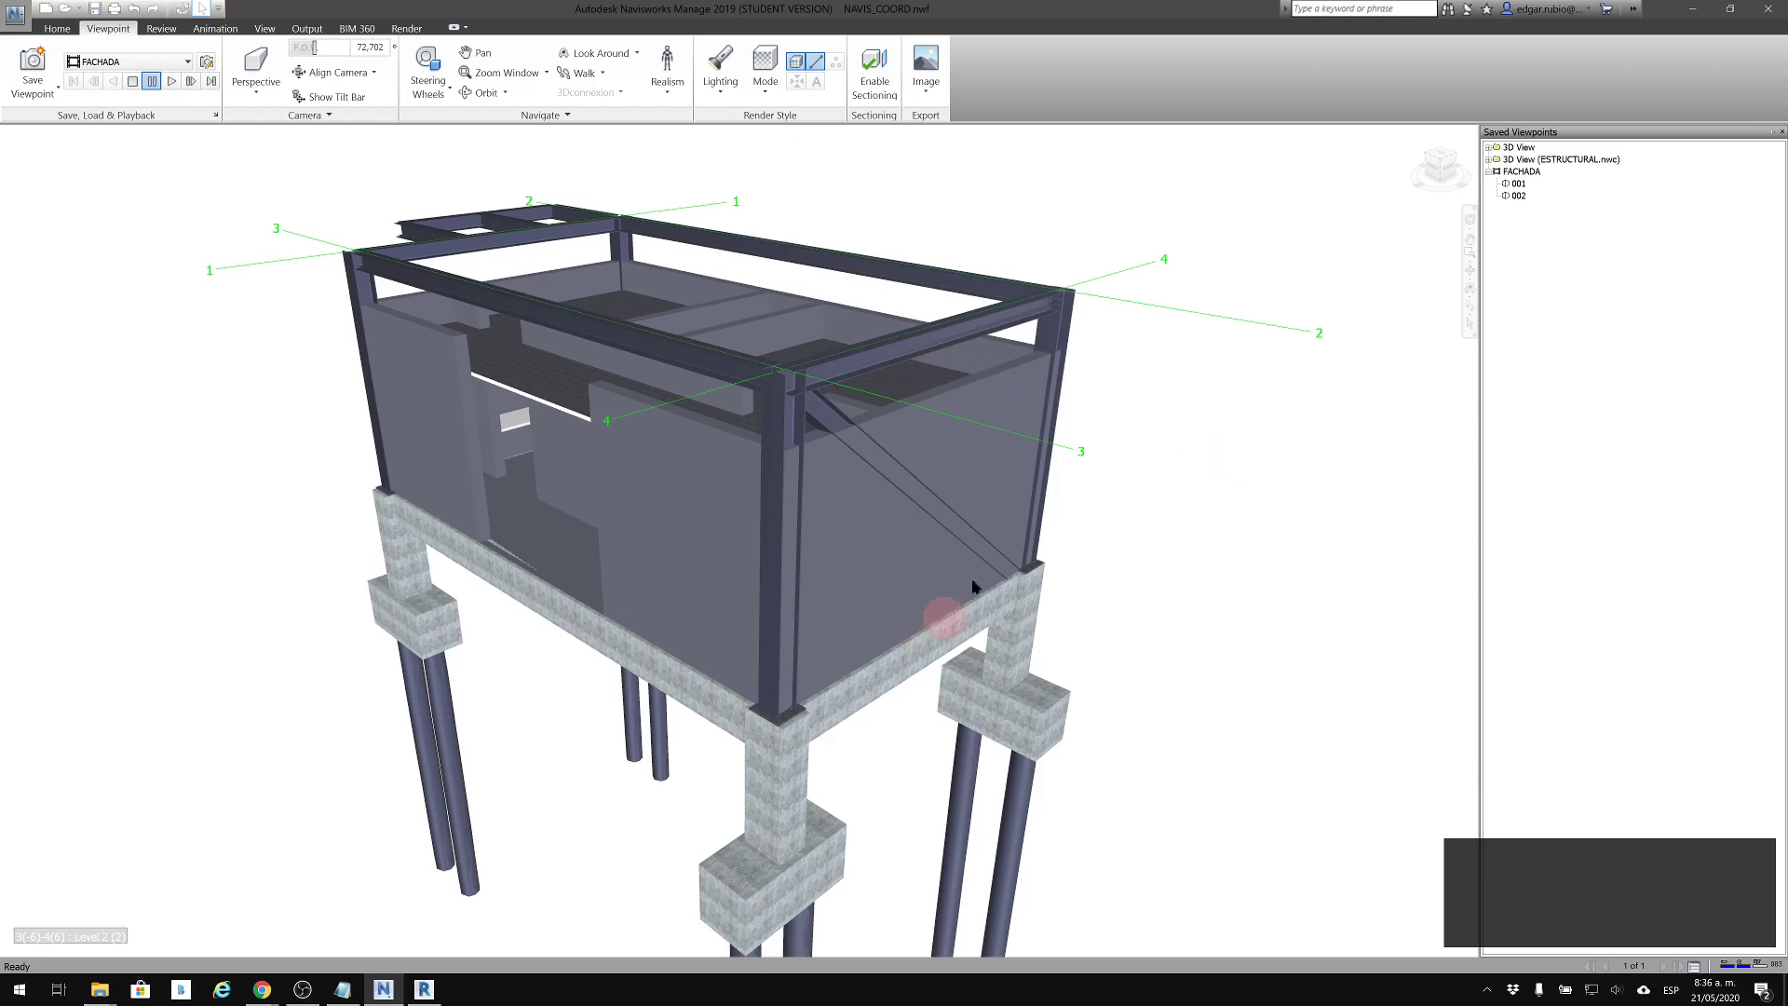
left_click(883, 90)
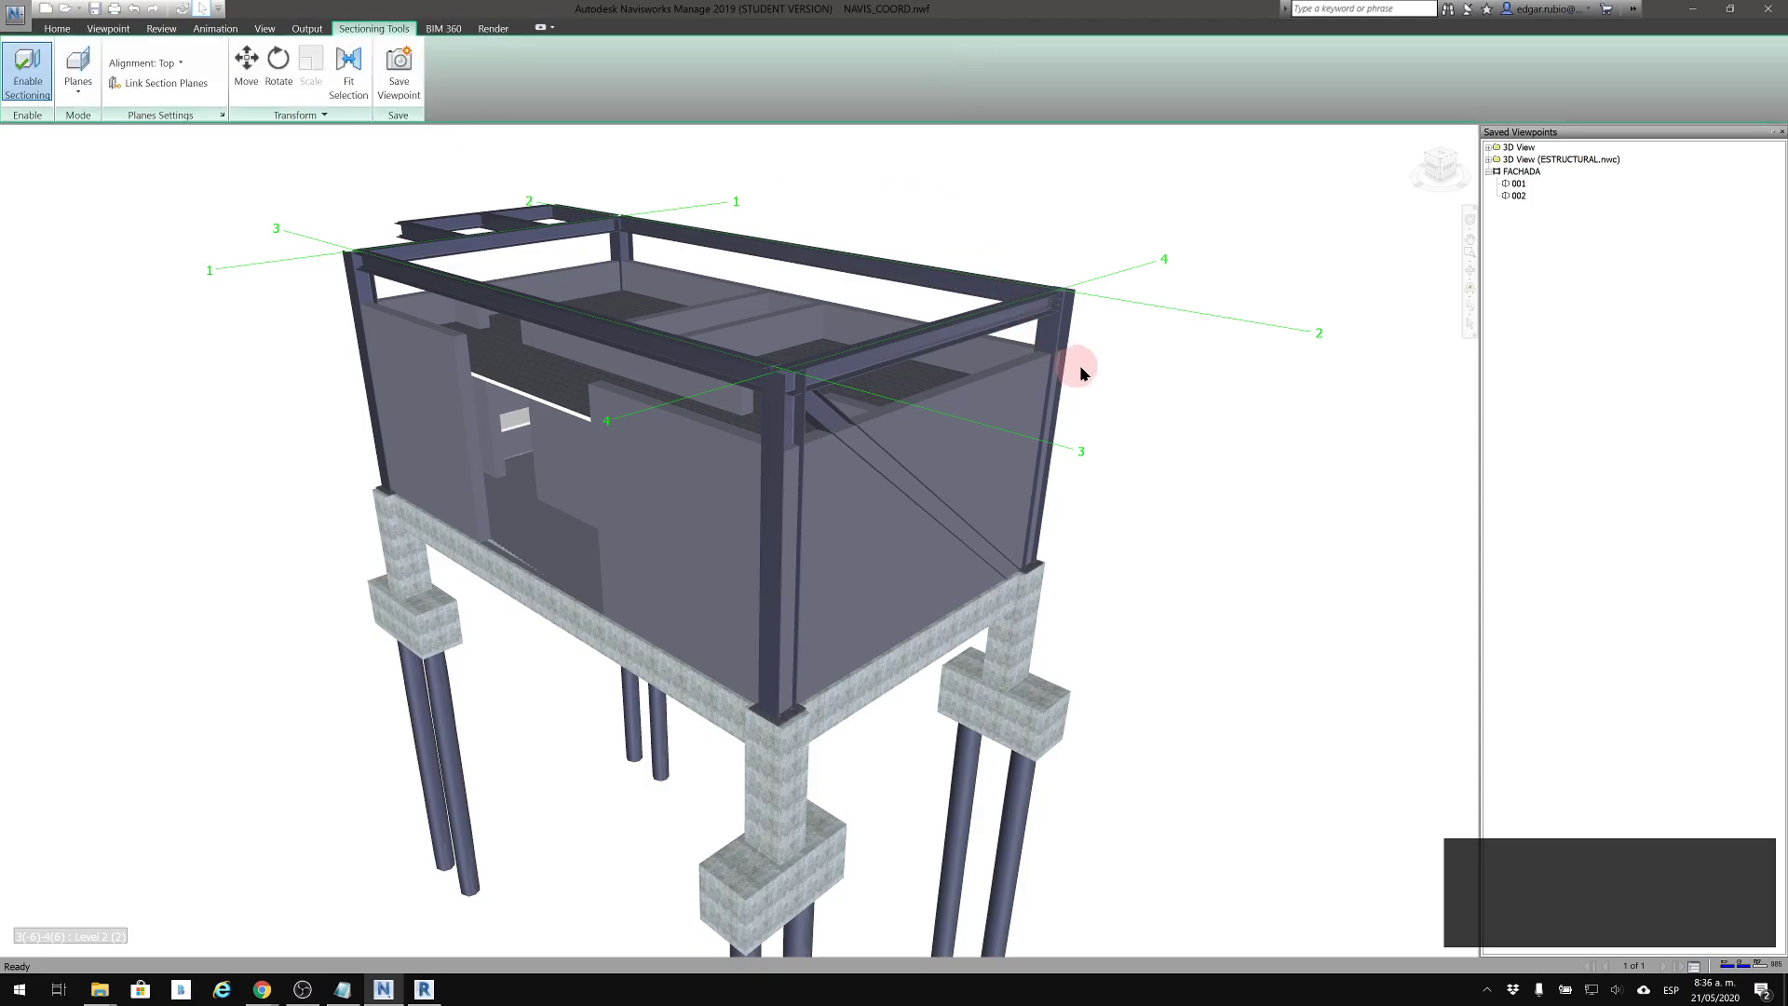
scroll(1155, 389, "down", 2)
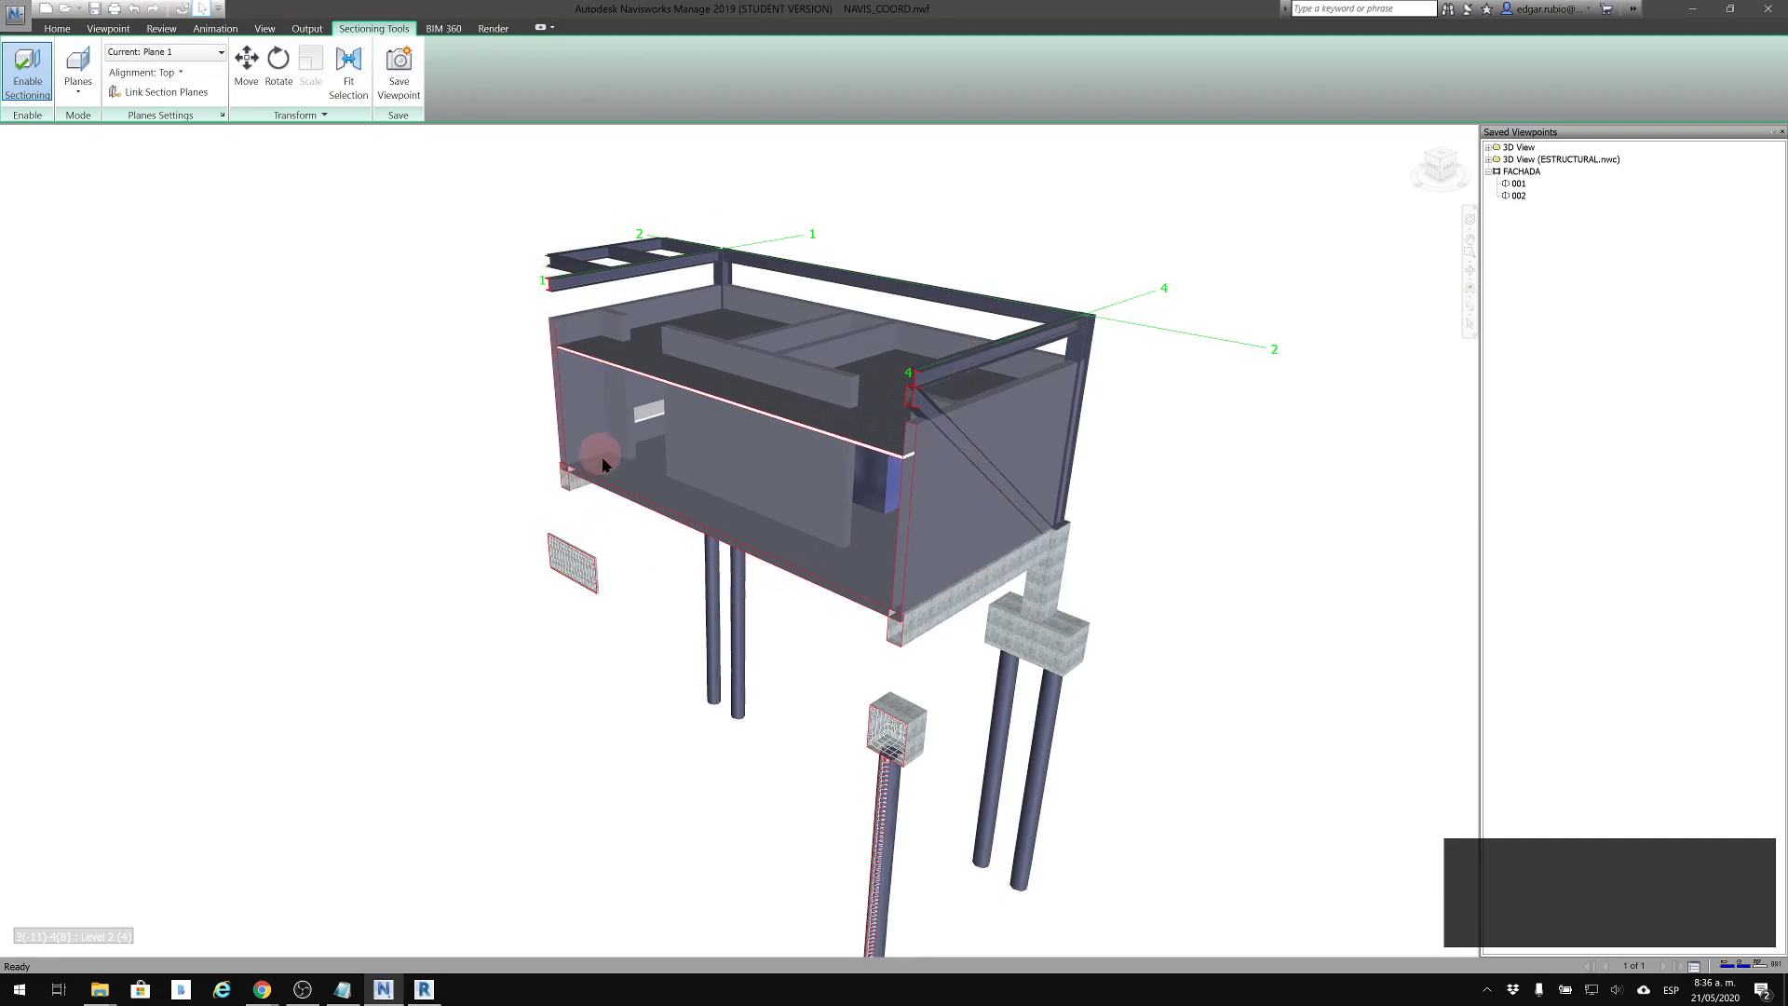
Move Plane 1 outward from the facade so it cuts only through the front columns and footings
left_click(350, 87)
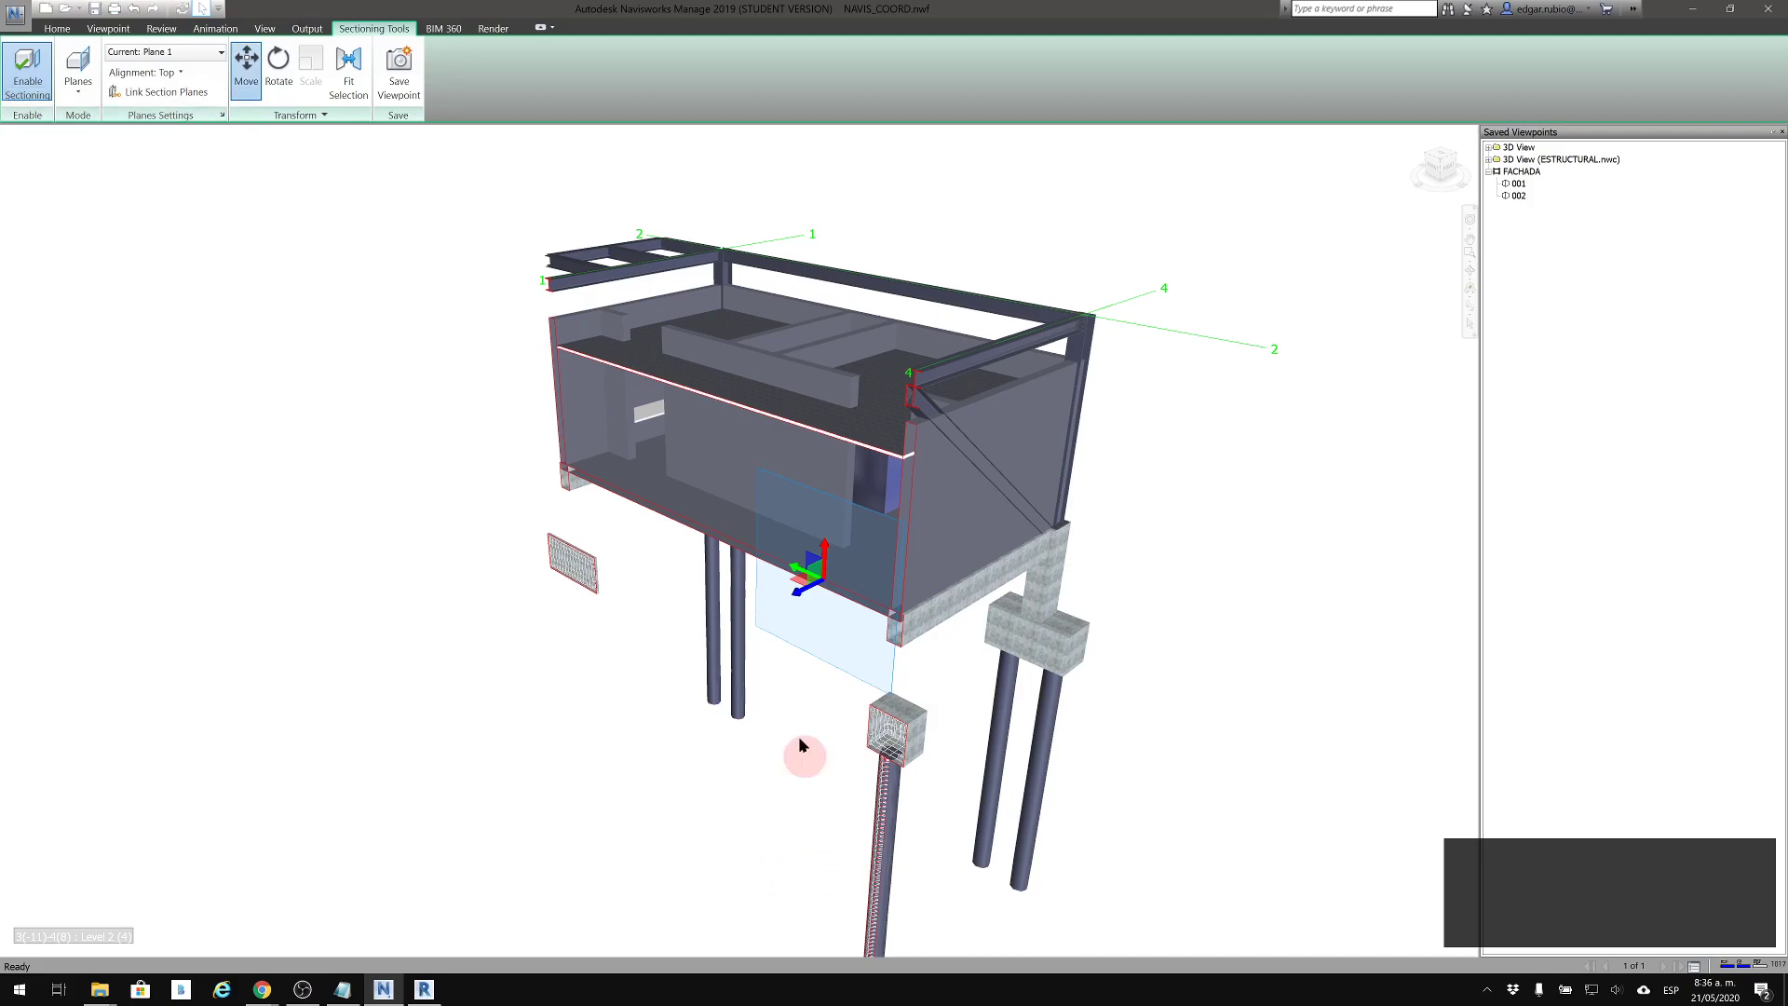
mouse_move(801, 593)
left_mouse_down()
mouse_move(685, 641)
mouse_move(950, 585)
mouse_move(824, 615)
mouse_move(978, 556)
mouse_move(773, 632)
mouse_move(780, 608)
left_mouse_up()
left_click(849, 771)
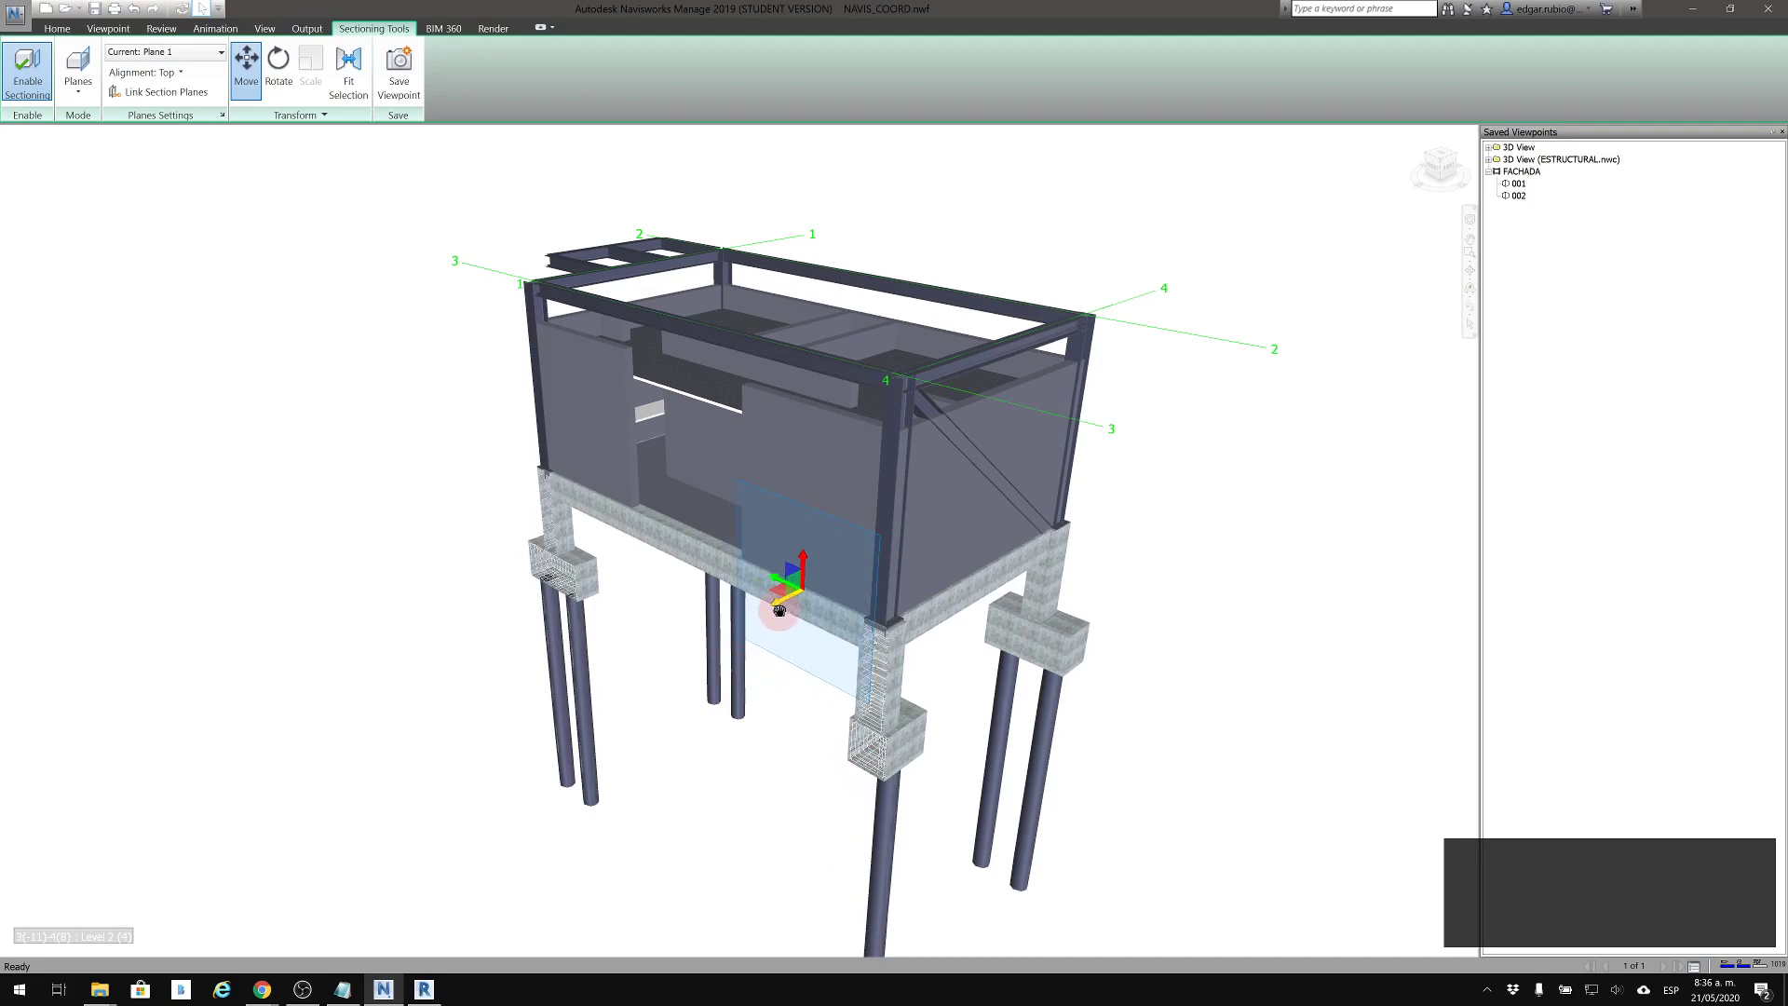
Examine the reinforcement exposed by the section cut in the front corner column and its footing
scroll(941, 830, "up", 5)
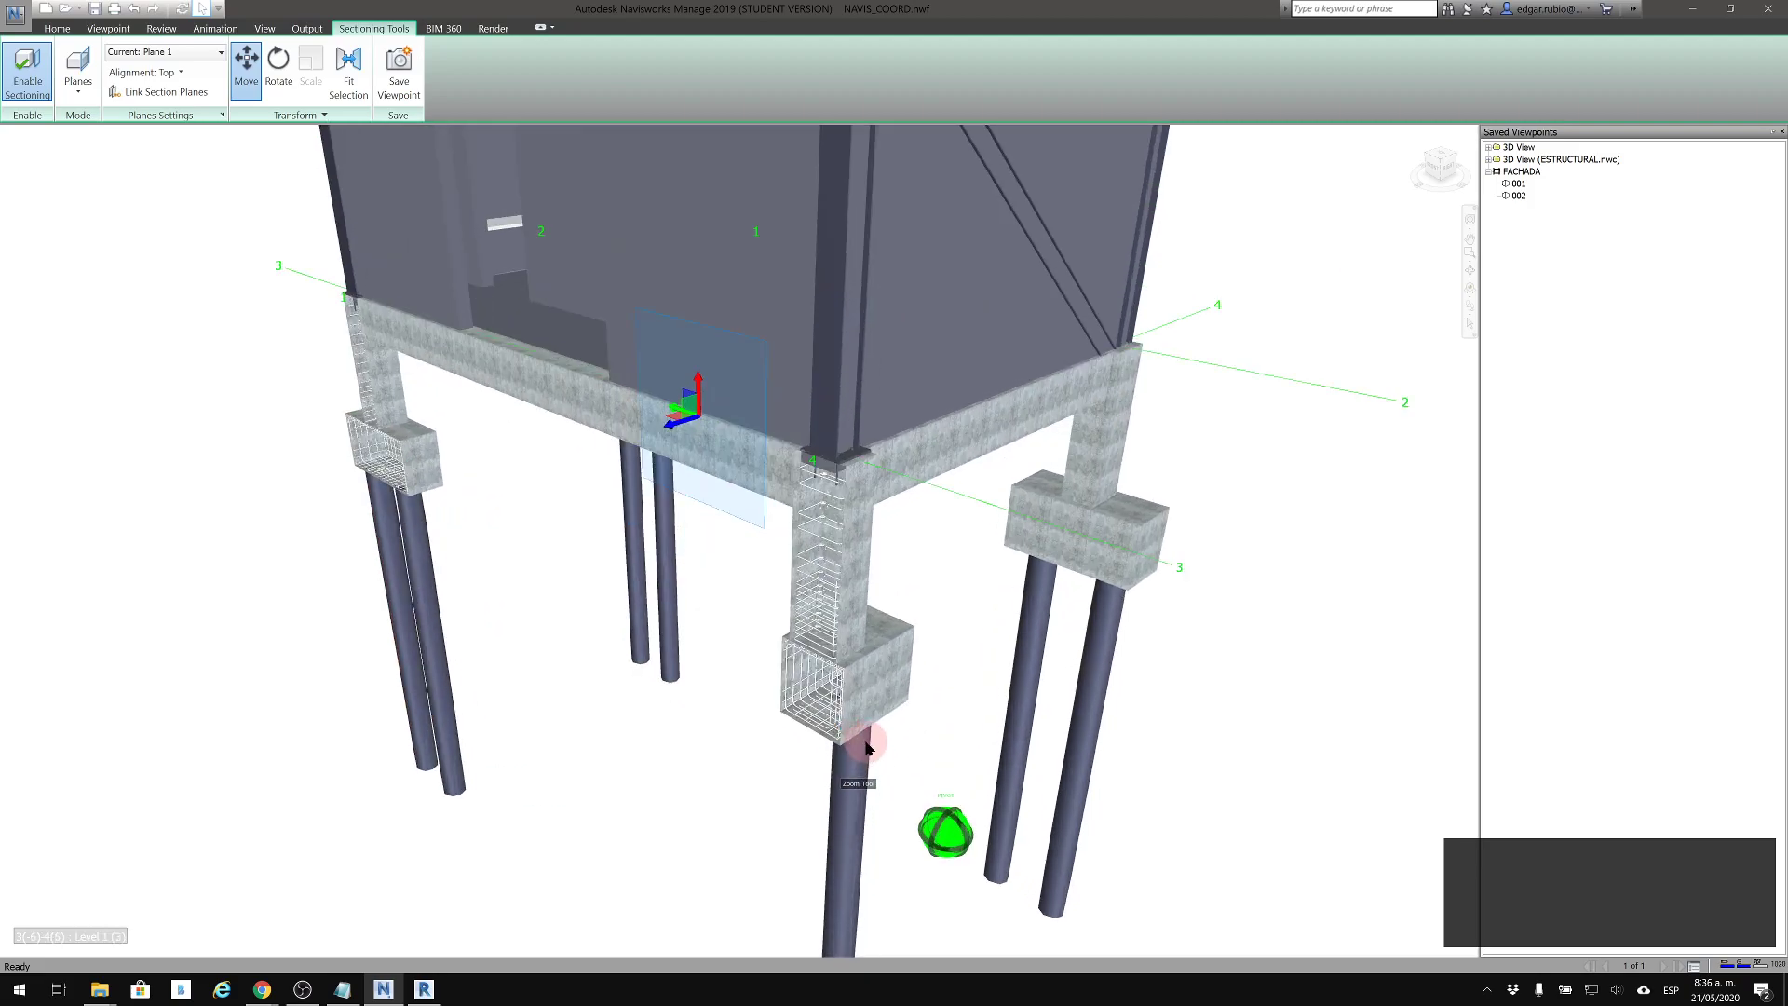
scroll(836, 689, "up", 8)
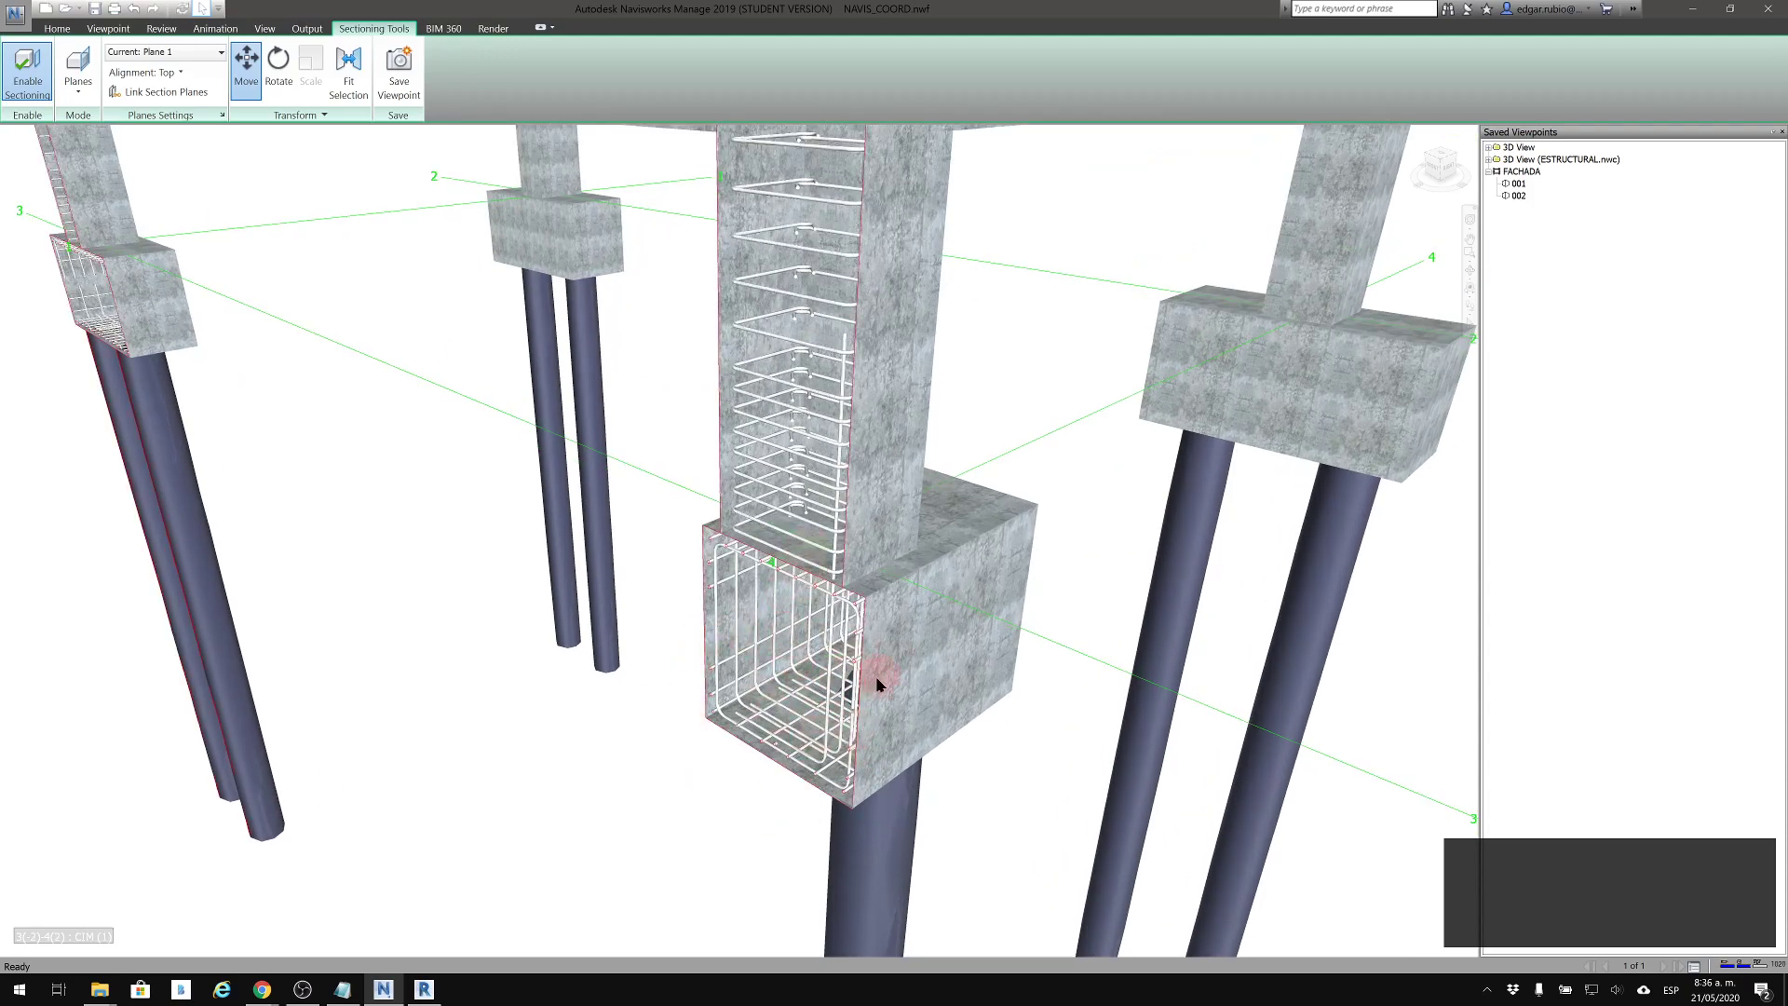
middle_click_drag(850, 668, 1020, 731)
scroll(1013, 717, "down", 6)
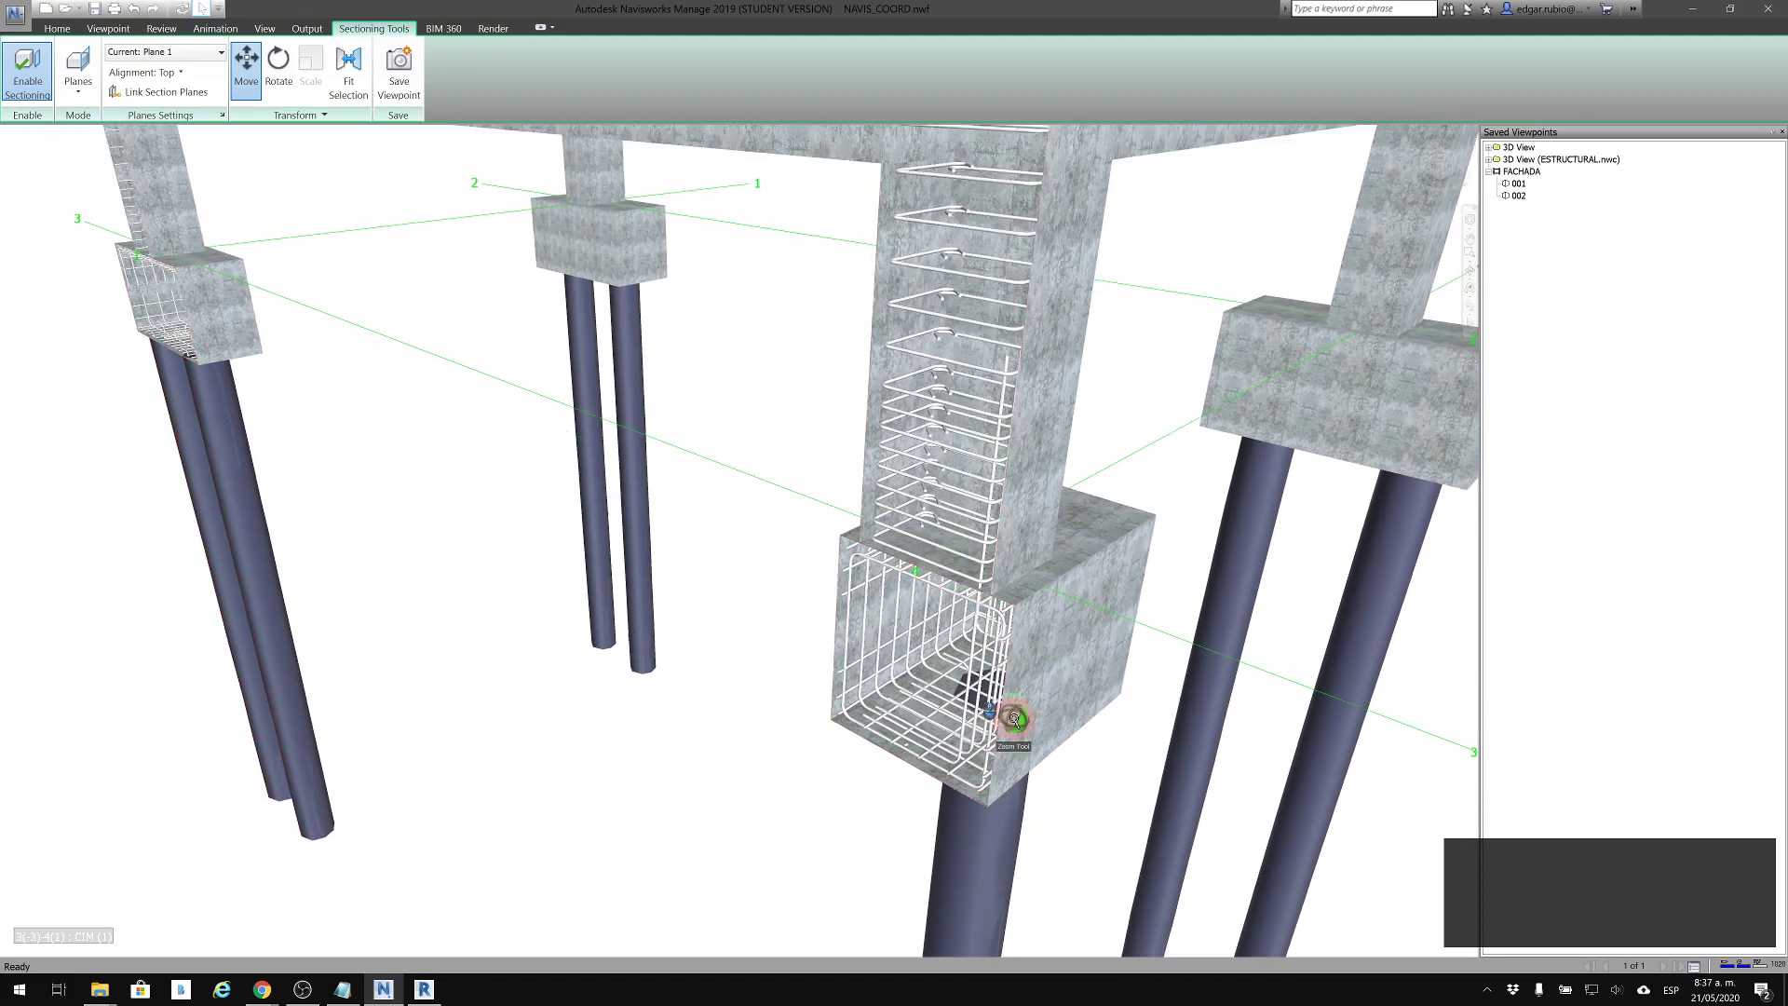
scroll(989, 453, "down", 2)
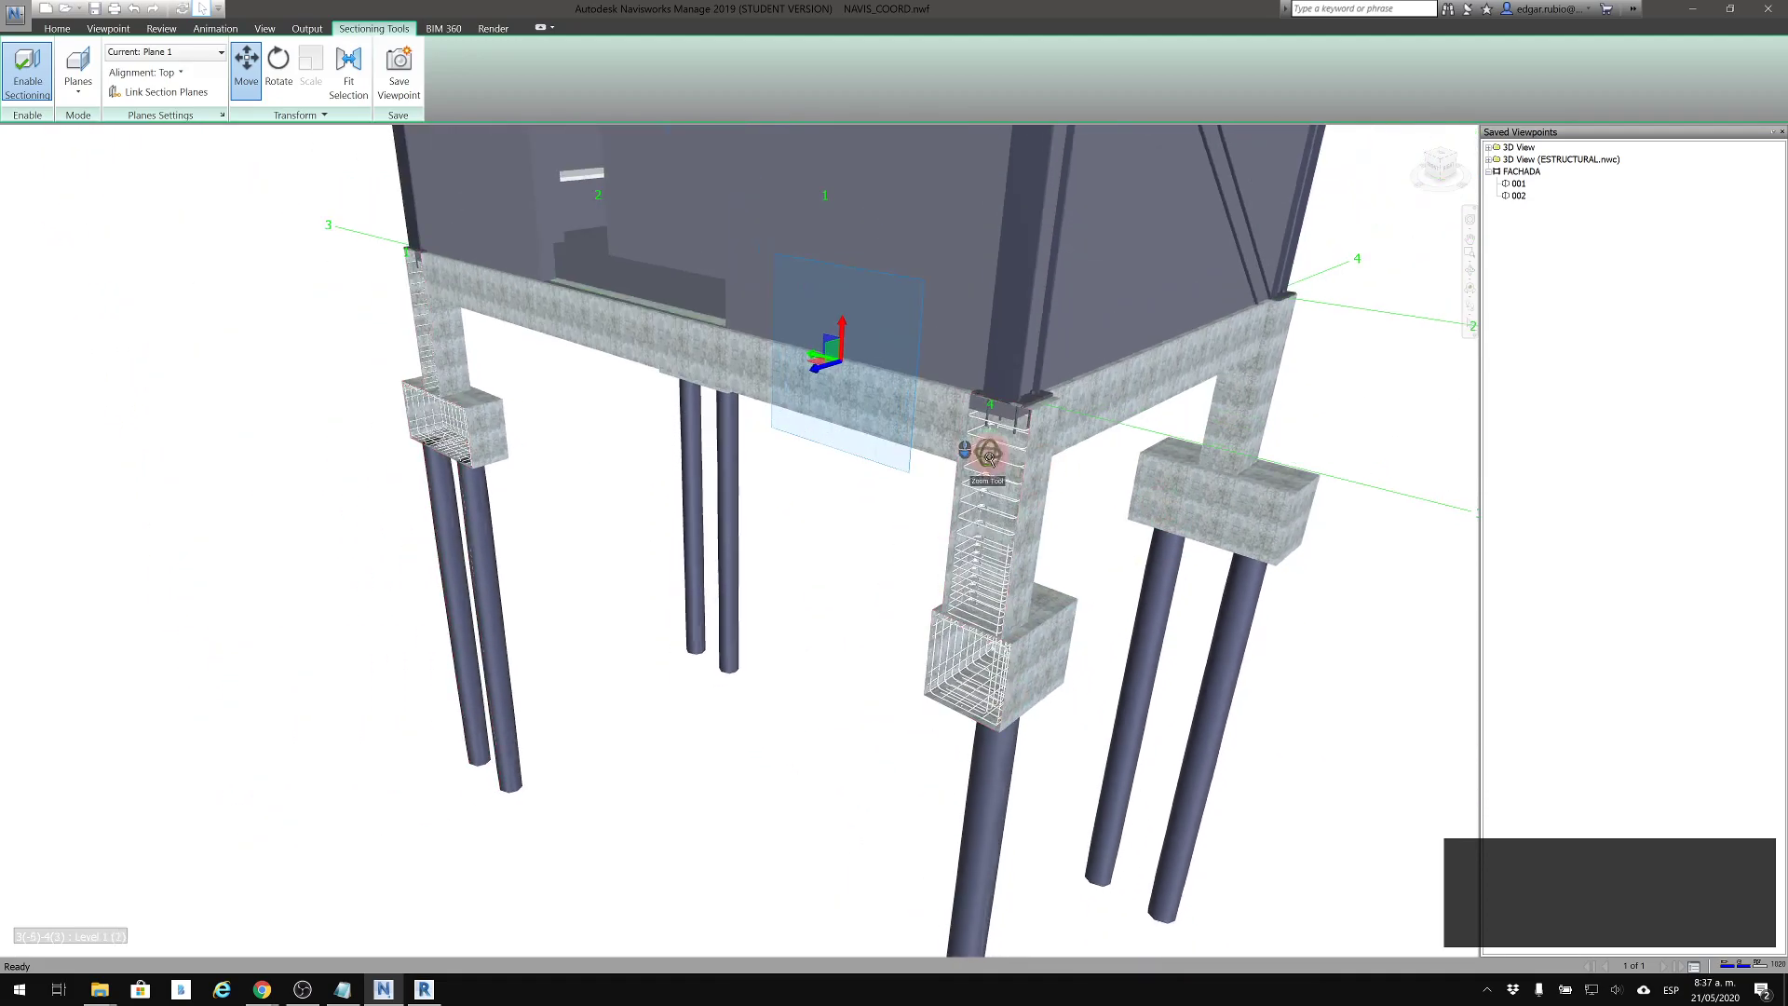
middle_click_drag(1062, 631, 995, 631, "shift")
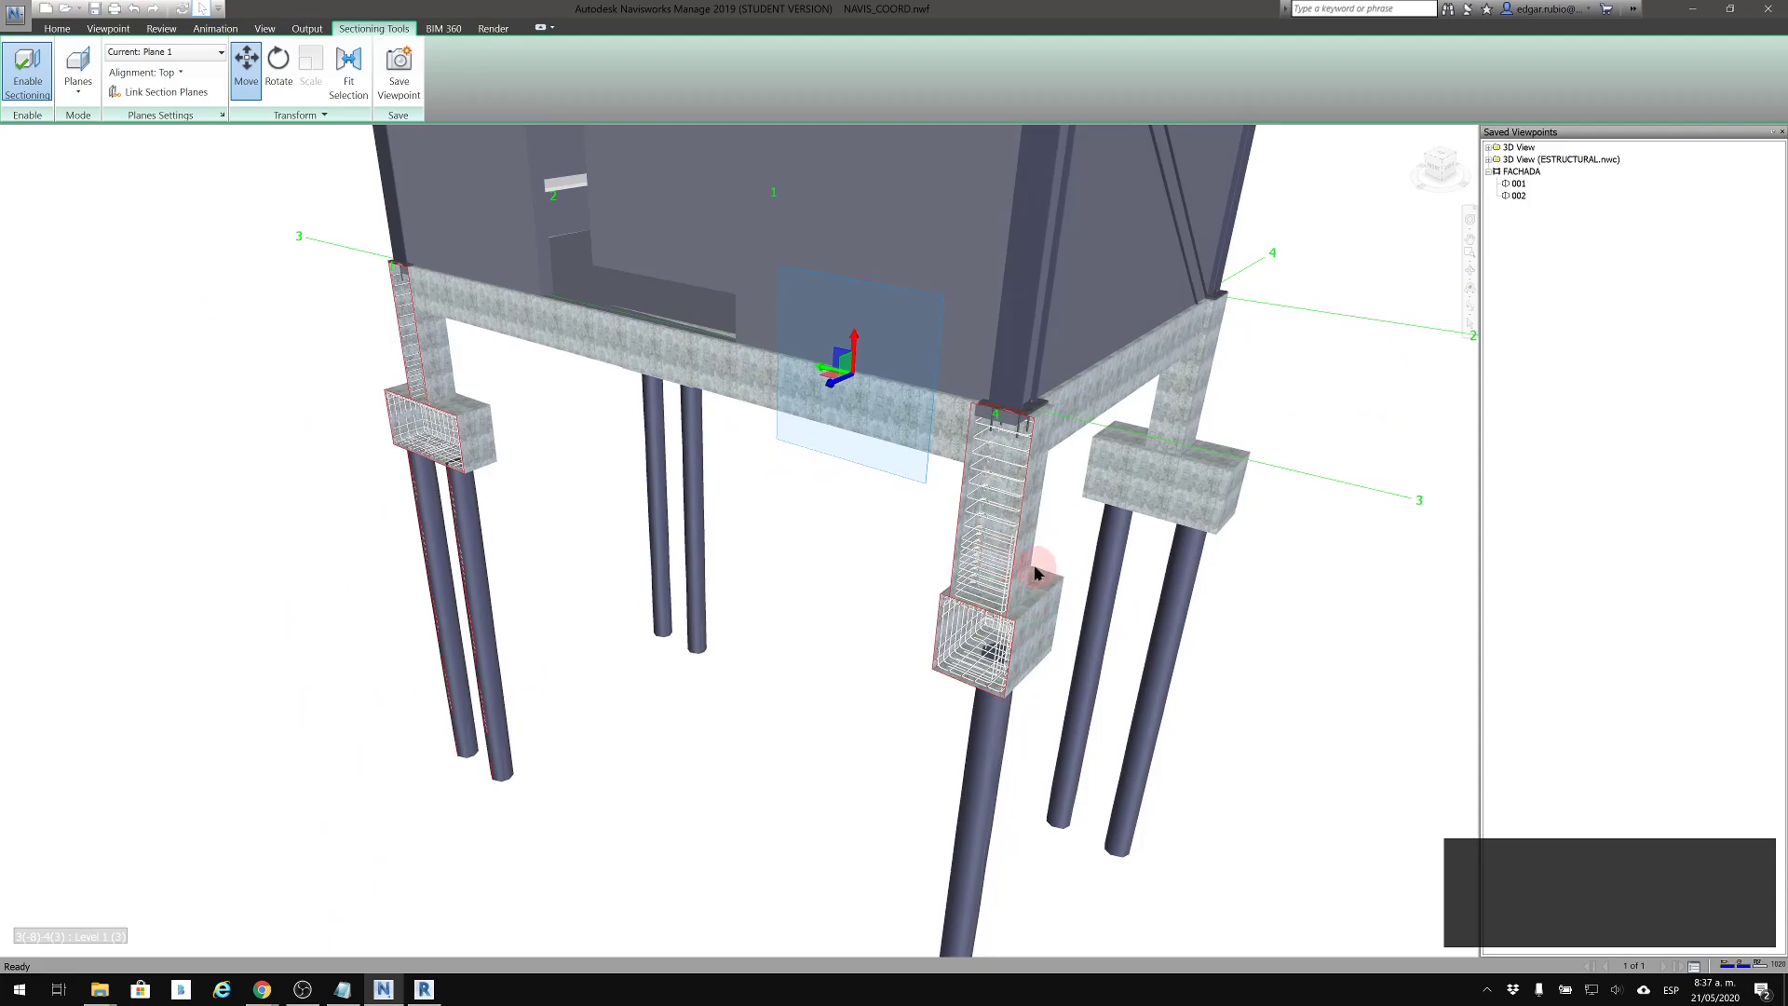
scroll(1135, 504, "down", 3)
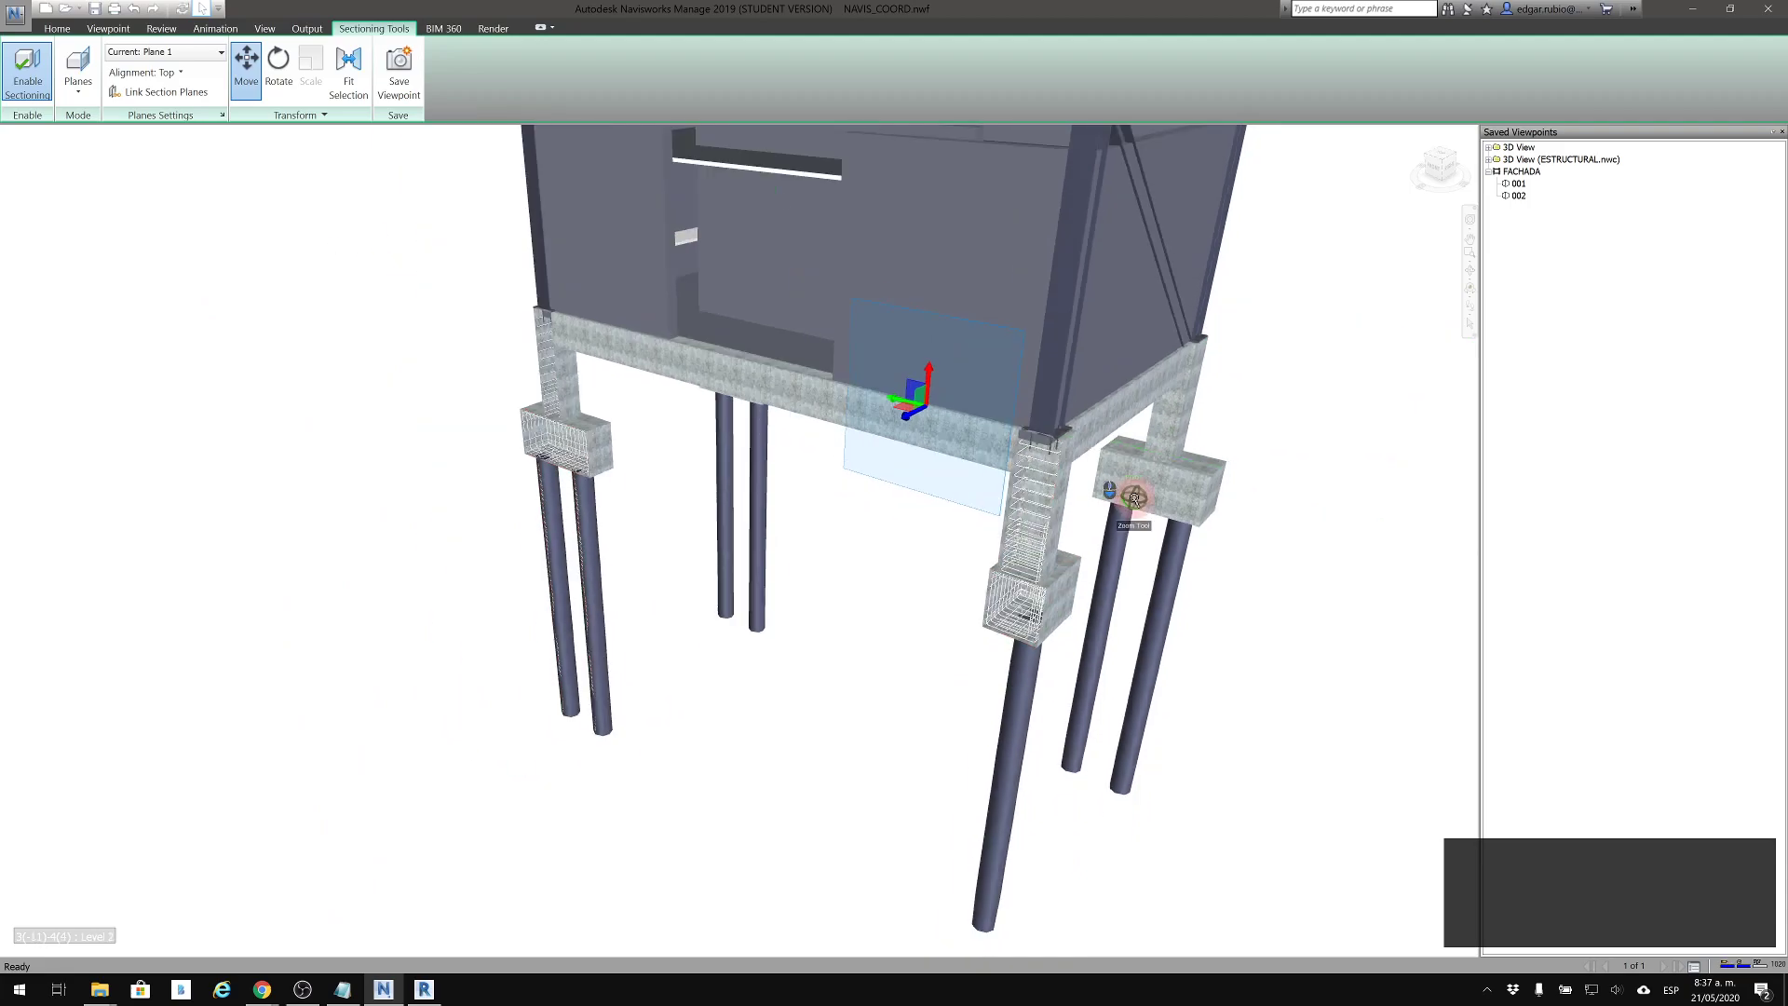
middle_click_drag(1129, 503, 986, 626, "shift")
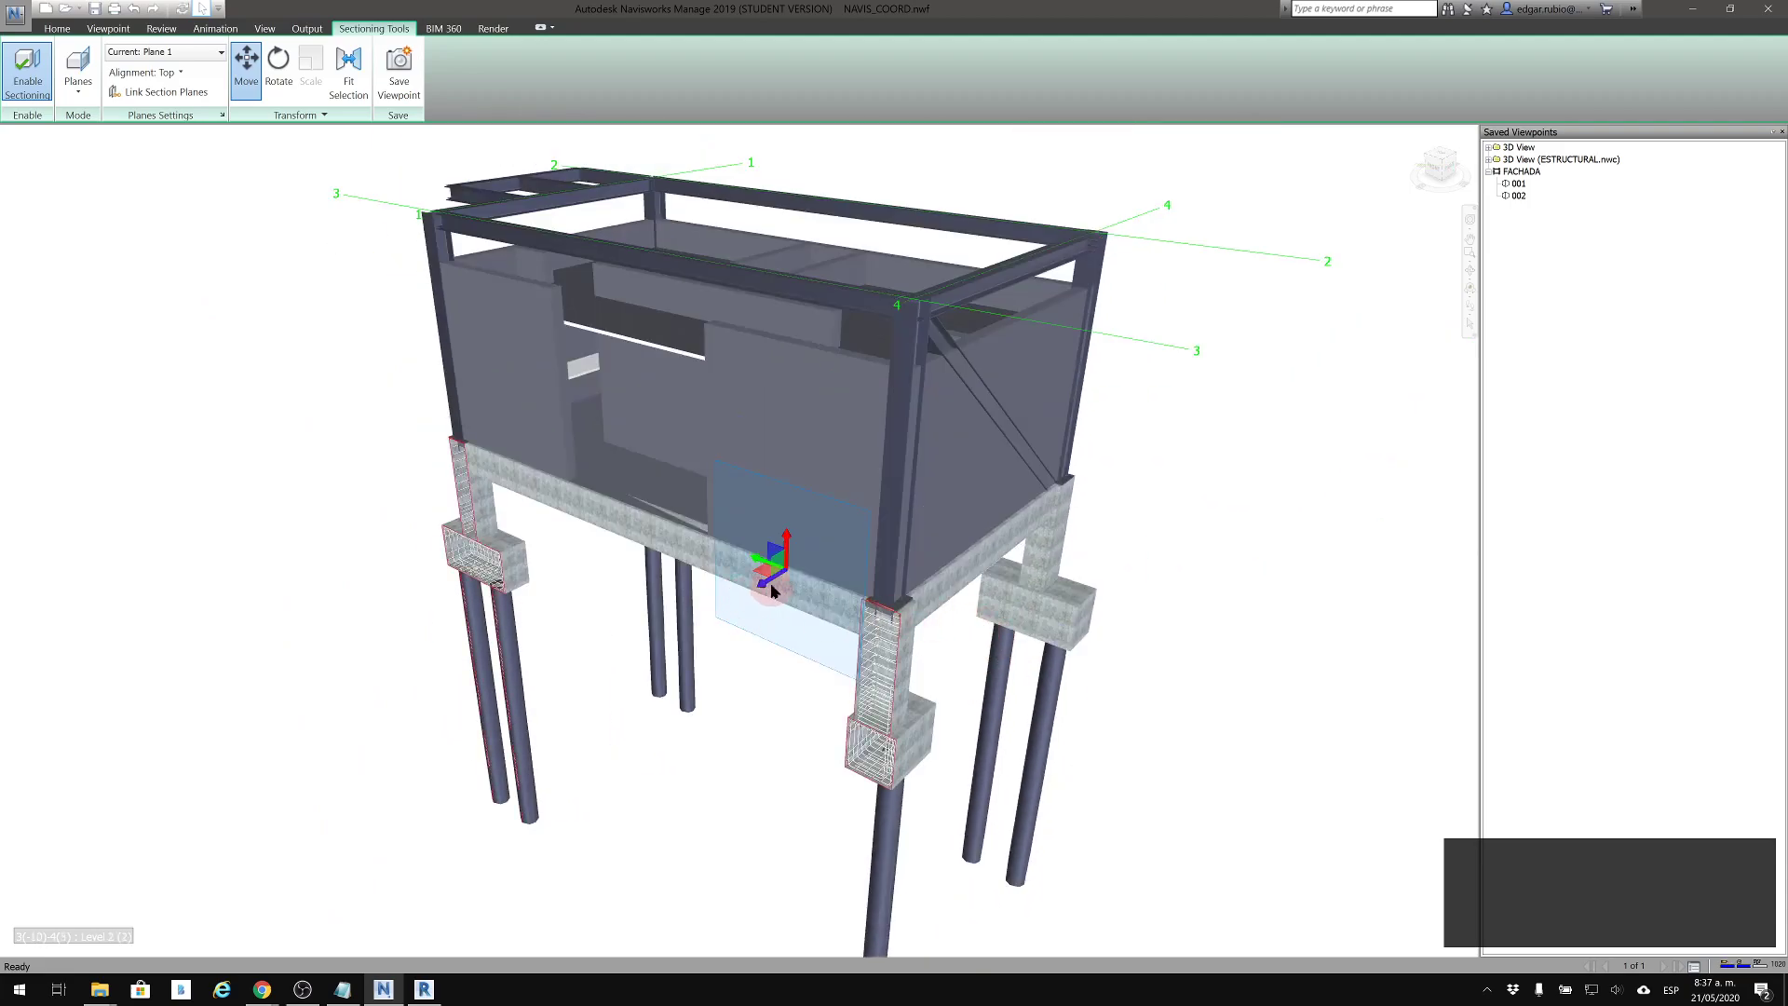
Adjust Plane 1 at the front footings, and activate section Plane 2 with Bottom alignment, raising it to the base of the walls
mouse_move(766, 583)
left_mouse_down()
mouse_move(862, 552)
mouse_move(757, 590)
mouse_move(790, 577)
left_mouse_up()
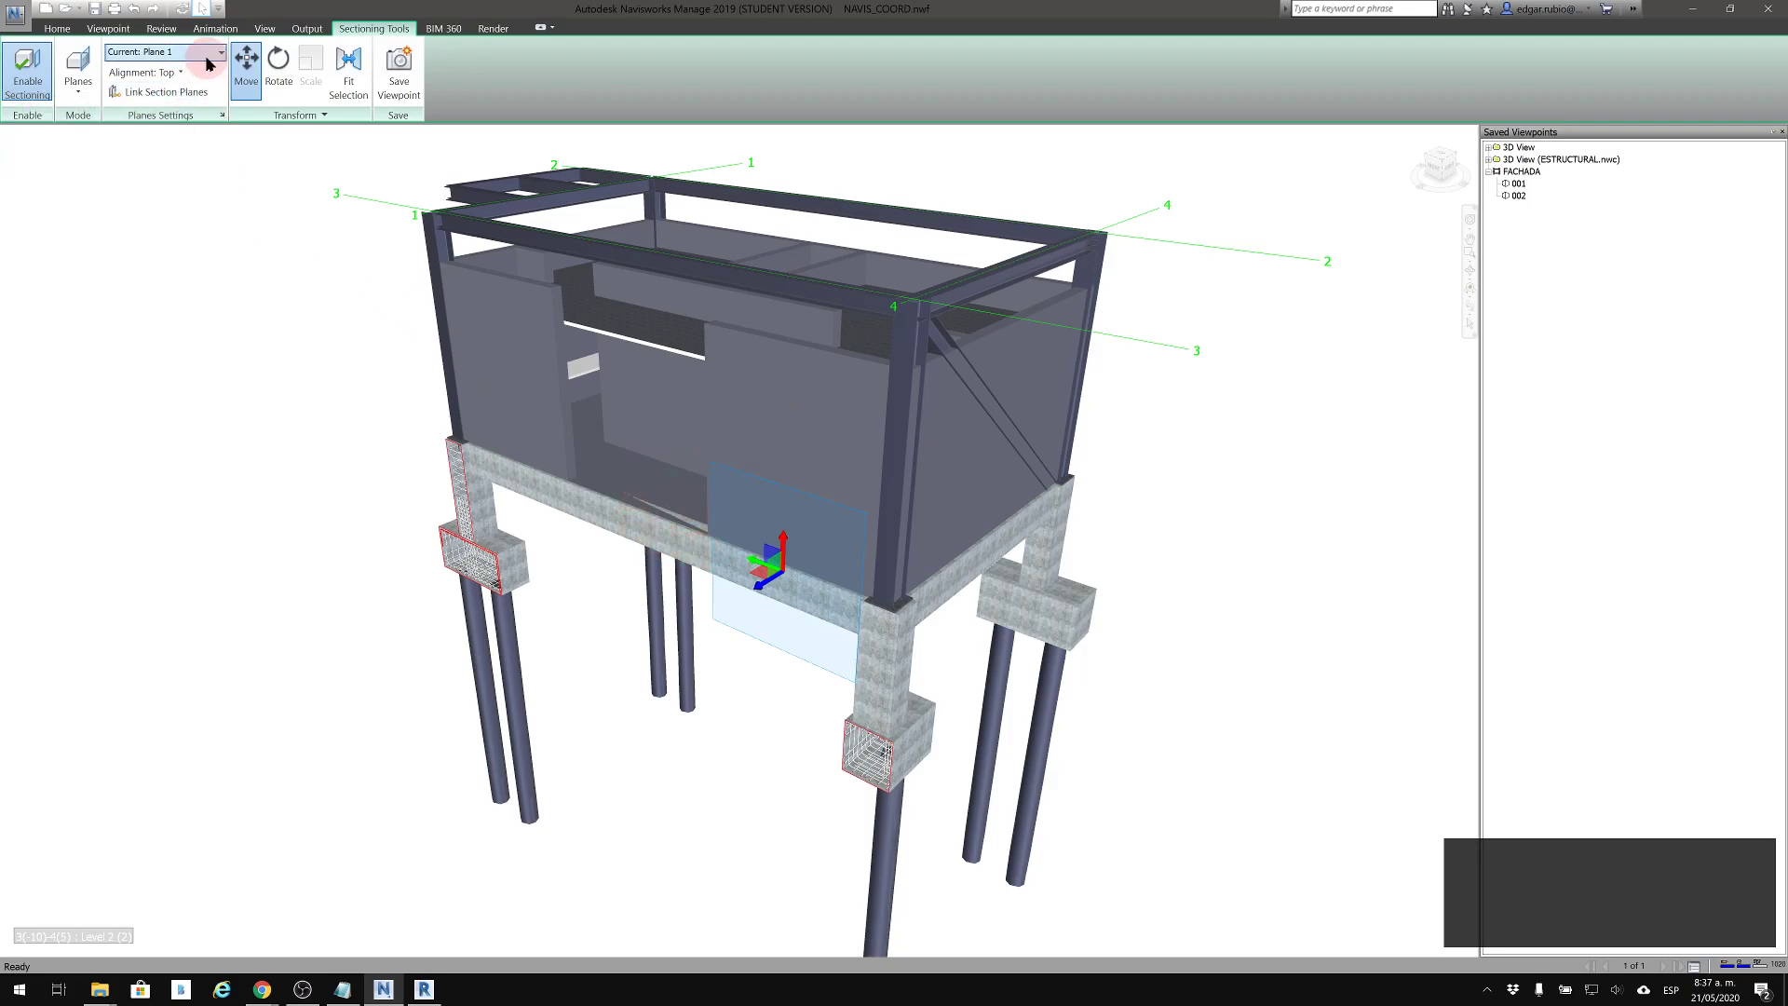
left_click(140, 55)
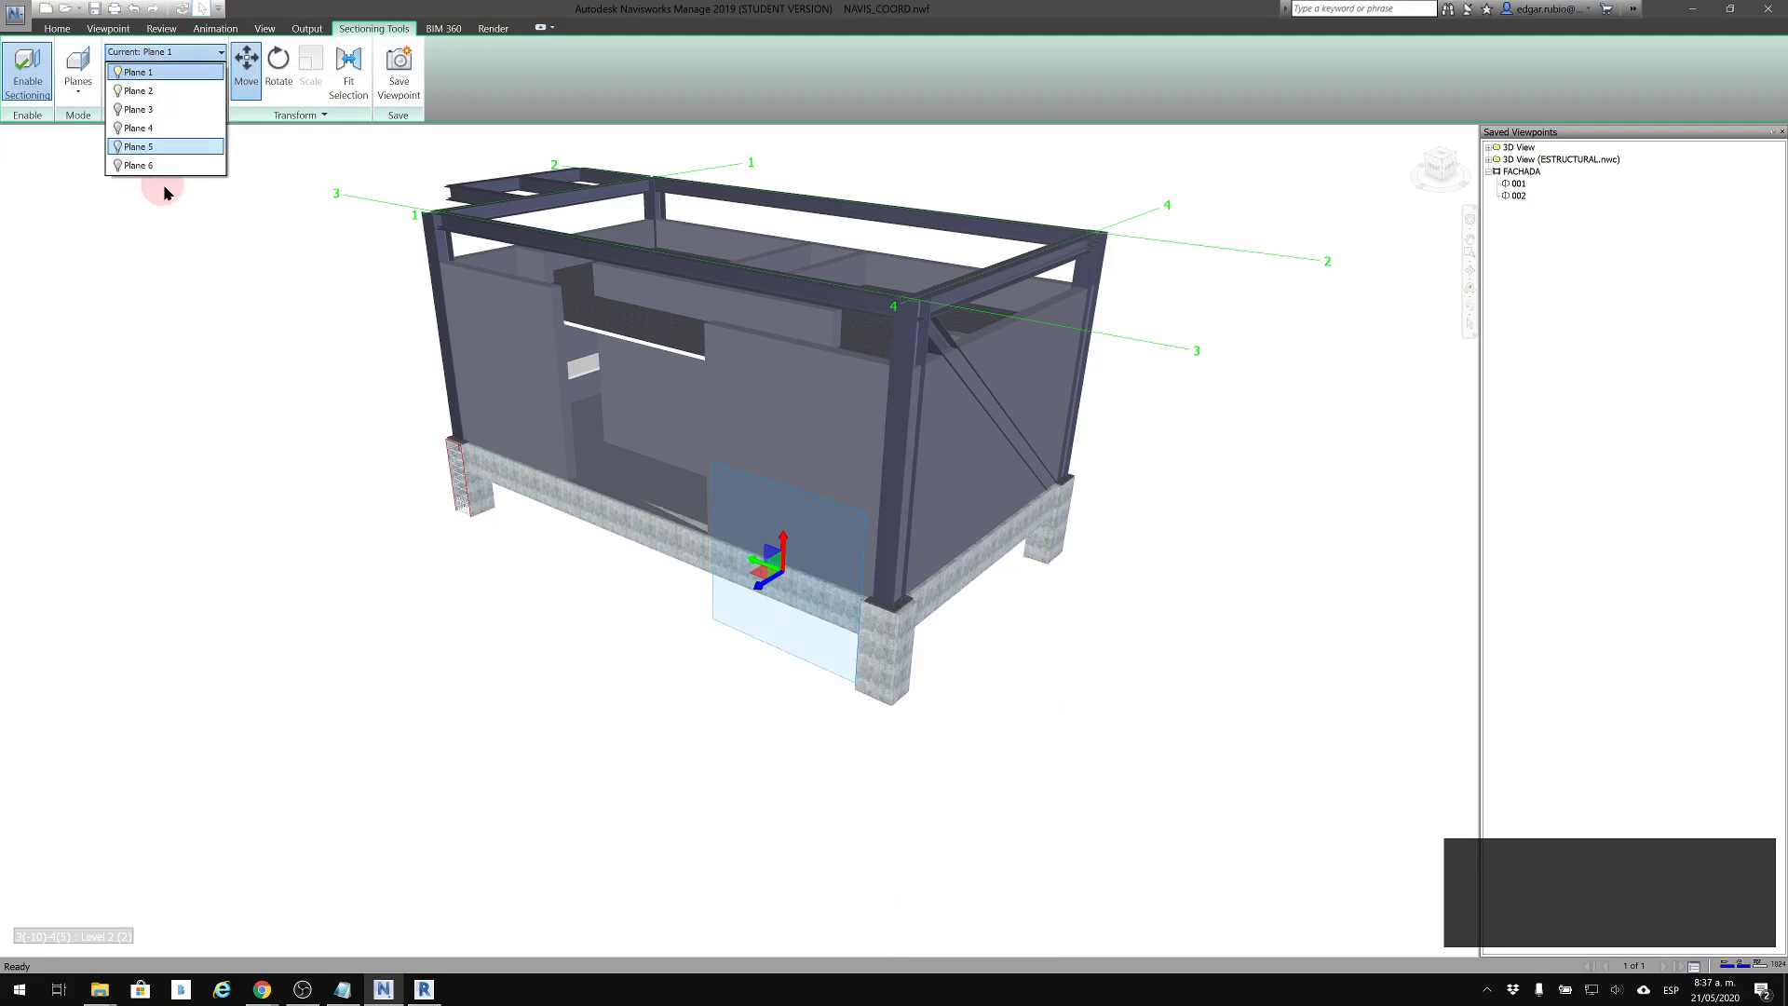
left_click(196, 90)
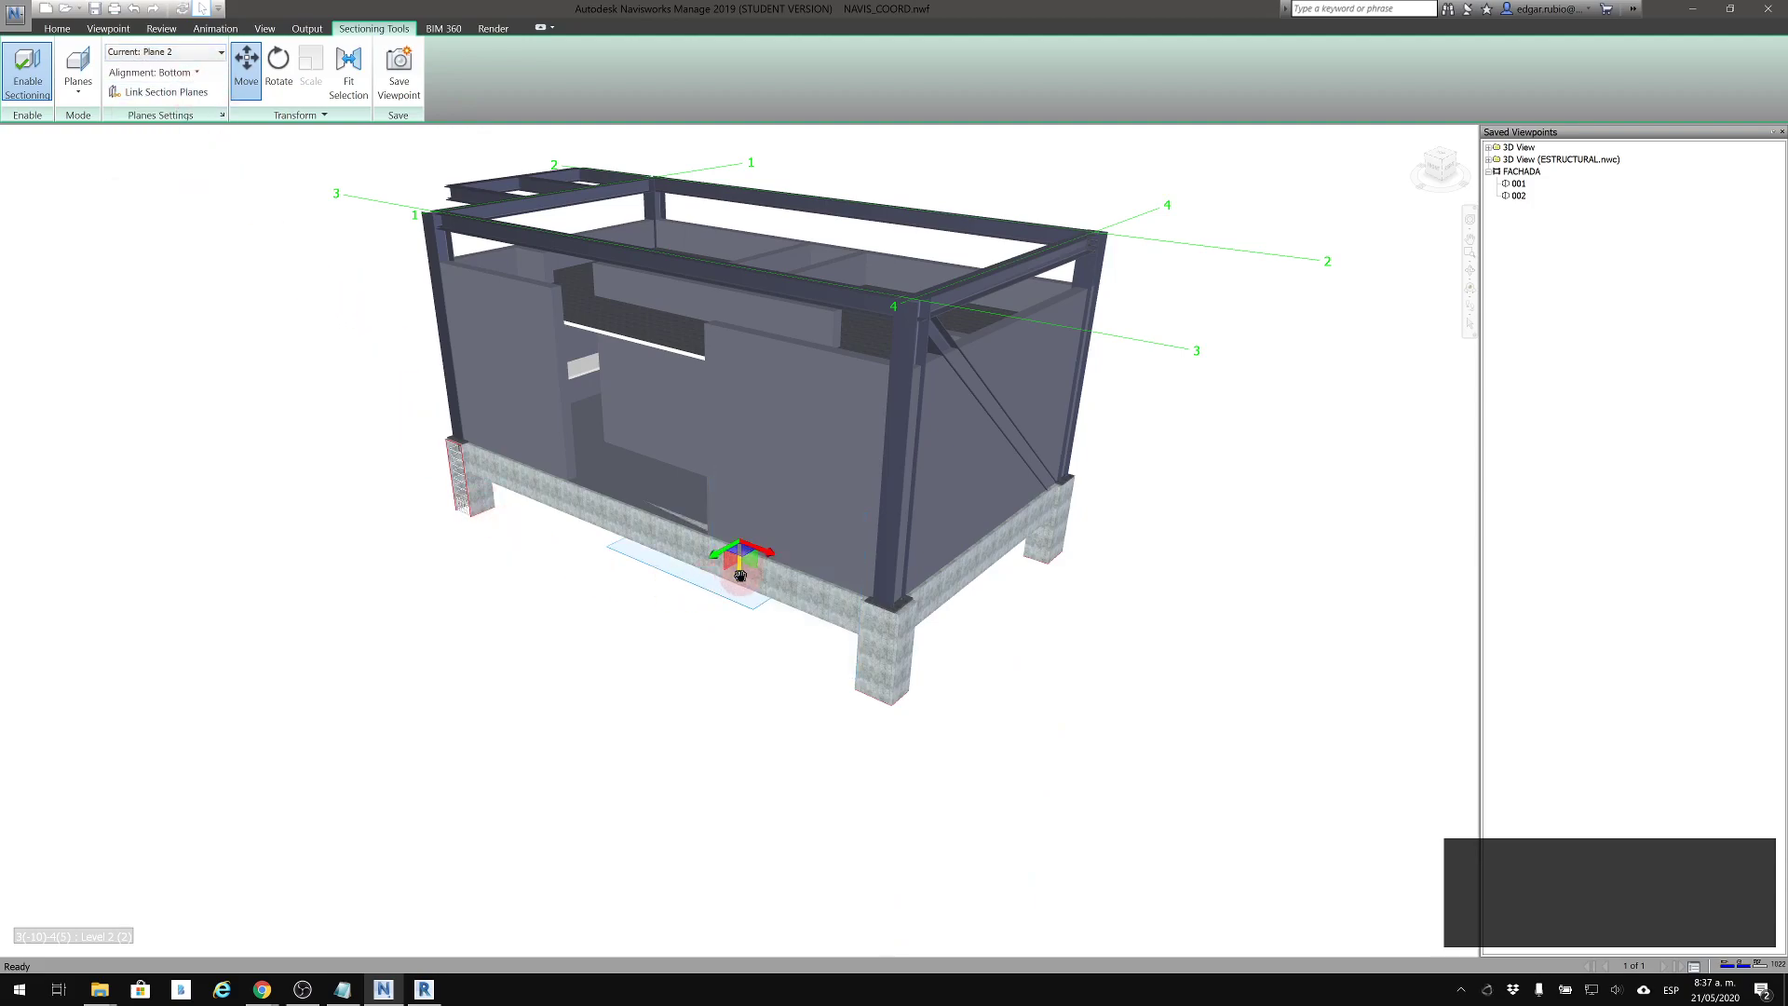
left_click_drag(736, 579, 731, 466)
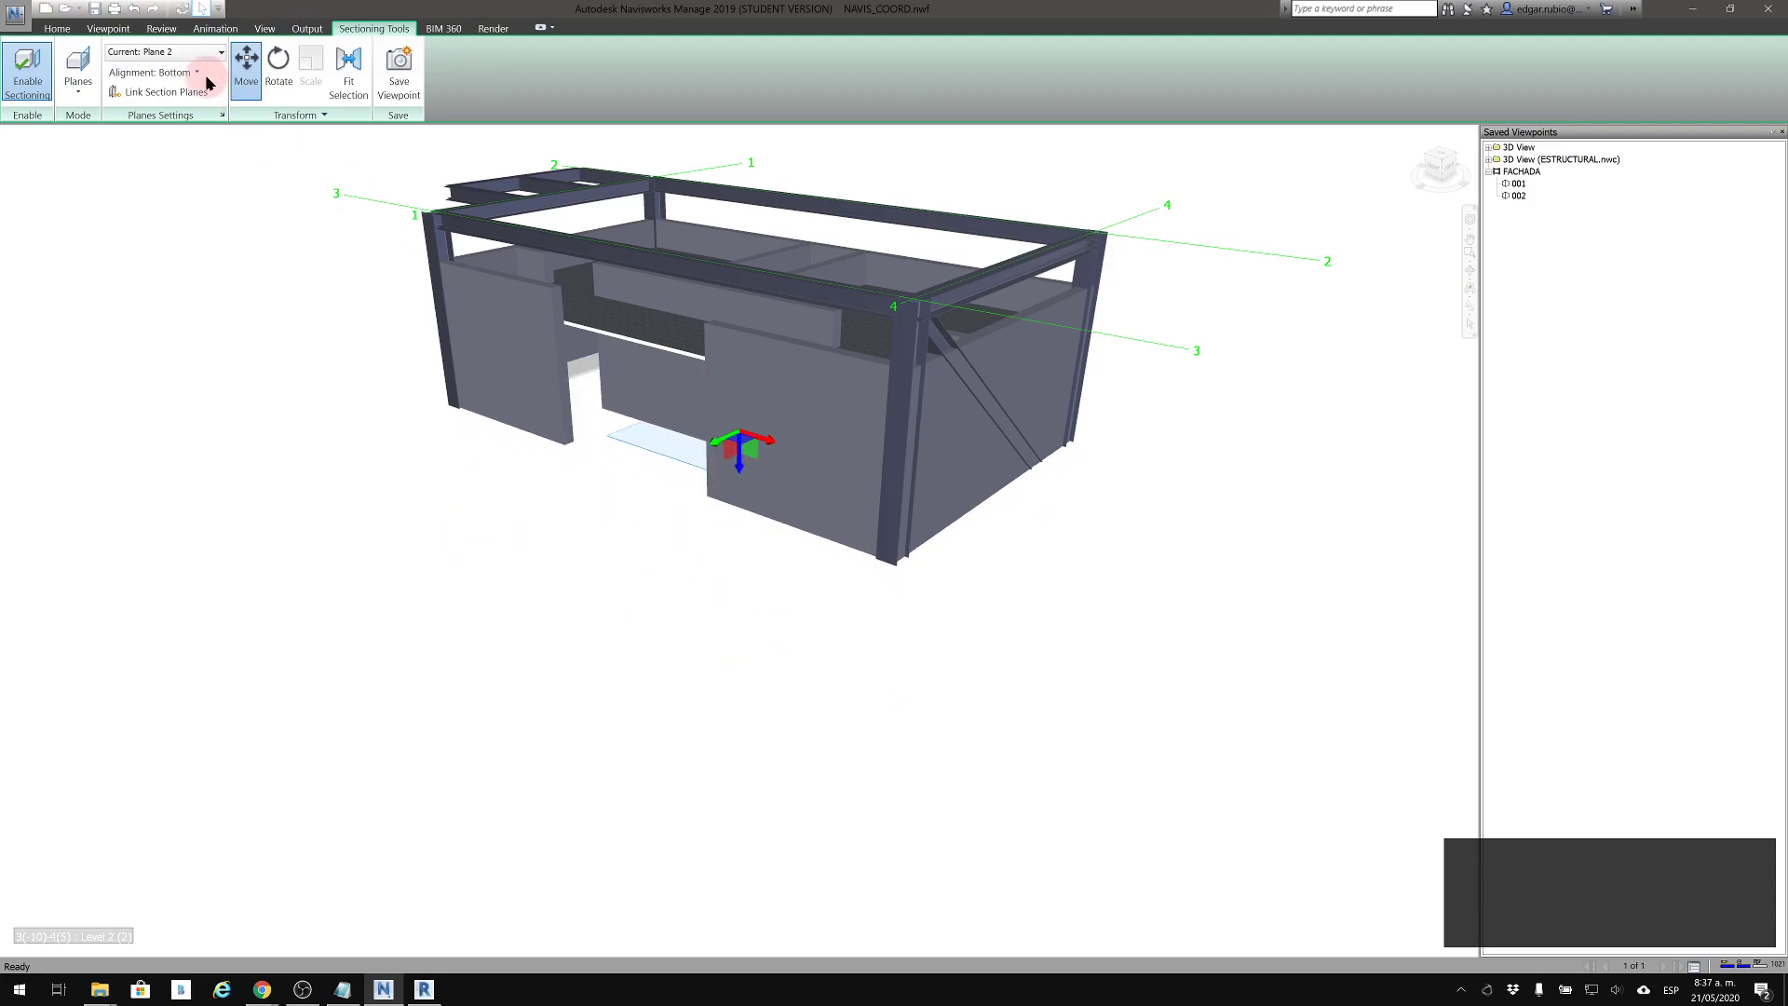
Set Plane 2's alignment to Top and position it to cut horizontally through the walls below the roof beams
left_click(154, 73)
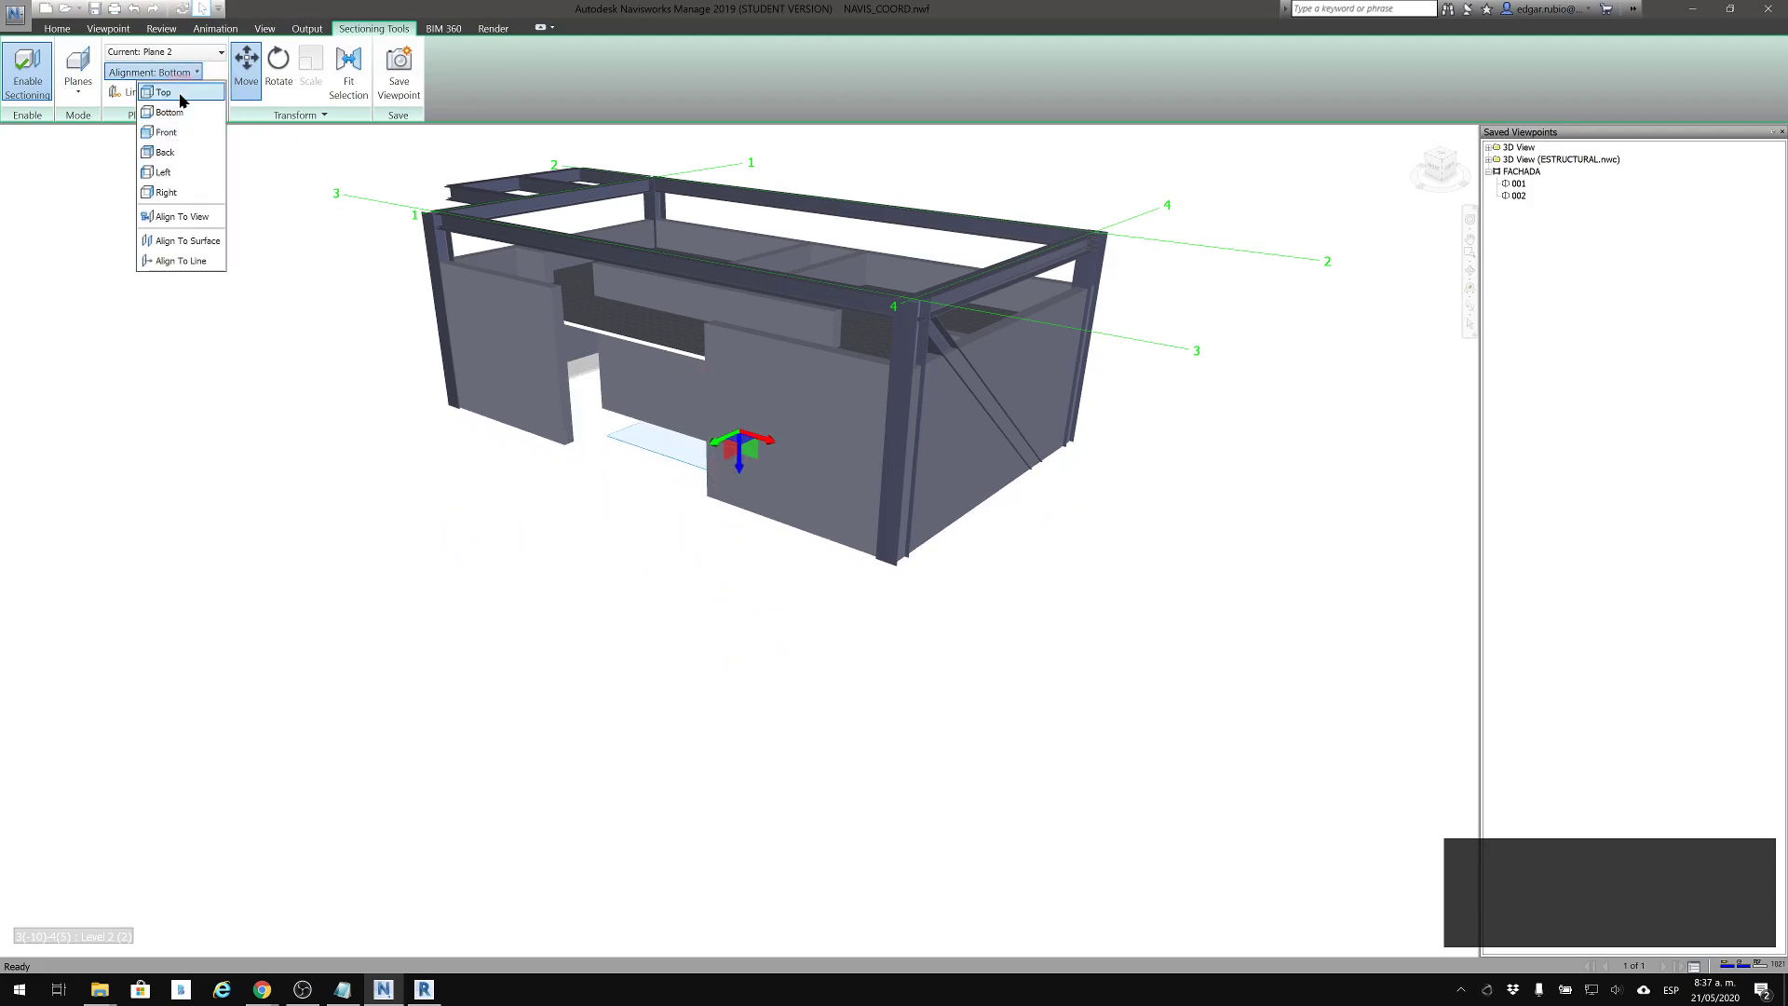
left_click(180, 95)
left_click_drag(739, 396, 745, 335)
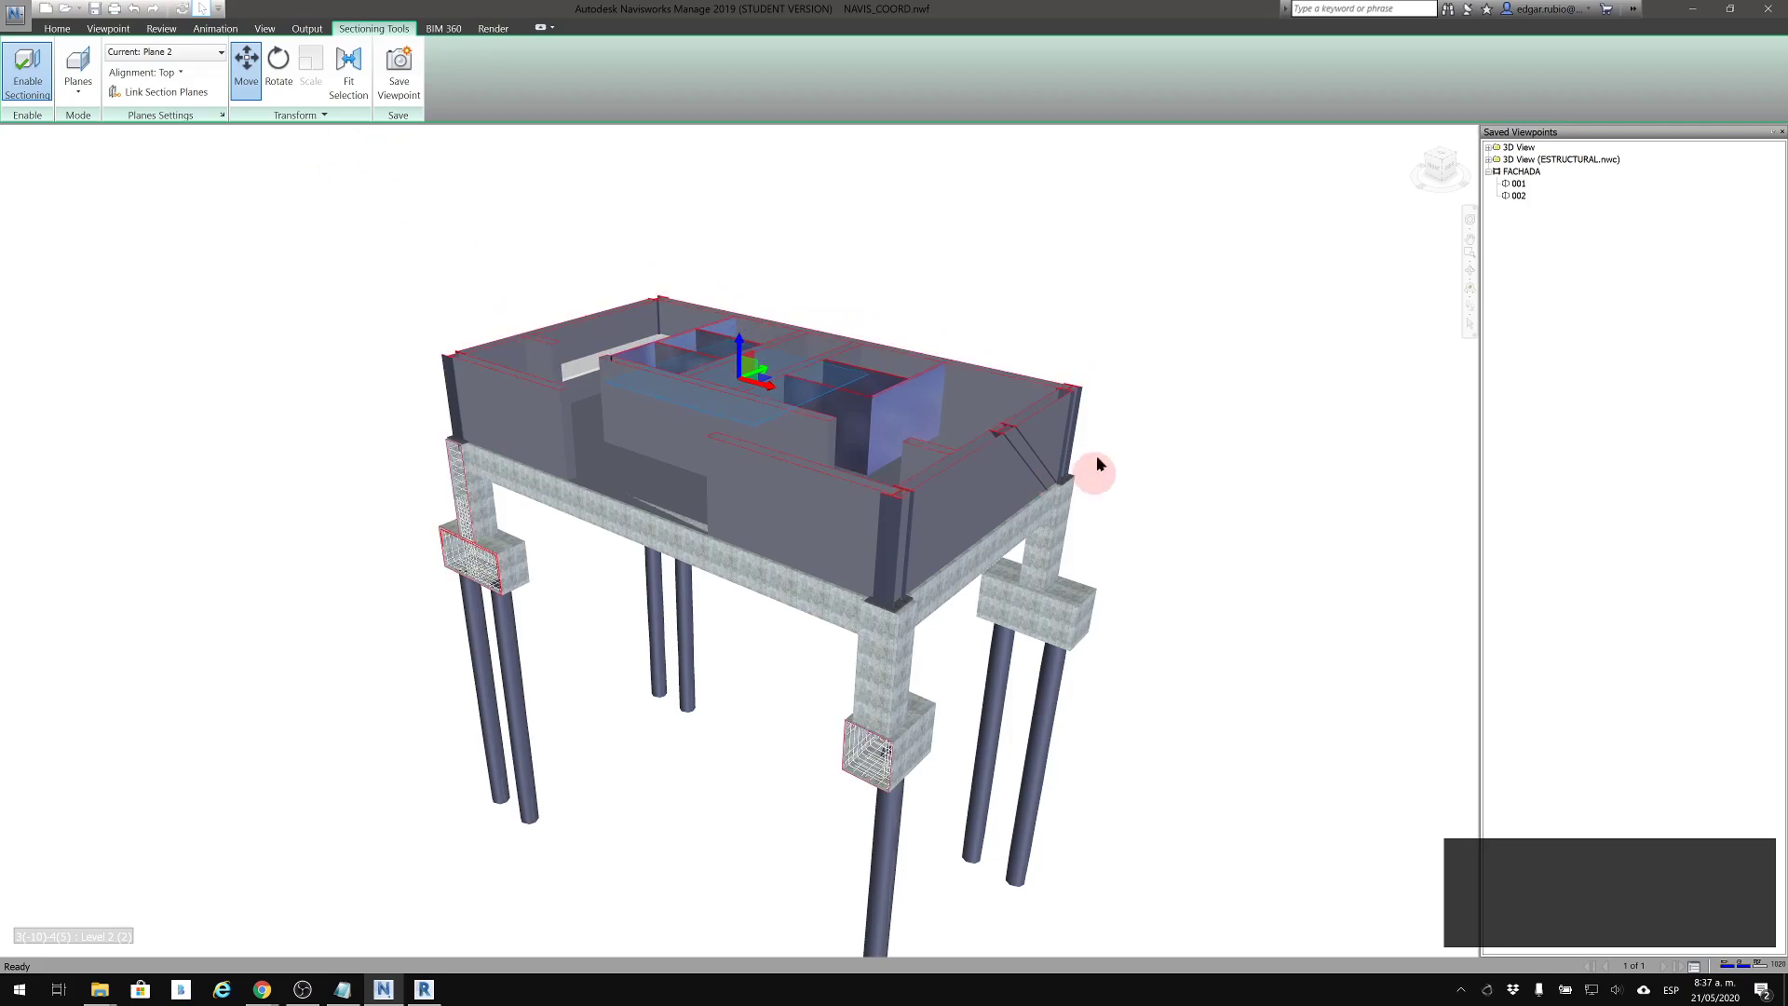
Make Plane 1 current, move it inward to cut away the front facade wall, and hide its move gizmo
left_click(186, 52)
left_click(173, 71)
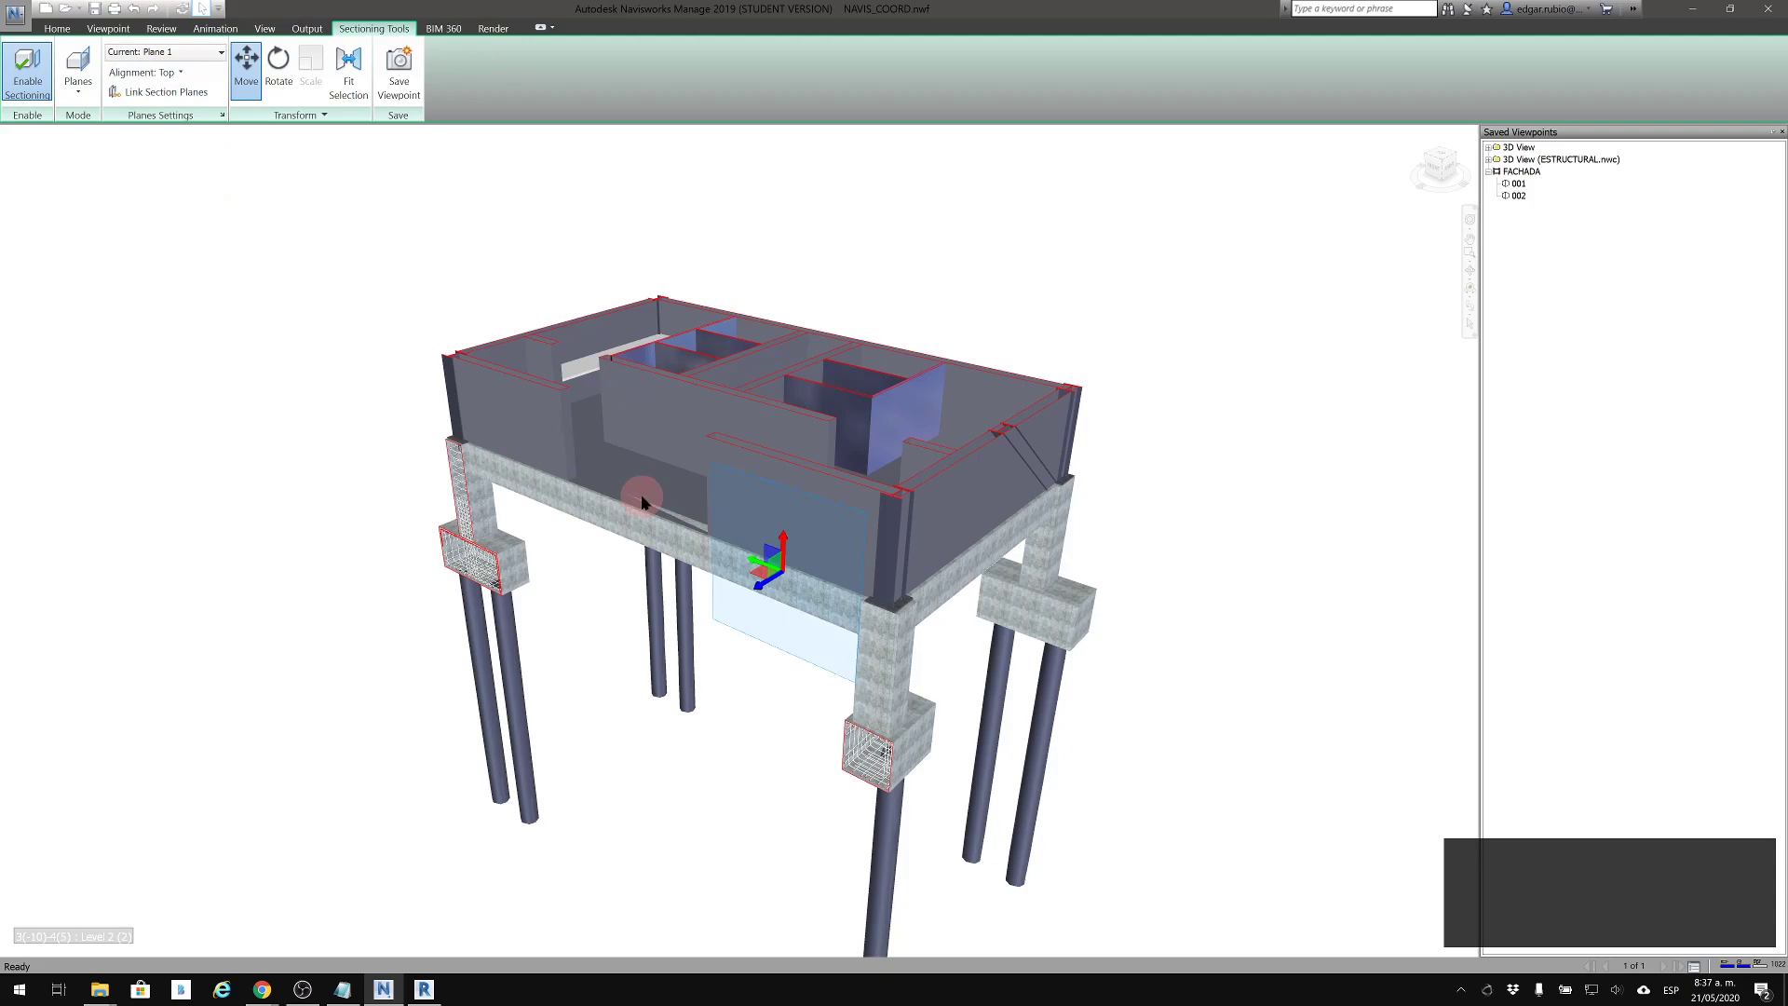
left_click_drag(758, 585, 779, 577)
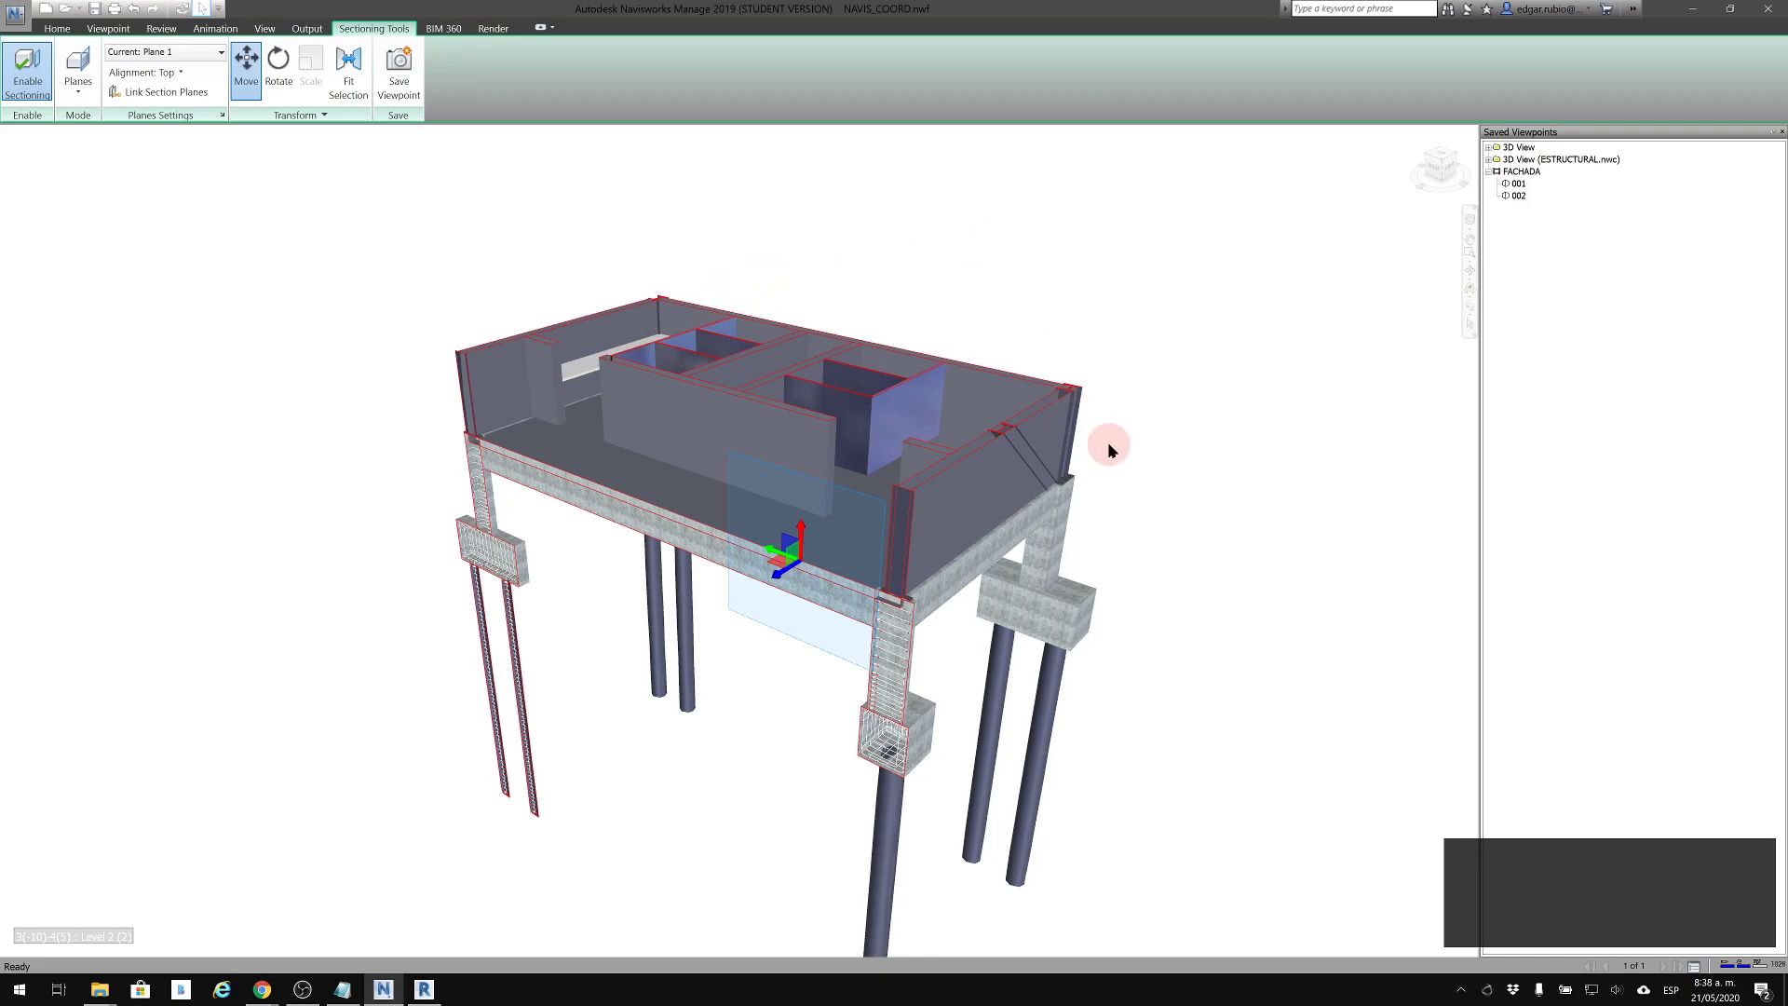
left_click(252, 72)
Frame the sectioned interior from above and save it as a new viewpoint with the default name View
middle_click_drag(606, 292, 696, 380, "shift")
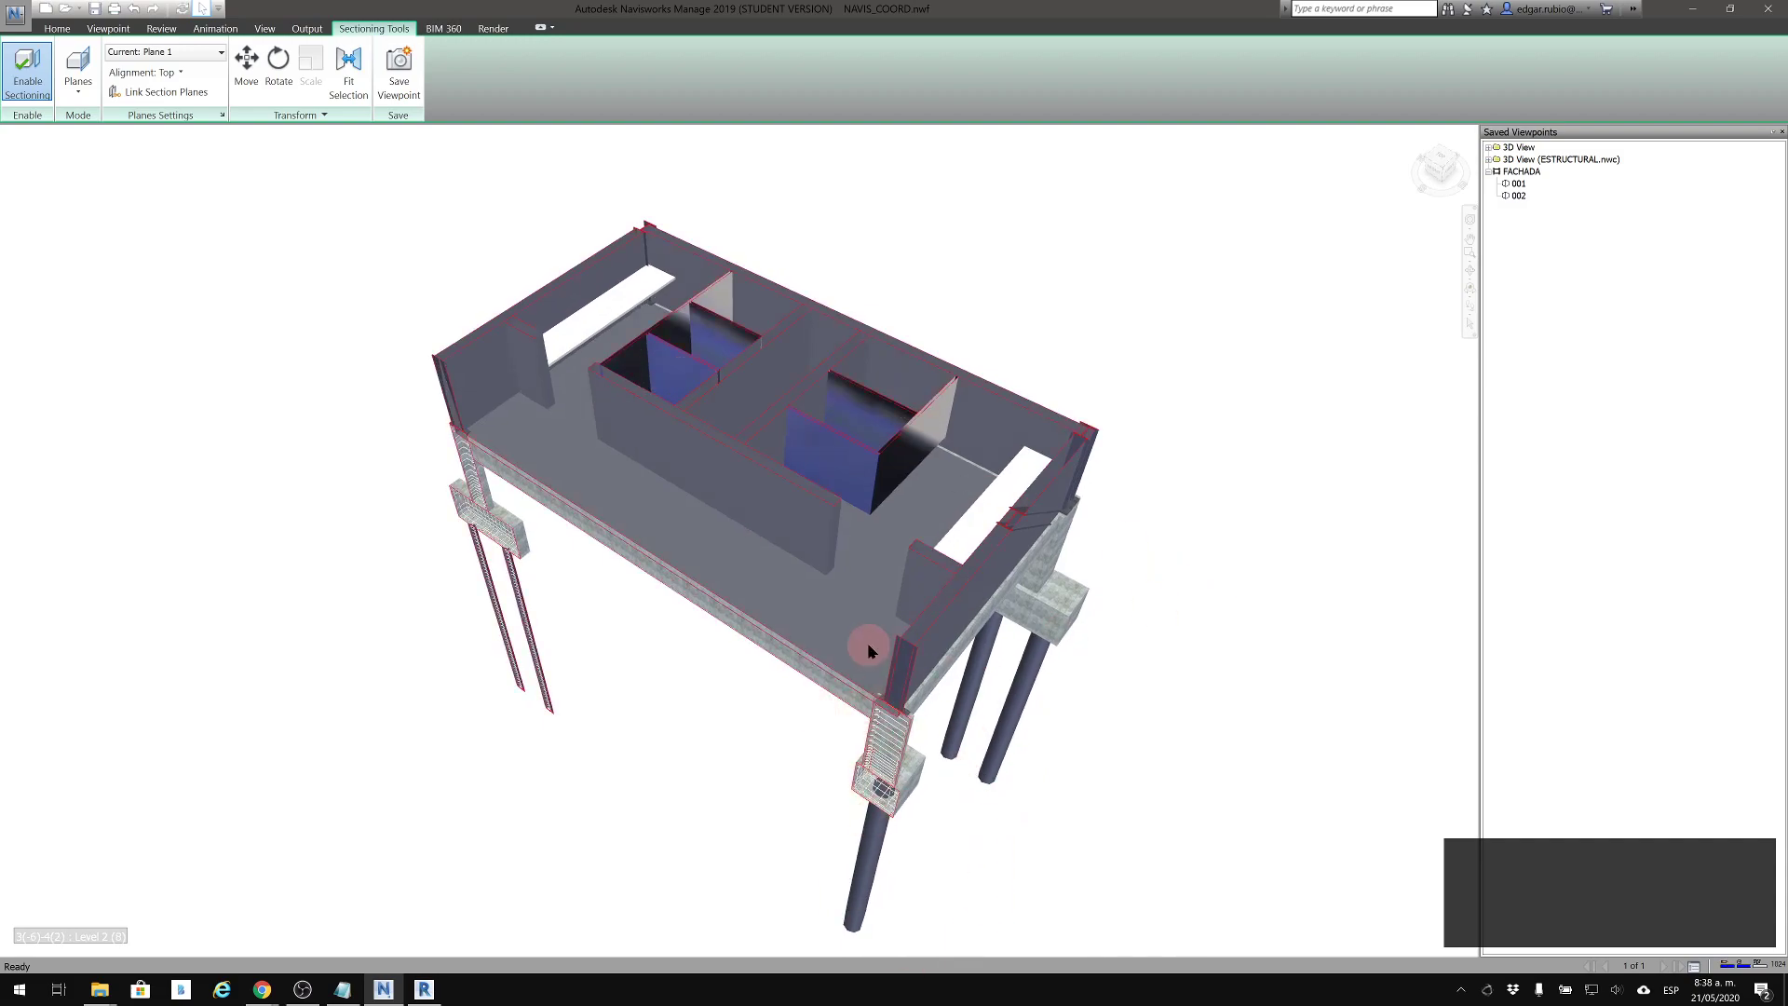
scroll(904, 819, "up", 2)
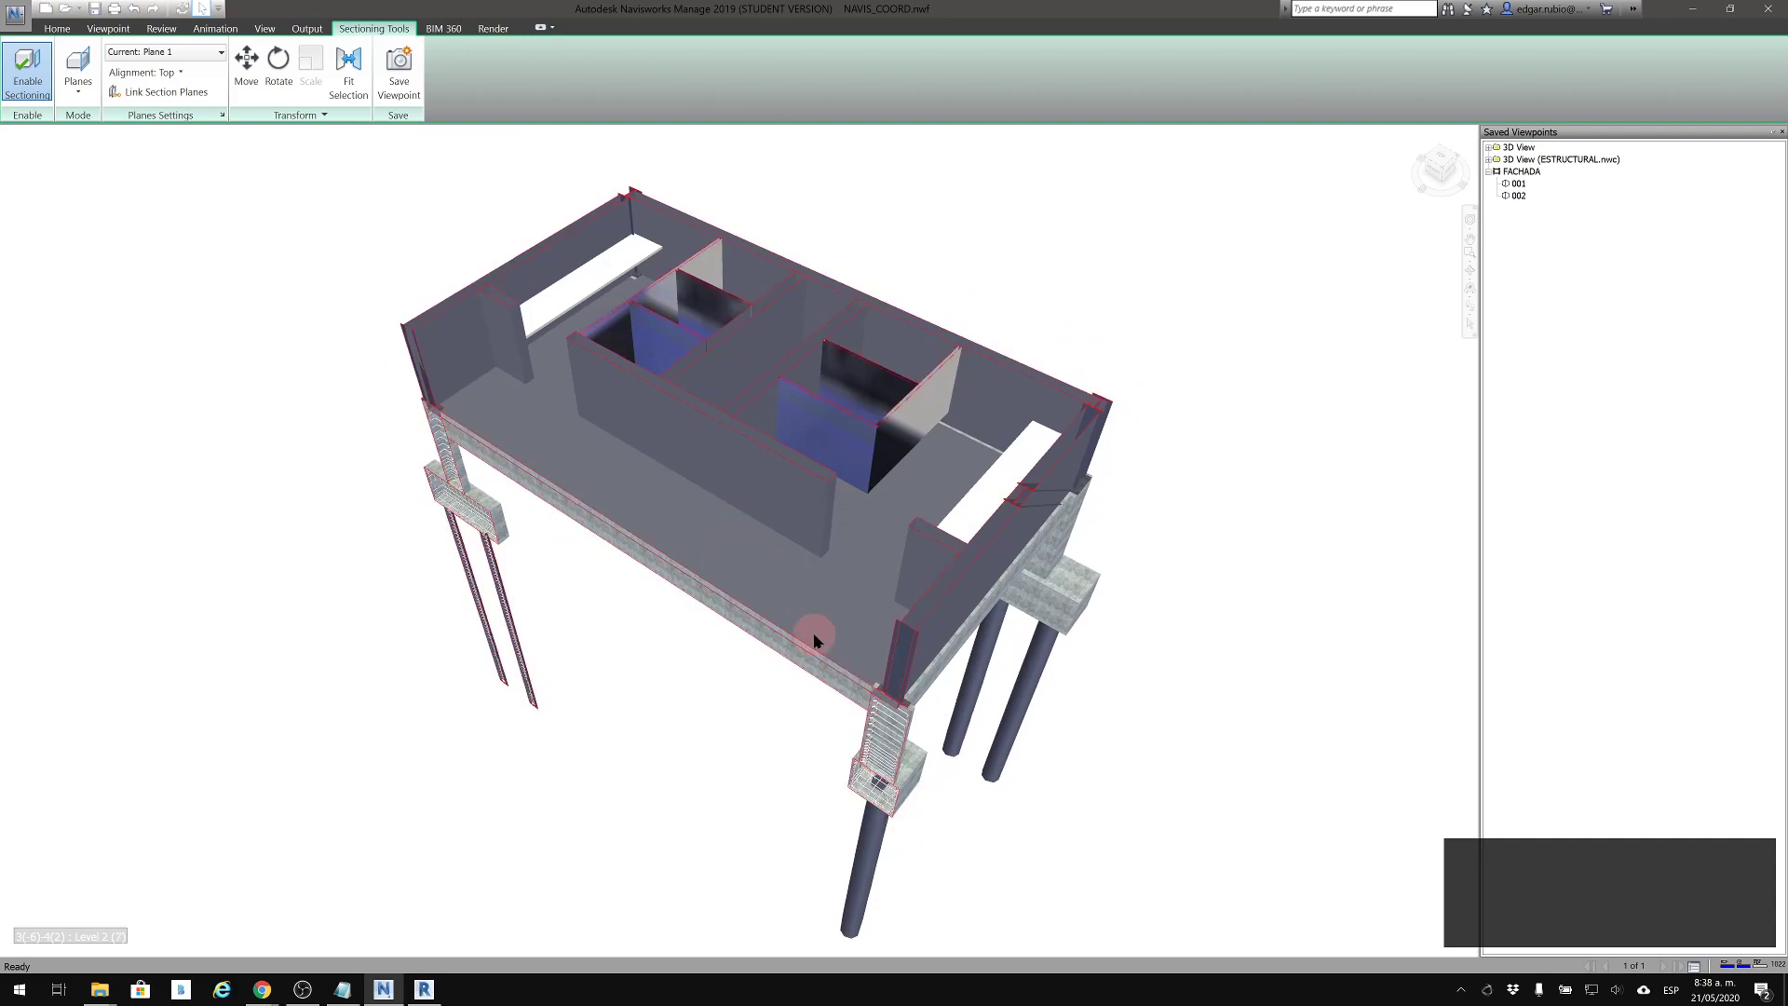
scroll(842, 652, "down", 3)
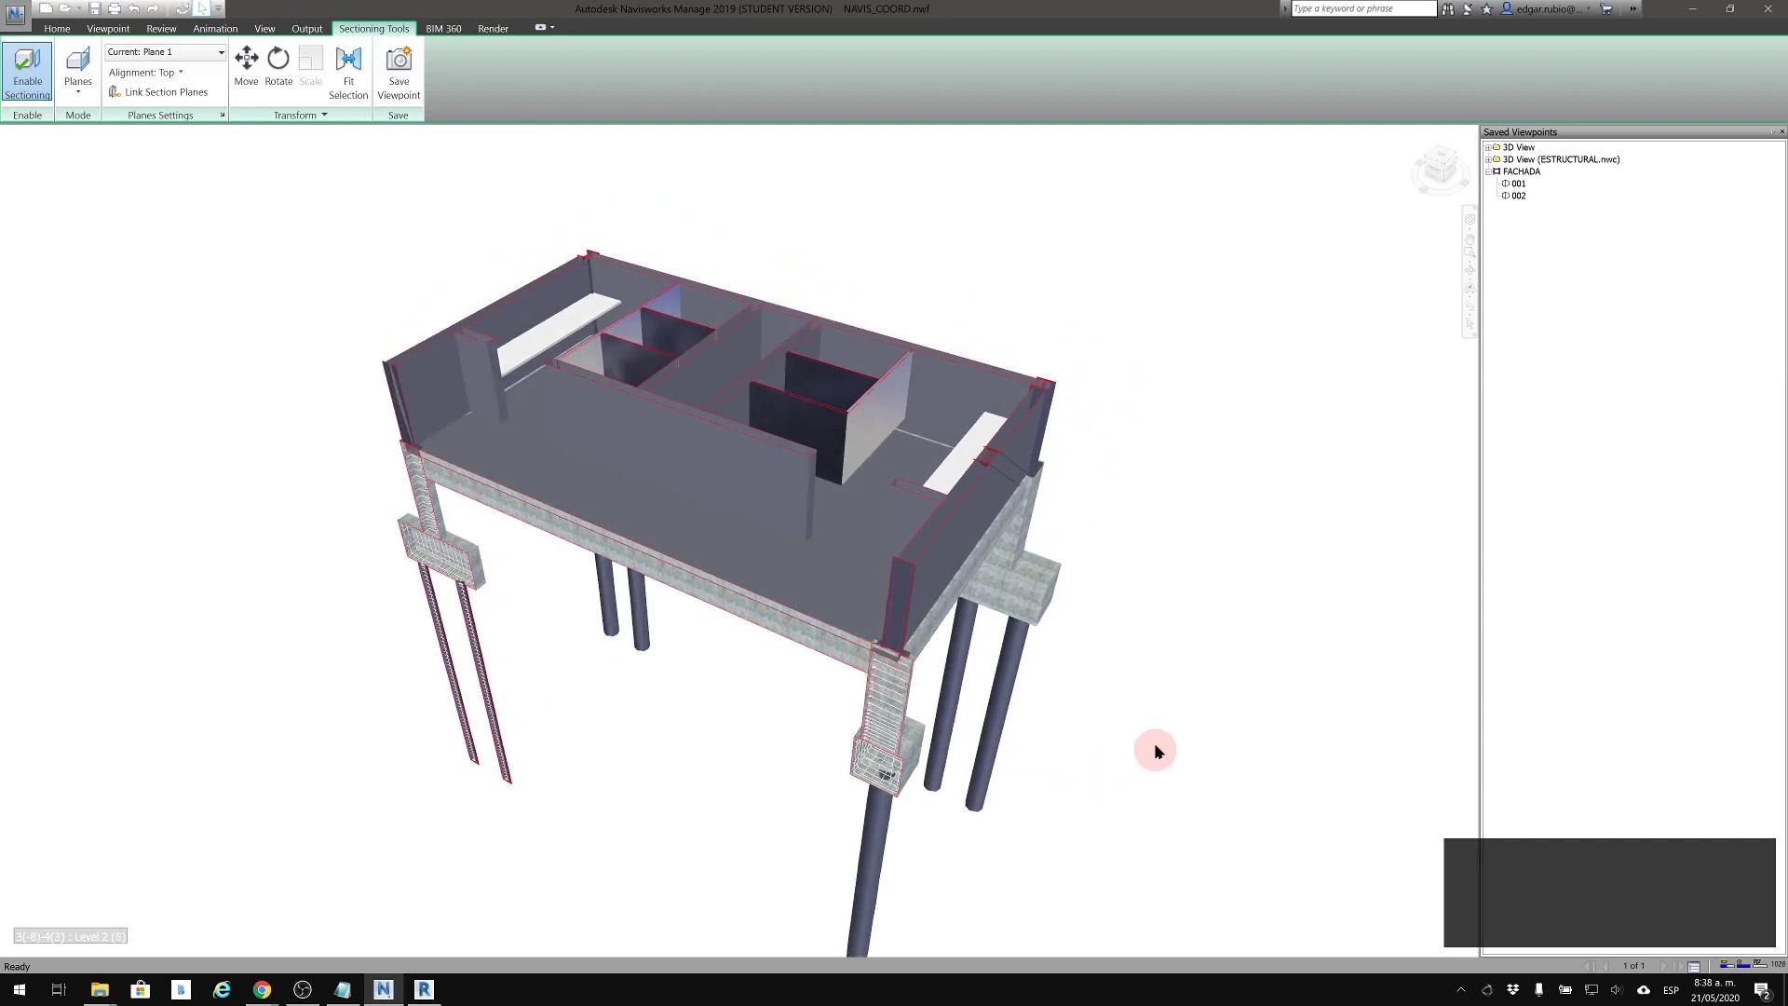
middle_click_drag(1036, 712, 1094, 684)
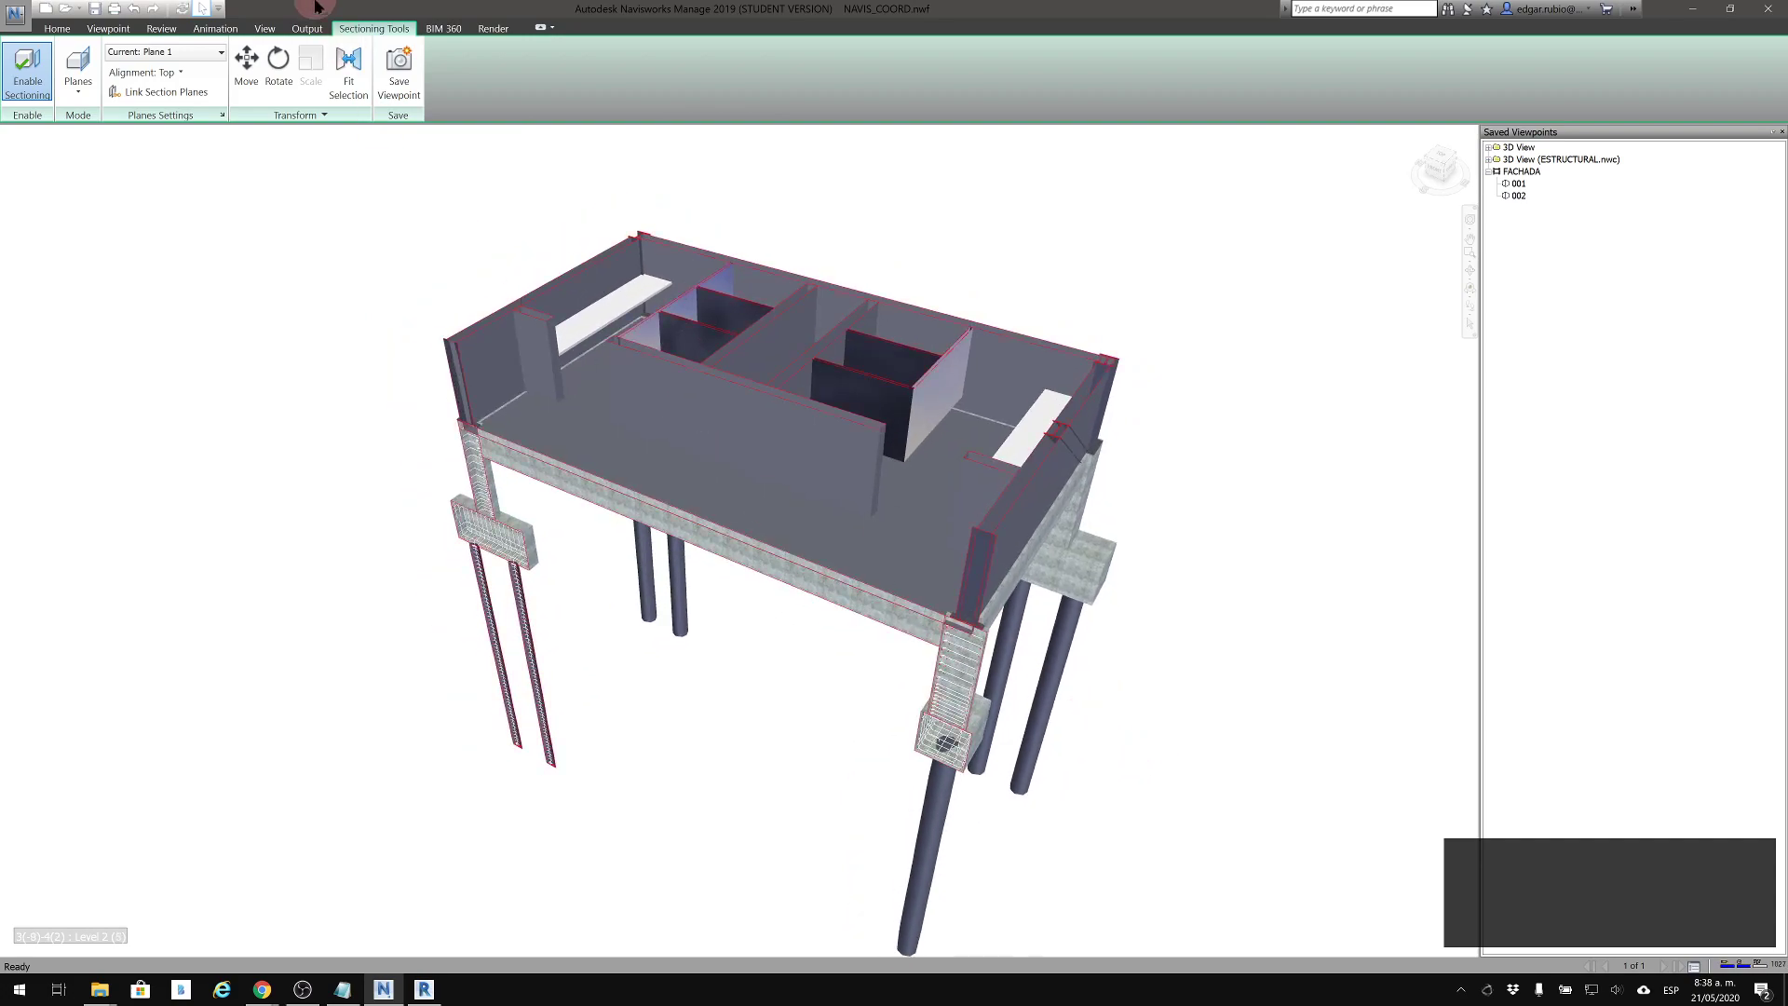
left_click(393, 70)
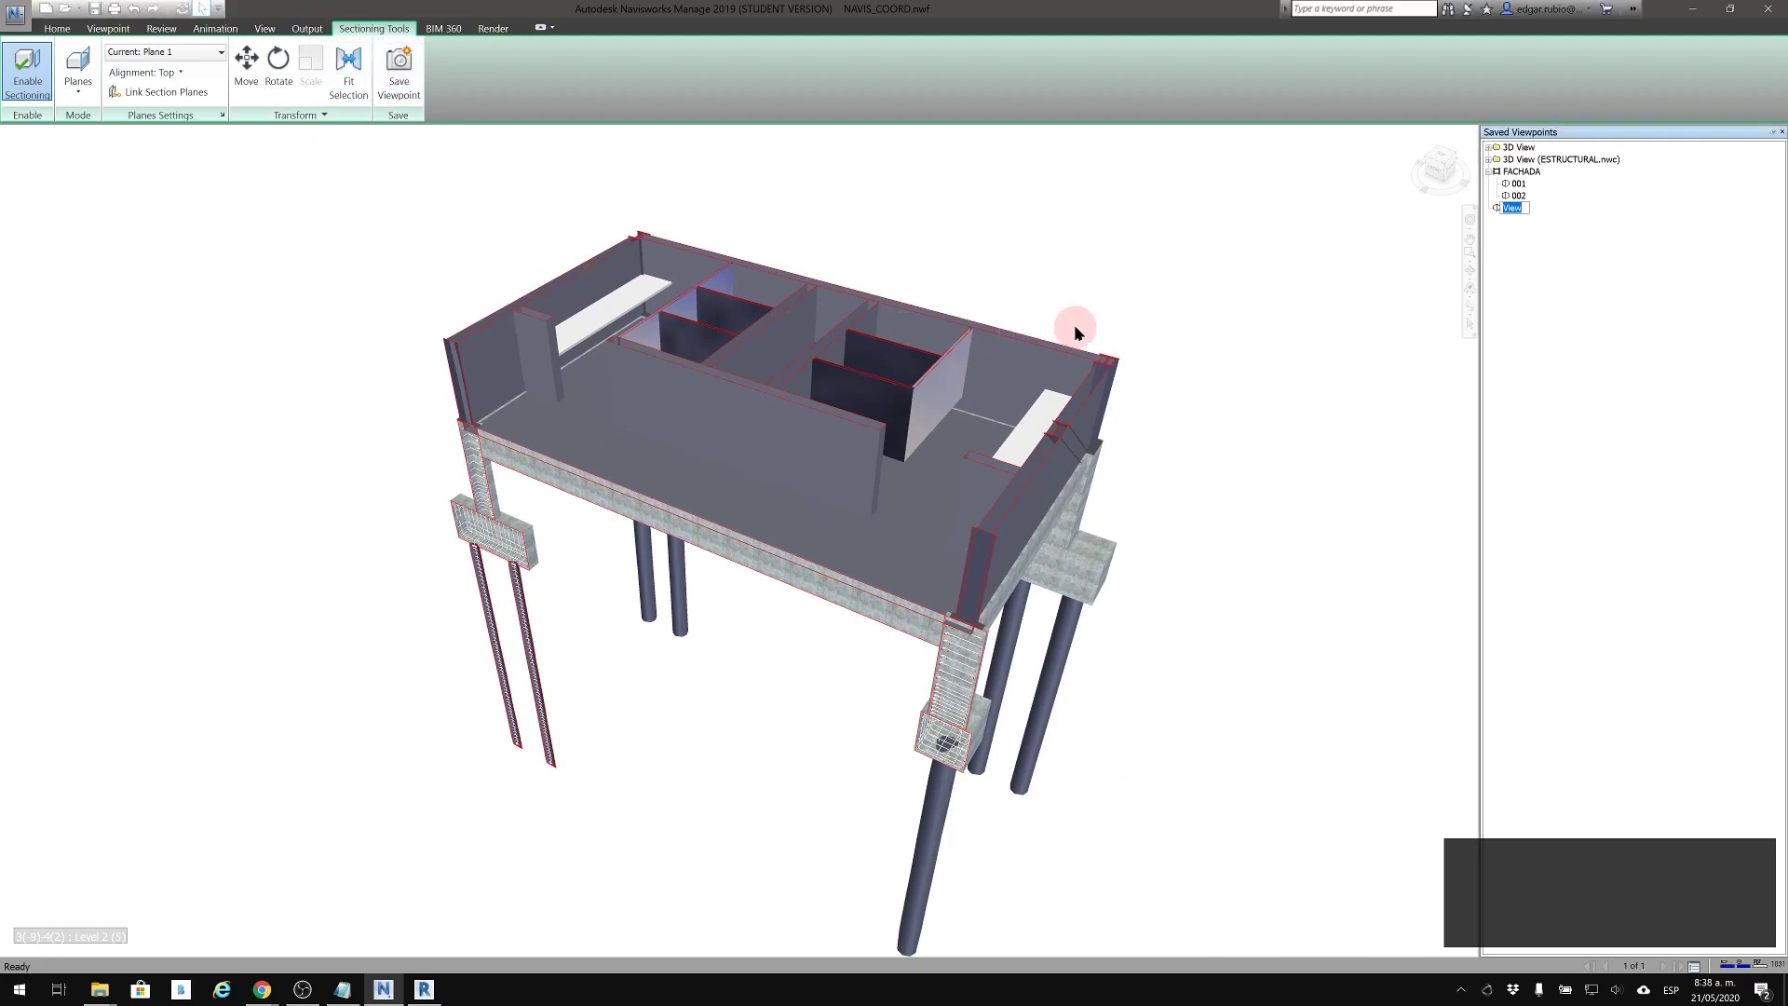
left_click(1268, 349)
left_click(1001, 288)
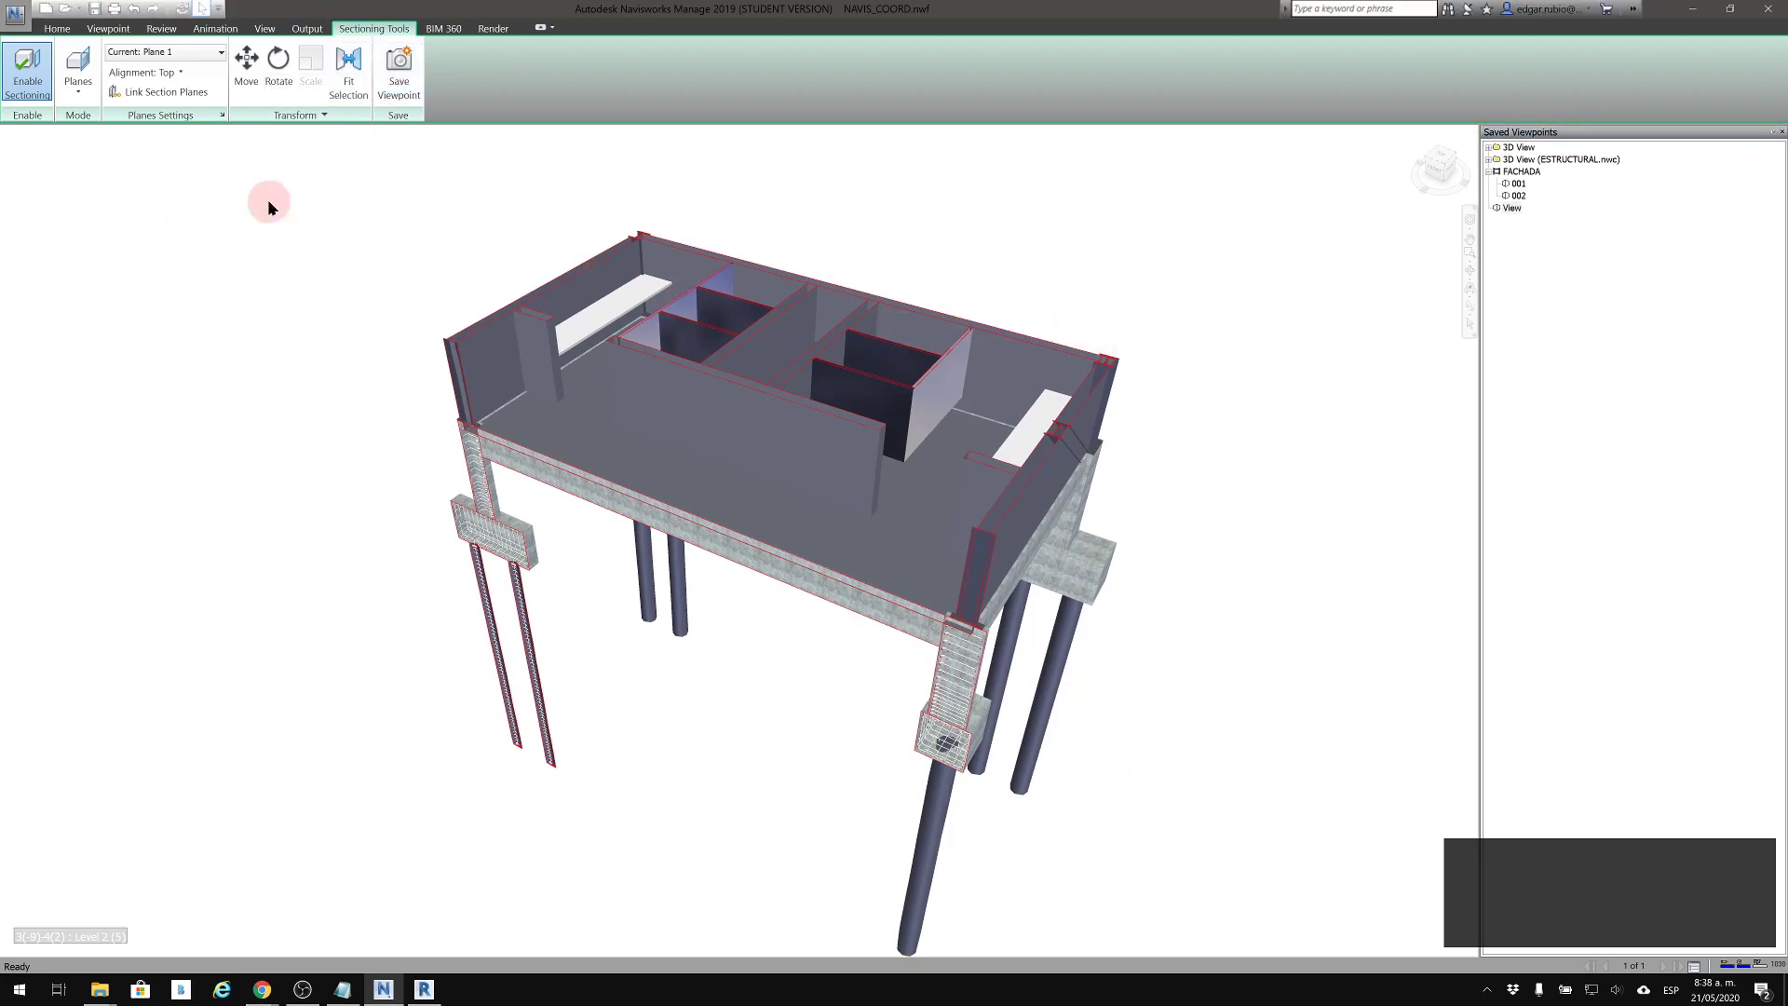
key("Escape")
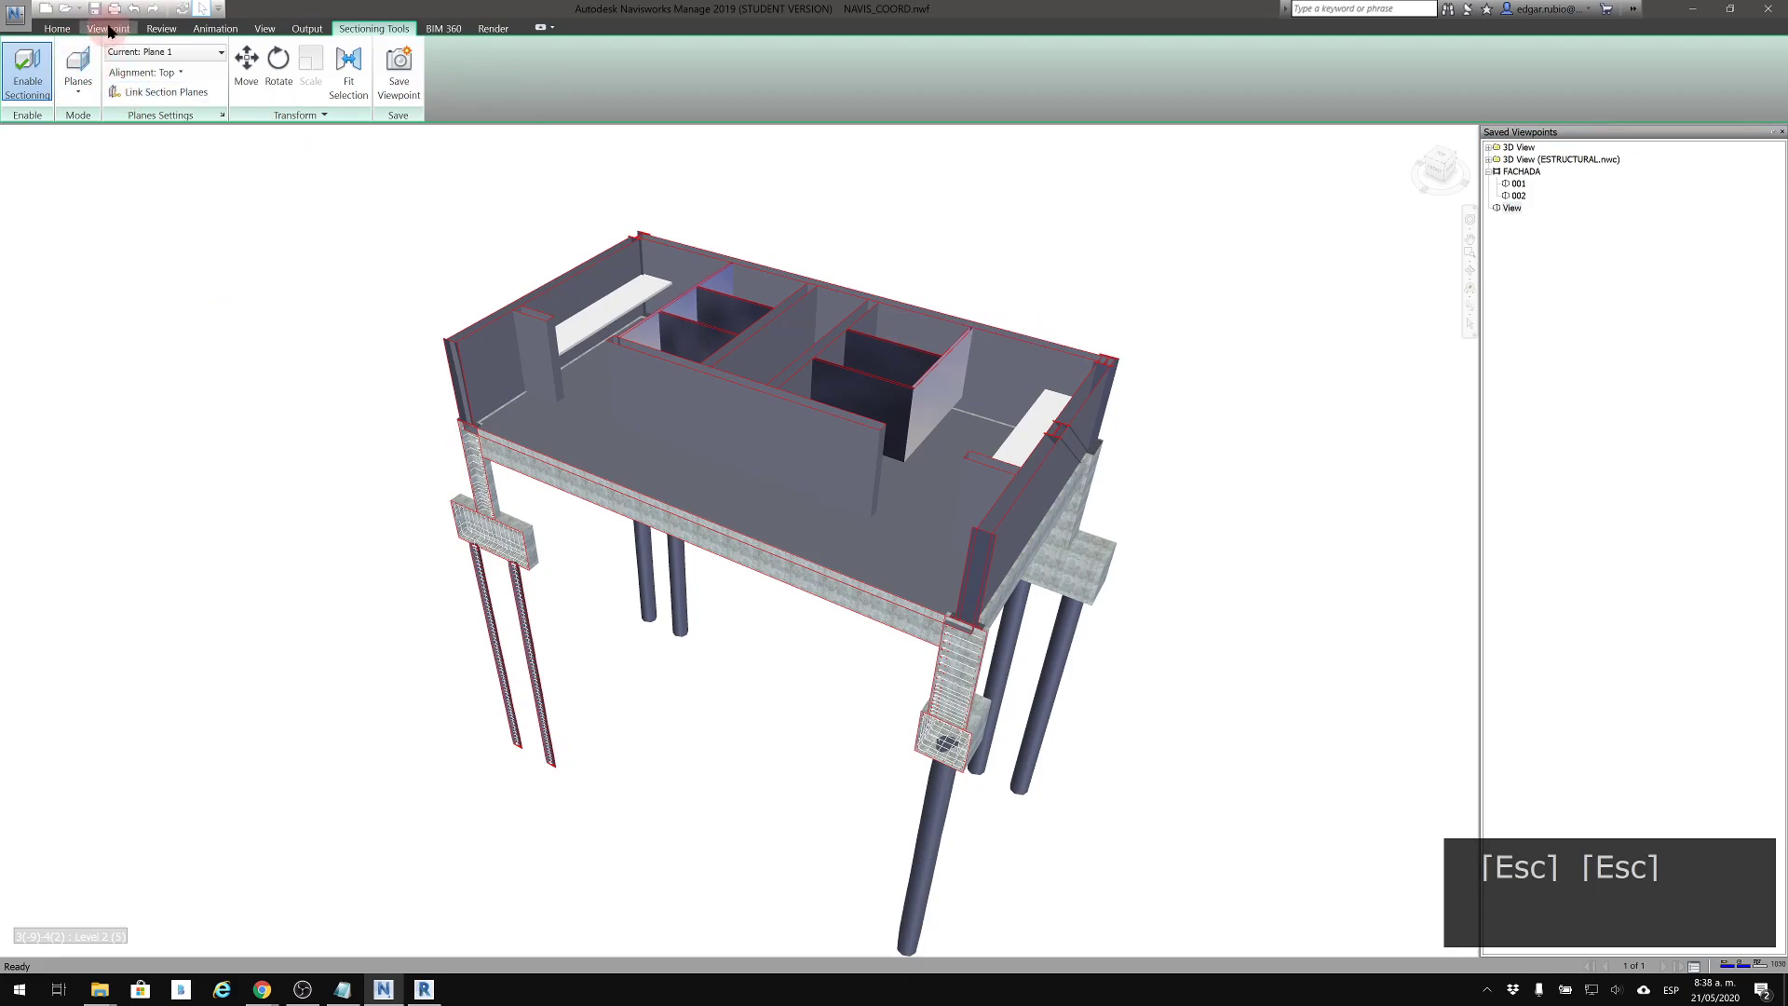
Turn sectioning off to view the complete model, and restore the cut by recalling the saved viewpoint View
left_click(108, 28)
left_click(857, 81)
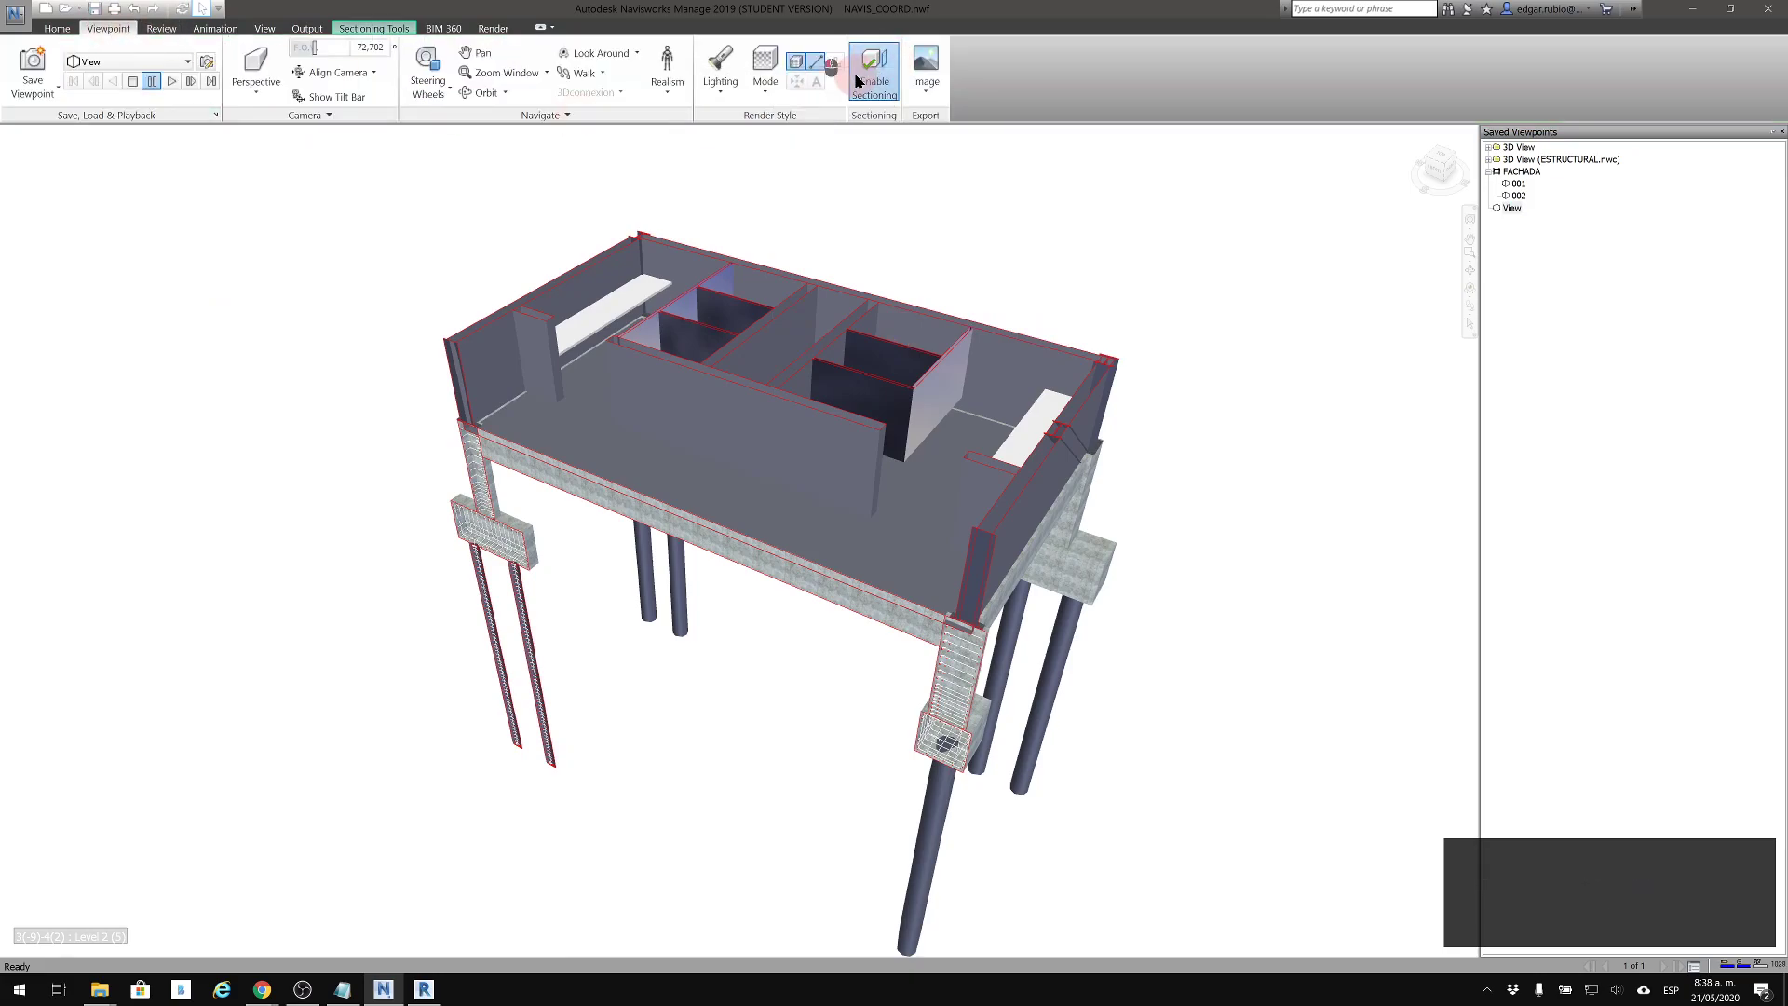
middle_click_drag(655, 282, 714, 318)
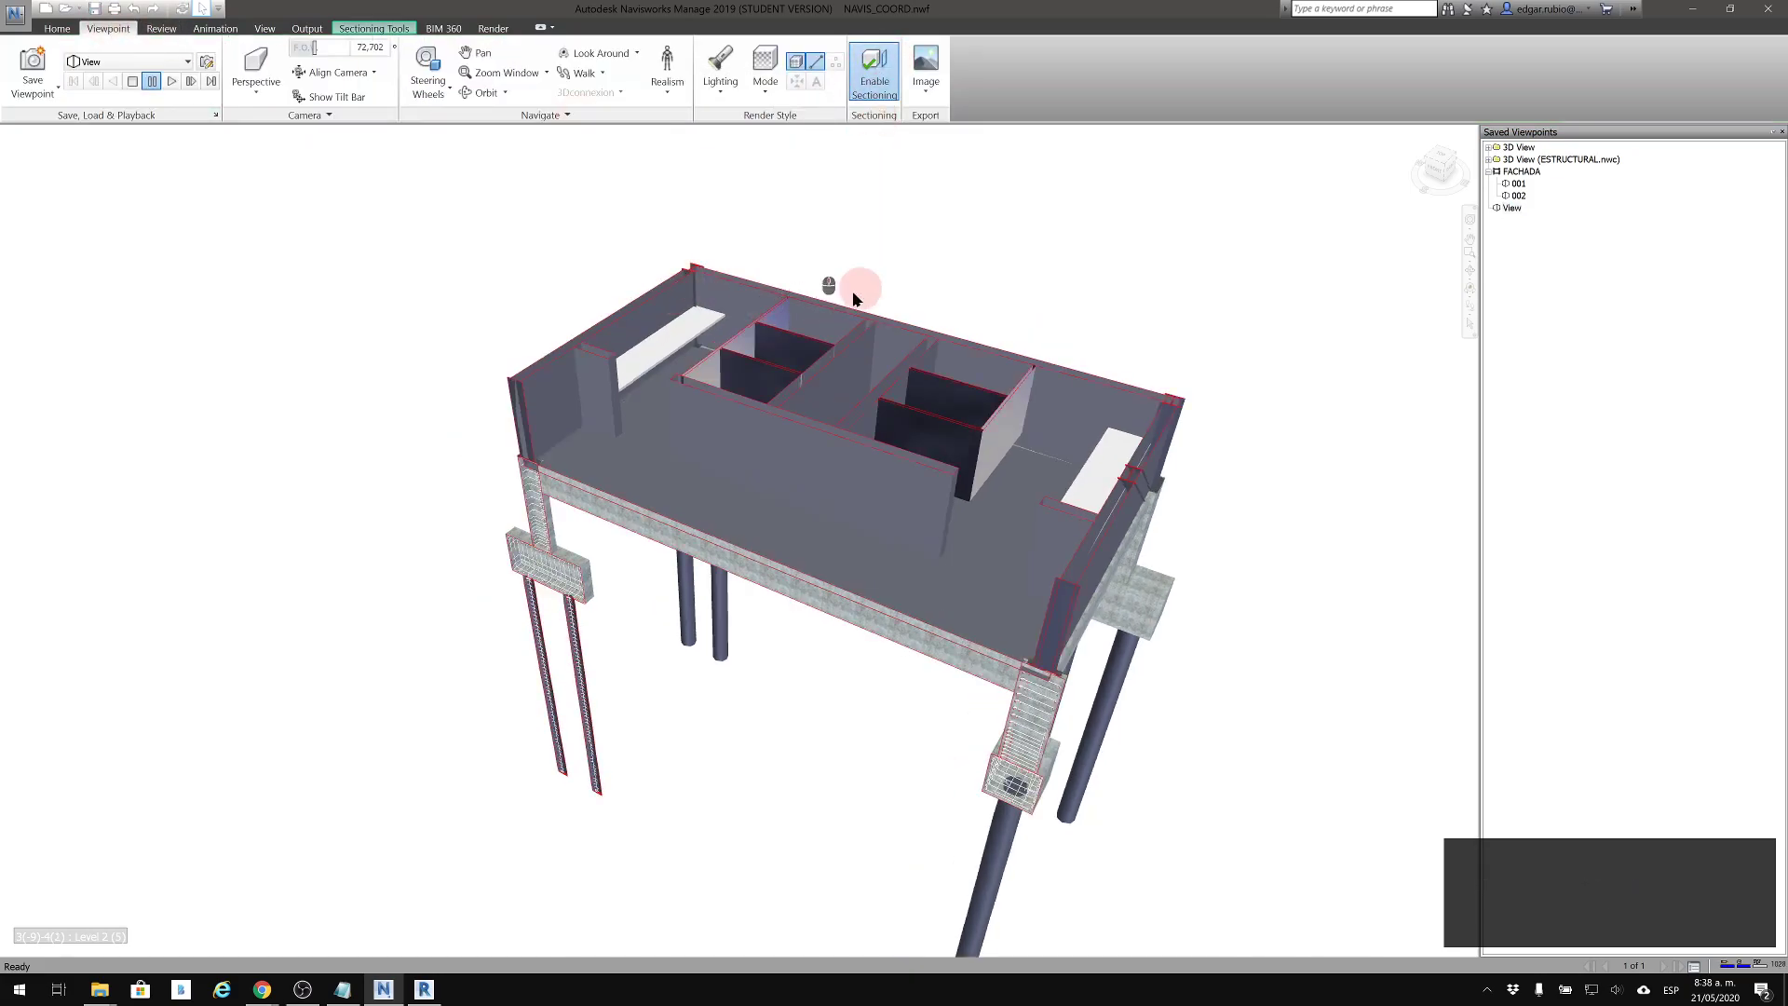
left_click(875, 77)
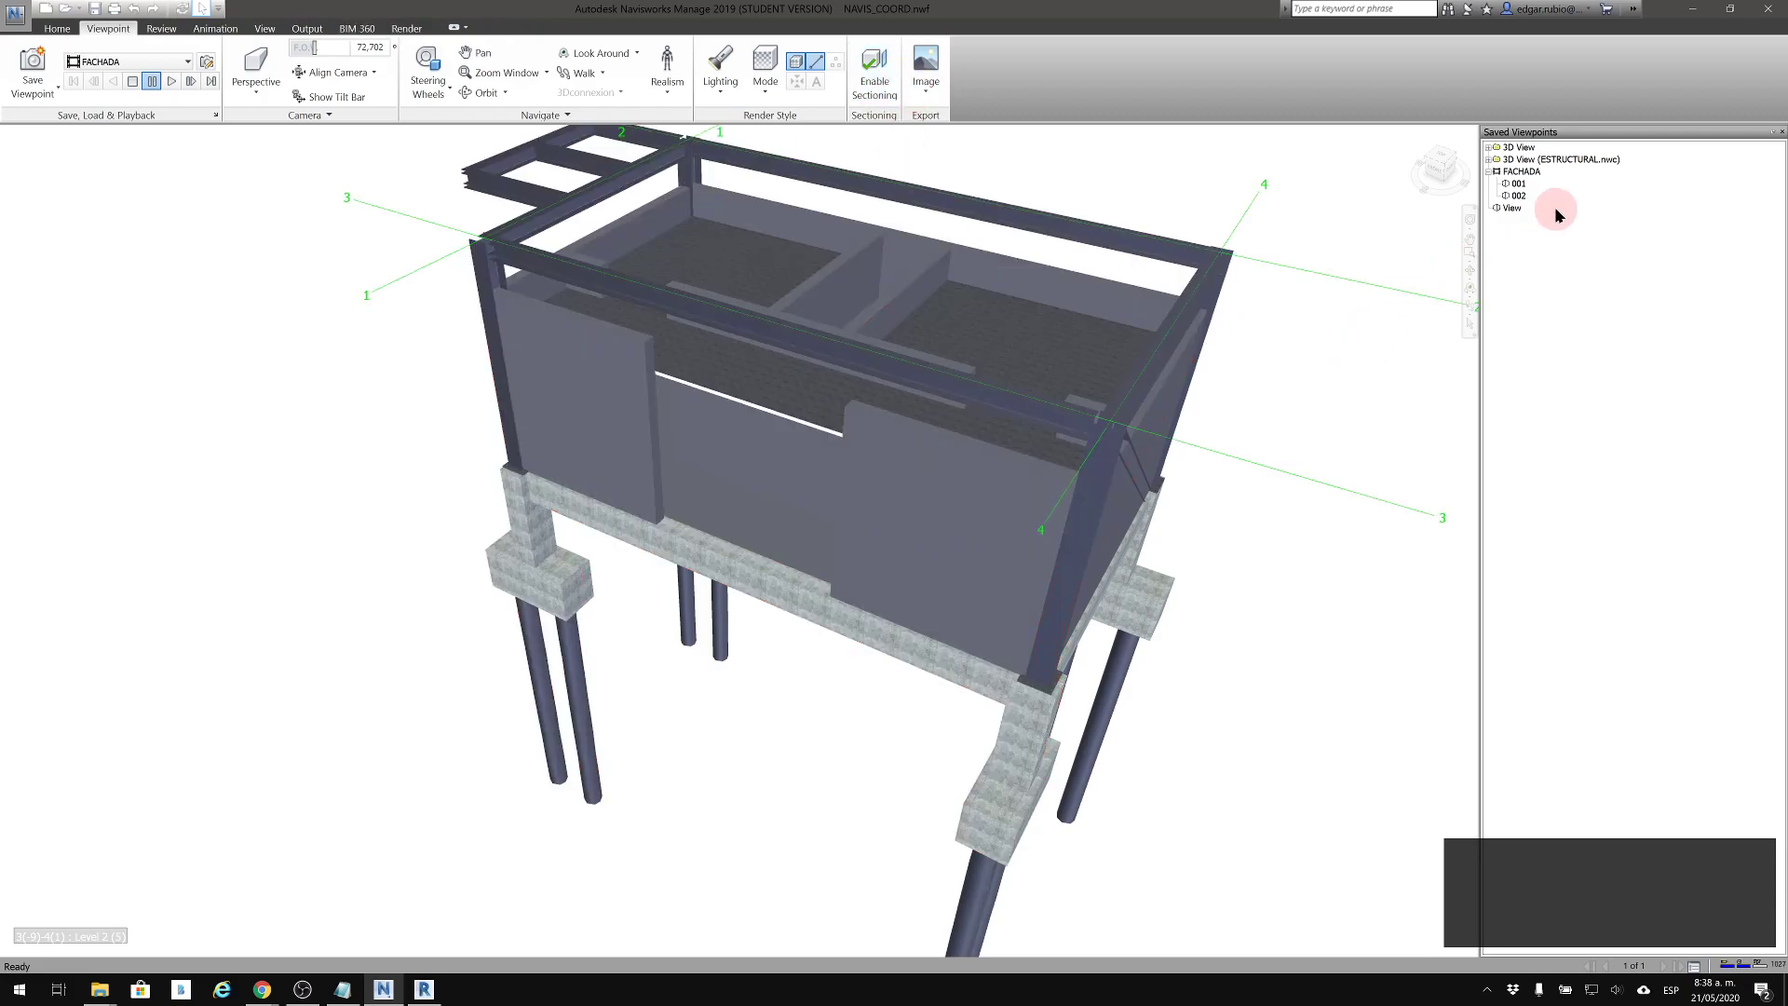
left_click(1513, 208)
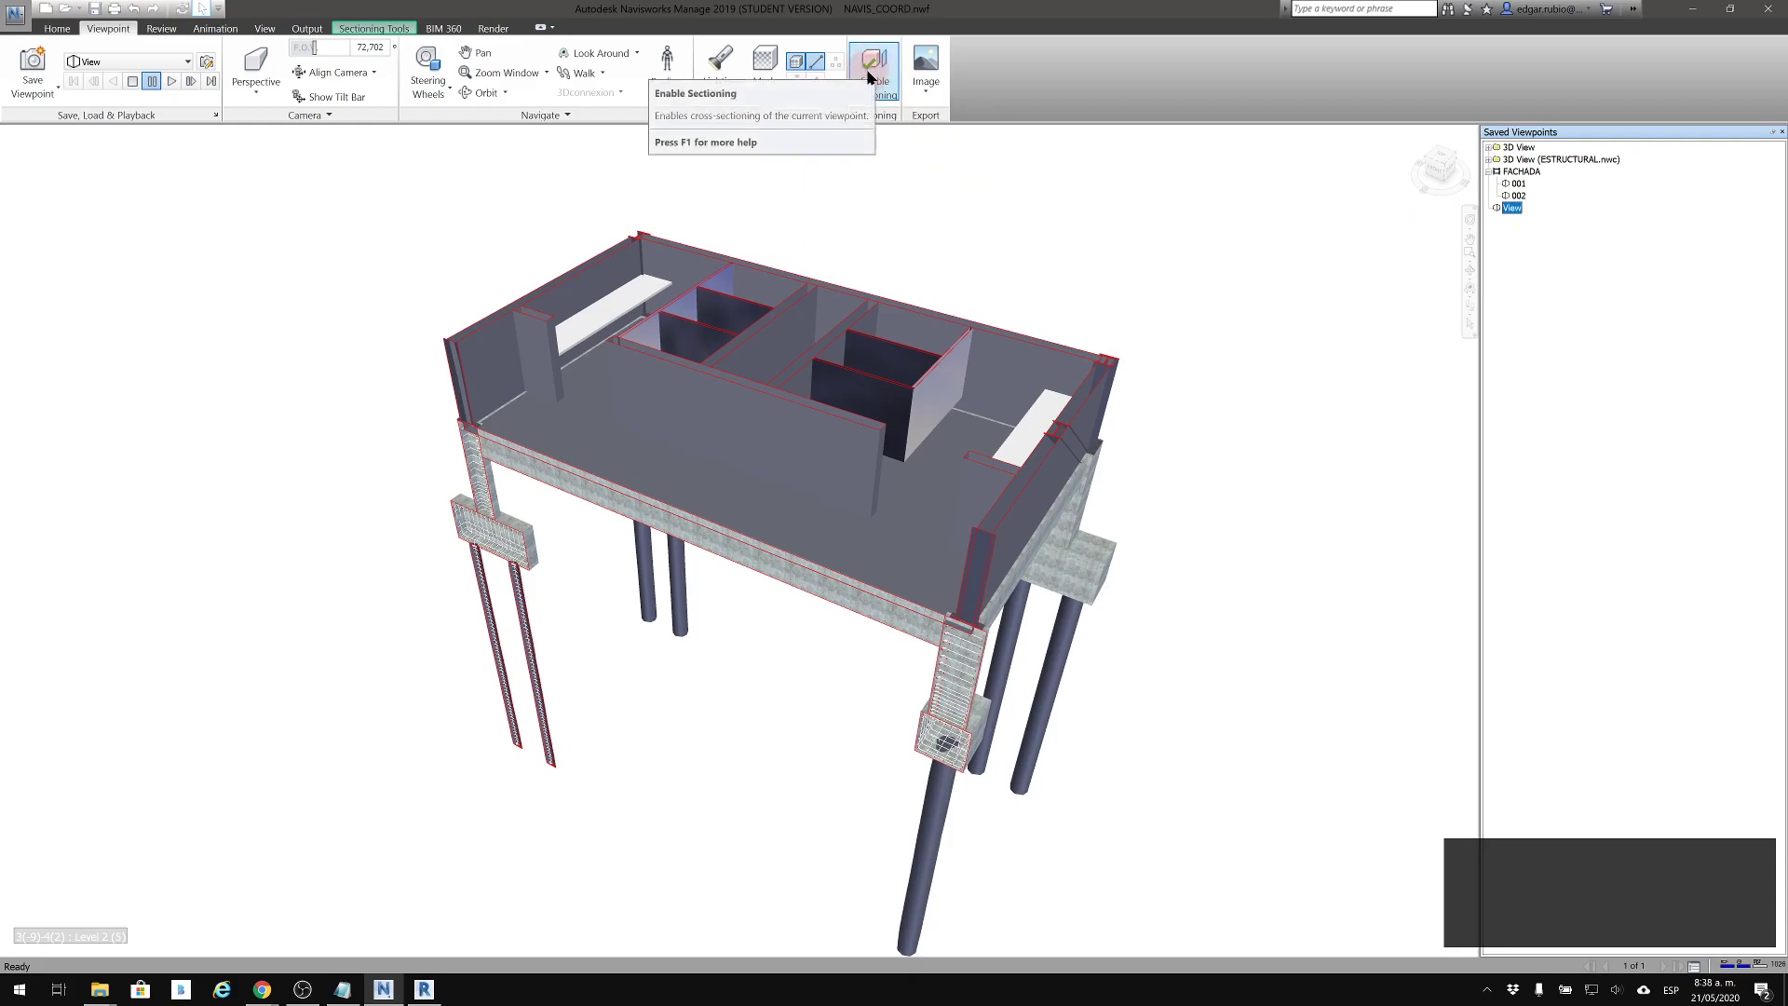
Inspect the sectioned model from the opposite corner, comparing it with sectioning switched off and back on
middle_click_drag(894, 360, 1274, 293, "shift")
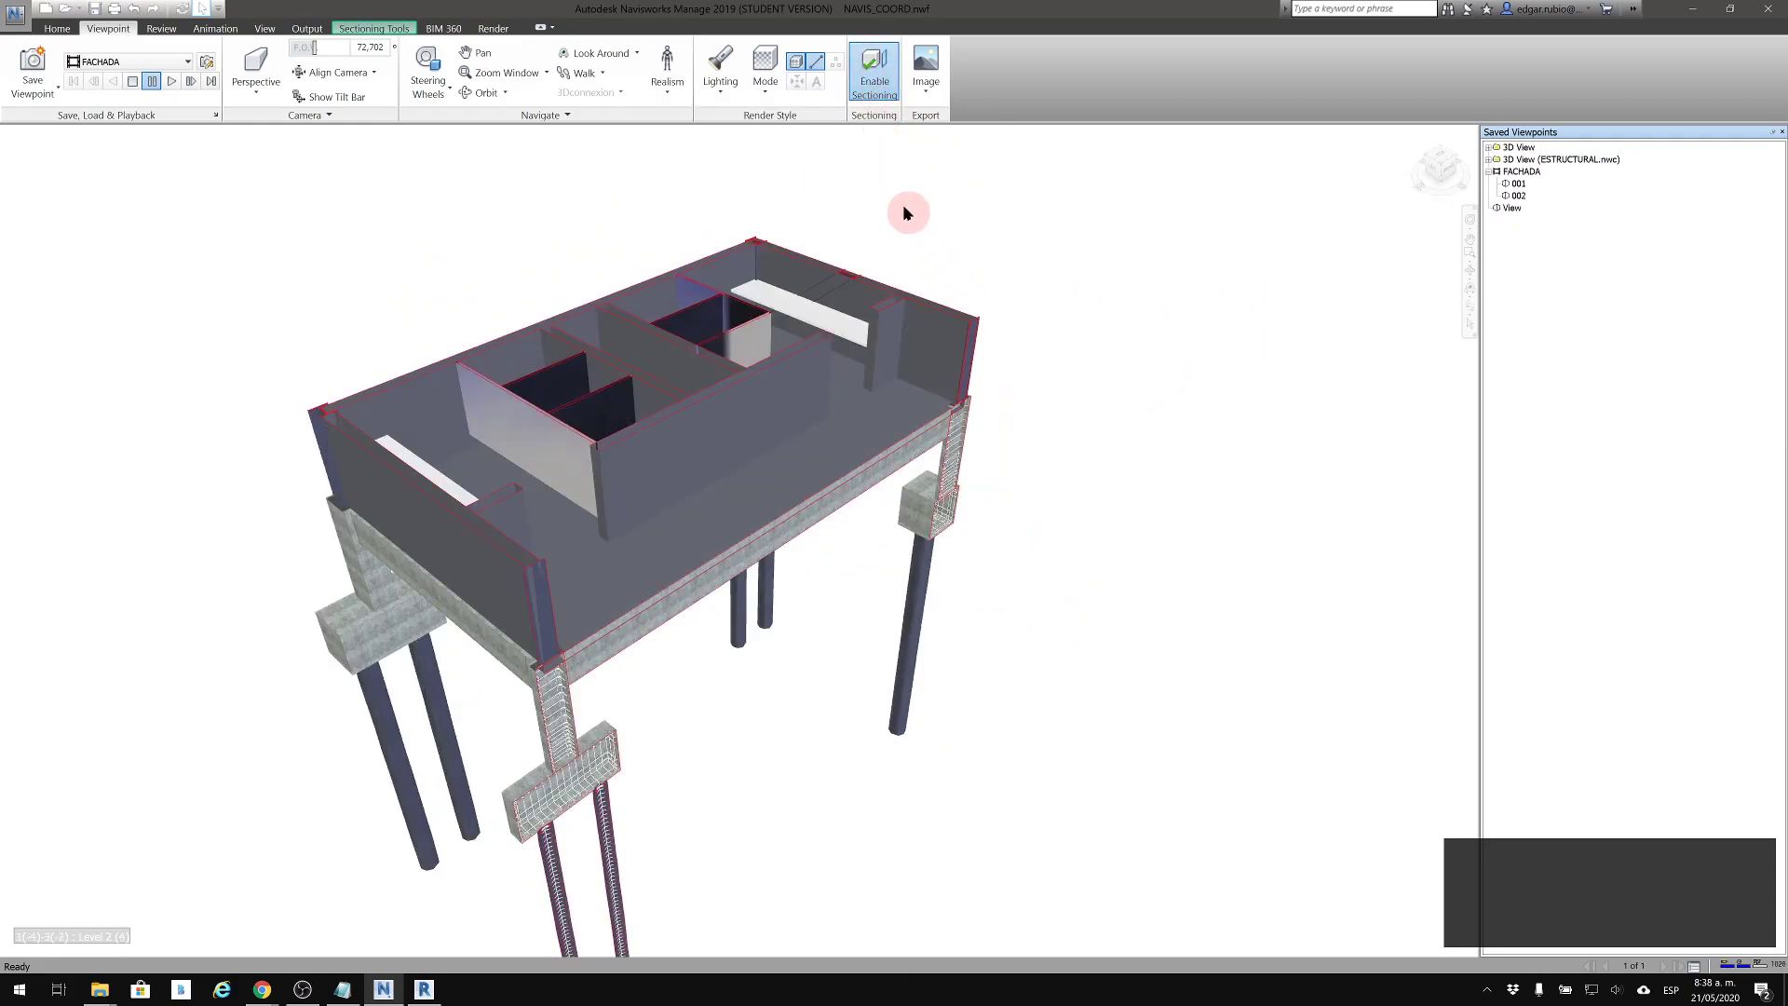
left_click(873, 78)
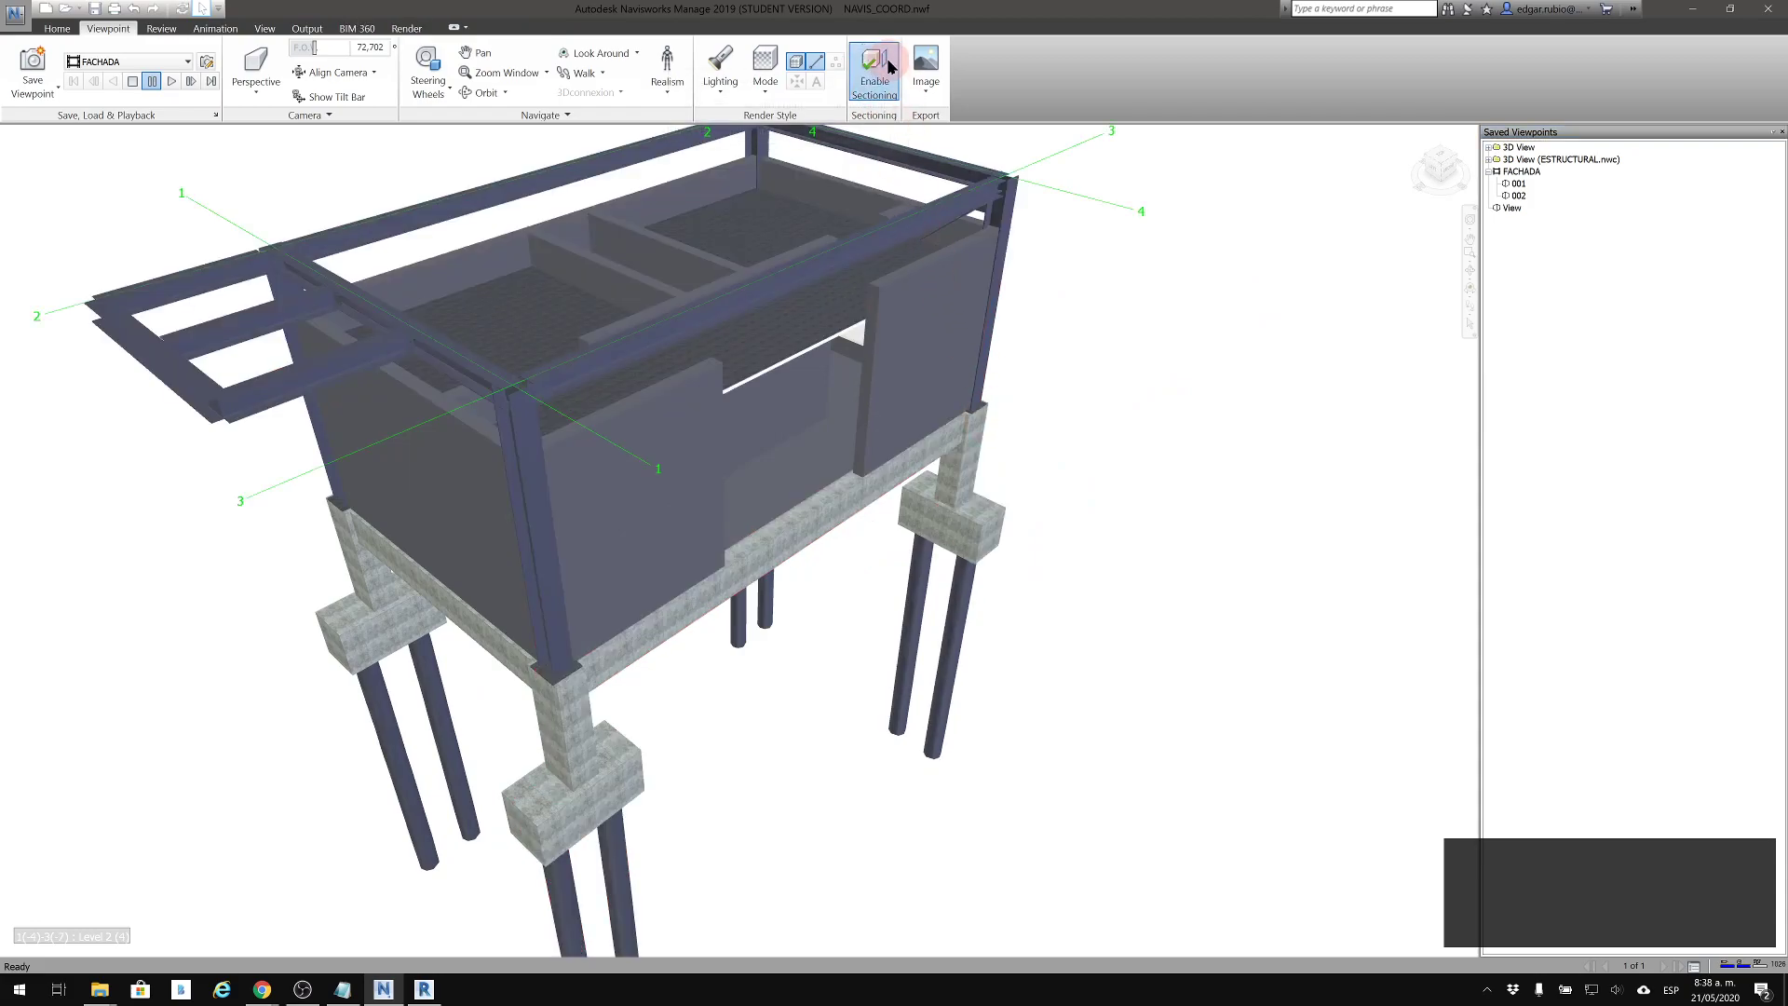
left_click(889, 67)
middle_click_drag(803, 386, 1004, 396, "shift")
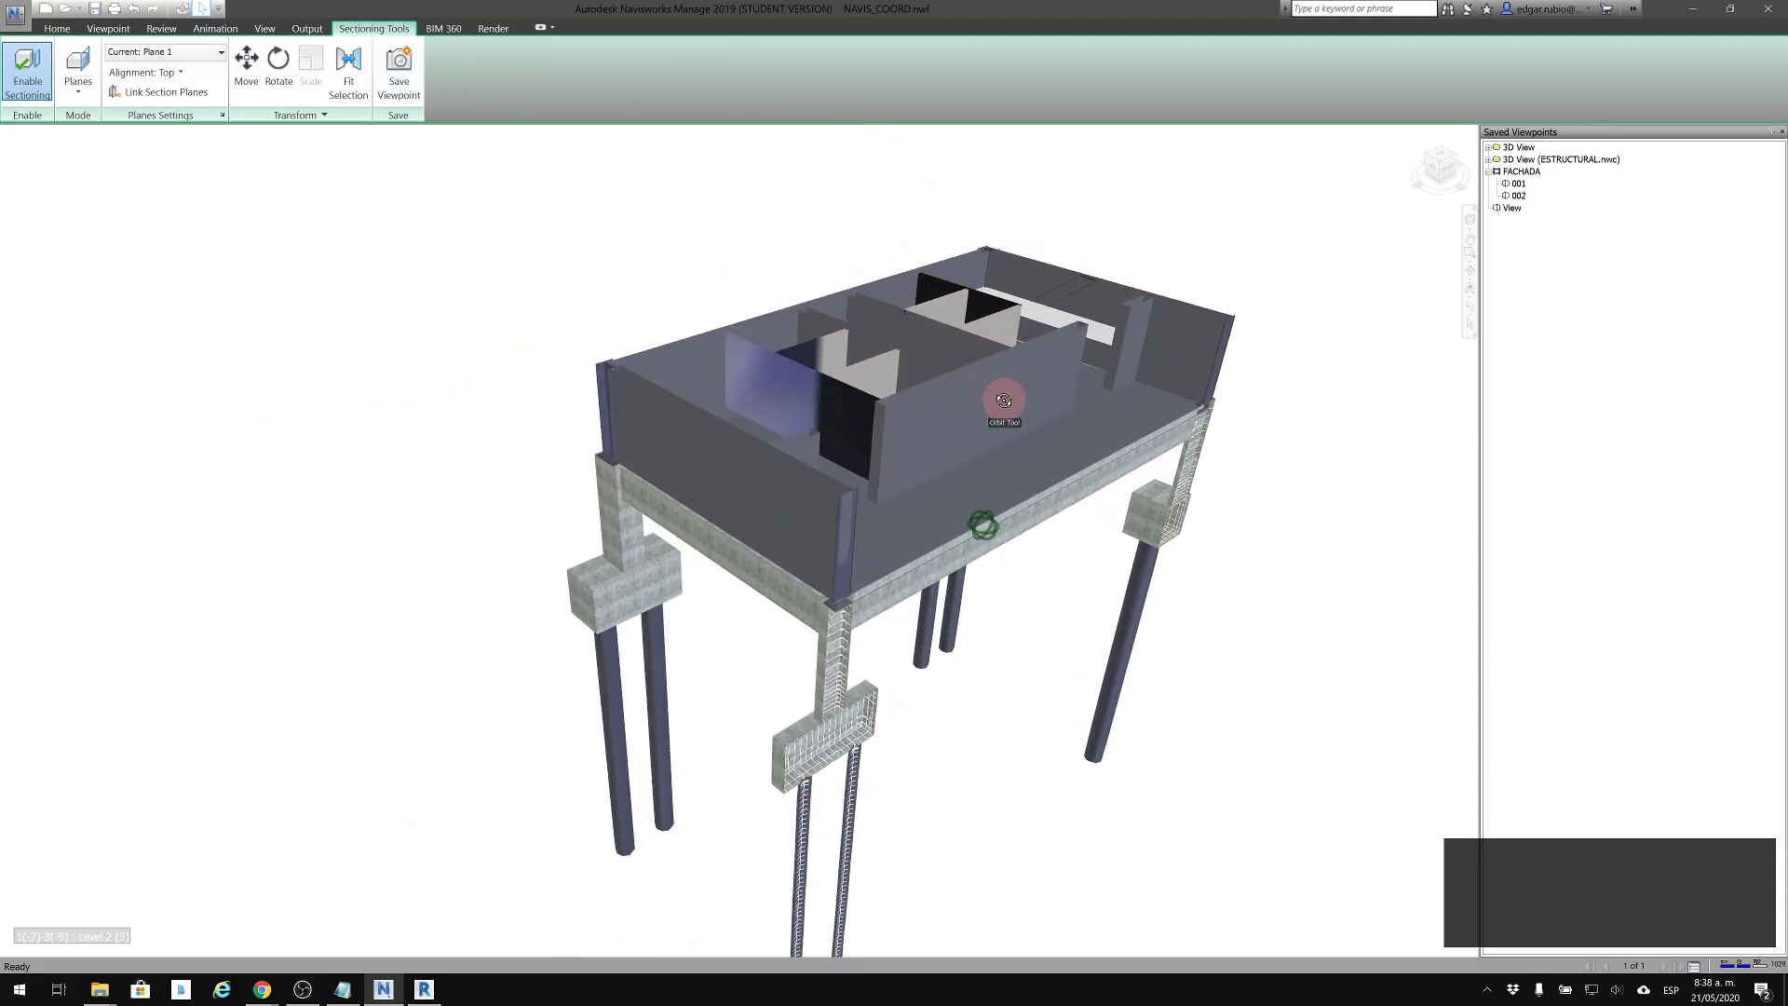
Deactivate section Plane 2, leaving only Plane 1 active, and set Plane 1's alignment to Top
left_click(130, 54)
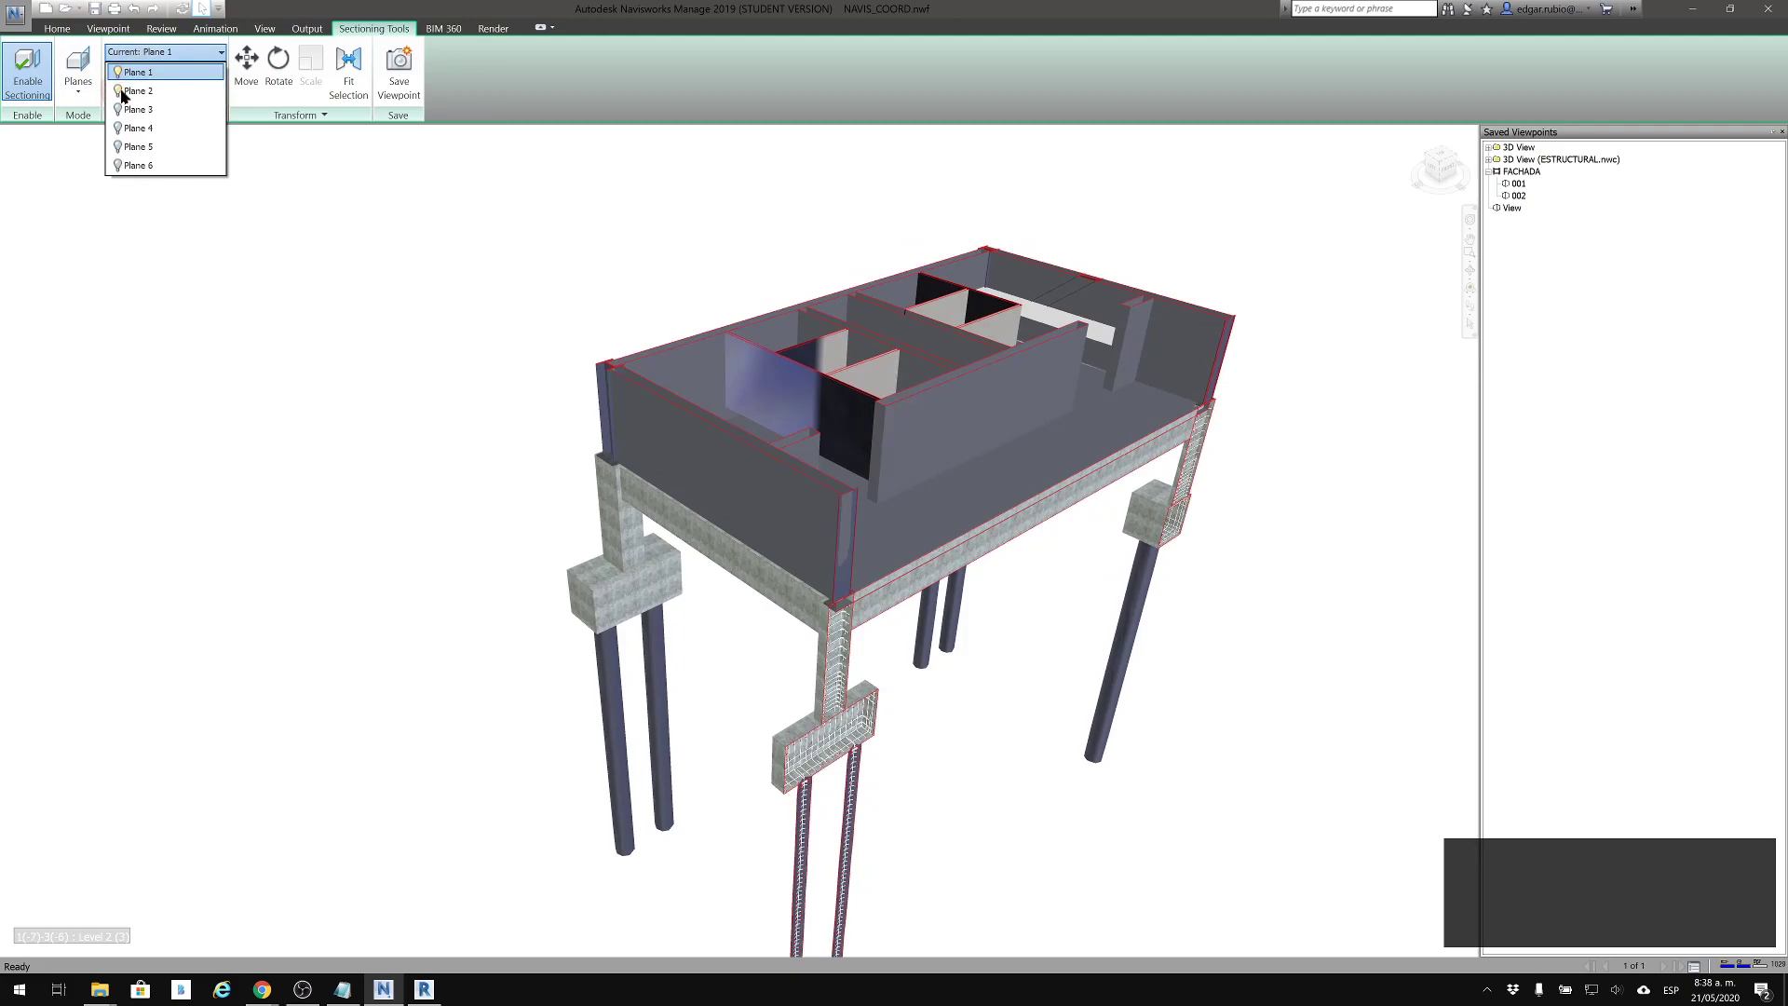
left_click(119, 93)
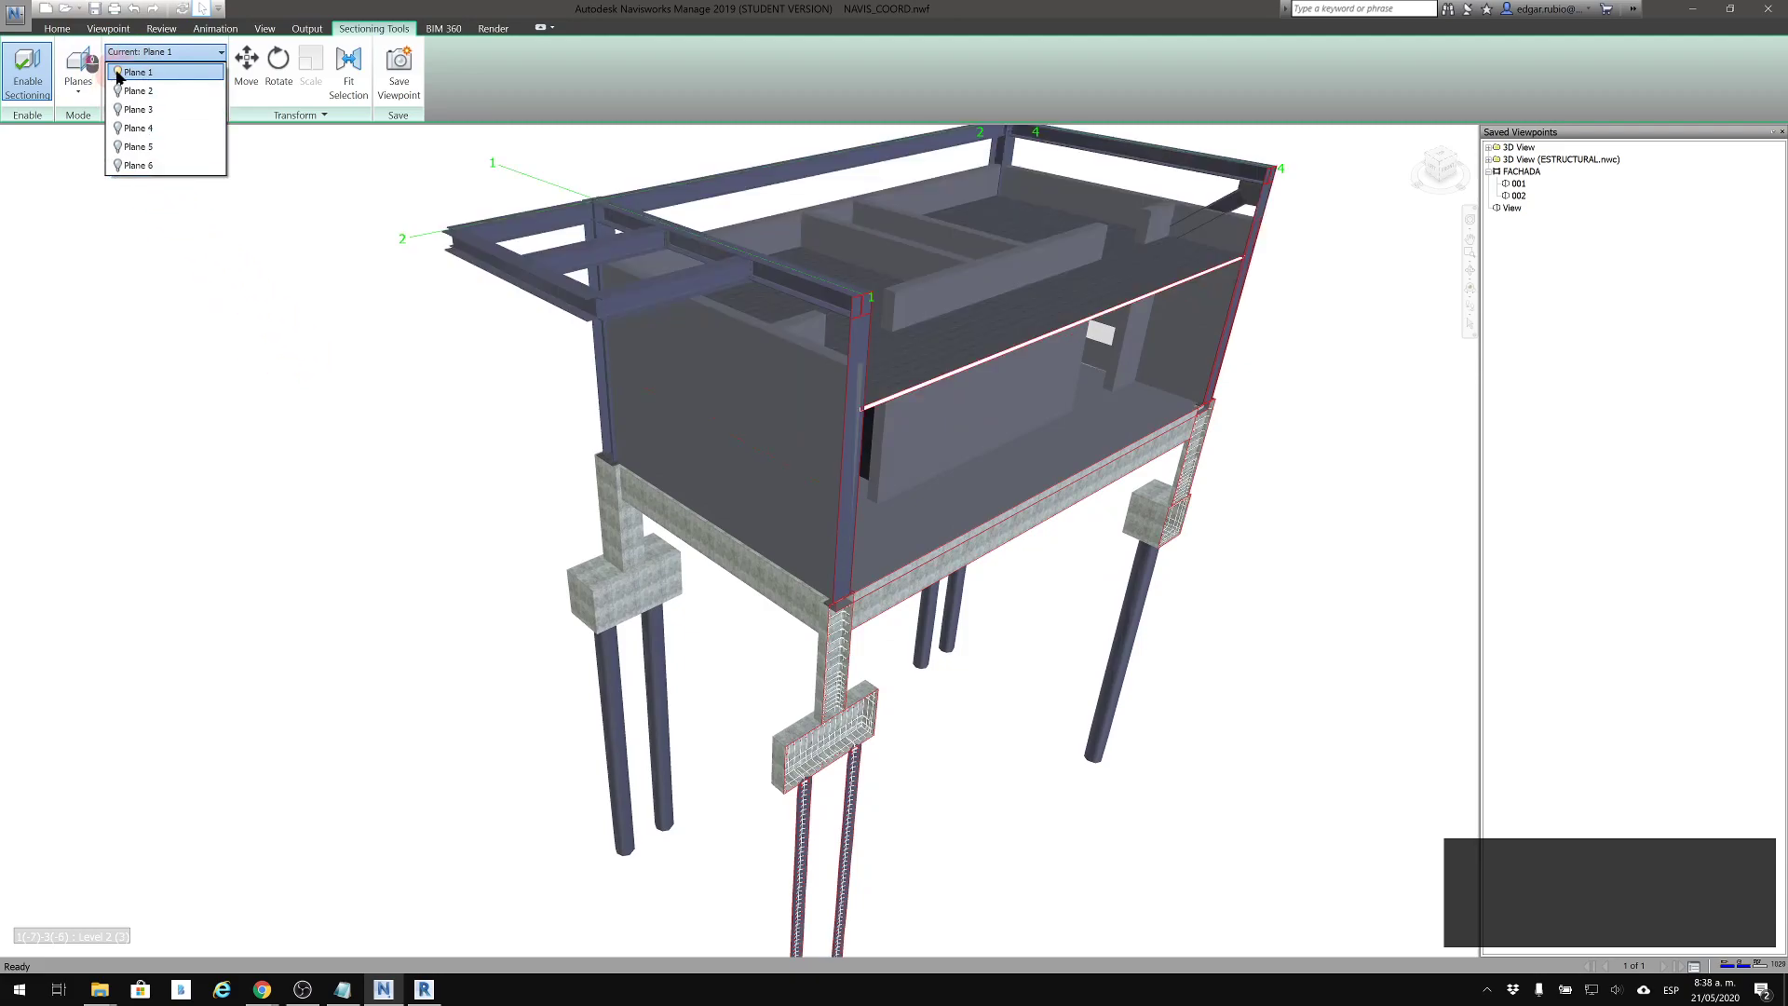
left_click(117, 109)
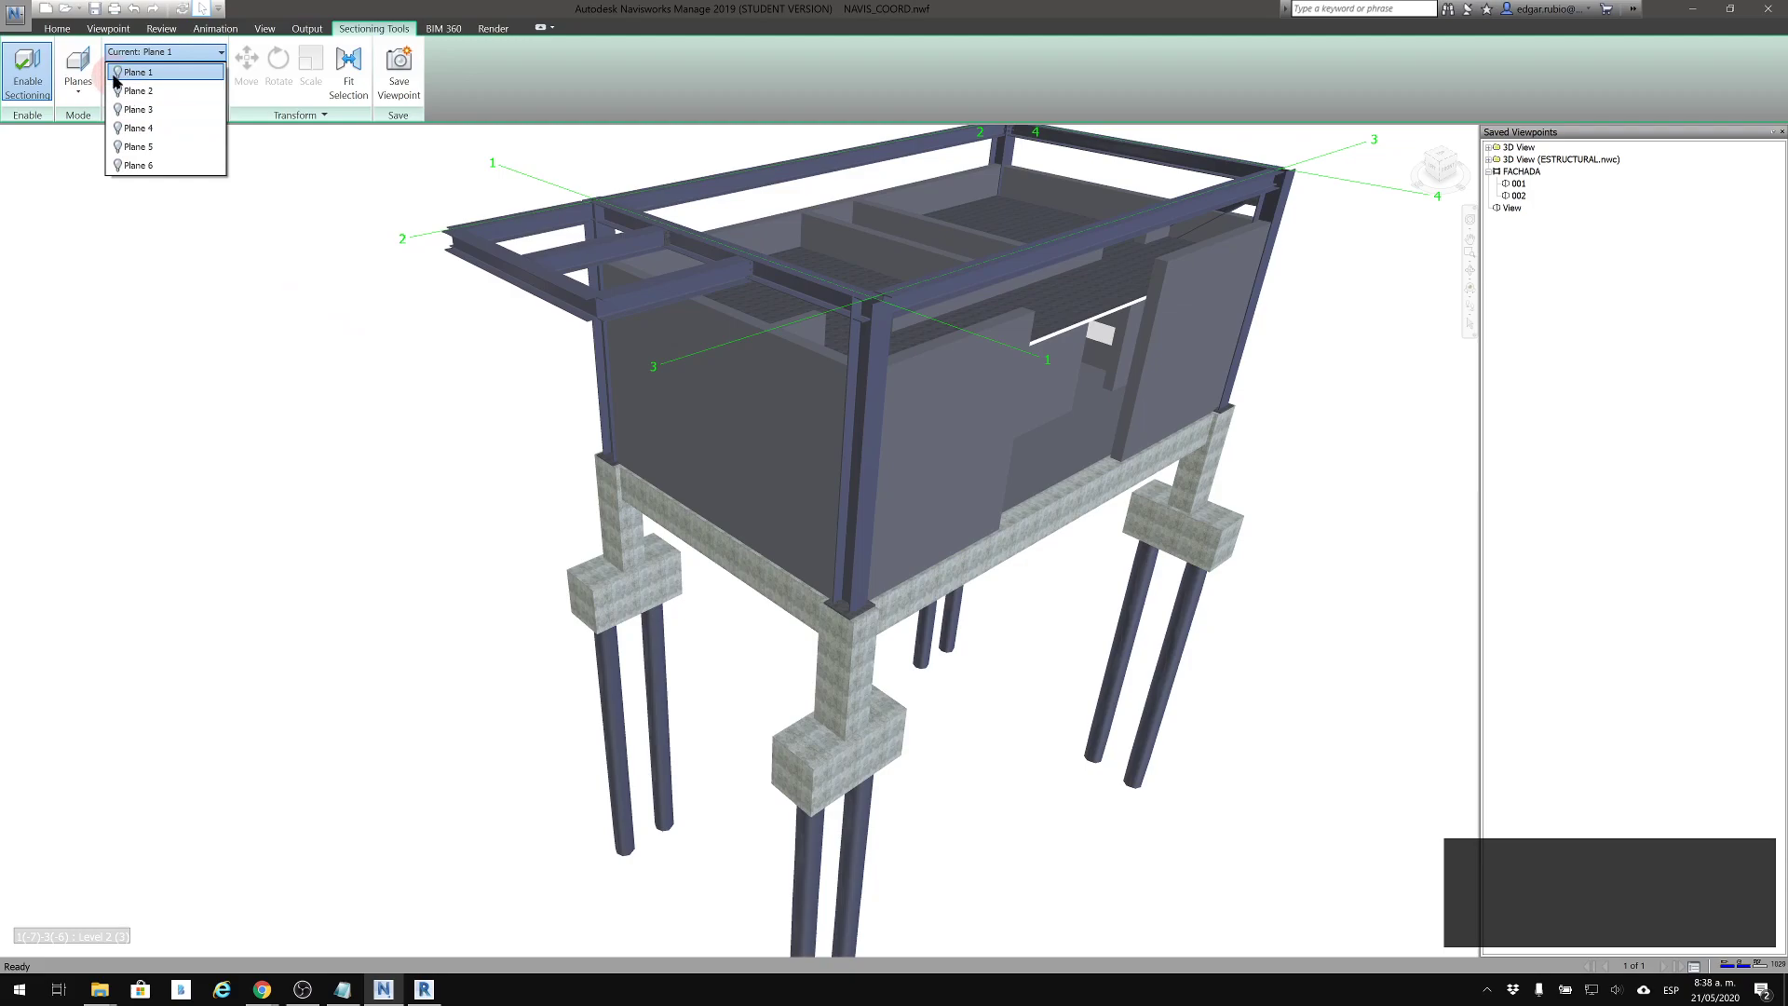
left_click(122, 76)
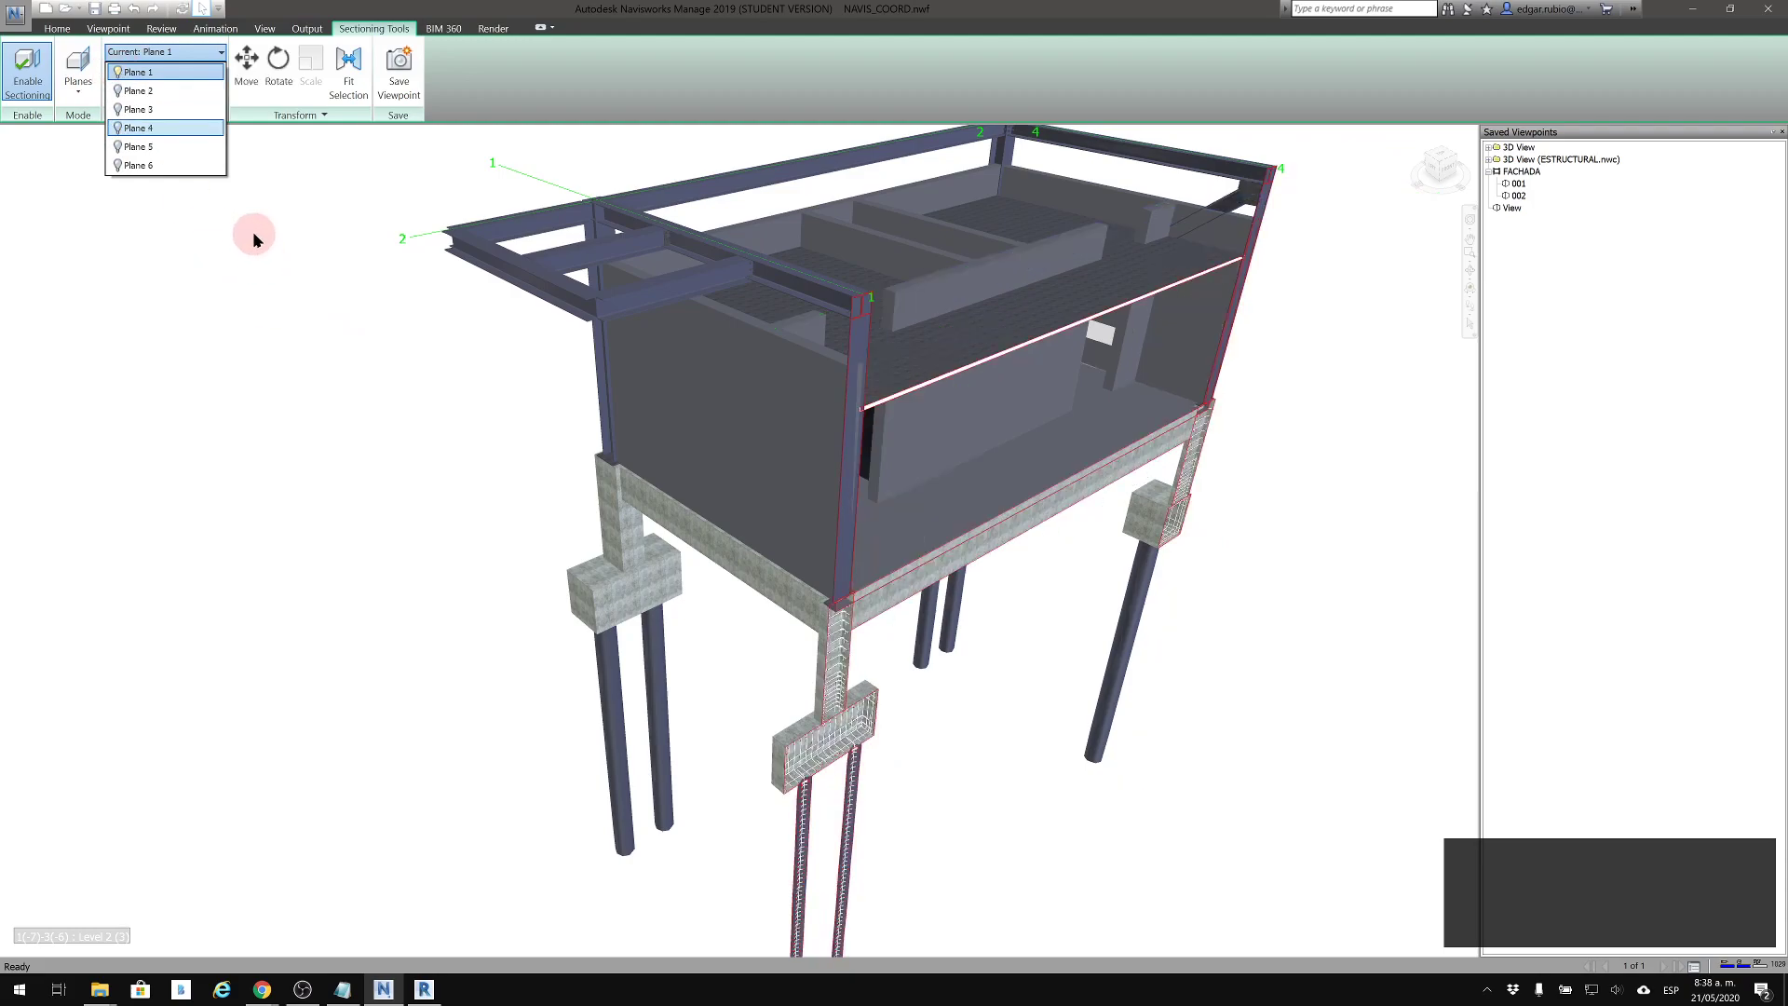
left_click(250, 113)
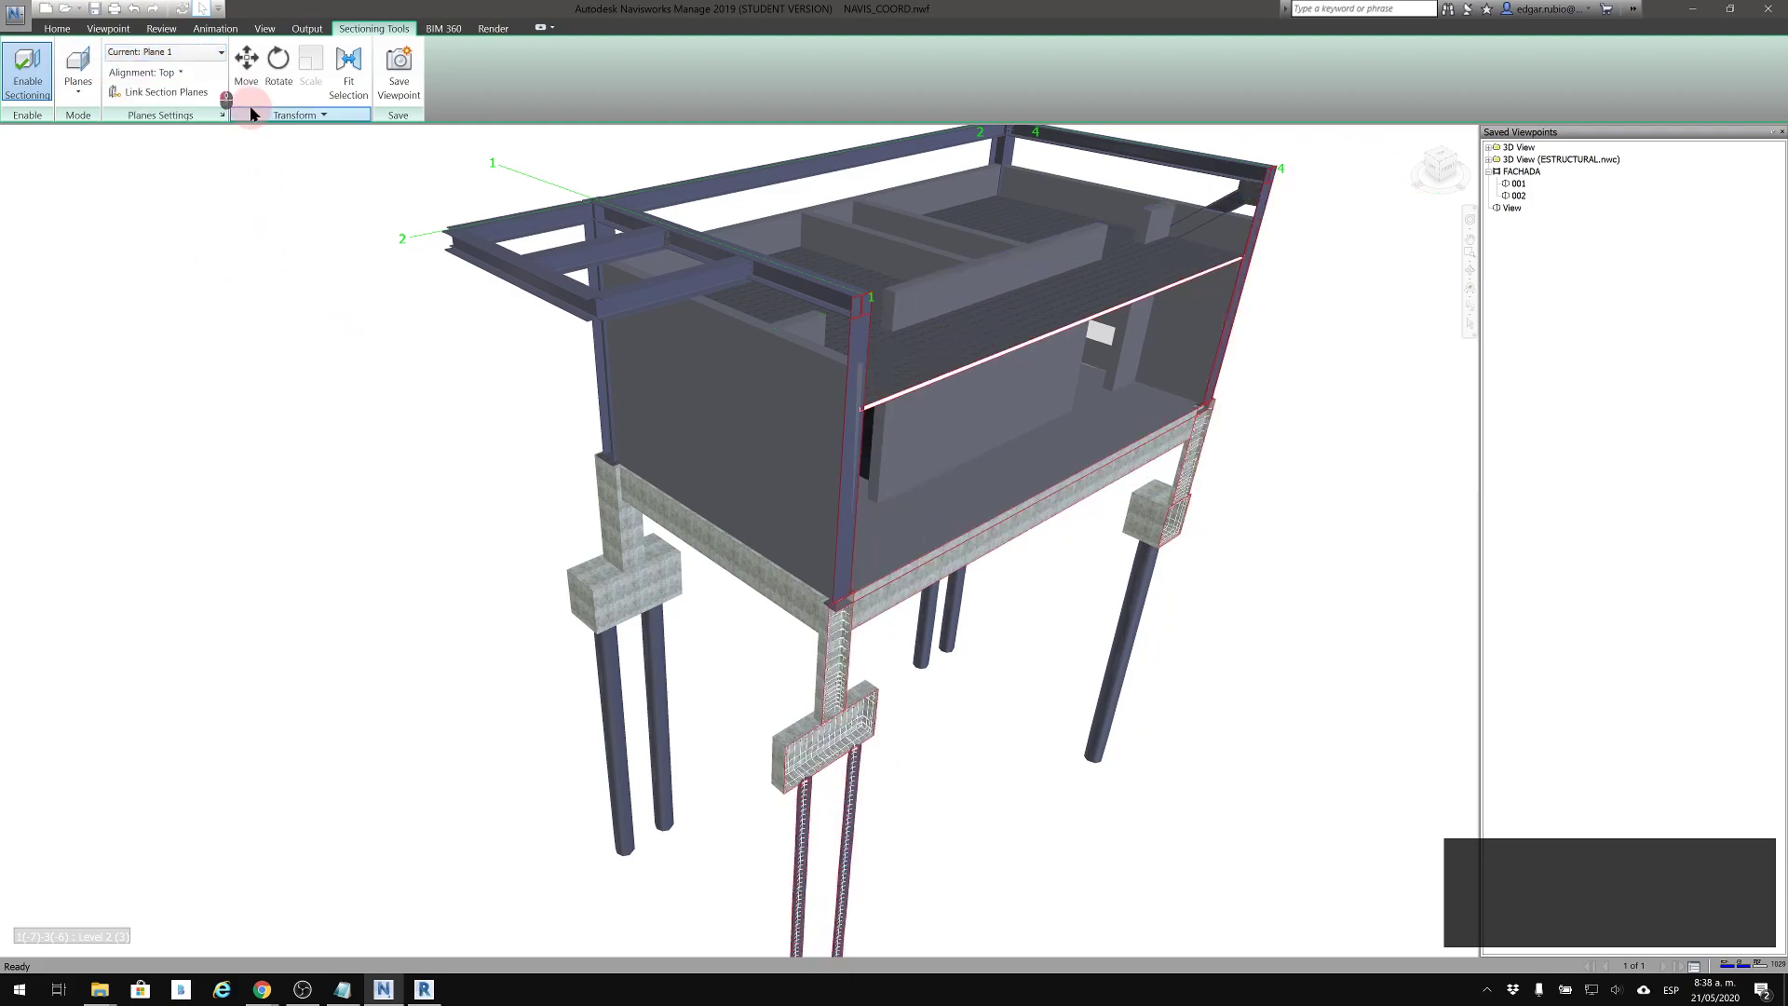
left_click(180, 74)
left_click(179, 97)
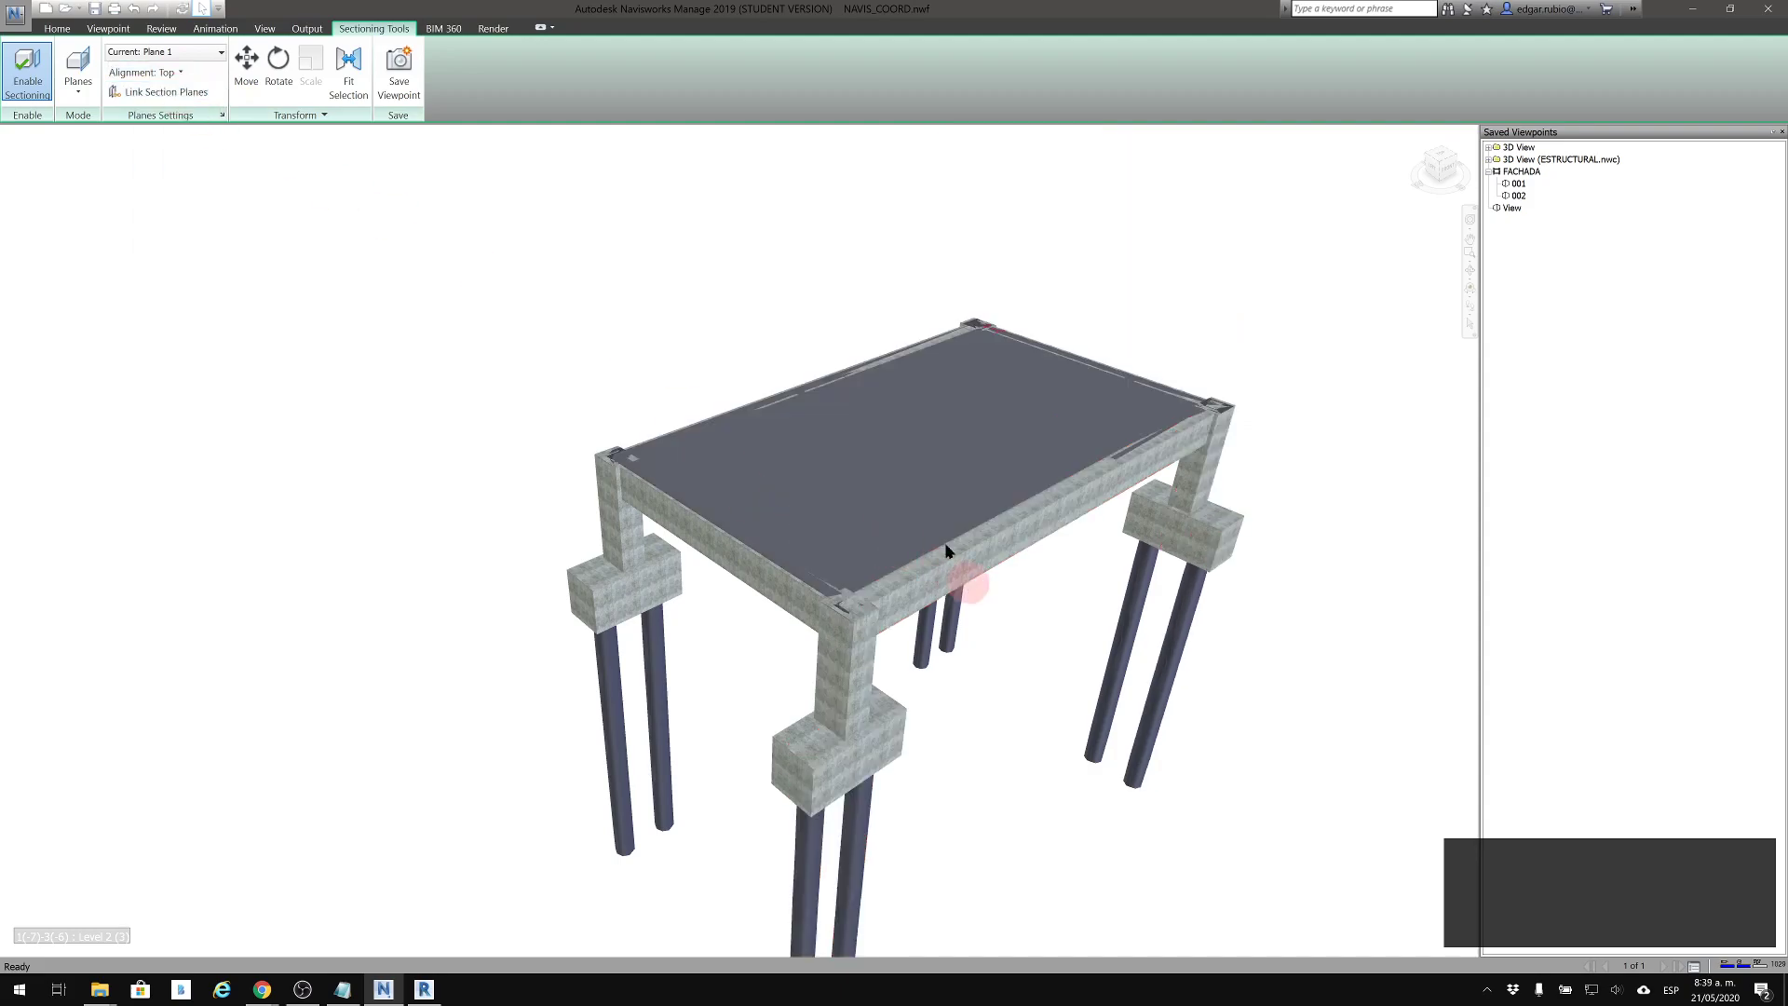
Move Plane 1 down until only the lower parts of the piles remain, and save the view as viewpoint A1
left_click(349, 74)
left_click(1130, 511)
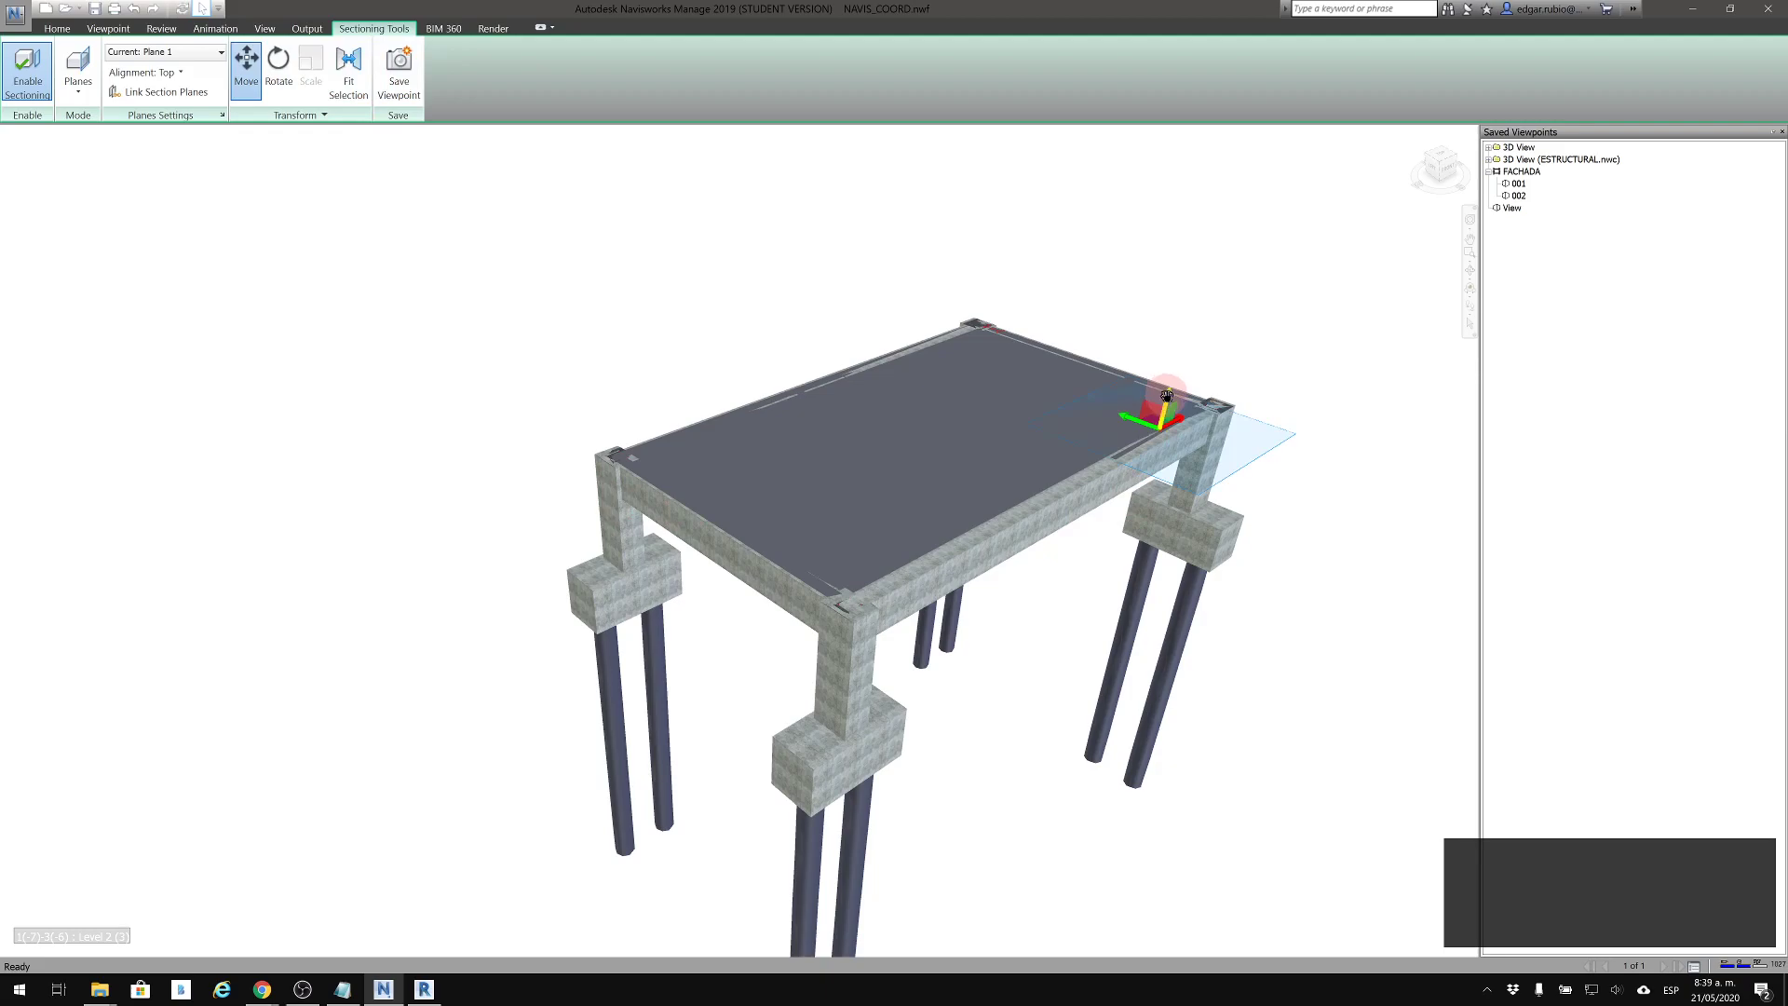
left_click_drag(1171, 374, 1129, 699)
middle_click_drag(1105, 639, 1055, 494)
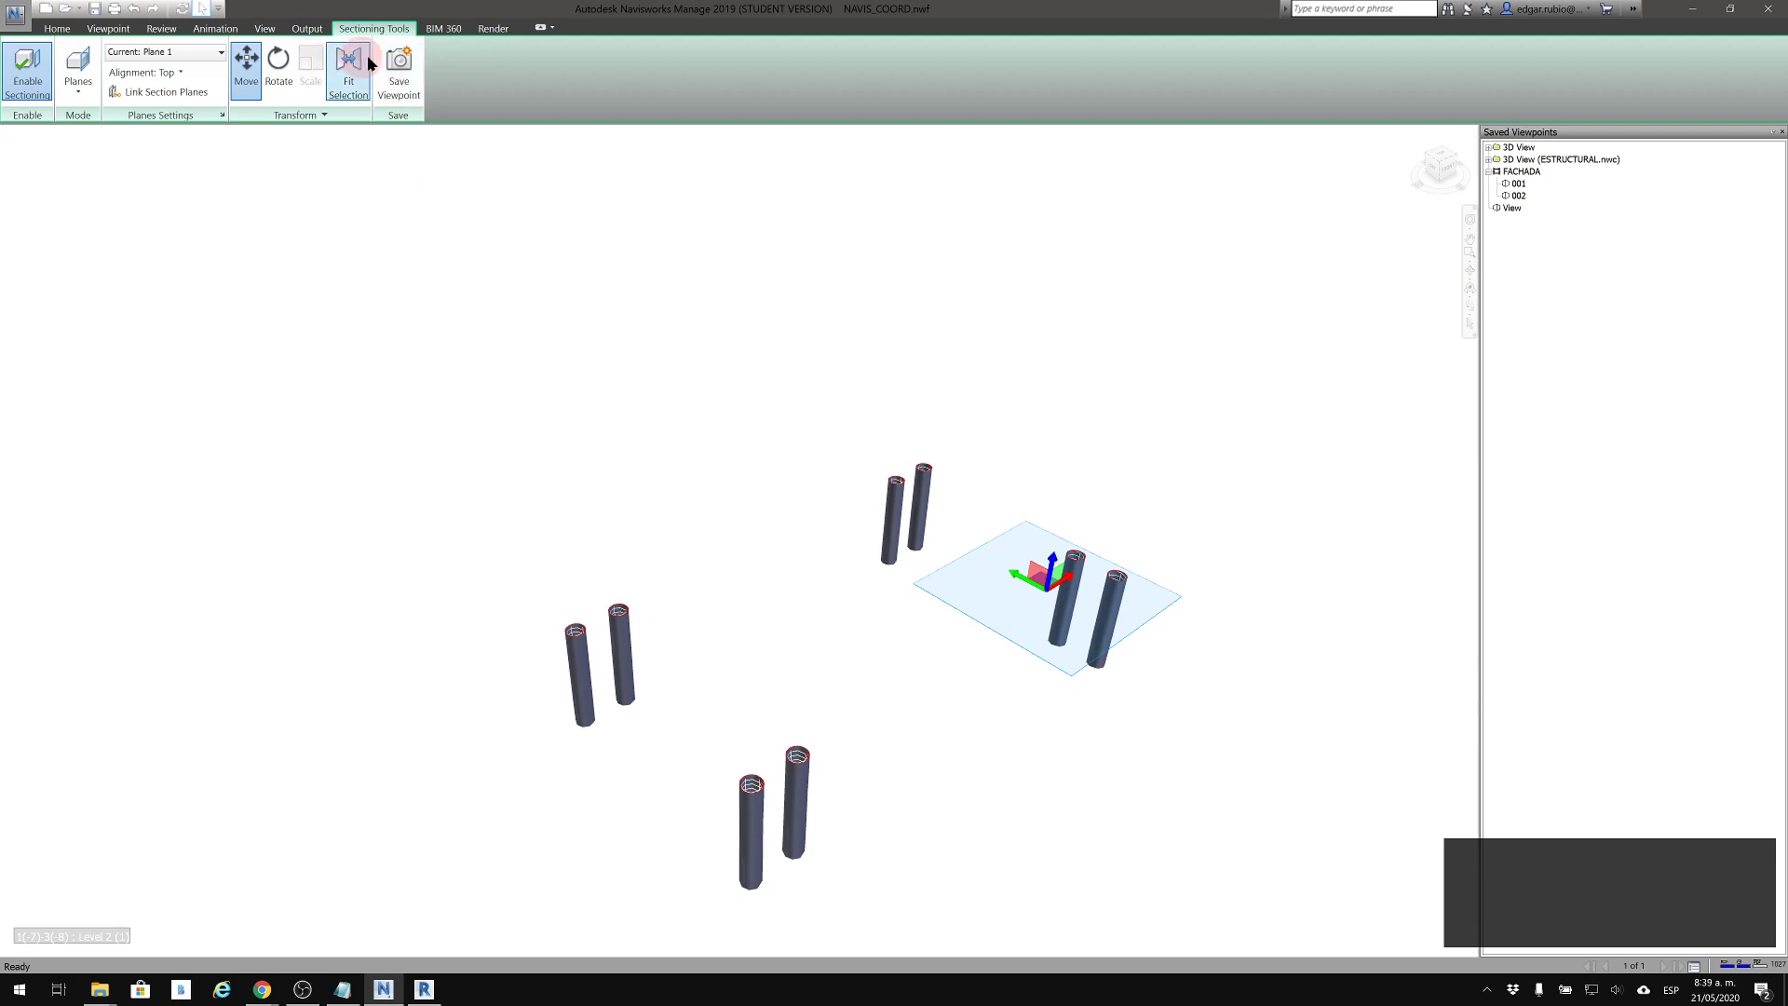
left_click(398, 67)
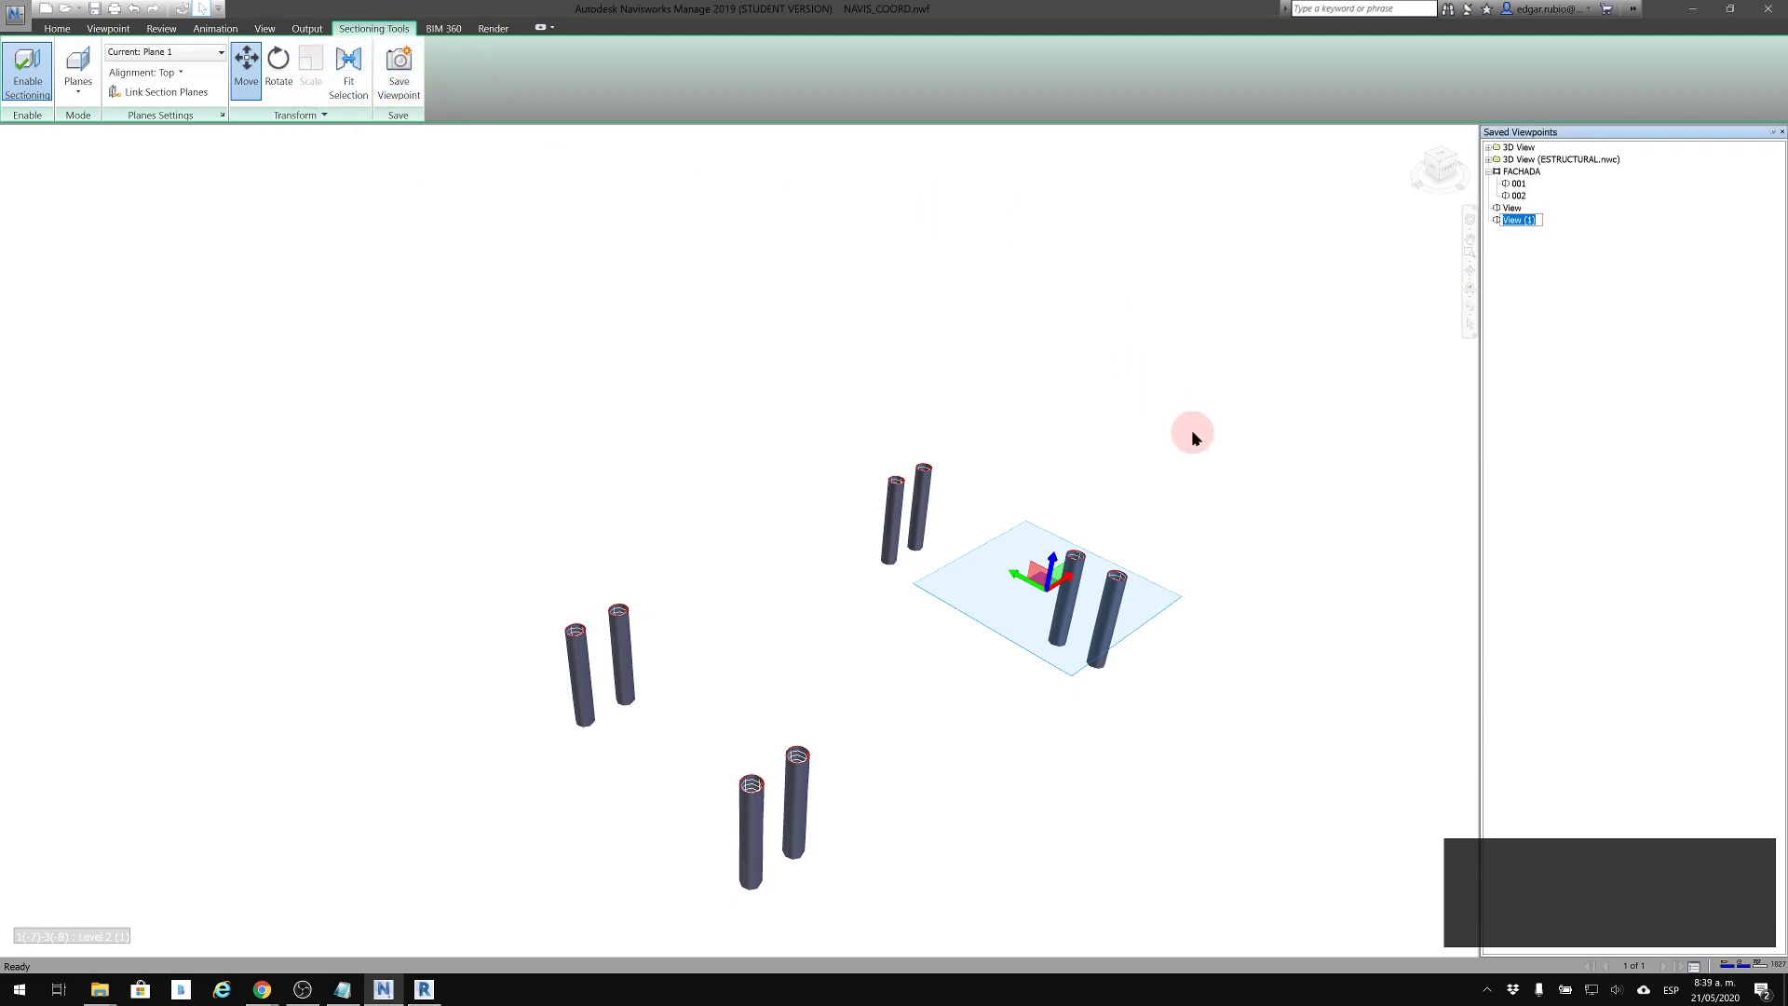
type("A1")
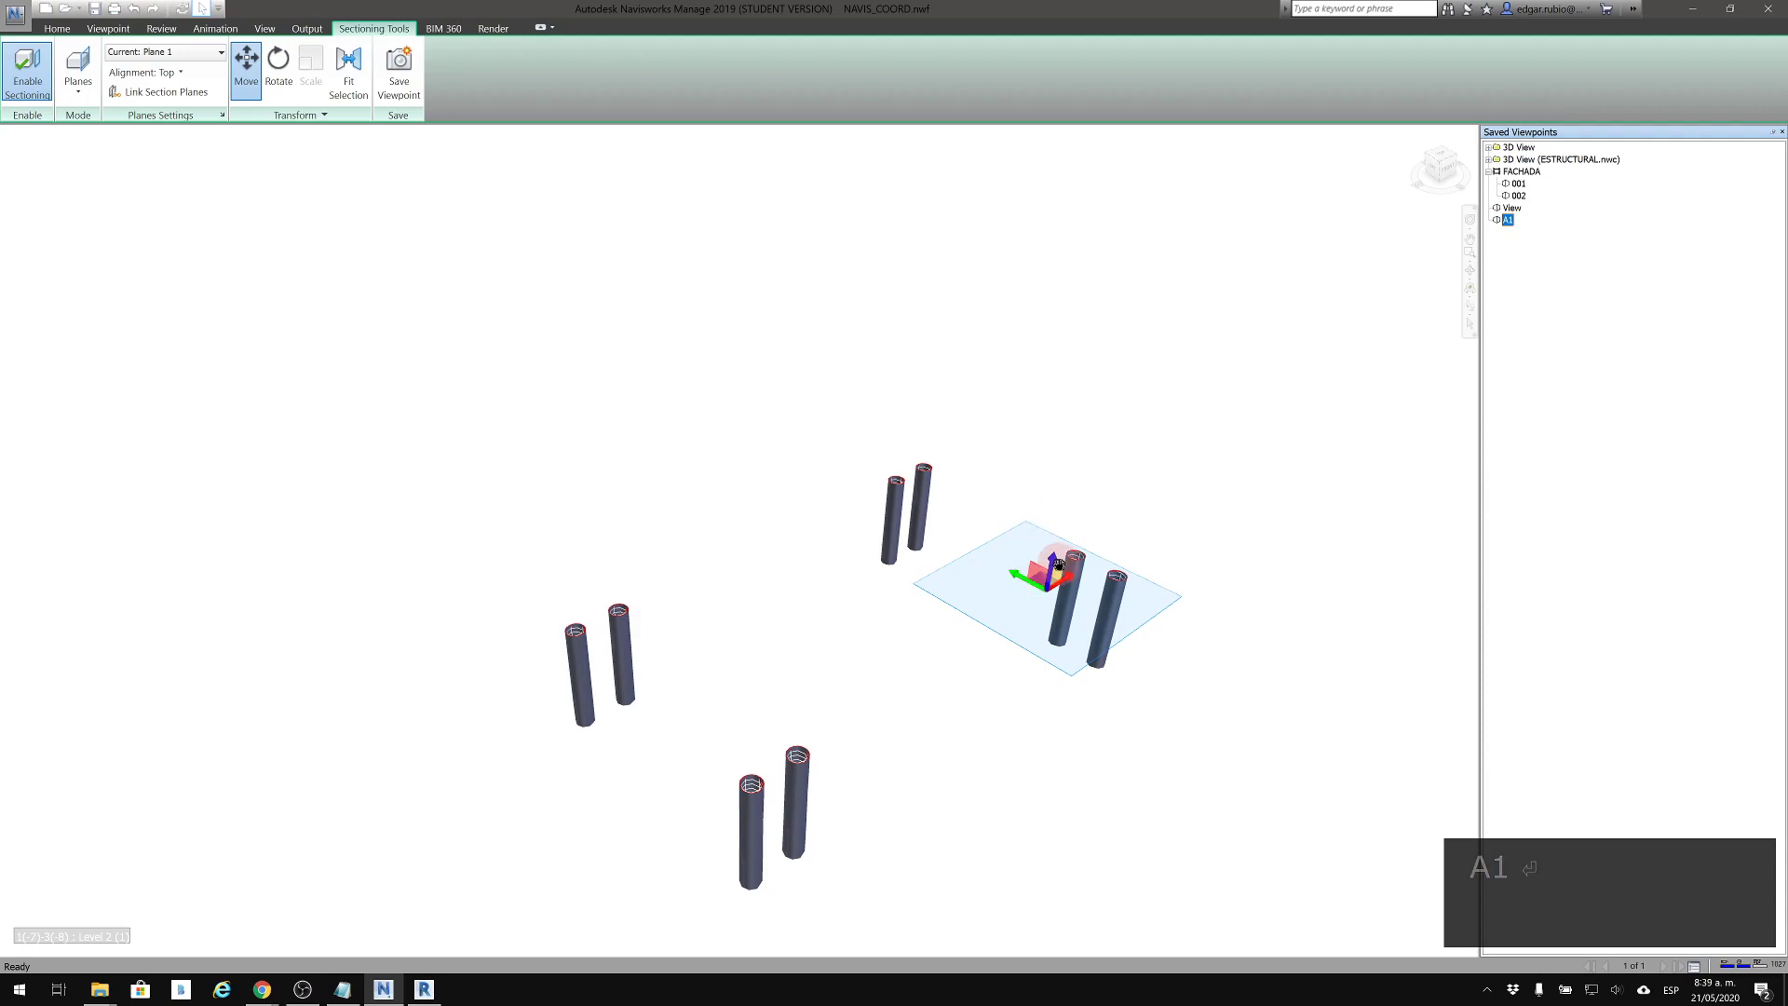
Raise Plane 1 from the piles to above the roof beams to uncover the whole structure
left_click_drag(1052, 556, 1084, 17)
middle_click_drag(1062, 425, 1043, 512)
left_click_drag(1109, 239, 1117, 153)
Frame the whole building from the front facade side and save it as viewpoint A2
middle_click_drag(1100, 372, 897, 400, "shift")
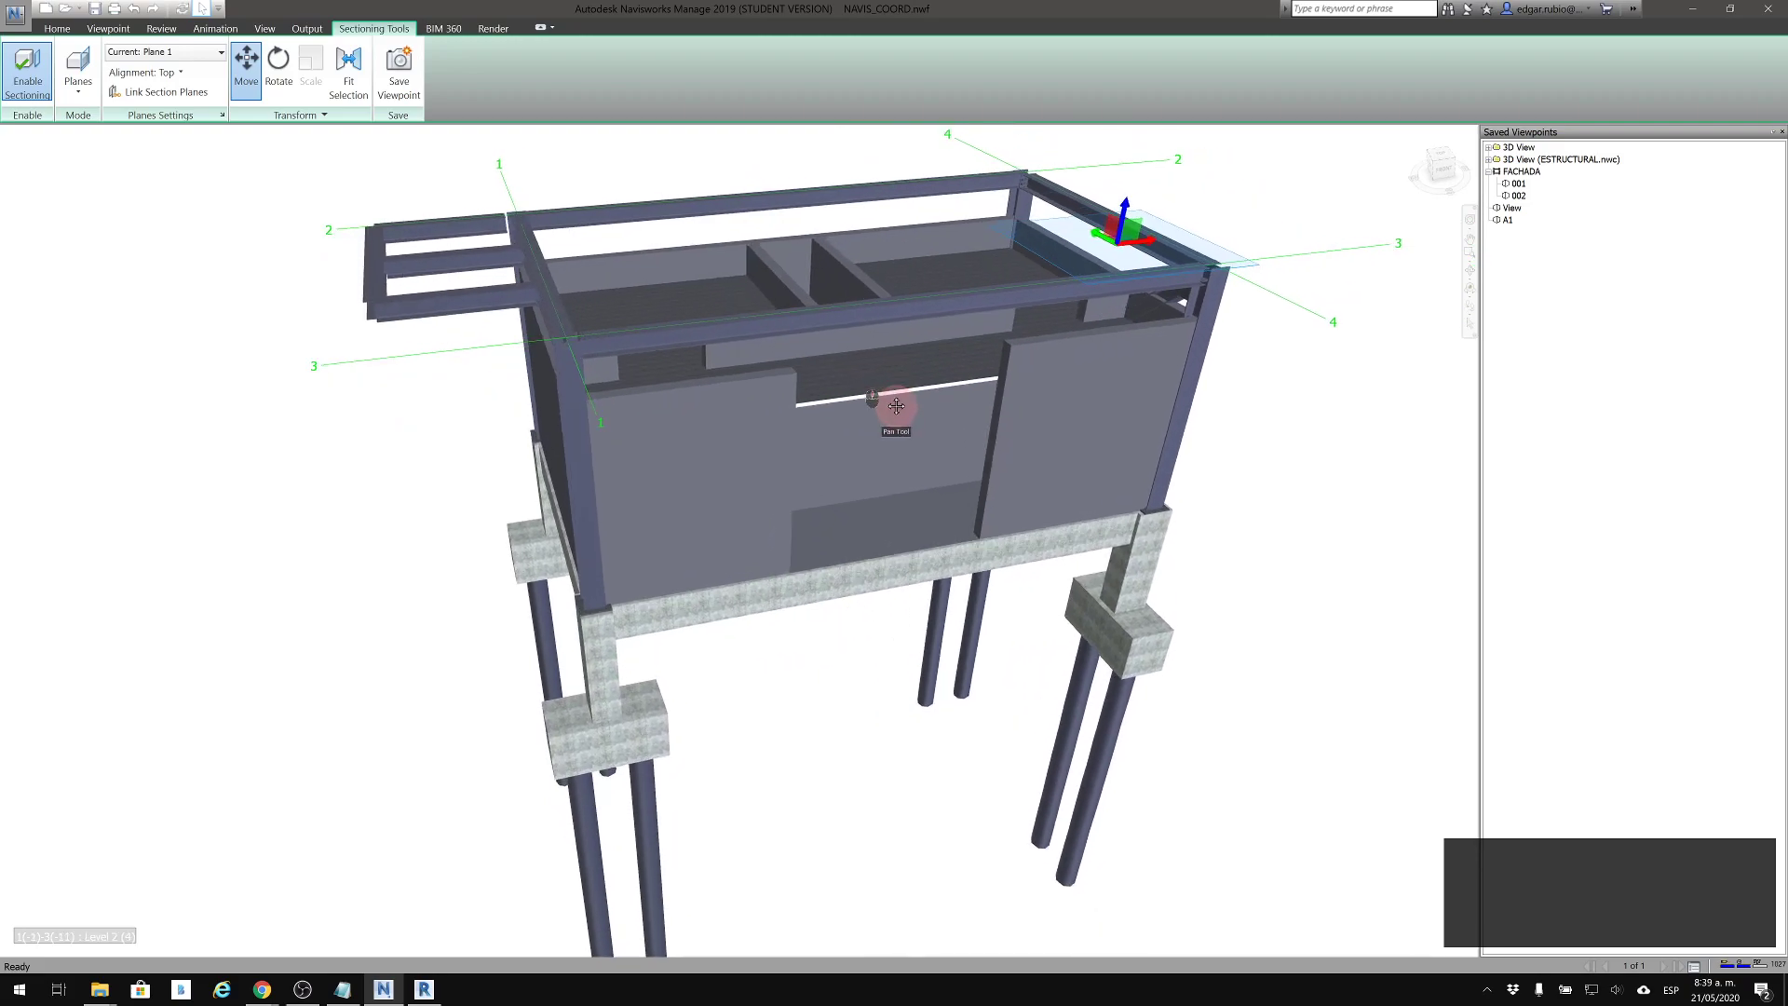
left_click(1619, 259)
left_click(398, 65)
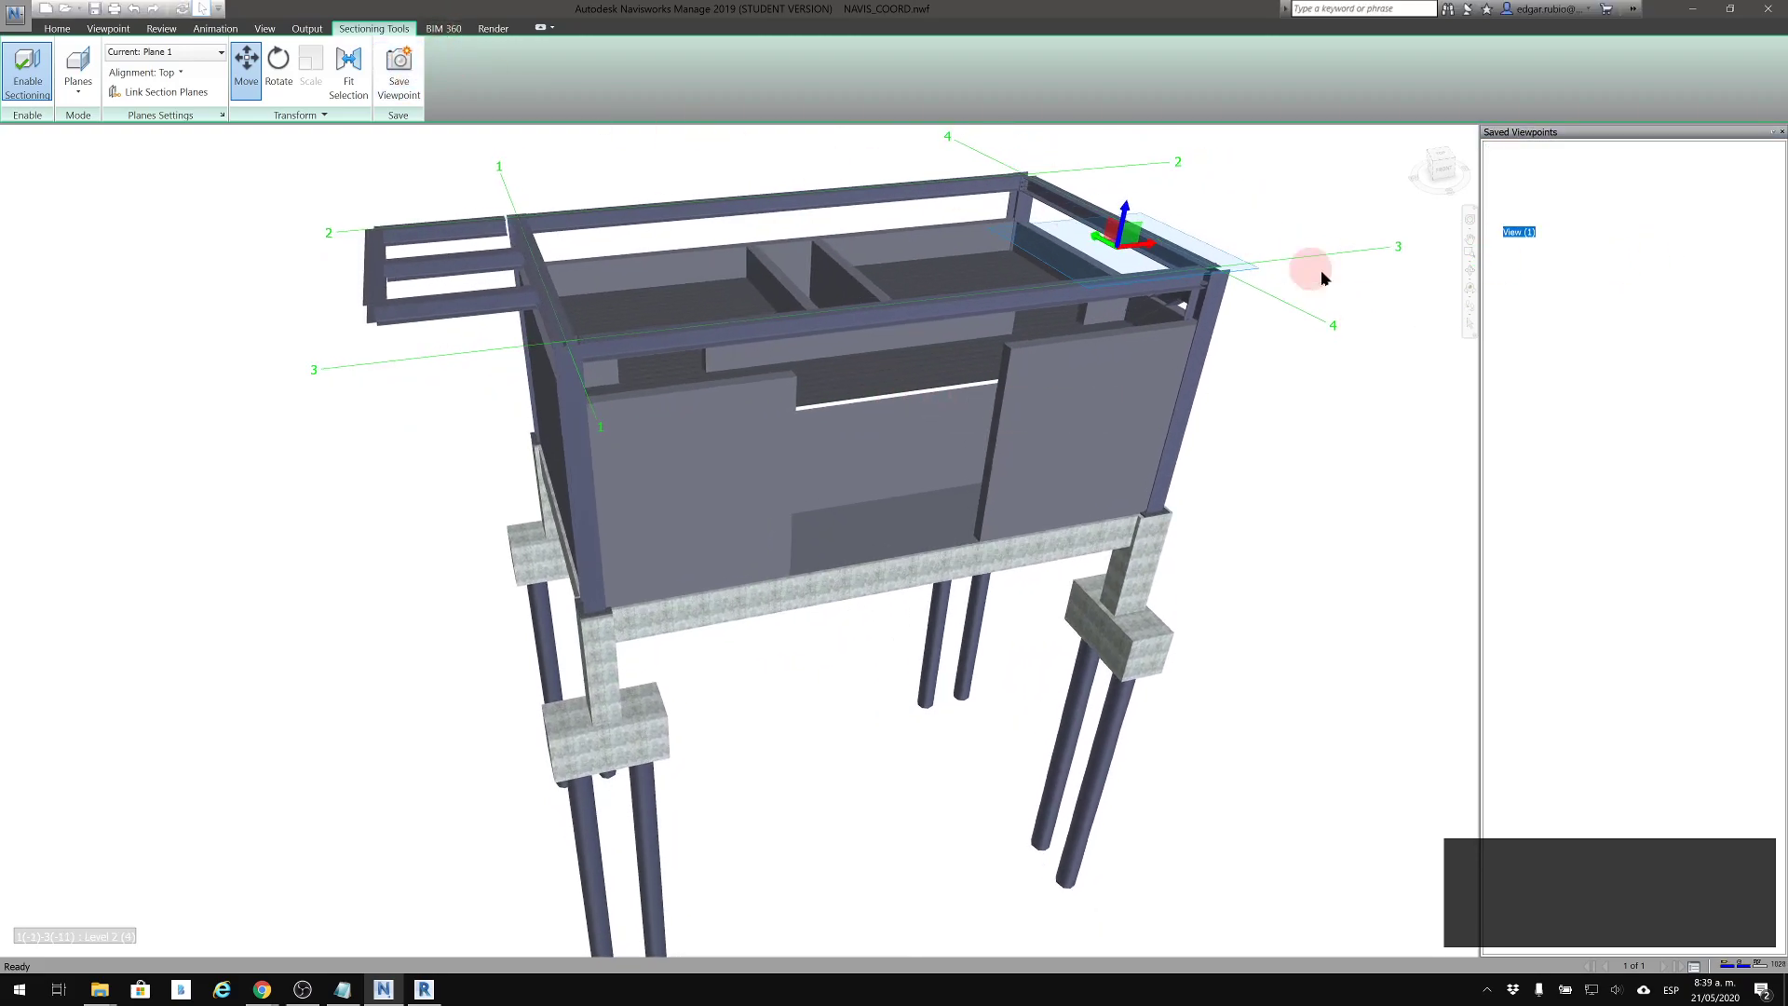
key("Return")
key("Delete")
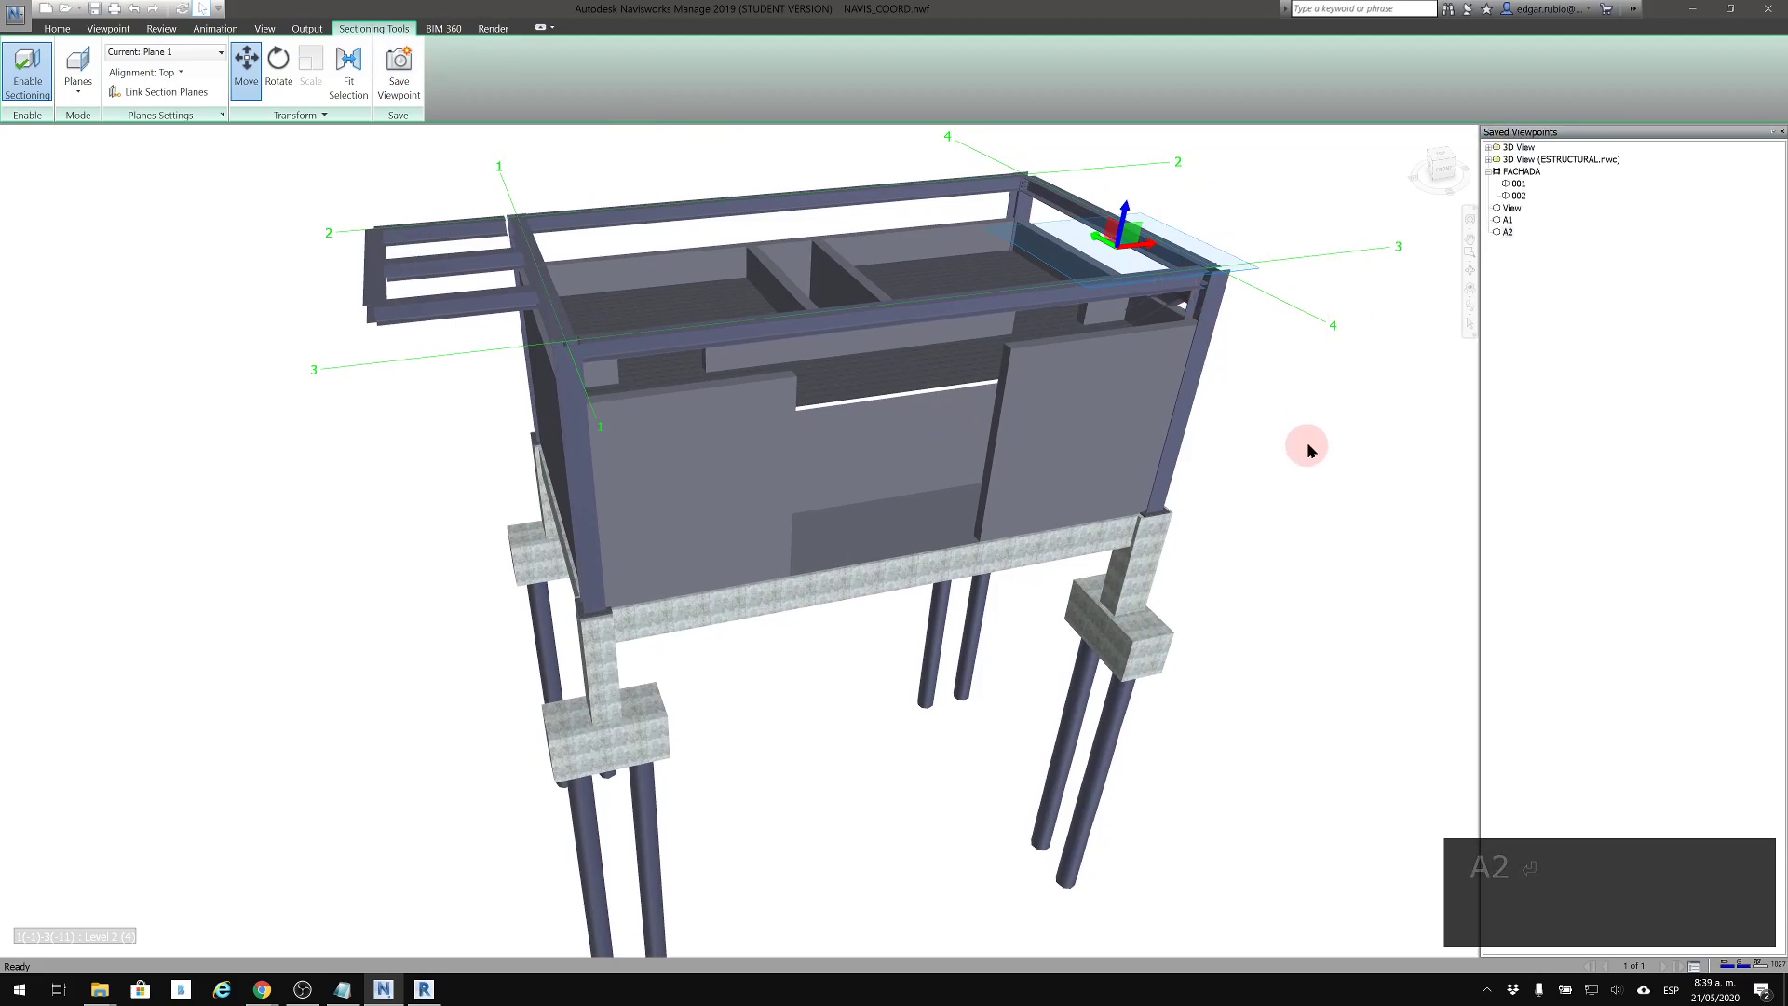
Hide Plane 1's move gizmo and recall the saved viewpoint A1
middle_click_drag(1301, 458, 1246, 463)
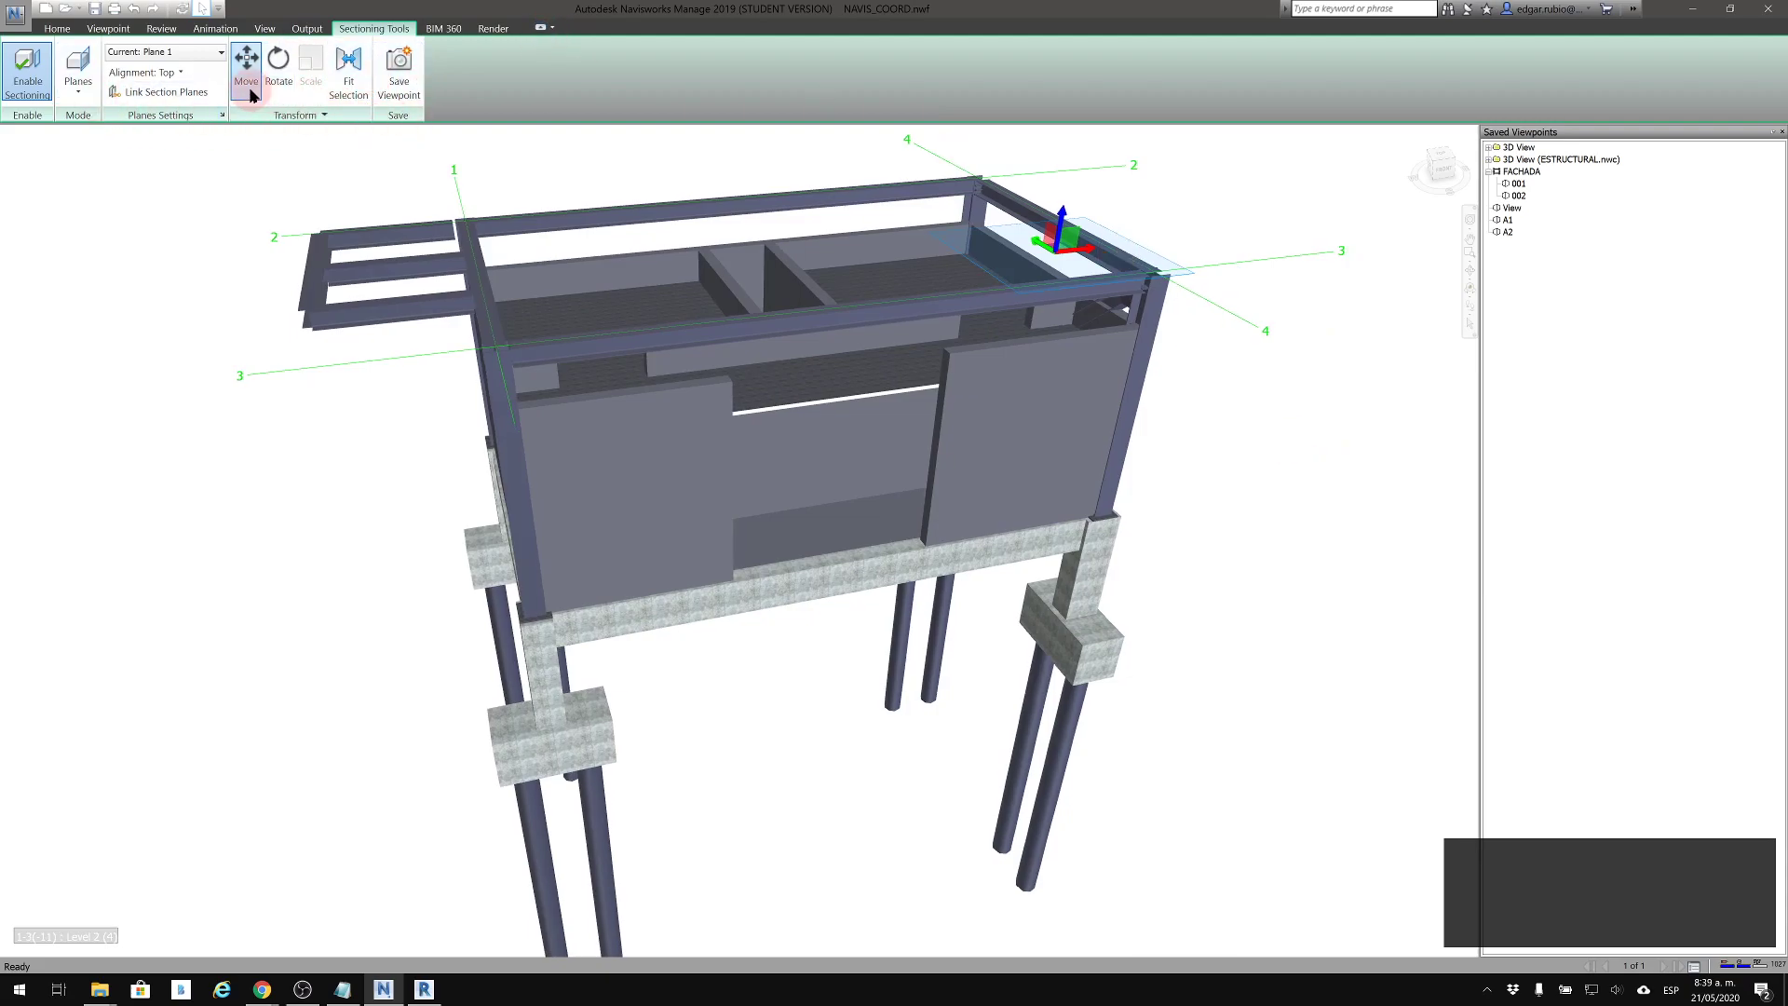
left_click(48, 74)
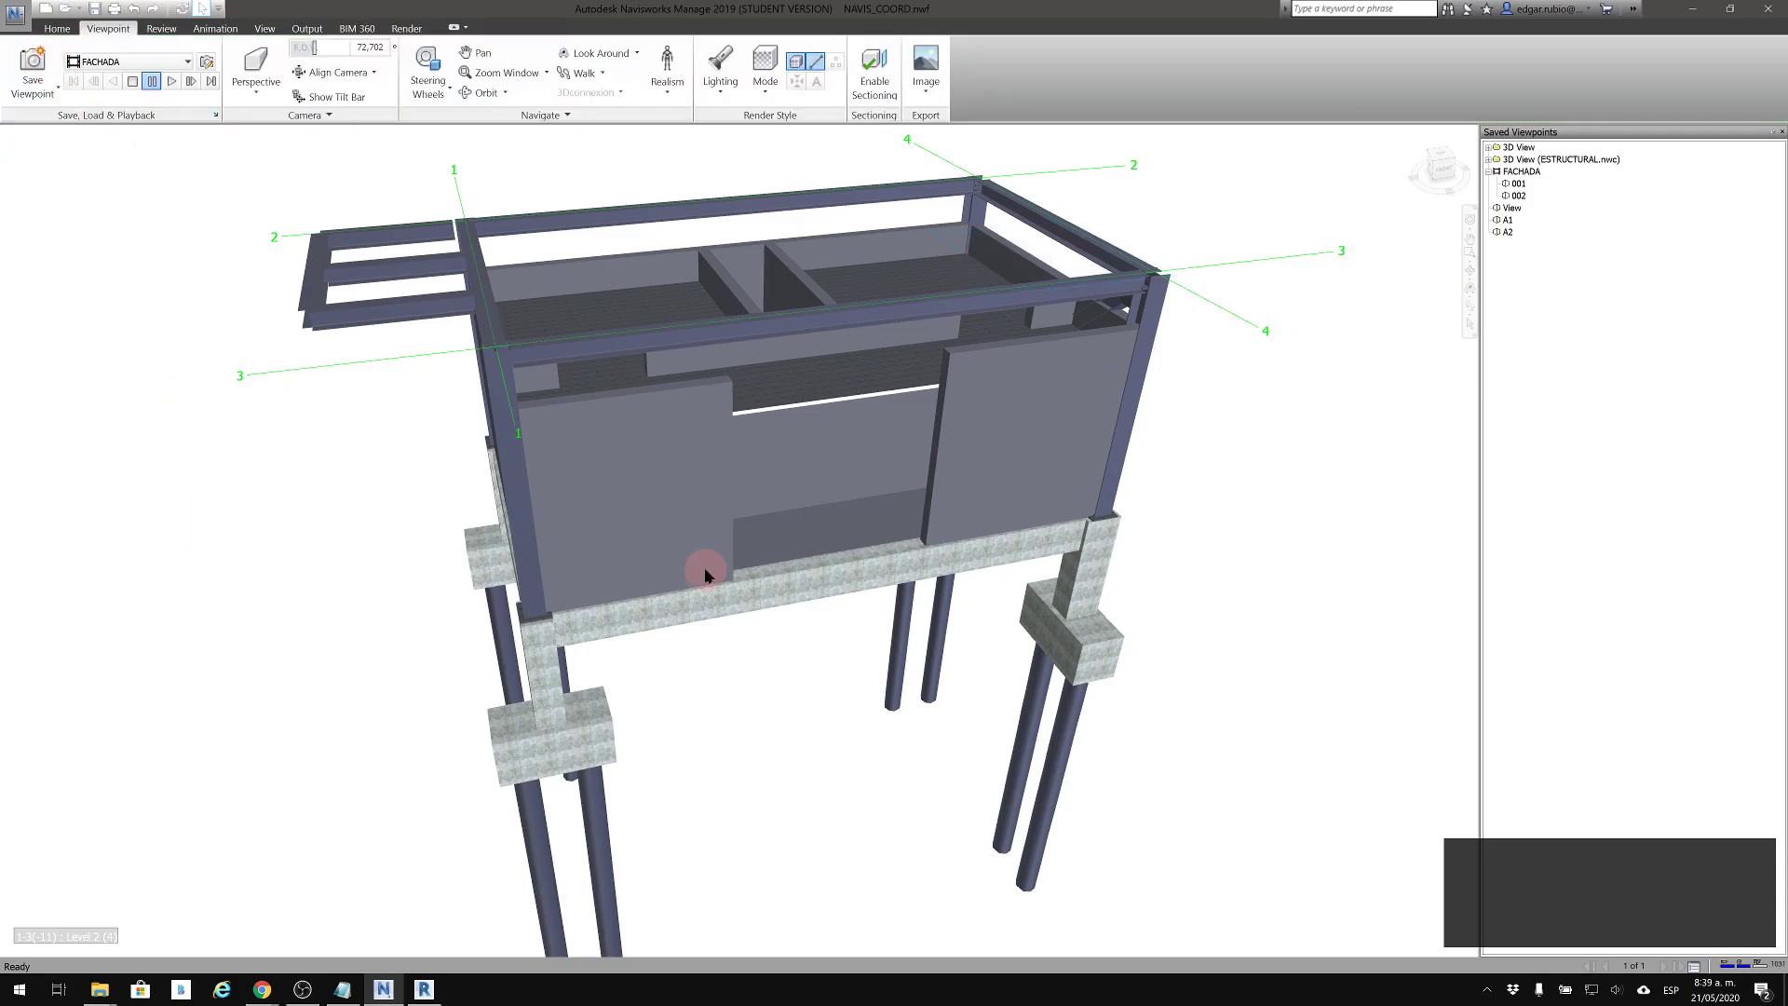
left_click(1508, 233)
left_click(1506, 220)
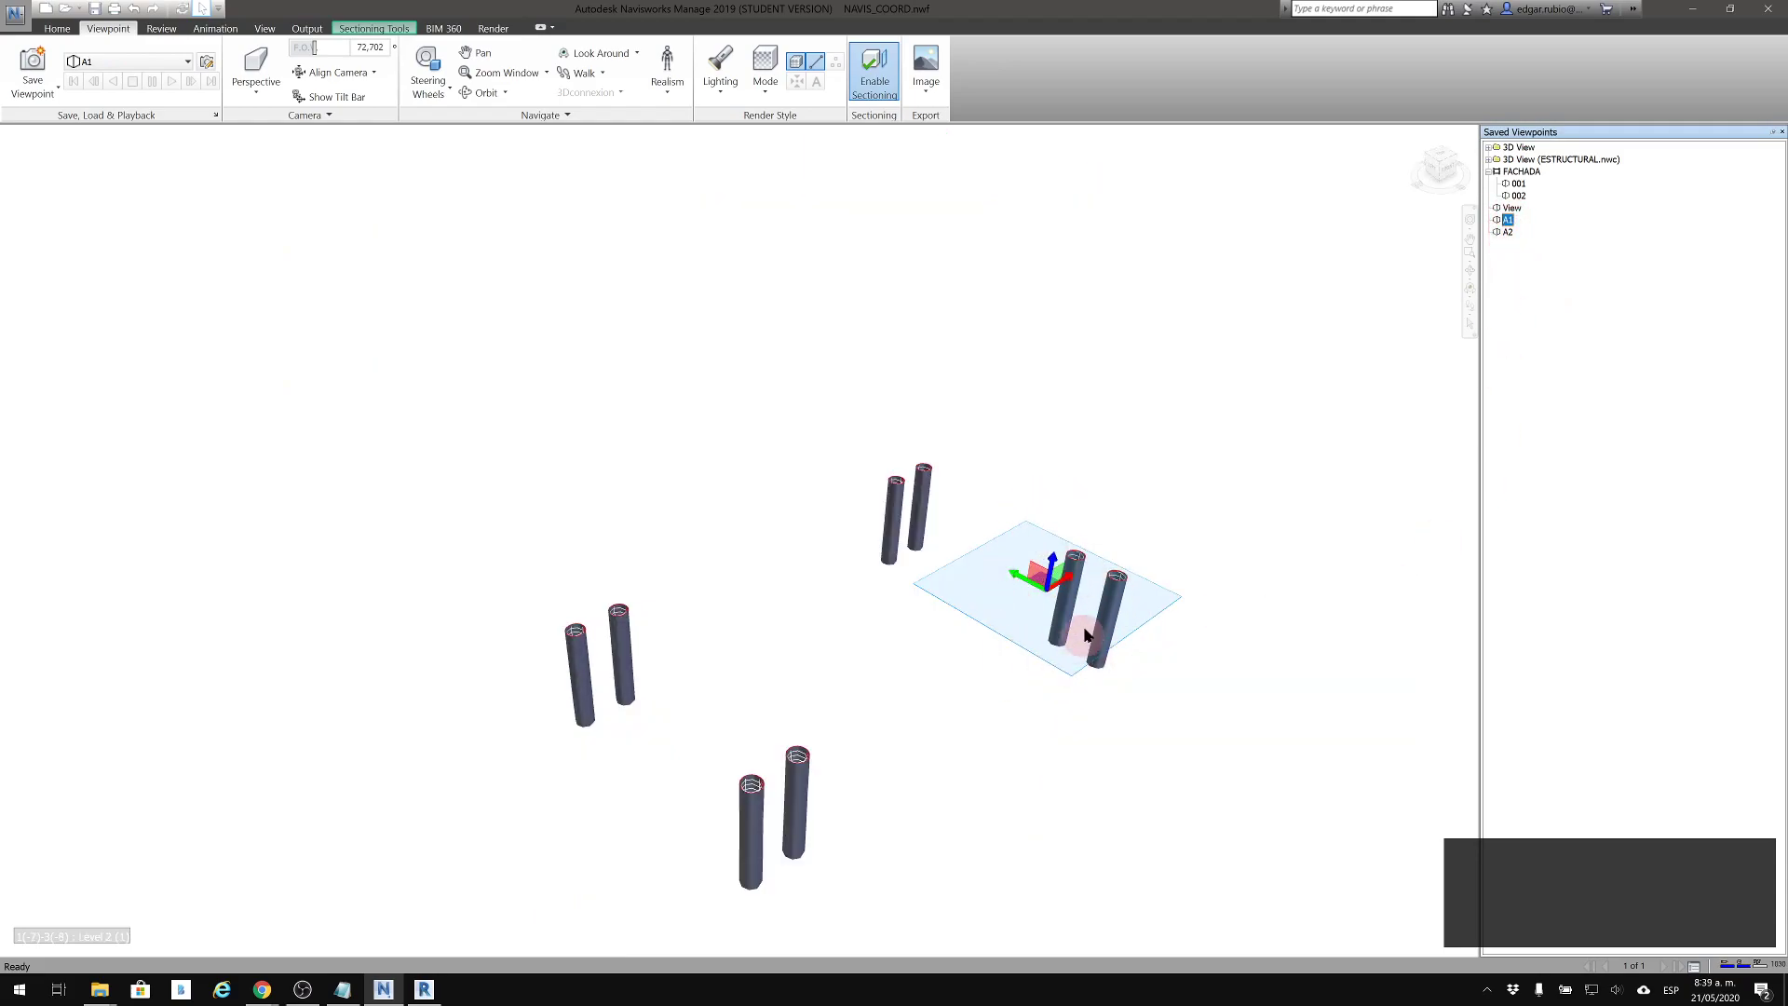
Hide the section plane's move gizmo in the recalled viewpoint A1, leaving only the cut piles displayed
left_click(395, 29)
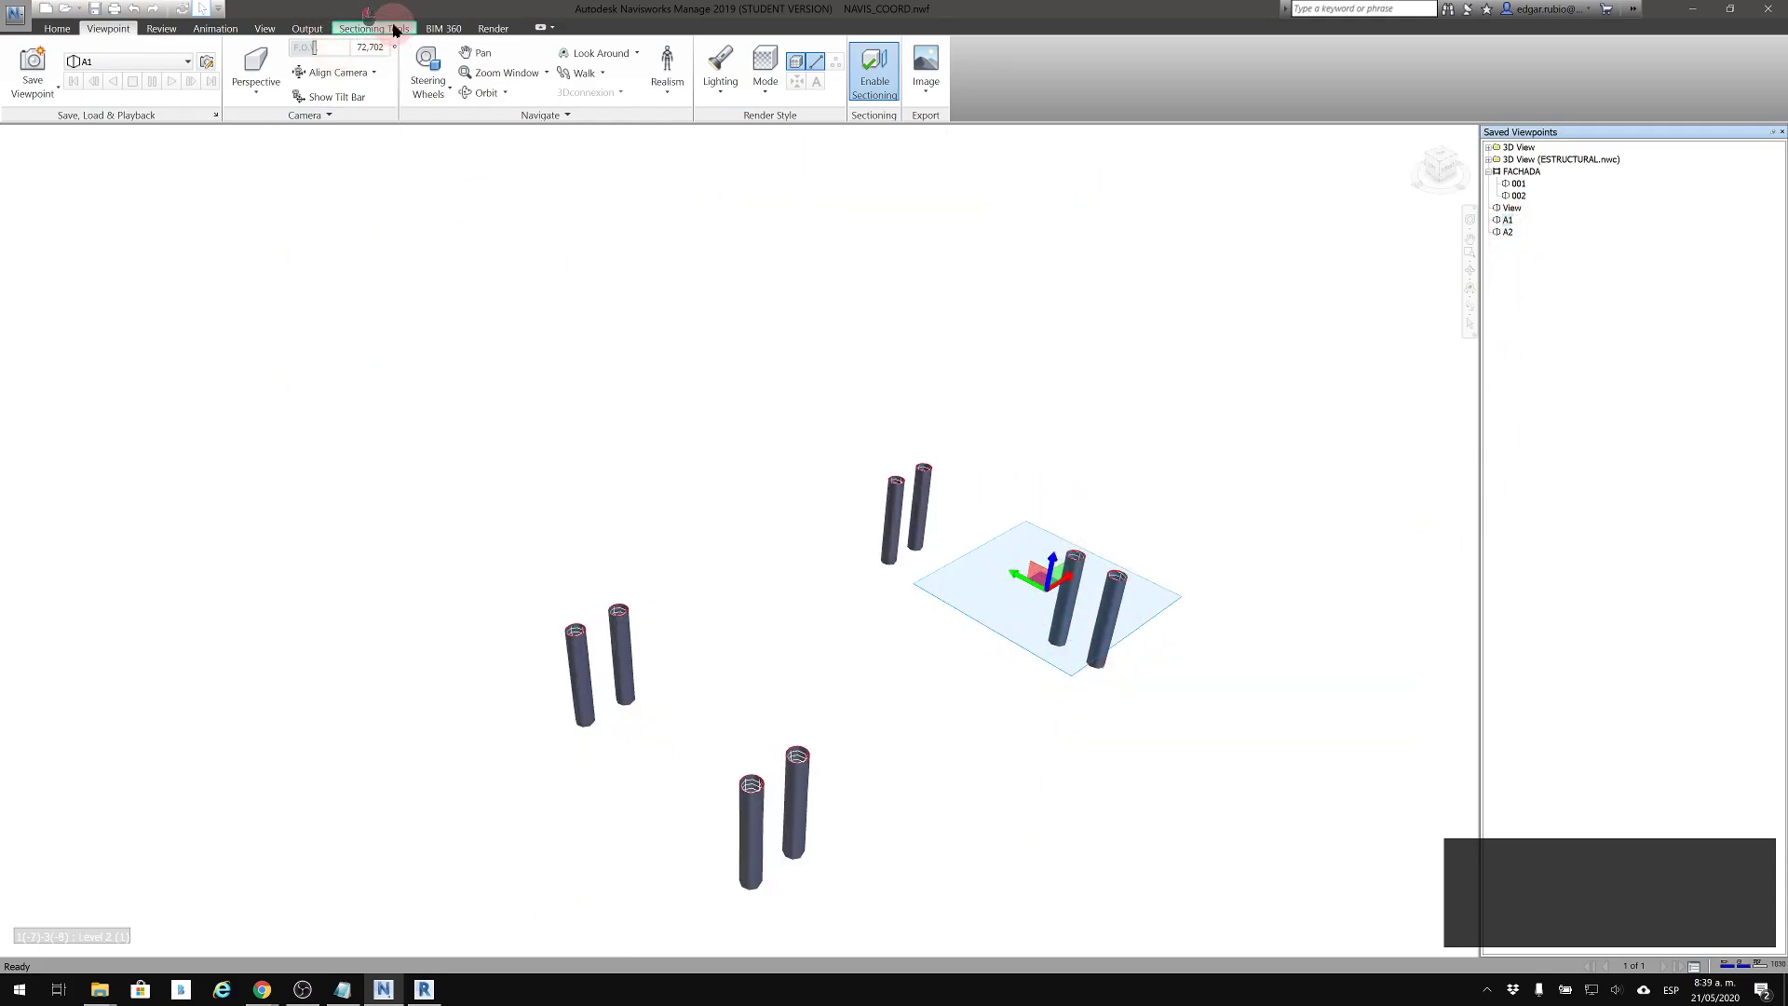
left_click(248, 86)
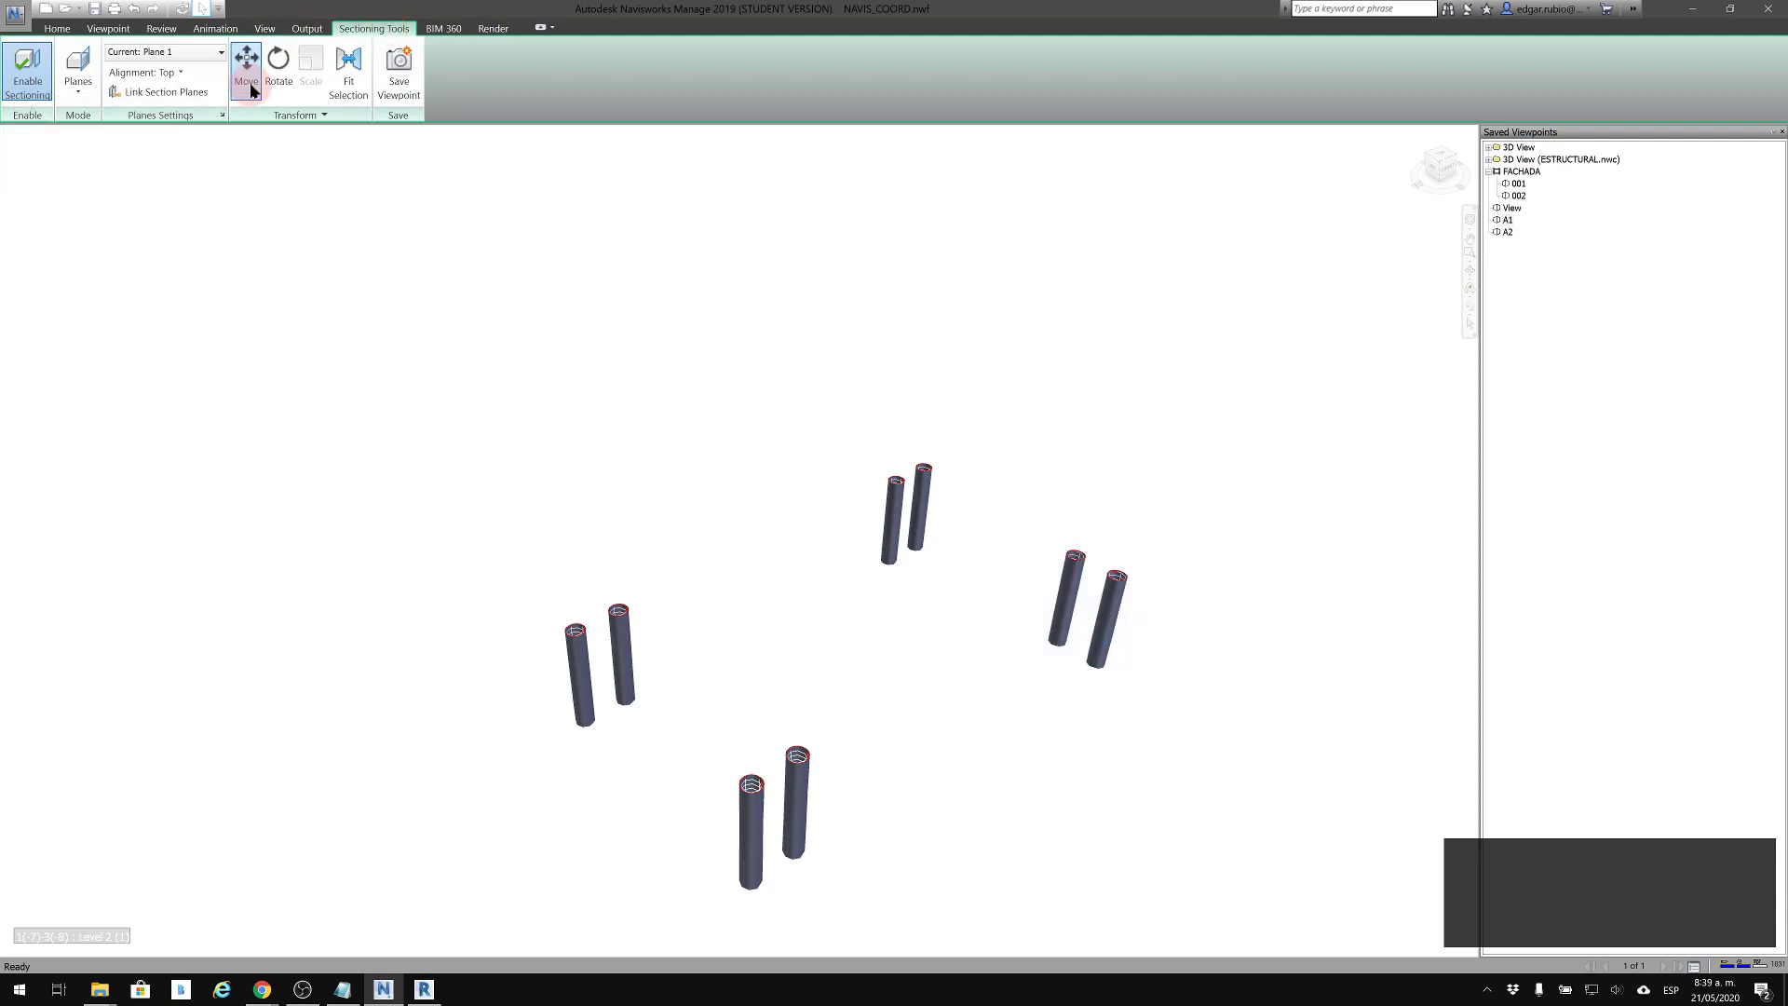
left_click(249, 65)
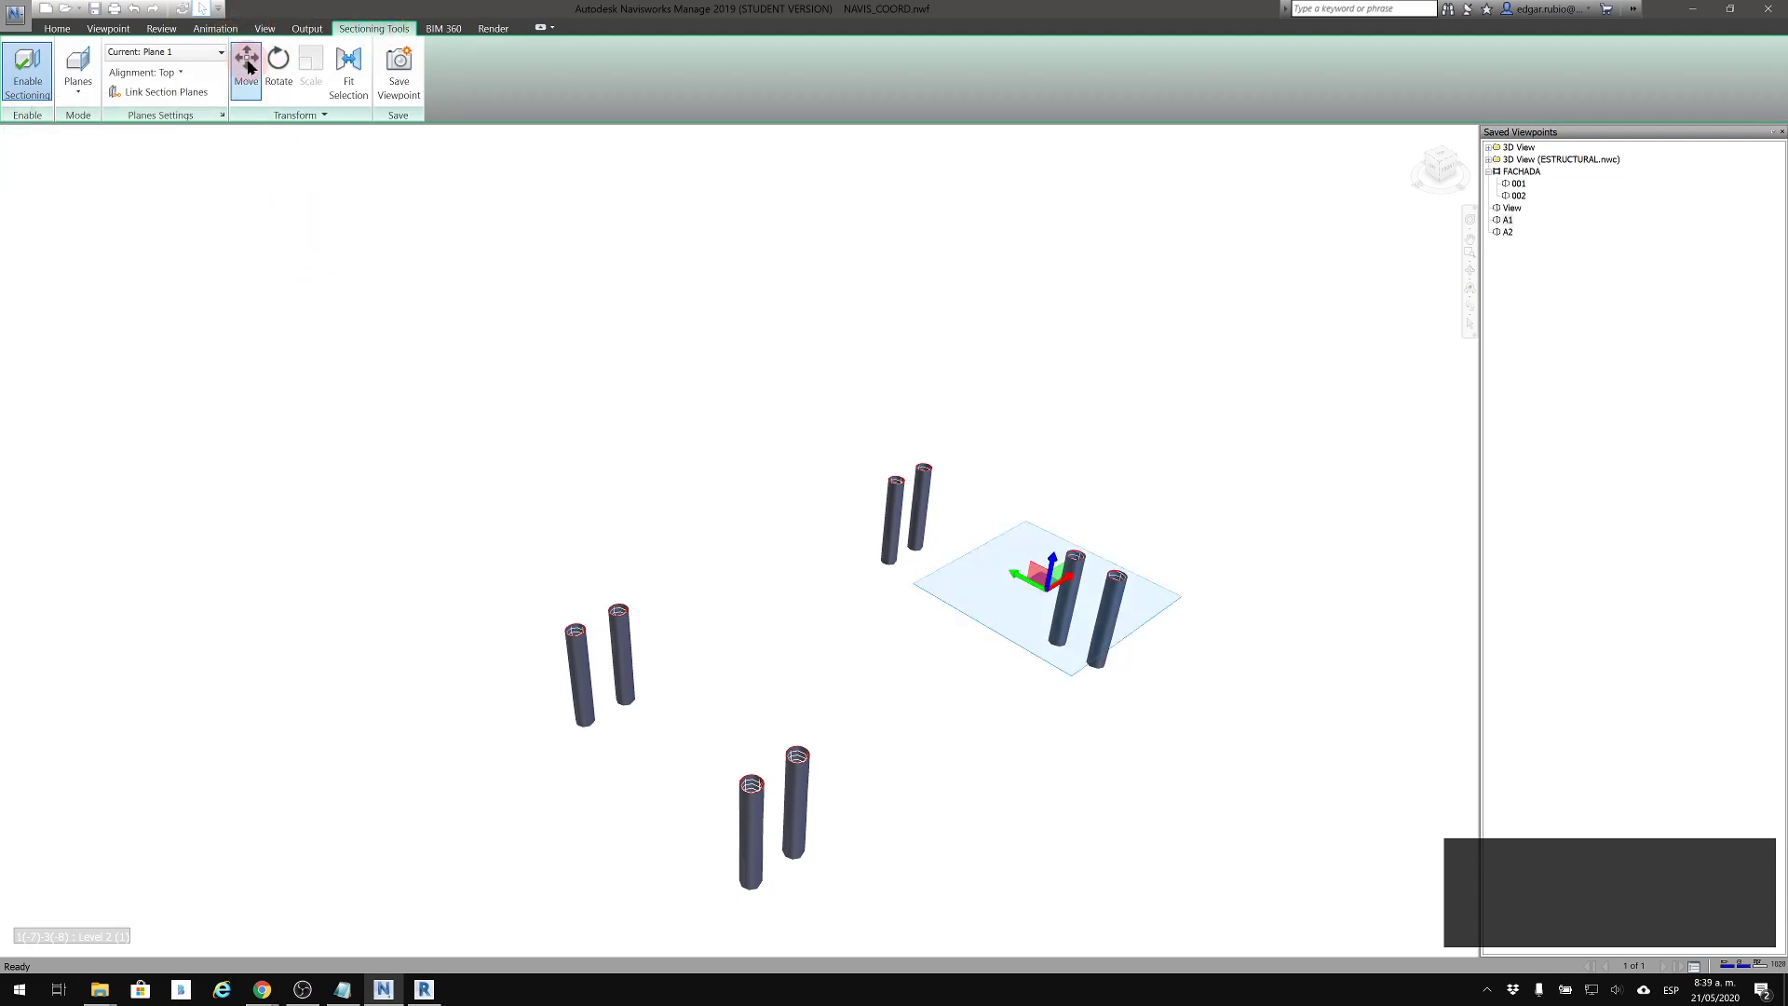
left_click(248, 63)
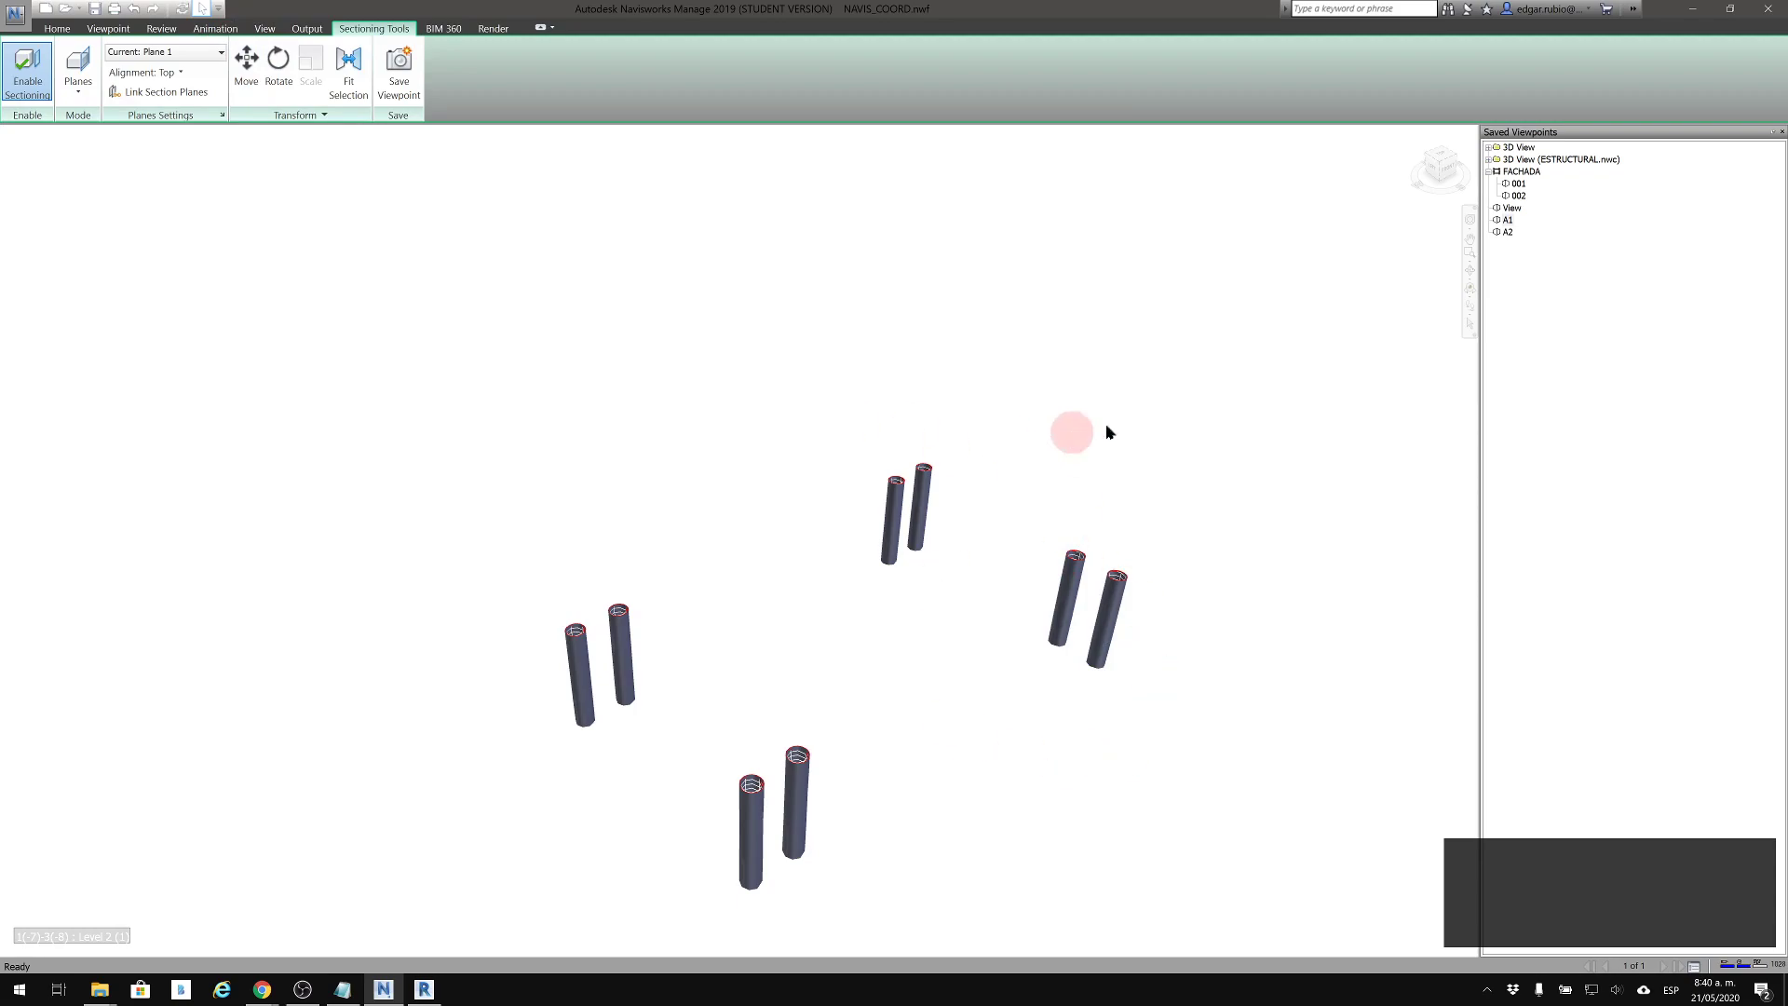
Add a viewpoint animation named P1 to the saved viewpoints and place A1 and A2 inside it
left_click(1505, 232)
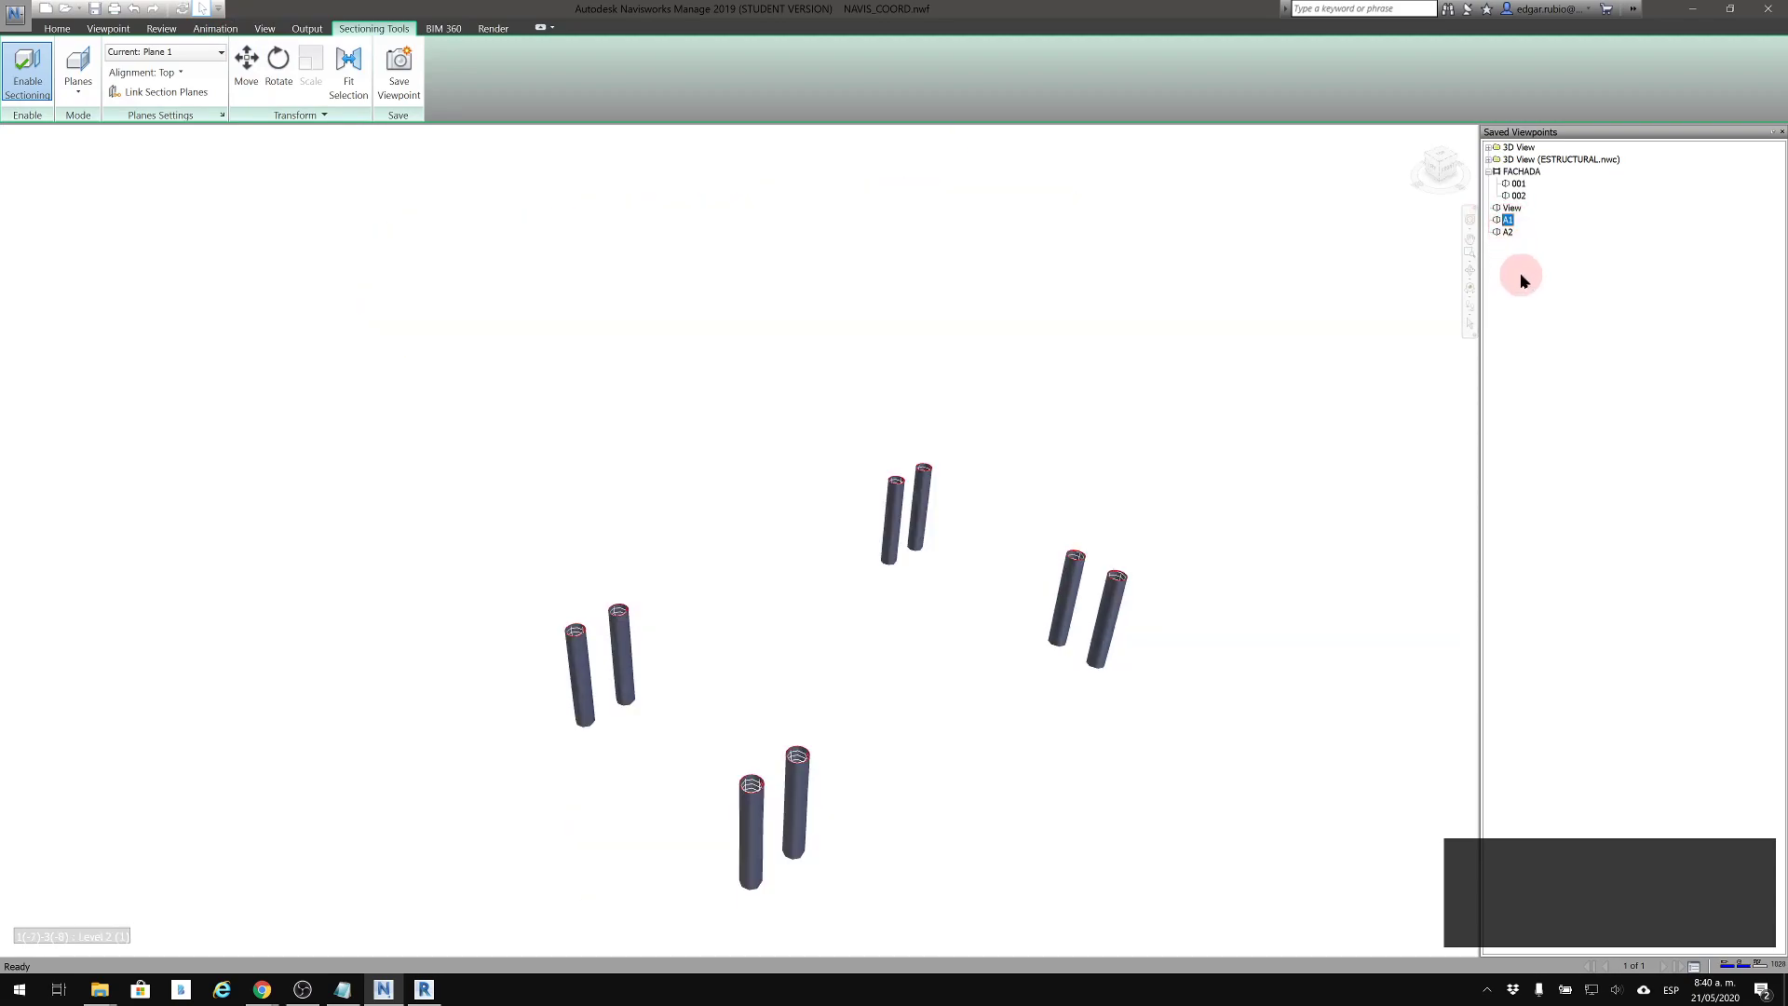
right_click(1520, 272)
left_click(1572, 334)
left_click(1508, 231, "ctrl")
left_click_drag(1497, 243, 1498, 244)
left_click(1502, 218)
Set the duration of animation P1 to 15 and play the animation
right_click(1501, 219)
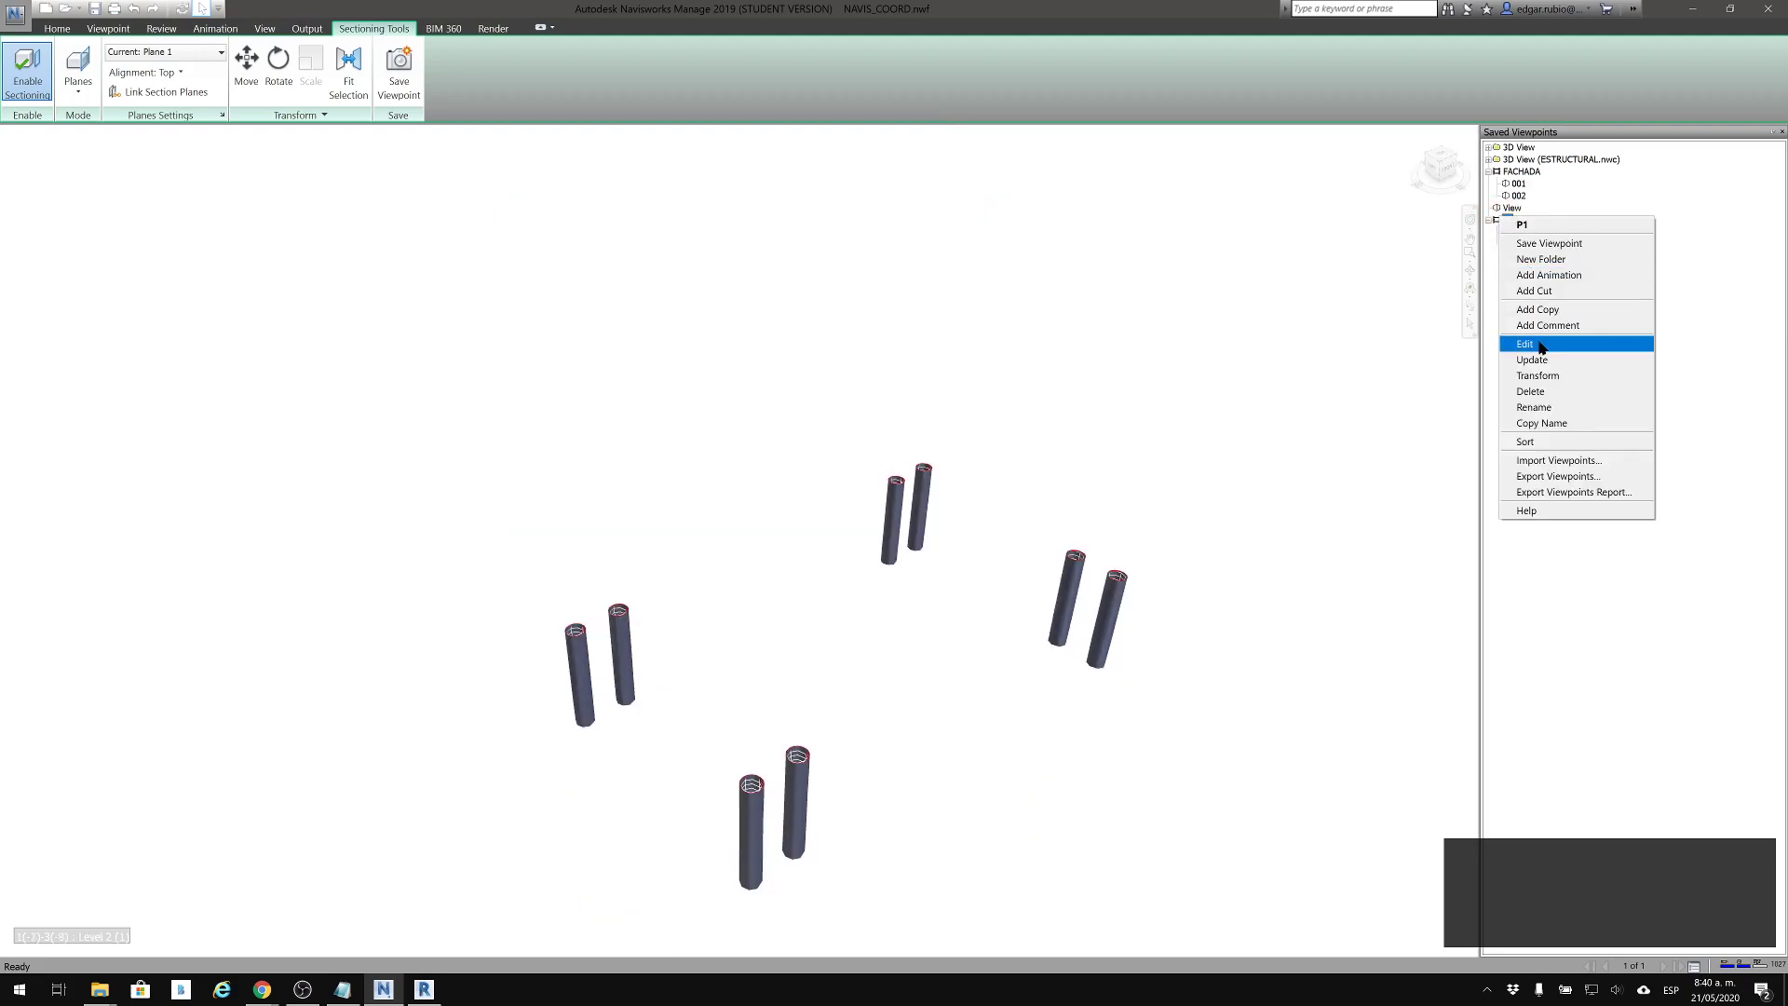
left_click(967, 201)
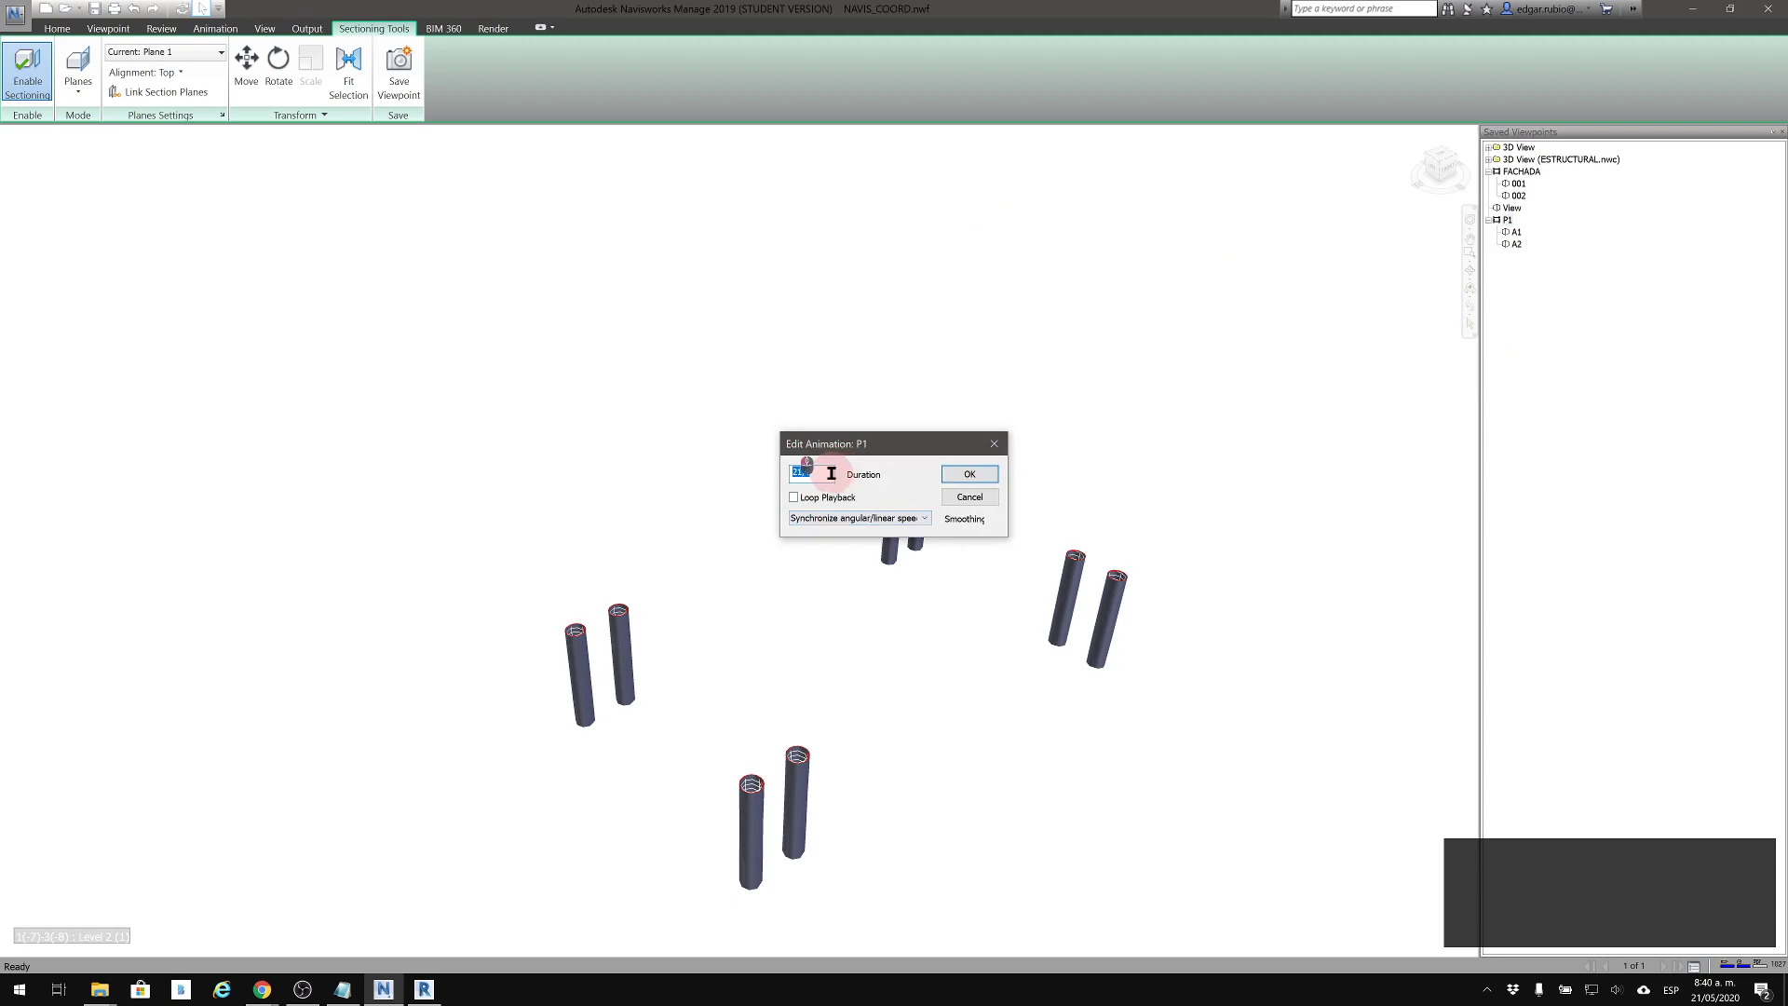
type("15")
left_click(996, 474)
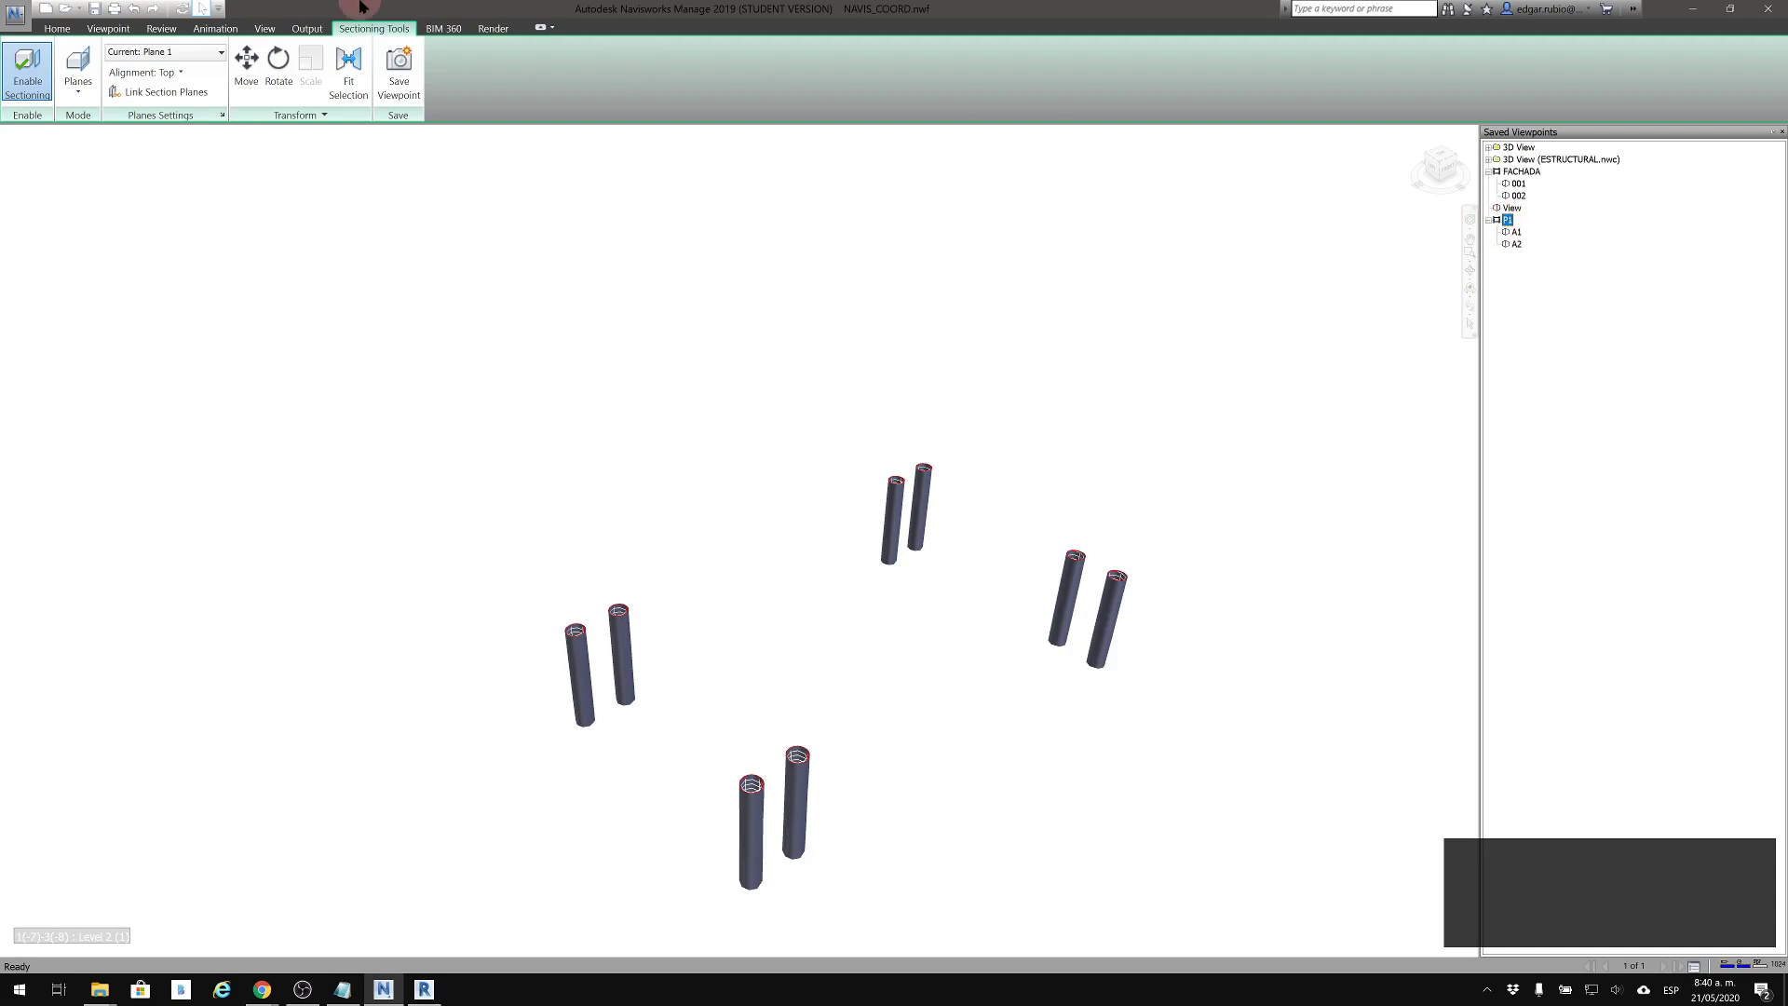
left_click(110, 29)
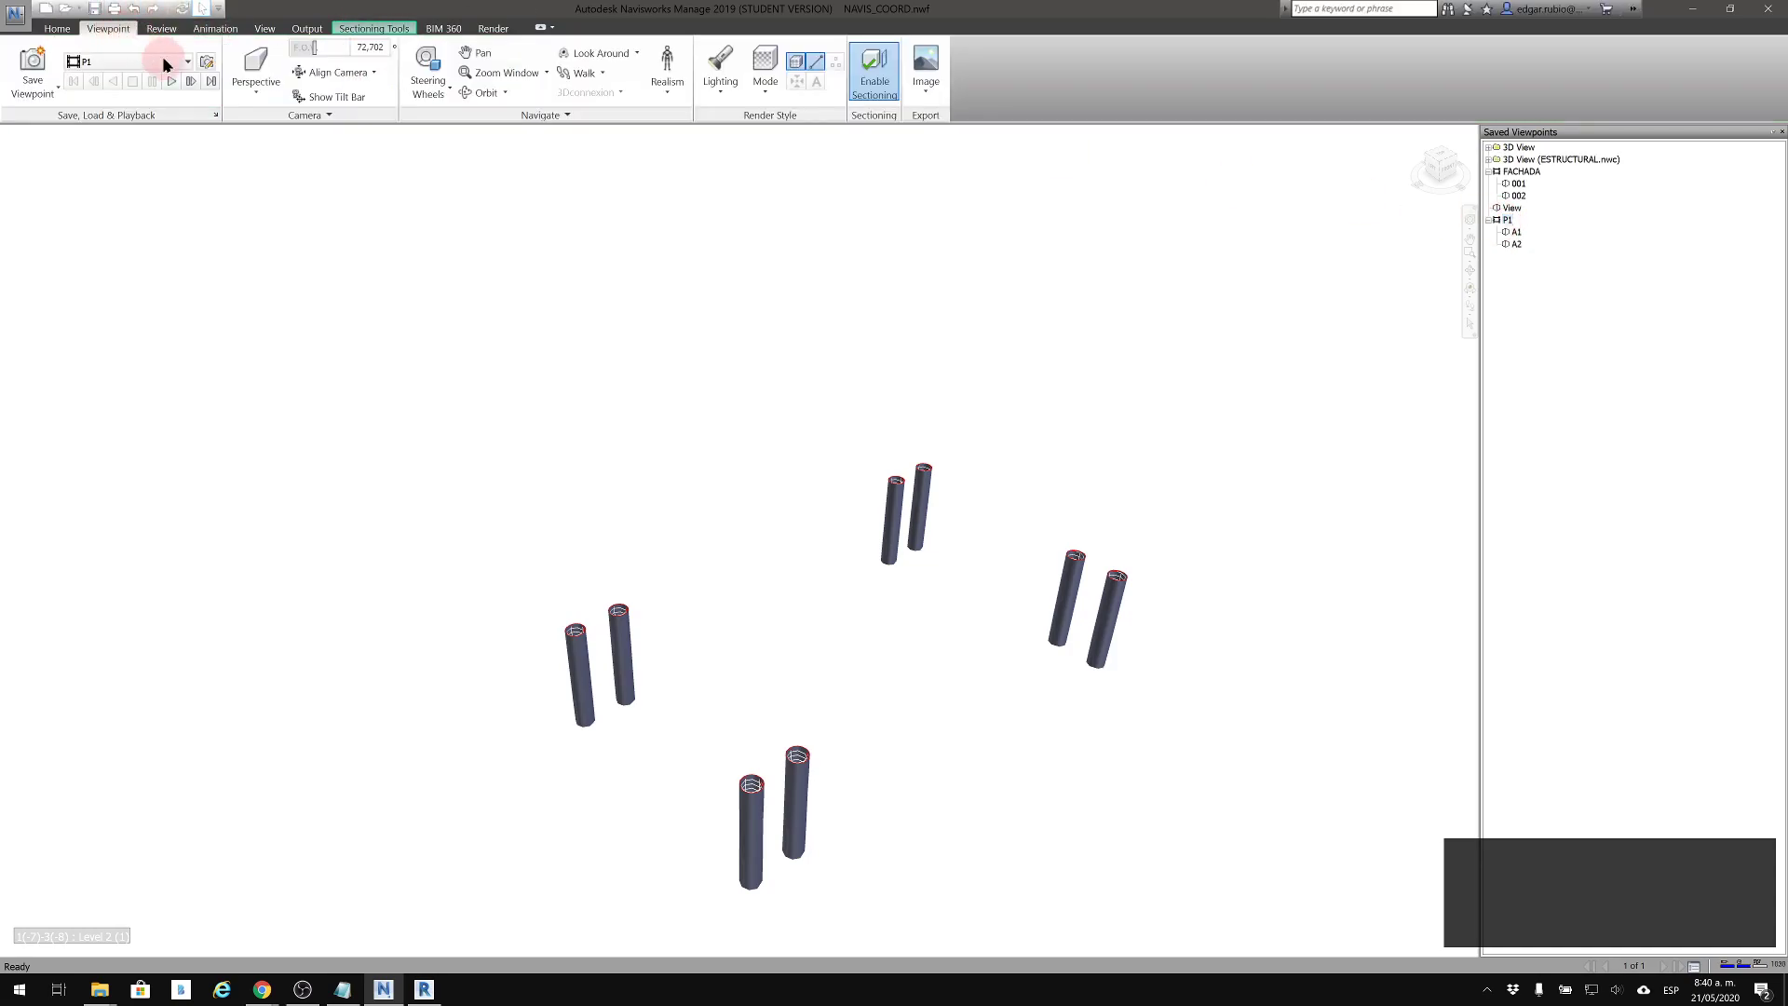
left_click(172, 82)
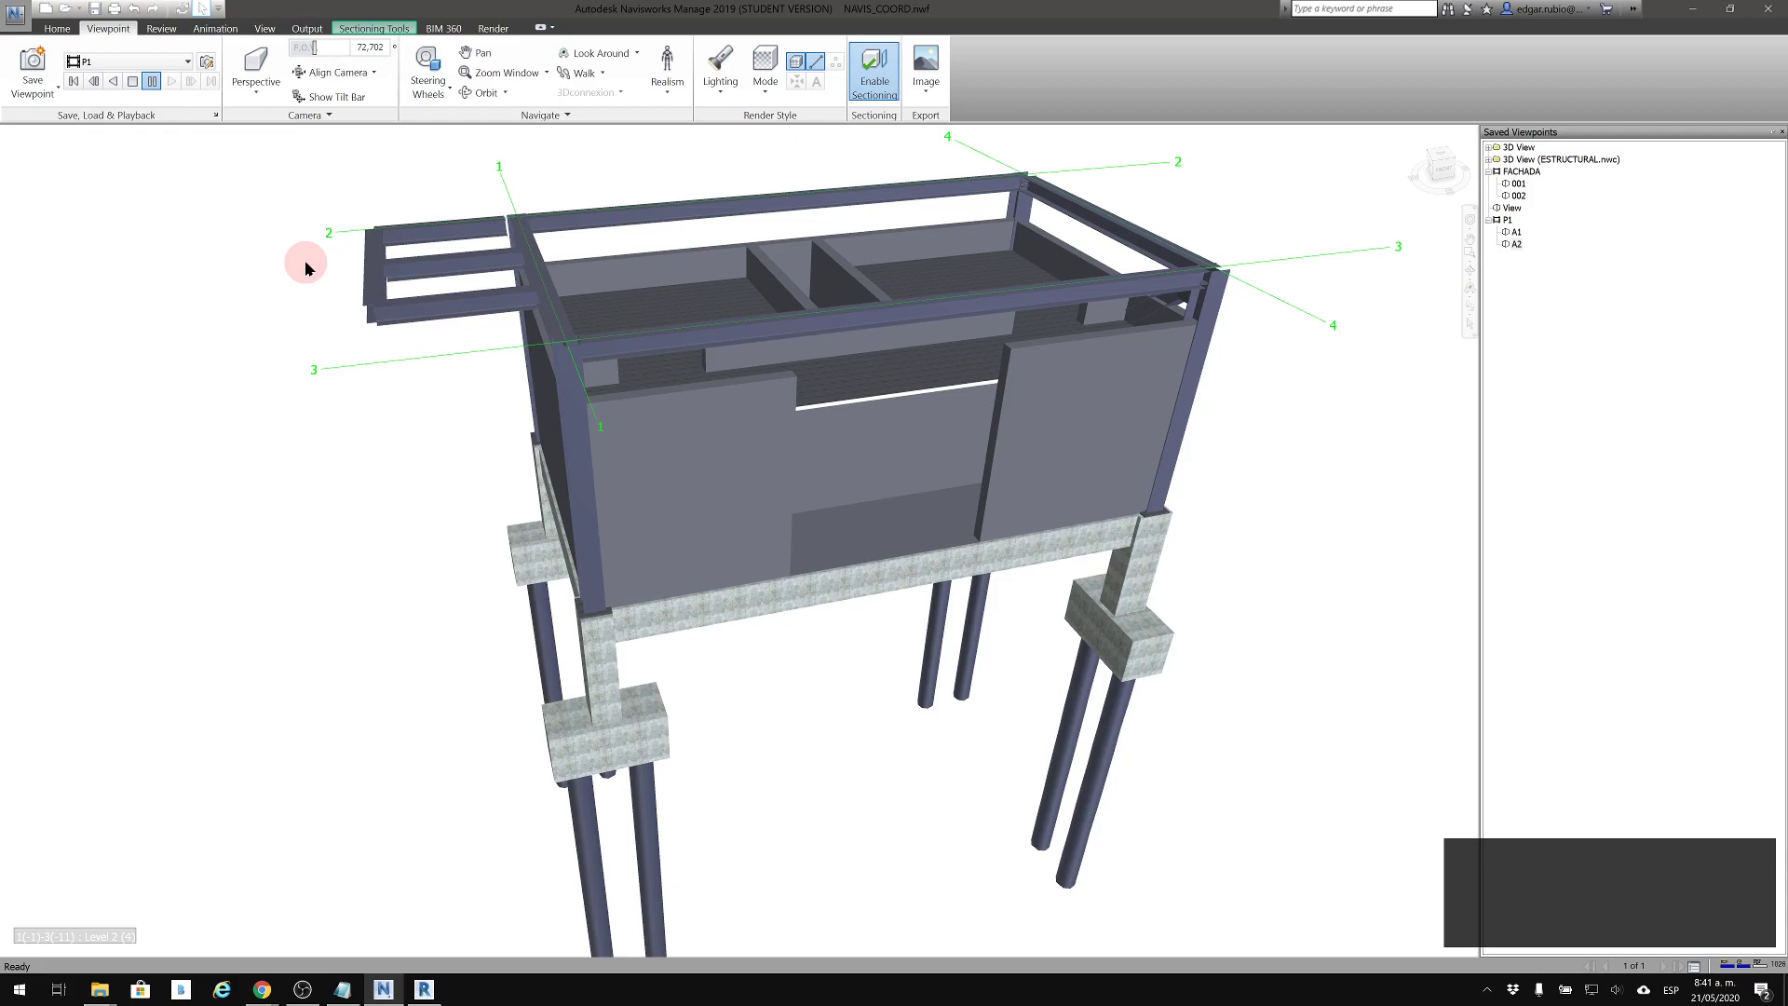
Replay animation P1 forward, play it in reverse, and pause it partway through the sectioned building
left_click(1506, 221)
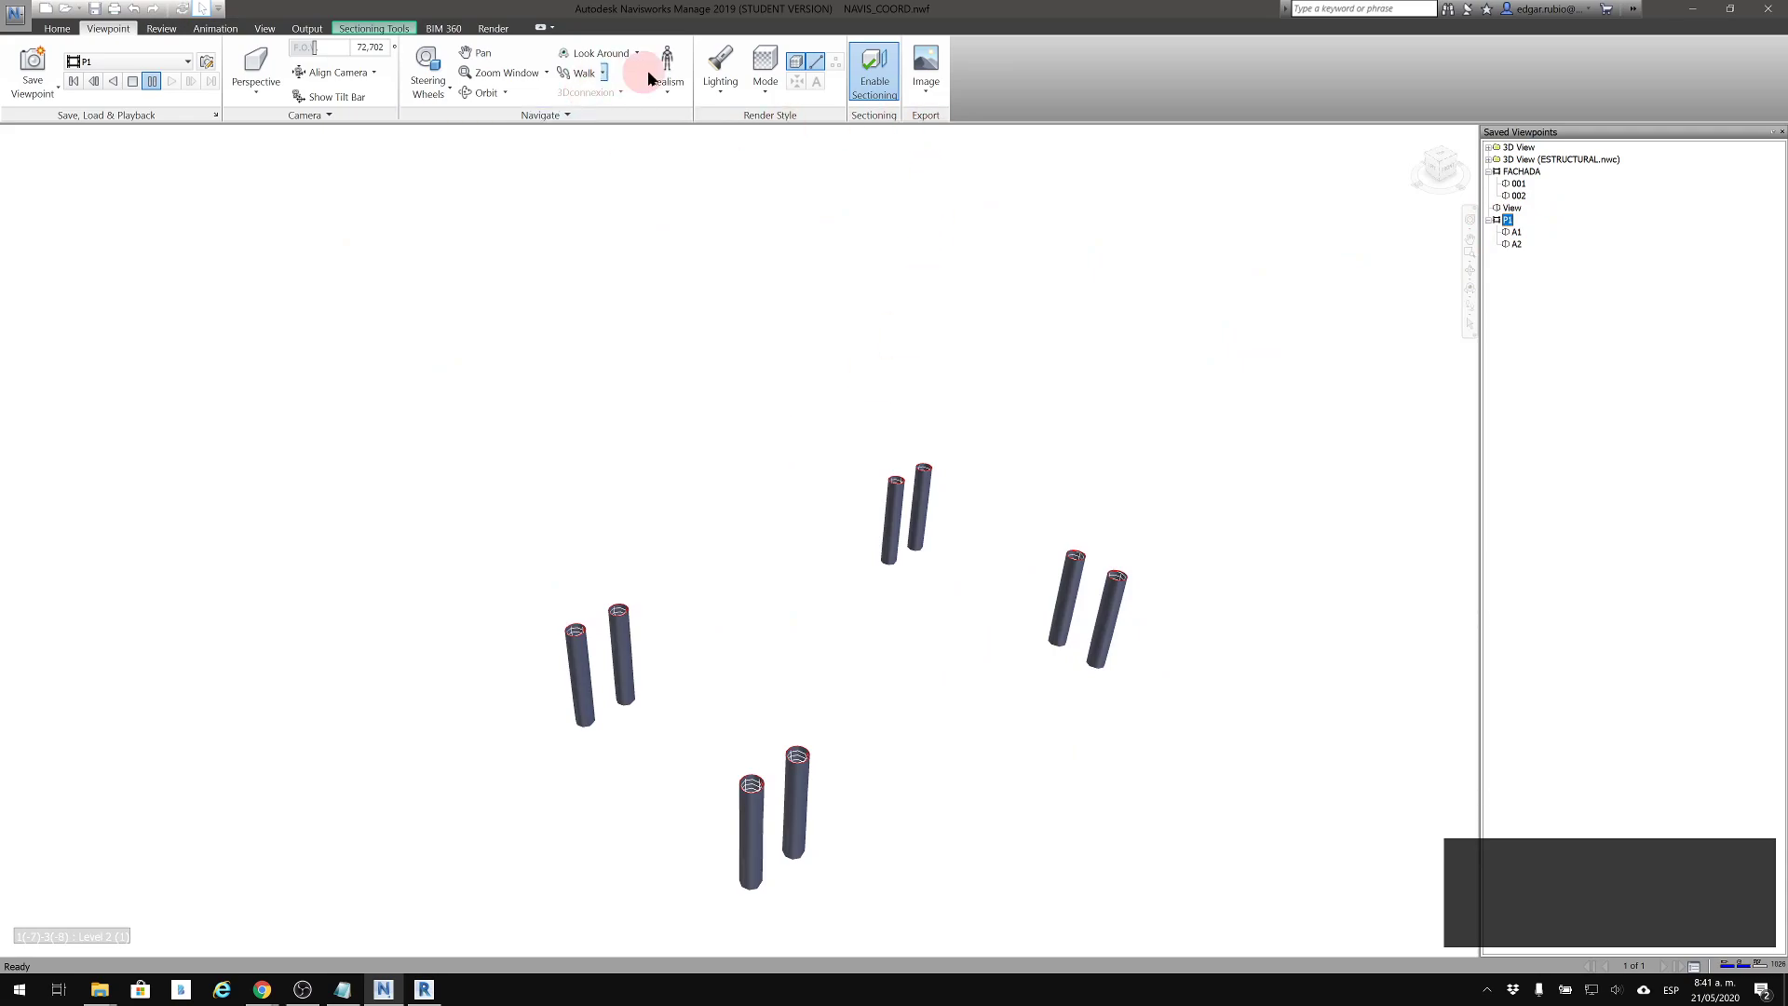
left_click(171, 82)
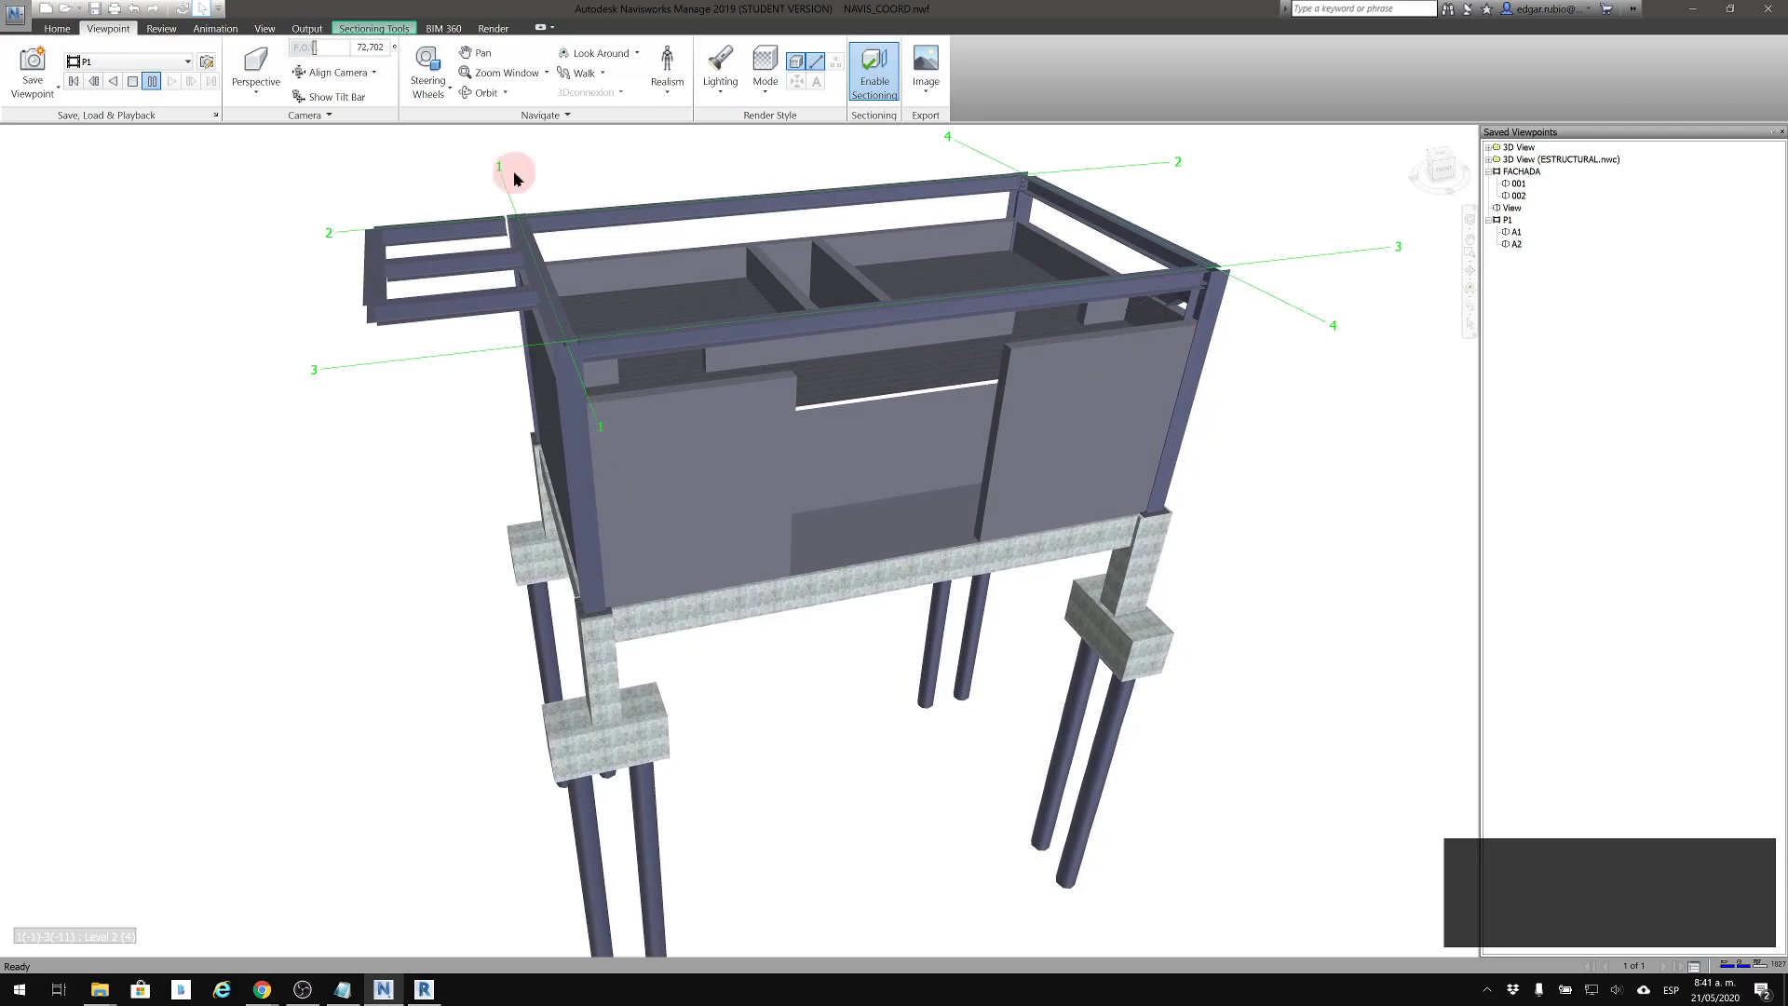
left_click(111, 83)
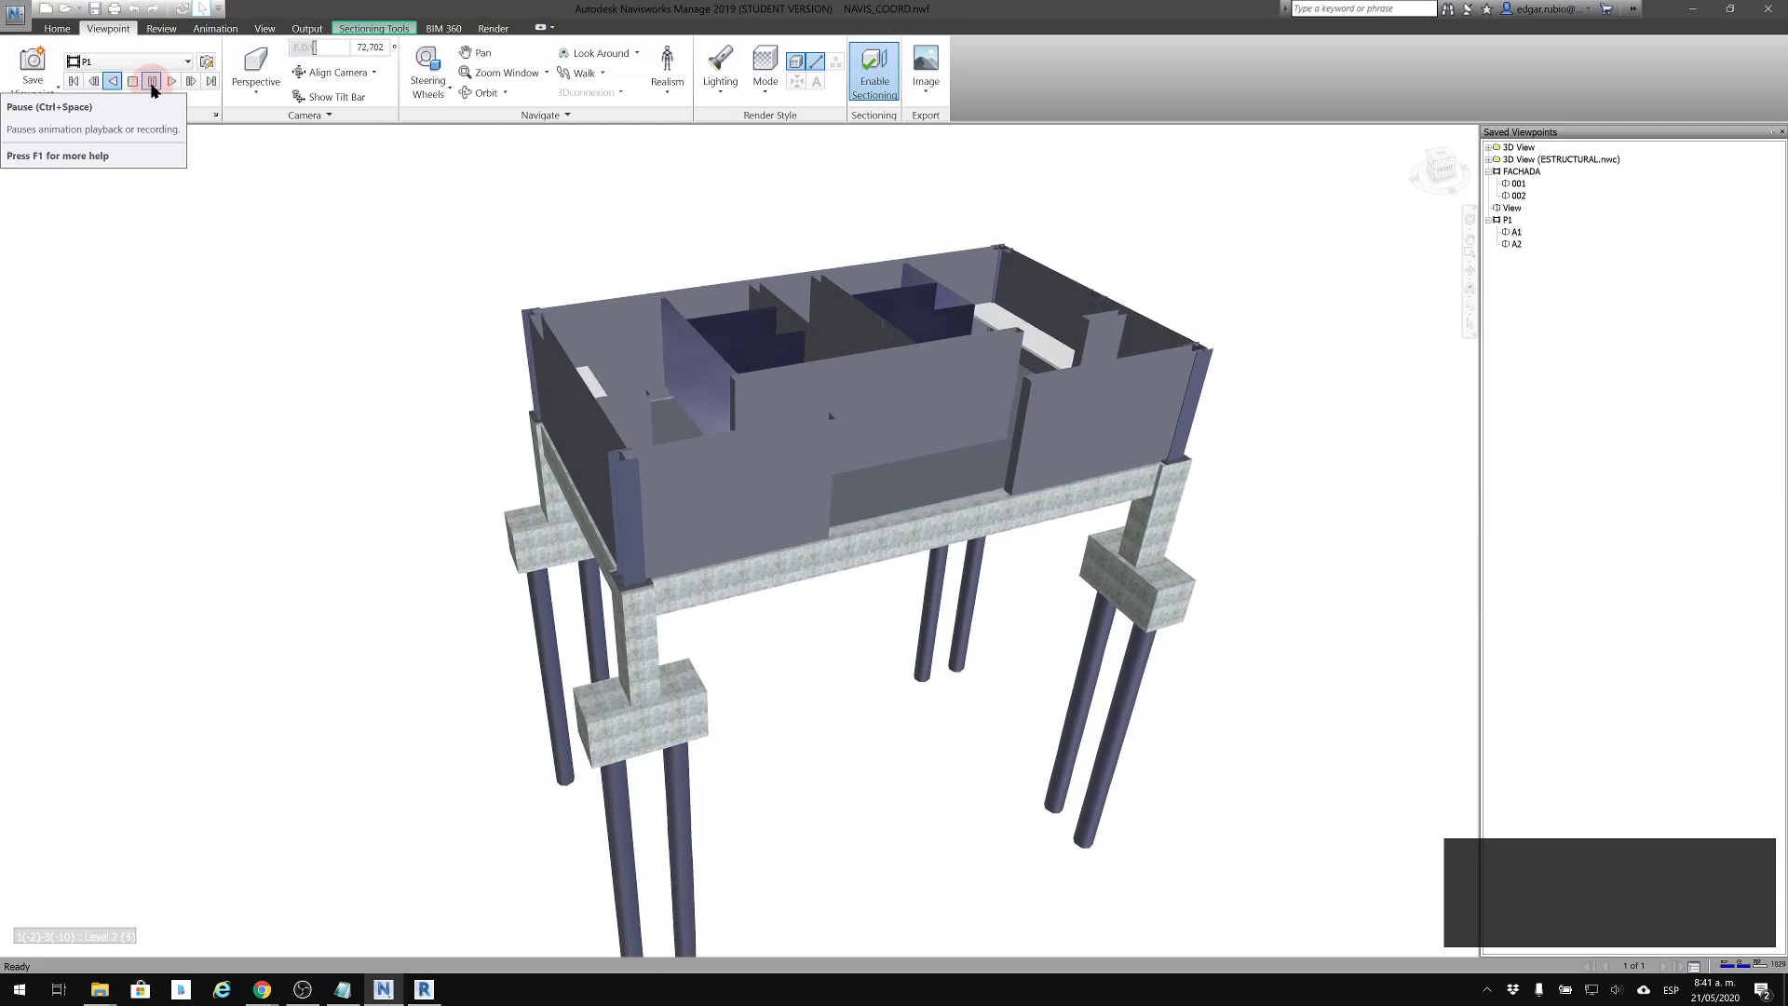
left_click(151, 82)
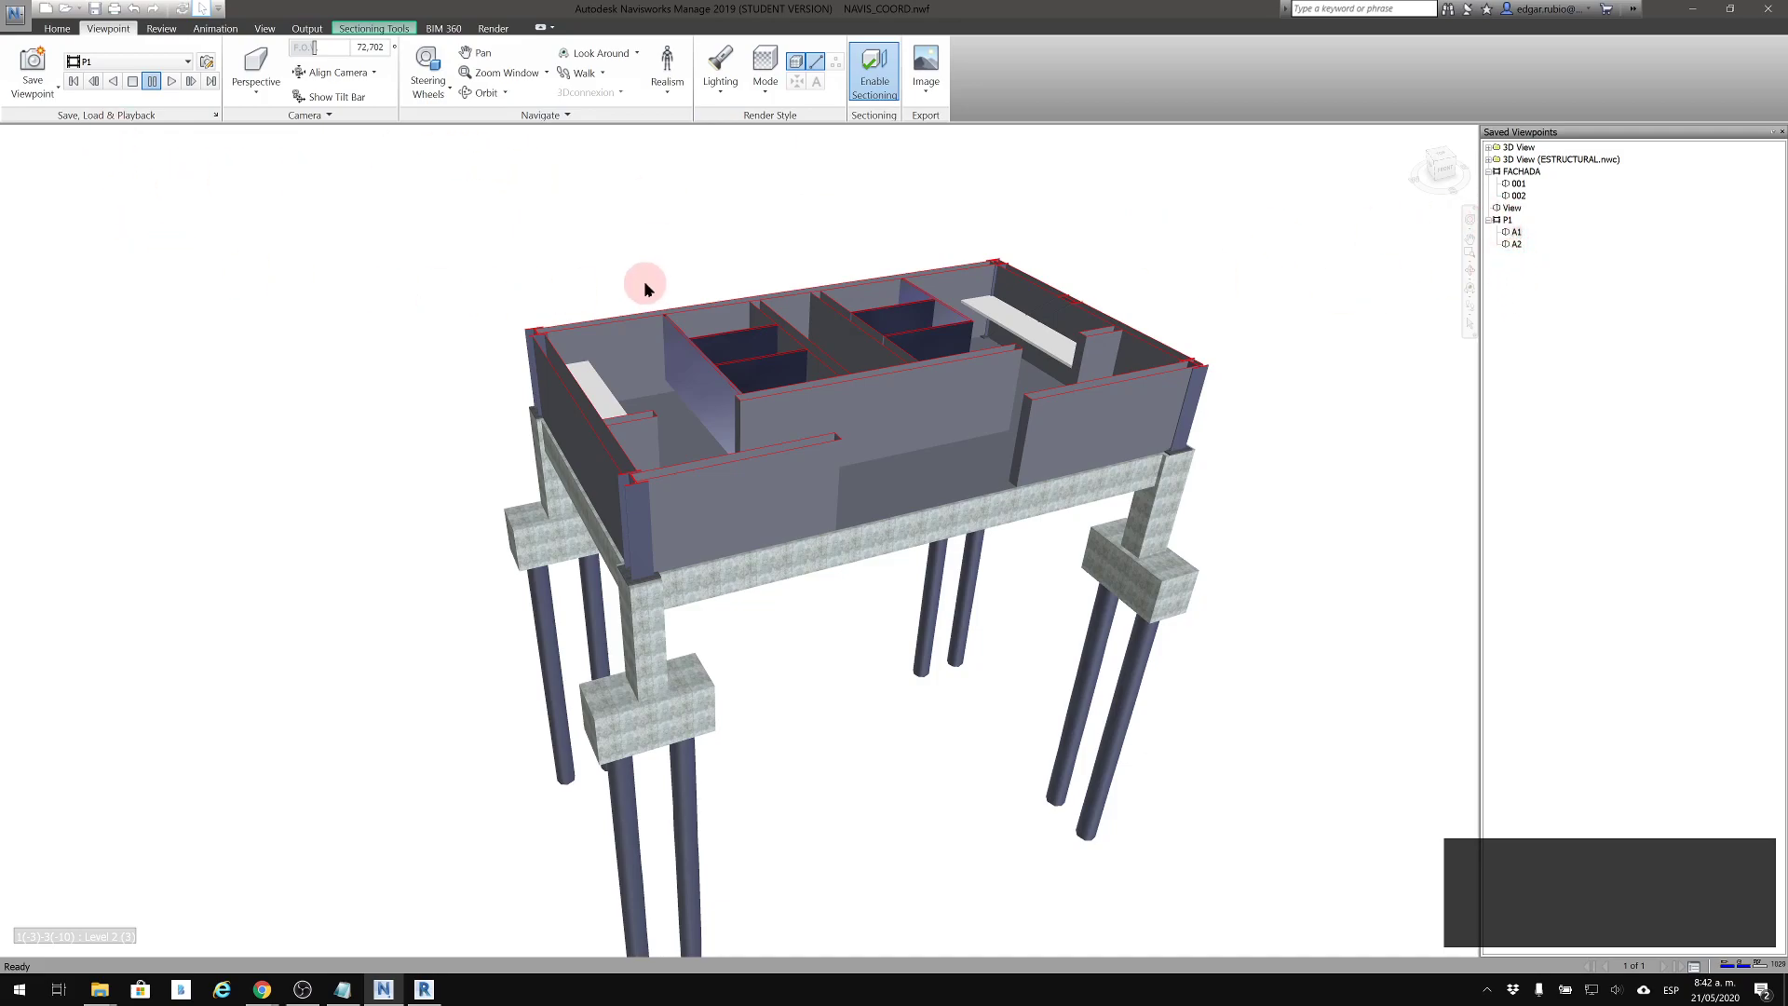
middle_click_drag(866, 447, 847, 484)
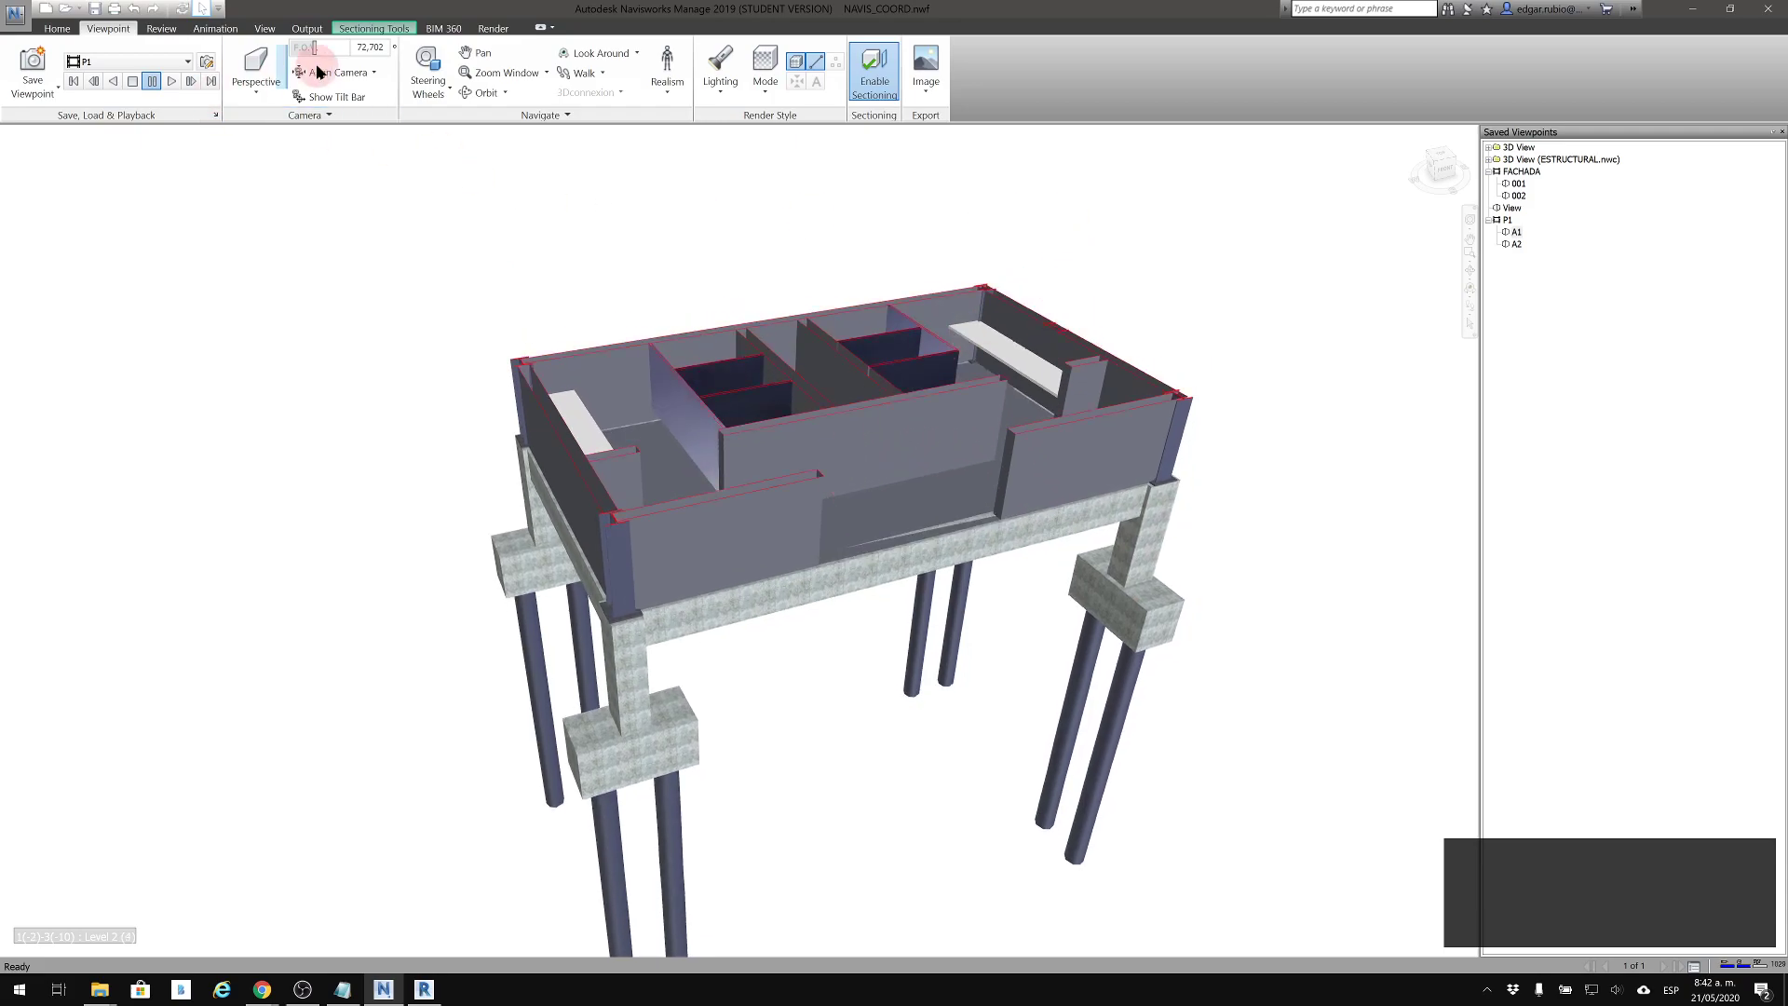
Turn off sectioning to show the complete model without the cut plane
left_click(375, 28)
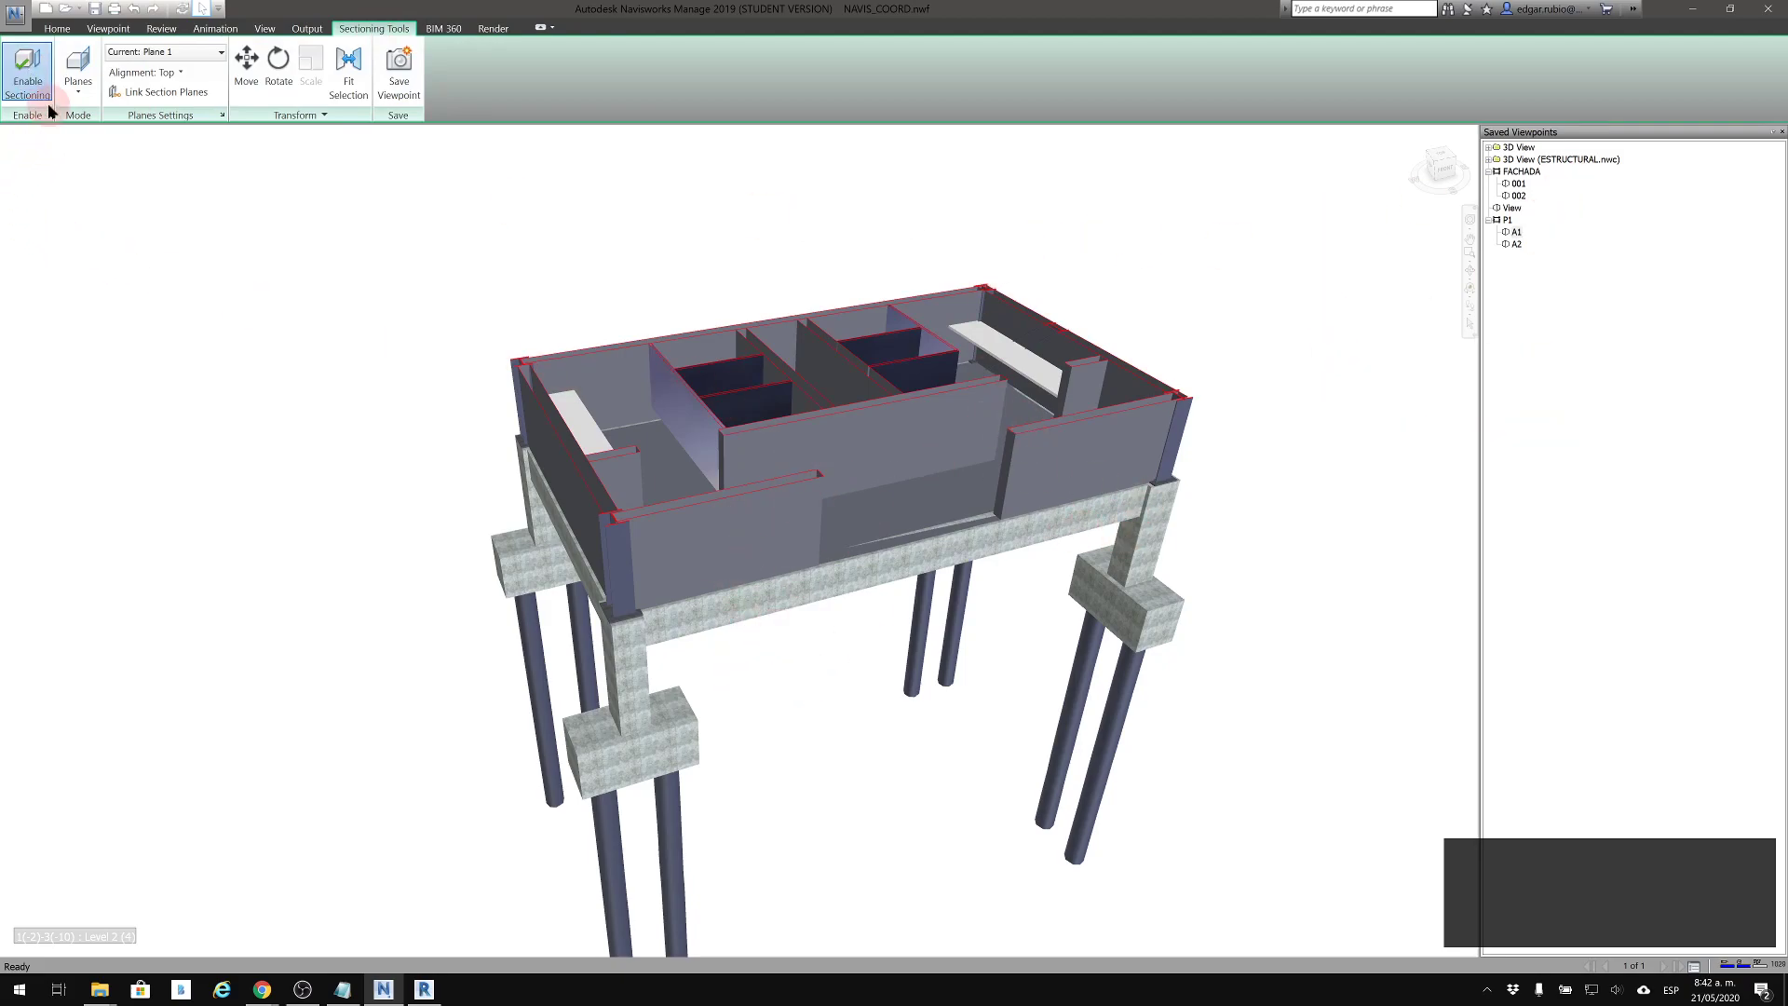
left_click(57, 29)
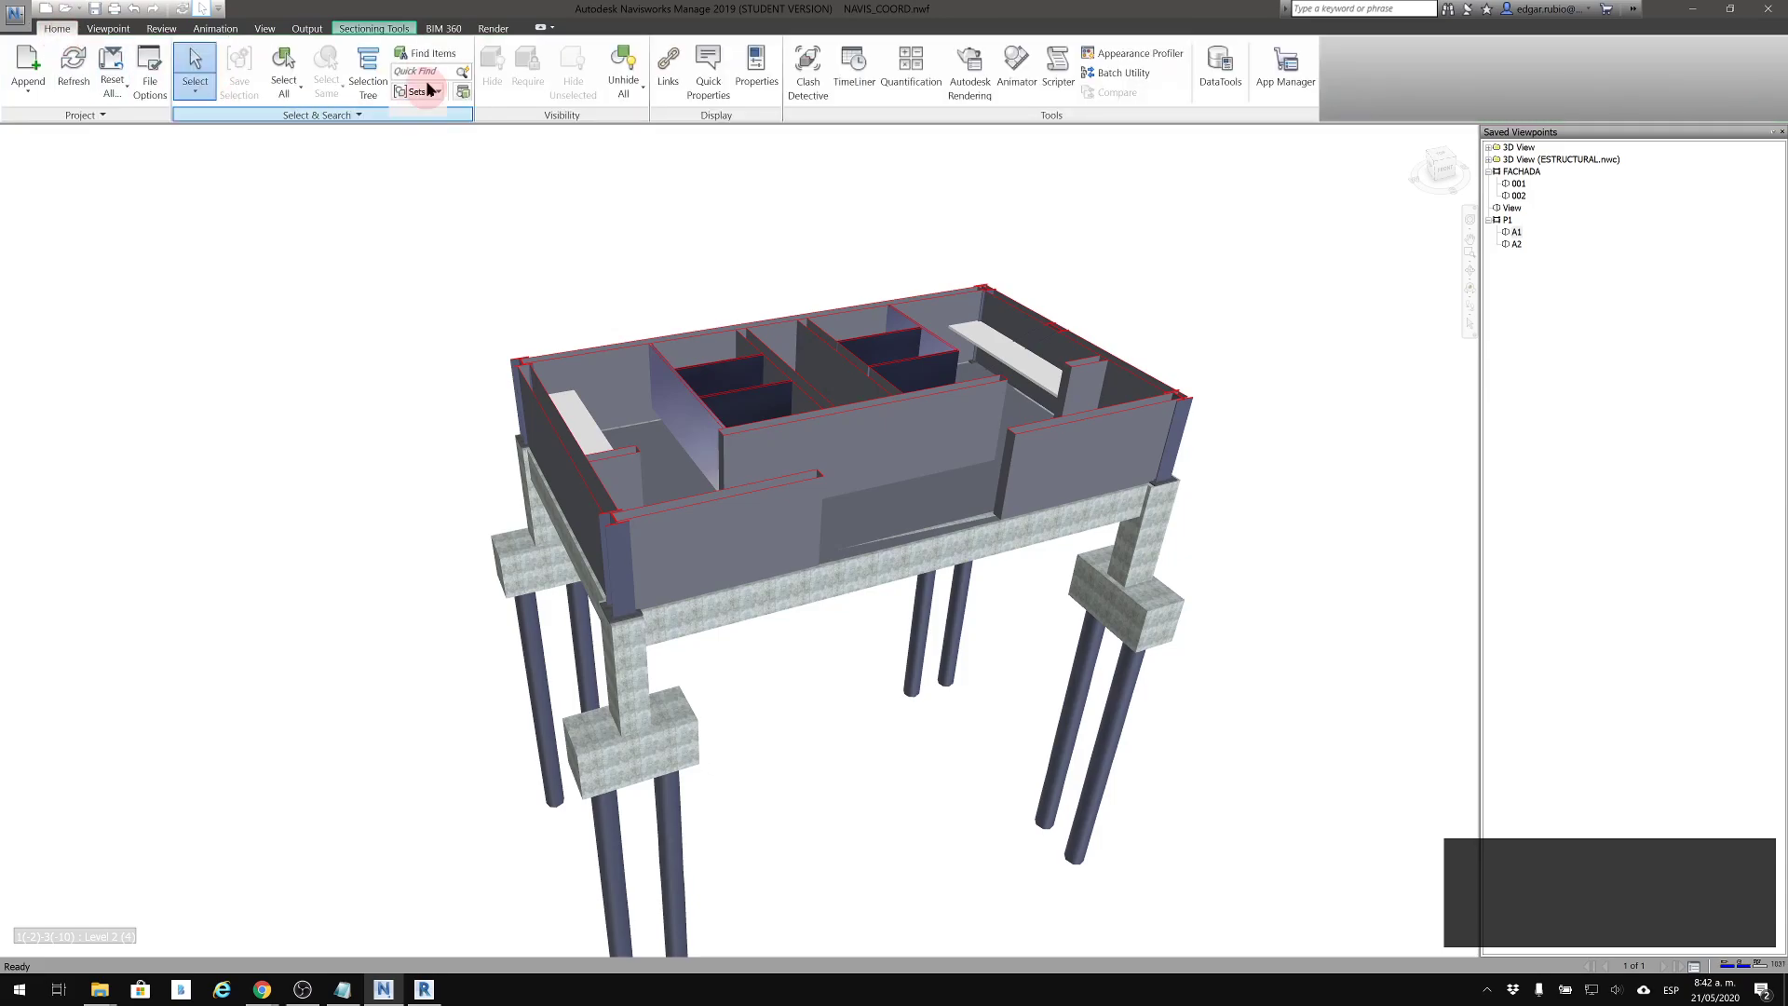
left_click(374, 28)
left_click(360, 79)
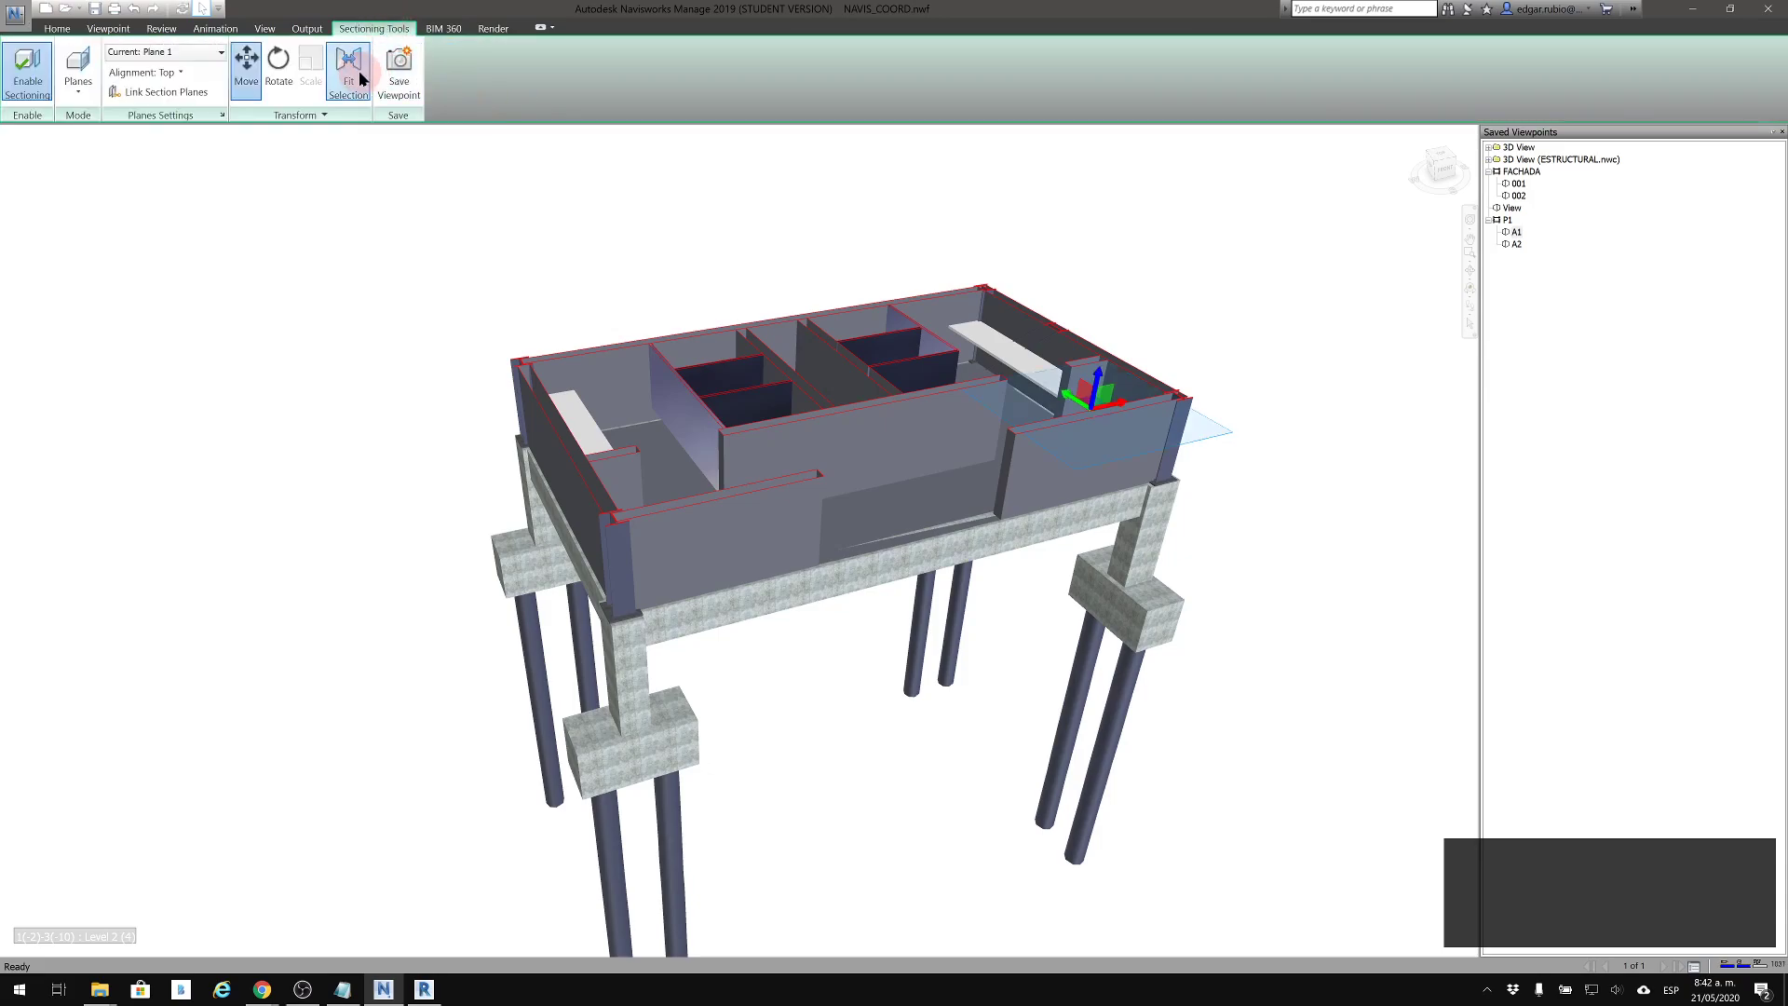
left_click(22, 82)
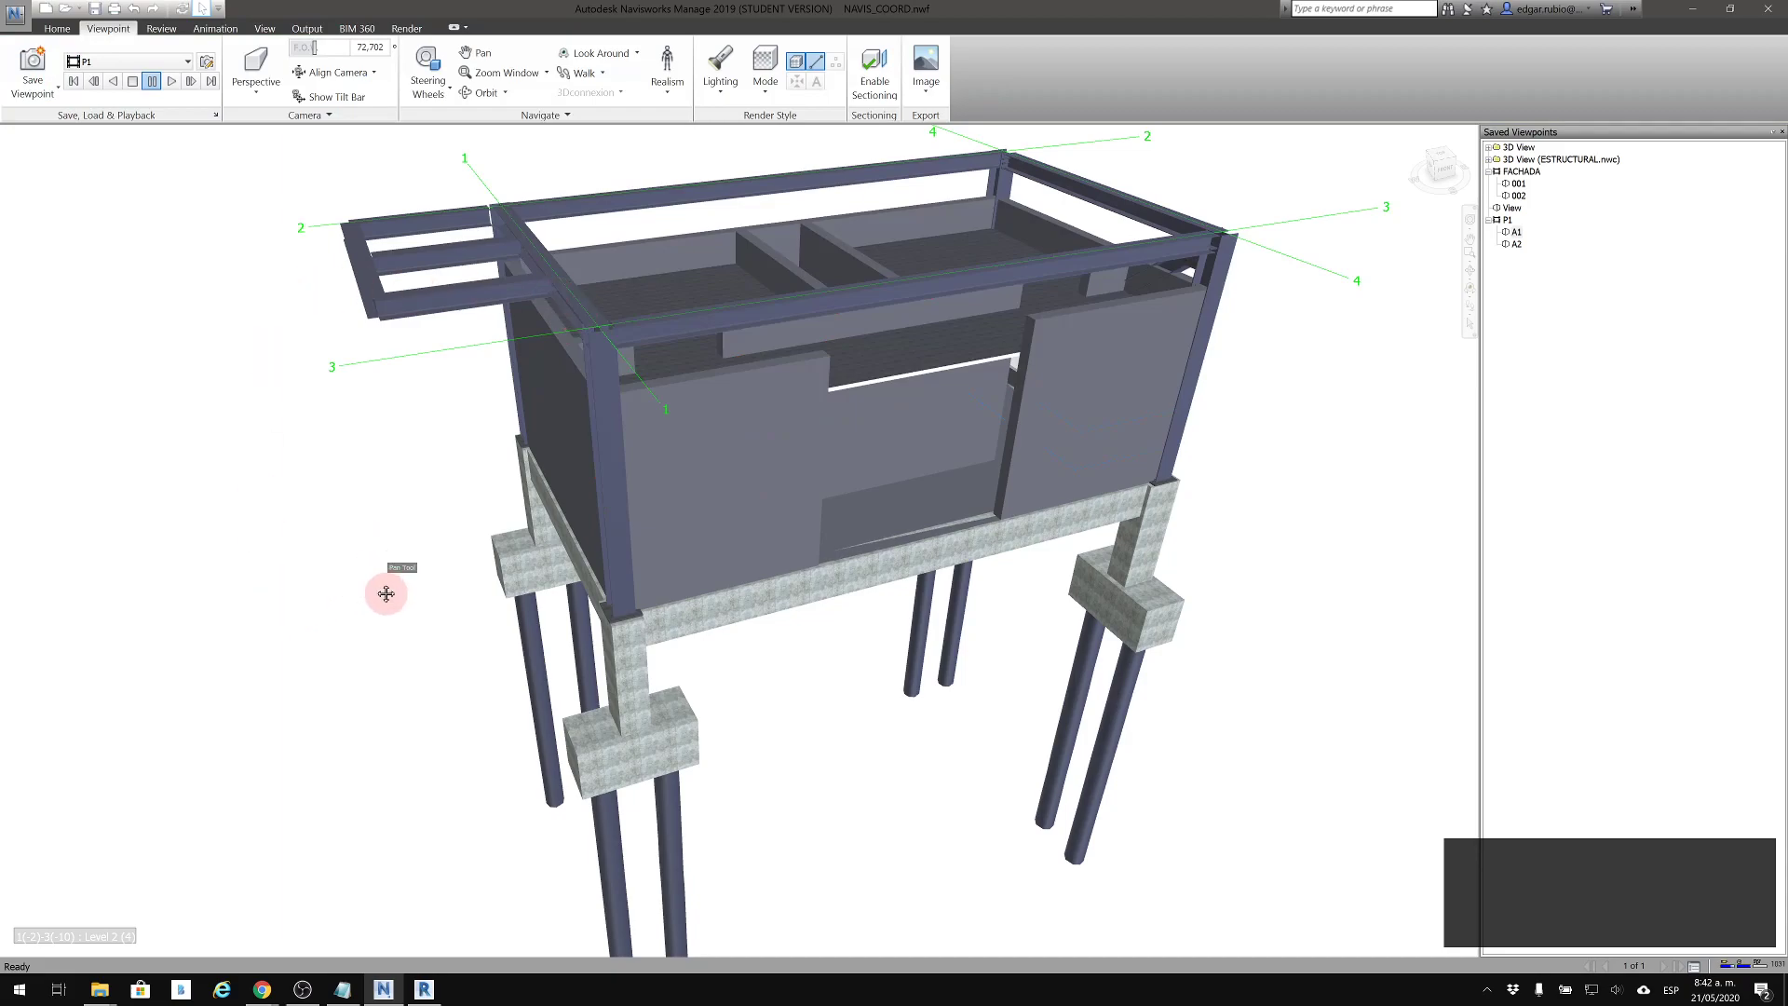
left_click_drag(387, 593, 363, 663)
Open Clash Detective, widen its window, and add a clash test named ARQ+EST
left_click(57, 28)
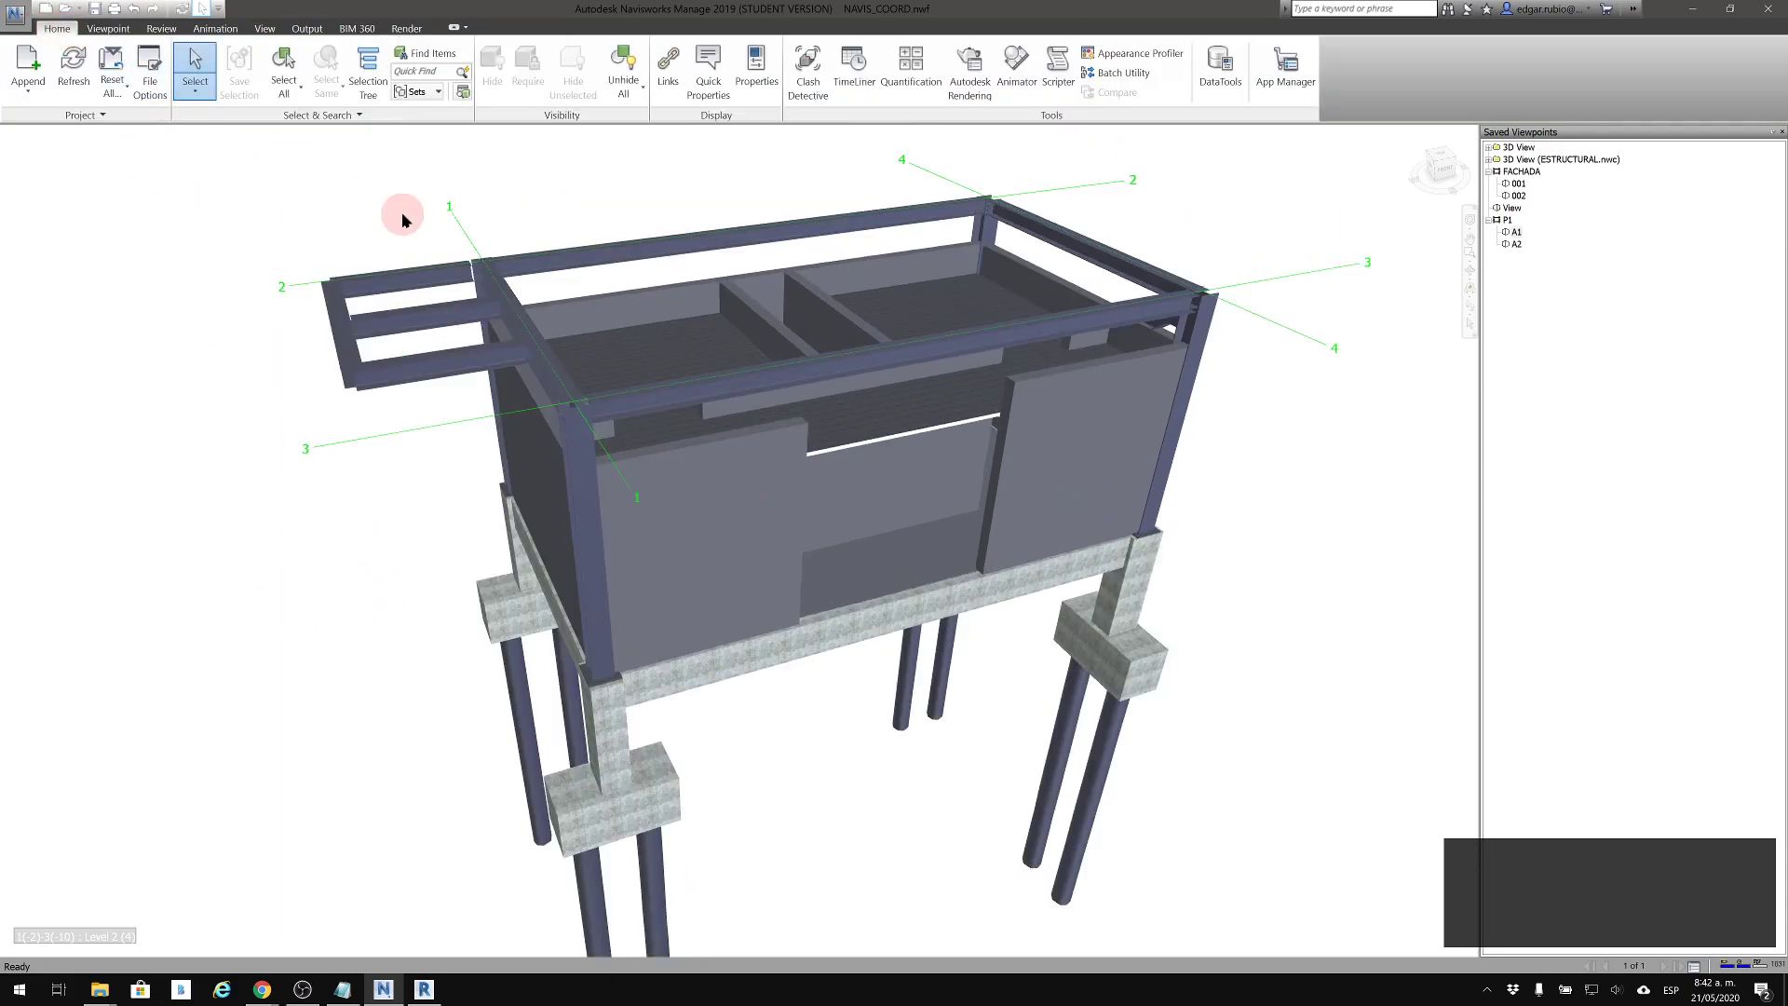
middle_click_drag(559, 299, 662, 299, "shift")
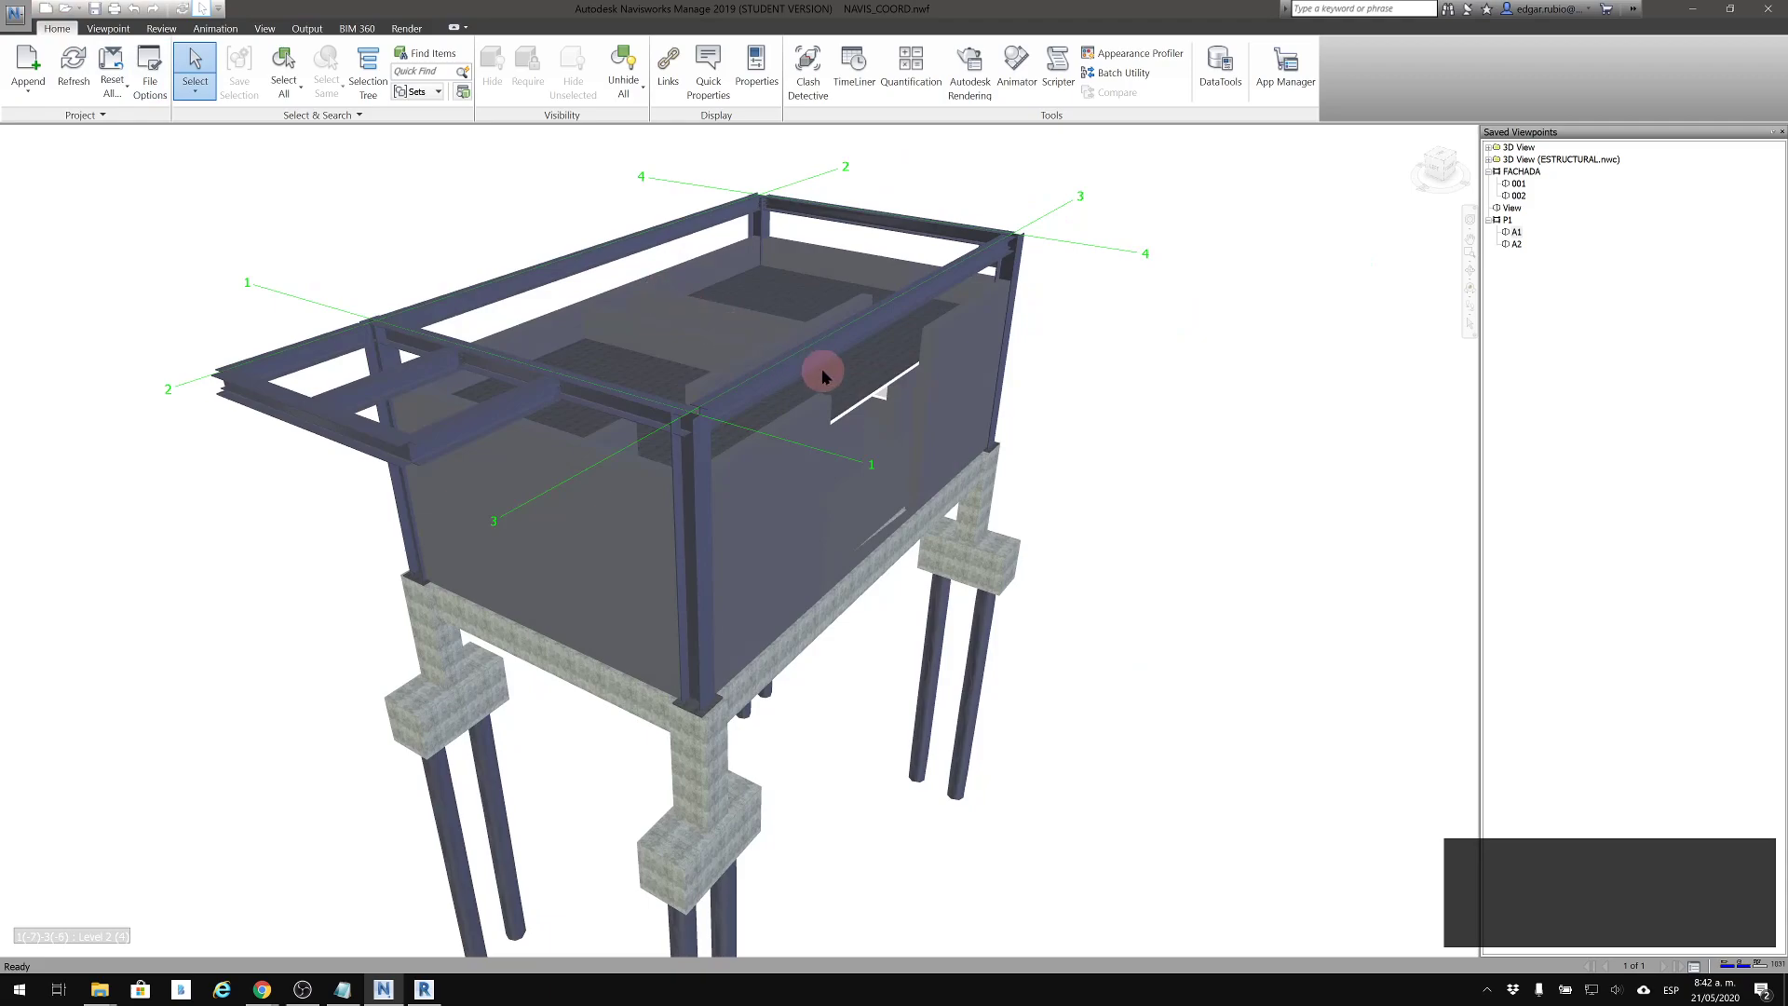
middle_click_drag(800, 354, 801, 349)
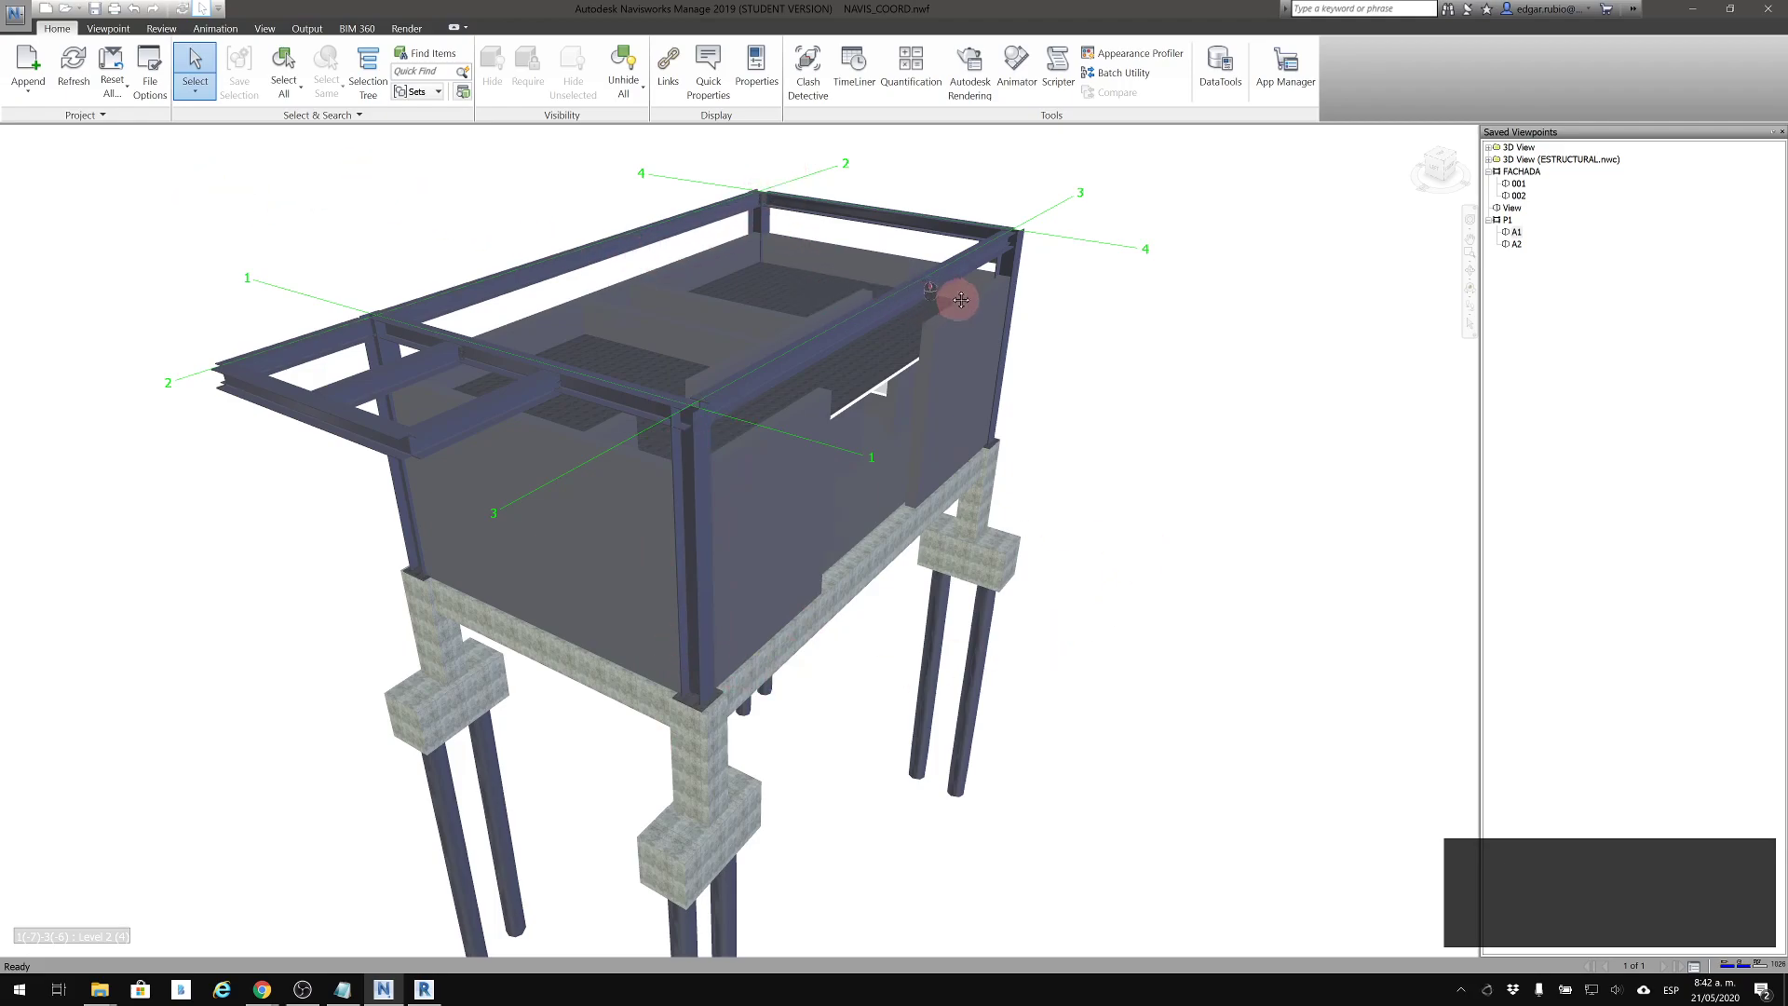
middle_click_drag(952, 303, 1127, 312)
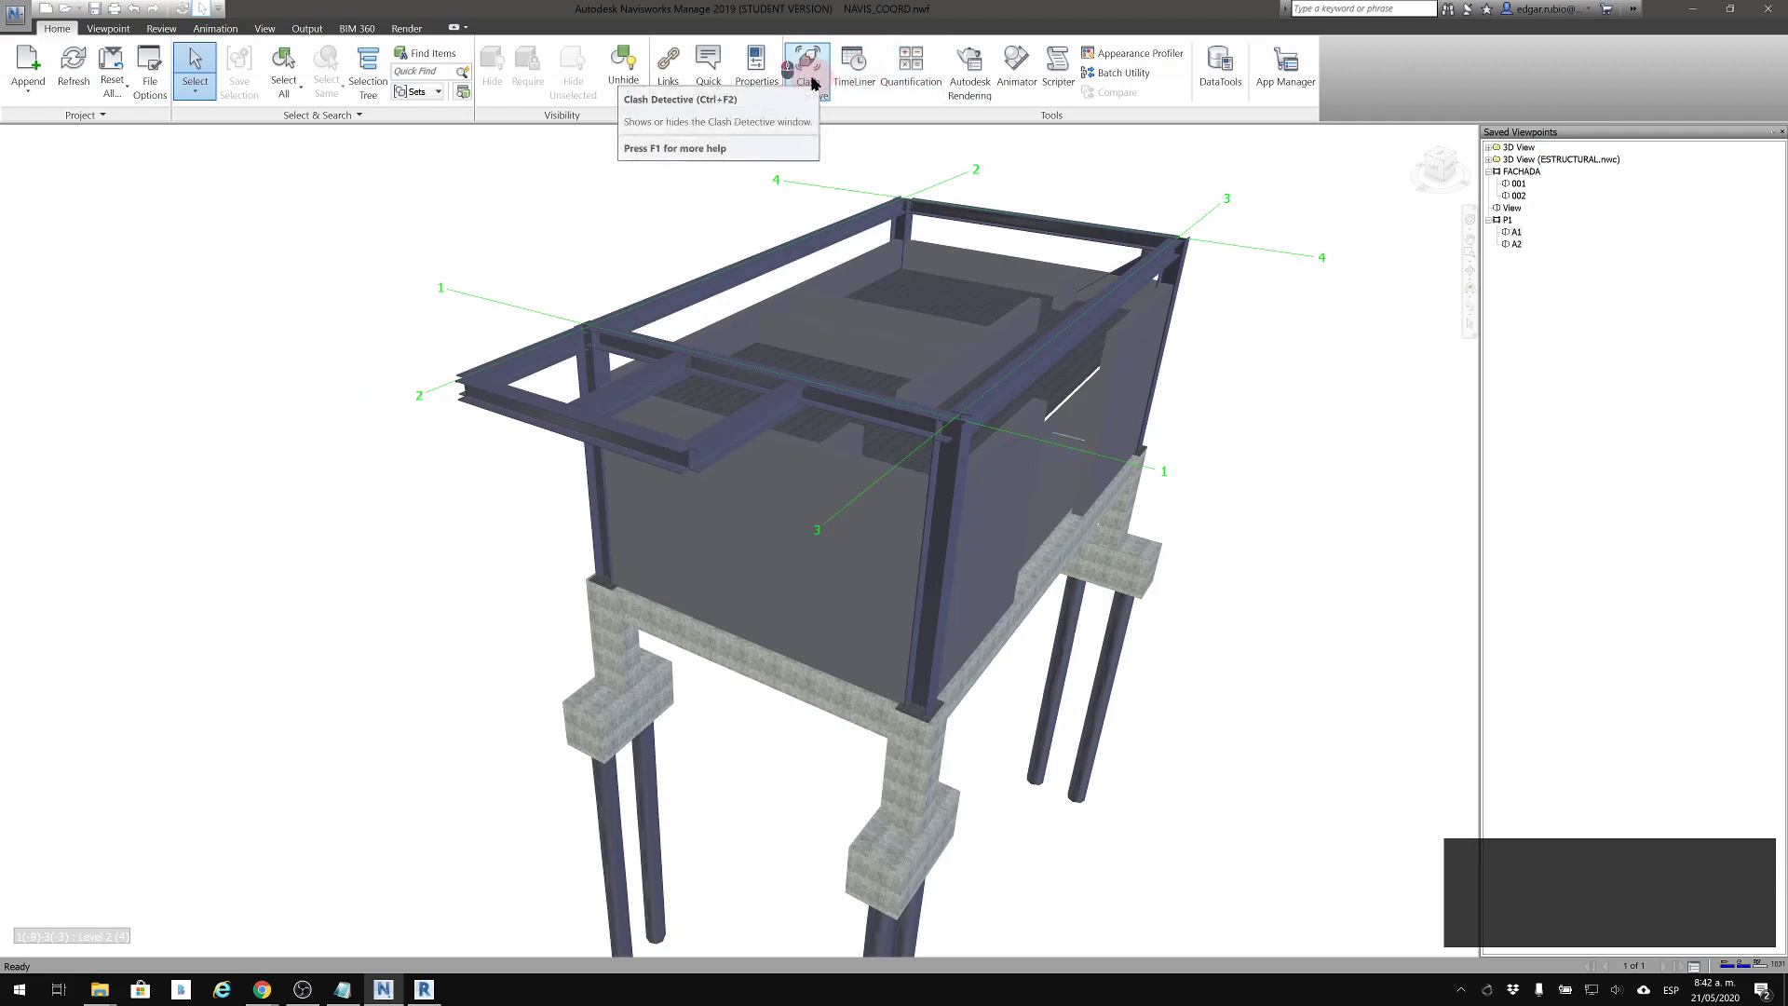
left_click(810, 82)
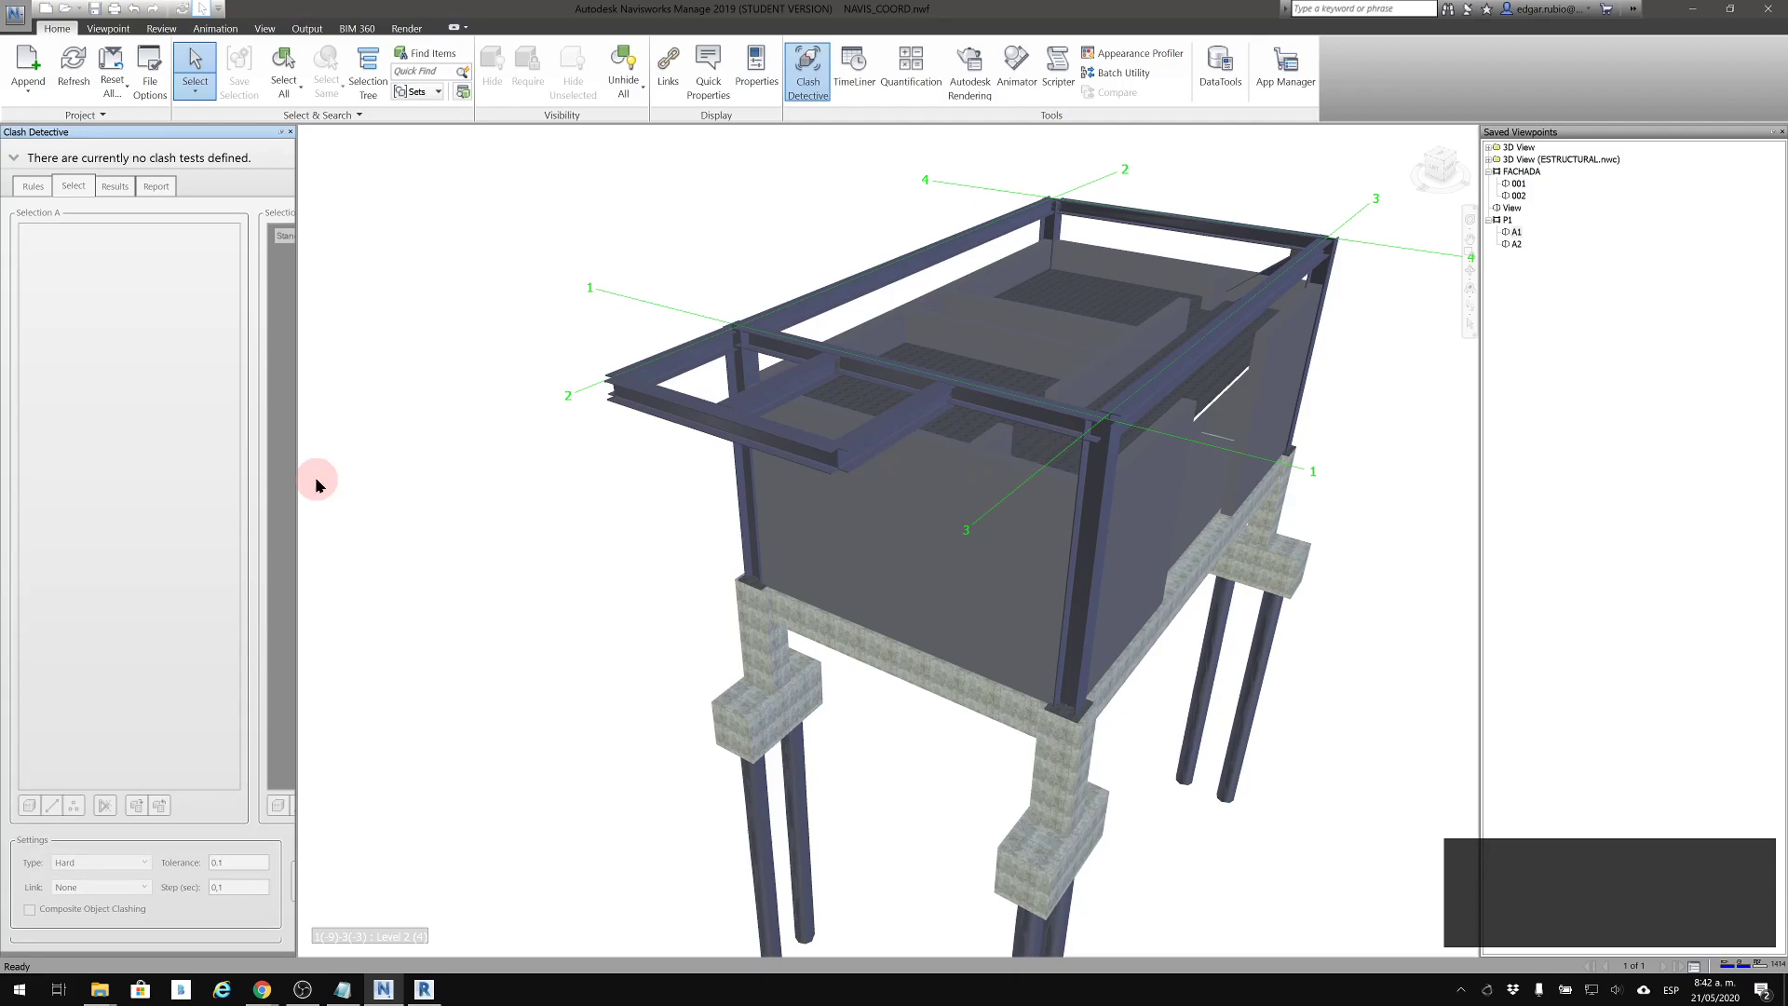
left_click_drag(298, 488, 530, 466)
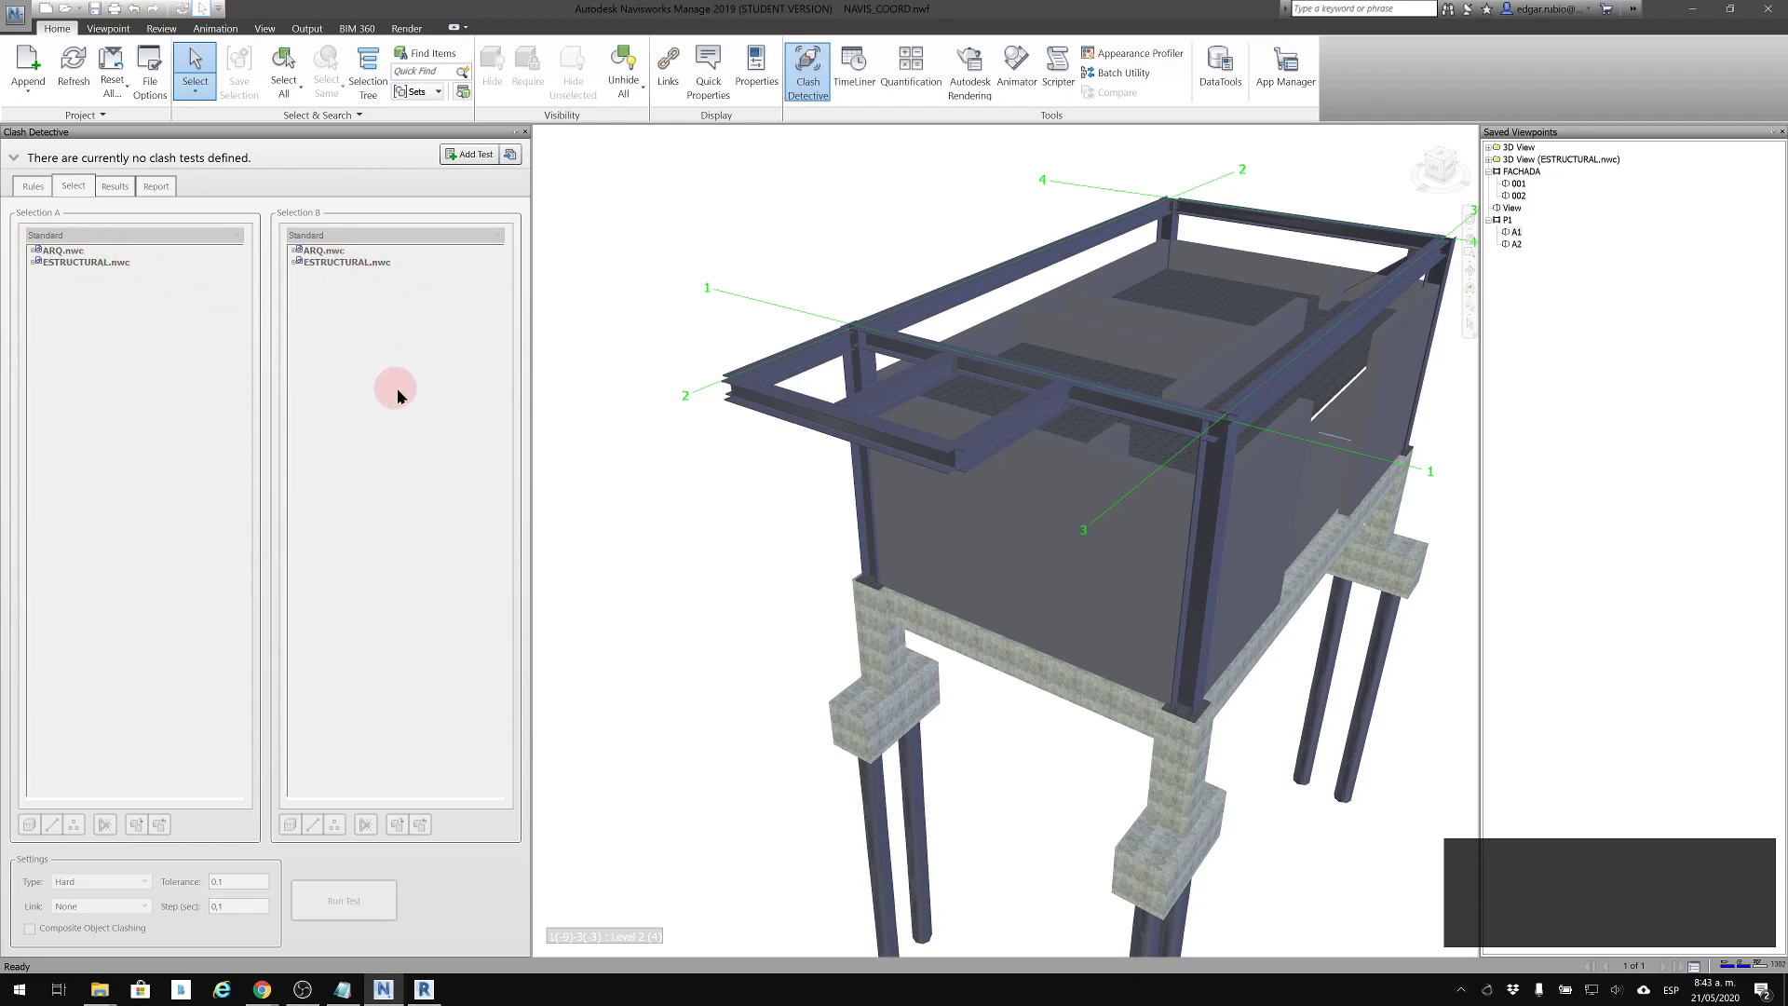
left_click(449, 158)
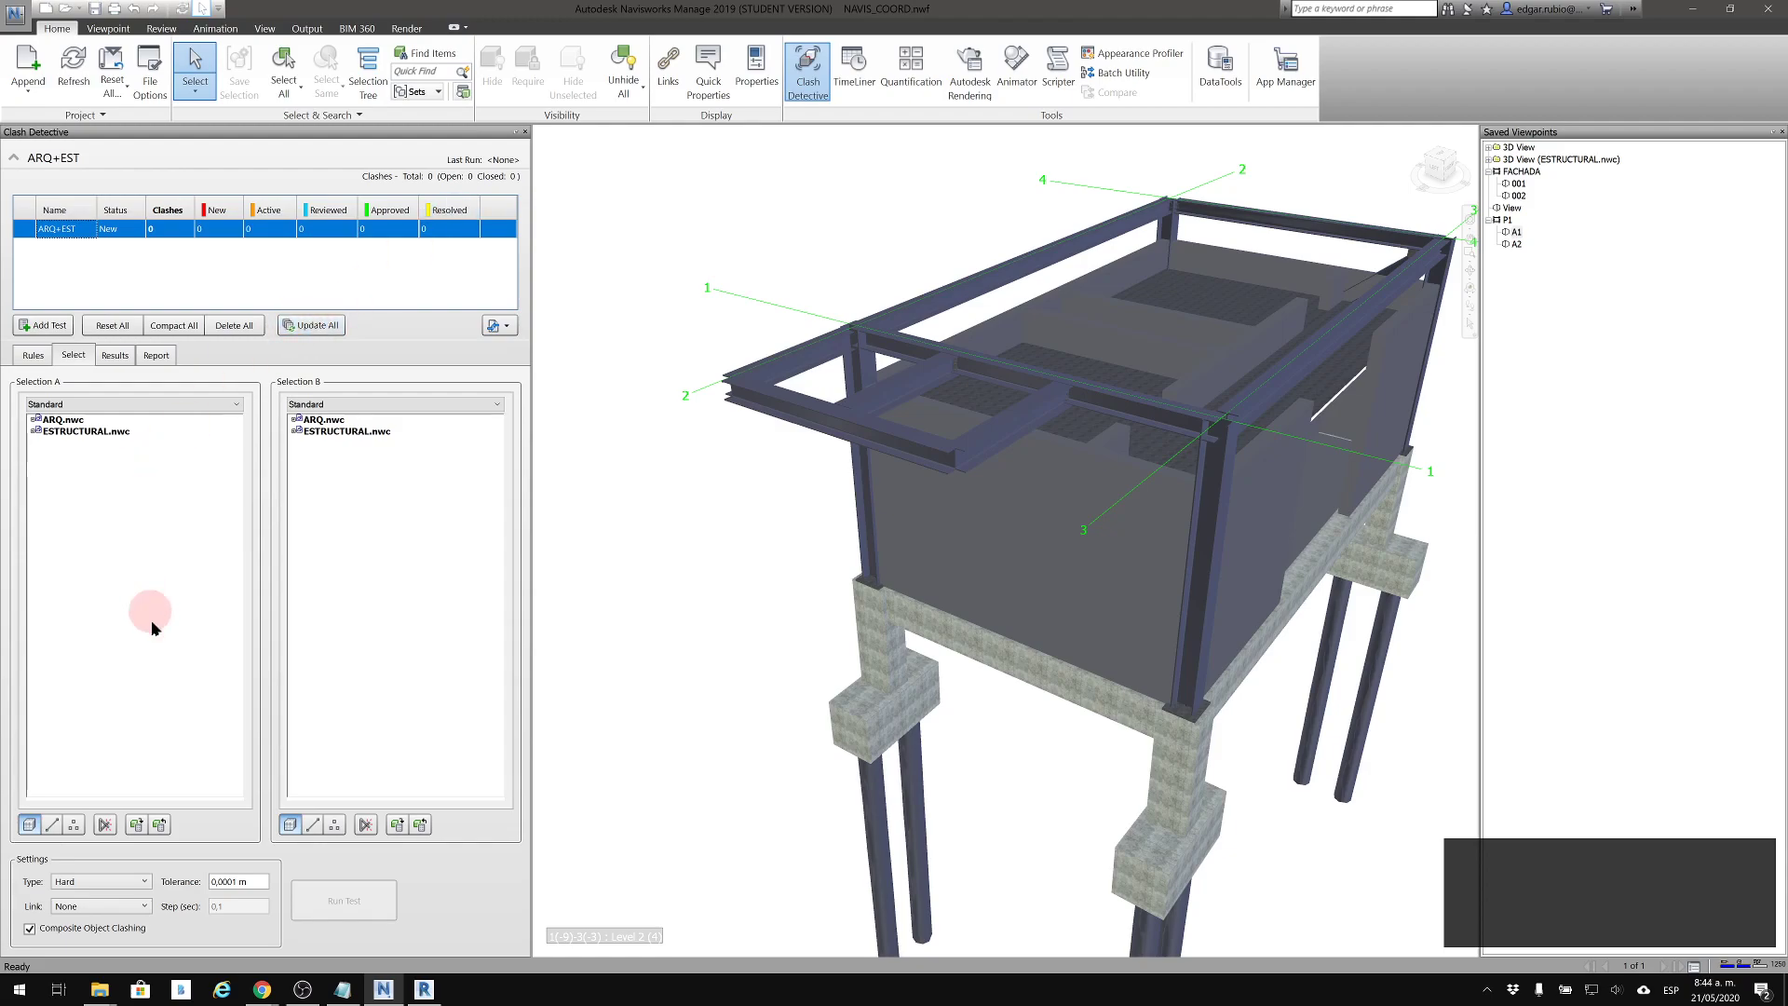
Switch to Revit and run an interference check of Structural Columns and Structural Framing against the same categories in the current project
mouse_move(423, 989)
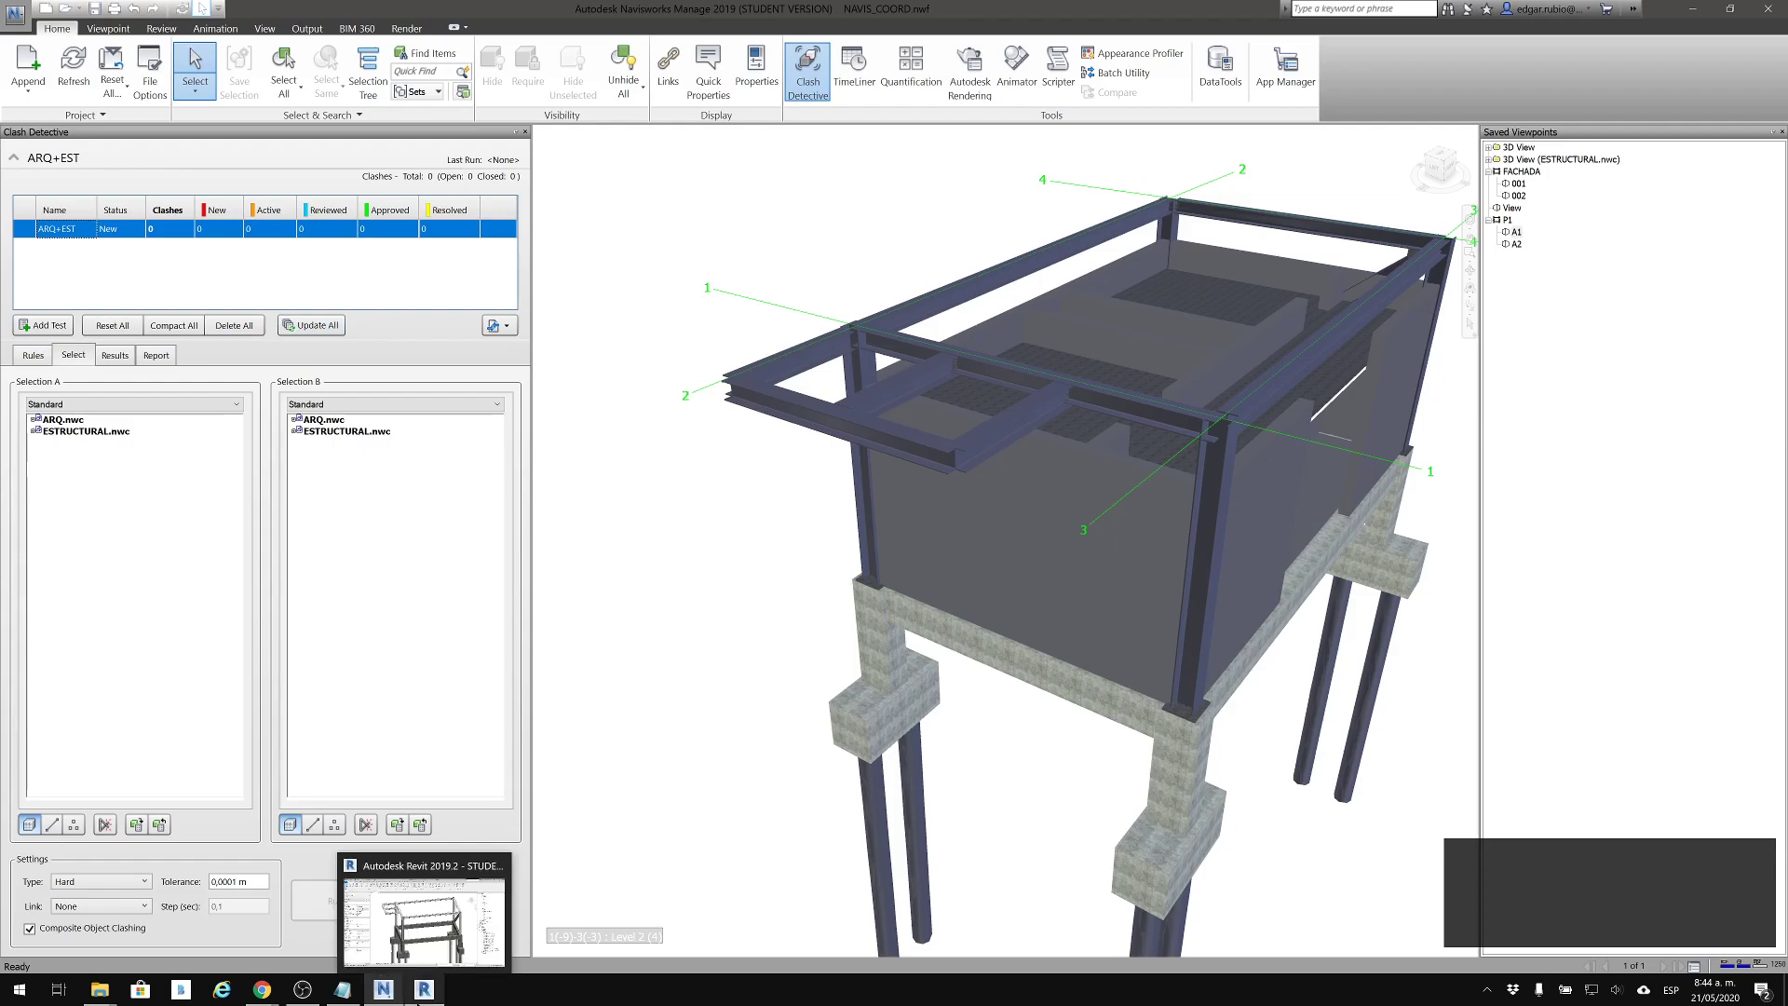
left_click(418, 916)
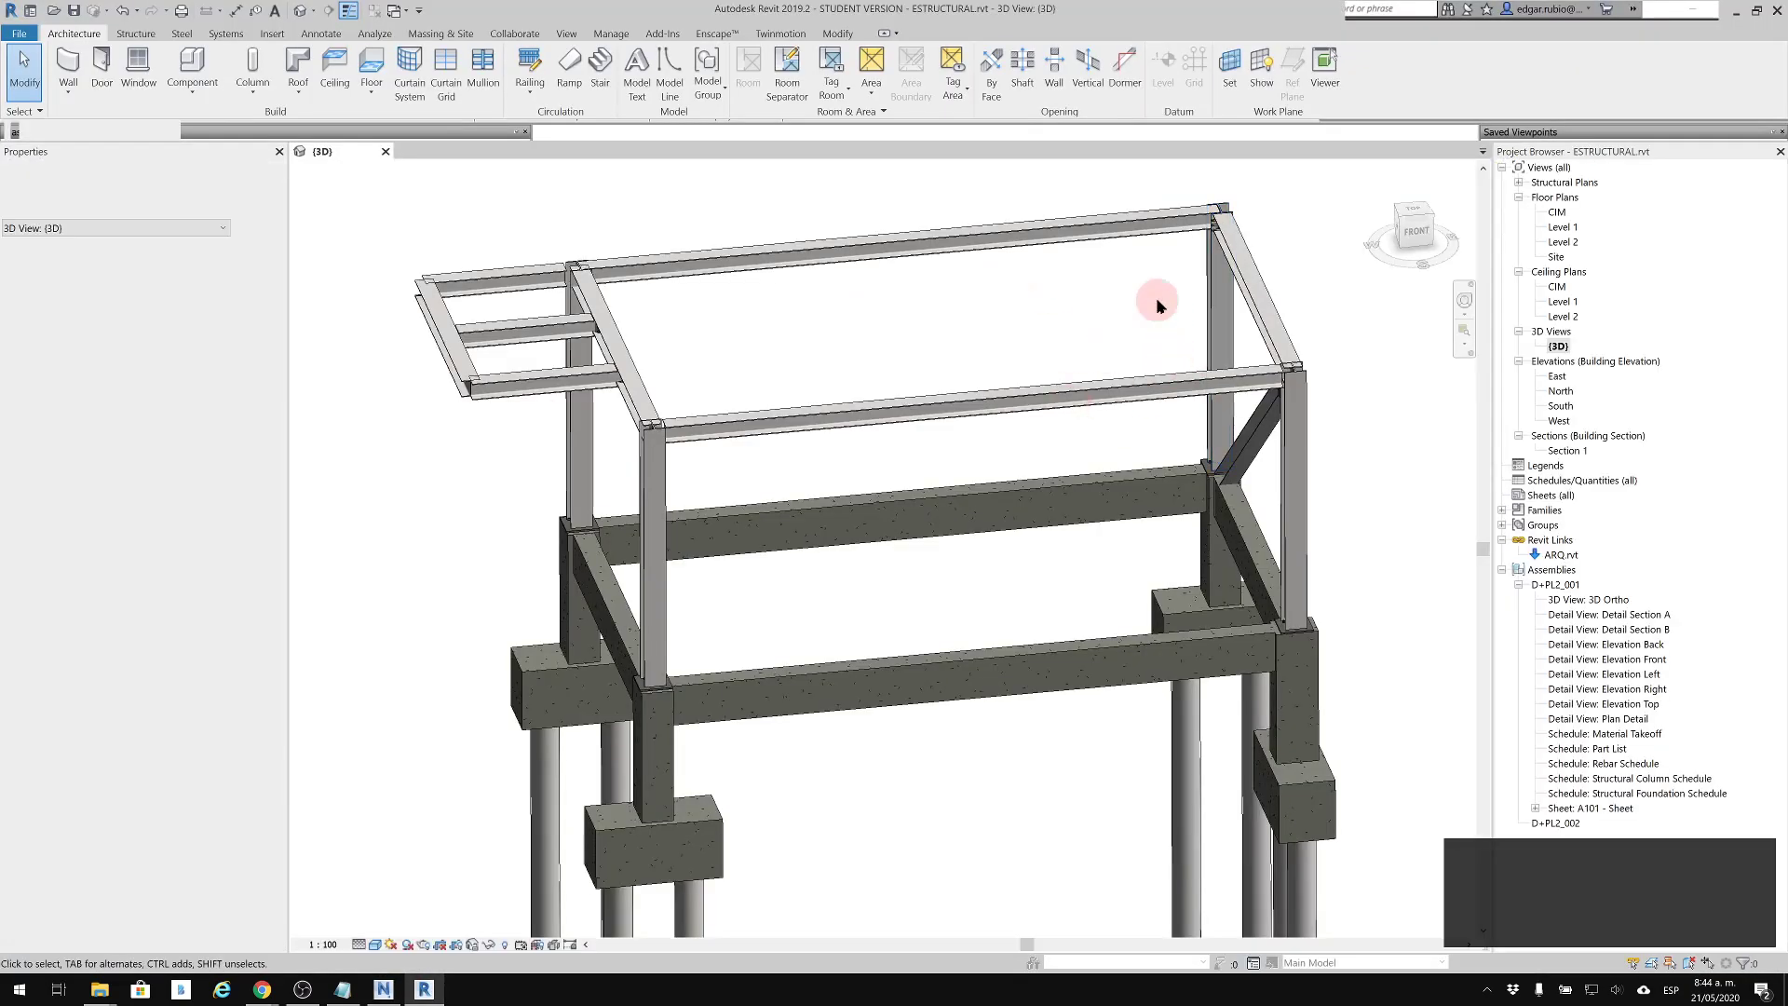
left_click(1071, 386)
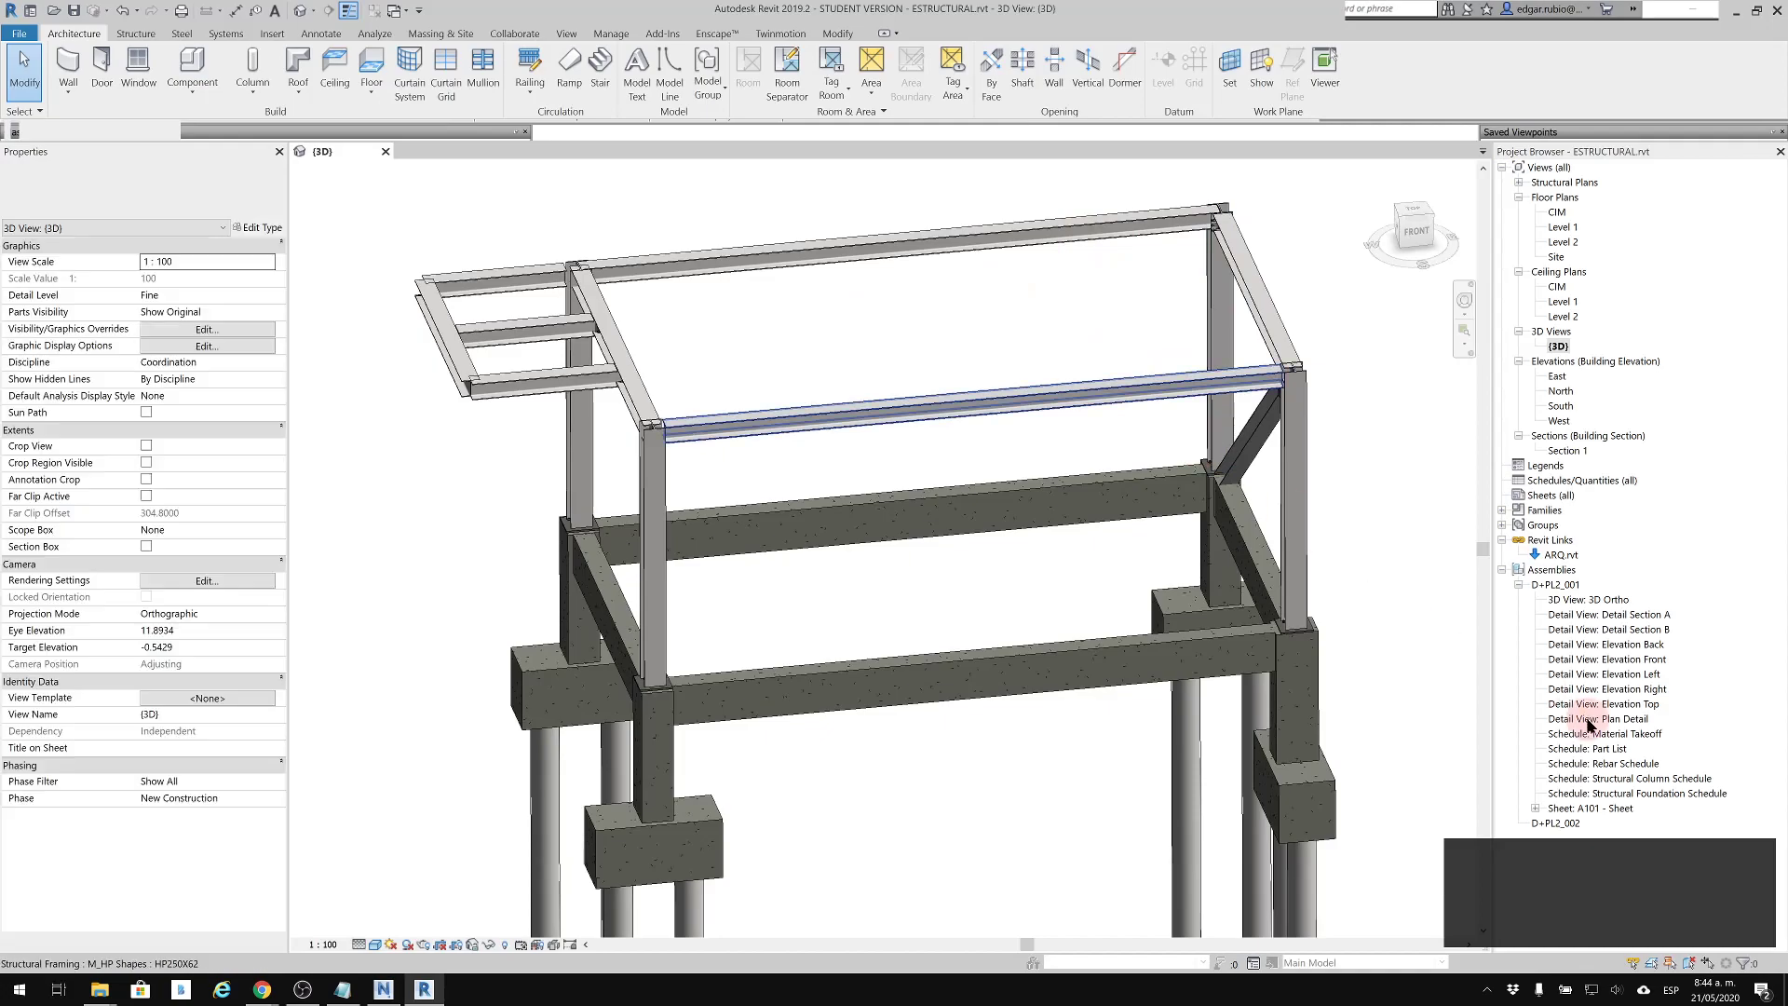
left_click(515, 34)
left_click(985, 69)
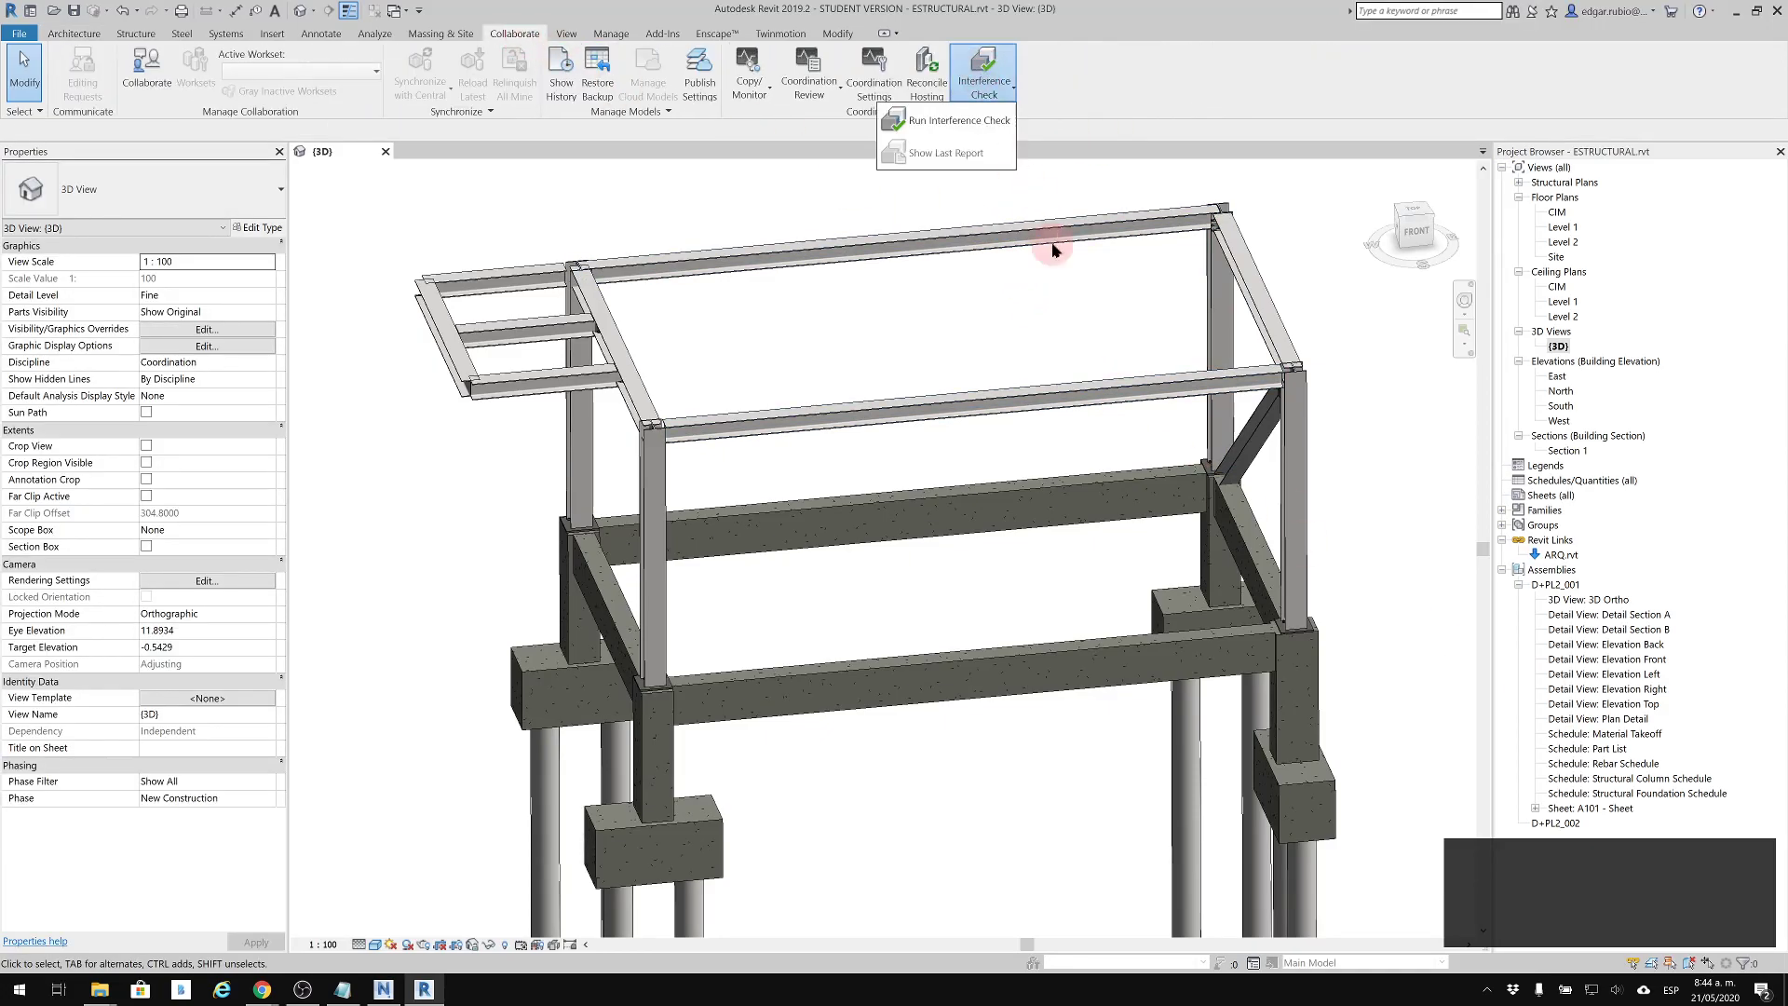
left_click(969, 124)
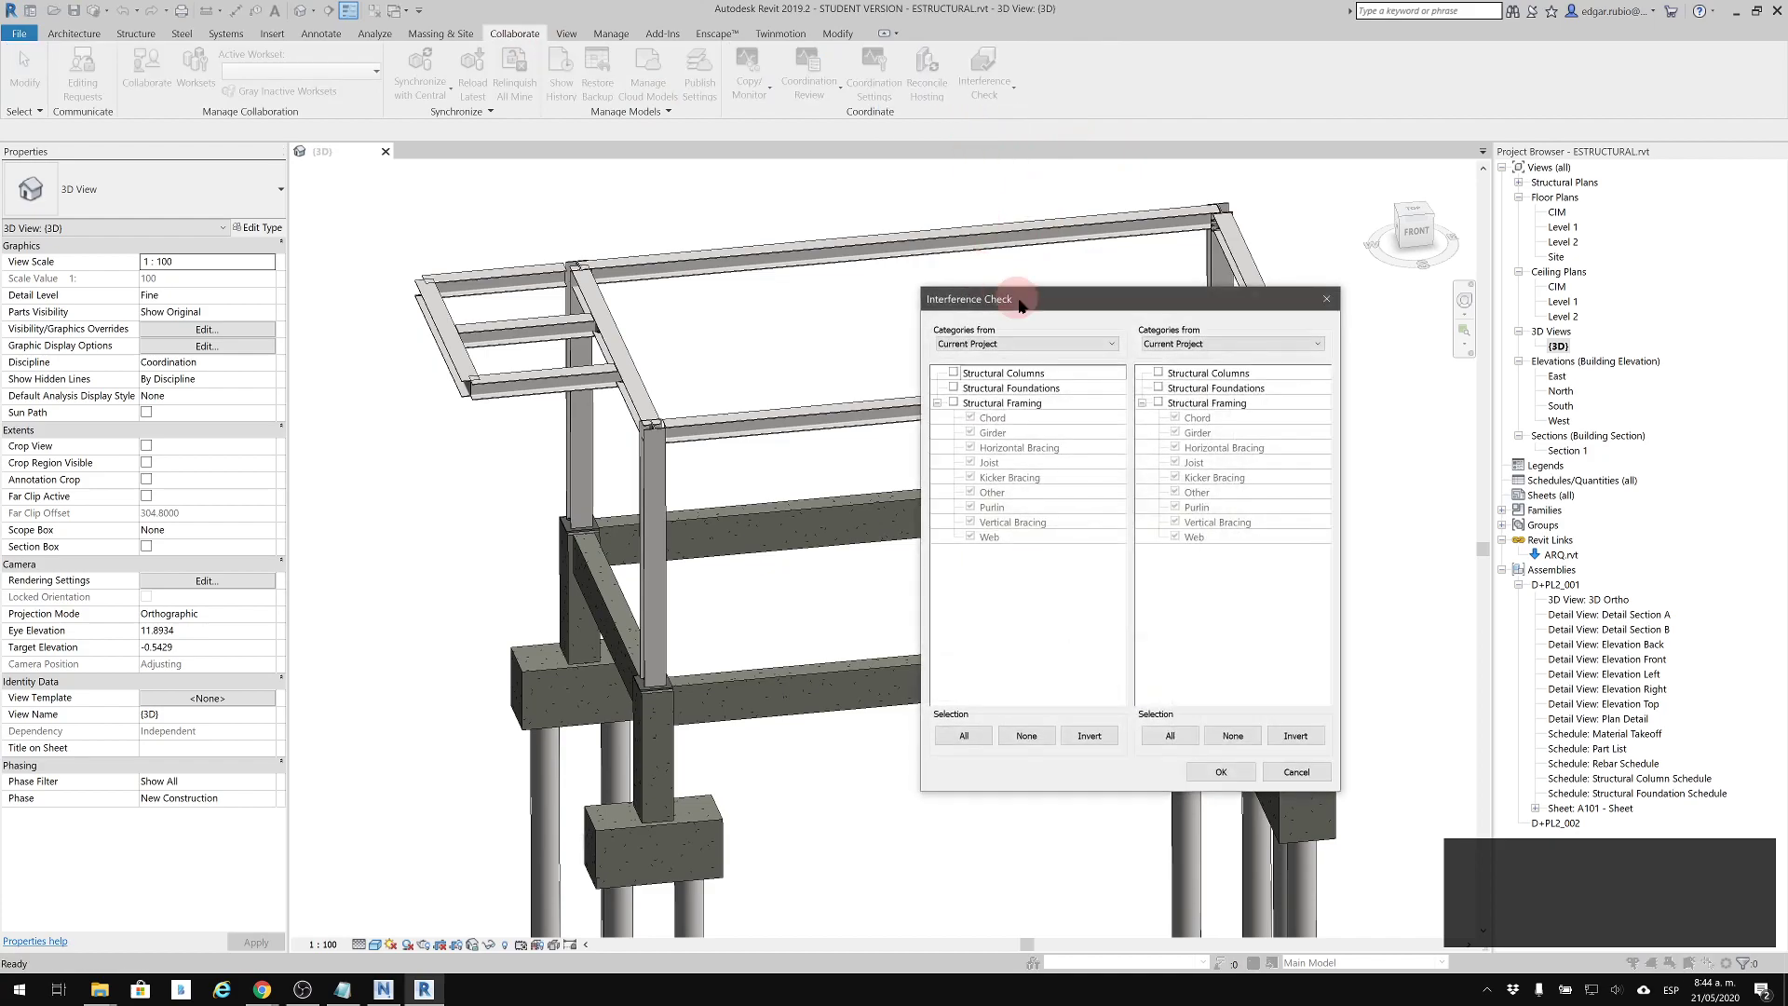
left_click_drag(1001, 298, 1275, 316)
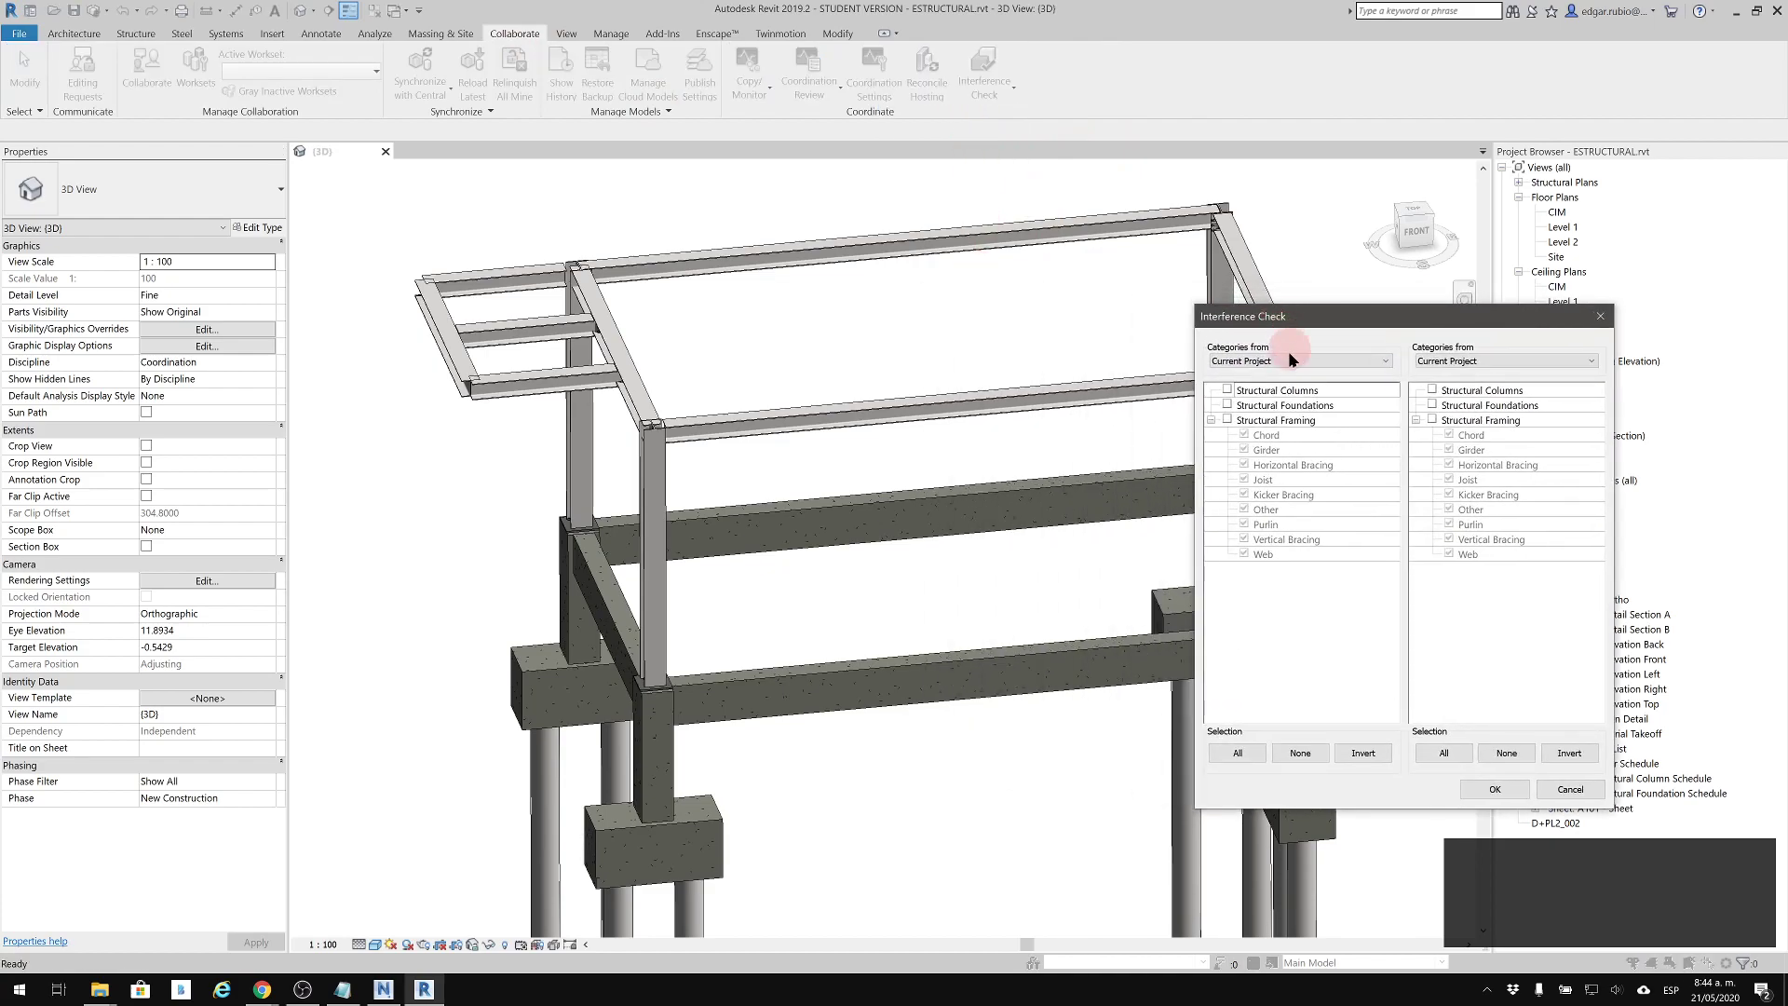
left_click(1227, 390)
left_click(1228, 420)
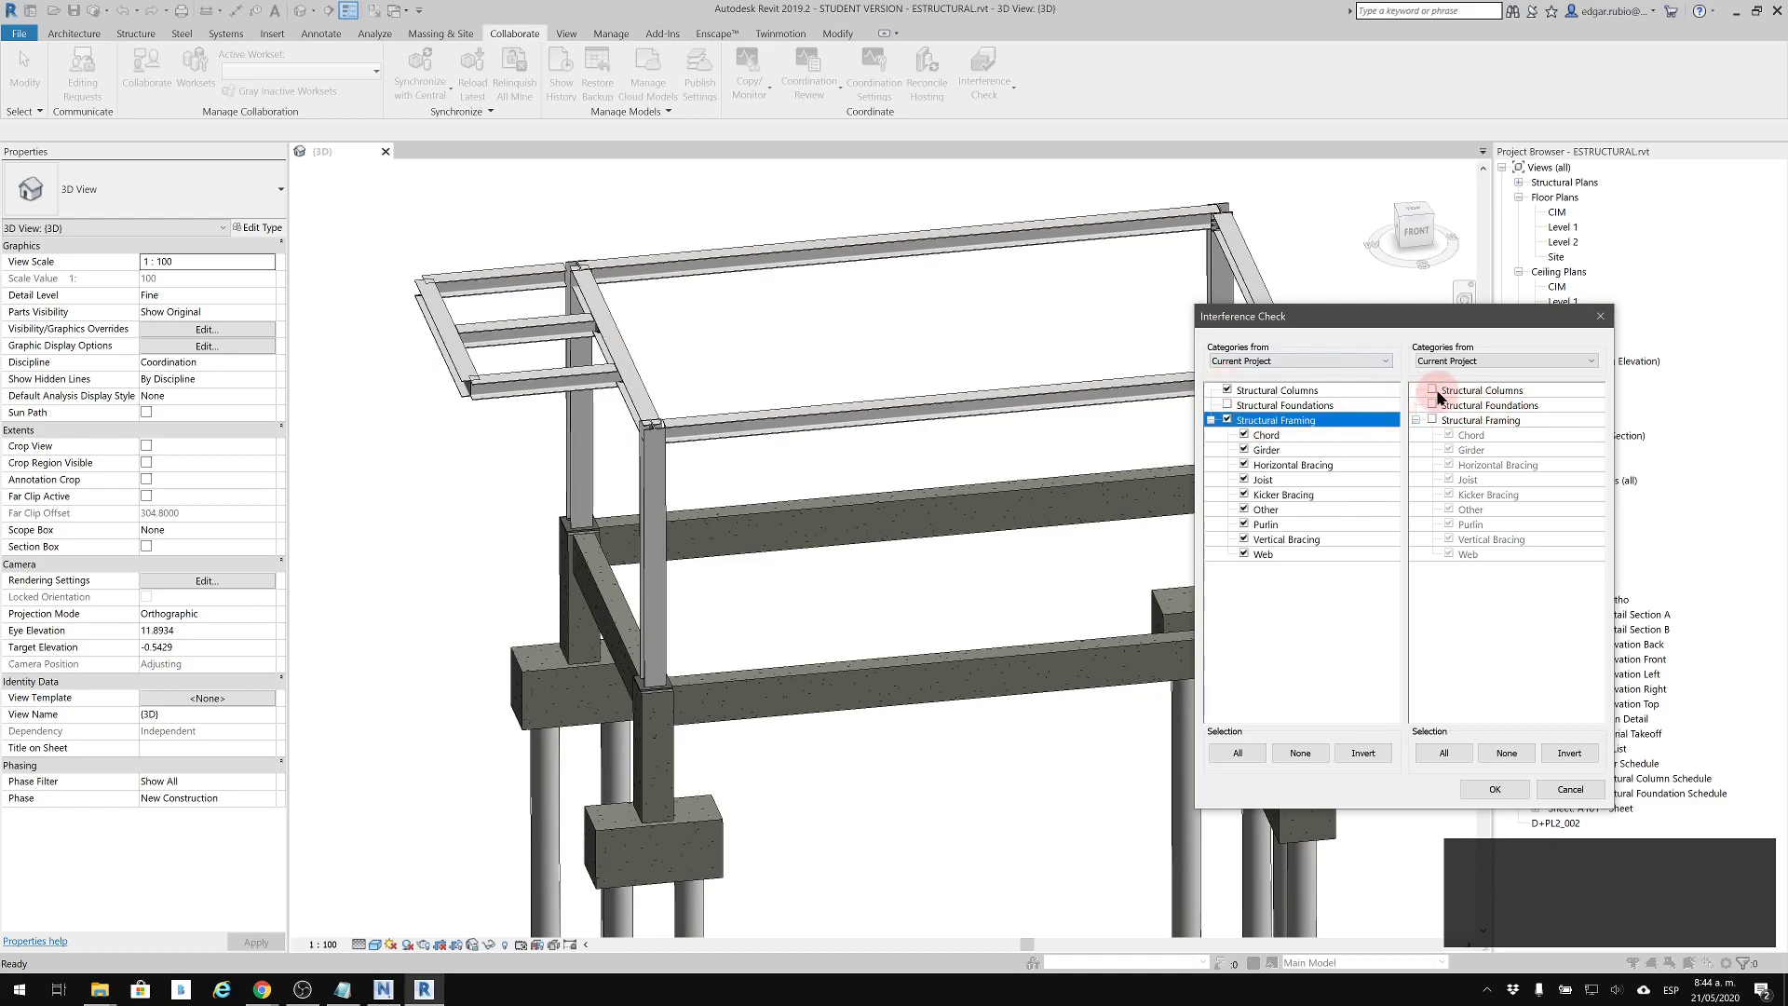
left_click(1432, 391)
left_click(1432, 420)
left_click(1476, 793)
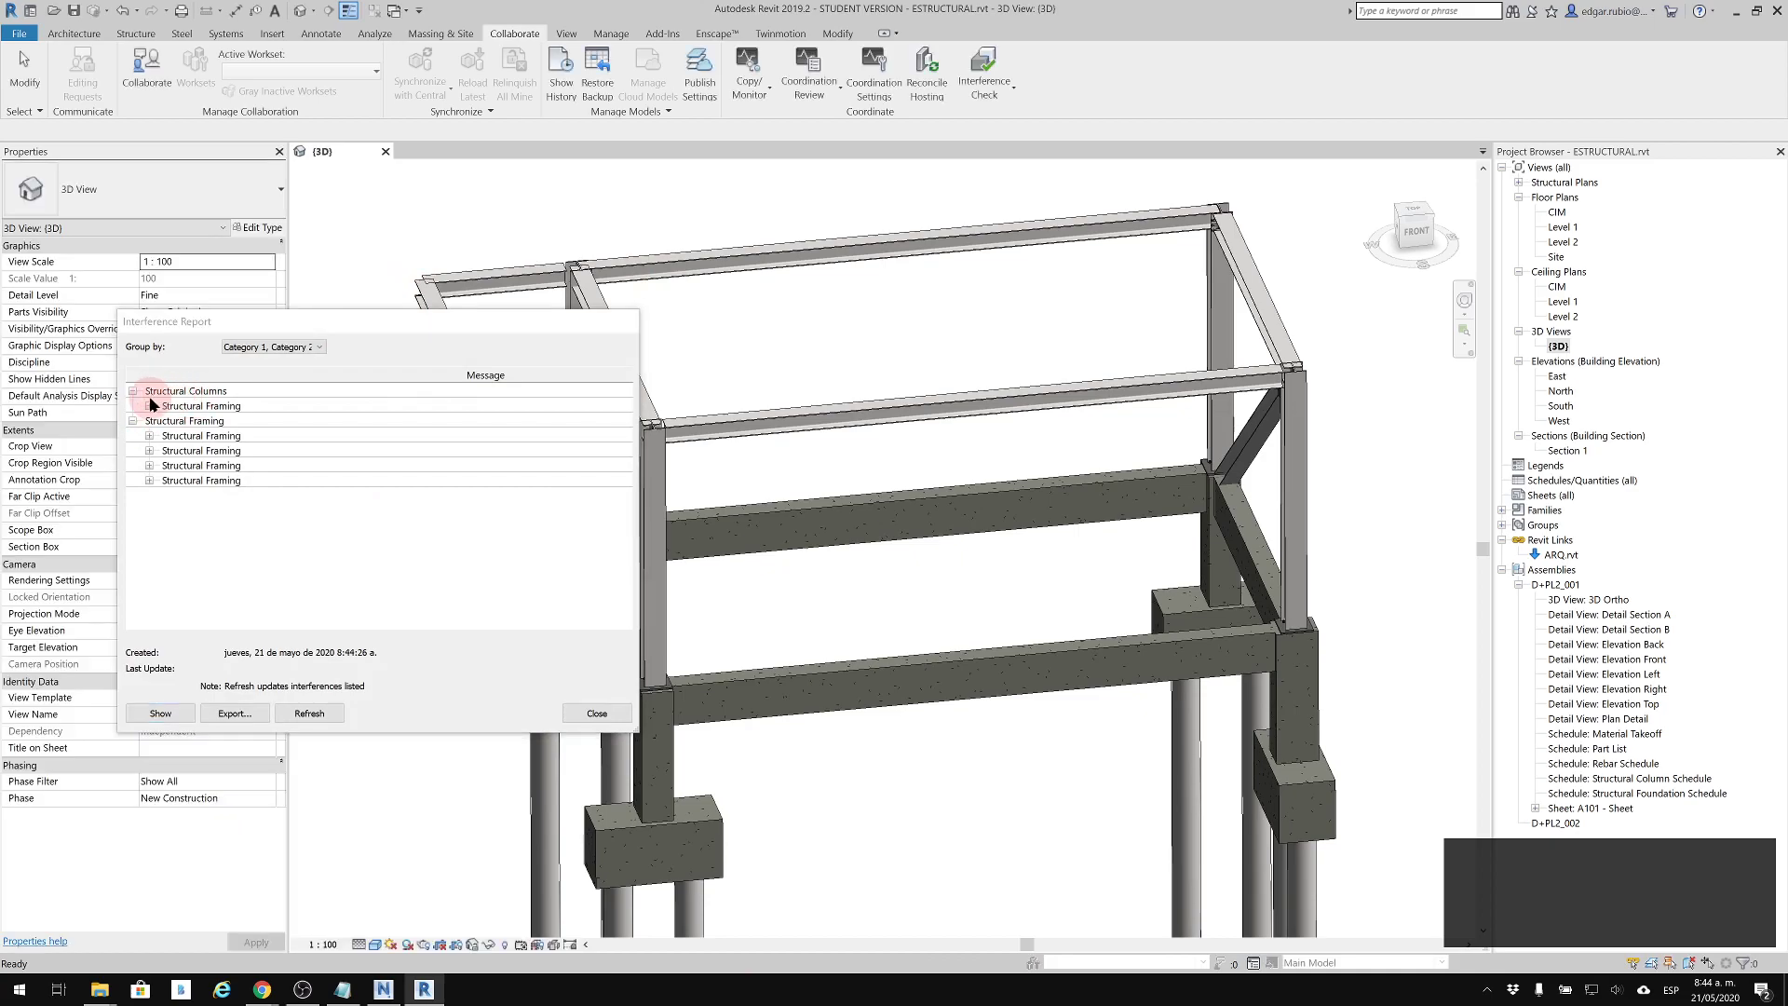
Examine the column and framing interferences in the report, highlighting the conflicting elements in the 3D view, and close the report
left_click(149, 406)
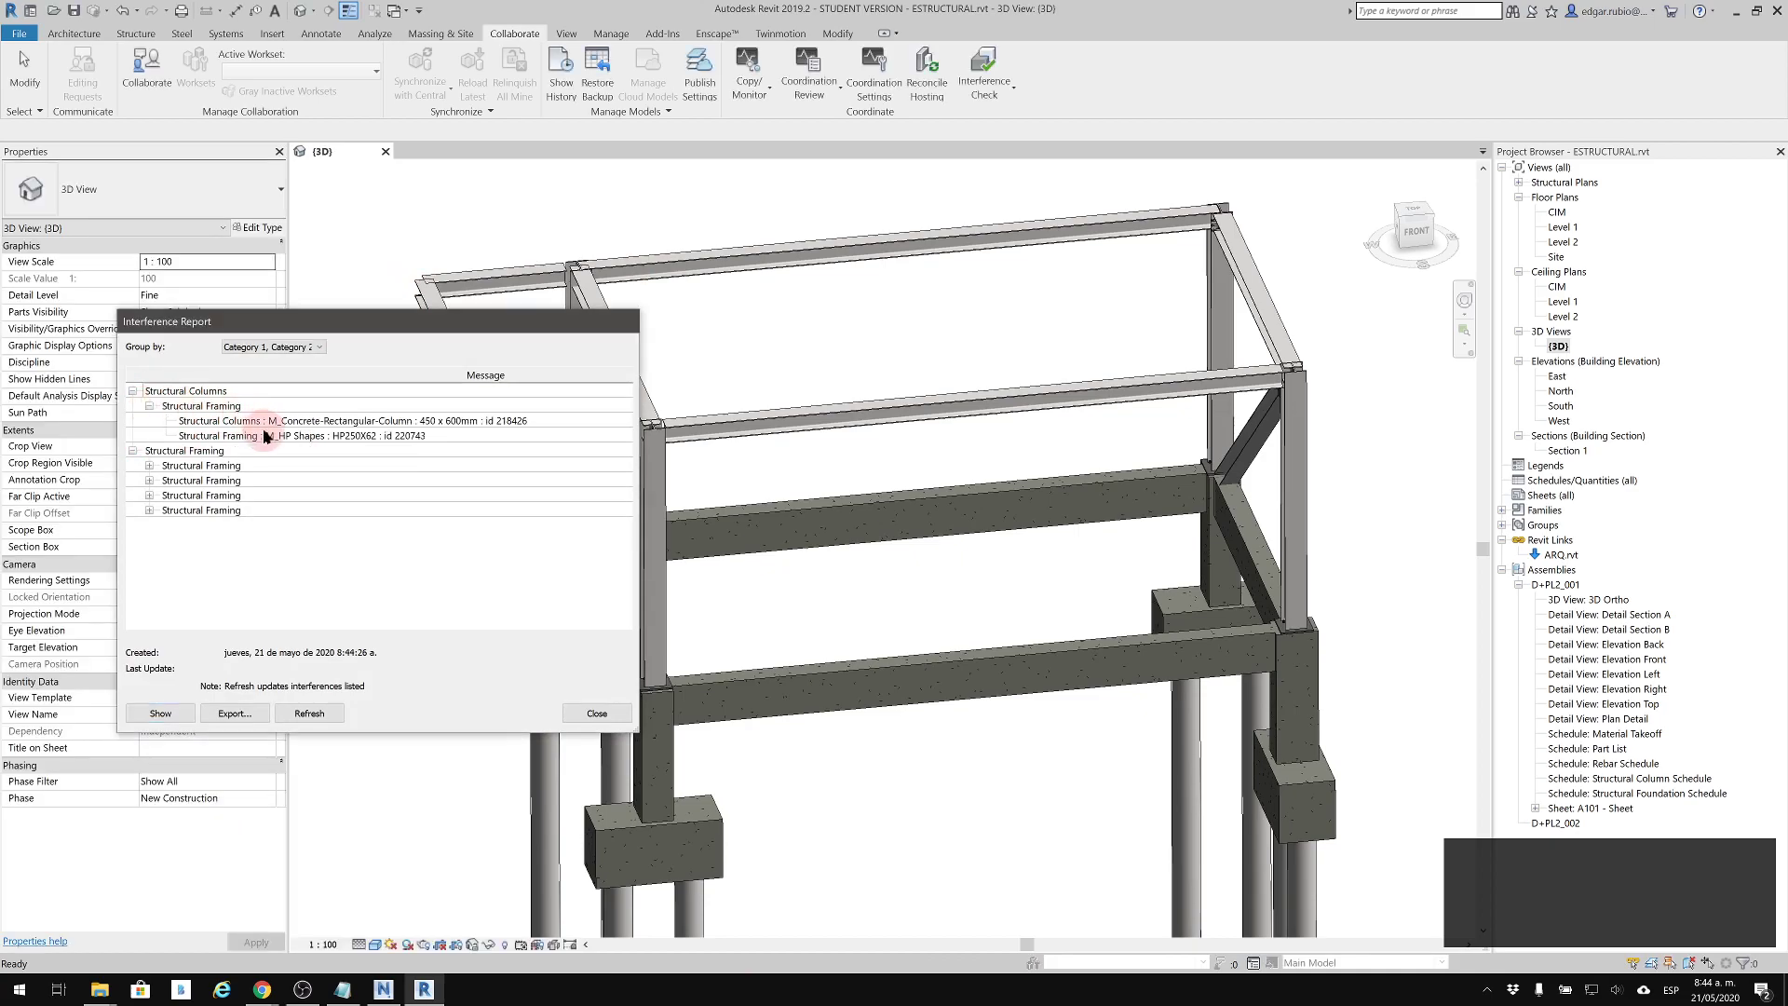
left_click(315, 437)
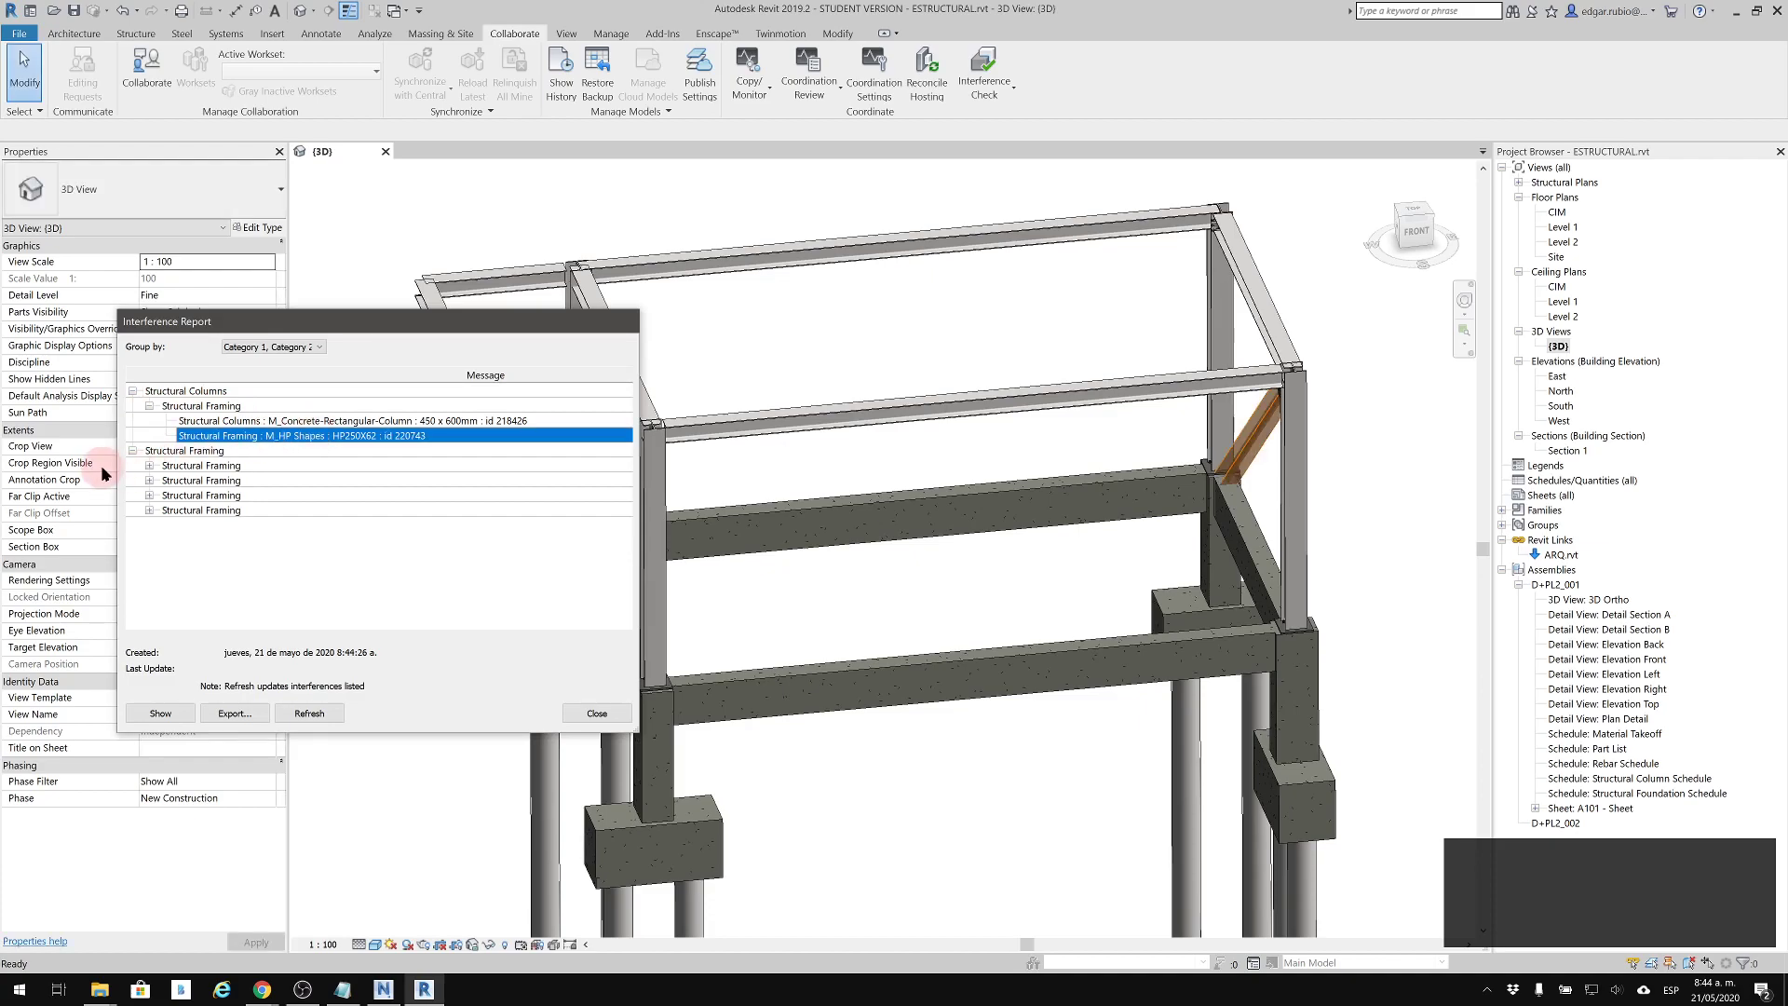
left_click(156, 468)
left_click(149, 466)
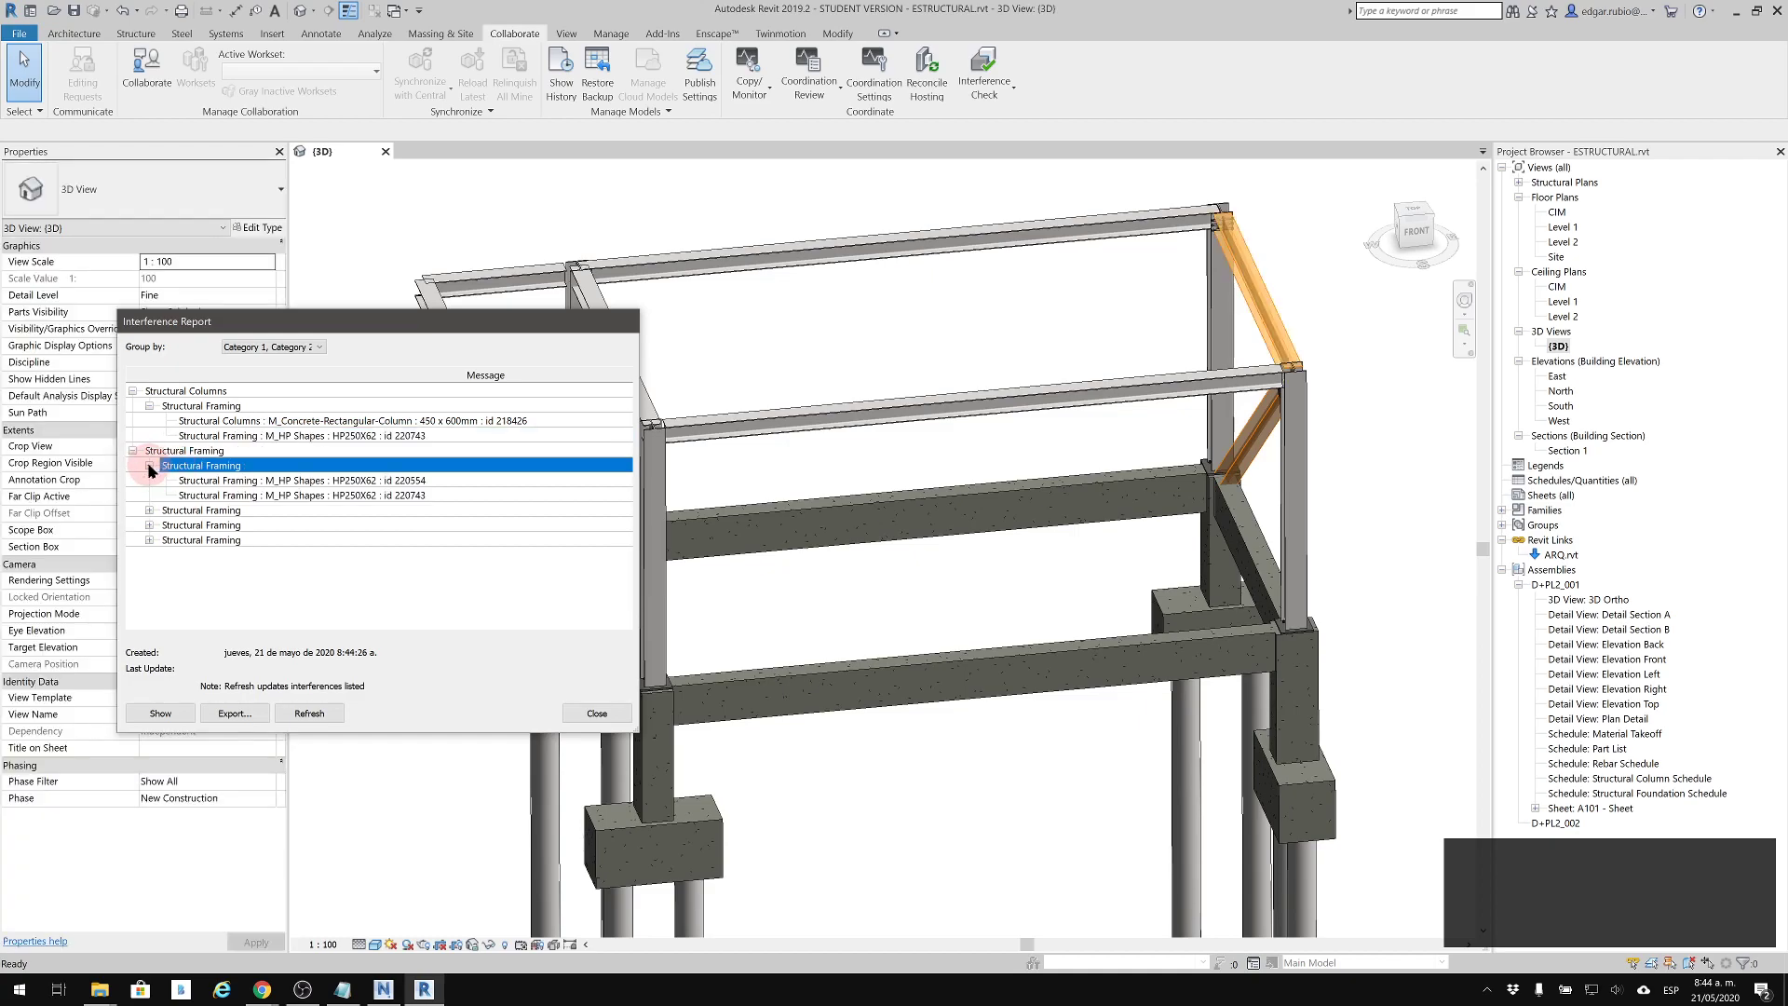
left_click(169, 511)
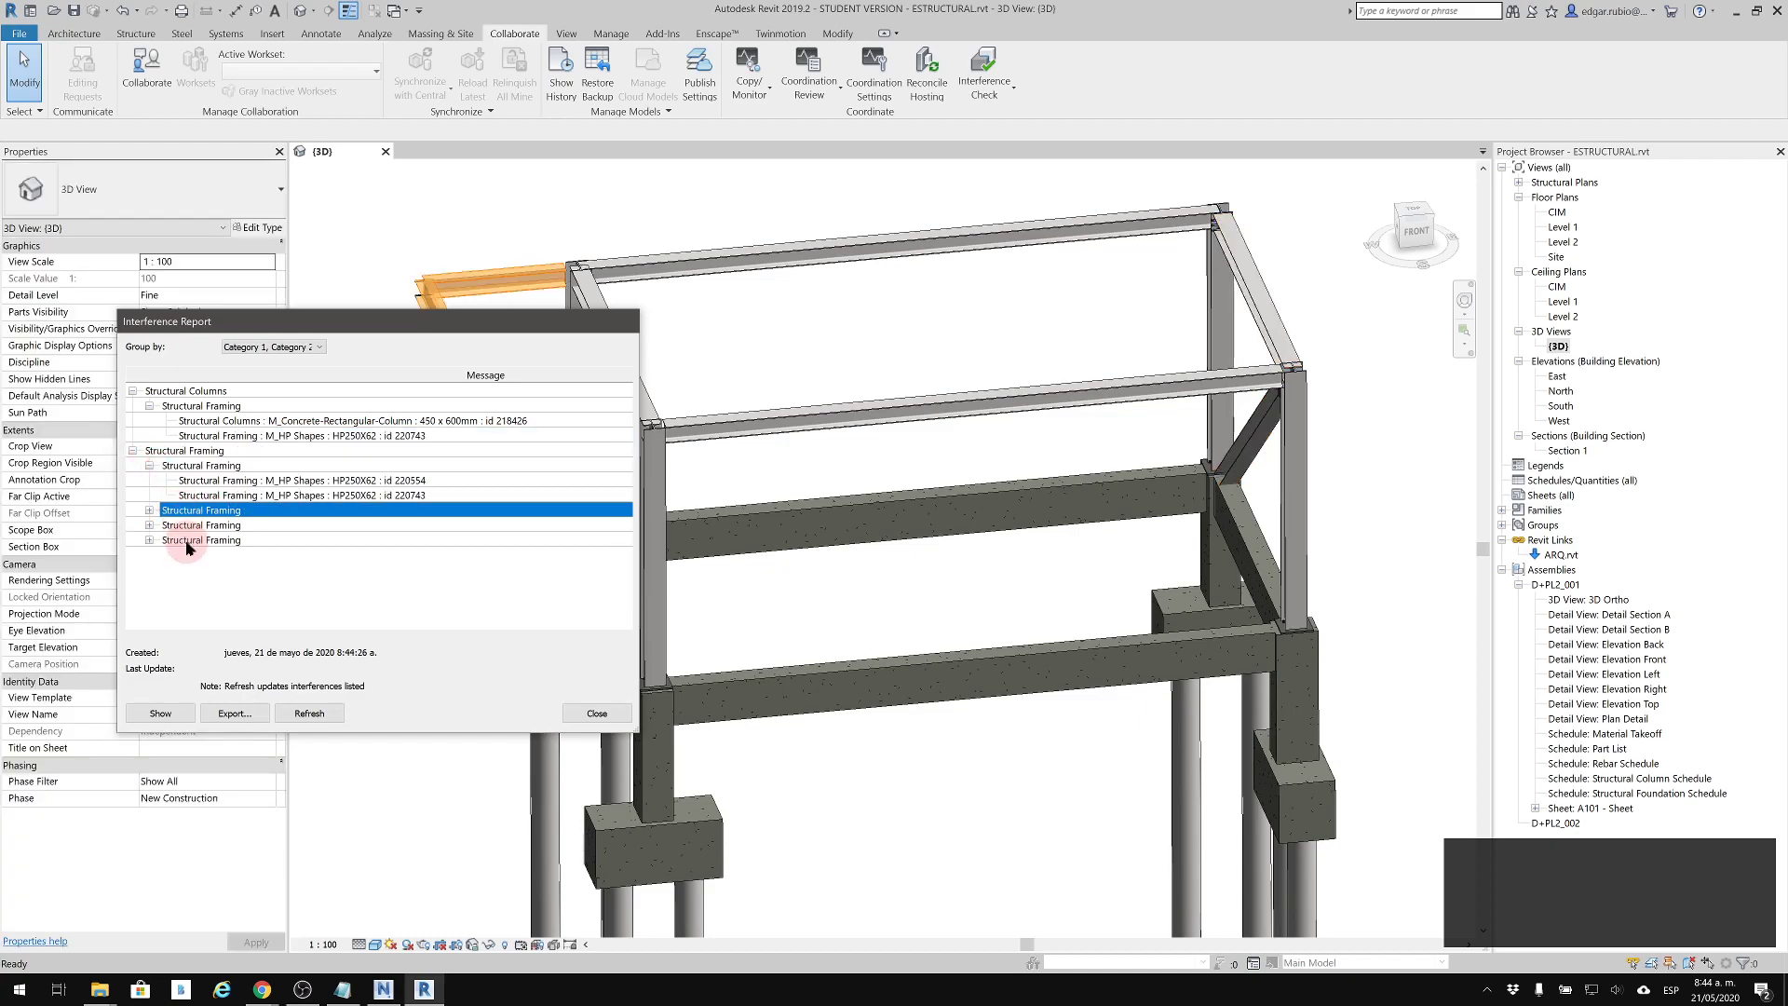
left_click(191, 527)
left_click(194, 540)
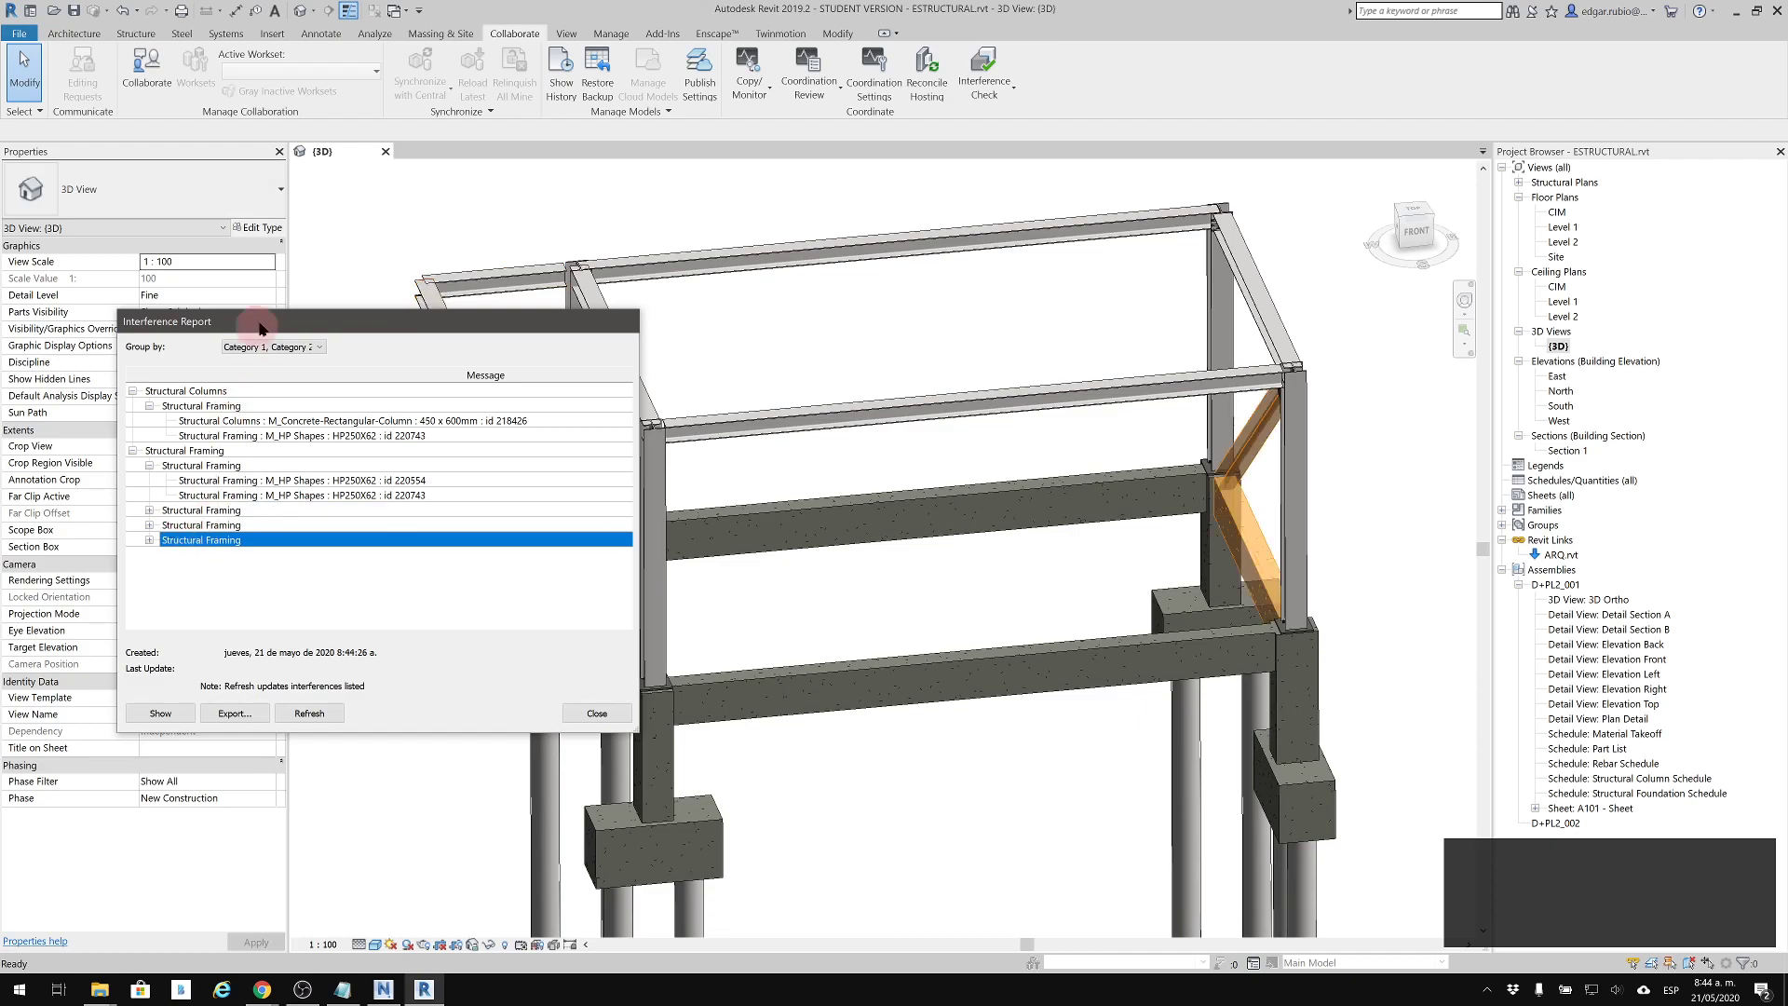
left_click_drag(310, 319, 238, 394)
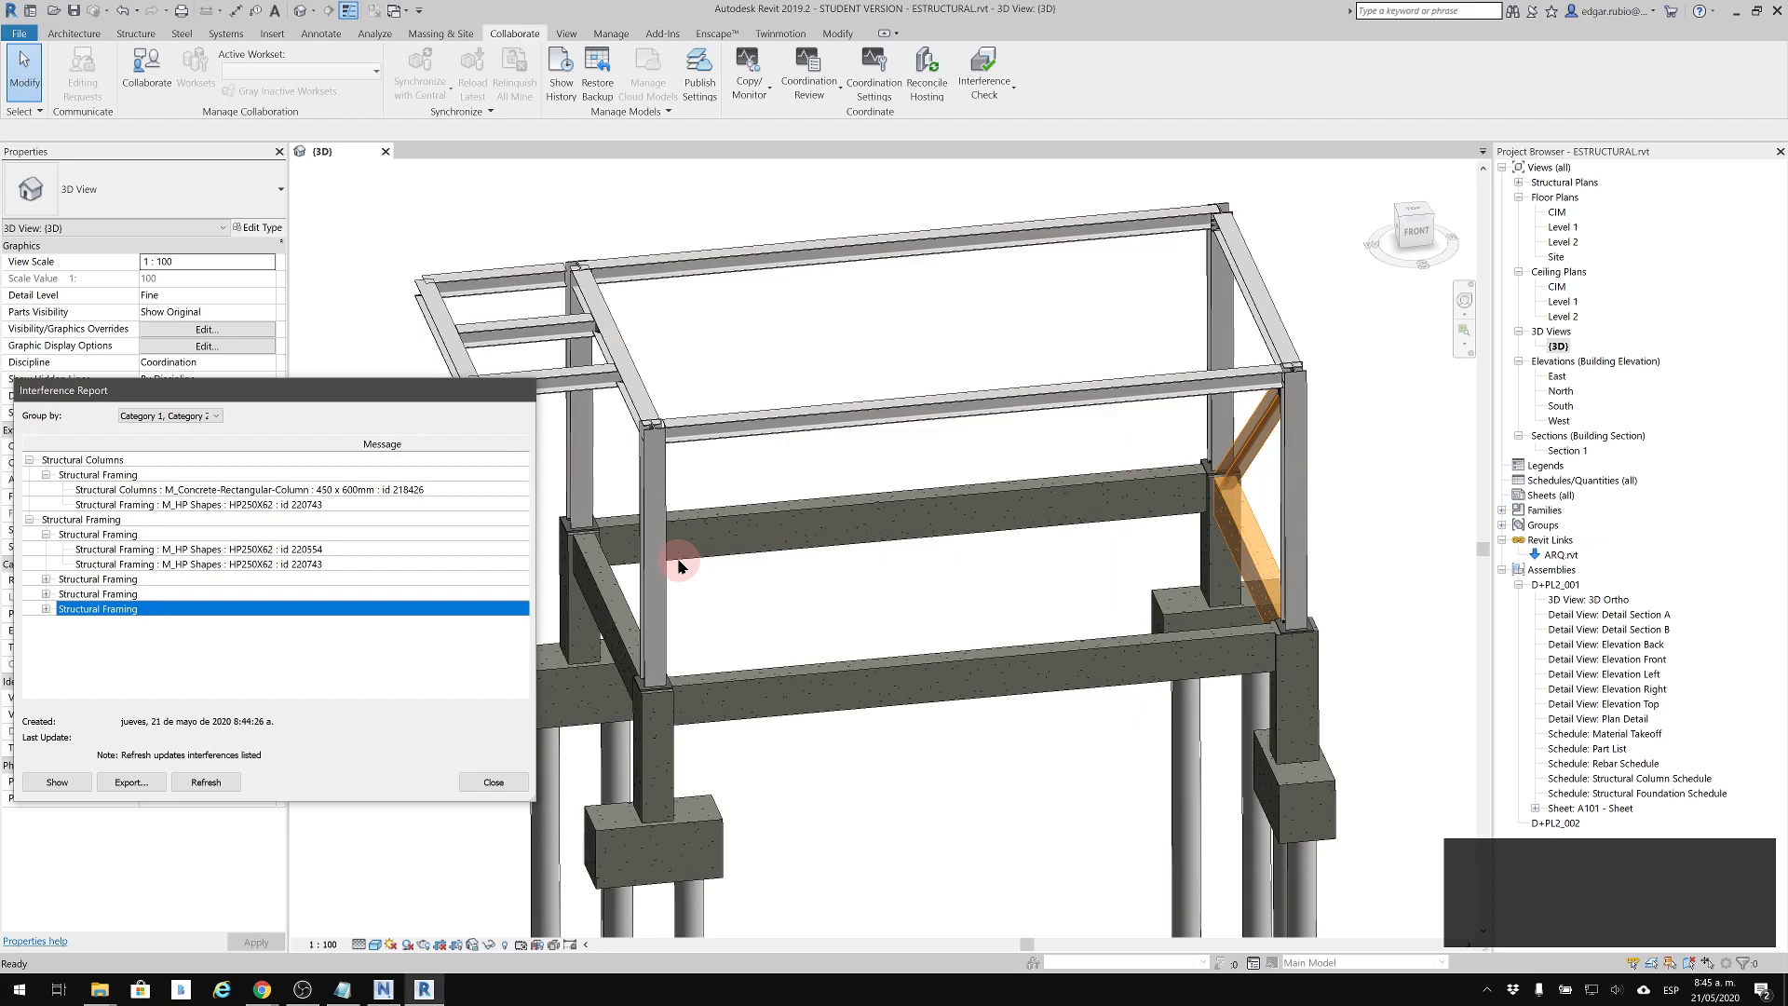
left_click(493, 782)
middle_click_drag(937, 303, 897, 372)
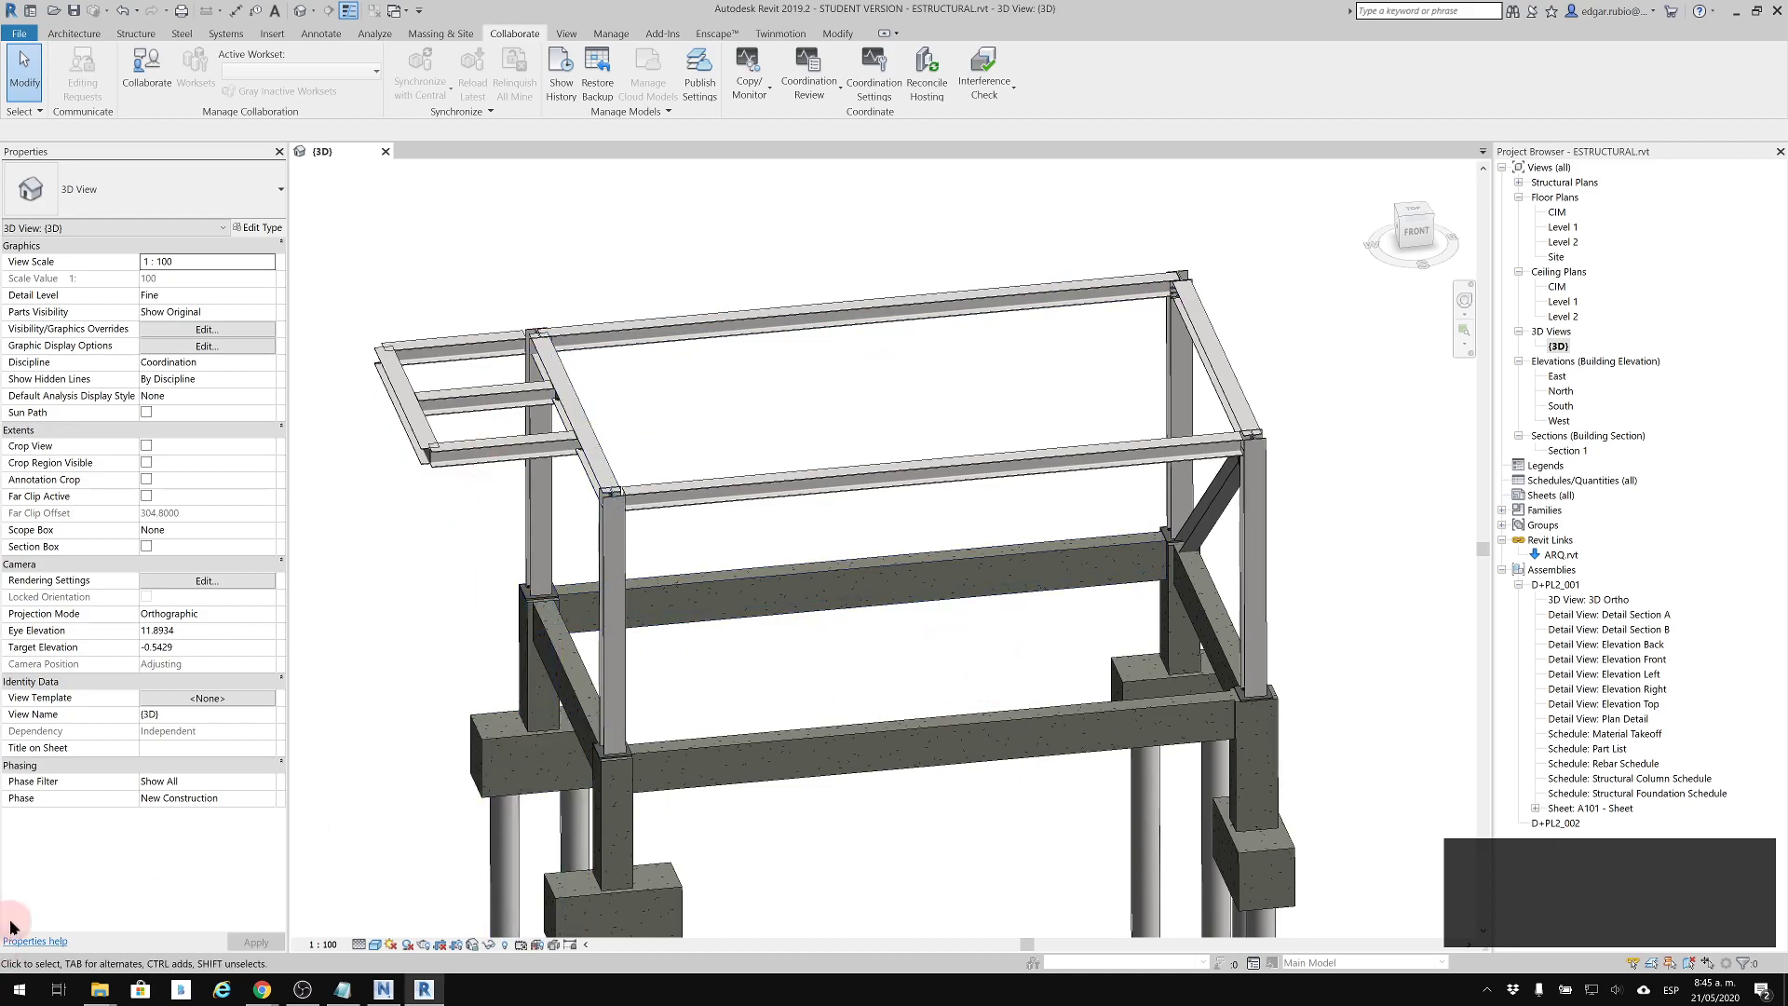
Switch back to Navisworks and set ARQ.nwc as Selection A and ESTRUCTURAL.nwc as Selection B for test ARQ+EST
mouse_move(383, 988)
left_click(387, 931)
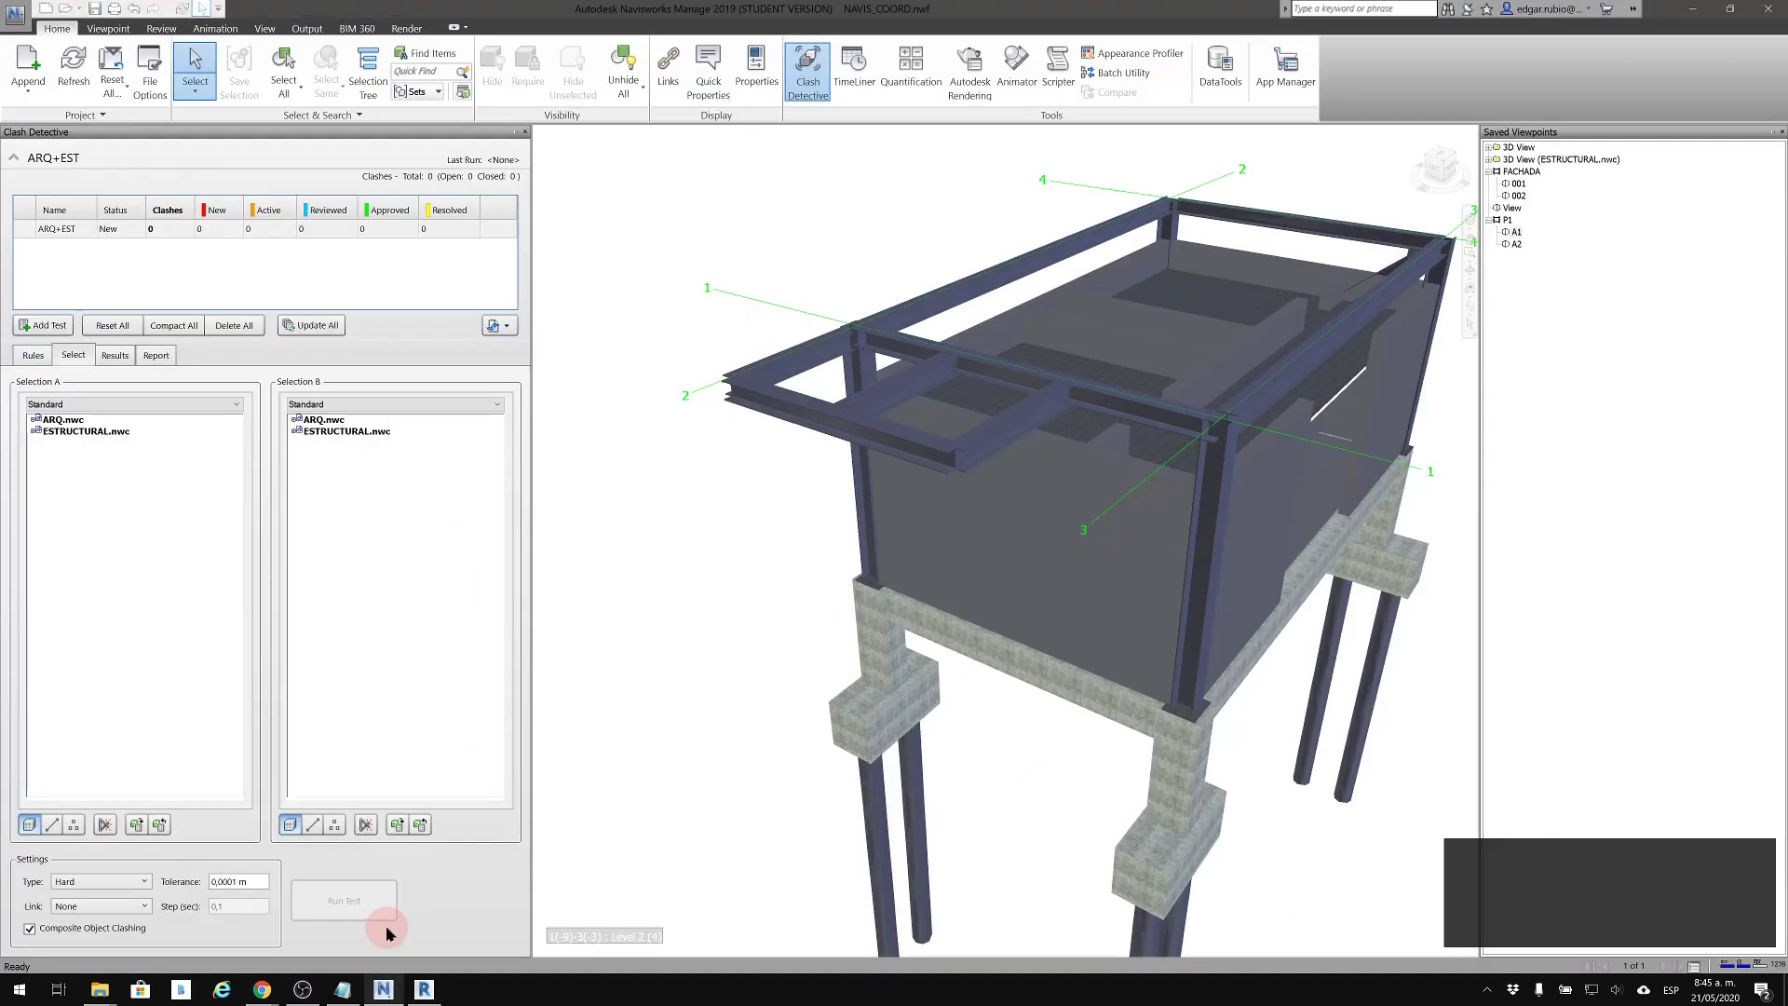
left_click(59, 420)
left_click(331, 420)
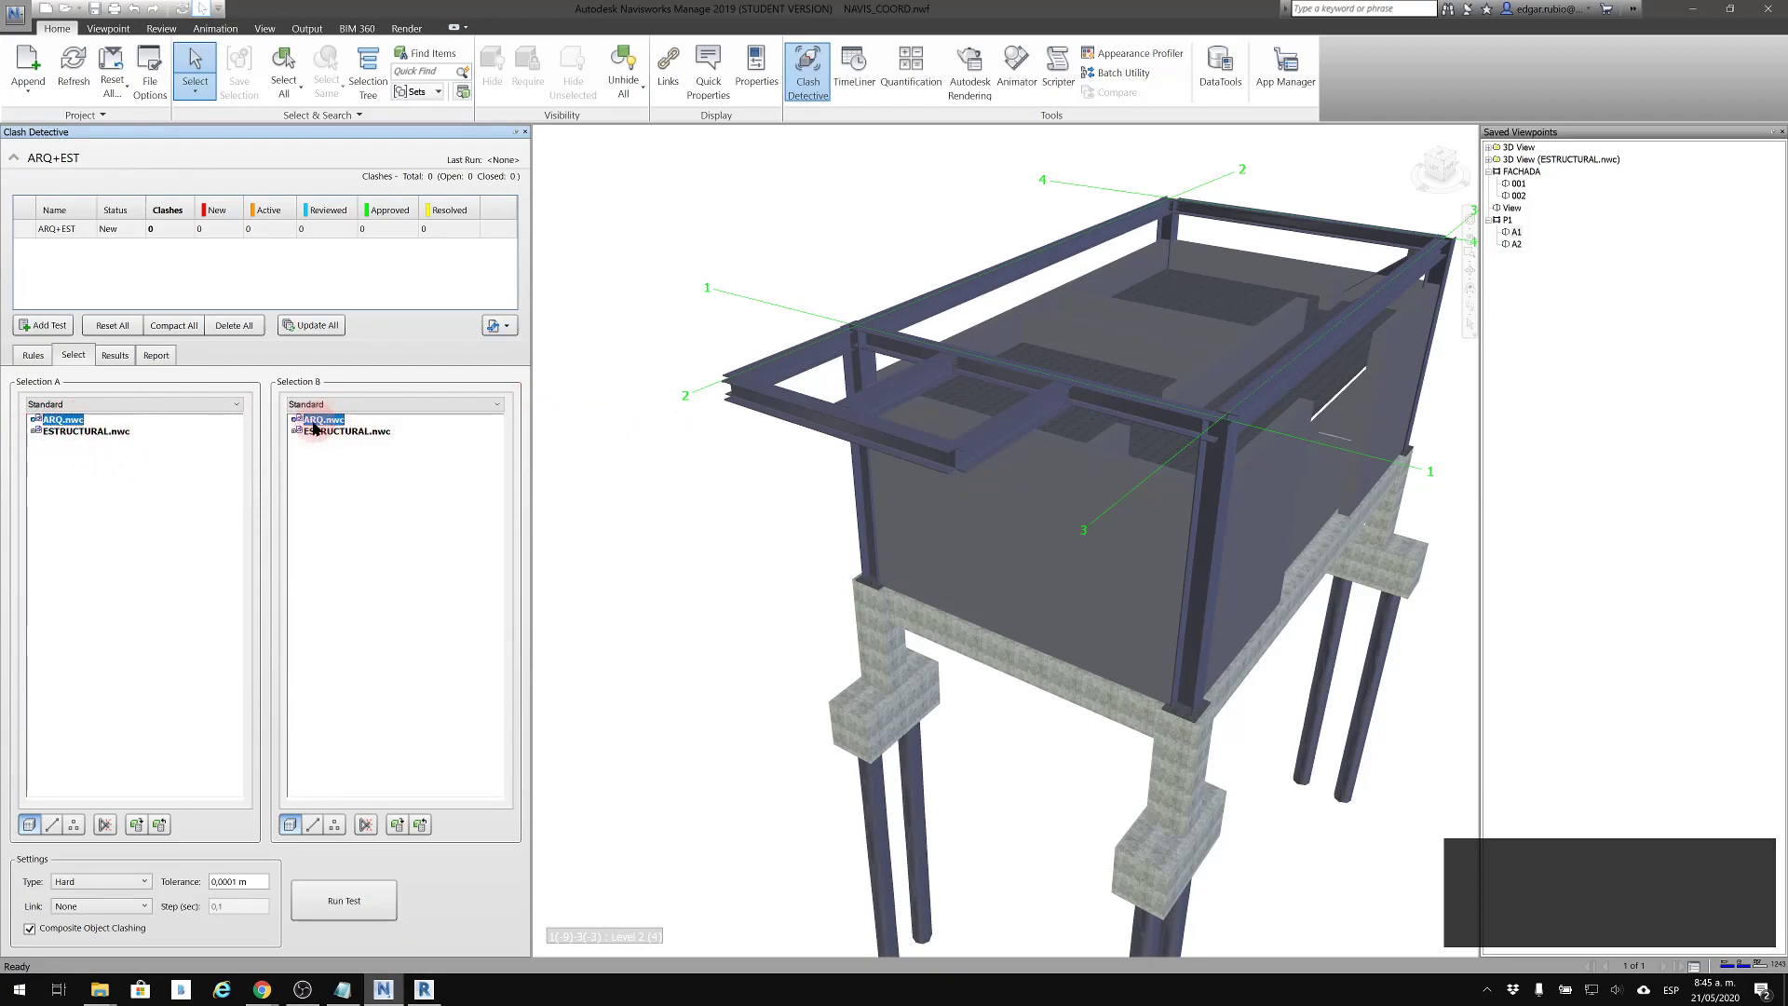
left_click(128, 471)
left_click(55, 420)
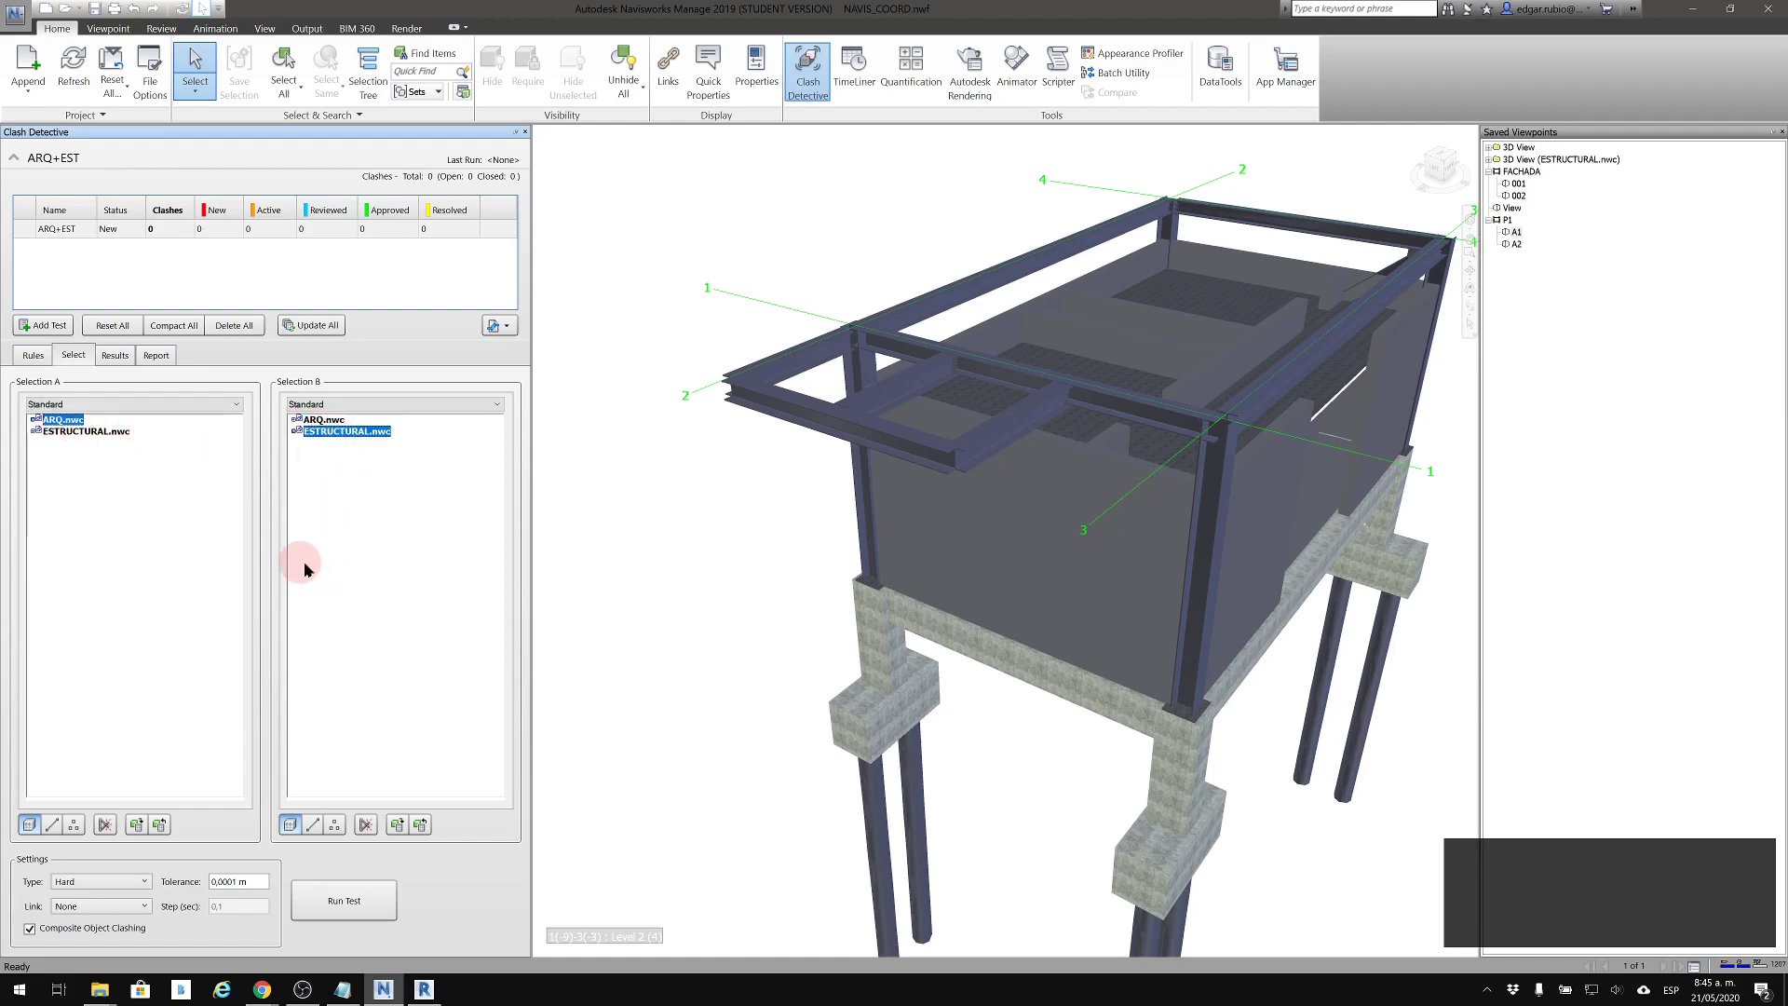
Set the tolerance of the ARQ+EST clash test to 0.020 m and reselect ARQ.nwc as Selection A
left_click(215, 891)
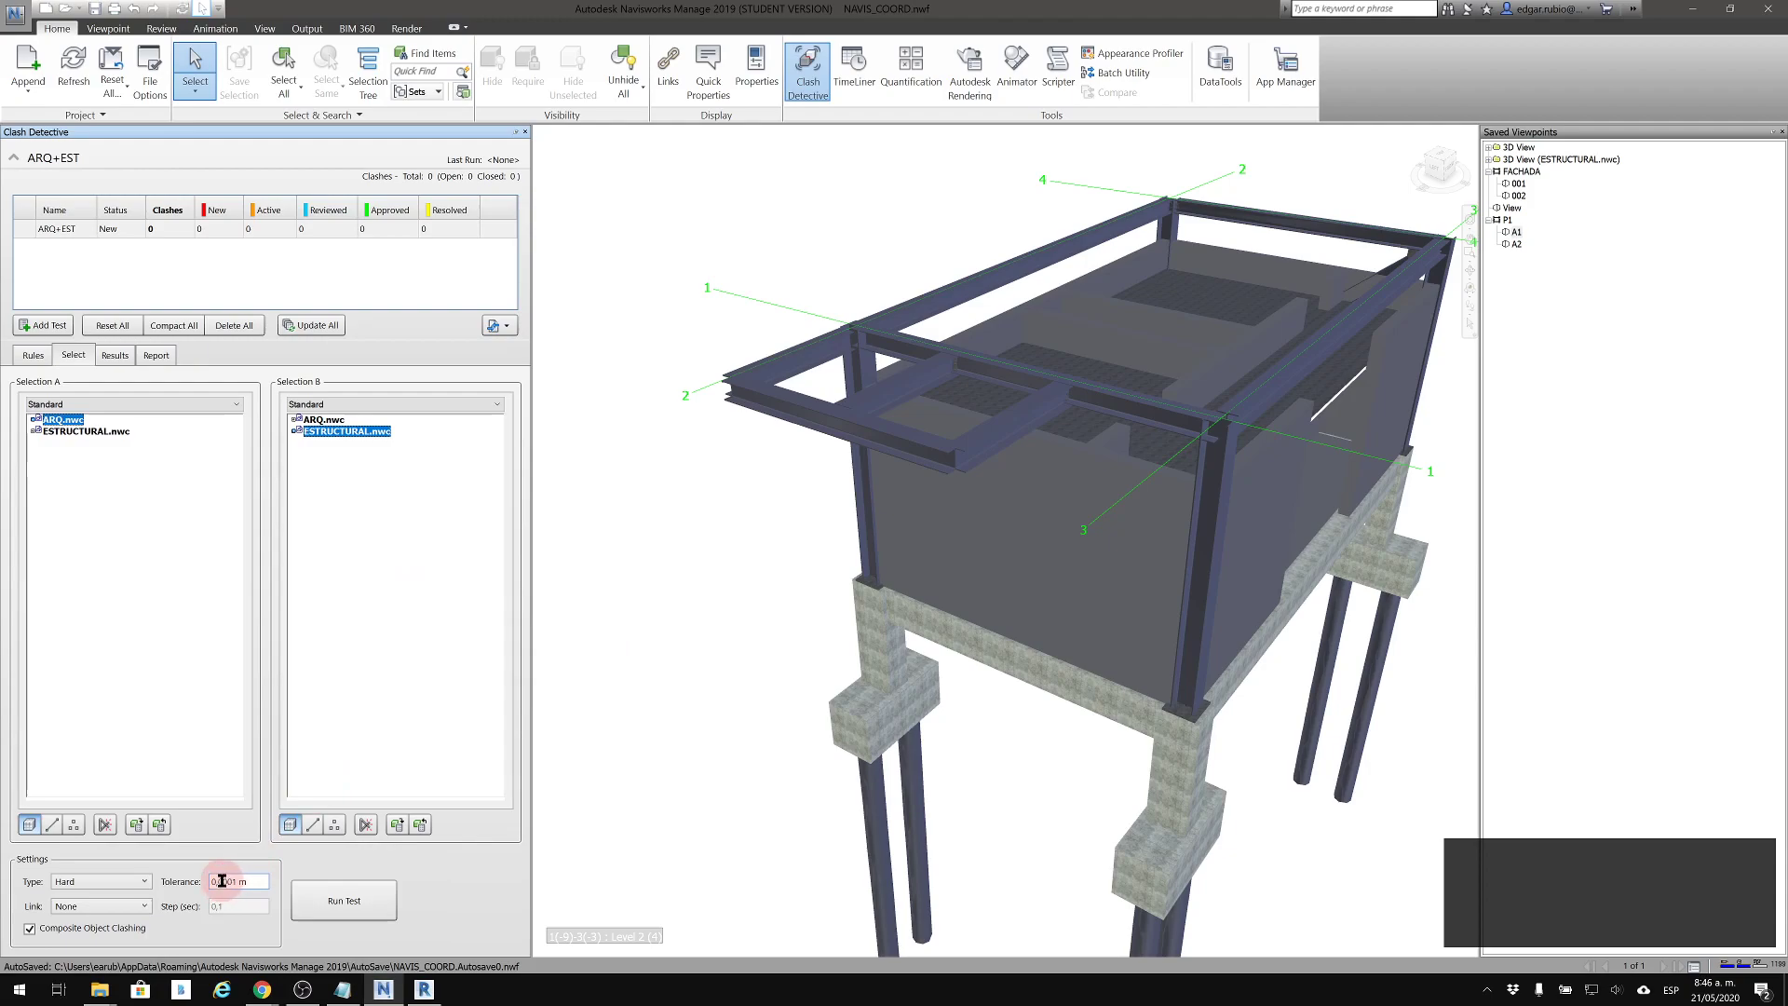
type("0")
left_click_drag(257, 881, 217, 881)
type("2")
left_click(214, 693)
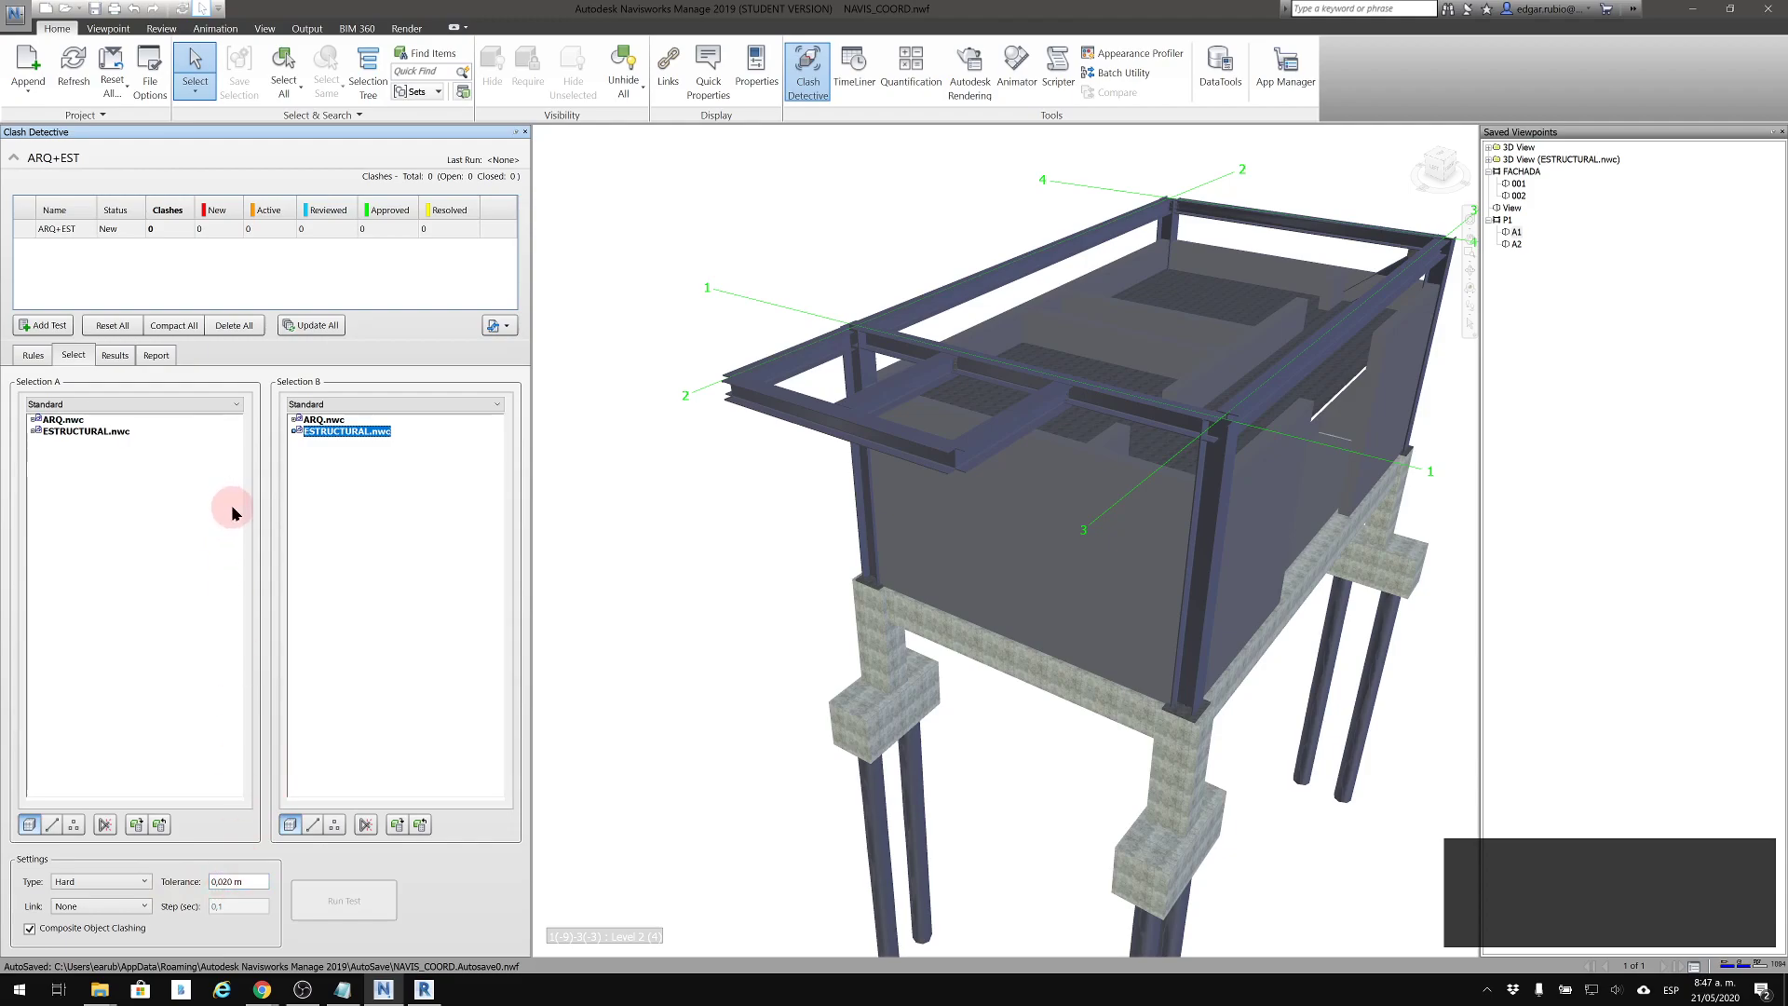
left_click(81, 421)
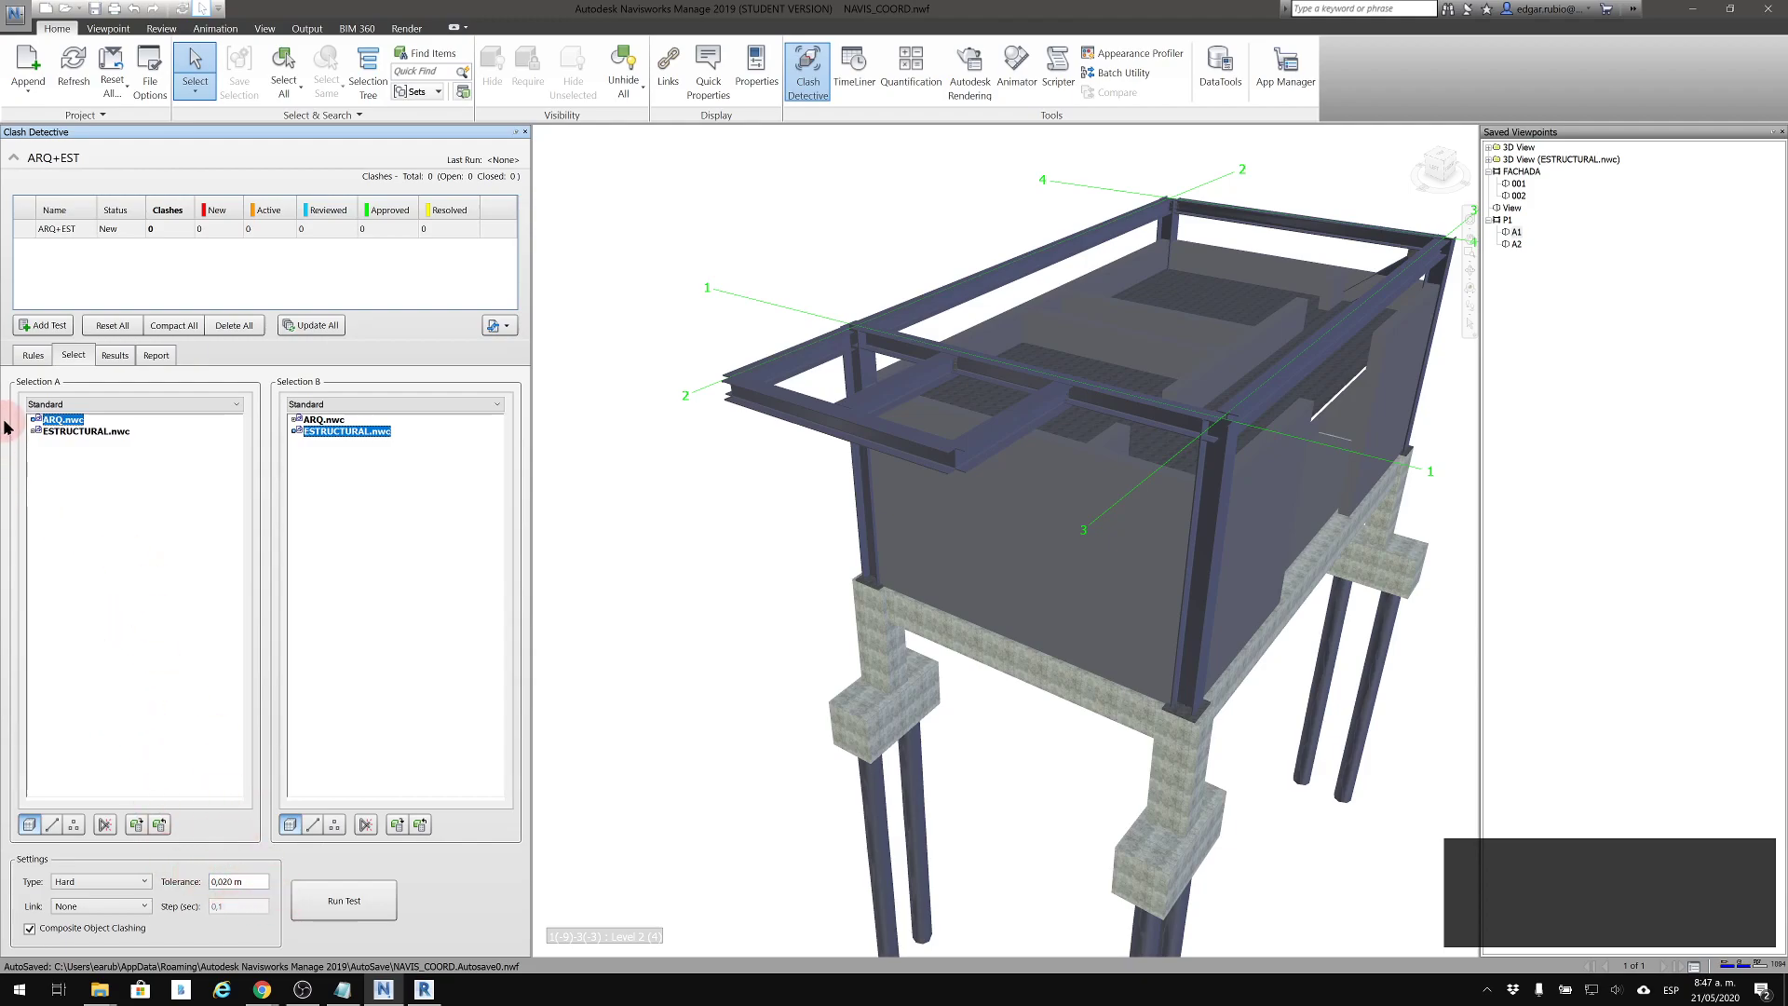
View the new-rule templates without adding a rule, and set ARQ+EST to ignore clashes between items in same layer
left_click(25, 361)
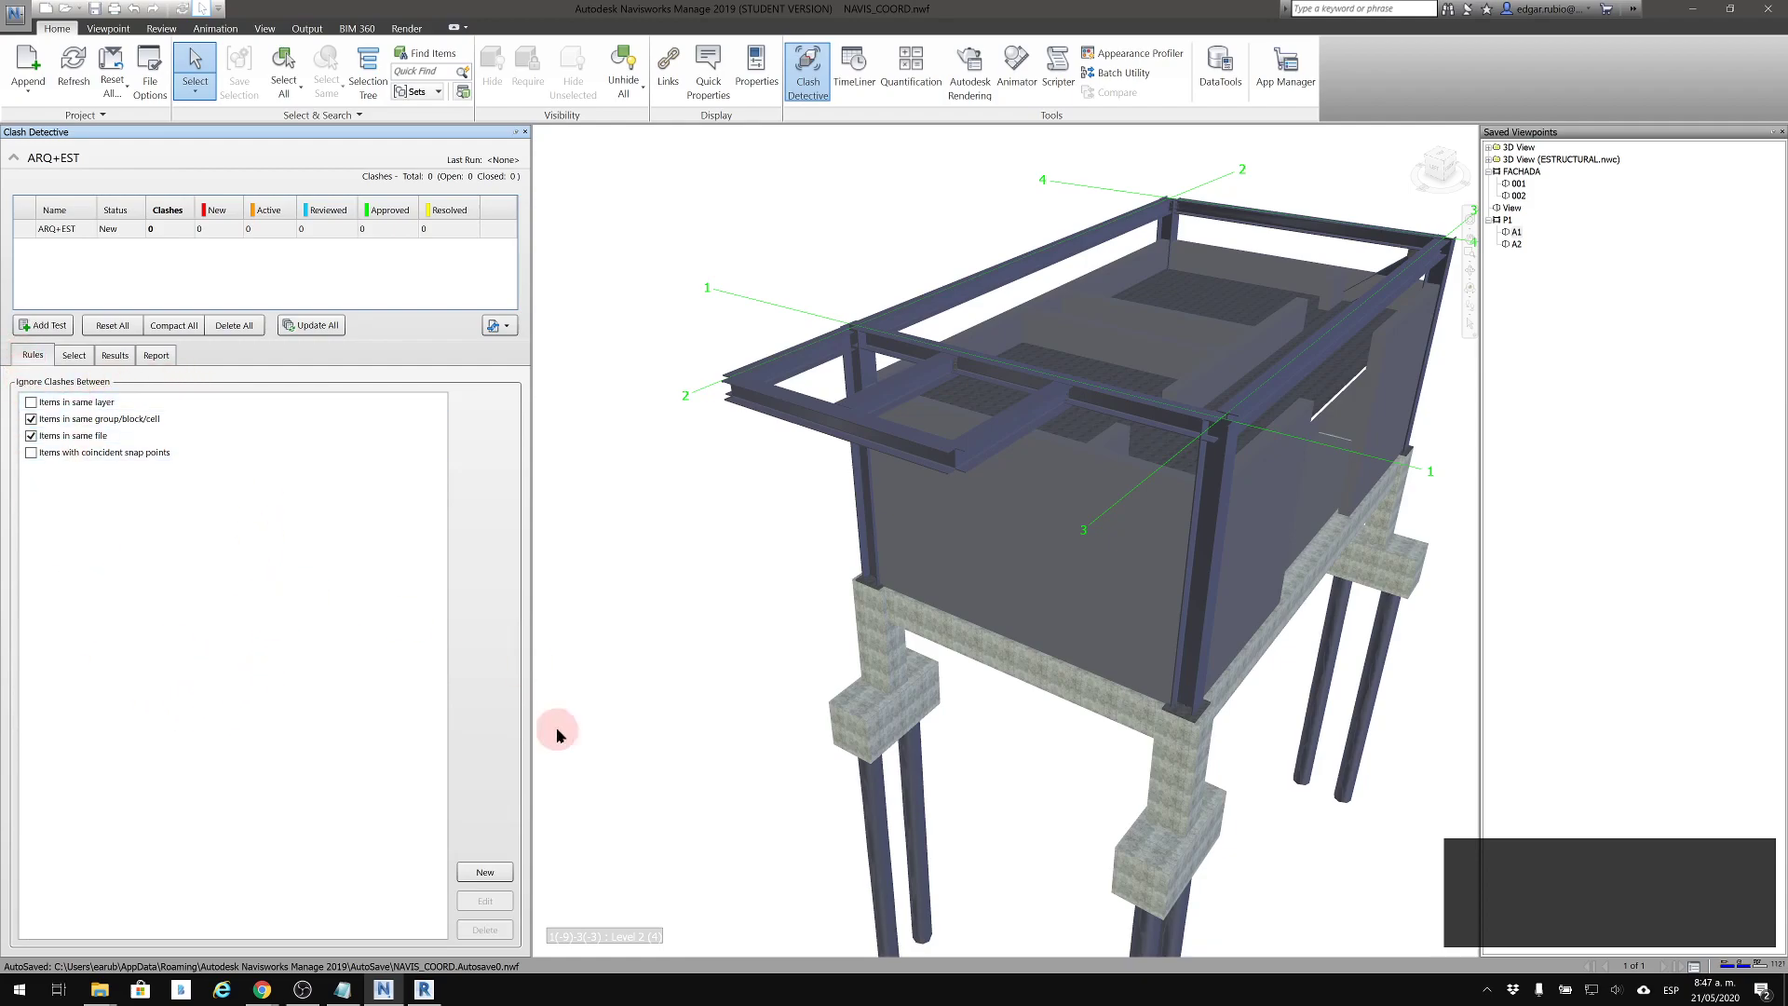
left_click(485, 872)
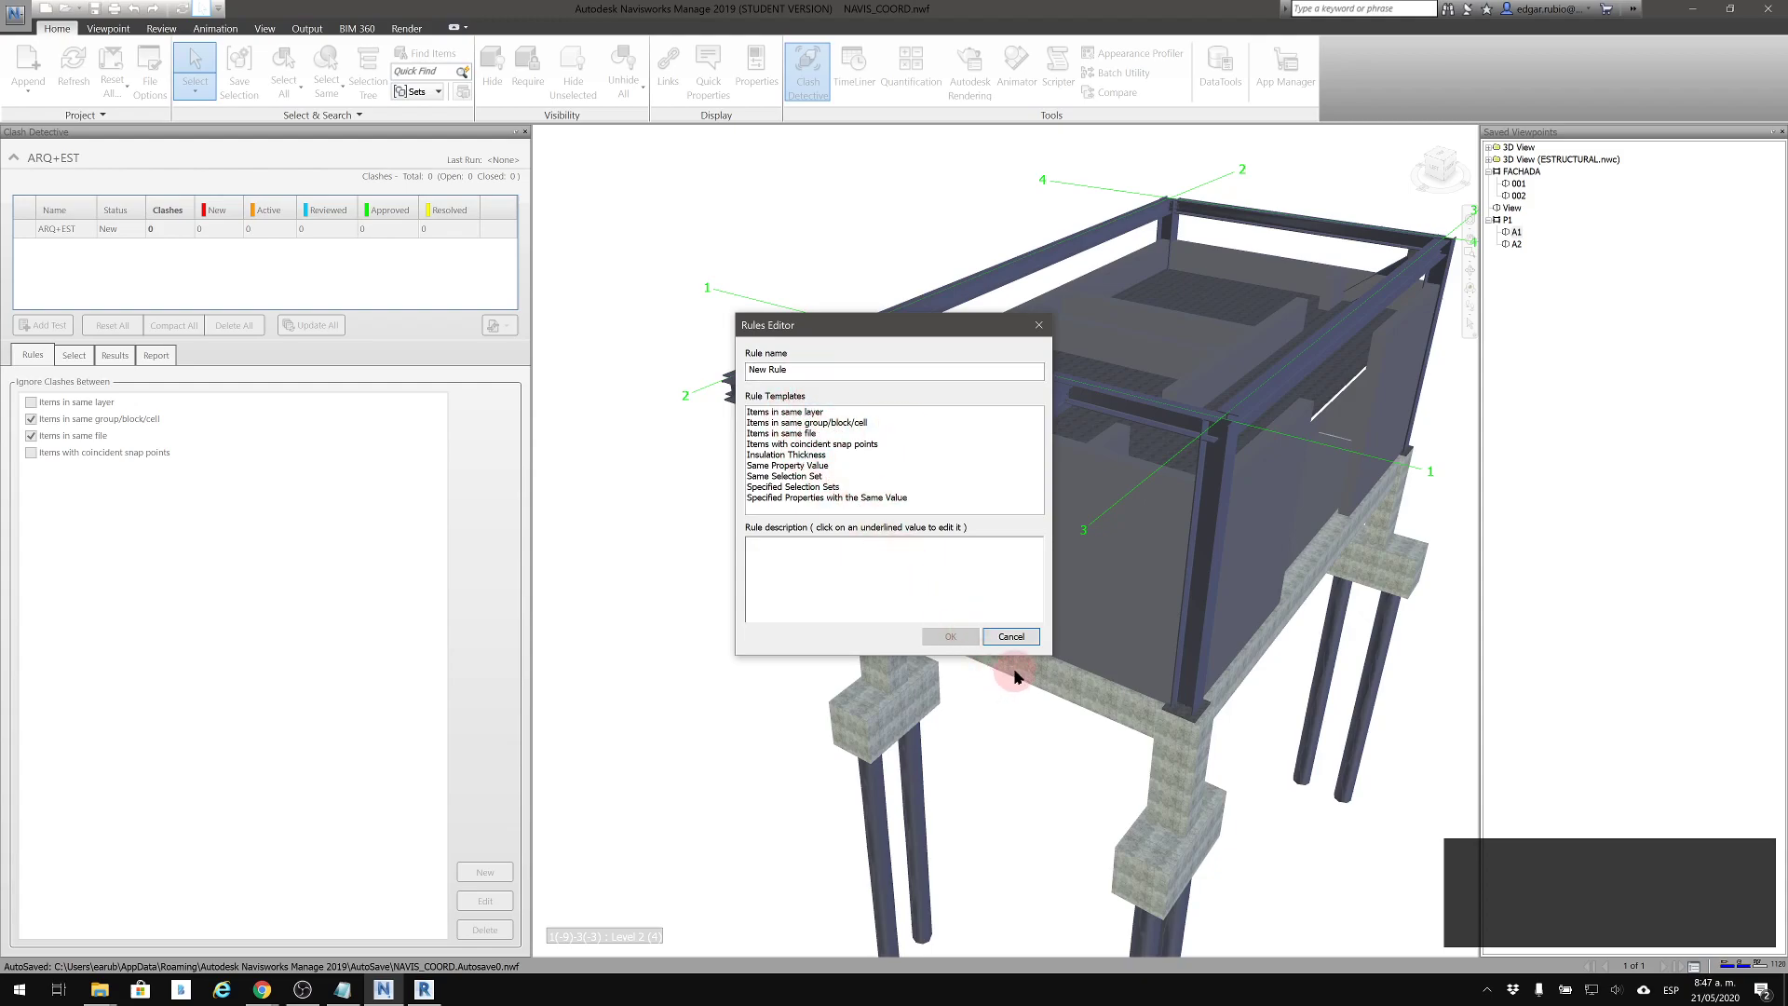
left_click(998, 637)
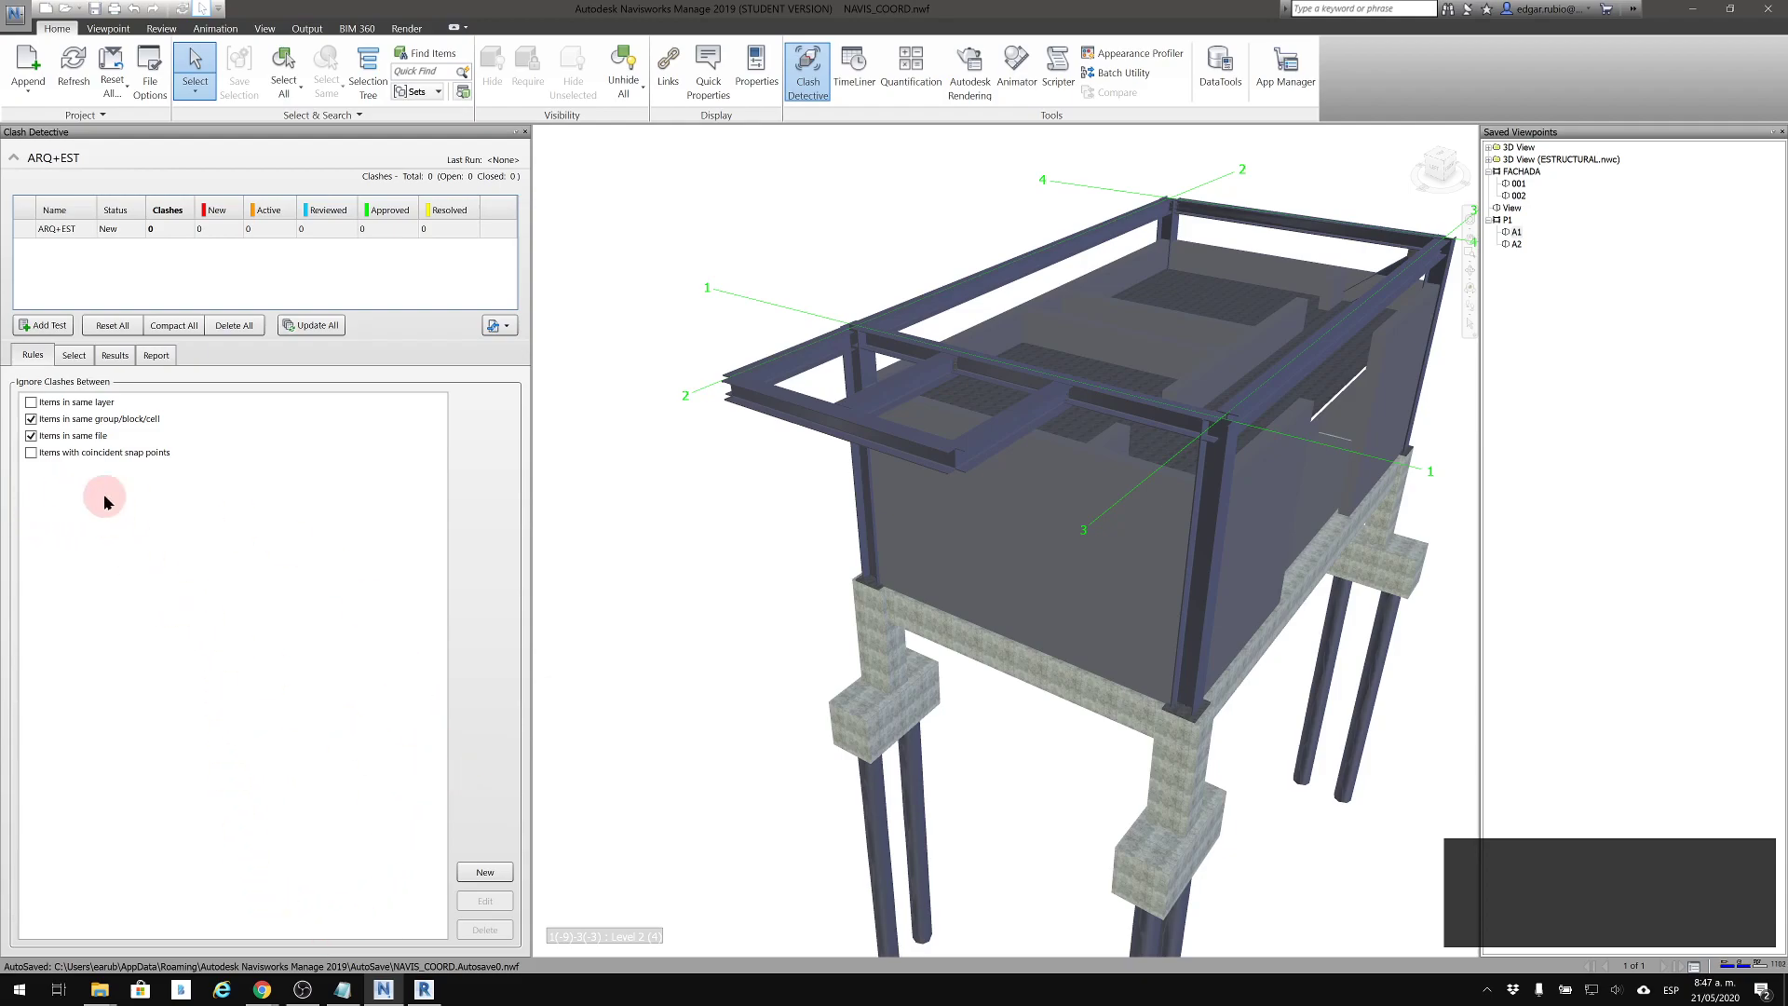
left_click(30, 403)
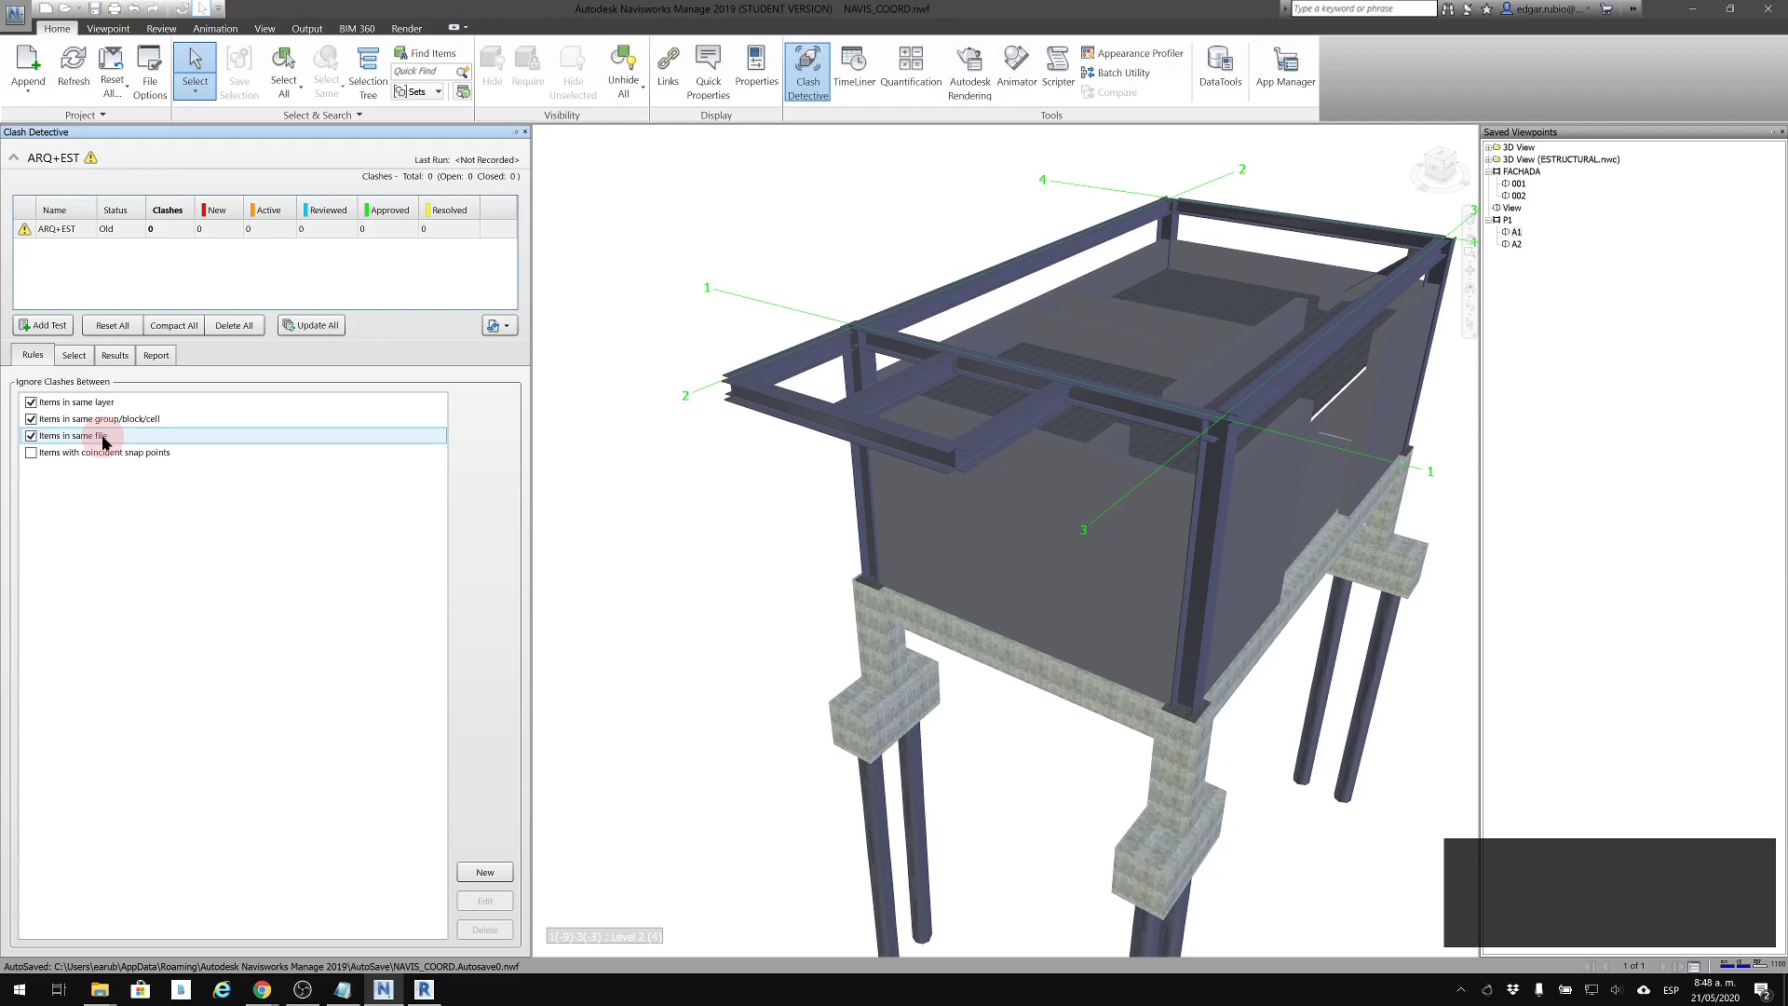
left_click(47, 578)
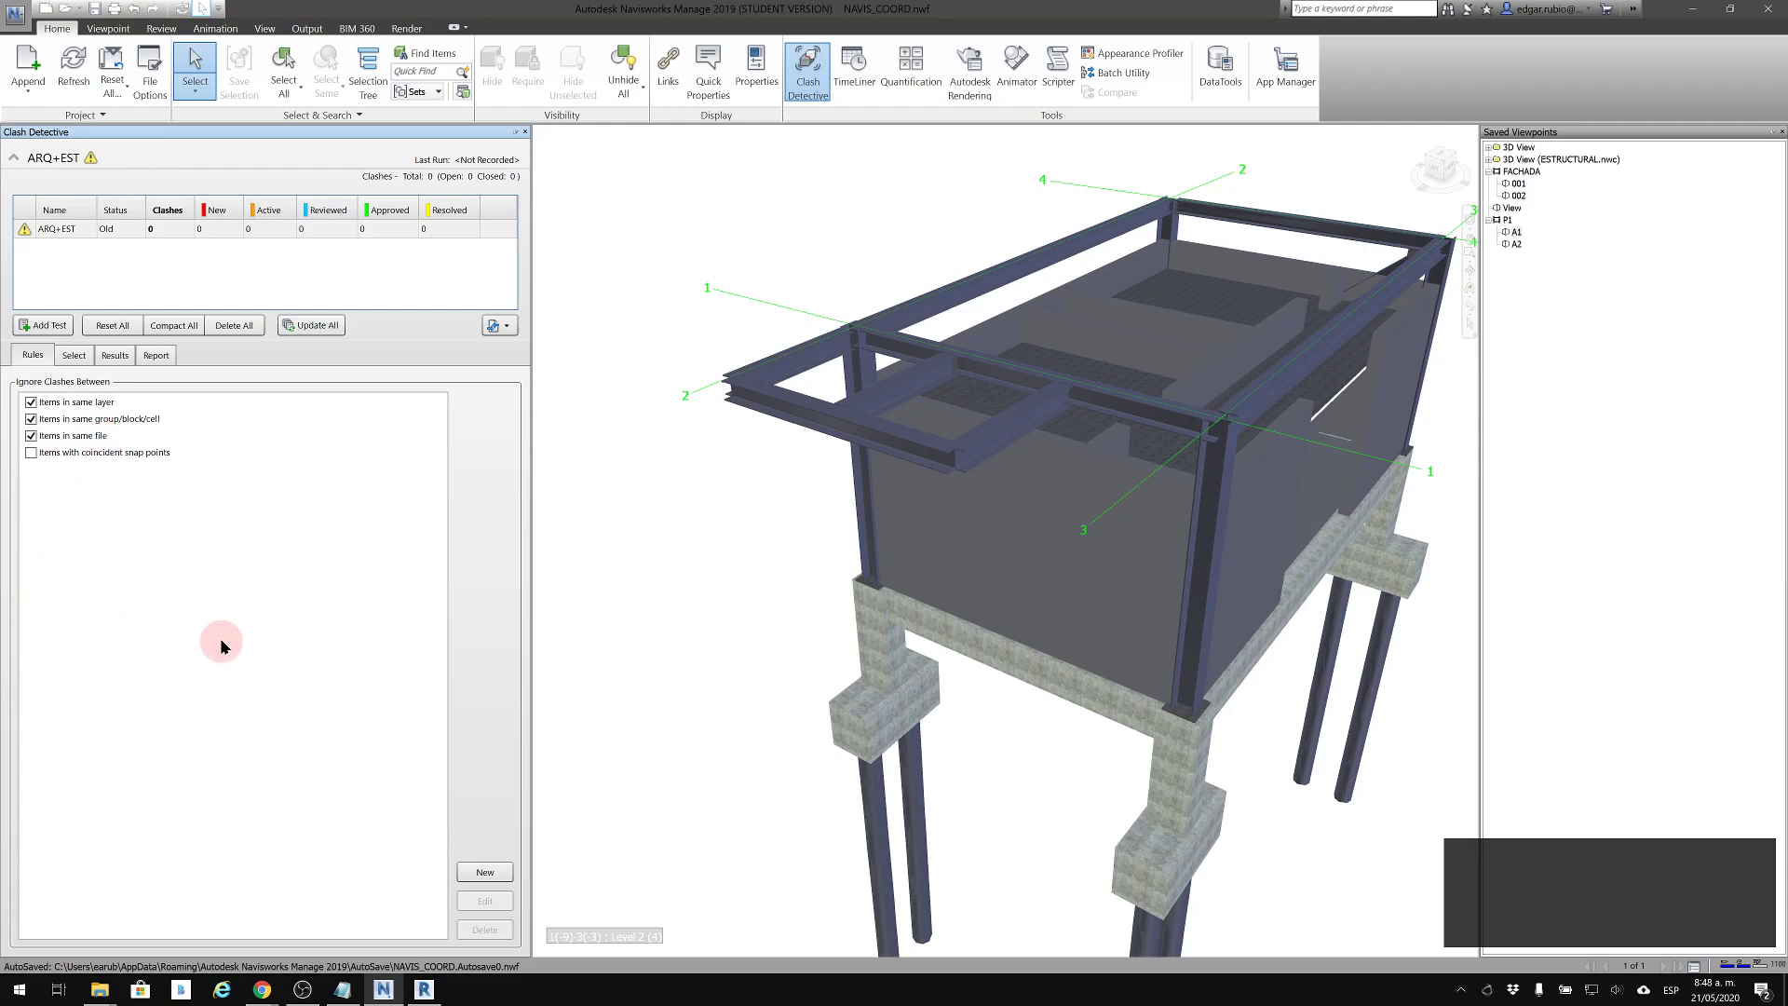
left_click(67, 451)
left_click(94, 436)
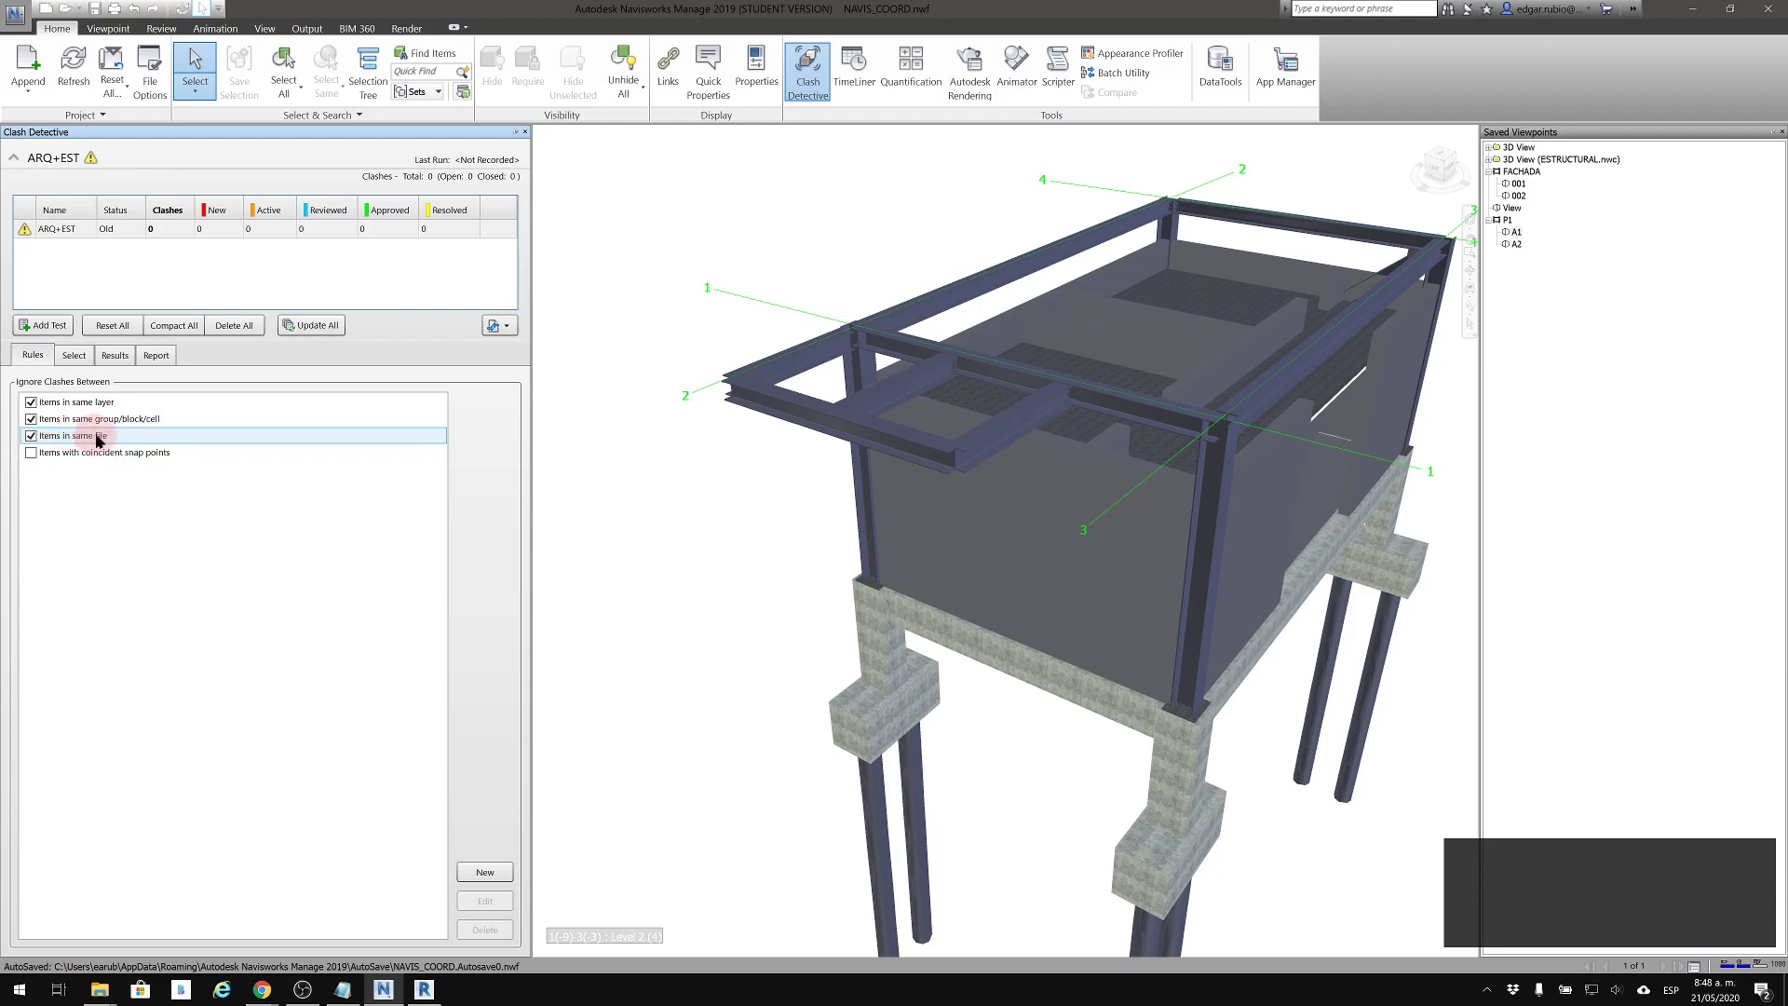
Check the geometry type options of Selection A and run the ARQ+EST clash test
left_click(73, 355)
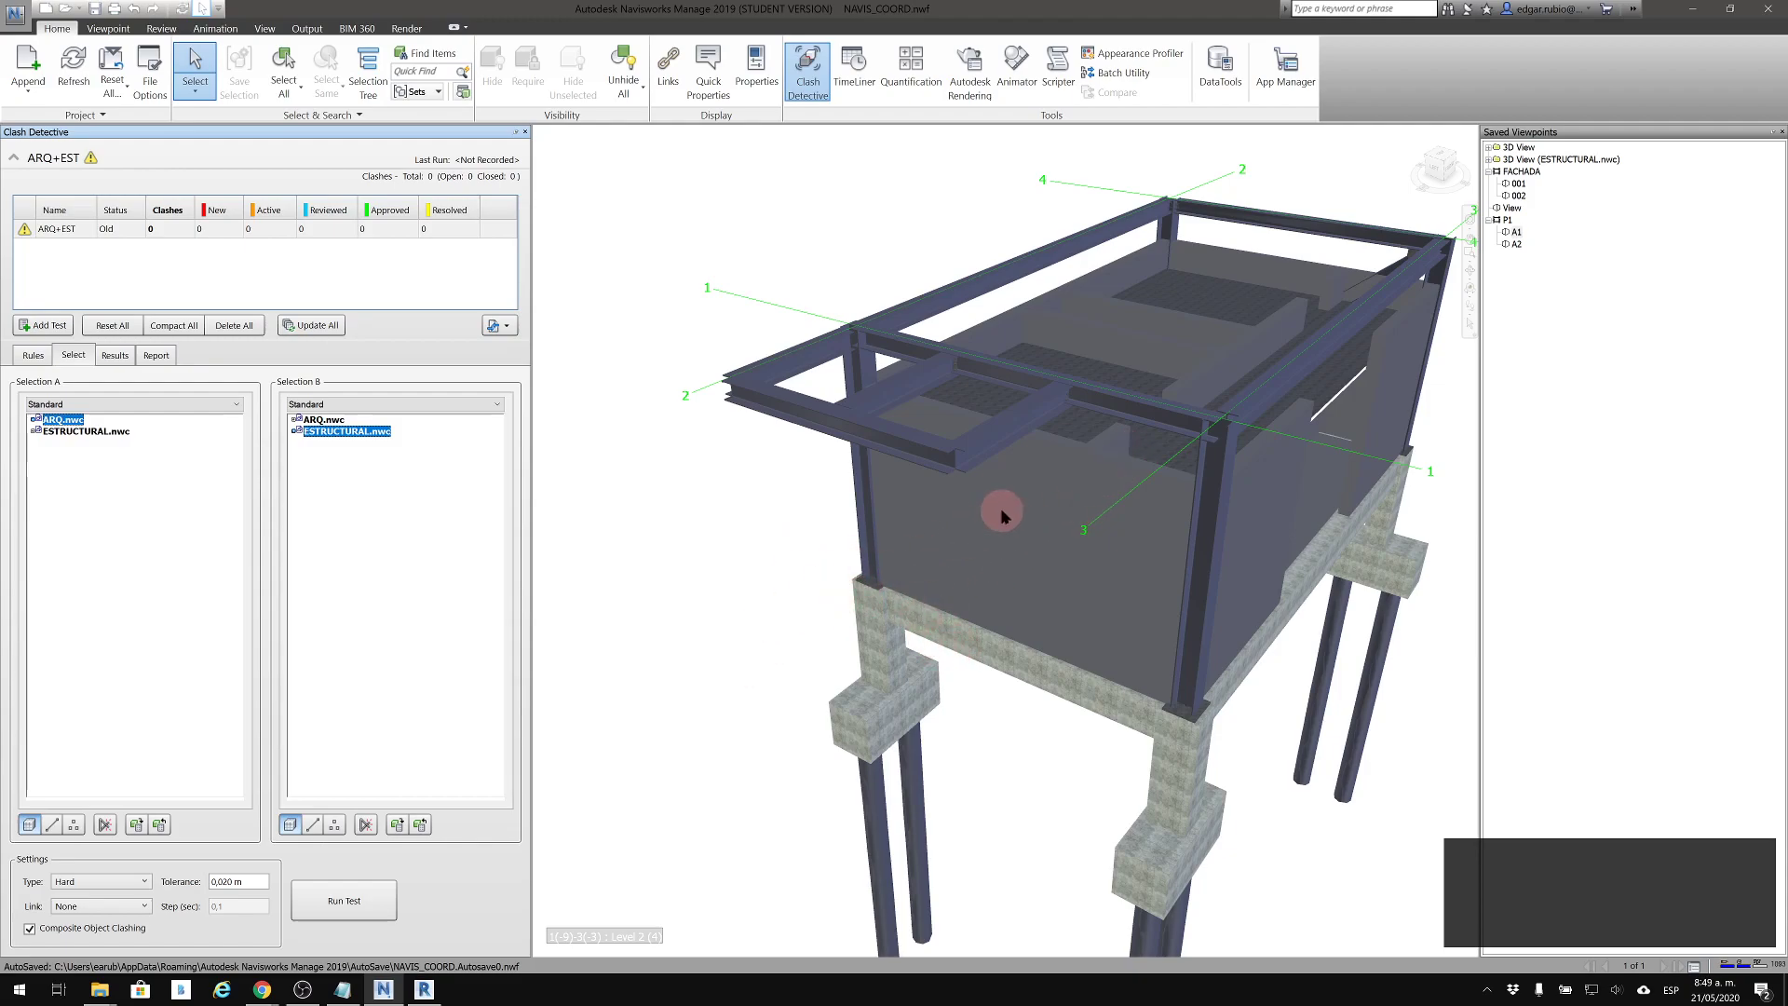
left_click(53, 825)
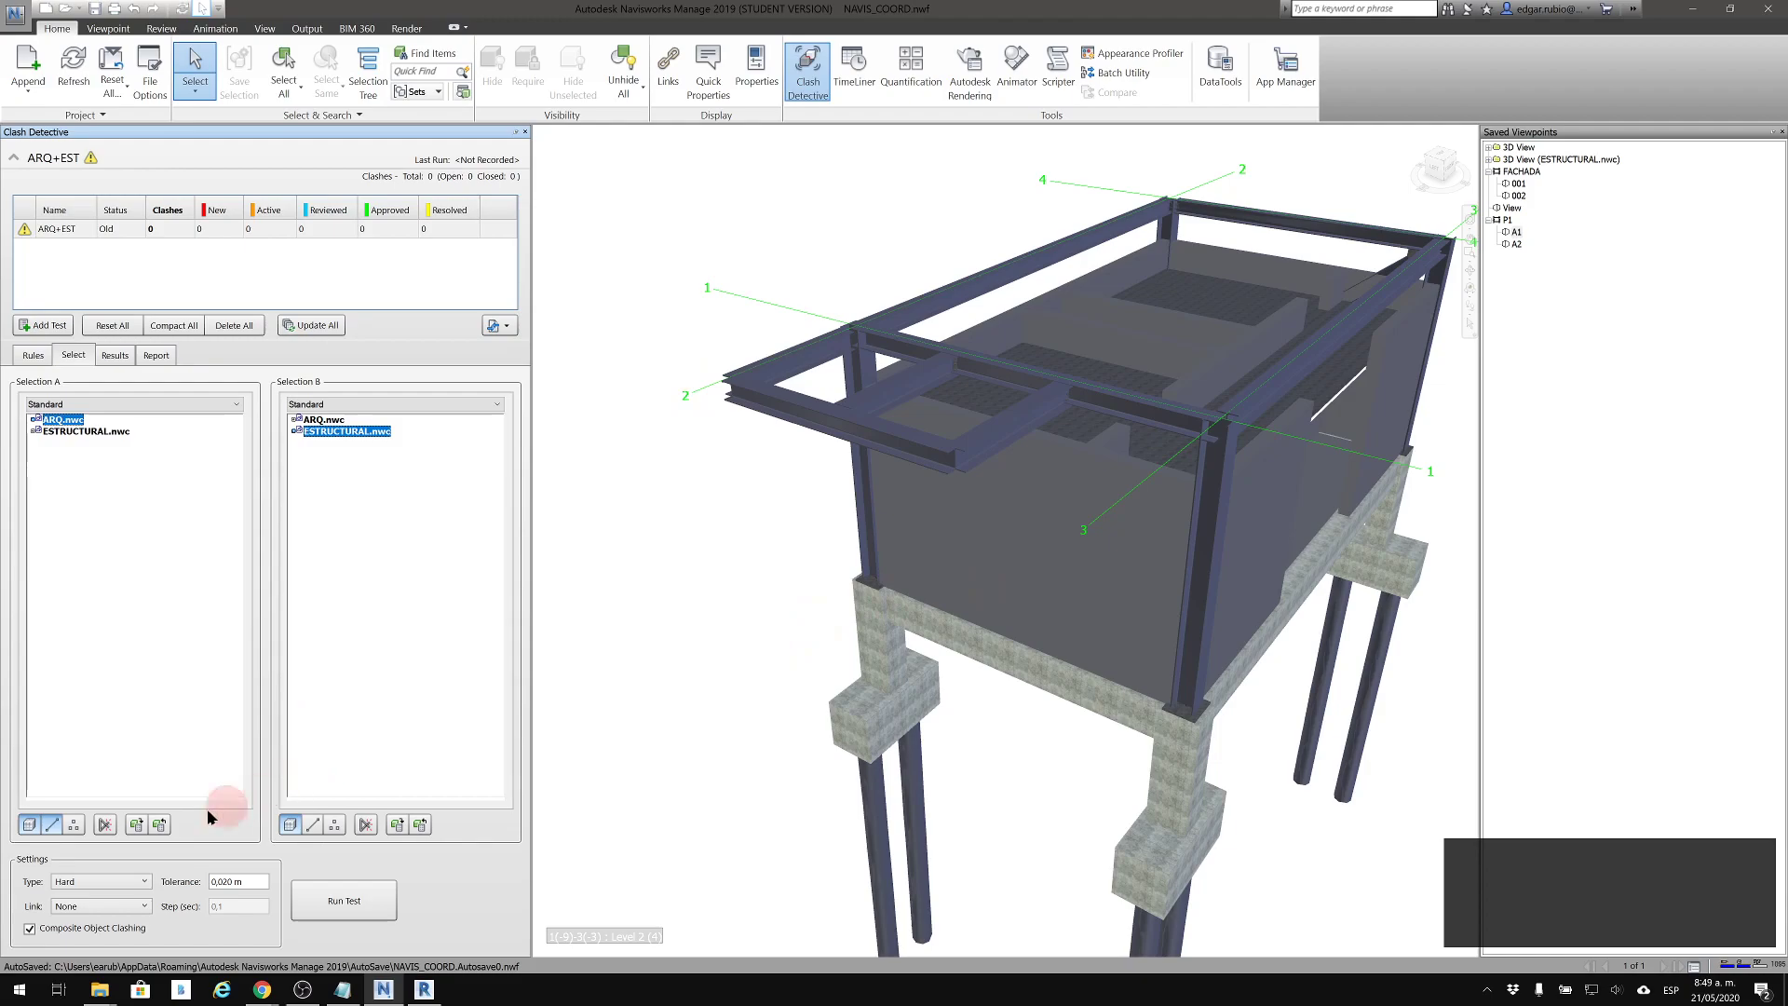
left_click(27, 825)
left_click(74, 825)
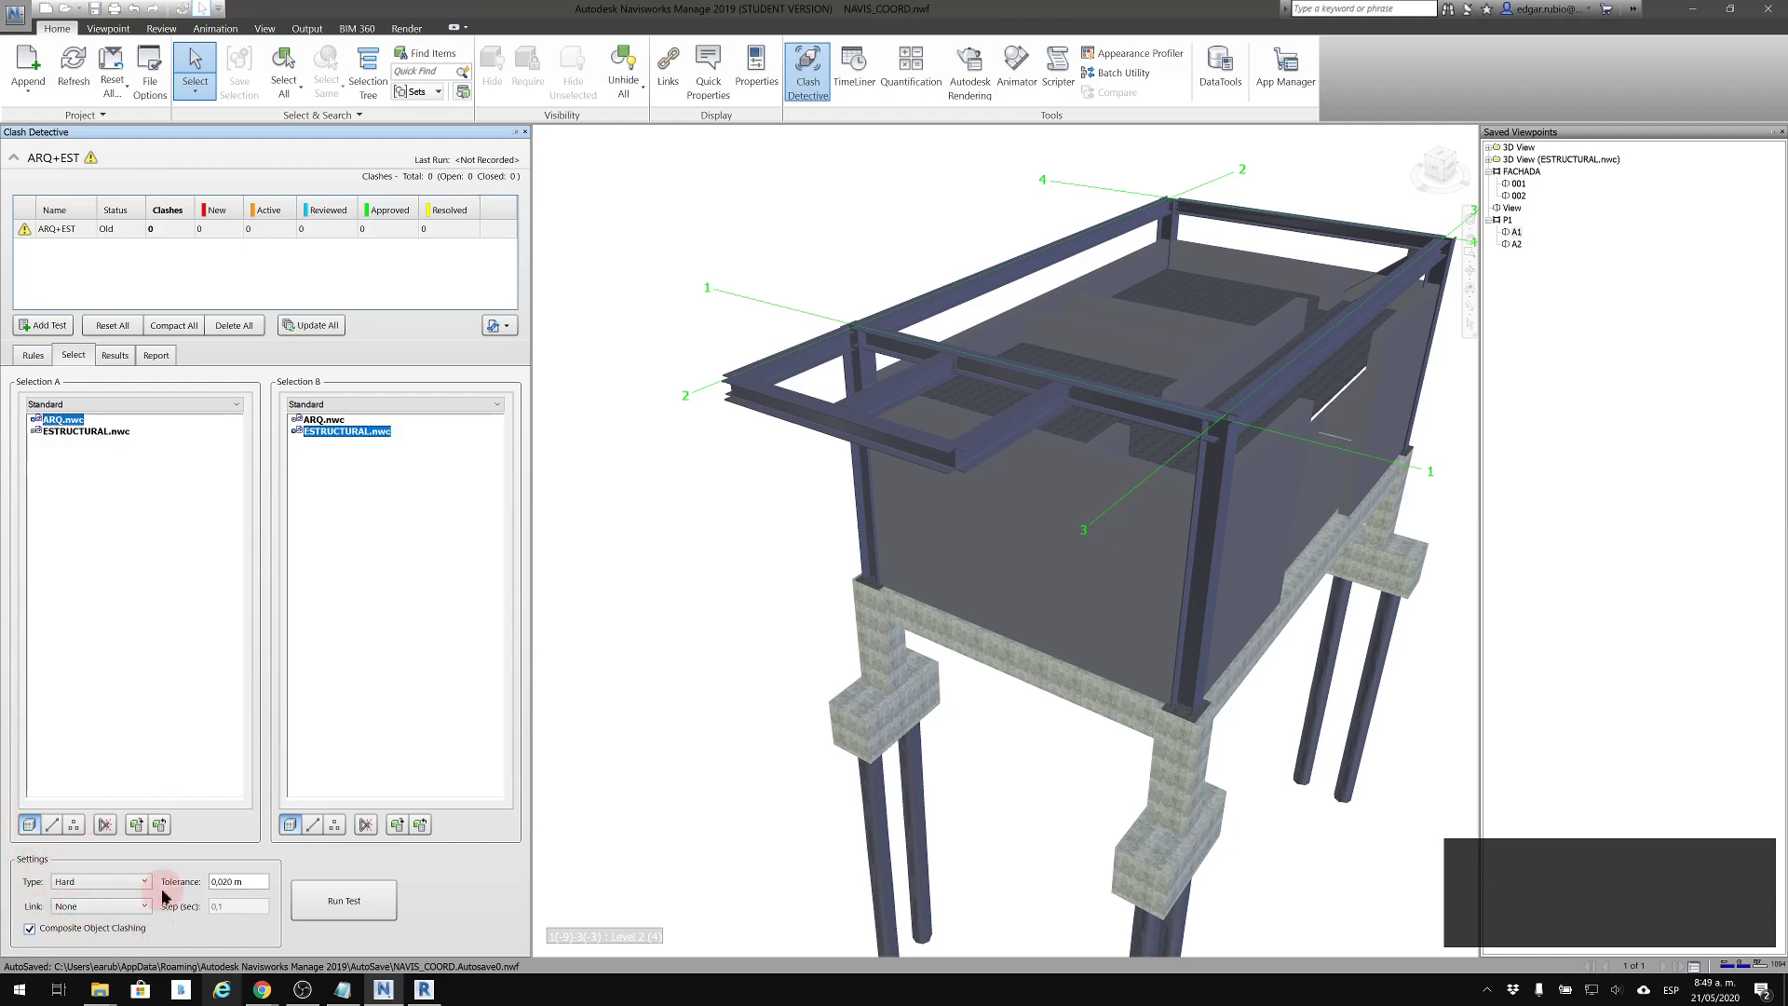
left_click(389, 917)
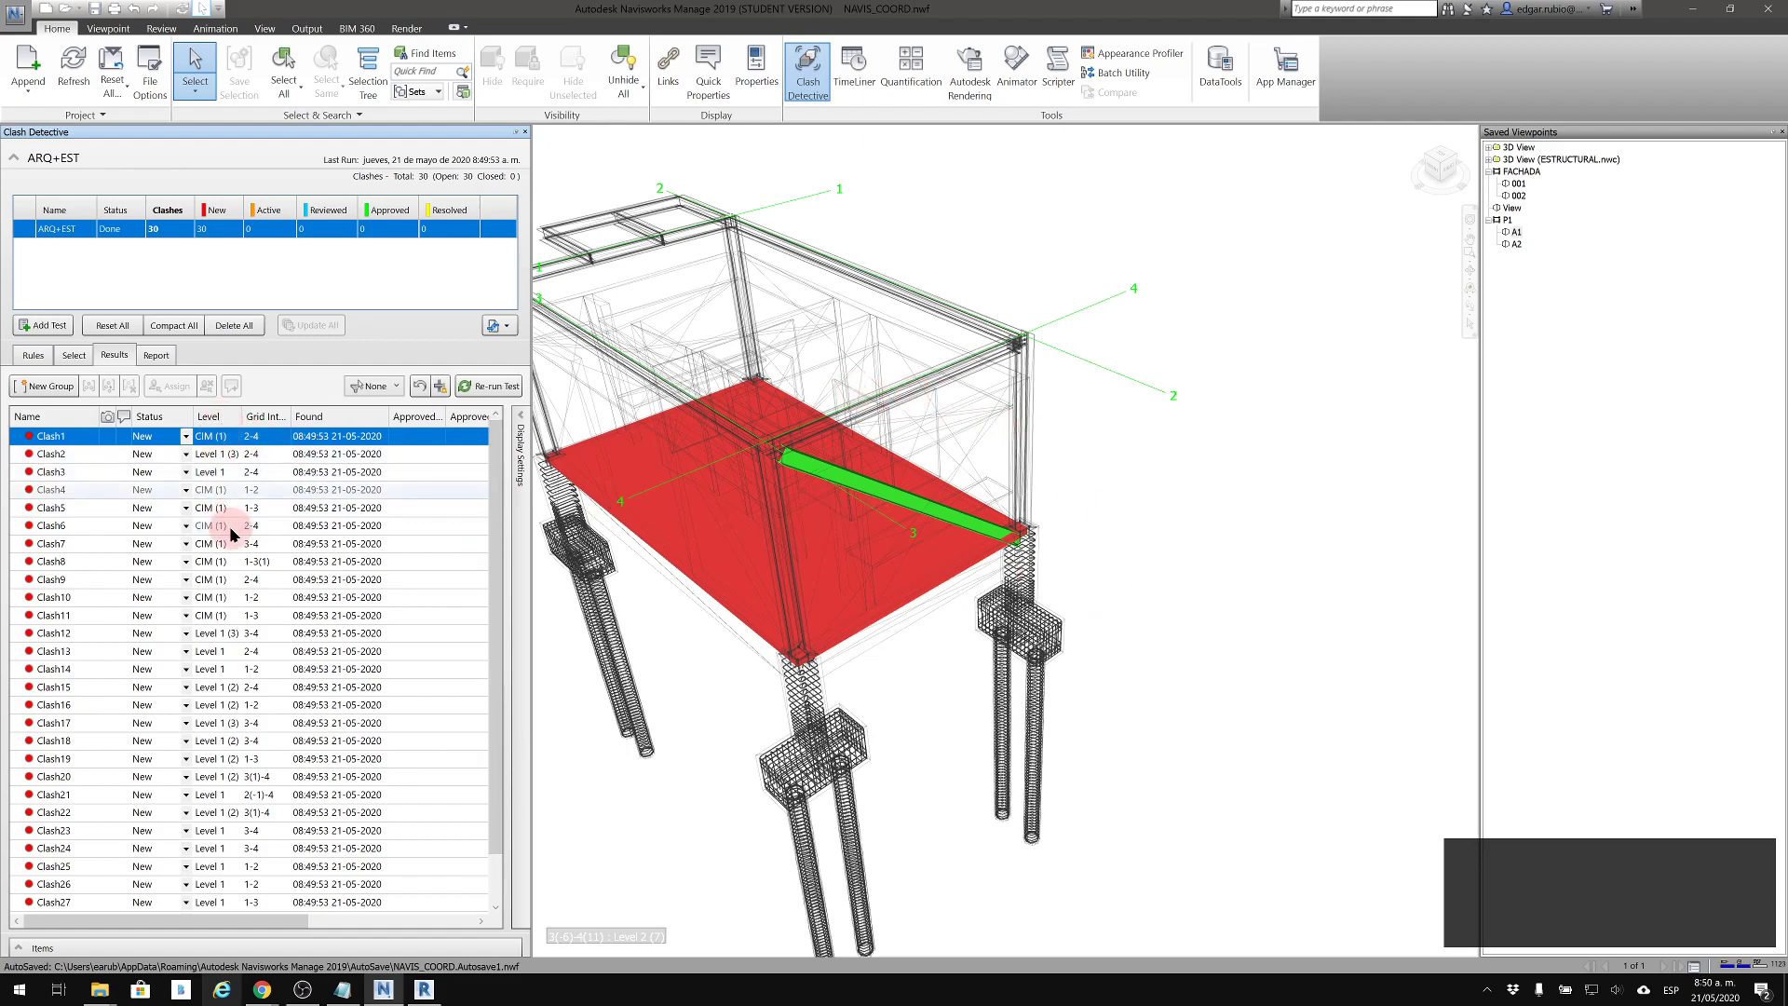
Look through the list of clash results and display Clash2 in the 3D view
scroll(231, 533, "down", 1)
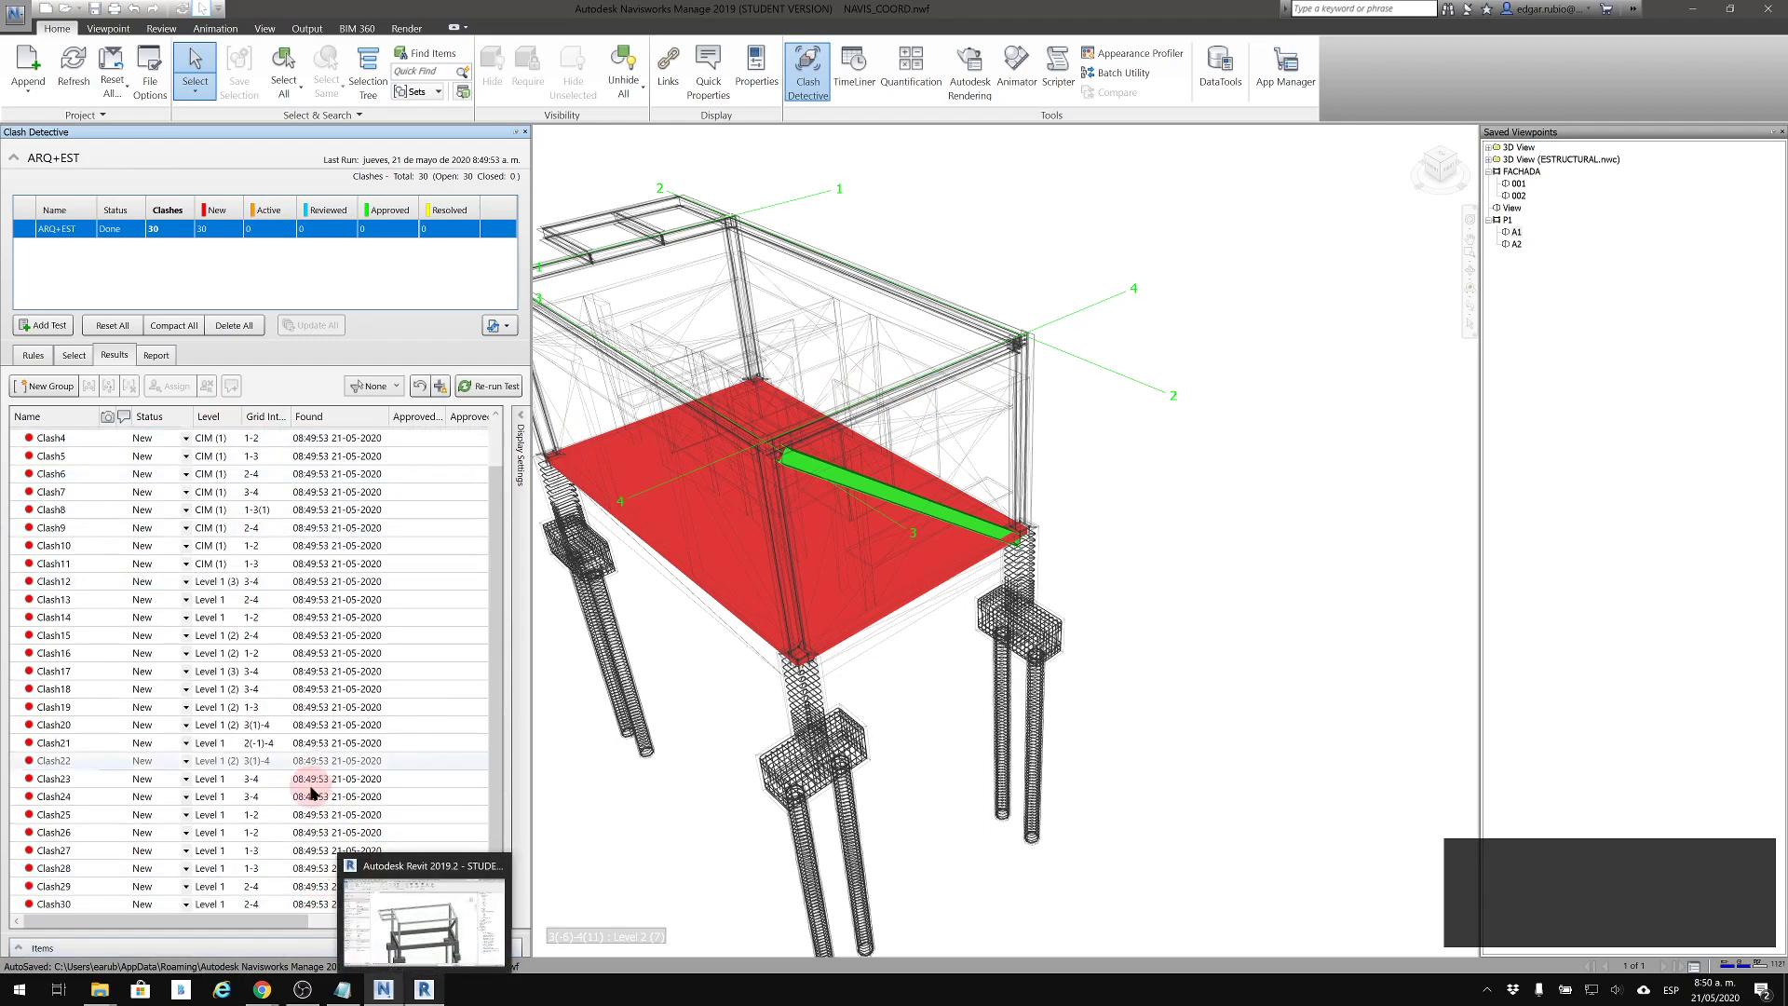
scroll(89, 470, "up", 1)
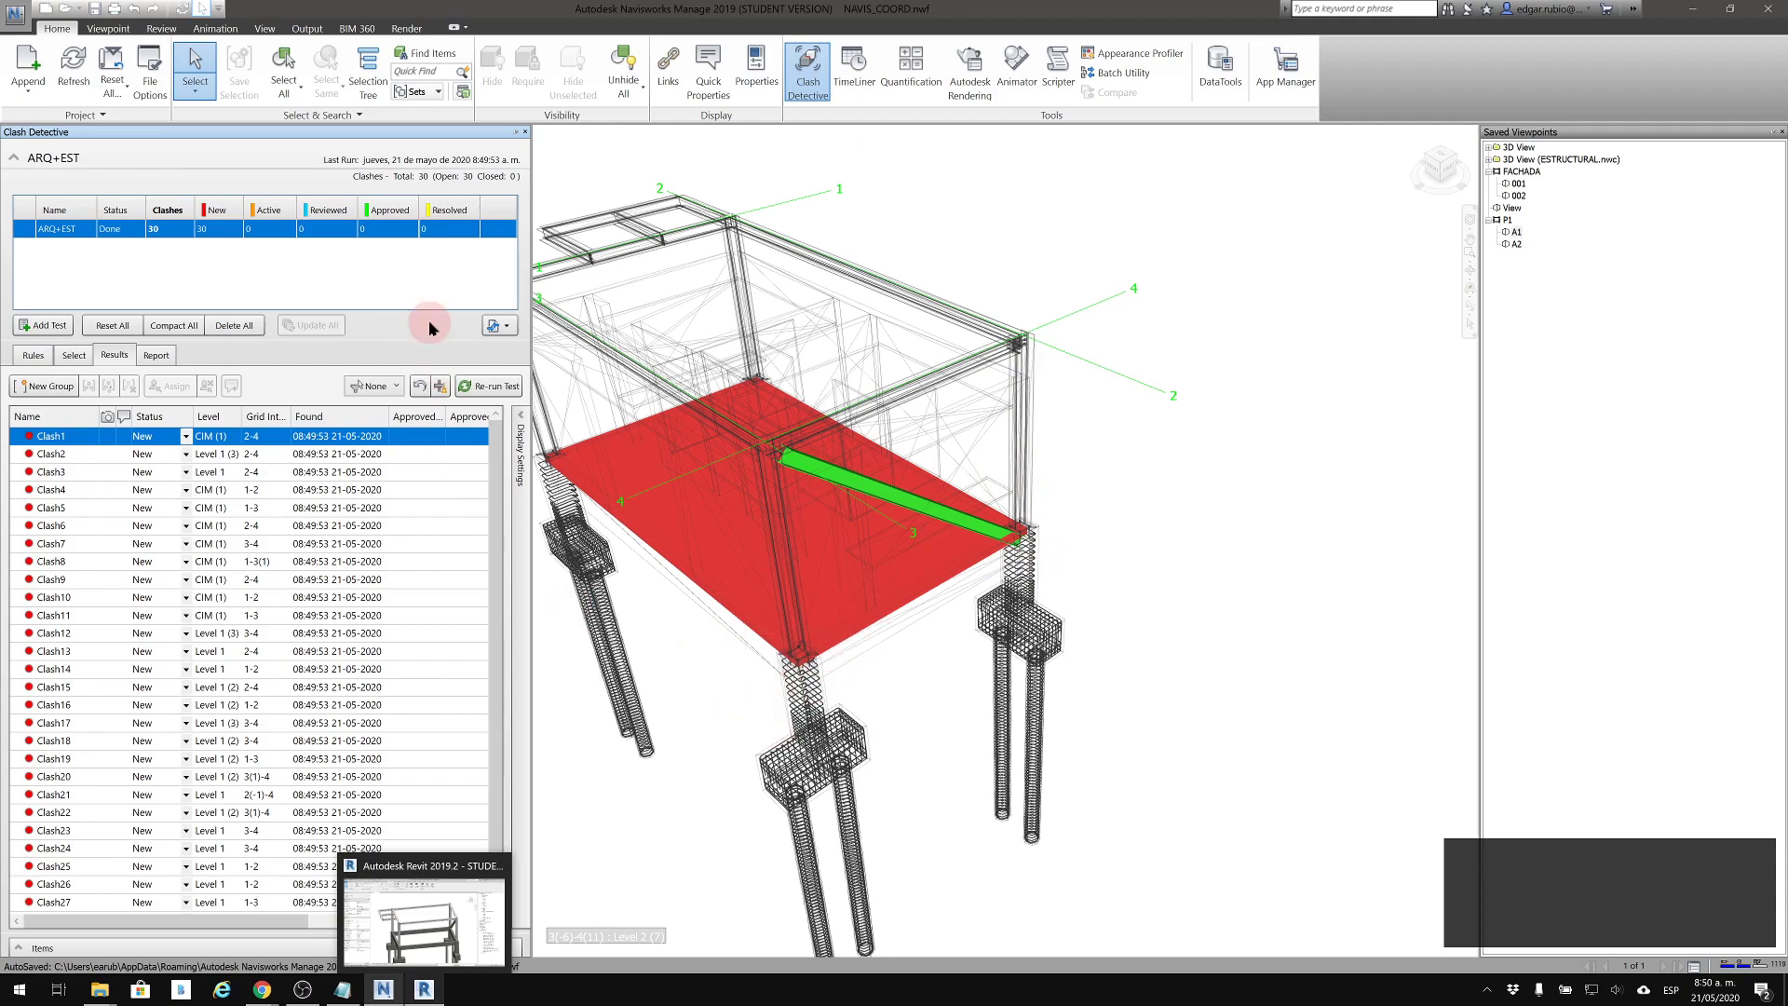
left_click(65, 456)
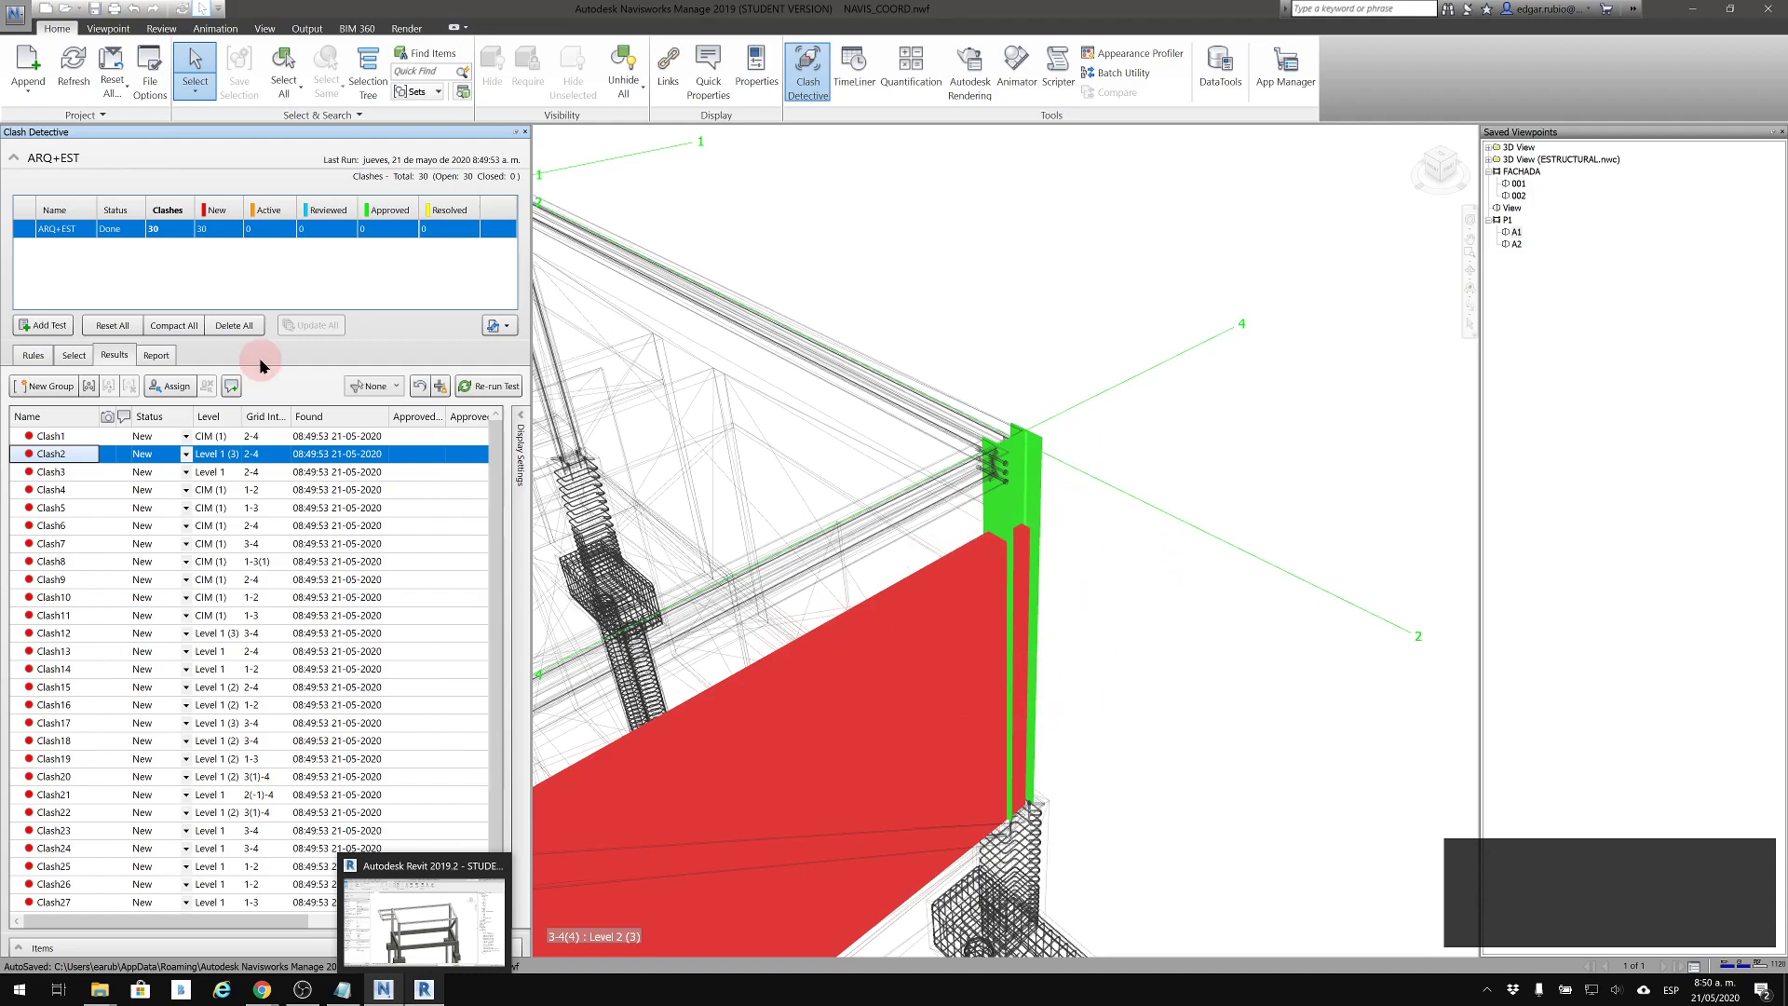
Change the Clash Detective custom highlight color of Item 1 to orange in the program options
left_click(15, 15)
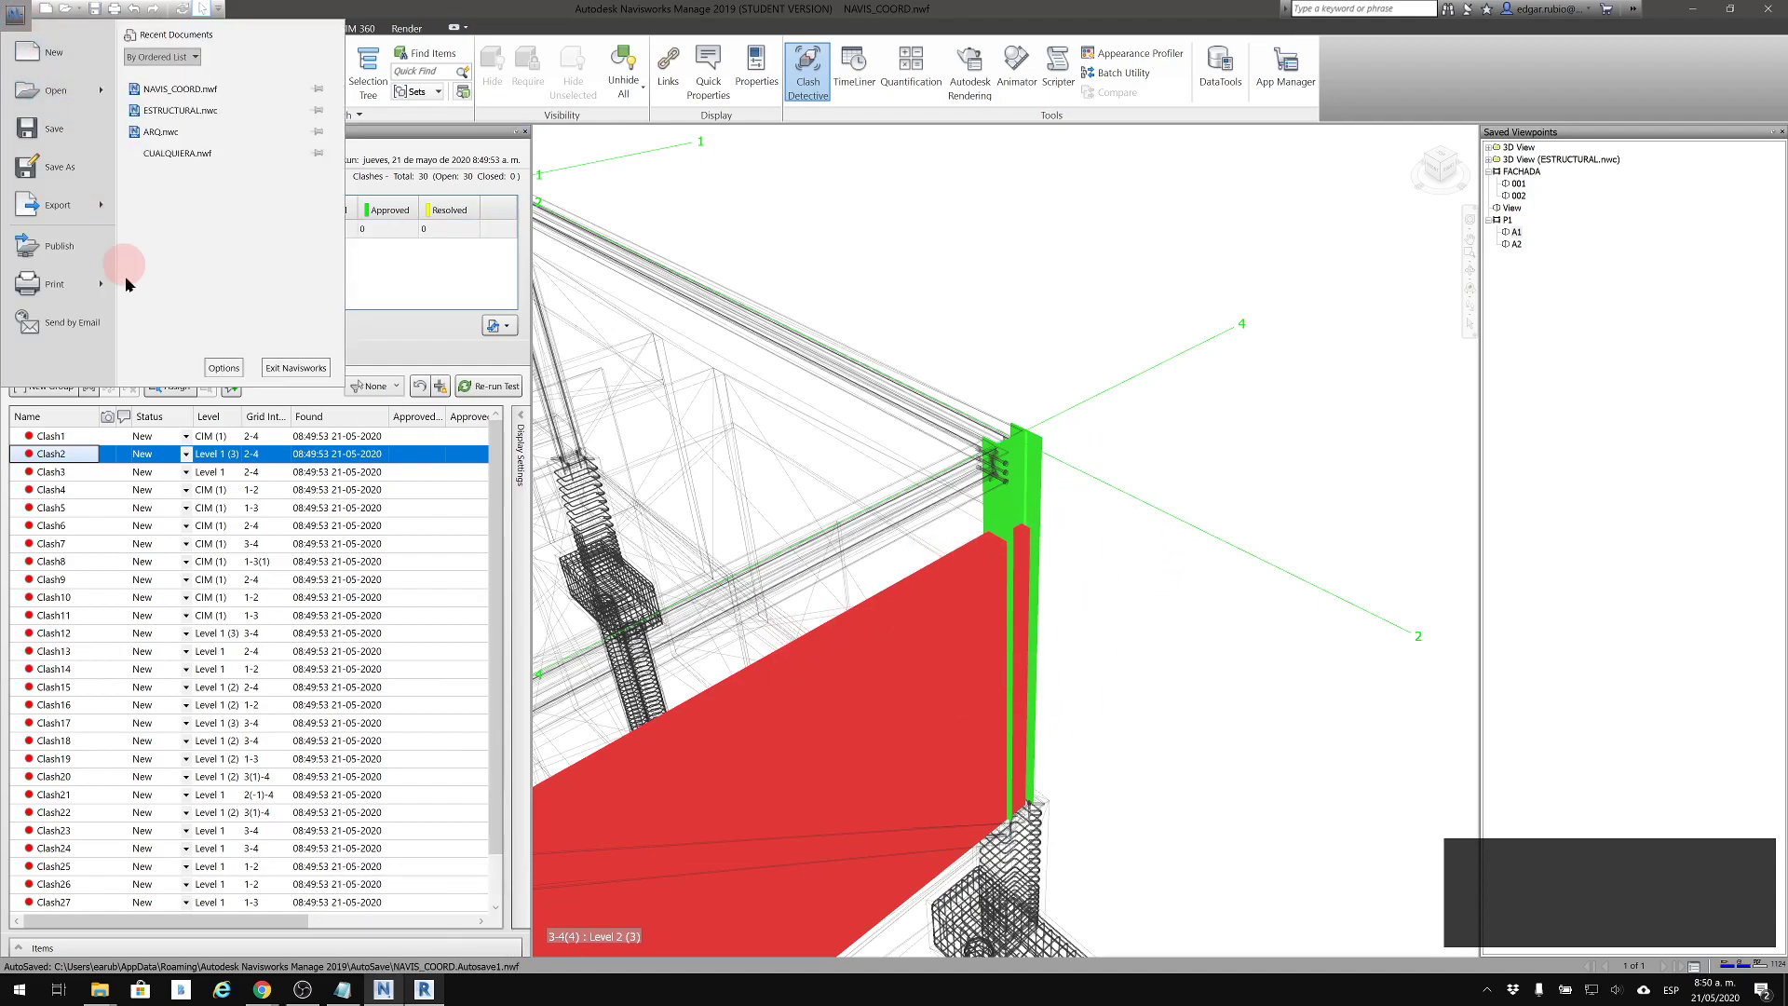
left_click(231, 370)
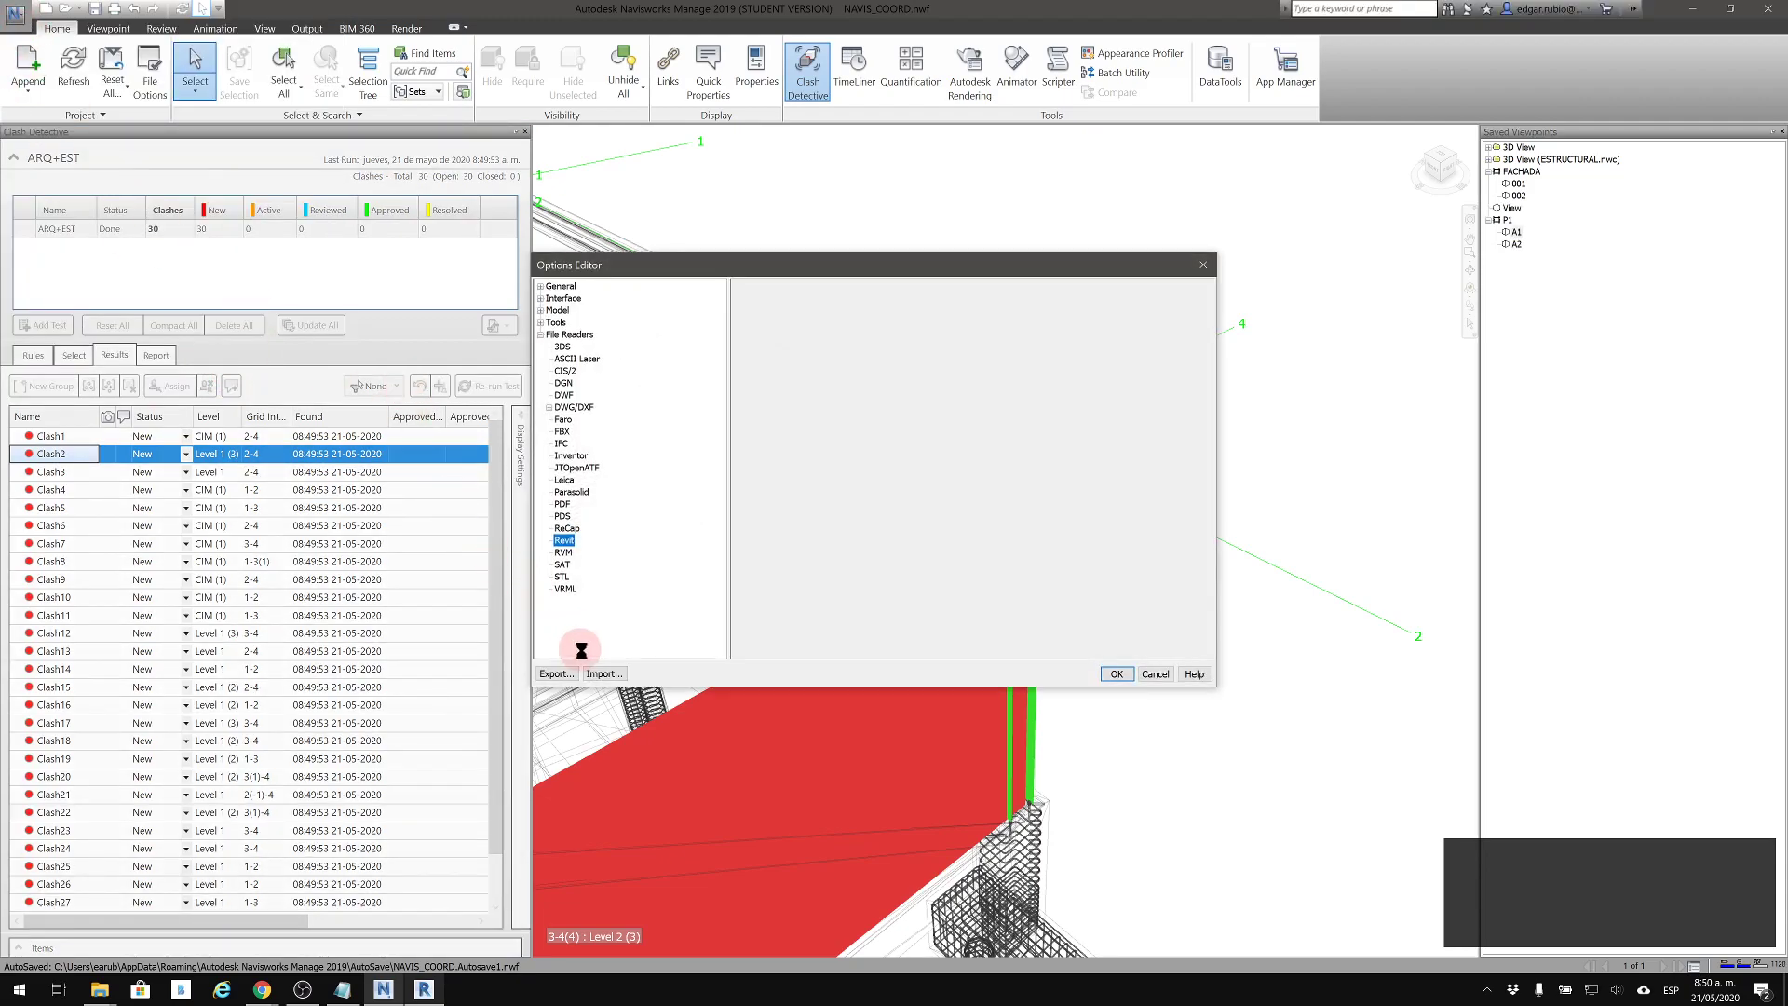
left_click(541, 299)
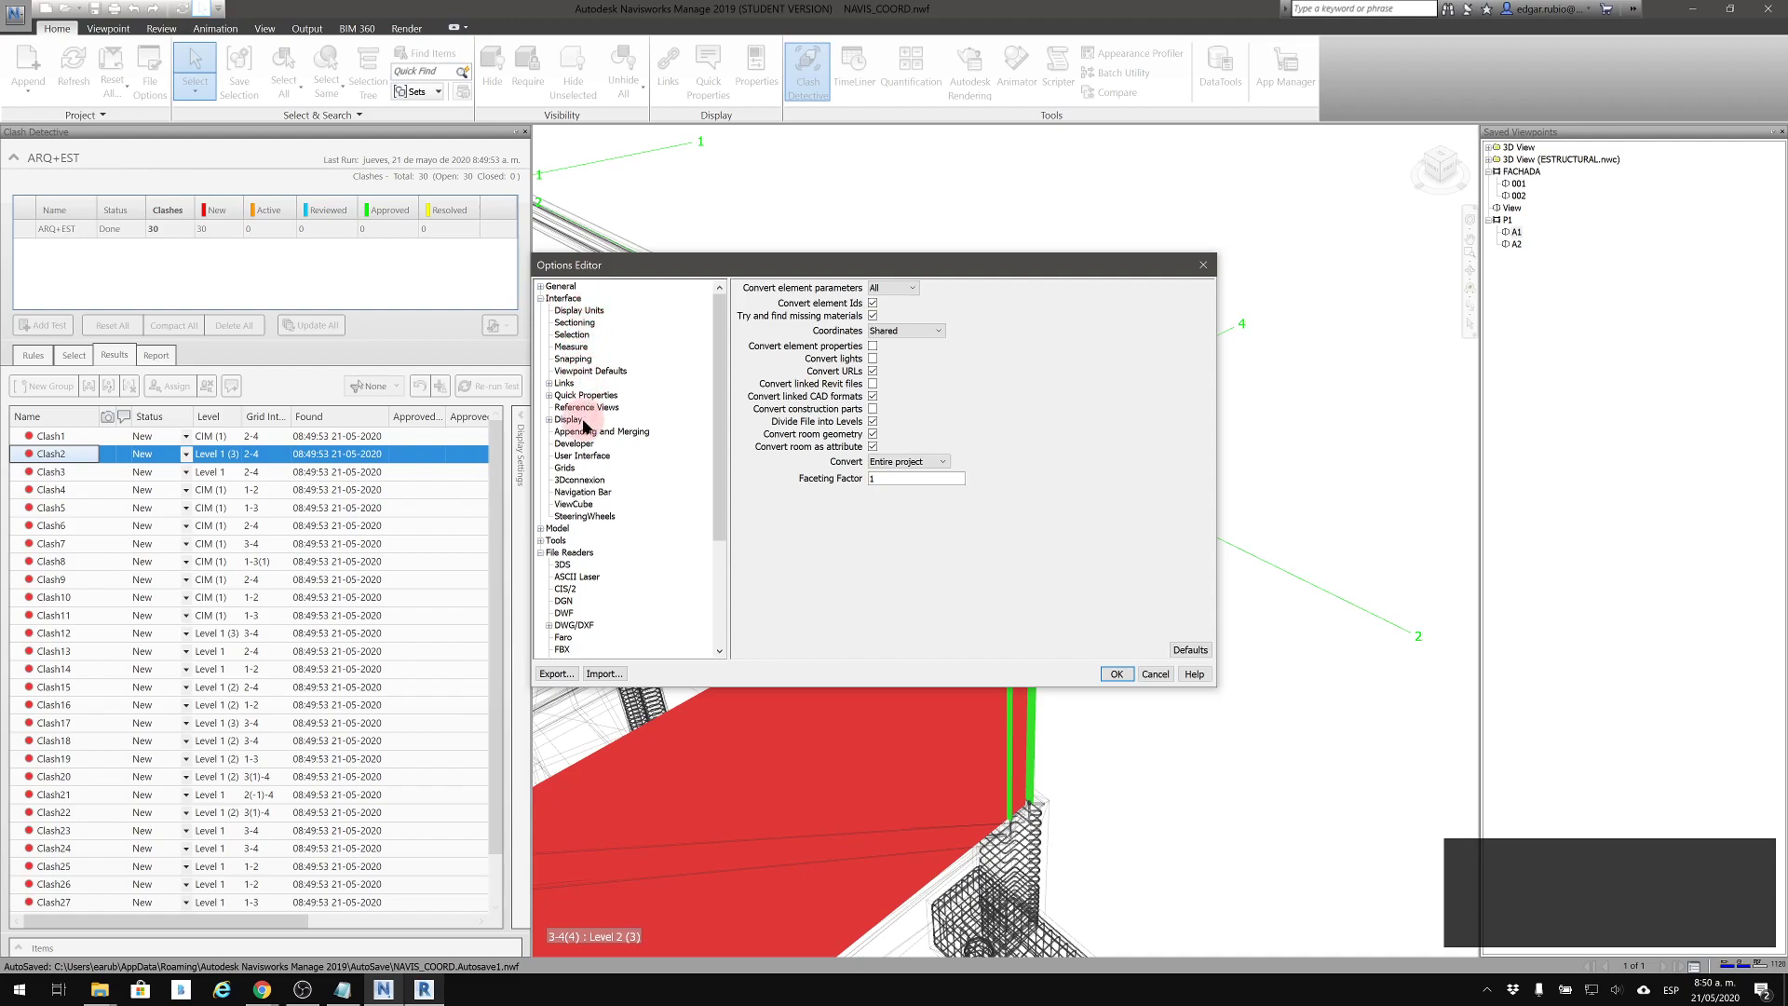
left_click(540, 287)
left_click(540, 287)
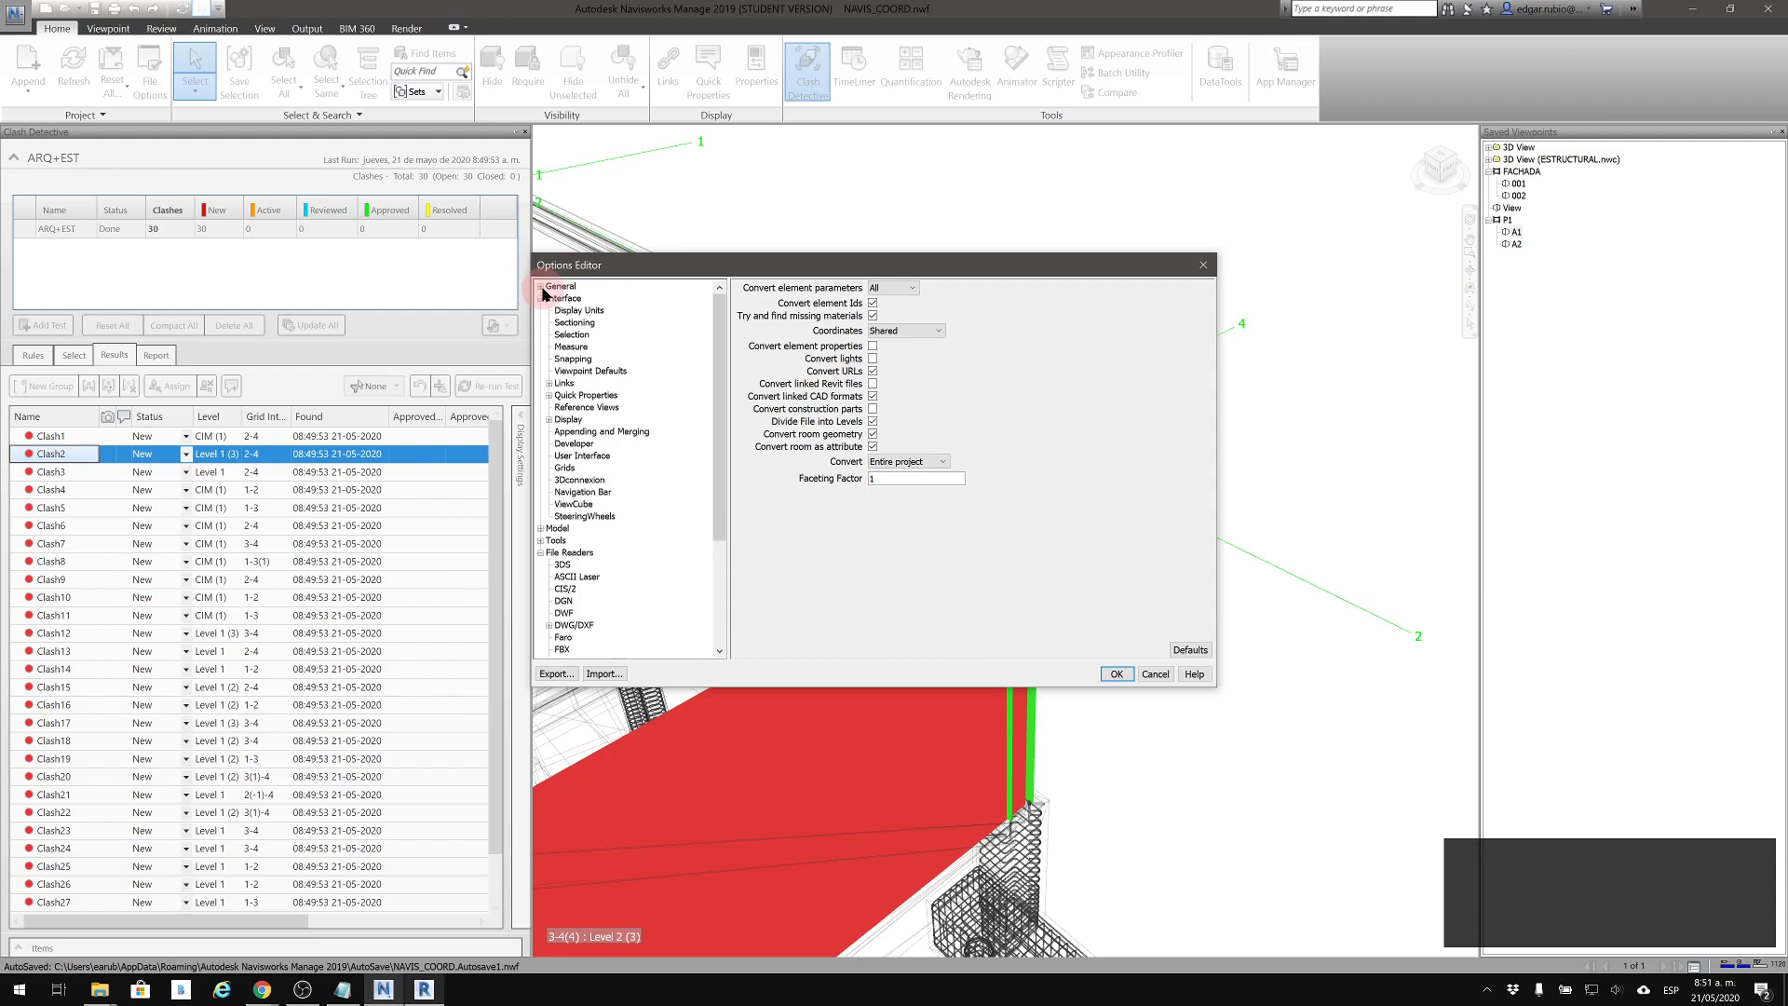
left_click(541, 542)
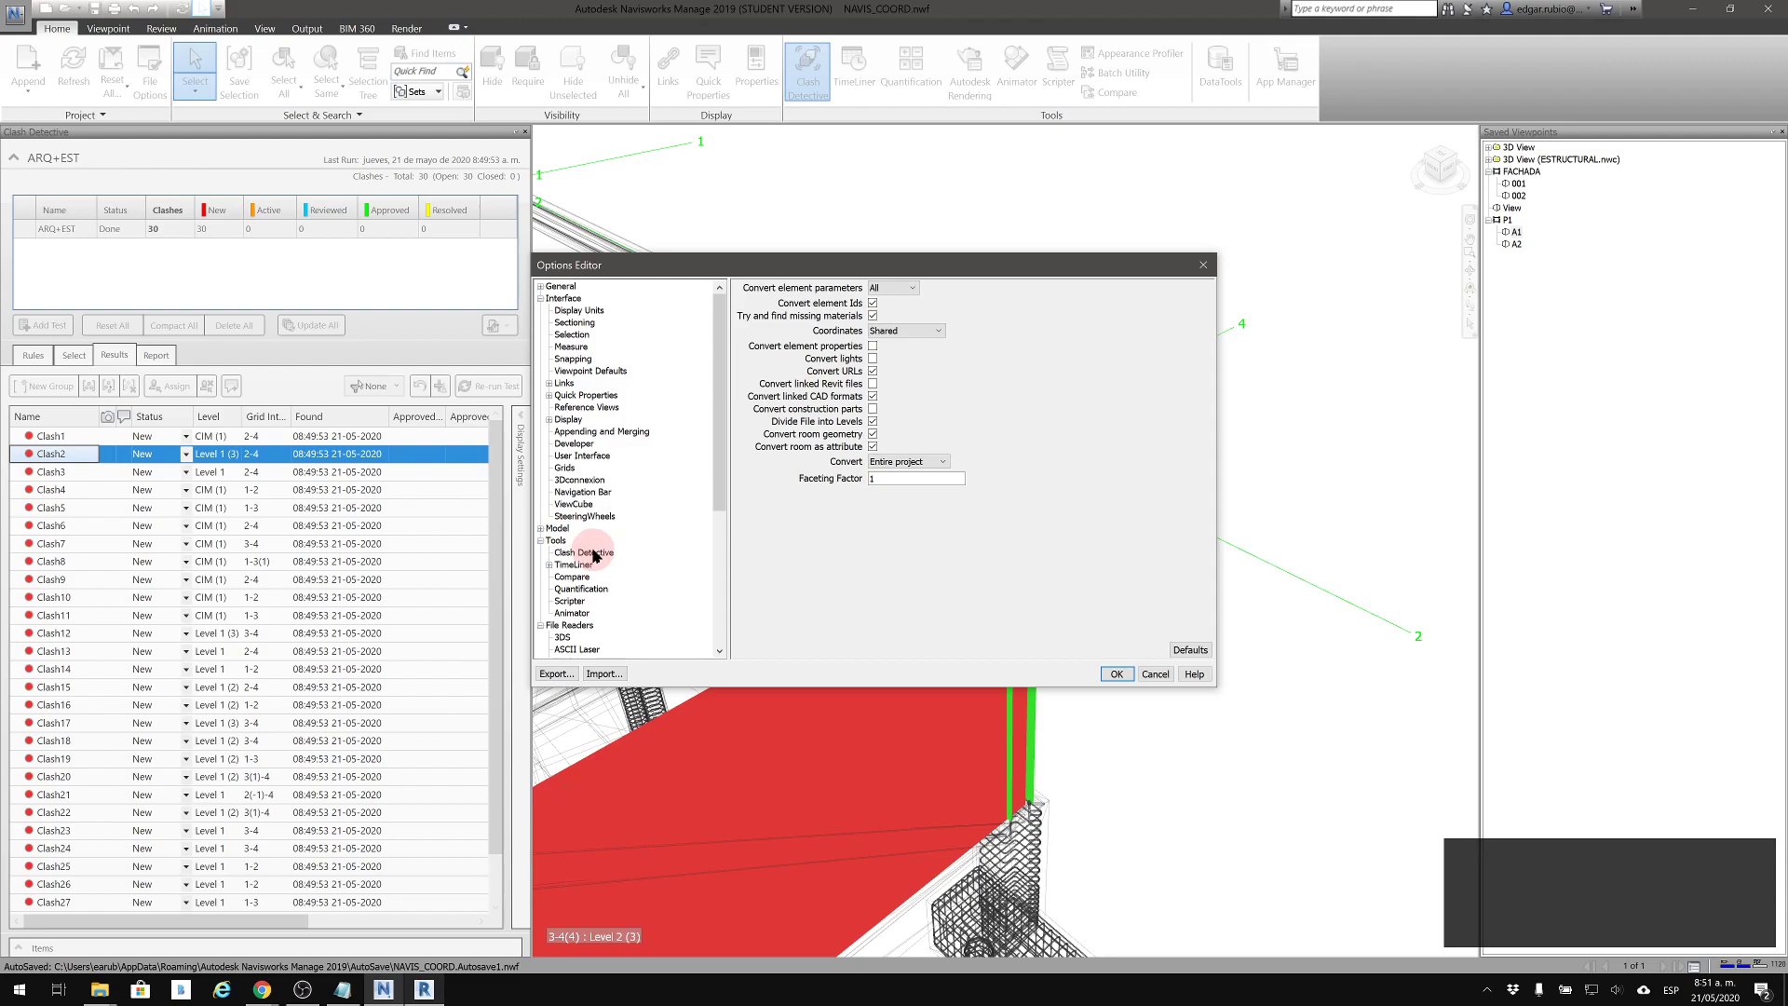
left_click(540, 299)
left_click(569, 336)
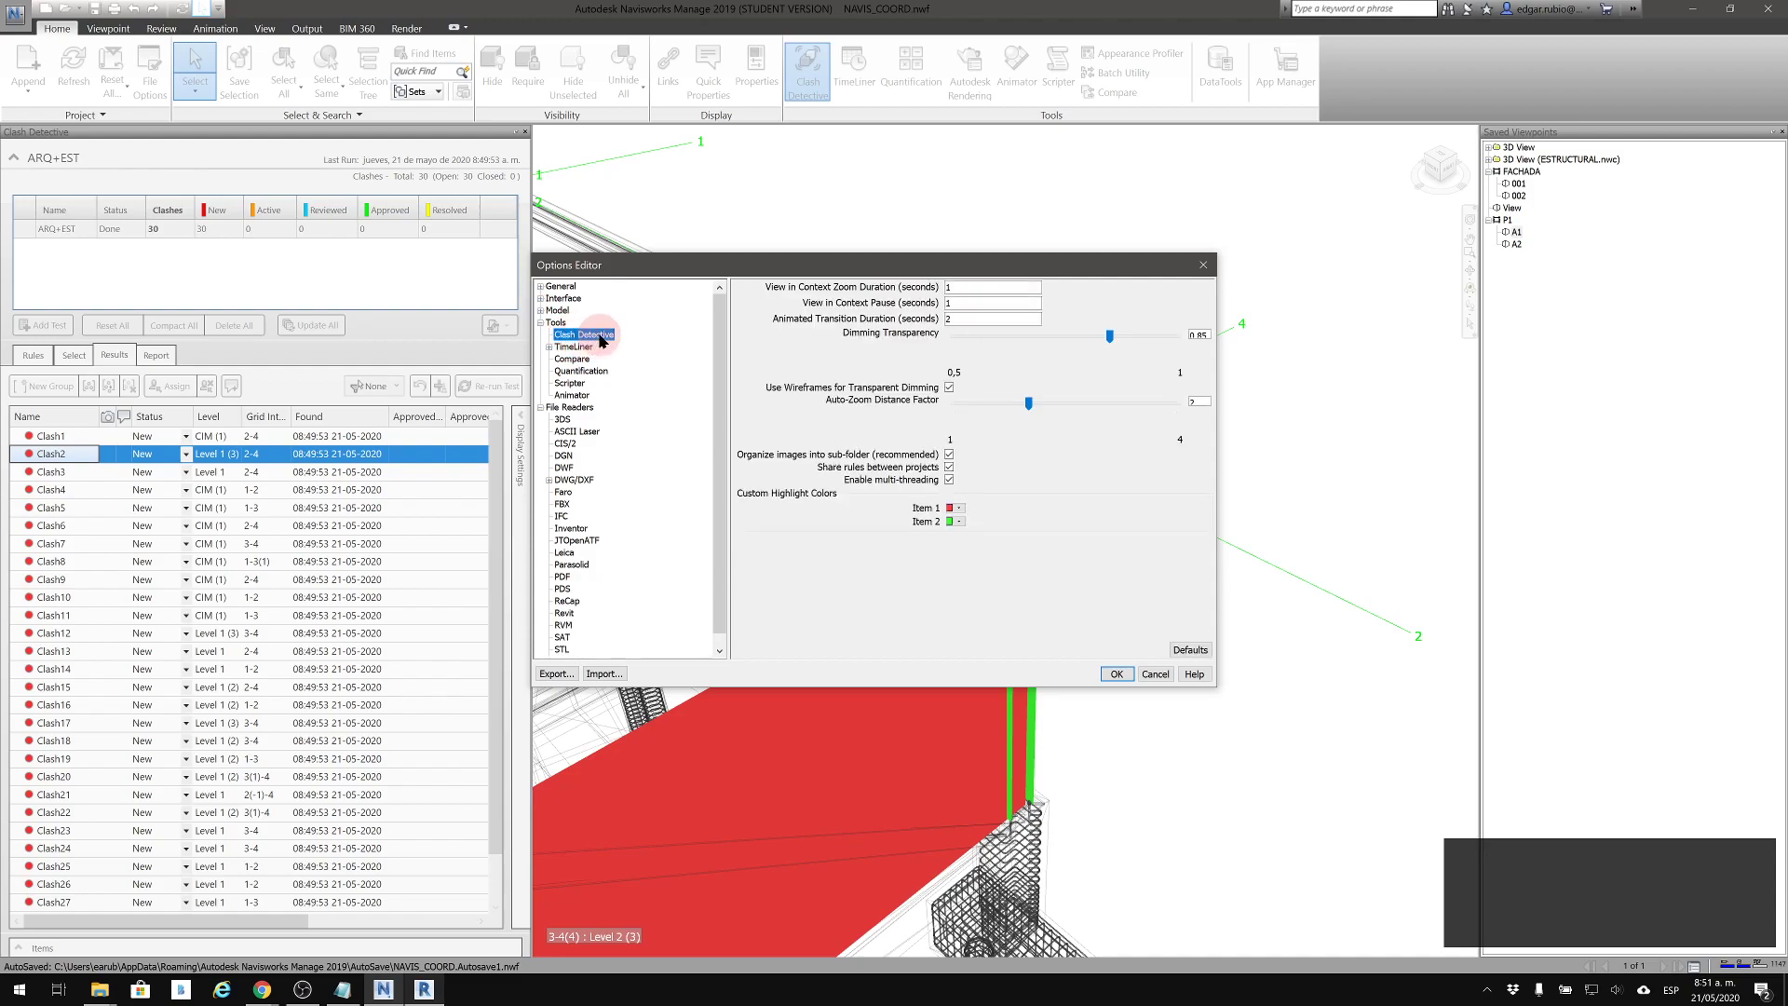
left_click(960, 509)
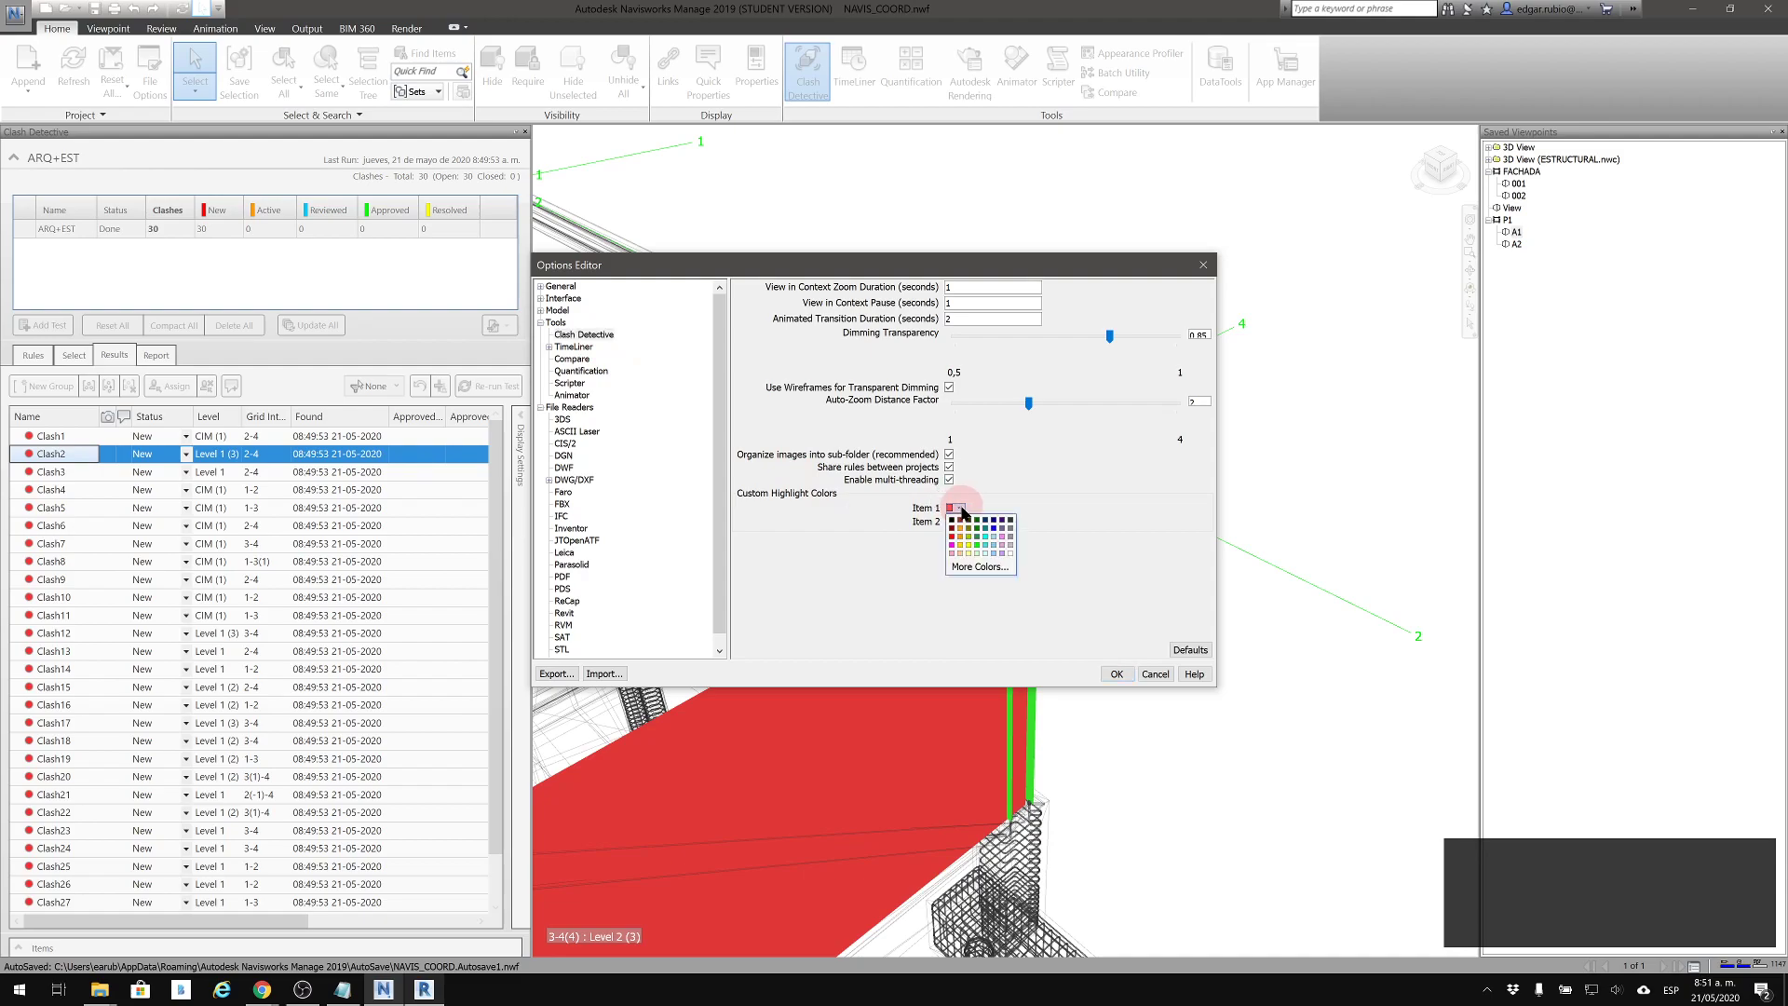
left_click(960, 537)
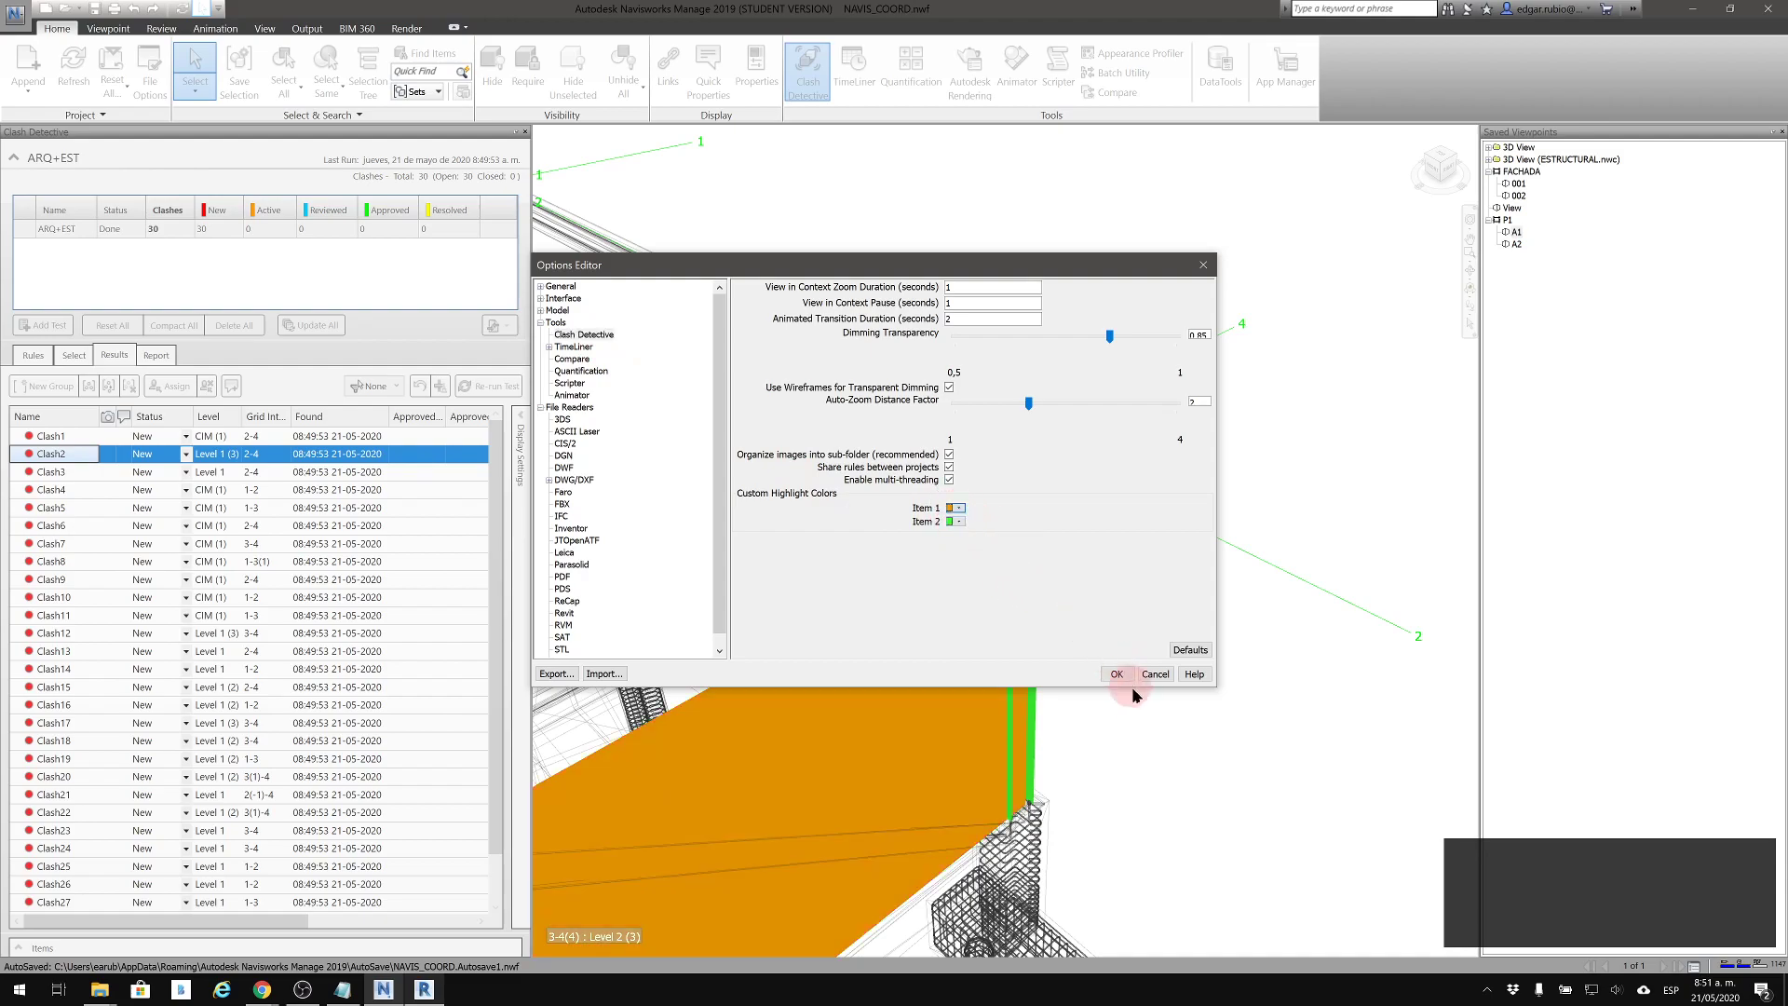
left_click(1106, 671)
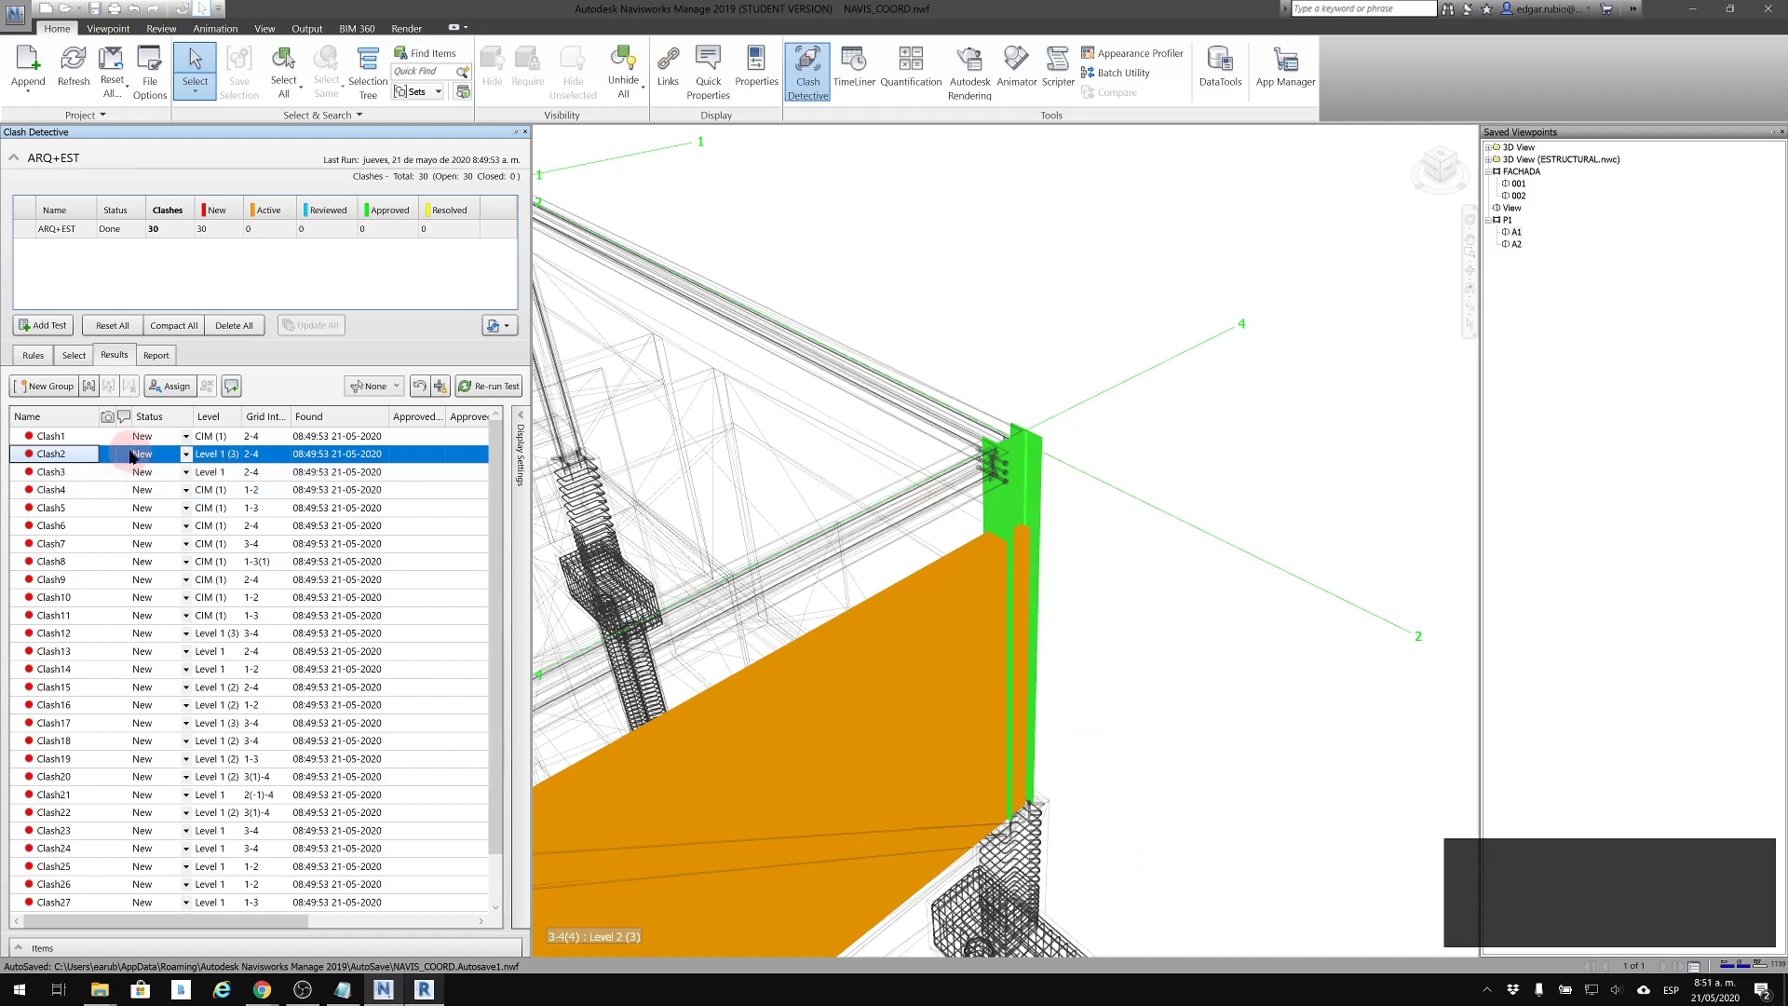
Review Clash3, Clash5, Clash8, Clash7 and Clash15 in the 3D view to examine the conflicting elements
left_click(54, 473)
left_click(46, 507)
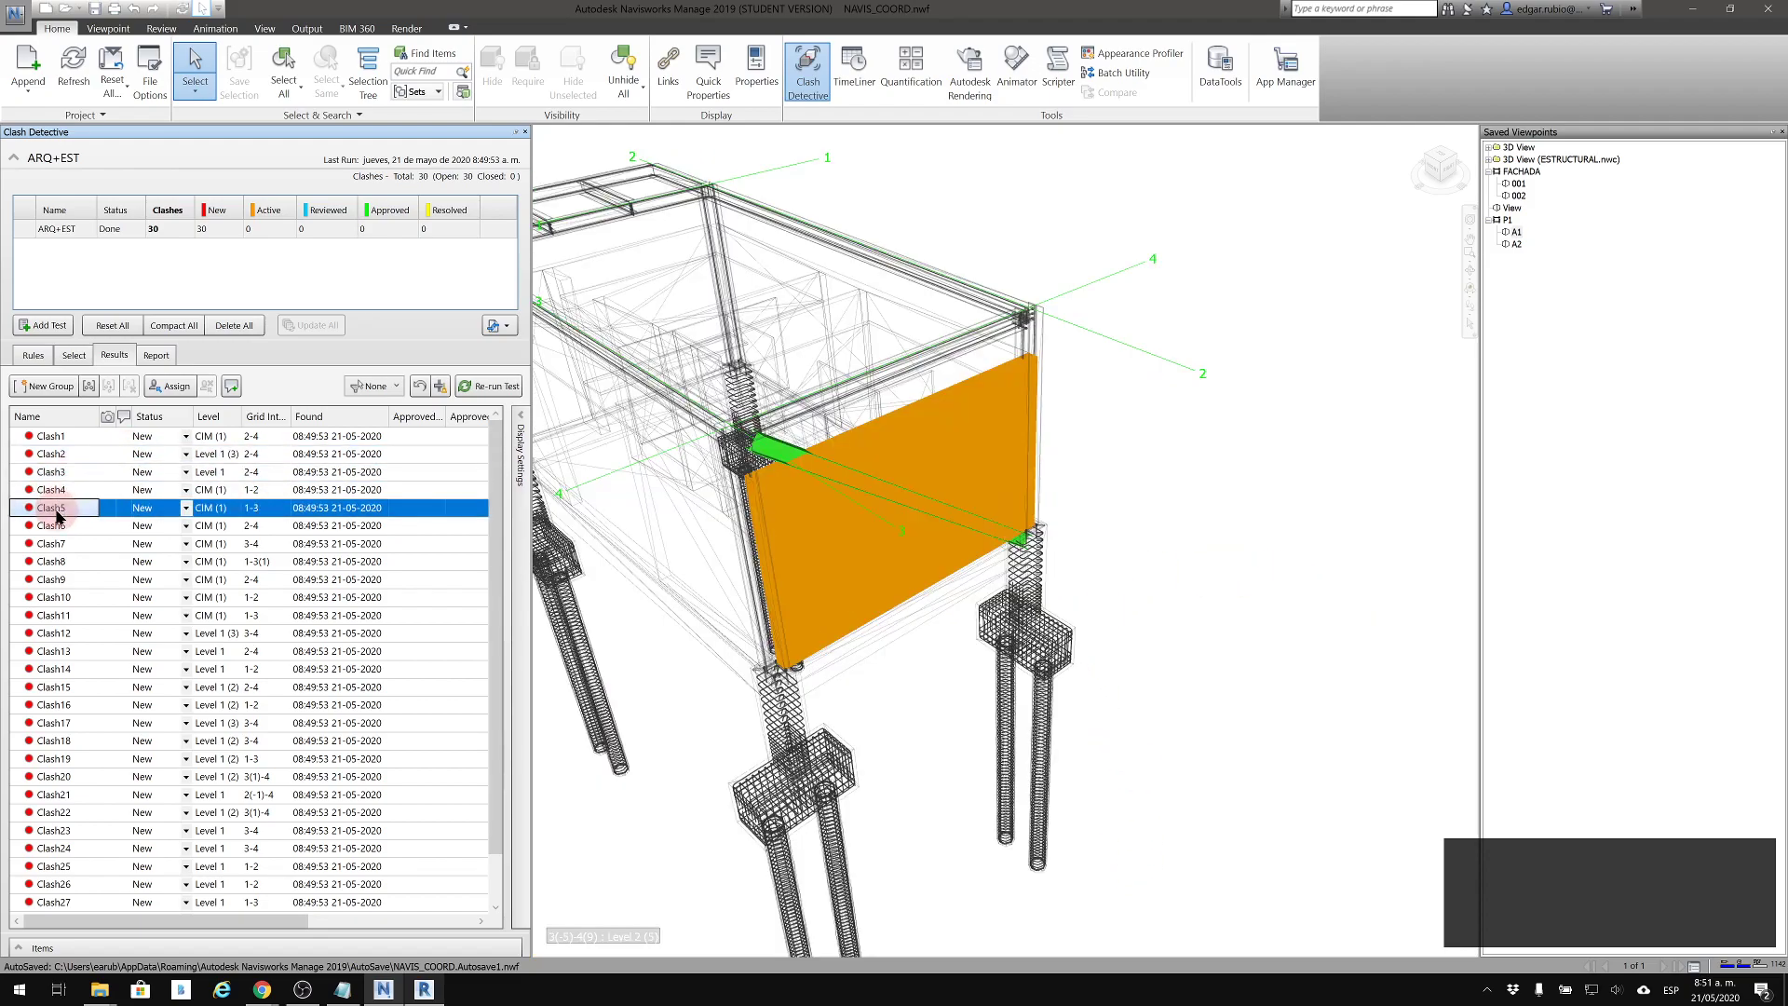
left_click(51, 561)
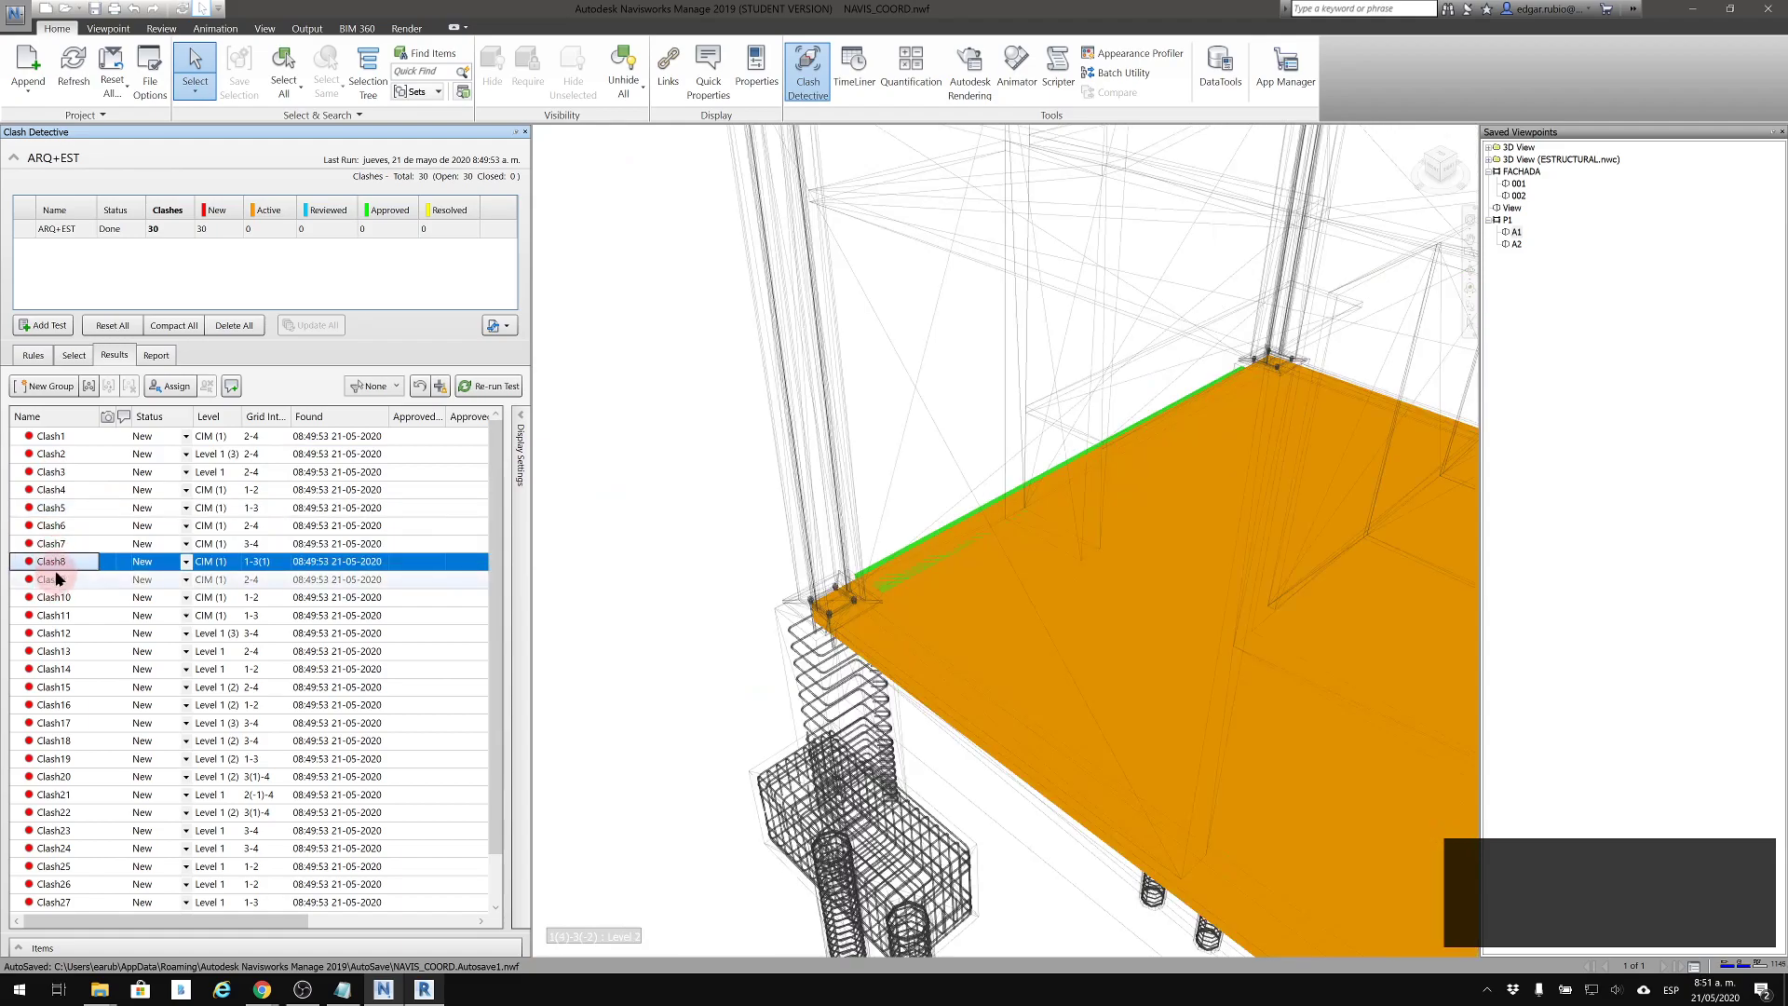
left_click(51, 544)
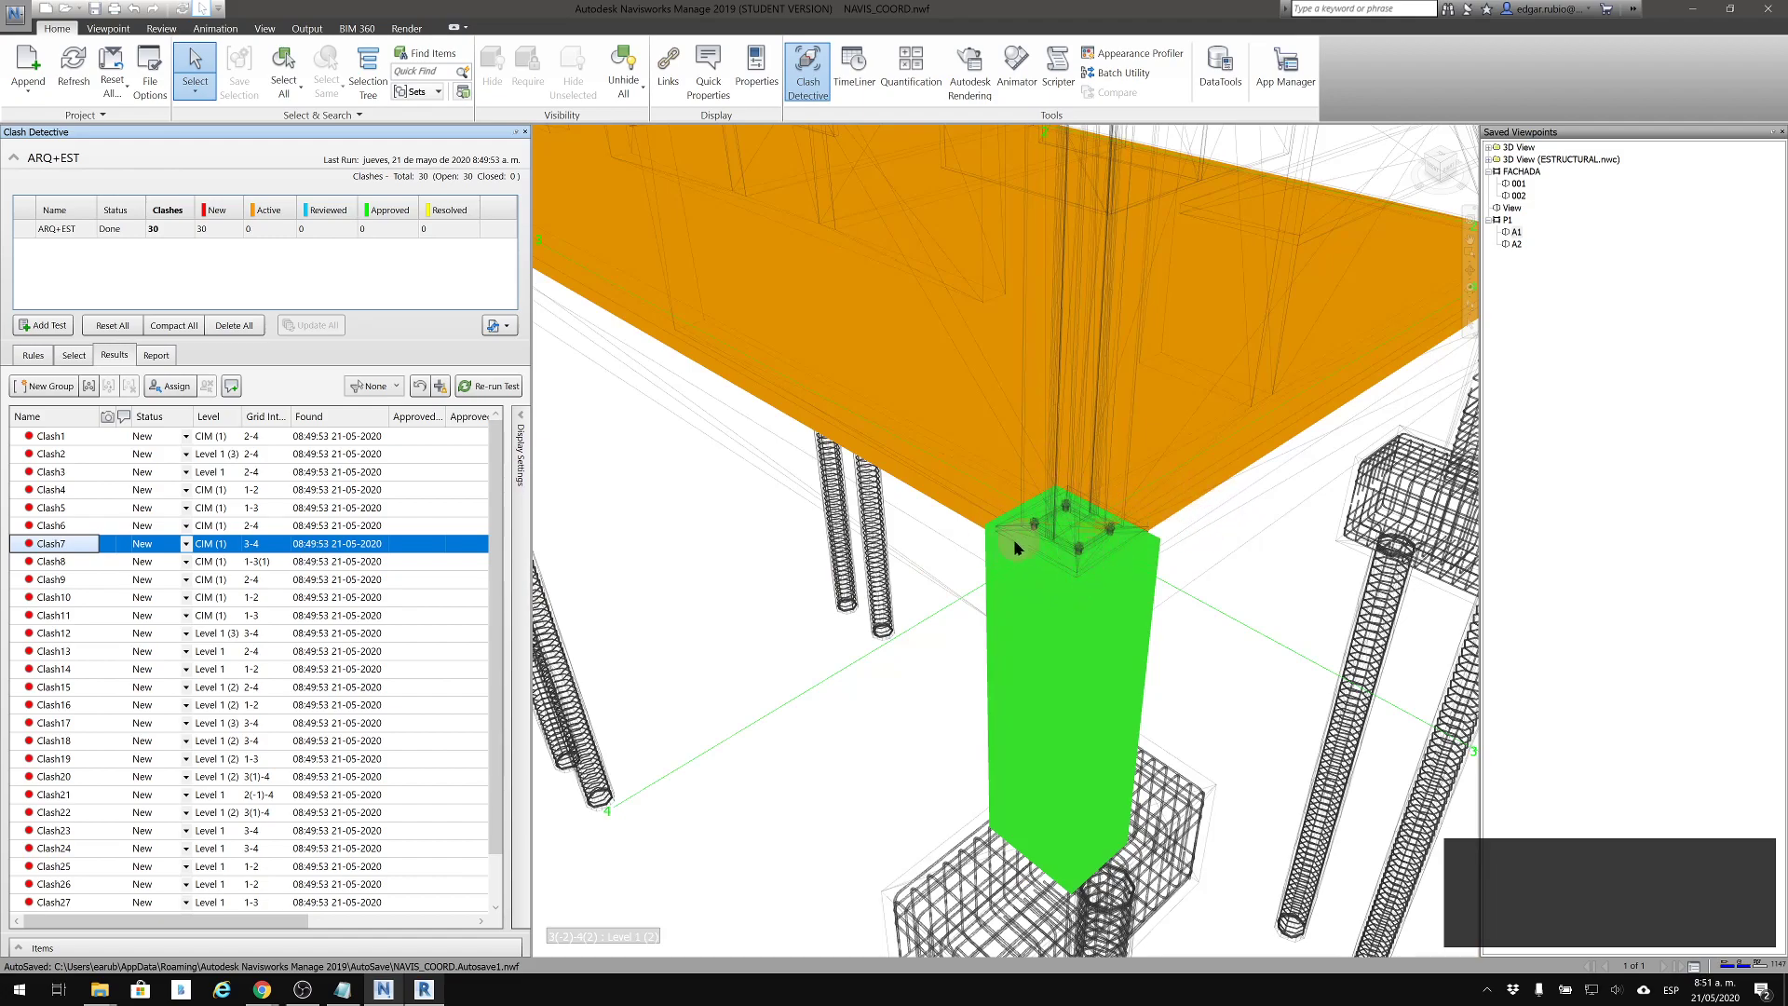
left_click(74, 687)
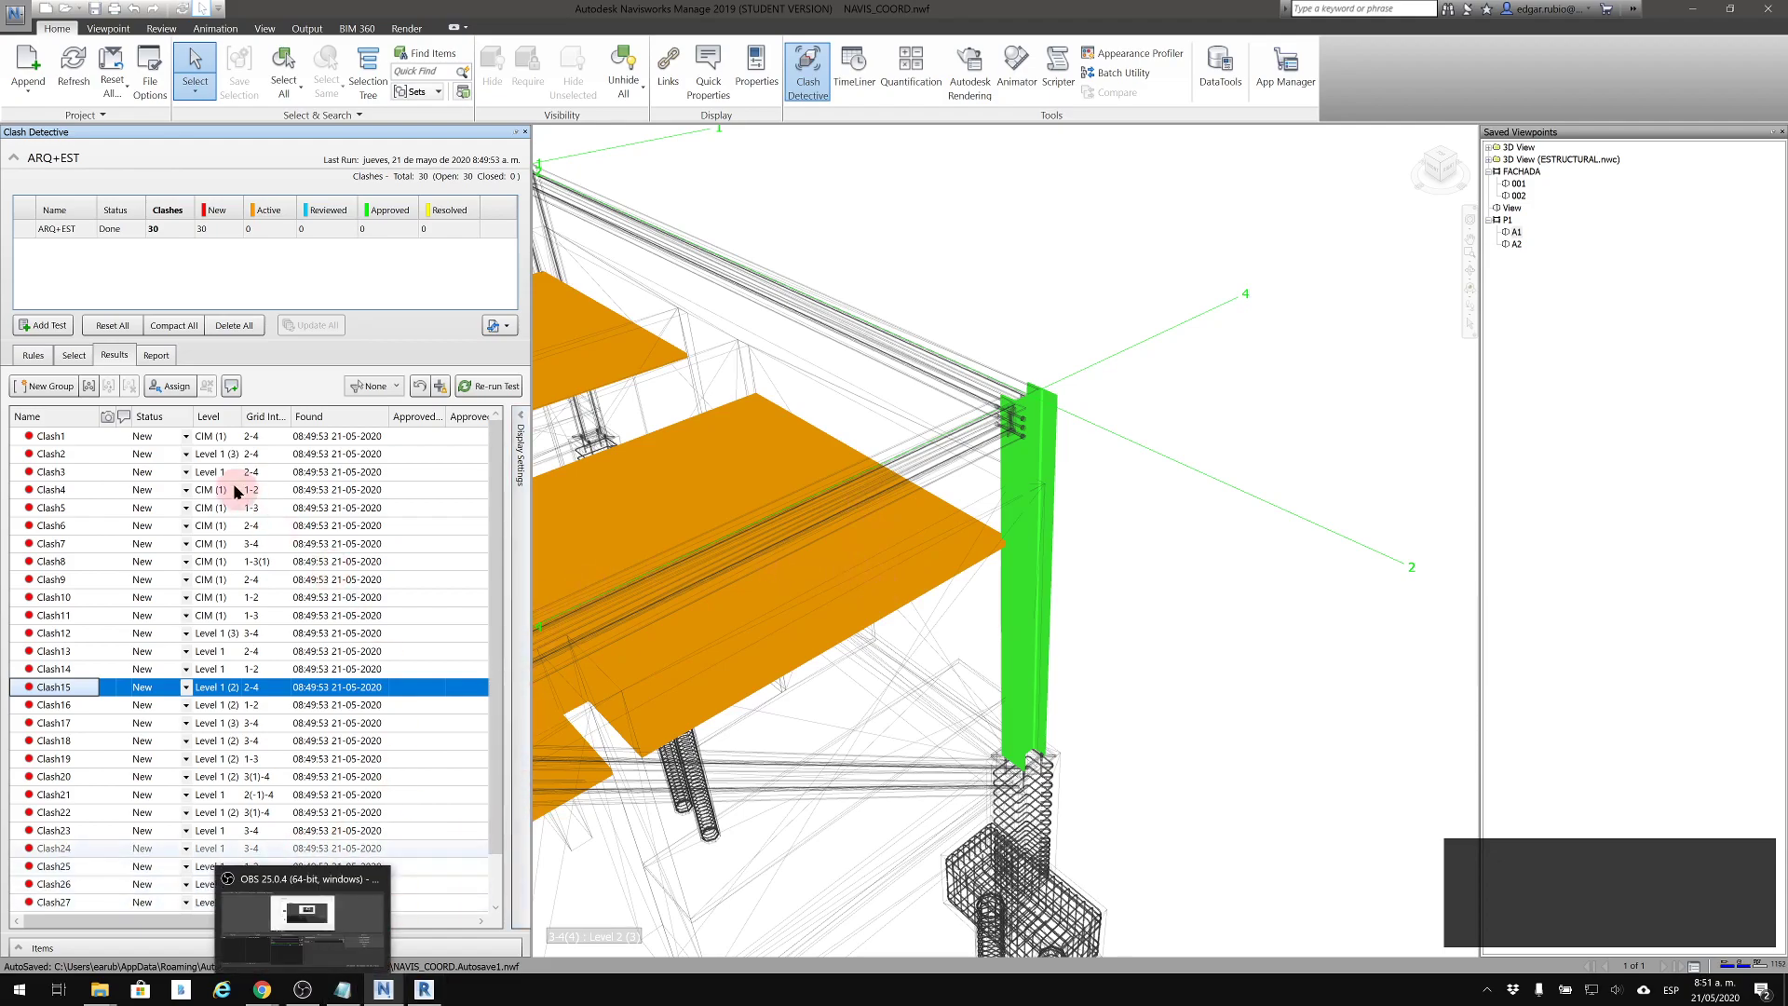
Switch to Revit, close ESTRUCTURAL.rvt saving its changes, and open ARQ.rvt
mouse_move(423, 991)
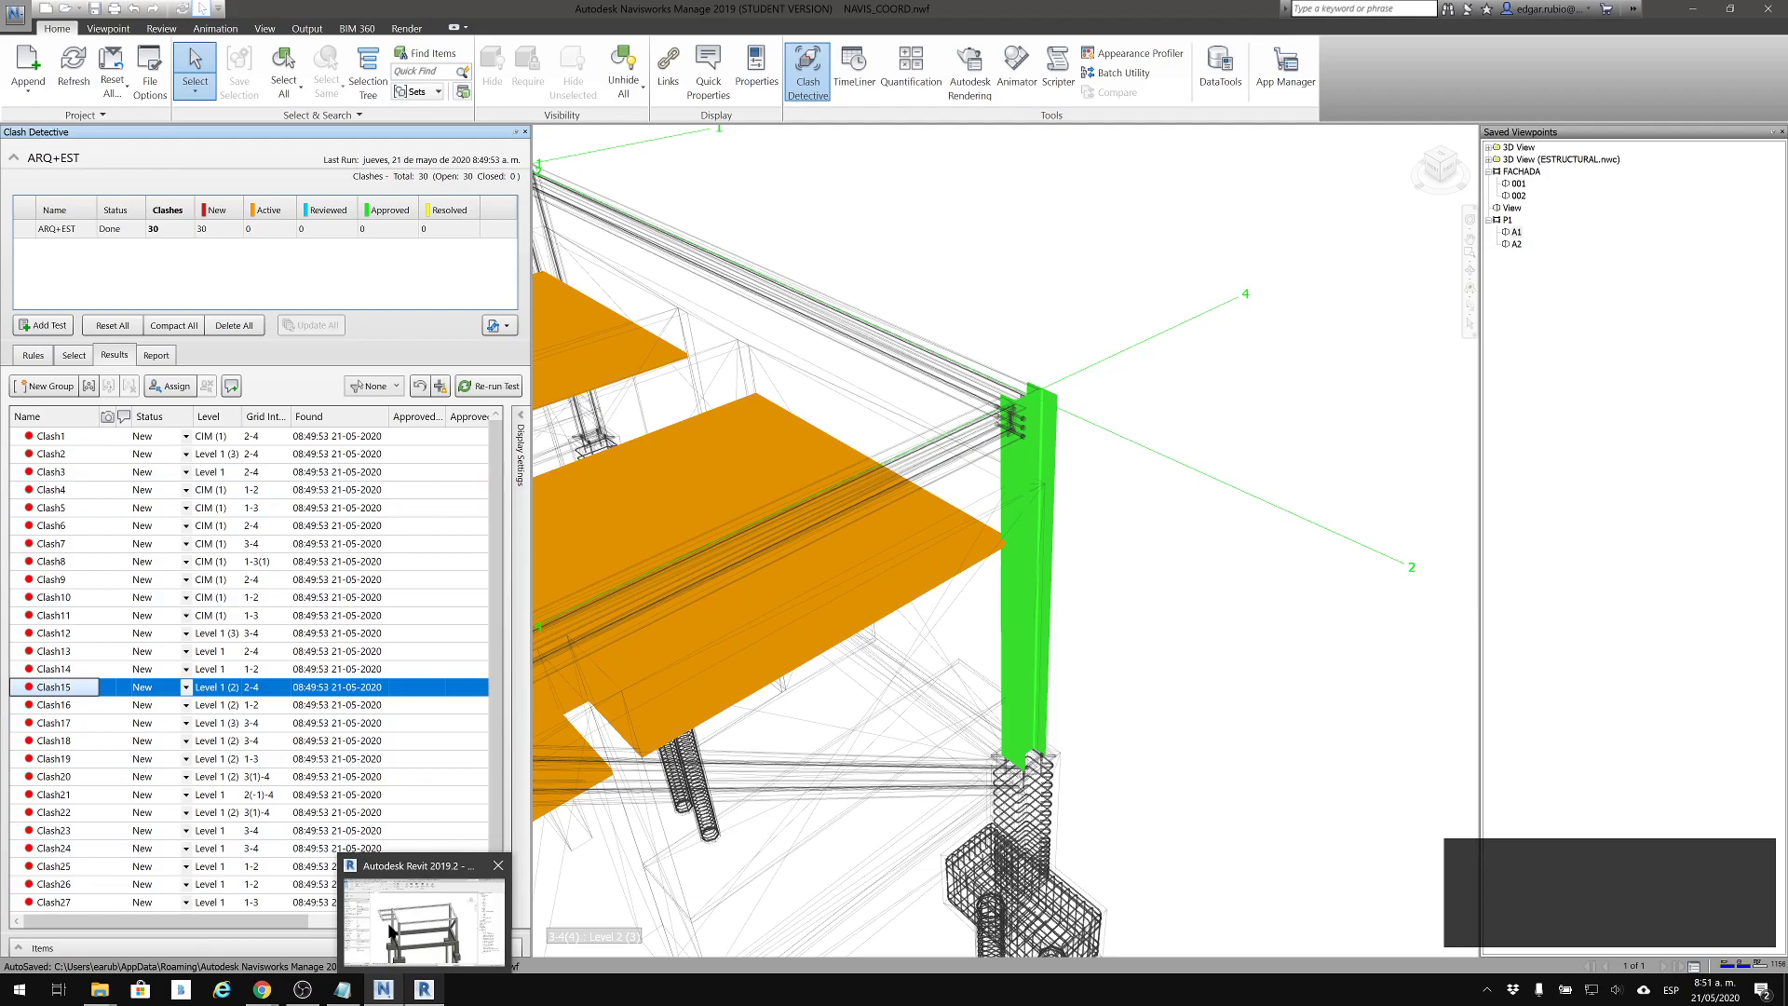
left_click(424, 917)
left_click(385, 151)
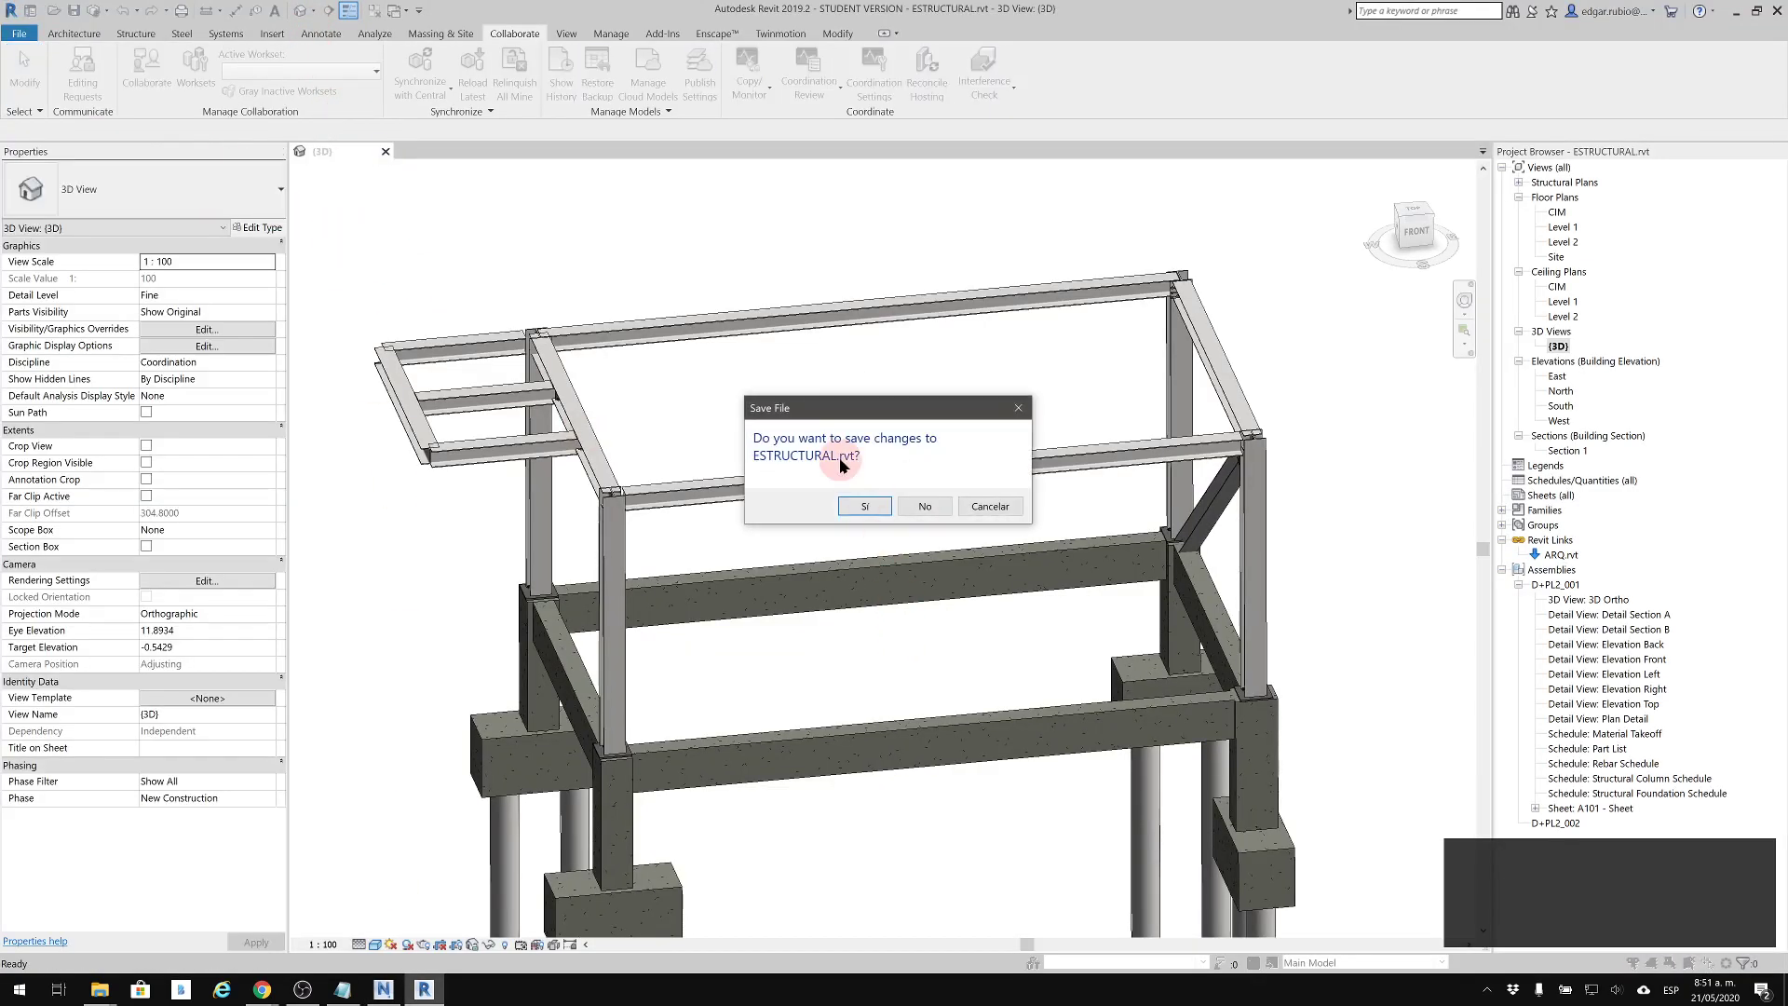
left_click(867, 507)
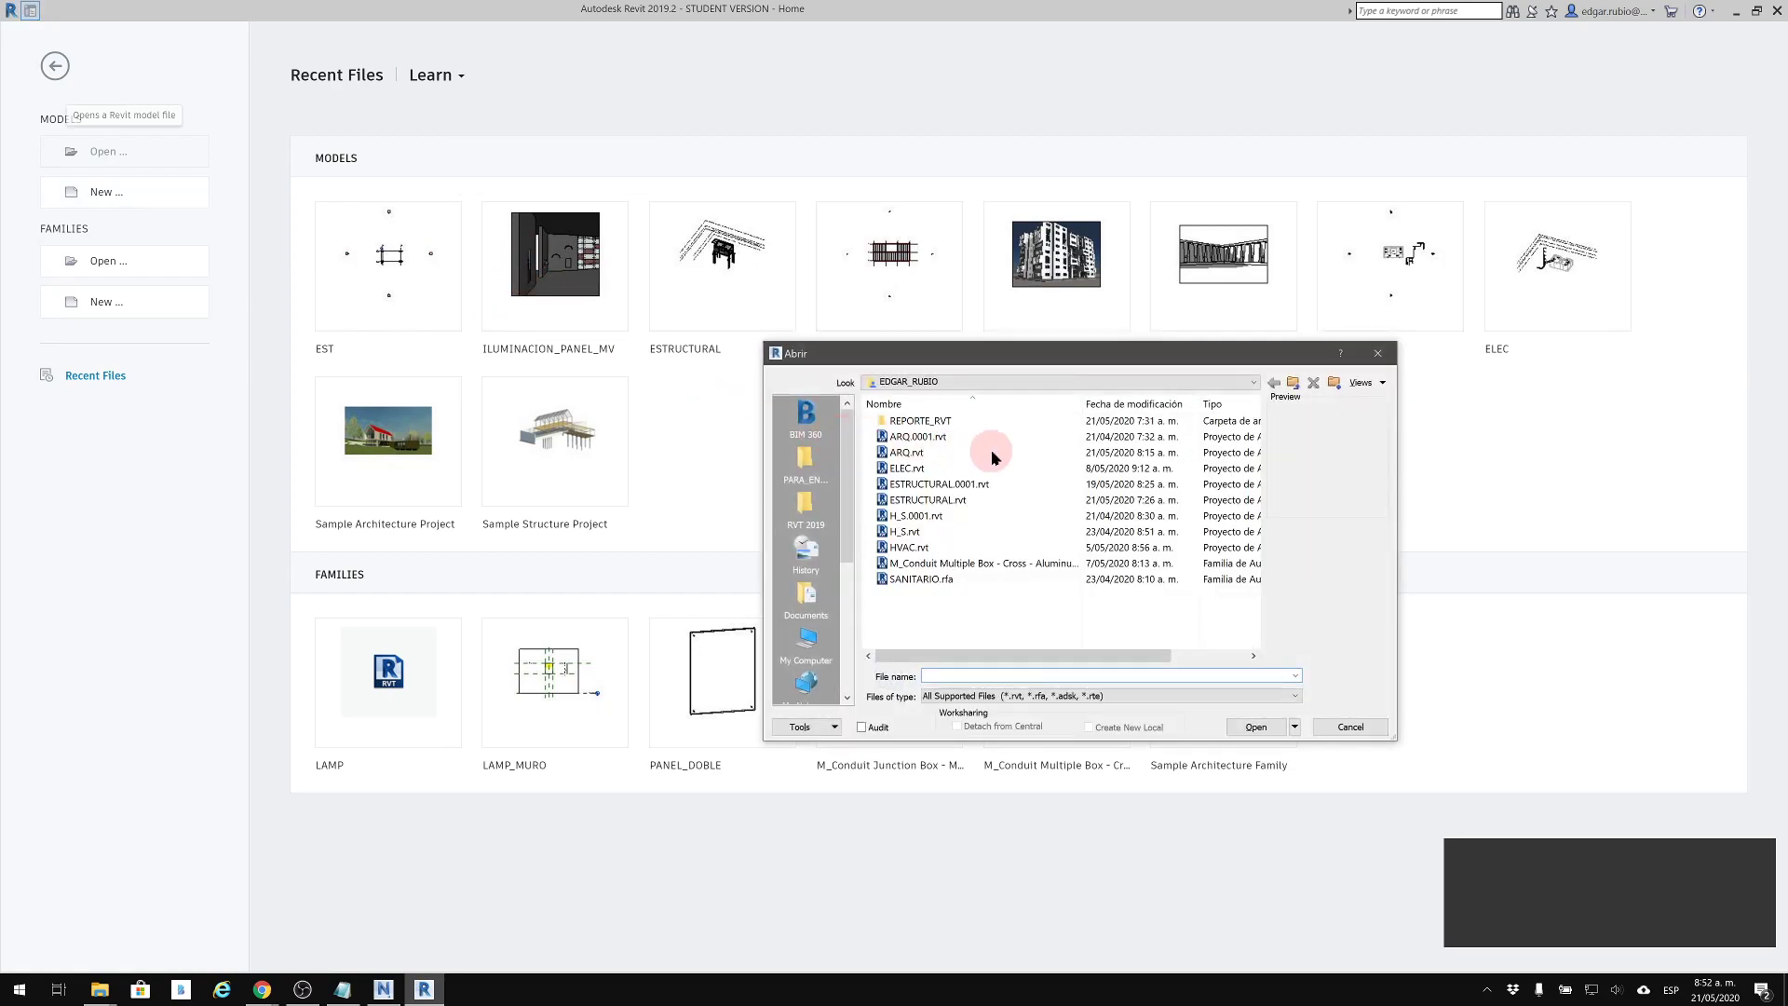
left_click(901, 451)
left_click(1256, 726)
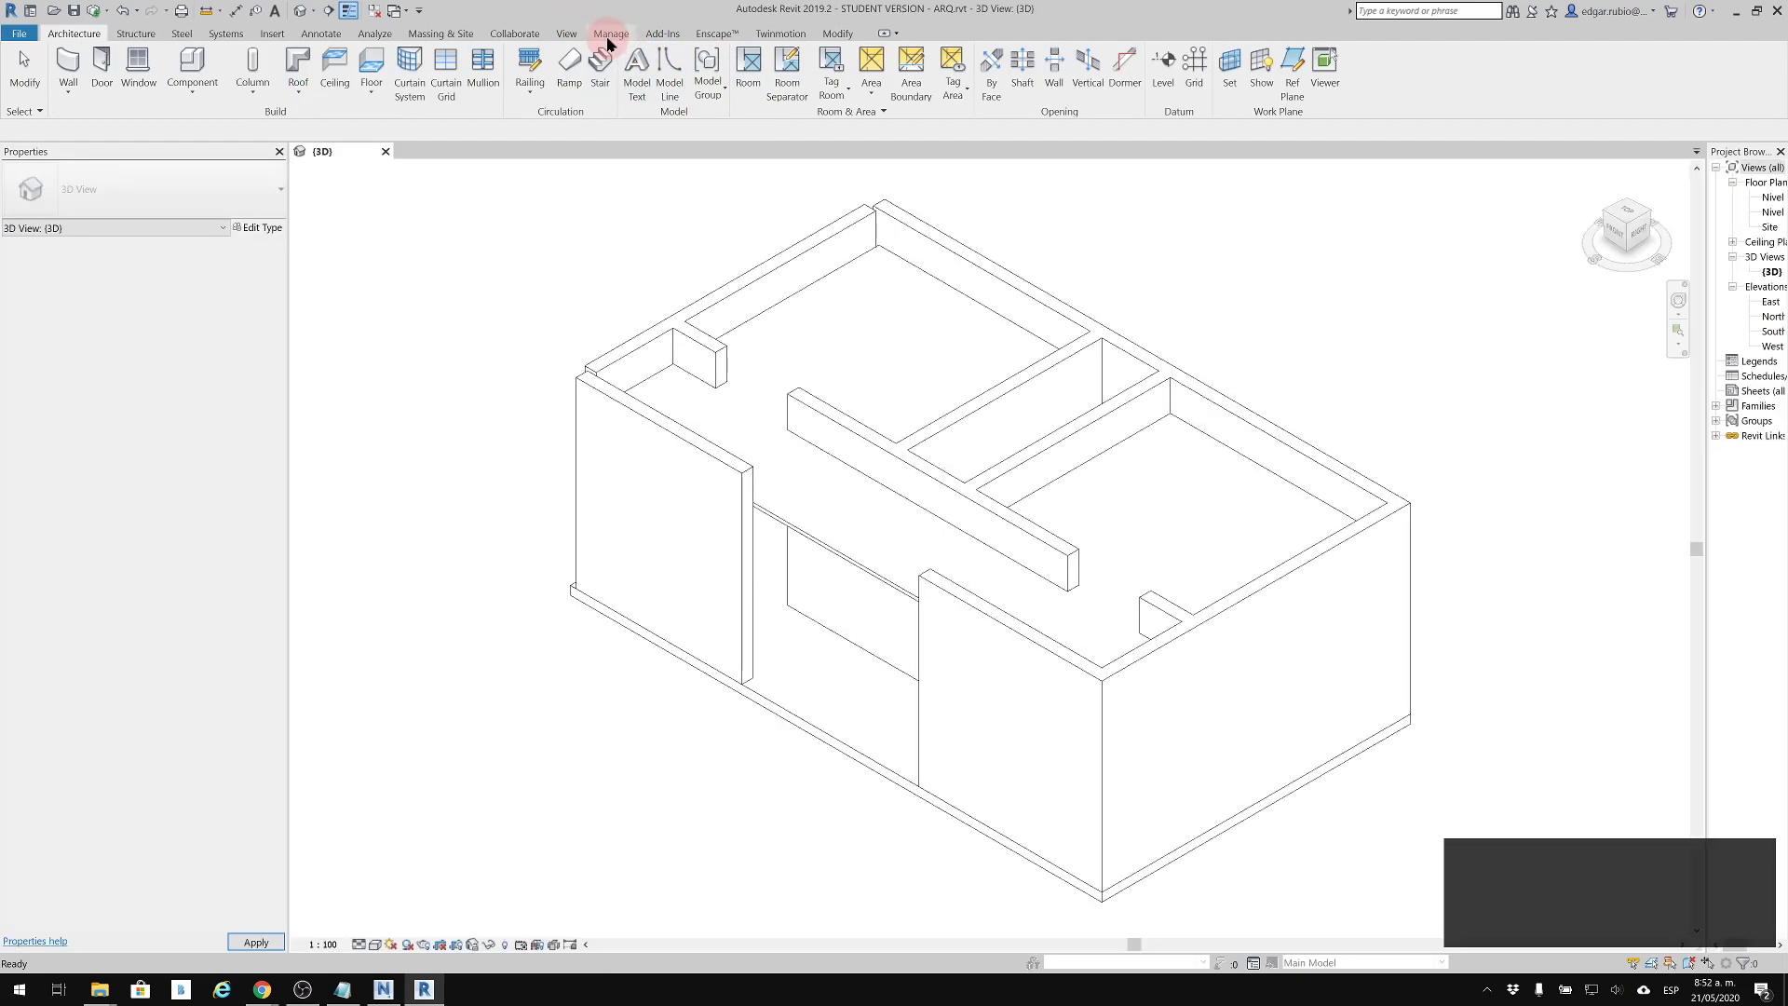
Start the Navisworks SwitchBack 2019 external tool for the ARQ model
left_click(660, 34)
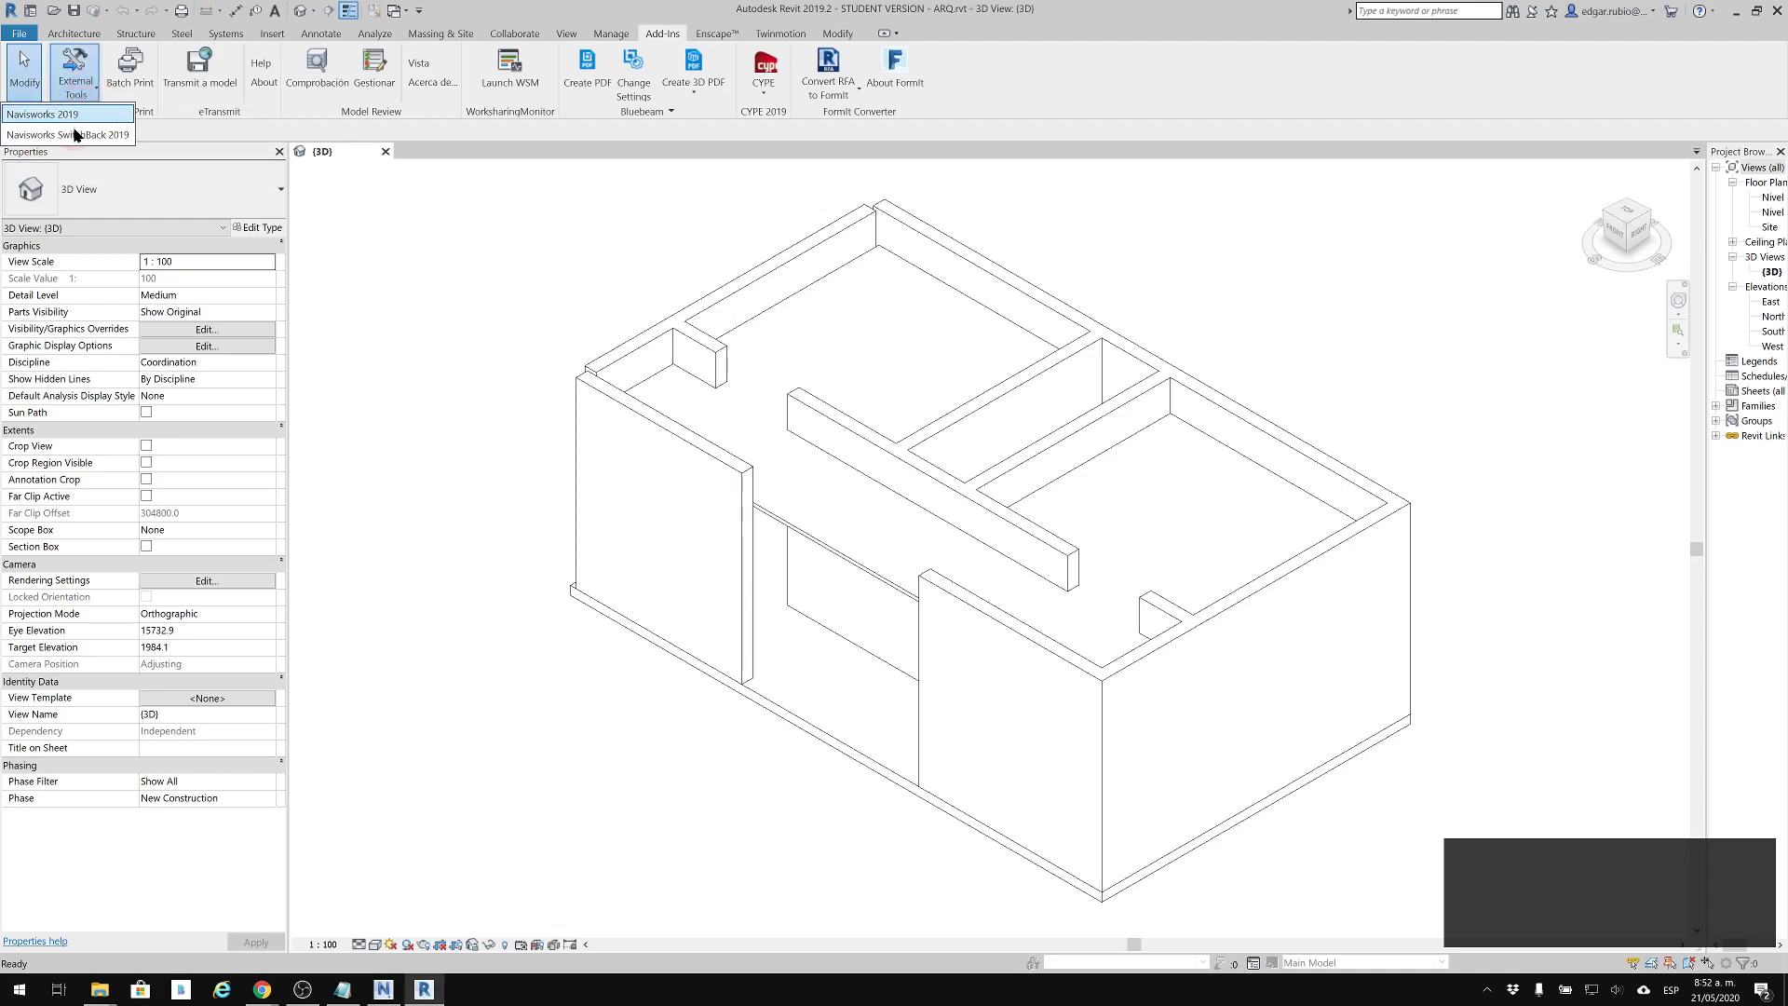
left_click(76, 134)
left_click(85, 97)
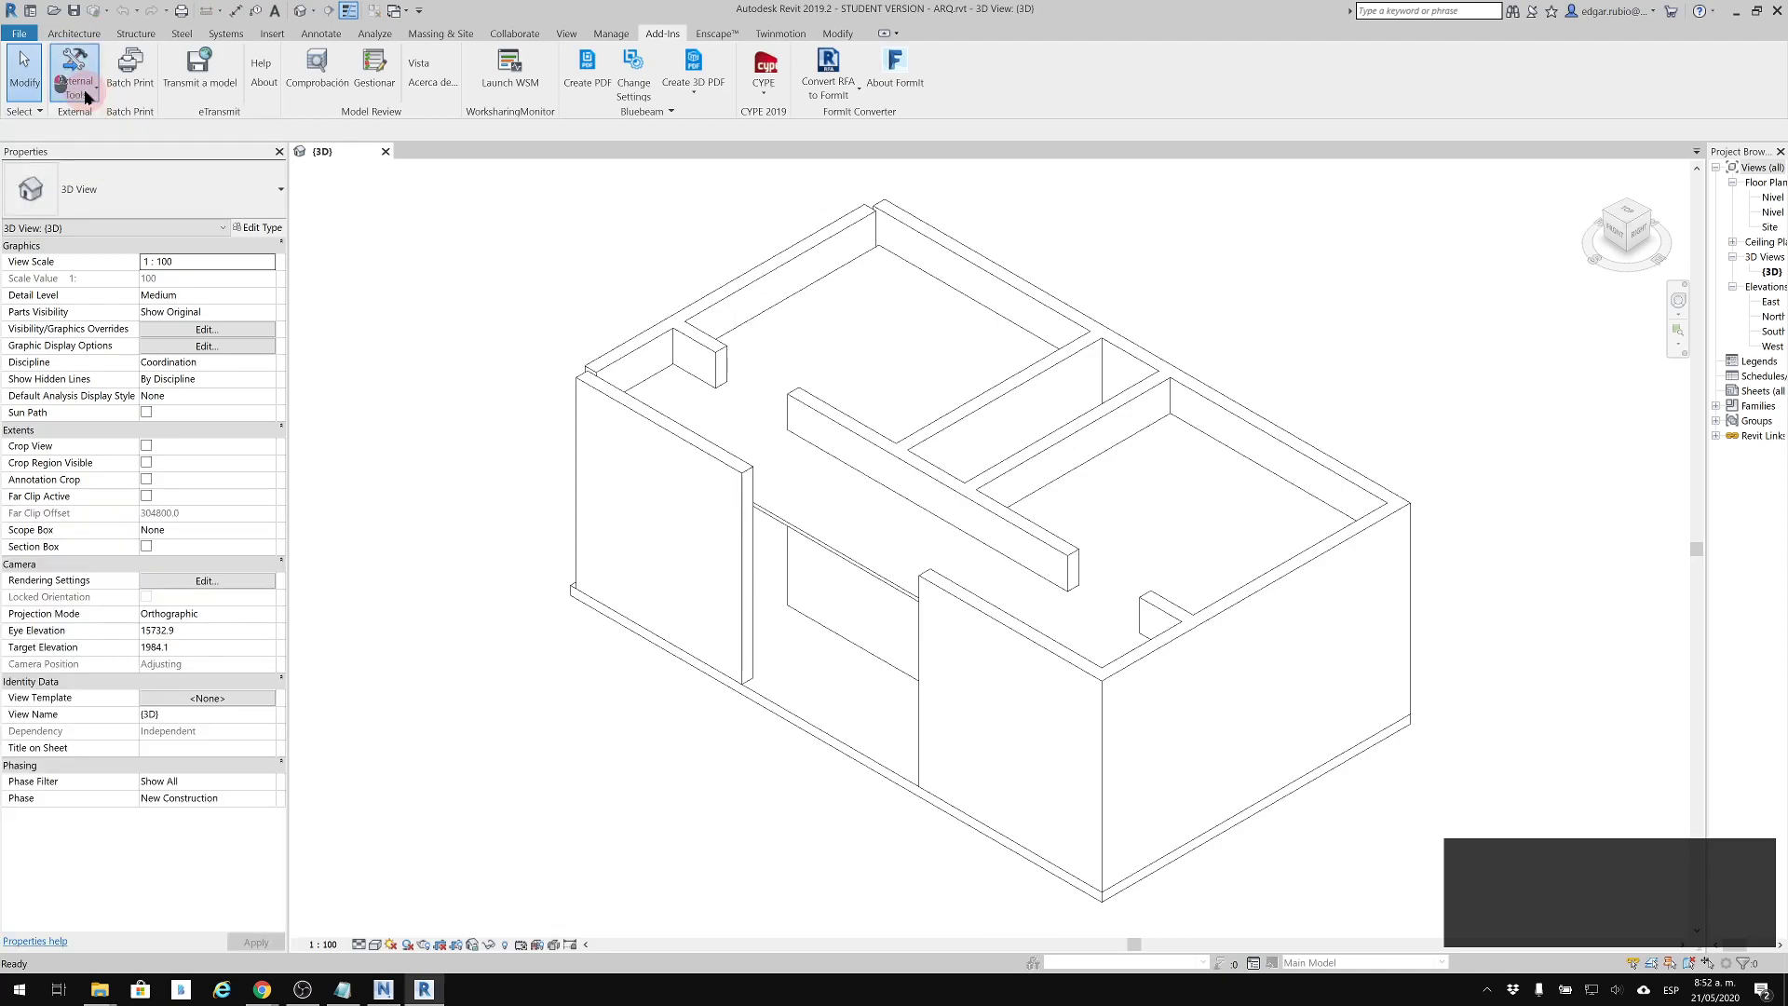
left_click(704, 134)
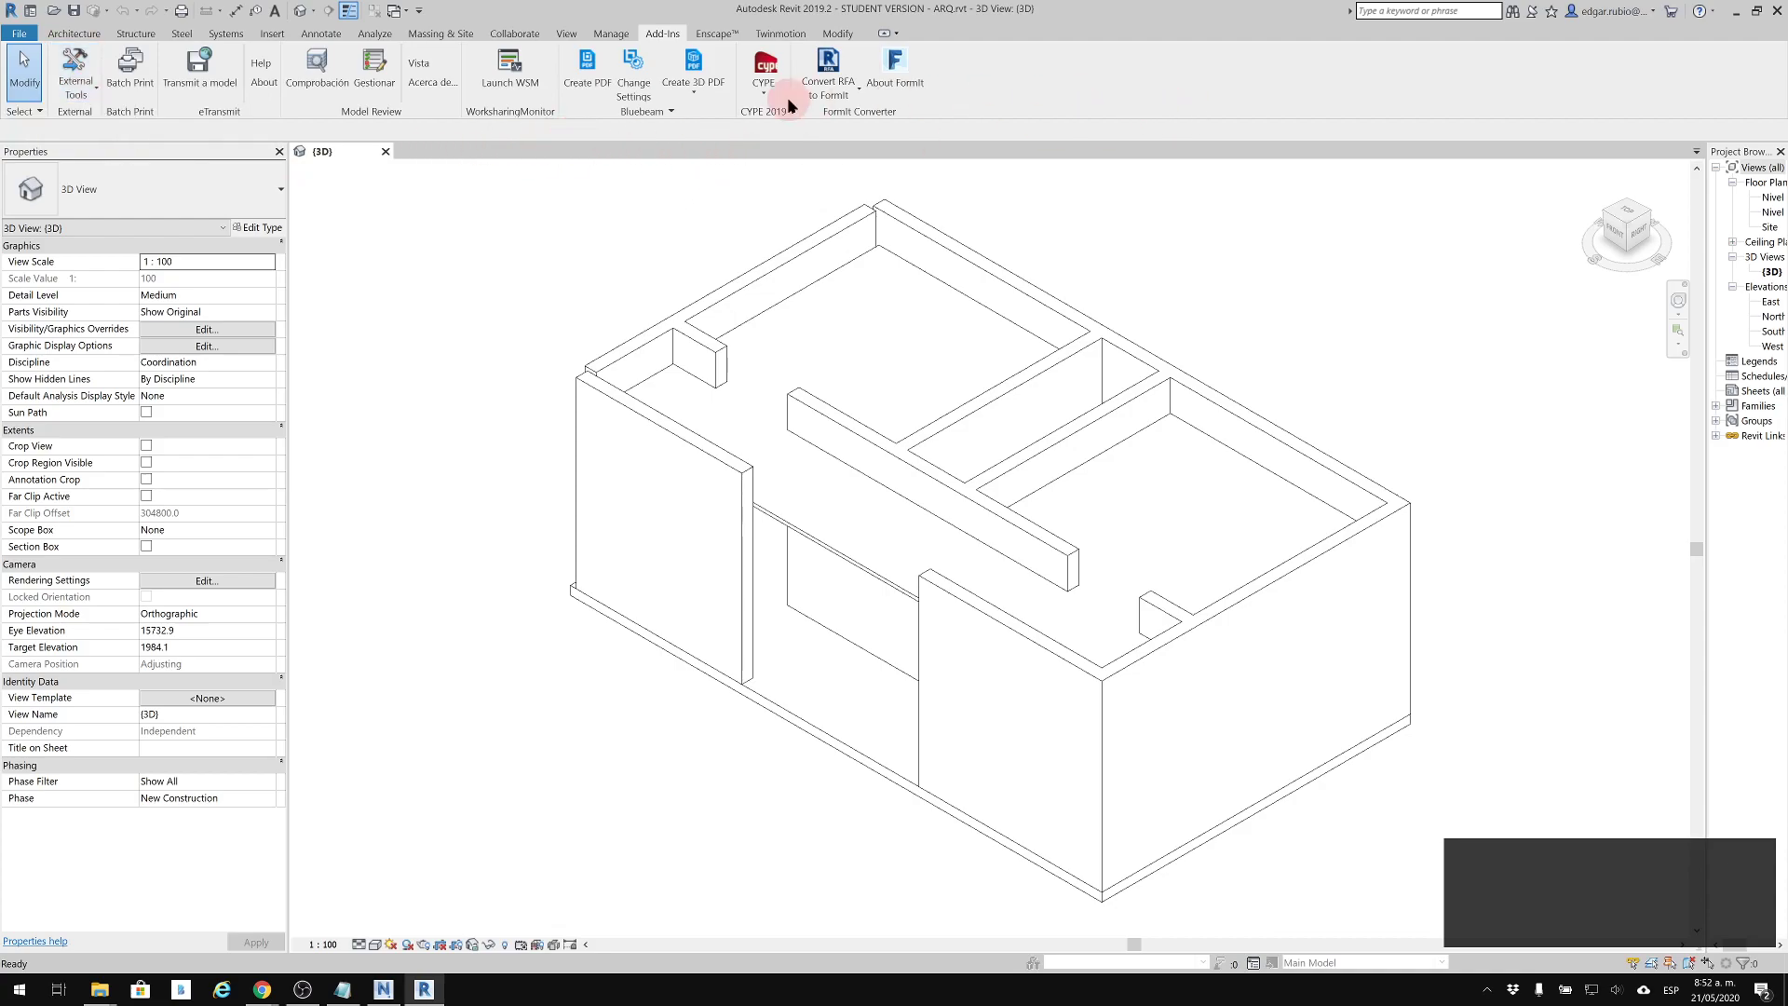
left_click(272, 33)
left_click(73, 84)
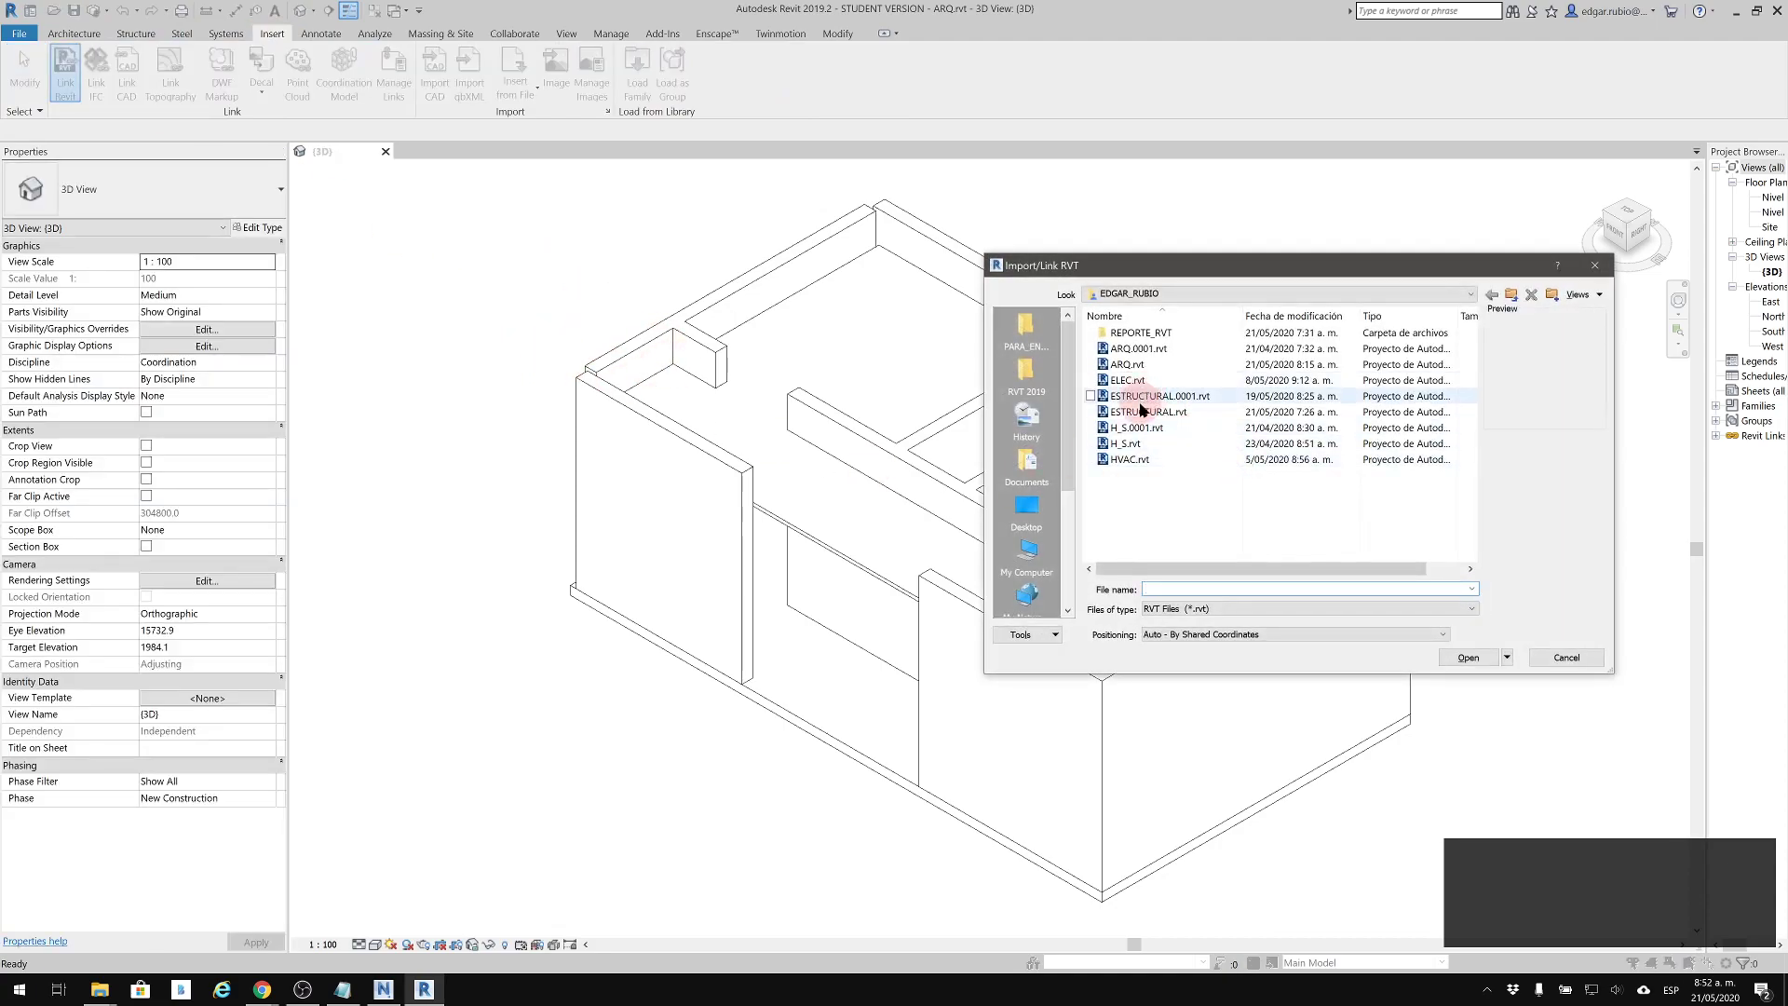
left_click(1150, 412)
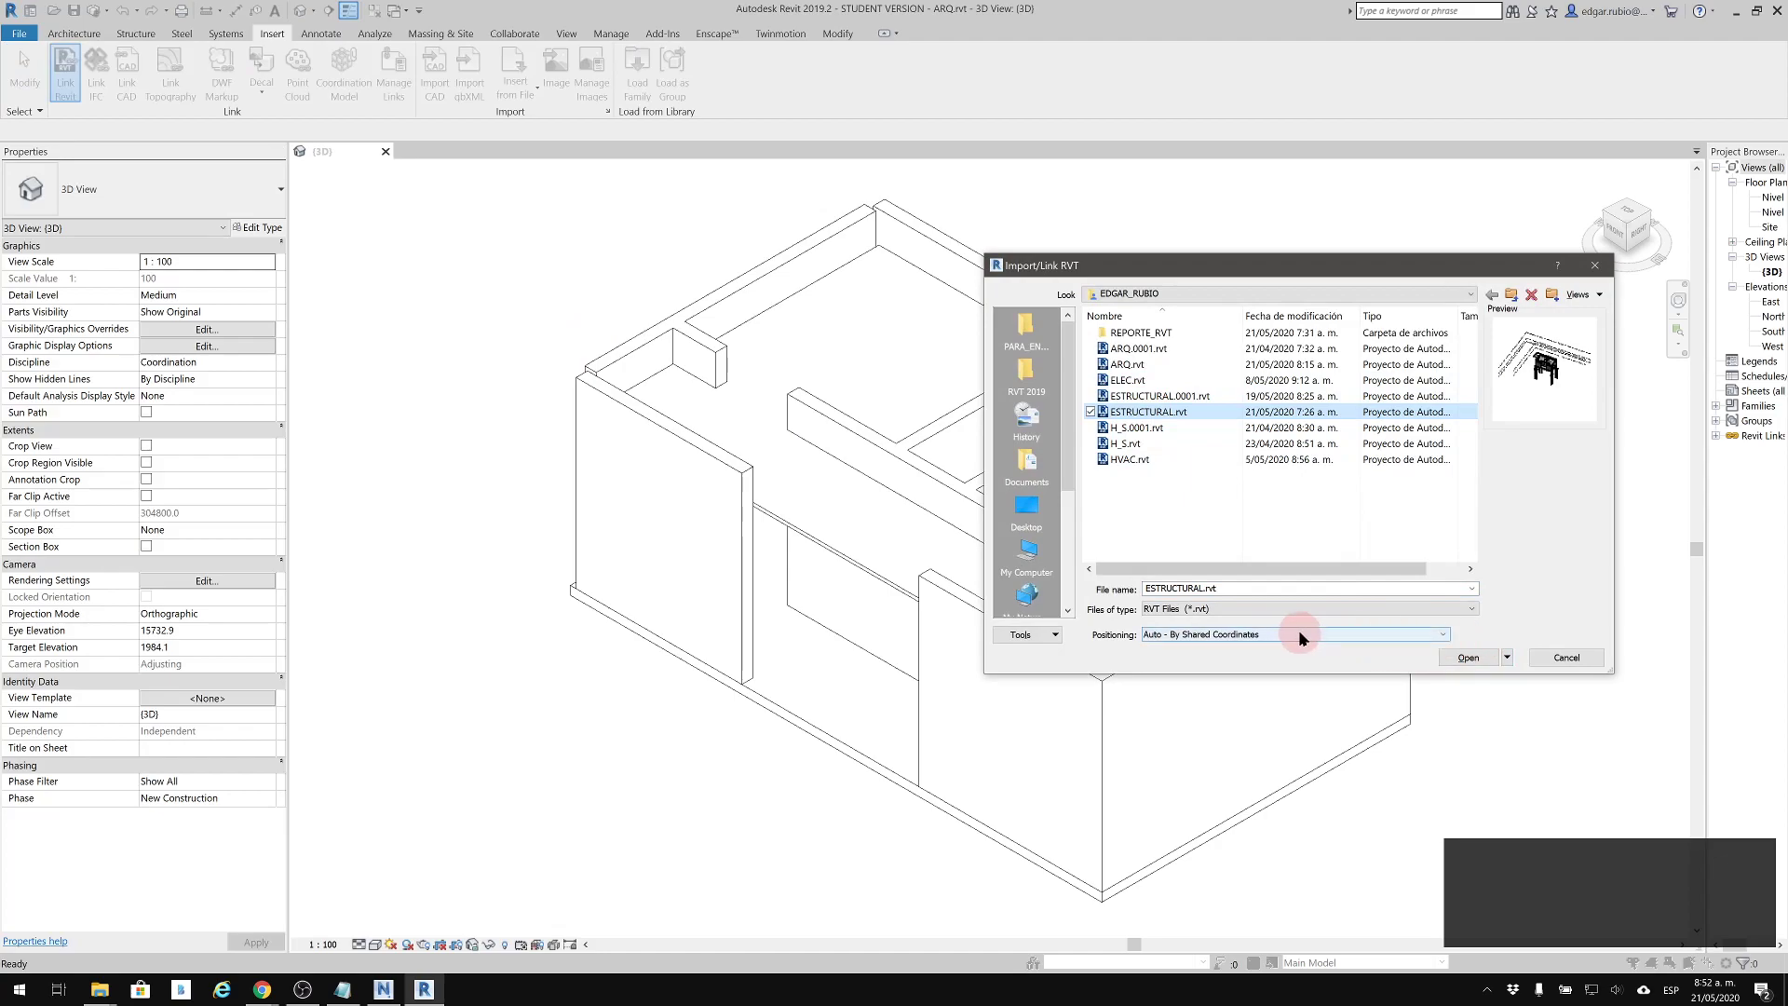
left_click(1458, 657)
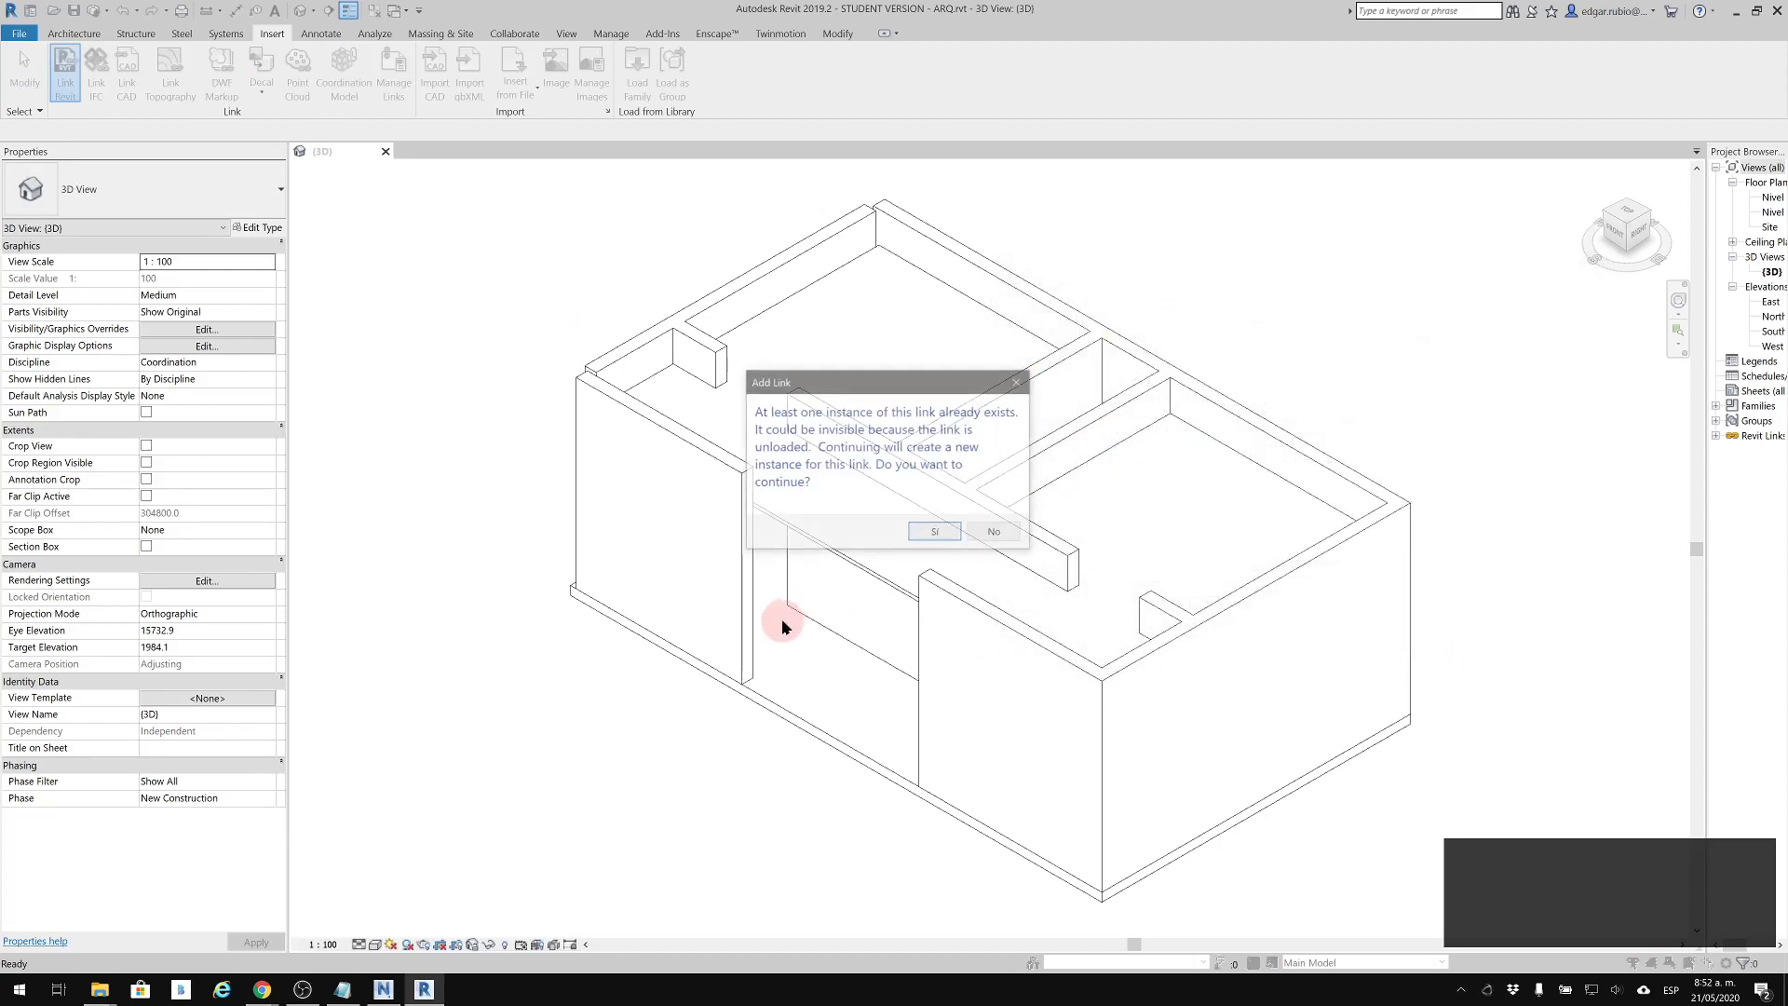
left_click(996, 534)
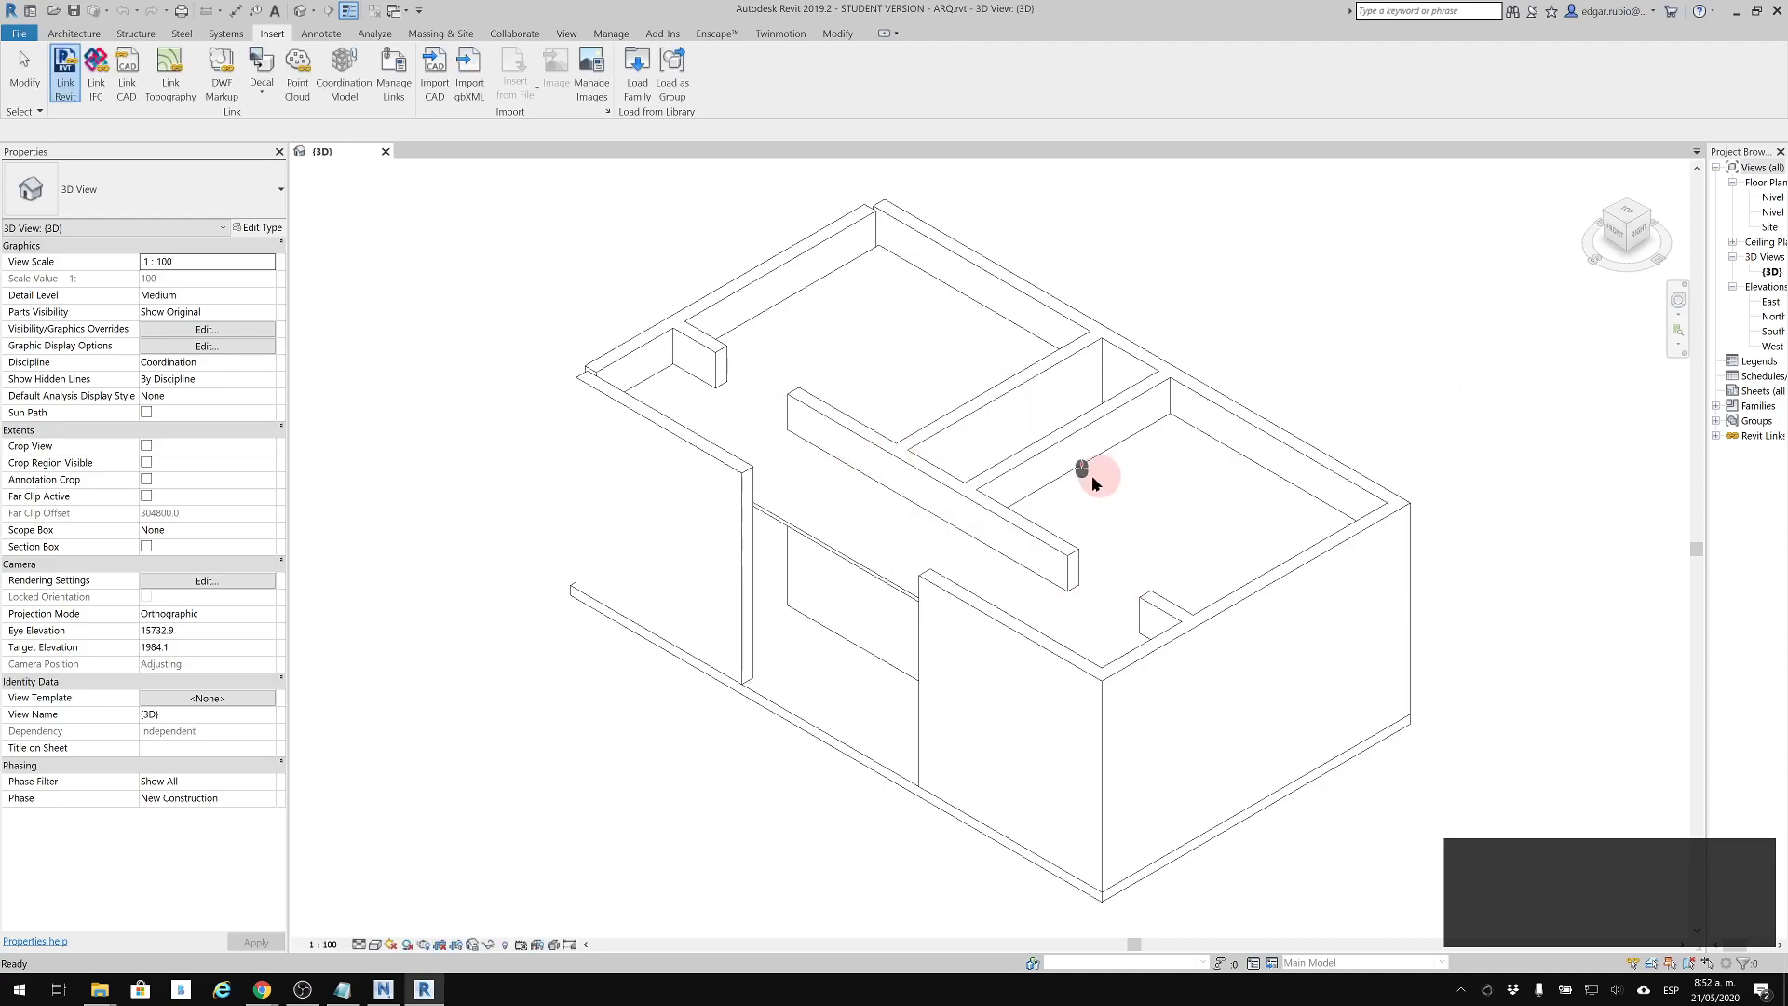
Try to unhide the linked ESTRUCTURAL.rvt model in the 3D view using Reveal Hidden Elements mode
scroll(509, 932, "down", 1)
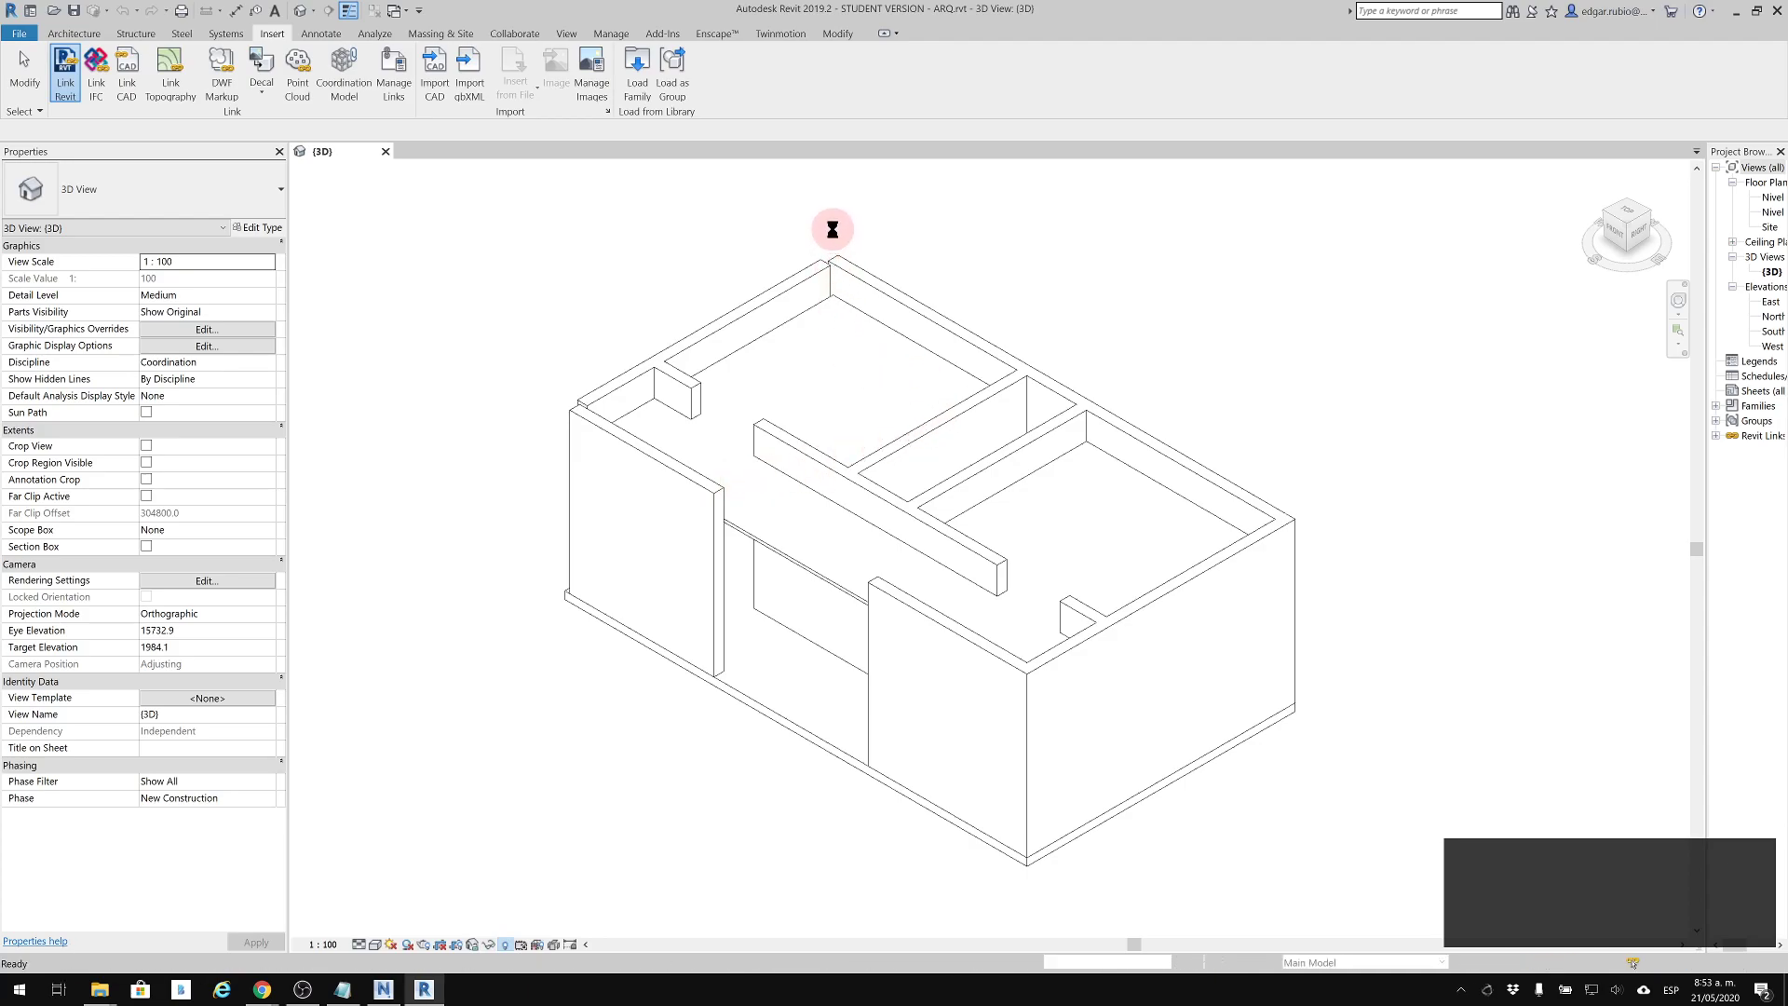
left_click(601, 227)
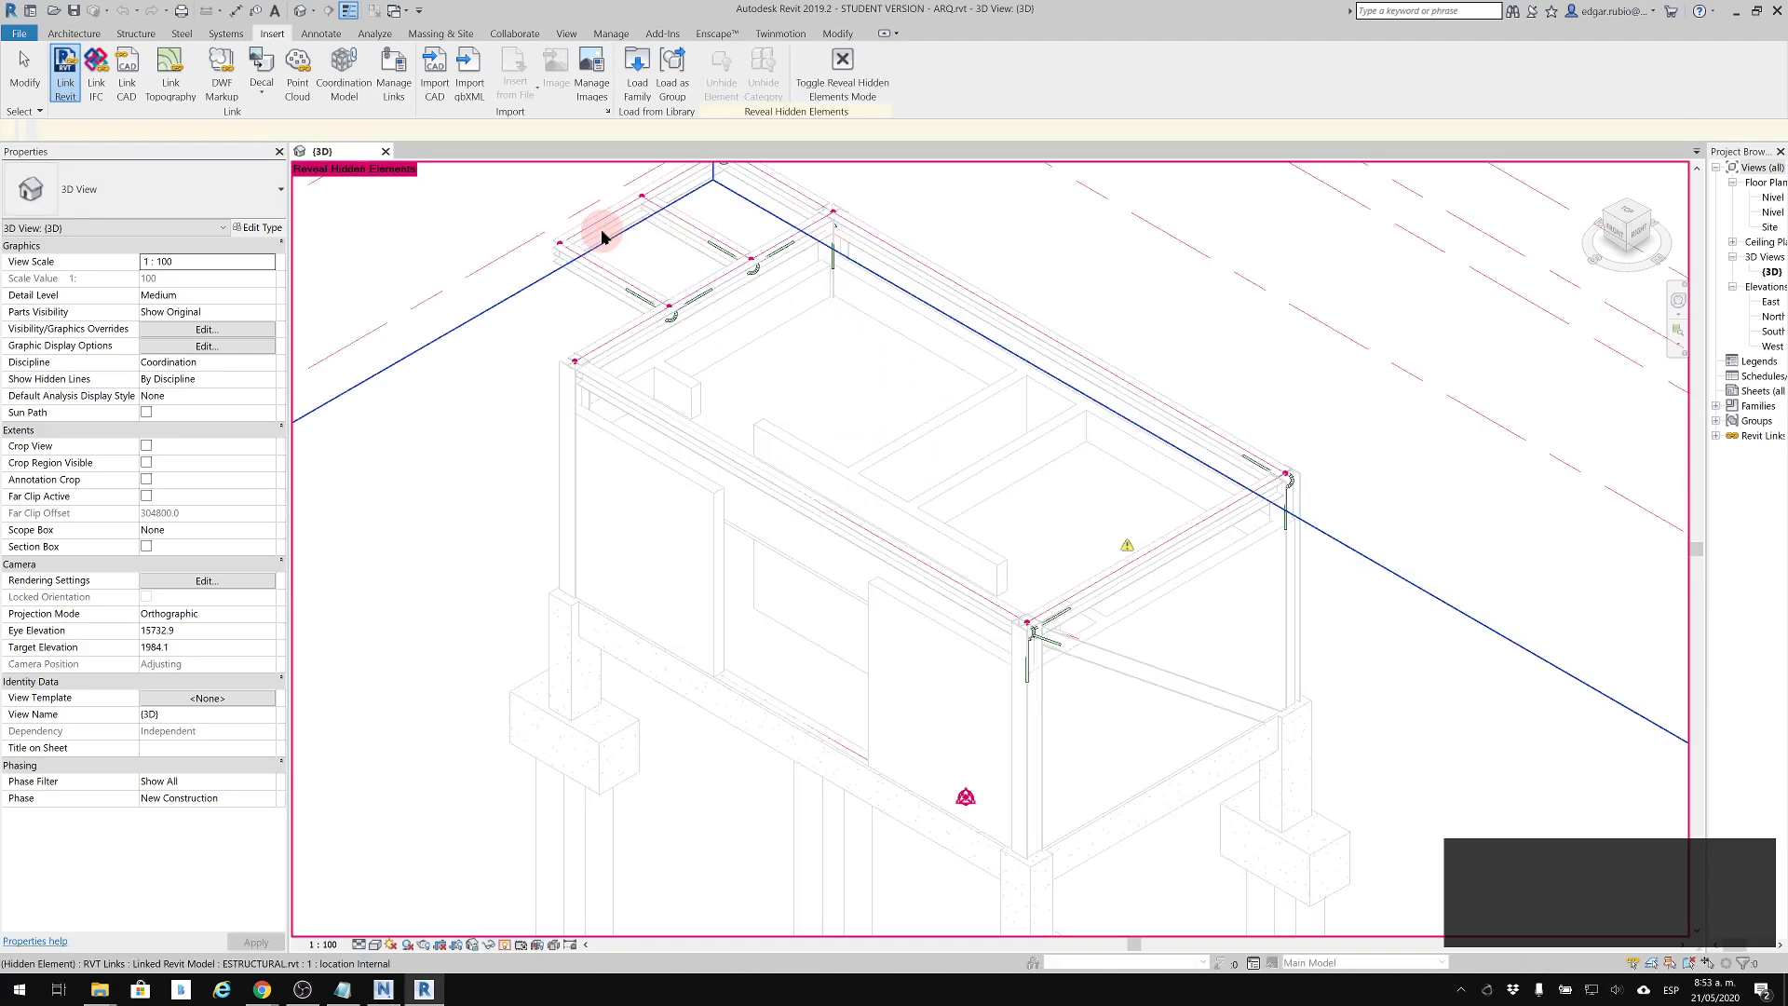
left_click(487, 280)
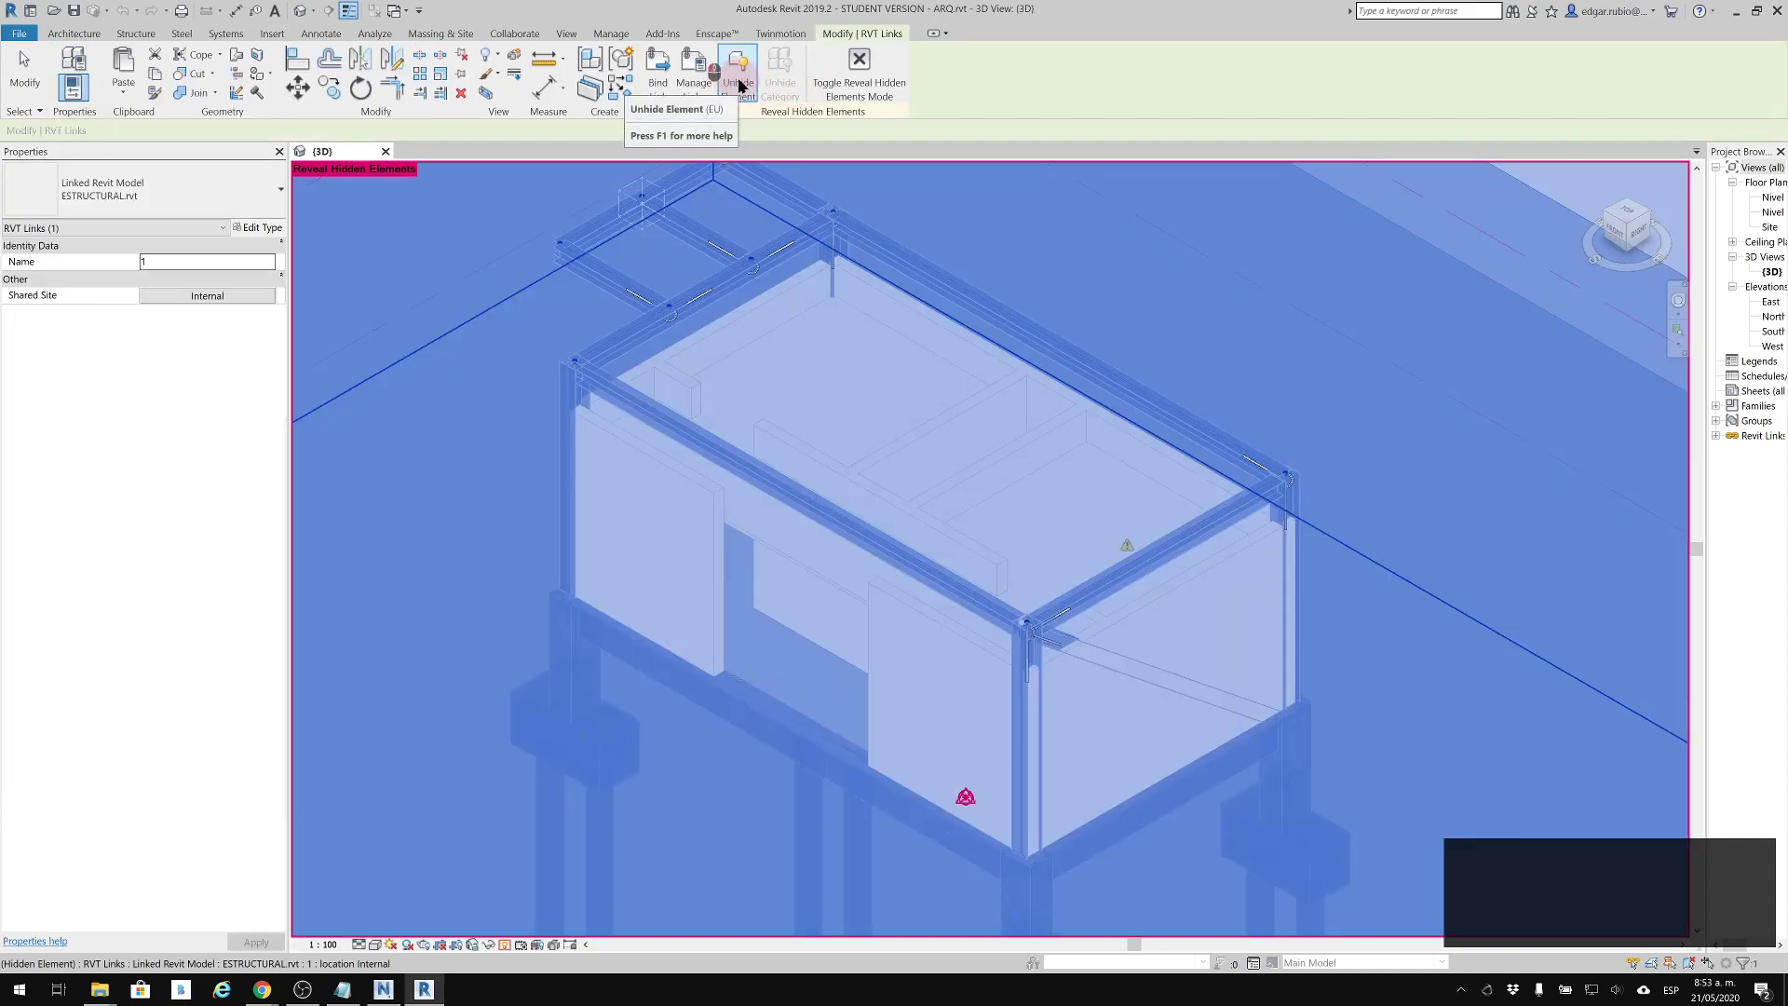
left_click(859, 69)
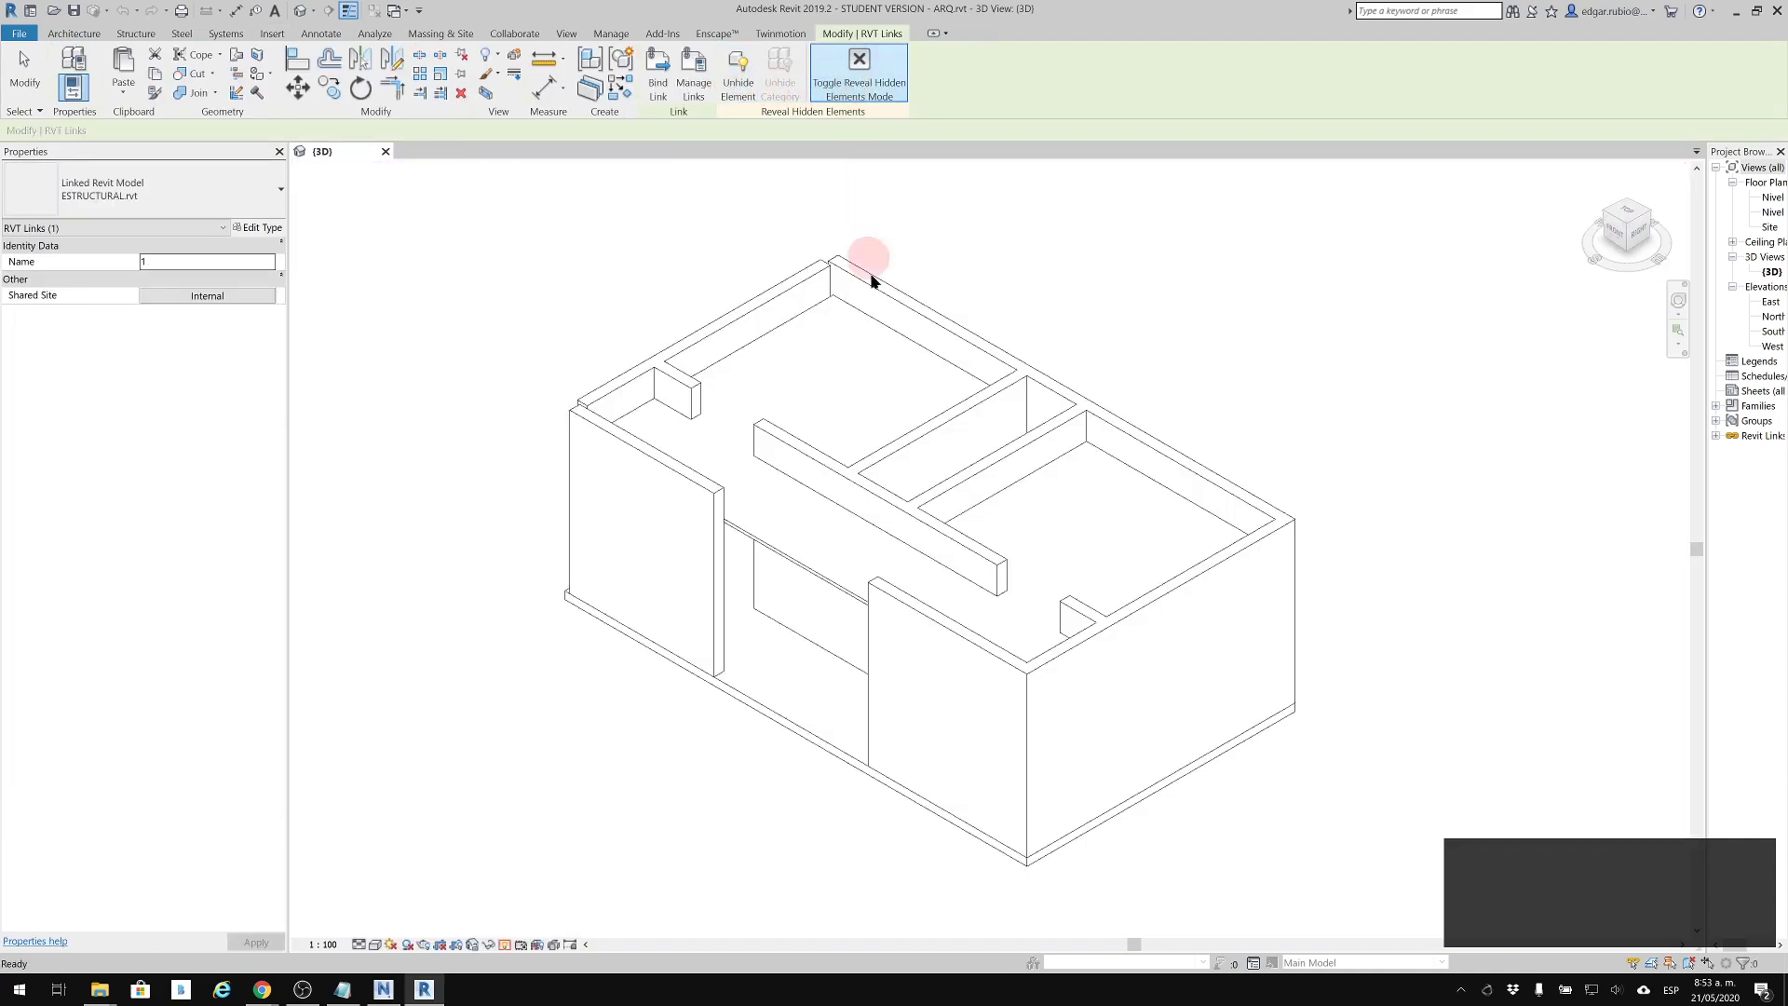
scroll(1070, 405, "down", 4)
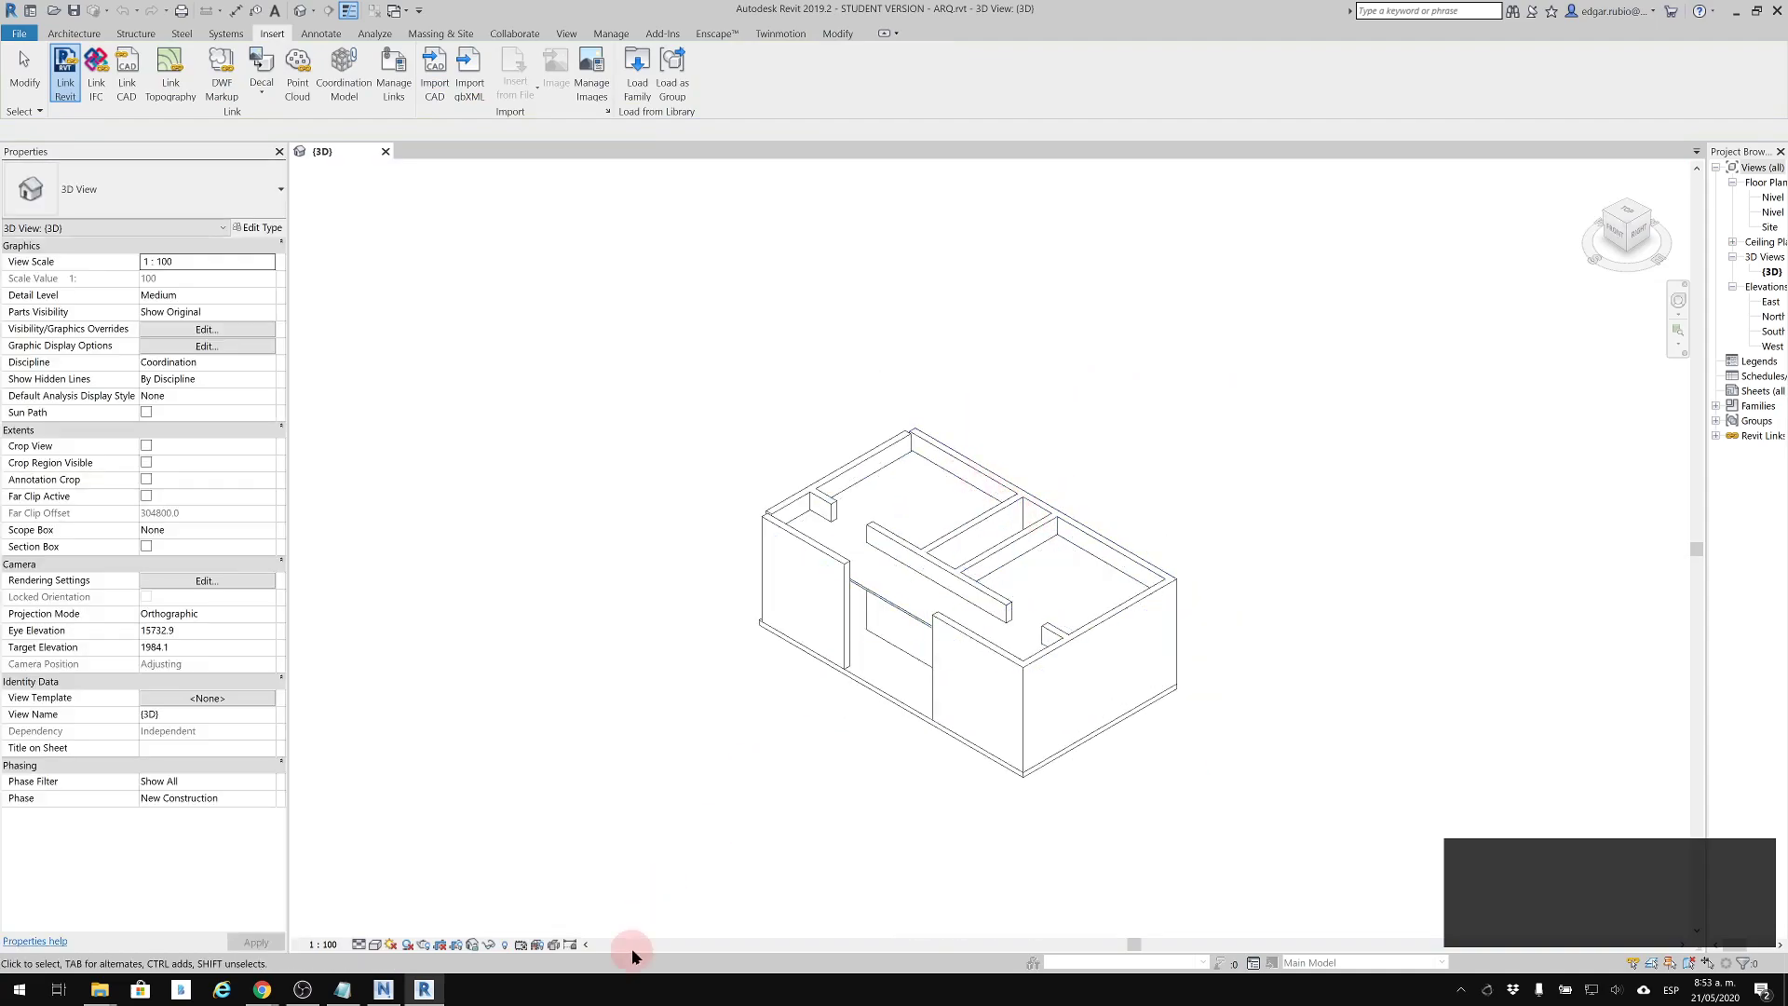
left_click(503, 945)
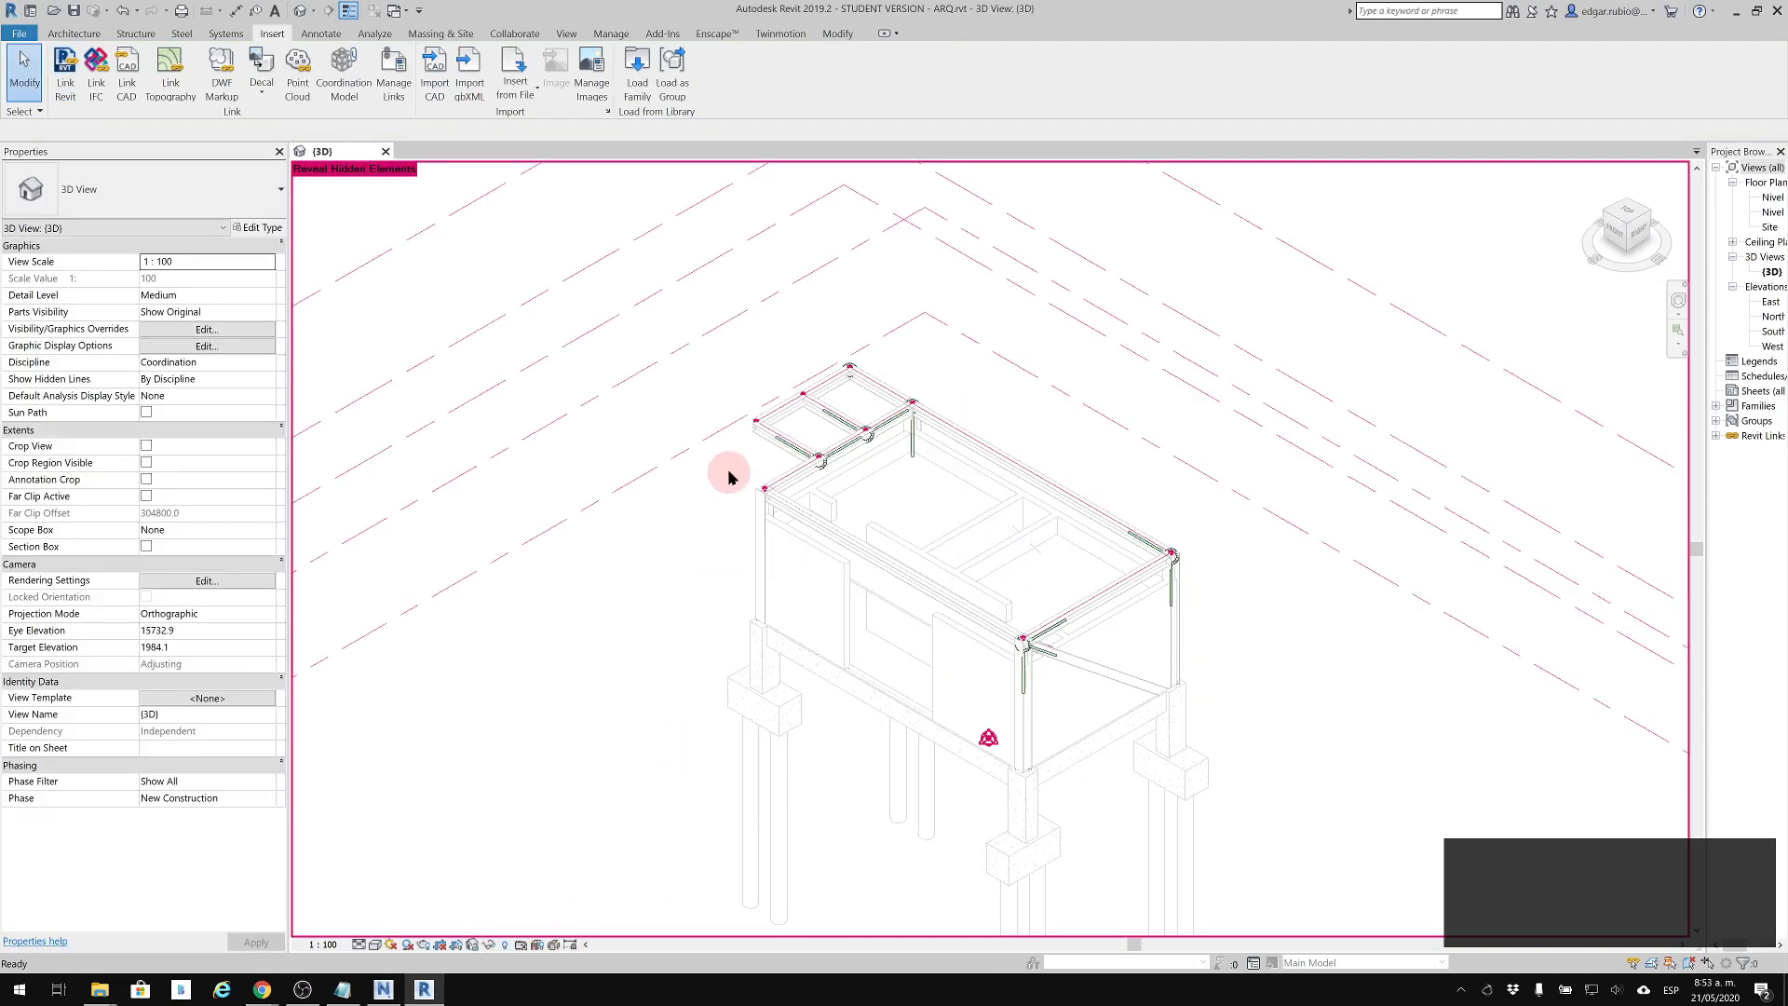
left_click(878, 377)
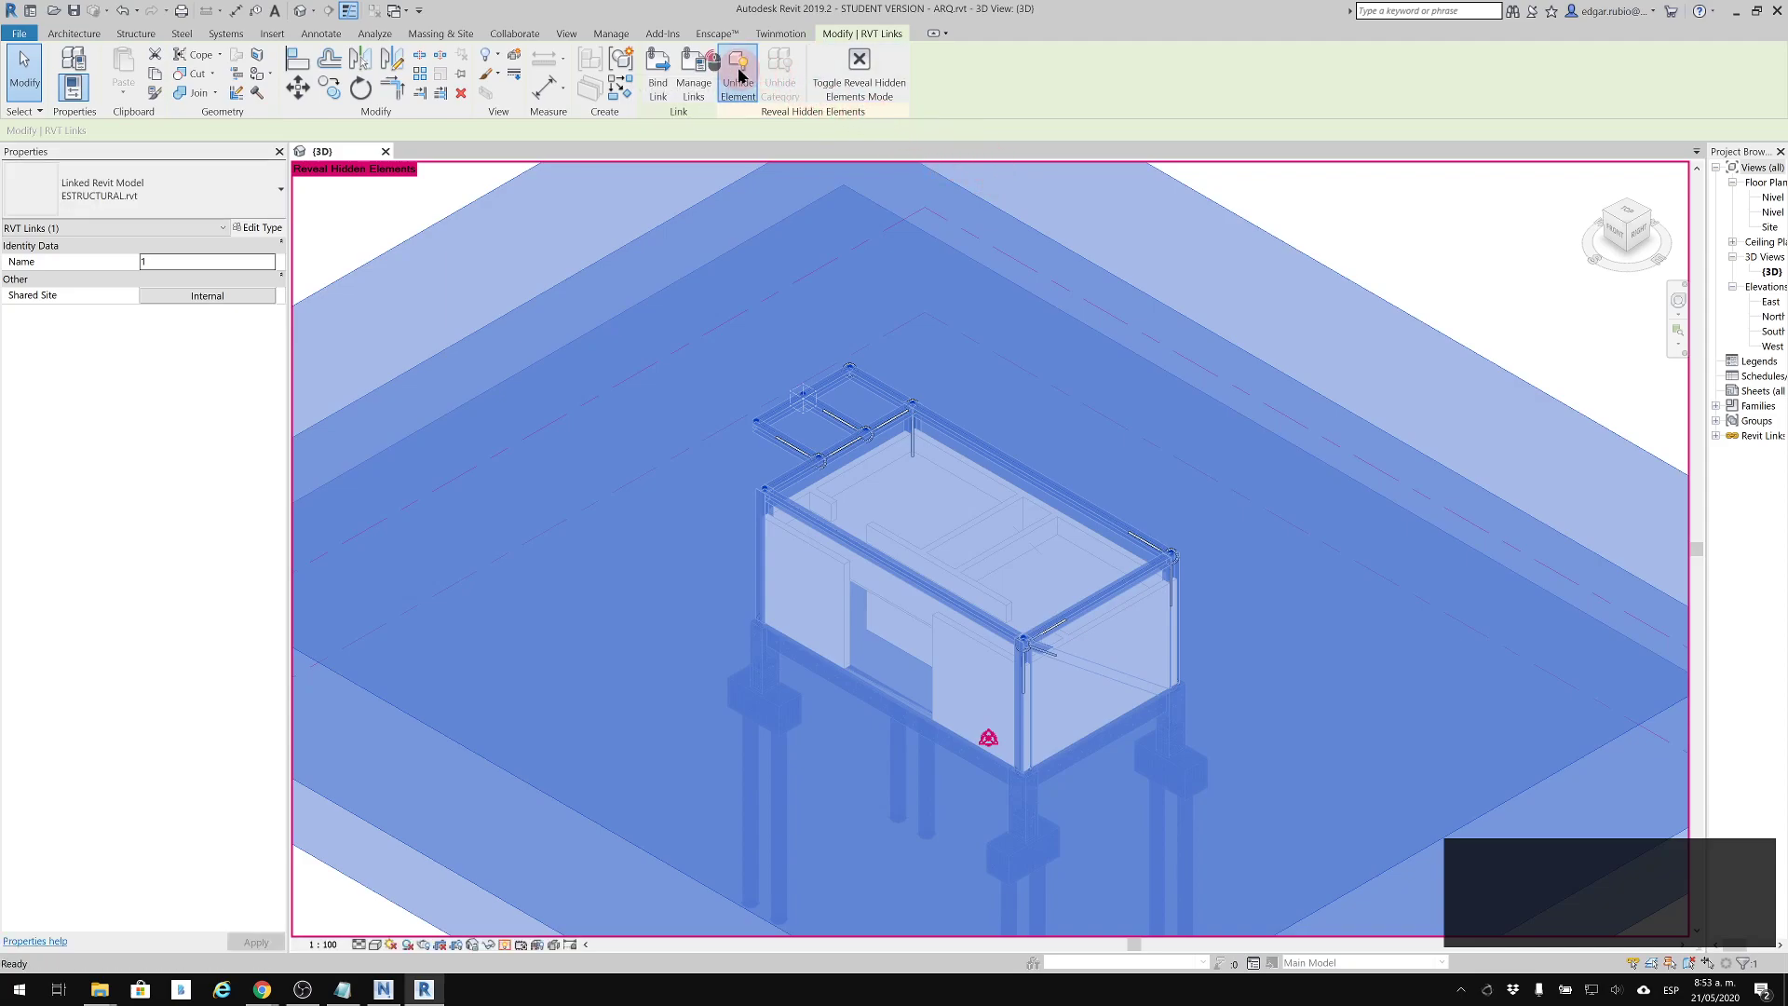
left_click(858, 67)
left_click(833, 370)
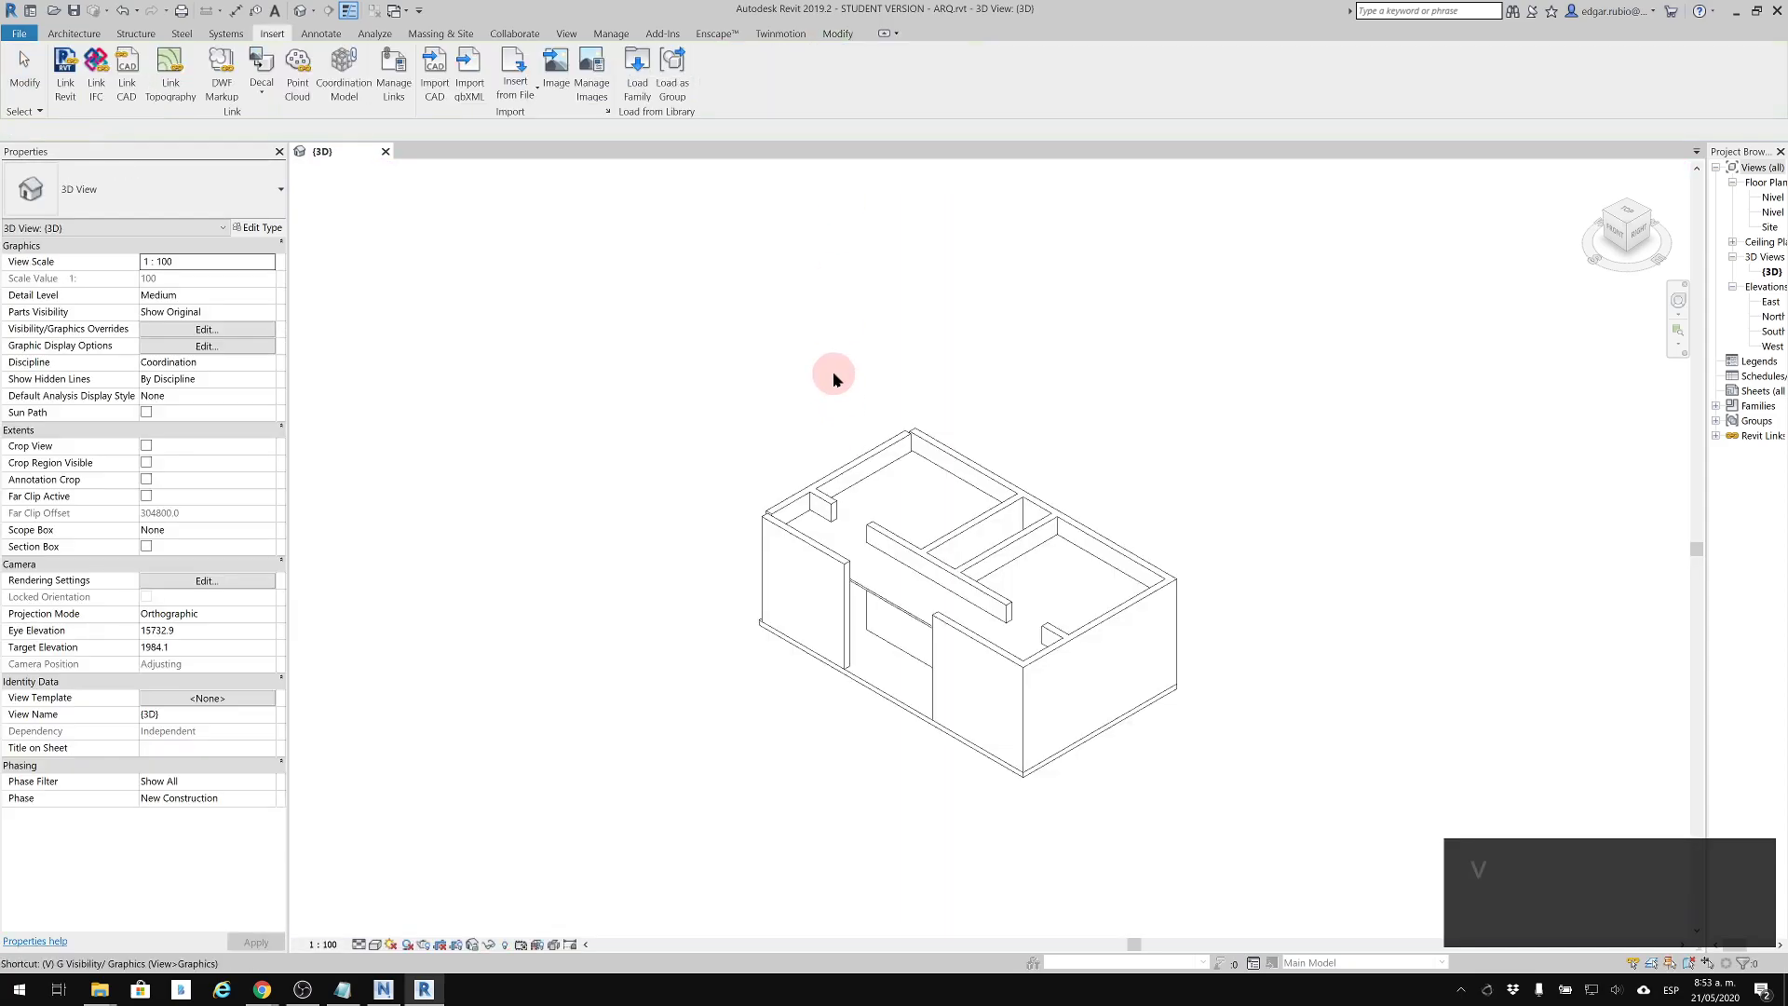
Turn on the visibility of the ESTRUCTURAL.rvt link in the 3D view's Visibility/Graphic Overrides
key("v")
key("v")
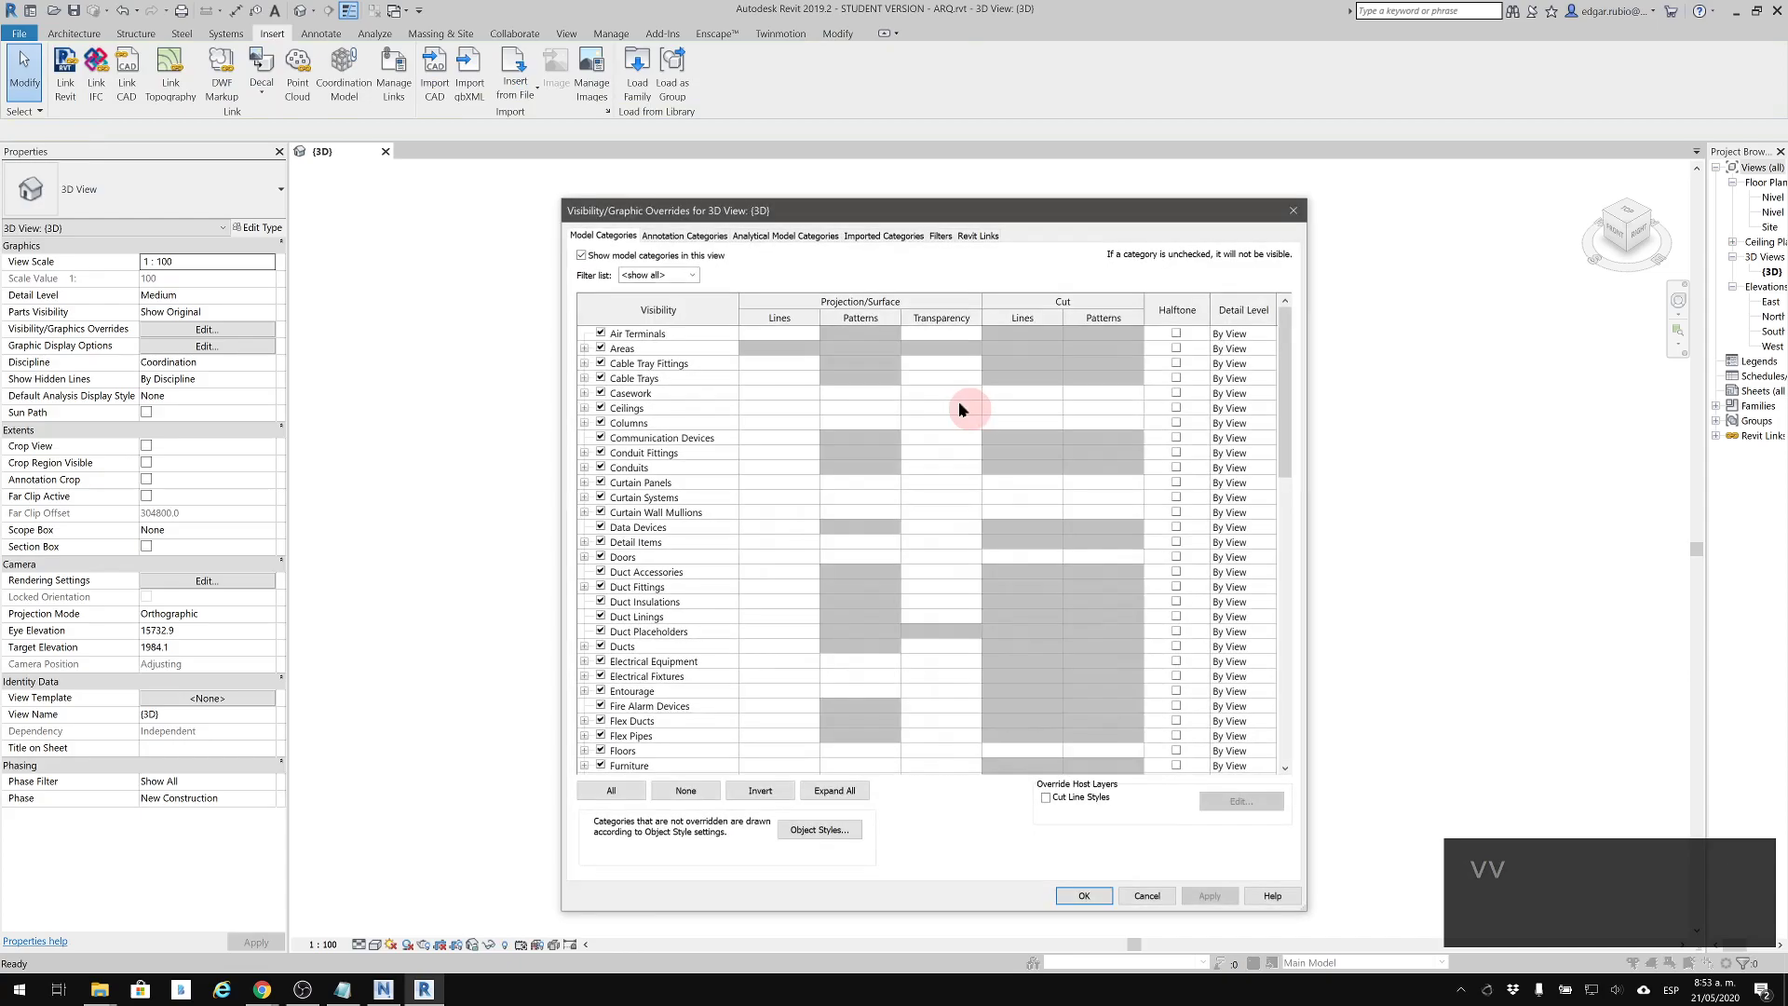
left_click(971, 240)
left_click(629, 312)
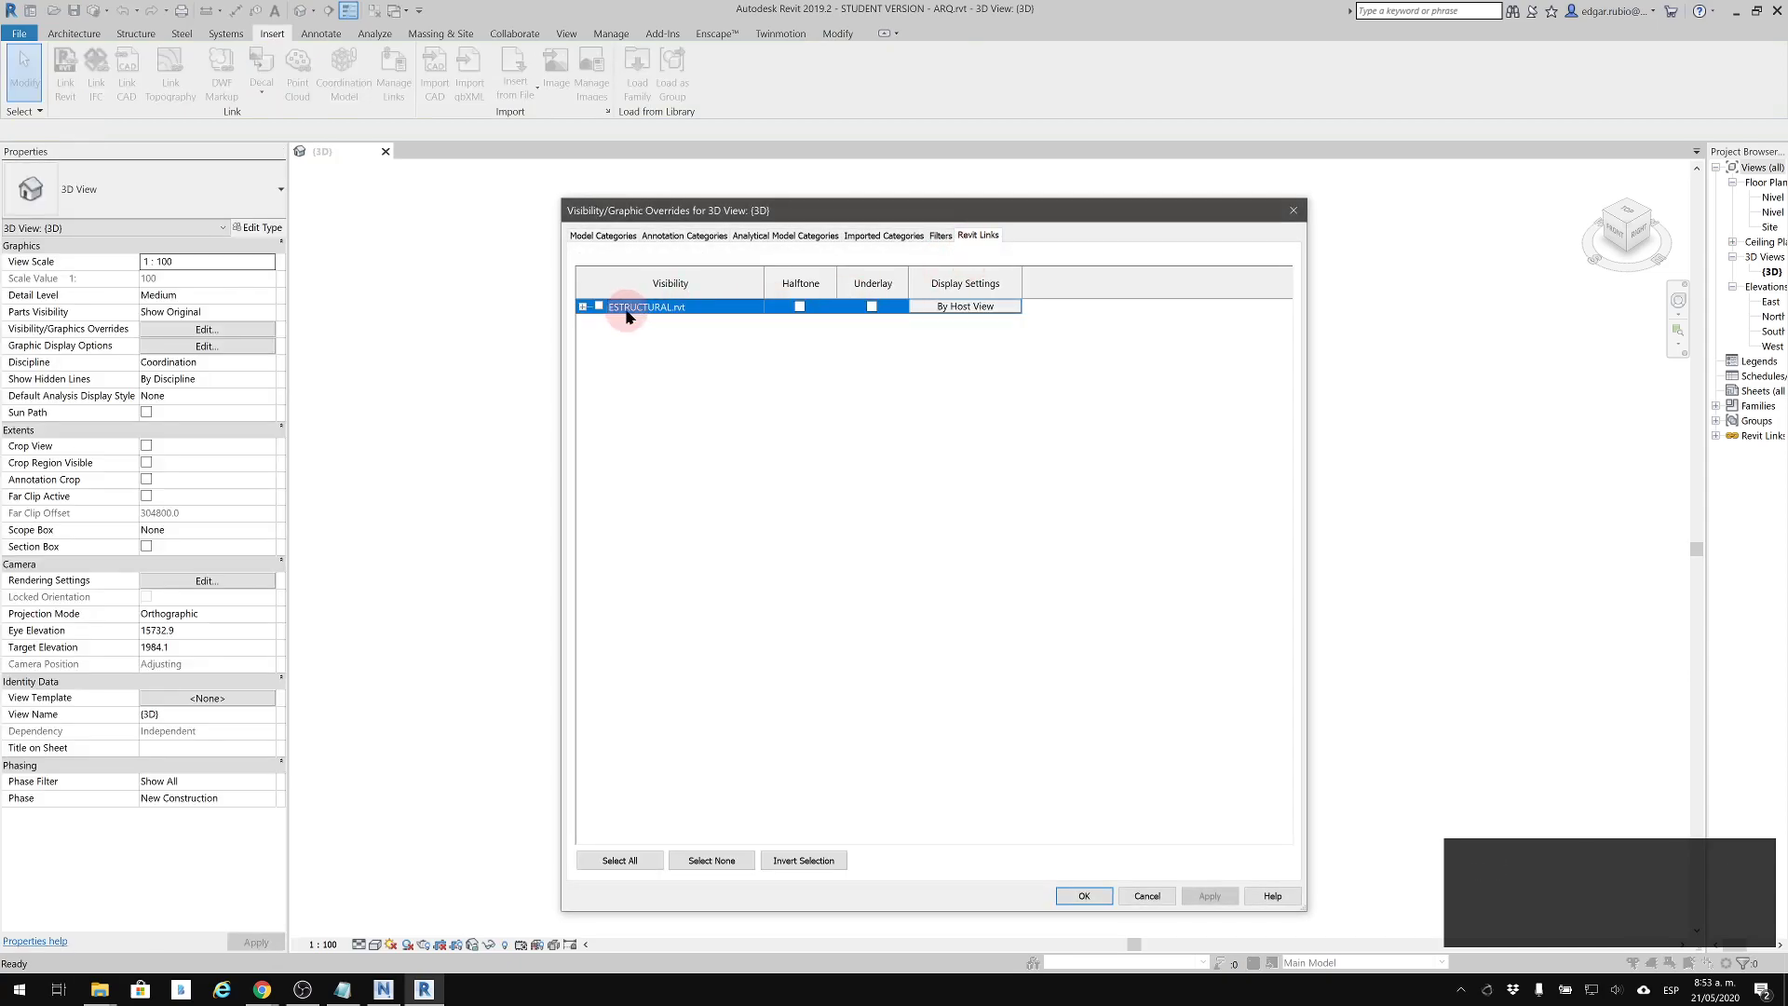
left_click(1083, 896)
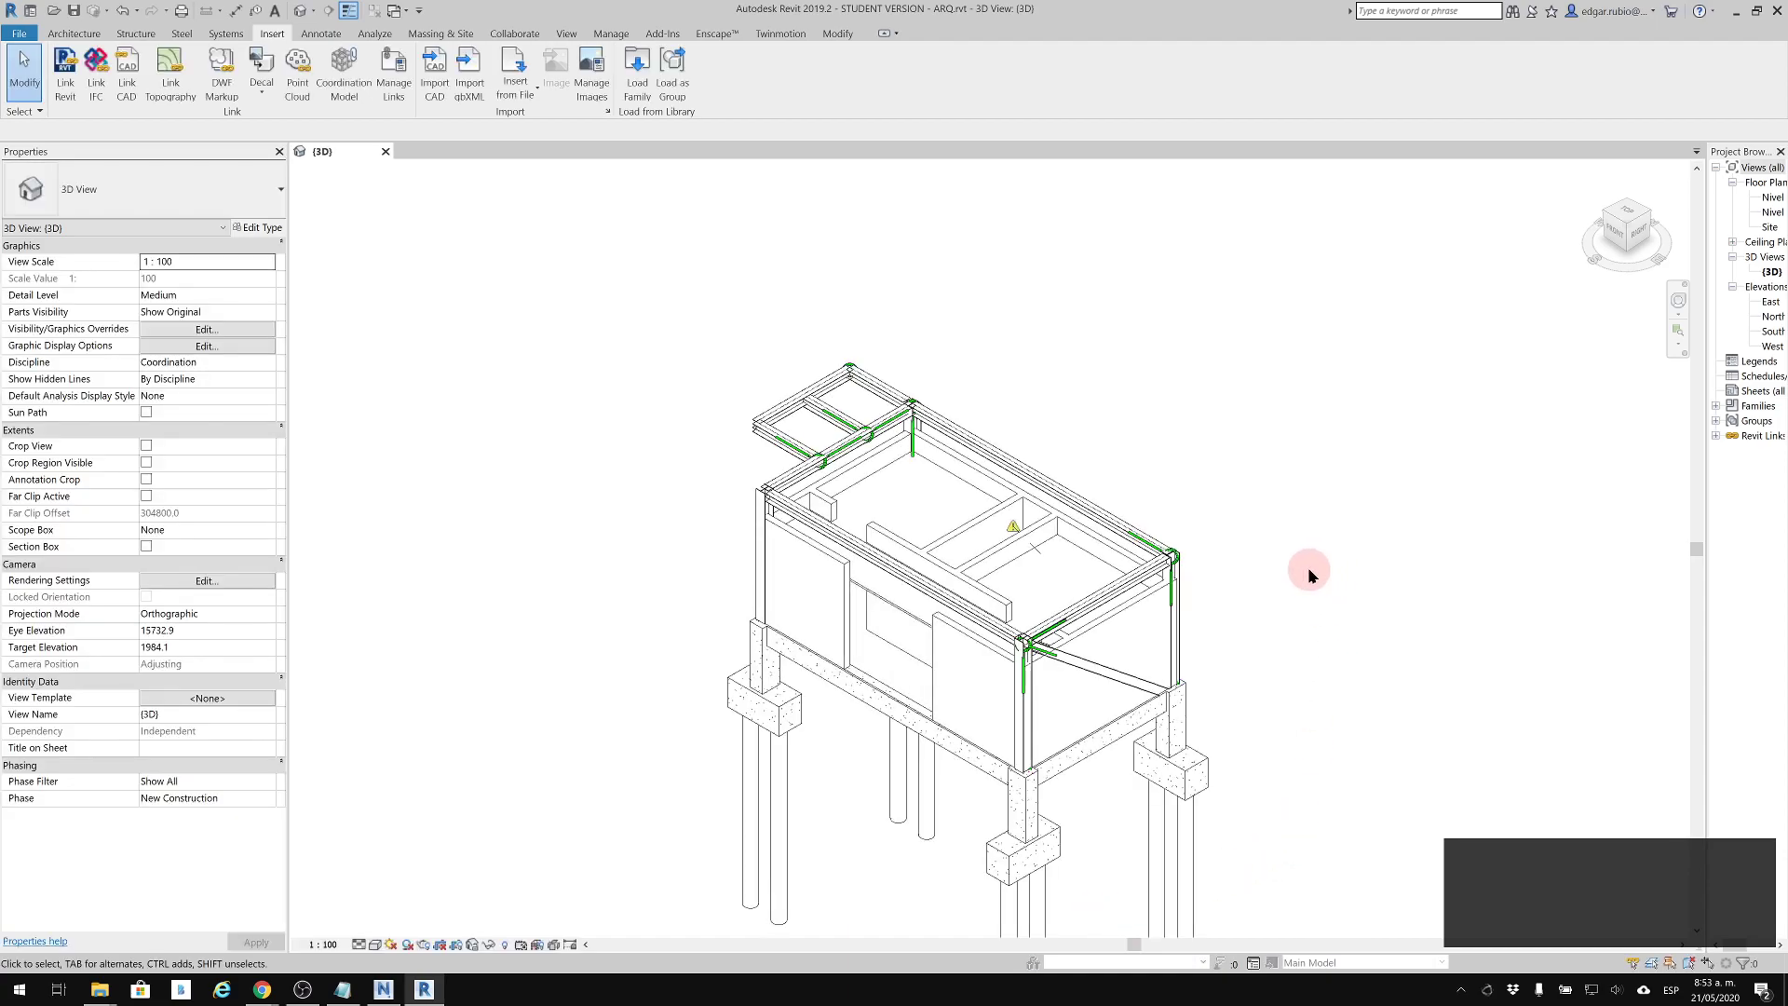
middle_click_drag(1309, 575, 1211, 559)
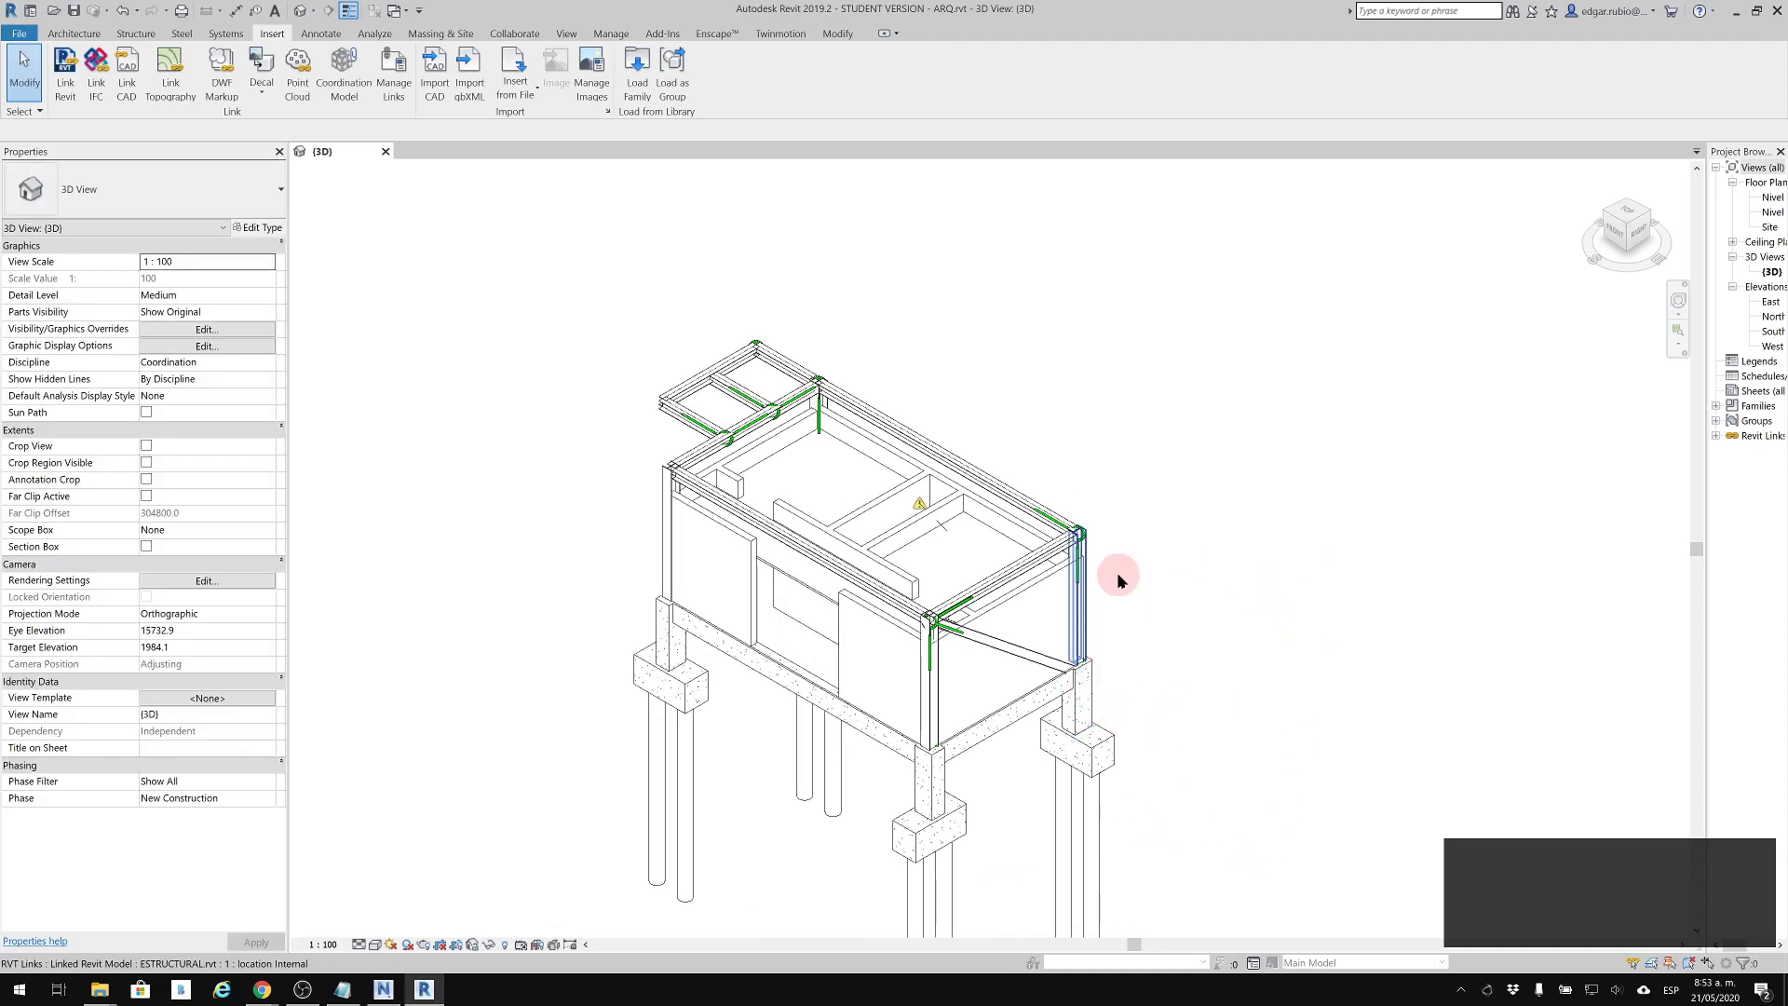
scroll(1024, 620, "up", 3)
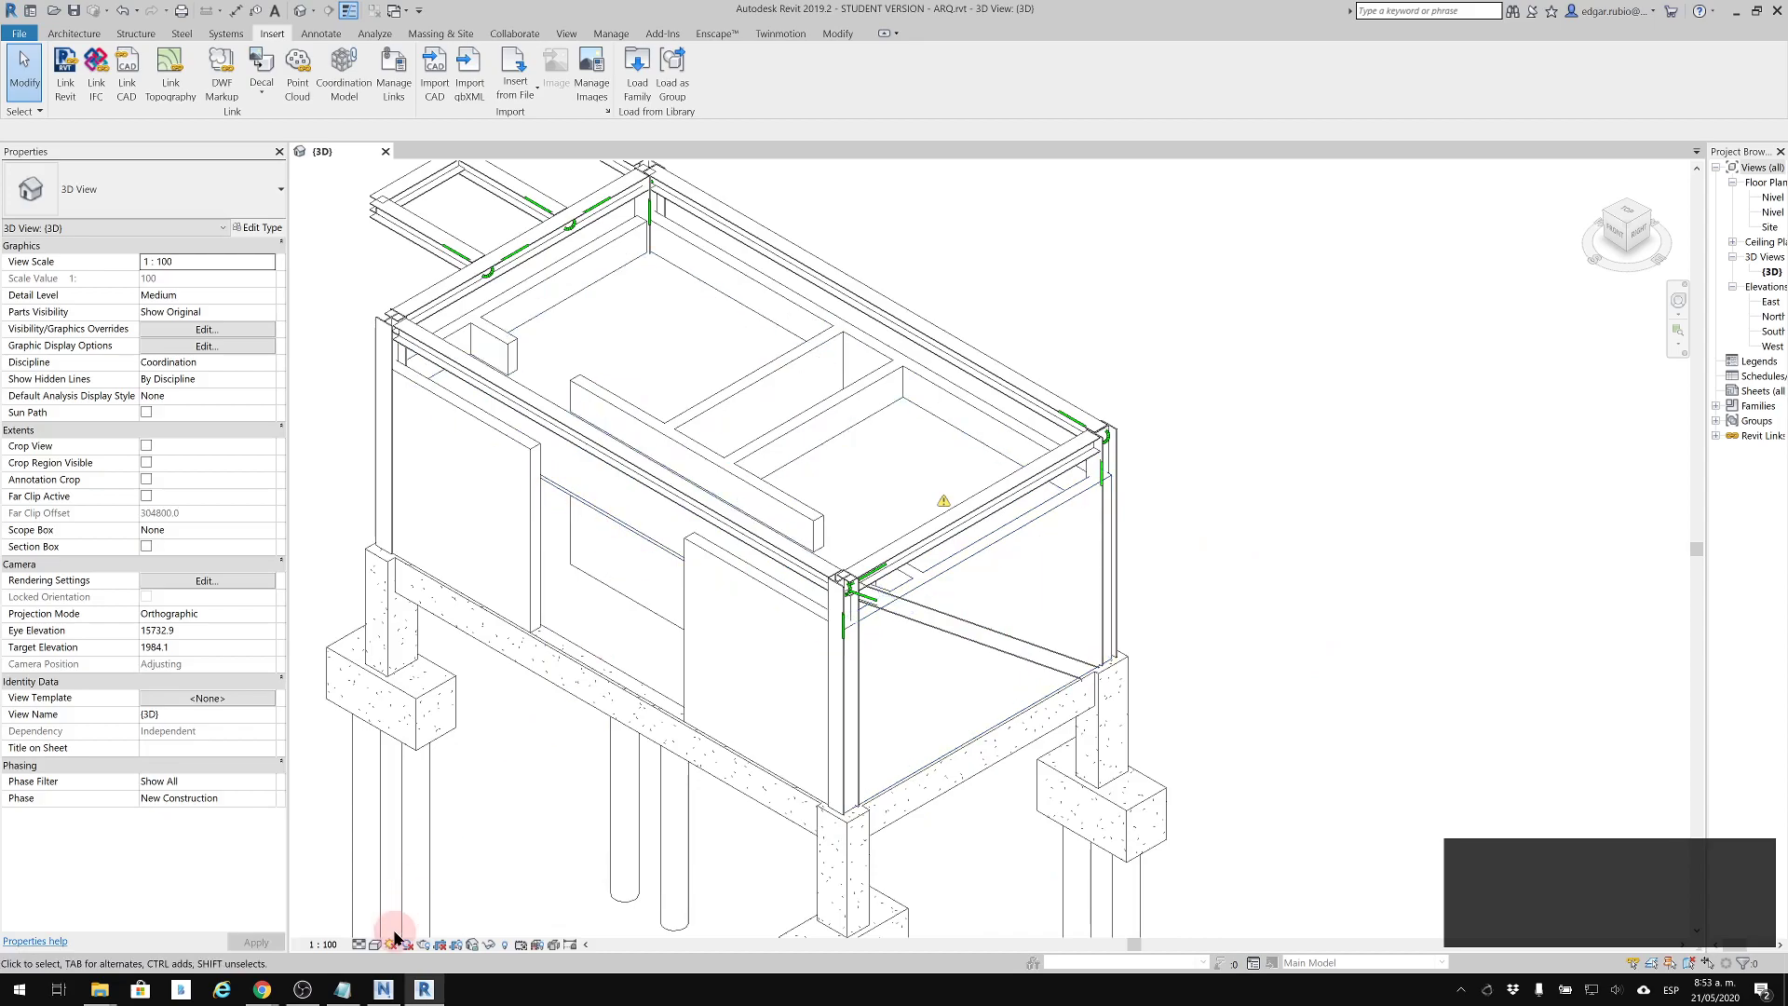
Switch to Navisworks and examine the full ARQ+EST clash list, including each clash's description and distance
mouse_move(393, 999)
left_click(380, 959)
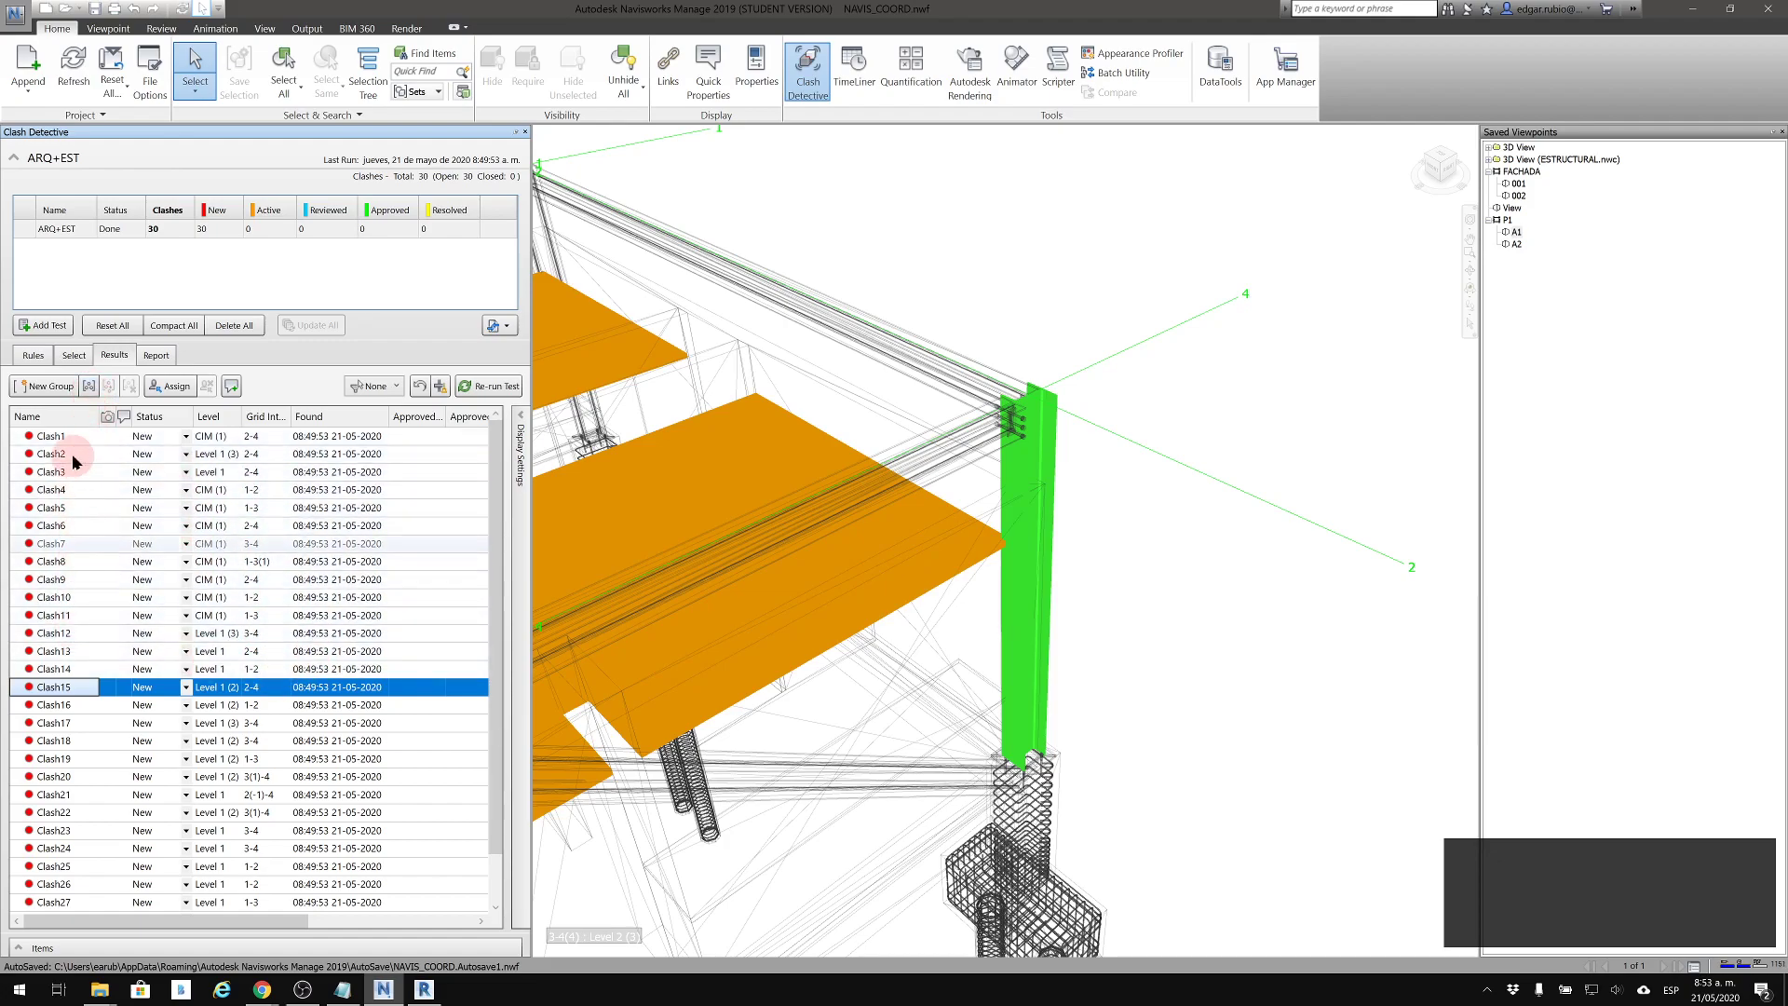
scroll(68, 736, "down", 1)
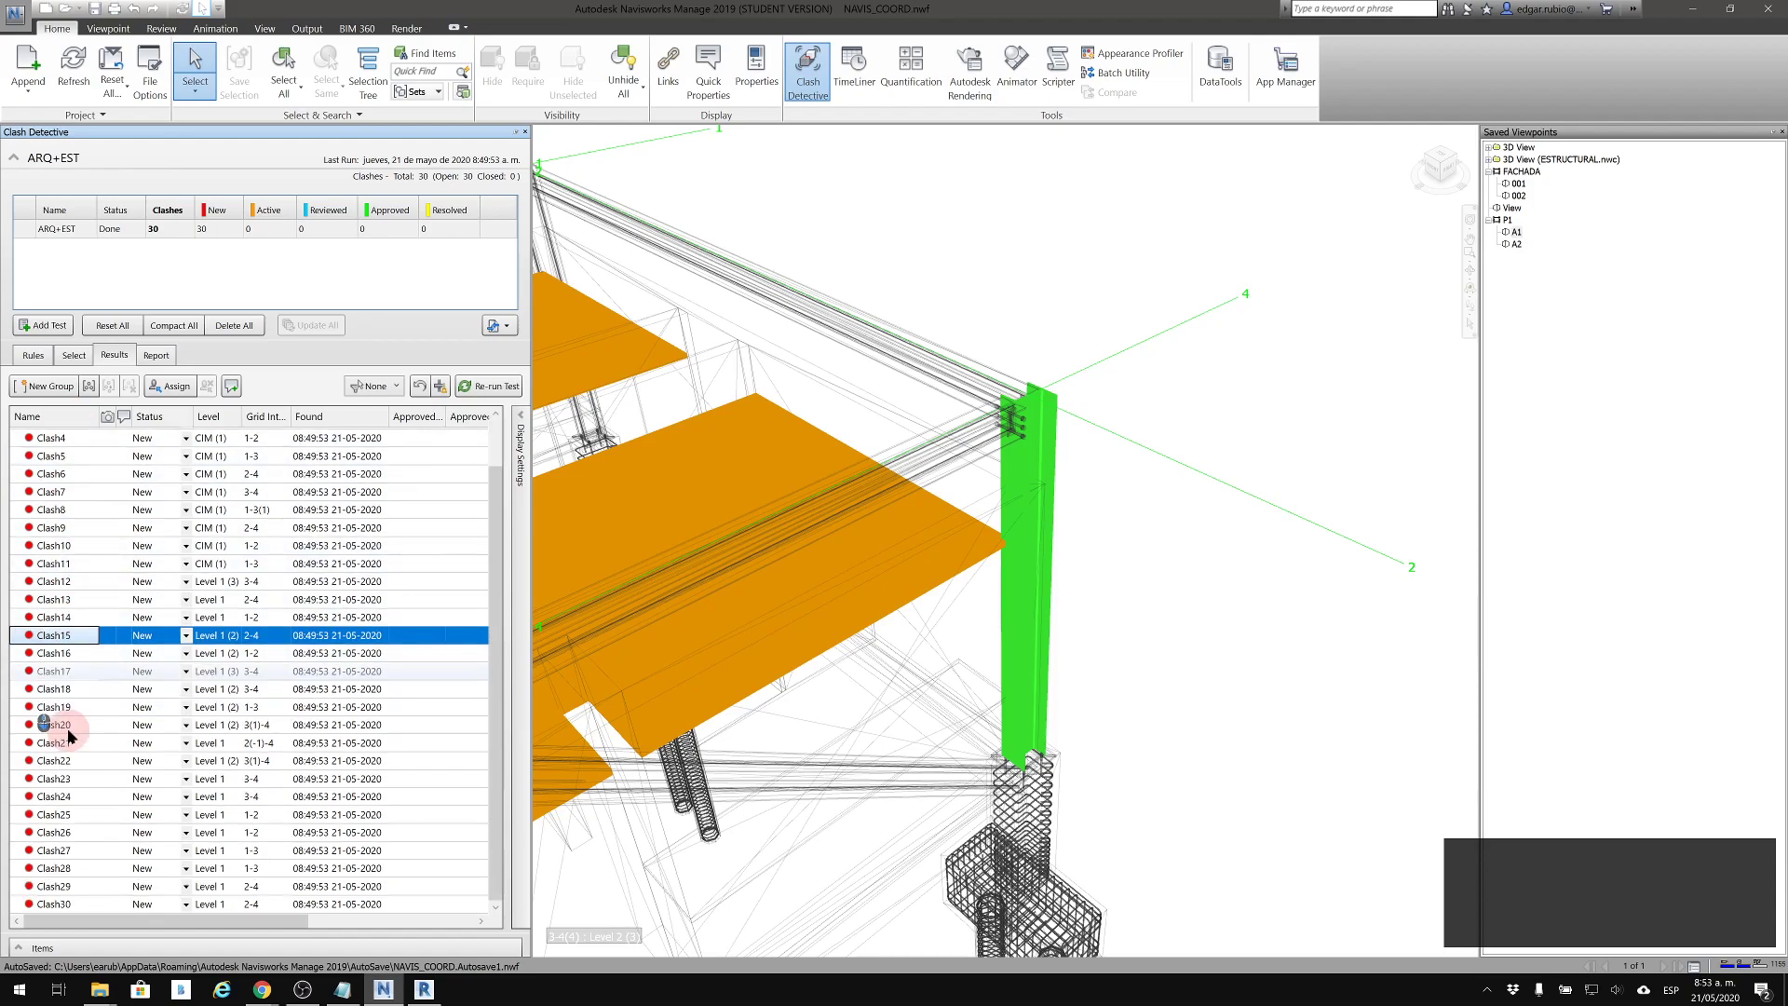
scroll(68, 735, "up", 1)
scroll(68, 723, "down", 1)
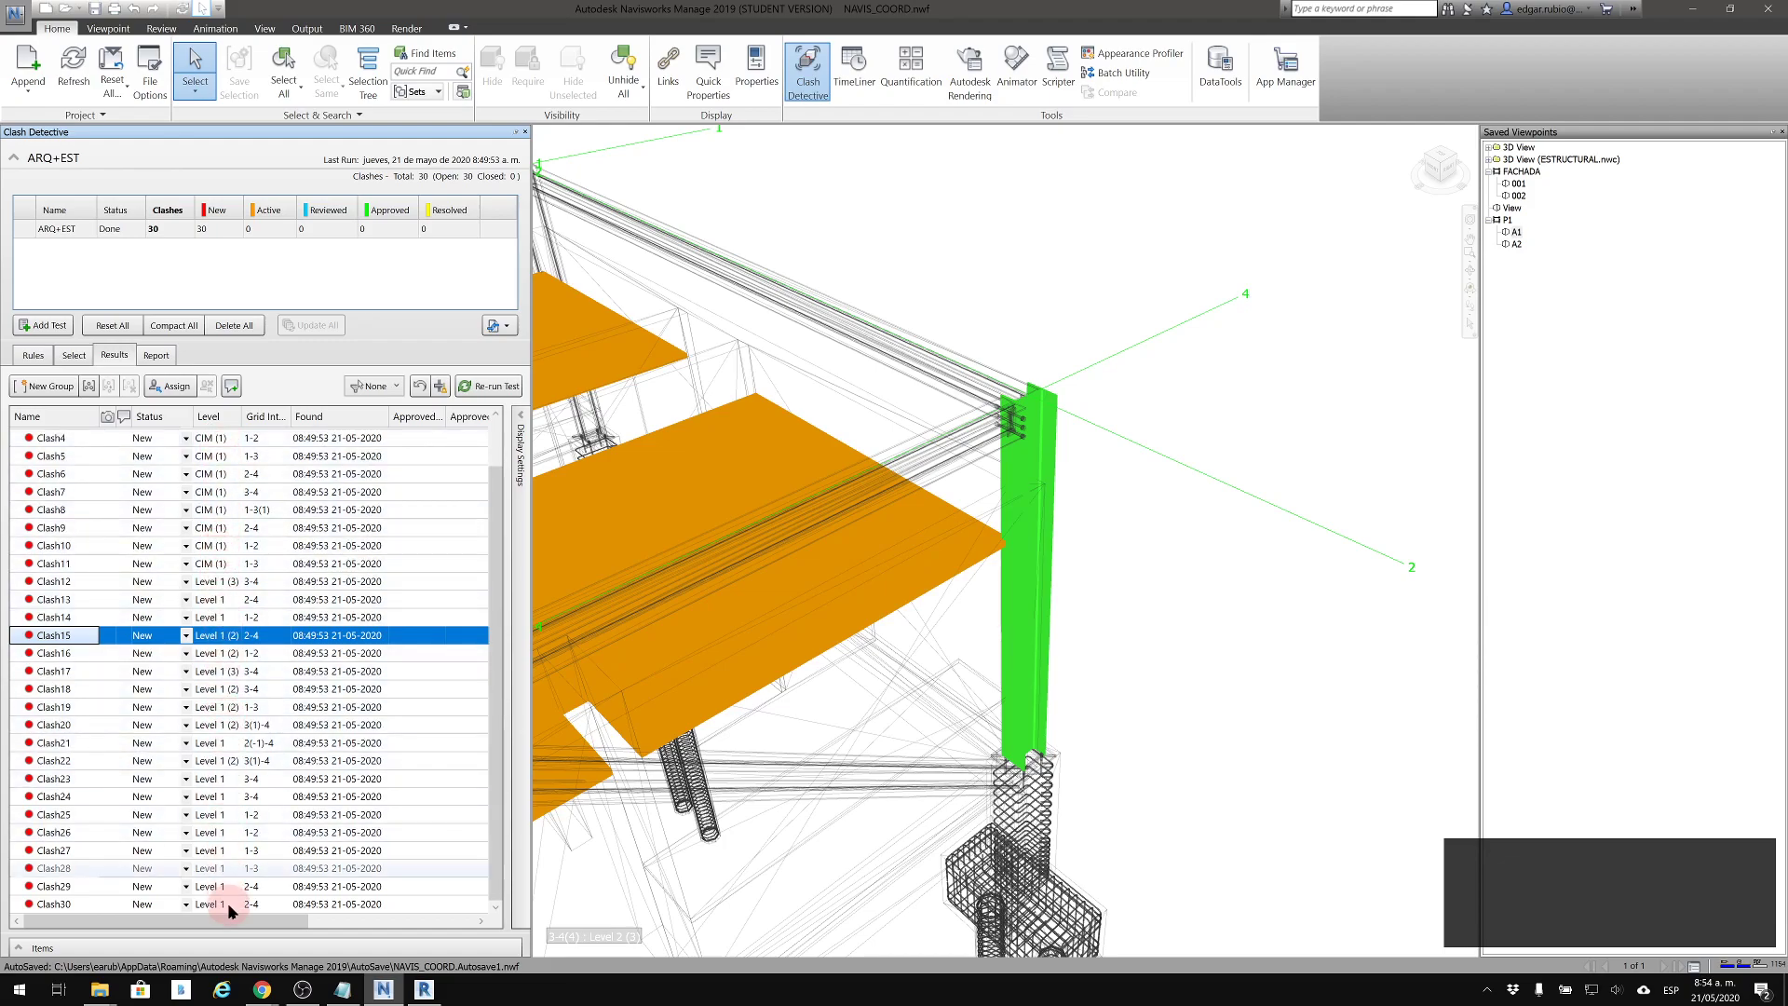
scroll(278, 833, "up", 1)
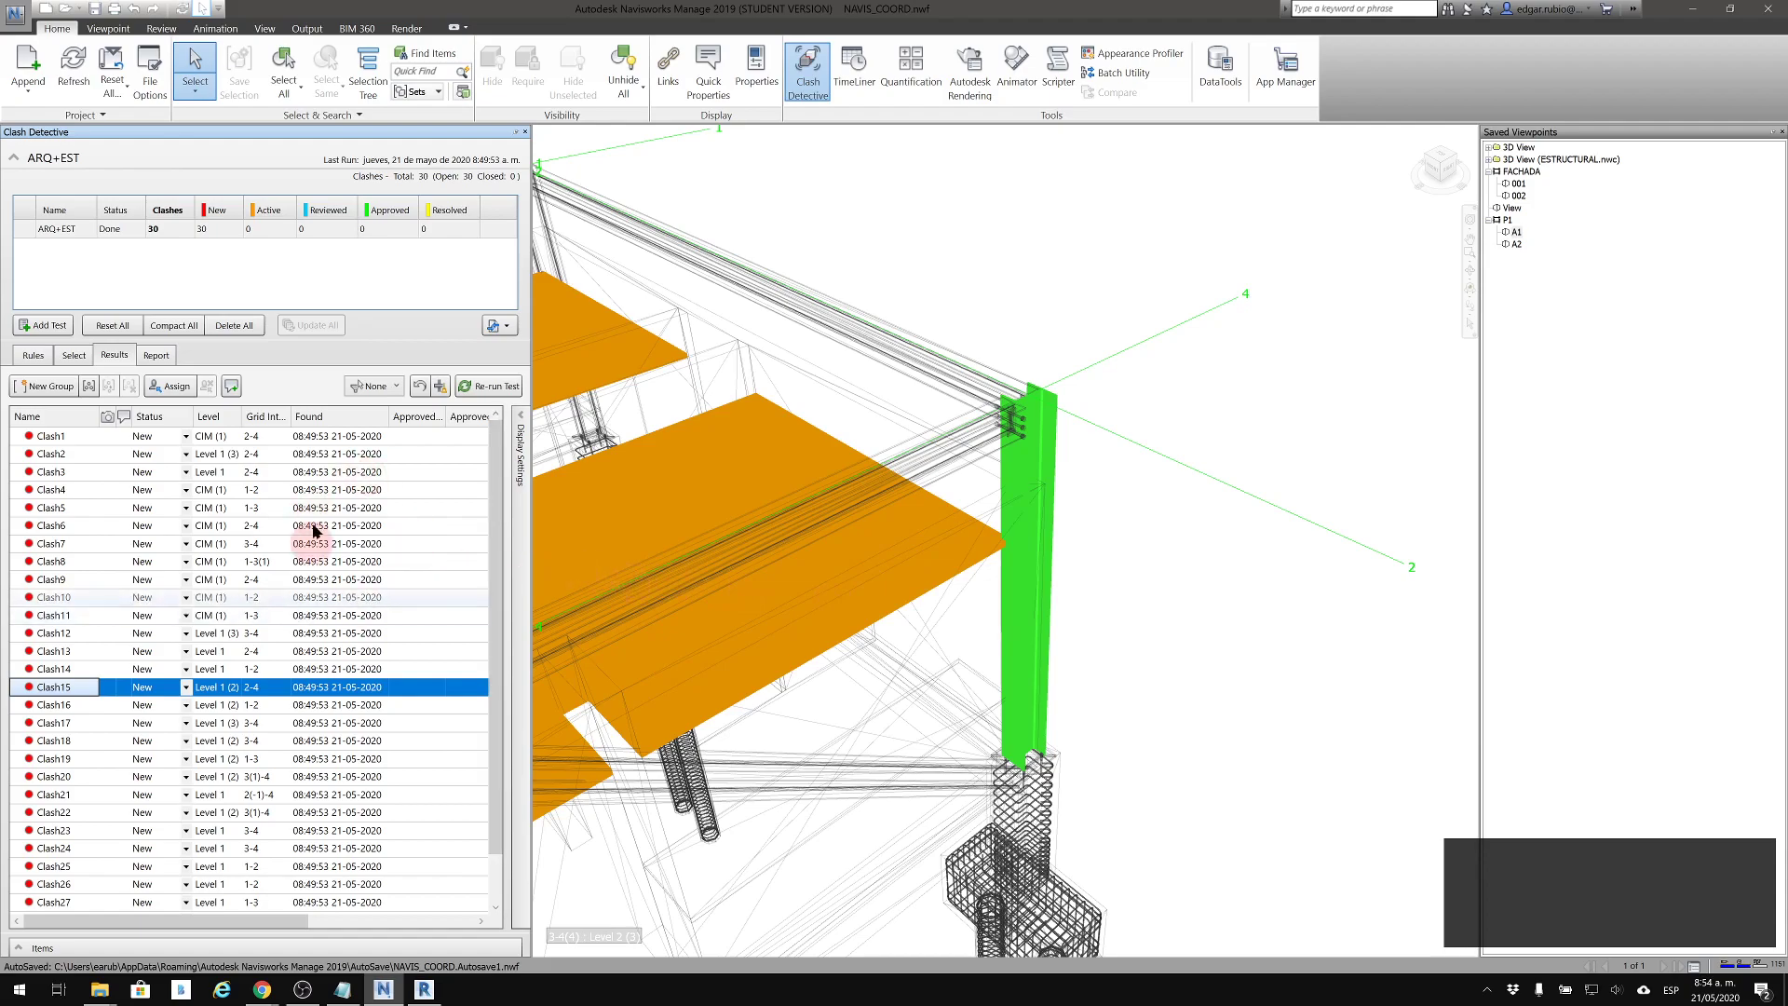
left_click_drag(266, 926, 473, 924)
left_click(482, 922)
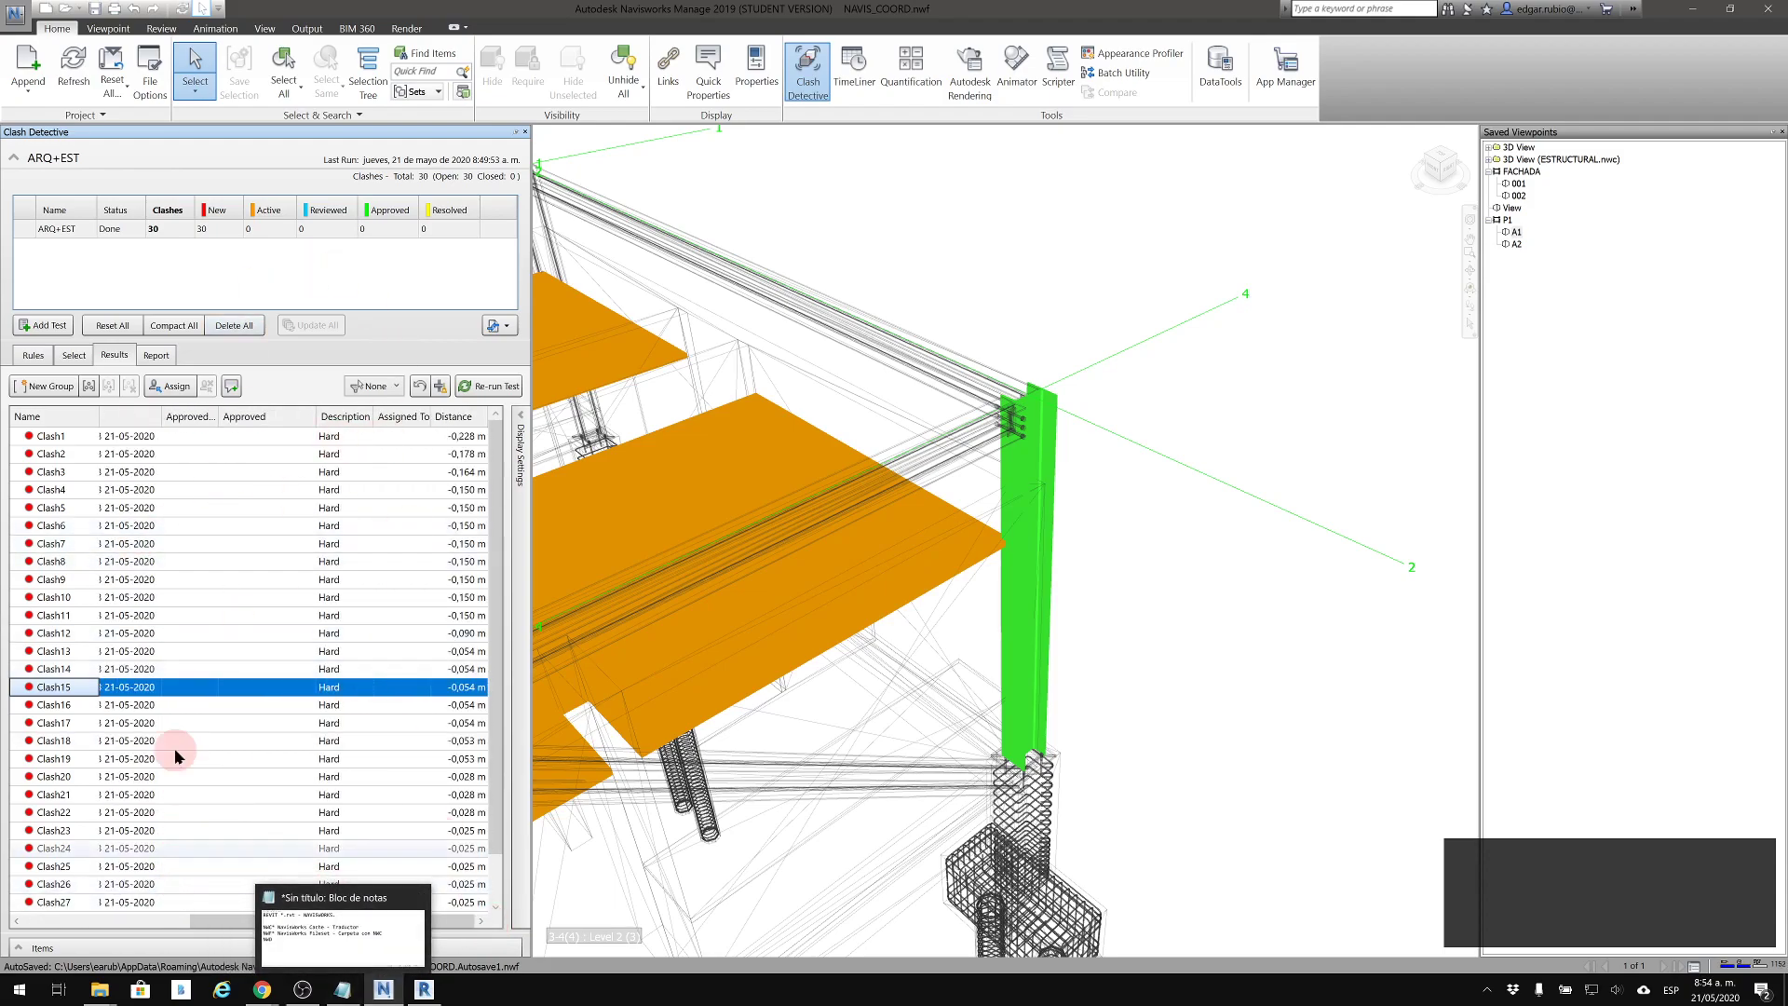
left_click_drag(331, 919, 400, 927)
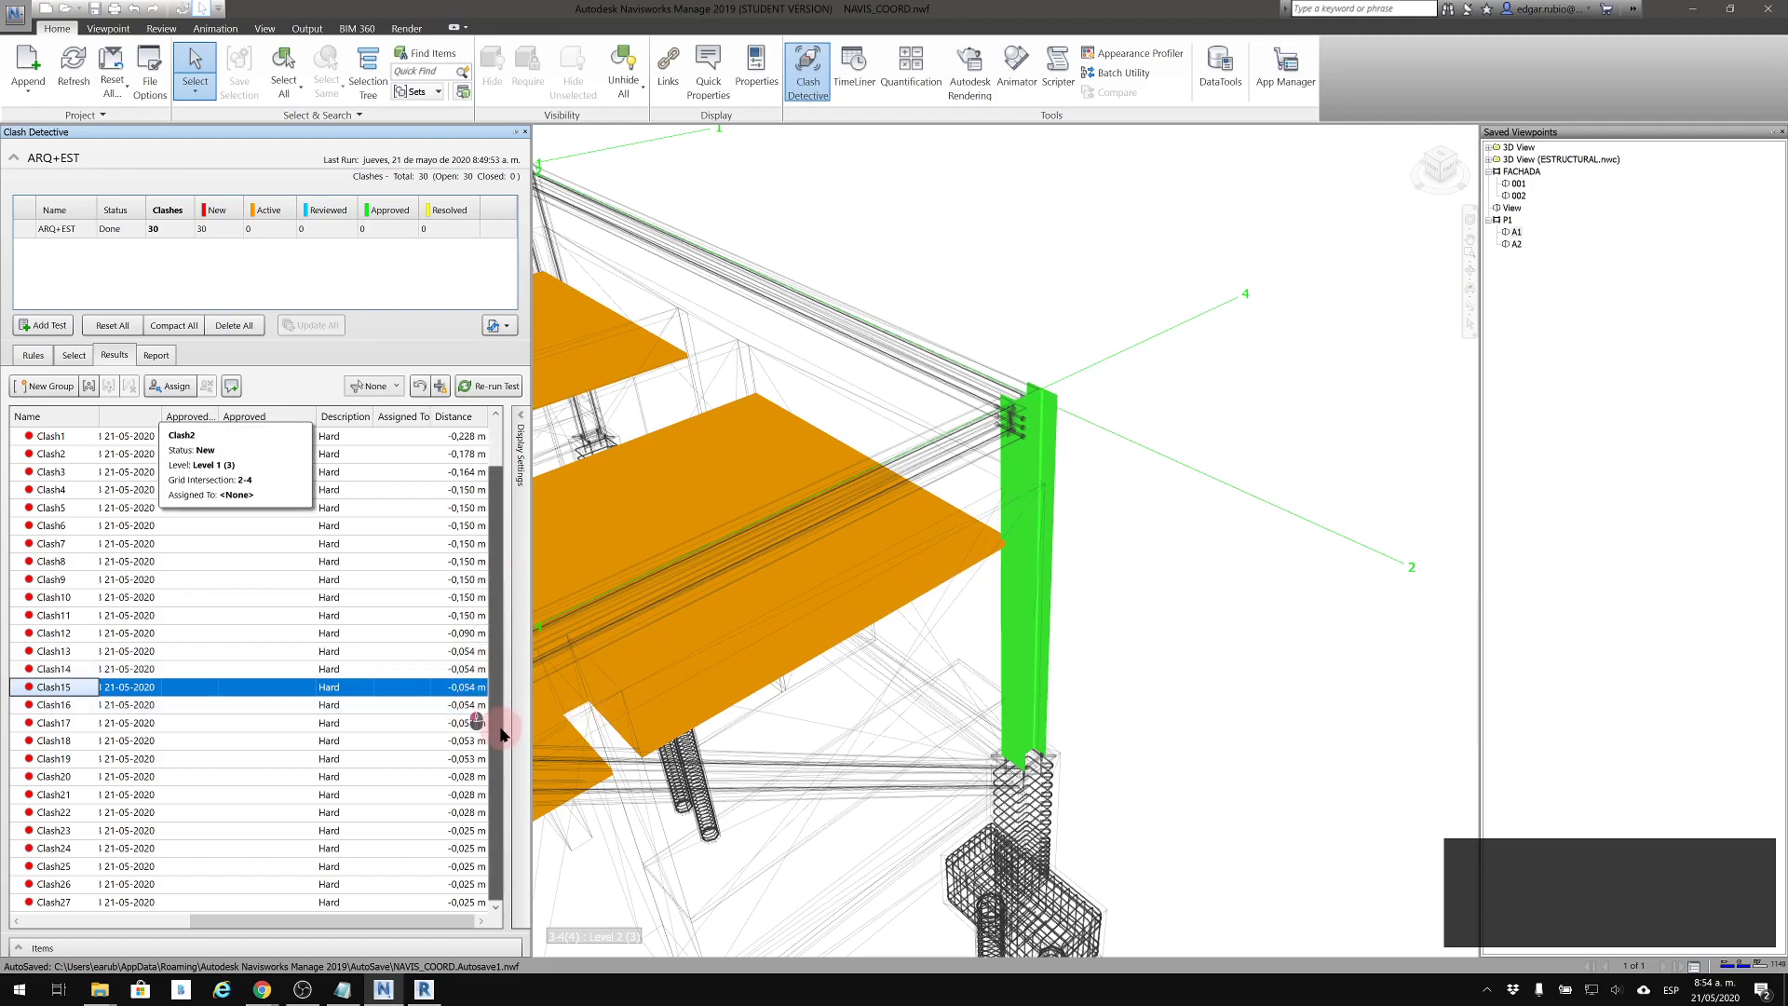
scroll(470, 848, "down", 1)
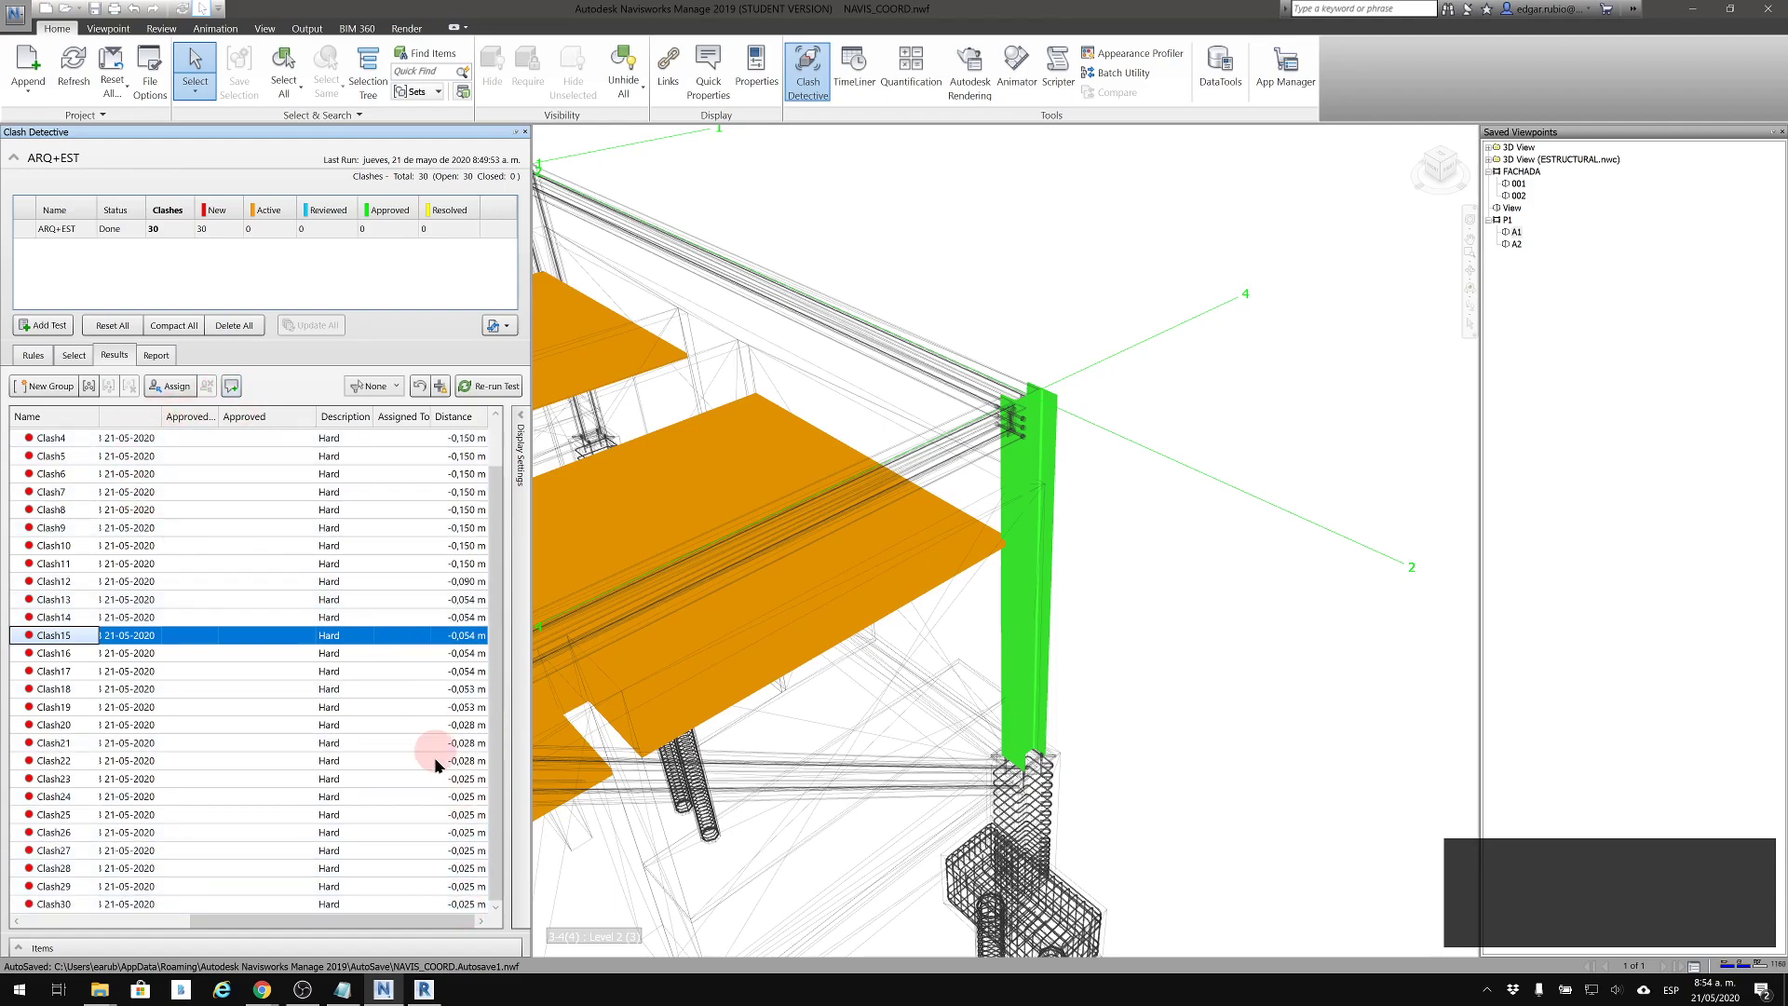
left_click_drag(373, 920, 135, 916)
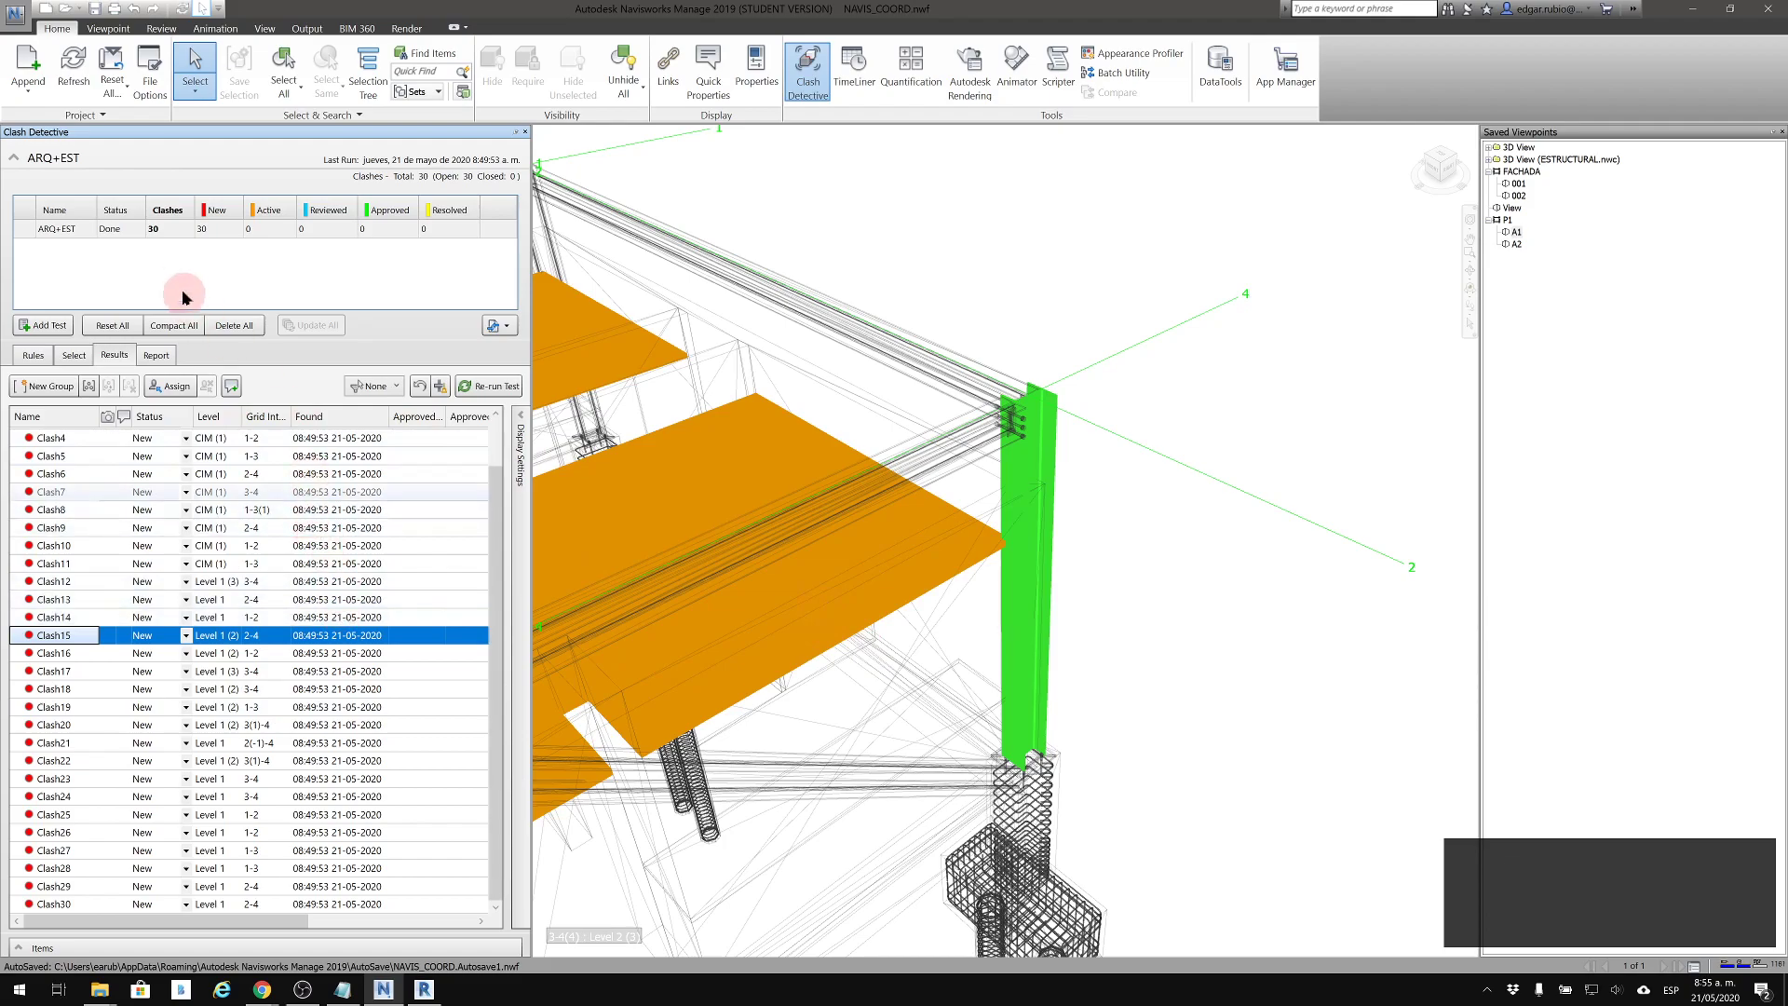
Set the clash report format to HTML and exclude Comments and Date Approved from its contents
left_click(160, 357)
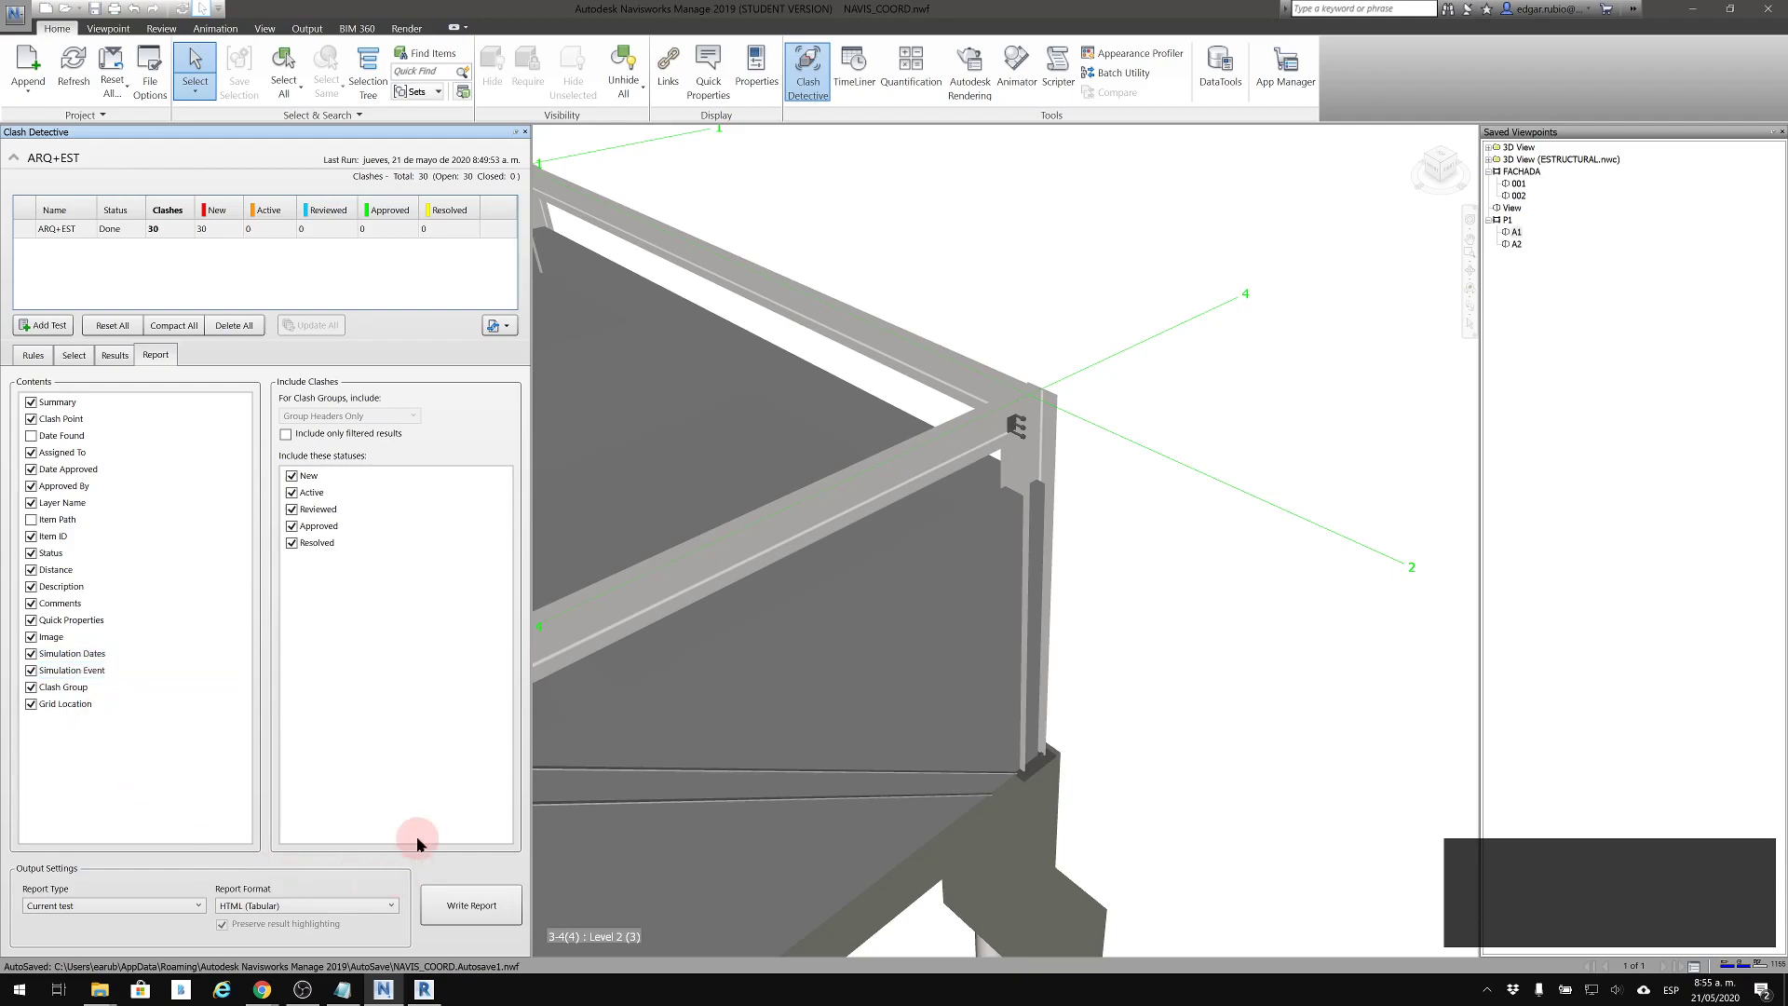
left_click(273, 905)
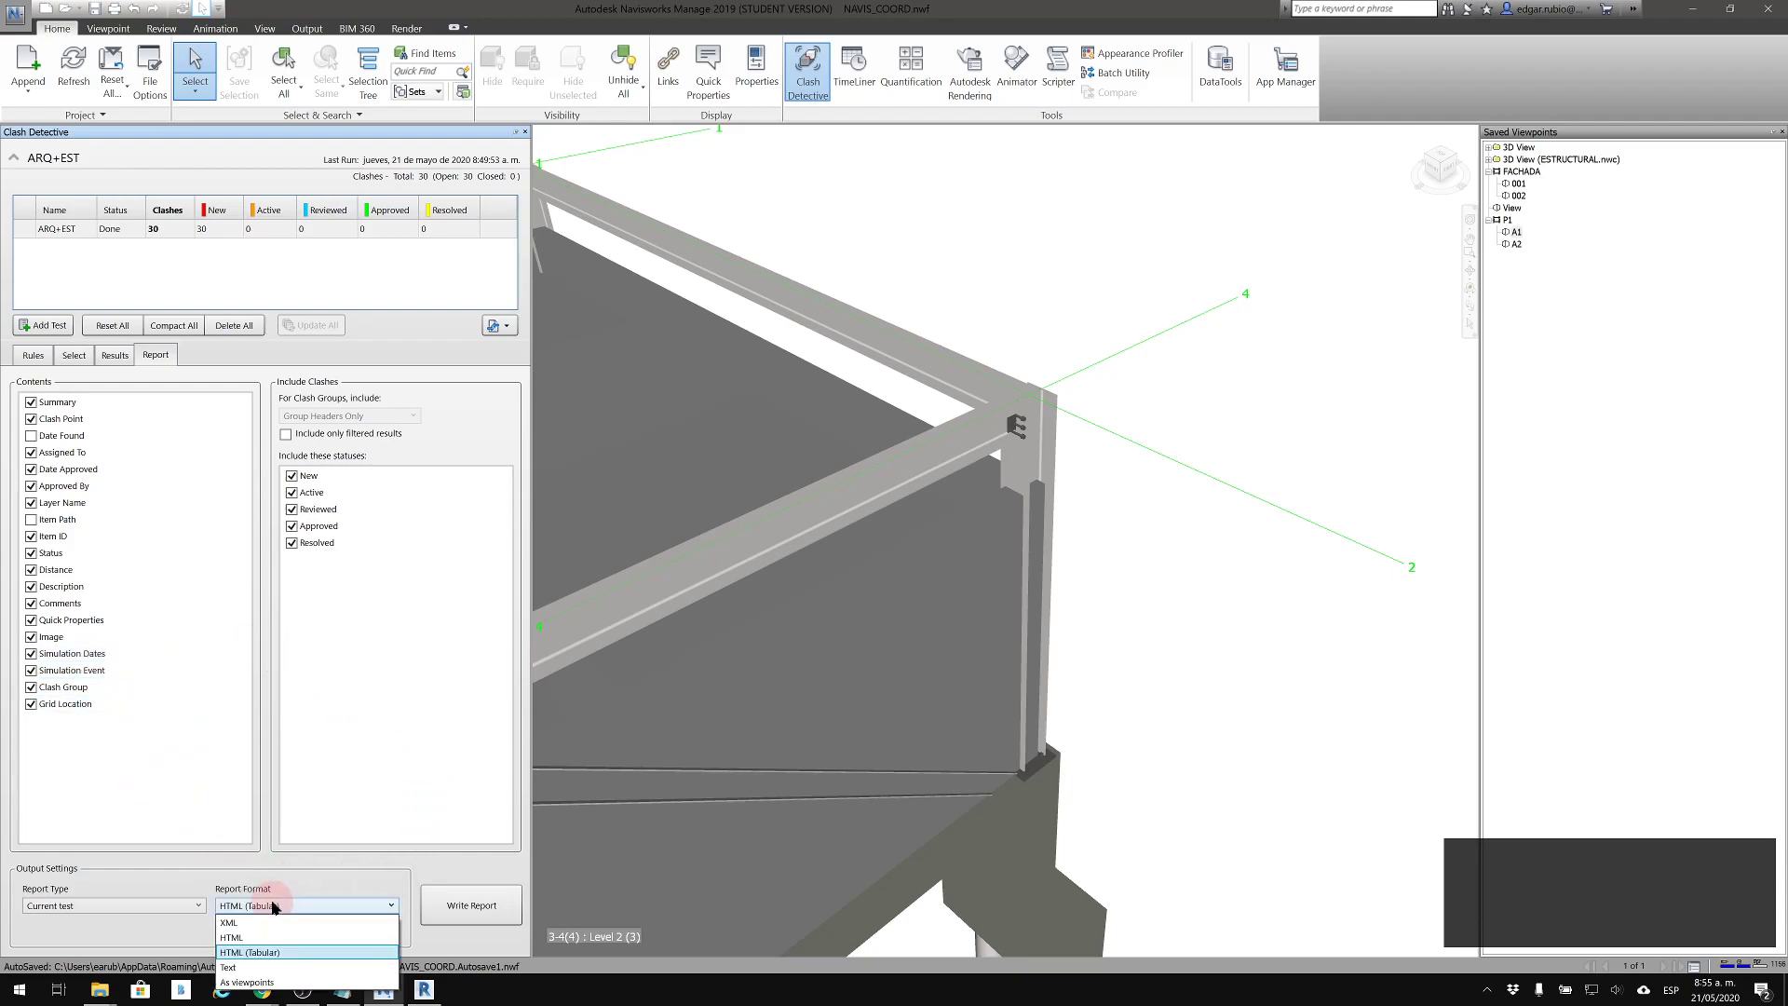
left_click(277, 935)
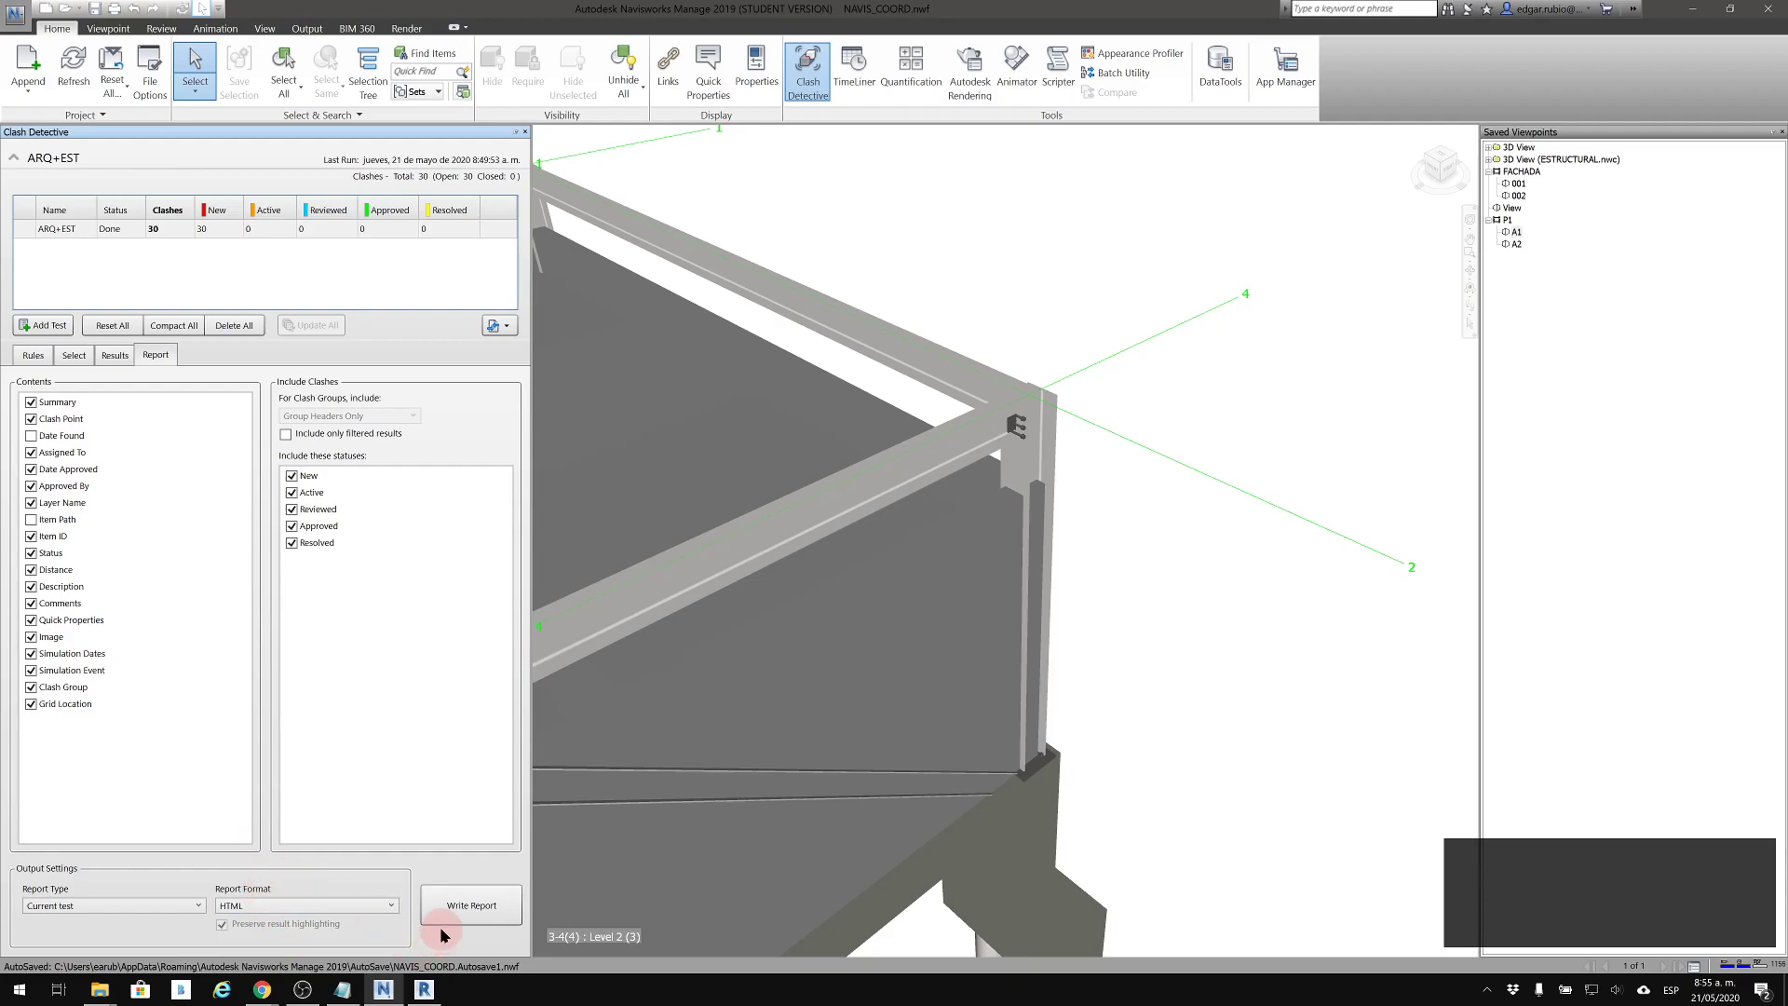
left_click(32, 600)
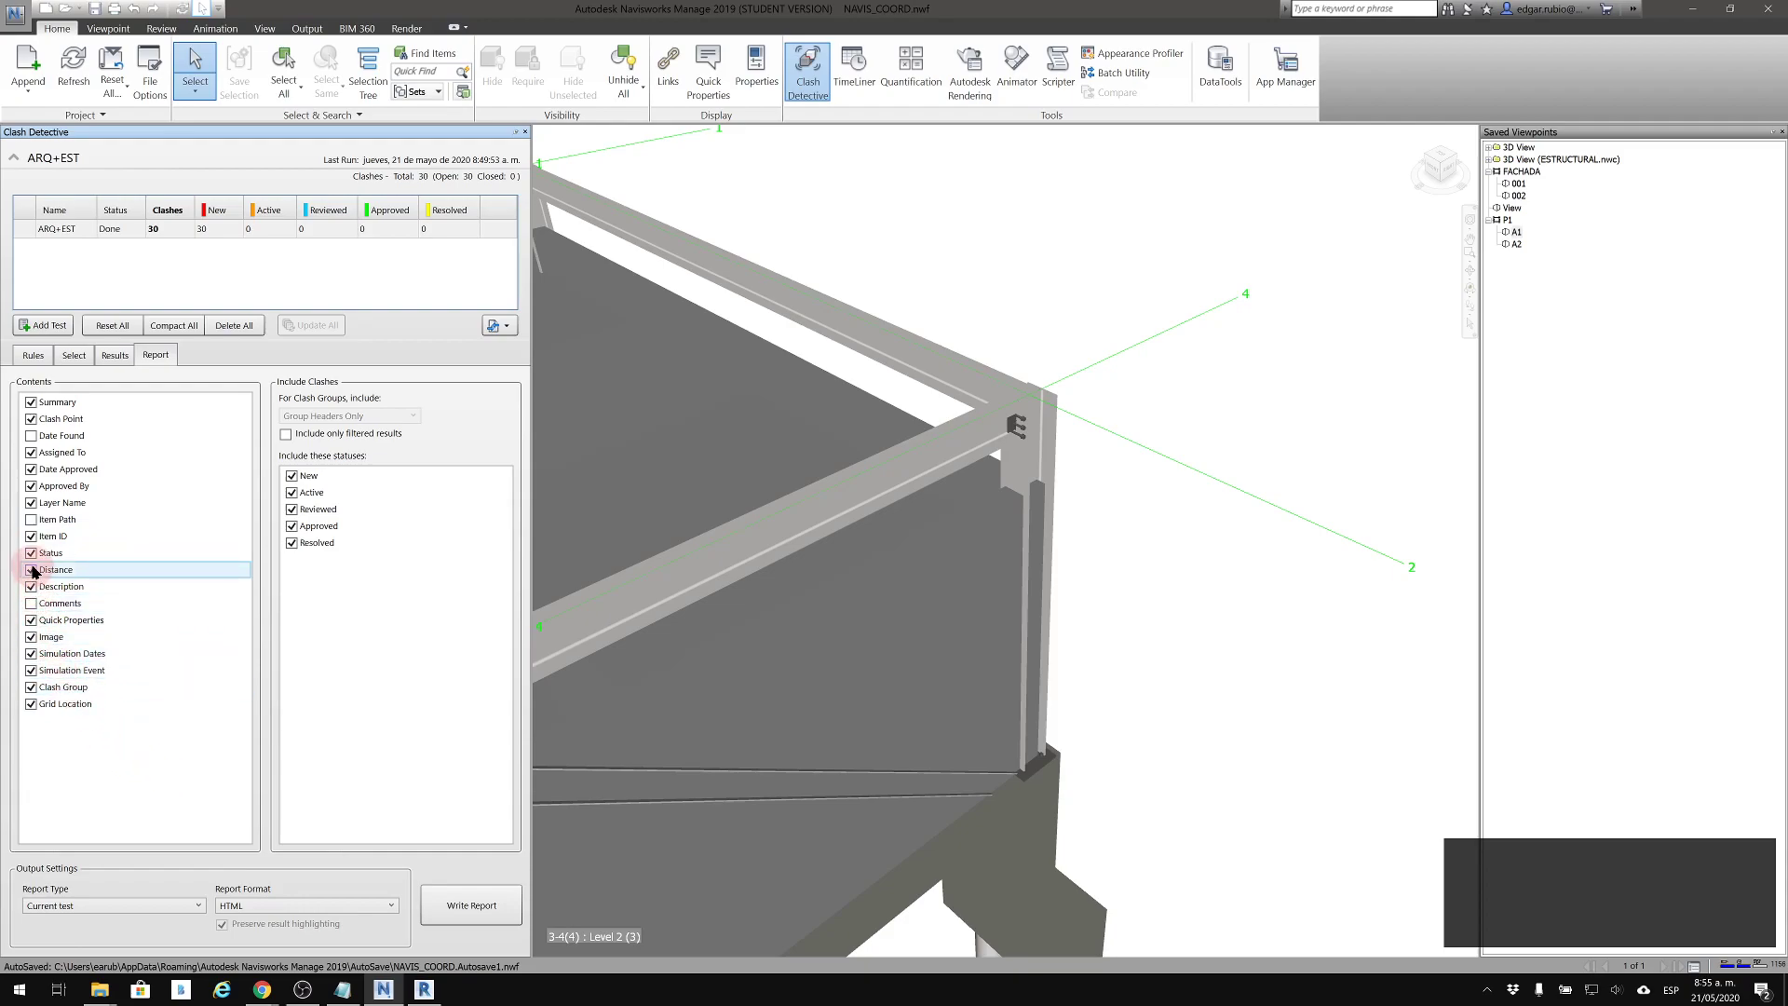
left_click(34, 469)
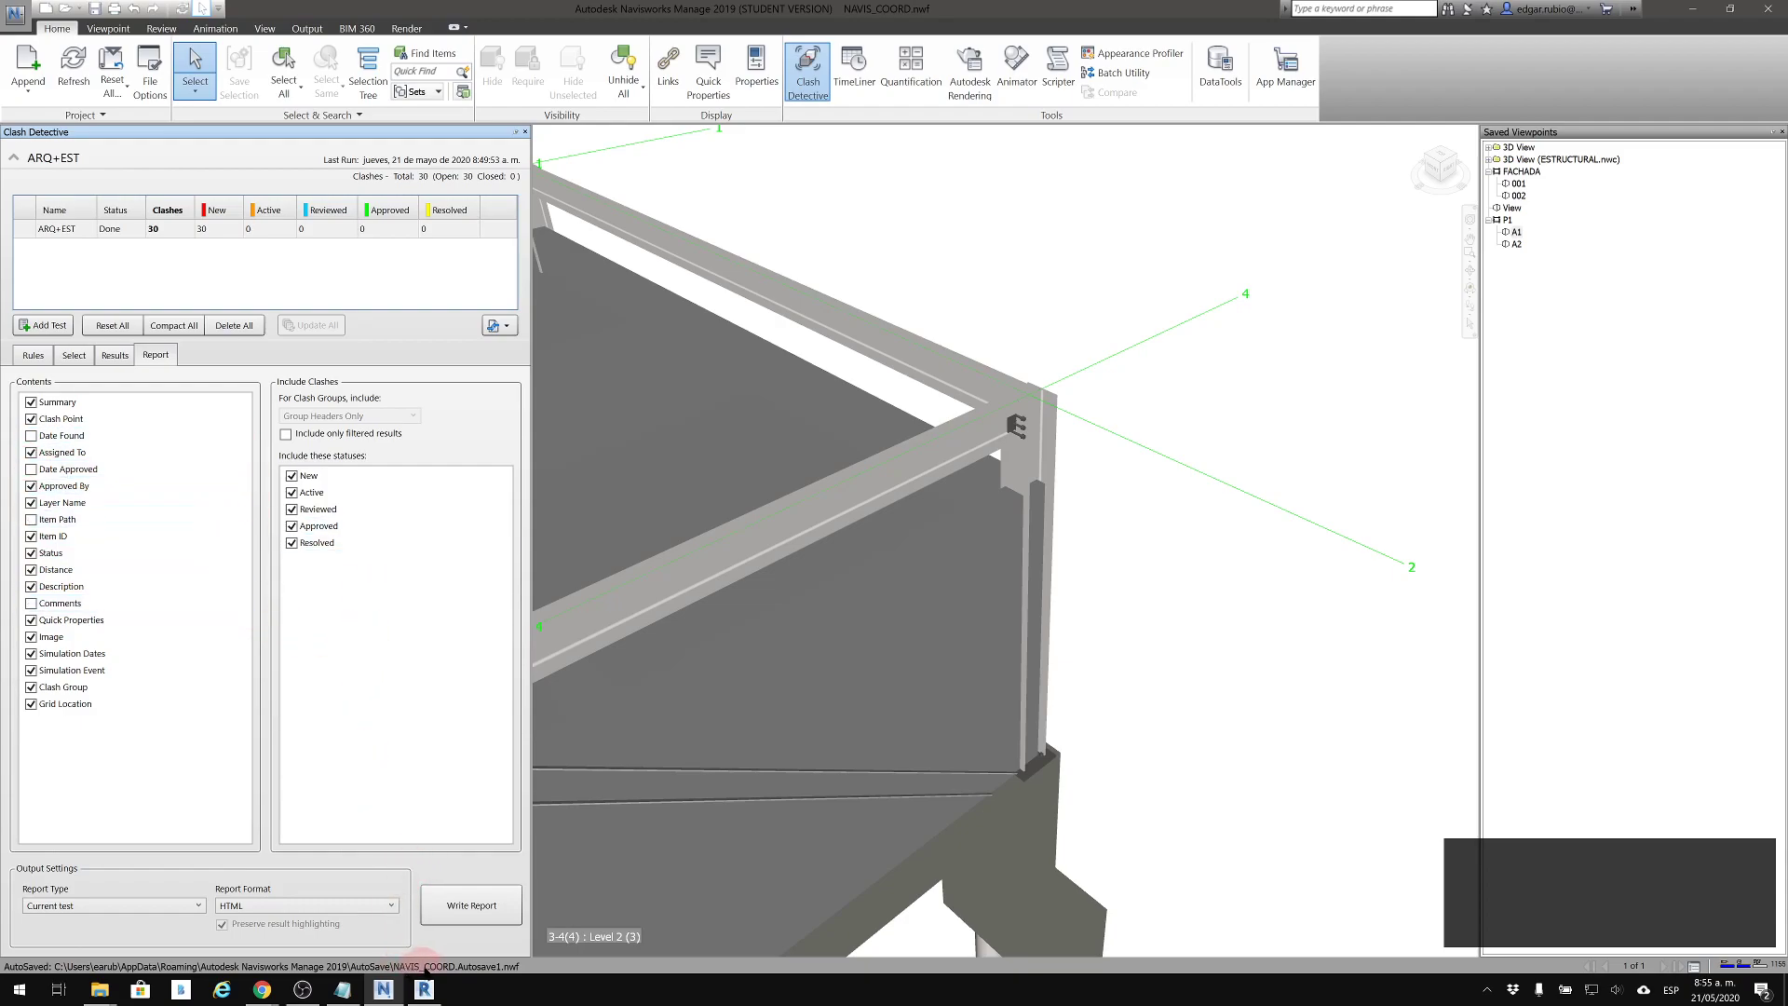
Write the clash report as ARQ+EST.html into a new folder named REPORTE_NW_1
left_click(468, 906)
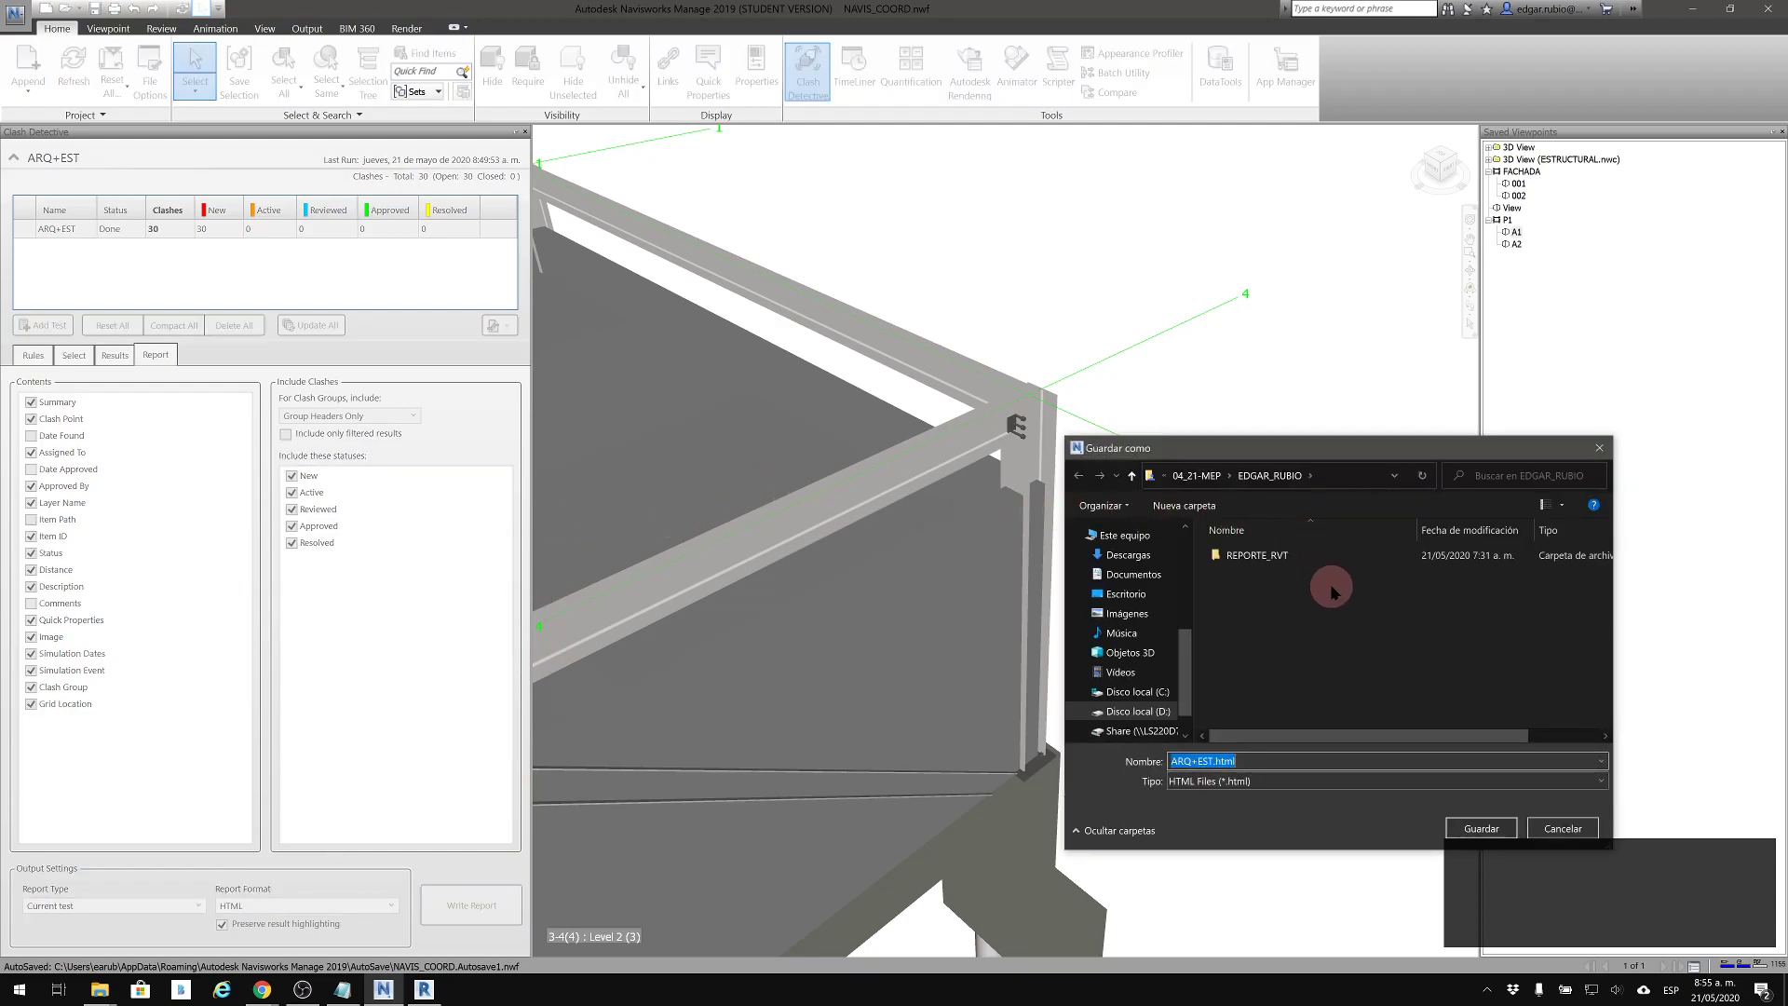
left_click(1270, 583)
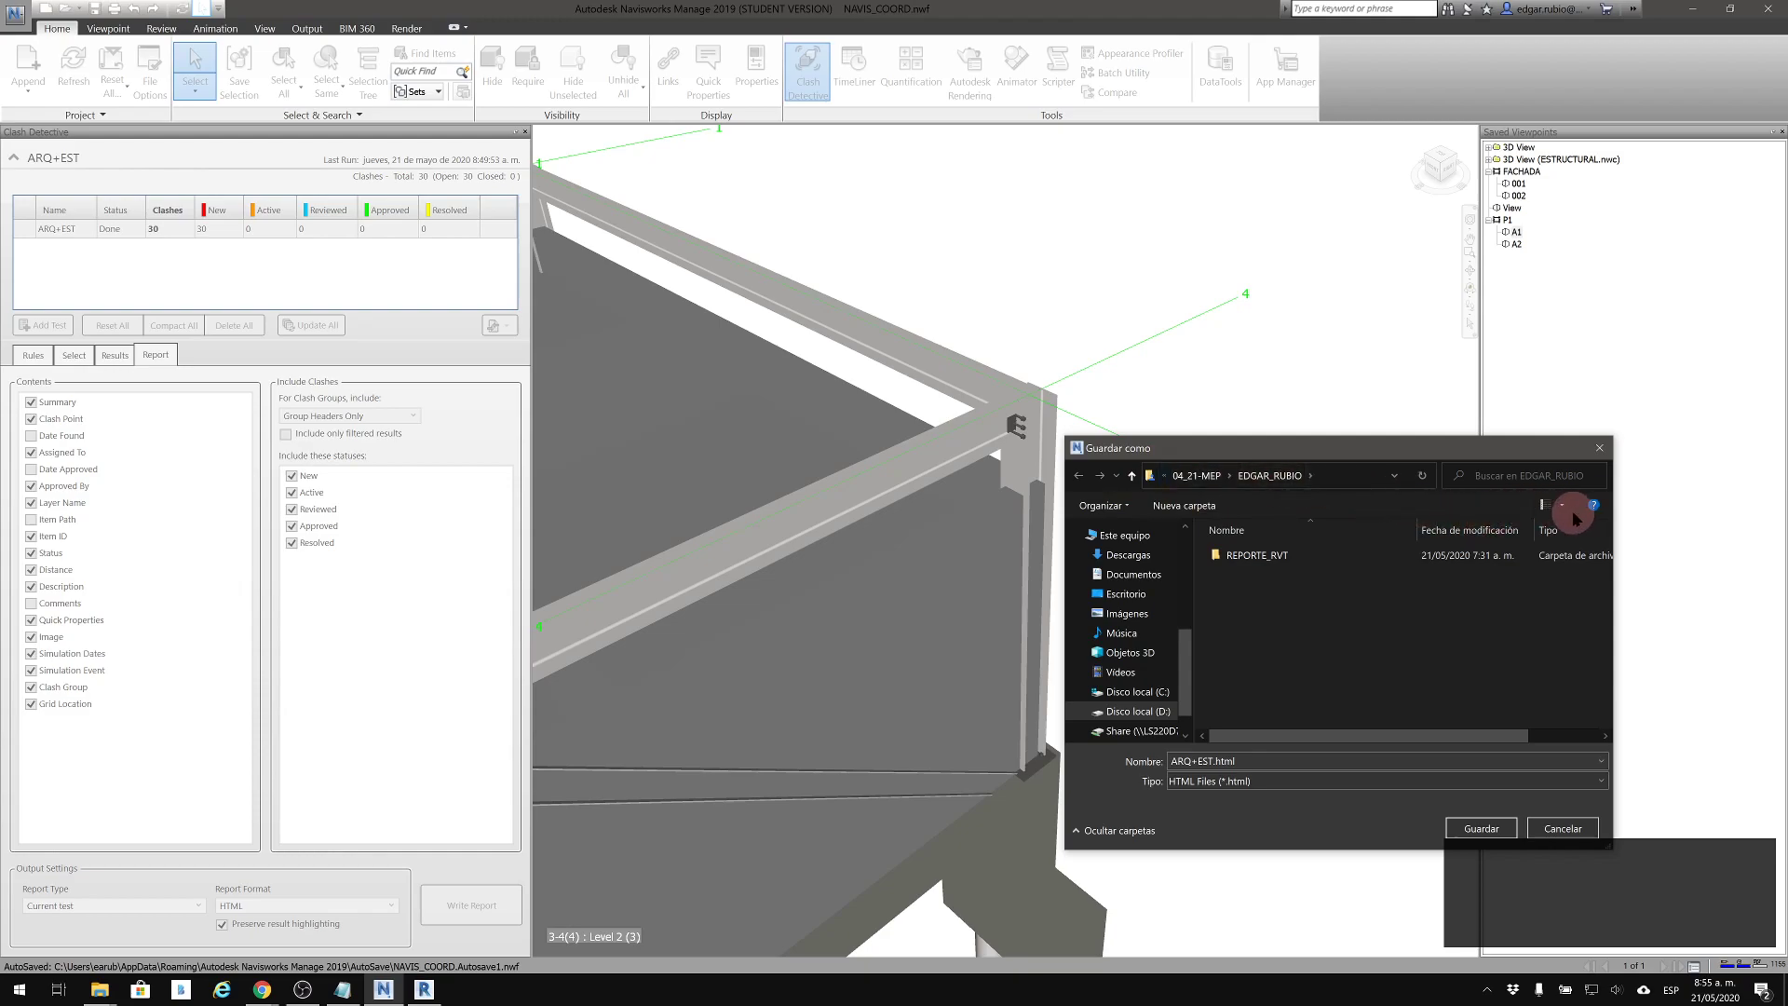
left_click(1198, 503)
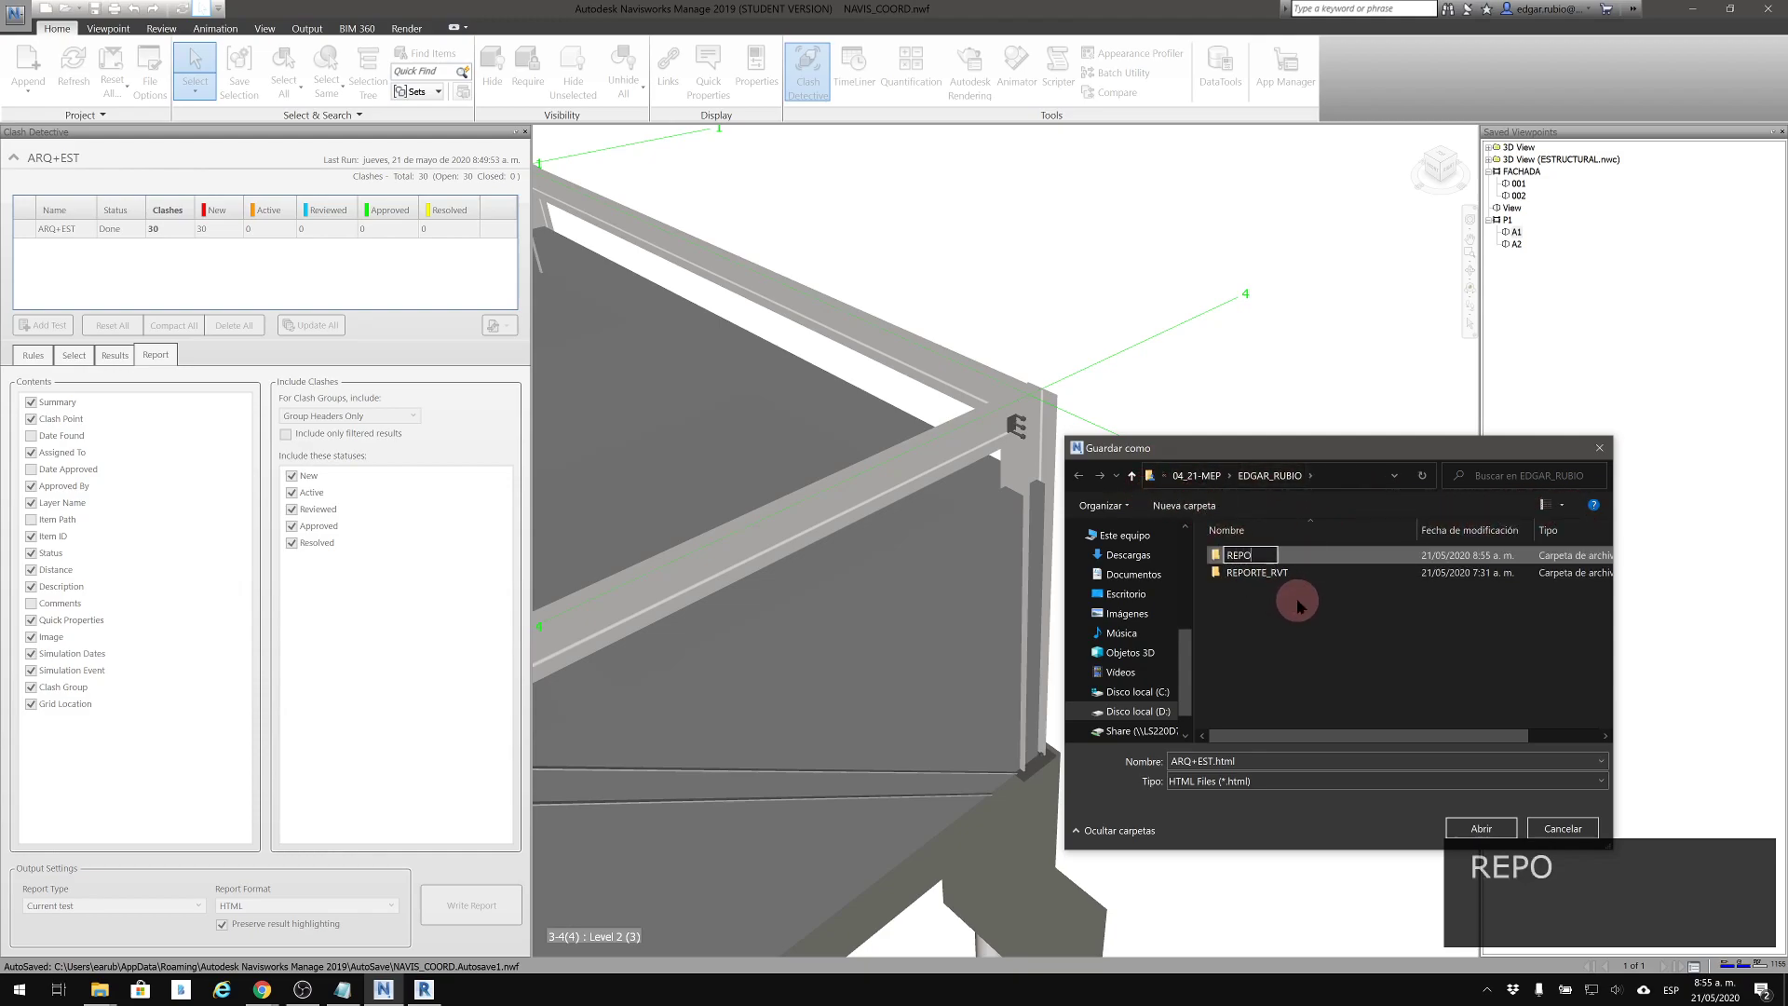
type("REPORTE_NW_1")
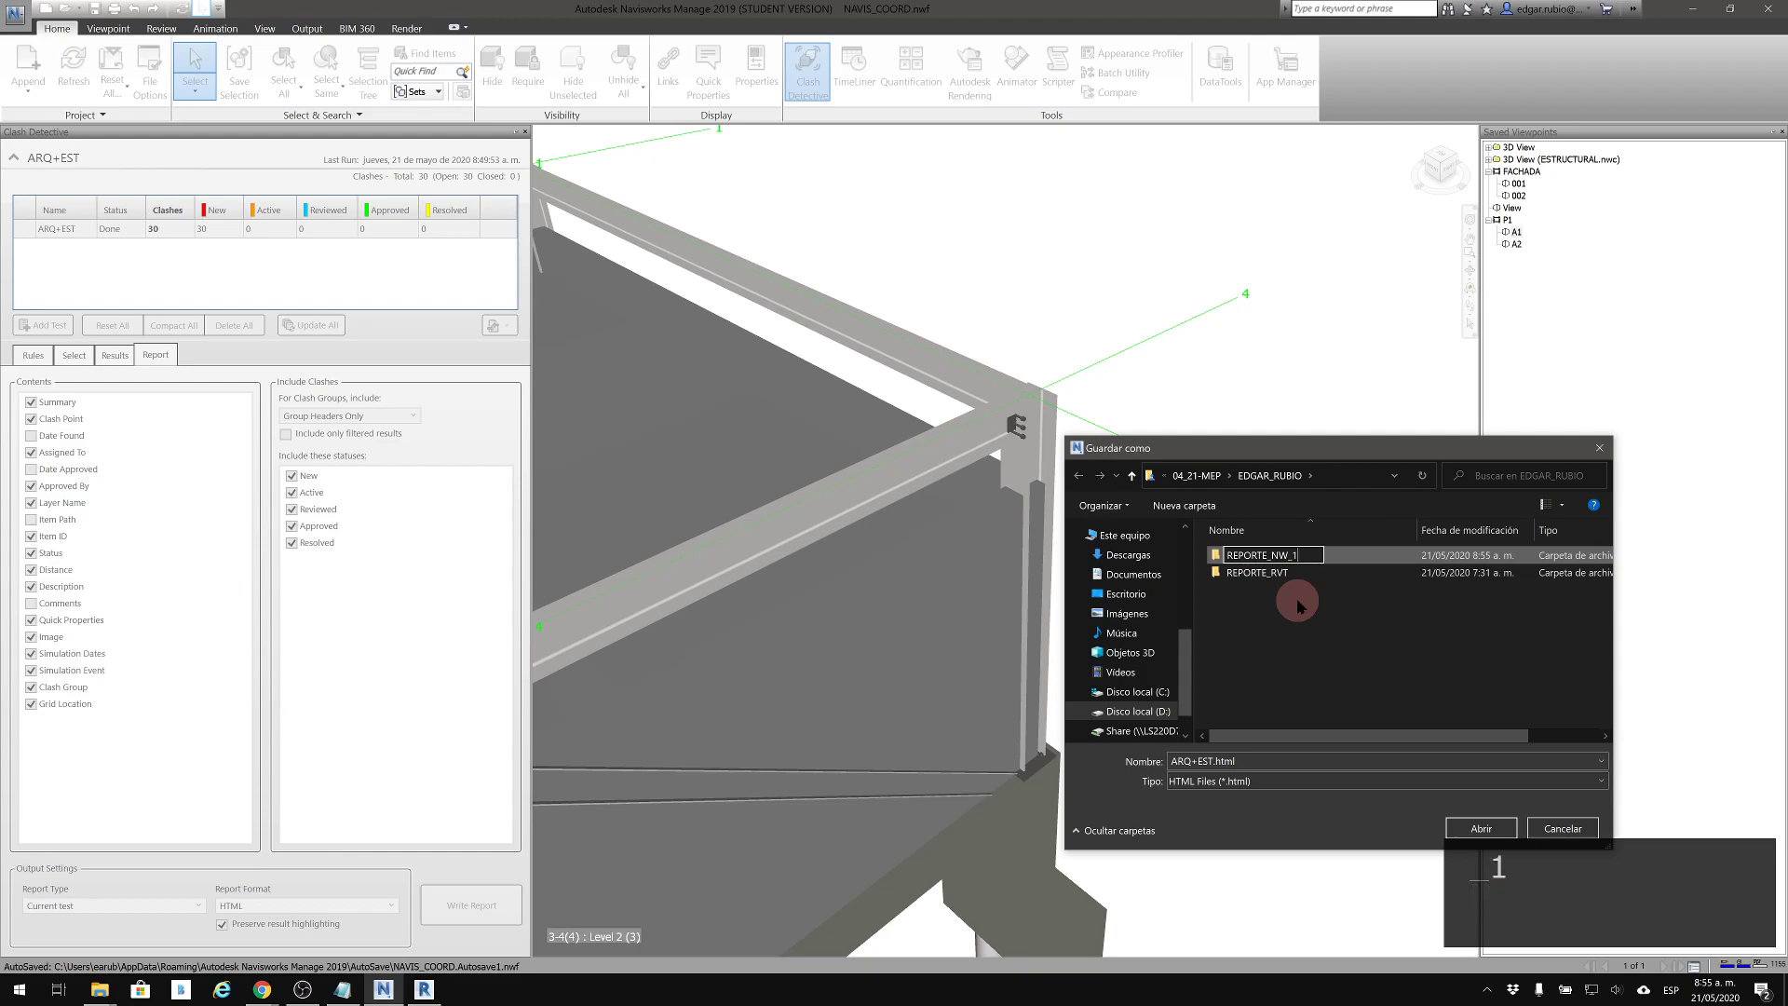
left_click(1484, 829)
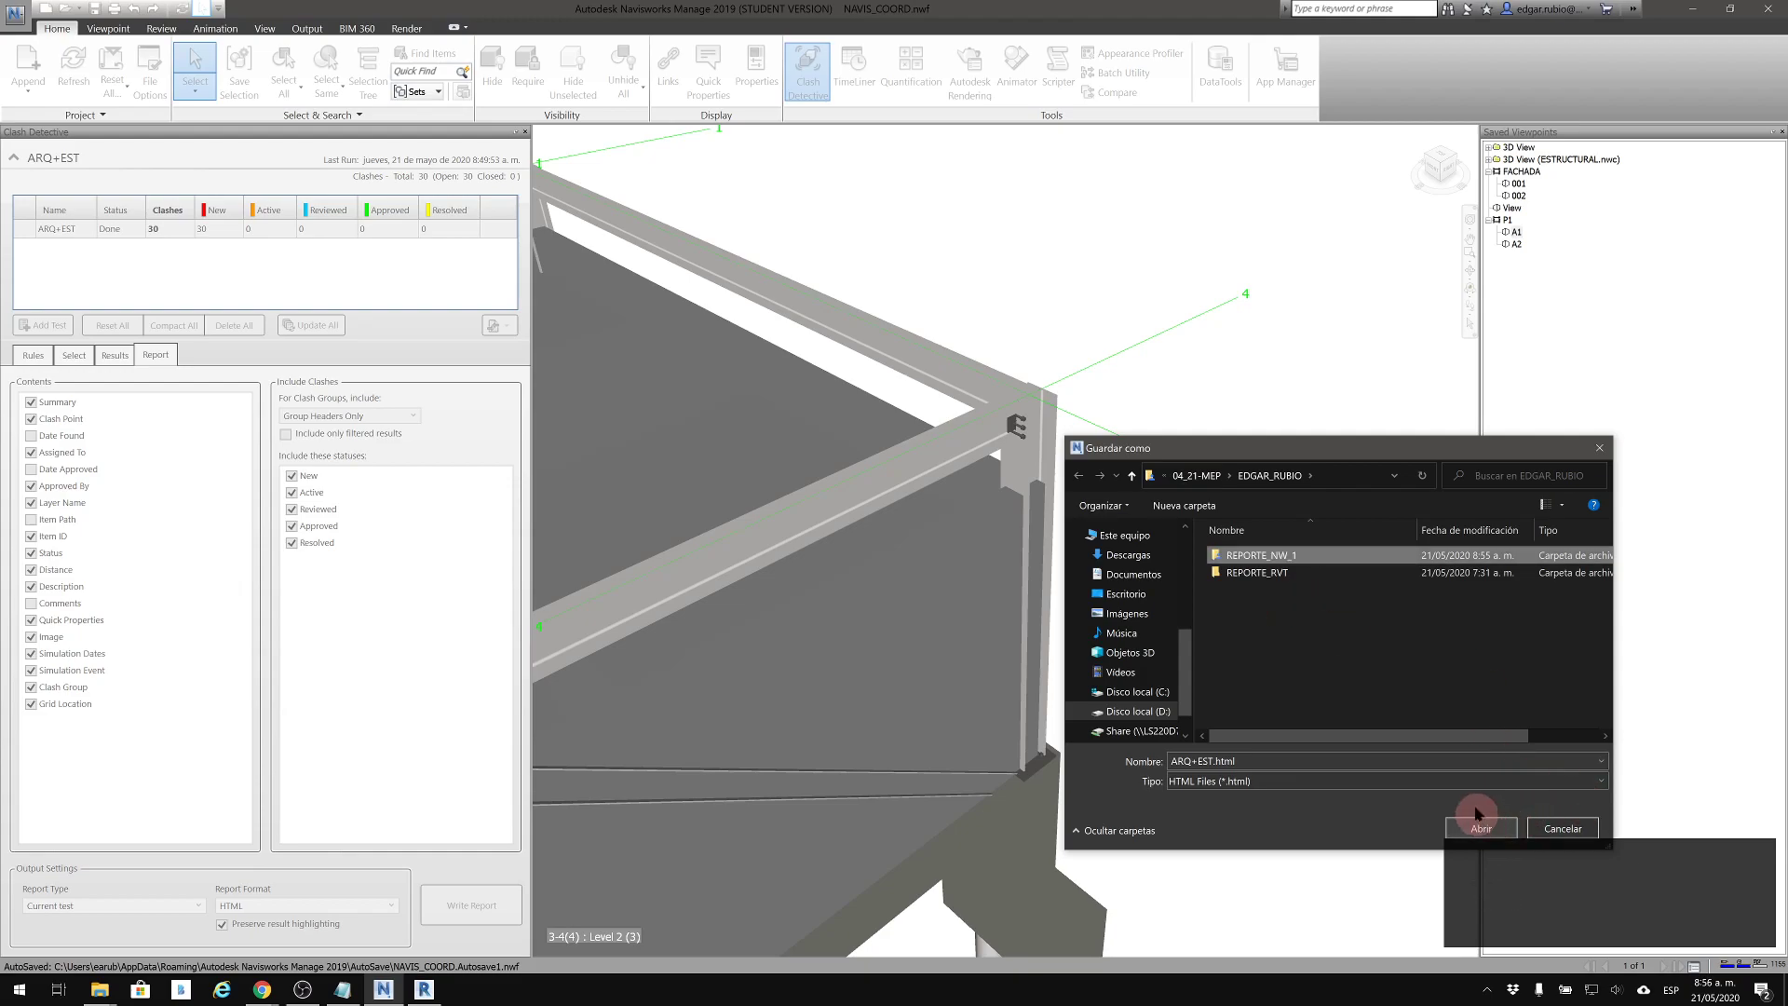
double_click(1269, 557)
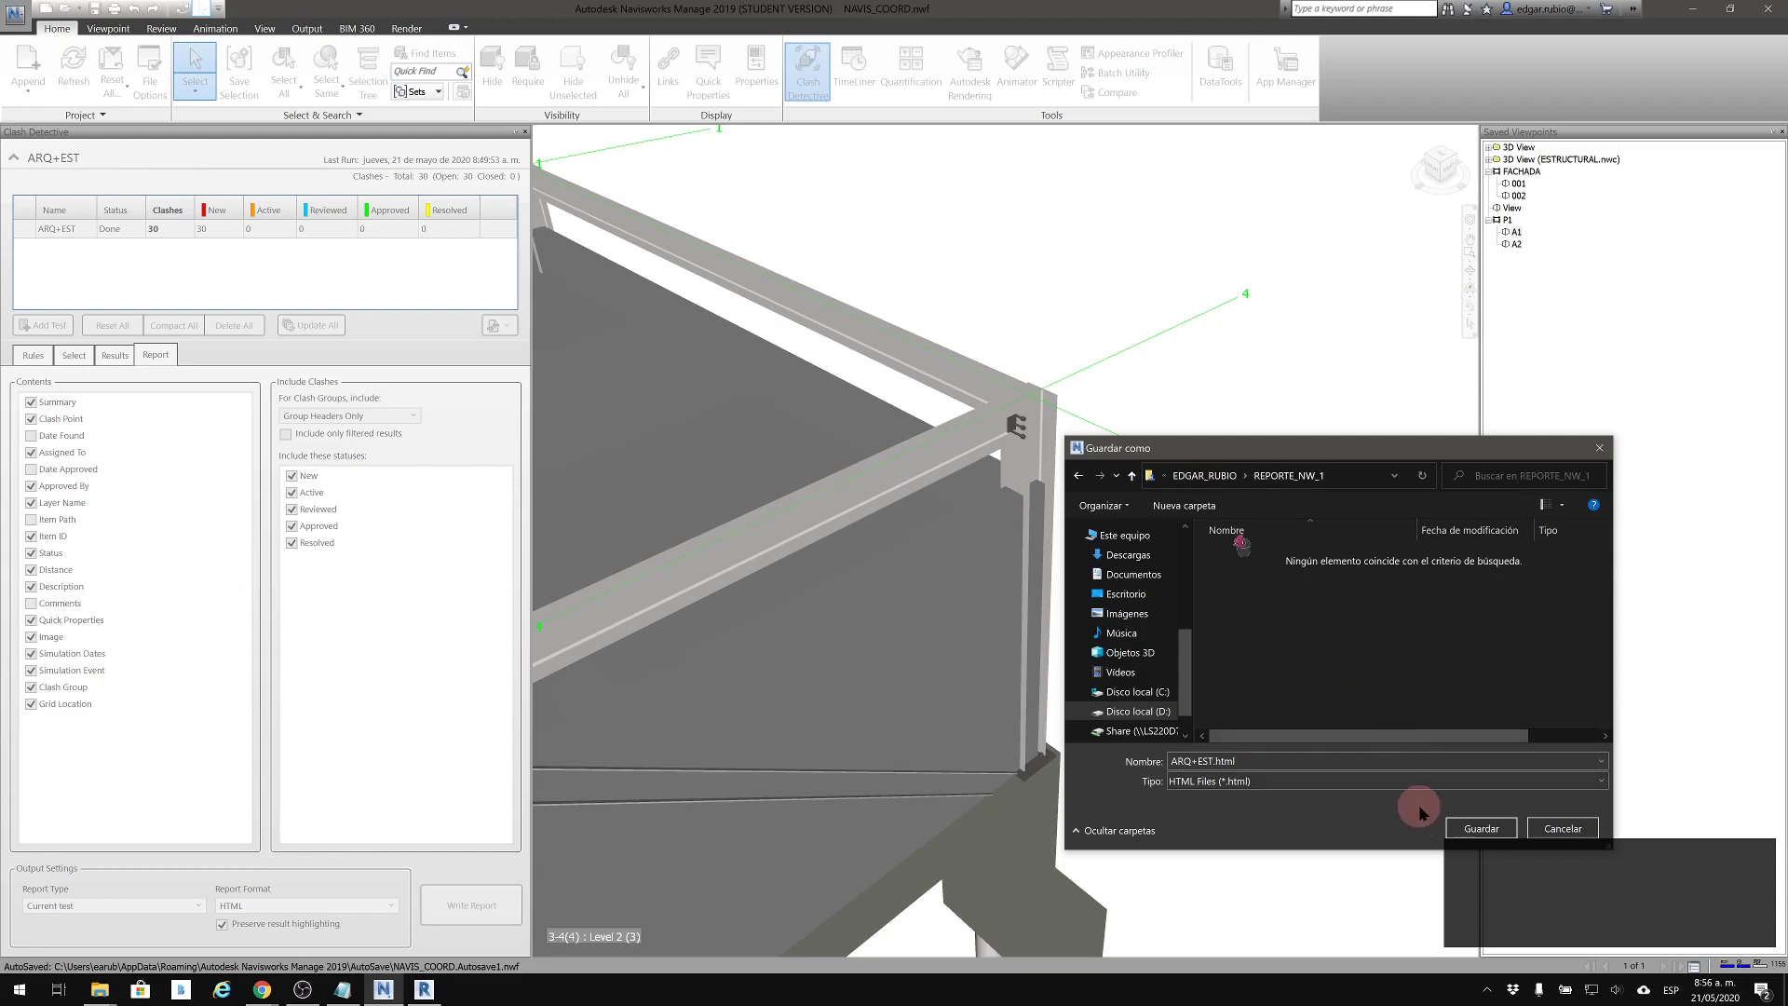
left_click(1484, 829)
Switch to File Explorer and open ARQ_EST.html from the REPORTE_RVT folder in the browser
mouse_move(102, 992)
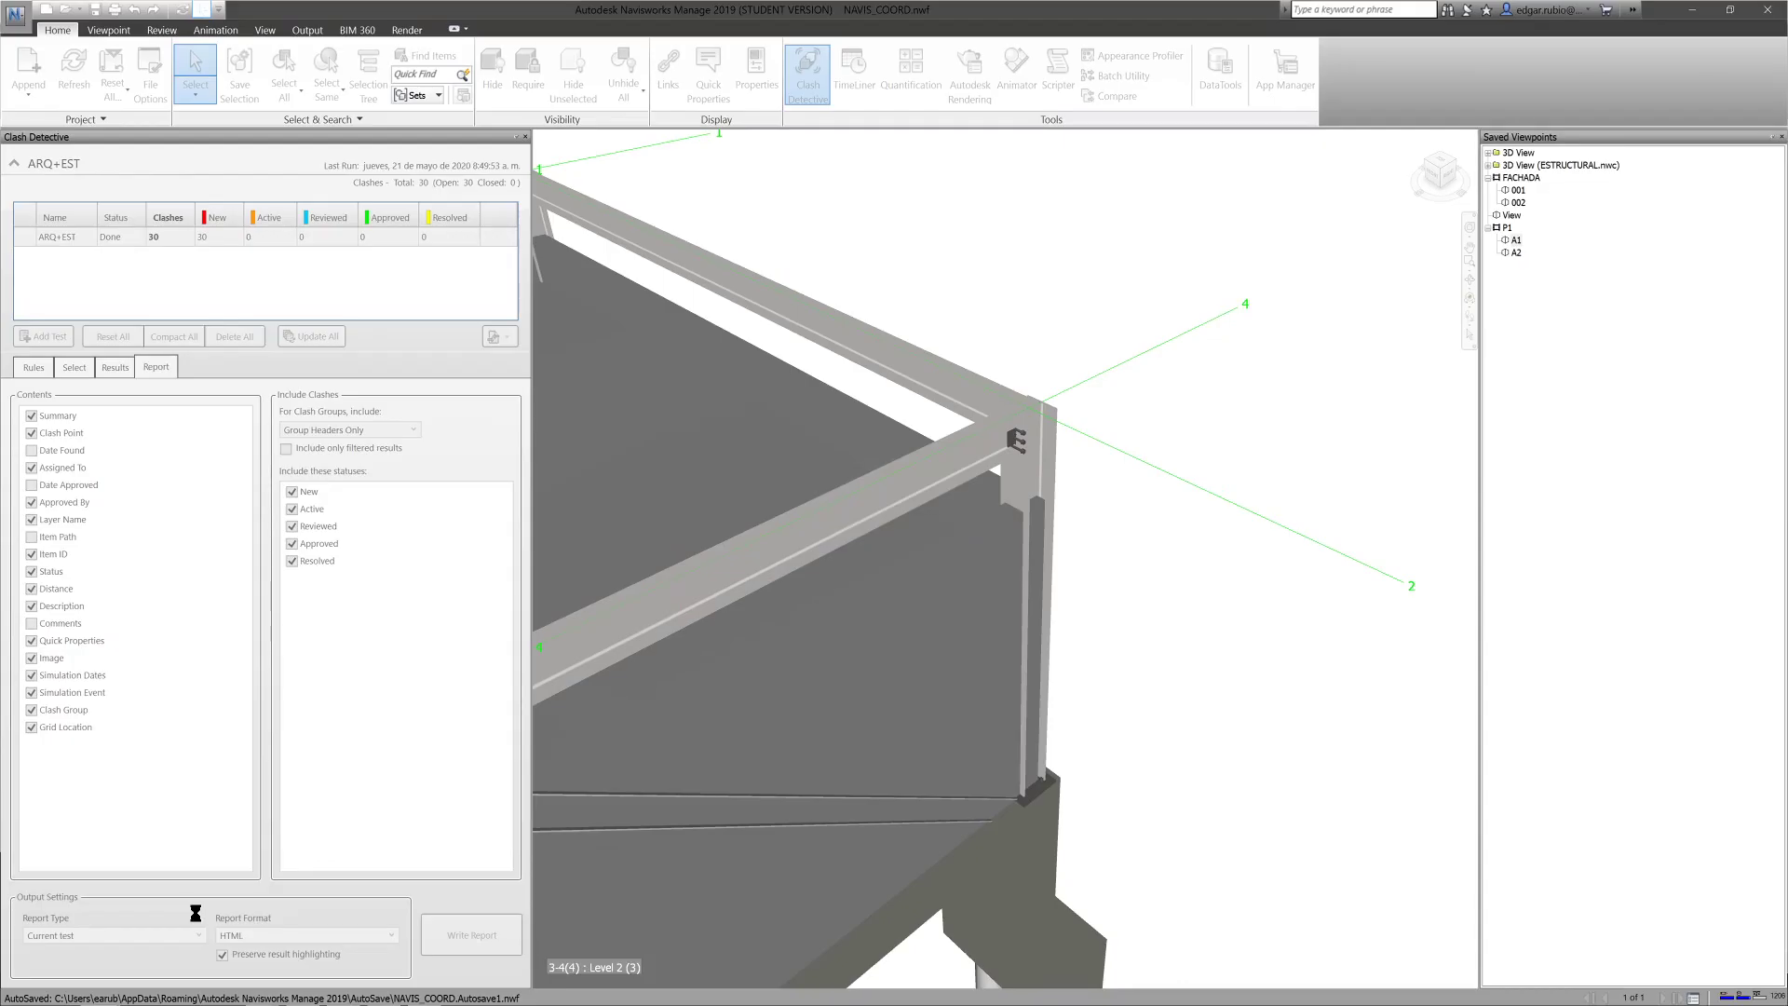
left_click(121, 912)
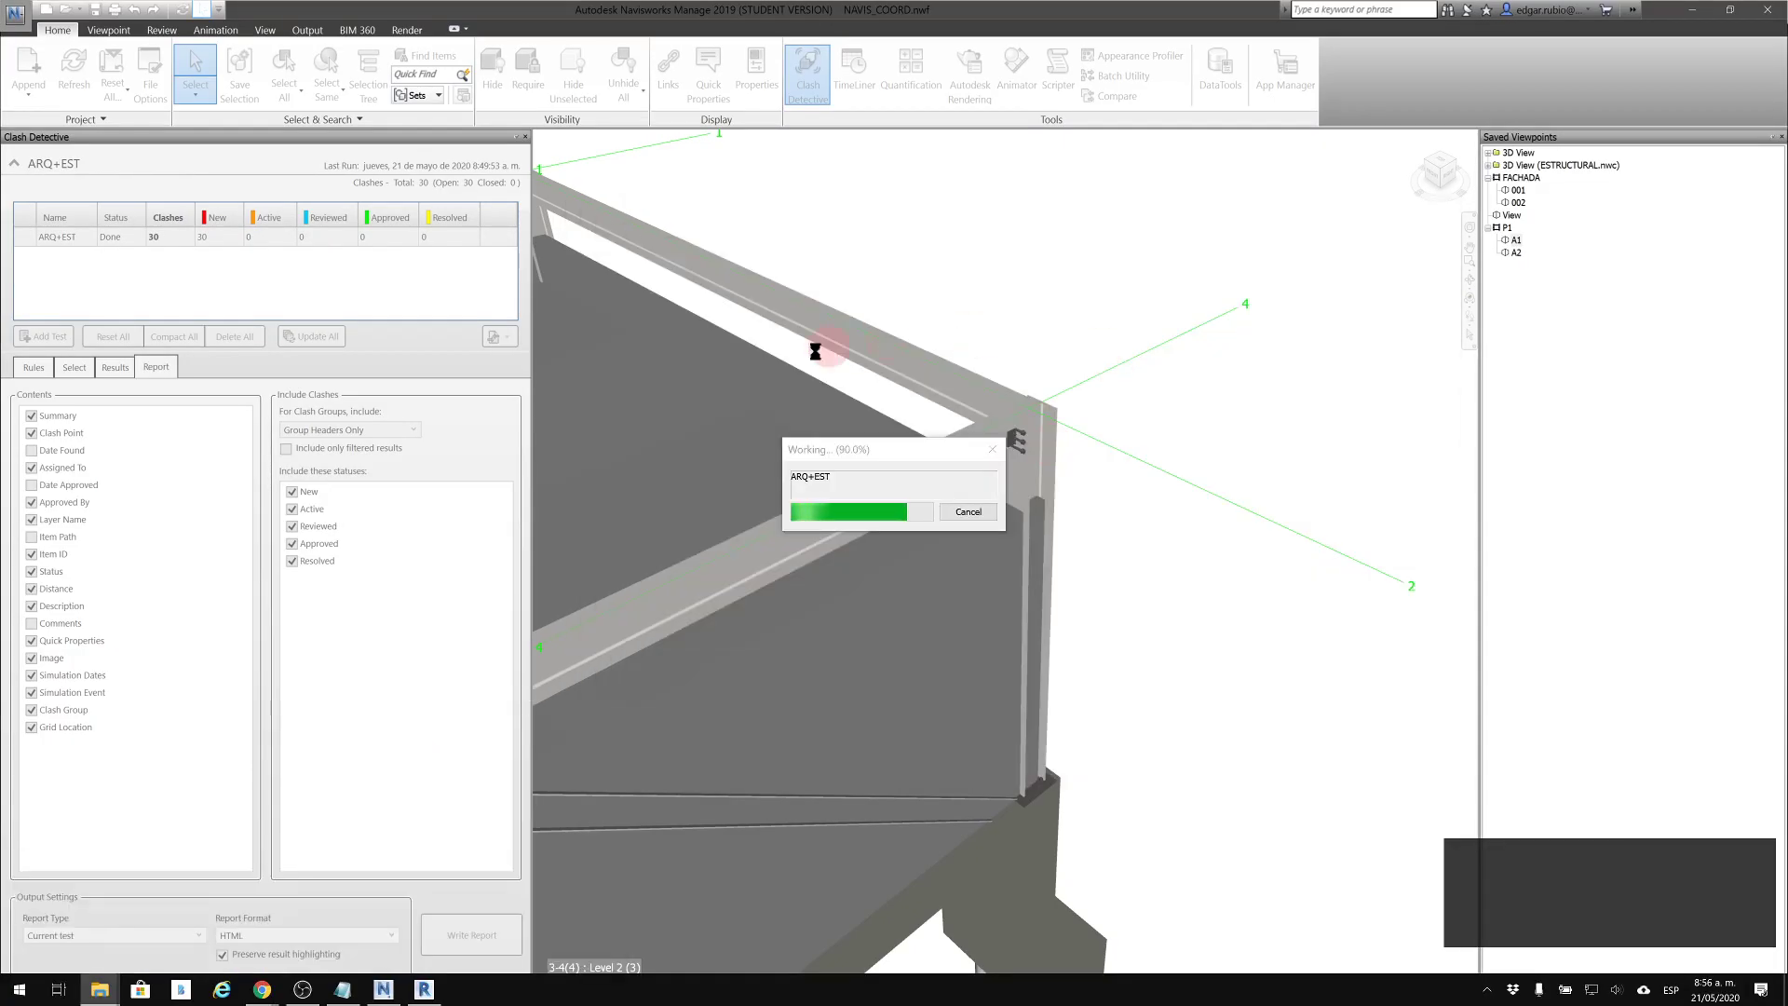
left_click(713, 638)
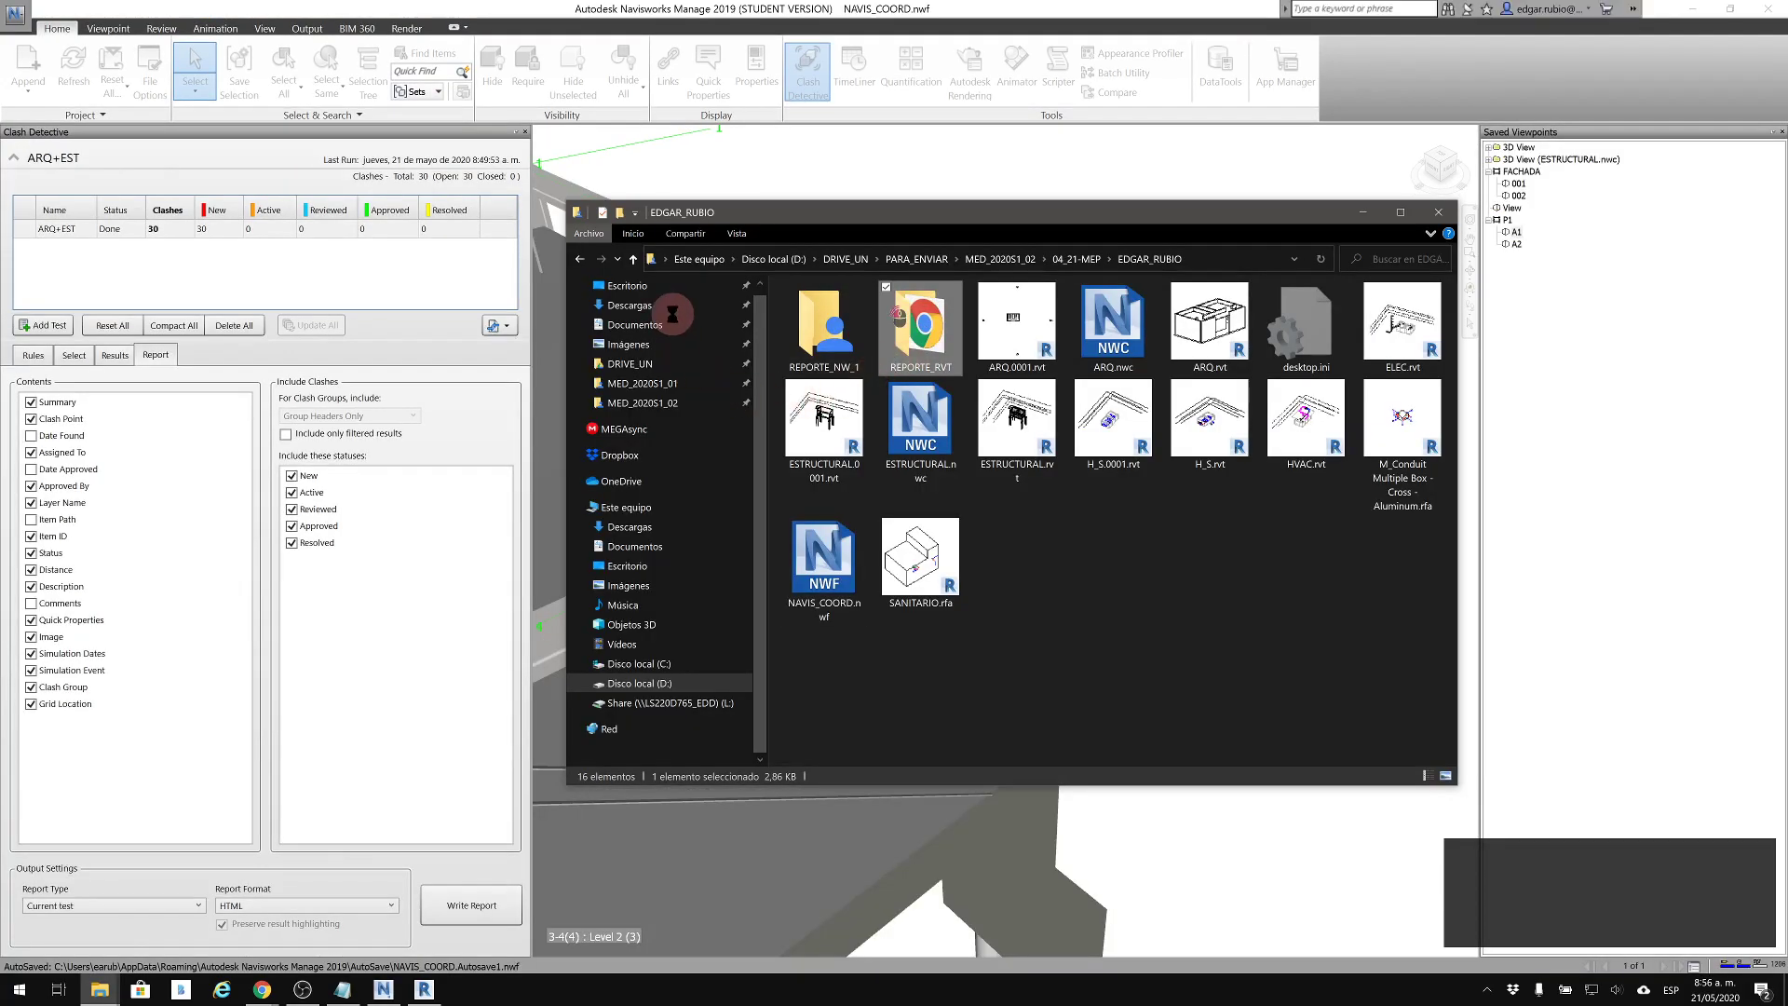
double_click(922, 326)
left_click(829, 311)
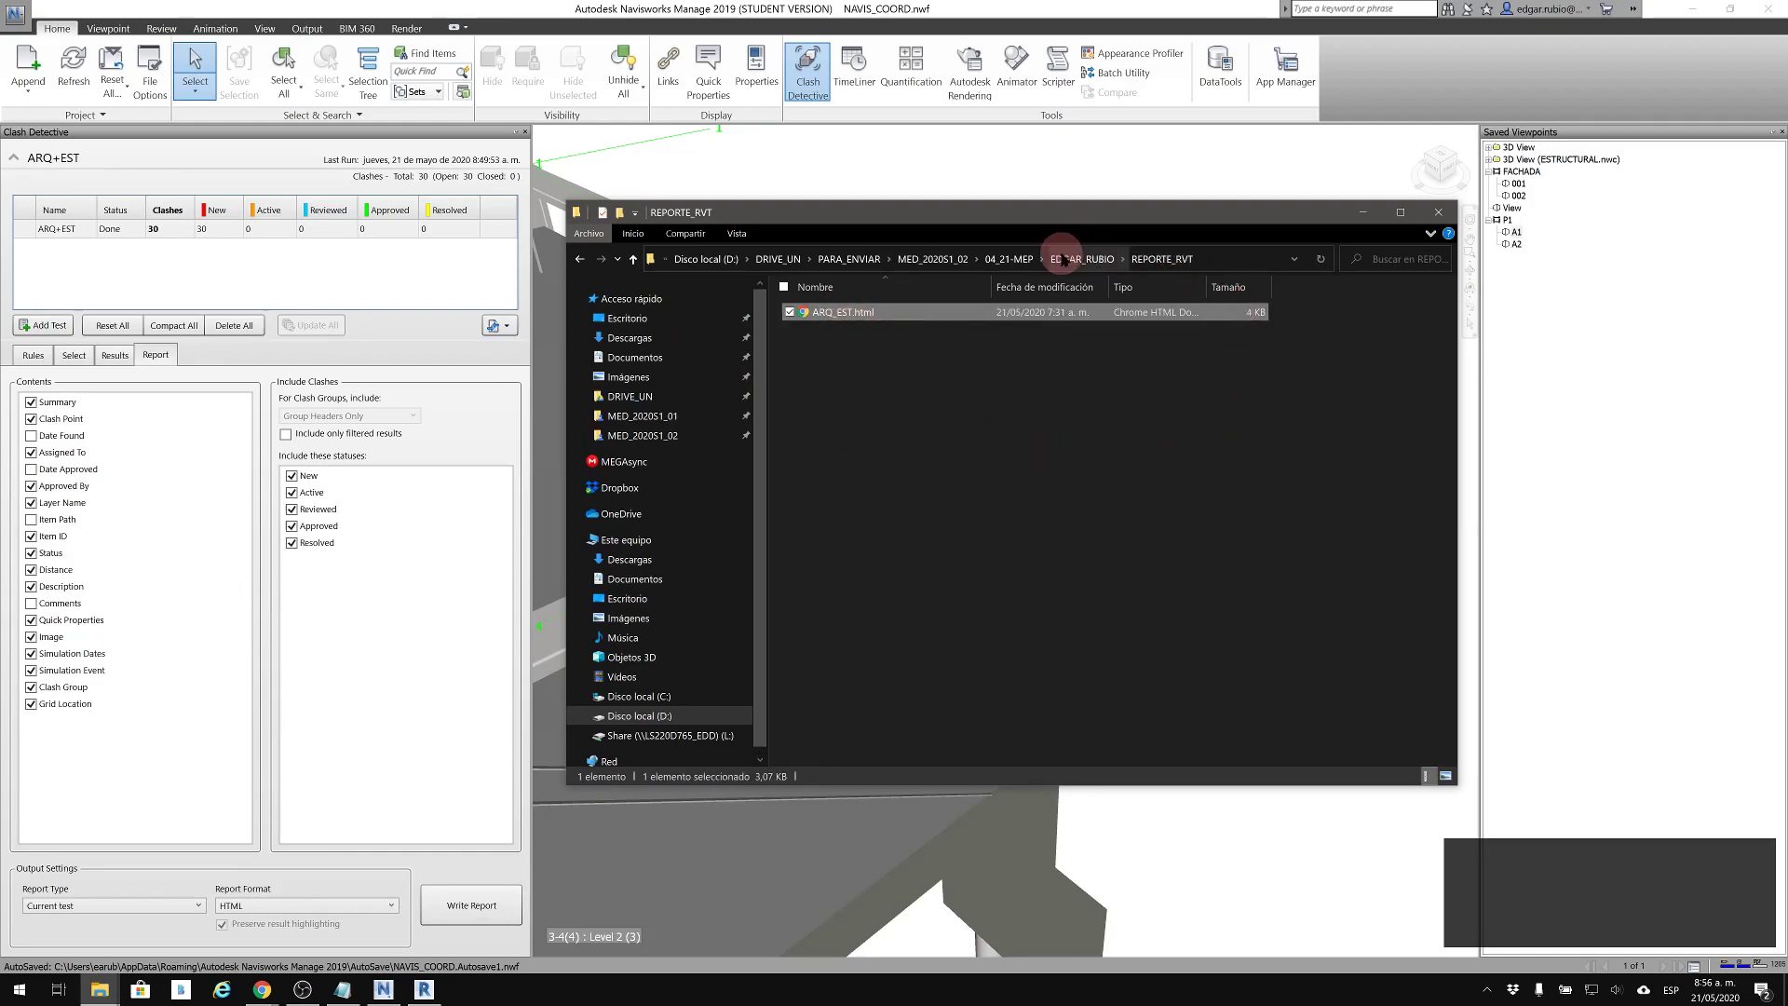
key("Return")
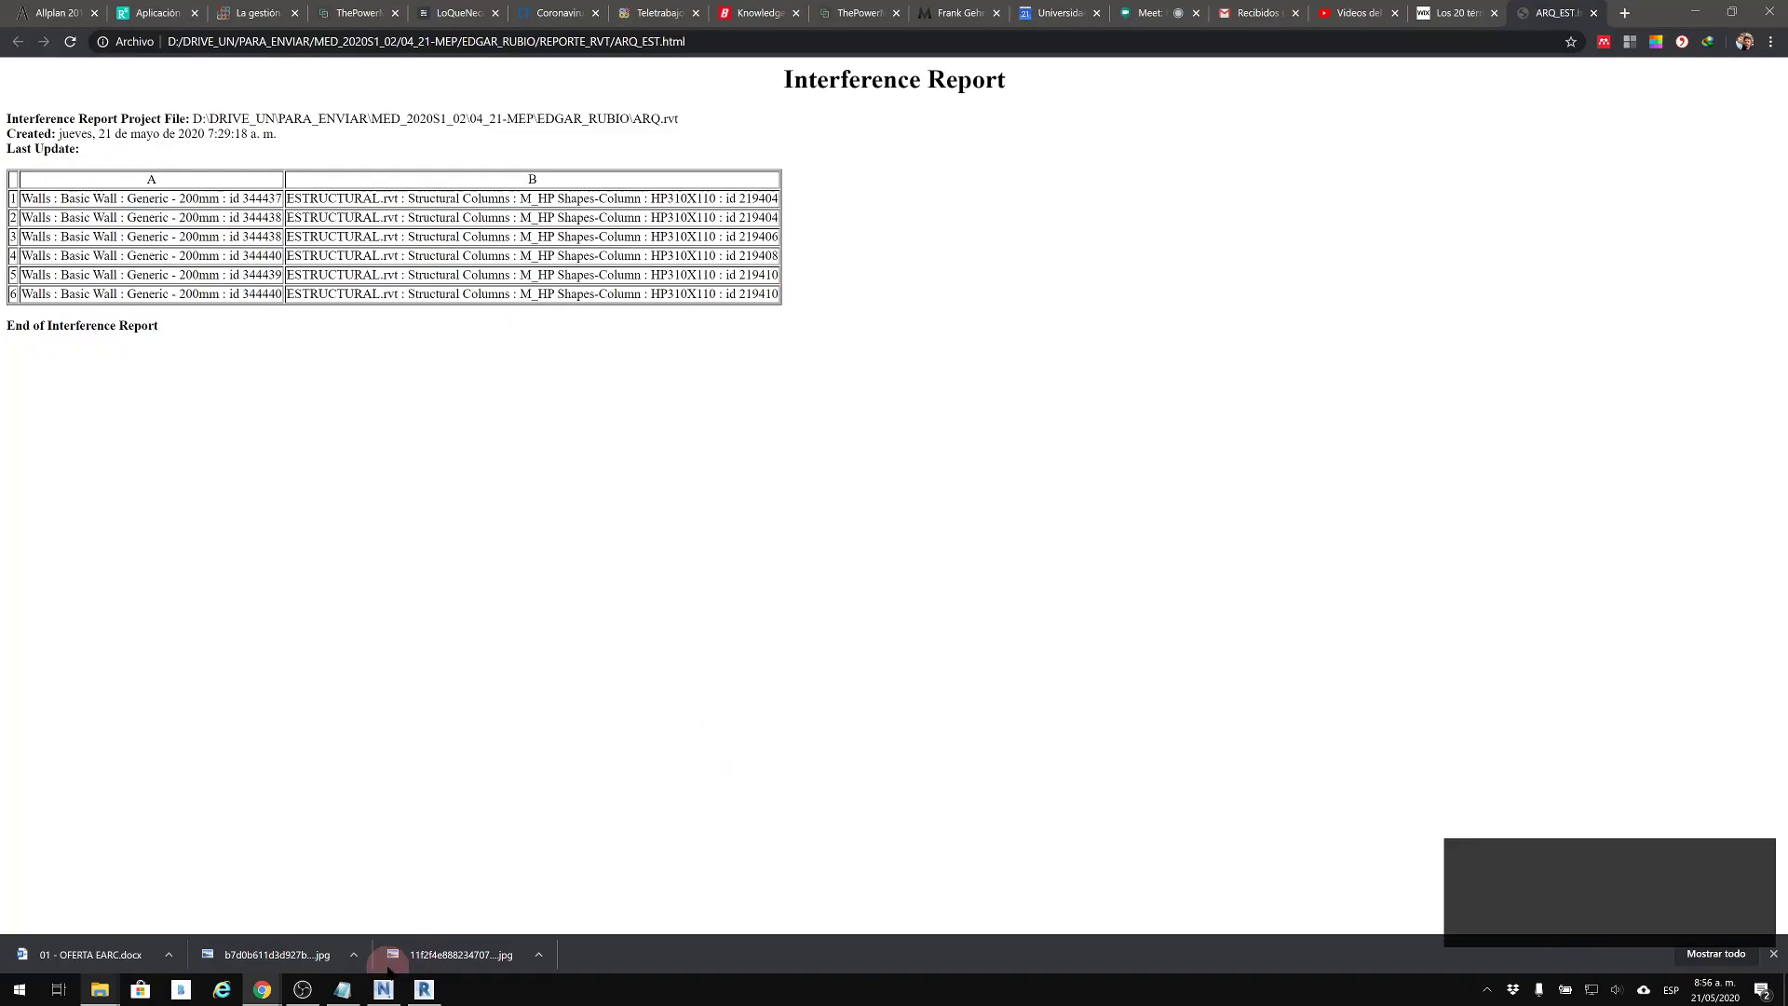
Return to File Explorer and open ARQ+EST.html from the REPORTE_NW_1 folder in the browser
mouse_move(99, 989)
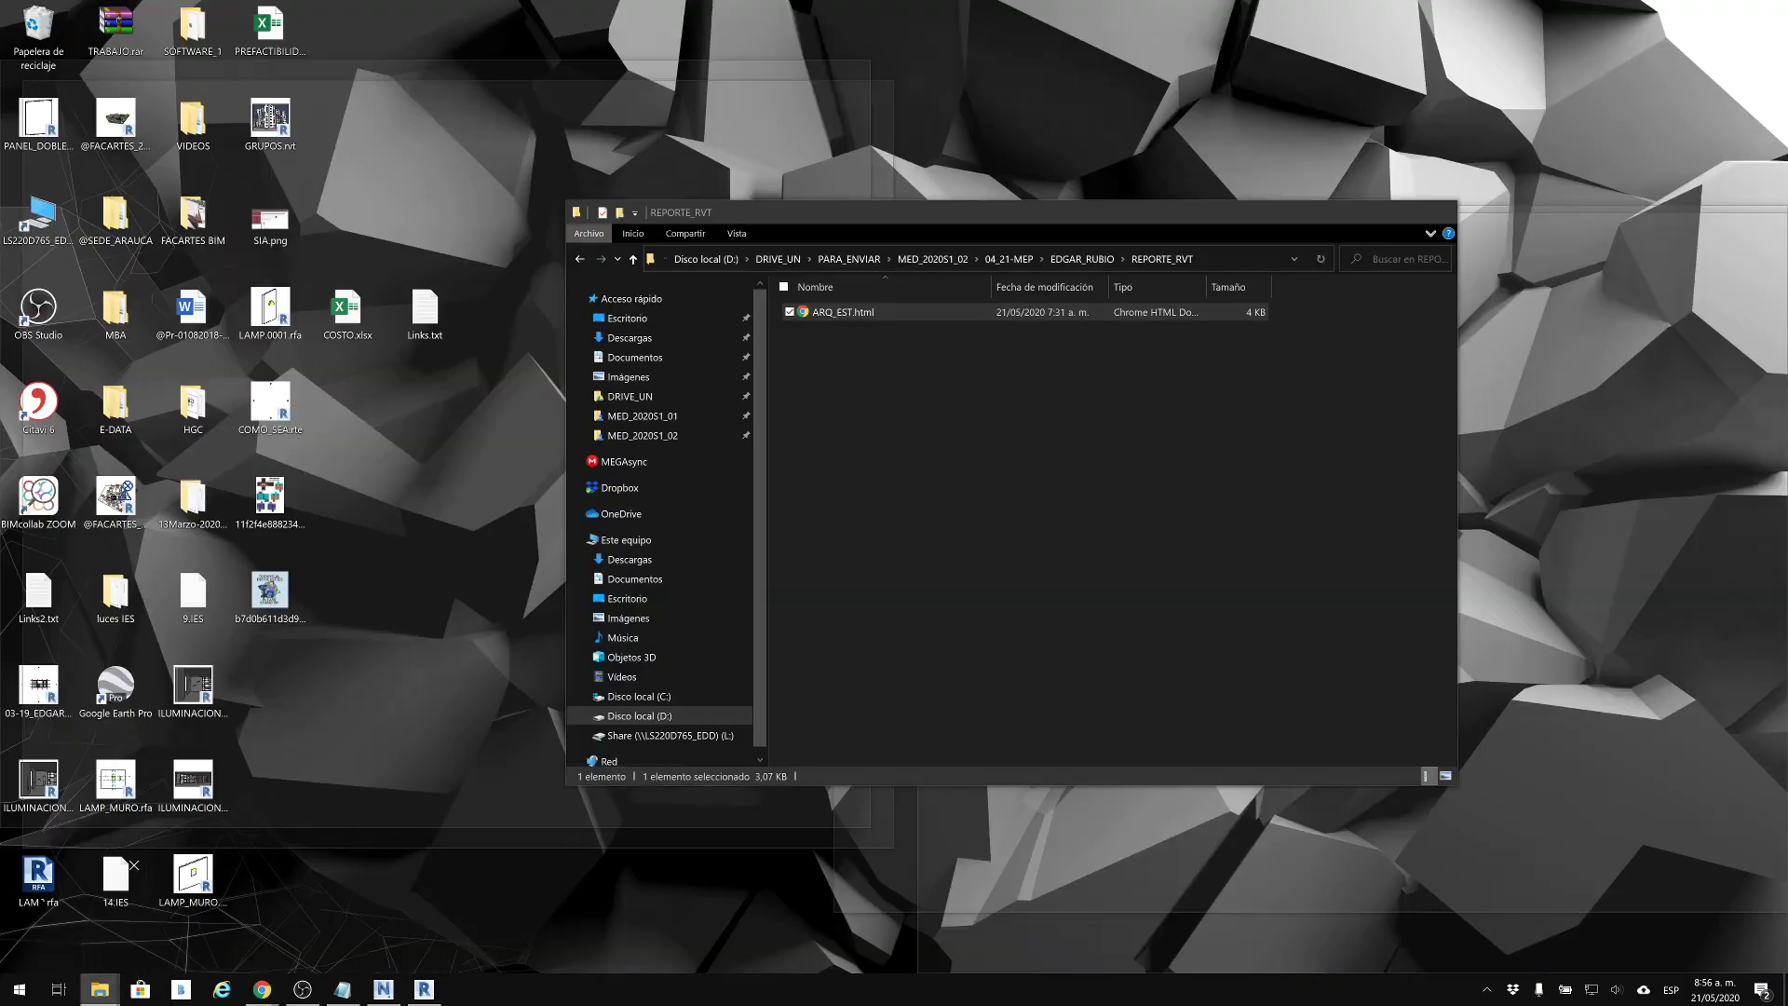
left_click(73, 917)
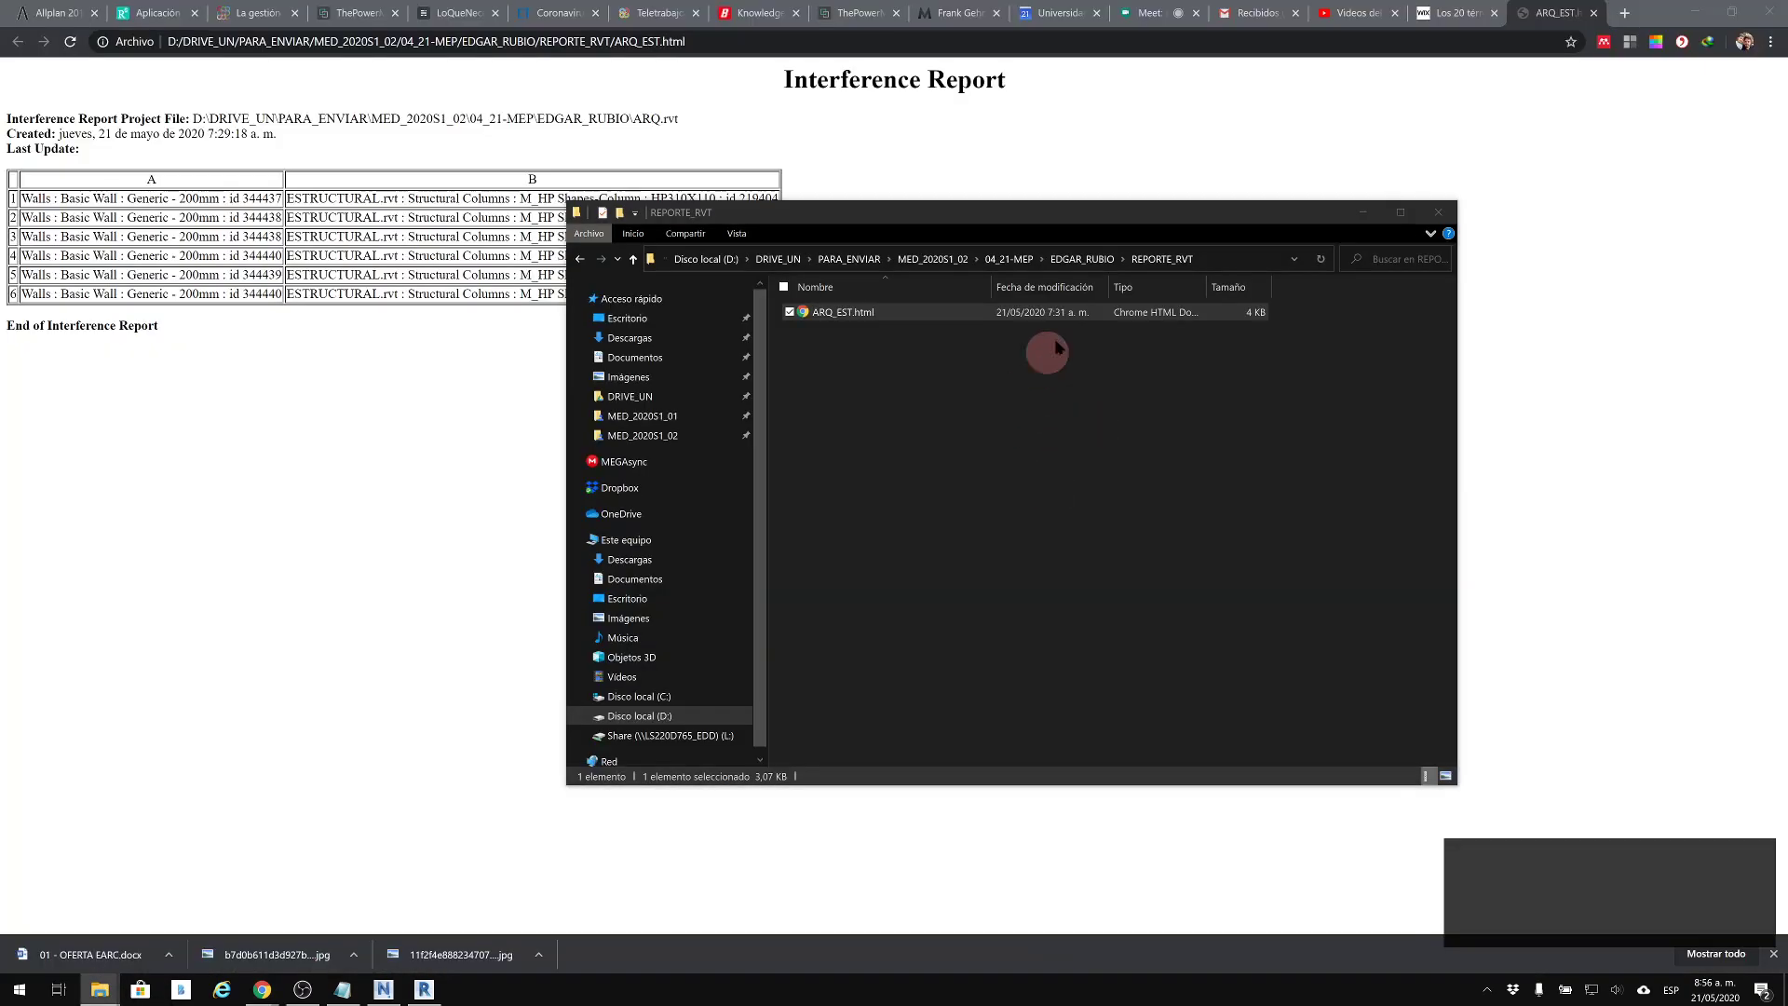
left_click(1084, 265)
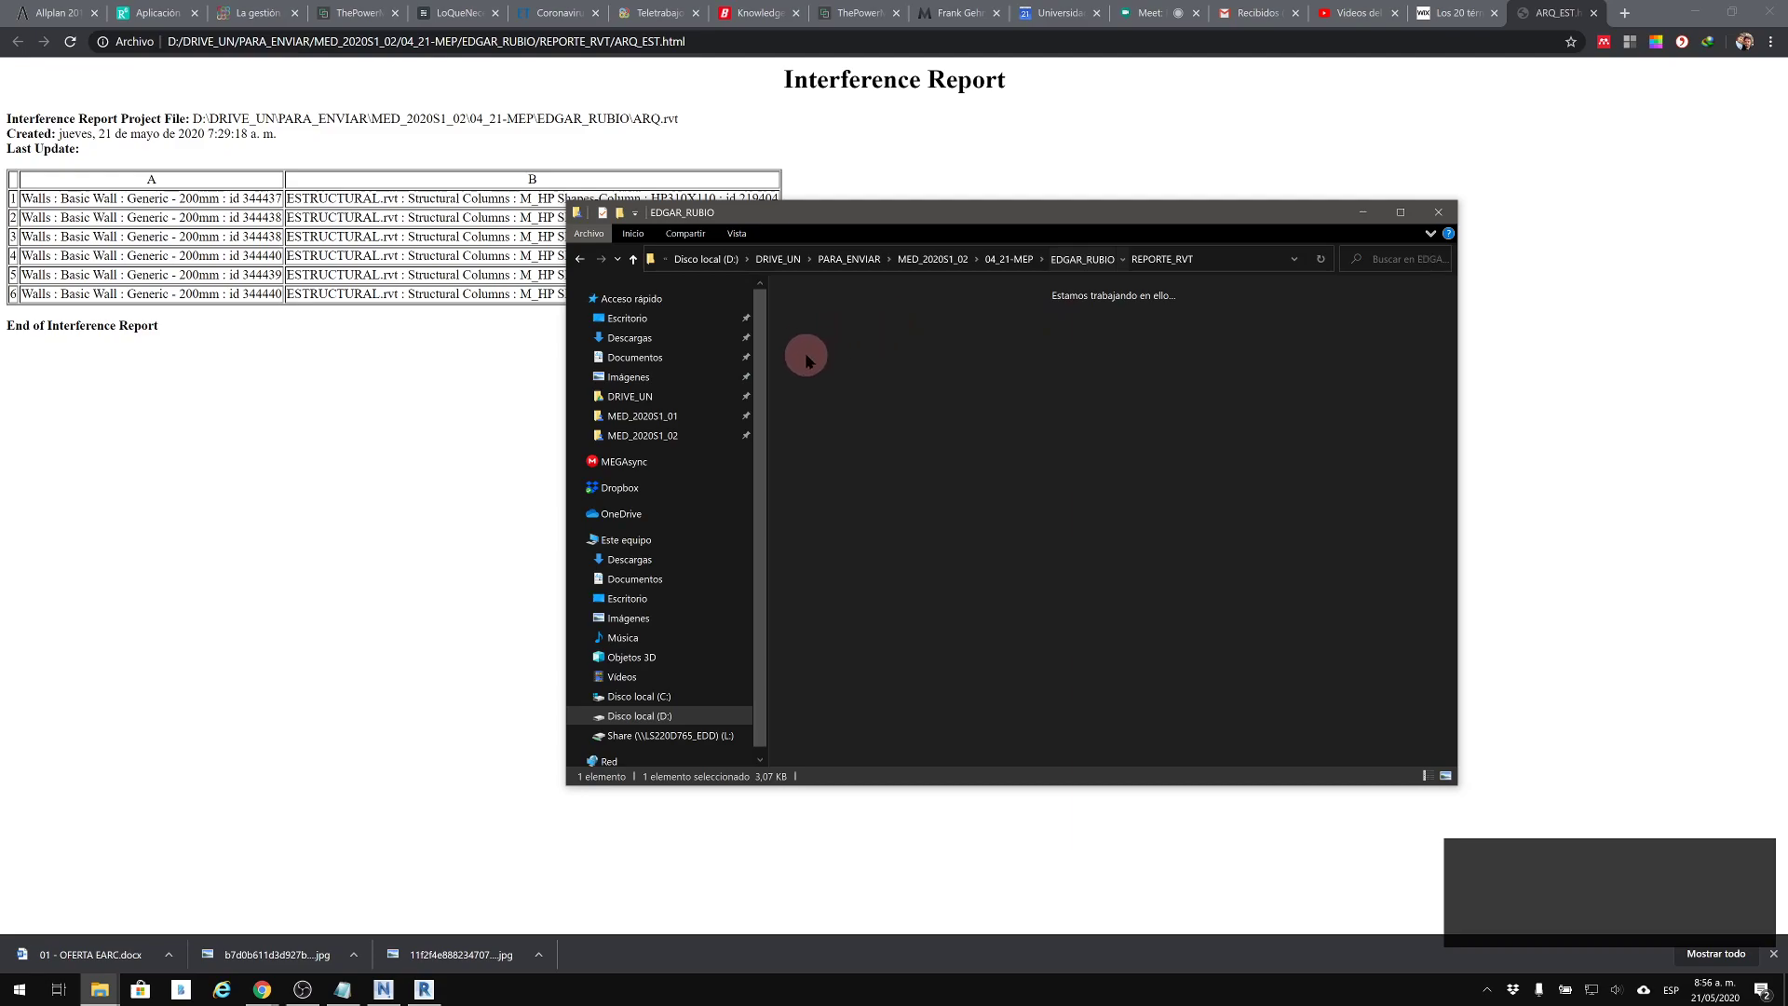
double_click(832, 312)
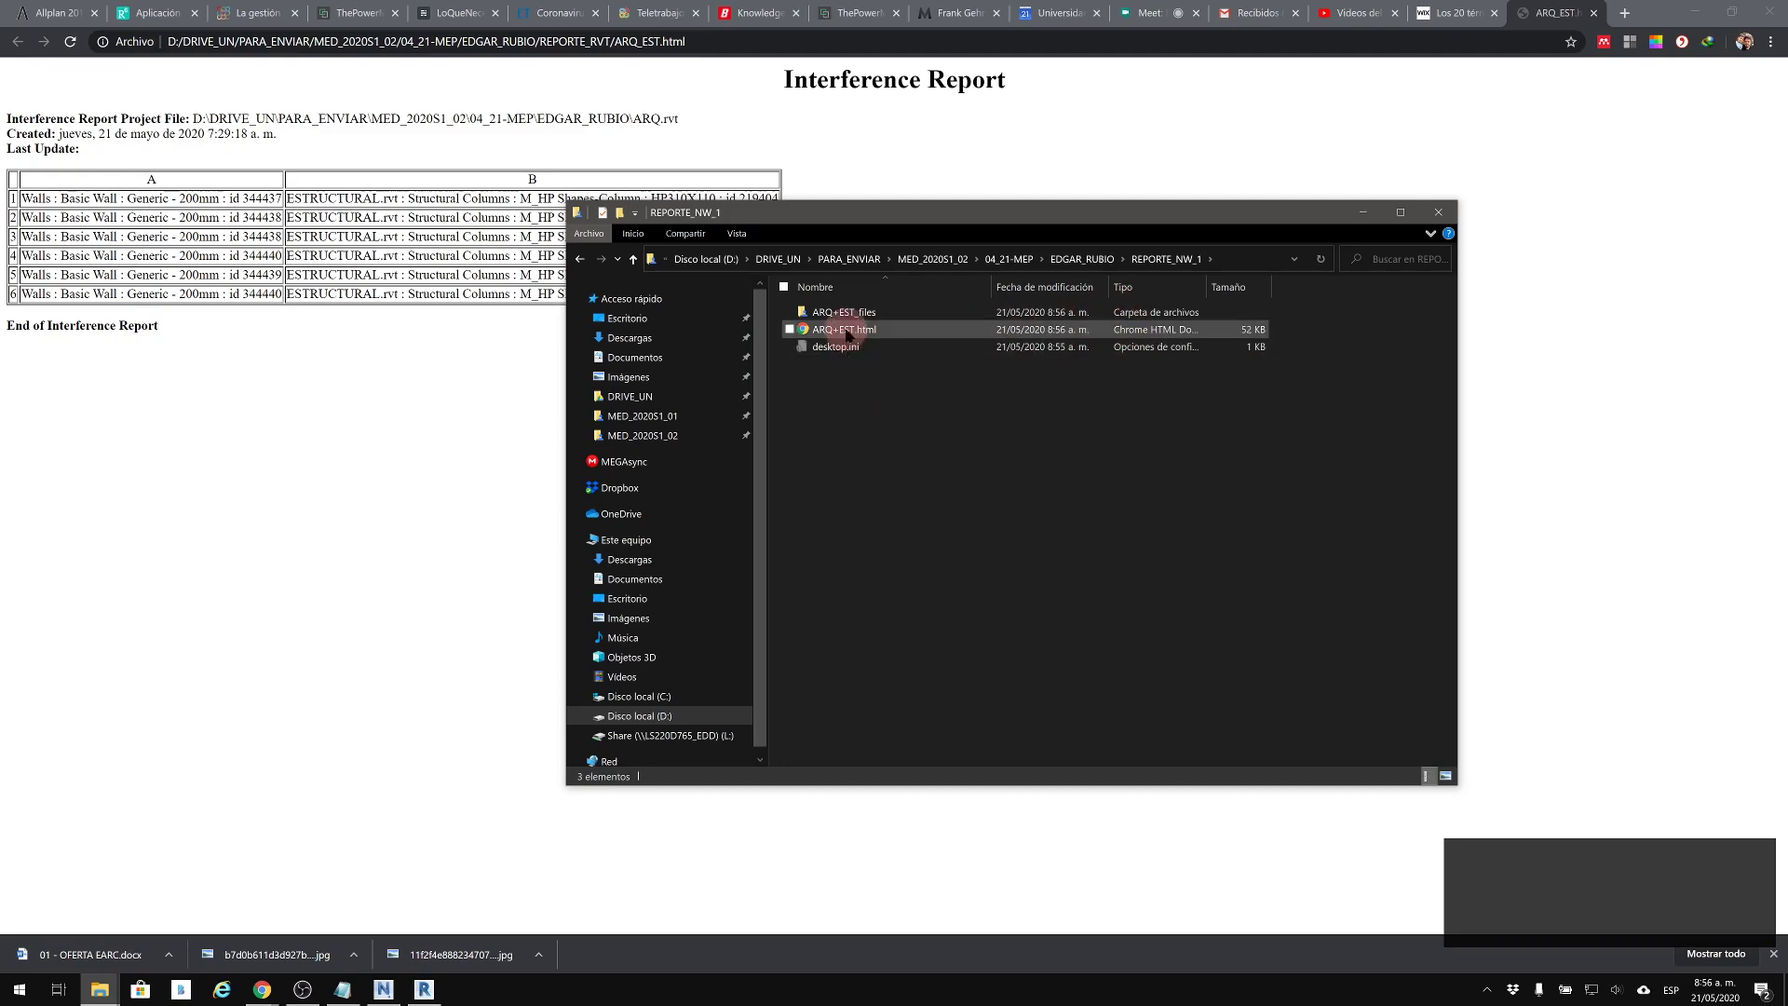
double_click(848, 334)
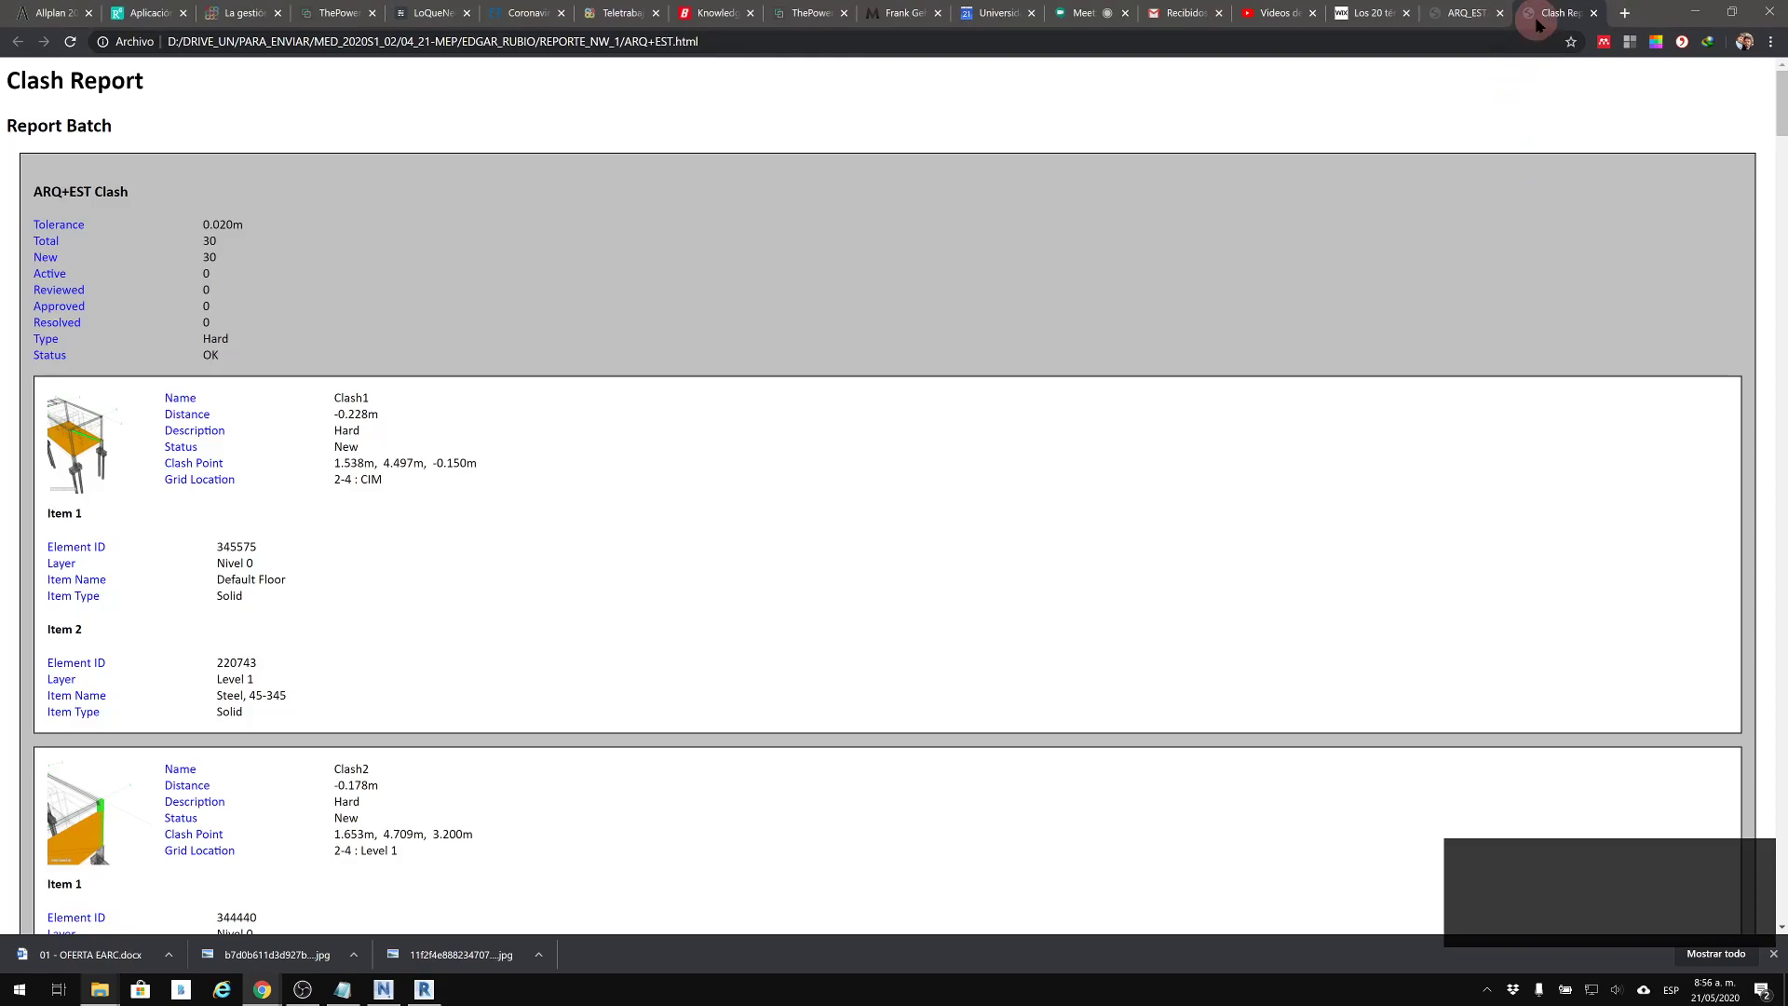
Move the Clash Report into its own browser window and arrange it side by side with the Interference Report
left_click_drag(1536, 212, 1536, 198)
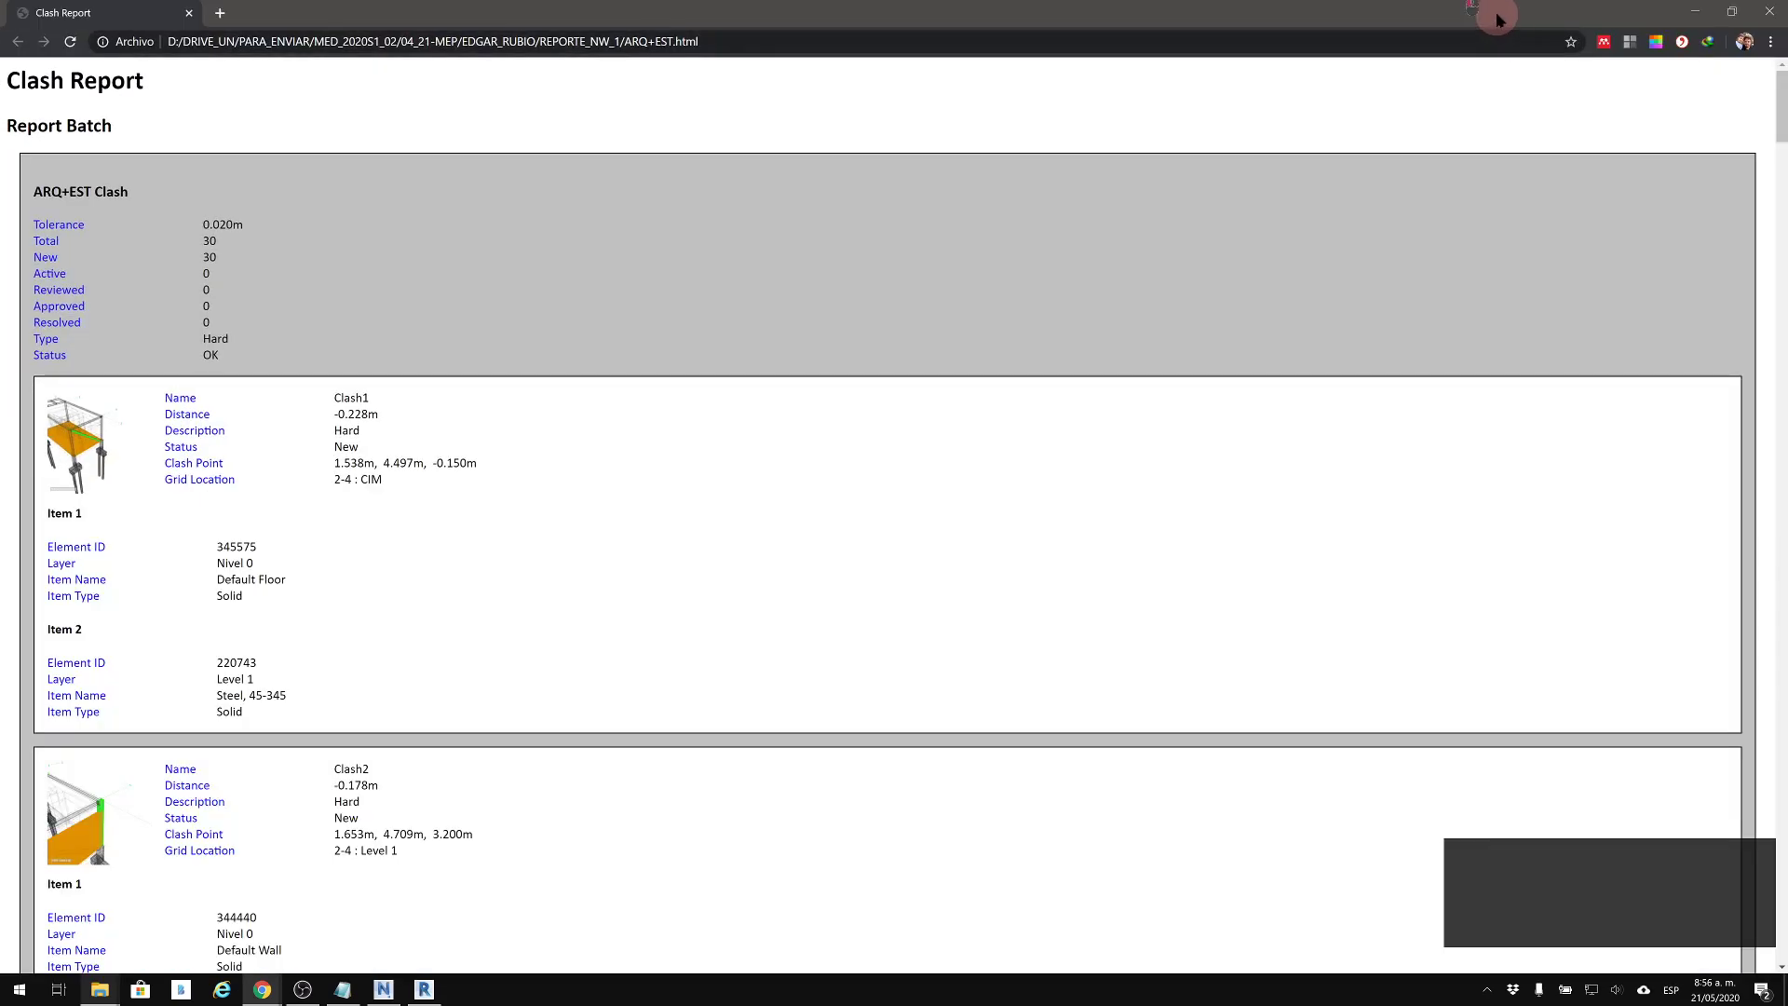
left_click_drag(1498, 19, 1784, 372)
left_click(703, 345)
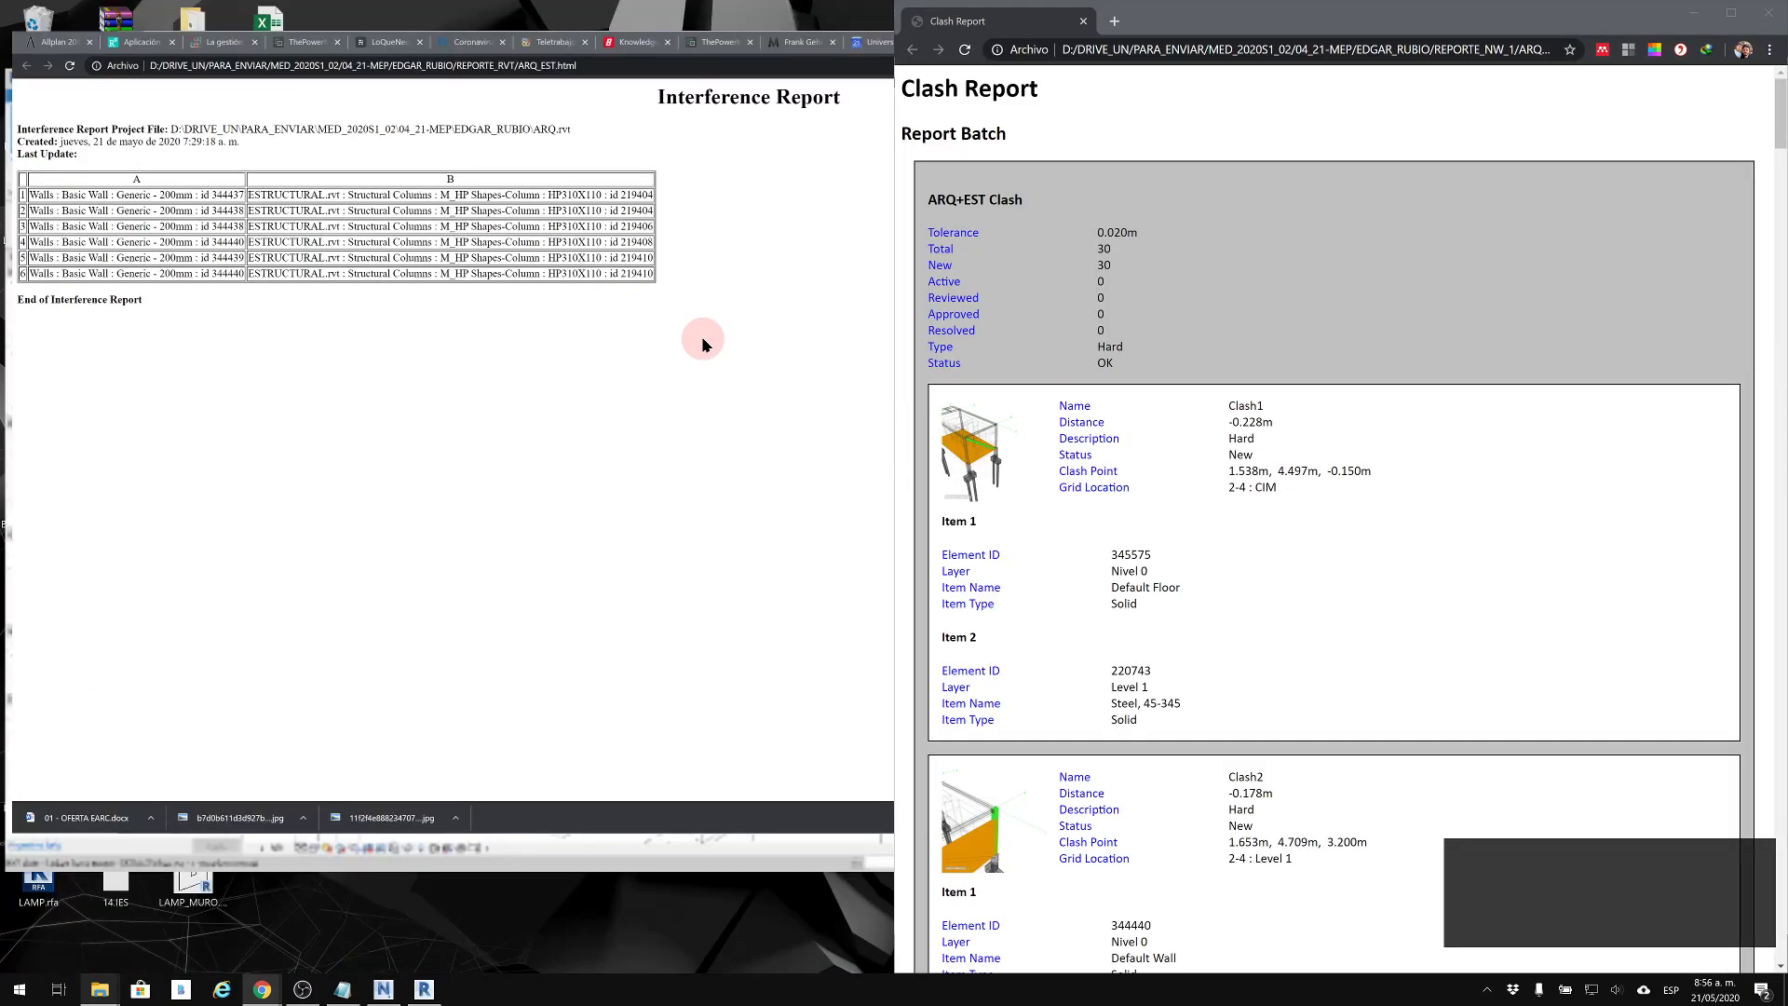
Compare the Interference Report with the Clash Report, examining the clash total and Clash1's element IDs, grid location, clash point and image
left_click(175, 227)
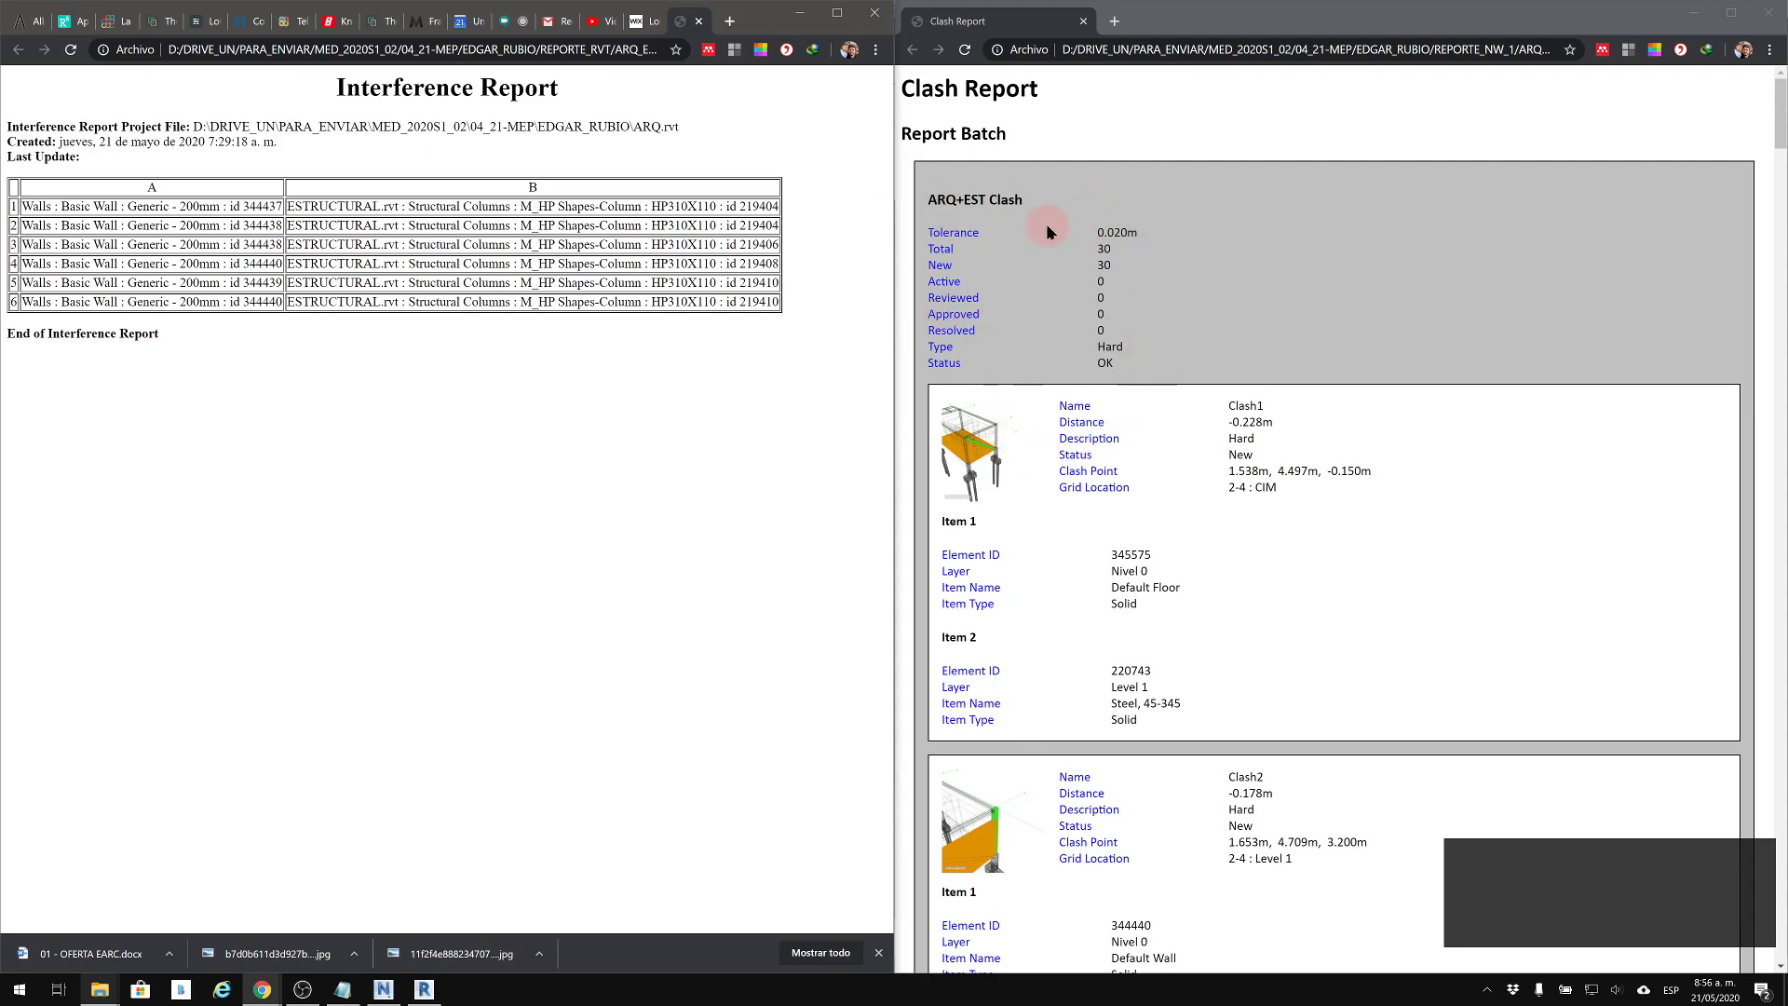
left_click_drag(1104, 250, 1119, 251)
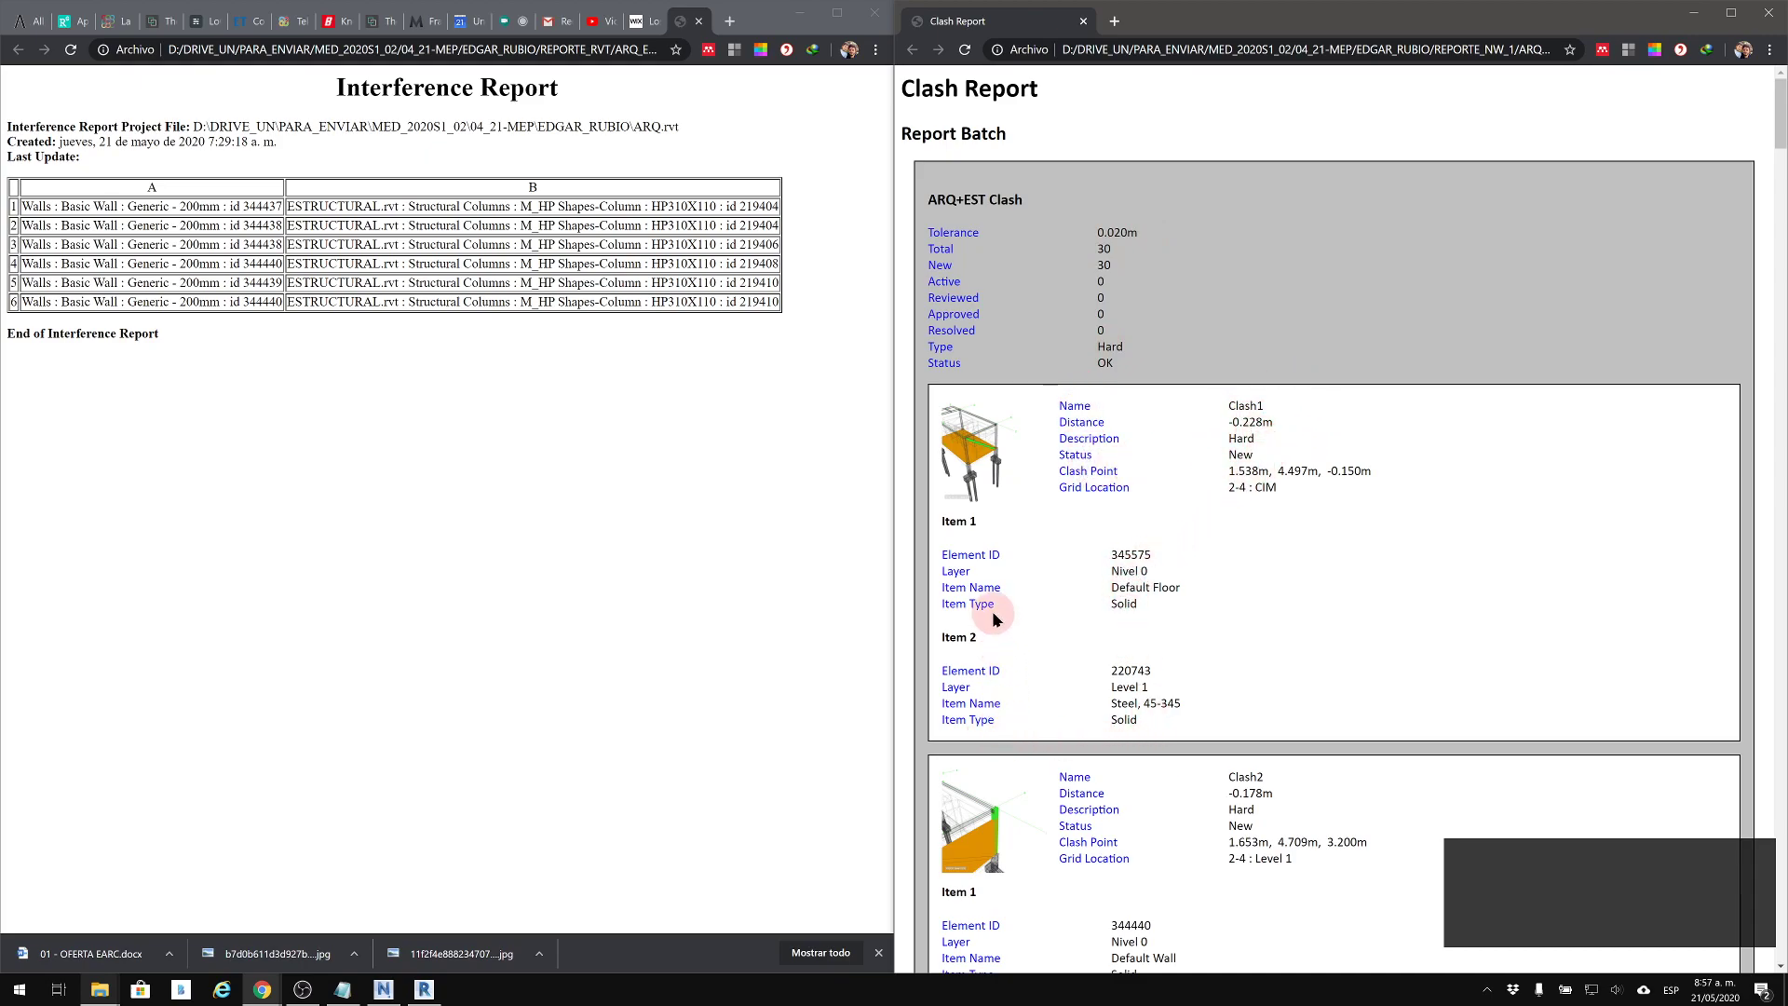
left_click_drag(1110, 555, 1160, 564)
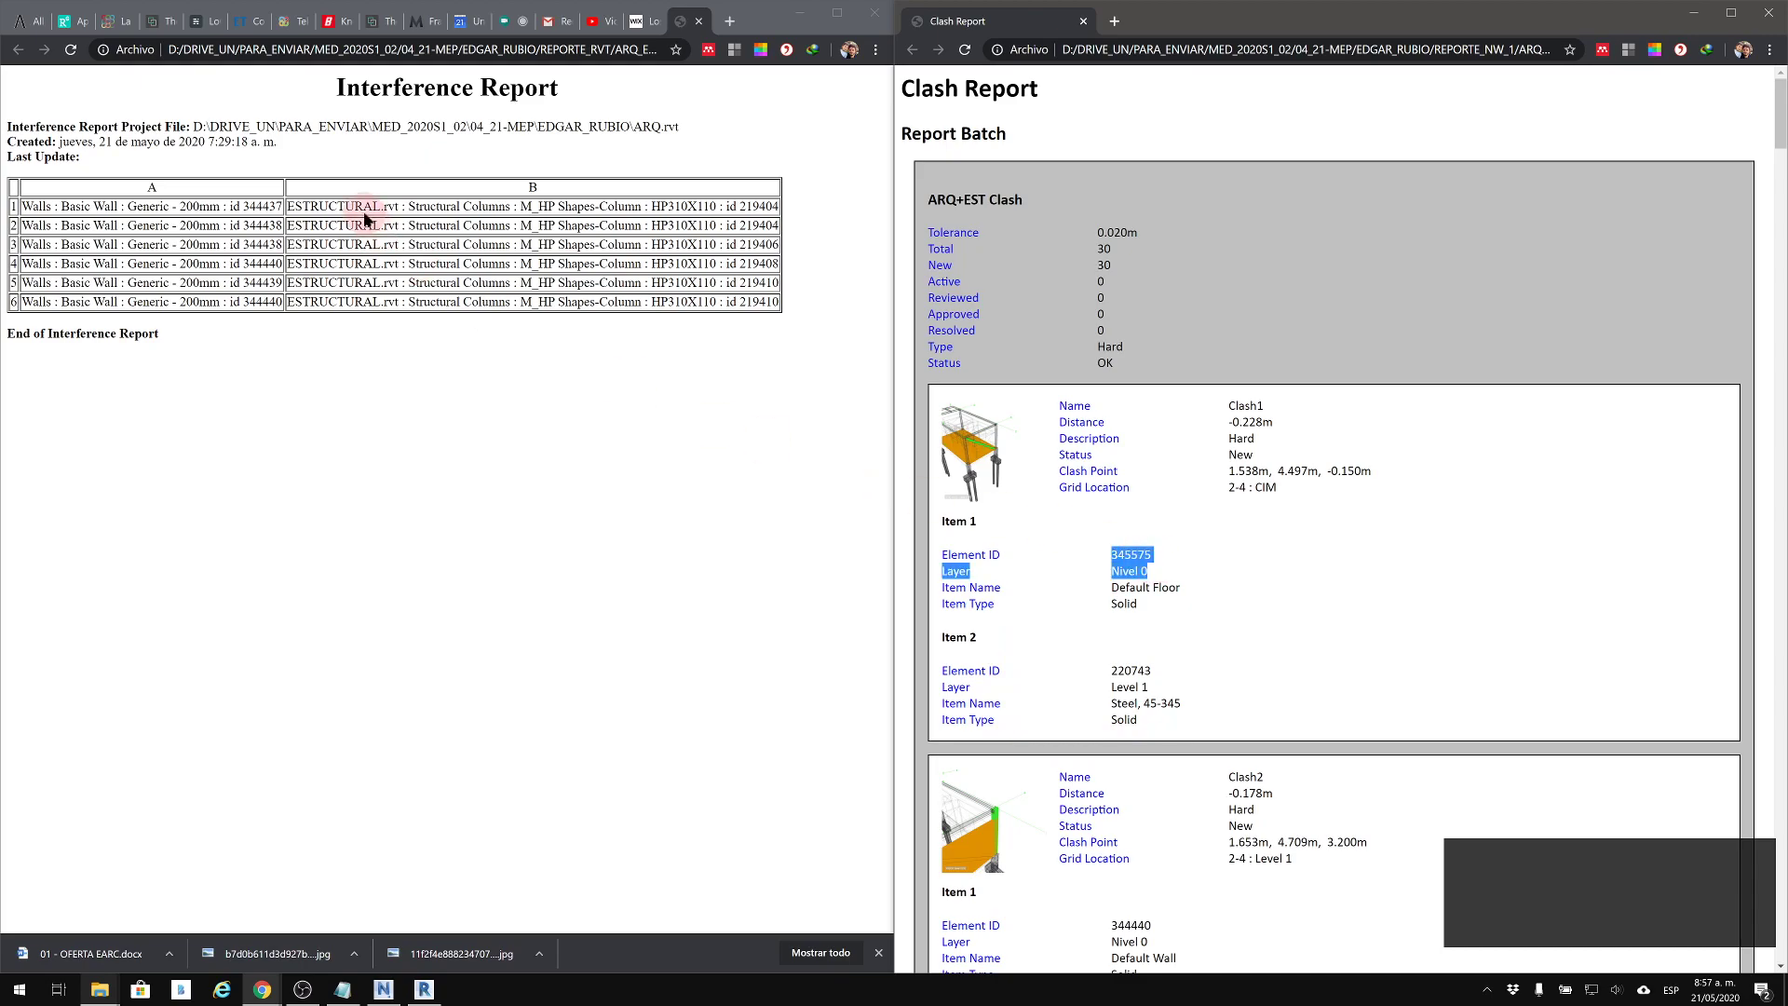
left_click_drag(257, 205, 374, 233)
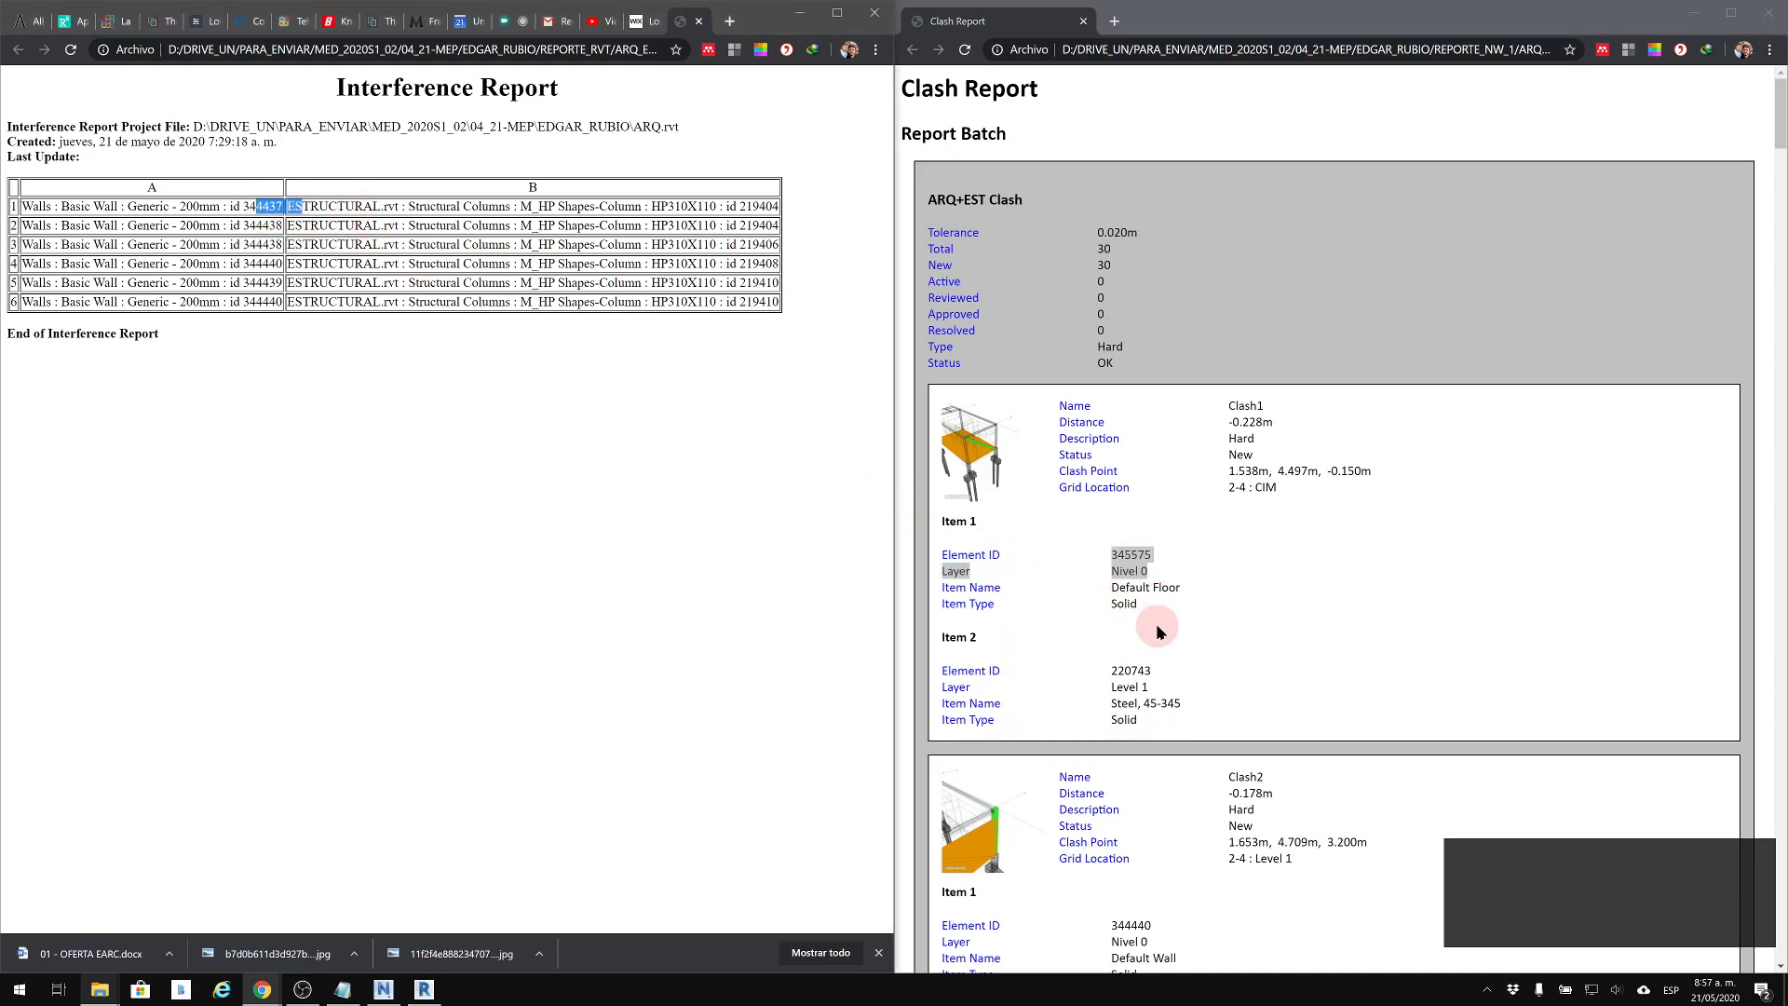
left_click(1150, 588)
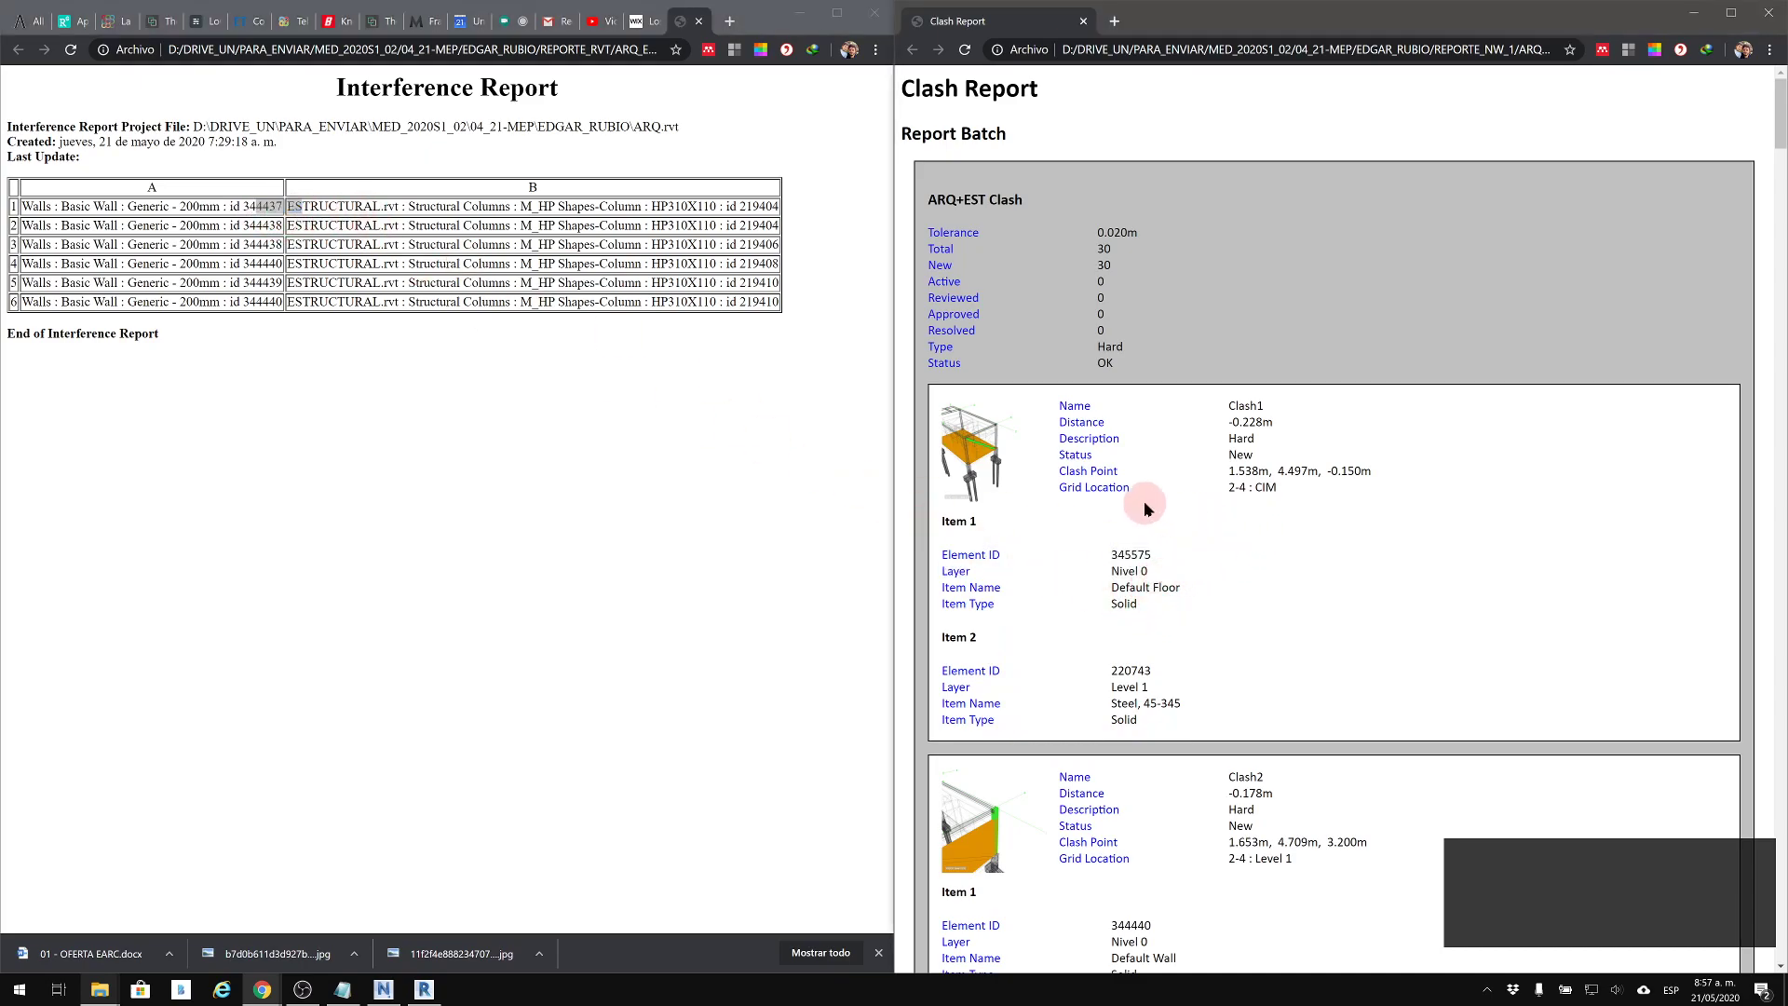
left_click_drag(1281, 490, 1237, 492)
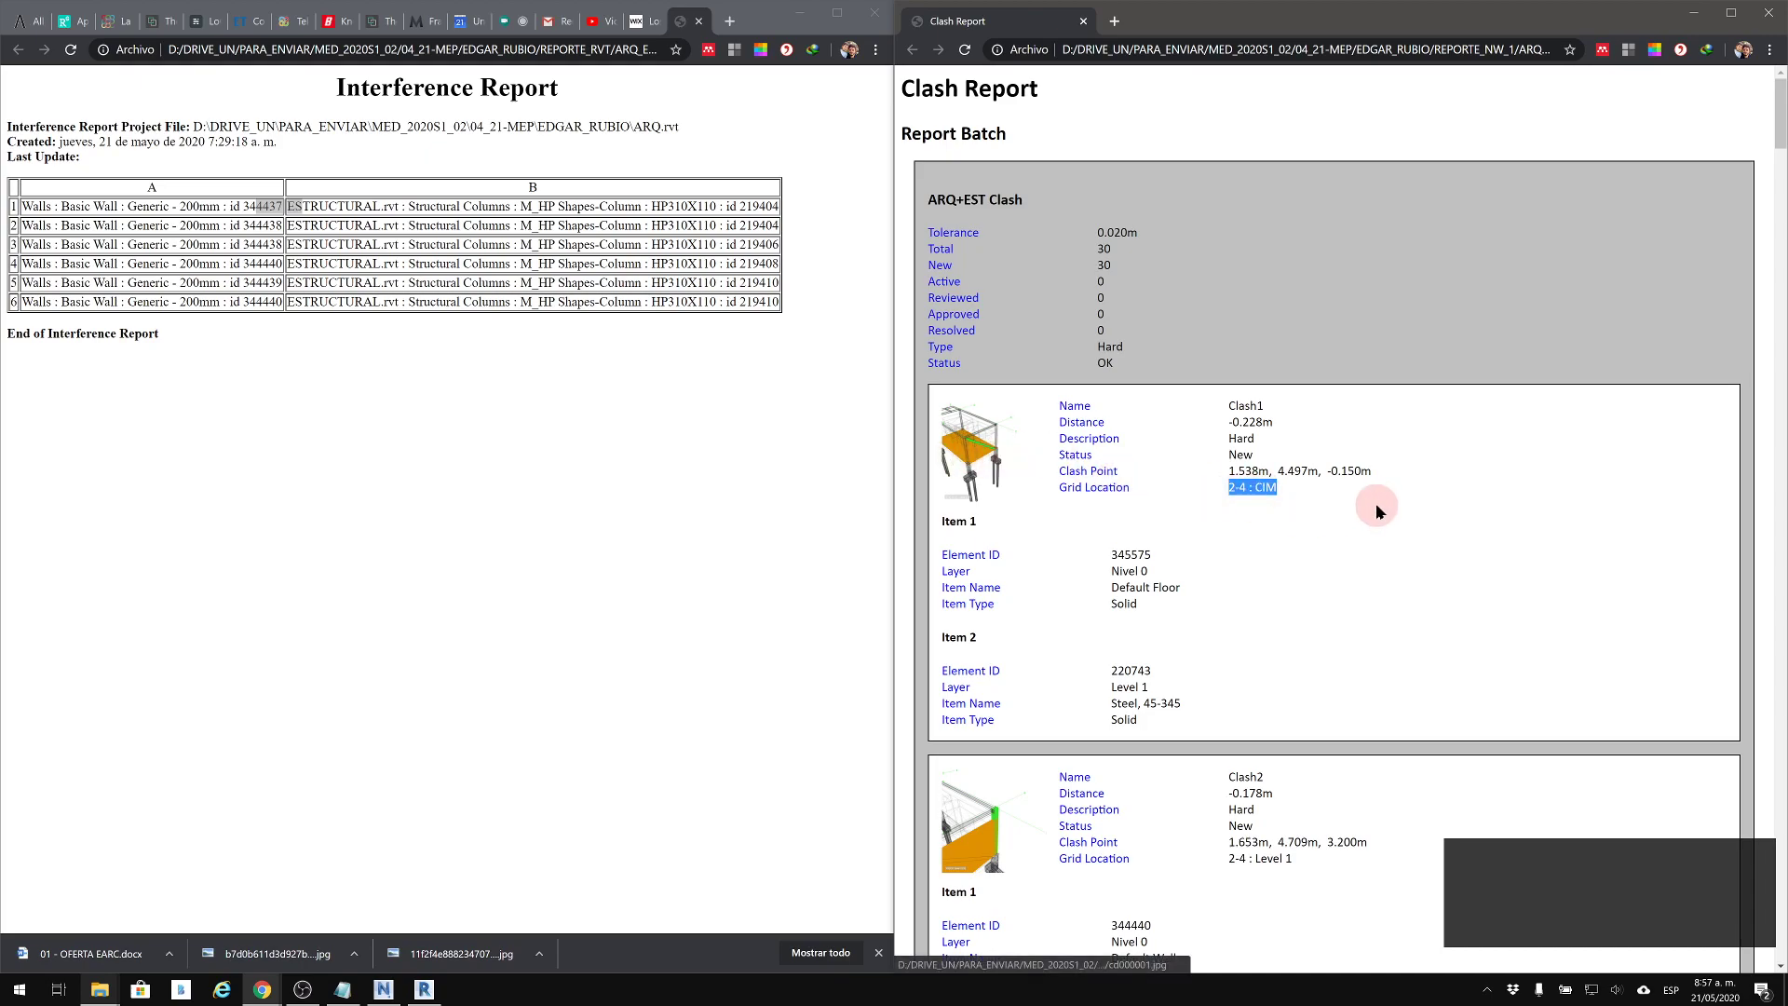
left_click_drag(1230, 471, 1368, 471)
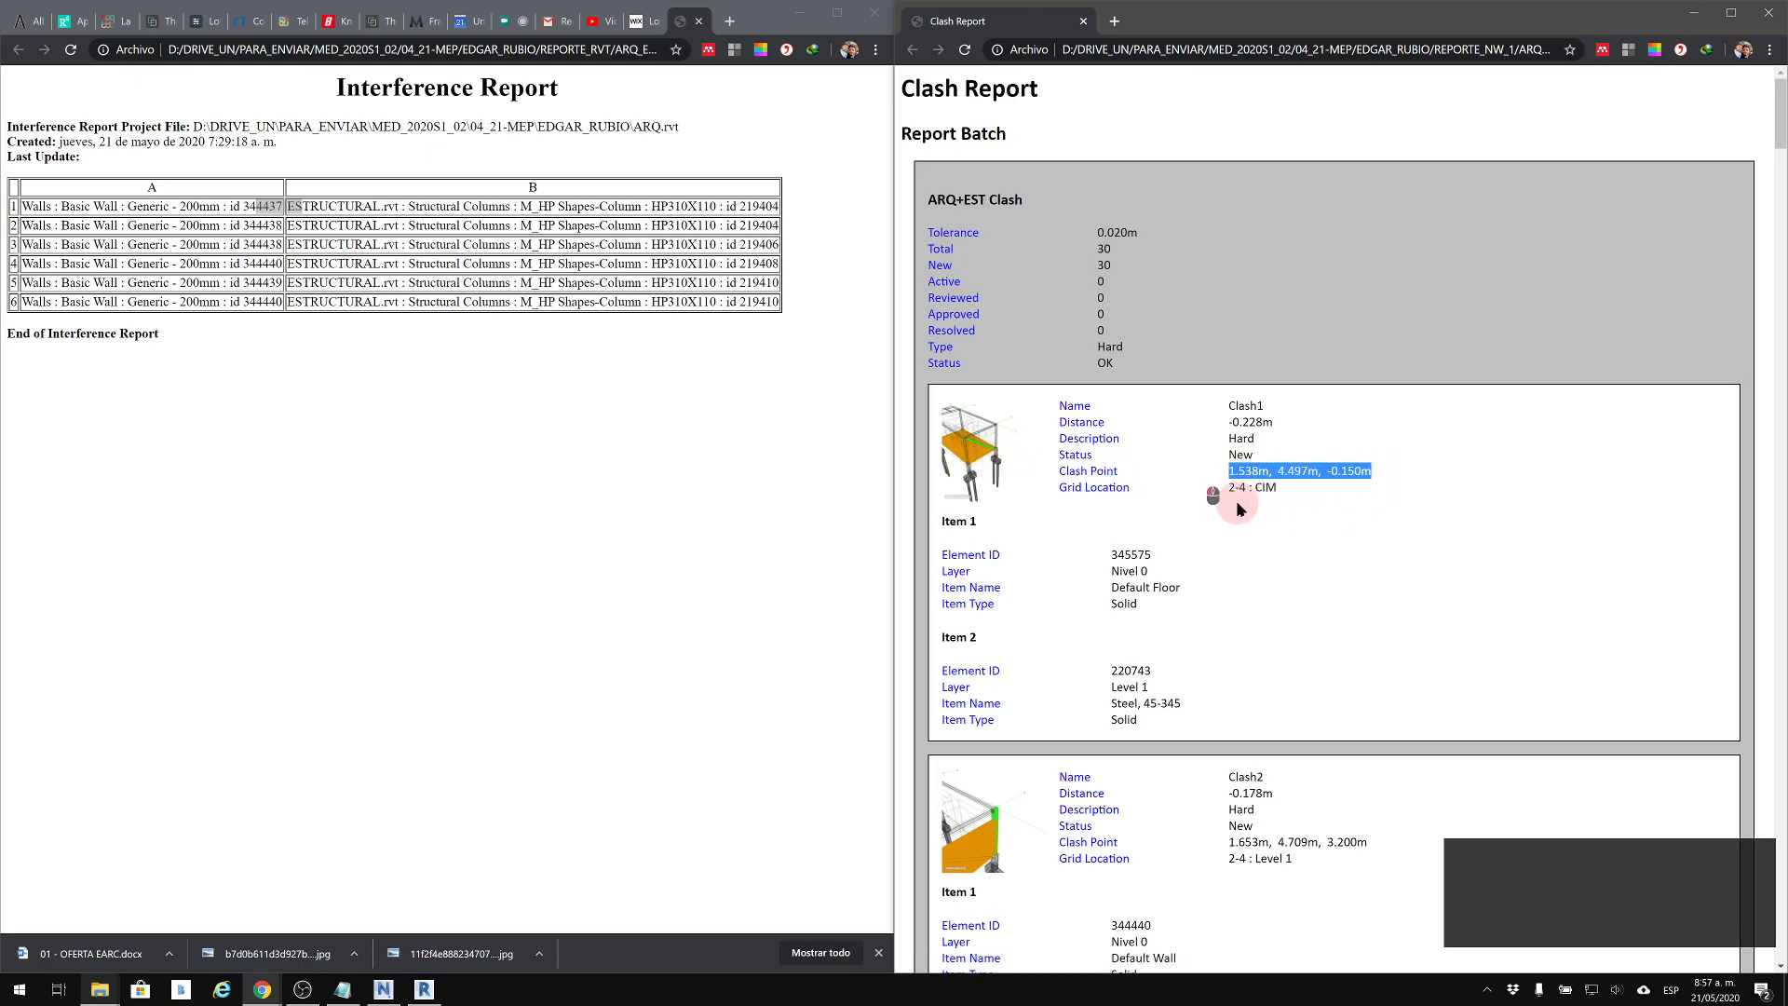
left_click(979, 463)
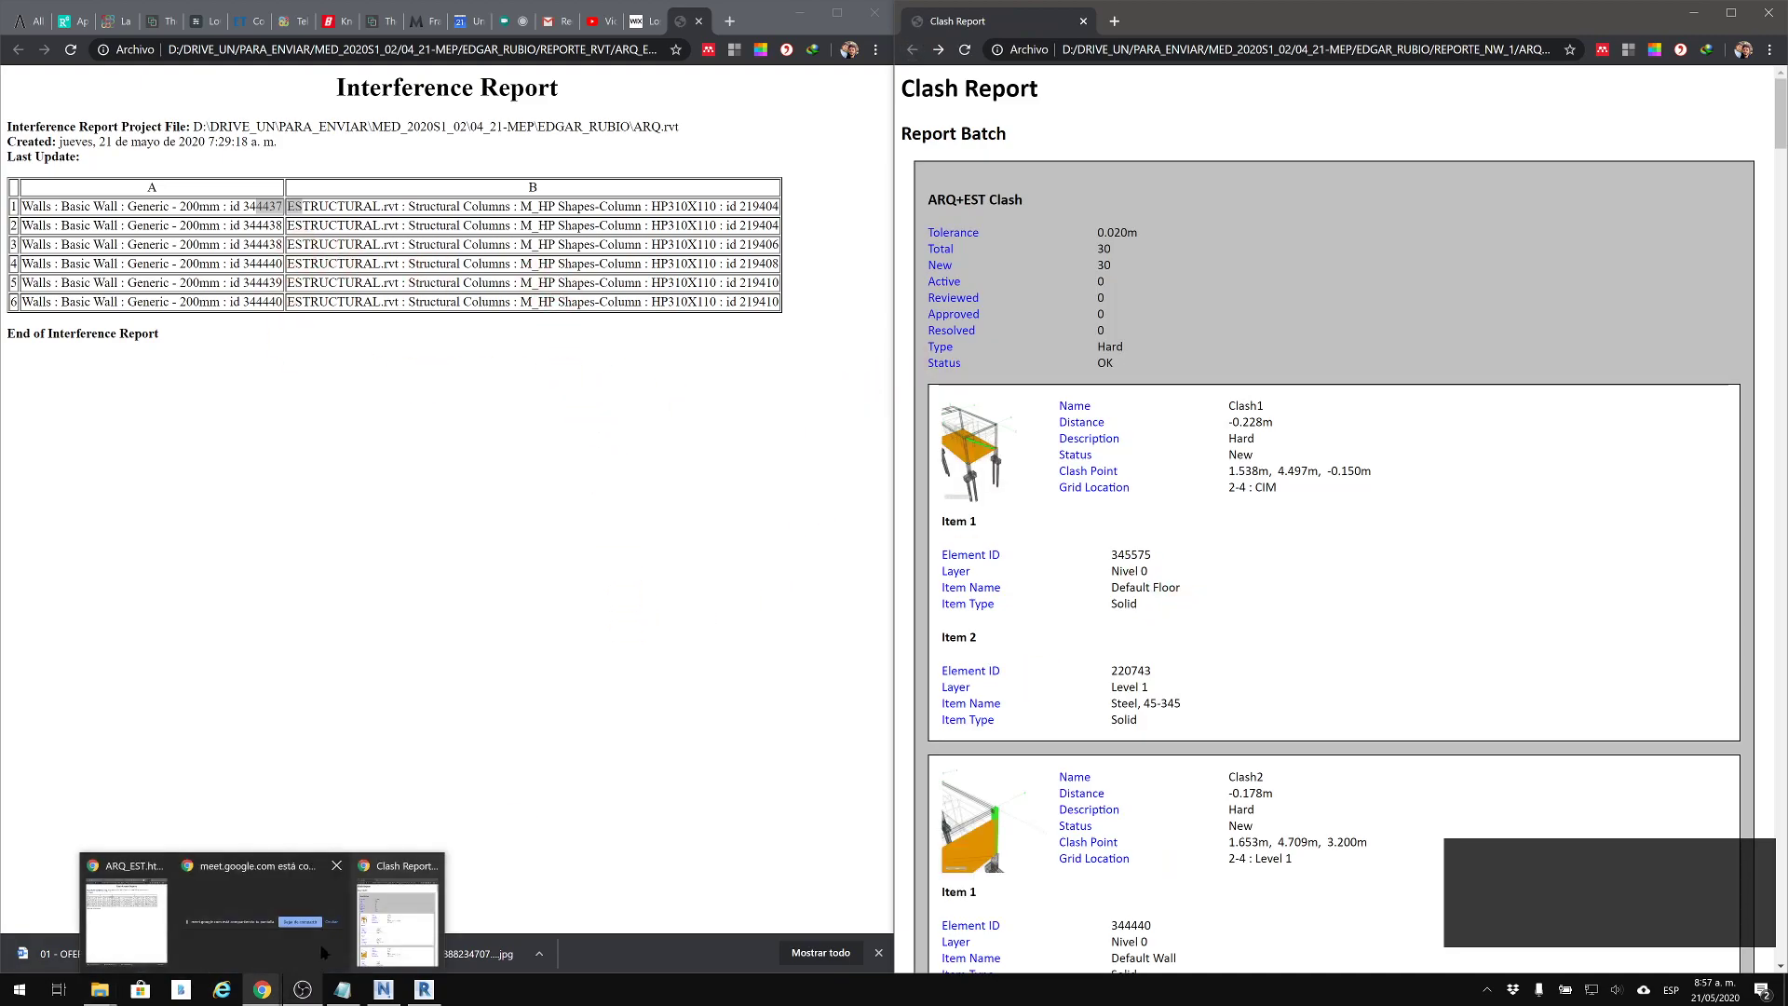
Switch to Navisworks and write the clash report in HTML (Tabular) format as ARQ+EST2.html in the REPORTE_NW_1 folder
mouse_move(359, 993)
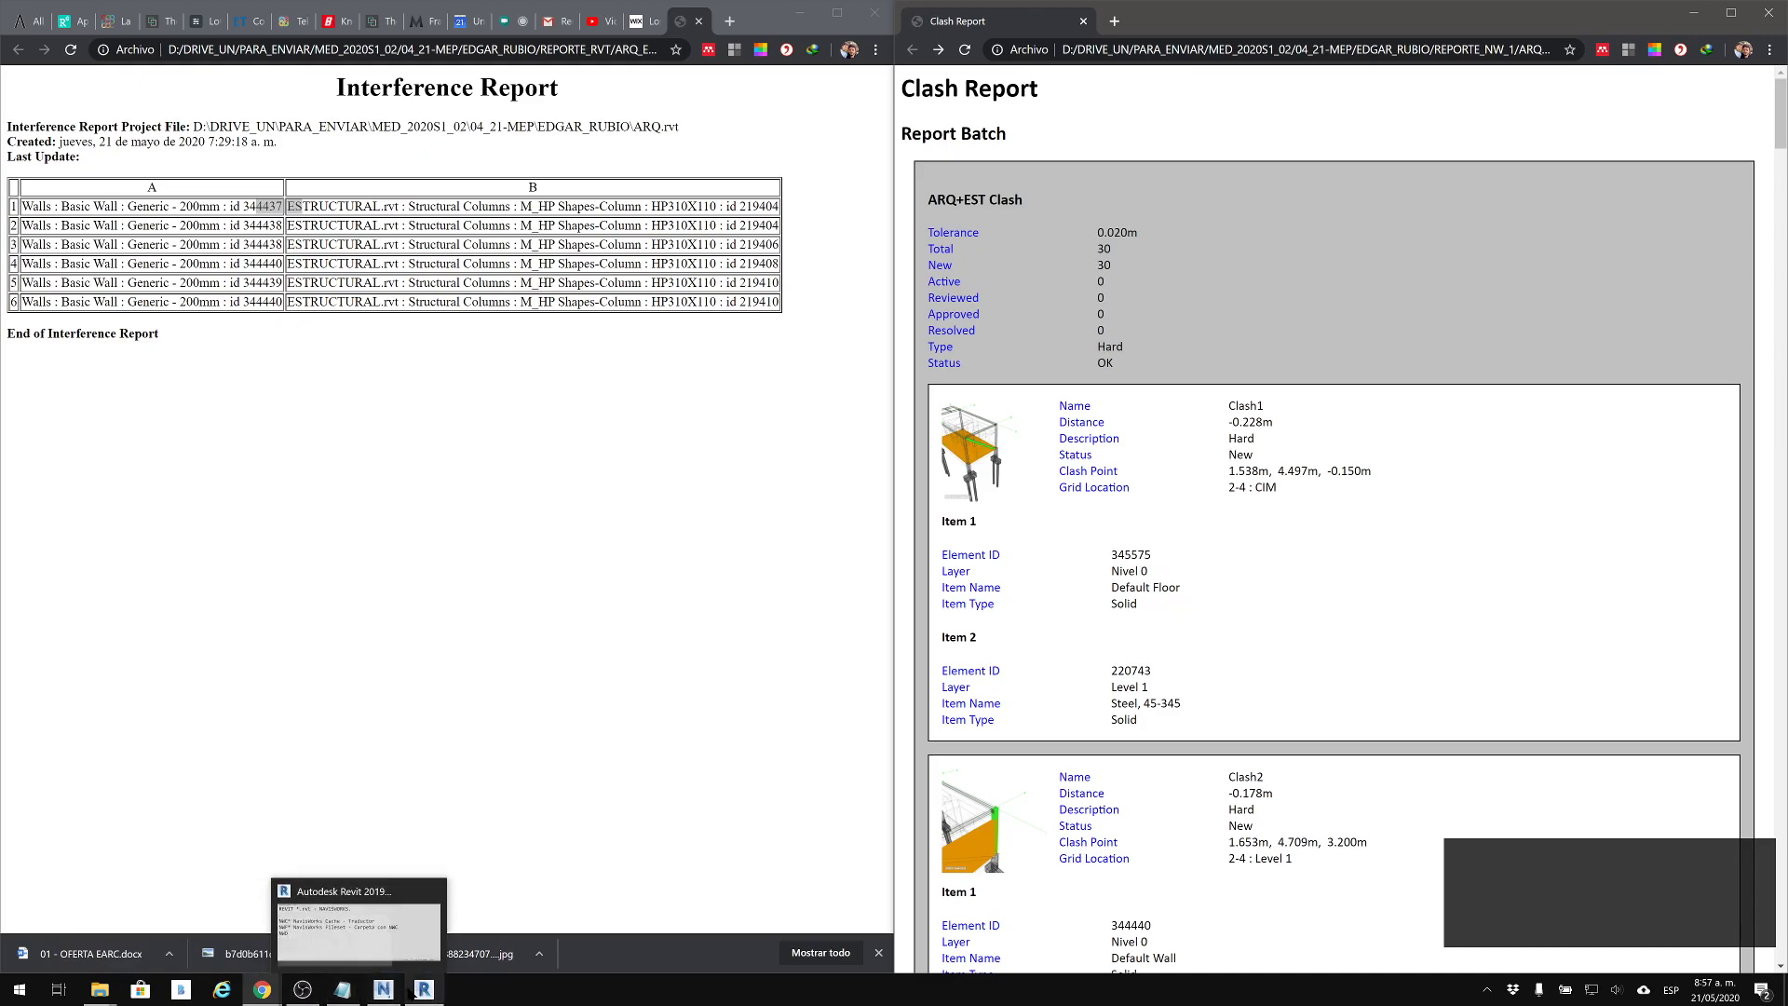
left_click(382, 989)
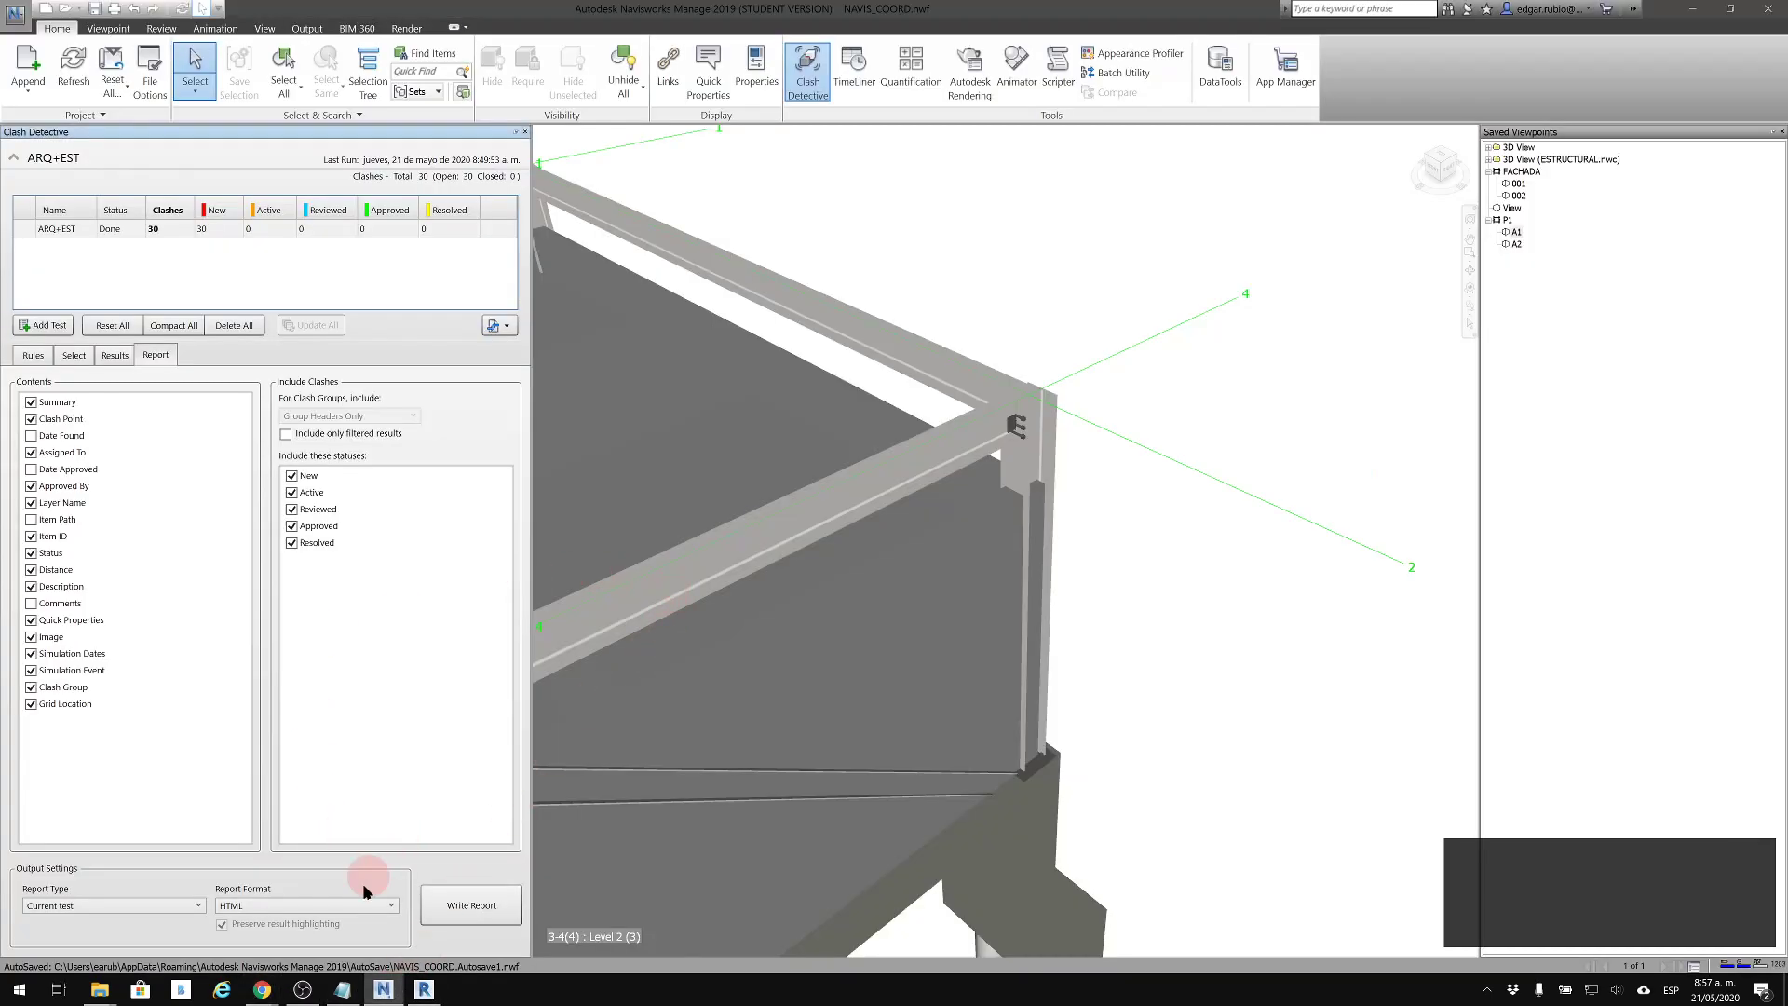
left_click(302, 908)
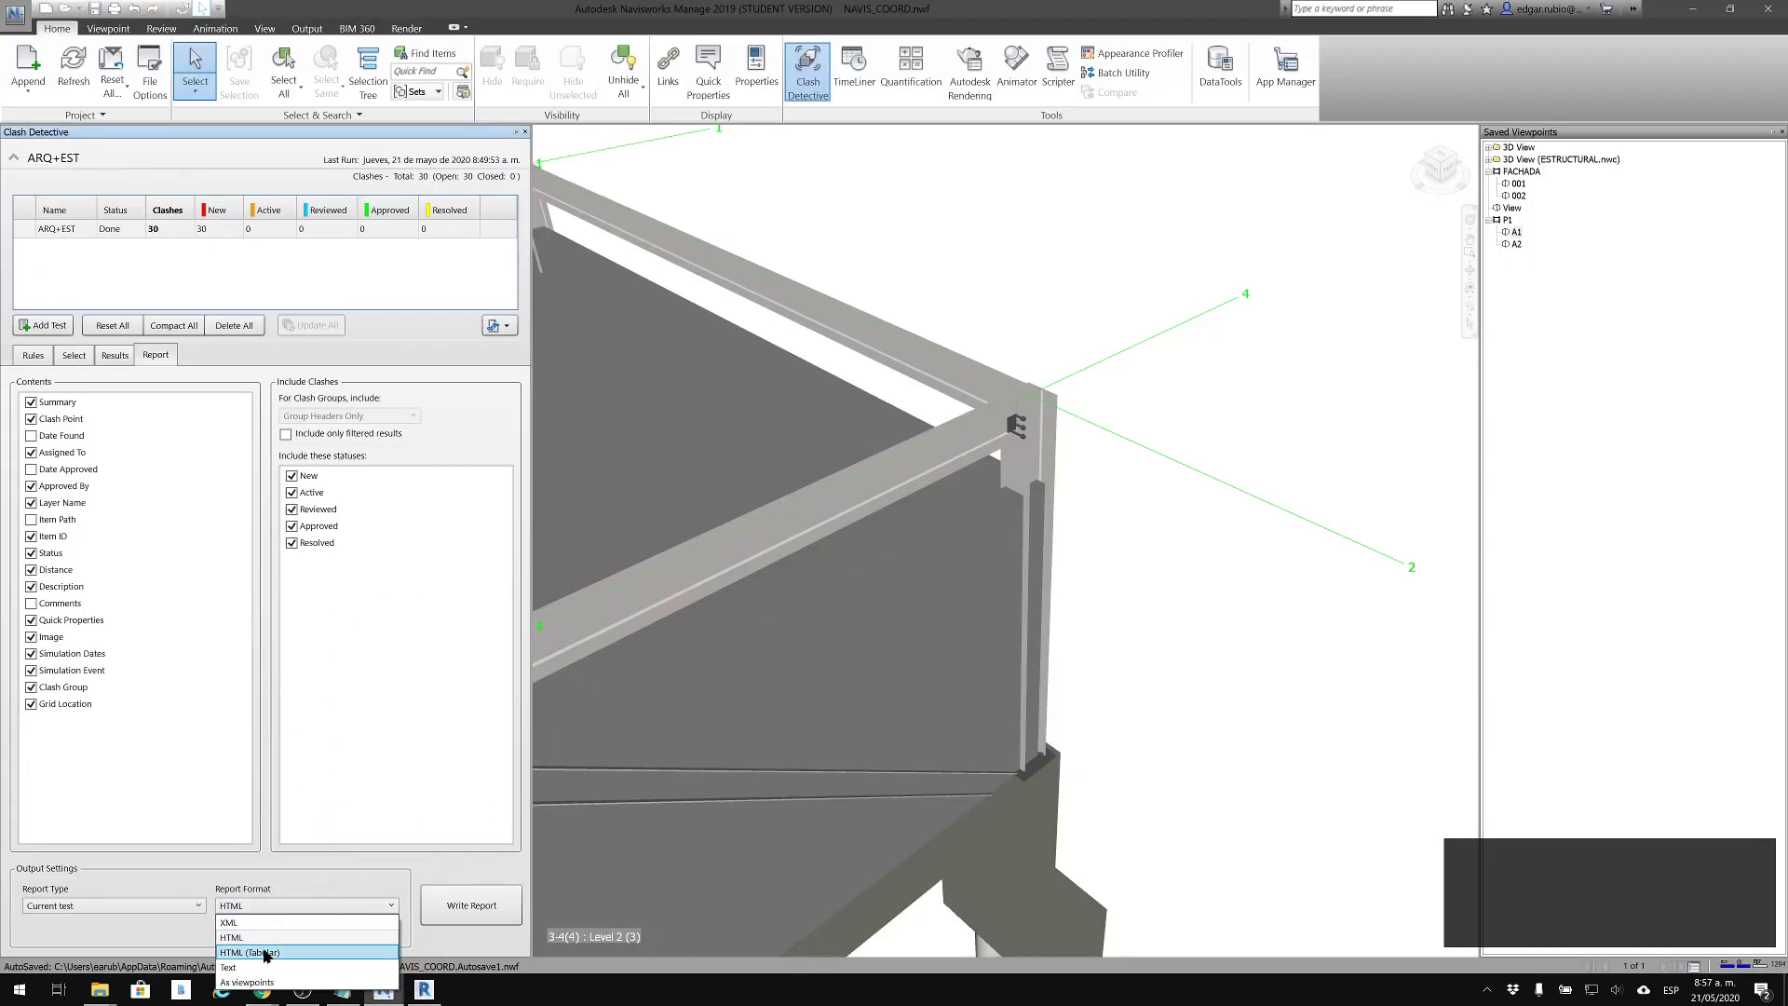
left_click(252, 952)
left_click(450, 911)
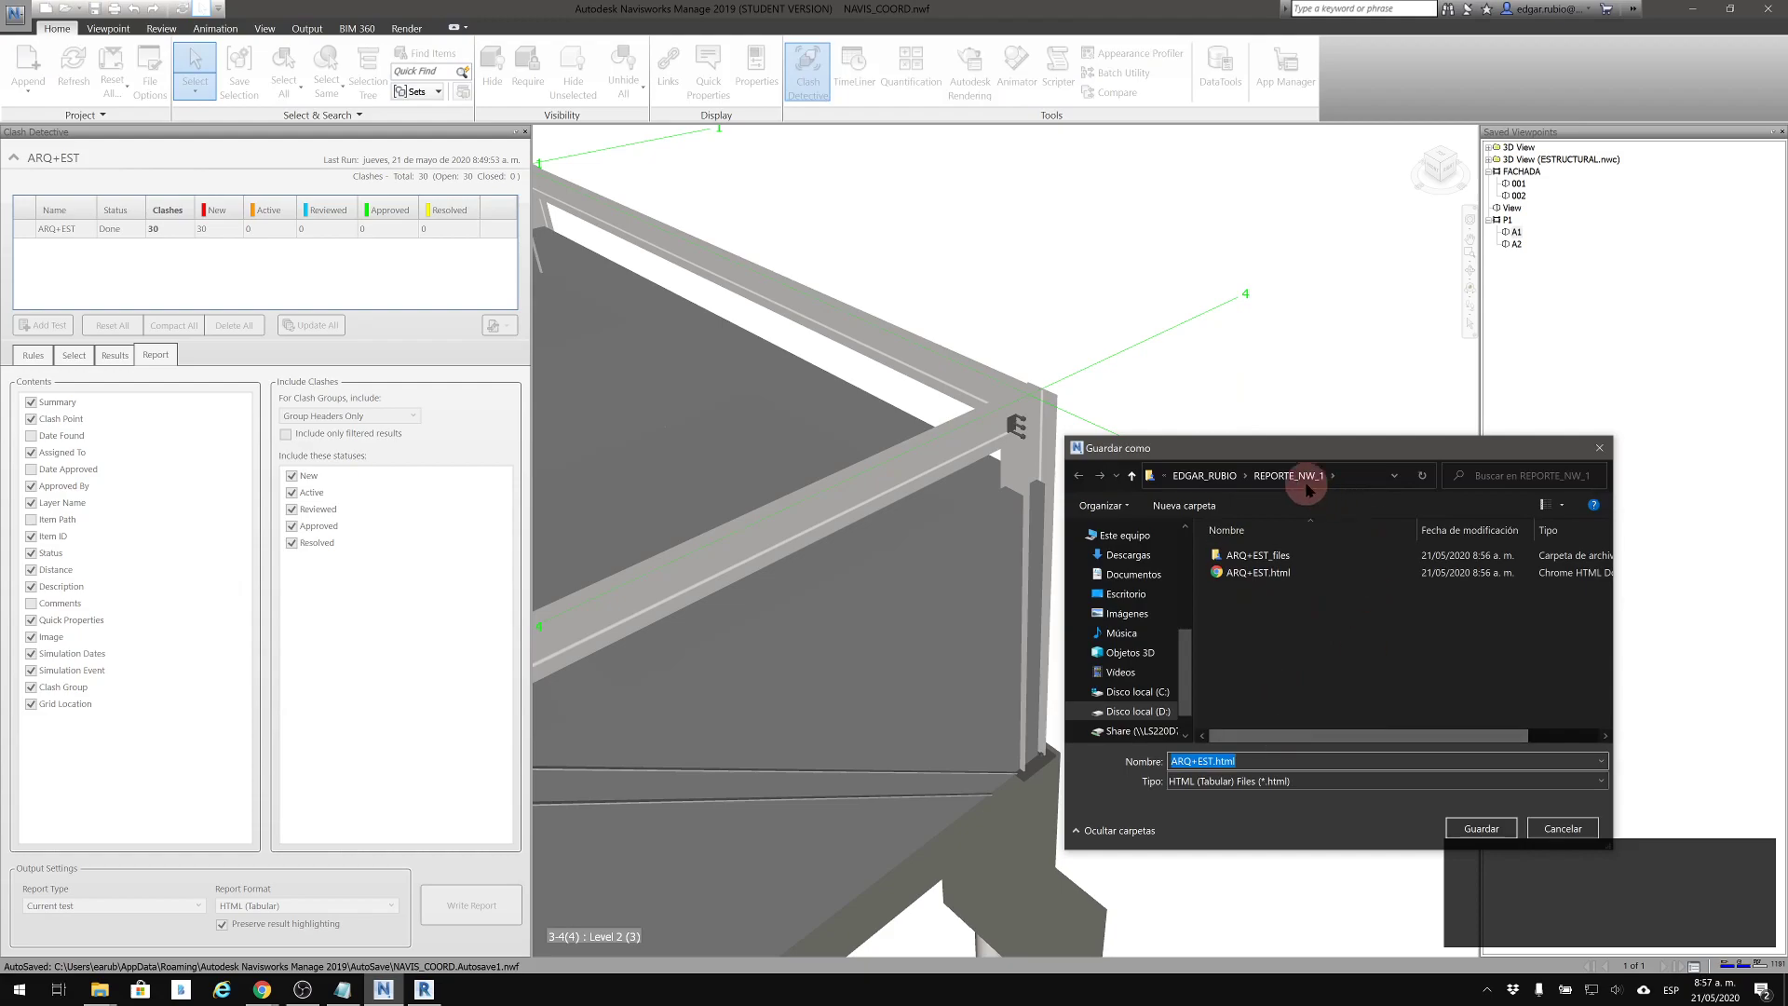
left_click(1213, 760)
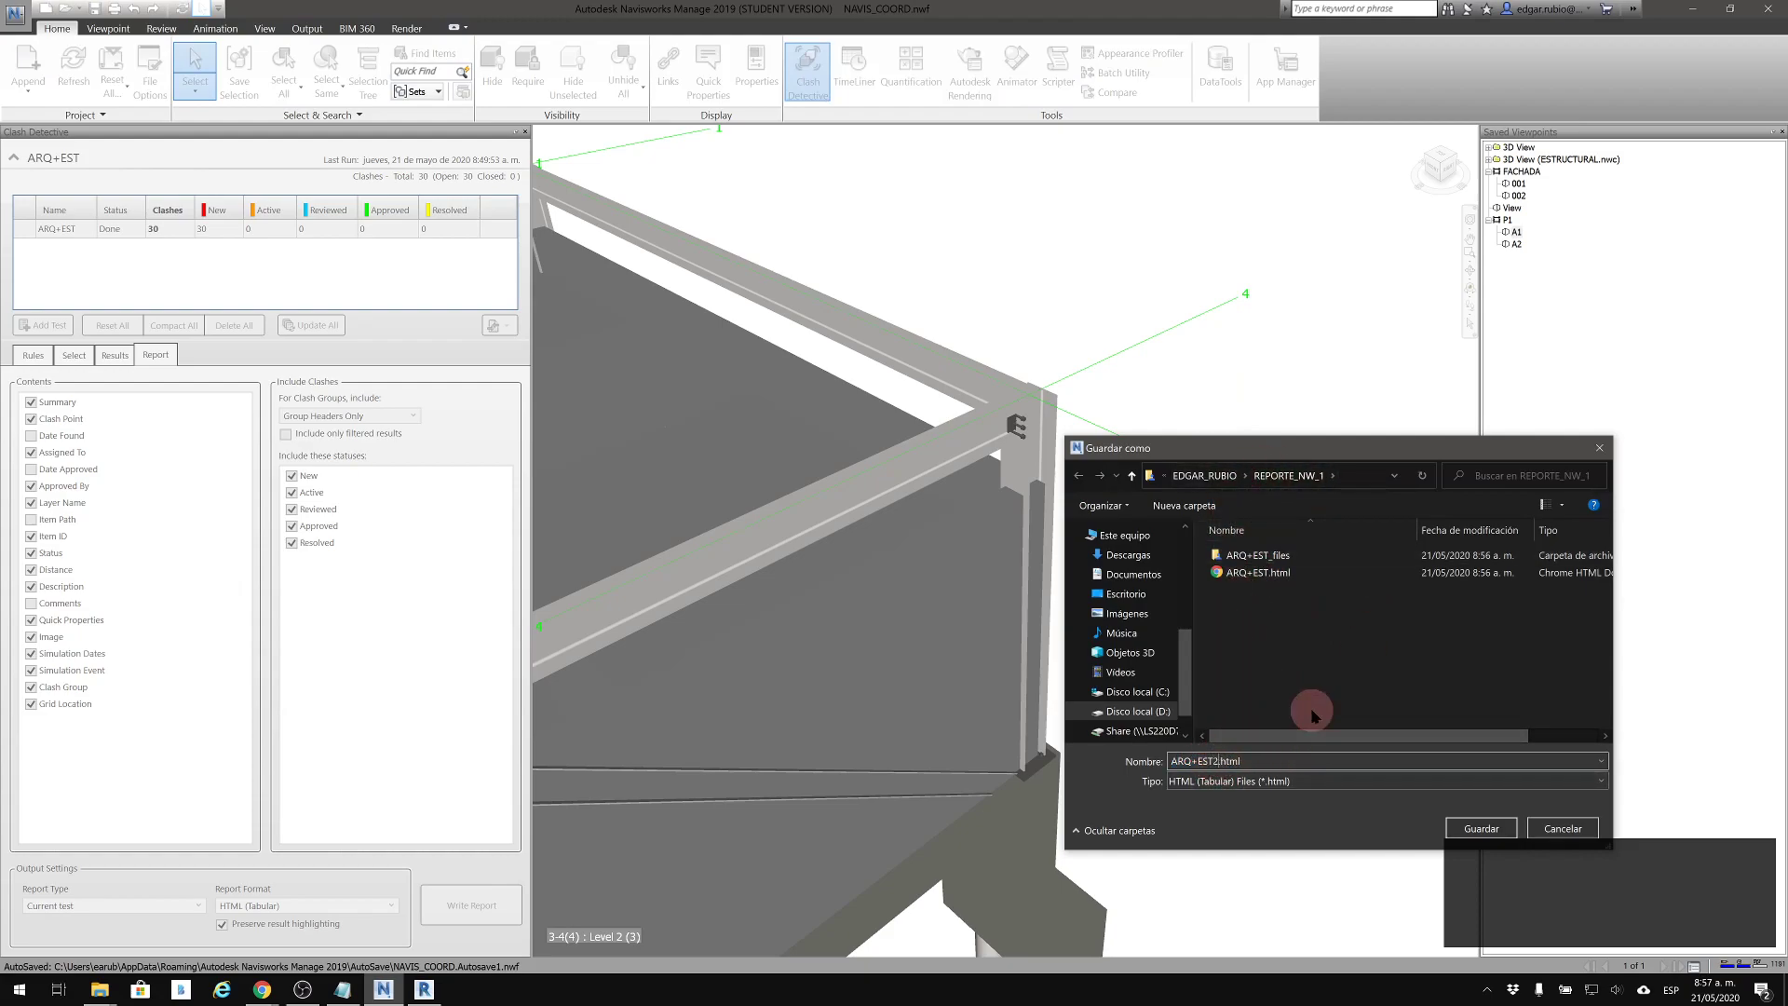
left_click(1471, 825)
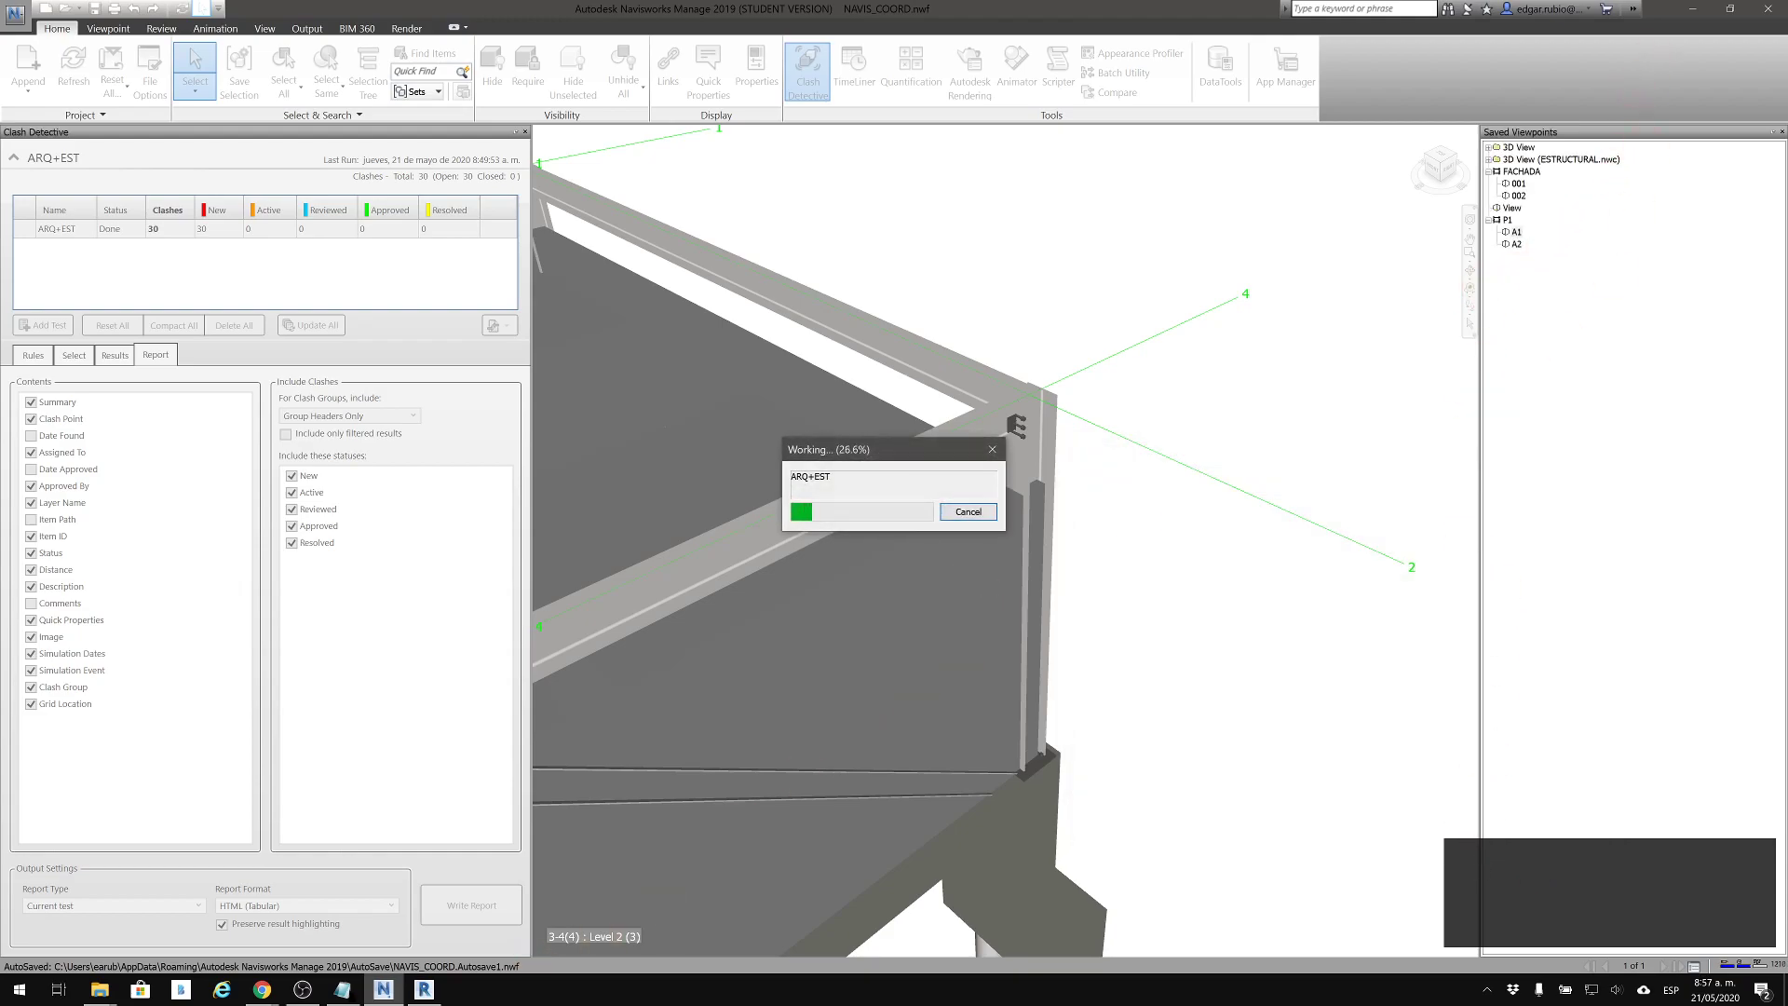
Switch to File Explorer, open ARQ+EST2.html from the REPORTE_NW_1 folder, and place it in its own browser window beside the first Clash Report
mouse_move(99, 989)
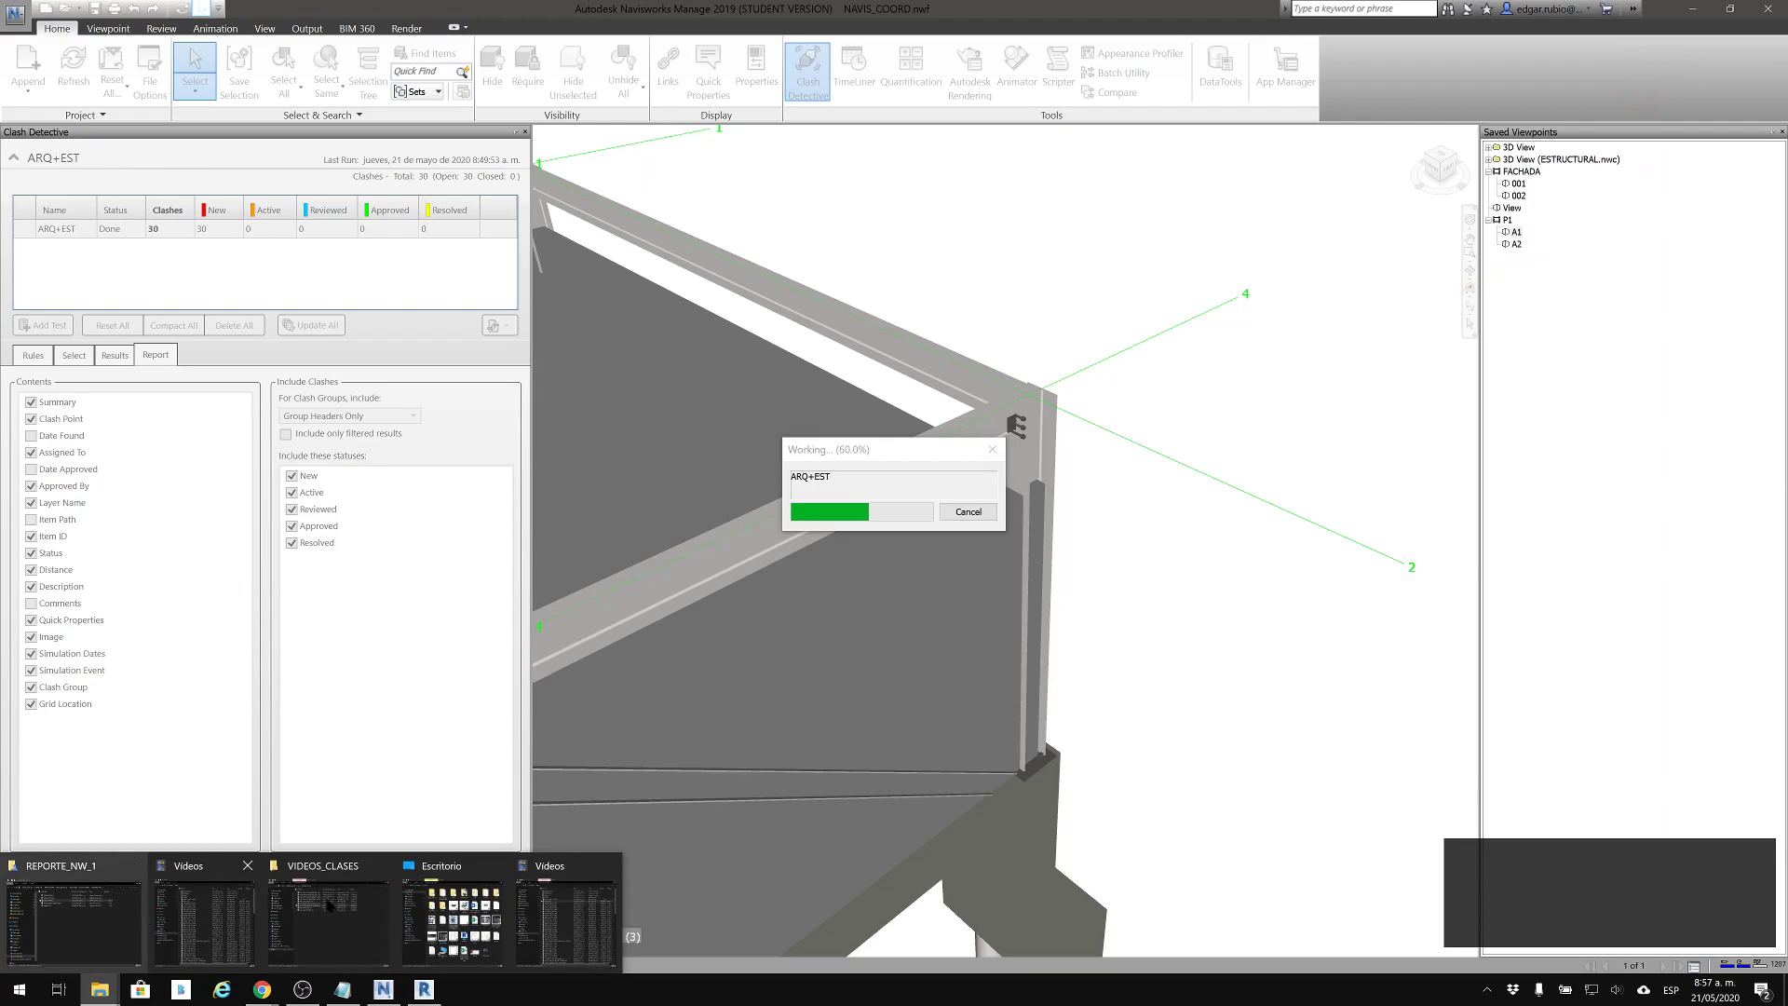
mouse_move(493, 909)
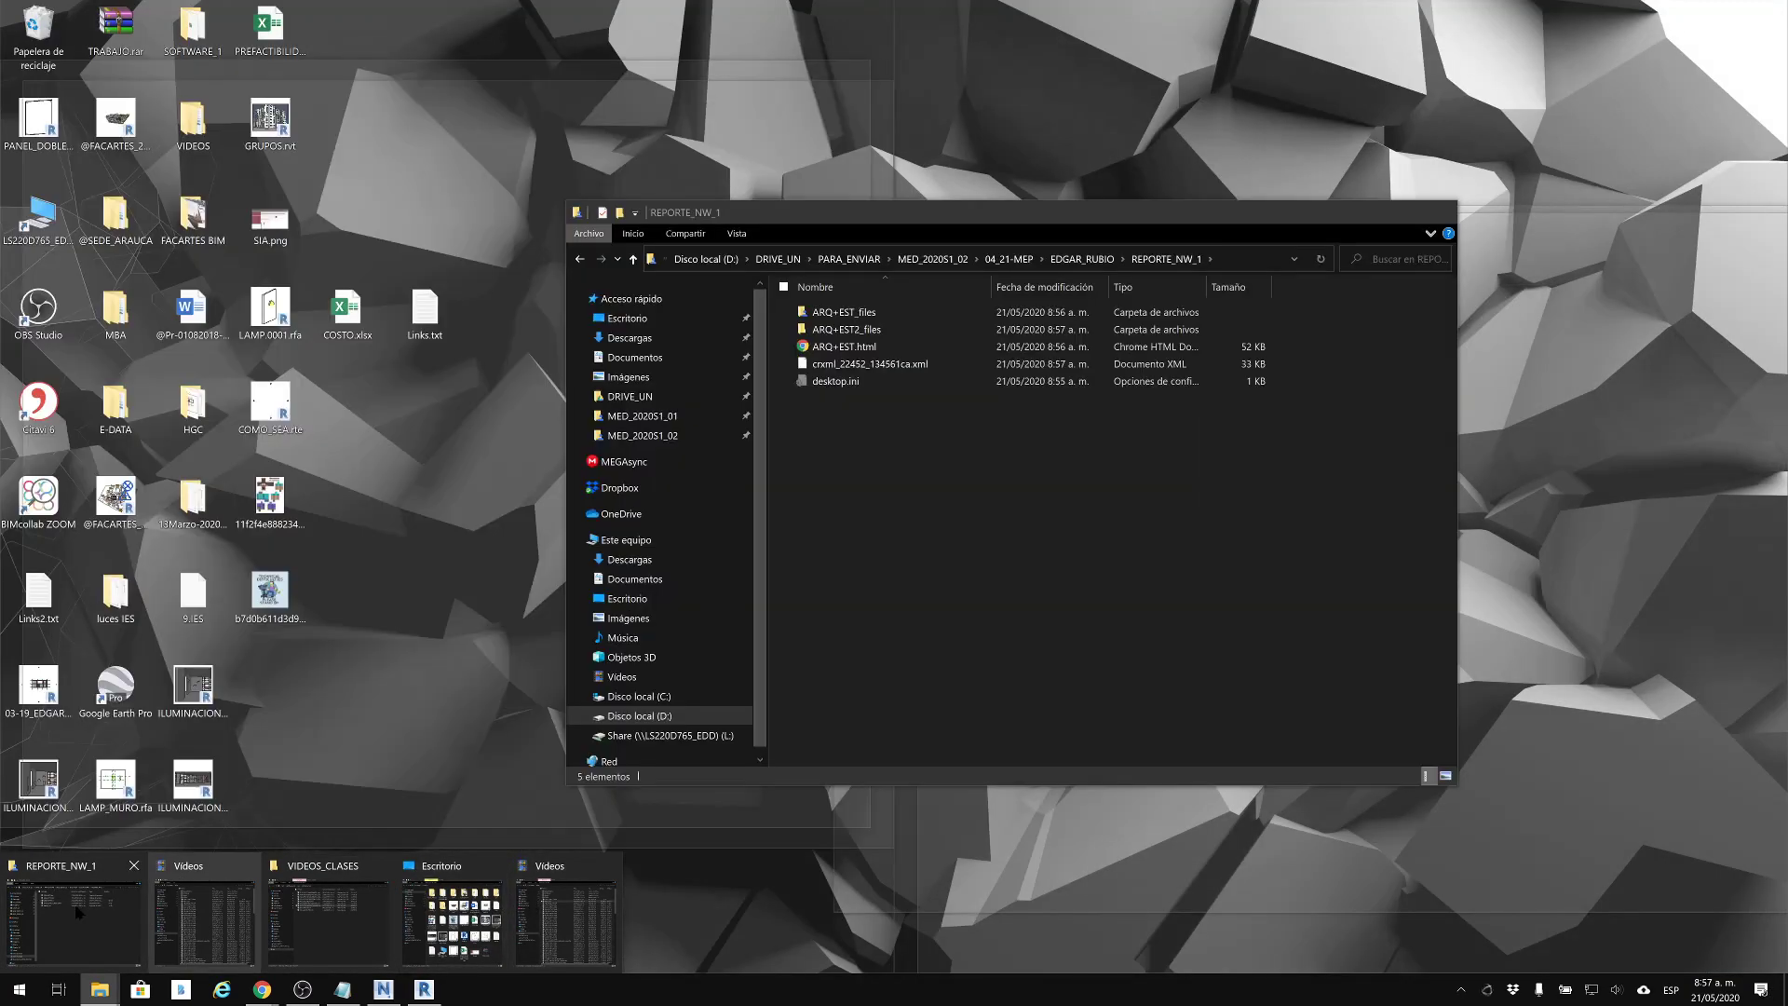
left_click(73, 917)
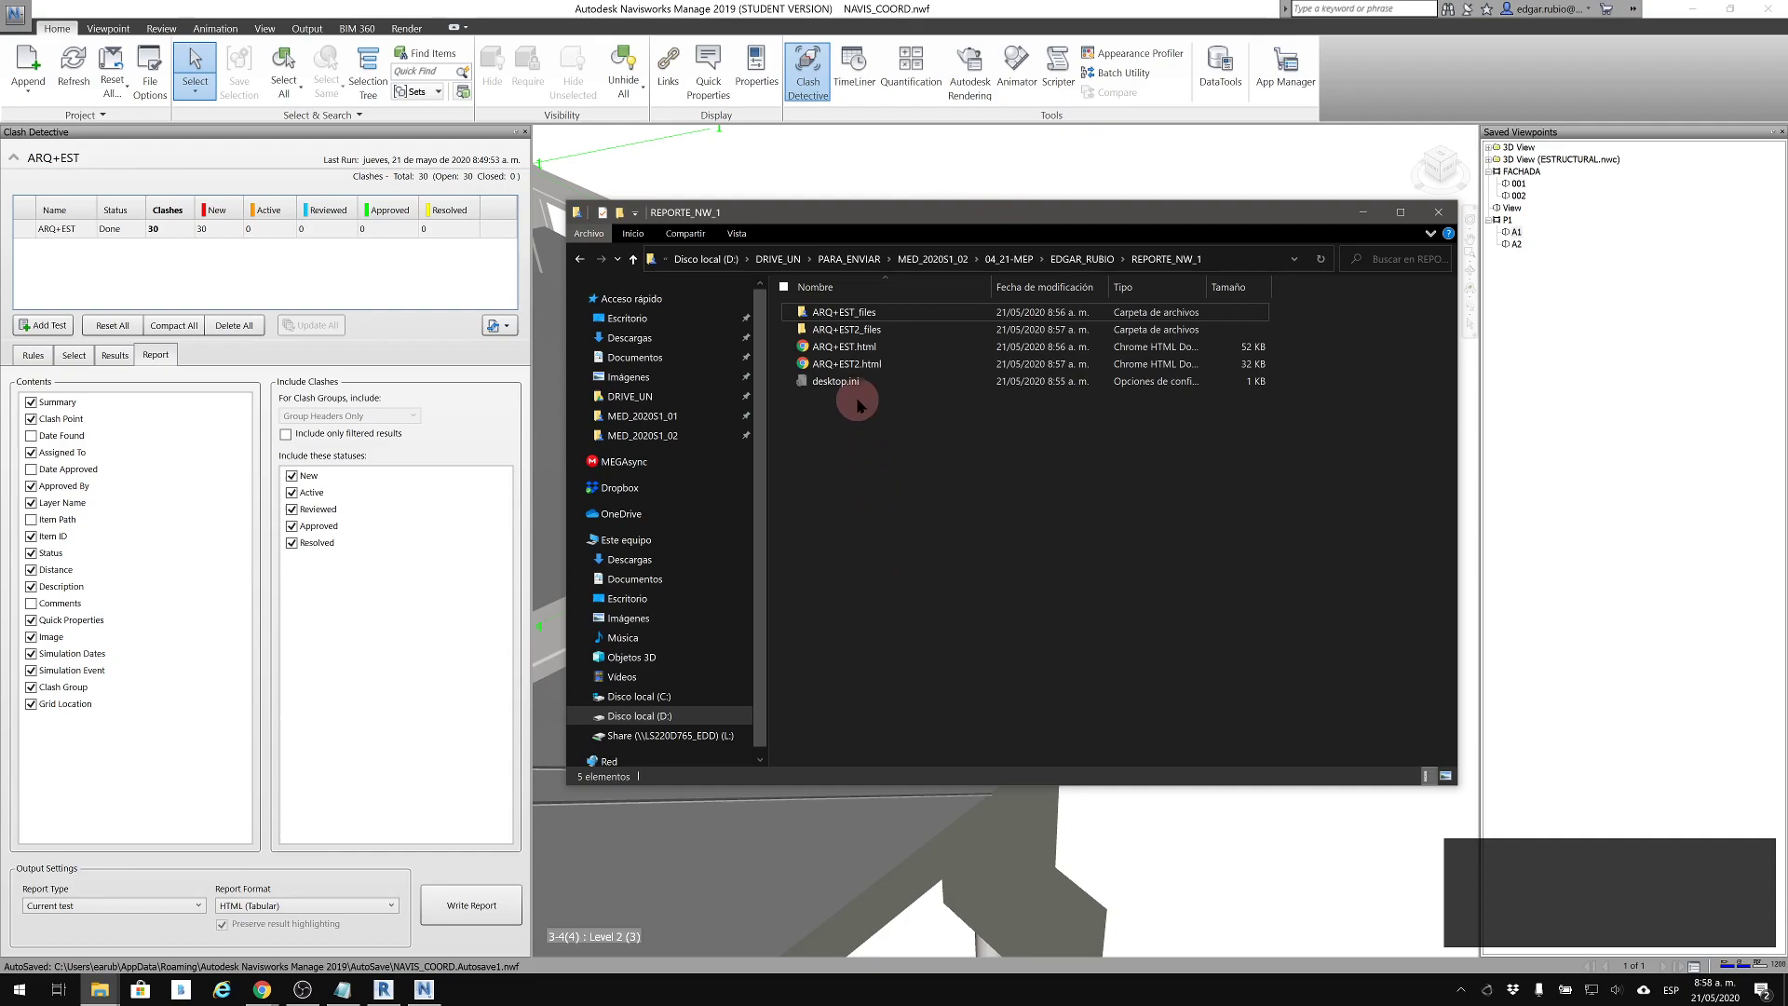
left_click(860, 365)
double_click(860, 365)
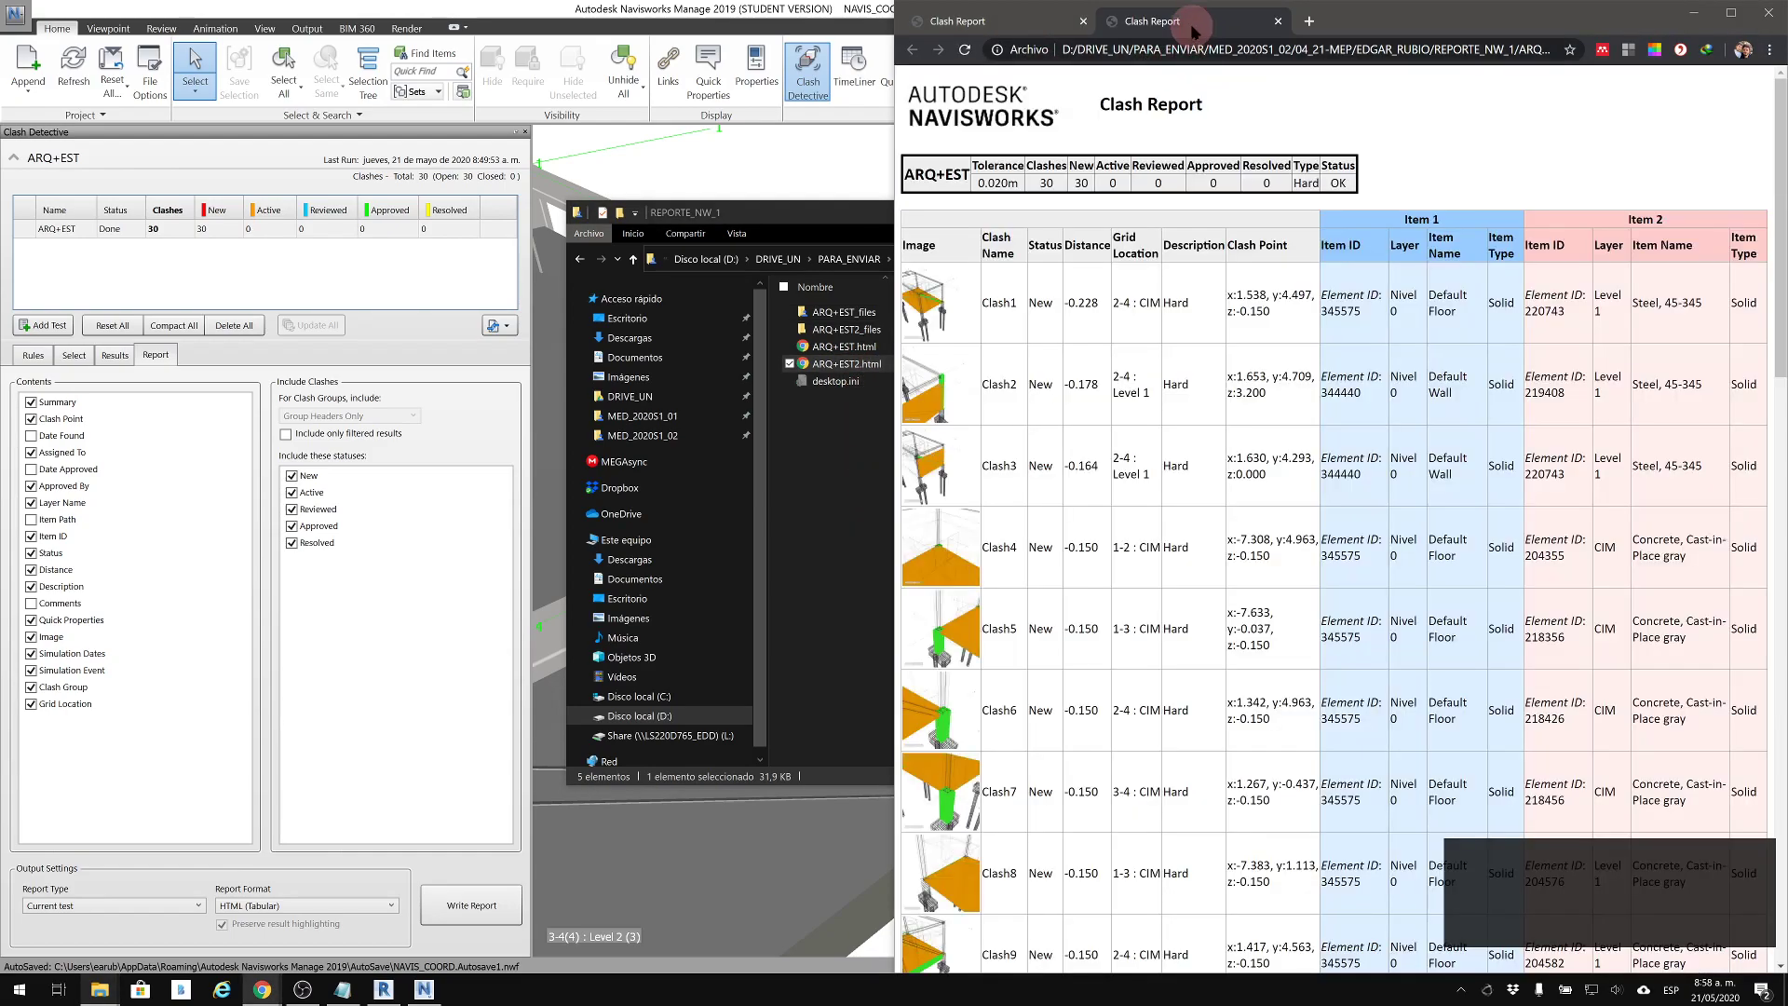
left_click_drag(757, 264, 757, 263)
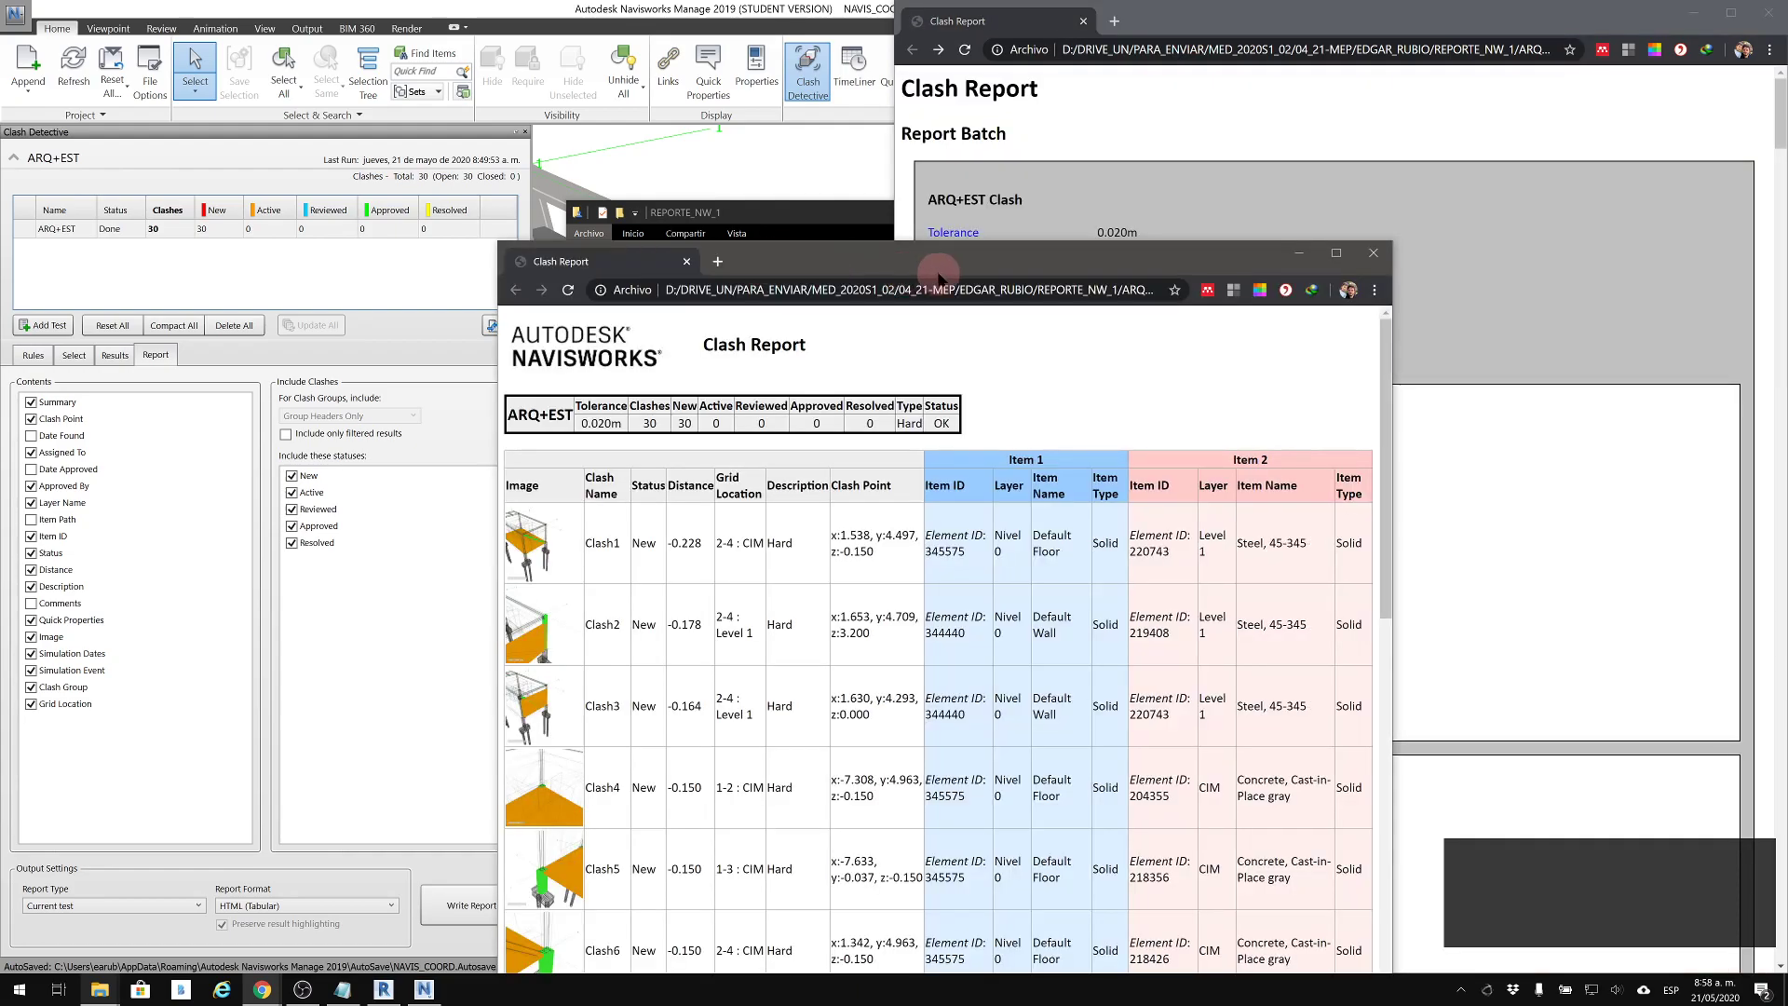
left_click_drag(964, 264, 2, 280)
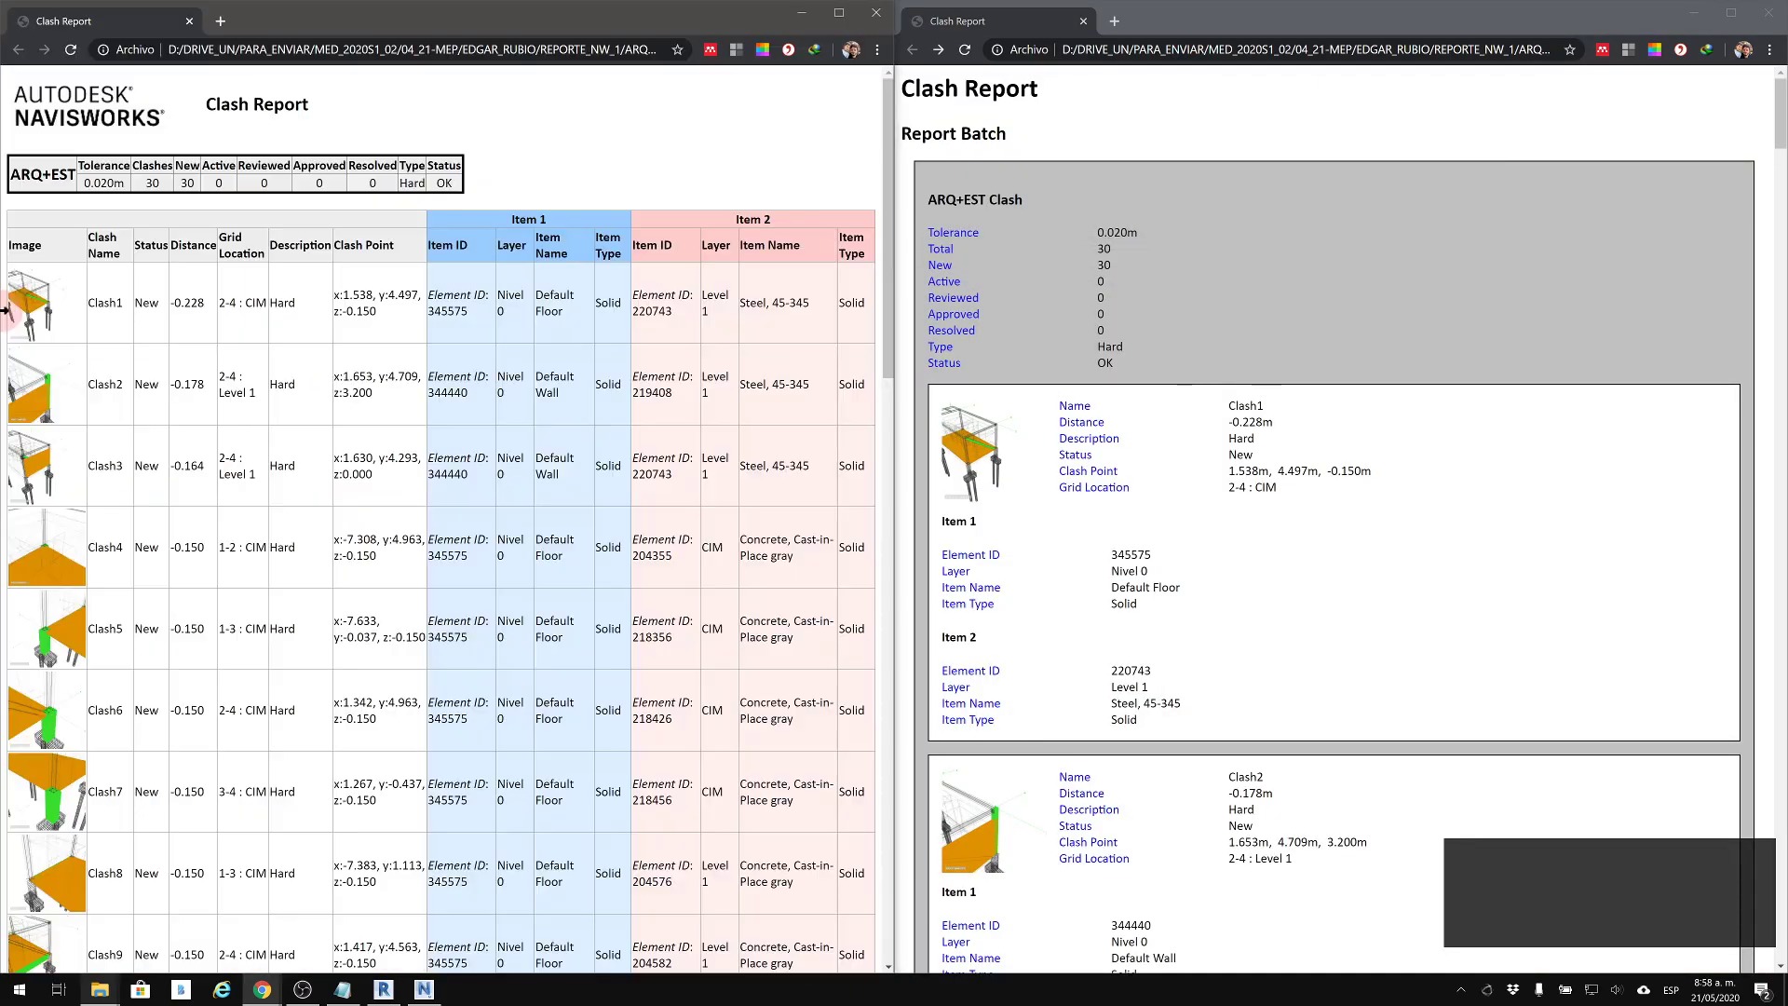
Examine the tabular Clash Report's rows, checking the images, grid locations, clash points and the Item 1 and Item 2 columns
scroll(690, 443, "down", 4)
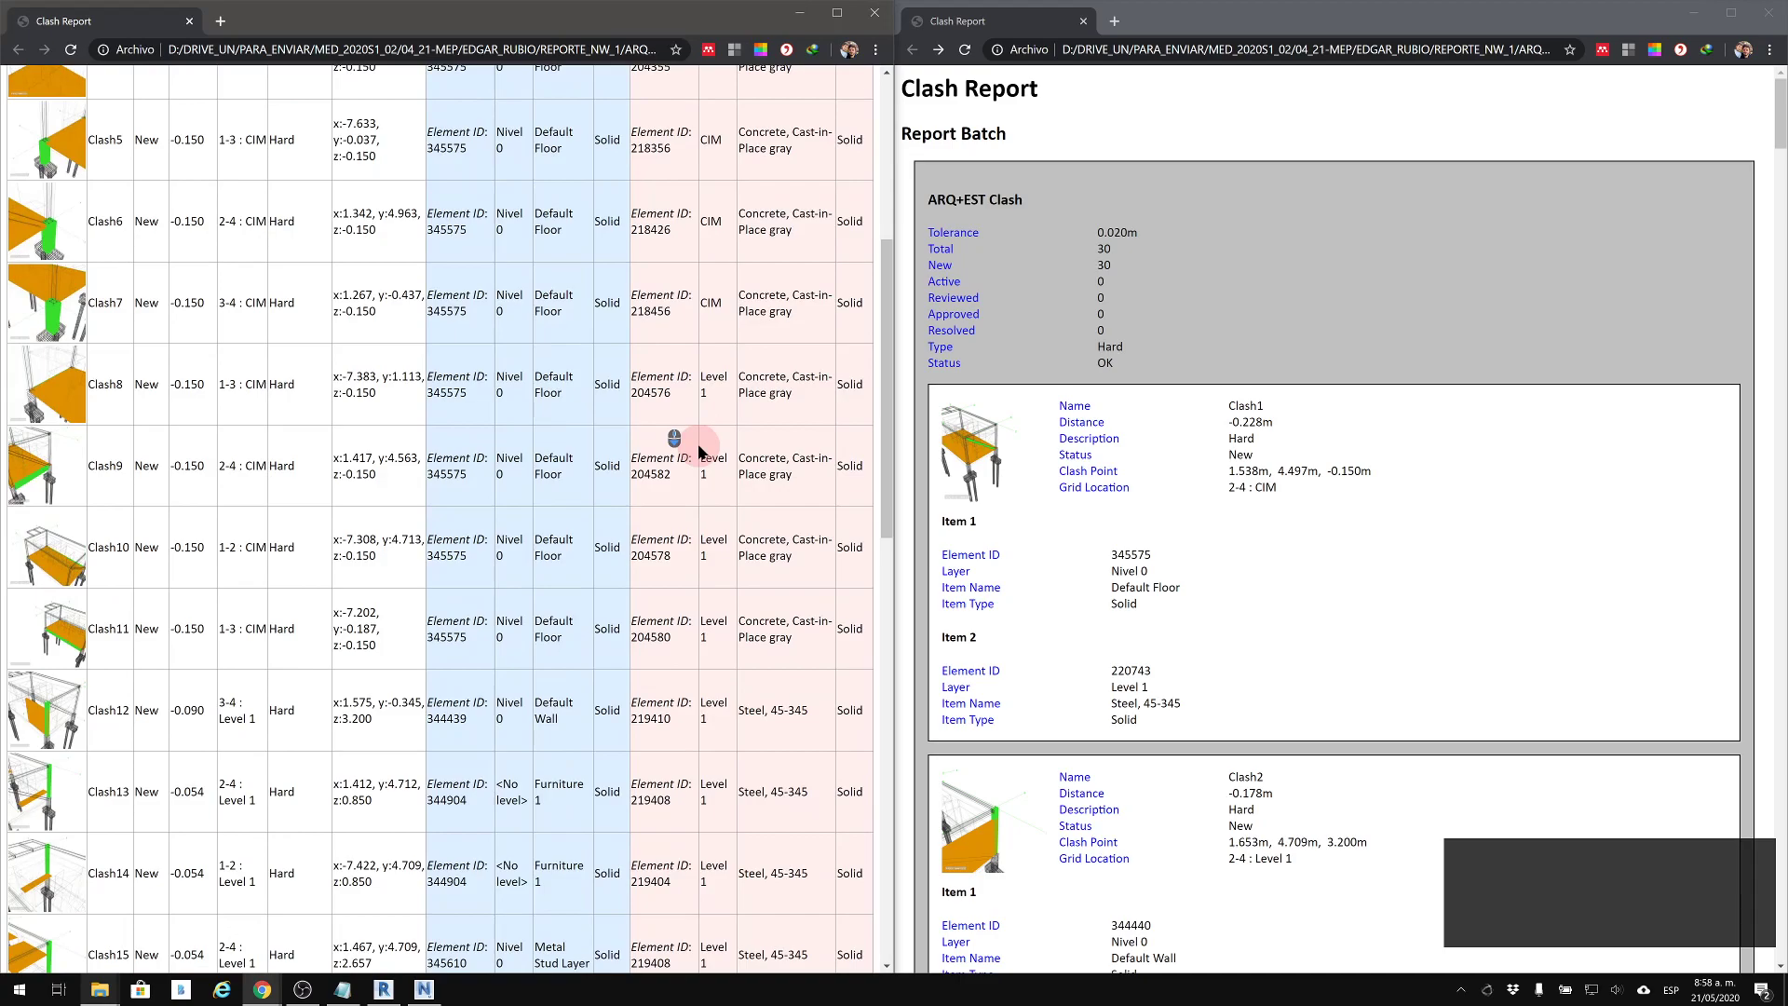
scroll(689, 443, "up", 4)
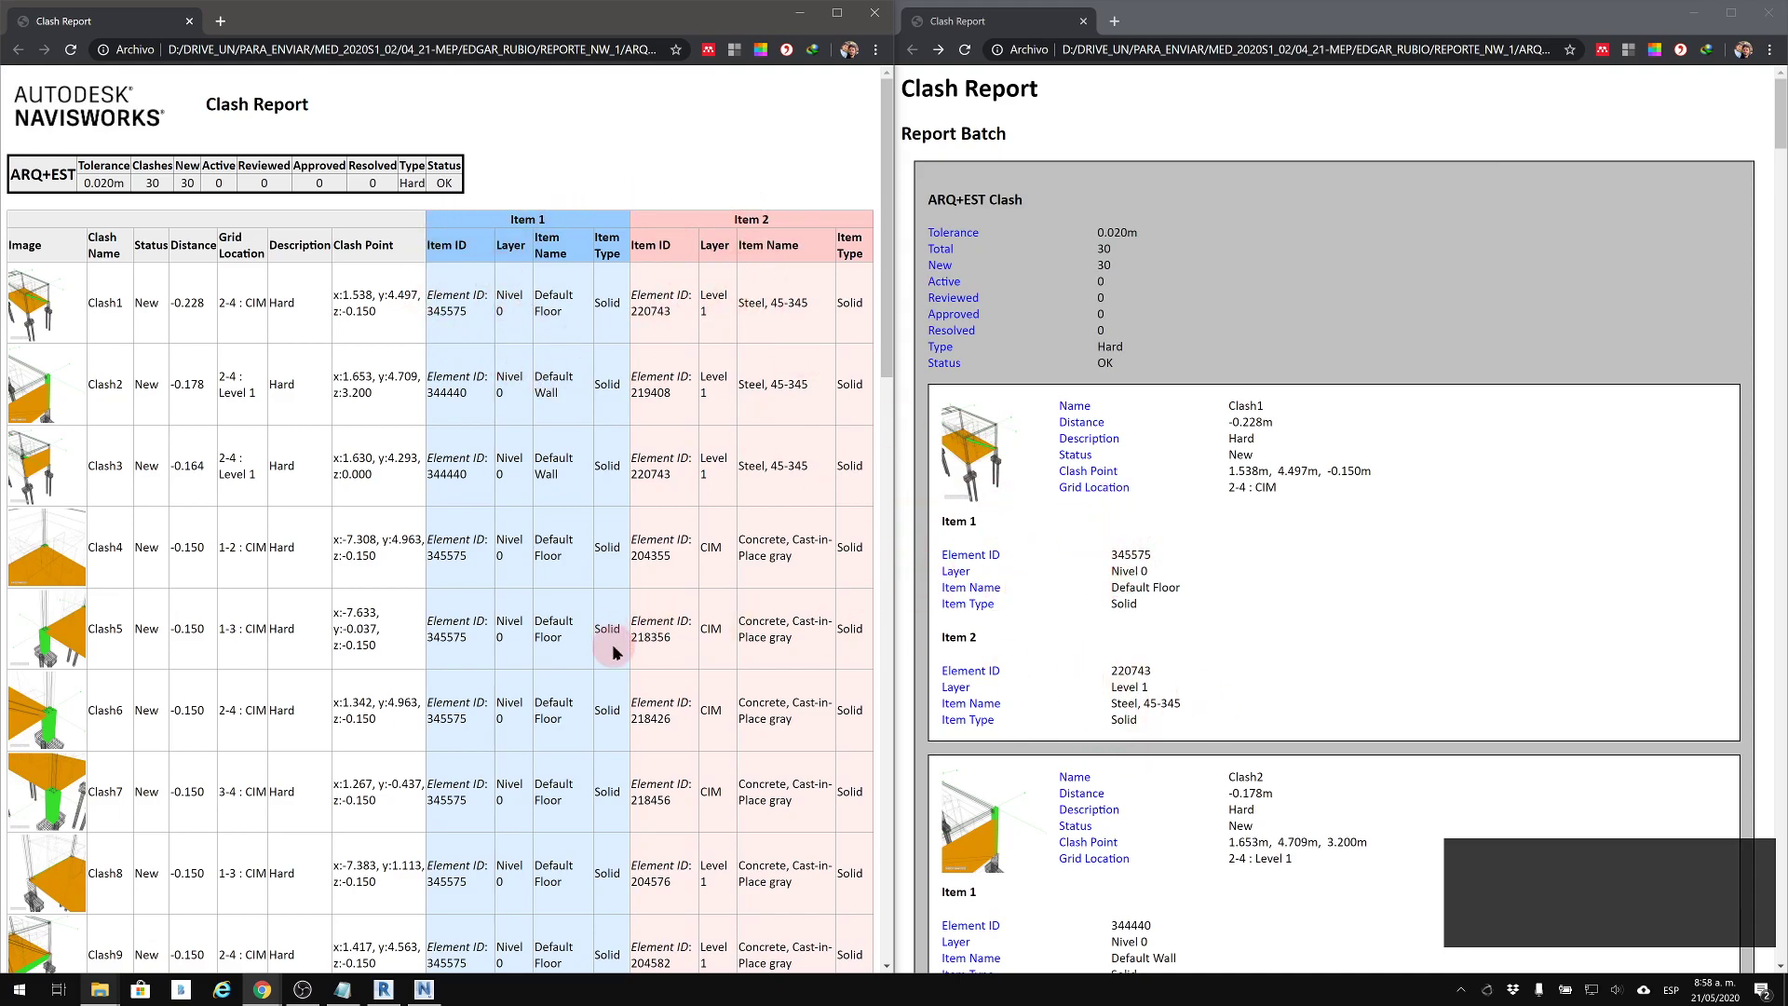
scroll(612, 651, "down", 18)
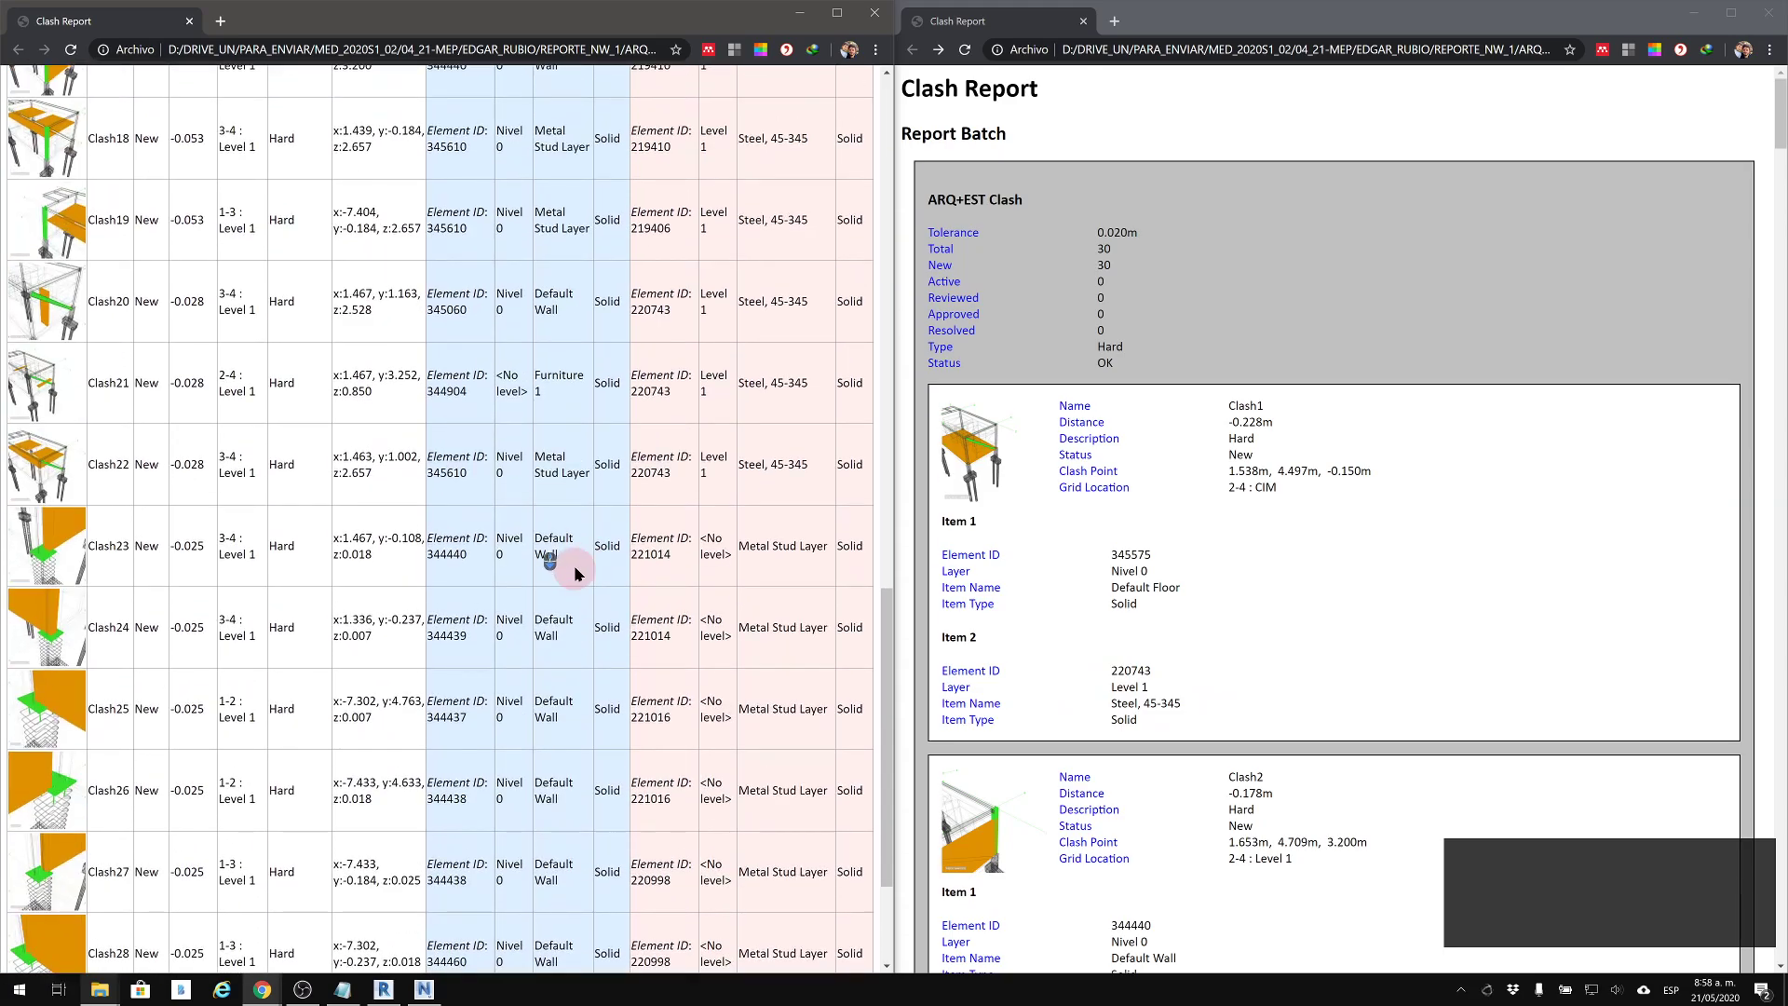
scroll(74, 456, "up", 4)
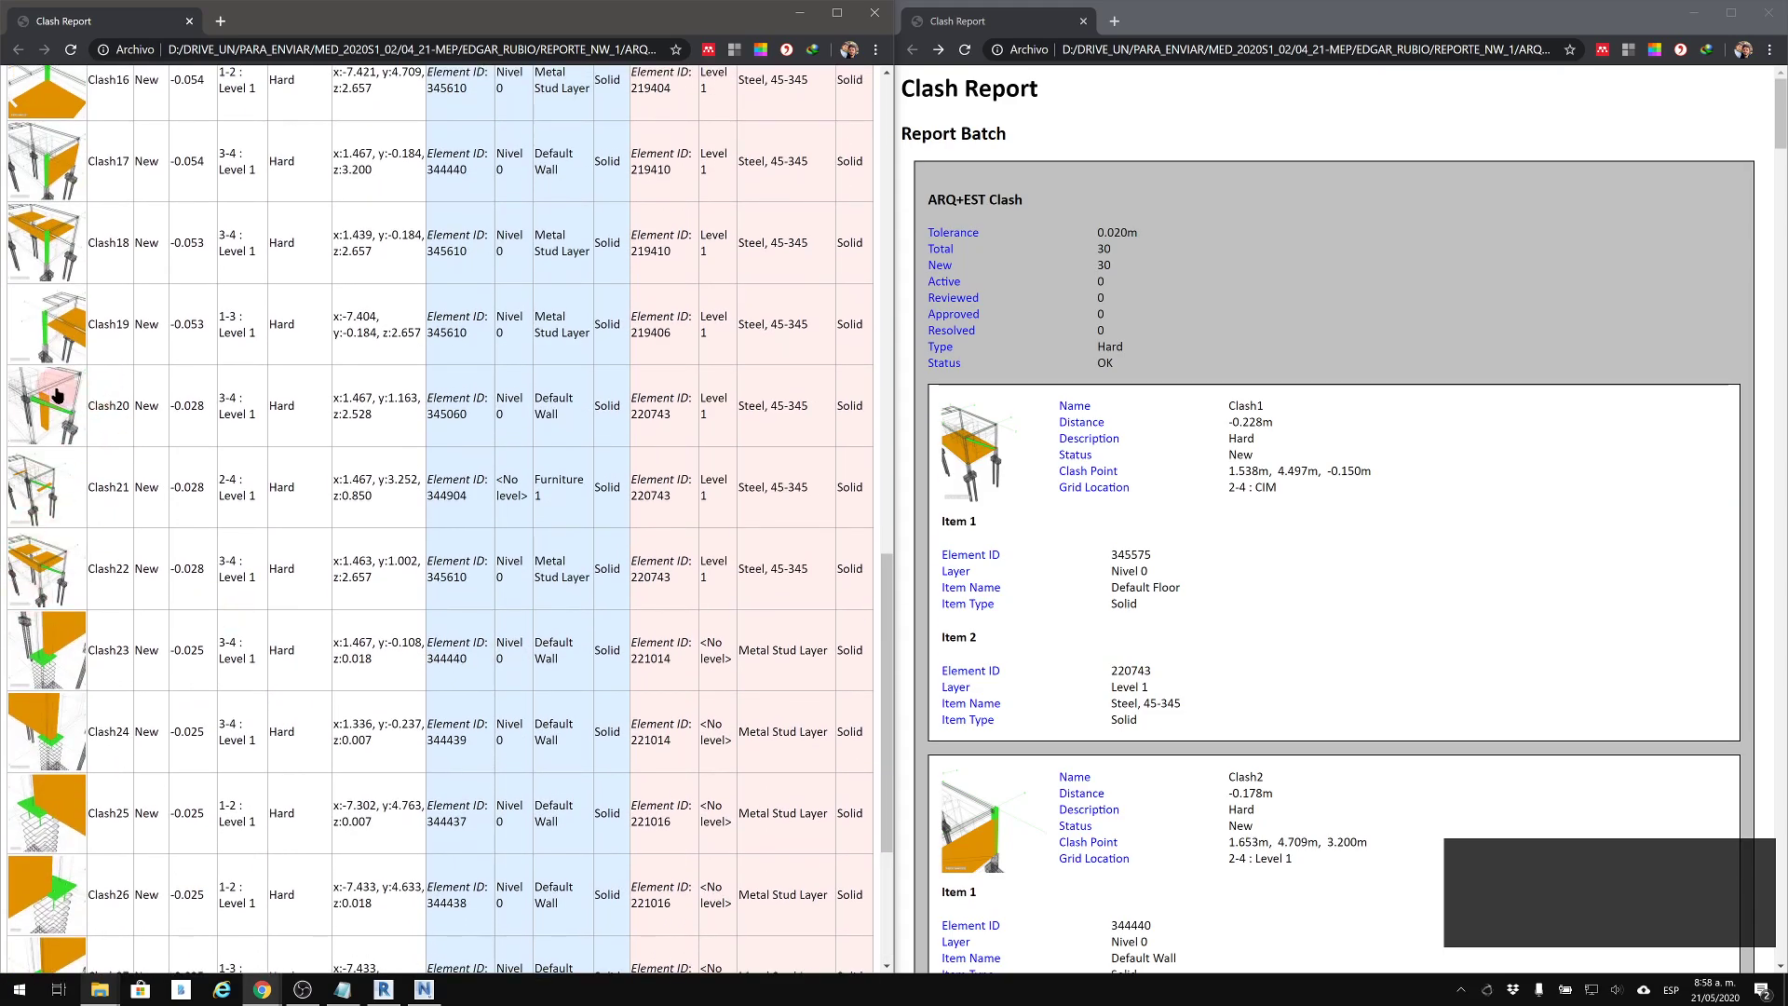
scroll(77, 470, "up", 12)
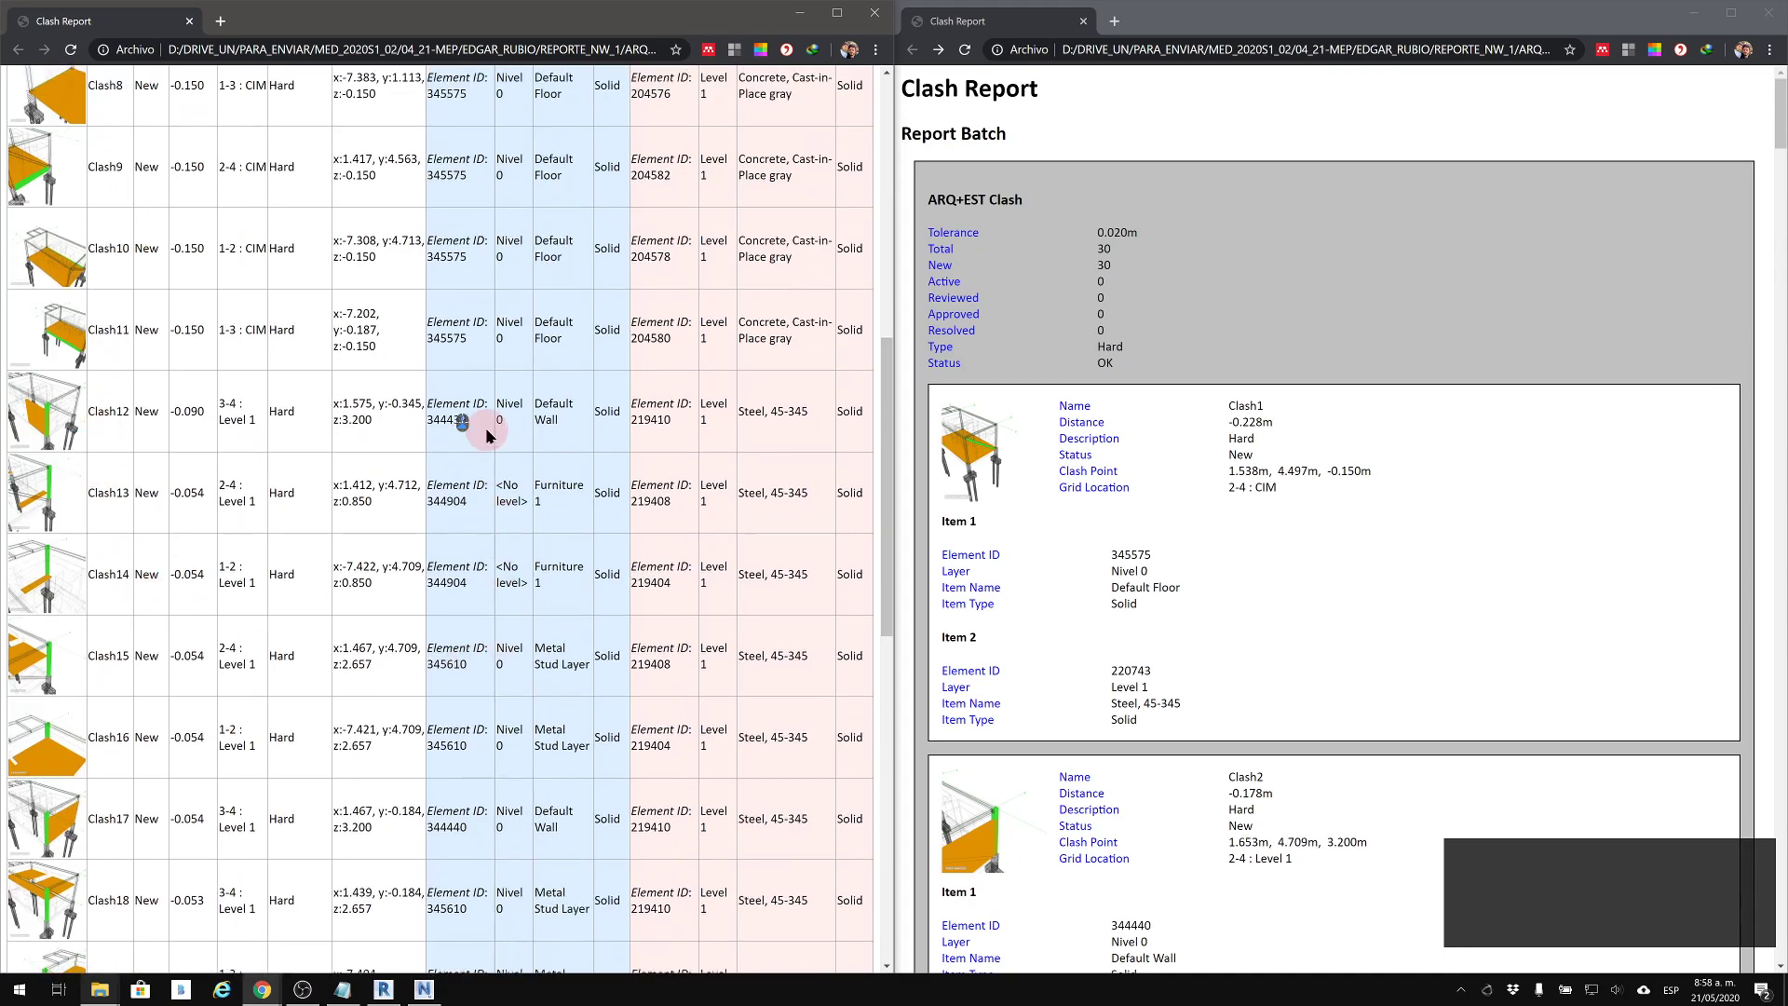
scroll(483, 451, "up", 5)
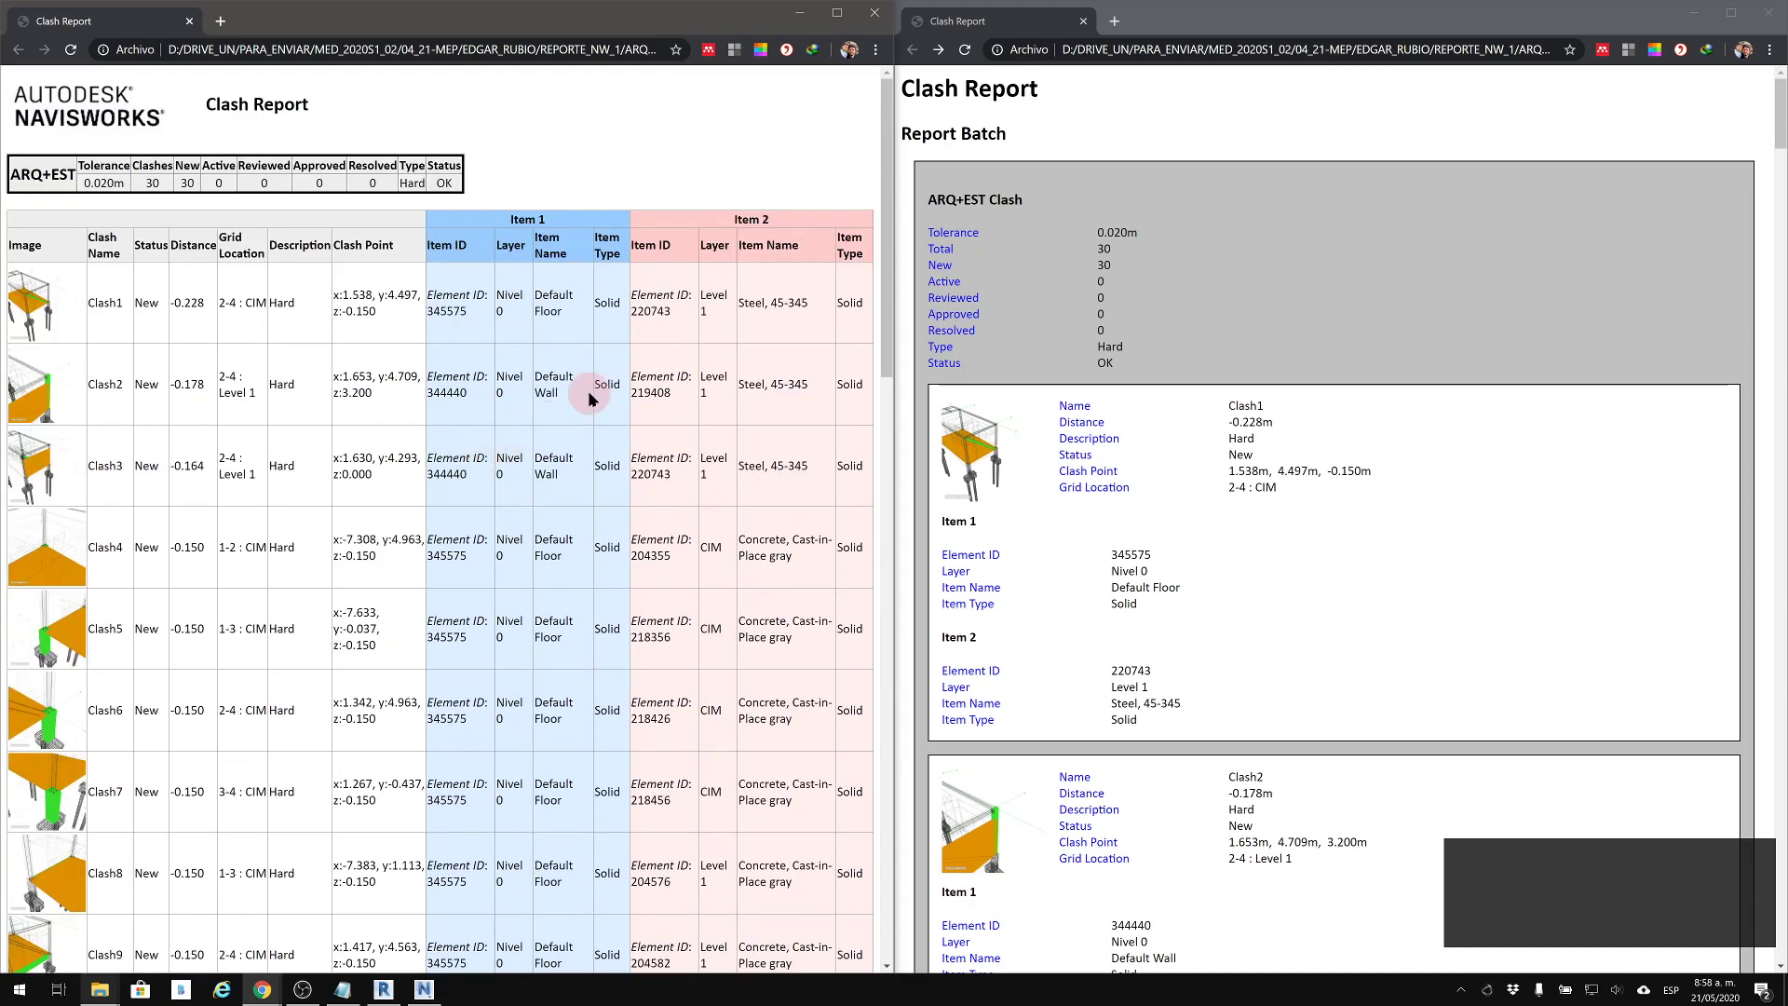
View the full-size image of Clash24 from the tabular report and close it again
scroll(588, 398, "down", 15)
scroll(588, 398, "down", 5)
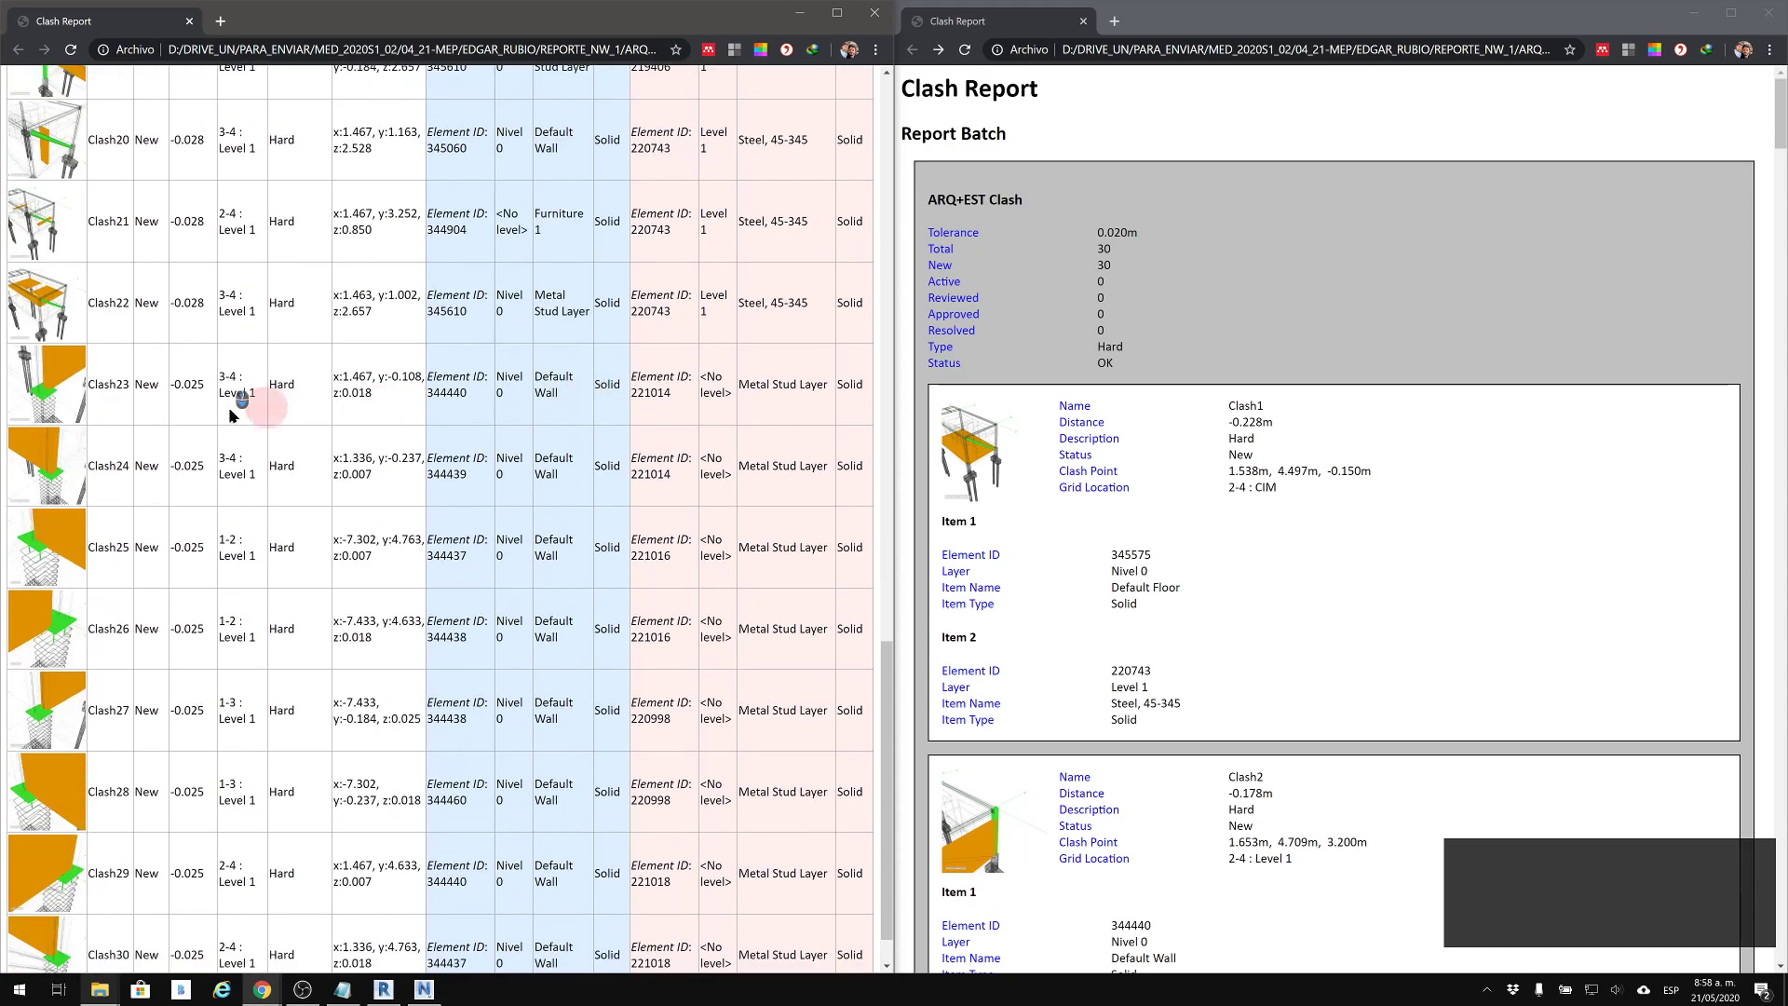
left_click(58, 466)
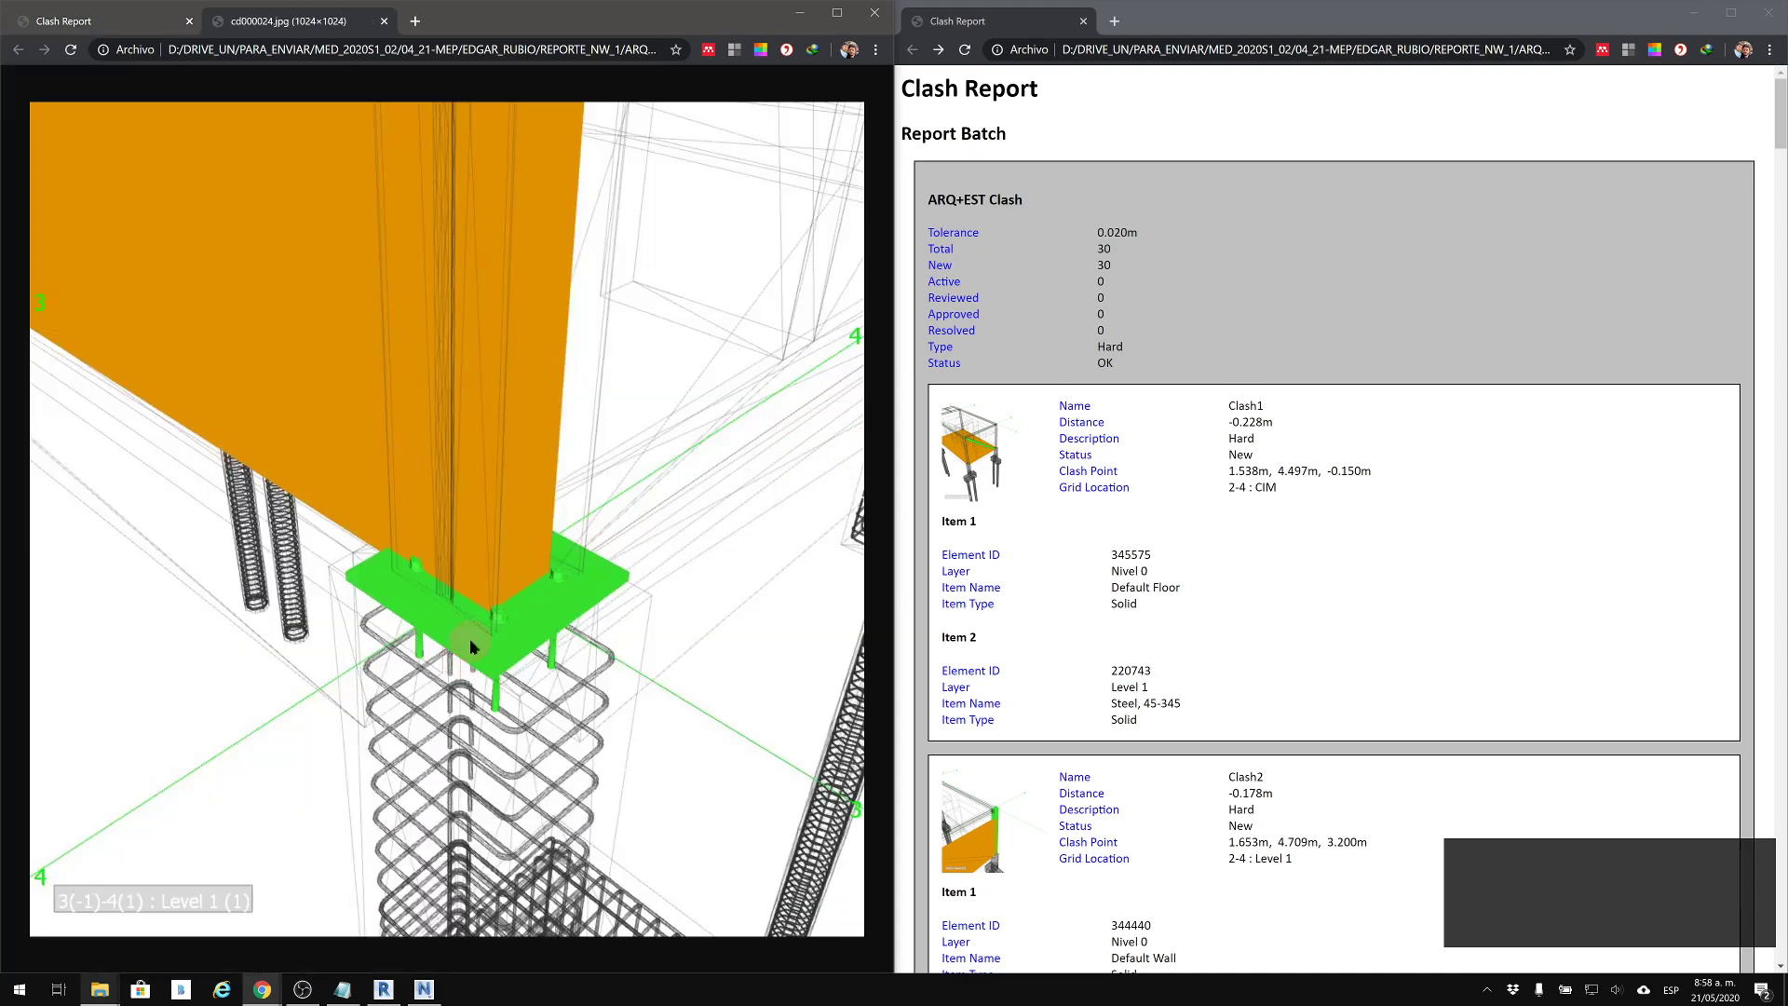
middle_click(330, 23)
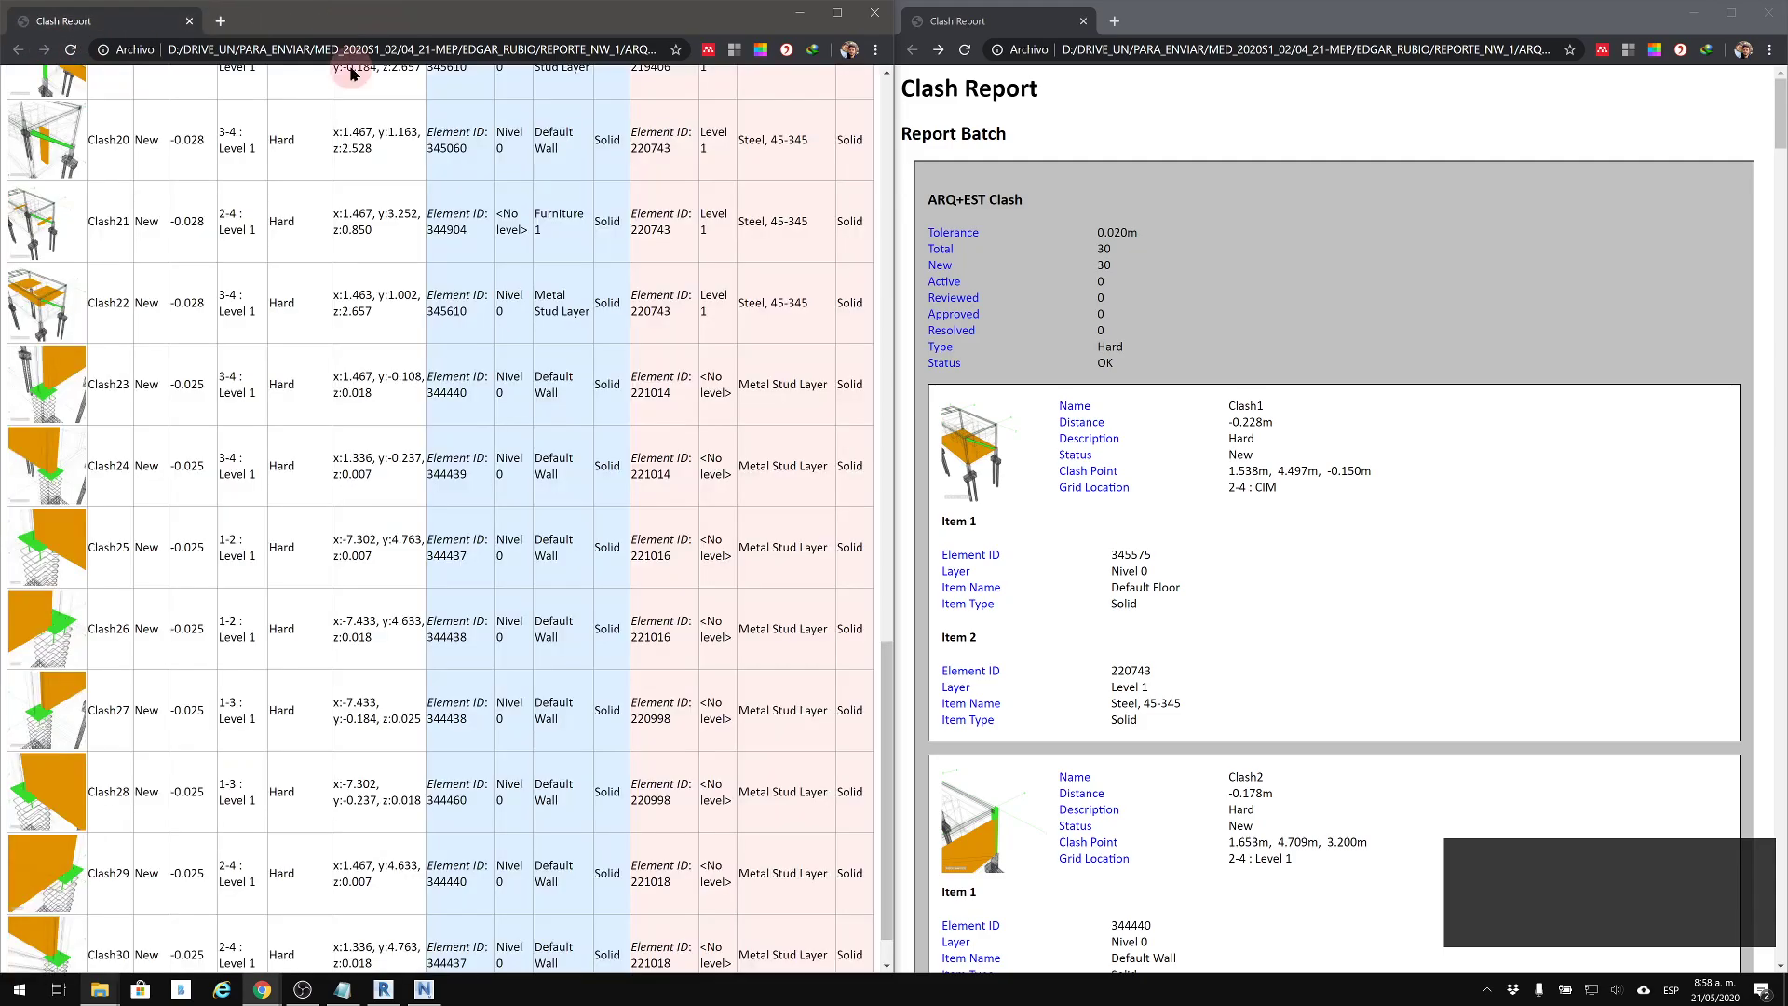
left_click(1489, 991)
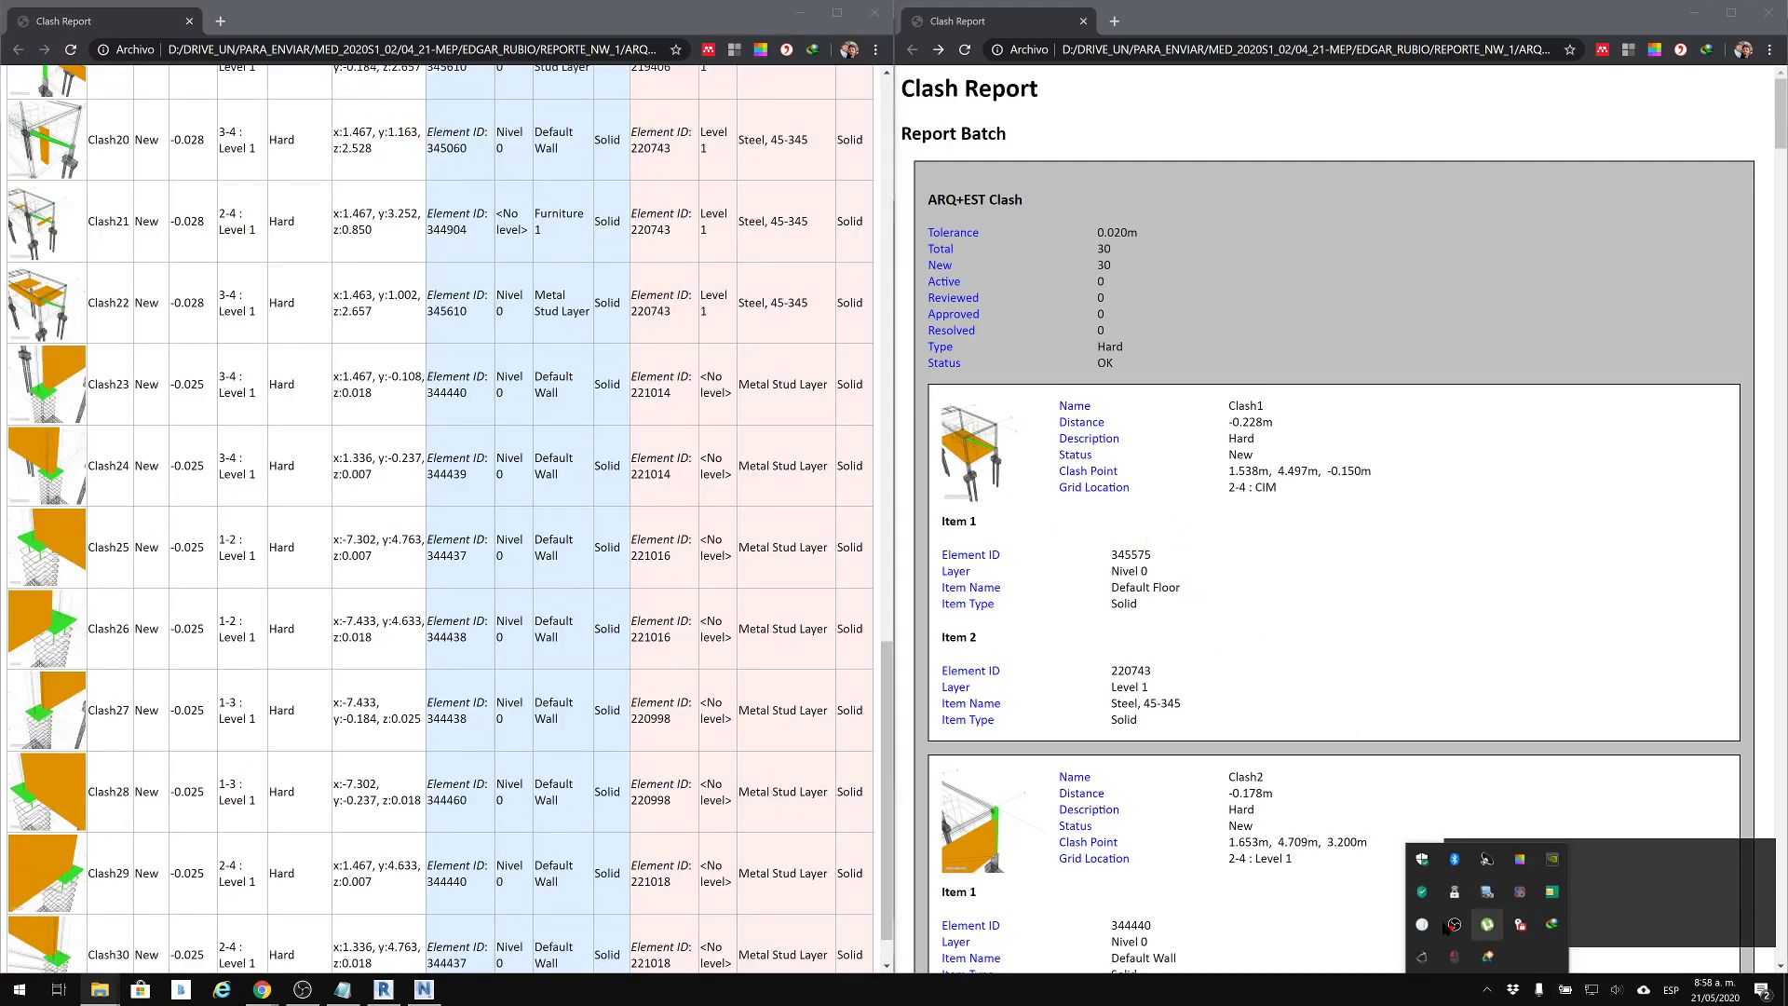